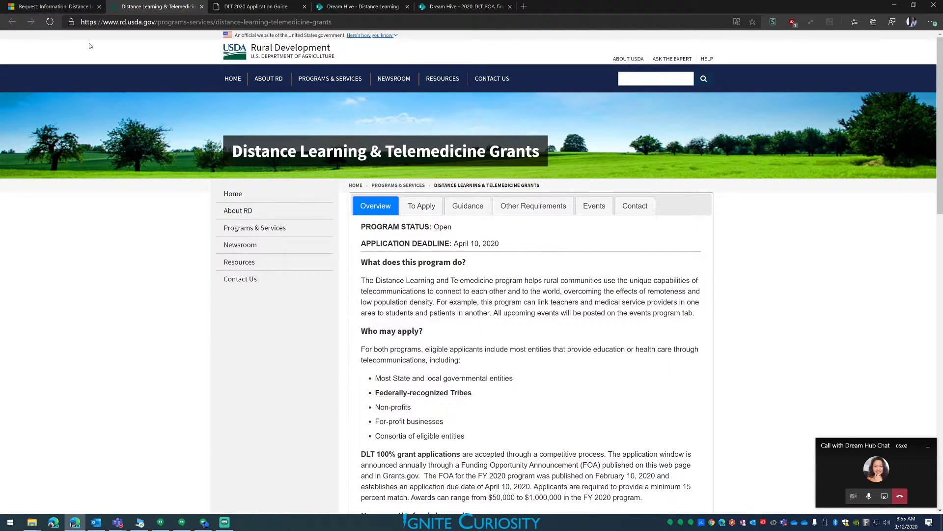
# - Switch to the Distance Learning and Telemedicine request and review the checklist of its Narrate stage
pyautogui.click(87, 6)
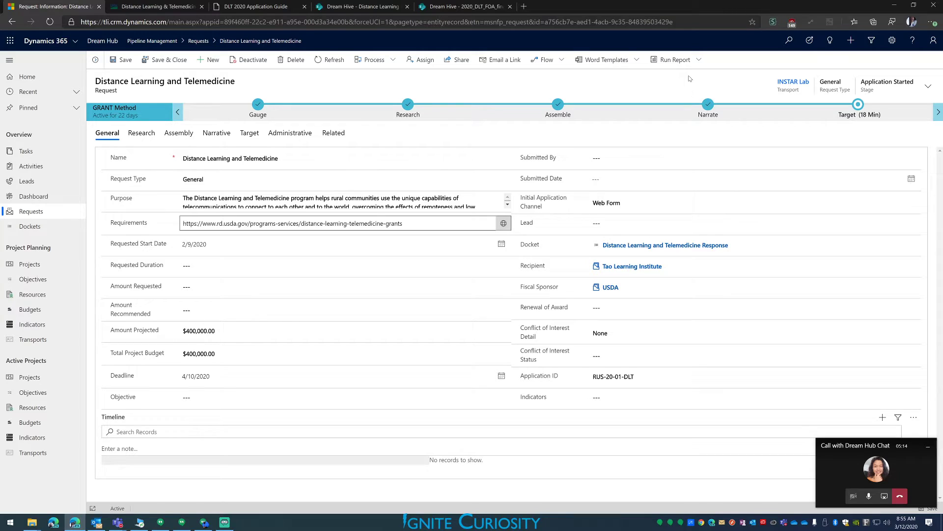
pyautogui.click(709, 106)
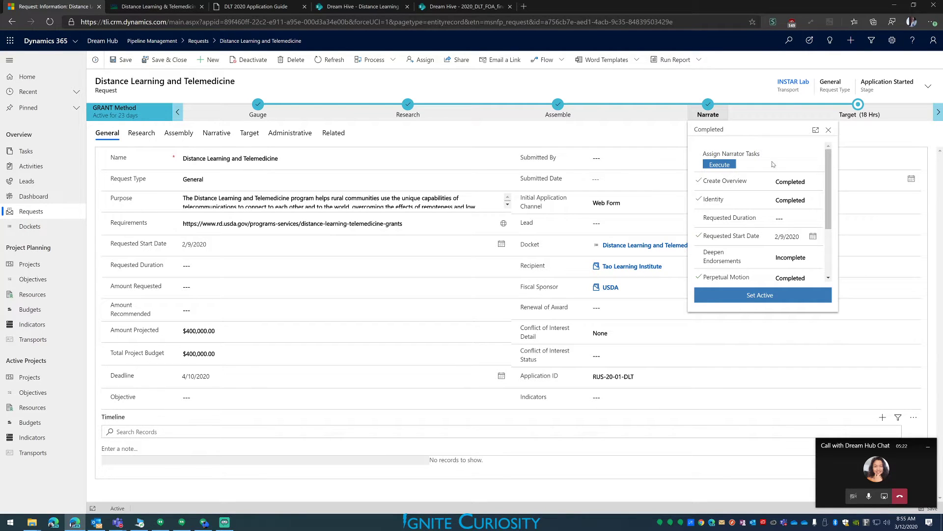
pyautogui.scroll(-3, 769, 192)
pyautogui.scroll(3, 769, 194)
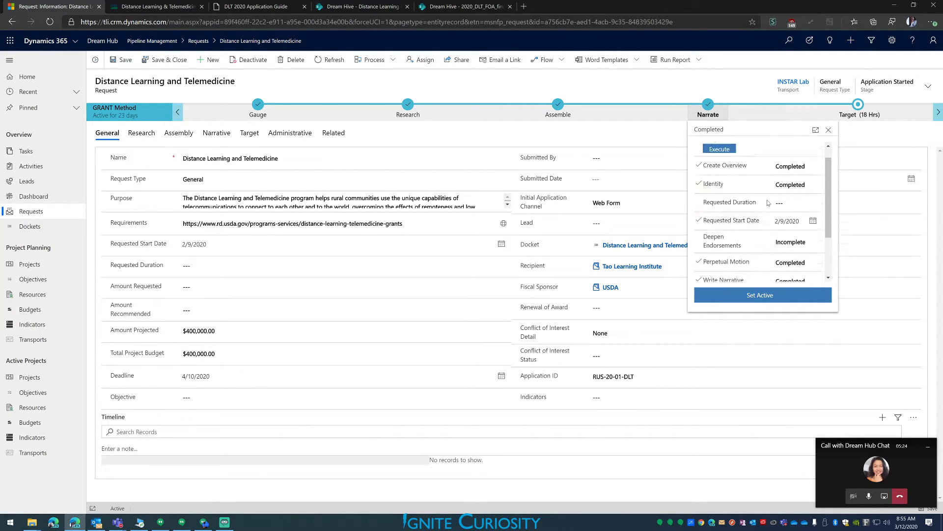
pyautogui.scroll(-3, 769, 200)
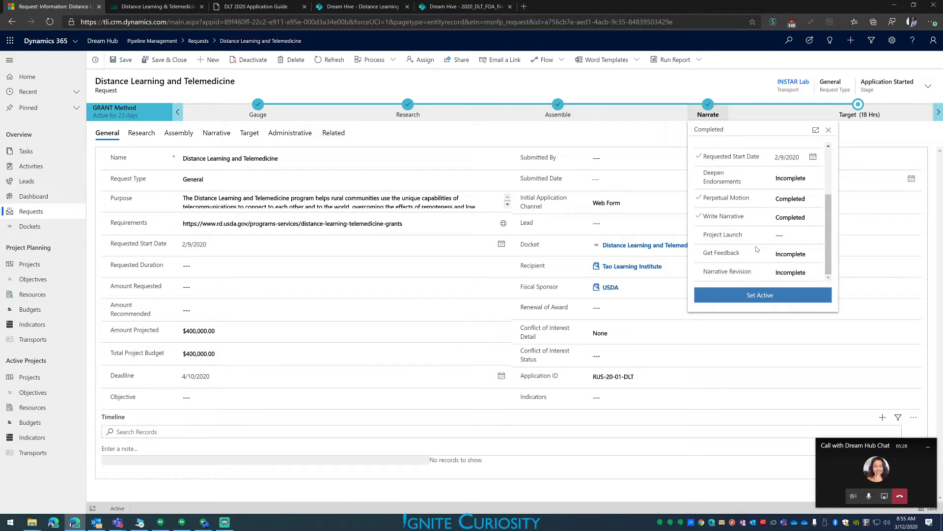
pyautogui.scroll(3, 756, 249)
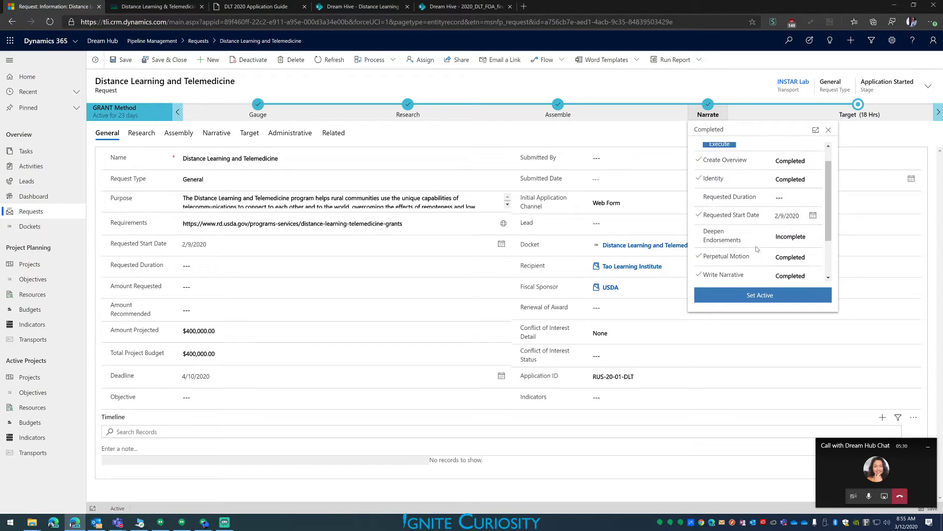
pyautogui.scroll(-3, 757, 249)
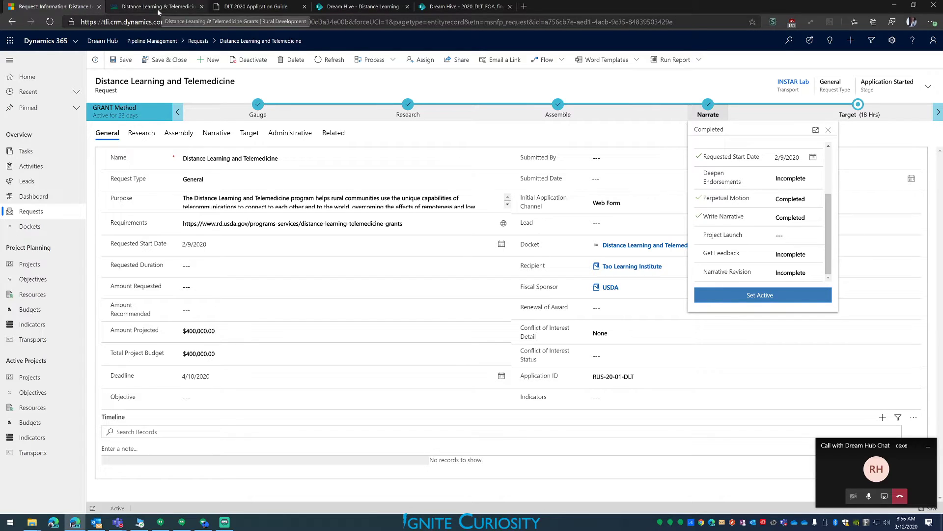
# - Open the Tasks list in a separate browser tab and show the Narrator Tasks view
pyautogui.middleClick(45, 152)
pyautogui.click(253, 6)
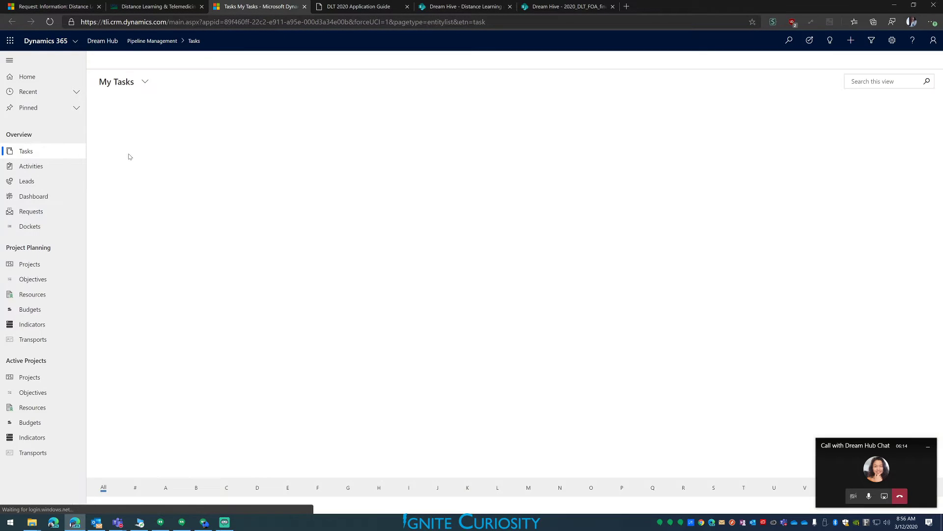
pyautogui.click(140, 90)
pyautogui.click(140, 180)
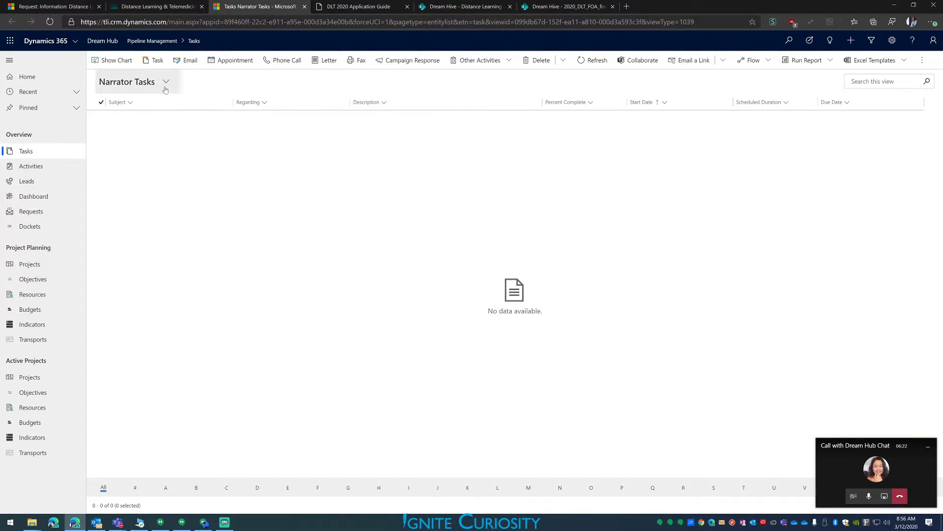
# - Return to the request and mark Get Feedback and Narrative Revision as Completed in the Narrate stage
pyautogui.click(55, 7)
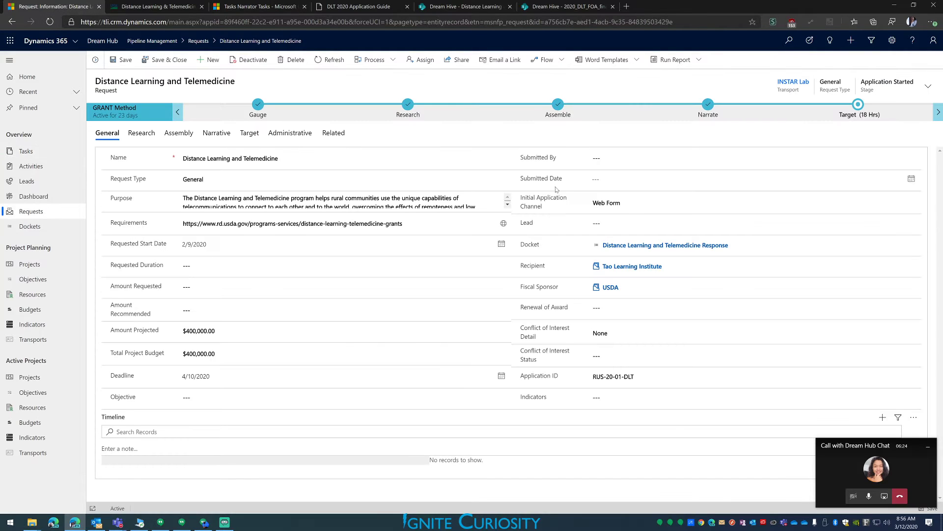
pyautogui.click(708, 104)
pyautogui.scroll(-3, 759, 231)
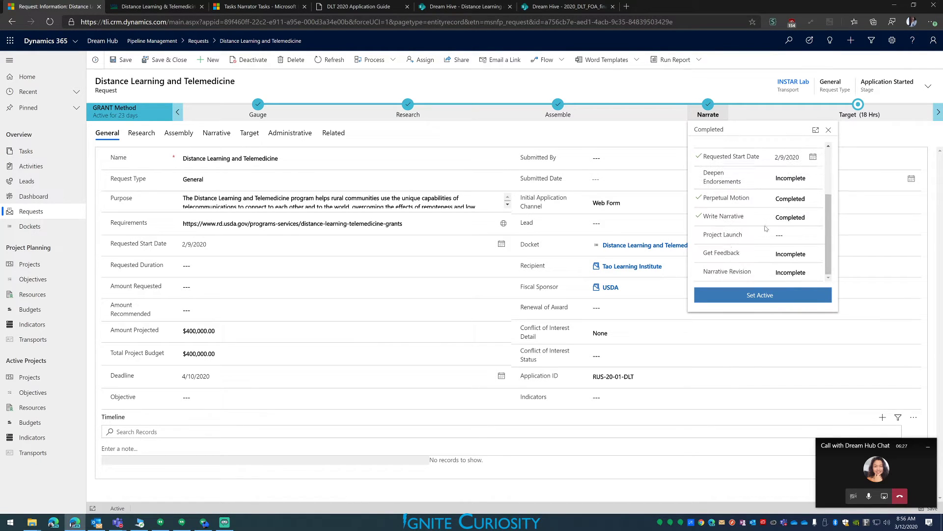
pyautogui.click(795, 257)
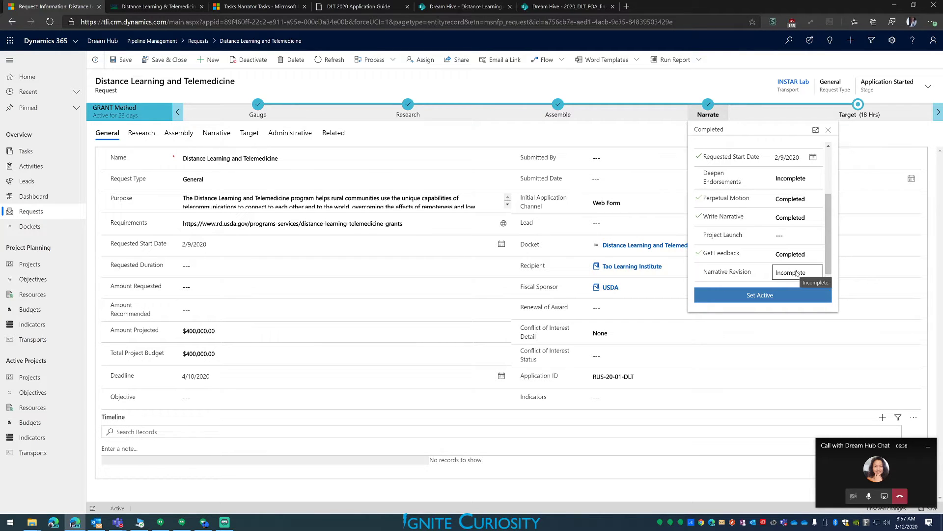
pyautogui.scroll(3, 789, 256)
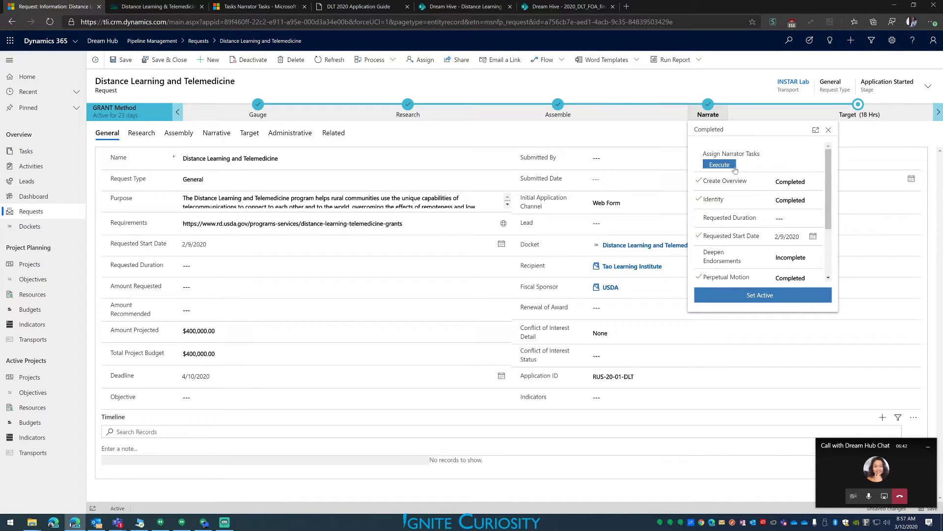
pyautogui.scroll(-3, 784, 260)
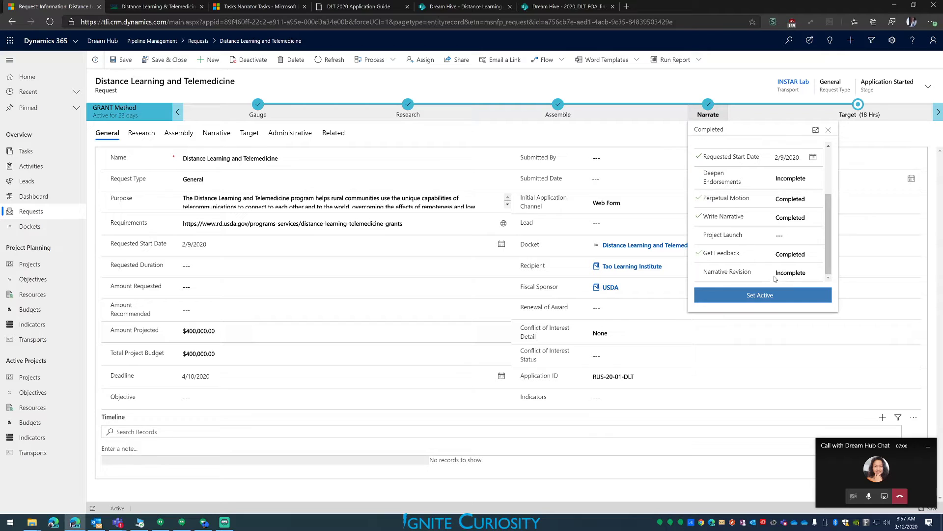
pyautogui.click(801, 277)
# - View the request's Target stage checklist and switch the open task list to the Analyst Tasks view
pyautogui.click(859, 109)
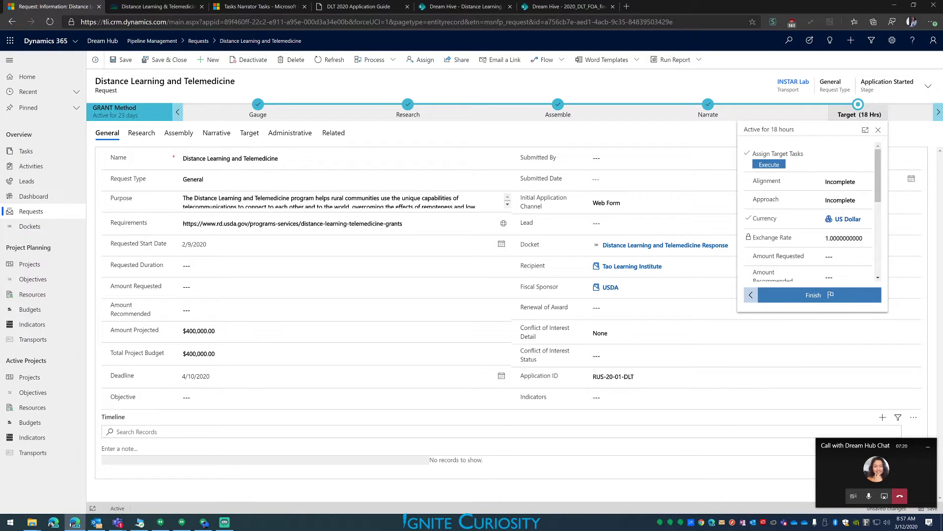
pyautogui.click(249, 10)
pyautogui.click(147, 82)
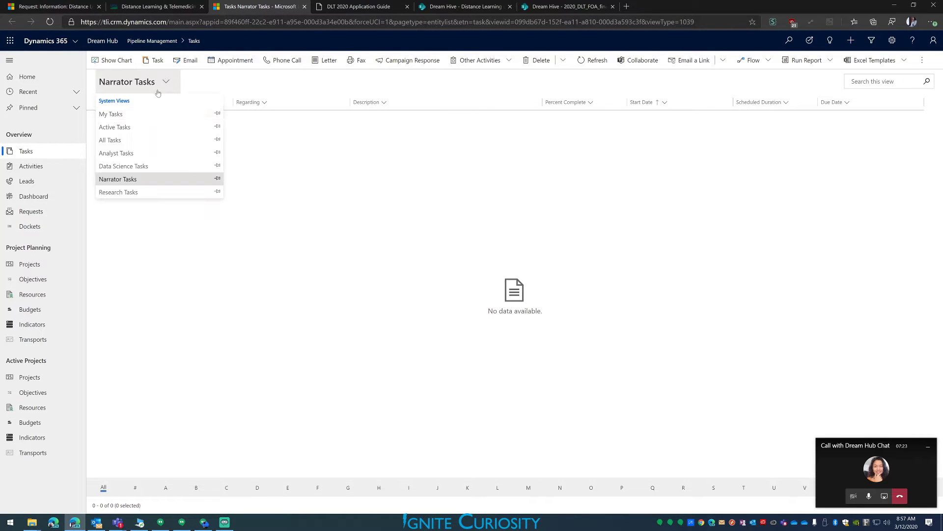
pyautogui.click(122, 155)
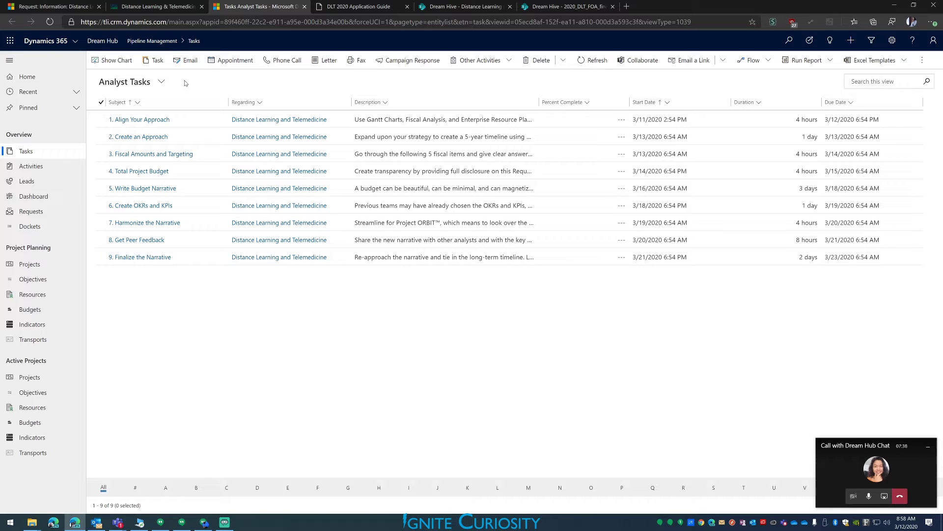
# - Open the analyst task "1. Align Your Approach" to read its description and scheduling details
pyautogui.click(142, 120)
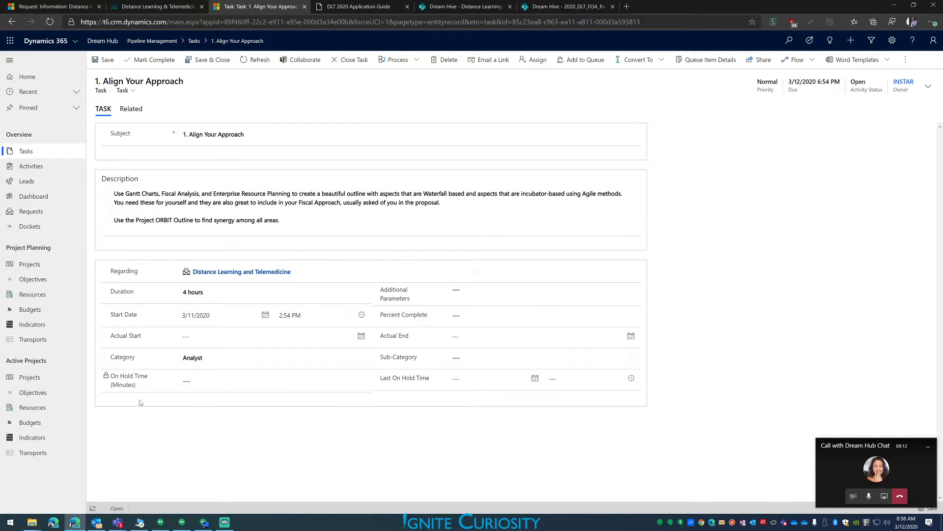
pyautogui.moveTo(36, 524)
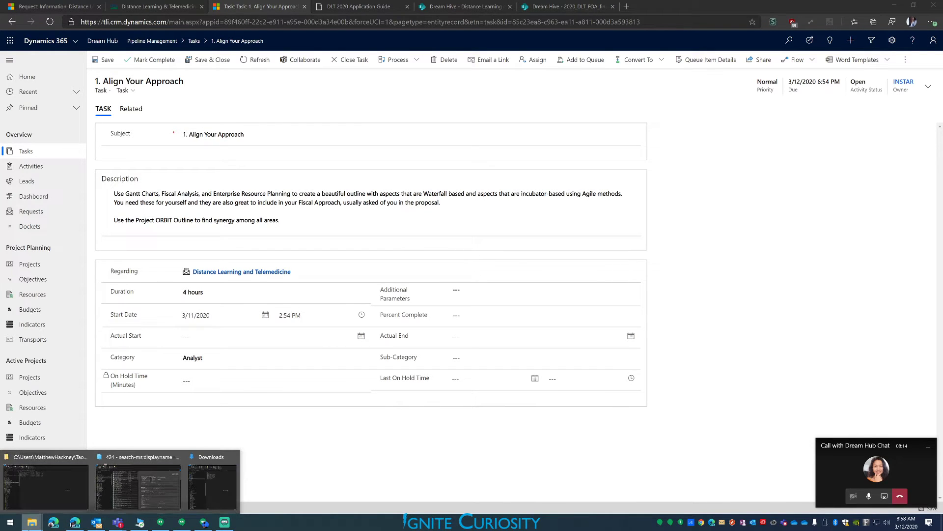
pyautogui.moveTo(41, 506)
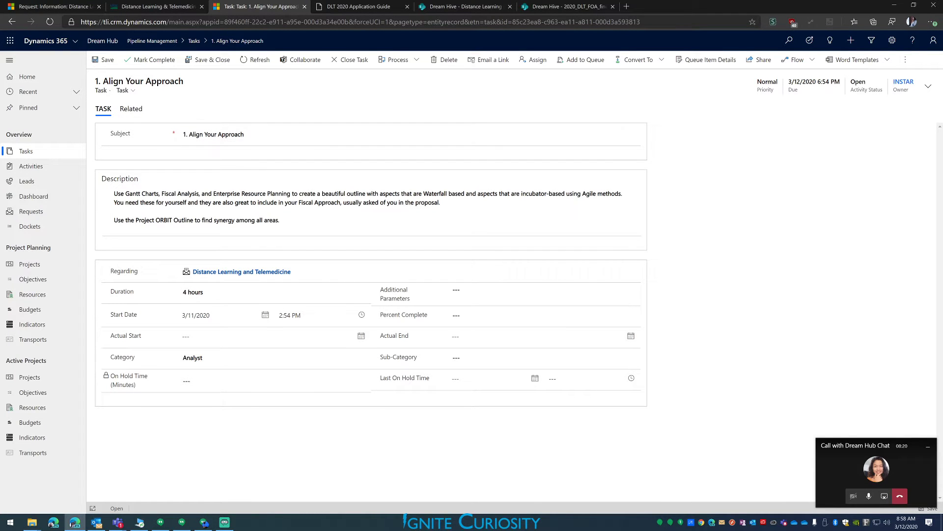
# - Return to the Distance Learning and Telemedicine request and display its related documents
pyautogui.click(69, 10)
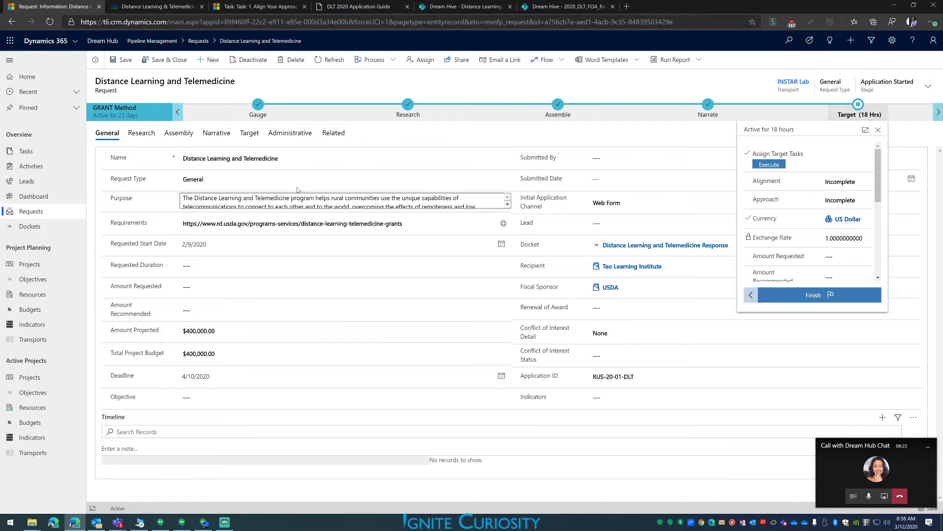
pyautogui.click(446, 128)
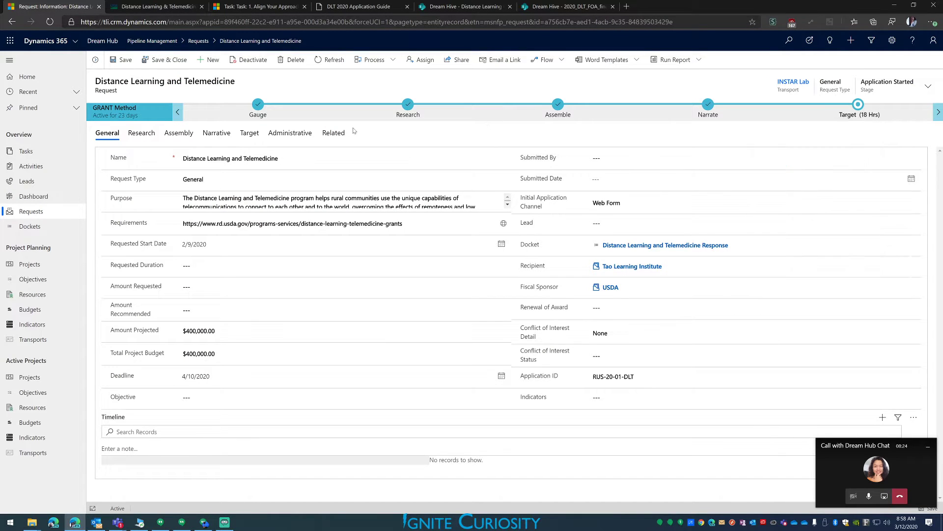
pyautogui.click(333, 132)
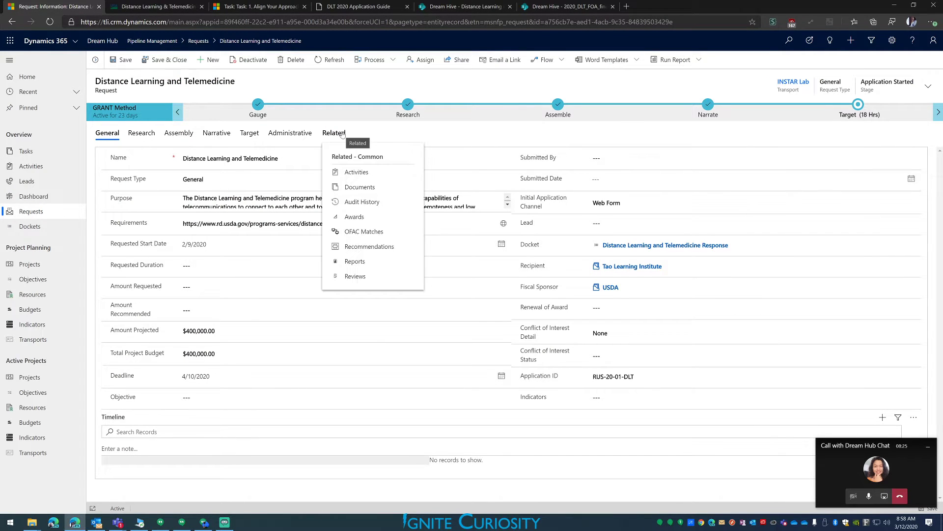
pyautogui.click(356, 188)
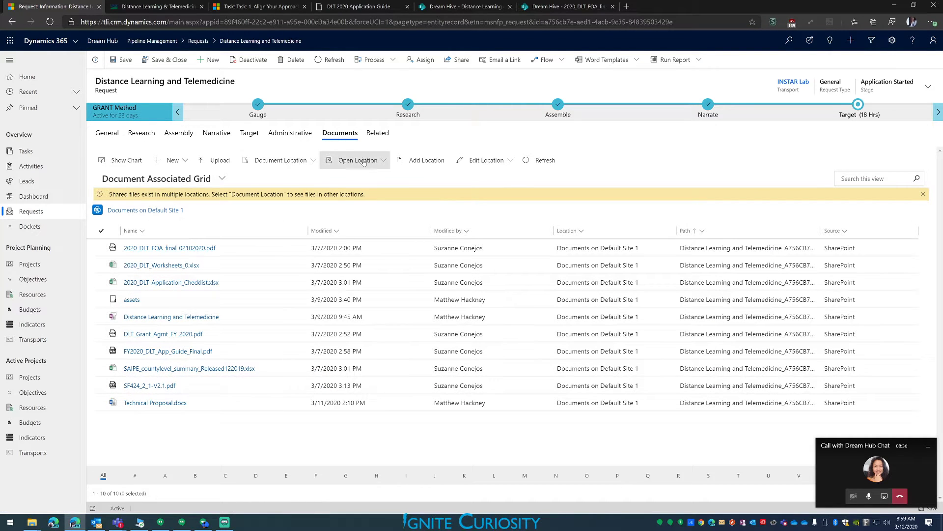
# - Look at the already open 2020_DLT_FOA_final PDF and the docket's SharePoint folder
pyautogui.click(466, 7)
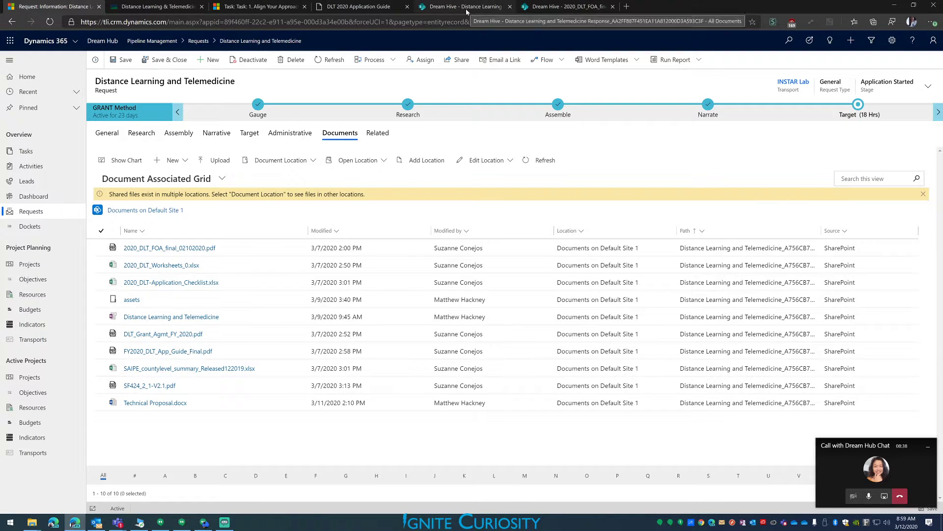
pyautogui.click(571, 6)
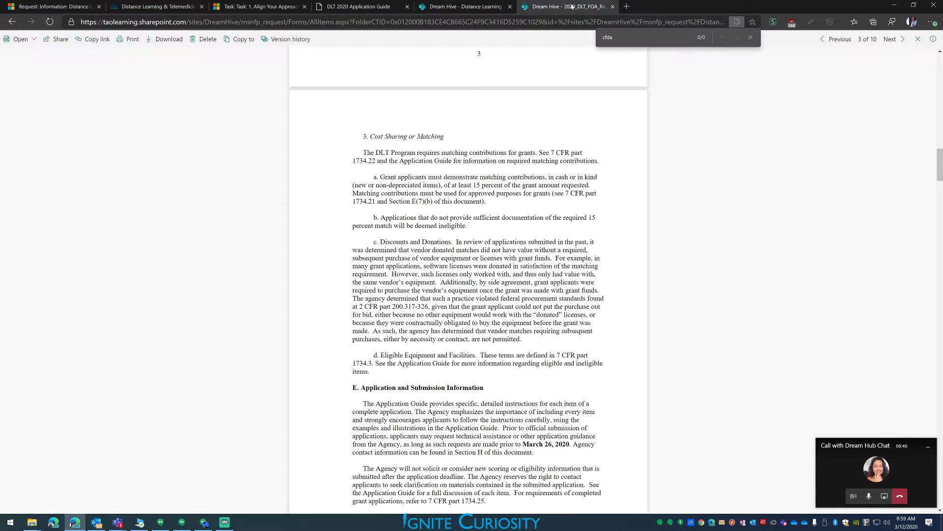
pyautogui.click(435, 9)
pyautogui.click(258, 7)
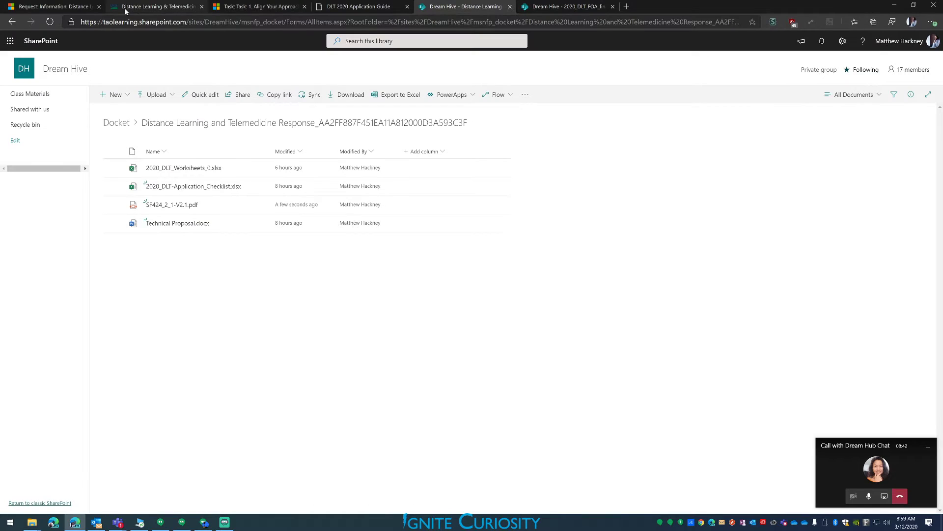
# - Go back to the request's documents and open their default site location in SharePoint
pyautogui.click(91, 8)
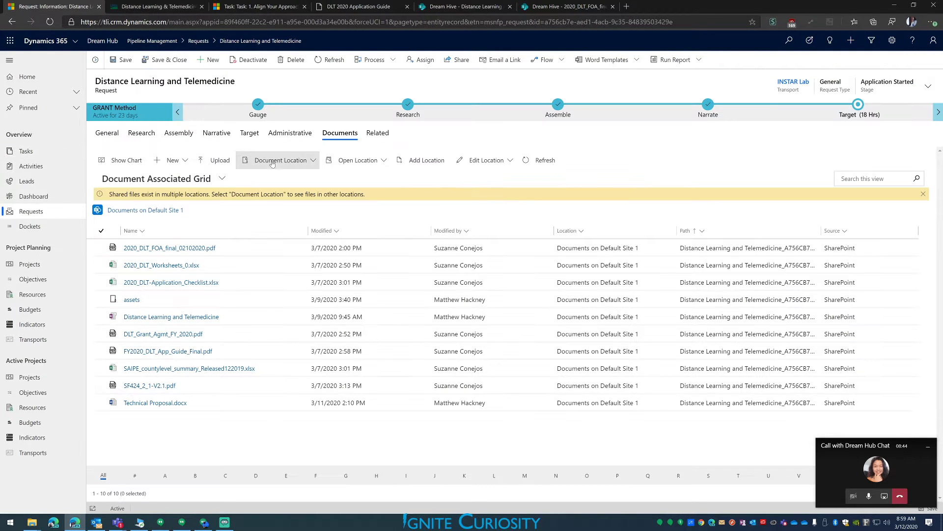
pyautogui.click(362, 160)
pyautogui.click(367, 182)
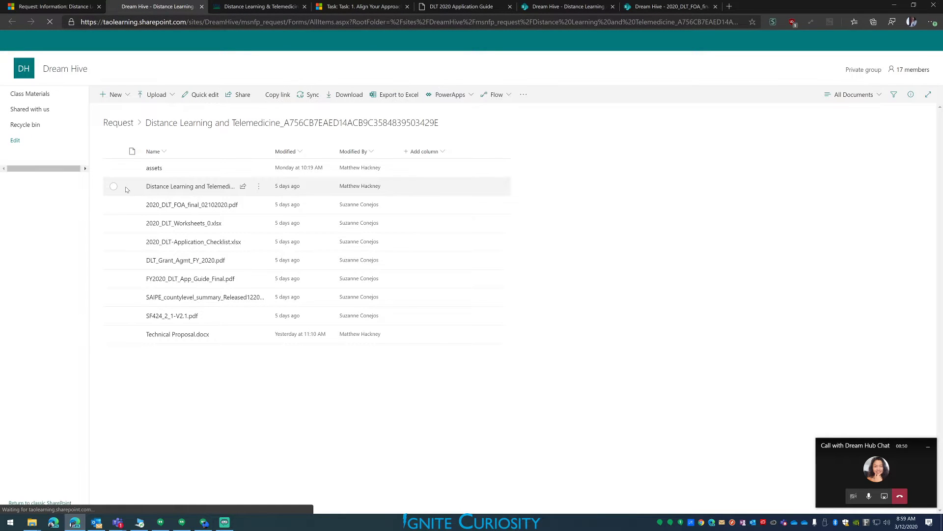
# - Select the Distance Learning and Telemedicine notebook, 2020_DLT_Worksheets_0.xlsx and DLT_Grant_Agmt_FY_2020.pdf, and clear the selection again
pyautogui.click(114, 186)
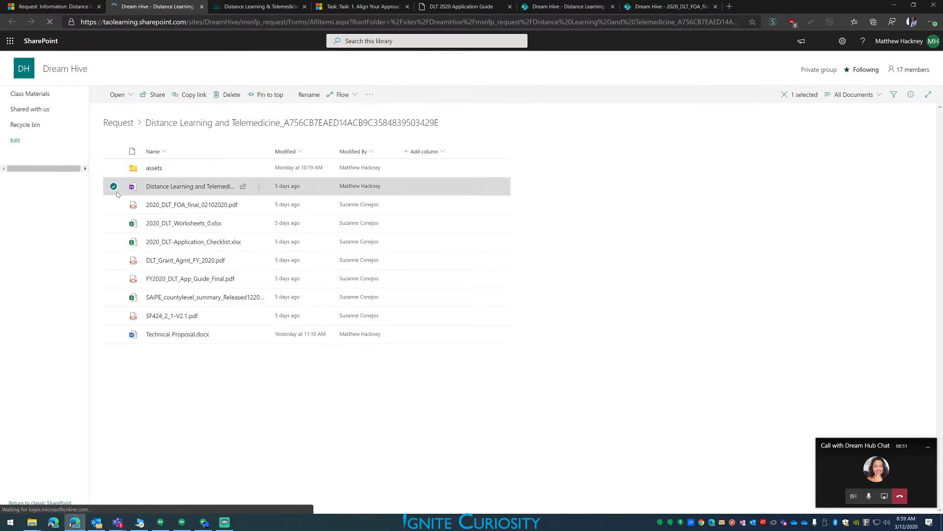
pyautogui.click(113, 223)
pyautogui.click(113, 261)
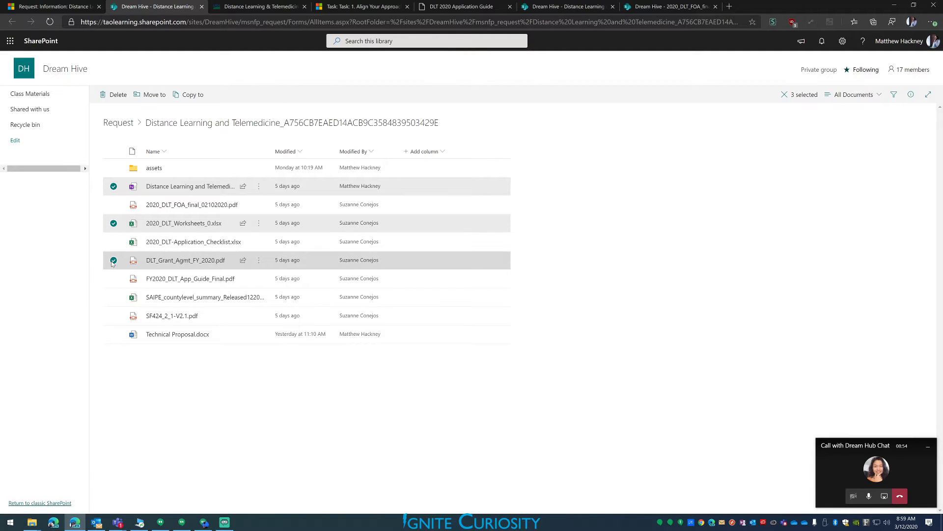
pyautogui.click(113, 261)
pyautogui.click(114, 223)
pyautogui.click(113, 187)
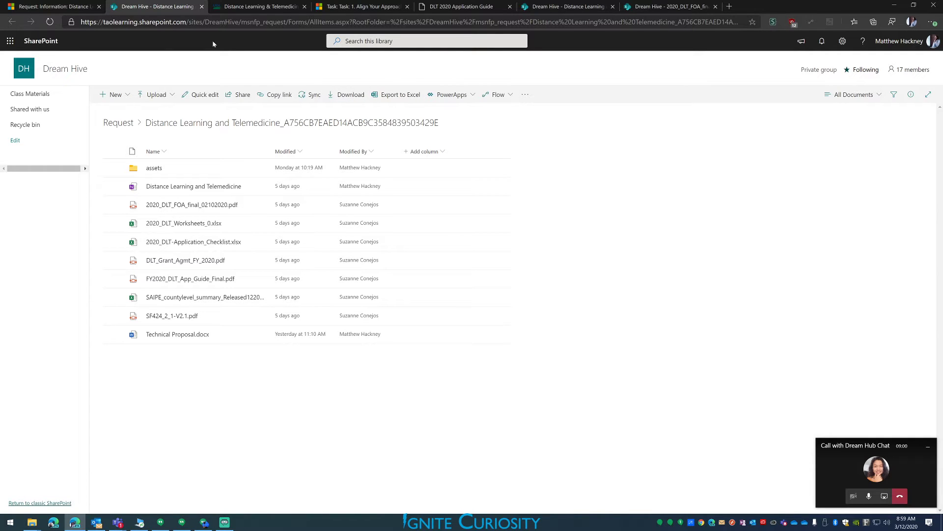
# - In Dream Hub, open the Distance Learning and Telemedicine Response docket and view its Narratives and Final Documents
pyautogui.click(65, 9)
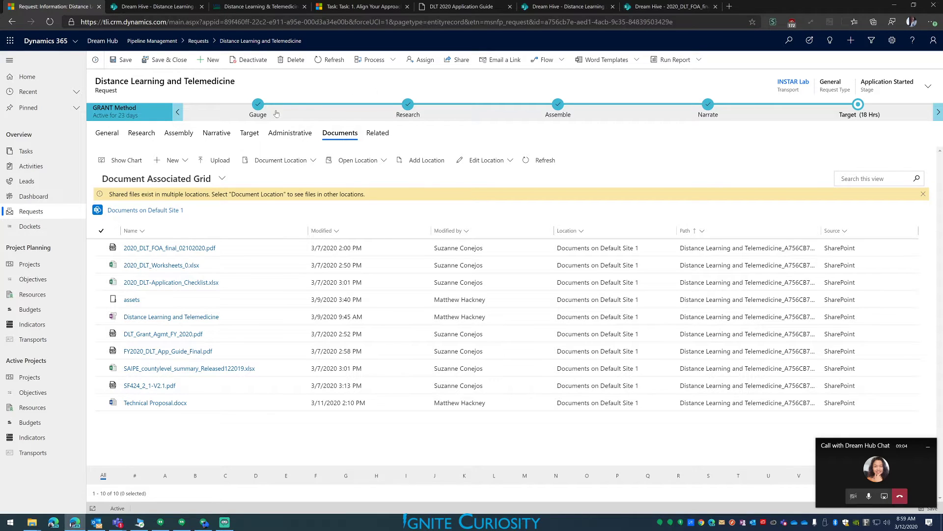
pyautogui.click(27, 233)
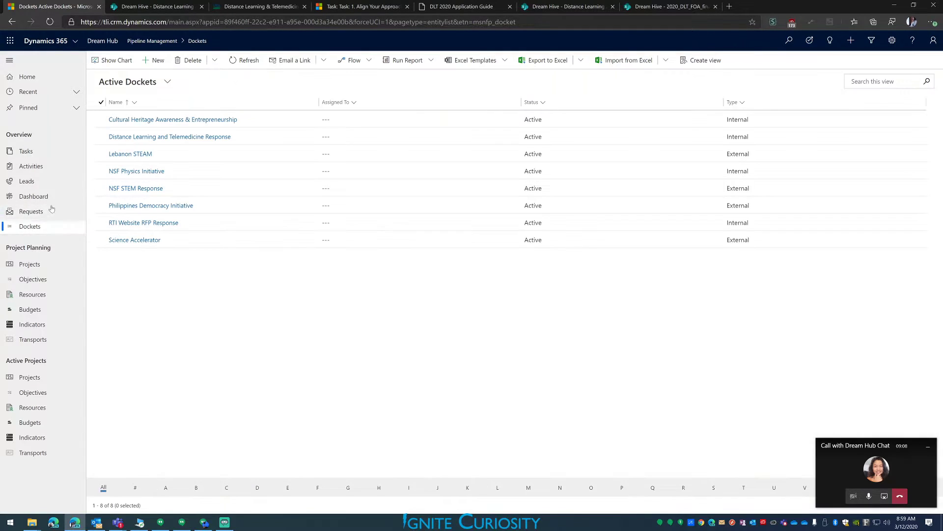
pyautogui.click(171, 138)
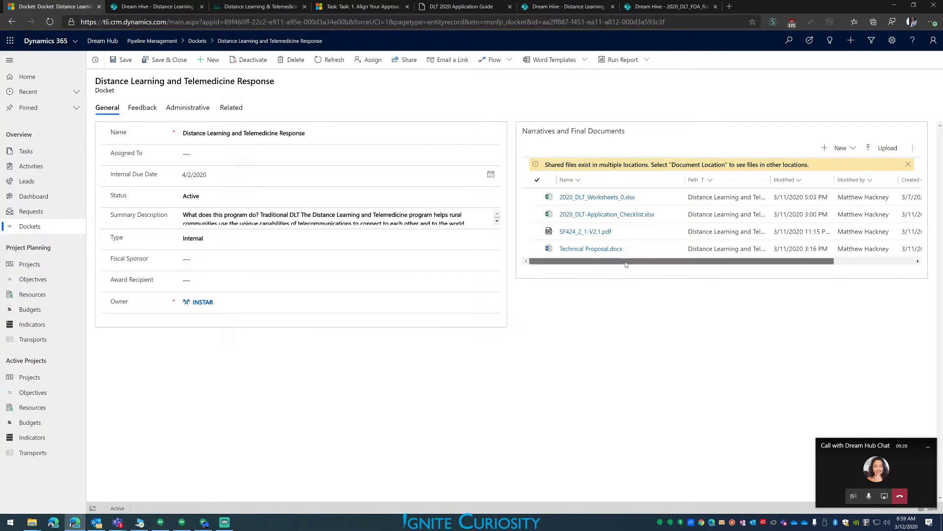
pyautogui.moveTo(641, 261)
pyautogui.mouseDown()
pyautogui.moveTo(723, 265)
pyautogui.moveTo(642, 265)
pyautogui.mouseUp()
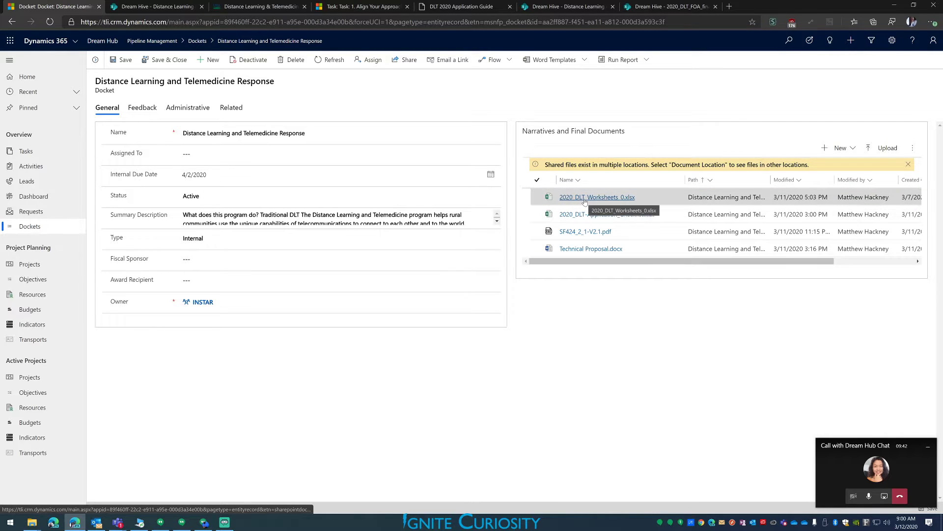
# - Open the docket's document location in SharePoint and close the older duplicate Dream Hive folder tab
pyautogui.click(913, 149)
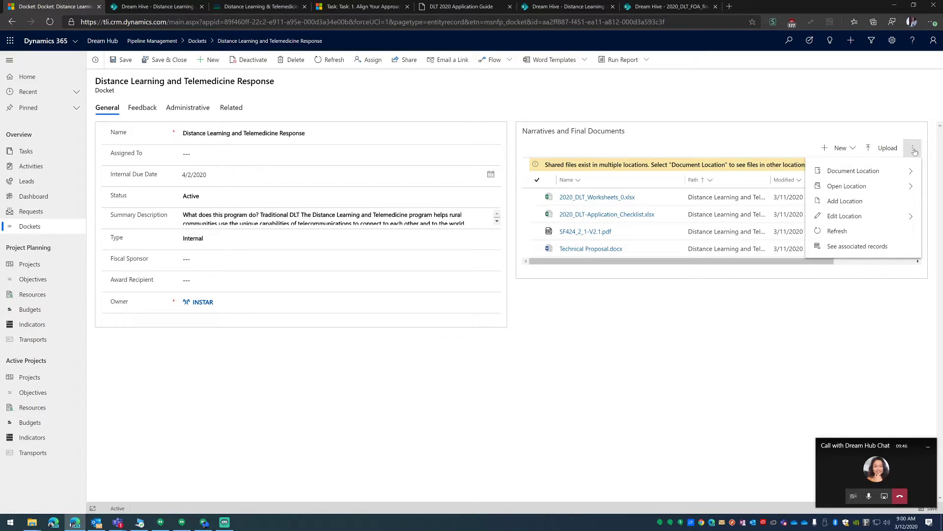
pyautogui.click(856, 190)
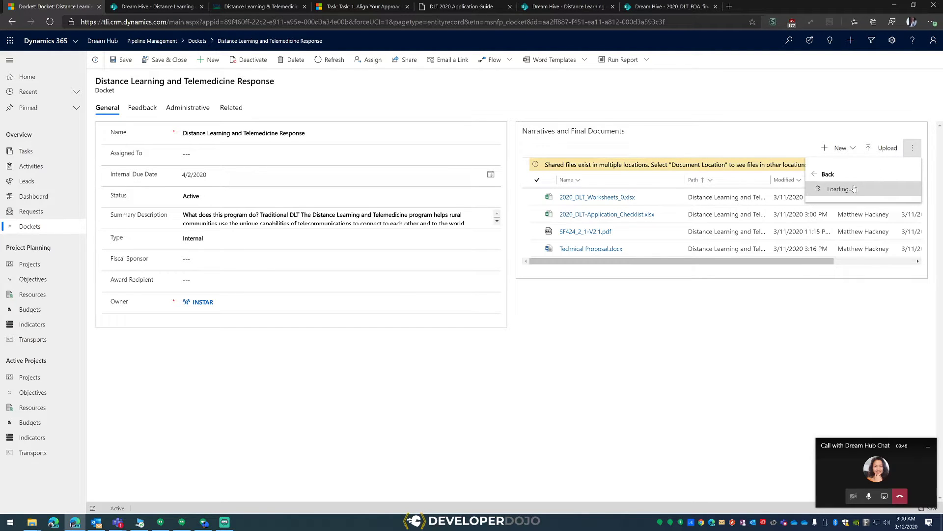
pyautogui.click(842, 191)
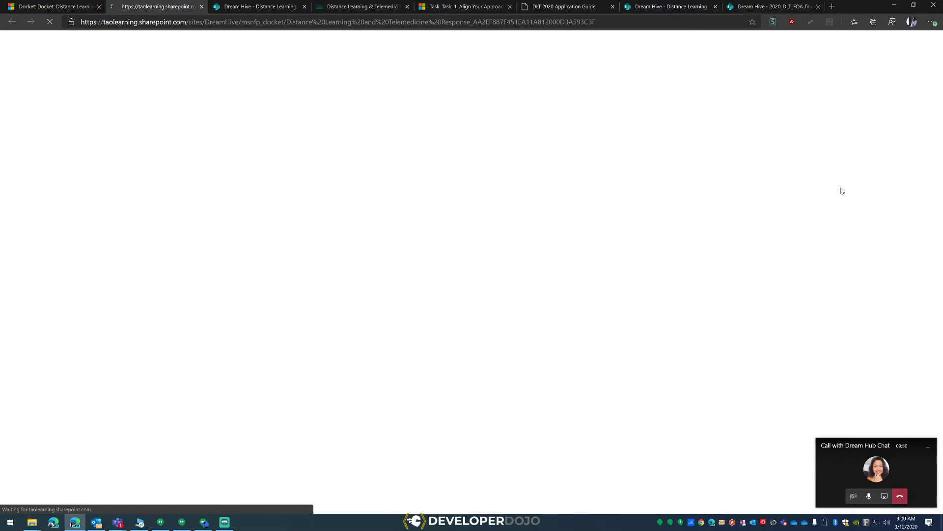
pyautogui.click(716, 6)
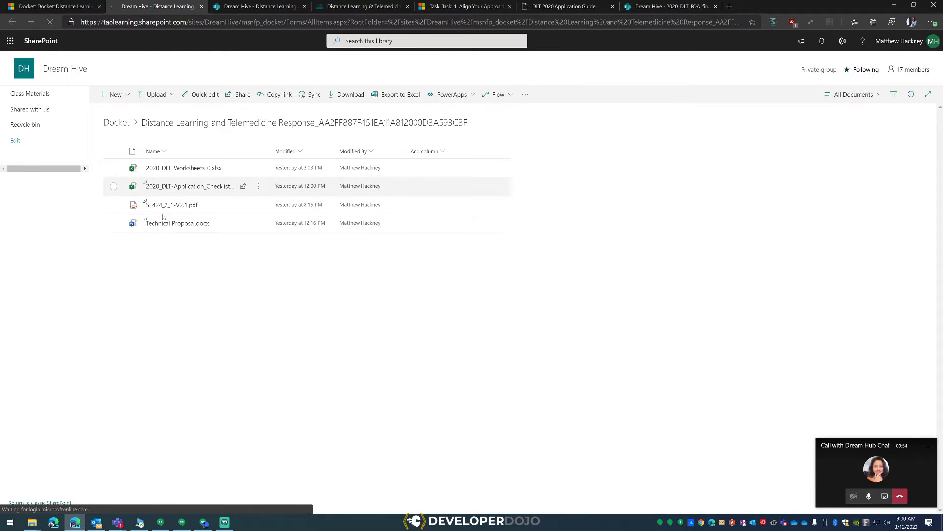
# - Select 2020_DLT_Worksheets_0.xlsx and 2020_DLT-Application_Checklist.xlsx in the docket folder, and clear the selection again
pyautogui.click(114, 169)
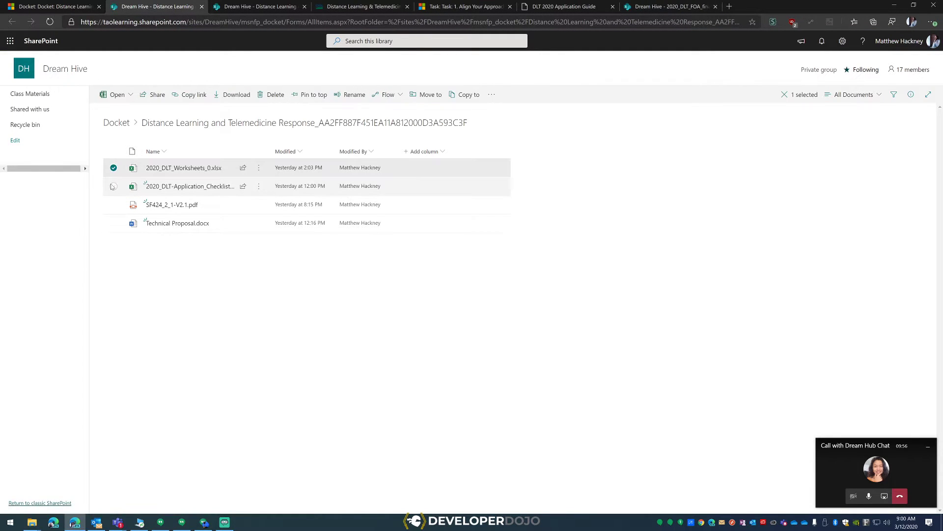
pyautogui.click(114, 187)
pyautogui.click(114, 170)
pyautogui.click(113, 187)
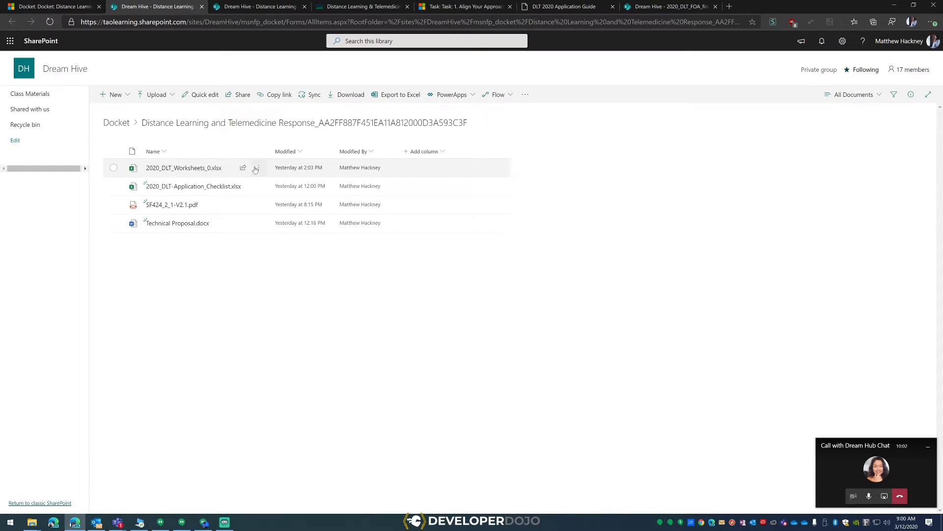
# - View the available actions for 2020_DLT_Worksheets_0.xlsx and the change-alert settings for Technical Proposal.docx, and cancel without saving an alert
pyautogui.click(257, 168)
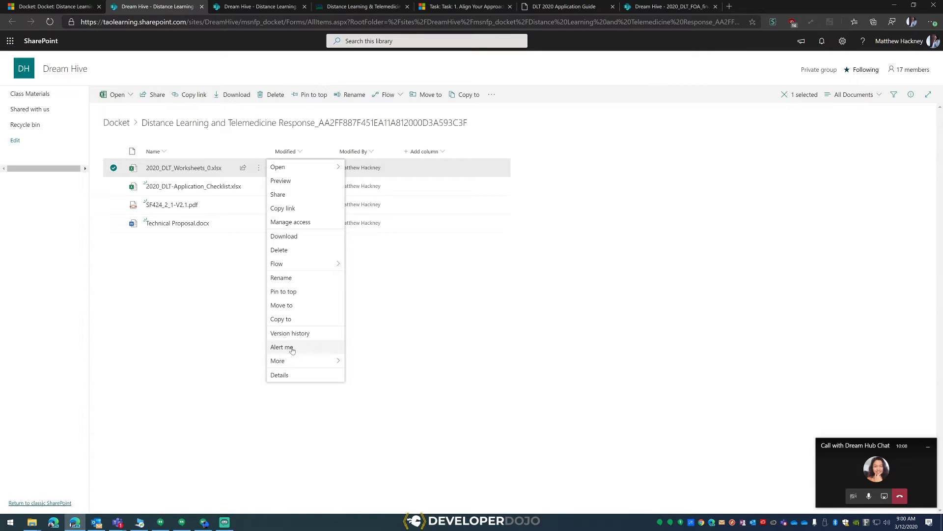
pyautogui.click(186, 295)
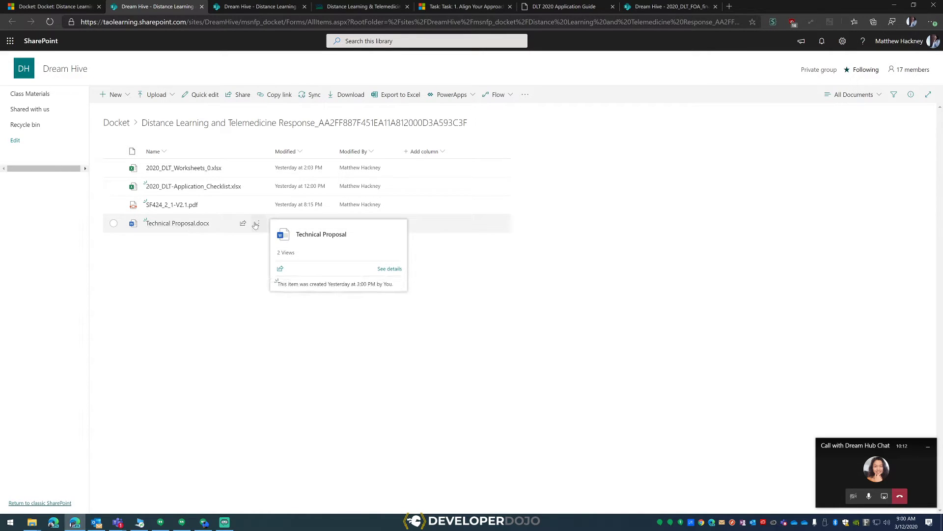
pyautogui.click(256, 223)
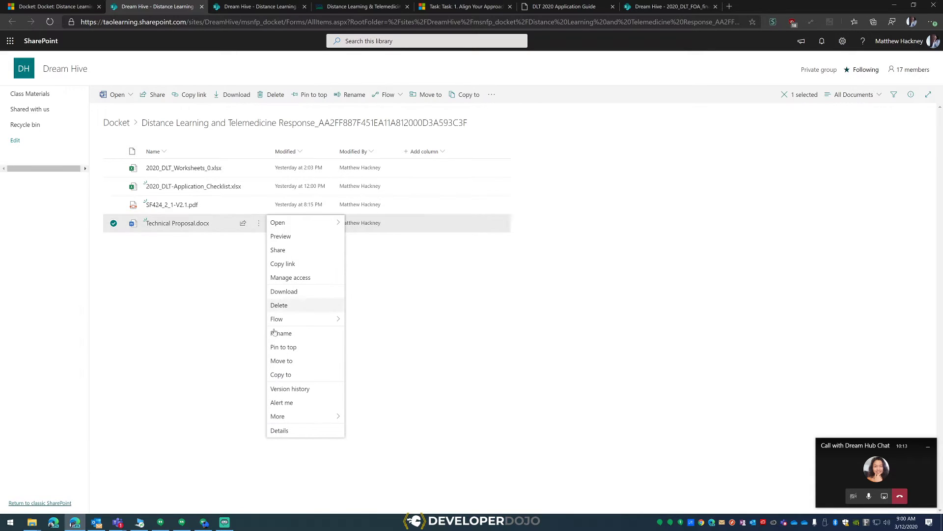
pyautogui.click(284, 403)
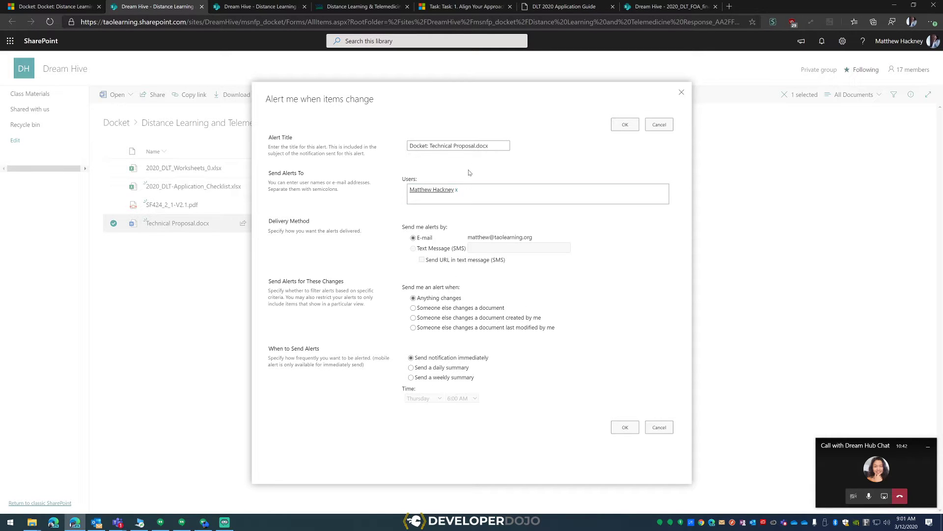
pyautogui.click(659, 427)
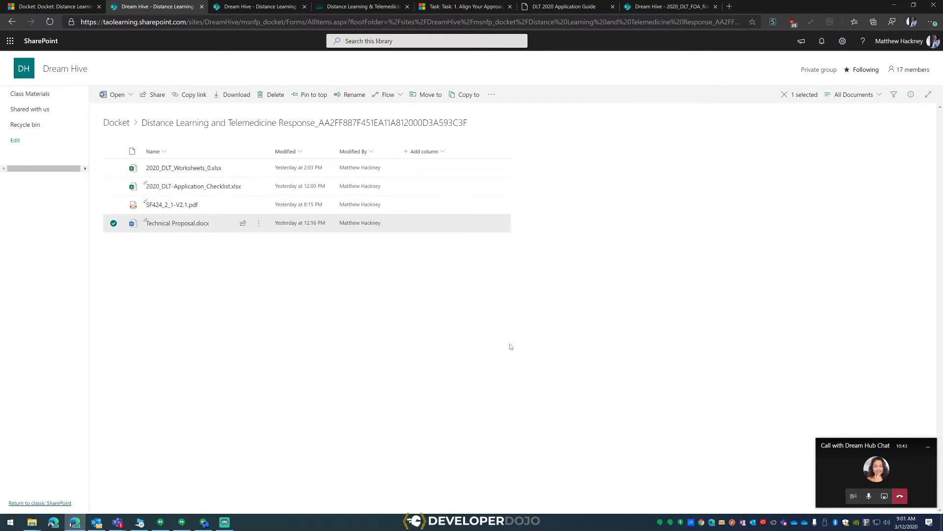
# - Look at the additional file actions for Technical Proposal.docx, including Workflow and Check out, and dismiss them
pyautogui.click(259, 224)
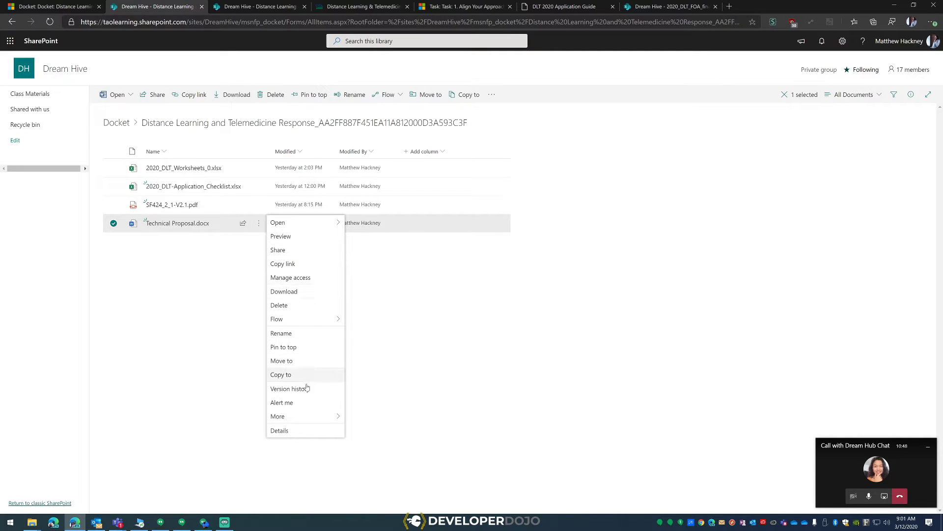
pyautogui.moveTo(304, 423)
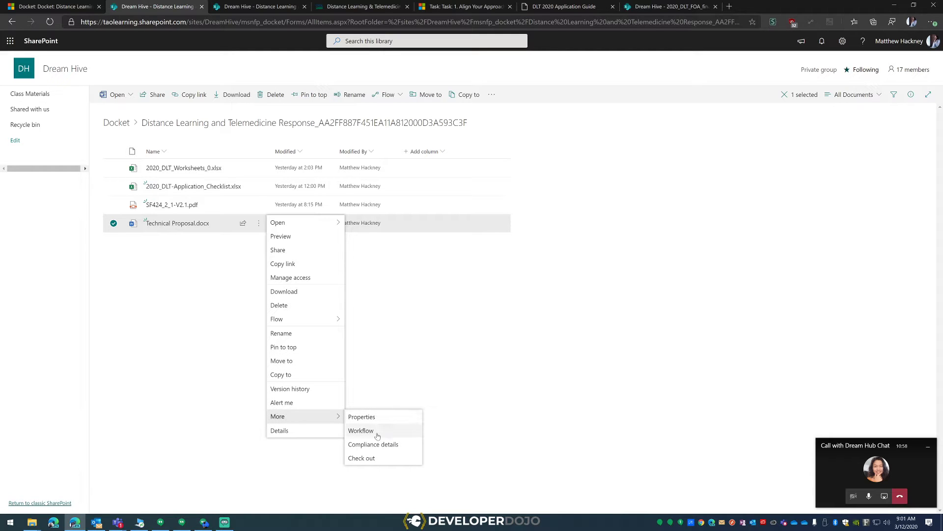
pyautogui.rightClick(366, 459)
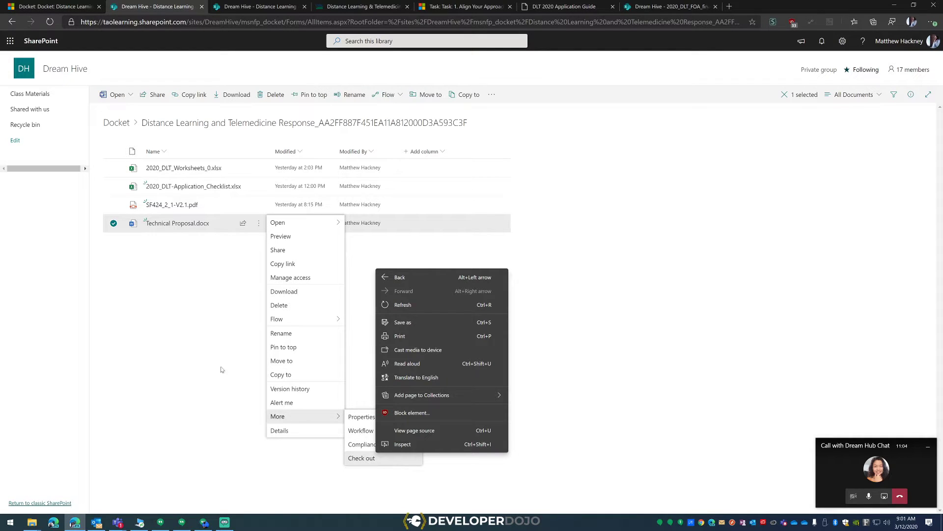
pyautogui.click(227, 284)
pyautogui.click(227, 283)
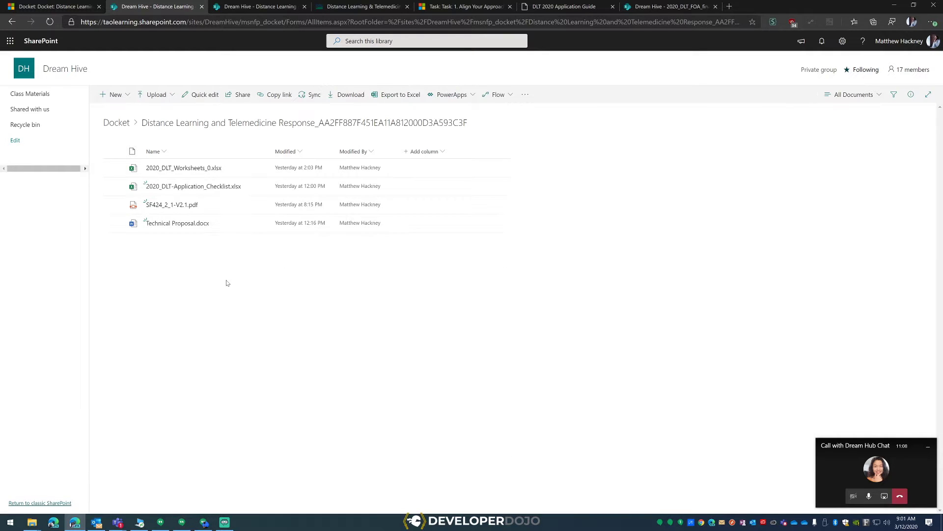
# - Pin Technical Proposal.docx to the top of the docket folder
pyautogui.click(114, 224)
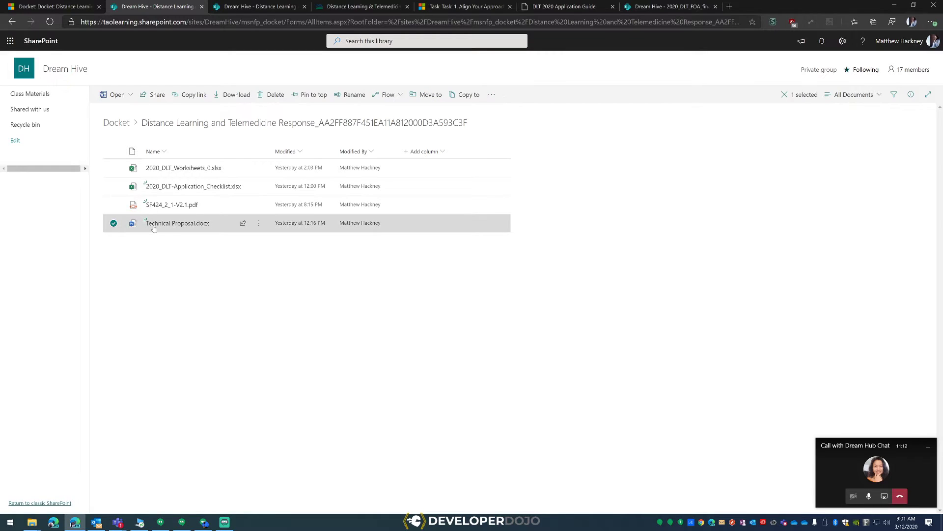
pyautogui.click(260, 224)
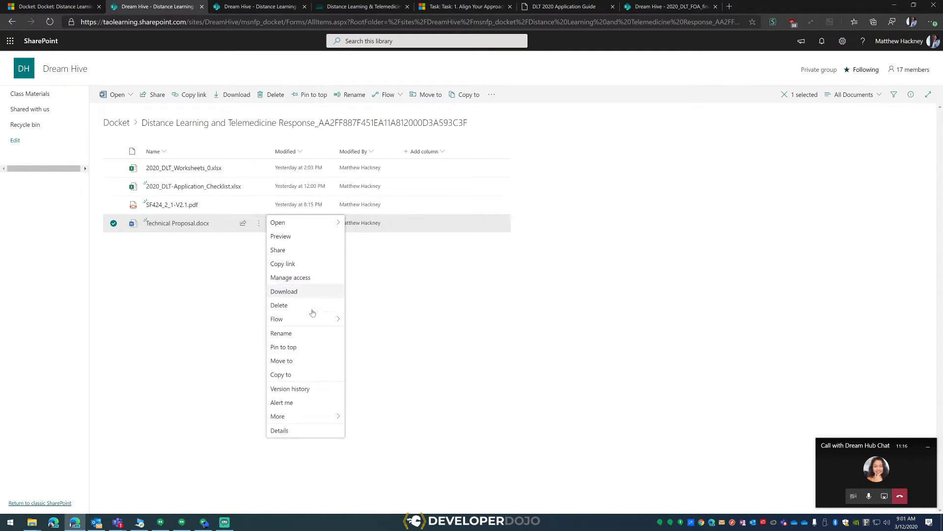
pyautogui.moveTo(304, 424)
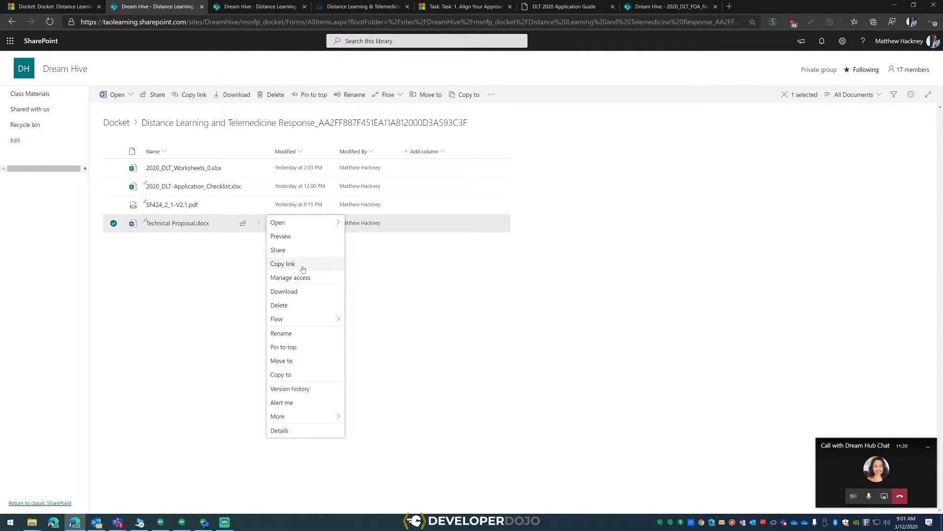
pyautogui.moveTo(300, 319)
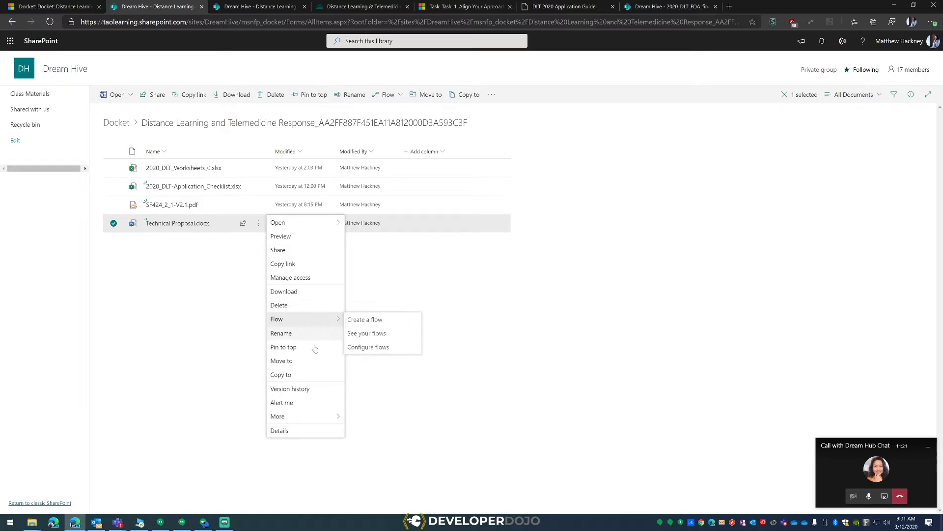
pyautogui.click(285, 347)
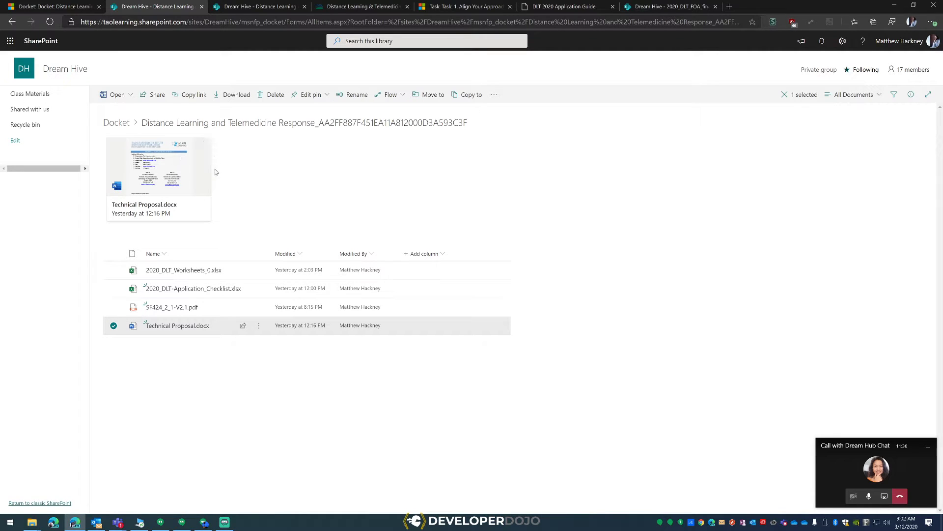
# - Unpin Technical Proposal.docx from the top of the docket folder
pyautogui.moveTo(203, 205)
pyautogui.click(203, 204)
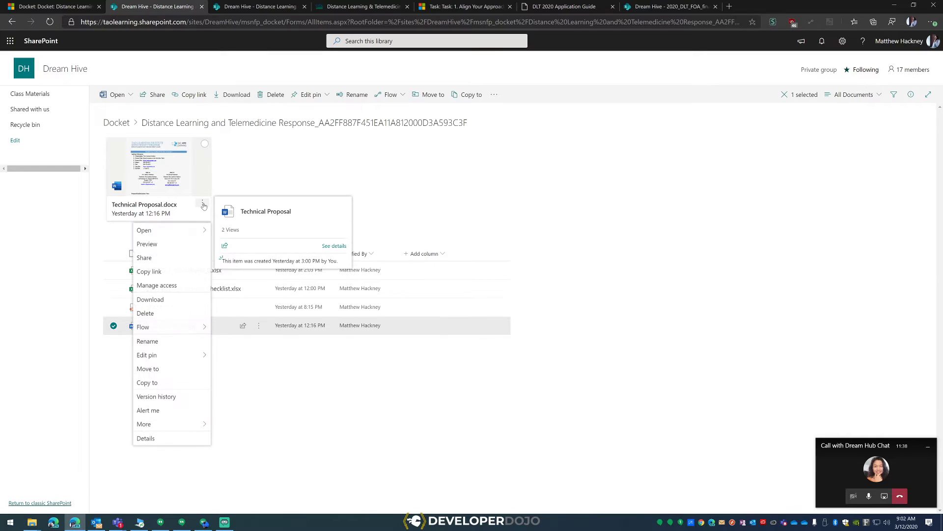
pyautogui.moveTo(160, 360)
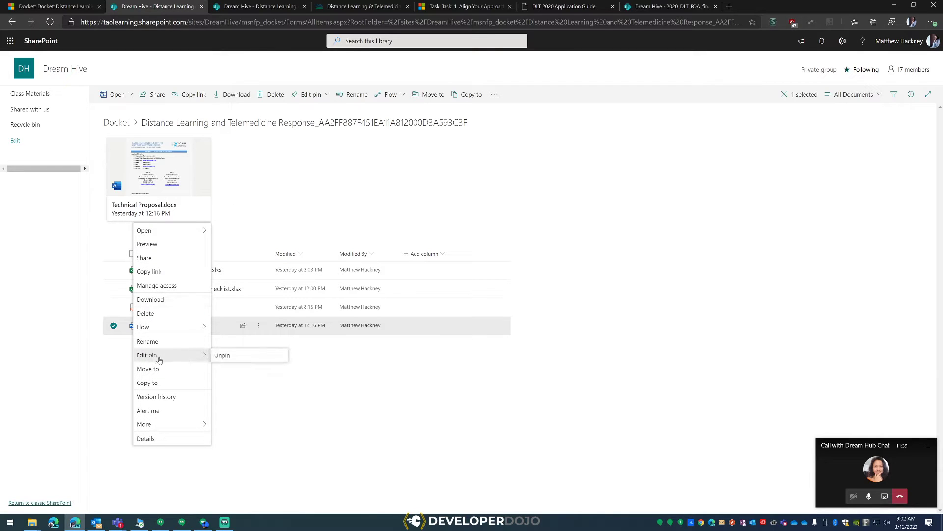
pyautogui.click(222, 358)
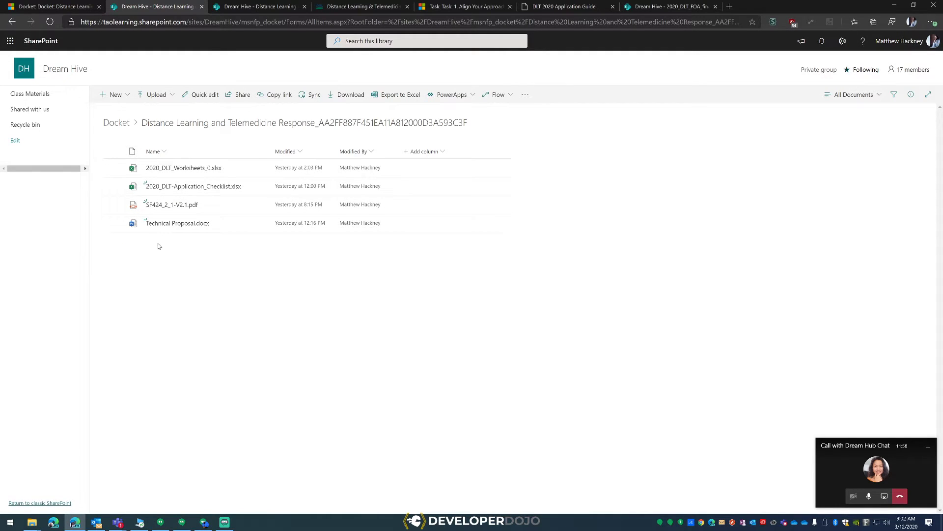
# - Switch to the USDA Distance Learning & Telemedicine Grants page and view its To Apply resources
pyautogui.click(354, 8)
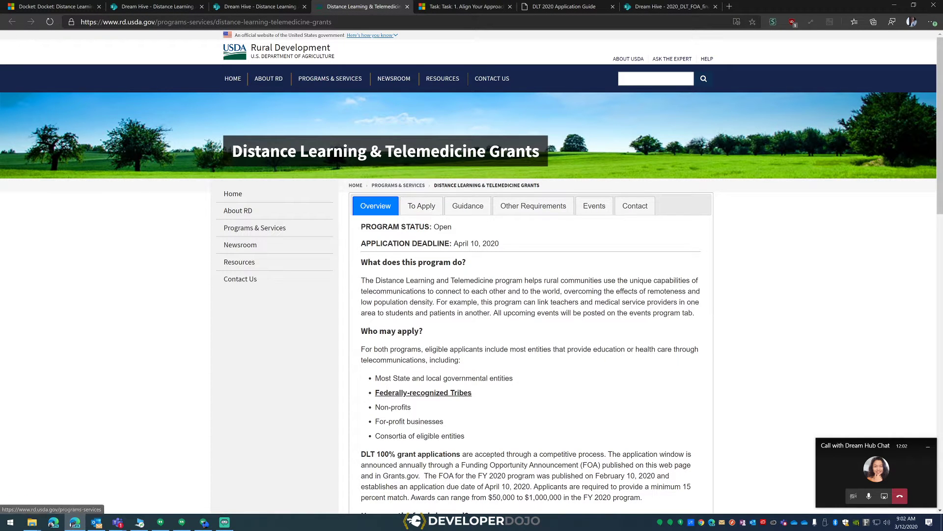
pyautogui.moveTo(232, 151); pyautogui.dragTo(532, 151)
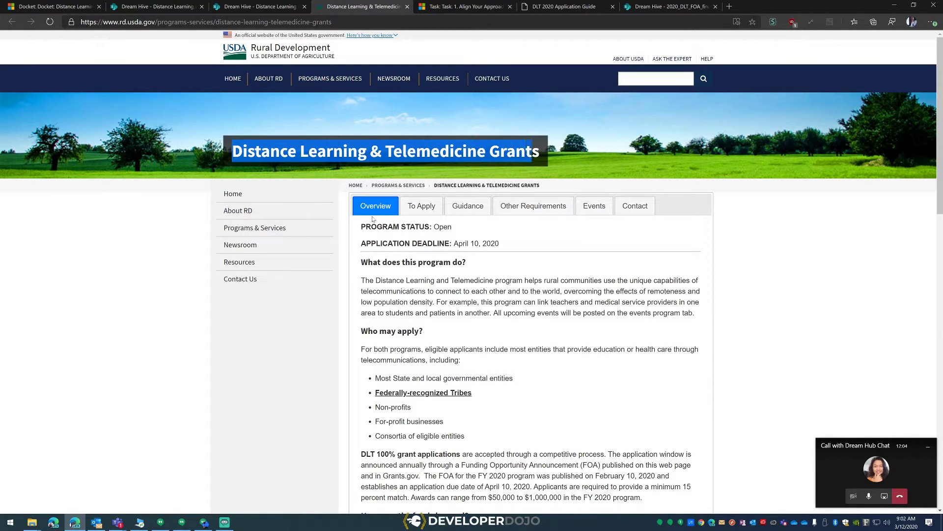
pyautogui.click(417, 210)
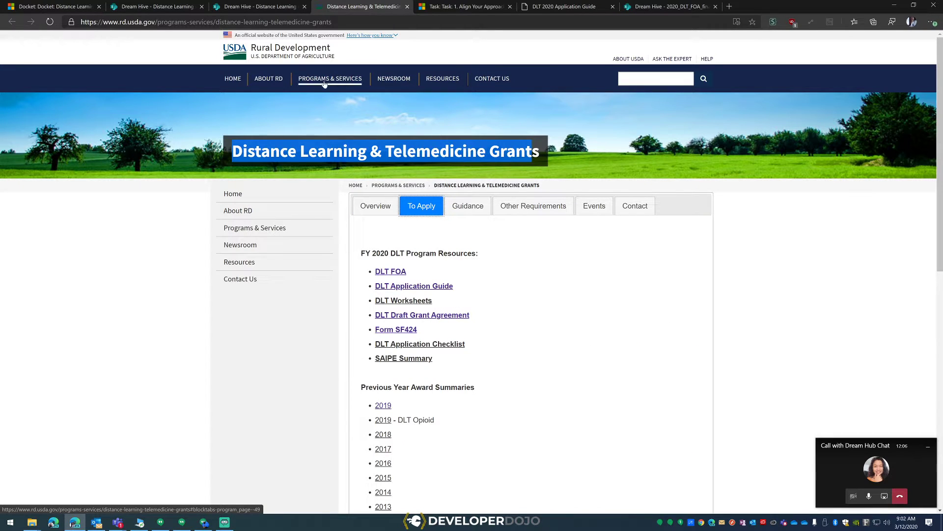
# - Return to Dream Hub, open the Requests list in a separate tab, and open the Distance Learning and Telemedicine request
pyautogui.click(54, 7)
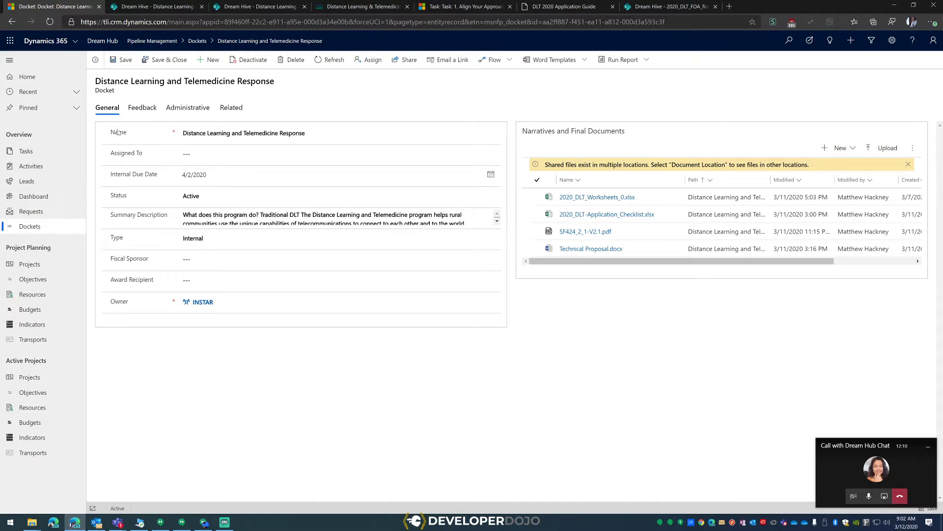
pyautogui.middleClick(38, 213)
pyautogui.click(151, 8)
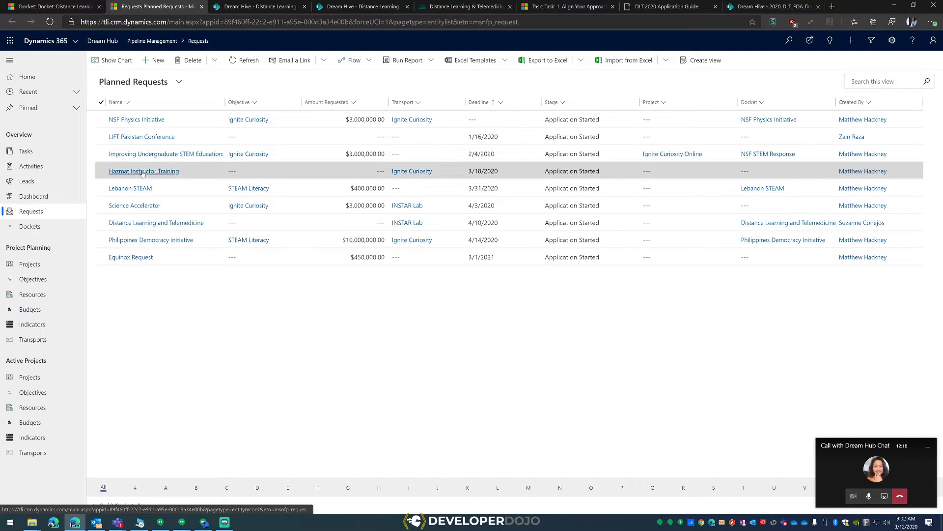
pyautogui.click(126, 225)
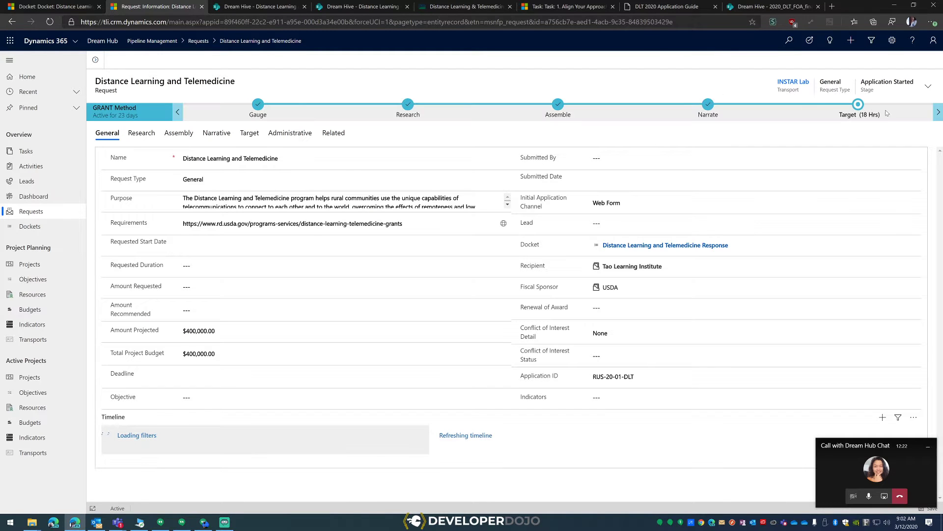
# - Show the request's Target stage steps docked beside the form and review them
pyautogui.click(859, 106)
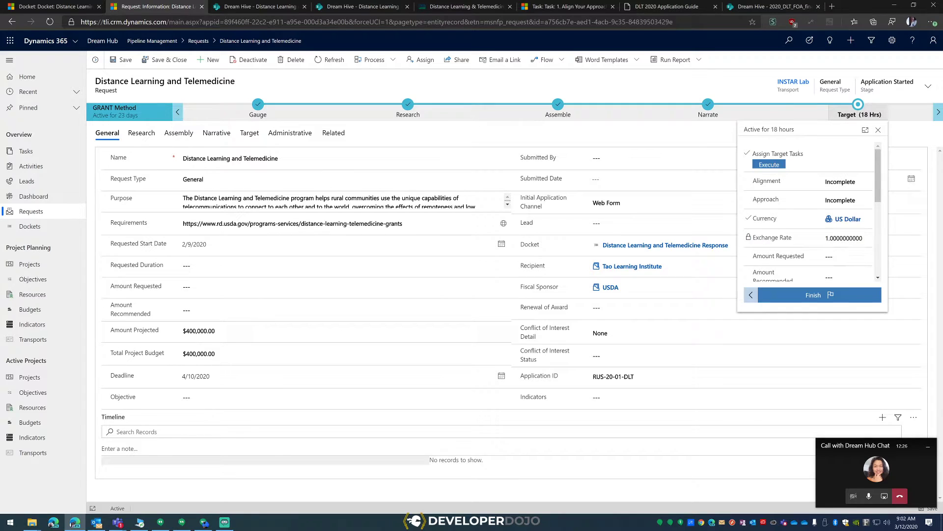
pyautogui.scroll(-3, 822, 275)
pyautogui.scroll(-3, 845, 251)
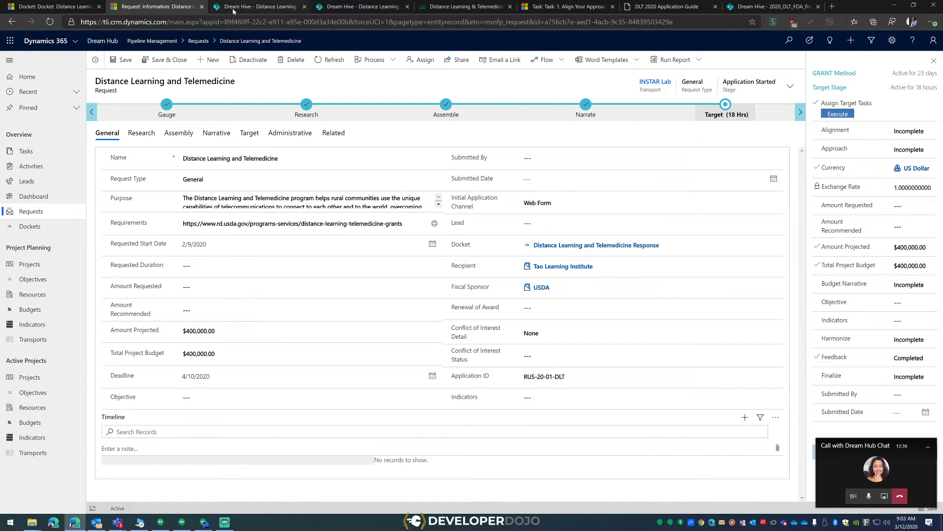
# - Move the 1. Align Your Approach task's tab beside the request's, and open the Distance Learning and Telemedicine notebook in OneNote after it
pyautogui.moveTo(565, 7); pyautogui.dragTo(252, 8)
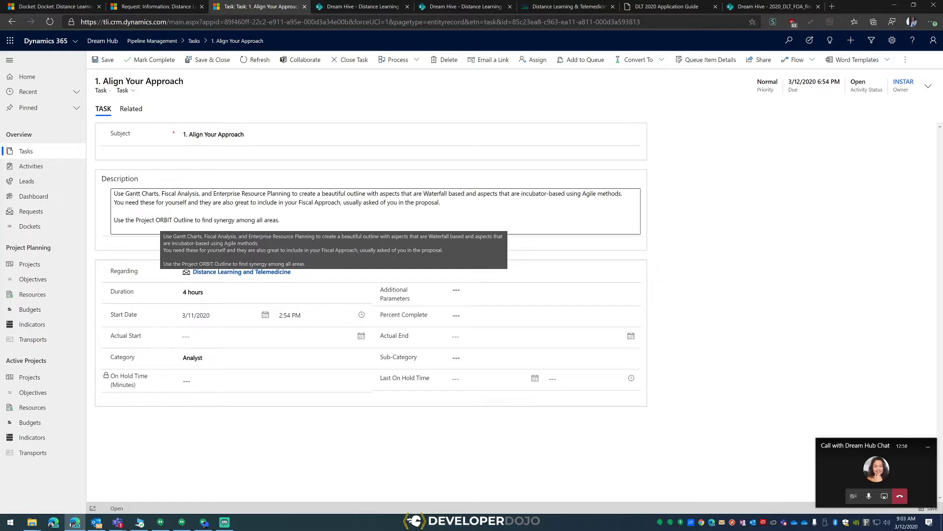
pyautogui.click(153, 7)
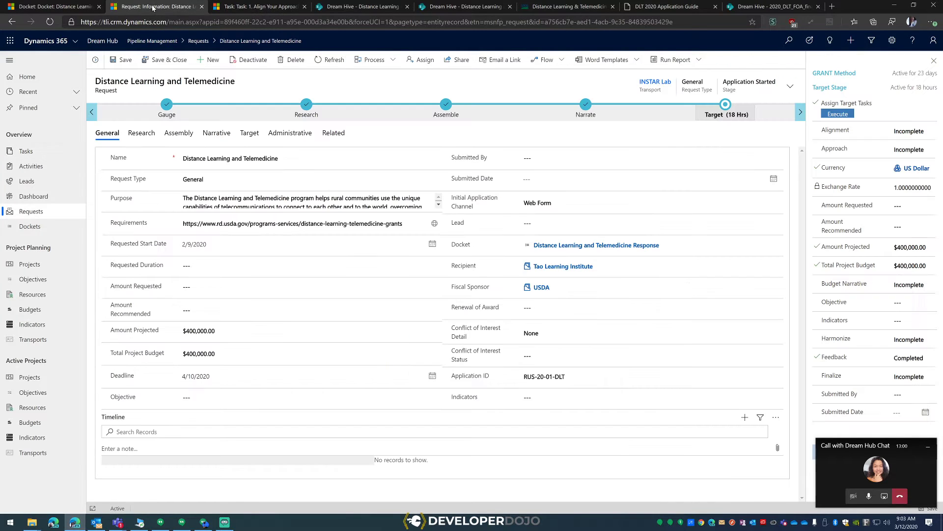
pyautogui.click(746, 418)
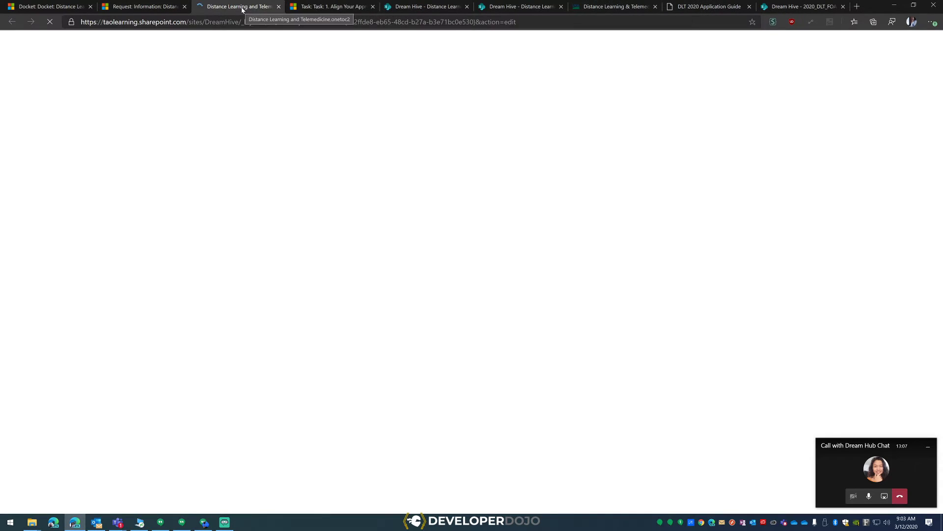
pyautogui.moveTo(242, 8); pyautogui.dragTo(338, 7)
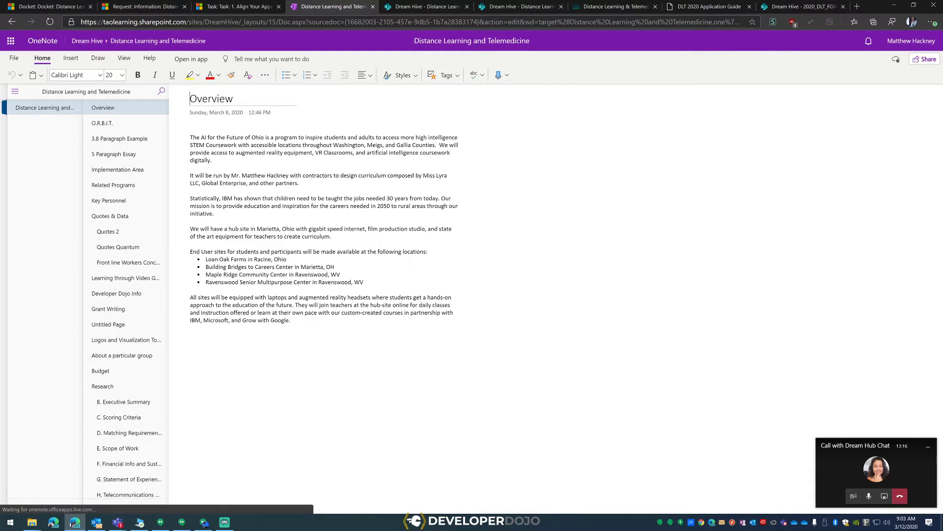
# - Review the open docket, request and 1. Align Your Approach task pages in turn, ending on the Distance Learning and Telemedicine notebook
pyautogui.click(38, 7)
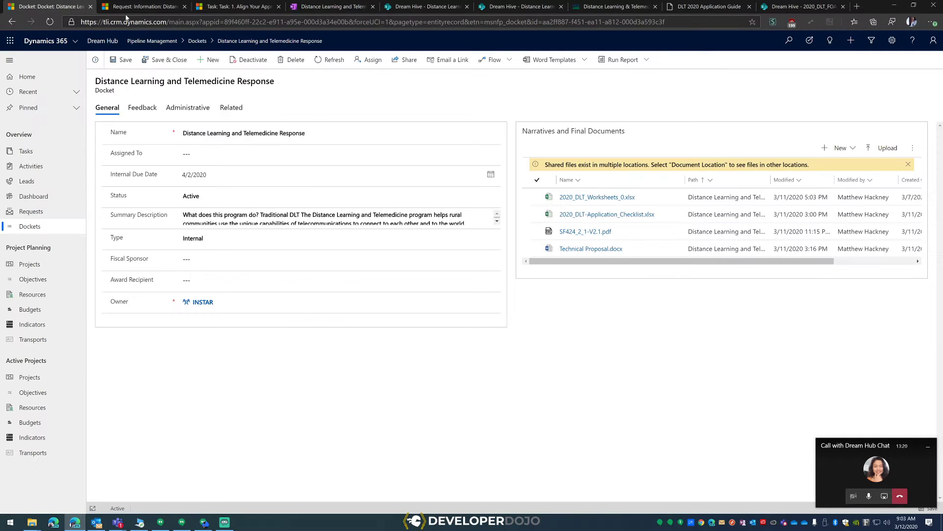
pyautogui.click(137, 8)
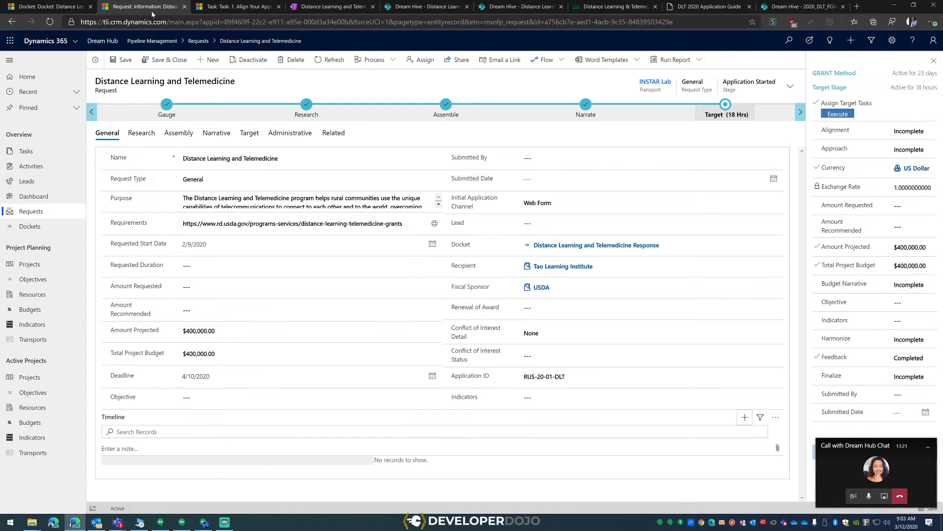
pyautogui.click(235, 11)
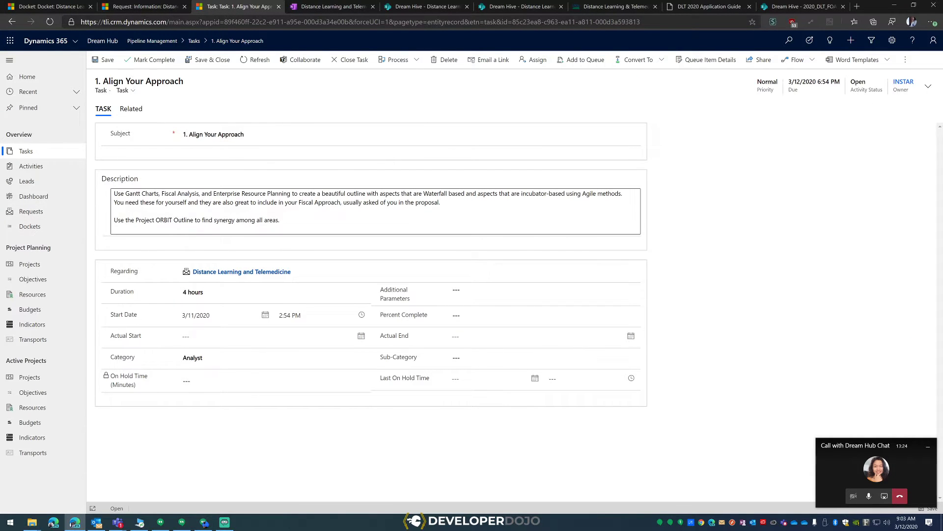
pyautogui.click(329, 8)
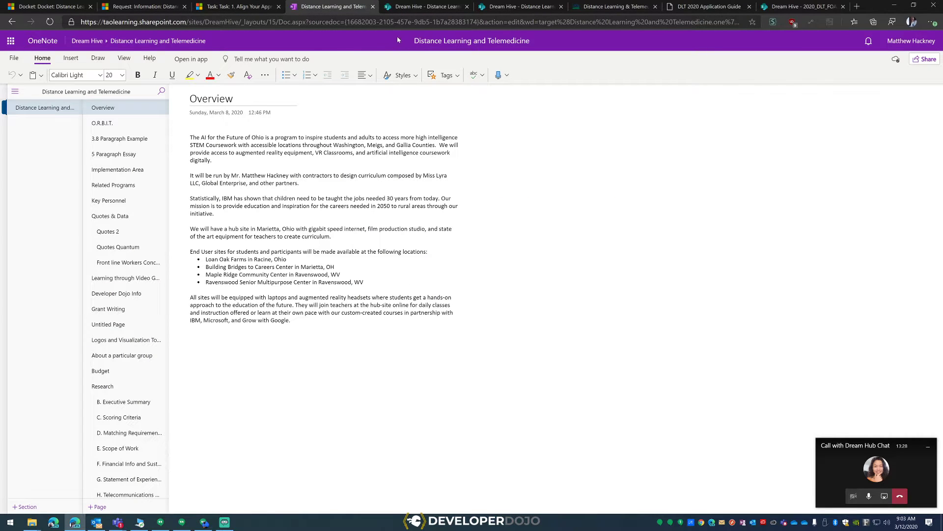
# - Close the docket's SharePoint folder and view the synced Distance Learning and Telemedicine Response folder in File Explorer
pyautogui.click(429, 8)
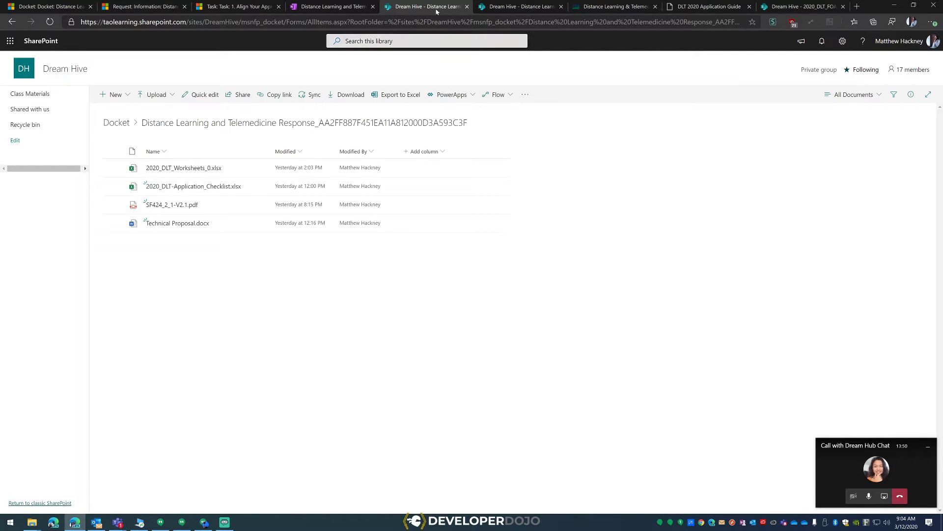
pyautogui.click(466, 6)
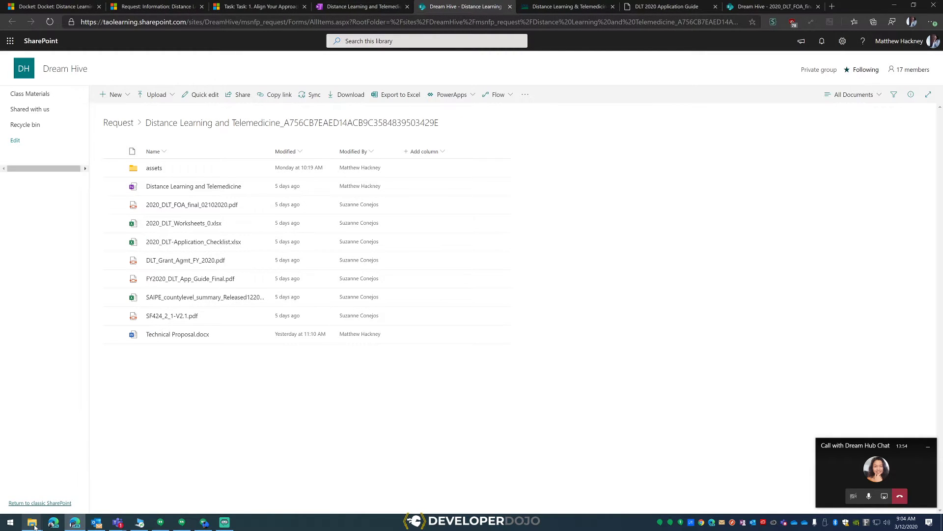
pyautogui.moveTo(32, 521)
pyautogui.click(49, 500)
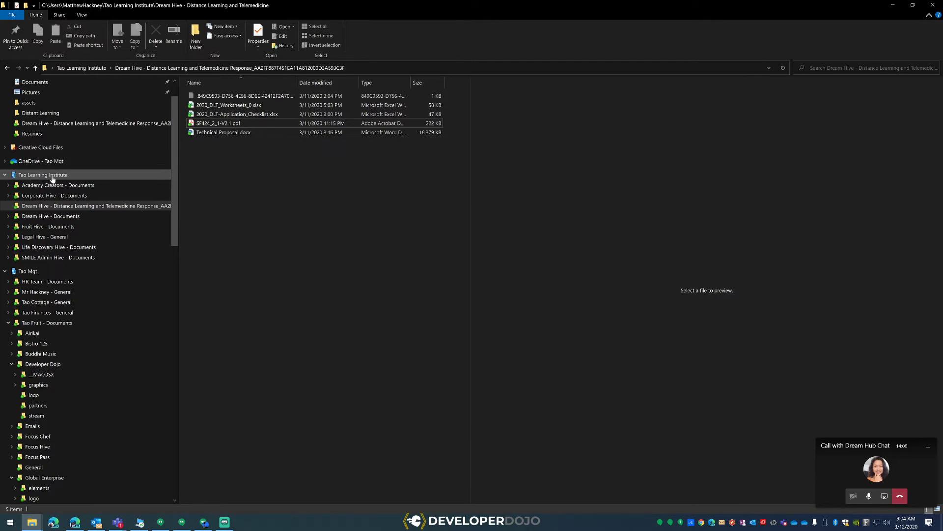
pyautogui.click(148, 206)
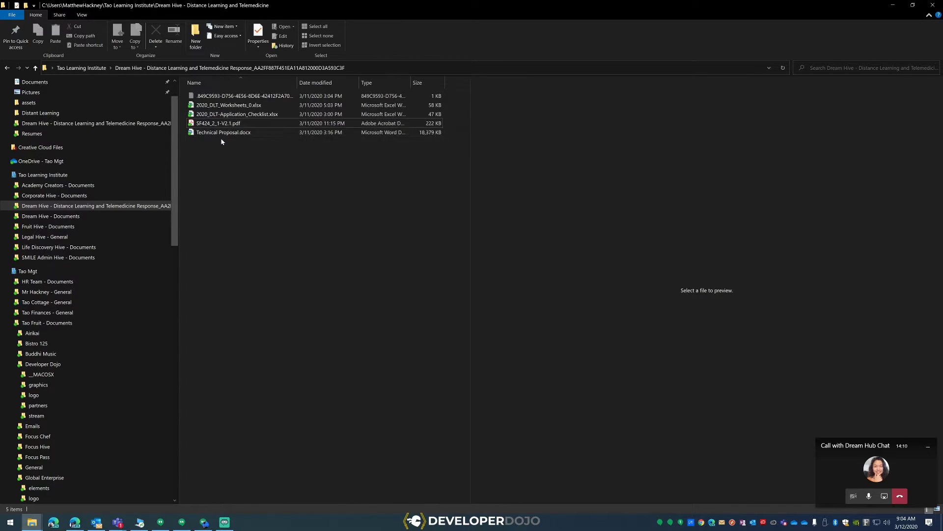
# - Back in the browser, compare the request's related documents with its SharePoint folder, ending on the request's general information
pyautogui.hotkey('alt', 'Tab')
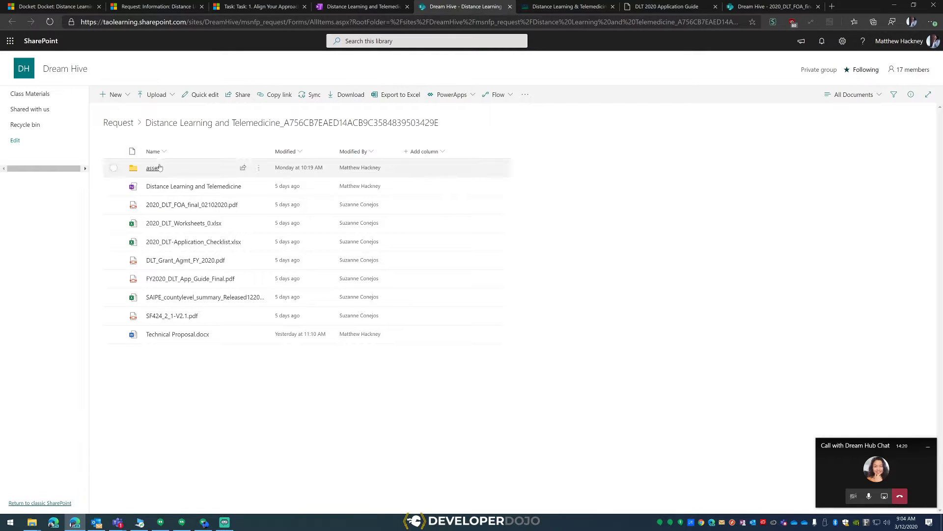
pyautogui.click(143, 7)
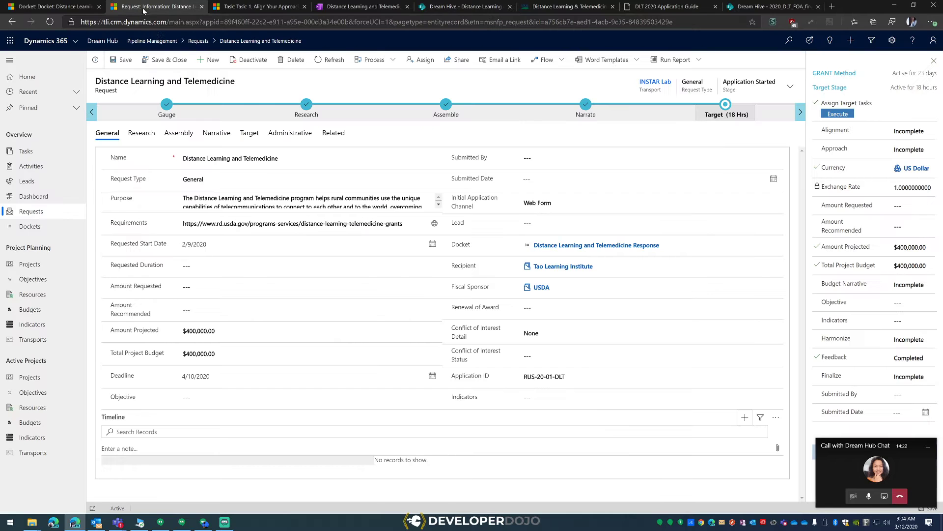
pyautogui.click(341, 134)
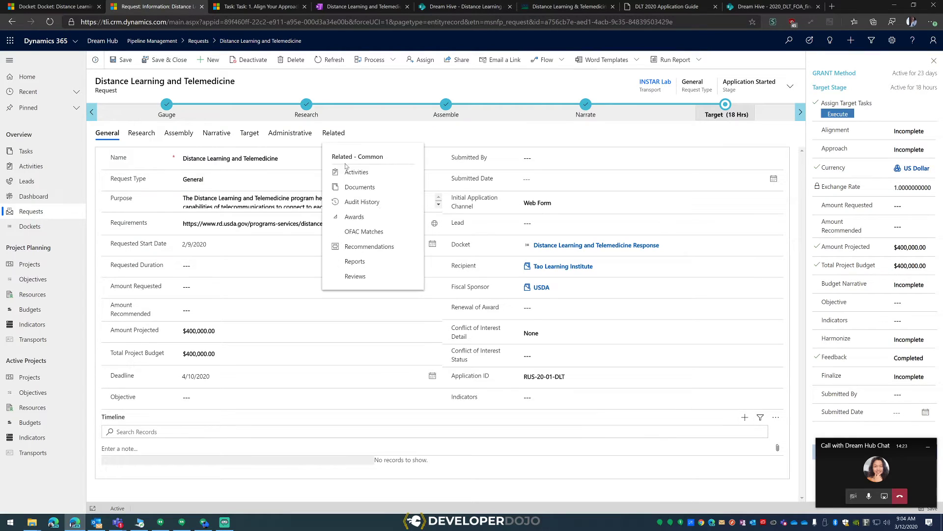
pyautogui.click(349, 189)
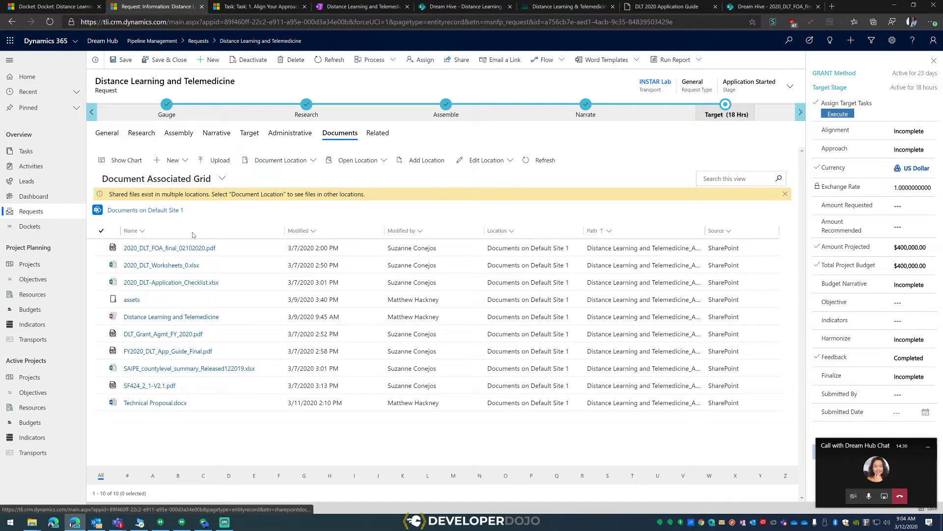
pyautogui.click(481, 9)
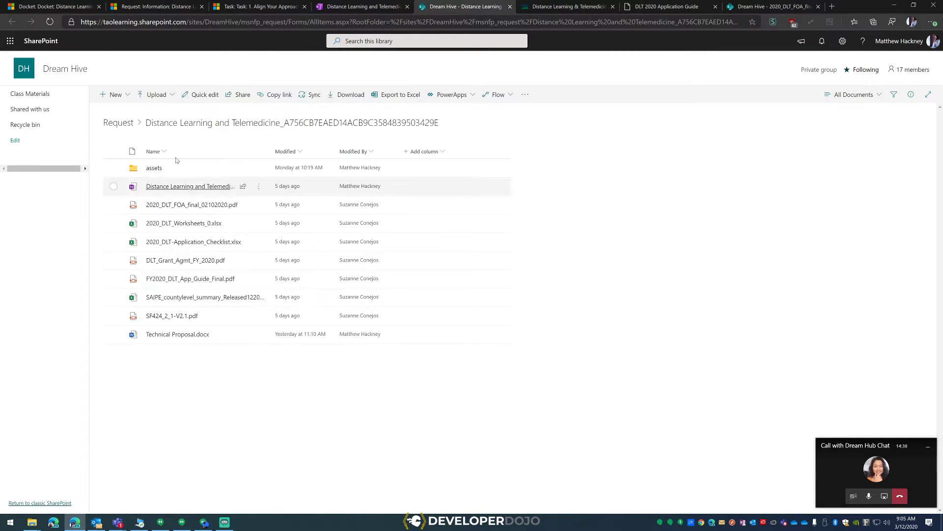
pyautogui.click(158, 6)
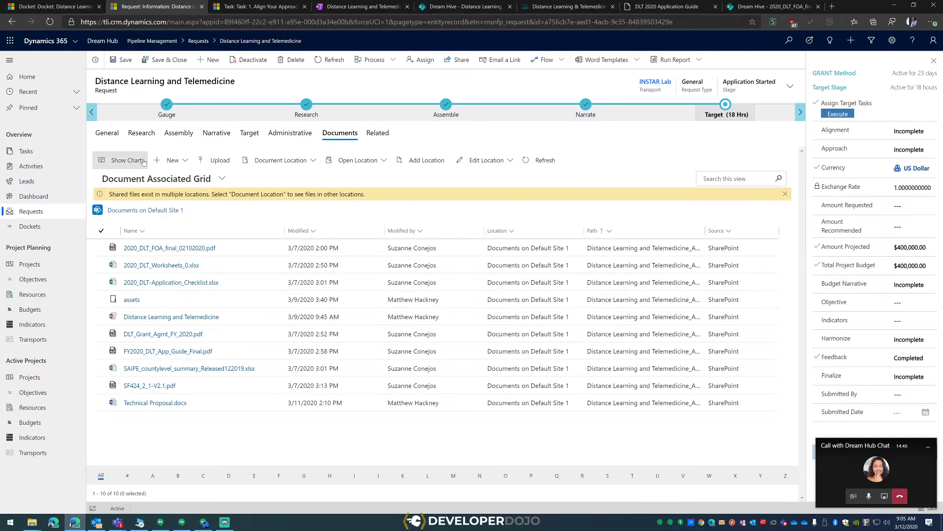
pyautogui.click(109, 135)
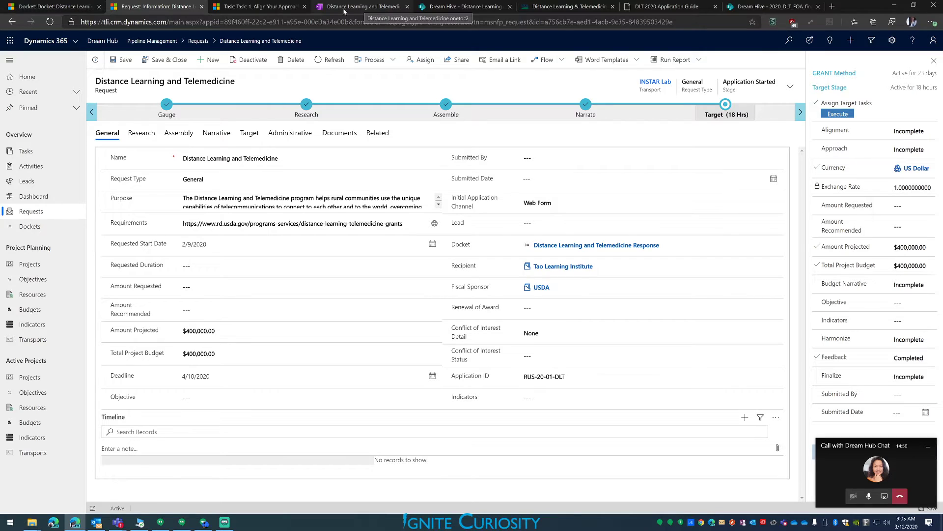
# - Highlight Project ORBIT Outline in the 1. Align Your Approach task's description and open the notebook's O.R.B.I.T. page
pyautogui.click(260, 6)
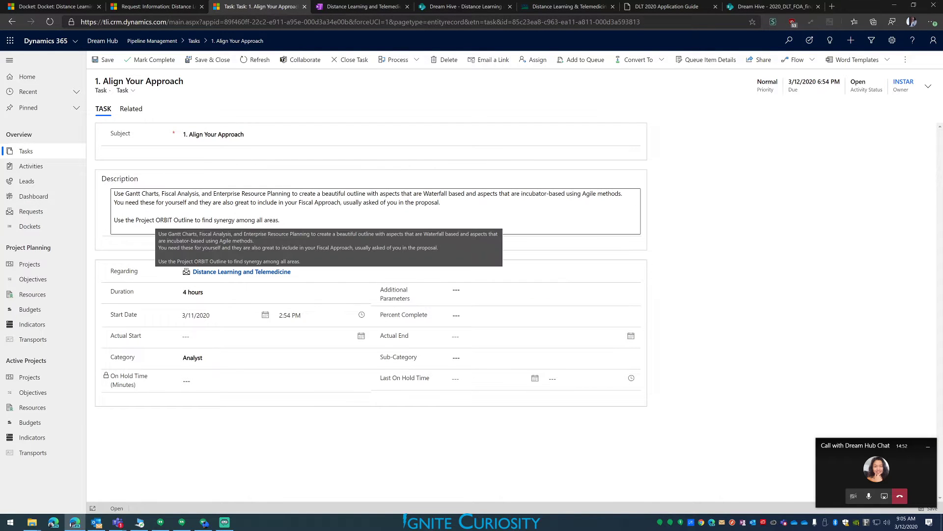
pyautogui.moveTo(136, 220); pyautogui.dragTo(179, 219)
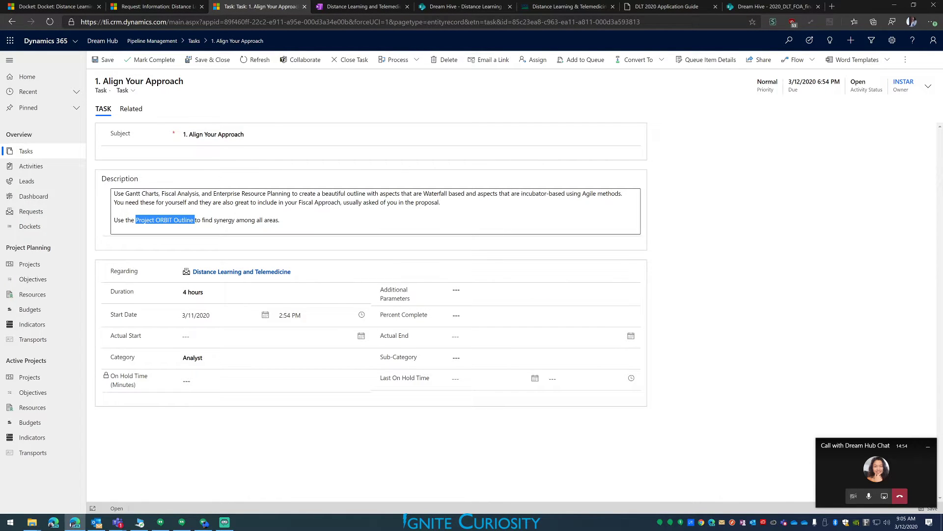
pyautogui.click(373, 9)
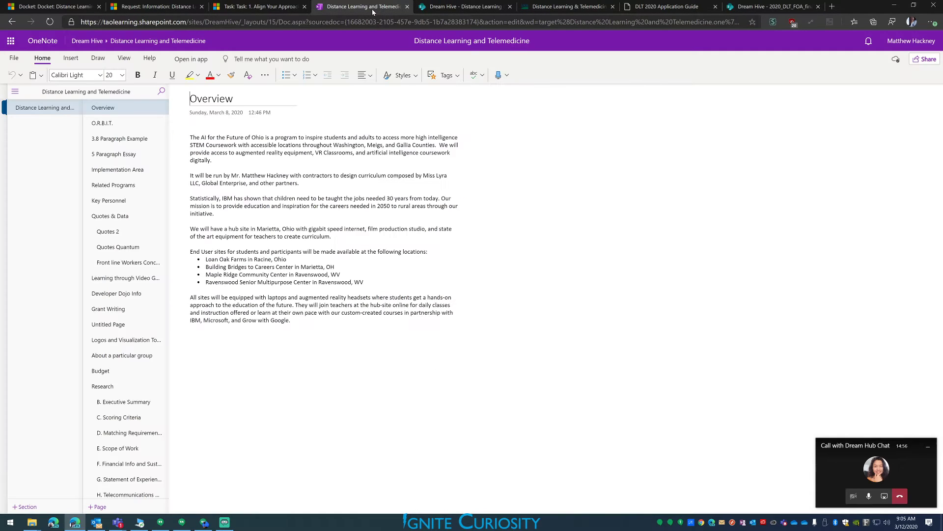
pyautogui.click(102, 123)
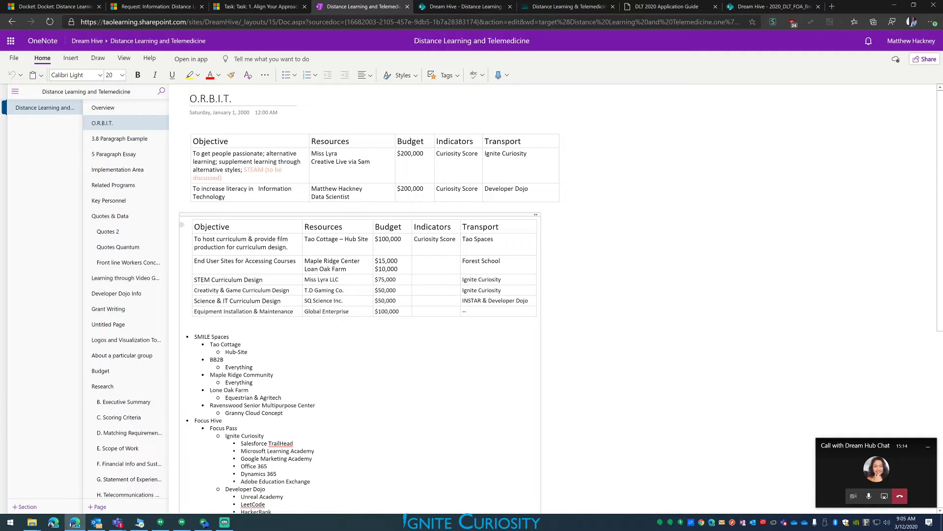
# - Highlight the whole second objectives table on the O.R.B.I.T. page for review, then clear the selection
pyautogui.moveTo(215, 228); pyautogui.dragTo(474, 289)
pyautogui.click(398, 261)
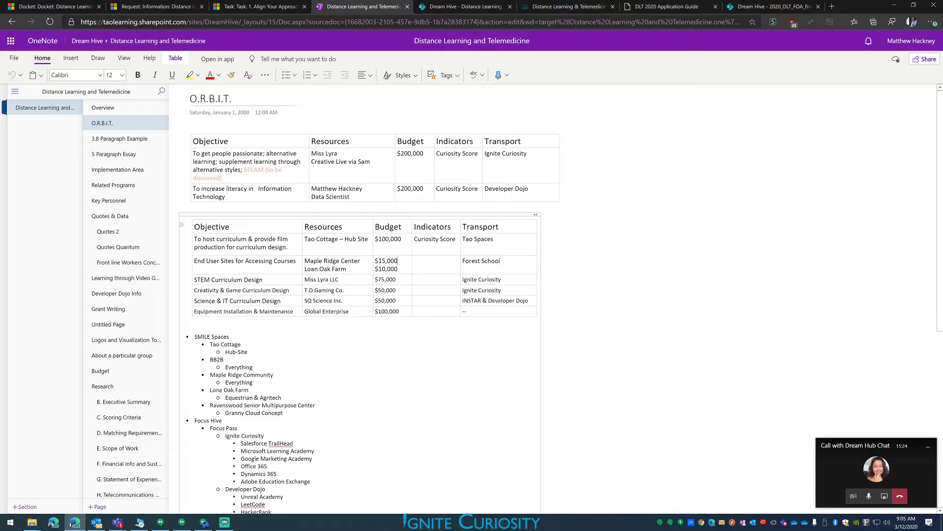
pyautogui.moveTo(196, 226); pyautogui.dragTo(492, 311)
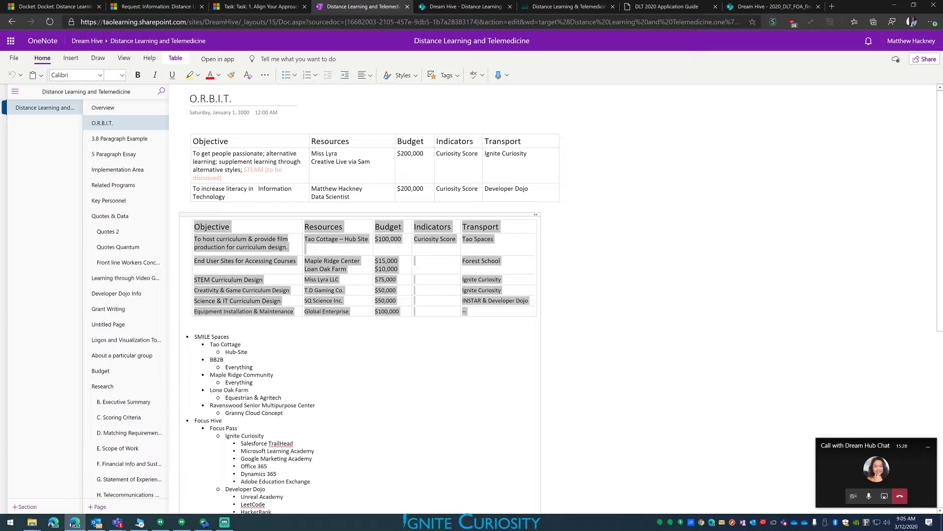
pyautogui.click(465, 312)
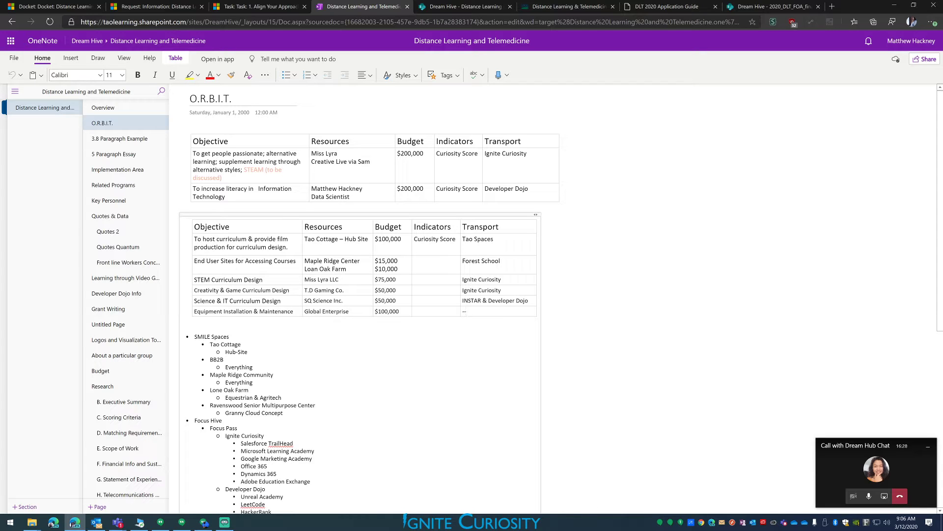
# - Recheck the task's description and add an "ERP:" heading line below the second table on the O.R.B.I.T. page
pyautogui.click(276, 8)
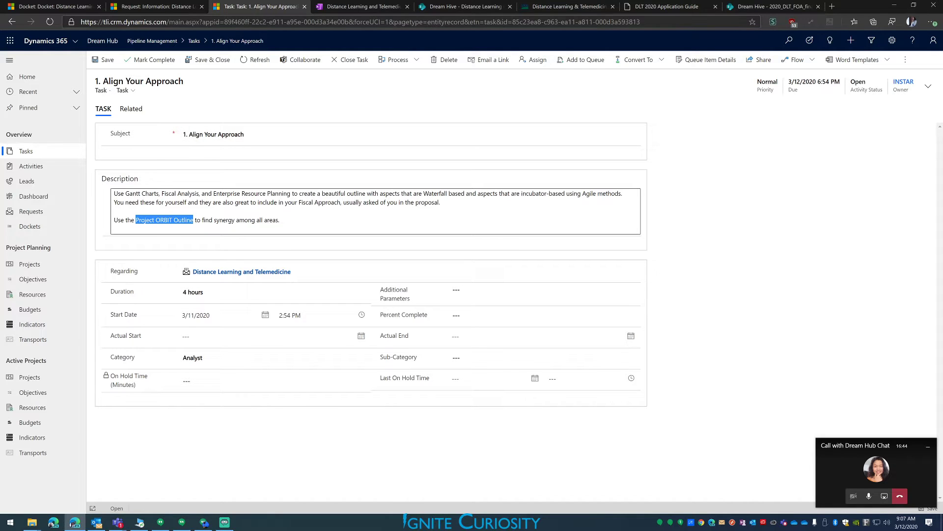
pyautogui.click(342, 10)
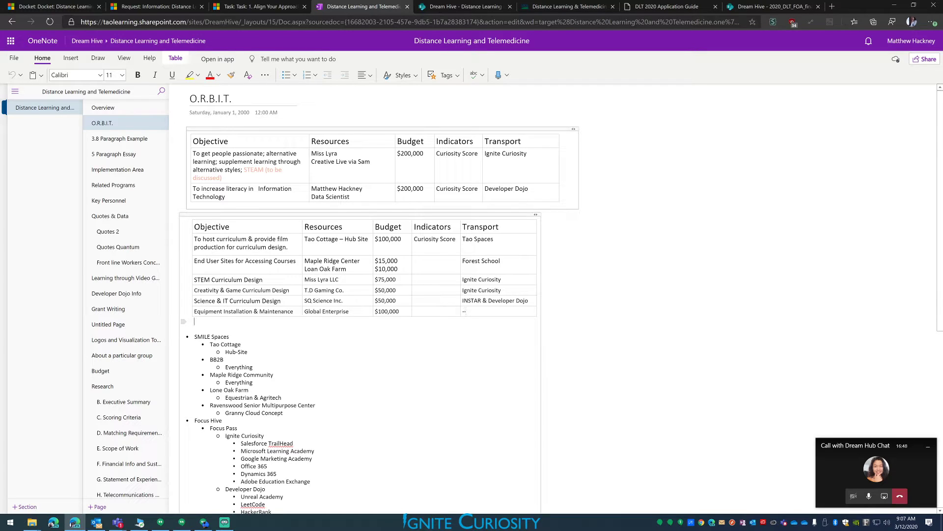
pyautogui.press('Return')
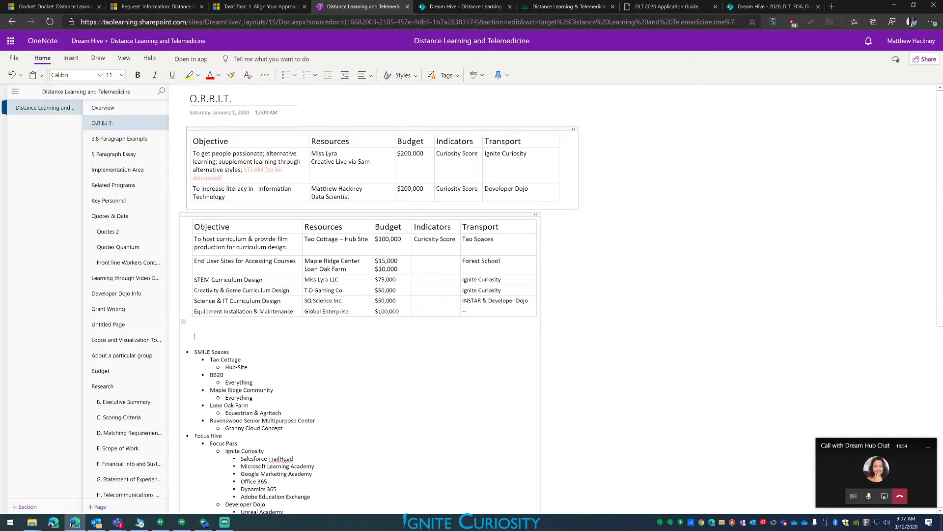
pyautogui.write('ERP:')
pyautogui.press('Return')
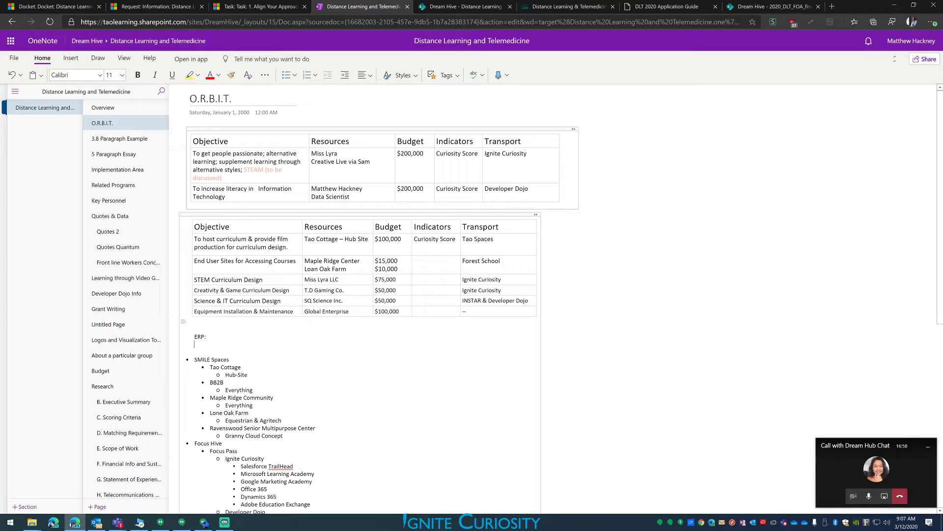
# - Under ERP, write "We will use the Curiosity Community to service this grant. It is comprised of the following software:" and start a bulleted list
pyautogui.write('We will use the Curiosity Community to servic')
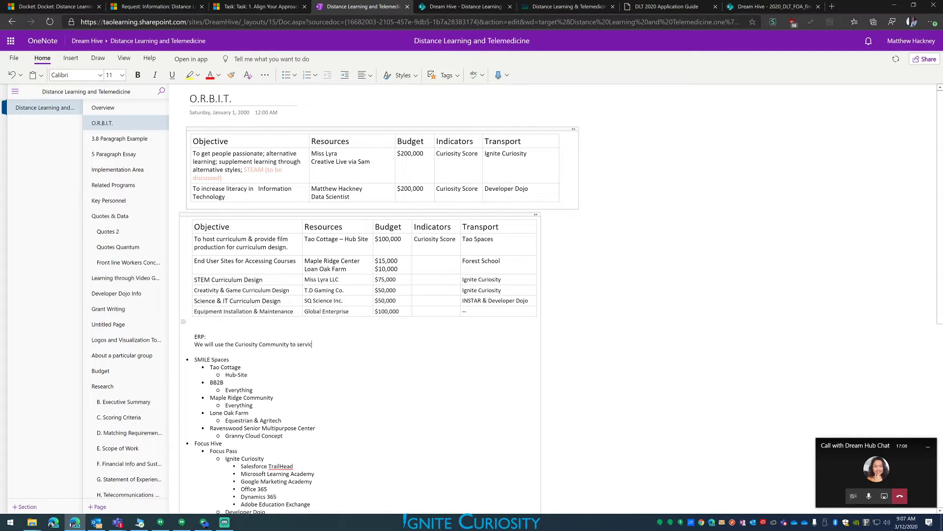
pyautogui.write('e this grant. It is comprised of the following software')
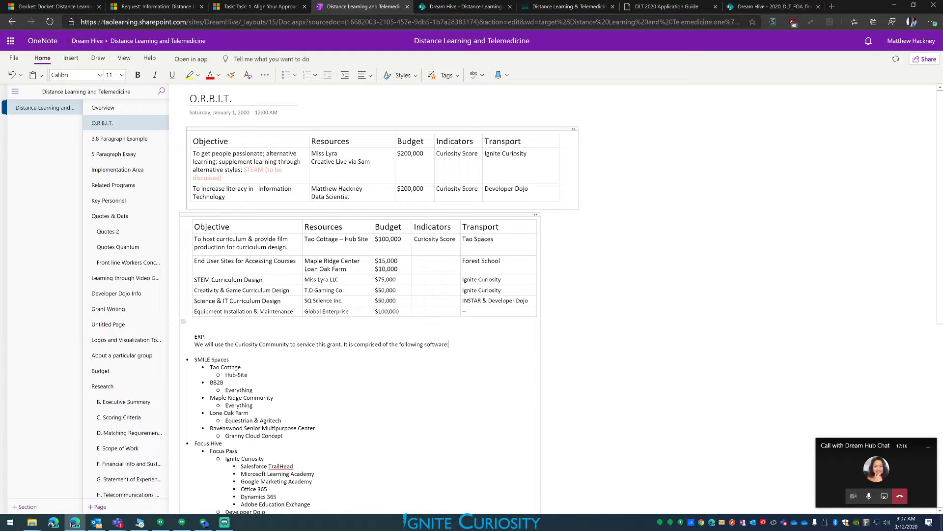
pyautogui.write(':')
pyautogui.press('Return')
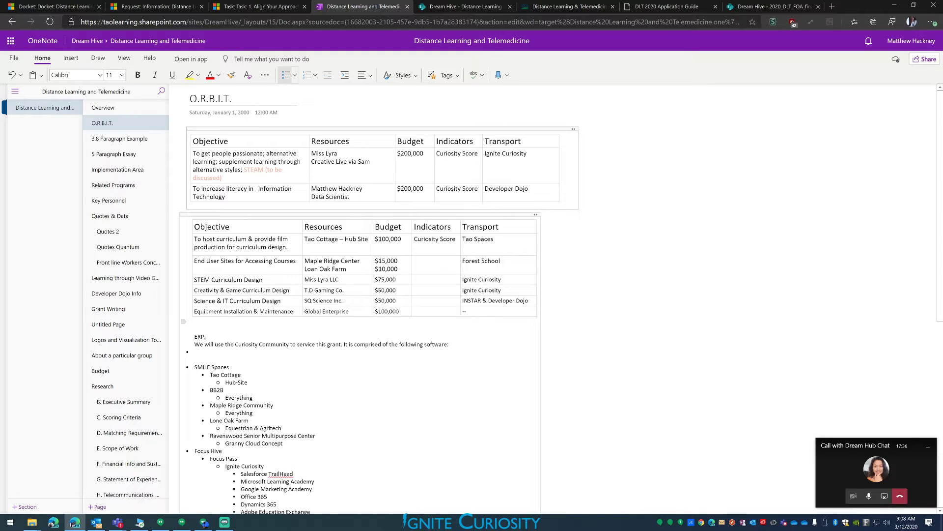
pyautogui.click(195, 352)
pyautogui.doubleClick(199, 337)
pyautogui.click(195, 352)
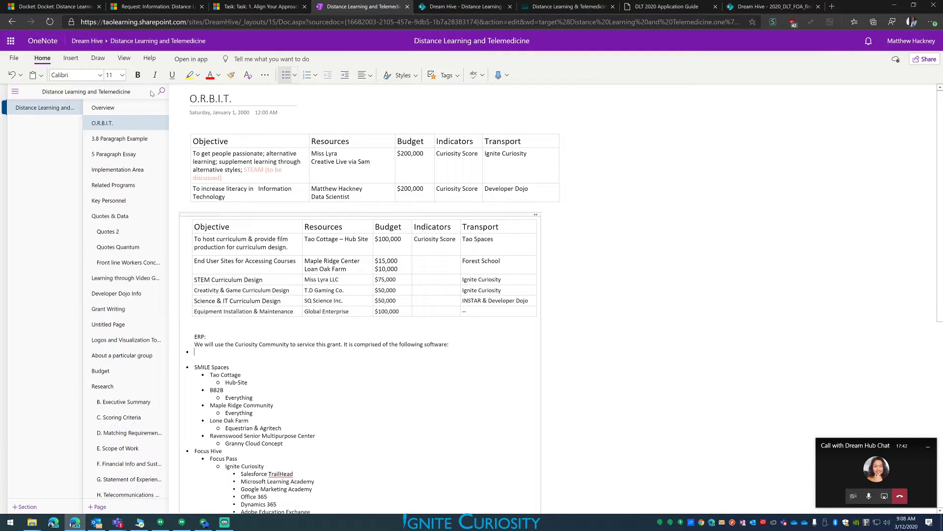
# - Search the notebook section for "erp" and view the matching Overview and O.R.B.I.T. pages
pyautogui.click(110, 452)
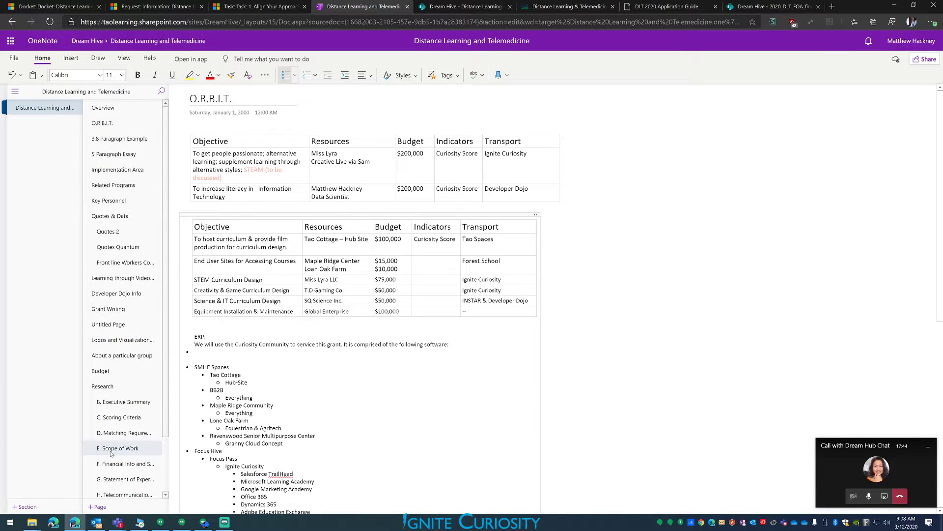
pyautogui.click(161, 91)
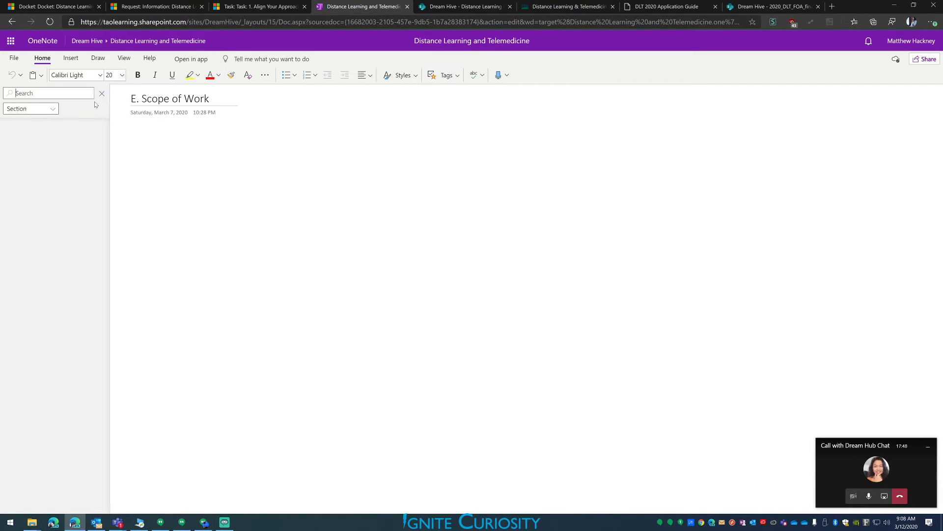
pyautogui.write('erp')
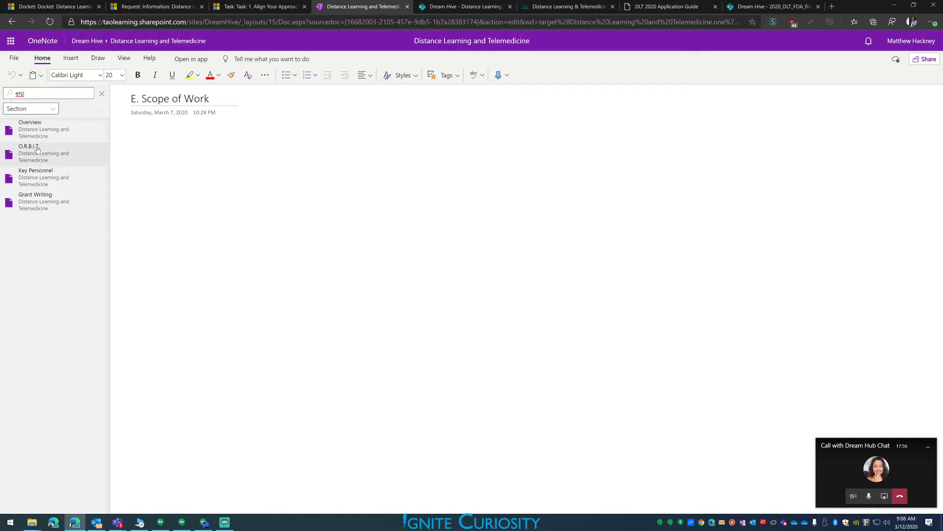
pyautogui.click(35, 132)
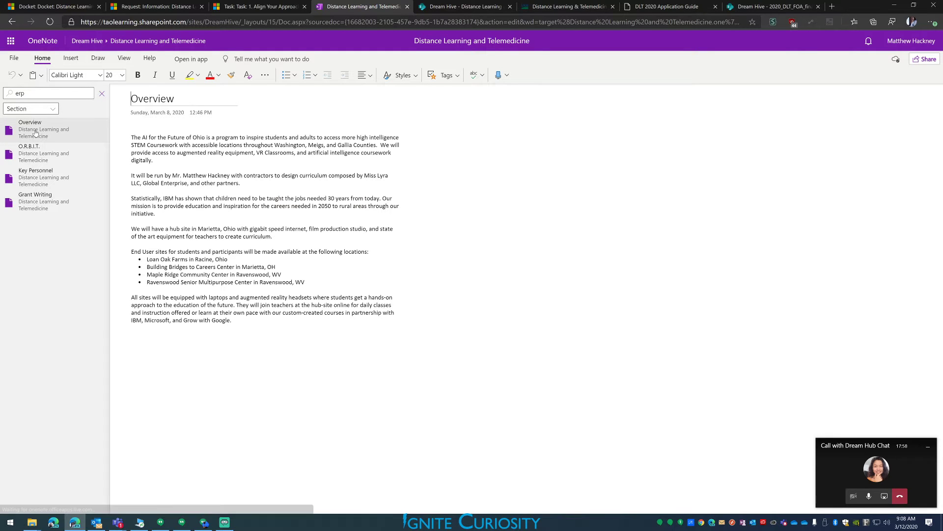
pyautogui.click(68, 160)
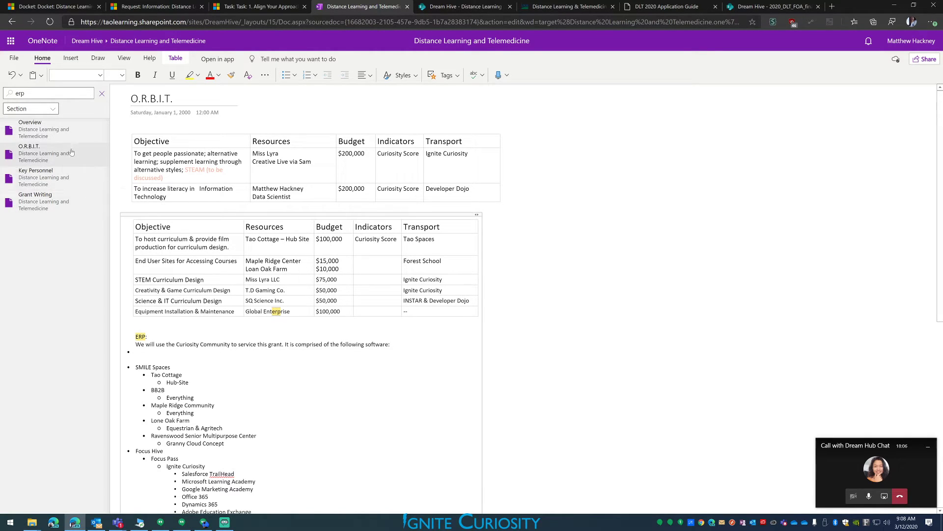
# - Close the notebook search and add the bullet "Azure Server, managed by Global Enterprise" to the ERP list on the O.R.B.I.T. page
pyautogui.click(101, 95)
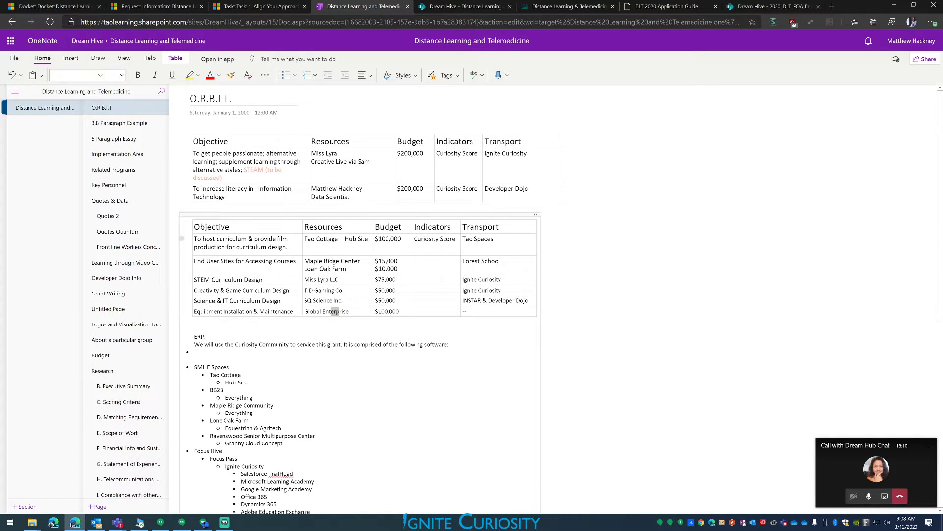
pyautogui.click(194, 352)
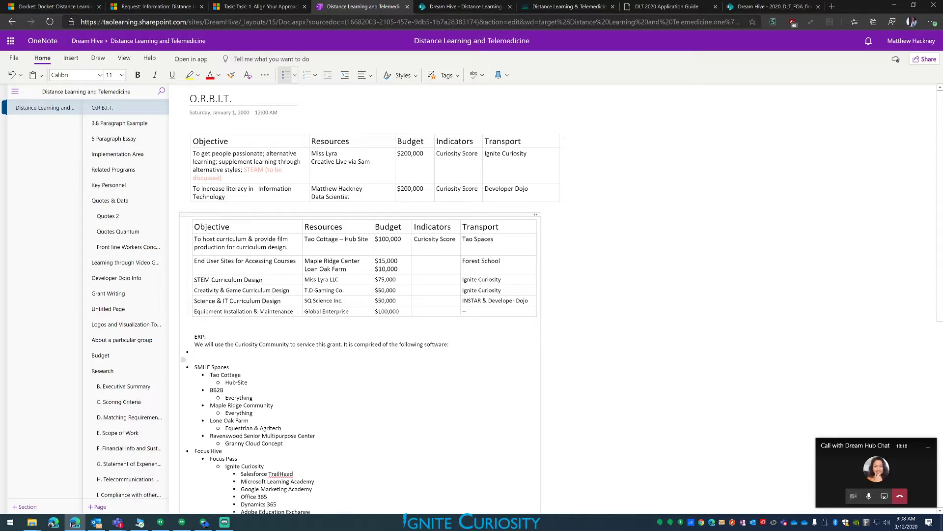
pyautogui.write('Azure Server, managed by Global Enterprise')
pyautogui.press('Return')
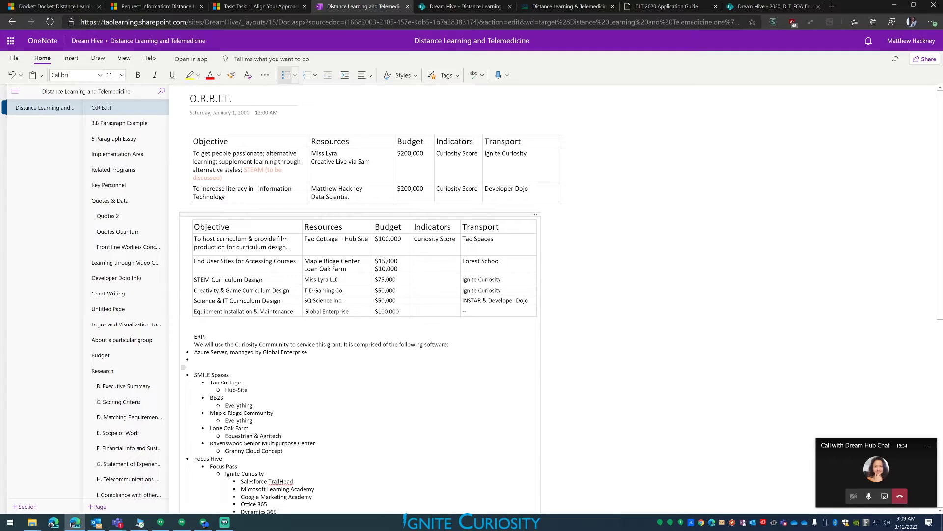
# - Add the indented sub-bullets "Office 365 Licenses" and "Dynamics 365 Licenses" under the Azure Server item
pyautogui.write('Office 365 Licenses')
pyautogui.press('Tab')
pyautogui.press('Return')
pyautogui.write('Dynamic')
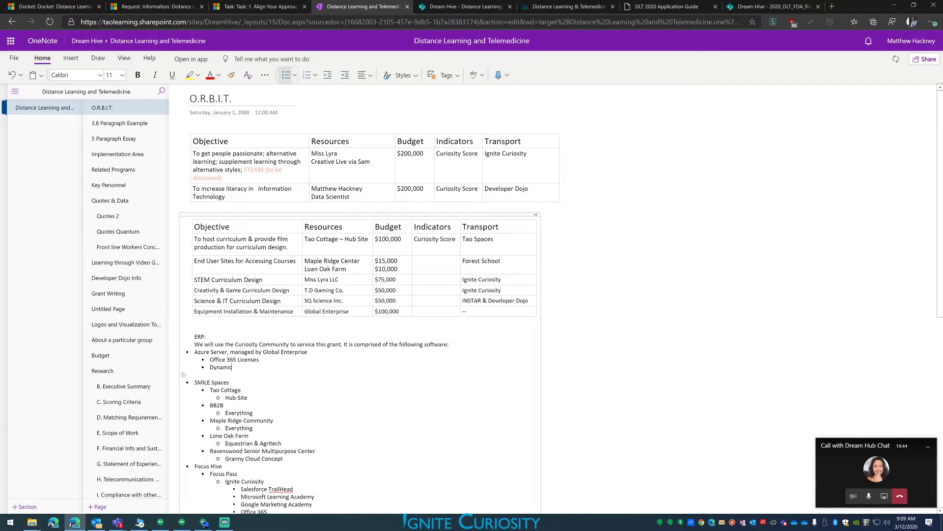
pyautogui.write('s 365 Licenses')
pyautogui.press('Return')
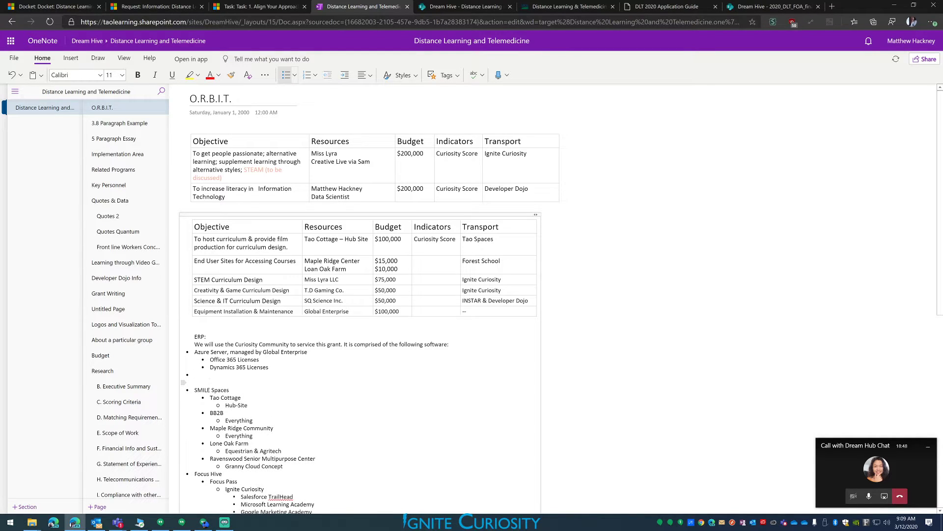
# - Add the top-level bullet "Qiskit Server by IBM, managed by Global Enterprise" below the Azure Server item
pyautogui.write('O')
pyautogui.write('iskit')
pyautogui.write(' Server by IB')
pyautogui.write('M, manab')
pyautogui.press('BackSpace')
pyautogui.write('ged by Global Etnerpr')
pyautogui.press('BackSpace')
pyautogui.press('BackSpace')
pyautogui.press('BackSpace')
pyautogui.press('BackSpace')
pyautogui.press('BackSpace')
pyautogui.press('BackSpace')
pyautogui.press('BackSpace')
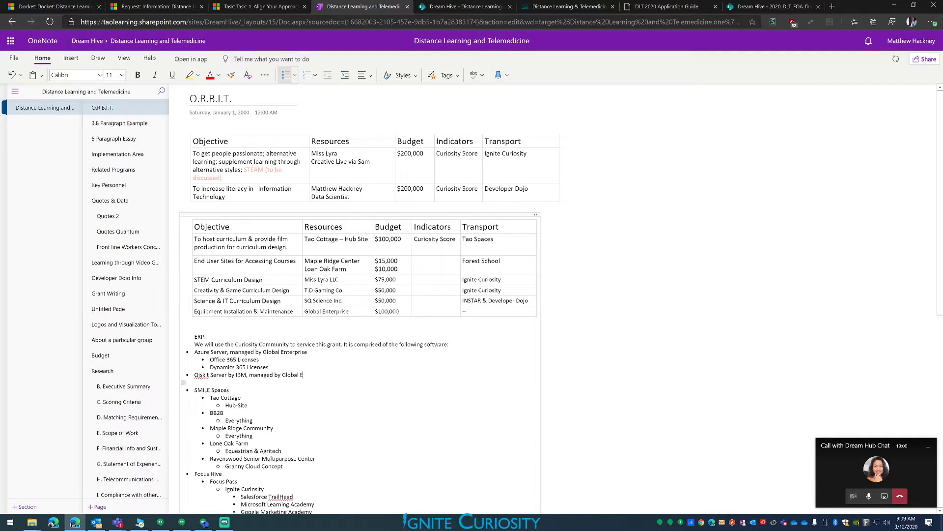
pyautogui.write('Enterpse')
pyautogui.press('BackSpace')
pyautogui.press('BackSpace')
pyautogui.write('rise')
pyautogui.press('Return')
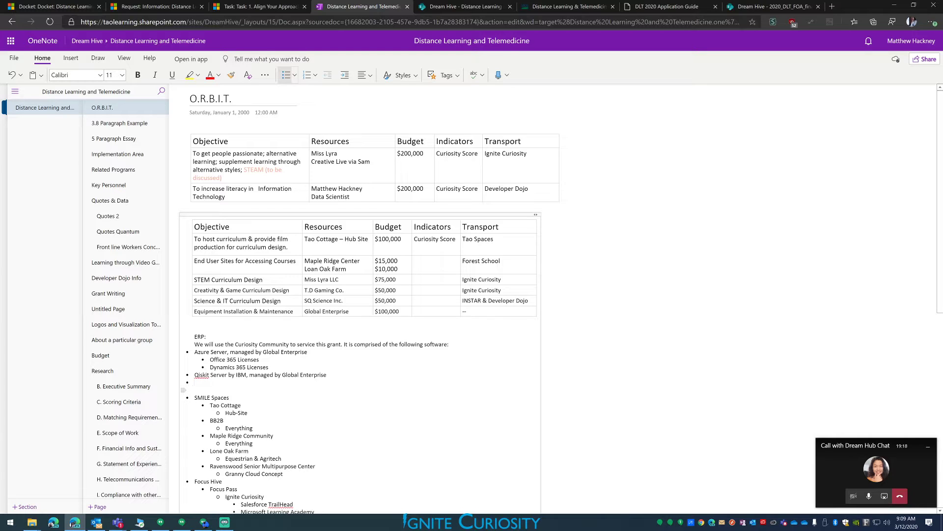
# - End the bulleted list with blank lines and make the ERP heading bold and underlined
pyautogui.press('Return')
pyautogui.press('Return')
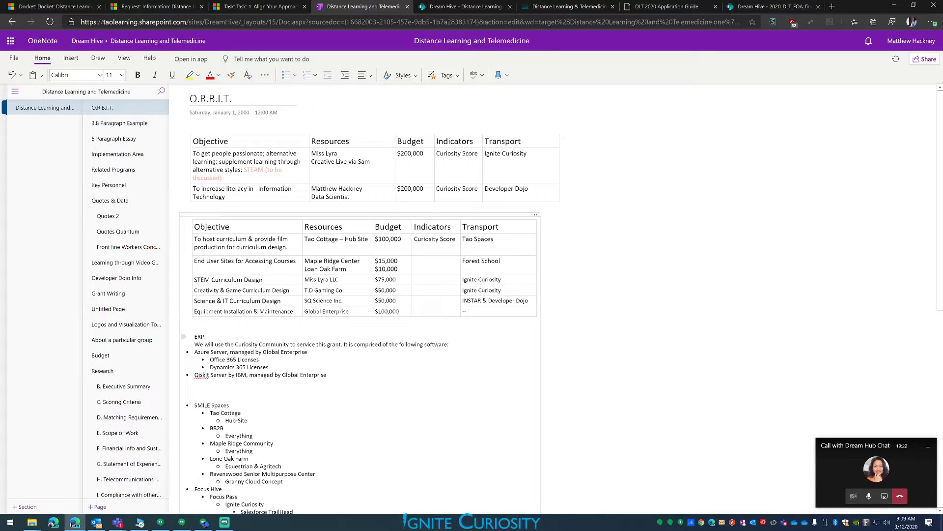
pyautogui.doubleClick(199, 336)
pyautogui.click(196, 390)
pyautogui.click(199, 336)
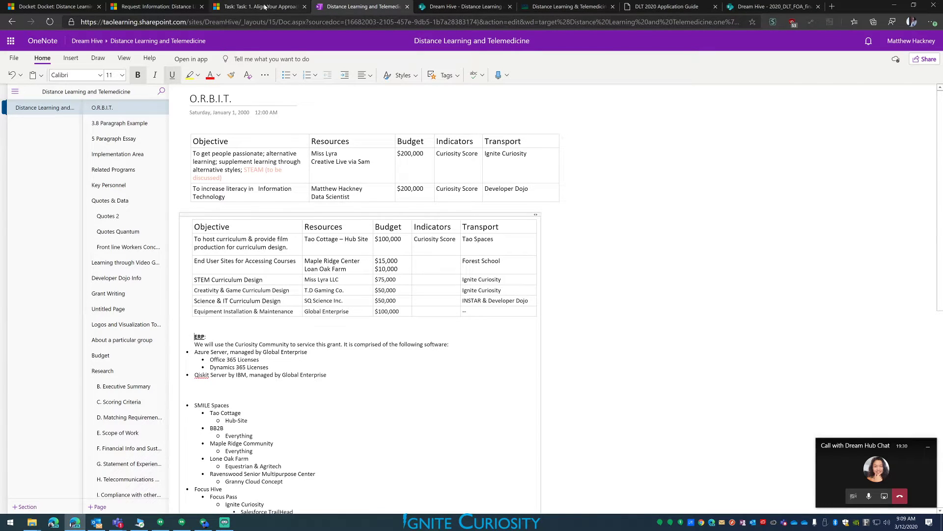
# - Compare the "1. Align Your Approach" task description in Dynamics 365 with the O.R.B.I.T. notes in OneNote
pyautogui.click(290, 8)
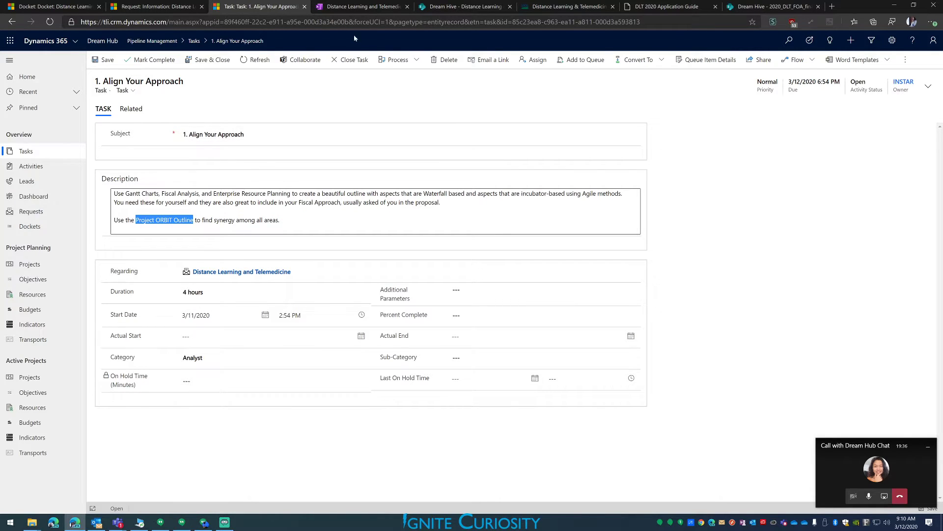
pyautogui.click(370, 7)
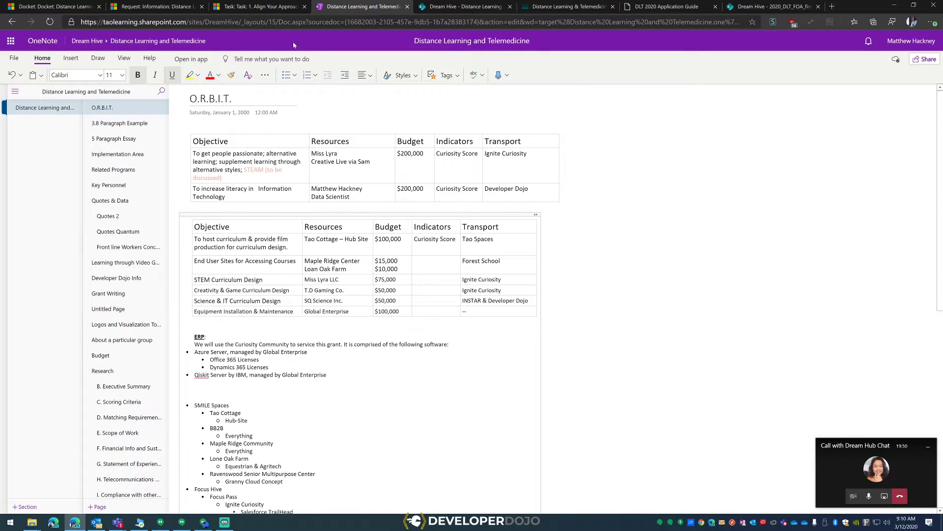
pyautogui.click(268, 8)
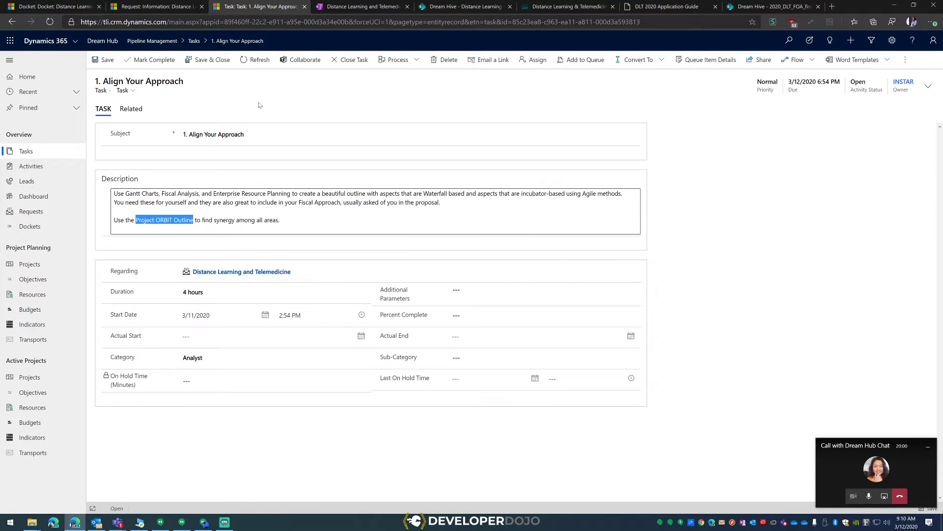
pyautogui.click(352, 9)
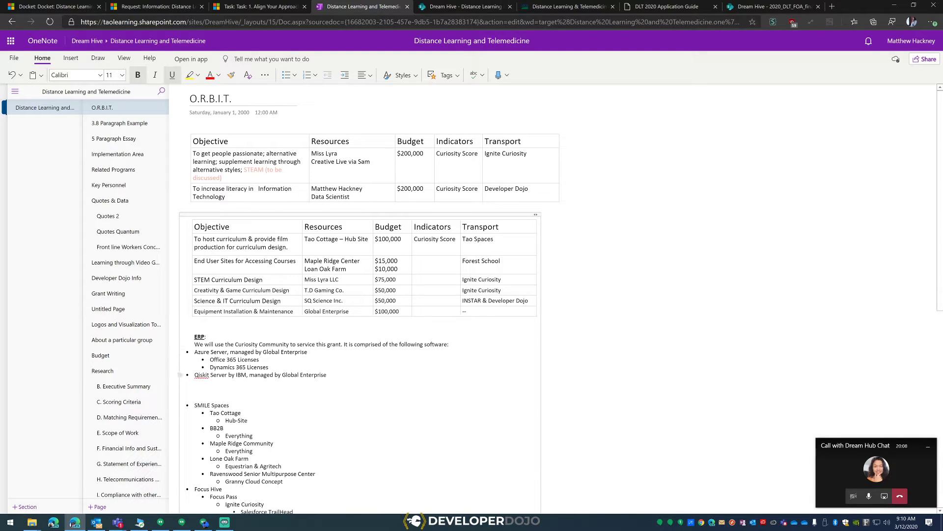
# - Insert an extra unbulleted blank line directly below the Qiskit Server bullet
pyautogui.click(327, 374)
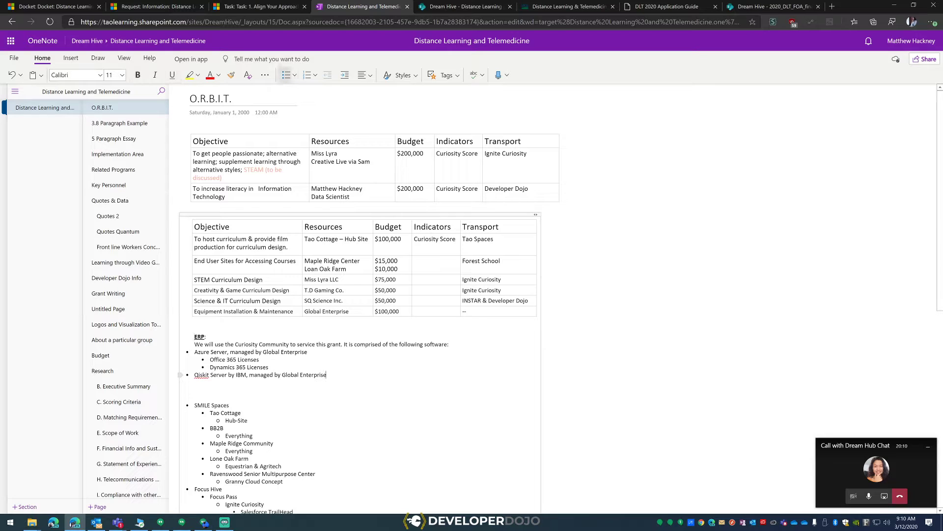
pyautogui.press('Return')
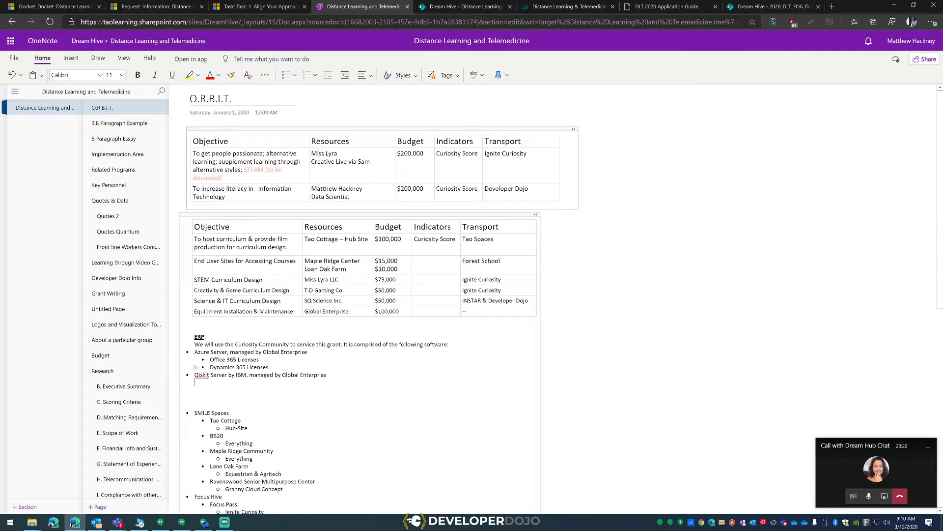
pyautogui.click(194, 383)
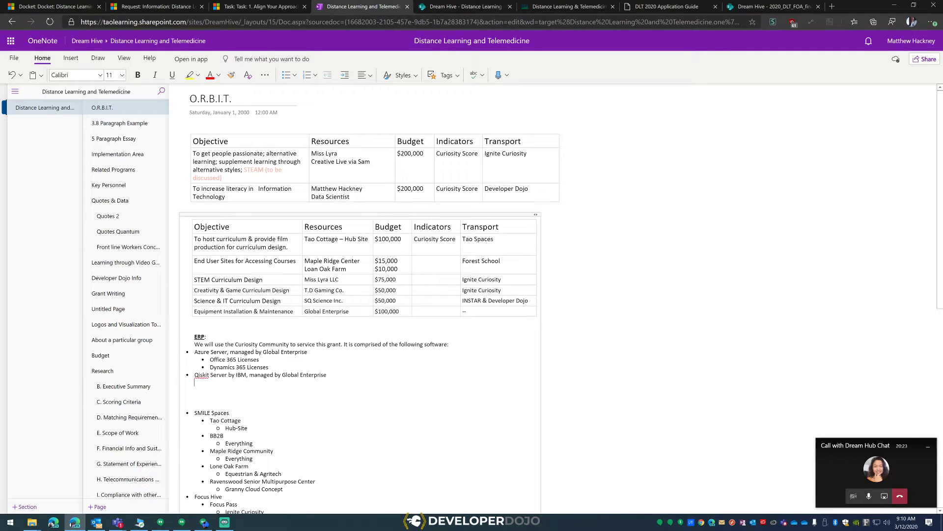
# - Highlight "Gantt Charts" in the Align Your Approach task description and search the web for "gantt charts" in a new browser tab
pyautogui.click(259, 7)
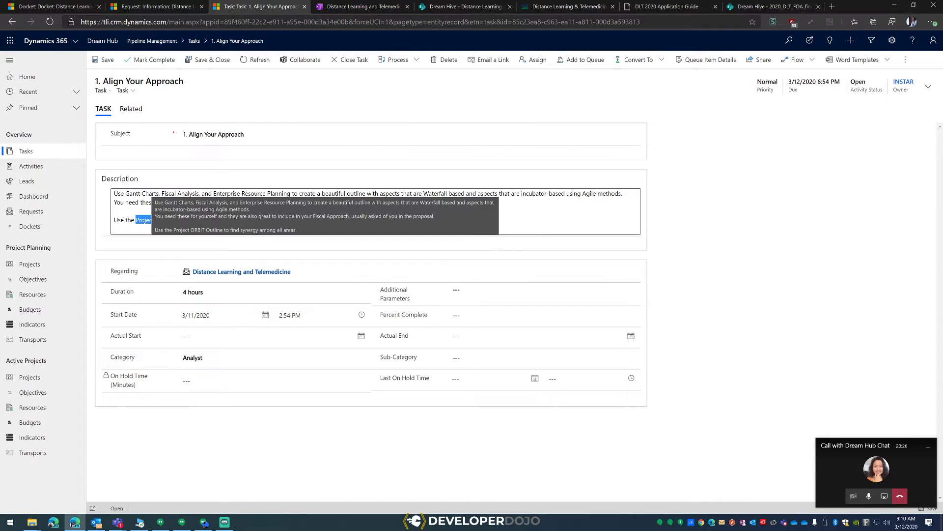
pyautogui.moveTo(159, 194); pyautogui.dragTo(125, 193)
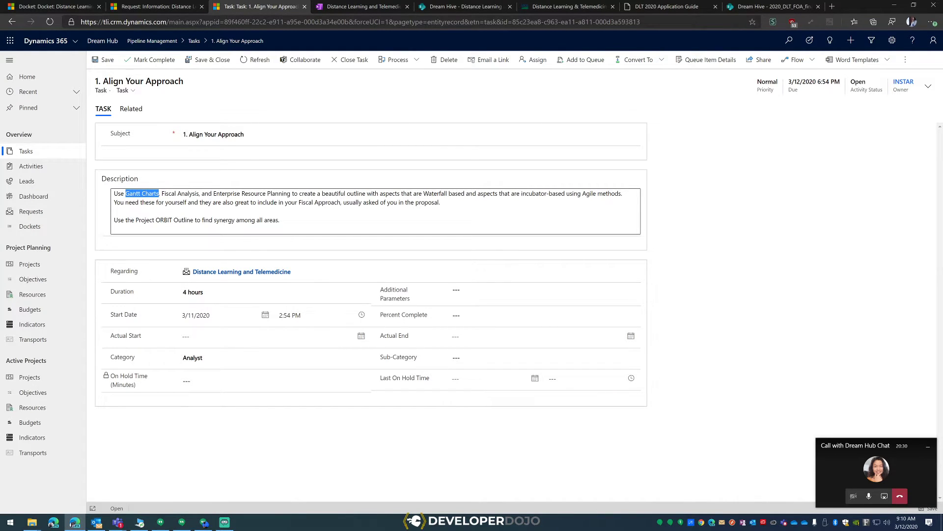
pyautogui.click(833, 8)
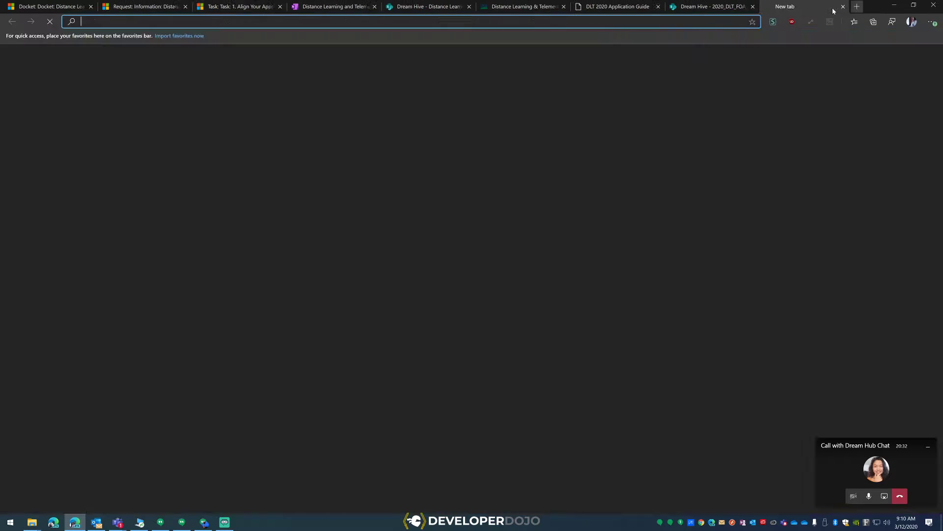
pyautogui.write('gantt cha')
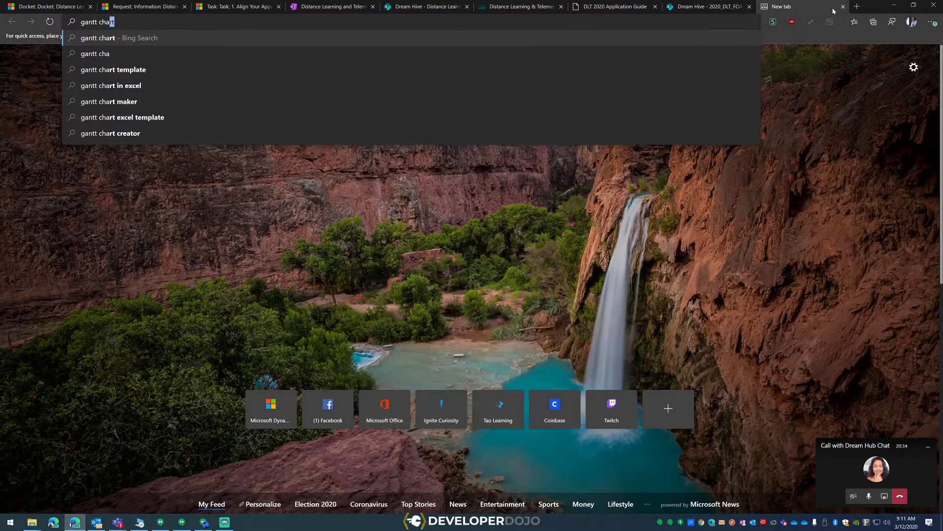
pyautogui.write('rts')
pyautogui.press('Return')
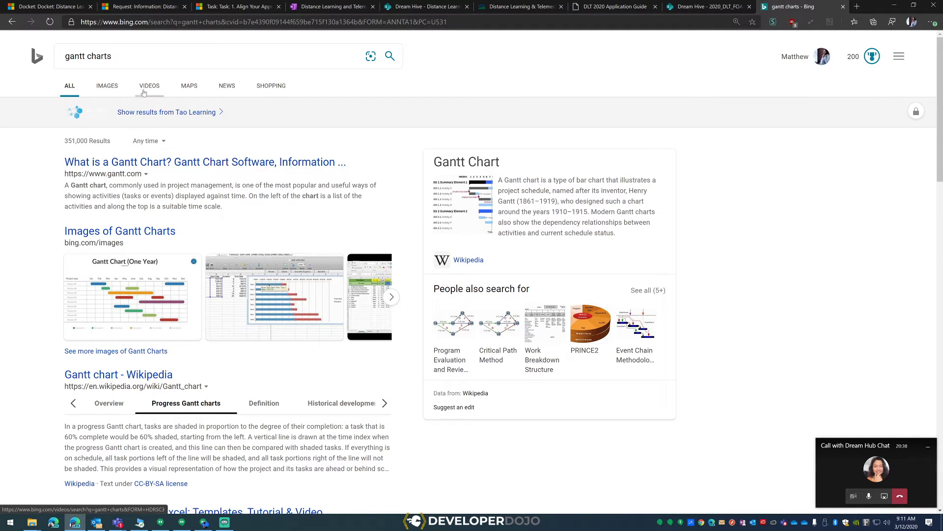
# - Browse the image results for Gantt charts, enlarge a multi-project example, and return to the results
pyautogui.click(108, 91)
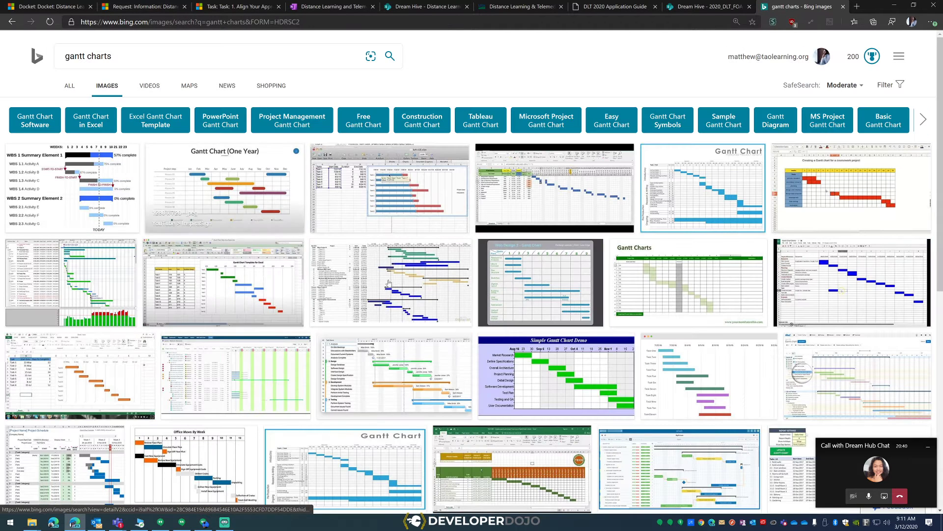
pyautogui.click(408, 285)
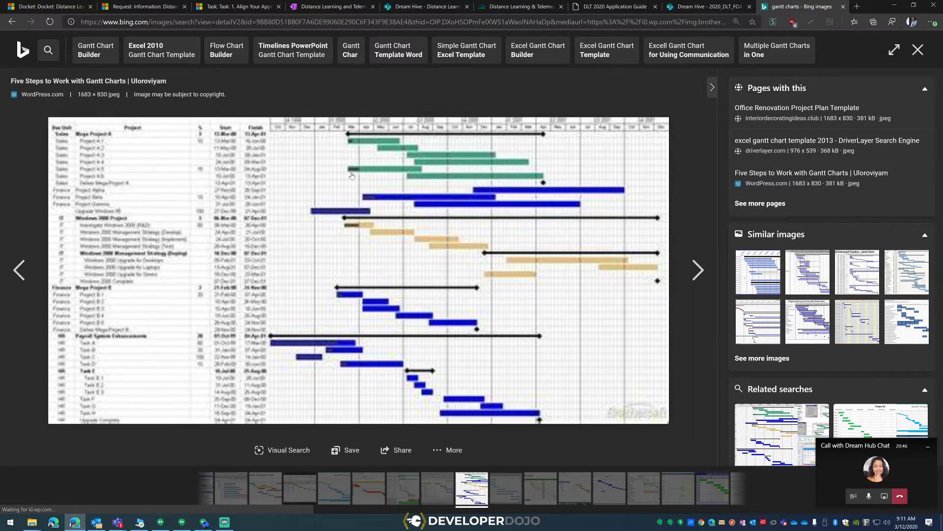
pyautogui.click(918, 49)
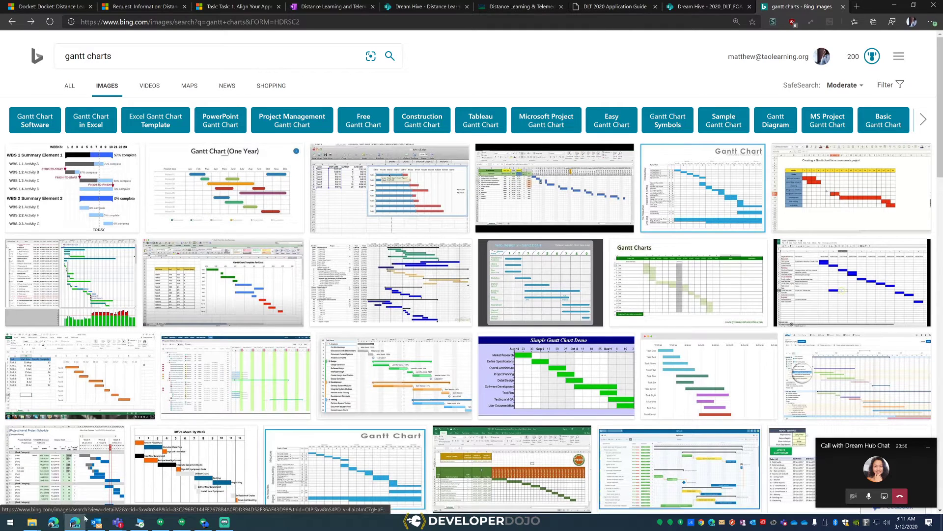
# - Open Technical Proposal.docx from the Distance Learning and Telemedicine response folder in Word and go to the Timeline Overview page
pyautogui.moveTo(36, 526)
pyautogui.click(46, 479)
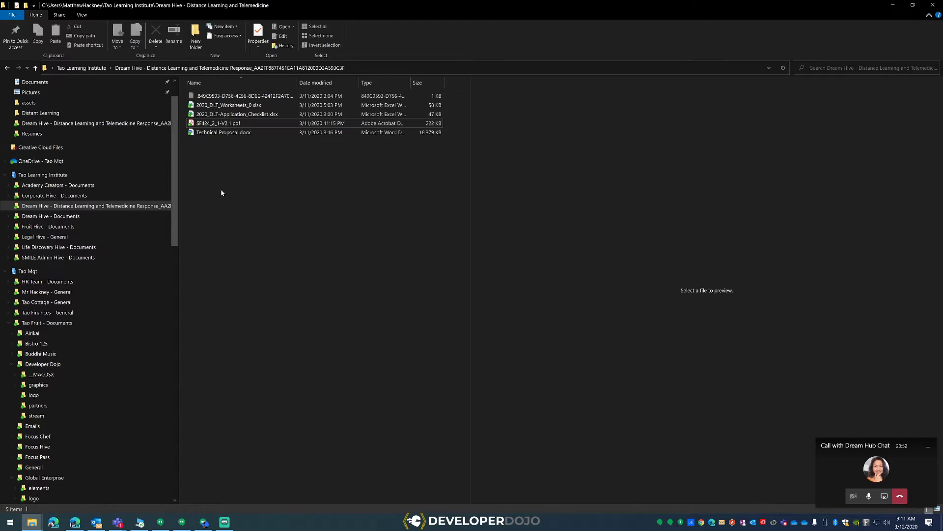
pyautogui.click(227, 136)
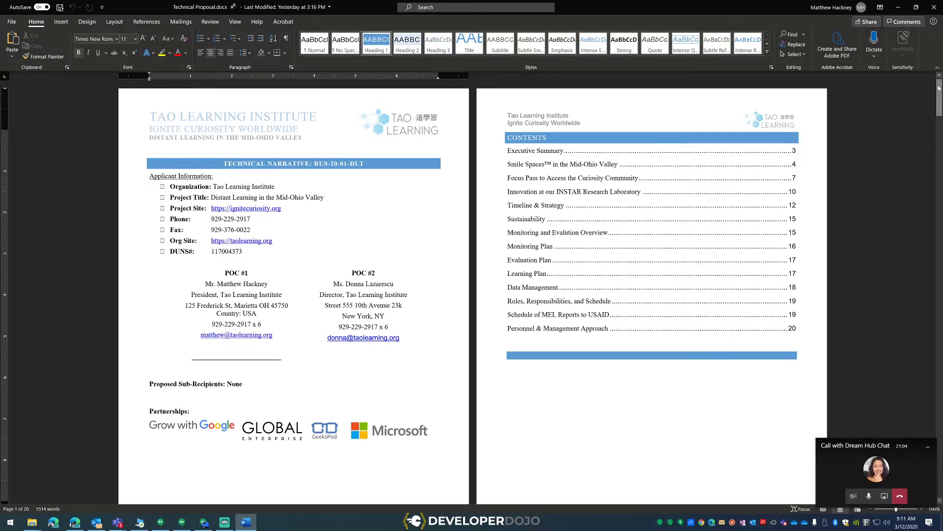
pyautogui.moveTo(939, 88); pyautogui.dragTo(940, 350)
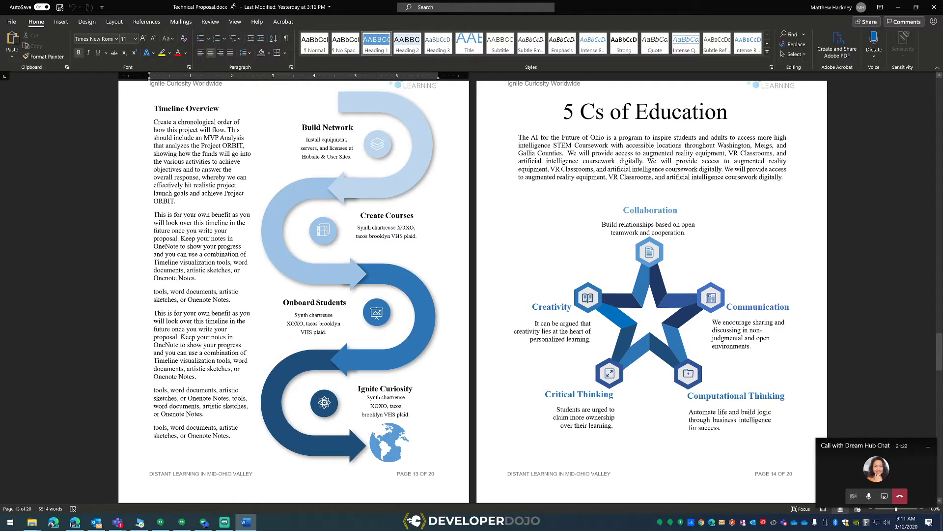
# - Highlight the Timeline Overview text on page 13 for review, then clear the selection
pyautogui.moveTo(154, 130); pyautogui.dragTo(199, 352)
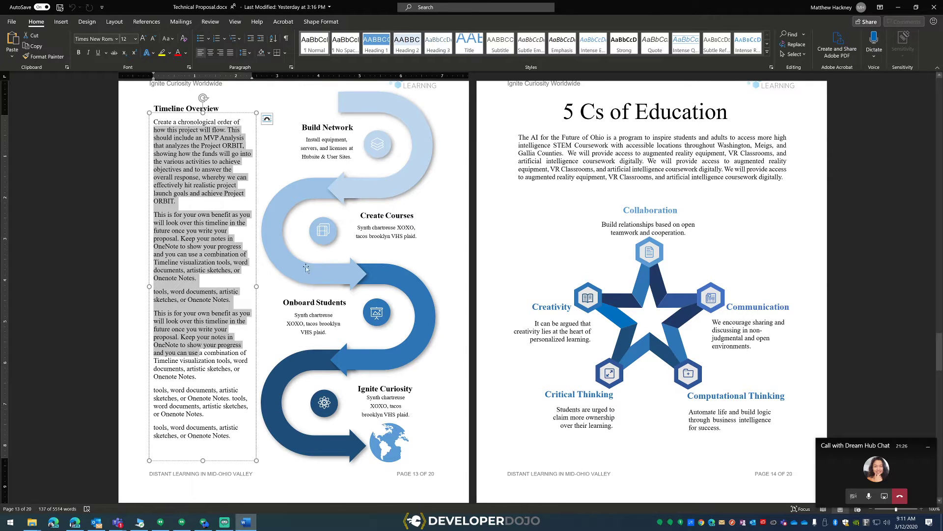
pyautogui.click(197, 247)
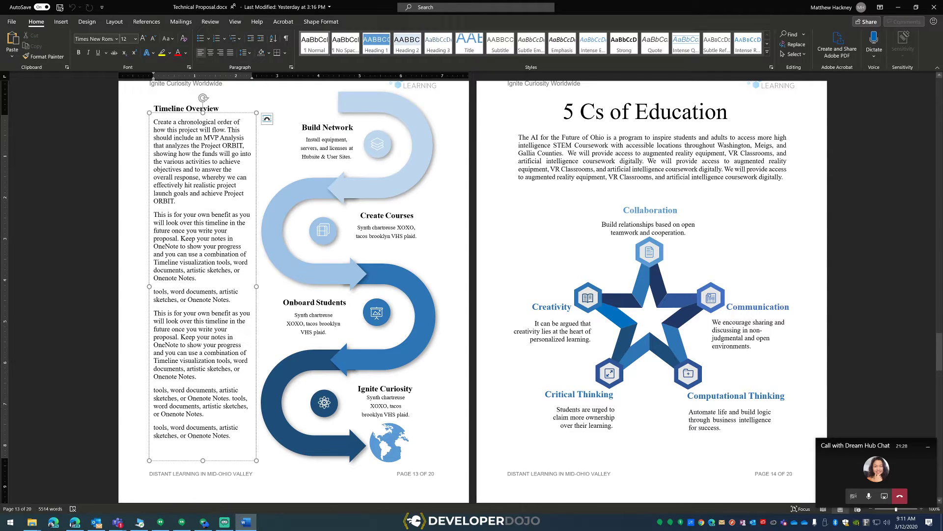
pyautogui.hotkey('ctrl', 'a')
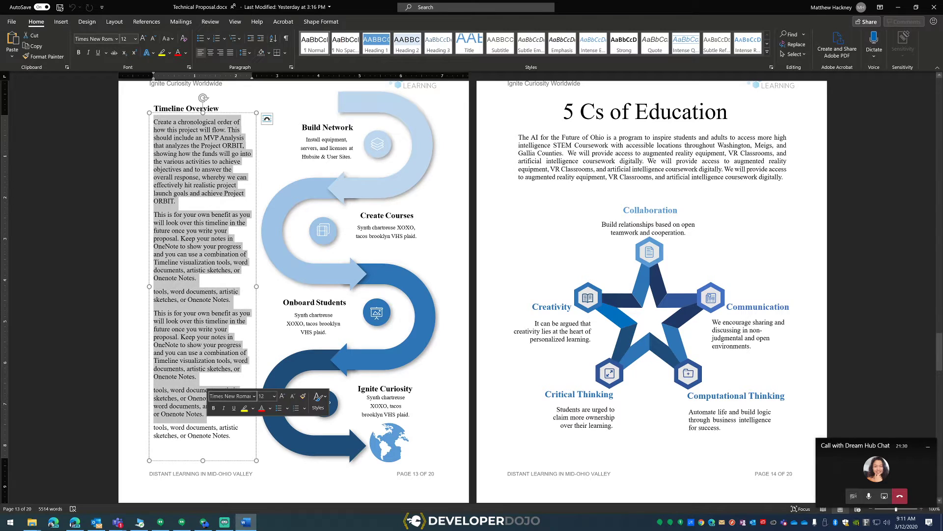
pyautogui.click(210, 308)
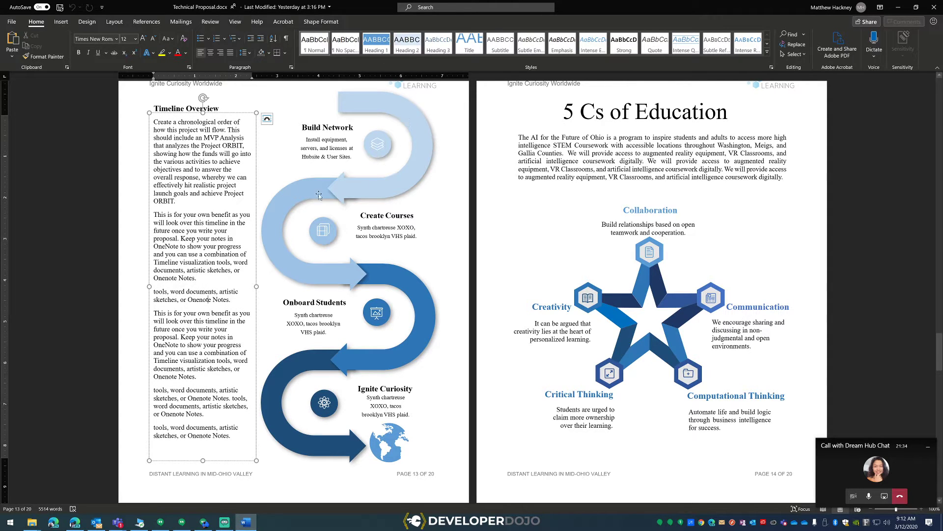
# - Switch back to the Align Your Approach task in Dynamics 365 and clear the highlight in its description
pyautogui.hotkey('alt', 'Tab')
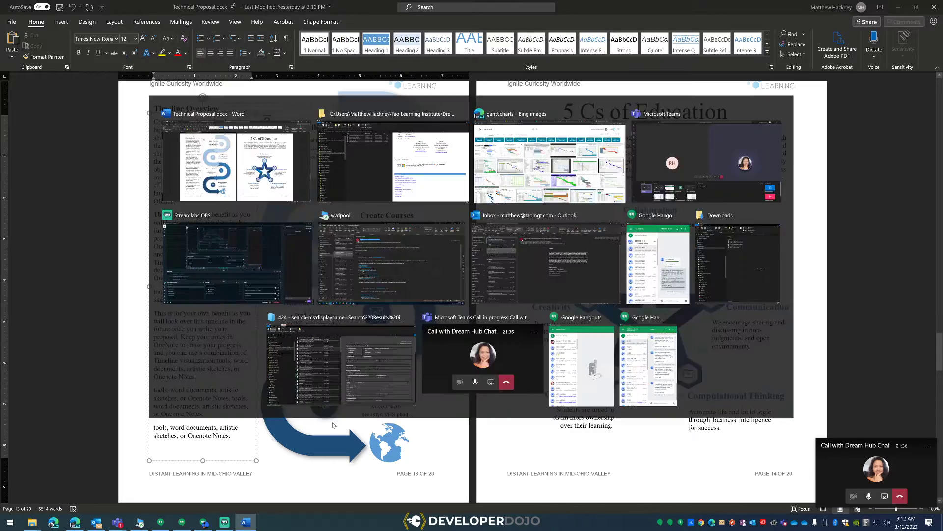
pyautogui.hotkey('alt', 'Tab')
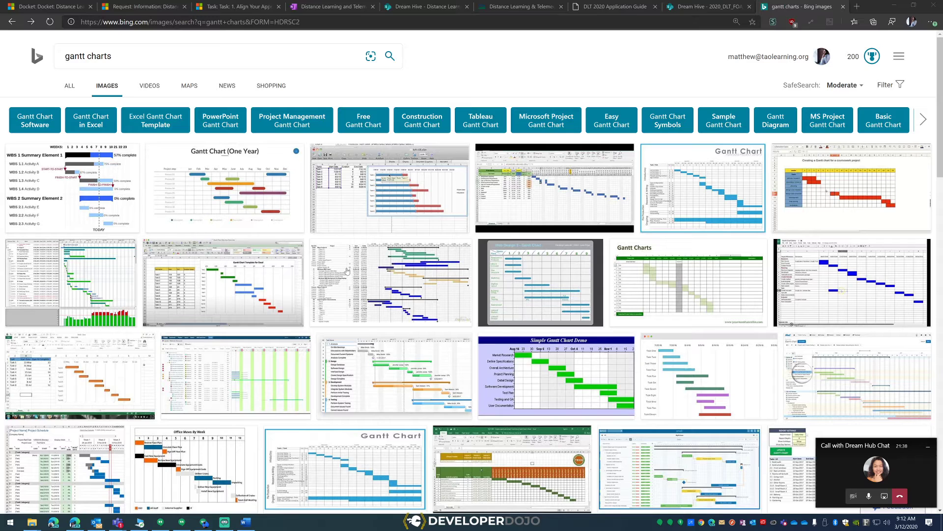
pyautogui.click(236, 6)
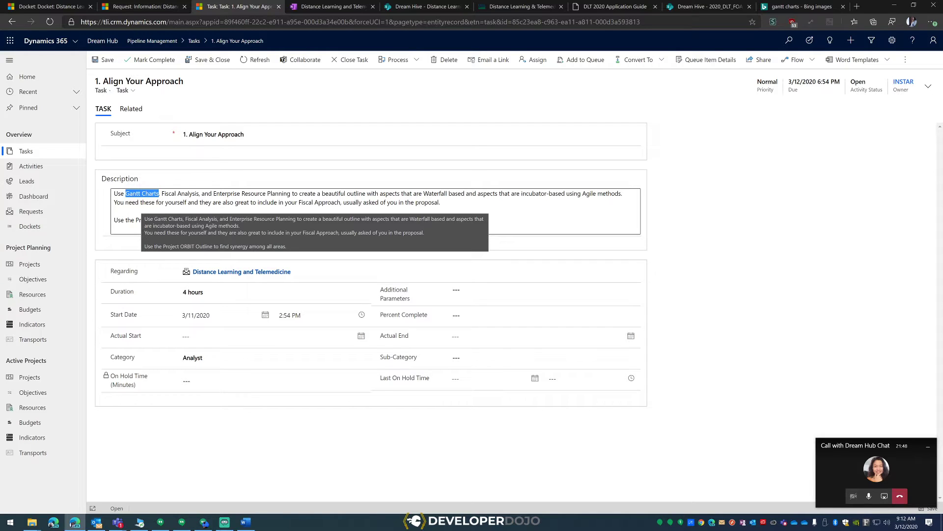
pyautogui.click(441, 202)
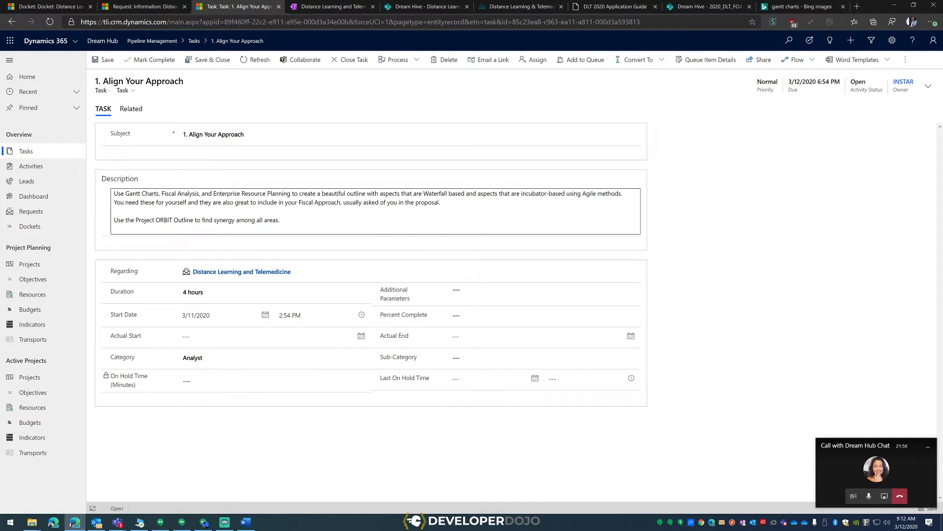
# - Mark the Align Your Approach task complete and open the 2. Create an Approach task from the Analyst Tasks list
pyautogui.click(153, 63)
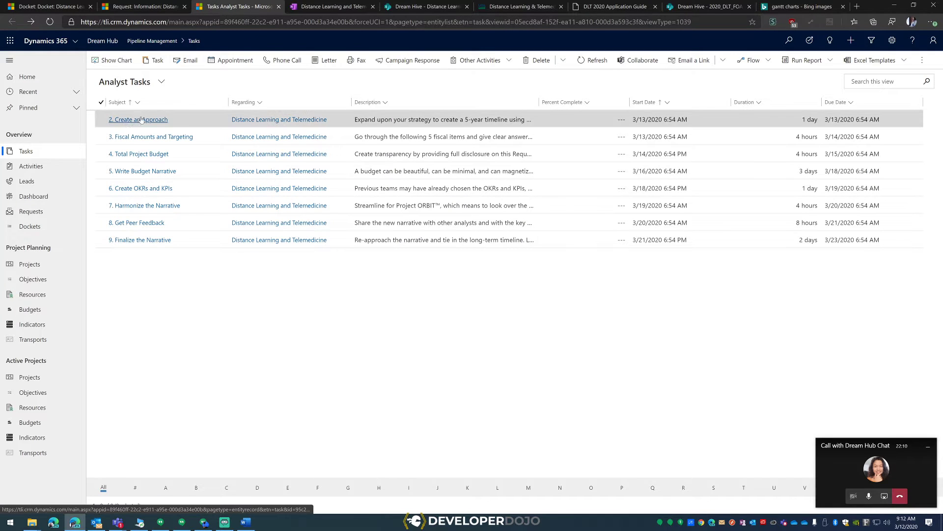
pyautogui.click(128, 121)
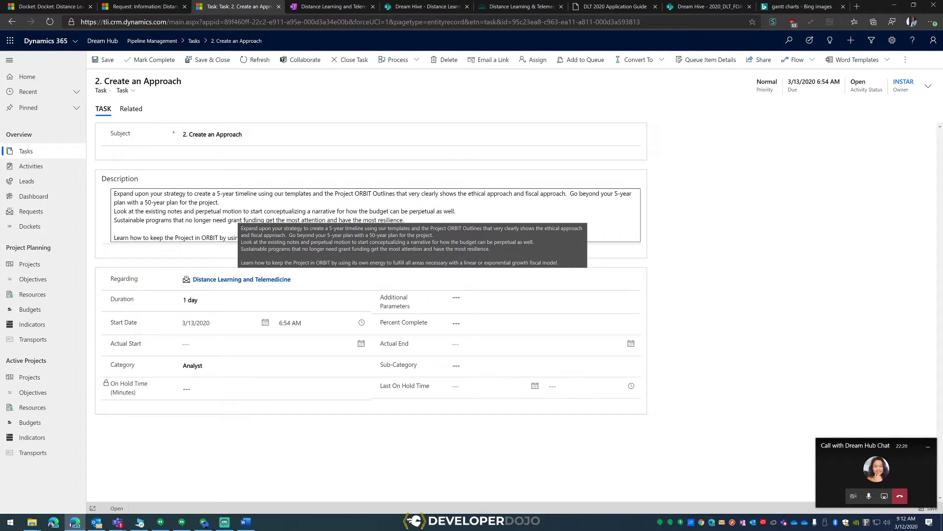
# - Switch to the Distance Learning and Telemedicine notebook in OneNote and add a new page titled 5-Year Timeline
pyautogui.hotkey('ctrl', 'Tab')
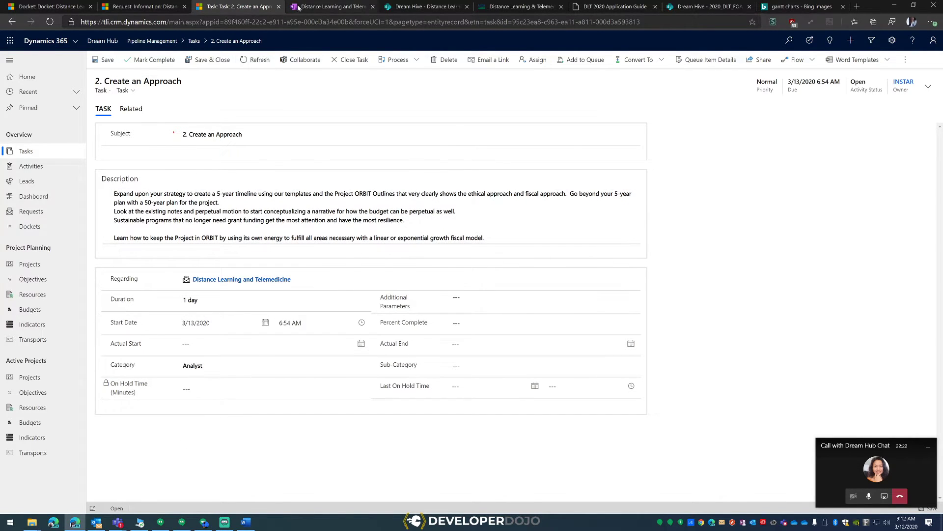
pyautogui.click(118, 507)
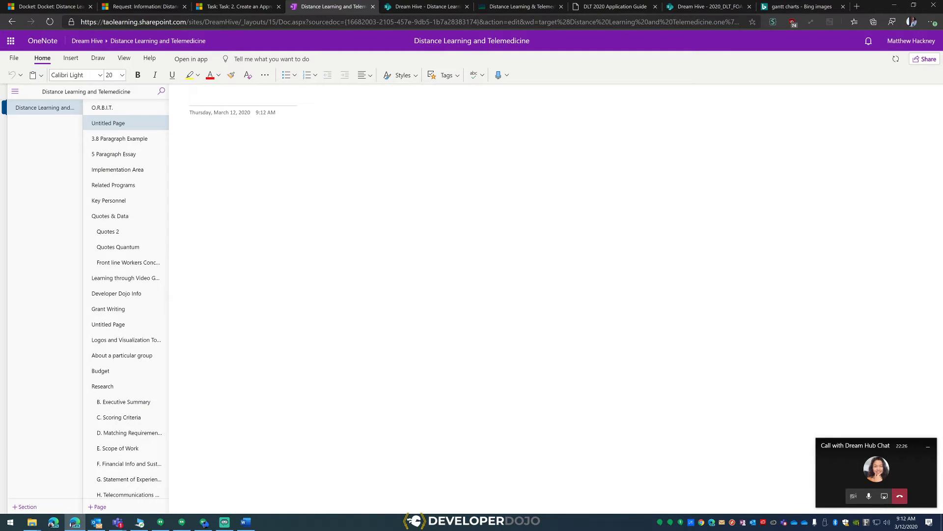
pyautogui.write('5-Year Timeline')
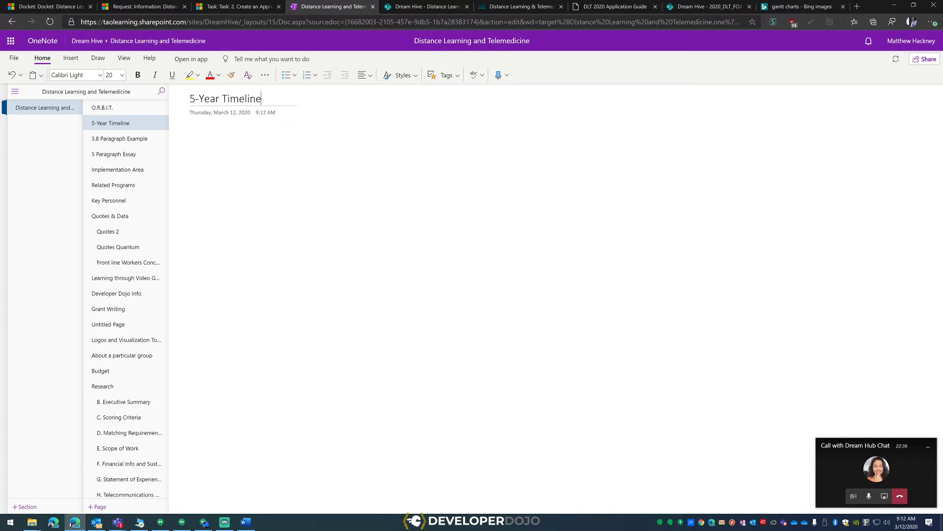
pyautogui.press('Return')
# - Check the Distance Learning and Telemedicine request record in Dynamics 365 and go back to the Create an Approach task
pyautogui.click(142, 7)
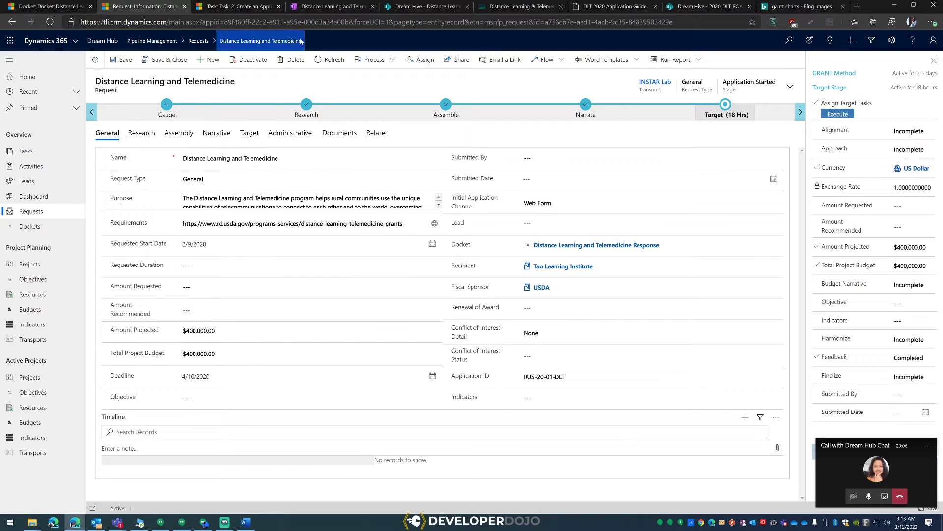
pyautogui.click(318, 7)
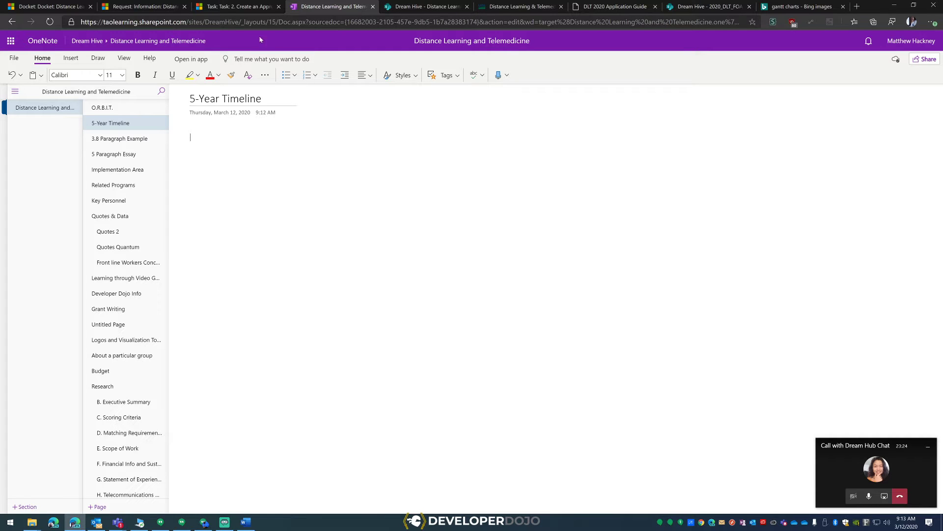
pyautogui.click(239, 6)
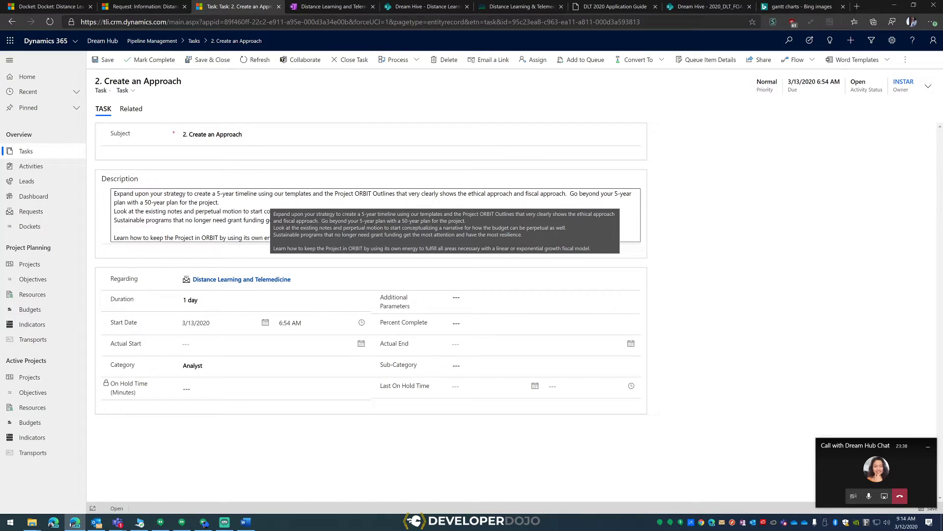
# - Highlight the ethical approach, 50-year and budget wording in the task description for review, and finish by selecting the text after the first line
pyautogui.moveTo(512, 193); pyautogui.dragTo(468, 193)
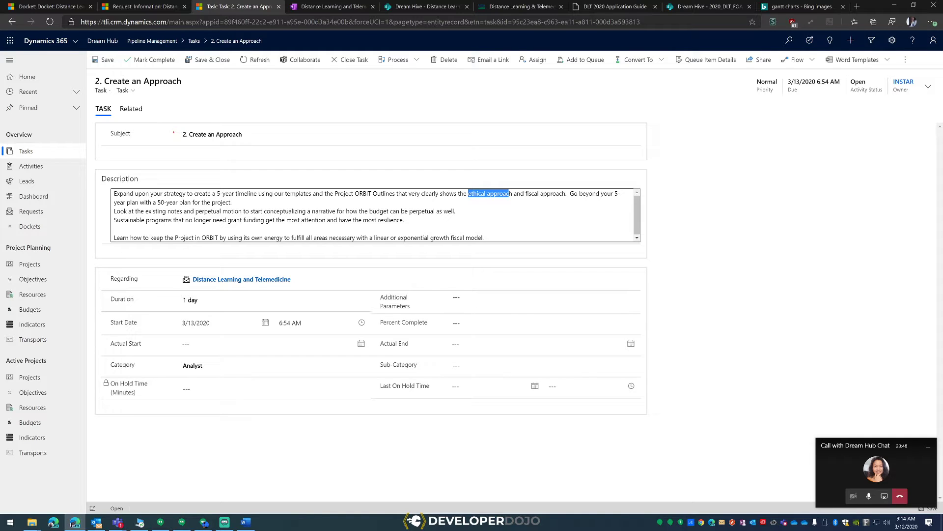
pyautogui.click(233, 202)
pyautogui.moveTo(155, 202); pyautogui.dragTo(180, 202)
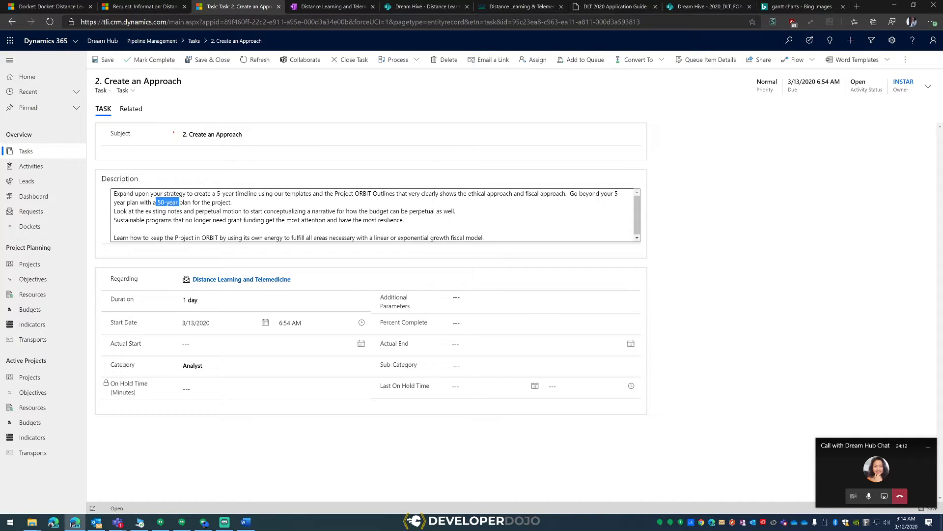
pyautogui.click(190, 202)
pyautogui.doubleClick(379, 211)
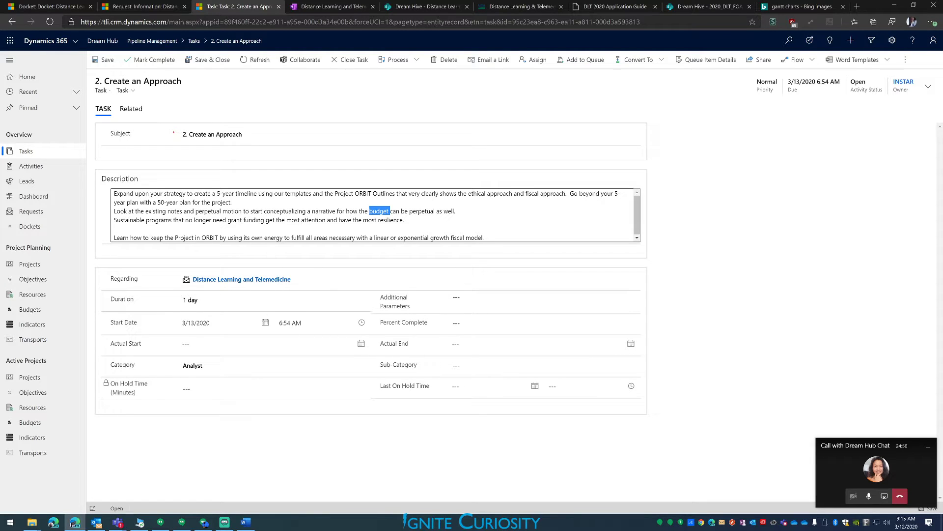
pyautogui.moveTo(485, 238); pyautogui.dragTo(108, 194)
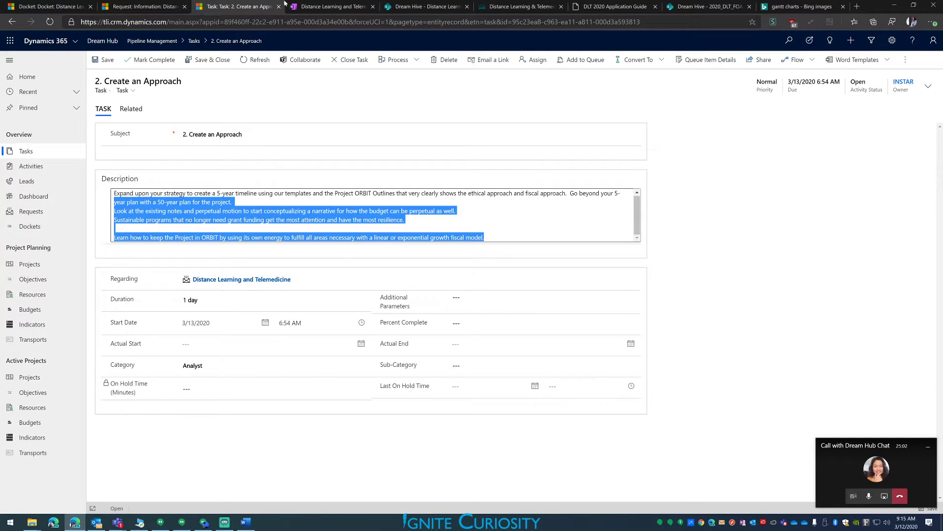
# - Compare the task description and the Timeline Overview page in Word with the OneNote notebook, ending in the body of the 5-Year Timeline page
pyautogui.click(311, 8)
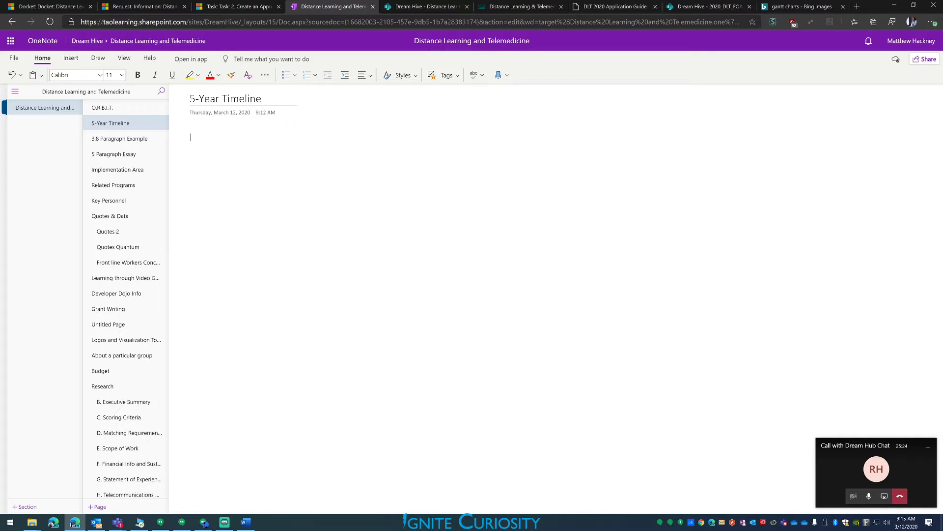
pyautogui.click(233, 6)
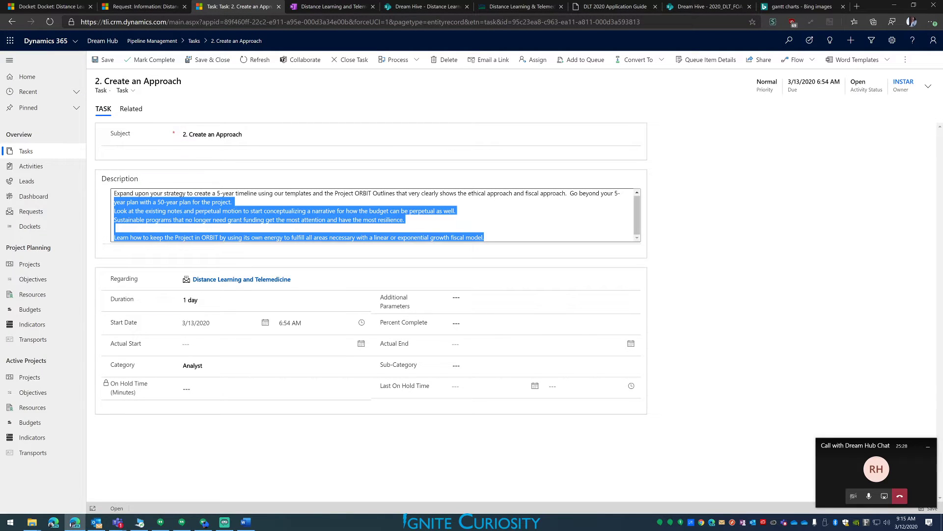
pyautogui.click(322, 6)
pyautogui.click(191, 137)
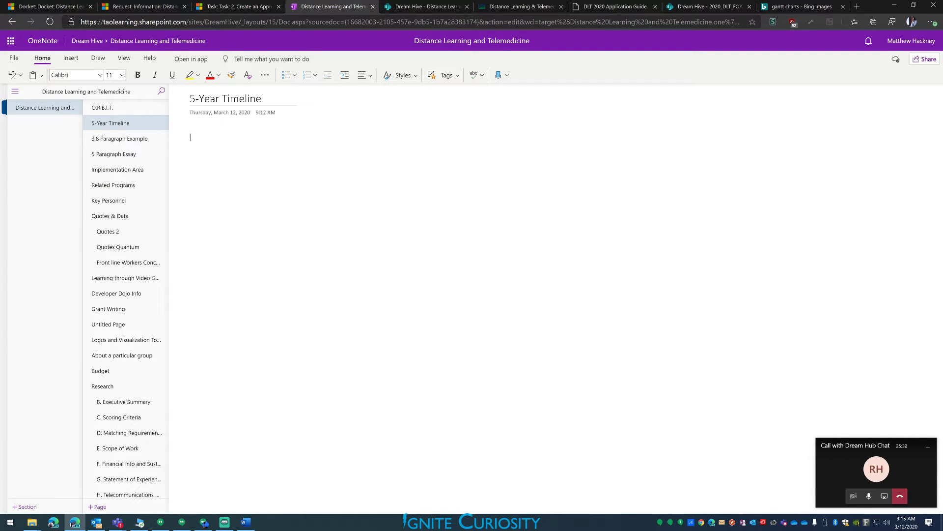
pyautogui.click(246, 522)
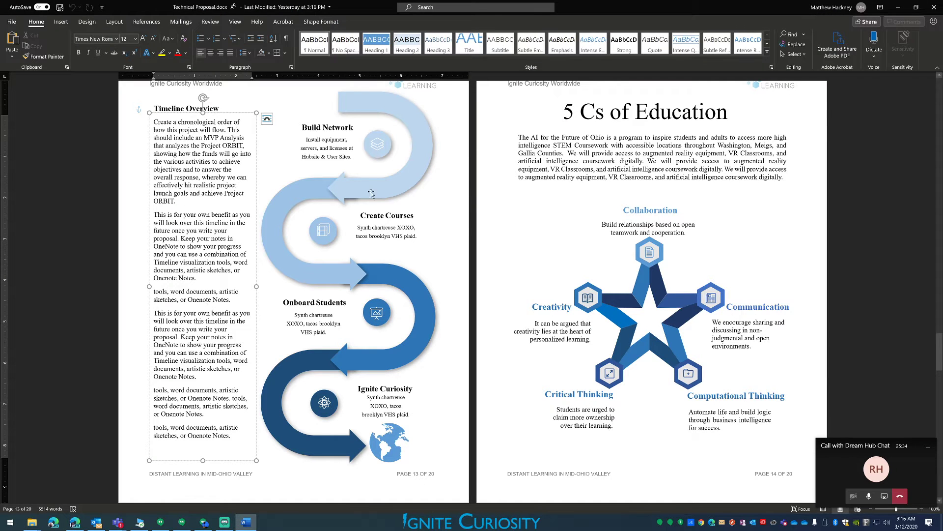
pyautogui.click(246, 522)
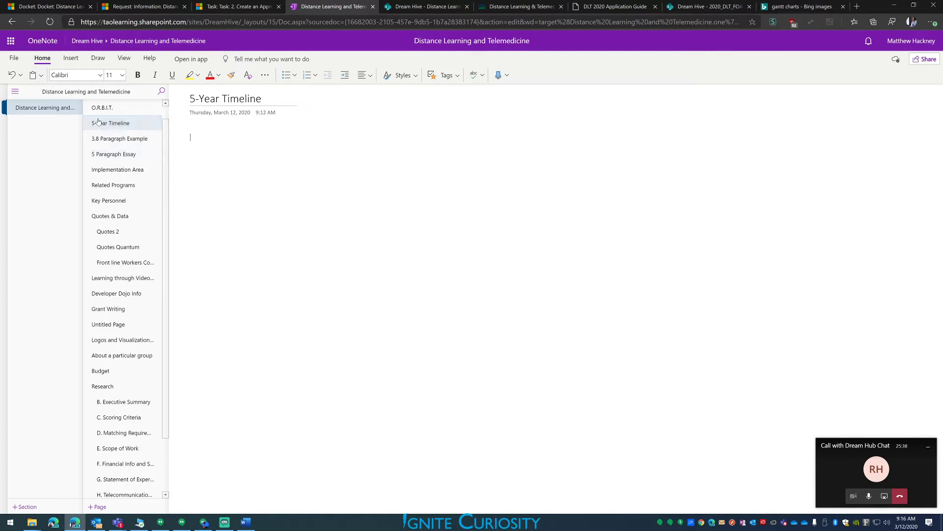
pyautogui.click(190, 137)
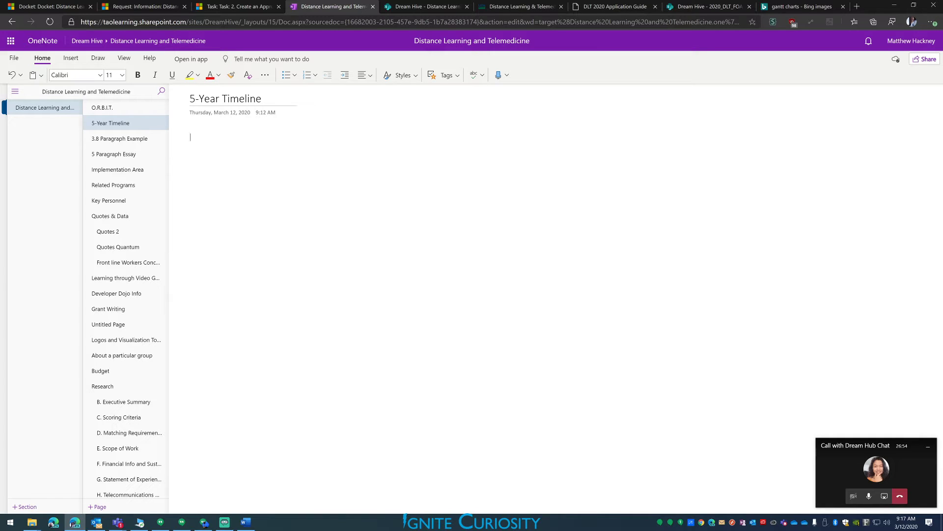
# - Write that in the longer run the program will be sustained by the membership of the students, and note "Membership fee" with bullet "Covers the maintenance"
pyautogui.press('Up')
pyautogui.write('the longerr')
pyautogui.press('BackSpace')
pyautogui.write('run, the program')
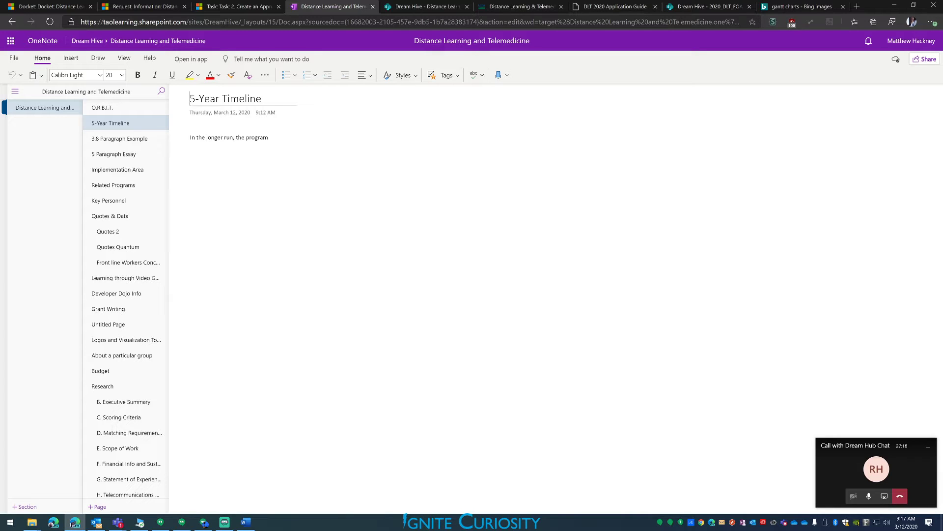
pyautogui.write('w')
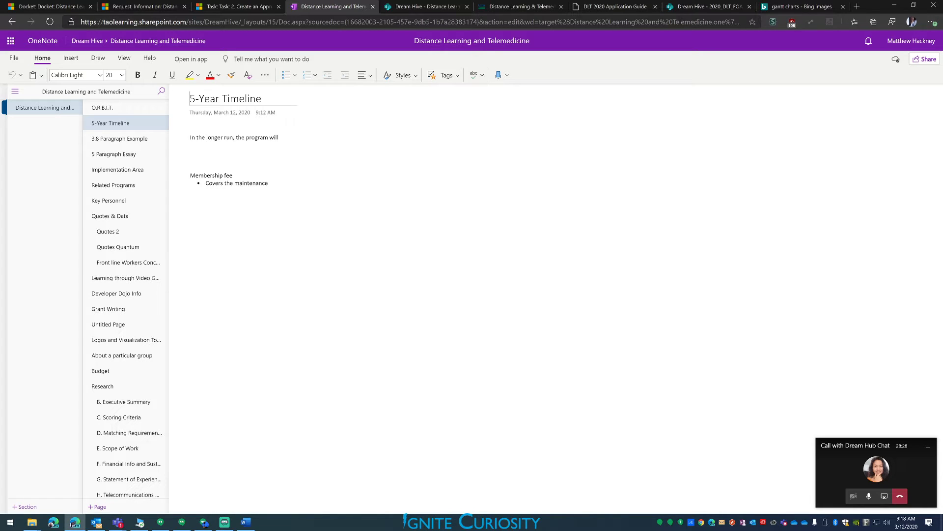
pyautogui.write('be sustained by the membership of the')
pyautogui.write('tudents p')
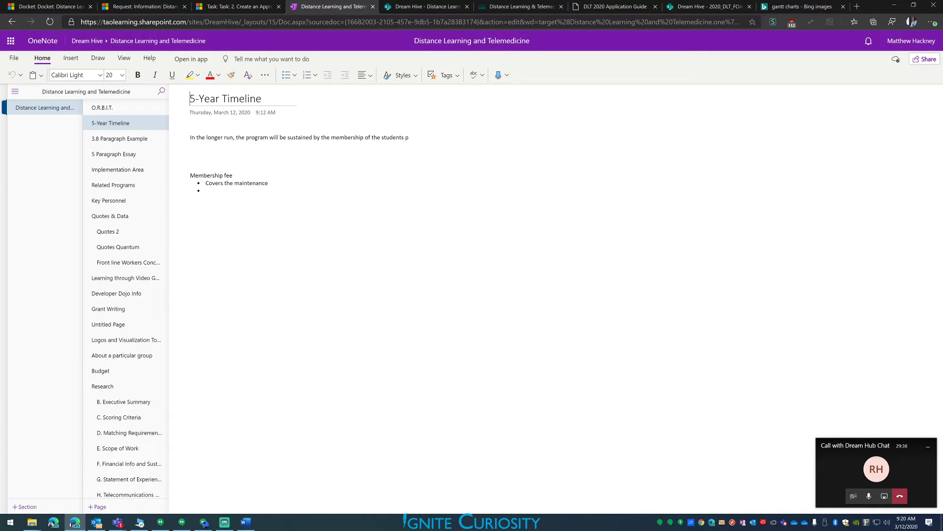
# - Add "Fundraising activities – Community involvement" under the membership notes and finish the opening sentence with "membership fee of the students part of it."
pyautogui.press('Return')
pyautogui.write('Fundraising activities')
pyautogui.press('Return')
pyautogui.write('Community')
pyautogui.press('BackSpace')
pyautogui.press('BackSpace')
pyautogui.press('BackSpace')
pyautogui.press('BackSpace')
pyautogui.press('BackSpace')
pyautogui.press('BackSpace')
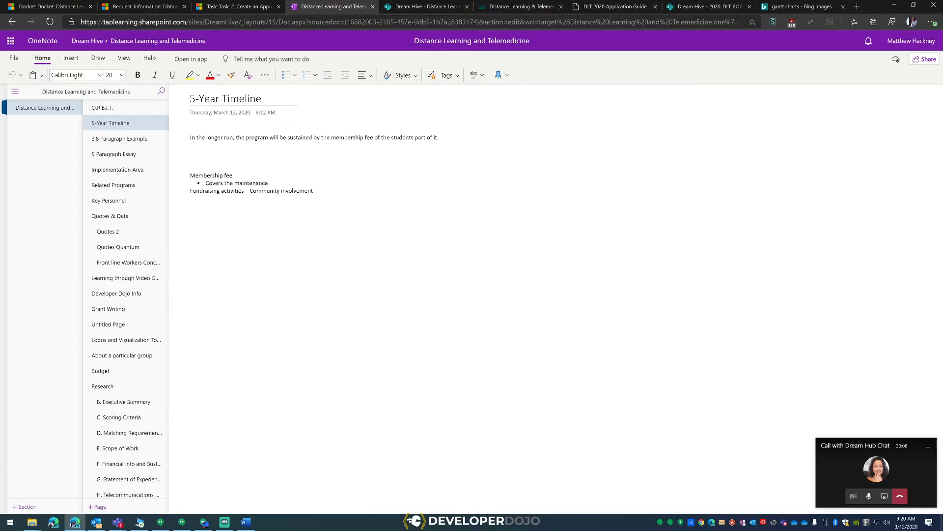
# - Switch to Technical Proposal.docx in Word and look back from the Timeline Overview to the Focus Hive section on page 7
pyautogui.click(246, 522)
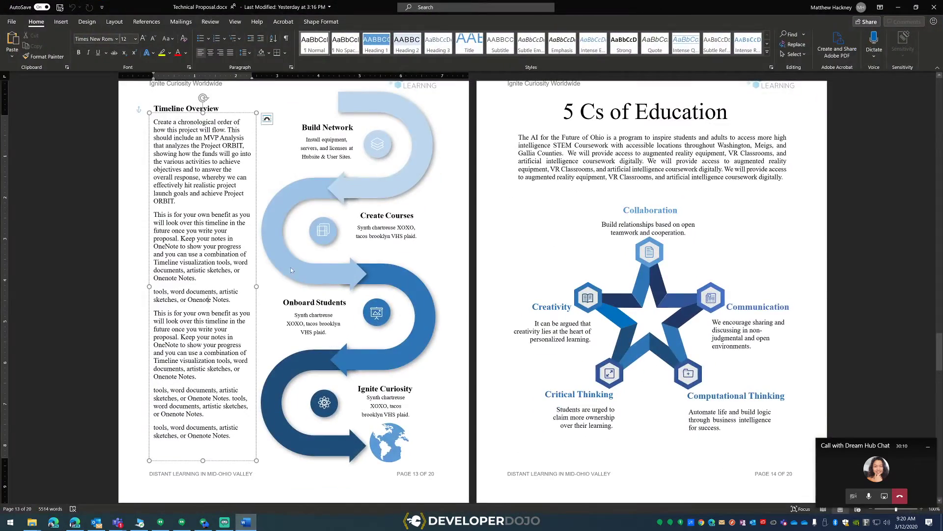
pyautogui.scroll(10, 427, 287)
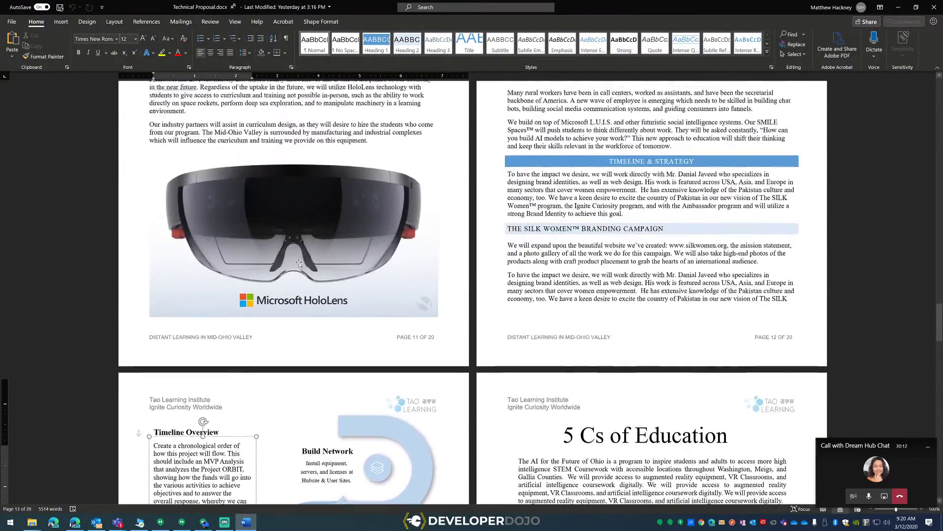
pyautogui.scroll(7, 428, 287)
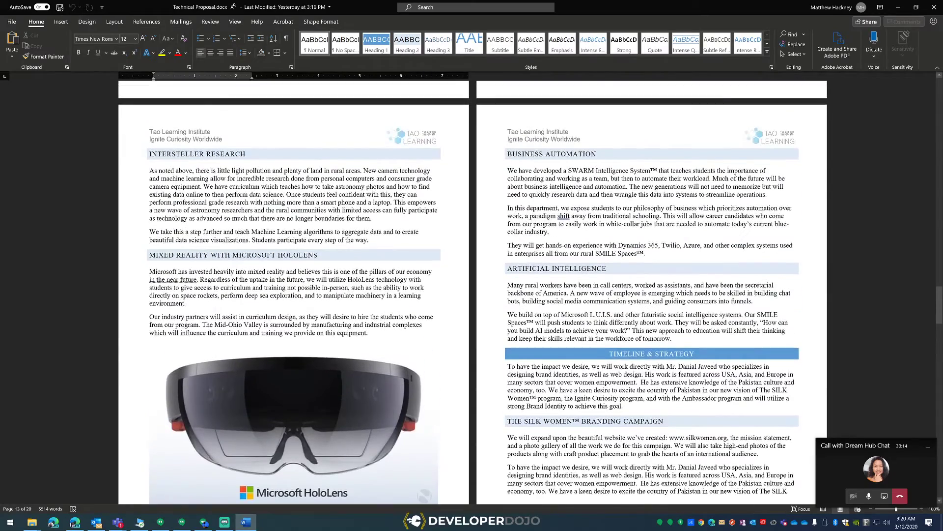
pyautogui.scroll(6, 473, 292)
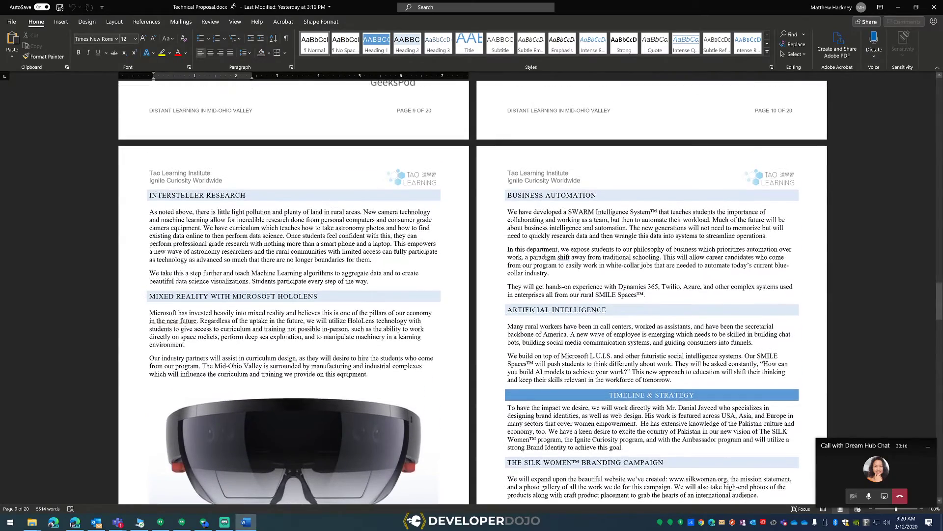
pyautogui.scroll(8, 473, 292)
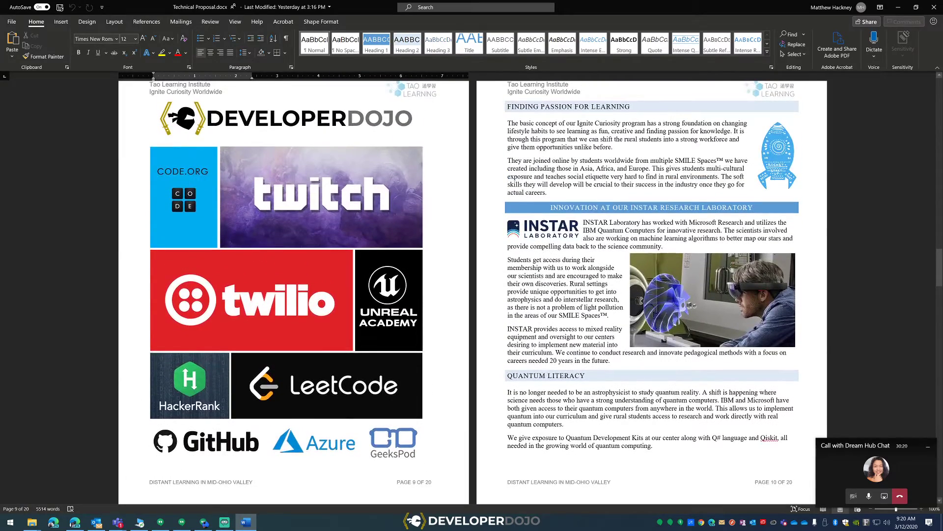
pyautogui.scroll(1, 474, 292)
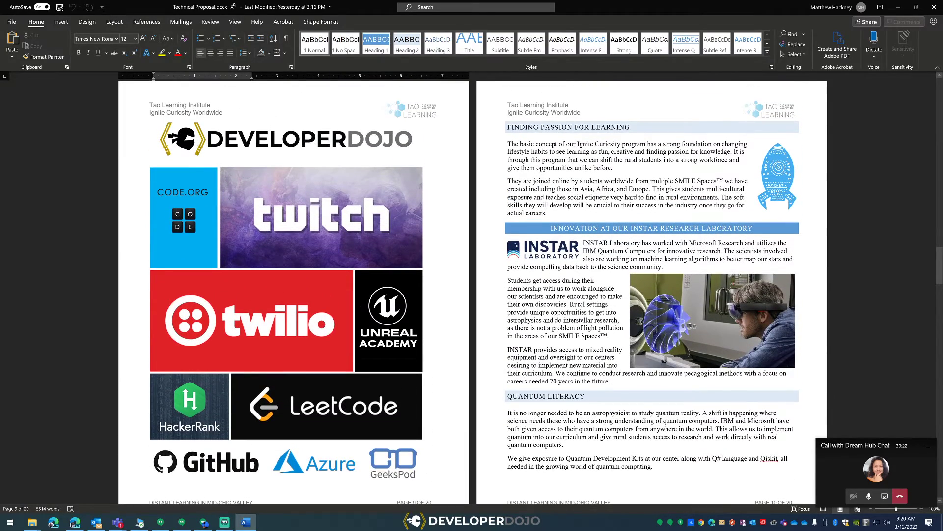
pyautogui.scroll(9, 473, 292)
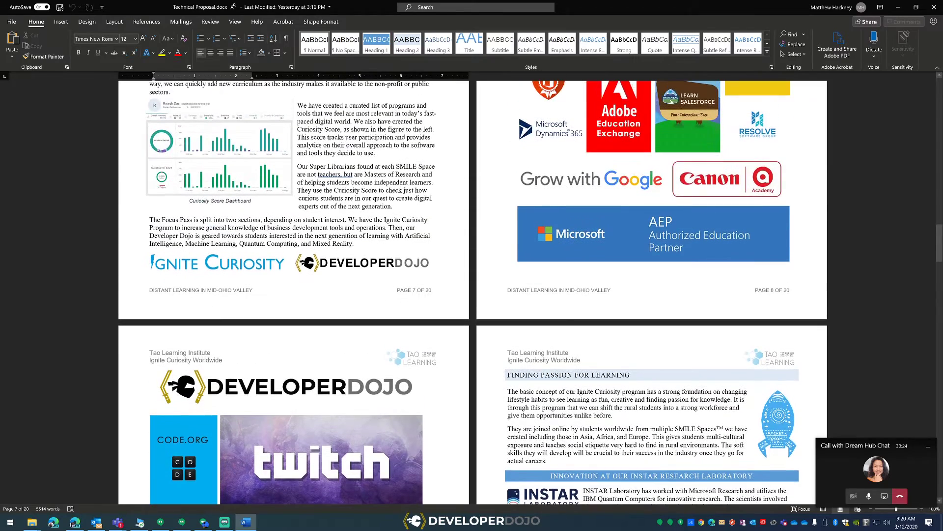
pyautogui.scroll(5, 474, 291)
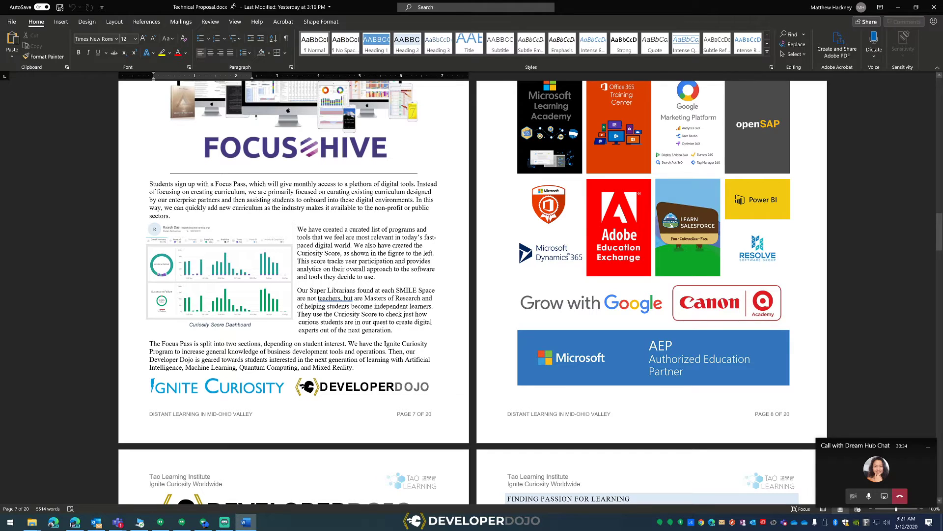
# - Highlight the Focus Pass paragraph beneath the Focus Hive logo for review, then clear the selection
pyautogui.hotkey('shift', 'Down')
pyautogui.hotkey('shift', 'Down')
pyautogui.hotkey('shift', 'Down')
pyautogui.hotkey('shift', 'Down')
pyautogui.hotkey('shift', 'Down')
pyautogui.hotkey('shift', 'Down')
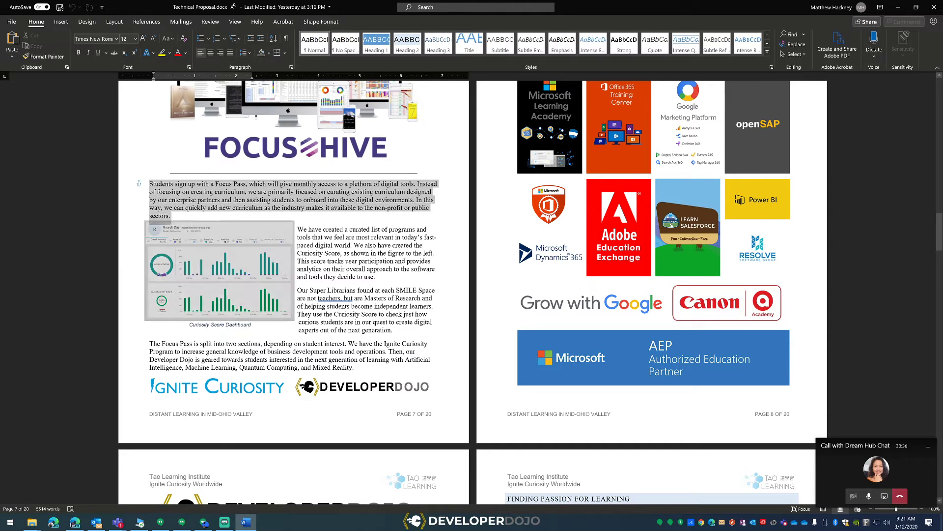
pyautogui.hotkey('shift', 'Up')
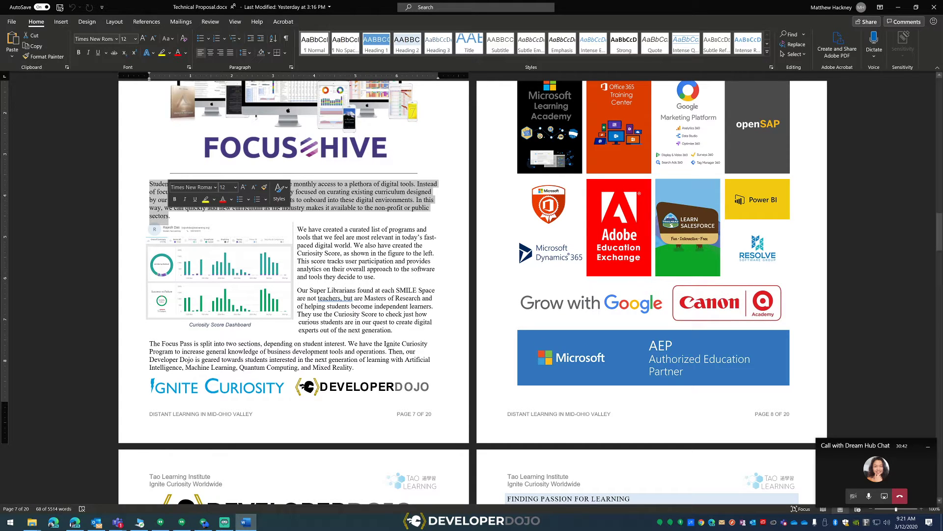
pyautogui.click(328, 208)
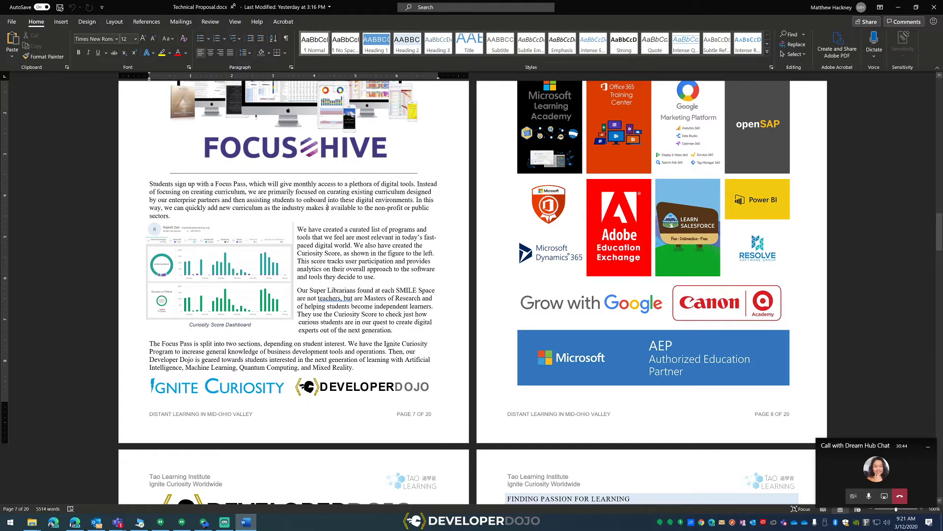
pyautogui.moveTo(170, 218); pyautogui.dragTo(139, 187)
pyautogui.click(352, 208)
# - Try removing the comma after "teachers" in the Super Librarians paragraph, and undo the change
pyautogui.rightClick(342, 298)
pyautogui.press('Escape')
pyautogui.press('BackSpace')
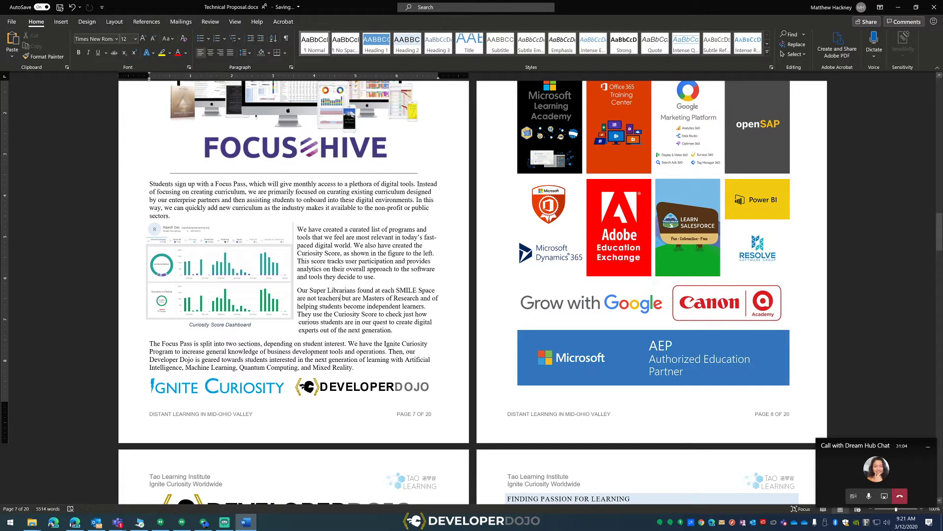
pyautogui.hotkey('ctrl', 'z')
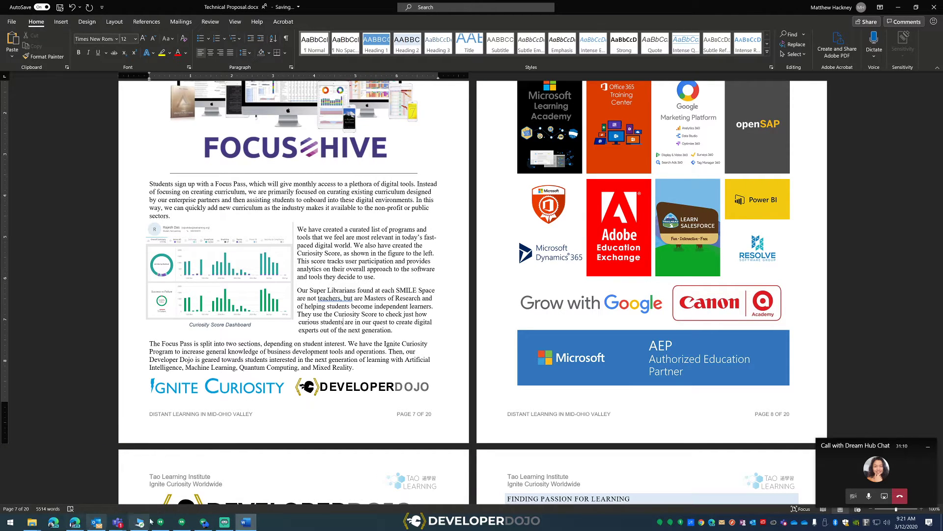
# - Switch to OneNote and start a separate note below the membership notes headed "5K Fun Runs: Ignite Curiosity Fundraiser"
pyautogui.click(74, 524)
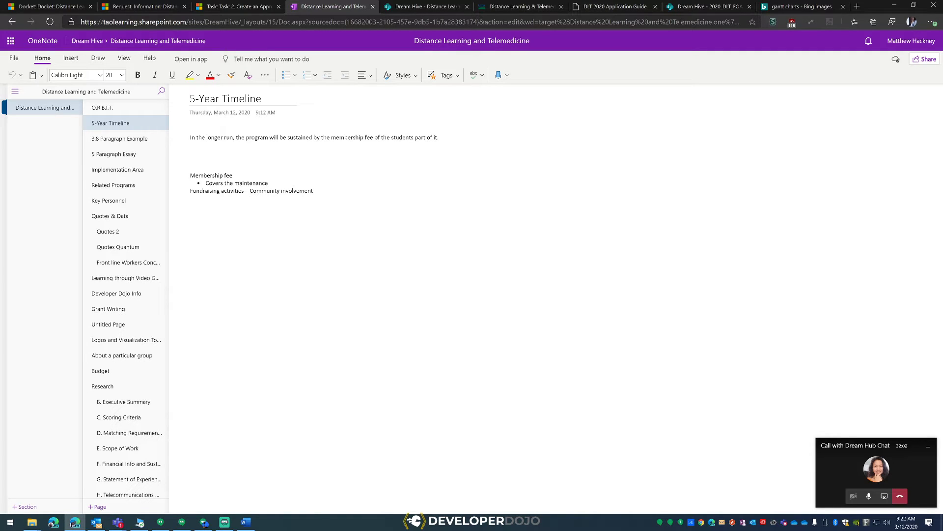
pyautogui.click(191, 304)
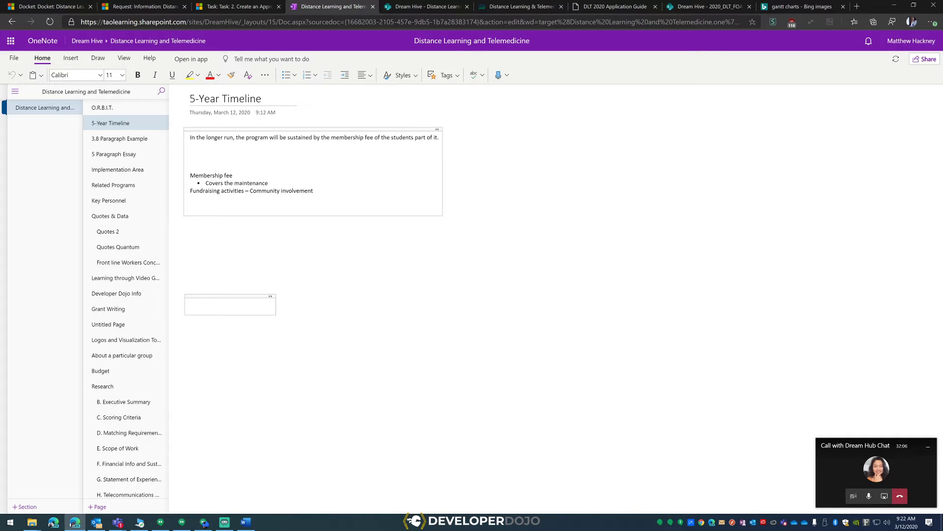
pyautogui.write('5K Fun Runs: Ignite Curiosity')
pyautogui.press('Return')
pyautogui.write('Fundr')
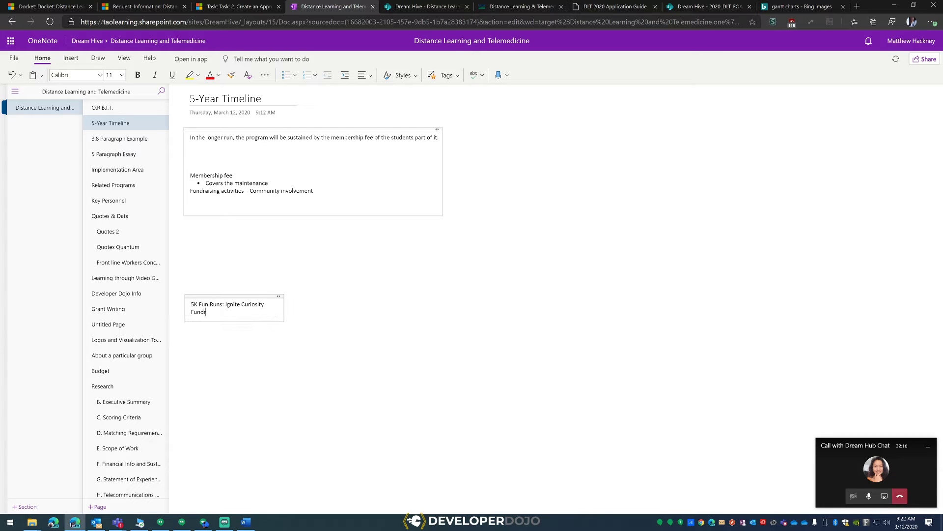
pyautogui.write('aiser')
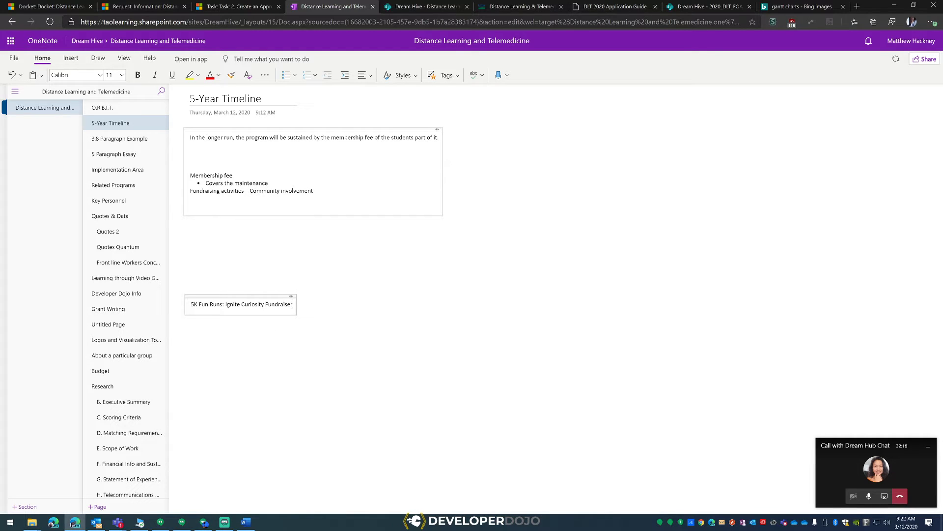
# - Start a bulleted list under the 5K Fun Runs heading with "Sponsors pay fees for brand placement"
pyautogui.press('Return')
pyautogui.hotkey('ctrl', '.')
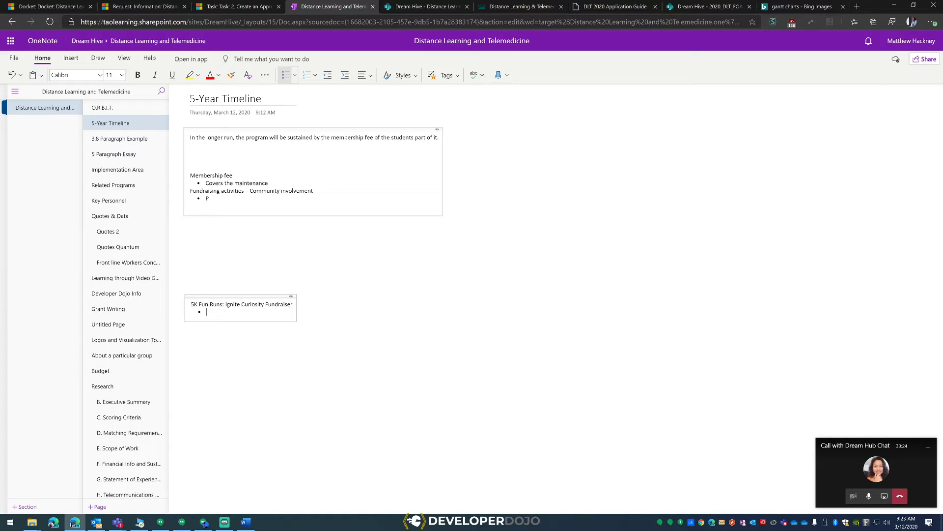
pyautogui.write('rogrammi')
pyautogui.write('Sponsors')
pyautogui.write(' pay fees to')
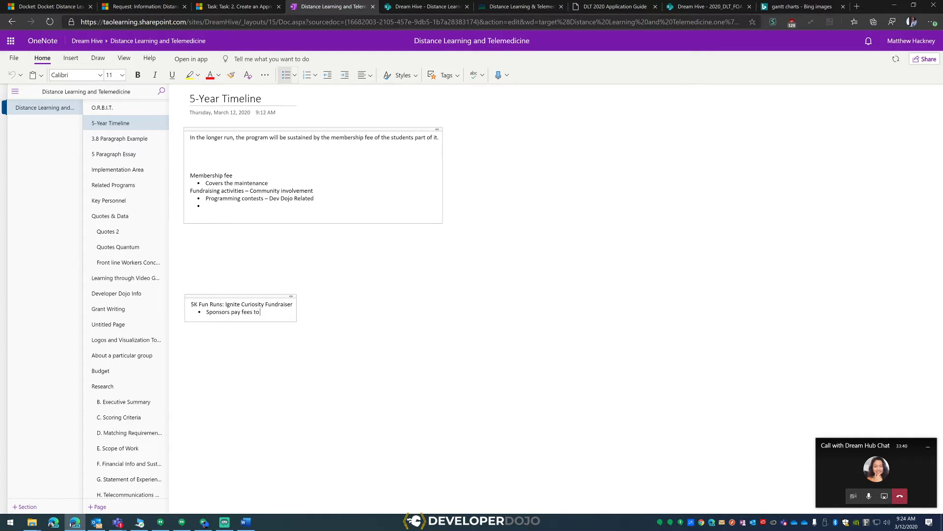
pyautogui.write(' show up')
pyautogui.press('BackSpace')
pyautogui.press('BackSpace')
pyautogui.press('BackSpace')
pyautogui.press('BackSpace')
pyautogui.press('BackSpace')
pyautogui.press('BackSpace')
pyautogui.press('BackSpace')
pyautogui.press('BackSpace')
pyautogui.press('BackSpace')
pyautogui.press('BackSpace')
pyautogui.write('for brand placement')
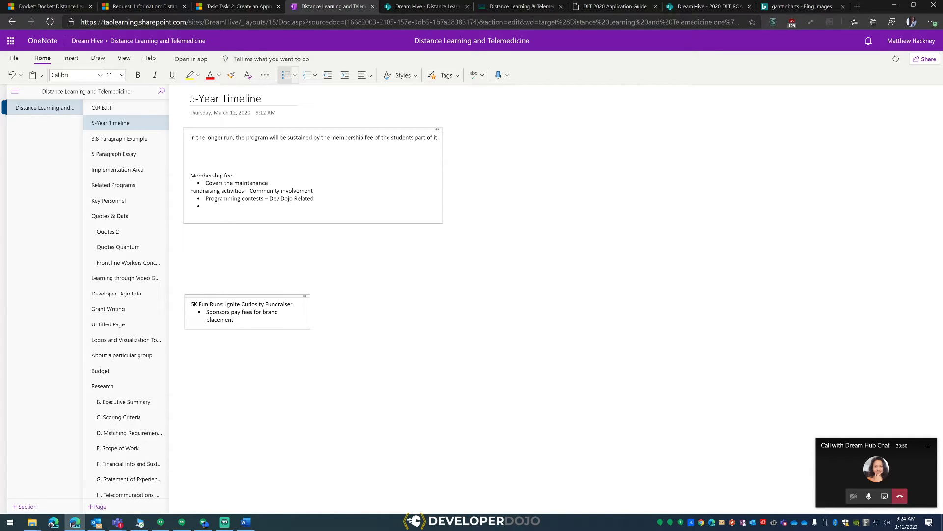
# - Add the bullets "Runners pay to run race" and "Partnered with local Running Club" to the 5K Fun Runs list
pyautogui.press('Return')
pyautogui.write('Runners pay to run race')
pyautogui.press('Return')
pyautogui.write('Partnered with')
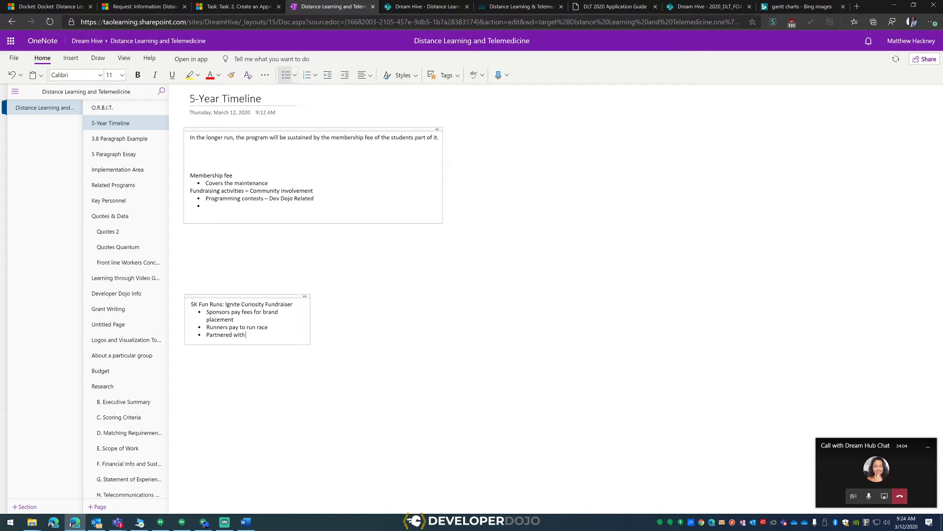
pyautogui.write(' local Running Club')
# - Add the bullet "We've already done these for over 10 years, so we have experience with the fundraising aspect."
pyautogui.press('Return')
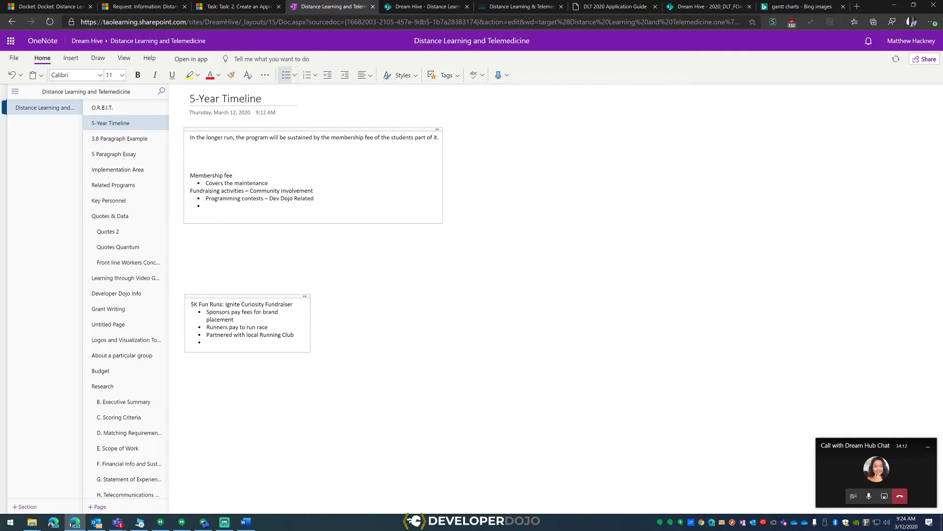
pyautogui.write("We've already done these for over 10 years")
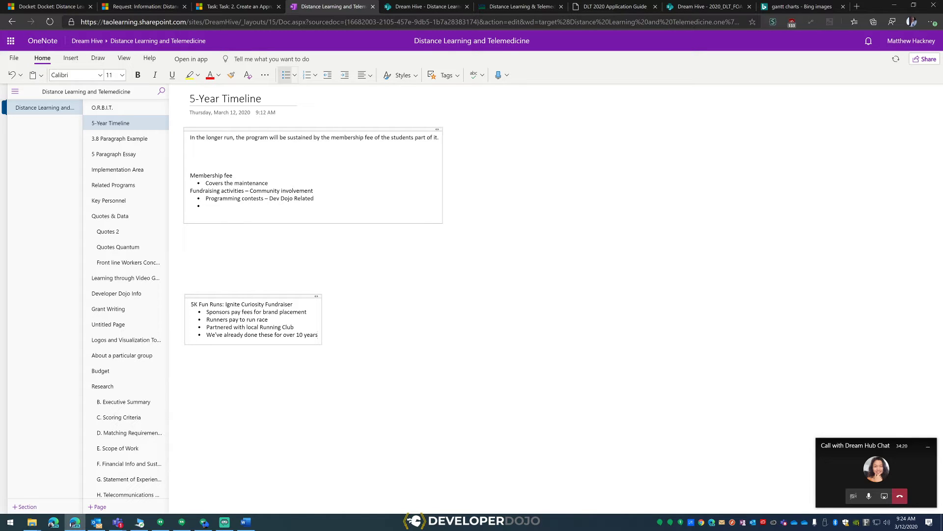
pyautogui.write(', so we have expe')
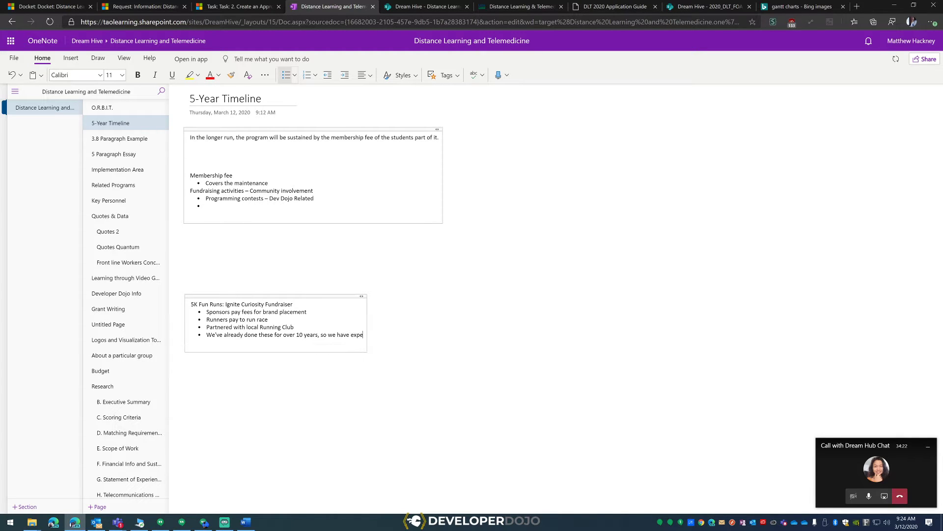
pyautogui.write('rience with the fundr')
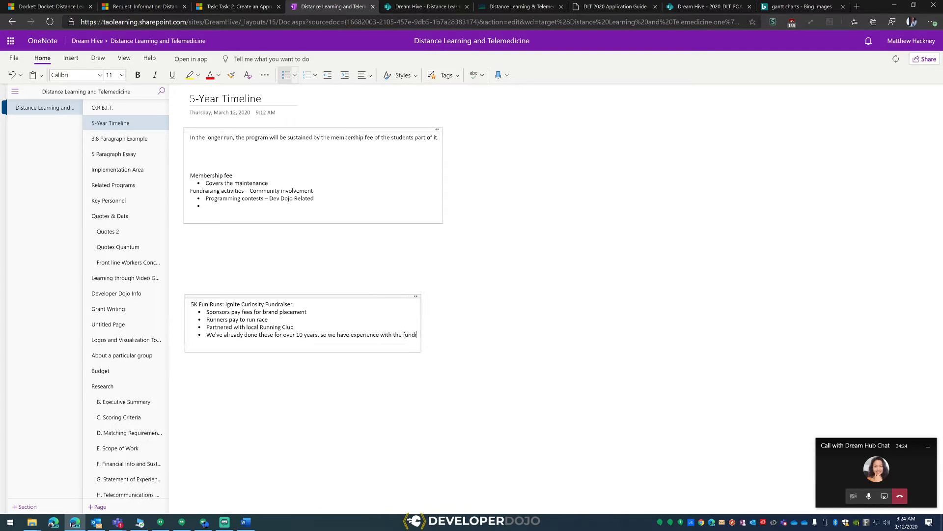
pyautogui.write('aising aspect.')
# - End the 5K Fun Runs list and add the heading "Partnerships with Local Businesses" below it
pyautogui.press('Return')
pyautogui.press('Return')
pyautogui.press('Return')
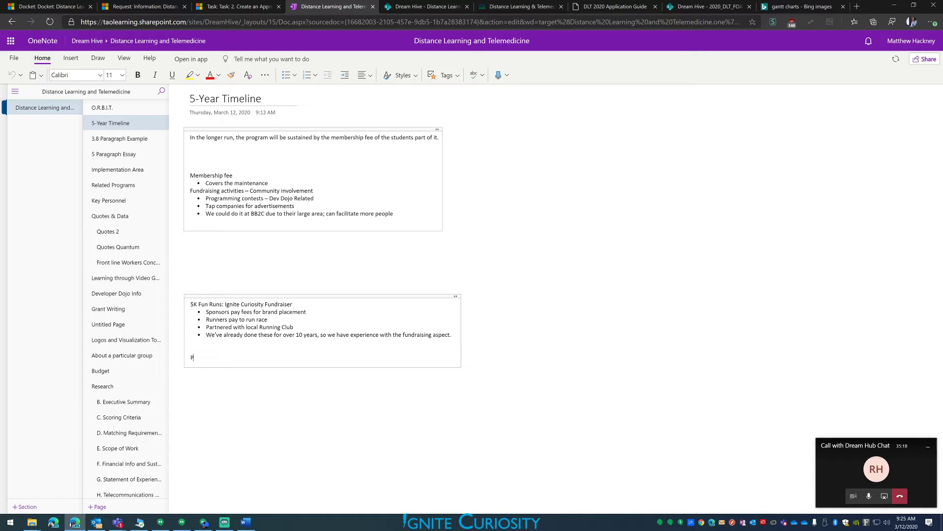
pyautogui.write('artnerships with Local Businesses')
pyautogui.press('Return')
# - List Constellium, Hino, Krayton and Dupont as bullets under Partnerships with Local Businesses
pyautogui.hotkey('ctrl', '.')
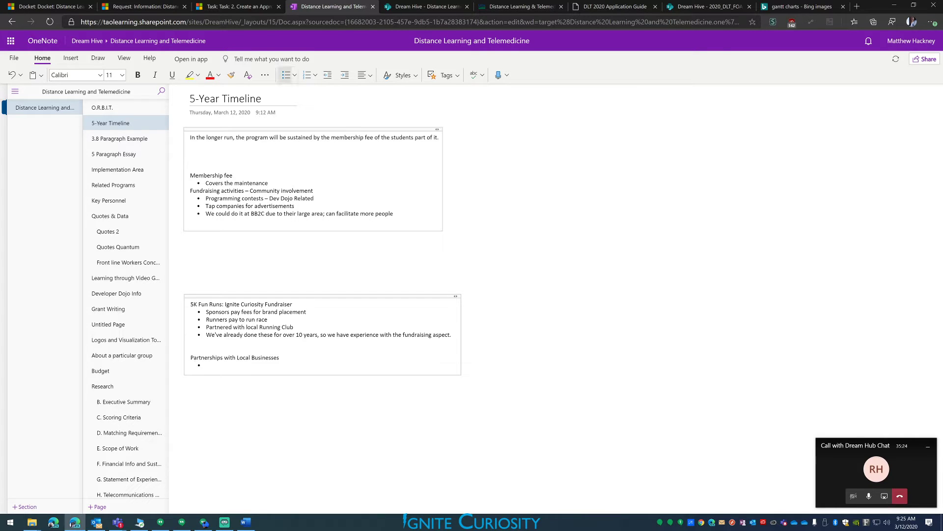
pyautogui.write('Constellium')
pyautogui.press('Return')
pyautogui.write('Hinc')
pyautogui.press('Return')
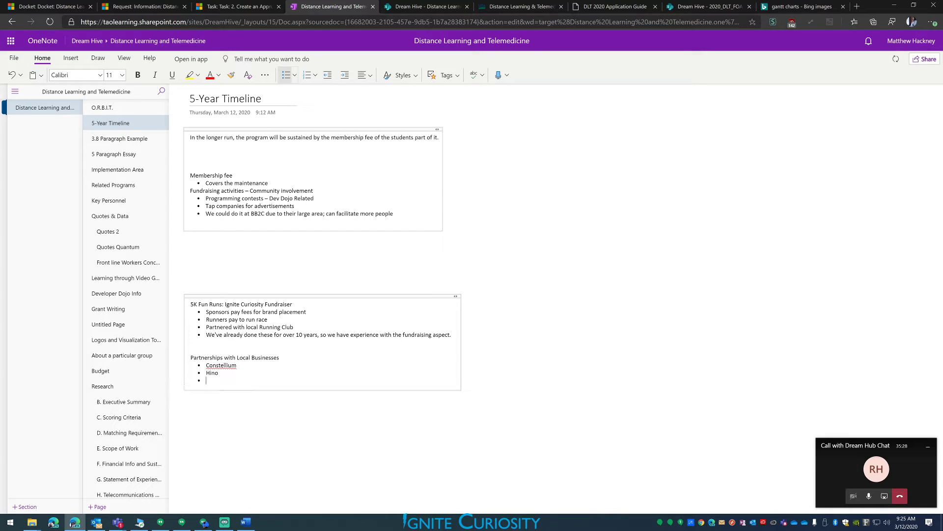
pyautogui.write('Krayton')
pyautogui.press('Return')
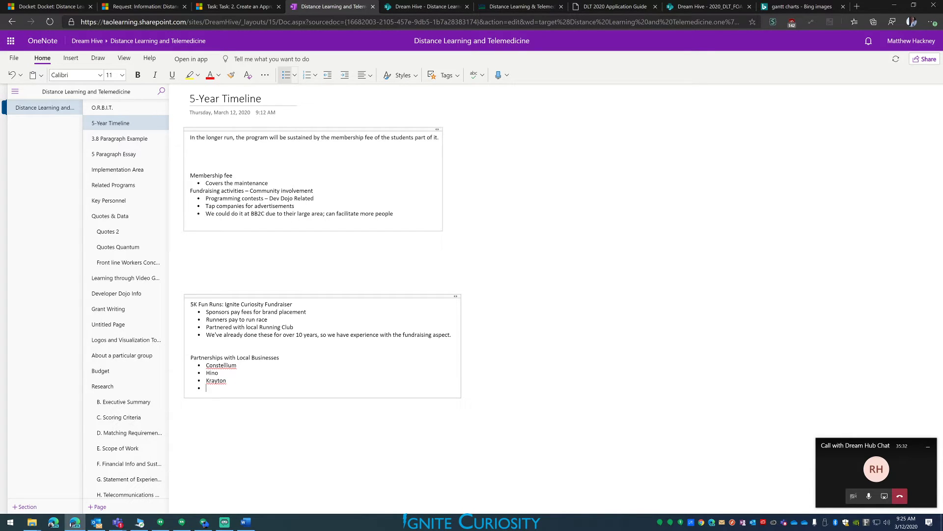
pyautogui.write('Dupont')
pyautogui.press('Return')
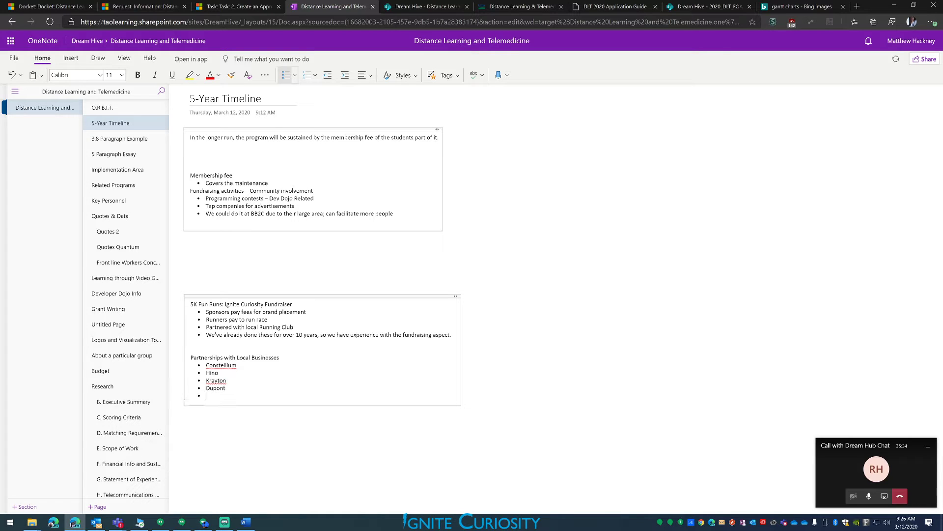
# - Add "Marietta Memorial Hospital" and "Camdem Clark Hospital" to the list of local business partners
pyautogui.write('Marietta Memorial Hospital')
pyautogui.press('Return')
pyautogui.write('C')
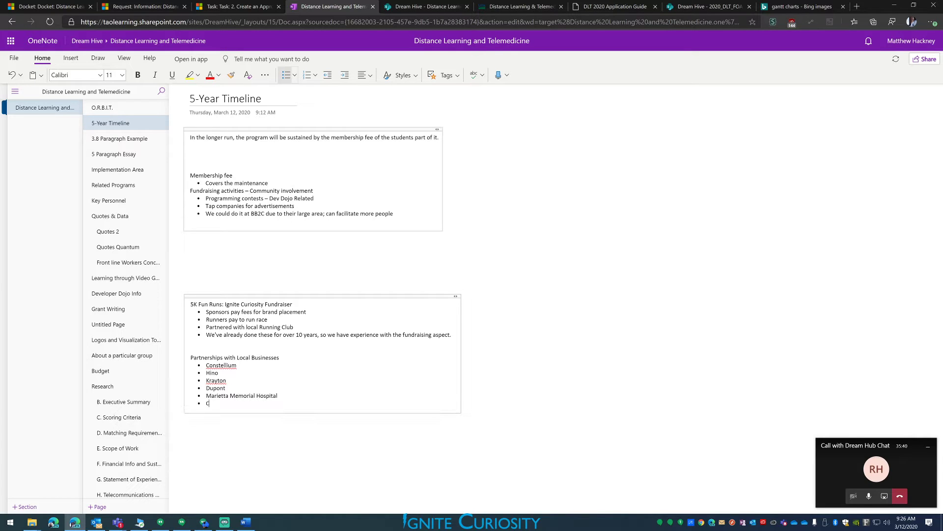
pyautogui.write('amdem Clark Hospital')
pyautogui.press('Return')
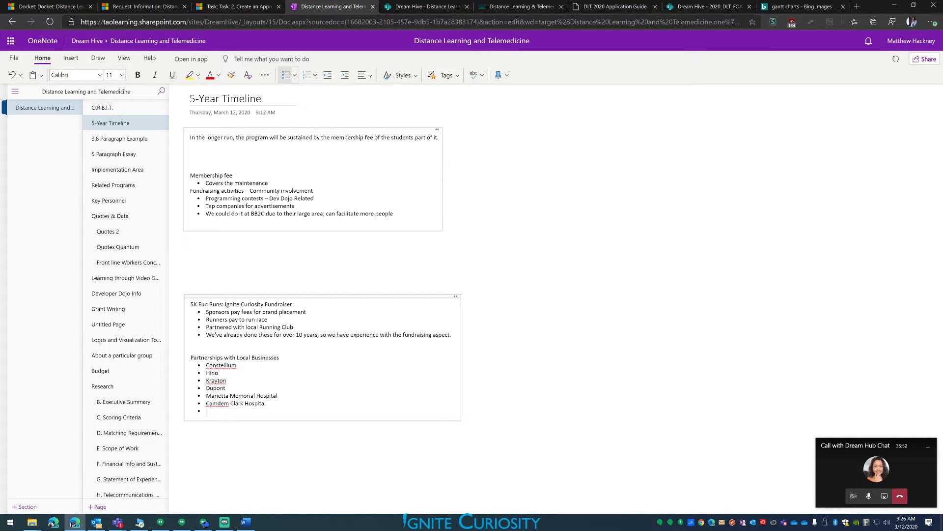
# - Add a bullet saying "Partner companies will provide career statistics and information on human resource needs for their organizations"
pyautogui.write('Partner companies will provide ')
pyautogui.write('infor')
pyautogui.press('BackSpace')
pyautogui.press('BackSpace')
pyautogui.press('BackSpace')
pyautogui.press('BackSpace')
pyautogui.press('BackSpace')
pyautogui.write('career staristics and information on')
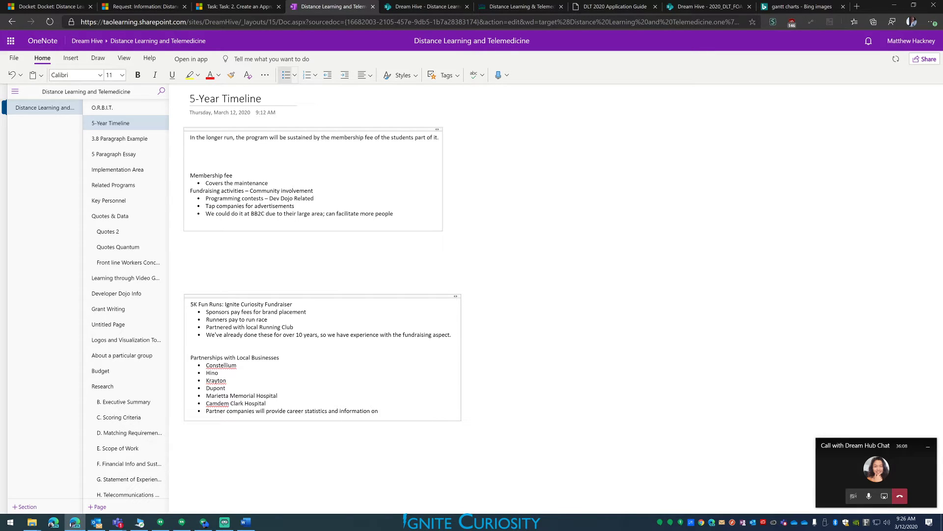
pyautogui.write(' human resource needs for their organiz')
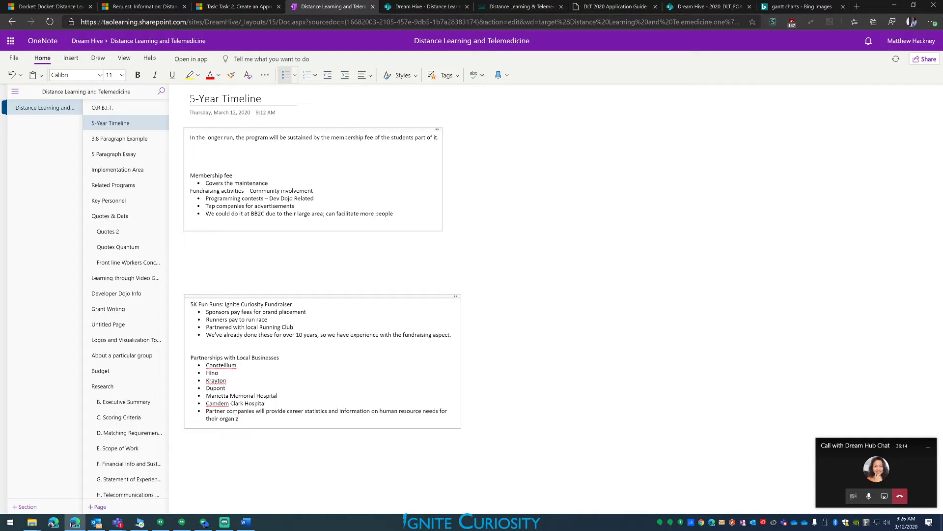
# - Continue with "They will provide funding and consulting on new course creation specific to their industry. The courses will be implemented into our SMILE Spaces"
pyautogui.write('ations. They will provide funding and consulting on new course')
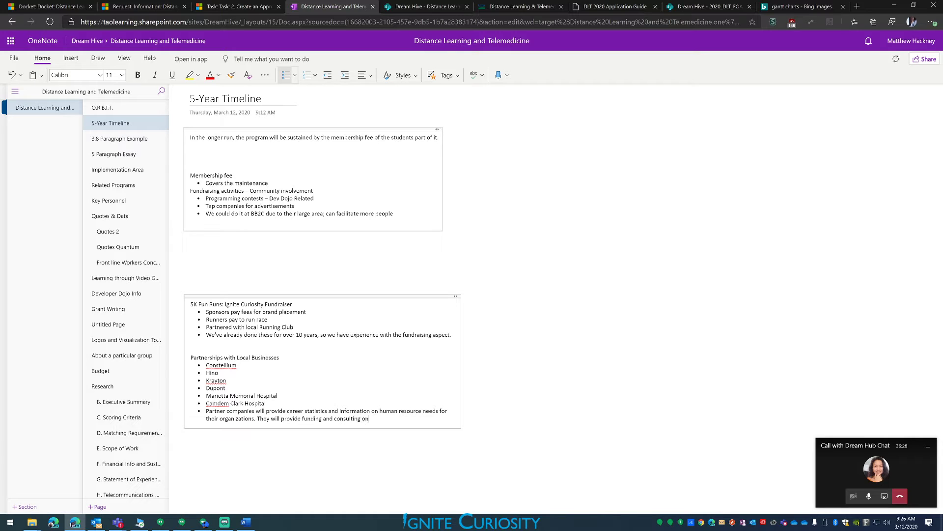
pyautogui.hotkey('ctrl', 'BackSpace')
pyautogui.write('course creation specific to their indust')
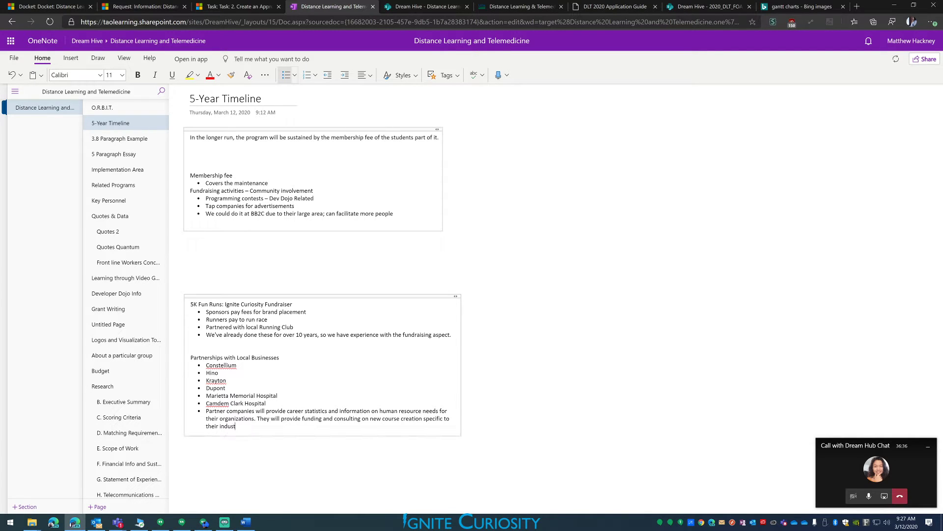
pyautogui.write('ry. The courses will be implemented into our SMILE SPac')
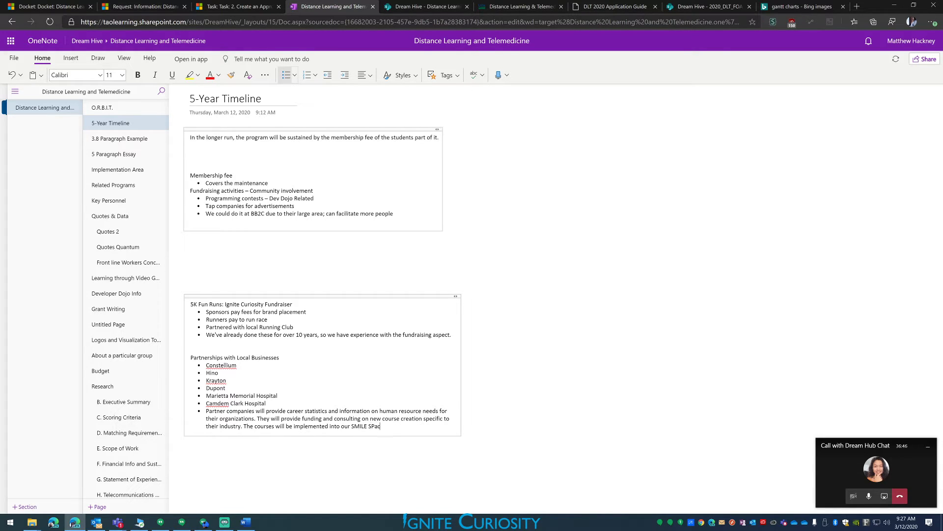
pyautogui.press('BackSpace')
pyautogui.press('BackSpace')
pyautogui.press('BackSpace')
pyautogui.write('paces')
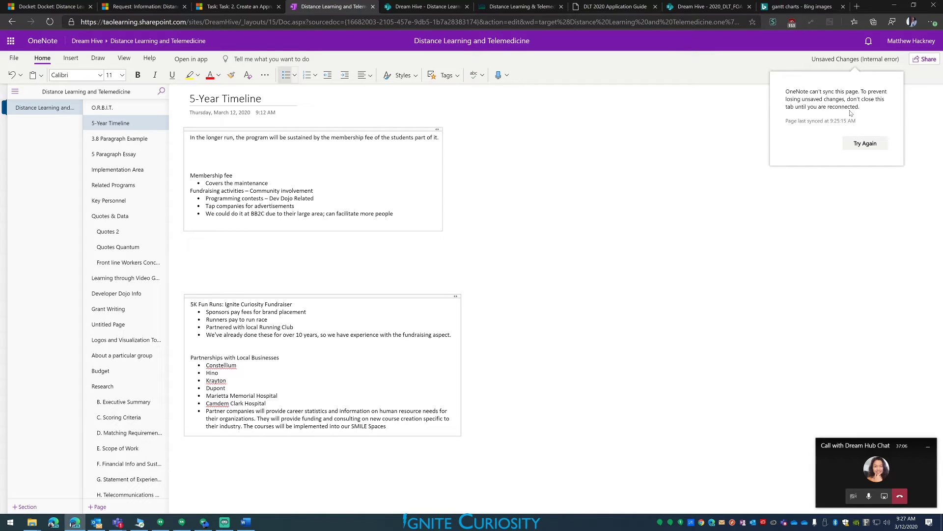
# - Retry syncing the unsaved changes on the 5-Year Timeline page
pyautogui.click(864, 143)
pyautogui.moveTo(387, 427); pyautogui.dragTo(190, 304)
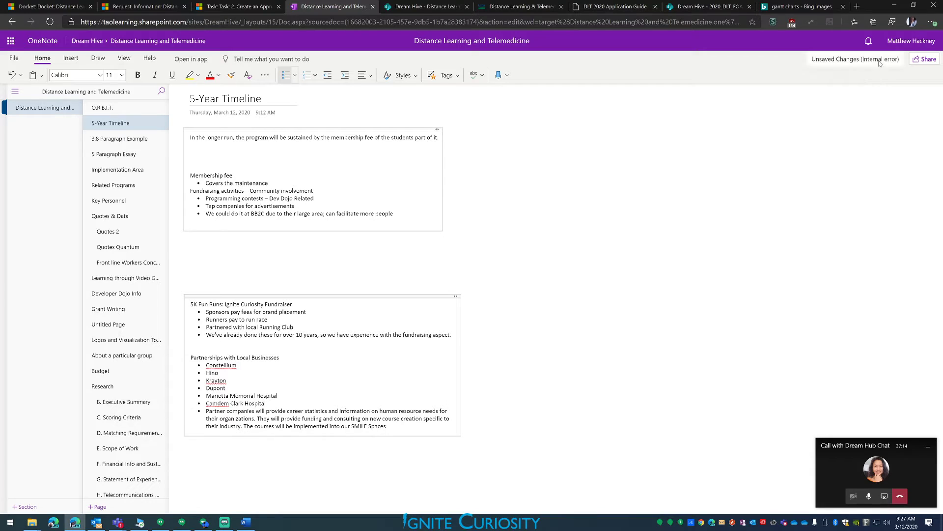
pyautogui.click(864, 64)
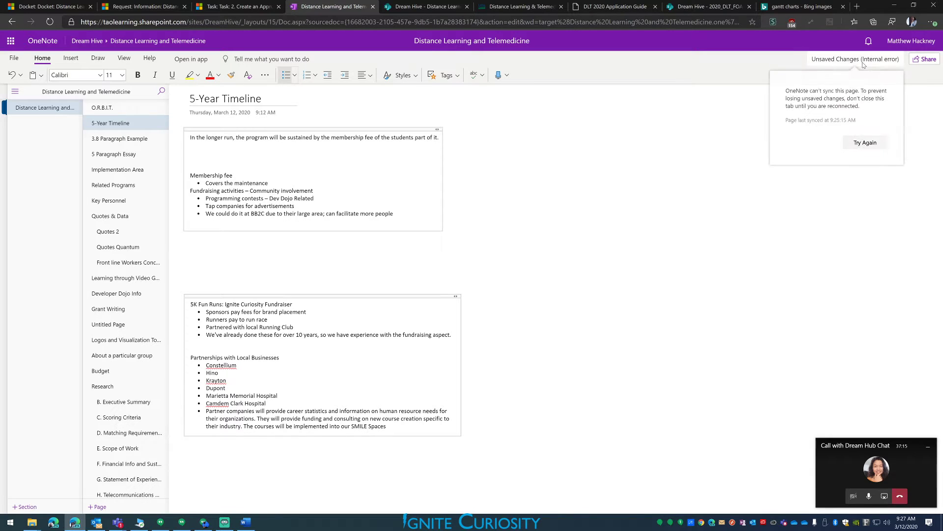
pyautogui.click(869, 144)
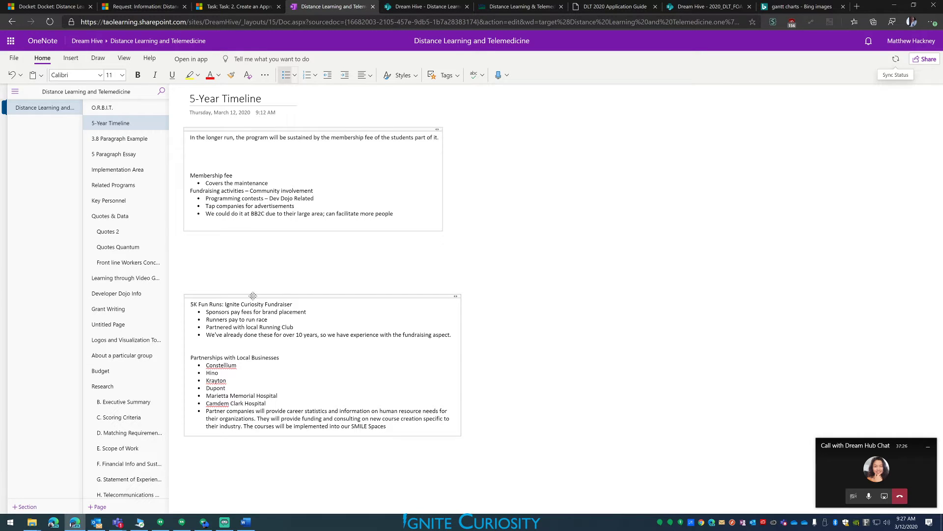
# - Move the 5K Fun Runs note up so it sits just below the membership notes
pyautogui.moveTo(253, 296); pyautogui.dragTo(252, 249)
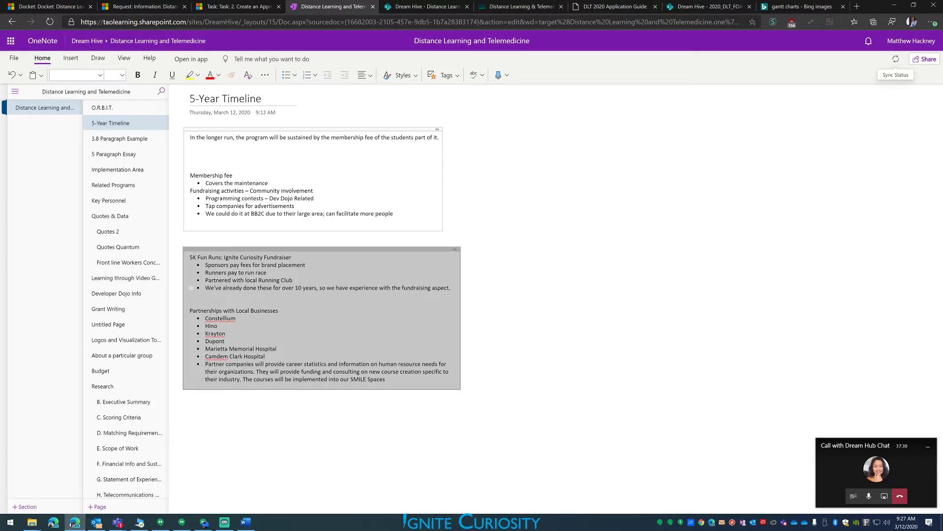
pyautogui.click(282, 288)
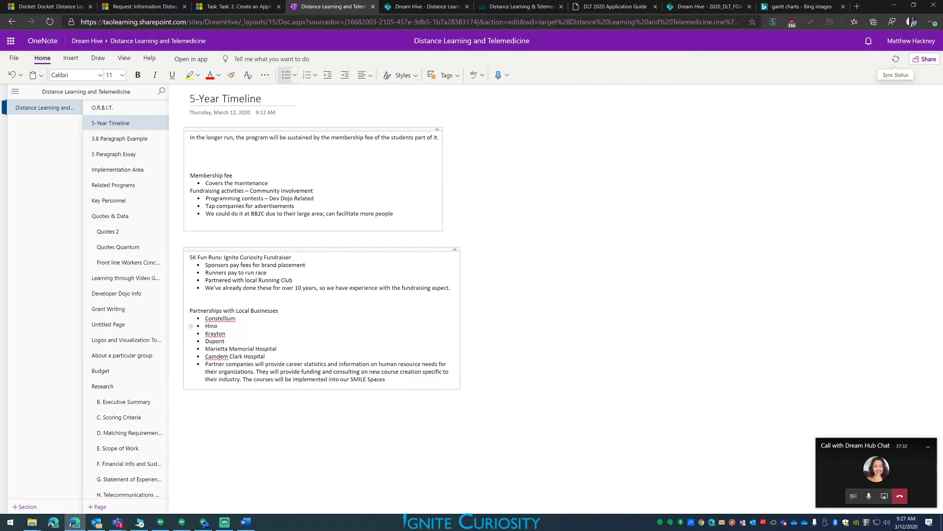
# - Review the Krayton entry and the 5K Fun Runs heading and bullets by highlighting them, then clear the selection
pyautogui.doubleClick(217, 334)
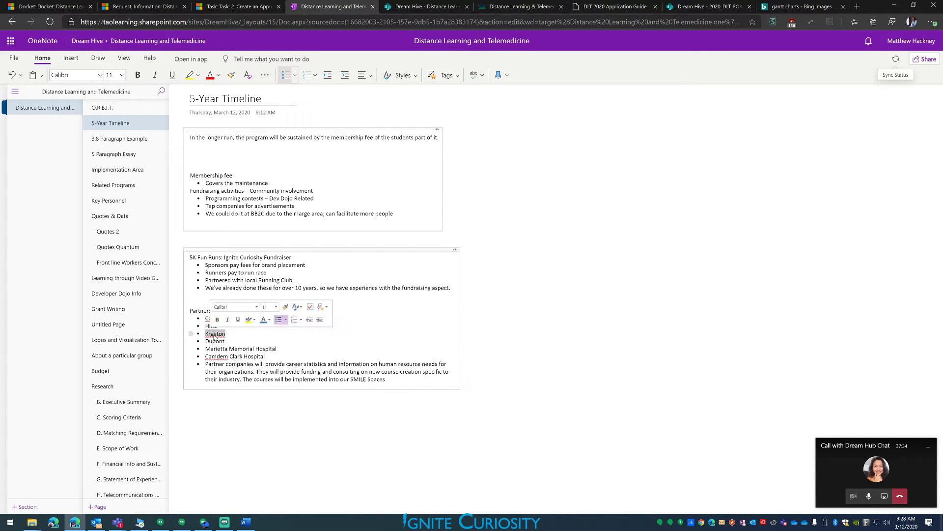
pyautogui.click(225, 334)
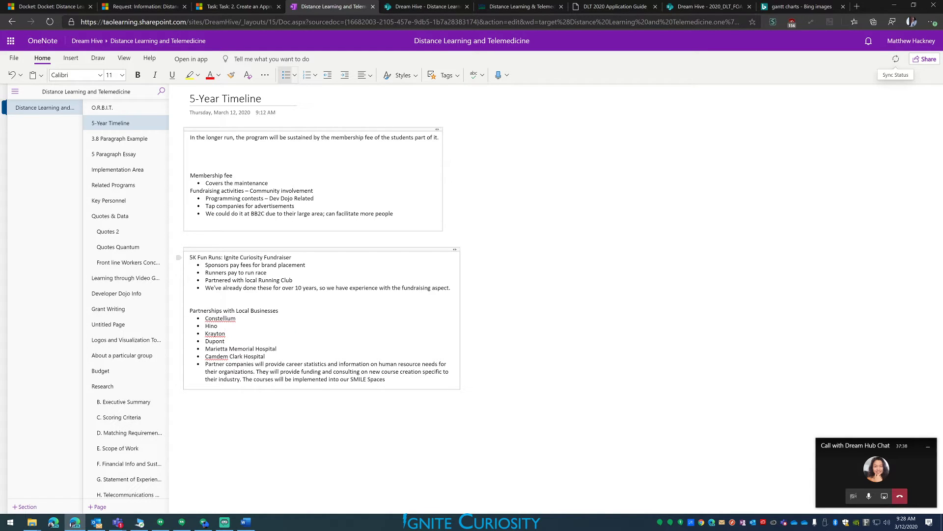
pyautogui.moveTo(189, 258); pyautogui.dragTo(292, 260)
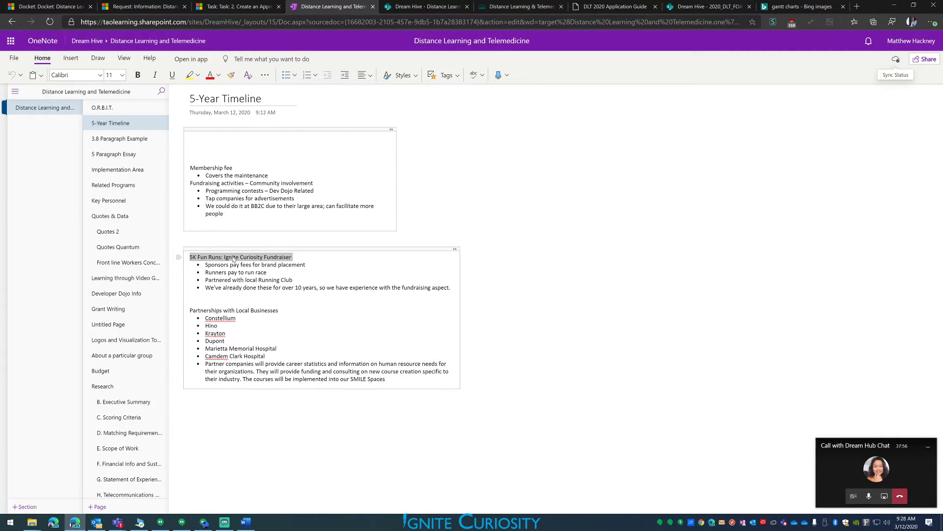
pyautogui.moveTo(205, 264); pyautogui.dragTo(226, 291)
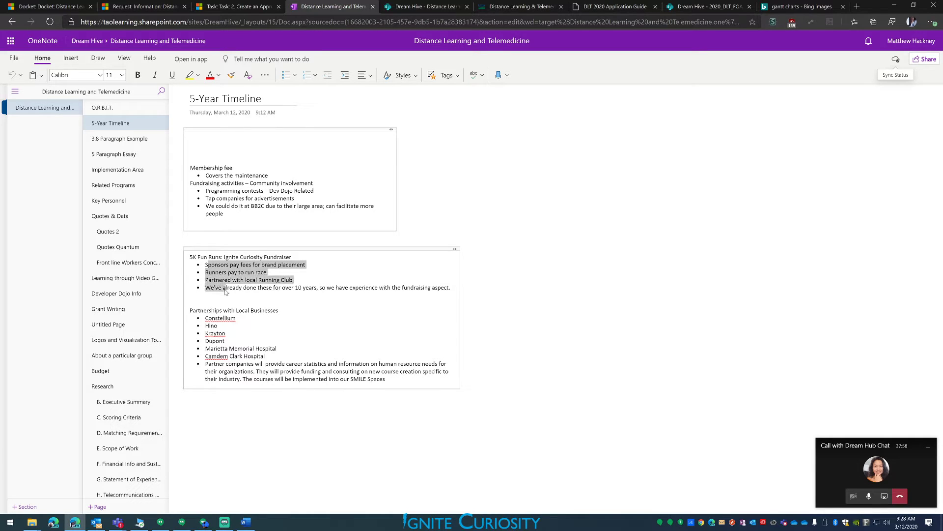
pyautogui.click(225, 291)
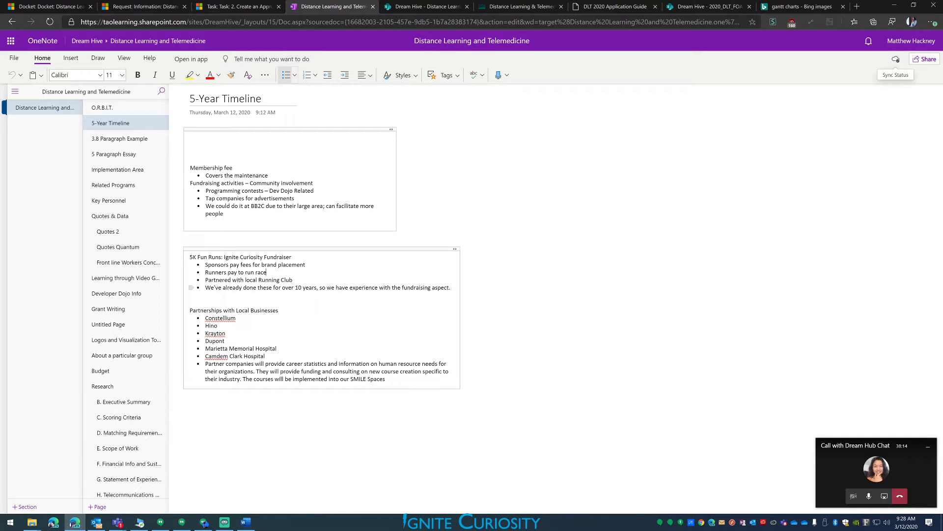
# - Add the bullet "Sell Swag at the events" below "Runners pay to run race" in the 5K Fun Runs notes
pyautogui.press('Return')
pyautogui.write('Sell S')
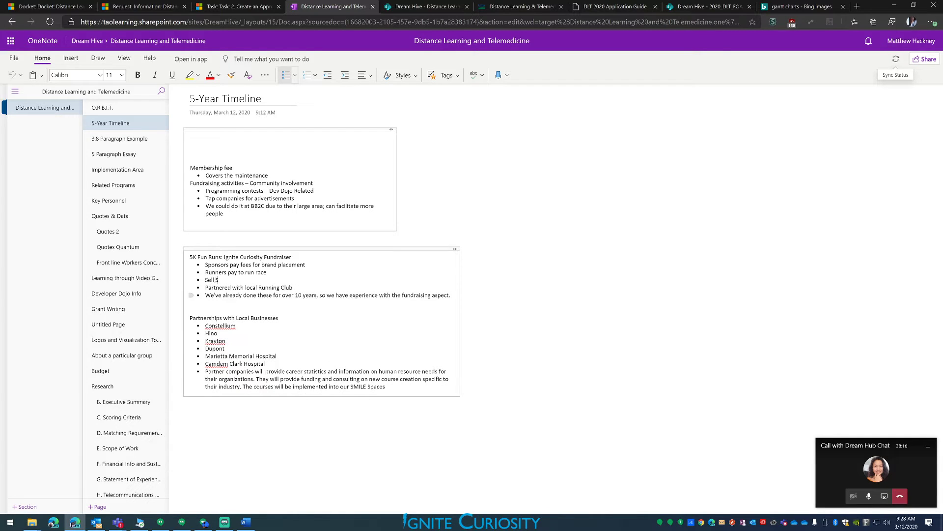
pyautogui.write('wag a')
pyautogui.write('events')
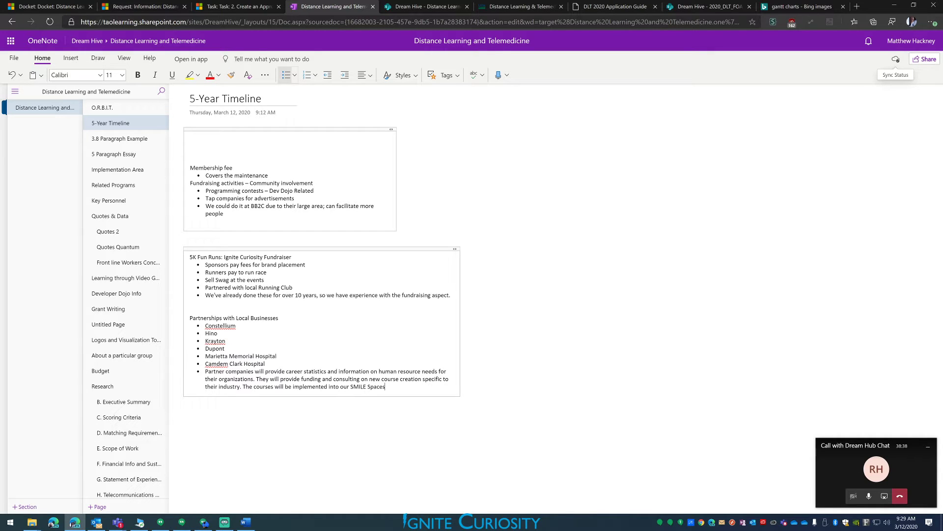
# - Add the heading "Ignite Curiosity Swag" below the Partnerships with Local Businesses notes, leaving blank space above it
pyautogui.press('Return')
pyautogui.press('Return')
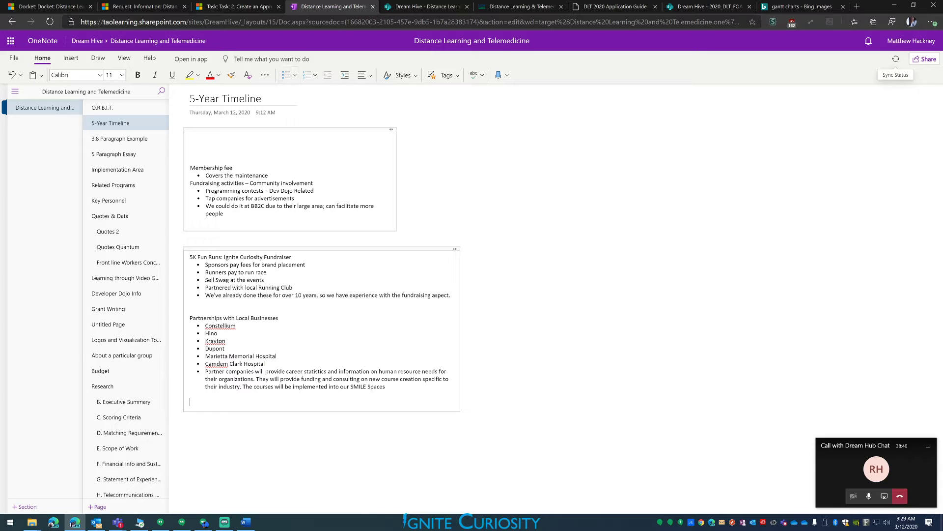
pyautogui.press('Return')
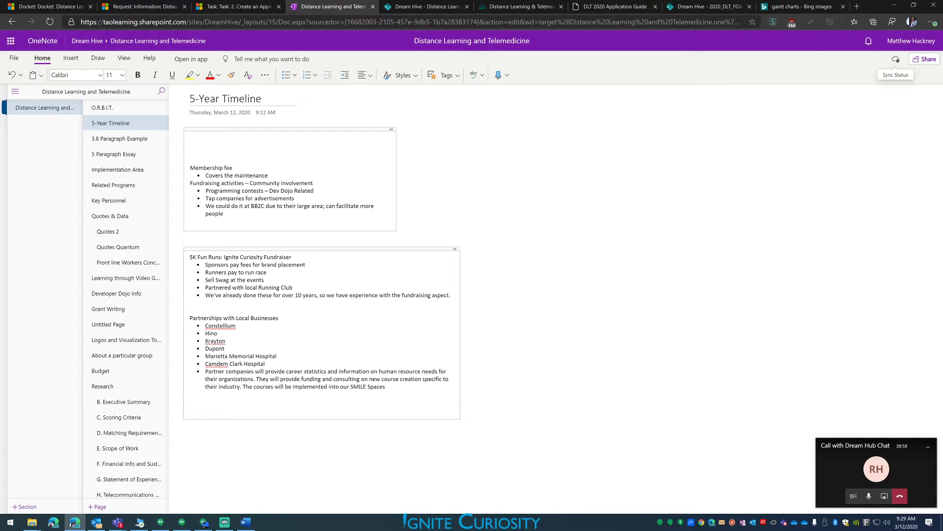
pyautogui.write('Ignite Curiosity Swag')
pyautogui.press('Return')
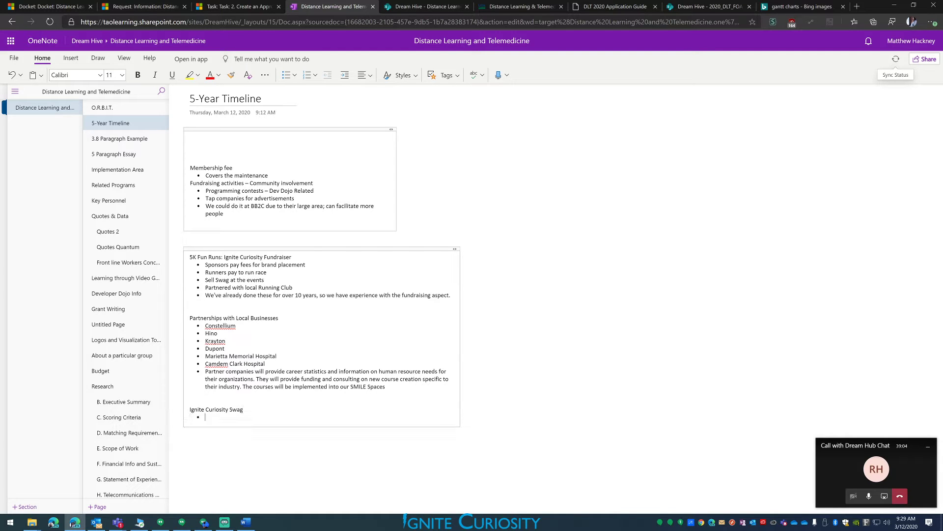
# - List Bookmarks, Hats, Pens and T-Shirts as bullets under the Ignite Curiosity Swag heading
pyautogui.hotkey('ctrl', '.')
pyautogui.write('Bookmarks')
pyautogui.press('Return')
pyautogui.write('Hats')
pyautogui.press('Return')
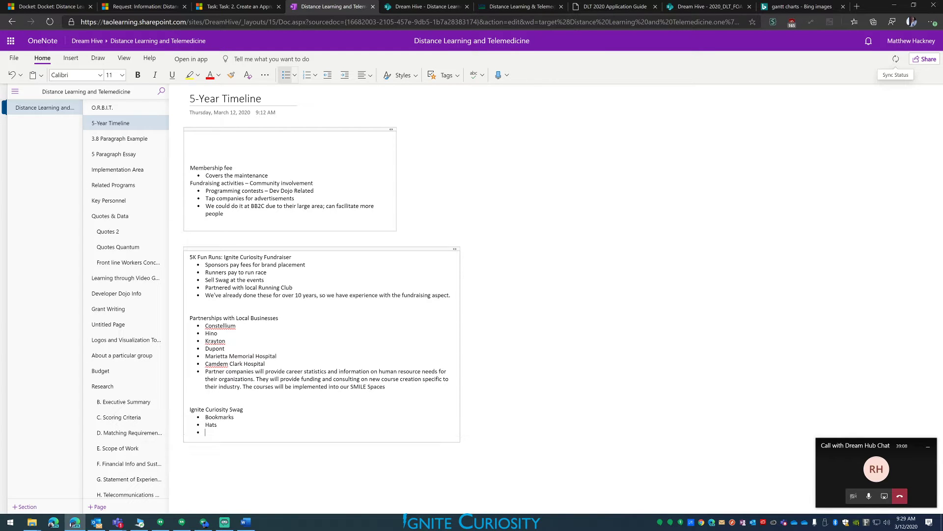
pyautogui.write('Pens')
pyautogui.press('Return')
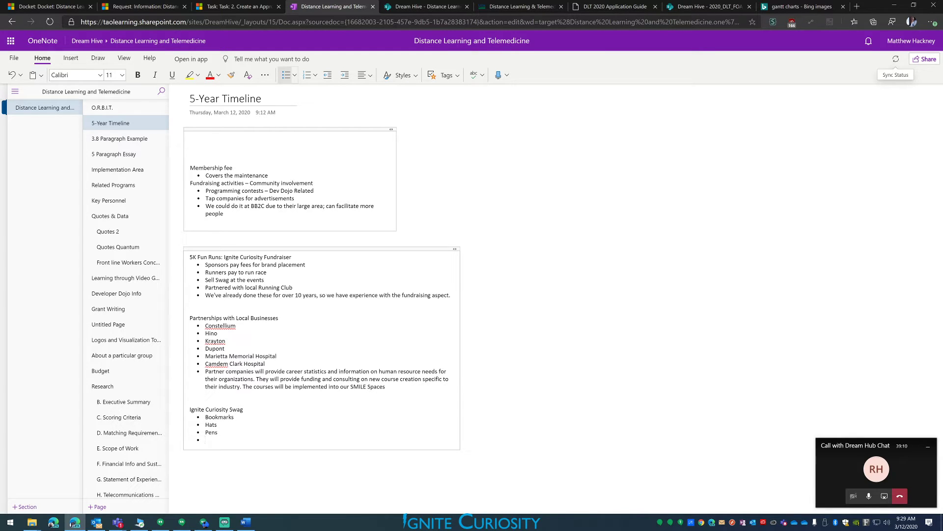
pyautogui.write('T-Shirts')
pyautogui.press('Return')
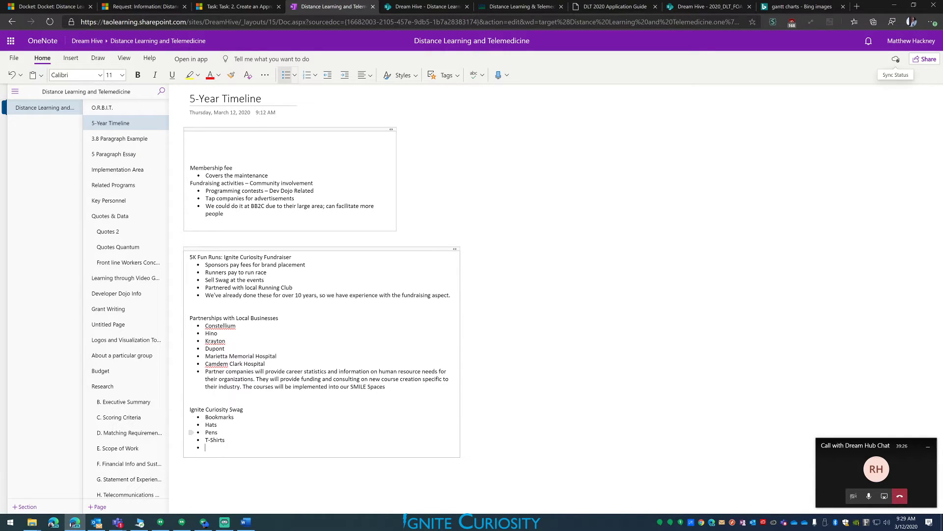
# - Switch to File Explorer and open the swag folder inside Tao > Curiosity in Fruit Hive - Documents
pyautogui.click(49, 479)
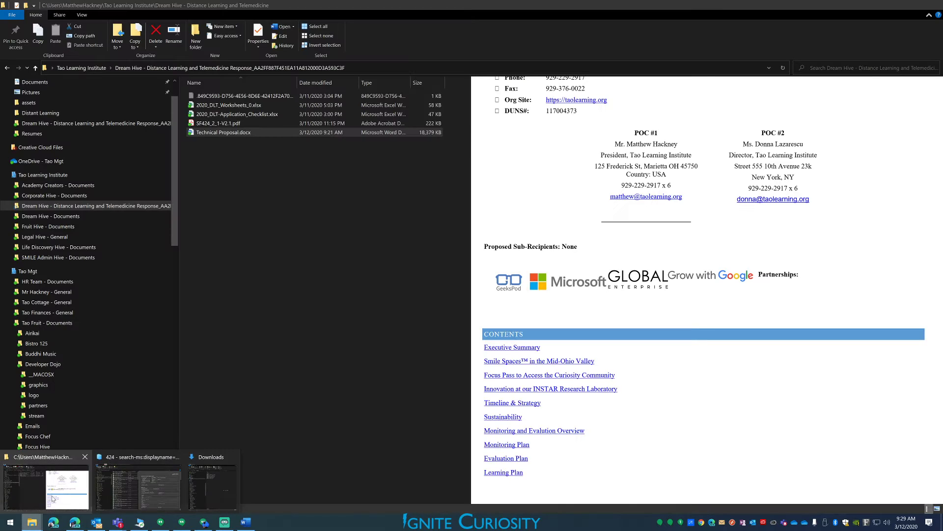
pyautogui.scroll(1, 89, 216)
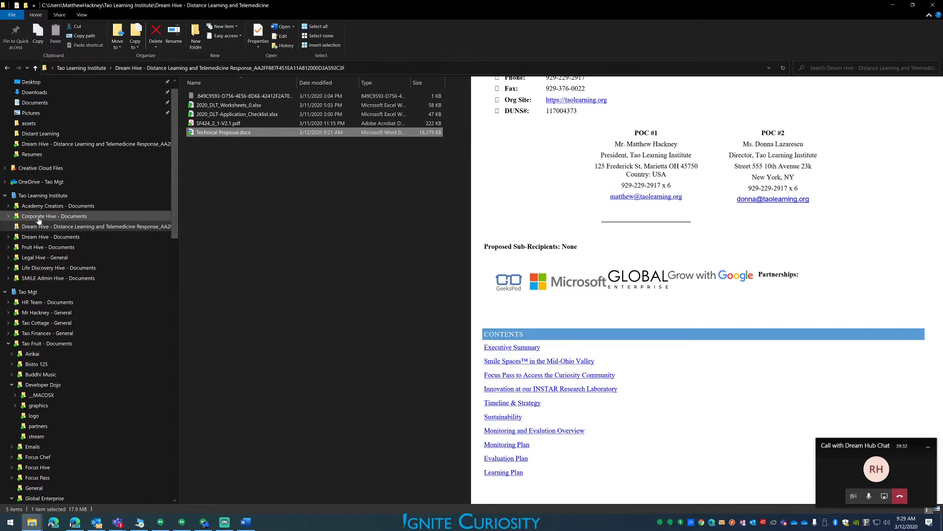
pyautogui.click(28, 247)
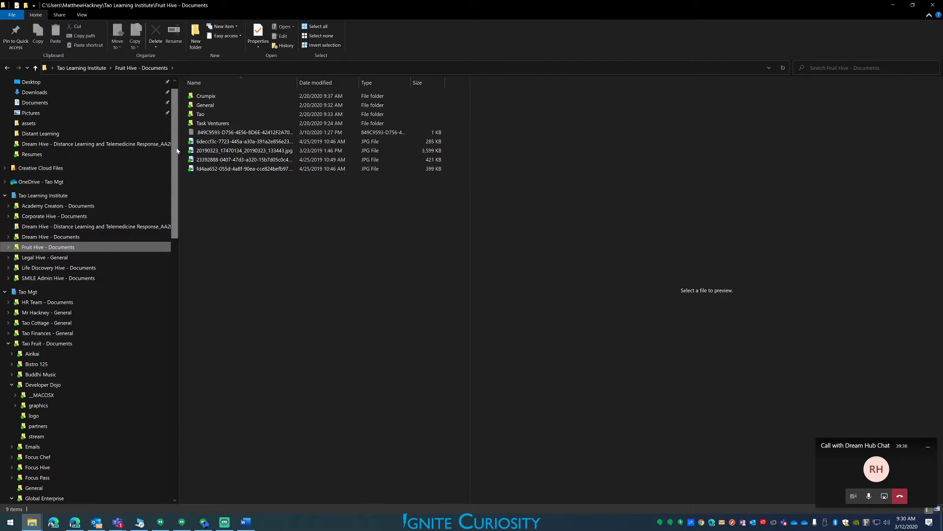
pyautogui.scroll(2, 178, 137)
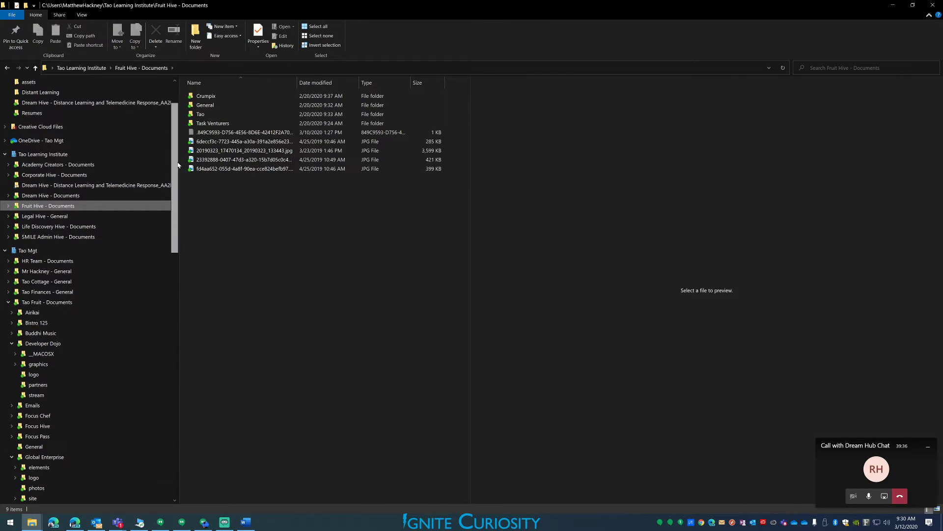
pyautogui.doubleClick(203, 114)
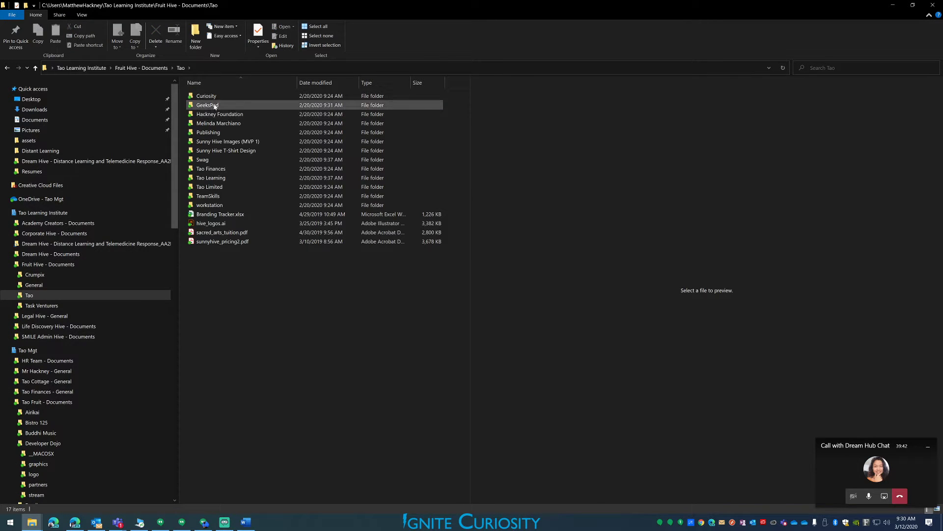
pyautogui.doubleClick(214, 98)
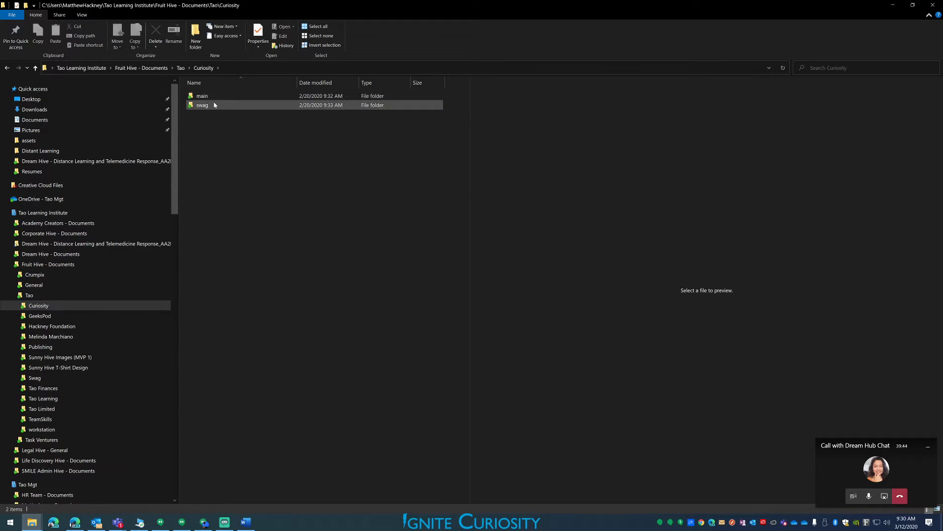
pyautogui.doubleClick(197, 104)
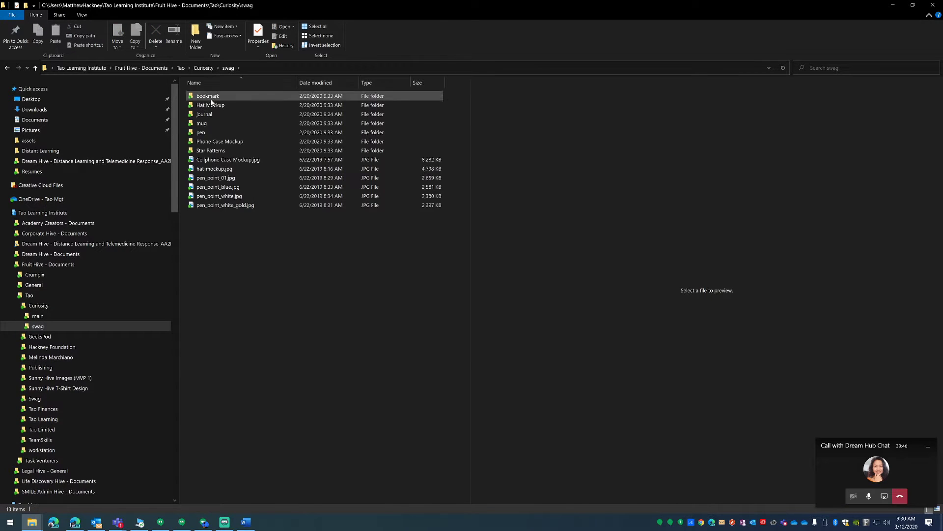
# - Preview the pen, hat and cellphone case mockup images in the swag folder
pyautogui.click(209, 206)
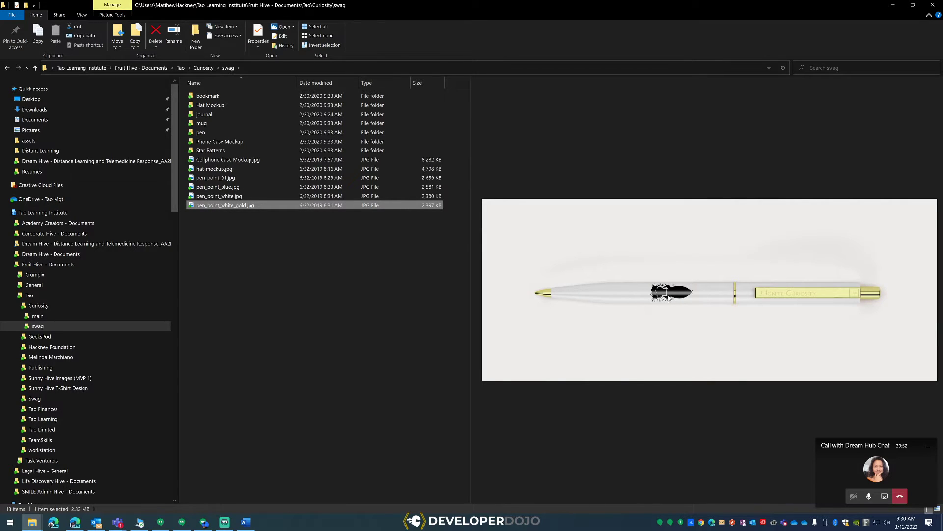
pyautogui.click(231, 196)
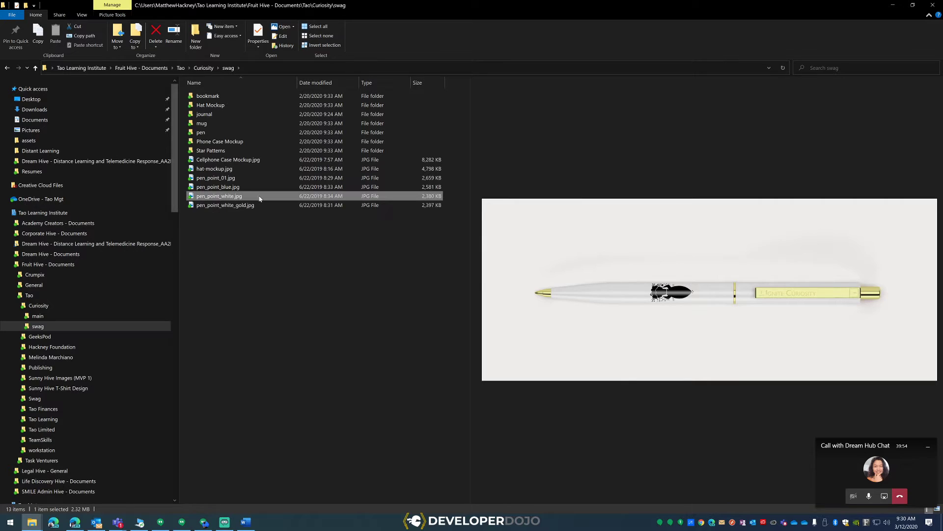
pyautogui.click(247, 187)
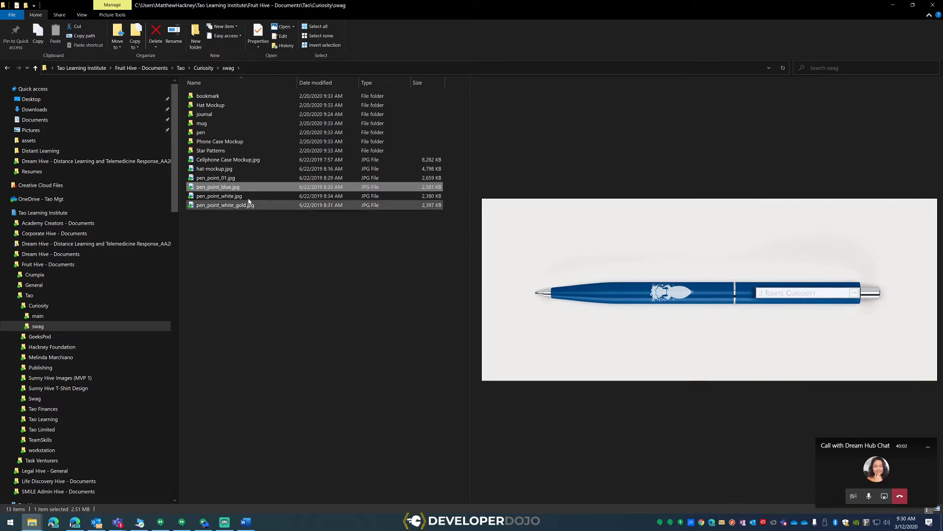
pyautogui.click(227, 178)
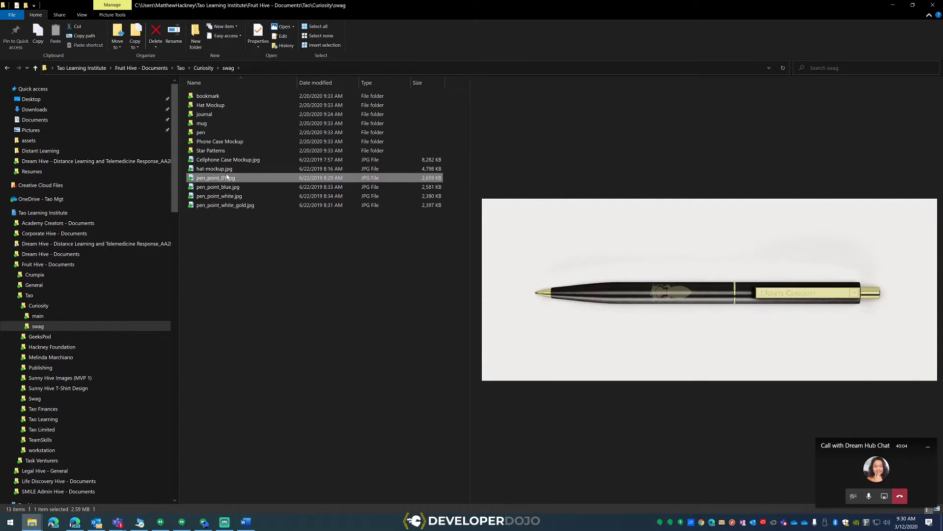
pyautogui.click(227, 169)
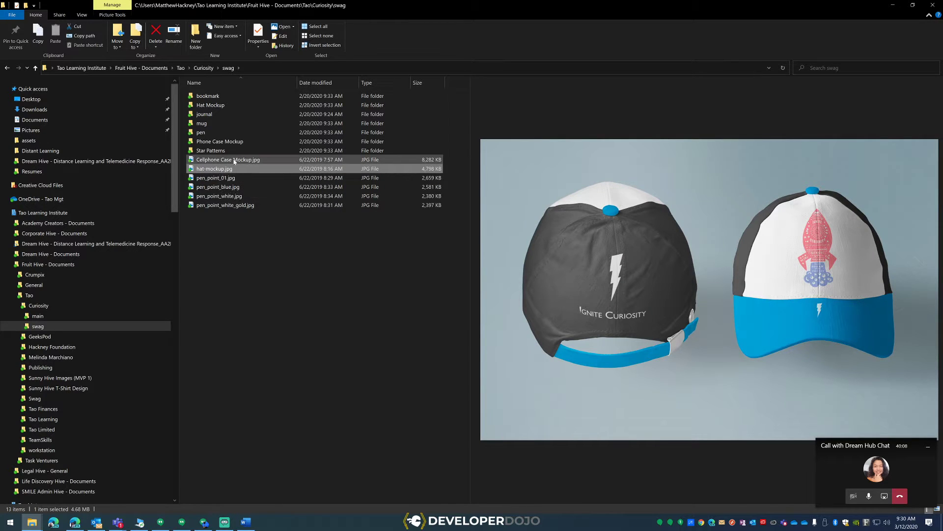
pyautogui.click(235, 160)
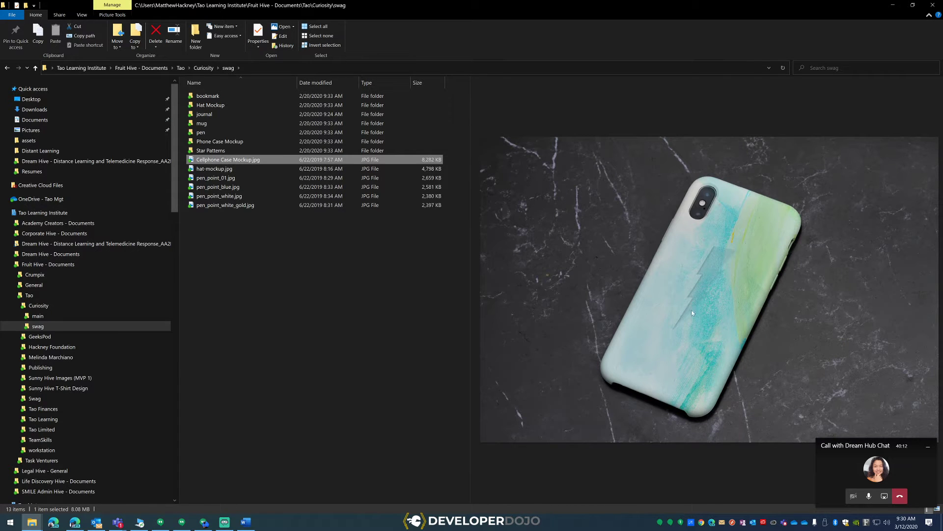
# - Return to the OneNote page and add Cell Phone Case and Keychain to the swag list
pyautogui.hotkey('alt', 'Tab')
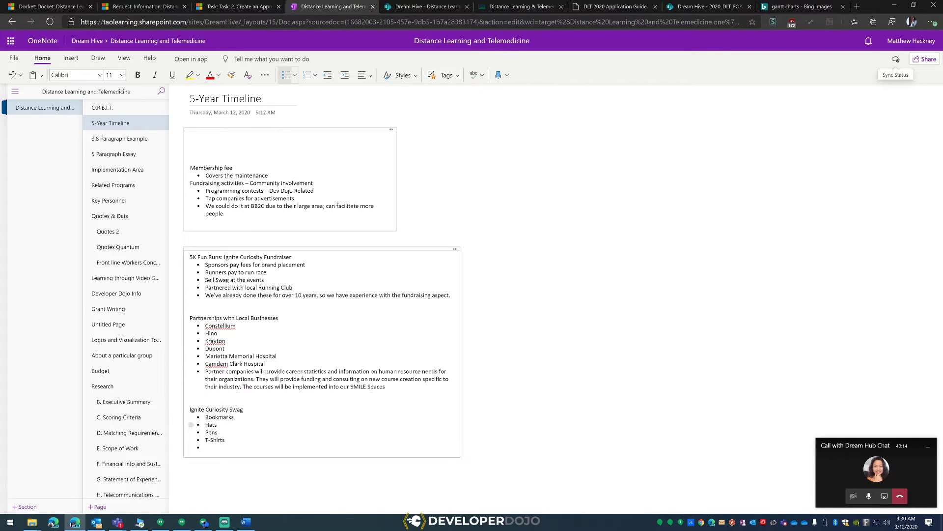
pyautogui.write('Cell Phone Case')
pyautogui.press('Return')
pyautogui.write('K')
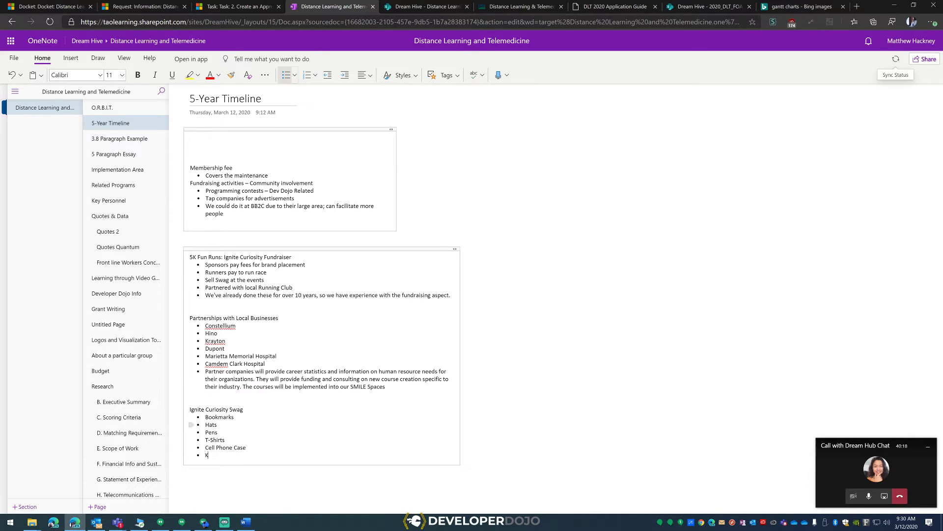
pyautogui.write('eychain')
# - Open the mug folder in File Explorer, and add a Coffee Mug bullet to the swag list in OneNote
pyautogui.hotkey('alt', 'Tab')
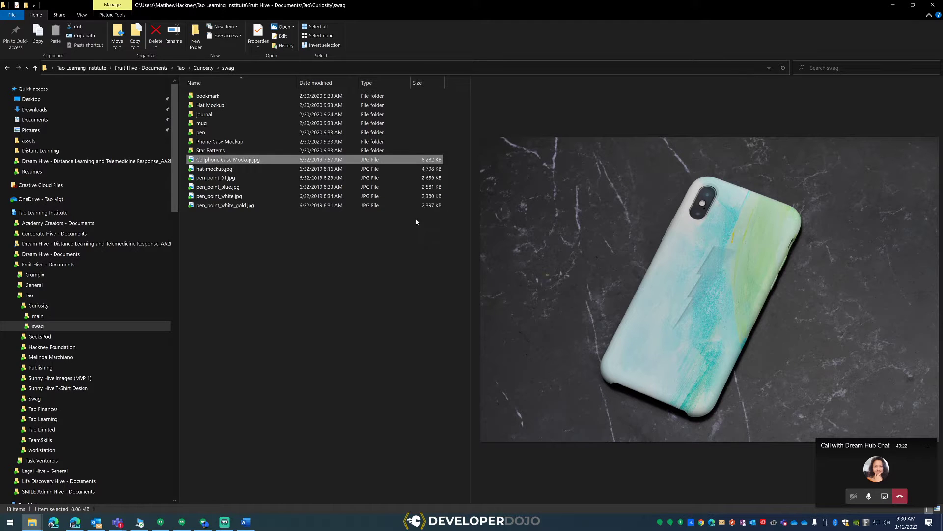
pyautogui.doubleClick(208, 132)
pyautogui.hotkey('alt', 'Tab')
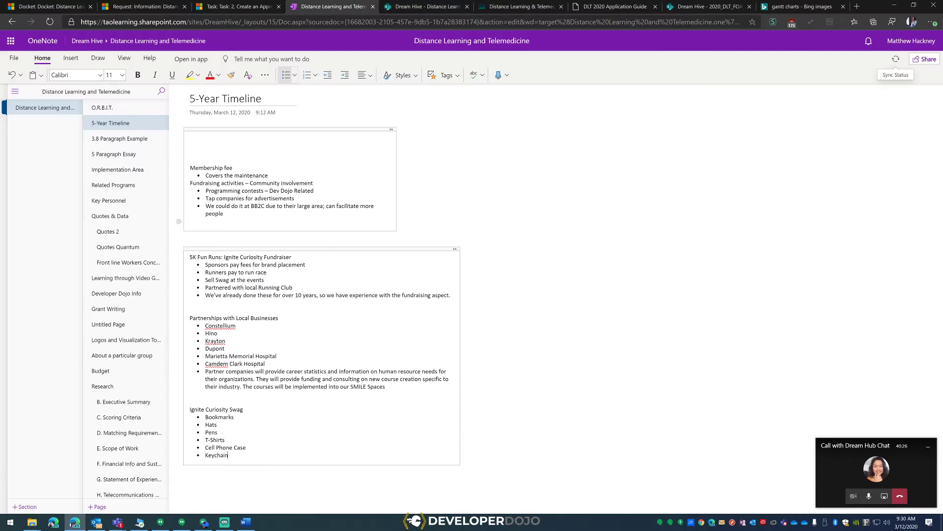
pyautogui.press('Return')
pyautogui.write('Coffee Mu')
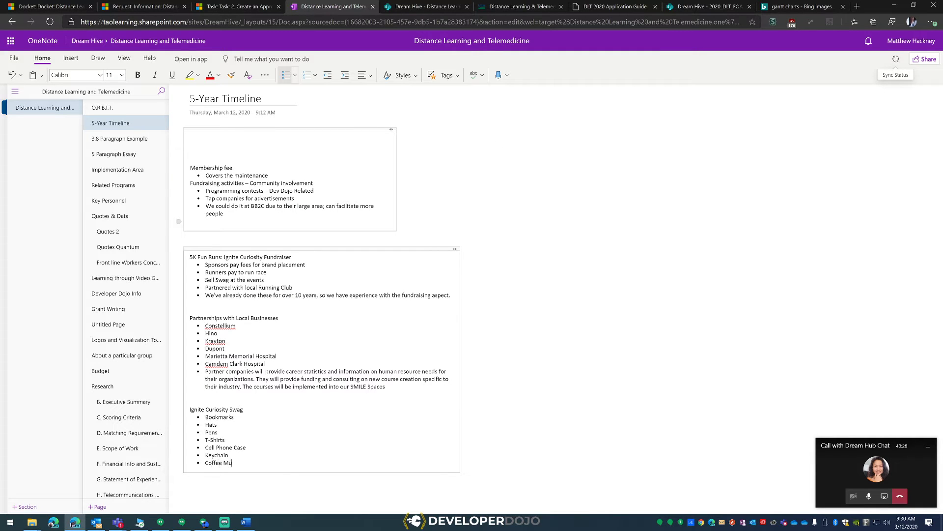
pyautogui.write('g')
# - Open the journal folder within swag in File Explorer, and add a Journal bullet to the OneNote swag list
pyautogui.hotkey('alt', 'Tab')
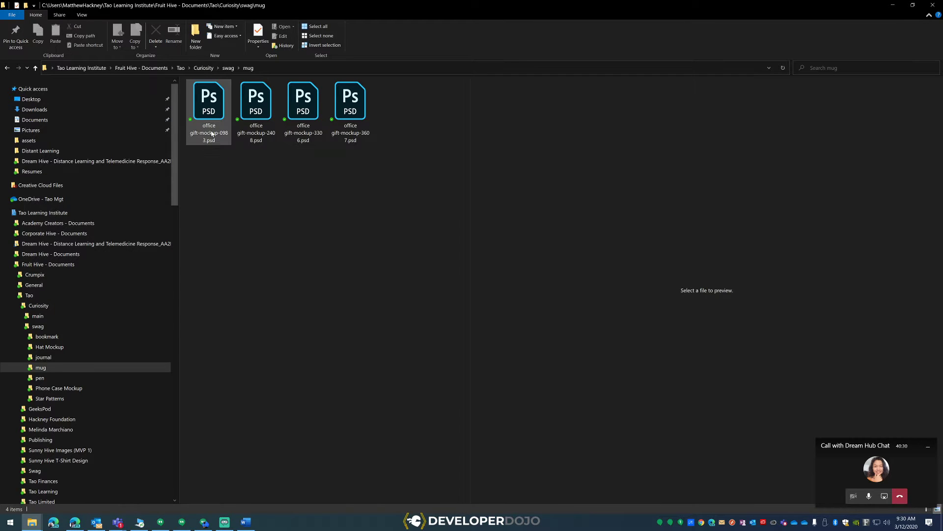
pyautogui.hotkey('alt', 'Up')
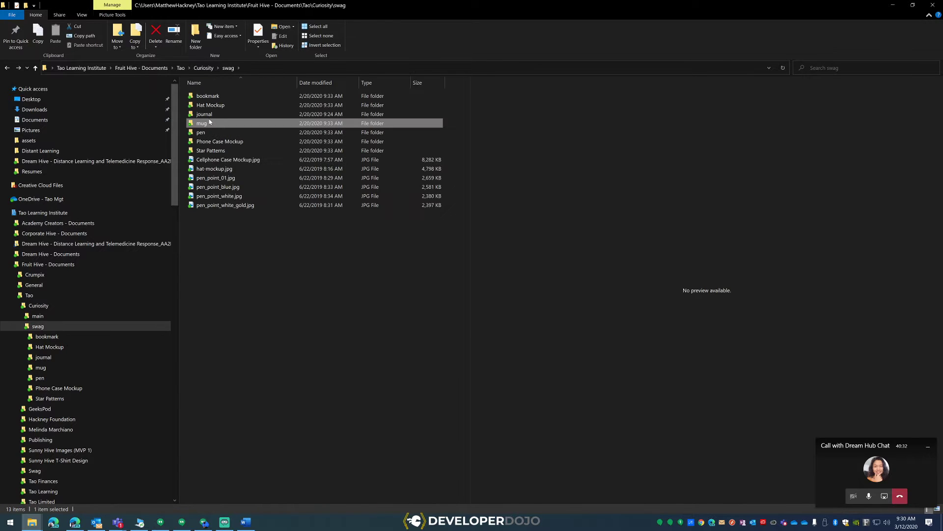
pyautogui.doubleClick(210, 116)
pyautogui.hotkey('alt', 'Tab')
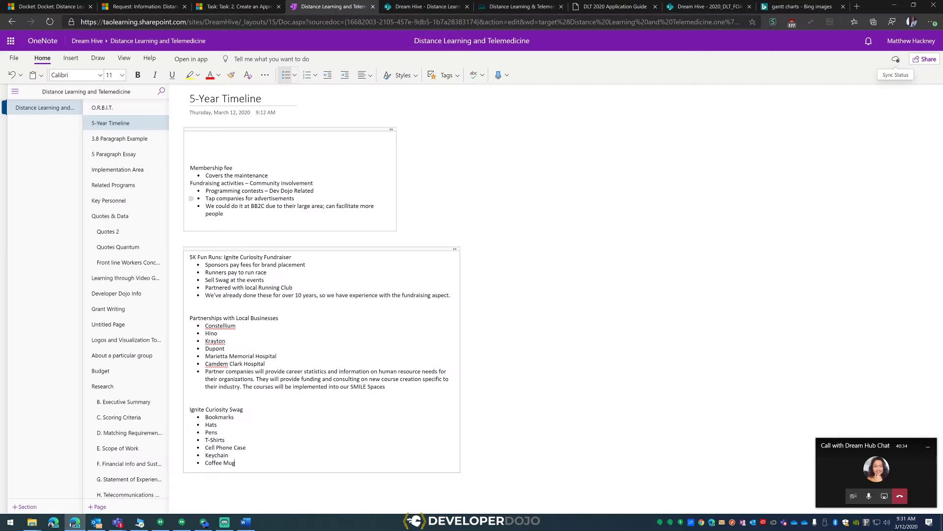
pyautogui.press('Return')
pyautogui.write('Journal')
pyautogui.press('Return')
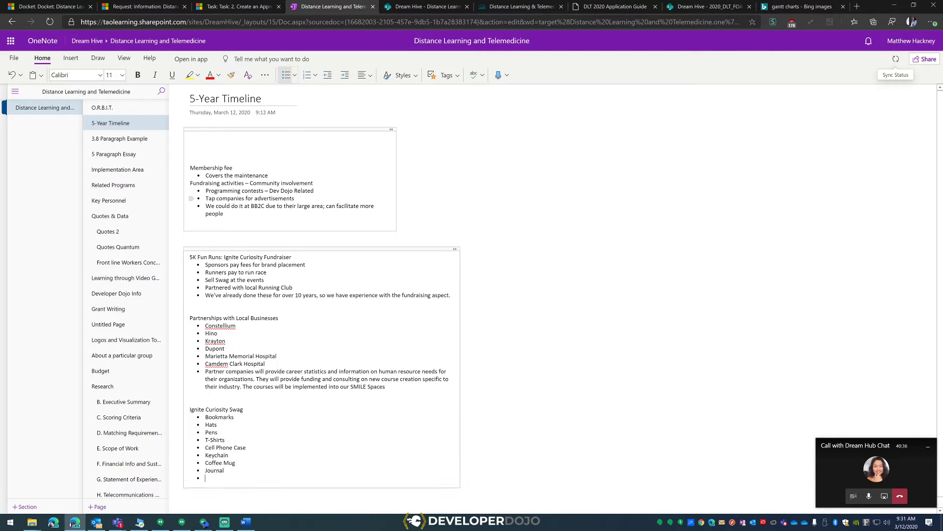
# - Preview preview.jpg in the journal's notebook mockup folder in File Explorer, and return to the swag folder
pyautogui.hotkey('alt', 'Tab')
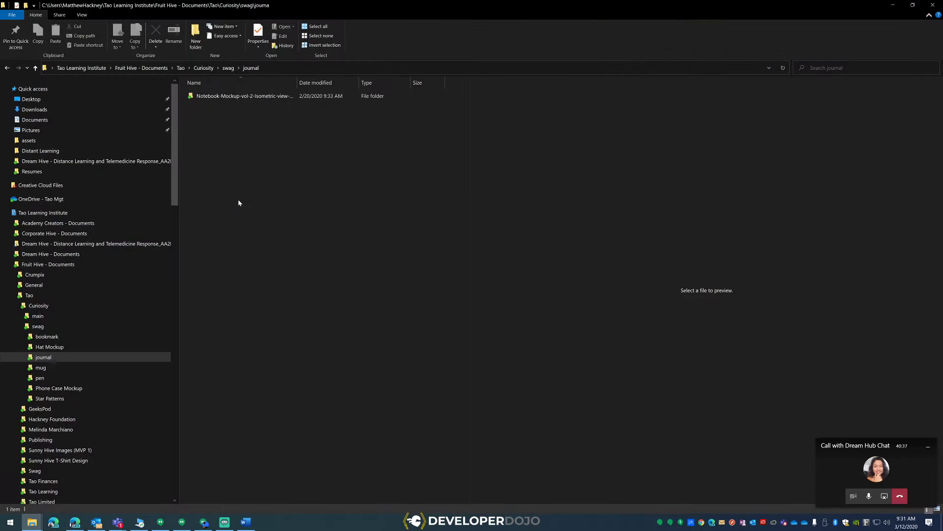
pyautogui.doubleClick(248, 95)
pyautogui.click(300, 109)
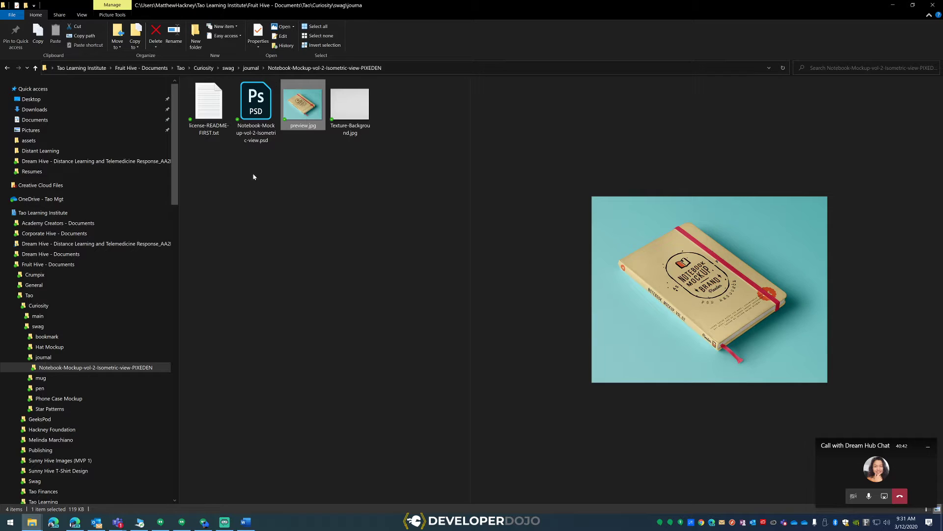
pyautogui.press('BackSpace')
pyautogui.press('BackSpace')
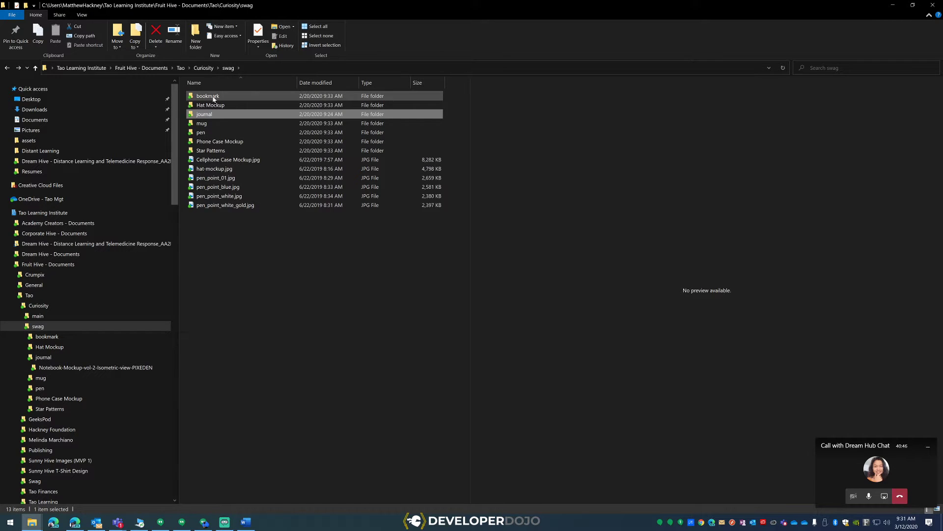
# - Open the bookmark folder within swag to check its mockup files
pyautogui.doubleClick(214, 98)
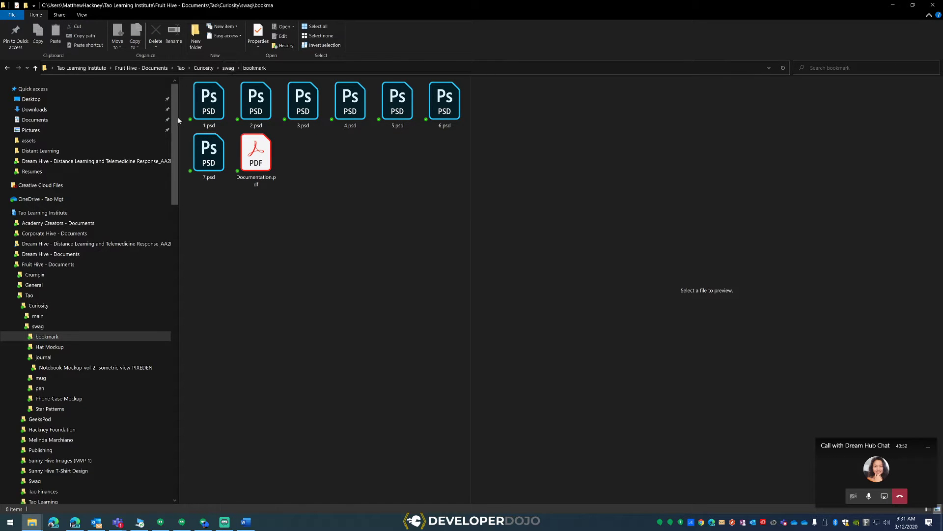
pyautogui.scroll(-1, 170, 176)
pyautogui.scroll(-1, 171, 175)
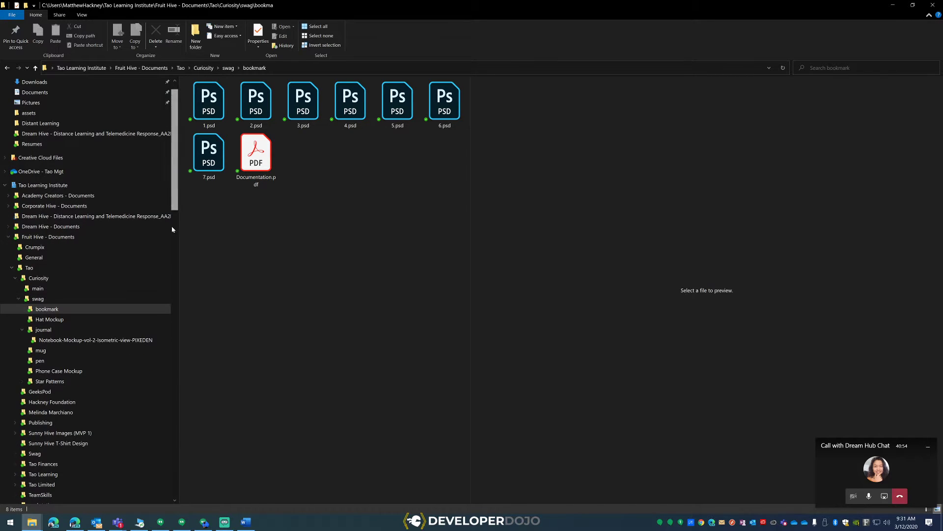
# - Switch to the browser and open the Shop page of ignitecuriosity.org in place of the gantt chart image results
pyautogui.click(71, 524)
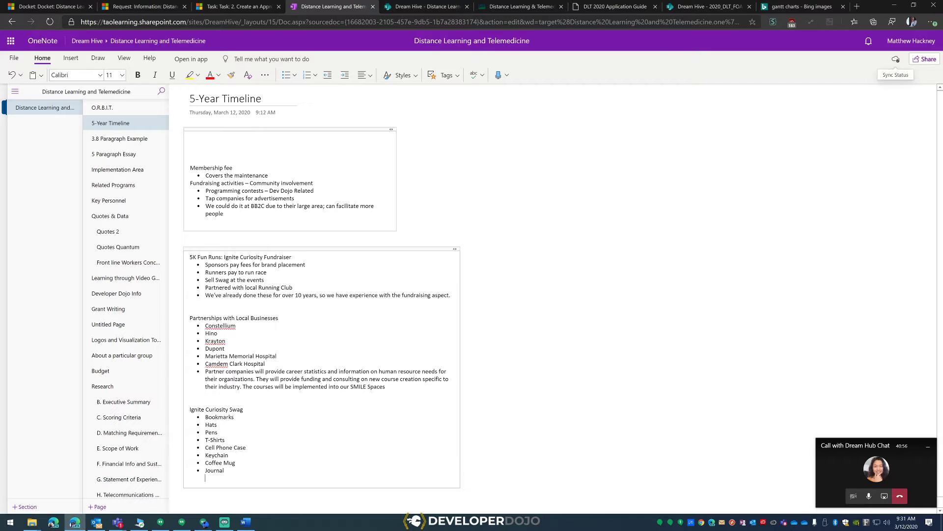
pyautogui.click(778, 8)
pyautogui.write('igni')
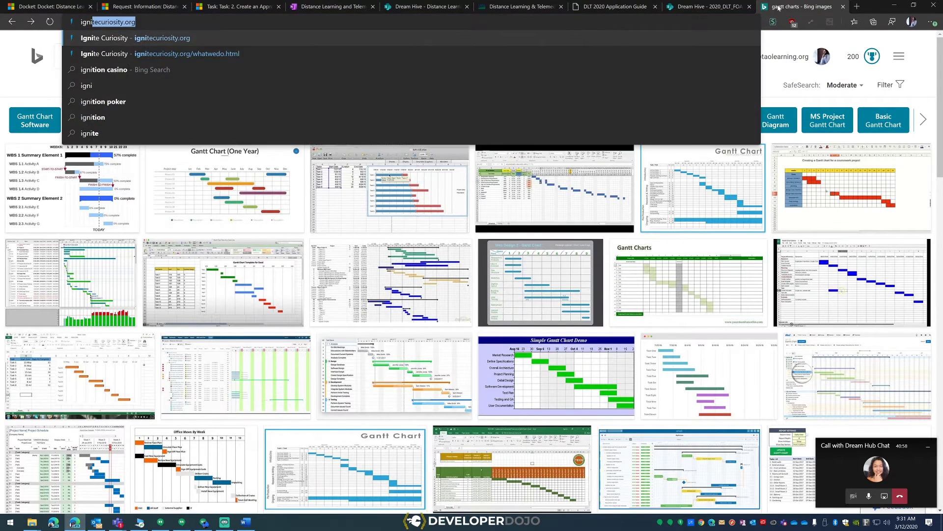
pyautogui.press('Return')
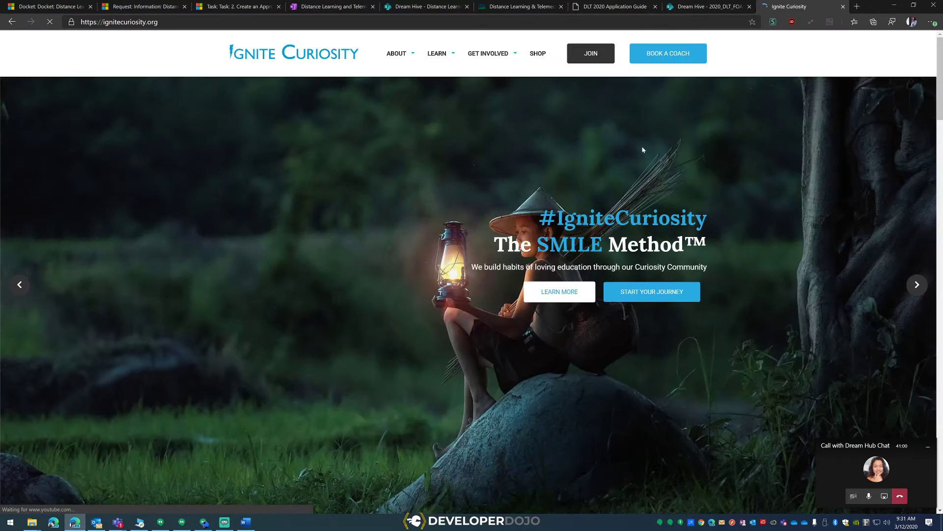
pyautogui.click(538, 53)
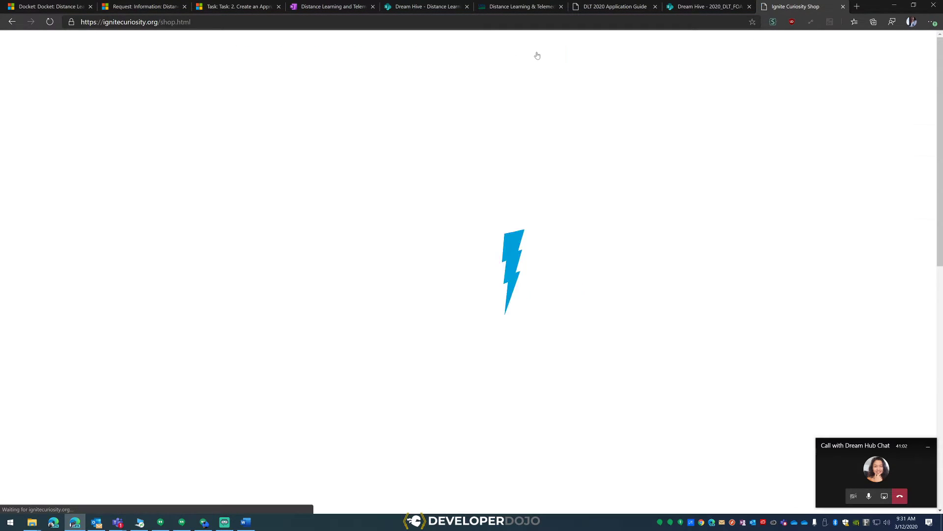
# - Review the upcoming swag items on the Ignite Curiosity shop page to compare them with the OneNote swag list
pyautogui.scroll(-5, 694, 189)
pyautogui.scroll(-1, 694, 190)
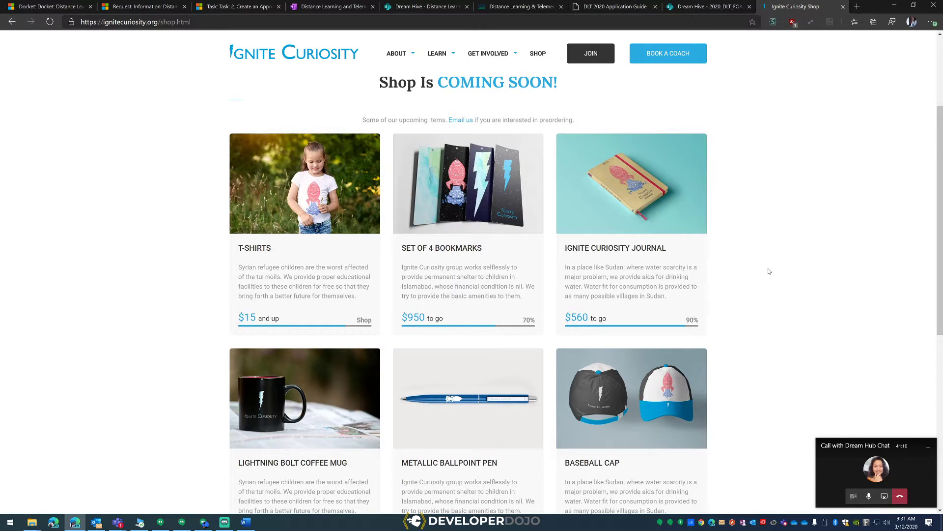
pyautogui.scroll(-5, 769, 271)
pyautogui.scroll(2, 767, 270)
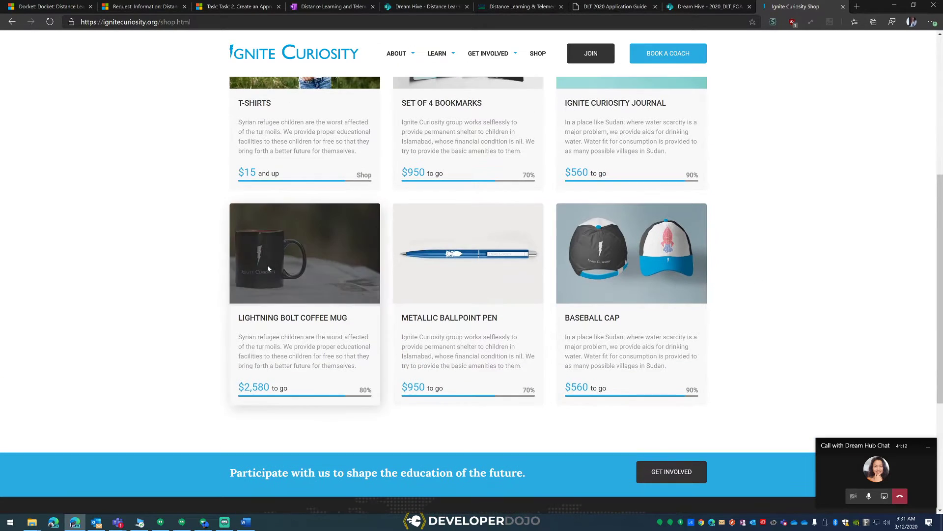
pyautogui.scroll(3, 184, 221)
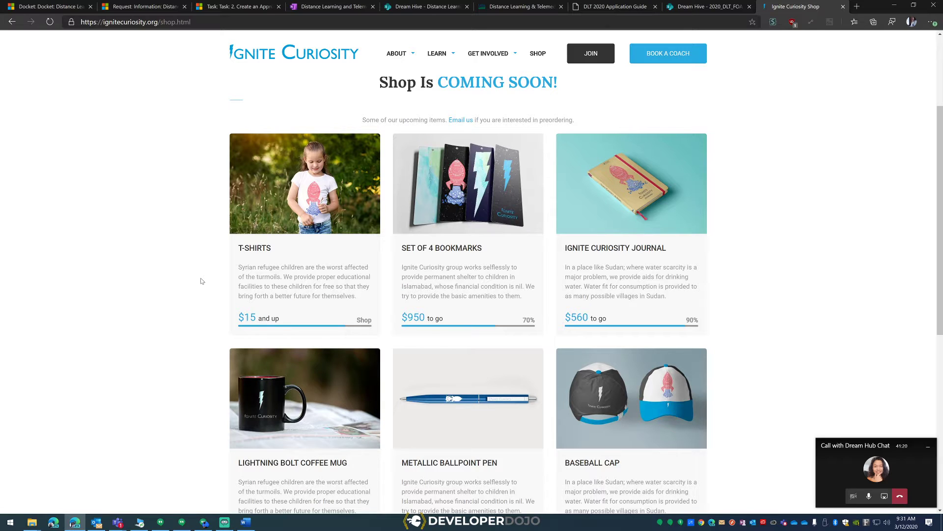
pyautogui.scroll(-2, 201, 281)
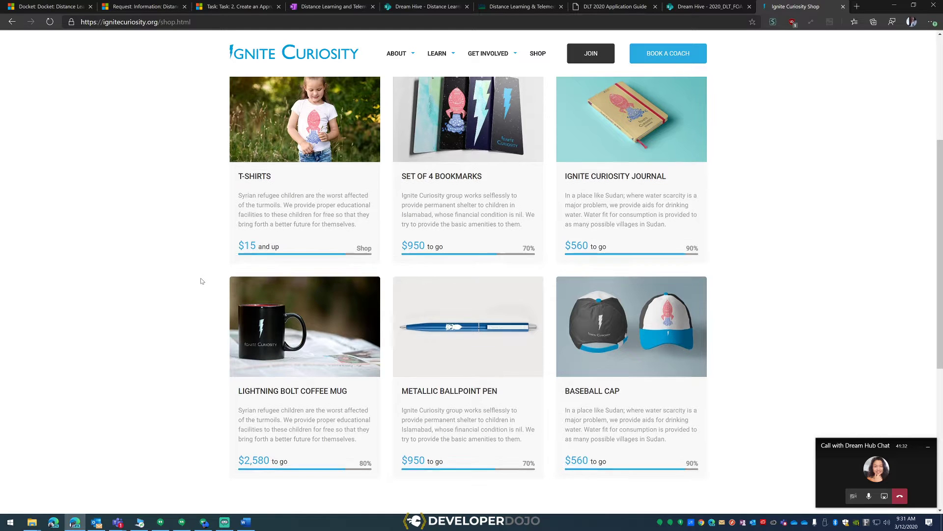
pyautogui.scroll(2, 200, 281)
pyautogui.hotkey('alt', 'Tab')
pyautogui.hotkey('alt', 'Tab')
pyautogui.hotkey('alt', 'Tab')
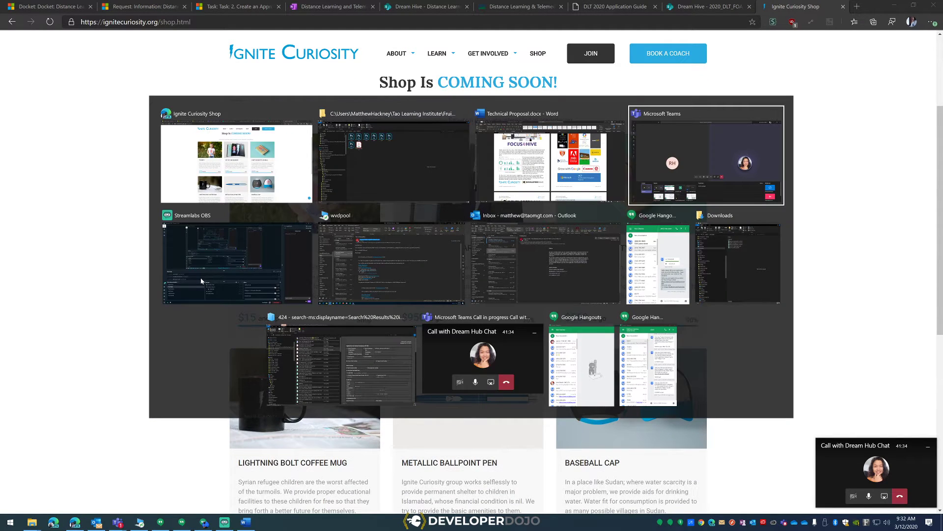
pyautogui.hotkey('alt', 'shift', 'Tab')
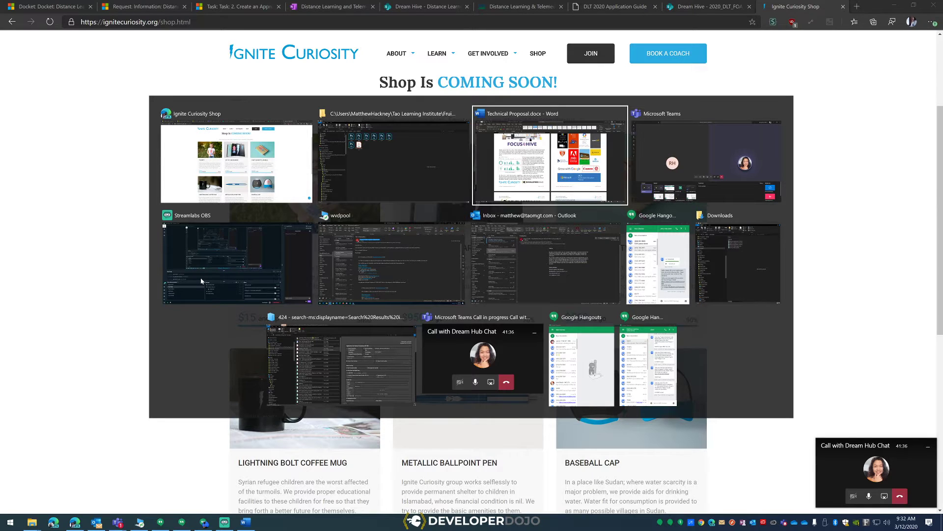
pyautogui.hotkey('alt', 'shift', 'Tab')
pyautogui.hotkey('alt', 'shift', 'Tab')
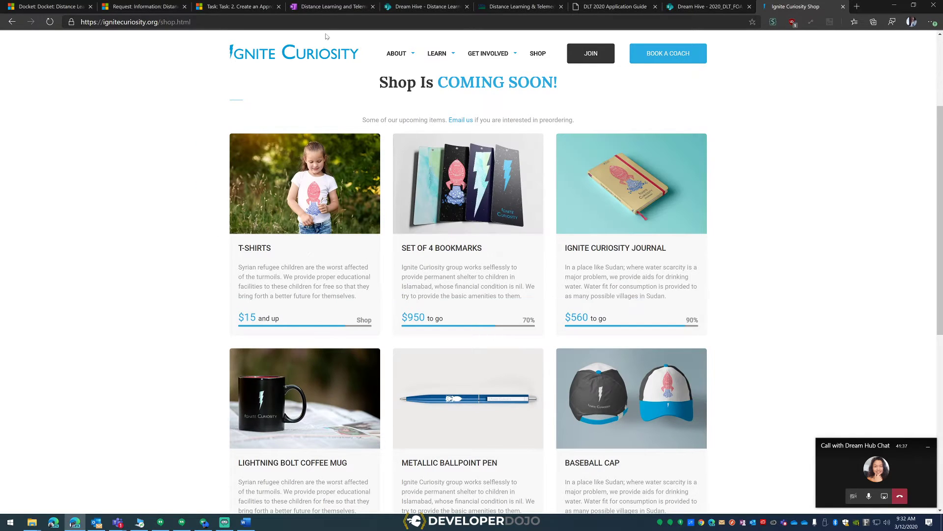
# - Copy the Focus Pass sign-up paragraph from Technical Proposal.docx in Word and paste it above Membership fee on OneNote's 5-Year Timeline page
pyautogui.click(331, 8)
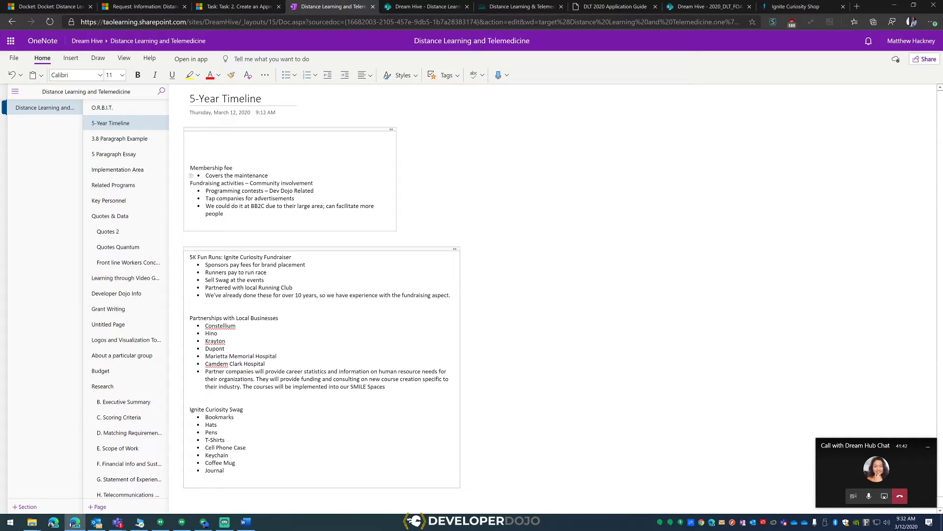
pyautogui.click(233, 167)
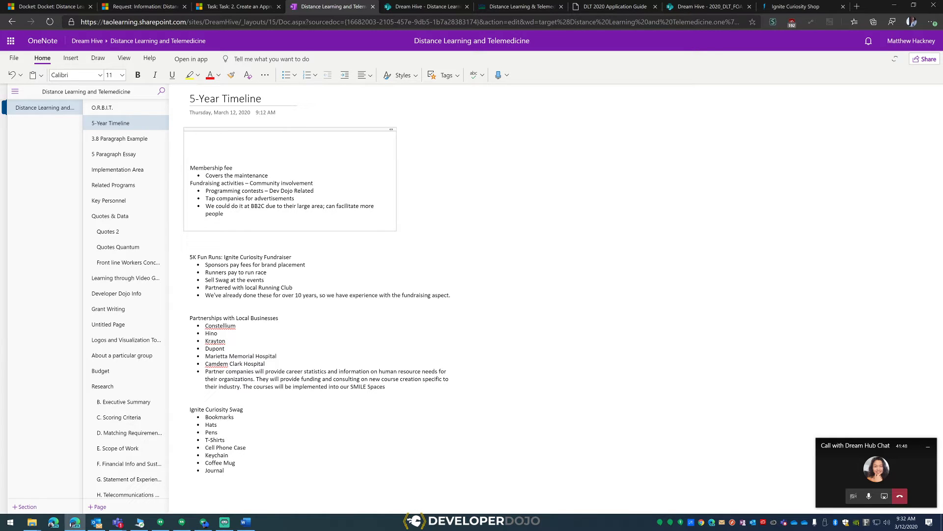
pyautogui.click(246, 522)
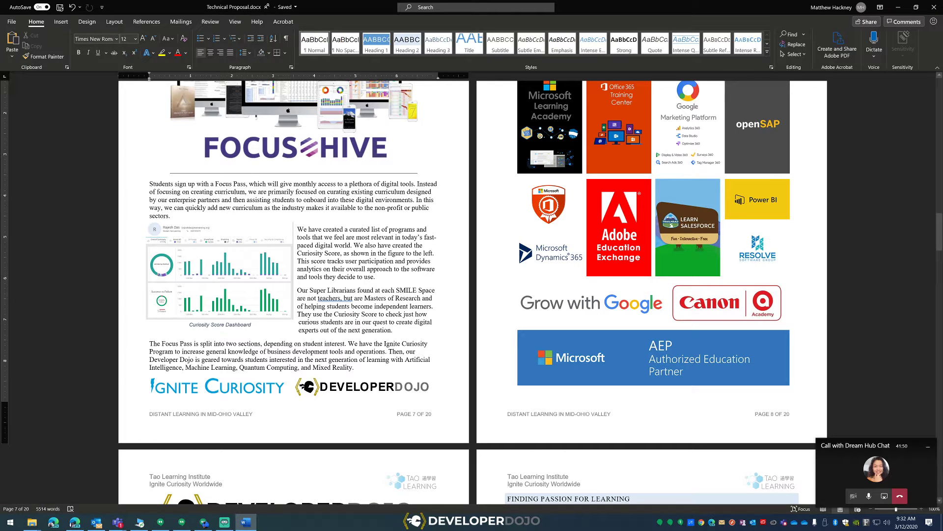
pyautogui.moveTo(170, 216); pyautogui.dragTo(150, 177)
pyautogui.click(174, 208)
pyautogui.tripleClick(174, 207)
pyautogui.hotkey('ctrl', 'c')
pyautogui.hotkey('alt', 'Tab')
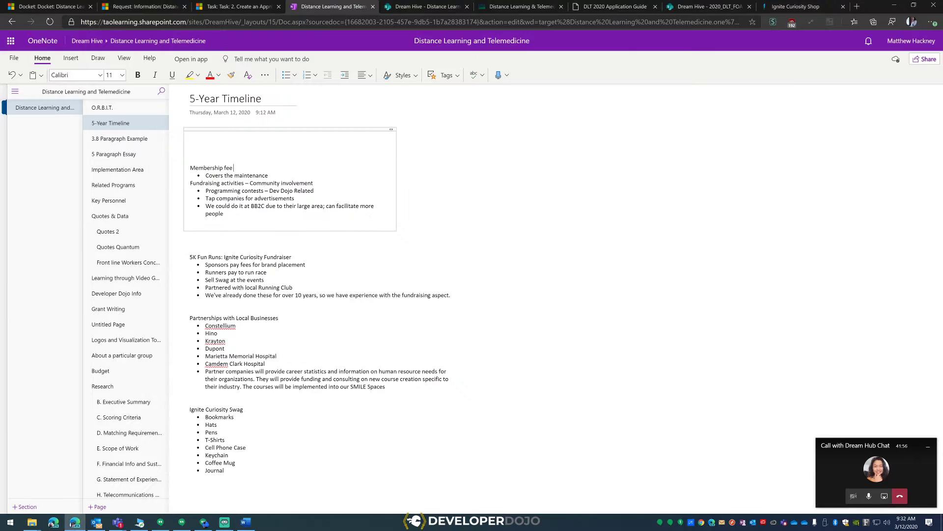
pyautogui.hotkey('ctrl', 'v')
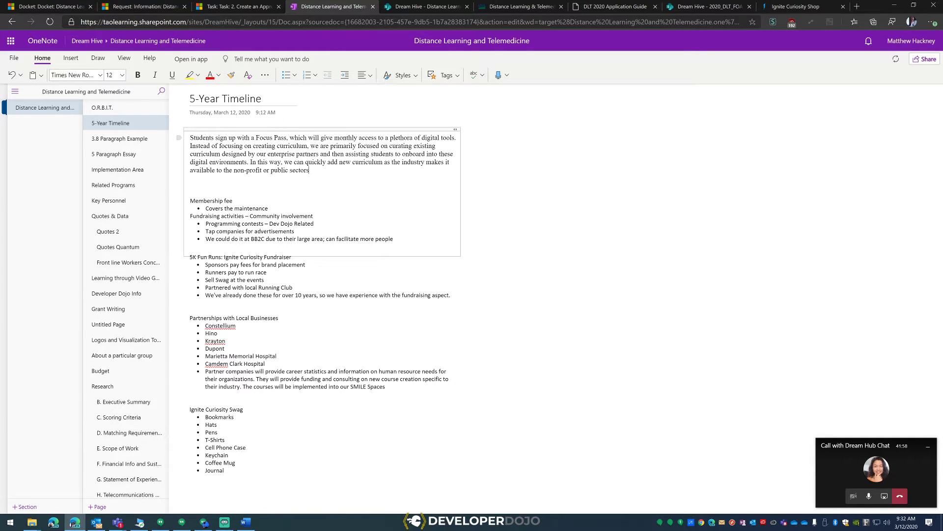
# - Move all the 5K Fun Runs, partnership and swag notes out of their own container to the end of the upper note container
pyautogui.click(264, 280)
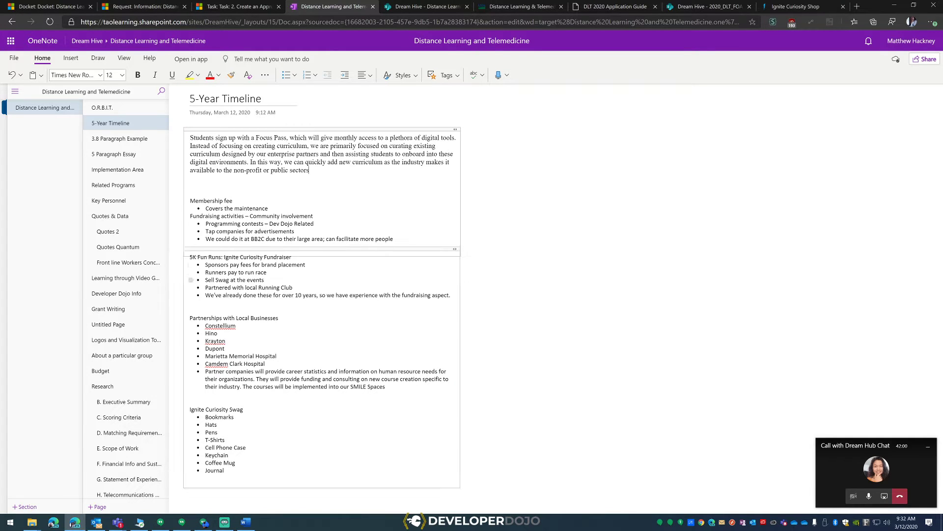
pyautogui.moveTo(315, 248); pyautogui.dragTo(316, 274)
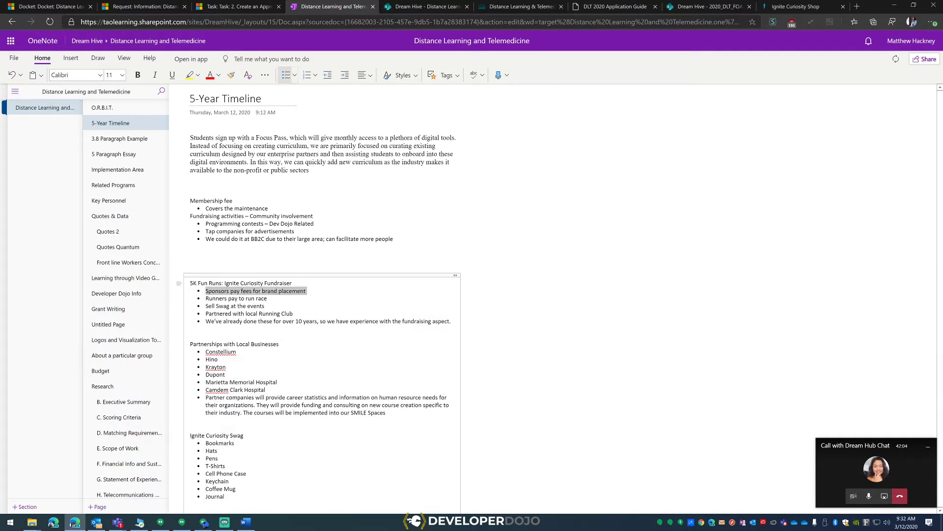
pyautogui.tripleClick(241, 283)
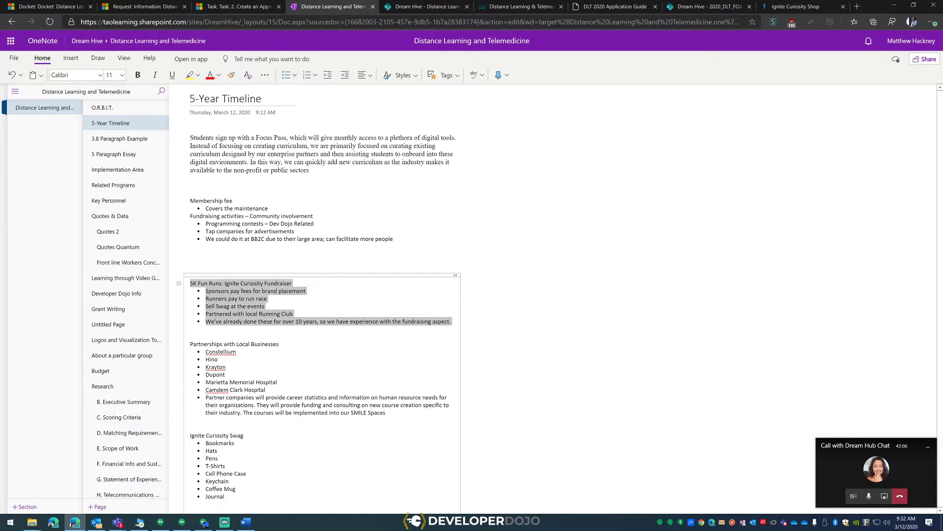
pyautogui.click(221, 283)
pyautogui.hotkey('ctrl', 'a')
pyautogui.hotkey('ctrl', 'a')
pyautogui.hotkey('ctrl', 'a')
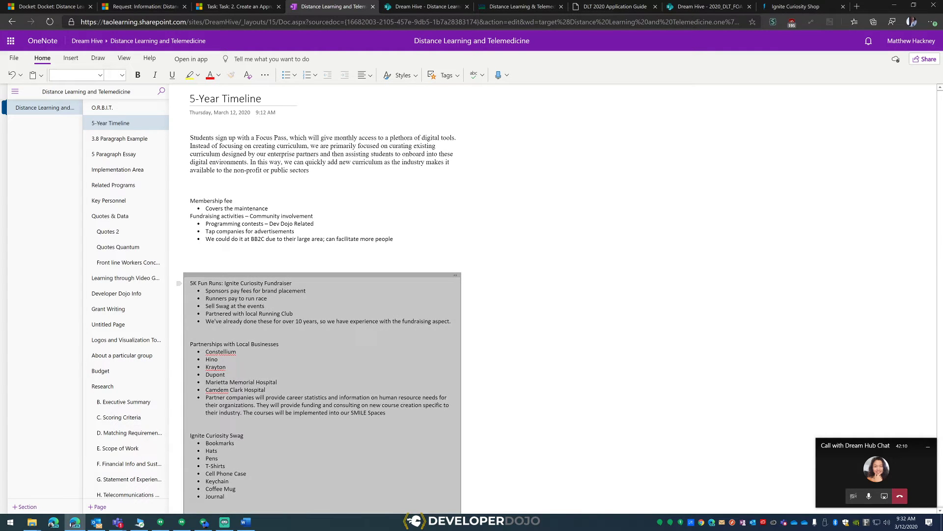
pyautogui.hotkey('ctrl', 'x')
pyautogui.hotkey('ctrl', 'v')
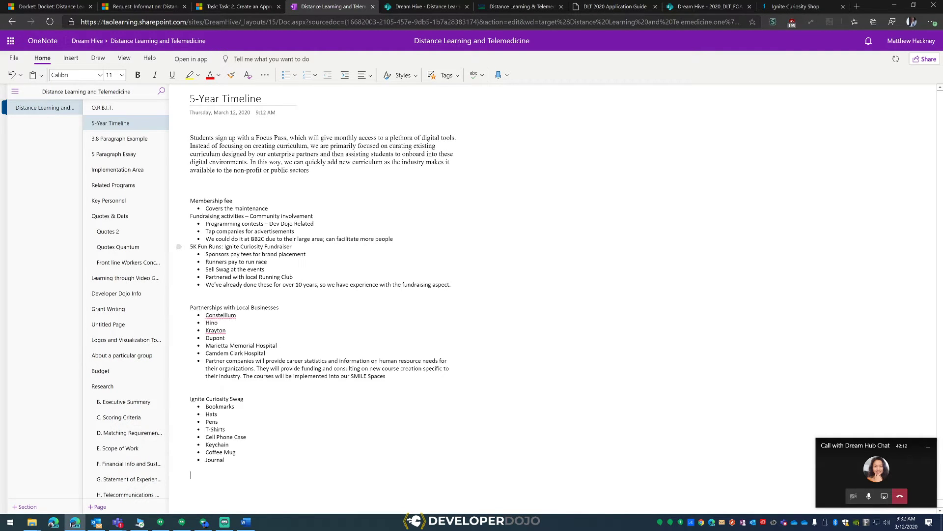
# - Insert blank lines between the BB2C bullet and the 5K Fun Runs heading
pyautogui.click(394, 239)
pyautogui.press('Return')
pyautogui.press('Return')
pyautogui.press('Return')
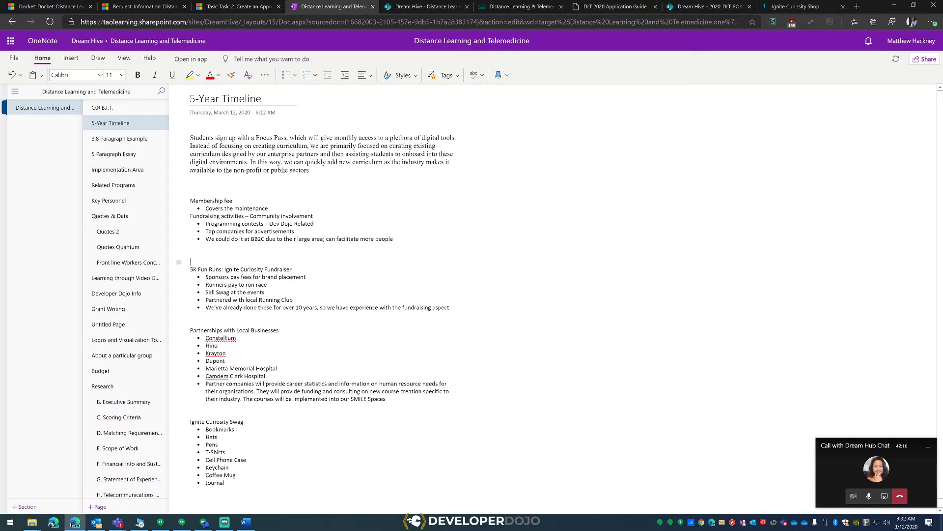
# - Add a Vendor Booths bullet at the start of the 5K Fun Runs list, with an empty sub-bullet beneath it
pyautogui.press('Up')
pyautogui.press('Up')
pyautogui.press('Down')
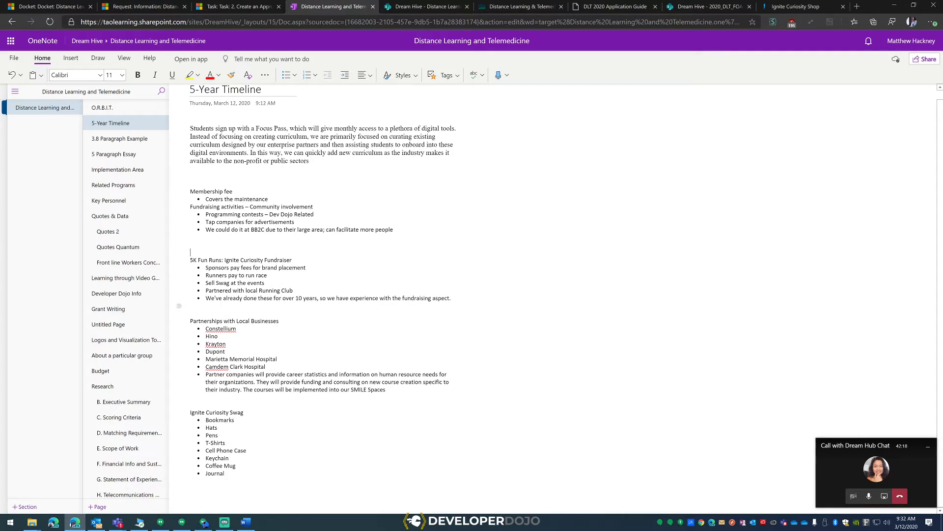
pyautogui.press('Down')
pyautogui.press('Return')
pyautogui.press('Up')
pyautogui.write('Ven')
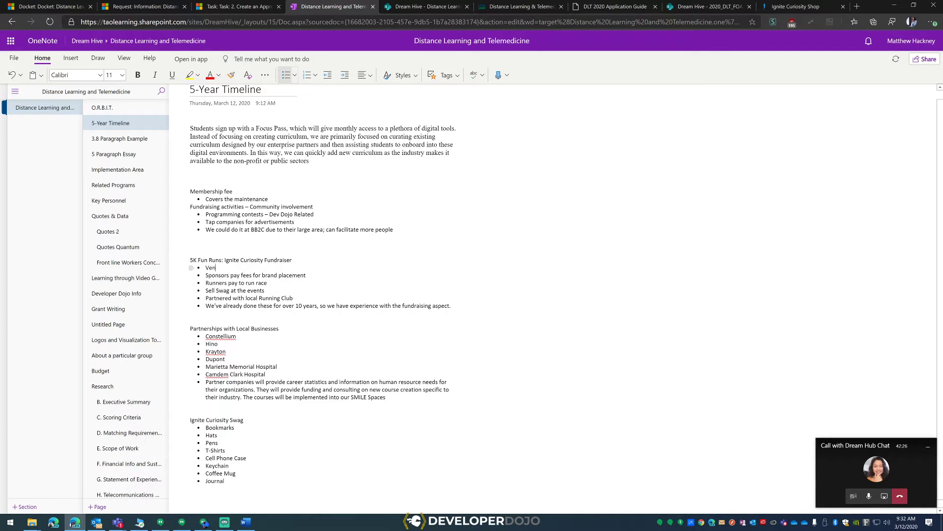
pyautogui.write('dor Booths')
pyautogui.press('Return')
pyautogui.press('Tab')
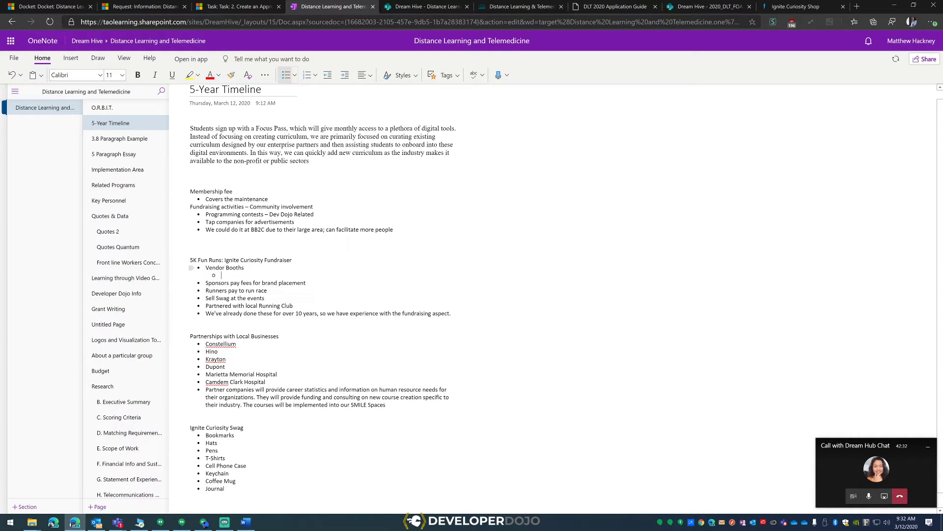
# - List Face Painting, Food, Local Venues and Crafts as sub-bullets under Vendor Booths
pyautogui.write('Face Painting')
pyautogui.press('Return')
pyautogui.write('Food')
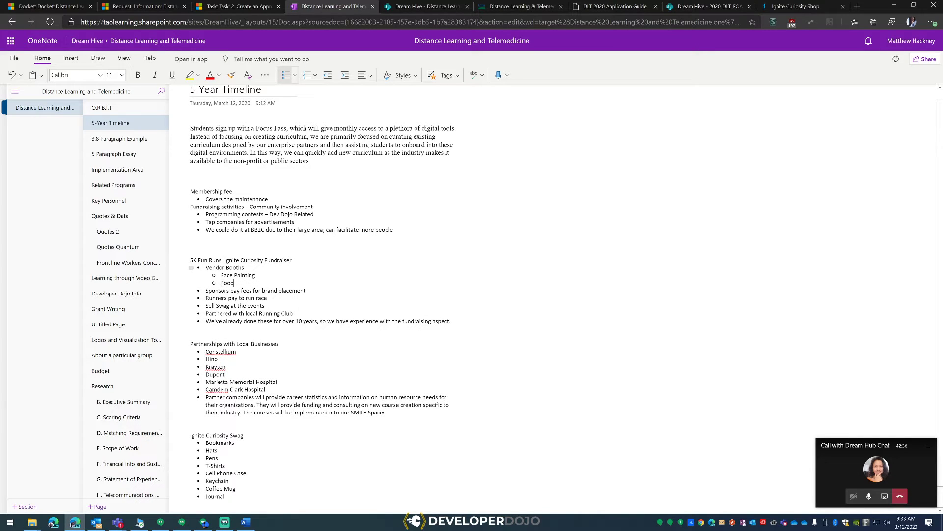
pyautogui.press('Return')
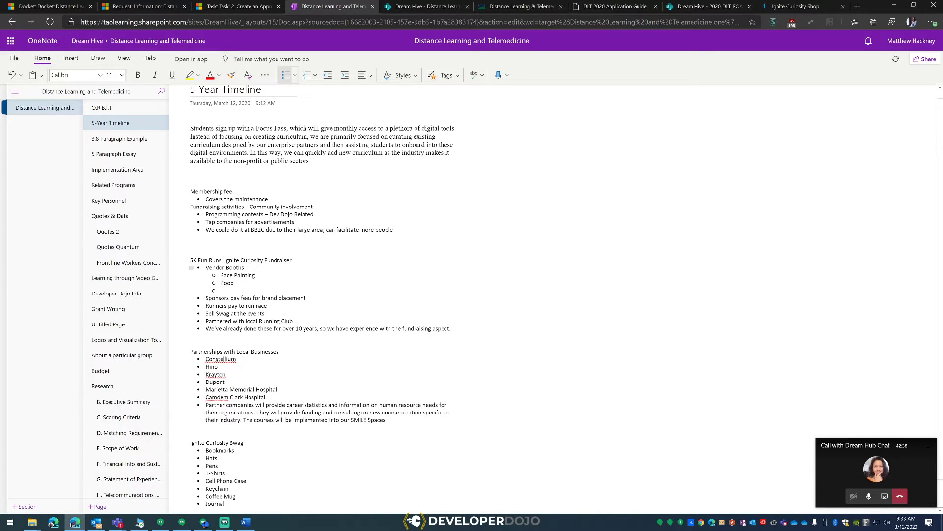
pyautogui.write('Local Venues')
pyautogui.press('Return')
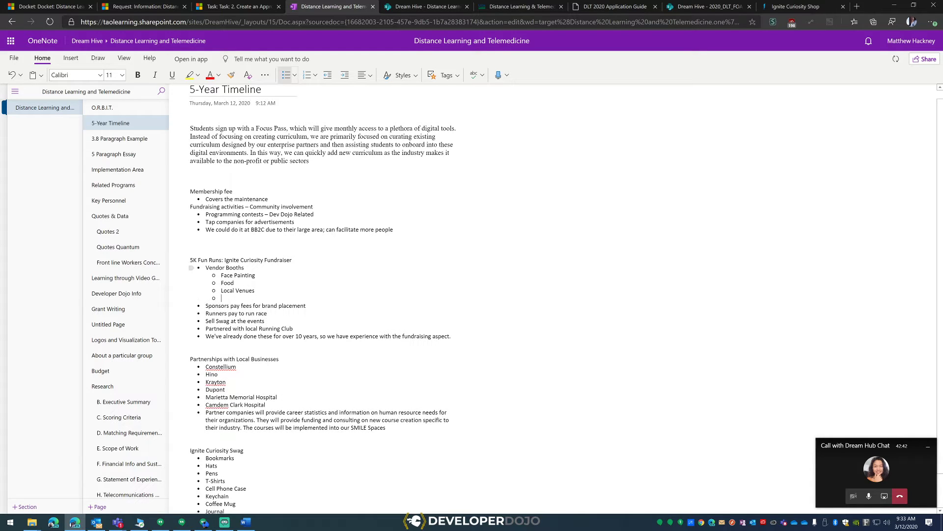
pyautogui.write('Crafts')
# - Add a Photo Booth sub-bullet after Crafts under Vendor Booths
pyautogui.moveTo(190, 260); pyautogui.dragTo(293, 262)
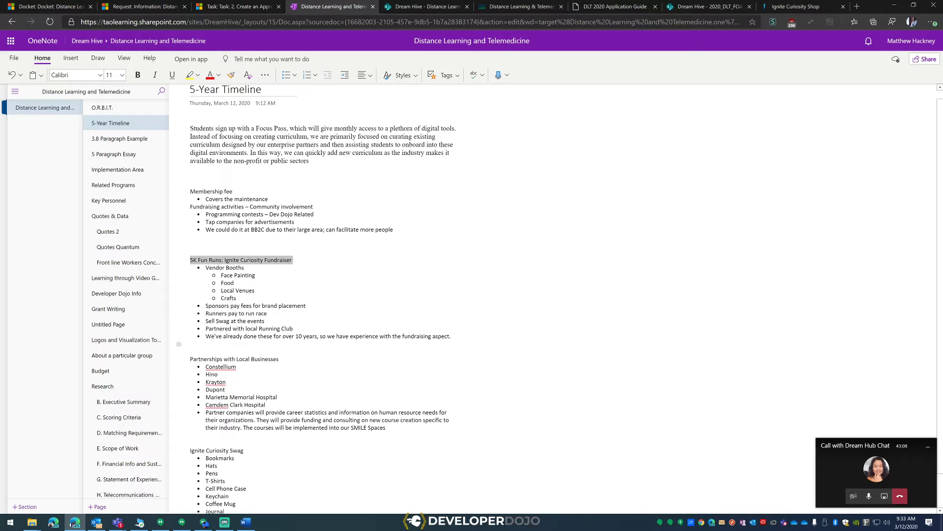
pyautogui.press('Return')
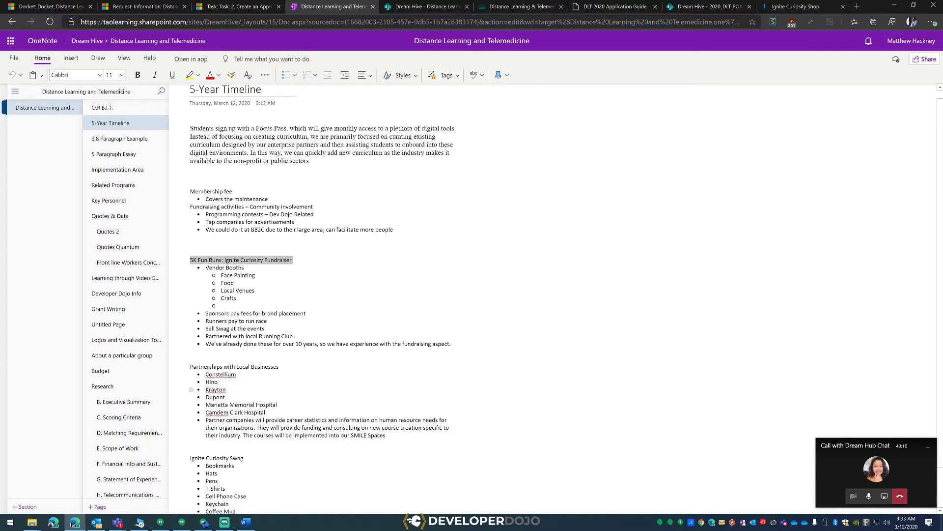
pyautogui.scroll(-1, 320, 374)
pyautogui.click(218, 260)
pyautogui.write('Photo Booth')
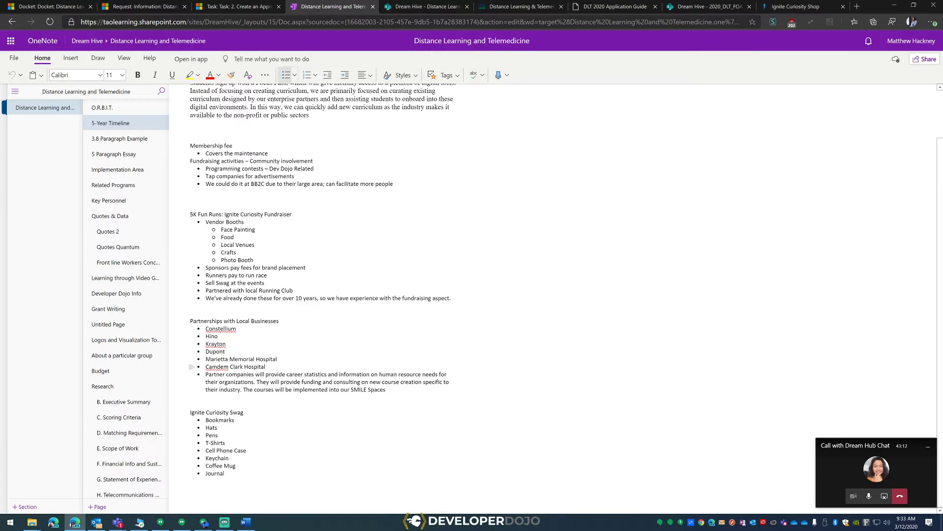
# - Correct the spelling of Camdem to Camden in the Camden Clark Hospital bullet
pyautogui.click(227, 367)
pyautogui.press('BackSpace')
pyautogui.write('n')
# - Replace the Programming contests bullet with Annual Hackathon and move its Dev Dojo text into a sub-bullet beneath it
pyautogui.scroll(2, 319, 295)
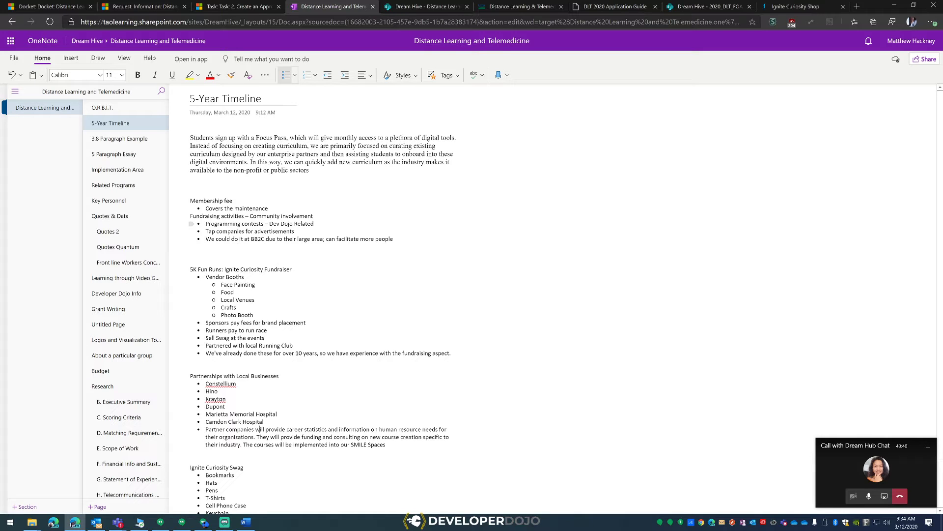
pyautogui.doubleClick(223, 223)
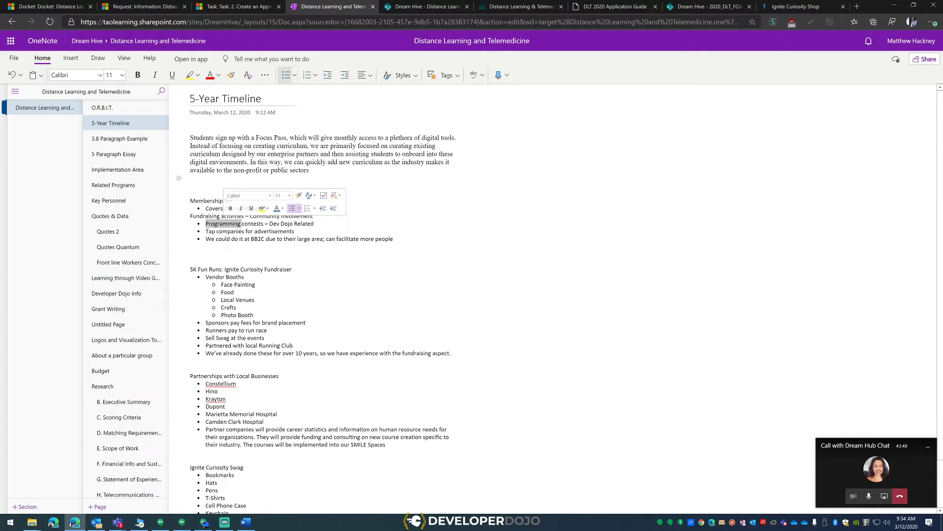
pyautogui.write('Hackathon')
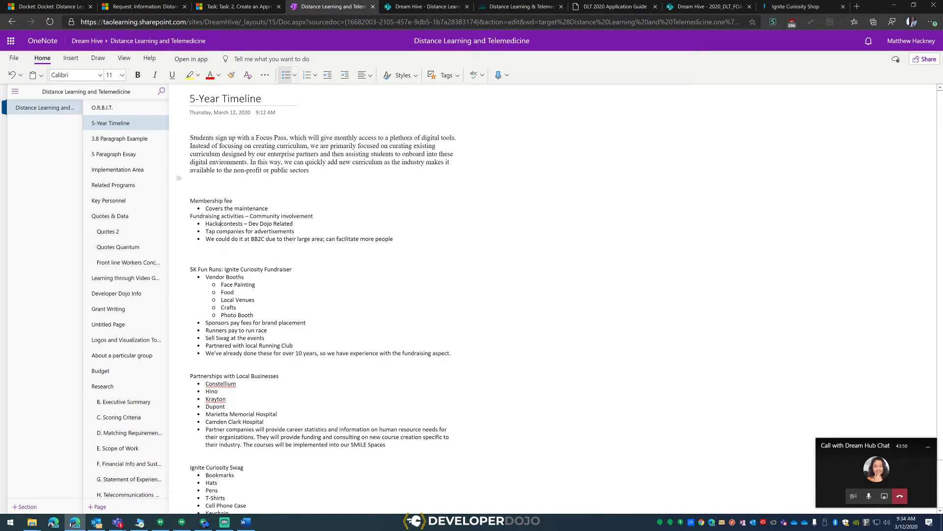
pyautogui.hotkey('ctrl', 'Delete')
pyautogui.click(206, 223)
pyautogui.write('Annual')
pyautogui.press('Return')
pyautogui.press('Tab')
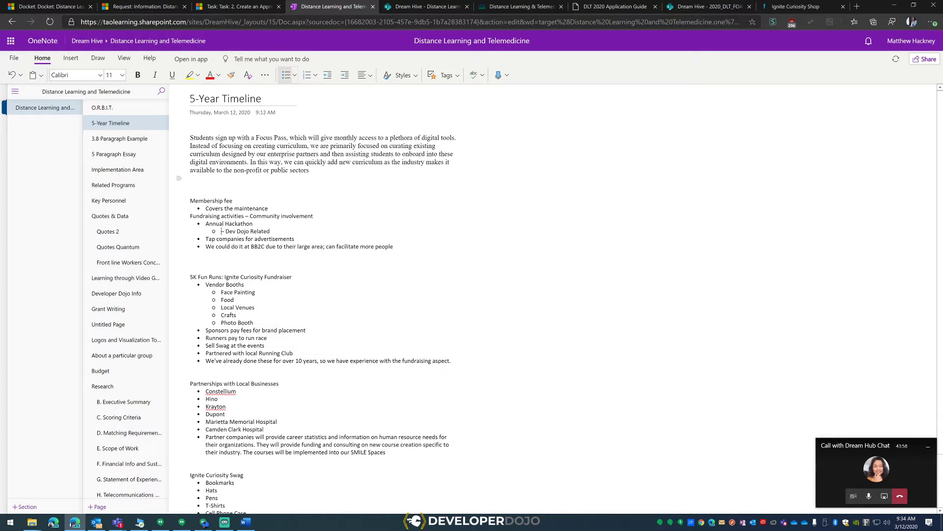
# - Reword the sub-bullet under Annual Hackathon to Dev Dojo Partnered, without the leading dash, and start another sub-bullet
pyautogui.press('Delete')
pyautogui.press('Delete')
pyautogui.press('BackSpace')
pyautogui.press('BackSpace')
pyautogui.press('BackSpace')
pyautogui.press('BackSpace')
pyautogui.press('BackSpace')
pyautogui.press('BackSpace')
pyautogui.press('BackSpace')
pyautogui.press('BackSpace')
pyautogui.press('BackSpace')
pyautogui.press('BackSpace')
pyautogui.write('Partnered')
pyautogui.press('Return')
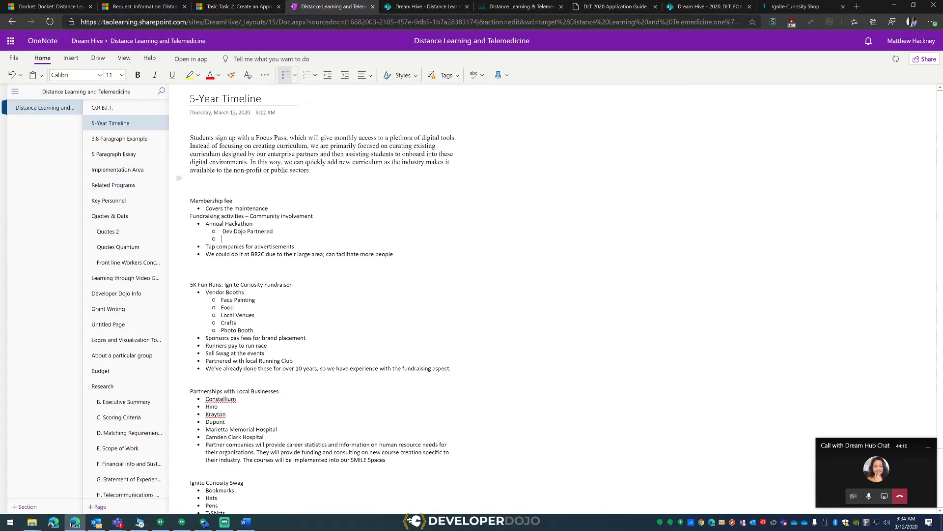
# - List Contests for Students and Partner with Local Companies & Industries as further sub-bullets under Annual Hackathon
pyautogui.write('Contests for Students')
pyautogui.press('Return')
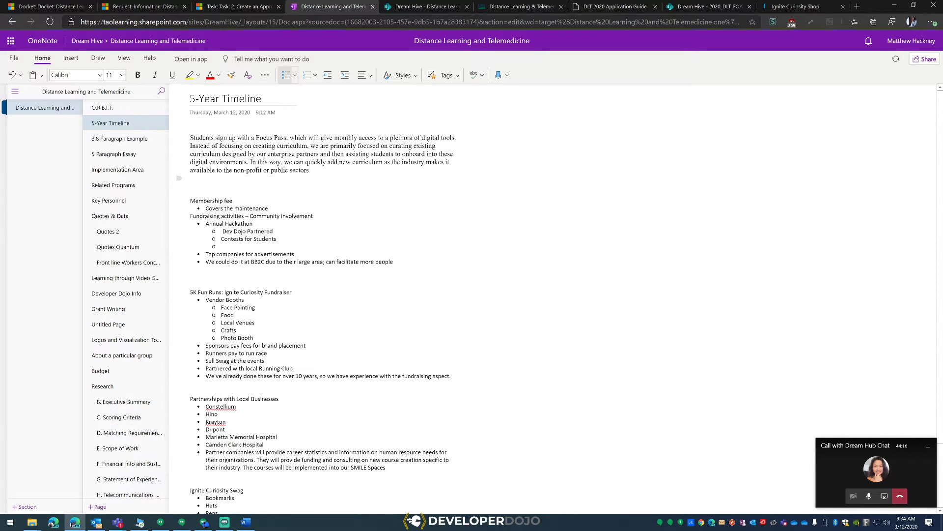
pyautogui.write('Partner with Local Companies & Industries')
# - Replace the Tap companies for advertisements bullet with Company Sponsorship
pyautogui.moveTo(205, 254); pyautogui.dragTo(244, 256)
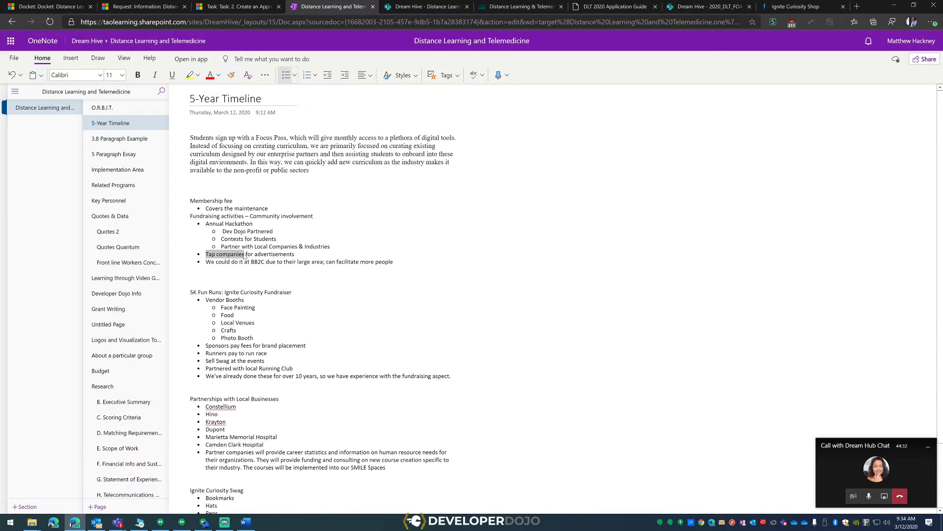
pyautogui.click(227, 254)
pyautogui.doubleClick(210, 254)
pyautogui.click(227, 254)
pyautogui.moveTo(245, 254); pyautogui.dragTo(205, 255)
pyautogui.write('C')
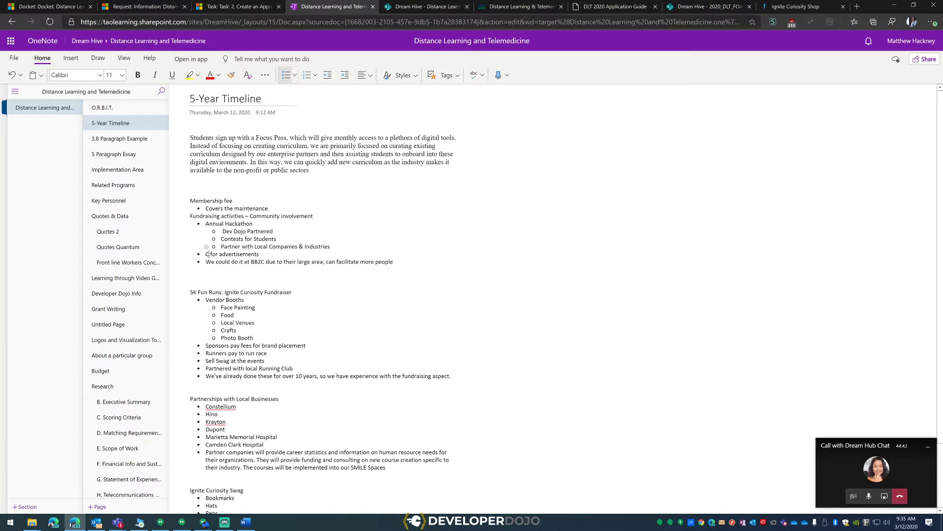
pyautogui.write('ompany Sponsorship')
pyautogui.press('Delete')
pyautogui.press('Delete')
pyautogui.press('Delete')
pyautogui.press('Delete')
pyautogui.press('Delete')
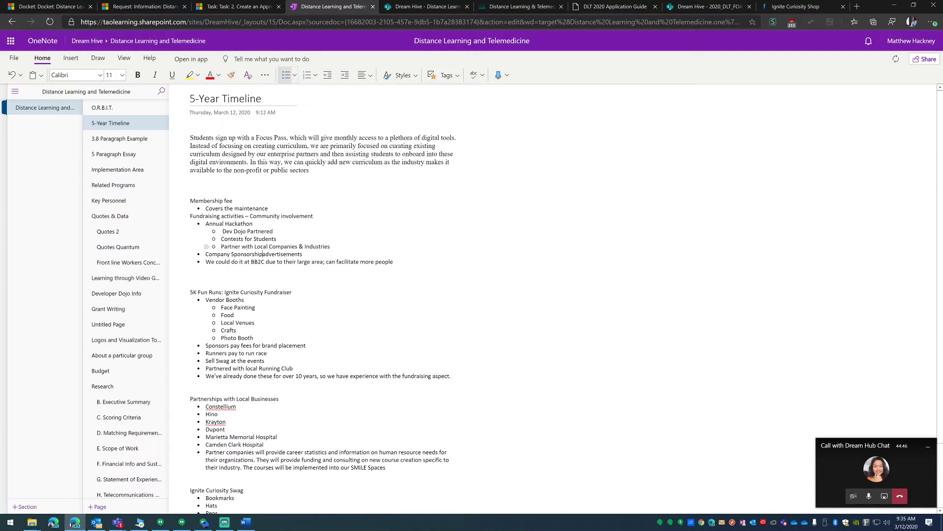
pyautogui.hotkey('ctrl', 'Delete')
pyautogui.write('&')
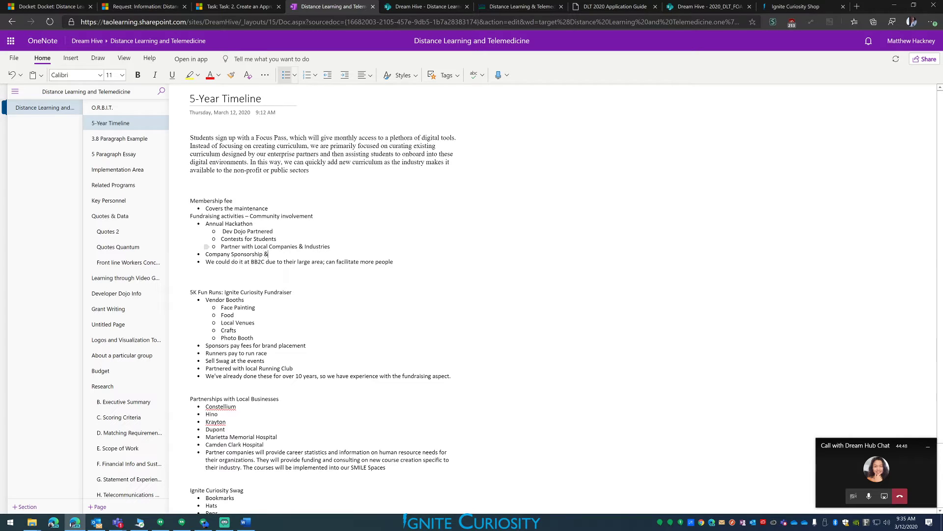
pyautogui.press('BackSpace')
pyautogui.press('BackSpace')
# - Add a Career Booths bullet after Company Sponsorship
pyautogui.press('Return')
pyautogui.write('Career')
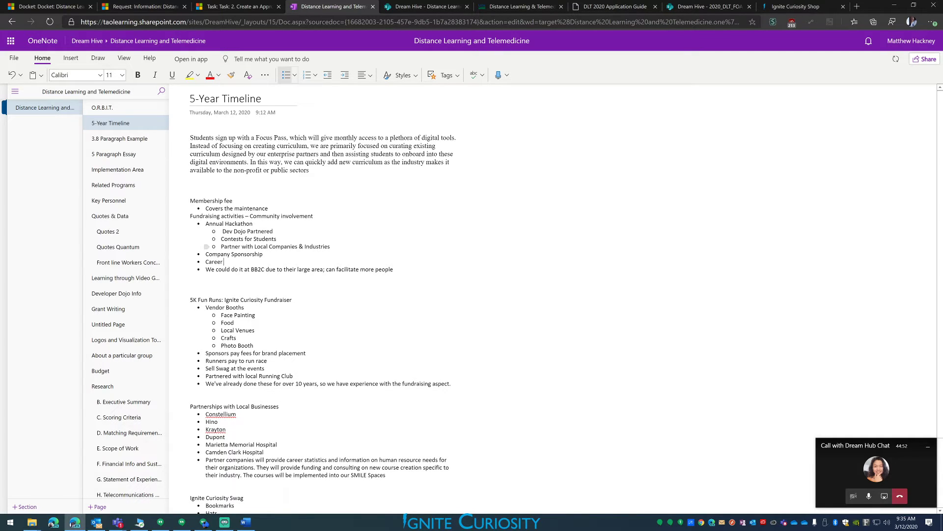
pyautogui.write(' Booths')
# - Insert a blank line above the Fundraising activities heading and put Focus Pass before the Membership fee heading
pyautogui.click(268, 208)
pyautogui.press('Return')
pyautogui.hotkey('ctrl', 'z')
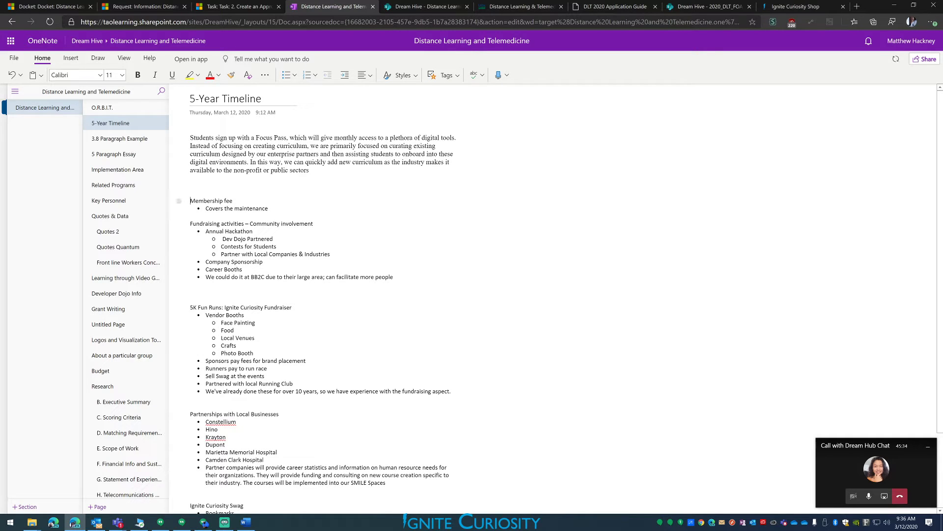
pyautogui.write('Focus Pass')
# - Add a Continued Course Creation Costs bullet after Covers the maintenance under the Focus Pass Membership fee heading
pyautogui.click(267, 209)
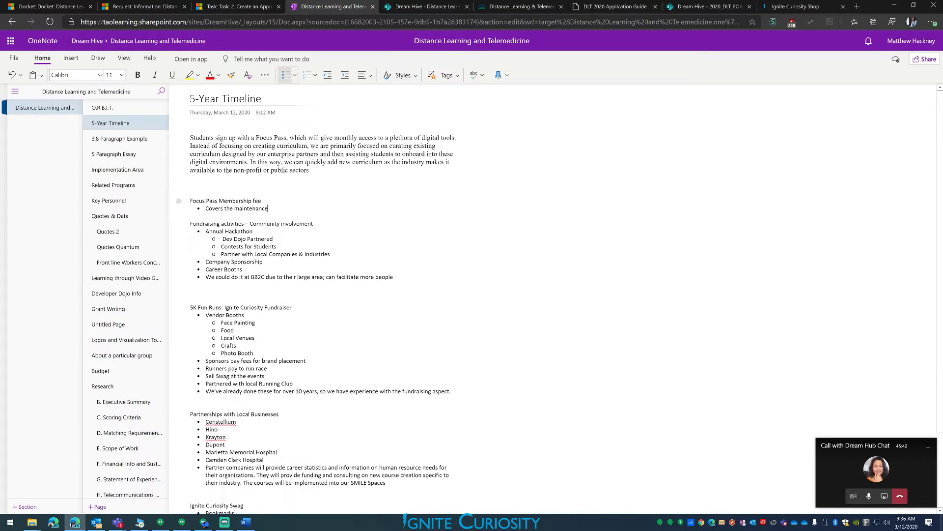
pyautogui.press('Return')
pyautogui.write('Continued ')
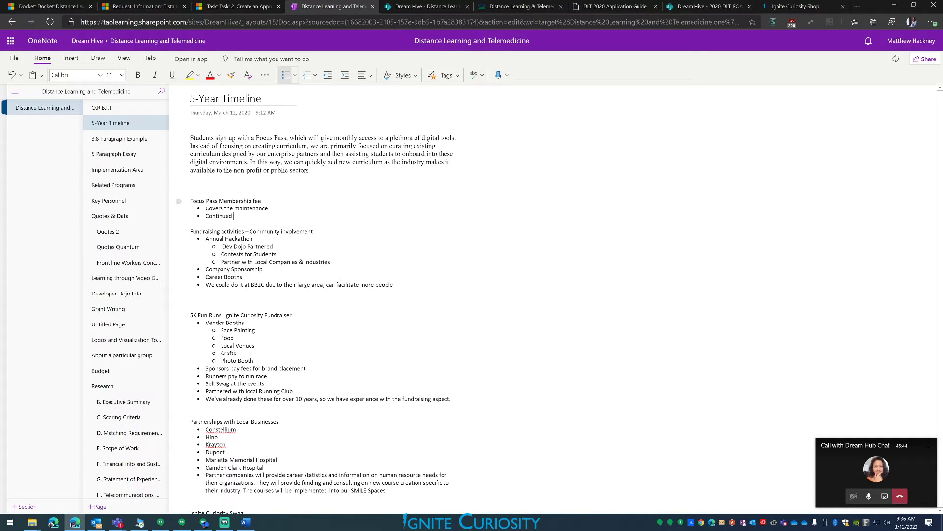
pyautogui.write('Course R')
pyautogui.write('reation c')
pyautogui.press('BackSpace')
pyautogui.write('Costs')
pyautogui.scroll(-2, 565, 302)
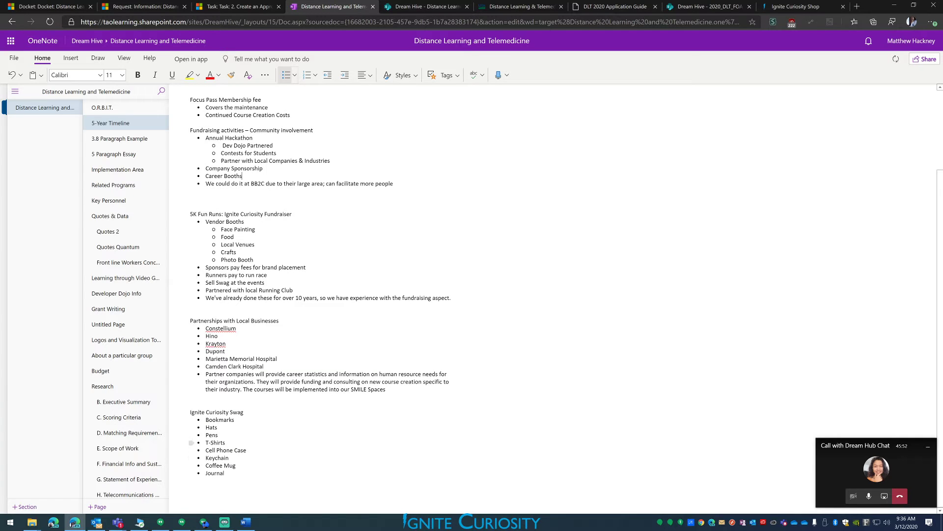
pyautogui.scroll(2, 565, 302)
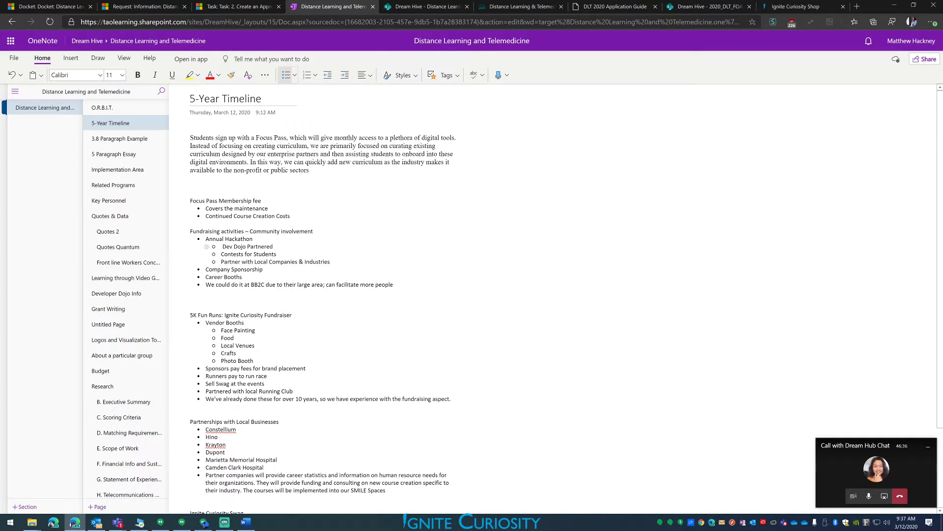
pyautogui.scroll(-2, 314, 295)
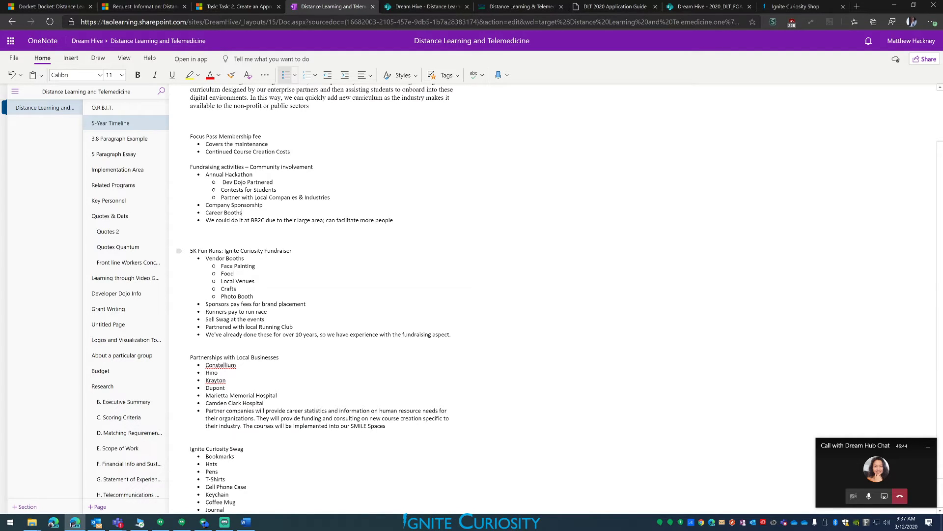
pyautogui.scroll(2, 315, 295)
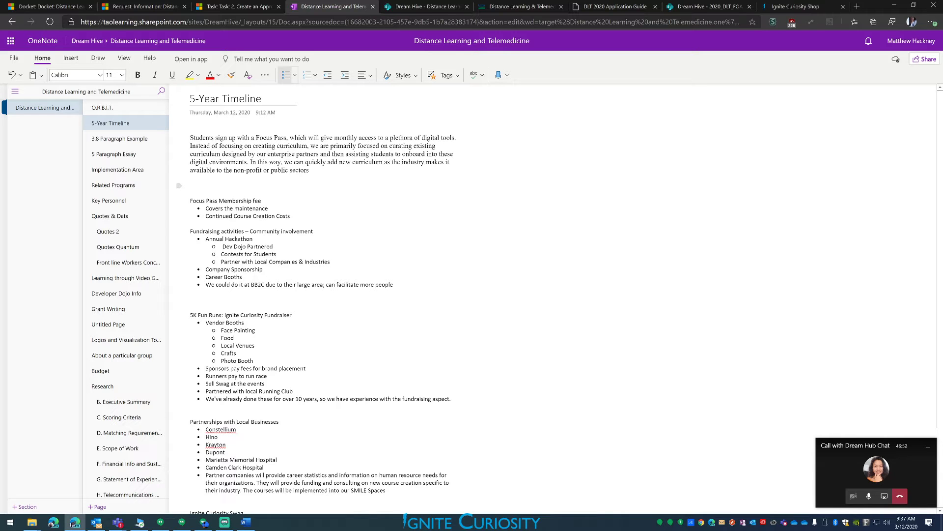
# - Switch to Technical Proposal.docx in Word and review the Focus Pass, Ignite Curiosity and Developer Dojo pages
pyautogui.click(246, 522)
pyautogui.scroll(1, 472, 292)
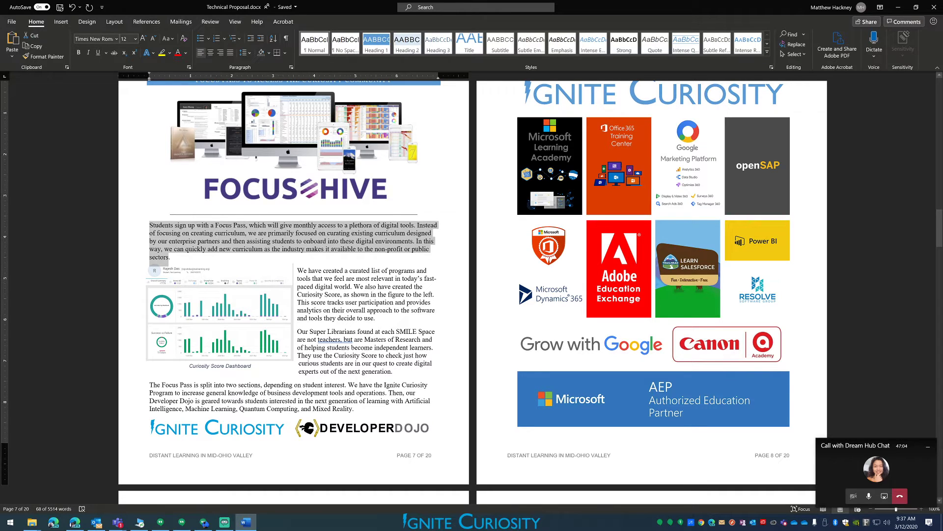
pyautogui.scroll(-15, 472, 290)
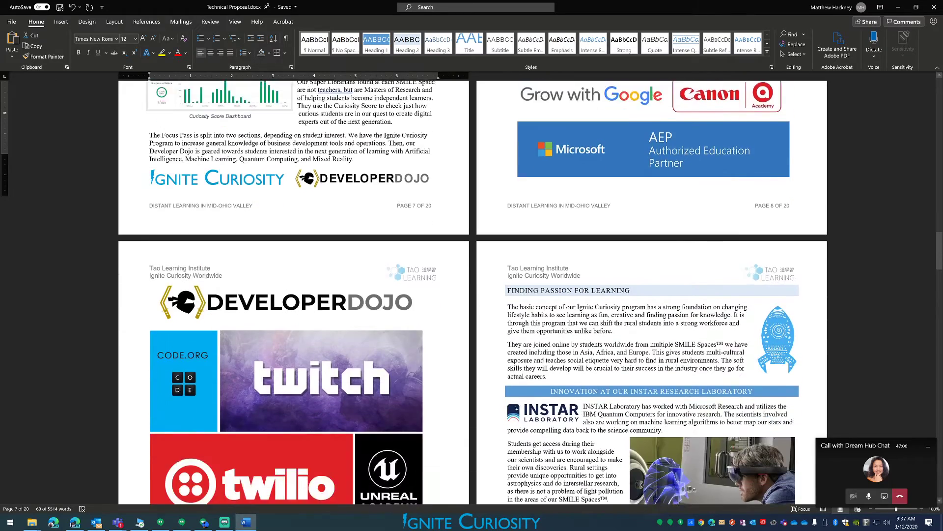
pyautogui.scroll(-3, 471, 290)
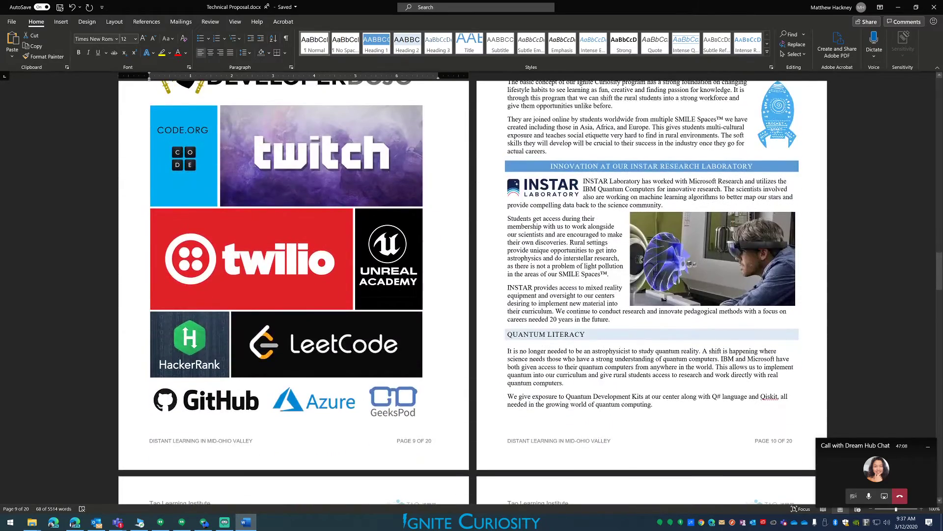
pyautogui.click(407, 229)
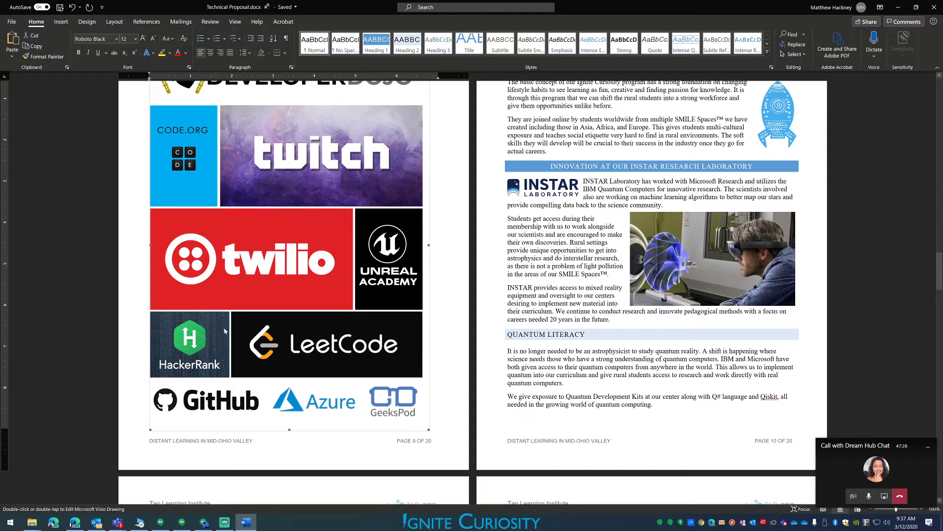
pyautogui.scroll(1, 237, 319)
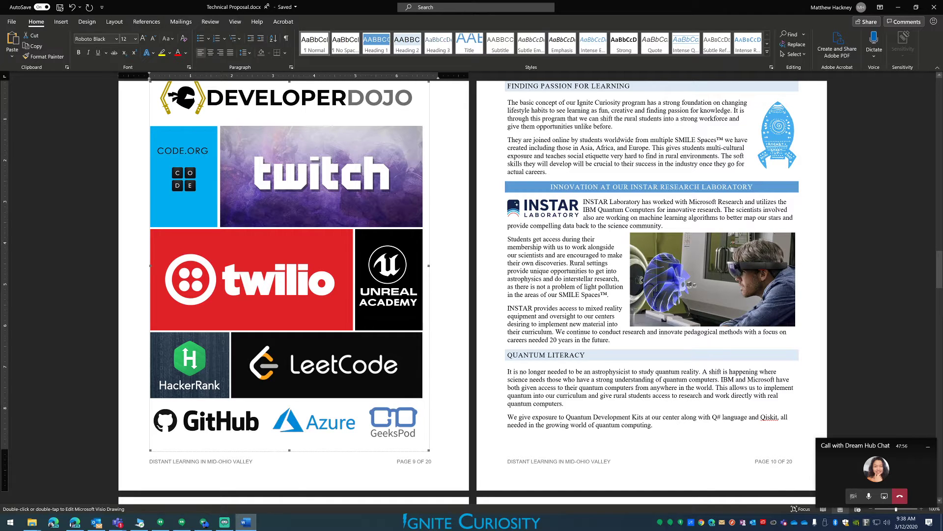
pyautogui.scroll(3, 348, 320)
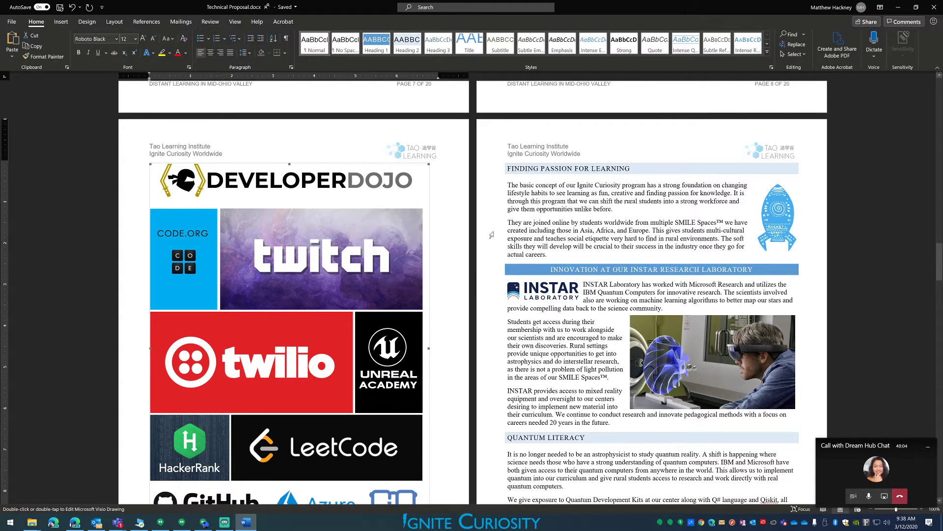
pyautogui.scroll(10, 492, 235)
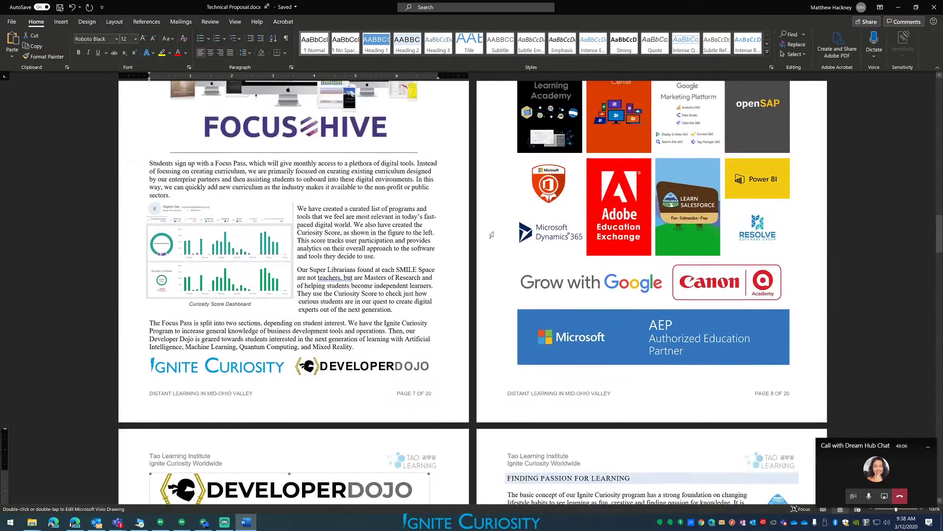
pyautogui.scroll(3, 478, 236)
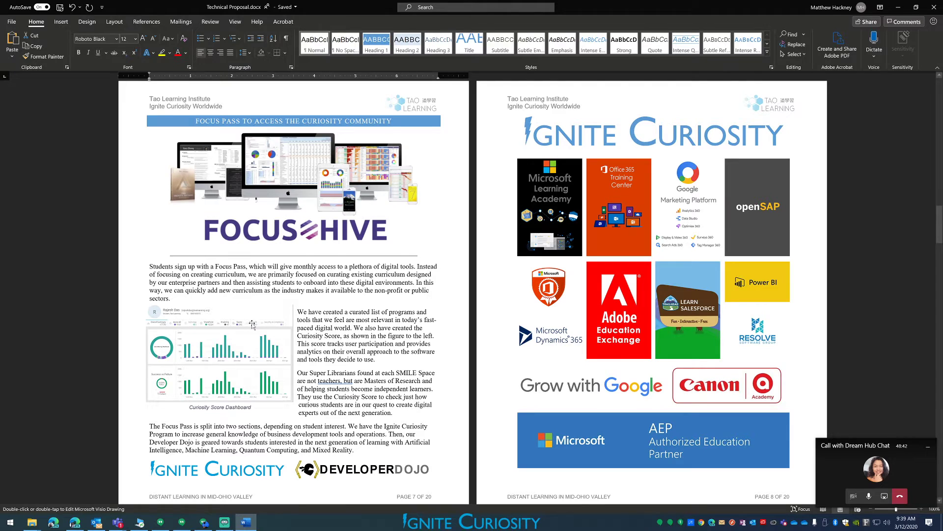
# - Switch back to the 5-Year Timeline page in OneNote and select its title
pyautogui.hotkey('alt', 'Tab')
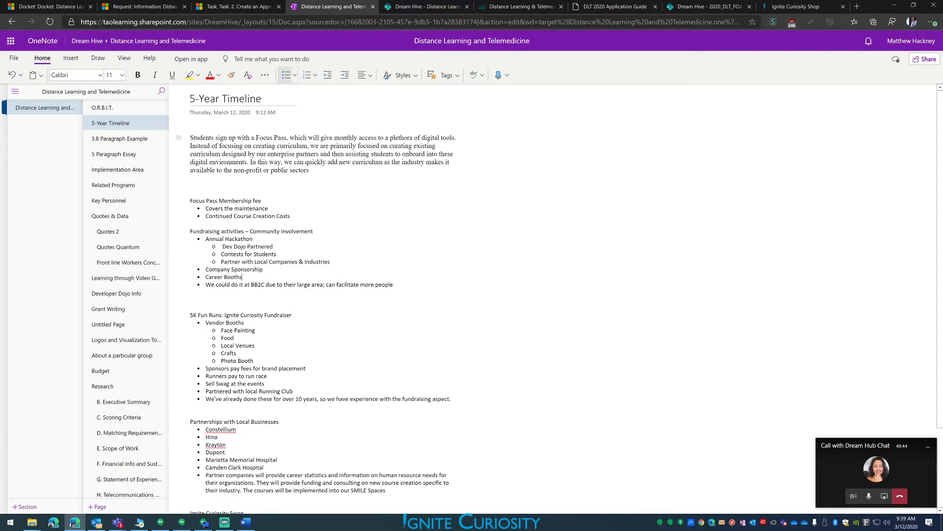
pyautogui.moveTo(190, 138); pyautogui.dragTo(451, 398)
pyautogui.click(190, 300)
pyautogui.doubleClick(204, 99)
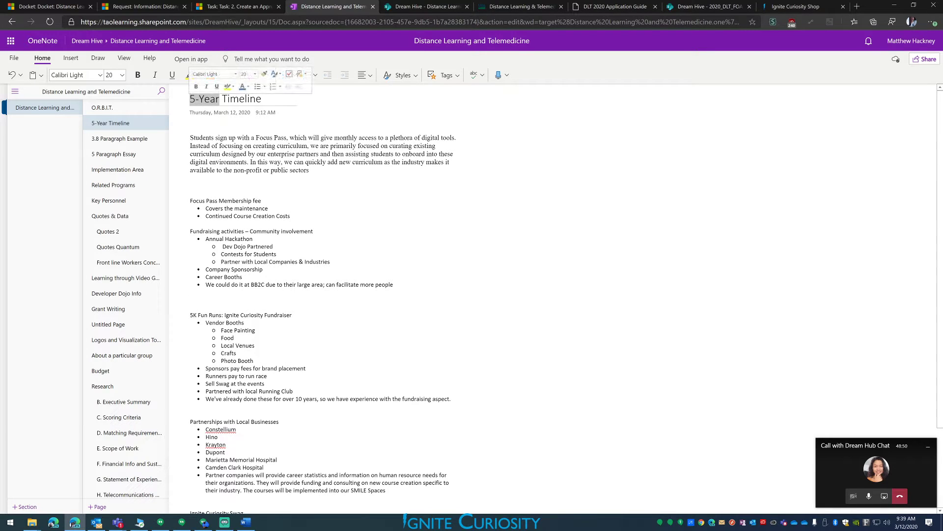
pyautogui.click(222, 99)
pyautogui.hotkey('ctrl', 'a')
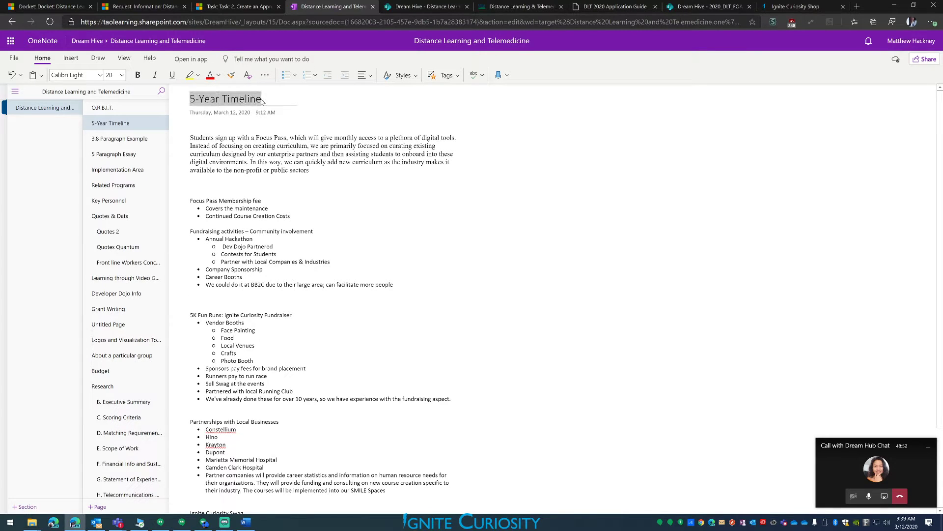
# - Switch to Dynamics 365, mark the Create an Approach task complete and open the Fiscal Amounts and Targeting task
pyautogui.click(239, 6)
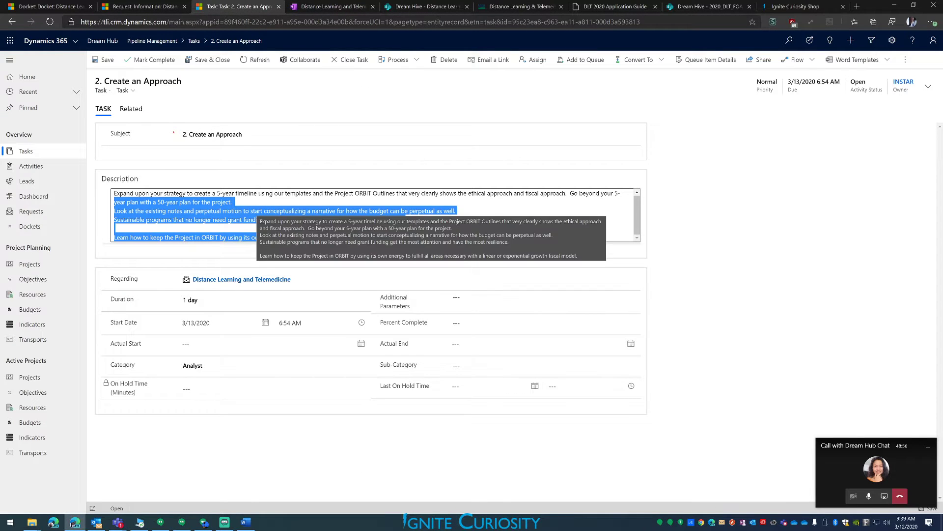
pyautogui.click(233, 202)
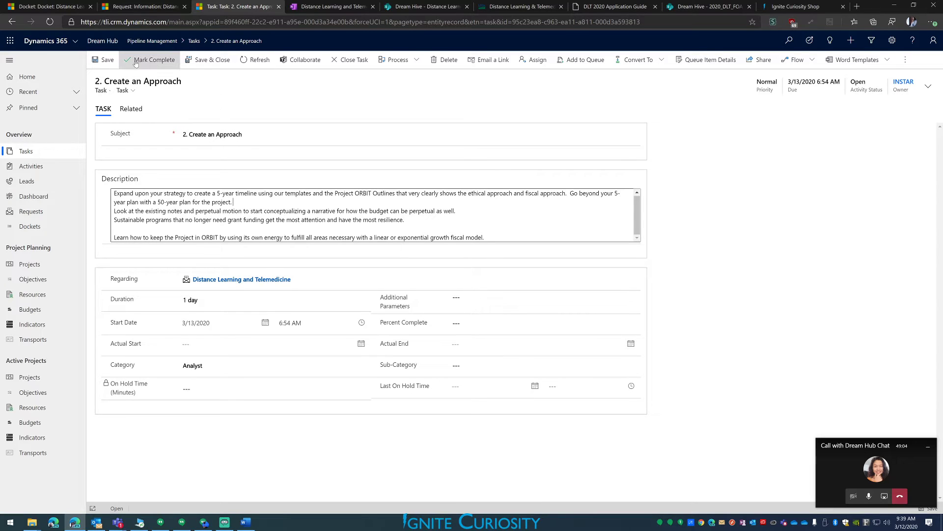
pyautogui.click(154, 61)
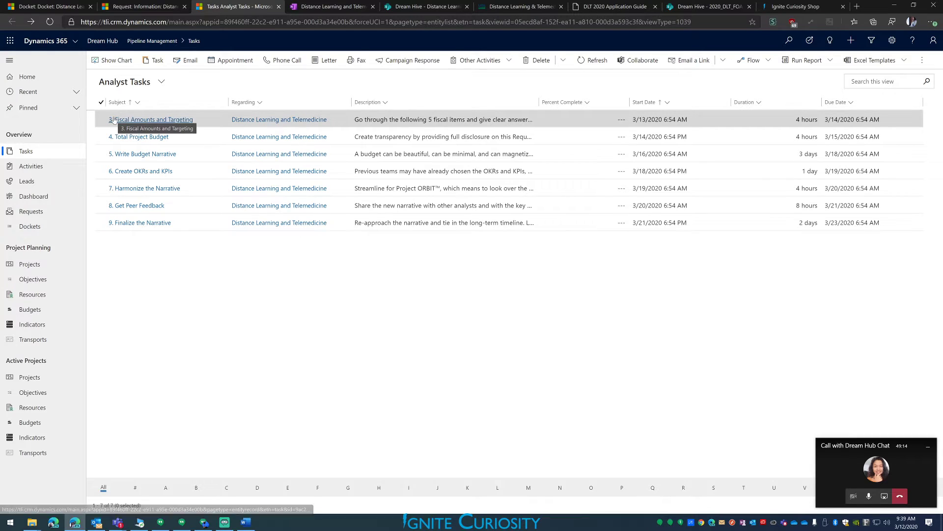
pyautogui.click(166, 123)
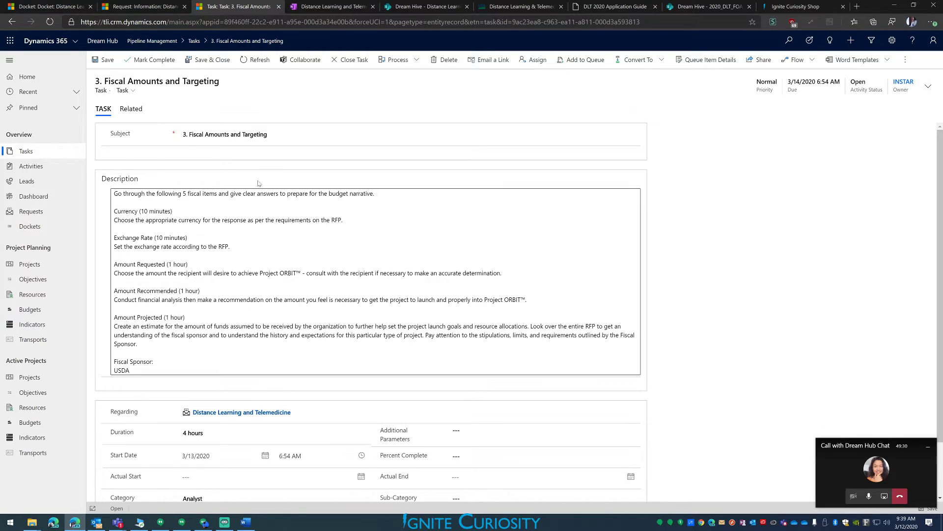
# - Set Alignment and Approach to Completed in the Target stage of the Distance Learning and Telemedicine request
pyautogui.click(148, 7)
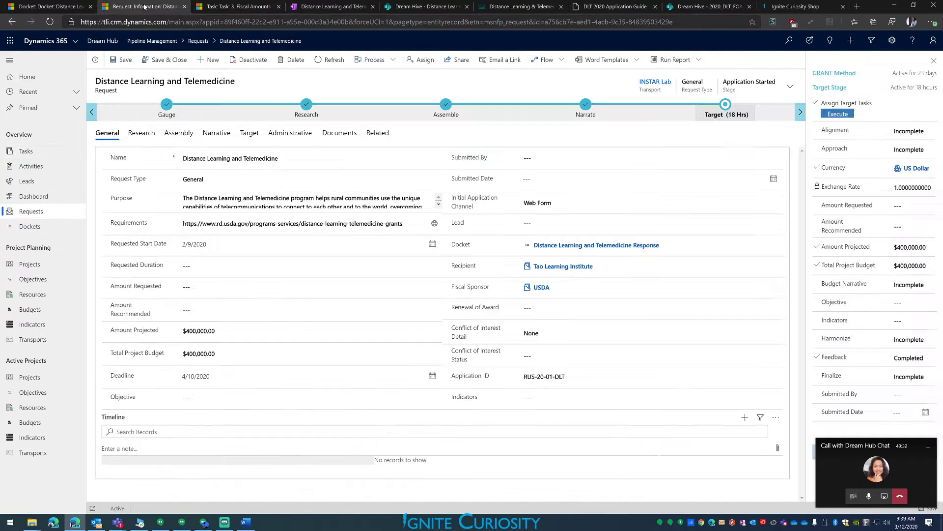
pyautogui.moveTo(896, 165)
pyautogui.click(908, 133)
pyautogui.click(910, 151)
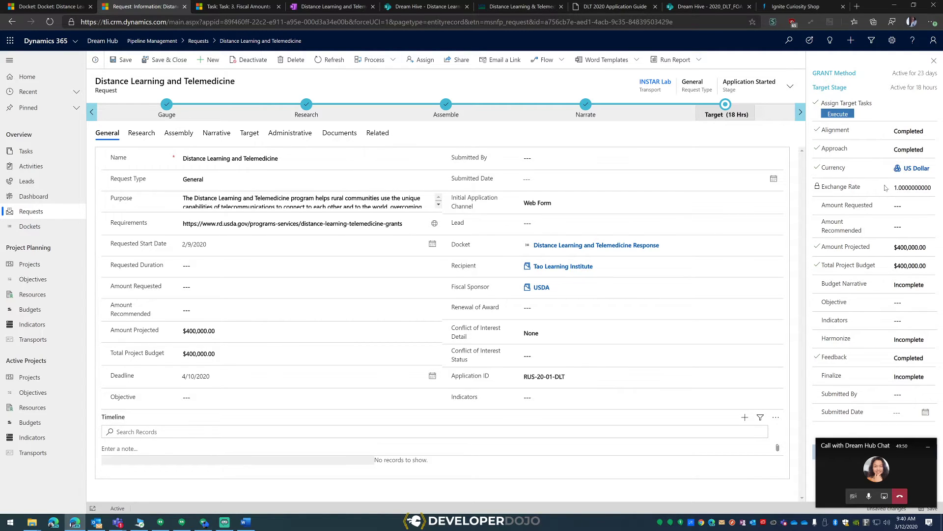
# - Review the Exchange Rate and Amount Requested instructions in the Fiscal Amounts and Targeting task
pyautogui.click(240, 8)
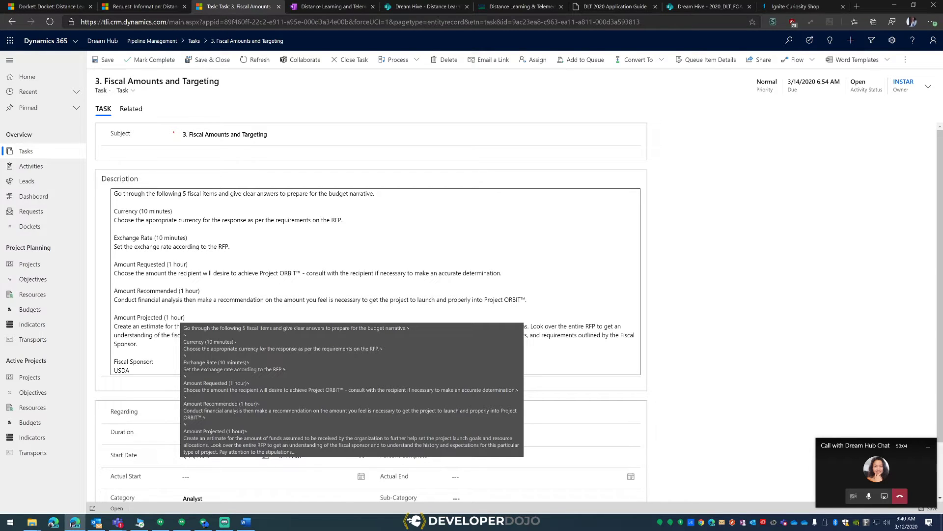
pyautogui.moveTo(230, 246); pyautogui.dragTo(114, 238)
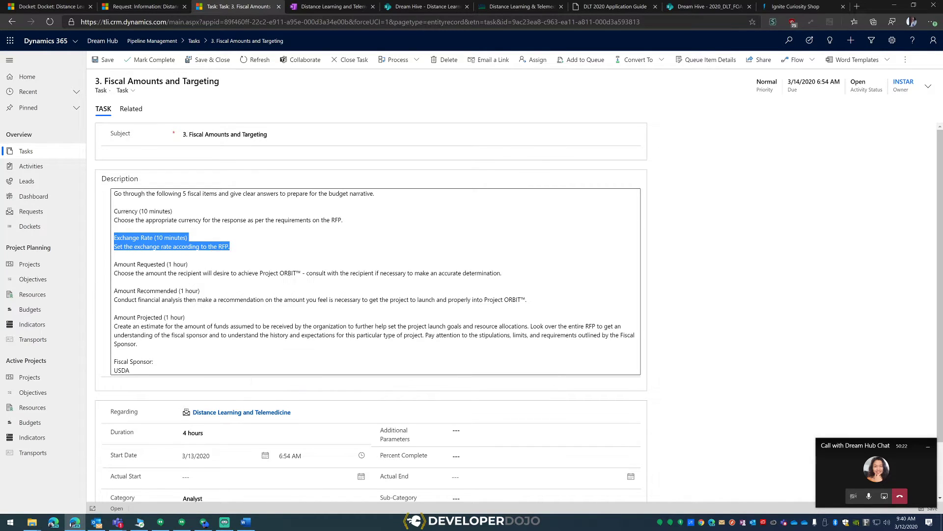
pyautogui.click(114, 282)
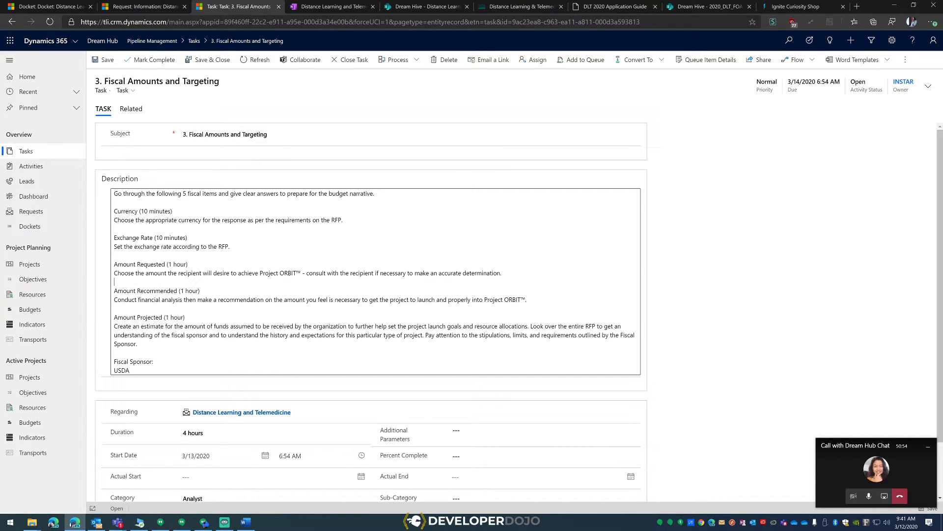
pyautogui.doubleClick(363, 273)
pyautogui.click(368, 273)
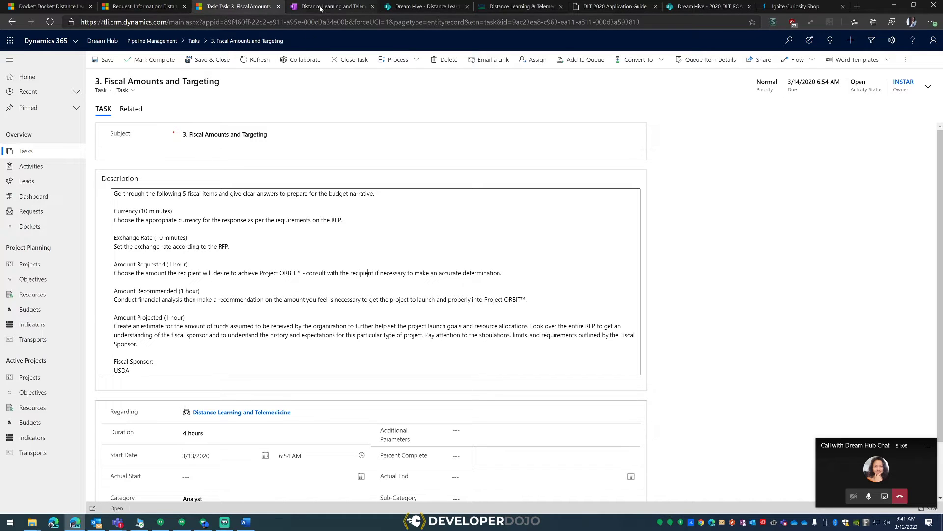
# - Set Amount Requested and Amount Recommended to 400000 in the Target stage of the Distance Learning and Telemedicine request
pyautogui.click(142, 10)
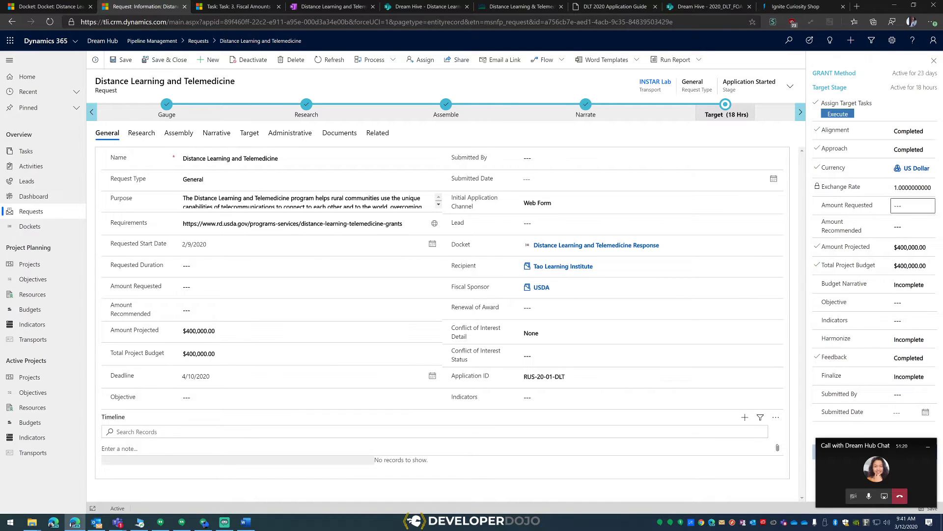
pyautogui.click(909, 206)
pyautogui.write('400000')
pyautogui.click(913, 226)
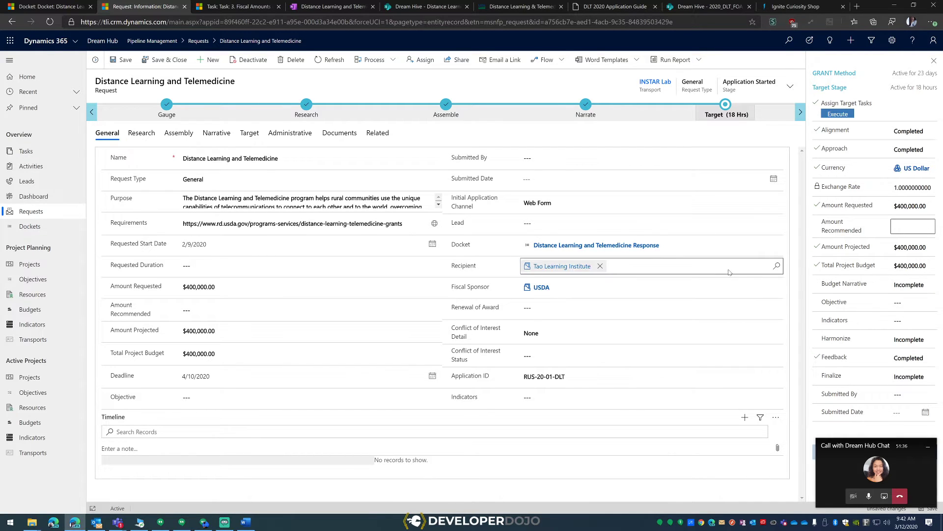
pyautogui.click(895, 226)
pyautogui.write('400000')
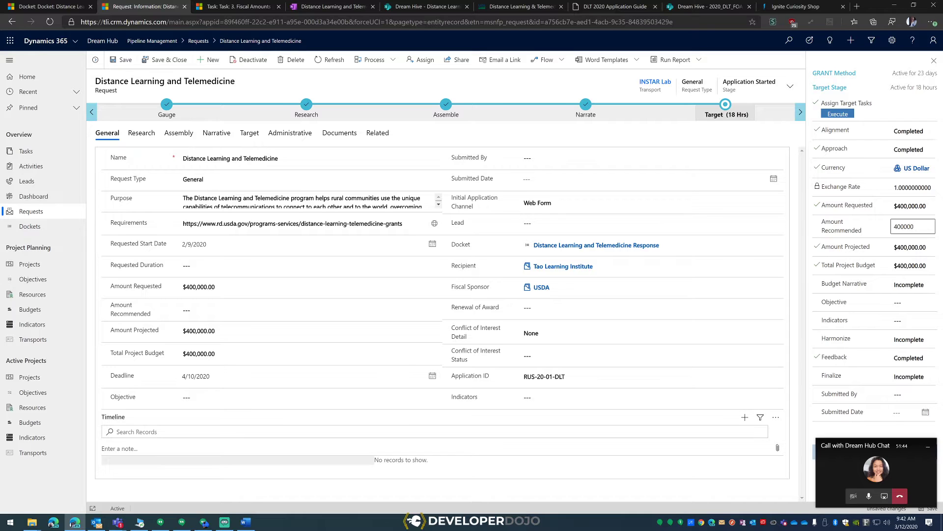
pyautogui.click(885, 229)
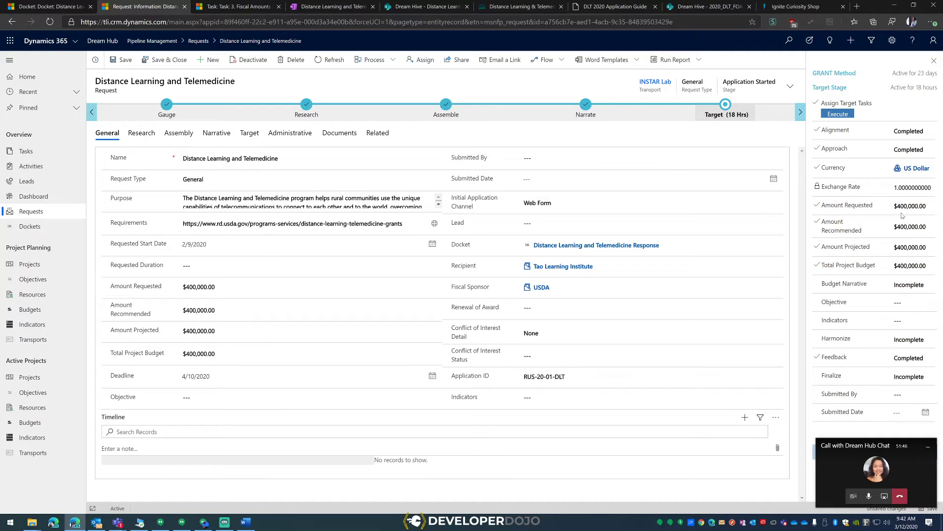
# - Set the request's Total Project Budget to $490,000.00 in the Target stage
pyautogui.click(894, 227)
pyautogui.click(899, 265)
pyautogui.press('BackSpace')
pyautogui.click(912, 247)
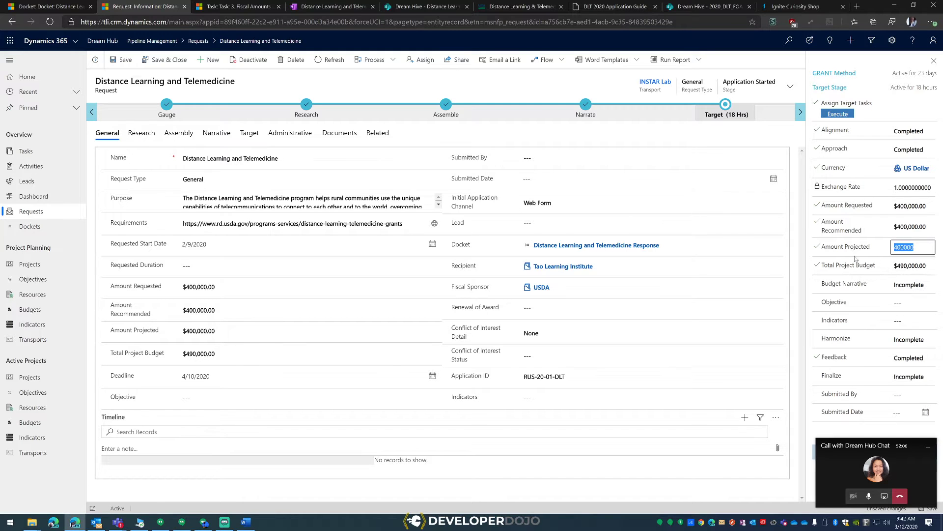
# - Check the fiscal items against the request, mark the Fiscal Amounts and Targeting task complete and return to the Analyst Tasks list
pyautogui.click(253, 7)
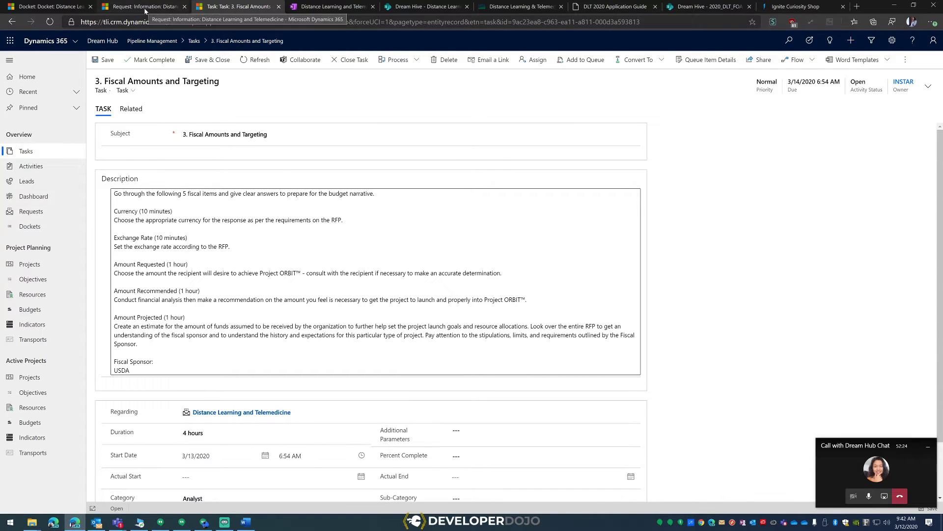
pyautogui.click(145, 7)
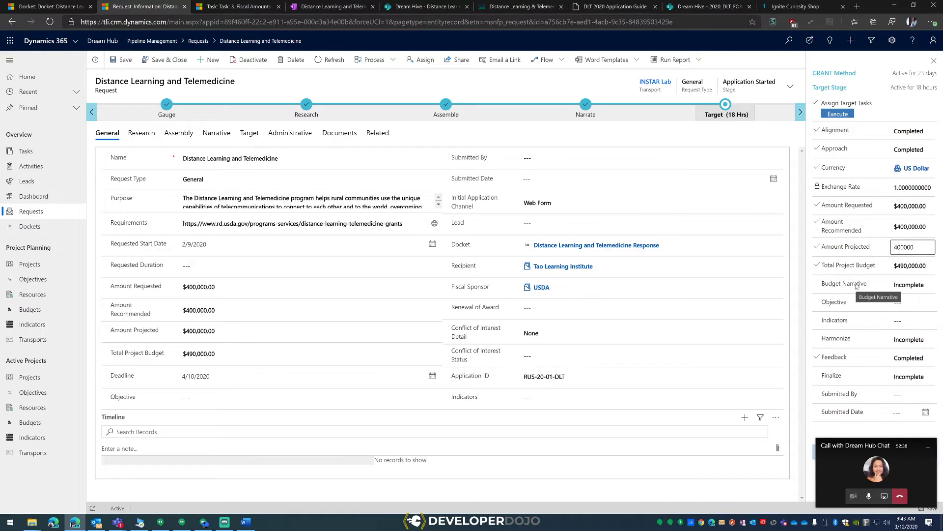
pyautogui.click(236, 12)
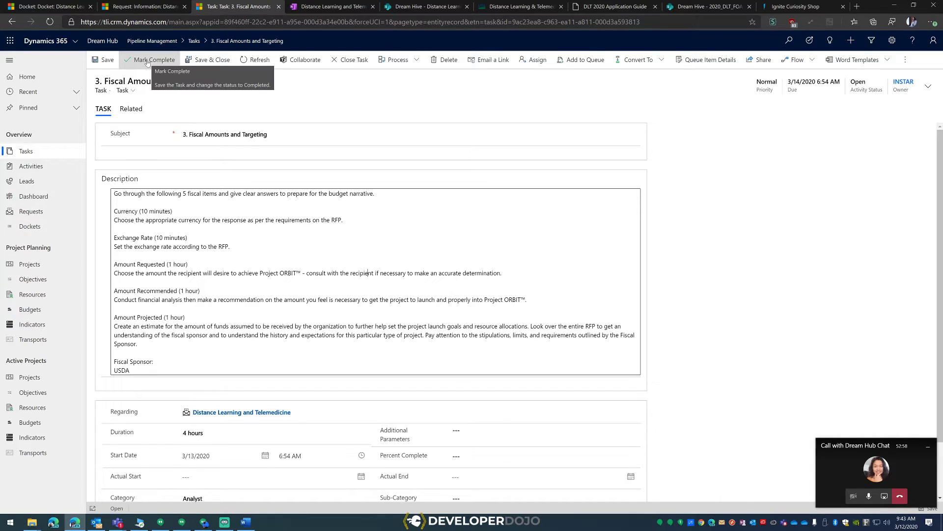
pyautogui.click(238, 136)
pyautogui.hotkey('alt', 'Left')
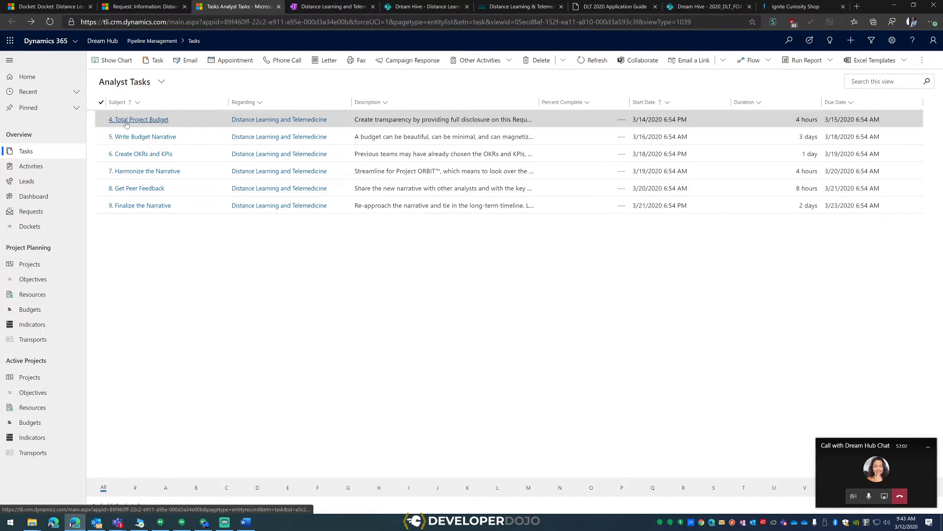
# - Read the Total Project Budget and Write Budget Narrative task descriptions, ending on the Total Project Budget task
pyautogui.click(141, 120)
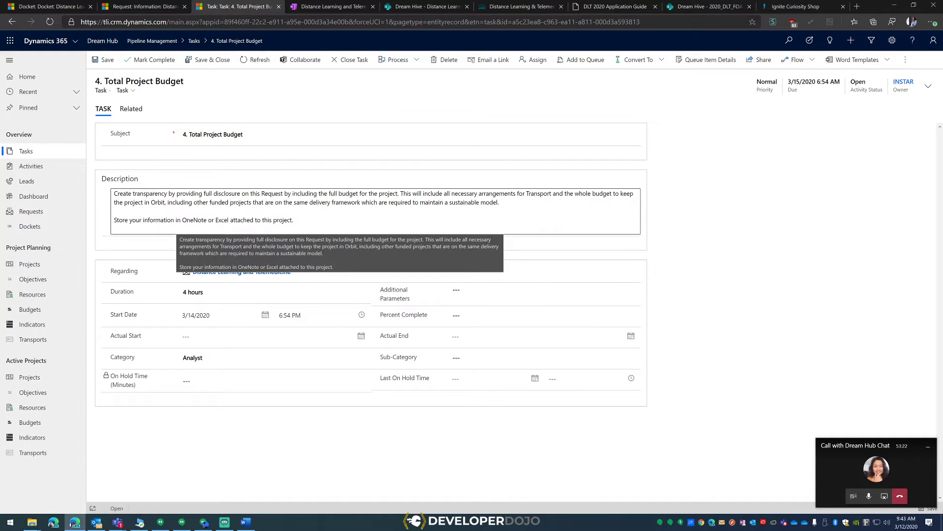
pyautogui.moveTo(294, 220); pyautogui.dragTo(215, 220)
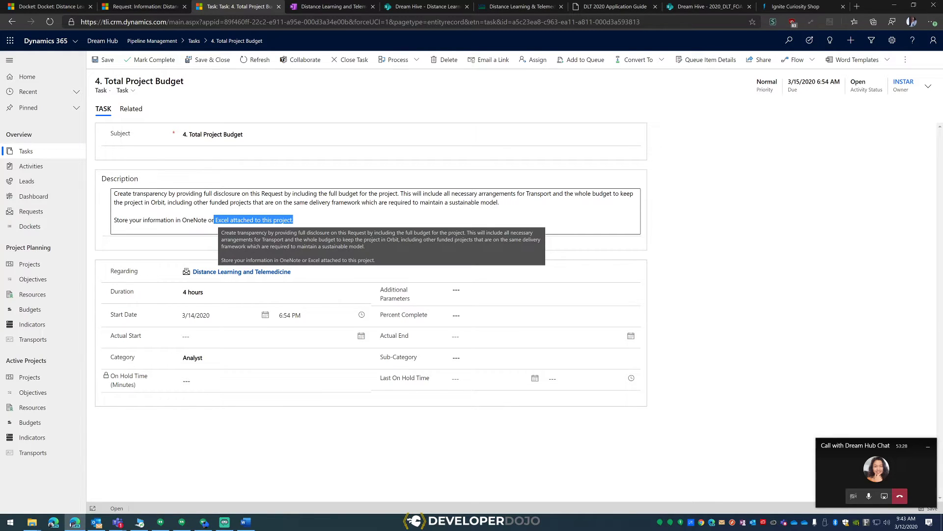
pyautogui.click(195, 42)
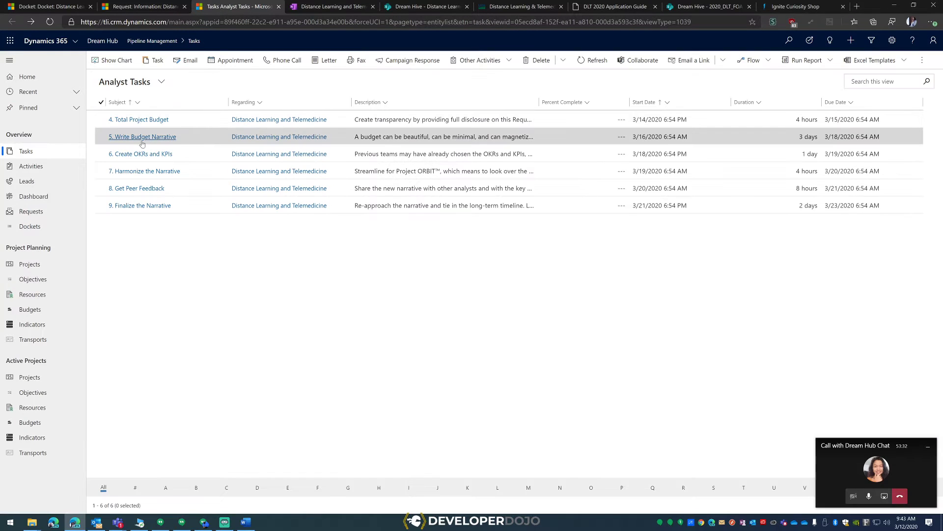
pyautogui.click(154, 137)
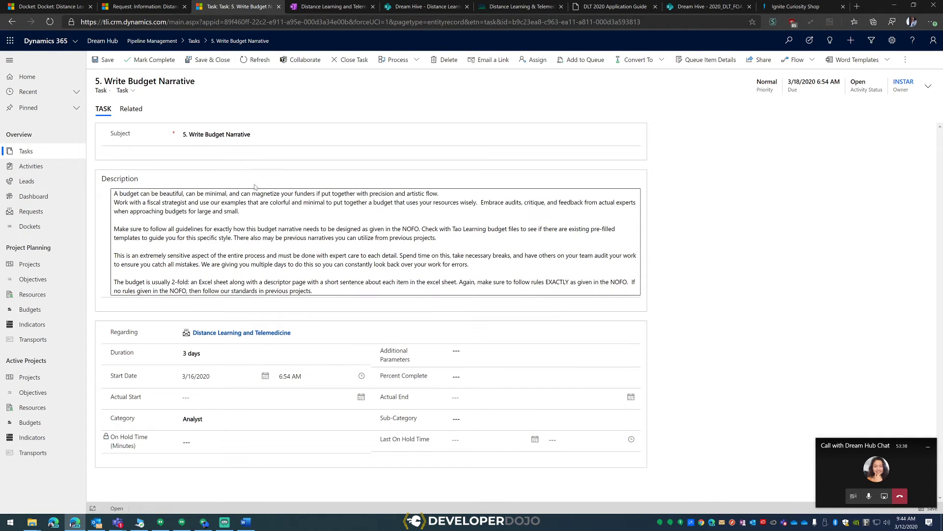
pyautogui.hotkey('alt', 'Left')
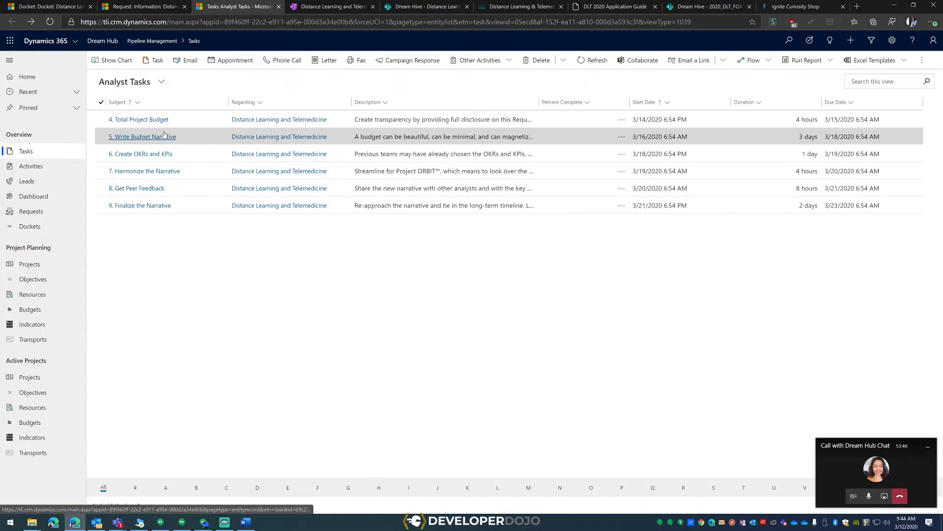
pyautogui.click(137, 121)
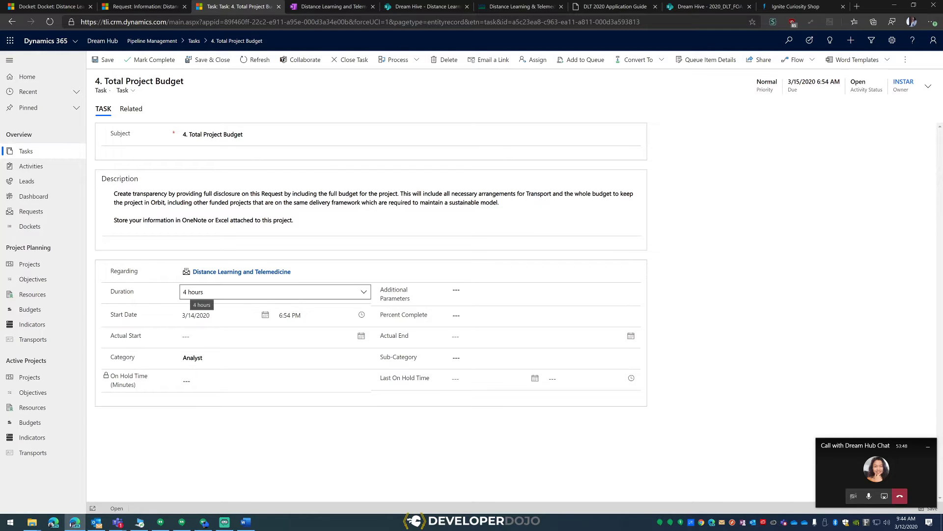
# - Switch to File Explorer, open 2020_DLT_Worksheets_0.xlsx from the Dream Hive Distance Learning and Telemedicine Response folder in Excel and enable editing
pyautogui.click(32, 521)
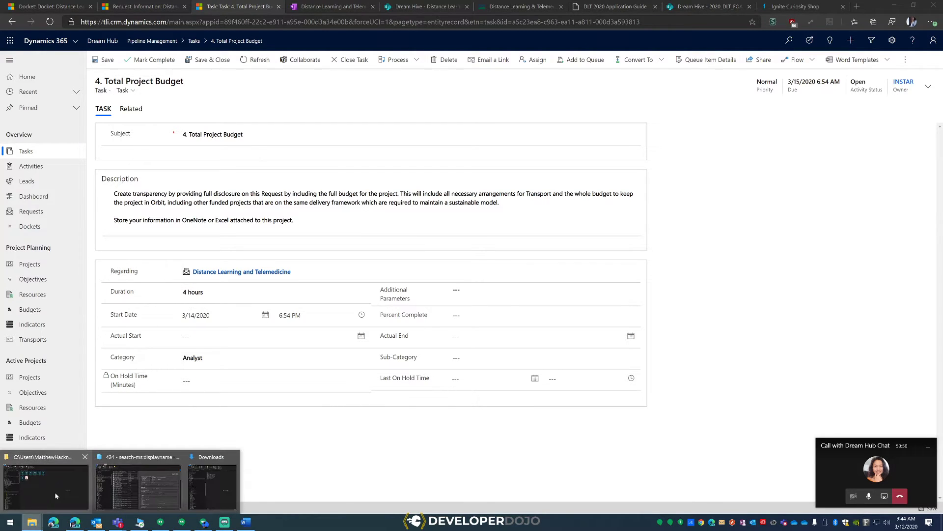
pyautogui.click(111, 477)
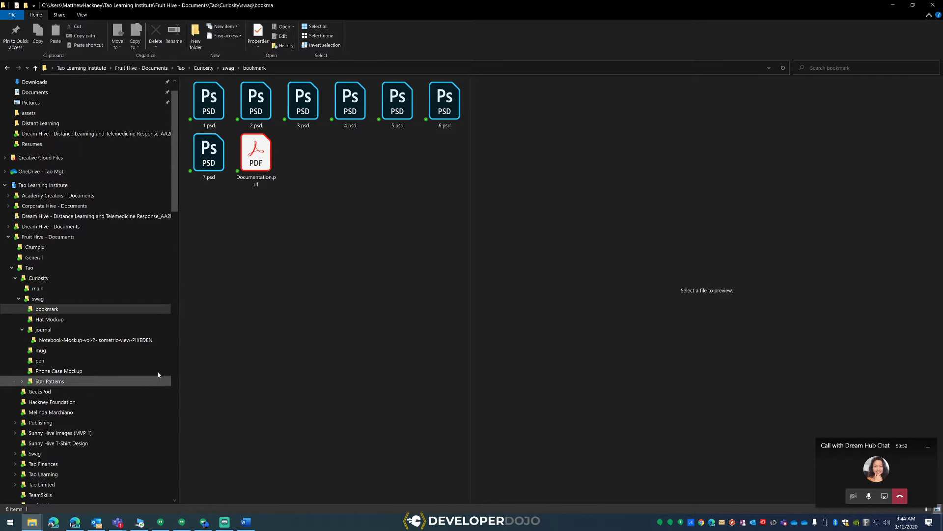
pyautogui.click(82, 219)
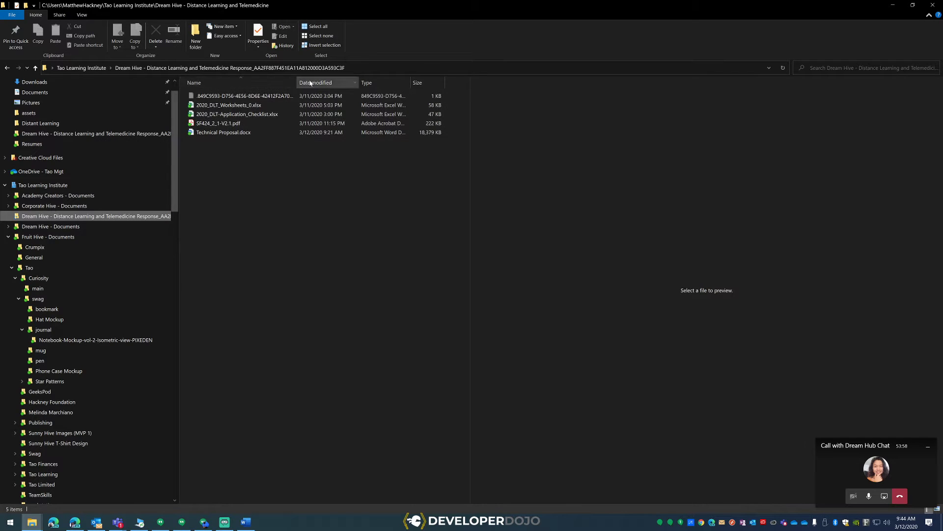
pyautogui.click(231, 105)
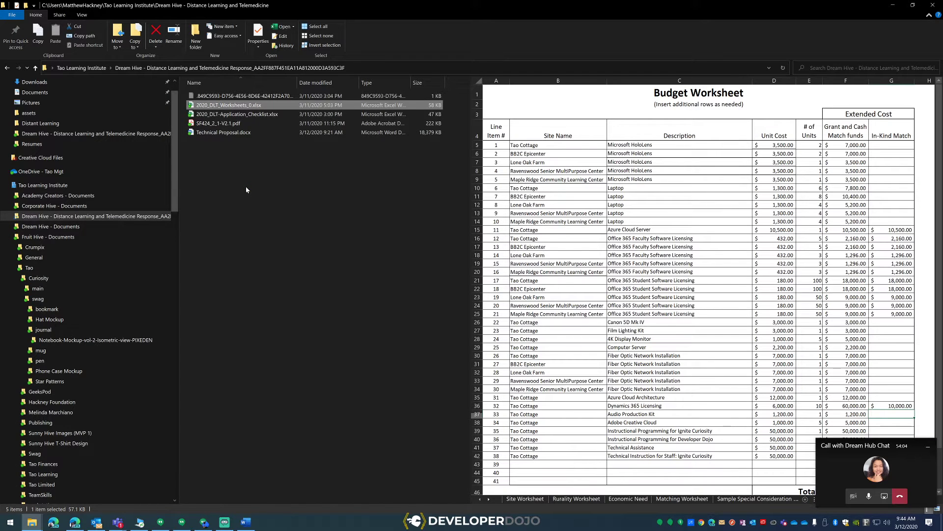
pyautogui.press('Return')
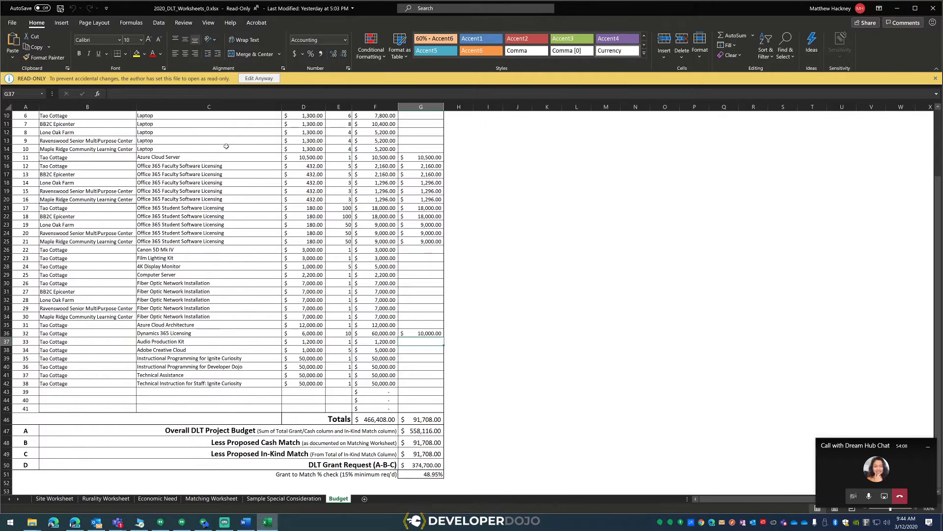
pyautogui.click(259, 78)
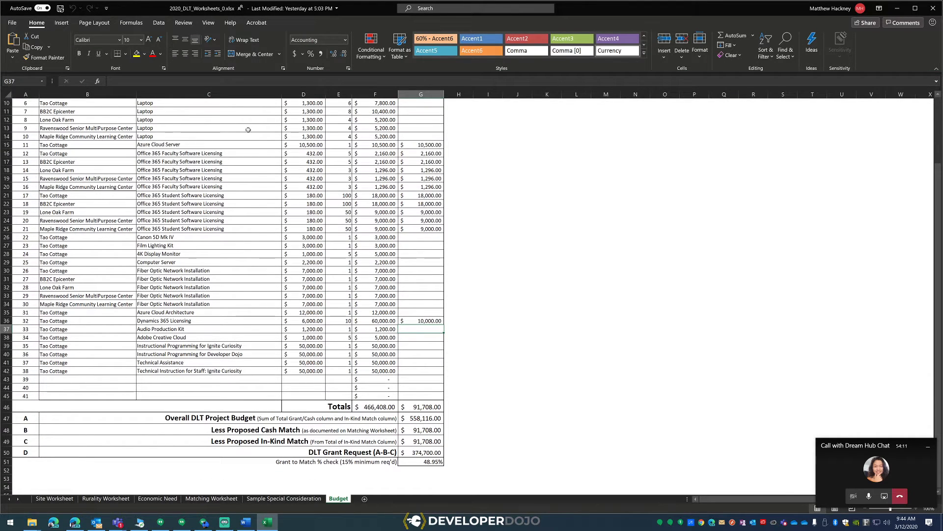
# - Examine the site names, designations and street addresses on the Site Worksheet sheet
pyautogui.click(55, 501)
pyautogui.click(99, 348)
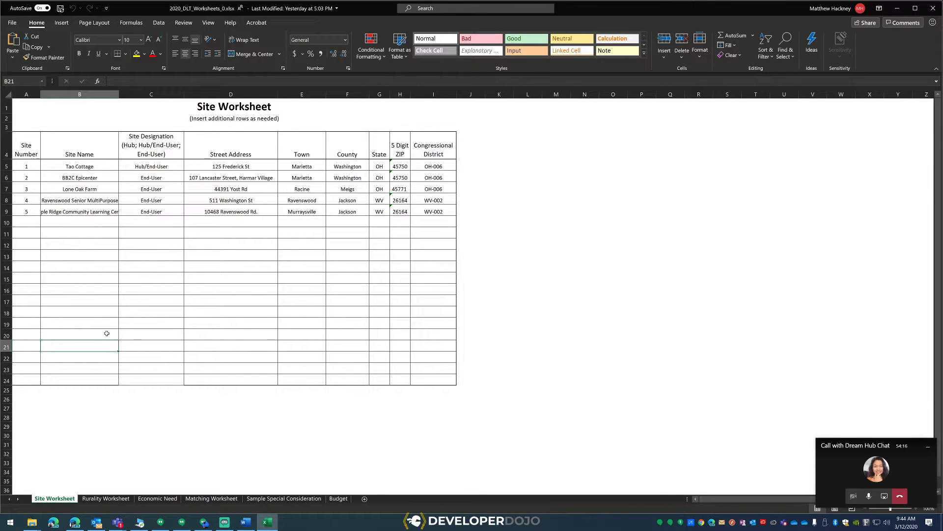
pyautogui.keyDown('ctrl'); pyautogui.scroll(3, 106, 323); pyautogui.keyUp('ctrl')
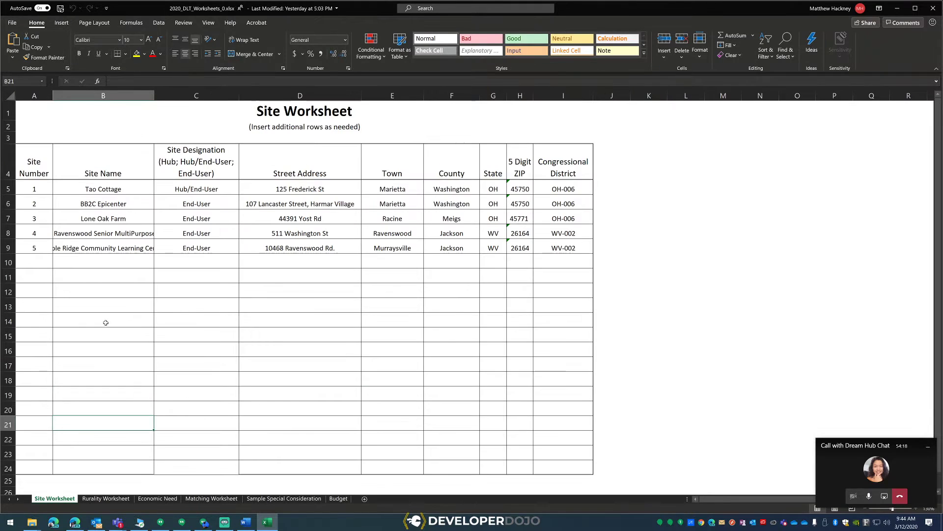
pyautogui.scroll(1, 106, 323)
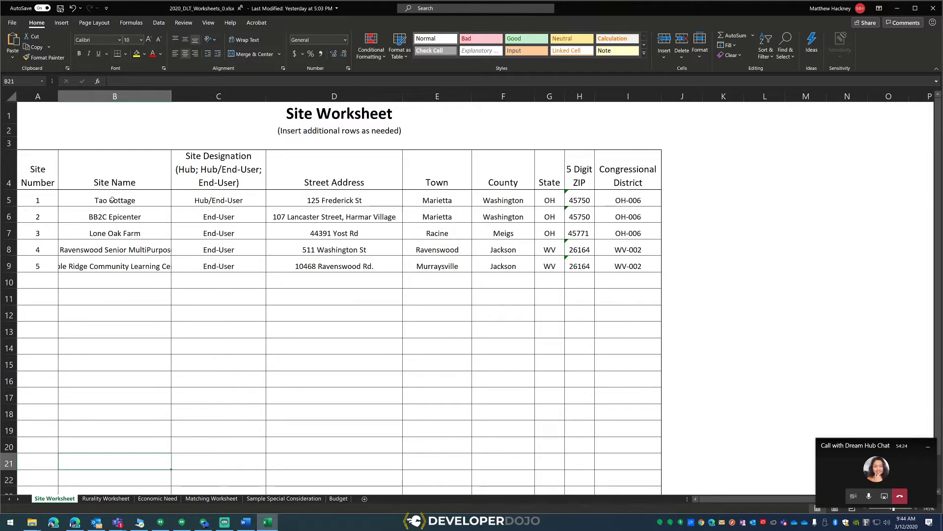
pyautogui.moveTo(113, 200); pyautogui.dragTo(112, 266)
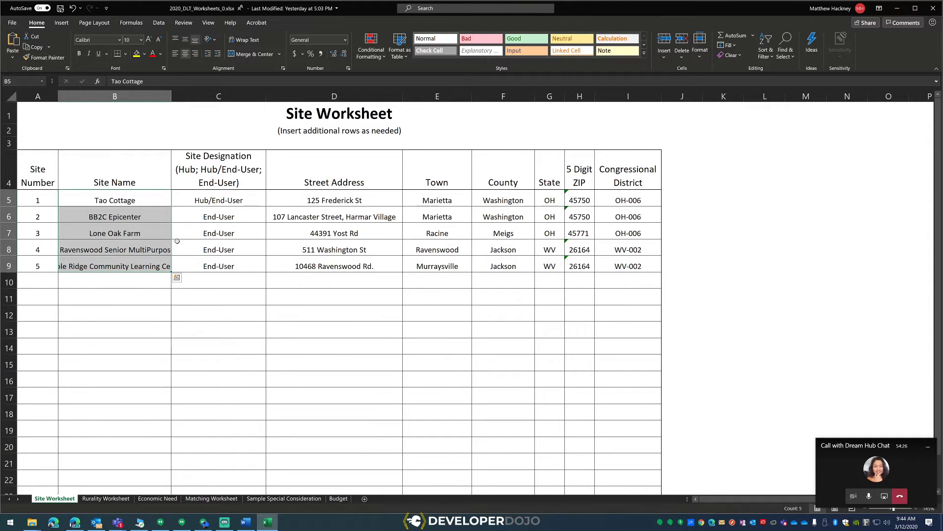
pyautogui.click(245, 200)
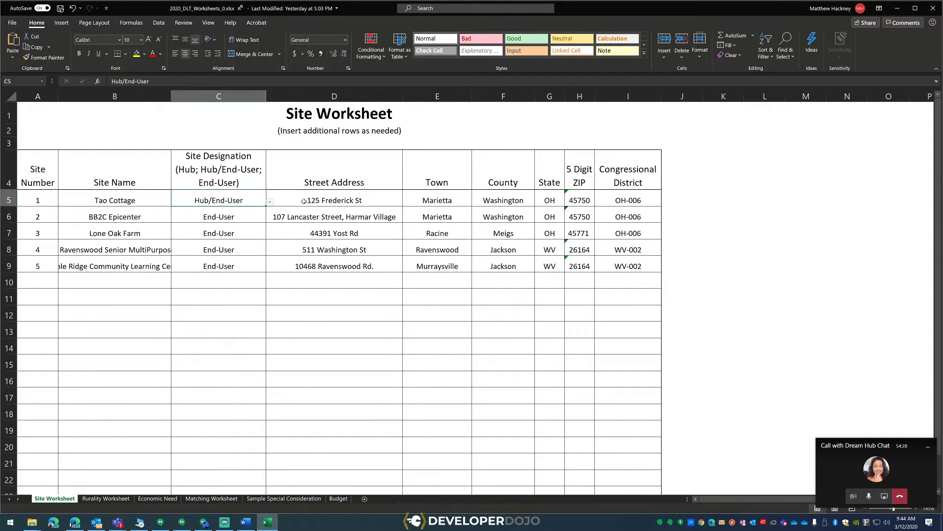
pyautogui.click(354, 200)
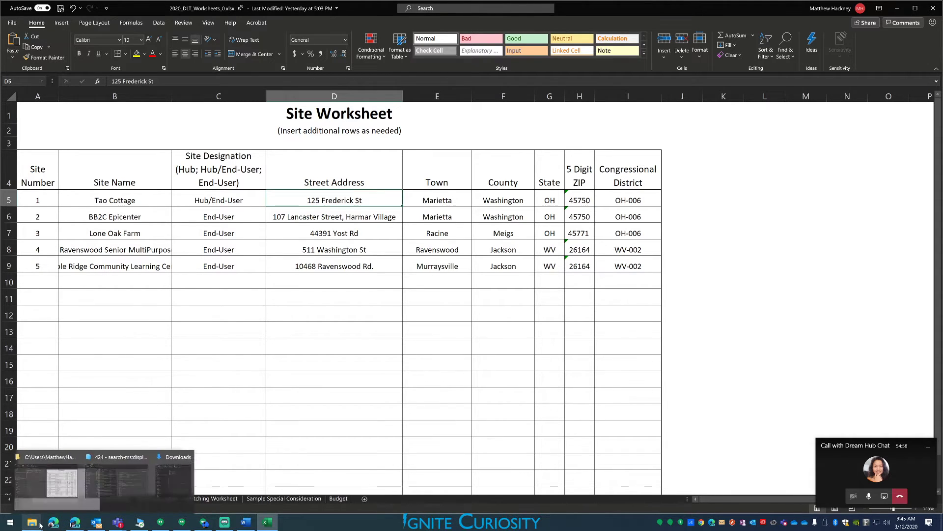
# - Switch to the browser to find the DLT Worksheets source on the USDA grant page, and return to the Site Worksheet in Excel
pyautogui.click(74, 522)
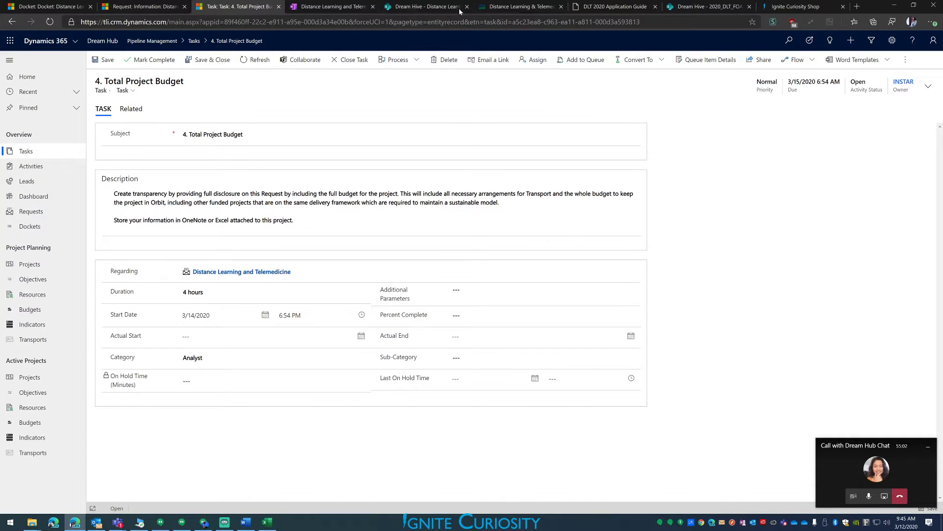
pyautogui.click(521, 7)
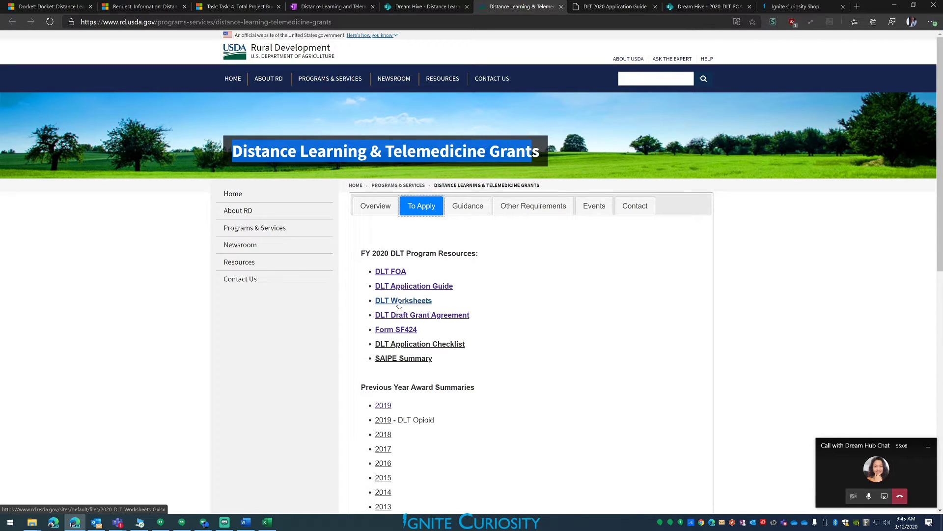
pyautogui.hotkey('alt', 'Tab')
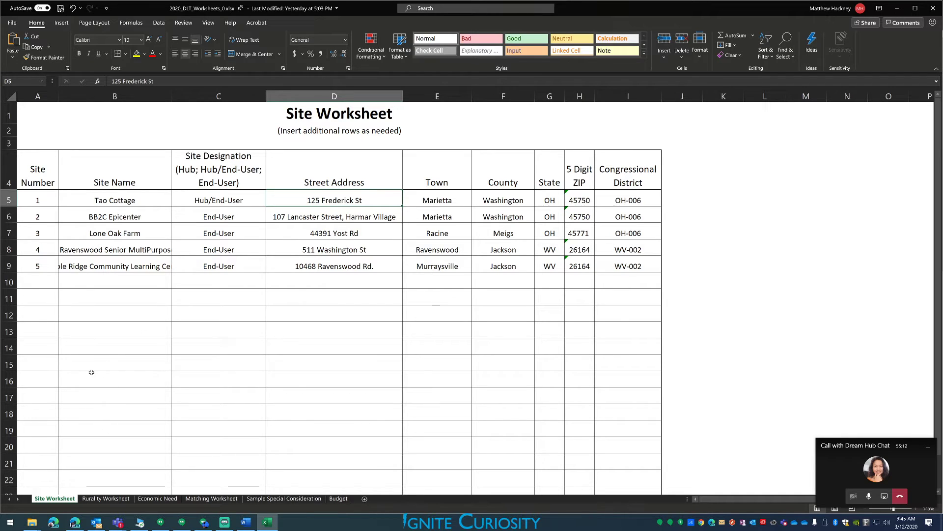
pyautogui.scroll(-1, 446, 229)
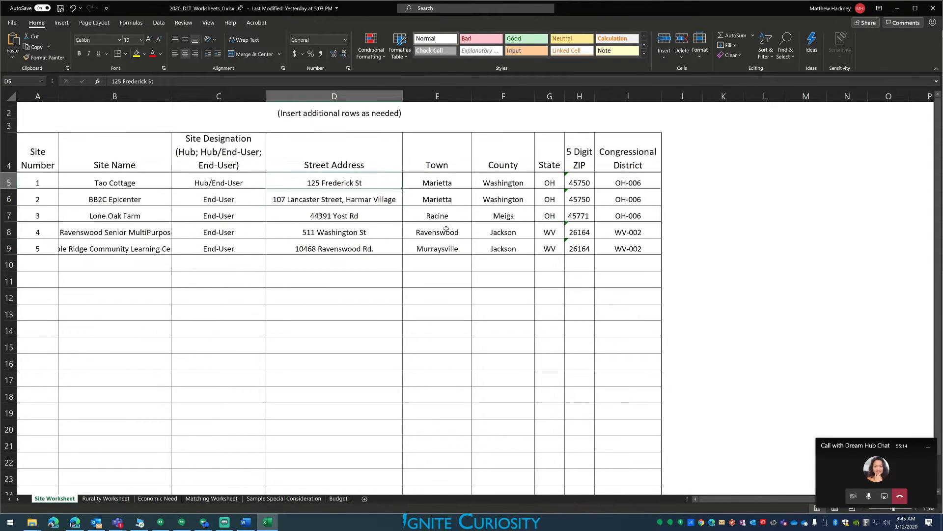
# - Look over the Site Worksheet rows, and open the Rurality Worksheet sheet to inspect the first site's name cell
pyautogui.scroll(-7, 446, 229)
pyautogui.scroll(5, 356, 261)
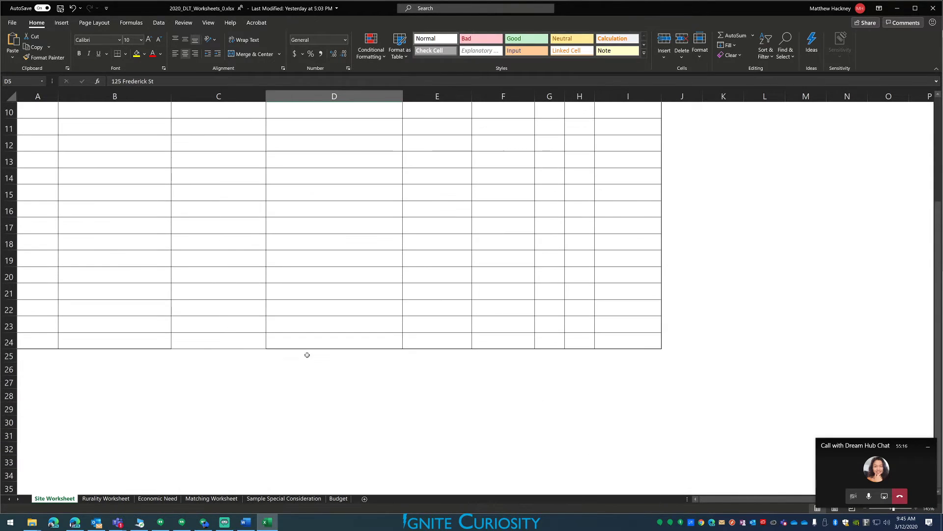
pyautogui.scroll(3, 312, 288)
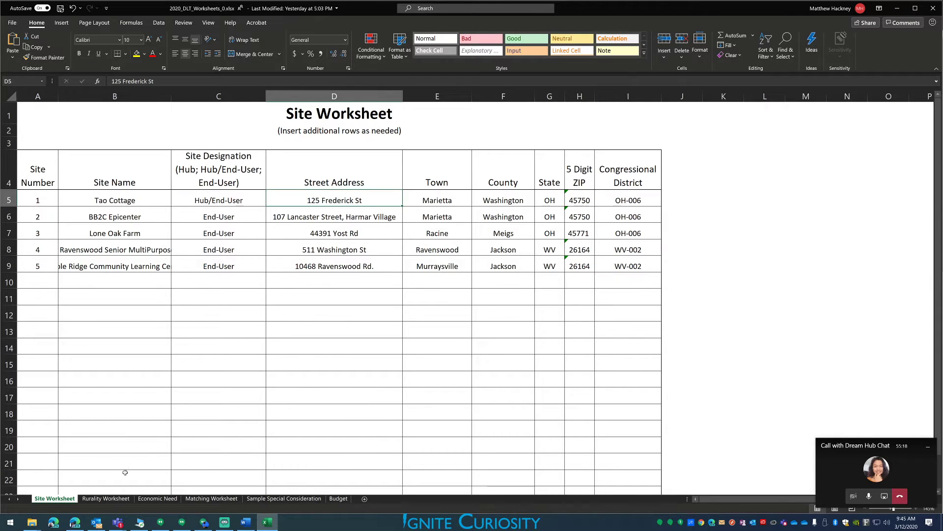
pyautogui.click(114, 499)
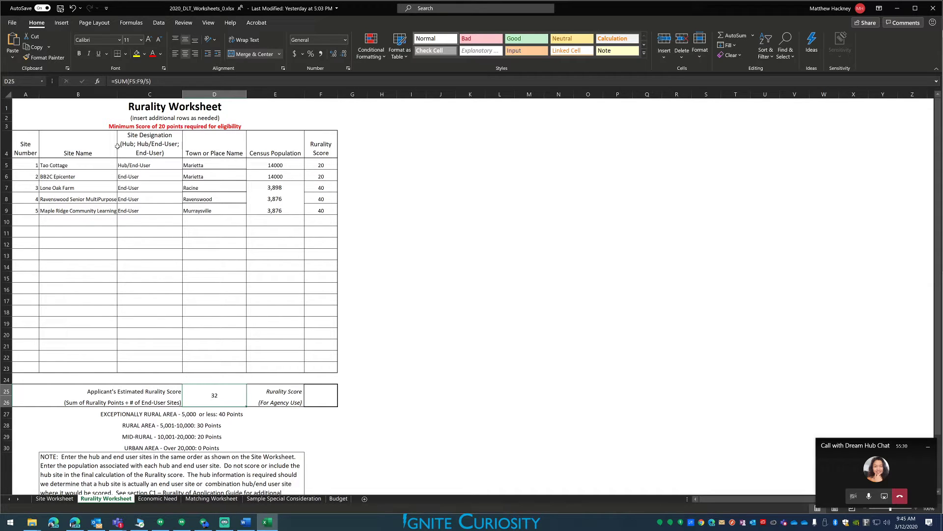
pyautogui.click(85, 166)
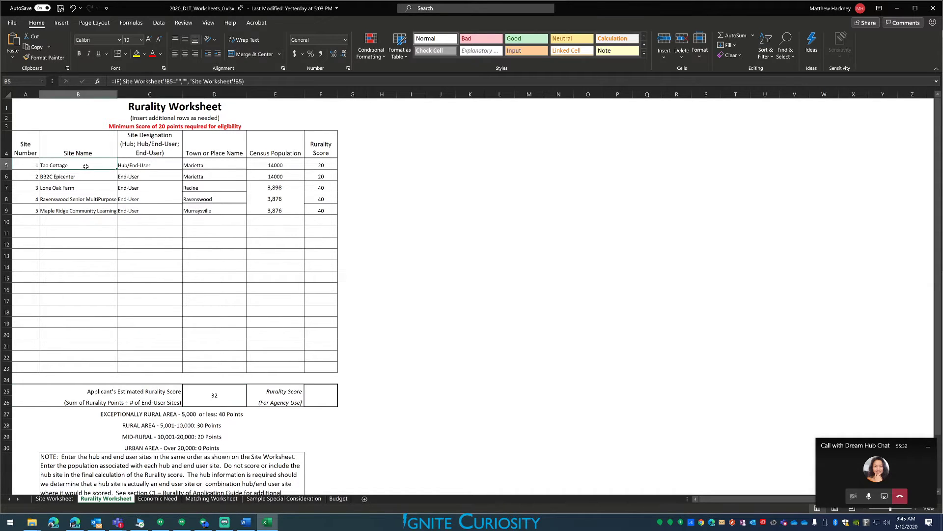
pyautogui.scroll(1, 107, 179)
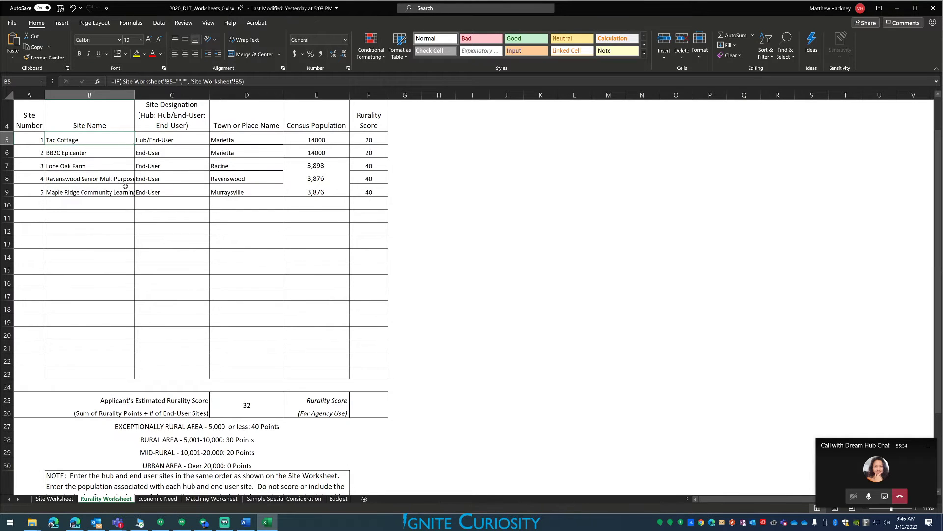
pyautogui.scroll(1, 126, 187)
pyautogui.scroll(1, 125, 186)
pyautogui.scroll(1, 126, 186)
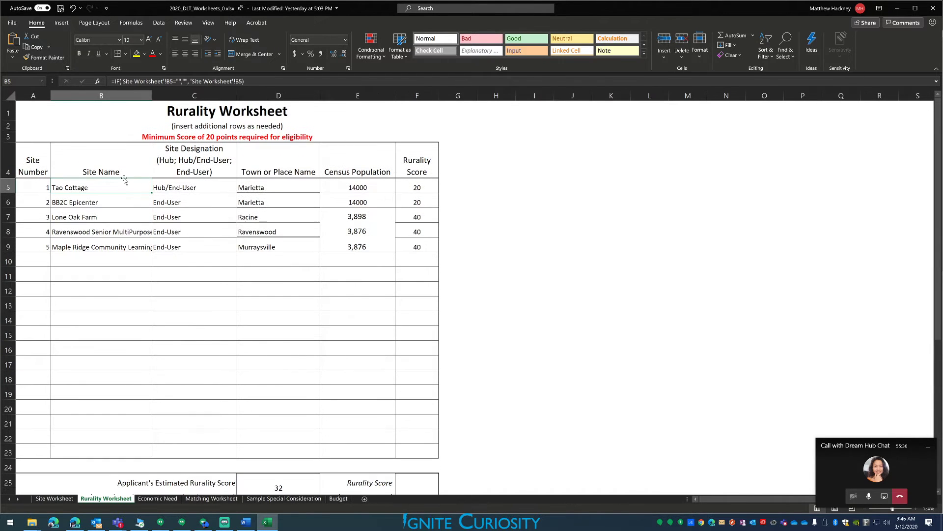
# - Inspect the first site's designation, town and census population cells on the Rurality Worksheet, and save the workbook
pyautogui.click(184, 187)
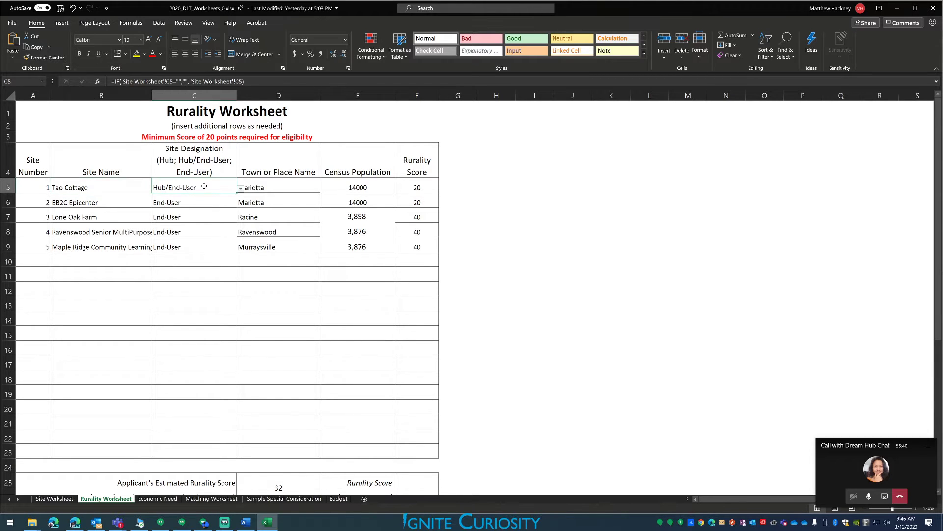
pyautogui.click(242, 189)
pyautogui.click(241, 189)
pyautogui.click(278, 184)
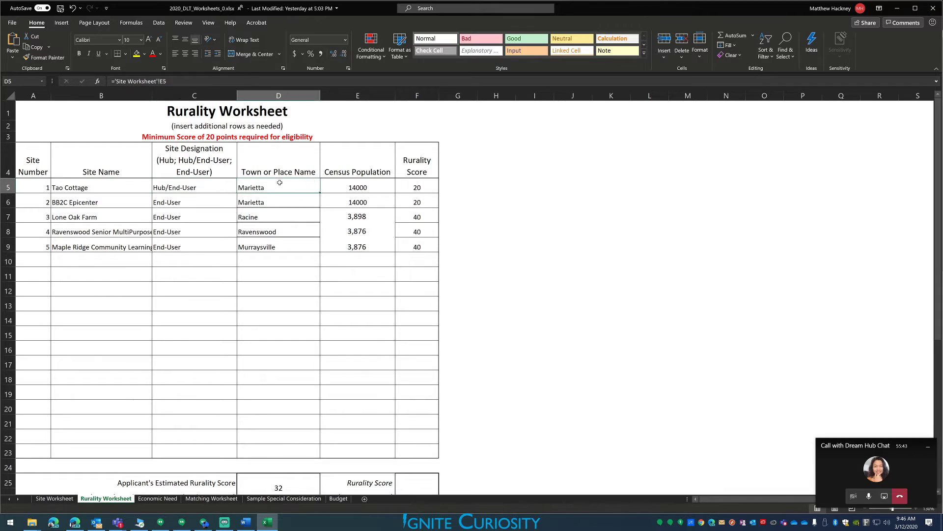
pyautogui.click(363, 183)
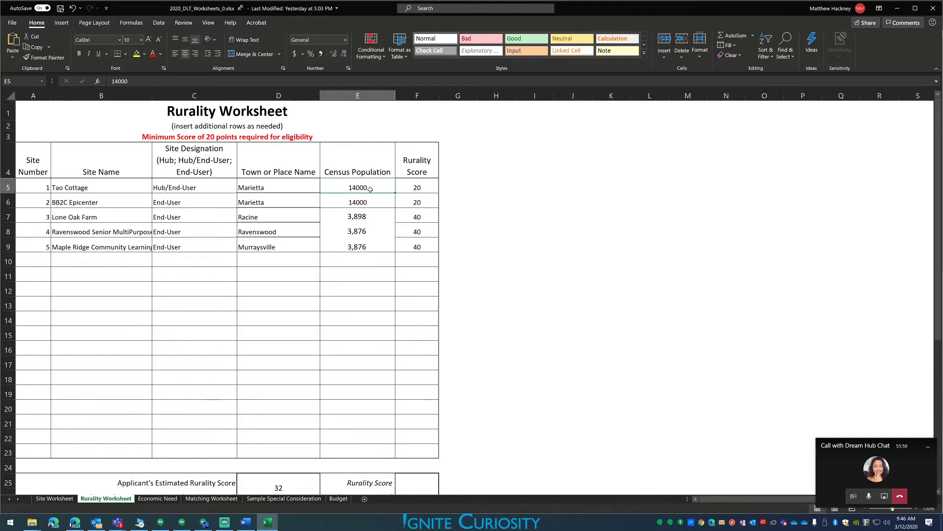
pyautogui.hotkey('ctrl', 's')
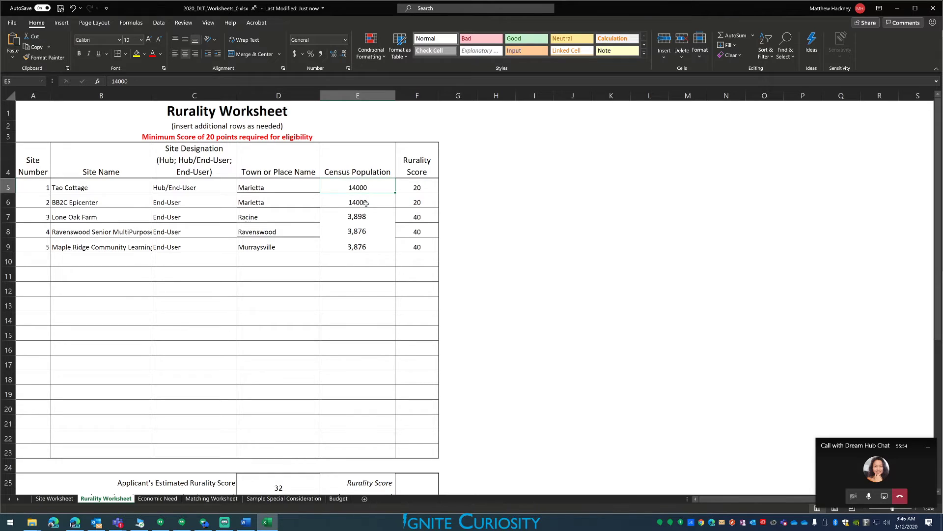
# - Check the Census Population entries of the listed sites on the Rurality Worksheet, ending on the Tao Cottage entry
pyautogui.click(364, 204)
pyautogui.click(370, 219)
pyautogui.click(370, 226)
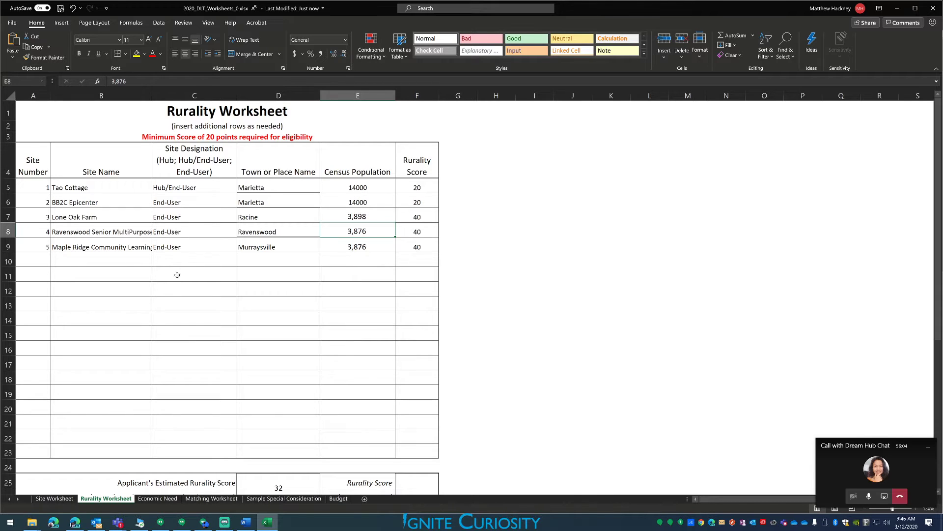
pyautogui.click(337, 187)
pyautogui.click(334, 202)
pyautogui.click(338, 217)
pyautogui.click(338, 231)
pyautogui.click(342, 249)
pyautogui.click(342, 188)
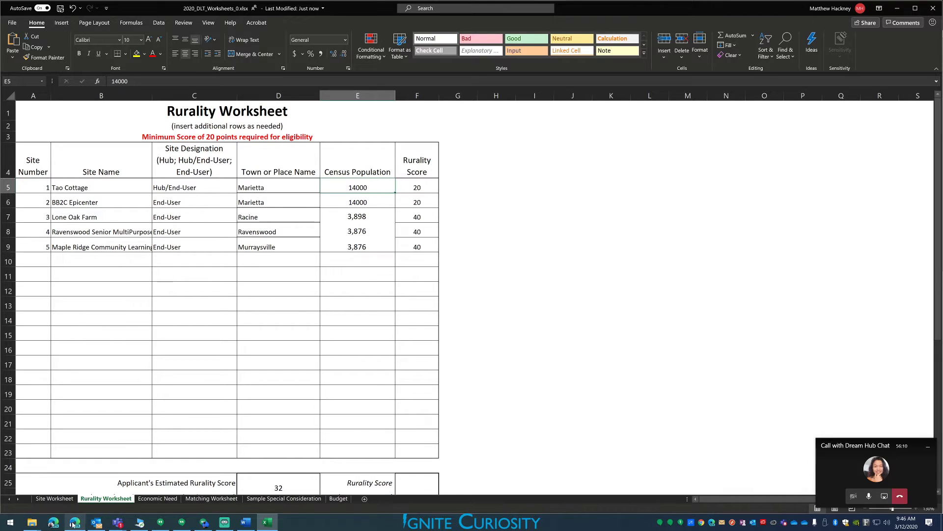
# - Switch to the DLT 2020 Application Guide in the browser, search it for "census" and compare with the Rurality Worksheet's column headings in Excel
pyautogui.click(85, 486)
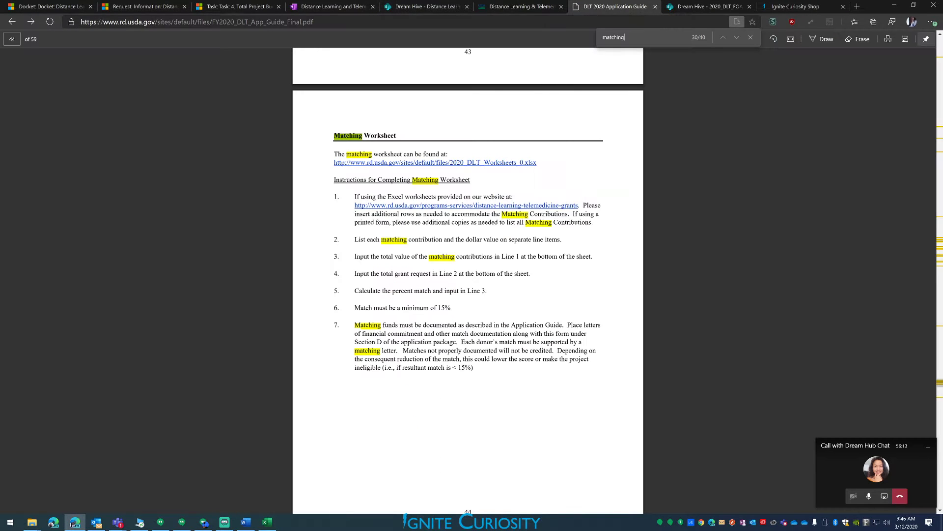
pyautogui.click(616, 7)
pyautogui.scroll(10, 468, 280)
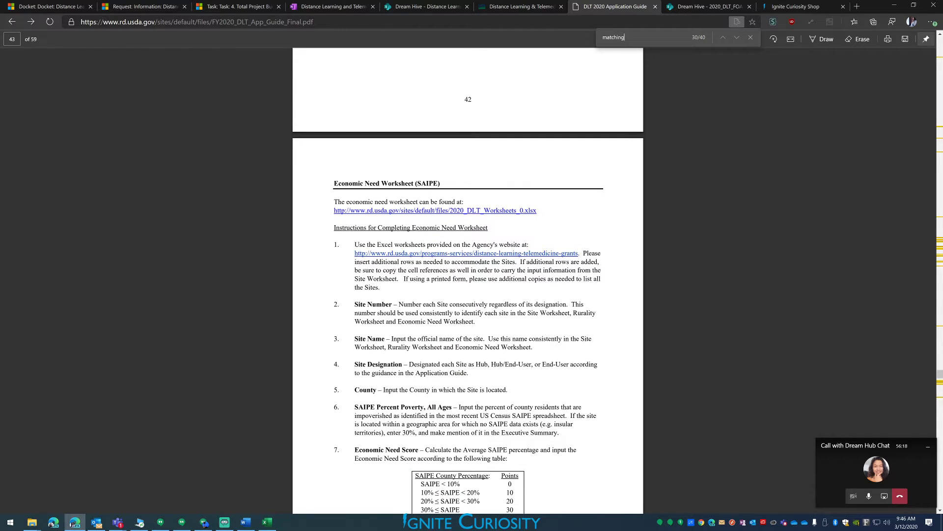
pyautogui.hotkey('ctrl', 'f')
pyautogui.write('census')
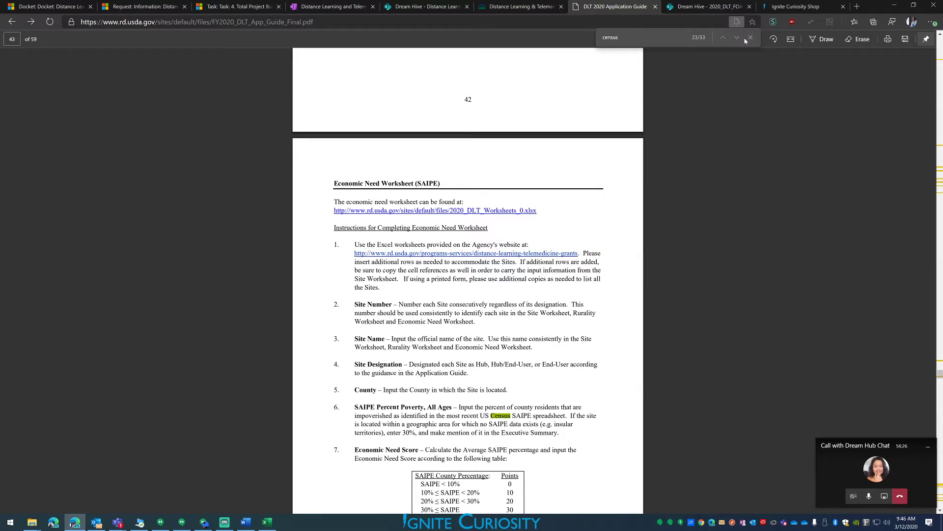
pyautogui.hotkey('alt', 'Tab')
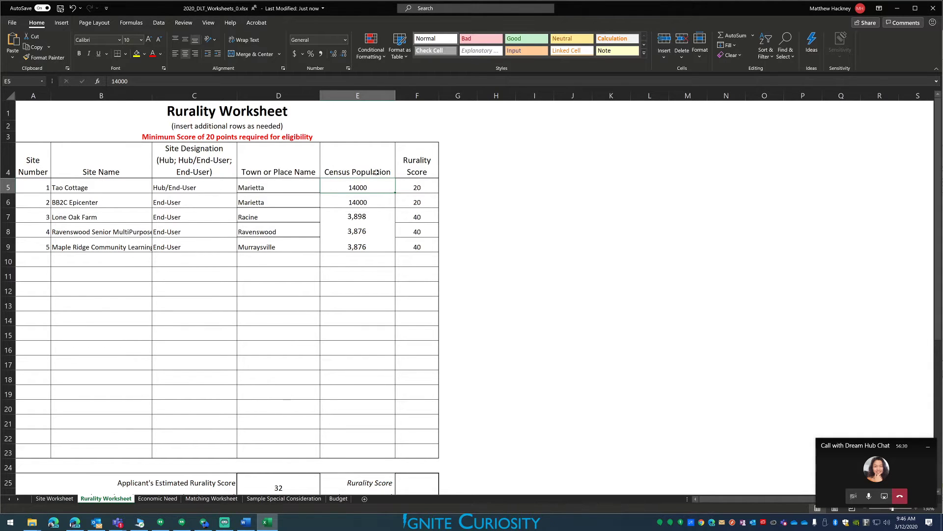
pyautogui.hotkey('alt', 'Tab')
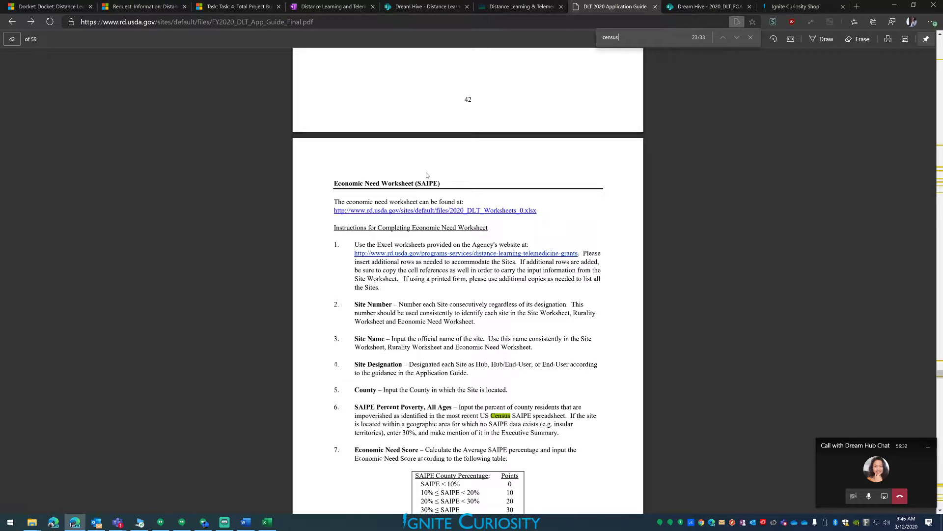
# - Search the Application Guide for "rurality score" and go through the matches to the C-1 Rurality section on page 17
pyautogui.write('rura')
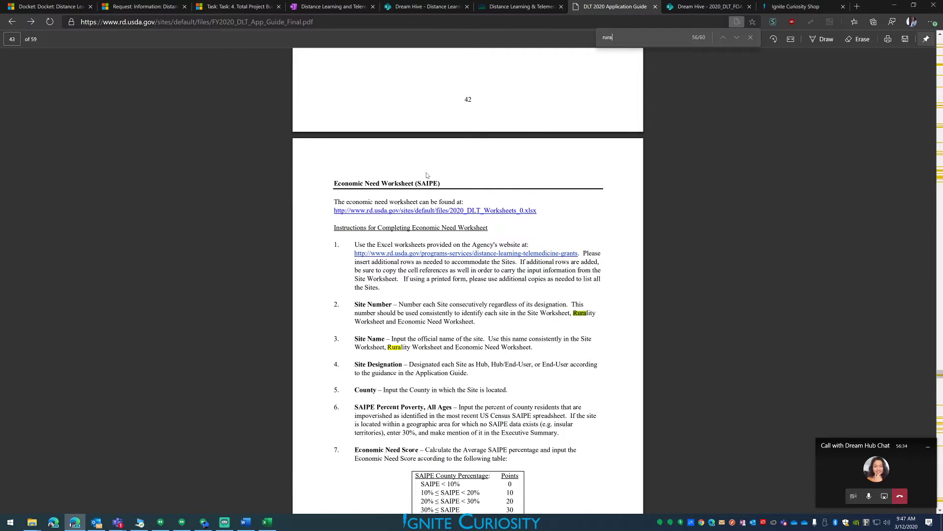
pyautogui.write('lity score')
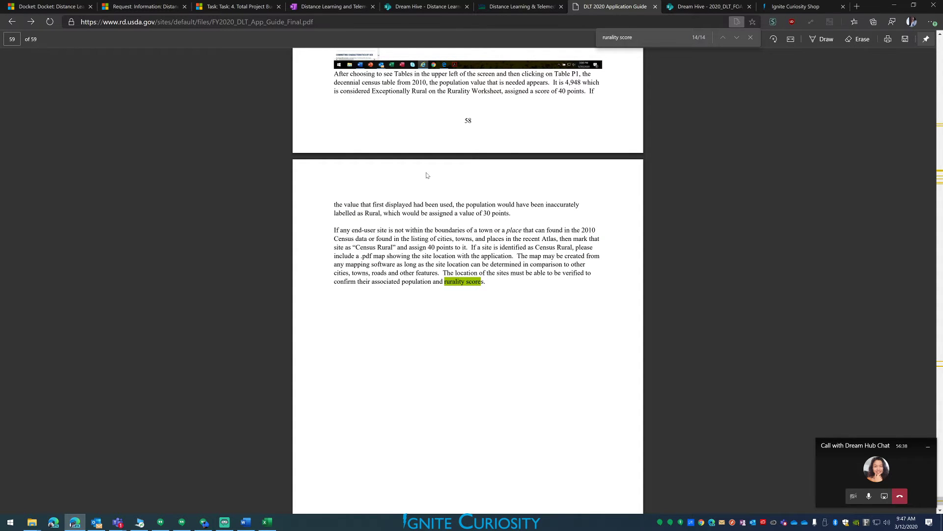
pyautogui.press('Return')
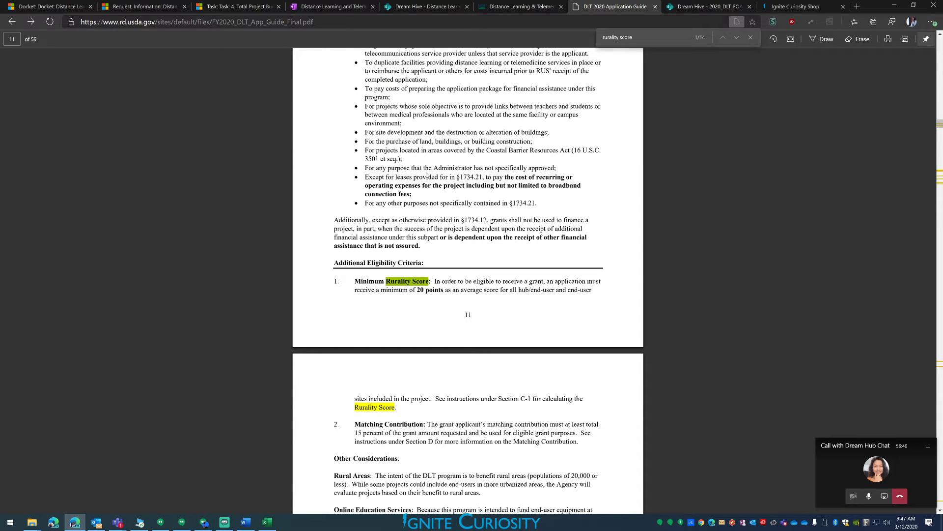
pyautogui.scroll(-6, 427, 175)
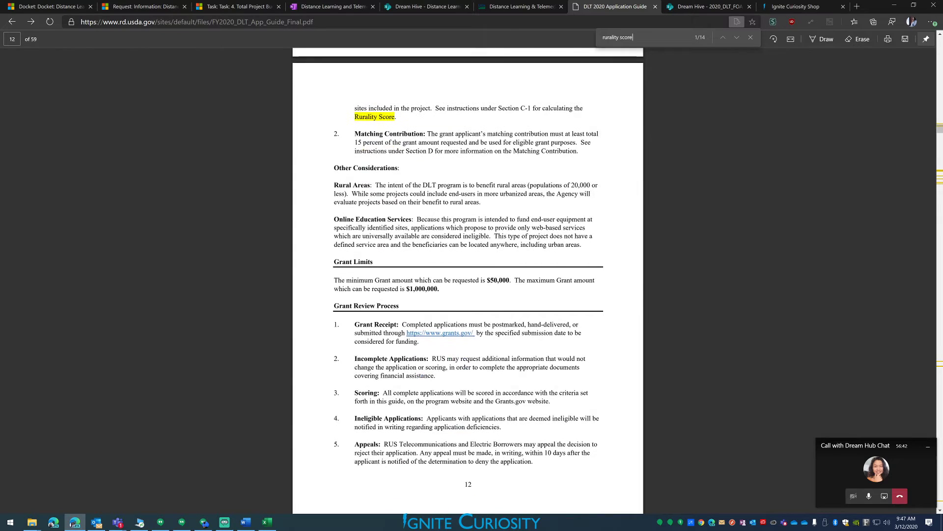
pyautogui.scroll(4, 467, 280)
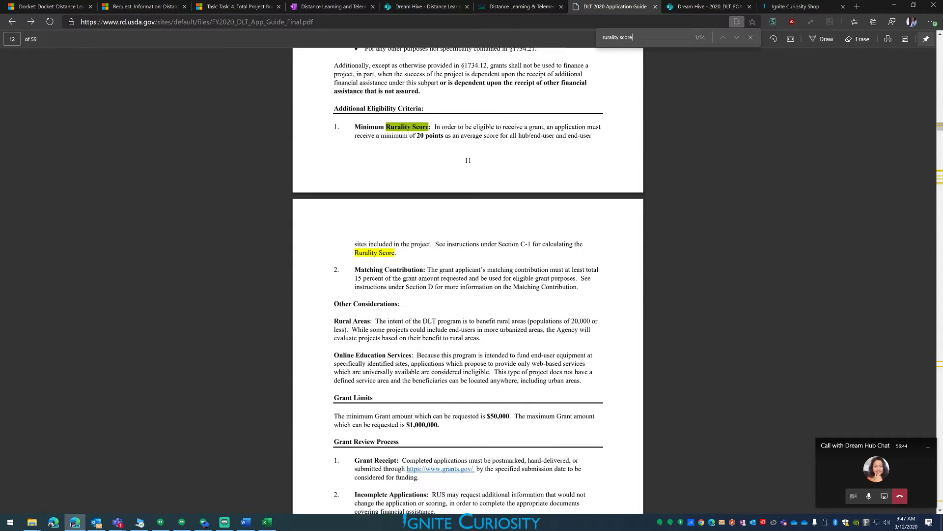
pyautogui.press('Return')
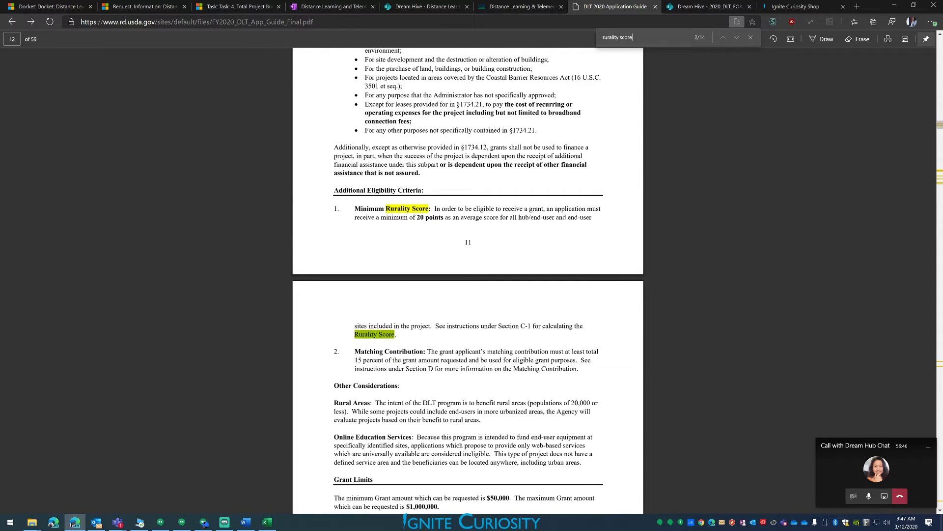
pyautogui.press('Return')
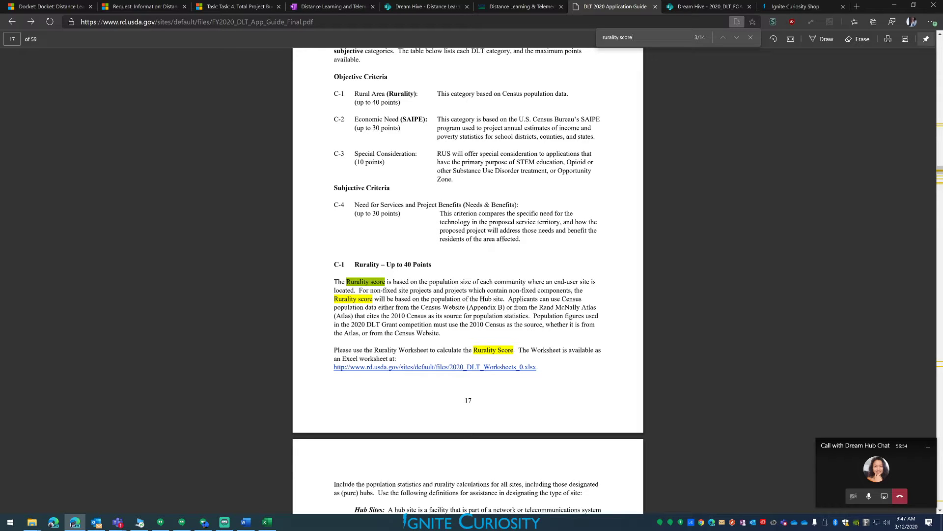
# - Select the start of the C-1 sentence on usable Census population data and look through the scoring criteria pages that follow
pyautogui.moveTo(508, 299); pyautogui.dragTo(570, 299)
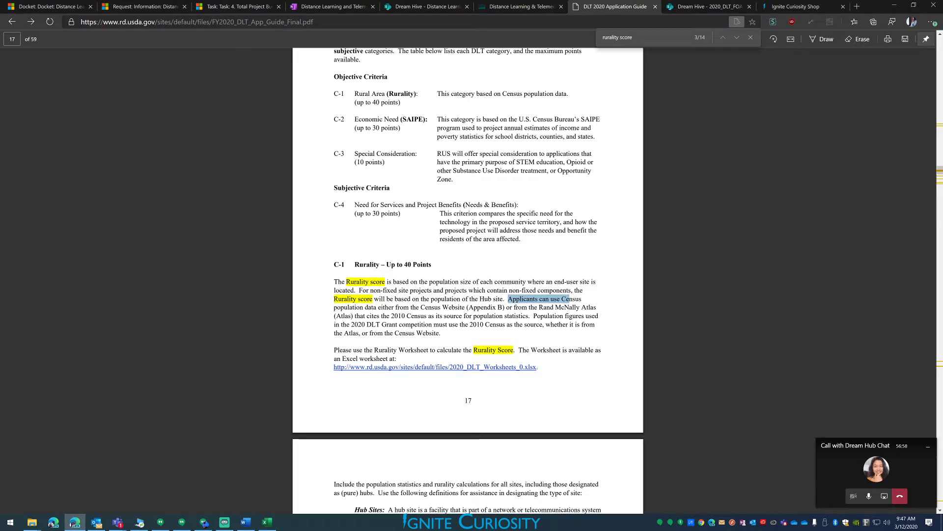
pyautogui.scroll(-7, 467, 280)
pyautogui.scroll(-15, 468, 280)
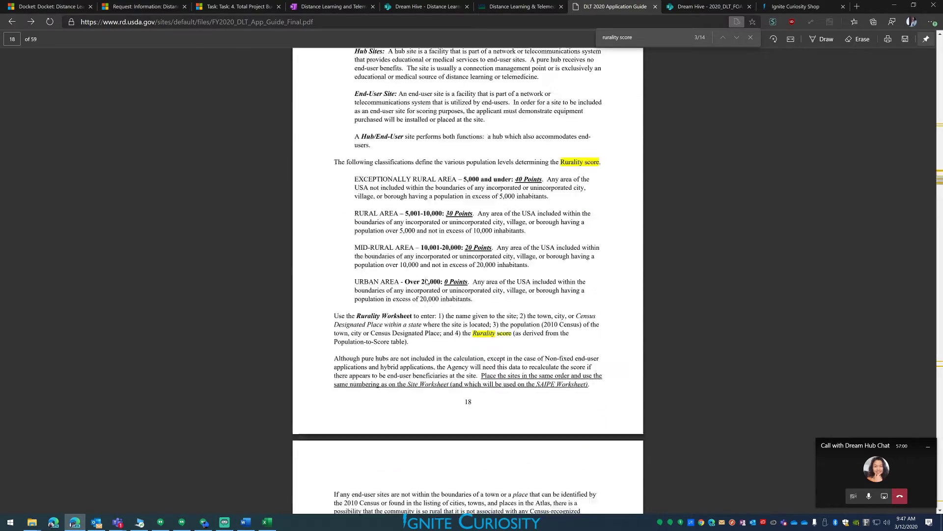
pyautogui.scroll(-20, 468, 280)
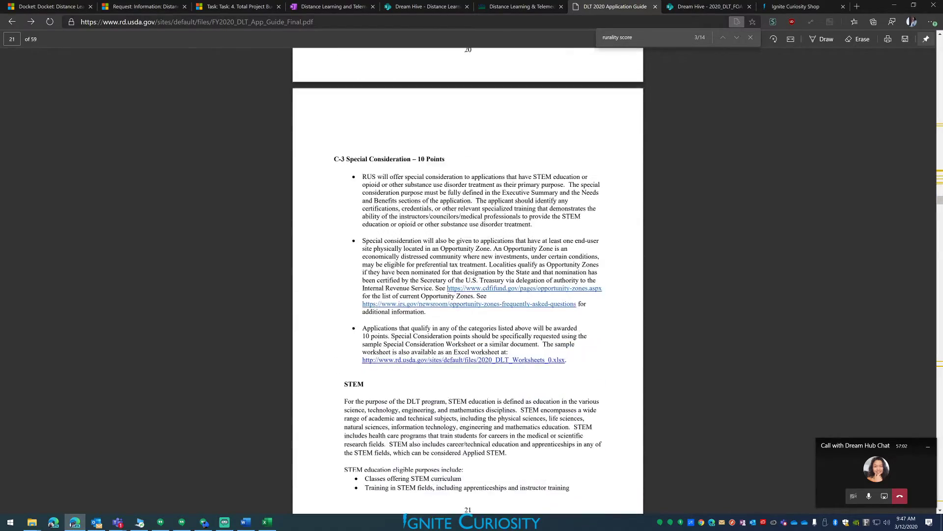
pyautogui.scroll(-20, 468, 280)
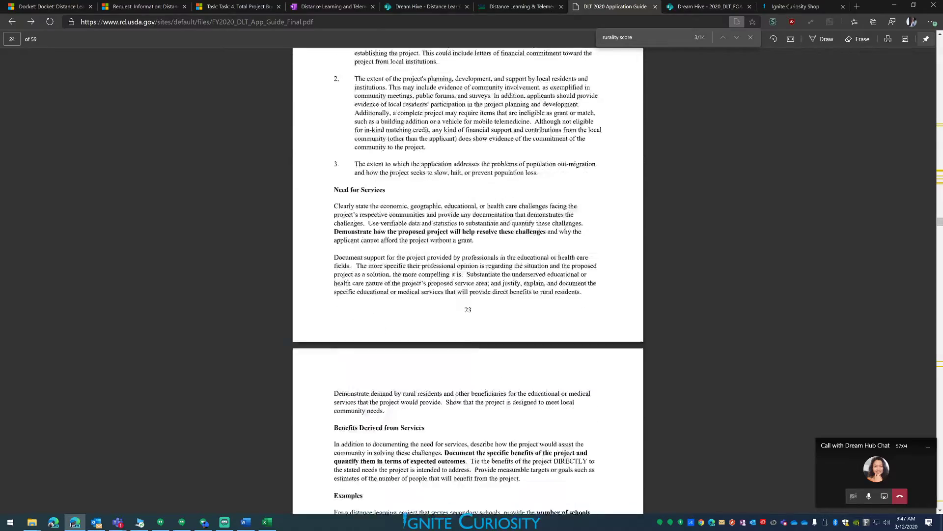
# - Look through the application guide and step through the remaining "rurality score" matches up to the last one
pyautogui.scroll(-20, 468, 280)
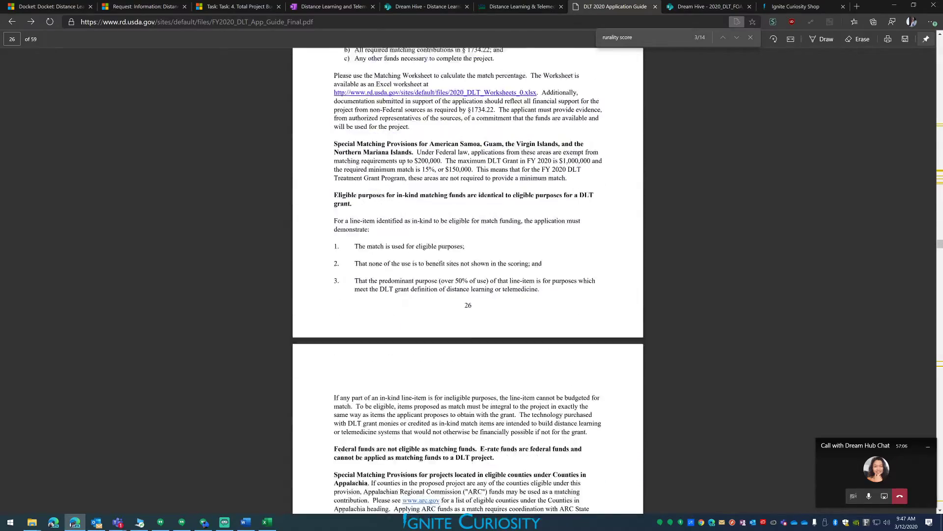
pyautogui.scroll(-20, 468, 281)
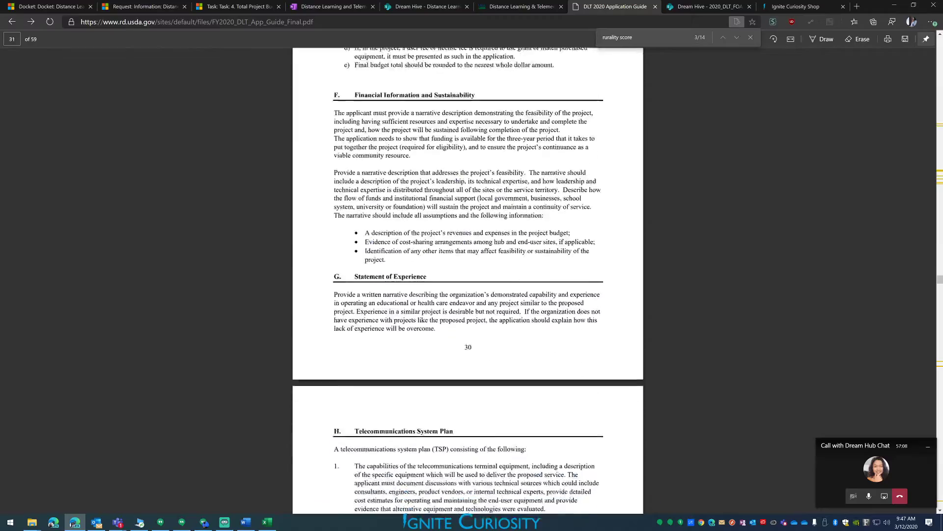
pyautogui.scroll(-20, 468, 280)
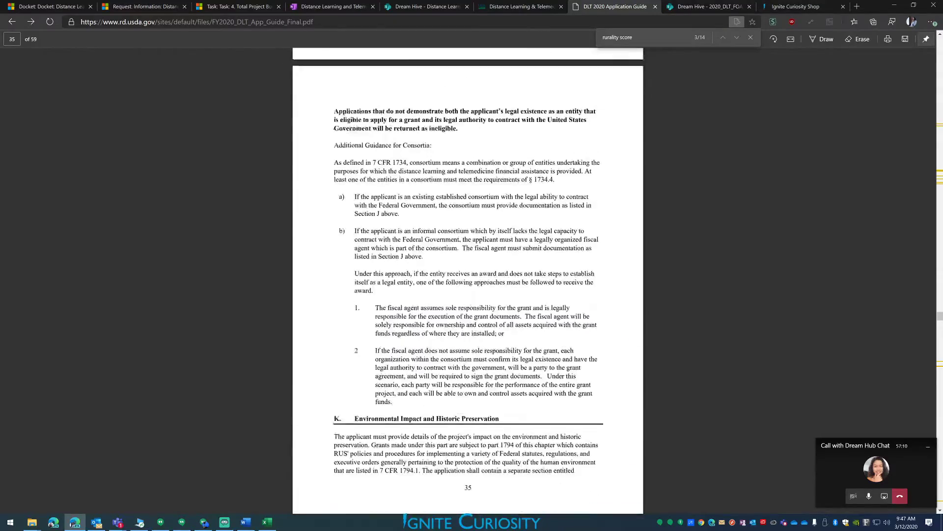
pyautogui.scroll(-5, 503, 289)
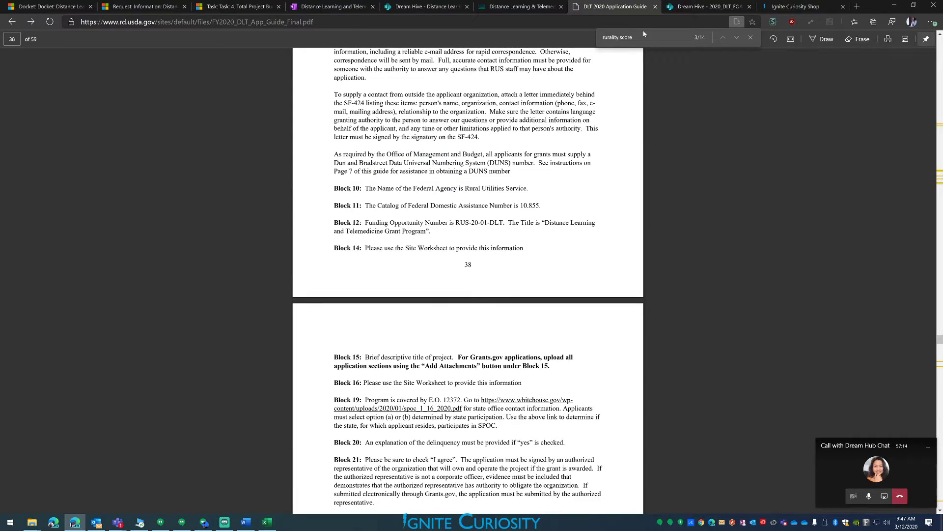
pyautogui.press('Return')
pyautogui.press('Return')
pyautogui.press('Return')
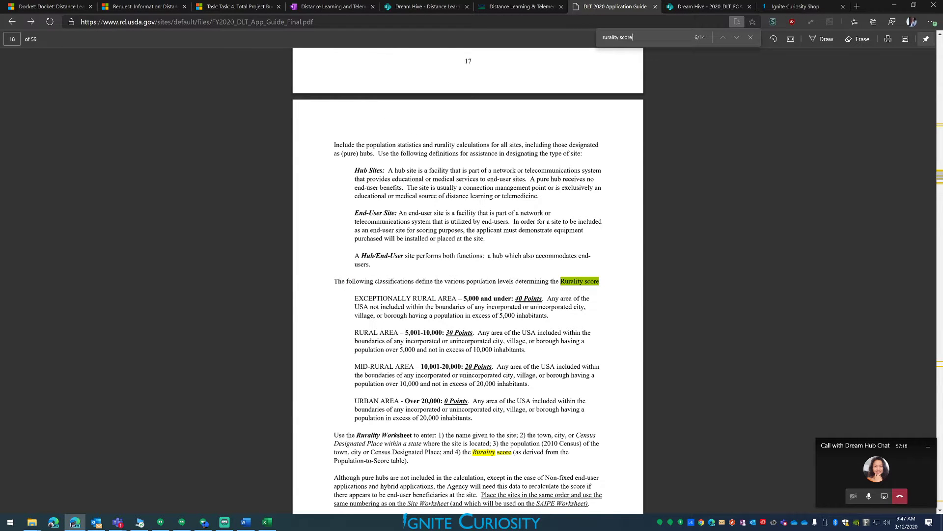
pyautogui.press('Return')
pyautogui.press('Return')
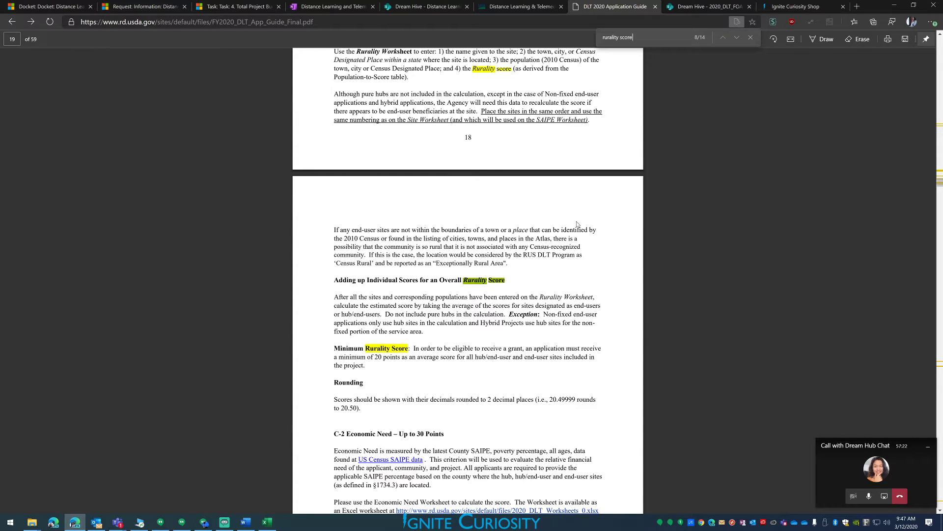
pyautogui.press('Return')
pyautogui.press('Return')
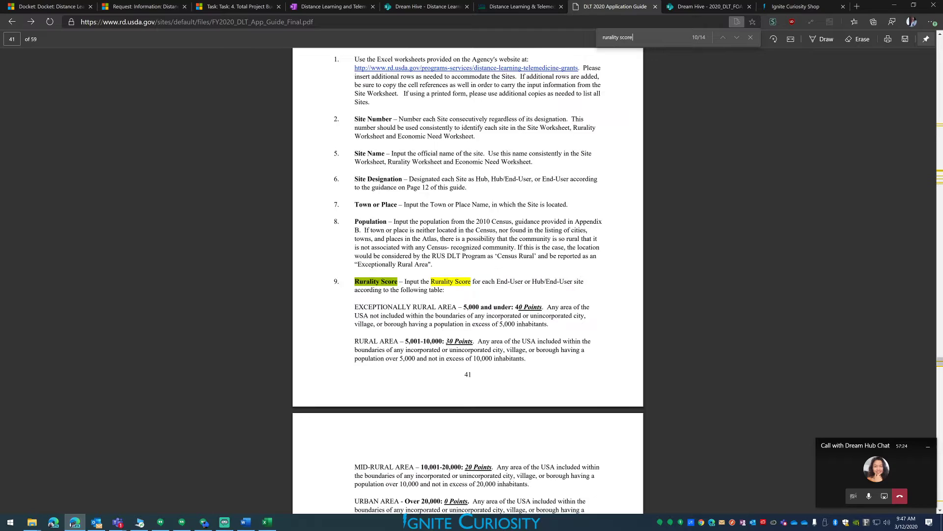
pyautogui.press('Return')
pyautogui.press('Return')
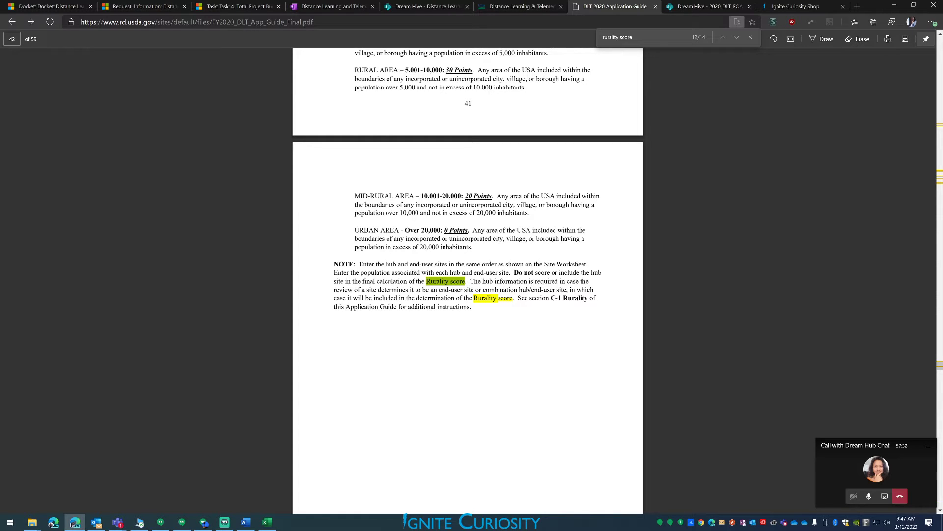
pyautogui.press('Return')
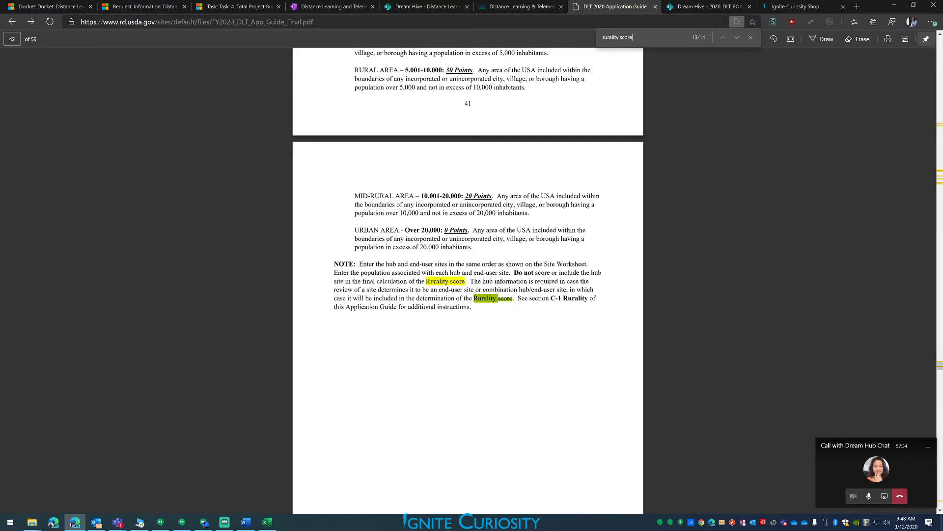
pyautogui.press('Return')
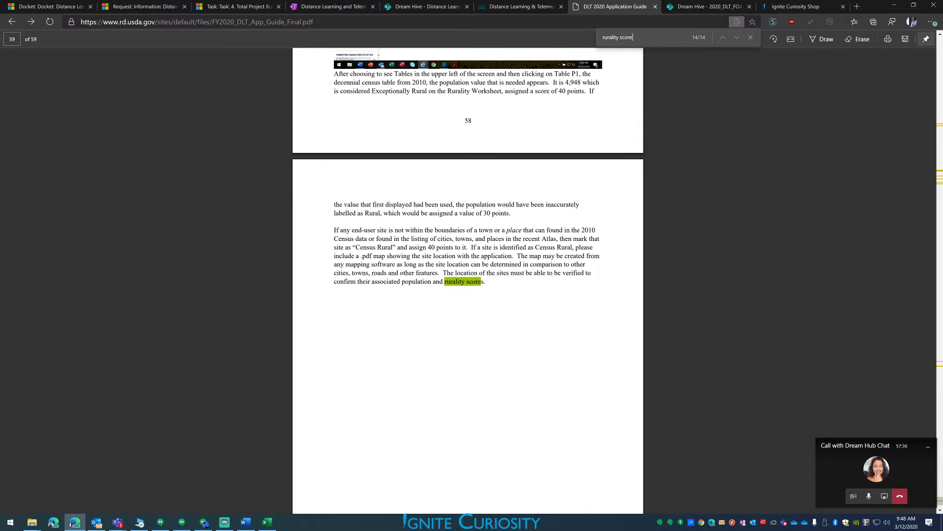
# - Examine the Appendix B instructions and example for finding a town's population on the Census website
pyautogui.scroll(-2, 504, 306)
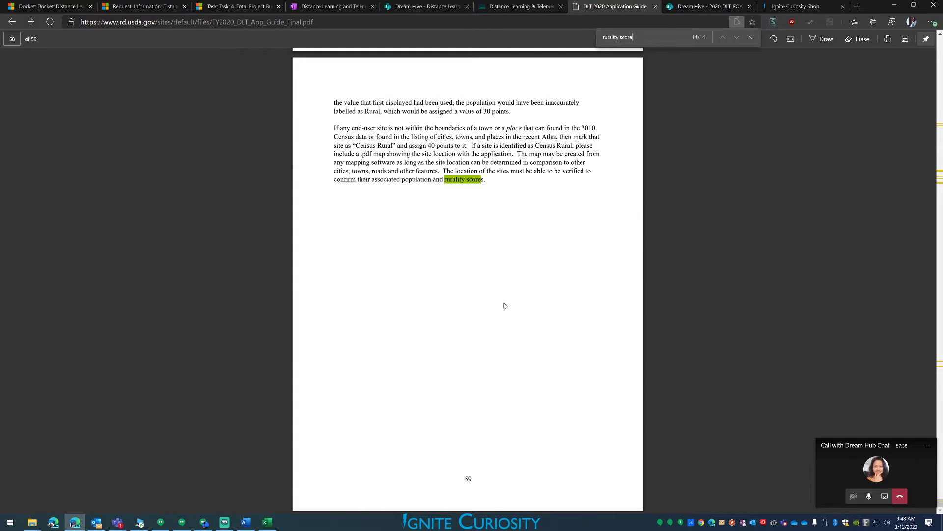
pyautogui.scroll(17, 499, 299)
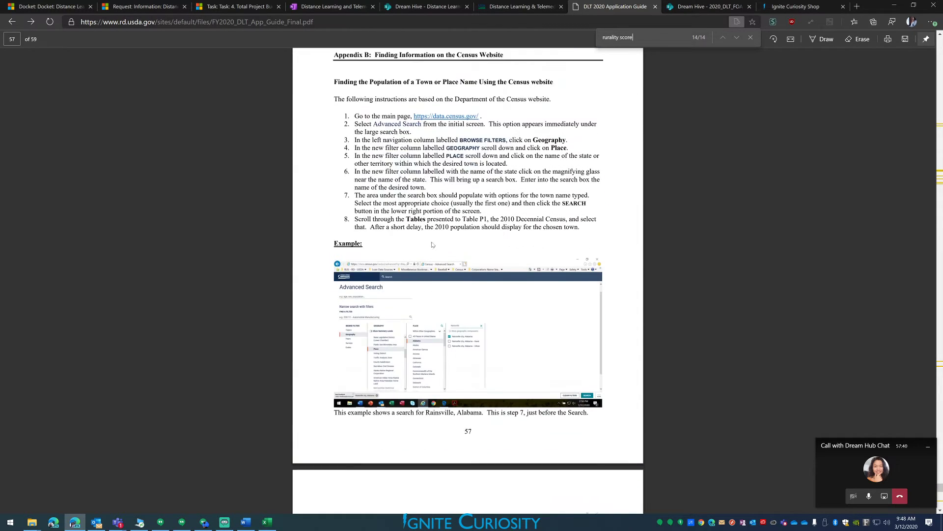
pyautogui.scroll(3, 432, 244)
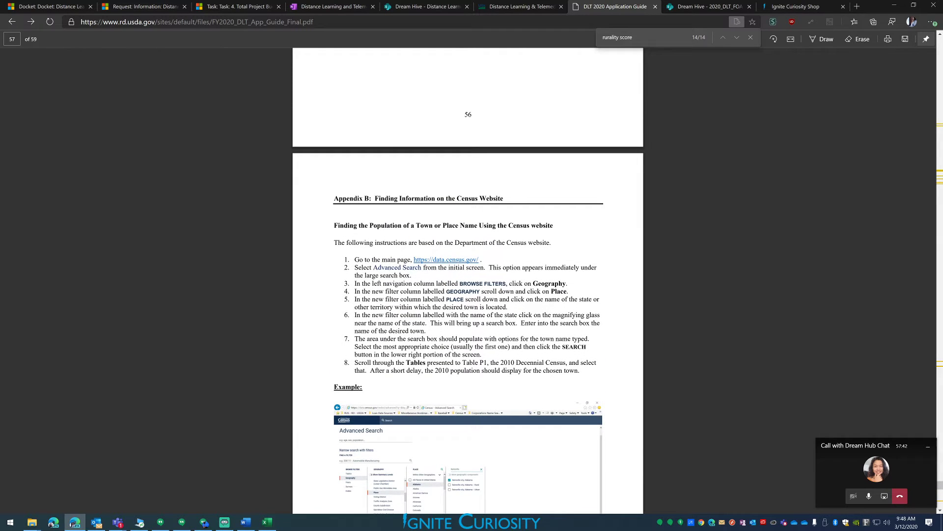
pyautogui.scroll(-4, 468, 295)
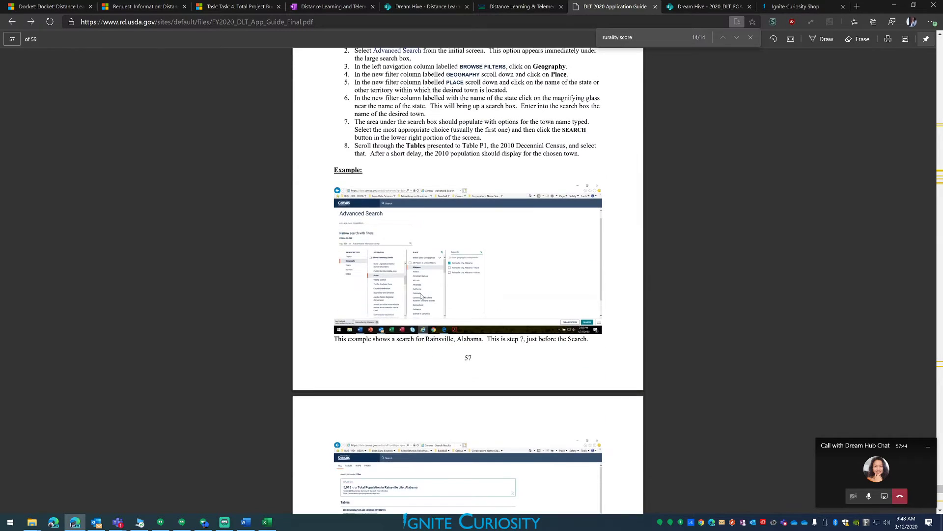
pyautogui.scroll(4, 424, 292)
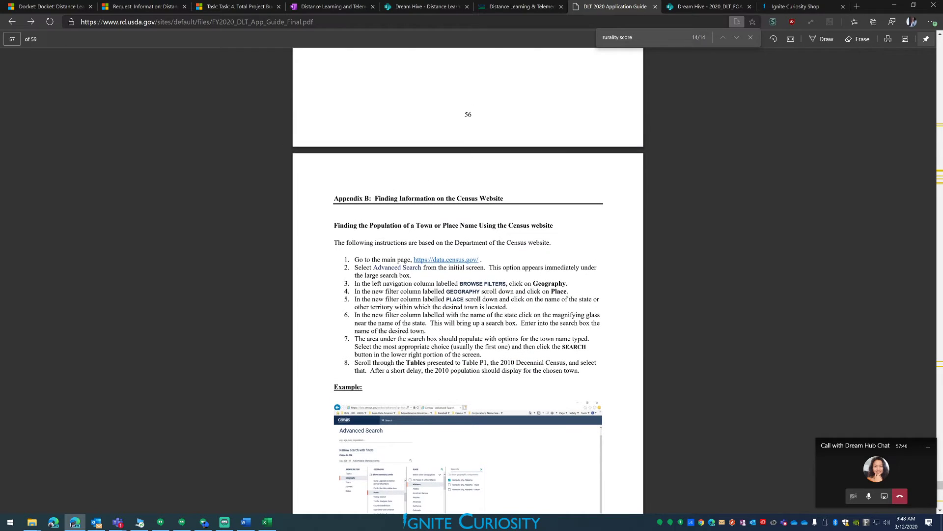
# - Load data.census.gov in place of the Ignite Curiosity Shop page, keeping the application guide open, and open its Advanced Search
pyautogui.click(453, 260)
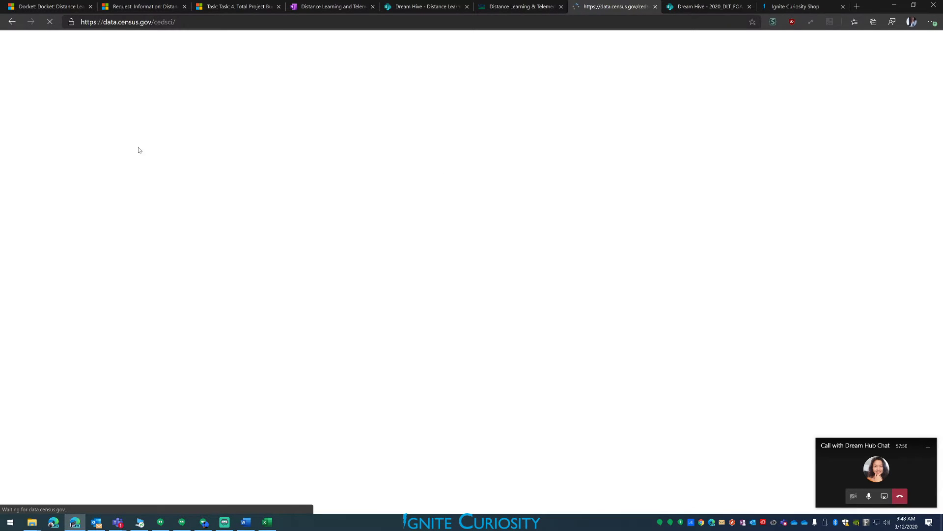
pyautogui.click(12, 22)
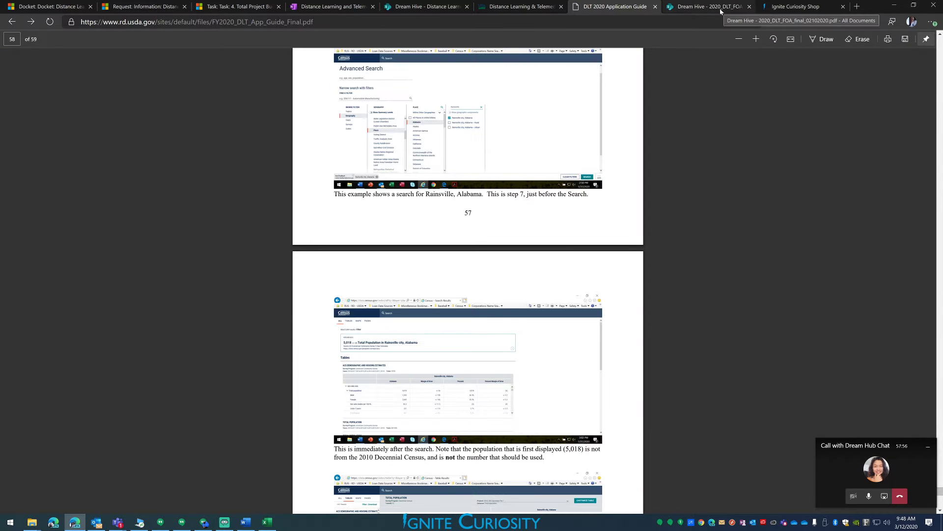
pyautogui.click(799, 10)
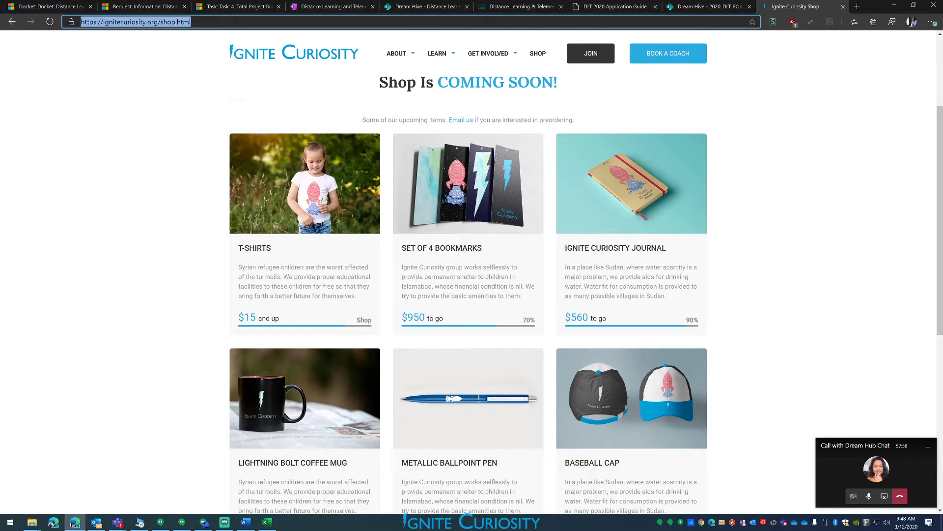
pyautogui.write('data.')
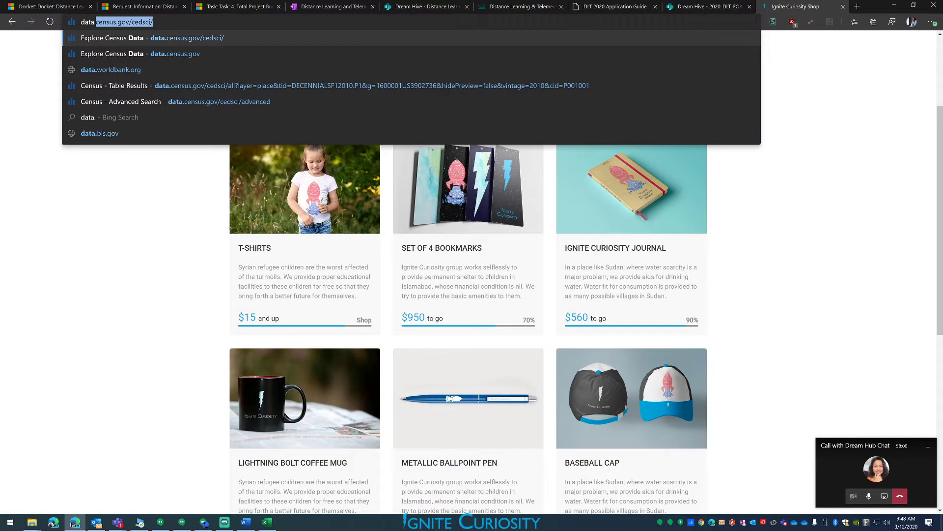
pyautogui.press('Return')
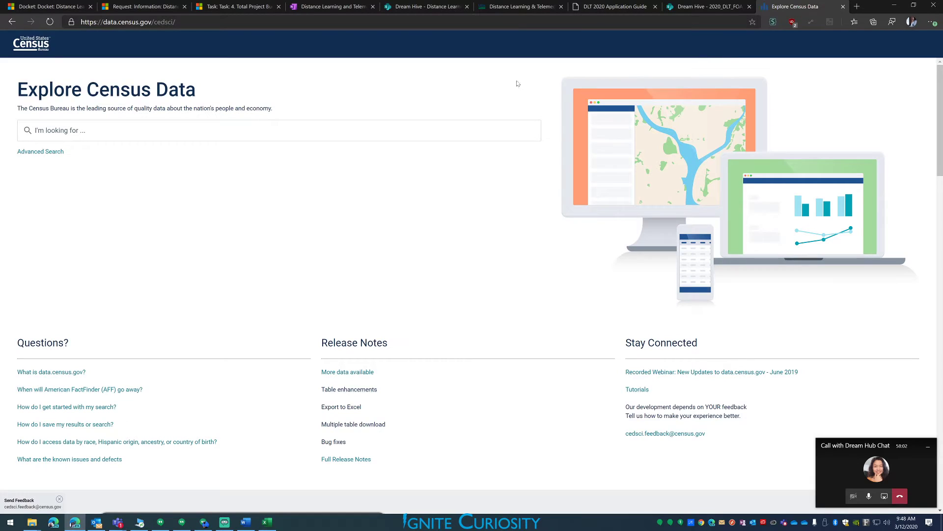
pyautogui.click(45, 154)
# - Return to the application guide and review Appendix B's Advanced Search steps and the Rainsville, Alabama example
pyautogui.click(524, 11)
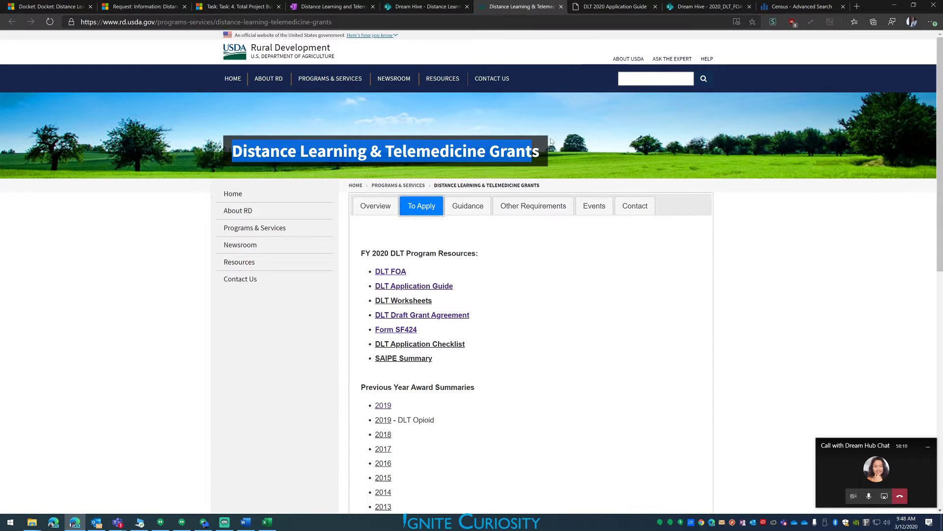
pyautogui.click(598, 10)
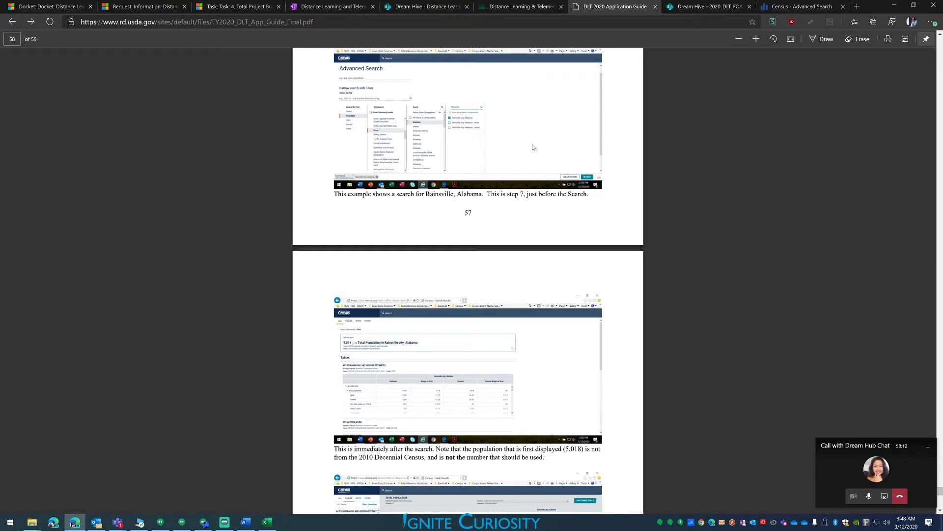
pyautogui.scroll(6, 534, 146)
pyautogui.scroll(-3, 359, 220)
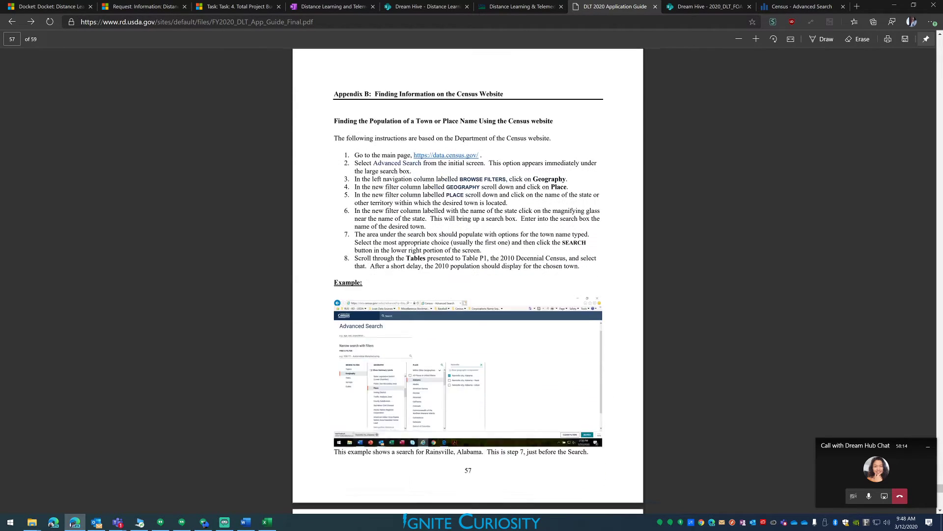
pyautogui.scroll(-4, 369, 220)
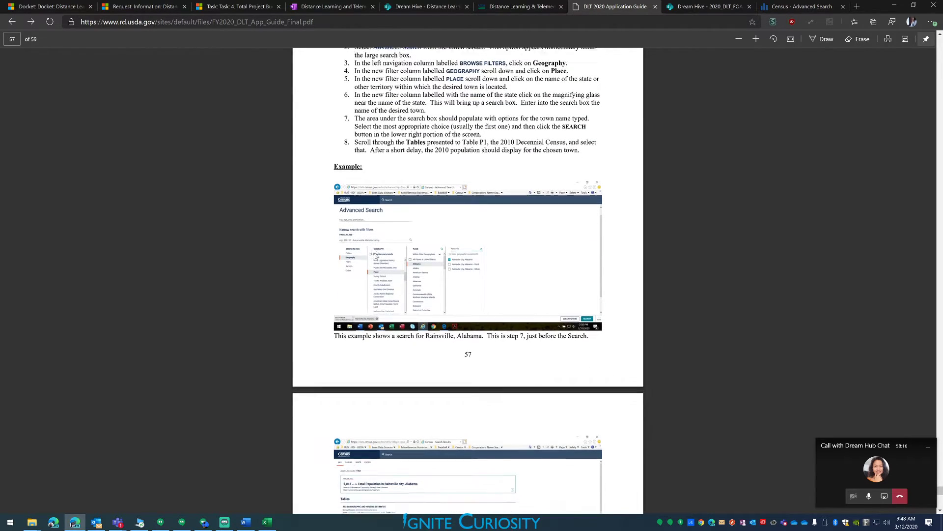
pyautogui.scroll(-1, 370, 278)
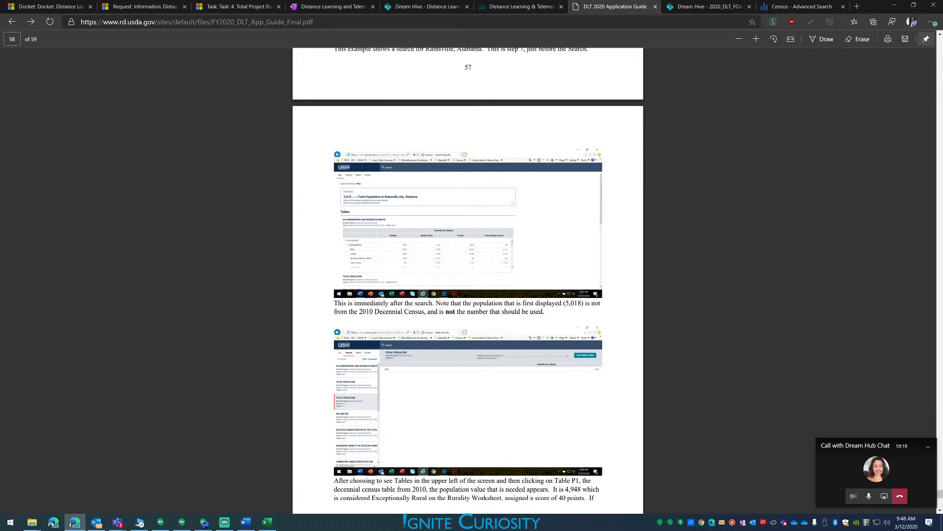
pyautogui.scroll(-3, 451, 257)
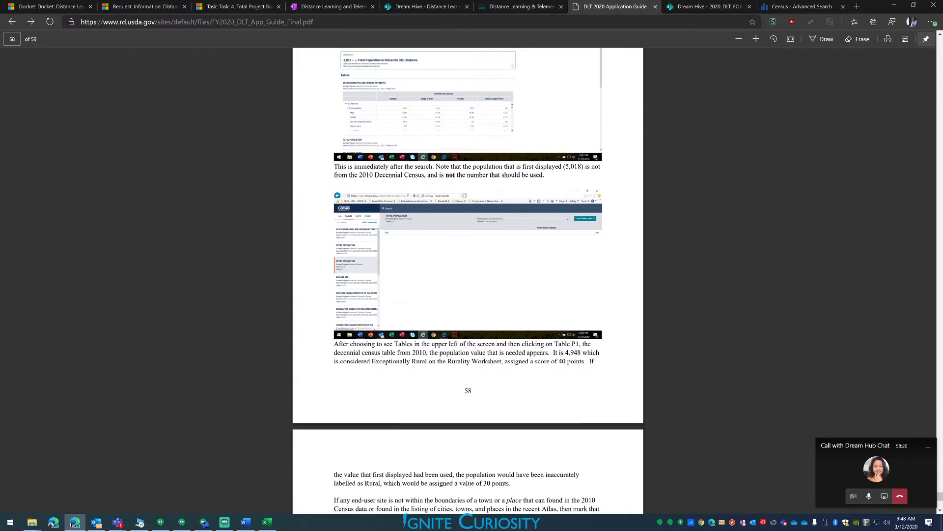
# - Switch back to the Census Advanced Search page and browse the Geography filters at the Place level
pyautogui.click(784, 6)
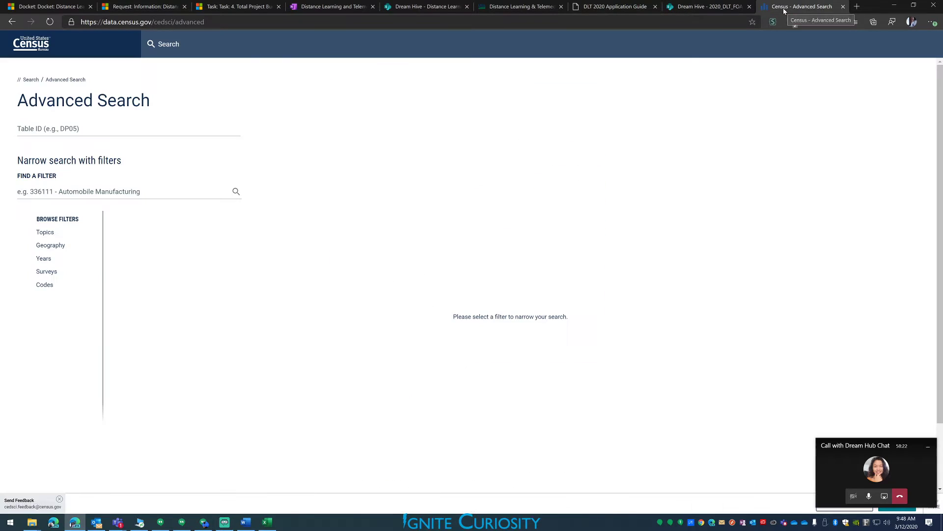
pyautogui.click(51, 245)
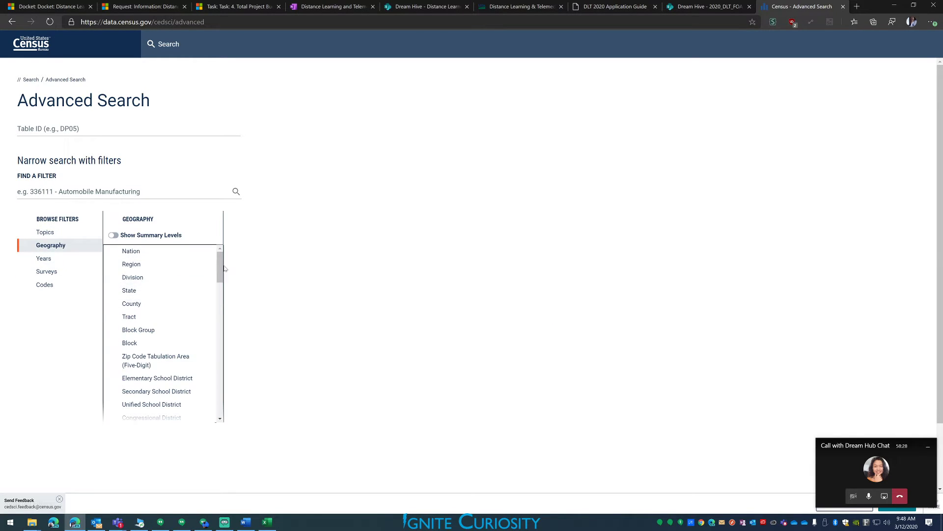
pyautogui.moveTo(220, 267); pyautogui.dragTo(226, 286)
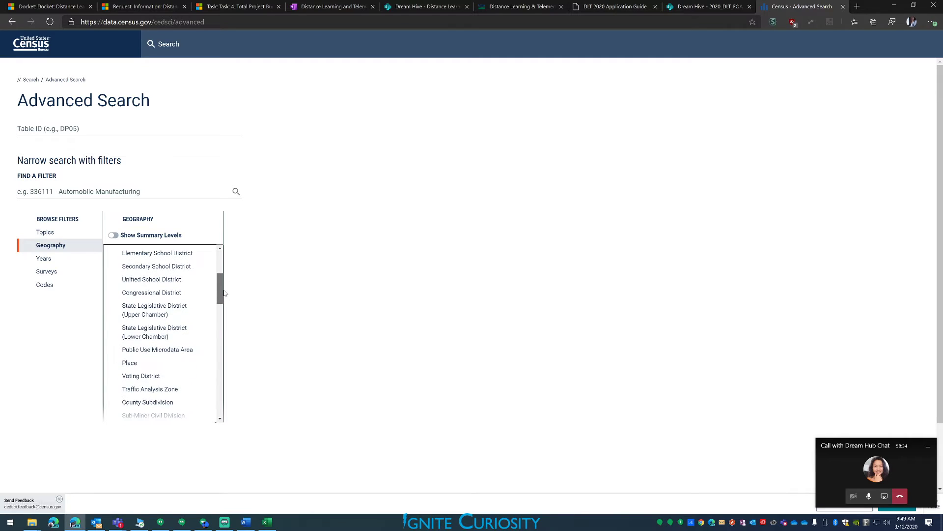
pyautogui.click(134, 364)
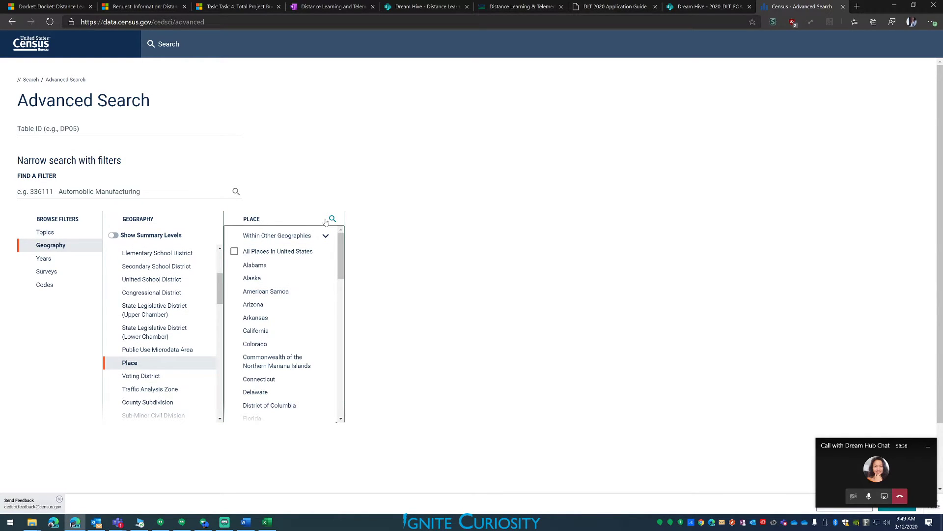
# - Narrow the Place filter to Ohio and search within the state for "marietta"
pyautogui.scroll(-7, 333, 335)
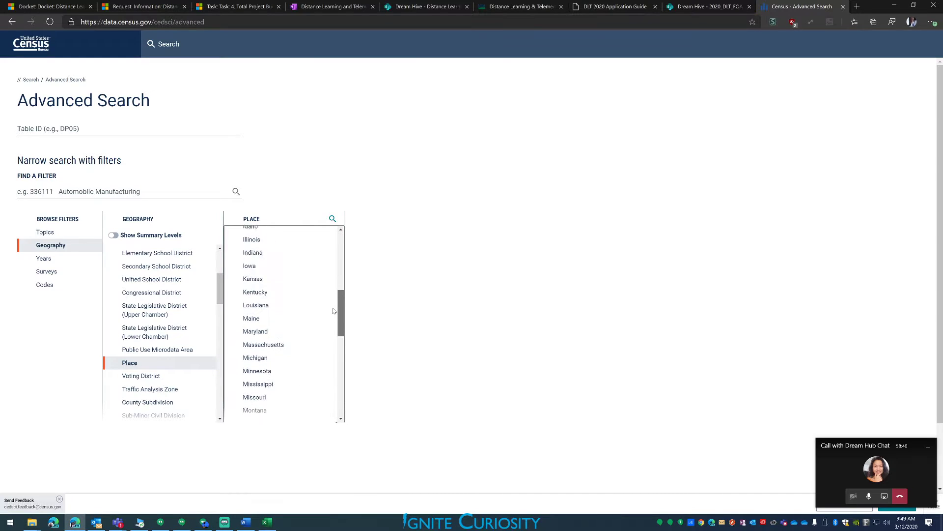
pyautogui.scroll(-3, 333, 334)
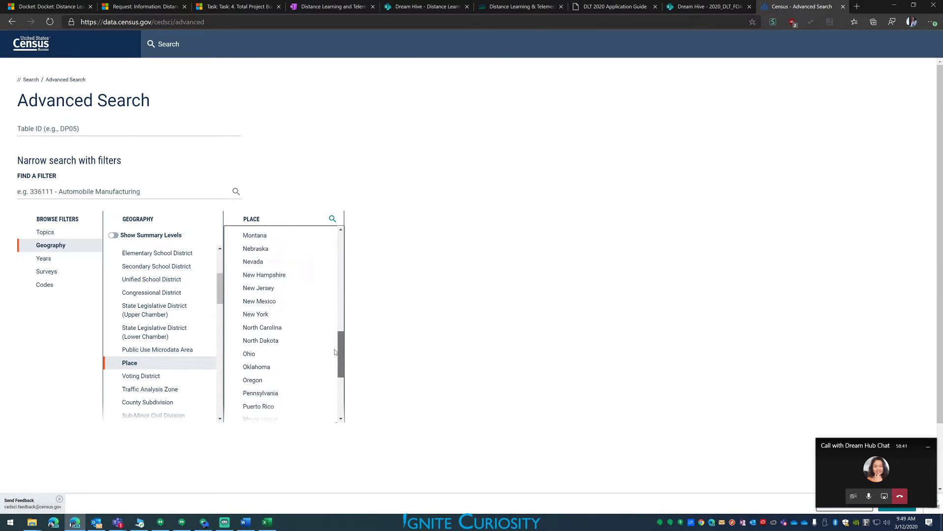
pyautogui.click(250, 357)
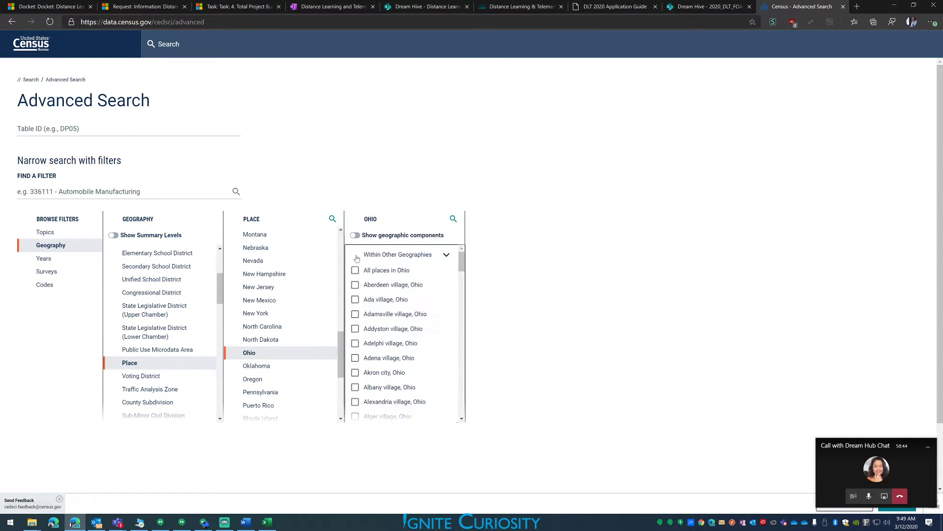
pyautogui.click(453, 219)
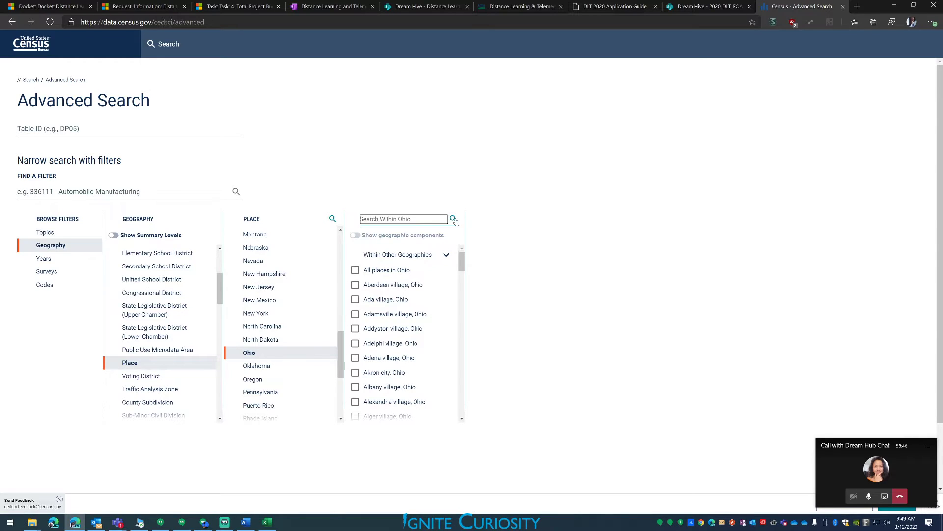
pyautogui.write('marietta')
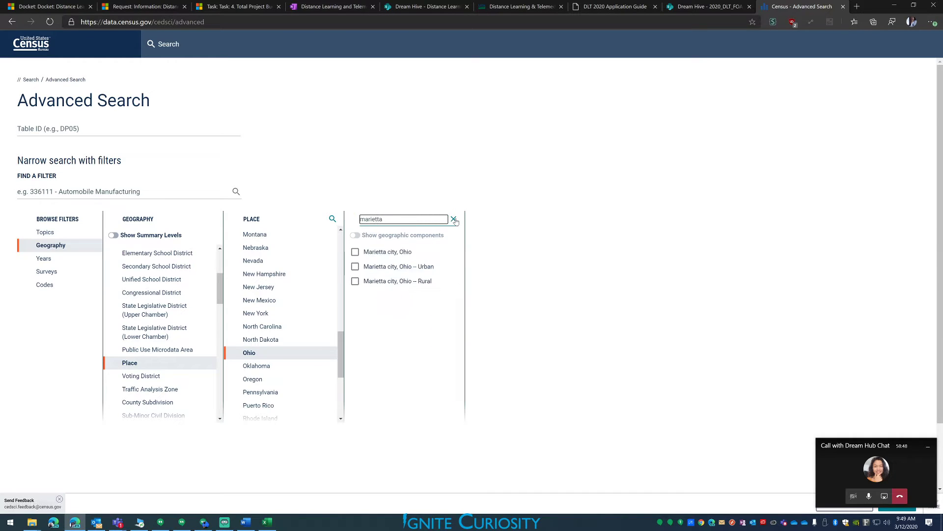
# - Search for Marietta city, Ohio, without its Urban and Rural parts, and open the 2010 Decennial Census Total Population table P1
pyautogui.click(355, 253)
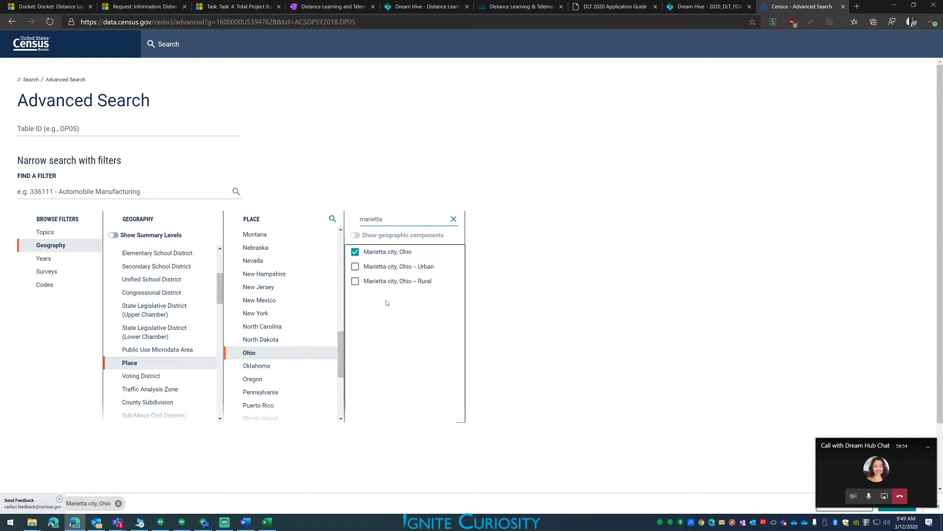
pyautogui.click(356, 268)
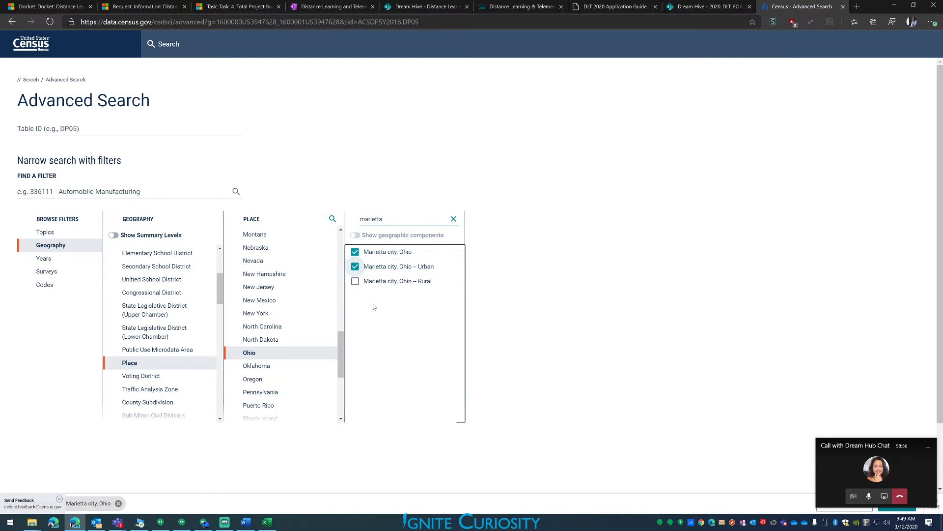
pyautogui.click(356, 284)
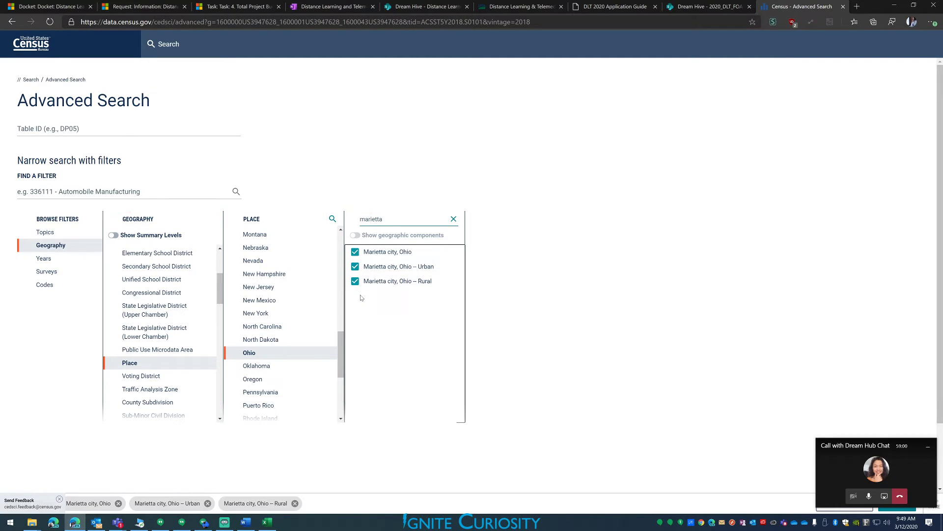
pyautogui.click(929, 447)
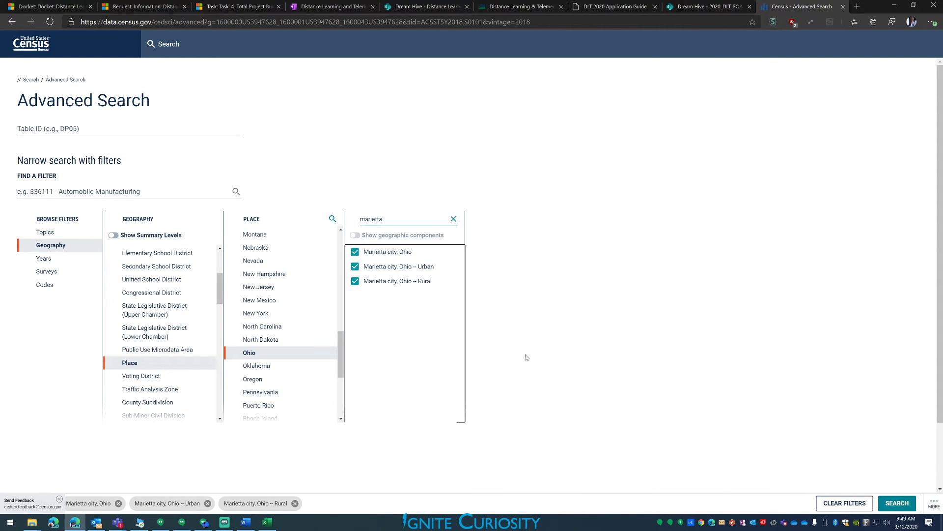
pyautogui.click(355, 281)
pyautogui.click(356, 267)
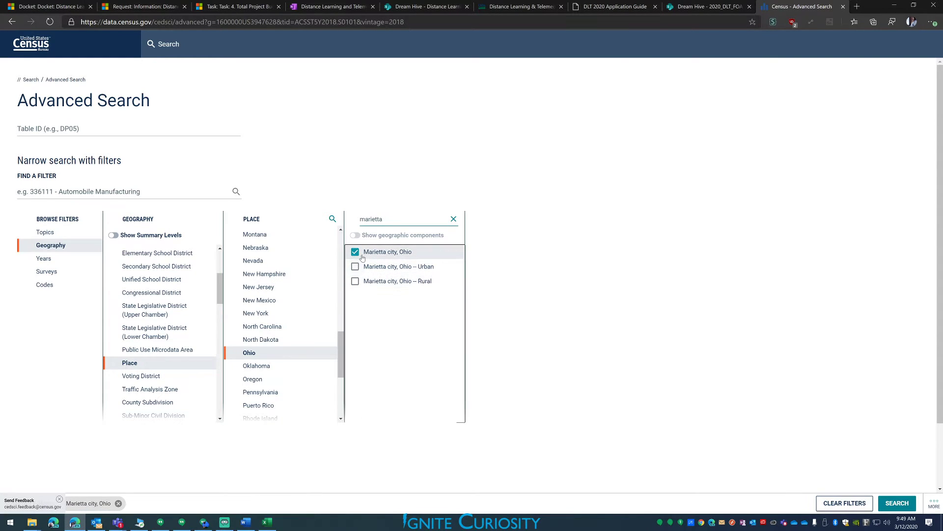
pyautogui.click(897, 503)
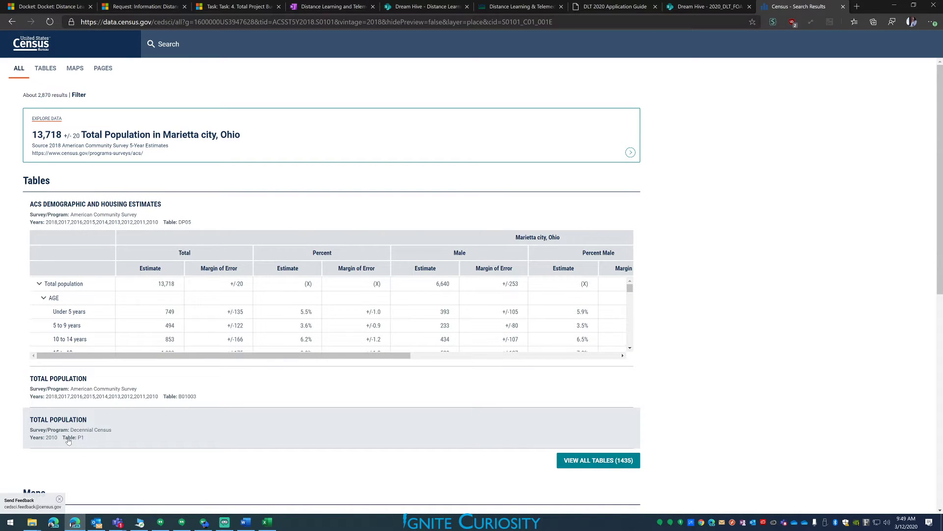
pyautogui.click(87, 441)
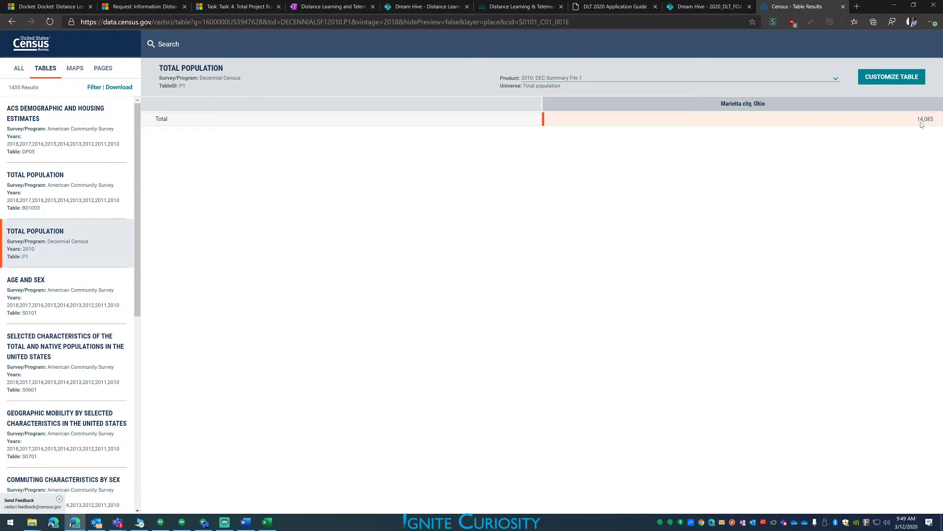
# - Switch to the 2020_DLT_Worksheets_0 workbook in Excel and enter 14085 as the Census Population for Tao Cottage and BB2C Epicenter
pyautogui.click(331, 6)
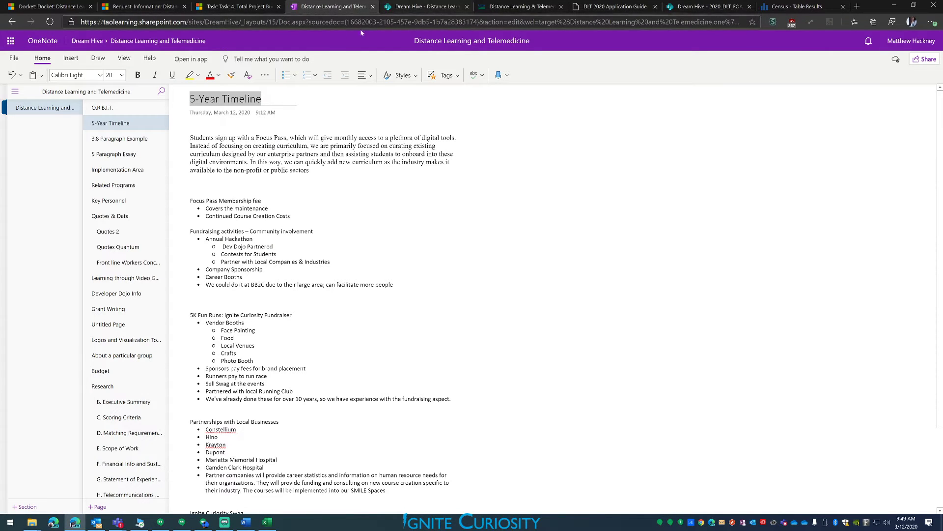
pyautogui.click(267, 522)
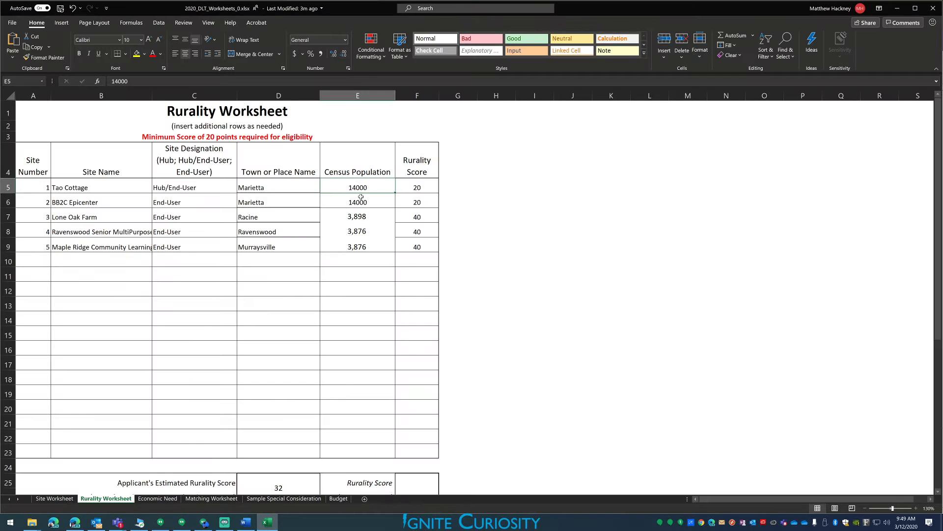
pyautogui.write('14085')
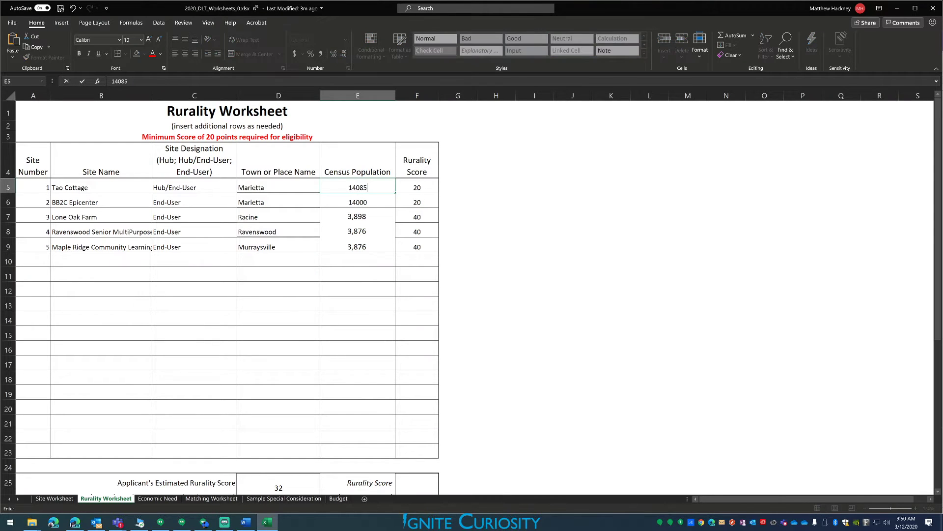
pyautogui.press('Return')
pyautogui.write('14085')
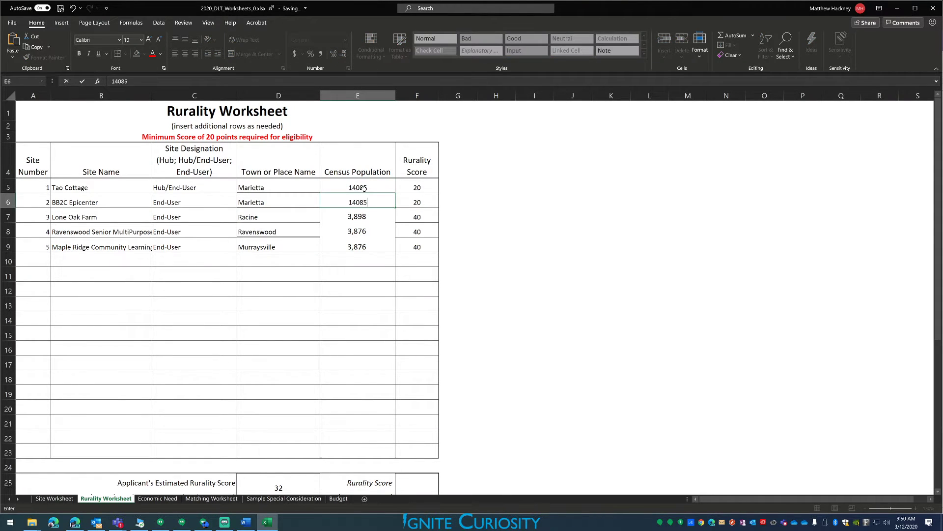
pyautogui.press('Return')
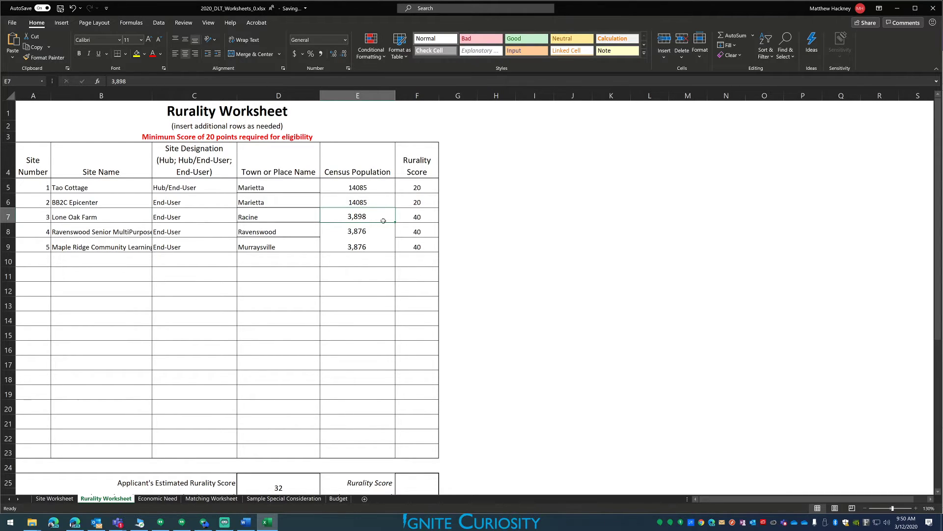
# - Add a thousands separator to Tao Cottage's Census Population so it reads 14,085
pyautogui.doubleClick(358, 187)
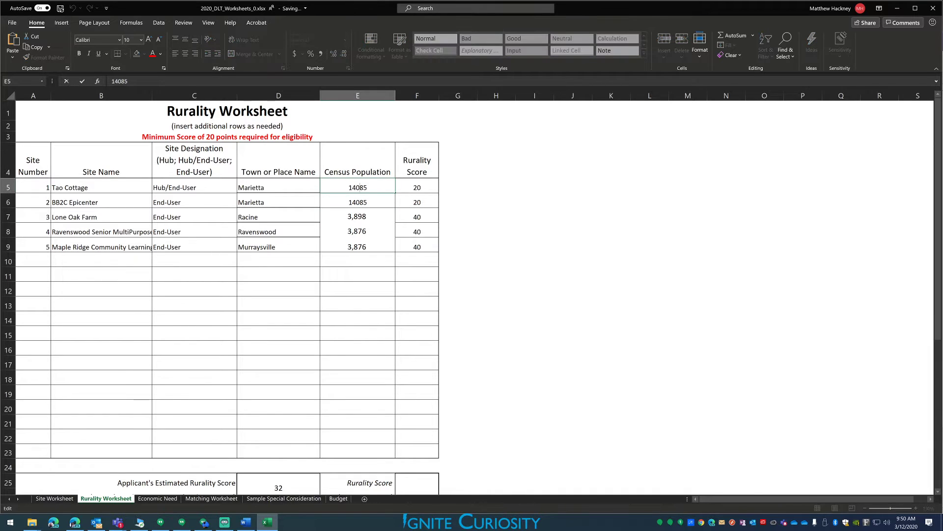
pyautogui.press('Return')
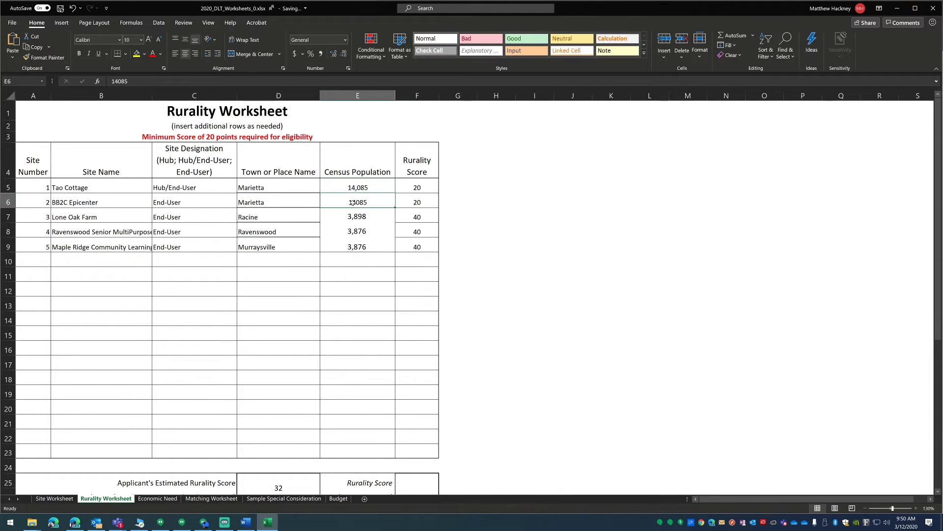
pyautogui.click(358, 188)
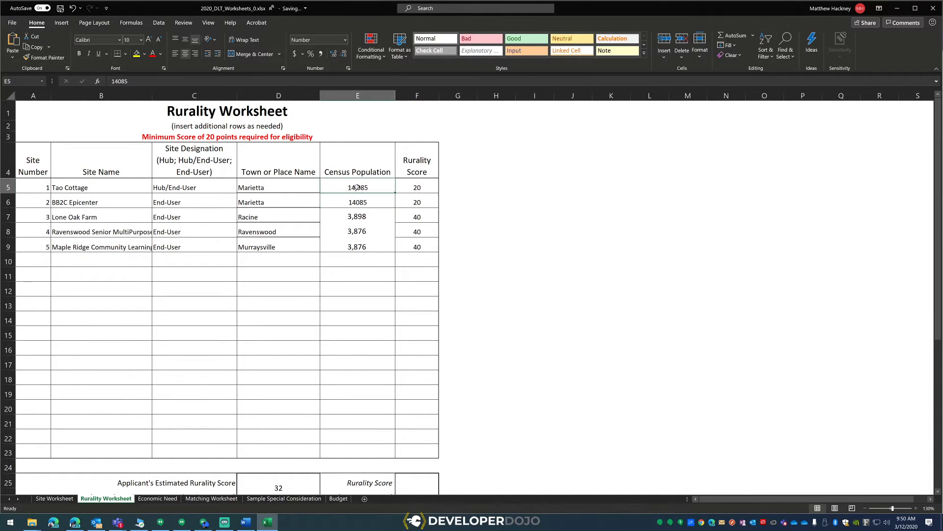
pyautogui.doubleClick(357, 187)
pyautogui.press('Return')
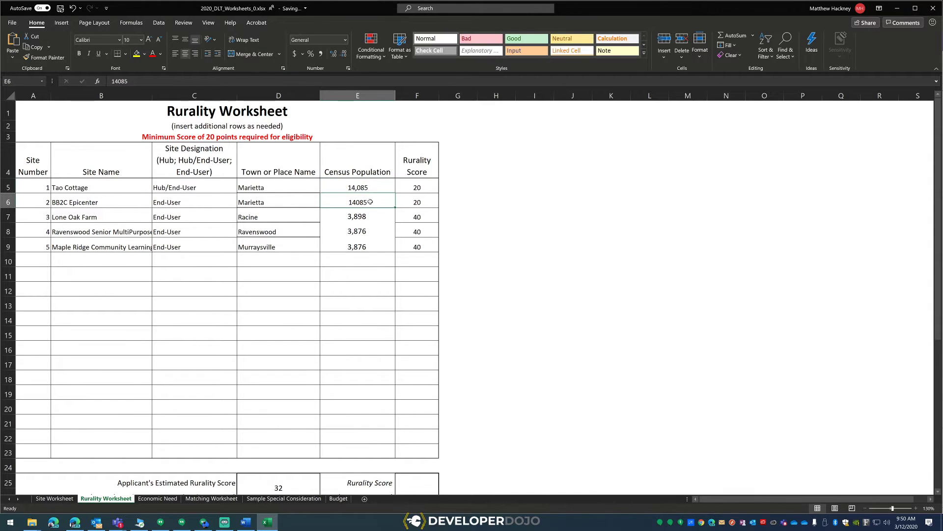
pyautogui.doubleClick(361, 187)
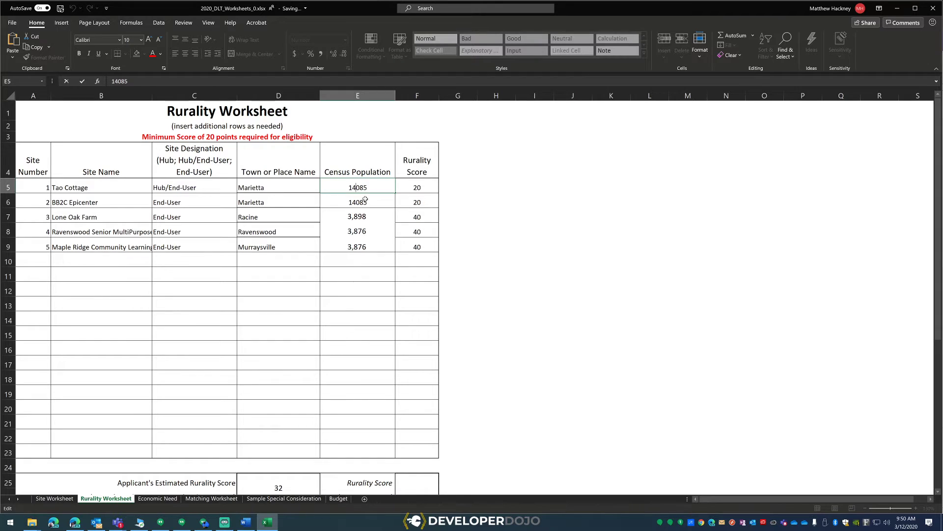
pyautogui.click(365, 201)
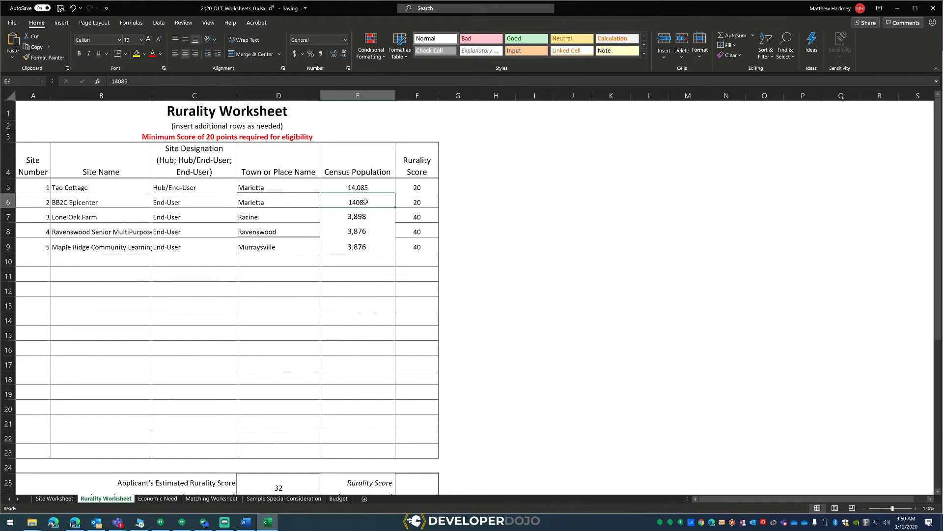
# - Fill Tao Cottage's Census Population down to the BB2C Epicenter row, carrying over its number format
pyautogui.click(378, 194)
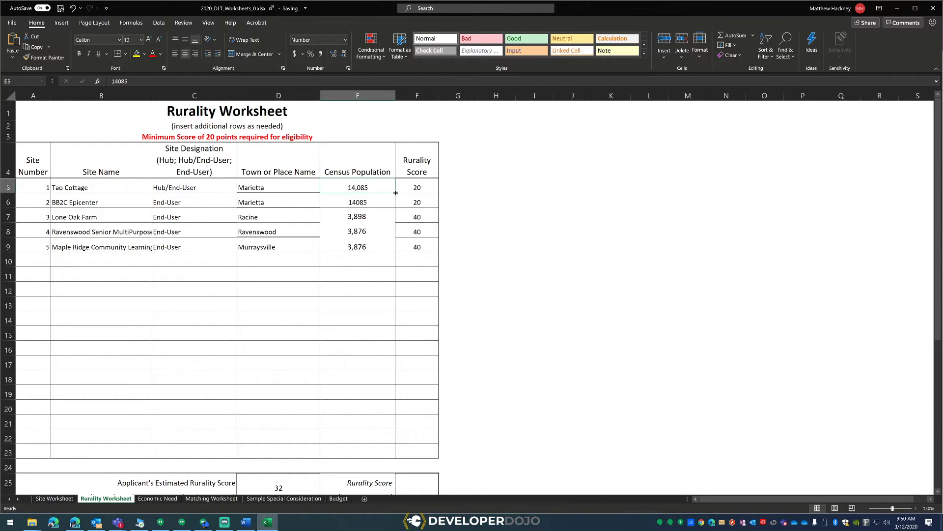
pyautogui.moveTo(395, 195); pyautogui.dragTo(396, 203)
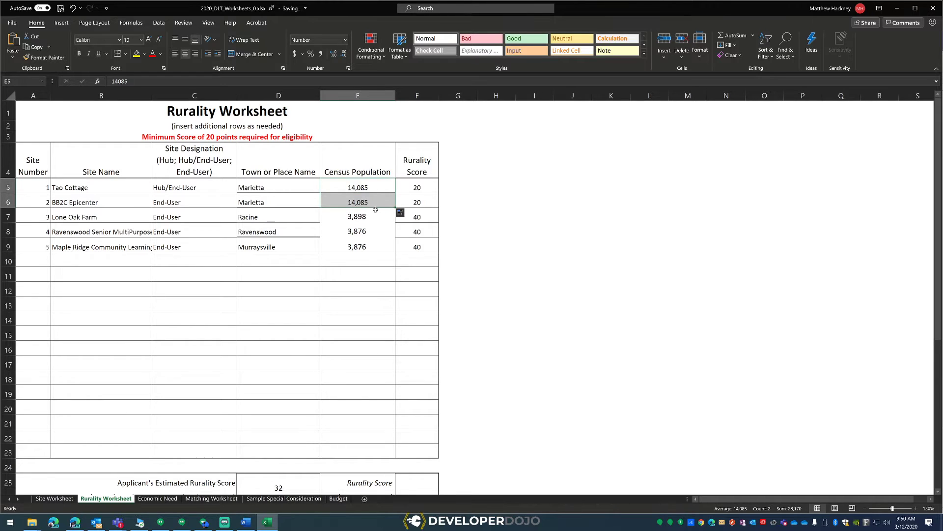
pyautogui.click(376, 219)
pyautogui.click(375, 253)
pyautogui.click(379, 270)
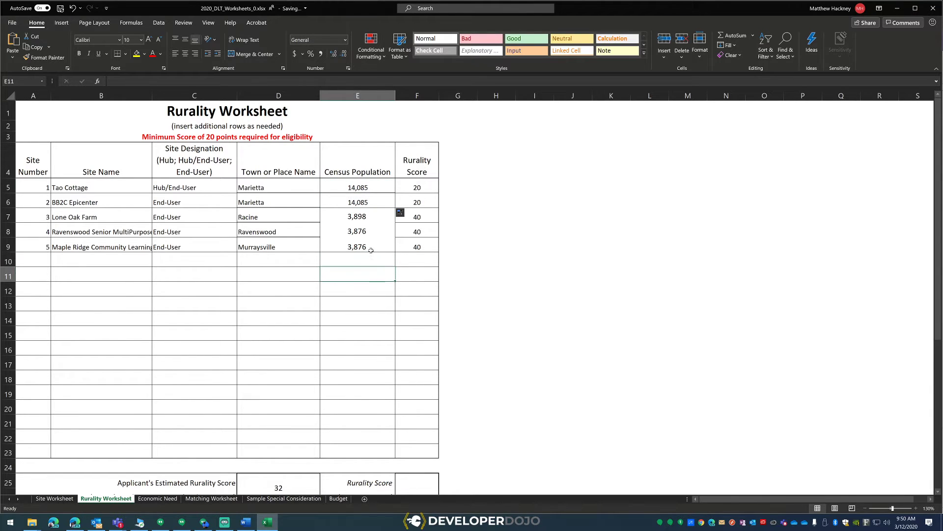
# - Apply All Borders to the Census Population cells of the five sites, E5:E9
pyautogui.moveTo(349, 187); pyautogui.dragTo(357, 247)
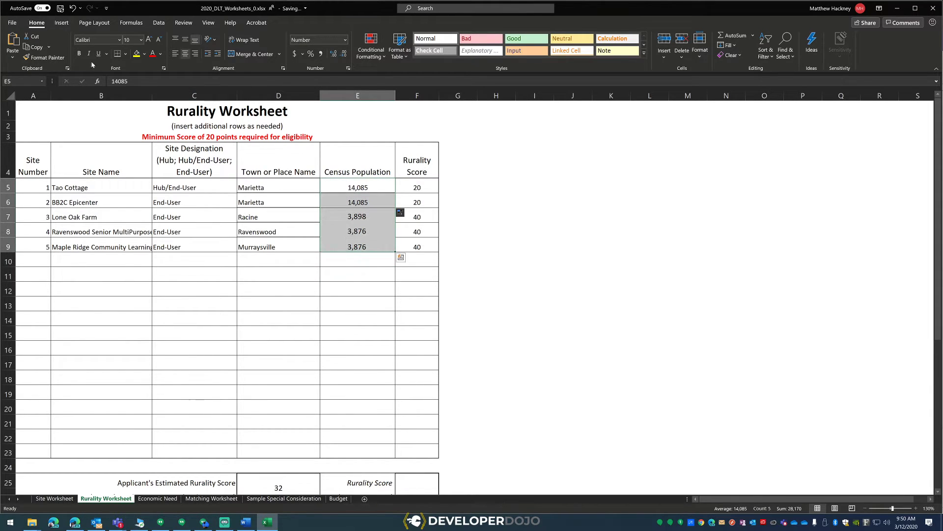
pyautogui.click(126, 53)
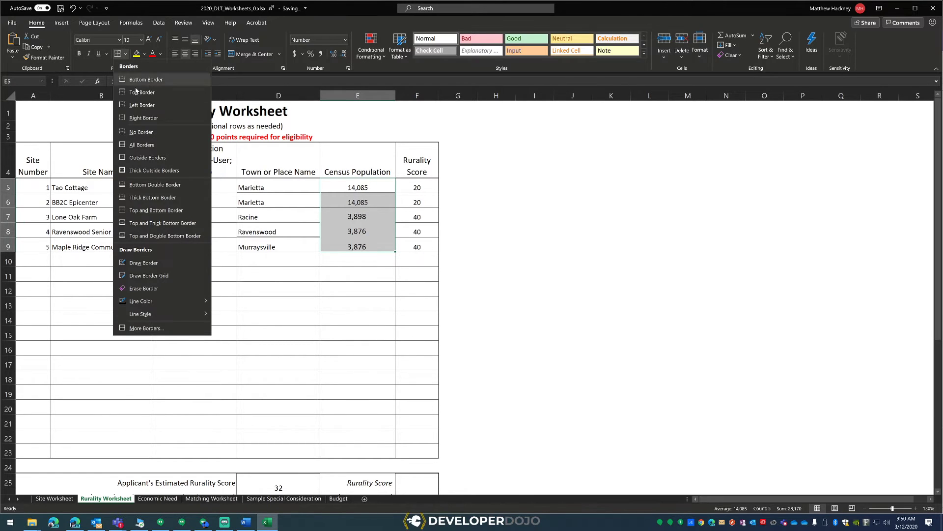
pyautogui.click(148, 145)
pyautogui.click(349, 306)
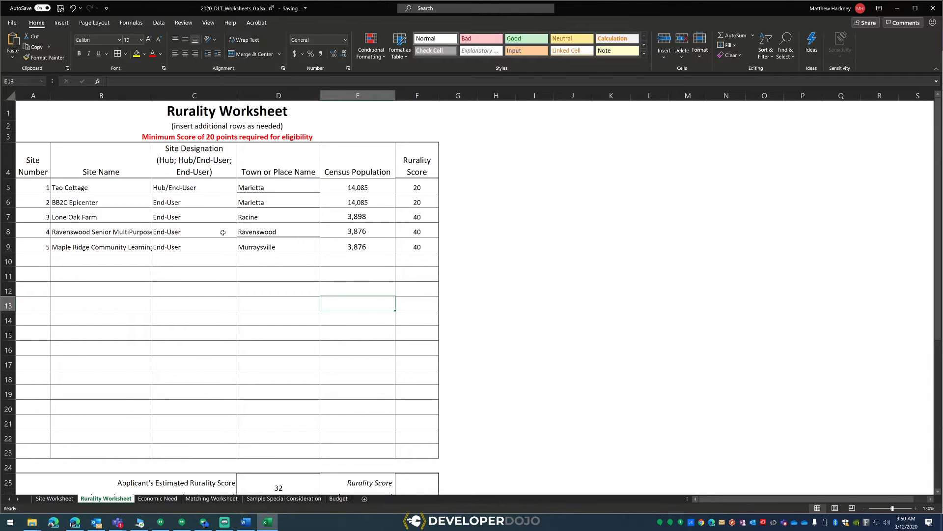
# - Check the site populations and scores on the Rurality Worksheet against the point ranges, the note and the estimated score formula
pyautogui.scroll(-1, 387, 192)
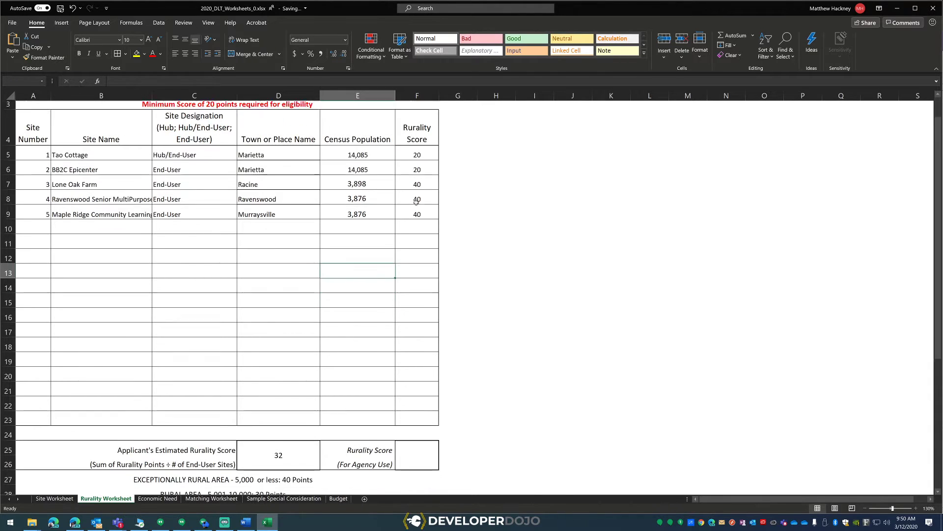
pyautogui.click(357, 145)
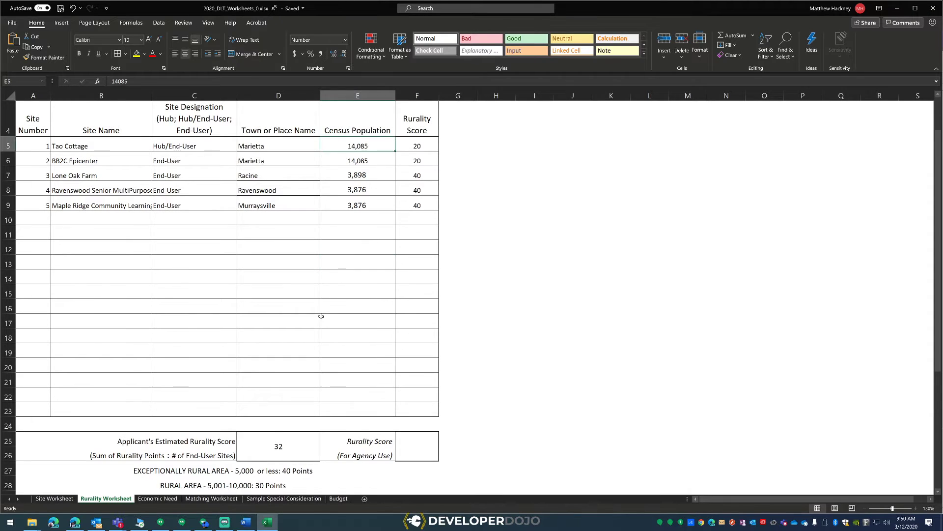
pyautogui.scroll(-3, 317, 327)
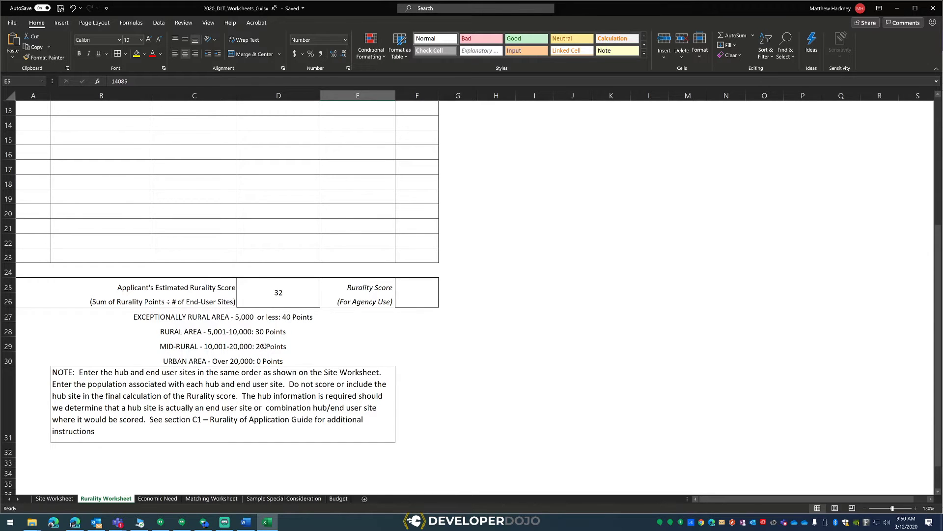
pyautogui.scroll(4, 272, 348)
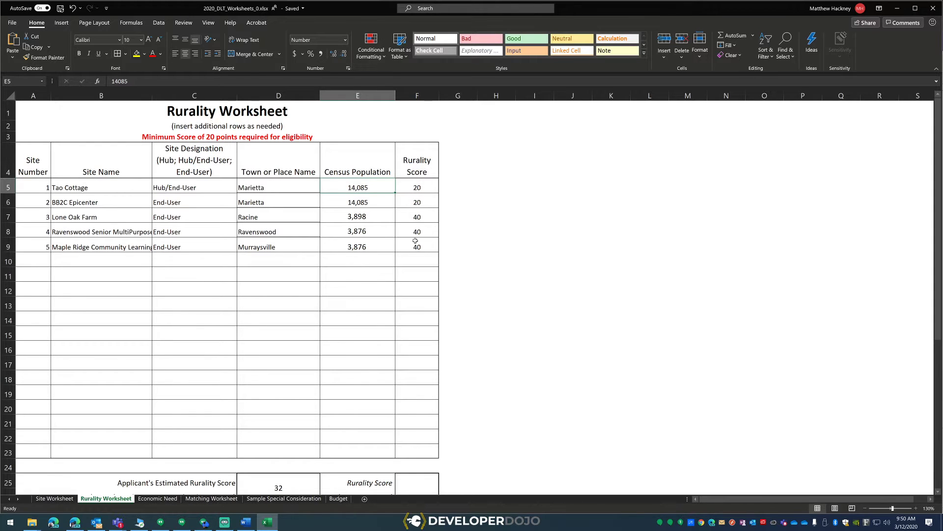
pyautogui.scroll(-3, 418, 195)
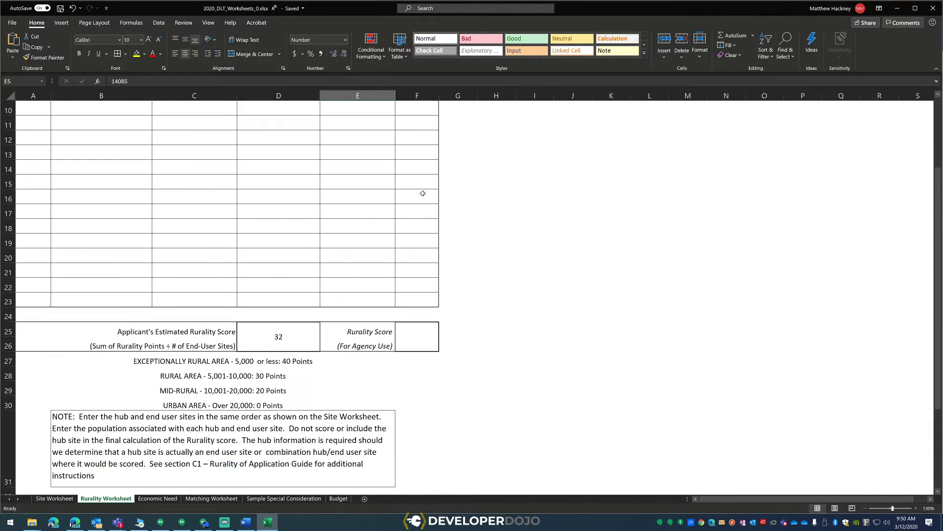
pyautogui.click(287, 337)
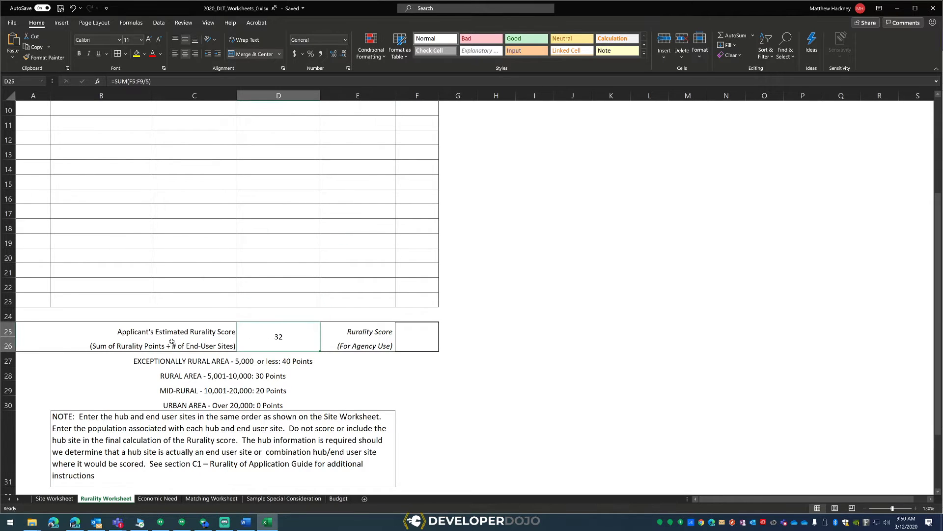
pyautogui.scroll(1, 281, 337)
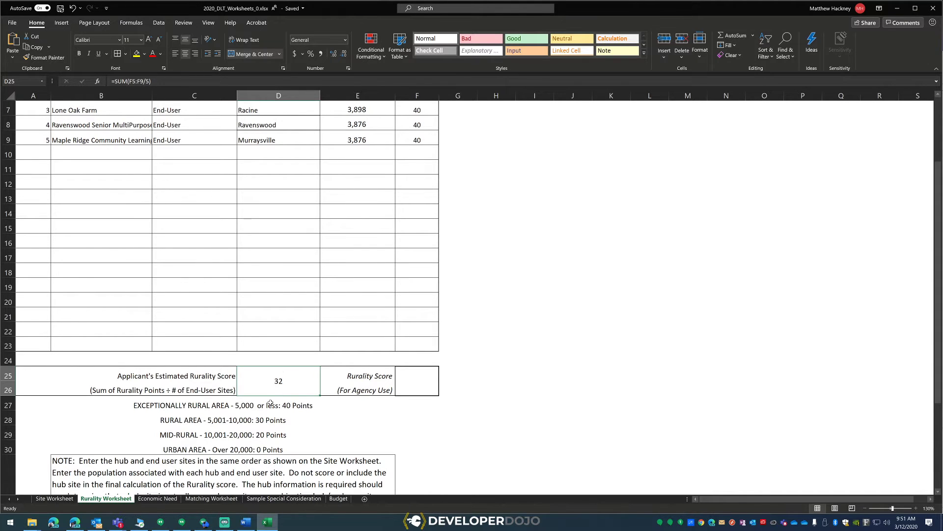
pyautogui.scroll(2, 292, 373)
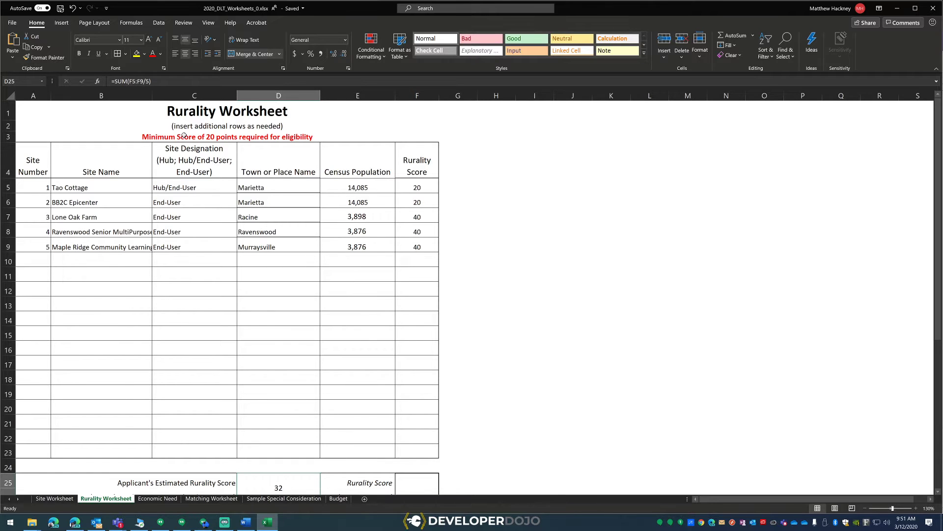
# - Open the Economic Need worksheet, enlarge its view and review the sites' SAIPE poverty percentages and the scoring table
pyautogui.click(155, 499)
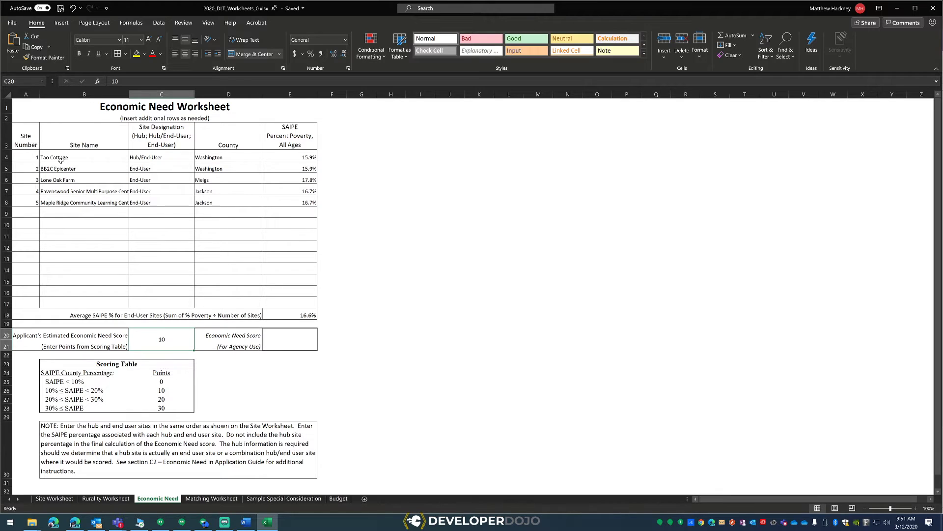
pyautogui.keyDown('ctrl'); pyautogui.scroll(2, 60, 160); pyautogui.keyUp('ctrl')
pyautogui.scroll(-1, 98, 207)
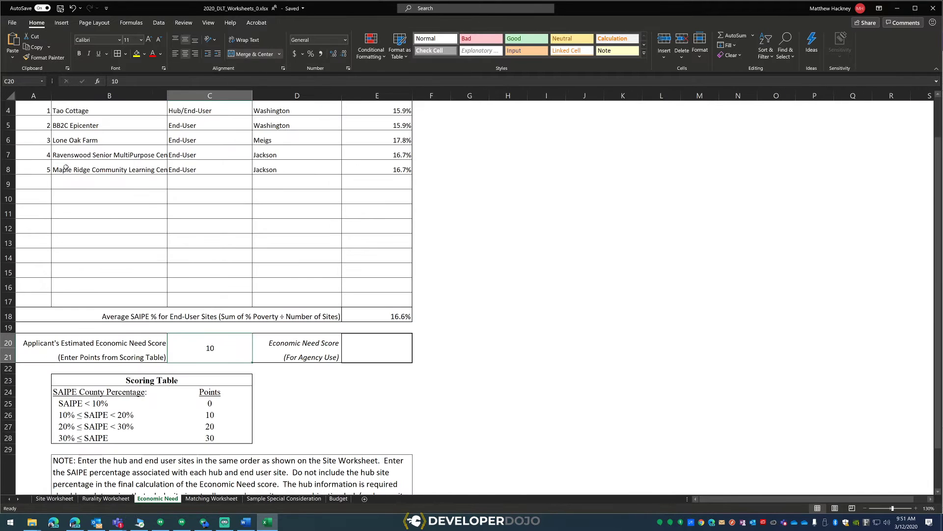
pyautogui.scroll(2, 143, 261)
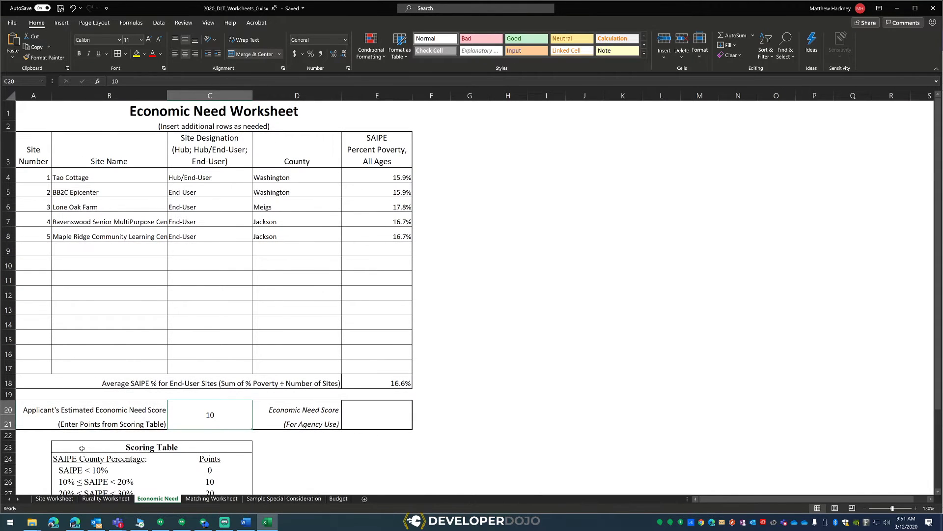
# - Switch to the browser and open the SAIPE county-level summary workbook from the Dream Hive SharePoint library's Distance Learning and Telemedicine folder
pyautogui.scroll(-1, 82, 448)
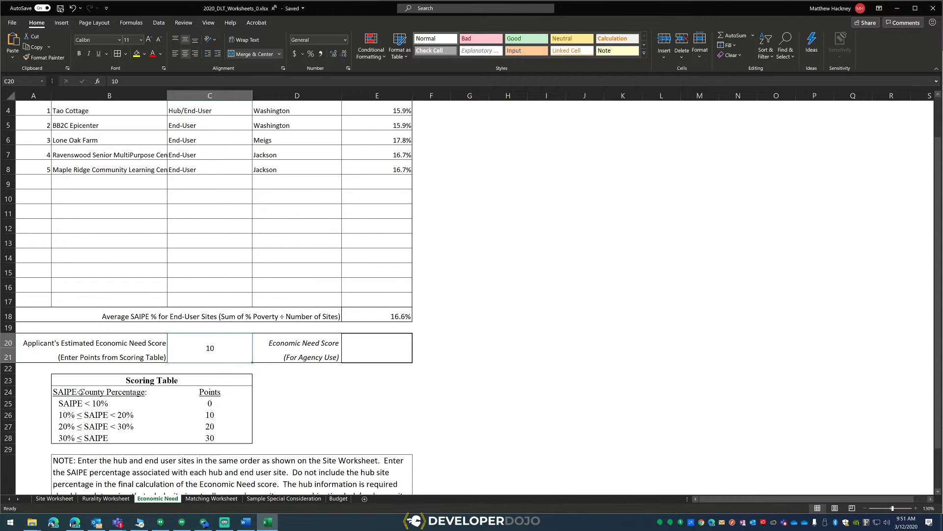
pyautogui.moveTo(72, 524)
pyautogui.click(99, 484)
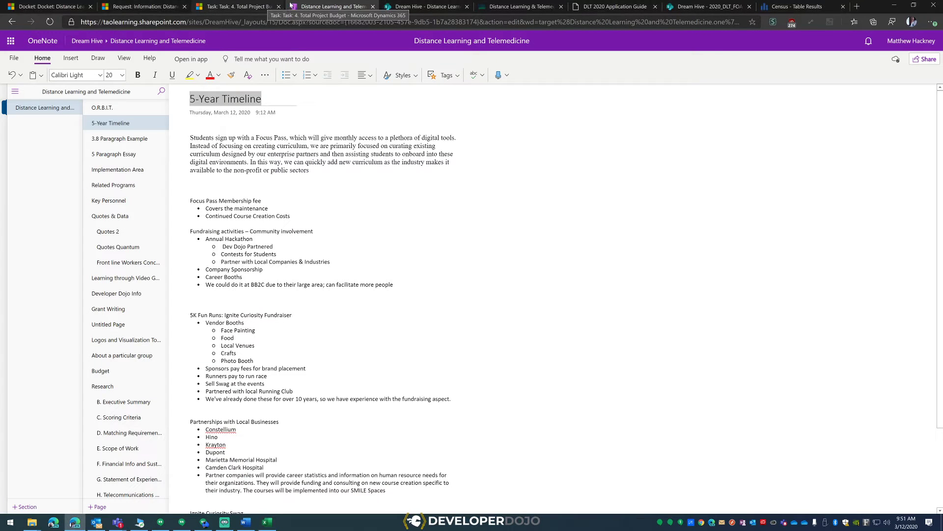
pyautogui.click(419, 8)
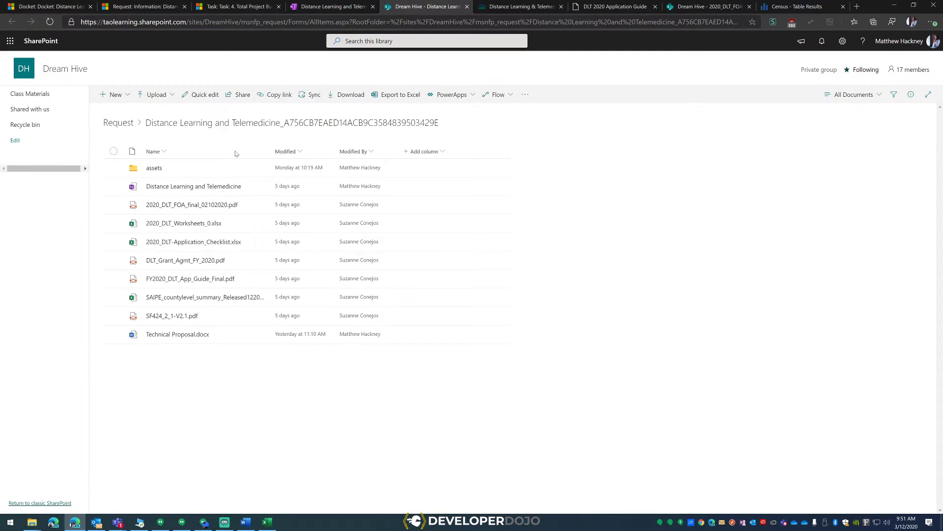
pyautogui.moveTo(160, 302)
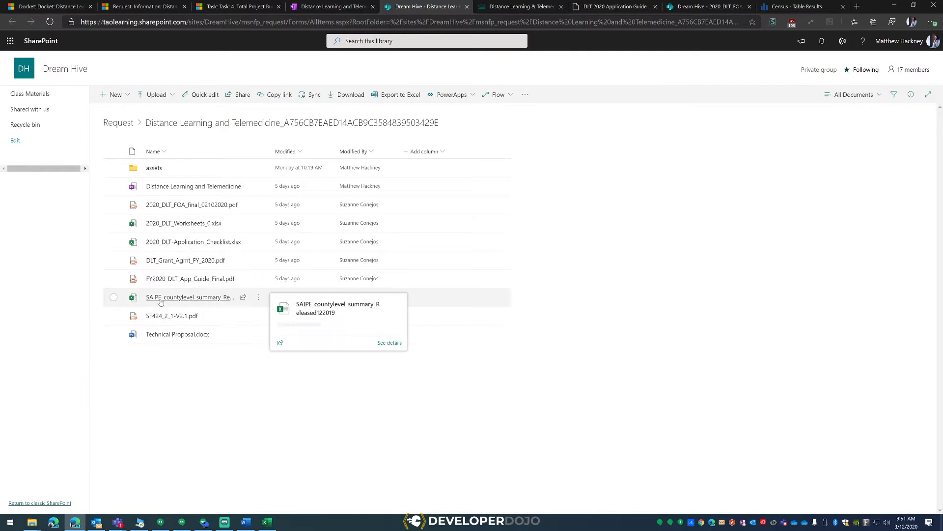
pyautogui.click(189, 303)
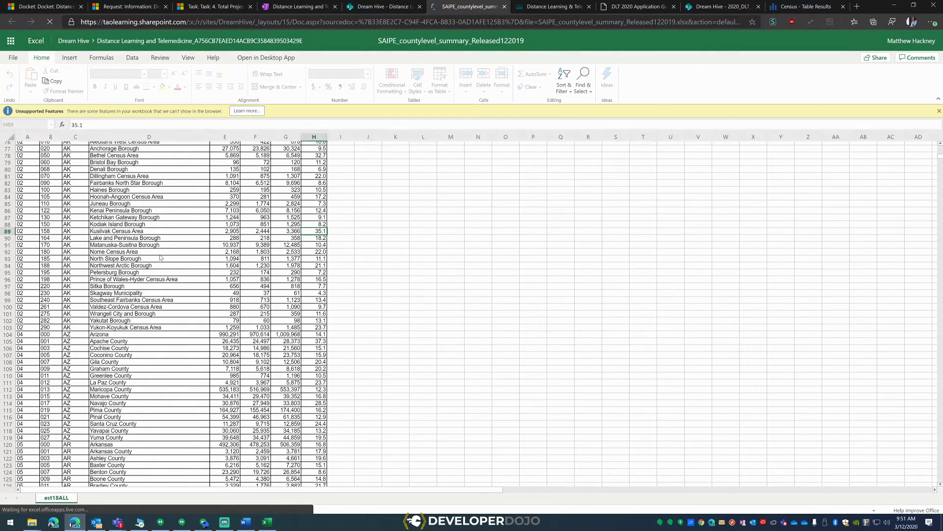
# - Find "meigs" in the SAIPE summary and compare the Ohio county's poverty percentage with Lone Oak Farm's entry on the Economic Need worksheet
pyautogui.hotkey('alt', 'Tab')
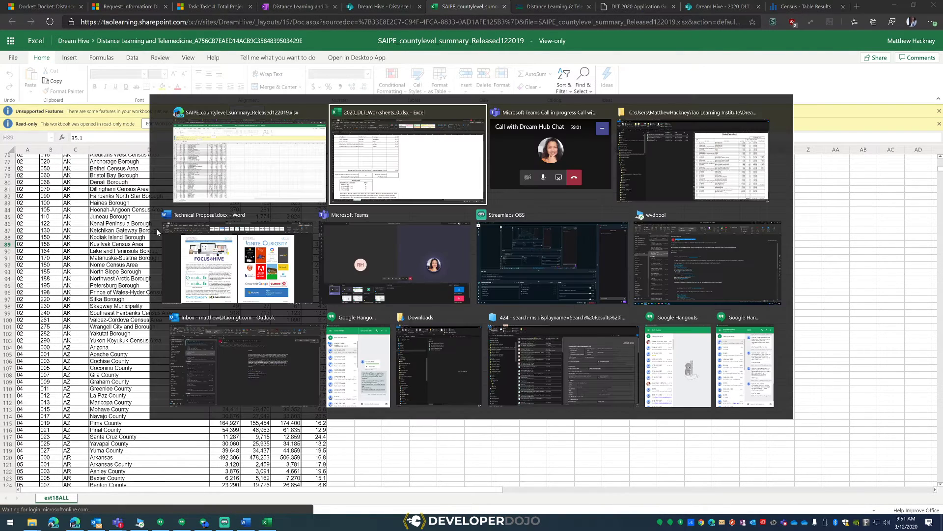
pyautogui.scroll(2, 288, 147)
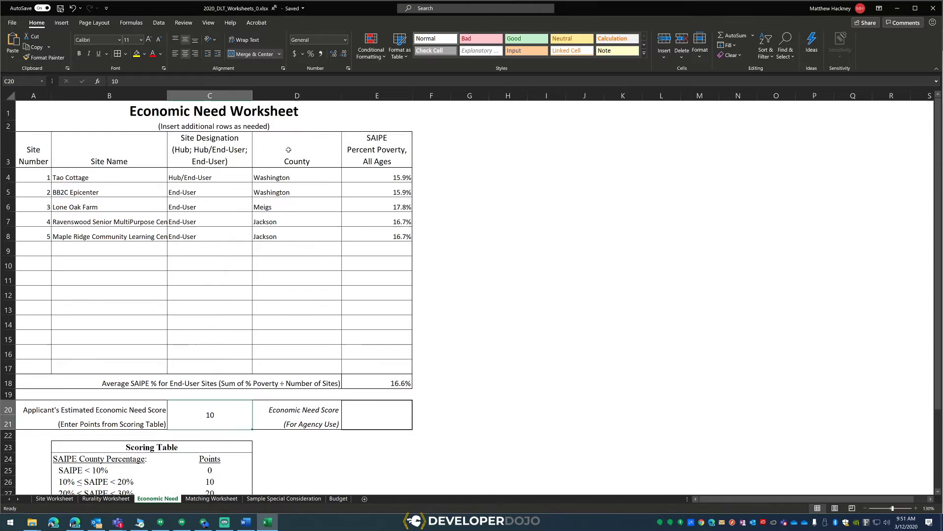
pyautogui.click(273, 178)
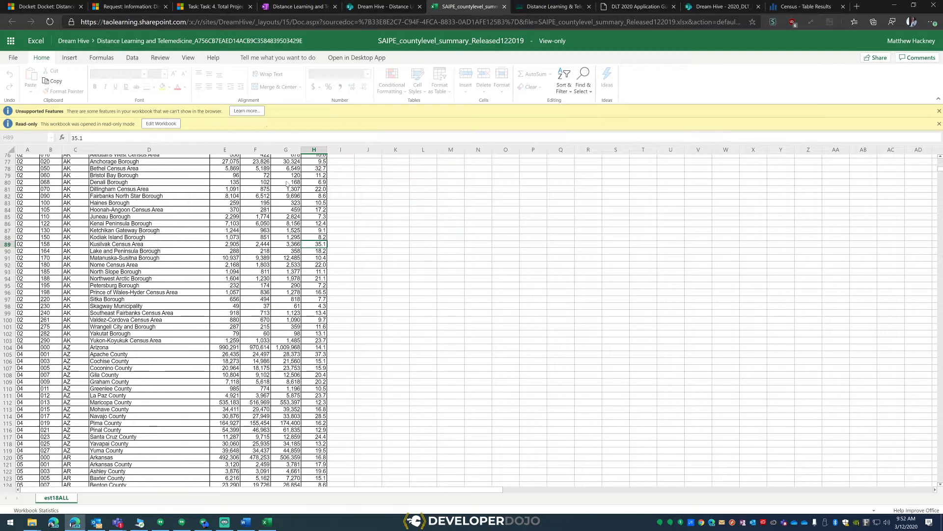
pyautogui.hotkey('alt', 'Tab')
pyautogui.hotkey('ctrl', 'f')
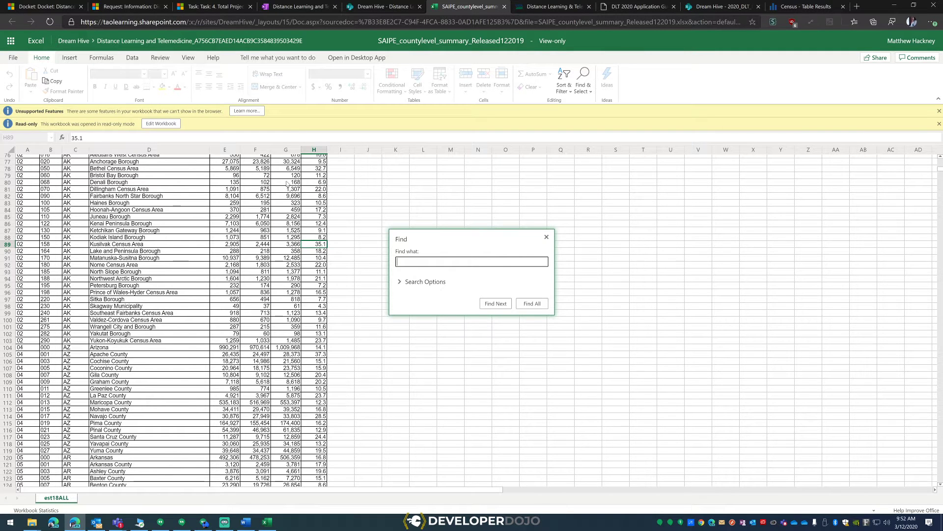
pyautogui.write('meigs')
pyautogui.press('Return')
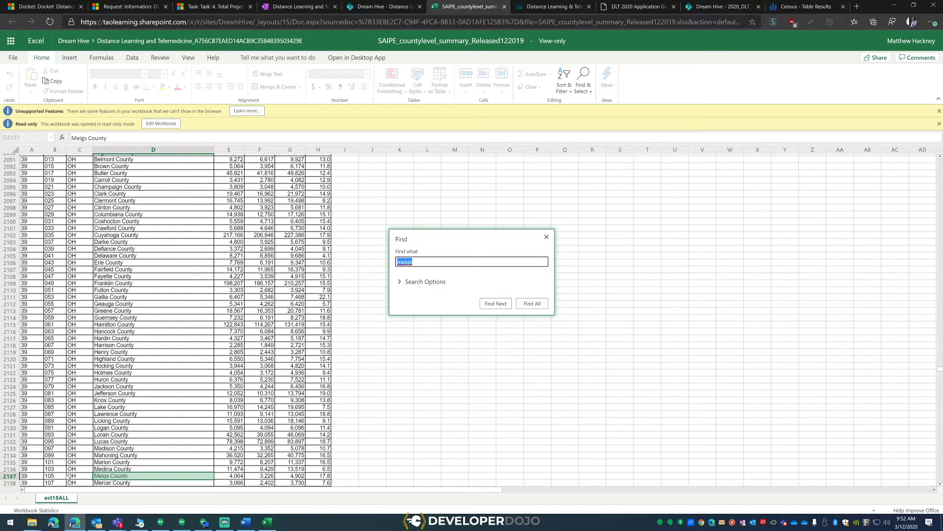
pyautogui.click(323, 477)
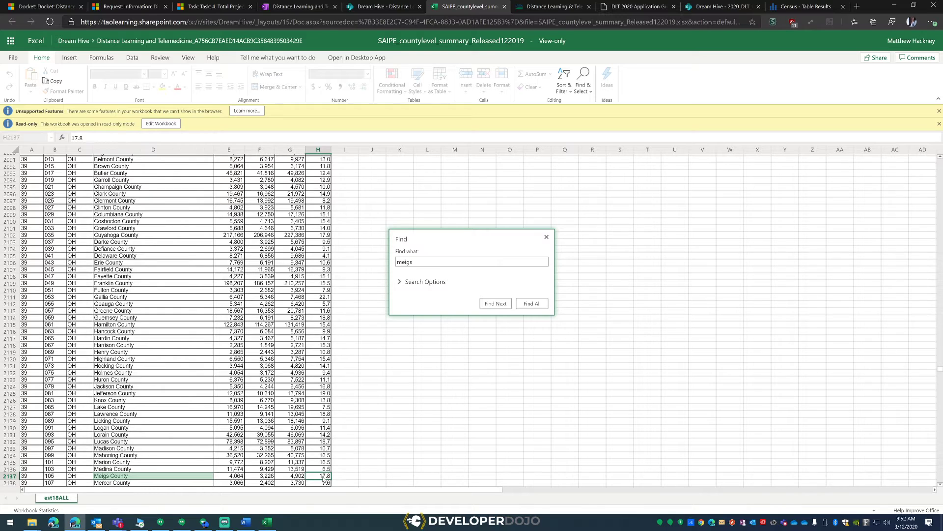
pyautogui.hotkey('alt', 'Tab')
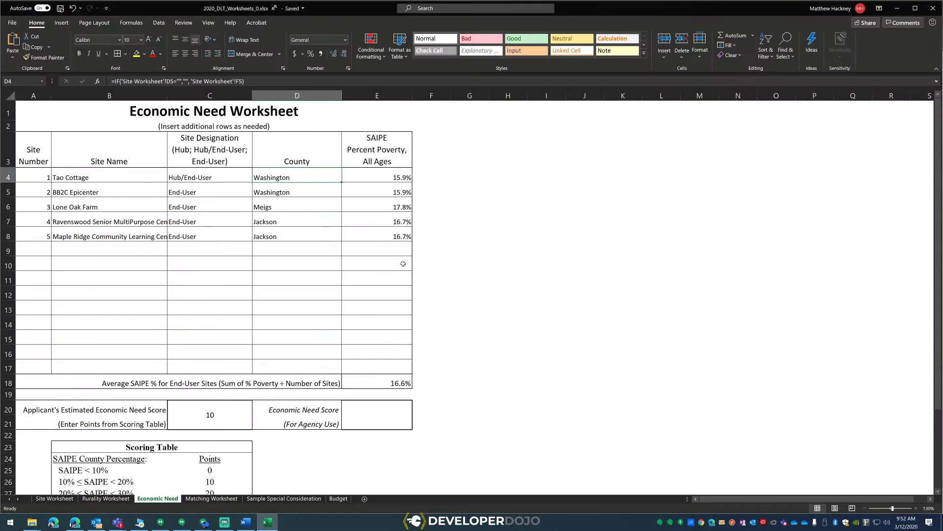
pyautogui.click(410, 207)
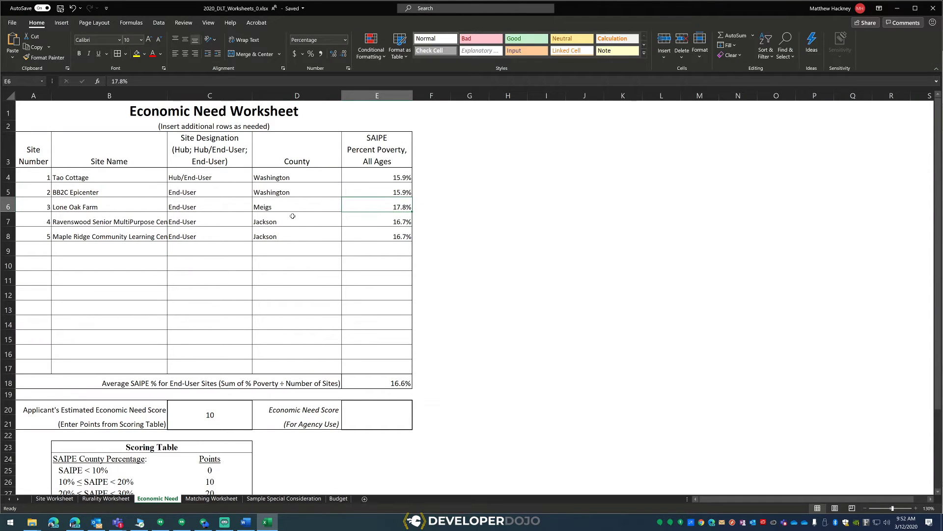
# - Locate Washington County, Ohio, in the SAIPE summary and compare its poverty percentage with BB2C Epicenter's entry on the Economic Need worksheet
pyautogui.hotkey('alt', 'Tab')
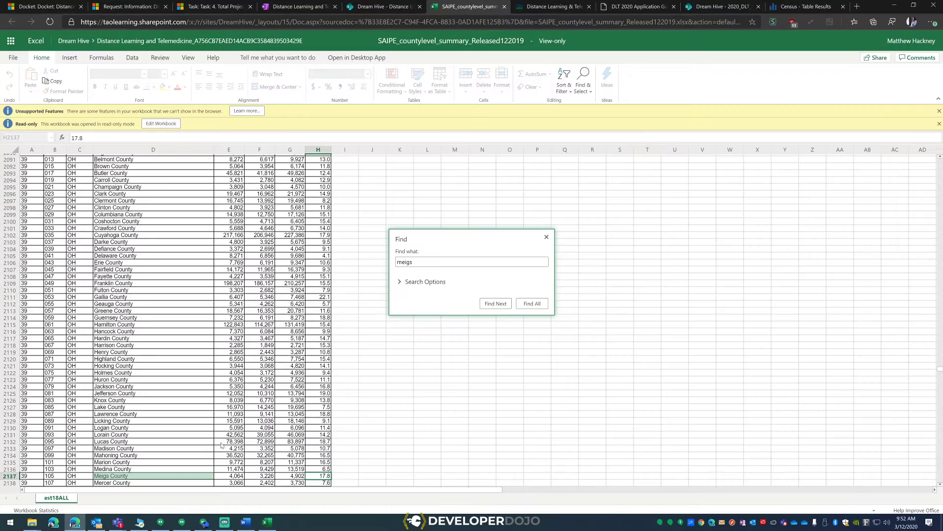
pyautogui.scroll(-14, 164, 432)
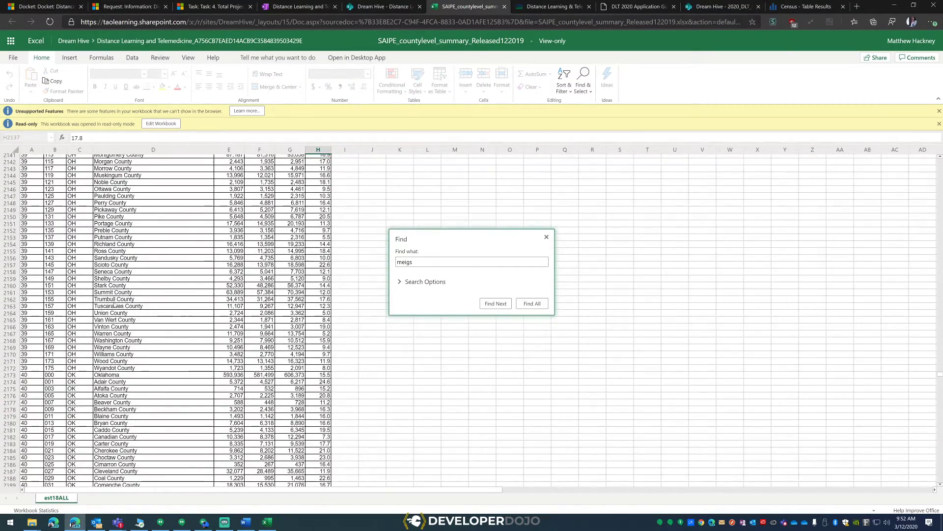
pyautogui.click(115, 340)
pyautogui.click(325, 340)
pyautogui.hotkey('alt', 'Tab')
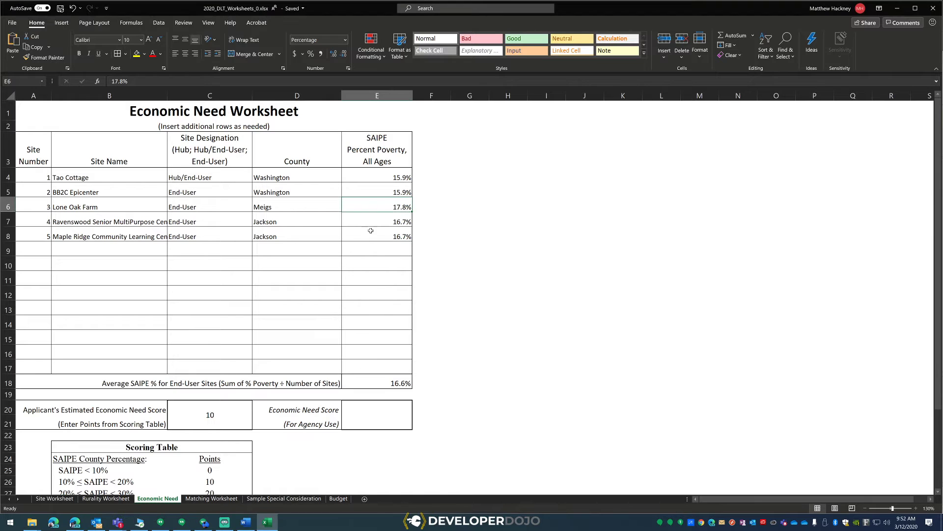
pyautogui.click(391, 192)
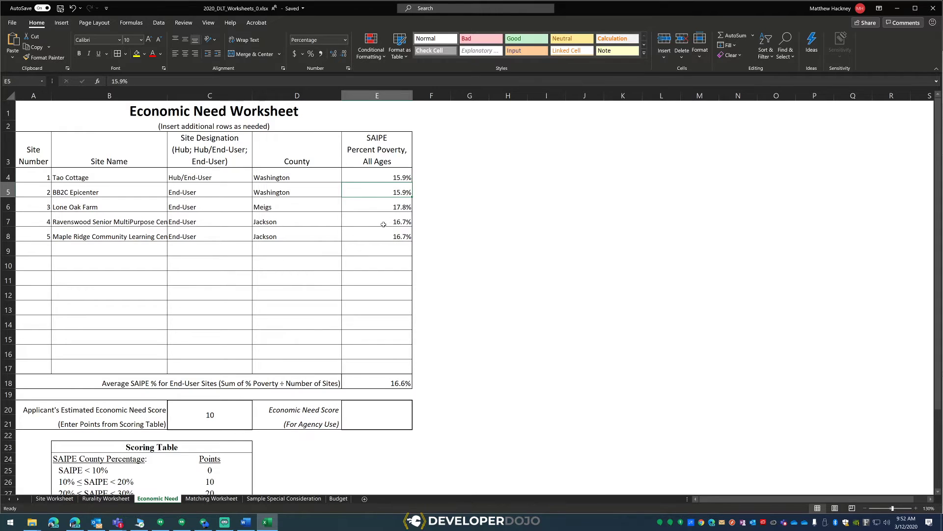
# - Search the SAIPE summary for "jackson", going through the matches until Jackson County in West Virginia
pyautogui.hotkey('alt', 'Tab')
pyautogui.write('meigs')
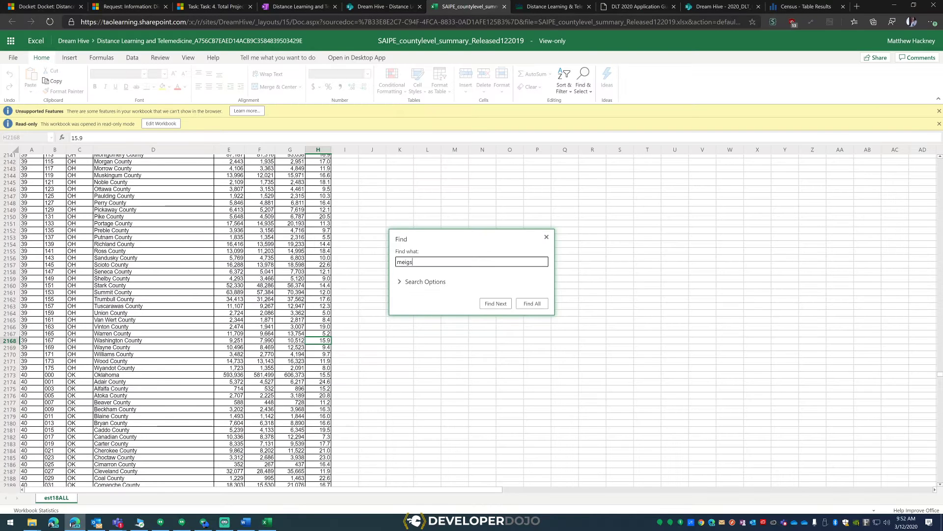
pyautogui.hotkey('ctrl', 'a')
pyautogui.write('j')
pyautogui.press('Down')
pyautogui.press('Return')
pyautogui.press('Return')
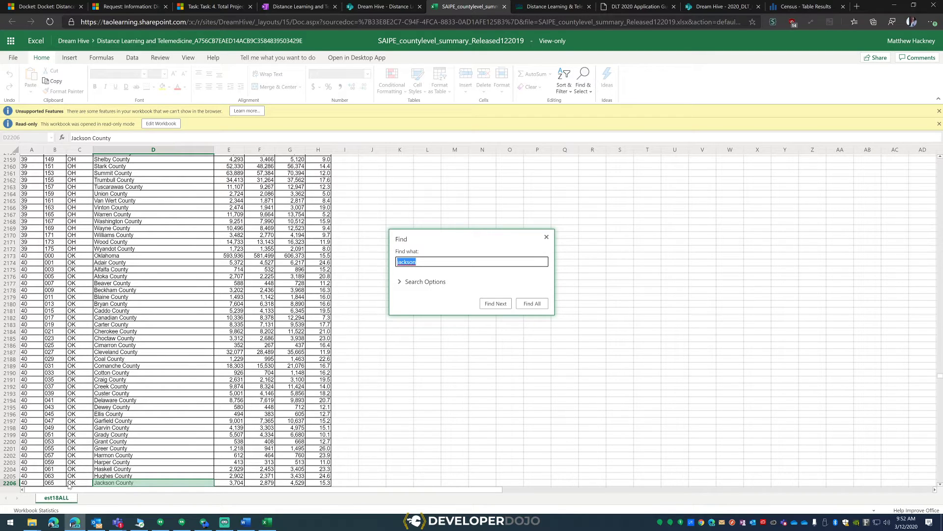
pyautogui.press('Return')
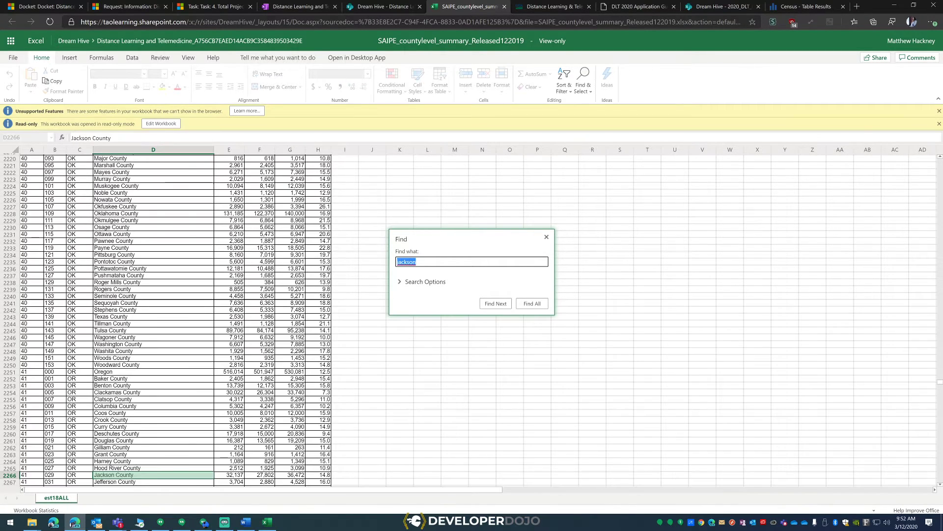
pyautogui.press('Return')
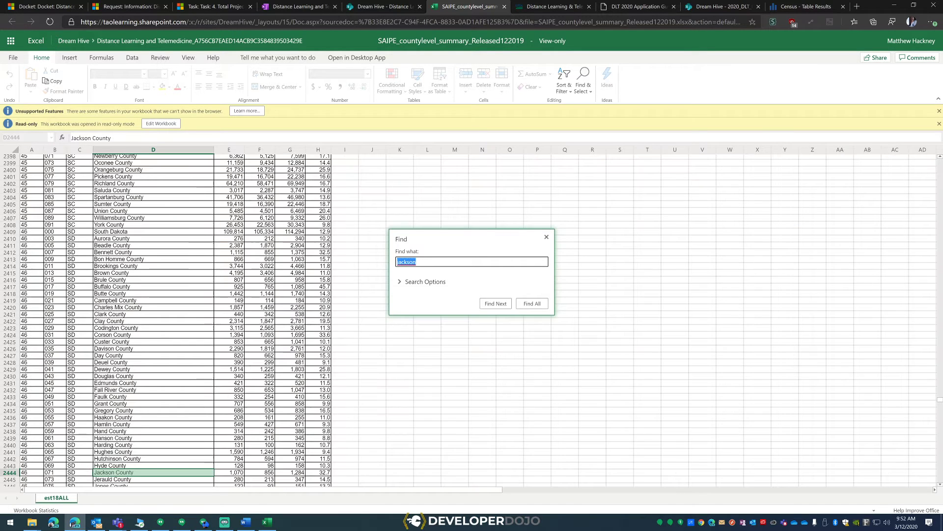
pyautogui.press('Return')
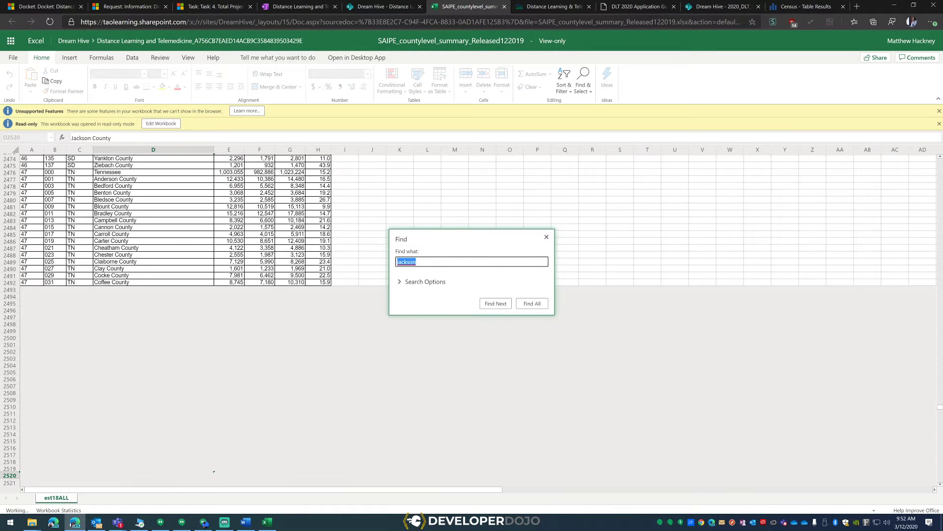
pyautogui.press('Return')
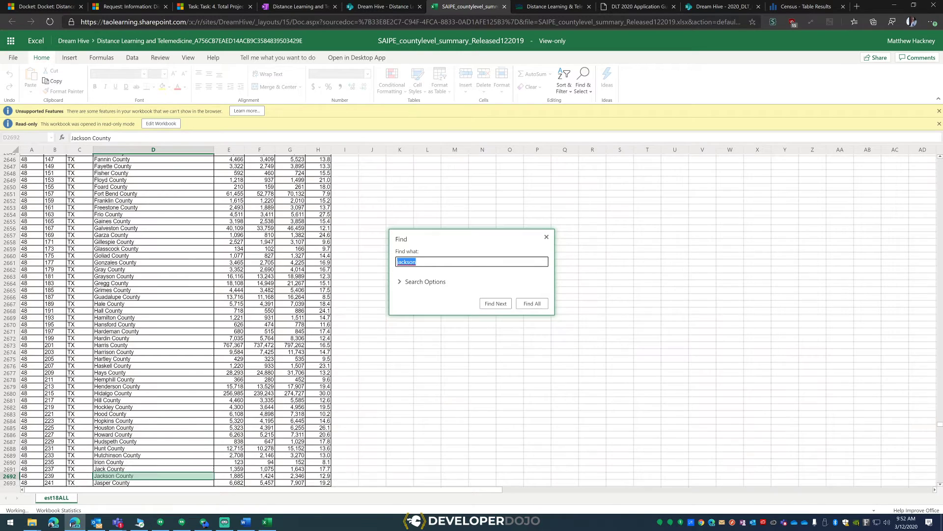
pyautogui.press('Return')
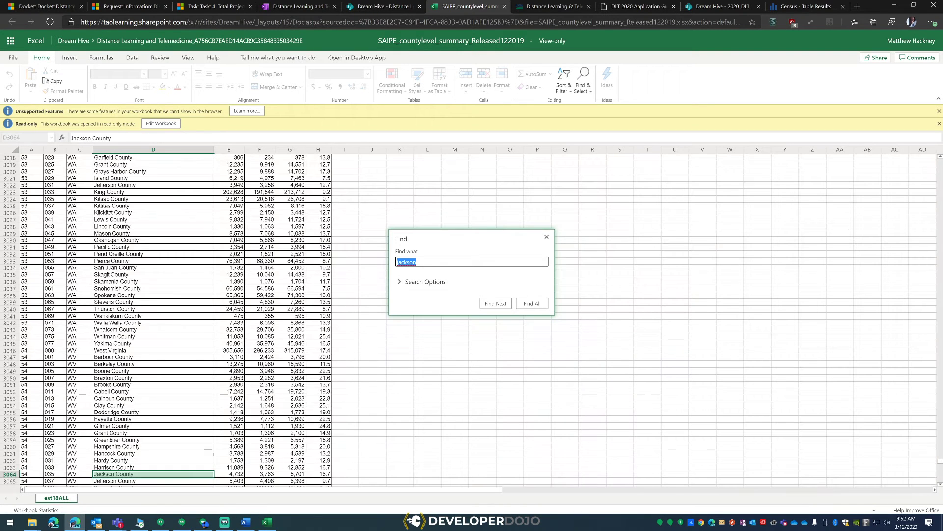
# - Compare Jackson County's poverty percentage with the Ravenswood and Maple Ridge entries on the Economic Need worksheet
pyautogui.click(321, 475)
pyautogui.hotkey('alt', 'Tab')
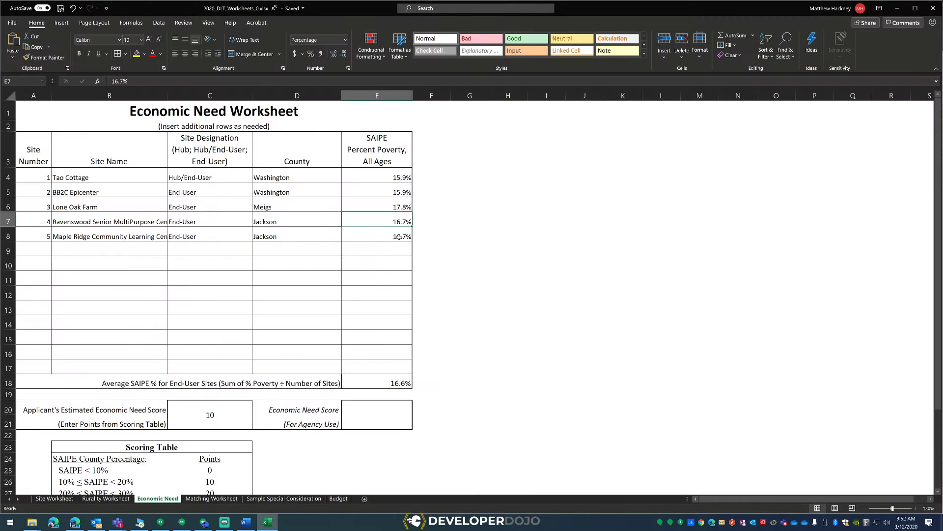
pyautogui.click(399, 237)
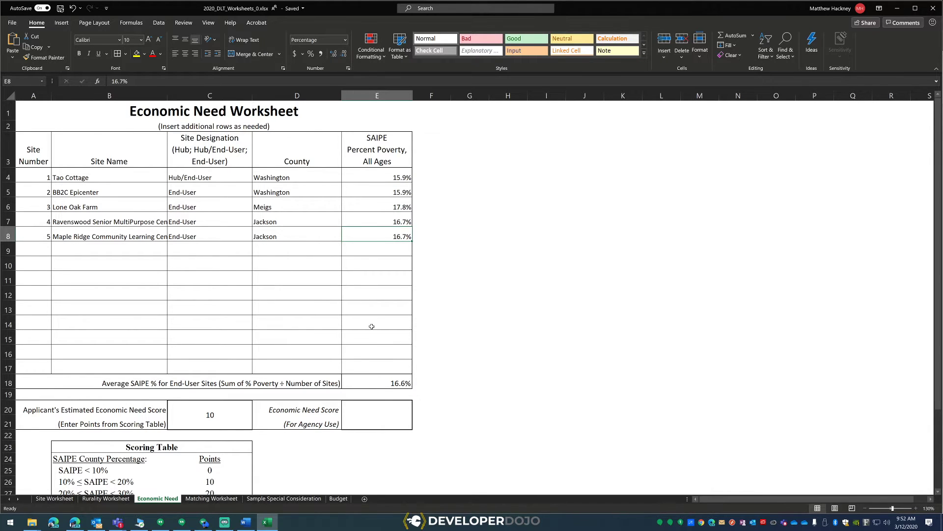
# - Check the average SAIPE formula and the estimated economic need score against the 10% to 20% row of the scoring table
pyautogui.click(388, 383)
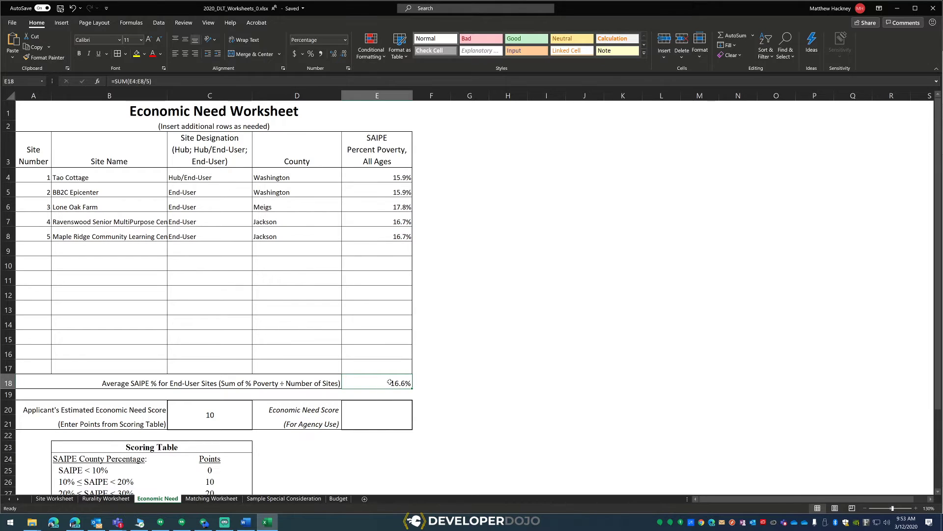
pyautogui.scroll(-2, 393, 352)
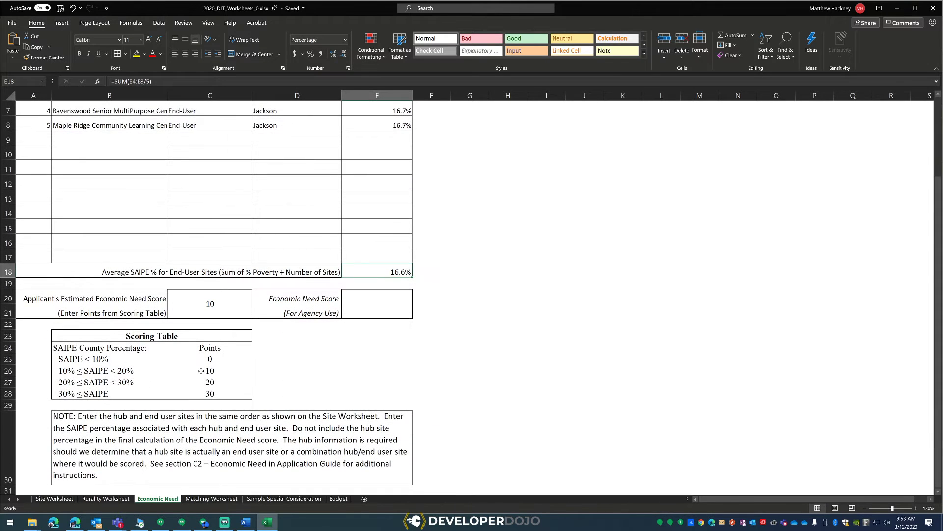
pyautogui.click(84, 371)
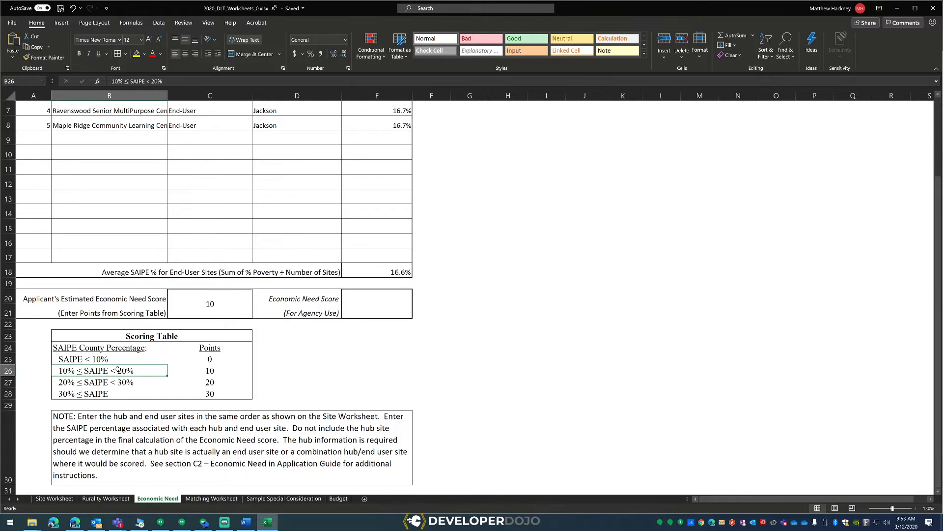
pyautogui.click(212, 373)
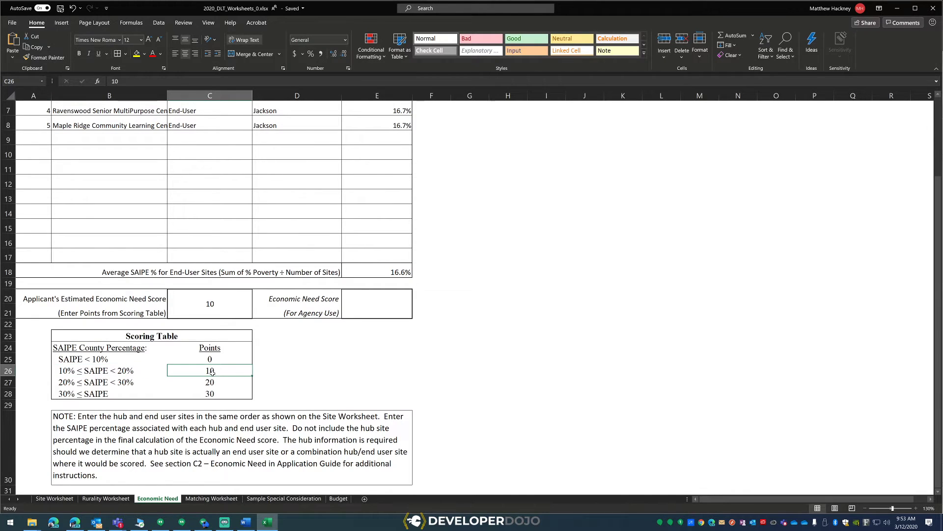
pyautogui.click(205, 301)
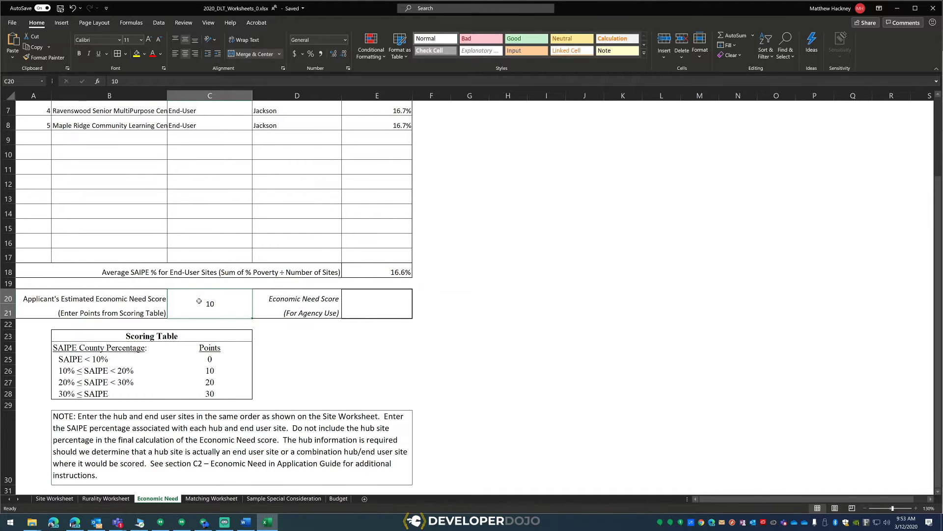
pyautogui.scroll(-1, 204, 300)
pyautogui.scroll(1, 221, 303)
pyautogui.scroll(2, 221, 295)
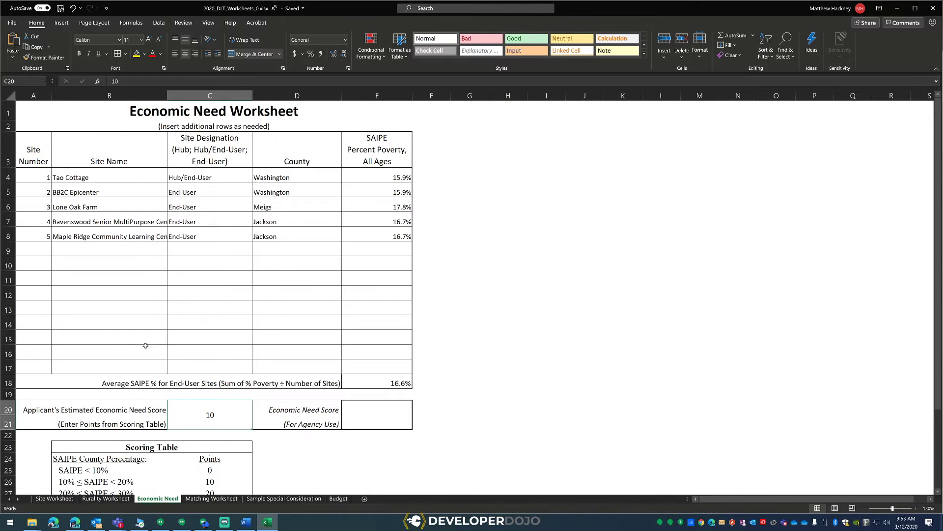
# - Review the donors and their proposed match amounts on the Matching Worksheet, including the documentation letter requirement
pyautogui.click(207, 498)
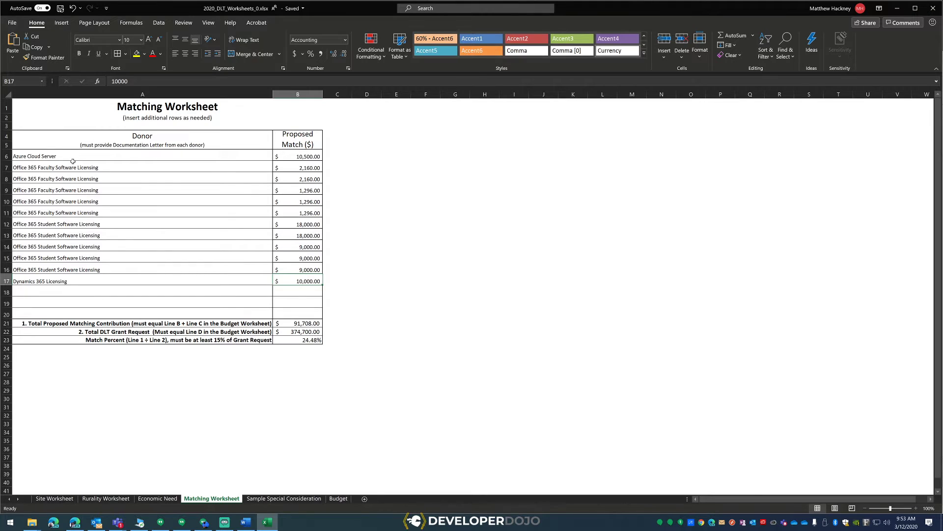
pyautogui.scroll(3, 72, 161)
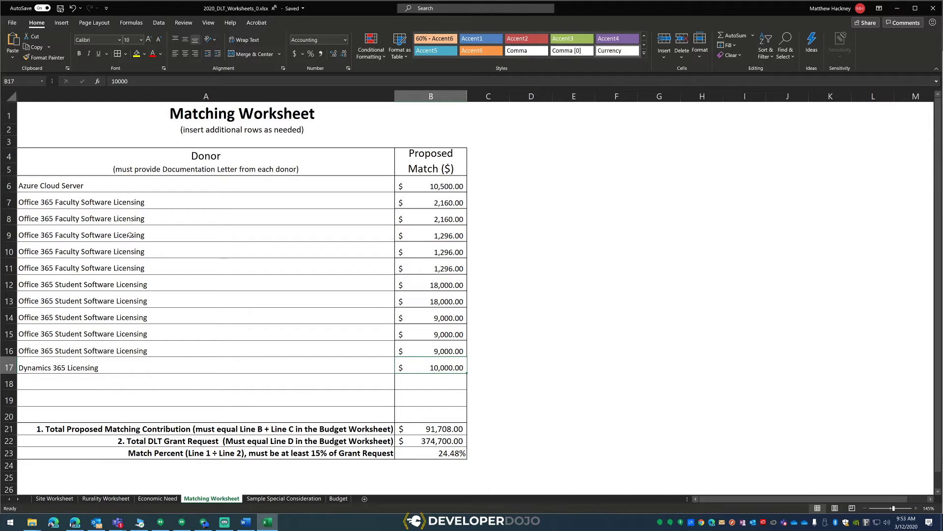
pyautogui.moveTo(96, 184)
pyautogui.mouseDown()
pyautogui.moveTo(91, 360)
pyautogui.moveTo(91, 197)
pyautogui.mouseUp()
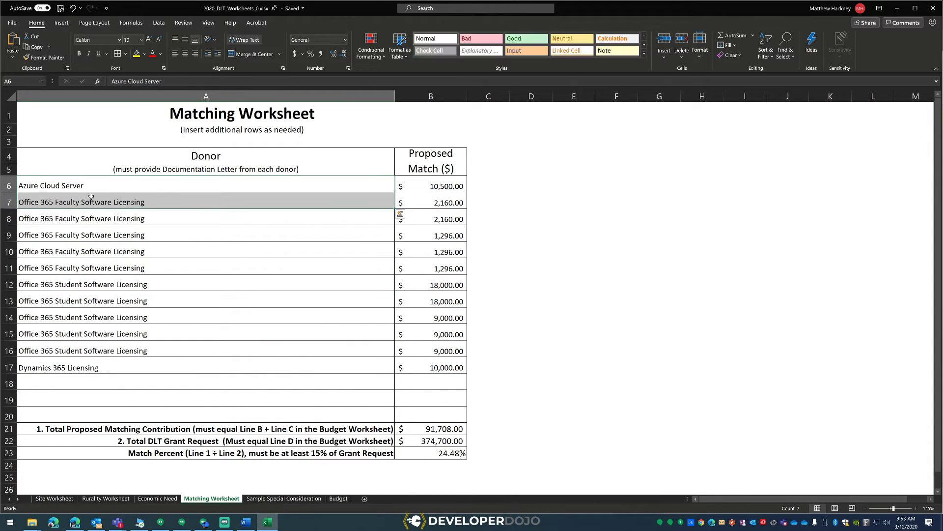
pyautogui.click(185, 169)
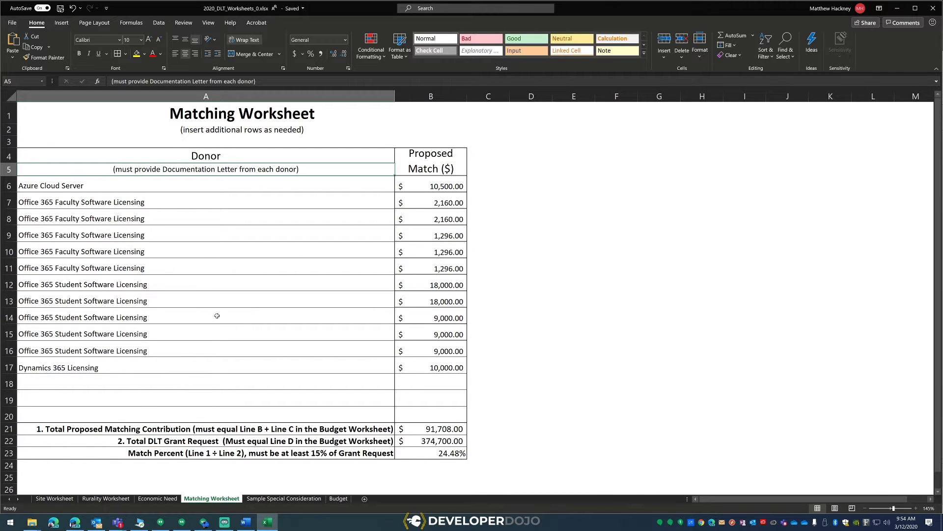
pyautogui.moveTo(146, 187); pyautogui.dragTo(148, 368)
pyautogui.moveTo(422, 183); pyautogui.dragTo(422, 369)
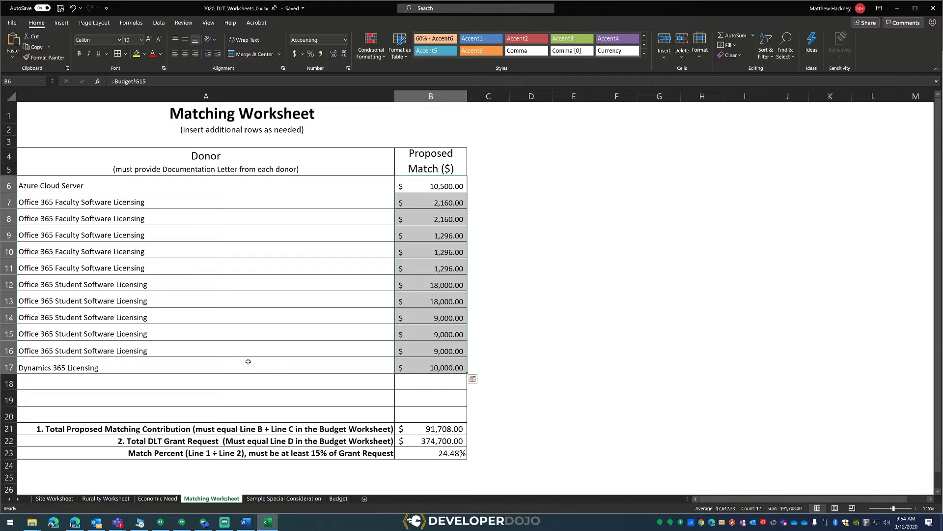
pyautogui.click(232, 345)
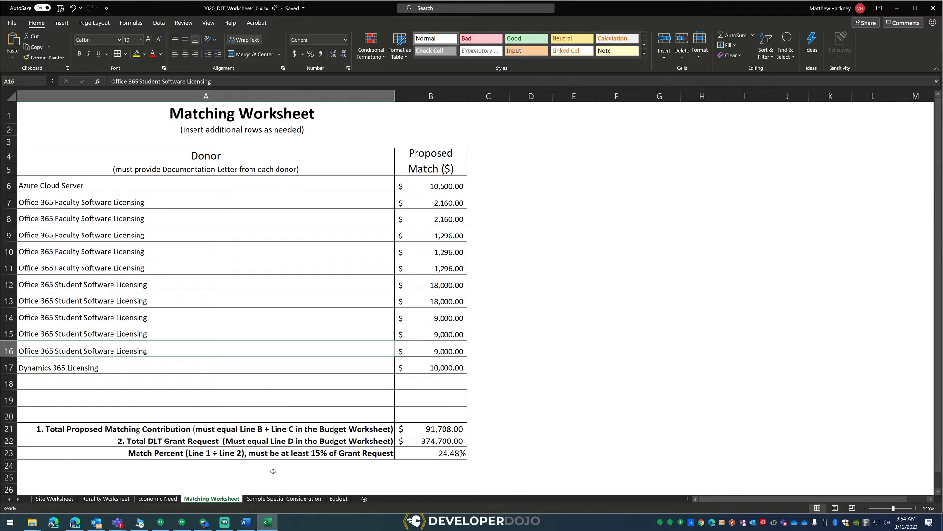
# - Review the Special Consideration worksheet's STEM education and Opportunity Zone selections and the authorized representative's signature requirement
pyautogui.click(277, 499)
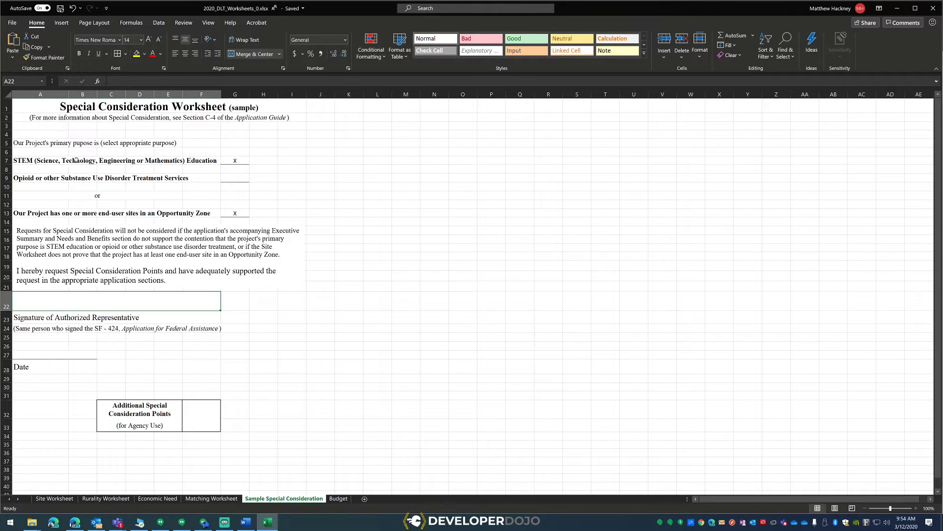
pyautogui.click(233, 159)
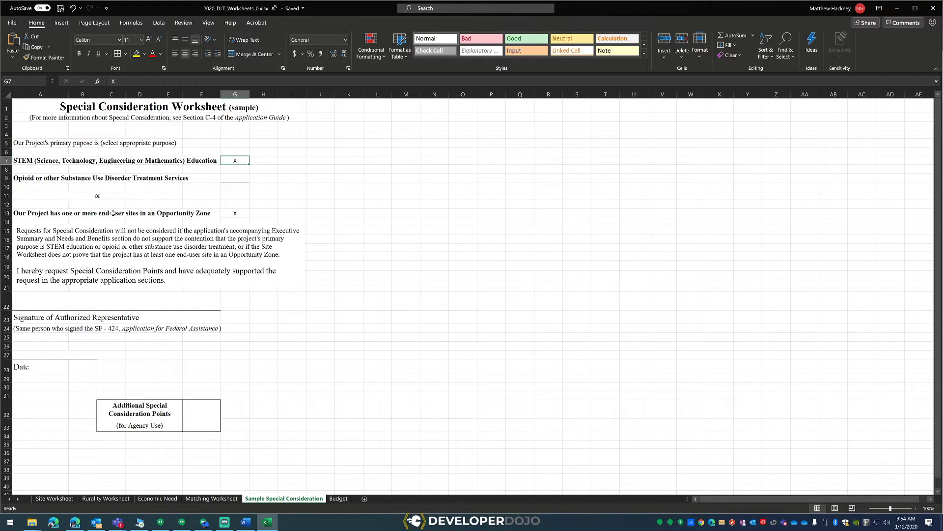
pyautogui.click(236, 213)
pyautogui.click(40, 303)
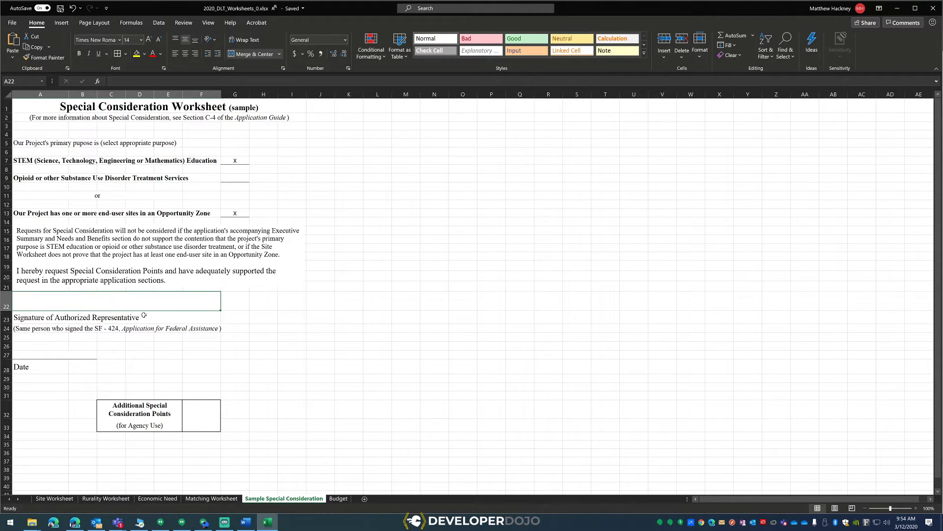
pyautogui.click(27, 334)
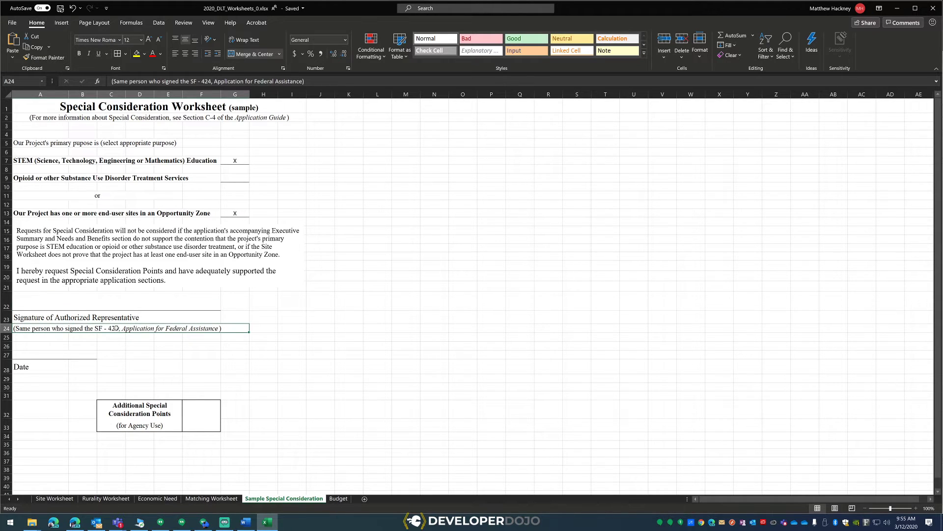
pyautogui.click(116, 299)
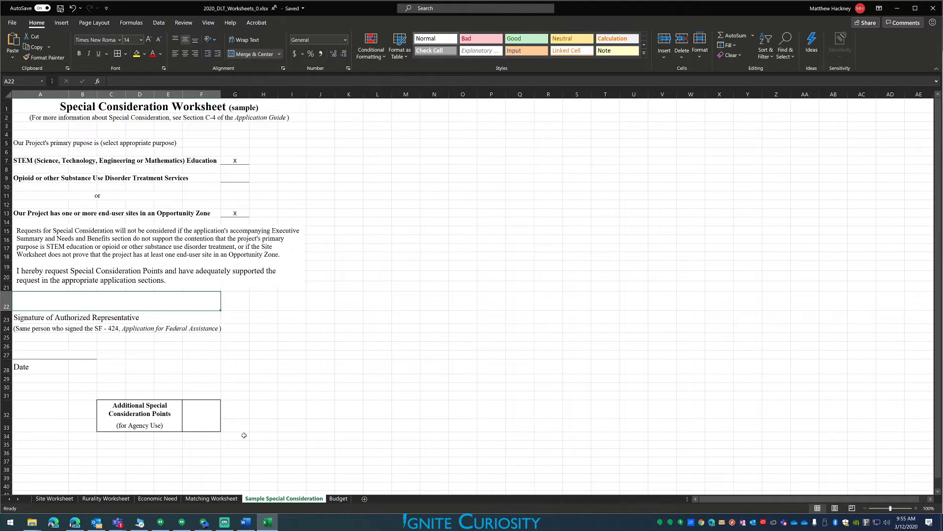
# - Review the Microsoft HoloLens entry for Tao Cottage on the Budget worksheet, checking its site, description, units and unit cost
pyautogui.click(338, 499)
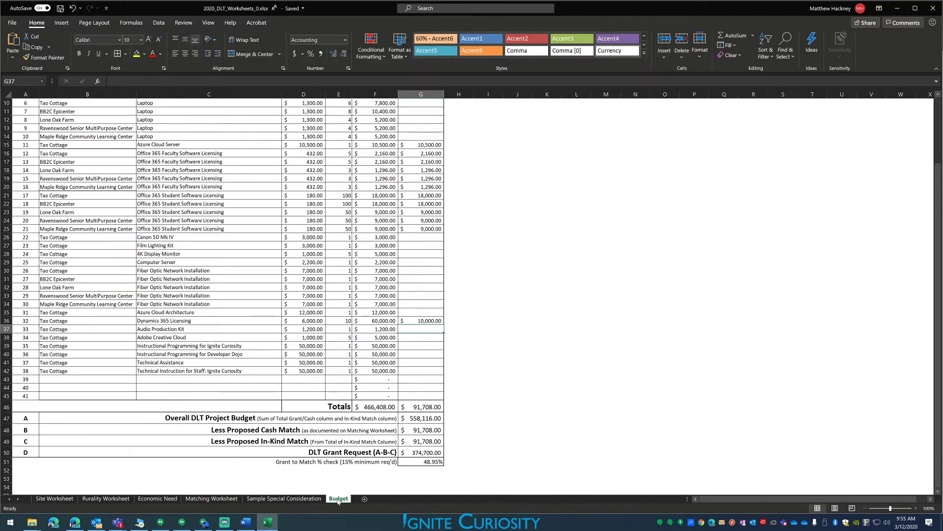
pyautogui.scroll(5, 299, 396)
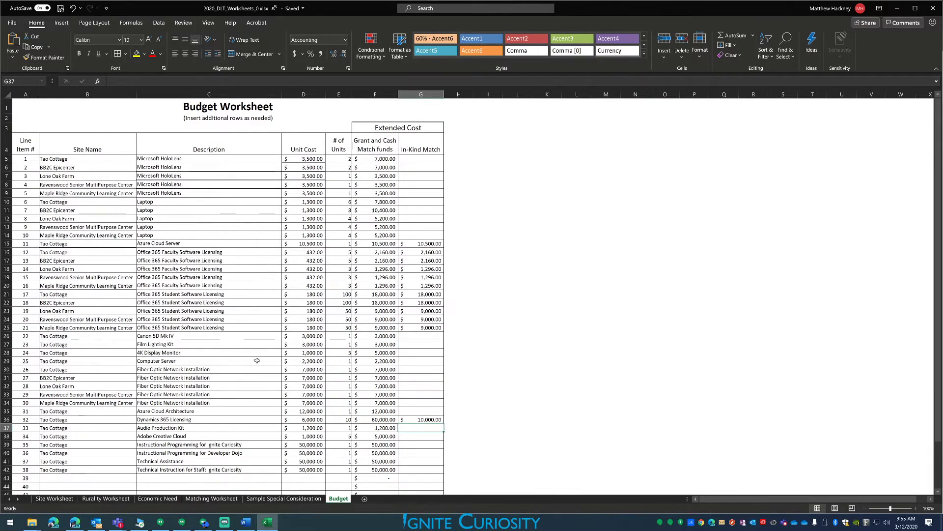
pyautogui.scroll(3, 238, 328)
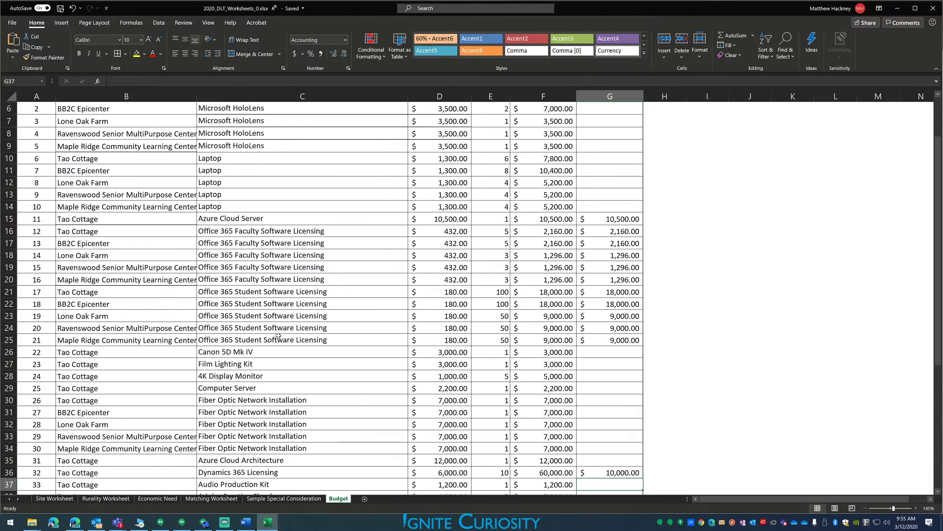
pyautogui.scroll(1, 280, 336)
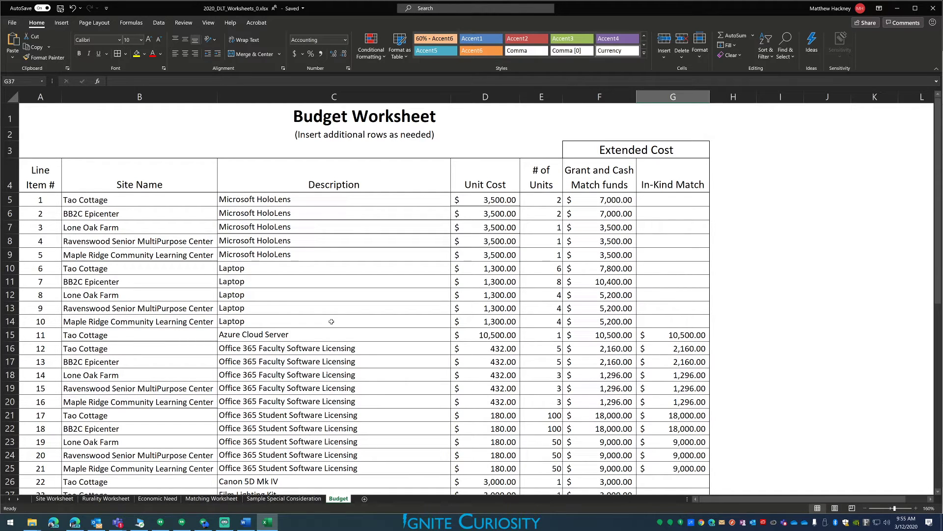
pyautogui.click(148, 197)
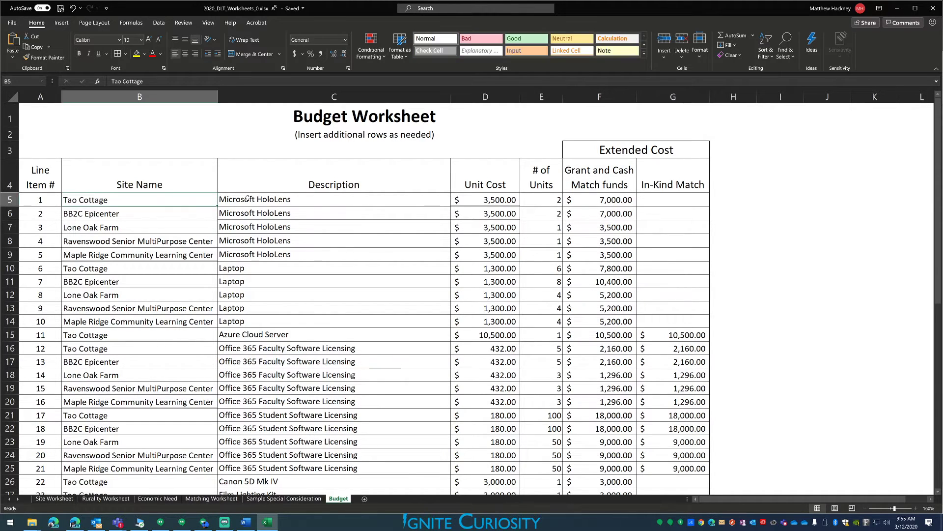
pyautogui.click(248, 198)
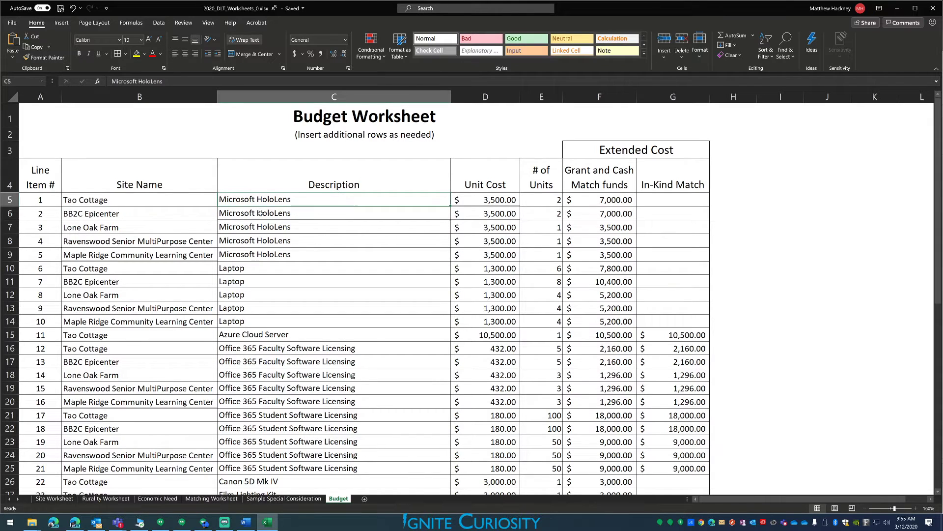
pyautogui.click(344, 211)
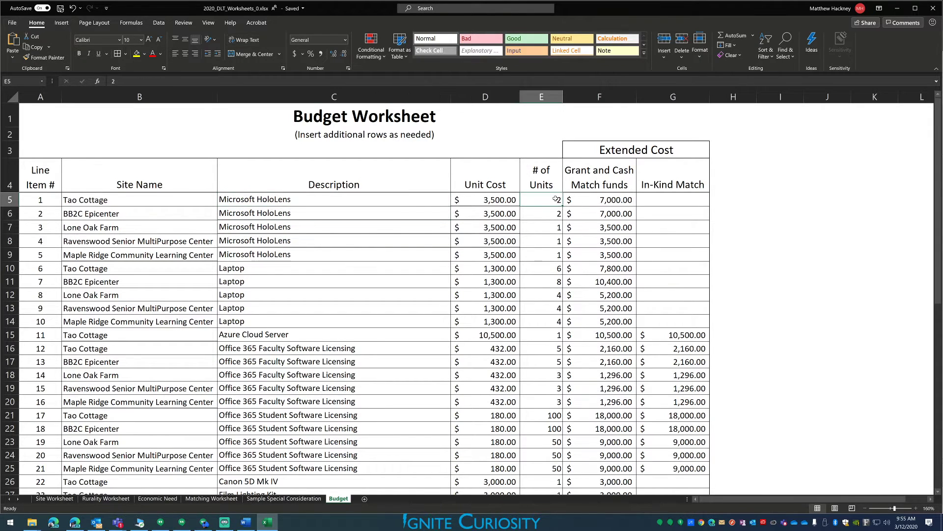
pyautogui.click(489, 201)
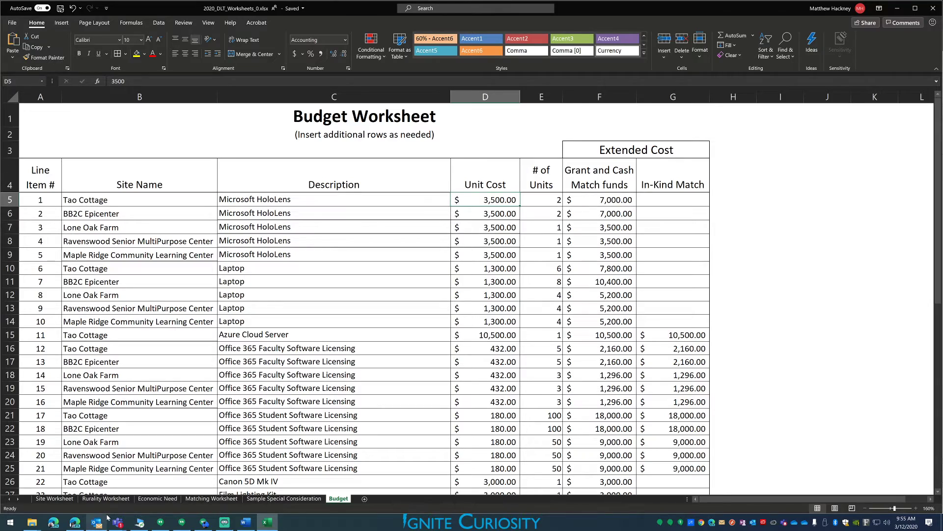
# - Check the description and unit cost of Tao Cottage's Fiber Optic Network Installation in the budget
pyautogui.scroll(-3, 163, 391)
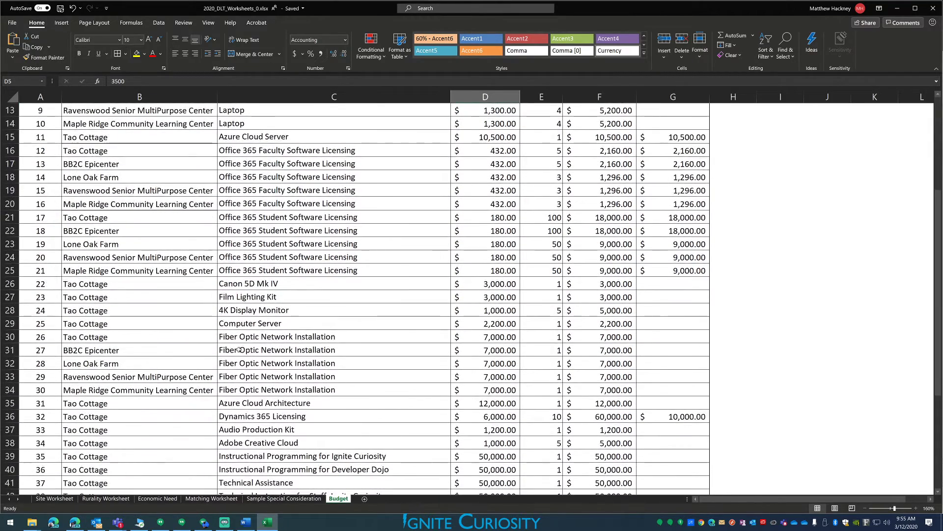
pyautogui.click(285, 338)
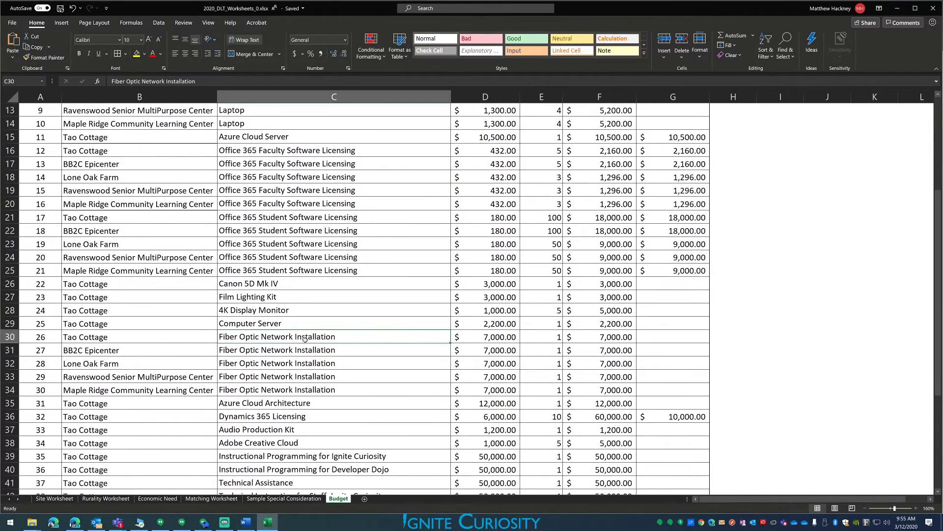
pyautogui.click(483, 337)
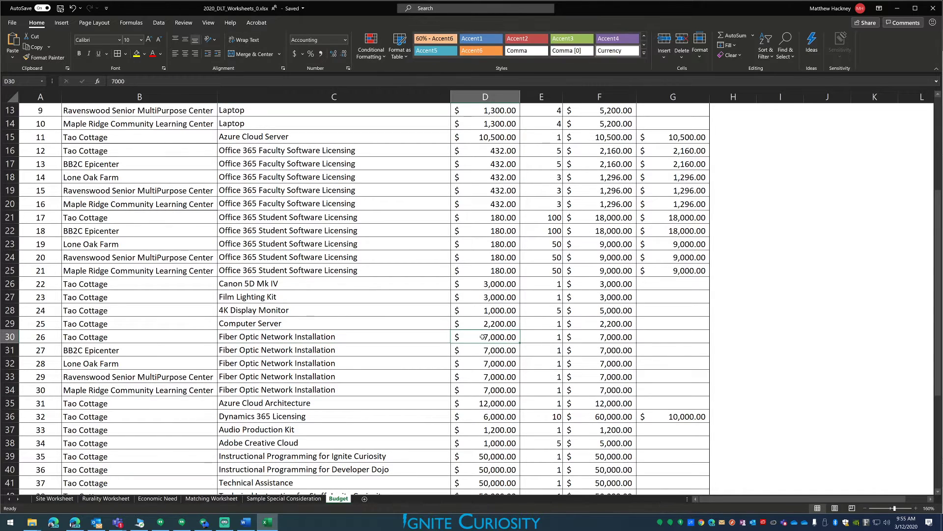
pyautogui.click(382, 337)
pyautogui.click(477, 336)
pyautogui.click(404, 341)
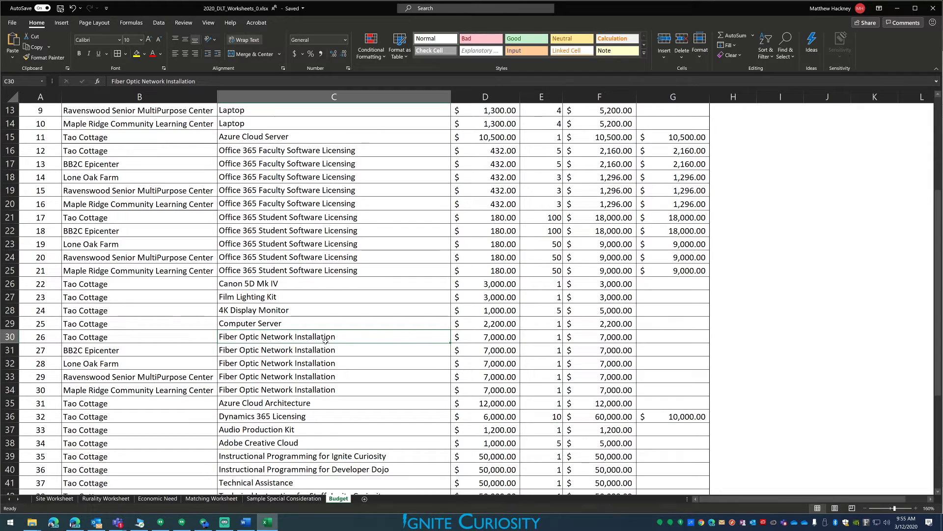
pyautogui.click(487, 338)
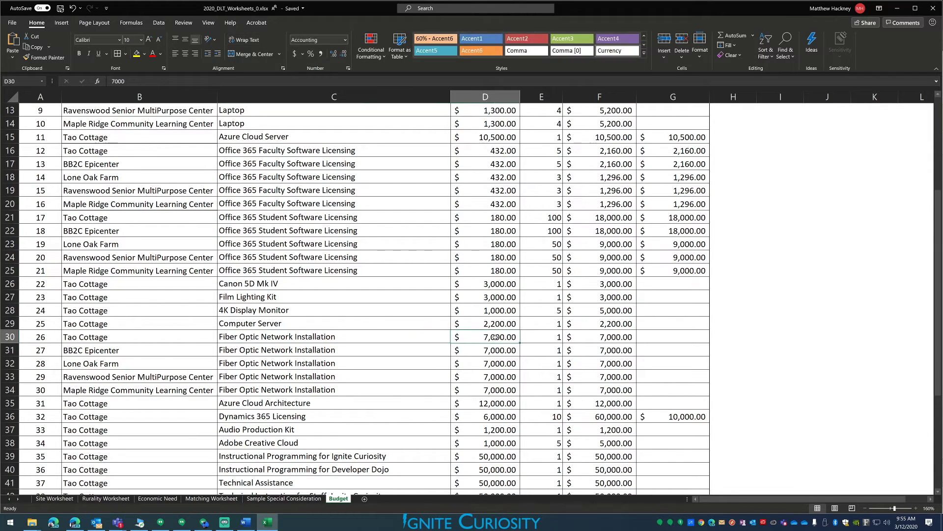
# - Check the unit costs of Azure Cloud Architecture and the instructional programming, technical assistance and staff instruction items
pyautogui.click(495, 405)
pyautogui.scroll(-2, 472, 383)
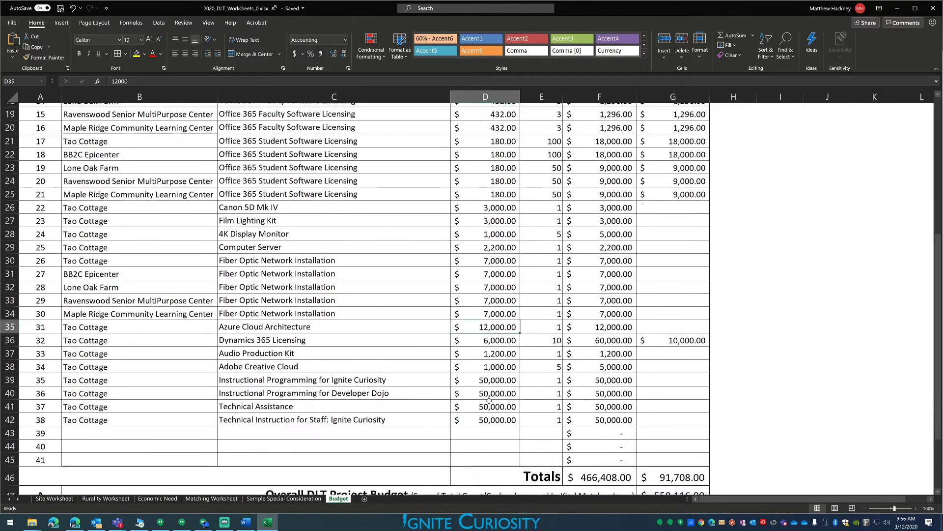
pyautogui.click(482, 376)
pyautogui.click(483, 390)
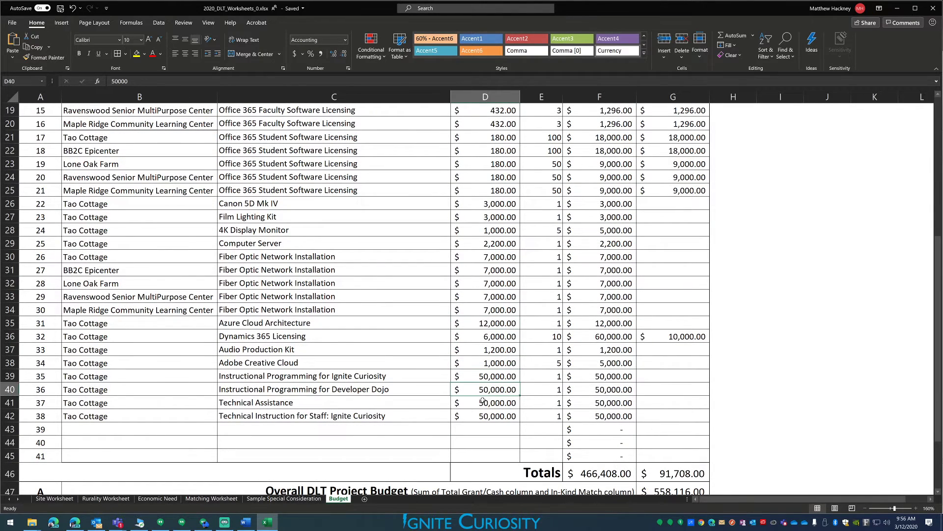
pyautogui.click(483, 403)
pyautogui.click(483, 416)
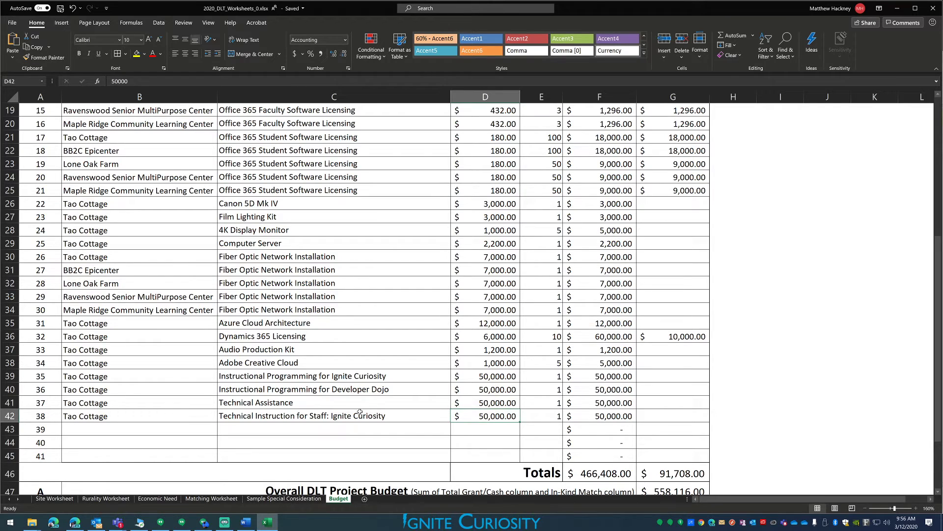
# - Enter a new budget line item 39 for the Tao Cottage site with the description Wifi Router
pyautogui.scroll(6, 363, 408)
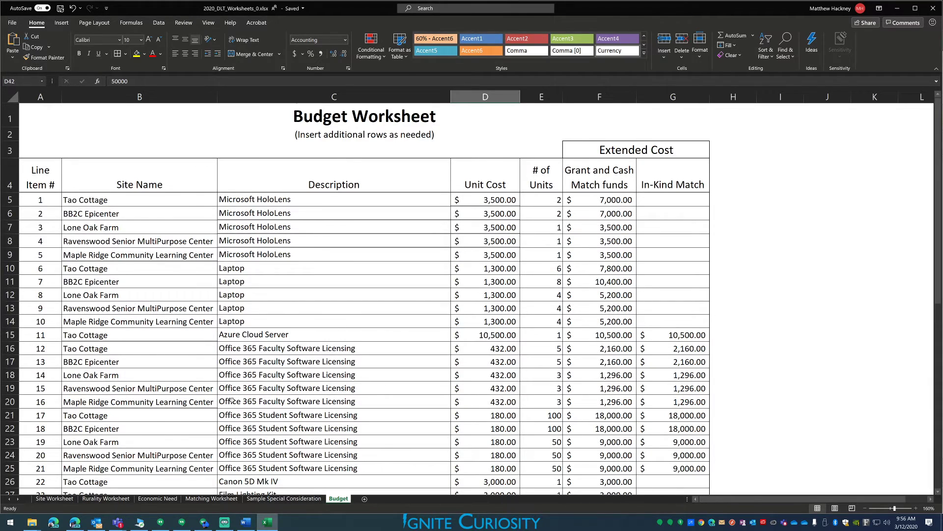
pyautogui.scroll(-3, 236, 411)
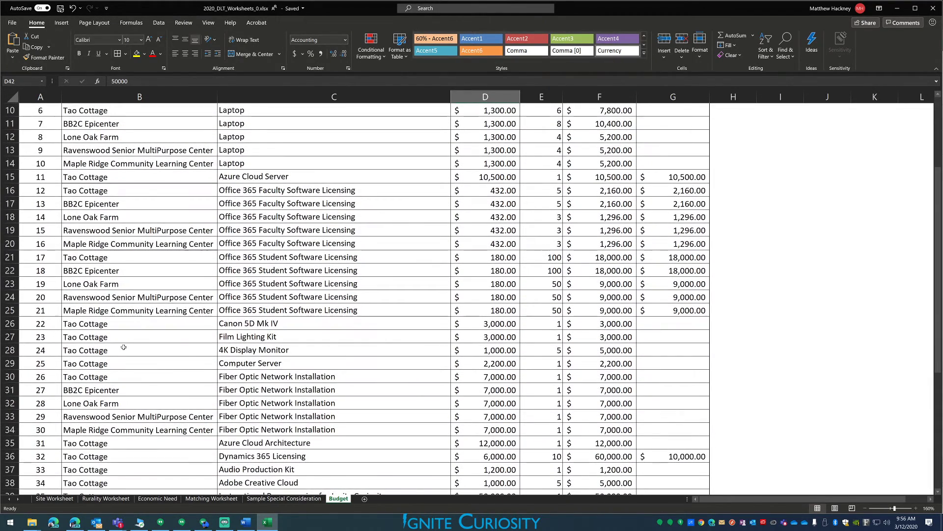
pyautogui.scroll(-1, 218, 440)
pyautogui.scroll(-1, 218, 439)
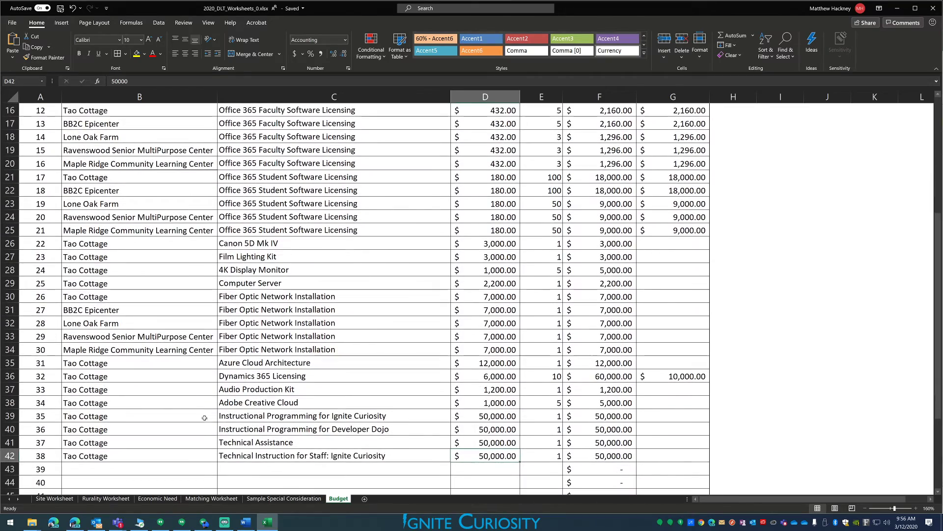
pyautogui.scroll(5, 423, 385)
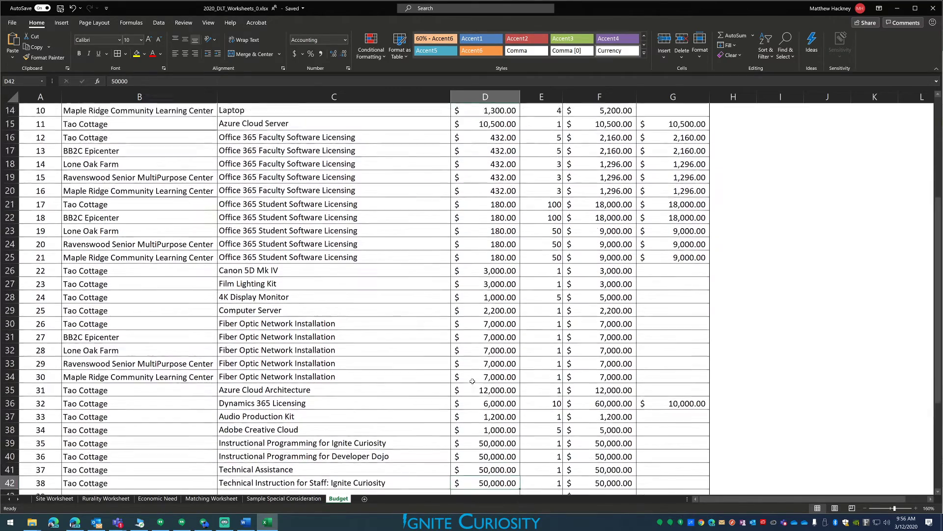
pyautogui.scroll(-6, 482, 237)
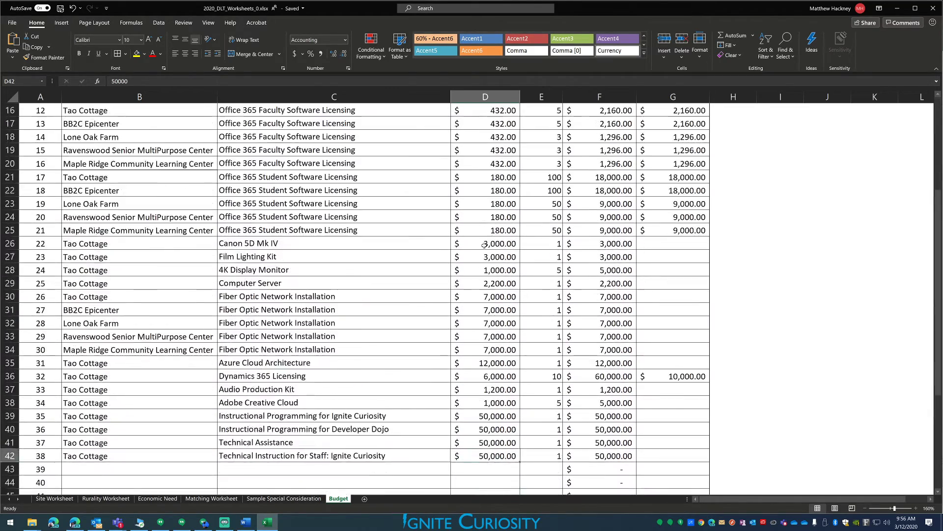
pyautogui.click(174, 431)
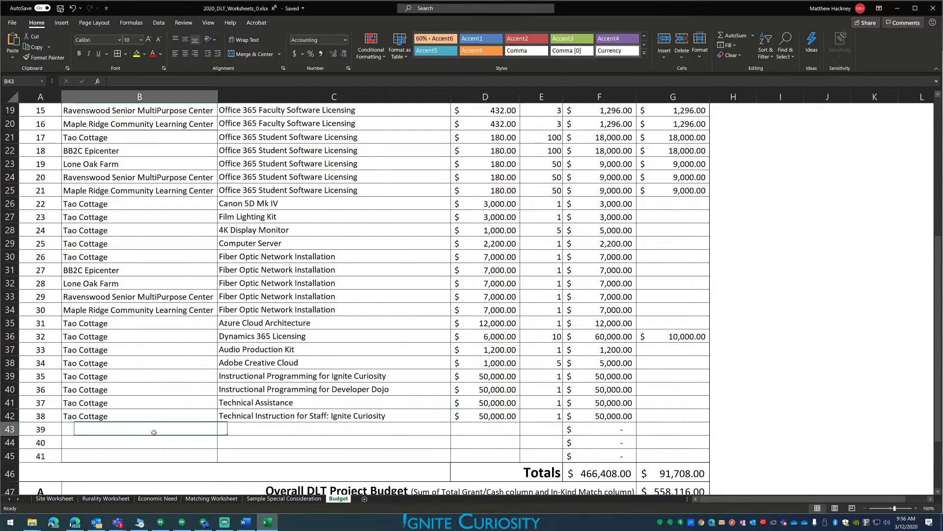
pyautogui.write('Tao Cottage')
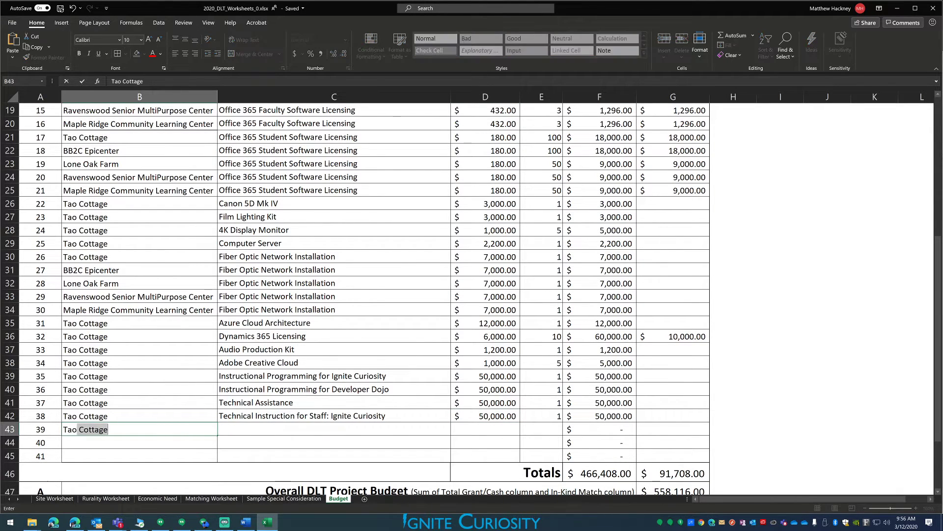
pyautogui.press('Tab')
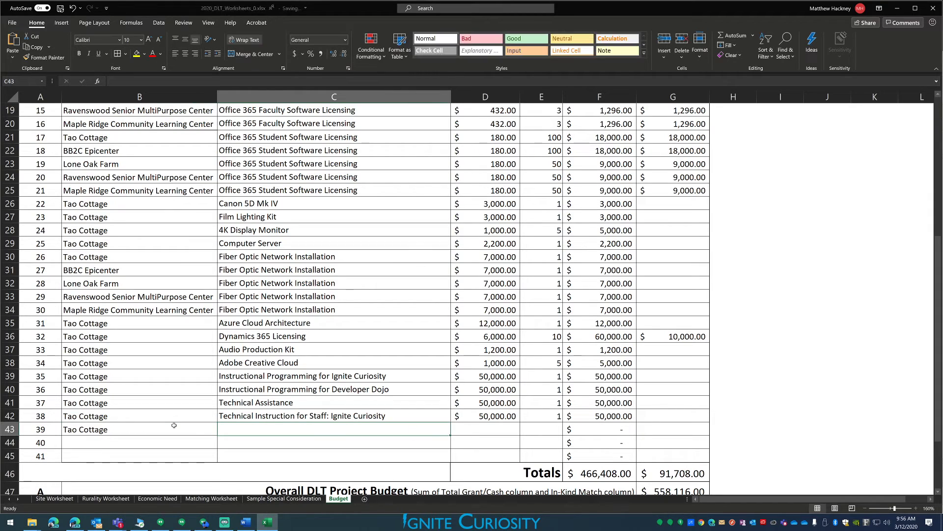
pyautogui.write('Wifi Router')
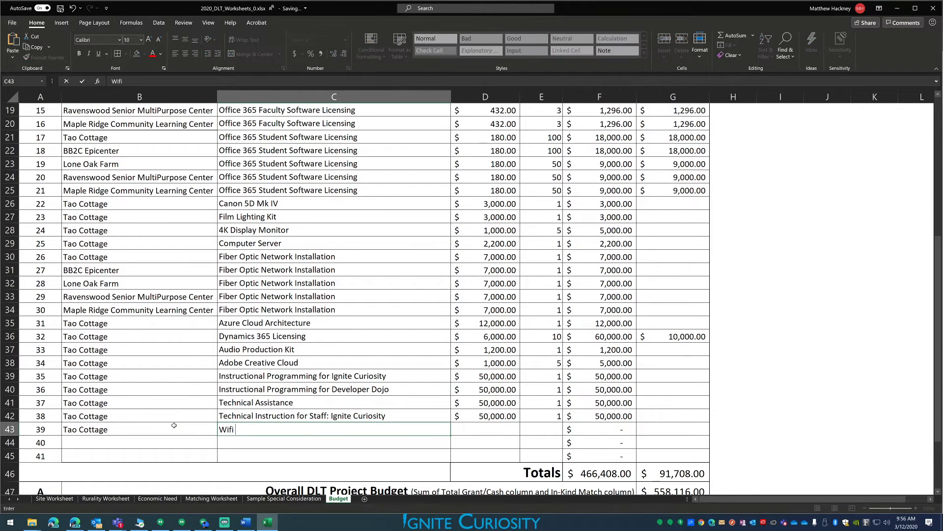
pyautogui.press('Tab')
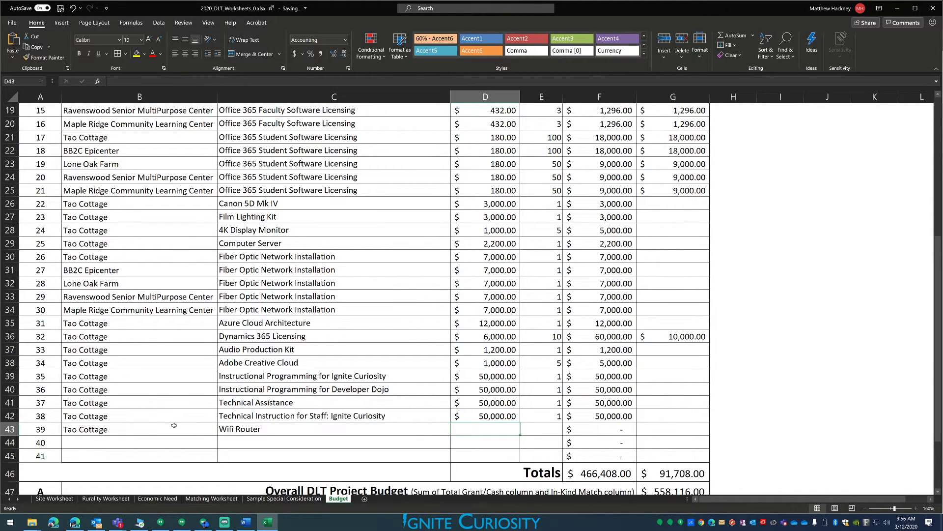
# - Set the Wifi Router's unit cost to $300 and its number of units to 1
pyautogui.write('$ ')
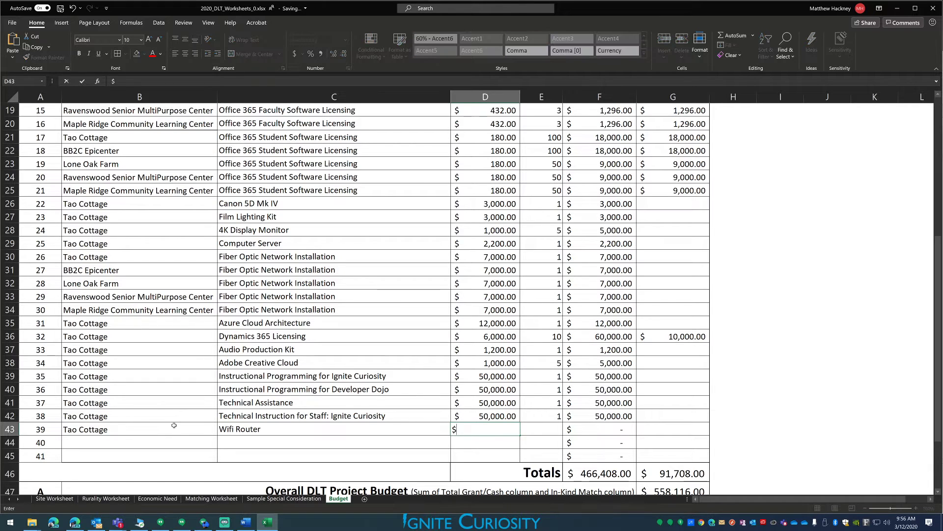
pyautogui.write('300')
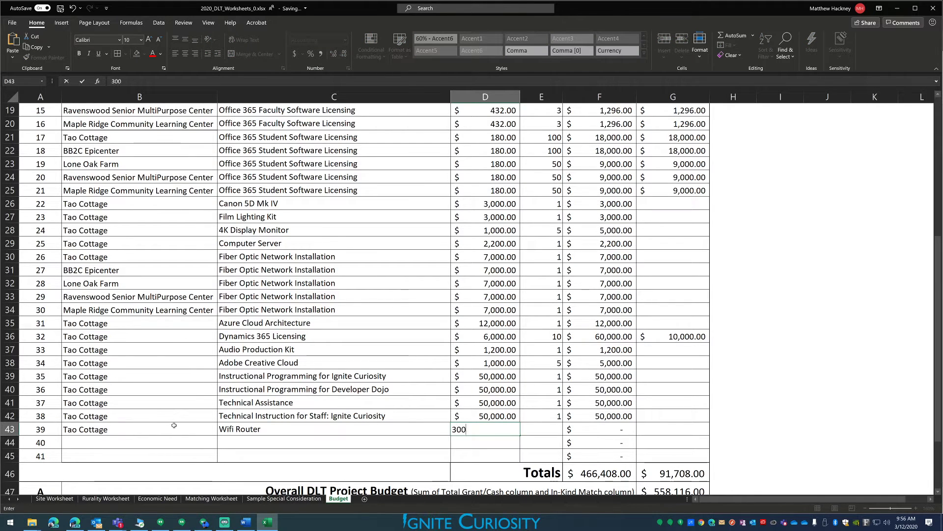
pyautogui.press('Tab')
pyautogui.write('1')
pyautogui.press('Tab')
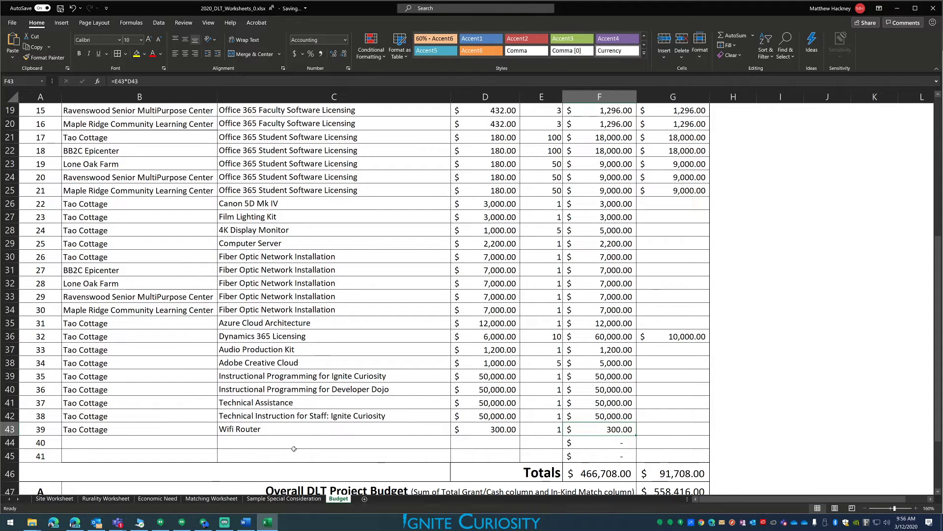
# - Enter 300 as the Wifi Router's in-kind match and check its grant and cash match formula
pyautogui.click(654, 429)
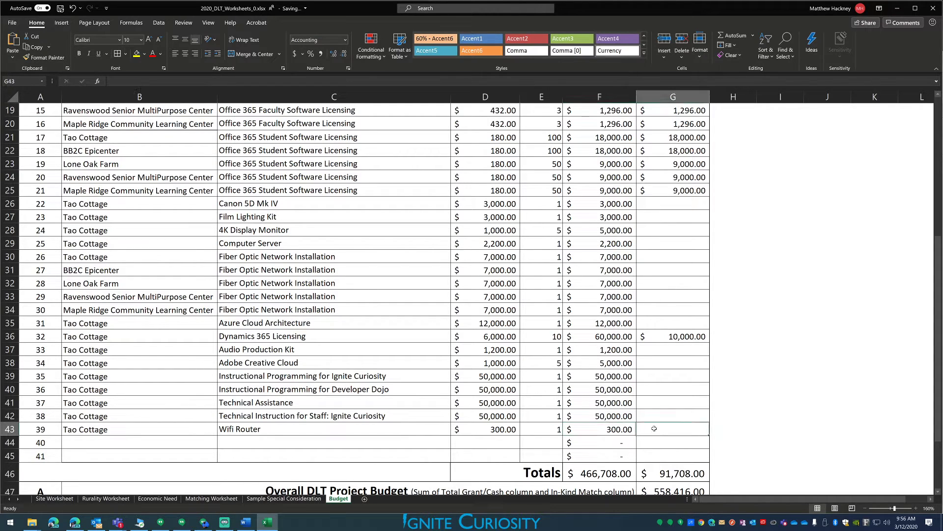
pyautogui.write('300')
pyautogui.press('Return')
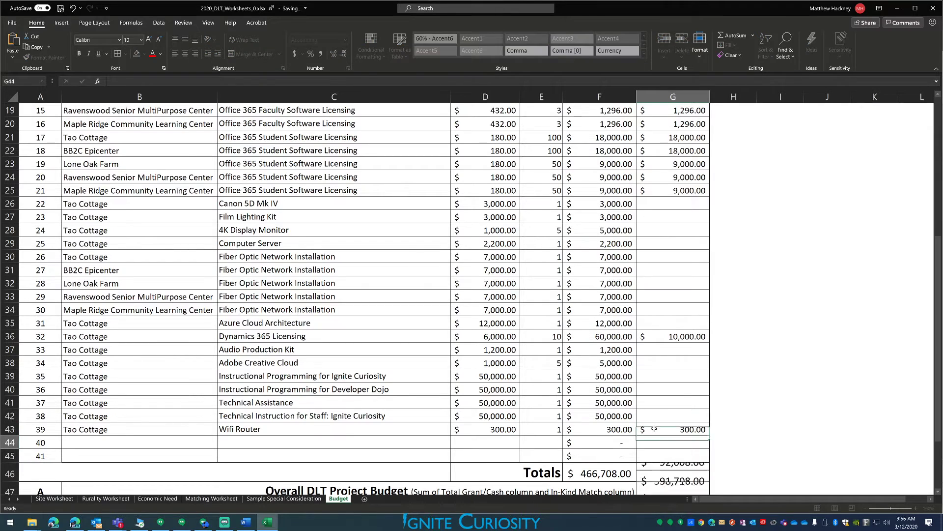
pyautogui.click(654, 429)
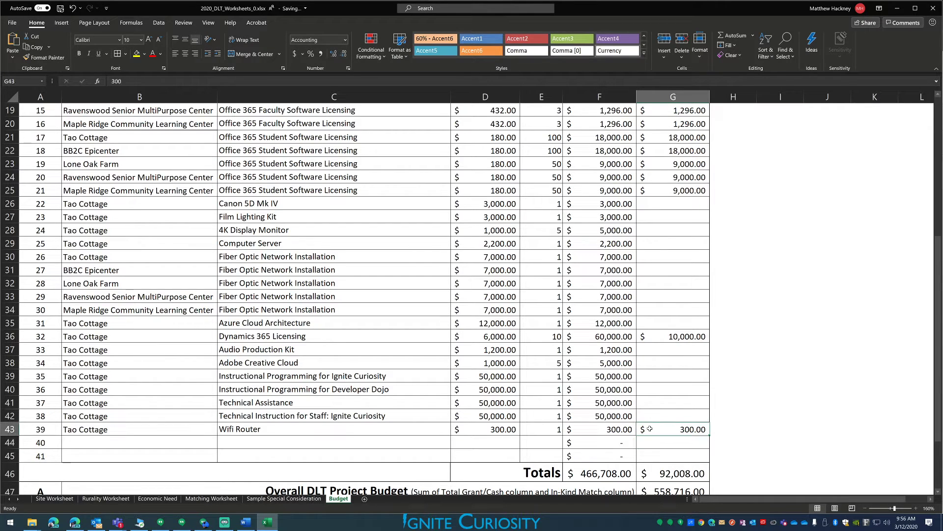
pyautogui.click(606, 430)
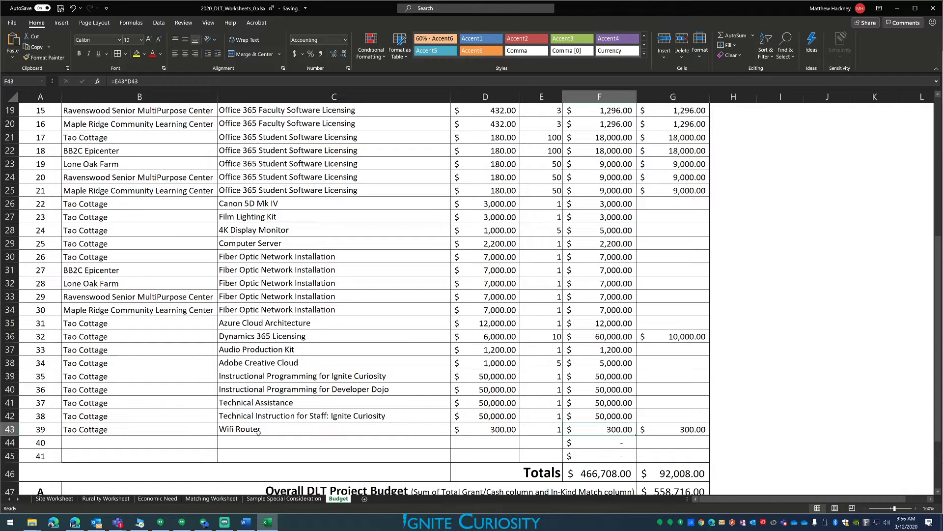
# - Clear the Wifi Router line item and restore the extended cost formula in F43 from the blank row below
pyautogui.scroll(6, 76, 154)
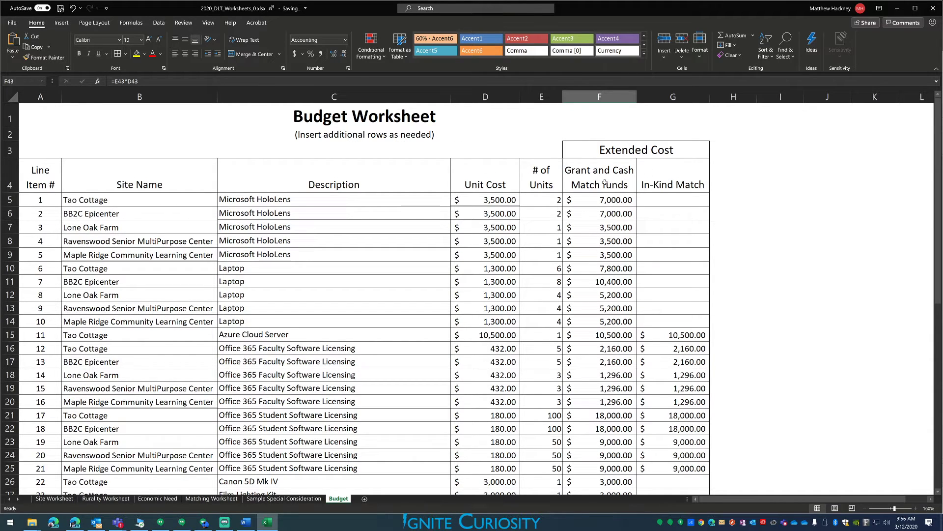
pyautogui.scroll(-1, 584, 213)
pyautogui.scroll(-5, 583, 213)
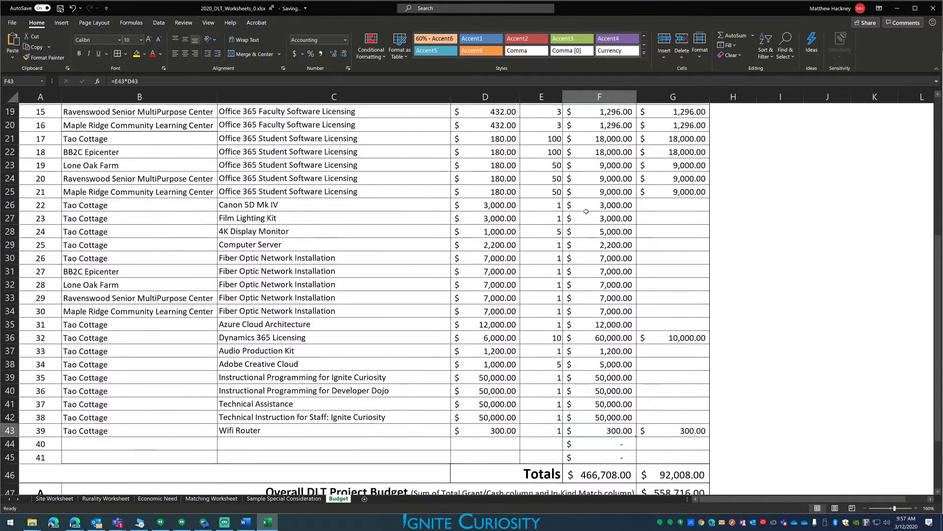
pyautogui.moveTo(115, 431); pyautogui.dragTo(645, 429)
pyautogui.press('Delete')
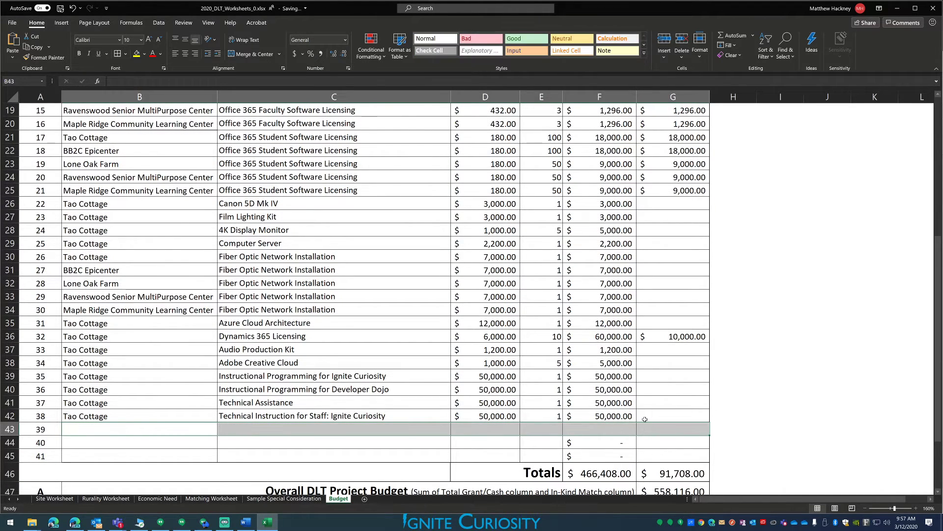
pyautogui.click(629, 441)
pyautogui.moveTo(629, 441); pyautogui.dragTo(638, 459)
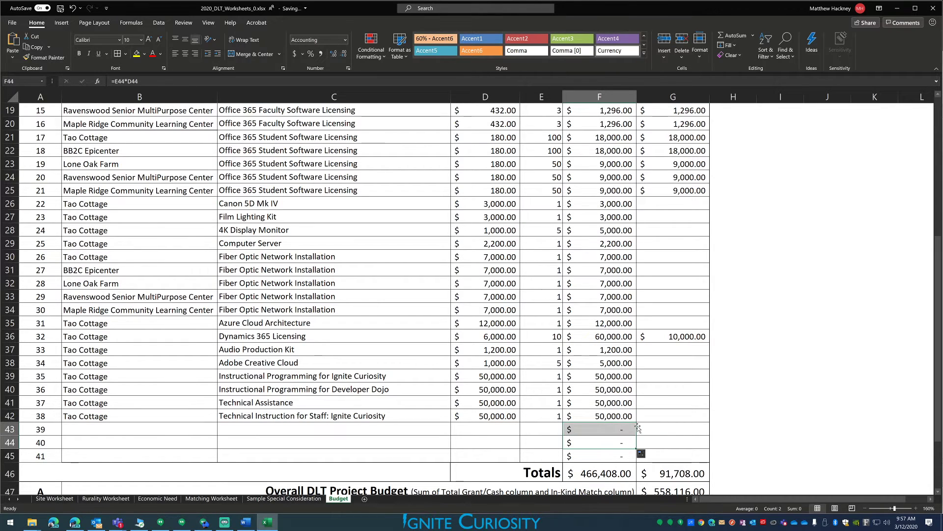
pyautogui.click(664, 416)
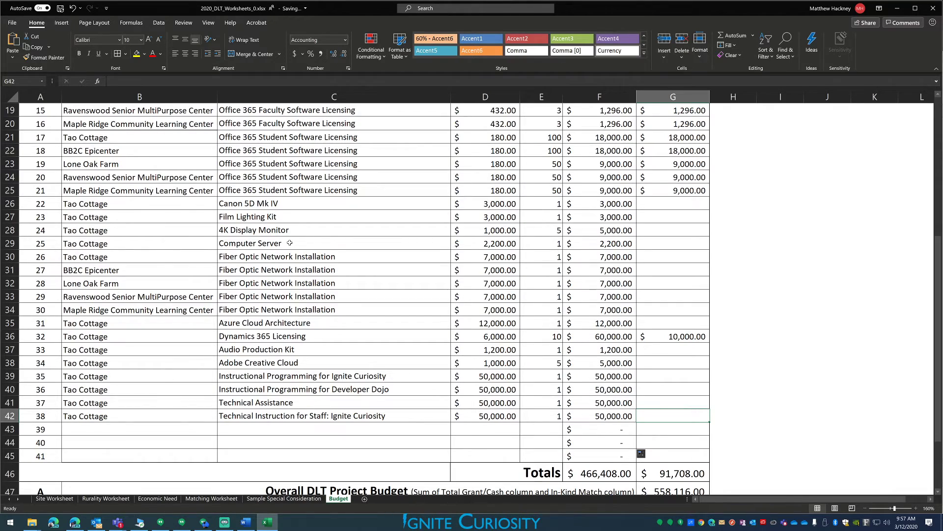
# - Review the formulas behind the grant and cash match total, the Overall DLT Project Budget and the DLT Grant Request
pyautogui.scroll(6, 267, 384)
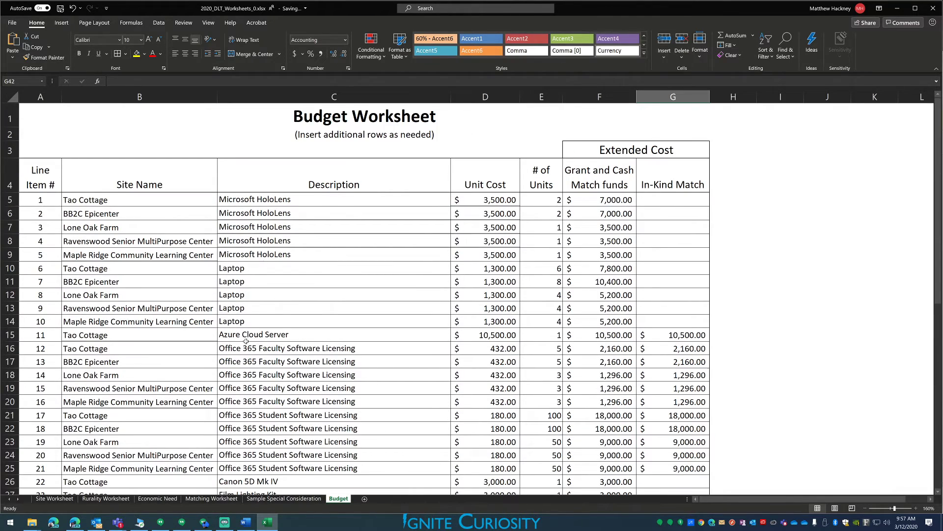
pyautogui.scroll(-6, 246, 340)
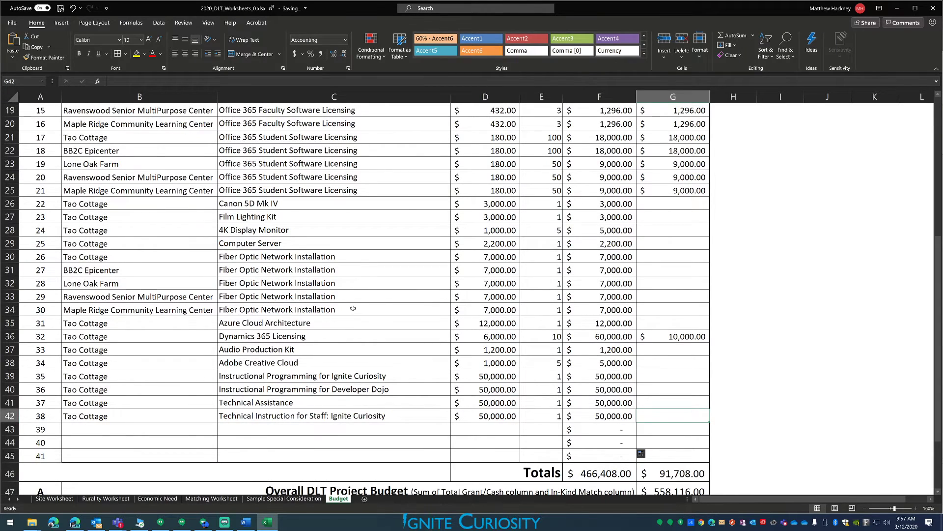
pyautogui.scroll(-5, 353, 308)
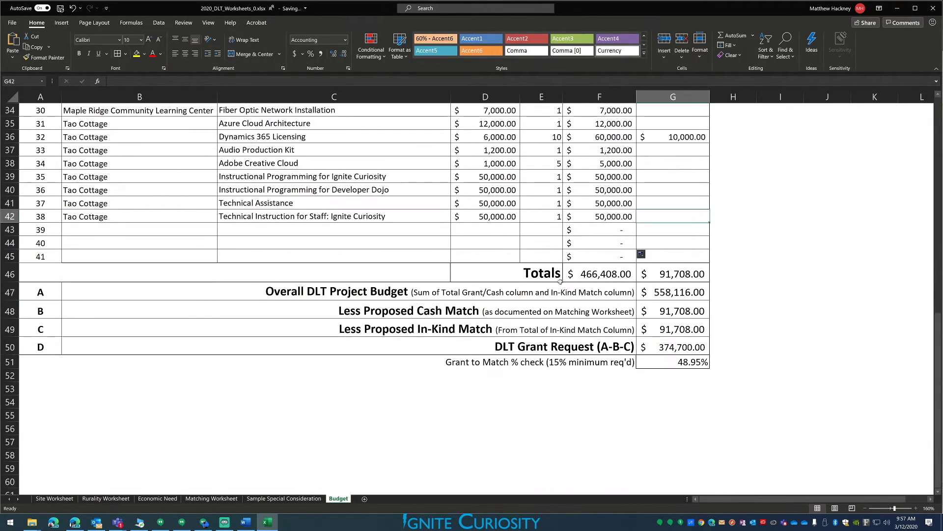
pyautogui.click(597, 275)
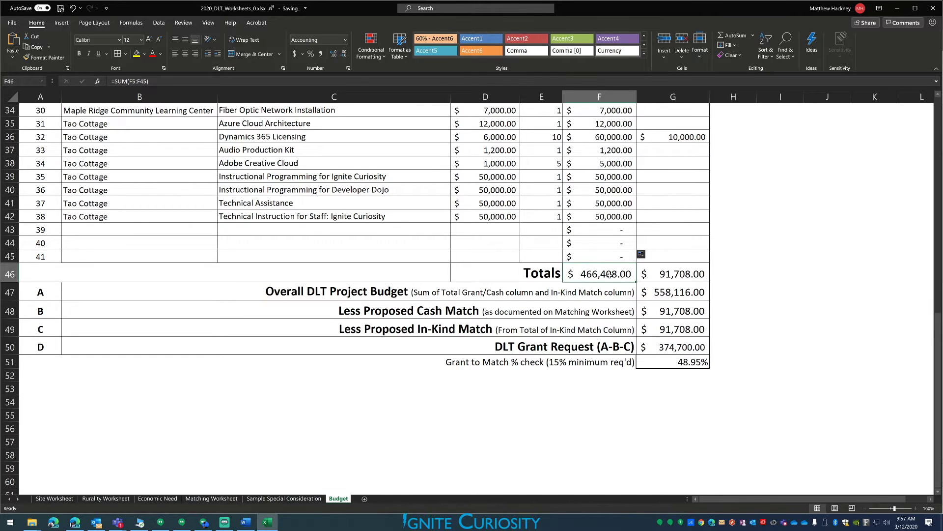
pyautogui.click(664, 293)
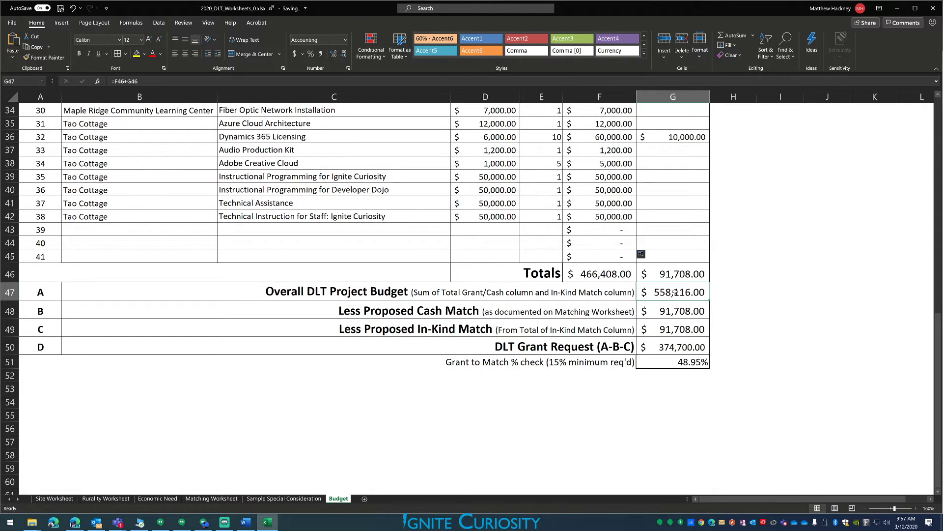
pyautogui.hotkey('ctrl', 'c')
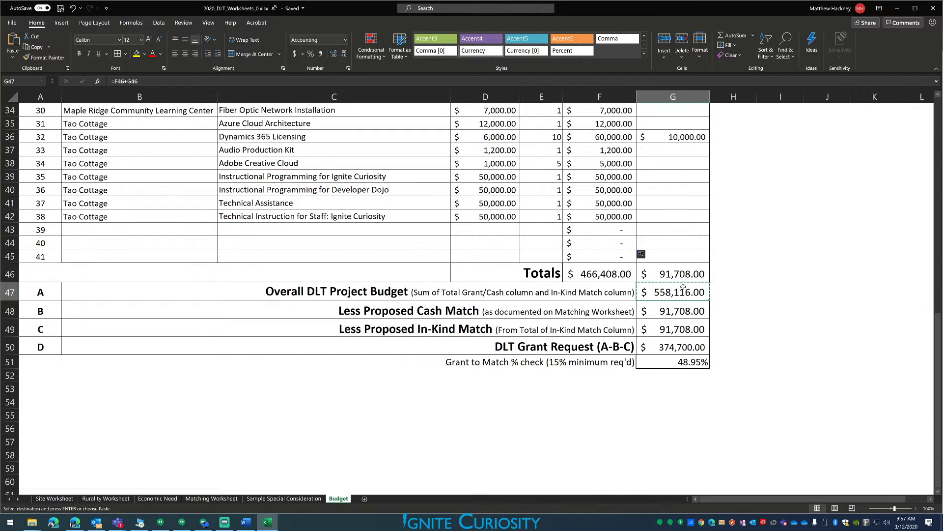
pyautogui.click(665, 346)
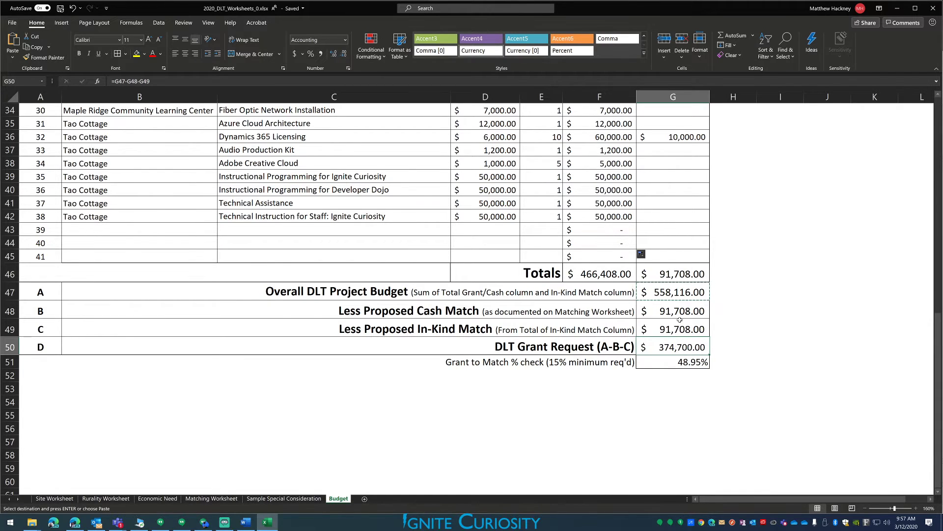
# - Select the in-kind match amounts from Azure Cloud Server to Dynamics 365 Licensing and check them against the Less Proposed In-Kind Match formula
pyautogui.scroll(8, 680, 319)
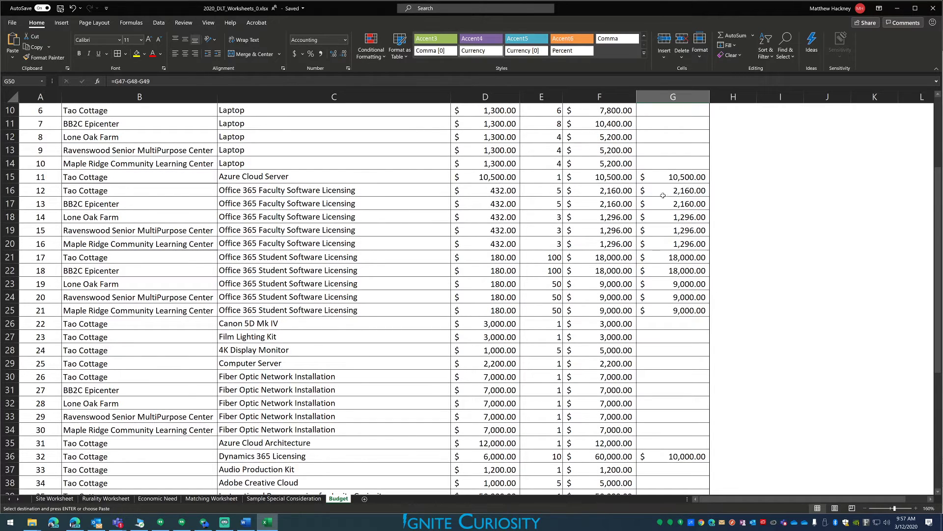
pyautogui.moveTo(680, 177); pyautogui.dragTo(680, 451)
pyautogui.scroll(-6, 685, 344)
pyautogui.scroll(-2, 686, 338)
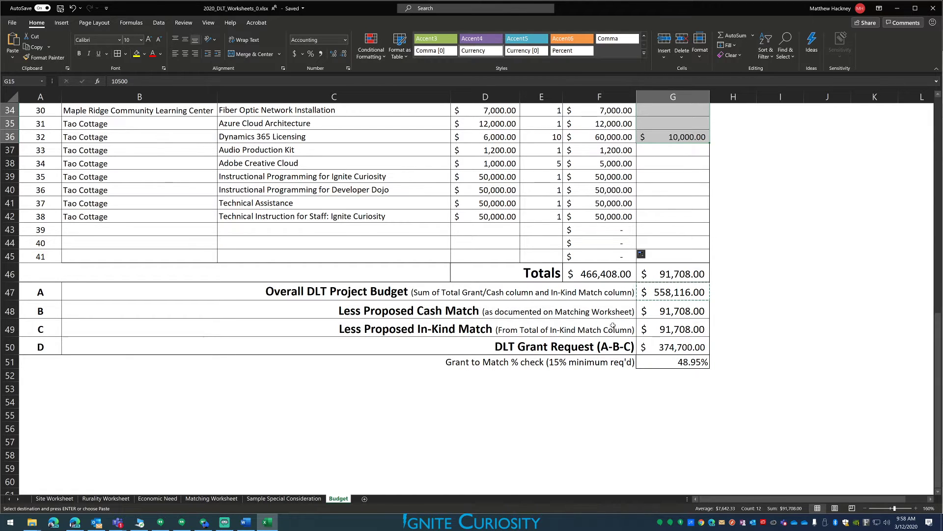
pyautogui.click(670, 330)
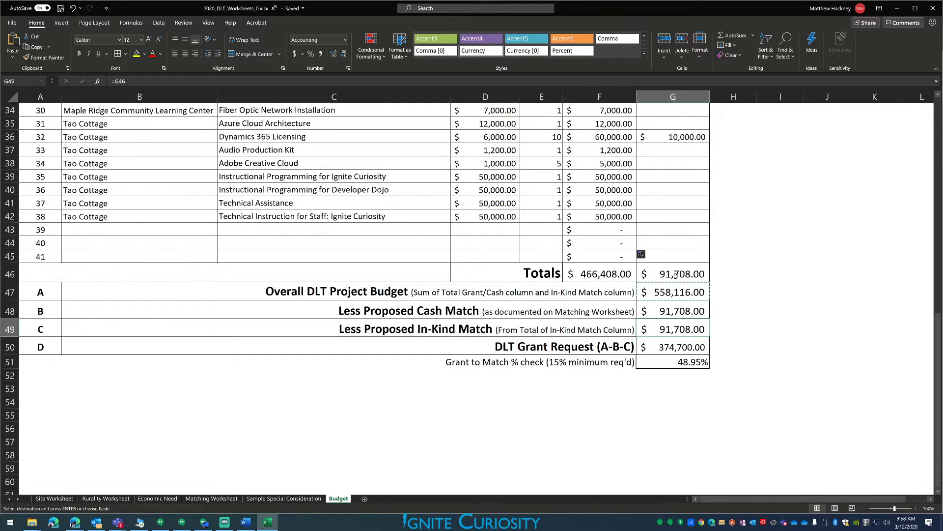
# - Inspect the Matching Worksheet reference in the Less Proposed Cash Match formula, leaving it as it is
pyautogui.click(671, 315)
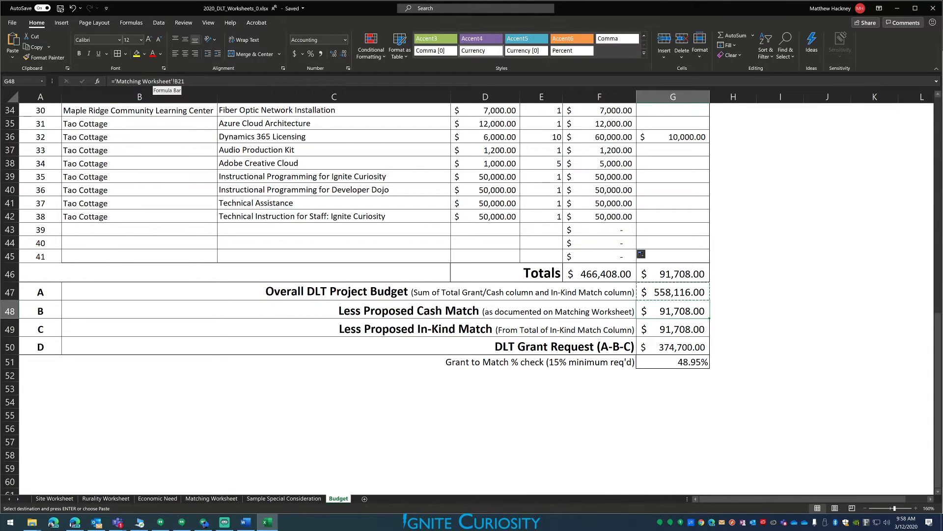
pyautogui.click(180, 81)
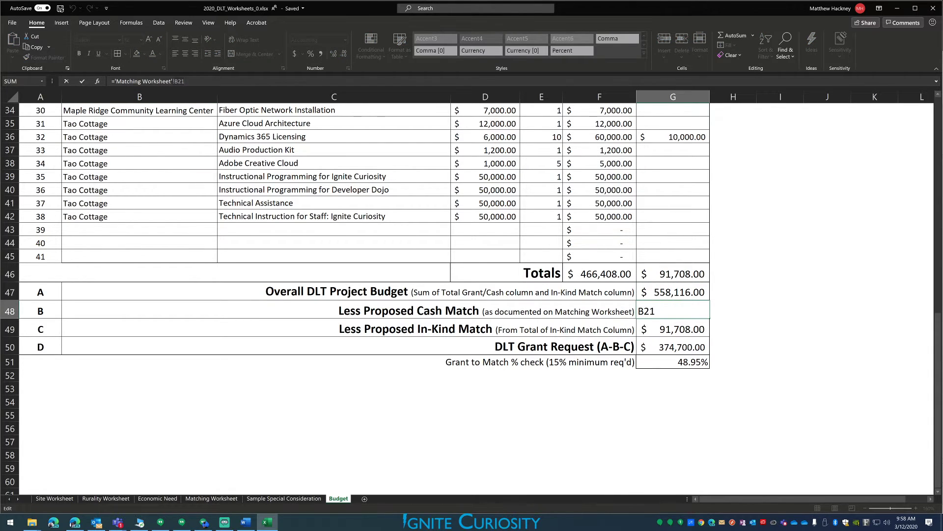
pyautogui.hotkey('ctrl', 'Return')
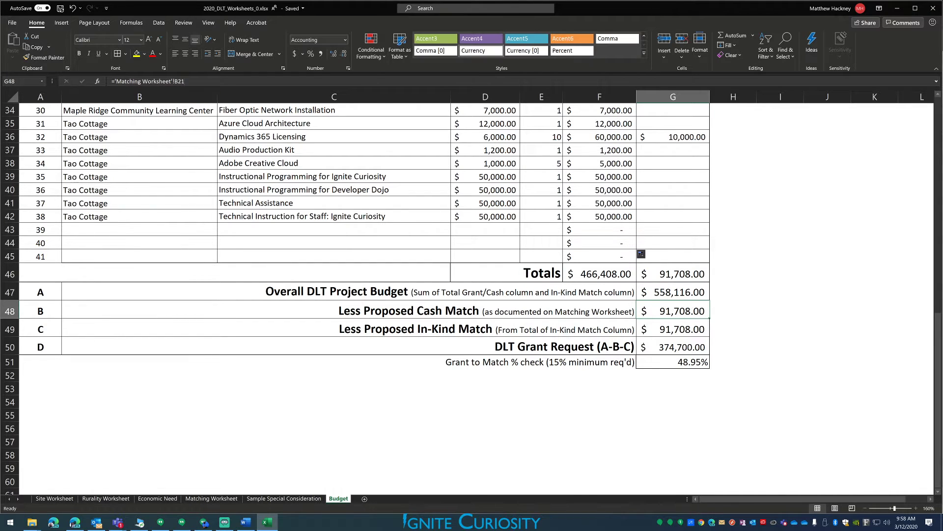
# - Compare the Matching Worksheet's Total Proposed Matching Contribution requirement with the Less Proposed Cash Match and In-Kind Match formulas in the Budget
pyautogui.click(207, 498)
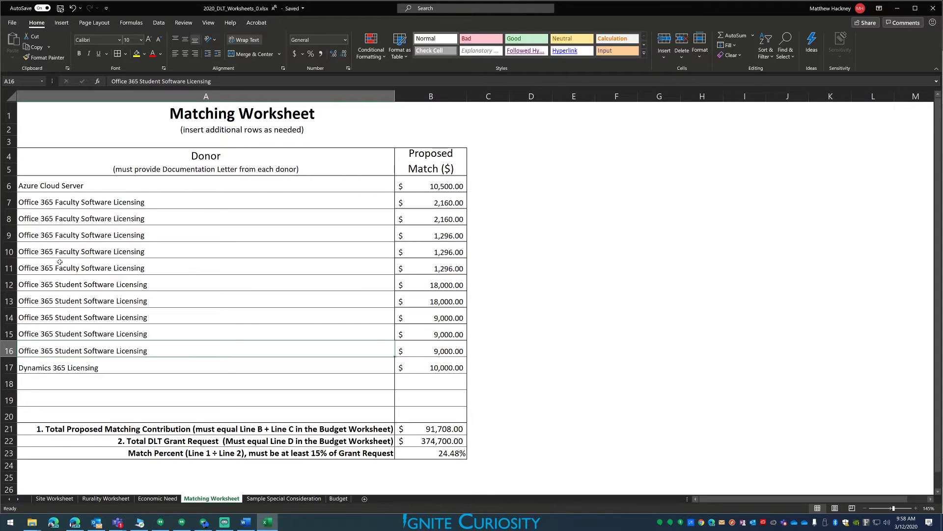
pyautogui.click(107, 430)
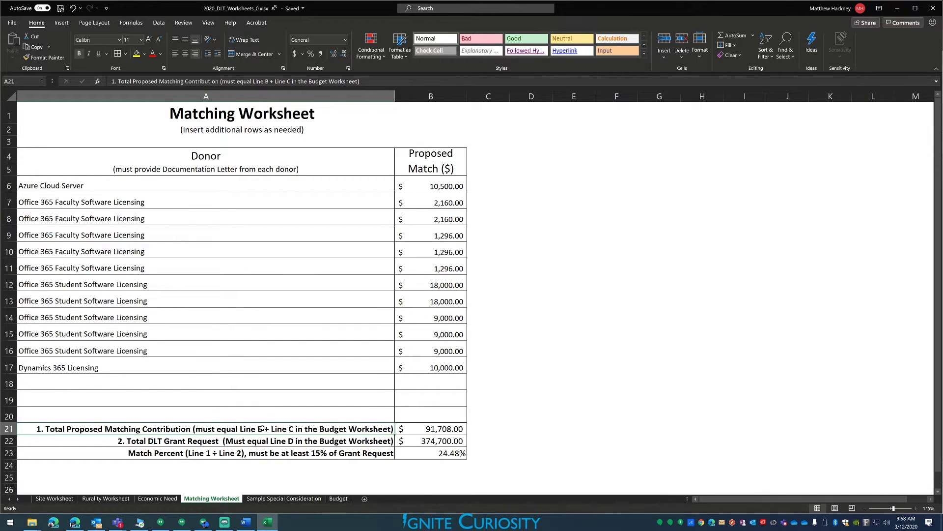
pyautogui.click(338, 499)
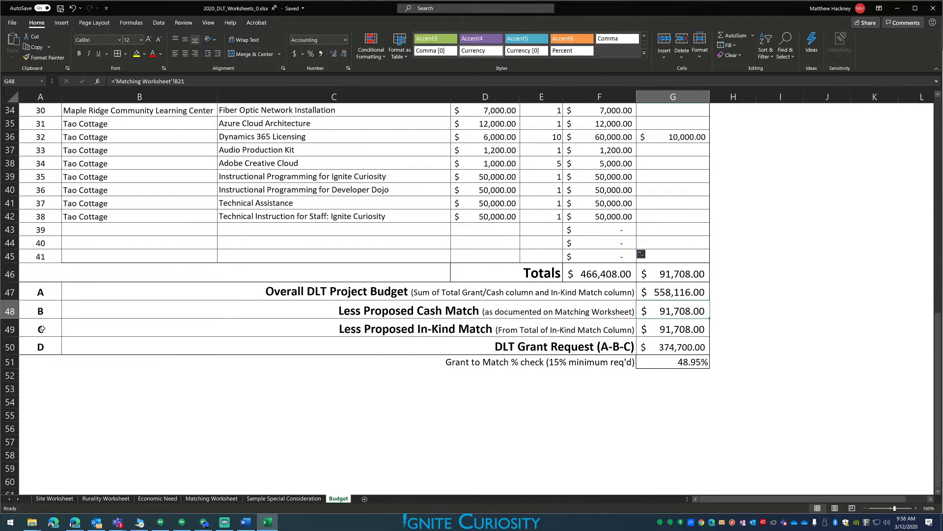
pyautogui.click(645, 330)
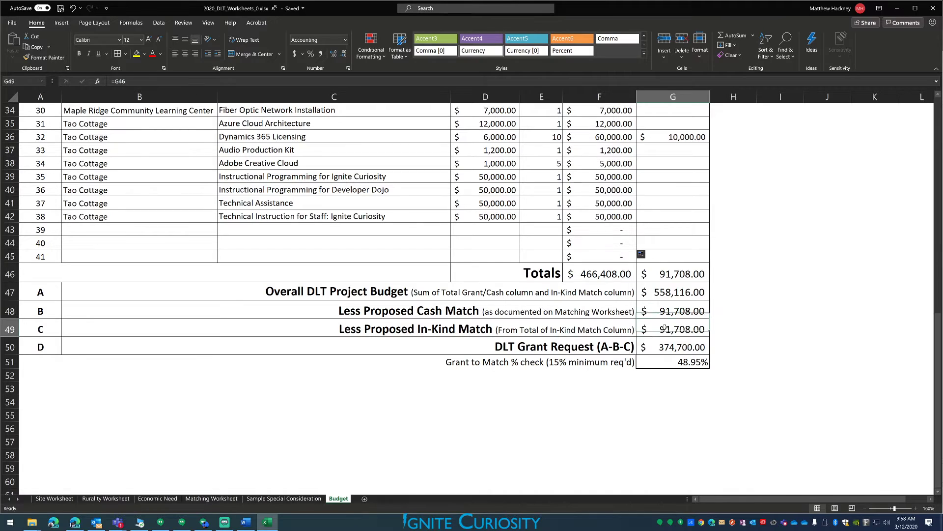
pyautogui.press('Up')
pyautogui.click(666, 327)
pyautogui.press('Up')
pyautogui.click(669, 327)
pyautogui.click(660, 317)
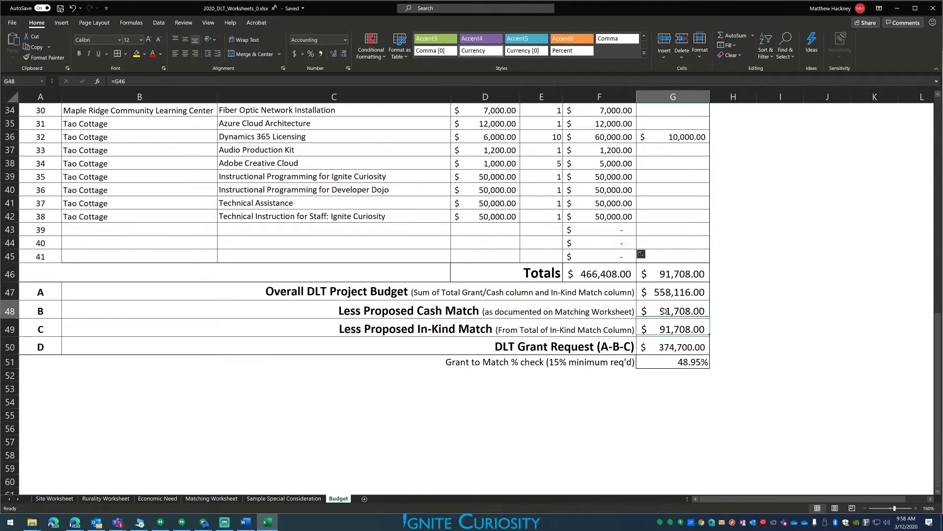
pyautogui.click(667, 326)
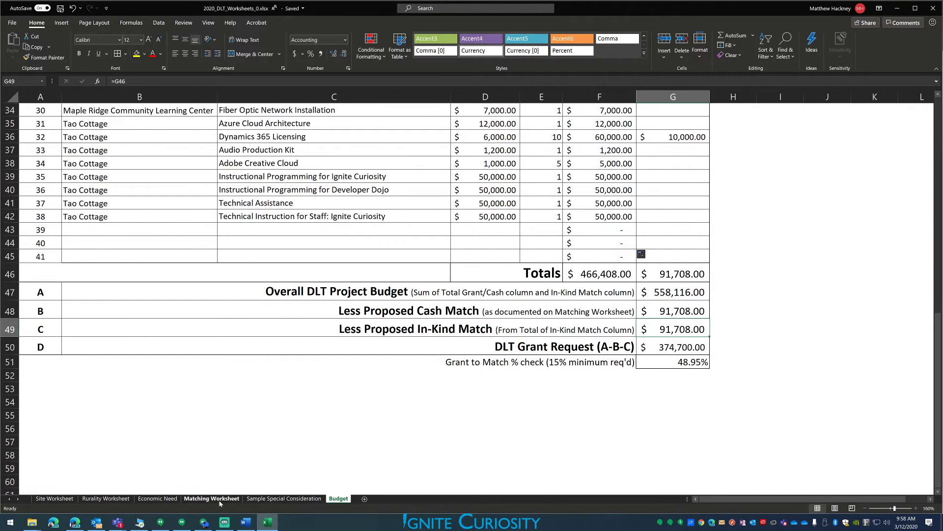
# - Inspect the range summed by the Total Proposed Matching Contribution formula on the Matching Worksheet, leaving the formula as it is
pyautogui.click(220, 499)
pyautogui.click(431, 429)
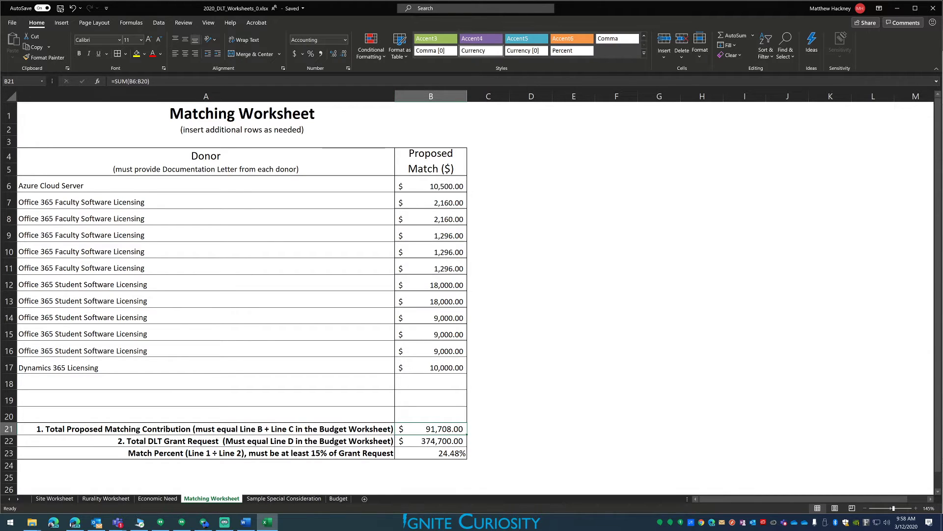
pyautogui.click(138, 81)
pyautogui.press('Escape')
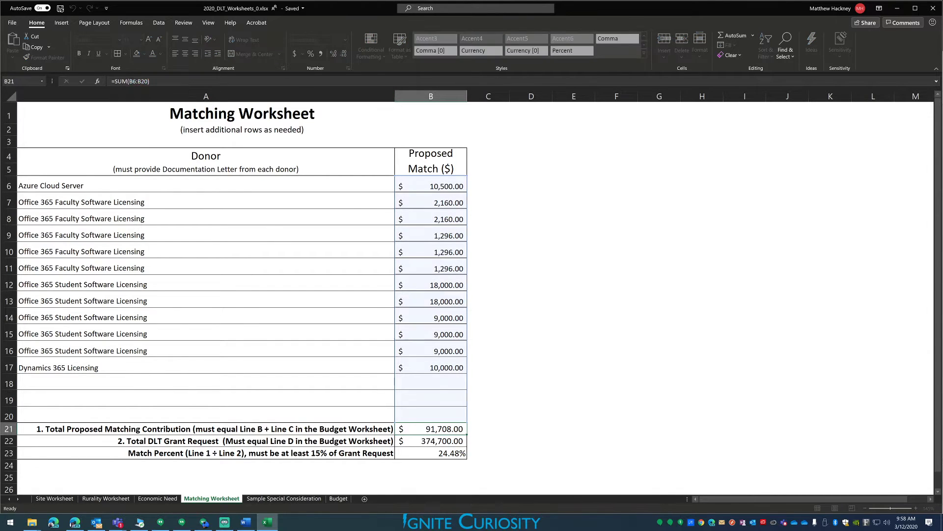
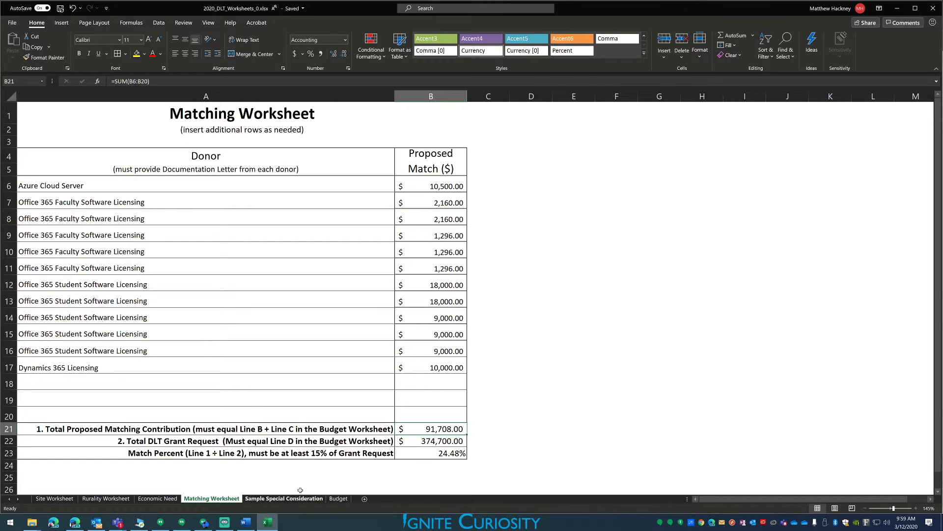
pyautogui.moveTo(103, 367); pyautogui.dragTo(115, 185)
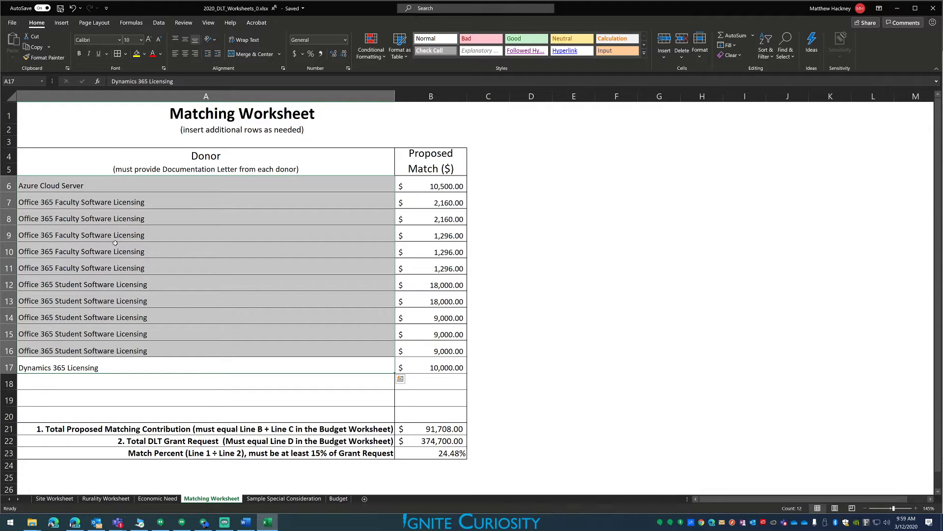
pyautogui.write('Mic')
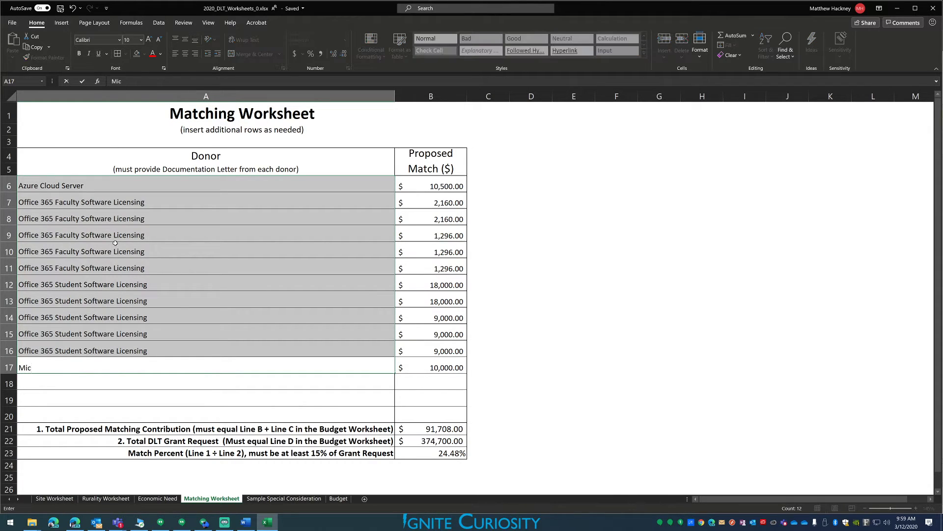
pyautogui.hotkey('ctrl', 'z')
# - Replace the Azure Cloud Server entry in the first donor row with Microsoft and a proposed match of 91708
pyautogui.click(111, 186)
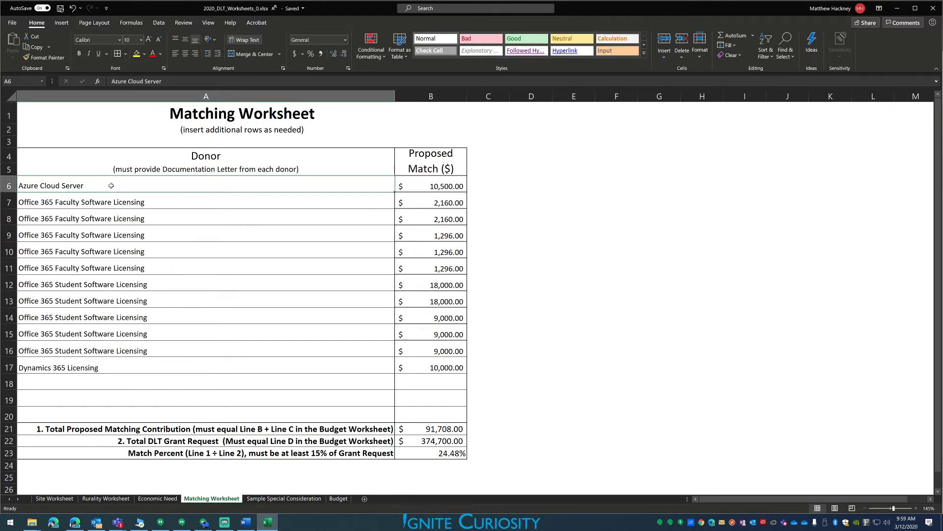
pyautogui.write('Microsoft')
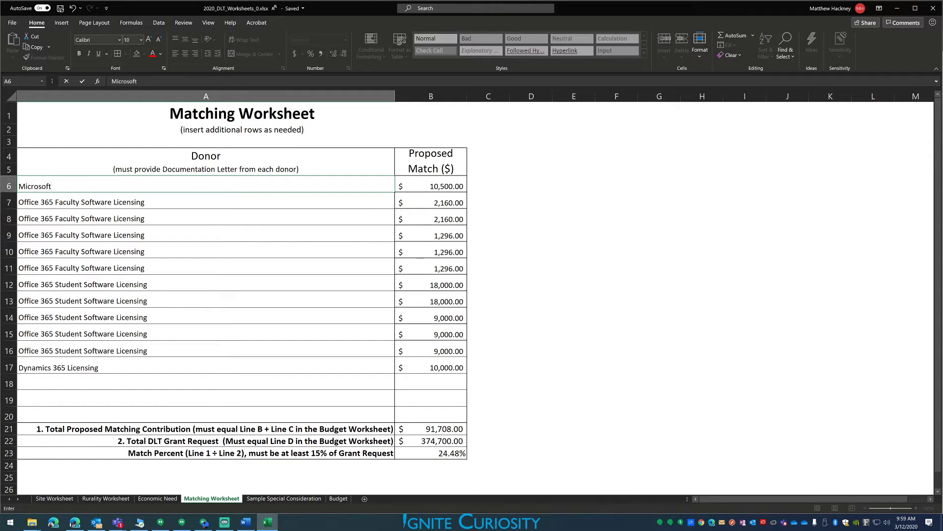
pyautogui.press('Tab')
pyautogui.write('9')
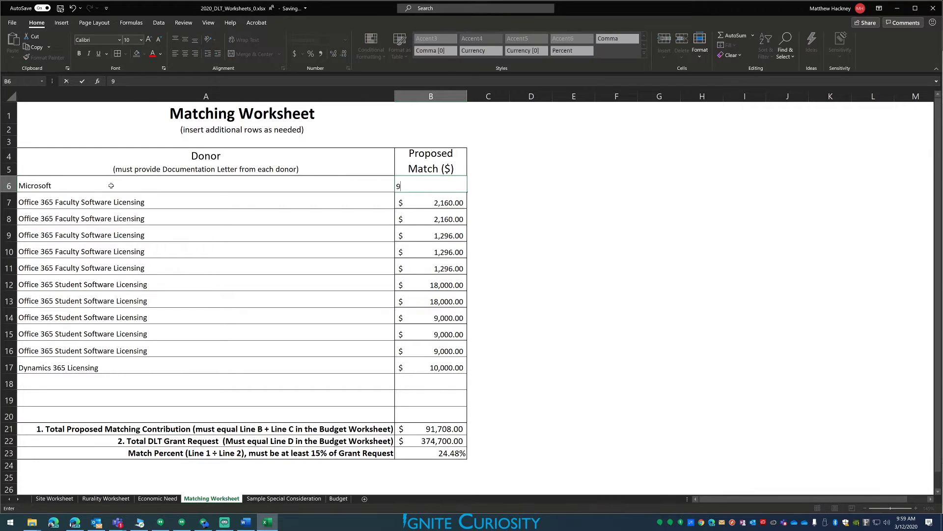
pyautogui.write('1708')
pyautogui.press('Return')
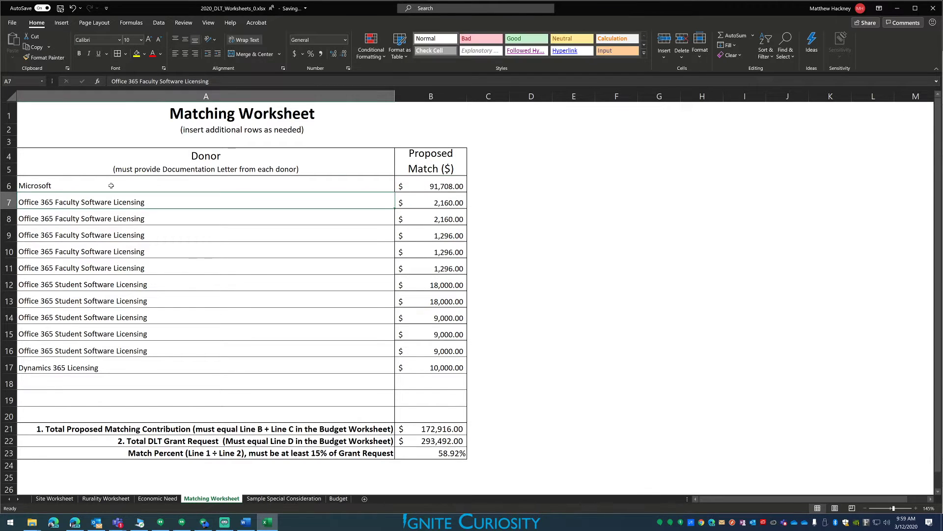
# - Clear the donor and proposed match entries in A7:B18, below the Microsoft row
pyautogui.moveTo(99, 201); pyautogui.dragTo(405, 376)
pyautogui.press('Delete')
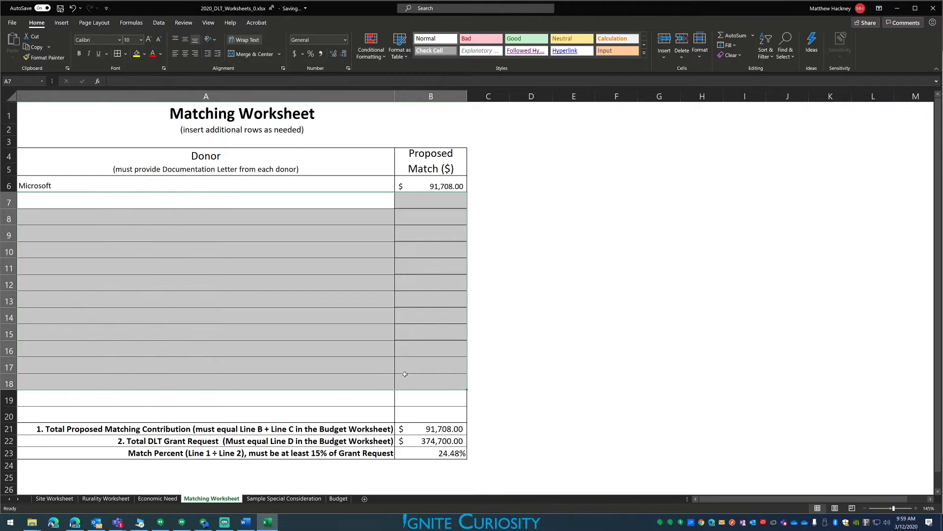
pyautogui.click(420, 328)
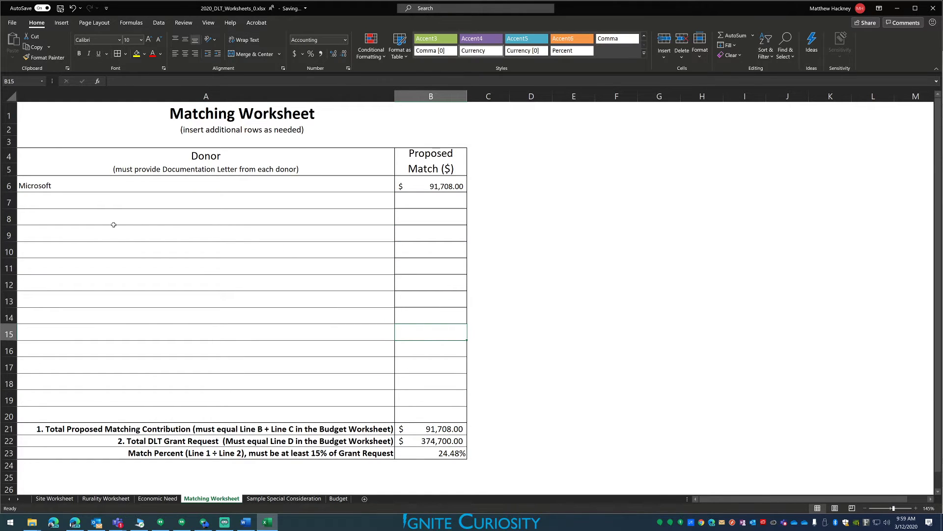
# - Check the Microsoft donor entry and matching total against the Less Proposed Cash Match and In-Kind Match lines in the Budget
pyautogui.click(100, 186)
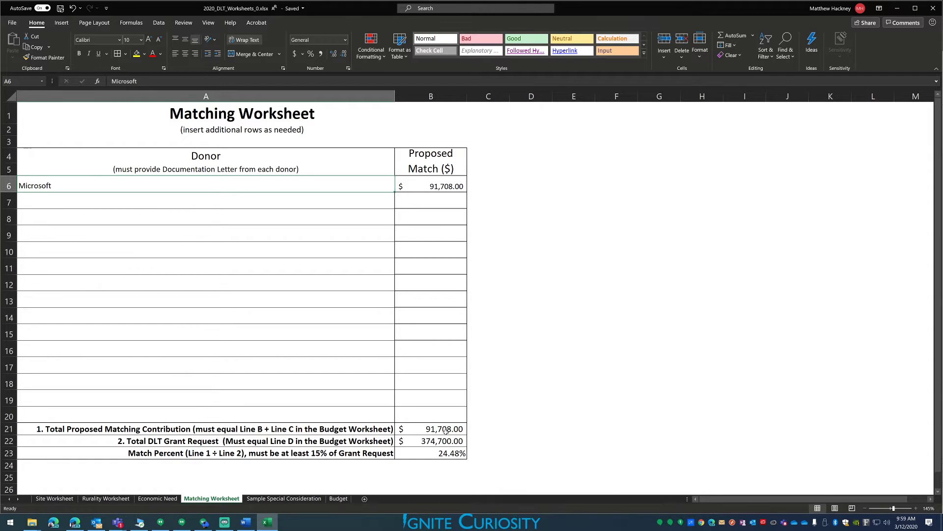
pyautogui.click(446, 432)
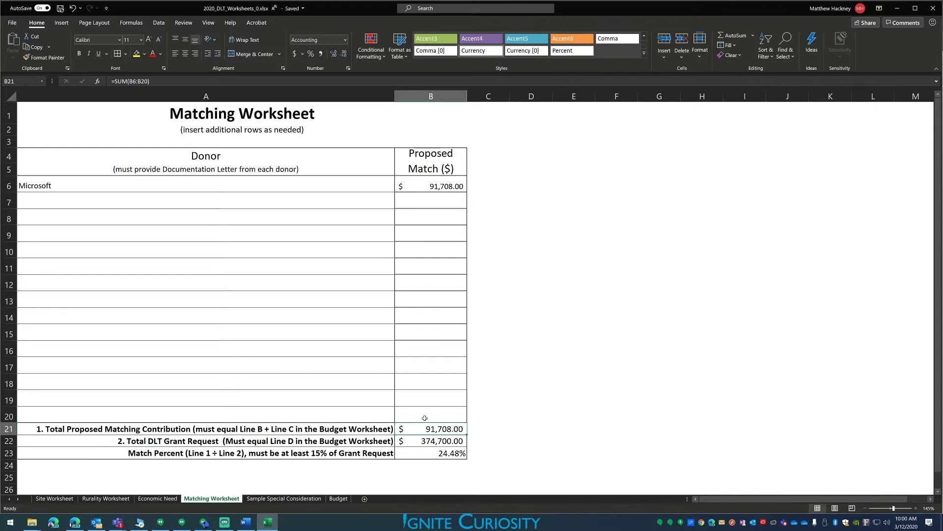
pyautogui.click(339, 498)
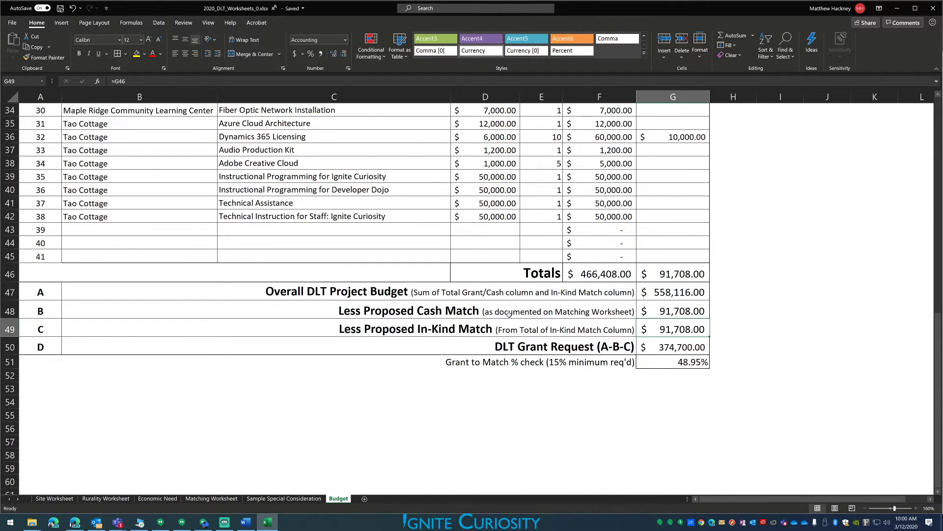
pyautogui.click(691, 311)
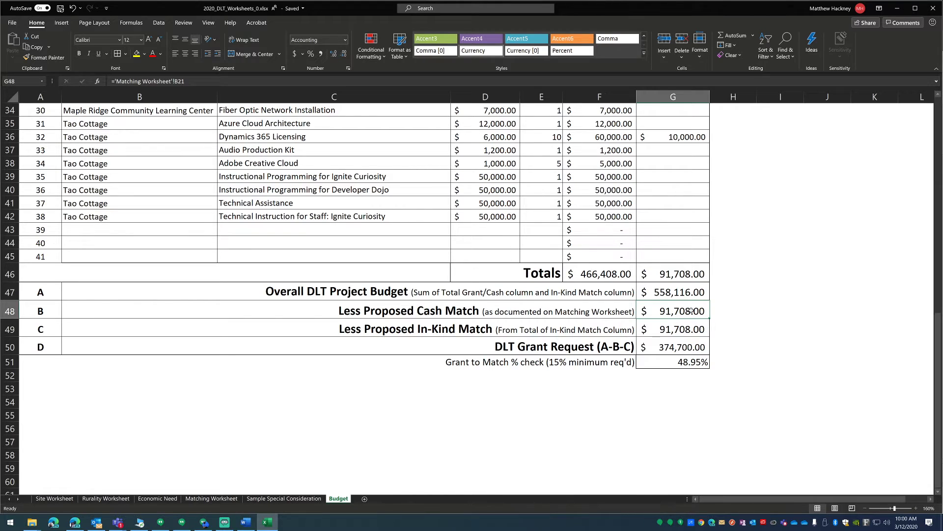
pyautogui.click(672, 328)
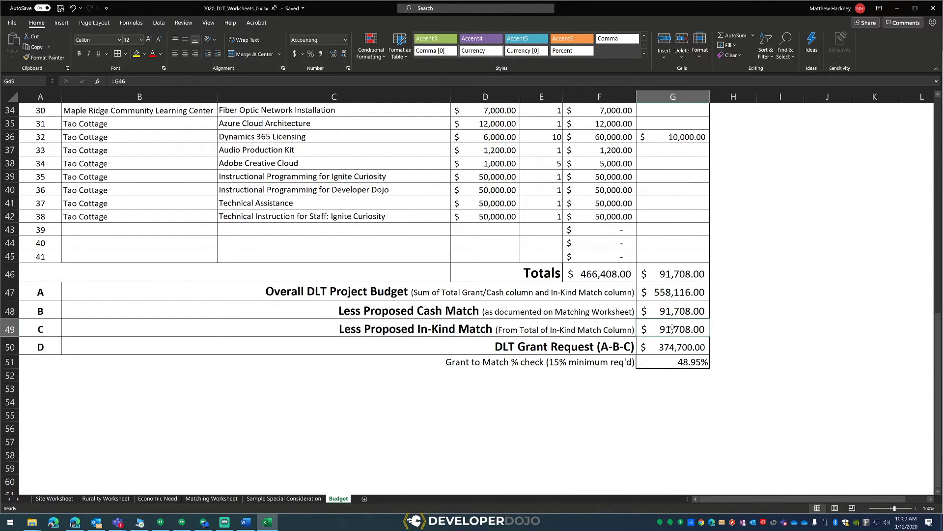
# - Review the In-Kind Match total's formula and the in-kind amounts from Azure Cloud Server through the Office 365 student licensing rows
pyautogui.click(673, 270)
pyautogui.scroll(6, 687, 252)
pyautogui.scroll(5, 688, 252)
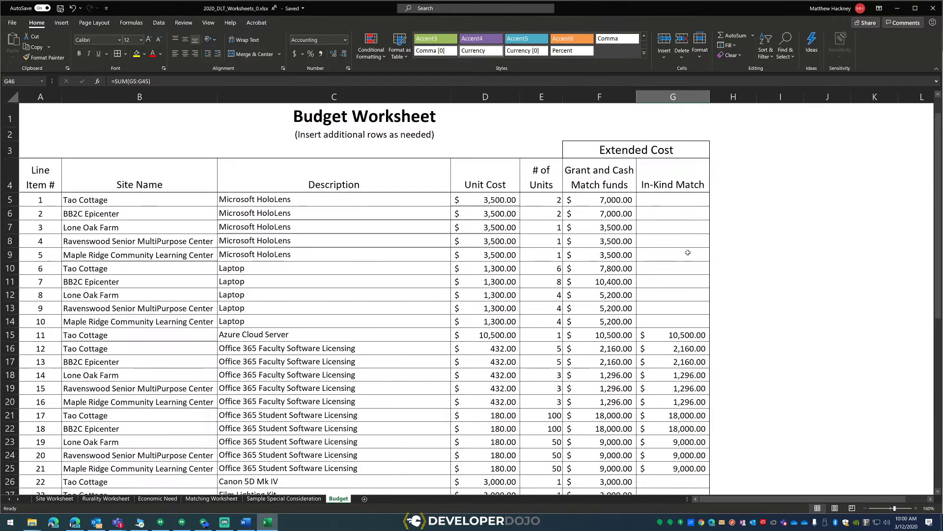
pyautogui.click(676, 185)
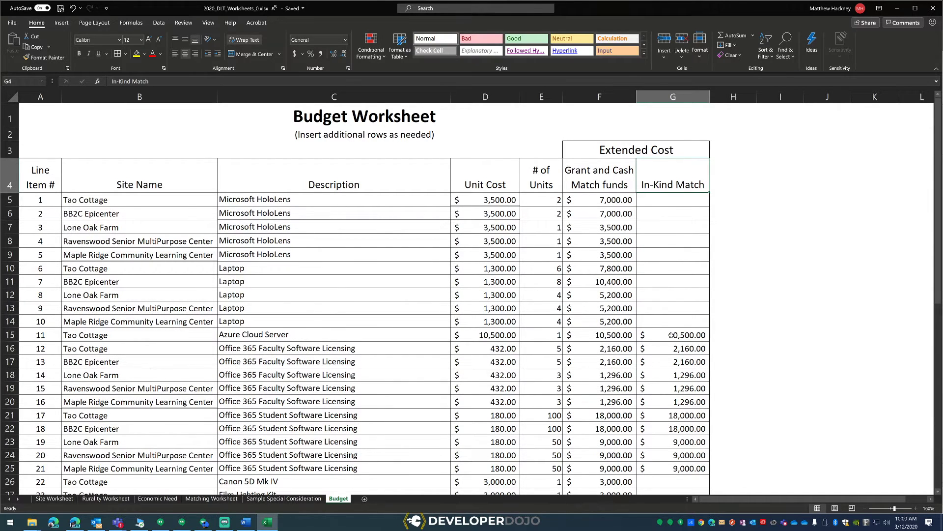
pyautogui.moveTo(671, 336); pyautogui.dragTo(682, 467)
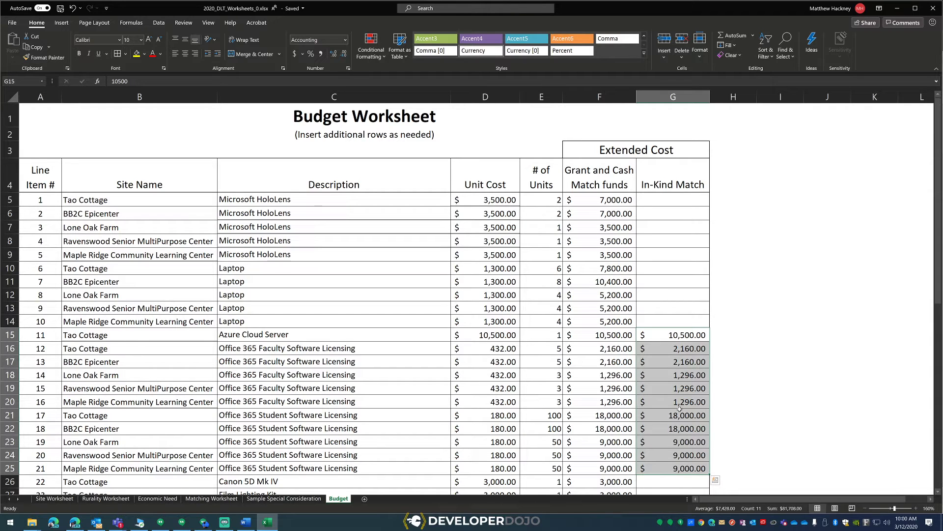
pyautogui.scroll(-5, 680, 408)
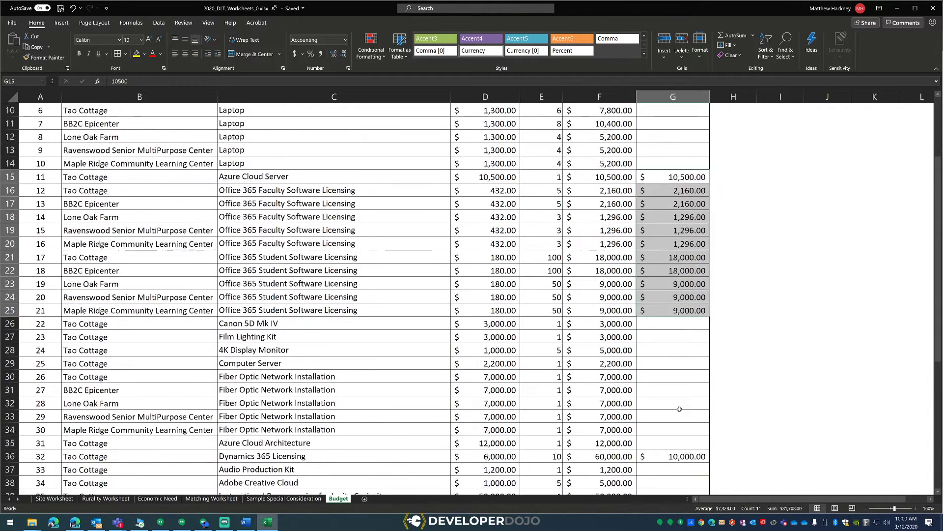
pyautogui.keyDown('ctrl'); pyautogui.scroll(-1, 679, 409); pyautogui.keyUp('ctrl')
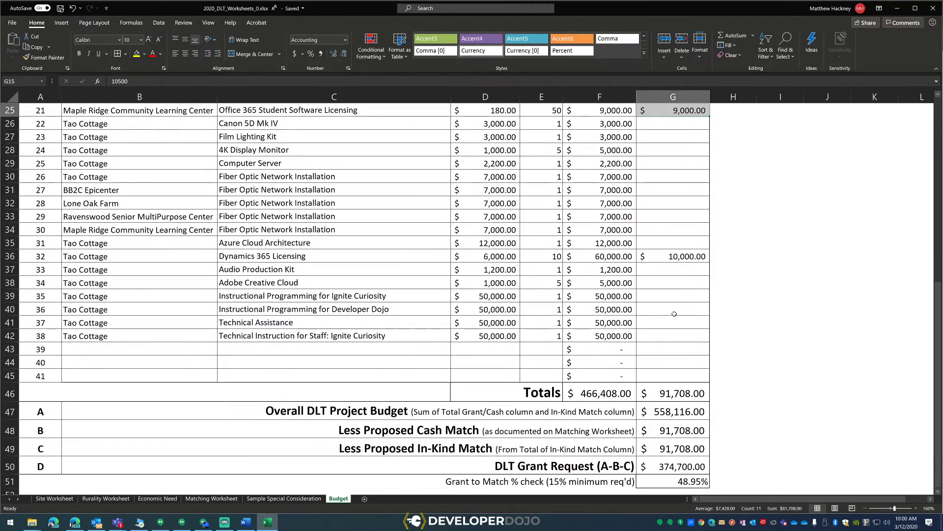
pyautogui.scroll(7, 568, 306)
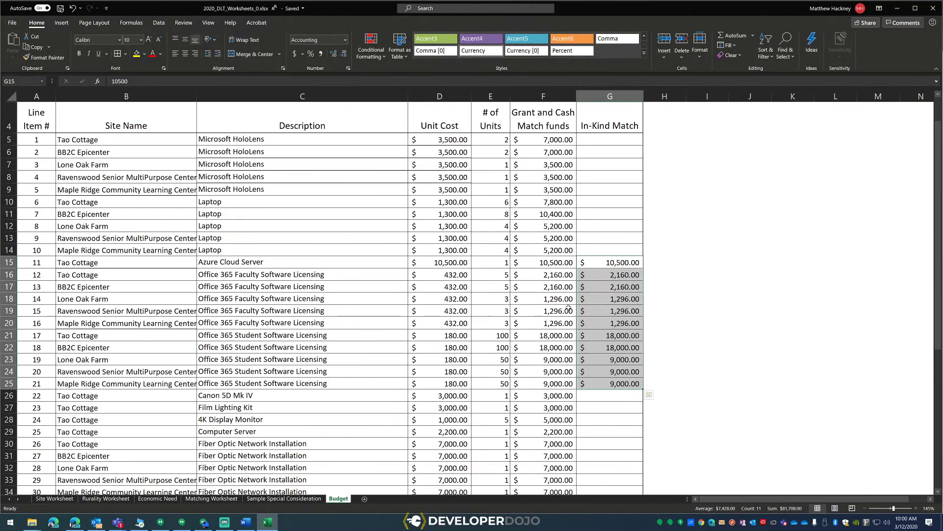
pyautogui.scroll(-2, 568, 306)
pyautogui.click(597, 364)
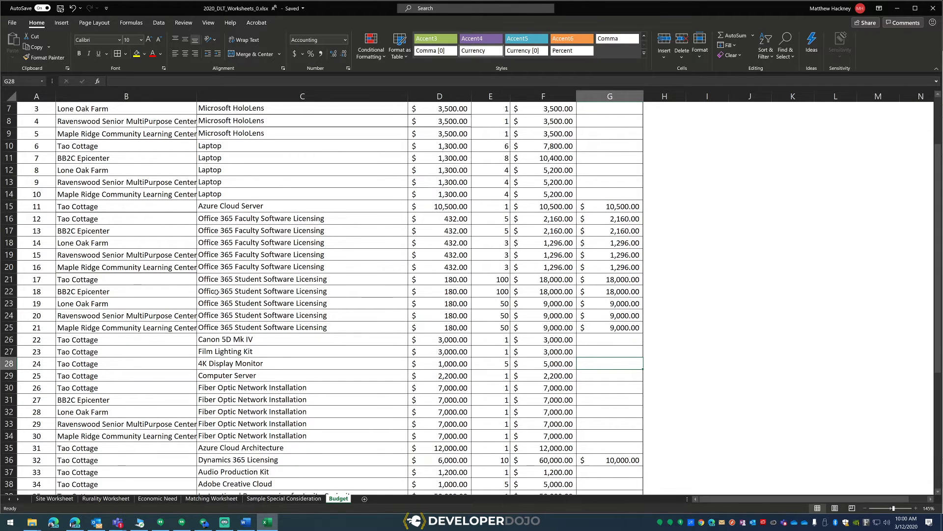
# - Select the Azure Cloud Server and Office 365 licensing line items from site name to in-kind match for review
pyautogui.moveTo(97, 219); pyautogui.dragTo(610, 328)
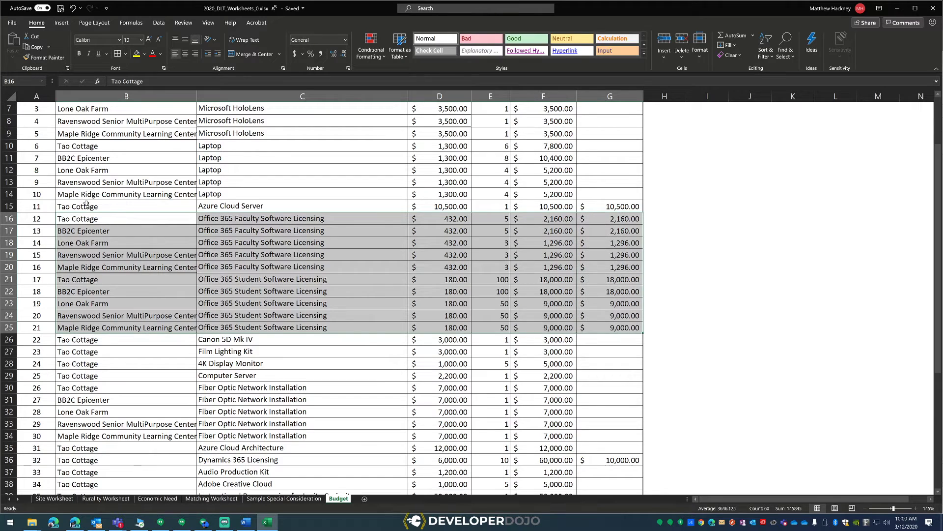
pyautogui.moveTo(89, 207); pyautogui.dragTo(609, 328)
pyautogui.click(604, 347)
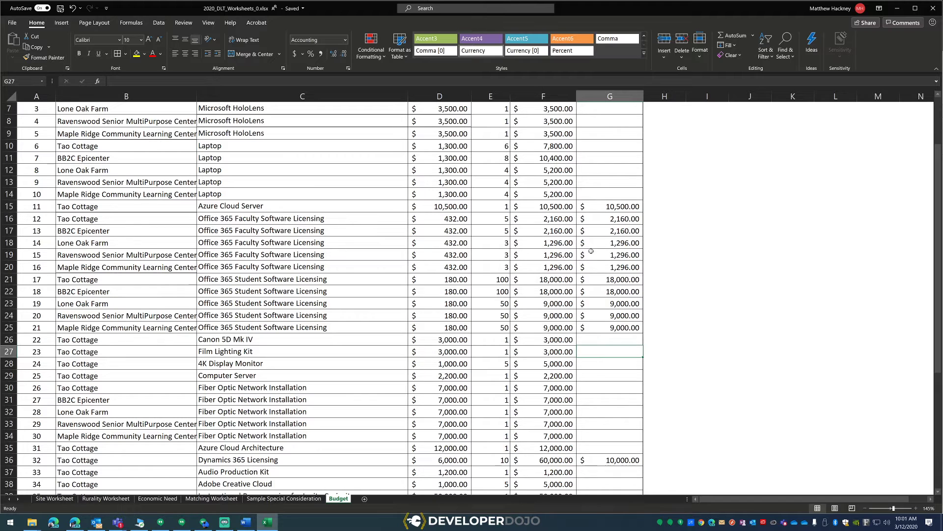
# - Check the In-Kind Match total and the Less Proposed Cash Match line, then return to the Matching Worksheet they are documented on
pyautogui.scroll(-1, 624, 283)
pyautogui.scroll(-6, 623, 284)
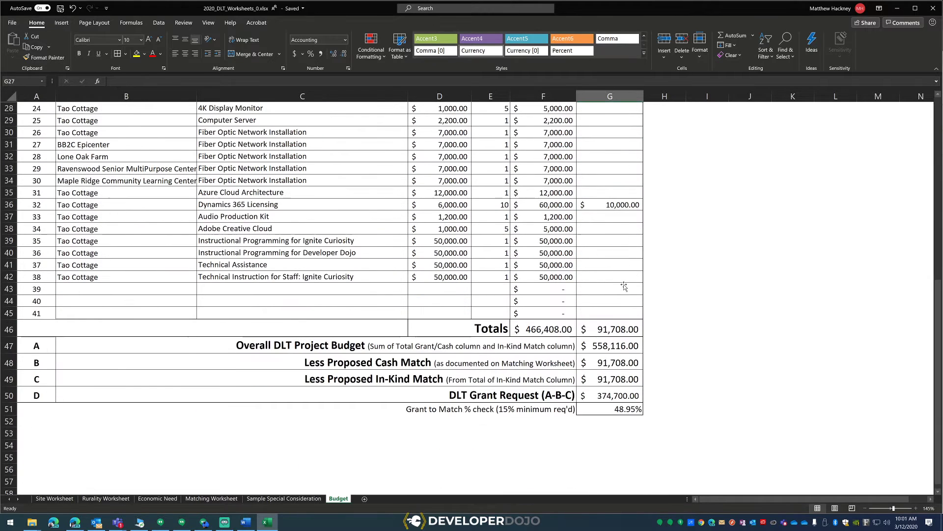
pyautogui.click(619, 328)
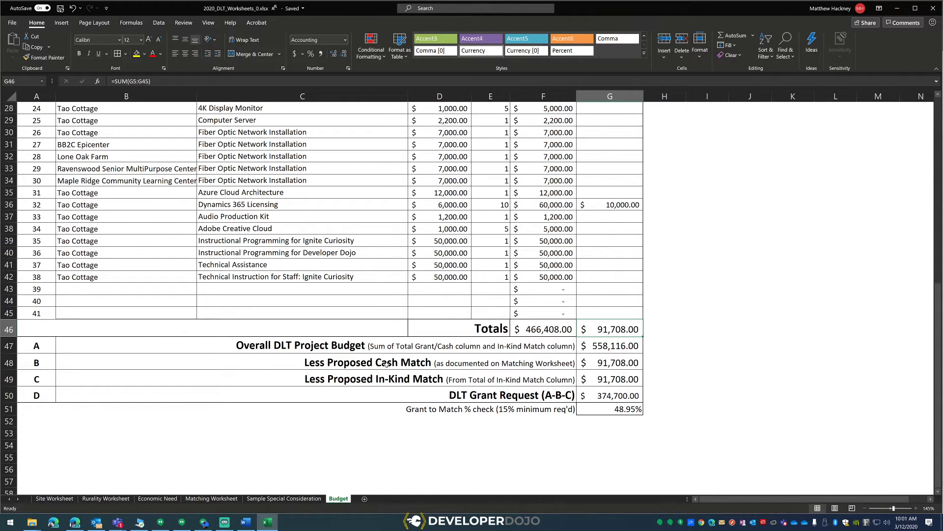
pyautogui.click(417, 363)
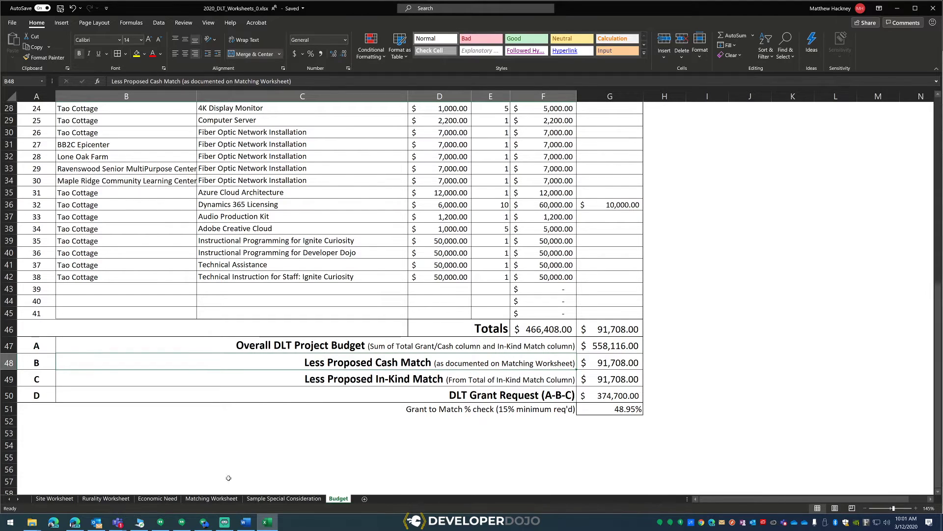
pyautogui.click(211, 498)
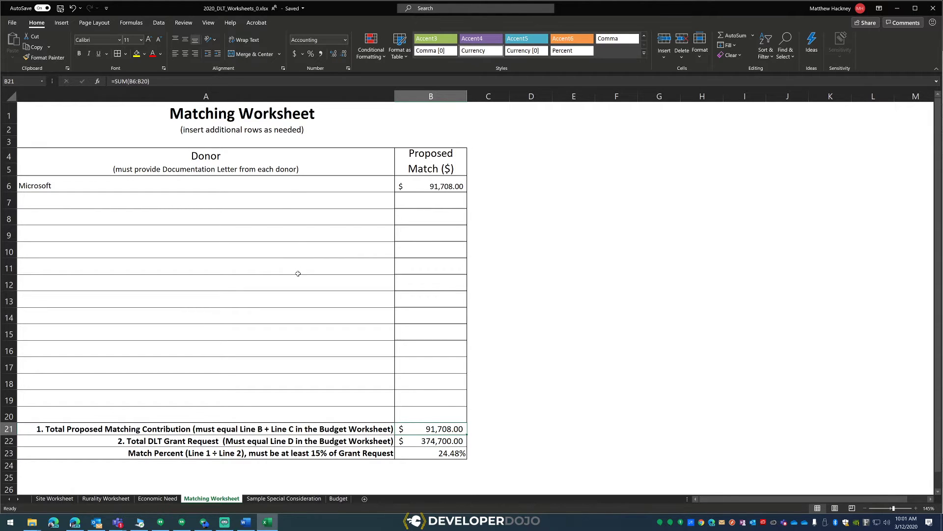
# - Clear the Microsoft donor entry and its proposed match amount from the first donor row of the Matching Worksheet
pyautogui.click(291, 188)
pyautogui.press('Delete')
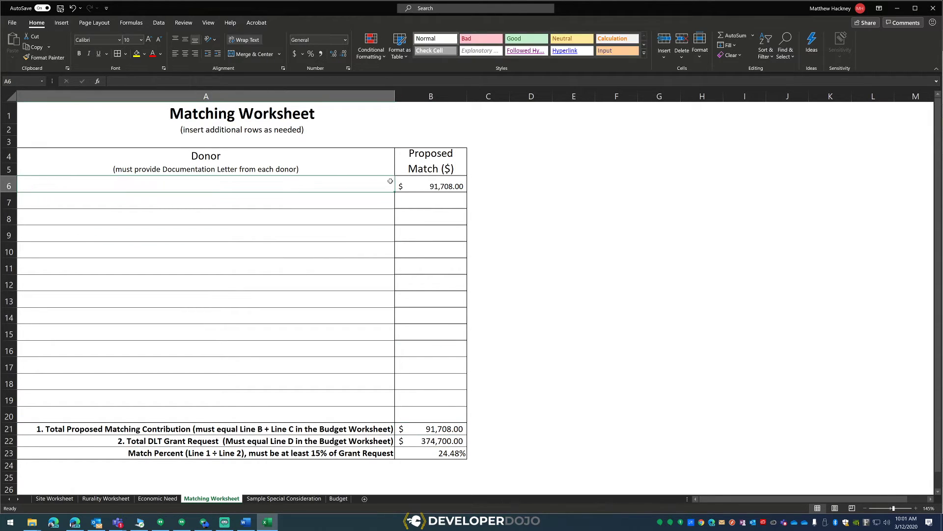
pyautogui.click(427, 186)
pyautogui.press('Delete')
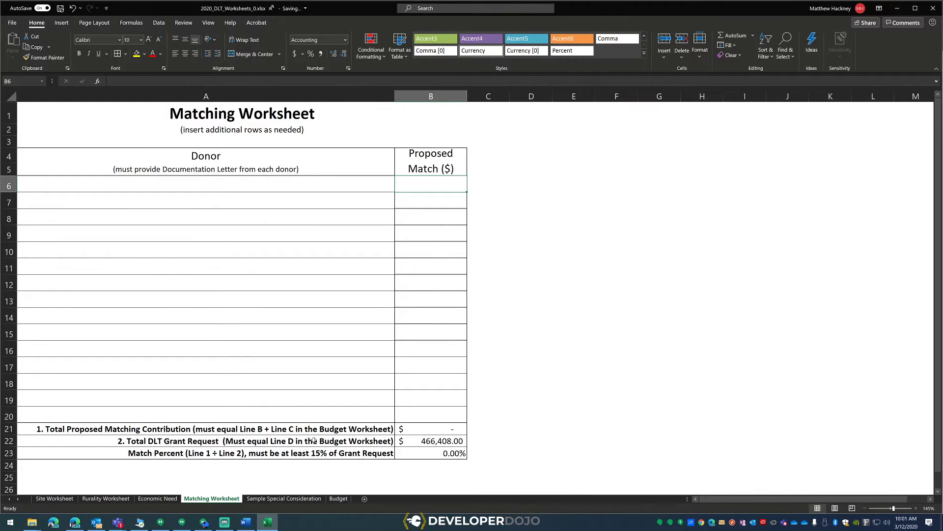
# - Check the In-Kind Match total and the amounts behind it in the Budget, then return to the Matching Worksheet
pyautogui.click(338, 498)
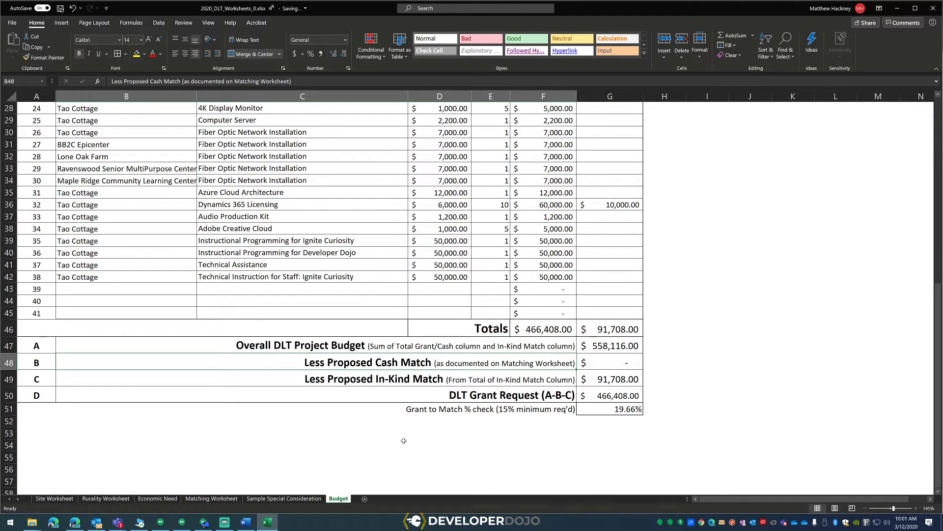
pyautogui.click(622, 329)
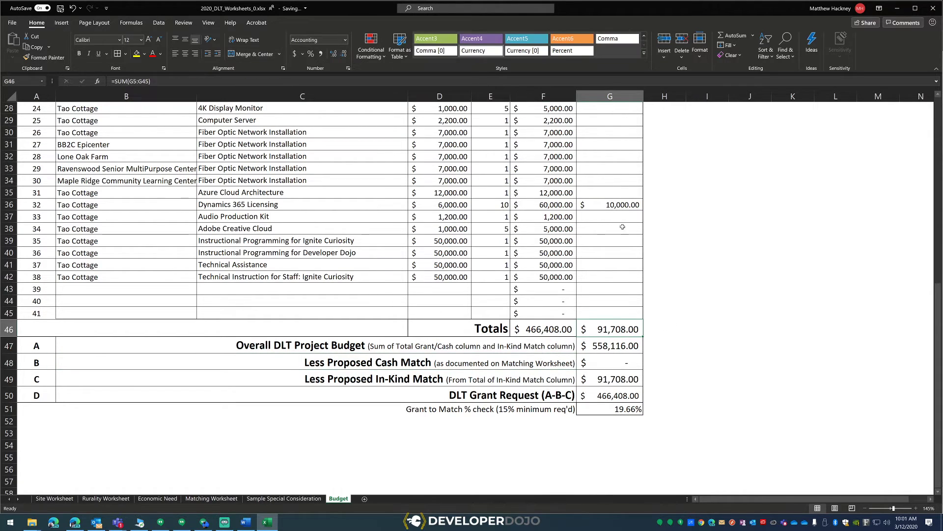
pyautogui.click(619, 205)
pyautogui.scroll(3, 621, 218)
pyautogui.scroll(6, 622, 218)
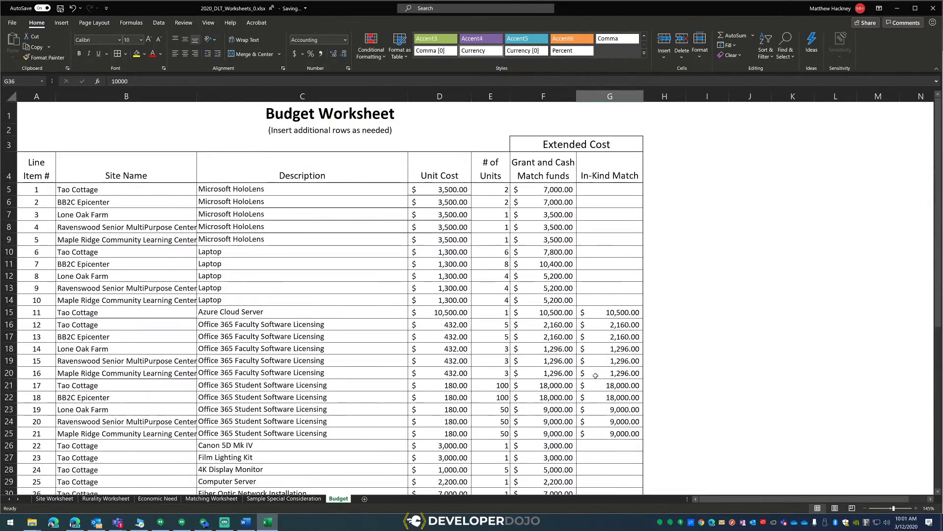
pyautogui.scroll(-5, 604, 312)
pyautogui.click(211, 499)
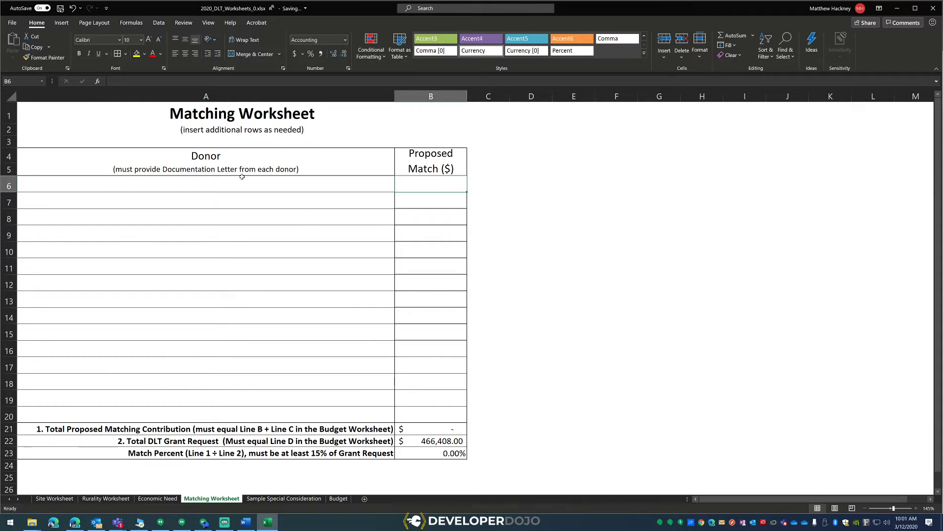
# - Check the Match Percent requirement and formula against the Less Proposed In-Kind Match line in the Budget, returning to the Matching Worksheet
pyautogui.click(197, 455)
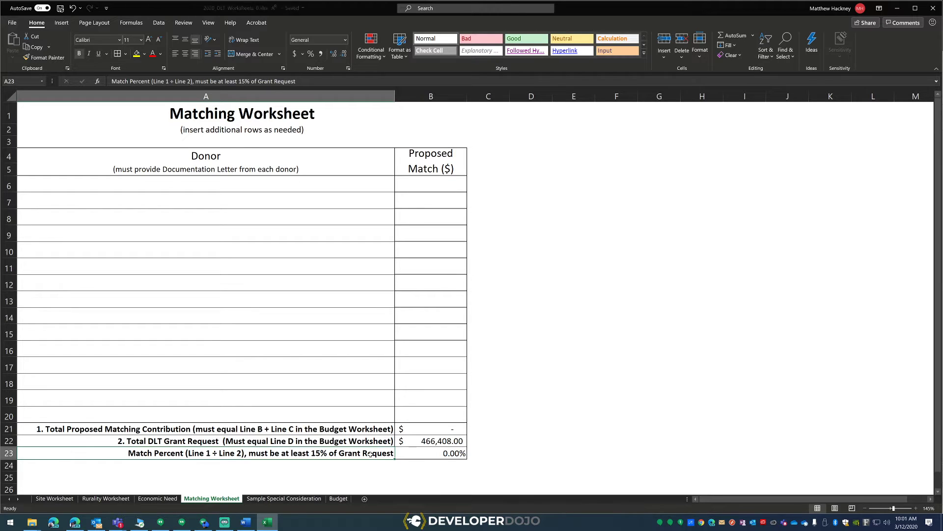
pyautogui.click(432, 455)
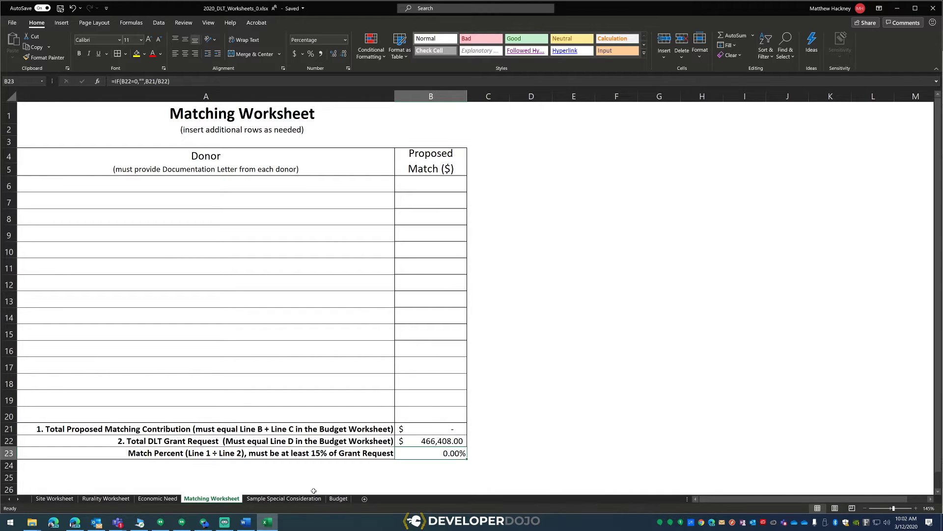
pyautogui.click(338, 498)
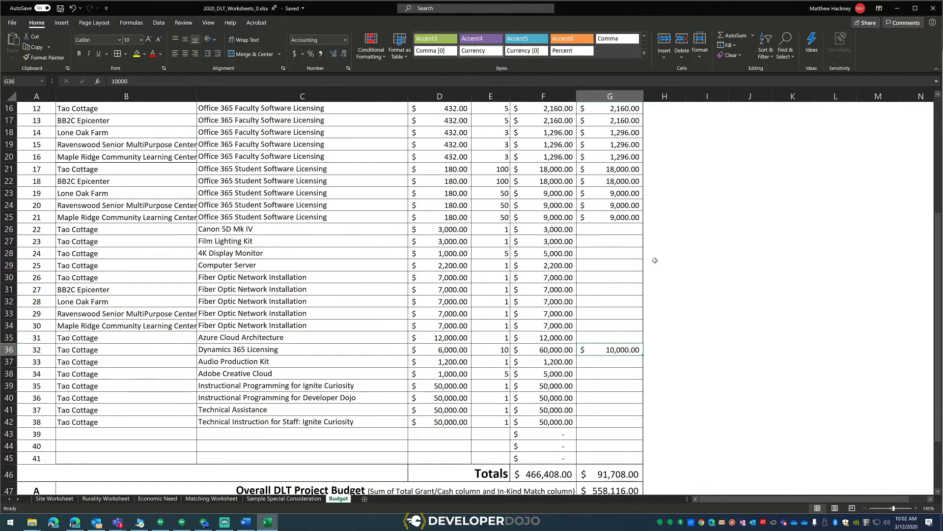
pyautogui.scroll(-4, 615, 287)
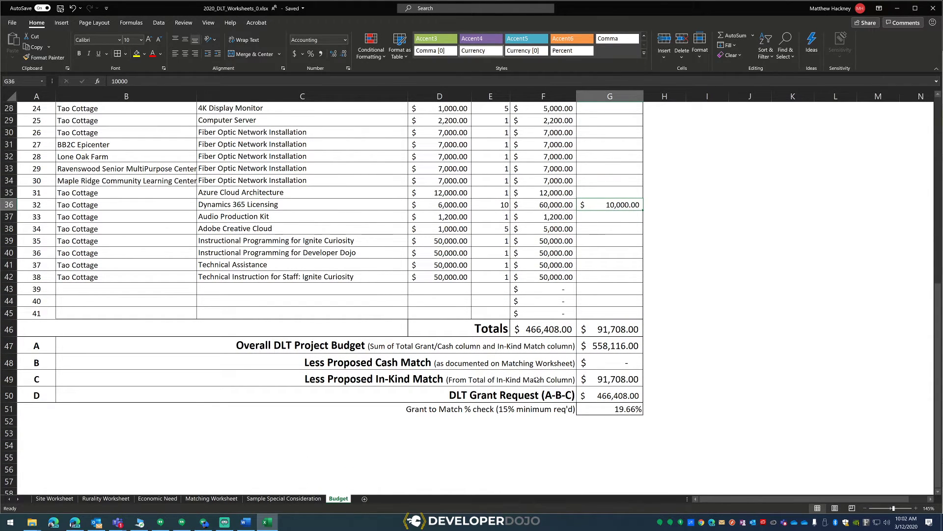
pyautogui.click(610, 379)
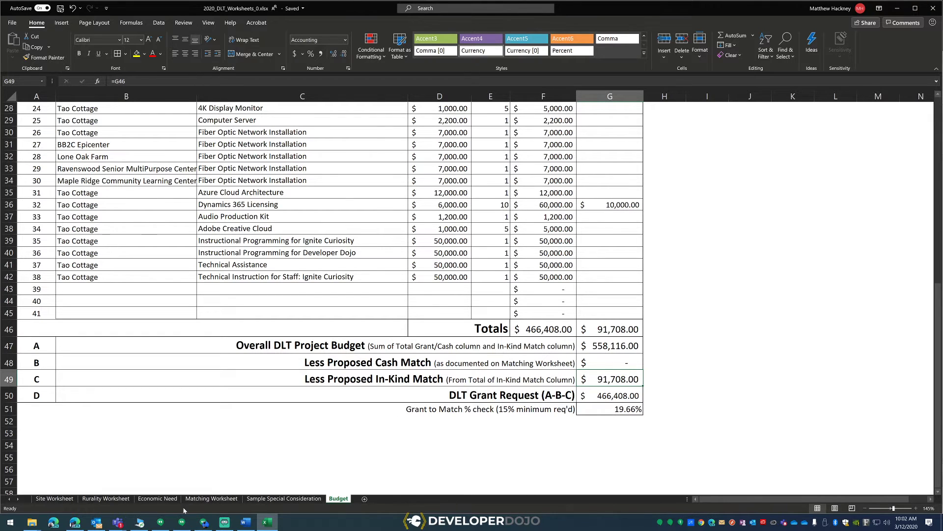
pyautogui.click(211, 499)
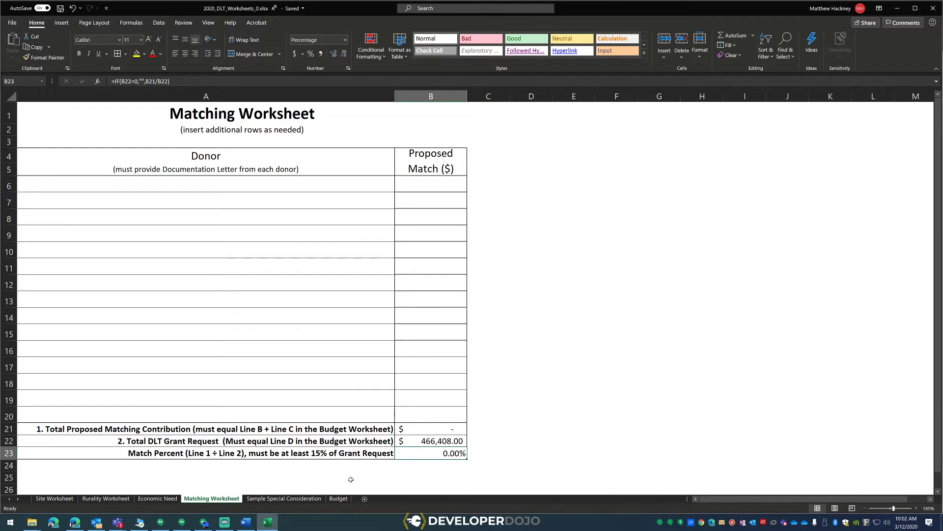
# - Compare the Budget's in-kind match line items with the donor rows and total on the Matching Worksheet
pyautogui.click(339, 499)
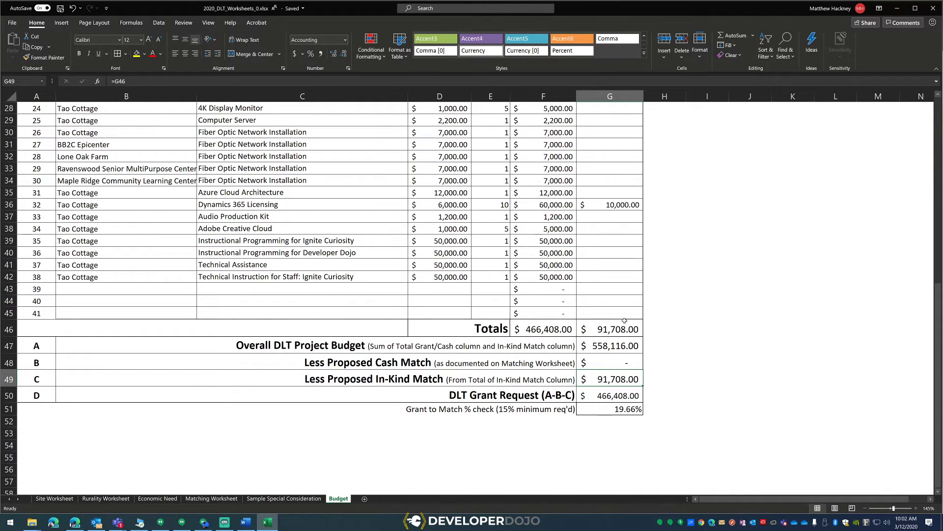
pyautogui.scroll(3, 628, 295)
pyautogui.scroll(3, 628, 294)
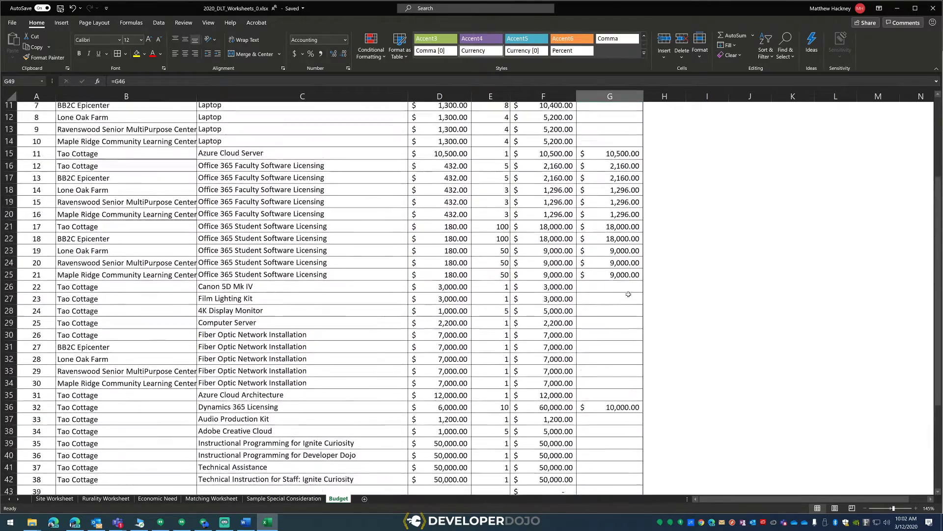
pyautogui.click(215, 499)
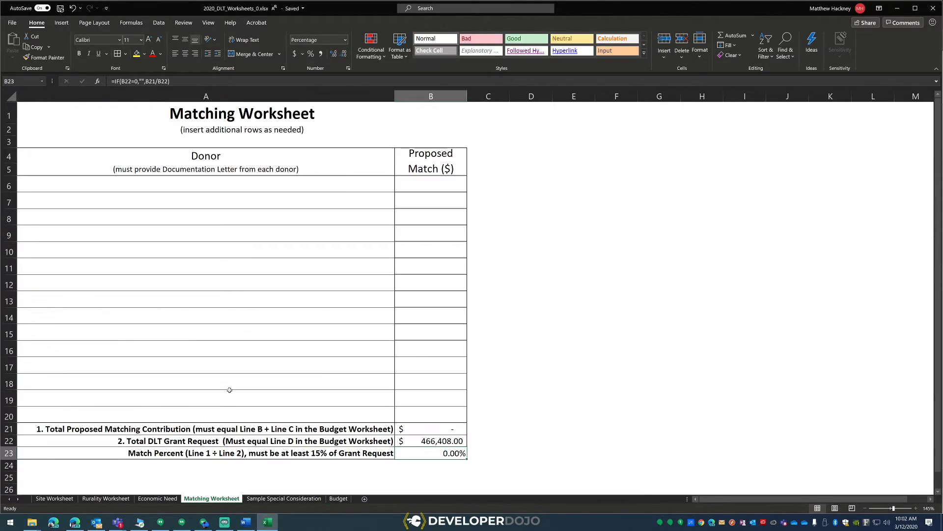
pyautogui.click(339, 498)
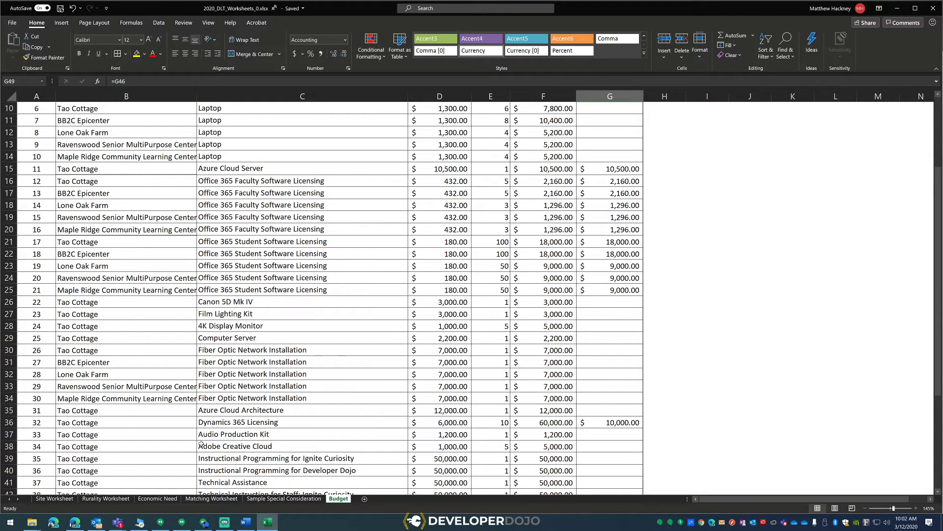
# - Switch to the browser, search the DLT 2020 Application Guide for "match", and go to its Matching Requirements section
pyautogui.click(75, 522)
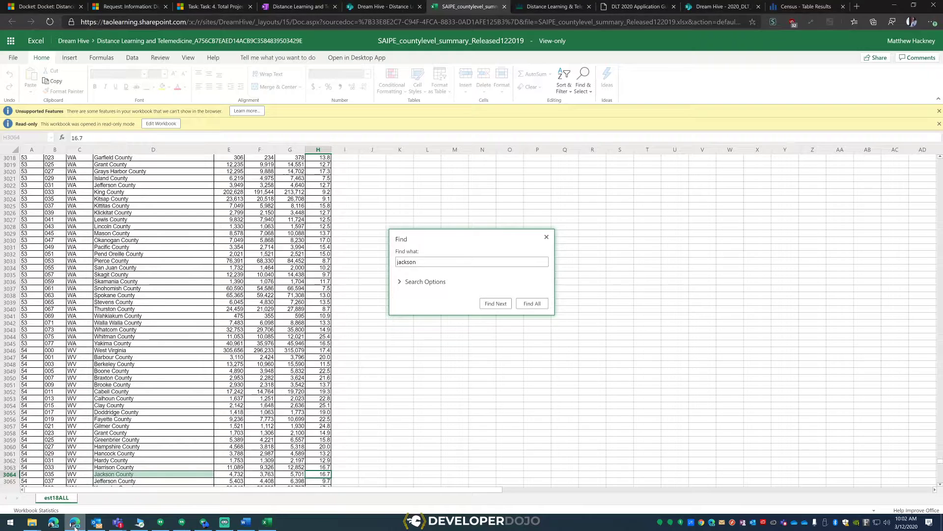
pyautogui.click(553, 7)
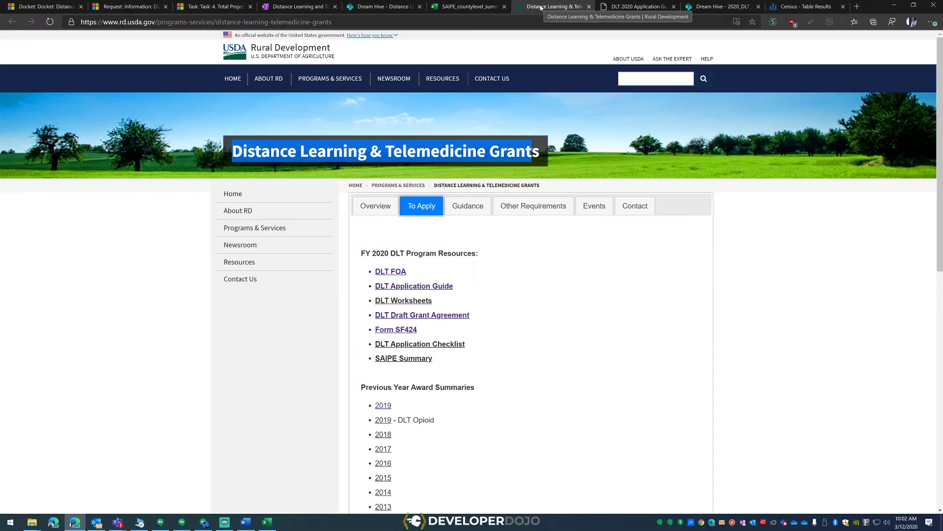
pyautogui.click(627, 8)
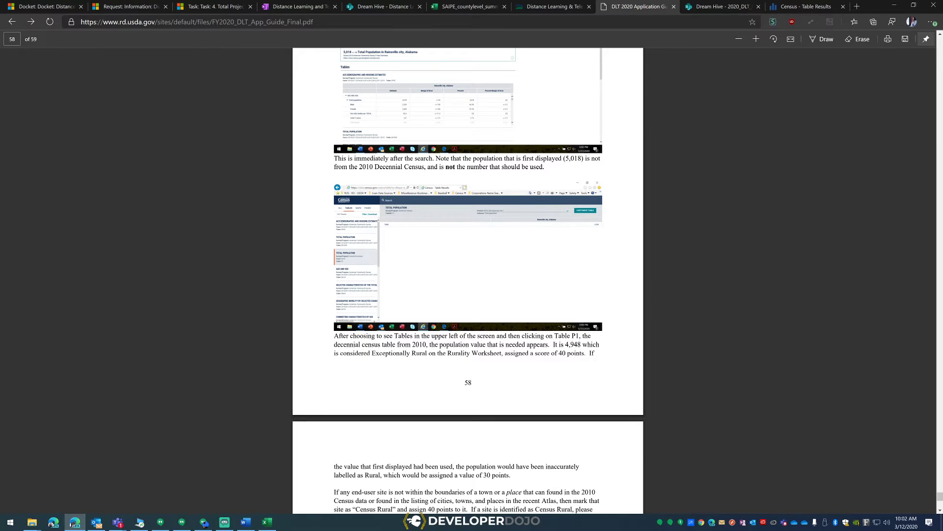
pyautogui.hotkey('ctrl', 'f')
pyautogui.write('match')
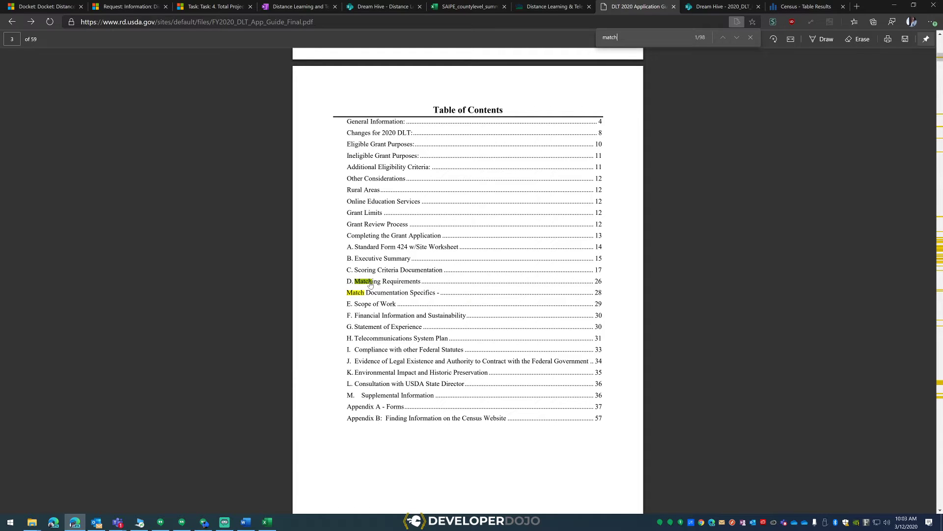
pyautogui.click(402, 283)
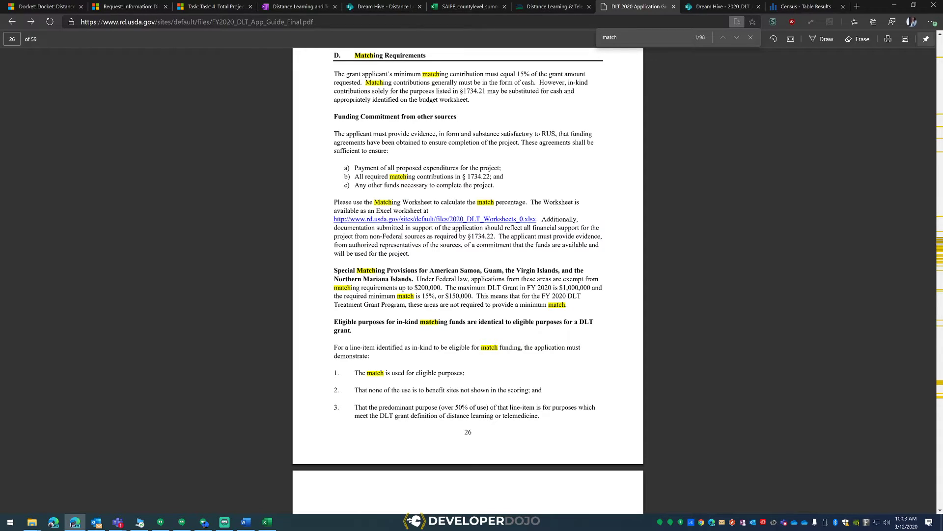
pyautogui.keyDown('ctrl'); pyautogui.scroll(3, 409, 162); pyautogui.keyUp('ctrl')
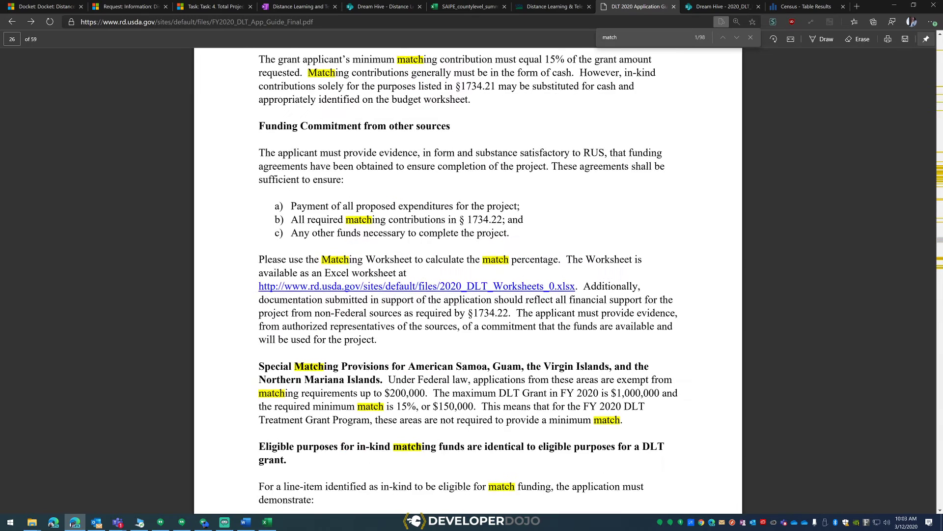
pyautogui.scroll(-1, 410, 162)
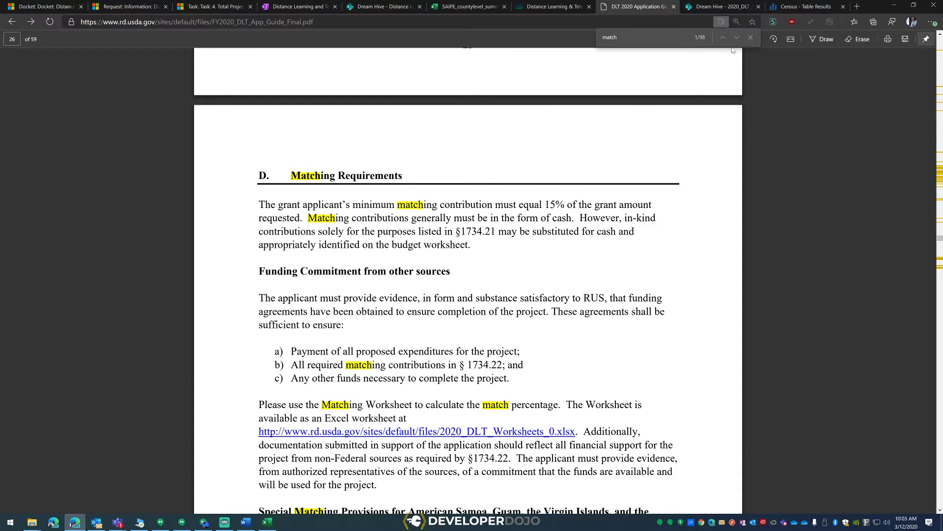
pyautogui.click(751, 38)
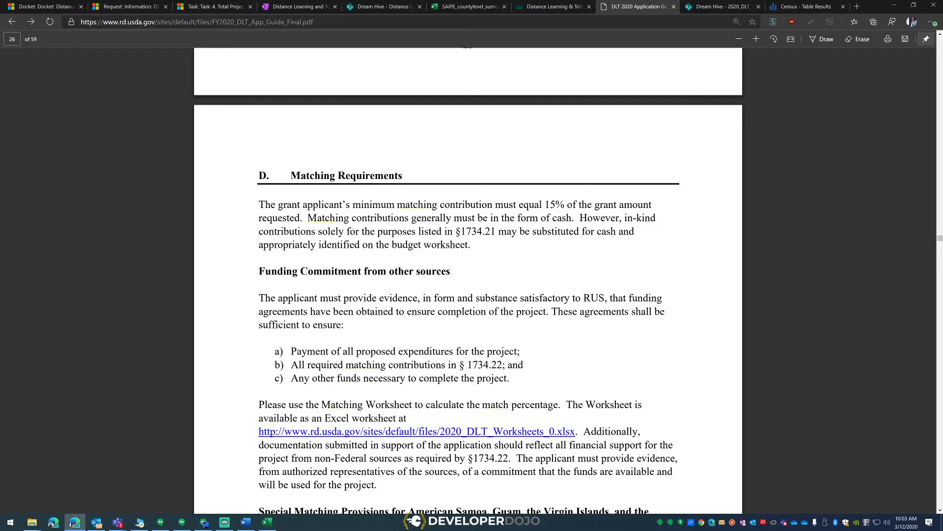
# - Switch back to the Budget in Excel and review the Office 365 faculty, Office 365 student and Dynamics 365 licensing line items
pyautogui.hotkey('alt', 'Tab')
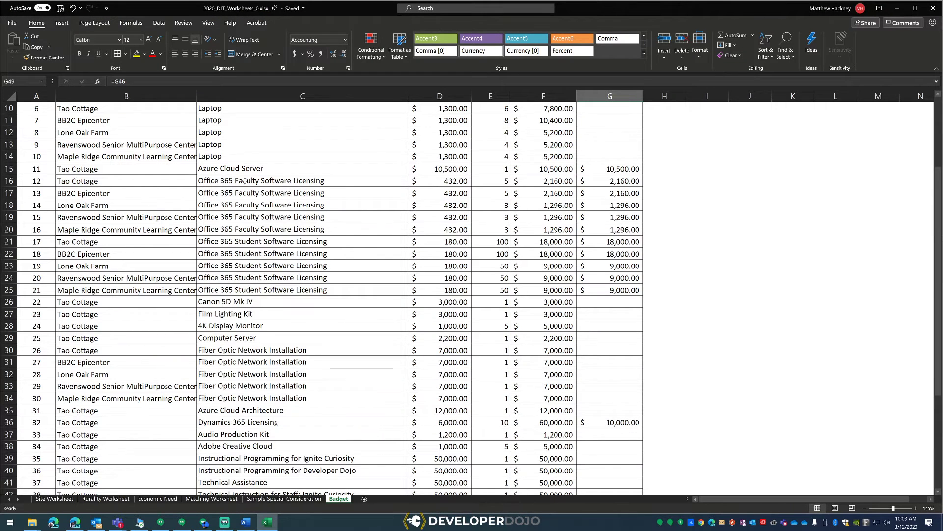
pyautogui.click(272, 181)
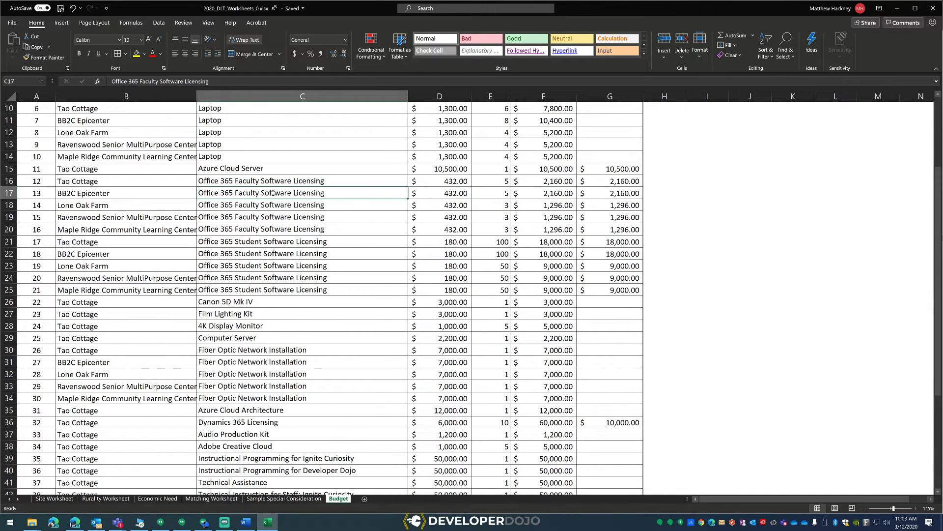
pyautogui.click(272, 244)
pyautogui.click(272, 254)
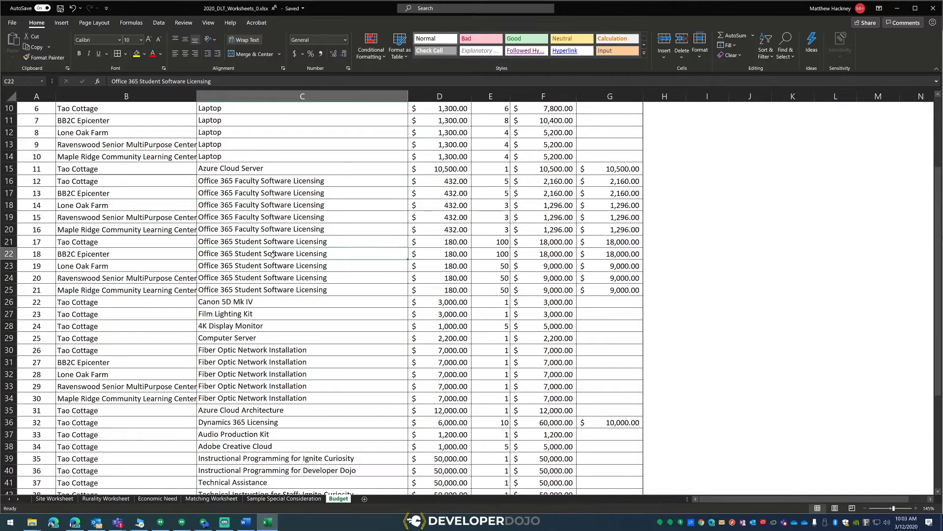
pyautogui.click(272, 265)
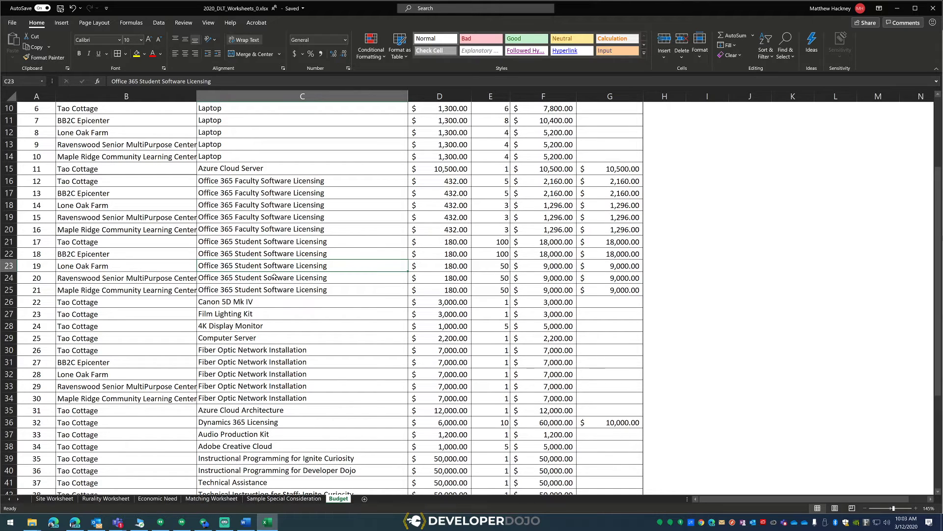
pyautogui.click(265, 422)
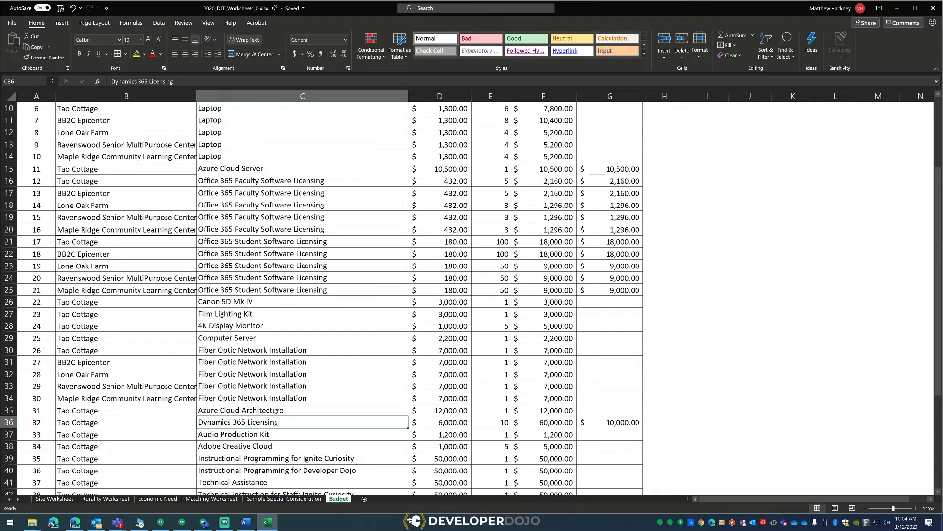
# - In the guide's Matching Requirements, highlight "non-Federal sources" and the sentence requiring evidence of a funding commitment from authorized representatives
pyautogui.hotkey('alt', 'Tab')
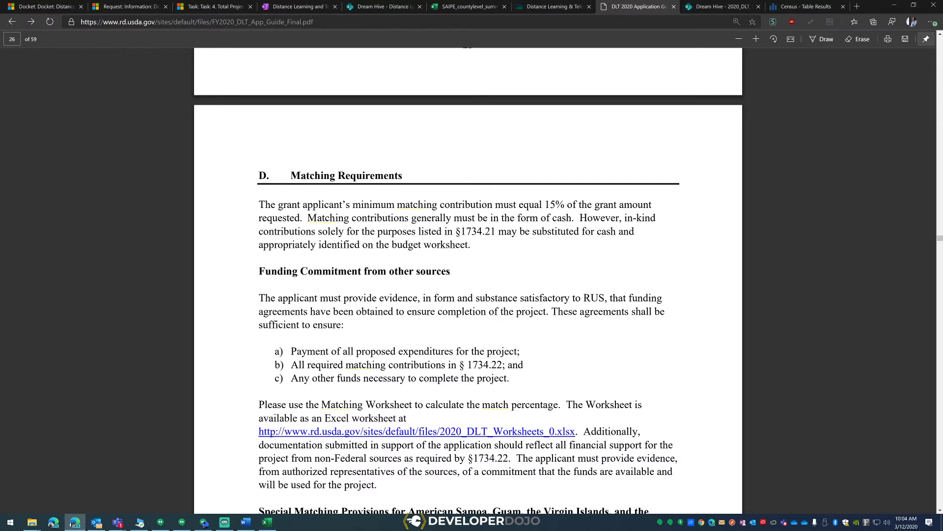
pyautogui.scroll(-2, 468, 280)
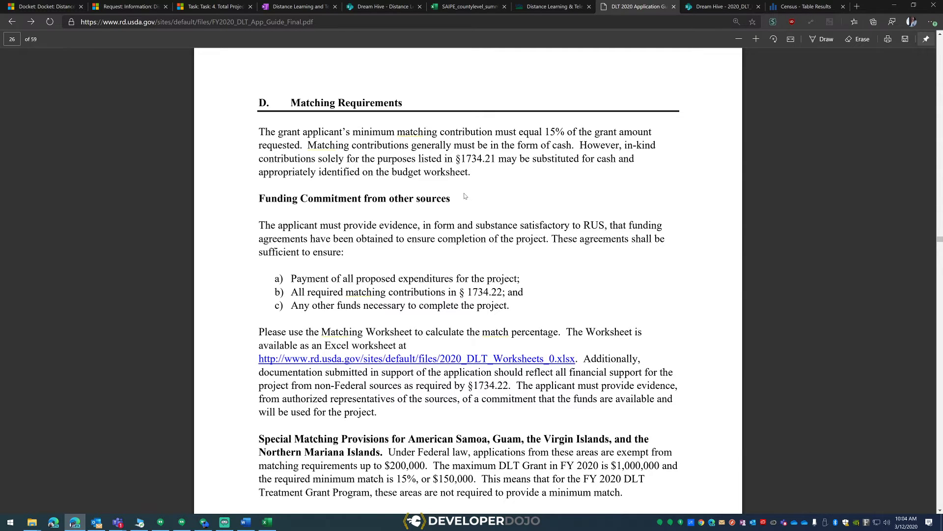
pyautogui.scroll(-2, 465, 195)
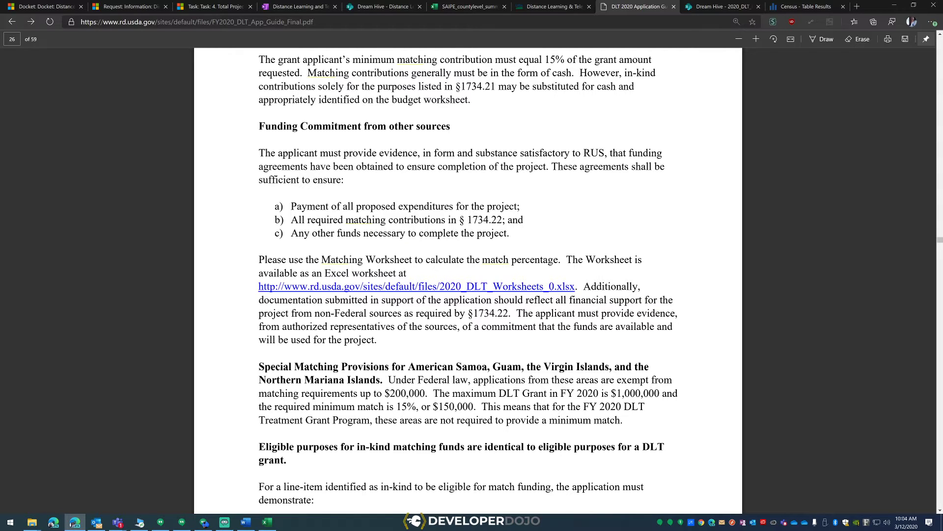
pyautogui.moveTo(315, 313); pyautogui.dragTo(401, 313)
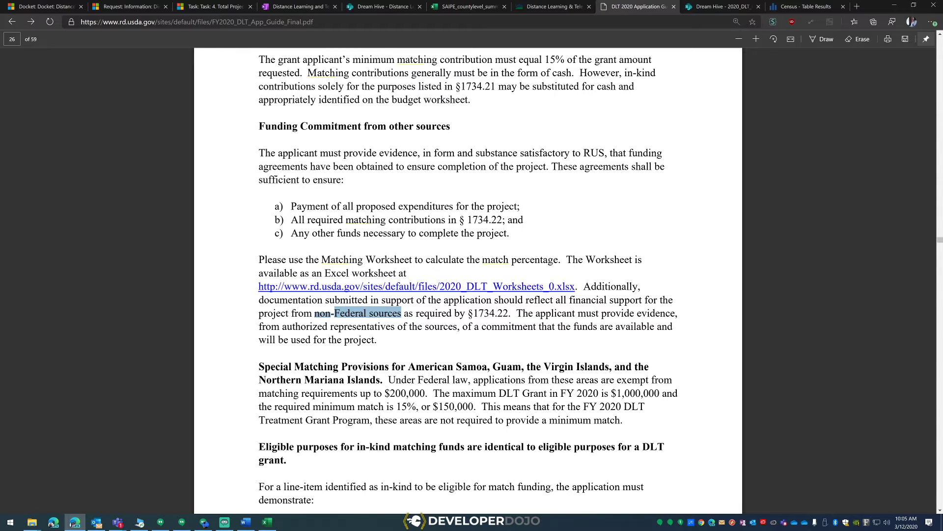
pyautogui.press('Escape')
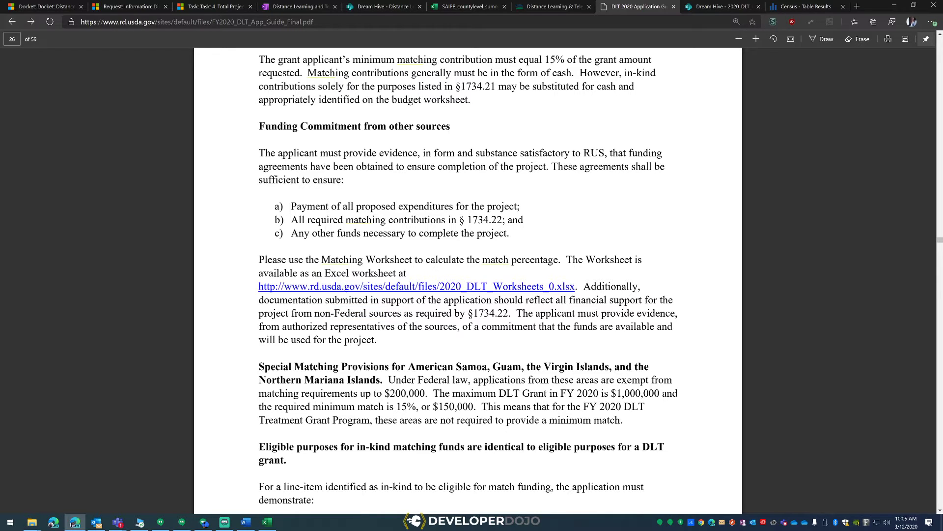
pyautogui.moveTo(375, 340); pyautogui.dragTo(516, 313)
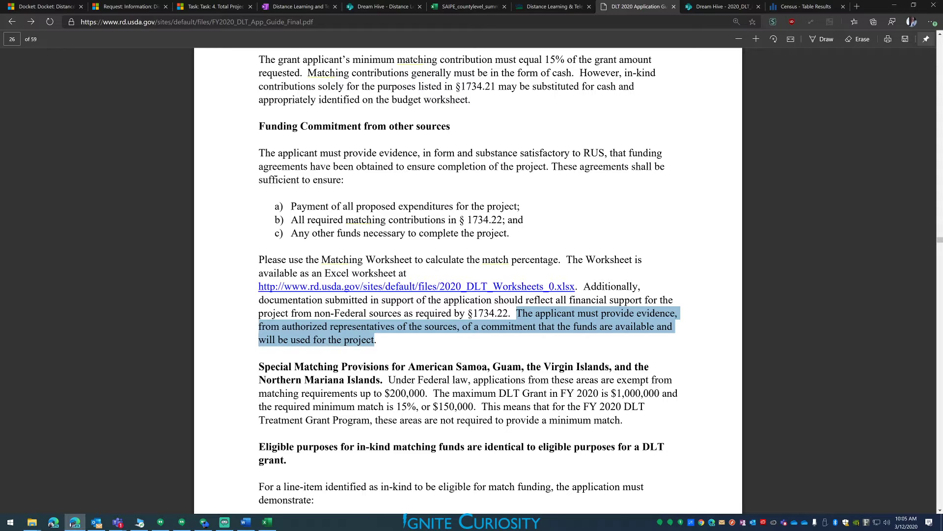
# - In the guide, highlight the island territories named in the Special Matching Provisions and the "$200,000" exemption amount
pyautogui.press('Escape')
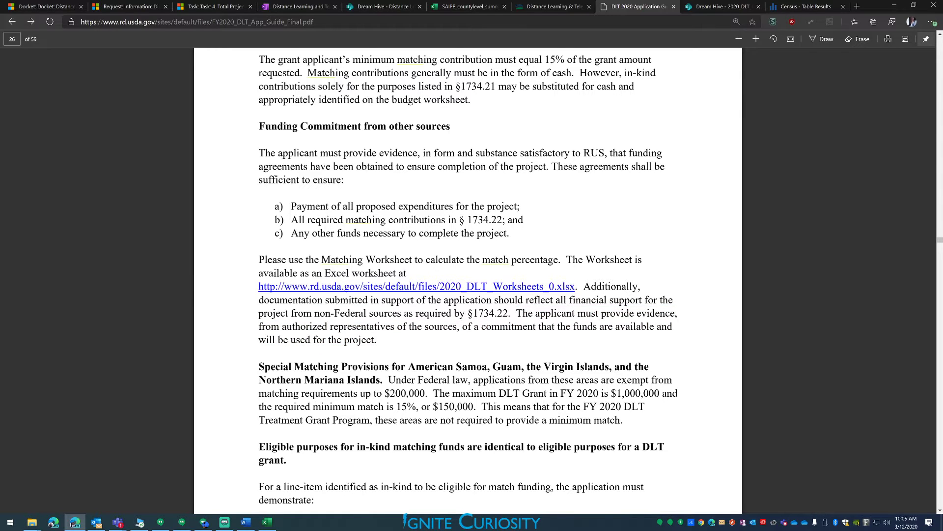
pyautogui.scroll(-3, 468, 280)
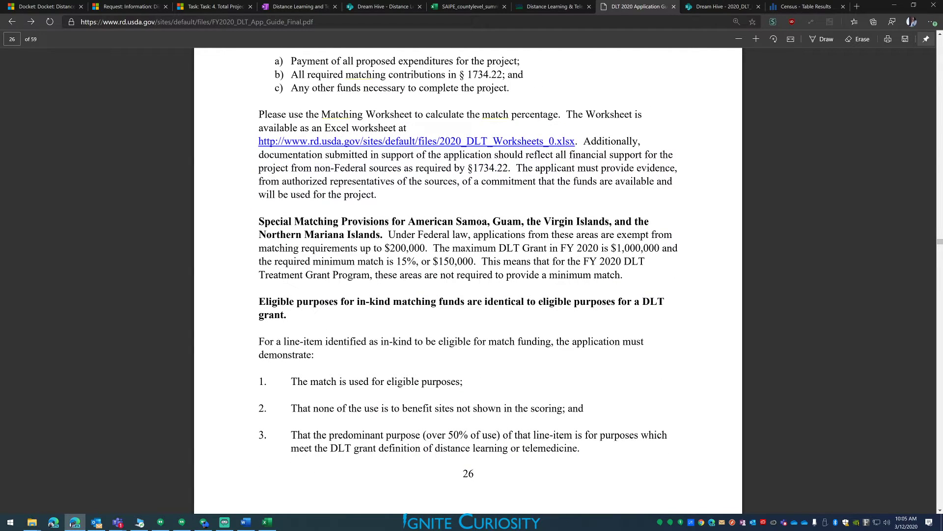
pyautogui.moveTo(406, 221); pyautogui.dragTo(381, 235)
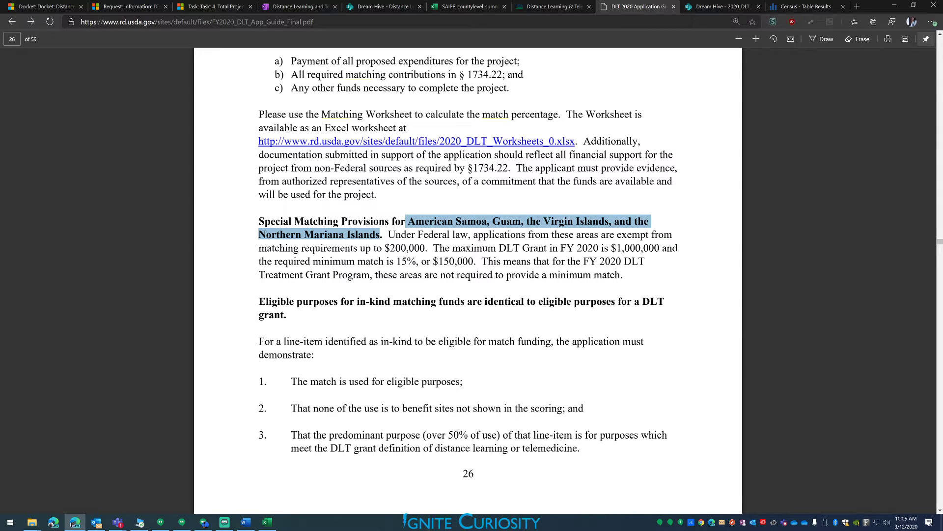
pyautogui.moveTo(385, 248); pyautogui.dragTo(424, 248)
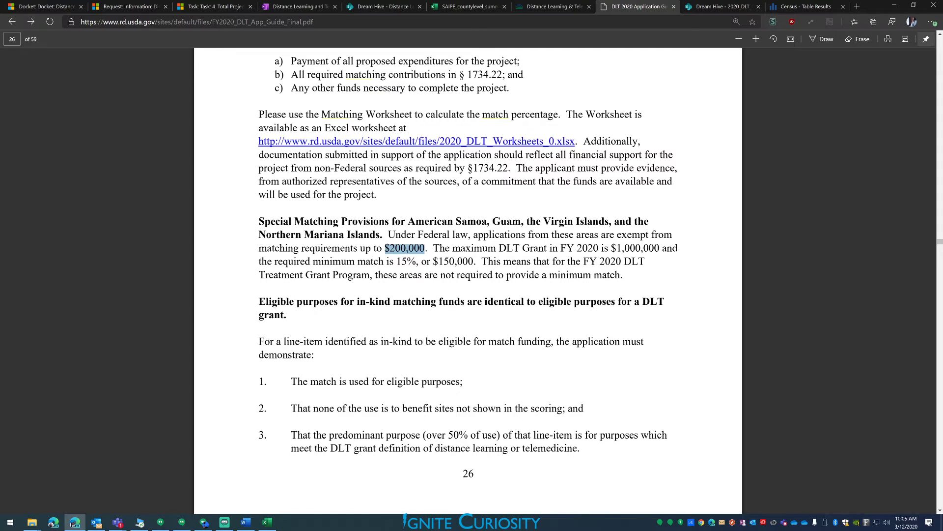
pyautogui.scroll(-3, 469, 265)
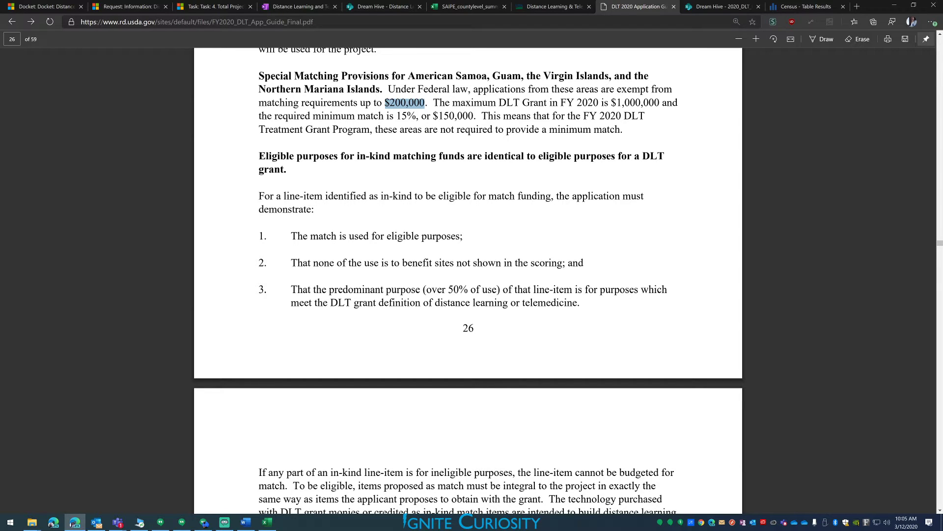
# - Check the Budget line items in Excel against the guide's in-kind eligibility rules, highlighting "over 50% of use", and read the following matching rules
pyautogui.hotkey('alt', 'Tab')
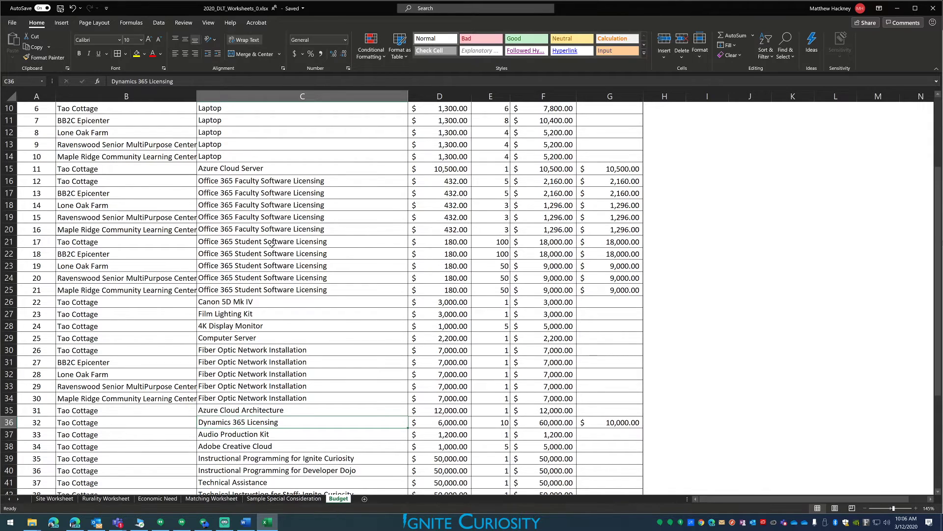
pyautogui.hotkey('alt', 'Tab')
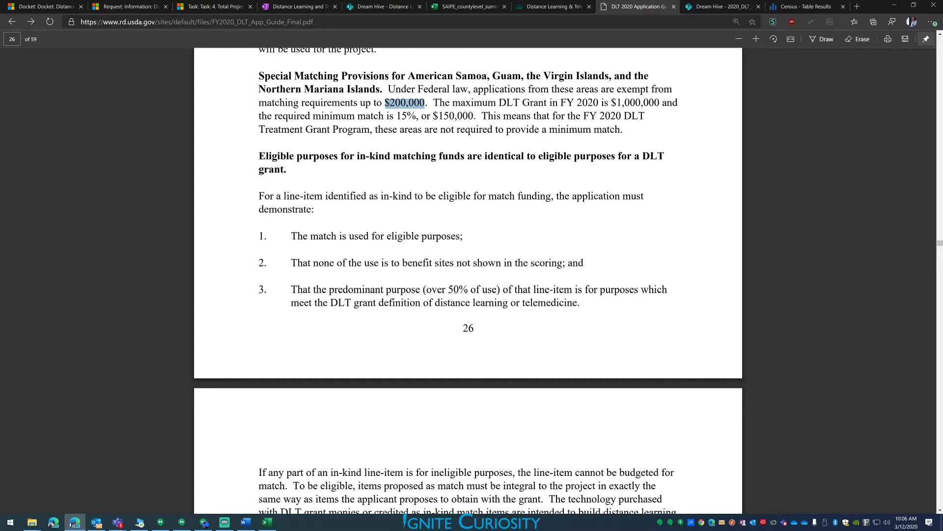
pyautogui.moveTo(432, 289); pyautogui.dragTo(488, 289)
pyautogui.scroll(-4, 488, 289)
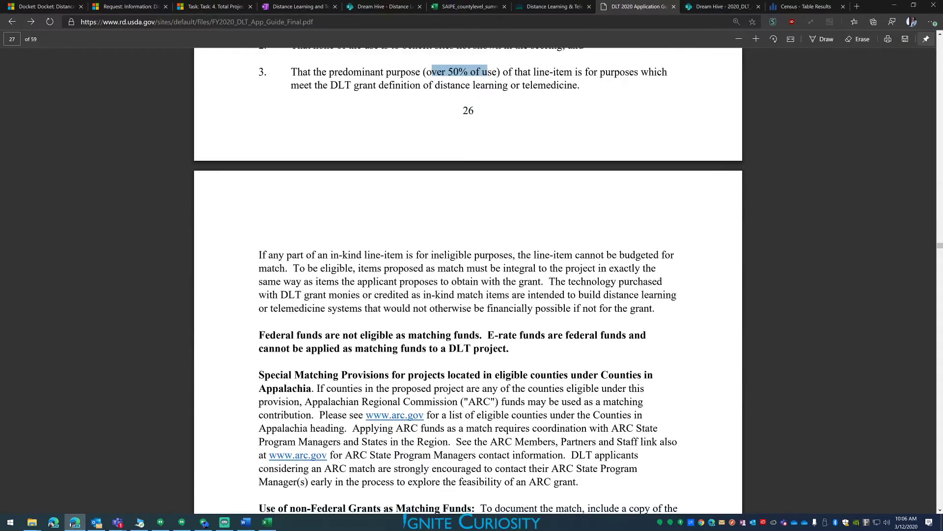
pyautogui.scroll(-2, 488, 289)
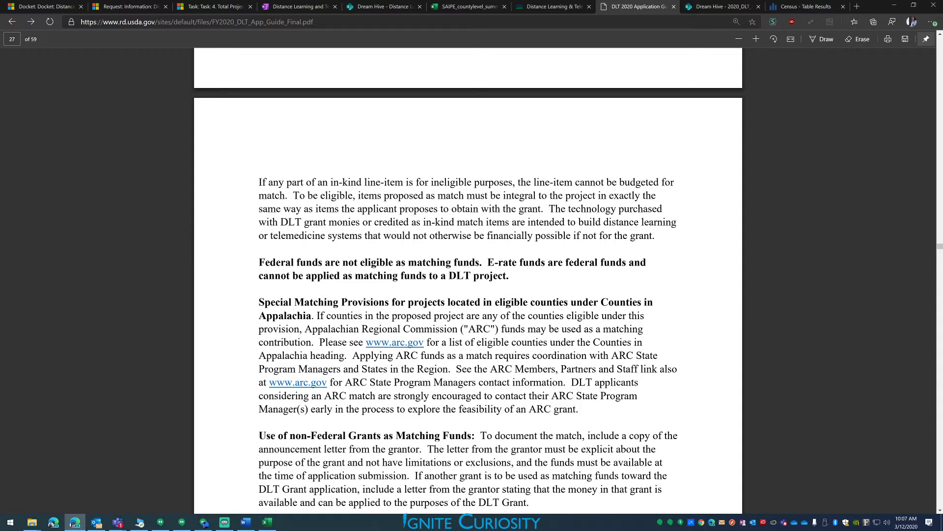
pyautogui.scroll(-3, 468, 280)
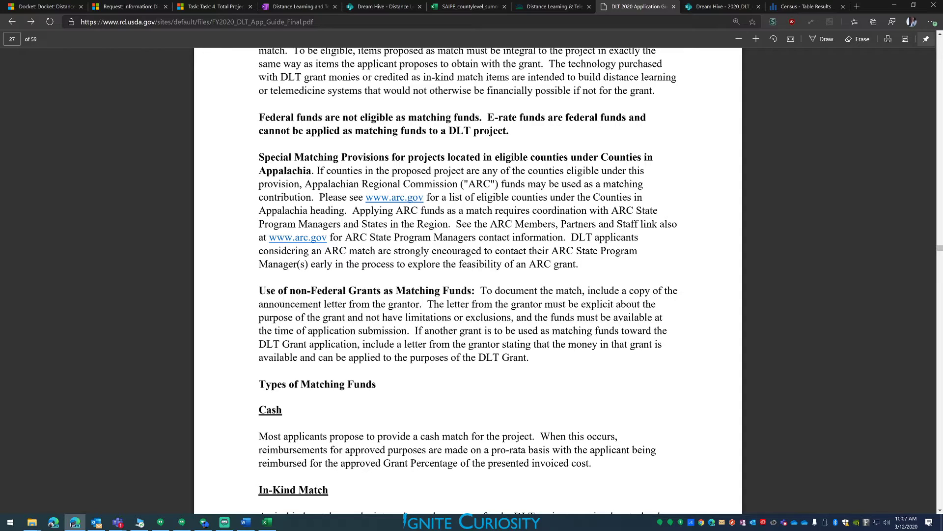
# - Highlight "Counties in Appalachia" in the guide's special matching provisions and copy the phrase "Appalachian Regional Commission ("ARC") funds"
pyautogui.moveTo(601, 157); pyautogui.dragTo(311, 170)
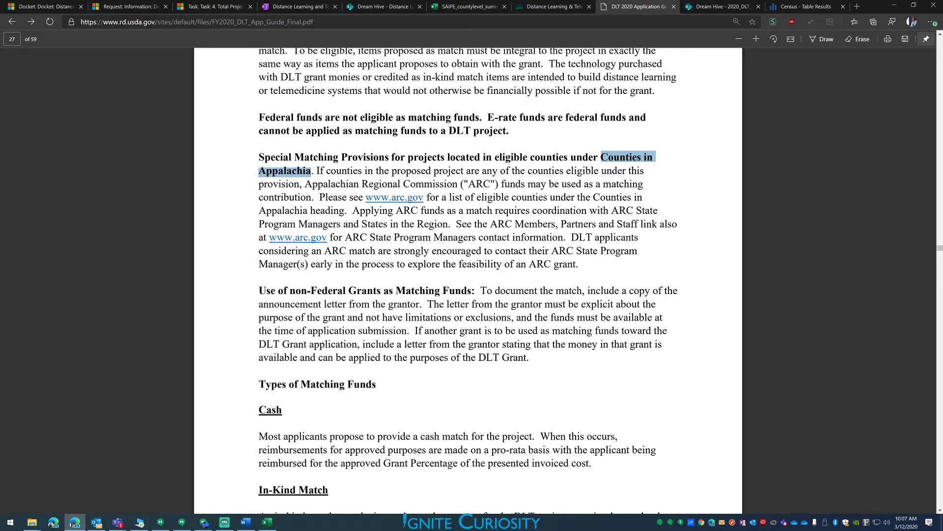
pyautogui.press('Escape')
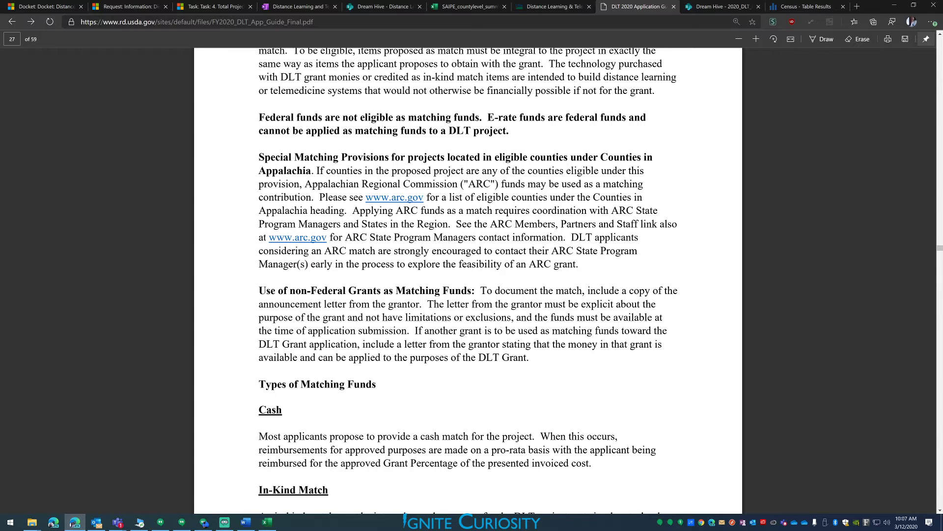
pyautogui.moveTo(302, 184); pyautogui.dragTo(525, 185)
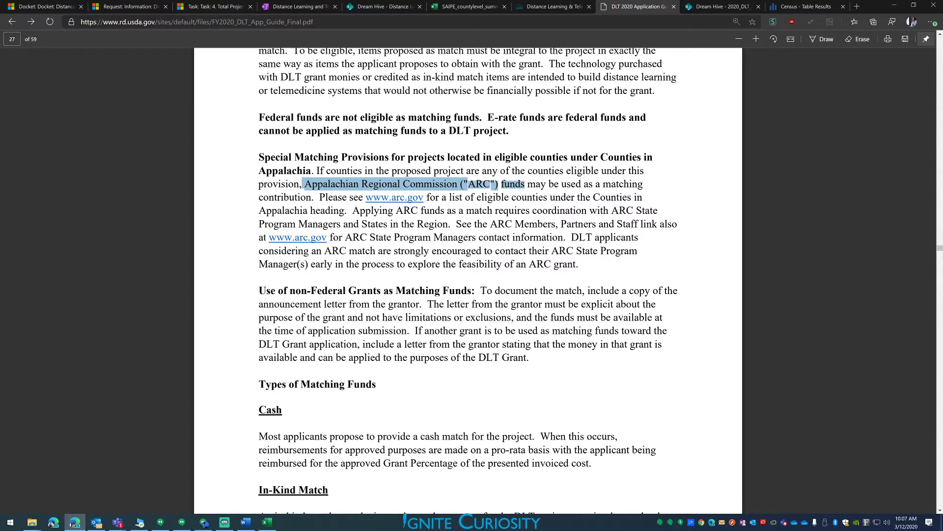
pyautogui.click(525, 184)
pyautogui.moveTo(525, 184); pyautogui.dragTo(306, 185)
pyautogui.hotkey('ctrl', 'c')
pyautogui.scroll(-3, 380, 196)
pyautogui.scroll(3, 380, 197)
# - Switch to the OneNote notebook and paste the copied phrase below the ReConnect program entry on Related Programs, adding "– research this"
pyautogui.click(288, 12)
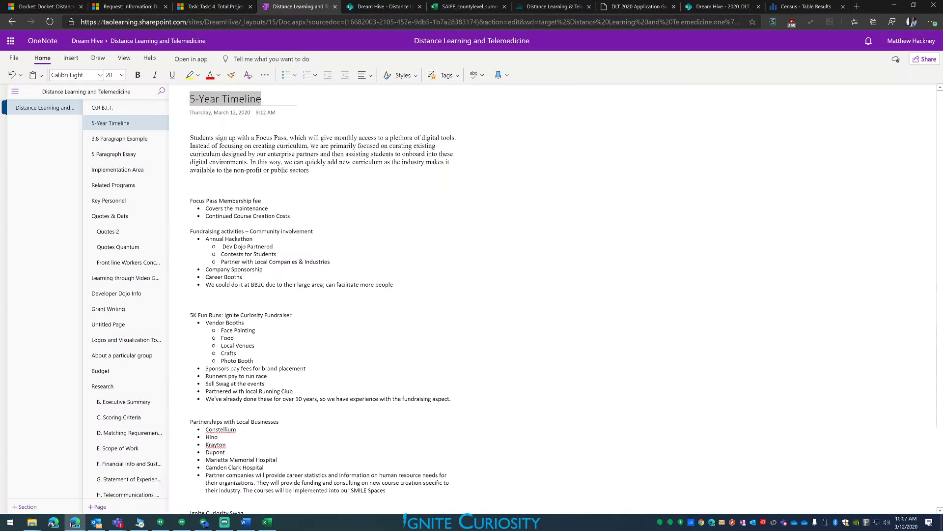
pyautogui.click(118, 187)
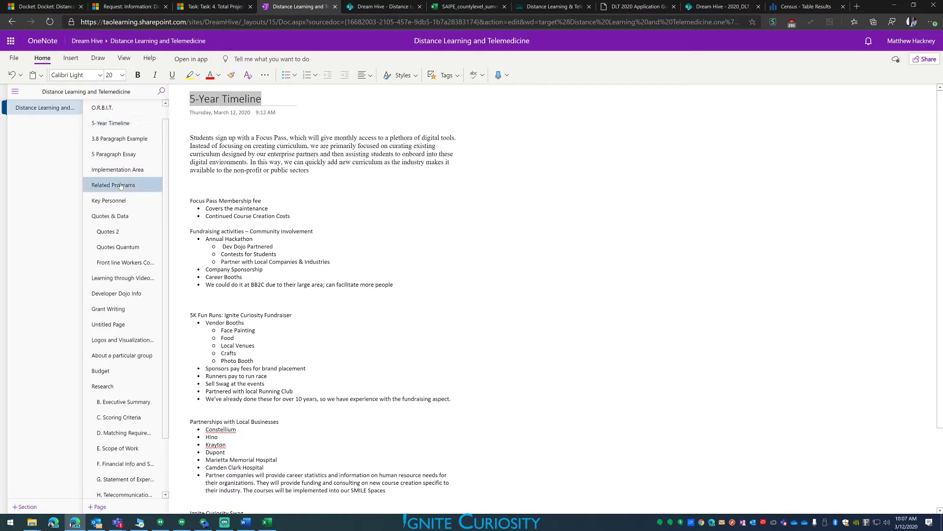
pyautogui.click(190, 175)
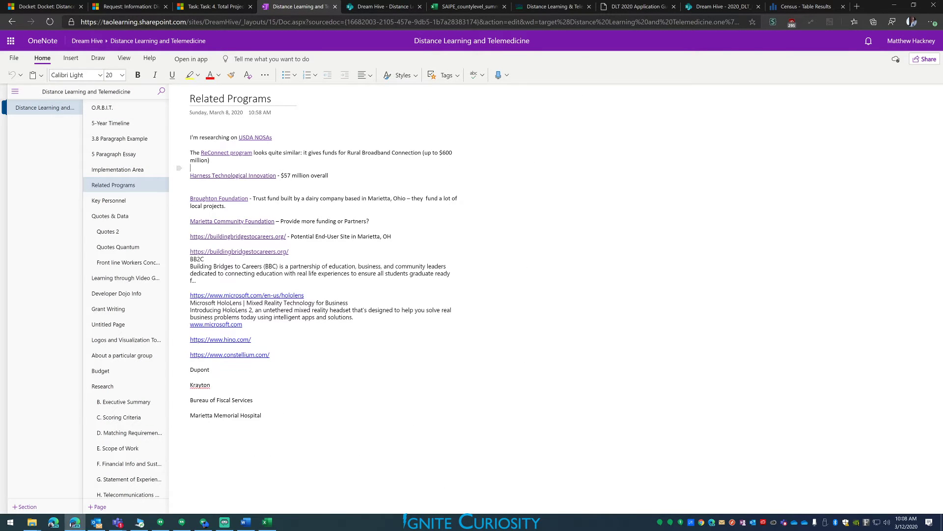
pyautogui.hotkey('ctrl', 'v')
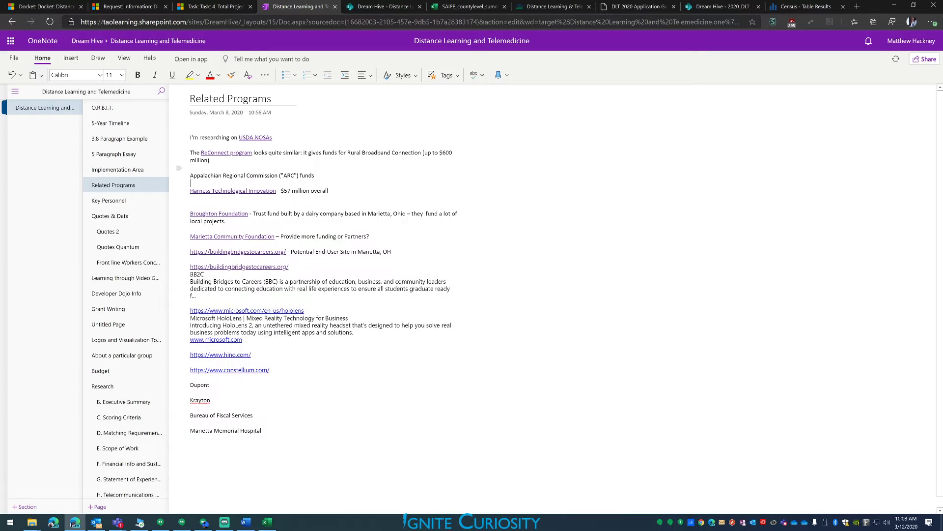
pyautogui.write('- research this')
pyautogui.moveTo(190, 176); pyautogui.dragTo(278, 177)
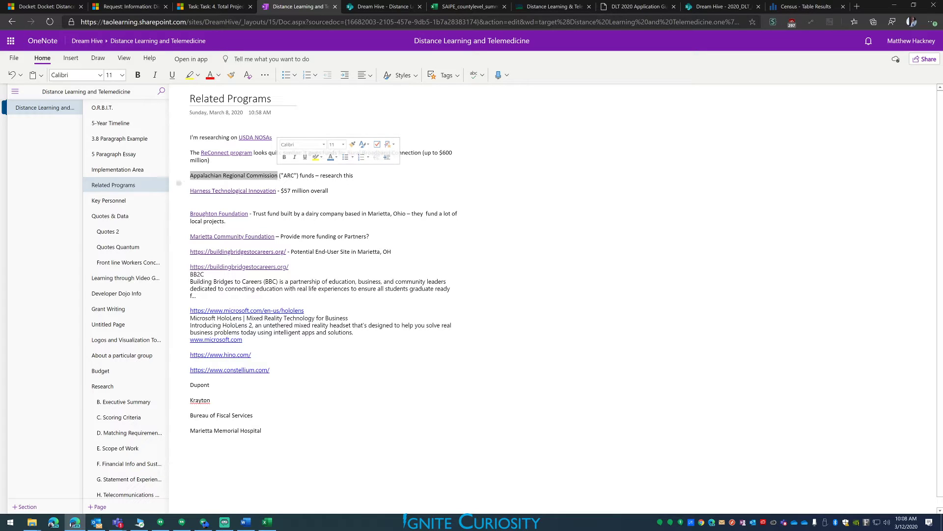
pyautogui.click(354, 176)
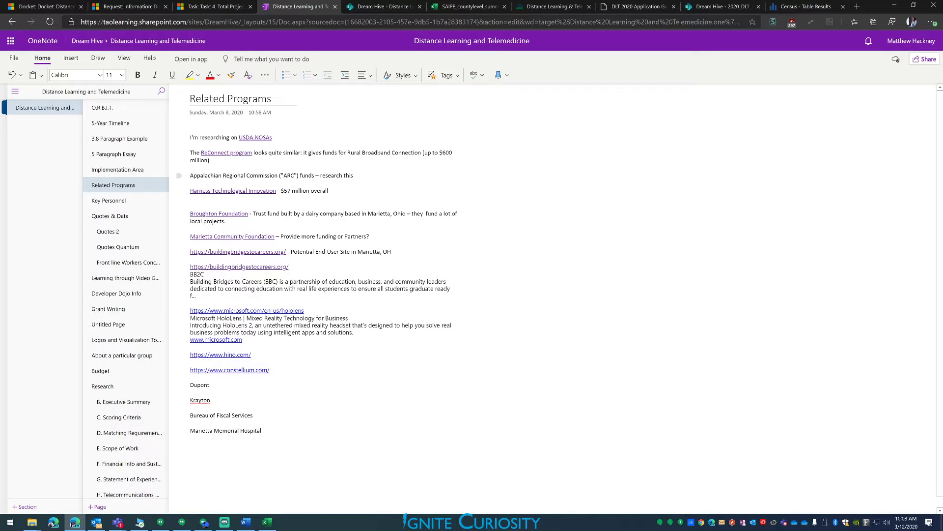
pyautogui.moveTo(314, 176); pyautogui.dragTo(190, 176)
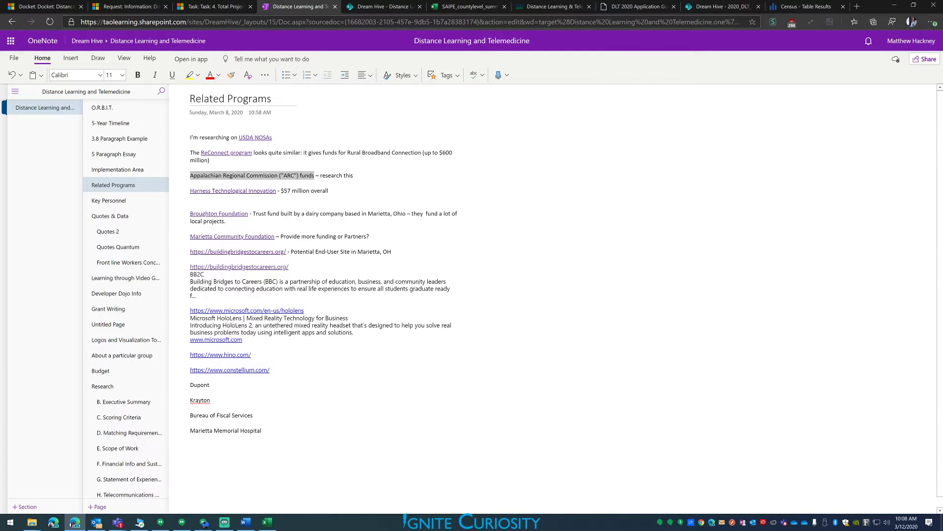
pyautogui.click(238, 11)
pyautogui.click(284, 11)
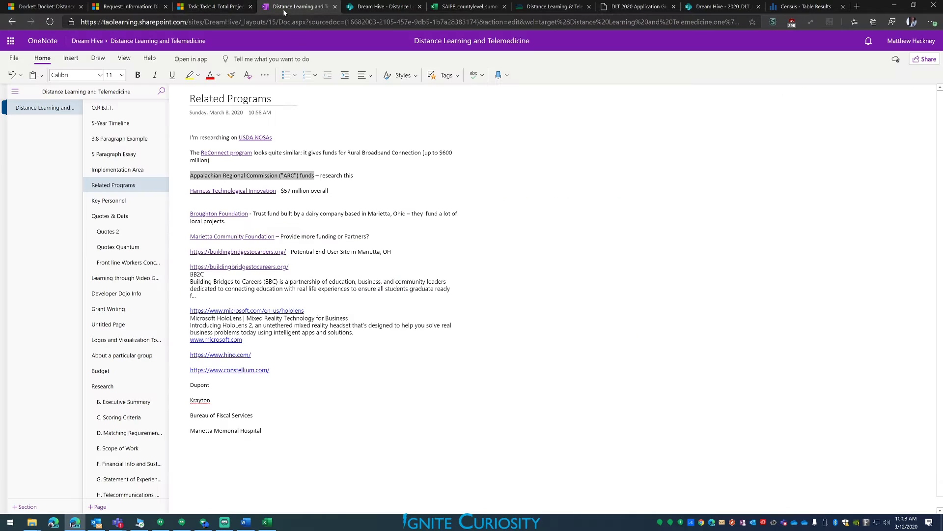
pyautogui.hotkey('alt', 'Tab')
pyautogui.hotkey('alt', 'Tab')
pyautogui.click(630, 6)
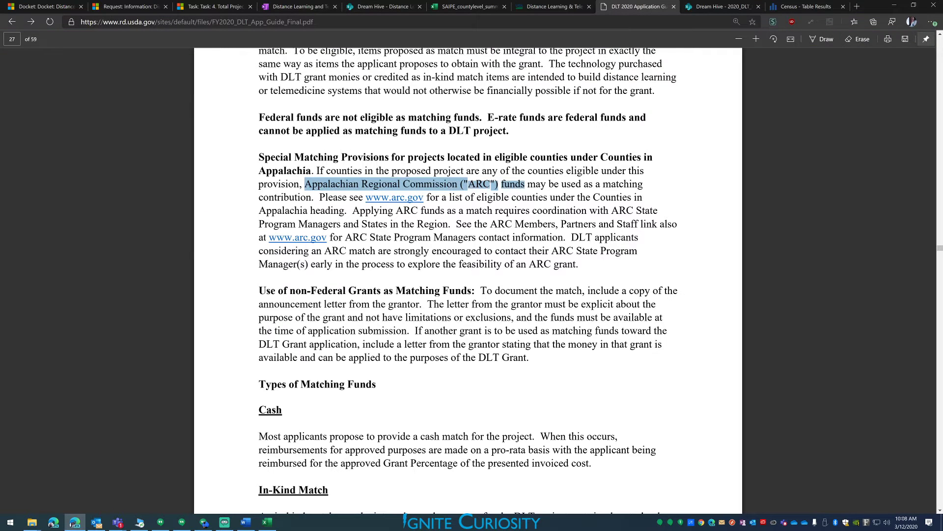
pyautogui.click(400, 200)
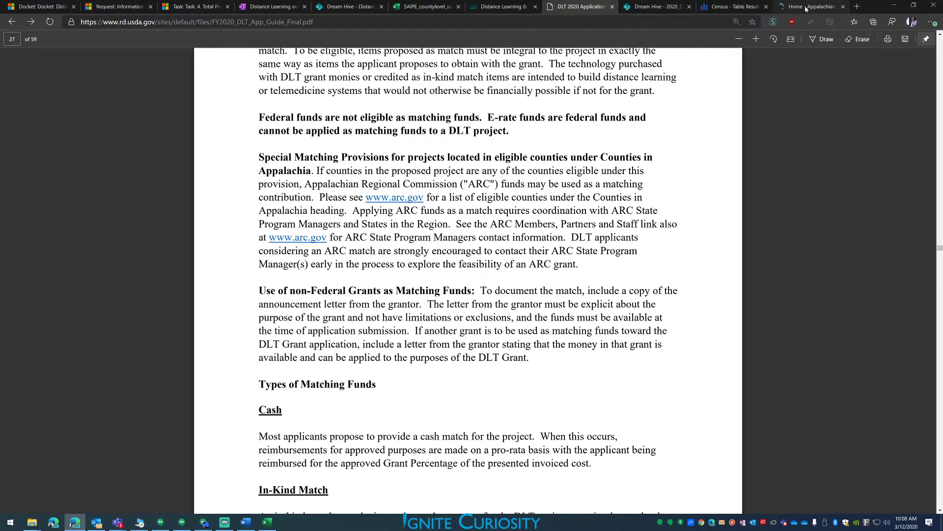
pyautogui.click(806, 7)
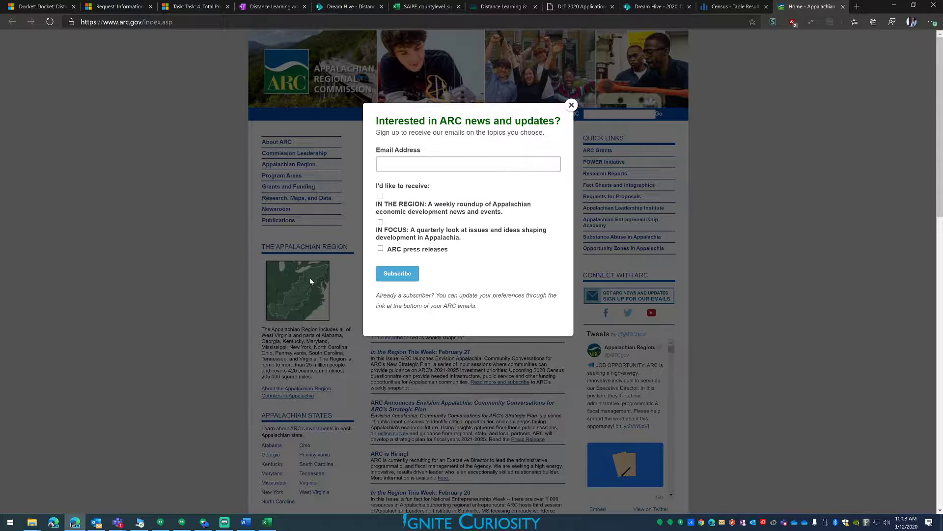
pyautogui.click(572, 104)
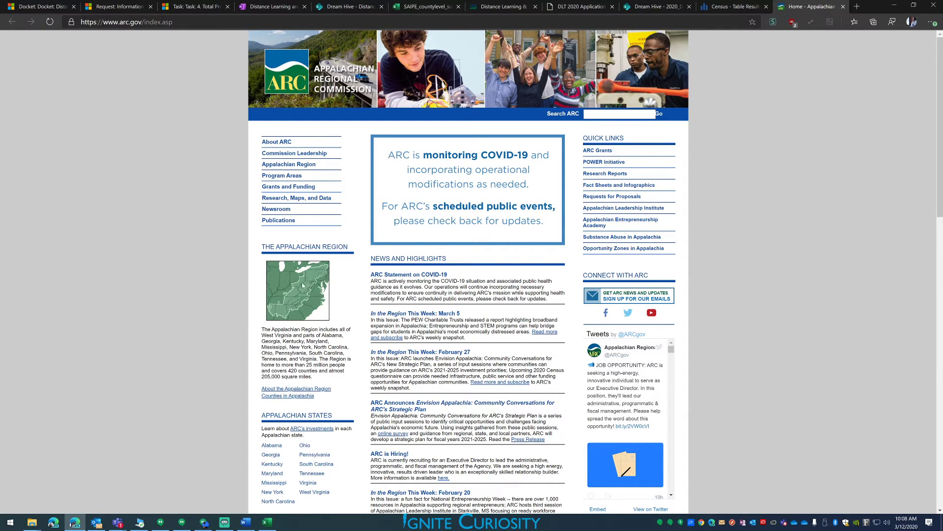
# - From the ARC site's Appalachian Region page, go to the maps list and open the County Economic Status in Appalachia, FY 2020 map
pyautogui.click(287, 392)
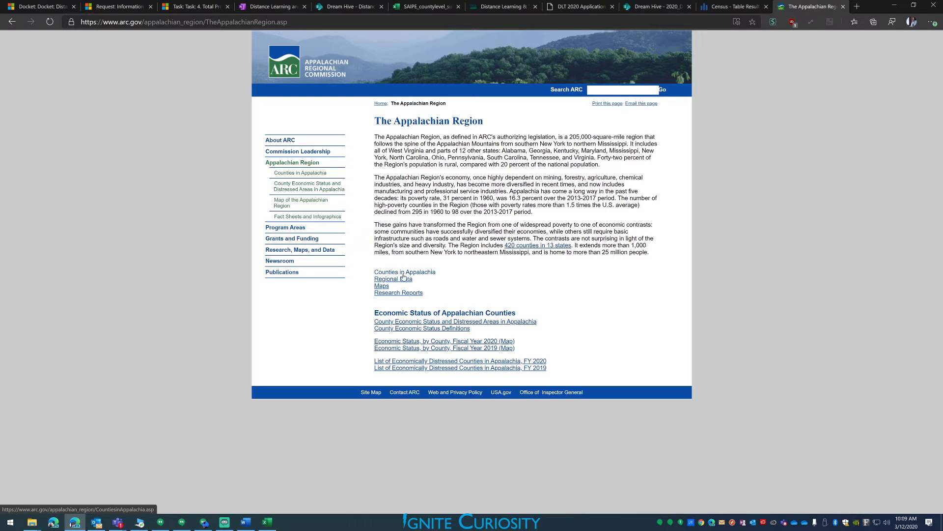
pyautogui.click(382, 286)
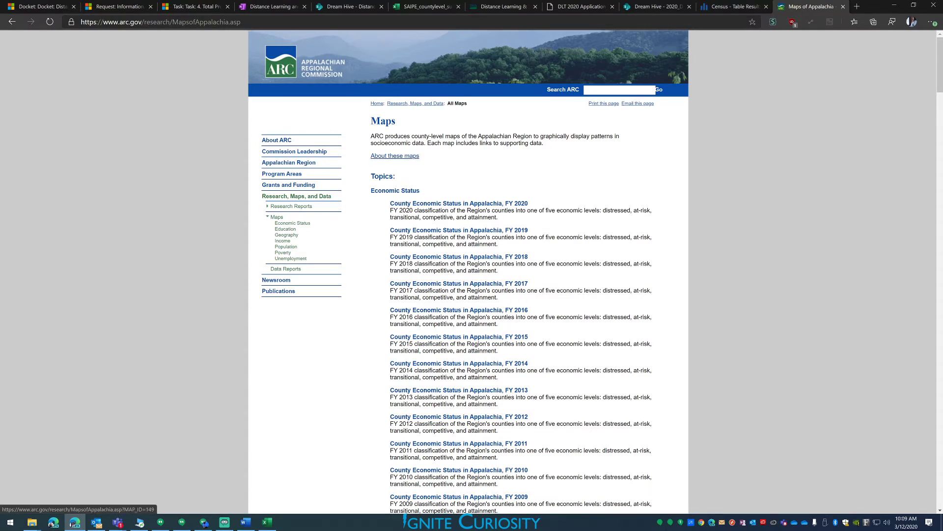
pyautogui.scroll(-7, 433, 240)
pyautogui.scroll(6, 433, 241)
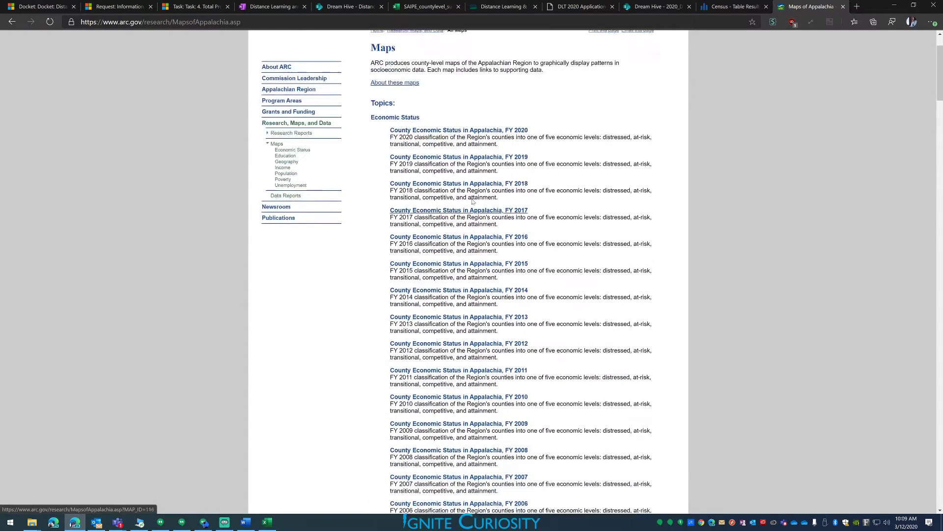
pyautogui.click(493, 131)
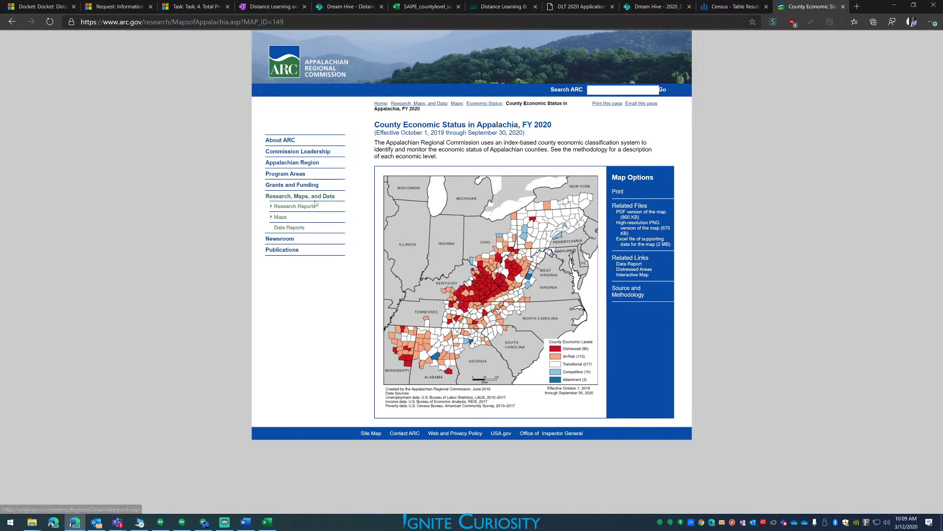
# - Review the ARC Grants and Contracts page under Grants and Funding, and open ARC's 2016–2020 strategic plan in a separate tab
pyautogui.click(282, 187)
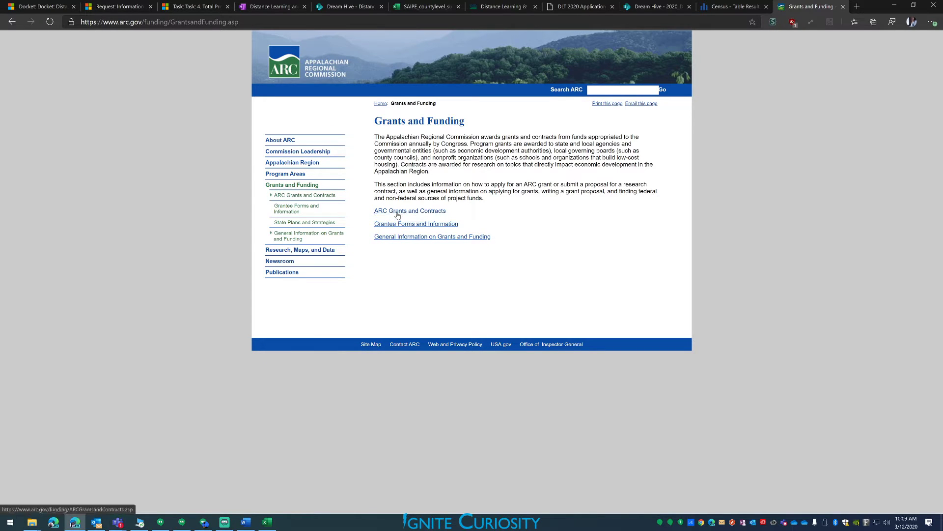
pyautogui.click(418, 215)
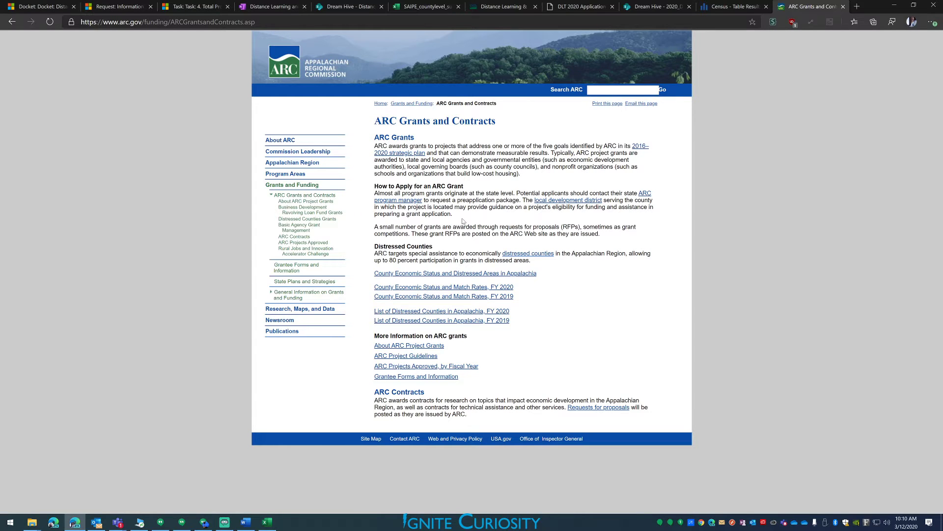
pyautogui.moveTo(374, 121); pyautogui.dragTo(433, 120)
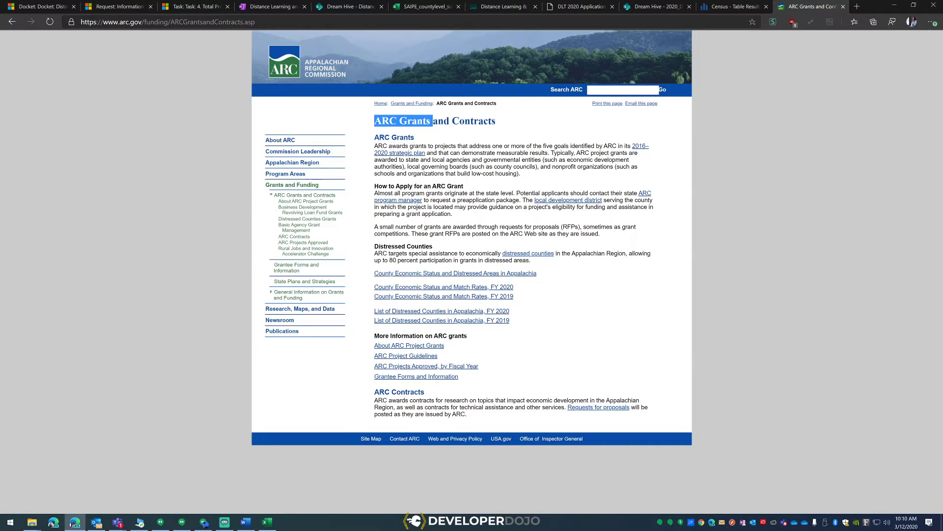
pyautogui.click(405, 128)
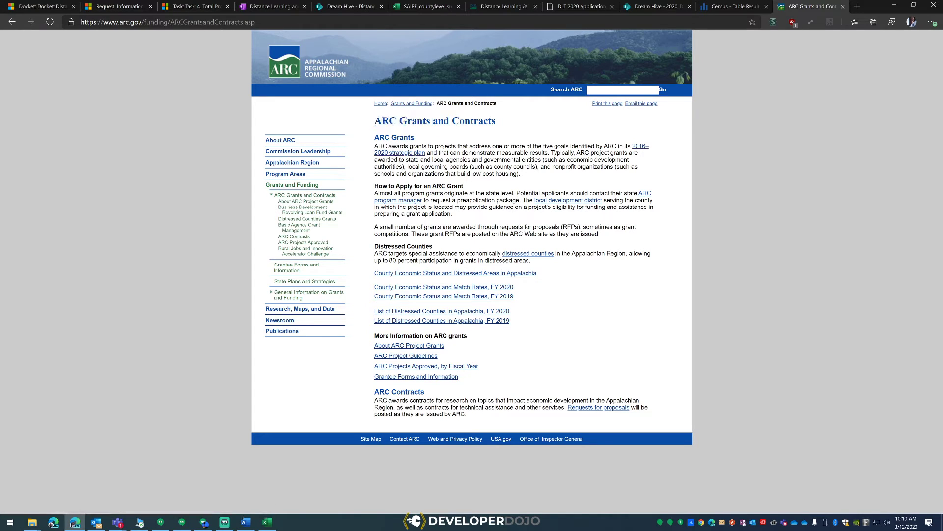
pyautogui.middleClick(644, 149)
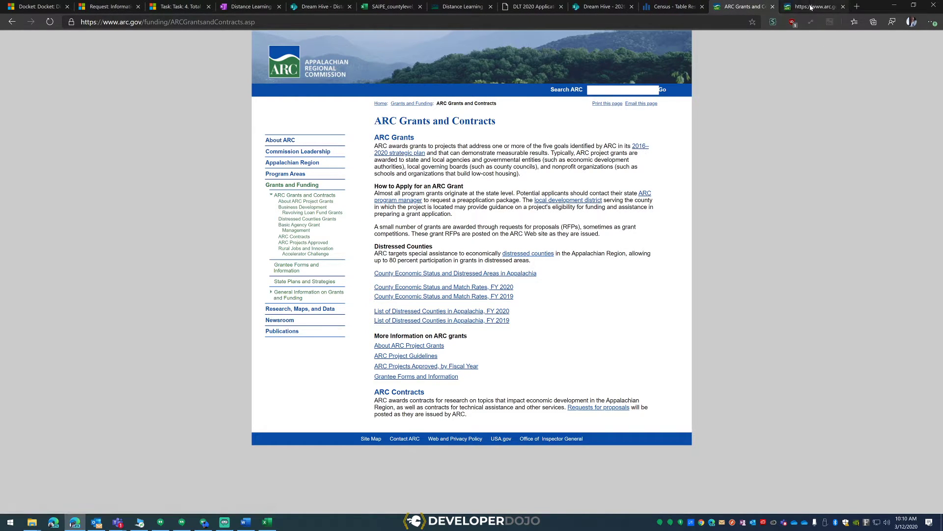
pyautogui.click(811, 7)
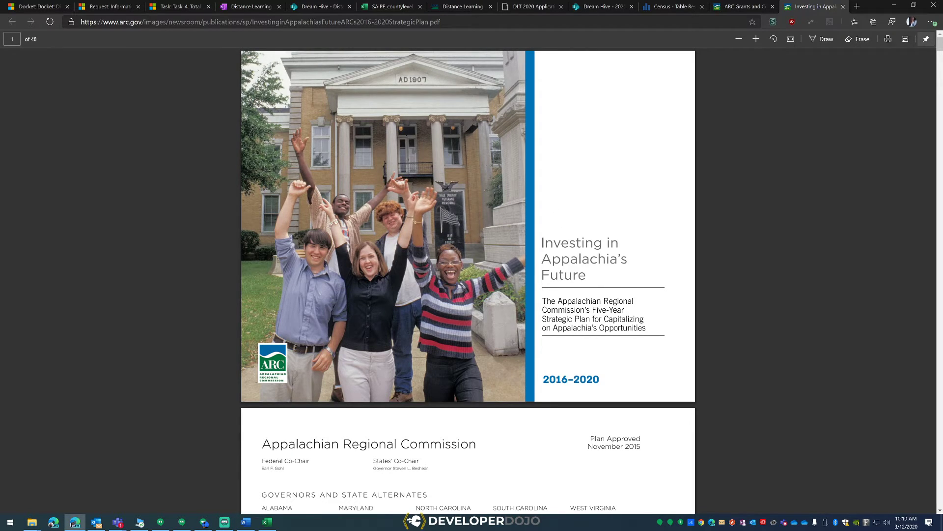
# - Examine the ARC 2016–2020 strategic plan's cover, table of contents with the five investment goals, and introductory page on the Commission
pyautogui.moveTo(541, 259); pyautogui.dragTo(617, 258)
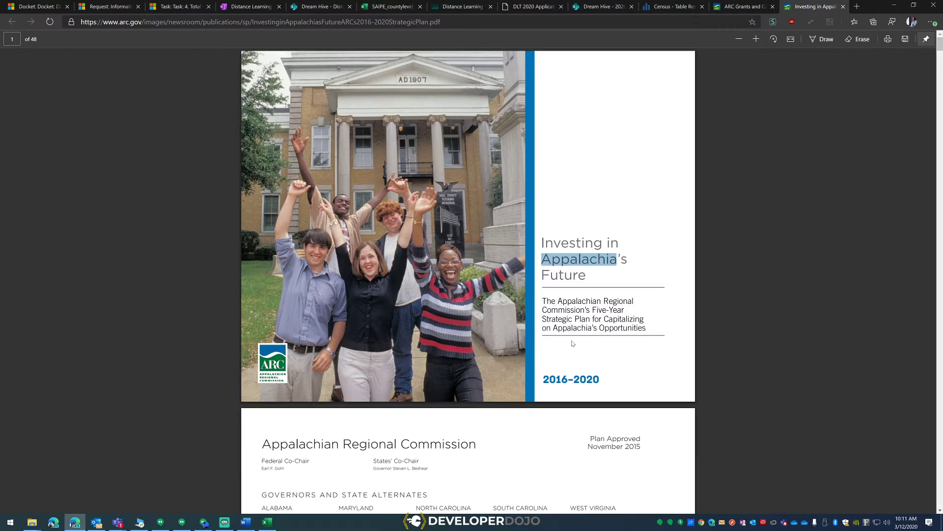
pyautogui.scroll(-5, 573, 343)
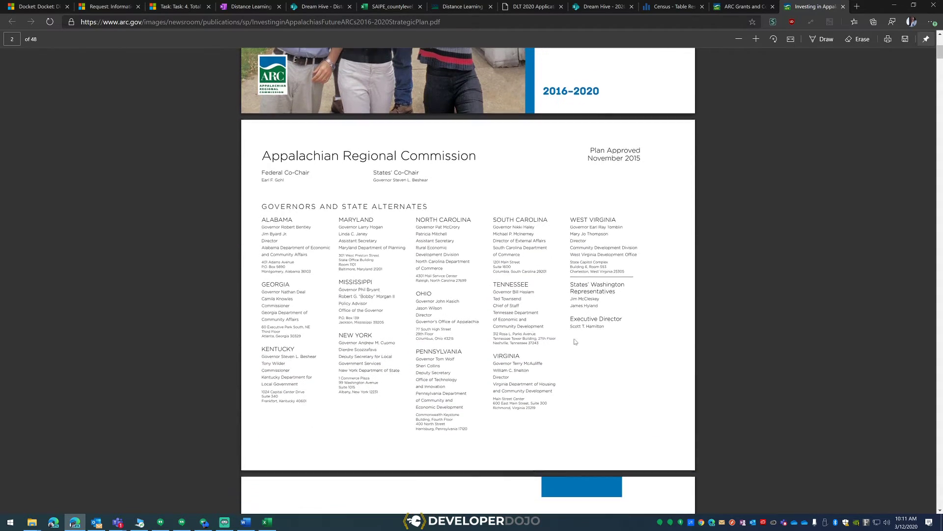
pyautogui.scroll(-9, 430, 279)
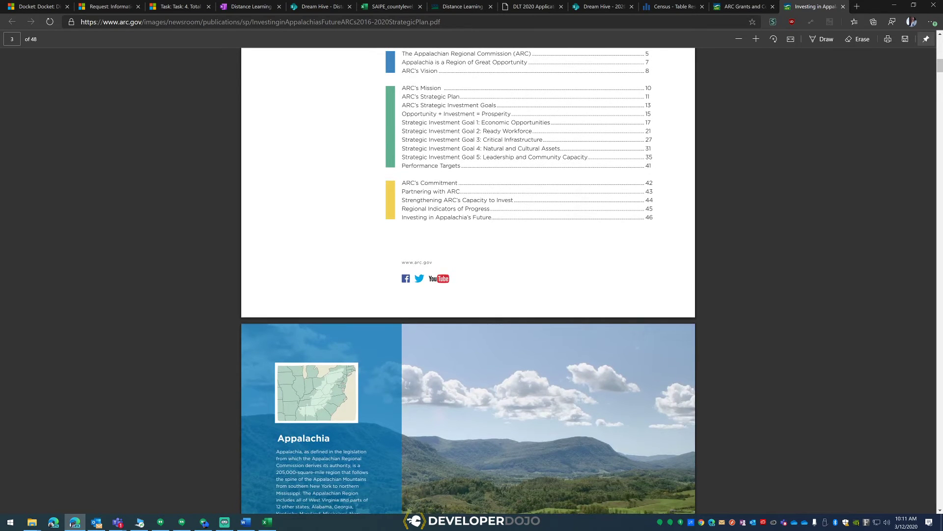
pyautogui.scroll(1, 468, 282)
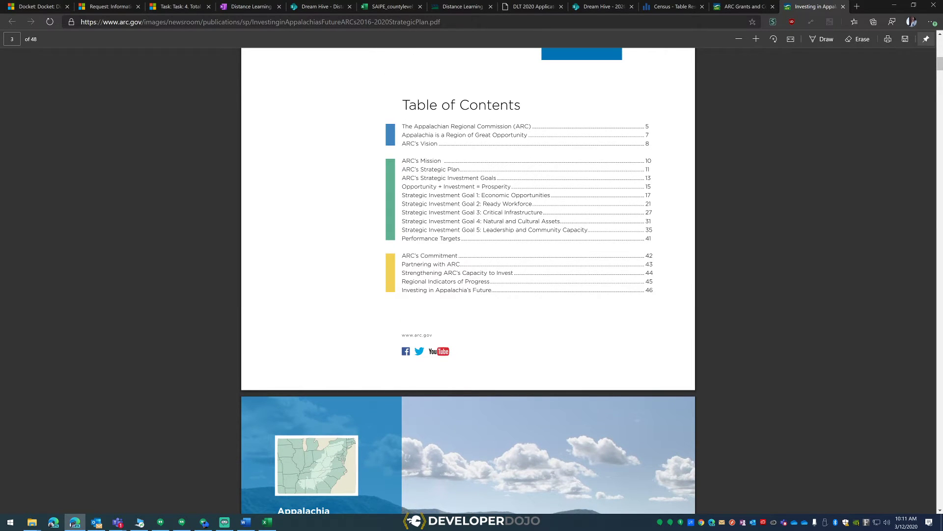
pyautogui.moveTo(478, 195); pyautogui.dragTo(551, 195)
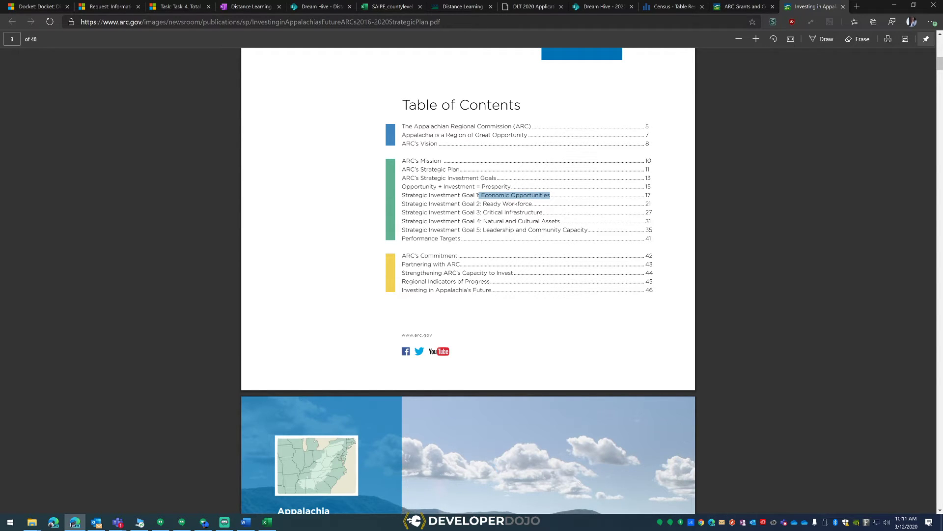
pyautogui.moveTo(479, 229); pyautogui.dragTo(587, 230)
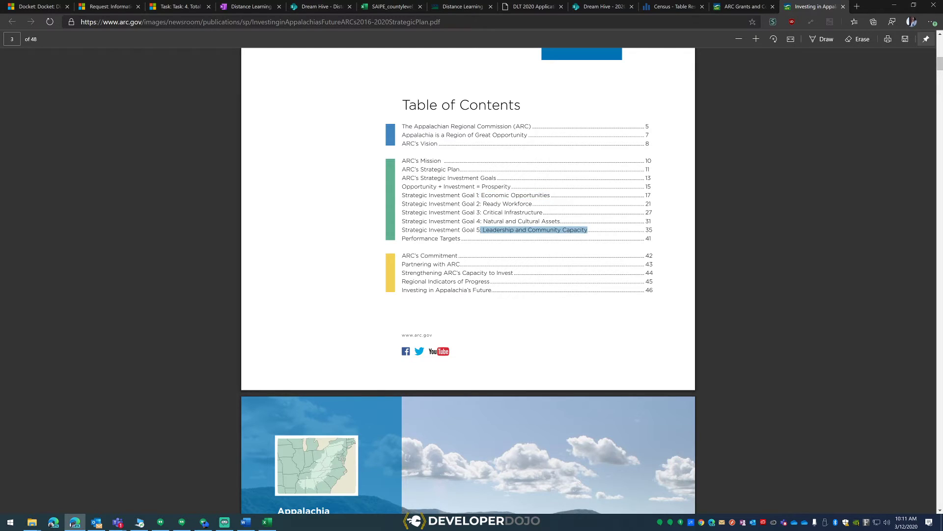
pyautogui.scroll(-8, 442, 258)
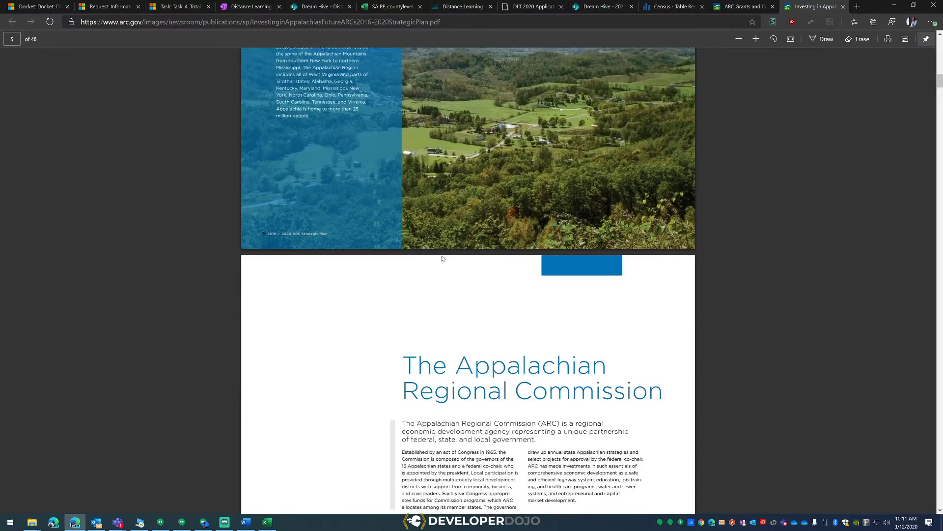
pyautogui.scroll(-3, 442, 258)
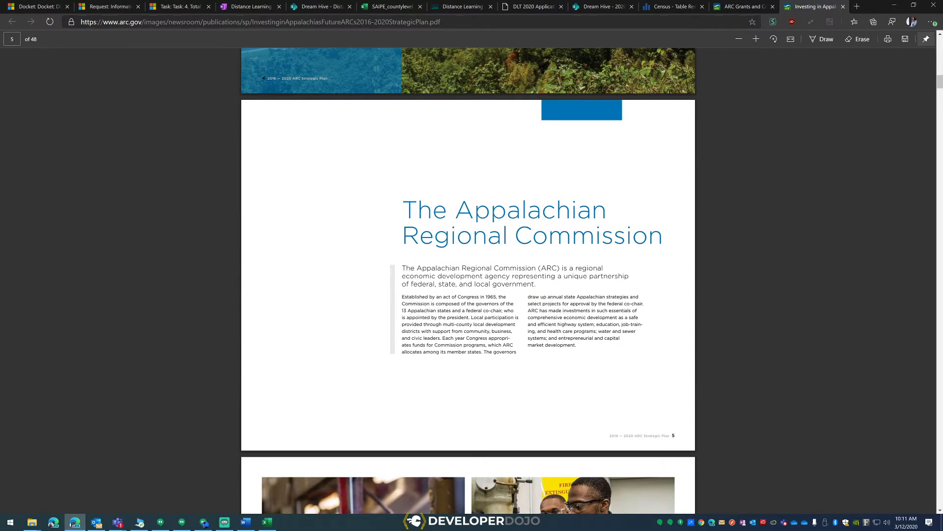
# - Copy the strategic plan's web address and paste it on its own line under the ARC funds entry on the OneNote Related Programs page
pyautogui.hotkey('ctrl', 'l')
pyautogui.hotkey('ctrl', 'c')
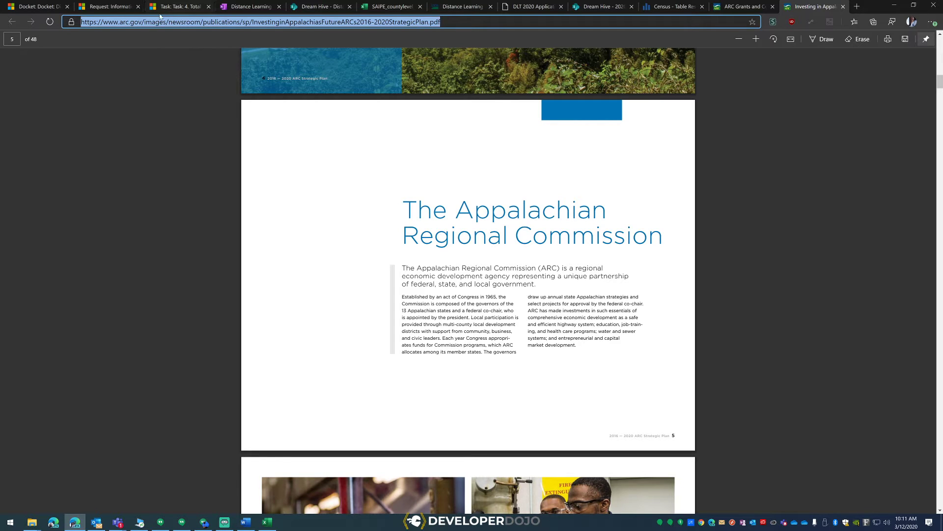
pyautogui.click(249, 6)
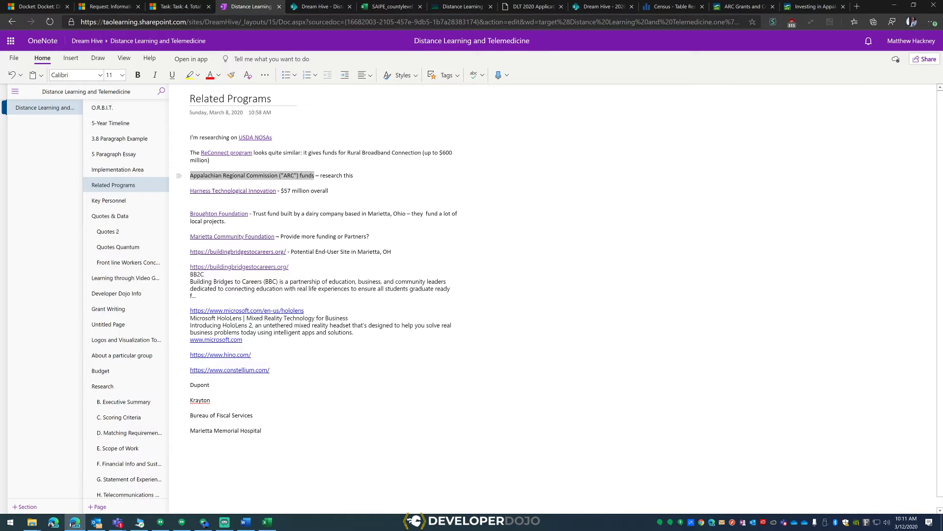
pyautogui.click(353, 175)
pyautogui.hotkey('ctrl', 'v')
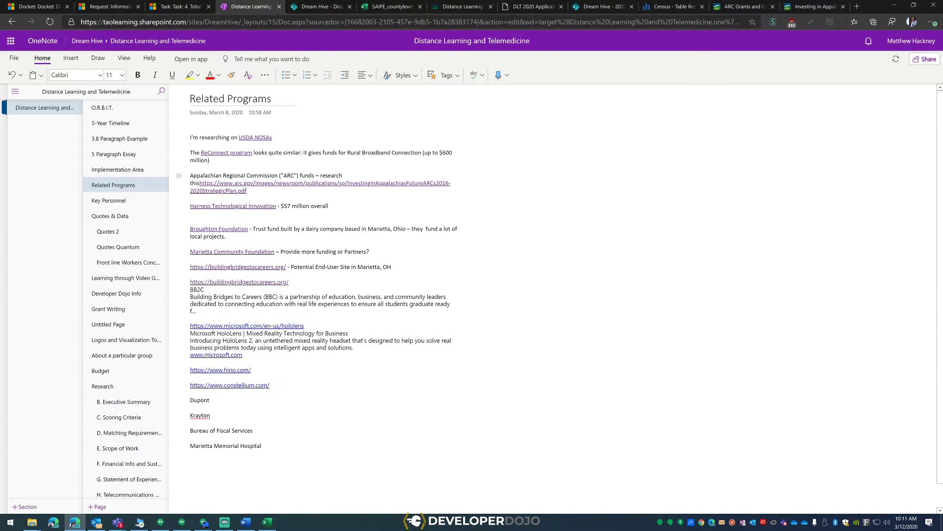
pyautogui.hotkey('ctrl', 'z')
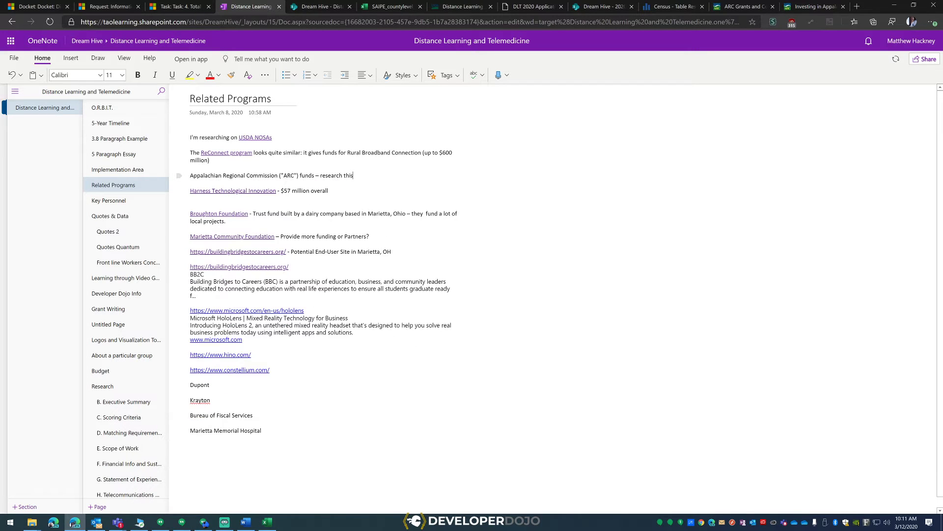
pyautogui.hotkey('ctrl', 'v')
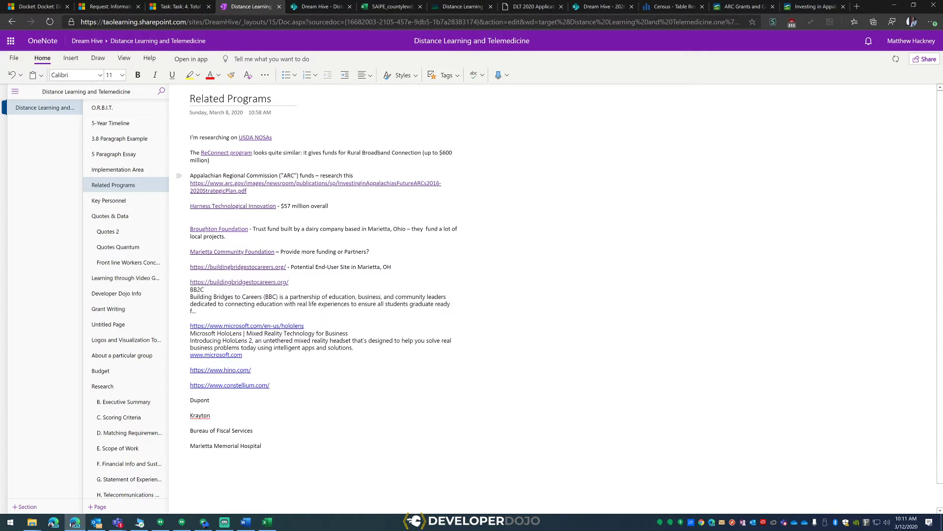
pyautogui.press('Return')
pyautogui.write('htts')
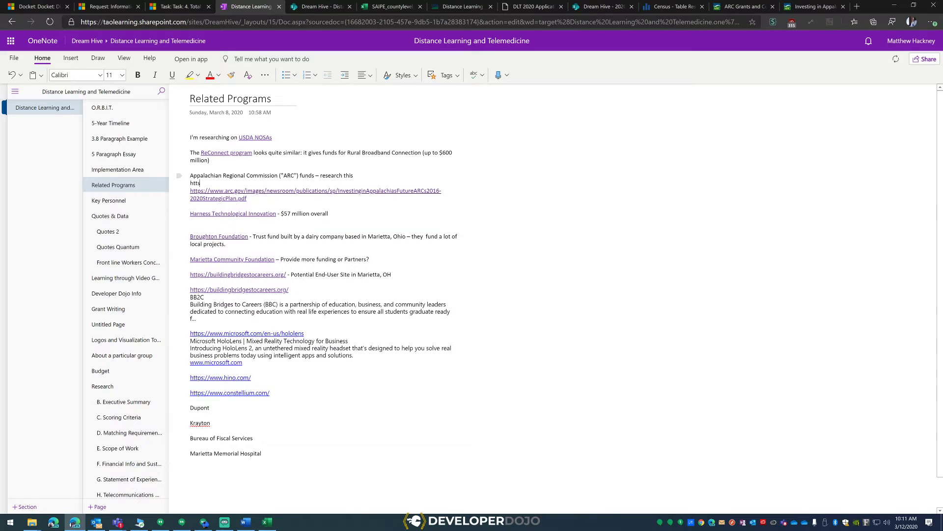
pyautogui.press('BackSpace')
pyautogui.write('ps://arc.govwww.')
pyautogui.press('End')
# - Return to the ARC Grants and Contracts page, review the note on requests for proposals, and open the ARC program manager link
pyautogui.click(740, 7)
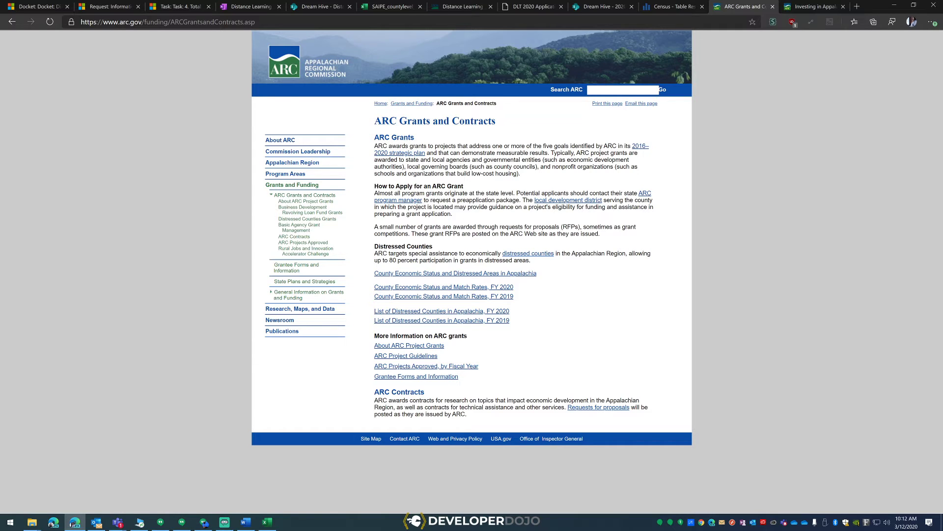
pyautogui.moveTo(379, 226); pyautogui.dragTo(580, 227)
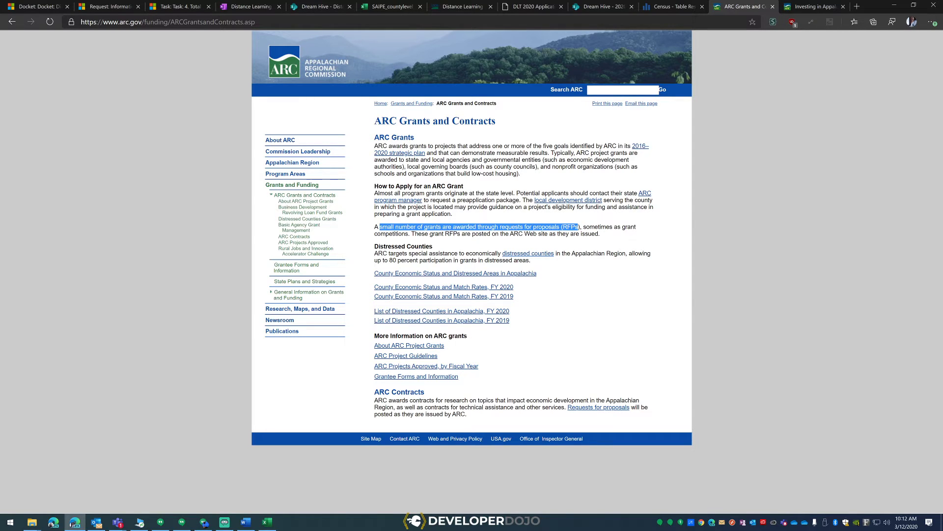
pyautogui.click(580, 227)
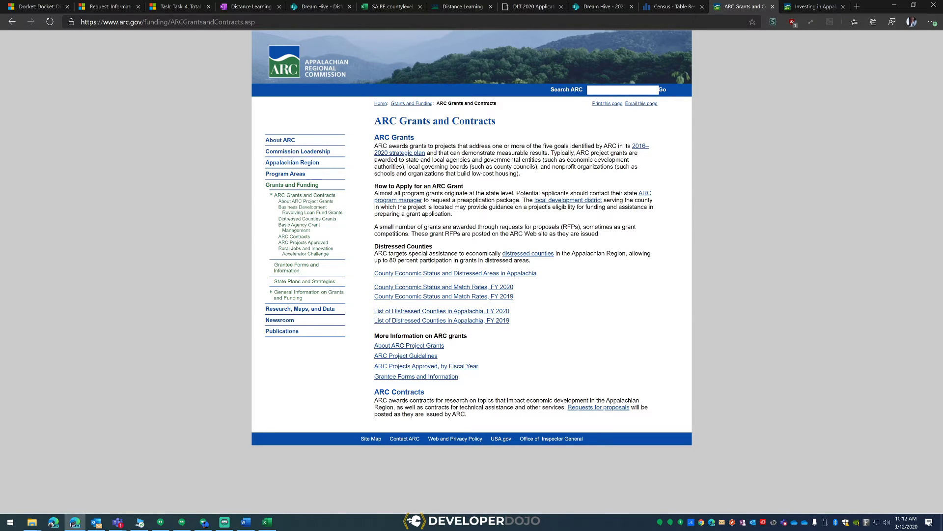
pyautogui.click(399, 203)
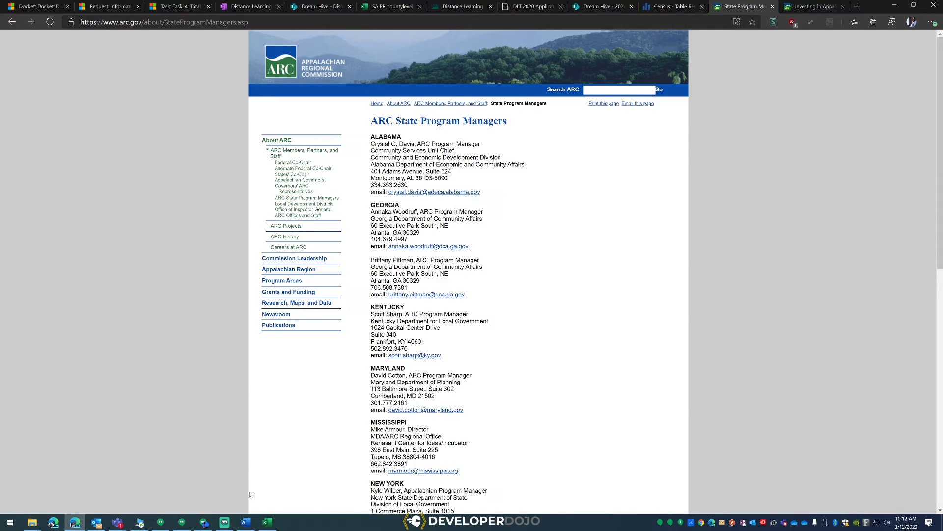
# - Switch to the Technical Proposal document in Word, look over its pages around page 5, and return to the ARC State Program Managers page
pyautogui.click(246, 522)
pyautogui.scroll(3, 485, 257)
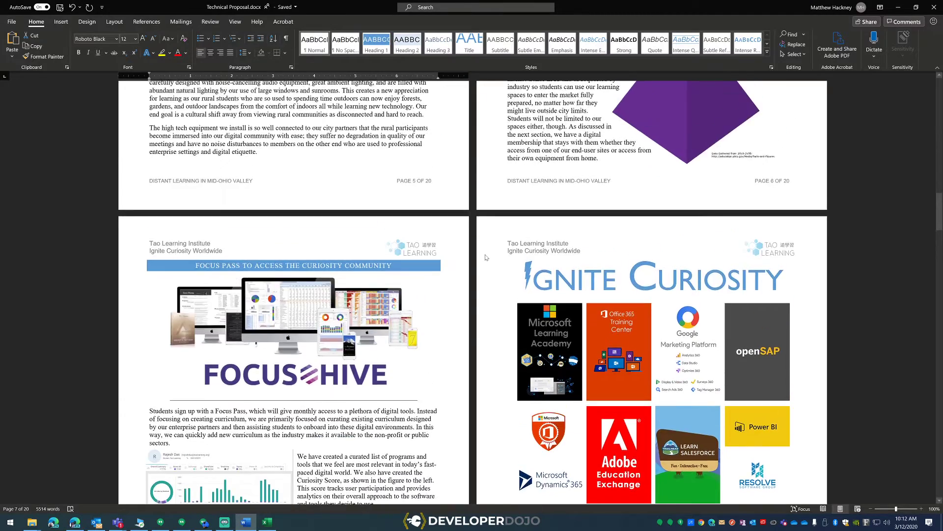
pyautogui.scroll(6, 485, 257)
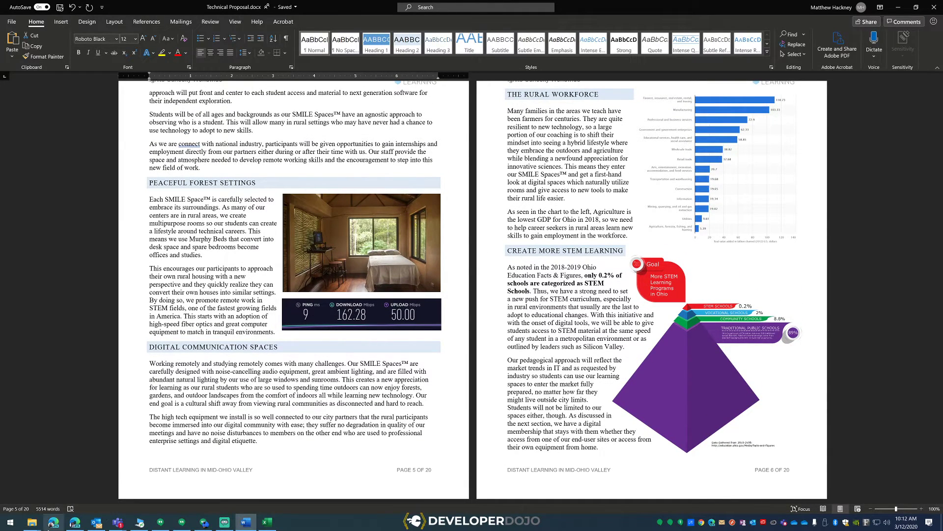
pyautogui.click(74, 524)
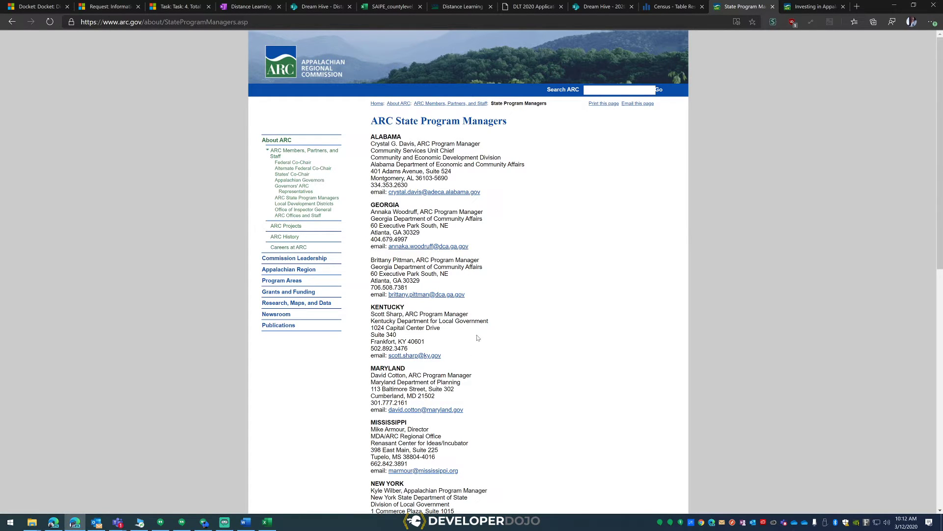
# - Copy the West Virginia program manager's contact block and paste it below the strategic plan link on the OneNote Related Programs page
pyautogui.scroll(-4, 520, 296)
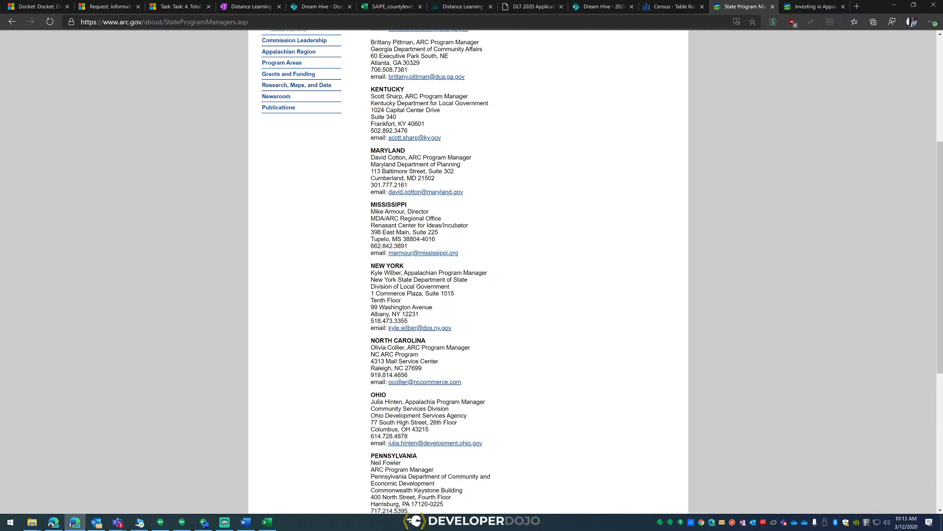
pyautogui.scroll(-6, 422, 301)
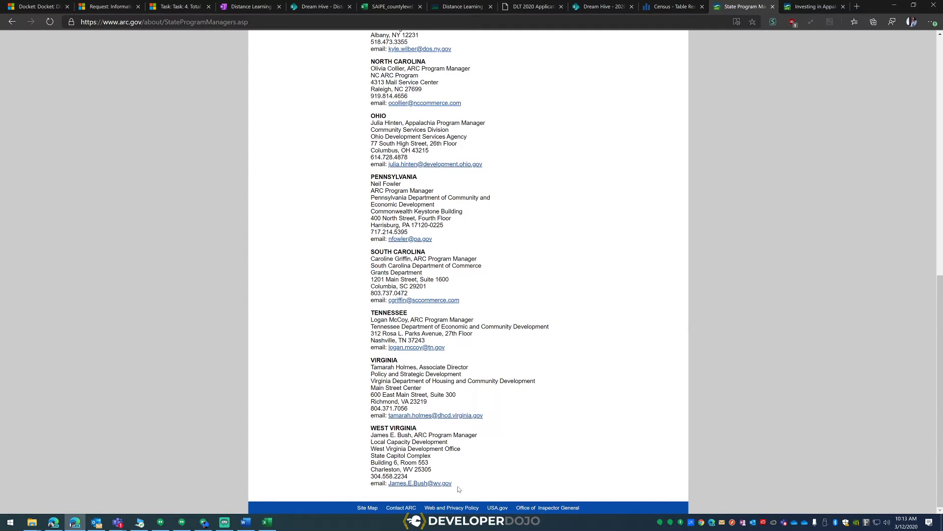
pyautogui.moveTo(458, 488); pyautogui.dragTo(372, 428)
pyautogui.hotkey('ctrl', 'c')
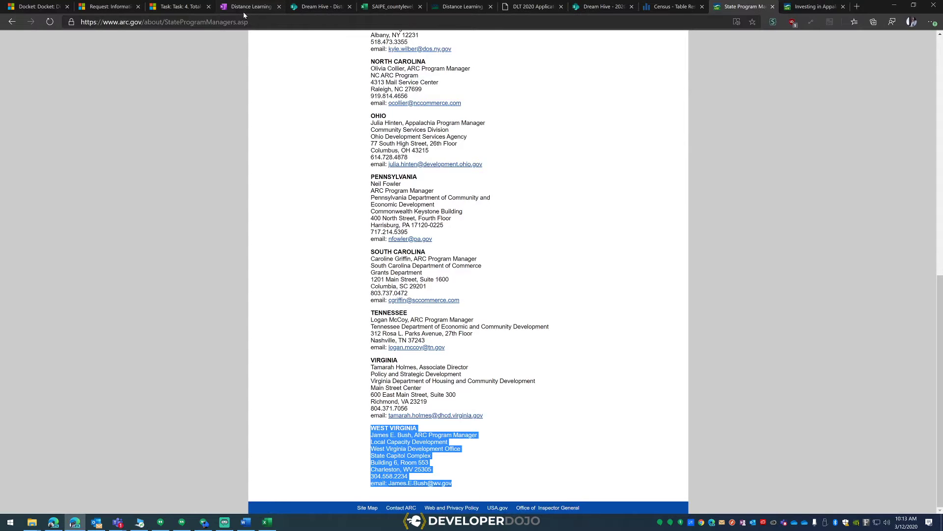
pyautogui.click(244, 7)
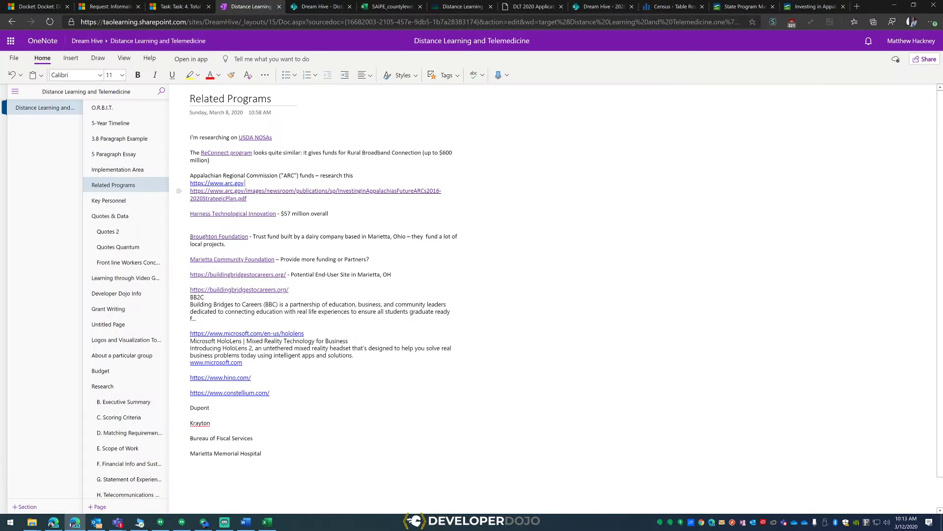
pyautogui.press('Down')
pyautogui.press('Down')
pyautogui.hotkey('ctrl', 'v')
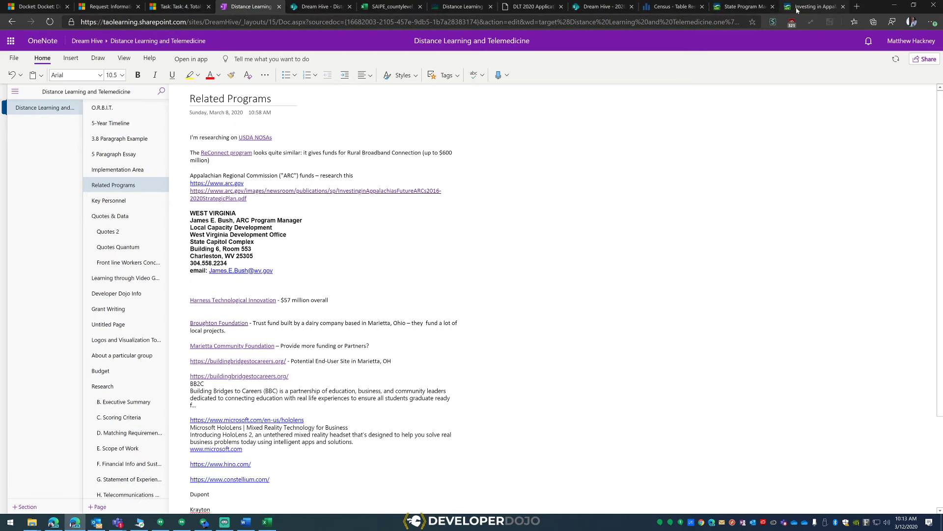
# - Copy the Ohio program manager's contact block from the ARC list and paste it below the West Virginia block in OneNote
pyautogui.click(797, 7)
pyautogui.click(746, 9)
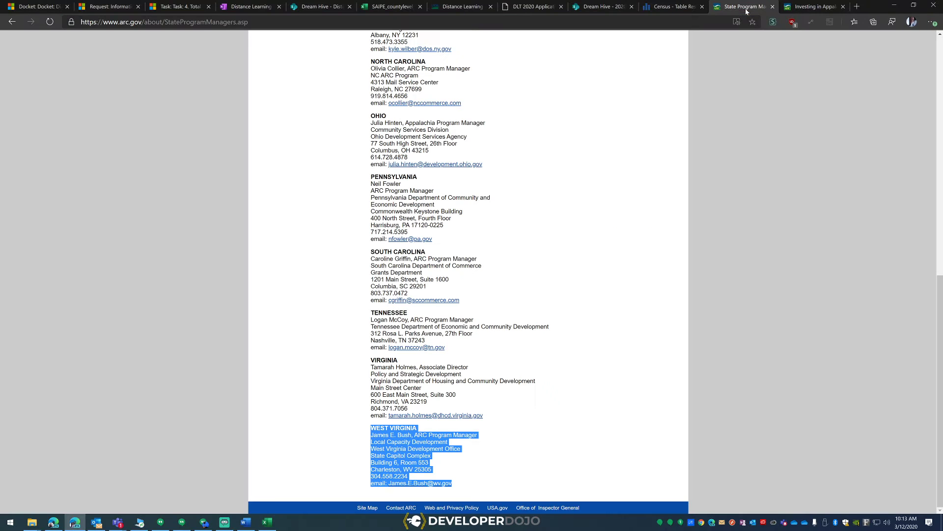
pyautogui.scroll(3, 498, 220)
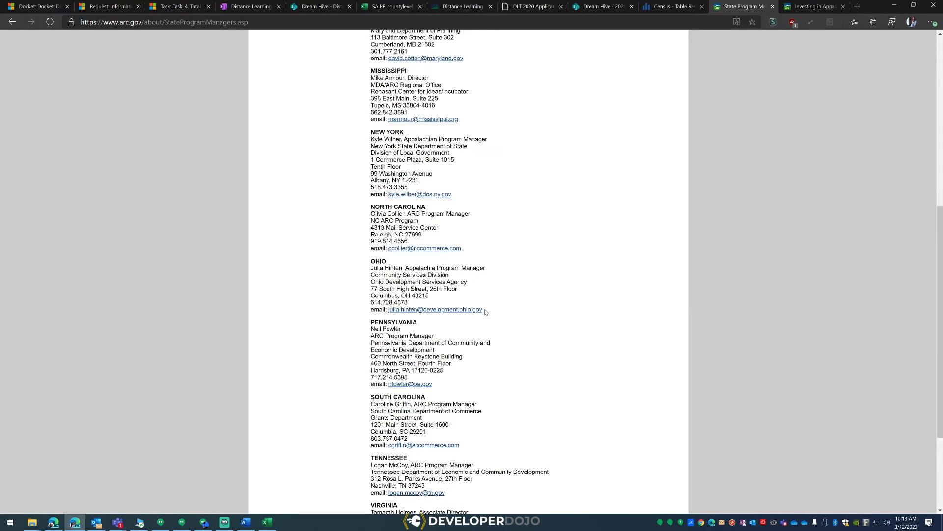
pyautogui.moveTo(484, 310); pyautogui.dragTo(370, 31)
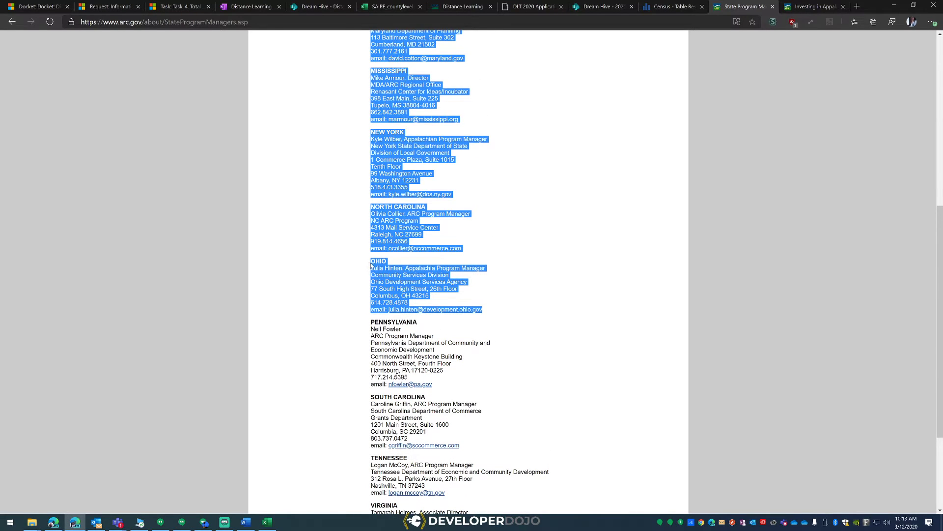
pyautogui.moveTo(372, 265); pyautogui.dragTo(371, 261)
pyautogui.hotkey('ctrl', 'c')
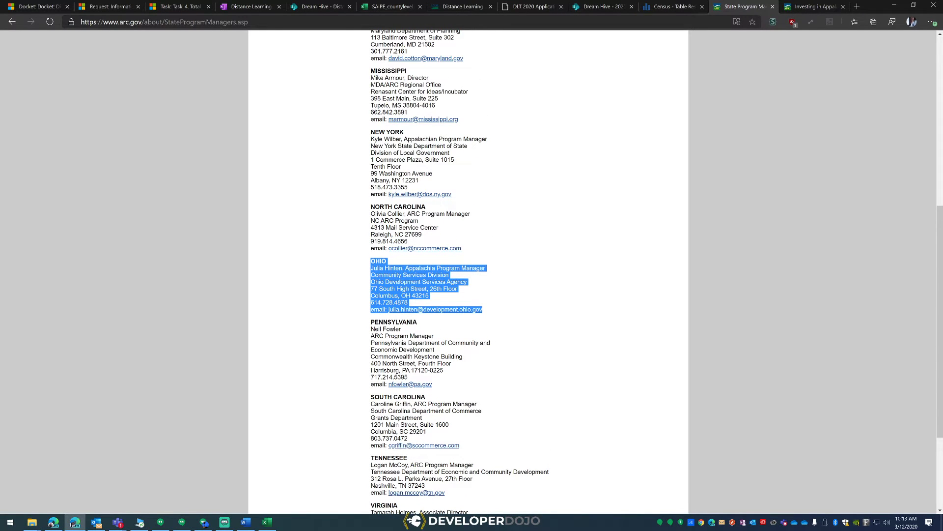
pyautogui.click(251, 9)
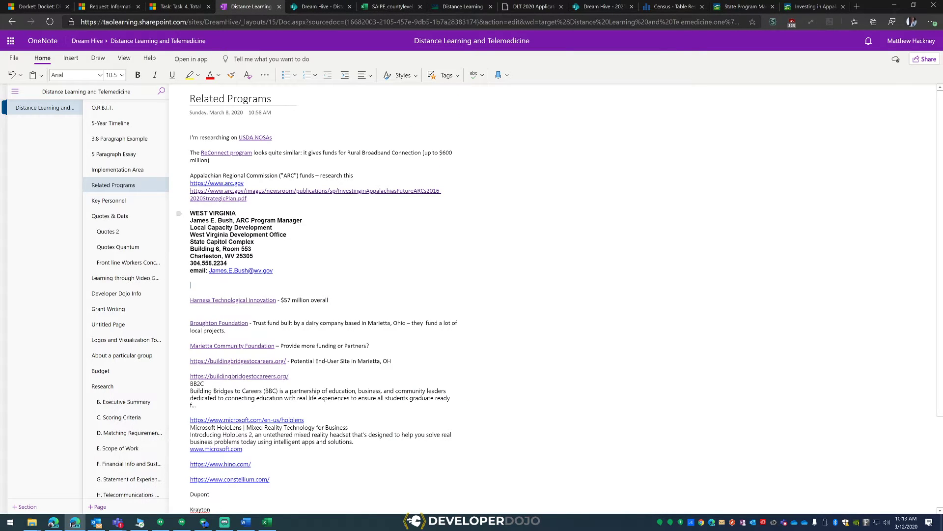
pyautogui.press('Return')
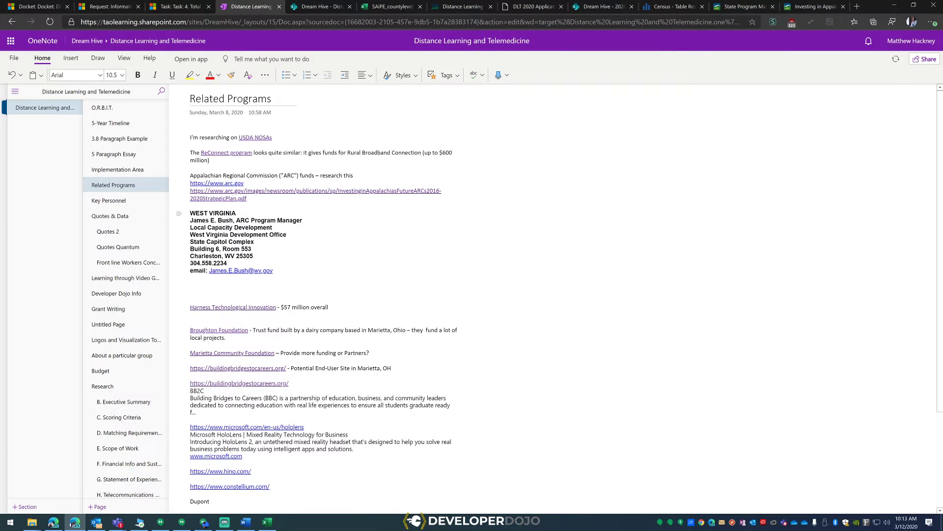
pyautogui.hotkey('ctrl', 'v')
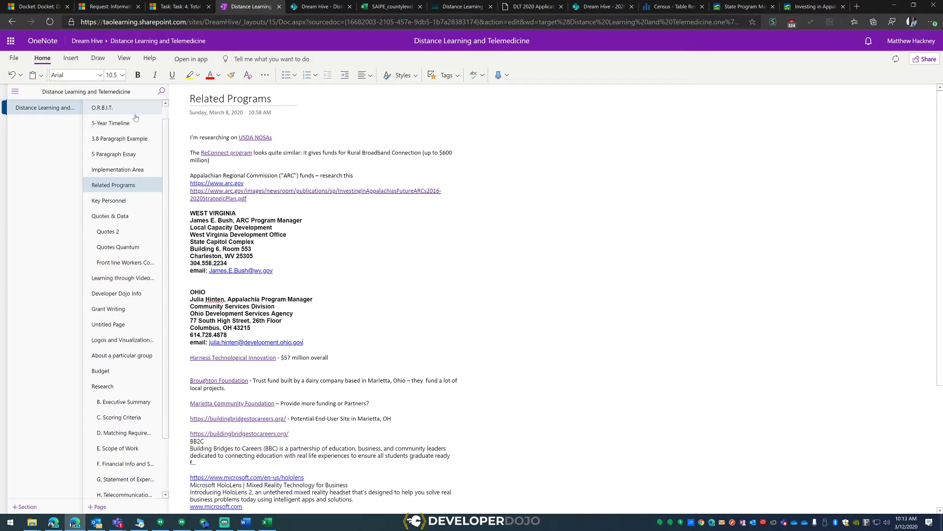
# - Insert a one-row, two-column table below the Ohio contact block on the Related Programs page
pyautogui.press('Return')
pyautogui.press('Return')
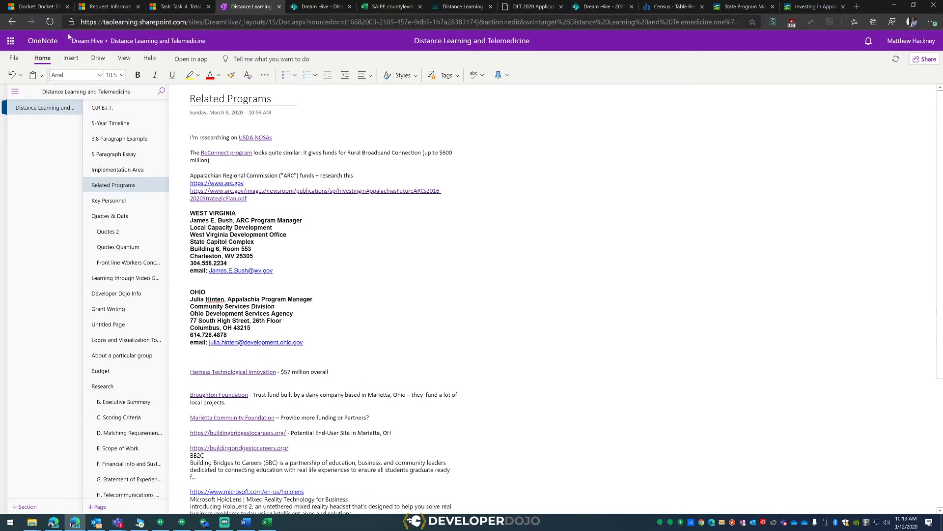
pyautogui.click(71, 58)
pyautogui.click(25, 76)
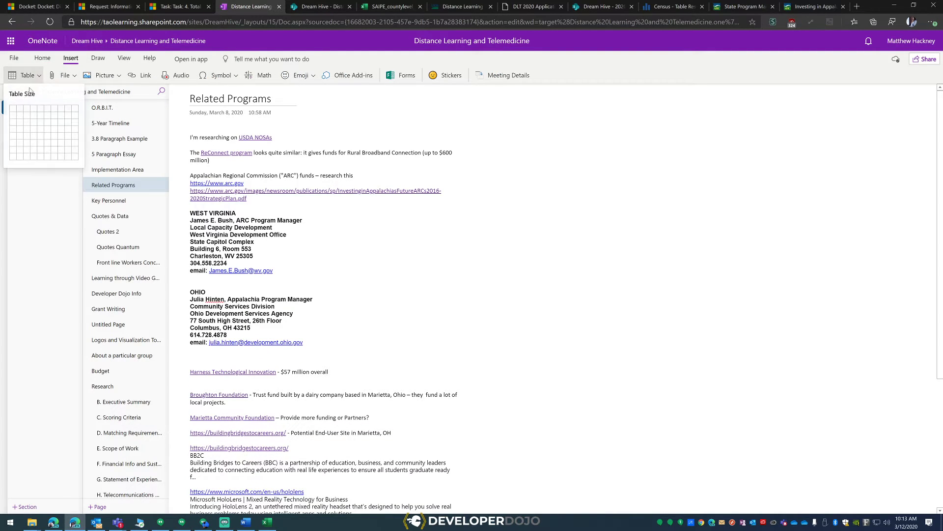
pyautogui.click(22, 108)
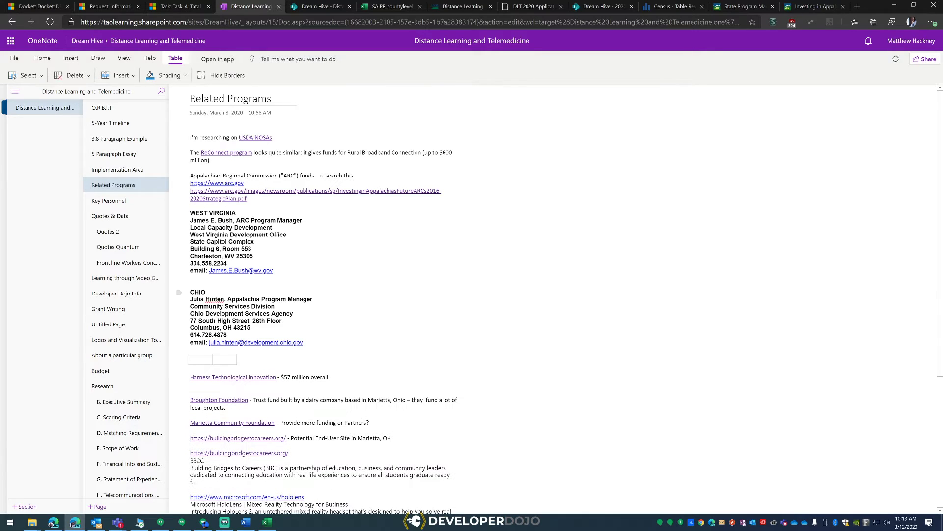
# - Move the Ohio program manager's contact block into the second cell of the new table
pyautogui.press('Up')
pyautogui.hotkey('shift', 'Up')
pyautogui.hotkey('shift', 'Up')
pyautogui.hotkey('shift', 'Up')
pyautogui.hotkey('shift', 'Up')
pyautogui.hotkey('shift', 'Up')
pyautogui.hotkey('shift', 'Up')
pyautogui.hotkey('shift', 'Up')
pyautogui.hotkey('shift', 'Home')
pyautogui.hotkey('ctrl', 'c')
pyautogui.press('Delete')
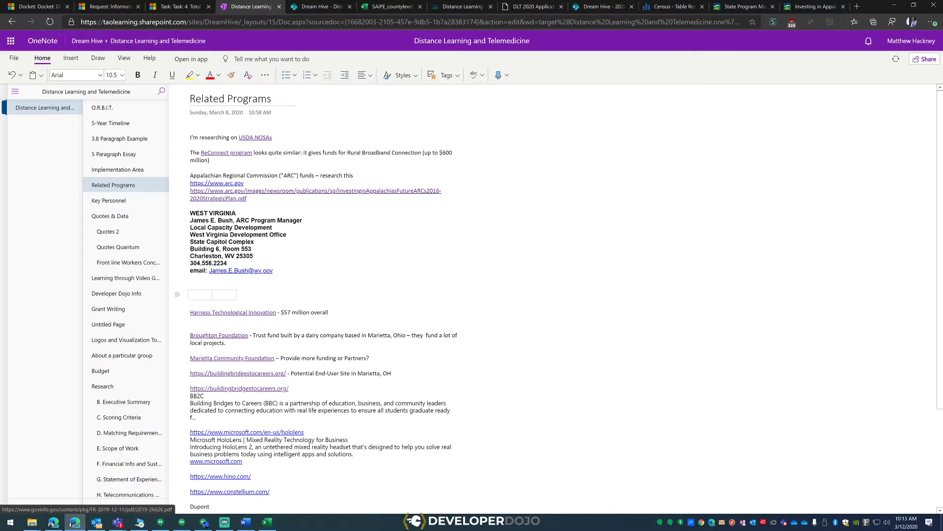
pyautogui.press('Down')
pyautogui.press('Tab')
pyautogui.hotkey('ctrl', 'v')
# - Move the West Virginia program manager's contact block into the first cell of the table
pyautogui.press('Up')
pyautogui.press('Up')
pyautogui.press('Up')
pyautogui.press('Up')
pyautogui.press('Up')
pyautogui.press('Up')
pyautogui.press('Up')
pyautogui.press('Up')
pyautogui.hotkey('shift', 'Up')
pyautogui.hotkey('shift', 'Up')
pyautogui.hotkey('shift', 'Up')
pyautogui.hotkey('shift', 'Up')
pyautogui.hotkey('shift', 'Up')
pyautogui.hotkey('shift', 'Up')
pyautogui.hotkey('shift', 'Up')
pyautogui.hotkey('shift', 'Up')
pyautogui.hotkey('shift', 'Up')
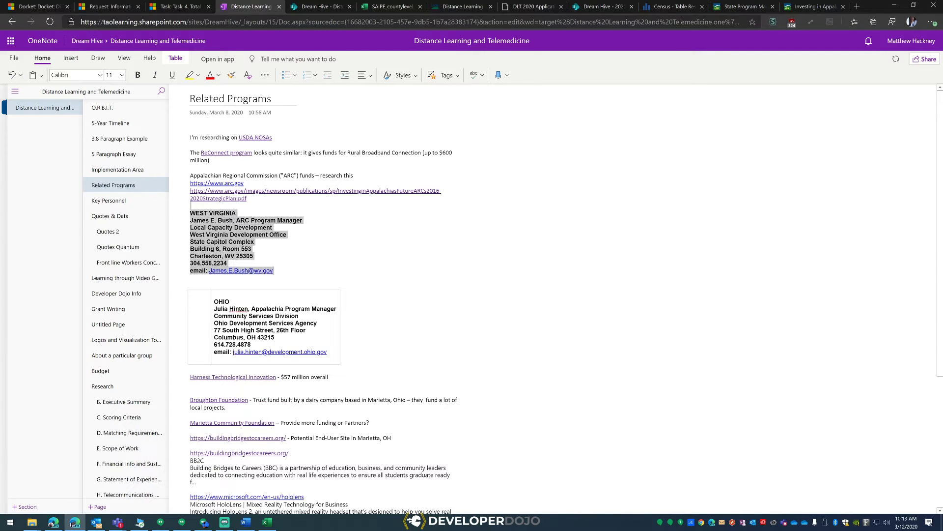
pyautogui.hotkey('ctrl', 'x')
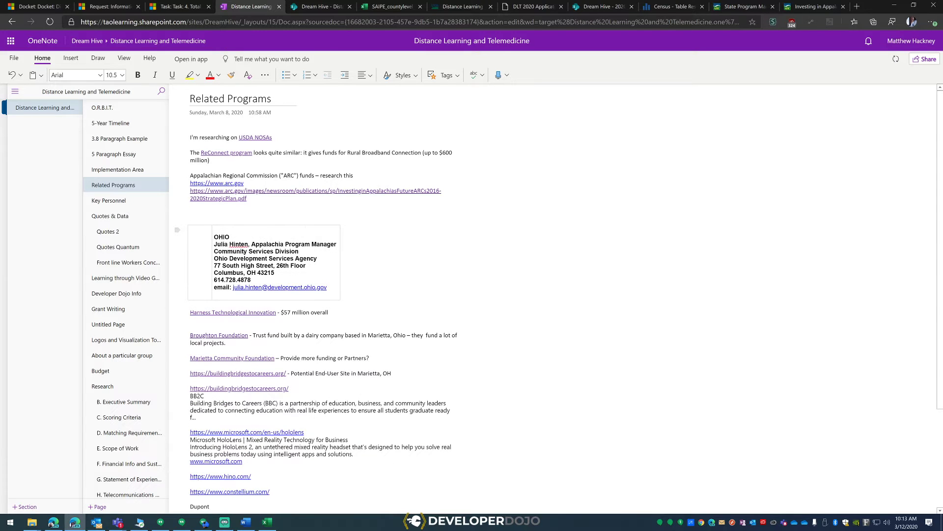
pyautogui.hotkey('ctrl', 'v')
# - Remove the blank line above the Ohio heading in its cell and the extra blank lines above the table
pyautogui.press('Tab')
pyautogui.press('Delete')
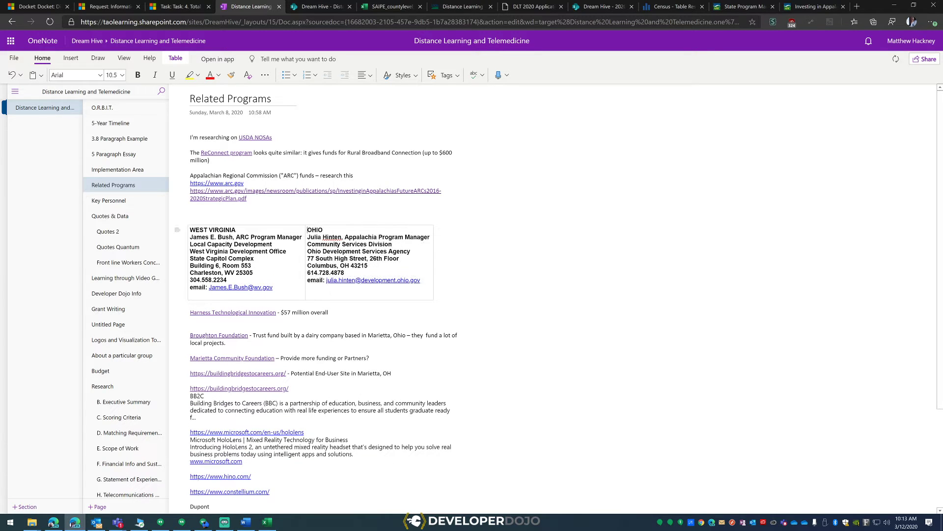
pyautogui.press('BackSpace')
pyautogui.press('BackSpace')
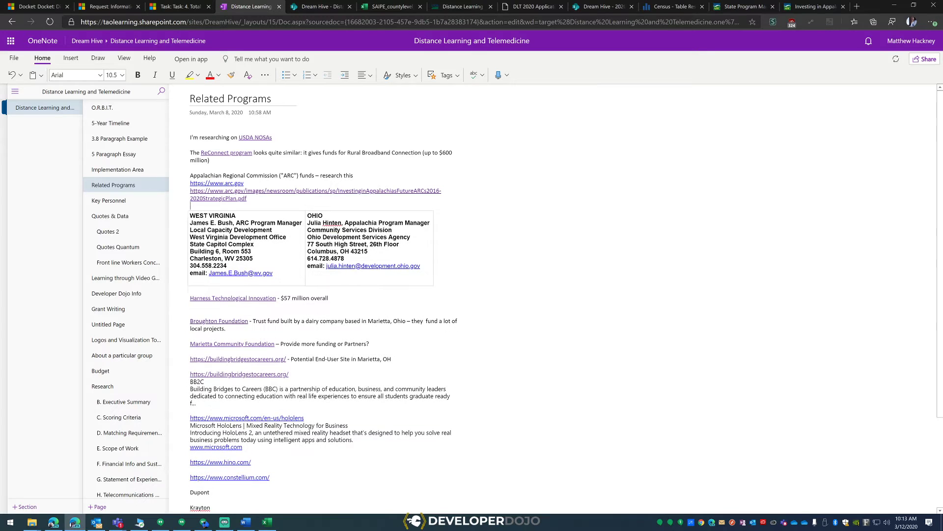
# - Remove the bold formatting from the Ohio and West Virginia contact blocks in the table
pyautogui.moveTo(421, 266); pyautogui.dragTo(308, 217)
pyautogui.hotkey('ctrl', 'b')
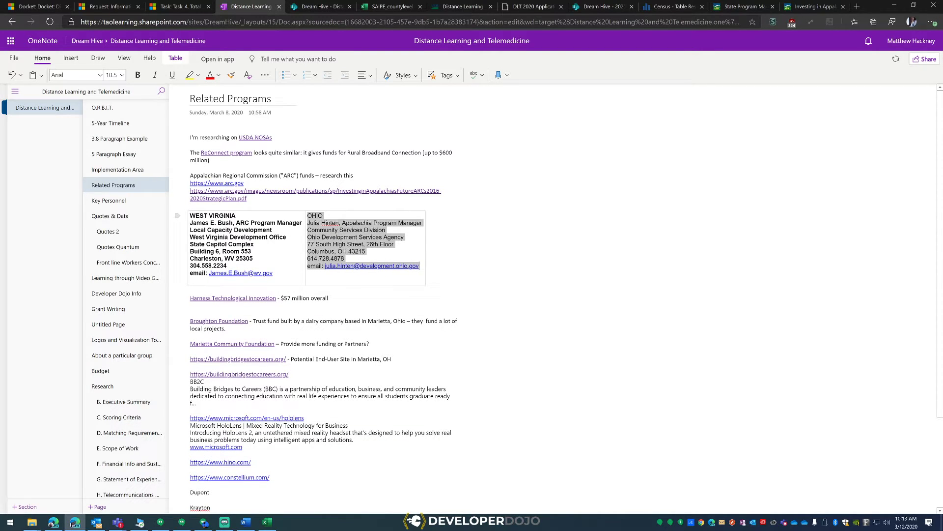
pyautogui.moveTo(273, 273); pyautogui.dragTo(190, 215)
pyautogui.hotkey('ctrl', 'b')
pyautogui.click(417, 222)
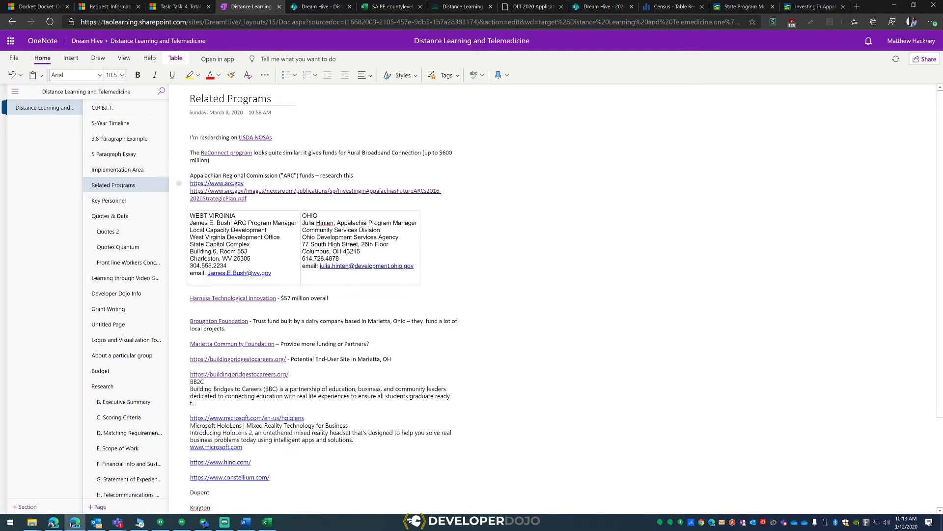
# - Switch to the ARC strategic plan PDF and look through pages 5 to 11, including ARC's vision and mission
pyautogui.click(810, 8)
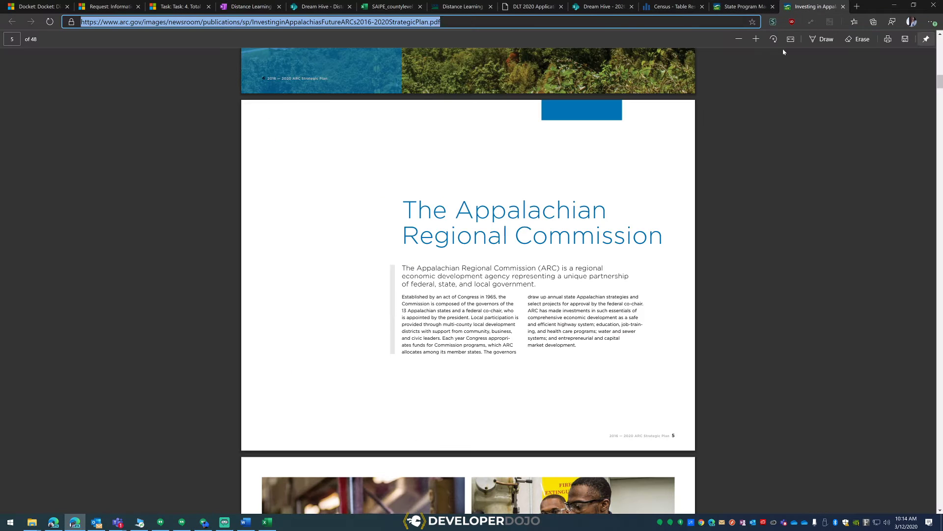
pyautogui.scroll(-5, 467, 280)
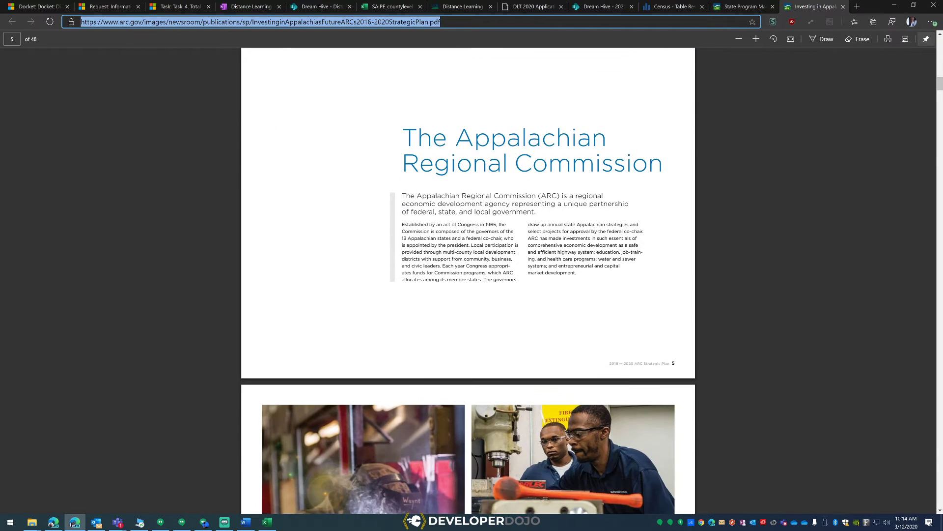
pyautogui.scroll(-3, 499, 301)
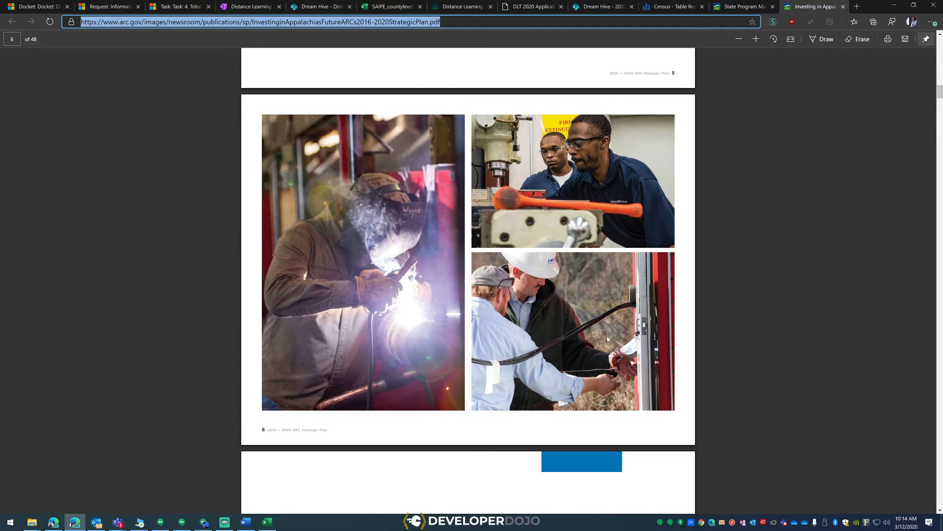
pyautogui.scroll(-6, 479, 246)
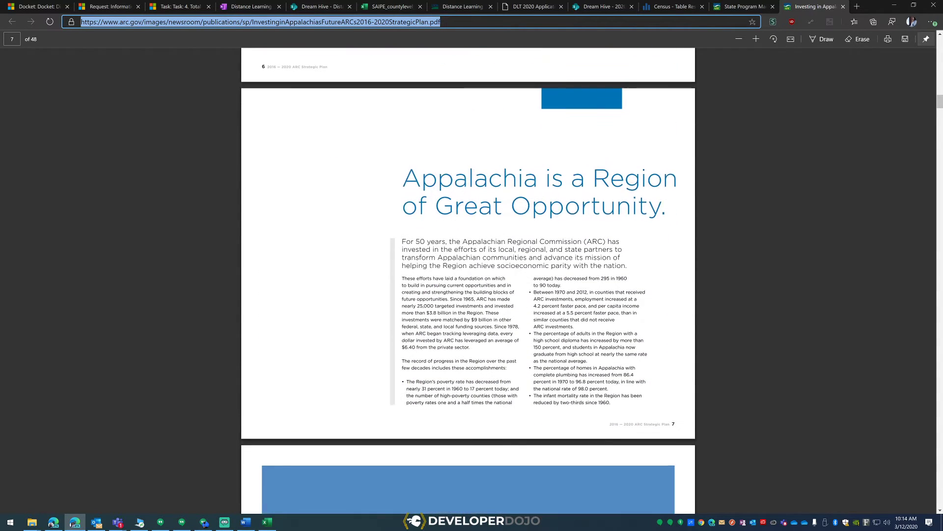
pyautogui.scroll(-6, 468, 280)
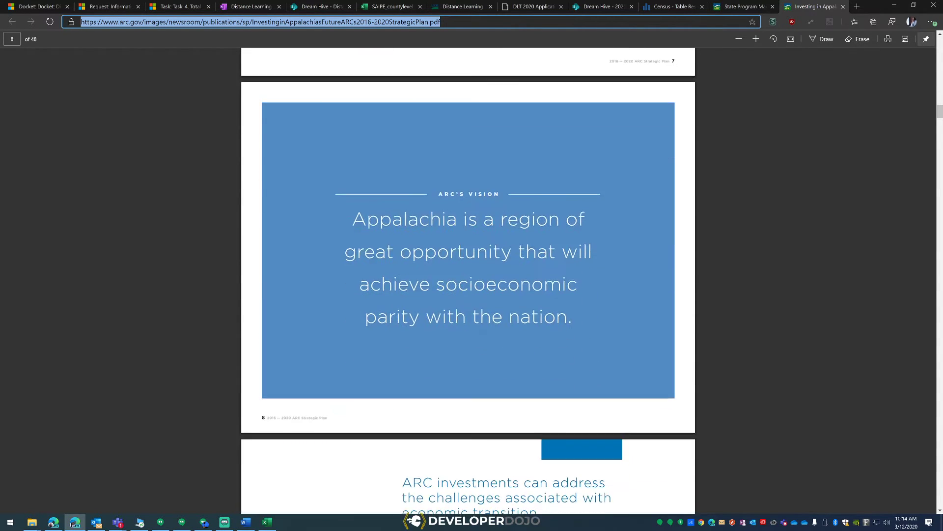
pyautogui.scroll(-6, 468, 280)
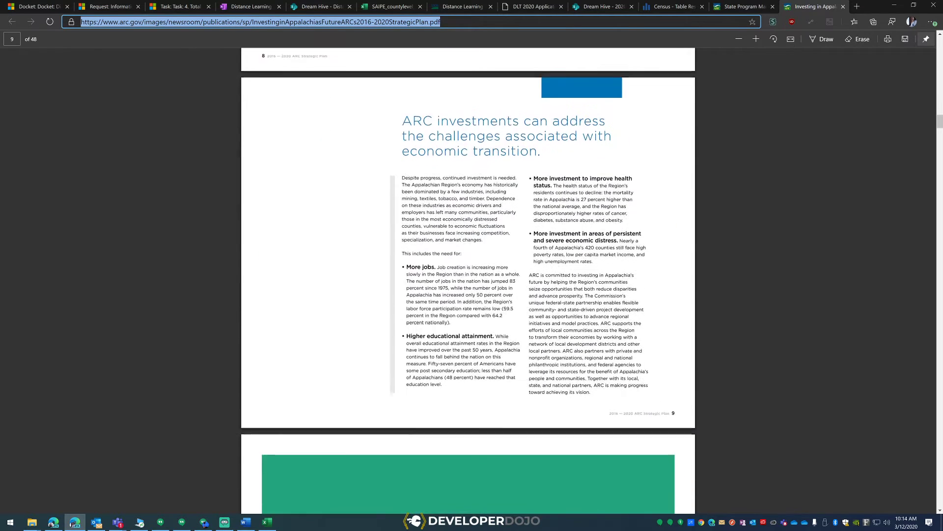
pyautogui.scroll(-6, 468, 280)
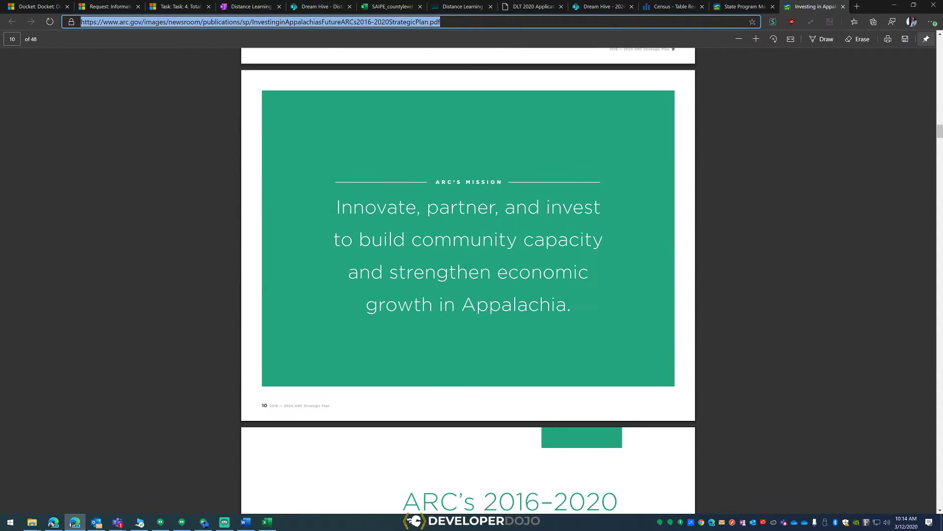
pyautogui.scroll(-6, 468, 295)
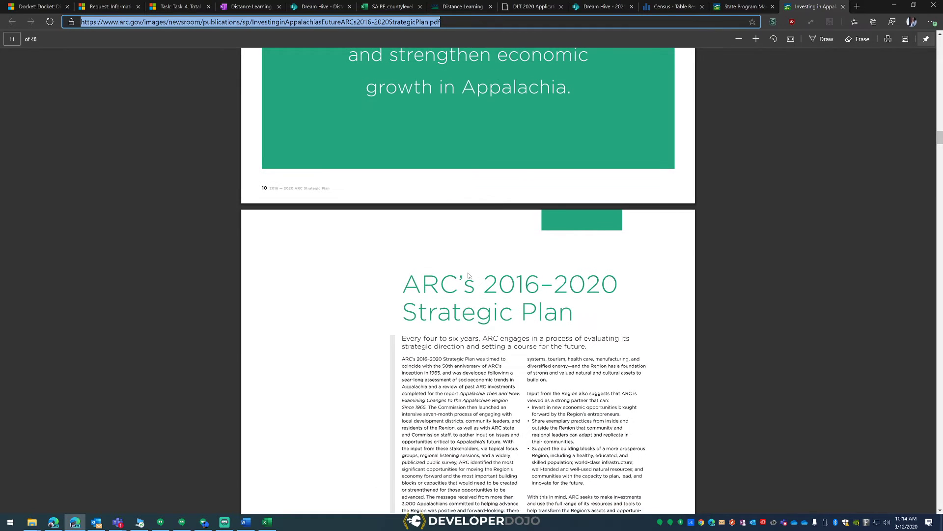
pyautogui.scroll(-2, 470, 277)
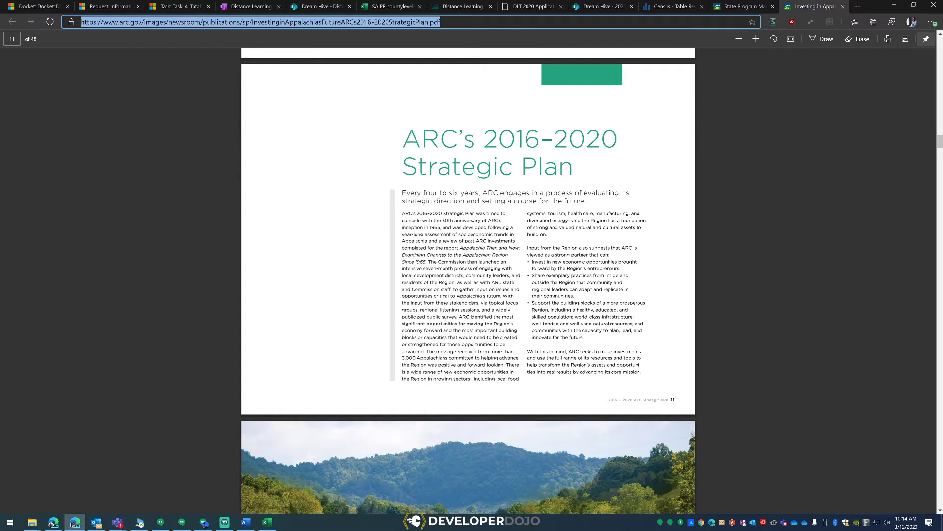
# - Read the 2016–2020 Strategic Plan text on page 11, including the bullet on supporting the building blocks of a more prosperous Region
pyautogui.moveTo(410, 201); pyautogui.dragTo(483, 344)
pyautogui.click(483, 344)
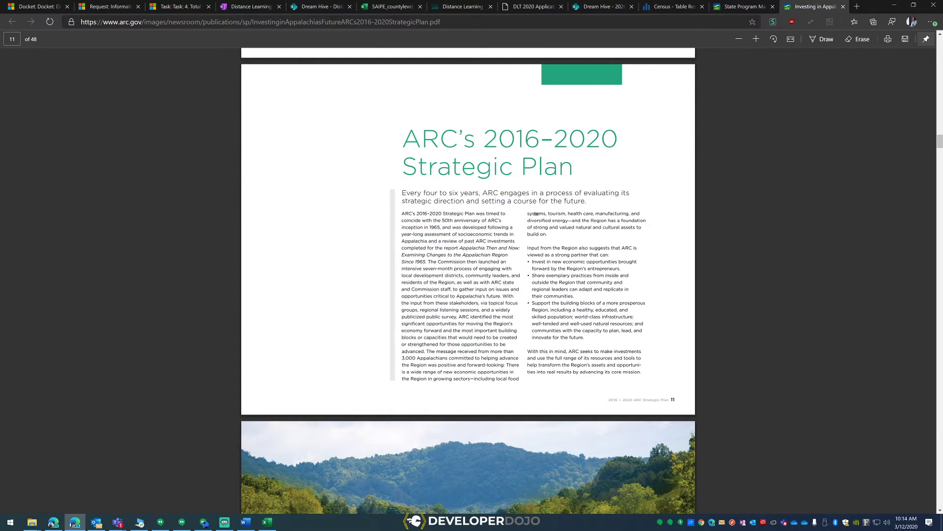
pyautogui.moveTo(536, 214); pyautogui.dragTo(539, 221)
pyautogui.moveTo(544, 303)
pyautogui.mouseDown()
pyautogui.moveTo(619, 303)
pyautogui.moveTo(634, 317)
pyautogui.mouseUp()
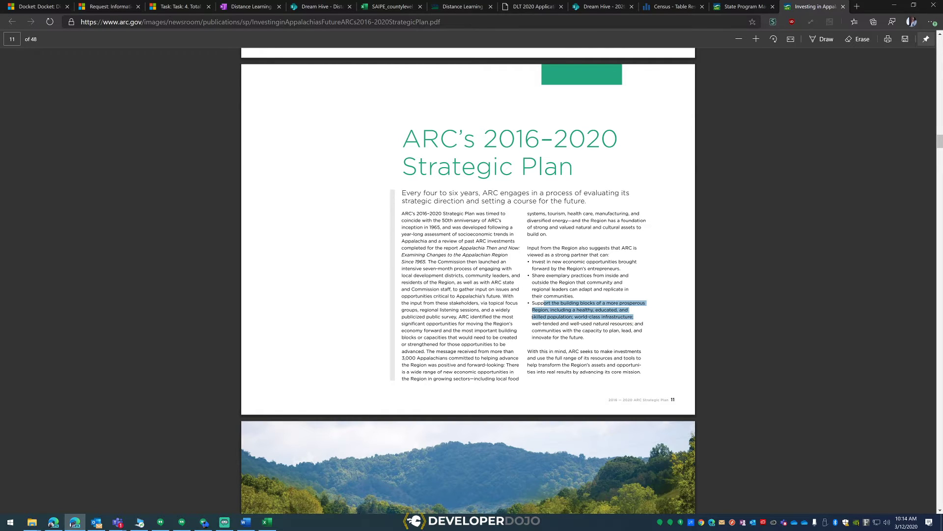
pyautogui.click(623, 317)
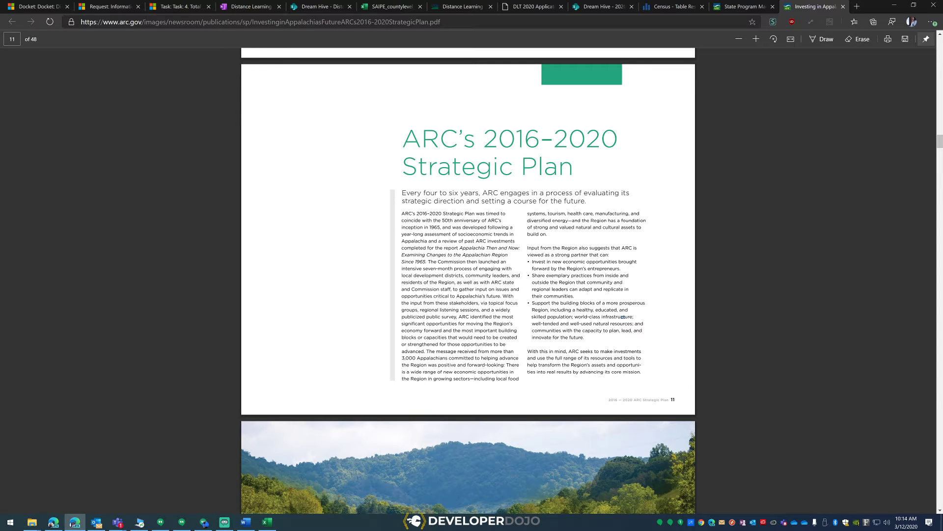
# - Copy the five Strategic Investment Goals with their descriptions from page 13 of the strategic plan
pyautogui.scroll(-10, 468, 280)
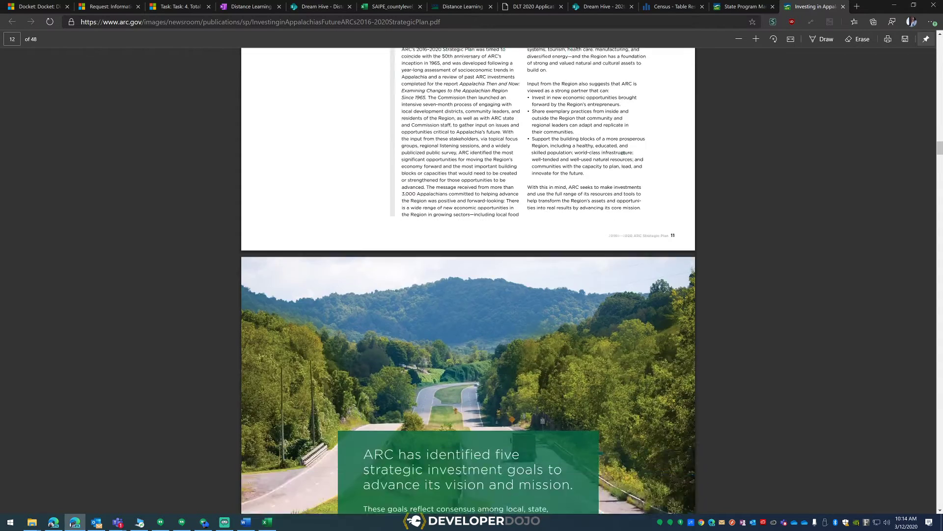
pyautogui.scroll(-1, 500, 266)
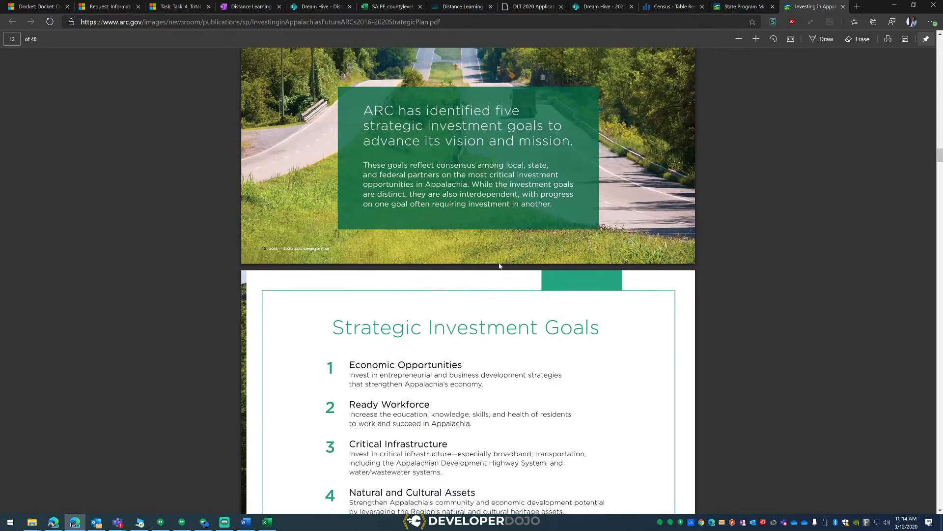
pyautogui.scroll(-4, 425, 222)
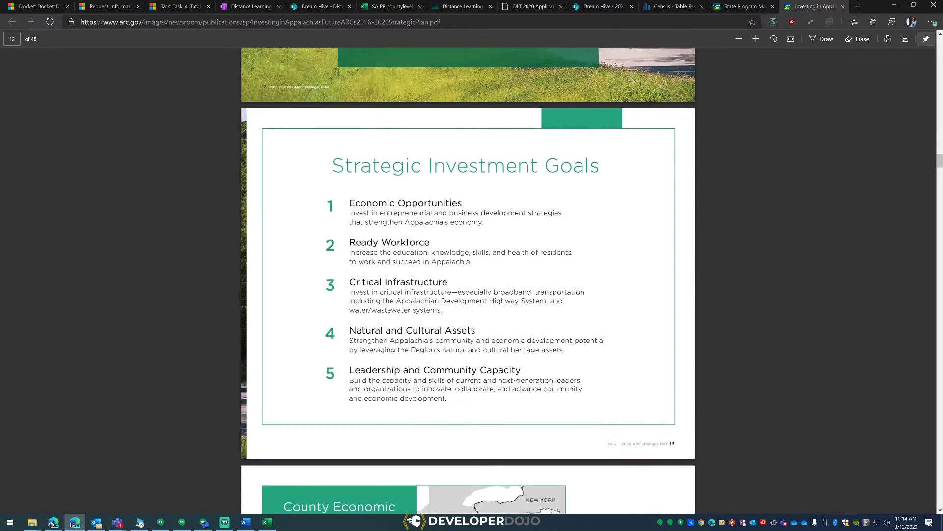
pyautogui.moveTo(350, 147); pyautogui.dragTo(447, 342)
pyautogui.hotkey('ctrl', 'c')
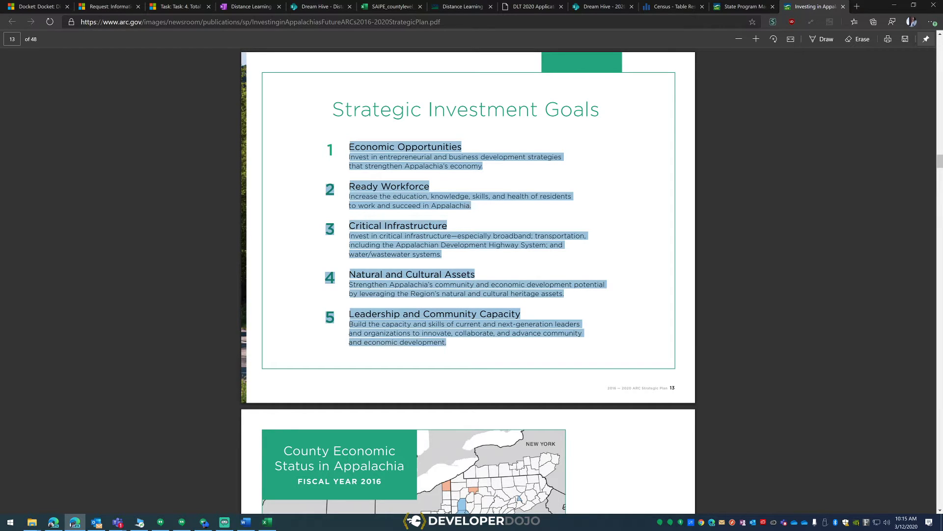
pyautogui.press('Escape')
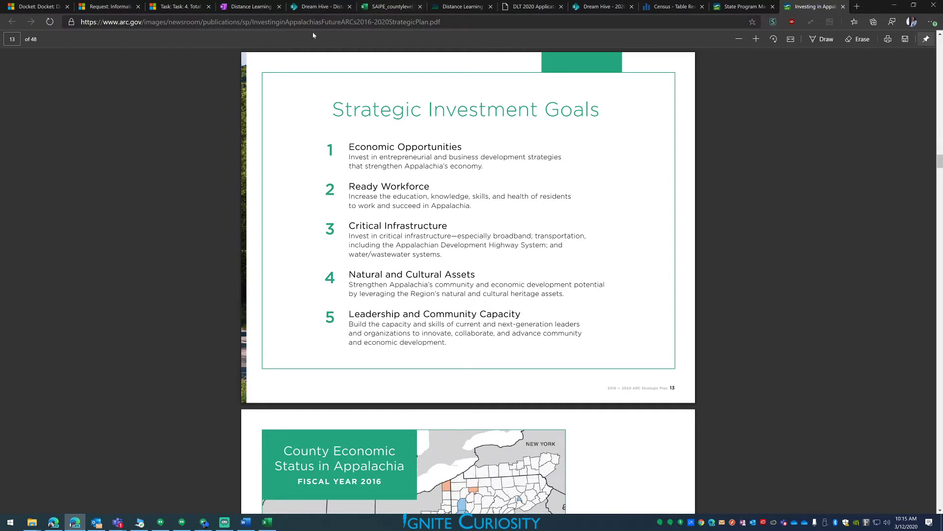
# - Return to the OneNote notebook, check the contents of the untitled page, and look over the page list
pyautogui.click(250, 6)
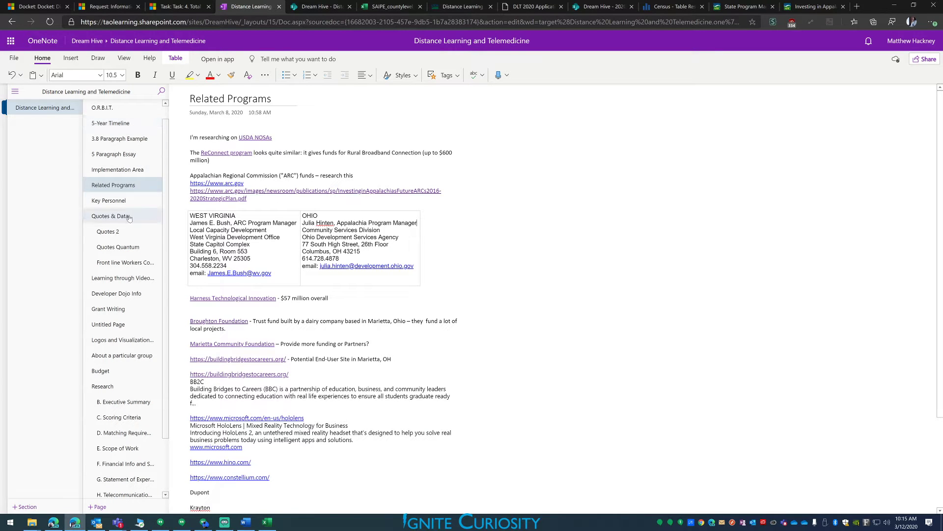
pyautogui.scroll(-2, 99, 315)
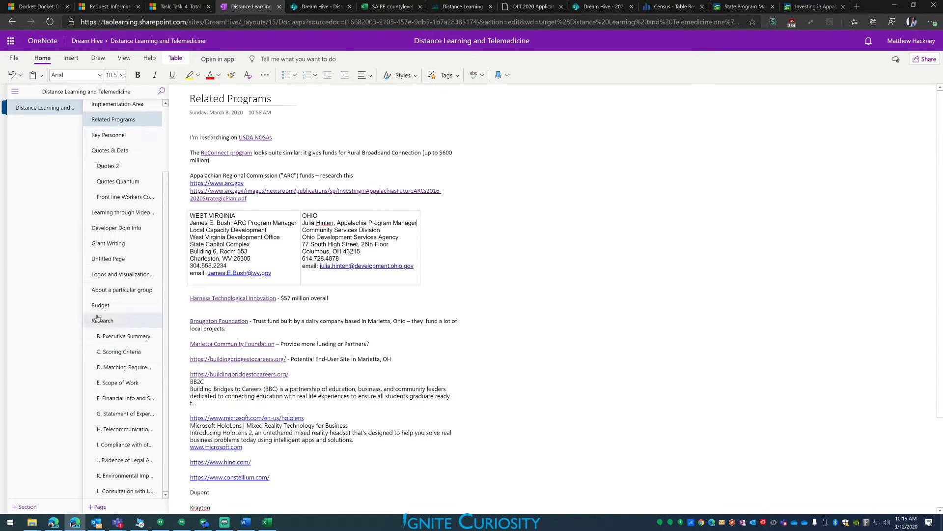
pyautogui.click(108, 258)
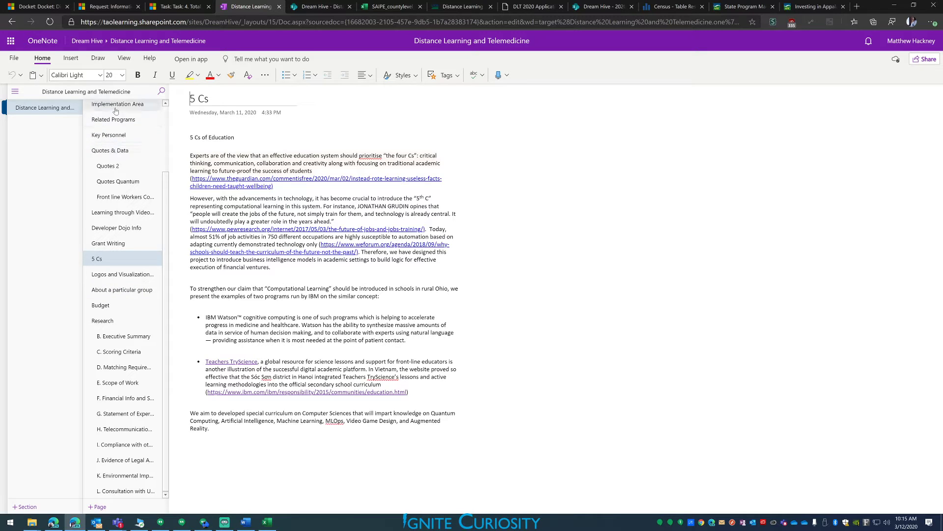
pyautogui.scroll(3, 113, 150)
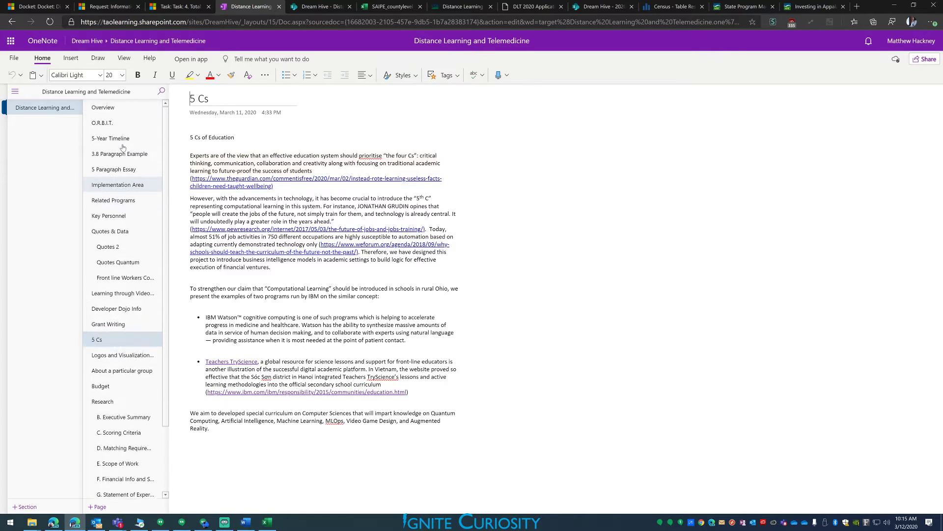
# - Add a OneNote page titled "Appalachia Alignment" and paste the copied Strategic Investment Goals into it
pyautogui.click(133, 506)
pyautogui.write('Ap')
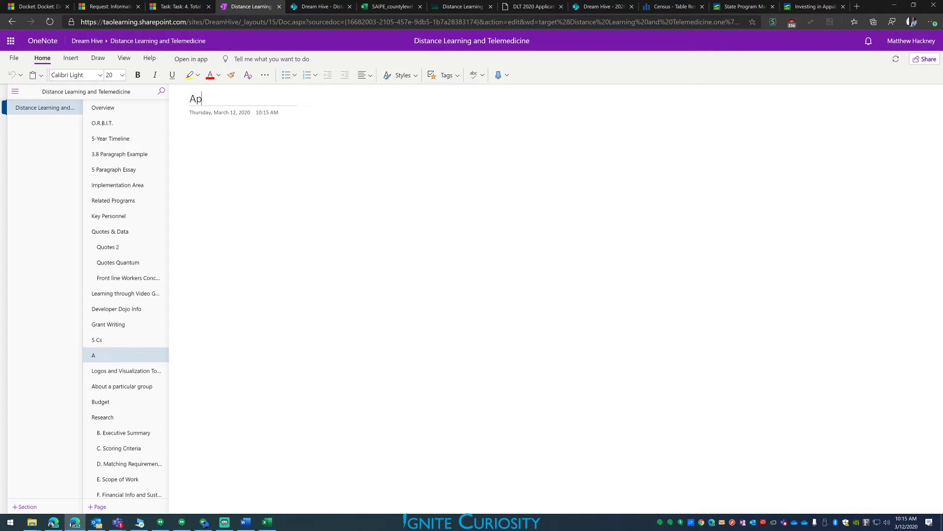
pyautogui.write('palachia Alignment')
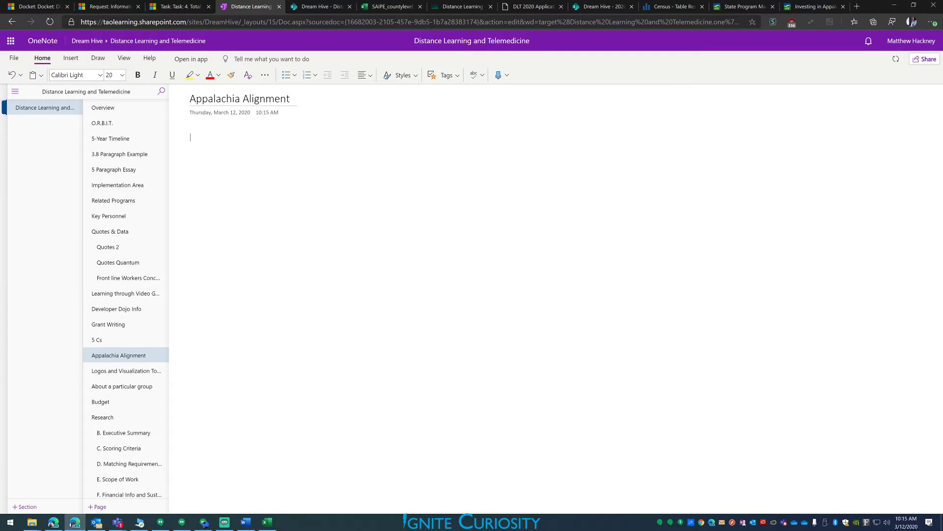
pyautogui.hotkey('ctrl', 'v')
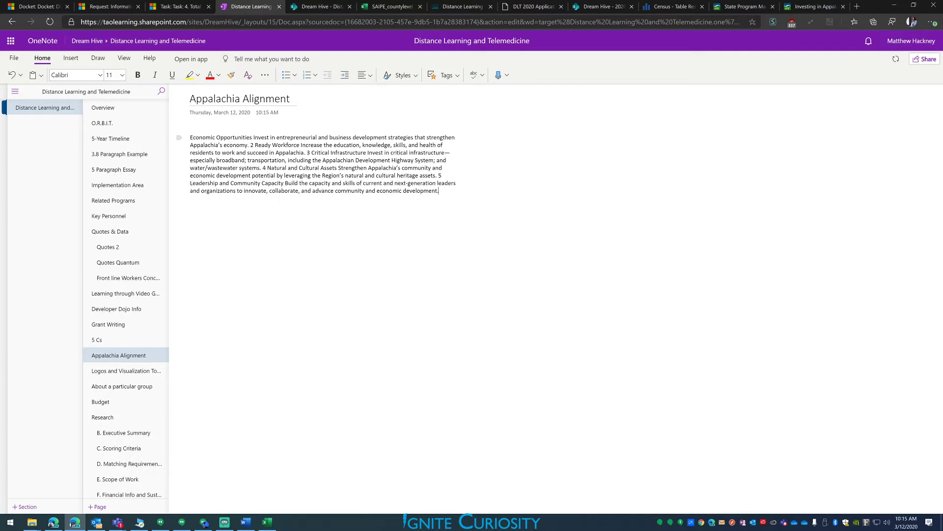
# - Return to the Strategic Investment Goals page of the ARC strategic plan PDF
pyautogui.click(53, 521)
pyautogui.click(75, 522)
pyautogui.click(814, 6)
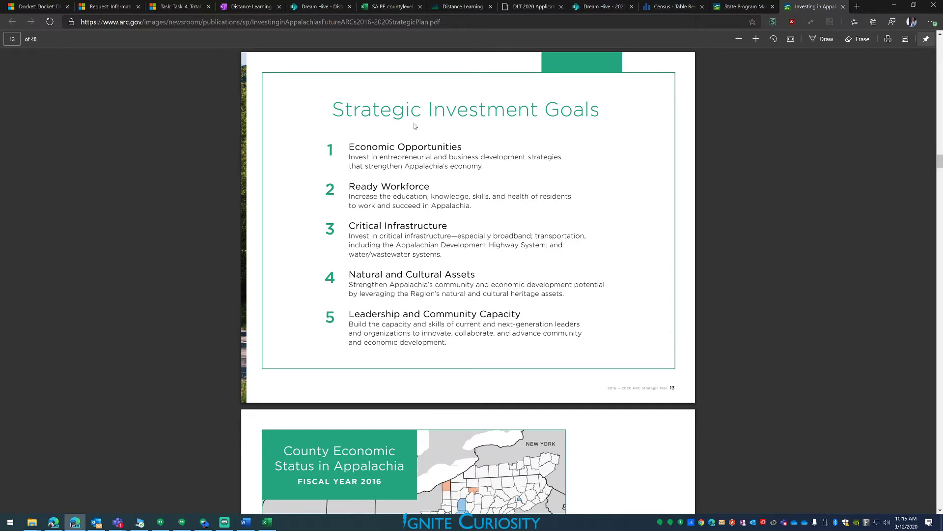
# - Copy the "Strategic Investment Goals" heading from the strategic plan PDF and paste it above the goals text on the OneNote page "Appalachia Alignment"
pyautogui.moveTo(332, 109); pyautogui.dragTo(599, 110)
pyautogui.hotkey('ctrl', 'c')
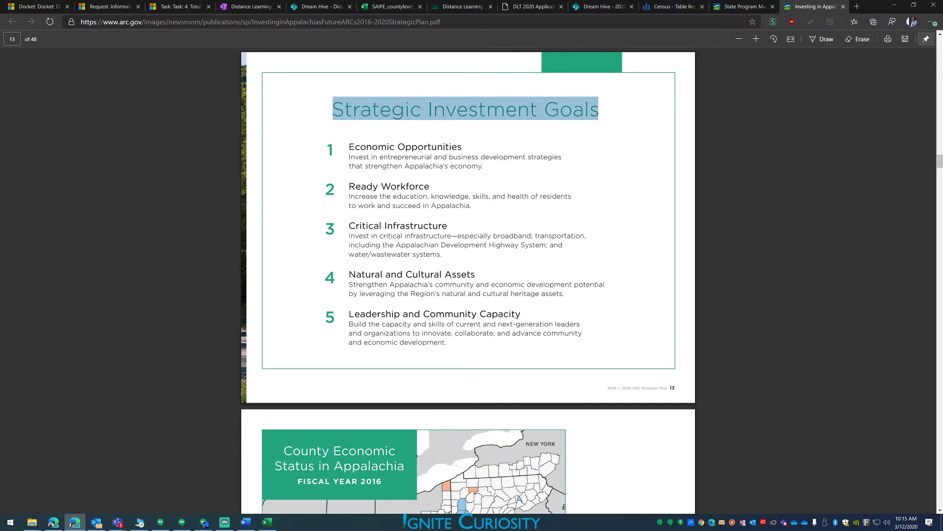
pyautogui.click(248, 6)
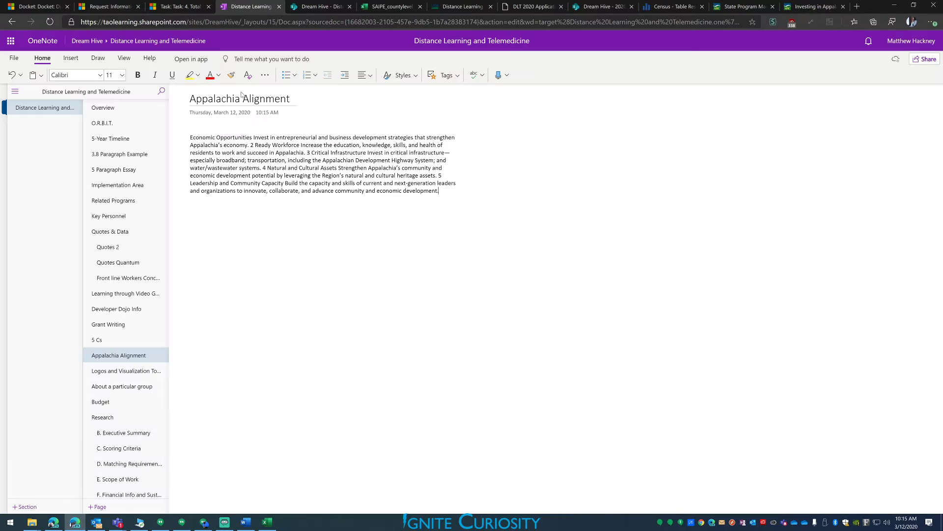
pyautogui.press('Return')
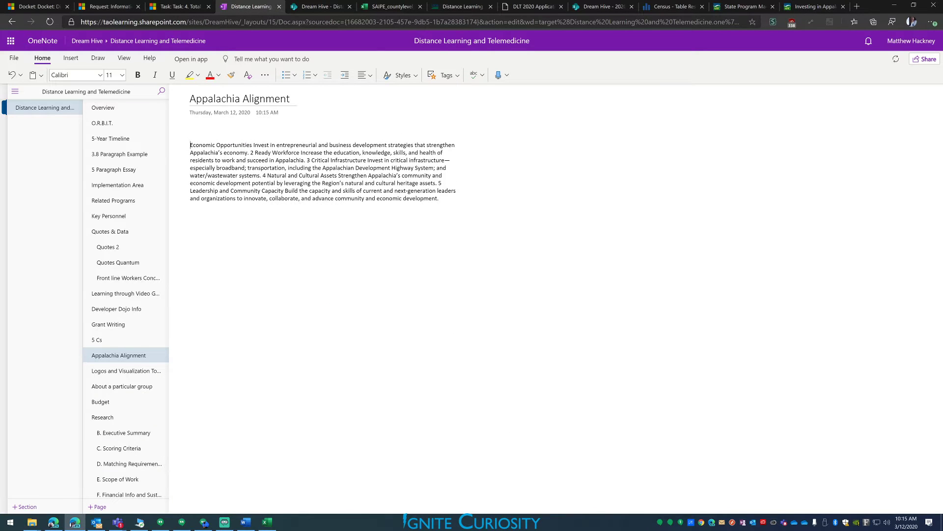
pyautogui.press('Up')
pyautogui.hotkey('ctrl', 'v')
pyautogui.click(817, 7)
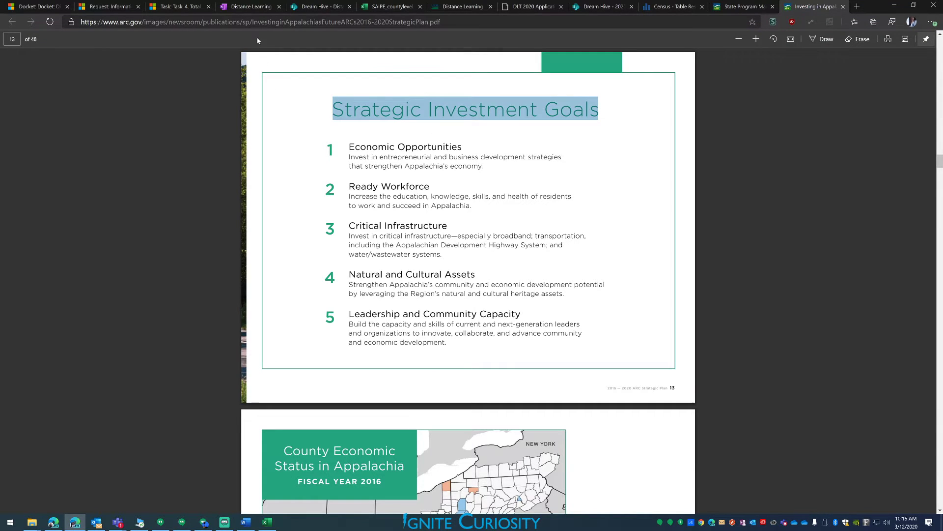
pyautogui.click(246, 7)
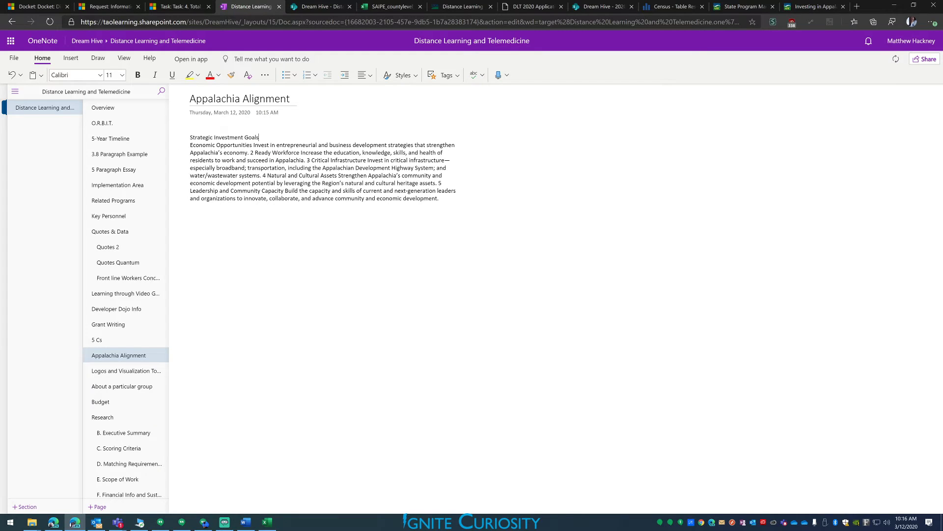
# - Format the goals paragraph as a numbered list and split off Ready Workforce as item 2, deleting its leftover numeral
pyautogui.tripleClick(247, 138)
pyautogui.press('Down')
pyautogui.hotkey('ctrl', '/')
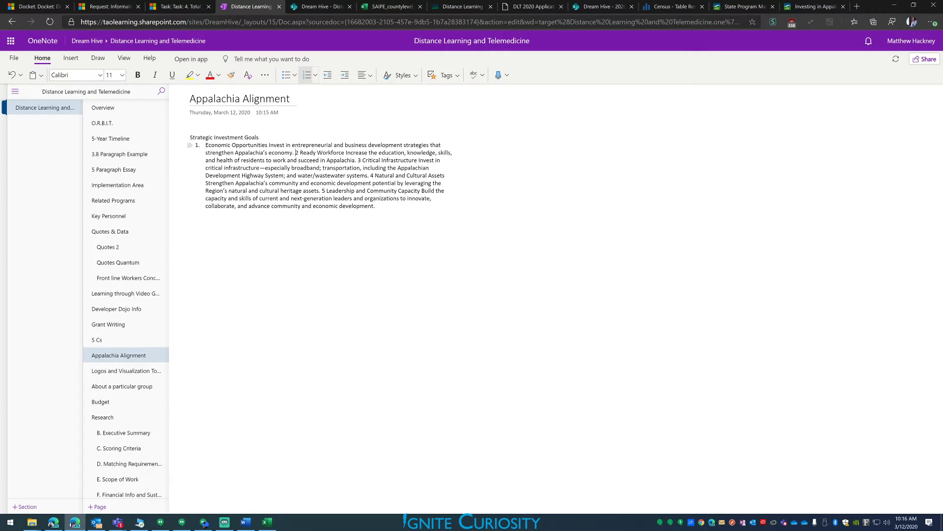
pyautogui.press('Return')
pyautogui.press('Delete')
pyautogui.press('Delete')
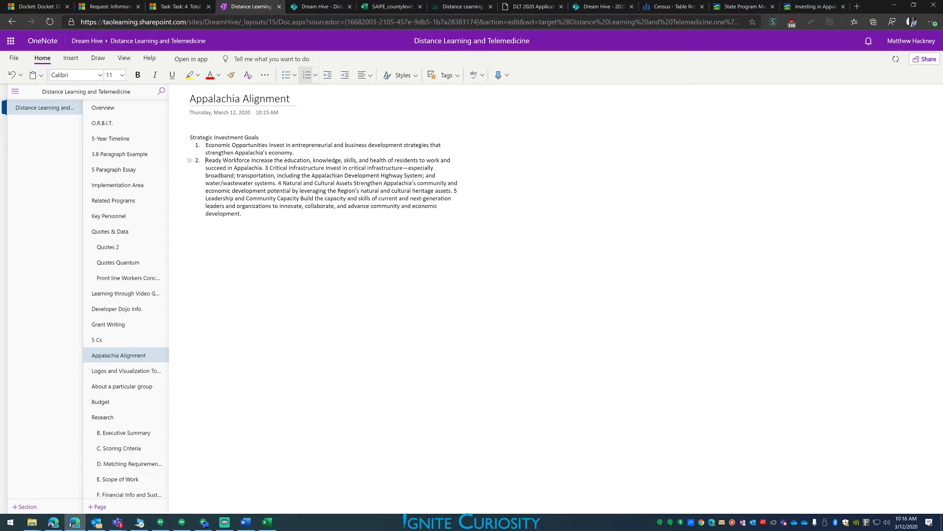
# - Split Critical Infrastructure, Natural and Cultural Assets, and Leadership and Community Capacity into list items 3 to 5, deleting the leftover numerals
pyautogui.press('BackSpace')
pyautogui.press('BackSpace')
pyautogui.press('Return')
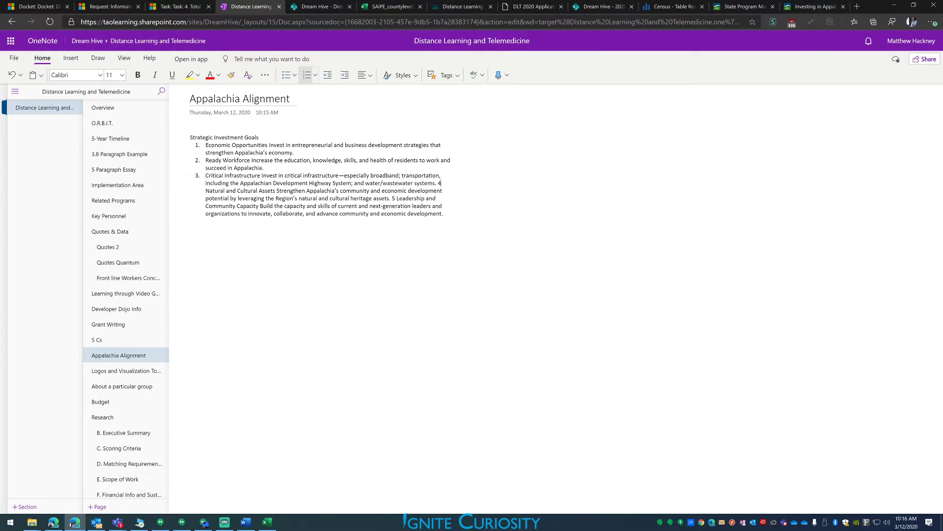
pyautogui.press('BackSpace')
pyautogui.press('BackSpace')
pyautogui.press('Return')
pyautogui.press('BackSpace')
pyautogui.press('BackSpace')
pyautogui.press('Return')
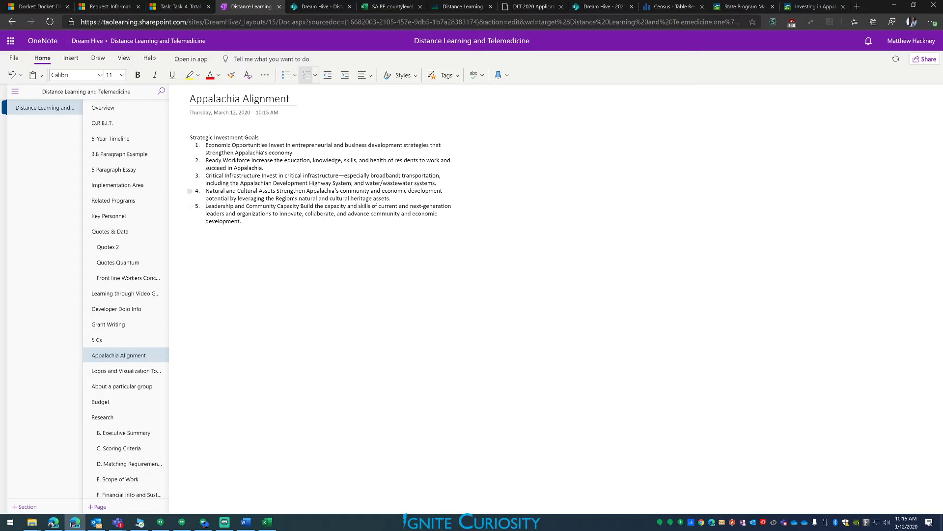
# - Bold the five goal names at the start of each numbered item, from Economic Opportunities to Leadership and Community Capacity
pyautogui.click(259, 137)
pyautogui.moveTo(269, 145); pyautogui.dragTo(206, 161)
pyautogui.hotkey('ctrl', 'b')
pyautogui.click(248, 161)
pyautogui.hotkey('ctrl', 'b')
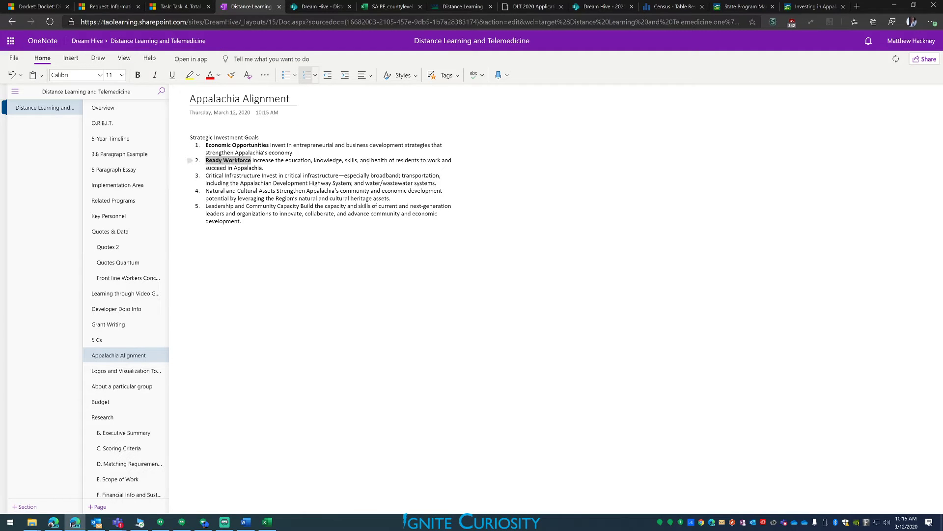
pyautogui.moveTo(262, 175); pyautogui.dragTo(275, 191)
pyautogui.hotkey('ctrl', 'b')
pyautogui.hotkey('ctrl', 'b')
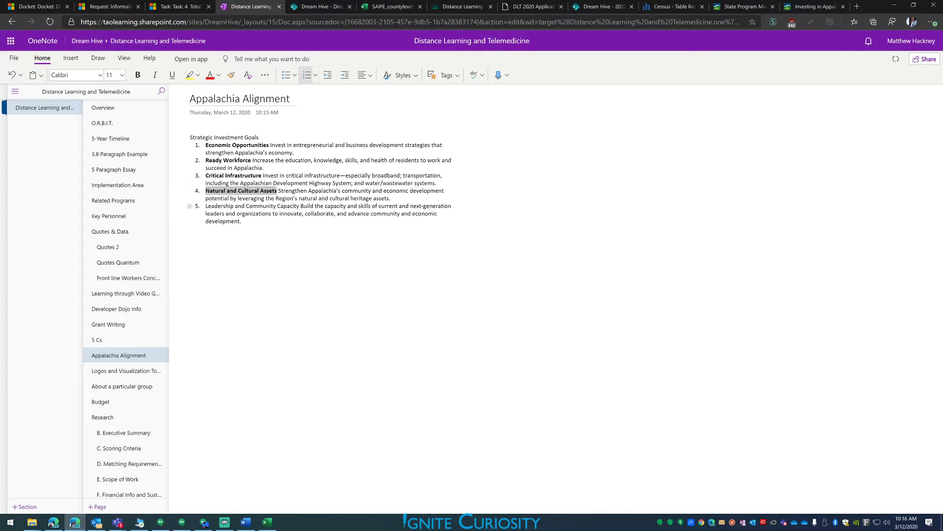
pyautogui.moveTo(205, 205); pyautogui.dragTo(299, 206)
pyautogui.hotkey('ctrl', 'b')
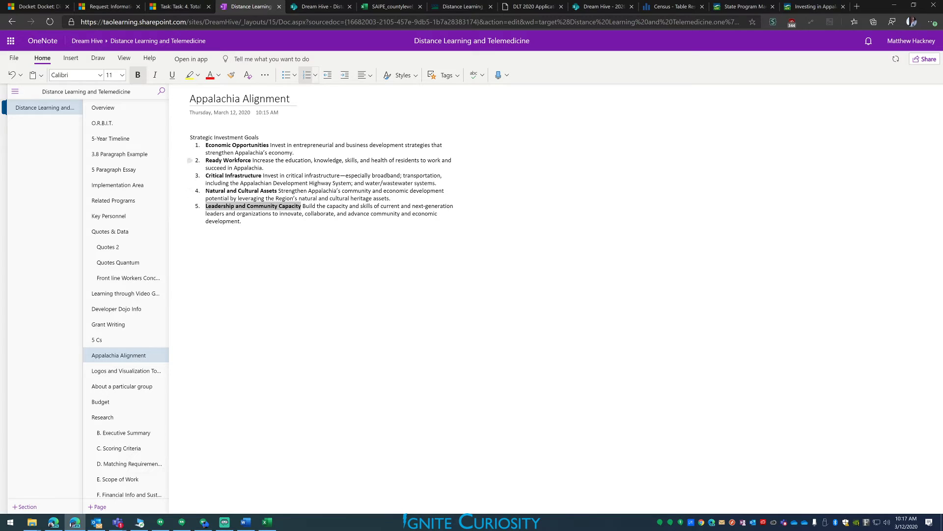
pyautogui.click(265, 168)
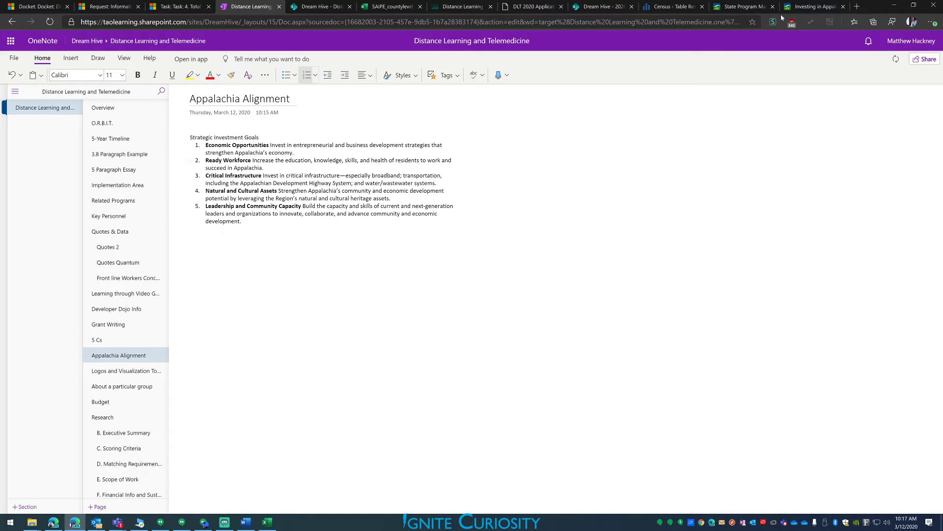
# - Return to the ARC strategic plan PDF and examine the county economic status map and the Goal 1 and Goal 2 sections
pyautogui.click(800, 11)
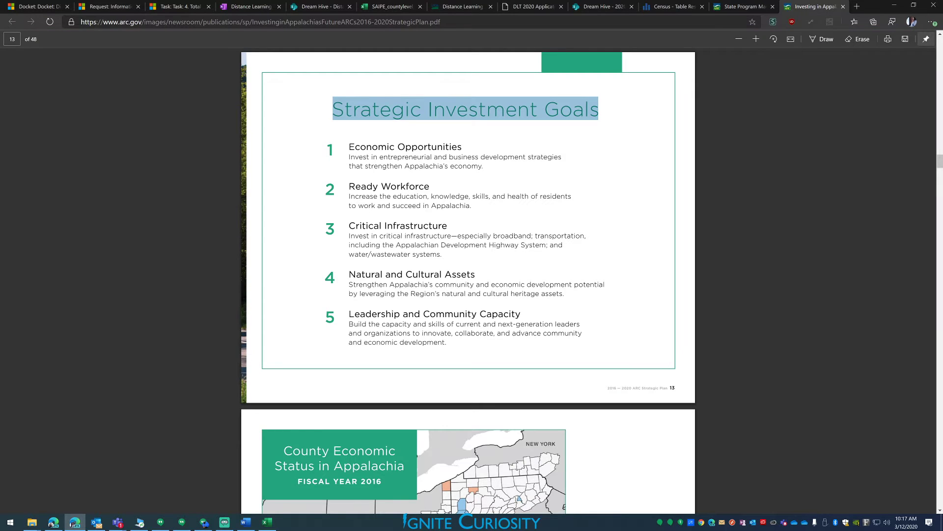
pyautogui.scroll(-5, 468, 283)
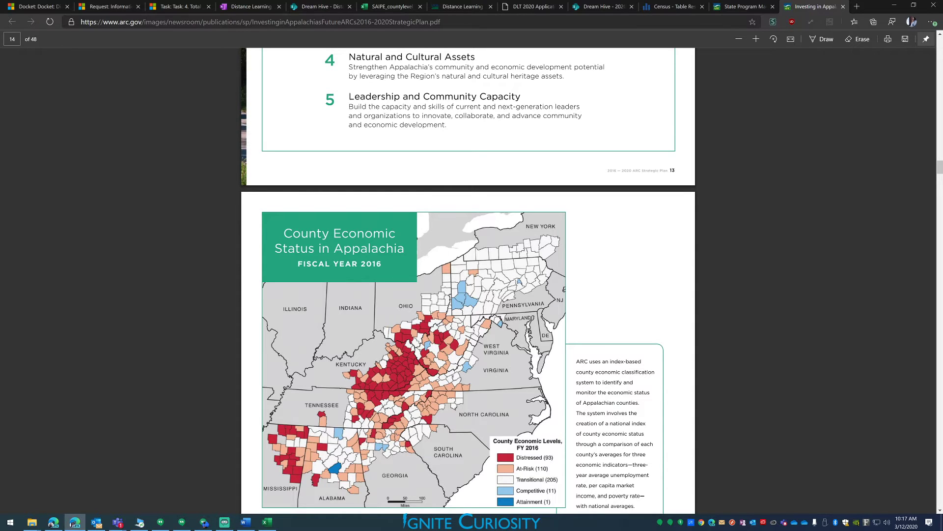
pyautogui.scroll(-2, 482, 283)
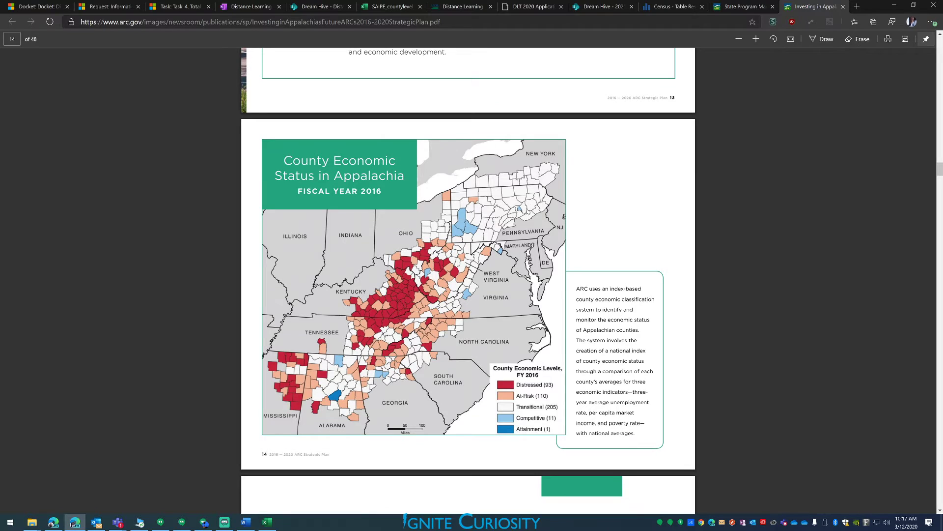
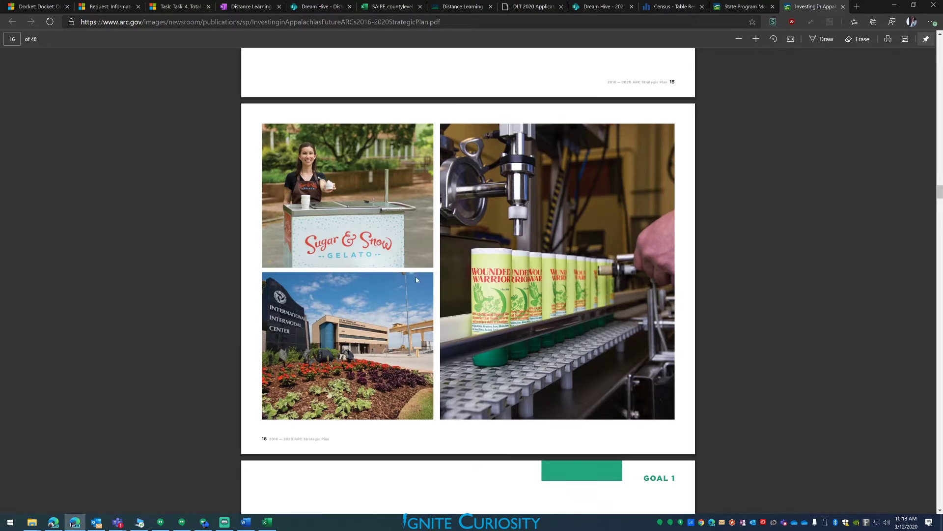
pyautogui.scroll(-10, 415, 276)
pyautogui.scroll(-10, 408, 268)
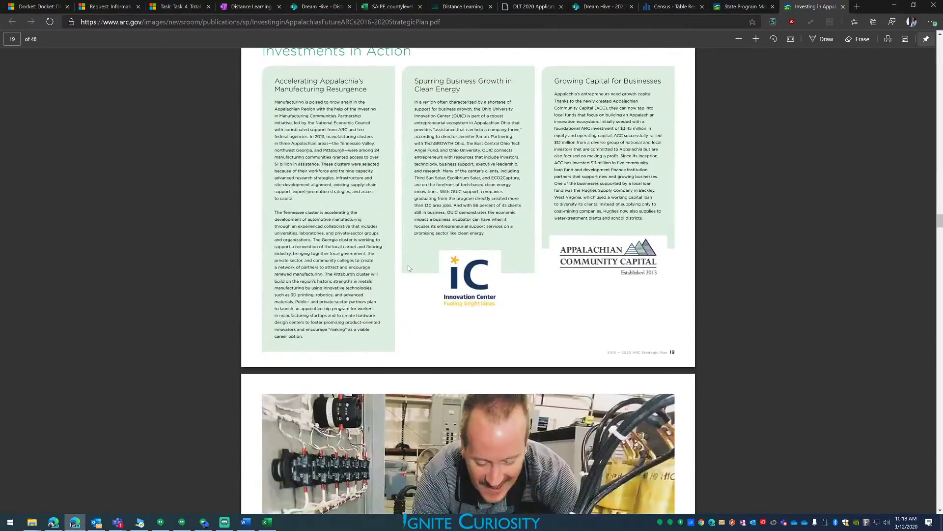
pyautogui.scroll(-5, 408, 268)
pyautogui.scroll(-10, 408, 268)
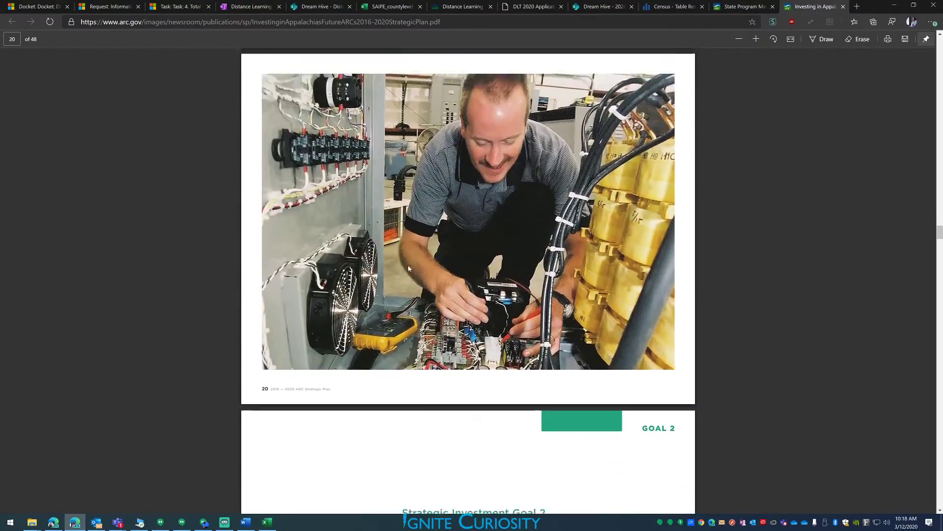
pyautogui.scroll(-8, 408, 268)
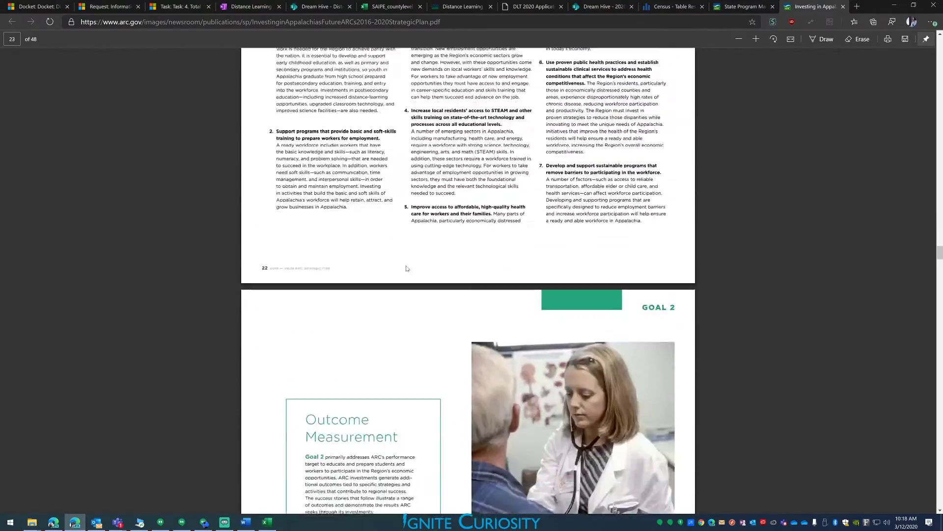
pyautogui.scroll(-8, 393, 276)
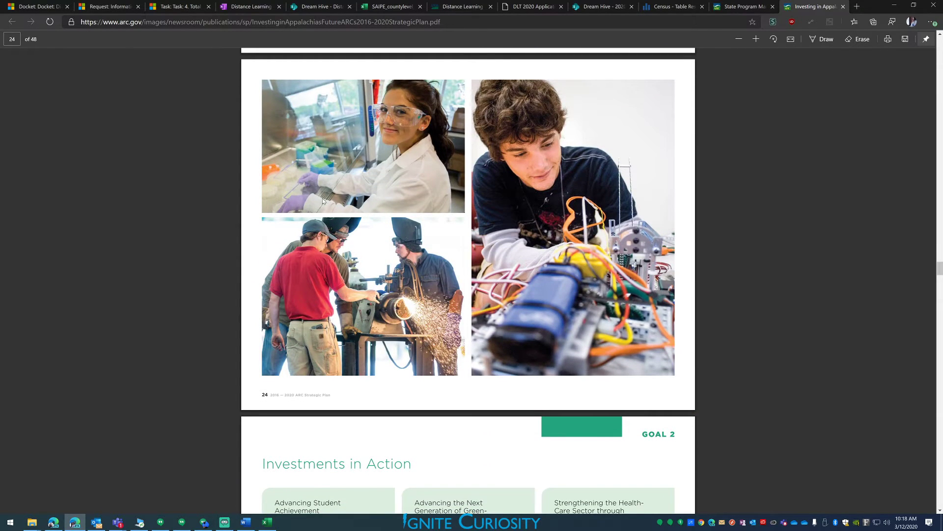
pyautogui.scroll(-7, 430, 161)
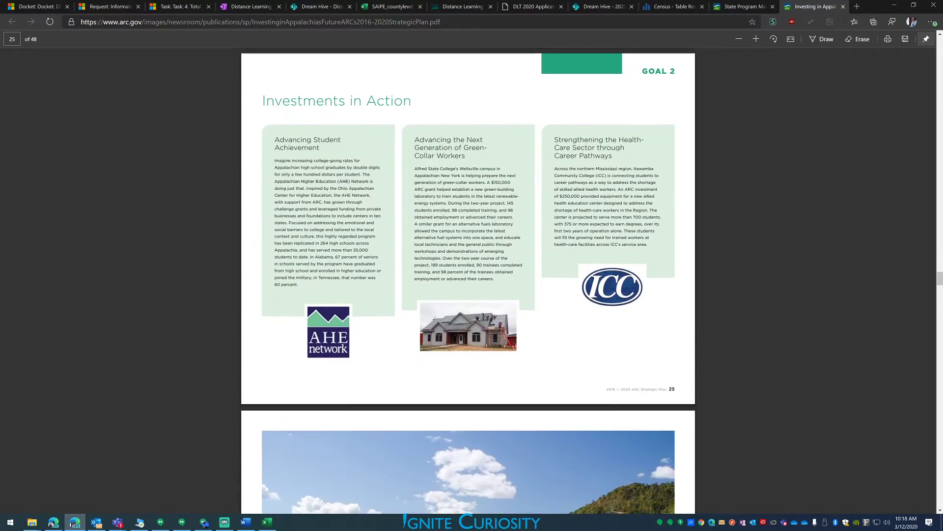
# - Examine the Goal 3 Critical Infrastructure and Goal 4 Natural & Cultural Assets sections, including their action objectives and investment examples
pyautogui.scroll(-10, 423, 231)
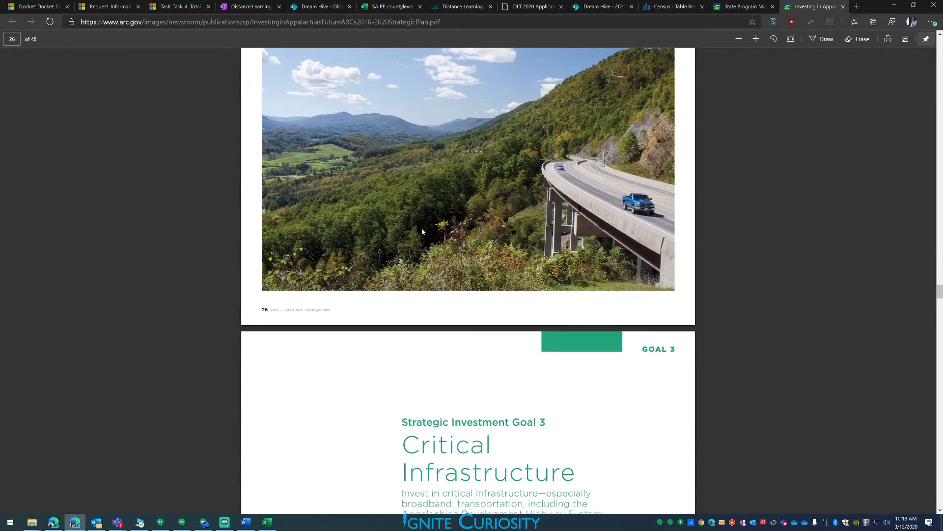
pyautogui.scroll(-3, 422, 231)
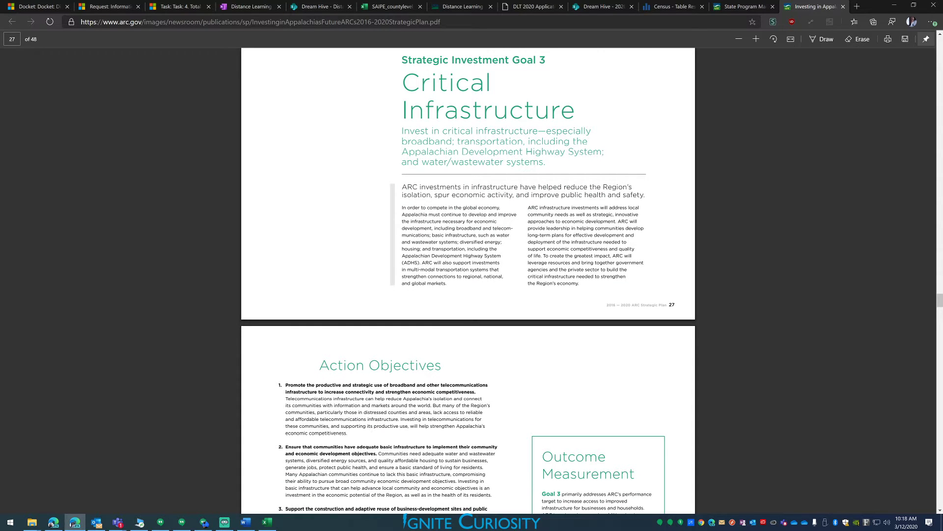
pyautogui.moveTo(545, 162); pyautogui.dragTo(461, 130)
pyautogui.scroll(-12, 461, 131)
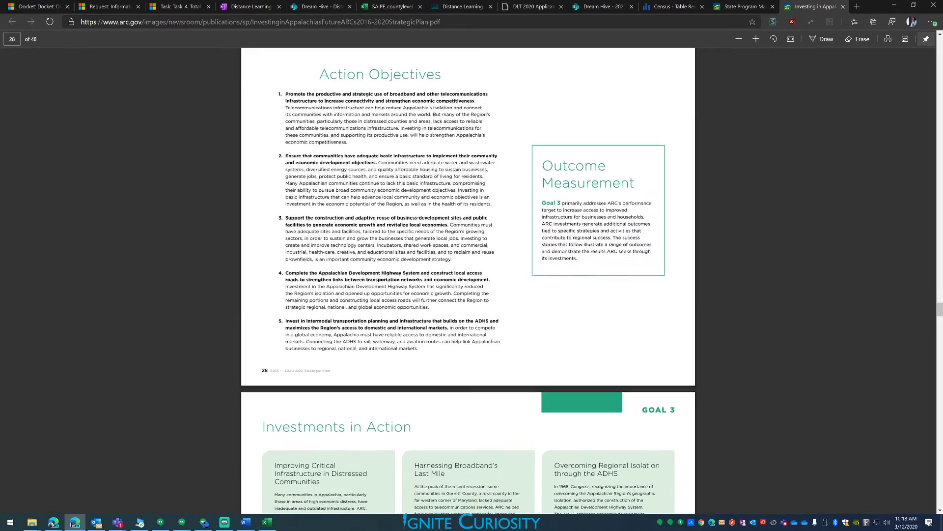
pyautogui.scroll(-5, 382, 280)
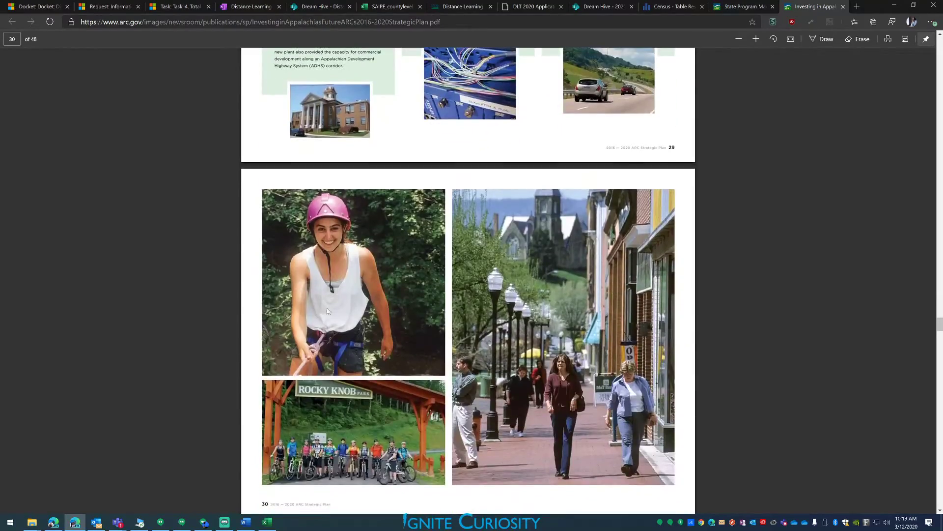
pyautogui.scroll(-1, 358, 321)
pyautogui.scroll(-10, 358, 320)
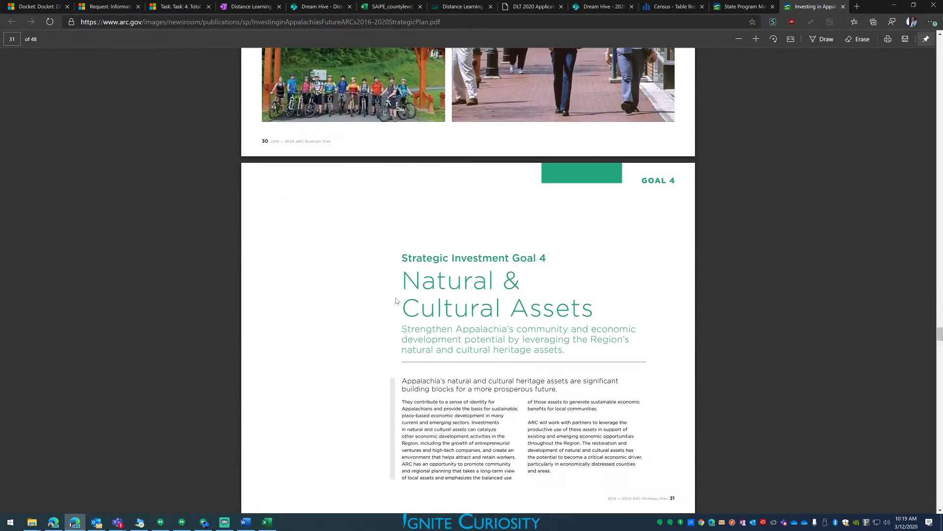
pyautogui.scroll(-1, 418, 300)
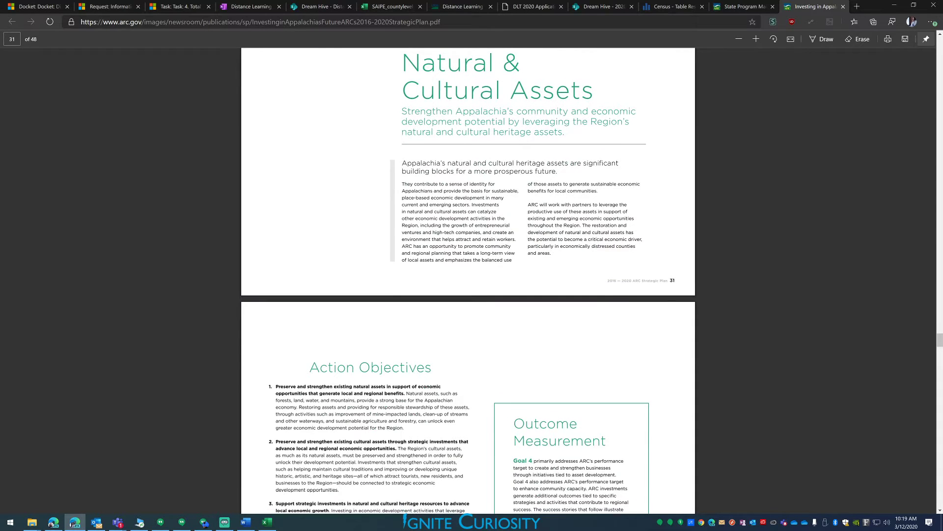
pyautogui.scroll(3, 427, 129)
pyautogui.moveTo(520, 136); pyautogui.dragTo(593, 163)
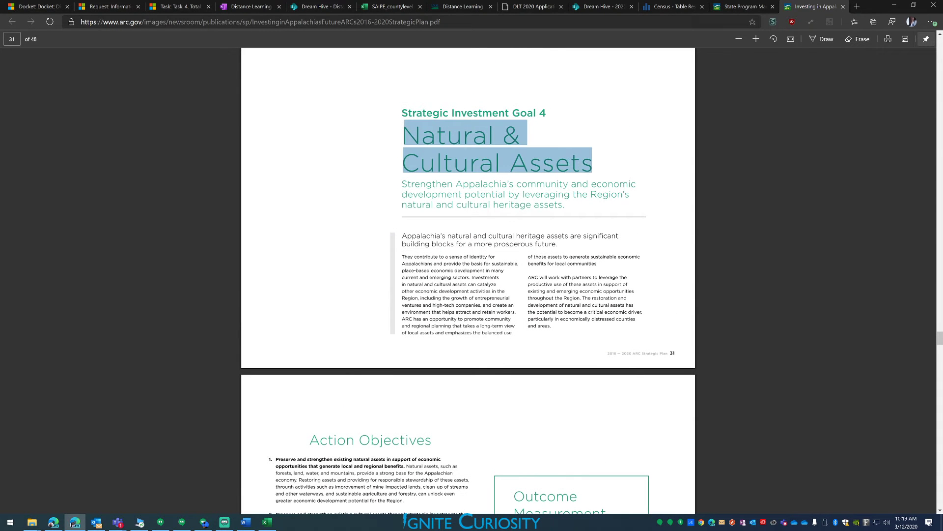
pyautogui.scroll(-20, 441, 243)
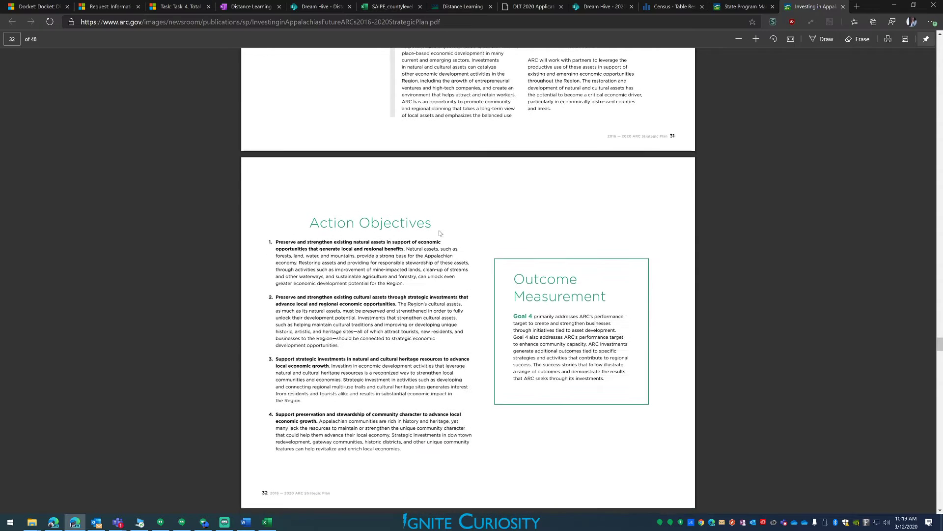
pyautogui.scroll(-6, 441, 243)
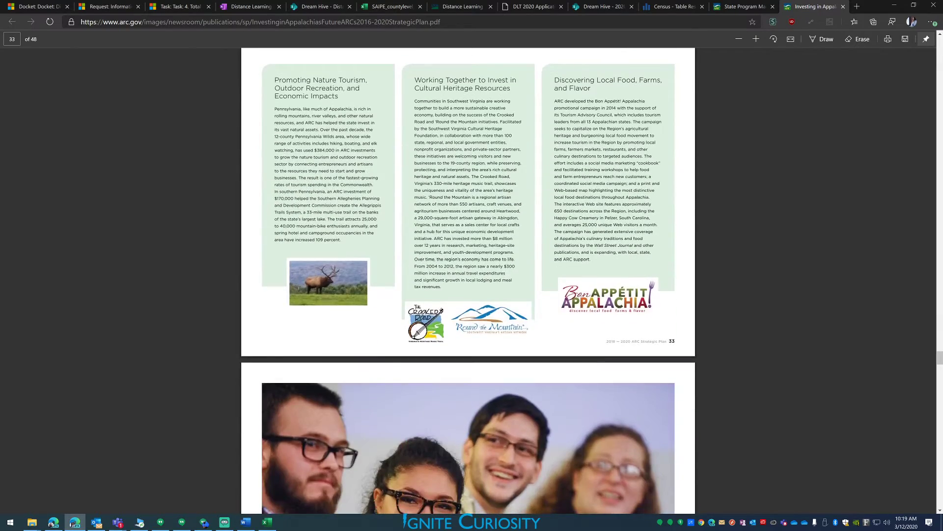
# - Examine the Goal 5 Leadership & Community Capacity section, including its action objectives and the SOAR example, through to the accountability page
pyautogui.scroll(-20, 468, 280)
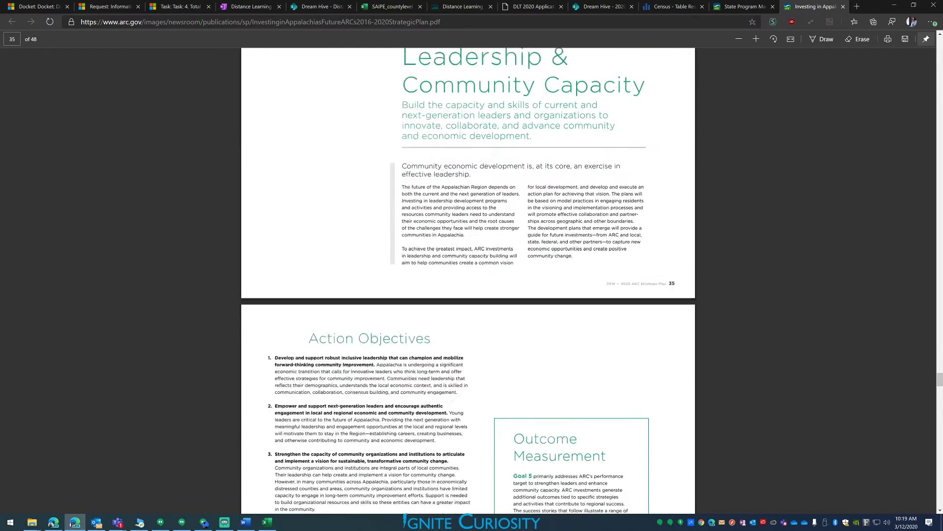
pyautogui.scroll(4, 468, 280)
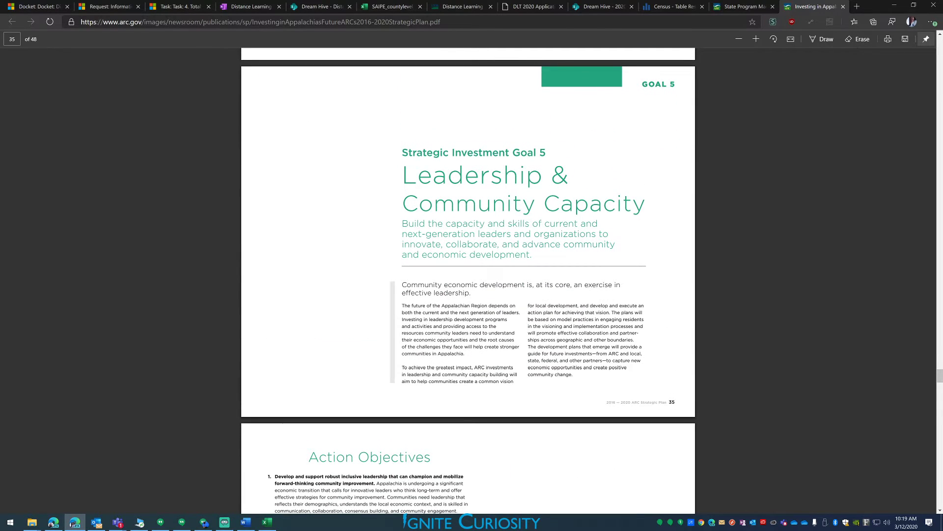
pyautogui.scroll(-10, 367, 267)
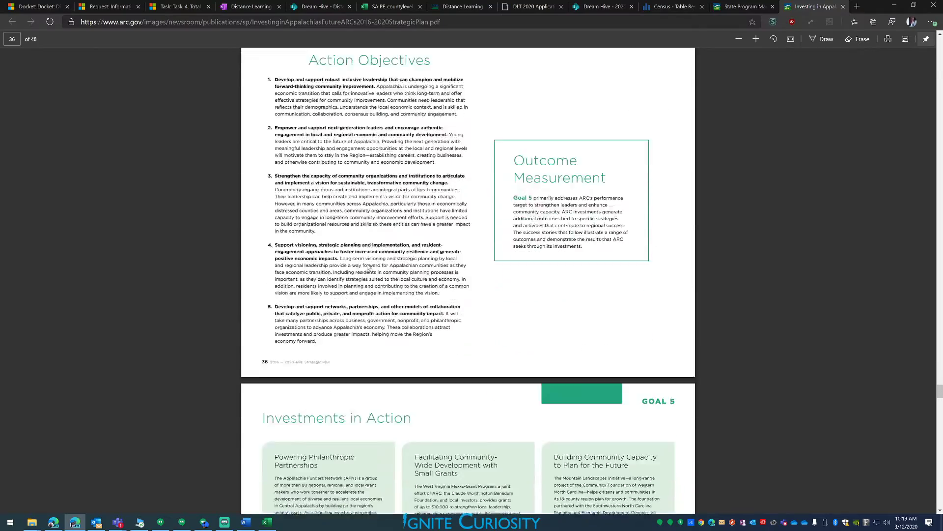
pyautogui.scroll(-8, 367, 267)
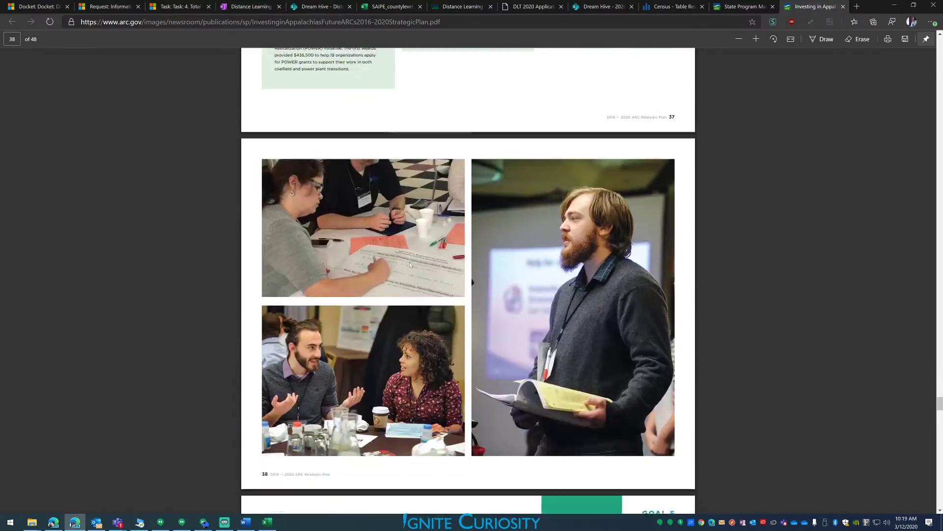
pyautogui.scroll(-7, 415, 264)
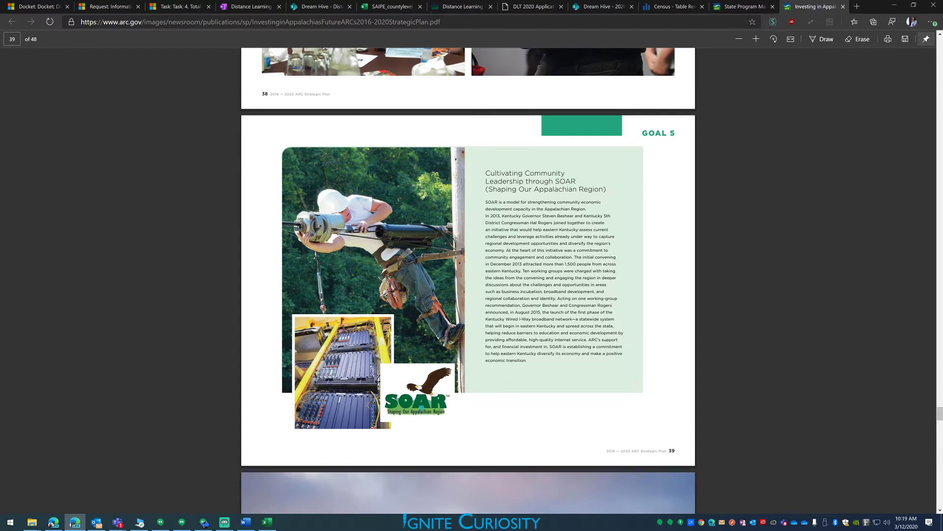
pyautogui.doubleClick(545, 173)
pyautogui.scroll(-8, 520, 207)
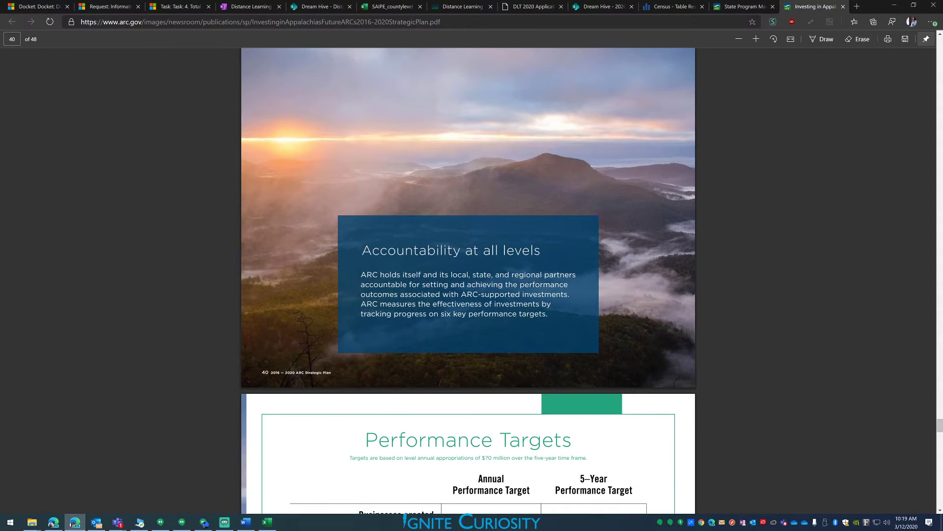
# - Read the ARC strategic plan's performance targets, commitment, partnering and capacity-to-invest pages
pyautogui.scroll(-5, 454, 208)
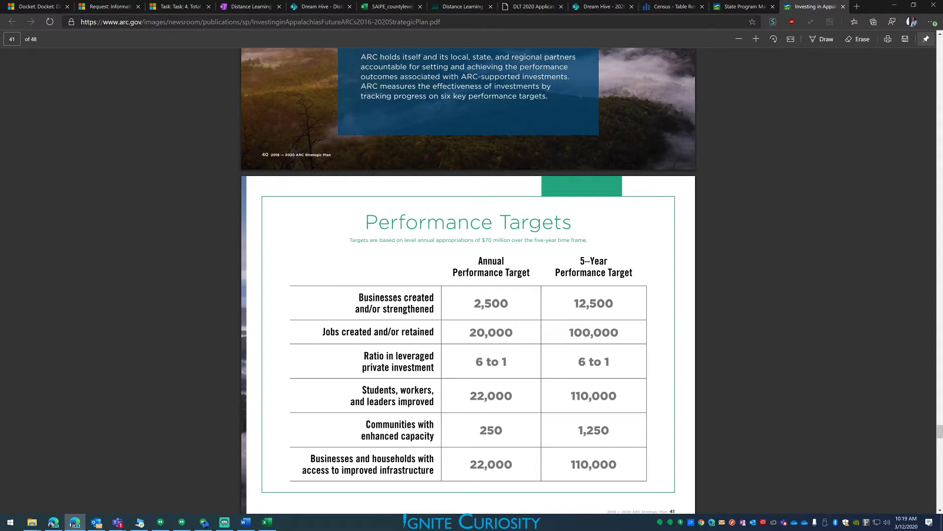
pyautogui.scroll(-8, 468, 280)
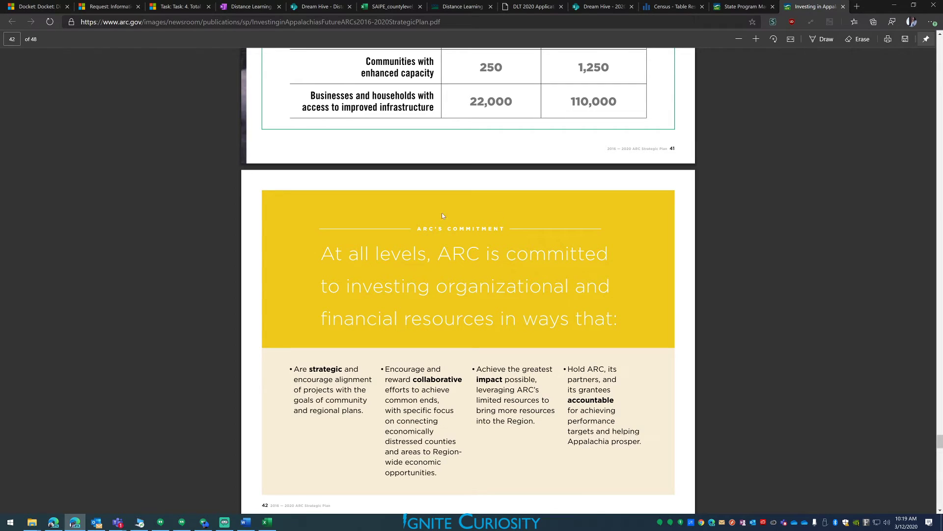
pyautogui.moveTo(347, 286); pyautogui.dragTo(563, 286)
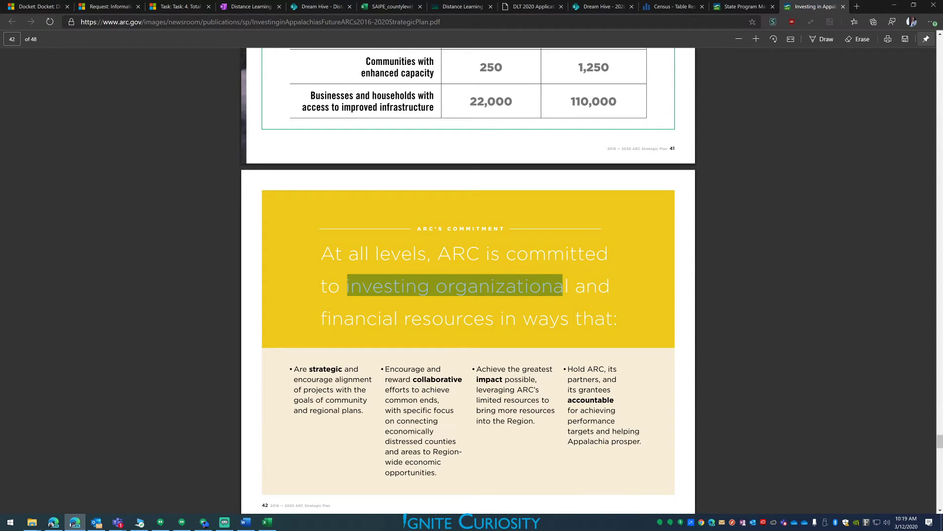
pyautogui.click(433, 380)
pyautogui.scroll(-9, 434, 379)
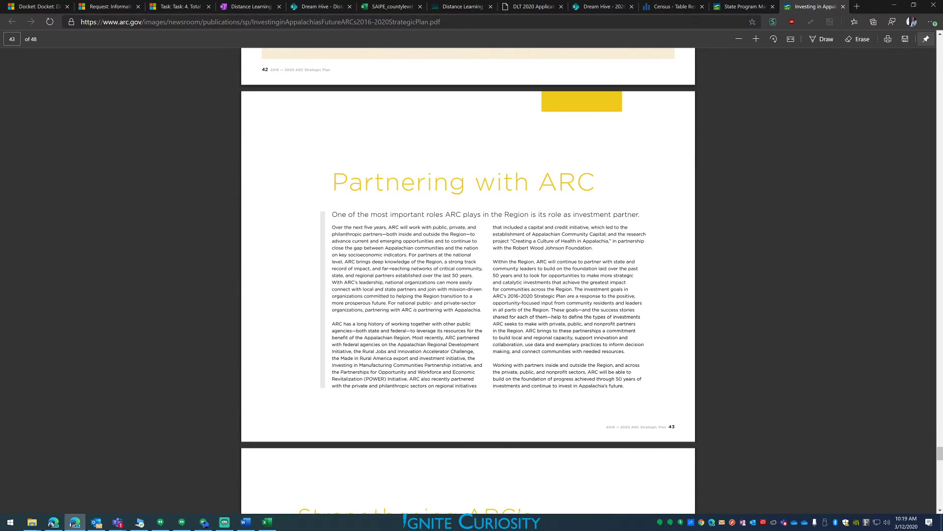
pyautogui.scroll(-7, 433, 380)
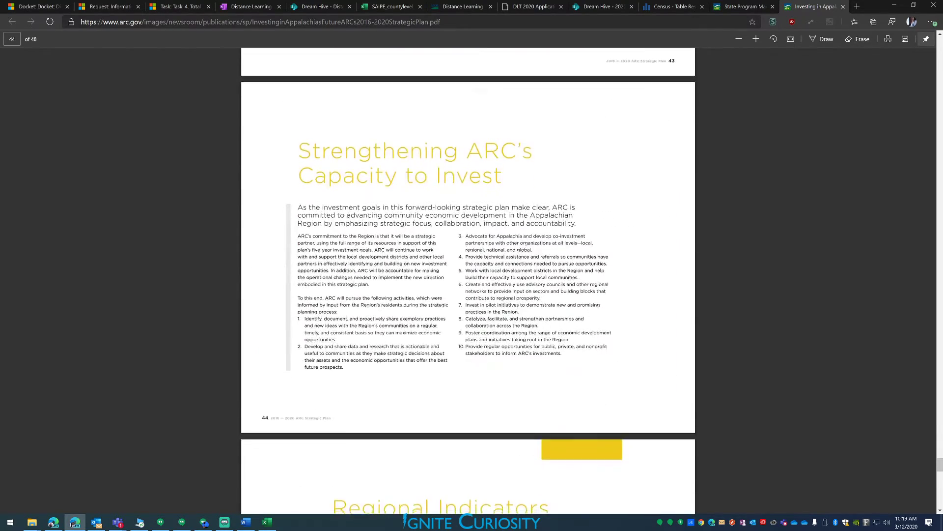
pyautogui.scroll(-10, 434, 380)
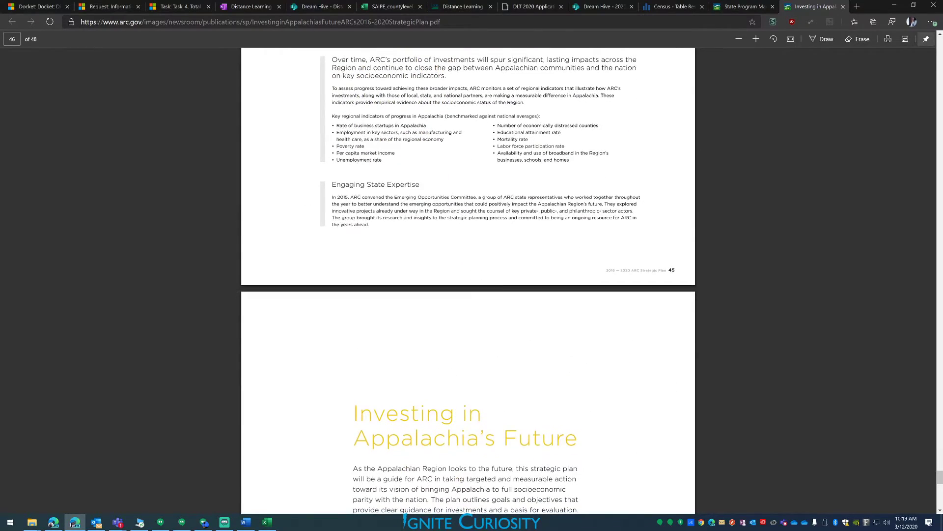
# - Examine the key regional indicators of progress on page 45, from the business startup rate to the unemployment rate
pyautogui.scroll(3, 468, 280)
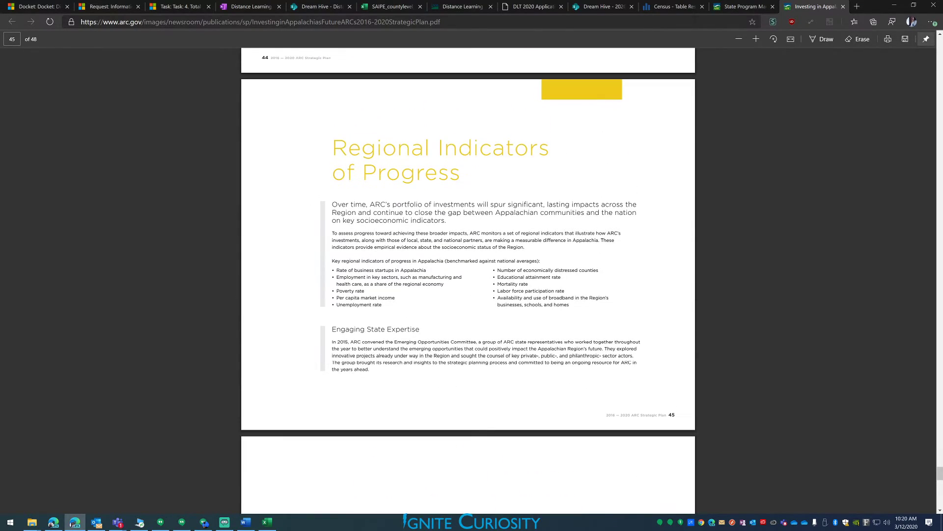
pyautogui.doubleClick(493, 147)
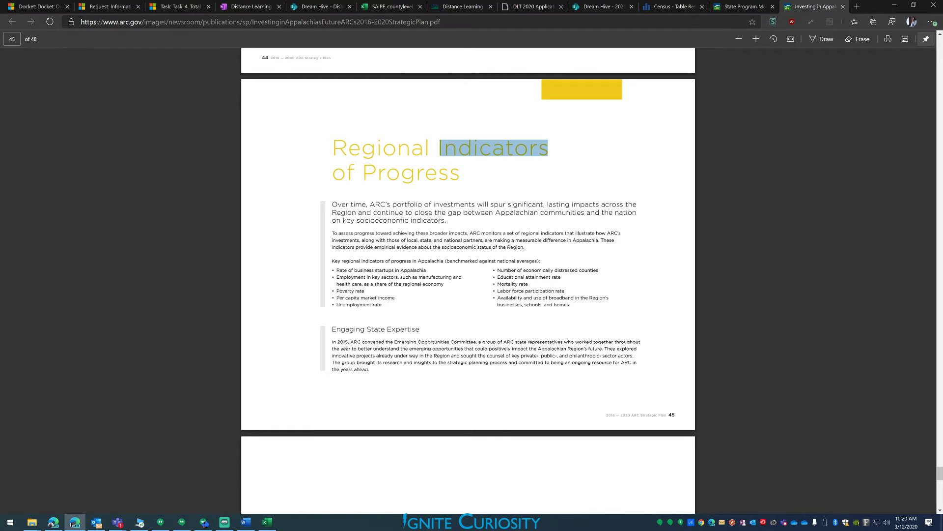
pyautogui.moveTo(337, 270); pyautogui.dragTo(422, 270)
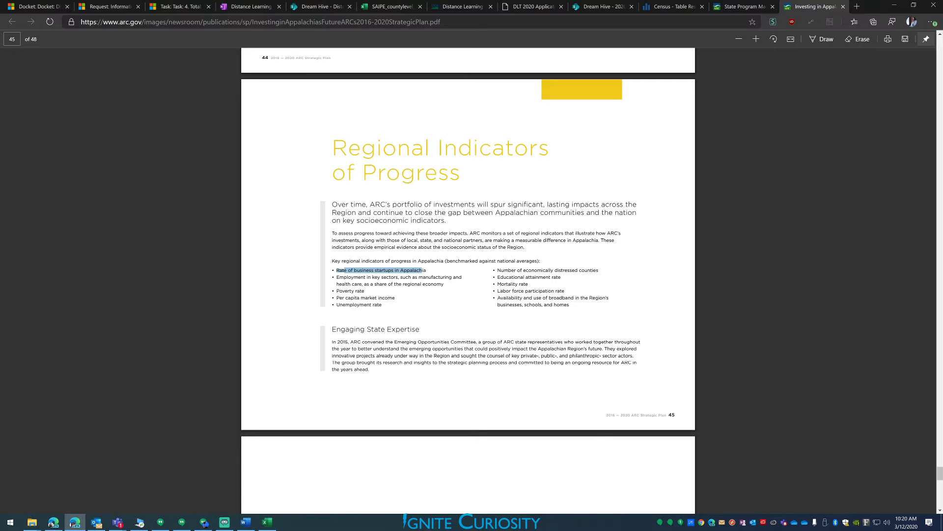
pyautogui.moveTo(375, 304); pyautogui.dragTo(337, 305)
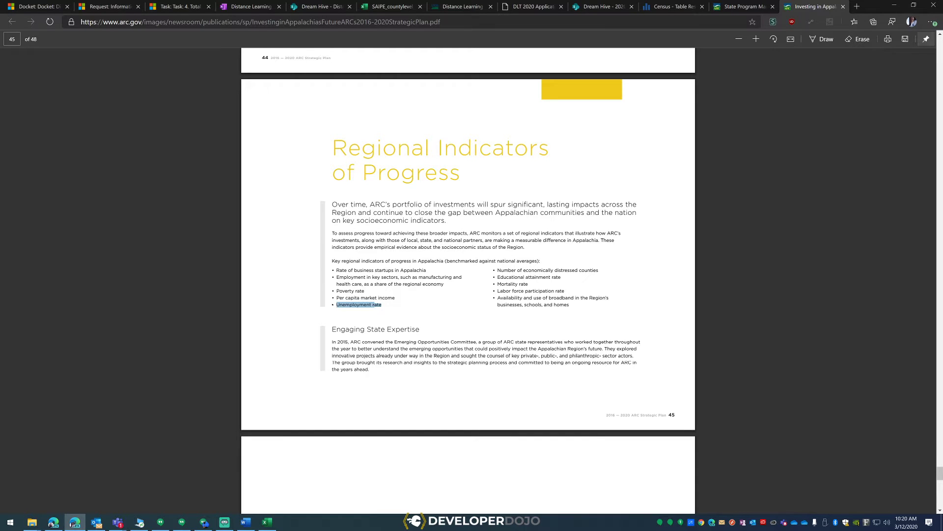
# - Skim the strategic plan's closing pages and return to its cover page
pyautogui.scroll(-12, 350, 312)
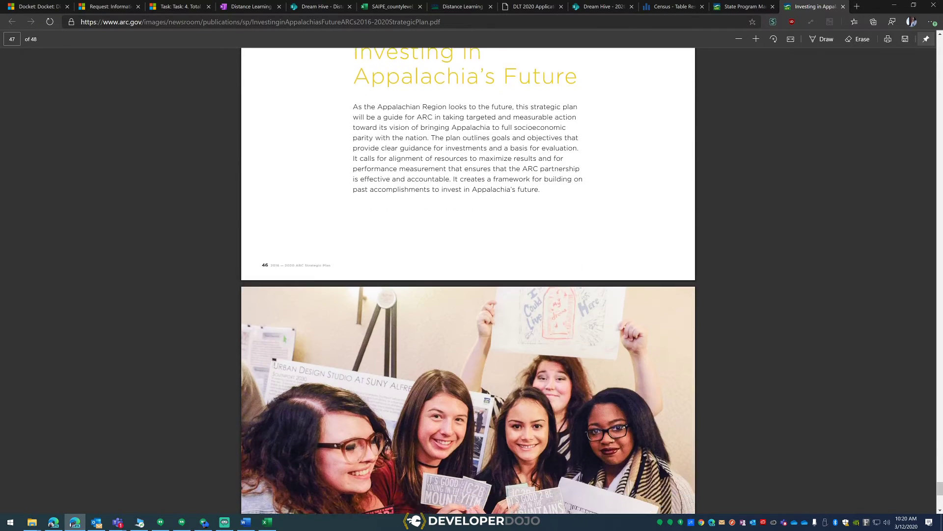
pyautogui.scroll(-5, 468, 280)
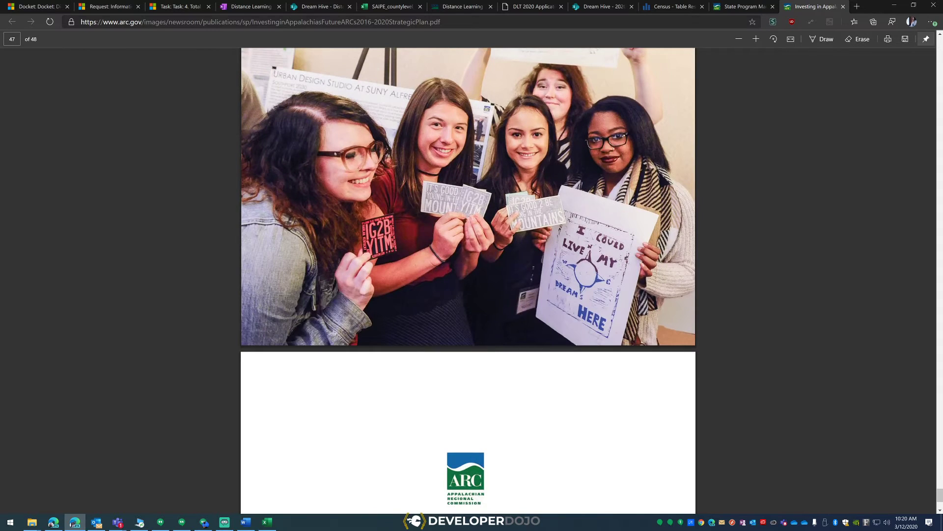
pyautogui.scroll(-3, 468, 280)
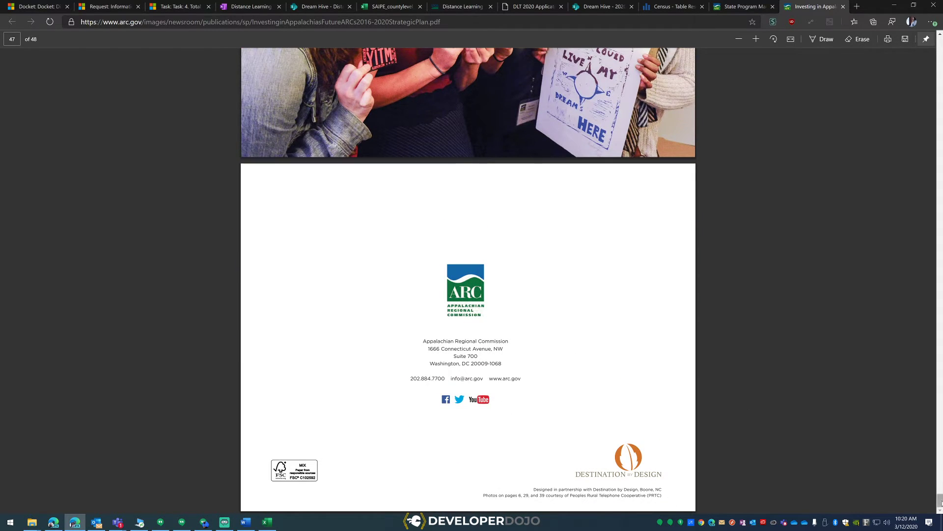
pyautogui.moveTo(940, 502); pyautogui.dragTo(938, 47)
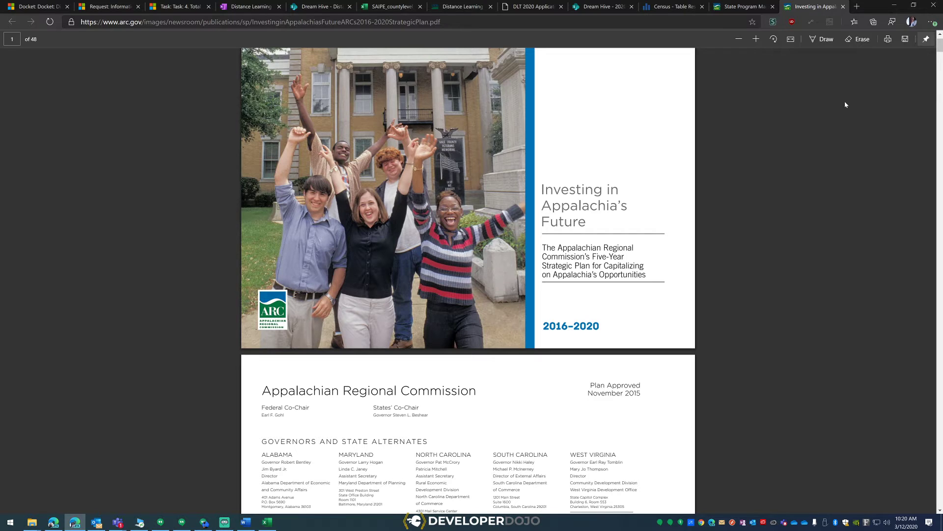
# - Close the strategic plan and look over the news and upcoming events on the ARC home page
pyautogui.click(844, 6)
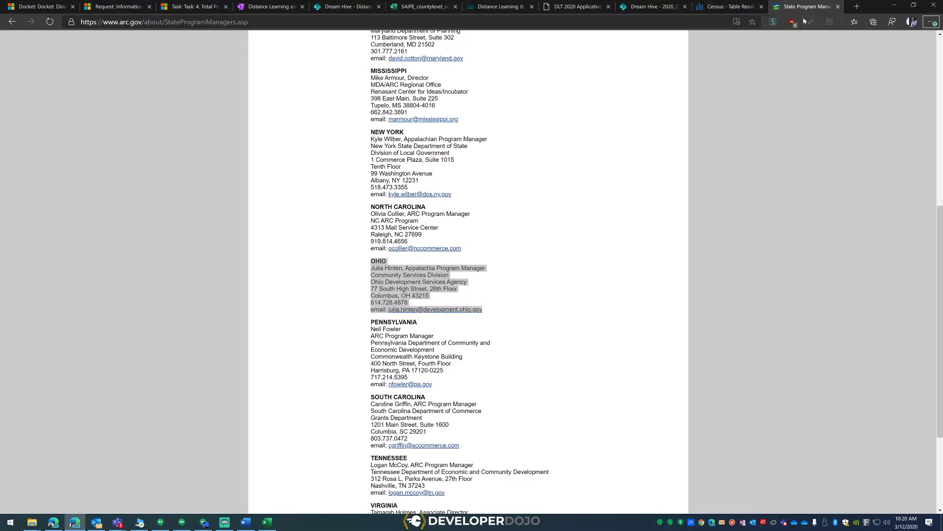
pyautogui.scroll(8, 638, 169)
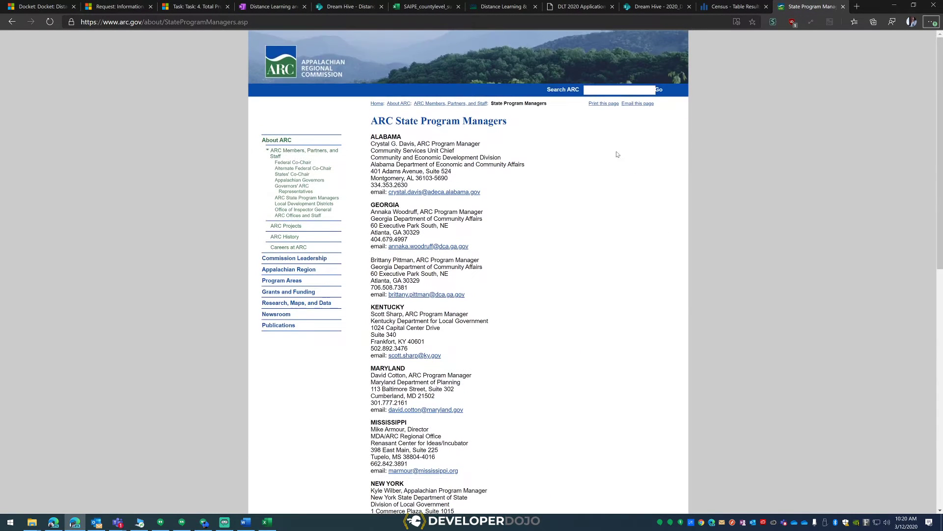
pyautogui.click(296, 74)
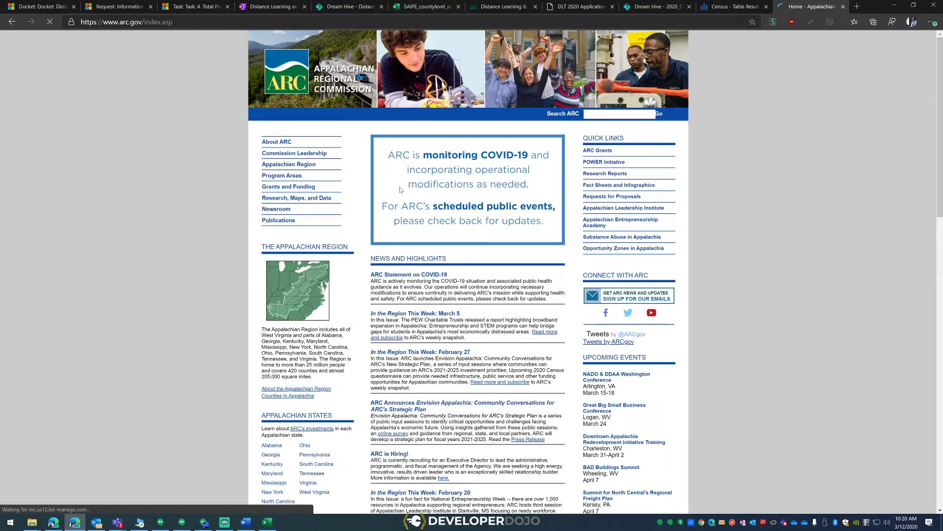
pyautogui.scroll(-3, 271, 214)
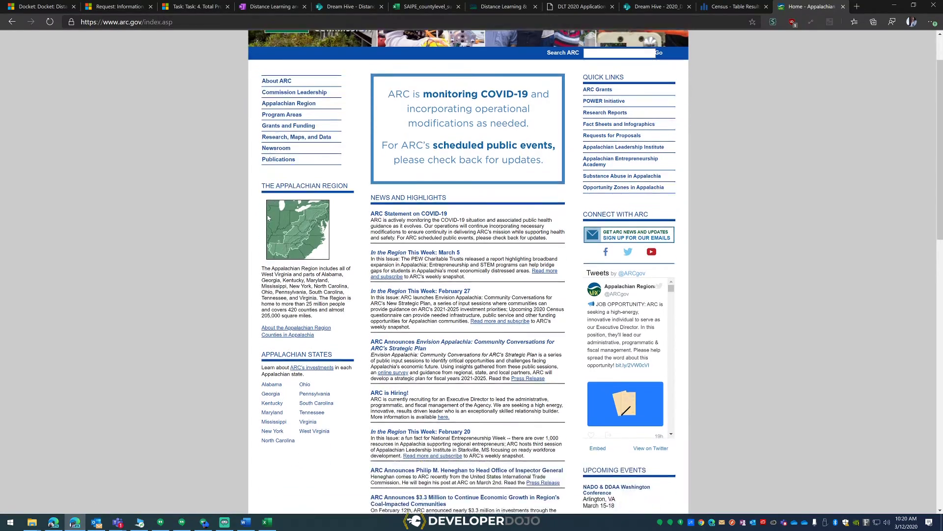
pyautogui.scroll(-4, 275, 224)
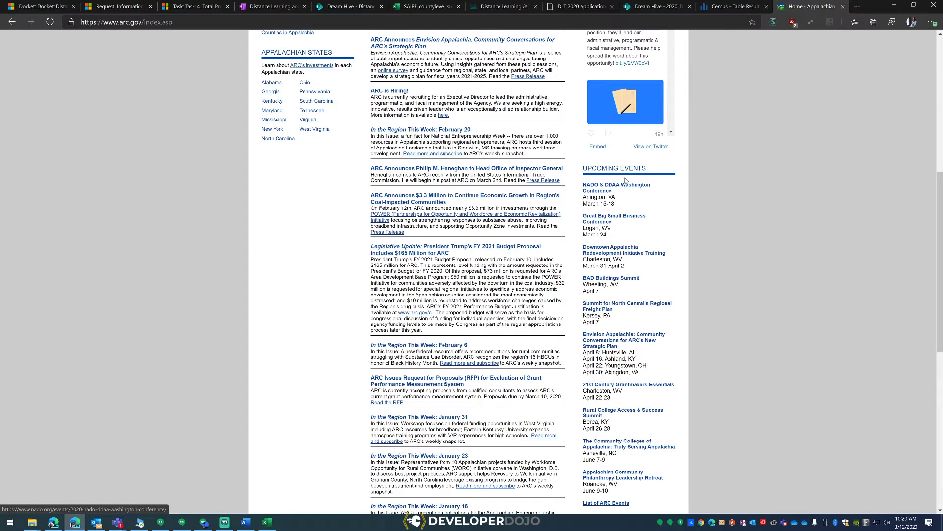
# - Close the ARC and Census pages and switch to the DLT 2020 Application Guide
pyautogui.hotkey('ctrl', 'w')
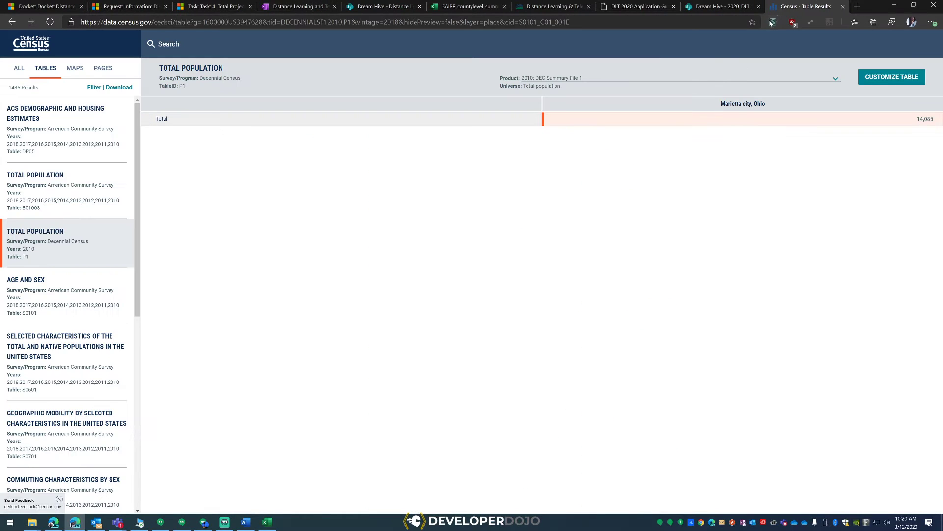
pyautogui.hotkey('ctrl', 'w')
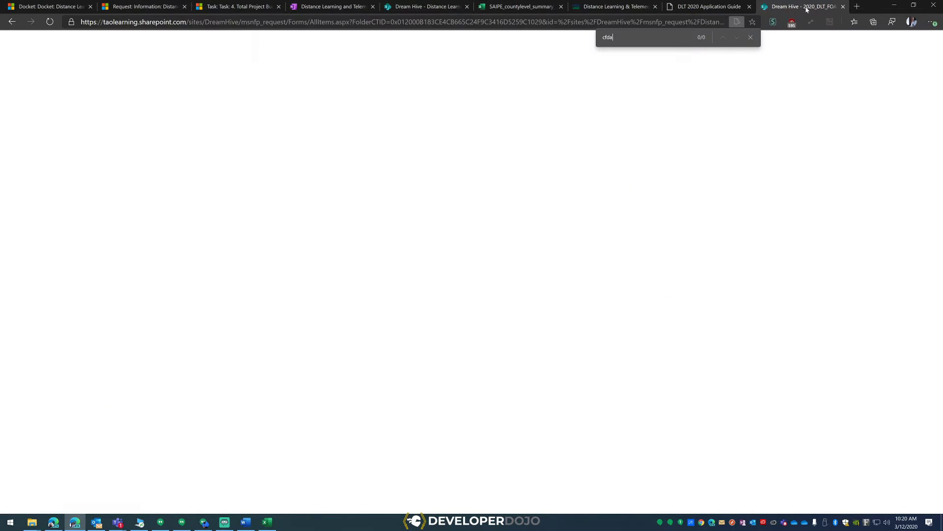
pyautogui.click(718, 11)
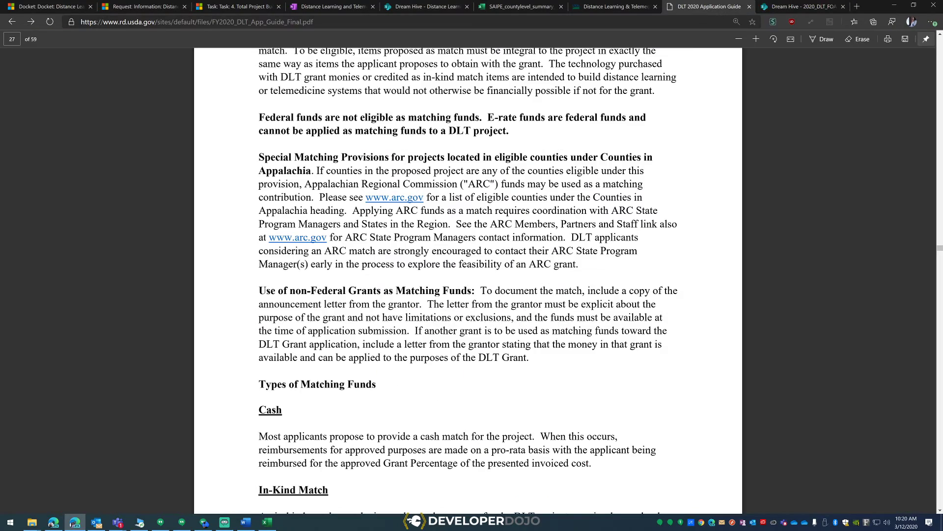
# - Review the special matching provisions for projects in eligible Appalachian counties on page 27 of the guide
pyautogui.scroll(2, 468, 280)
pyautogui.scroll(-1, 468, 280)
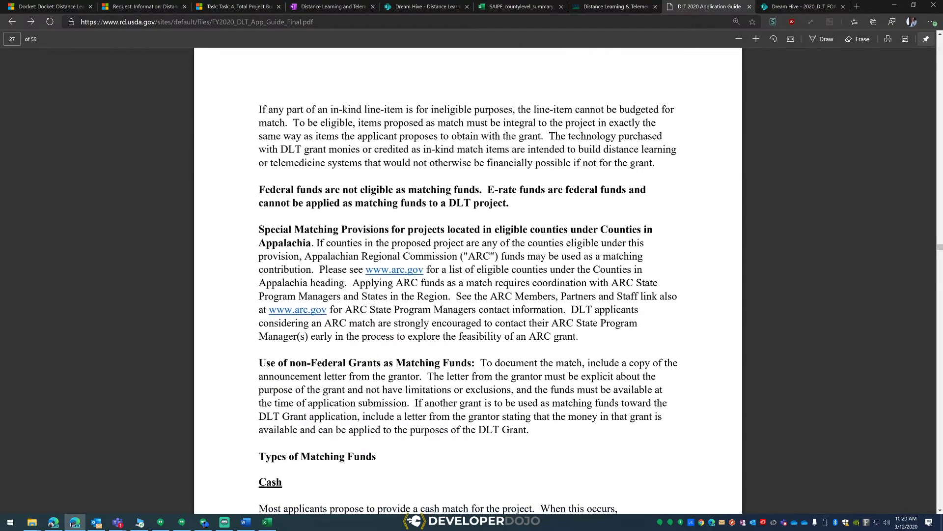
pyautogui.moveTo(305, 230); pyautogui.dragTo(367, 230)
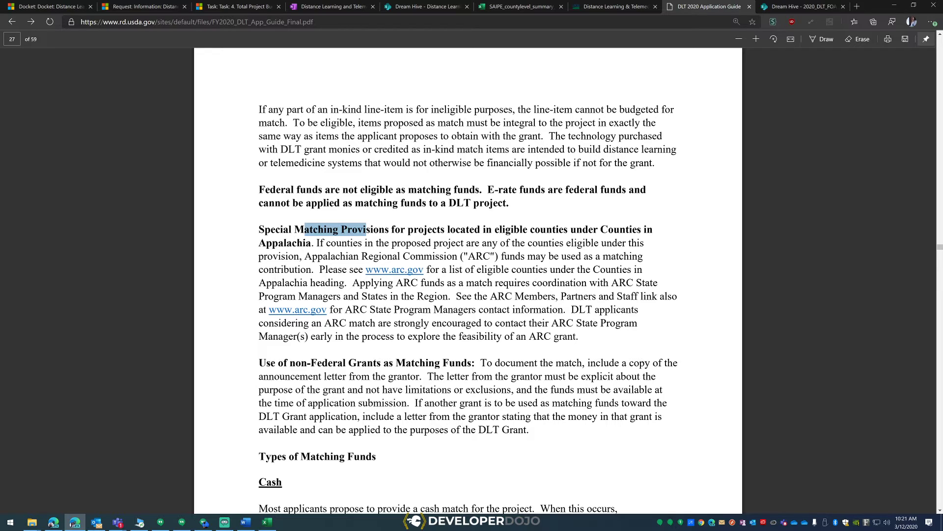
pyautogui.scroll(-3, 468, 279)
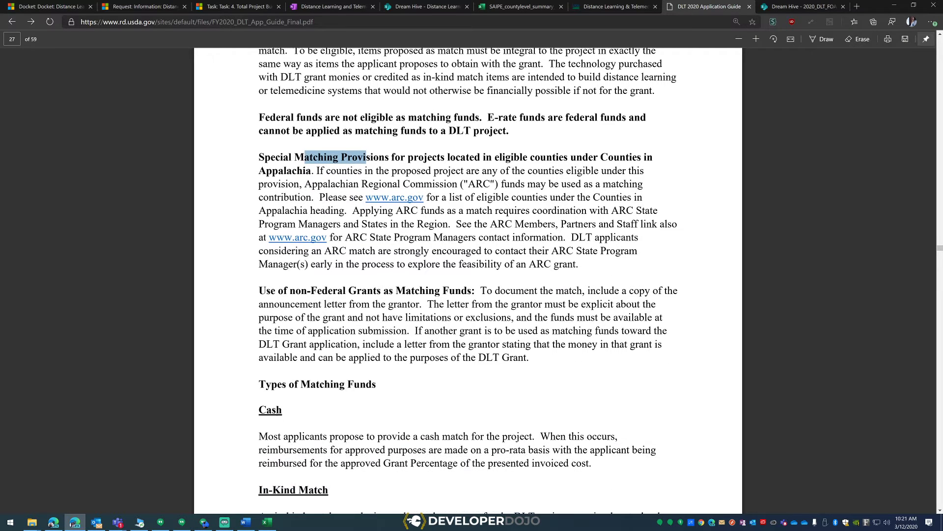
pyautogui.moveTo(578, 264); pyautogui.dragTo(341, 156)
pyautogui.press('Escape')
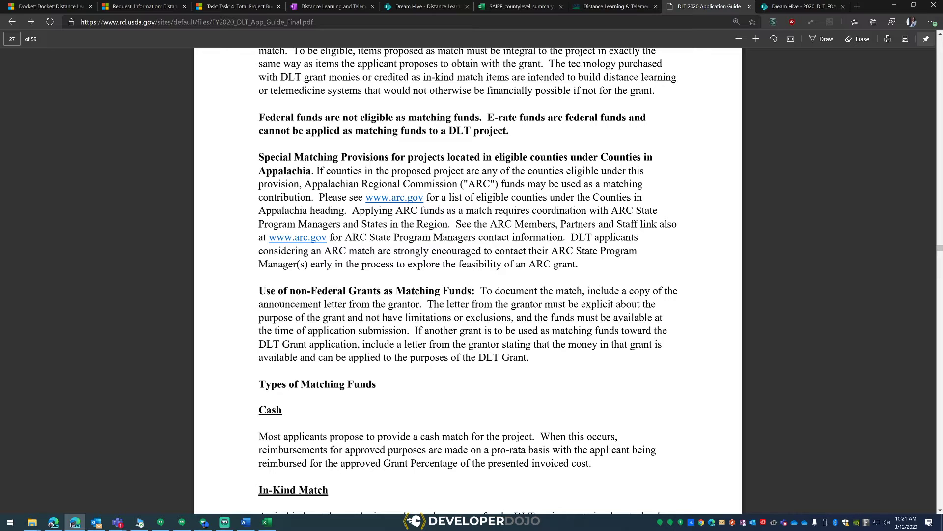
# - Read the guide's rules on non-federal grants, cash match and in-kind match as matching funds
pyautogui.scroll(-3, 468, 280)
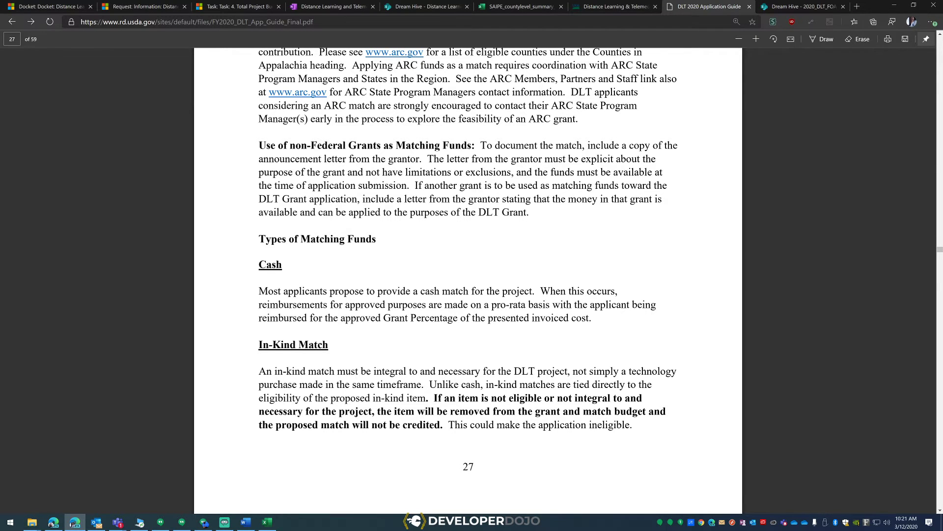
pyautogui.scroll(-1, 468, 280)
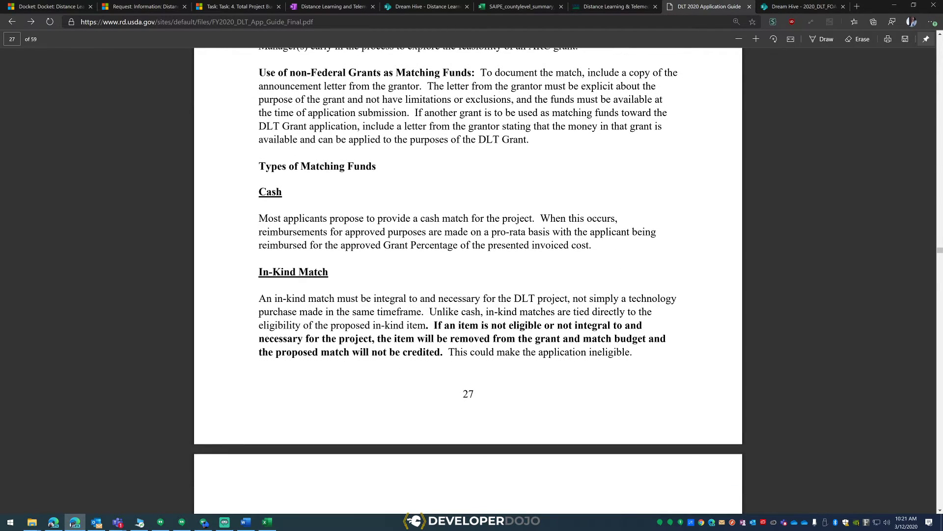
pyautogui.scroll(-1, 353, 279)
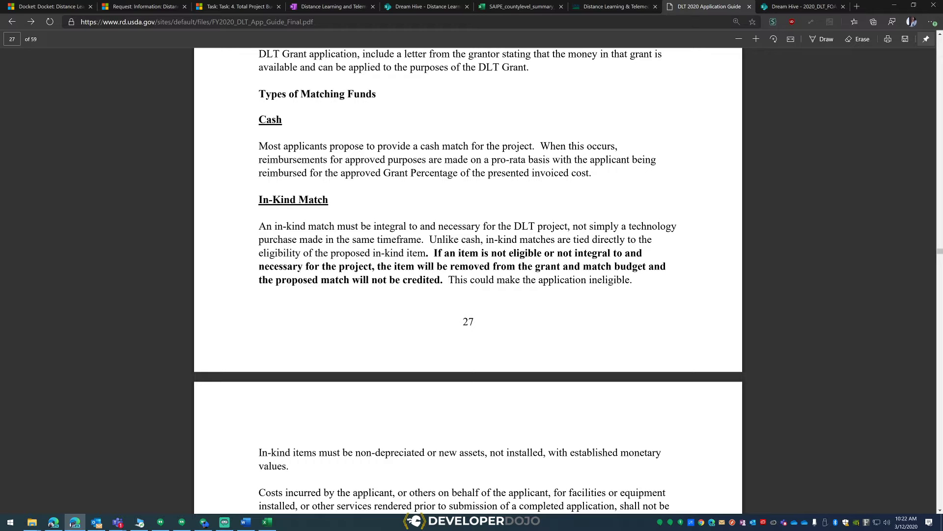
pyautogui.scroll(-2, 469, 280)
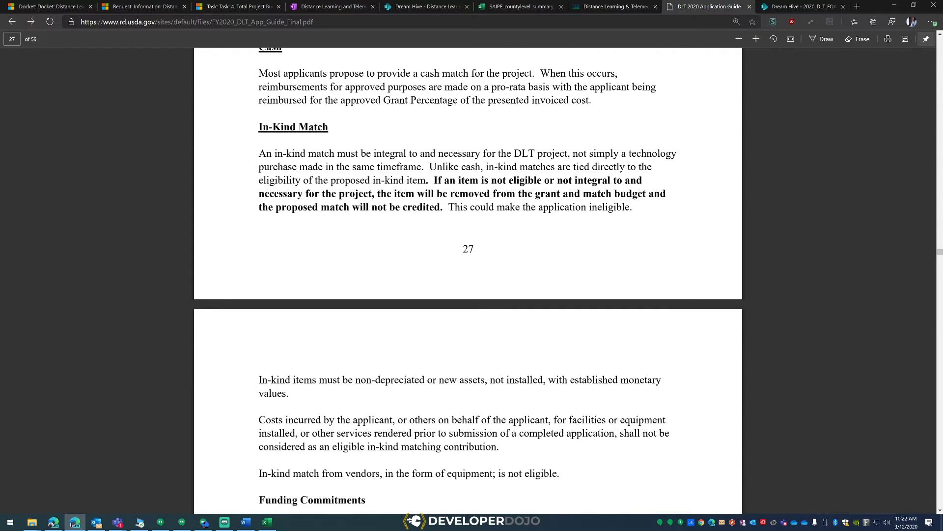
pyautogui.scroll(-4, 391, 256)
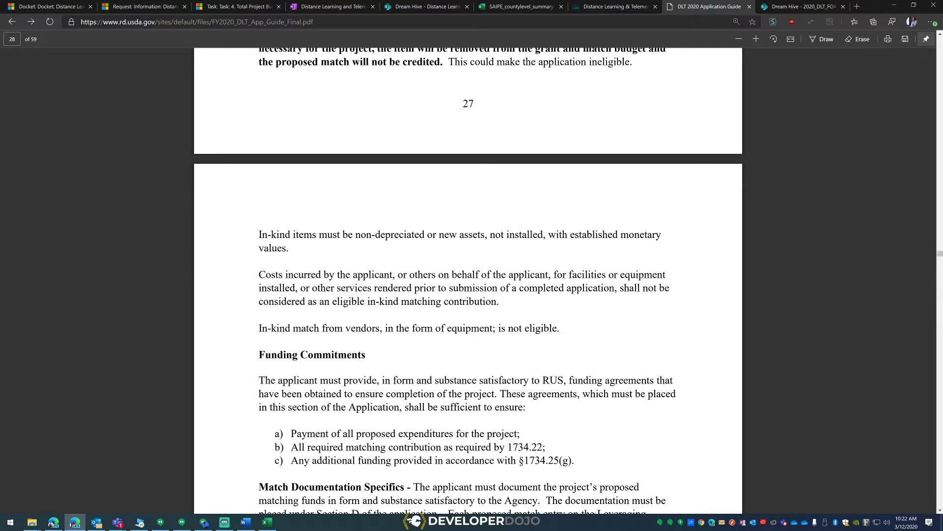
# - Examine page 28's conditions for in-kind items and vendor equipment, continuing to the funding commitments and match documentation specifics
pyautogui.moveTo(286, 249); pyautogui.dragTo(271, 235)
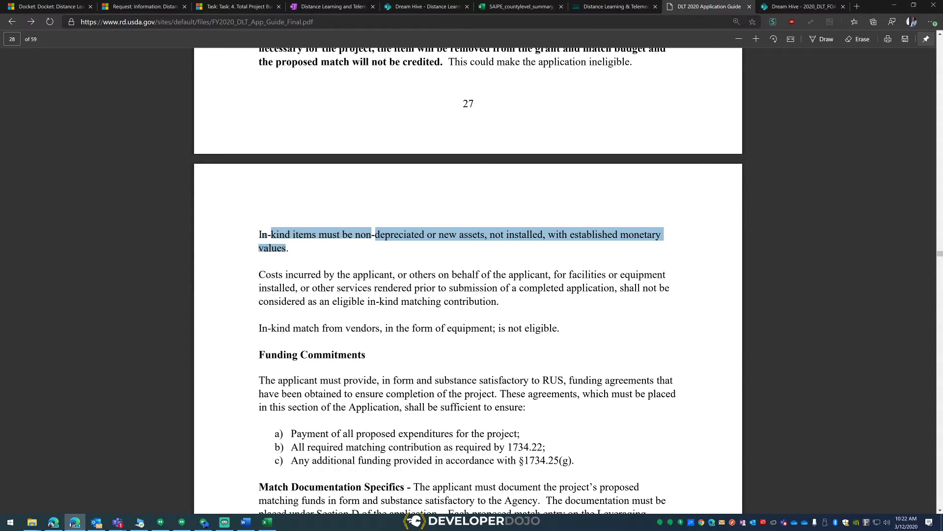
pyautogui.press('Escape')
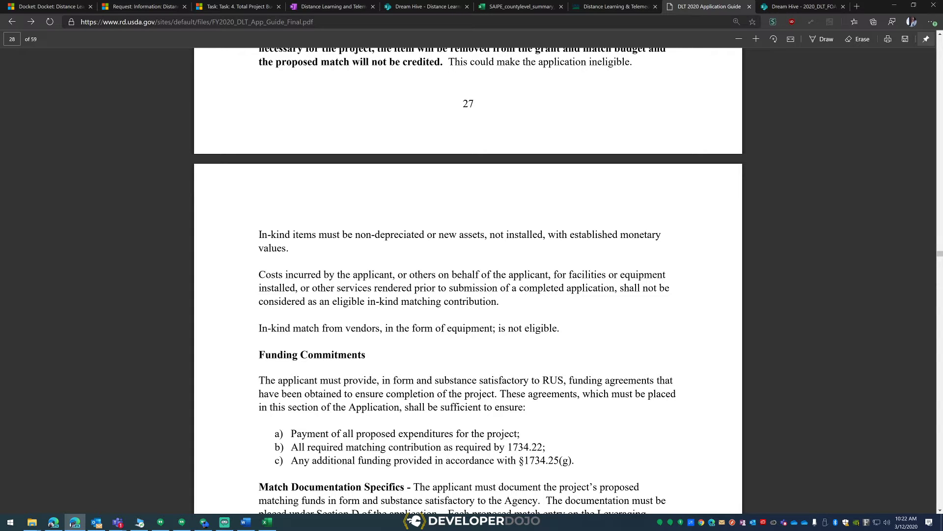
pyautogui.moveTo(558, 328); pyautogui.dragTo(393, 328)
pyautogui.scroll(-3, 394, 328)
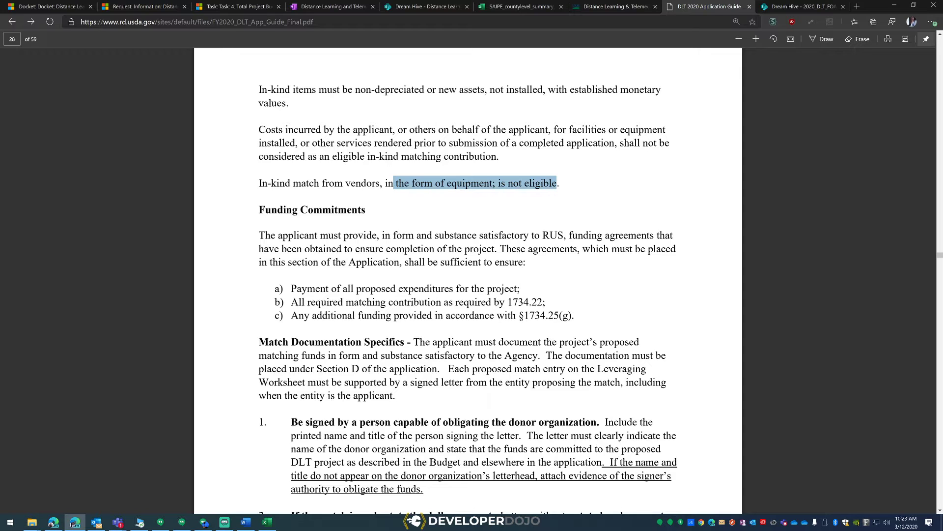
pyautogui.scroll(-2, 468, 280)
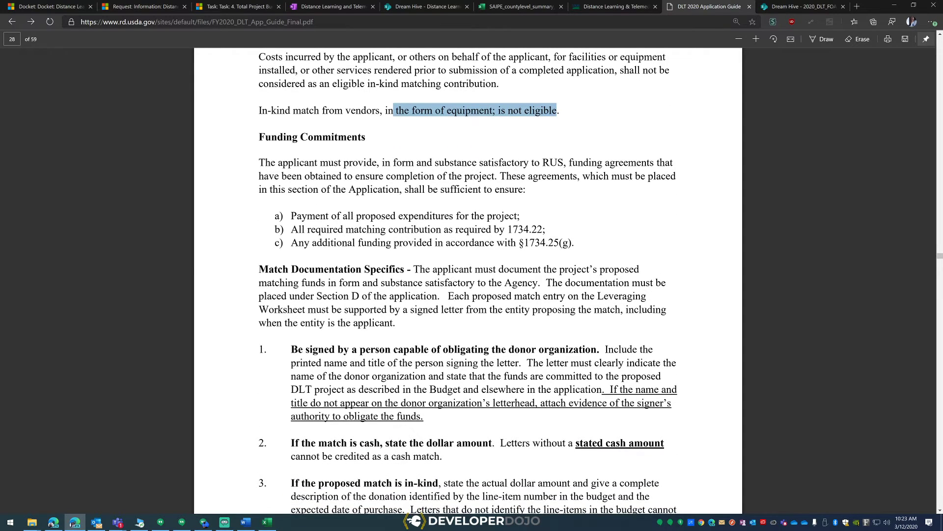
# - Read the Match Documentation Specifics on page 28 covering letter signatures, stated cash amounts and in-kind match descriptions
pyautogui.scroll(-2, 468, 281)
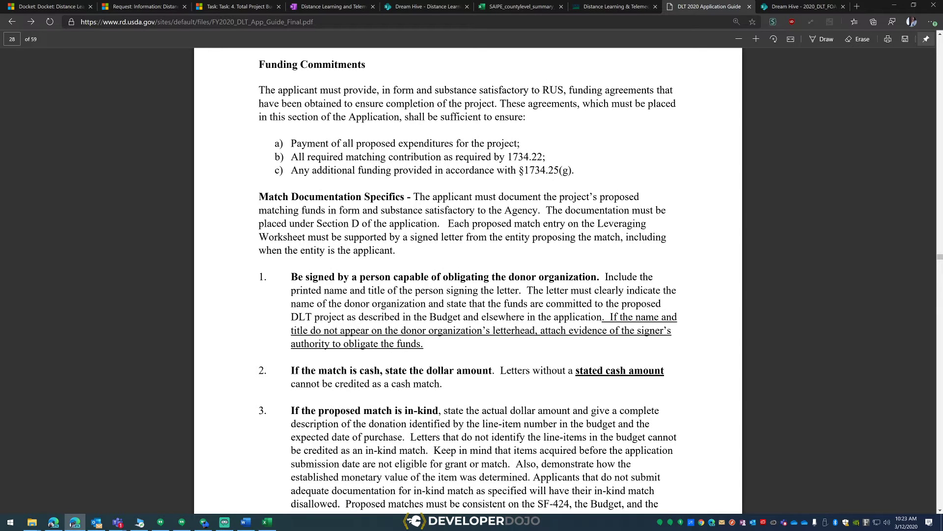
pyautogui.scroll(-2, 468, 280)
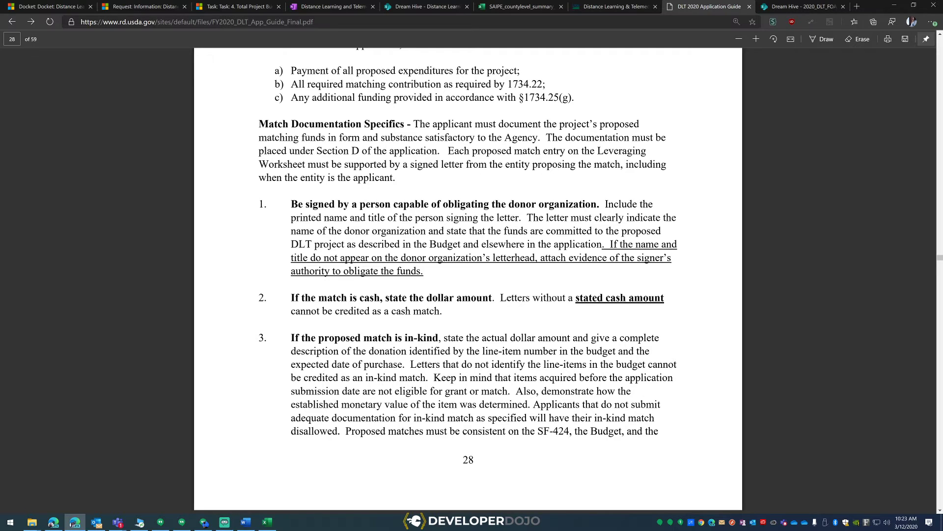
pyautogui.scroll(-2, 468, 280)
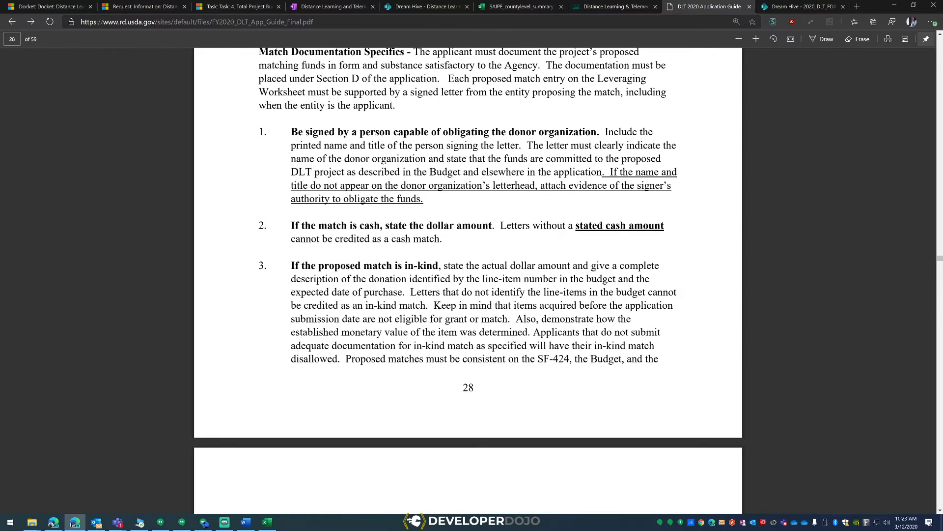
pyautogui.moveTo(402, 292); pyautogui.dragTo(291, 292)
pyautogui.press('Escape')
pyautogui.scroll(-2, 468, 277)
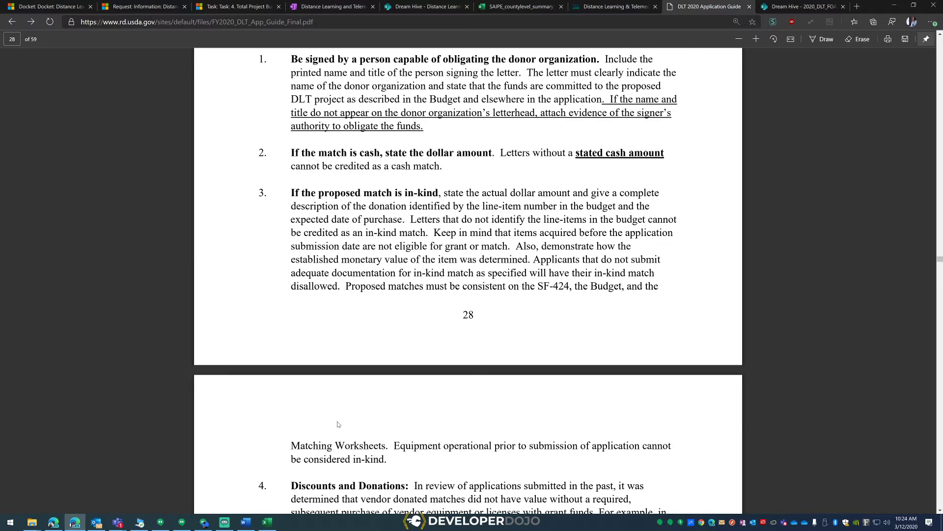
# - Read the Discounts and Donations item on page 29, marking the whole paragraph and the phrase "software licenses"
pyautogui.scroll(-3, 468, 281)
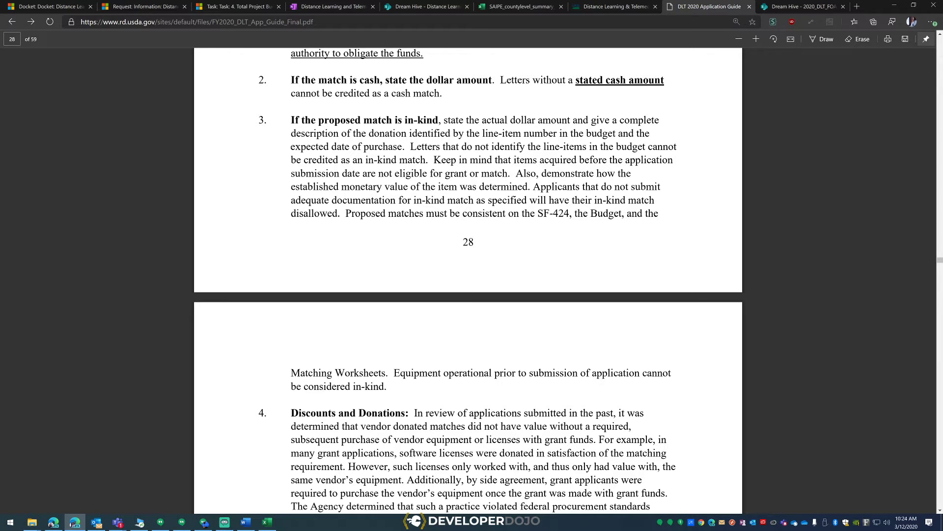
pyautogui.scroll(-6, 469, 281)
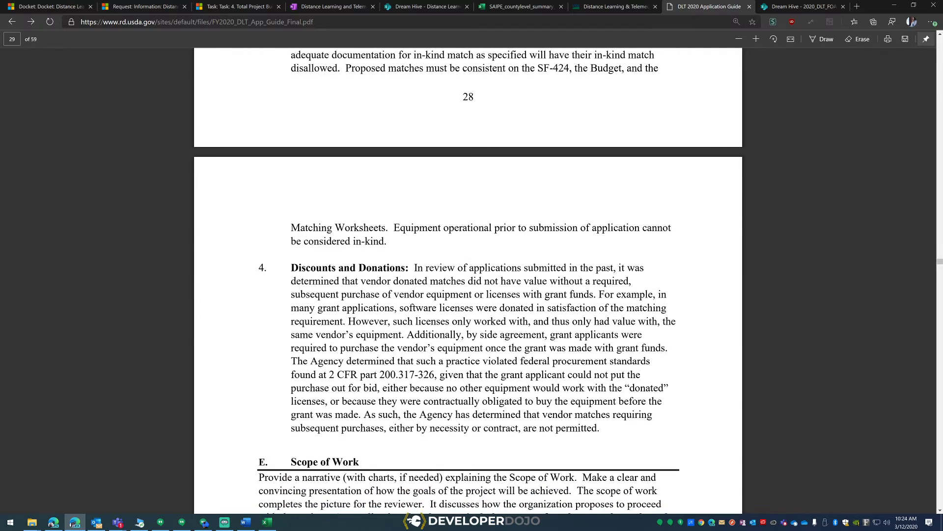
pyautogui.scroll(-3, 469, 281)
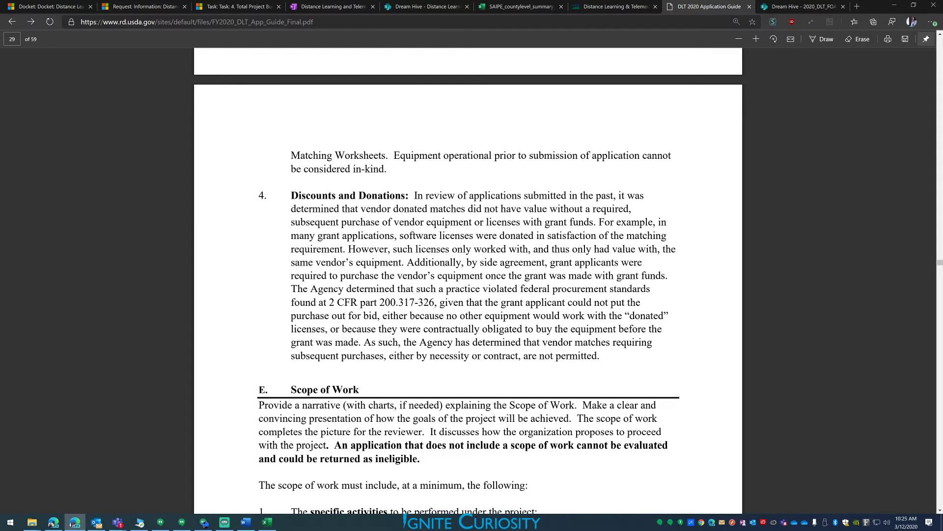
pyautogui.moveTo(600, 355); pyautogui.dragTo(290, 195)
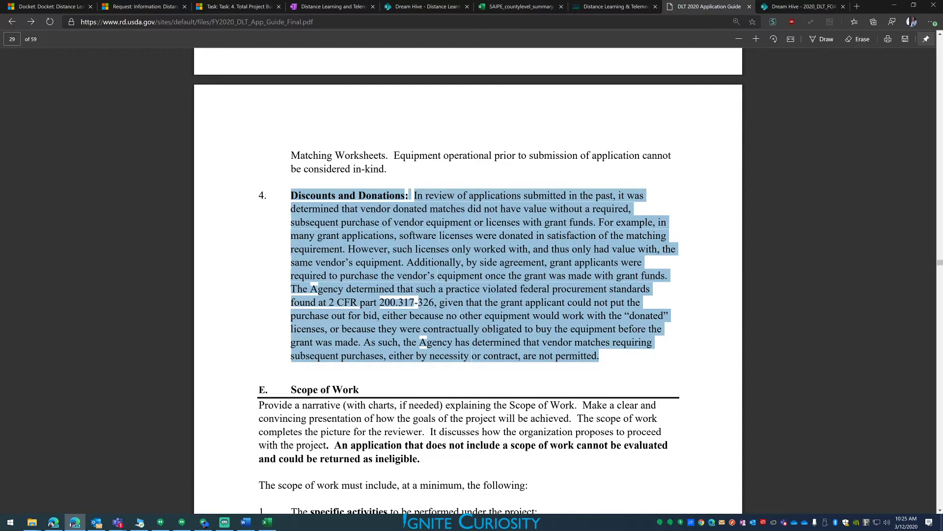
pyautogui.press('Escape')
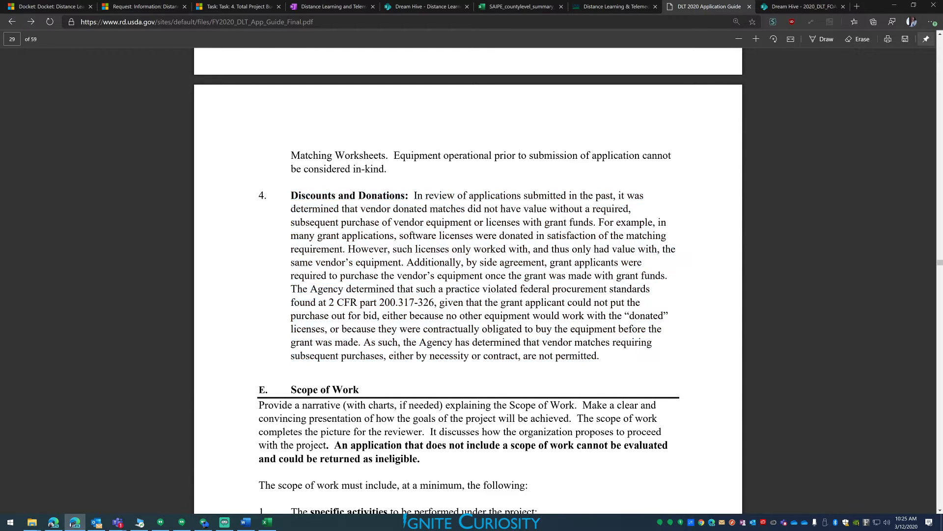
pyautogui.moveTo(397, 235); pyautogui.dragTo(474, 236)
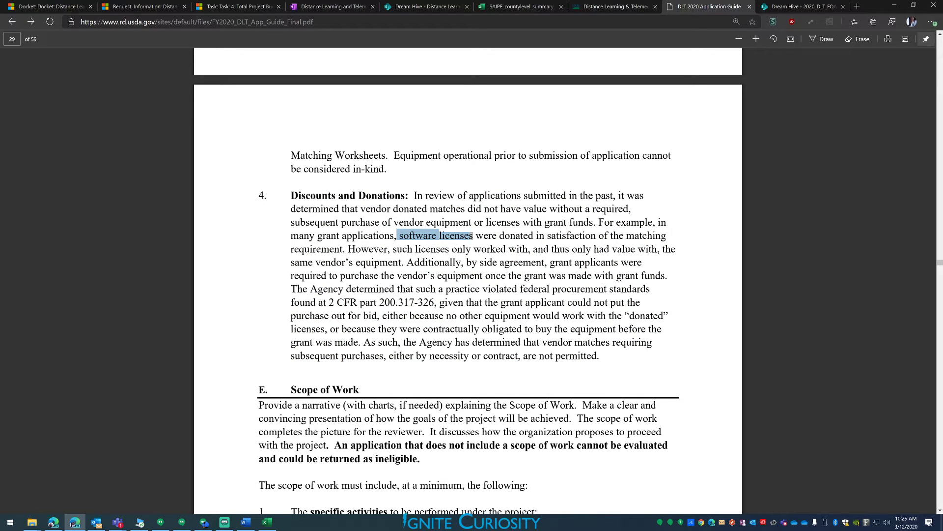
pyautogui.press('Escape')
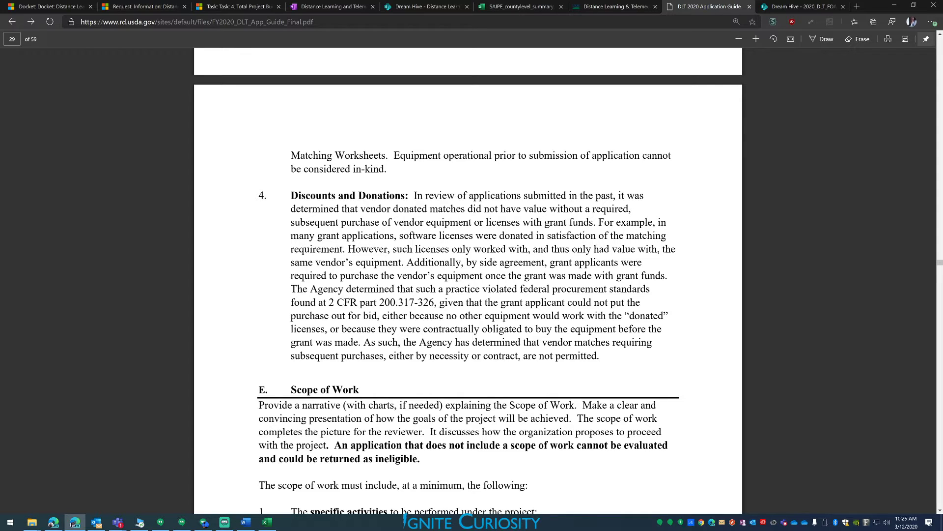
# - Examine the wording on vendor donated matches and the subsequent purchase of vendor equipment or licenses with grant funds
pyautogui.moveTo(361, 208); pyautogui.dragTo(465, 209)
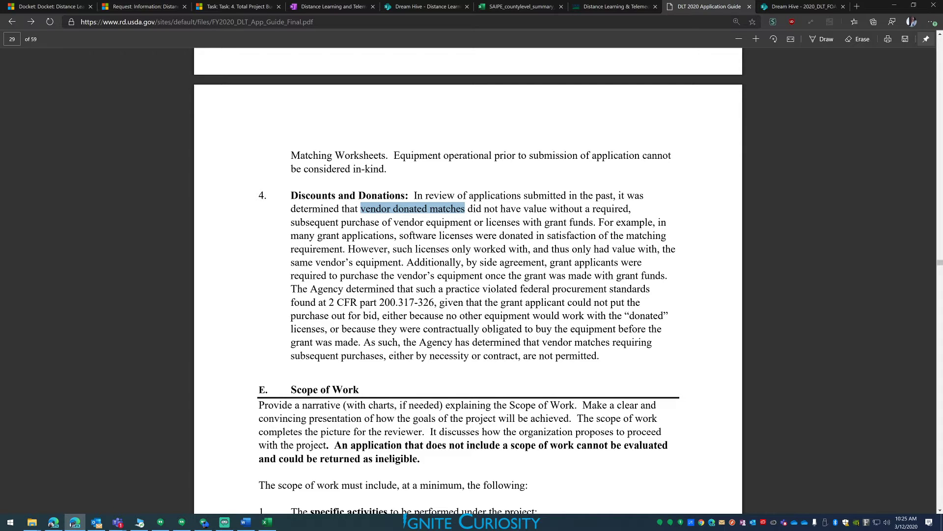
pyautogui.moveTo(291, 222); pyautogui.dragTo(593, 222)
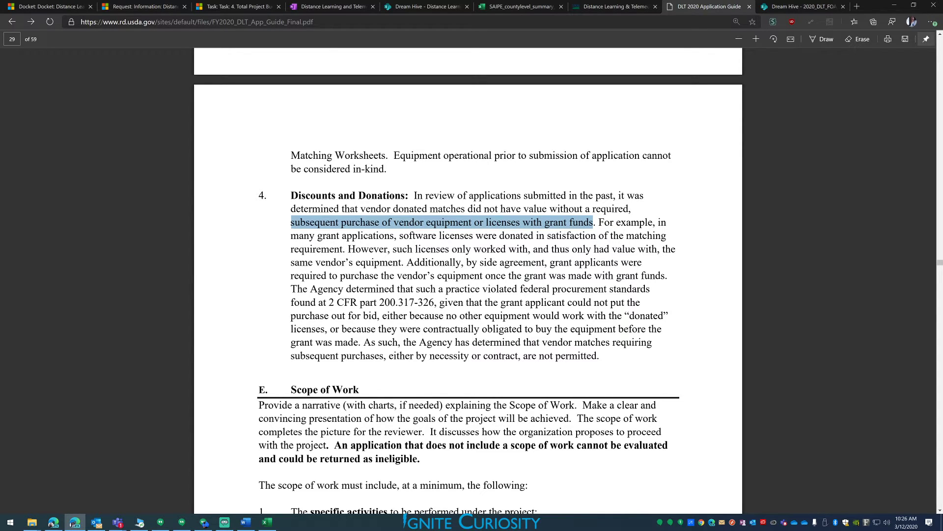
pyautogui.moveTo(361, 208); pyautogui.dragTo(465, 209)
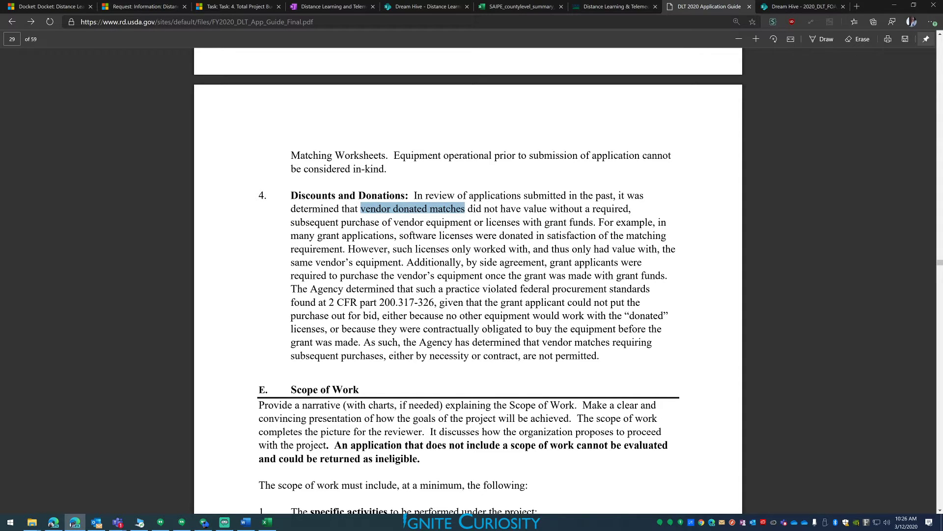
pyautogui.doubleClick(448, 222)
pyautogui.doubleClick(503, 222)
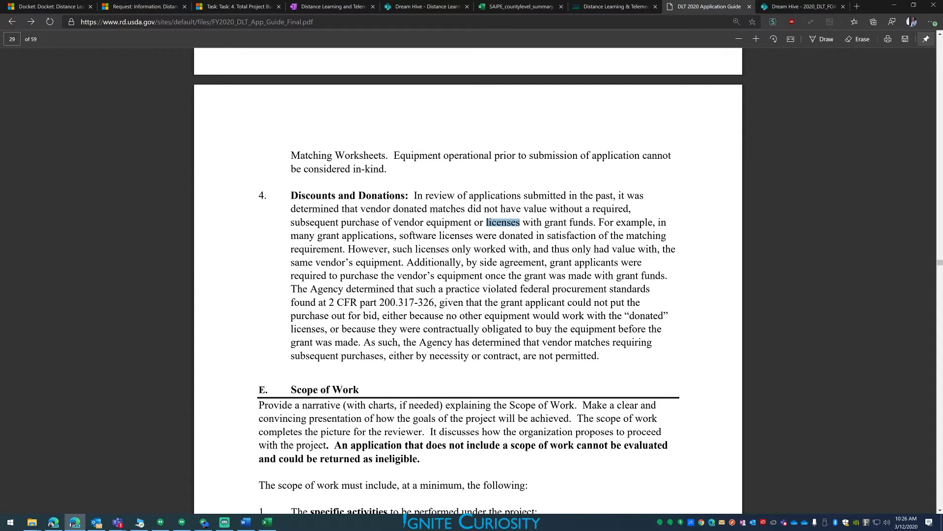
pyautogui.moveTo(397, 235); pyautogui.dragTo(400, 235)
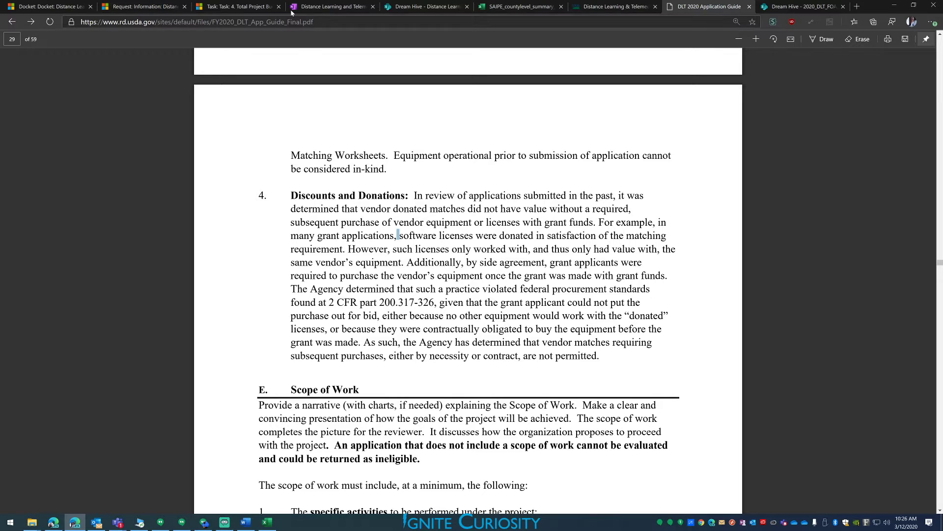
# - Switch to the 2020_DLT_Worksheets workbook in Excel and review the Microsoft HoloLens and Laptop items on the Budget sheet
pyautogui.click(267, 521)
pyautogui.scroll(3, 300, 288)
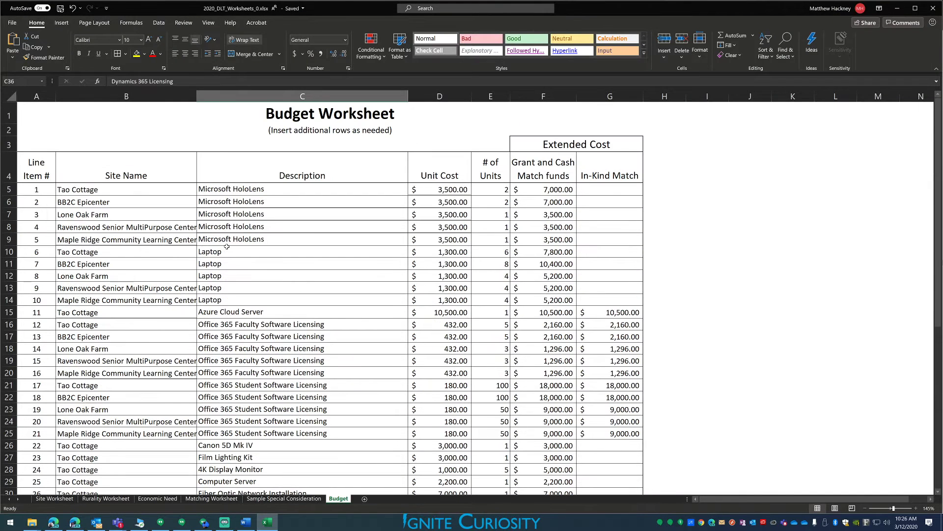
pyautogui.click(260, 253)
pyautogui.click(226, 264)
pyautogui.click(224, 277)
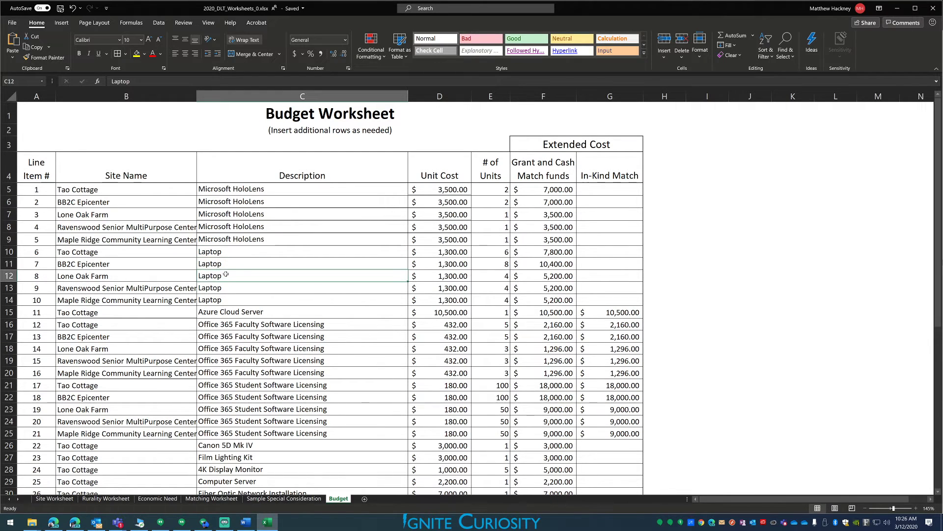
pyautogui.click(225, 188)
pyautogui.click(226, 201)
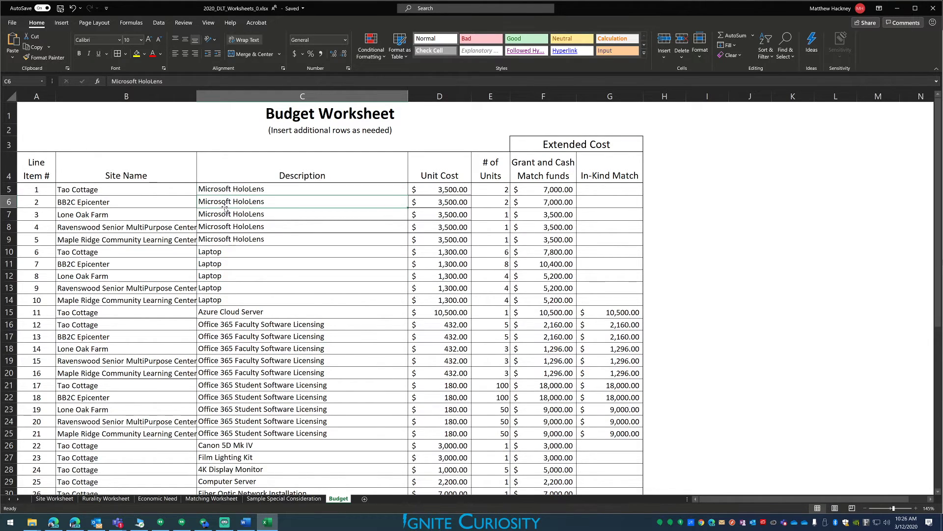
pyautogui.click(225, 214)
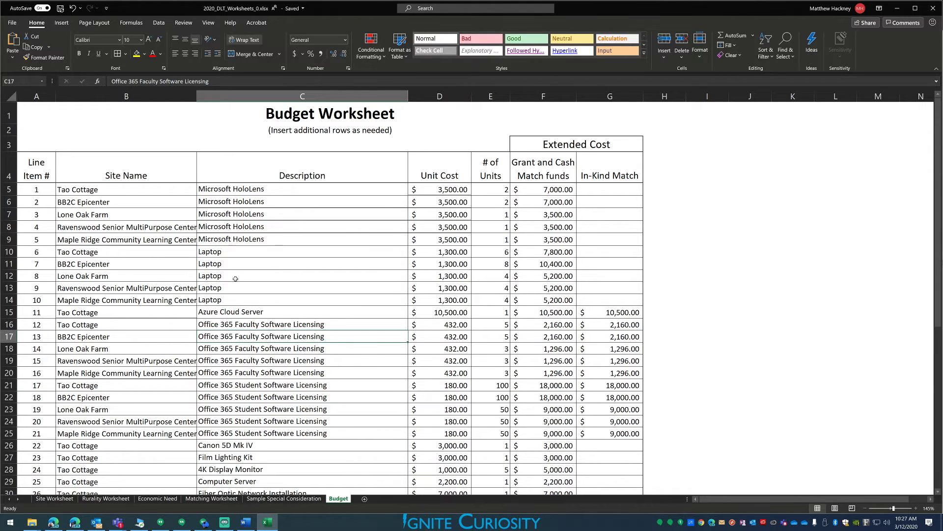
# - Compare the Laptop items with the Office 365 Faculty Software Licensing and Microsoft HoloLens items in the budget
pyautogui.click(232, 264)
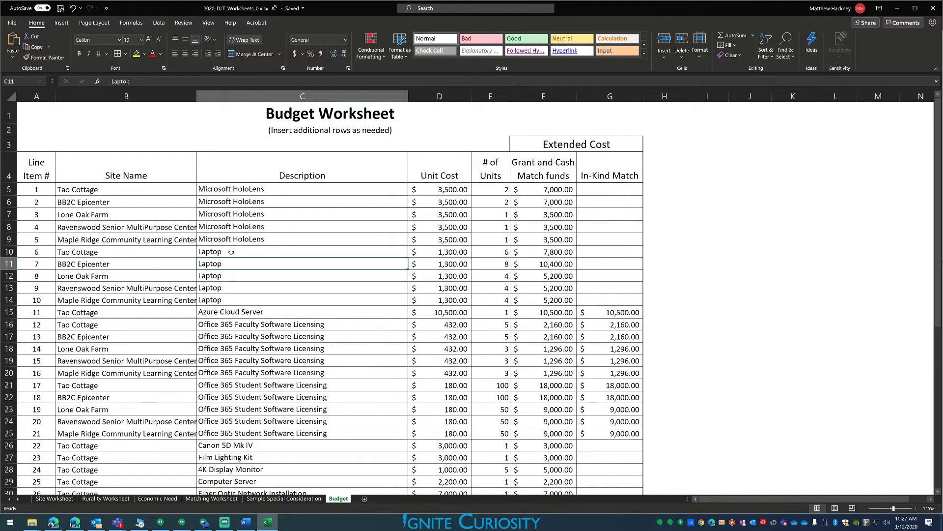
pyautogui.click(237, 253)
pyautogui.moveTo(231, 253); pyautogui.dragTo(229, 297)
pyautogui.click(225, 254)
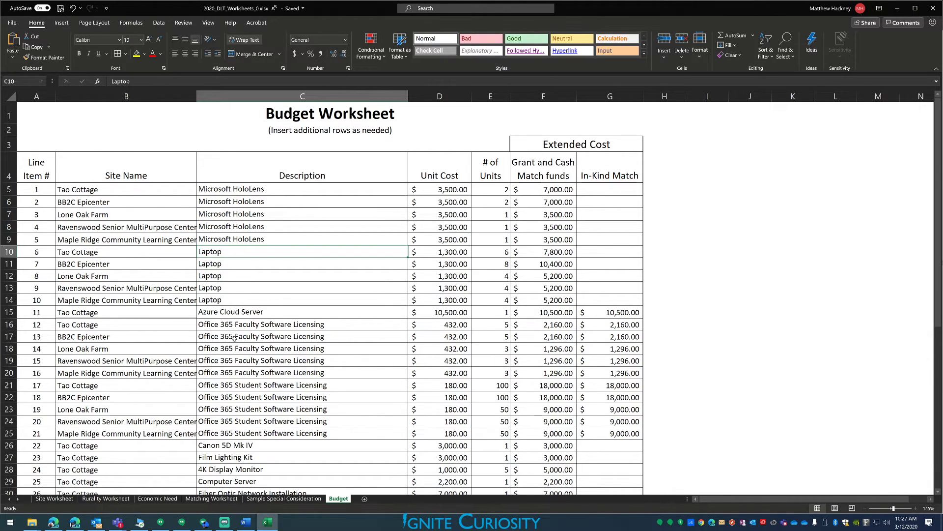
pyautogui.click(251, 337)
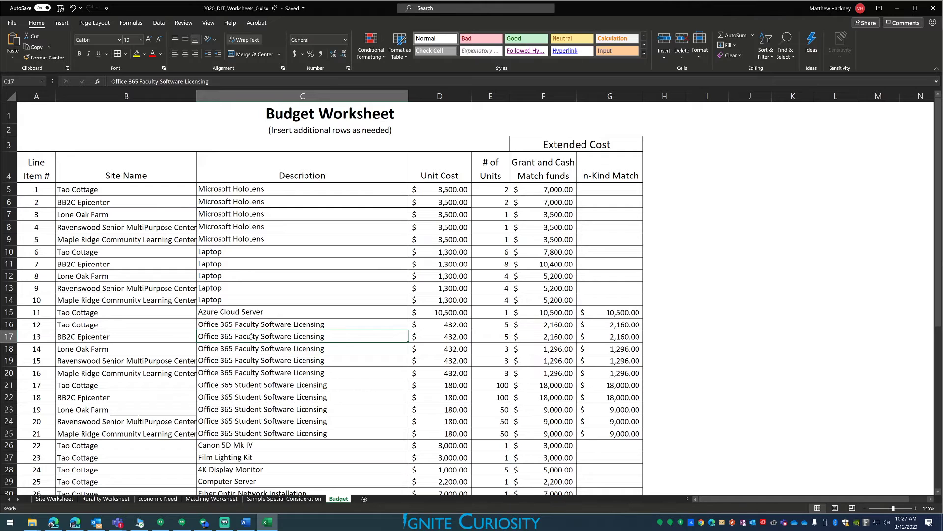
pyautogui.click(225, 265)
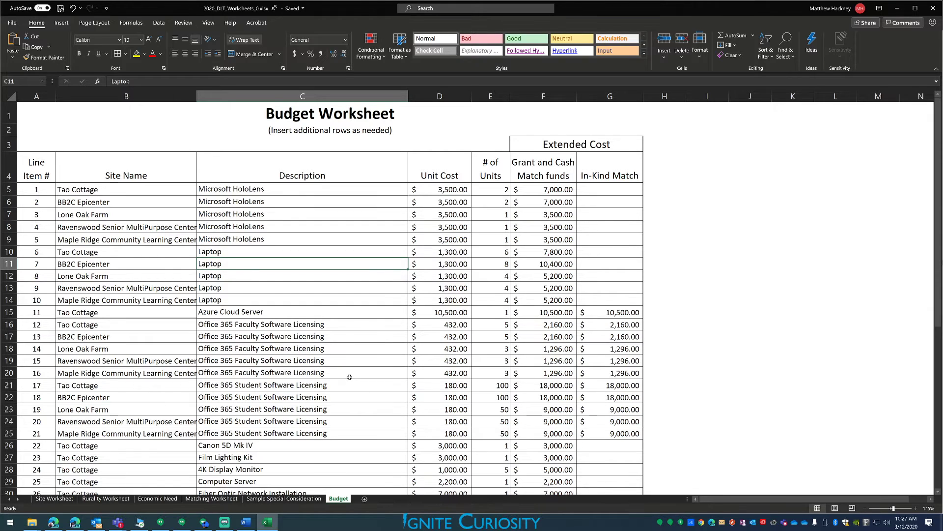
pyautogui.click(224, 253)
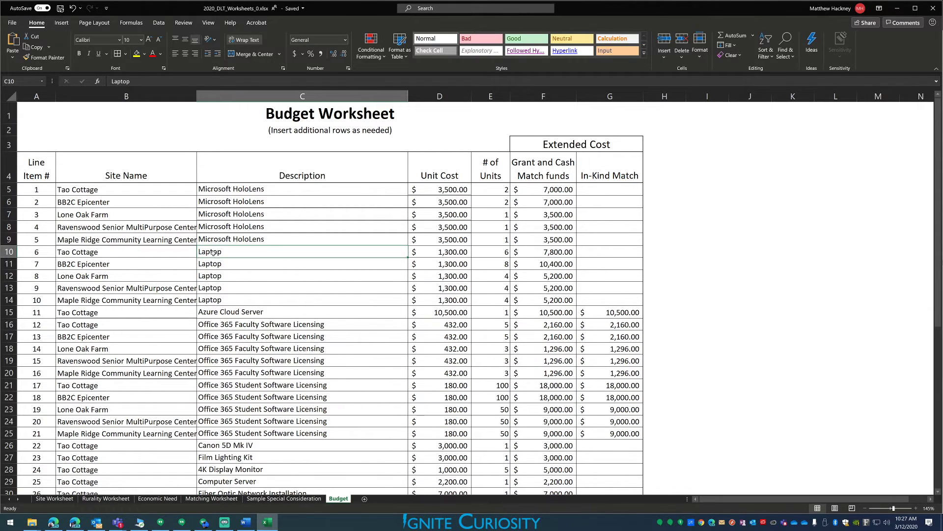
pyautogui.click(219, 203)
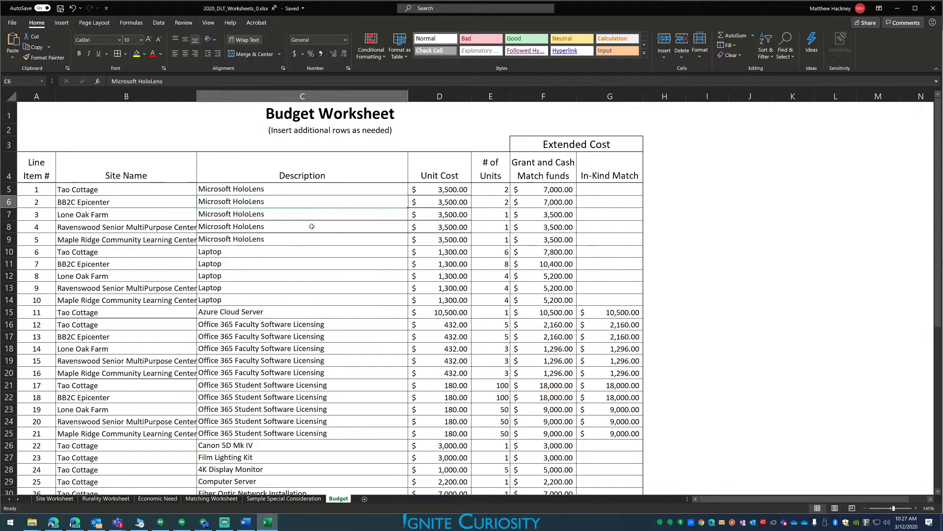
# - Return to the application guide and reread the Discounts and Donations rule on side agreements requiring purchase of the vendor's equipment
pyautogui.hotkey('alt', 'Tab')
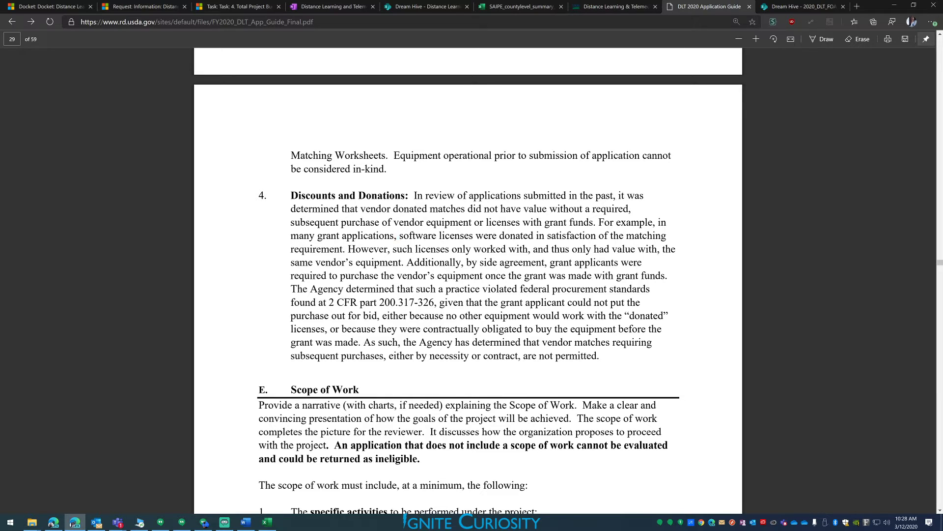
pyautogui.moveTo(665, 275)
pyautogui.mouseDown()
pyautogui.moveTo(453, 275)
pyautogui.moveTo(456, 262)
pyautogui.mouseUp()
pyautogui.press('Escape')
pyautogui.moveTo(545, 262); pyautogui.dragTo(480, 262)
pyautogui.doubleClick(460, 275)
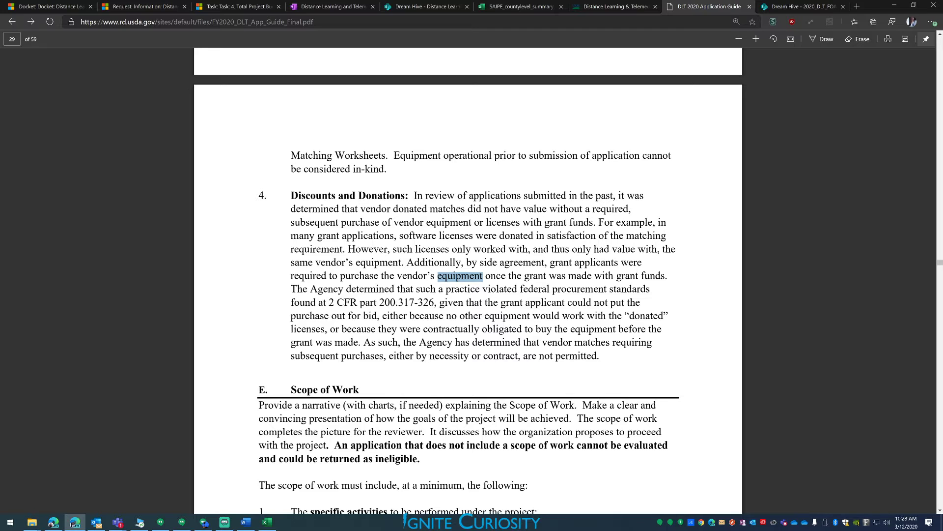
pyautogui.moveTo(626, 342); pyautogui.dragTo(291, 195)
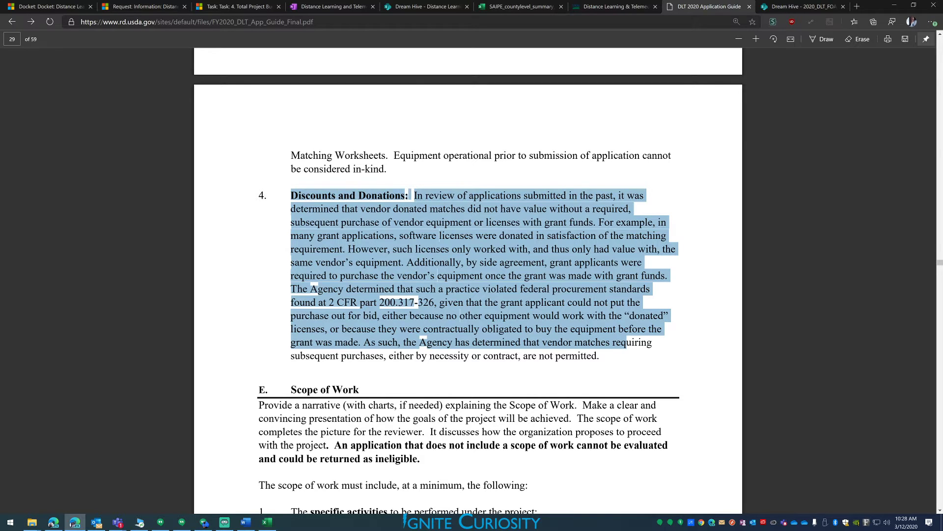
pyautogui.click(411, 195)
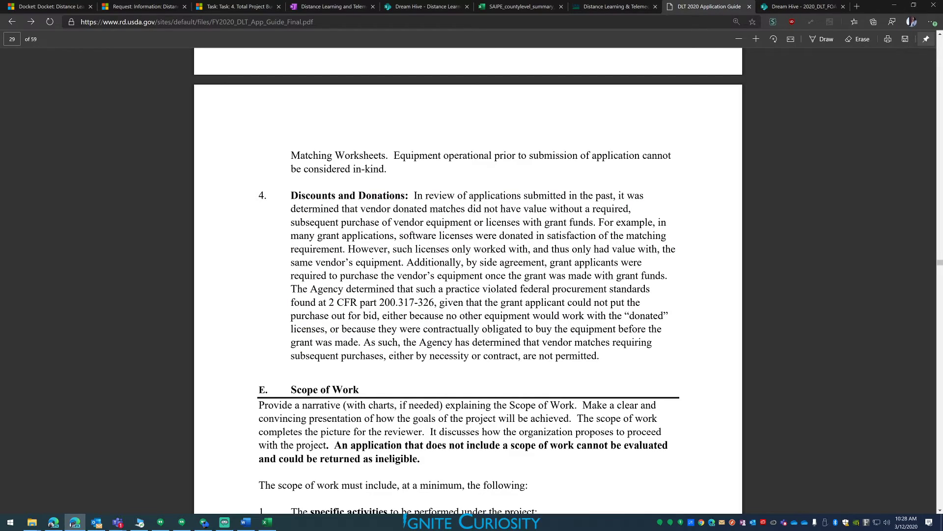
pyautogui.scroll(6, 468, 280)
pyautogui.scroll(-6, 468, 280)
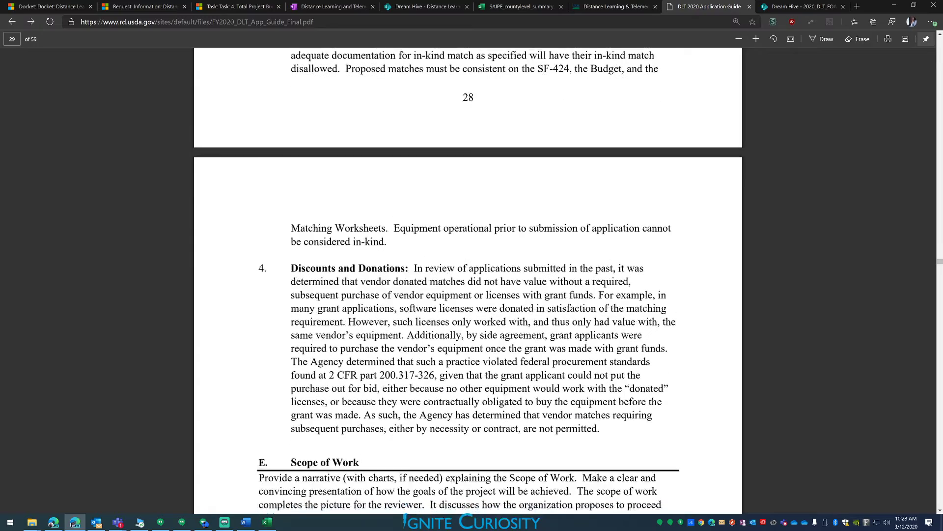
# - Switch back to the Excel Budget sheet and check the in-kind match totals and the DLT Grant Request formula
pyautogui.click(267, 522)
pyautogui.scroll(-2, 499, 238)
pyautogui.scroll(-5, 499, 237)
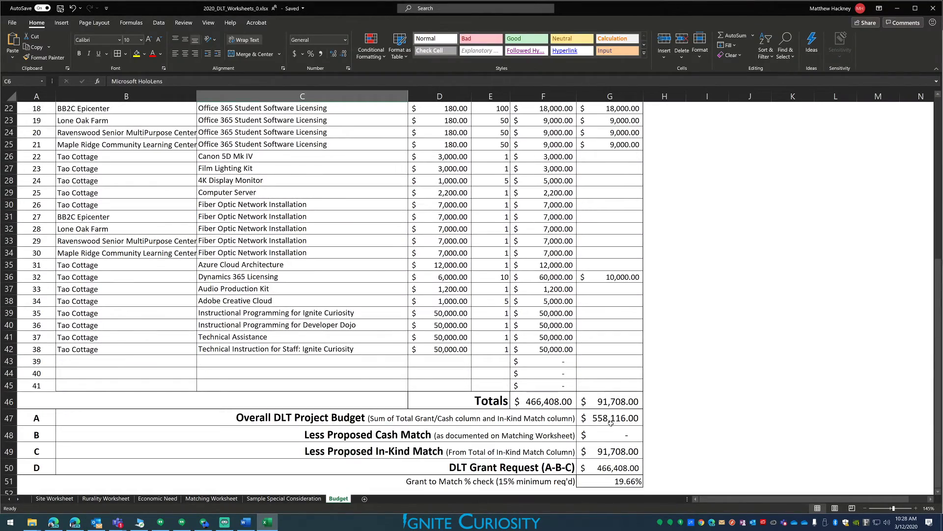
pyautogui.scroll(-1, 614, 408)
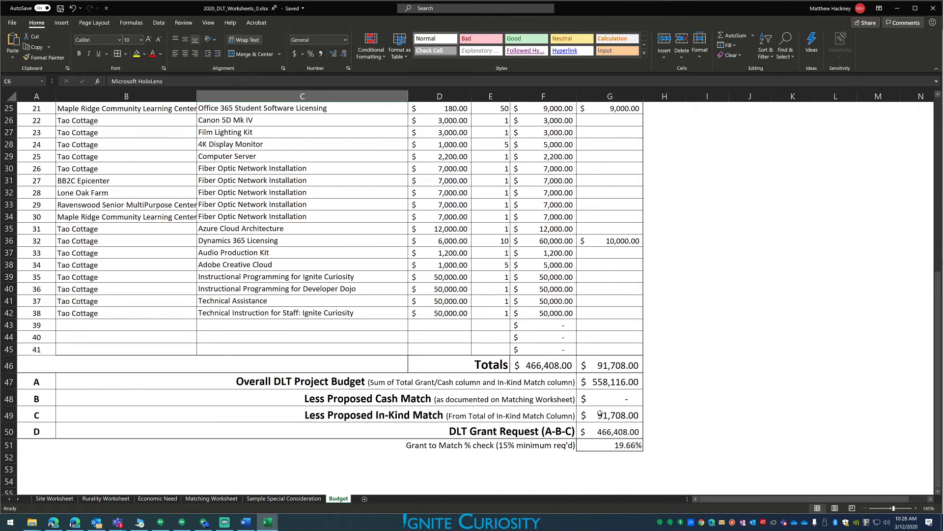
pyautogui.click(603, 432)
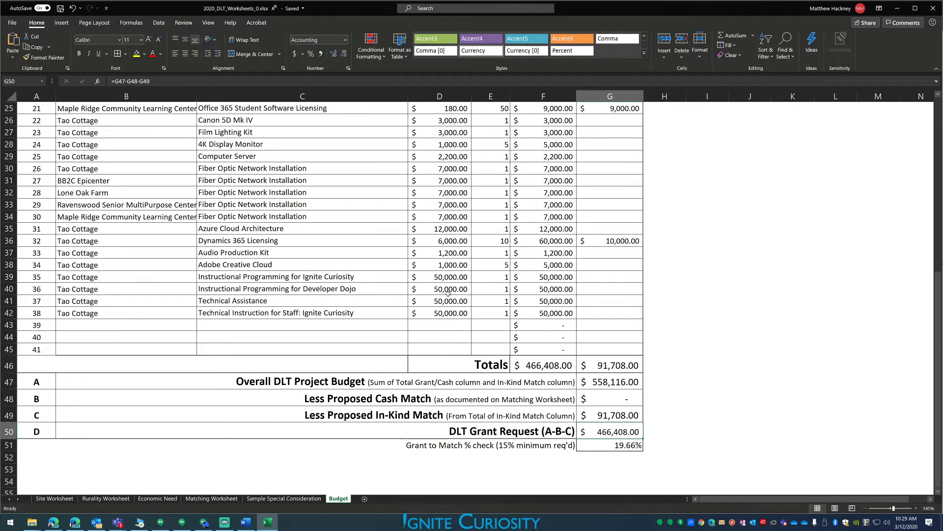
# - Select the unit costs of the two Instructional Programming items, Technical Assistance and Technical Instruction for Staff in D39:D42
pyautogui.click(442, 278)
pyautogui.hotkey('shift', 'Down')
pyautogui.hotkey('shift', 'Down')
pyautogui.hotkey('shift', 'Down')
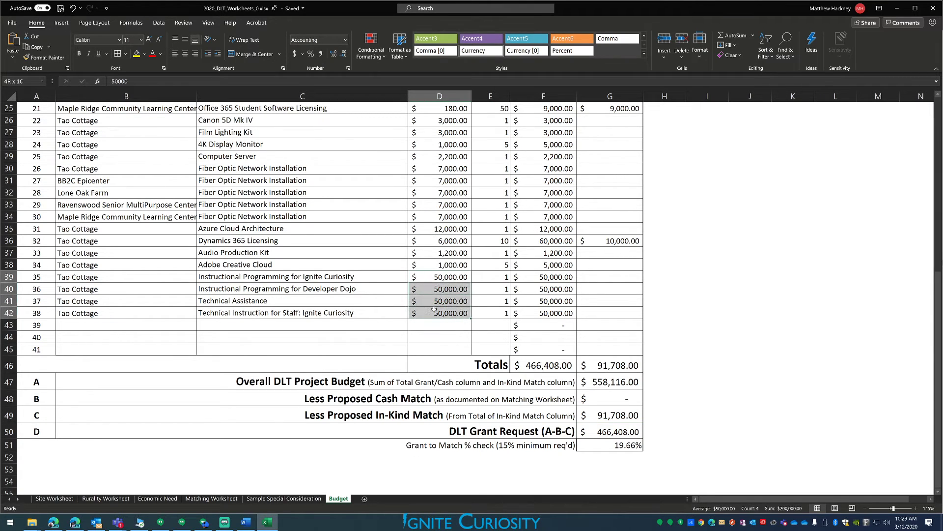
# - Set the unit costs of both Instructional Programming items, Technical Assistance and Technical Instruction for Staff to 35,000 each
pyautogui.click(444, 278)
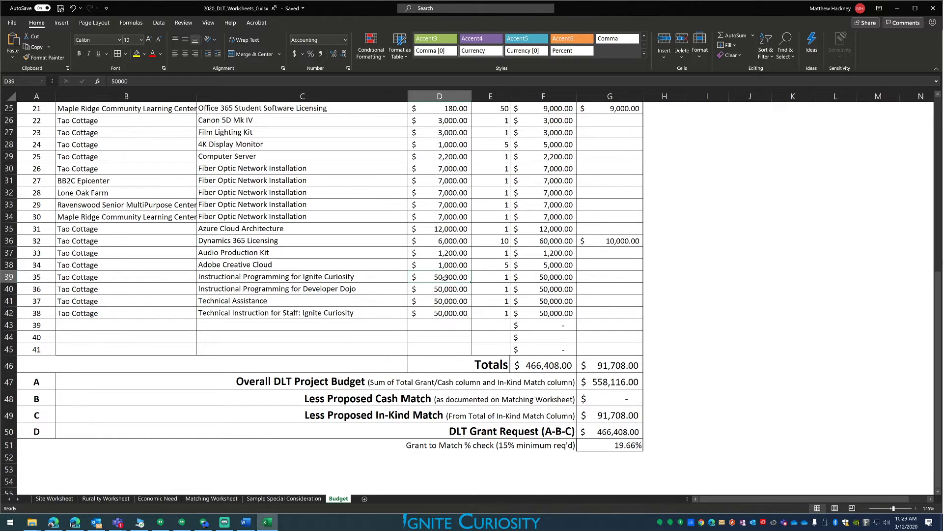
pyautogui.write('35,000')
pyautogui.press('Return')
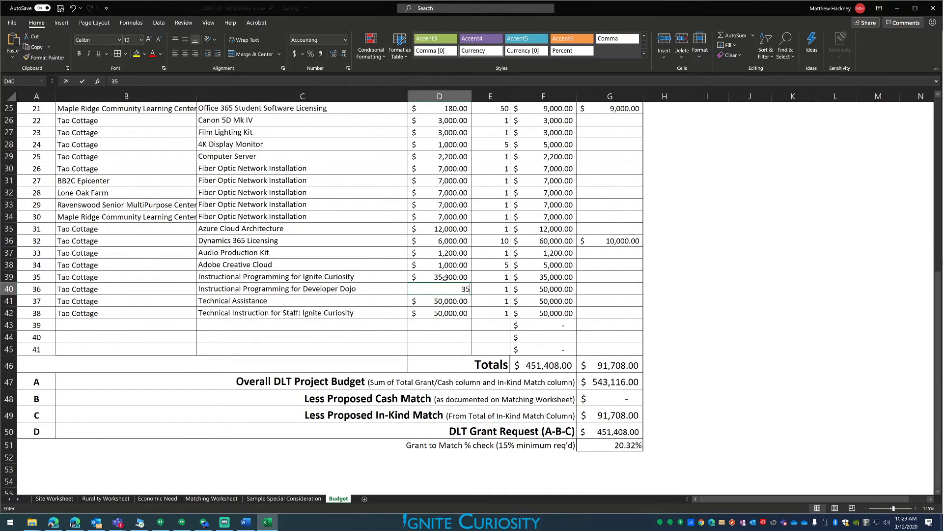
pyautogui.write('35000')
pyautogui.press('Return')
pyautogui.write('35,000')
pyautogui.press('Return')
pyautogui.write('35000')
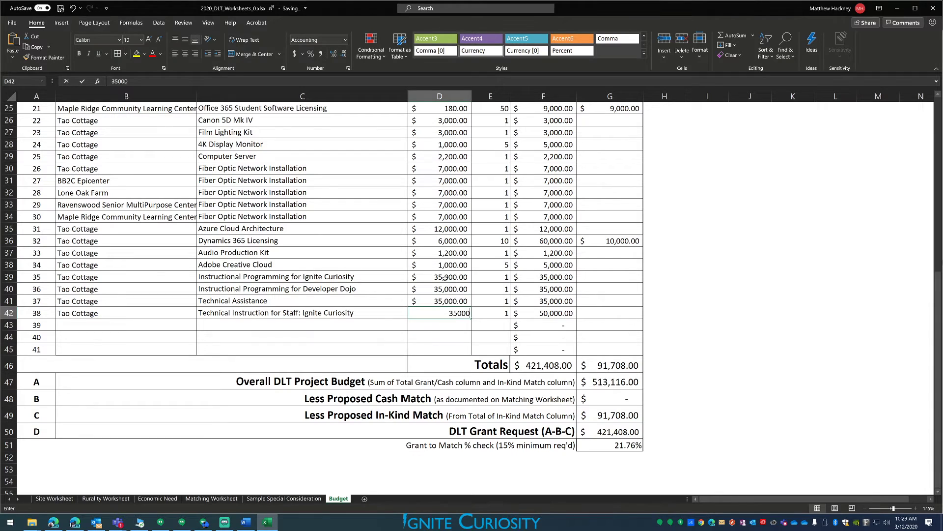
pyautogui.press('Return')
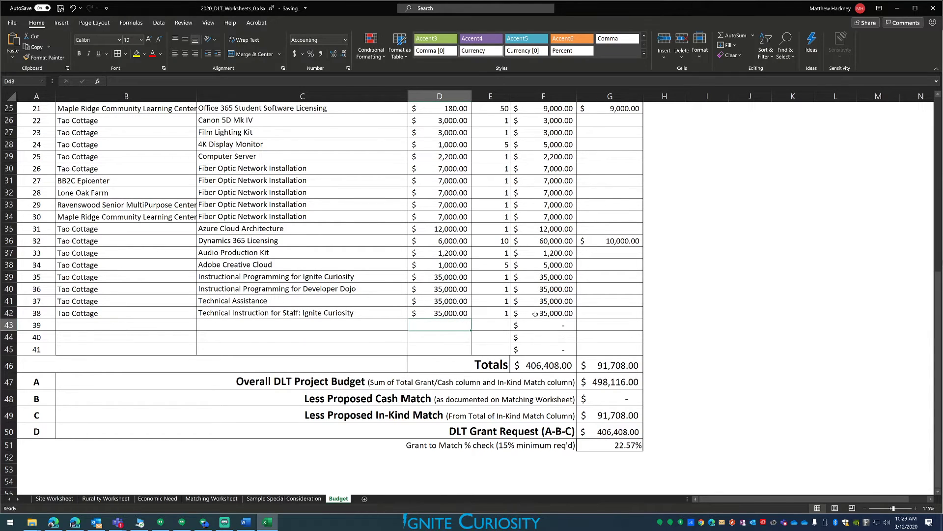
# - Check the DLT Grant Request formula and review the budget line items from the HoloLens entries through the totals
pyautogui.click(617, 435)
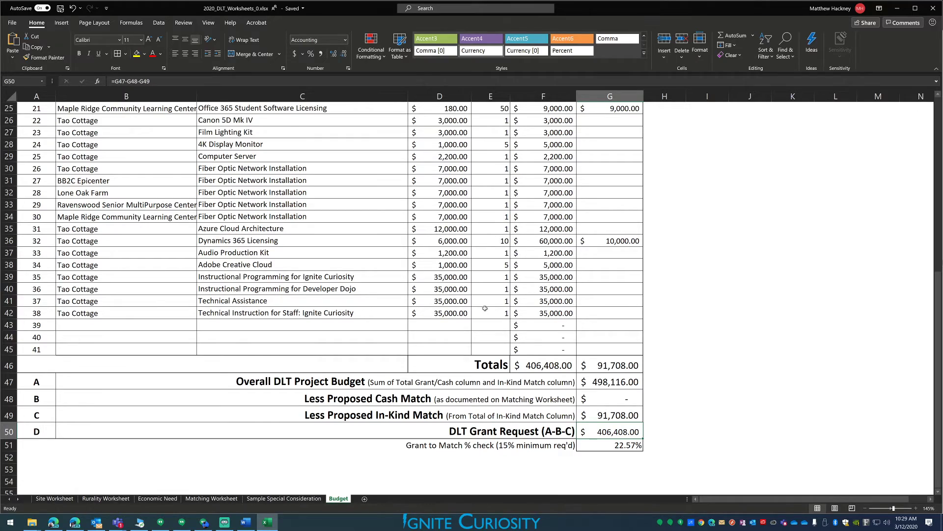
pyautogui.scroll(1, 462, 308)
pyautogui.scroll(7, 462, 309)
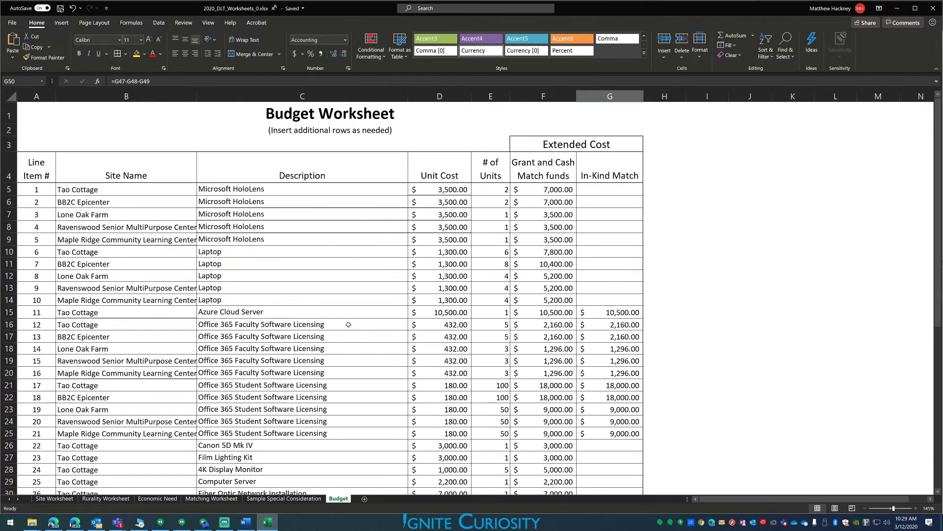
pyautogui.scroll(-4, 381, 355)
pyautogui.scroll(-1, 381, 355)
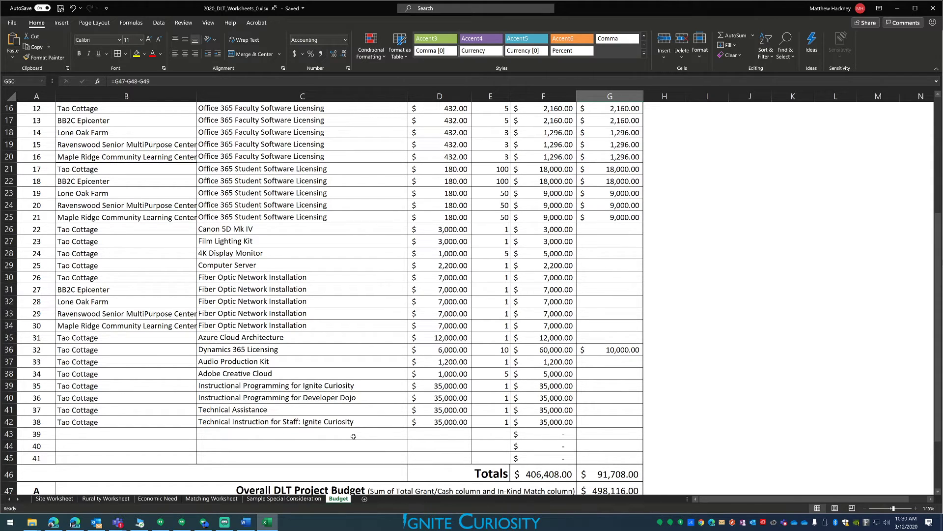
pyautogui.scroll(-3, 353, 437)
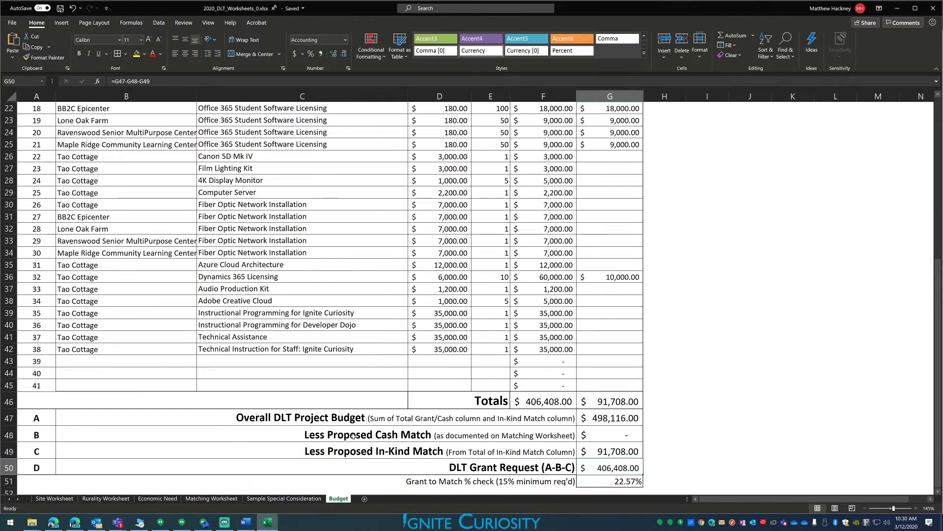
pyautogui.scroll(8, 504, 301)
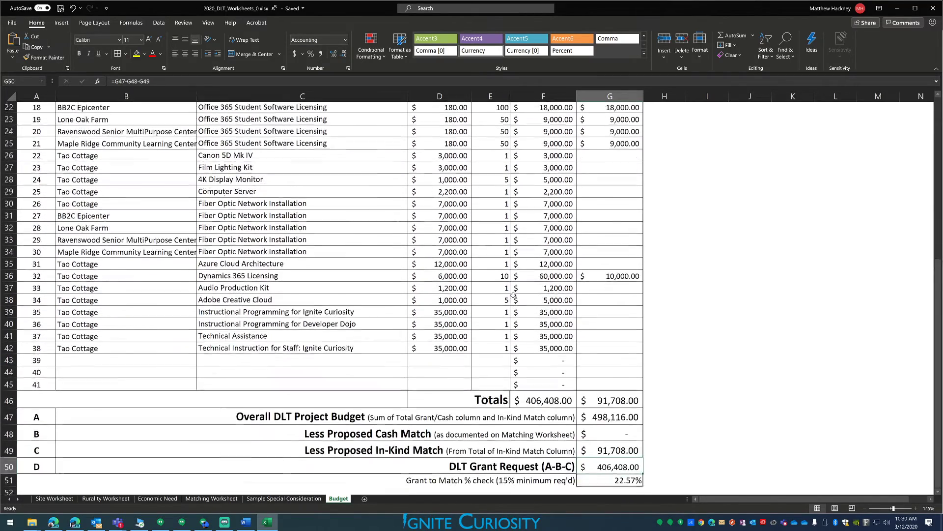
pyautogui.scroll(-6, 416, 238)
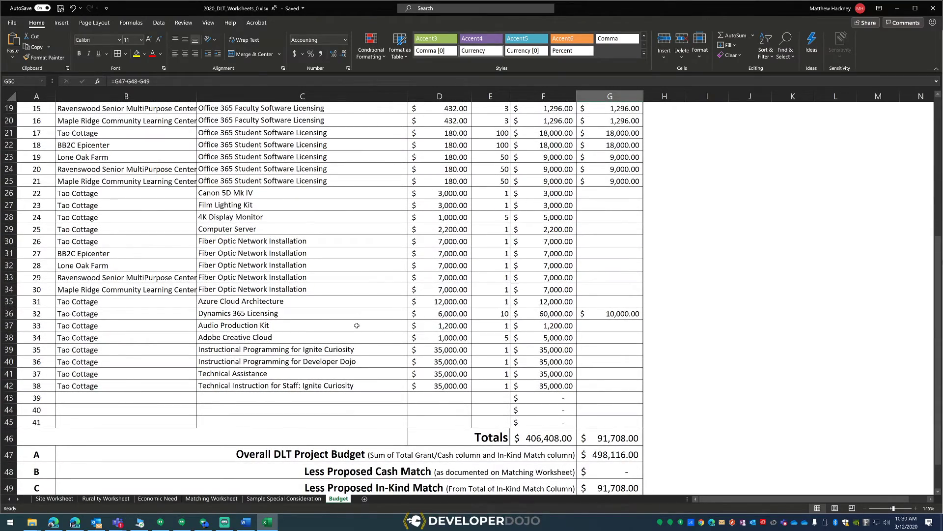
pyautogui.scroll(-2, 357, 325)
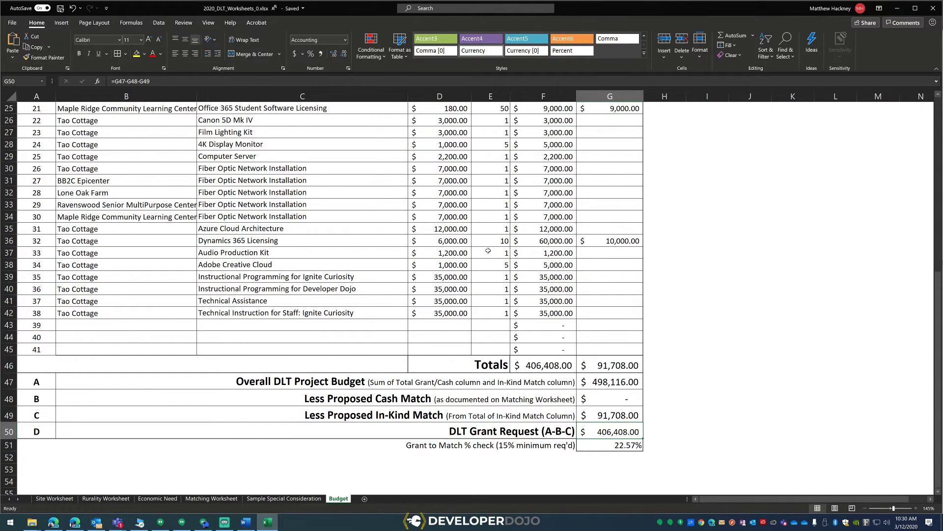
# - Set the unit cost of the Azure Cloud Architecture item to 5,000
pyautogui.click(464, 231)
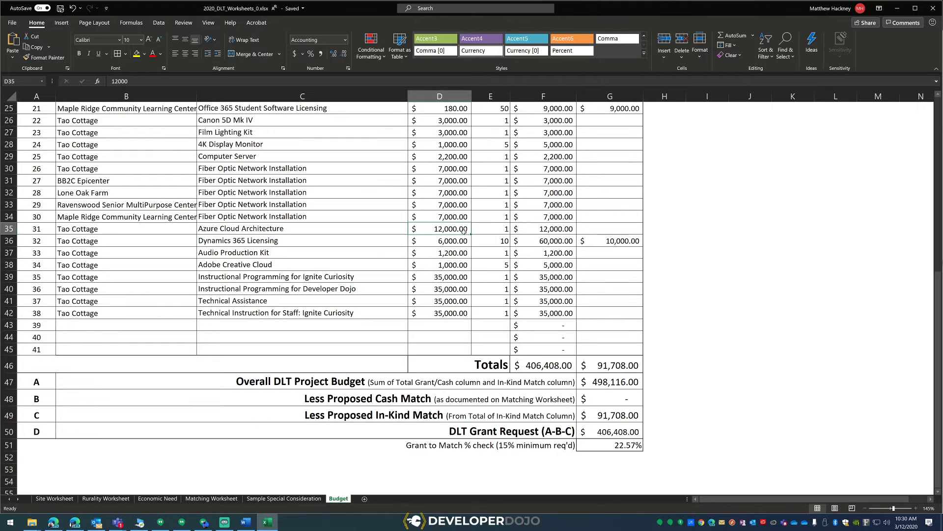
pyautogui.write('5')
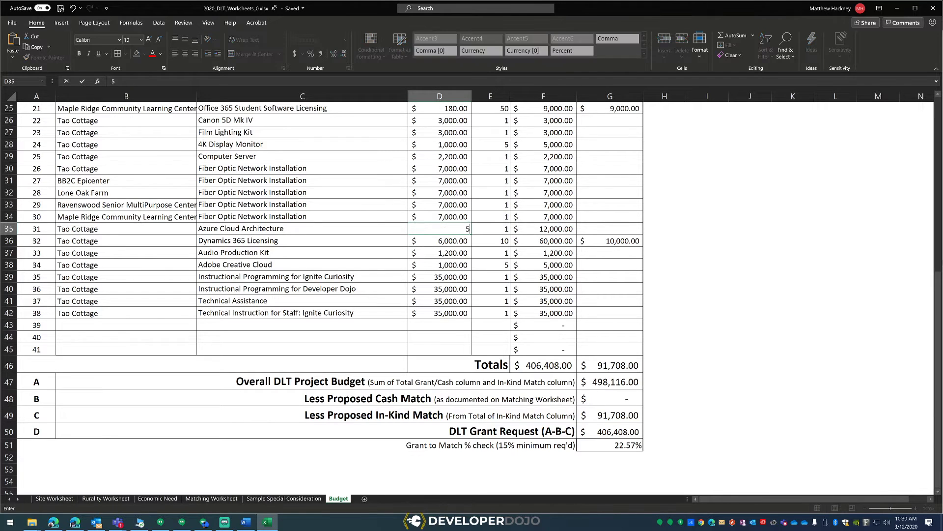
pyautogui.write(',0000')
pyautogui.press('Return')
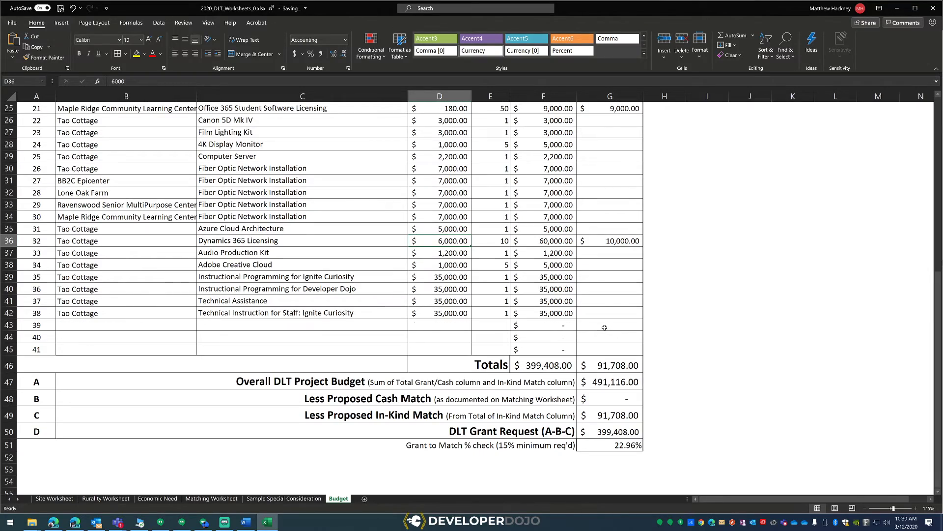
# - Review the In-Kind Match column, then inspect the DLT Grant Request, Less Proposed In-Kind Match and Grant to Match % check formulas
pyautogui.scroll(5, 604, 327)
pyautogui.scroll(4, 604, 327)
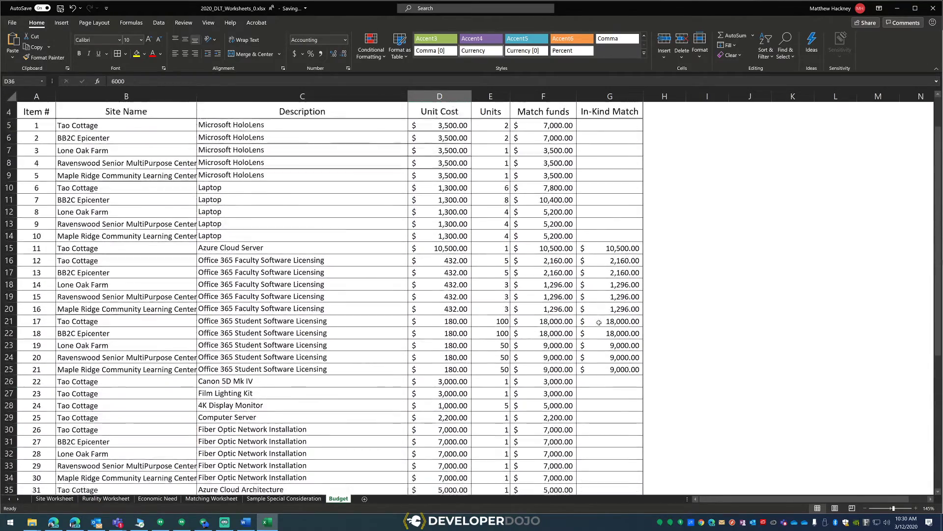
pyautogui.scroll(-4, 599, 322)
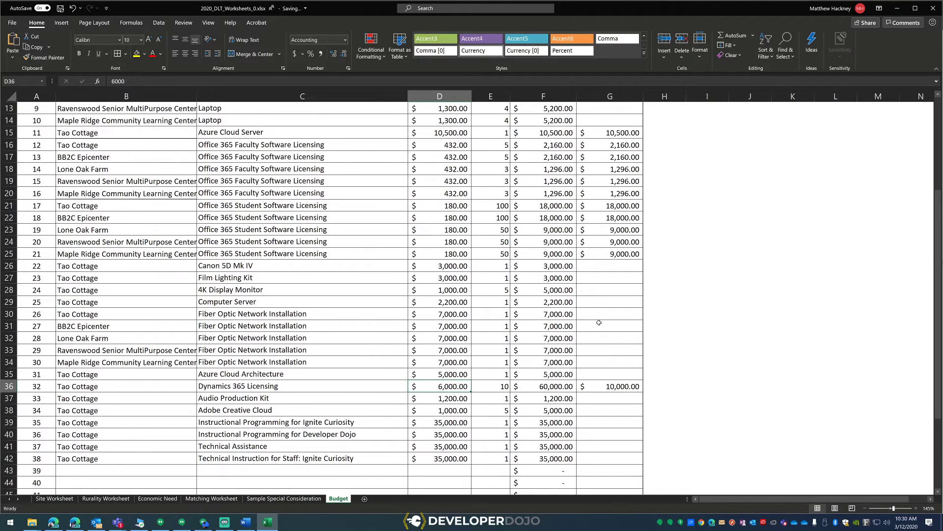
pyautogui.scroll(-3, 599, 322)
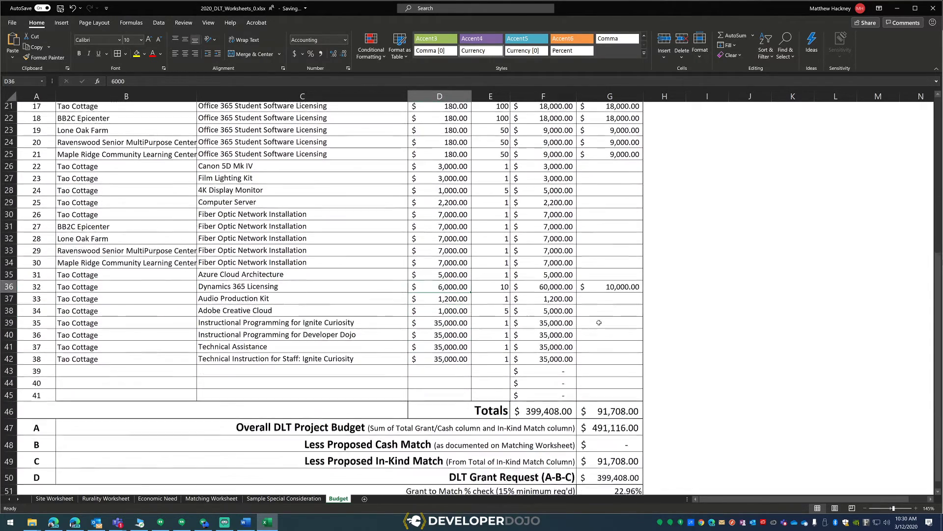
pyautogui.scroll(-2, 599, 322)
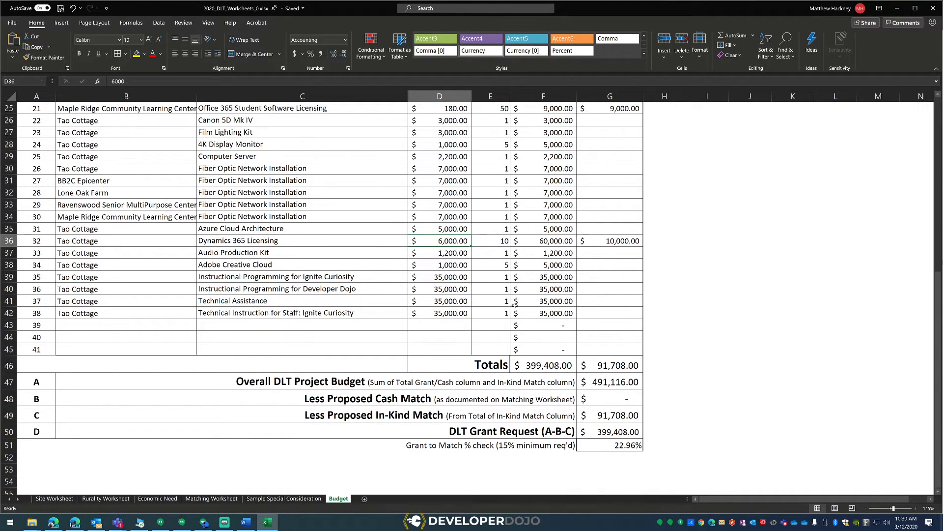
pyautogui.click(604, 432)
pyautogui.click(608, 417)
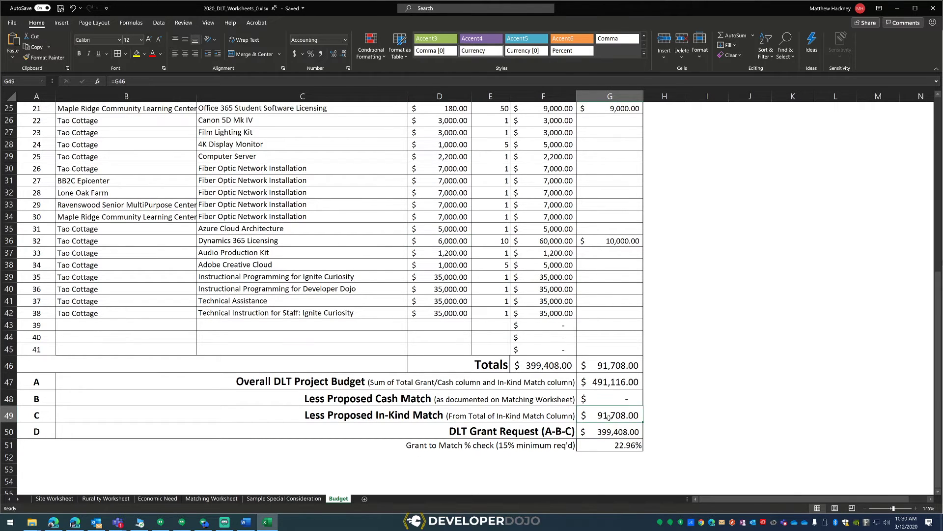
pyautogui.click(639, 445)
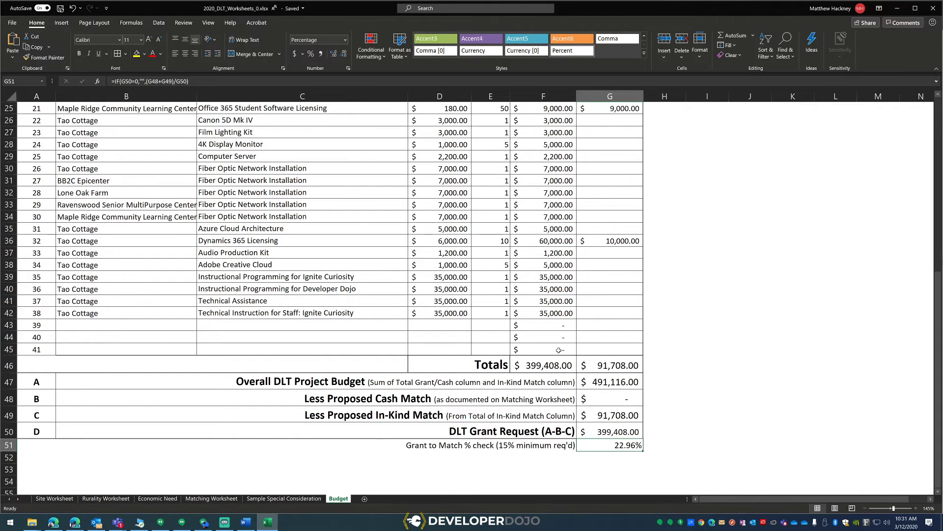
# - Try a 35,000 in-kind match for Instructional Programming for Ignite Curiosity and check the Grant to Match percentage
pyautogui.scroll(3, 559, 350)
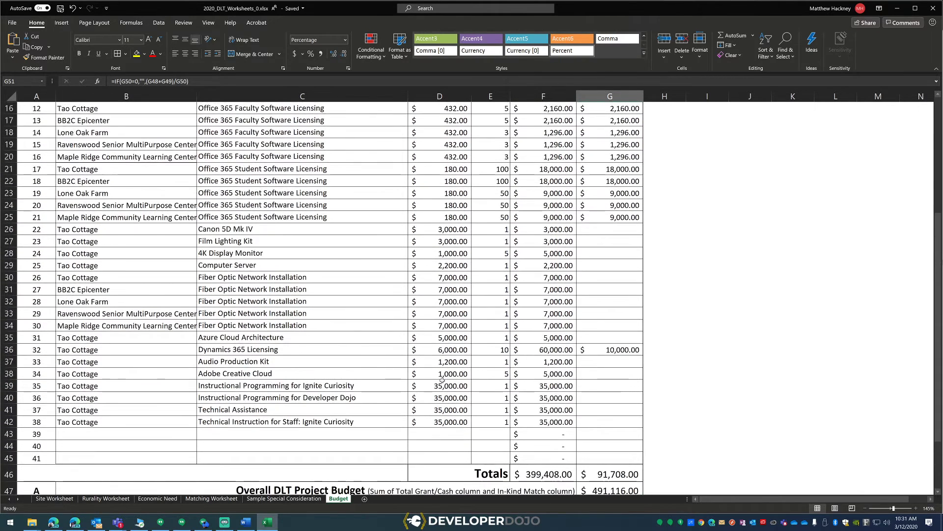
pyautogui.click(443, 386)
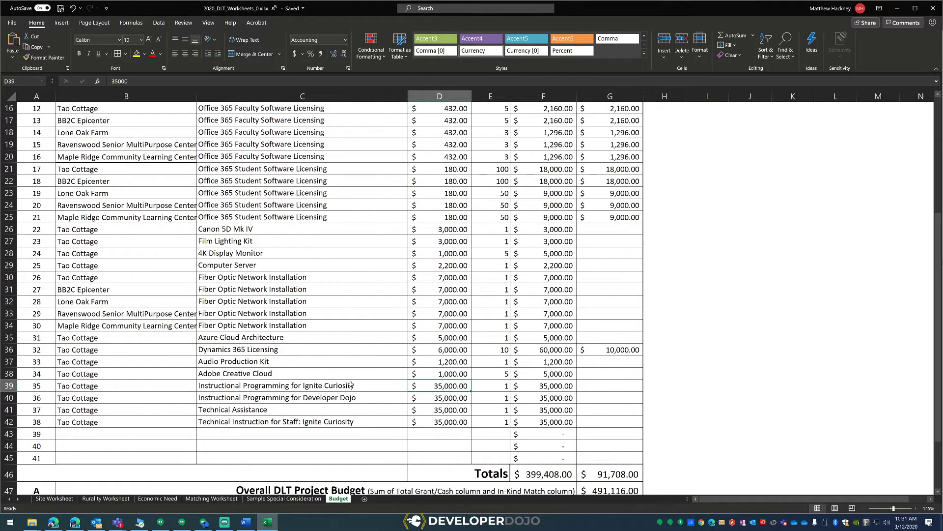
pyautogui.moveTo(276, 386); pyautogui.dragTo(543, 386)
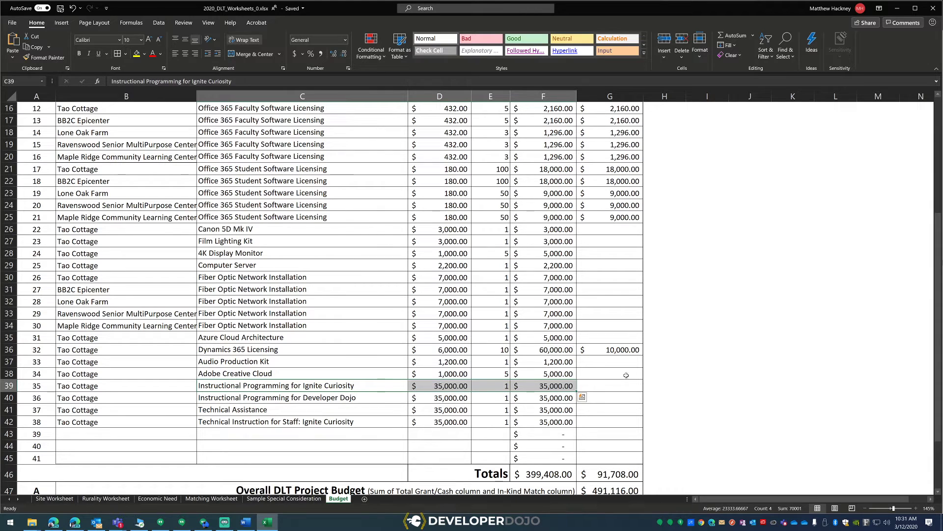
pyautogui.click(627, 385)
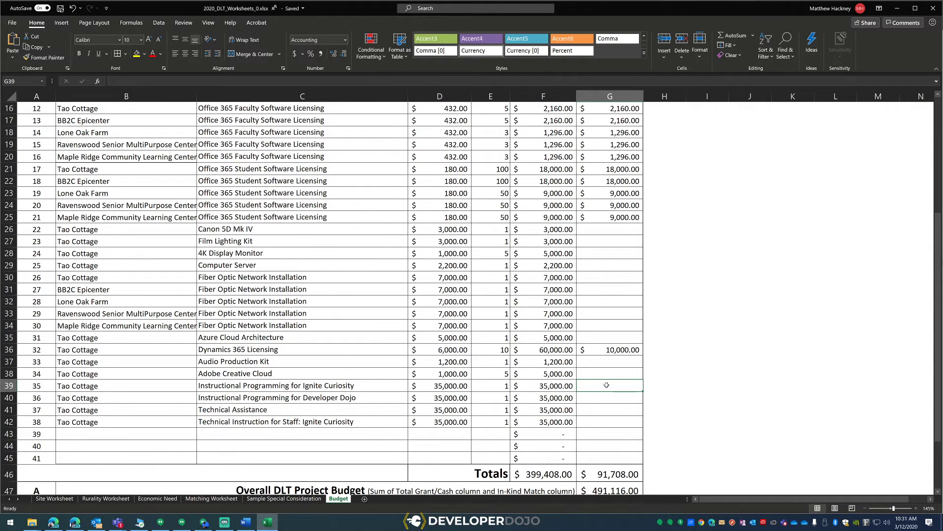
pyautogui.scroll(-2, 608, 385)
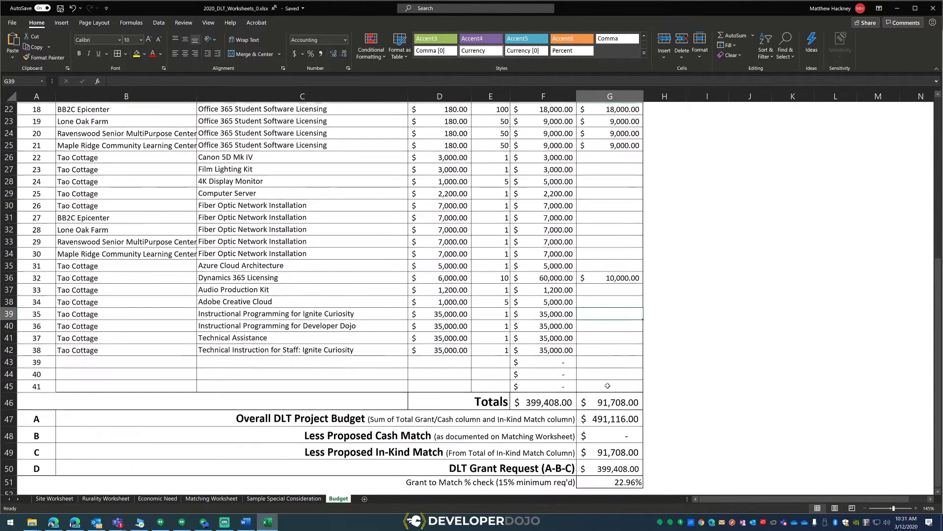
pyautogui.write('3')
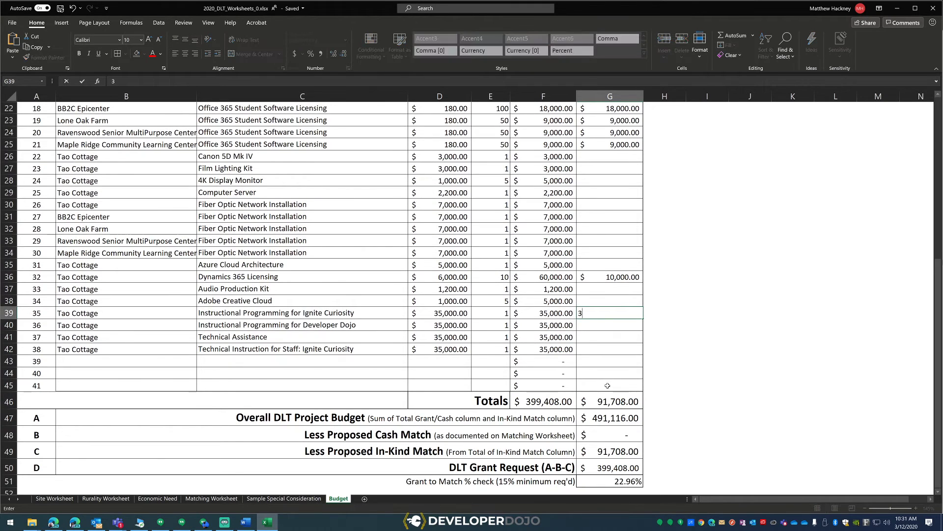
pyautogui.write('5,000')
pyautogui.press('Return')
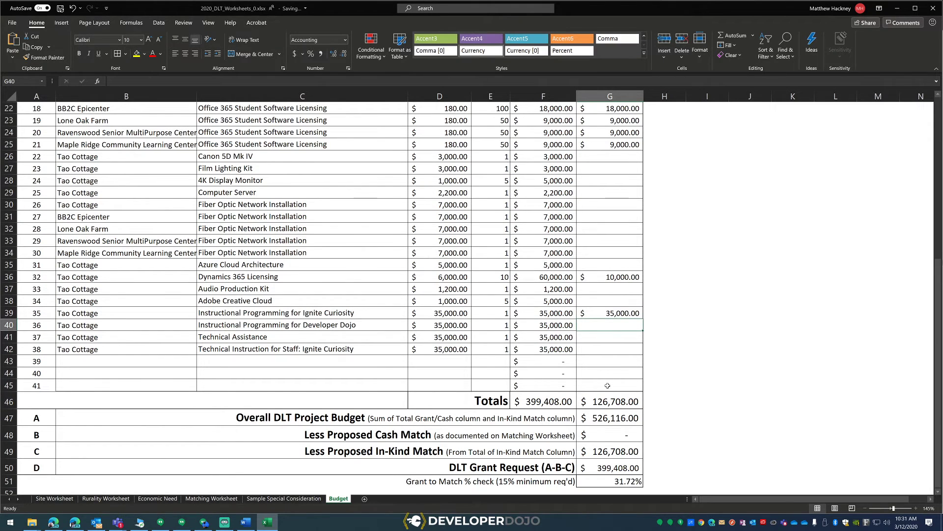
pyautogui.scroll(-1, 632, 445)
pyautogui.click(625, 445)
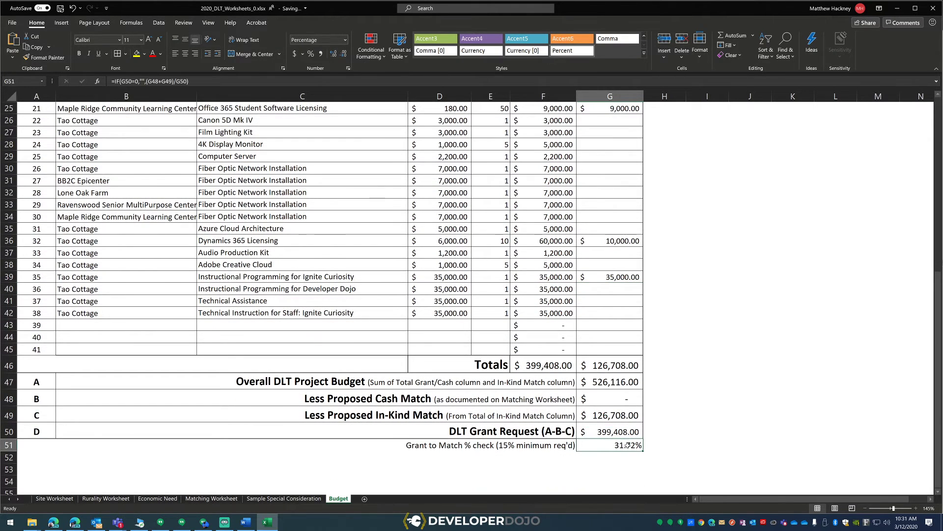
# - Clear the in-kind match amount for Instructional Programming for Ignite Curiosity and recheck the budget totals
pyautogui.scroll(4, 625, 253)
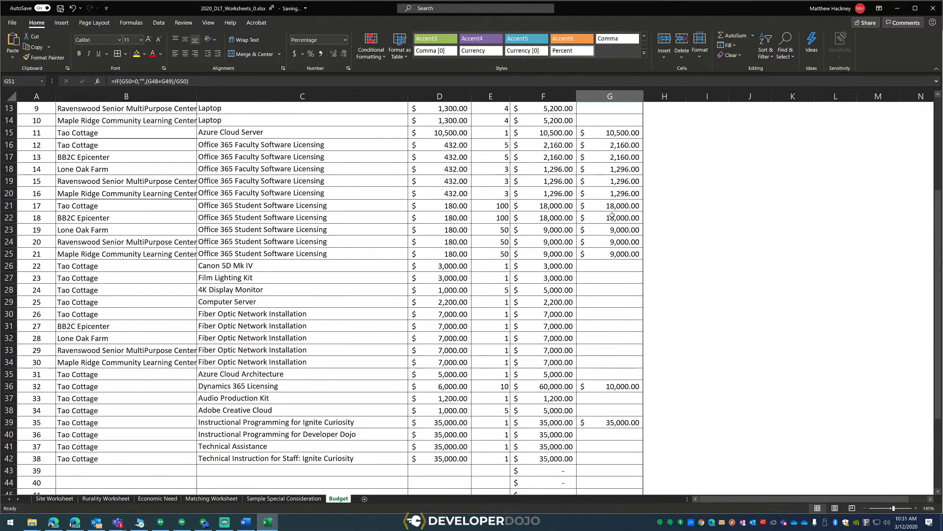
pyautogui.click(614, 422)
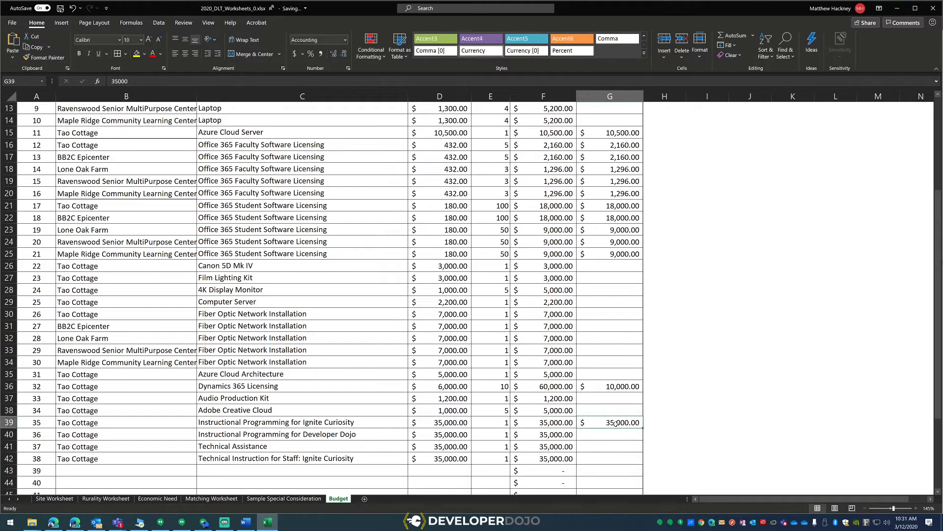
pyautogui.press('Delete')
pyautogui.click(618, 407)
pyautogui.scroll(-4, 619, 408)
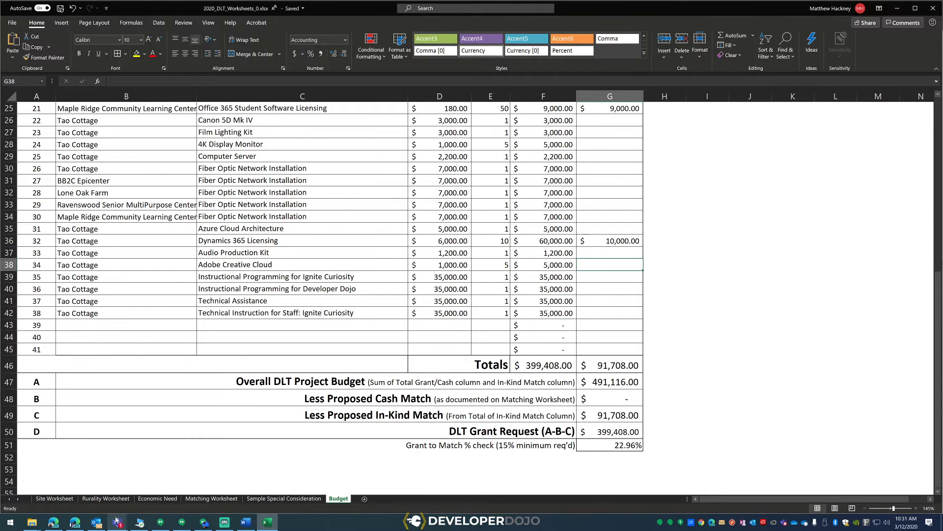
# - Switch to the DLT 2020 Application Guide in the browser and read the Scope of Work requirements and additional budget guidance
pyautogui.click(78, 524)
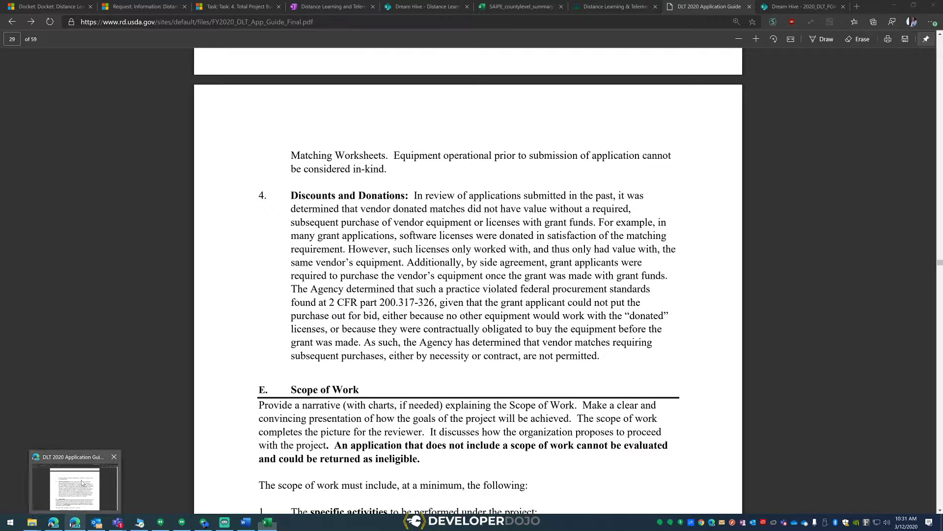
pyautogui.scroll(-7, 468, 280)
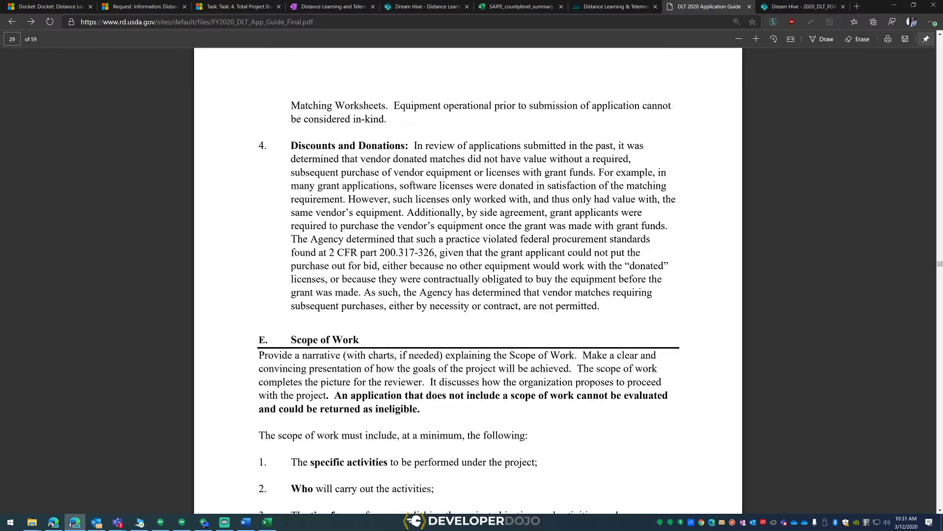
pyautogui.scroll(7, 468, 280)
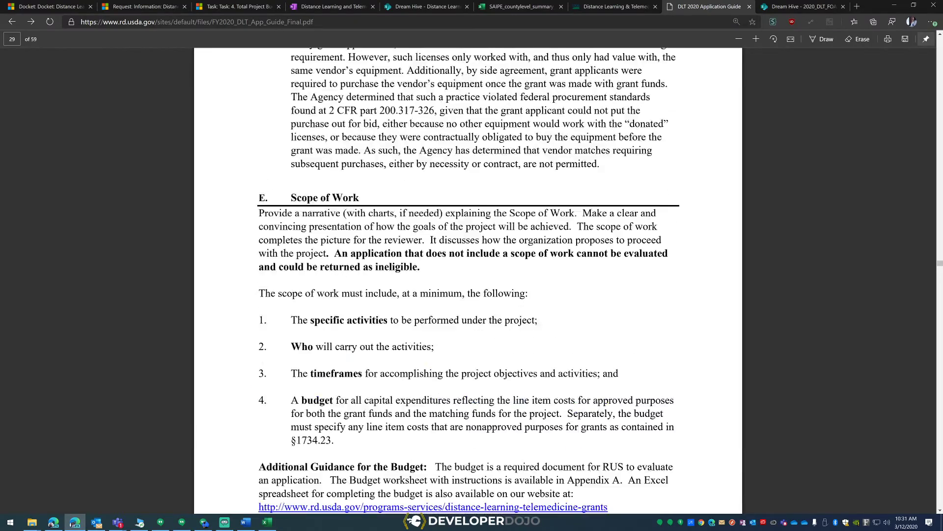
pyautogui.scroll(-6, 468, 280)
pyautogui.scroll(-9, 468, 280)
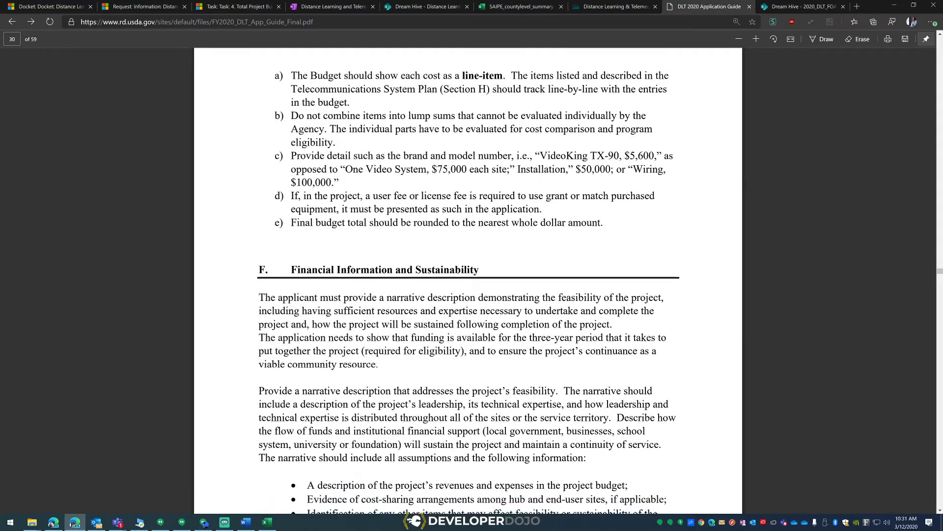
# - Read section H, Telecommunications System Plan, in the application guide, including its numbered requirements and the System Plan Map/Diagram guidance
pyautogui.scroll(-9, 468, 280)
pyautogui.scroll(-9, 468, 281)
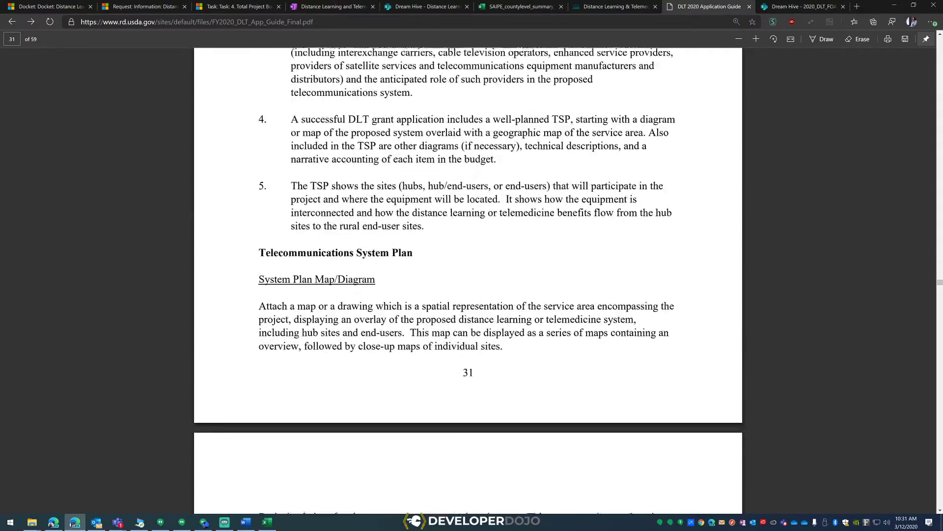
pyautogui.scroll(7, 468, 280)
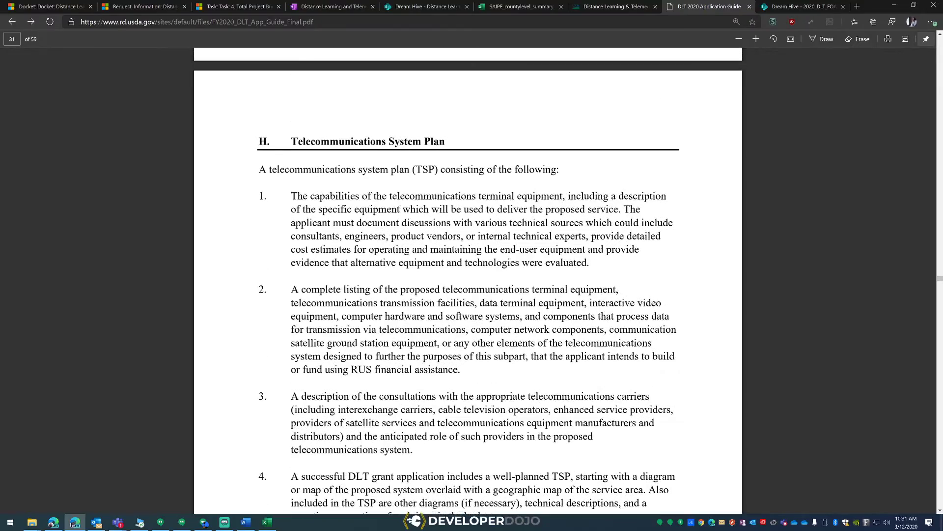
pyautogui.moveTo(291, 142); pyautogui.dragTo(444, 142)
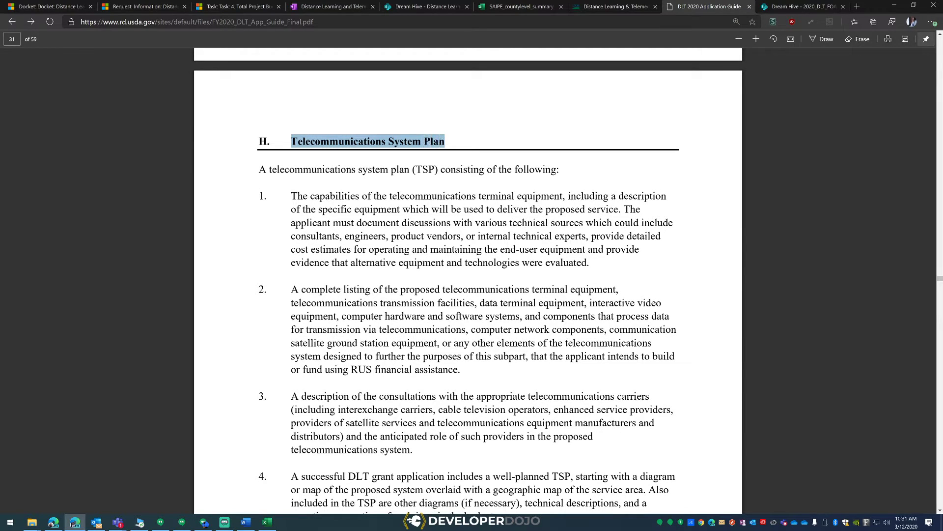
pyautogui.press('Escape')
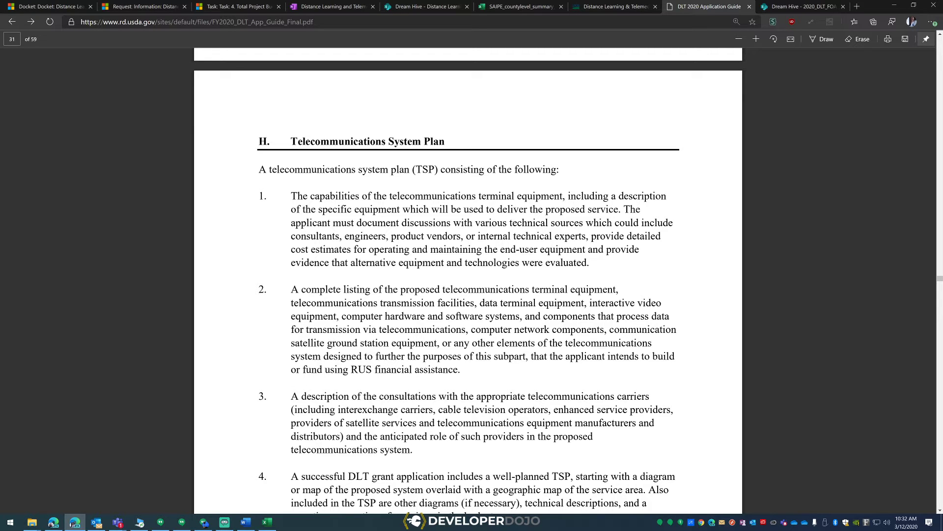
pyautogui.moveTo(291, 142); pyautogui.dragTo(399, 396)
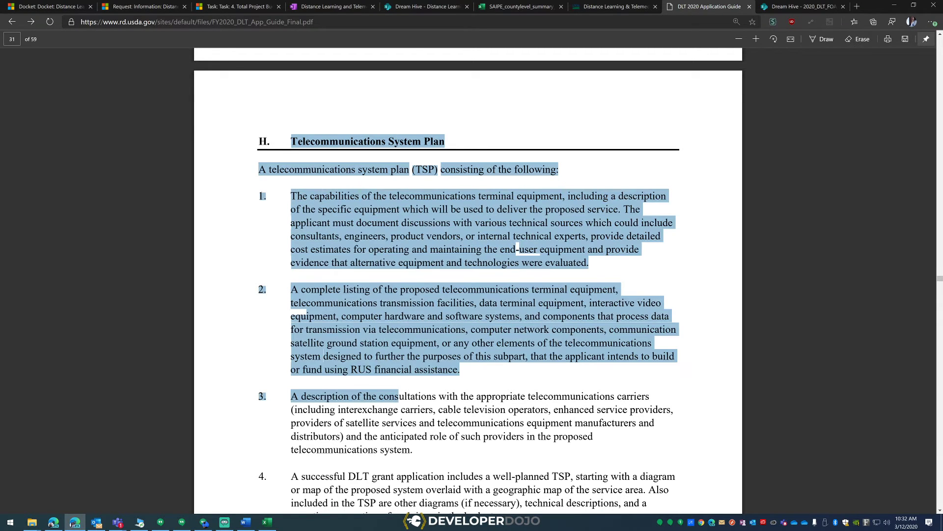
pyautogui.click(399, 396)
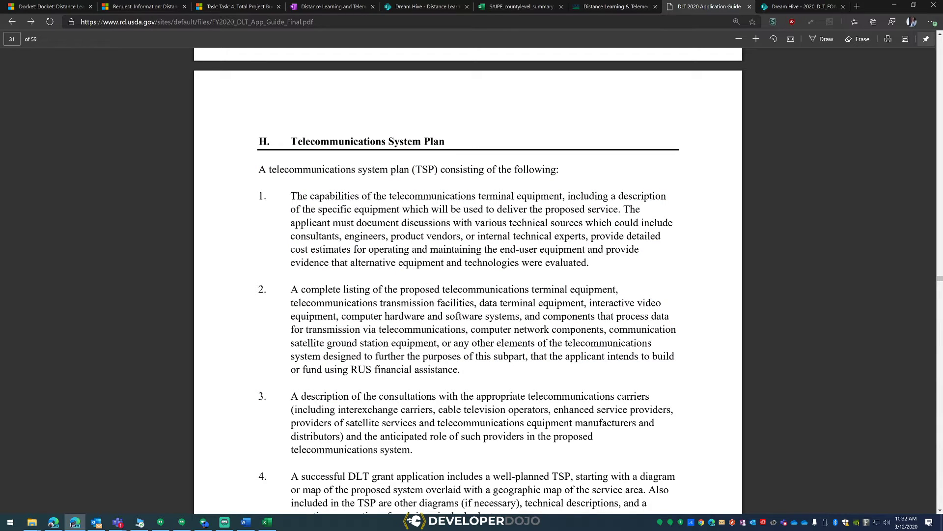
pyautogui.moveTo(259, 141); pyautogui.dragTo(270, 142)
pyautogui.click(270, 142)
pyautogui.scroll(-7, 468, 280)
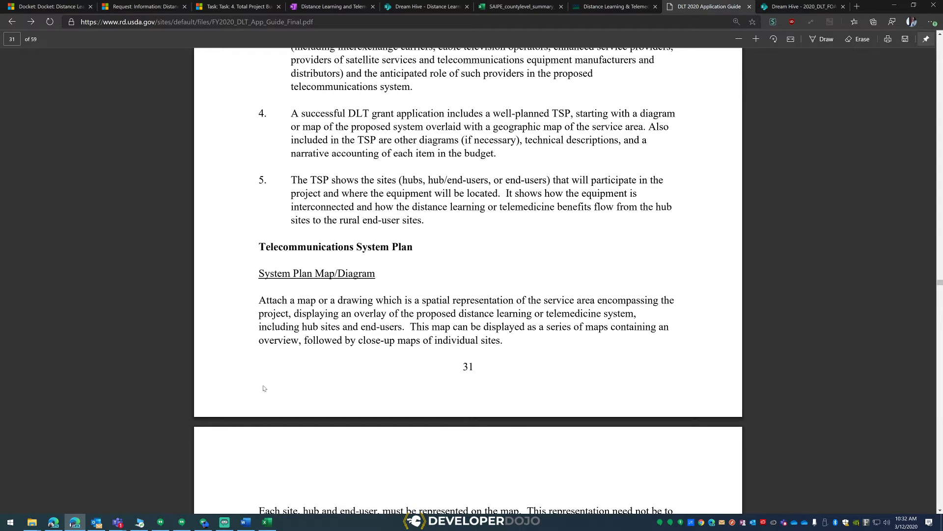
# - Switch to the Distance Learning and Telemedicine notebook in OneNote and review the numbered requirements on the B. Executive Summary page
pyautogui.click(327, 7)
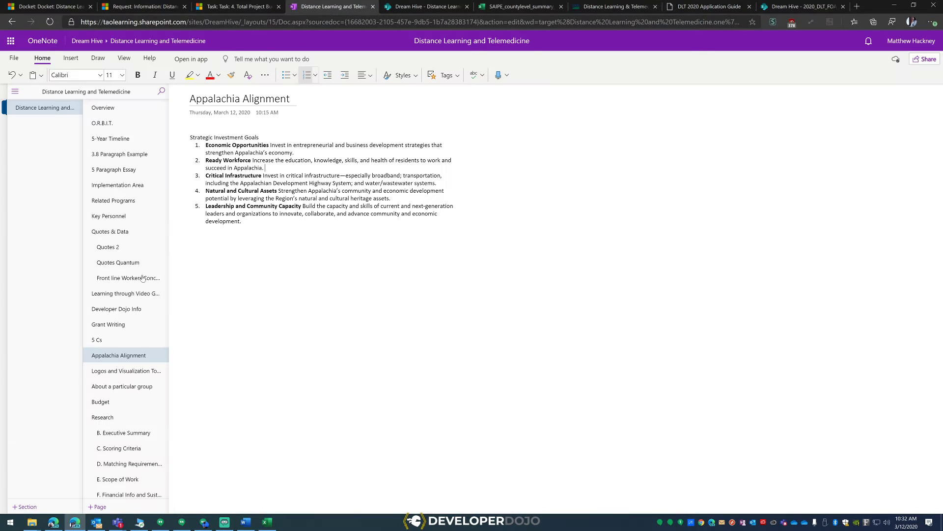
pyautogui.scroll(-2, 111, 338)
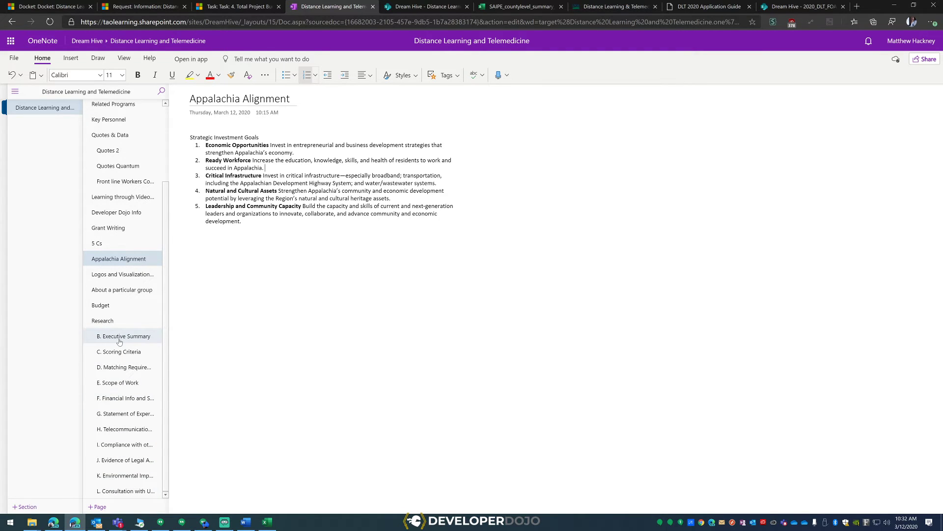
pyautogui.click(119, 343)
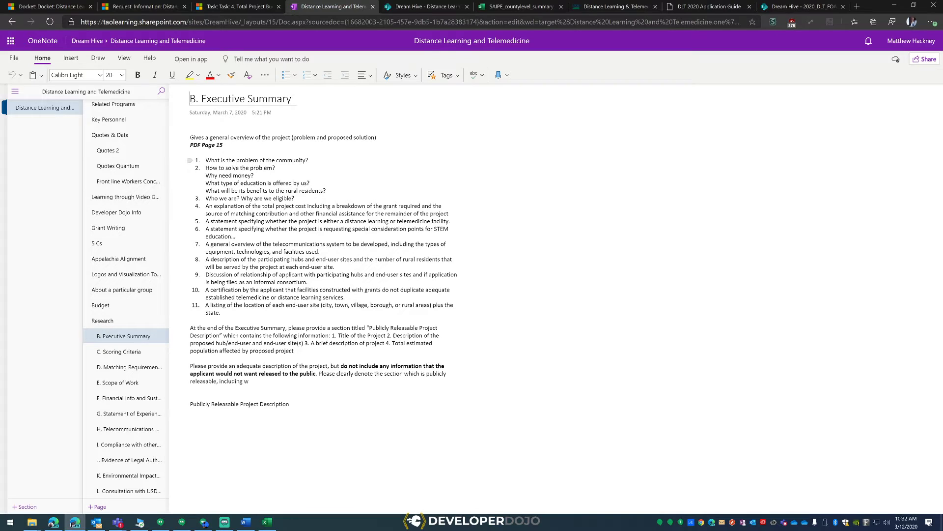
pyautogui.moveTo(205, 160); pyautogui.dragTo(221, 312)
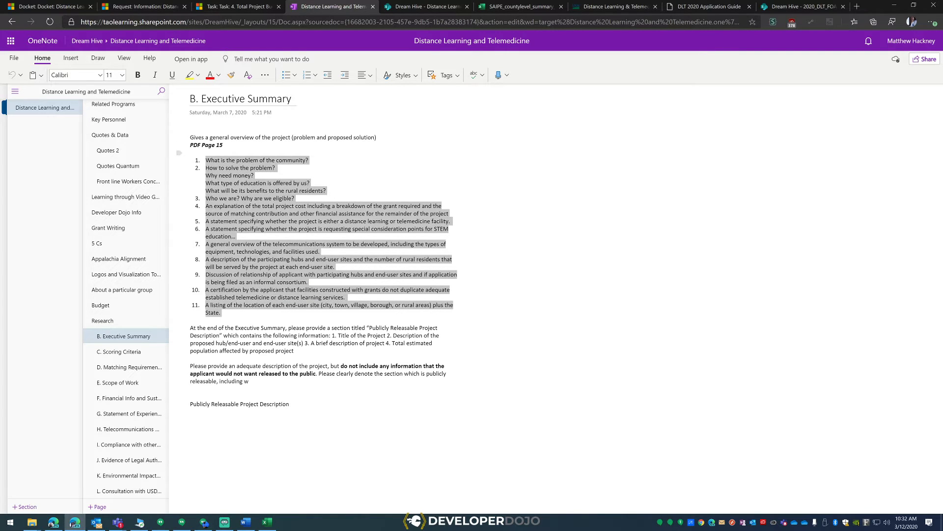
pyautogui.click(230, 208)
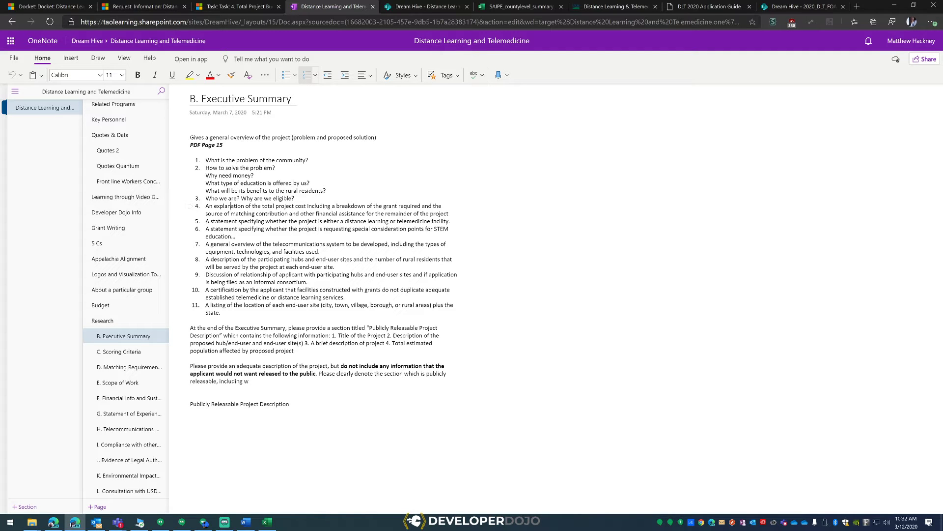
# - Glance at the Budget worksheet in Excel, then return to the Executive Summary notes and reread the community problem question
pyautogui.hotkey('alt', 'Tab')
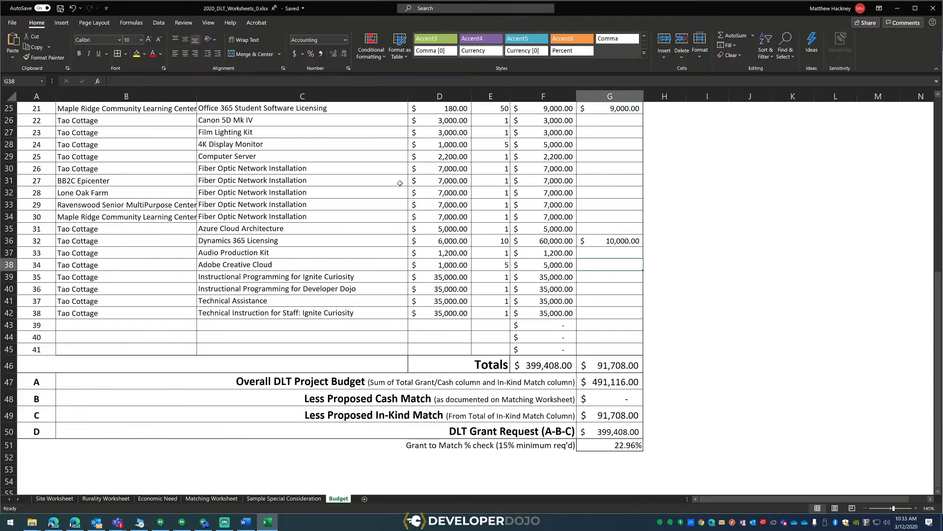
pyautogui.hotkey('alt', 'Tab')
pyautogui.hotkey('alt', 'Tab')
pyautogui.hotkey('alt', 'shift', 'Tab')
pyautogui.hotkey('alt', 'shift', 'Tab')
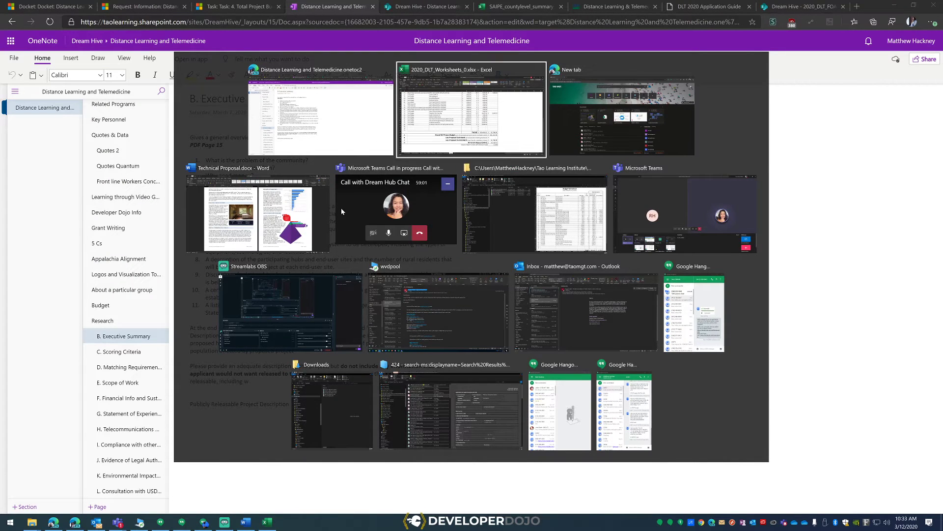
pyautogui.moveTo(205, 160); pyautogui.dragTo(309, 160)
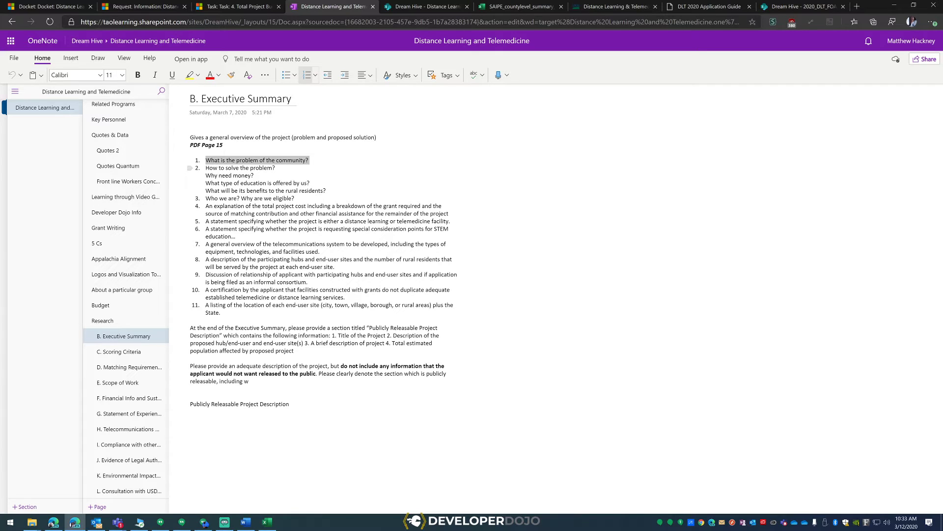
pyautogui.click(219, 161)
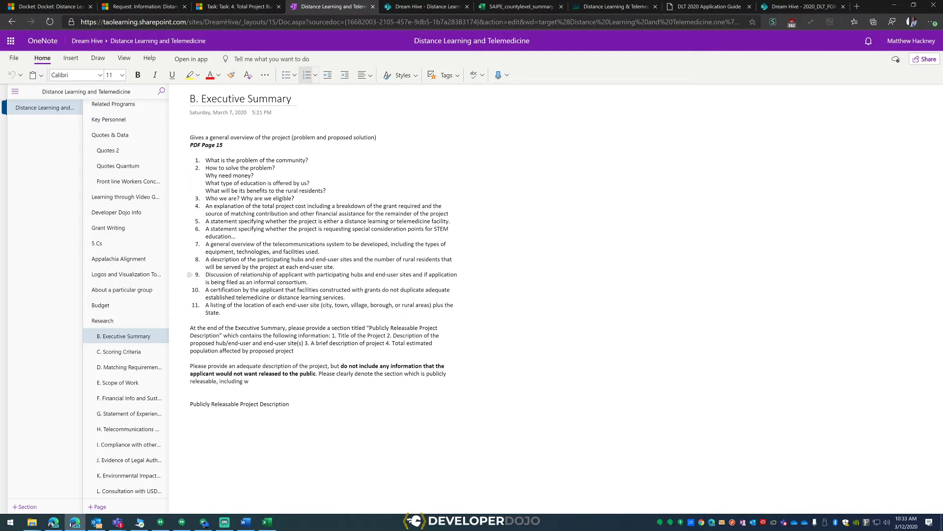
# - Return to the DLT 2020 Application Guide and look through its early pages on electronic submission, registration requirements and applicant eligibility
pyautogui.click(714, 9)
pyautogui.scroll(-2, 535, 246)
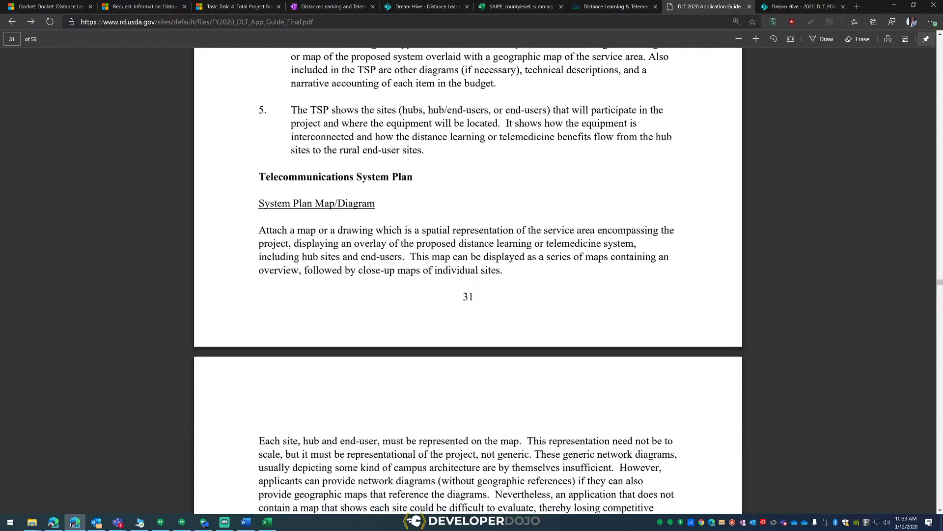
pyautogui.scroll(10, 839, 291)
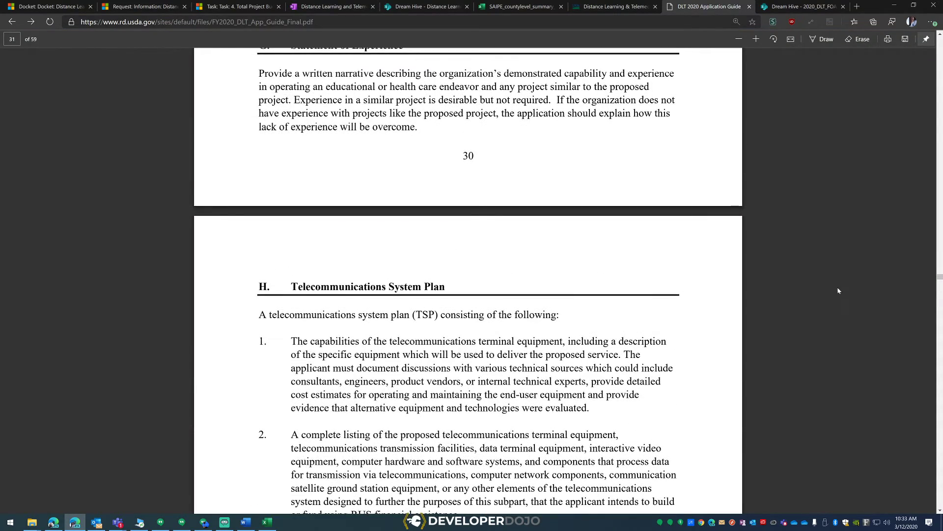
pyautogui.moveTo(940, 277); pyautogui.dragTo(917, 88)
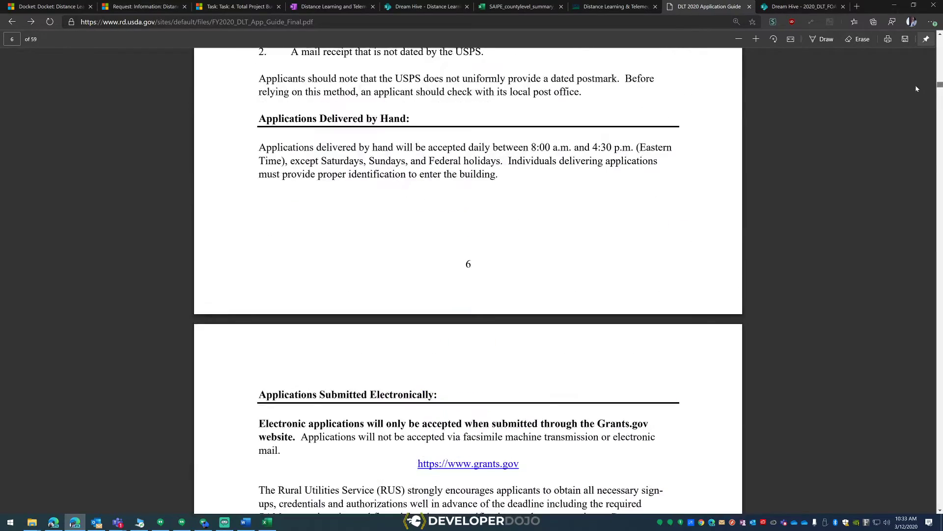
pyautogui.scroll(-15, 468, 280)
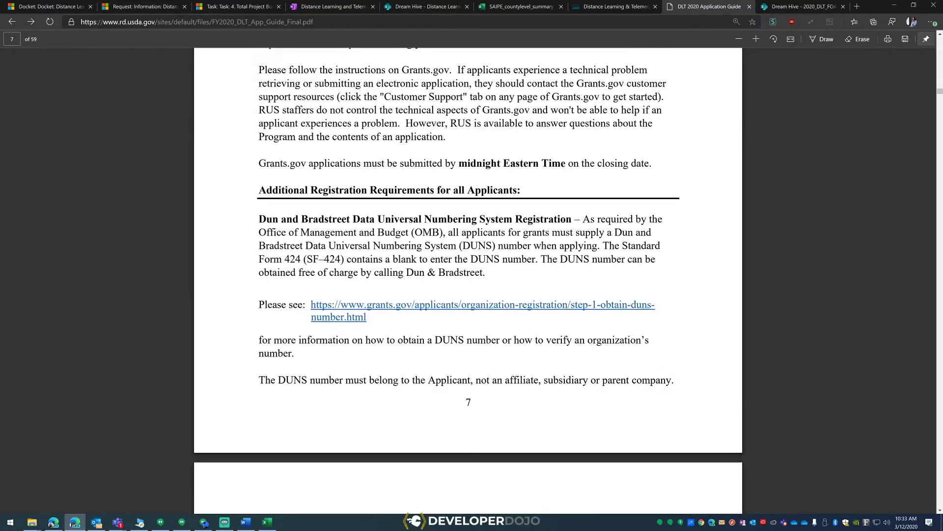
pyautogui.hotkey('ctrl', '-')
pyautogui.hotkey('ctrl', '-')
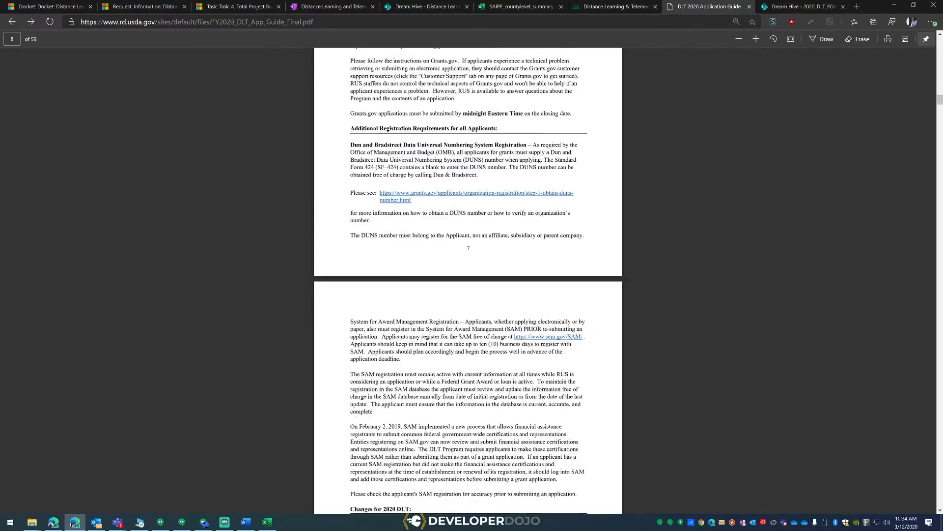
pyautogui.scroll(-10, 468, 280)
pyautogui.scroll(3, 384, 333)
pyautogui.scroll(-8, 383, 332)
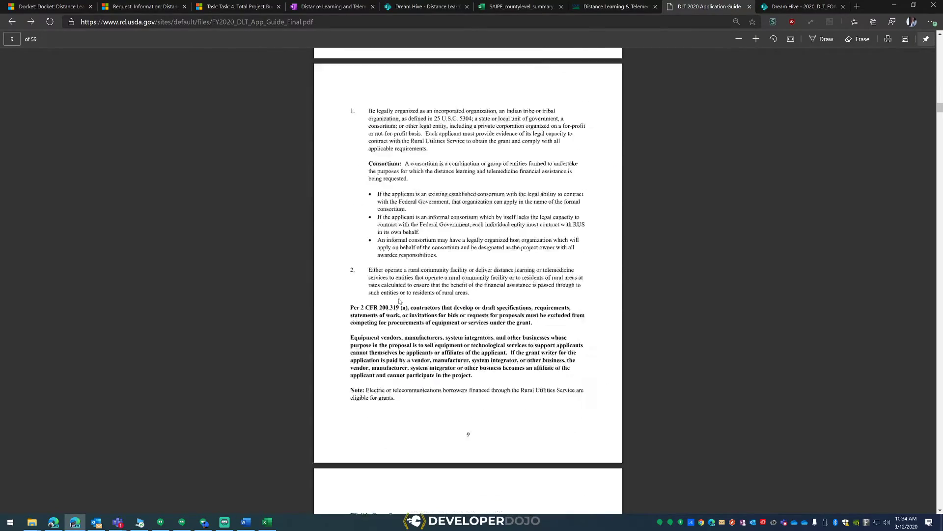
# - Look through Eligible Grant Purposes, Matching Contribution and Grant Limits to find the A to M list under Completing the Grant Application
pyautogui.scroll(-10, 384, 333)
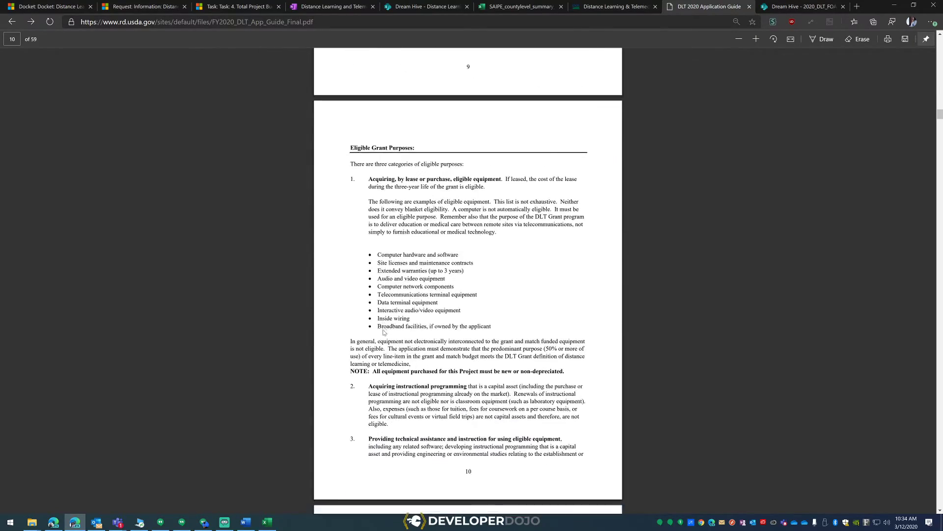
pyautogui.scroll(-5, 384, 333)
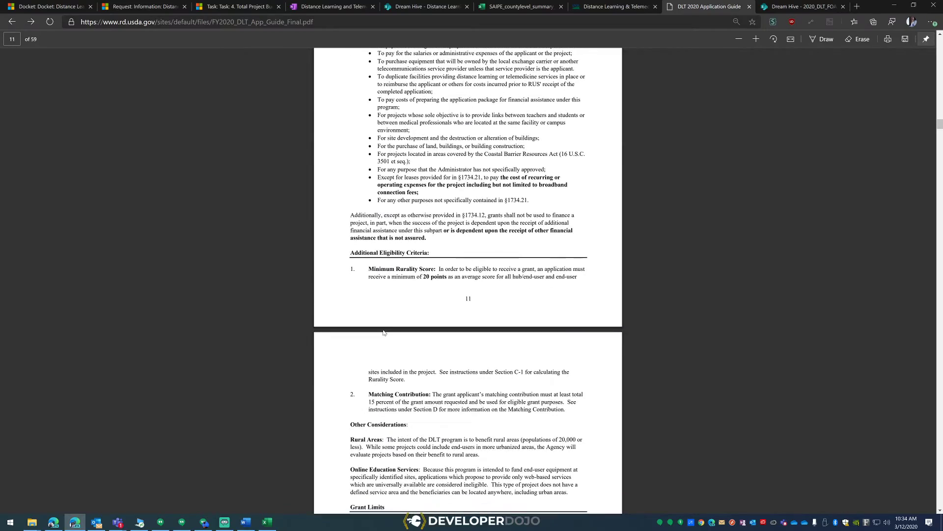
pyautogui.scroll(-6, 377, 311)
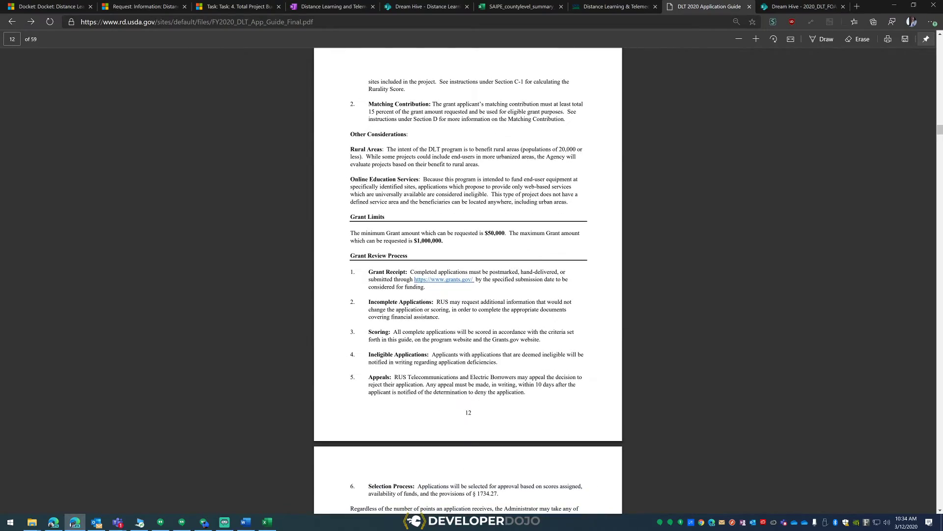
pyautogui.scroll(-7, 377, 311)
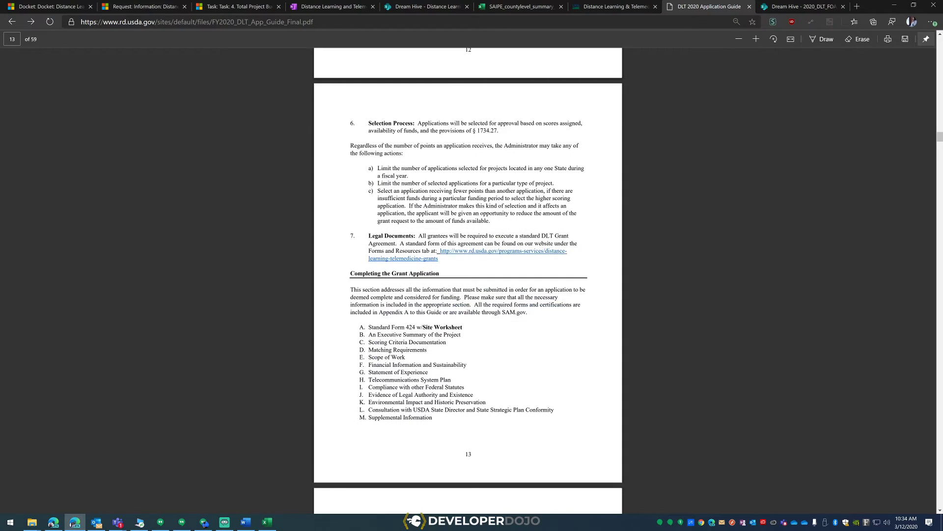
pyautogui.scroll(-2, 468, 281)
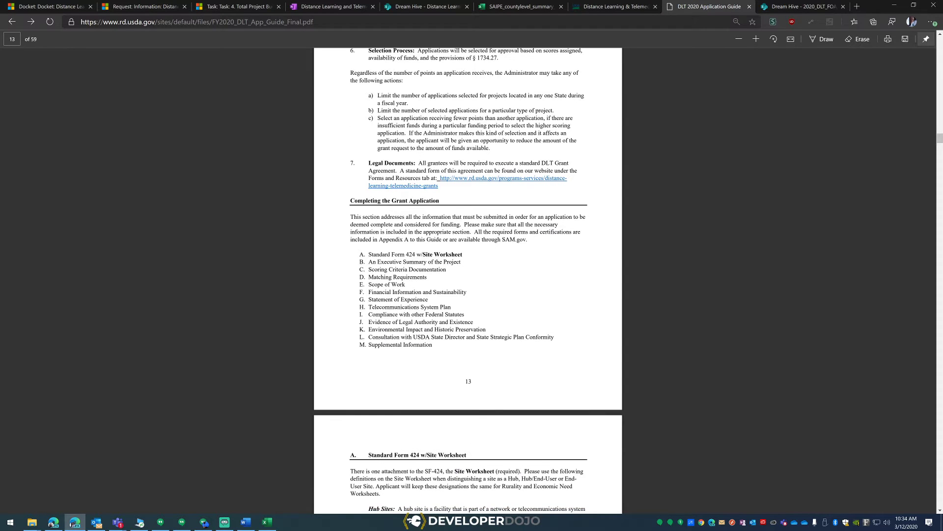
pyautogui.hotkey('ctrl', '+')
pyautogui.hotkey('ctrl', '+')
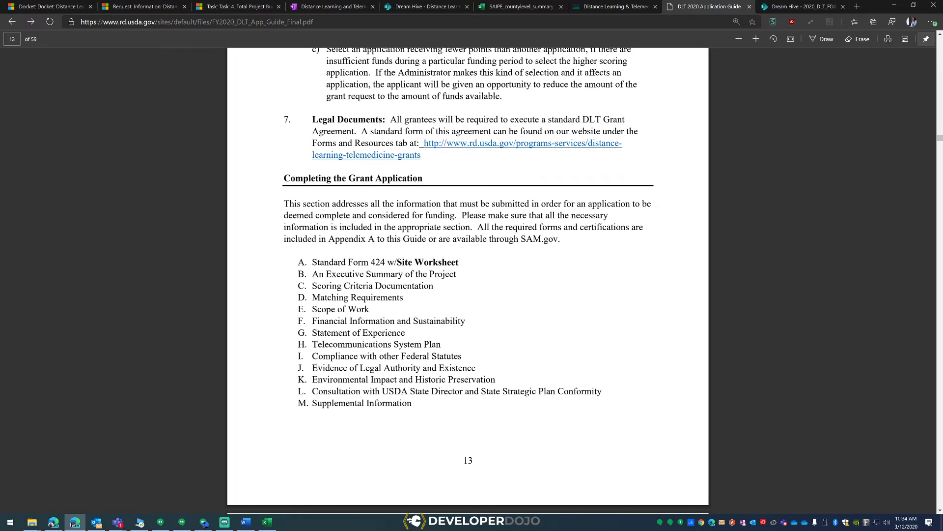
pyautogui.scroll(2, 468, 280)
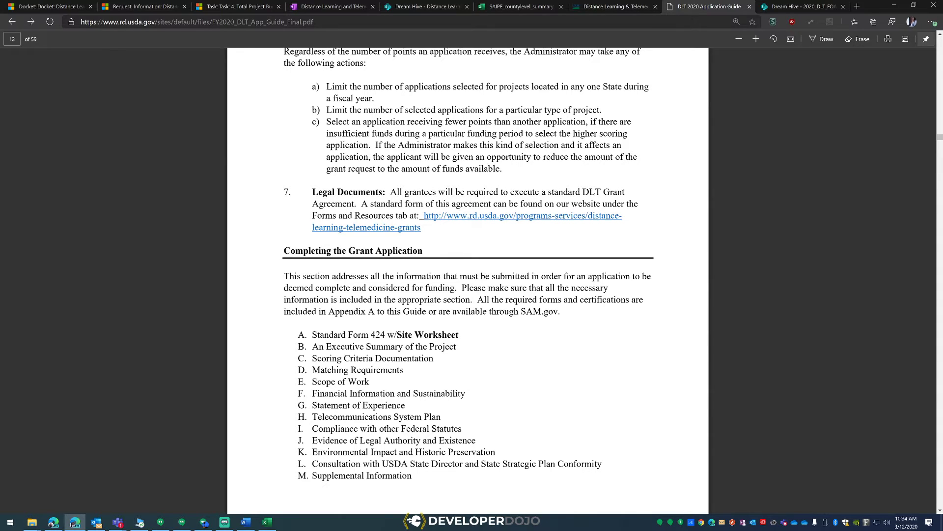
# - Highlight Site Worksheet in item A of the application list, then view the Site Worksheet sheet in the Excel workbook
pyautogui.moveTo(385, 335); pyautogui.dragTo(348, 335)
pyautogui.moveTo(459, 335); pyautogui.dragTo(395, 334)
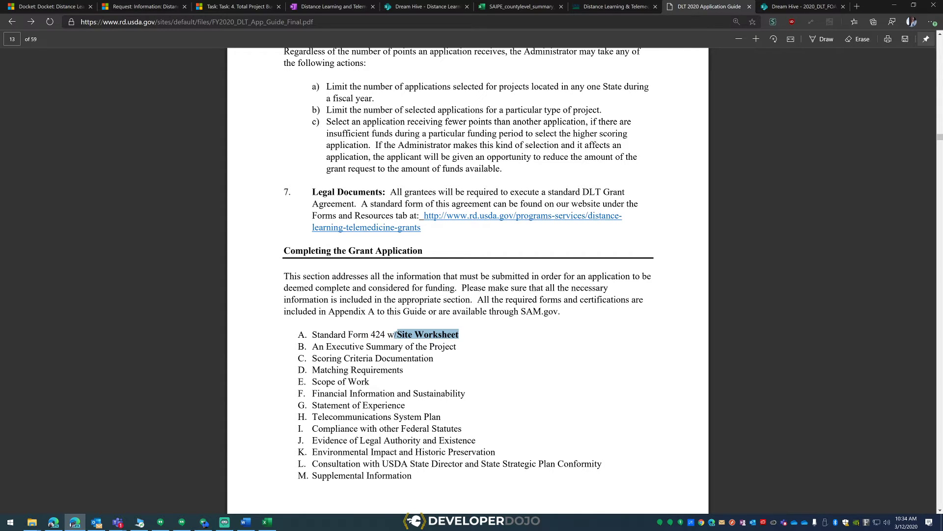
pyautogui.click(269, 520)
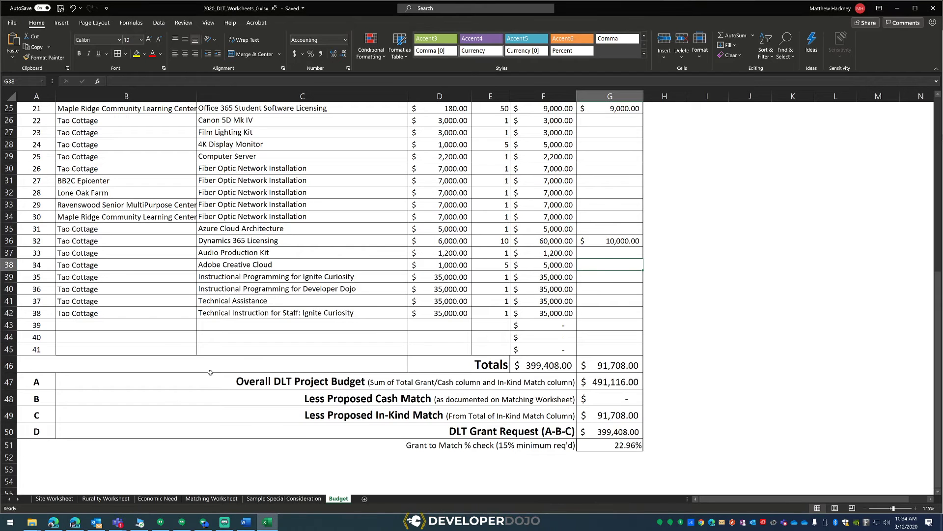
pyautogui.click(59, 499)
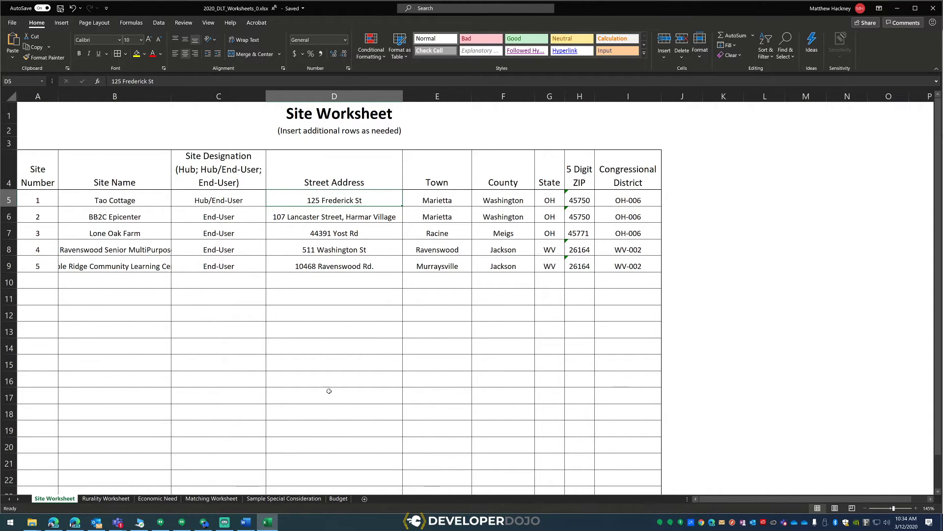
# - Return to the guide's application list and highlight item B, An Executive Summary of the Project, to compare it with item A
pyautogui.hotkey('alt', 'Tab')
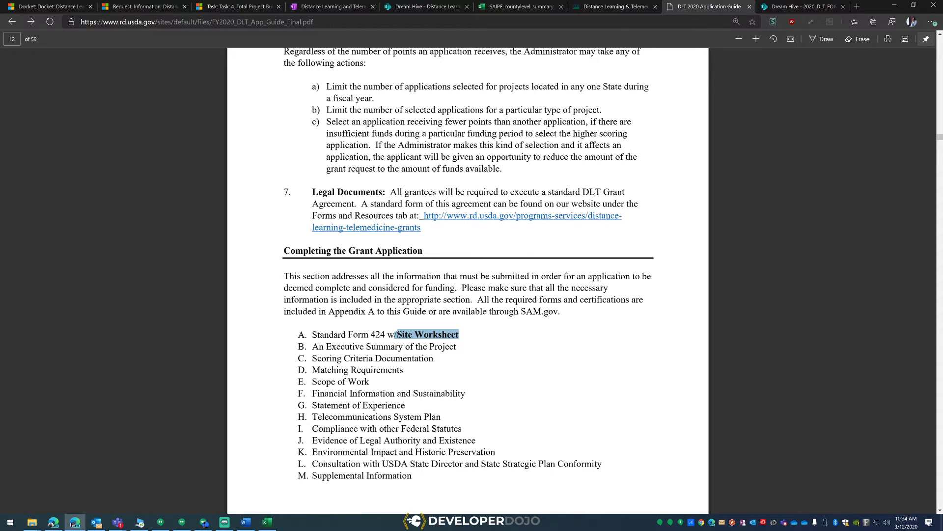
pyautogui.moveTo(313, 346); pyautogui.dragTo(457, 347)
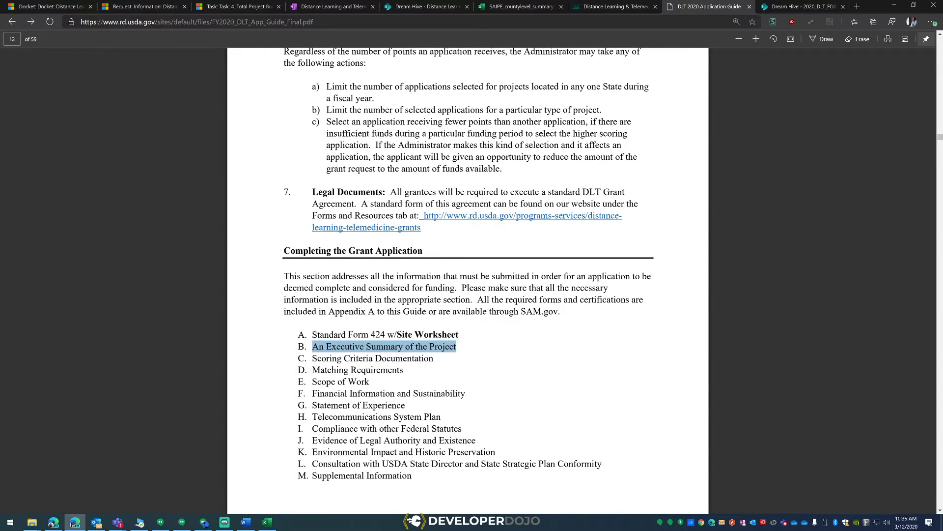
pyautogui.moveTo(317, 335); pyautogui.dragTo(456, 335)
pyautogui.moveTo(312, 347); pyautogui.dragTo(403, 346)
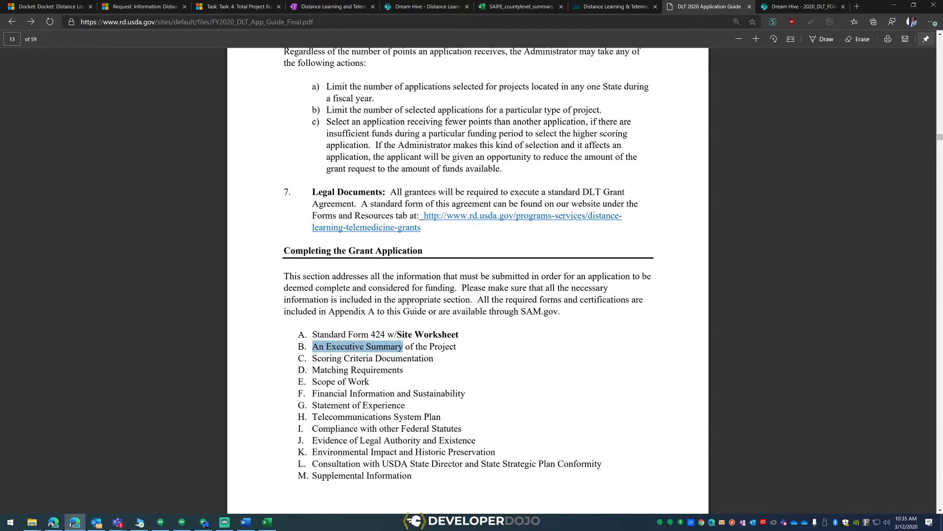
# - Highlight the guide's application list, marking item A, Standard Form 424 w/Site Worksheet, separately from items B through M
pyautogui.moveTo(315, 334); pyautogui.dragTo(431, 463)
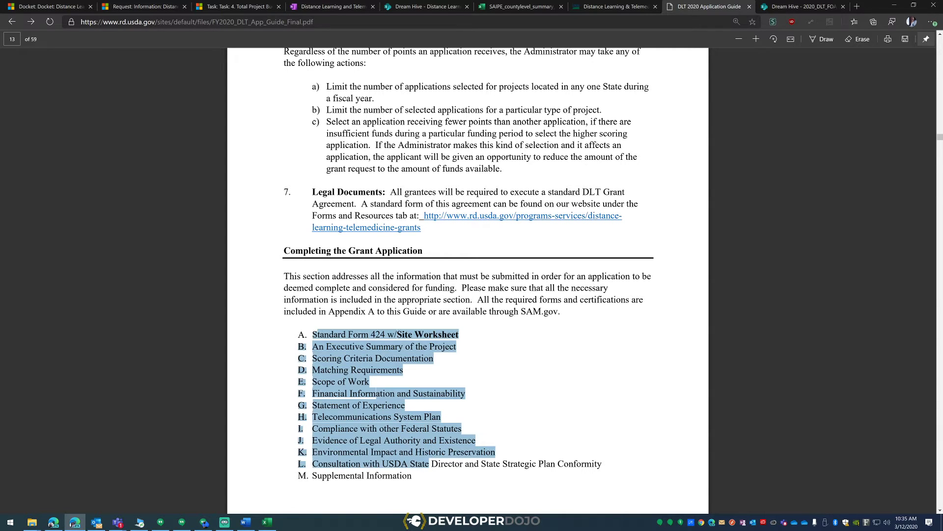
pyautogui.scroll(-5, 431, 479)
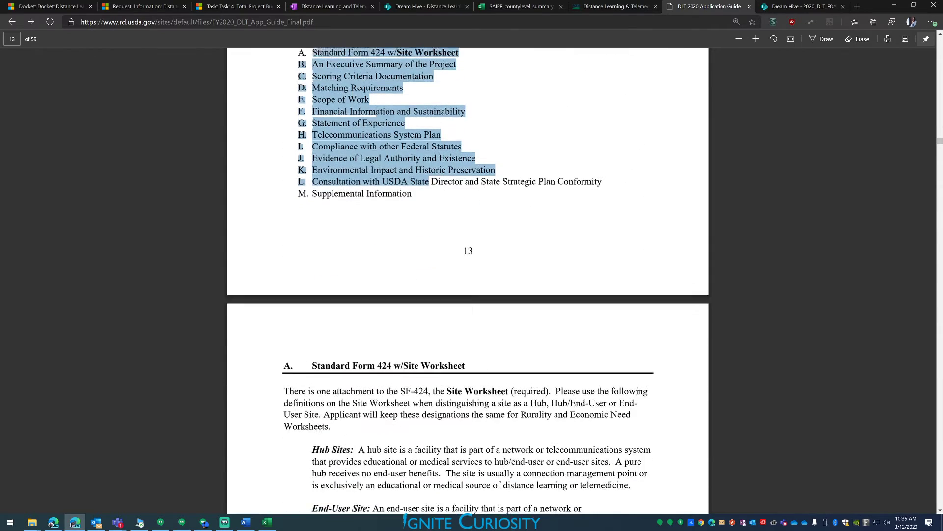
pyautogui.scroll(3, 468, 280)
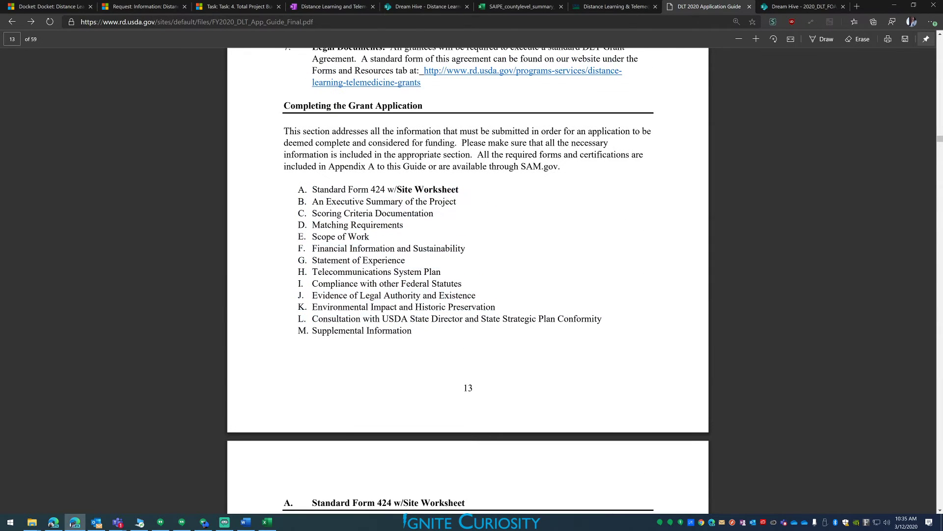
pyautogui.moveTo(413, 332); pyautogui.dragTo(497, 318)
pyautogui.press('Escape')
pyautogui.click(420, 317)
pyautogui.moveTo(313, 189); pyautogui.dragTo(459, 189)
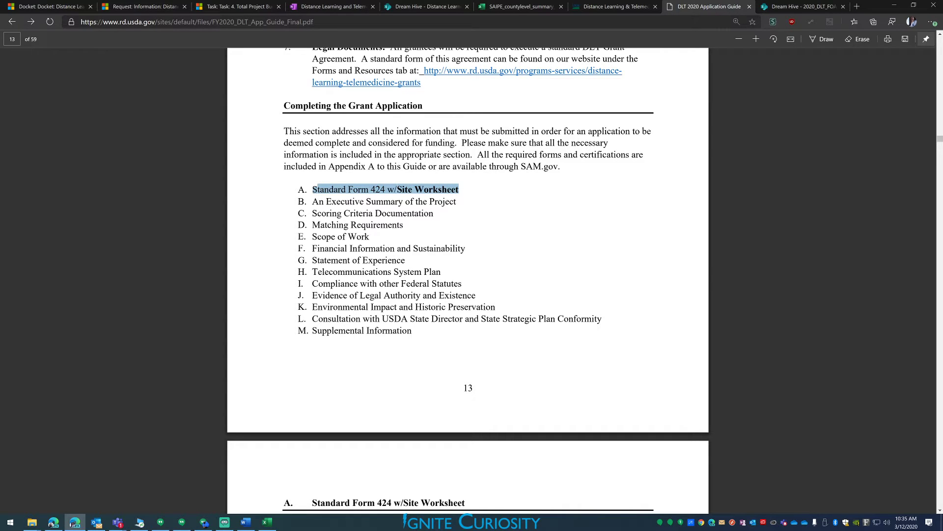
pyautogui.moveTo(313, 201); pyautogui.dragTo(412, 330)
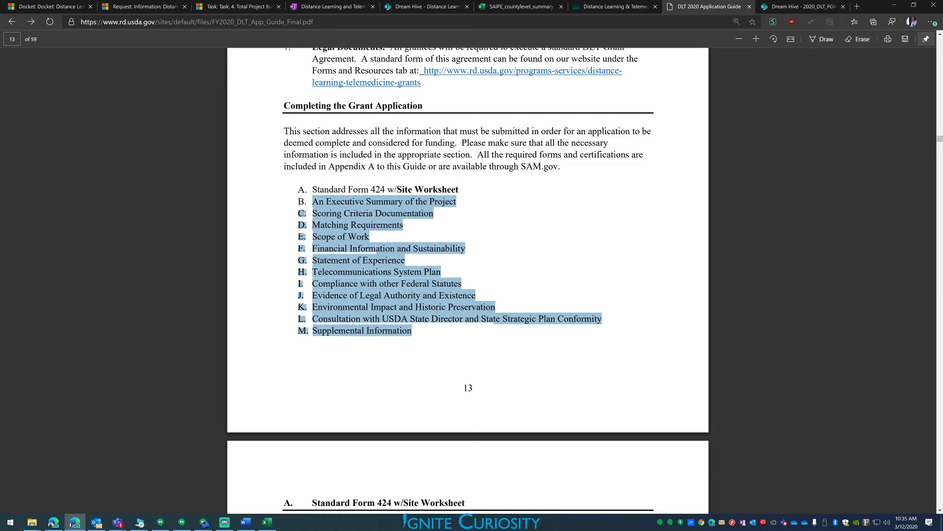
pyautogui.click(411, 331)
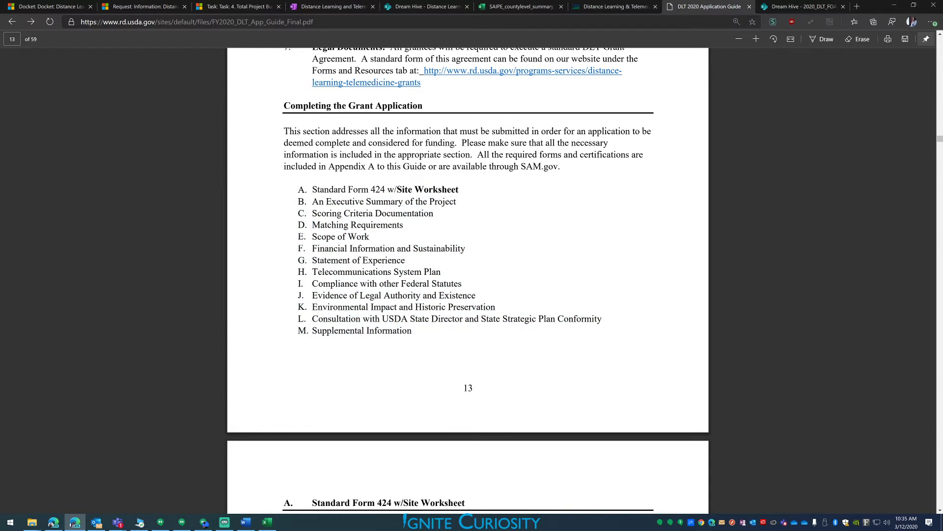
# - View the B. Executive Summary page in OneNote and the Site Worksheet in Excel, then return to the DLT 2020 Application Guide
pyautogui.click(334, 6)
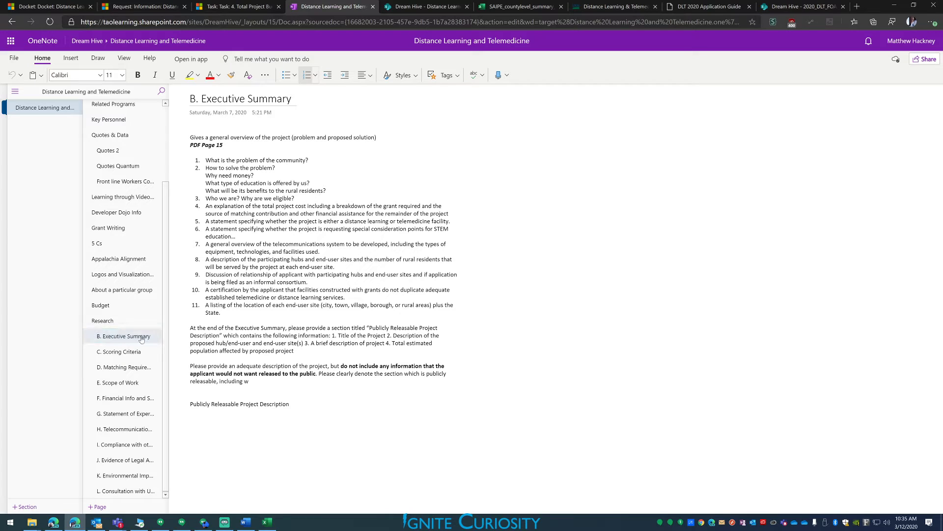
pyautogui.hotkey('alt', 'Tab')
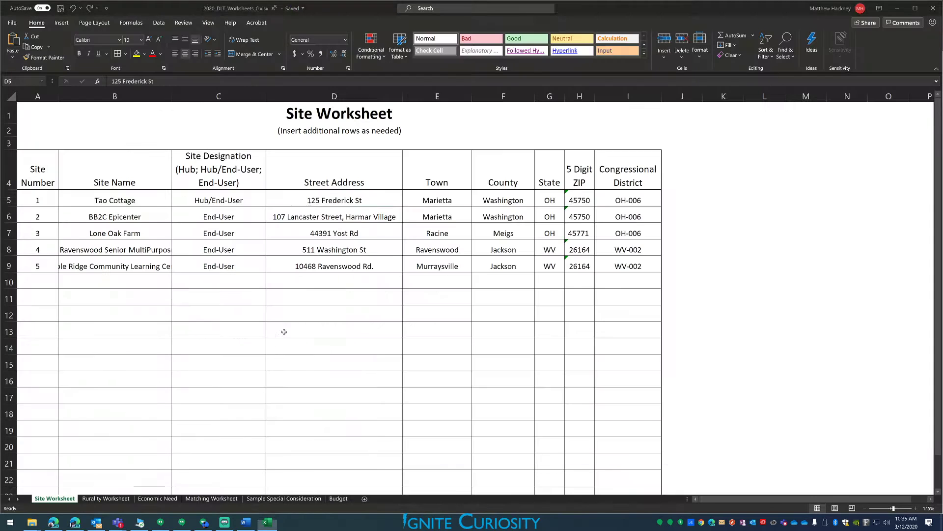
pyautogui.hotkey('alt', 'Tab')
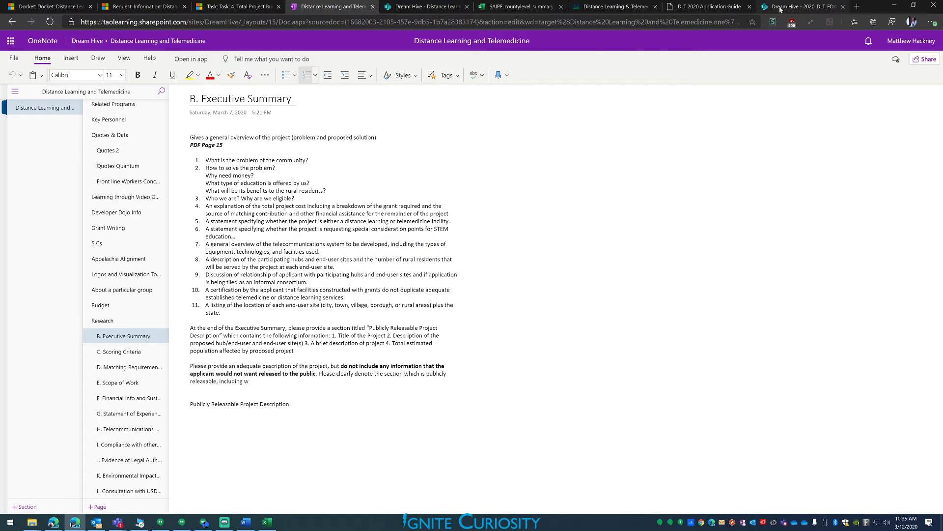
pyautogui.click(708, 8)
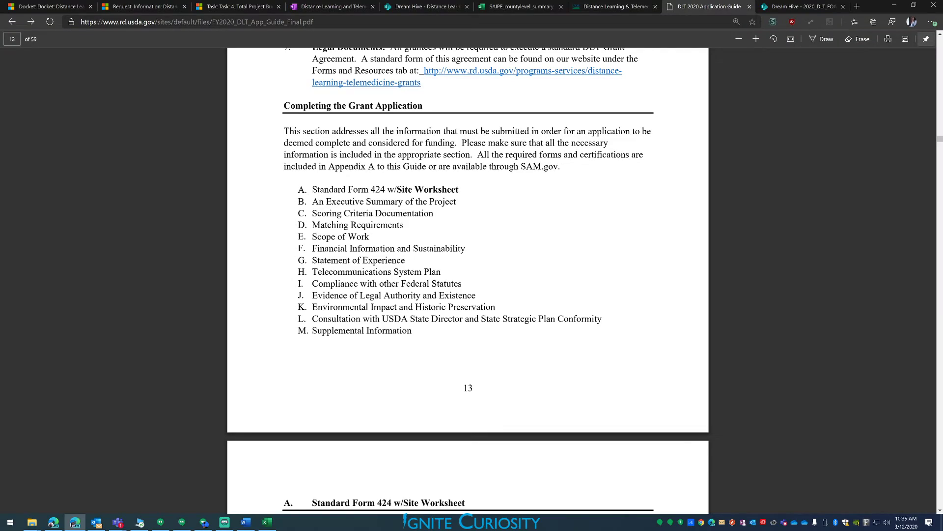
# - Find section B, Executive Summary, on page 15 of the guide and highlight its requirements 1 to 11
pyautogui.moveTo(313, 201); pyautogui.dragTo(444, 201)
pyautogui.scroll(-5, 388, 336)
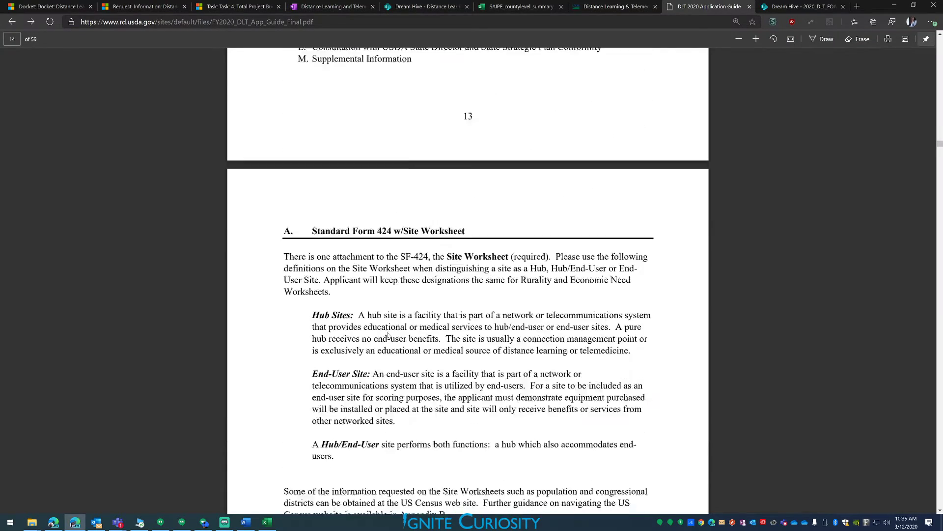
pyautogui.scroll(-15, 388, 336)
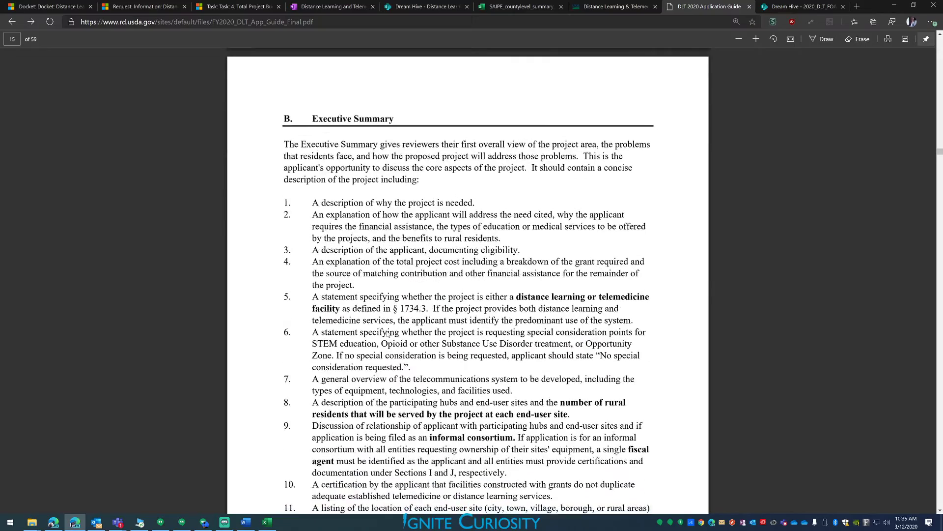
pyautogui.scroll(-3, 388, 333)
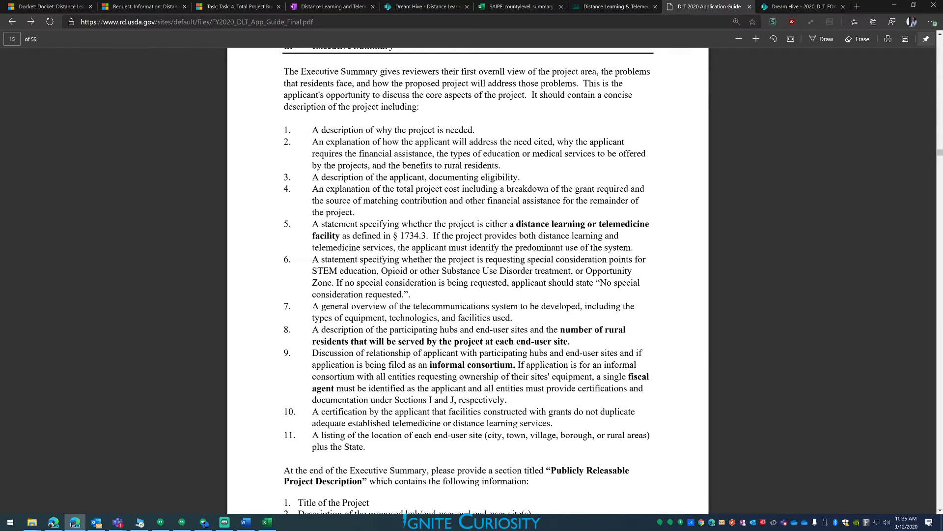
pyautogui.moveTo(365, 447); pyautogui.dragTo(312, 130)
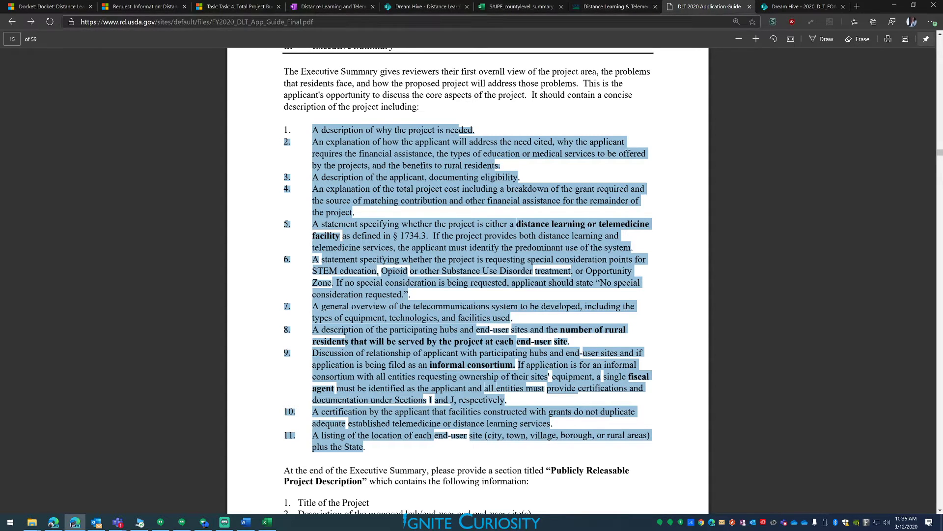
# - Compare the OneNote Executive Summary notes with page 15 of the guide, including the Publicly Releasable Project Description items
pyautogui.click(336, 7)
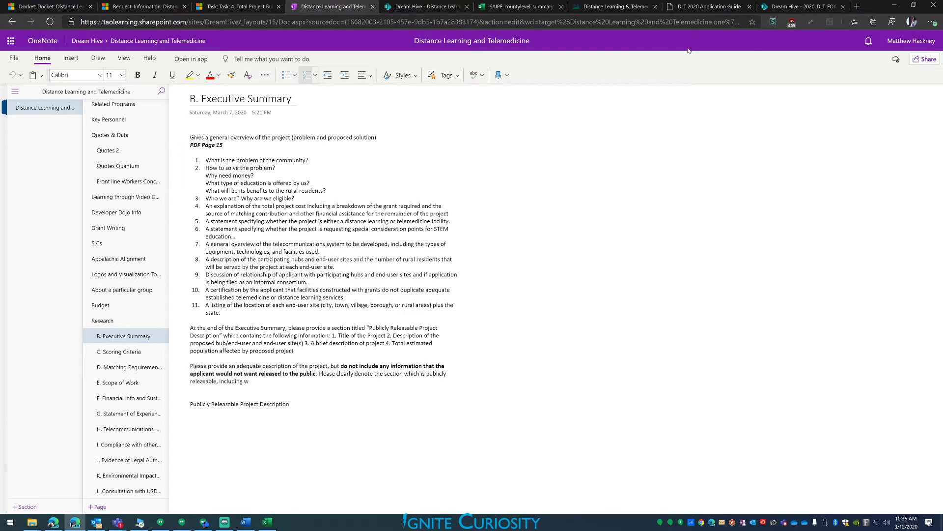
pyautogui.click(708, 6)
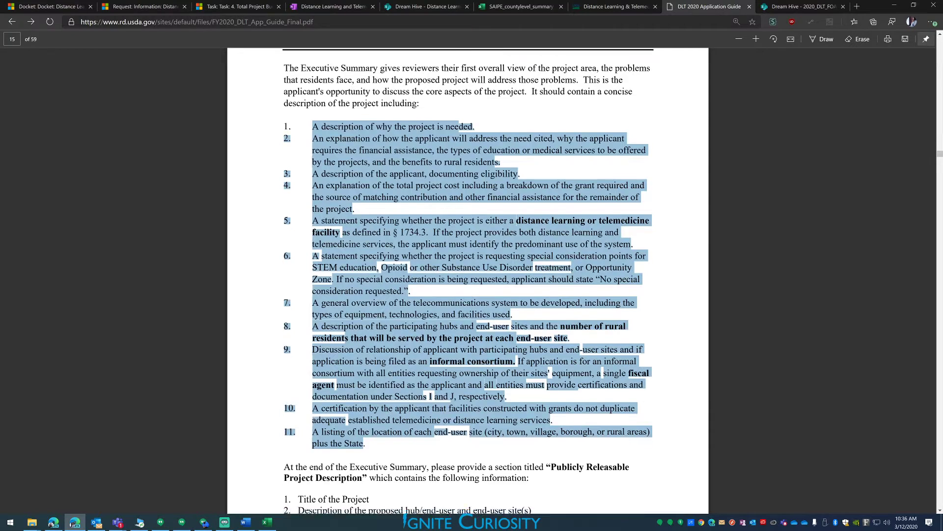
pyautogui.scroll(-4, 475, 336)
pyautogui.doubleClick(472, 347)
pyautogui.scroll(1, 474, 336)
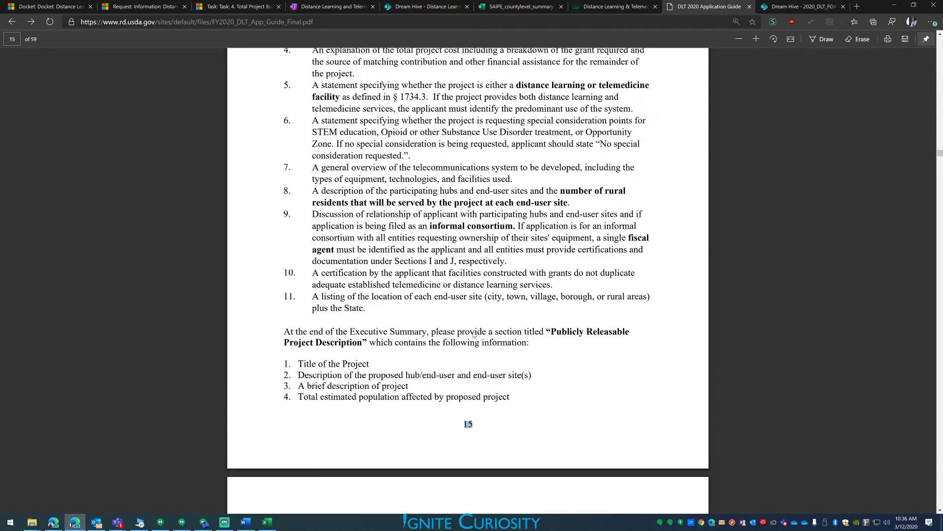
pyautogui.scroll(4, 474, 336)
pyautogui.scroll(-1, 475, 336)
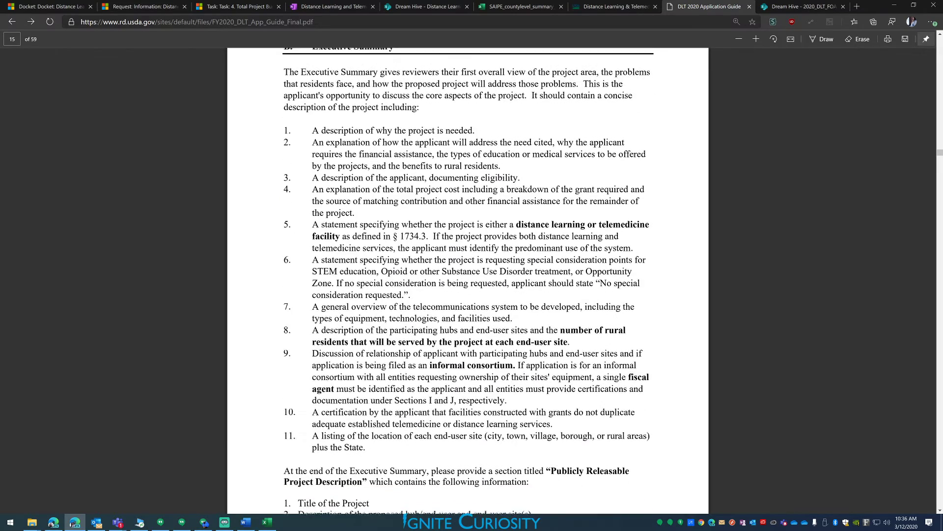
# - Delete all the body notes from the B. Executive Summary page in OneNote, keeping only its title
pyautogui.click(354, 6)
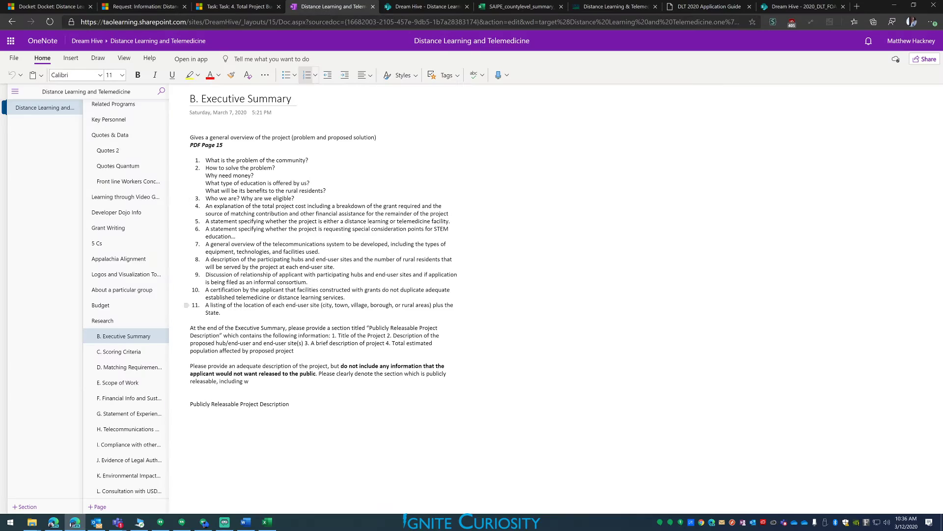
pyautogui.moveTo(221, 313); pyautogui.dragTo(196, 156)
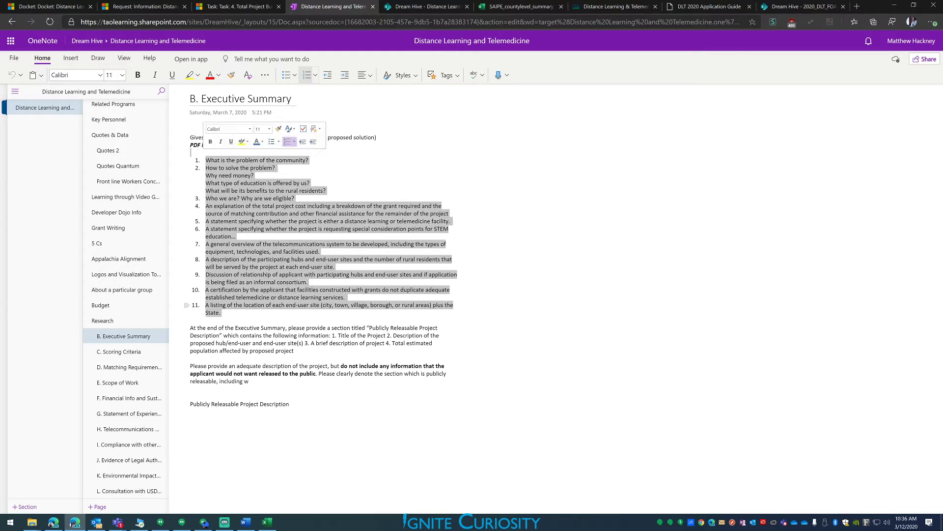
pyautogui.click(256, 374)
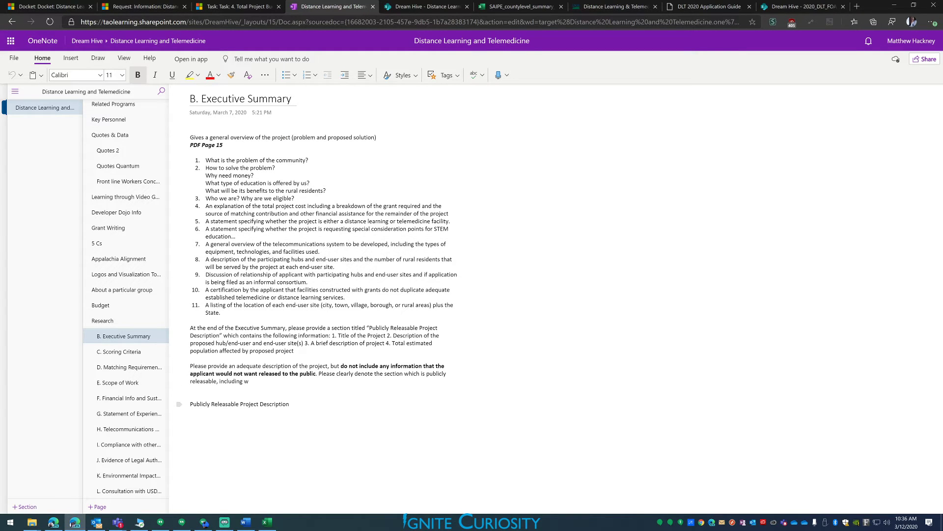
pyautogui.moveTo(290, 404); pyautogui.dragTo(198, 145)
pyautogui.press('Delete')
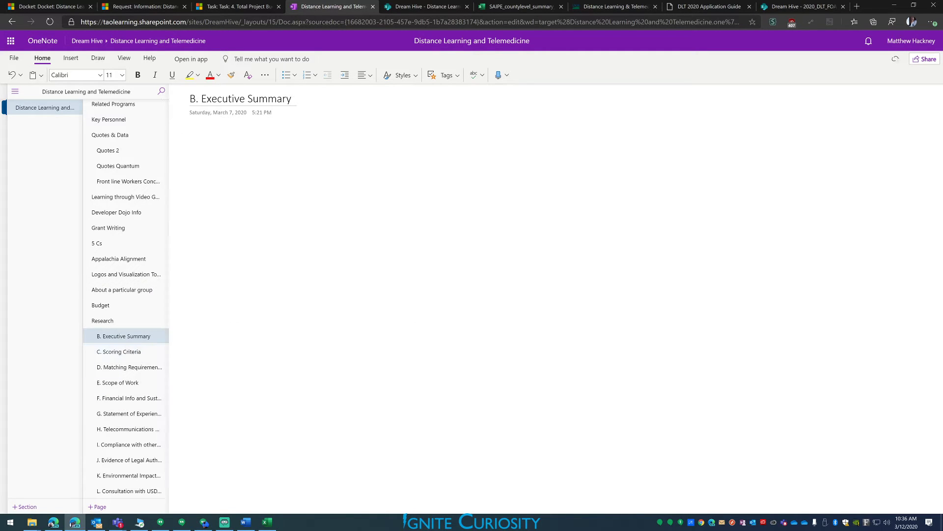
# - Separate the DLT 2020 Application Guide into its own window and arrange it side by side with the OneNote Executive Summary page
pyautogui.click(709, 8)
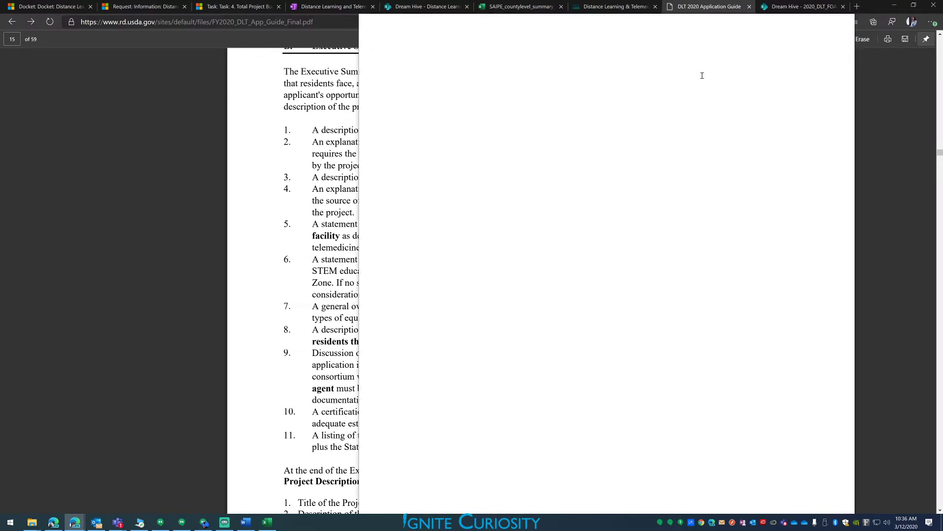
pyautogui.moveTo(709, 7); pyautogui.dragTo(703, 78)
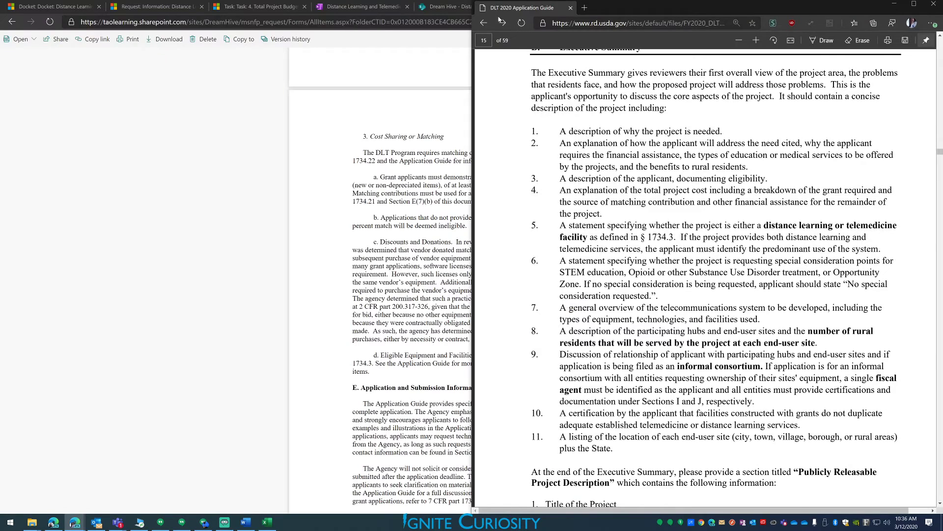
pyautogui.click(362, 6)
pyautogui.press('super+Left')
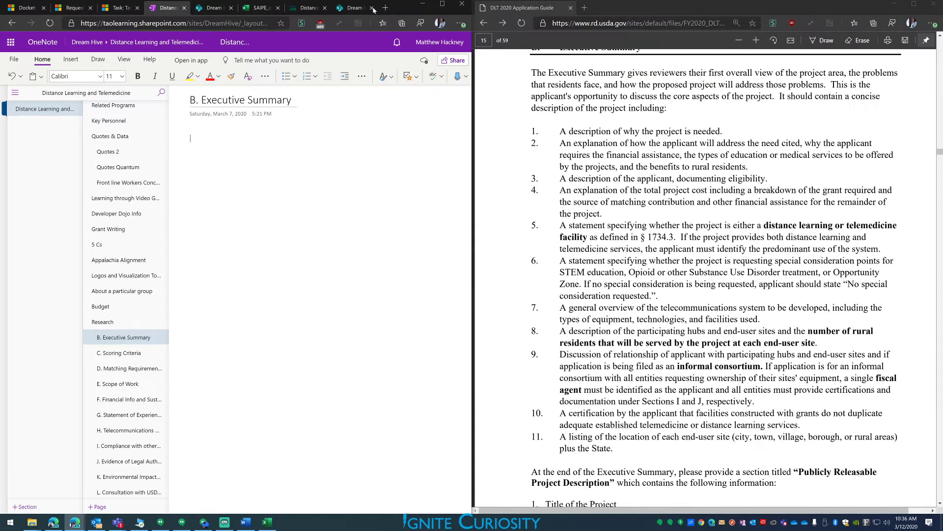
pyautogui.click(14, 92)
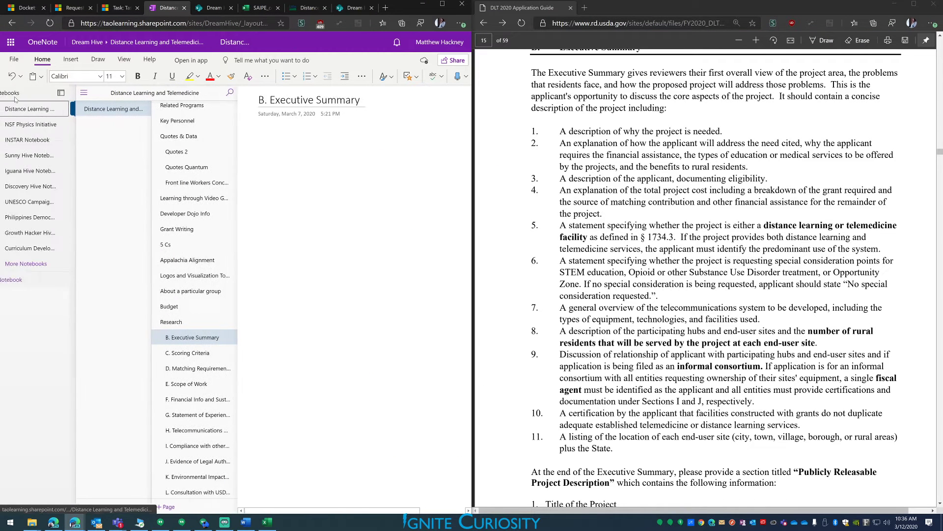
pyautogui.click(68, 93)
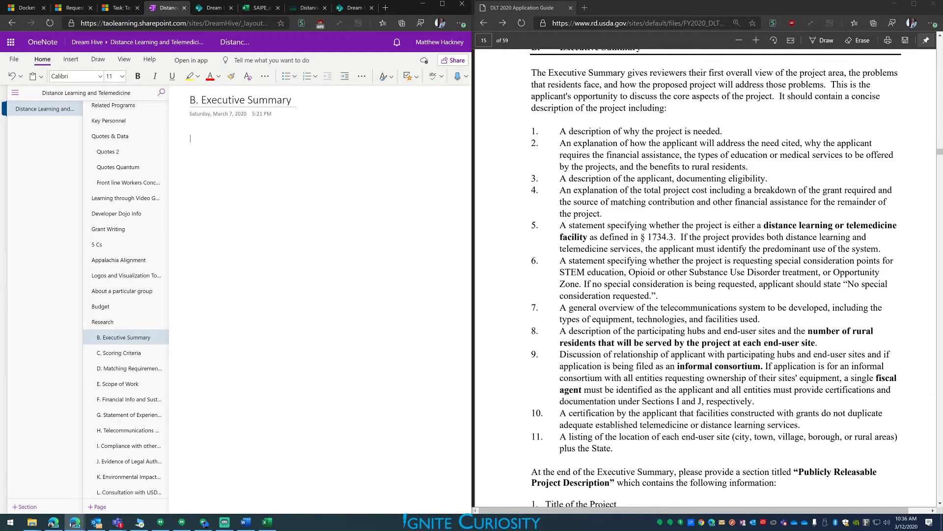
# - Review the guide's numbered Executive Summary requirements, from why the project is needed through the statement on distance learning or telemedicine
pyautogui.scroll(1, 715, 278)
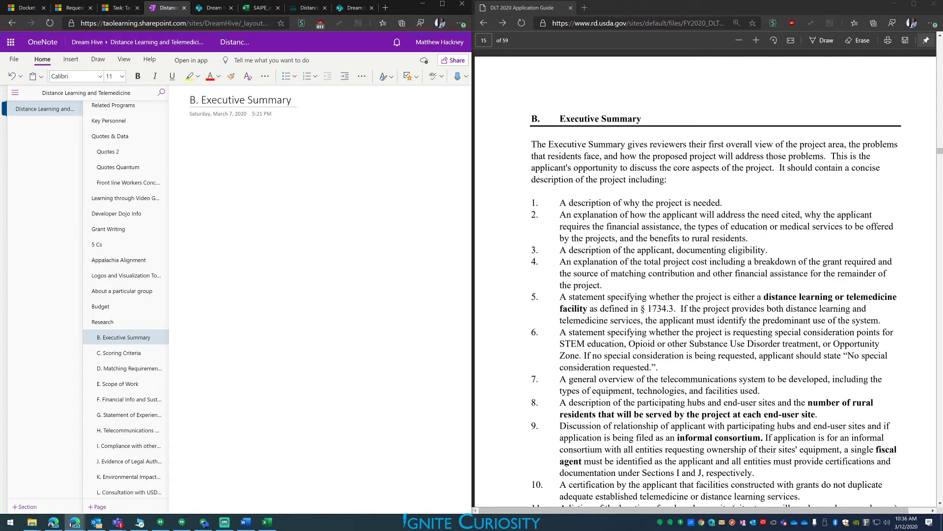
pyautogui.scroll(-2, 708, 294)
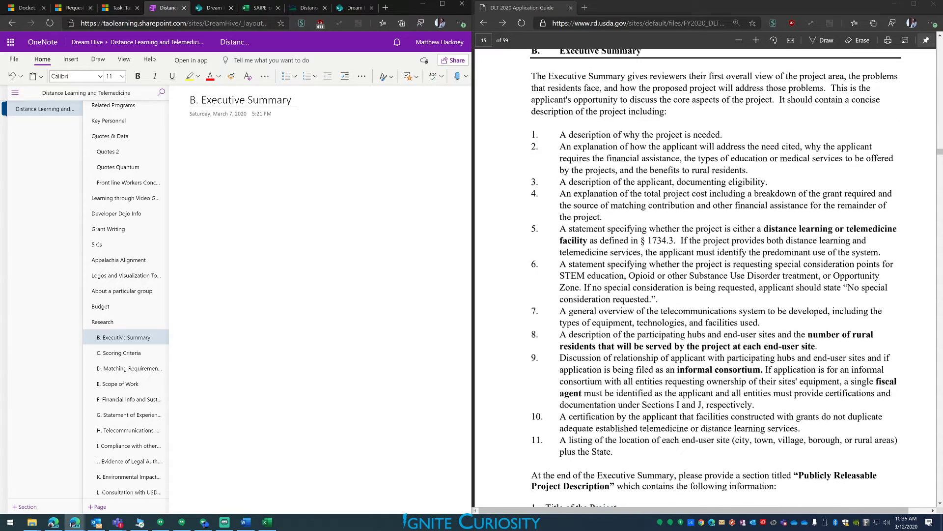
pyautogui.click(561, 131)
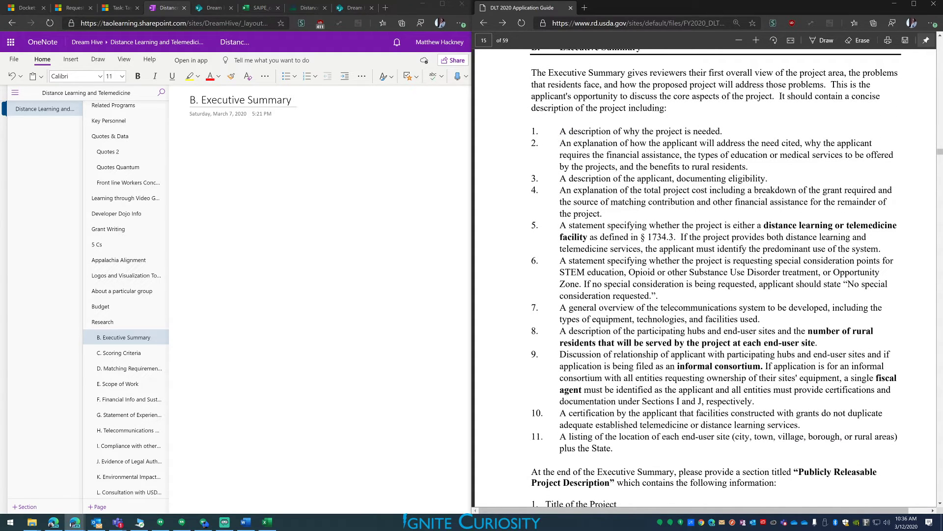
pyautogui.moveTo(561, 179); pyautogui.dragTo(597, 178)
pyautogui.moveTo(560, 225); pyautogui.dragTo(595, 225)
pyautogui.scroll(-3, 716, 278)
pyautogui.scroll(3, 716, 278)
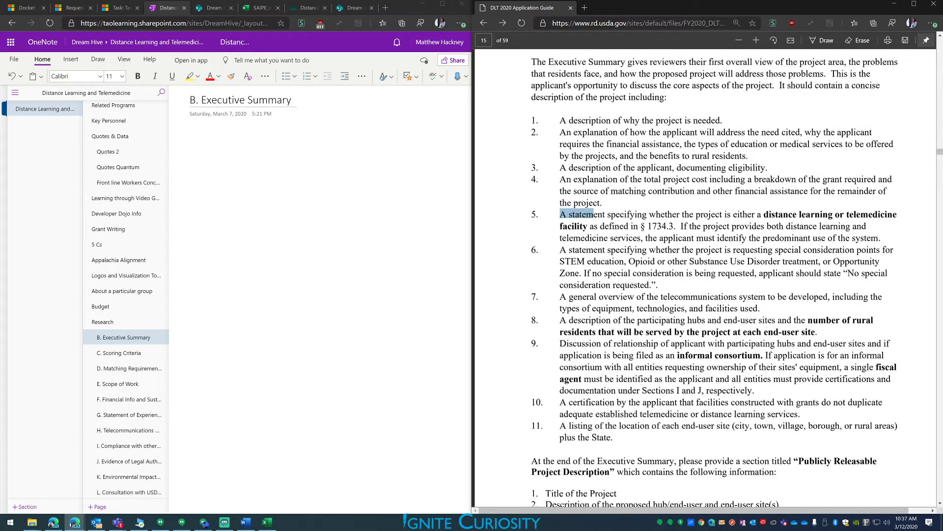
pyautogui.press('Escape')
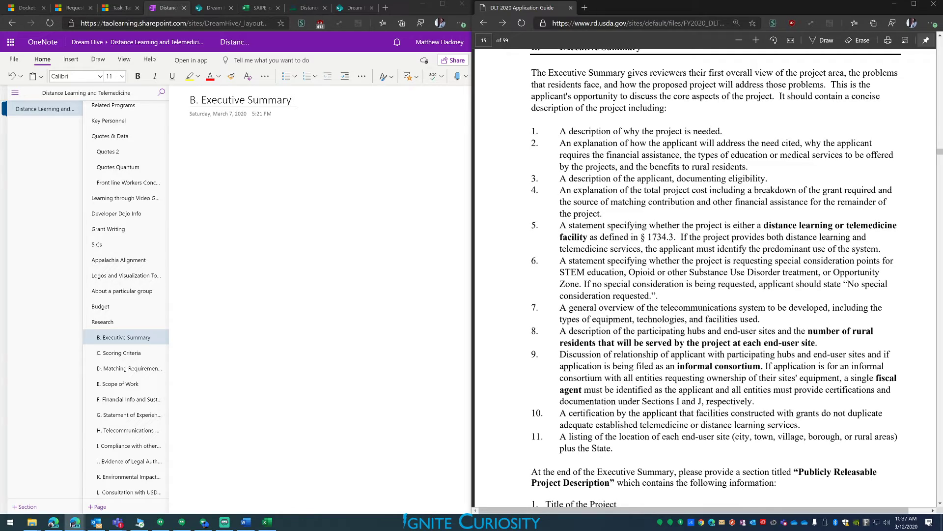
# - Switch to Technical Proposal.docx in Word, look back through its early pages, and bring the guide up beside it
pyautogui.click(245, 522)
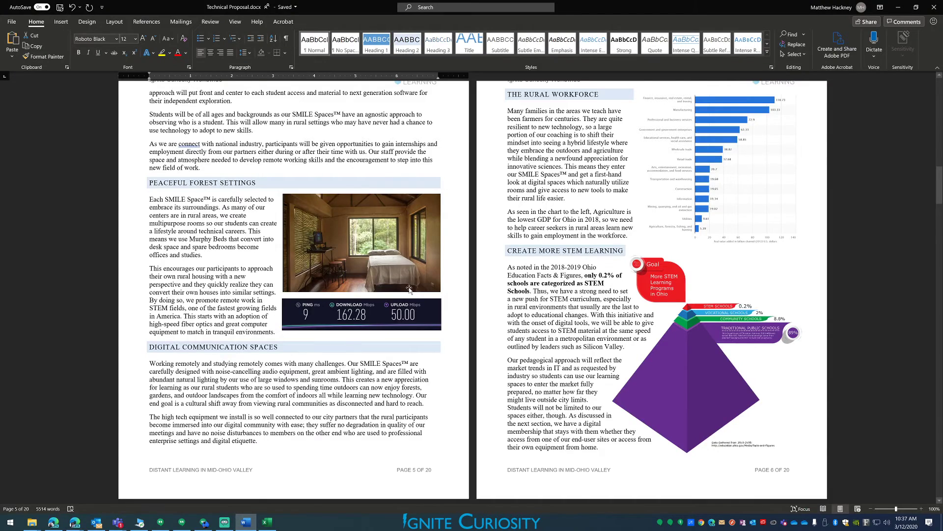
pyautogui.scroll(5, 409, 289)
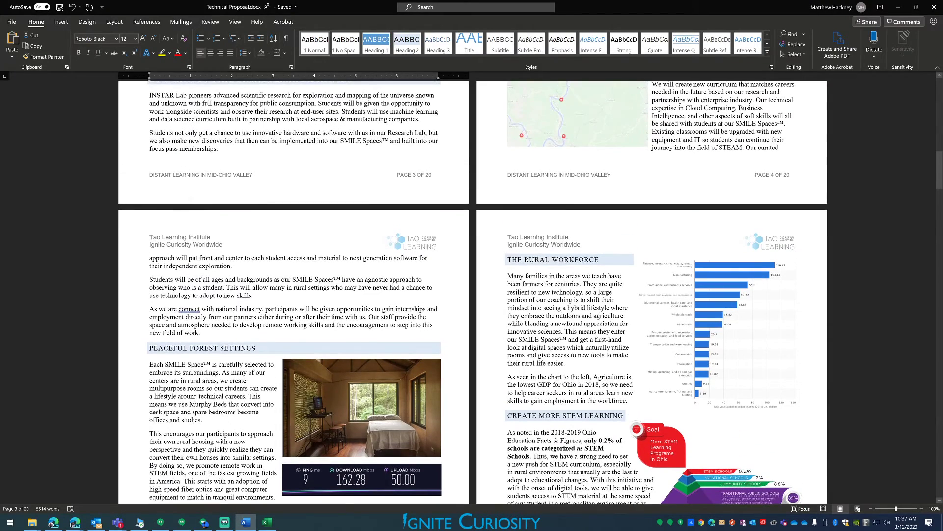
pyautogui.hotkey('alt', 'Tab')
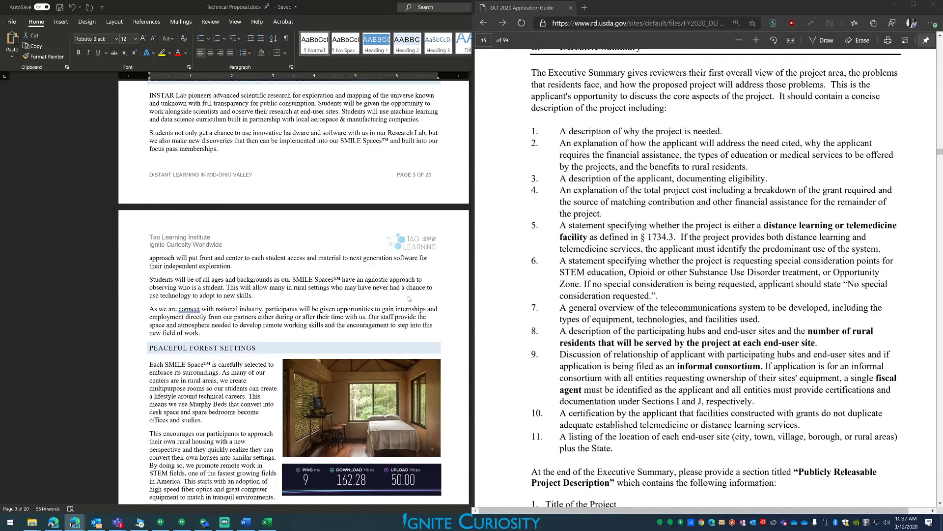
# - Look through the Grant Writing page in OneNote, from the project overview to the budget breakdown, and return to the B. Executive Summary page
pyautogui.hotkey('alt', 'Tab')
pyautogui.hotkey('alt', 'Tab')
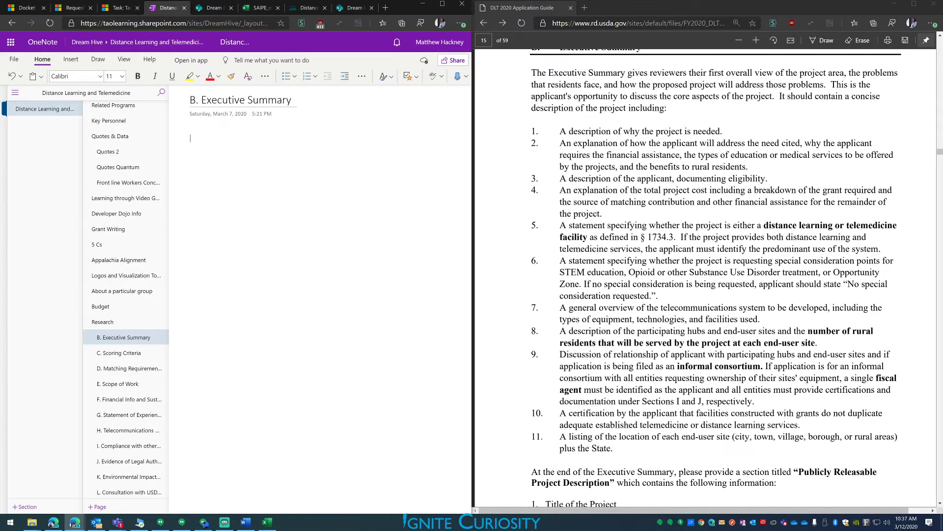
pyautogui.click(116, 233)
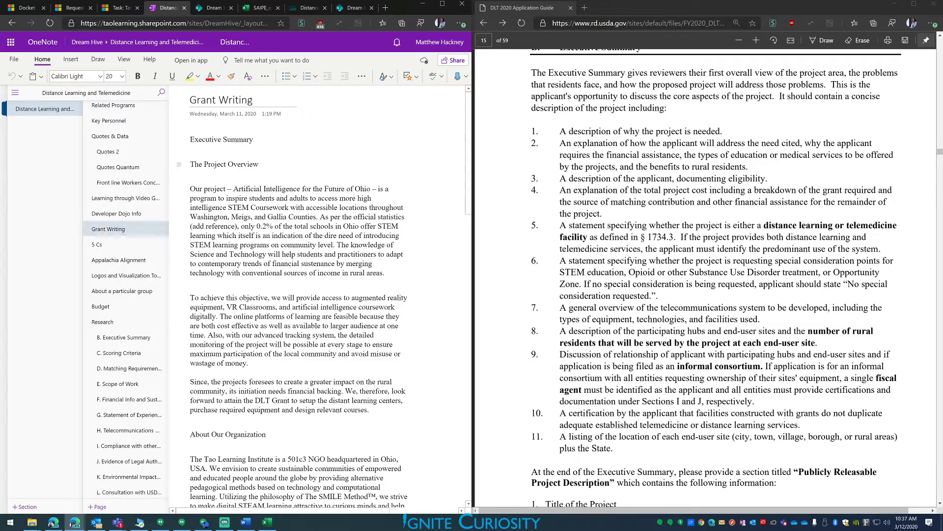
pyautogui.scroll(-5, 295, 305)
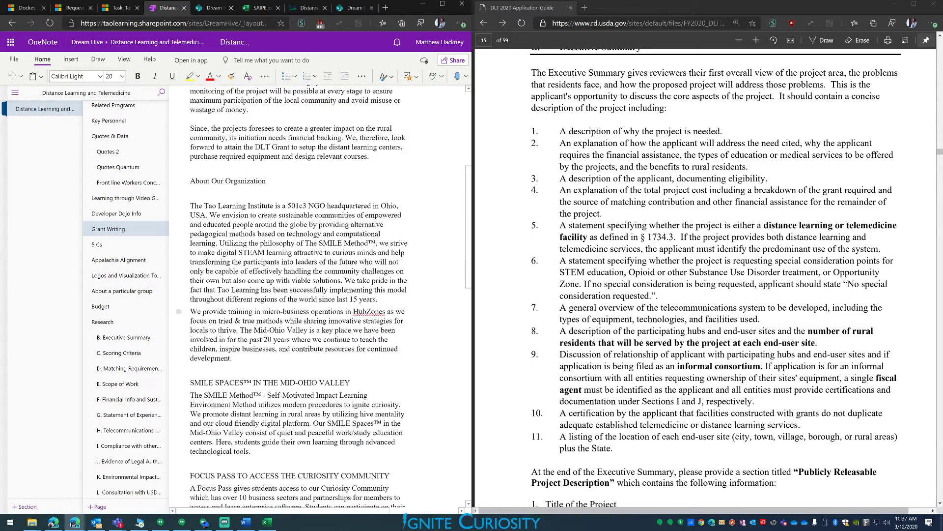
pyautogui.scroll(-13, 295, 305)
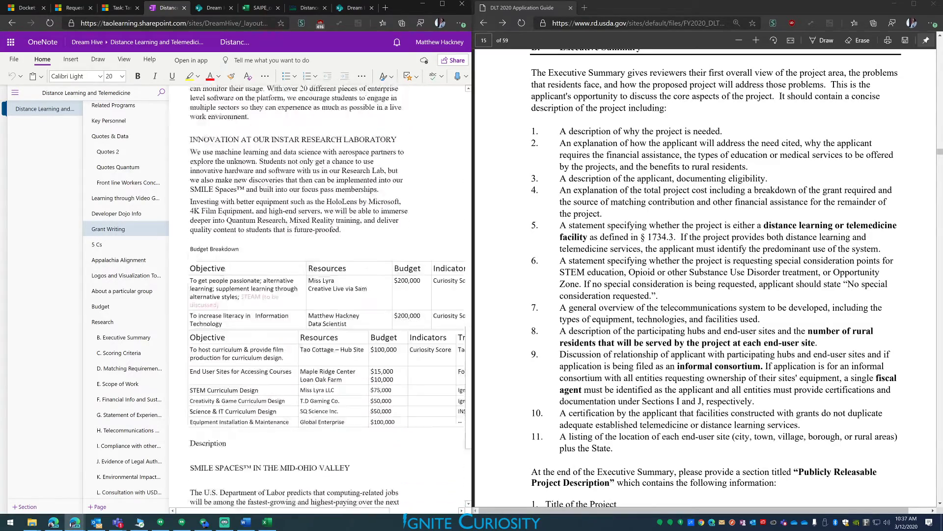
pyautogui.scroll(8, 326, 295)
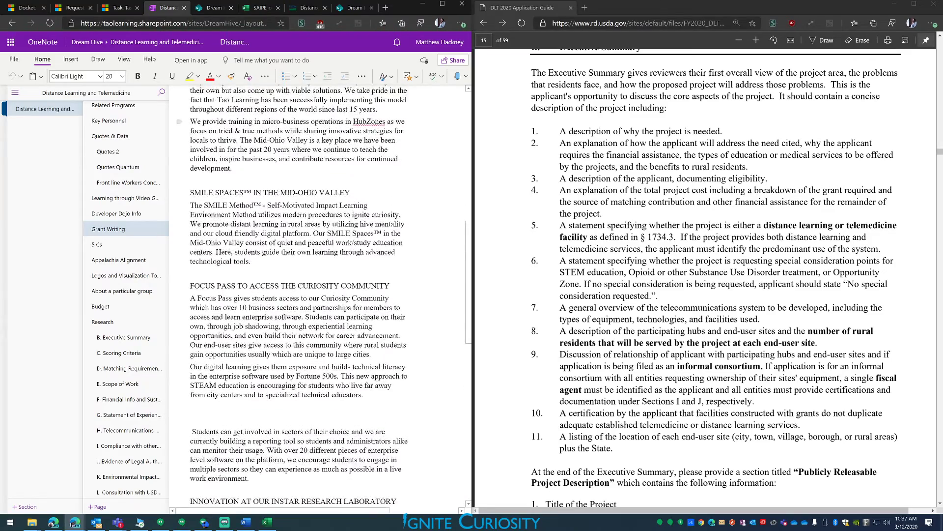
pyautogui.scroll(6, 295, 246)
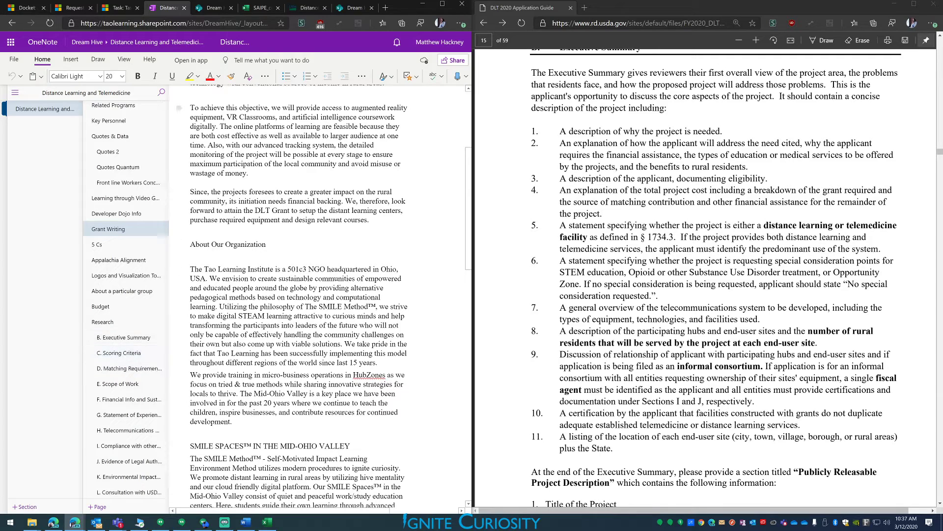
pyautogui.click(118, 338)
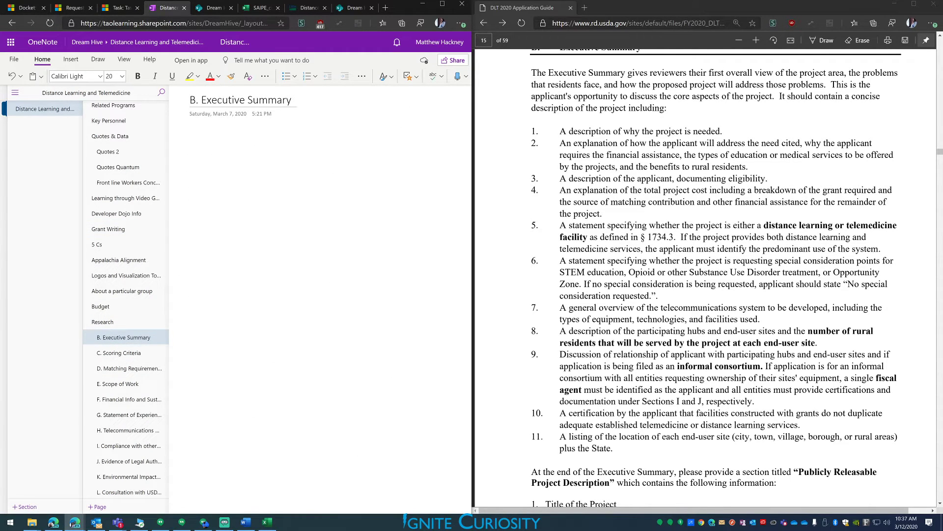
# - Check the guide's Executive Summary requirements and start a numbered list on the B. Executive Summary page for the first one, why the project is needed
pyautogui.moveTo(560, 131); pyautogui.dragTo(612, 447)
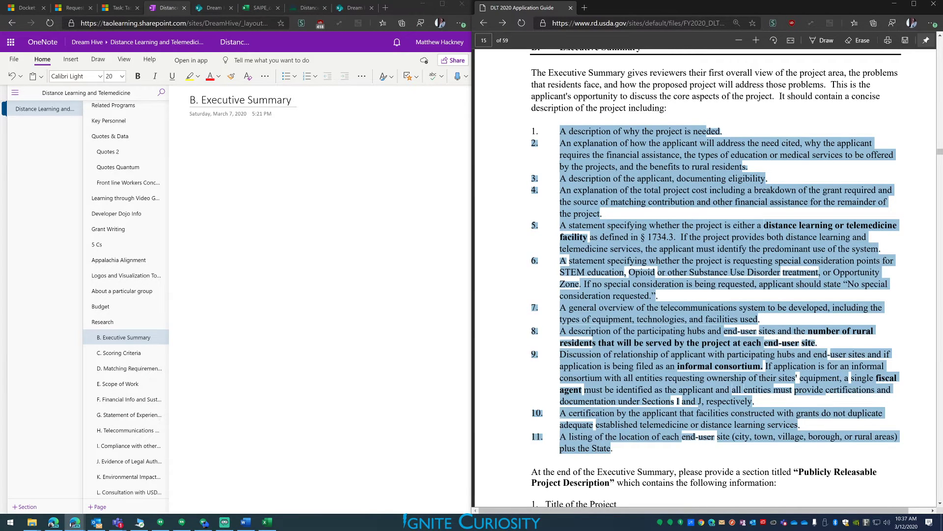
pyautogui.press('Escape')
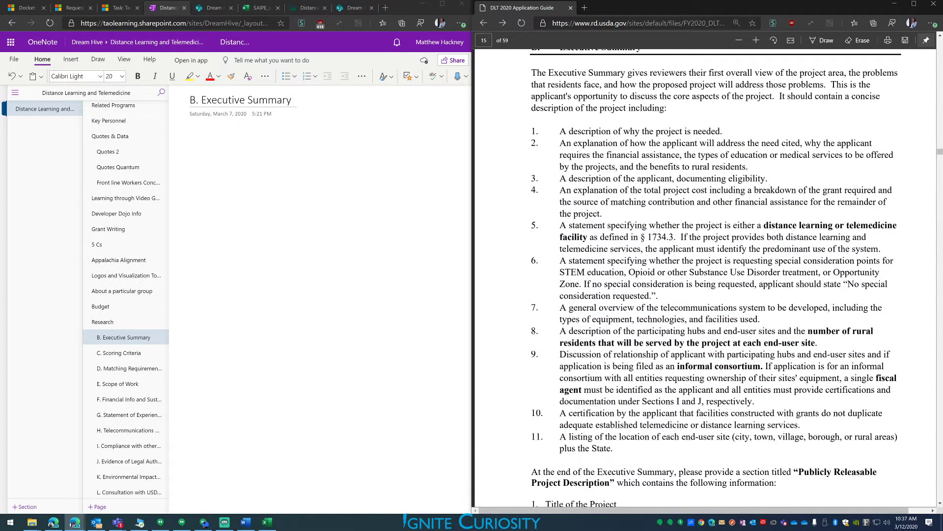
pyautogui.scroll(-3, 716, 277)
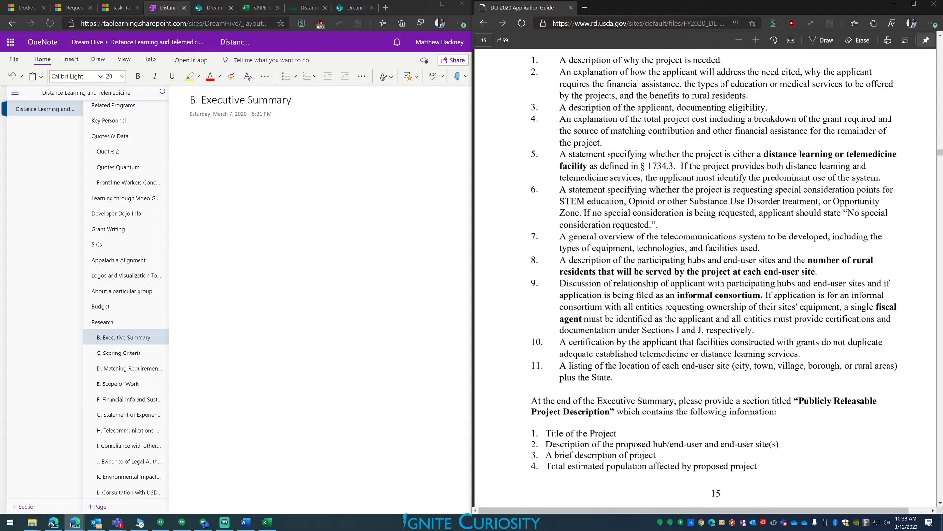
pyautogui.scroll(3, 705, 275)
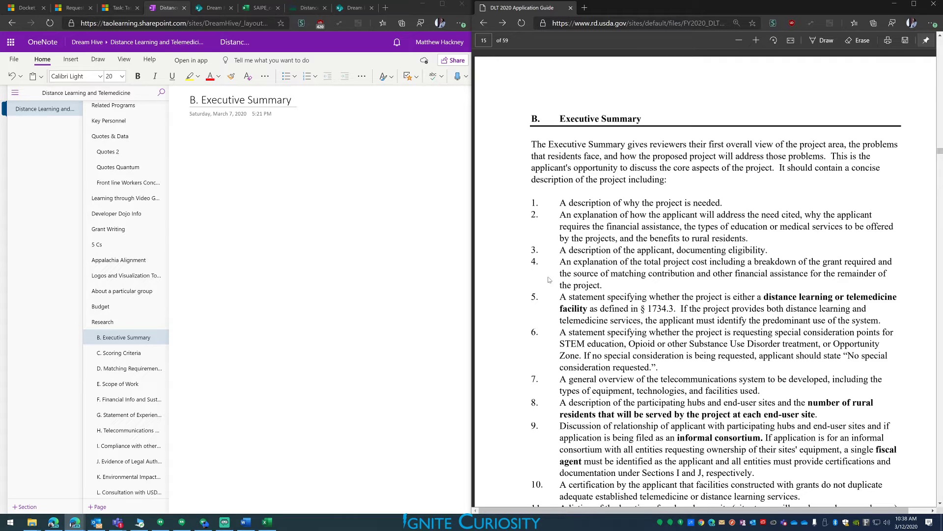
pyautogui.click(246, 147)
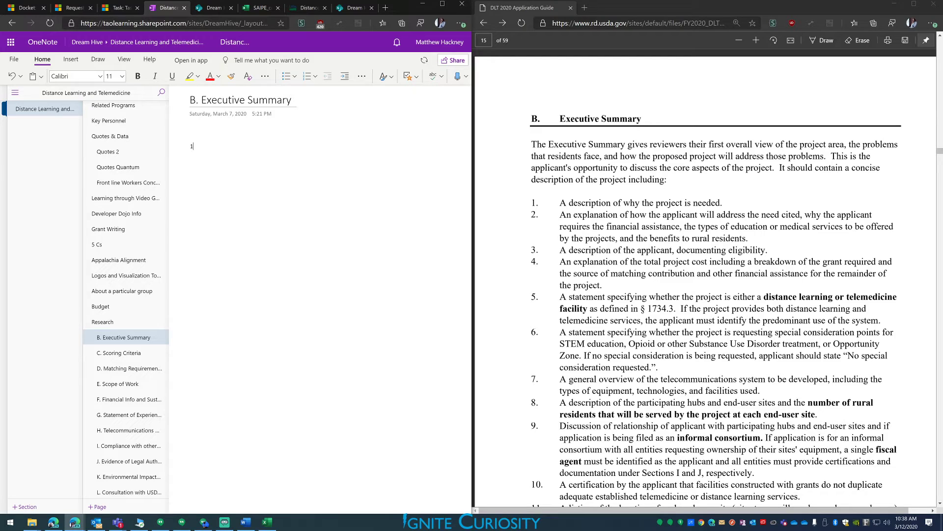
pyautogui.write('.')
pyautogui.moveTo(559, 203)
pyautogui.mouseDown()
pyautogui.moveTo(722, 203)
pyautogui.moveTo(560, 203)
pyautogui.mouseUp()
pyautogui.click(707, 203)
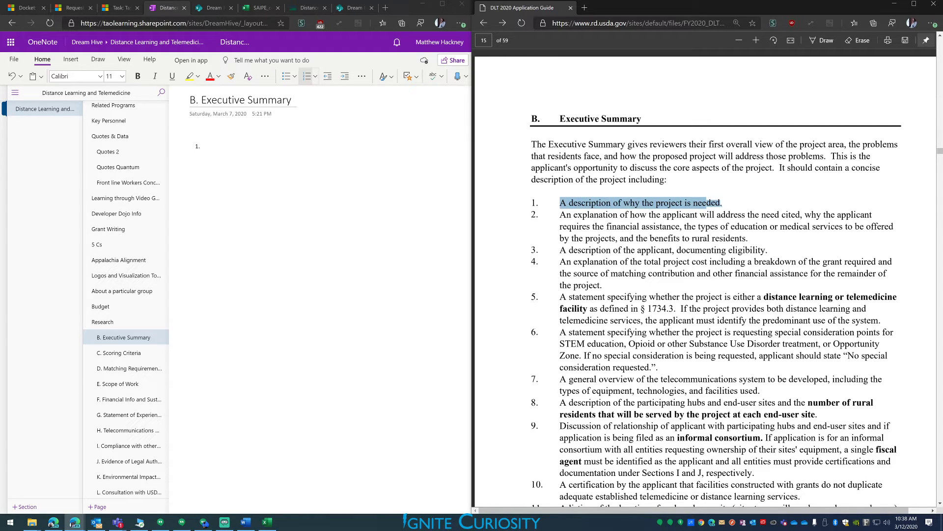
pyautogui.click(560, 203)
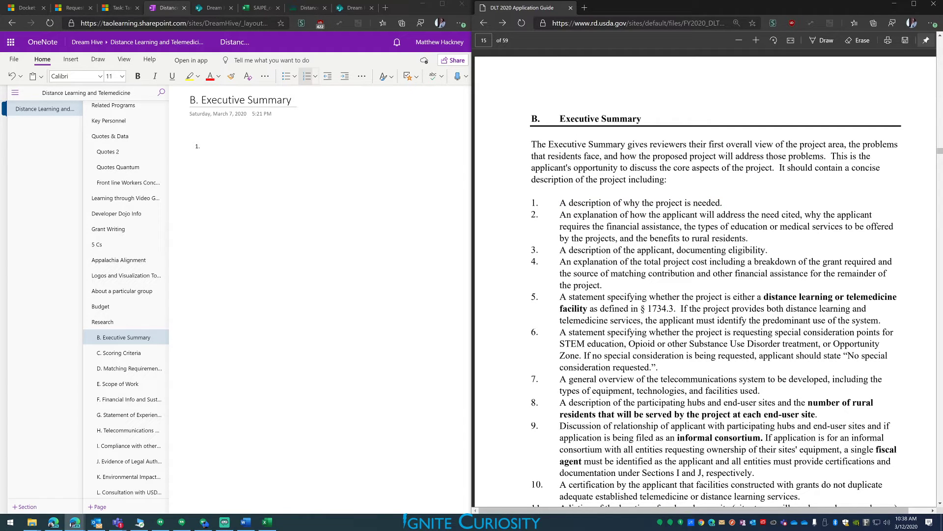
# - Copy the first paragraph under Create More STEM Learning from Technical Proposal.docx in Word into item 1 of the OneNote B. Executive Summary list
pyautogui.click(245, 522)
pyautogui.scroll(-2, 531, 295)
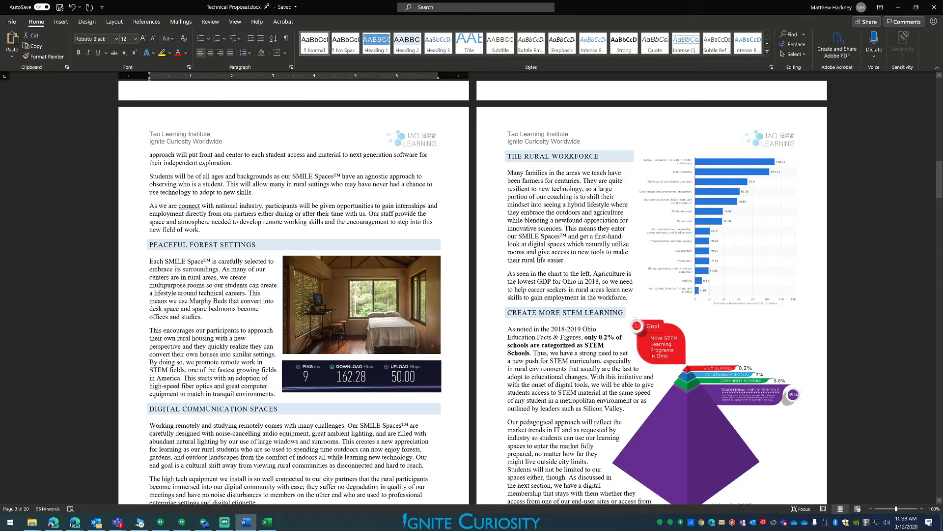
pyautogui.moveTo(638, 379); pyautogui.dragTo(624, 409)
pyautogui.hotkey('ctrl', 'c')
pyautogui.click(525, 345)
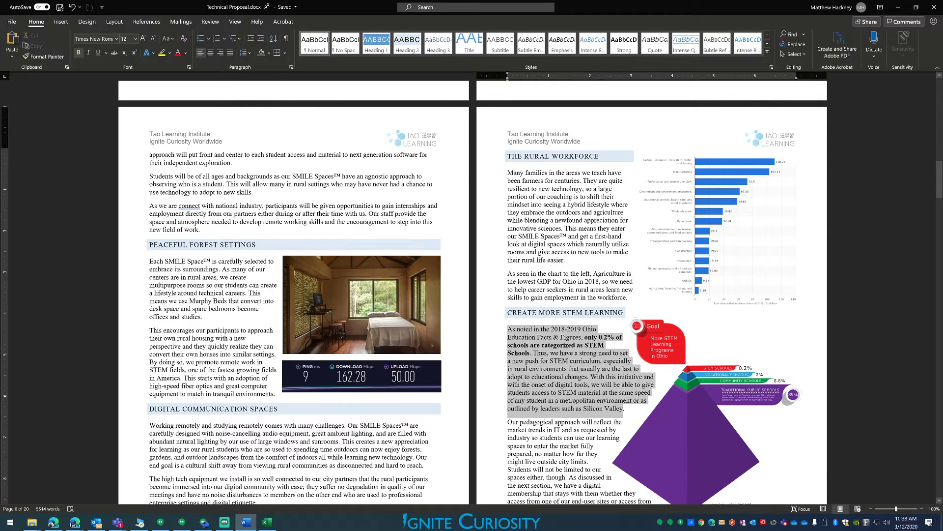
pyautogui.hotkey('alt', 'Tab')
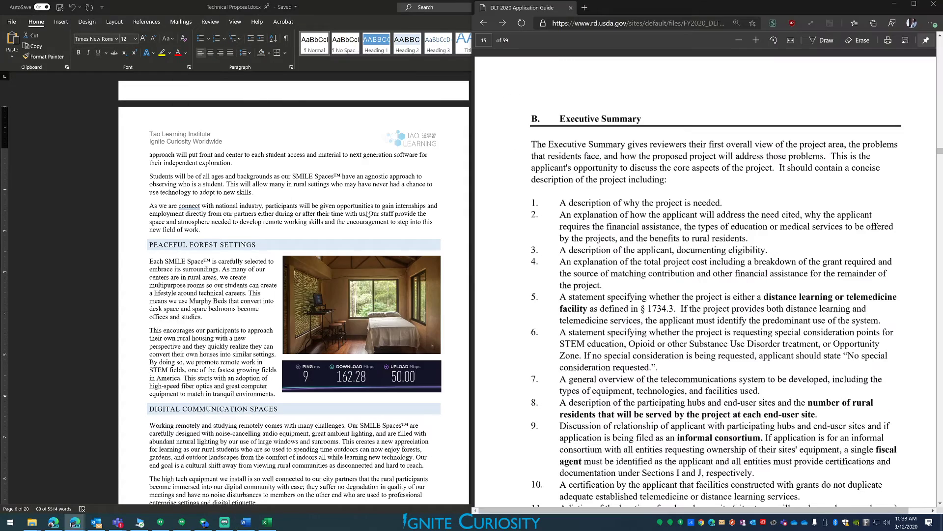
pyautogui.hotkey('alt', 'Tab')
pyautogui.hotkey('alt', 'Tab')
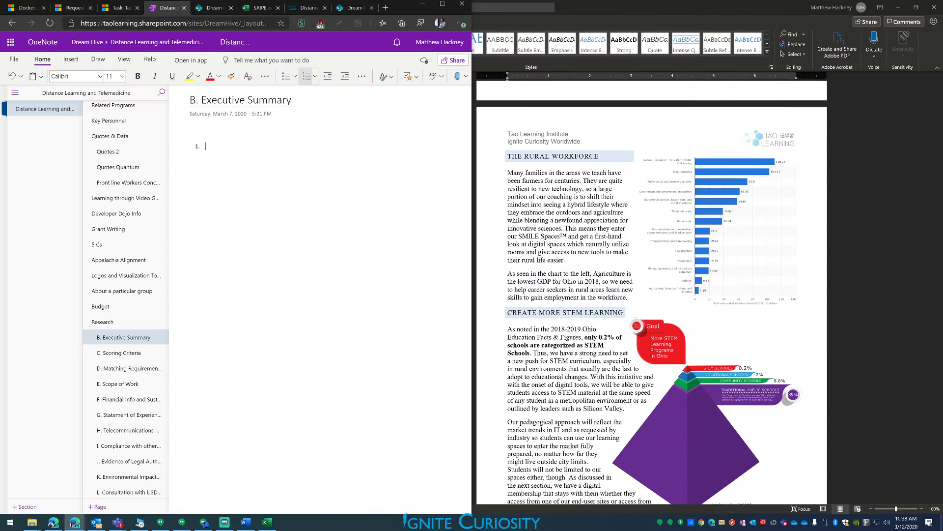
pyautogui.hotkey('ctrl', 'v')
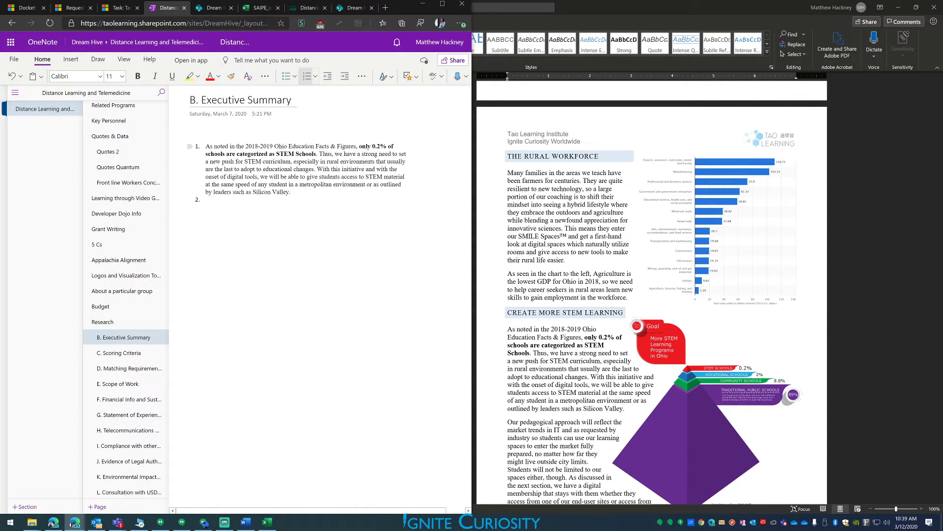
# - Append the Grant Writing page's sentence beginning "The knowledge of Science and Technology will help students" to the end of item 1 in B. Executive Summary
pyautogui.hotkey('alt', 'Tab')
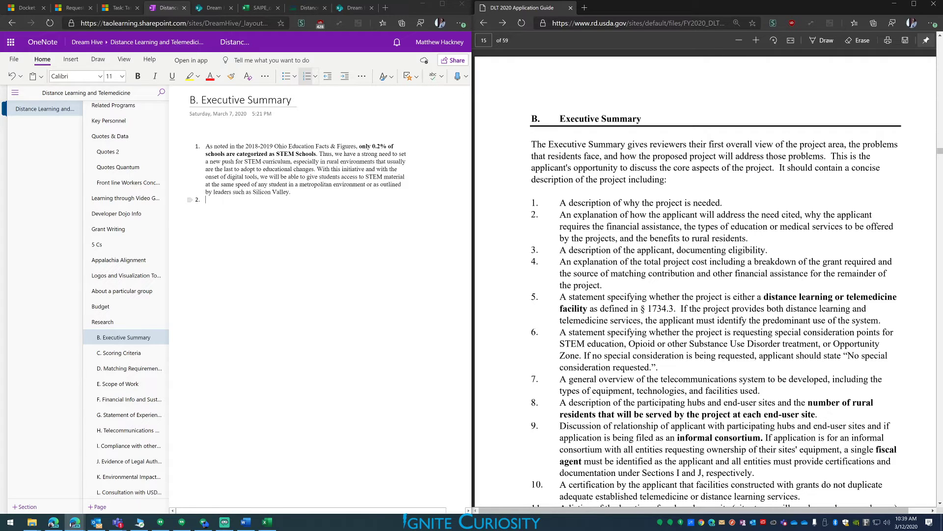
pyautogui.click(207, 200)
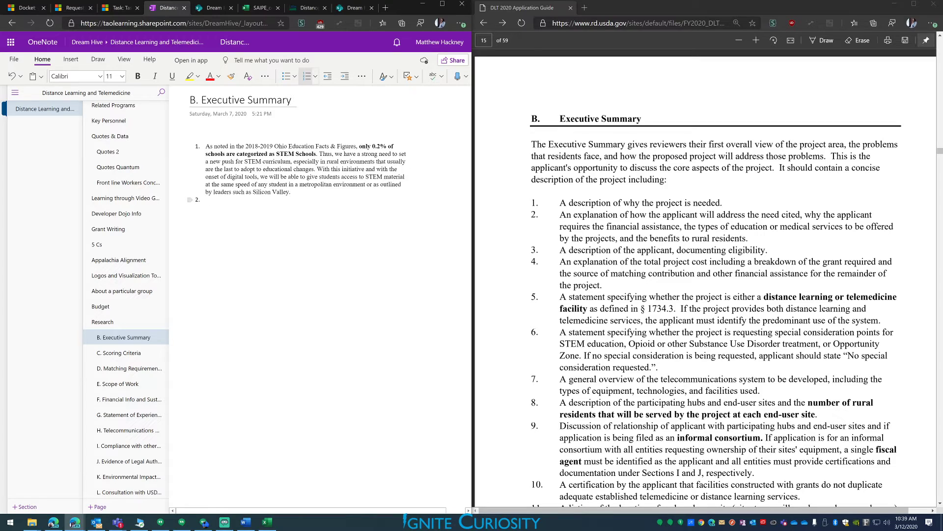
pyautogui.click(124, 233)
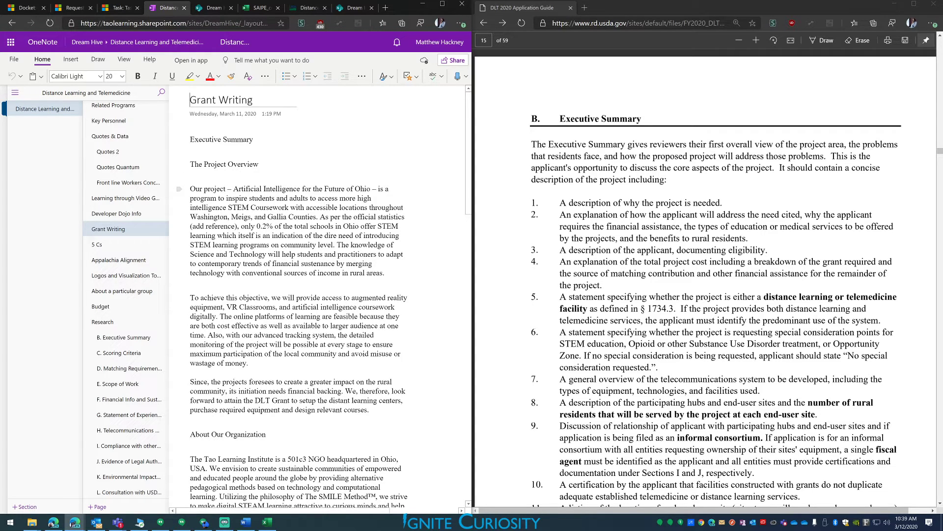
pyautogui.moveTo(241, 226); pyautogui.dragTo(350, 226)
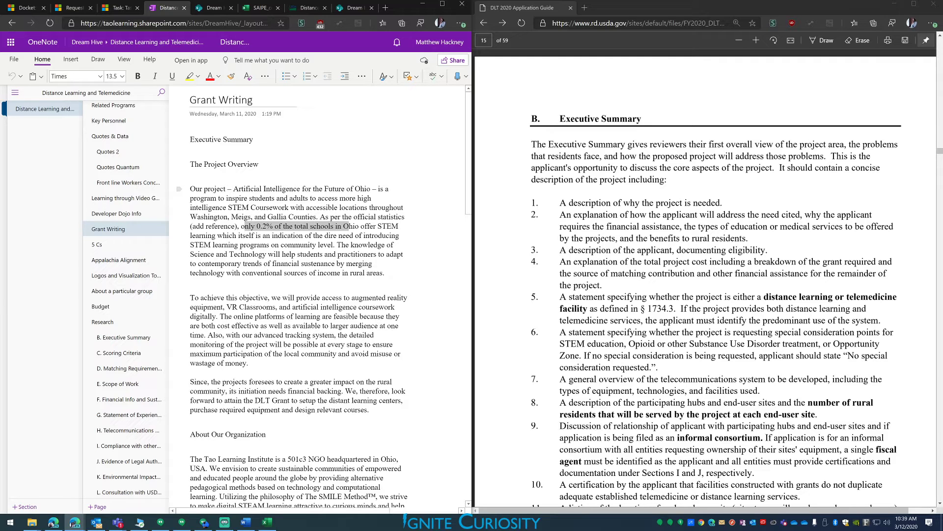
pyautogui.moveTo(386, 273); pyautogui.dragTo(338, 245)
pyautogui.hotkey('ctrl', 'c')
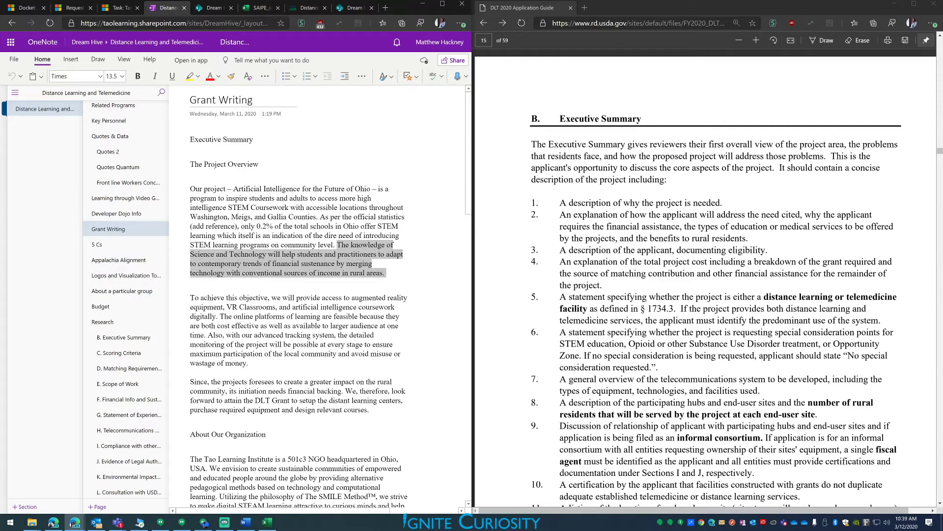
pyautogui.click(114, 337)
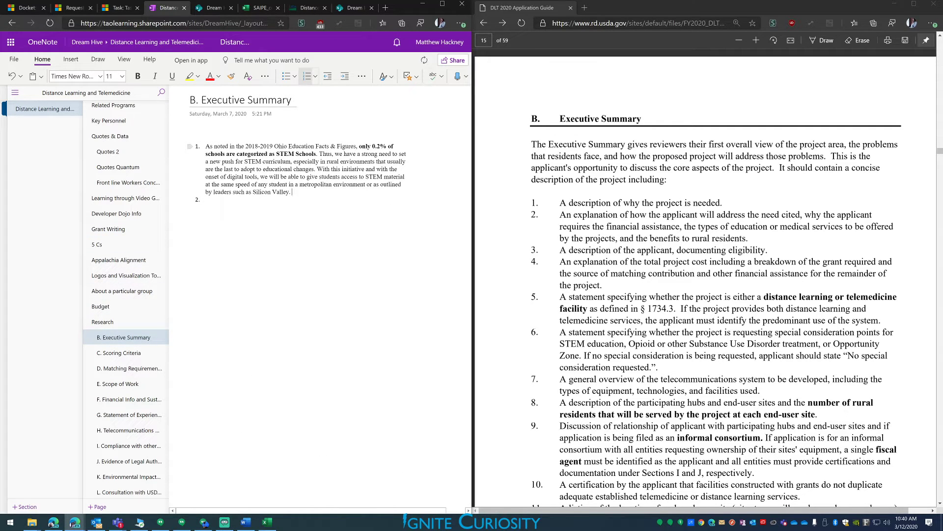
pyautogui.hotkey('ctrl', 'v')
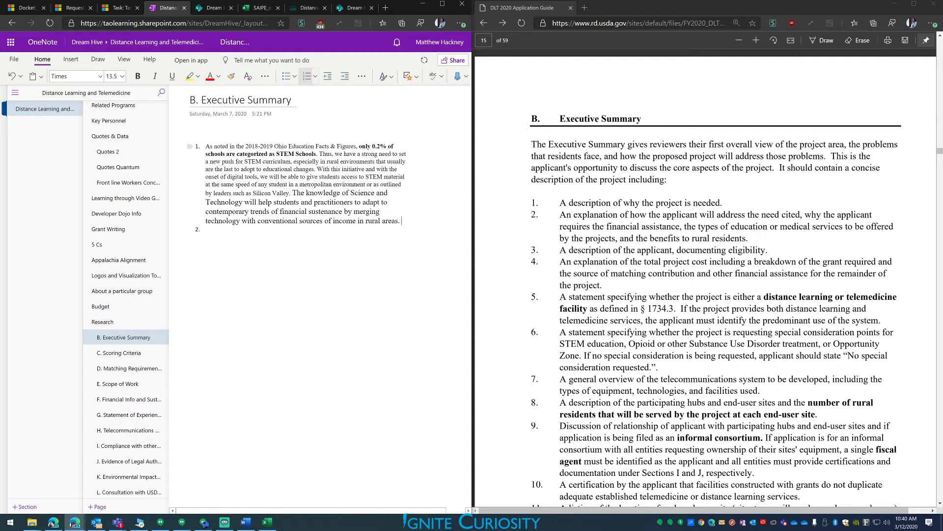
# - Apply the formatting of item 1's appended sentence to the rest of its paragraph with Format Painter
pyautogui.moveTo(324, 202)
pyautogui.mouseDown()
pyautogui.moveTo(275, 170)
pyautogui.moveTo(326, 207)
pyautogui.mouseUp()
pyautogui.click(114, 229)
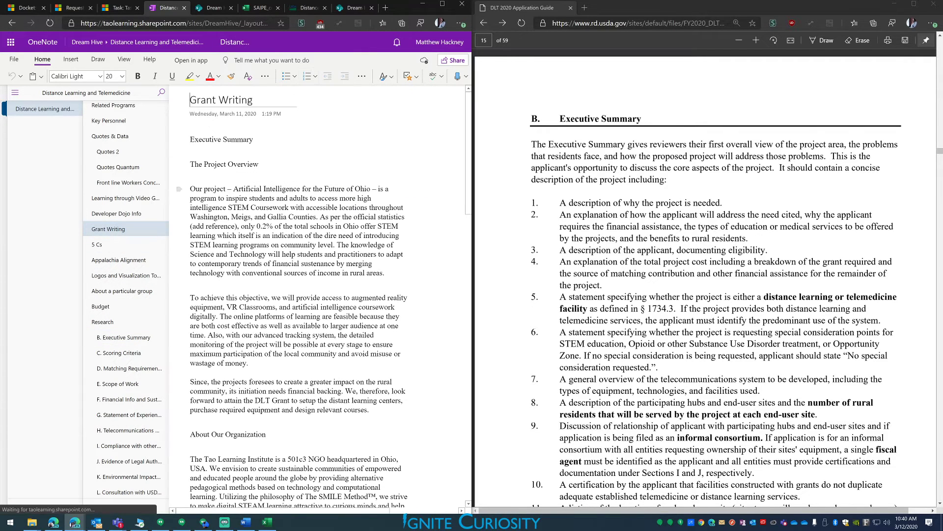
pyautogui.click(126, 337)
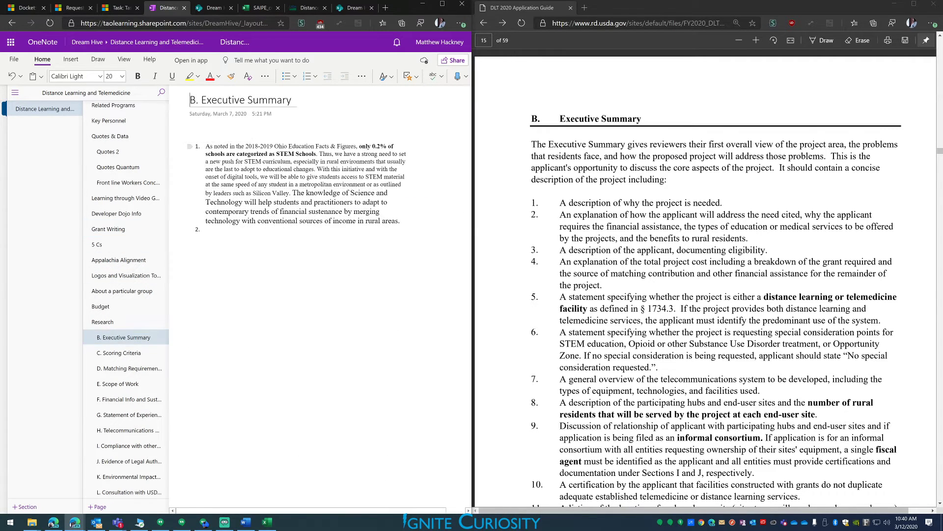
pyautogui.click(231, 77)
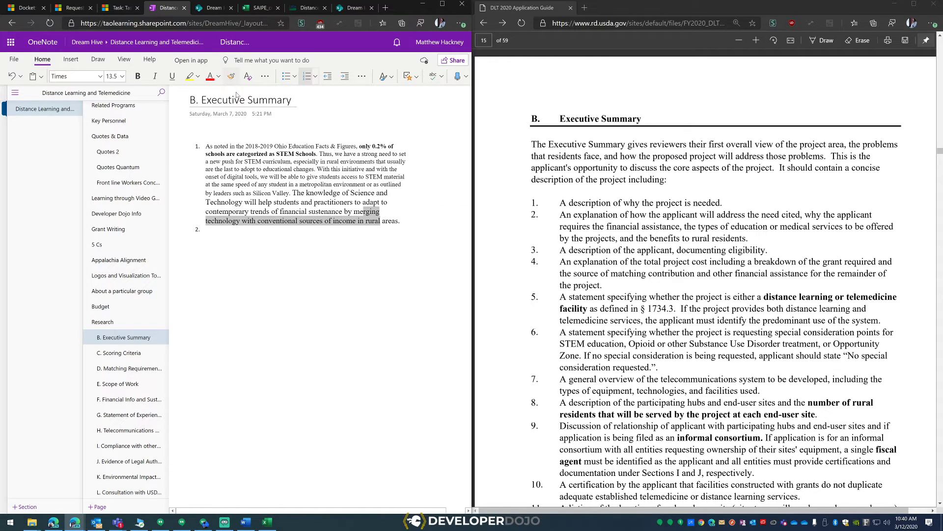
pyautogui.moveTo(293, 193)
pyautogui.mouseDown()
pyautogui.moveTo(207, 167)
pyautogui.moveTo(205, 146)
pyautogui.mouseUp()
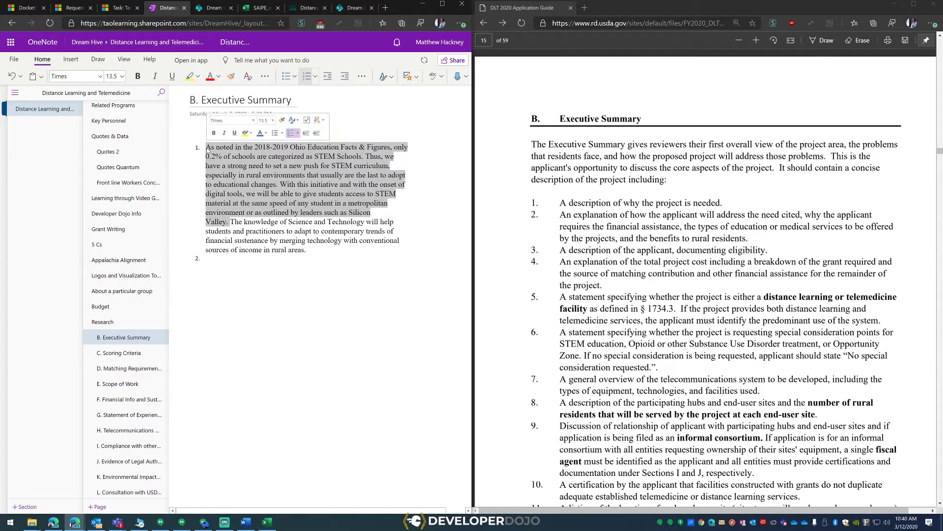
pyautogui.click(346, 166)
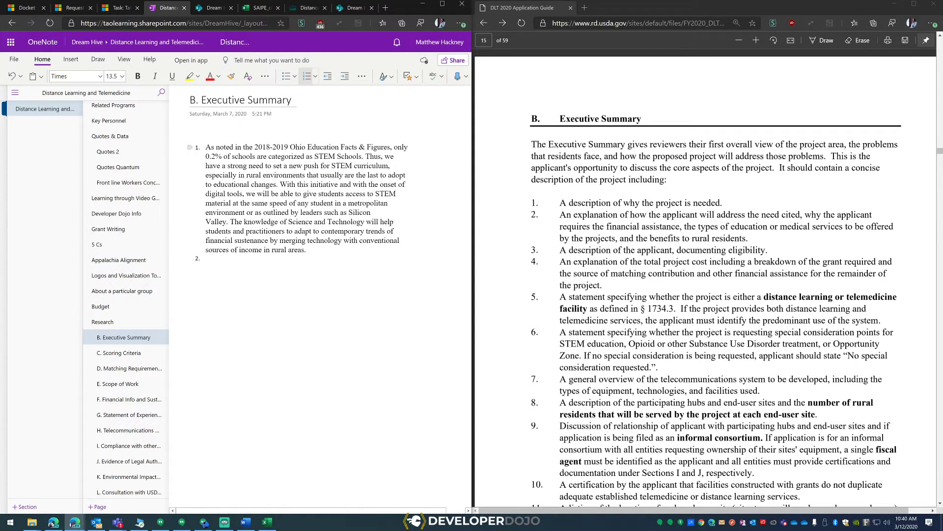
# - Bold the phrase "only 0.2% of schools are categorized as STEM Schools" in item 1
pyautogui.moveTo(395, 146); pyautogui.dragTo(362, 156)
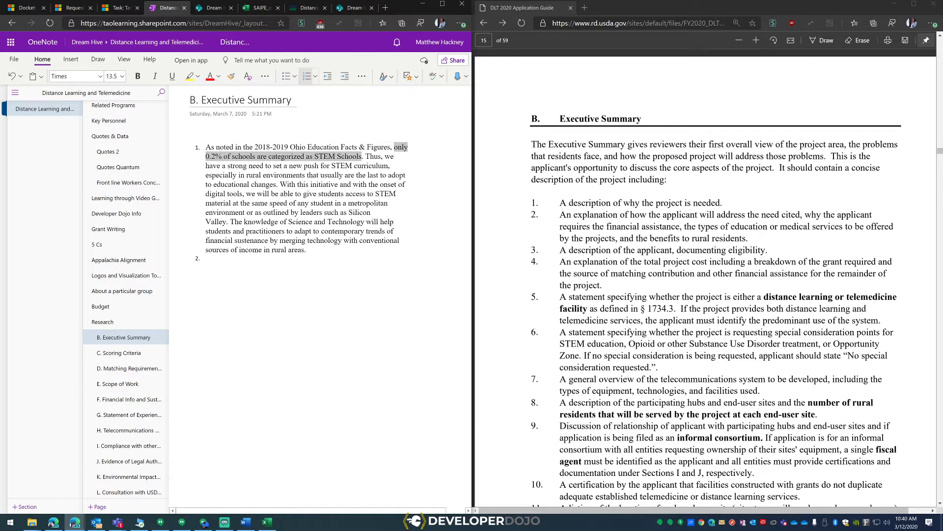
pyautogui.hotkey('ctrl', 'b')
pyautogui.click(308, 249)
# - Copy the Grant Writing page's paragraphs beginning "To achieve this objective" and "Since, the projects foresees" into item 2 of B. Executive Summary
pyautogui.click(206, 258)
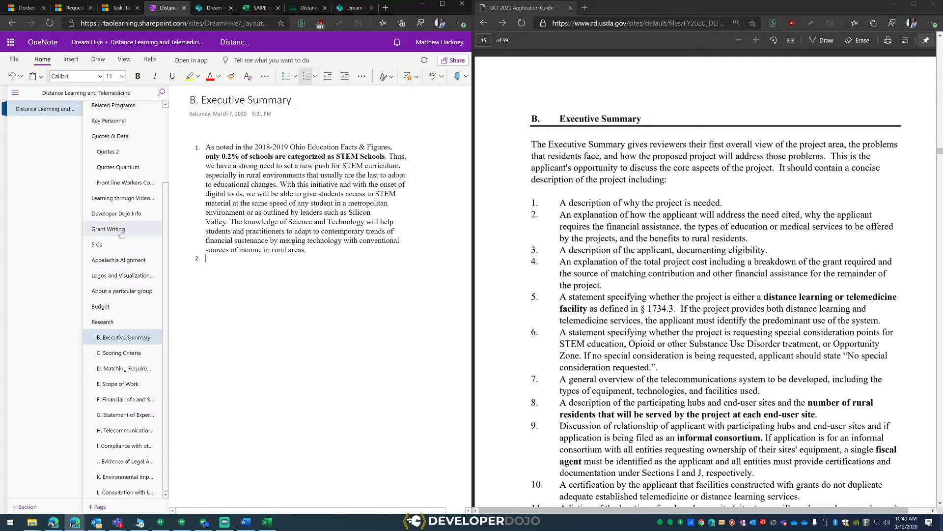
pyautogui.click(120, 231)
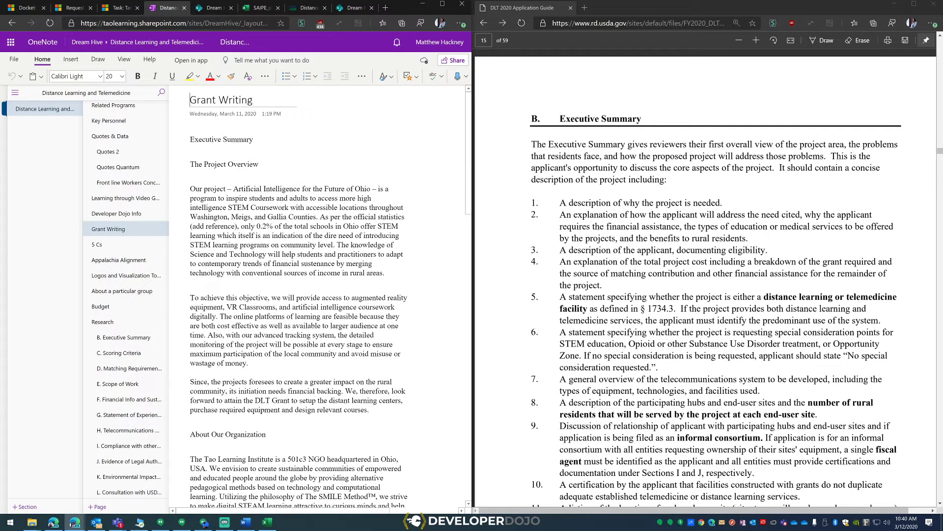
pyautogui.scroll(-7, 320, 295)
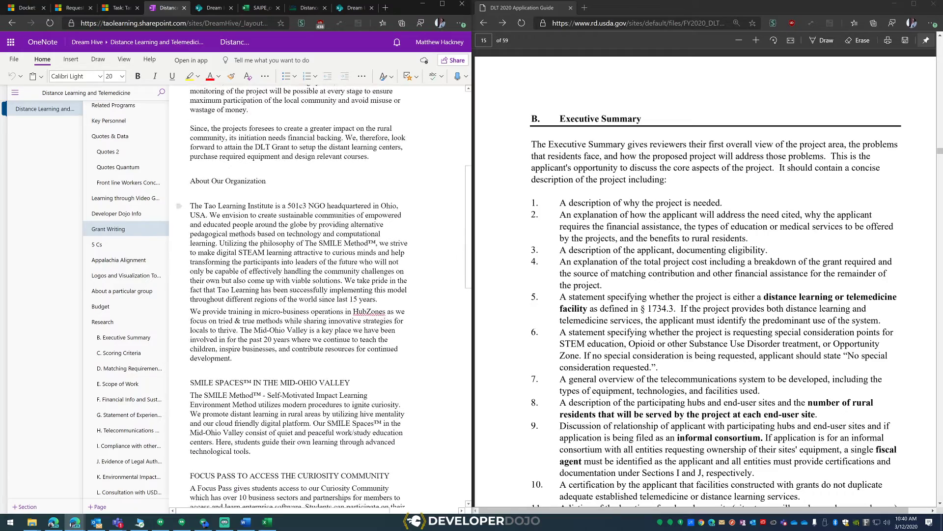
pyautogui.scroll(5, 319, 295)
pyautogui.scroll(2, 320, 294)
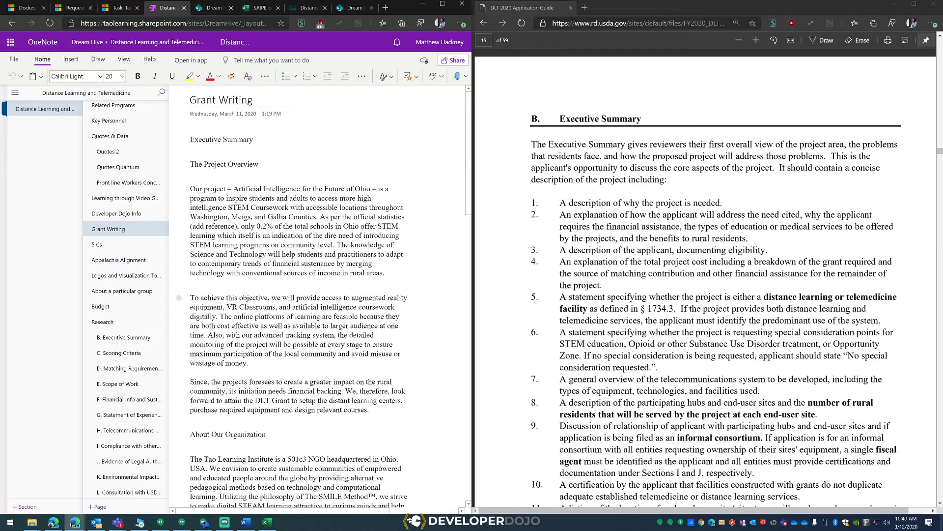
pyautogui.moveTo(190, 297); pyautogui.dragTo(191, 372)
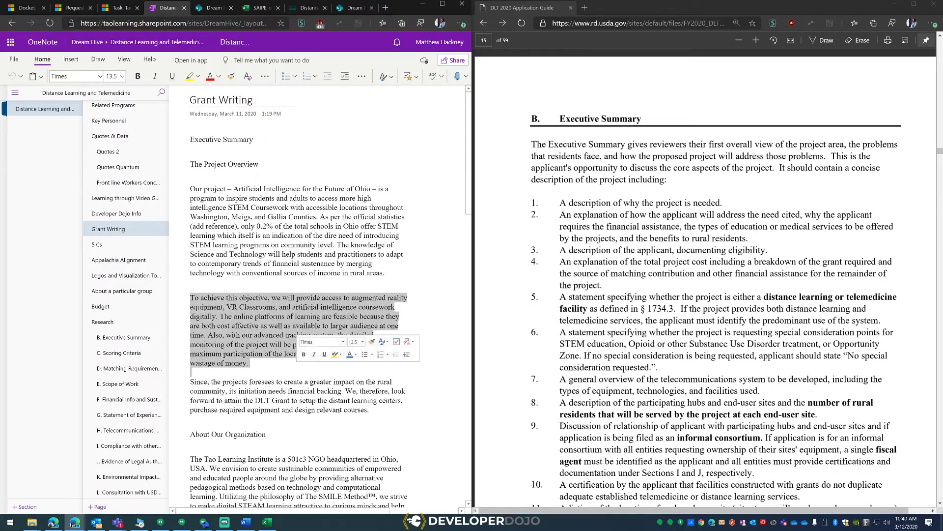
pyautogui.scroll(-3, 294, 295)
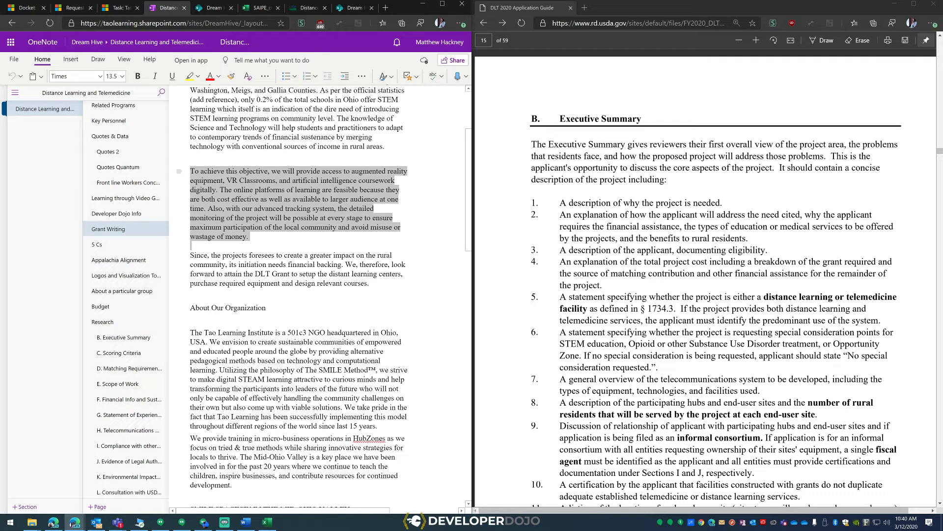
pyautogui.scroll(3, 295, 246)
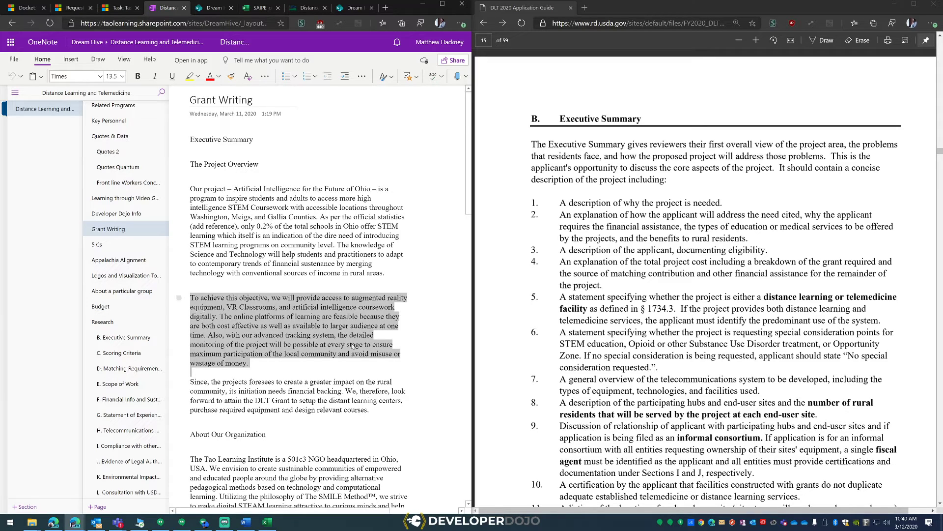
pyautogui.click(290, 352)
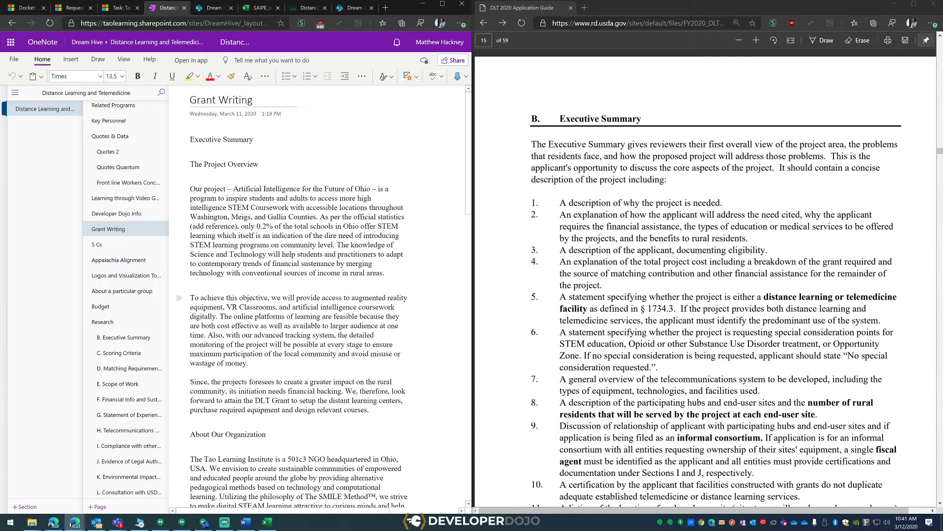
pyautogui.moveTo(249, 363); pyautogui.dragTo(178, 297)
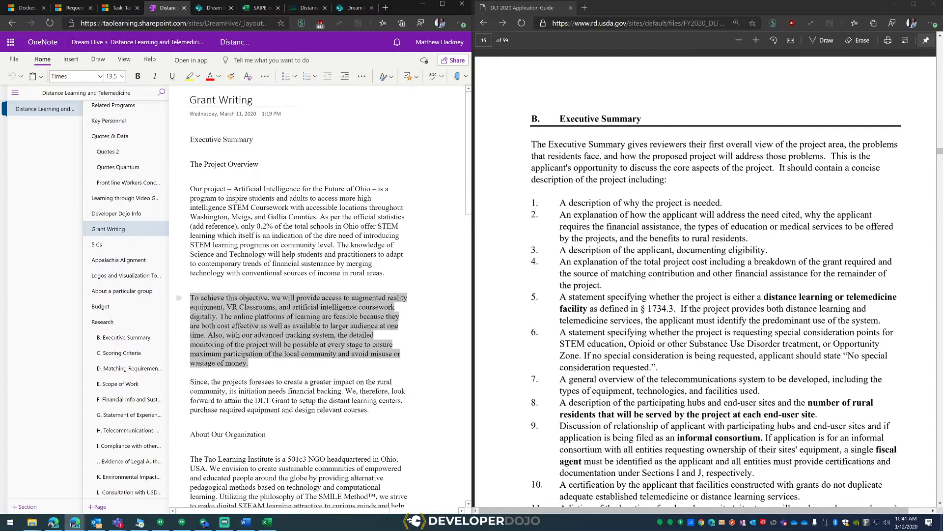
pyautogui.moveTo(372, 411); pyautogui.dragTo(190, 297)
pyautogui.hotkey('ctrl', 'c')
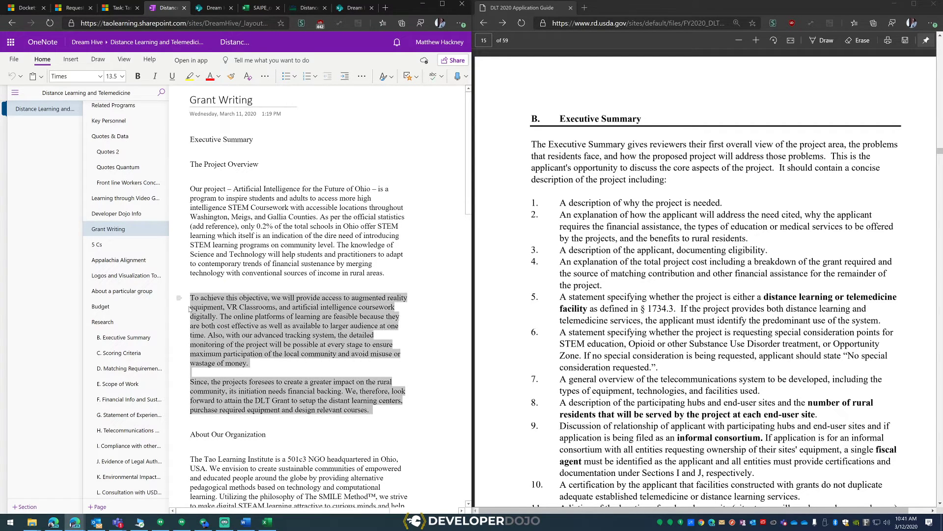
pyautogui.click(124, 338)
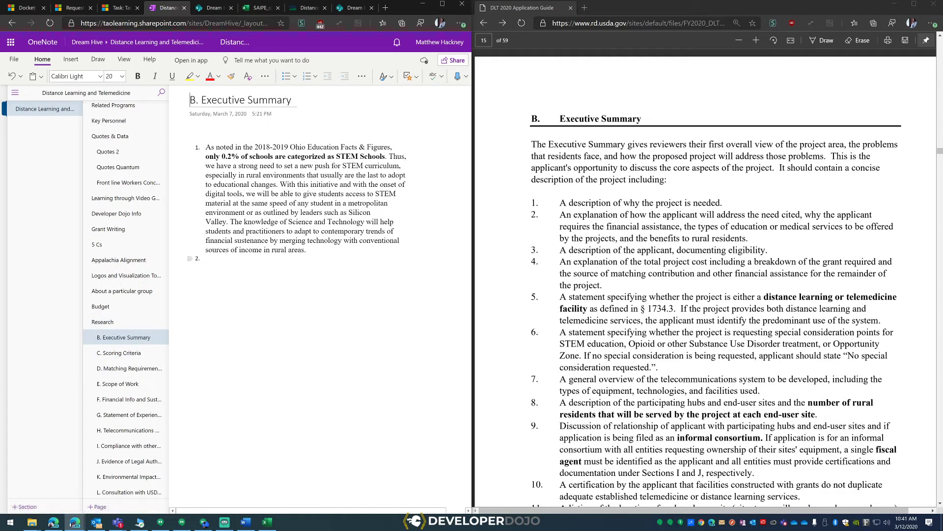
pyautogui.hotkey('ctrl', 'v')
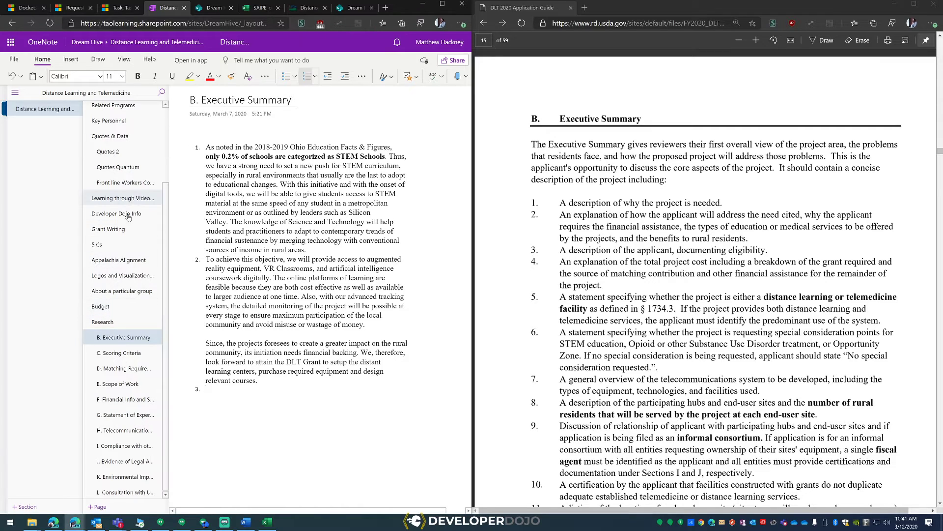
# - Copy the Grant Writing page's text from the first About Our Organization paragraph through the end of Innovation at Our Instar Research Laboratory
pyautogui.click(109, 228)
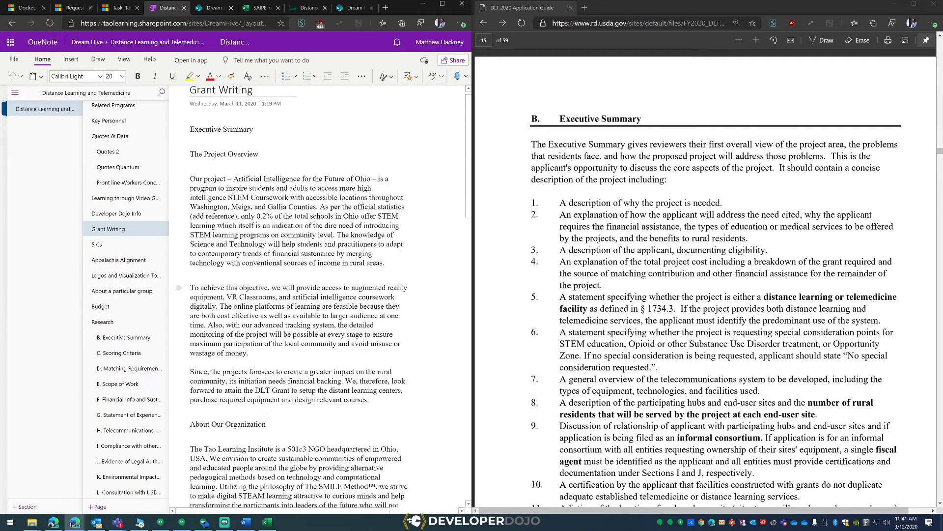
pyautogui.scroll(-5, 294, 295)
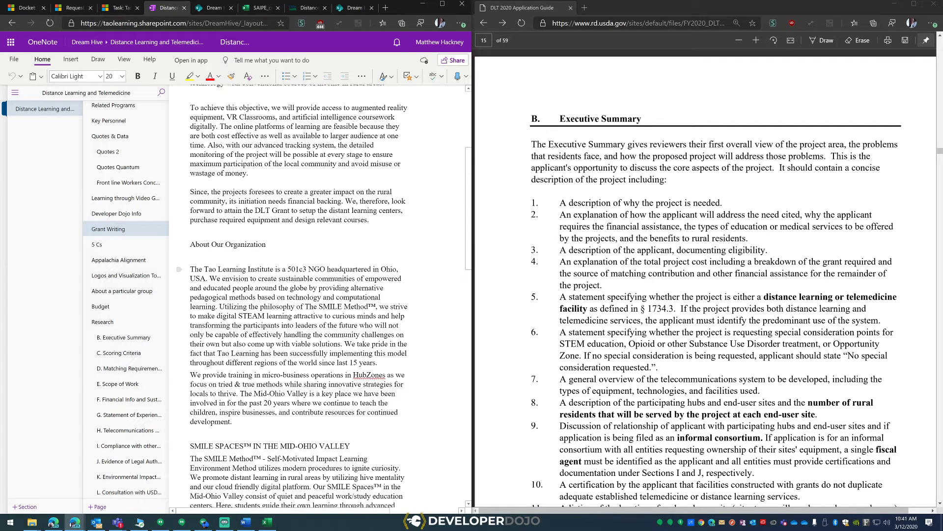
pyautogui.hotkey('shift', 'Down')
pyautogui.hotkey('shift', 'Down')
pyautogui.hotkey('shift', 'Down')
pyautogui.hotkey('shift', 'Down')
pyautogui.hotkey('shift', 'Down')
pyautogui.hotkey('shift', 'Down')
pyautogui.hotkey('shift', 'Down')
pyautogui.hotkey('shift', 'Down')
pyautogui.hotkey('shift', 'Down')
pyautogui.hotkey('shift', 'Down')
pyautogui.hotkey('shift', 'Down')
pyautogui.hotkey('shift', 'Down')
pyautogui.hotkey('shift', 'Down')
pyautogui.hotkey('shift', 'Down')
pyautogui.hotkey('shift', 'Down')
pyautogui.hotkey('shift', 'Down')
pyautogui.hotkey('shift', 'Down')
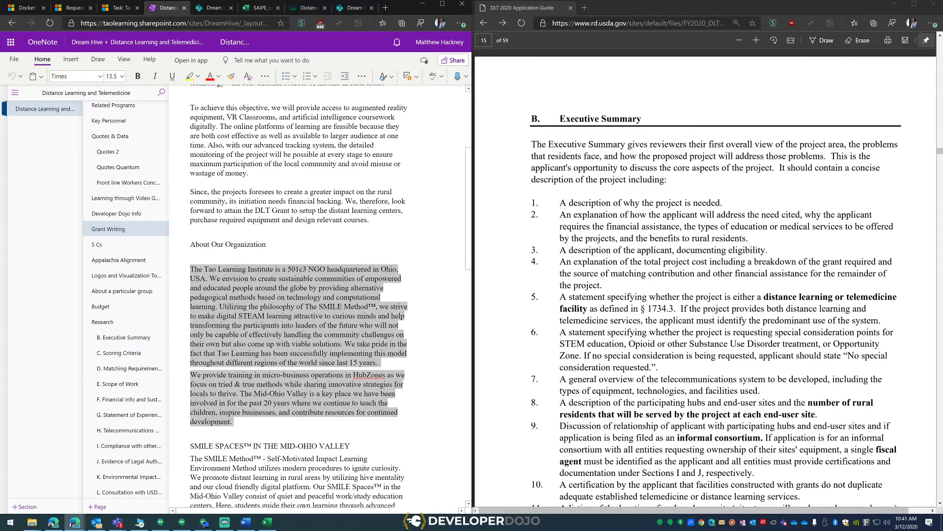
pyautogui.scroll(-4, 299, 294)
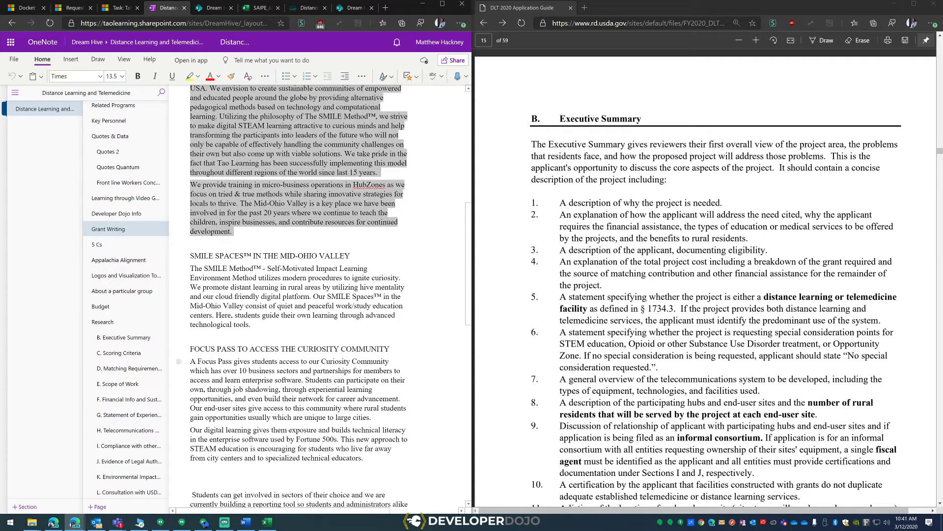
pyautogui.scroll(-5, 321, 295)
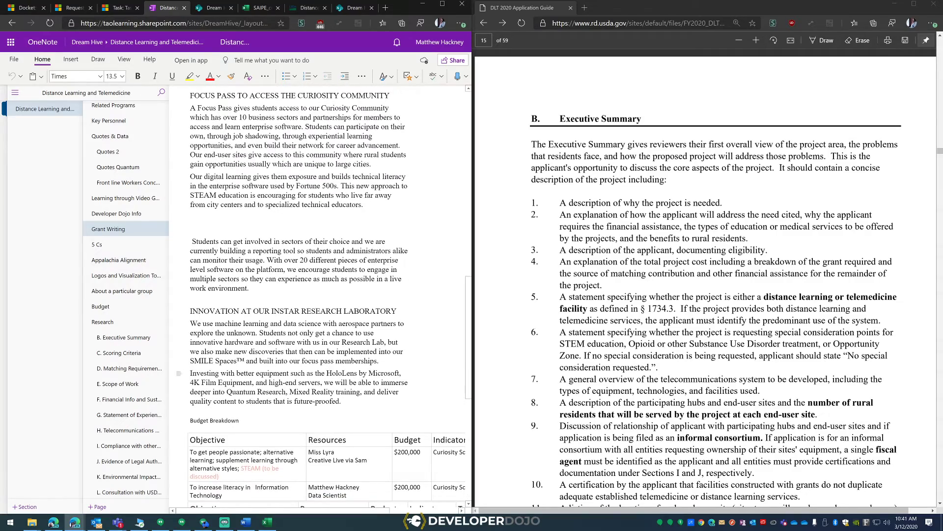
pyautogui.moveTo(178, 373); pyautogui.dragTo(193, 170)
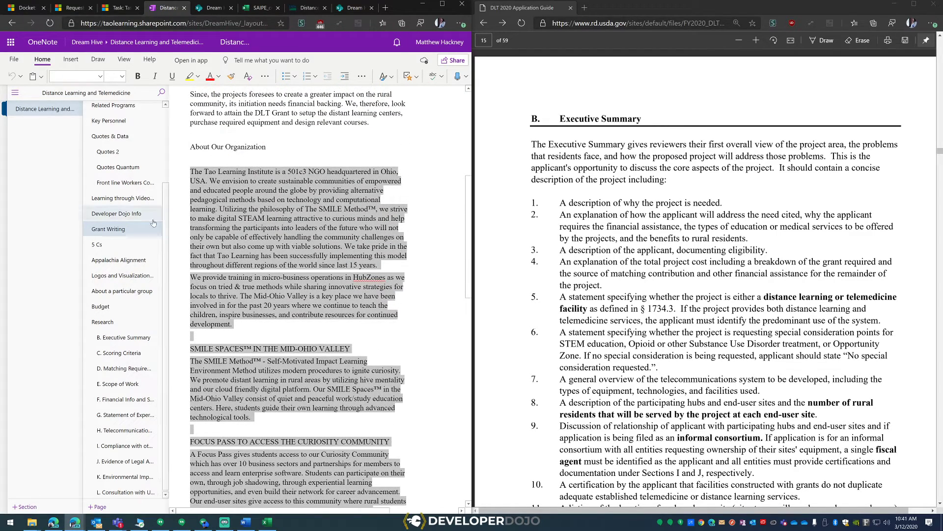
# - Paste the copied organization description into item 3 of the B. Executive Summary list
pyautogui.click(135, 338)
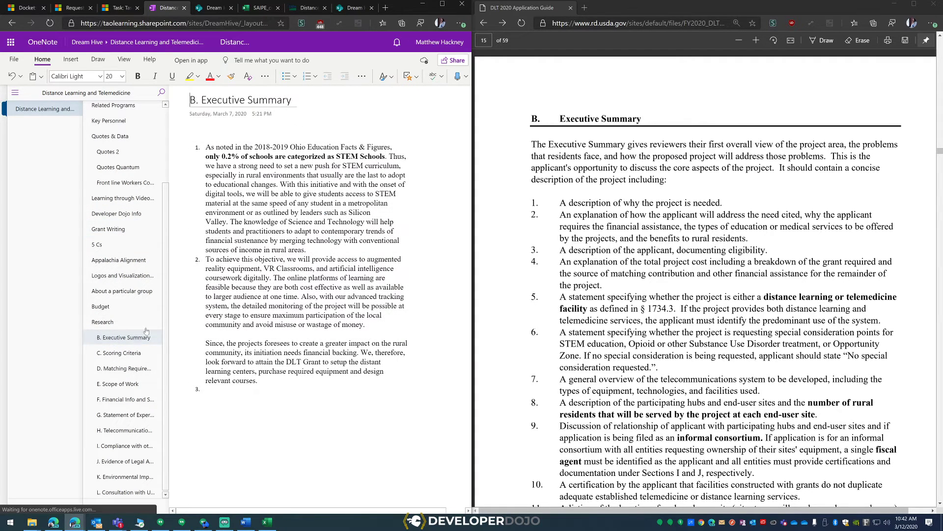
pyautogui.click(207, 389)
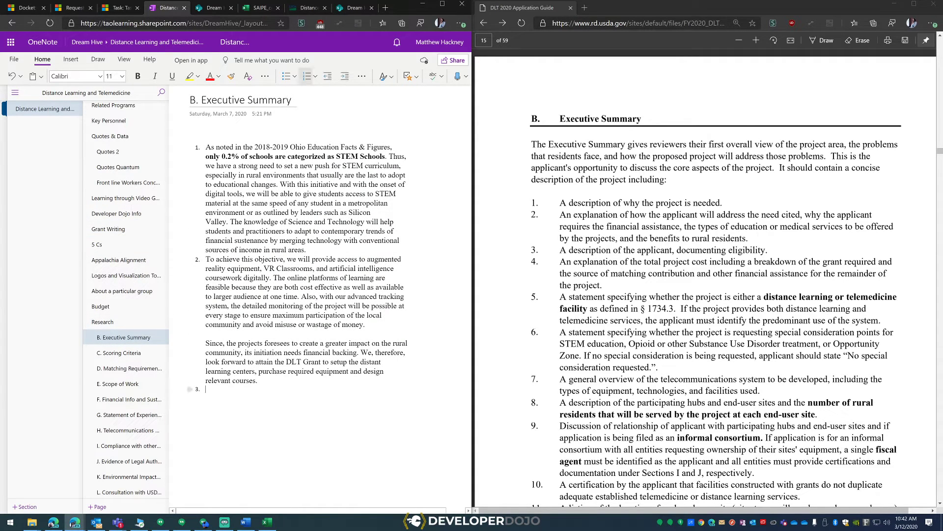
pyautogui.hotkey('ctrl', 'v')
pyautogui.scroll(6, 317, 295)
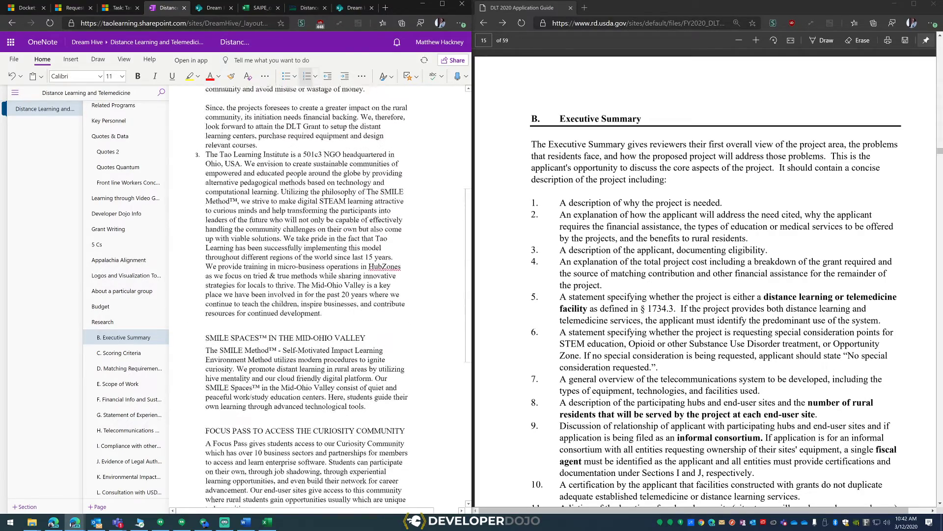
pyautogui.scroll(5, 317, 295)
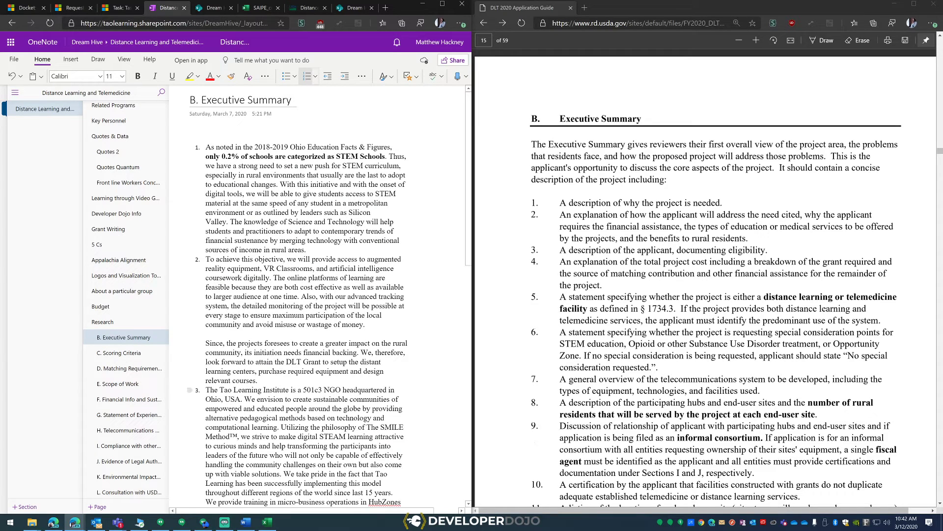
# - Compare Technical Proposal.docx in Word and the application guide's Executive Summary requirements with the three answers drafted in OneNote
pyautogui.click(246, 522)
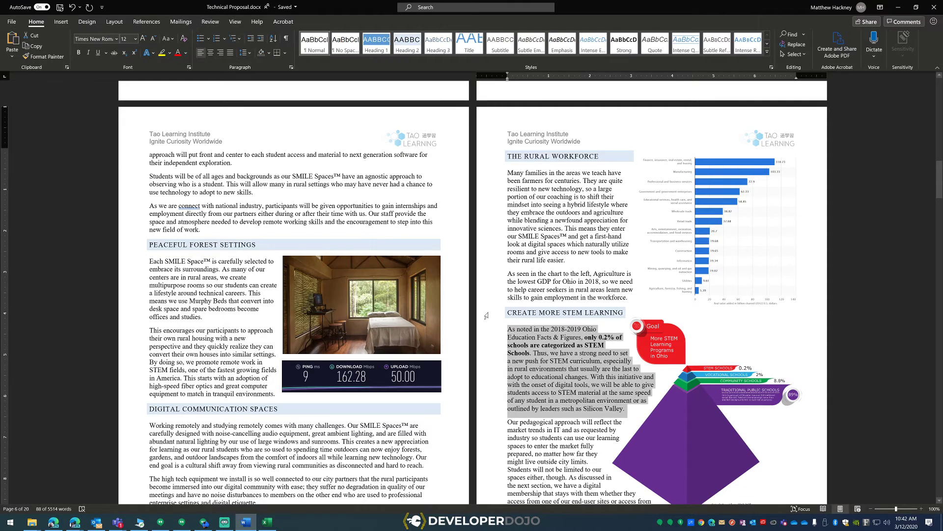
pyautogui.scroll(10, 553, 161)
pyautogui.scroll(3, 561, 241)
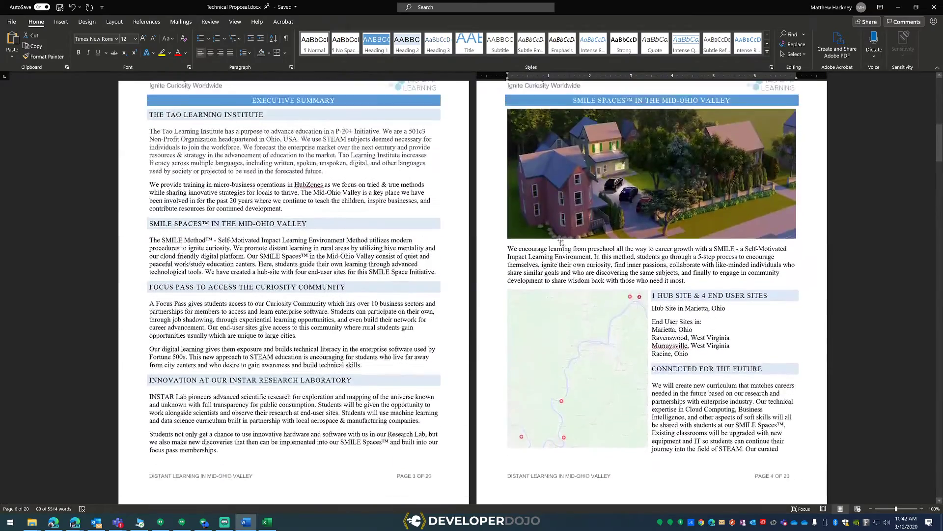
pyautogui.scroll(-2, 487, 250)
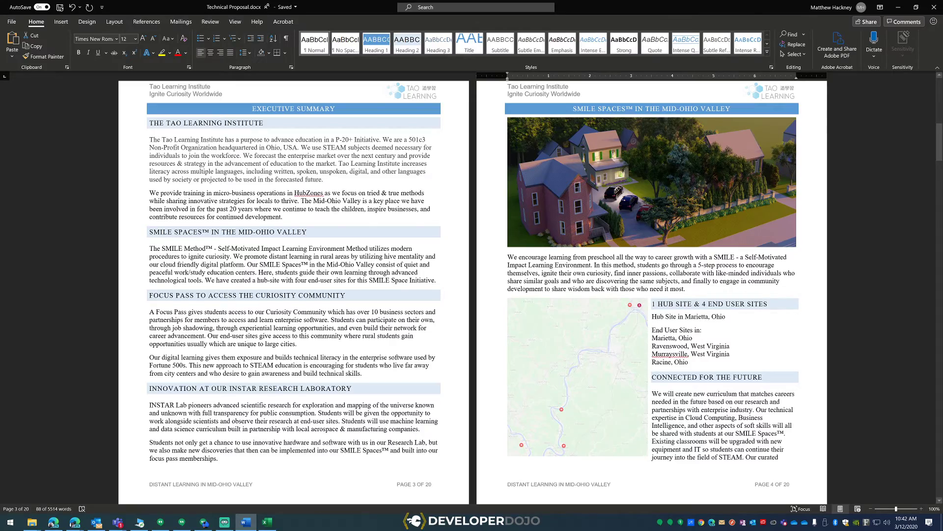
pyautogui.scroll(-10, 473, 292)
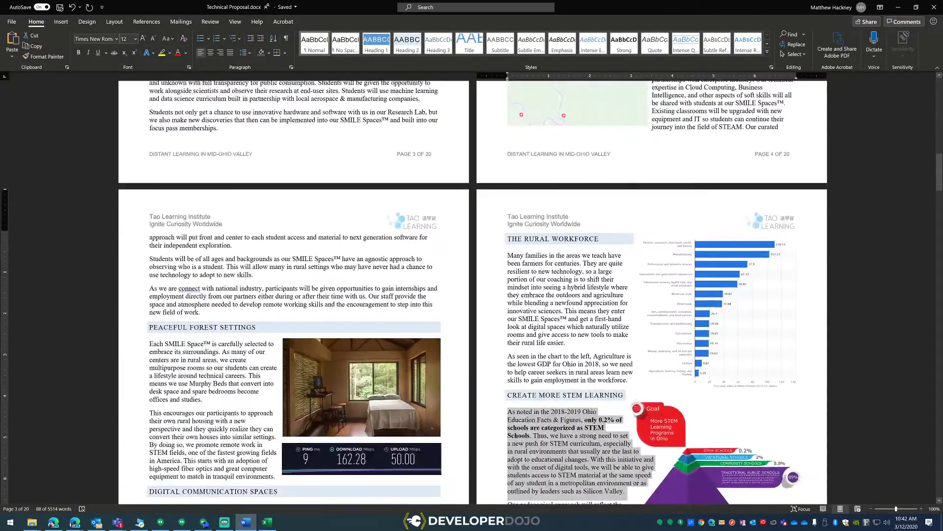
pyautogui.scroll(-5, 474, 293)
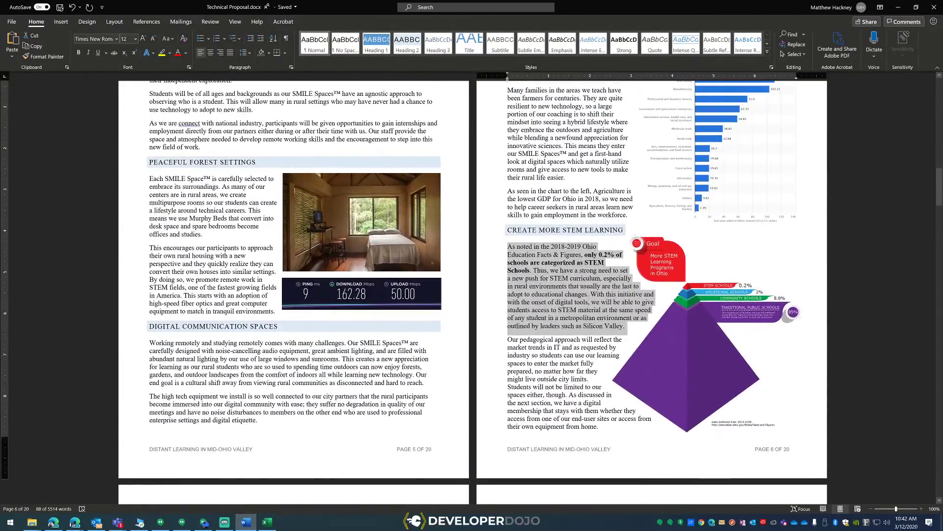
pyautogui.hotkey('alt', 'Tab')
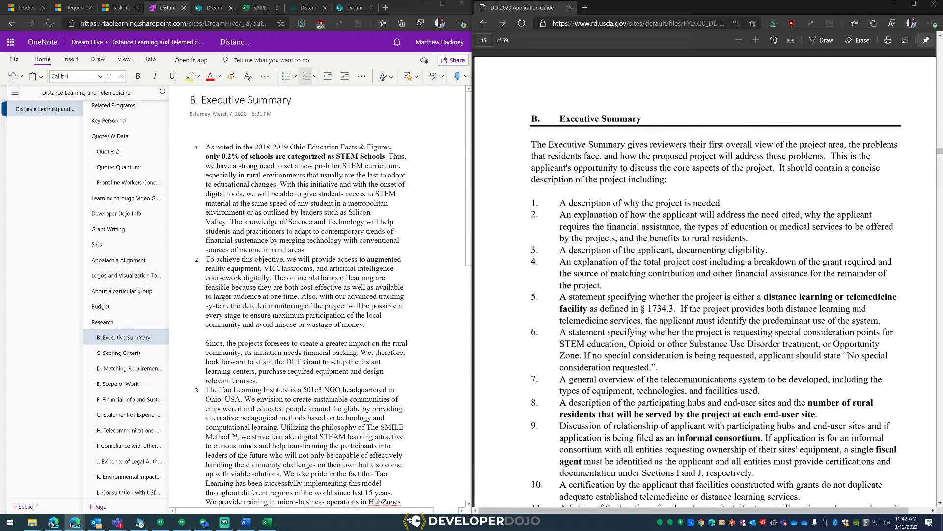
pyautogui.scroll(9, 705, 278)
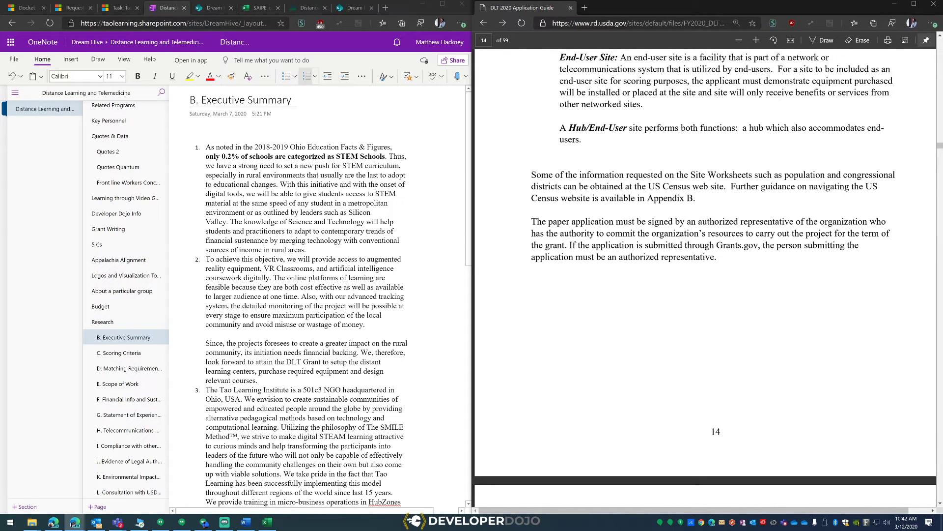
pyautogui.scroll(-7, 705, 281)
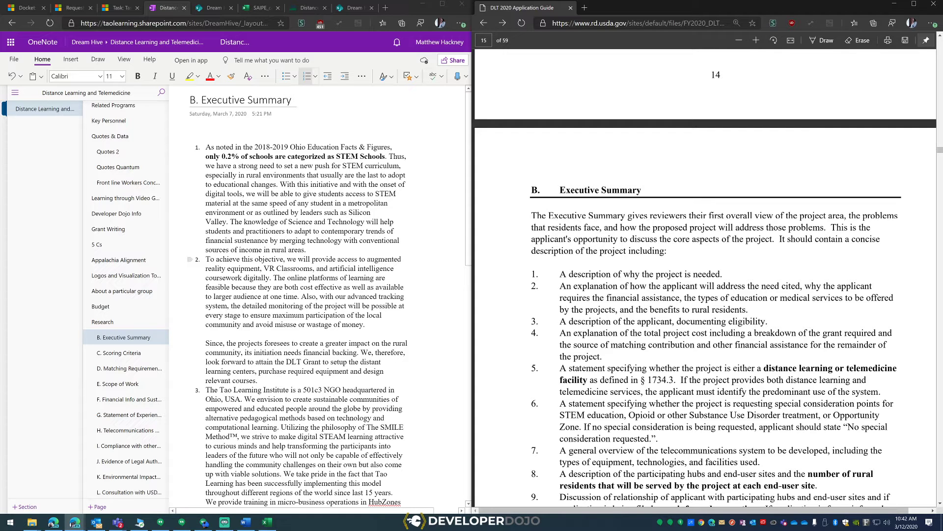
pyautogui.scroll(-5, 295, 295)
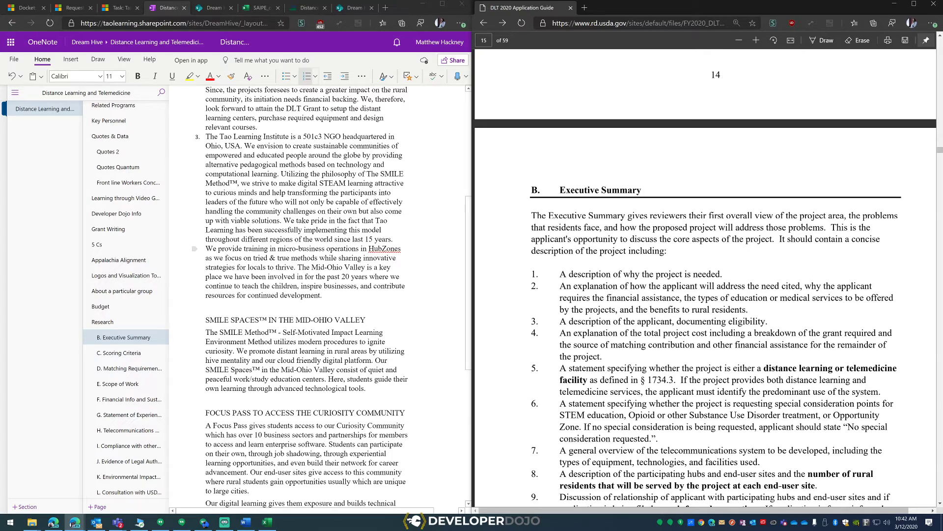
pyautogui.scroll(-6, 295, 295)
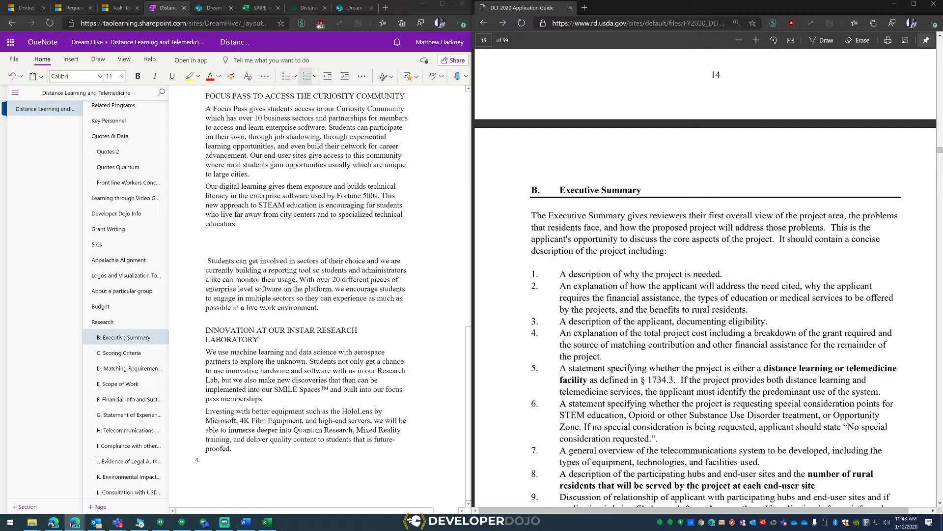
# - Find the Budget Breakdown on the Grant Writing page and select its second table, from the Objective header through Equipment Installation & Maintenance
pyautogui.click(134, 234)
pyautogui.scroll(-10, 320, 295)
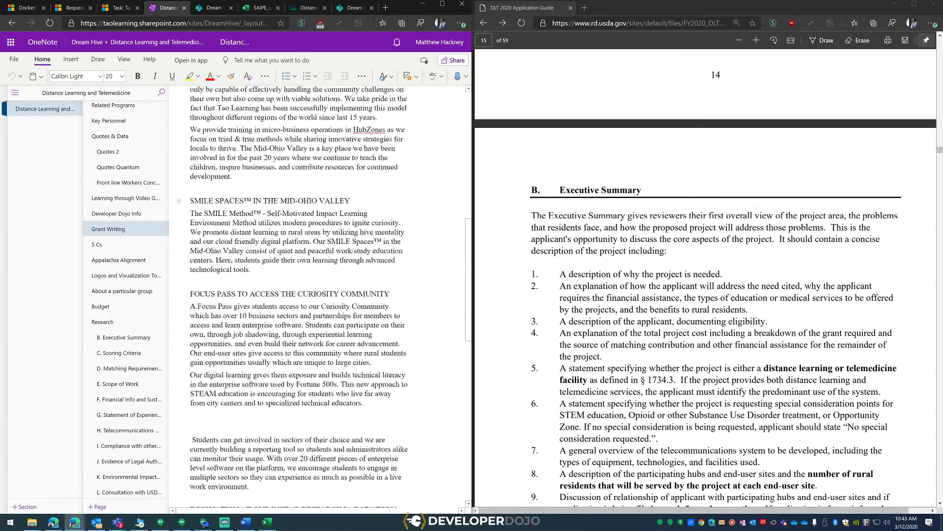
pyautogui.scroll(-3, 329, 295)
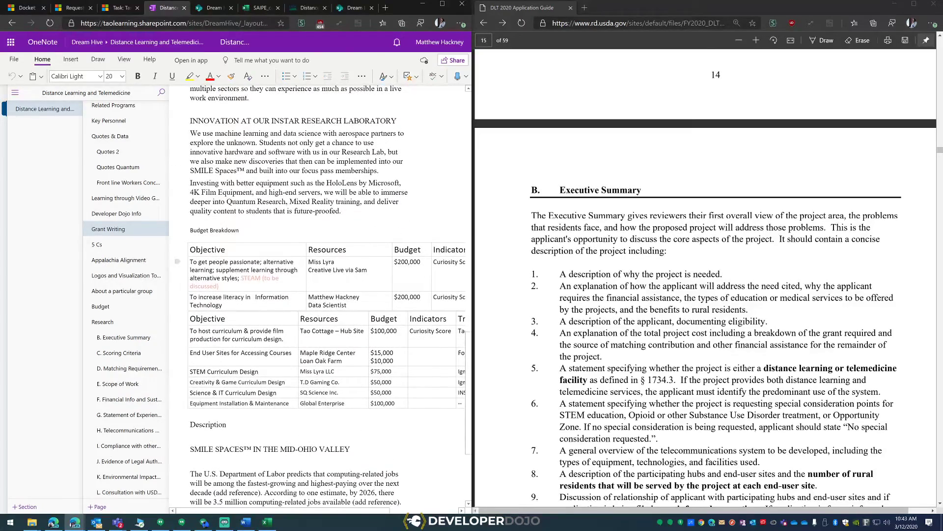
pyautogui.hotkey('shift', 'Down')
pyautogui.hotkey('shift', 'Down')
pyautogui.hotkey('shift', 'Down')
pyautogui.hotkey('shift', 'Down')
pyautogui.hotkey('shift', 'Down')
pyautogui.hotkey('shift', 'Down')
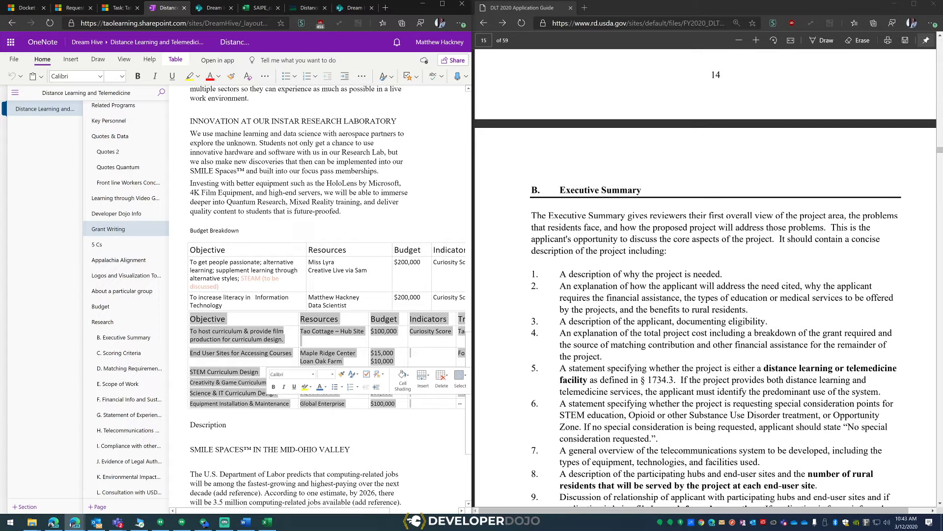
# - Read the application guide's Executive Summary requirements, highlighting the section heading and item 4 on the total project cost breakdown
pyautogui.scroll(-5, 706, 278)
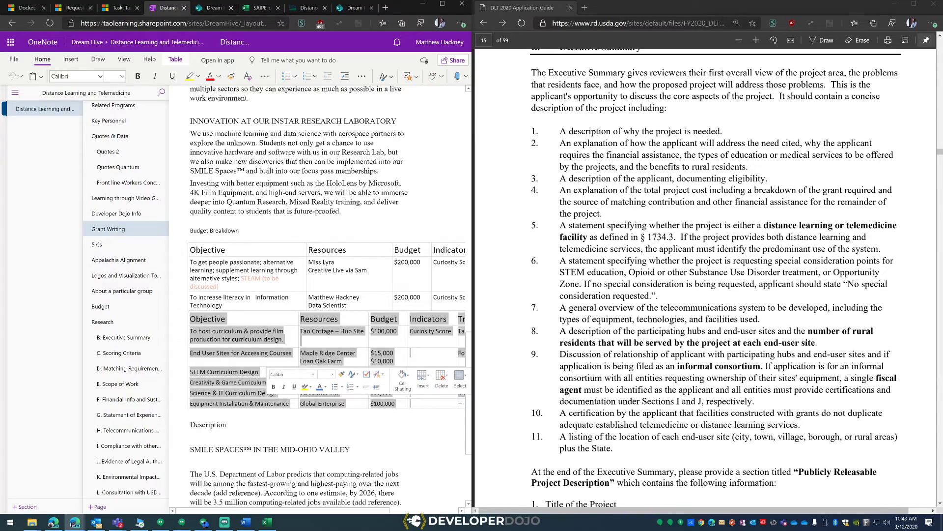
pyautogui.scroll(3, 715, 277)
pyautogui.scroll(-5, 715, 277)
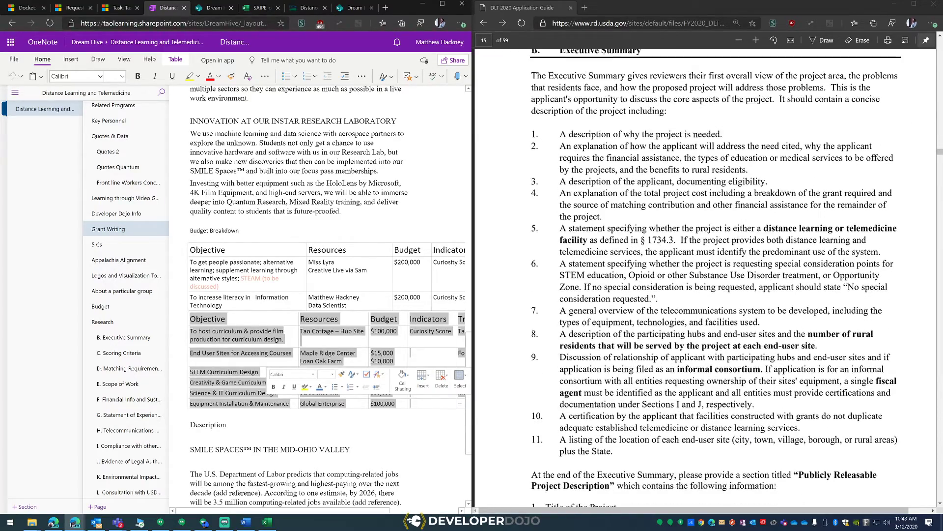
pyautogui.scroll(2, 716, 277)
pyautogui.scroll(3, 716, 277)
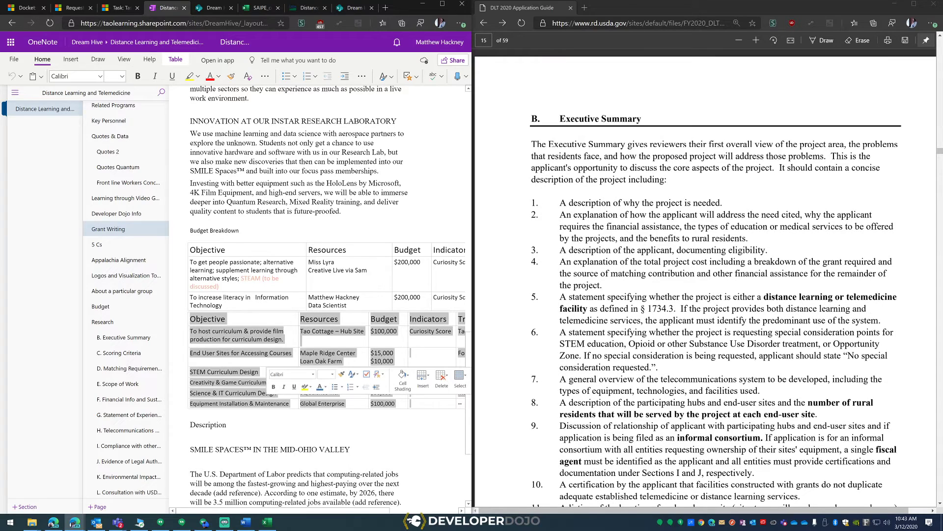
pyautogui.moveTo(560, 119); pyautogui.dragTo(641, 119)
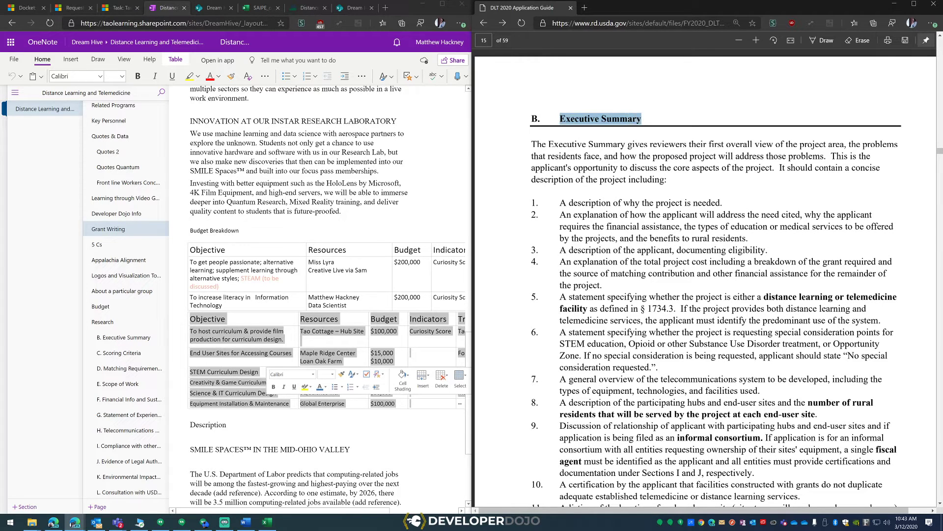
pyautogui.scroll(-3, 715, 278)
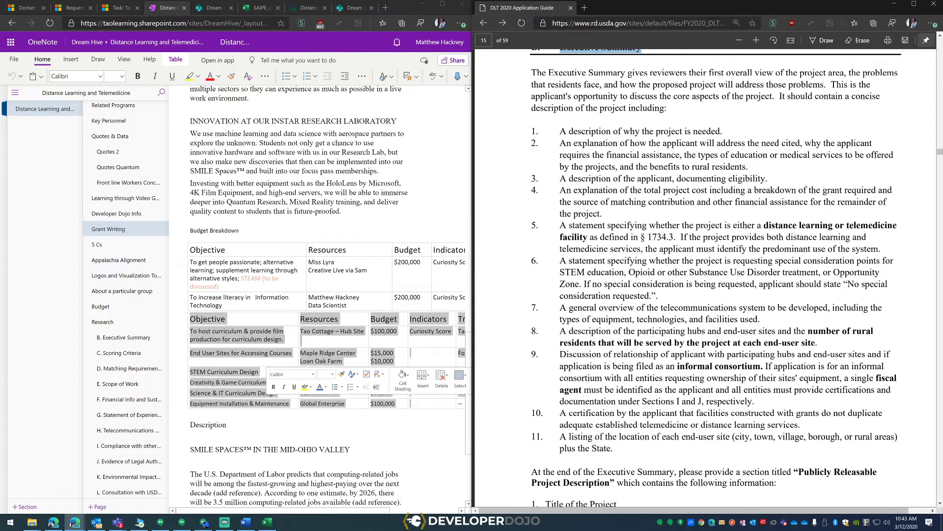
pyautogui.scroll(3, 715, 277)
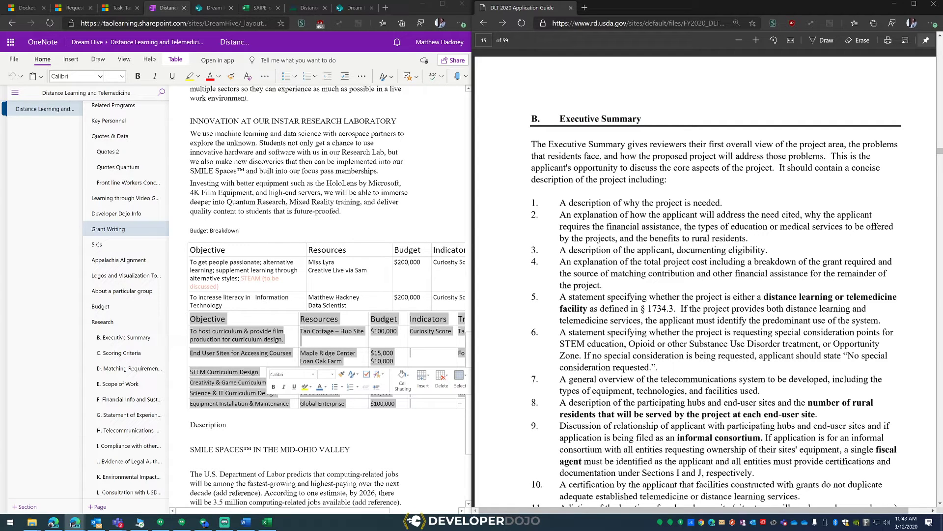
pyautogui.moveTo(642, 119); pyautogui.dragTo(559, 119)
pyautogui.moveTo(560, 262); pyautogui.dragTo(607, 297)
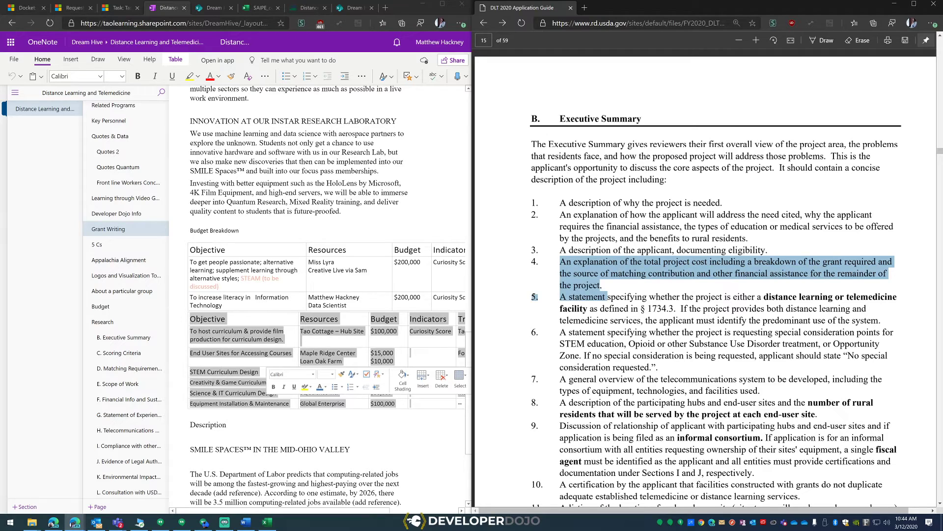
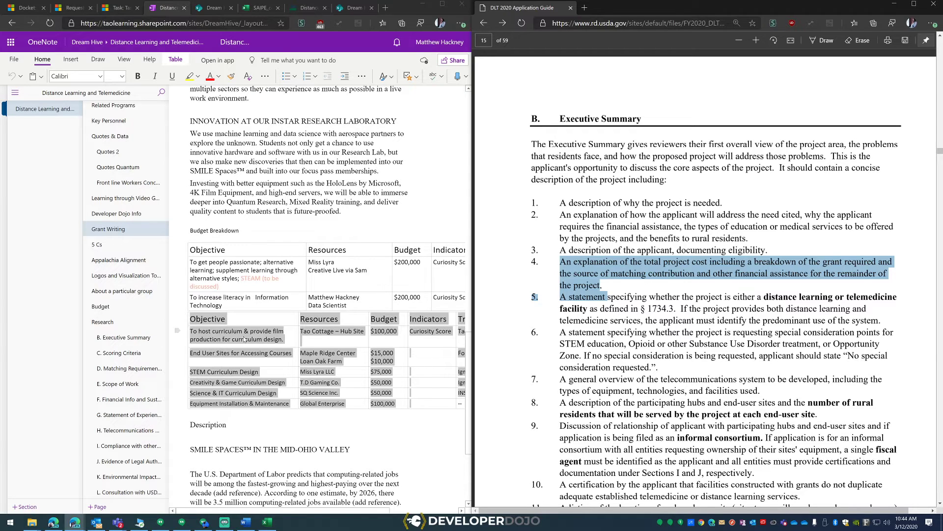
# - Check the end of the OneNote B. Executive Summary list, and switch to Word to view the first pages of Technical Proposal.docx
pyautogui.click(129, 343)
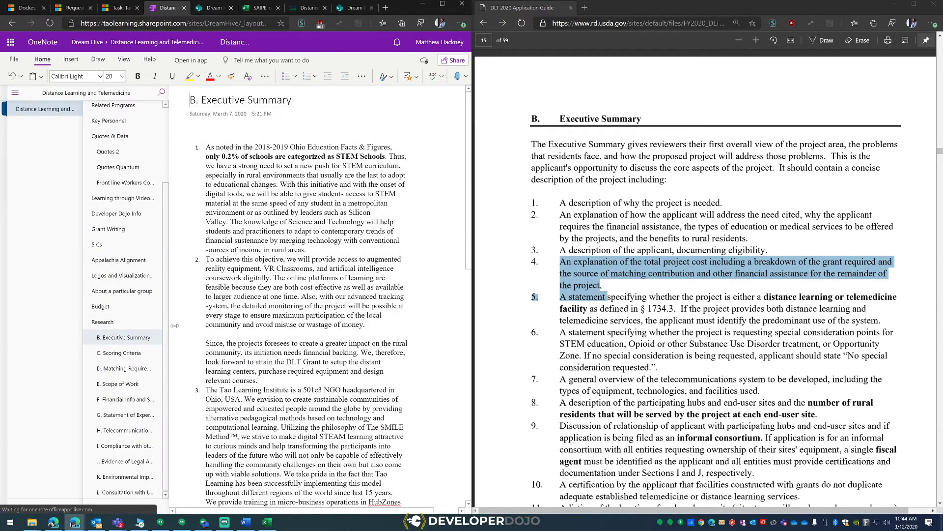
pyautogui.scroll(-10, 305, 295)
pyautogui.scroll(-3, 304, 295)
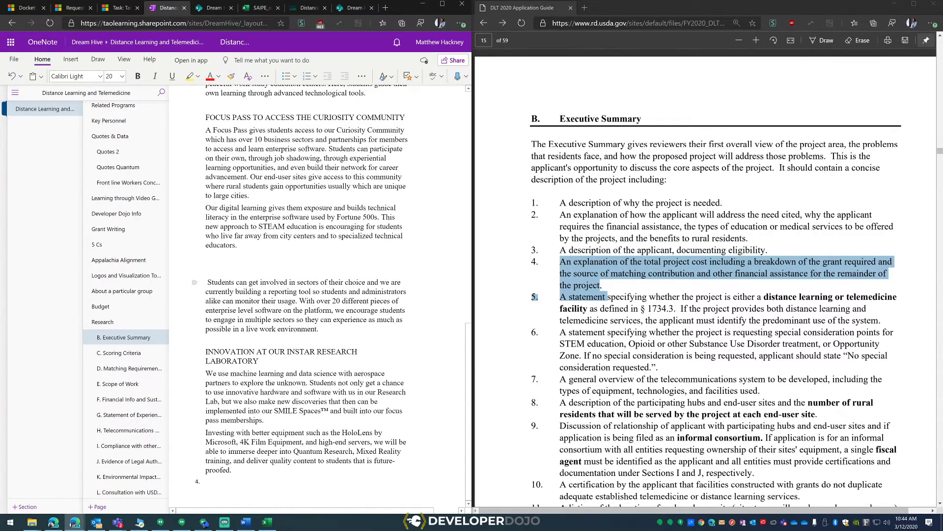
pyautogui.click(246, 522)
pyautogui.scroll(20, 521, 287)
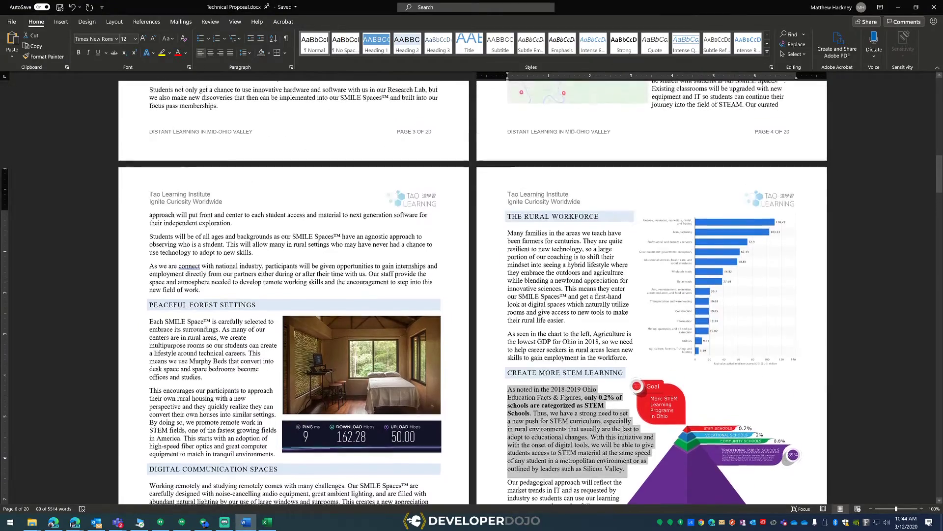
pyautogui.scroll(5, 472, 287)
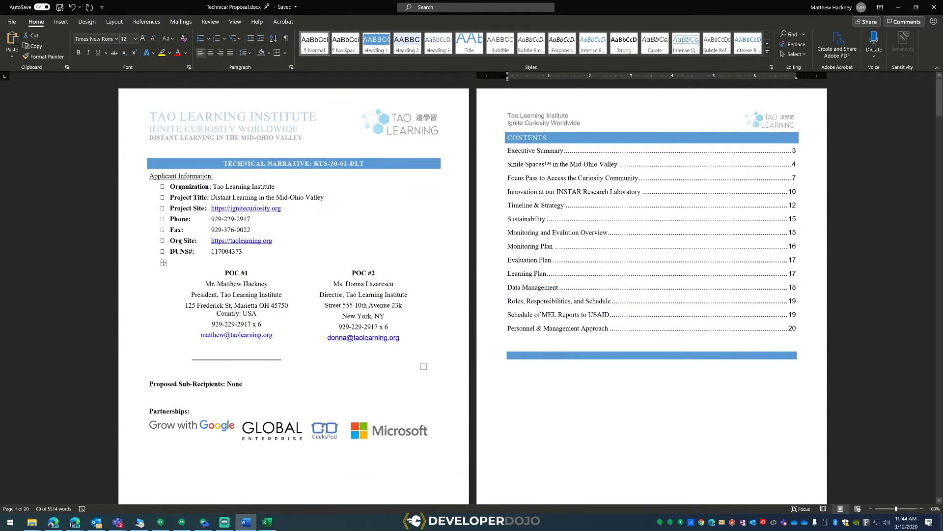
# - Switch to File Explorer and duplicate Technical Proposal.docx in the Distance Learning and Telemedicine folder
pyautogui.click(31, 522)
pyautogui.click(43, 480)
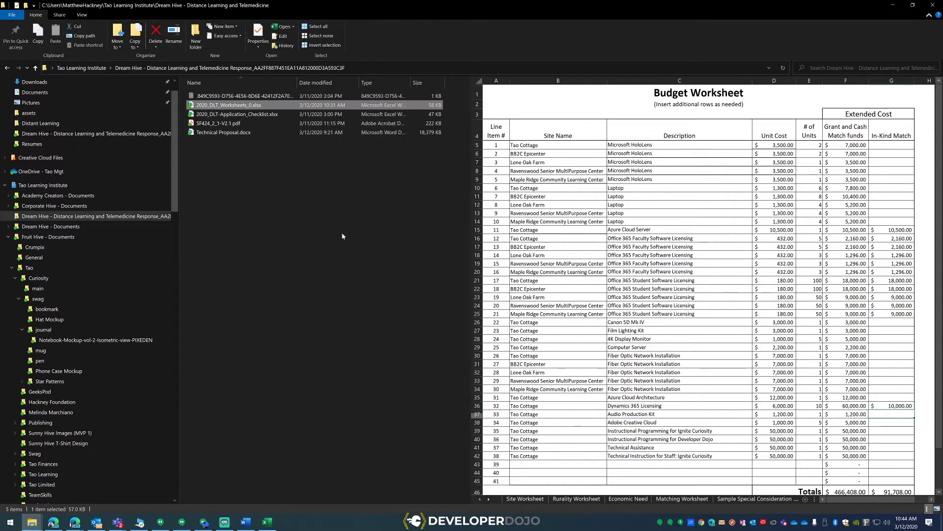
pyautogui.click(231, 134)
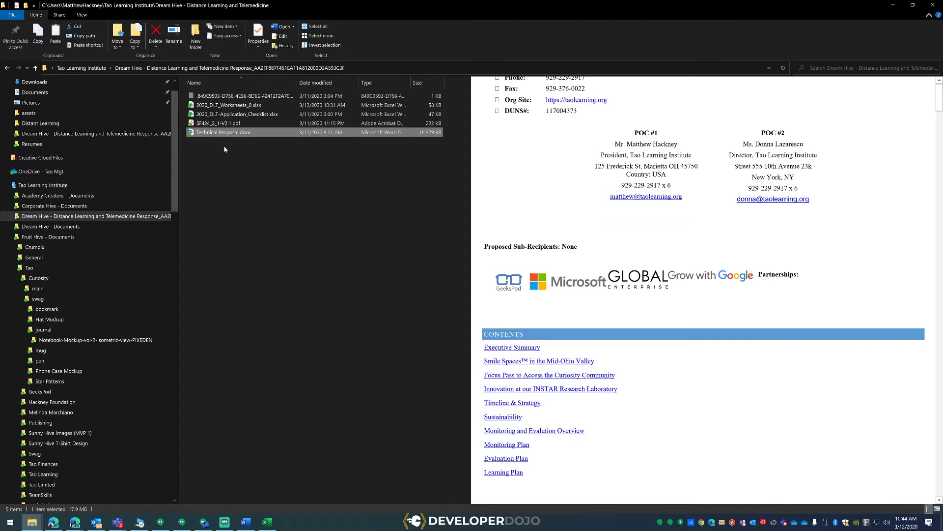
pyautogui.hotkey('ctrl', 'c')
pyautogui.hotkey('ctrl', 'v')
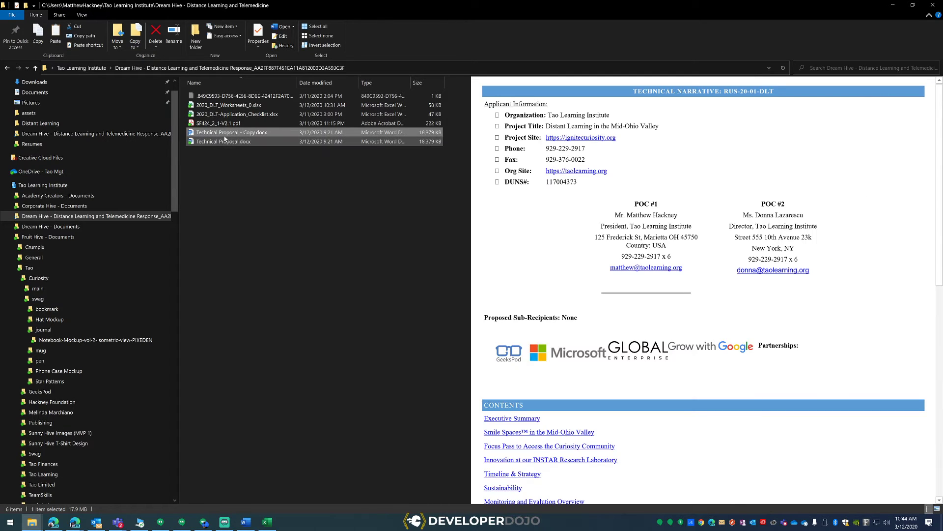
# - Rename the duplicated Technical Proposal document as Executive Summary
pyautogui.rightClick(226, 134)
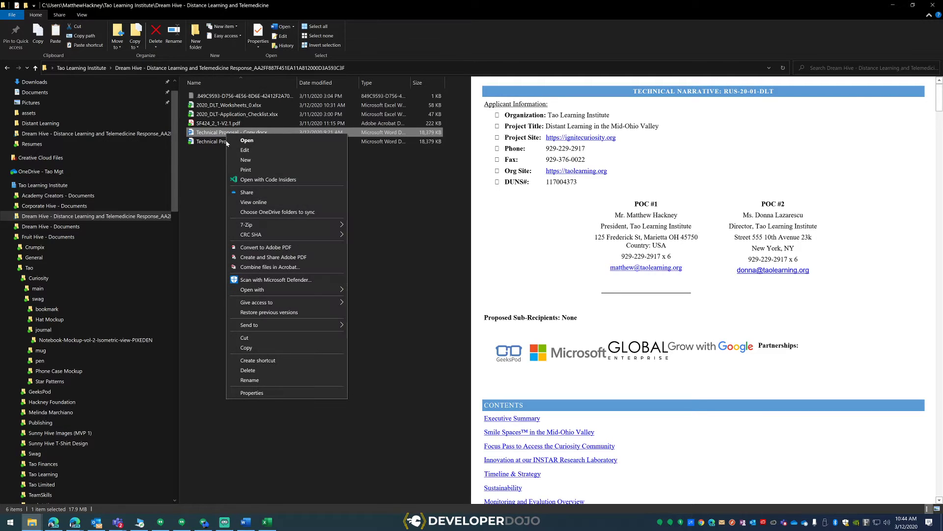
pyautogui.click(261, 380)
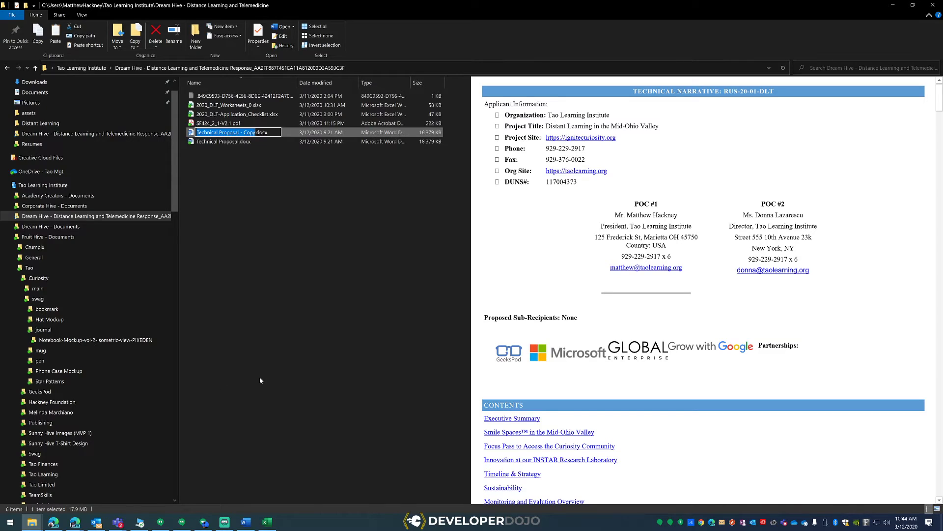
pyautogui.write('Executive Sum')
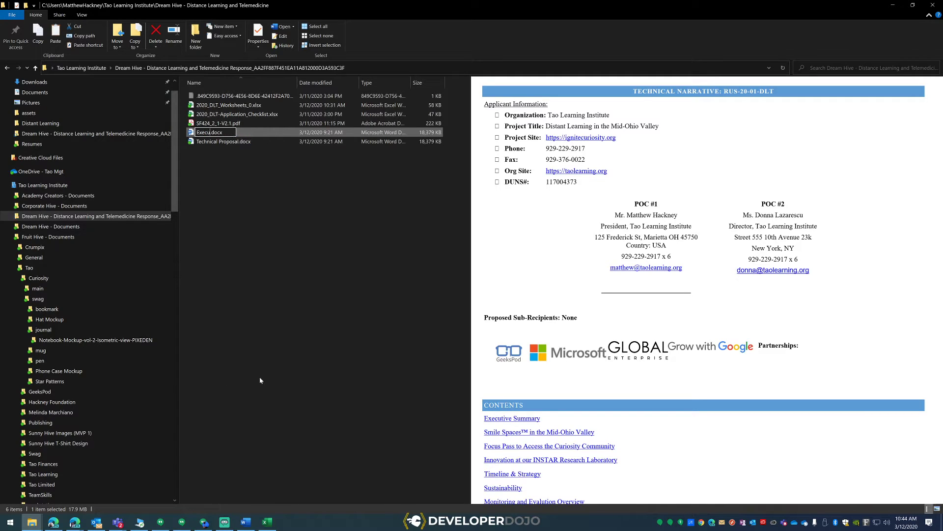
pyautogui.write('mary')
pyautogui.press('Return')
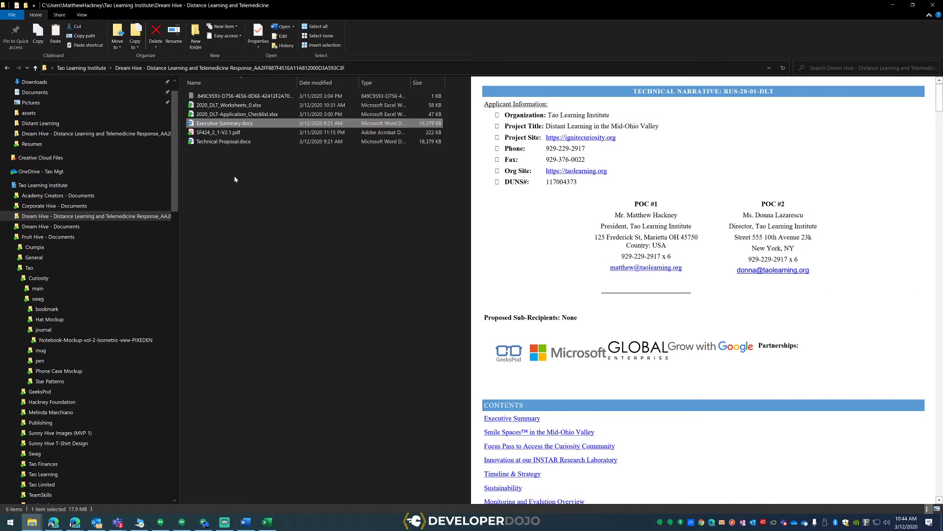
# - Open Executive Summary.docx in Word and replace TECHNICAL NARRATIVE in the cover page banner with EXECUTIVE SUMMARY, keeping the RUS-20-01-DLT suffix
pyautogui.hotkey('alt', 'Tab')
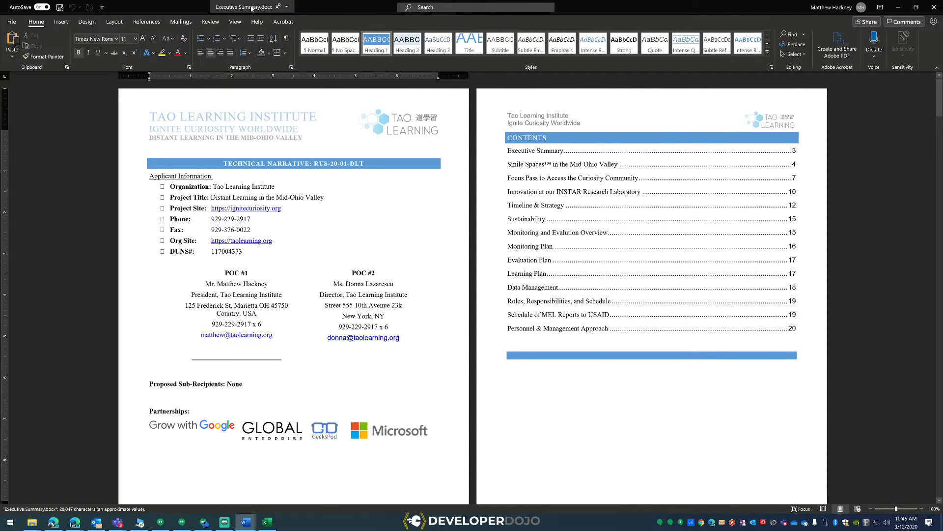
pyautogui.write('EXECUT')
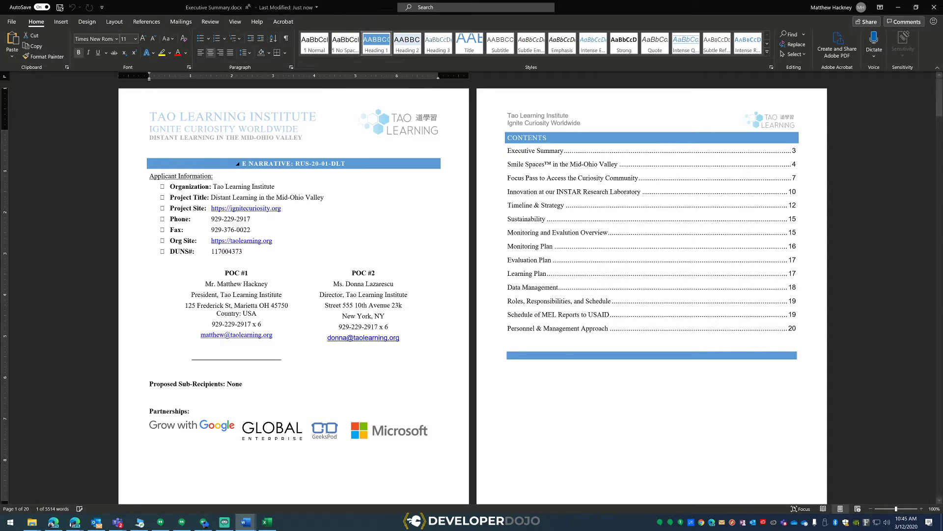
pyautogui.write('IVE SUMMARY')
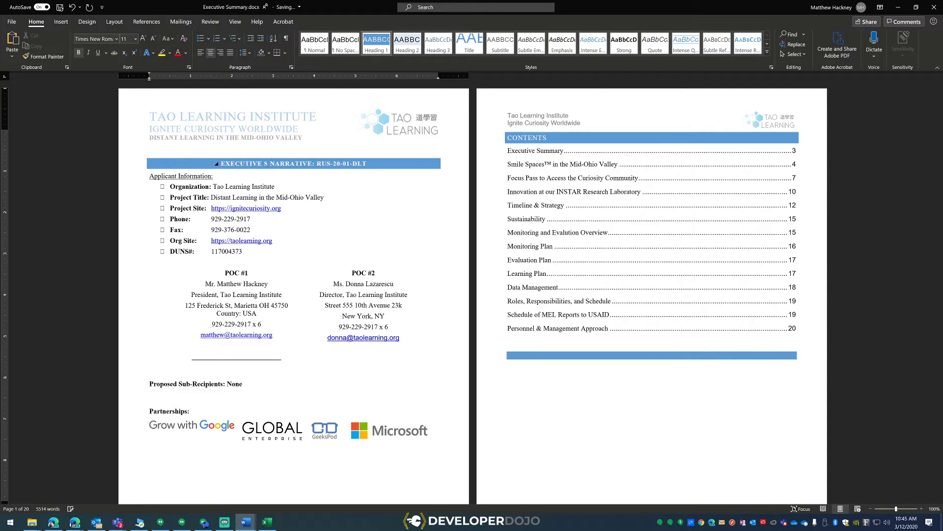
pyautogui.press('Delete')
pyautogui.press('Delete')
pyautogui.press('Delete')
pyautogui.press('Delete')
pyautogui.press('Delete')
pyautogui.press('Delete')
pyautogui.press('Delete')
pyautogui.press('Delete')
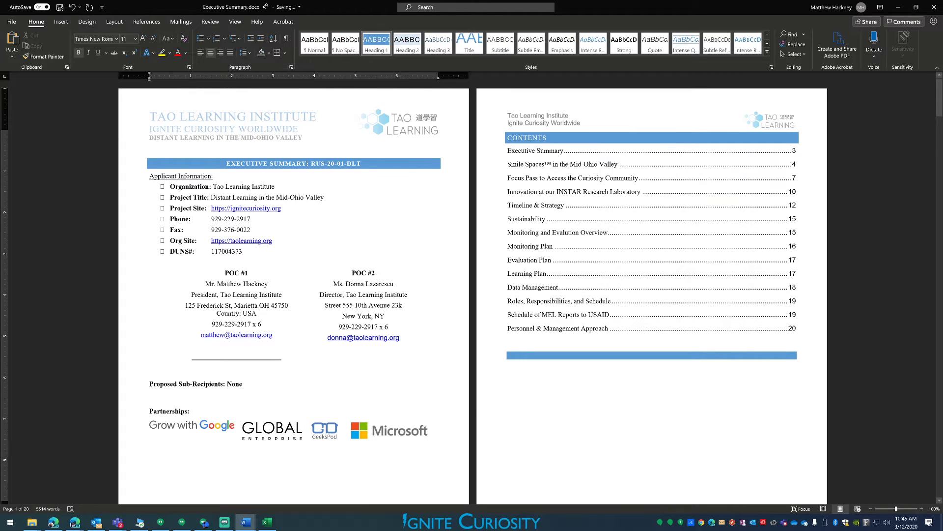
# - View the Executive Summary section on page 3, and switch back to OneNote and the DLT 2020 Application Guide side by side
pyautogui.scroll(-10, 473, 292)
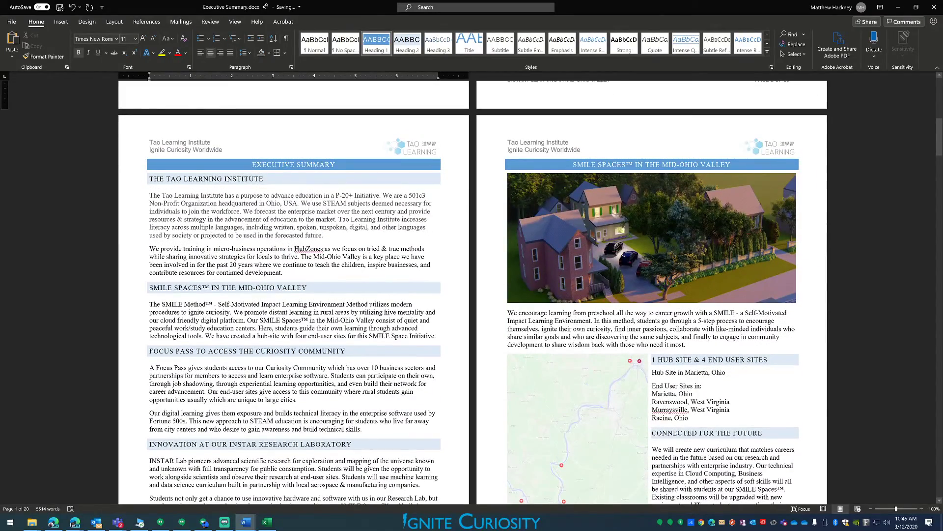
pyautogui.scroll(-1, 473, 292)
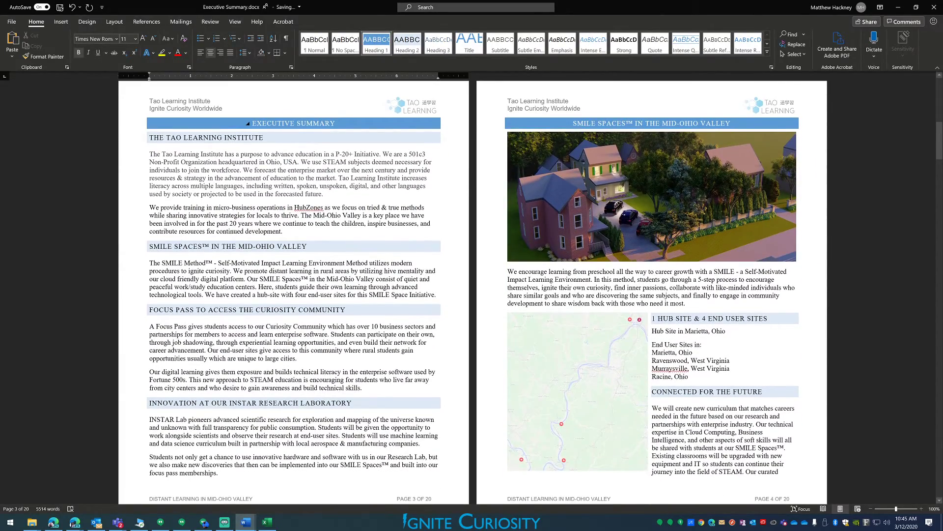
pyautogui.hotkey('alt', 'Tab')
pyautogui.hotkey('alt', 'Tab')
pyautogui.hotkey('alt', 'Tab')
pyautogui.hotkey('alt', 'Tab')
pyautogui.hotkey('alt', 'Tab')
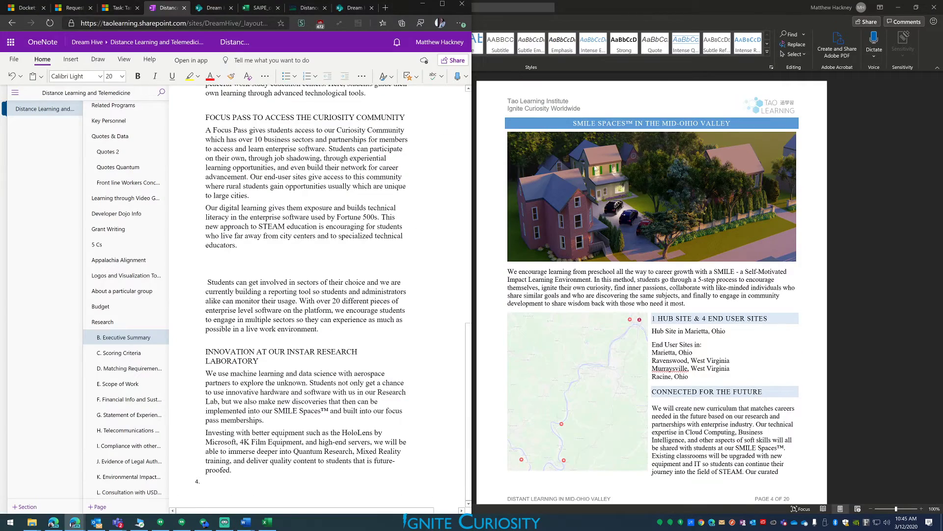
pyautogui.hotkey('alt', 'Tab')
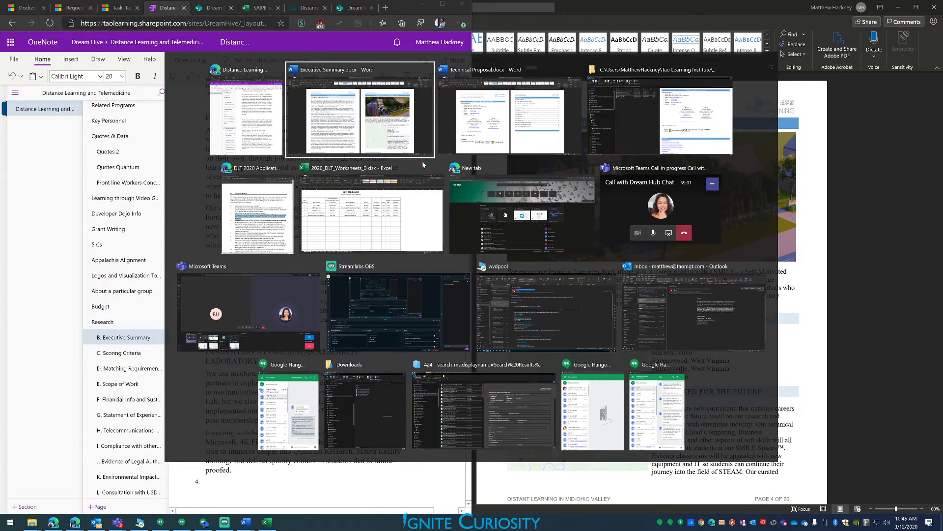
pyautogui.hotkey('alt', 'Tab')
pyautogui.hotkey('alt', 'Tab')
pyautogui.hotkey('alt', 'Tab')
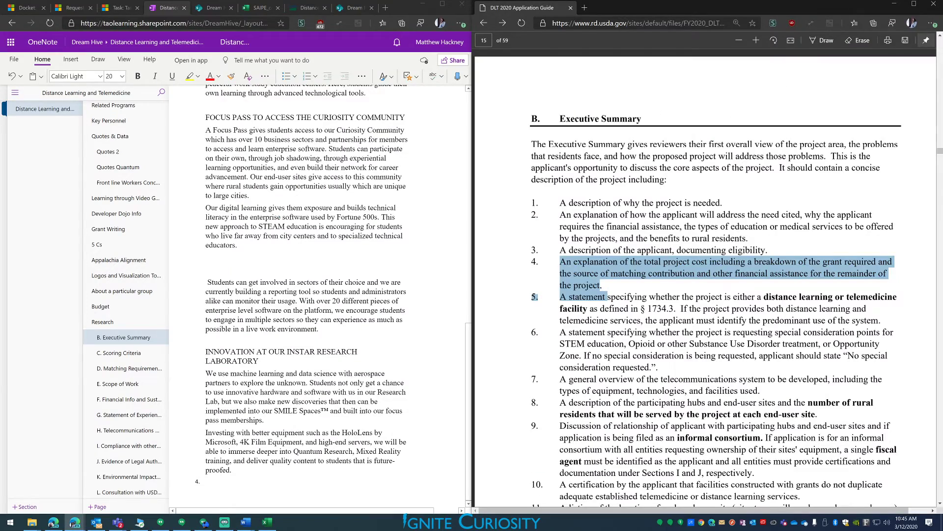
# - Review the application guide's Executive Summary items through number 11 and the Publicly Releasable Project Description requirements
pyautogui.scroll(-8, 706, 278)
pyautogui.scroll(3, 706, 278)
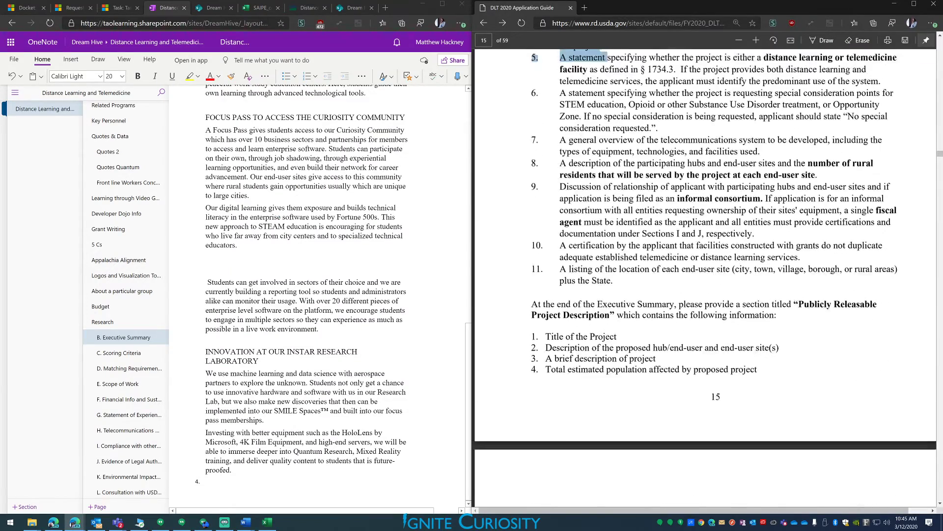
pyautogui.scroll(1, 706, 252)
pyautogui.moveTo(532, 294); pyautogui.dragTo(543, 294)
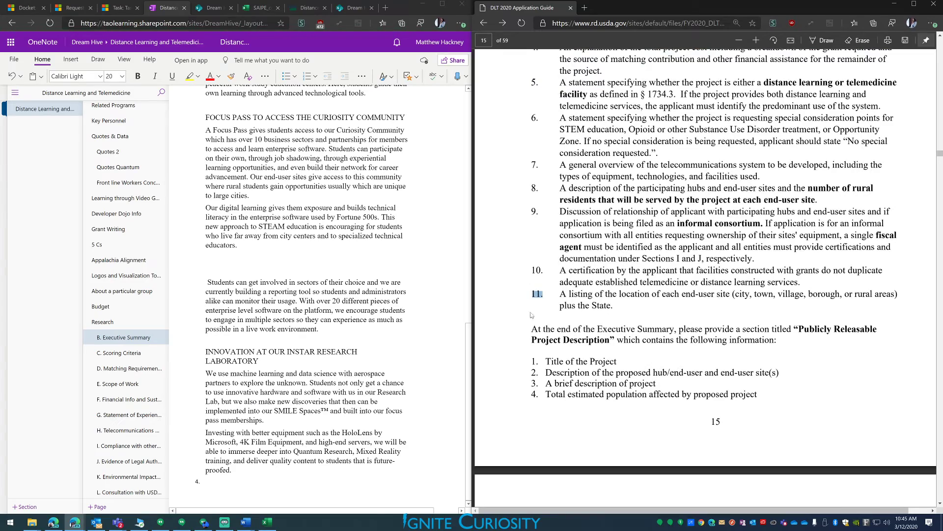
pyautogui.scroll(-6, 705, 278)
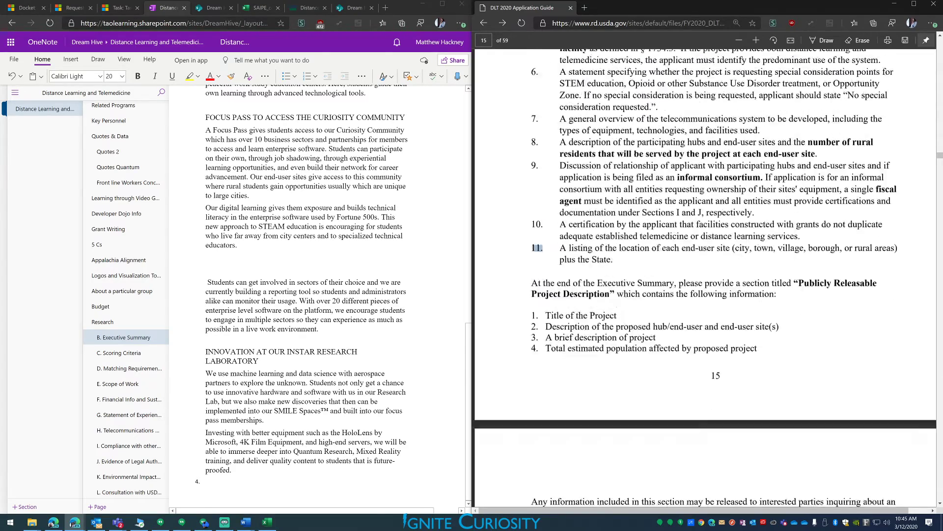
pyautogui.scroll(8, 706, 277)
pyautogui.scroll(2, 706, 278)
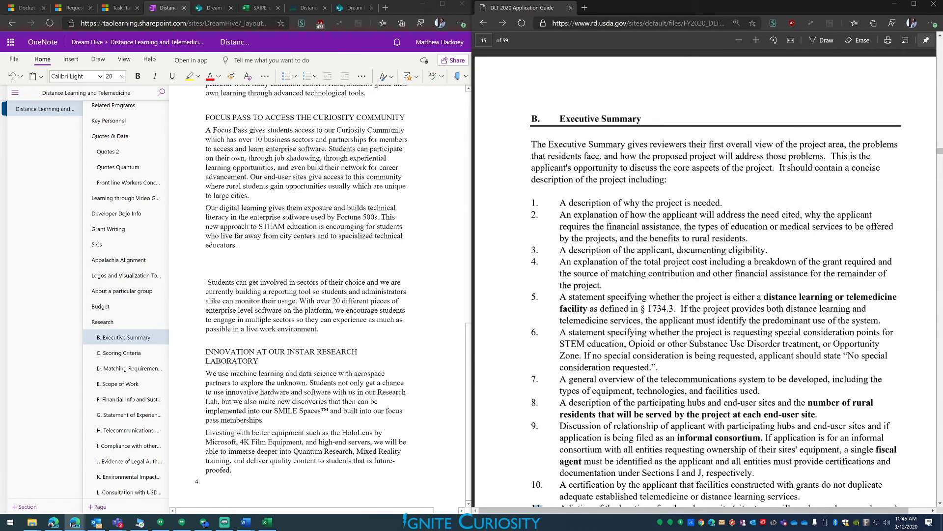
# - Check the guide's first Executive Summary requirement, then switch to Executive Summary.docx in Word and replace the THE TAO LEARNING INSTITUTE heading with WHY THIS PROJECT IS NEEDED
pyautogui.scroll(-1, 706, 277)
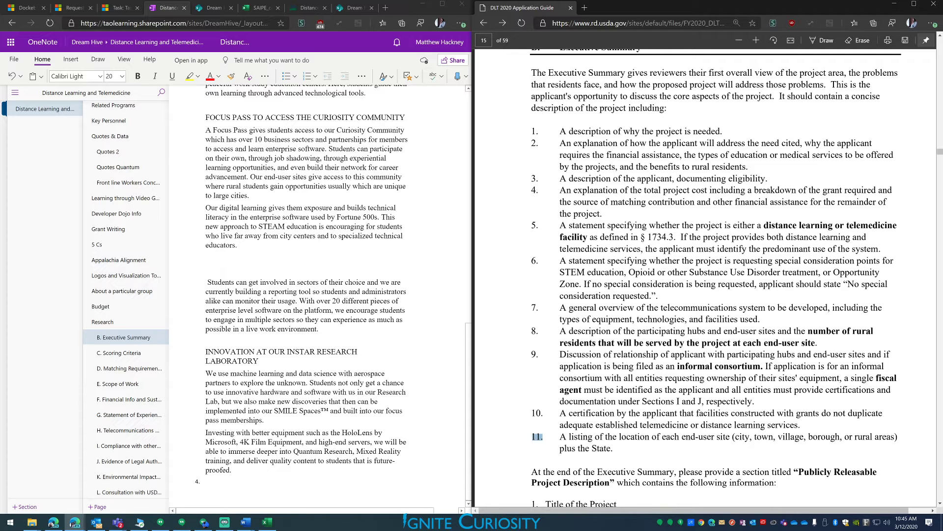
pyautogui.scroll(2, 716, 278)
pyautogui.moveTo(586, 203); pyautogui.dragTo(693, 204)
pyautogui.click(732, 203)
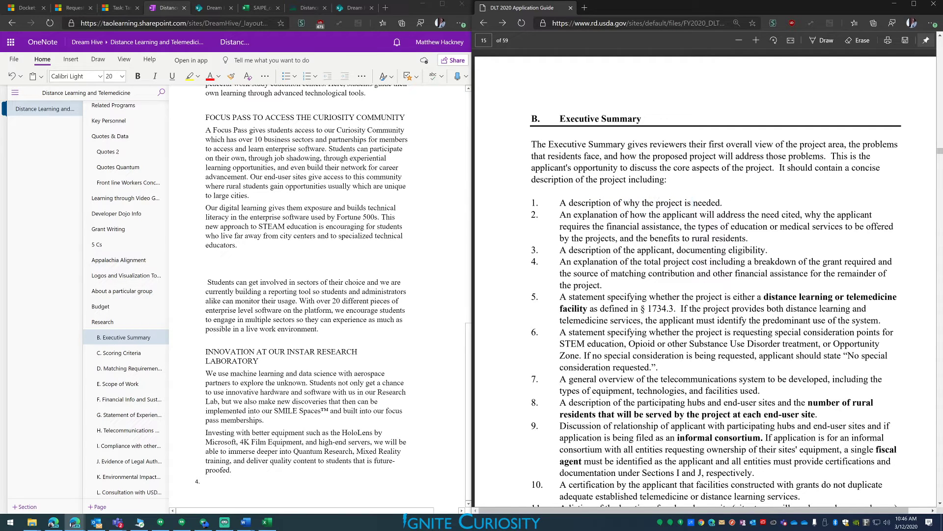
pyautogui.press('super+Tab')
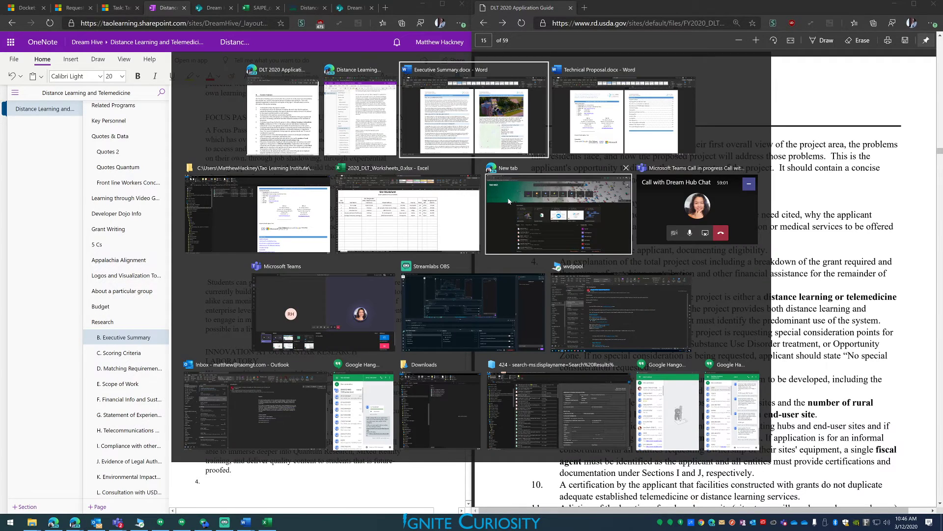
pyautogui.click(436, 111)
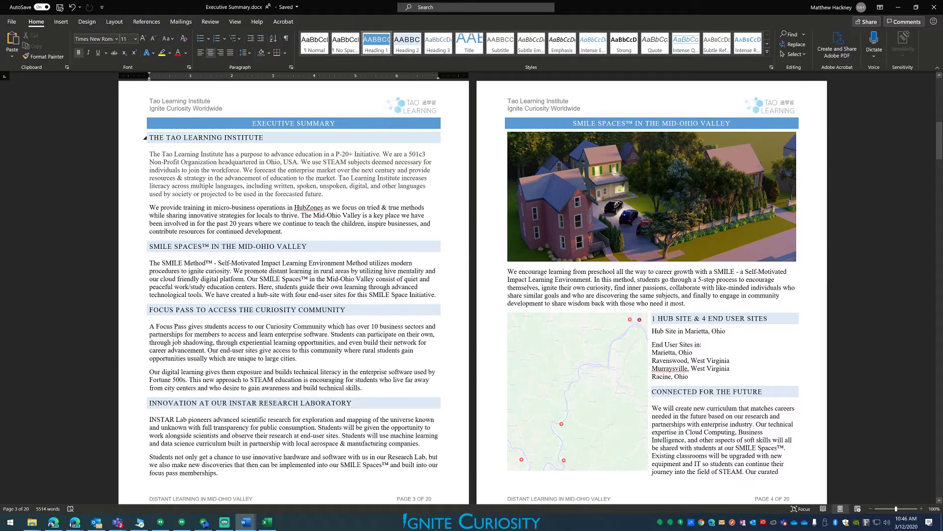
pyautogui.moveTo(264, 137); pyautogui.dragTo(148, 138)
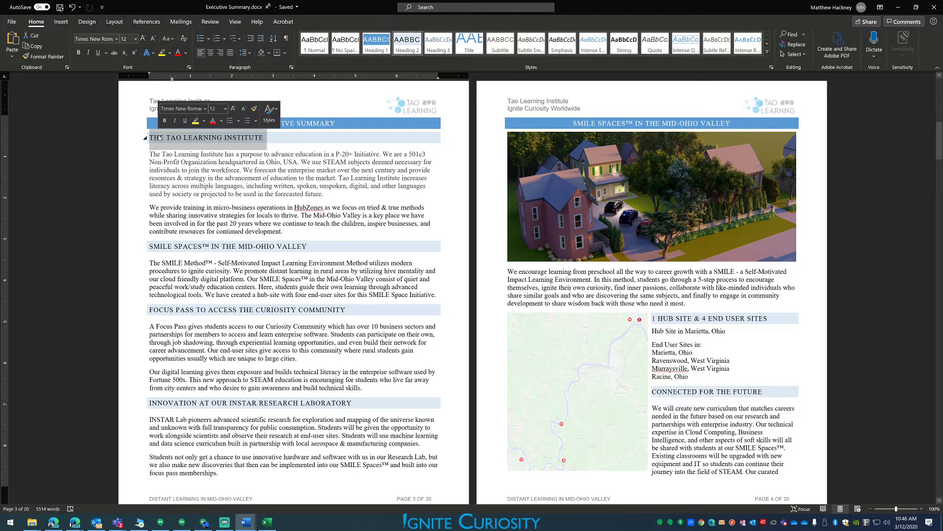
pyautogui.write('W')
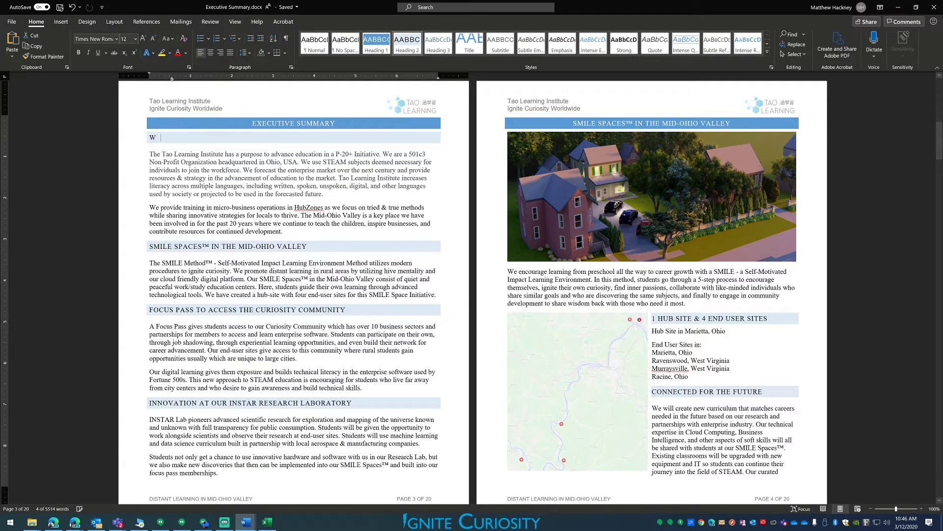
pyautogui.write('HY THIS P')
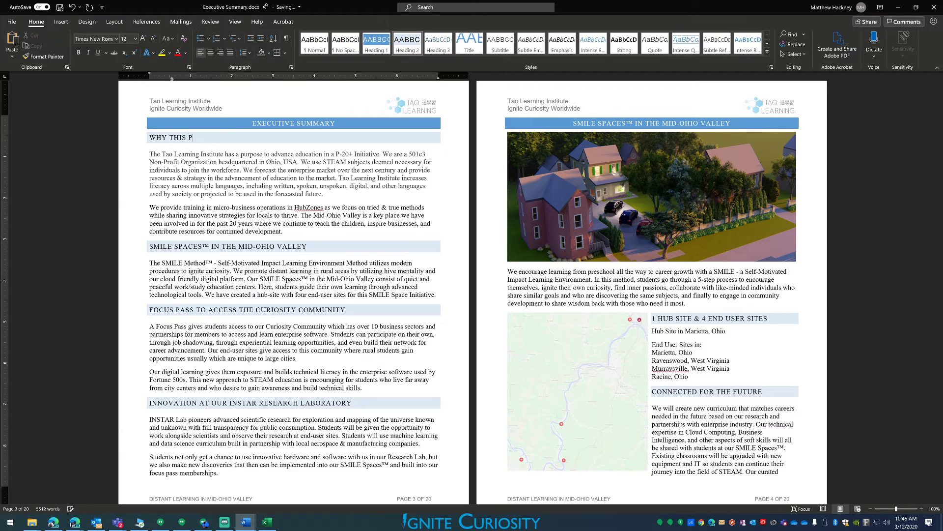
pyautogui.write('ROJECT IS NEEDED')
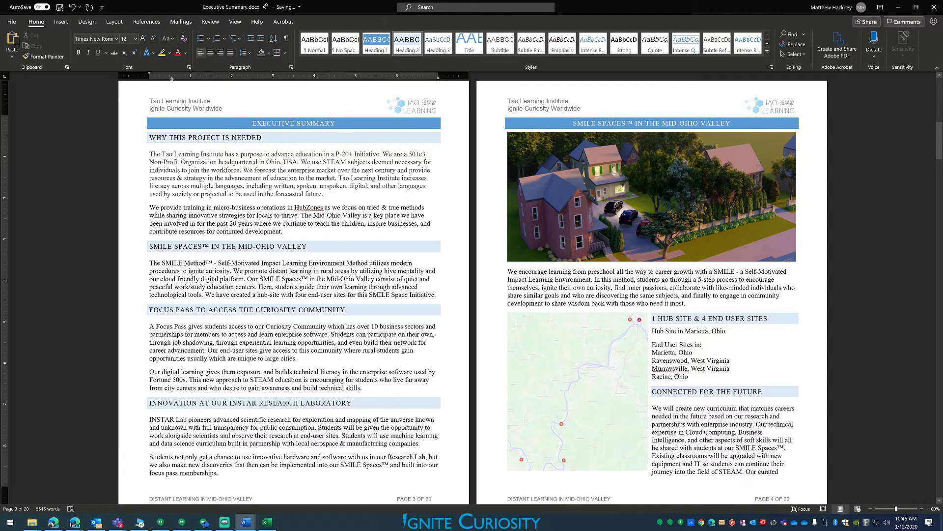
# - Switch to OneNote and copy the item 1 paragraph about Ohio STEM schools from the B. Executive Summary page
pyautogui.hotkey('alt', 'Tab')
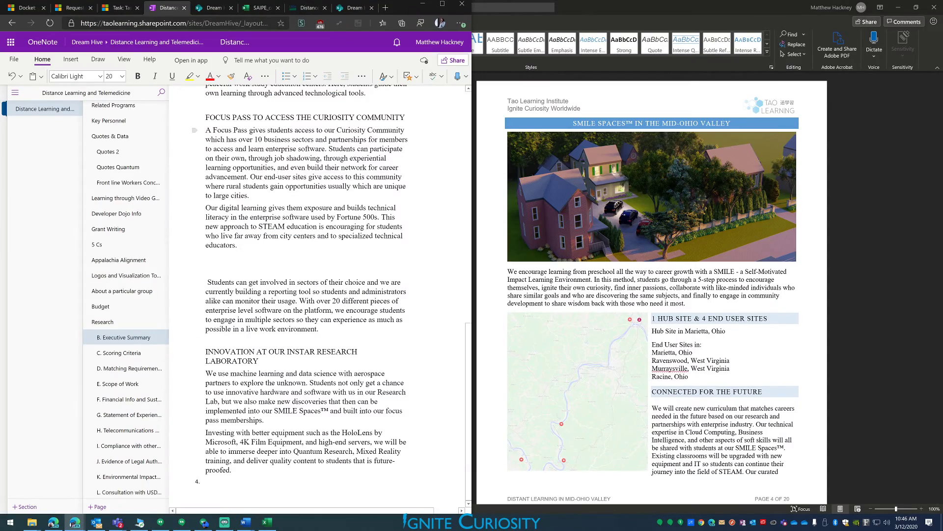
pyautogui.scroll(15, 319, 295)
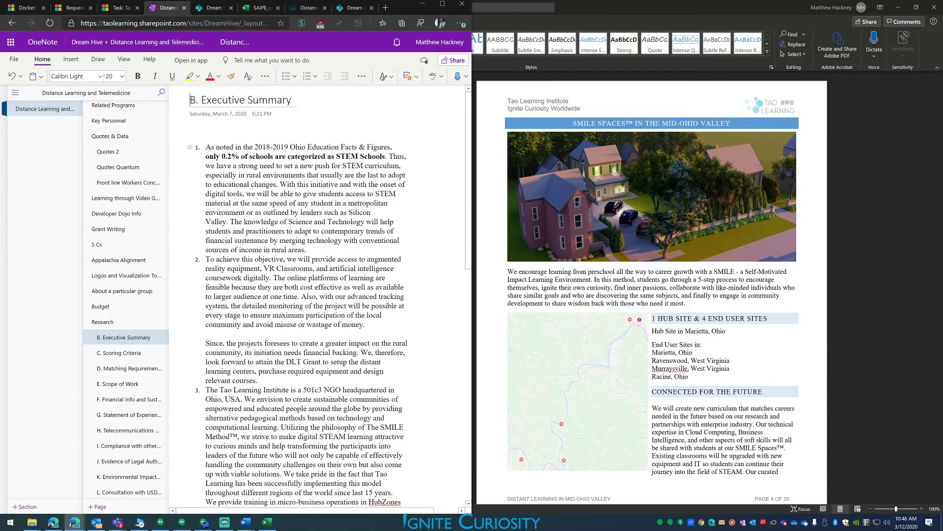
pyautogui.moveTo(206, 147); pyautogui.dragTo(316, 248)
pyautogui.hotkey('ctrl', 'c')
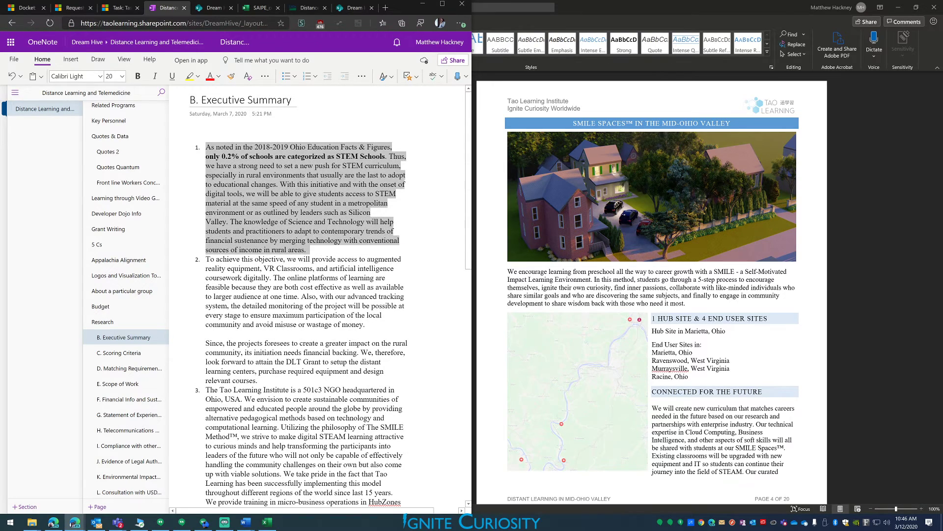
# - Return to Word and paste the copied paragraph as text only under WHY THIS PROJECT IS NEEDED, as its own paragraph
pyautogui.hotkey('alt', 'Tab')
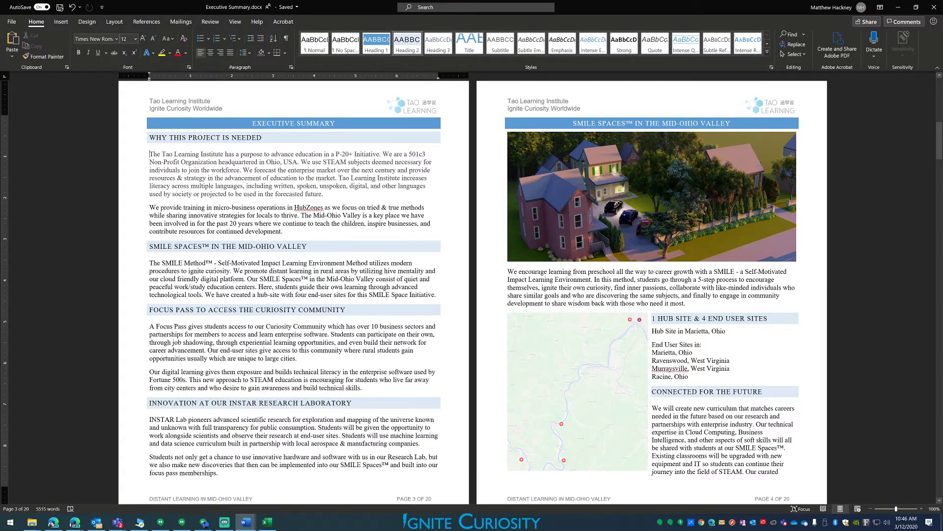
pyautogui.hotkey('ctrl', 'v')
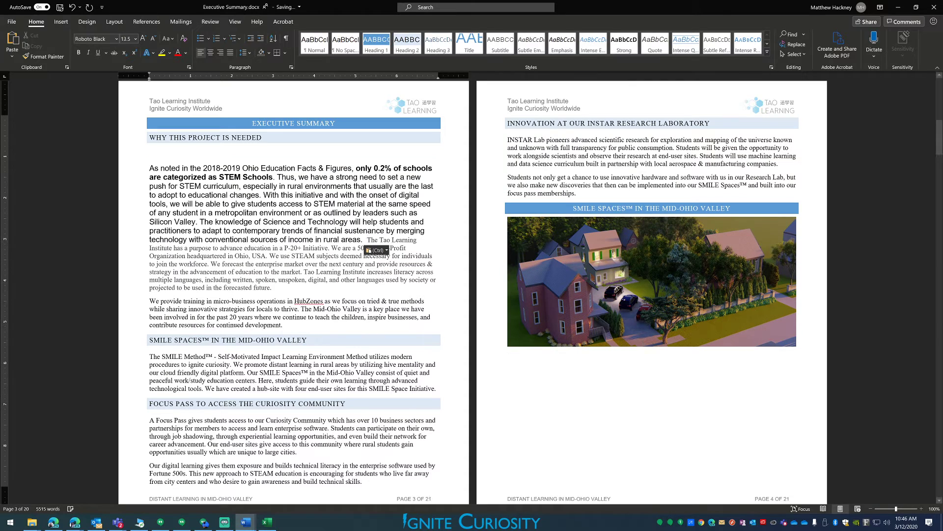
pyautogui.hotkey('ctrl', 'z')
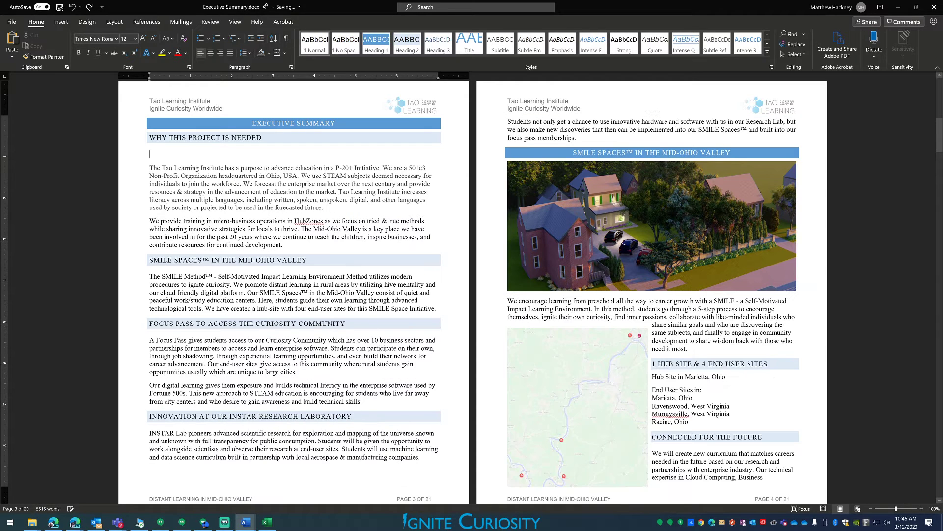
pyautogui.hotkey('ctrl', 'v')
pyautogui.click(382, 237)
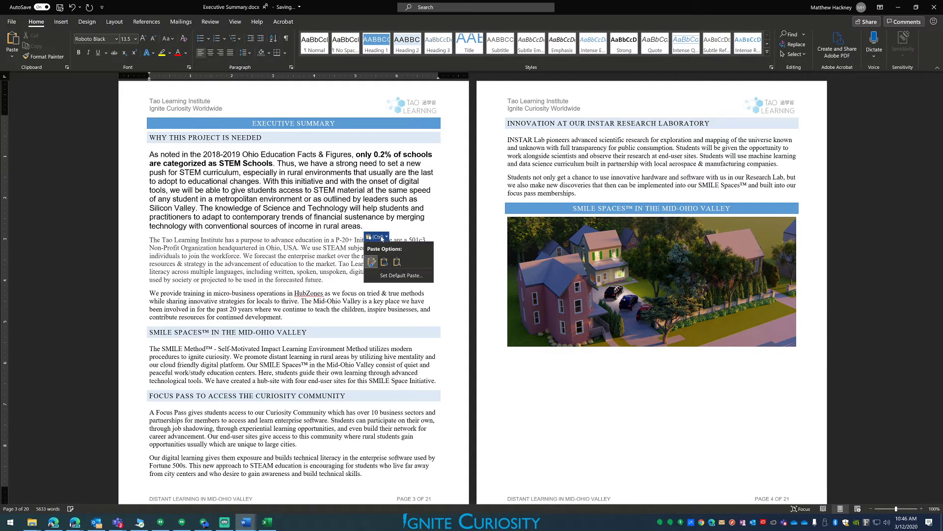
pyautogui.click(397, 262)
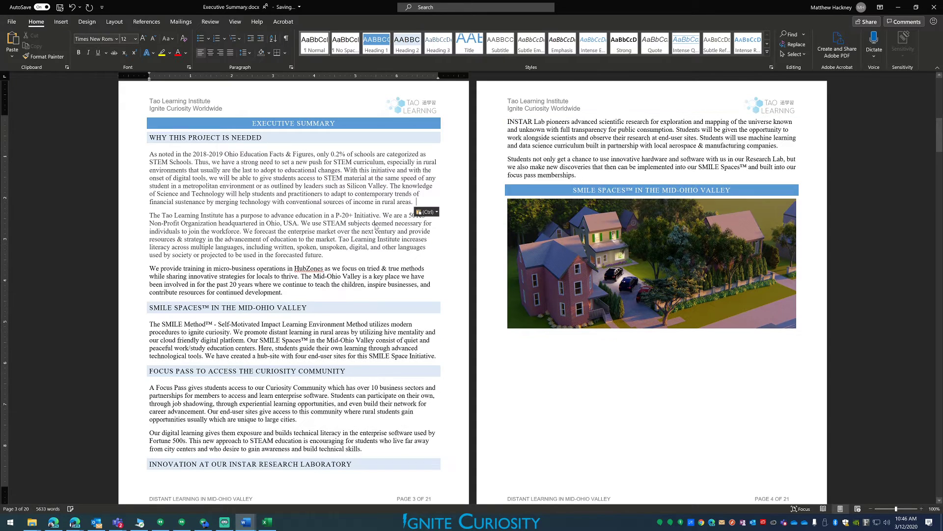
# - Bold "only 0.2% of schools are categorized as STEM Schools" in the pasted paragraph and add an empty line after the paragraph
pyautogui.moveTo(317, 154); pyautogui.dragTo(194, 162)
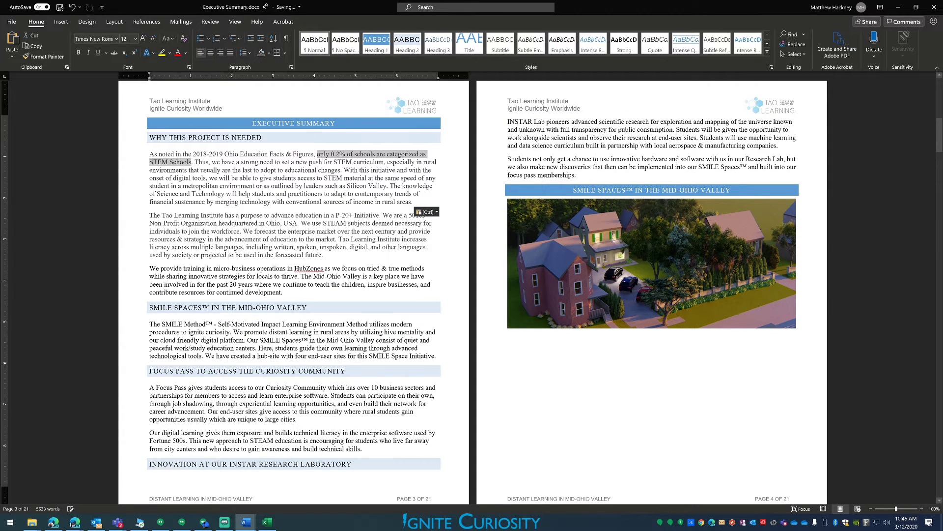
pyautogui.hotkey('ctrl', 'b')
pyautogui.click(269, 178)
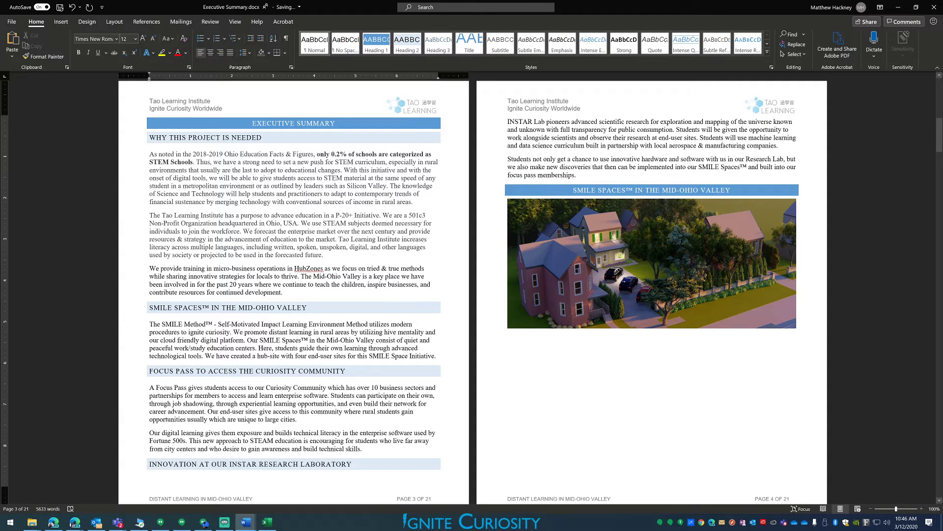
pyautogui.press('Return')
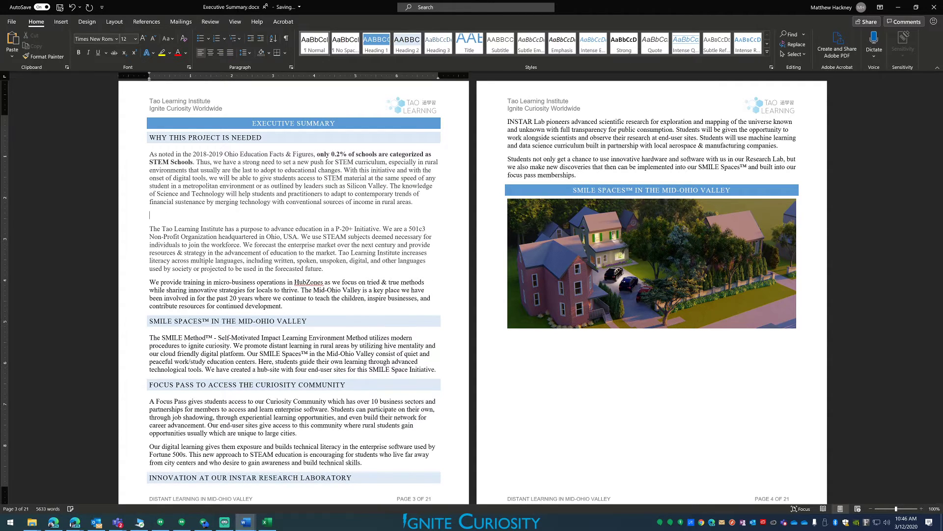
# - Consult the application guide, then delete the empty line and the two old Tao Learning Institute paragraphs below the pasted text in Word
pyautogui.hotkey('alt', 'Tab')
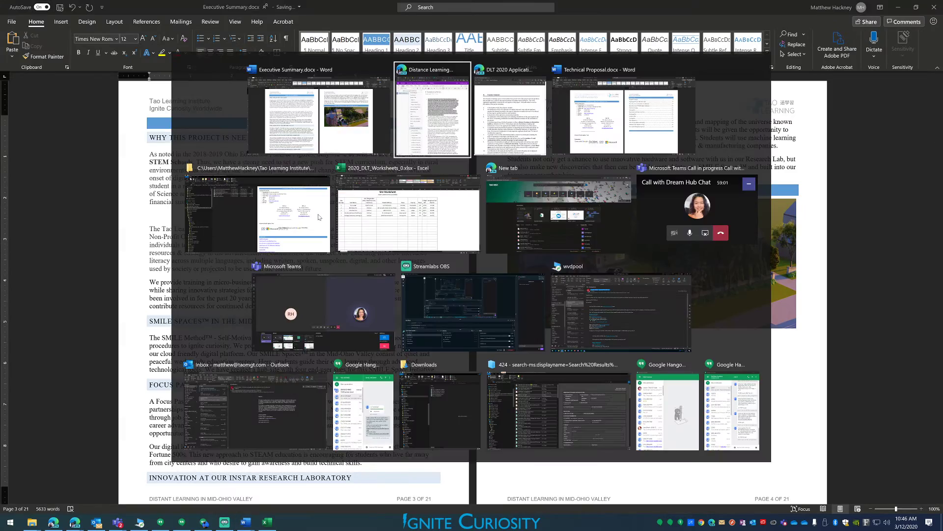
pyautogui.hotkey('alt', 'Tab')
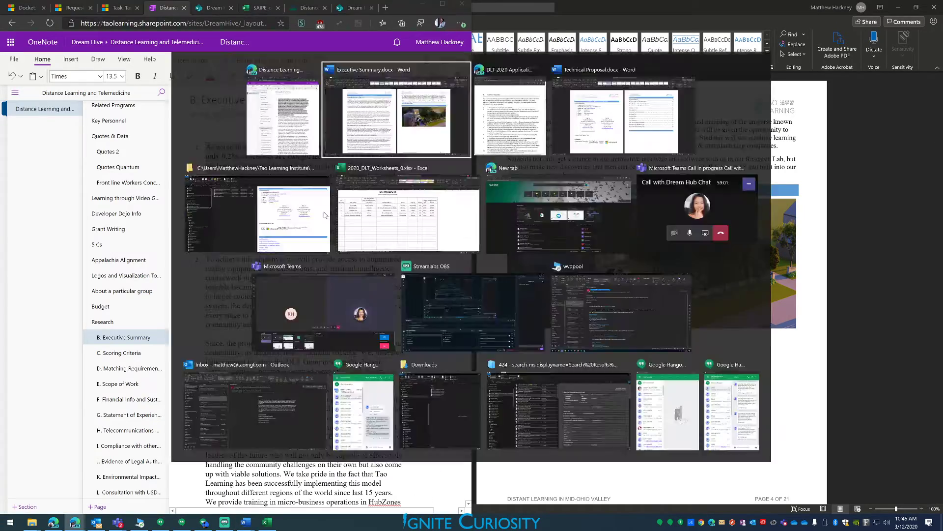
pyautogui.hotkey('alt', 'Tab')
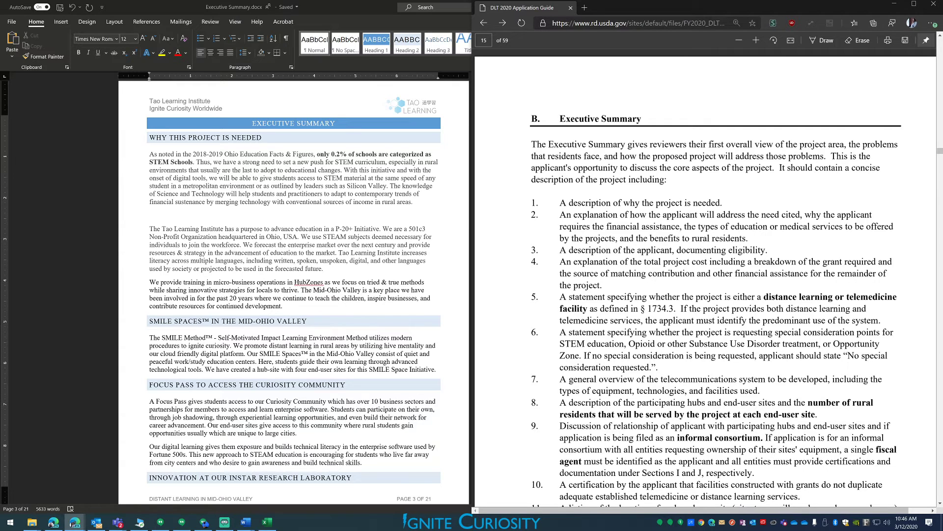
pyautogui.hotkey('alt', 'Tab')
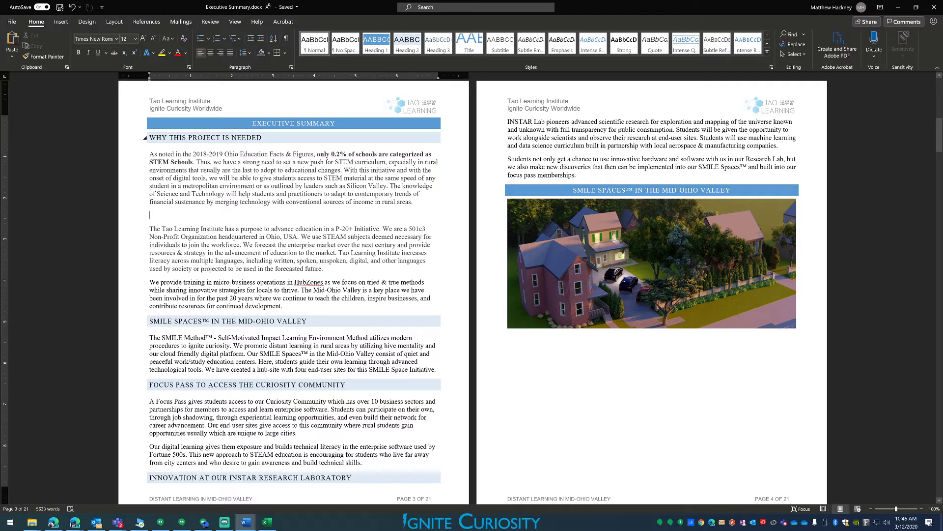
pyautogui.hotkey('ctrl', 'shift', 'Up')
pyautogui.hotkey('ctrl', 'shift', 'Up')
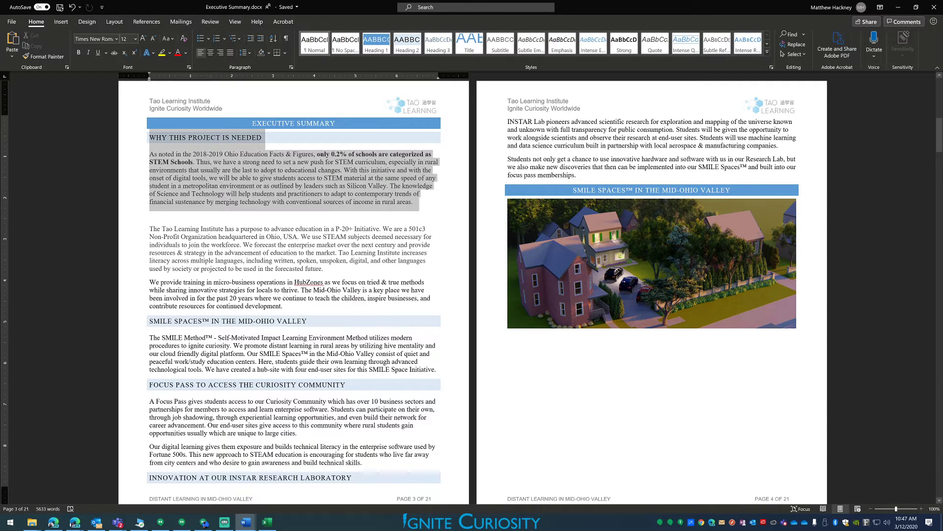
pyautogui.press('Right')
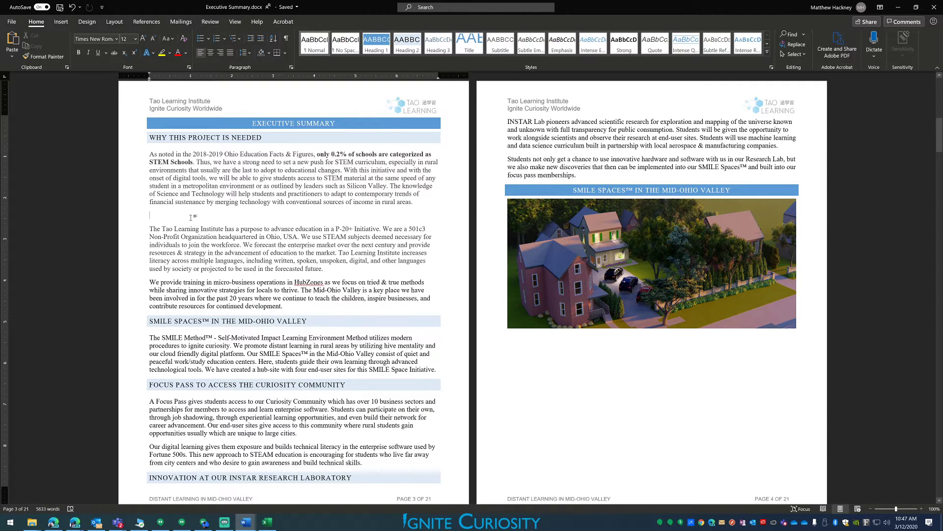
pyautogui.hotkey('ctrl', 'shift', 'Down')
pyautogui.hotkey('ctrl', 'shift', 'Down')
pyautogui.press('Delete')
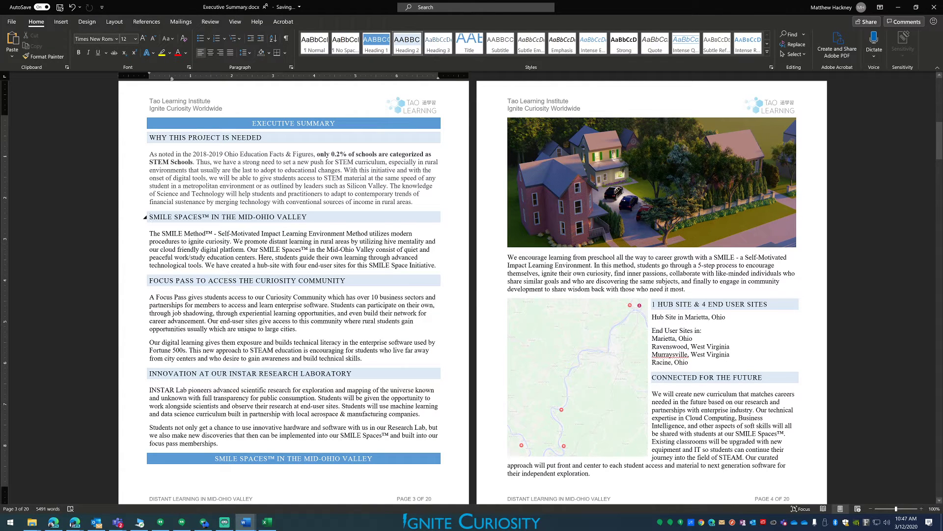
# - Replace the SMILE SPACES™ IN THE MID-OHIO VALLEY subheading on page 3 with ADDRESSING THE NEED
pyautogui.write('ADDRESSING ')
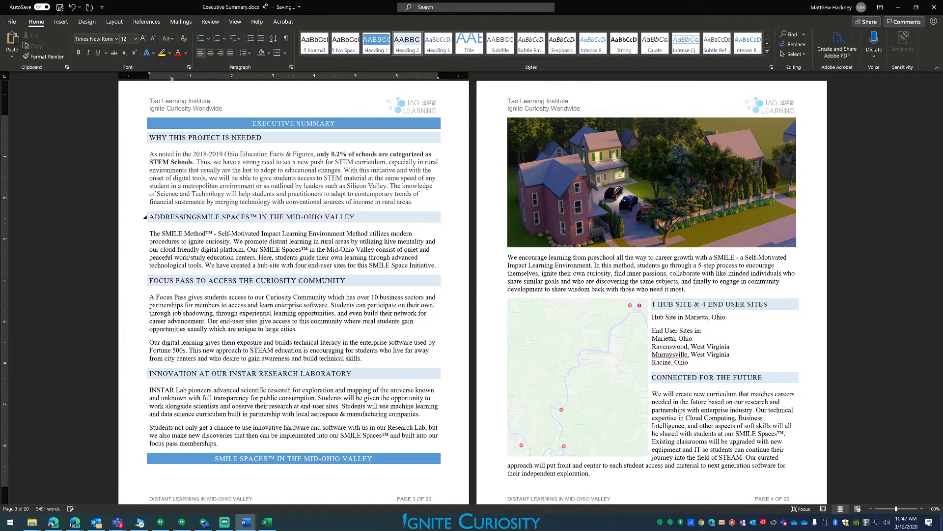
pyautogui.write(' THE NEED')
pyautogui.press('Delete')
pyautogui.press('Delete')
pyautogui.press('Delete')
pyautogui.press('Delete')
pyautogui.press('Delete')
pyautogui.press('Delete')
pyautogui.press('Delete')
pyautogui.press('Delete')
pyautogui.press('Delete')
pyautogui.press('Delete')
pyautogui.press('Delete')
pyautogui.press('Delete')
pyautogui.press('Delete')
pyautogui.press('Delete')
pyautogui.press('Delete')
pyautogui.press('Delete')
pyautogui.press('Delete')
pyautogui.press('Delete')
pyautogui.press('Delete')
pyautogui.press('Delete')
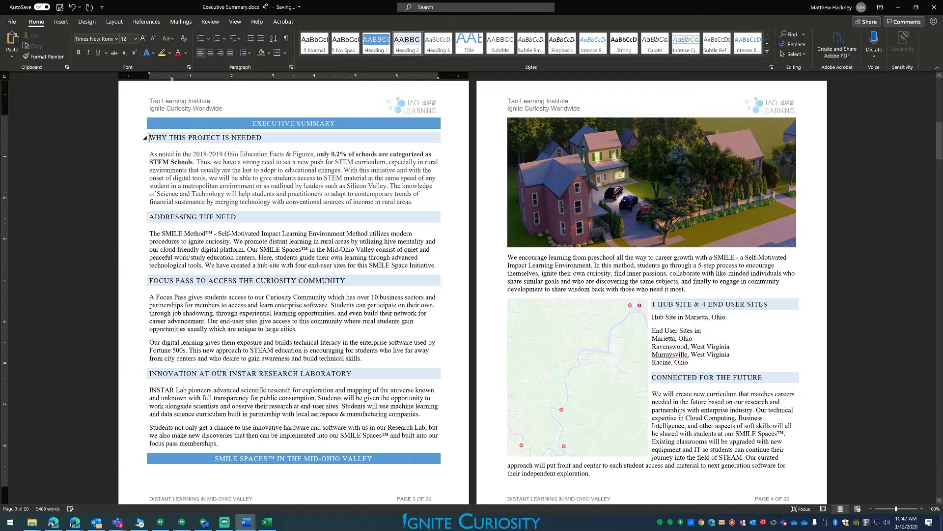
# - Apply automatic numbering to the WHY THIS PROJECT IS NEEDED and ADDRESSING THE NEED headings as items 1 and 2
pyautogui.hotkey('alt', 'h')
pyautogui.press('n')
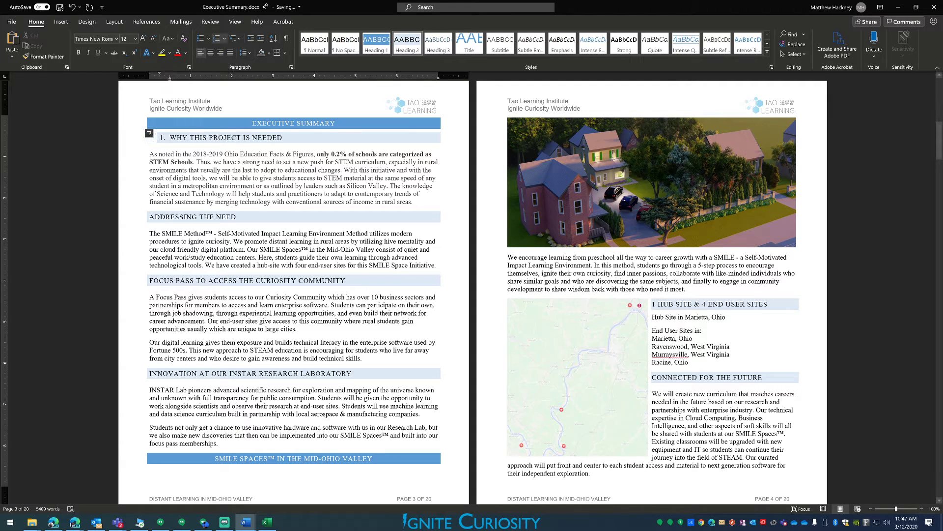
pyautogui.click(150, 217)
pyautogui.press('F4')
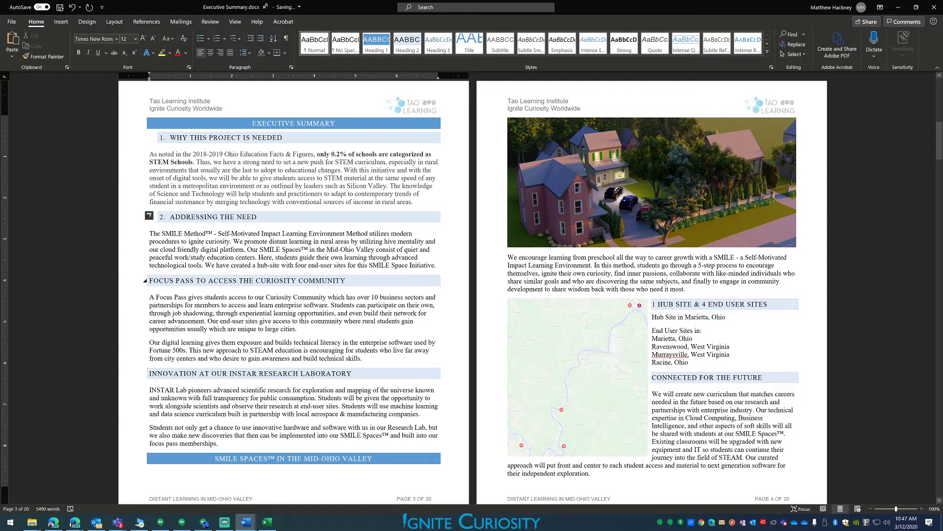
# - Copy both item 2 paragraphs from OneNote's B. Executive Summary page and return to Executive Summary.docx in Word
pyautogui.hotkey('alt', 'Tab')
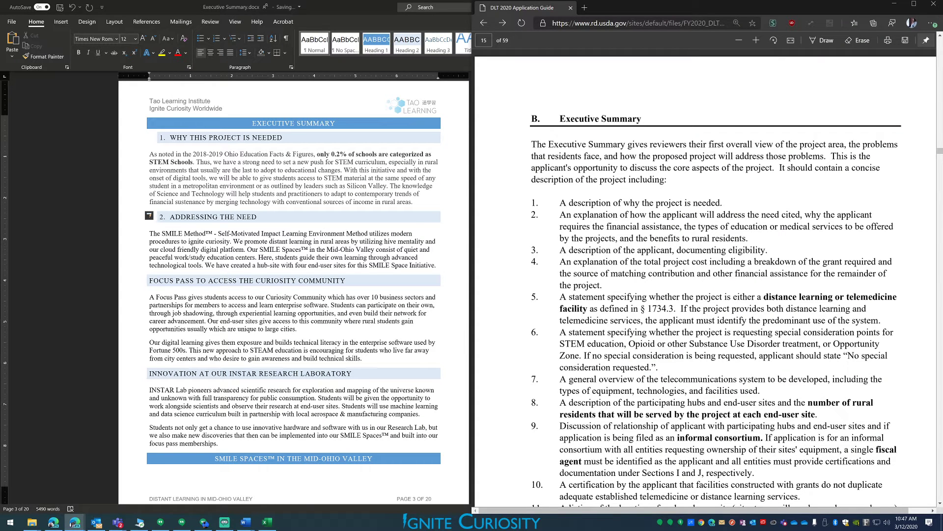
pyautogui.hotkey('alt', 'Tab')
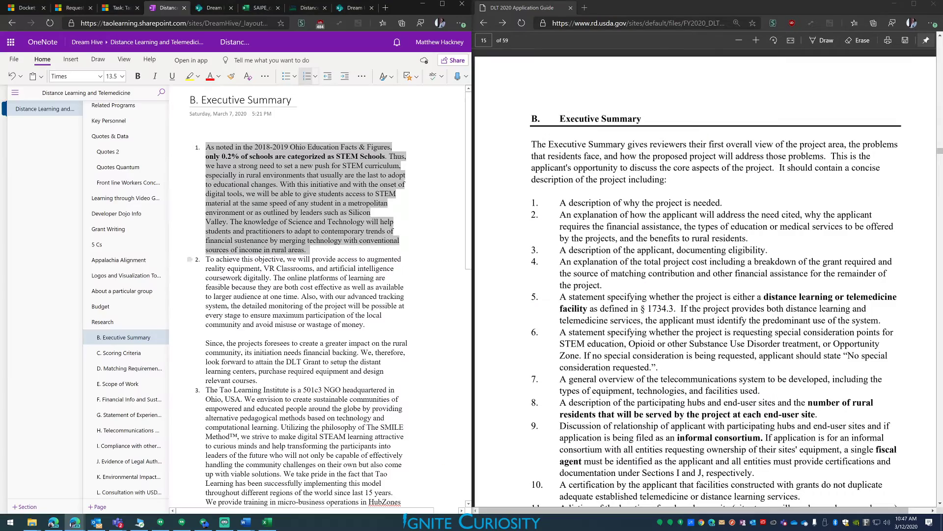
pyautogui.click(295, 294)
pyautogui.scroll(-2, 305, 294)
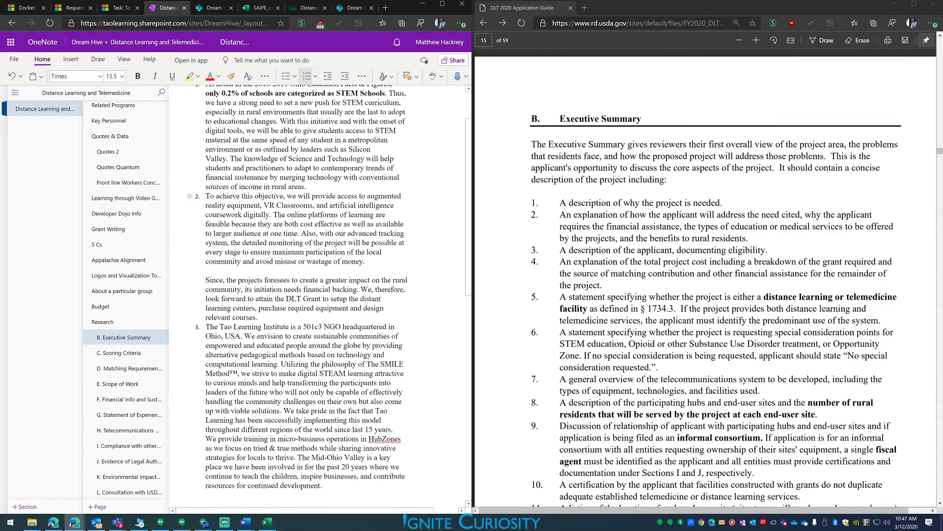
pyautogui.moveTo(205, 195); pyautogui.dragTo(259, 318)
pyautogui.hotkey('ctrl', 'c')
pyautogui.hotkey('alt', 'Tab')
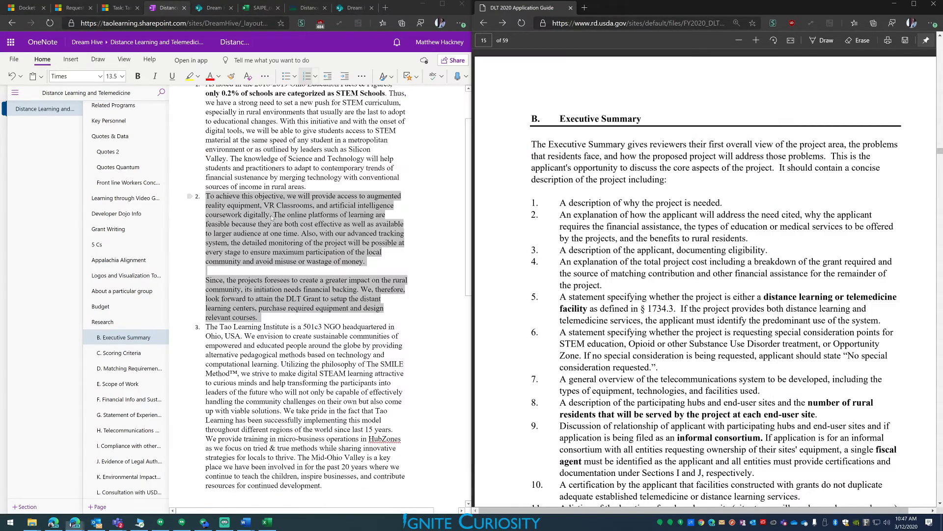
pyautogui.hotkey('alt', 'Tab')
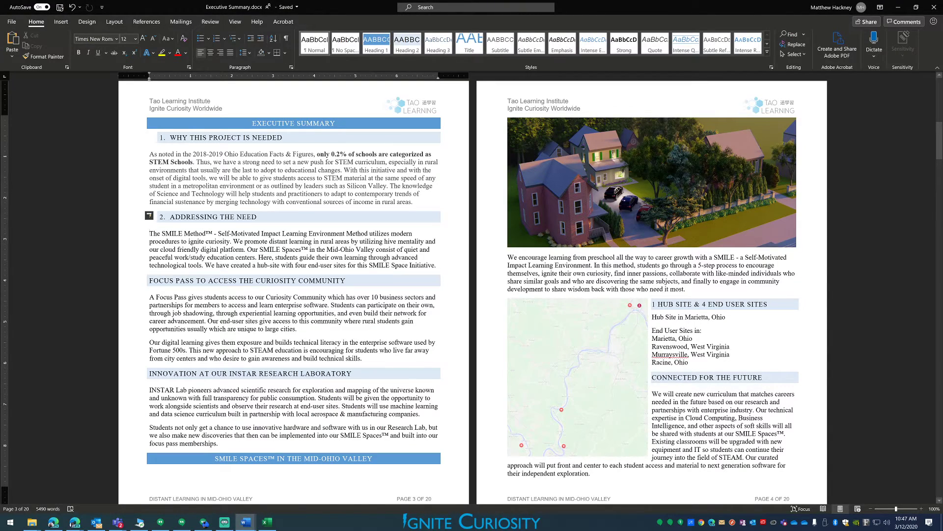
pyautogui.tripleClick(432, 246)
pyautogui.write('TO ACHIEVE THIS OBJECTIVE, WE WILL PROVIDE ACCESS TO AUGMENTED REALITY EQUIPMENT, VR CLASSROOMS, AND ARTIFICIAL INTELLIGENCE COURSEWORK DIGITALLY. THE ONLINE PLATFORMS OF LEARNING ARE FEASIBLE BECAUSE THEY ARE BOTH COST EFFECTIVE AS WELL AS AVAILABLE TO LARGER AUDIENCE AT ONE TIME. ALSO, WITH OUR ADVANCED TRACKING SYSTEM, THE DETAILED MONITORING OF THE PROJECT WILL BE POSSIBLE AT EVERY STAGE TO ENSURE MAXIMUM PARTICIPATION OF THE LOCAL COMMUNITY AND AVOID MISUSE OR WASTAGE OF MONEY.  SINCE, THE PROJECTS FORESEES TO CREATE A GREATER IMPACT ON THE RURAL COMMUNITY, ITS INITIATION NEEDS FINANCIAL BACKING. WE, THEREFORE, LOOK FORWARD TO ATTAIN THE DLT GRANT TO SETUP THE DISTANT LEARNING CENTERS, PURCHASE REQUIRED EQUIPMENT AND DESIGN RELEVANT COURSES.')
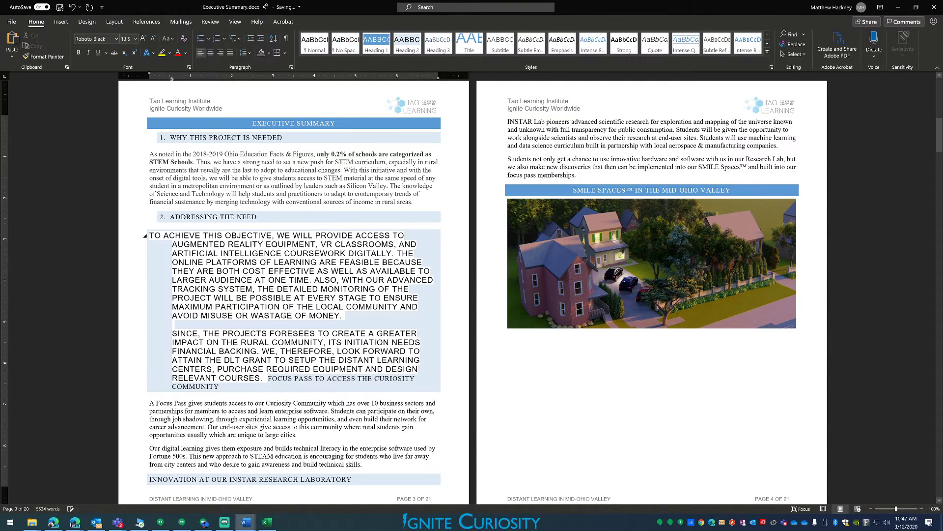
pyautogui.hotkey('ctrl', 'z')
# - Replace the SMILE Method™ paragraph under ADDRESSING THE NEED with the copied item 2 paragraphs, pasted as text only
pyautogui.click(162, 234)
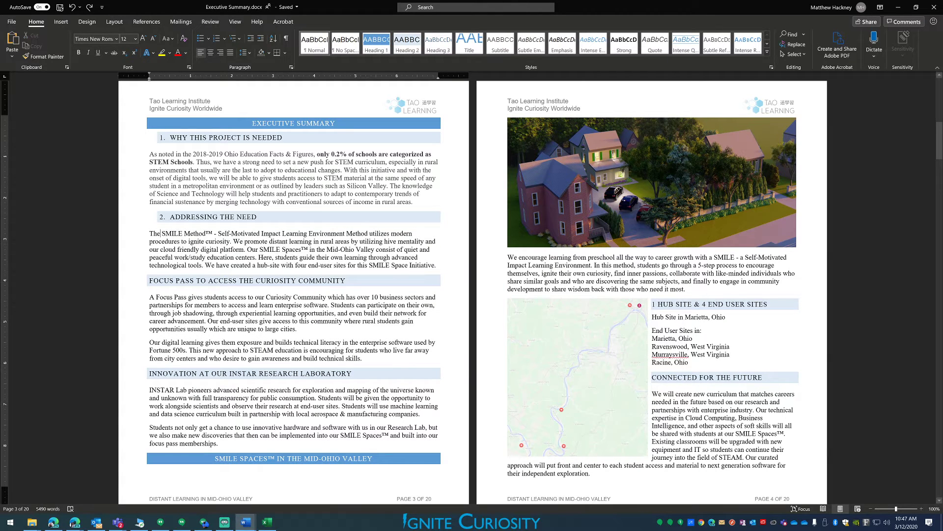
pyautogui.moveTo(149, 233); pyautogui.dragTo(409, 265)
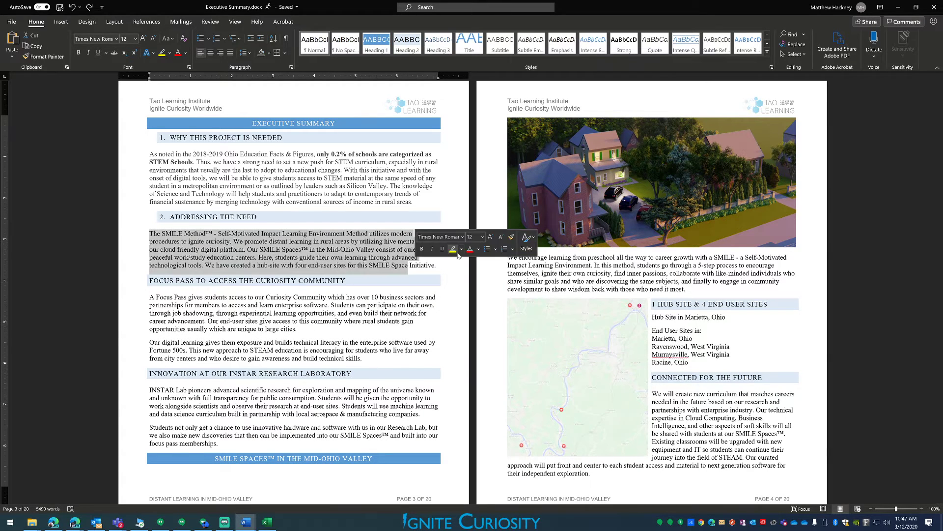
pyautogui.press('Delete')
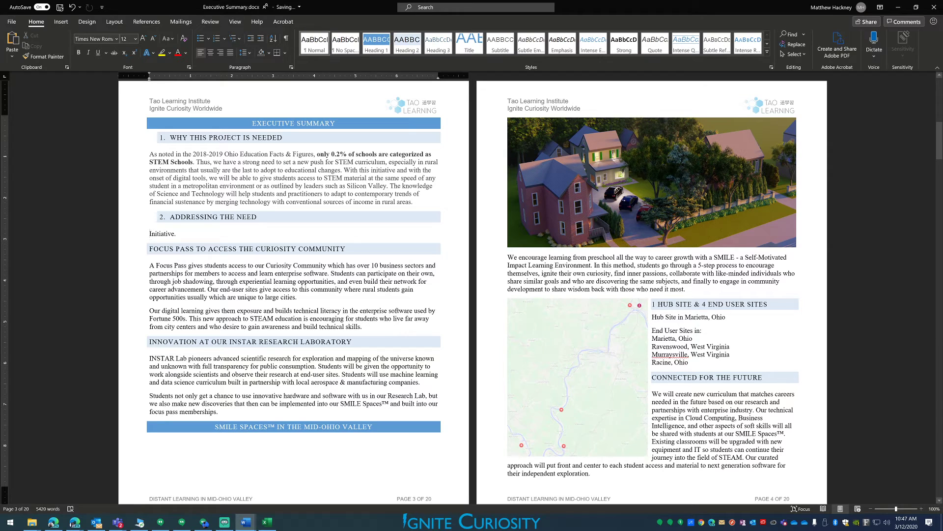
pyautogui.hotkey('ctrl', 'v')
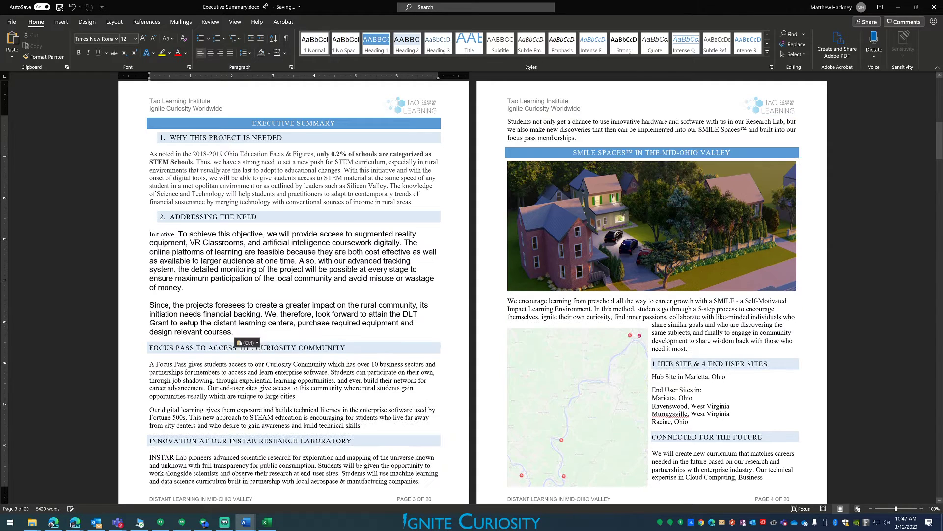
pyautogui.click(248, 343)
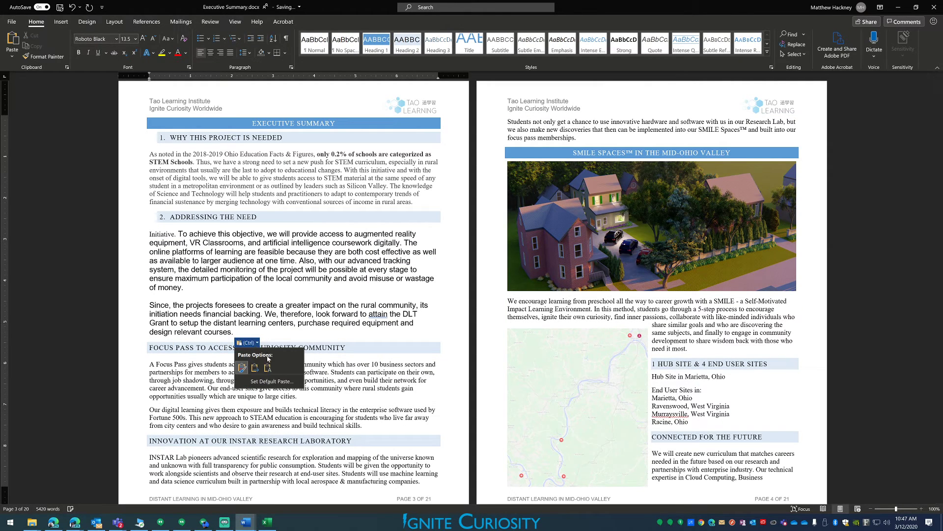
pyautogui.click(266, 358)
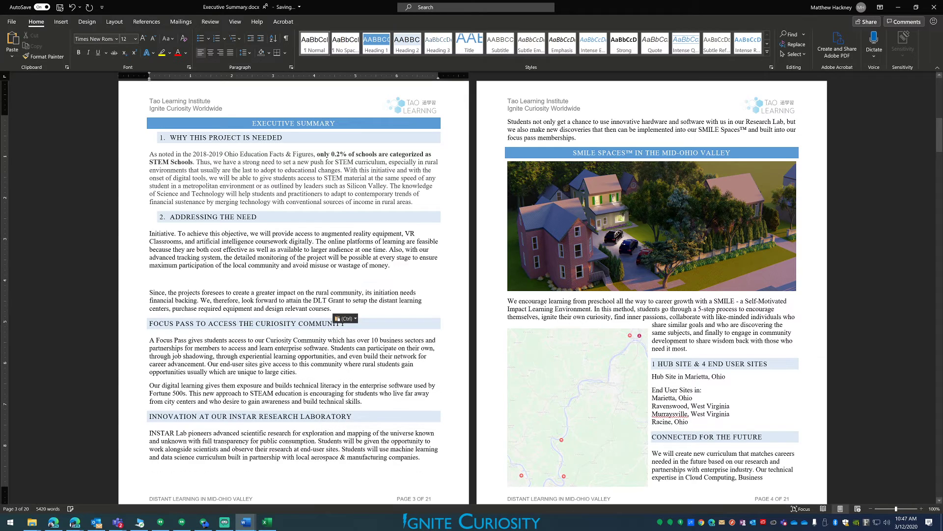
# - Delete the leftover word "Initiative." before the pasted text and the empty line between its two paragraphs
pyautogui.click(176, 233)
pyautogui.press('BackSpace')
pyautogui.press('BackSpace')
pyautogui.press('BackSpace')
pyautogui.press('BackSpace')
pyautogui.press('BackSpace')
pyautogui.press('BackSpace')
pyautogui.press('BackSpace')
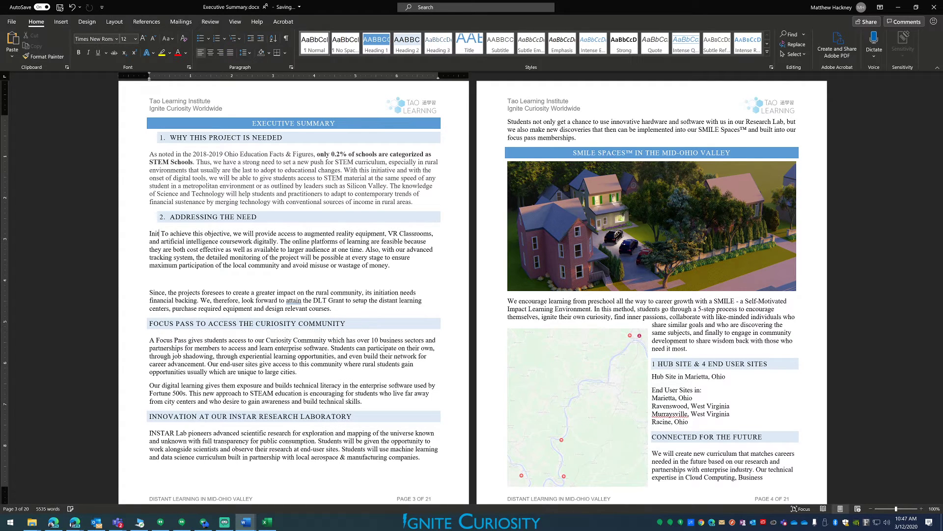
pyautogui.press('BackSpace')
pyautogui.press('BackSpace')
pyautogui.press('BackSpace')
pyautogui.press('BackSpace')
pyautogui.press('Delete')
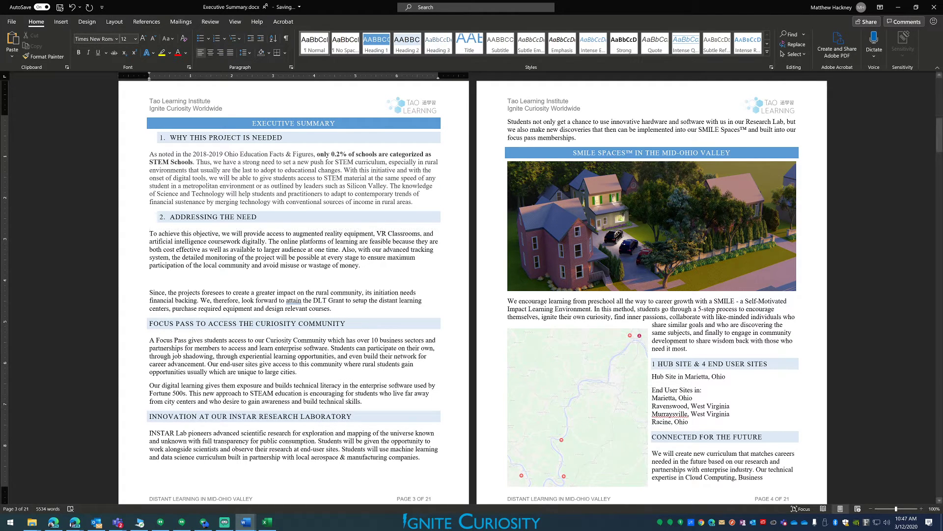
pyautogui.press('BackSpace')
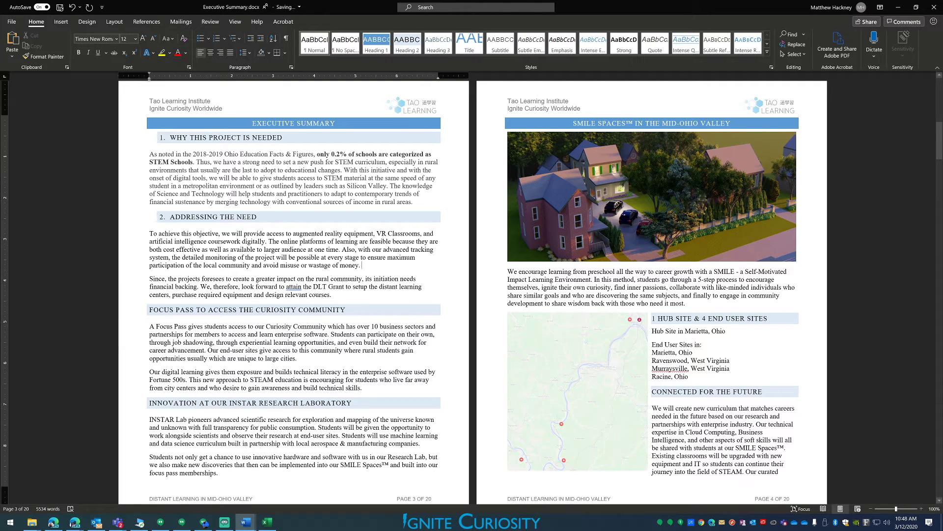
# - Number the FOCUS PASS TO ACCESS THE CURIOSITY COMMUNITY heading as item 3 and check item 3 in the DLT 2020 Application Guide
pyautogui.click(150, 310)
pyautogui.hotkey('ctrl', 'y')
pyautogui.hotkey('alt', 'Tab')
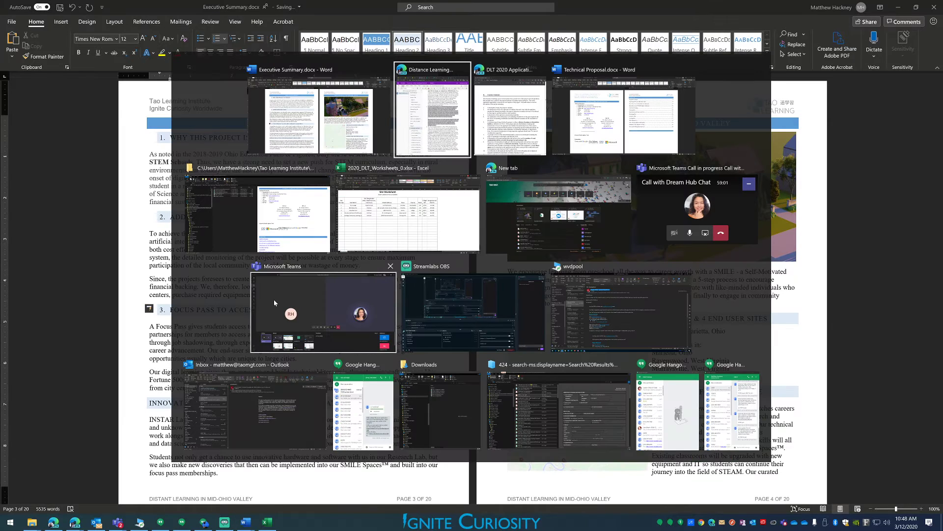
pyautogui.hotkey('alt', 'Tab')
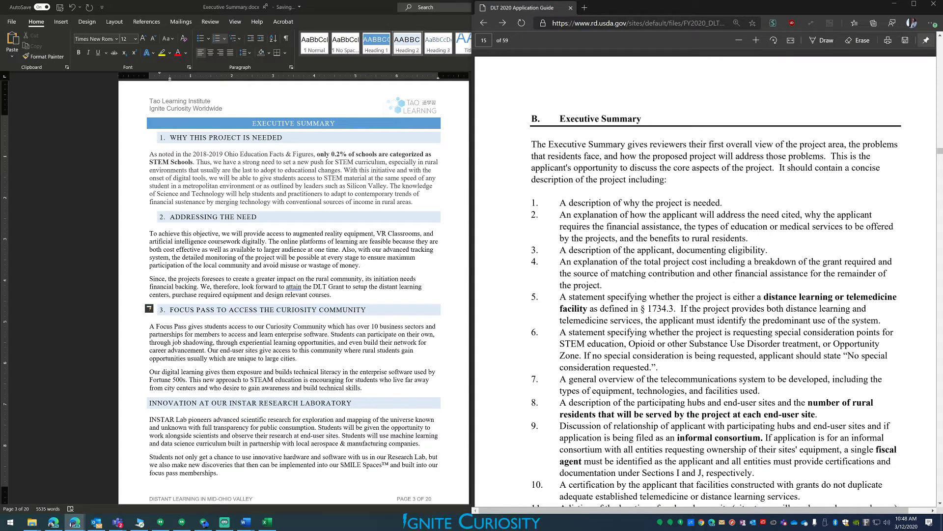
pyautogui.click(172, 308)
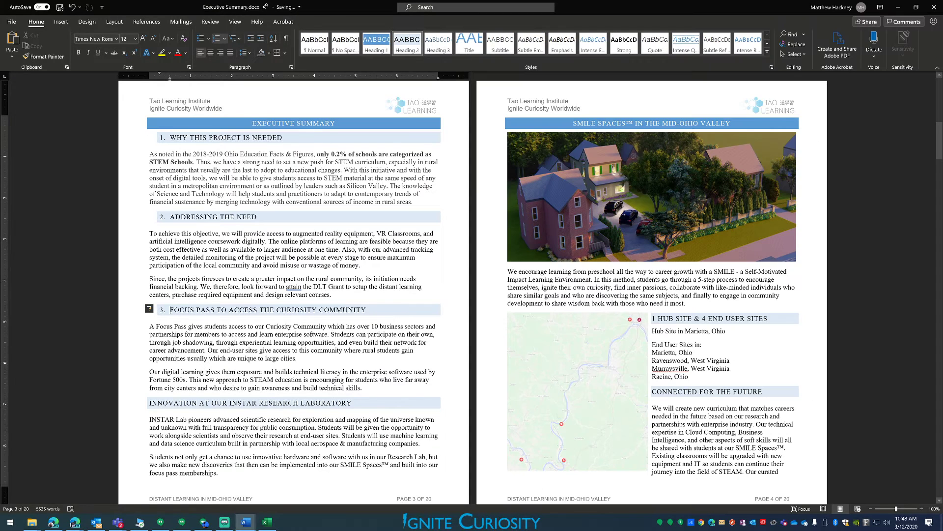
# - Replace the text of the FOCUS PASS TO ACCESS THE CURIOSITY COMMUNITY heading with WHO WE ARE
pyautogui.doubleClick(182, 310)
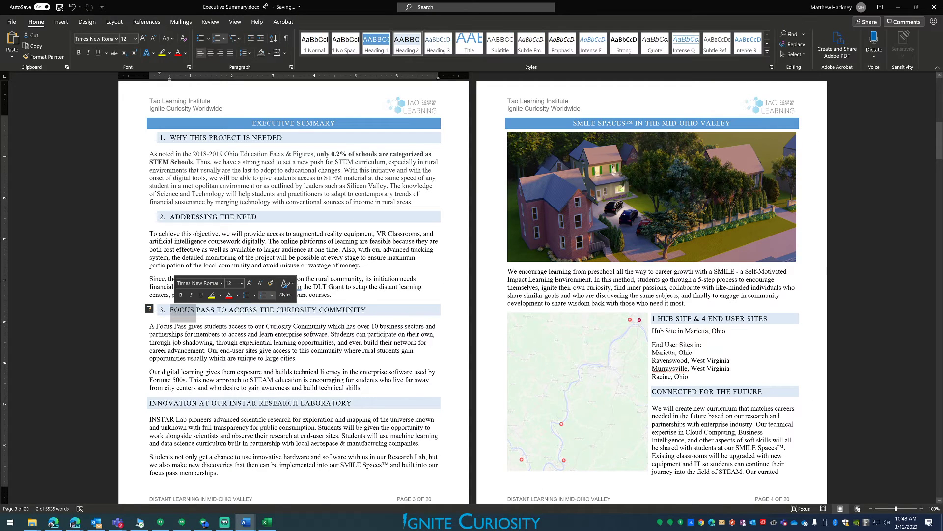
pyautogui.press('Delete')
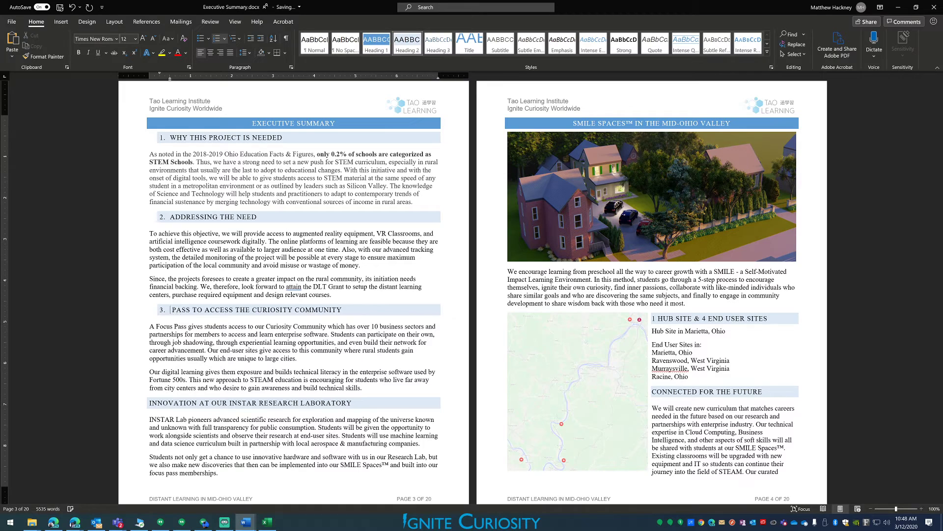
pyautogui.write('WHO WE ARE')
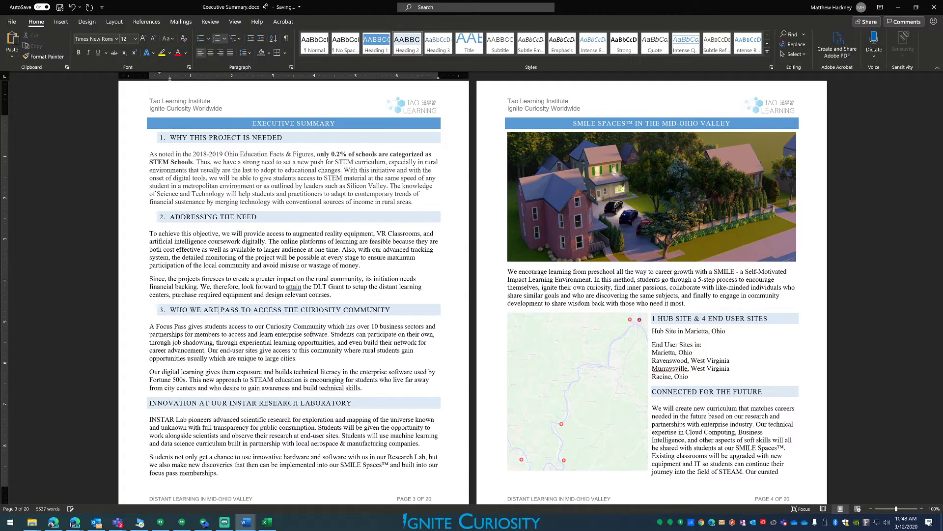
pyautogui.press('Delete')
pyautogui.press('Delete')
pyautogui.press('Delete')
pyautogui.press('Delete')
pyautogui.press('Delete')
pyautogui.press('Delete')
pyautogui.press('Delete')
pyautogui.press('Delete')
pyautogui.press('Delete')
pyautogui.press('Delete')
pyautogui.press('Delete')
pyautogui.press('Delete')
pyautogui.press('Delete')
pyautogui.press('Delete')
pyautogui.press('Delete')
pyautogui.press('Delete')
pyautogui.press('Delete')
pyautogui.press('Delete')
pyautogui.press('Delete')
pyautogui.press('Delete')
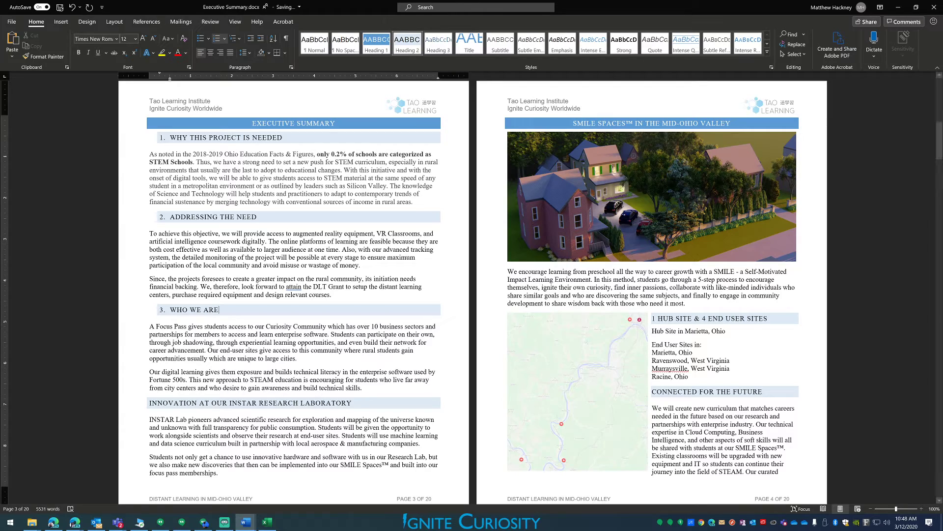
# - Copy both item 3 paragraphs about the Tao Learning Institute from OneNote's B. Executive Summary page and return to Executive Summary.docx in Word
pyautogui.hotkey('alt', 'Tab')
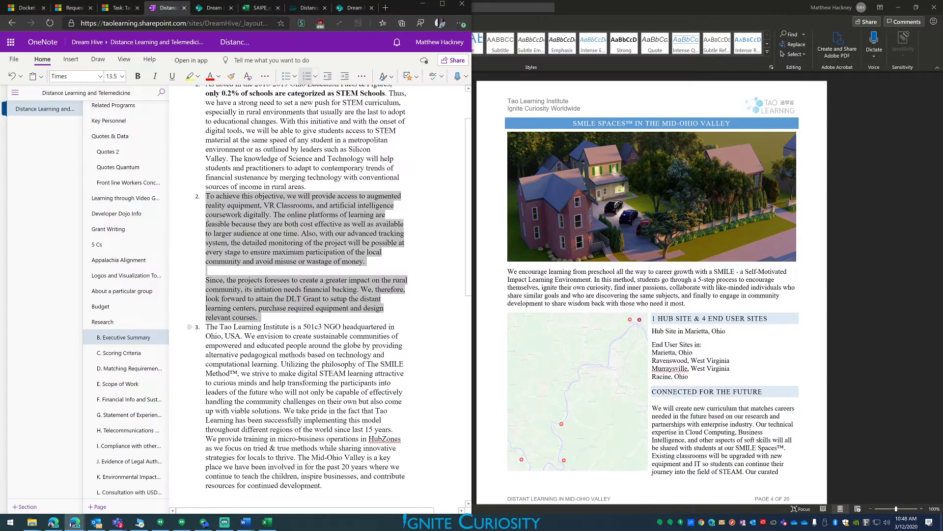
pyautogui.click(207, 327)
pyautogui.scroll(-3, 299, 295)
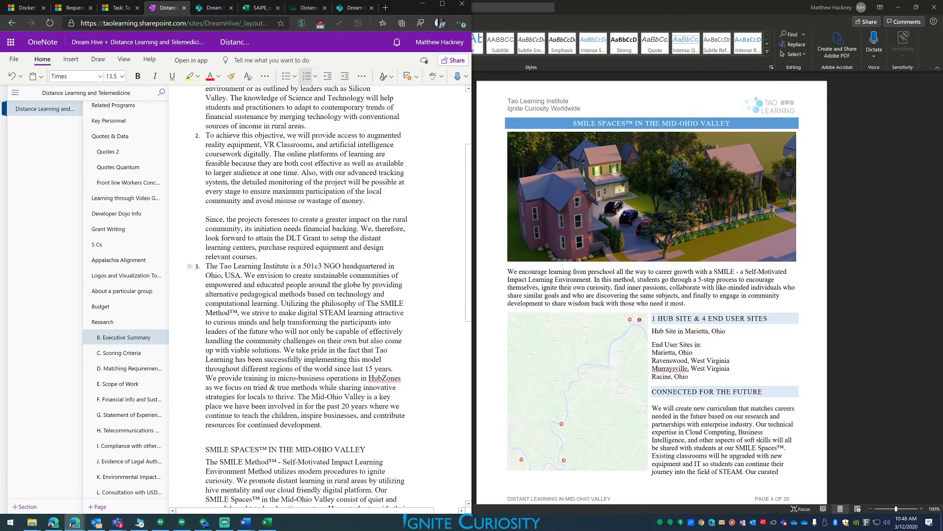
pyautogui.hotkey('ctrl', 'shift', 'Down')
pyautogui.hotkey('ctrl', 'c')
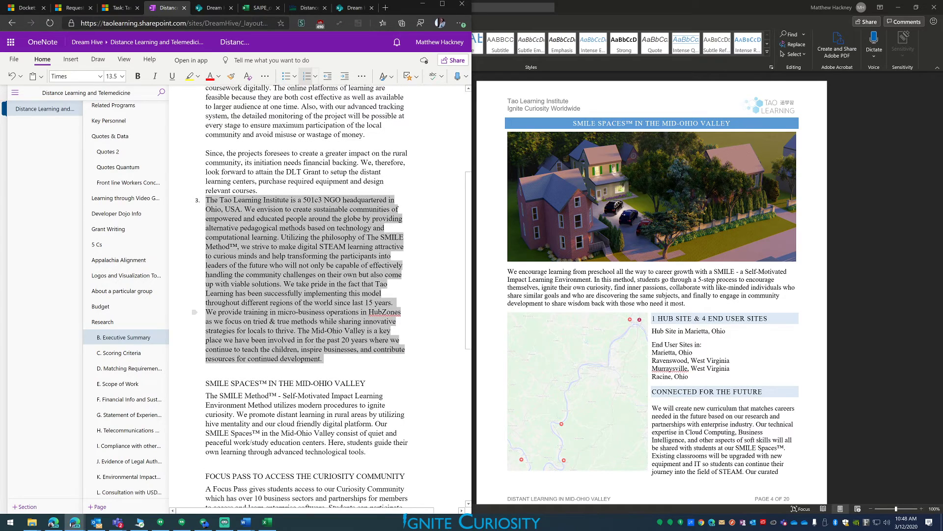
pyautogui.hotkey('alt', 'Tab')
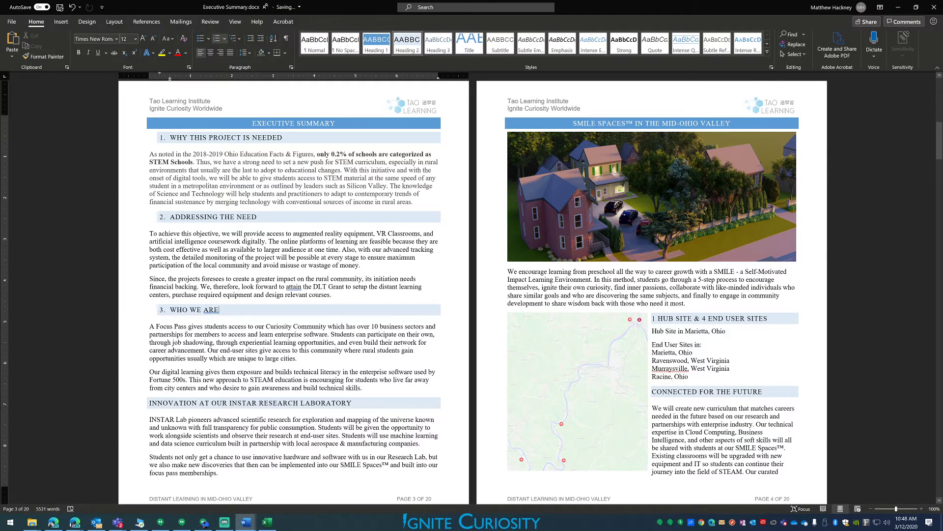
# - Replace the two paragraphs under WHO WE ARE with the copied item 3 text as text only, removing the empty line between its paragraphs
pyautogui.click(150, 327)
pyautogui.hotkey('ctrl', 'shift', 'Down')
pyautogui.hotkey('ctrl', 'shift', 'Down')
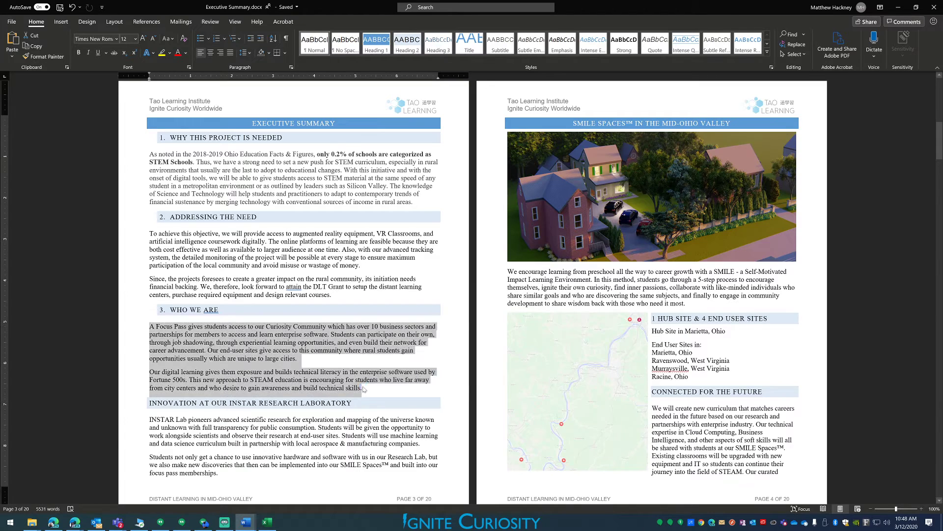
pyautogui.hotkey('ctrl', 'v')
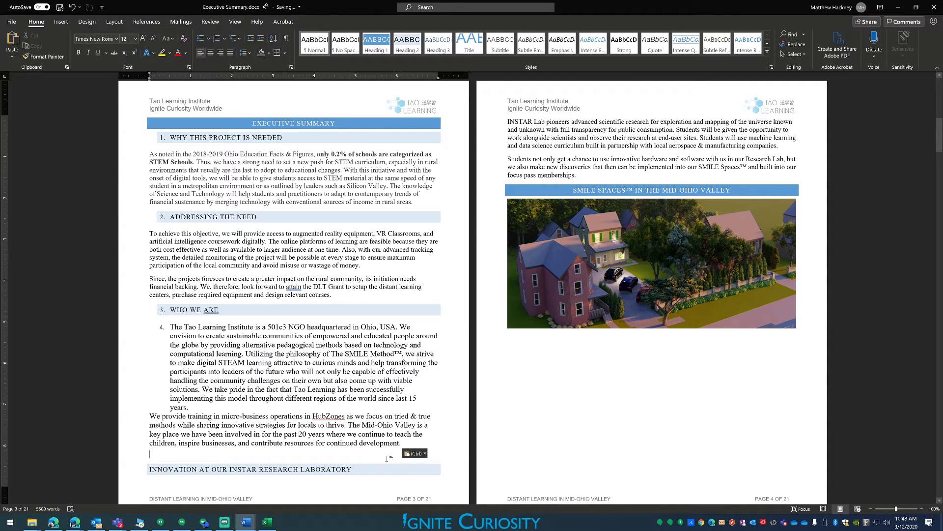
pyautogui.click(416, 453)
pyautogui.click(436, 477)
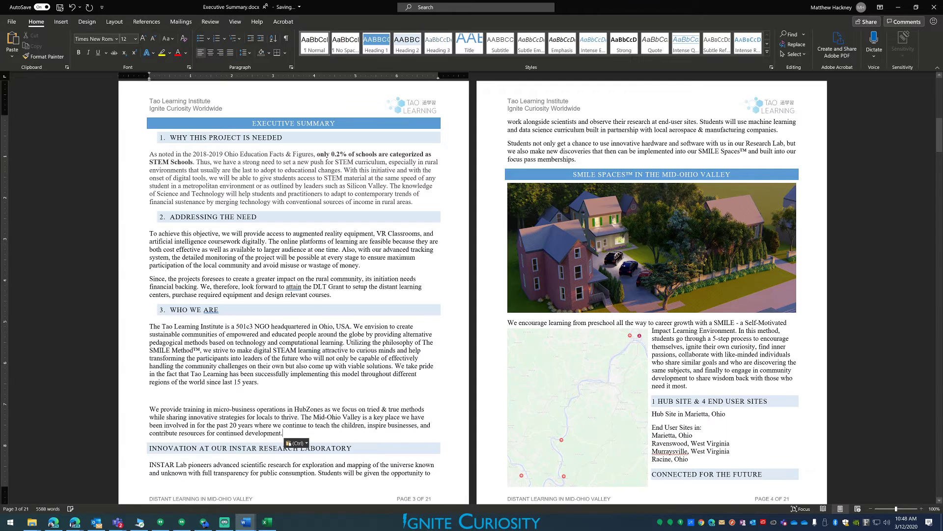
pyautogui.press('BackSpace')
pyautogui.press('BackSpace')
pyautogui.moveTo(284, 421); pyautogui.dragTo(149, 325)
pyautogui.click(200, 354)
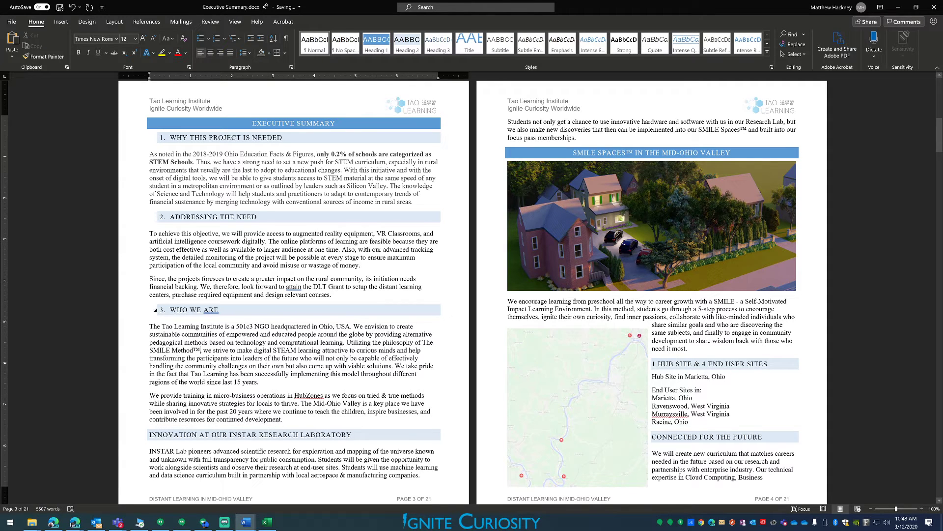
pyautogui.moveTo(221, 327); pyautogui.dragTo(163, 327)
pyautogui.click(218, 350)
pyautogui.doubleClick(367, 350)
pyautogui.click(367, 349)
# - Remove "envision to" and "strive to" from the first WHO WE ARE paragraph so it reads "We create" and "we make"
pyautogui.doubleClick(371, 326)
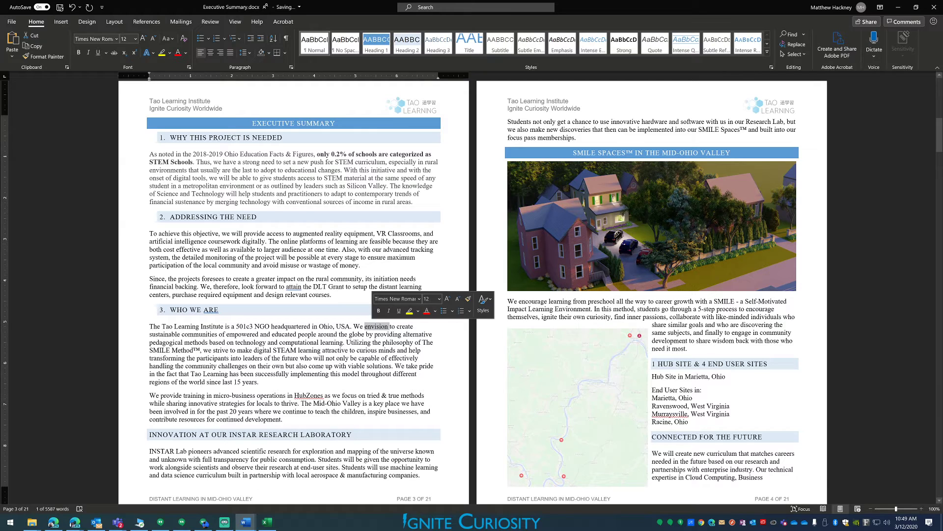
pyautogui.press('Delete')
pyautogui.press('Delete')
pyautogui.press('Delete')
pyautogui.press('Delete')
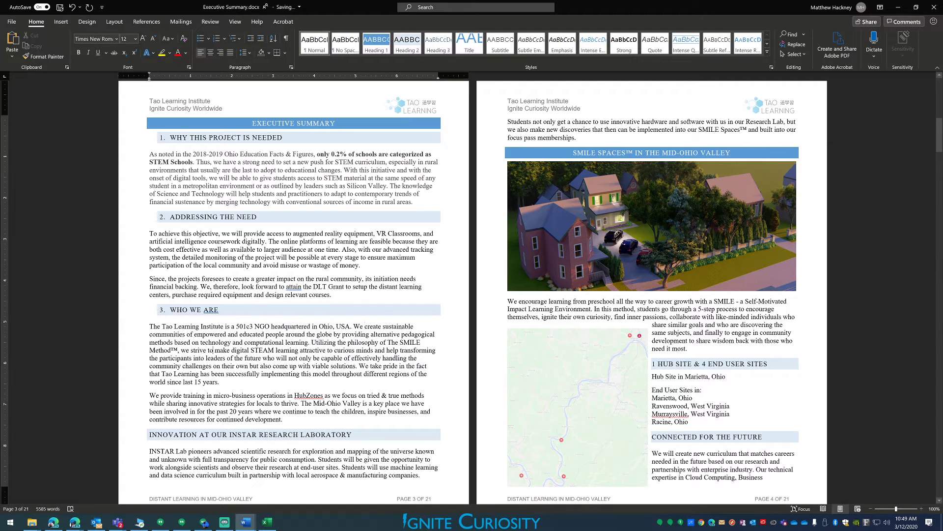
pyautogui.moveTo(212, 350); pyautogui.dragTo(191, 350)
pyautogui.press('BackSpace')
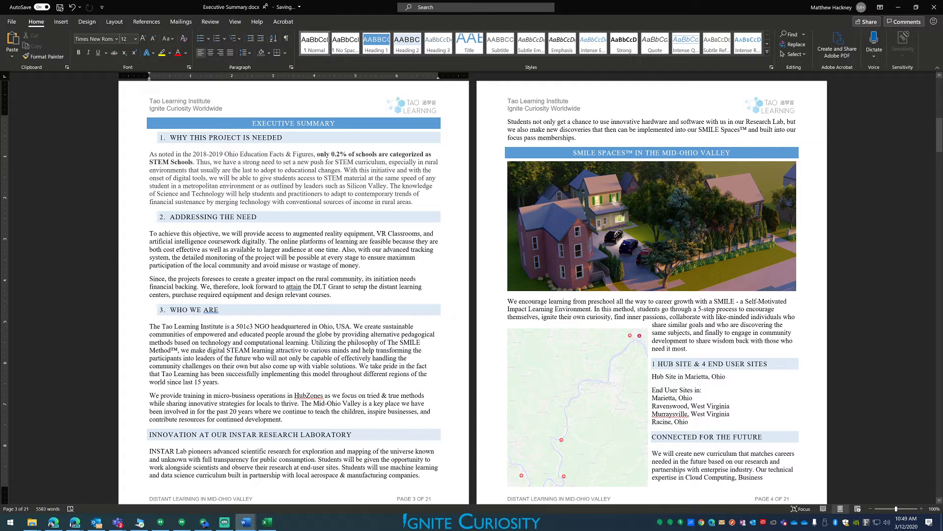
# - Check item 4 in the application guide and number the INNOVATION AT OUR INSTAR RESEARCH LABORATORY heading as item 4 in Word
pyautogui.hotkey('alt', 'Tab')
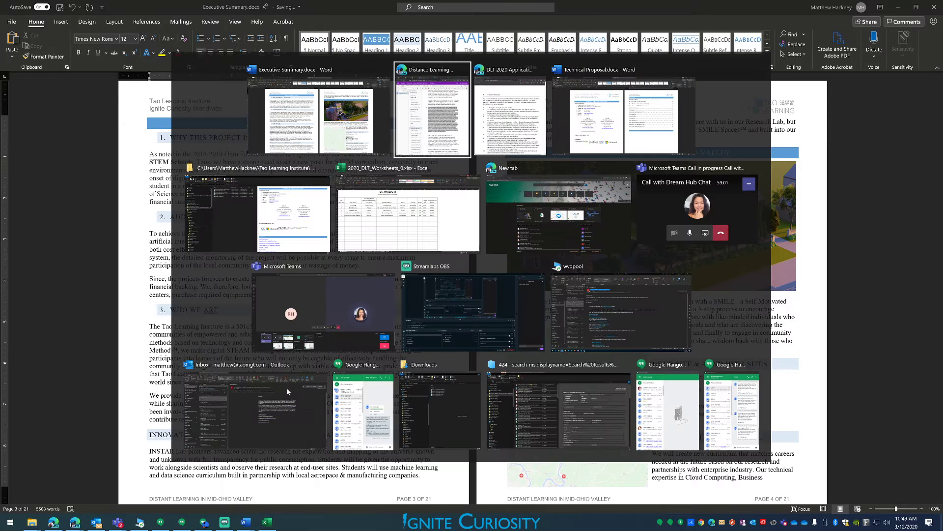
pyautogui.hotkey('alt', 'Tab')
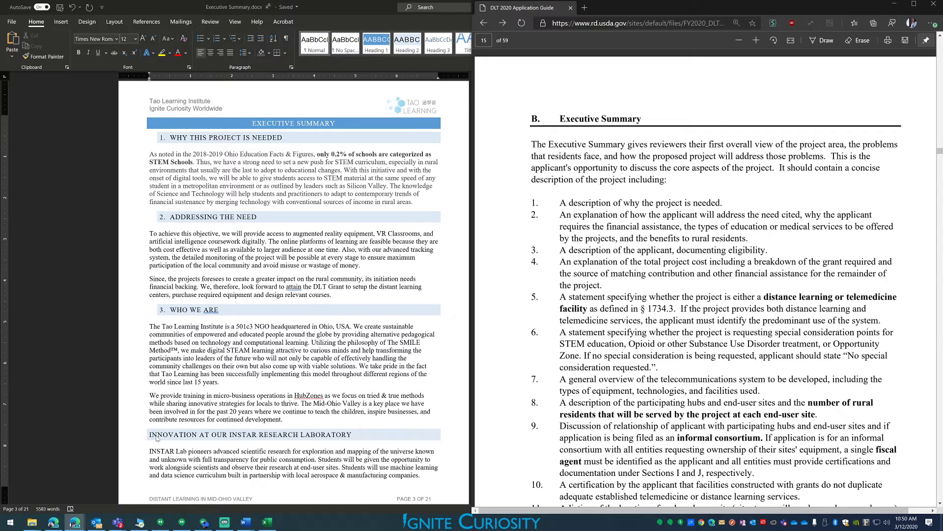
pyautogui.press('super+Up')
pyautogui.hotkey('ctrl', 'alt', '2')
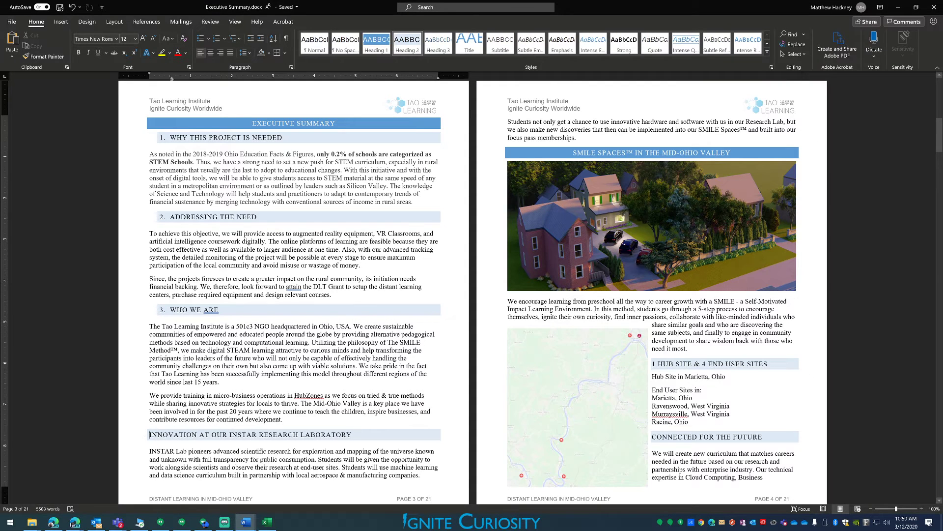
# - Replace the text of the INNOVATION AT OUR INSTAR RESEARCH LABORATORY heading with PROJECT COST & BREAKDOWN
pyautogui.write('PROJEC')
pyautogui.write('T COST & ')
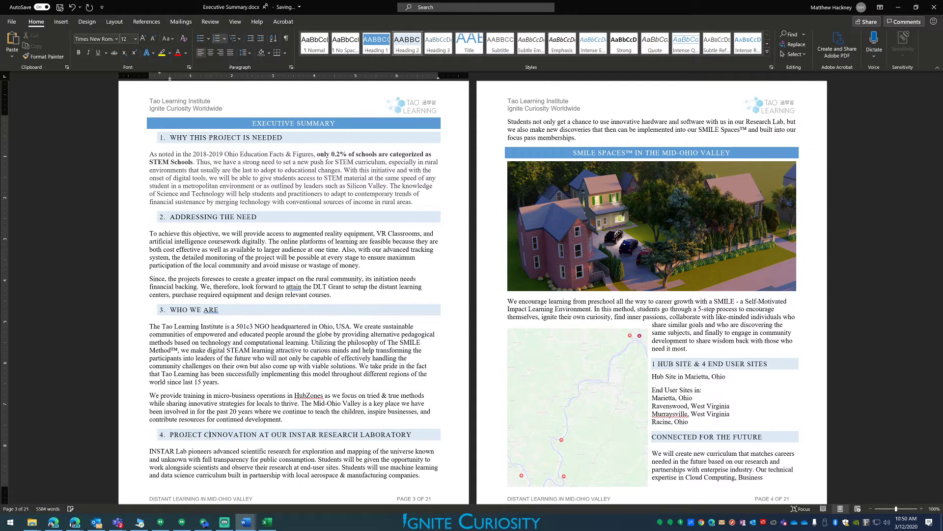
pyautogui.write('BREAKDOWN')
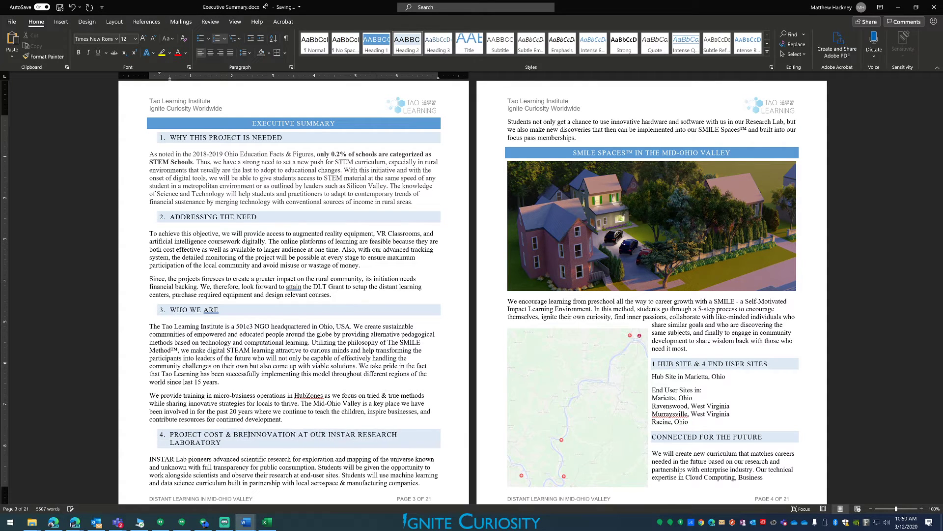
pyautogui.hotkey('ctrl', 'Delete')
pyautogui.hotkey('ctrl', 'Delete')
pyautogui.hotkey('ctrl', 'Delete')
pyautogui.hotkey('ctrl', 'Delete')
pyautogui.hotkey('ctrl', 'Delete')
pyautogui.hotkey('ctrl', 'Delete')
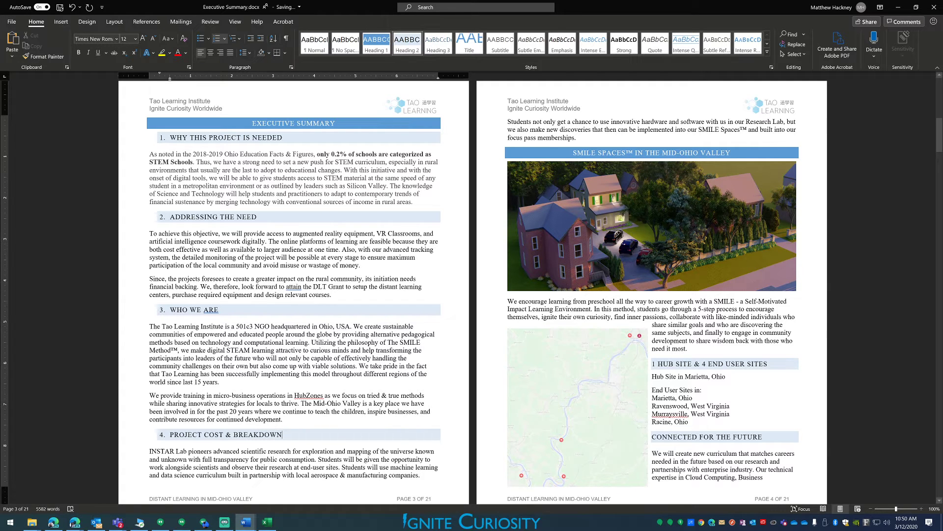
pyautogui.scroll(-1, 472, 290)
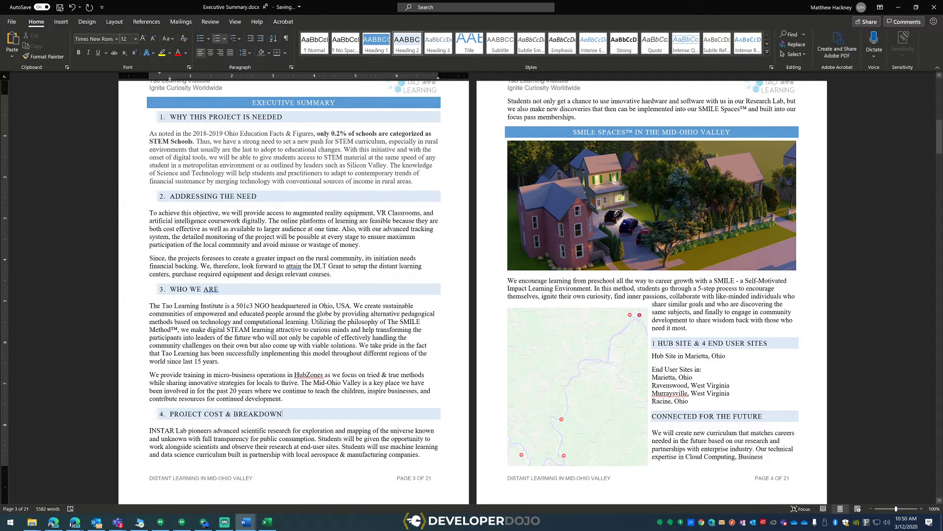
# - Add two empty lines after the WHO WE ARE text and check the sections following item 3 in the OneNote draft
pyautogui.click(283, 398)
pyautogui.press('Return')
pyautogui.press('Return')
pyautogui.press('Up')
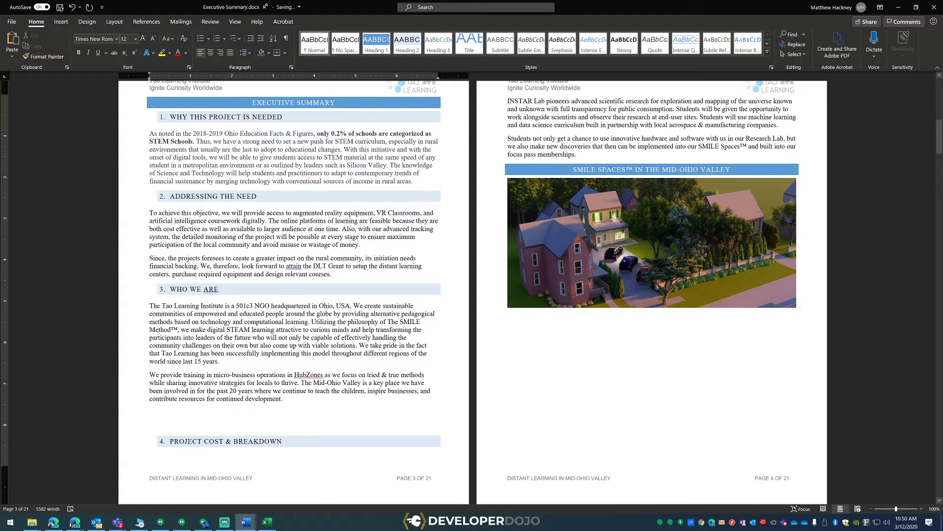
pyautogui.hotkey('alt', 'Tab')
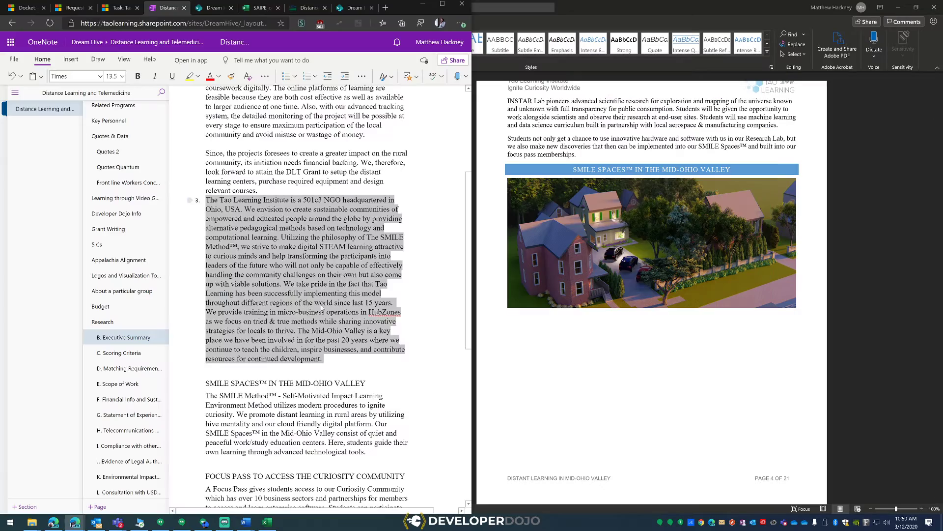
pyautogui.scroll(-2, 331, 287)
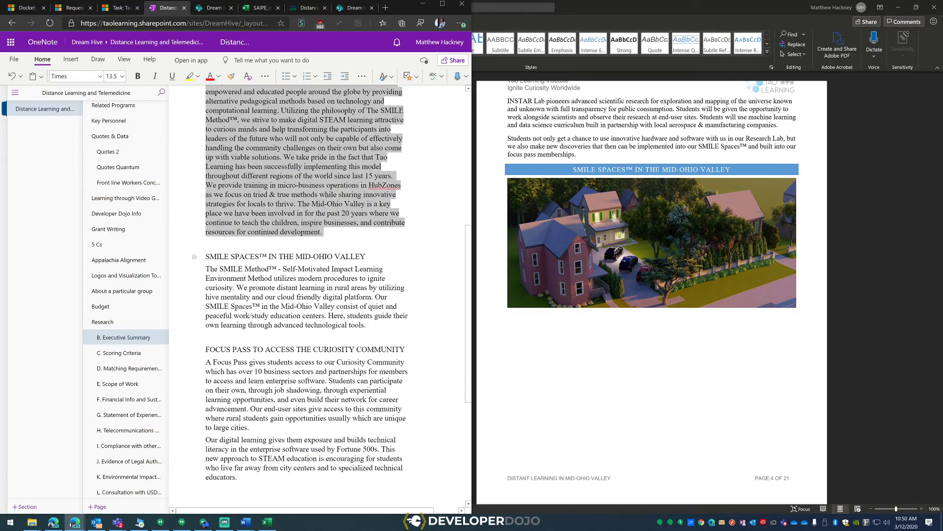
pyautogui.click(206, 256)
pyautogui.scroll(-5, 332, 295)
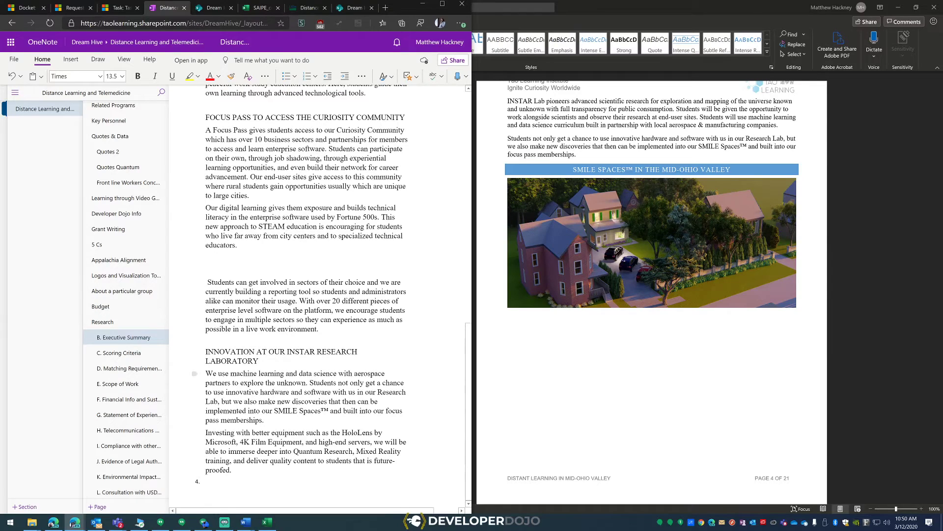
# - Switch to Technical Proposal.docx and copy the Executive Summary sections from SMILE SPACES™ IN THE MID-OHIO VALLEY through INNOVATION AT OUR INSTAR RESEARCH LABORATORY
pyautogui.hotkey('alt', 'Tab')
pyautogui.hotkey('alt', 'Tab')
pyautogui.moveTo(215, 117); pyautogui.dragTo(258, 117)
pyautogui.click(226, 491)
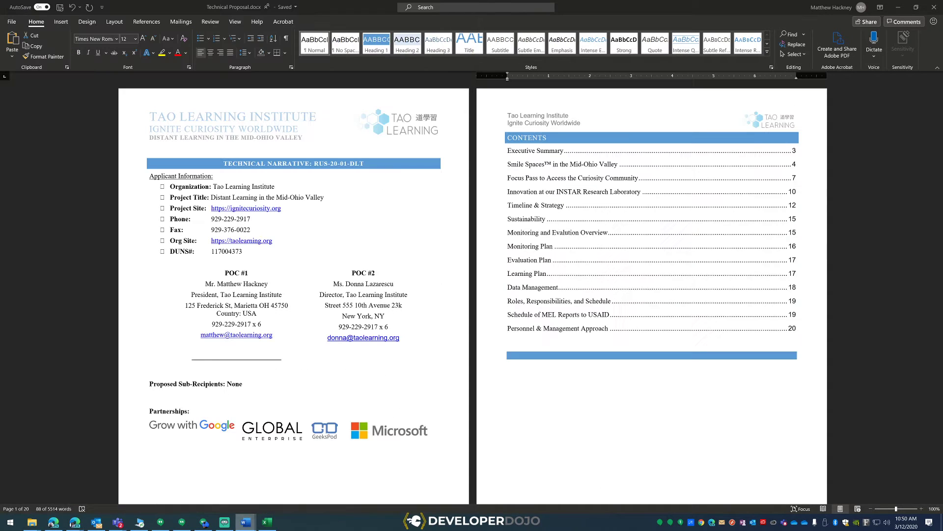
pyautogui.scroll(-10, 473, 295)
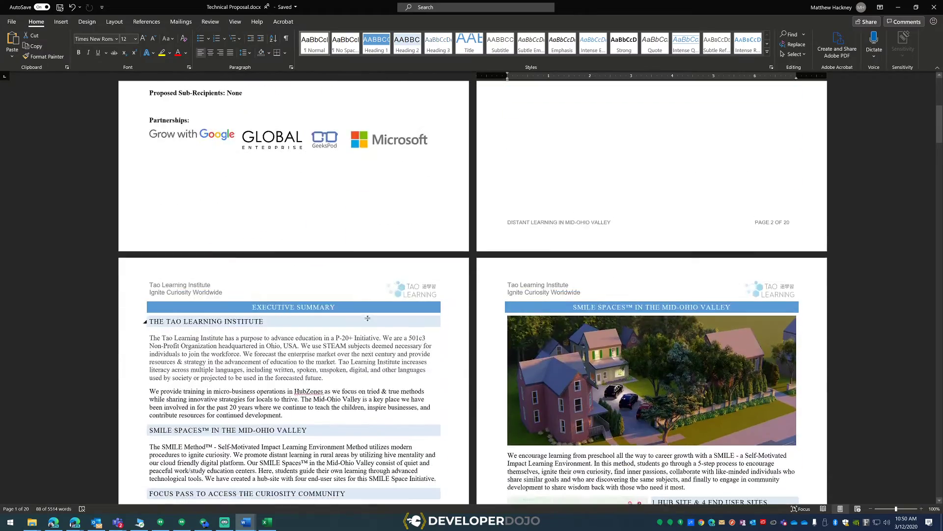
pyautogui.scroll(-2, 474, 295)
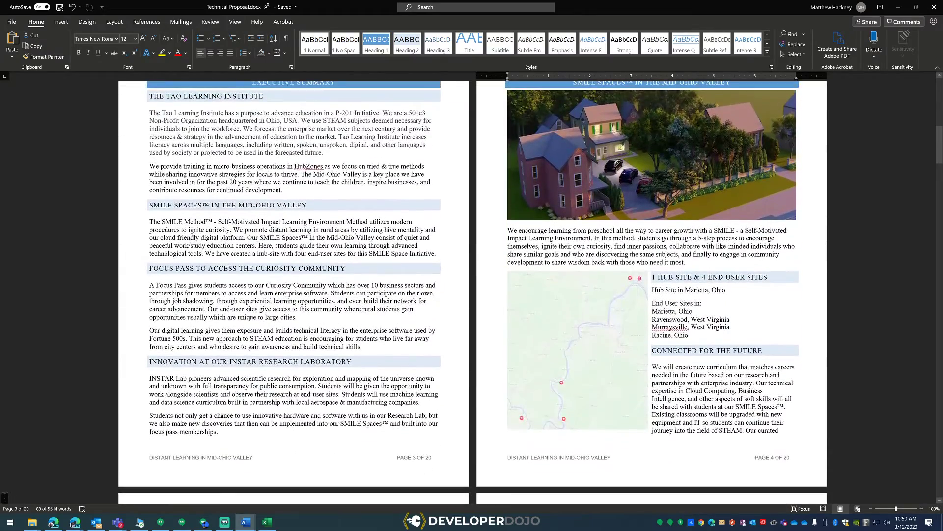
pyautogui.hotkey('ctrl', 'shift', 'Up')
pyautogui.hotkey('ctrl', 'shift', 'Up')
pyautogui.hotkey('ctrl', 'shift', 'Up')
pyautogui.hotkey('ctrl', 'shift', 'Up')
pyautogui.hotkey('ctrl', 'shift', 'Up')
pyautogui.hotkey('ctrl', 'shift', 'Up')
pyautogui.hotkey('ctrl', 'shift', 'Up')
pyautogui.hotkey('ctrl', 'shift', 'Up')
pyautogui.hotkey('ctrl', 'c')
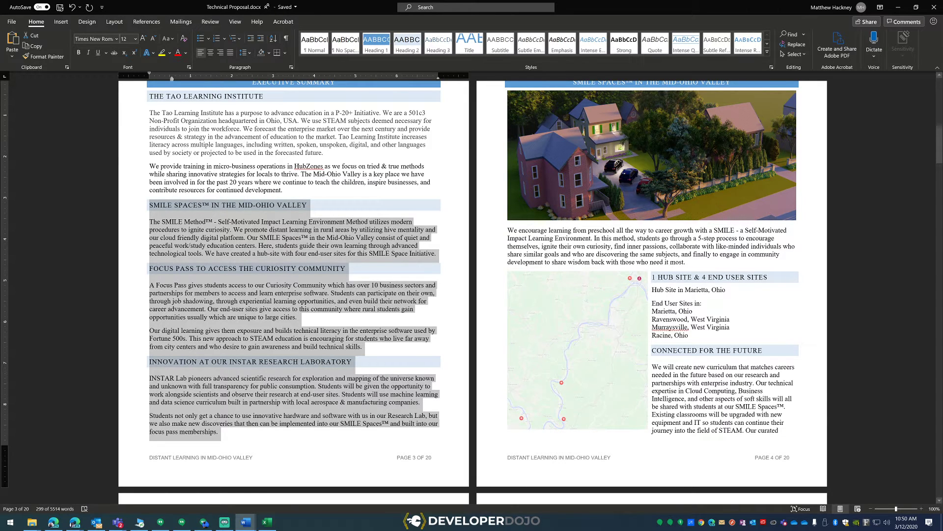
# - Paste the copied sections into Executive Summary.docx below the WHO WE ARE text
pyautogui.hotkey('alt', 'Tab')
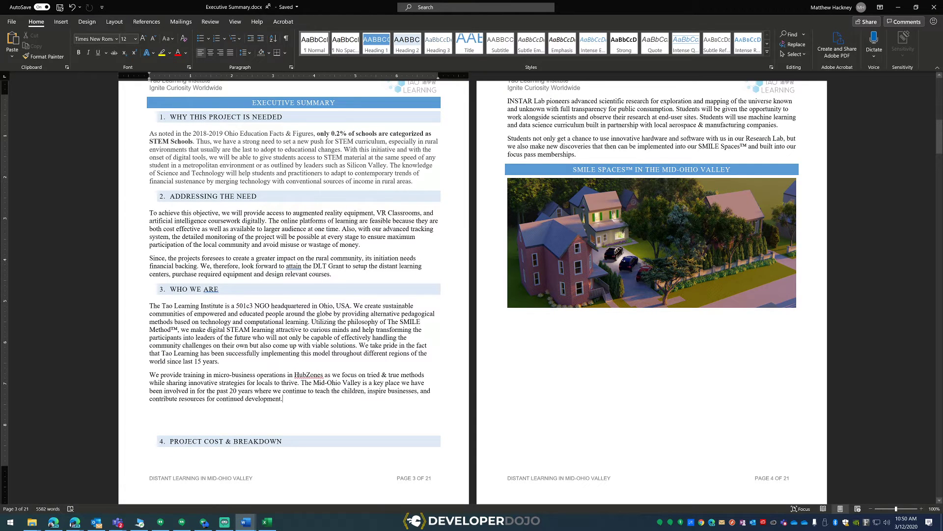
pyautogui.hotkey('ctrl', 'v')
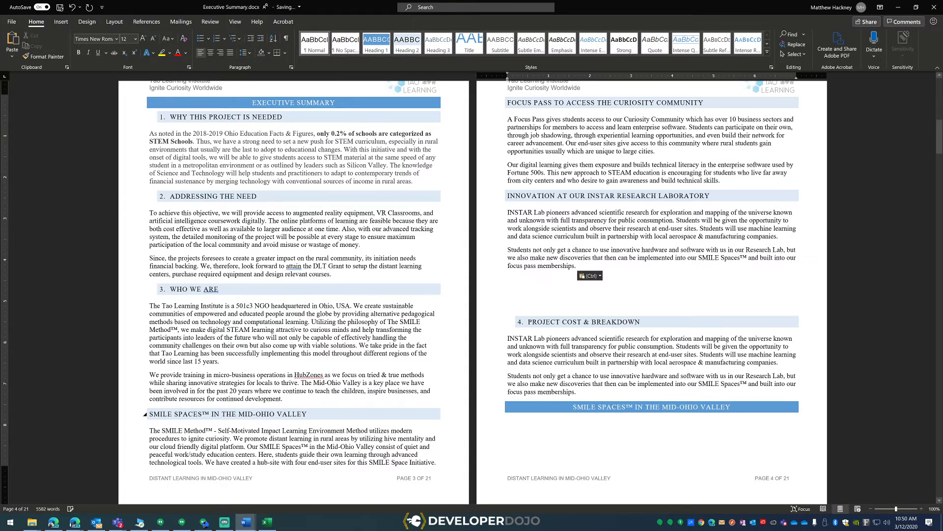
pyautogui.press('Escape')
# - Prefix the pasted headings SMILE SPACES, FOCUS PASS and INNOVATION AT OUR INSTAR RESEARCH LABORATORY with 3.1, 3.2 and 3.3
pyautogui.click(149, 414)
pyautogui.write('3.1')
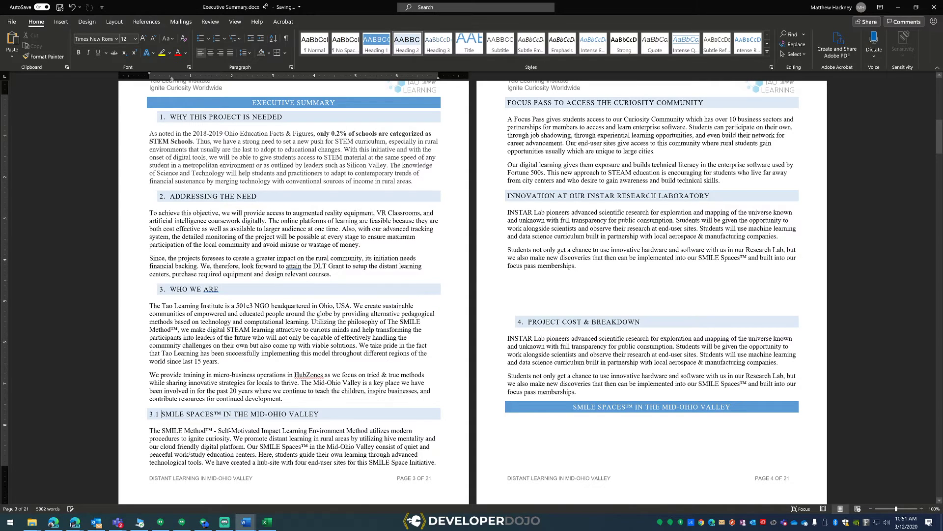
pyautogui.scroll(1, 399, 286)
pyautogui.click(507, 123)
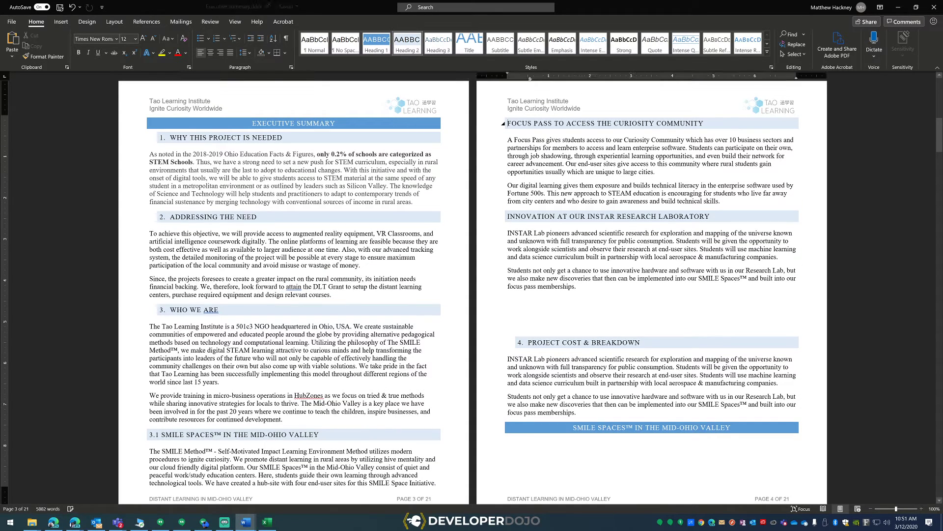
pyautogui.write('3.2 ')
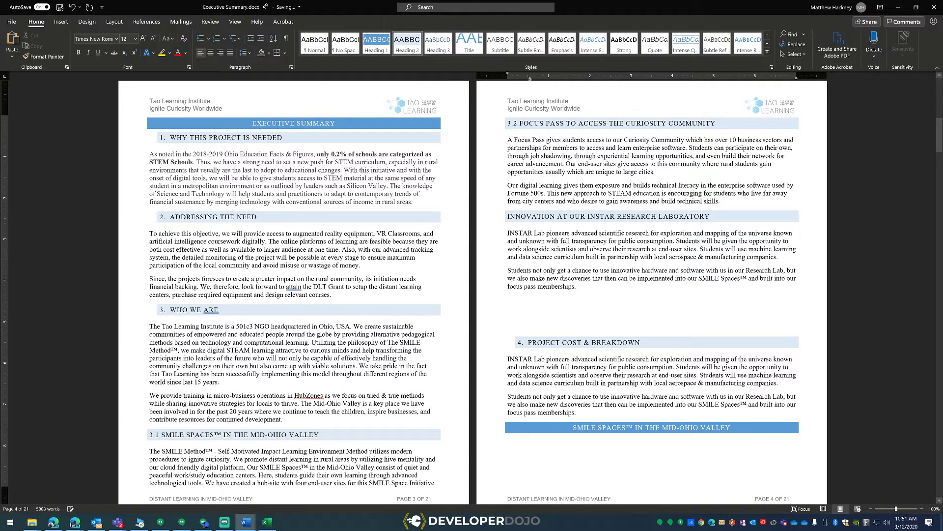
pyautogui.write('3.3')
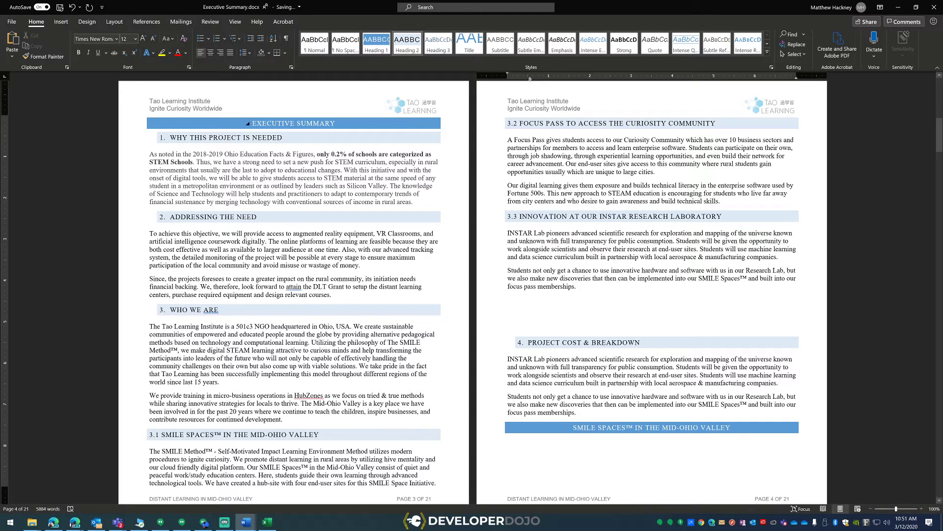
# - Remove the EXECUTIVE SUMMARY heading and, after checking the application guide's list, restore the number 1 on the WHY THIS PROJECT IS NEEDED heading
pyautogui.moveTo(252, 123); pyautogui.dragTo(339, 123)
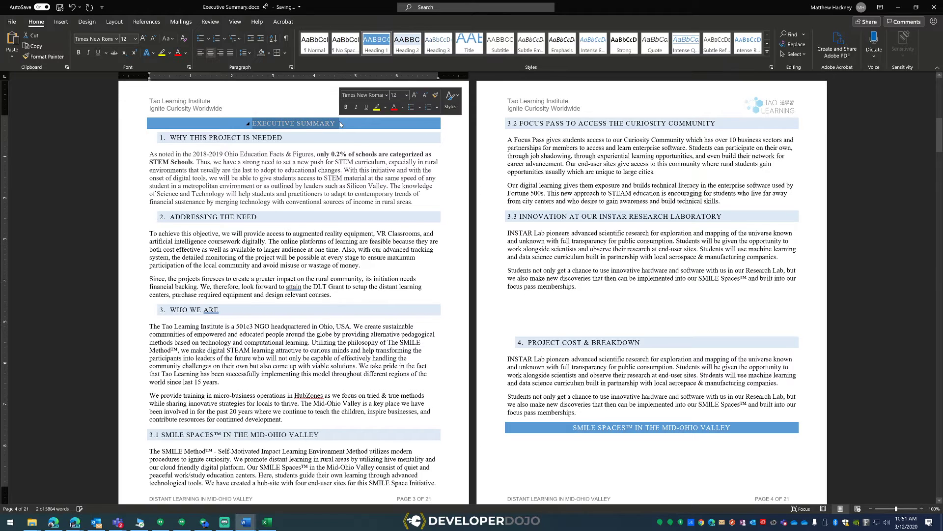
pyautogui.press('BackSpace')
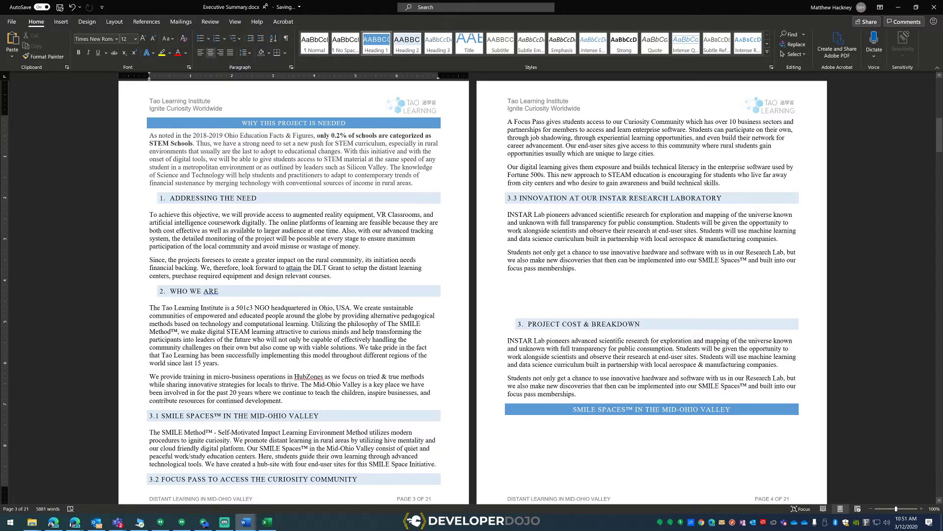
pyautogui.hotkey('alt', 'Tab')
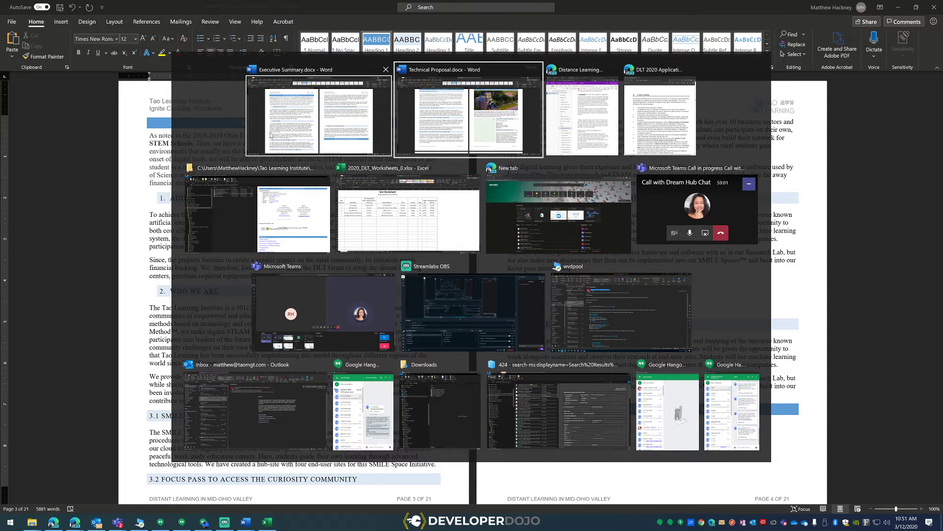
pyautogui.hotkey('alt', 'Tab')
pyautogui.hotkey('alt', 'Tab')
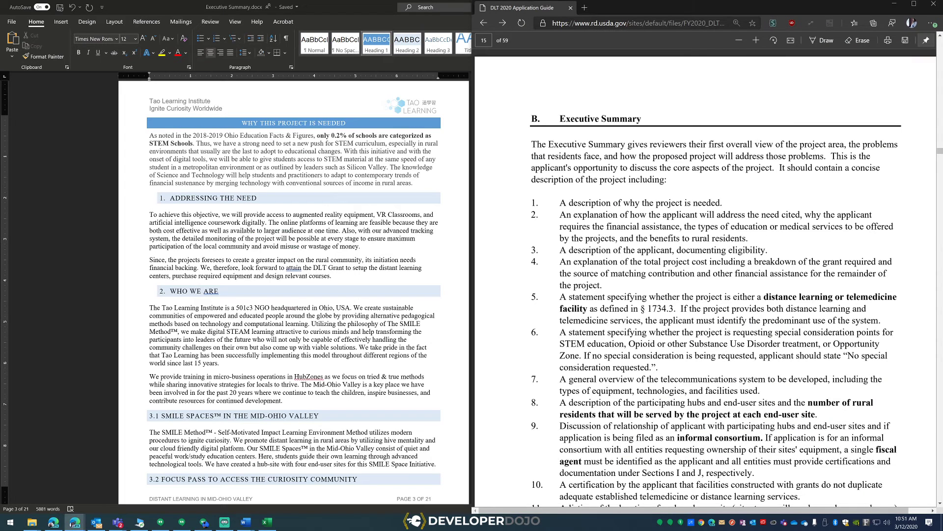
pyautogui.press('super+Up')
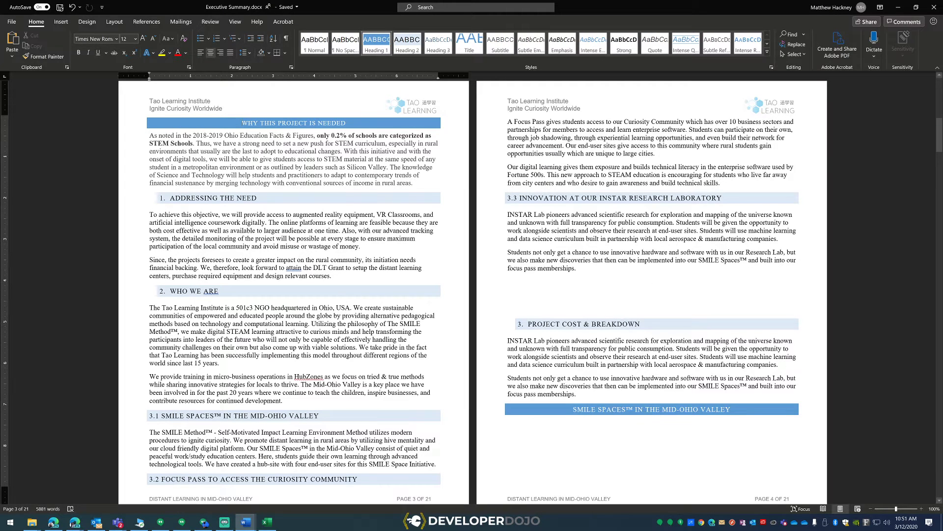
pyautogui.hotkey('ctrl', 'z')
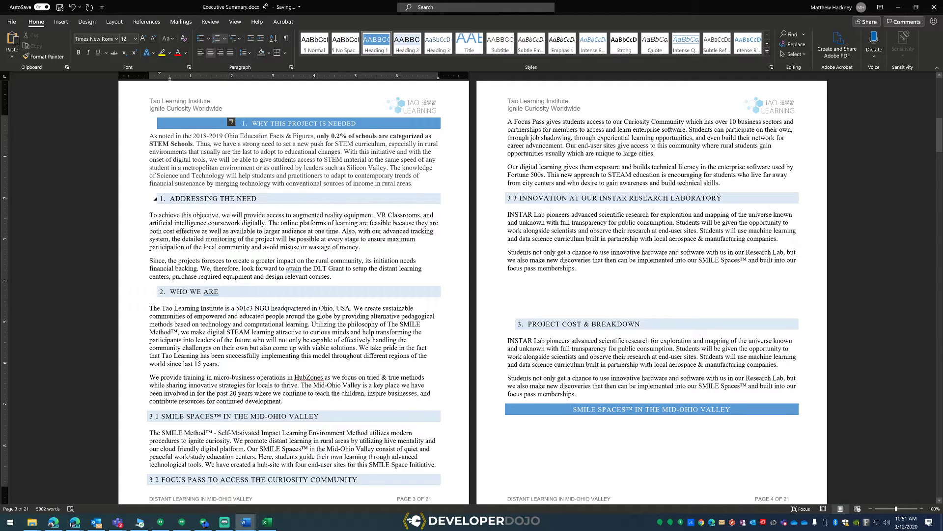
# - Apply Heading 1 to ADDRESSING THE NEED and copy the formatting and numbering of the WHY THIS PROJECT IS NEEDED heading onto it
pyautogui.click(256, 198)
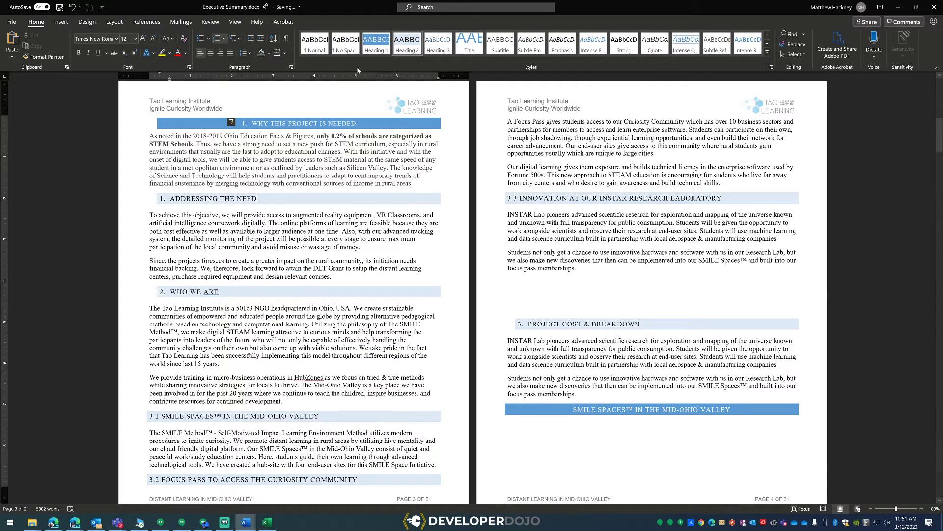
pyautogui.click(378, 43)
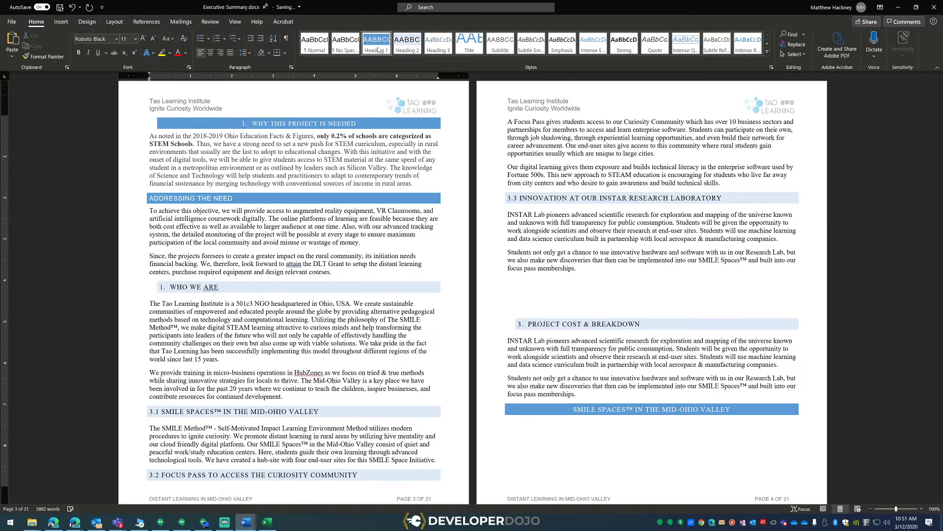
pyautogui.moveTo(357, 124); pyautogui.dragTo(252, 124)
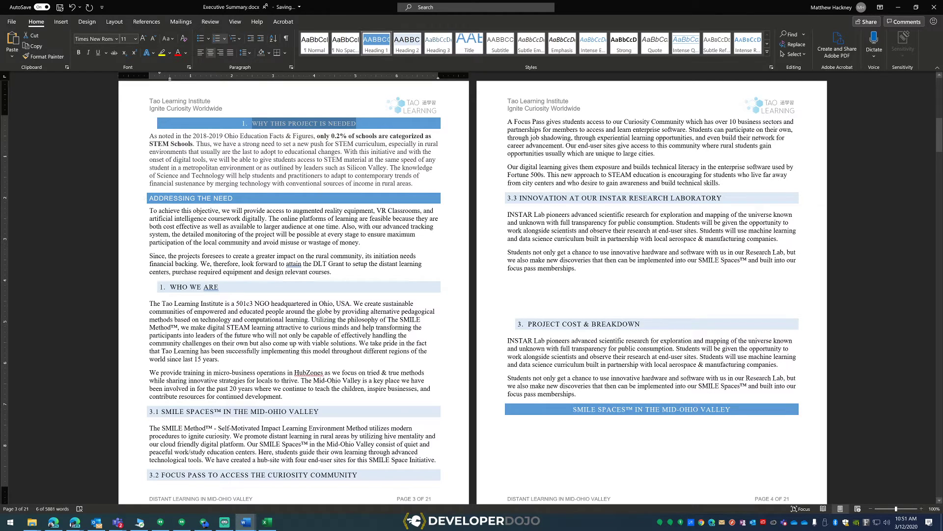
pyautogui.rightClick(319, 125)
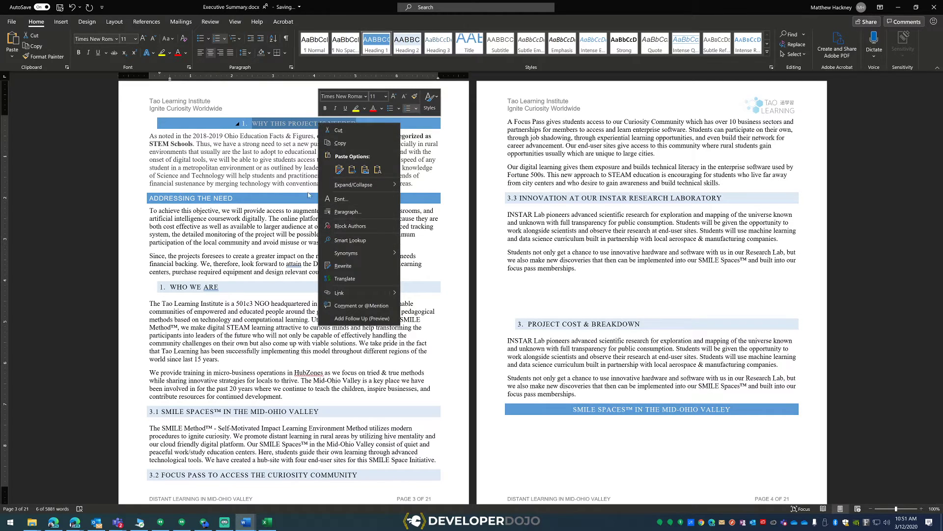
pyautogui.click(40, 57)
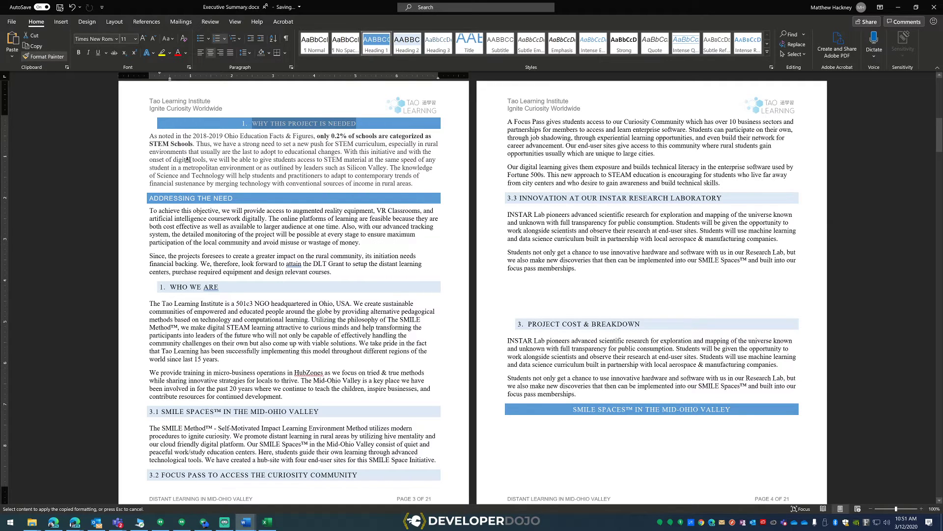
pyautogui.moveTo(246, 199); pyautogui.dragTo(162, 200)
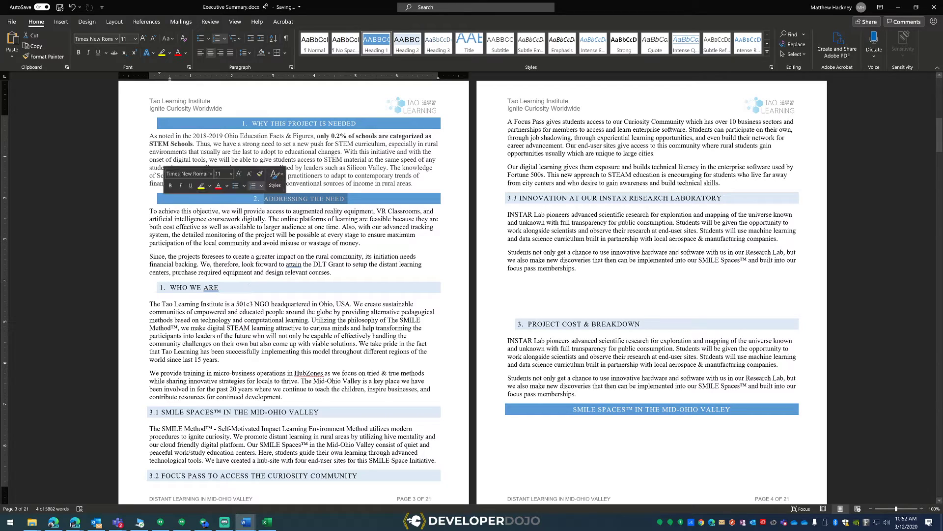
# - Copy the formatting and numbering of the ADDRESSING THE NEED heading onto the WHO WE ARE heading
pyautogui.click(41, 57)
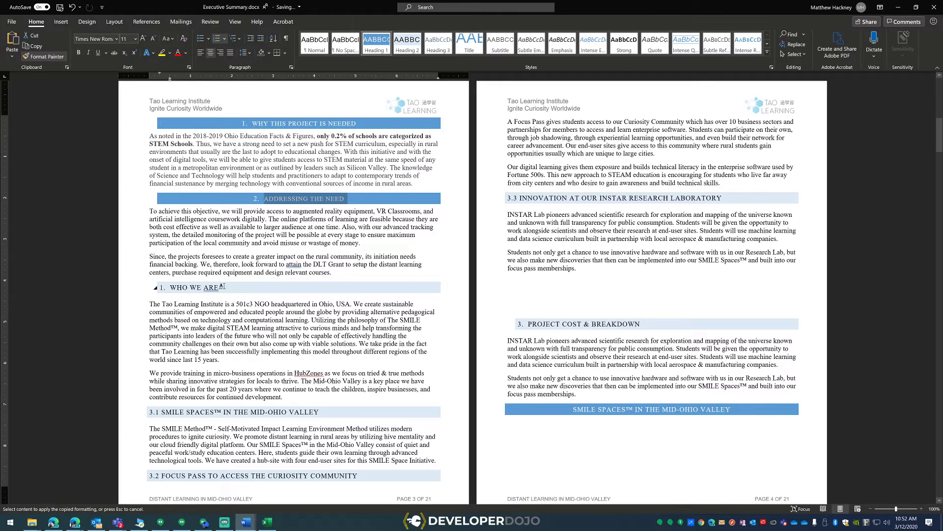
pyautogui.moveTo(223, 288); pyautogui.dragTo(167, 290)
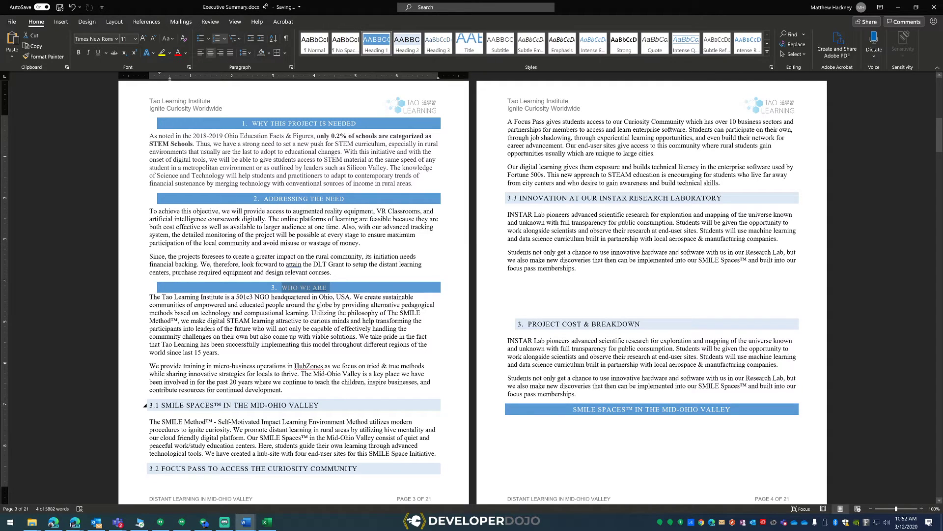
pyautogui.click(222, 352)
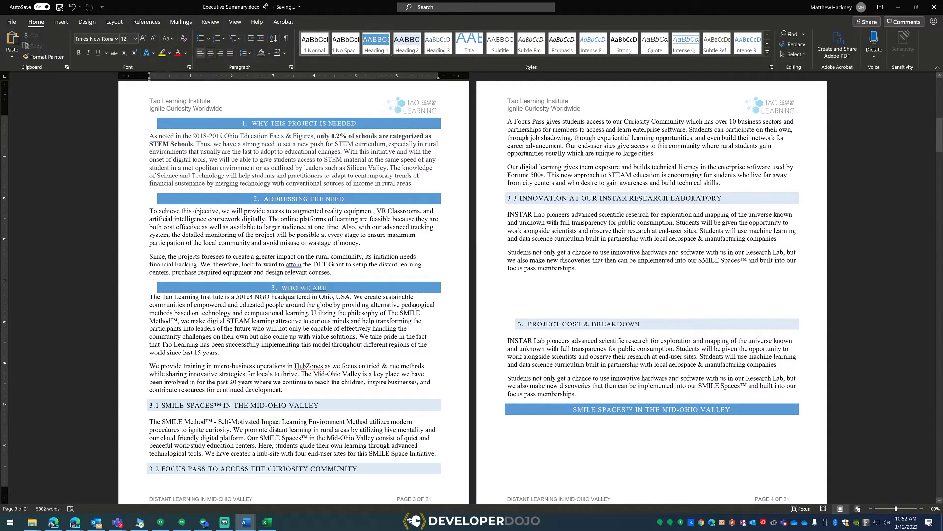
pyautogui.click(304, 288)
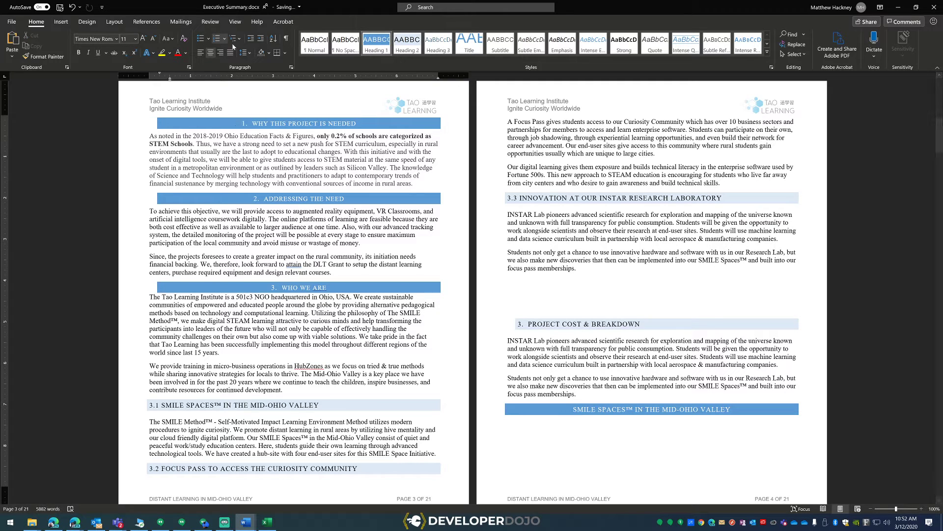
# - Try to decrease the indent of the numbered section heading on page 3, and undo the change
pyautogui.click(250, 39)
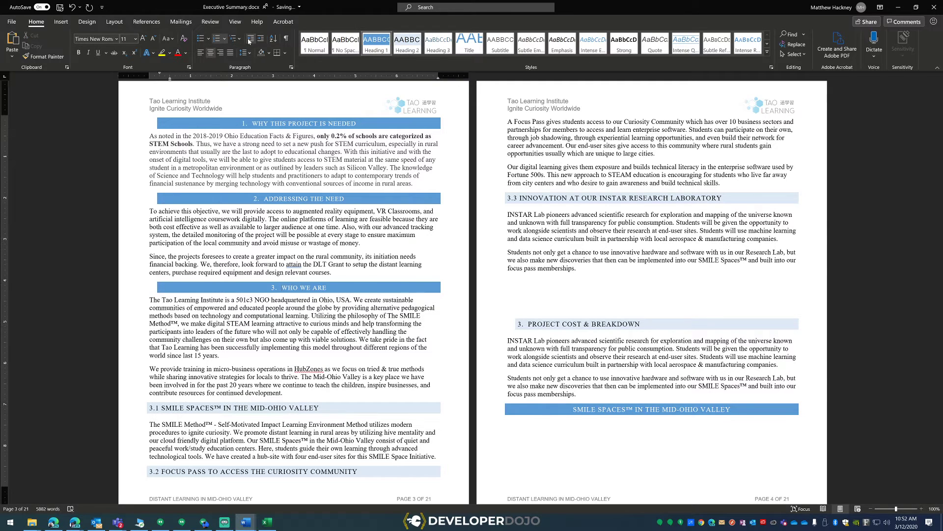
pyautogui.hotkey('ctrl', 'z')
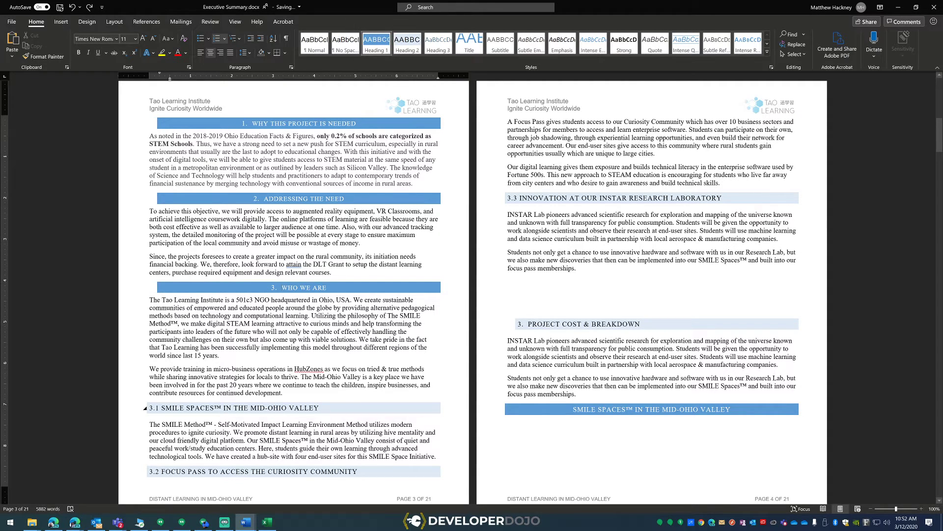
# - Copy the formatting of the "Who We Are" heading onto the "Project Cost & Breakdown" heading on page 4
pyautogui.scroll(-1, 471, 292)
pyautogui.scroll(4, 472, 293)
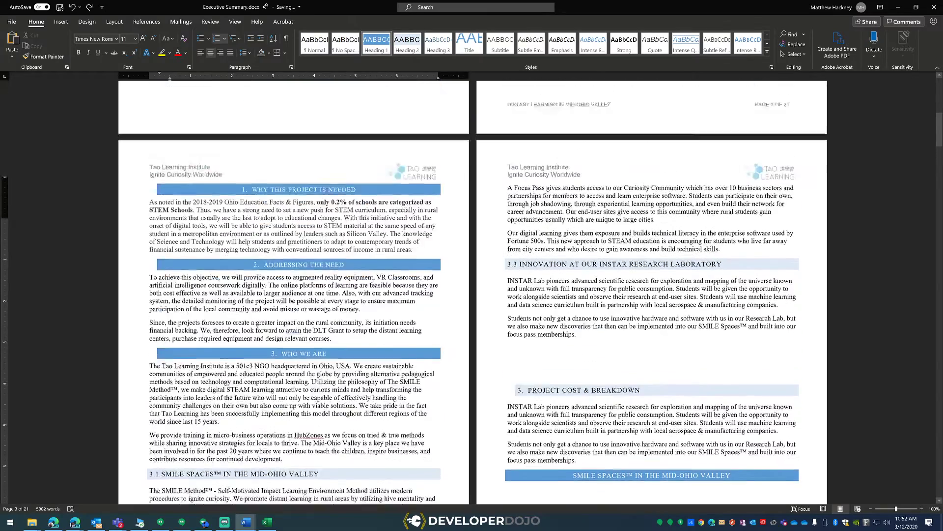
pyautogui.scroll(-1, 471, 301)
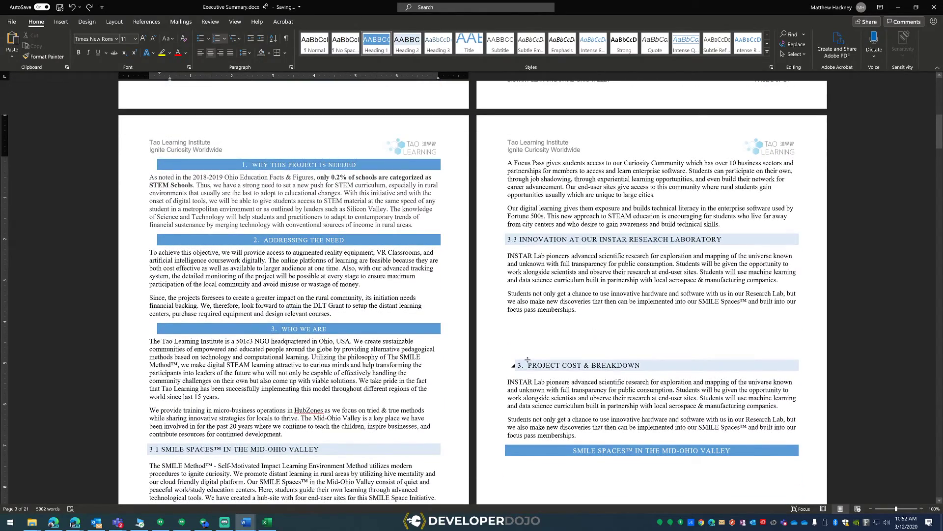
pyautogui.click(584, 365)
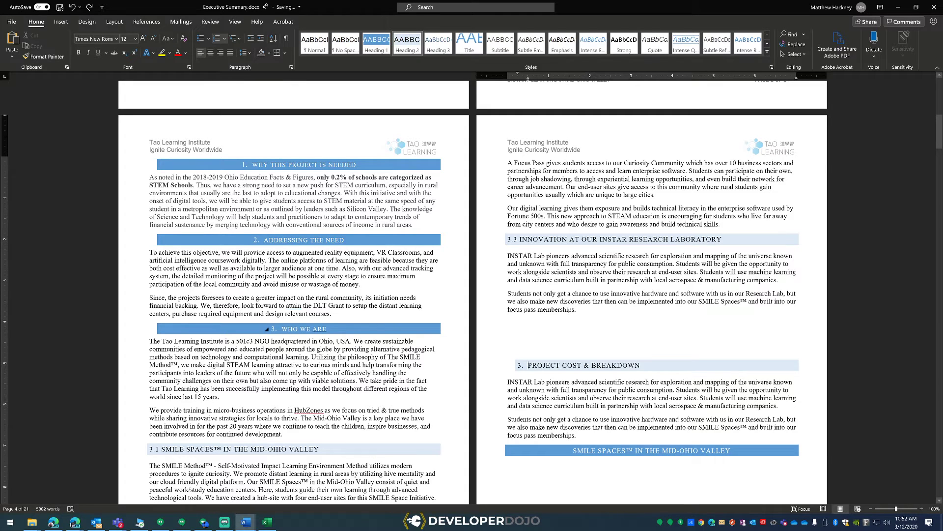
pyautogui.moveTo(328, 329); pyautogui.dragTo(281, 329)
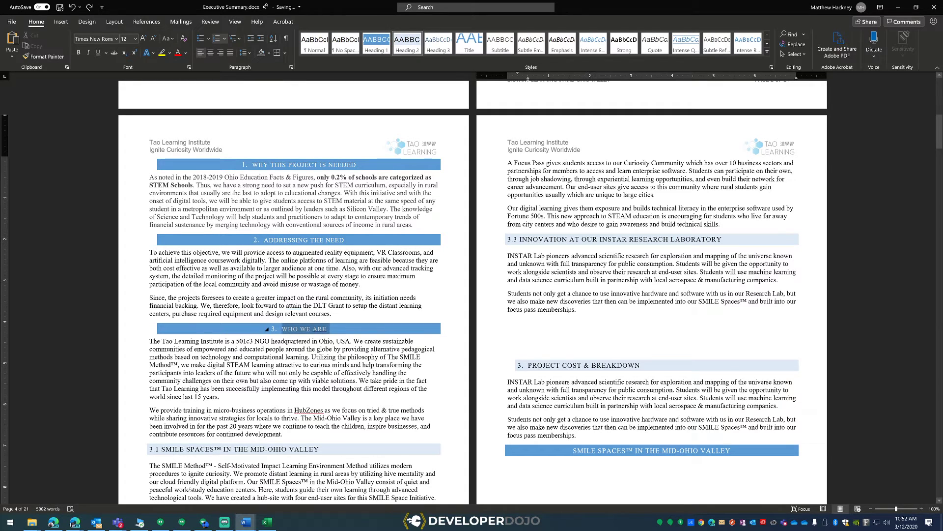
pyautogui.click(54, 57)
pyautogui.moveTo(644, 365); pyautogui.dragTo(516, 369)
# - Remove the blank lines above the "Project Cost & Breakdown" heading
pyautogui.press('Right')
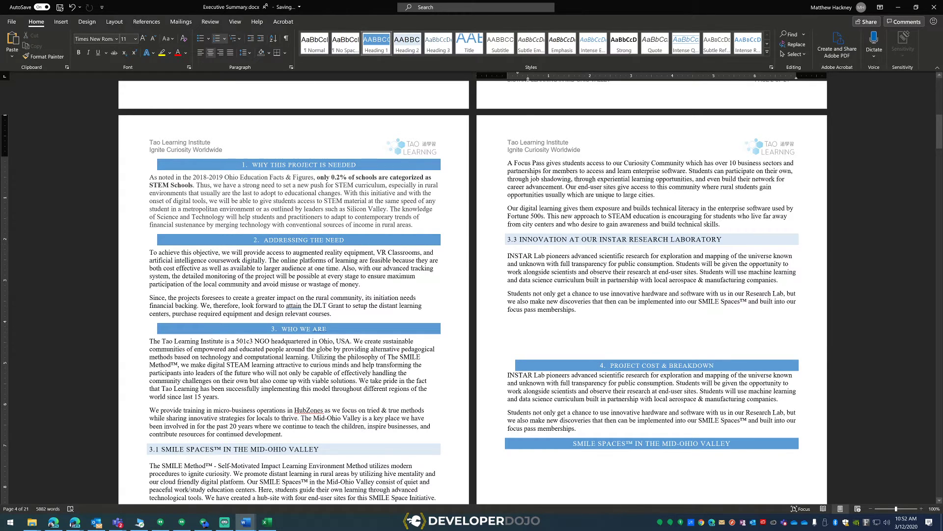
pyautogui.press('Up')
pyautogui.press('Up')
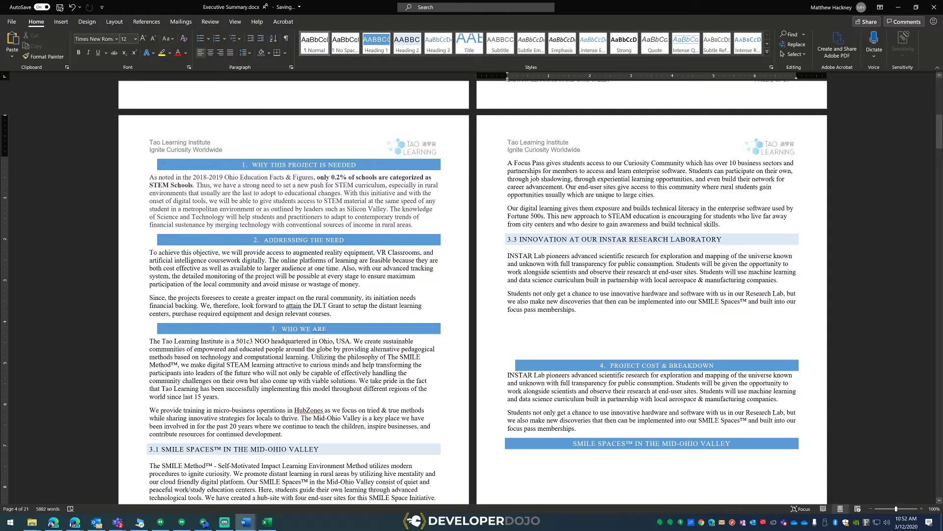
pyautogui.press('BackSpace')
pyautogui.press('BackSpace')
pyautogui.press('Delete')
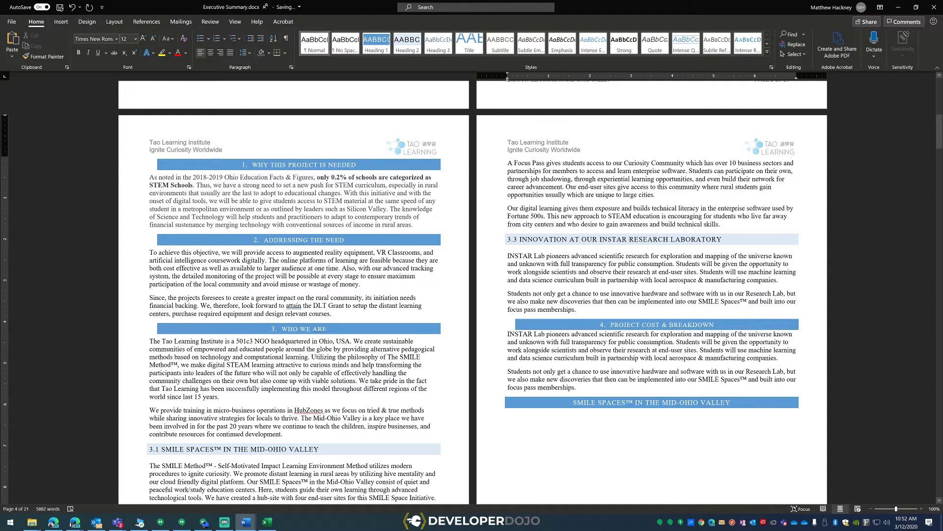
# - Update the table of contents on page 2 with the document's current headings and page numbers
pyautogui.scroll(15, 414, 296)
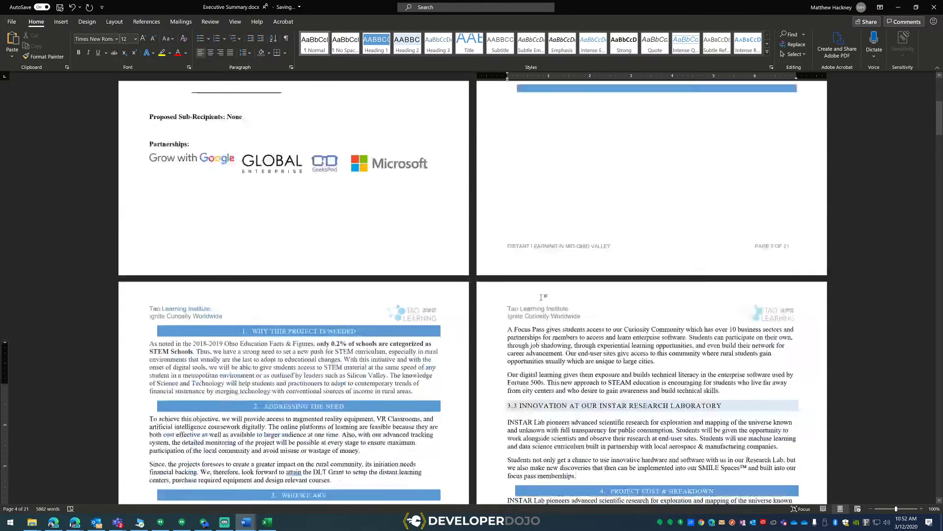
pyautogui.click(550, 150)
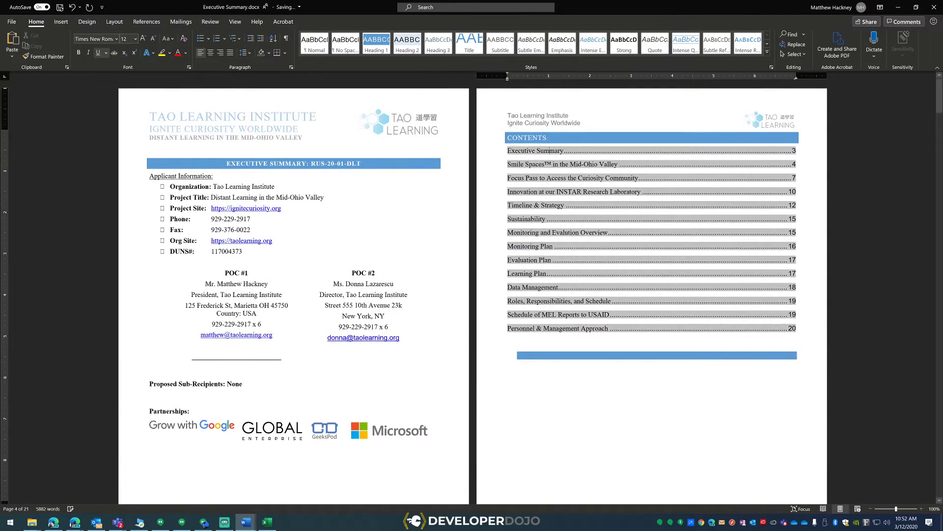
pyautogui.click(146, 22)
pyautogui.click(52, 44)
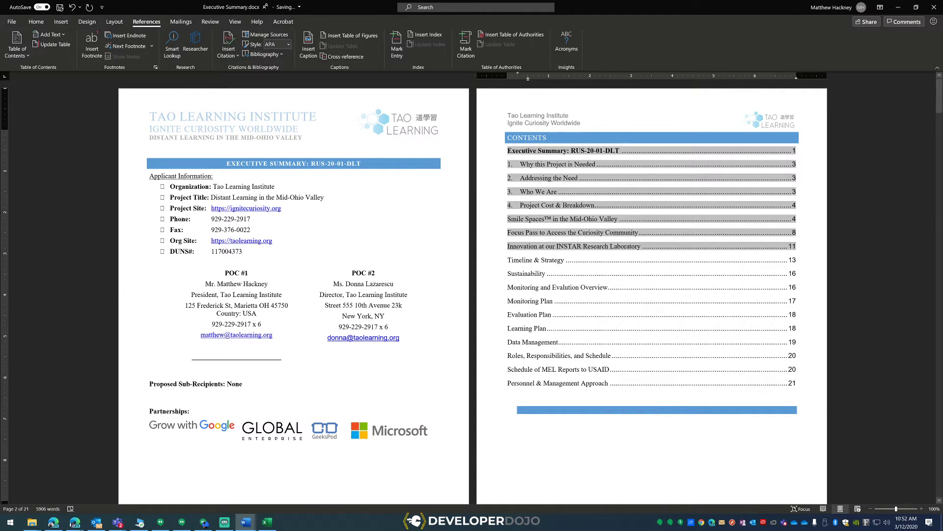
pyautogui.click(352, 384)
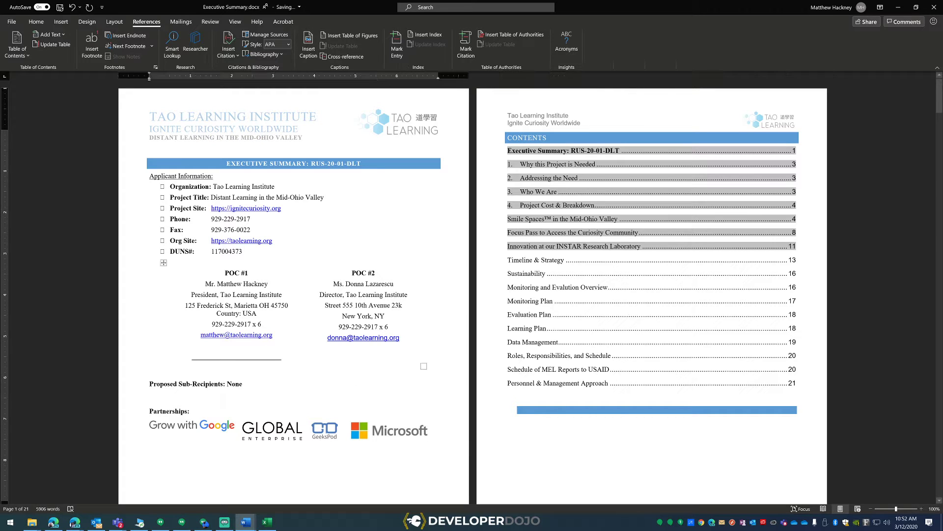
# - Delete the "Executive Summary: RUS-20-01-DLT" entry from the table of contents
pyautogui.click(521, 150)
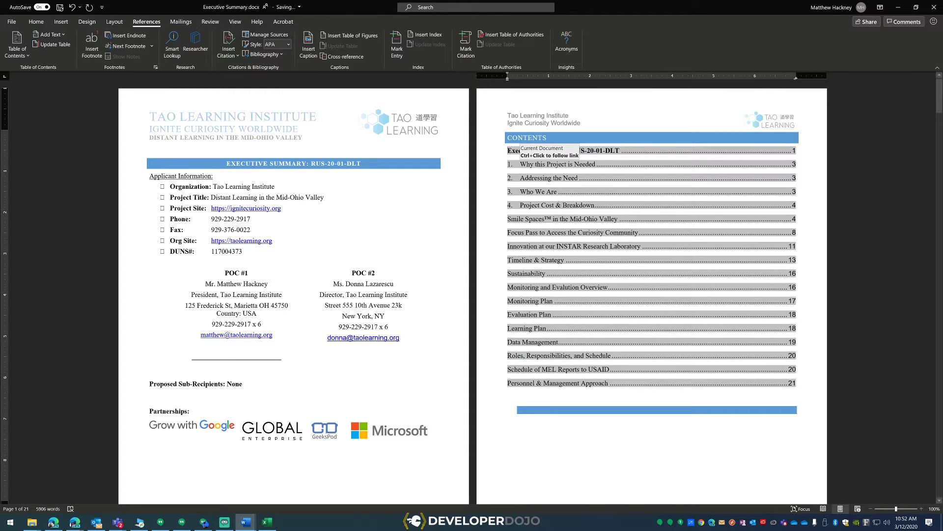
pyautogui.hotkey('shift', 'Down')
pyautogui.press('Delete')
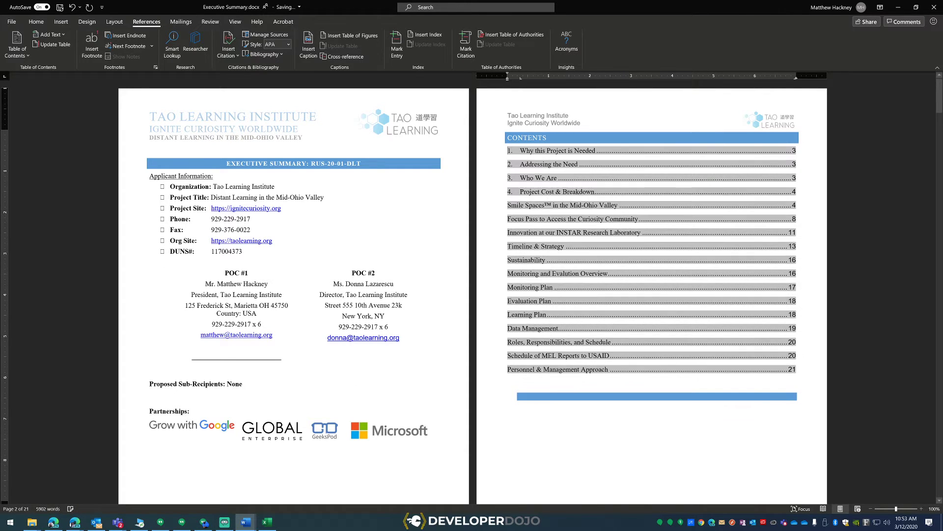
pyautogui.click(431, 258)
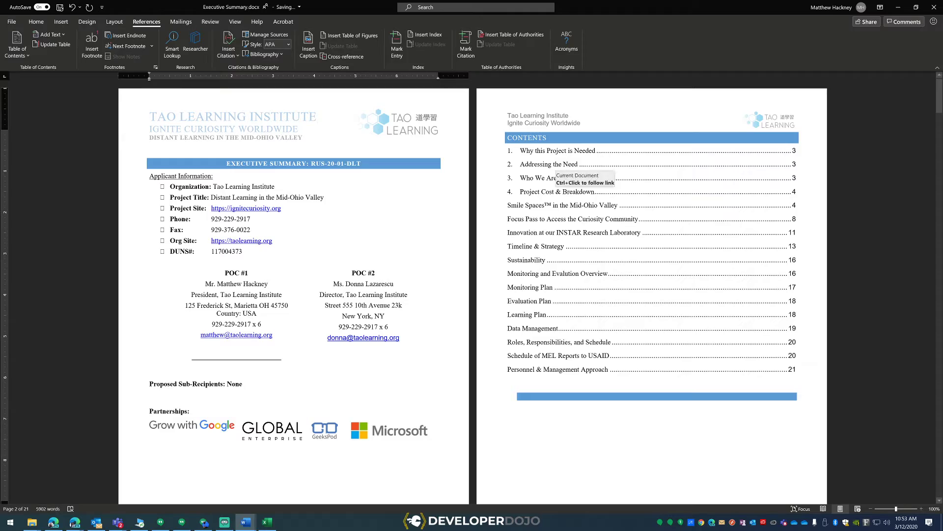
# - Insert two blank lines after the last paragraph of the "Project Cost & Breakdown" section on page 4
pyautogui.scroll(-10, 493, 285)
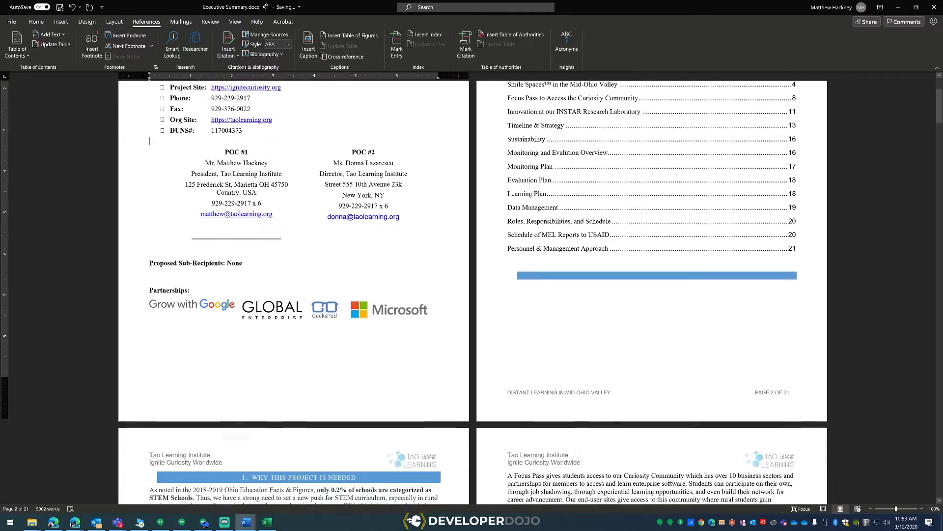
pyautogui.scroll(-3, 492, 285)
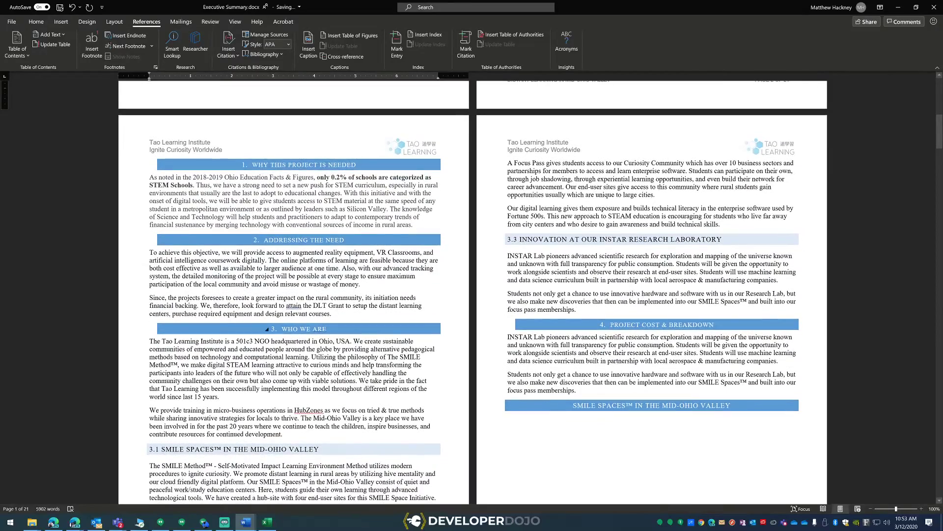
pyautogui.scroll(-3, 294, 344)
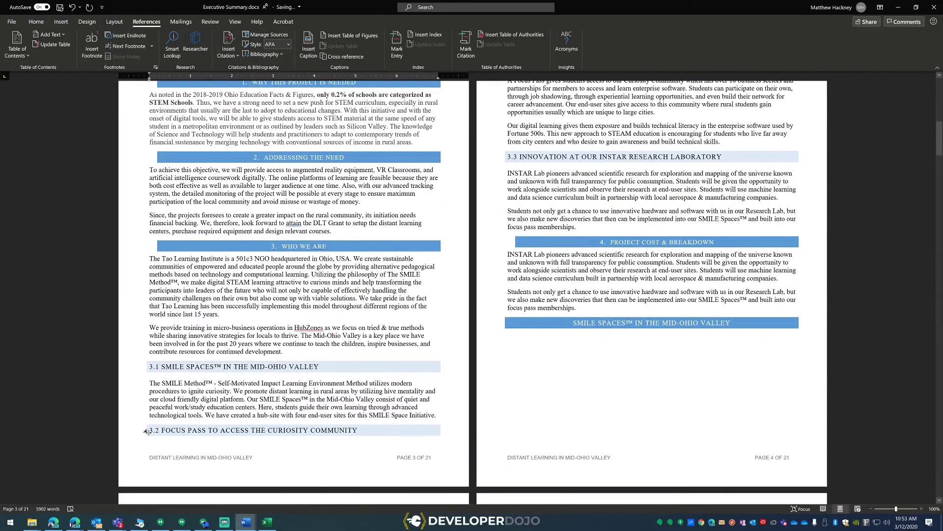
pyautogui.scroll(3, 593, 267)
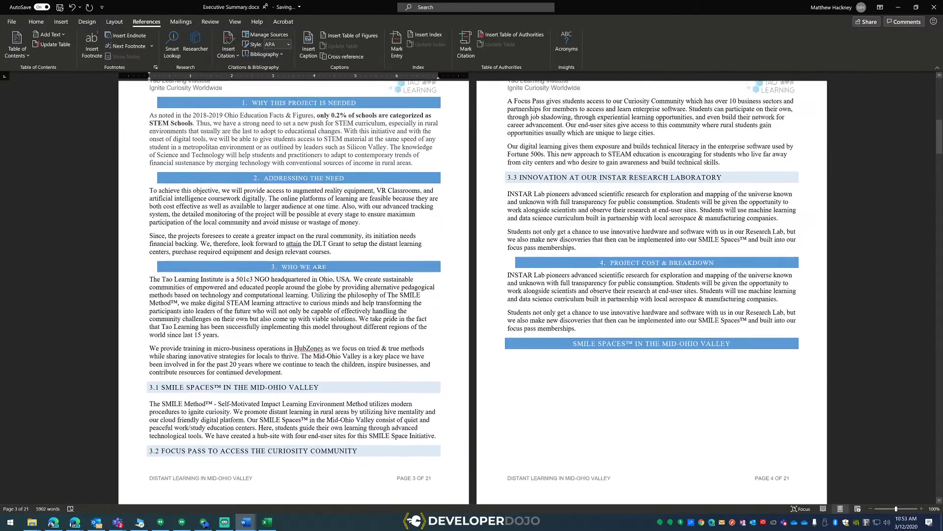
pyautogui.scroll(-3, 415, 296)
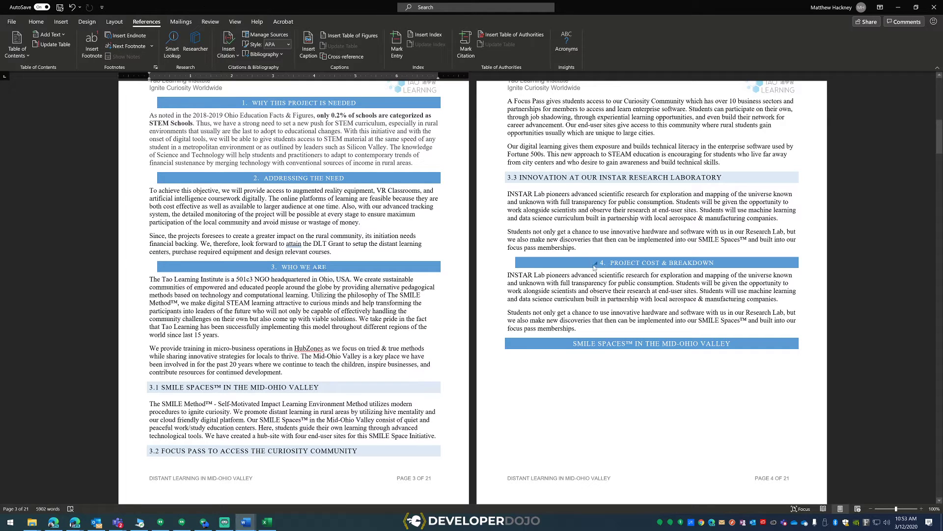
pyautogui.click(575, 328)
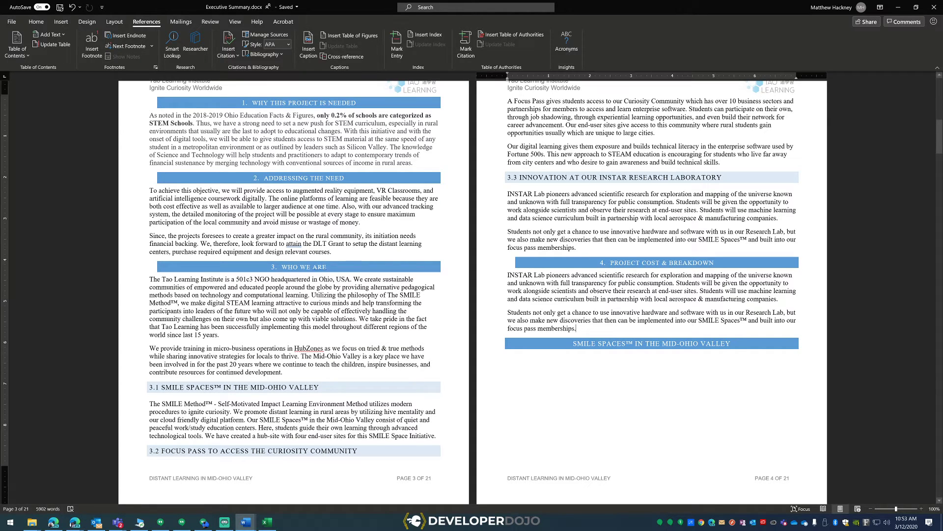
pyautogui.press('Return')
pyautogui.press('Return')
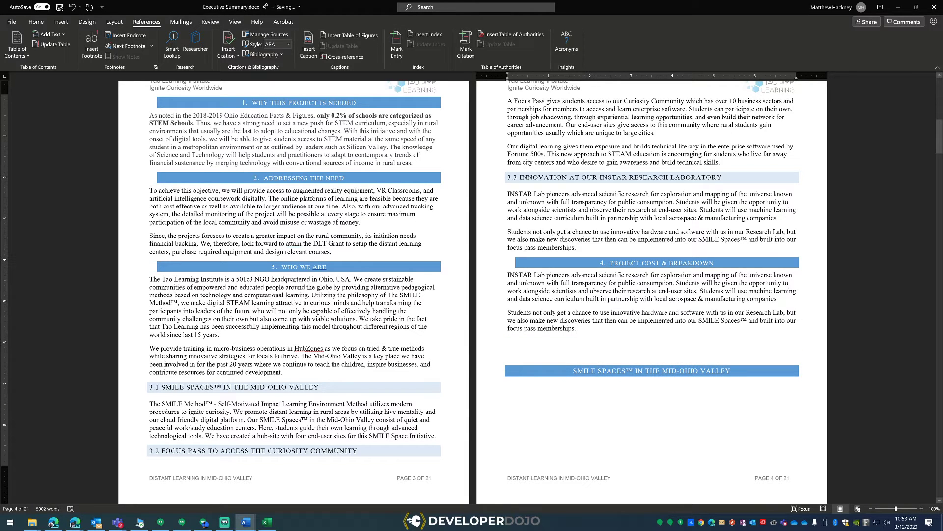
# - Switch to the Distance Learning notebook in OneNote and copy the lower objectives and budget table from the Grant Writing page
pyautogui.press('super+Tab')
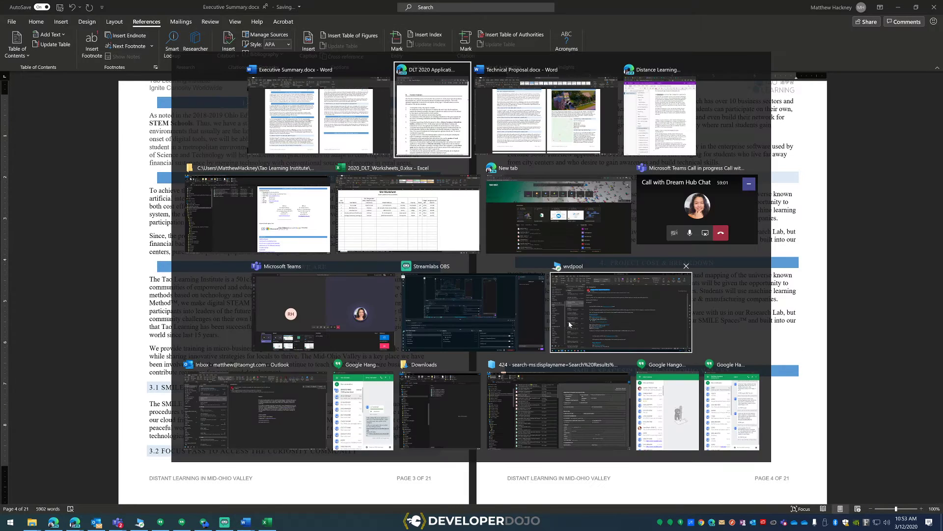
pyautogui.press('Right')
pyautogui.press('Right')
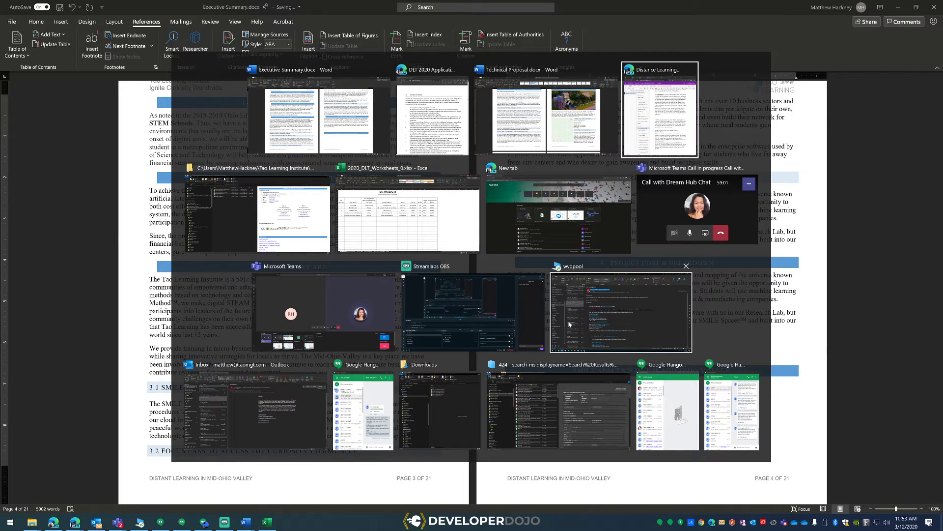
pyautogui.press('Return')
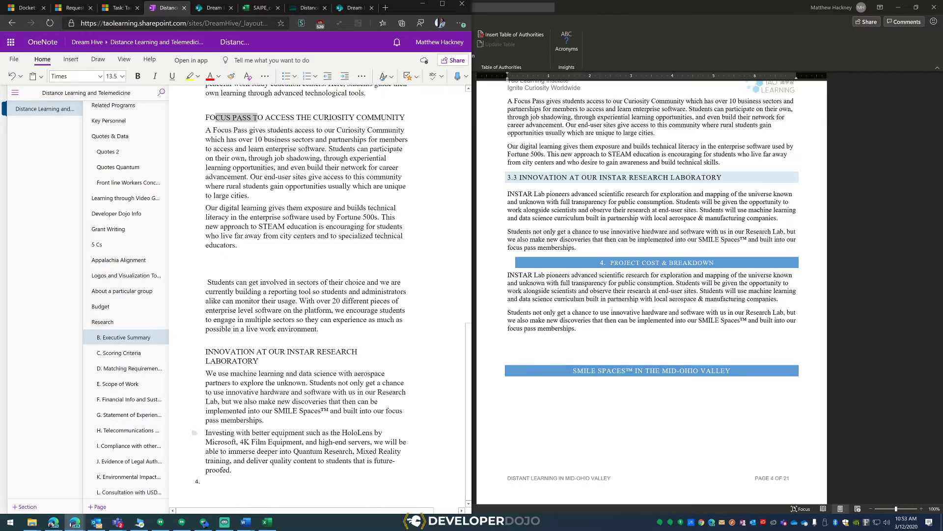
pyautogui.scroll(2, 294, 295)
pyautogui.click(108, 229)
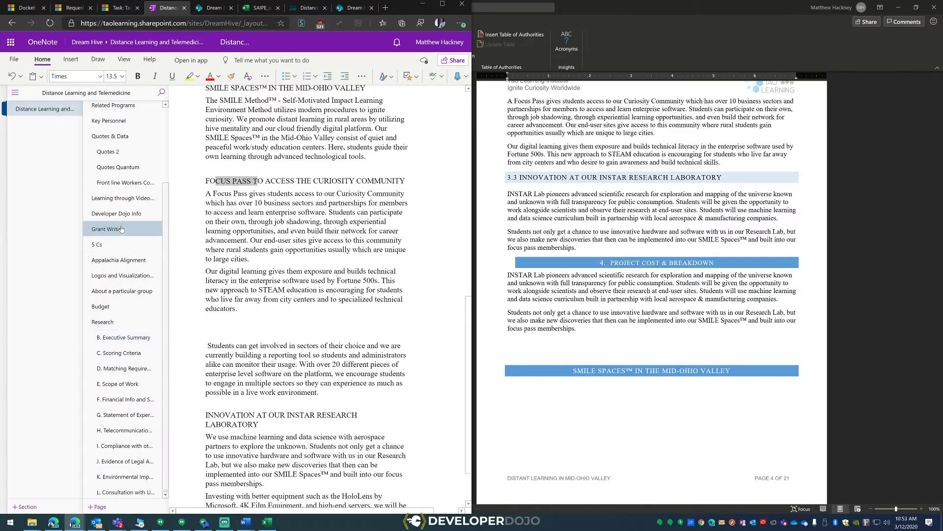
pyautogui.scroll(-15, 320, 295)
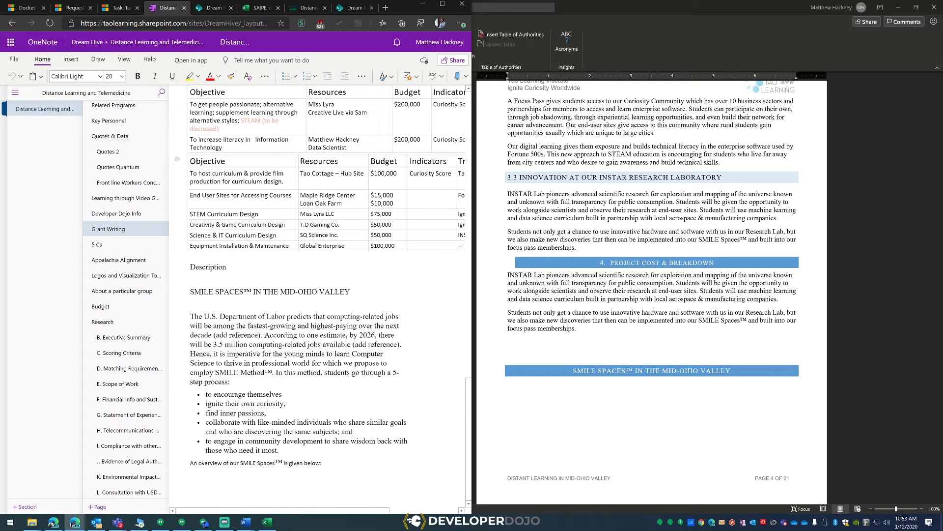
pyautogui.moveTo(206, 162); pyautogui.dragTo(495, 270)
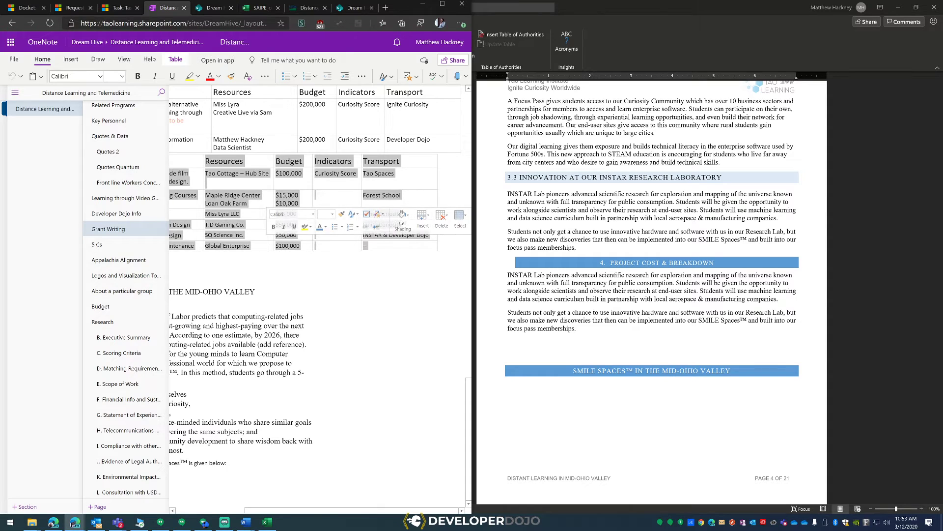
# - Switch back to Word and replace the two paragraphs under "Project Cost & Breakdown" with the copied objectives and budget table
pyautogui.click(510, 279)
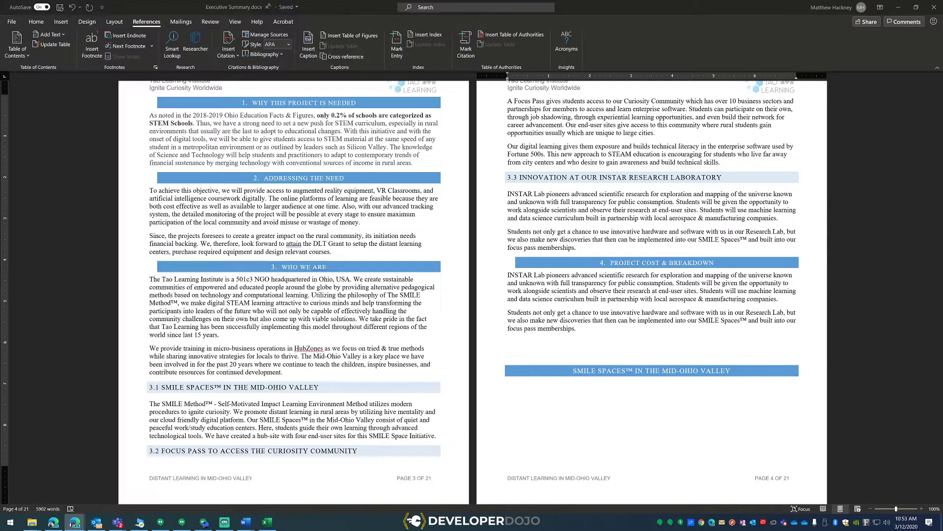
pyautogui.hotkey('ctrl', 'shift', 'Down')
pyautogui.hotkey('ctrl', 'shift', 'Down')
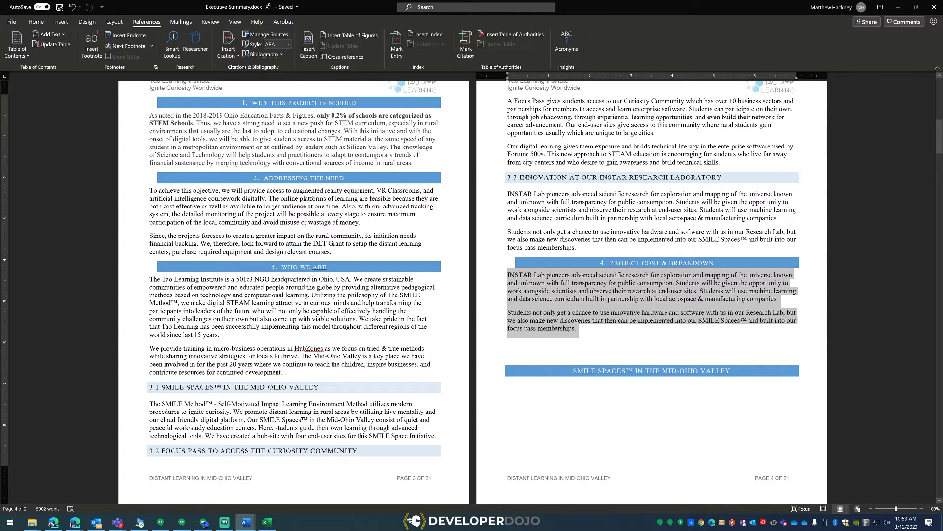
pyautogui.press('Delete')
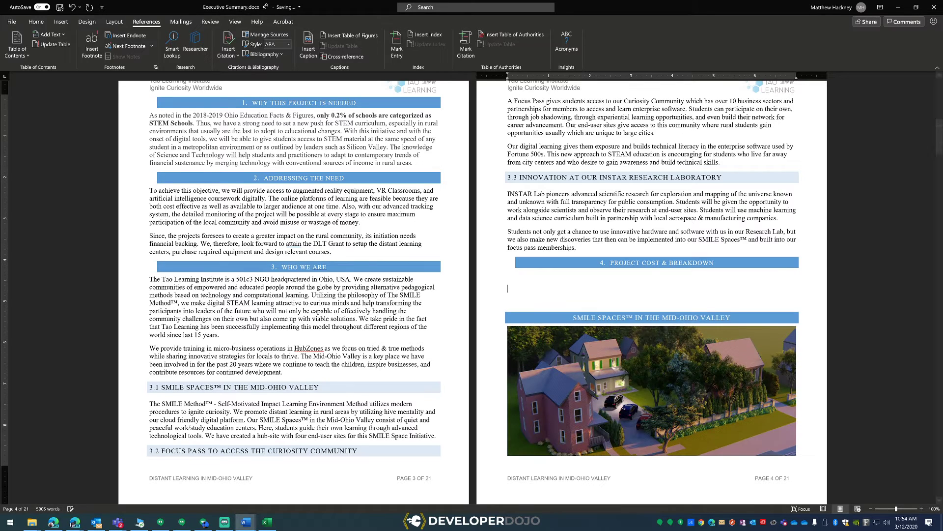
pyautogui.write('Objective\tResources\tBudget\tIndicators\tTransport To host curriculum & provide film production for curriculum design.\tTao Cottage – Hub Site\t$100,000\tCuriosity Score\tTao Spaces End User Sites for Accessing Courses\tMaple Ridge Center Loan Oak Farm\t$15,000 $10,000\t\tForest School STEM Curriculum Design\tMiss Lyra LLC\t$75,000\t\tIgnite Curiosity Creativity & Game Curriculum Design\tT.D Gaming Co.\t$50,000\t\tIgnite Curiosity Science & IT Curriculum Design\tSQ Science Inc.\t$50,000\t\tINSTAR & Developer Dojo Equipment Installation & Maintenance\tGlobal Enterprise\t$100,000\t\t--')
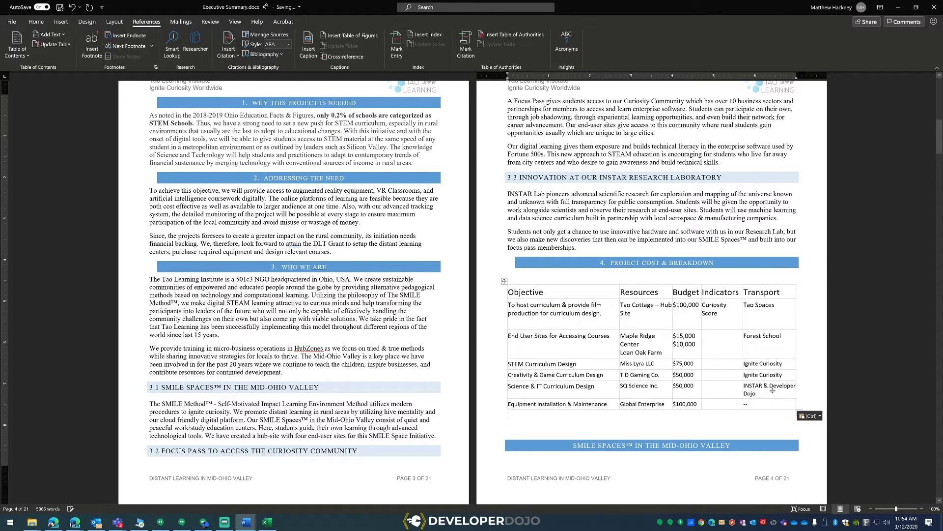
# - Place the insertion point on the blank line above the budget table, switch to the browser, and open thefocushive.com in a new tab
pyautogui.click(545, 278)
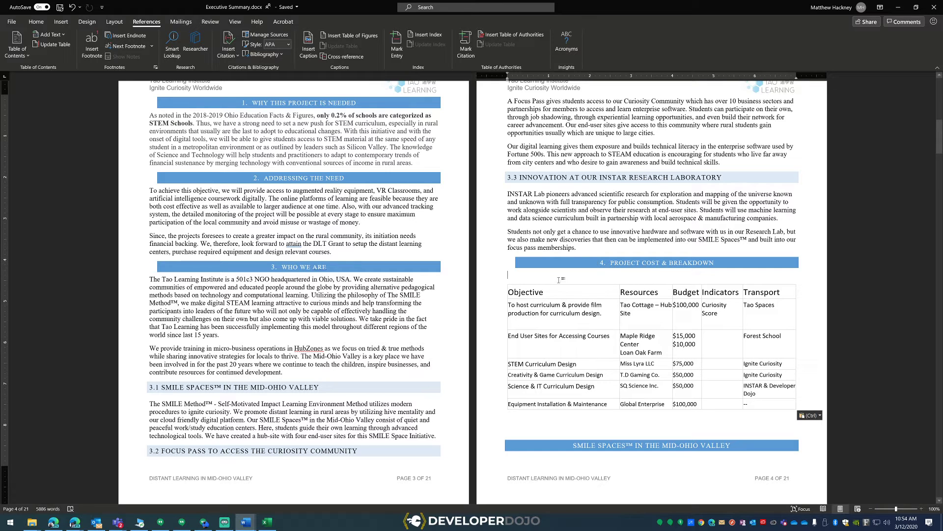
pyautogui.moveTo(75, 523)
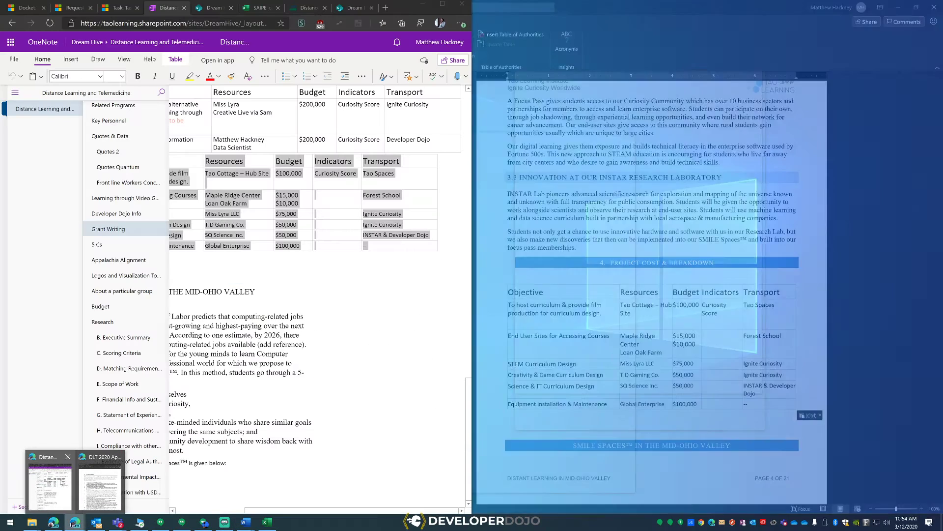
pyautogui.click(62, 484)
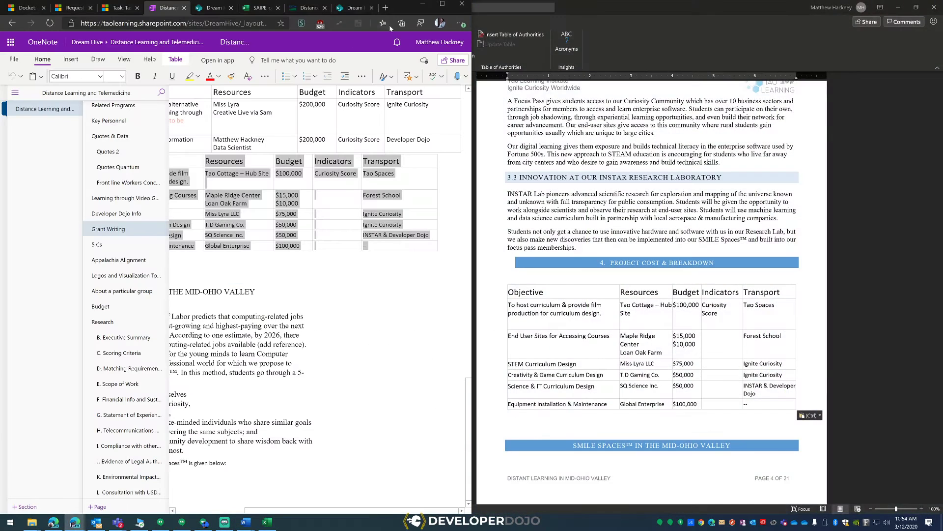
pyautogui.click(444, 4)
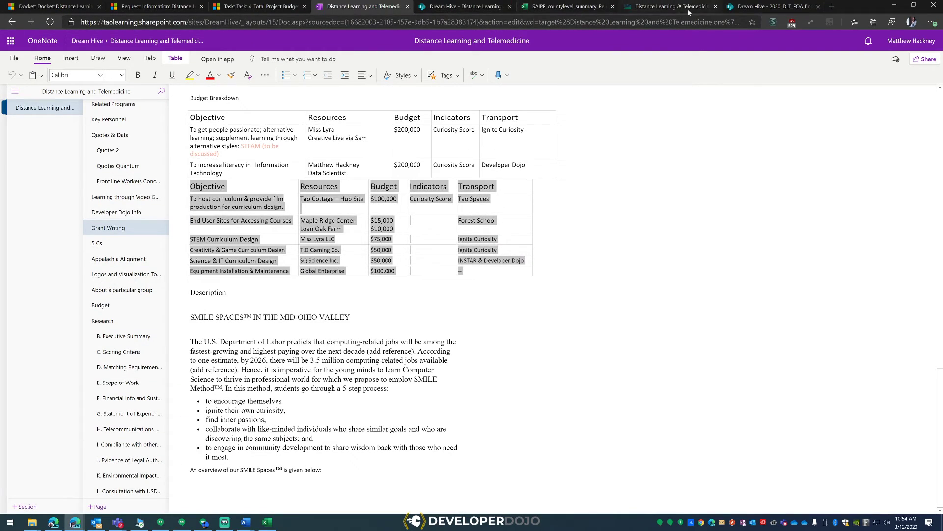
pyautogui.click(835, 6)
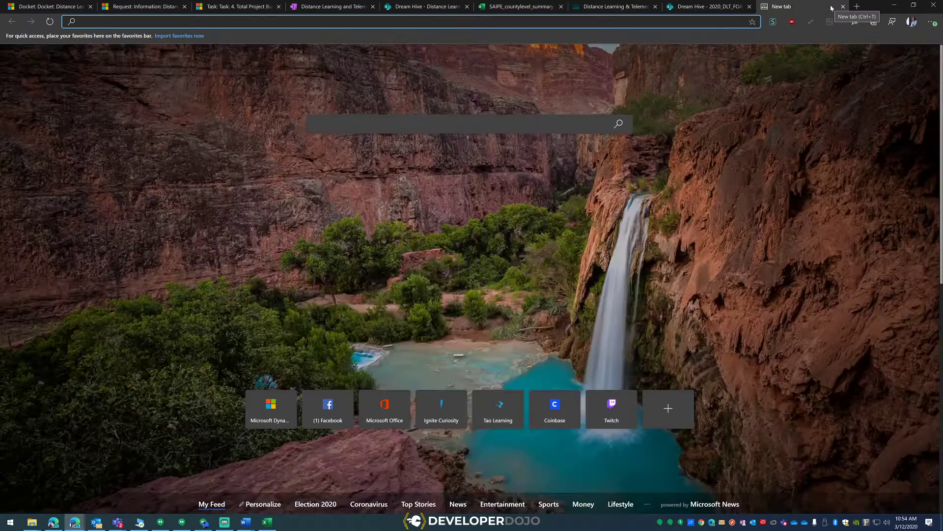
pyautogui.write('thefoc')
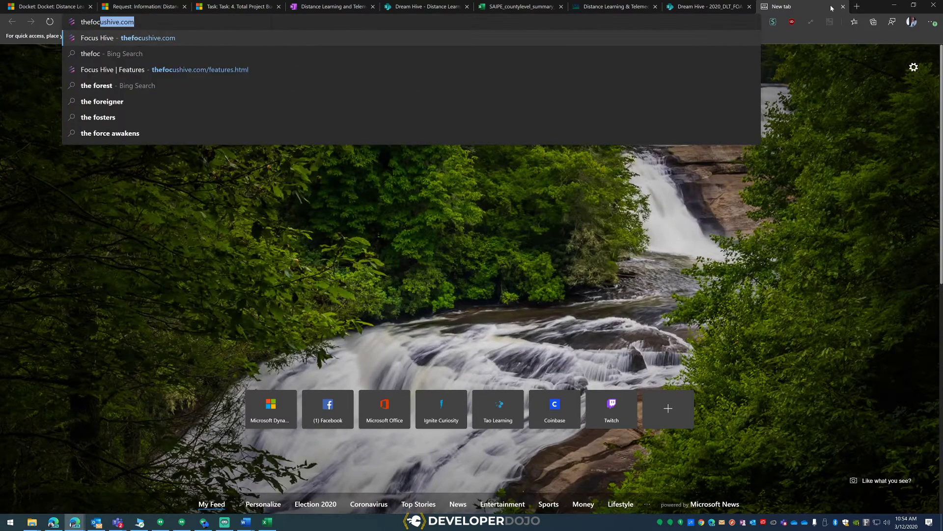
pyautogui.press('Return')
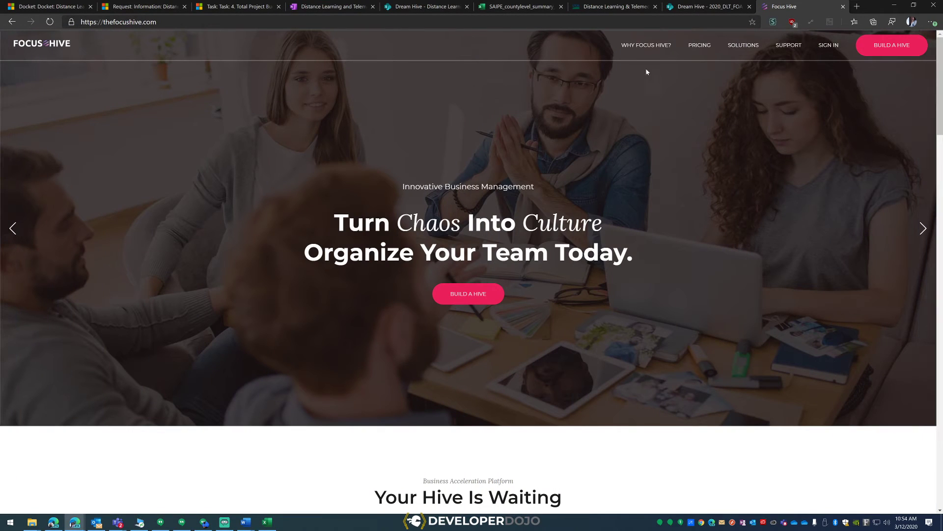
# - Examine the Why Focus Hive page, including the Project ORBIT System description, for text on project management
pyautogui.click(648, 45)
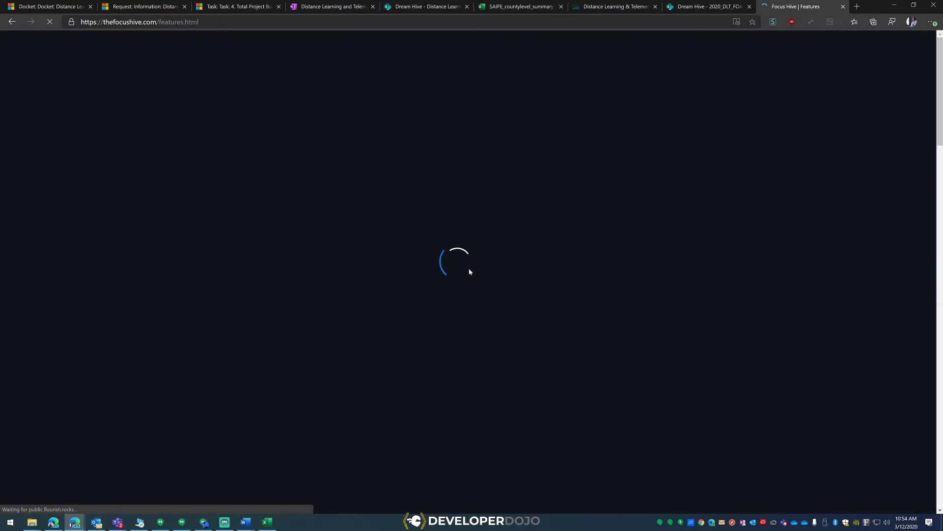
pyautogui.scroll(-3, 500, 259)
pyautogui.scroll(-10, 500, 259)
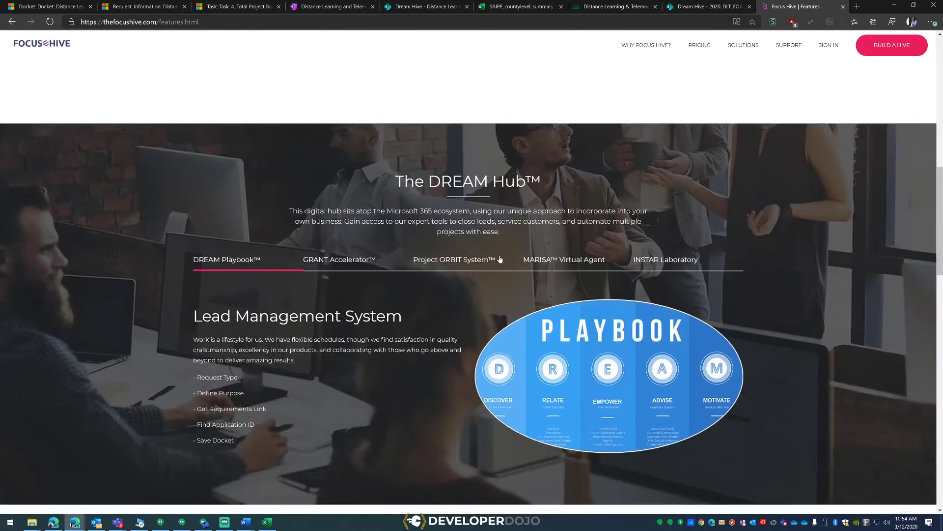
pyautogui.click(451, 261)
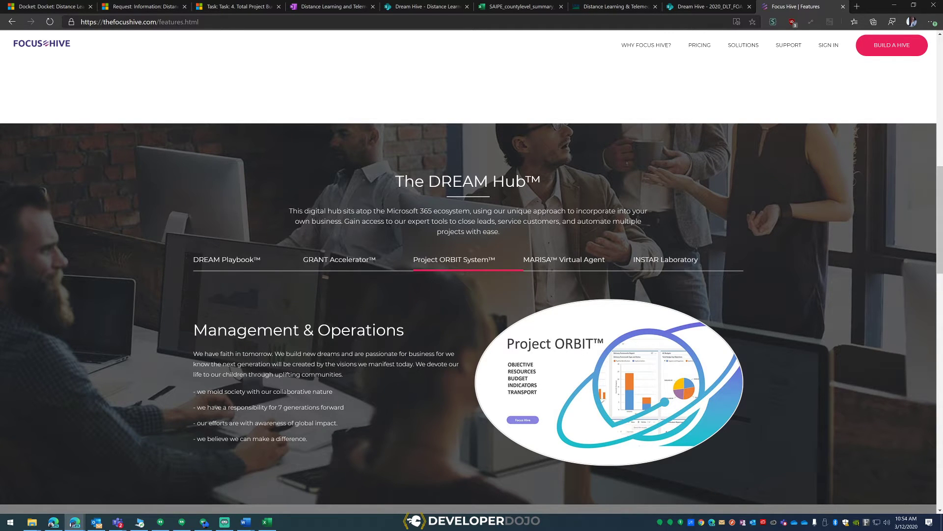
pyautogui.scroll(-12, 328, 372)
pyautogui.scroll(3, 339, 324)
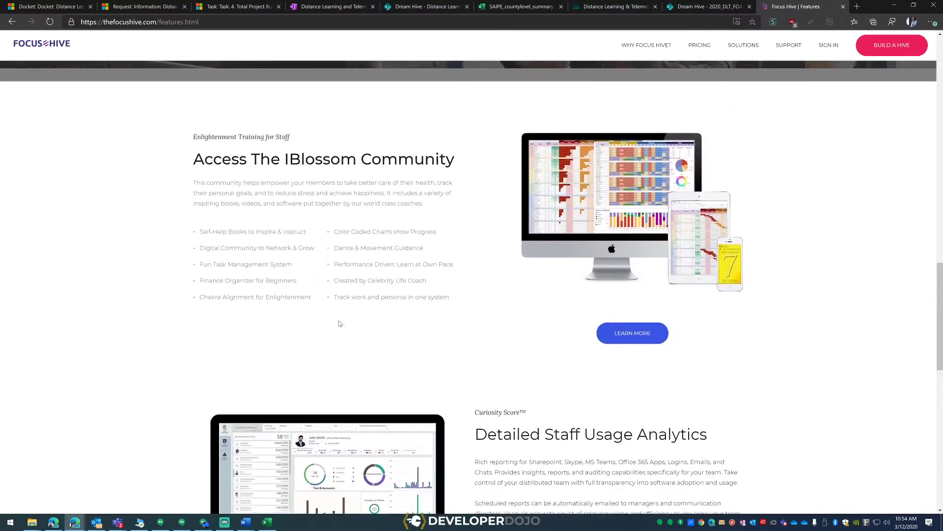
pyautogui.scroll(-6, 473, 365)
pyautogui.scroll(15, 455, 334)
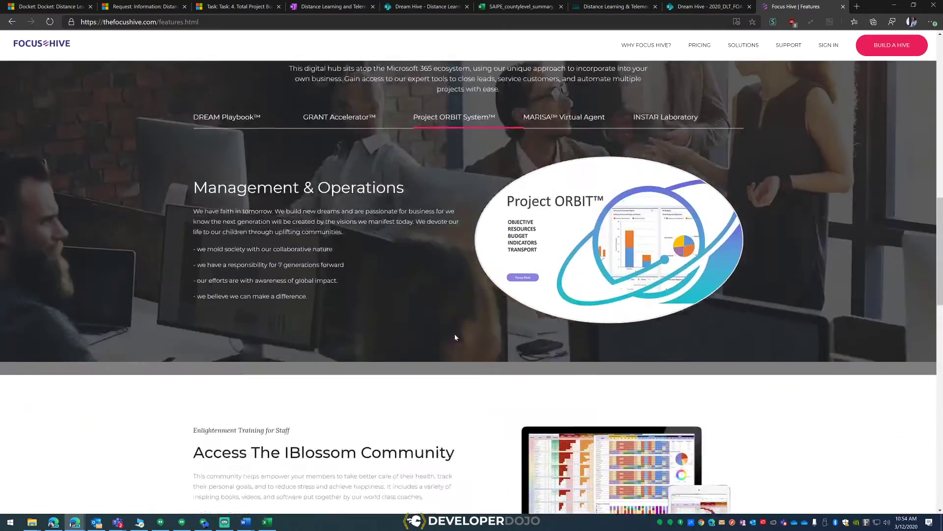
pyautogui.scroll(3, 455, 337)
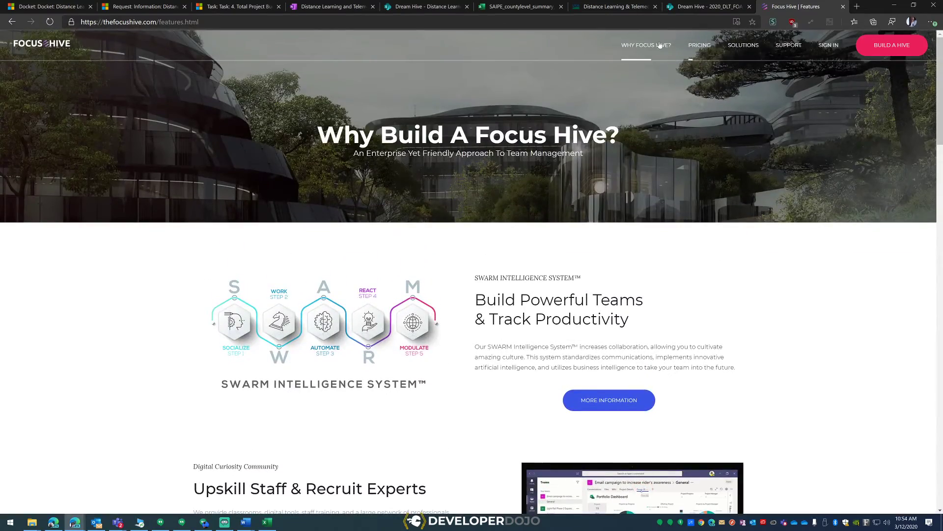
# - On the Focus Hive home page, copy the "Experience Hive Mentality" text from "We bring a new approach" through "Project ORBIT™"
pyautogui.click(57, 46)
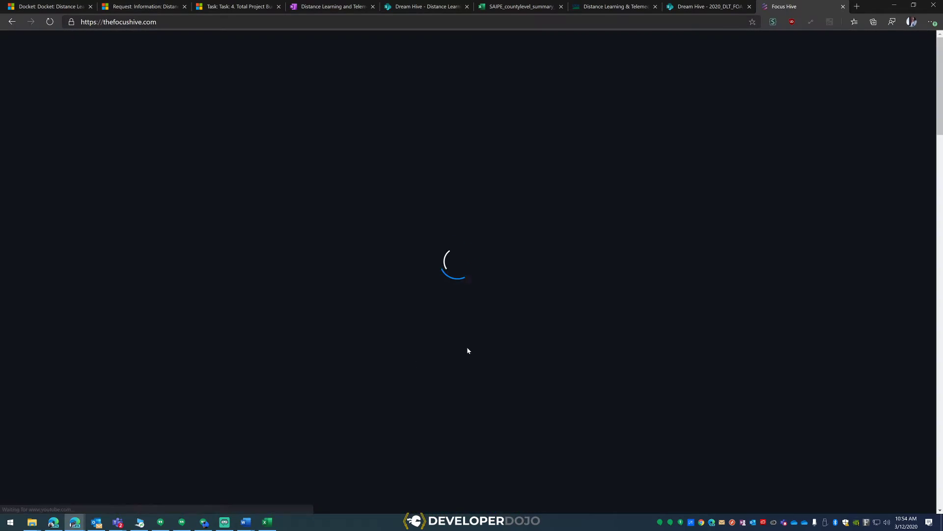
pyautogui.scroll(-15, 469, 348)
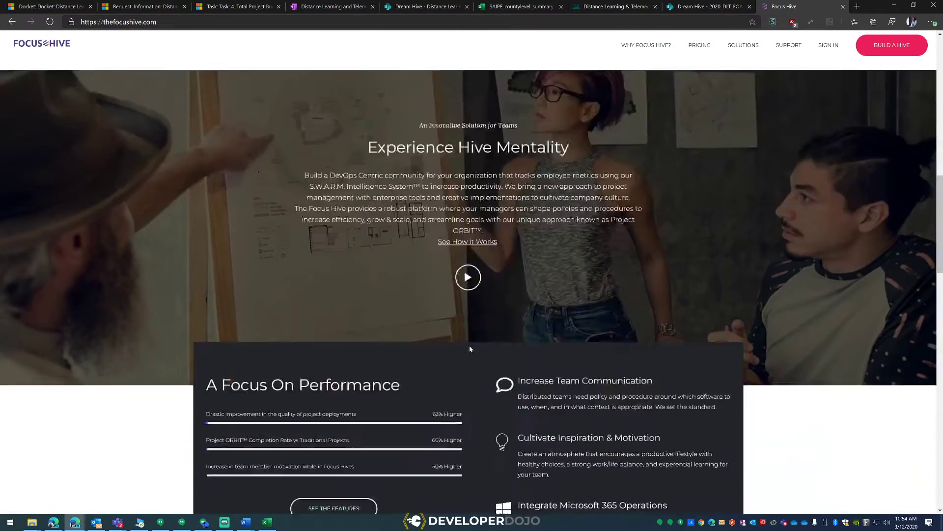
pyautogui.scroll(-8, 309, 337)
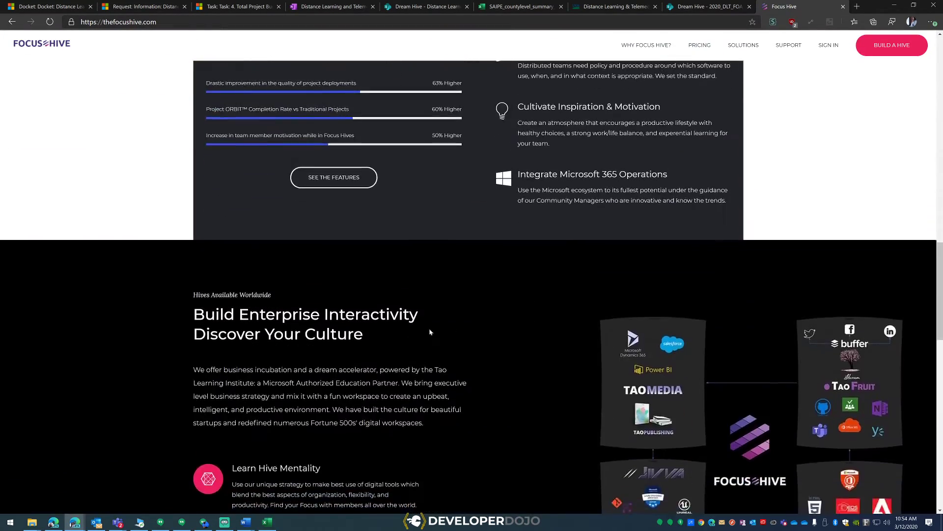
pyautogui.scroll(-4, 309, 337)
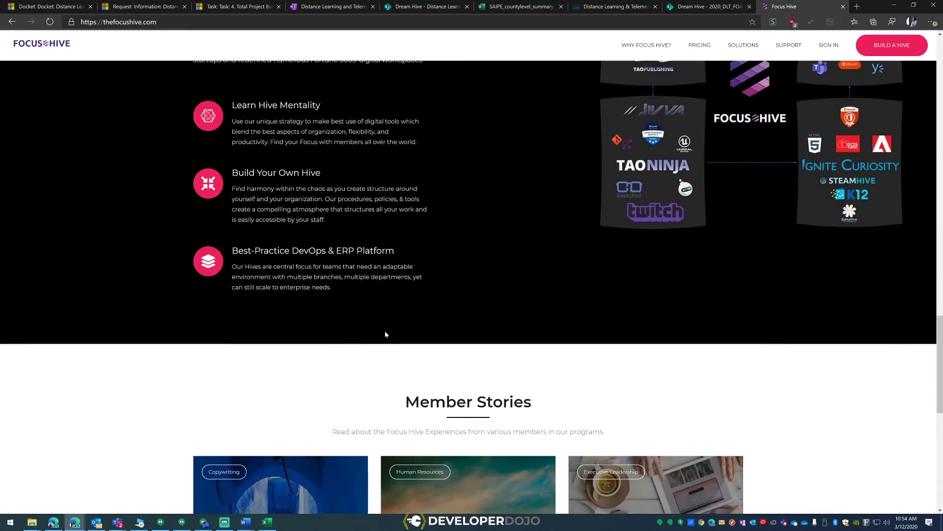
pyautogui.scroll(7, 385, 332)
pyautogui.scroll(2, 382, 325)
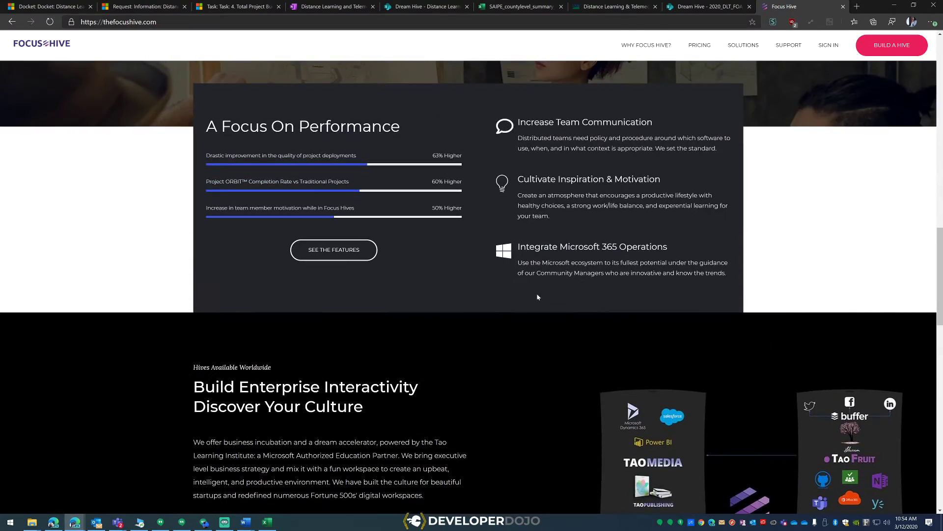
pyautogui.scroll(2, 551, 278)
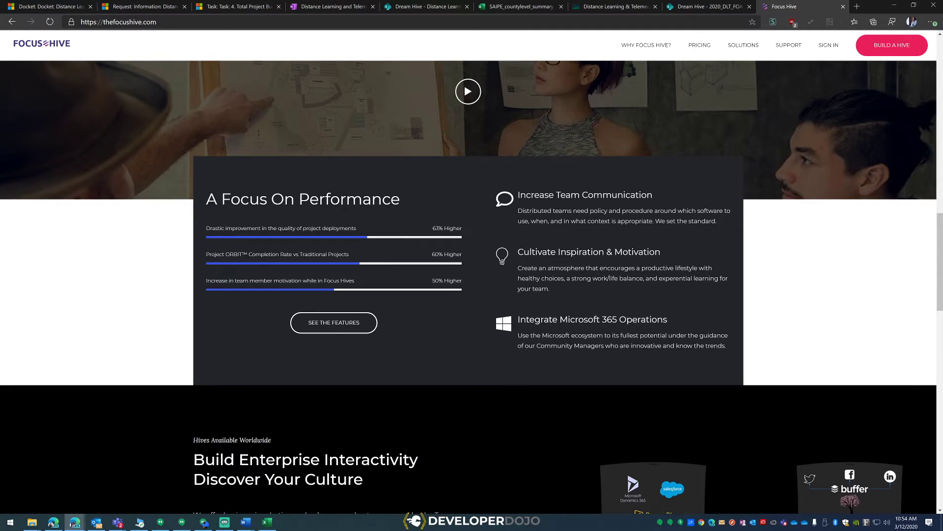
pyautogui.scroll(10, 568, 315)
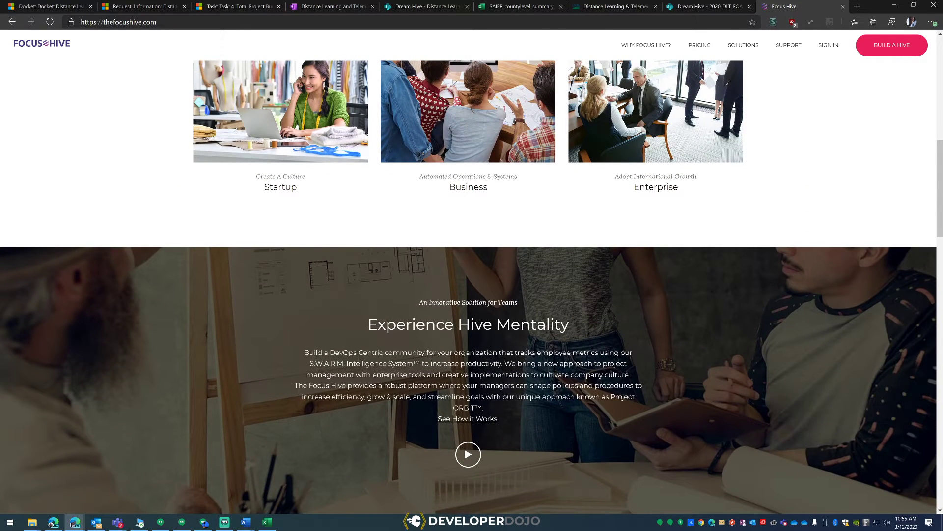
pyautogui.moveTo(486, 412); pyautogui.dragTo(322, 386)
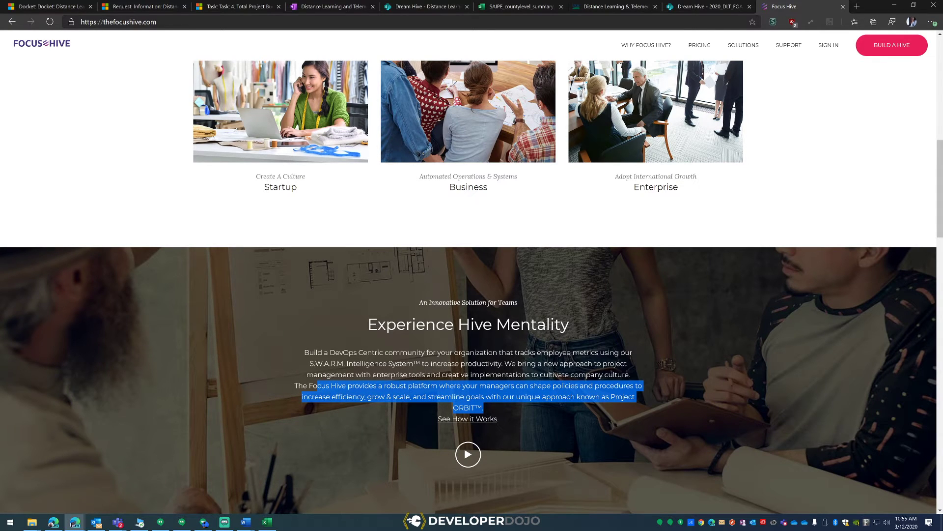
pyautogui.moveTo(317, 385); pyautogui.dragTo(505, 364)
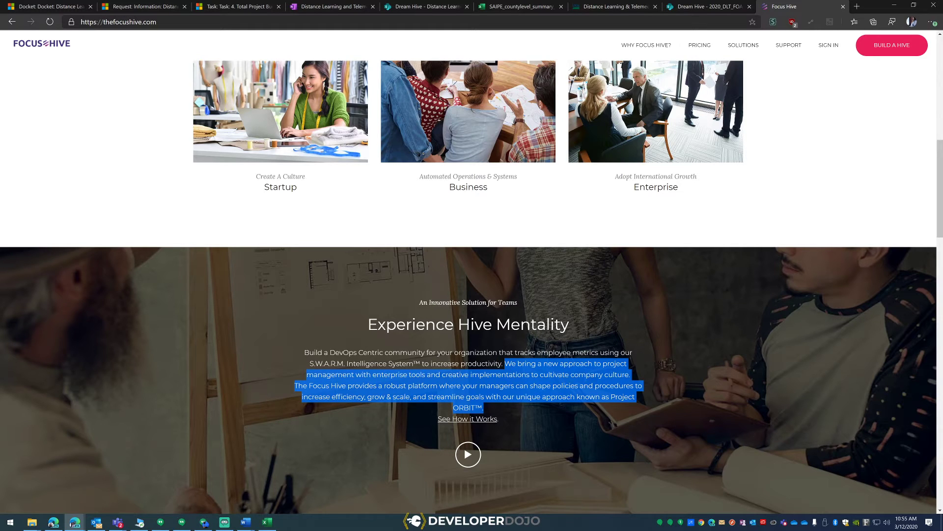
# - Switch back to Word and paste the copied text under the "Project Cost & Breakdown" heading, matching the document's text formatting
pyautogui.hotkey('alt', 'Tab')
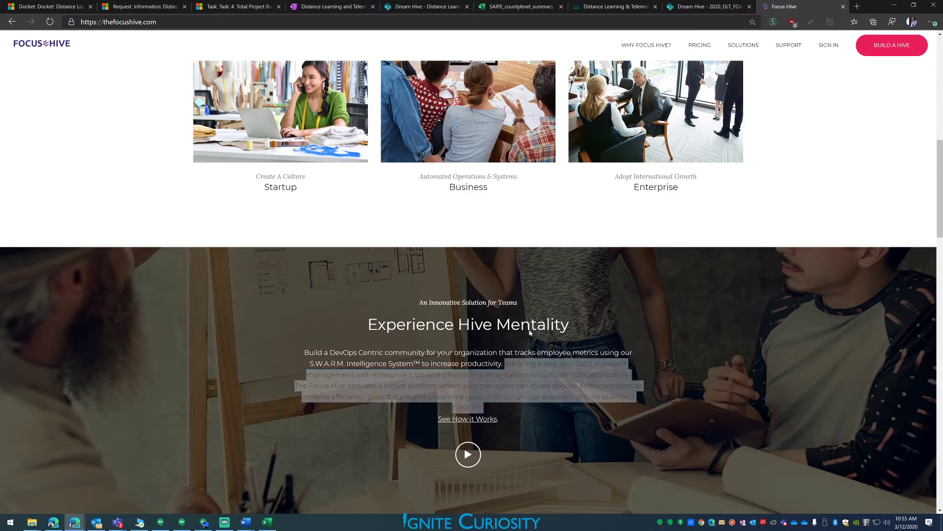
pyautogui.hotkey('ctrl', 'v')
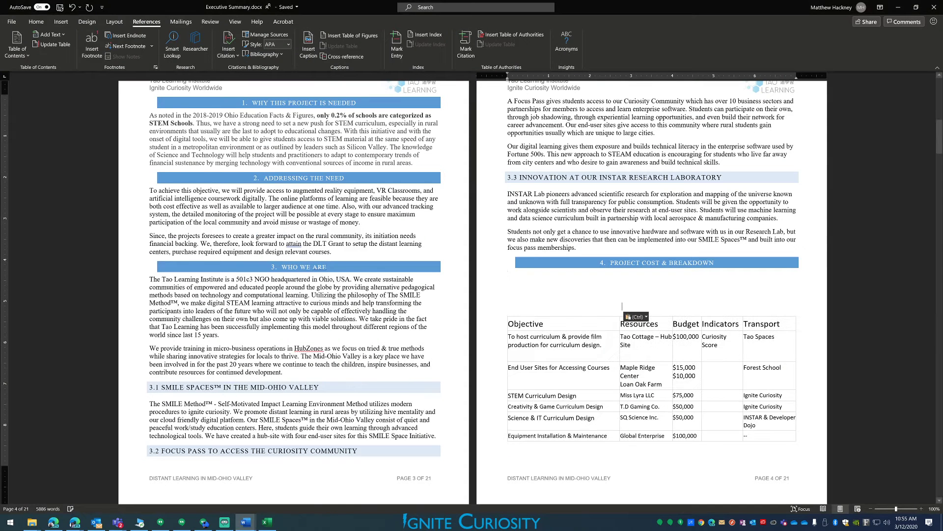
pyautogui.click(637, 317)
pyautogui.click(644, 341)
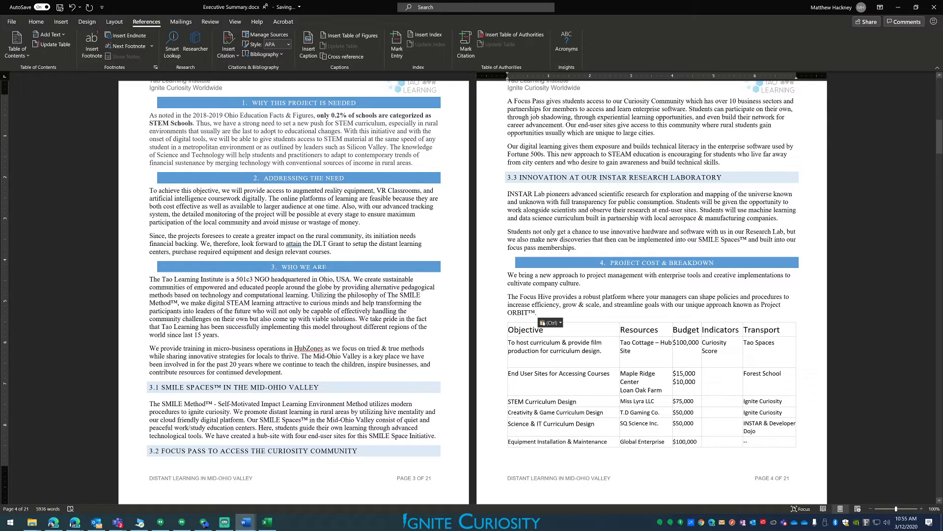
# - Join the two pasted paragraphs and reword the second sentence's opening as "We use a platform known as The Focus Hive which provides"
pyautogui.press('Delete')
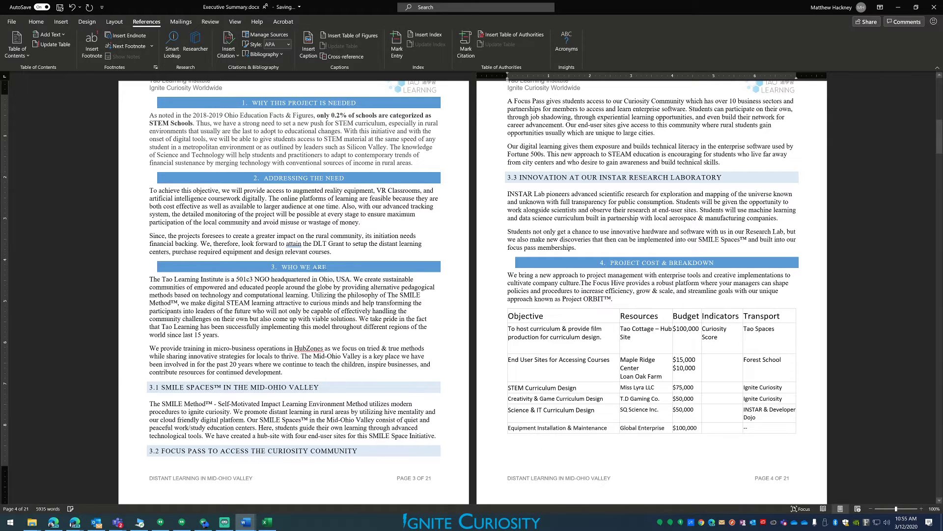
pyautogui.write('W')
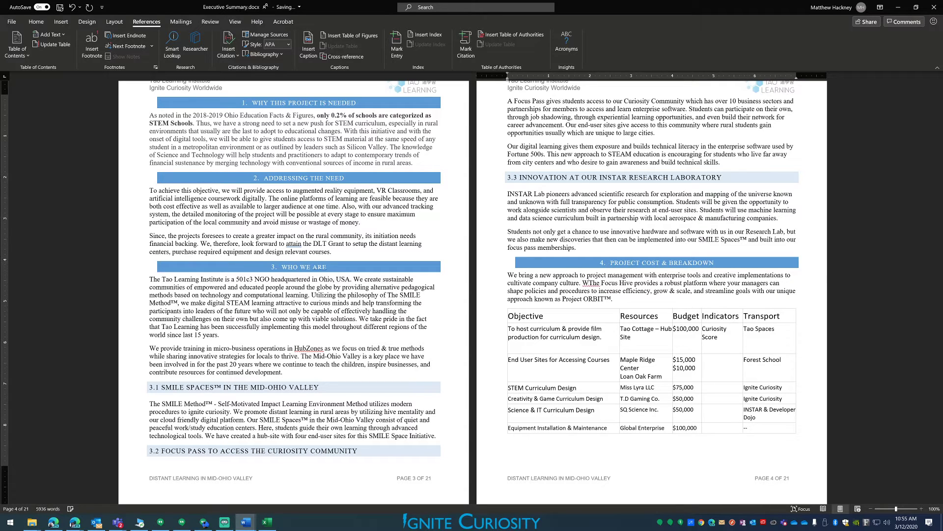
pyautogui.write('e use a platform ')
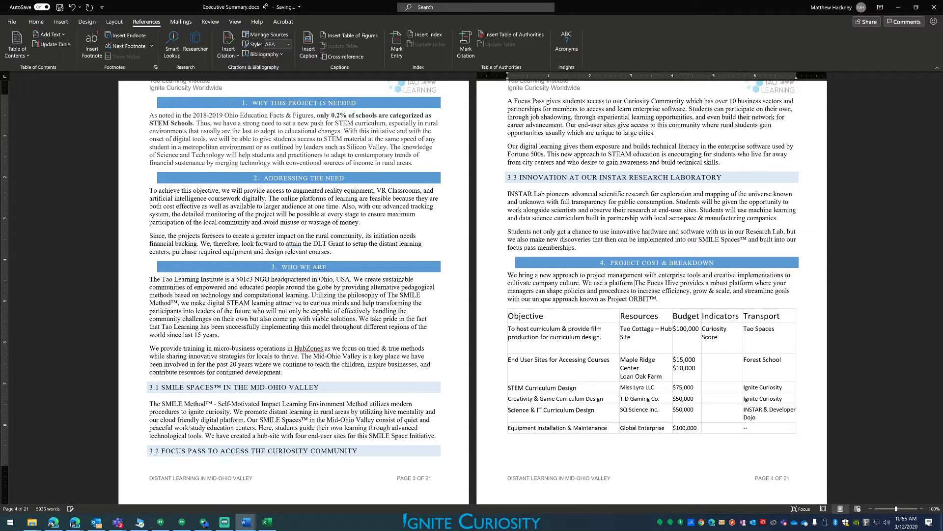
pyautogui.write('known as')
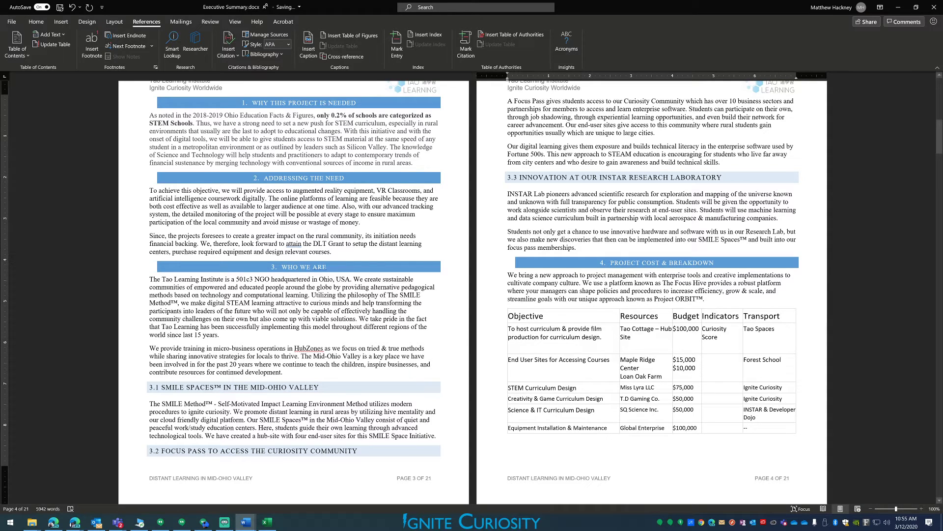
pyautogui.press('BackSpace')
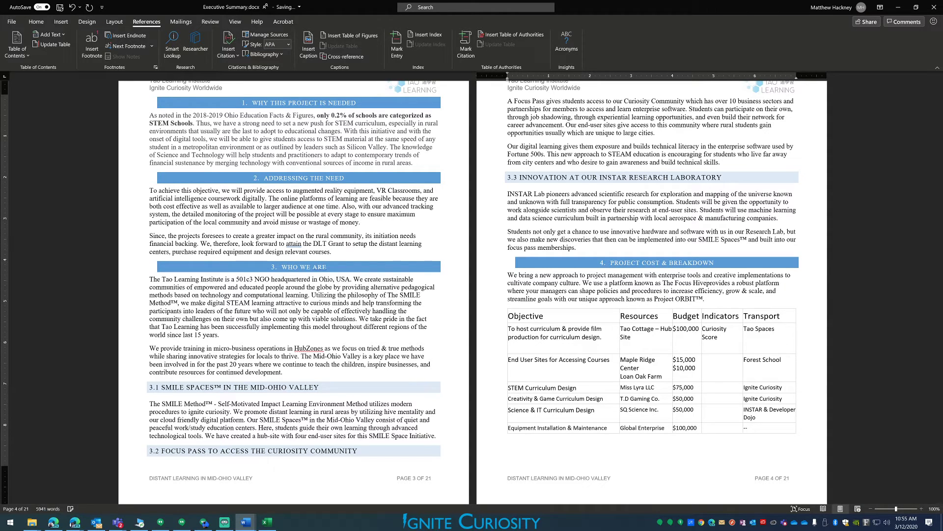
pyautogui.write('which')
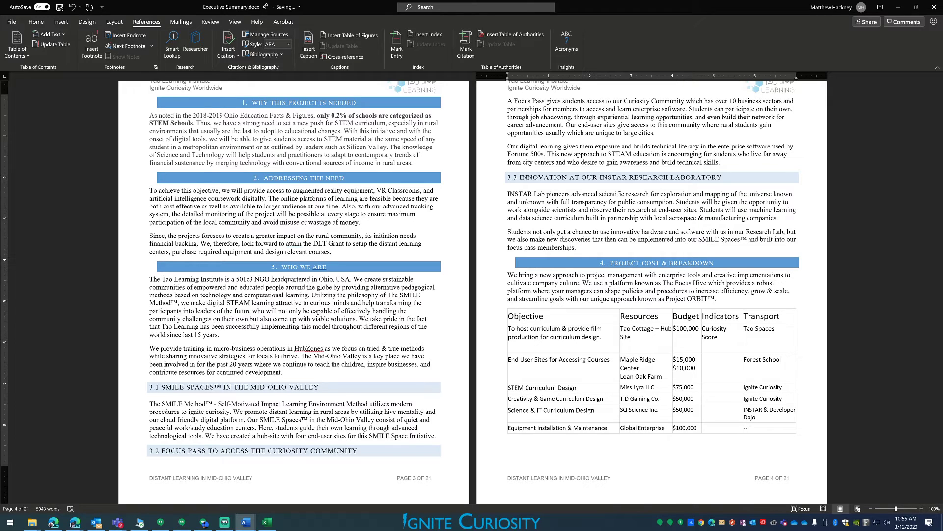
# - Reword "where your managers can shape" as "for our managers to shape" in the pasted paragraph
pyautogui.doubleClick(545, 291)
pyautogui.write('for')
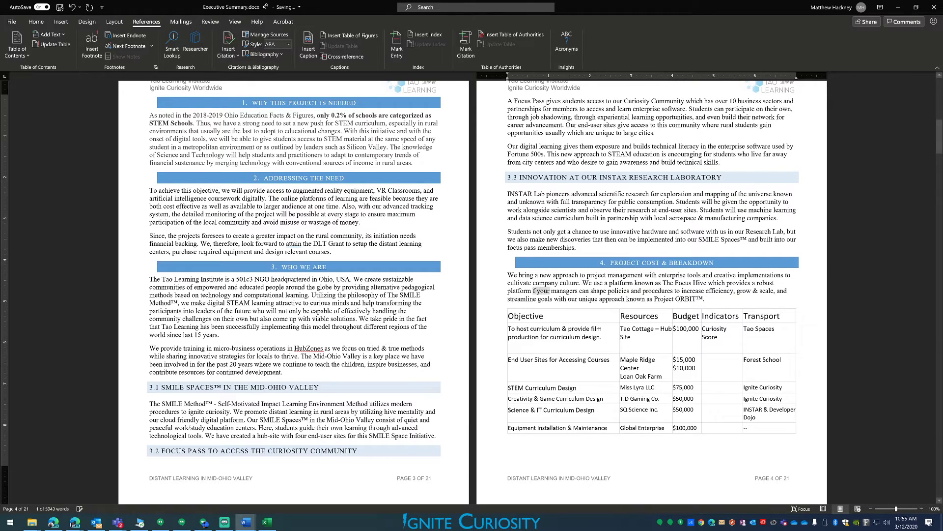
pyautogui.press('Delete')
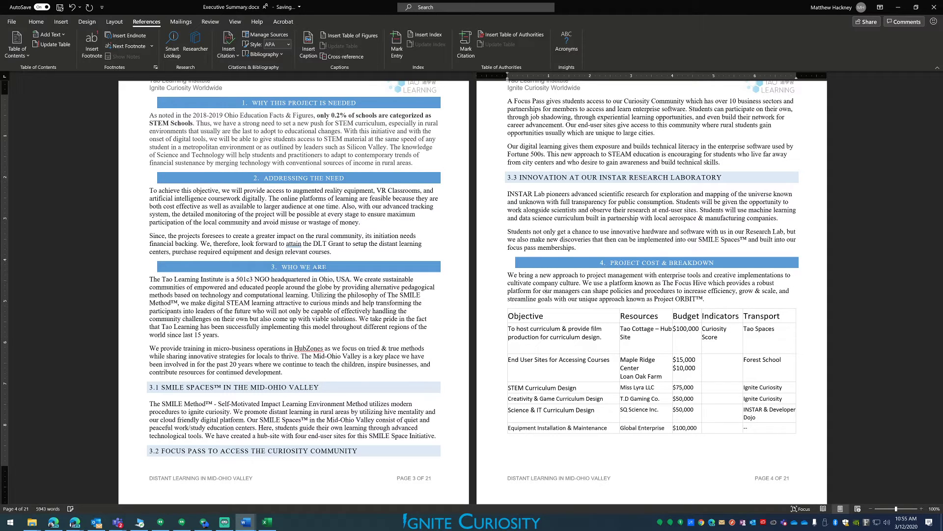
pyautogui.doubleClick(587, 290)
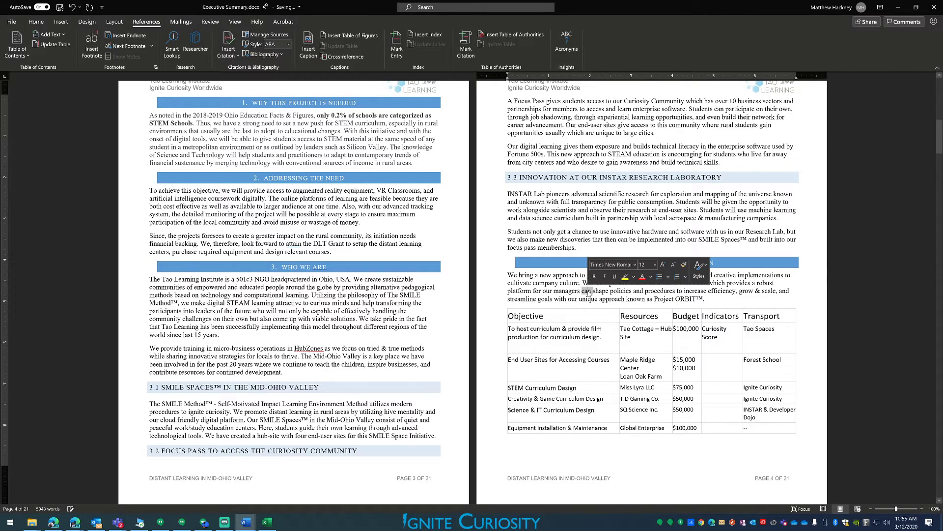
pyautogui.write('to')
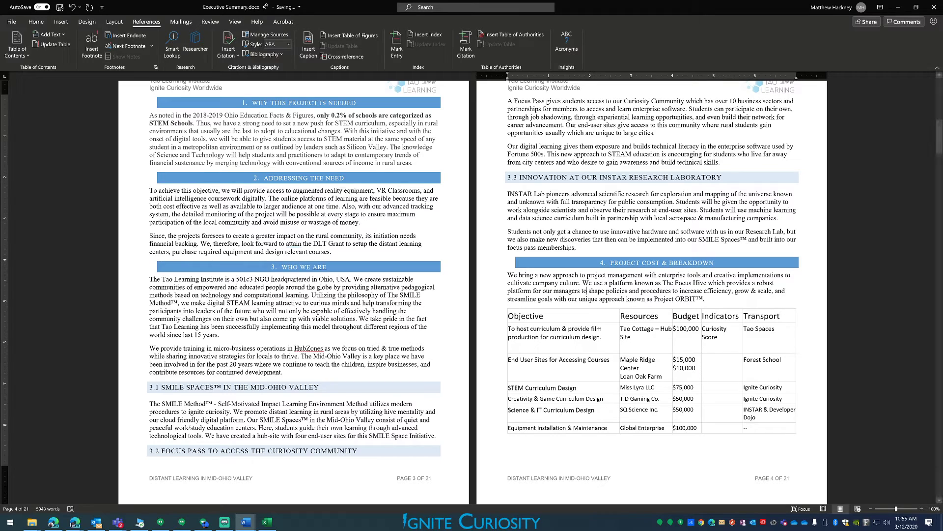
# - End the platform sentence after "policies and procedures" and begin the new sentence as "This increases efficiency, growth, scale,"
pyautogui.doubleClick(676, 290)
pyautogui.write('.  This')
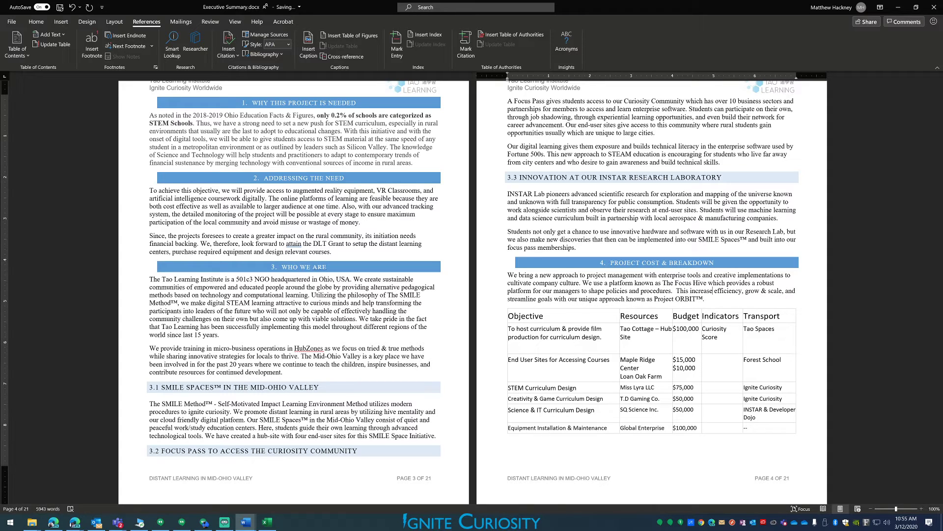
pyautogui.write('s')
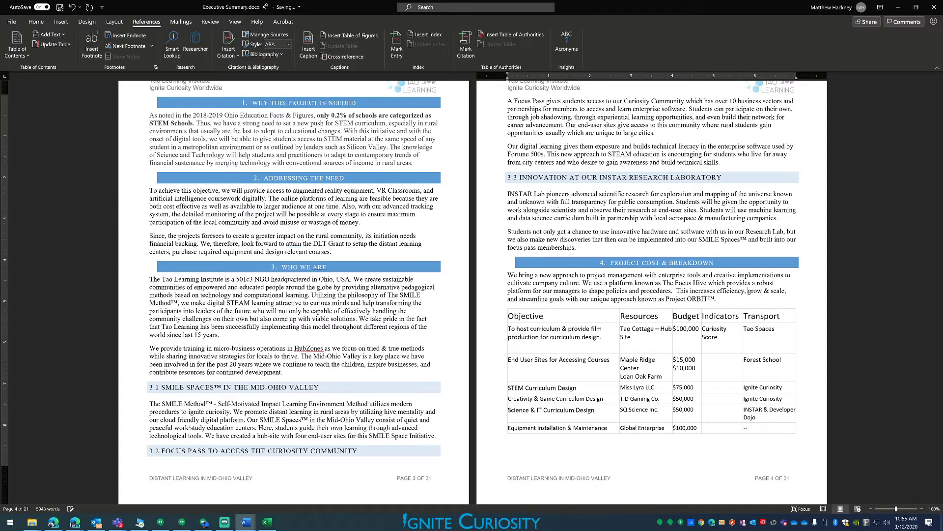
pyautogui.write('th')
pyautogui.press('Delete')
pyautogui.press('Delete')
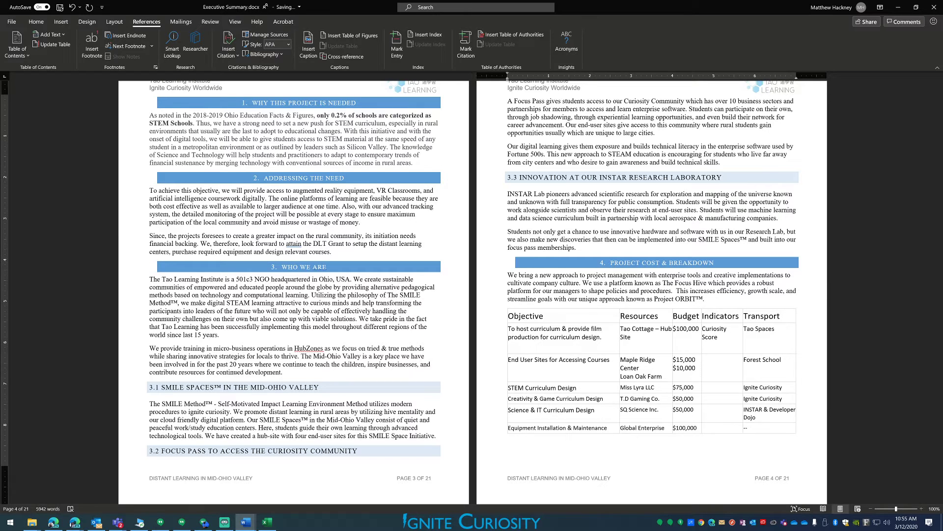
pyautogui.write(',')
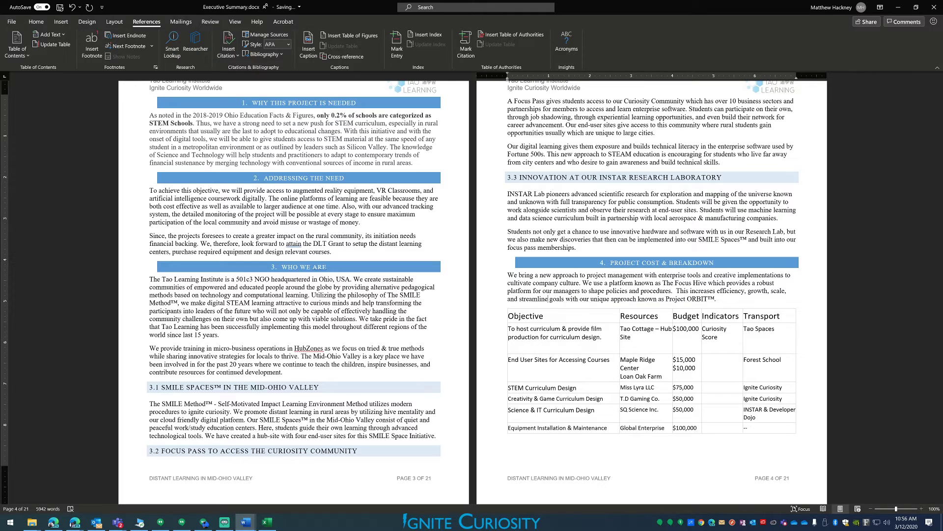
# - Reword the end of the introduction as "and streamlines goals all inside our unique approach"
pyautogui.write('s')
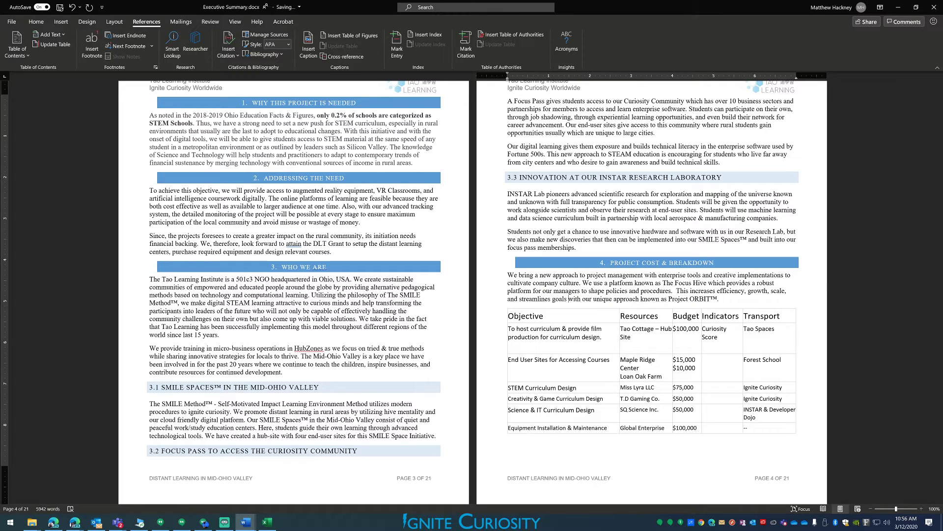
pyautogui.write('all inside')
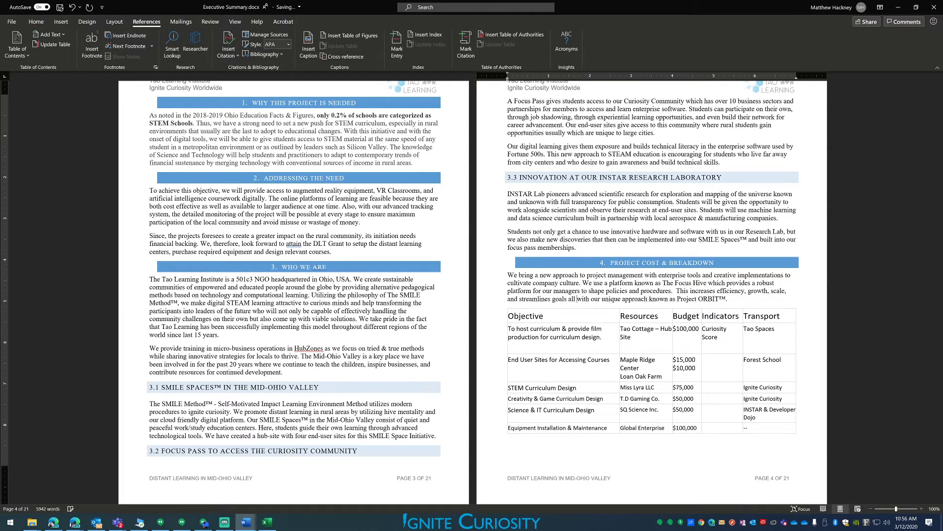
pyautogui.press('Delete')
pyautogui.press('Delete')
pyautogui.press('Delete')
pyautogui.press('Delete')
pyautogui.press('Delete')
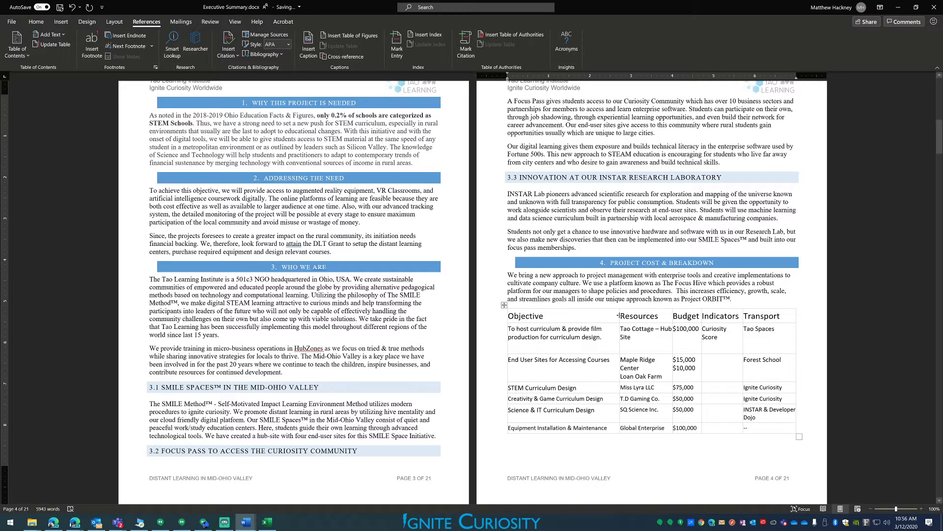
# - Narrow the Objective column of the budget table to give the Resources column more width
pyautogui.moveTo(619, 315); pyautogui.dragTo(611, 315)
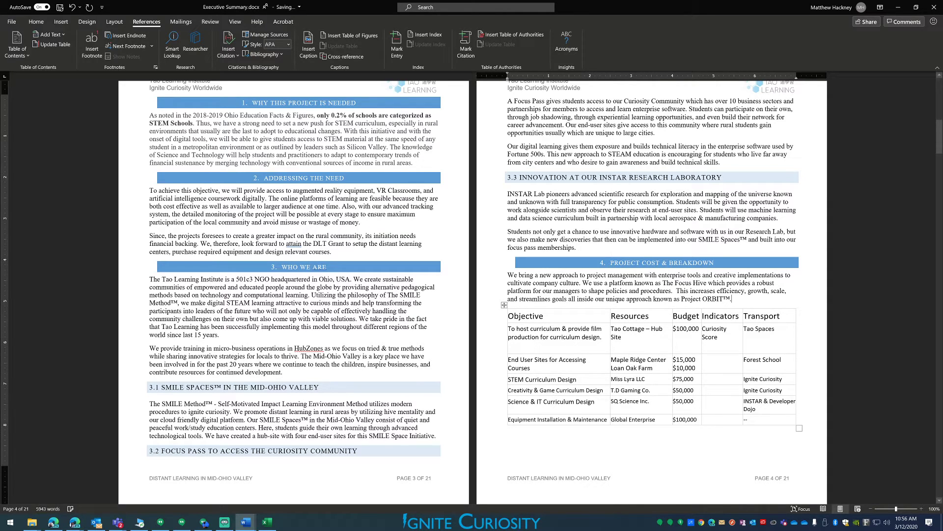
pyautogui.moveTo(677, 360); pyautogui.dragTo(683, 359)
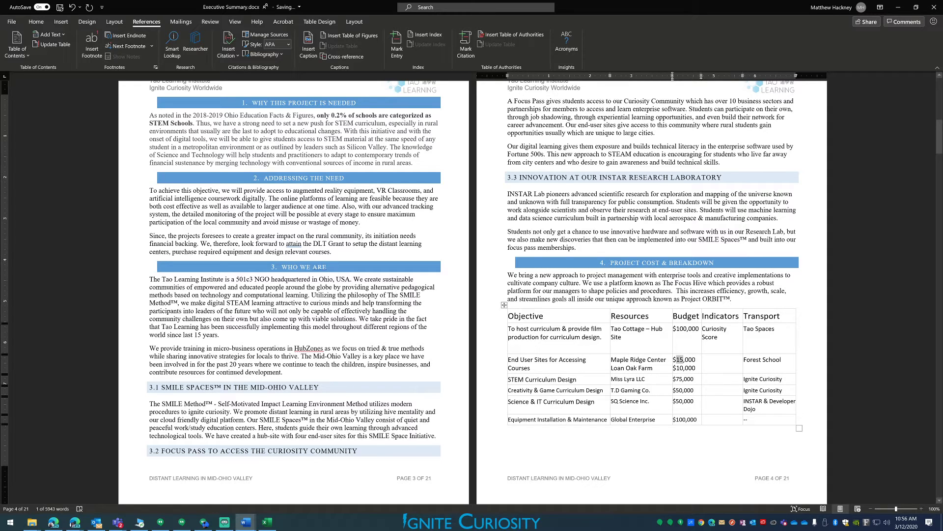
pyautogui.moveTo(703, 328); pyautogui.dragTo(719, 337)
pyautogui.click(718, 337)
pyautogui.rightClick(719, 337)
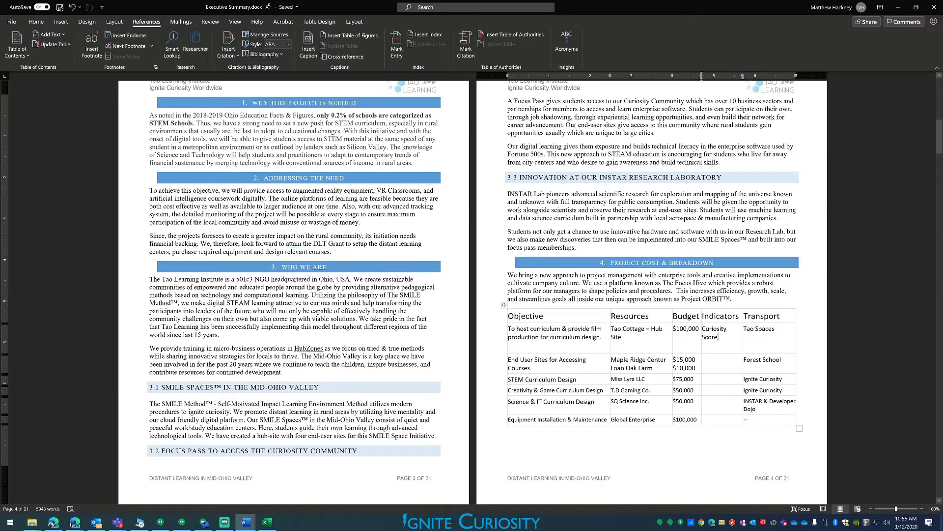
# - Check the DLT 2020 Application Guide's Executive Summary requirements for explaining the total project cost and matching contribution
pyautogui.scroll(-2, 608, 374)
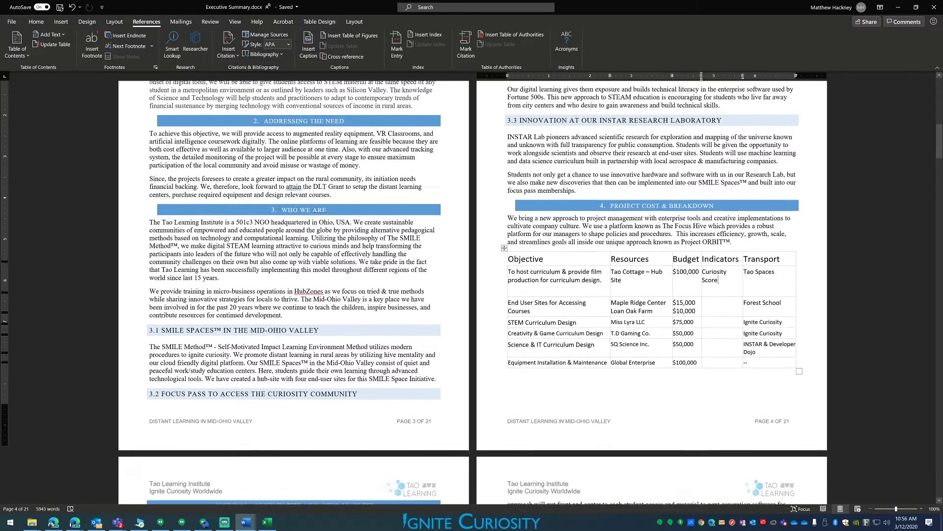
pyautogui.click(608, 373)
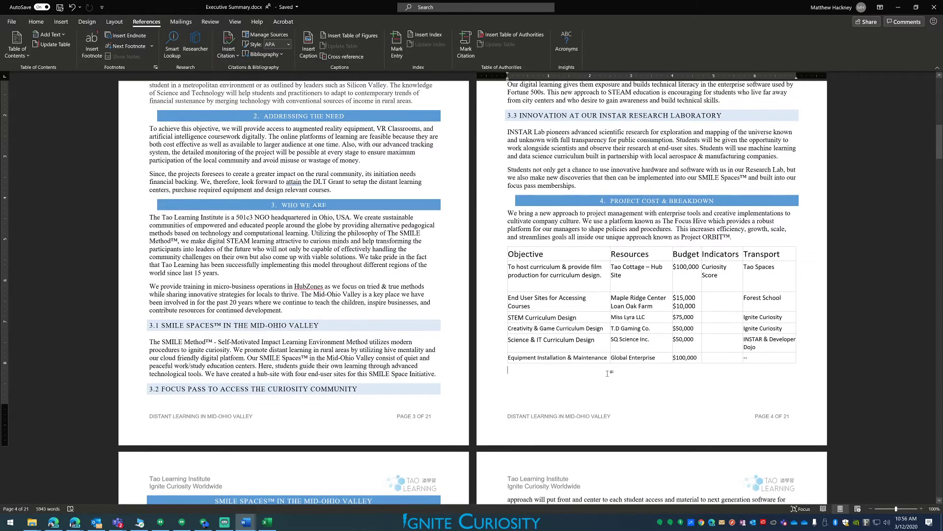
pyautogui.hotkey('alt', 'Tab')
pyautogui.hotkey('alt', 'Tab')
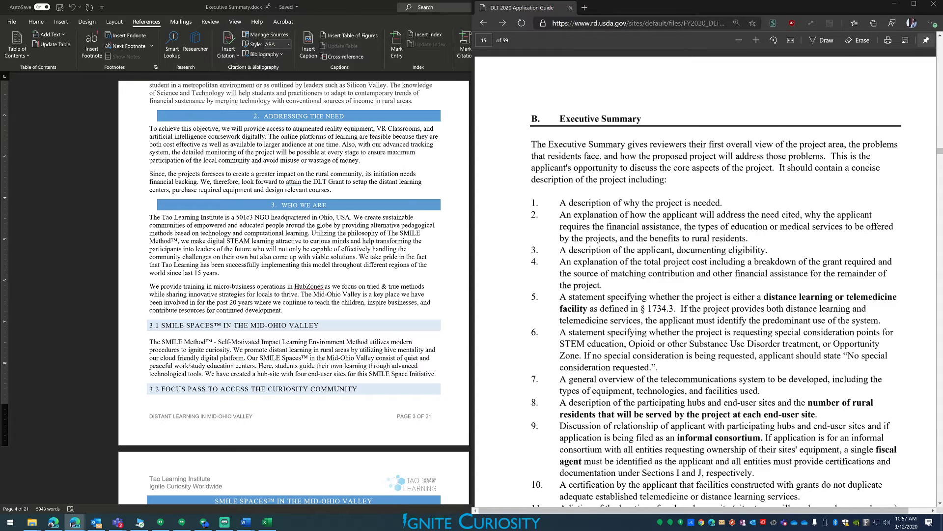
pyautogui.hotkey('alt', 'Tab')
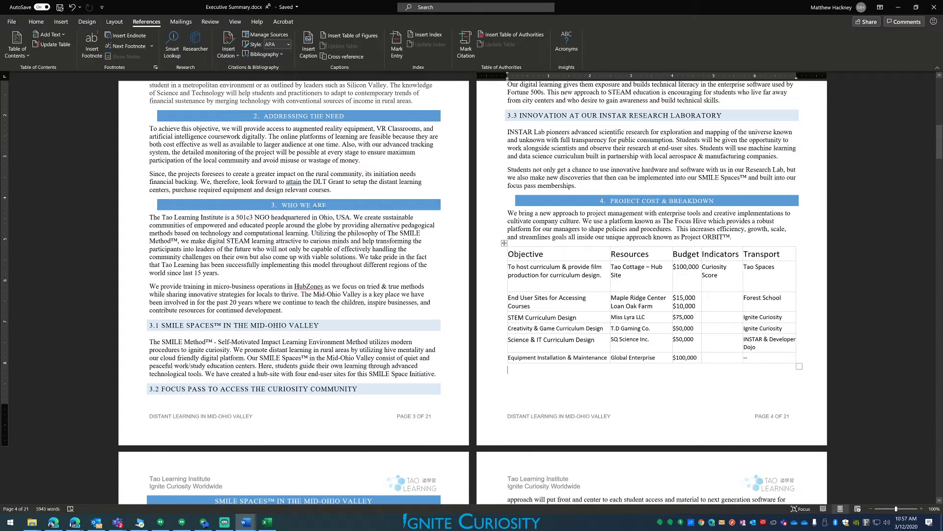
# - Start a paragraph directly below the budget table with "Our overall project will cost"
pyautogui.click(539, 377)
pyautogui.write('Our overall projec')
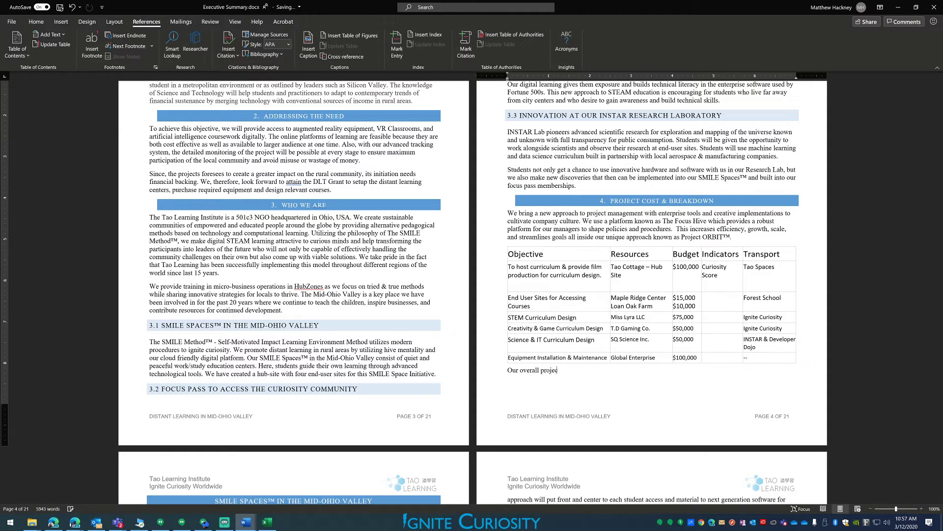
pyautogui.write('t will cost')
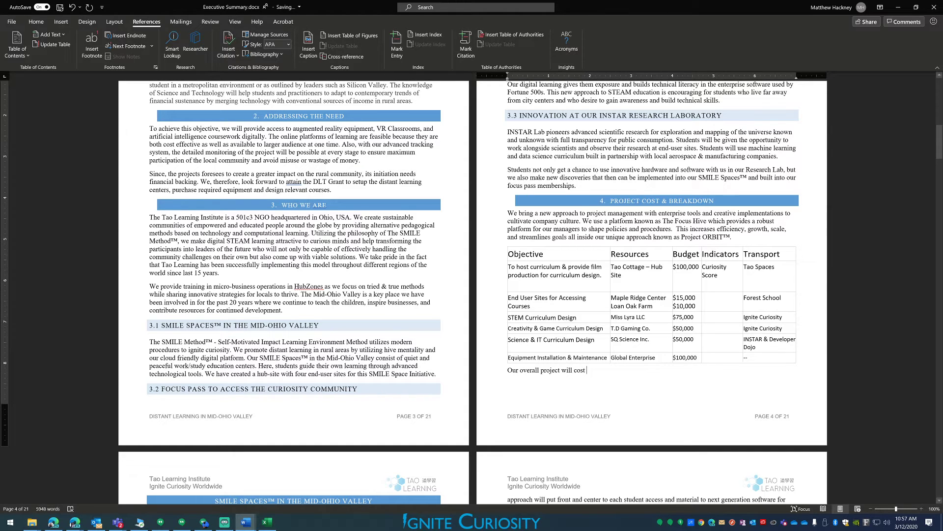
# - Look up the Overall DLT Project Budget on the Excel workbook's Budget sheet and add "$491,116" to the cost sentence in Word
pyautogui.click(266, 522)
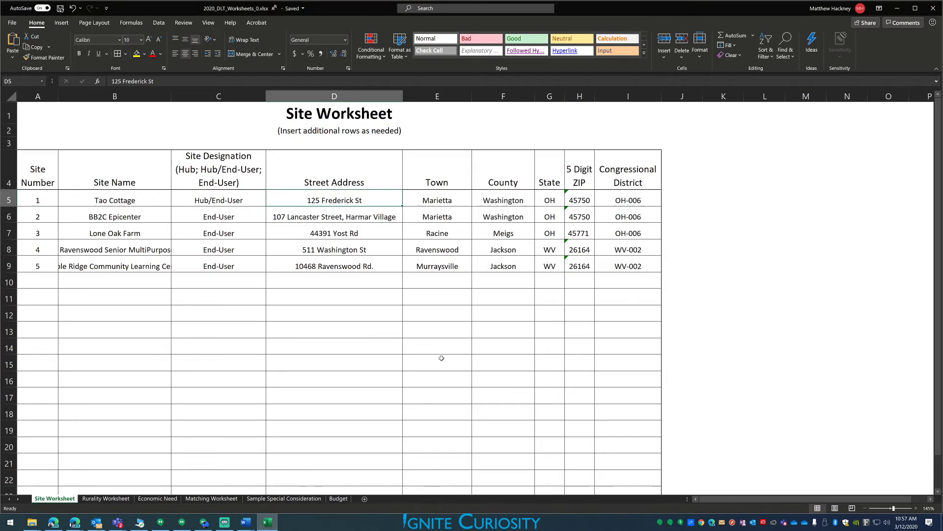
pyautogui.click(338, 498)
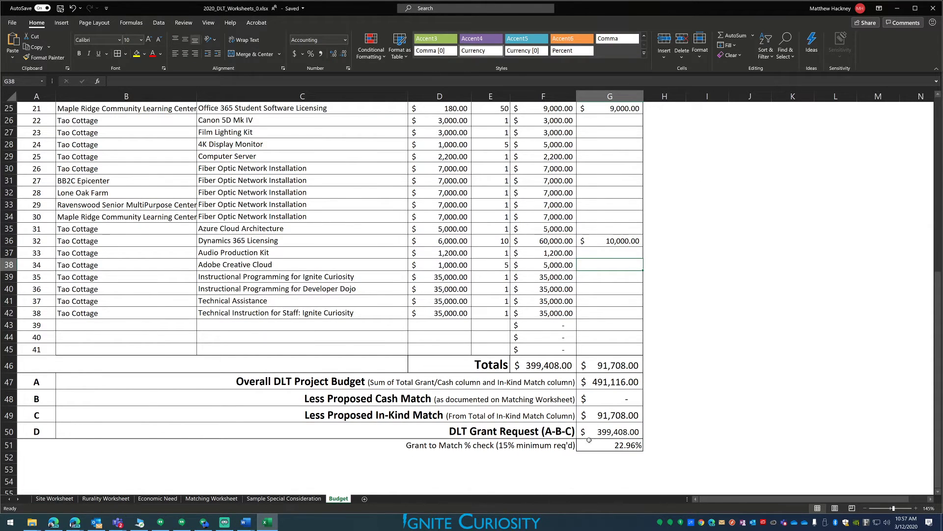
pyautogui.hotkey('alt', 'Tab')
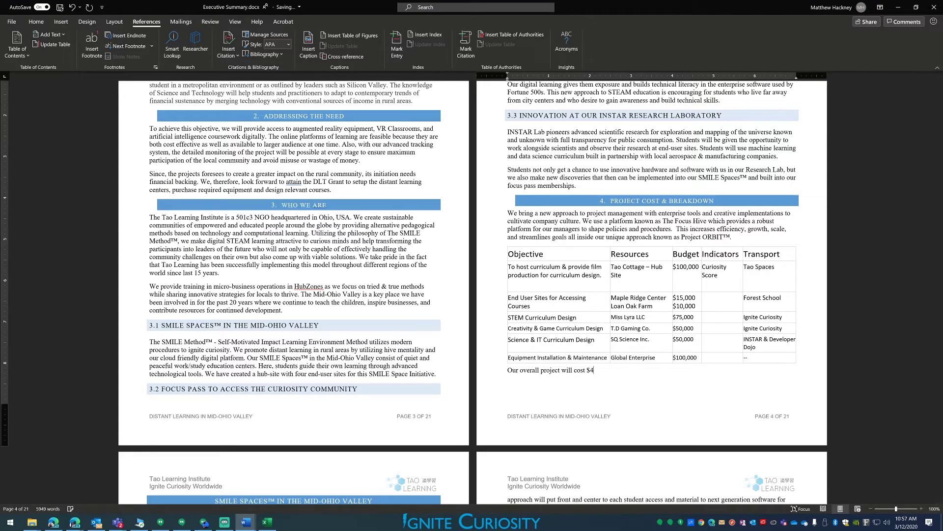
pyautogui.write('91')
pyautogui.hotkey('alt', 'Tab')
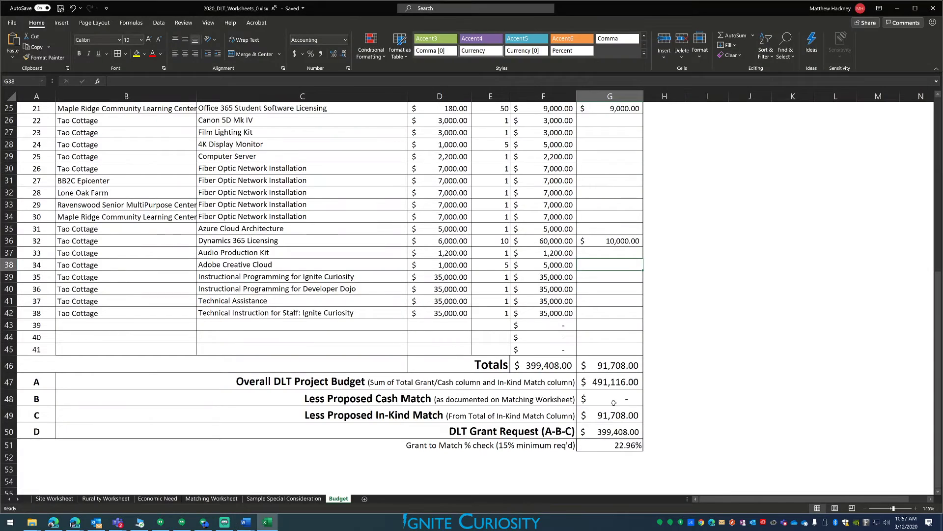
pyautogui.hotkey('alt', 'Tab')
pyautogui.write(',116')
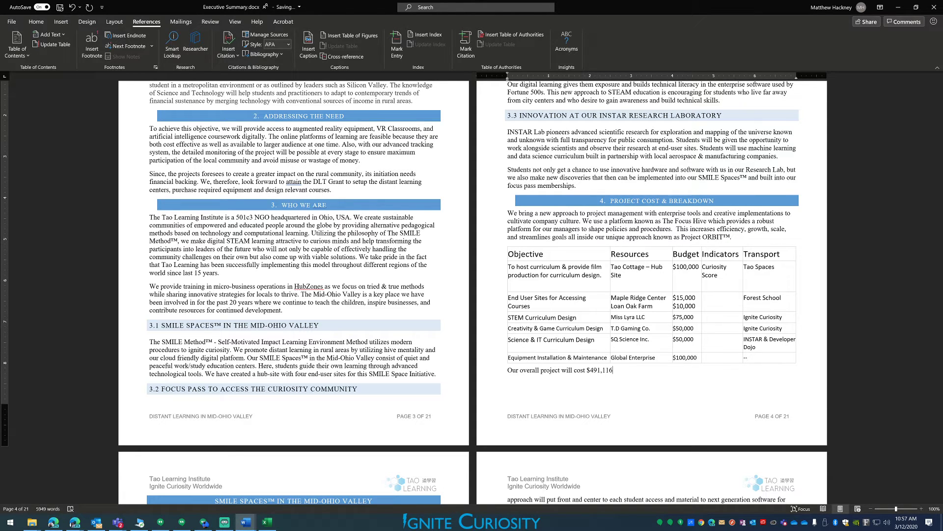
# - Continue the cost sentence with "with an in-kind donation of $91,000 provided by our education partnership with Microsoft."
pyautogui.write(' with an in-kind donation of $91,000 provided by')
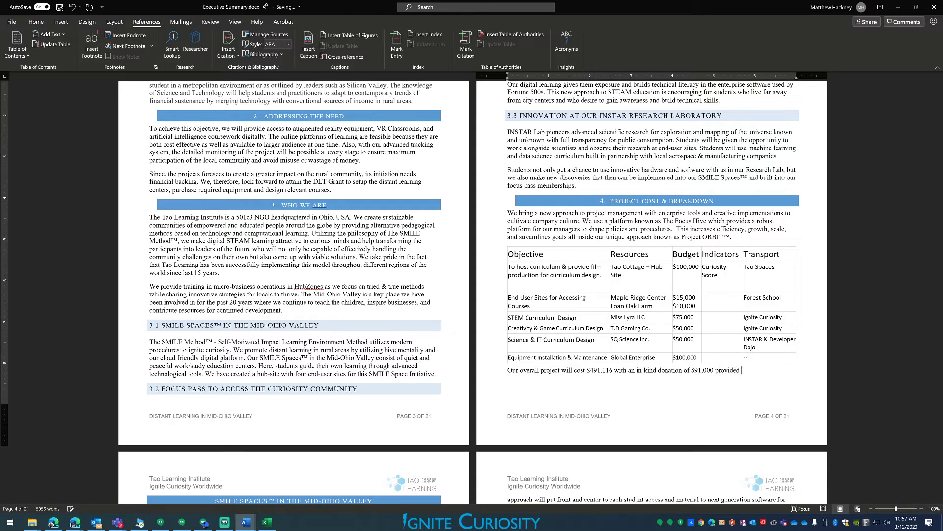
pyautogui.write(' our Education p')
pyautogui.hotkey('ctrl', 'BackSpace')
pyautogui.hotkey('ctrl', 'BackSpace')
pyautogui.write('provided by our education partnership with Microsoft.')
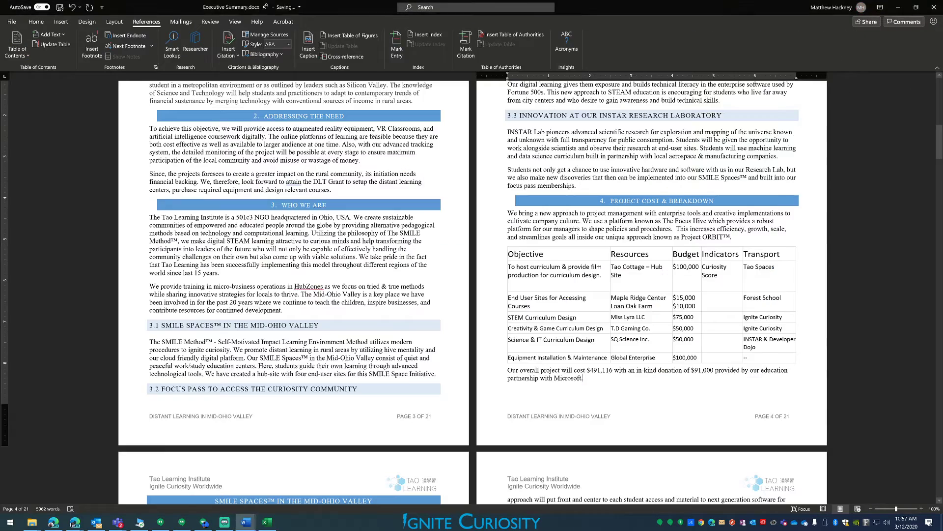
# - Recheck the application guide's requirements, then extend the Word cost sentence with ", leaving a $400,000 grant request for this initiative."
pyautogui.click(74, 522)
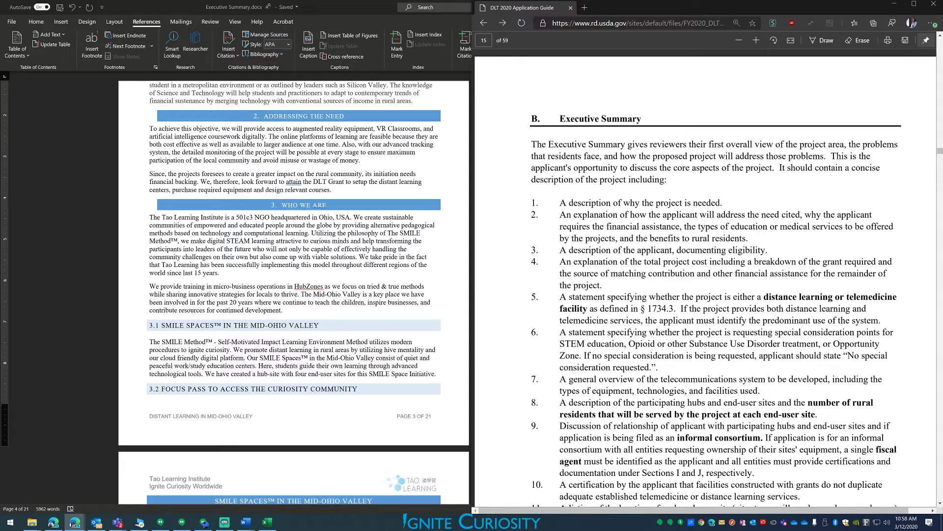
pyautogui.press('super+Up')
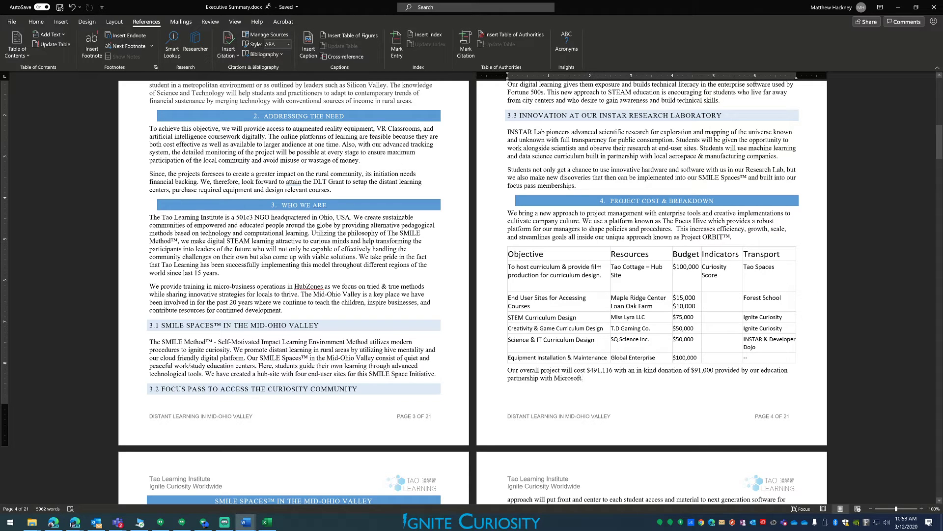
pyautogui.press('BackSpace')
pyautogui.write(', lea')
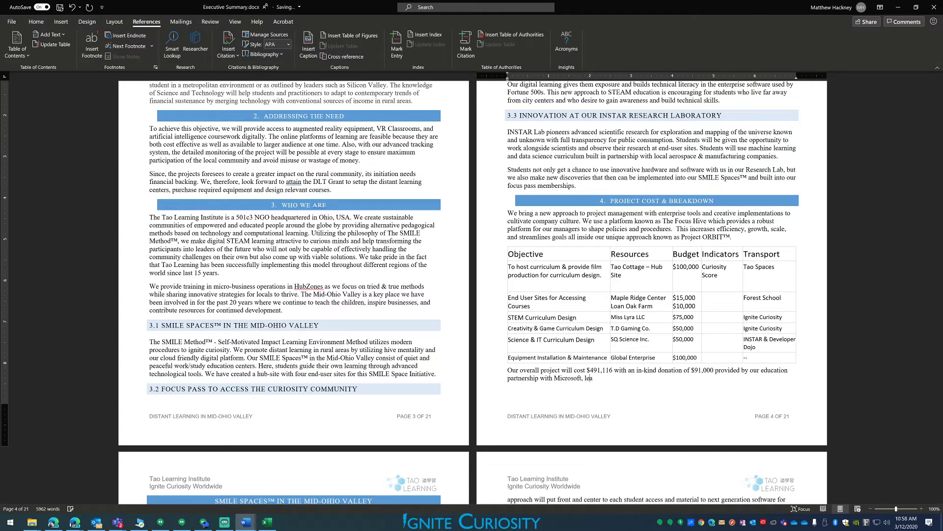
pyautogui.write('ving a $400,000 grant req')
pyautogui.write('uest for this initiative.')
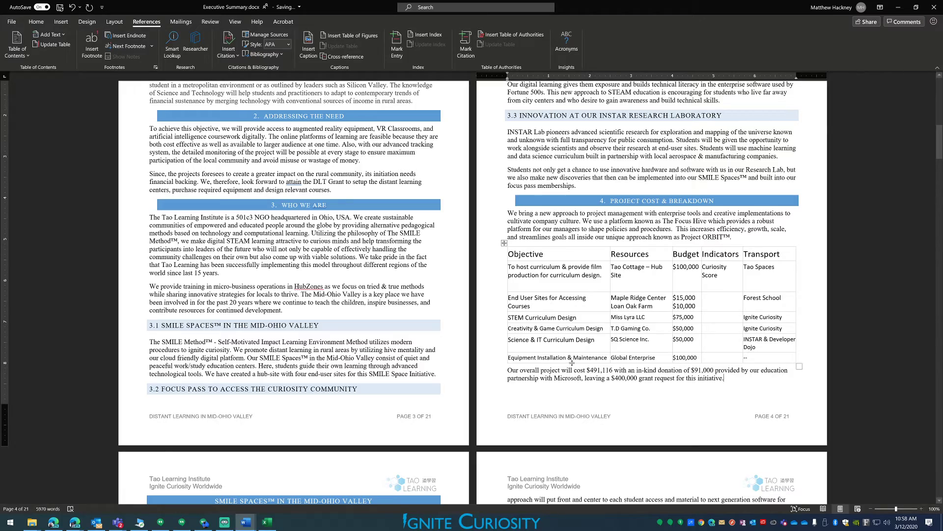
# - Center the "Curiosity Score" text in the Indicators column of the budget table
pyautogui.scroll(-2, 639, 295)
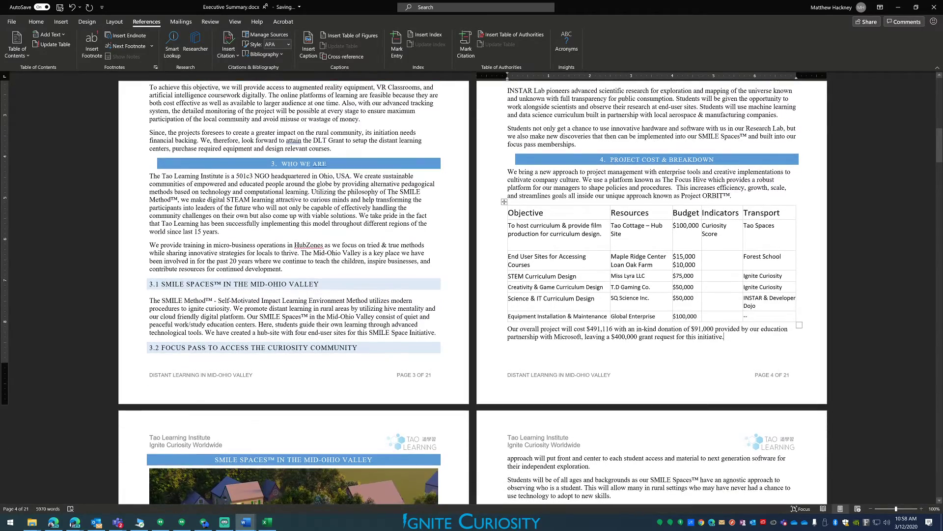
pyautogui.scroll(-1, 639, 295)
pyautogui.keyDown('ctrl'); pyautogui.scroll(2, 639, 294); pyautogui.keyUp('ctrl')
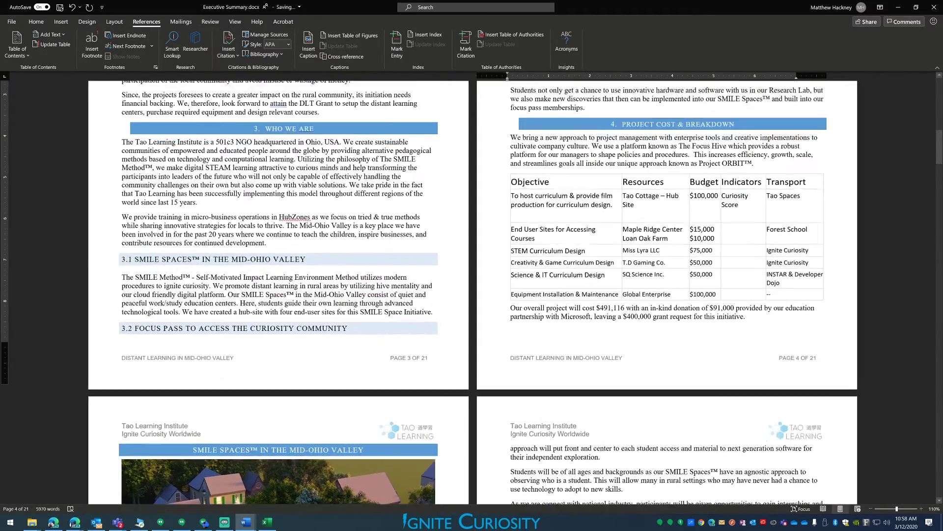
pyautogui.keyDown('ctrl'); pyautogui.scroll(2, 639, 295); pyautogui.keyUp('ctrl')
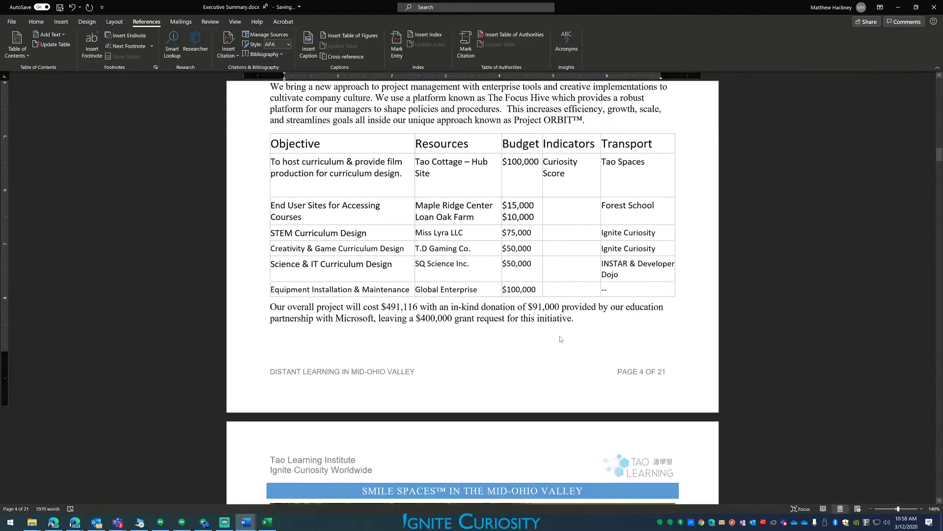
pyautogui.scroll(3, 472, 295)
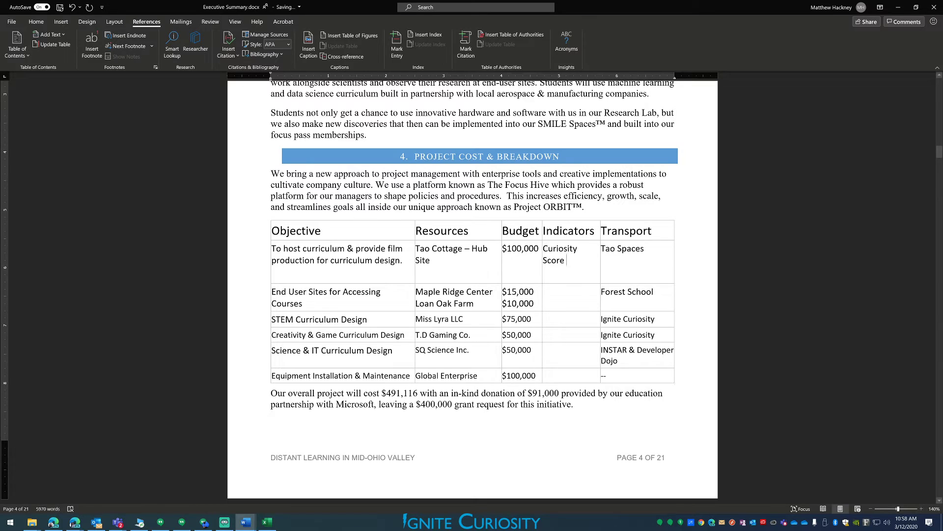
pyautogui.moveTo(566, 260); pyautogui.dragTo(543, 248)
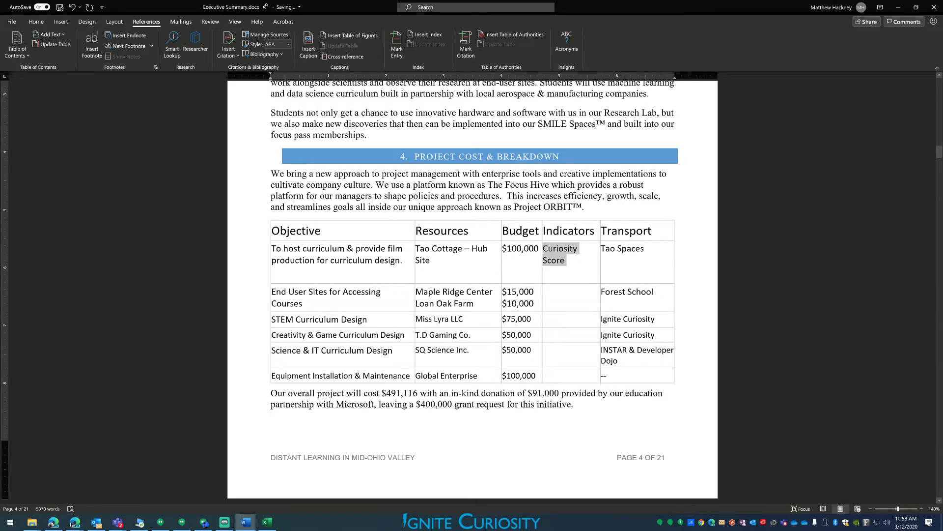
pyautogui.click(36, 22)
pyautogui.click(209, 53)
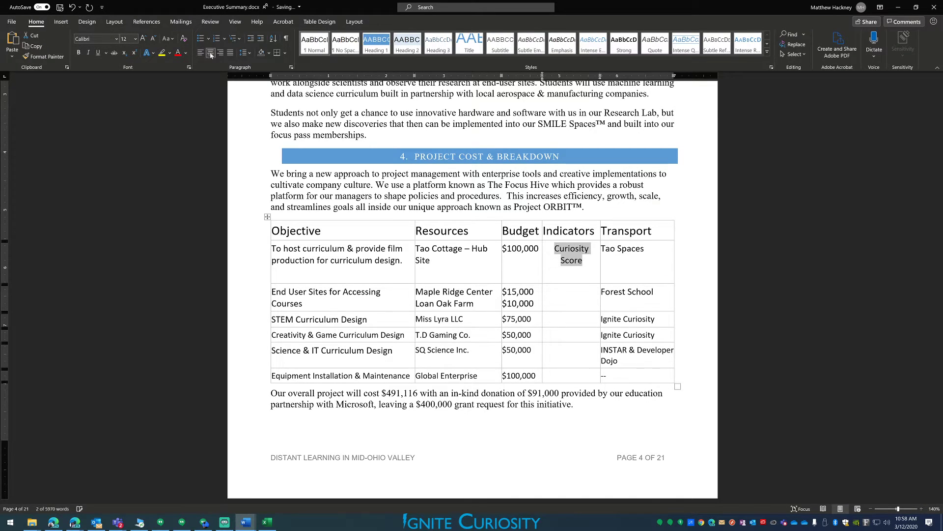
# - Switch to the Distance Learning and Telemedicine notebook in OneNote and open its Appalachia Alignment page
pyautogui.click(567, 305)
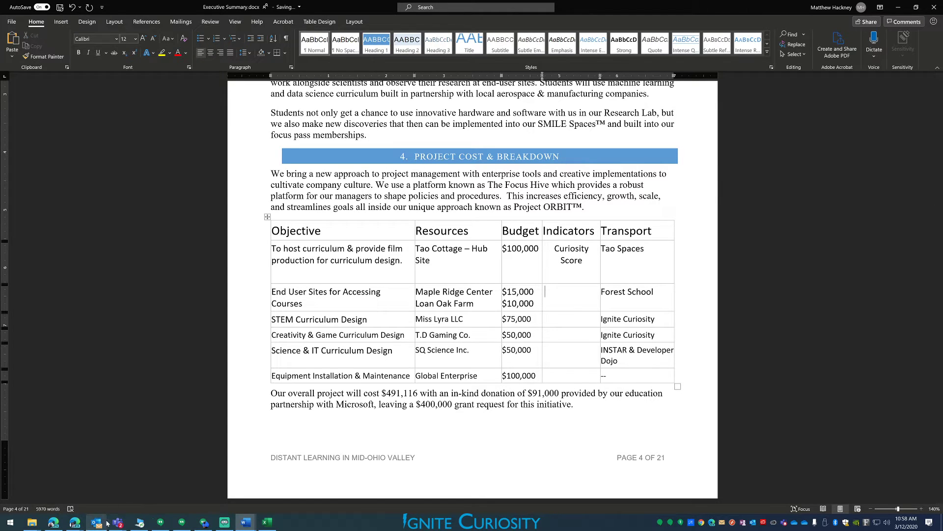
pyautogui.moveTo(81, 524)
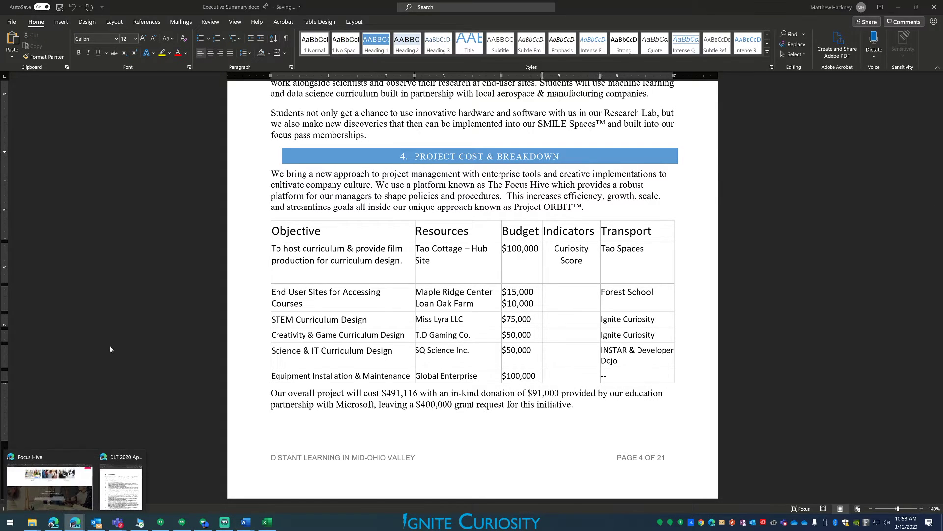
pyautogui.click(81, 474)
pyautogui.click(310, 7)
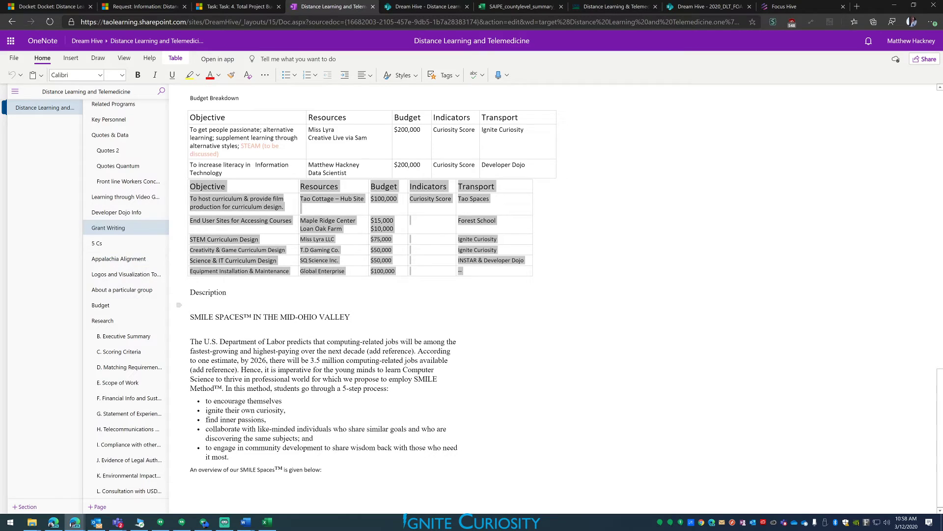
pyautogui.click(271, 317)
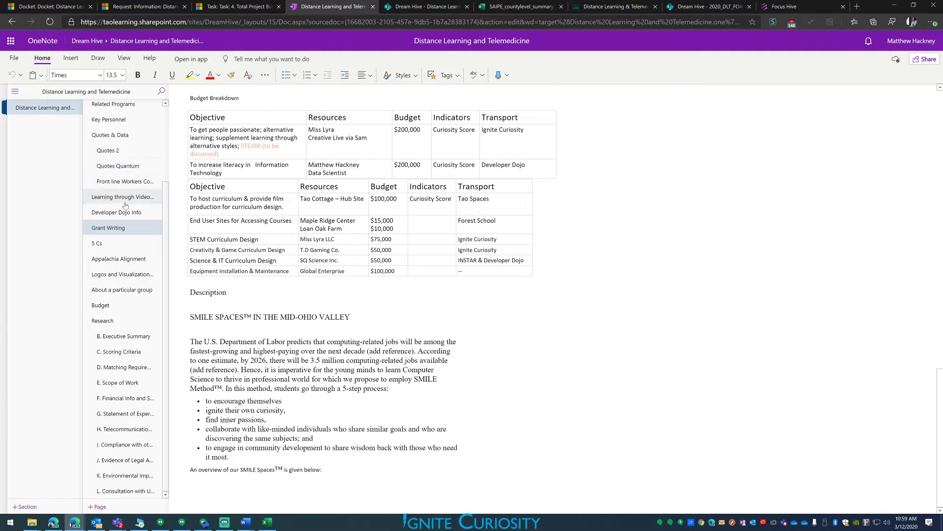
pyautogui.scroll(3, 124, 187)
pyautogui.click(122, 127)
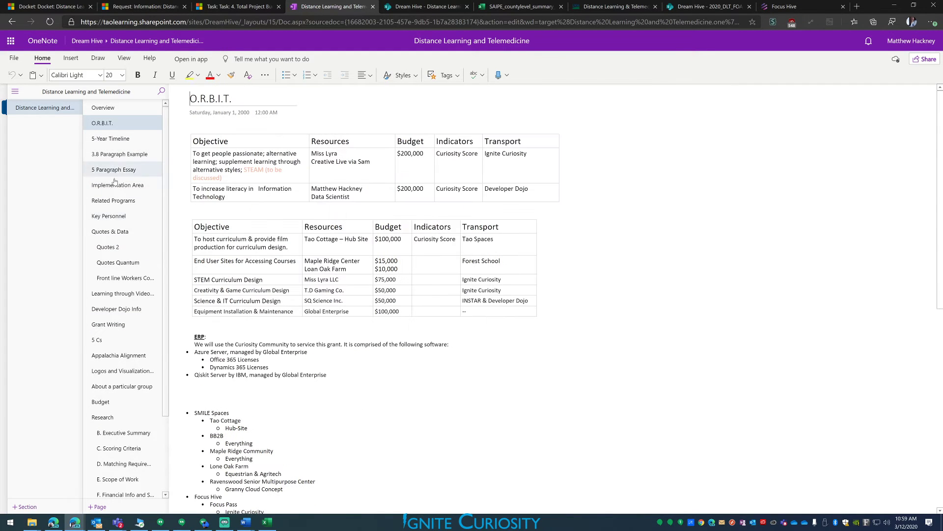
pyautogui.click(116, 360)
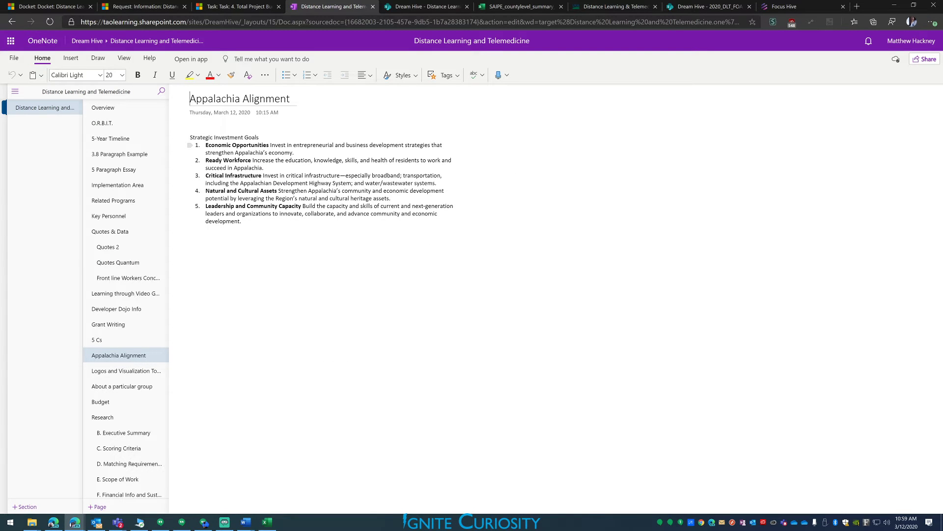
# - Add an "Indicators" heading below the Strategic Investment Goals list, separated by a blank line
pyautogui.click(240, 221)
pyautogui.press('Return')
pyautogui.press('Return')
pyautogui.press('Return')
pyautogui.write('Indicators')
pyautogui.press('Return')
# - Open the ARC 2016-2020 strategic plan PDF from the link on the Related Programs page
pyautogui.click(134, 126)
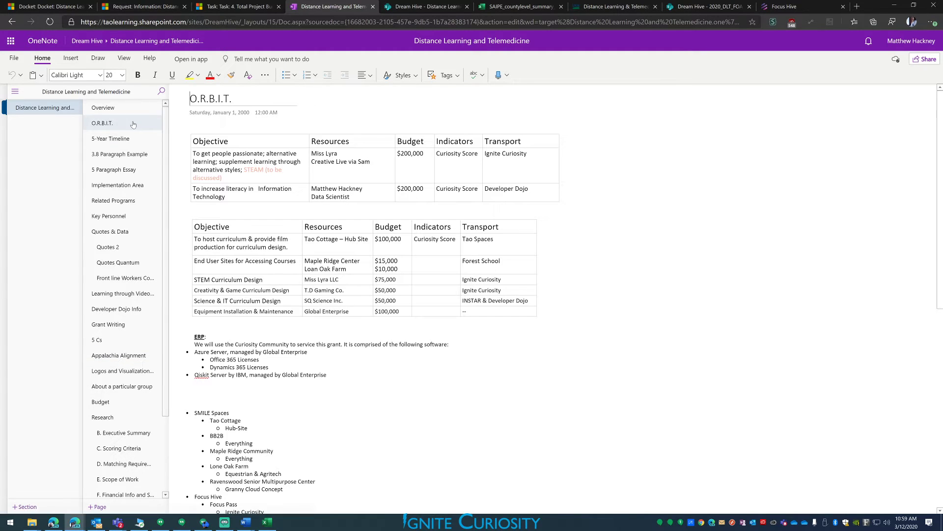
pyautogui.scroll(-4, 364, 295)
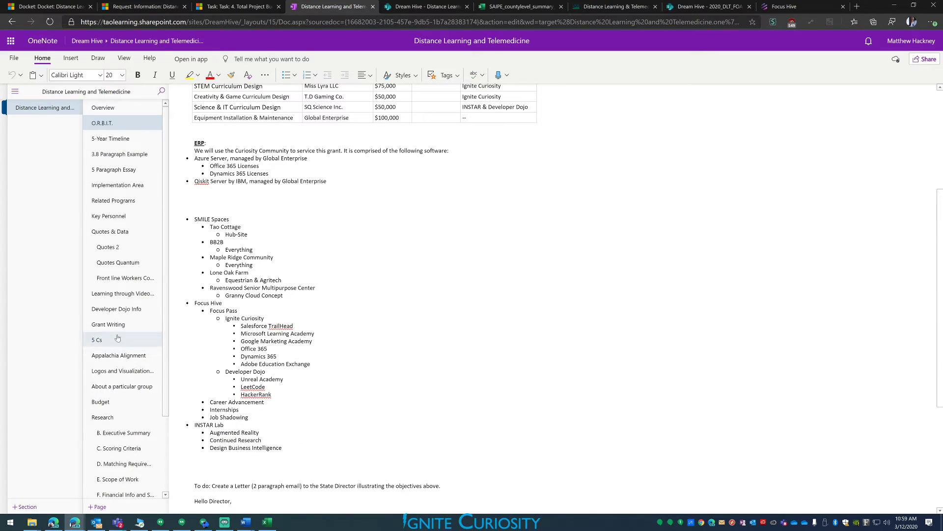
pyautogui.click(114, 200)
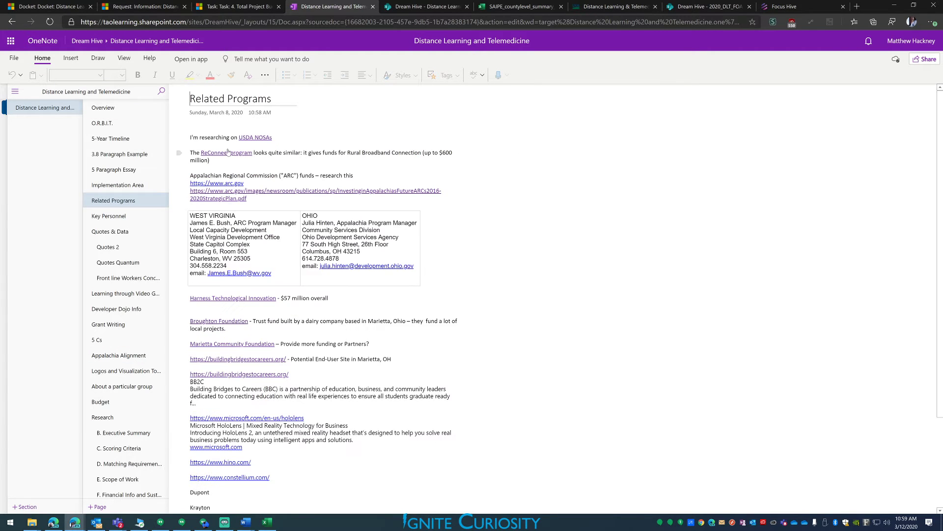
pyautogui.keyDown('ctrl'); pyautogui.click(238, 194); pyautogui.keyUp('ctrl')
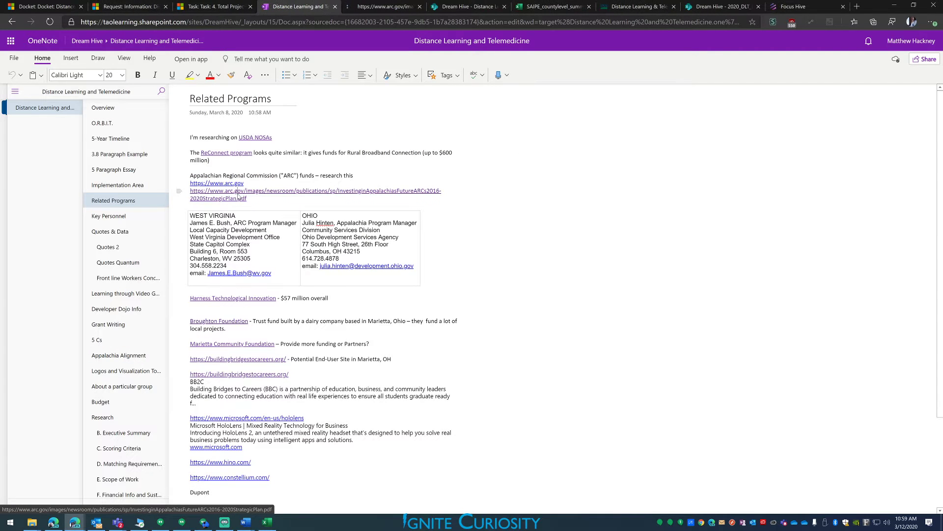
pyautogui.click(381, 7)
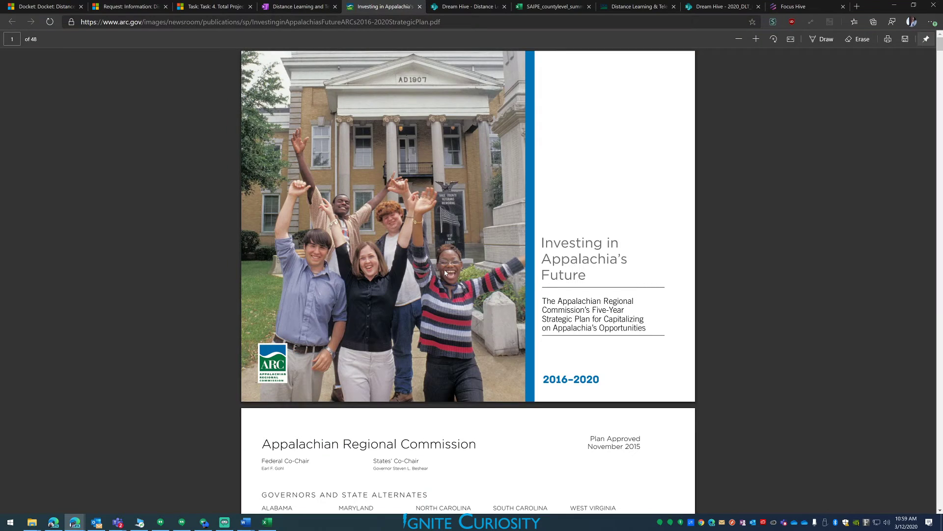
# - Search the strategic plan for "indic" and go to the Regional Indicators of Progress page
pyautogui.hotkey('ctrl', 'f')
pyautogui.write('indic')
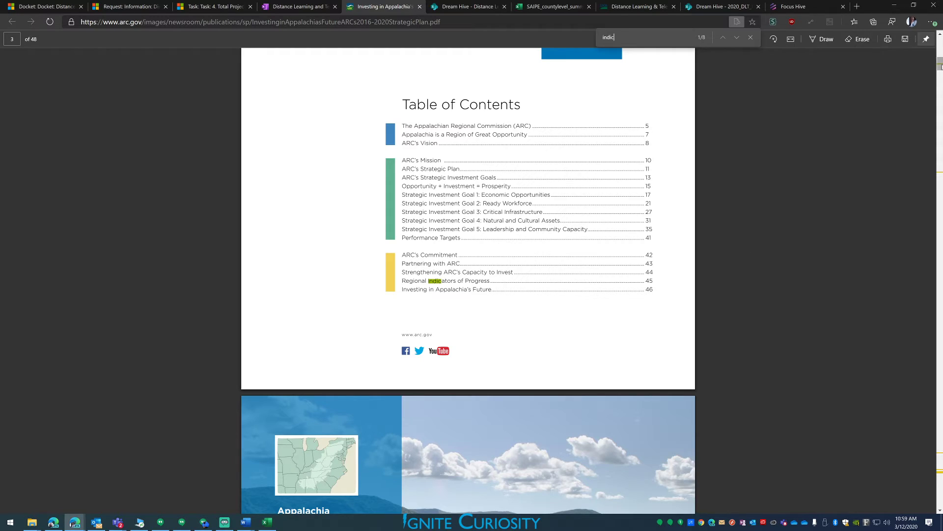
pyautogui.scroll(-20, 468, 275)
pyautogui.scroll(-8, 531, 368)
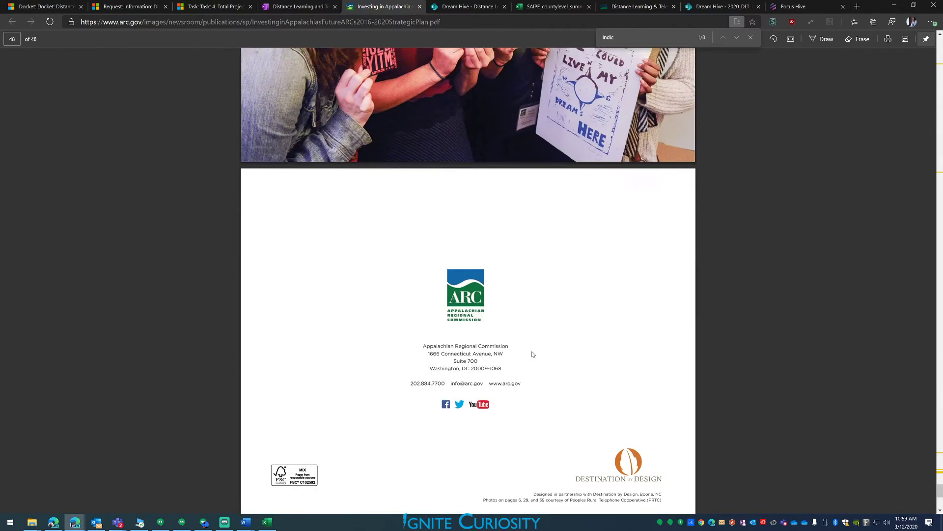
pyautogui.scroll(12, 525, 343)
pyautogui.scroll(4, 525, 343)
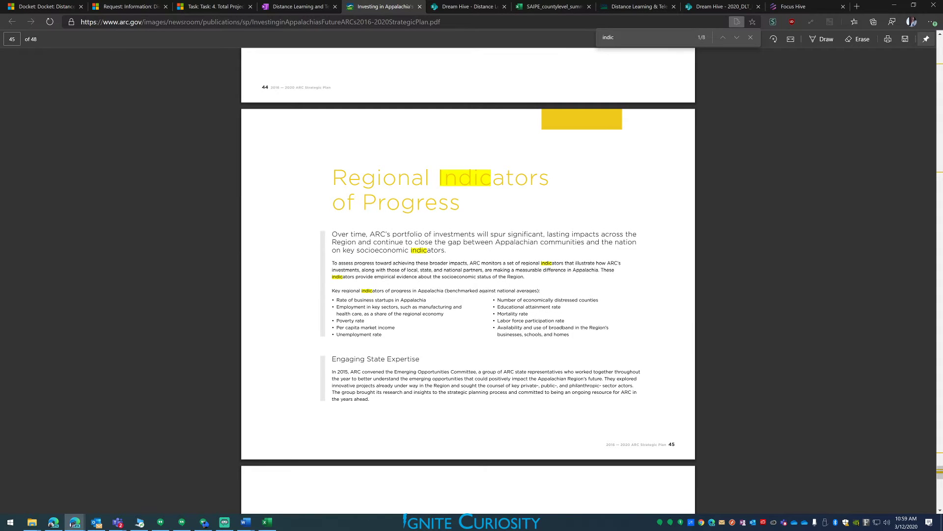
# - Copy the plan's key regional indicators of progress list into the Appalachia Alignment page in OneNote, below the "Indicators" heading
pyautogui.moveTo(334, 291); pyautogui.dragTo(581, 345)
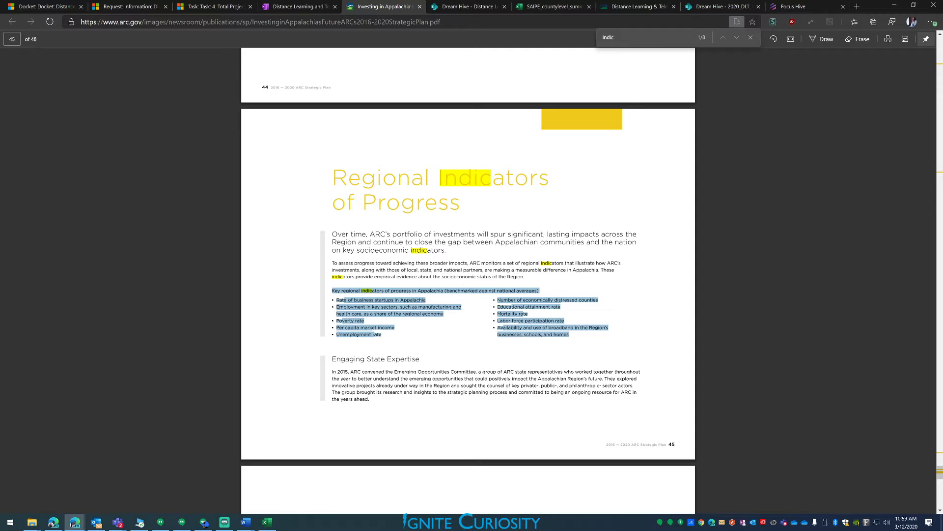
pyautogui.hotkey('alt', 'Tab')
pyautogui.click(296, 10)
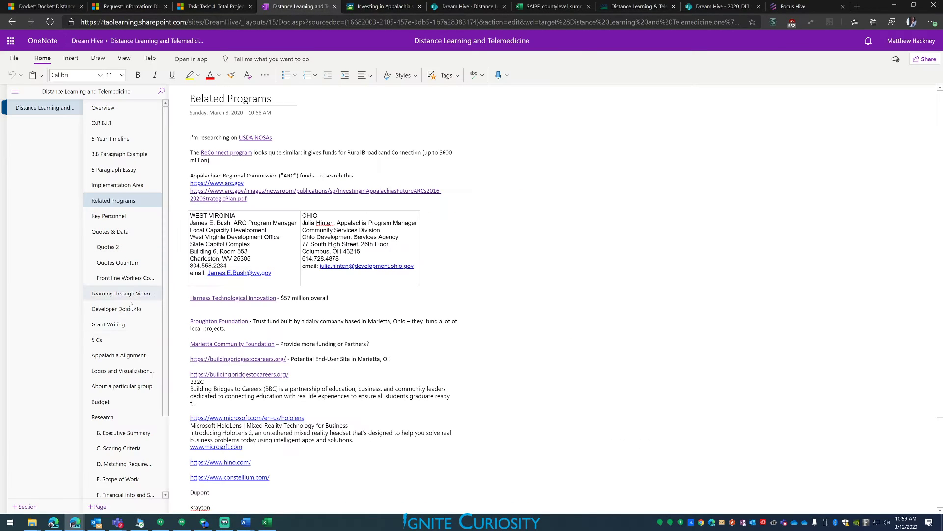
pyautogui.click(120, 355)
pyautogui.click(216, 237)
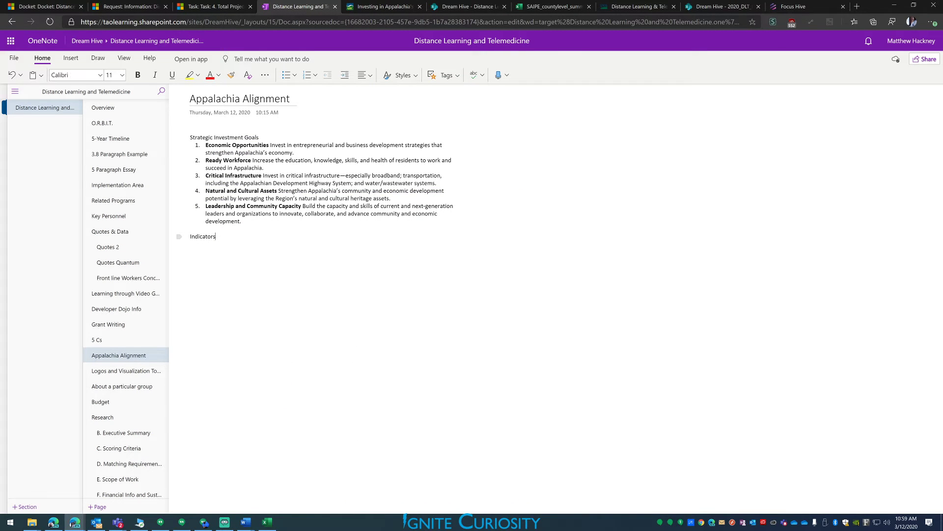
pyautogui.press('Return')
pyautogui.write('Key regional indicators of progress in Appalachia (benchmarked against national averages): • Rate of business startups in Appalachia • Employment in key sectors, such as manufacturing and health care, as a share of the regional economy • Poverty rate • Per capita market income • Unemployment rate • Number of economically distressed counties • Educational attainment rate • Mortality rate • Labor force participation rate • Availability and use of broadband in the Region’s businesses, schools, and homes')
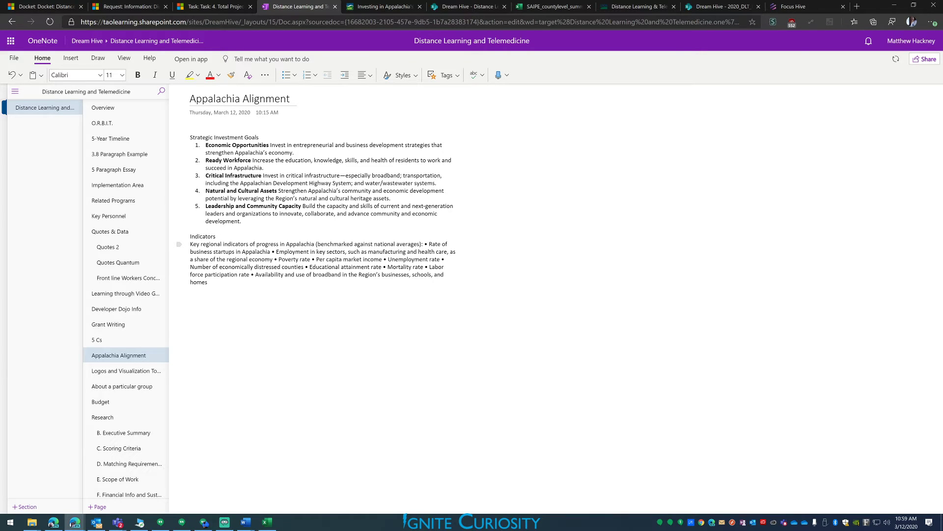
# - Start a bulleted list from the pasted indicators, with business startups and employment in key sectors as separate bullets
pyautogui.press('Return')
pyautogui.click(426, 244)
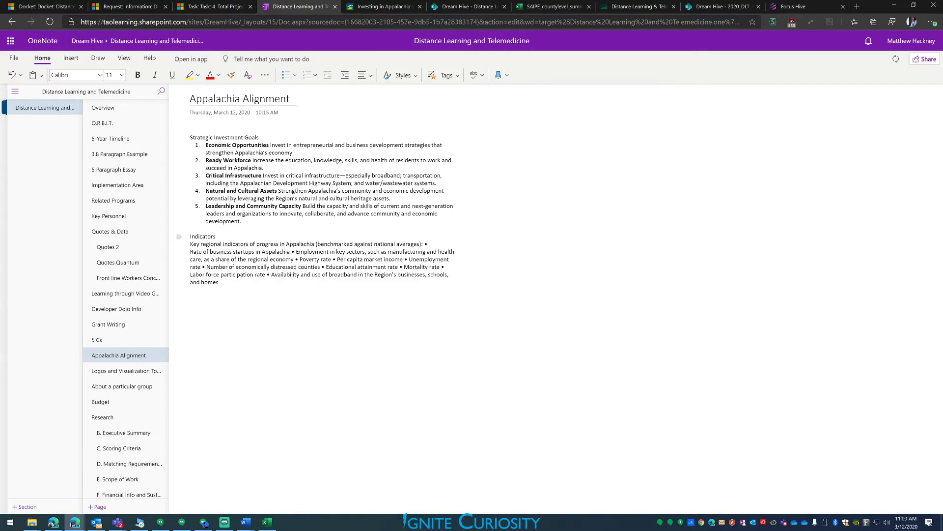
pyautogui.press('BackSpace')
pyautogui.press('BackSpace')
pyautogui.hotkey('ctrl', '.')
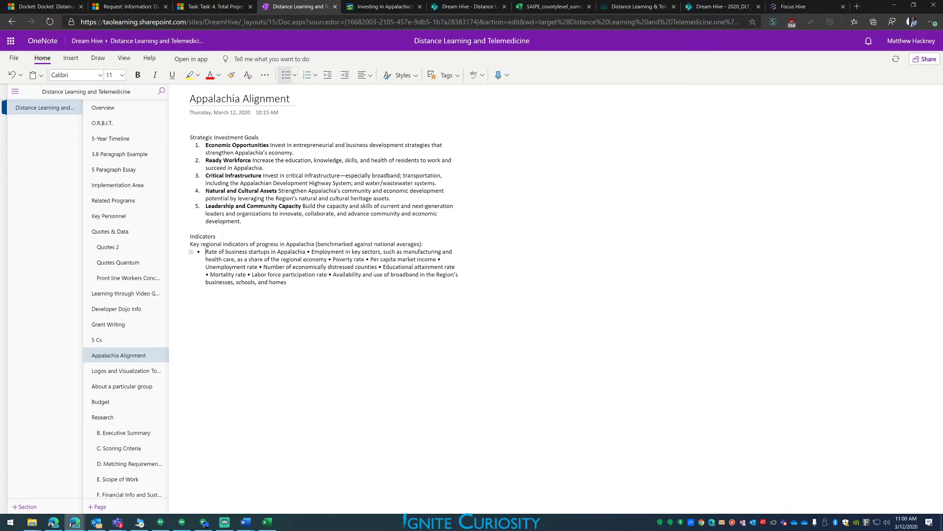
pyautogui.press('Return')
pyautogui.press('Delete')
pyautogui.press('Delete')
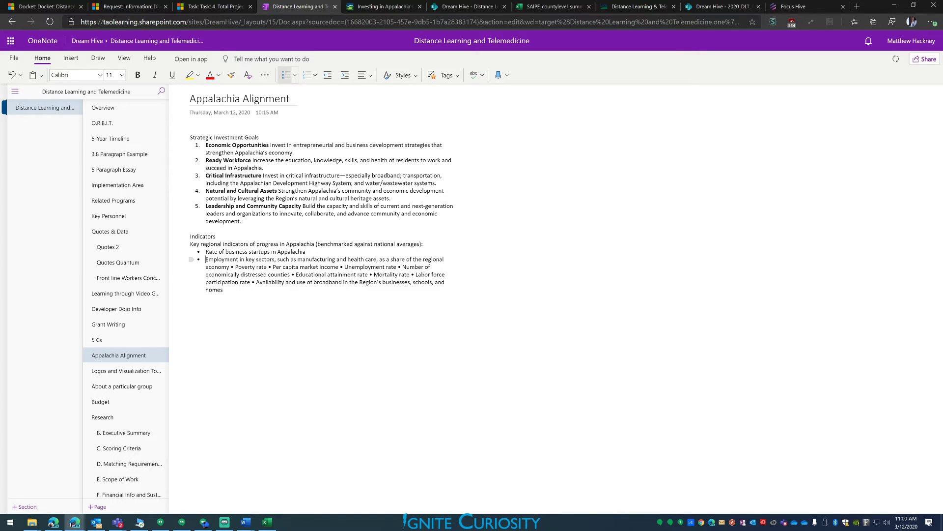
# - Split "Poverty rate", "Per capita market income" and "Unemployment rate" onto their own bullets, removing the inline bullet characters before them
pyautogui.press('Delete')
pyautogui.press('Delete')
pyautogui.press('Return')
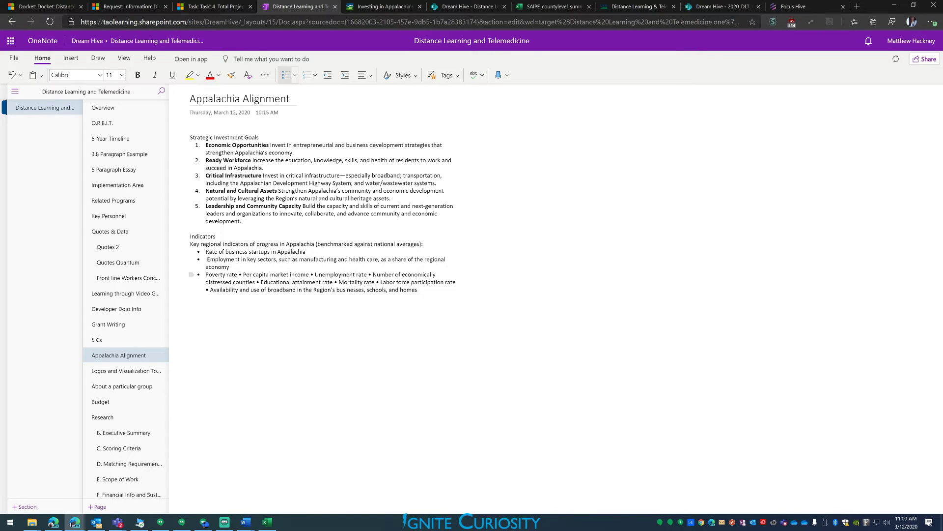
pyautogui.press('Delete')
pyautogui.press('Delete')
pyautogui.press('Return')
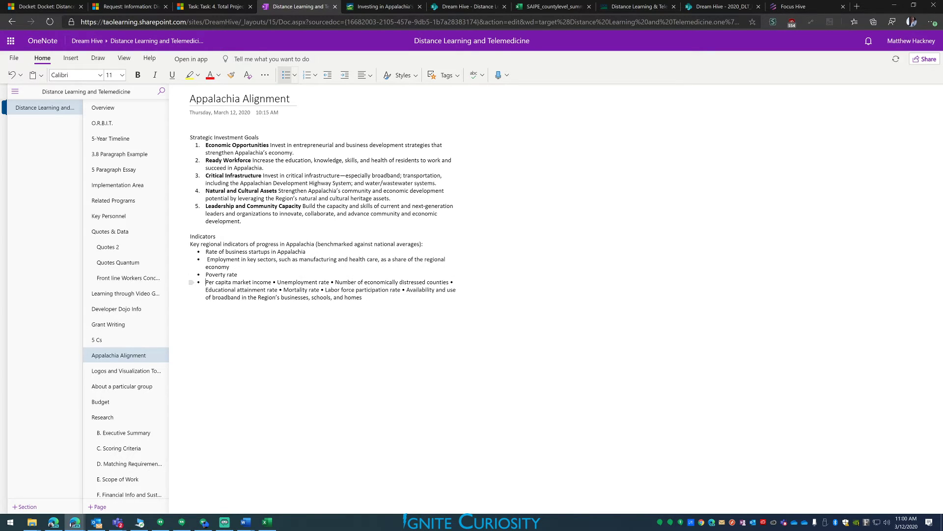
pyautogui.press('Delete')
pyautogui.press('Delete')
pyautogui.press('Return')
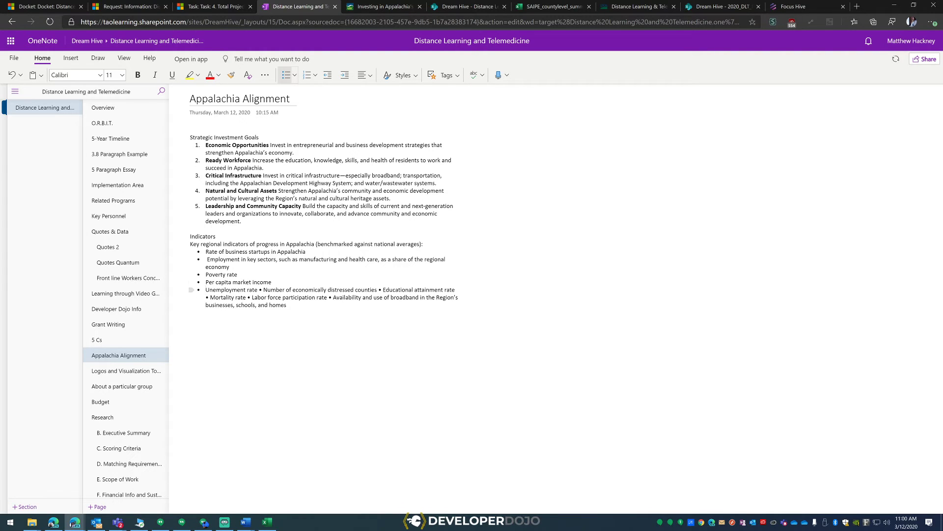
# - Split "Number of economically distressed counties", "Educational attainment rate" and "Mortality rate" onto their own bullets without the inline bullet characters
pyautogui.press('Delete')
pyautogui.press('Delete')
pyautogui.press('Delete')
pyautogui.press('Return')
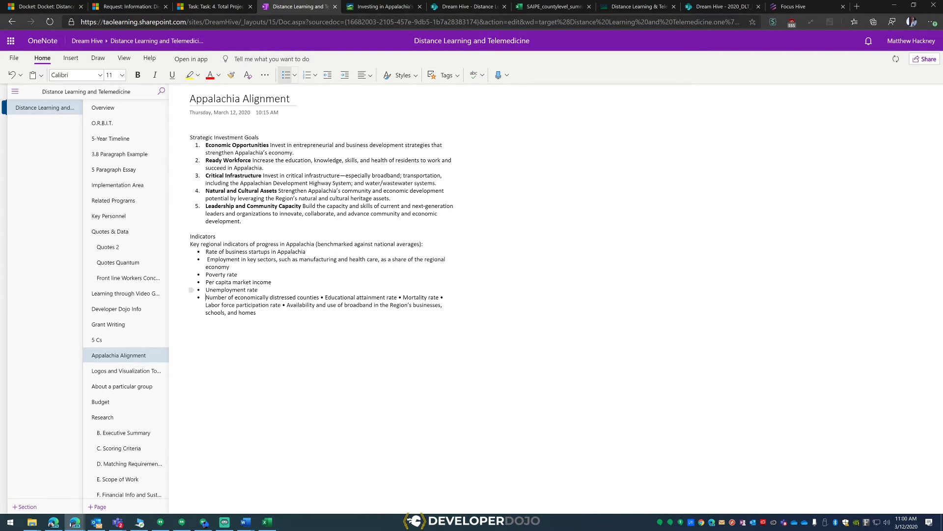
pyautogui.press('Delete')
pyautogui.press('Delete')
pyautogui.press('Delete')
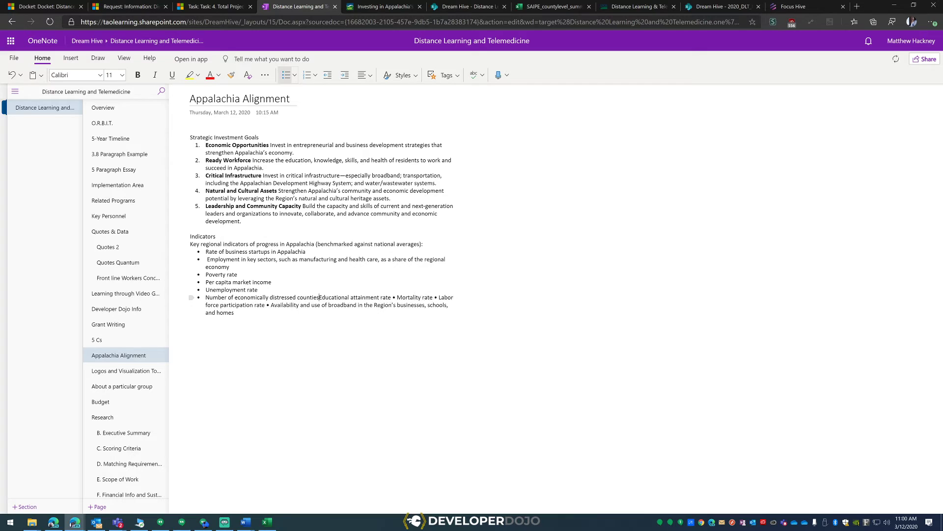
pyautogui.press('Return')
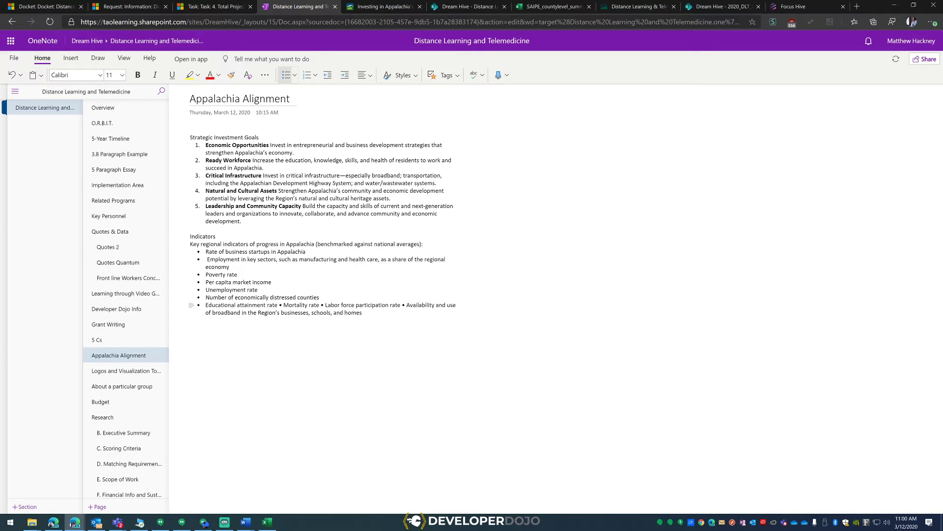
pyautogui.press('Delete')
pyautogui.press('Delete')
pyautogui.press('Delete')
pyautogui.press('Return')
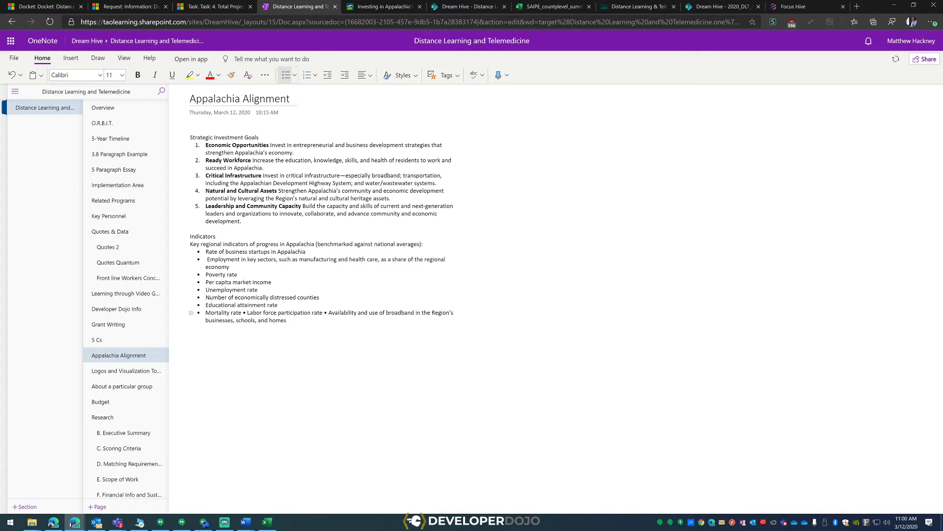
# - Split "Labor force participation rate" and the availability and use of broadband indicator onto their own bullets, removing the inline bullet characters
pyautogui.press('Delete')
pyautogui.press('Delete')
pyautogui.press('Delete')
pyautogui.press('Return')
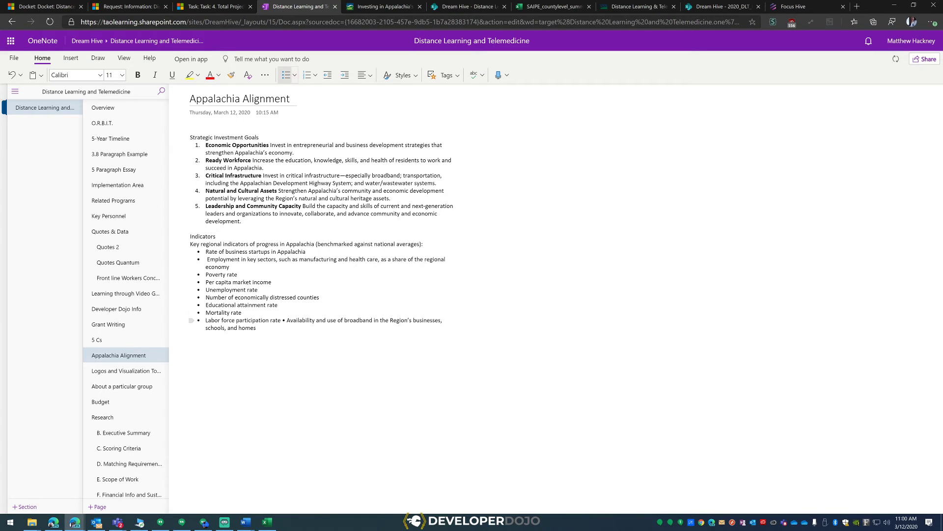
pyautogui.press('Delete')
pyautogui.press('Delete')
pyautogui.press('Delete')
pyautogui.press('Return')
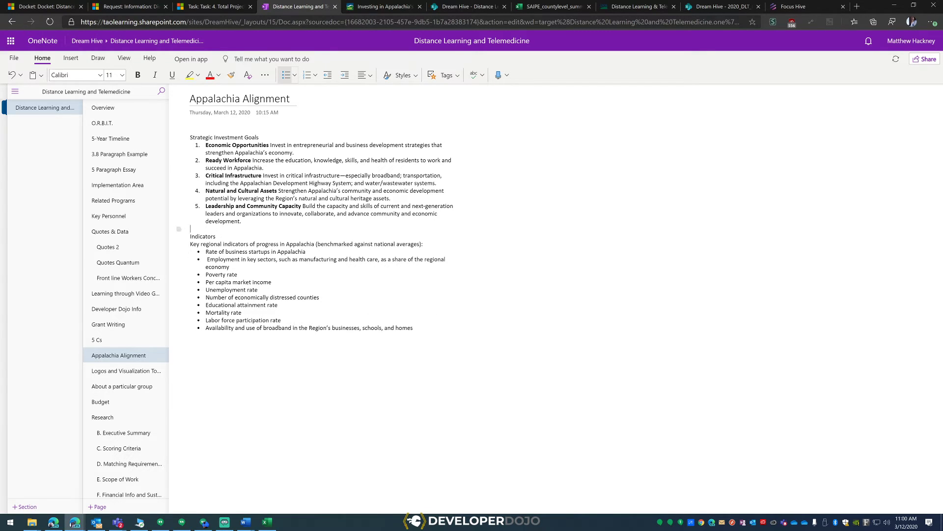
# - Try to remove the leading space before the employment in key sectors indicator
pyautogui.press('Down')
pyautogui.press('Delete')
pyautogui.click(205, 251)
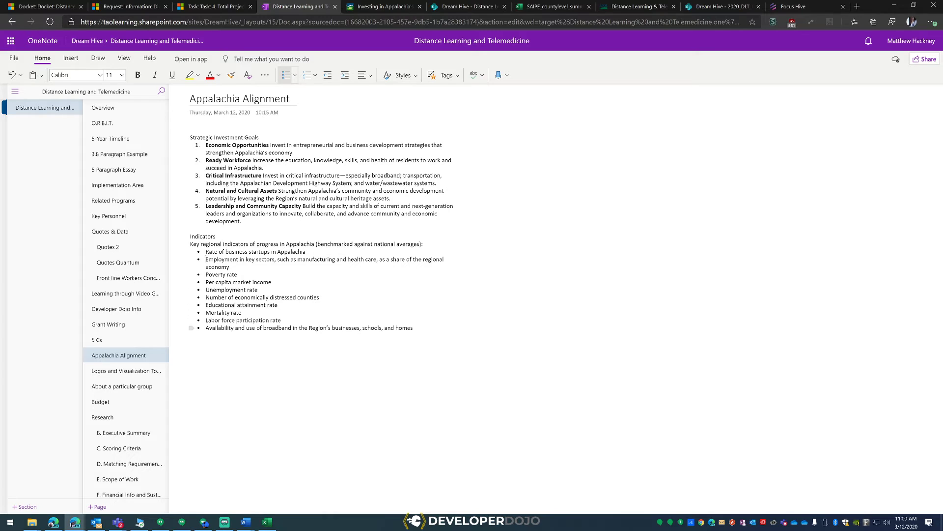
# - Highlight the broadband availability indicator, and switch to the DLT 2020 Application Guide to review the Executive Summary requirements
pyautogui.moveTo(205, 328); pyautogui.dragTo(416, 328)
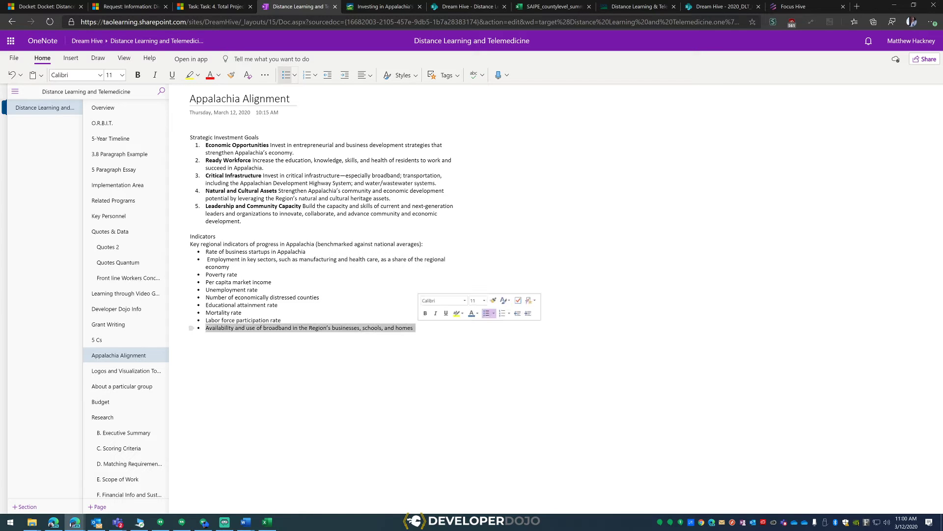
pyautogui.press('super+Tab')
pyautogui.press('Right')
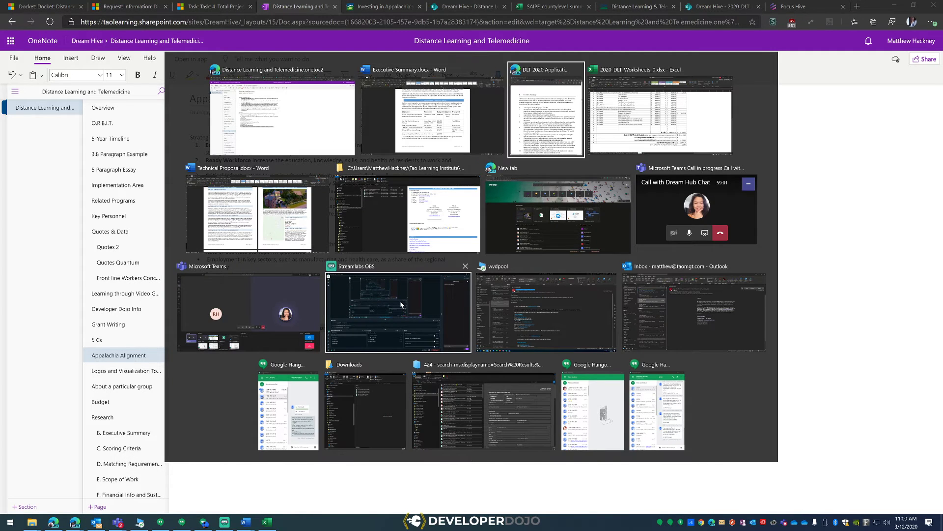
pyautogui.press('Return')
pyautogui.scroll(-2, 716, 277)
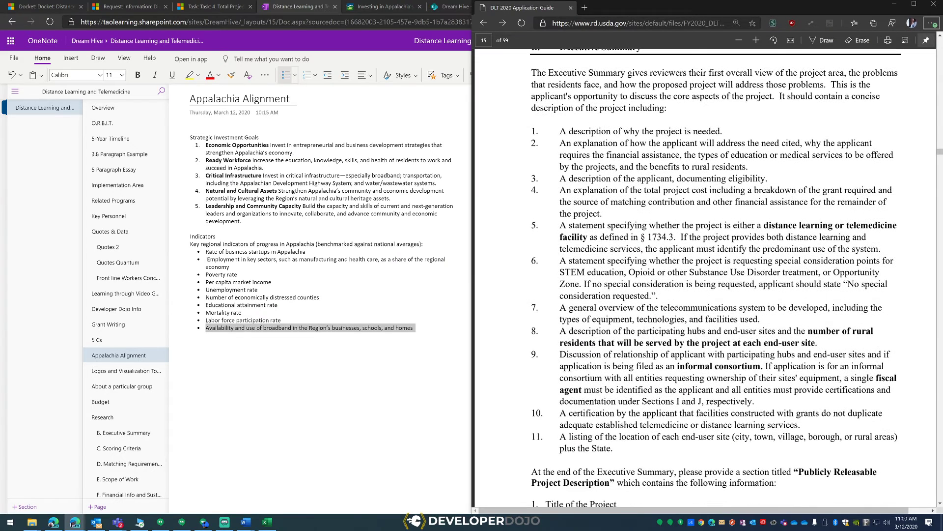
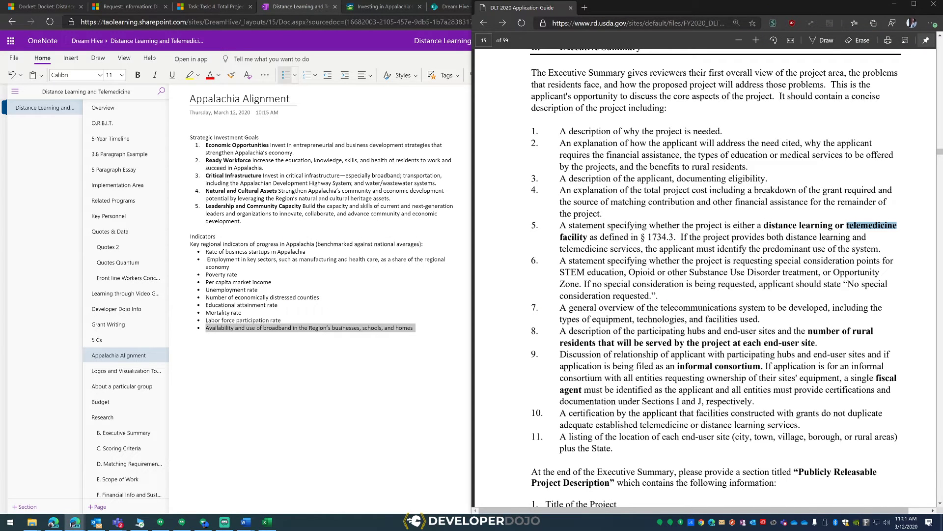
# - Replace the "SMILE Spaces™ in the Mid-Ohio Valley" heading in the Executive Summary with a numbered heading "5. PROJECT STATEMENT"
pyautogui.hotkey('alt', 'Tab')
pyautogui.click(531, 258)
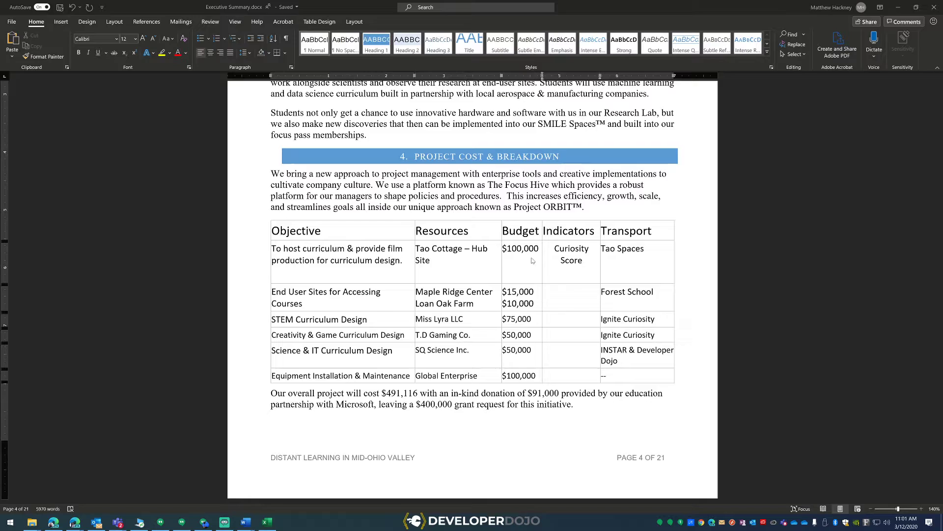
pyautogui.scroll(-5, 471, 294)
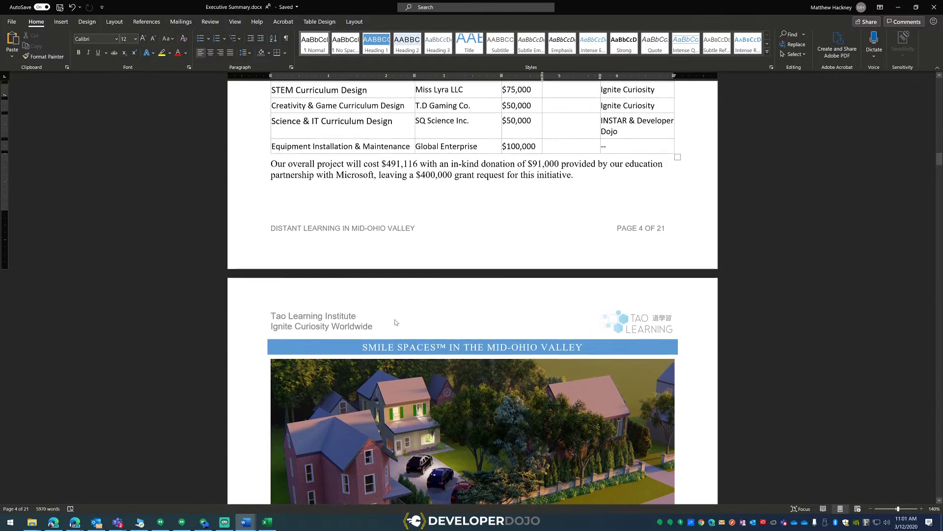
pyautogui.click(472, 347)
pyautogui.doubleClick(386, 344)
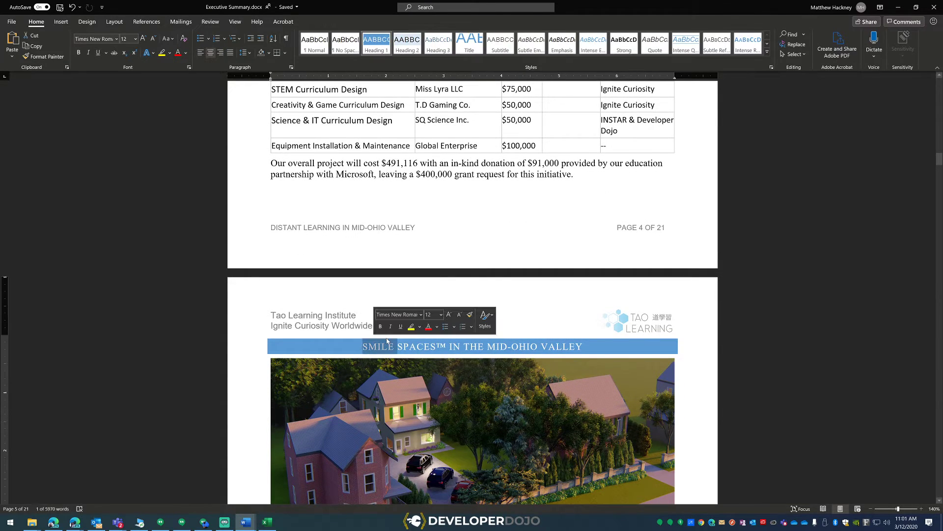
pyautogui.write('5. P')
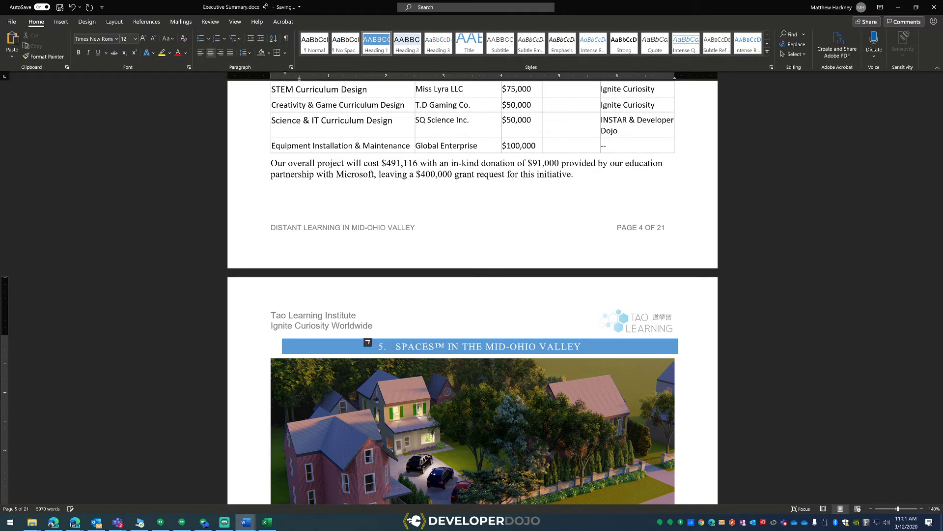
pyautogui.write('ROJECT STATEMENT')
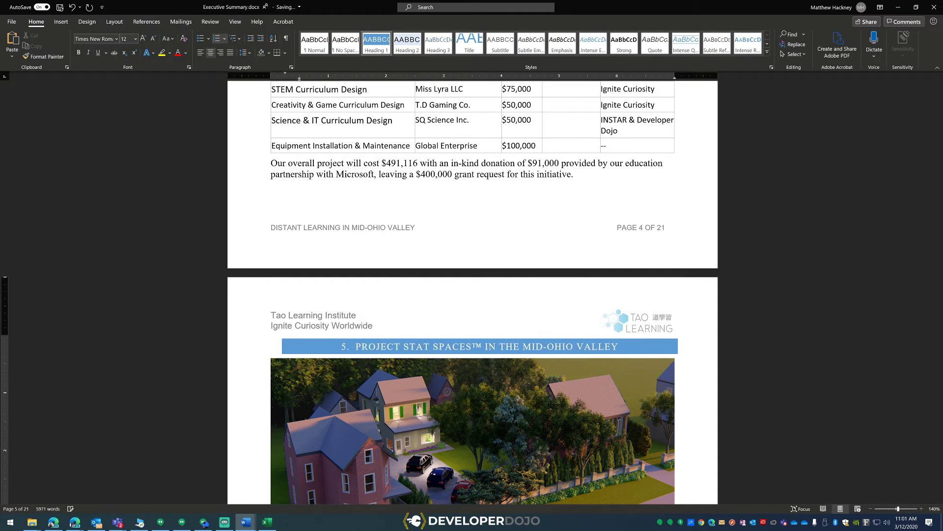
pyautogui.press('Delete')
pyautogui.press('Delete')
pyautogui.press('Delete')
pyautogui.press('Delete')
pyautogui.press('Delete')
pyautogui.press('Delete')
pyautogui.press('Delete')
pyautogui.press('Delete')
pyautogui.press('Delete')
pyautogui.press('Delete')
pyautogui.press('Delete')
pyautogui.press('Delete')
pyautogui.press('Delete')
pyautogui.press('Delete')
pyautogui.press('Delete')
pyautogui.press('Delete')
pyautogui.press('Delete')
pyautogui.press('Delete')
pyautogui.press('Delete')
pyautogui.press('Delete')
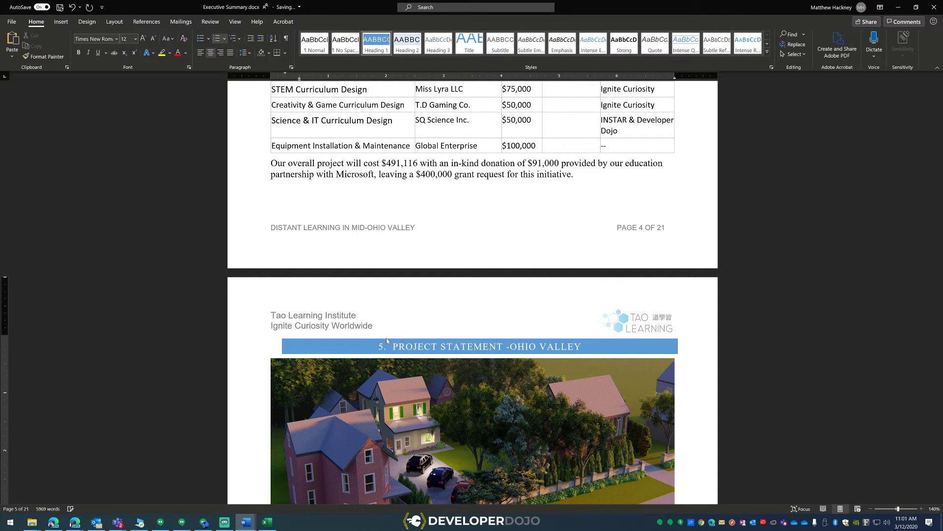
pyautogui.press('Delete')
pyautogui.press('Delete')
pyautogui.press('Delete')
pyautogui.press('Delete')
pyautogui.press('Delete')
pyautogui.press('Delete')
pyautogui.press('Delete')
pyautogui.press('Delete')
pyautogui.press('Delete')
pyautogui.press('Delete')
pyautogui.press('Delete')
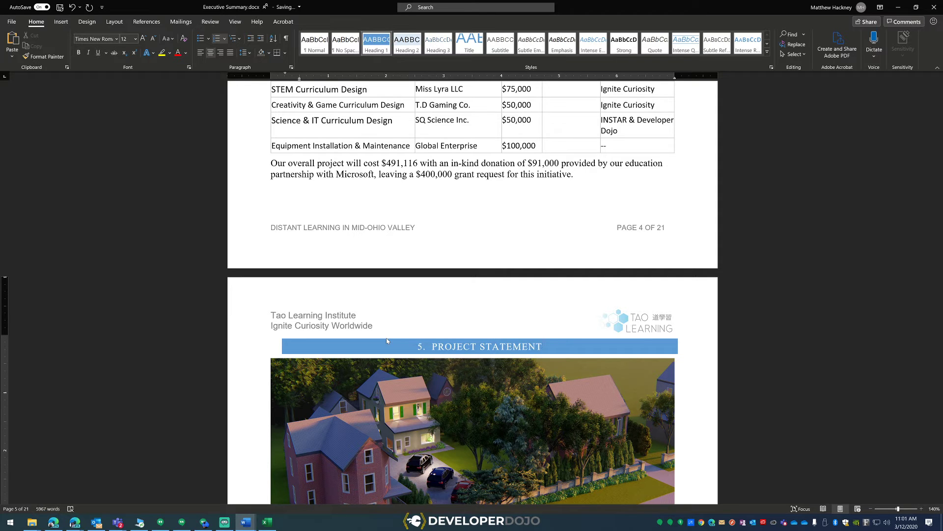
# - Replace the picture under the Project Statement heading with the text "This project is a distant learning program as defined in"
pyautogui.scroll(-1, 387, 340)
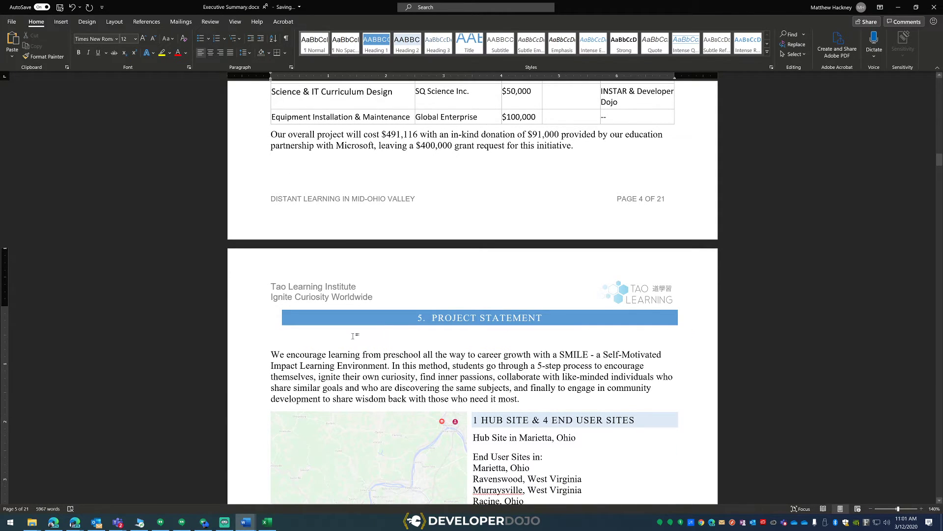
pyautogui.write('This p')
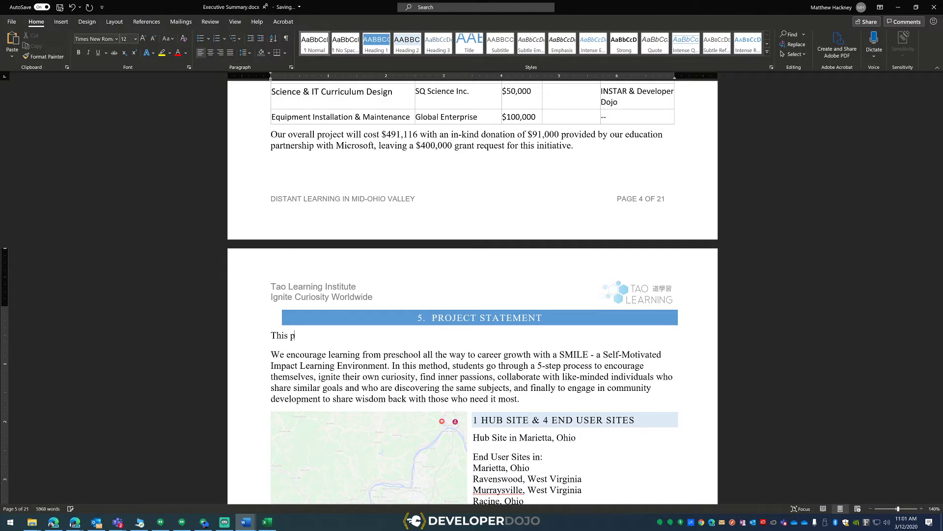
pyautogui.hotkey('alt', 'Tab')
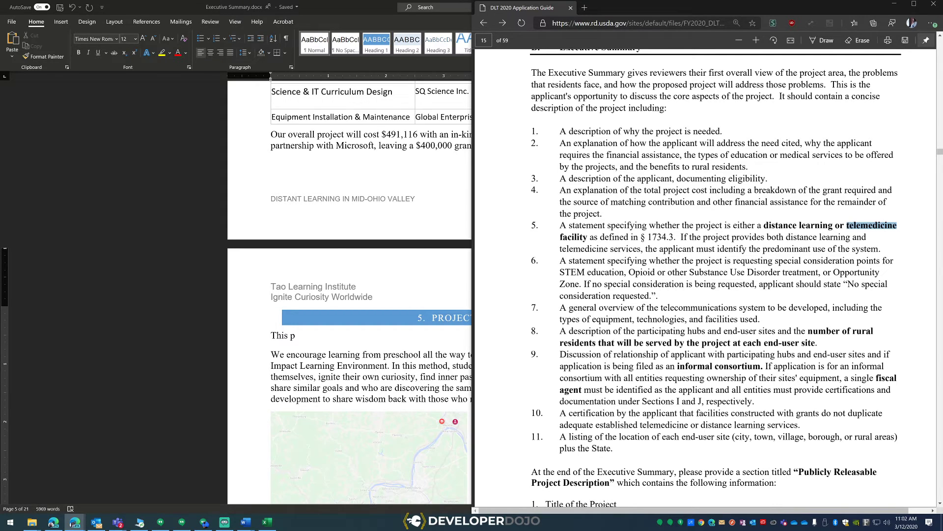
pyautogui.hotkey('alt', 'Tab')
pyautogui.write('roje')
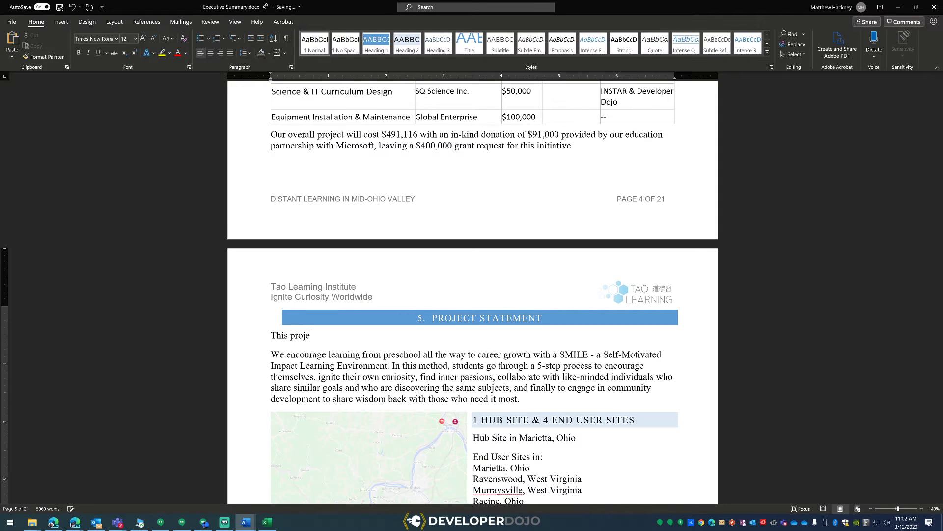
pyautogui.write('ct is a distant learning program')
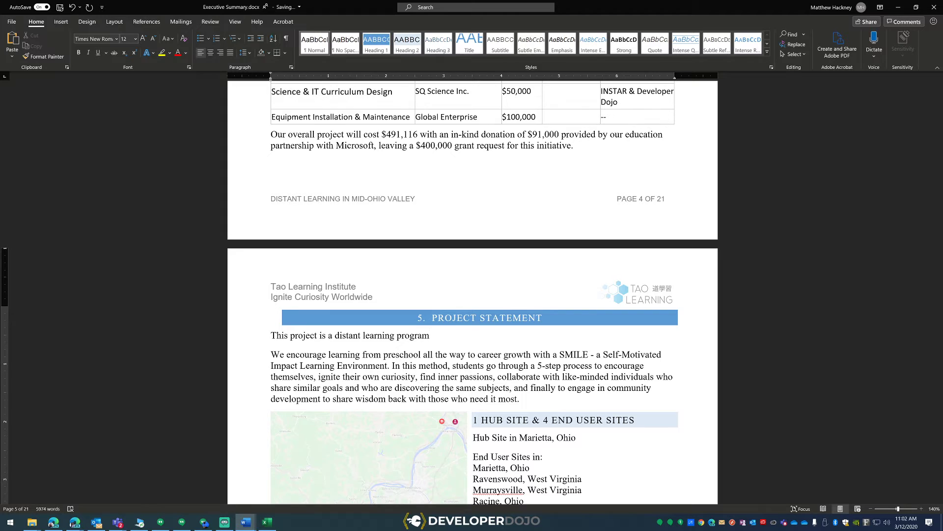
pyautogui.write(' as defiend')
pyautogui.press('BackSpace')
pyautogui.press('BackSpace')
pyautogui.press('BackSpace')
pyautogui.press('BackSpace')
pyautogui.press('BackSpace')
pyautogui.write('ined in')
# - Complete the sentence with the citation "in § 1734.3" copied from the DLT guide, matching the document's text formatting and ending with a period
pyautogui.hotkey('alt', 'Tab')
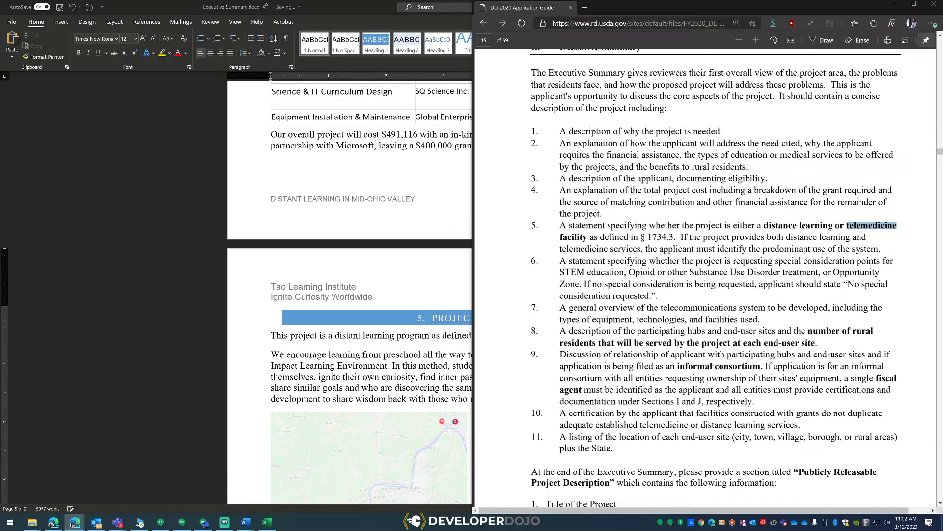
pyautogui.moveTo(674, 237); pyautogui.dragTo(630, 237)
pyautogui.hotkey('ctrl', 'c')
pyautogui.hotkey('alt', 'Tab')
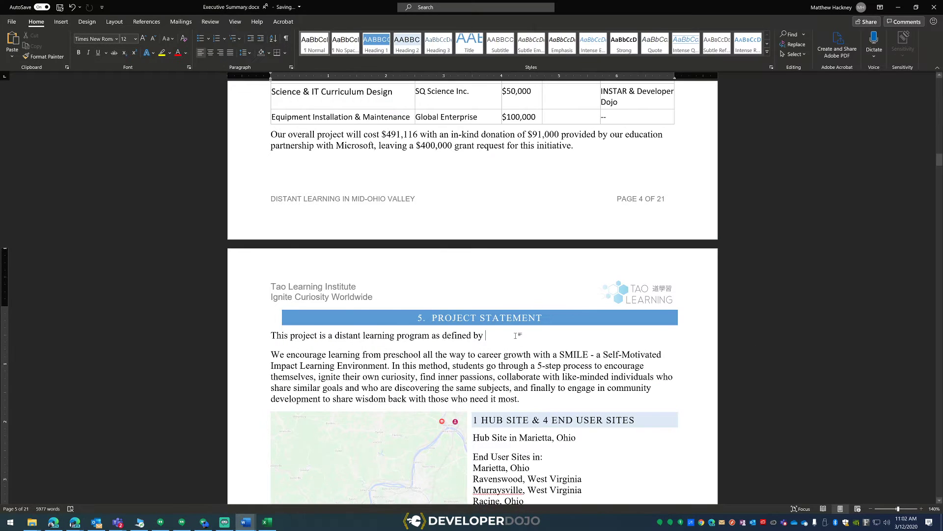
pyautogui.press('BackSpace')
pyautogui.press('BackSpace')
pyautogui.hotkey('ctrl', 'v')
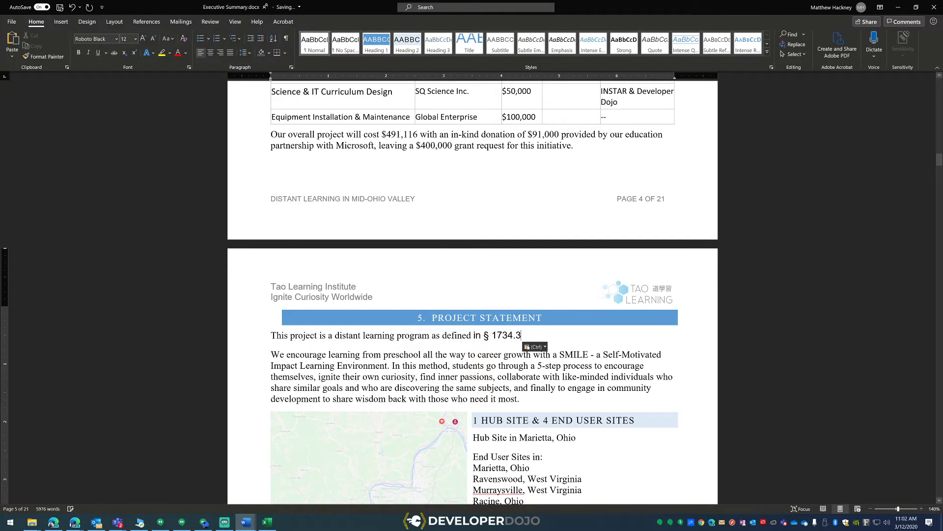
pyautogui.click(535, 347)
pyautogui.click(555, 371)
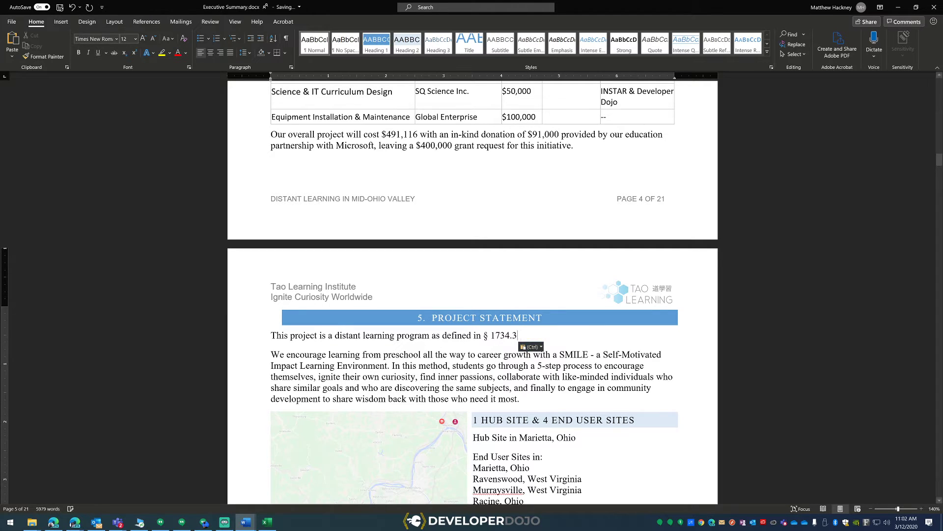
pyautogui.write('.')
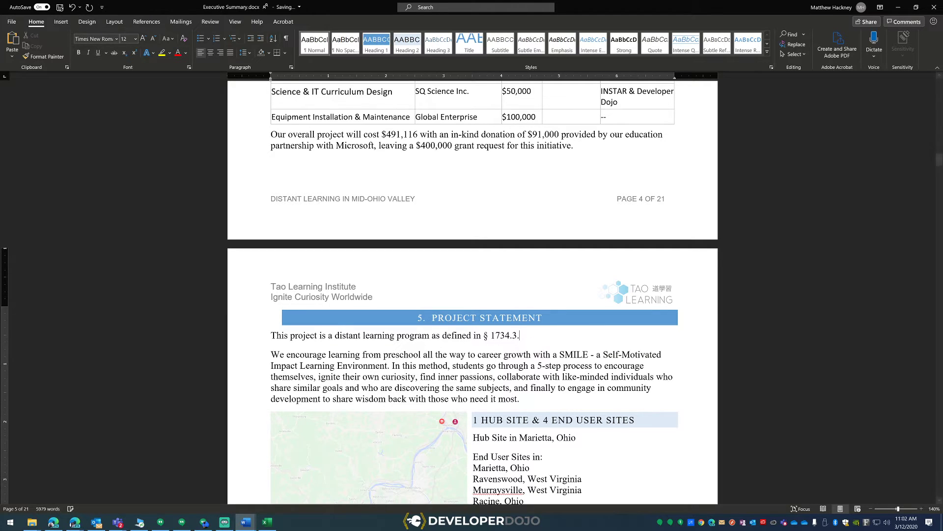
# - Duplicate the Project Statement heading and its sentence directly below the original section
pyautogui.press('Return')
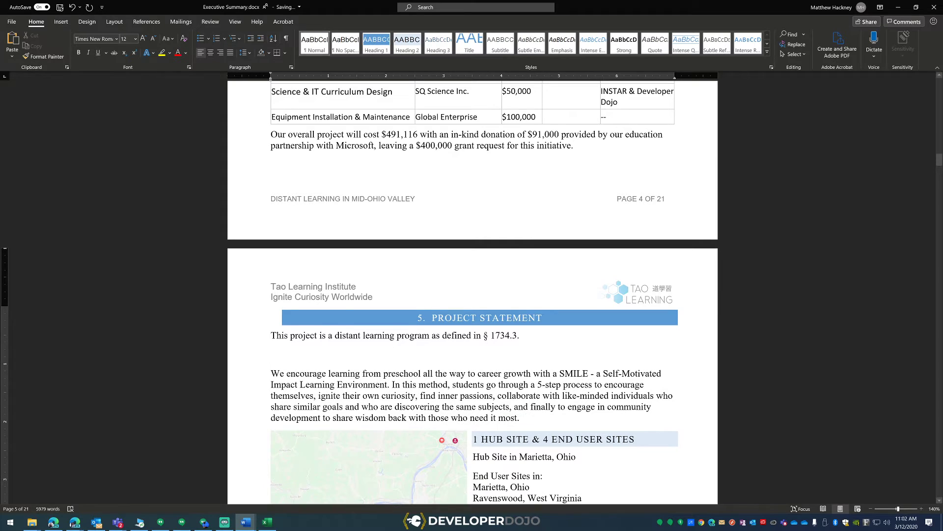
pyautogui.hotkey('shift', 'Up')
pyautogui.hotkey('shift', 'Up')
pyautogui.hotkey('ctrl', 'c')
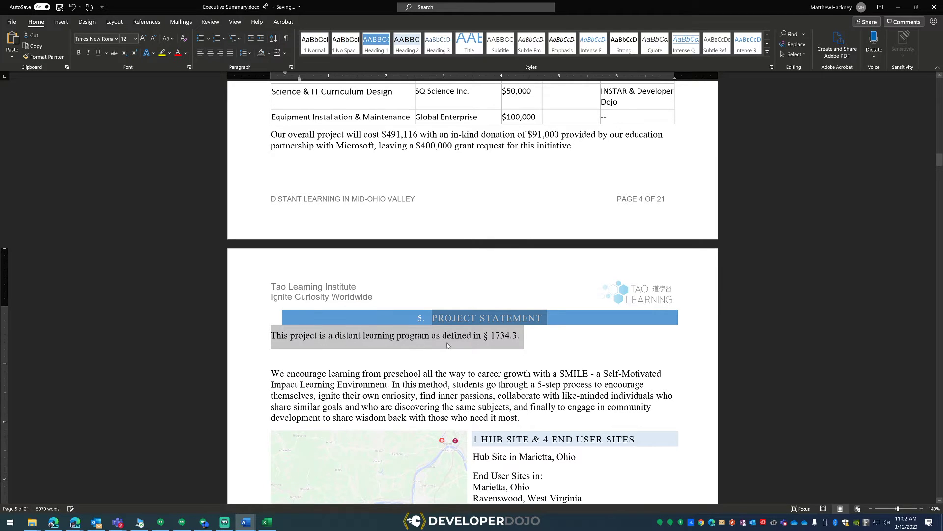
pyautogui.press('Down')
pyautogui.press('Return')
pyautogui.hotkey('ctrl', 'v')
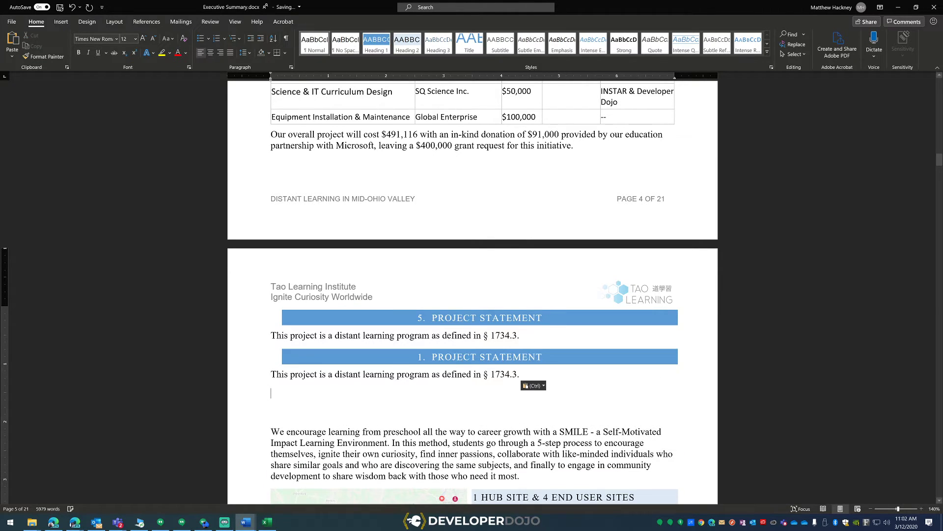
pyautogui.press('Up')
pyautogui.press('Up')
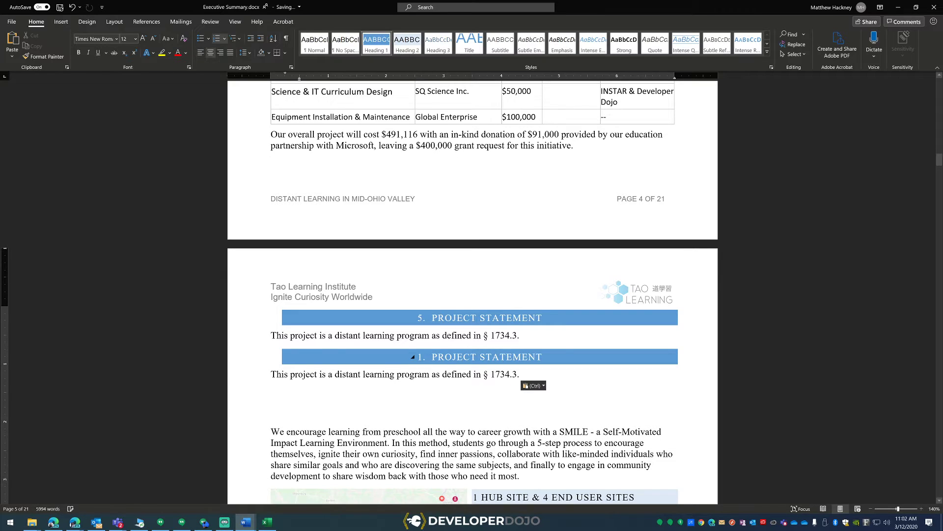
pyautogui.press('BackSpace')
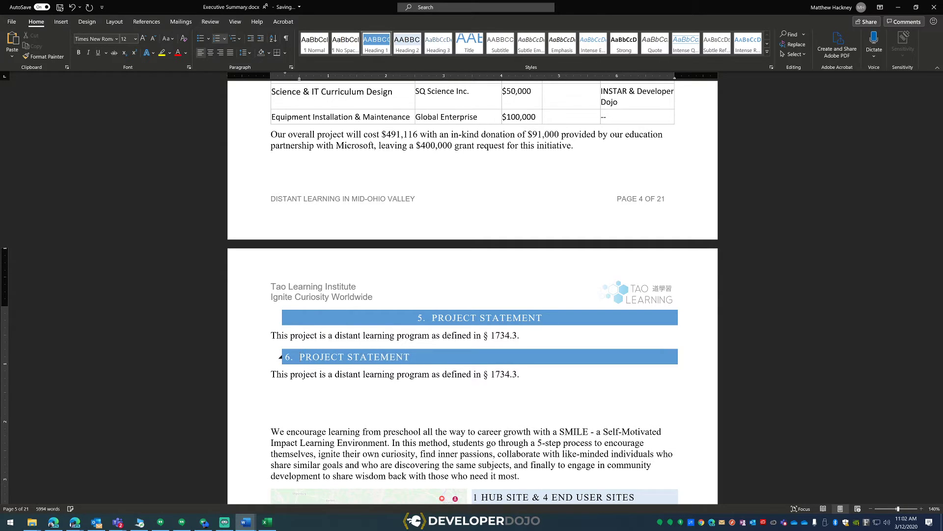
pyautogui.press('BackSpace')
pyautogui.hotkey('ctrl', 'z')
pyautogui.hotkey('ctrl', 'z')
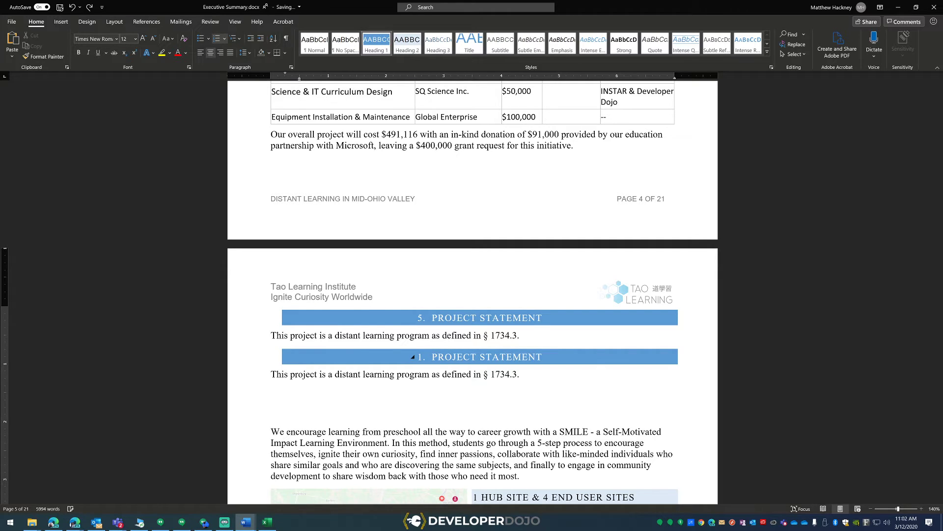
pyautogui.click(413, 358)
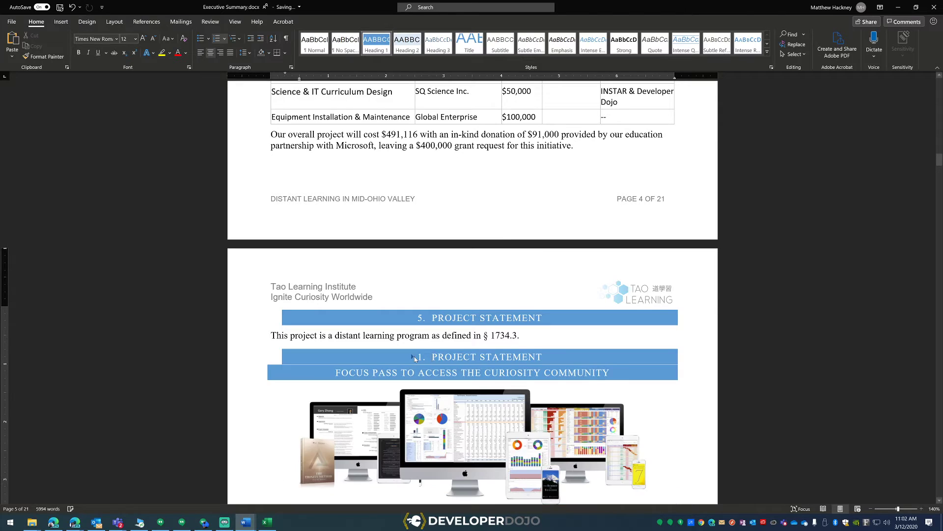
pyautogui.click(412, 357)
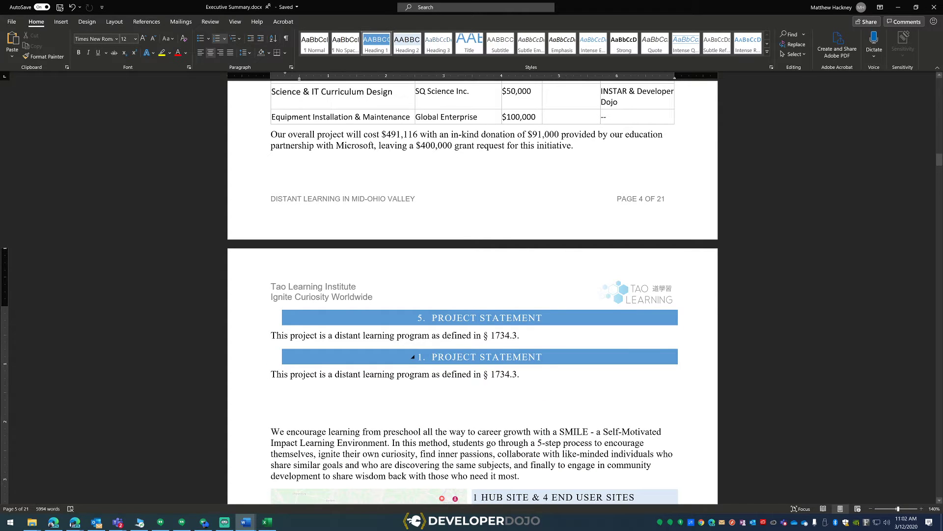
# - Continue the heading numbering on the duplicated Project Statement heading so that it is numbered 6
pyautogui.click(421, 357)
pyautogui.rightClick(422, 356)
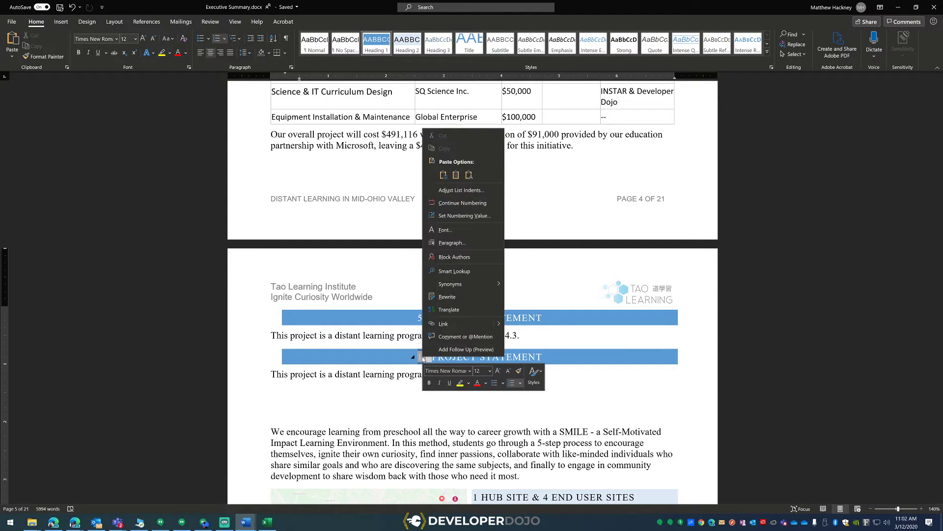
pyautogui.click(463, 203)
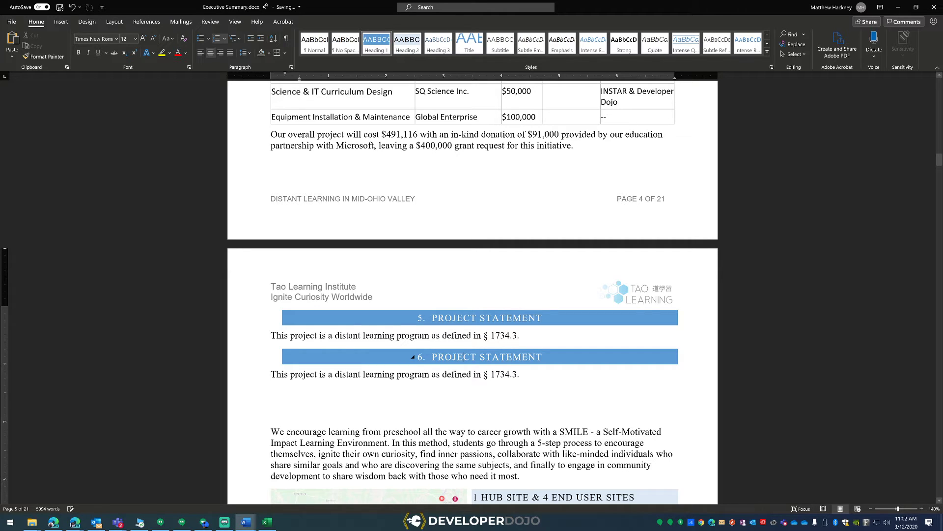
# - Compare the Project Cost & Breakdown section with the cost explanation required by item 4 of the DLT 2020 Application Guide
pyautogui.scroll(1, 473, 293)
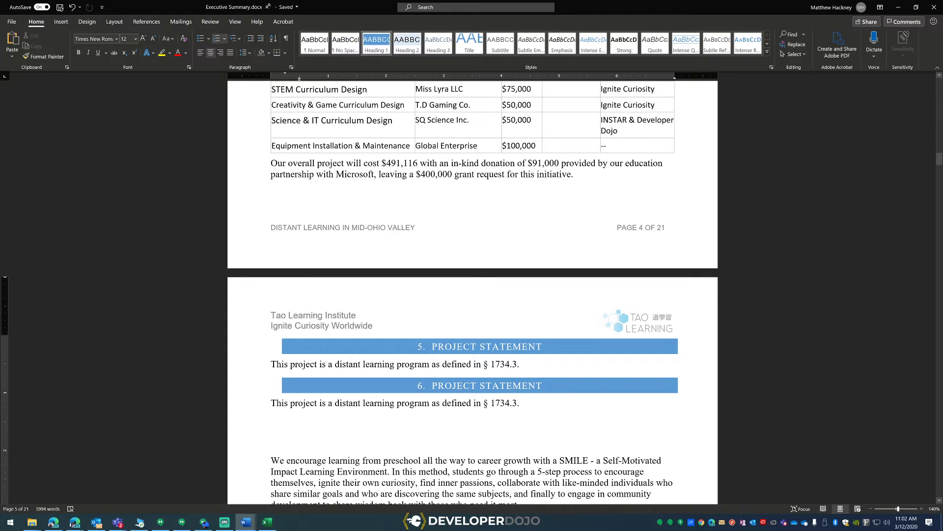
pyautogui.scroll(7, 473, 293)
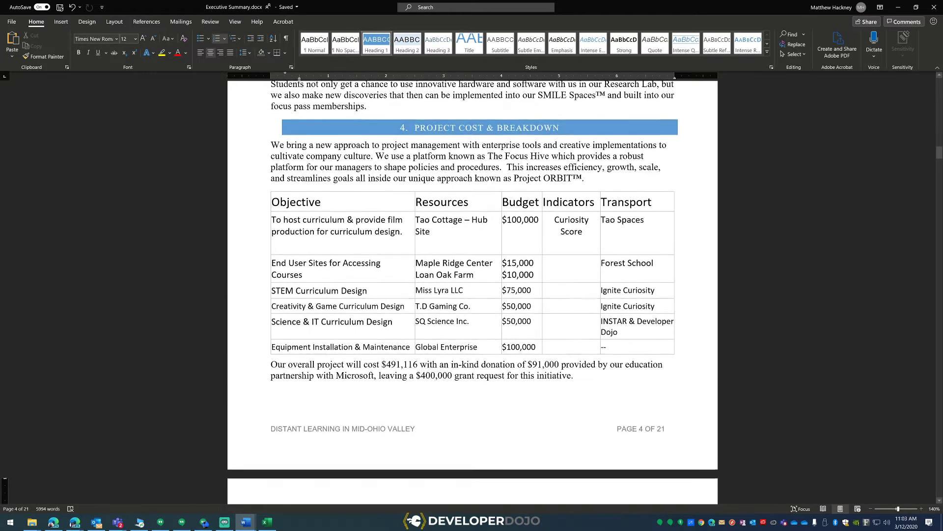
pyautogui.scroll(1, 473, 293)
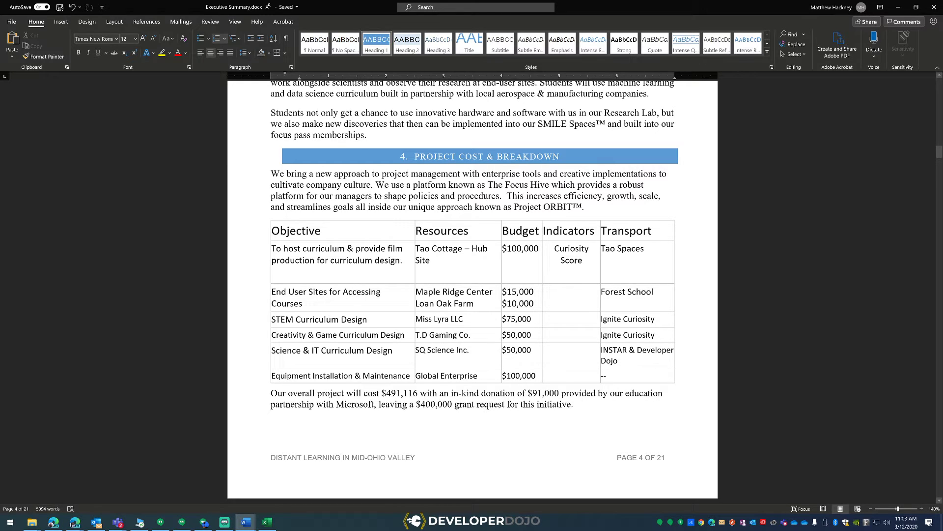
pyautogui.doubleClick(354, 404)
pyautogui.click(408, 403)
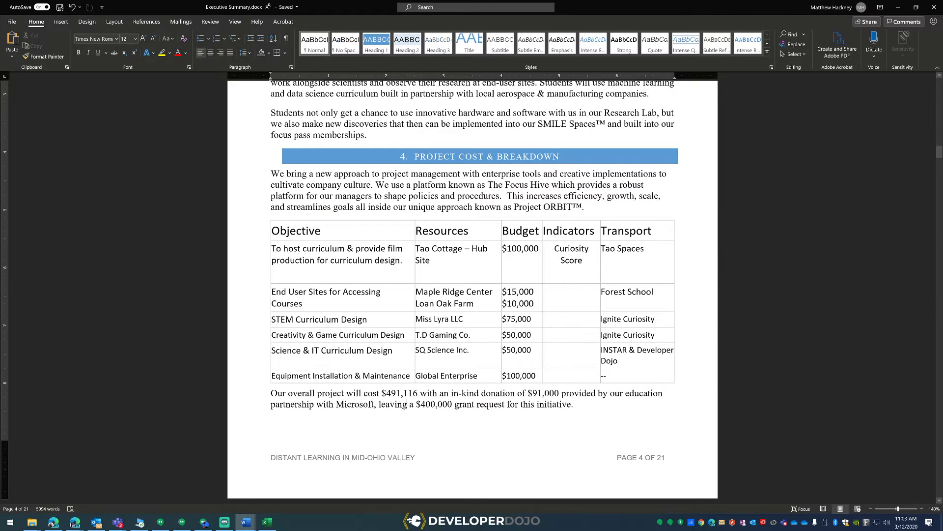
pyautogui.hotkey('alt', 'Tab')
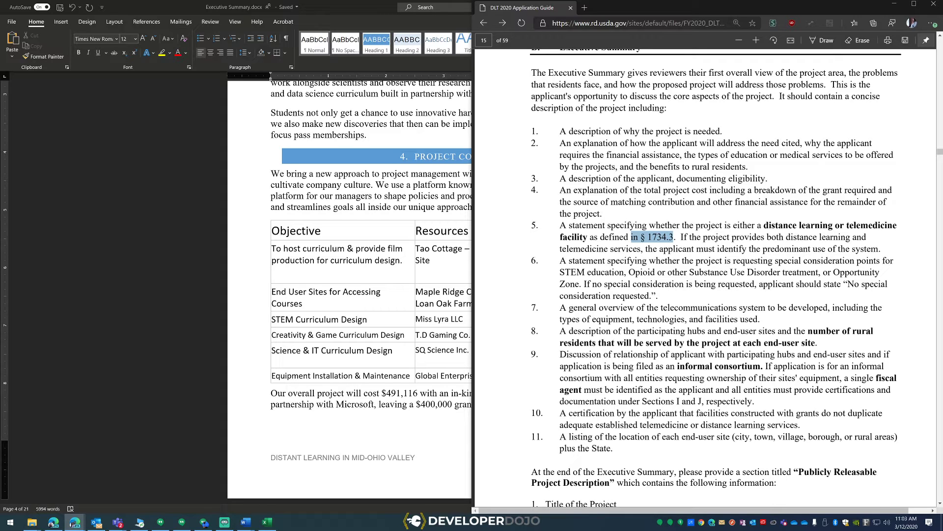
pyautogui.click(415, 400)
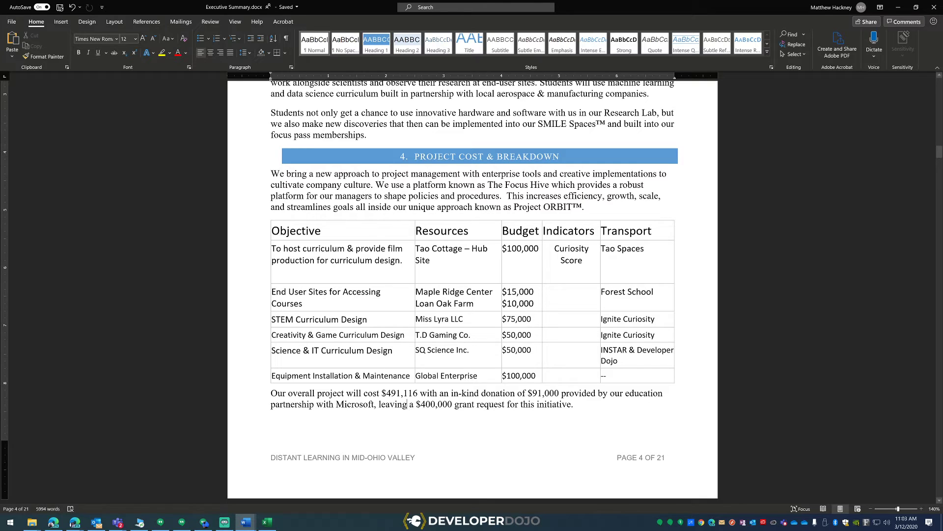
pyautogui.write('Our Microsoft')
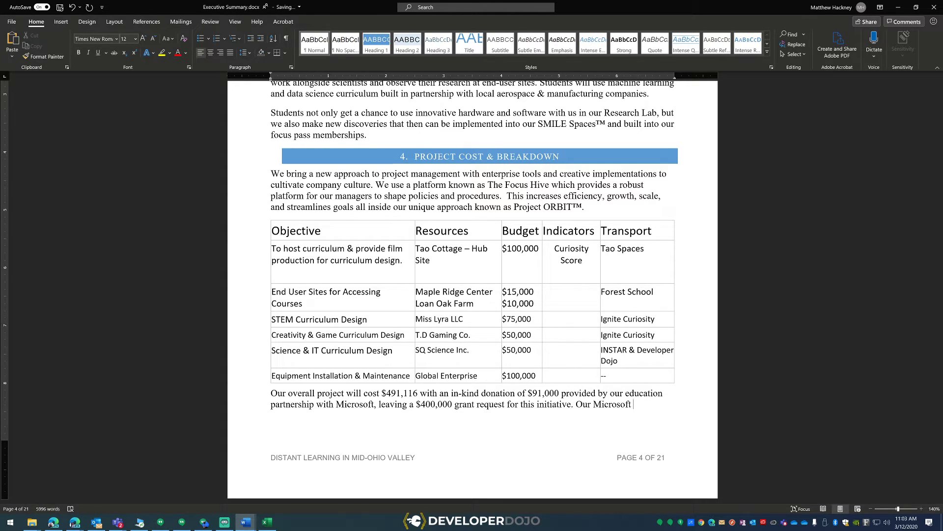
pyautogui.hotkey('ctrl', 'BackSpace')
pyautogui.hotkey('ctrl', 'BackSpace')
# - Begin a sentence after the grant request: "The in-kind donation provided by Microsoft will give students and faculty access to Office 365 Education tools which"
pyautogui.write('The ink-')
pyautogui.press('BackSpace')
pyautogui.press('BackSpace')
pyautogui.write('-kind donation provided by ')
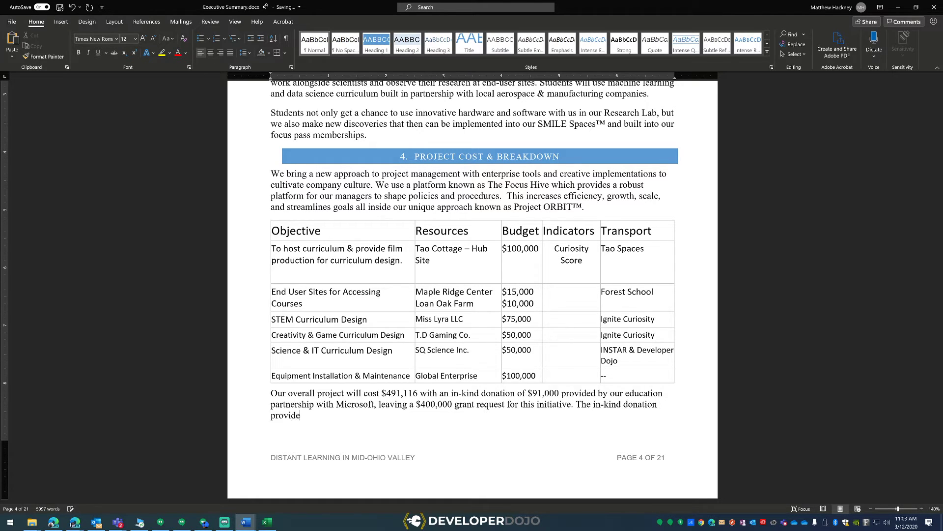
pyautogui.write('Mir')
pyautogui.press('BackSpace')
pyautogui.write('crosoft will give students and f')
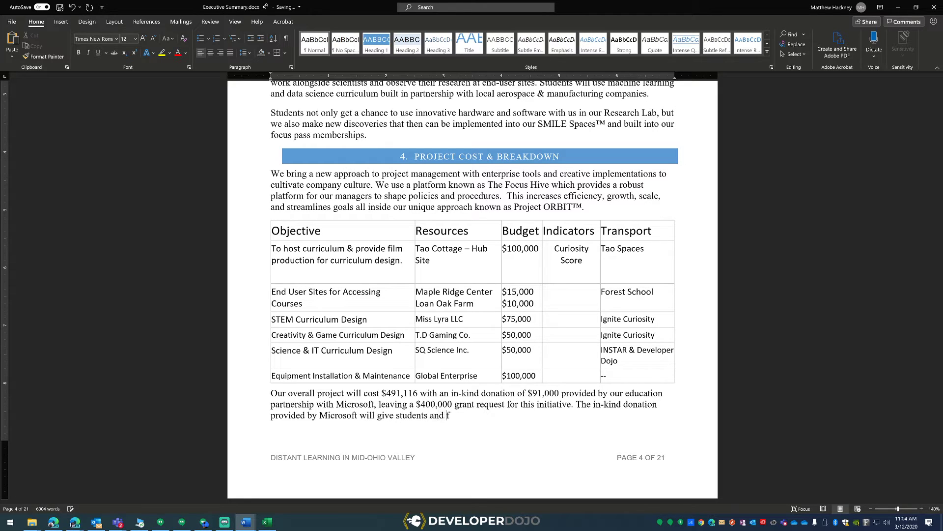
pyautogui.write('aculty access to Office 36')
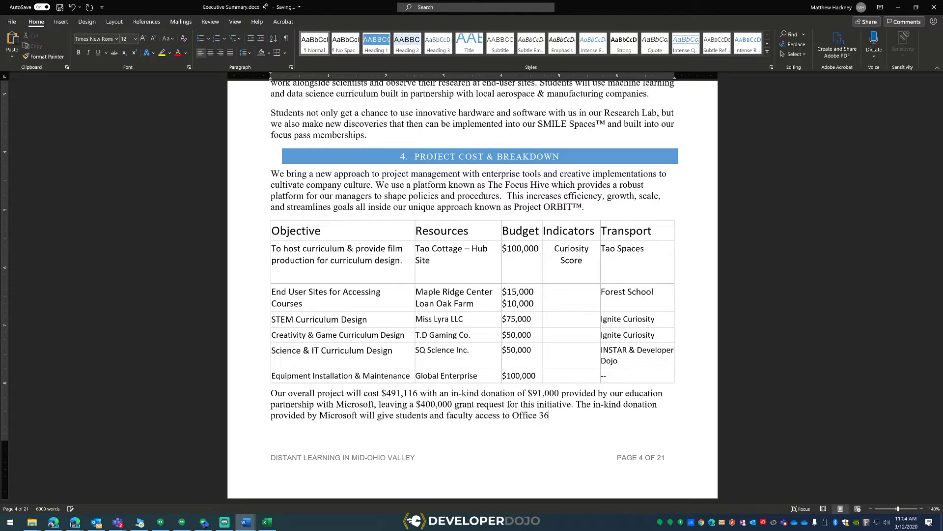
pyautogui.write('5 Education tools which')
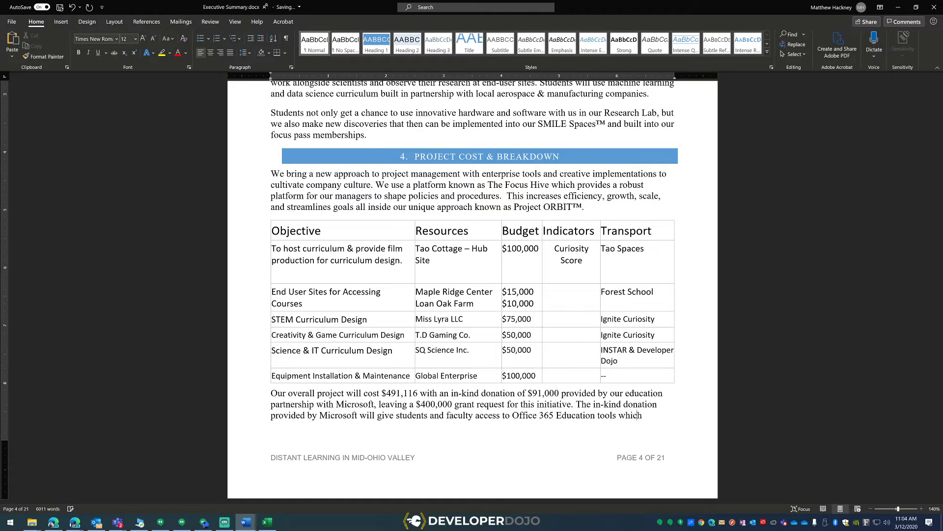
# - Finish the in-kind donation sentence with "will be unbound to any specific hardware."
pyautogui.write(' will be unbound to any specific hardwrade')
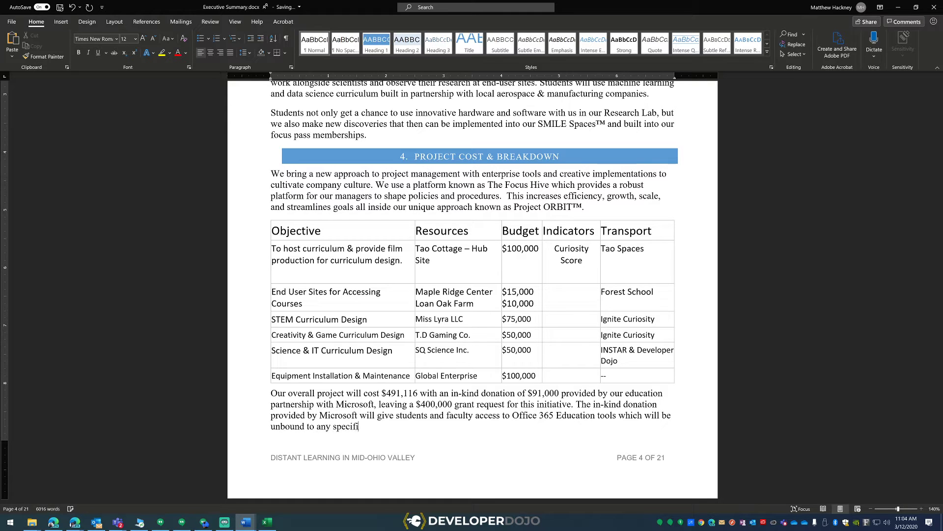
pyautogui.press('BackSpace')
pyautogui.press('BackSpace')
pyautogui.press('BackSpace')
pyautogui.press('BackSpace')
pyautogui.write('are.')
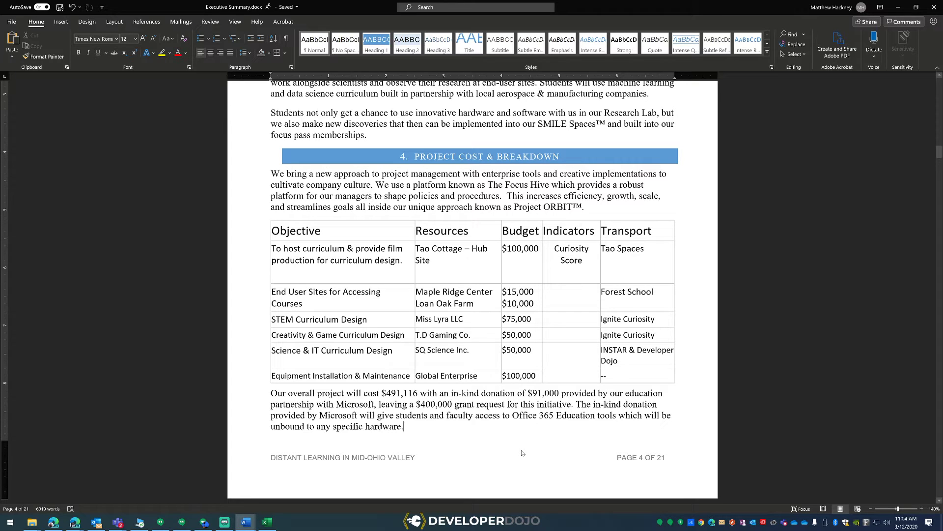
# - Extend the in-kind donation sentence after "hardware" with ", it only requires an internet browser to access"
pyautogui.scroll(-1, 522, 453)
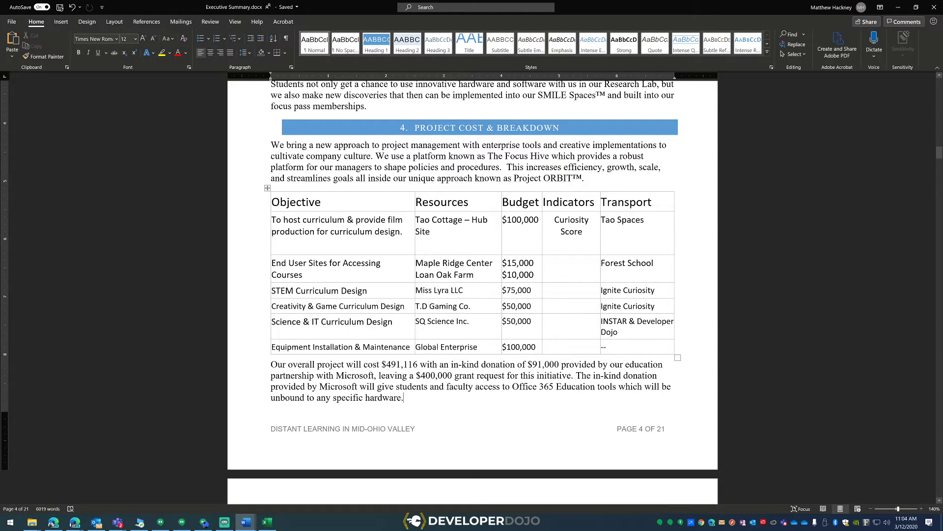
pyautogui.moveTo(600, 206); pyautogui.dragTo(595, 207)
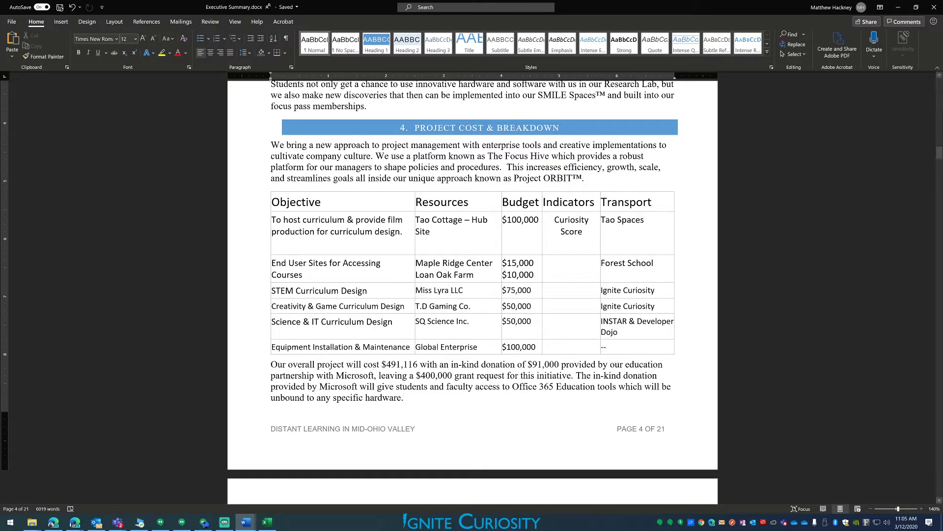
pyautogui.moveTo(512, 386); pyautogui.dragTo(556, 387)
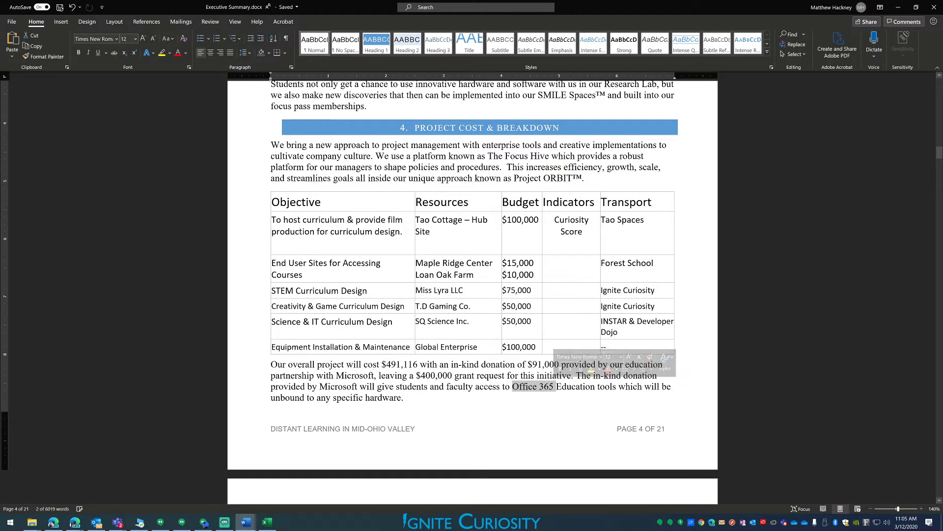
pyautogui.click(403, 397)
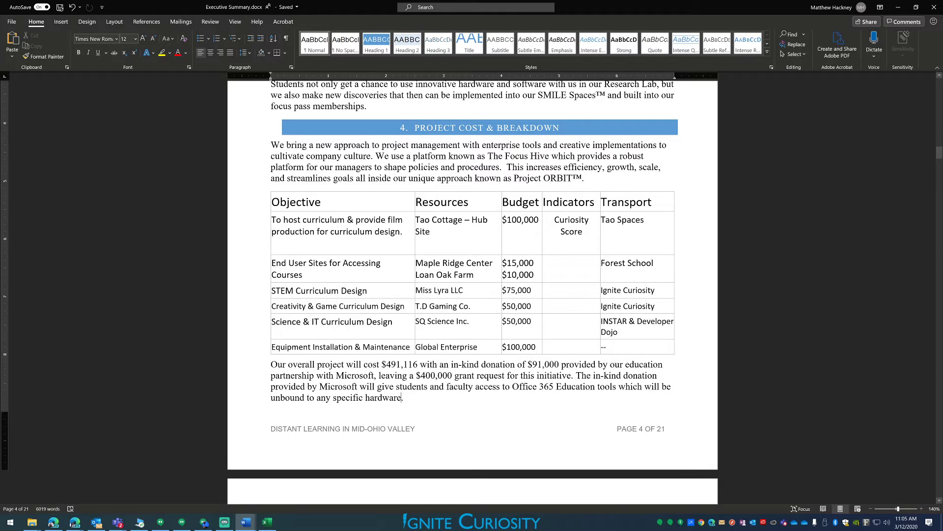
pyautogui.write(', it only requires')
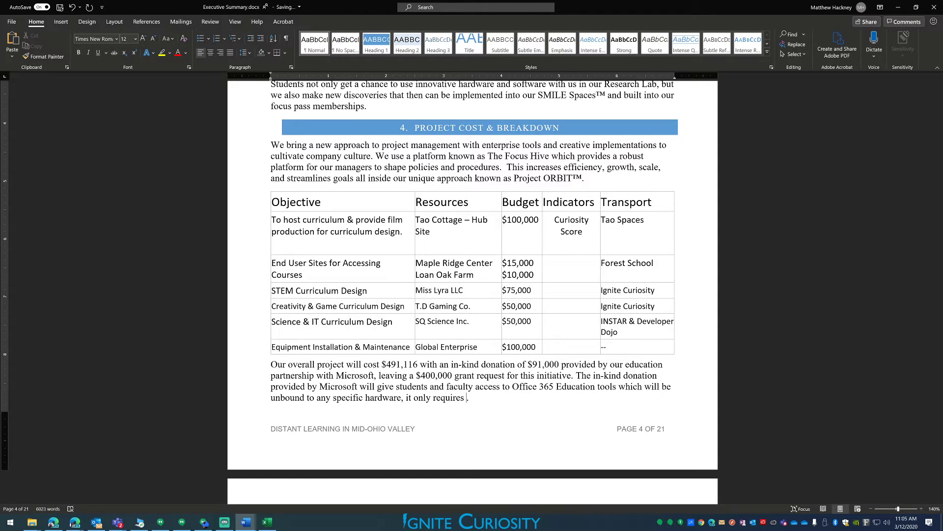
pyautogui.write(' an internet browser to access')
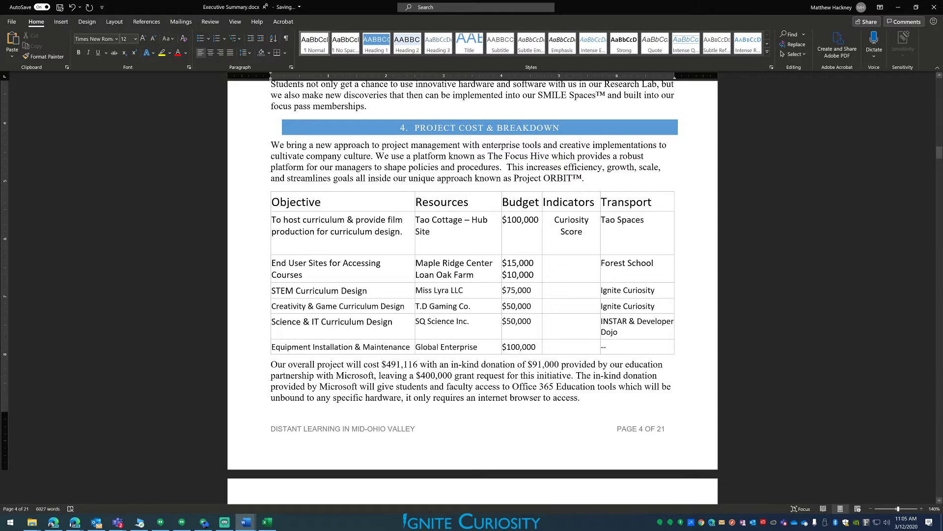
# - Recheck the Executive Summary requirements list in the DLT 2020 Application Guide against the drafted cost section
pyautogui.hotkey('alt', 'Tab')
pyautogui.hotkey('alt', 'Tab')
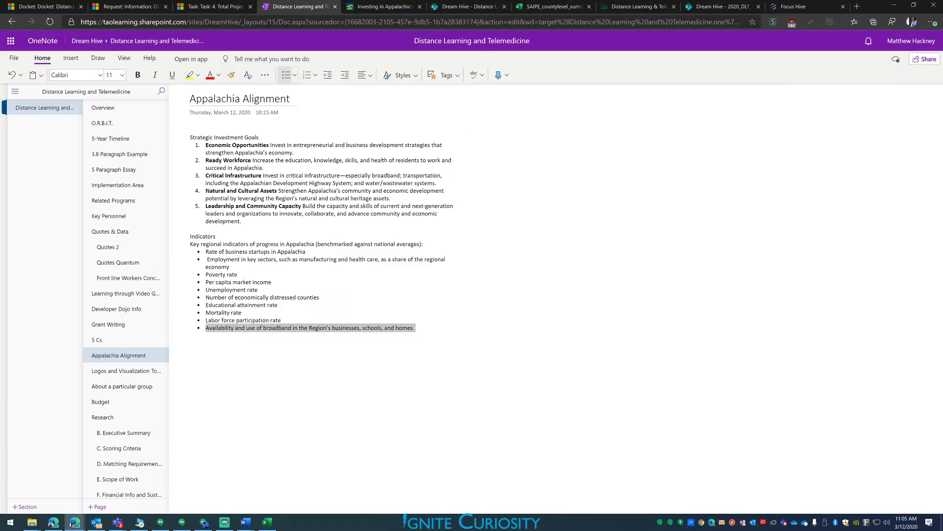
pyautogui.hotkey('alt', 'Tab')
pyautogui.hotkey('alt', 'Tab')
pyautogui.hotkey('alt', 'Tab')
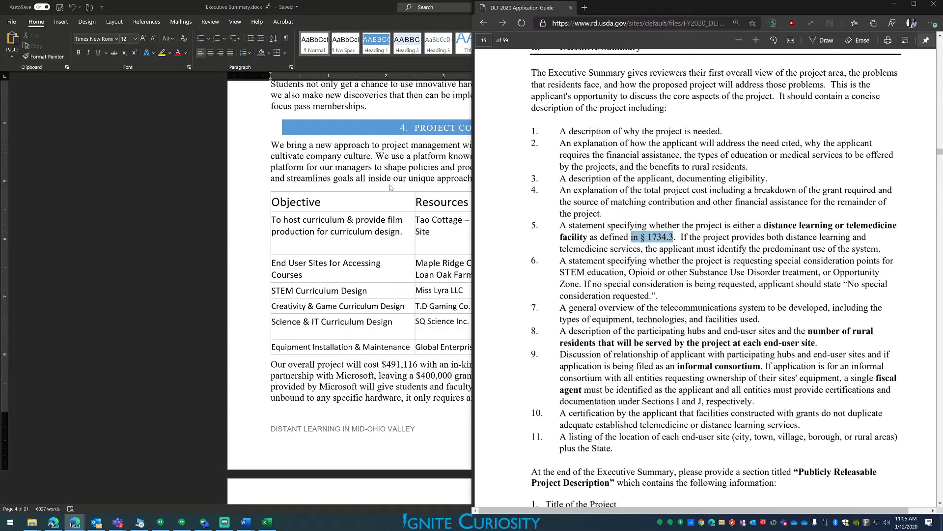
pyautogui.click(392, 212)
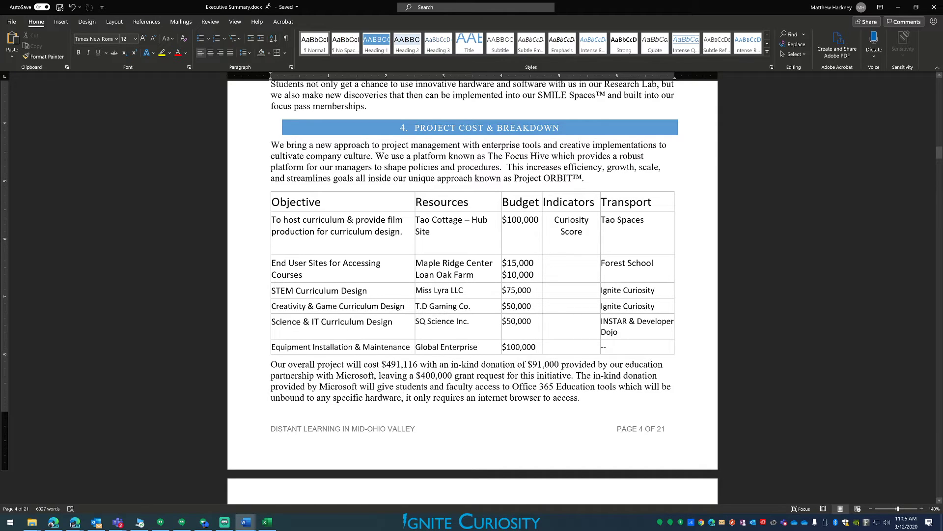
# - Reword the end of the cost paragraph to "hardware purchase; Office 365 only requires an internet browser to access."
pyautogui.write('purchas')
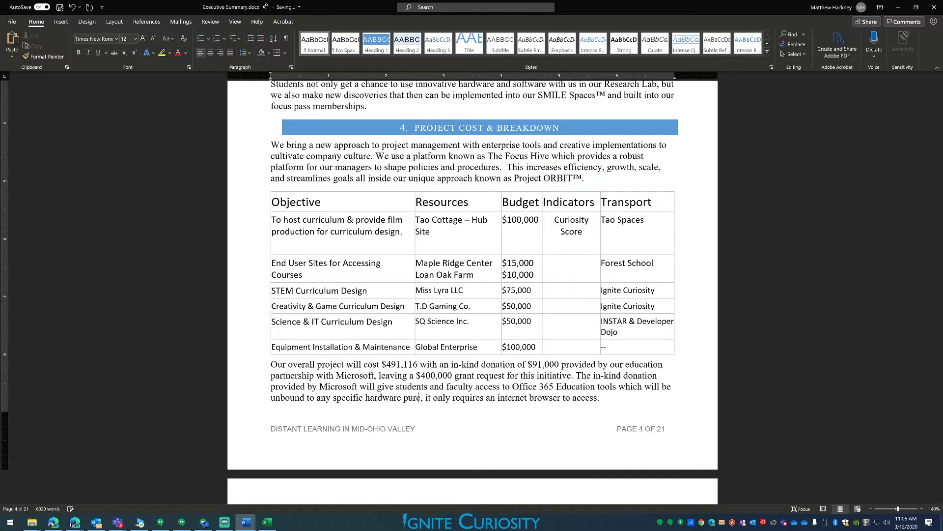
pyautogui.write('e')
pyautogui.press('BackSpace')
pyautogui.write(';')
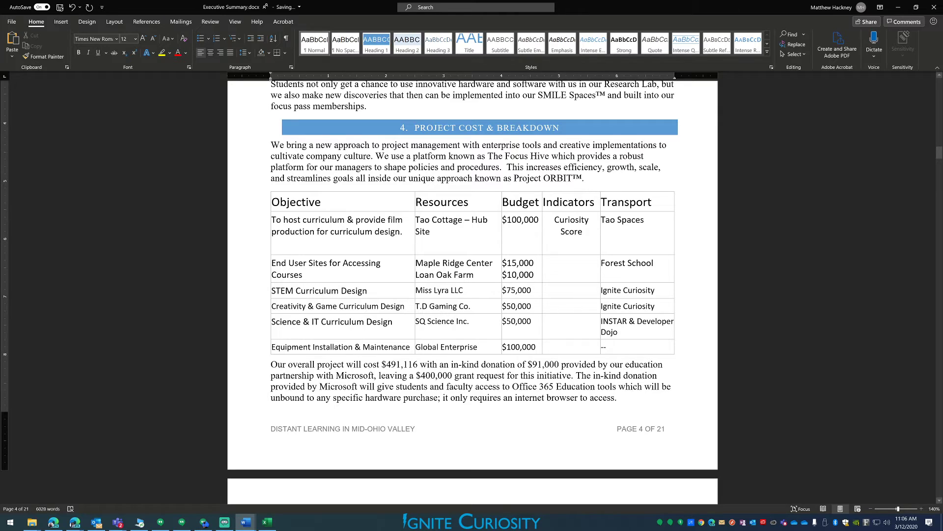
pyautogui.moveTo(444, 398); pyautogui.dragTo(447, 398)
pyautogui.write('Office')
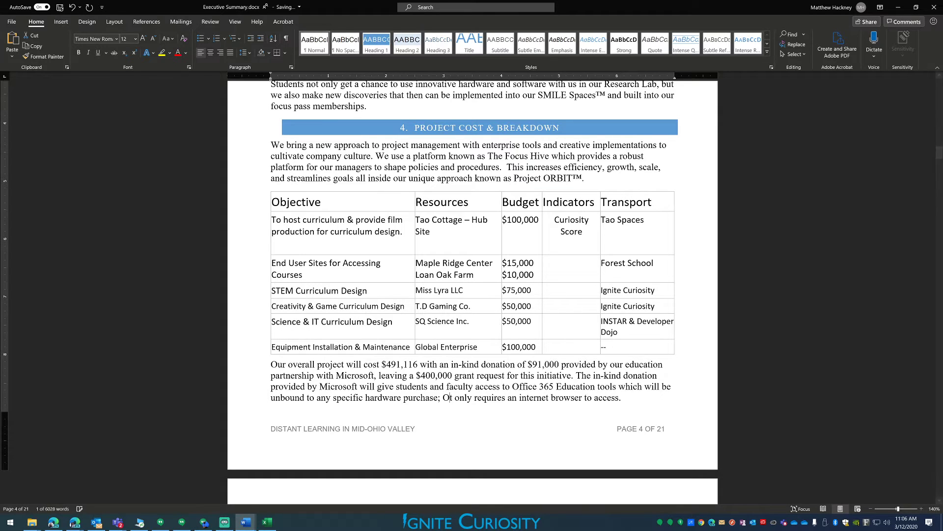
pyautogui.press('Delete')
pyautogui.write('365')
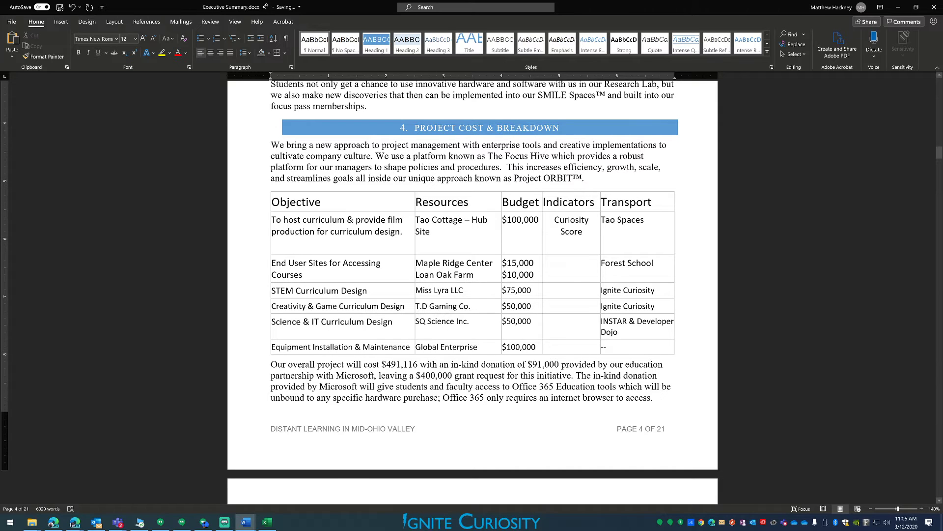
# - Check item 6 of the DLT guide and replace "Project" in the section 6 heading with "SPECIAL CONSIDERATION"
pyautogui.scroll(-3, 399, 377)
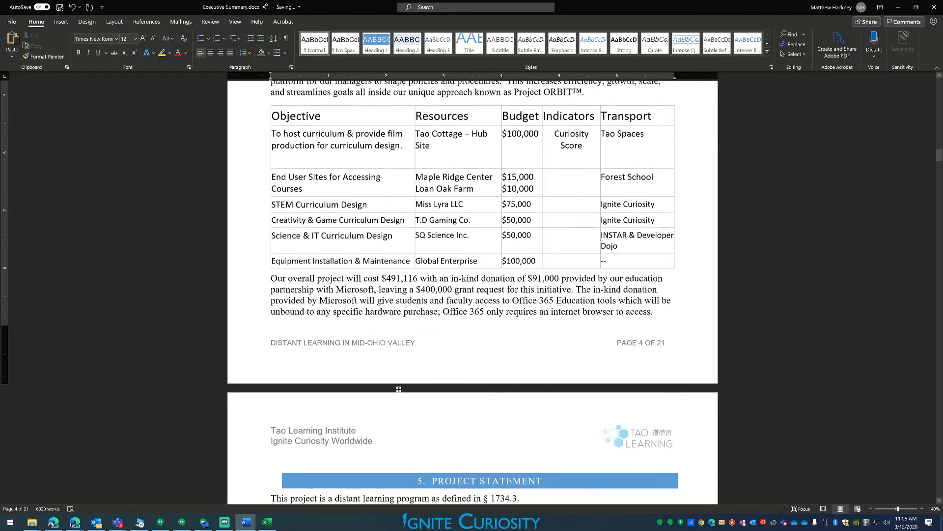
pyautogui.scroll(-6, 406, 351)
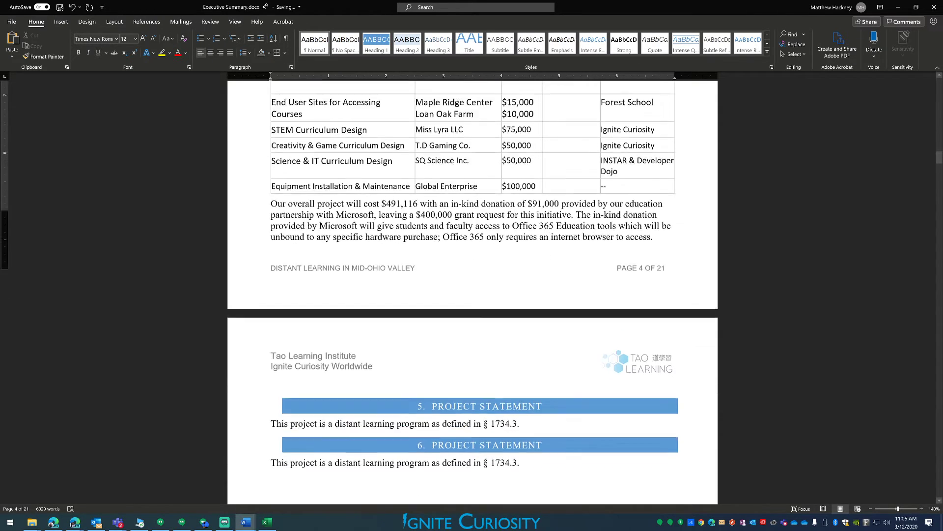
pyautogui.scroll(-1, 406, 352)
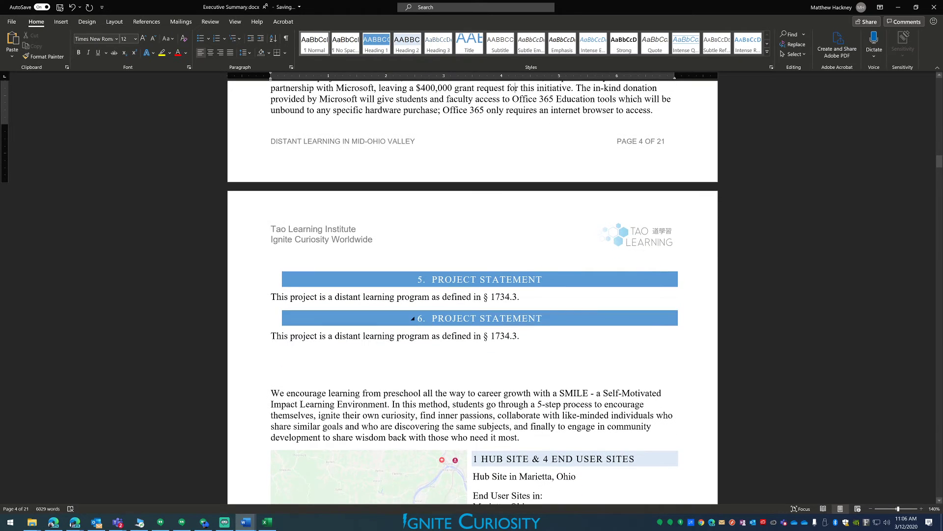
pyautogui.hotkey('alt', 'Tab')
pyautogui.click(450, 318)
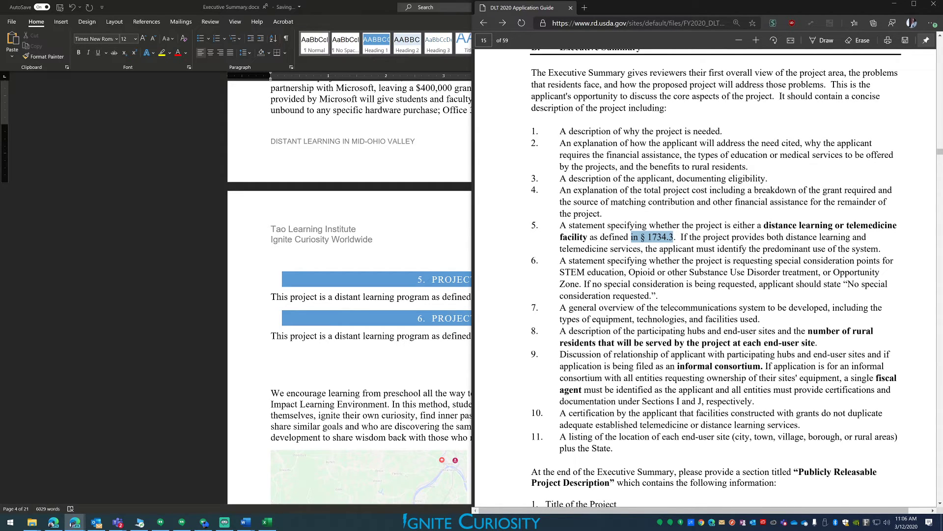
pyautogui.doubleClick(450, 318)
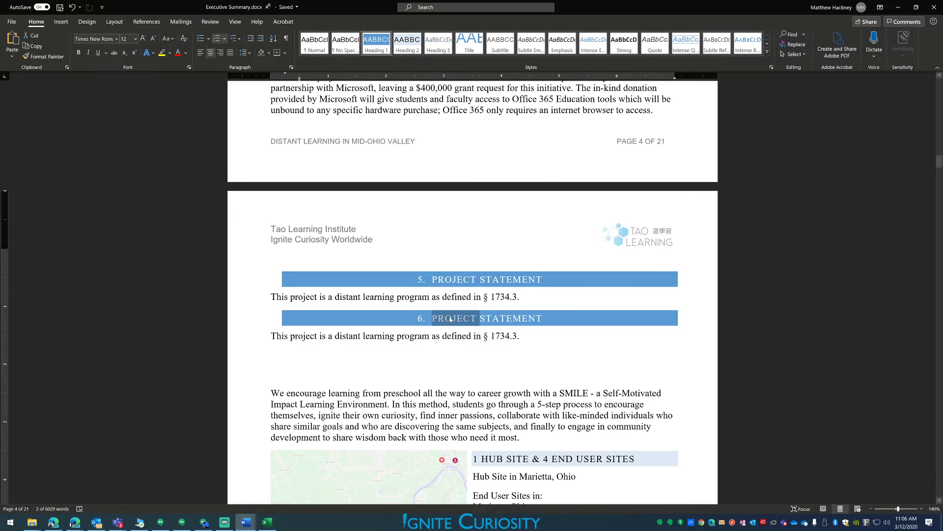
pyautogui.write('SPECIAL CONSI')
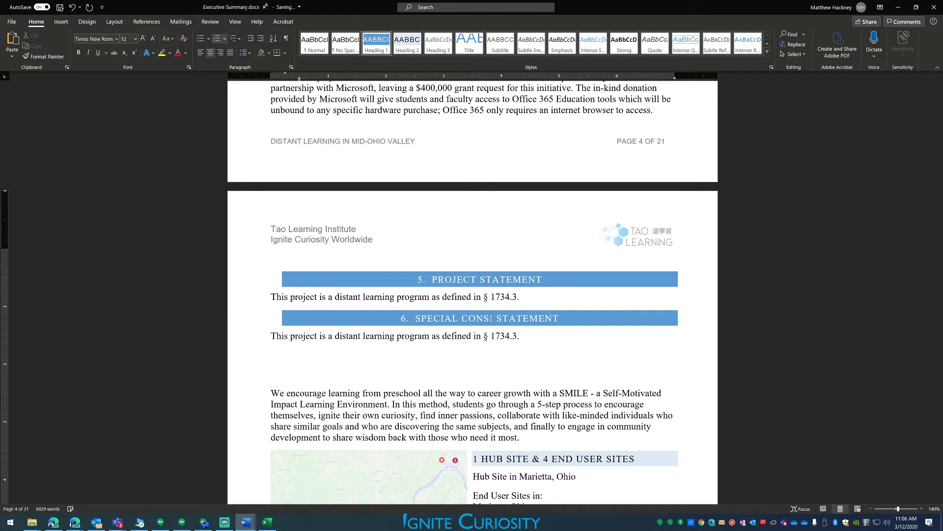
pyautogui.write('DERATION')
# - Remove the leftover word "Statement" from the section 6 heading, keeping the body sentence on its own line below
pyautogui.press('Delete')
pyautogui.press('Delete')
pyautogui.press('Delete')
pyautogui.press('Delete')
pyautogui.press('Delete')
pyautogui.press('Delete')
pyautogui.press('Delete')
pyautogui.press('Delete')
pyautogui.press('Delete')
pyautogui.press('Delete')
pyautogui.press('Delete')
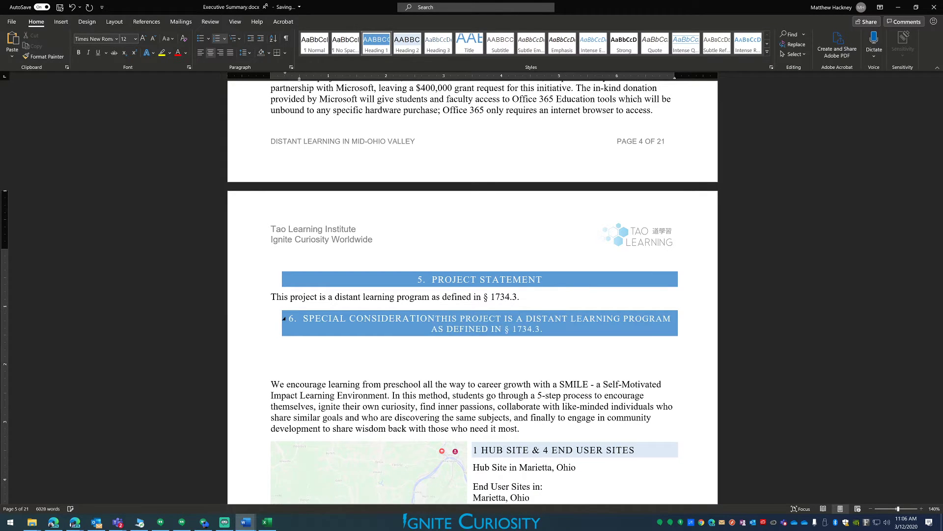
pyautogui.hotkey('ctrl', 'z')
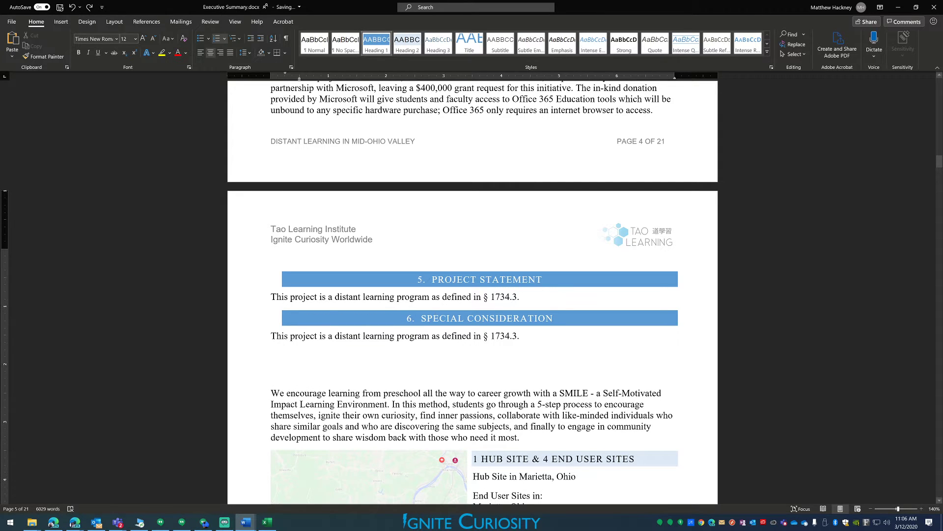
# - Replace the opening words of section 6's copied body sentence with "Yes, we are requesting special consideration"
pyautogui.doubleClick(278, 336)
pyautogui.write('Yes, we are')
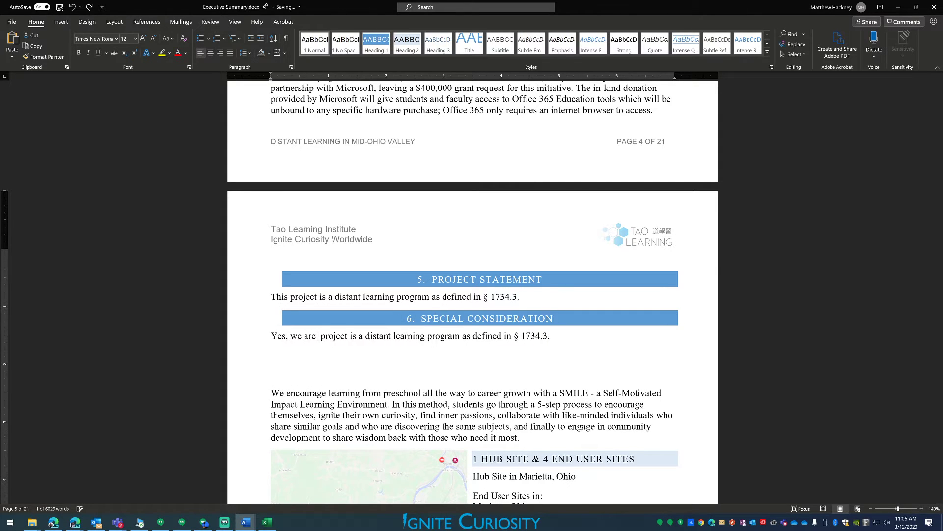
pyautogui.write(' requestion')
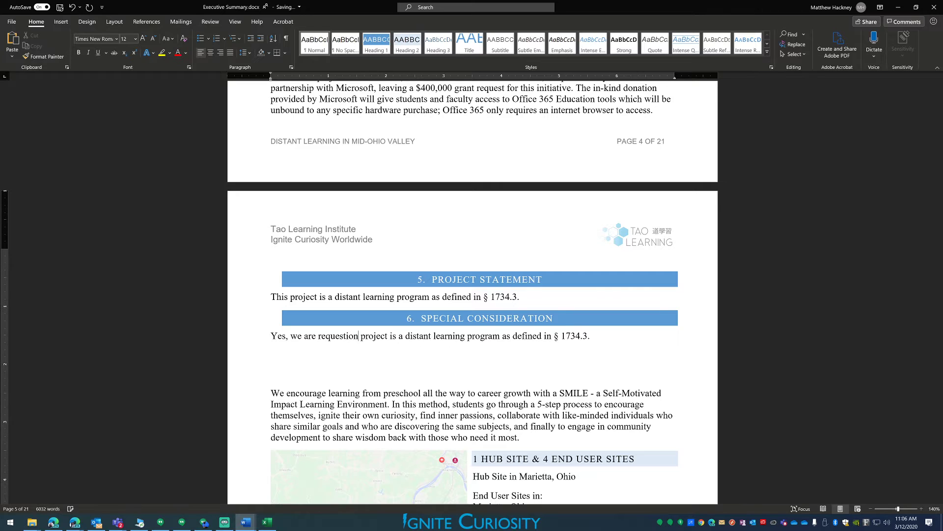
pyautogui.press('BackSpace')
pyautogui.press('BackSpace')
pyautogui.write('ng special')
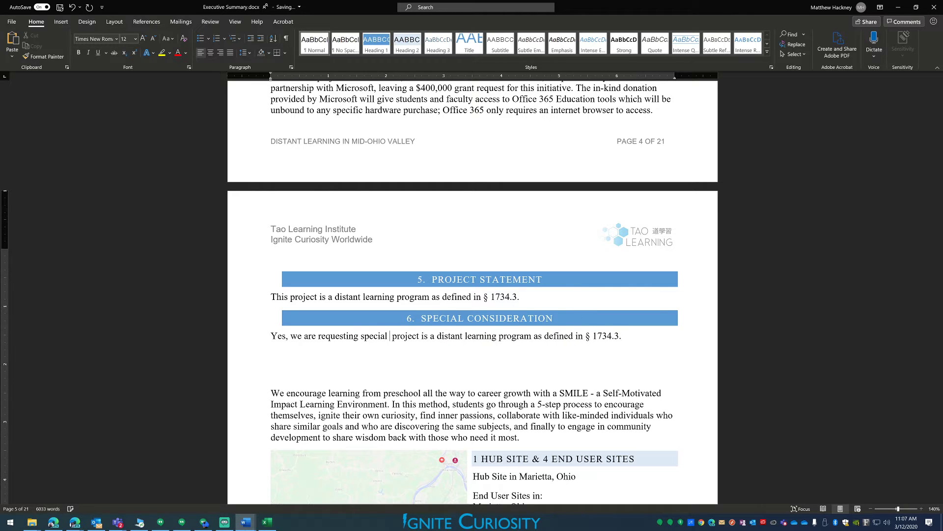
pyautogui.write(' consideration')
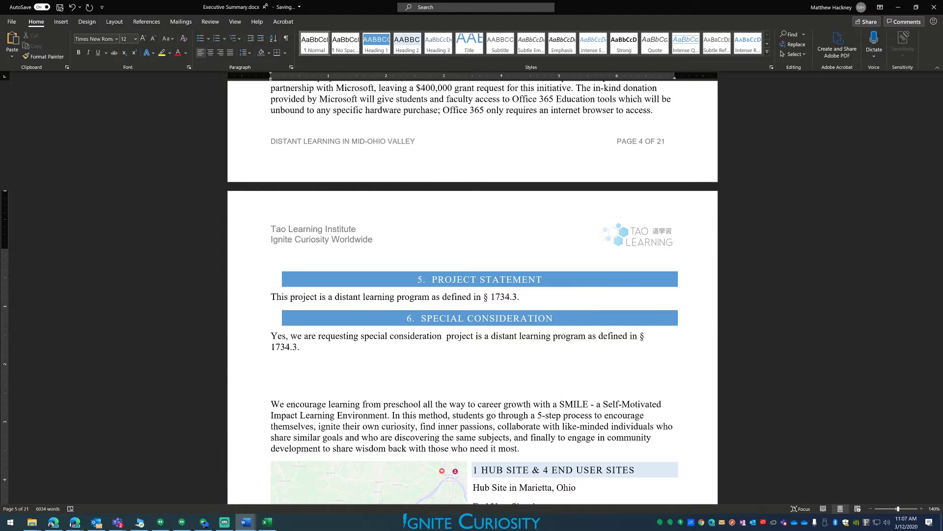
# - Replace the rest of section 6's copied sentence with "as this project is both in an", keeping the final period
pyautogui.hotkey('ctrl', 'Delete')
pyautogui.hotkey('ctrl', 'Delete')
pyautogui.write('as')
pyautogui.hotkey('ctrl', 'Delete')
pyautogui.hotkey('ctrl', 'Delete')
pyautogui.hotkey('ctrl', 'Delete')
pyautogui.hotkey('ctrl', 'Delete')
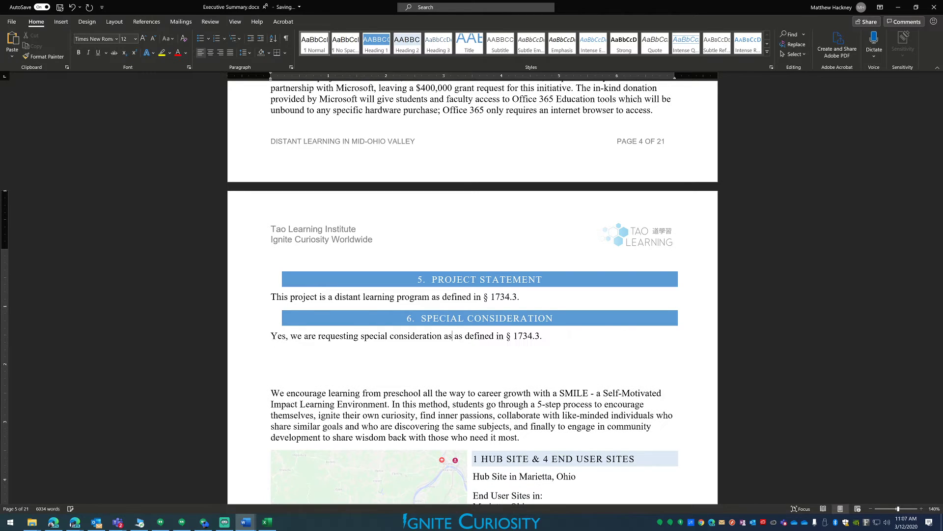
pyautogui.hotkey('ctrl', 'Delete')
pyautogui.hotkey('ctrl', 'Delete')
pyautogui.hotkey('ctrl', 'Delete')
pyautogui.hotkey('ctrl', 'Delete')
pyautogui.hotkey('ctrl', 'Delete')
pyautogui.hotkey('ctrl', 'Delete')
pyautogui.write('this project is both in an')
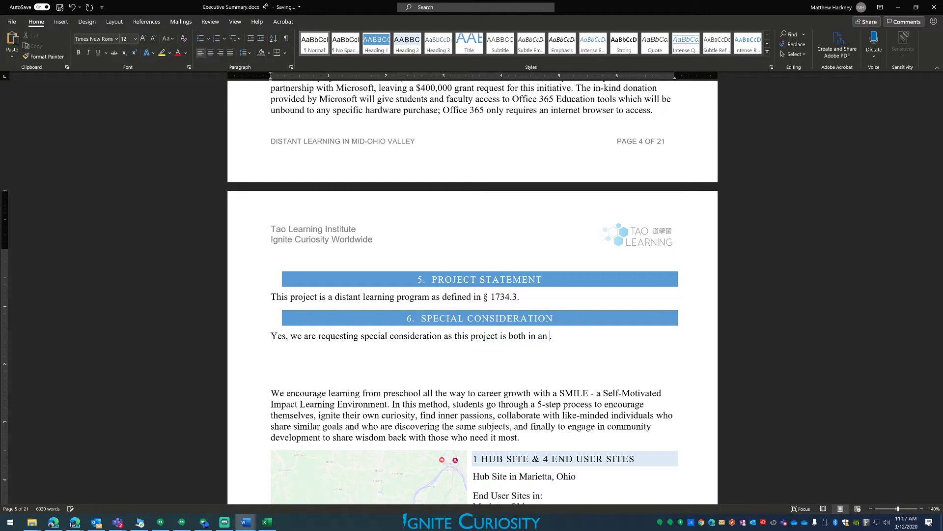
# - Check item 6 of the DLT guide and complete the sentence with "Opportunity Zone and it is providing STEM Learning to participants in this zone"
pyautogui.hotkey('alt', 'Tab')
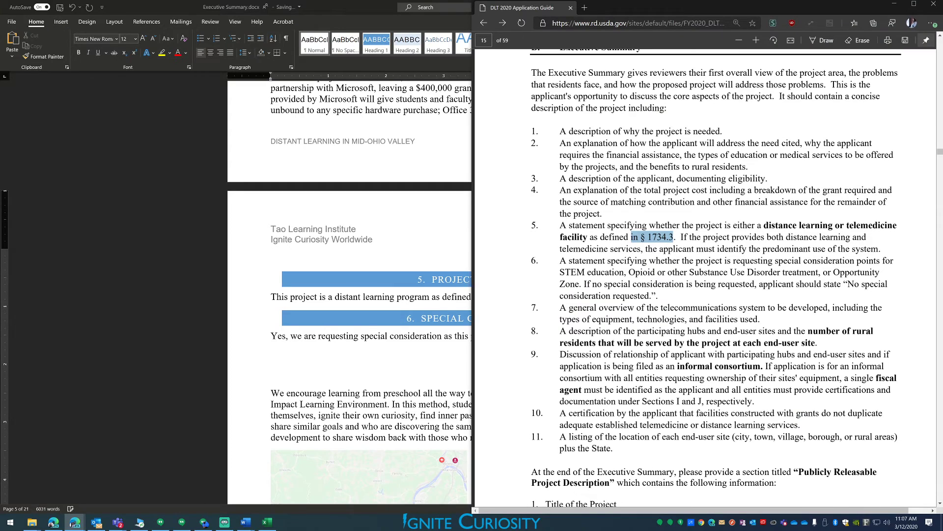
pyautogui.hotkey('alt', 'Tab')
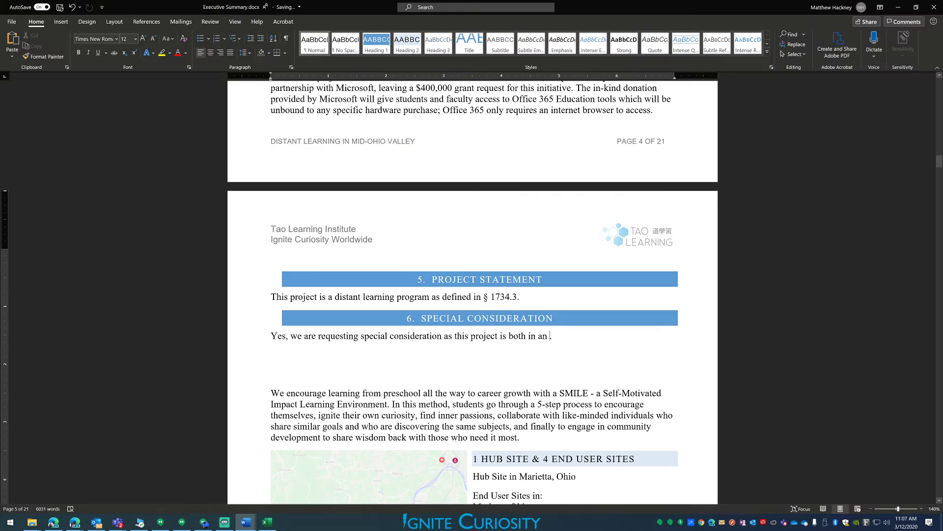
pyautogui.write('Opportunit')
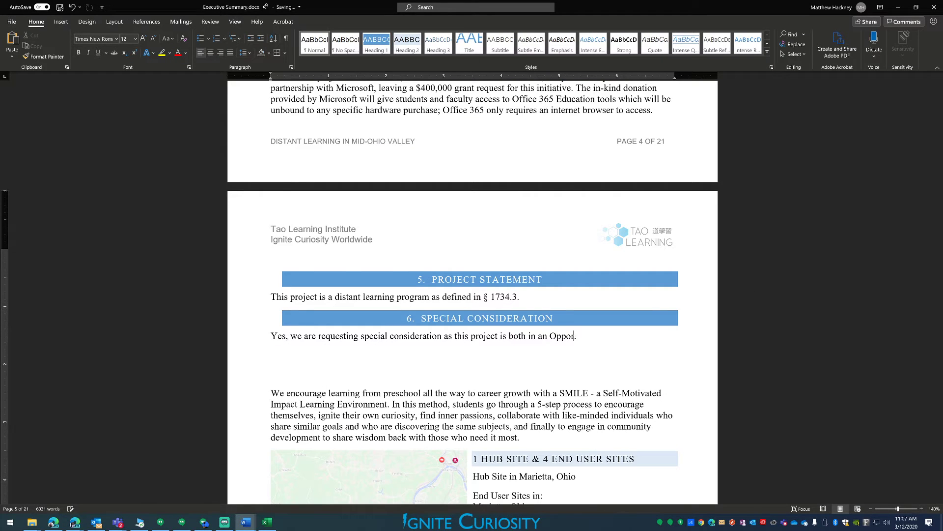
pyautogui.write('y Zone')
pyautogui.press('BackSpace')
pyautogui.press('BackSpace')
pyautogui.press('BackSpace')
pyautogui.write('one and it is provid')
pyautogui.write('ing STEM L')
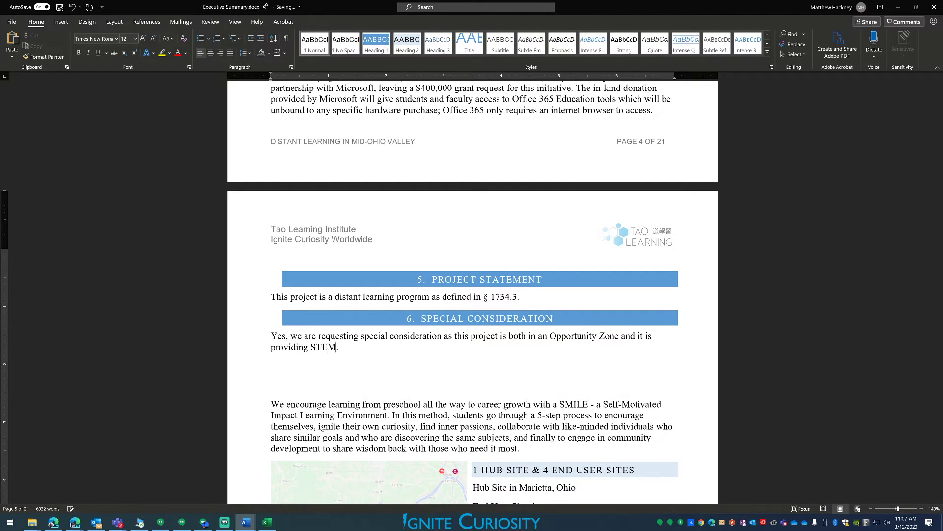
pyautogui.write('earning')
pyautogui.write(' to participan')
pyautogui.write('ts in this z')
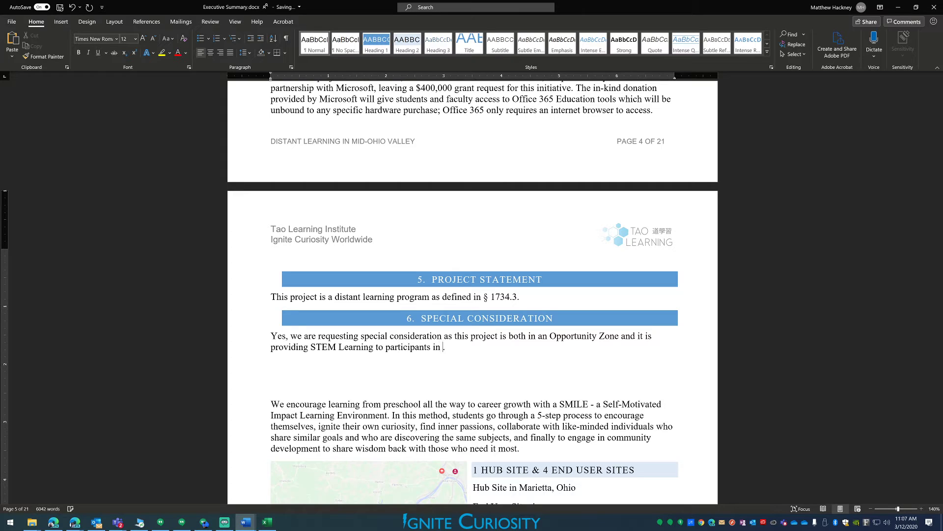
pyautogui.write('on')
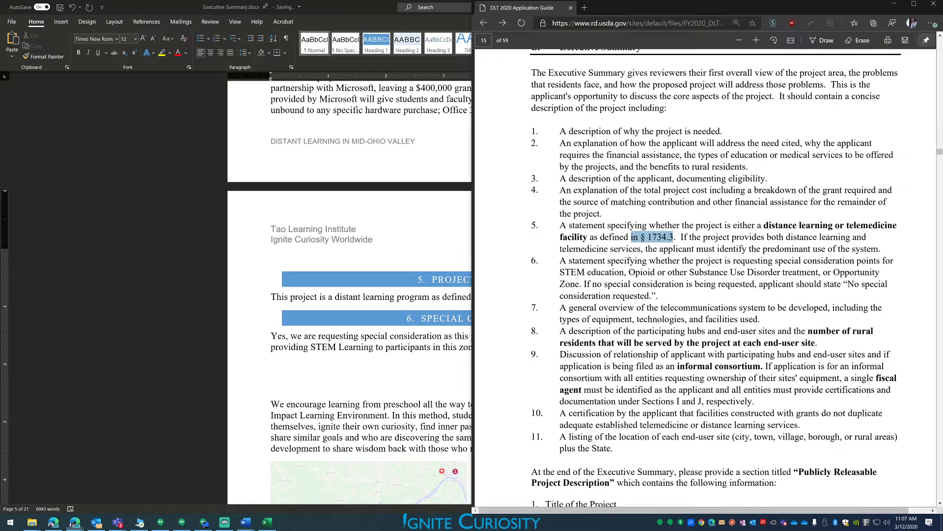
# - Recheck item 6 of the DLT guide and change "Learning" to "Education" in the section 6 sentence
pyautogui.hotkey('alt', 'Tab')
pyautogui.hotkey('alt', 'Tab')
pyautogui.doubleClick(352, 347)
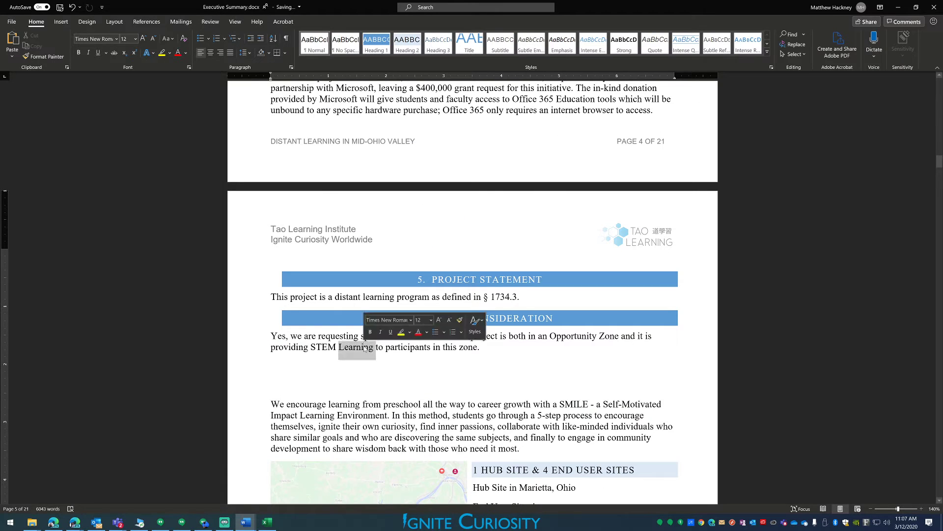
pyautogui.write('Edu')
pyautogui.press('BackSpace')
pyautogui.write('ucation')
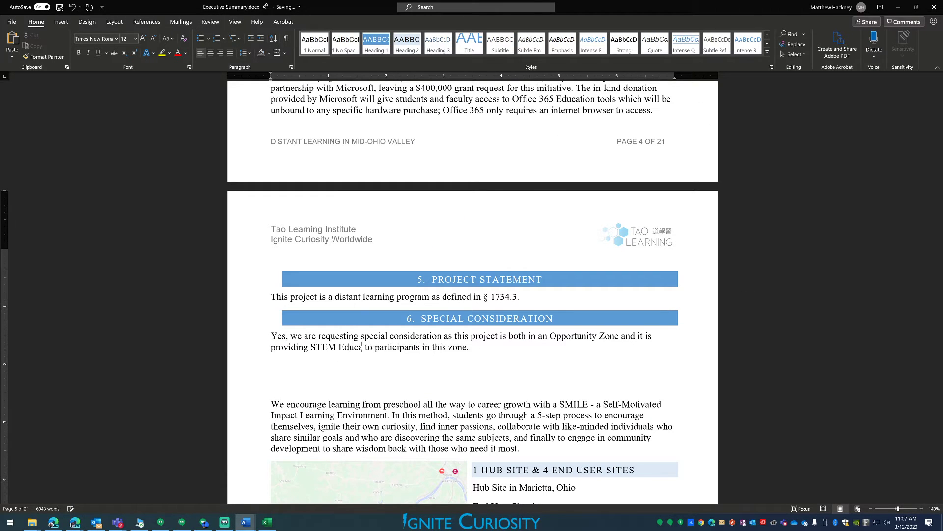
# - Compare section 6 with the DLT guide and remove one empty line above the "We encourage learning" paragraph
pyautogui.hotkey('alt', 'Tab')
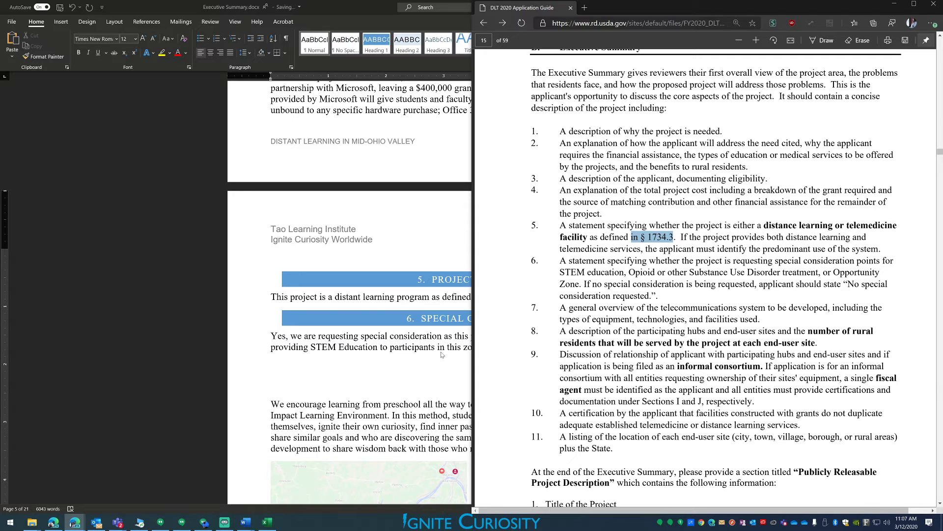
pyautogui.click(427, 365)
pyautogui.scroll(-3, 442, 349)
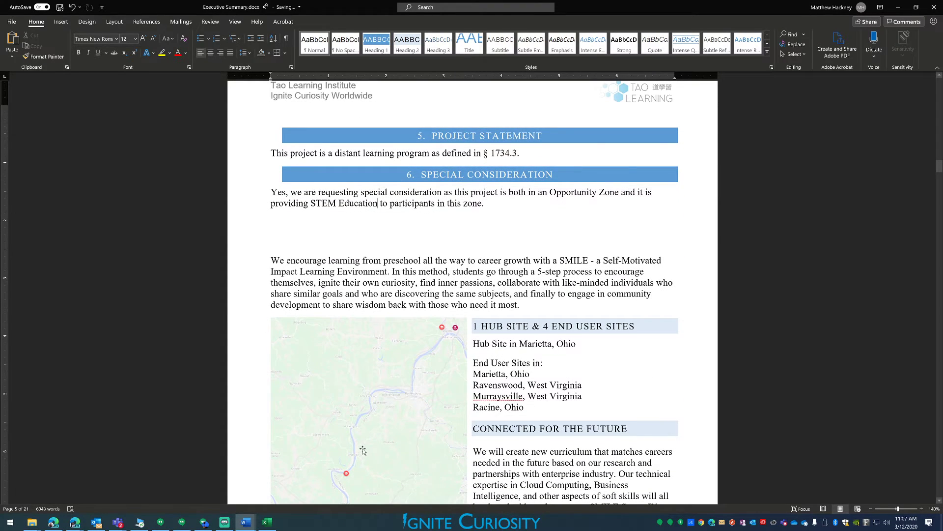
pyautogui.scroll(-1, 364, 449)
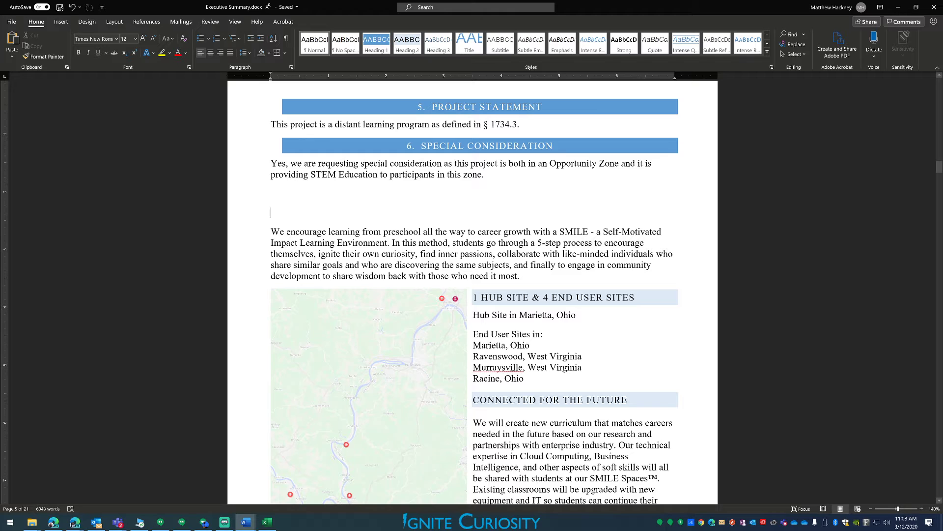
pyautogui.press('BackSpace')
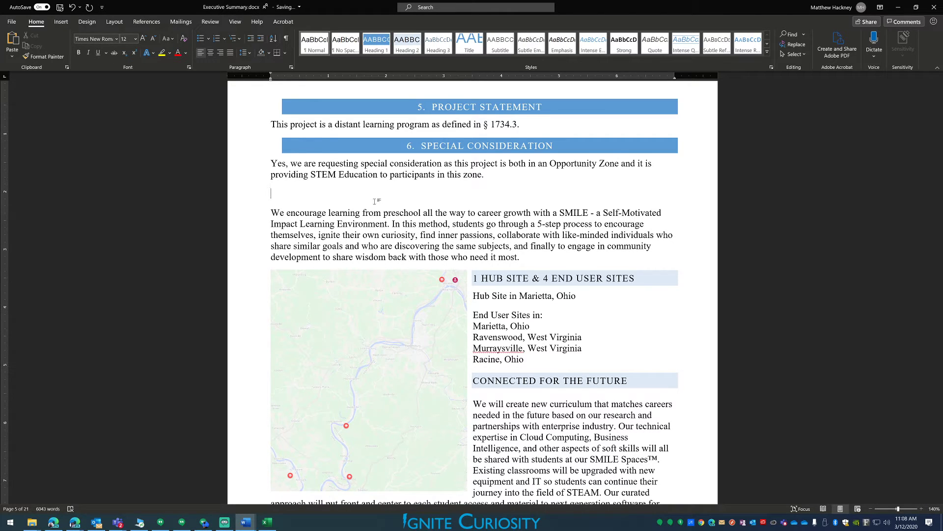
# - Recheck the DLT guide's requirements list and reword the opening of the section 6 sentence as "The project is"
pyautogui.hotkey('alt', 'Tab')
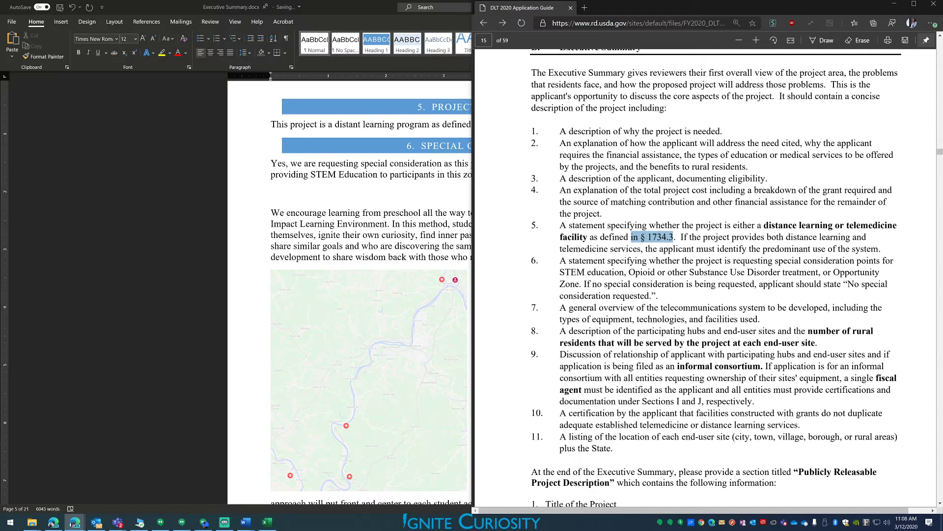
pyautogui.press('Escape')
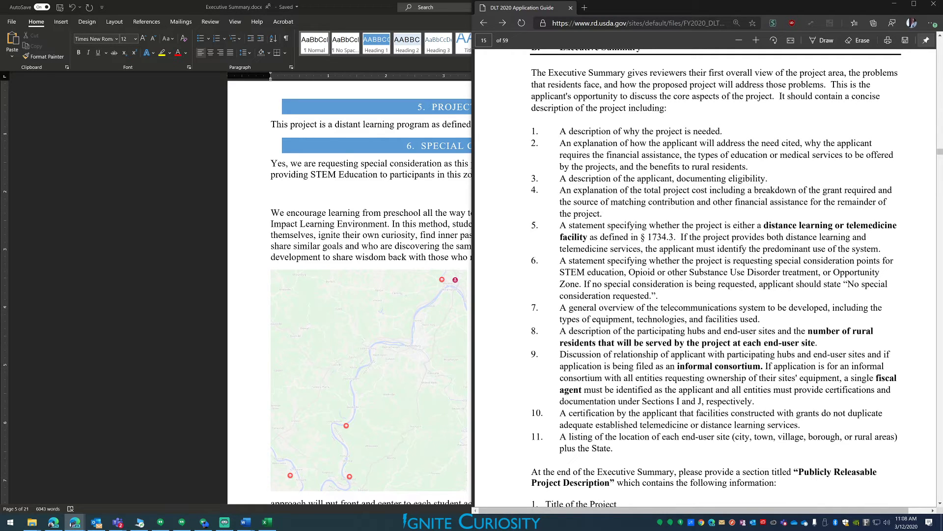
pyautogui.hotkey('alt', 'Tab')
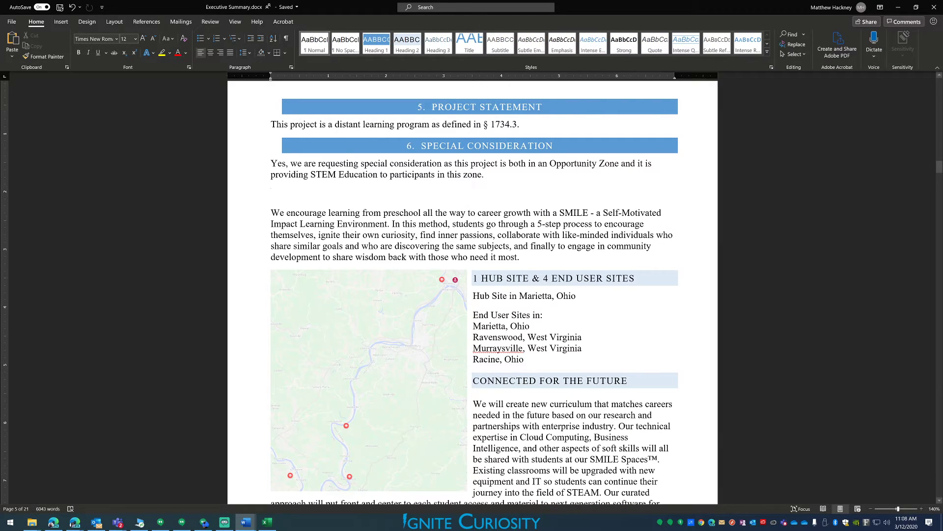
pyautogui.scroll(3, 496, 194)
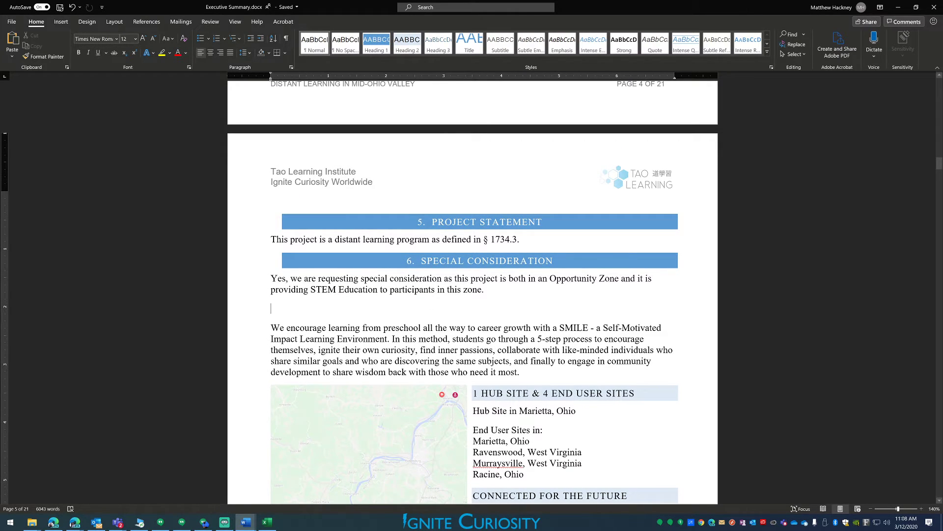
pyautogui.doubleClick(278, 280)
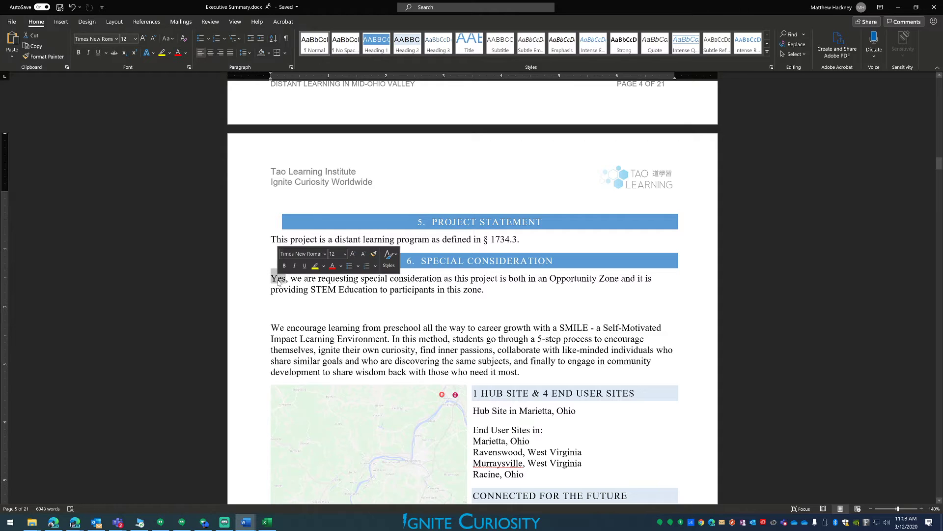
pyautogui.write('The')
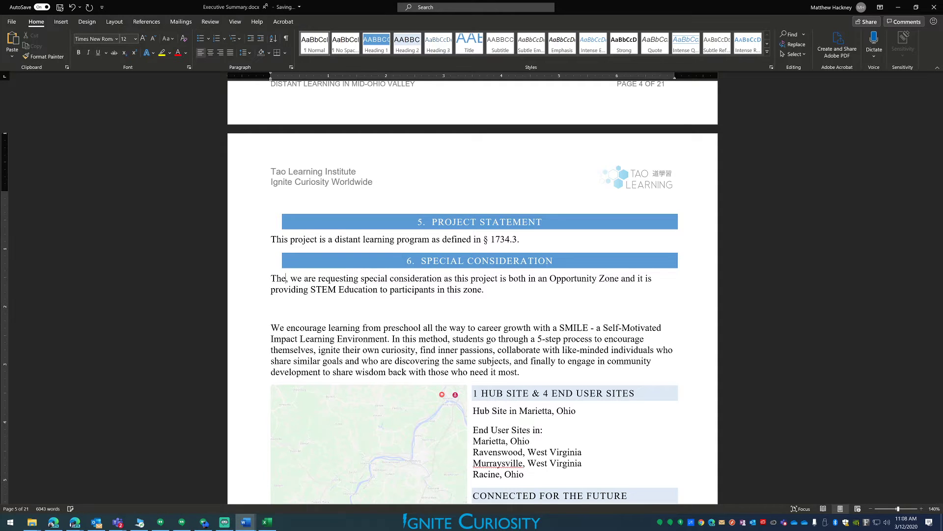
pyautogui.press('Delete')
pyautogui.press('Delete')
pyautogui.press('Delete')
pyautogui.press('Delete')
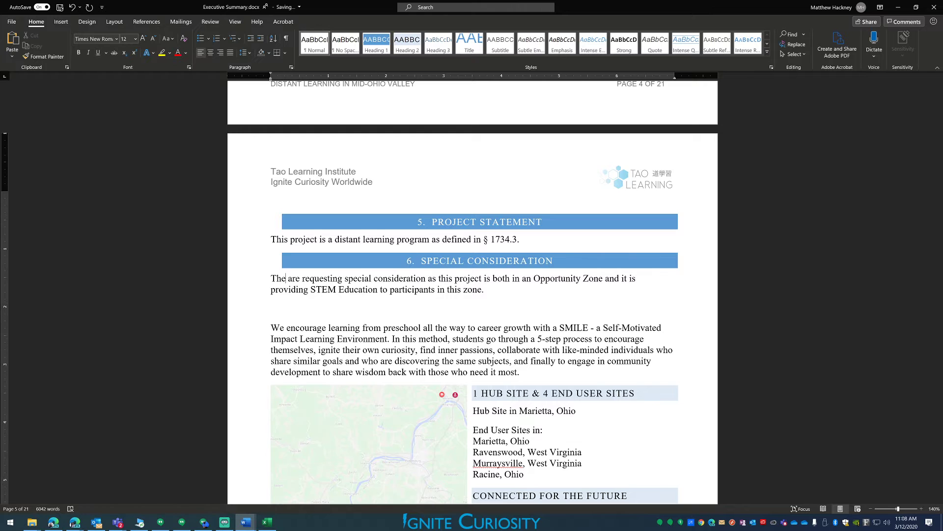
pyautogui.press('Delete')
pyautogui.press('Delete')
pyautogui.press('Delete')
pyautogui.press('Delete')
pyautogui.write('pro')
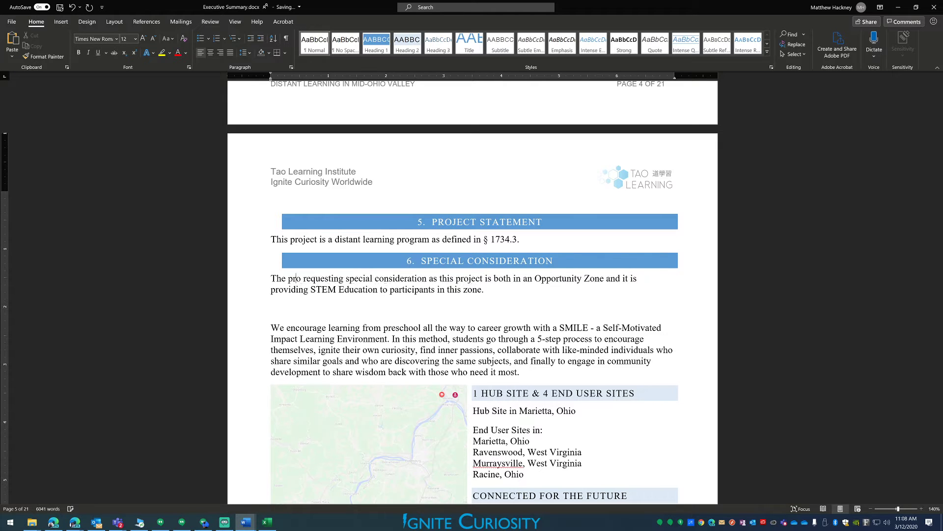
pyautogui.write('ject is')
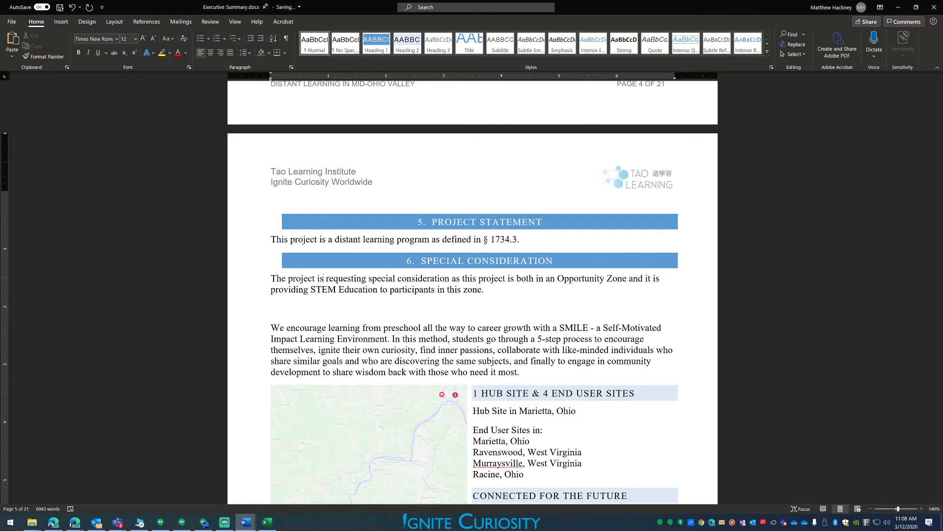
# - Examine item 7 of the DLT guide on the telecommunications system overview, including equipment, technologies and facilities
pyautogui.hotkey('alt', 'Tab')
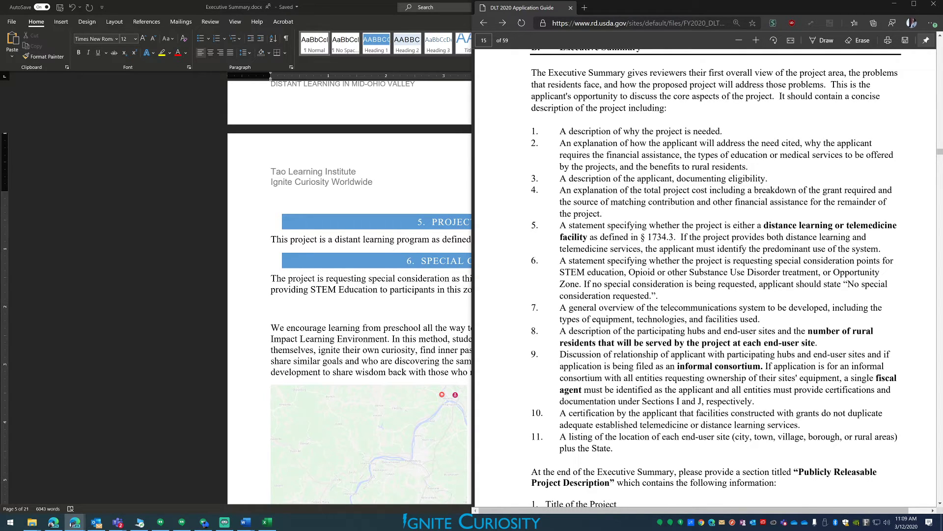
pyautogui.moveTo(658, 307); pyautogui.dragTo(824, 308)
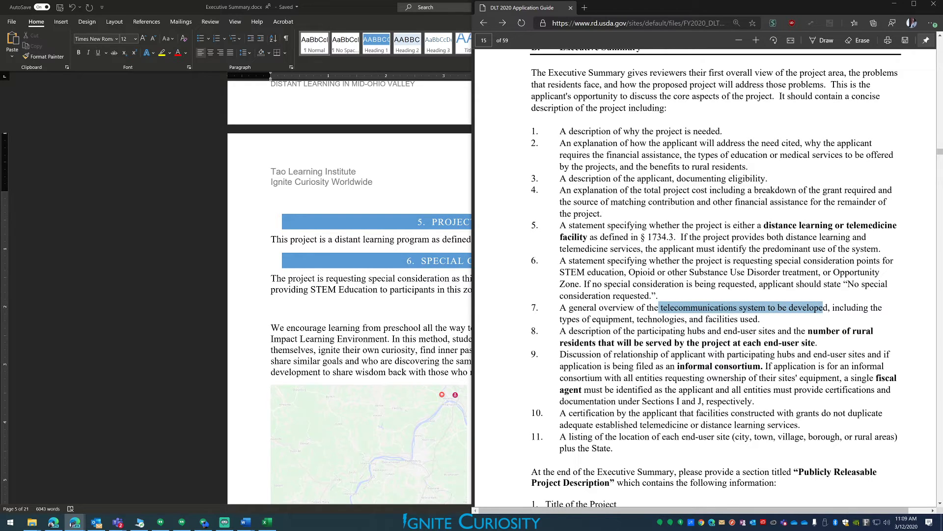
pyautogui.moveTo(760, 319); pyautogui.dragTo(560, 308)
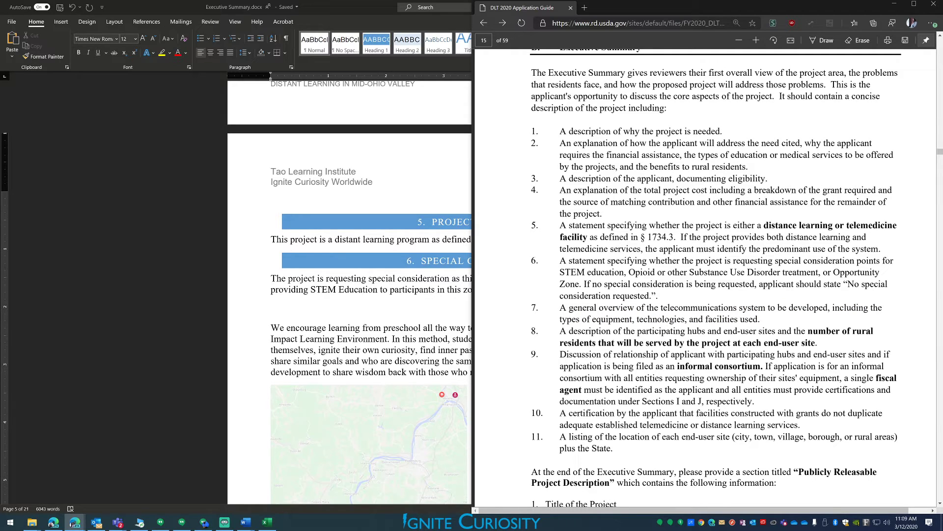
pyautogui.press('super+Up')
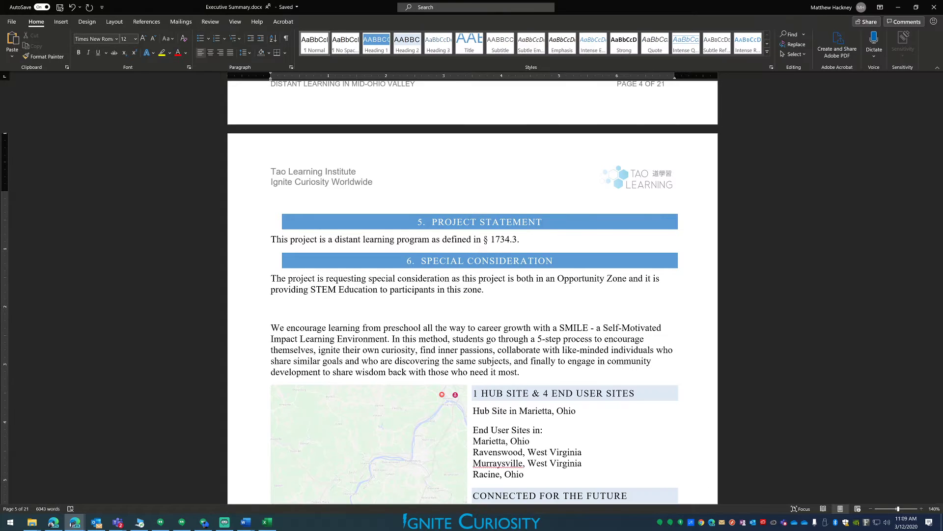
# - Paste two copies of the Special Consideration heading and paragraph below section 6, and continue the numbering on the first copy as 7
pyautogui.moveTo(489, 295); pyautogui.dragTo(422, 260)
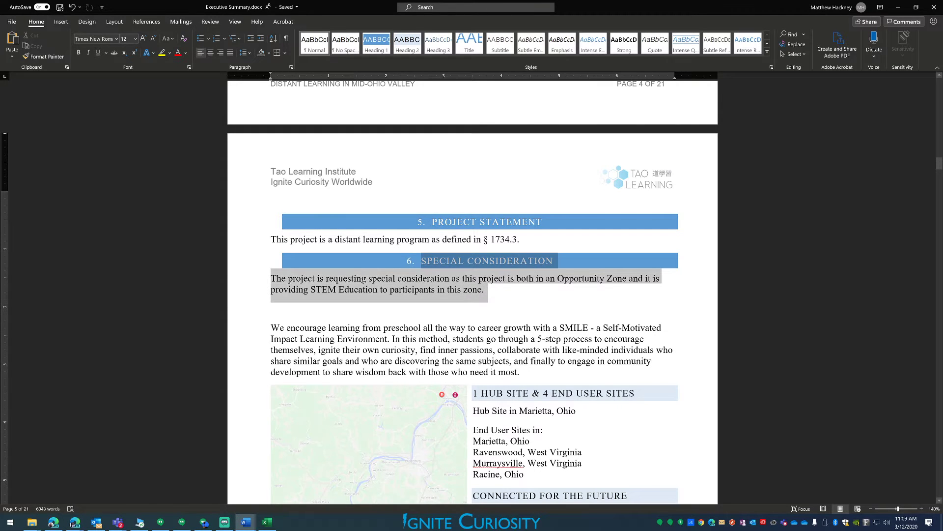
pyautogui.hotkey('ctrl', 'c')
pyautogui.click(503, 297)
pyautogui.hotkey('ctrl', 'v')
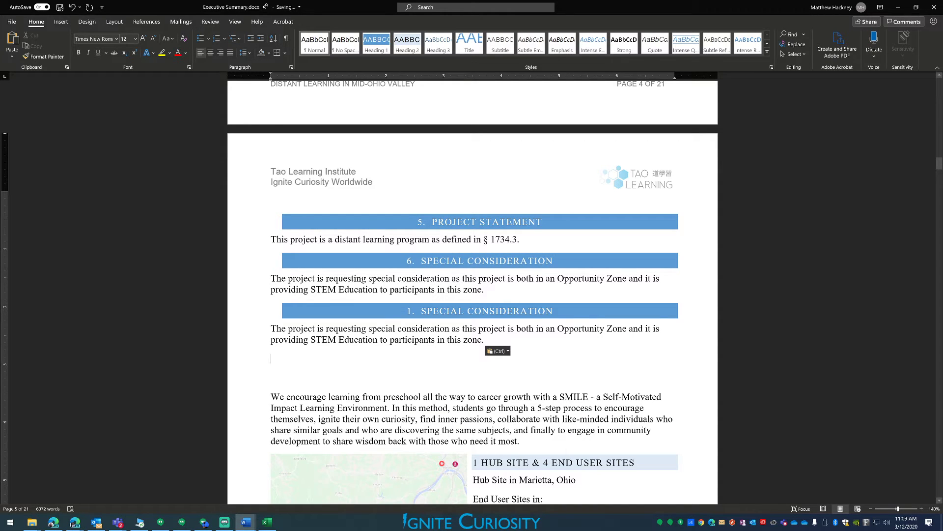
pyautogui.hotkey('ctrl', 'v')
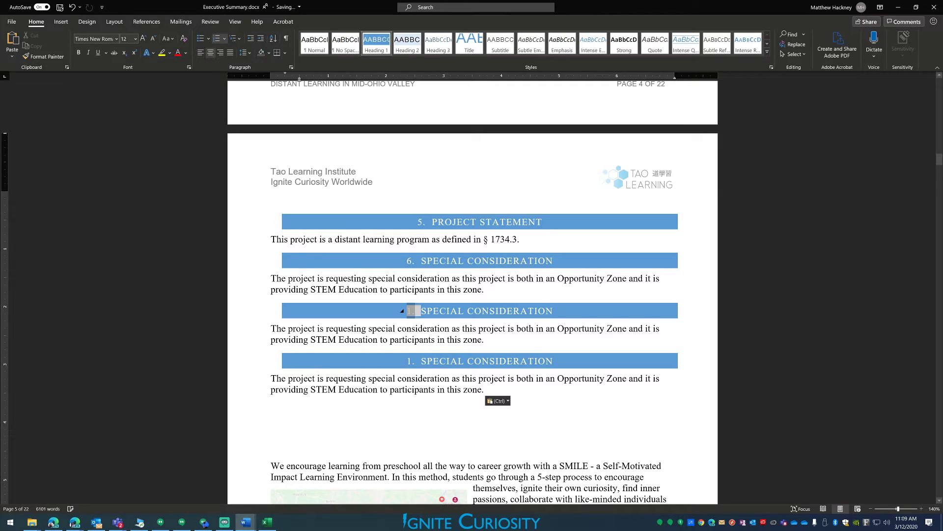
pyautogui.rightClick(412, 312)
pyautogui.click(452, 162)
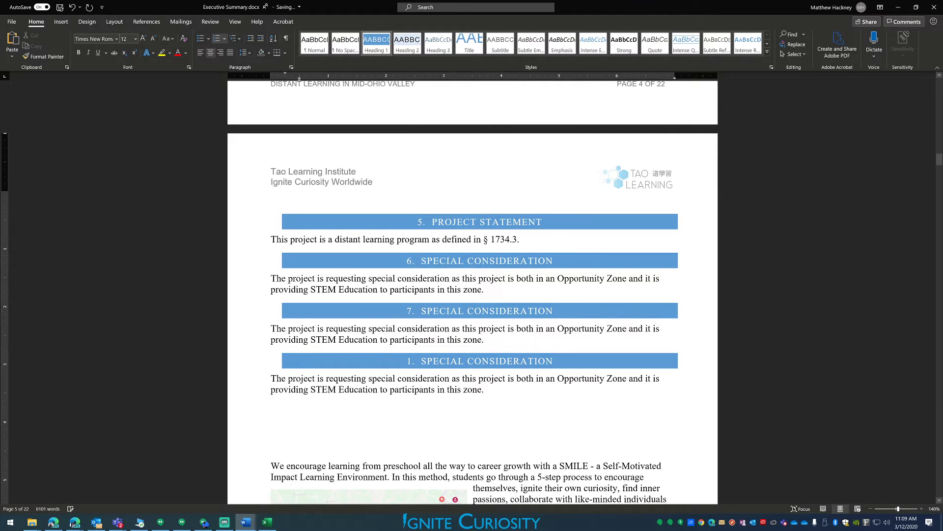
# - Continue the numbering on the second pasted Special Consideration heading as 8
pyautogui.rightClick(410, 361)
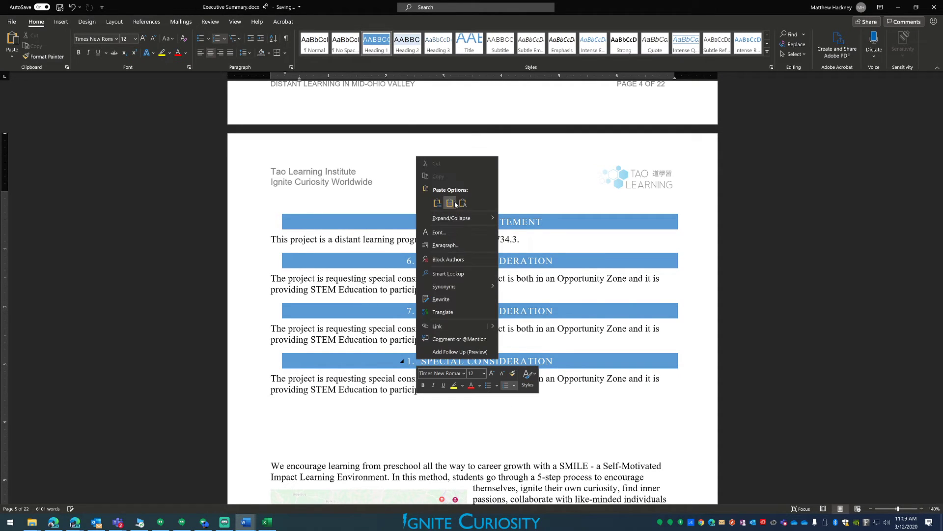
pyautogui.click(410, 361)
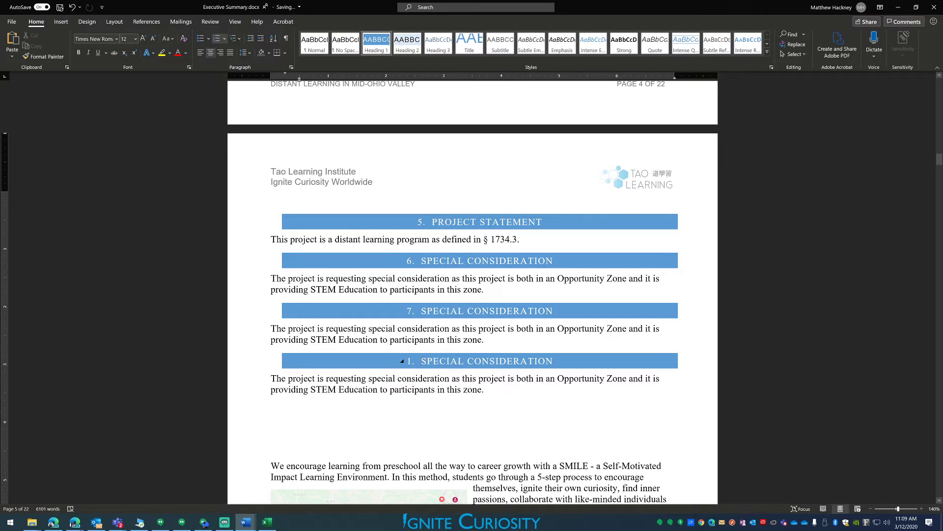
pyautogui.rightClick(410, 361)
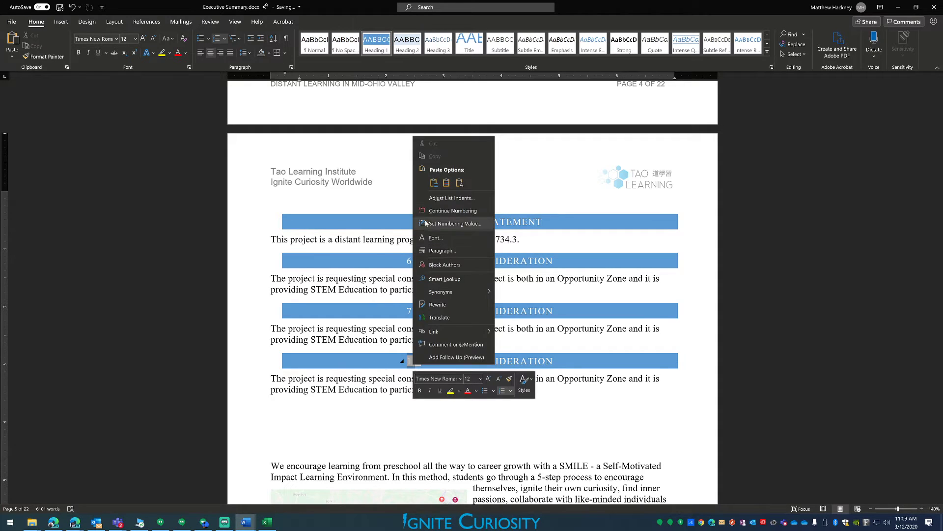
pyautogui.click(445, 224)
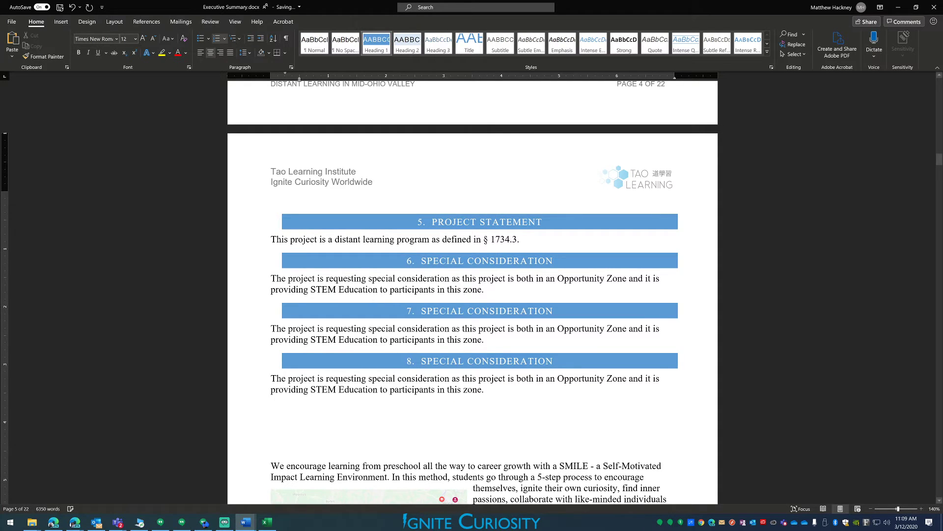
# - Paste another copy of the Special Consideration heading and paragraph below section 8, and continue its numbering as 9, checking item 9 of the DLT guide
pyautogui.click(270, 401)
pyautogui.hotkey('ctrl', 'v')
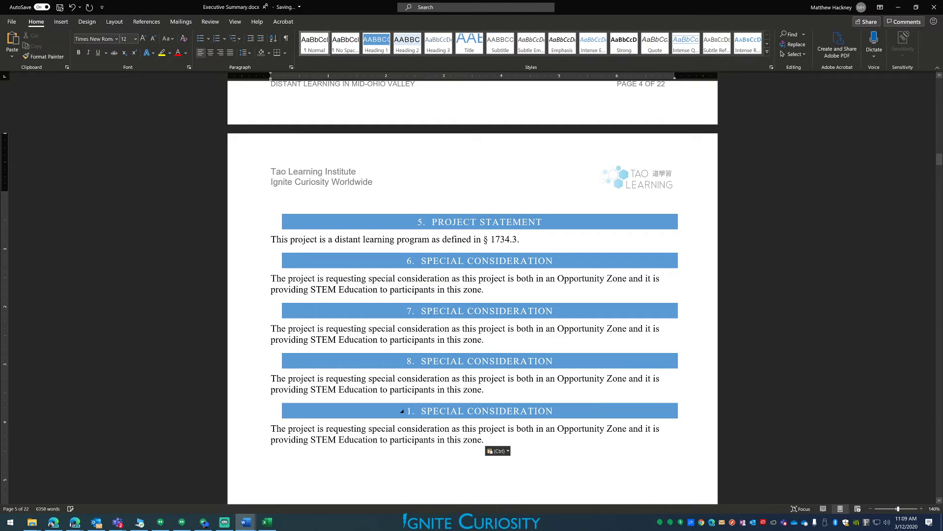
pyautogui.click(74, 521)
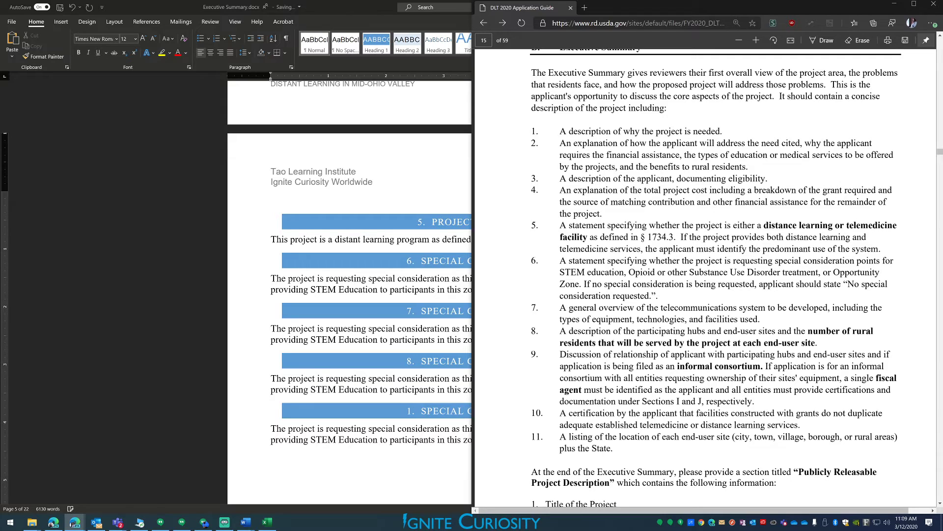
pyautogui.moveTo(669, 366); pyautogui.dragTo(761, 366)
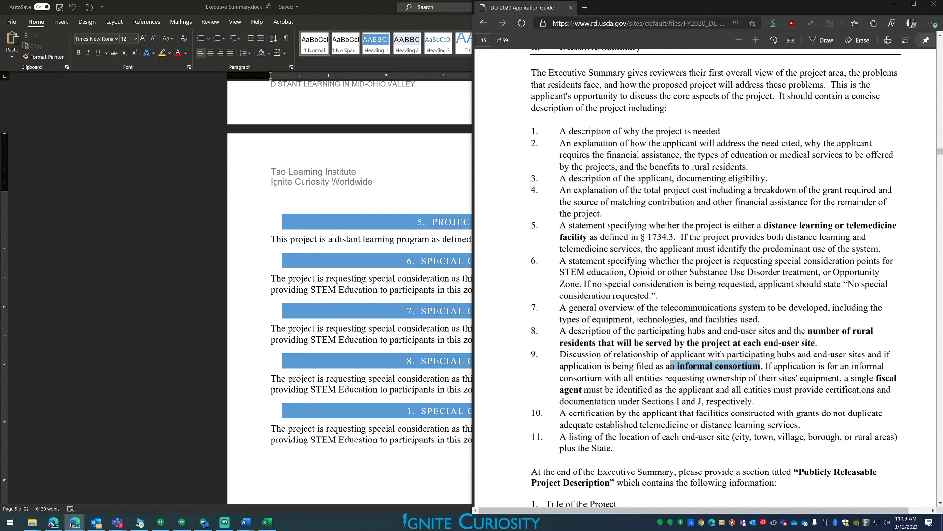
pyautogui.hotkey('alt', 'Tab')
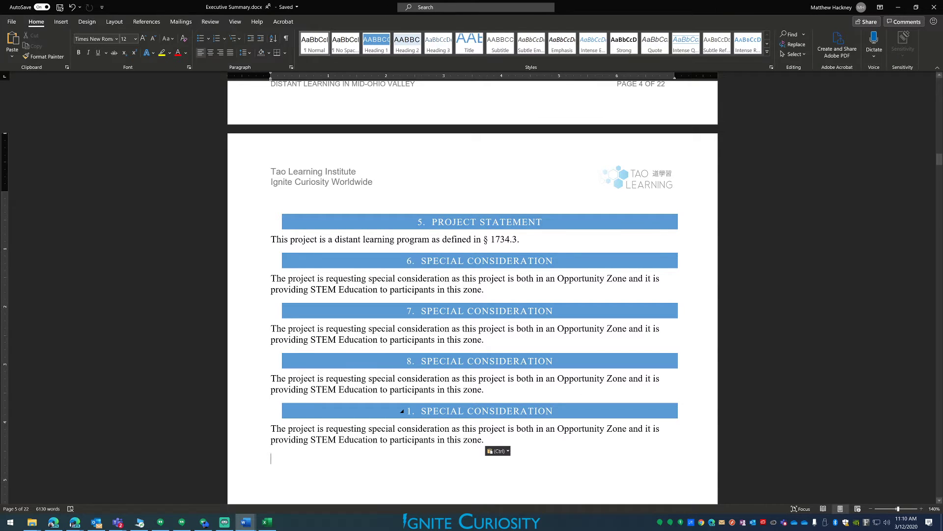
pyautogui.click(411, 411)
pyautogui.rightClick(412, 411)
pyautogui.click(451, 262)
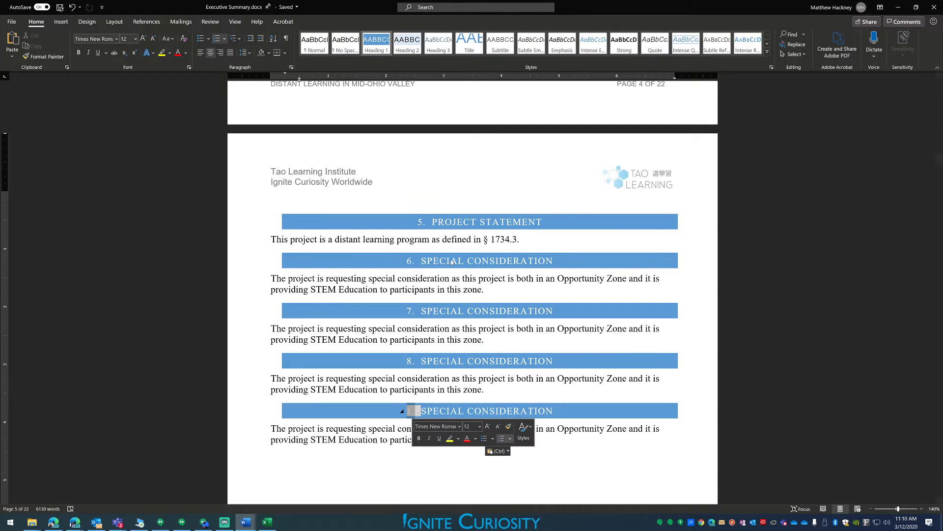
# - Recheck the DLT guide's list and retitle the section 7 heading as "TELECOMMUNICATION SYSTEM"
pyautogui.hotkey('alt', 'Tab')
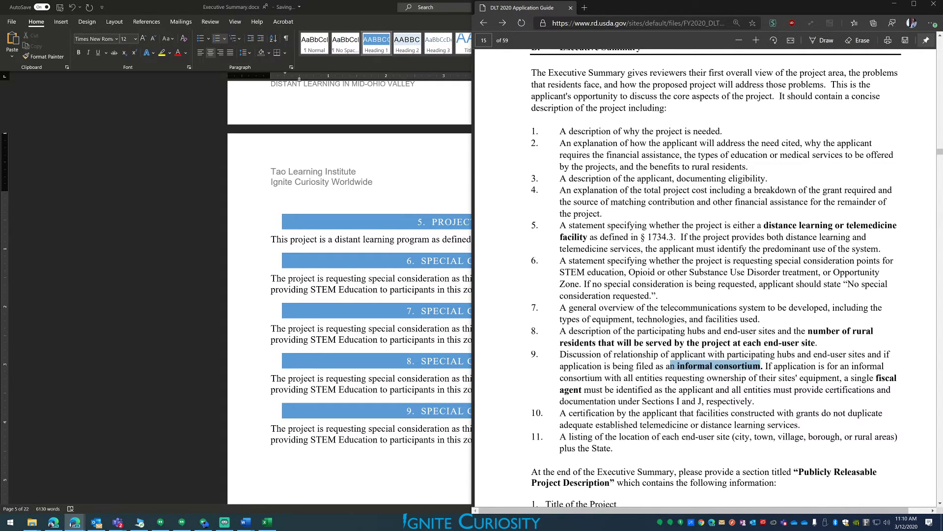
pyautogui.hotkey('alt', 'Tab')
pyautogui.doubleClick(445, 311)
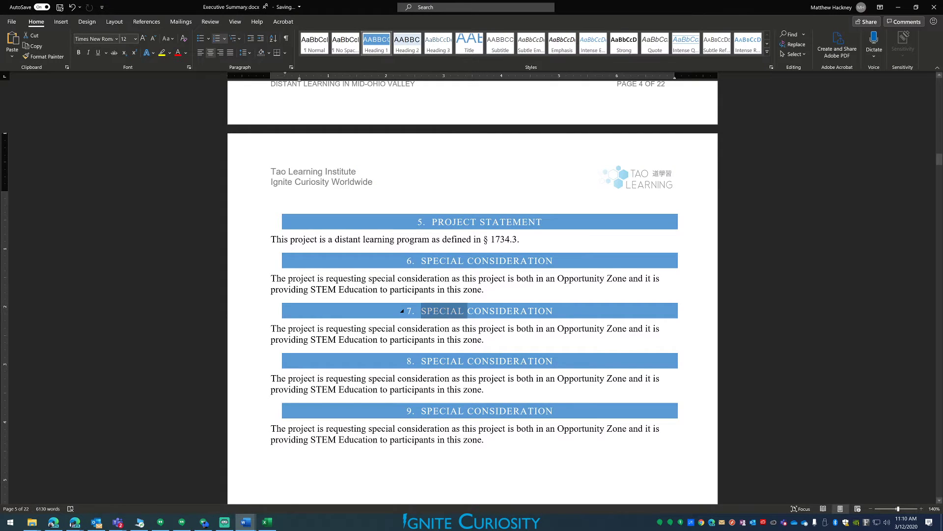
pyautogui.write('TELECO')
pyautogui.write('MMUNICATION SYS')
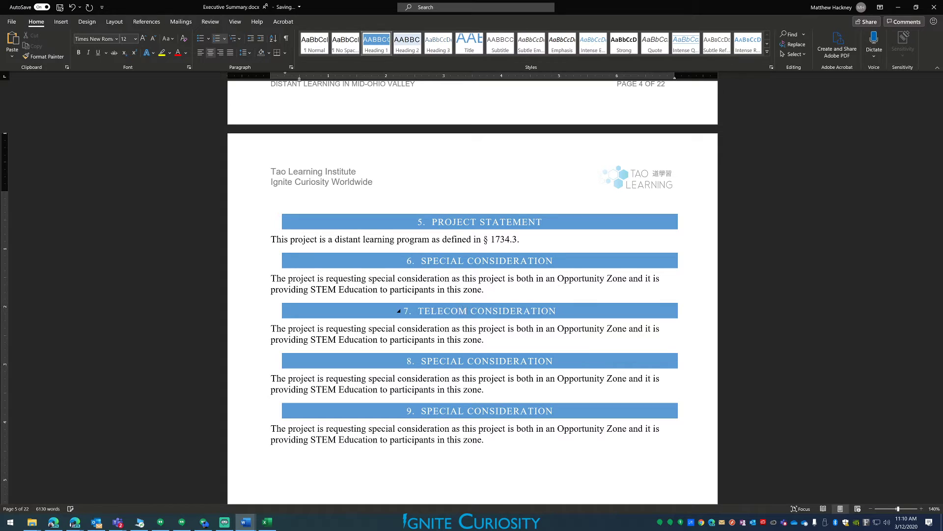
pyautogui.write('TEM')
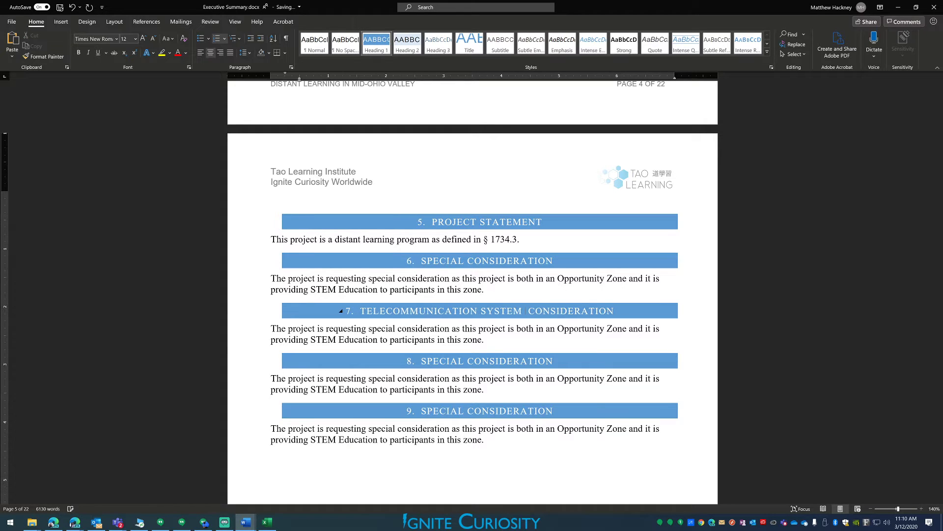
pyautogui.hotkey('shift', 'End')
pyautogui.press('Delete')
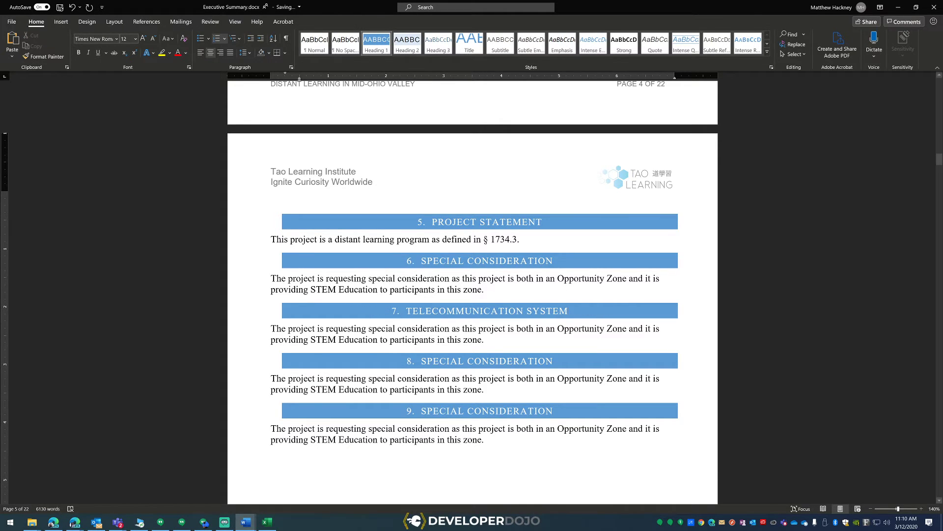
# - Read item 8 of the DLT guide on hubs and end-user sites, and switch to the Site Worksheet in the Excel workbook 2020_DLT_Worksheets_0.xlsx
pyautogui.hotkey('alt', 'Tab')
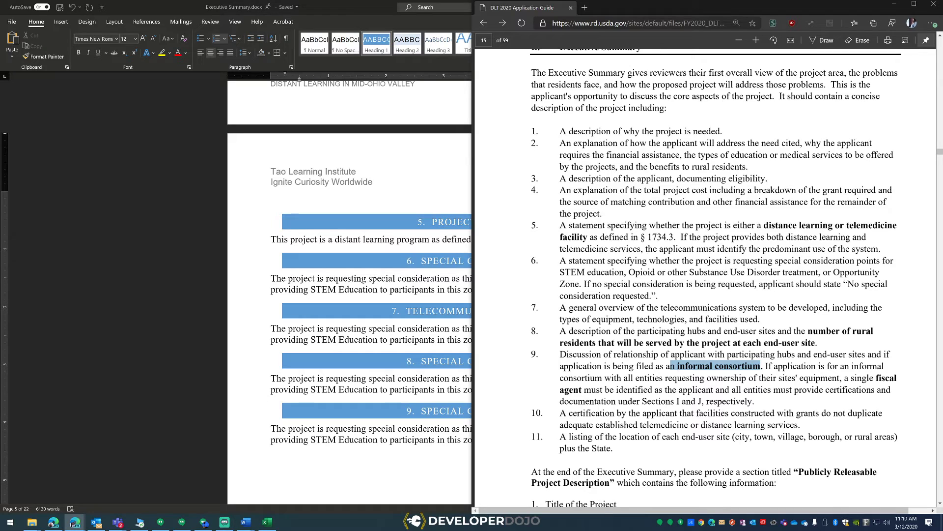
pyautogui.moveTo(816, 343); pyautogui.dragTo(663, 342)
pyautogui.click(663, 342)
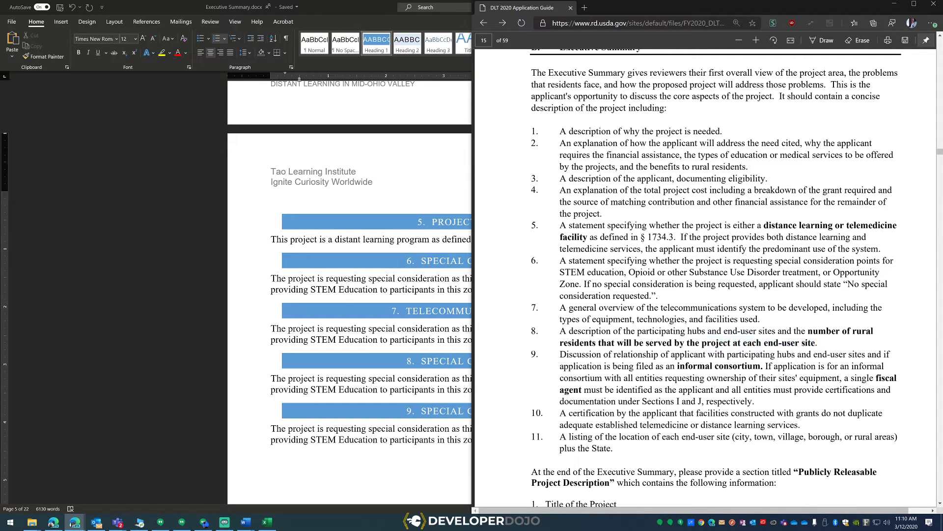
pyautogui.click(267, 523)
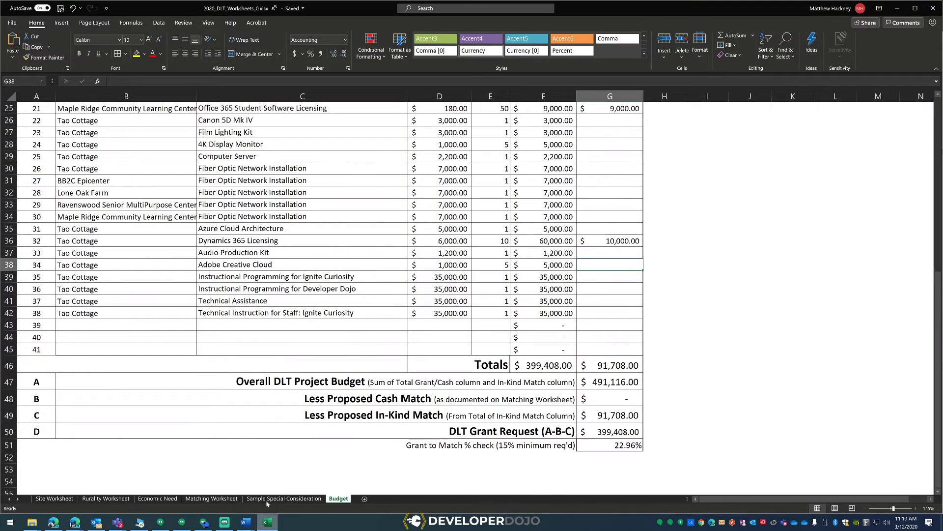
pyautogui.click(58, 499)
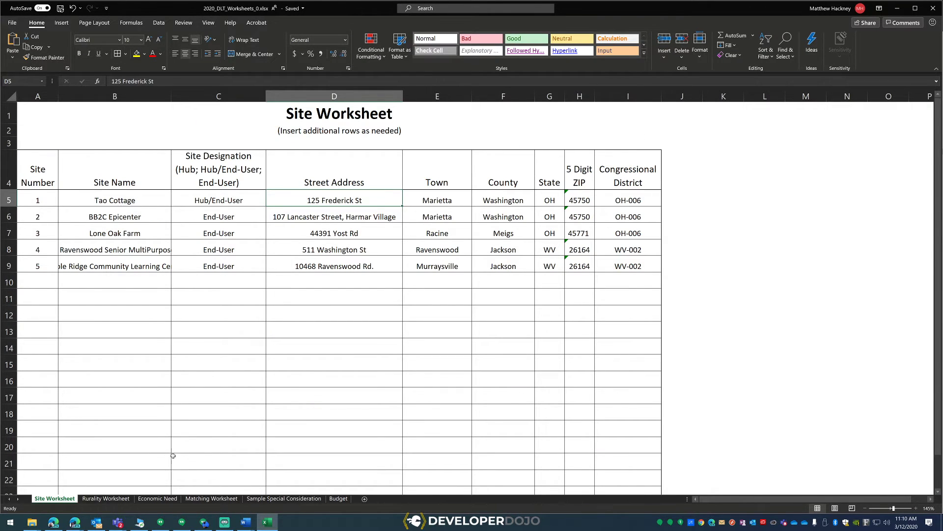
# - Switch to the Distance Learning and Telemedicine OneNote notebook and examine the Implementation Area, O.R.B.I.T., Quotes & Data and About a particular group pages for site details
pyautogui.moveTo(75, 522)
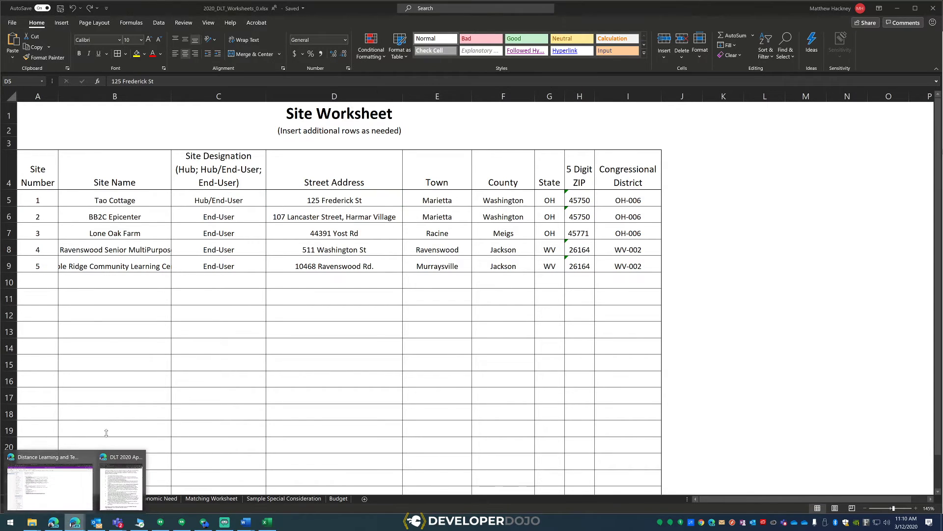
pyautogui.click(64, 504)
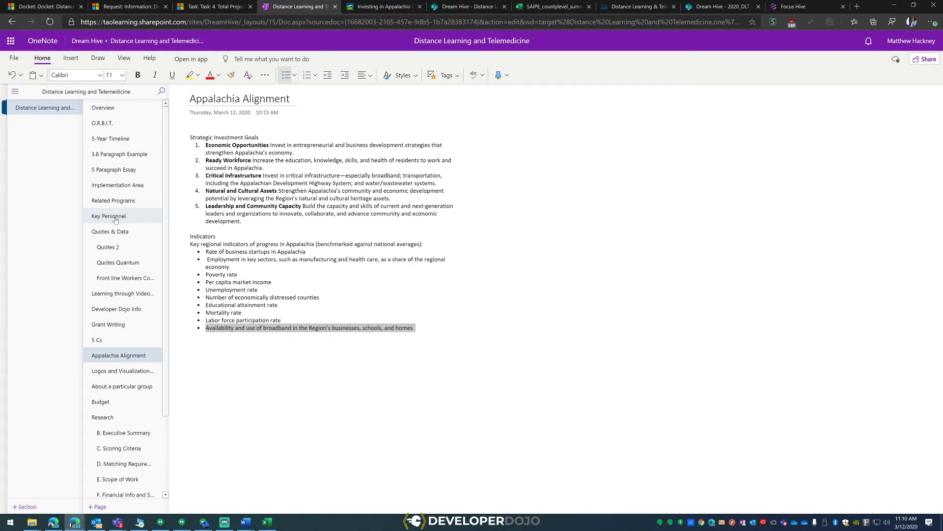
pyautogui.click(117, 185)
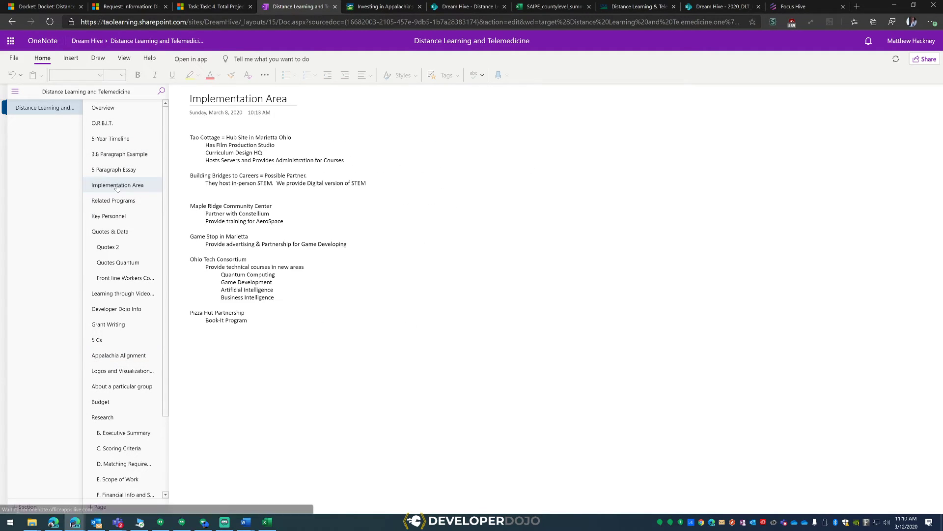
pyautogui.click(104, 124)
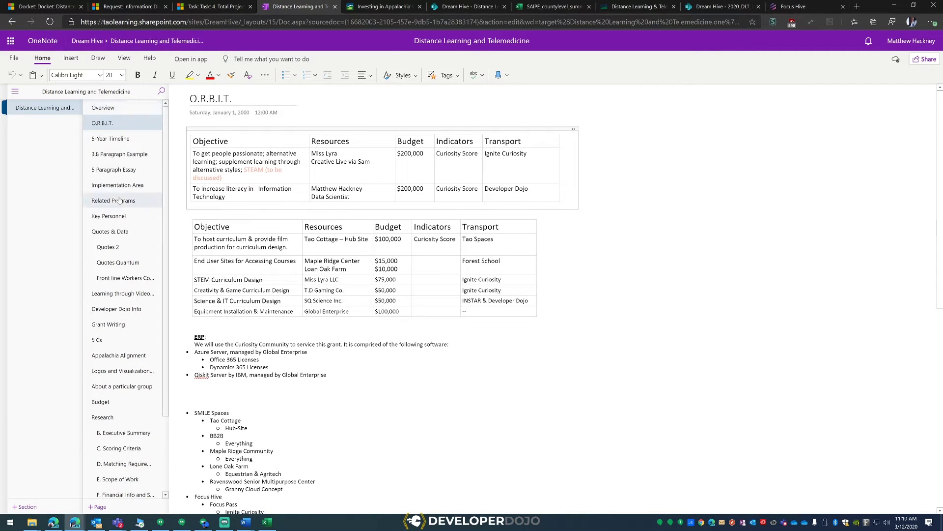
pyautogui.click(112, 232)
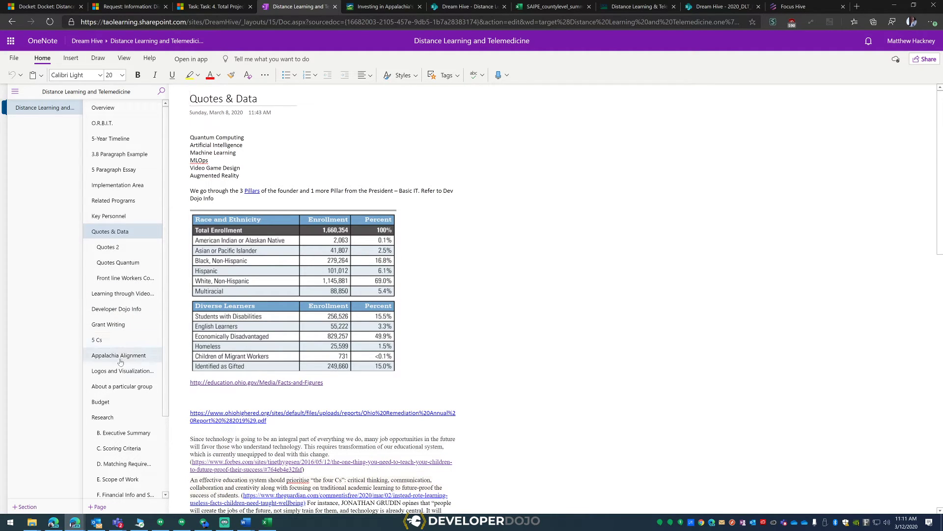
pyautogui.click(122, 386)
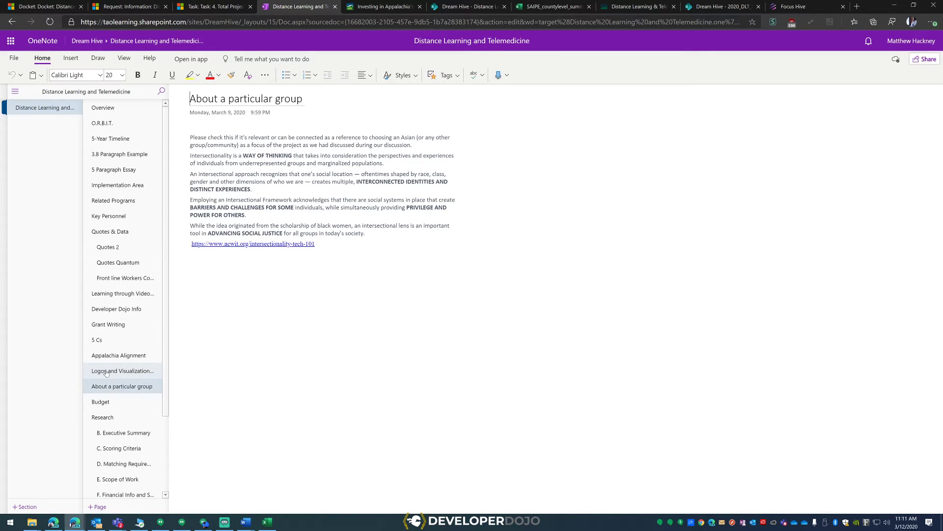
pyautogui.click(121, 186)
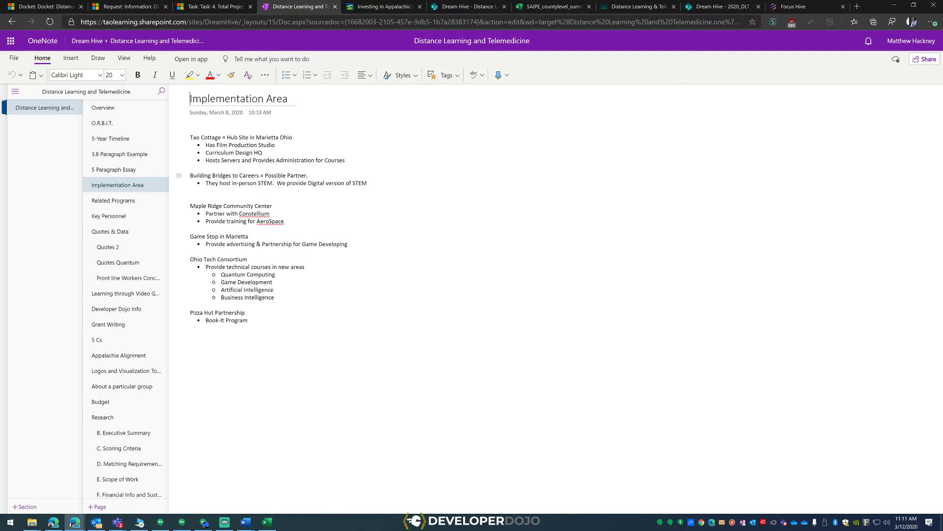
# - Search the notebook for "lone oak" with the scope set to Section
pyautogui.hotkey('ctrl', 'f')
pyautogui.write('lone')
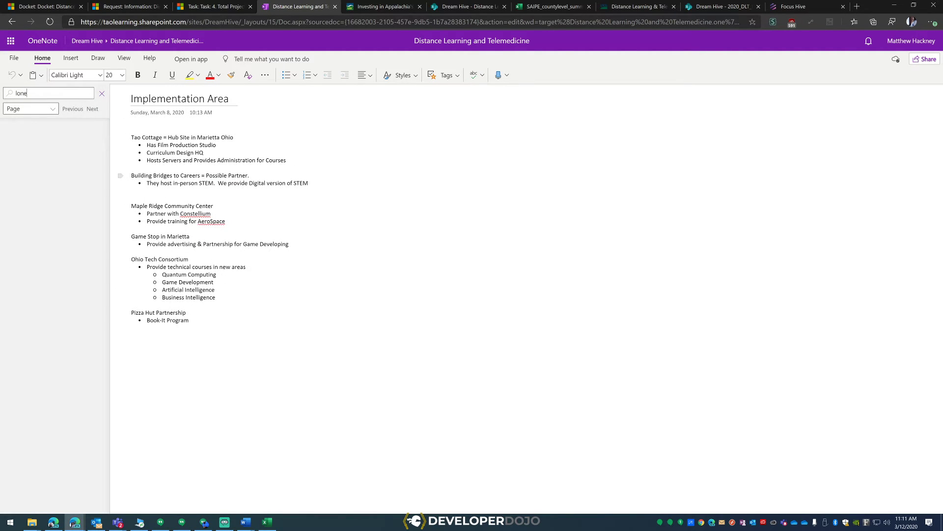
pyautogui.write(' oak')
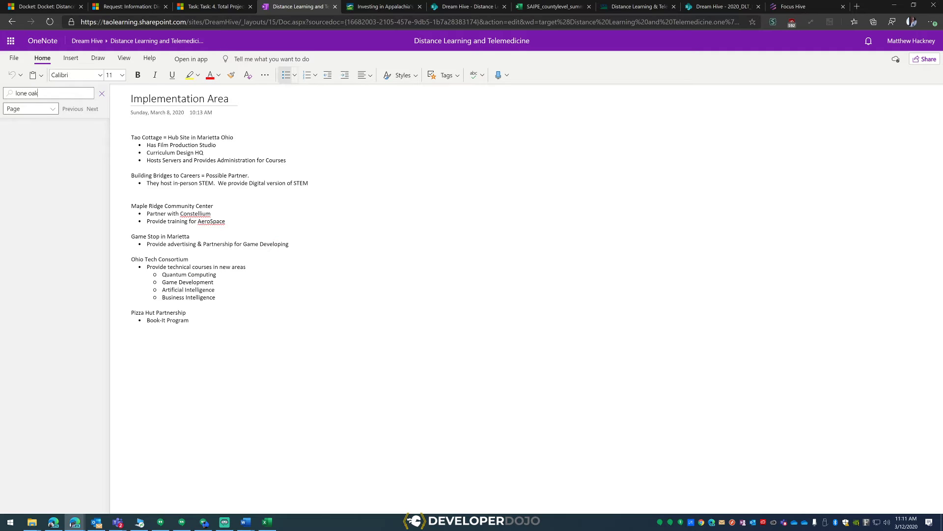
pyautogui.click(47, 110)
pyautogui.click(41, 124)
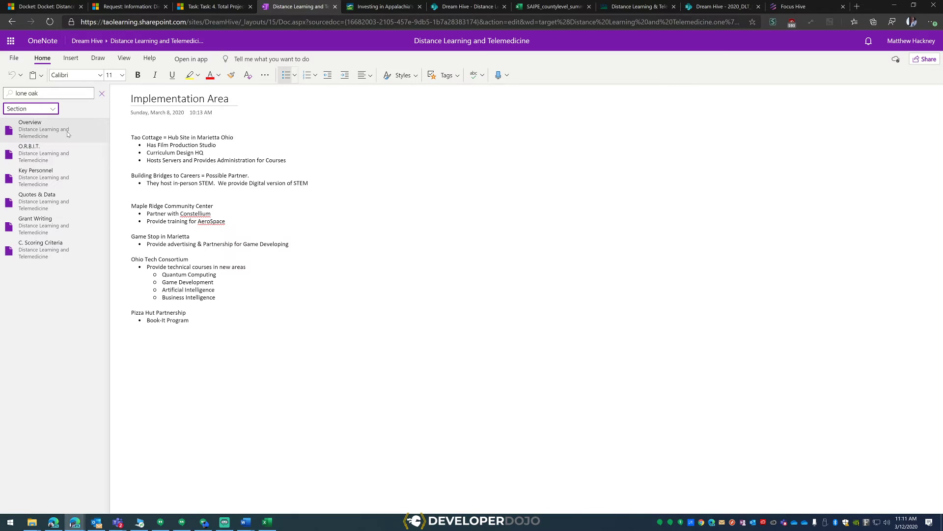
# - Review the matching Overview, Key Personnel, Quotes & Data and Grant Writing pages for information on the end-user sites
pyautogui.click(53, 138)
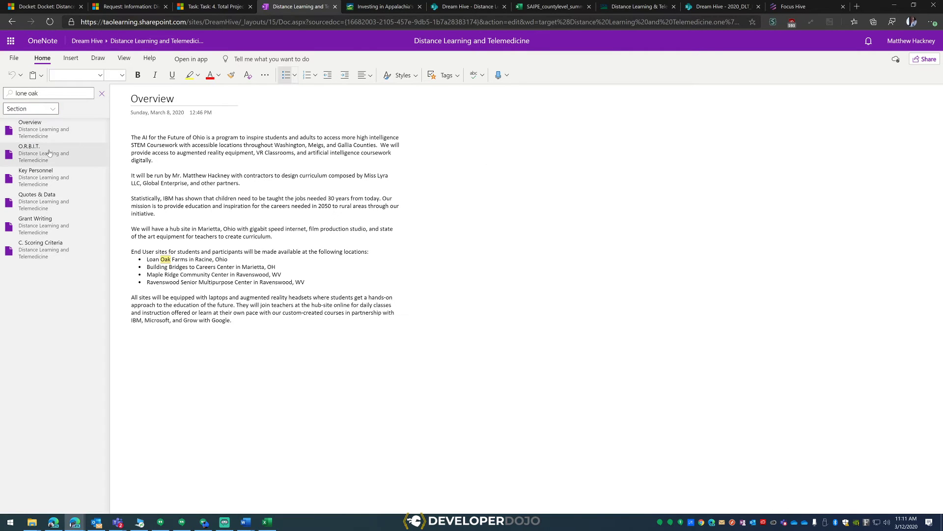
pyautogui.click(50, 153)
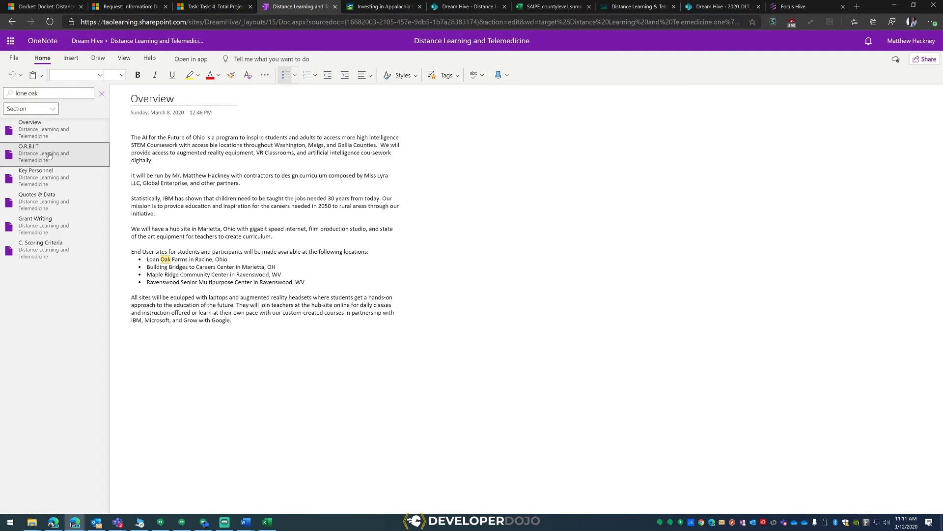
pyautogui.click(58, 180)
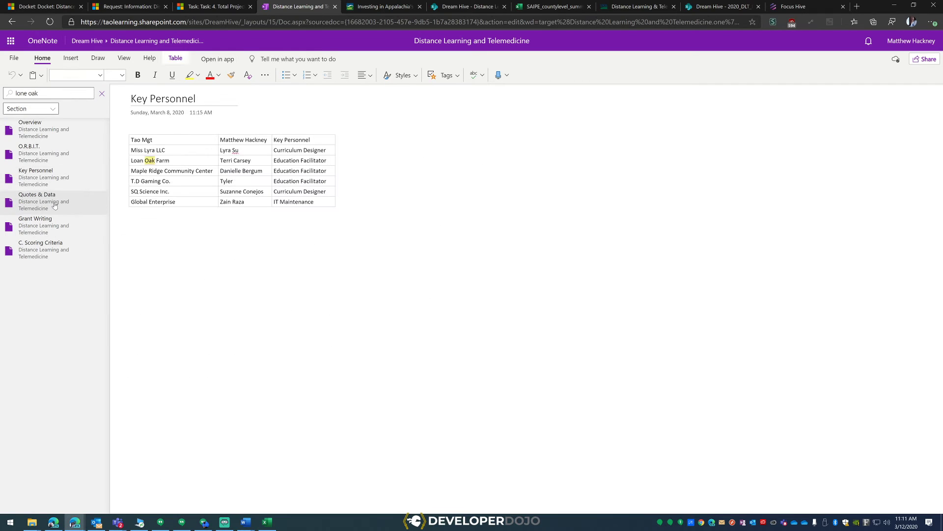
pyautogui.click(55, 206)
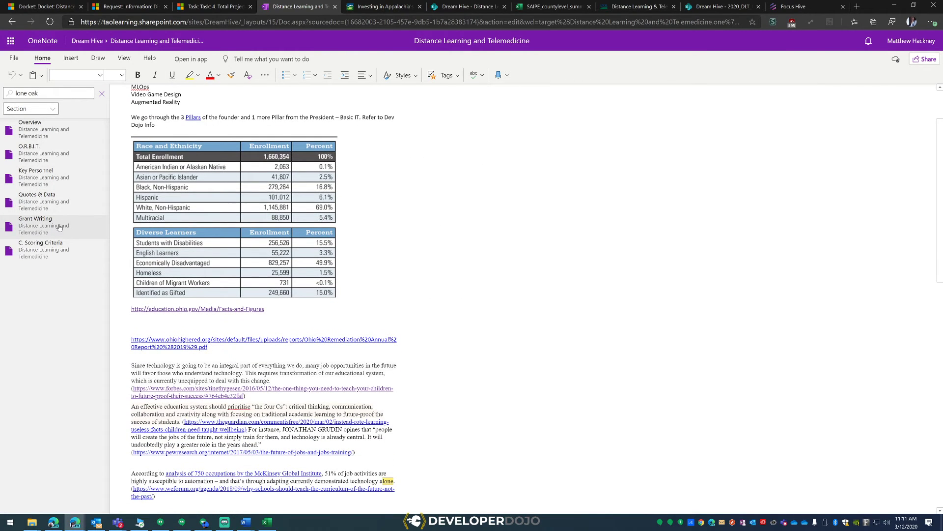
pyautogui.click(59, 226)
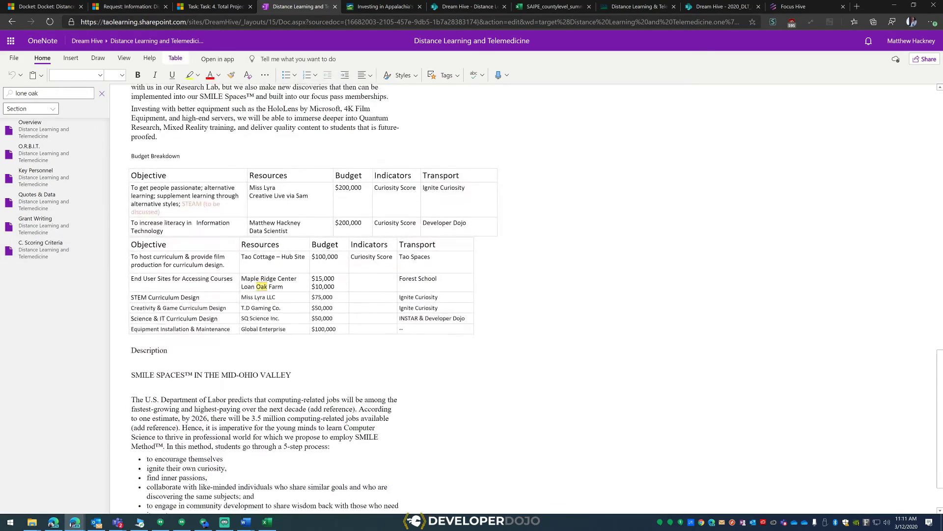
# - Open the C. Scoring Criteria page and copy the C-1 Rurality table of hub and end-user sites
pyautogui.click(75, 251)
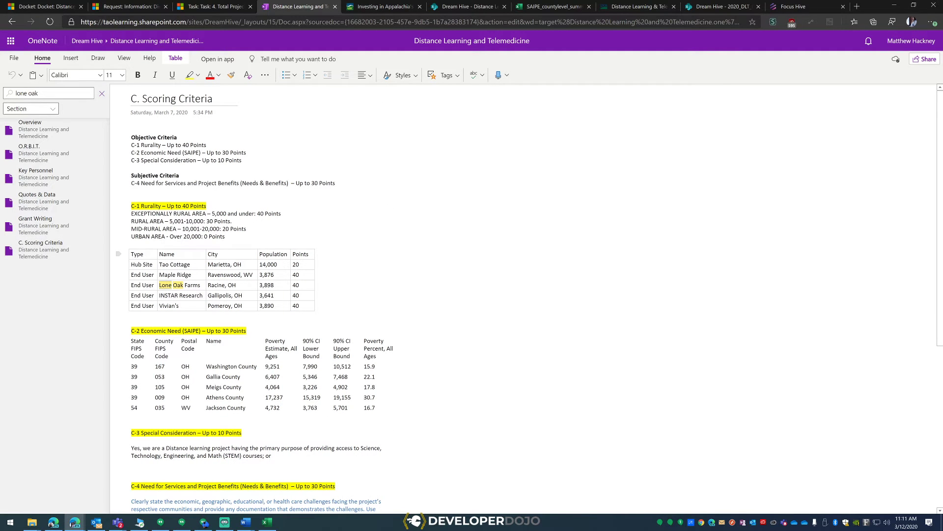
pyautogui.moveTo(119, 254); pyautogui.dragTo(120, 324)
pyautogui.hotkey('ctrl', 'c')
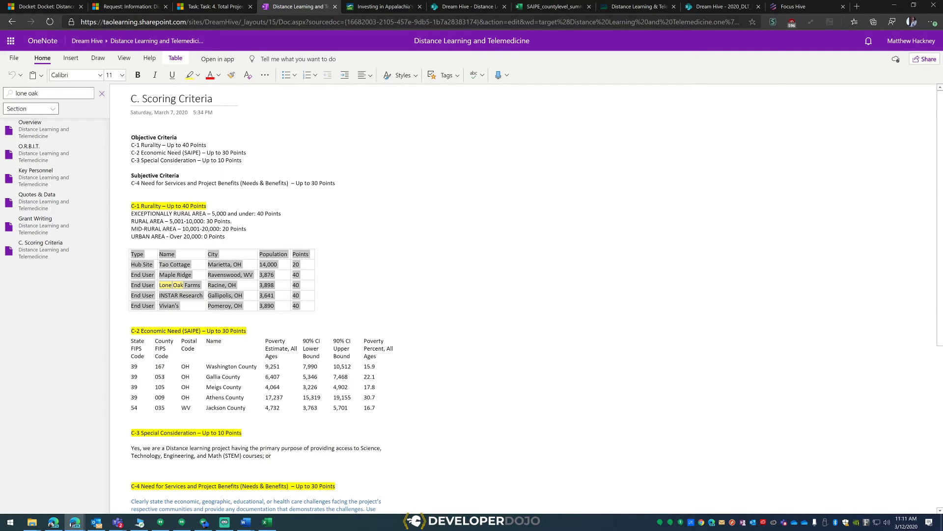
# - Switch to the Executive Summary and replace the section 8 text after "The project is" with the copied hub and end-user site table
pyautogui.hotkey('alt', 'Tab')
pyautogui.hotkey('alt', 'Tab')
pyautogui.hotkey('alt', 'Tab')
pyautogui.hotkey('alt', 'Tab')
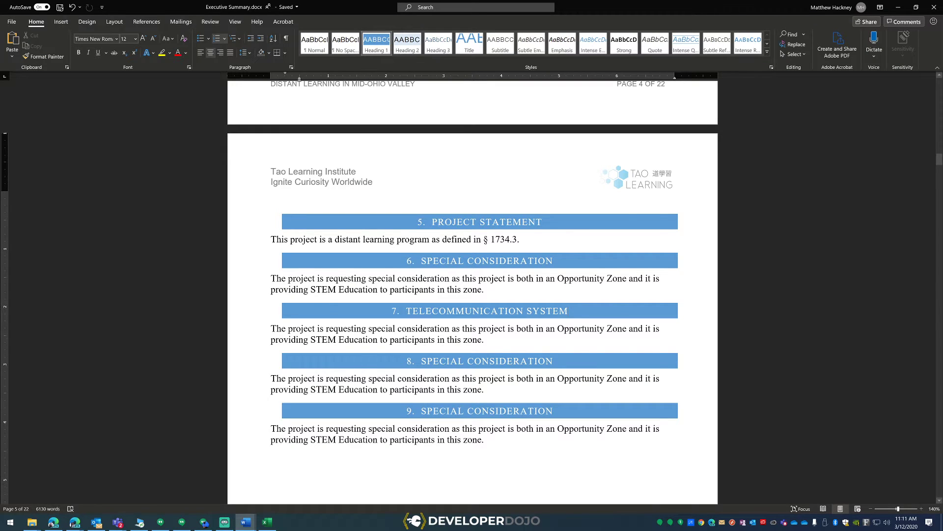
pyautogui.moveTo(484, 389); pyautogui.dragTo(351, 383)
pyautogui.press('BackSpace')
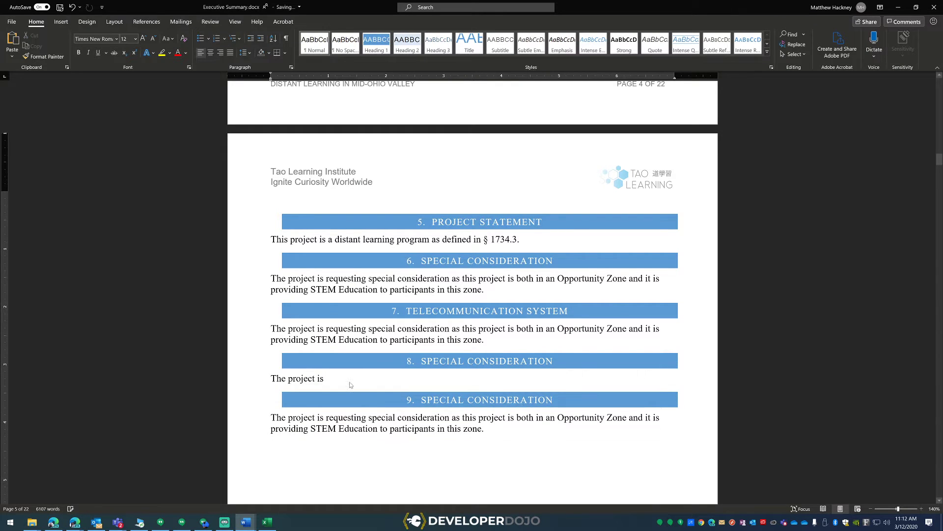
pyautogui.hotkey('ctrl', 'v')
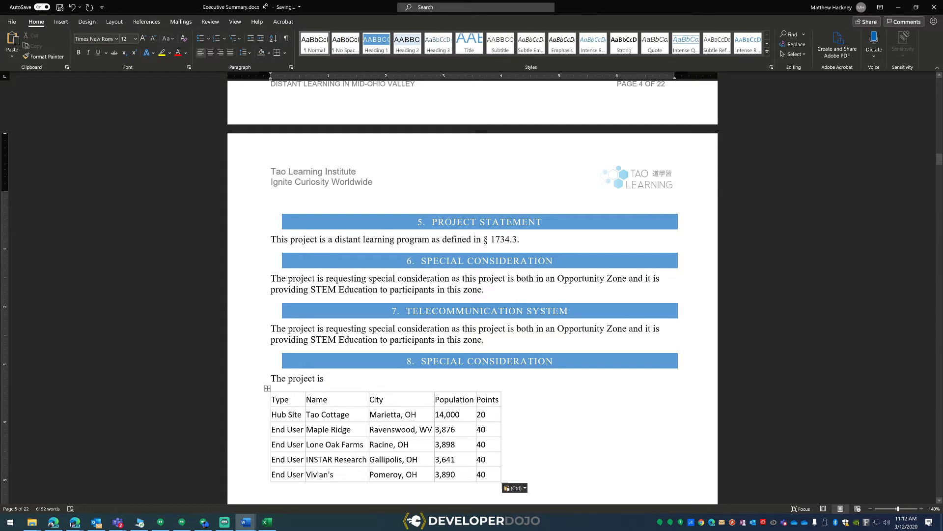
# - Widen the columns of the section 8 site table so that each heading, site name and city fits on one line
pyautogui.moveTo(304, 399); pyautogui.dragTo(309, 399)
pyautogui.scroll(-1, 308, 399)
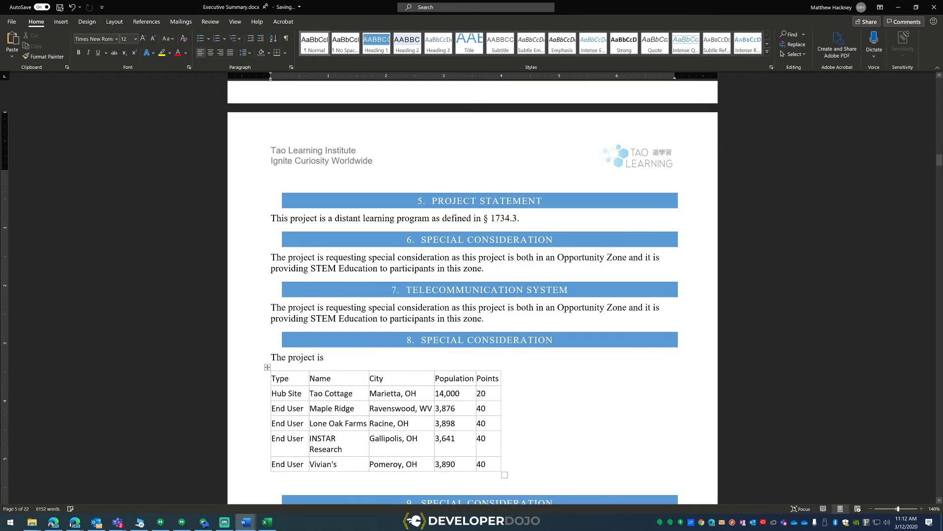
pyautogui.moveTo(476, 377); pyautogui.dragTo(482, 377)
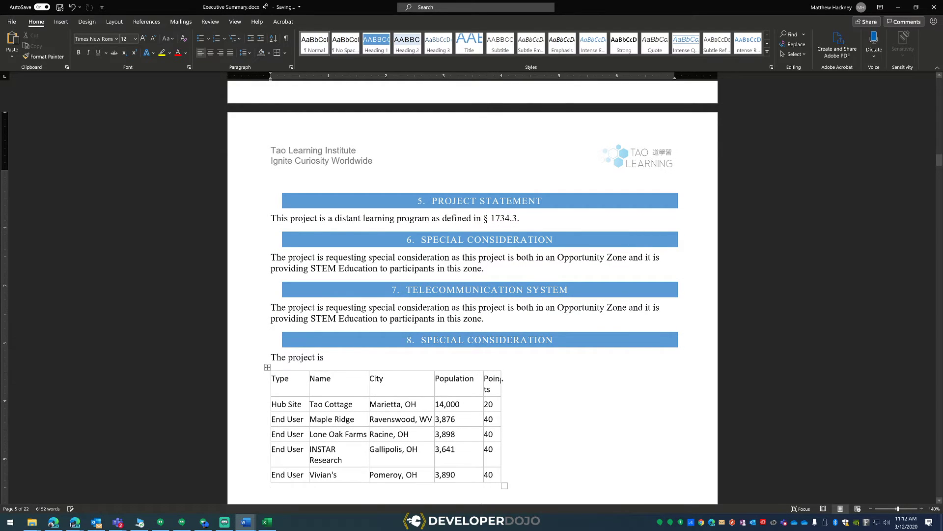
pyautogui.click(496, 378)
pyautogui.moveTo(501, 378); pyautogui.dragTo(525, 375)
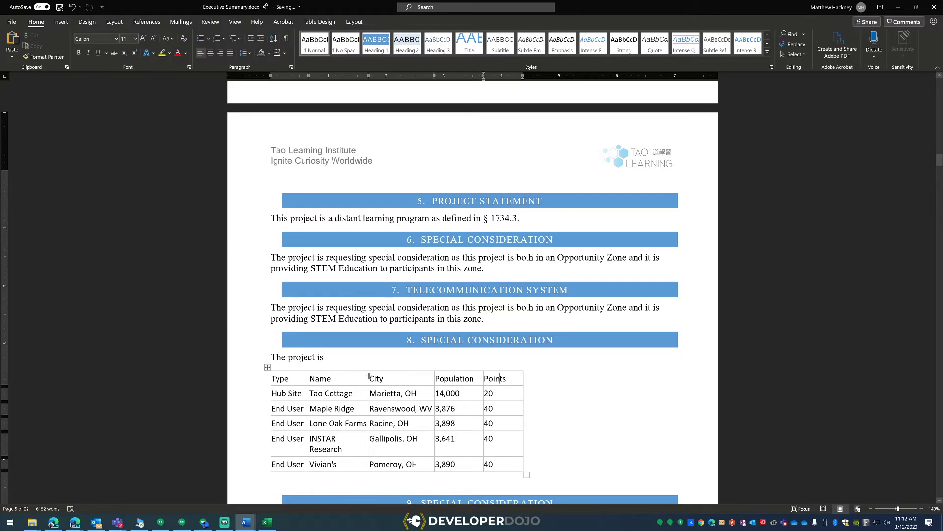
pyautogui.moveTo(368, 377)
pyautogui.mouseDown()
pyautogui.moveTo(399, 377)
pyautogui.moveTo(375, 378)
pyautogui.mouseUp()
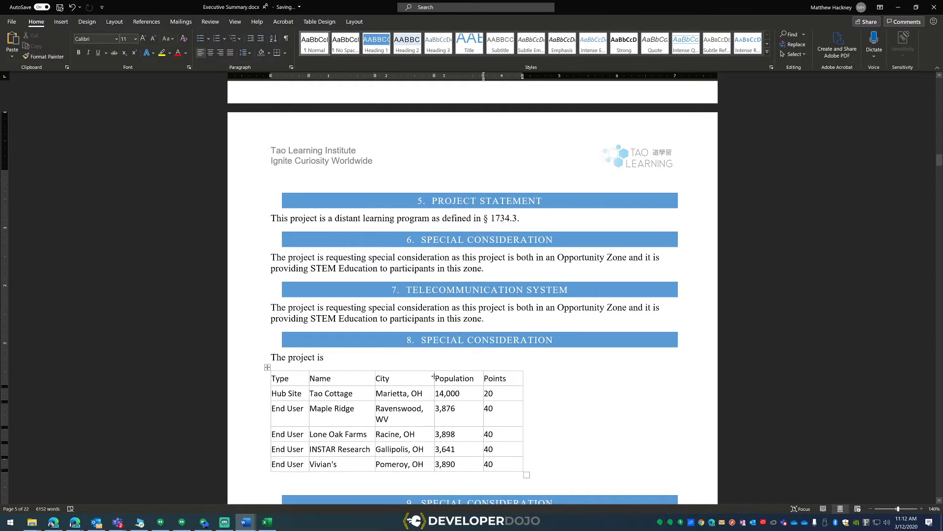
pyautogui.moveTo(433, 377); pyautogui.dragTo(443, 377)
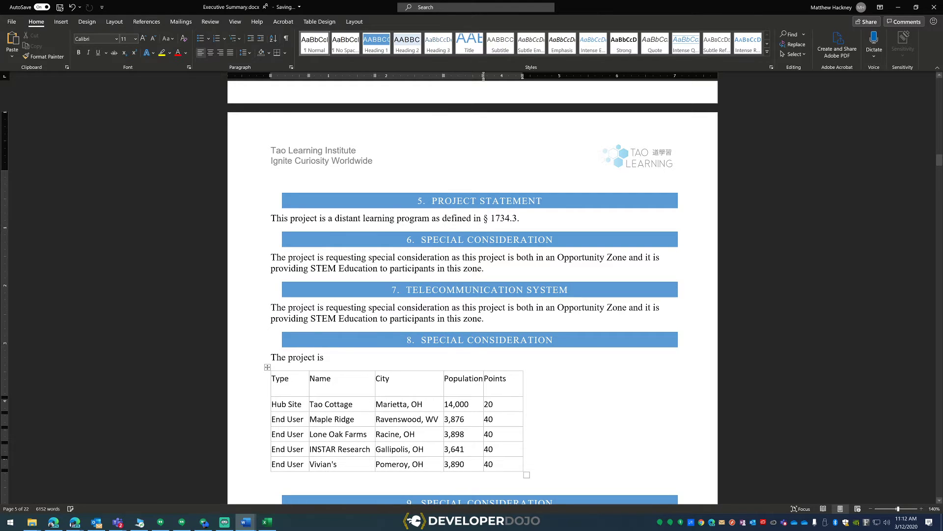
pyautogui.moveTo(484, 388); pyautogui.dragTo(487, 389)
pyautogui.click(400, 358)
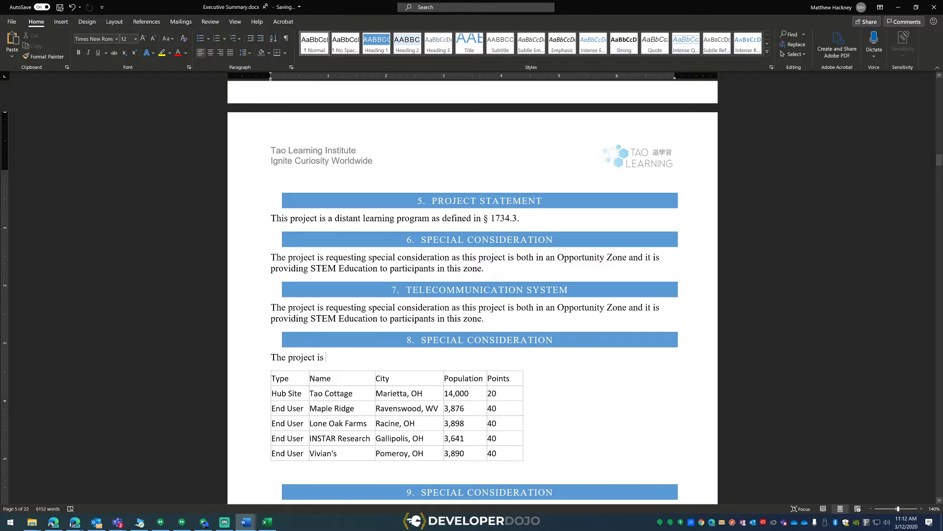
# - Copy item 7, the telecommunications system overview requirement, from the DLT 2020 Application Guide and return to the Executive Summary
pyautogui.scroll(-1, 409, 311)
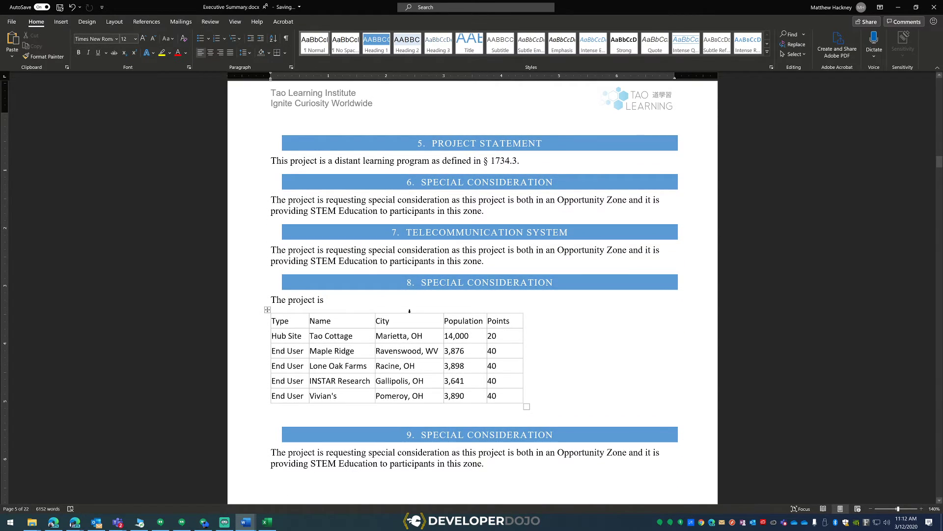
pyautogui.hotkey('alt', 'Tab')
pyautogui.hotkey('alt', 'Tab')
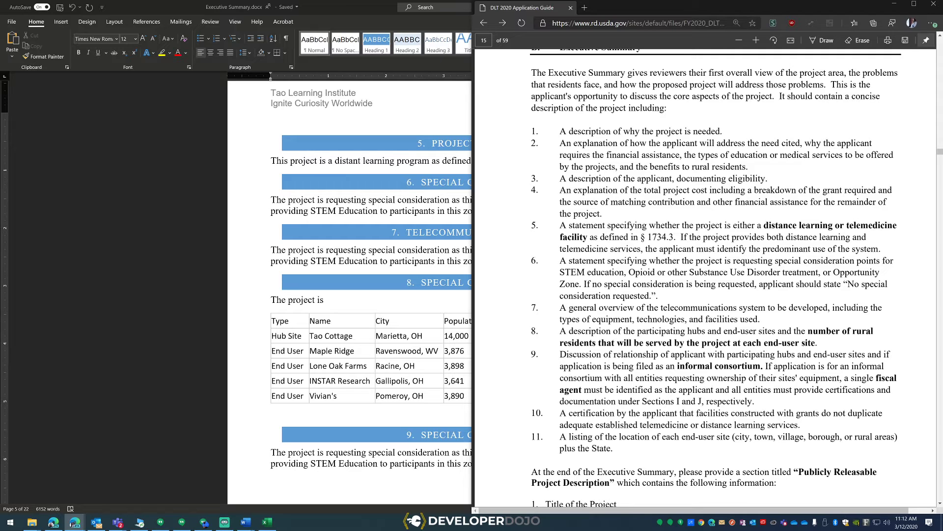
pyautogui.moveTo(761, 319); pyautogui.dragTo(561, 308)
pyautogui.hotkey('ctrl', 'c')
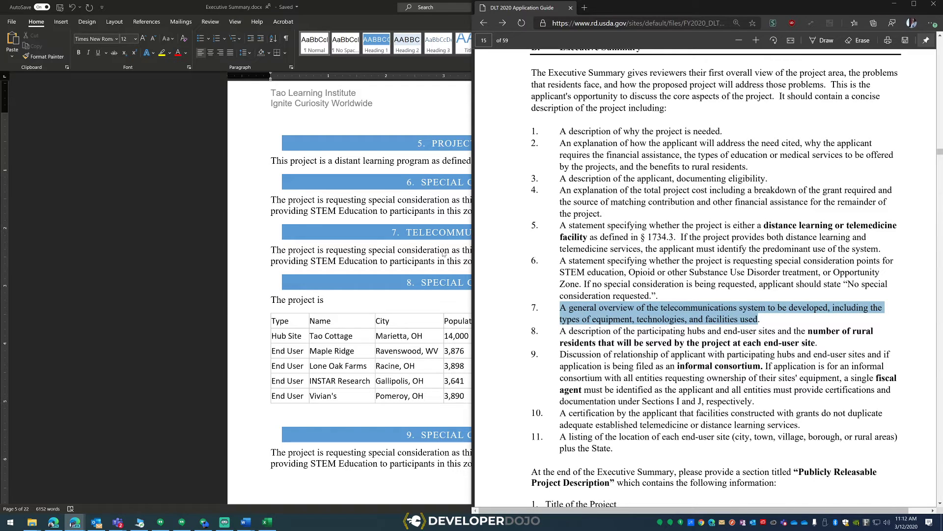
pyautogui.hotkey('alt', 'Tab')
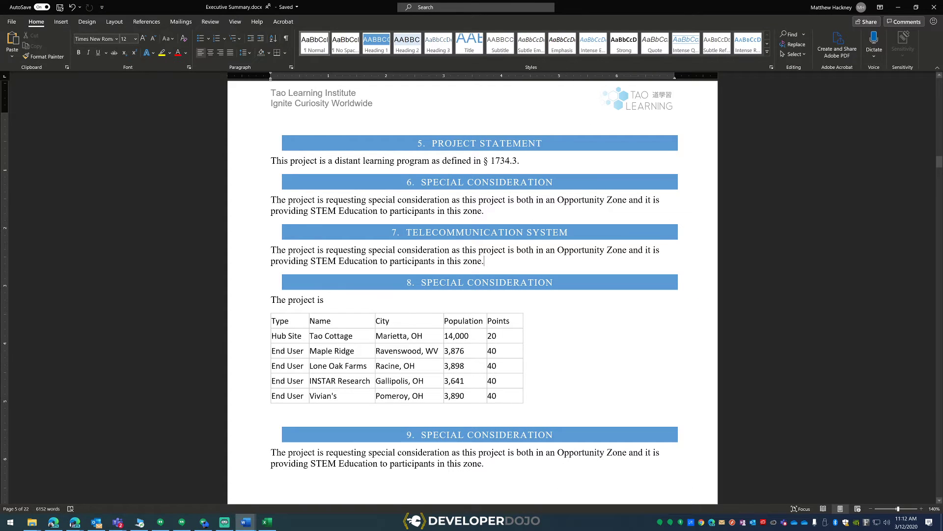
pyautogui.hotkey('alt', 'Tab')
pyautogui.hotkey('alt', 'Tab')
# - Replace the section 7 Telecommunication System paragraph with the copied requirement as text only and join its two lines into one paragraph
pyautogui.hotkey('ctrl', 'shift', 'Left')
pyautogui.hotkey('ctrl', 'shift', 'Left')
pyautogui.hotkey('ctrl', 'shift', 'Left')
pyautogui.hotkey('ctrl', 'shift', 'Left')
pyautogui.hotkey('ctrl', 'shift', 'Left')
pyautogui.hotkey('ctrl', 'shift', 'Left')
pyautogui.hotkey('ctrl', 'shift', 'Left')
pyautogui.hotkey('ctrl', 'shift', 'Left')
pyautogui.hotkey('ctrl', 'shift', 'Left')
pyautogui.hotkey('ctrl', 'shift', 'Left')
pyautogui.hotkey('ctrl', 'shift', 'Left')
pyautogui.hotkey('ctrl', 'shift', 'Left')
pyautogui.hotkey('ctrl', 'shift', 'Left')
pyautogui.hotkey('ctrl', 'shift', 'Left')
pyautogui.hotkey('ctrl', 'shift', 'Left')
pyautogui.hotkey('ctrl', 'shift', 'Left')
pyautogui.hotkey('ctrl', 'shift', 'Left')
pyautogui.hotkey('ctrl', 'shift', 'Left')
pyautogui.hotkey('ctrl', 'shift', 'Left')
pyautogui.hotkey('ctrl', 'shift', 'Left')
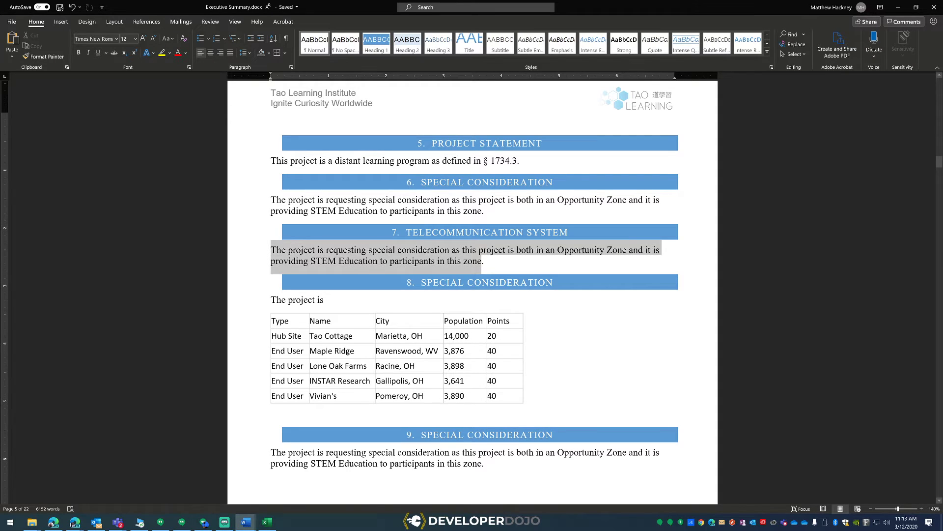
pyautogui.hotkey('ctrl', 'v')
pyautogui.press('ctrl')
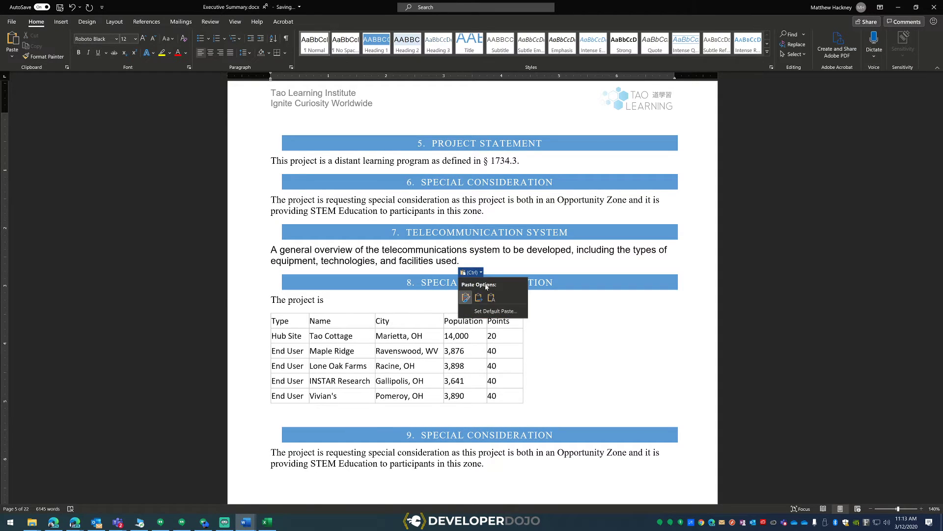
pyautogui.press('t')
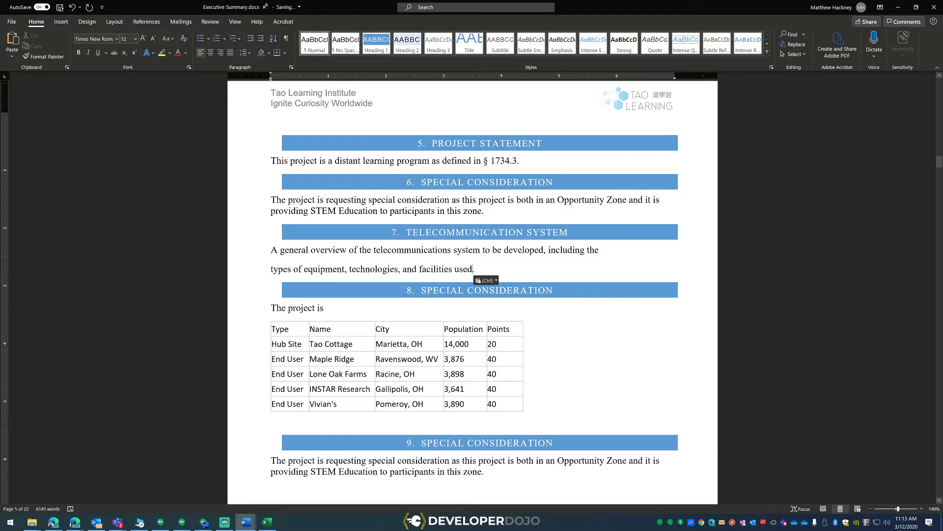
pyautogui.press('Delete')
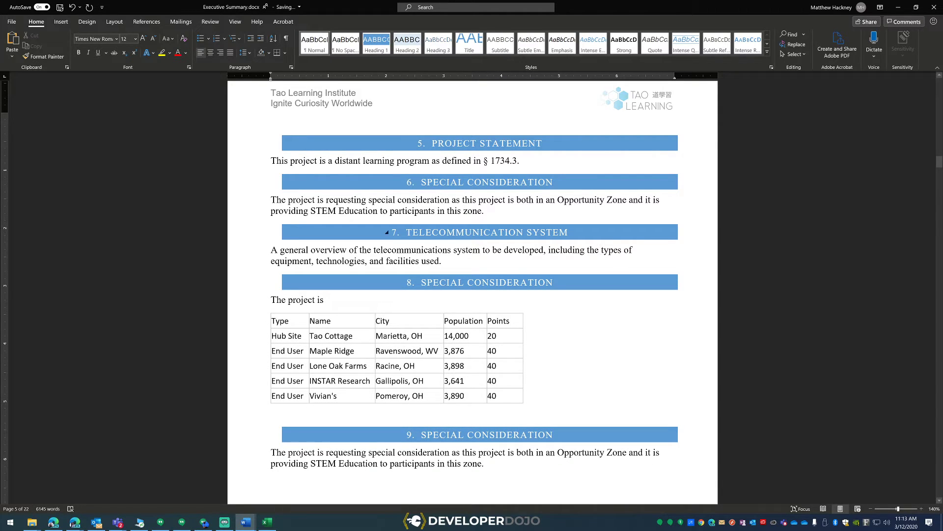
# - Replace section 8's "The project is" with guide item 8 on participating hubs and end-user sites, pasted as text only and joined into one paragraph
pyautogui.hotkey('alt', 'Tab')
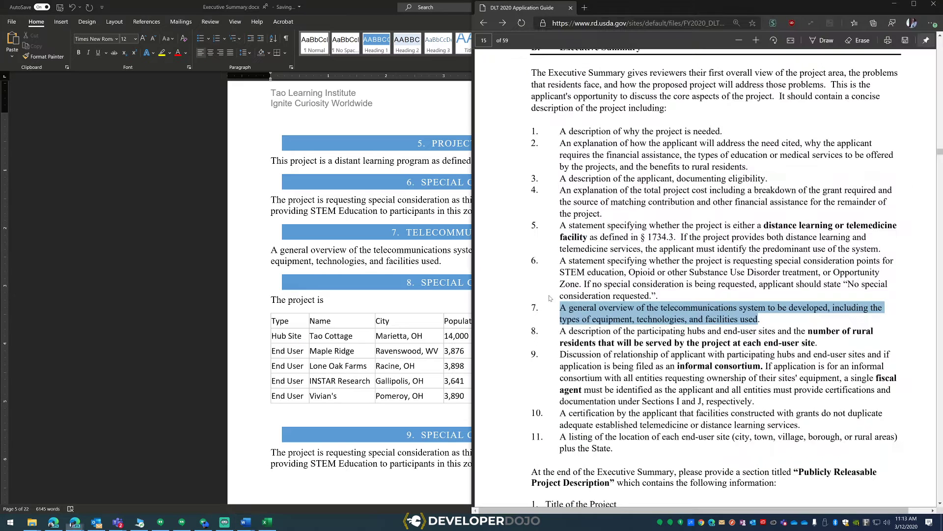
pyautogui.moveTo(560, 331)
pyautogui.mouseDown()
pyautogui.moveTo(800, 343)
pyautogui.moveTo(808, 330)
pyautogui.moveTo(813, 342)
pyautogui.moveTo(561, 331)
pyautogui.mouseUp()
pyautogui.hotkey('alt', 'Tab')
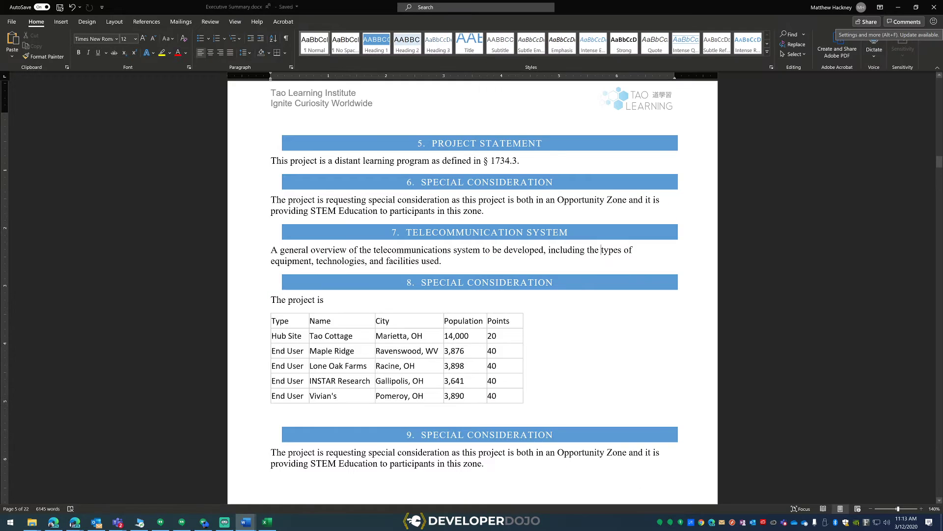
pyautogui.write('A description of the participating hubs and end-user sites and the number of rural residents that will be served by the project at each end-user site.')
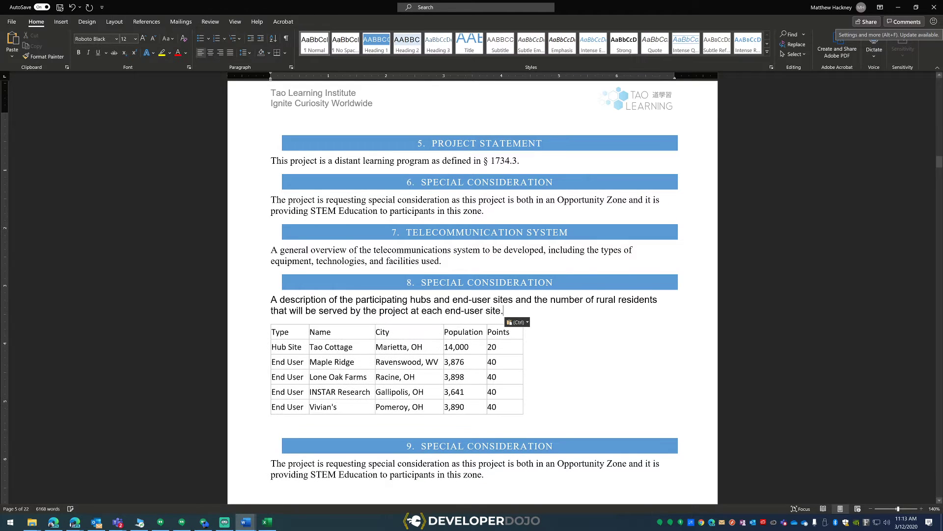
pyautogui.click(523, 322)
pyautogui.click(538, 347)
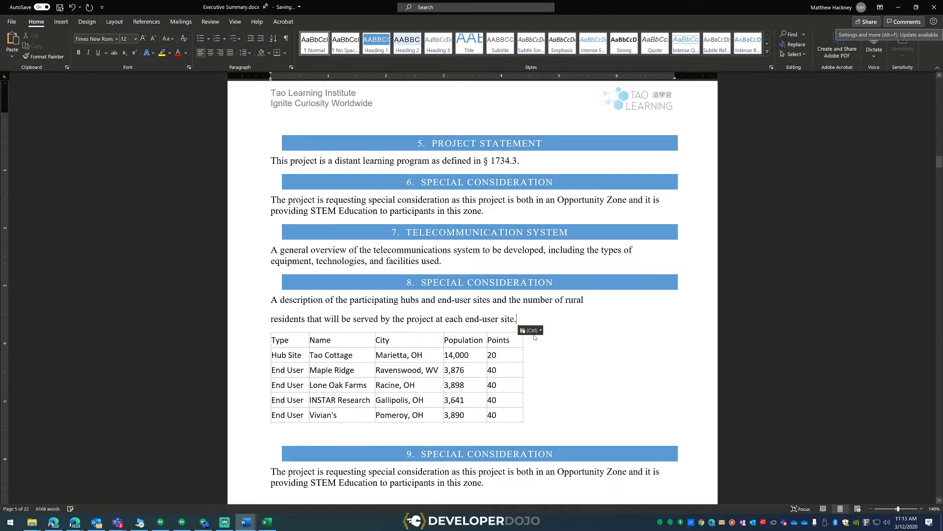
pyautogui.press('Home')
pyautogui.press('BackSpace')
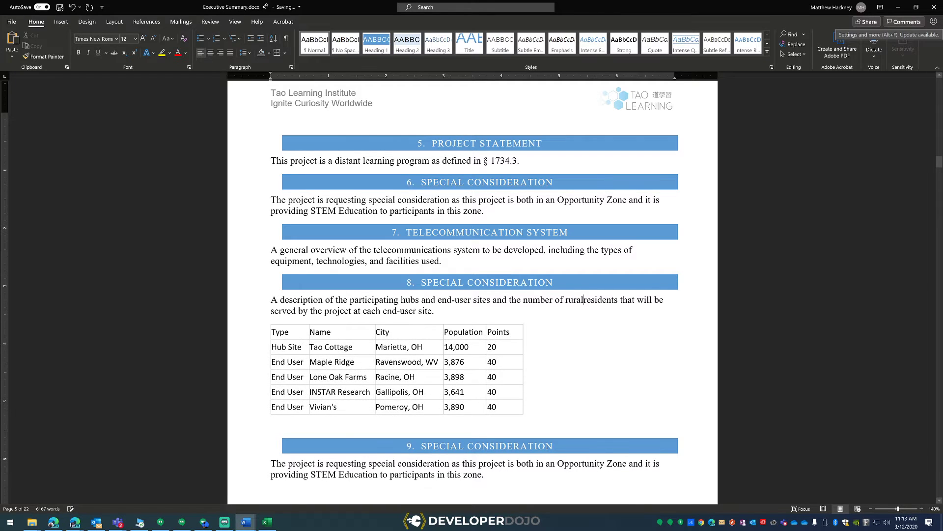
# - Move the hub and end-user site table to the horizontal centre of the page beneath the section 8 paragraph
pyautogui.scroll(-3, 472, 295)
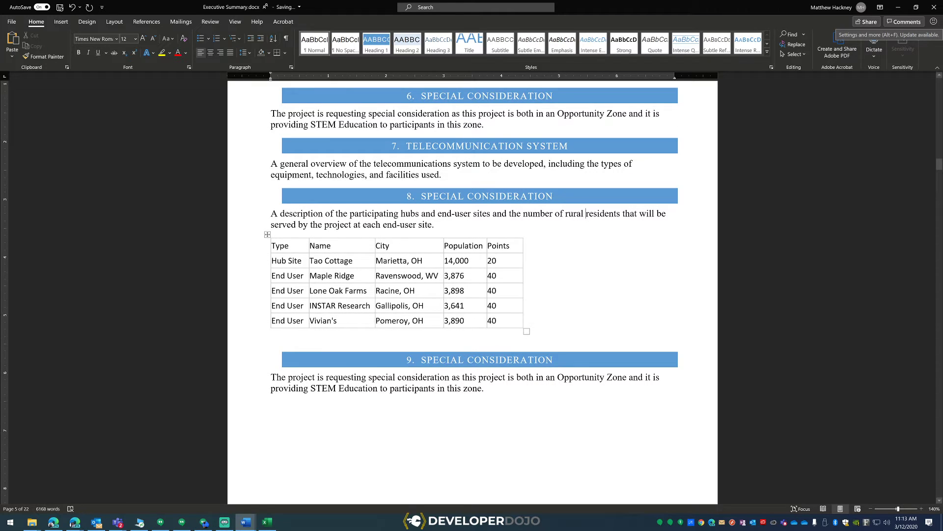
pyautogui.moveTo(309, 235)
pyautogui.moveTo(266, 234); pyautogui.dragTo(344, 236)
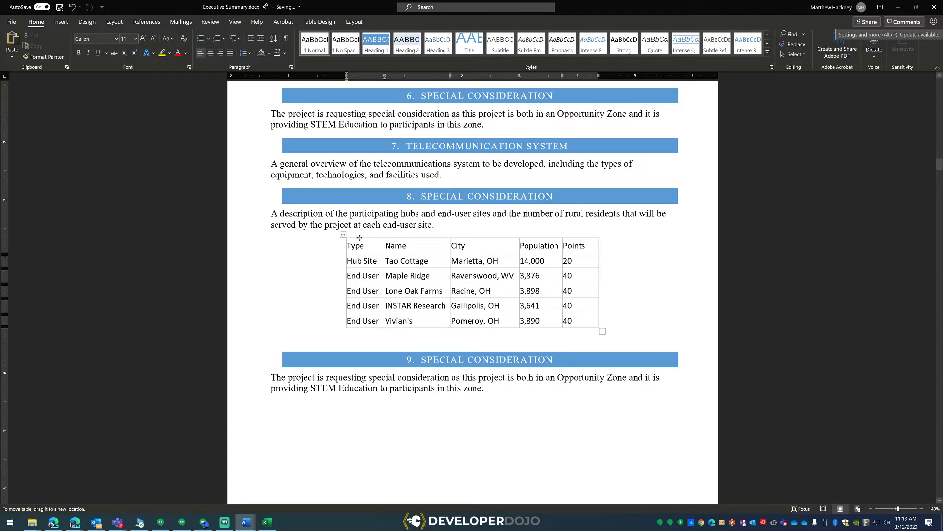
pyautogui.moveTo(359, 237); pyautogui.dragTo(355, 235)
# - Check item 8 in the application guide and rename the section 8 heading to "PARTICIPATING SITES"
pyautogui.hotkey('alt', 'Tab')
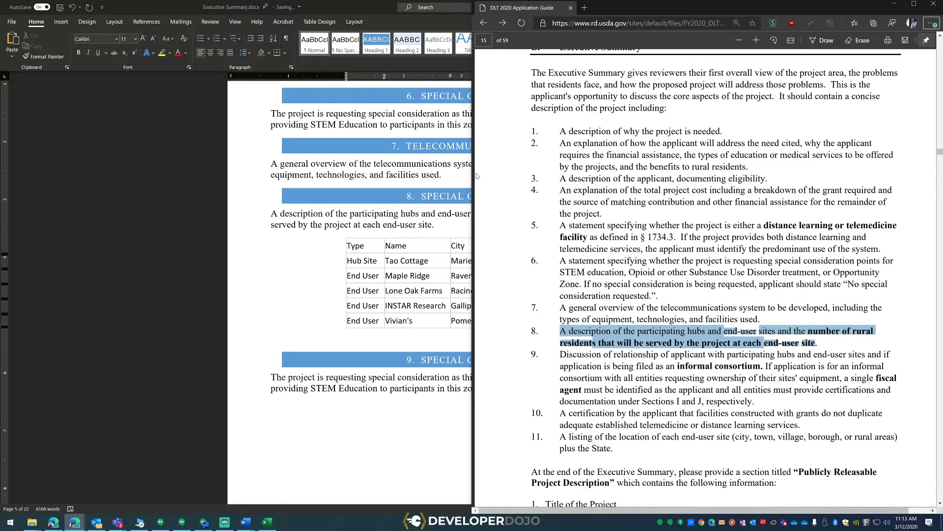
pyautogui.click(551, 325)
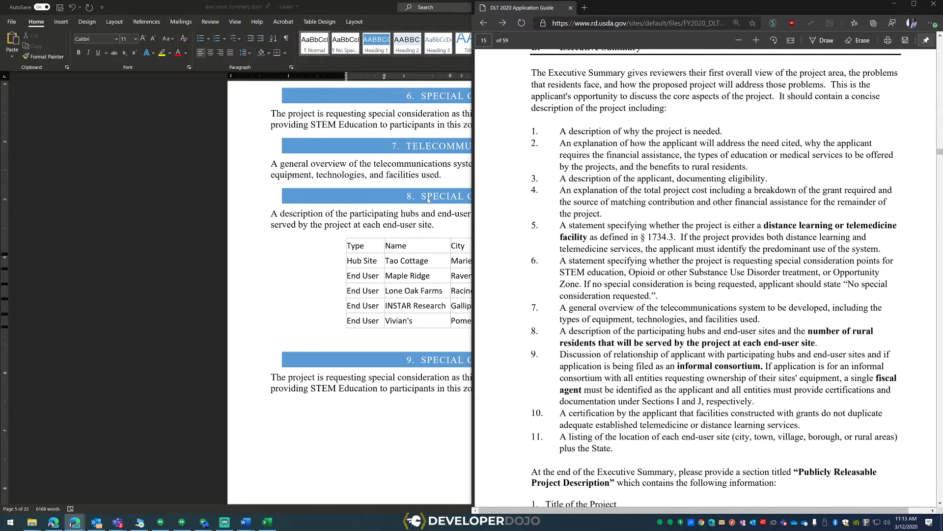
pyautogui.hotkey('alt', 'Tab')
pyautogui.doubleClick(447, 196)
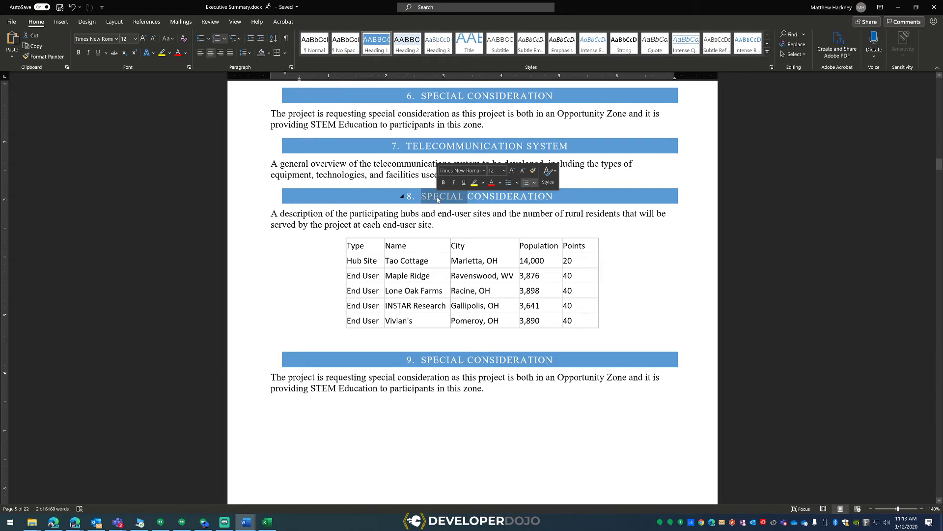
pyautogui.write('PAR')
pyautogui.write('TICIPATING S')
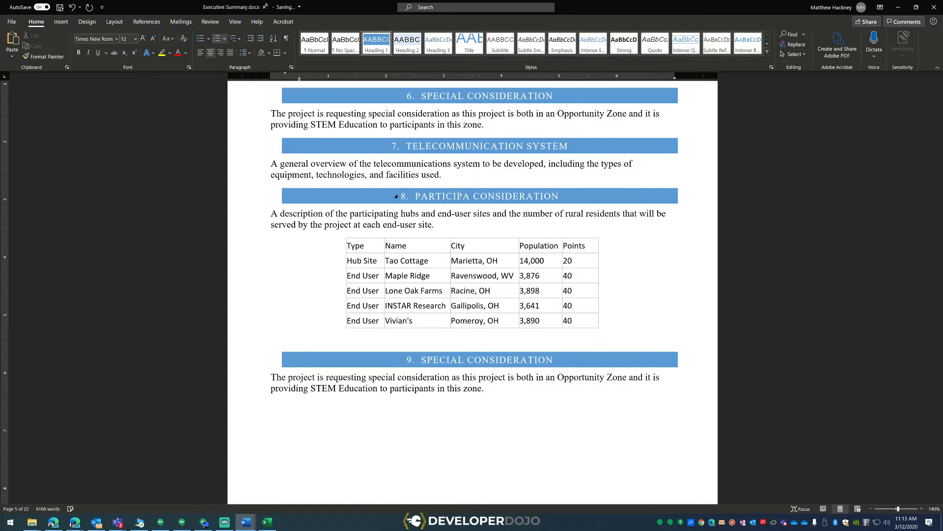
pyautogui.write('ITES')
pyautogui.press('Delete')
pyautogui.press('Delete')
pyautogui.press('Delete')
pyautogui.press('Delete')
pyautogui.press('Delete')
pyautogui.press('Delete')
pyautogui.press('Delete')
pyautogui.press('Delete')
pyautogui.press('Delete')
pyautogui.press('Delete')
pyautogui.press('Delete')
pyautogui.press('Delete')
pyautogui.press('Delete')
pyautogui.press('Delete')
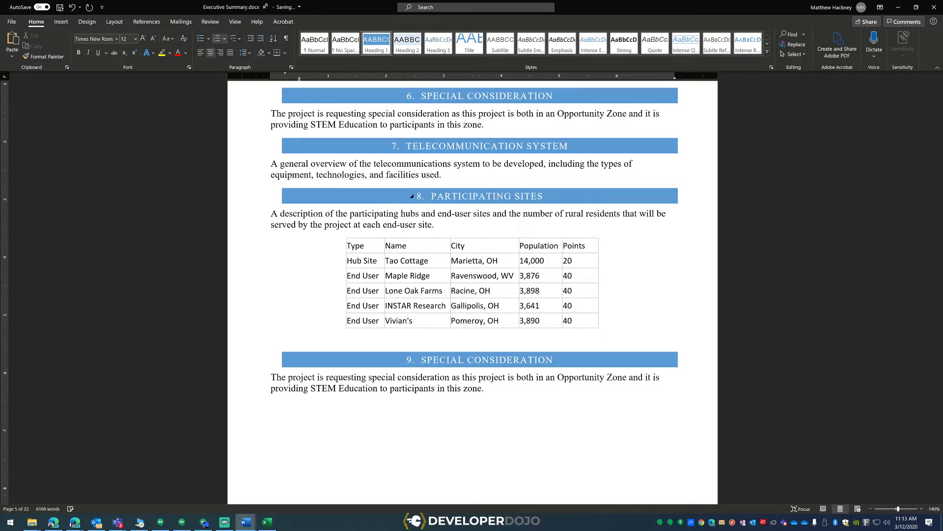
# - Review the Executive Summary's earlier sections 1 to 4, including the project cost table, in a side-by-side page view
pyautogui.scroll(-2, 471, 236)
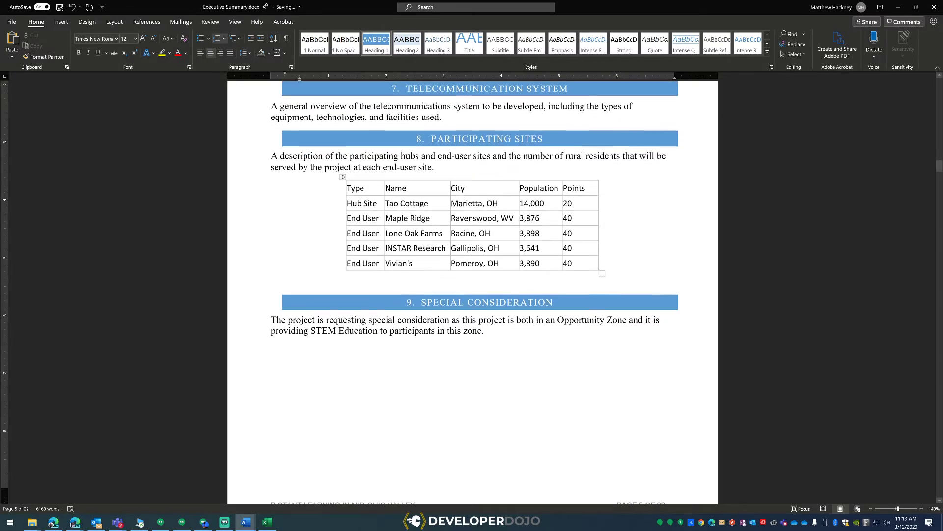
pyautogui.scroll(15, 472, 292)
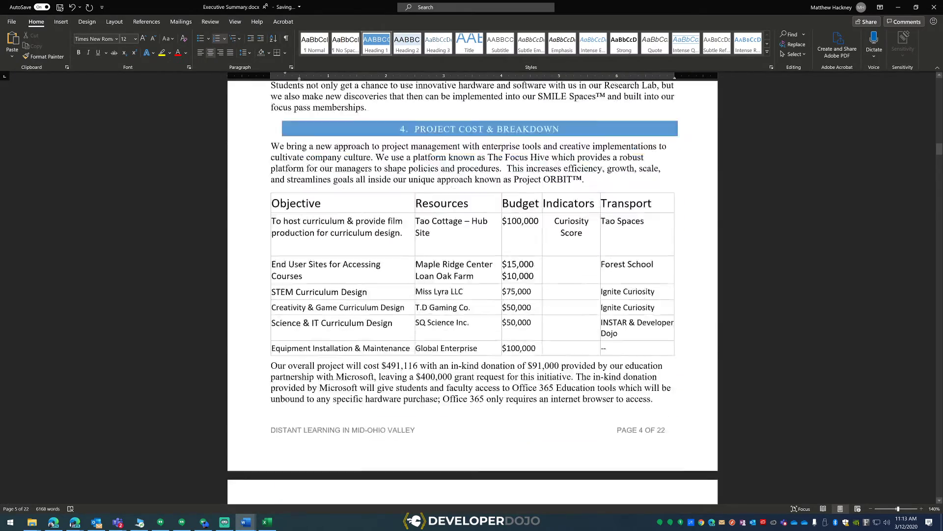
pyautogui.scroll(10, 473, 294)
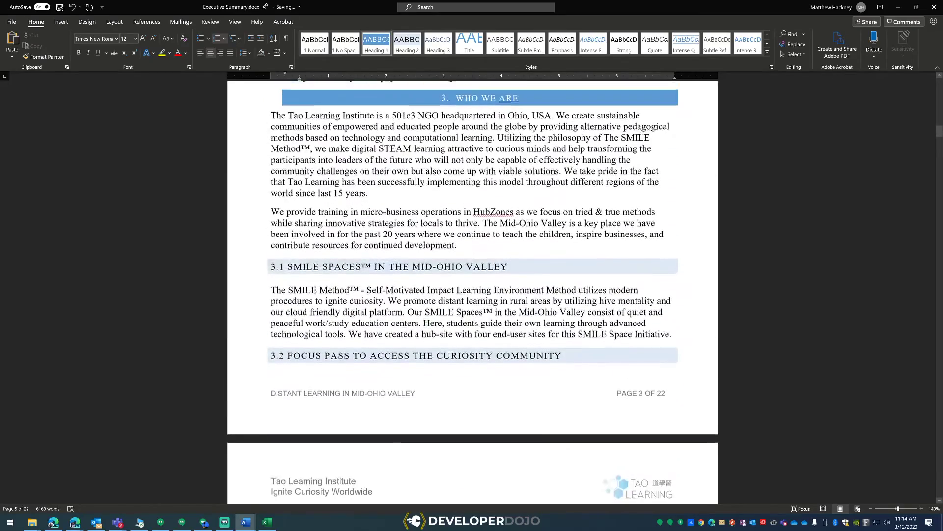
pyautogui.keyDown('ctrl'); pyautogui.scroll(-2, 472, 292); pyautogui.keyUp('ctrl')
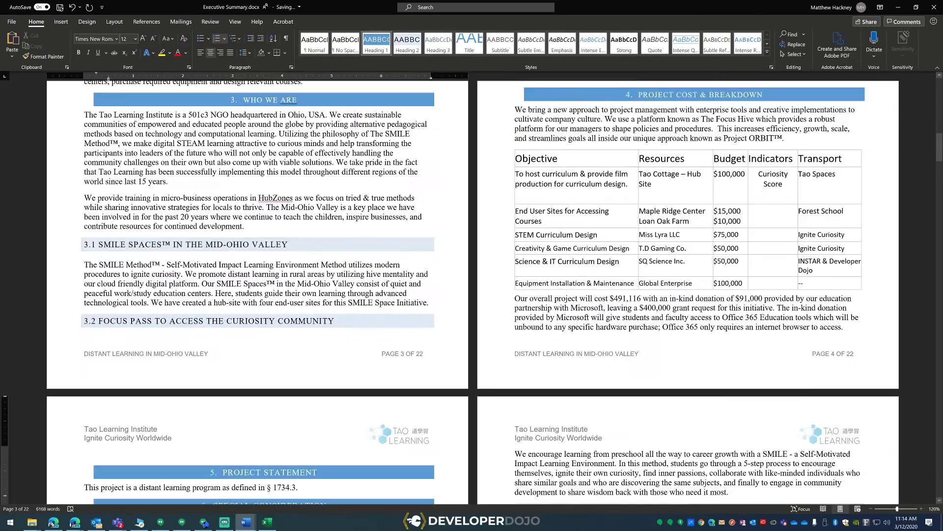
pyautogui.scroll(5, 472, 292)
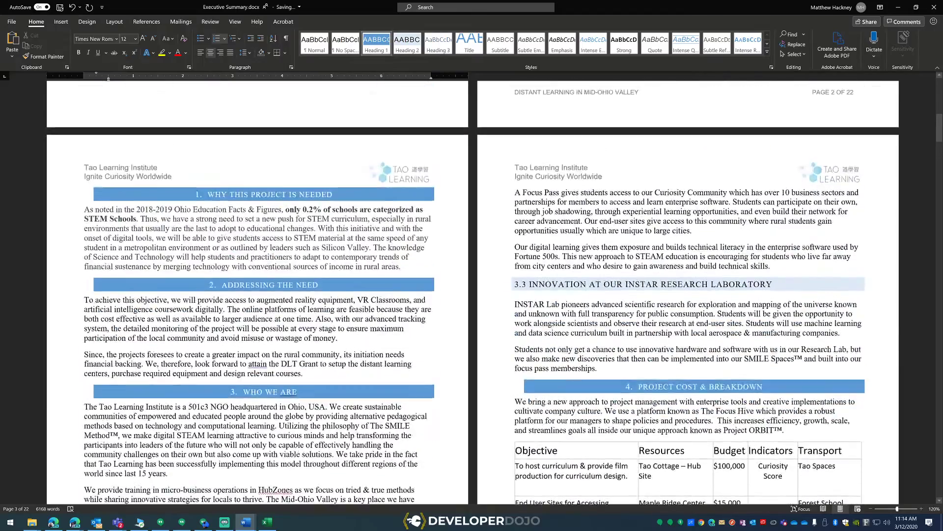
pyautogui.scroll(-1, 473, 298)
pyautogui.scroll(-1, 473, 297)
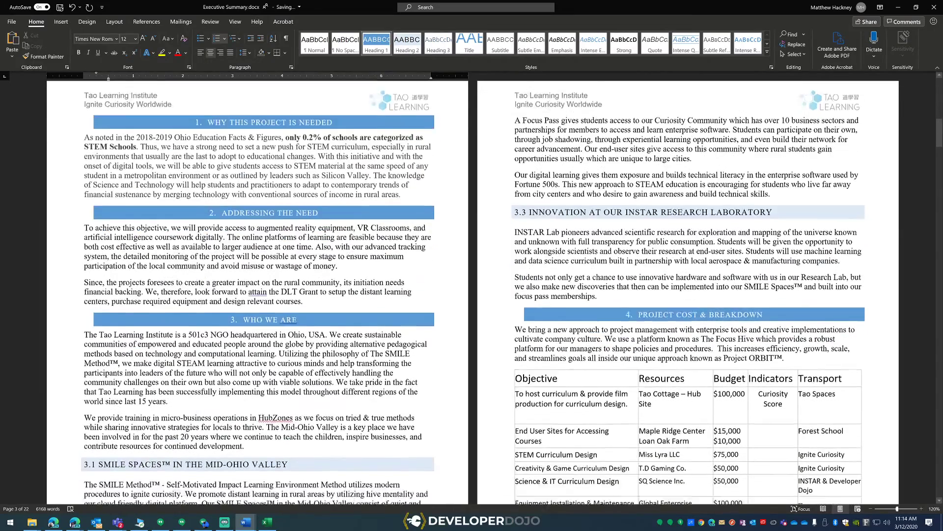
# - Go over sections 5 to 9 and check item 9's "informal consortium" wording in the DLT 2020 Application Guide
pyautogui.scroll(-3, 472, 298)
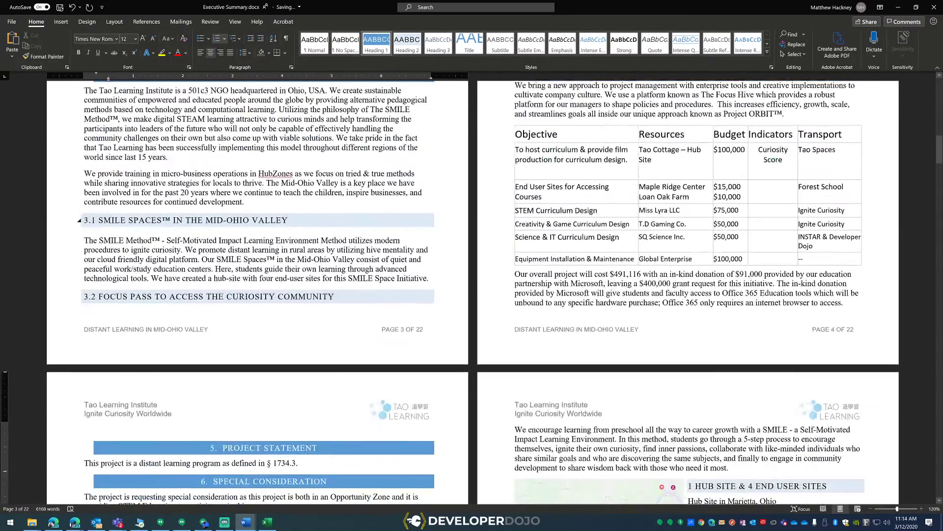
pyautogui.scroll(-2, 425, 222)
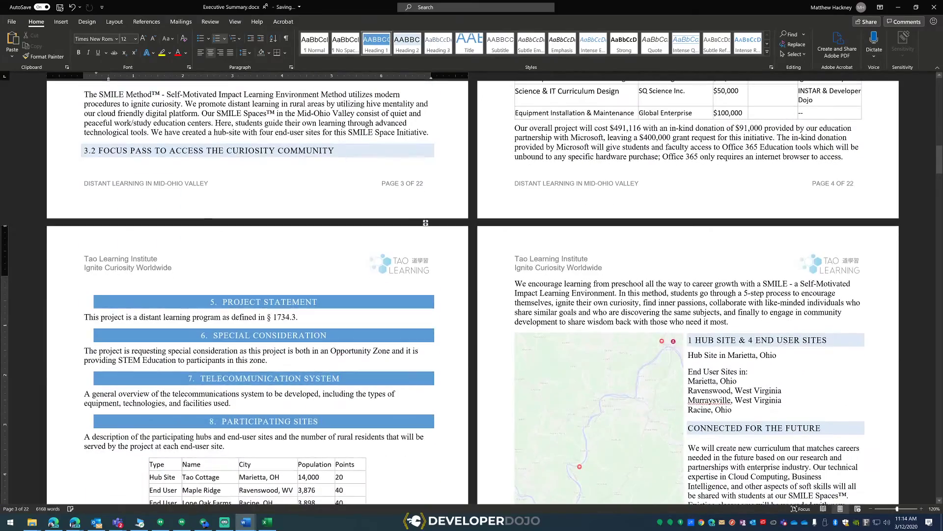
pyautogui.keyDown('ctrl'); pyautogui.scroll(2, 385, 238); pyautogui.keyUp('ctrl')
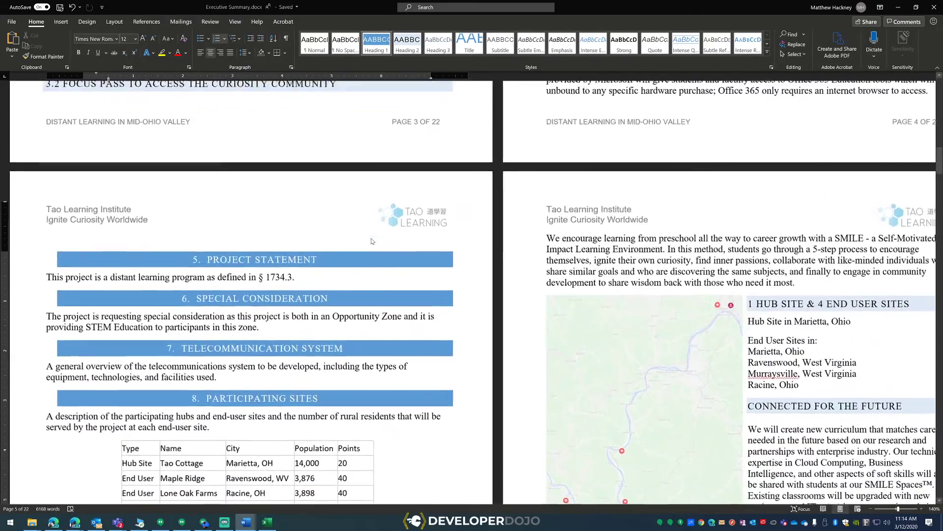
pyautogui.scroll(-3, 473, 290)
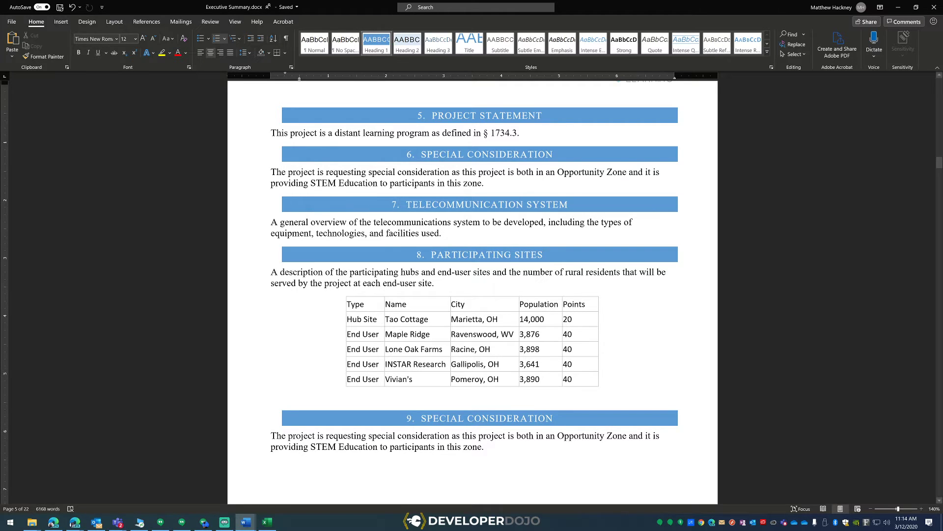
pyautogui.scroll(-1, 472, 266)
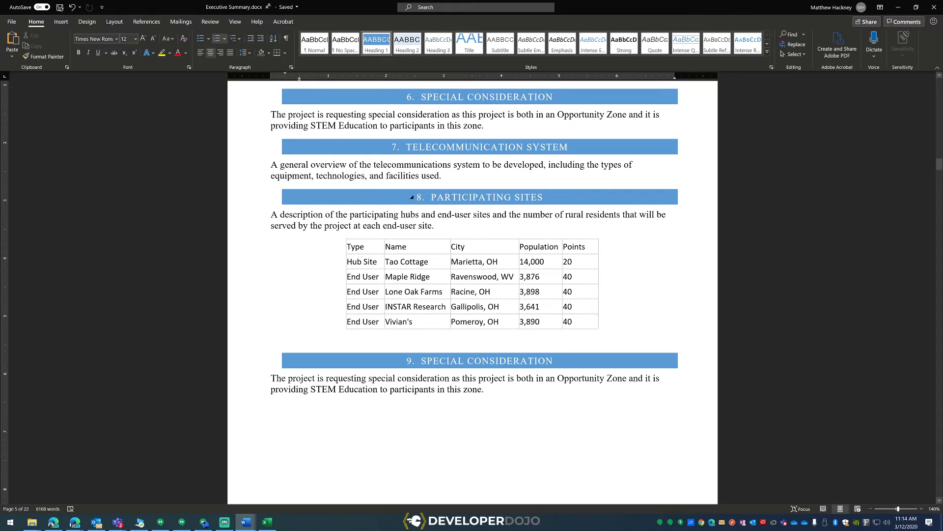
pyautogui.hotkey('alt', 'Tab')
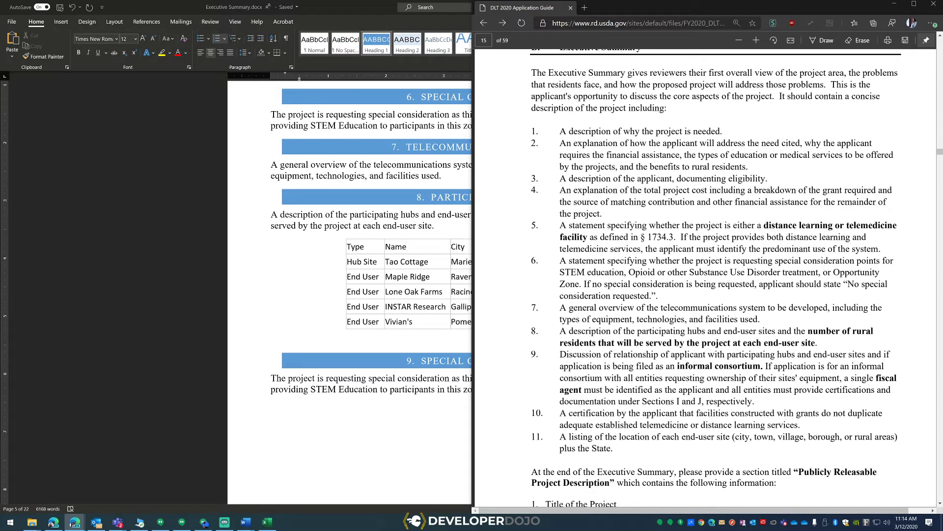
pyautogui.moveTo(677, 366); pyautogui.dragTo(763, 366)
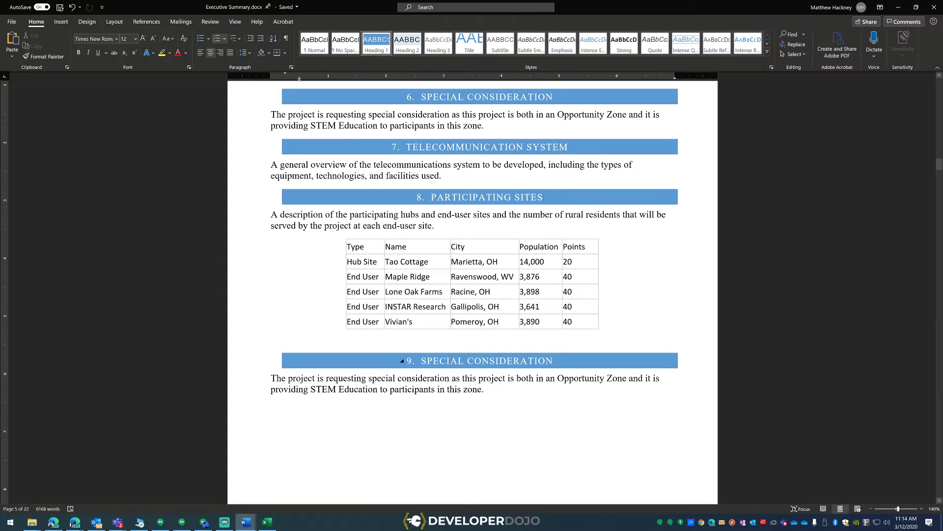
# - Rename the section 9 heading to "TAO LEARNING MID-OHIO VALLEY CONSORTIUM"
pyautogui.doubleClick(443, 360)
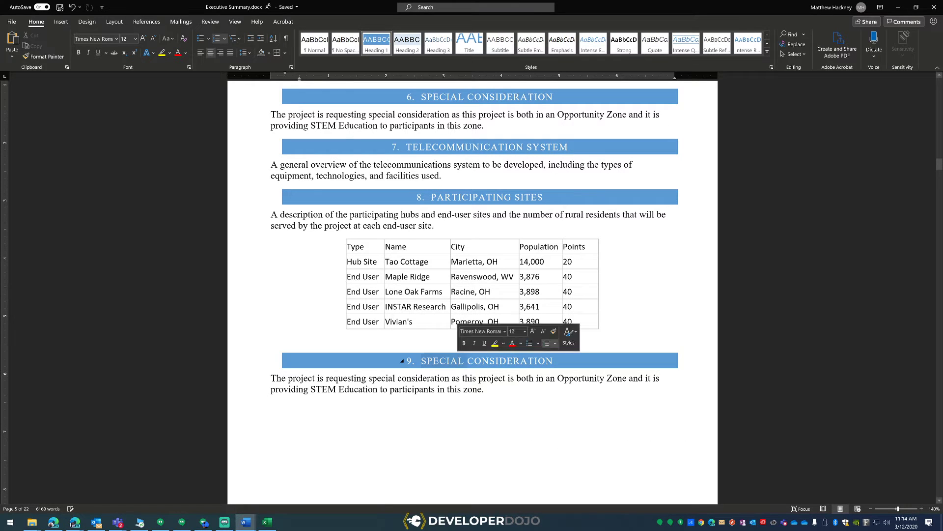
pyautogui.write('TAO')
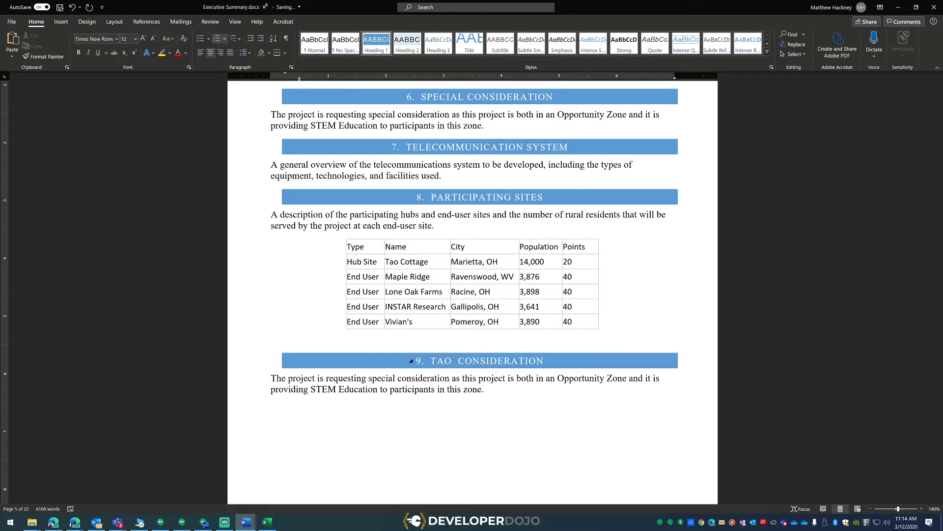
pyautogui.write(' MID-OHIO V')
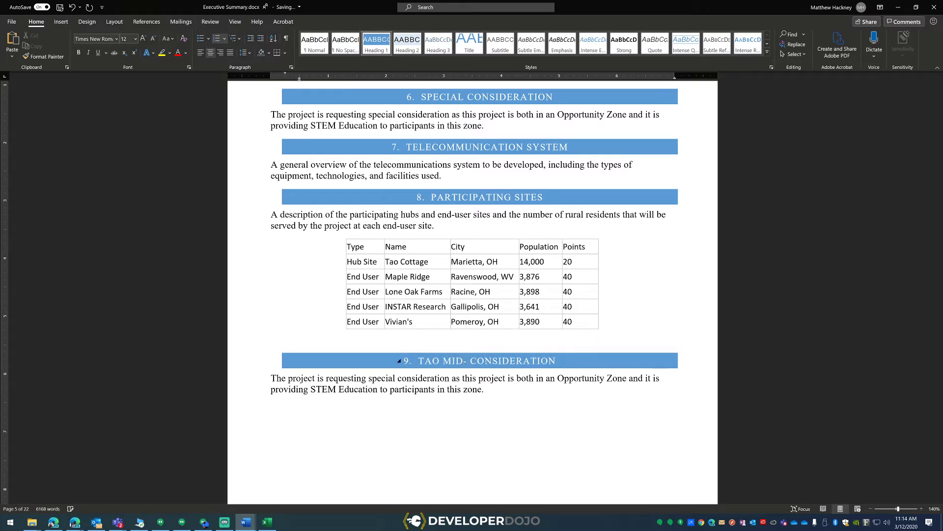
pyautogui.write('ALLEY CONSORTIUM')
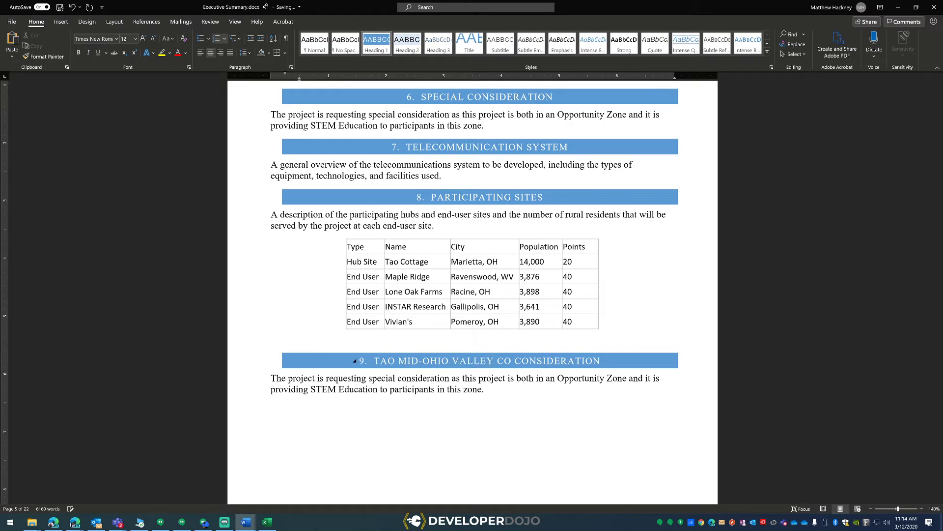
pyautogui.hotkey('shift', 'End')
pyautogui.press('Delete')
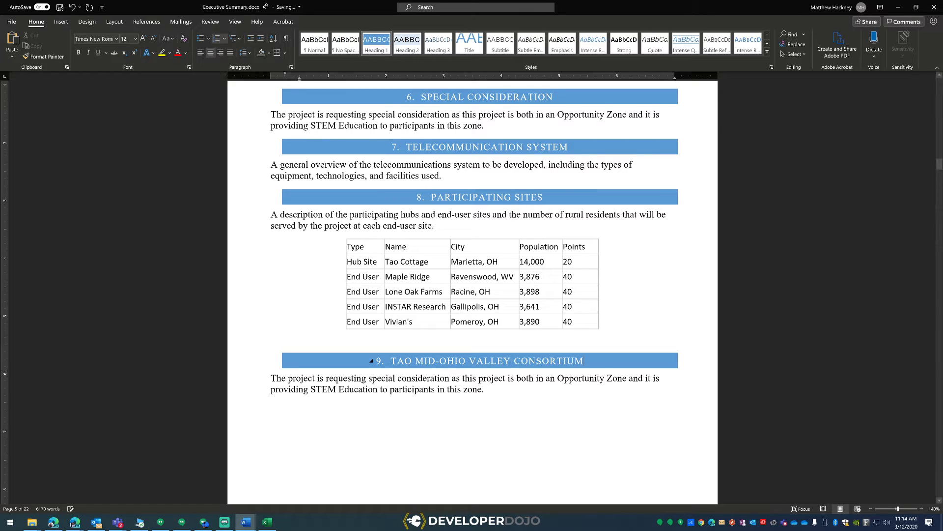
pyautogui.write('LEARNING')
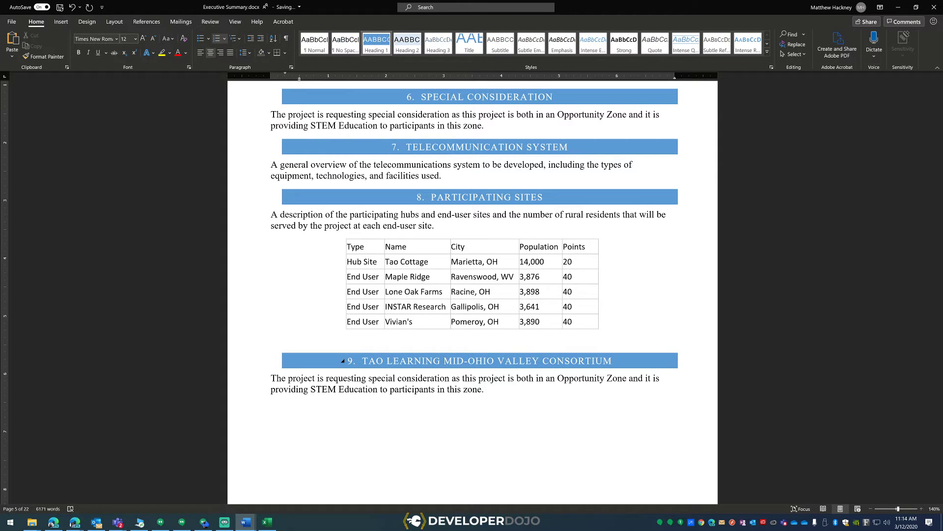
# - Replace section 9's paragraph with guide item 9 on the applicant's relationship with sites, pasted as text only and joined into one paragraph
pyautogui.hotkey('alt', 'Tab')
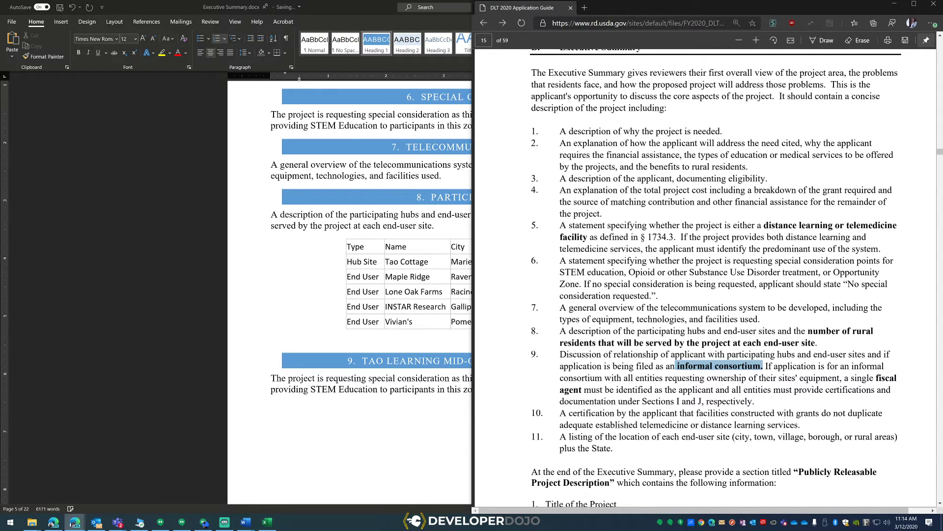
pyautogui.moveTo(754, 401); pyautogui.dragTo(560, 353)
pyautogui.hotkey('ctrl', 'c')
pyautogui.click(410, 388)
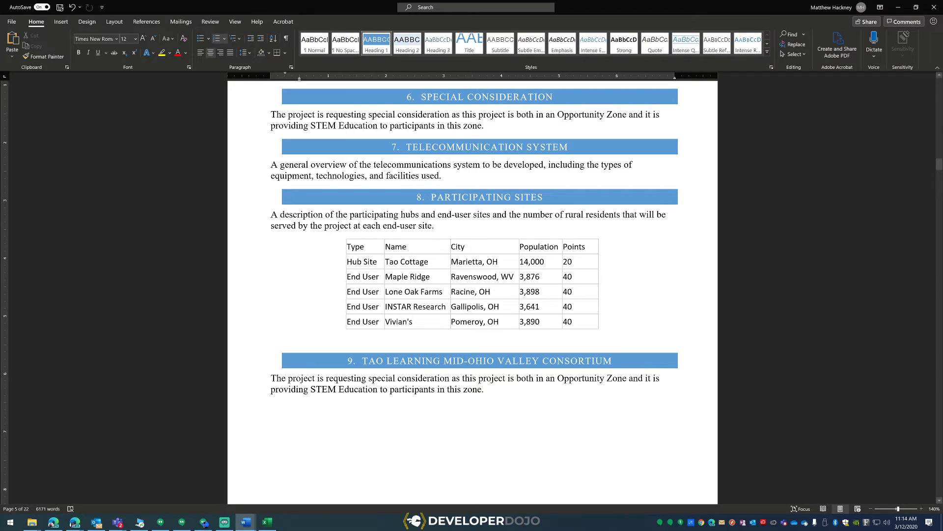
pyautogui.moveTo(271, 378); pyautogui.dragTo(488, 393)
pyautogui.hotkey('ctrl', 'v')
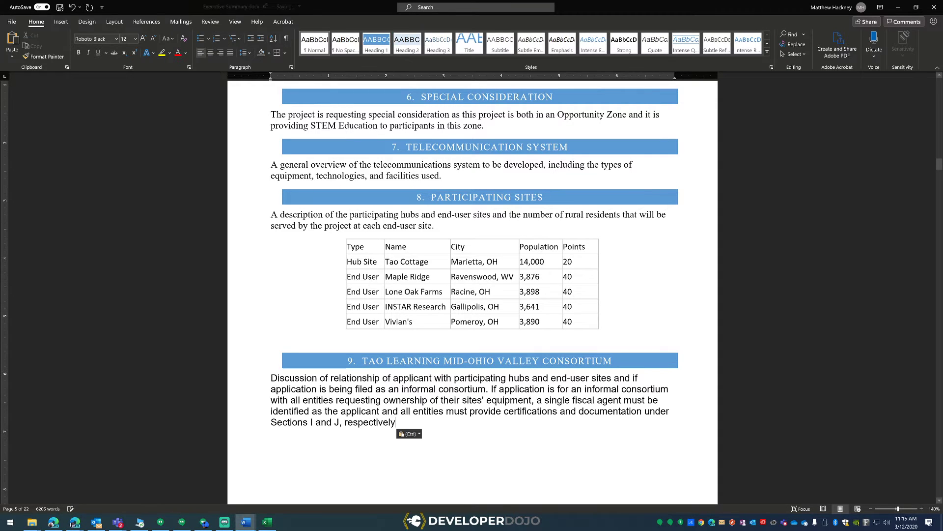
pyautogui.click(422, 434)
pyautogui.click(429, 459)
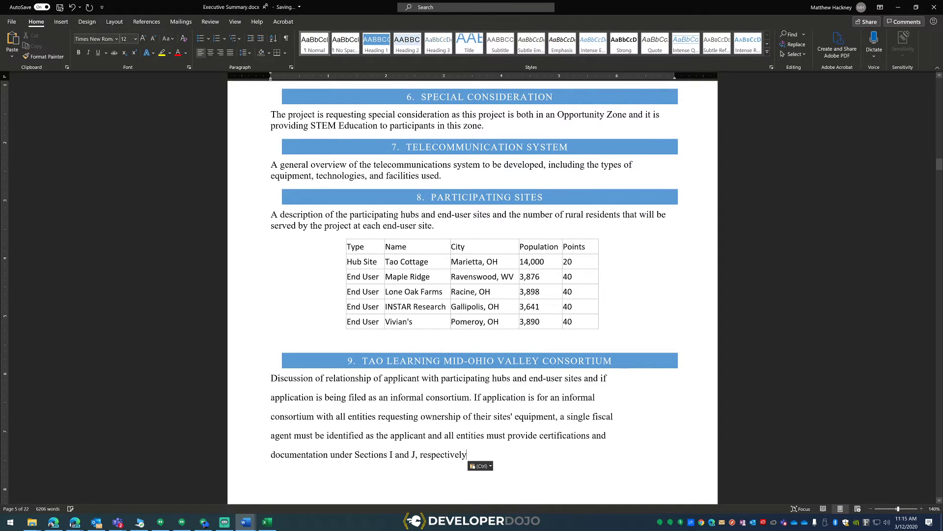
pyautogui.press('Delete')
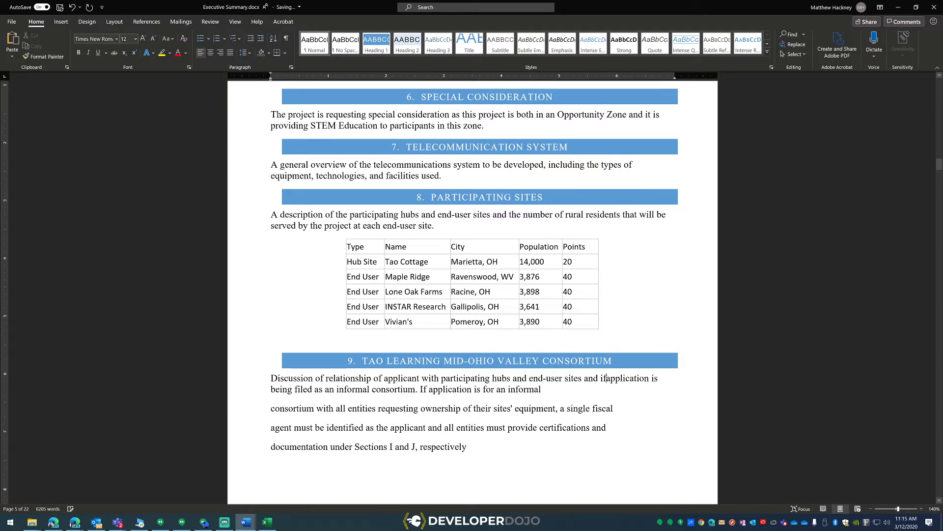
pyautogui.press('Down')
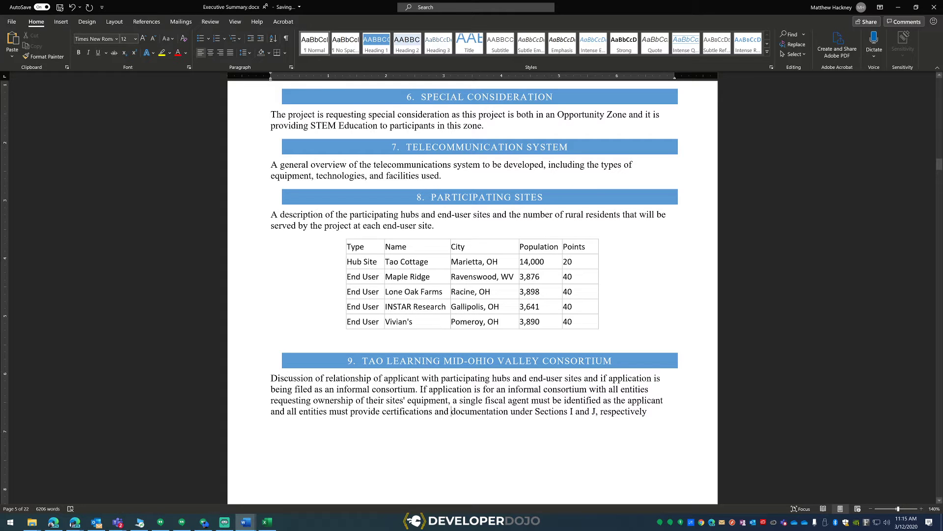
# - Review the Executive Summary from section 1 through section 9, including the cost table and site table
pyautogui.scroll(8, 532, 369)
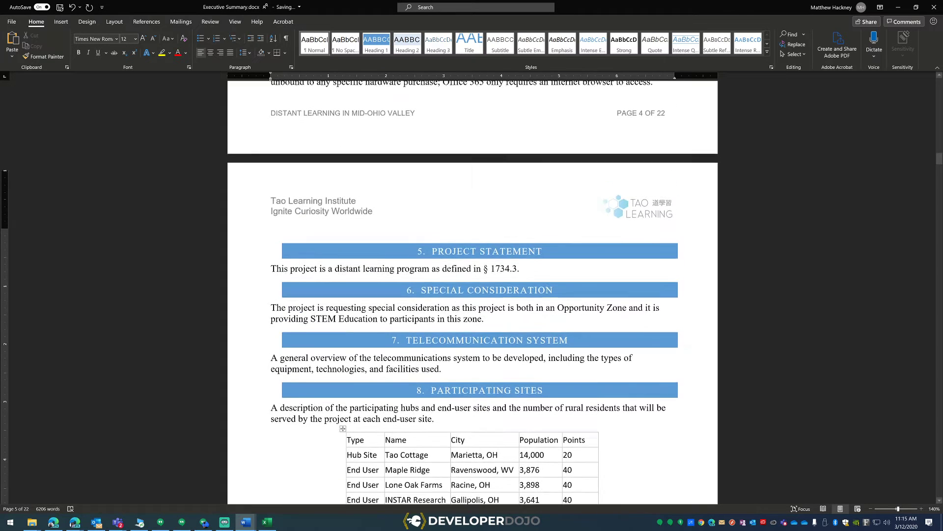
pyautogui.scroll(8, 531, 368)
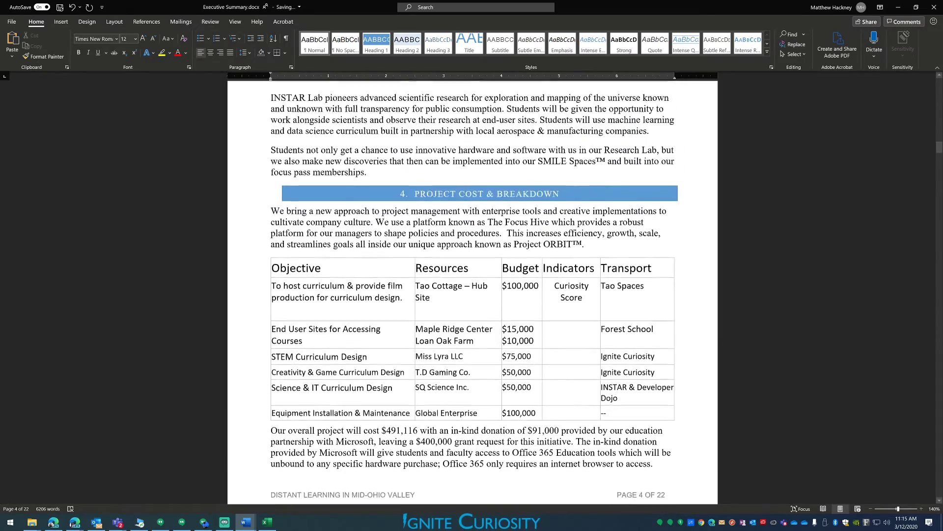
pyautogui.scroll(9, 473, 298)
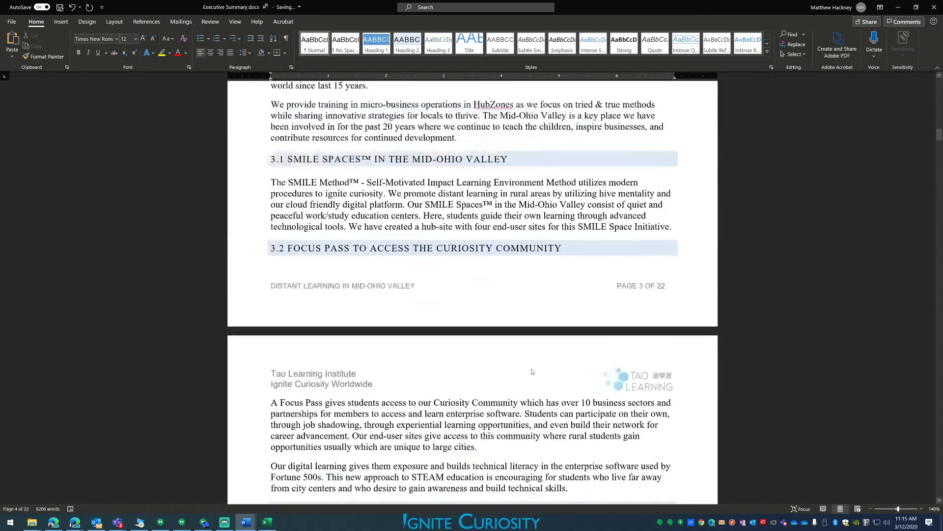
pyautogui.scroll(7, 472, 295)
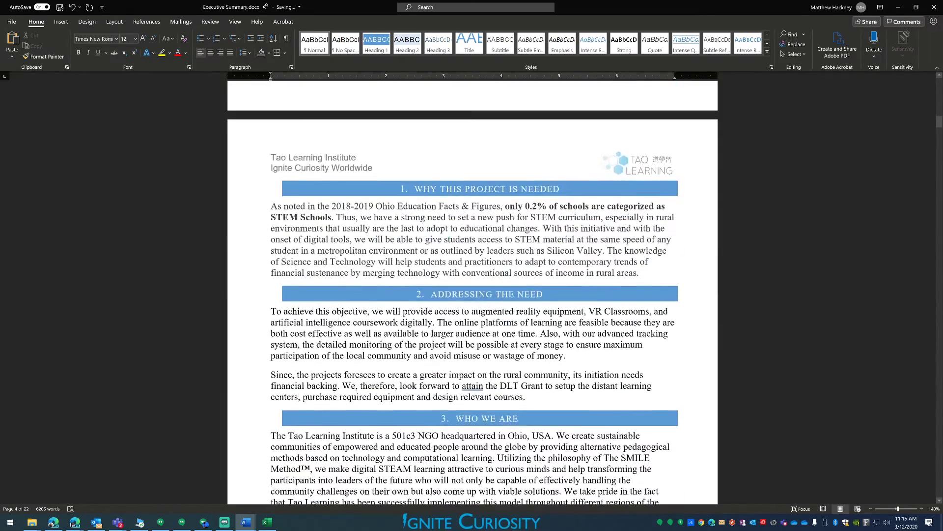
pyautogui.scroll(-3, 473, 295)
pyautogui.scroll(-15, 529, 368)
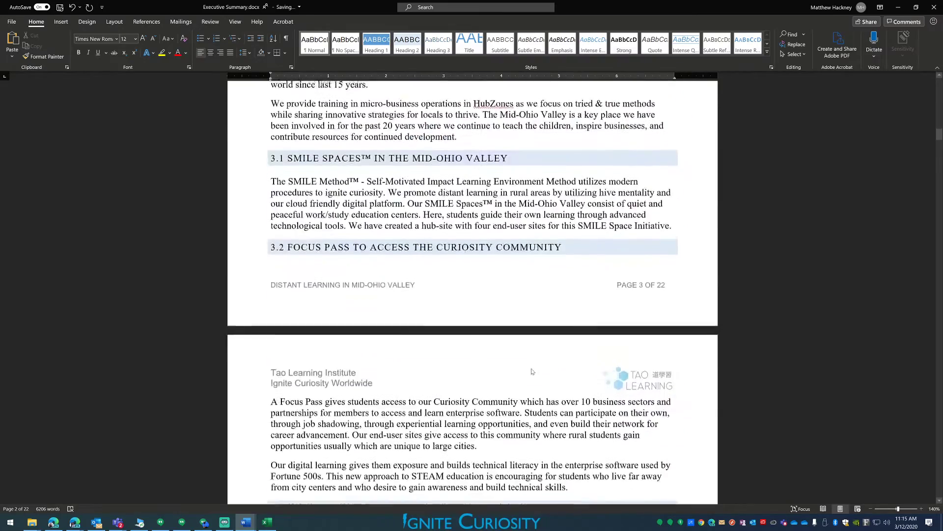
pyautogui.scroll(-15, 530, 368)
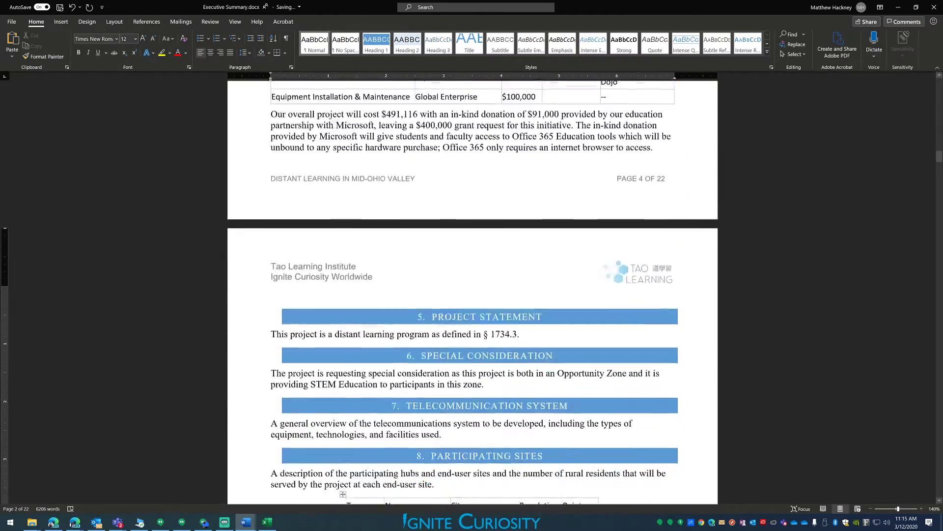
pyautogui.scroll(-3, 530, 368)
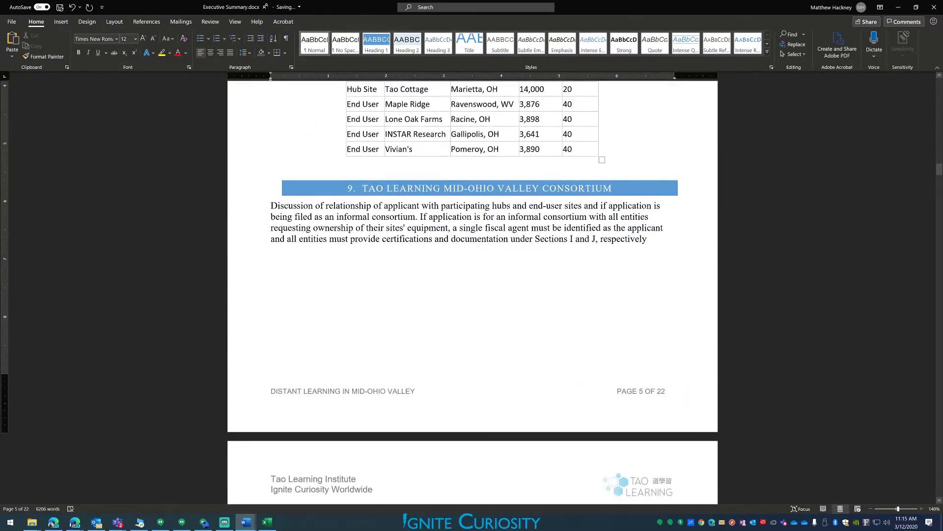
# - Add a period at the end of the section 9 paragraph
pyautogui.click(648, 240)
pyautogui.write('.')
pyautogui.moveTo(363, 188); pyautogui.dragTo(414, 189)
pyautogui.click(414, 189)
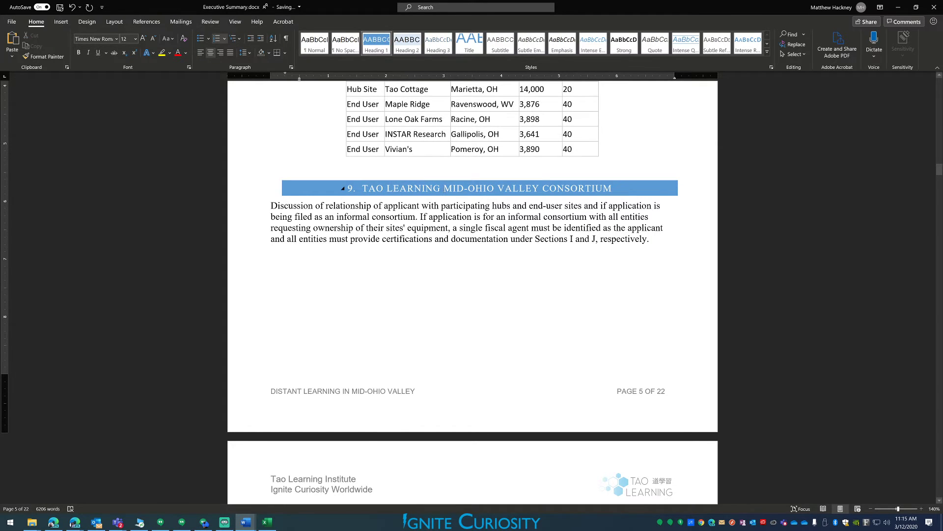
# - Set the Tao Cottage hub site's population to 14,085 in the participating sites table
pyautogui.scroll(1, 481, 156)
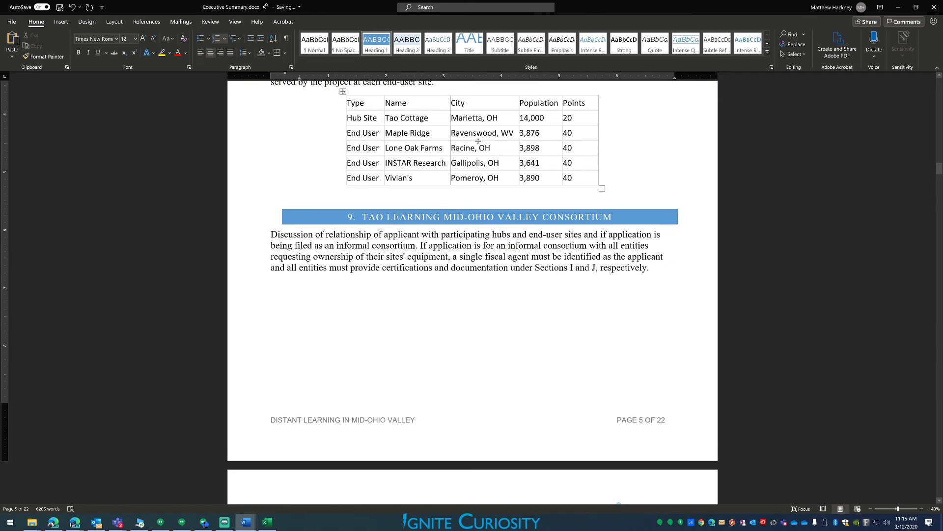
pyautogui.moveTo(587, 178); pyautogui.dragTo(357, 178)
pyautogui.click(400, 118)
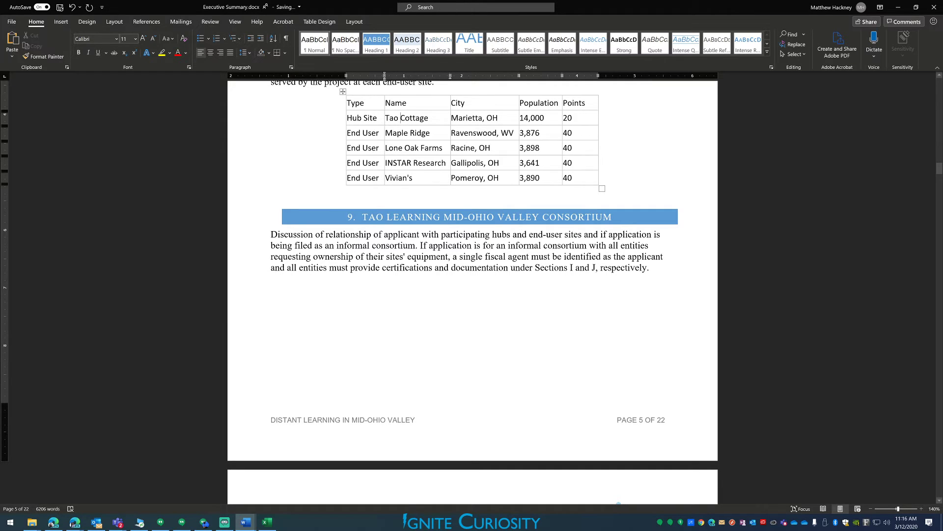
pyautogui.moveTo(535, 118); pyautogui.dragTo(544, 118)
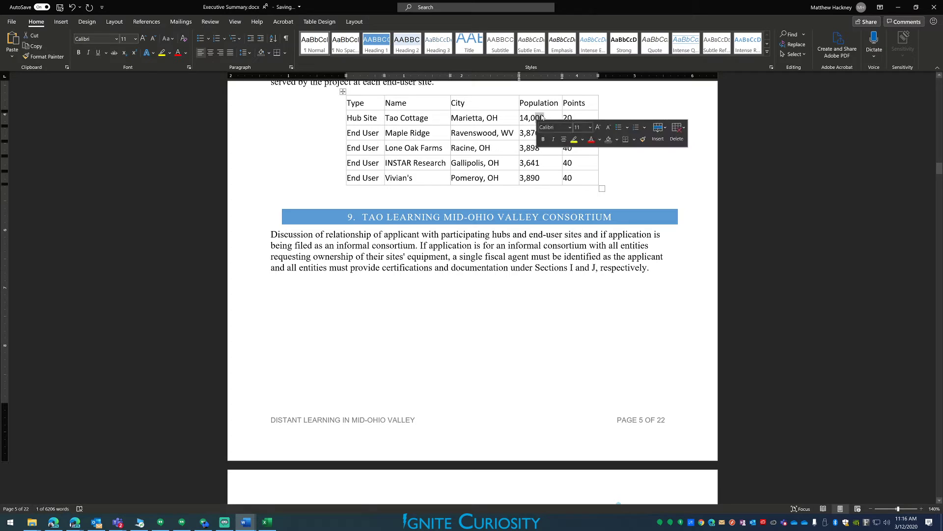
pyautogui.write('85')
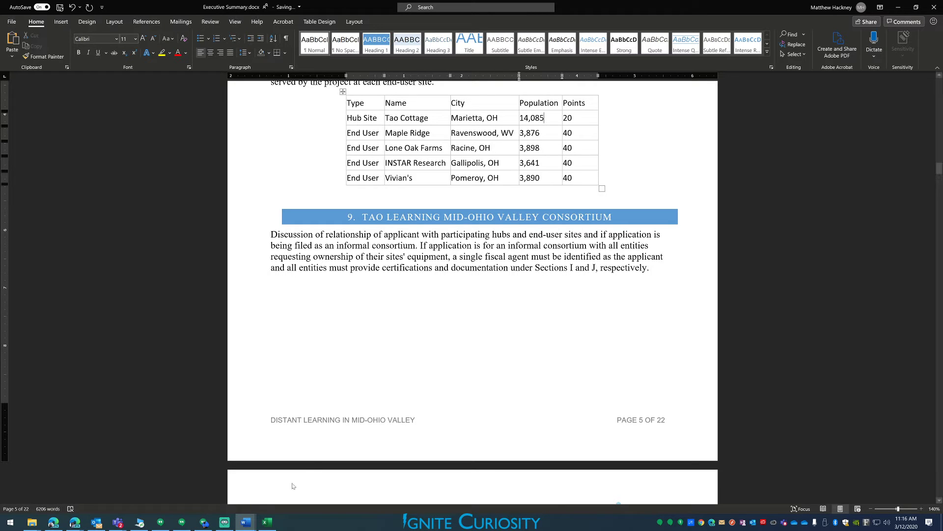
# - Check the site names, census populations and rurality scores on the Rurality Worksheet in the Excel workbook 2020_DLT_Worksheets_0.xlsx
pyautogui.click(267, 522)
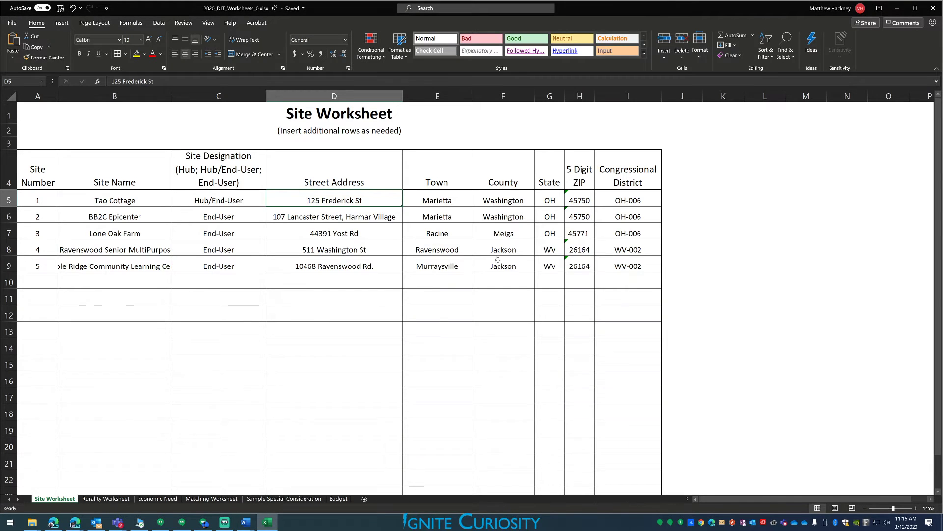
pyautogui.click(106, 498)
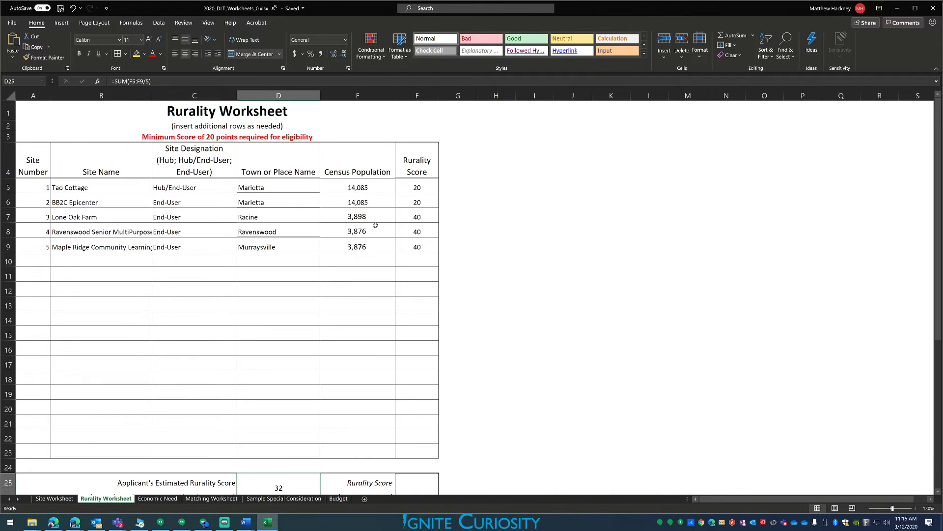
pyautogui.hotkey('alt', 'Tab')
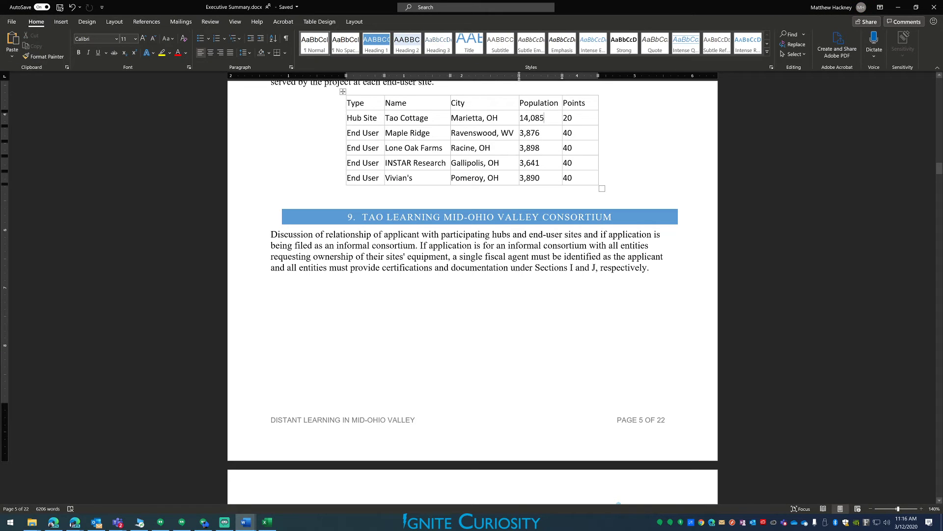
# - Replace the last end-user row of the participating sites table with a copy of the Maple Ridge row
pyautogui.moveTo(347, 133); pyautogui.dragTo(572, 132)
pyautogui.hotkey('ctrl', 'c')
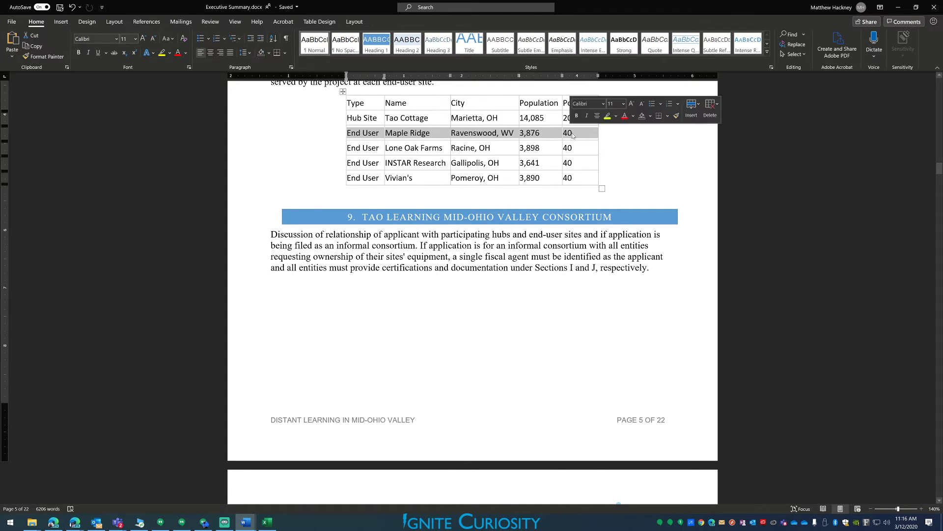
pyautogui.click(351, 178)
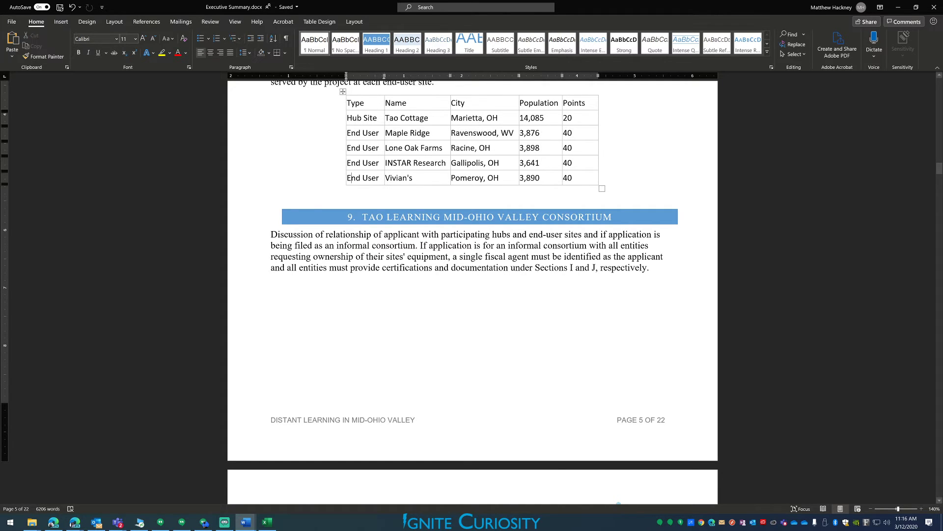
pyautogui.hotkey('ctrl', 'v')
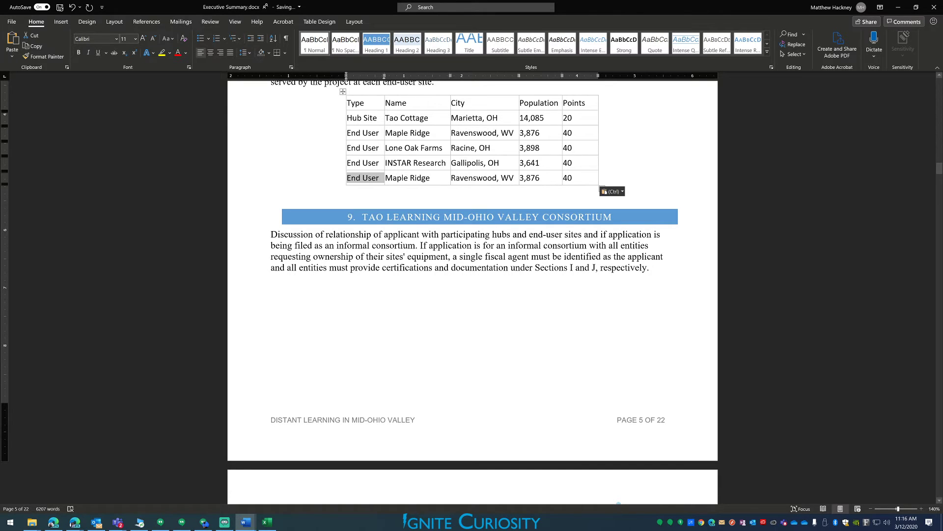
# - Rename the first end-user site in the participating sites table as BB2C Epicenter
pyautogui.moveTo(390, 167); pyautogui.dragTo(435, 163)
pyautogui.click(413, 163)
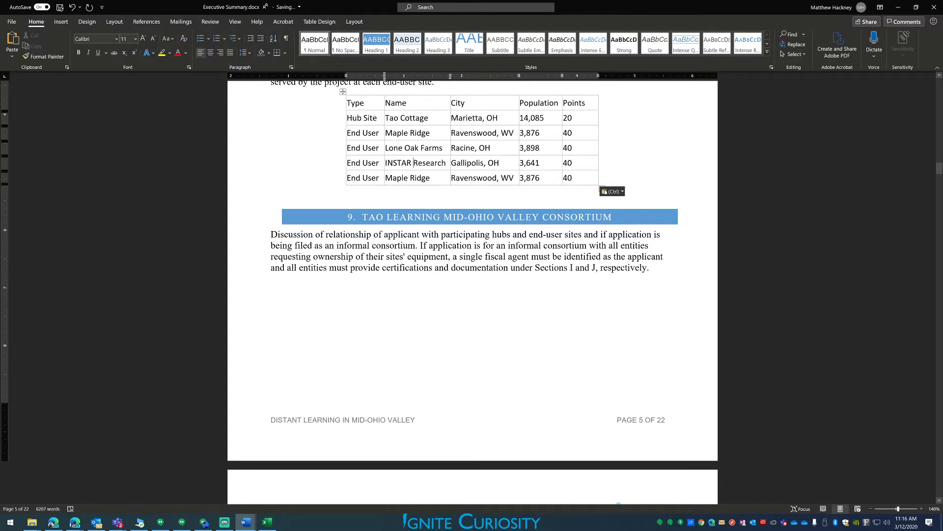
pyautogui.doubleClick(394, 133)
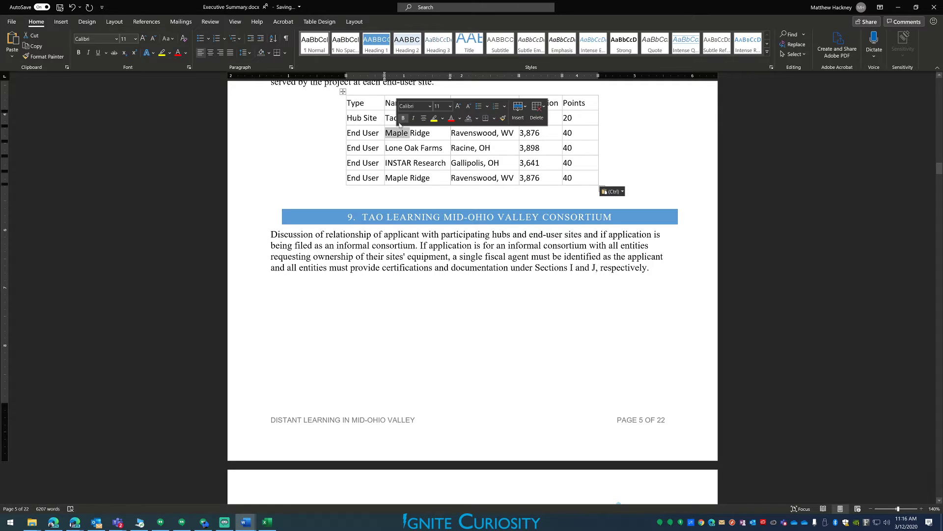
pyautogui.write('BB')
pyautogui.write('2C Ei')
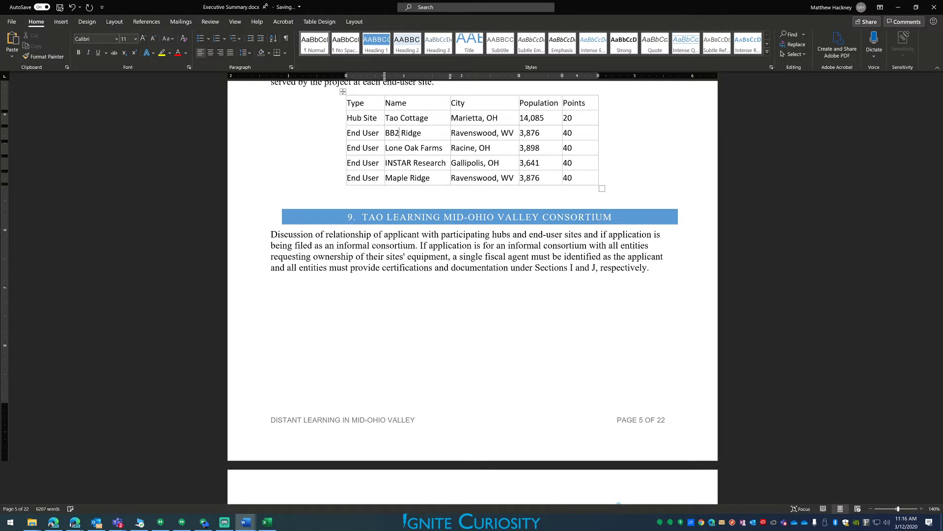
pyautogui.press('BackSpace')
pyautogui.write('picenter')
pyautogui.press('Delete')
pyautogui.press('Delete')
pyautogui.press('Delete')
pyautogui.press('Delete')
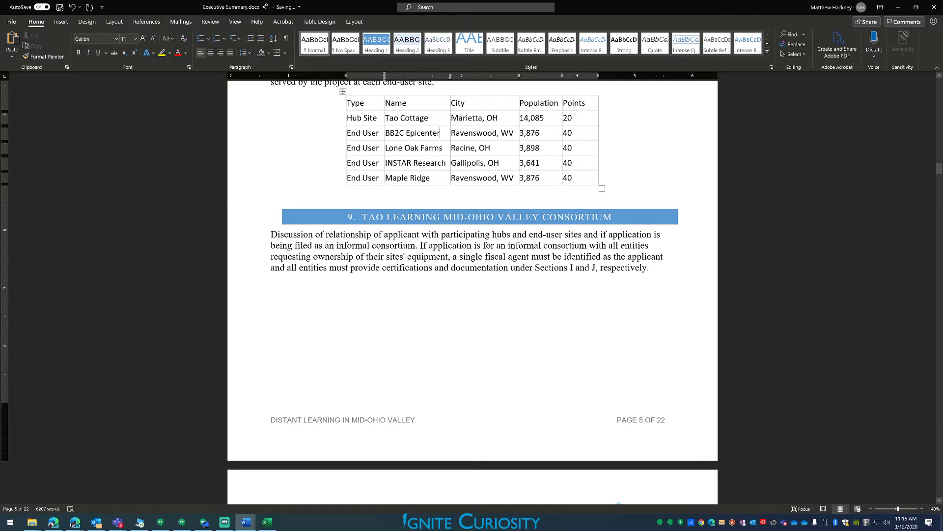
# - Copy Tao Cottage's city, population and points (Marietta, OH, 14,085, 20) into the BB2C Epicenter row
pyautogui.moveTo(452, 118); pyautogui.dragTo(585, 117)
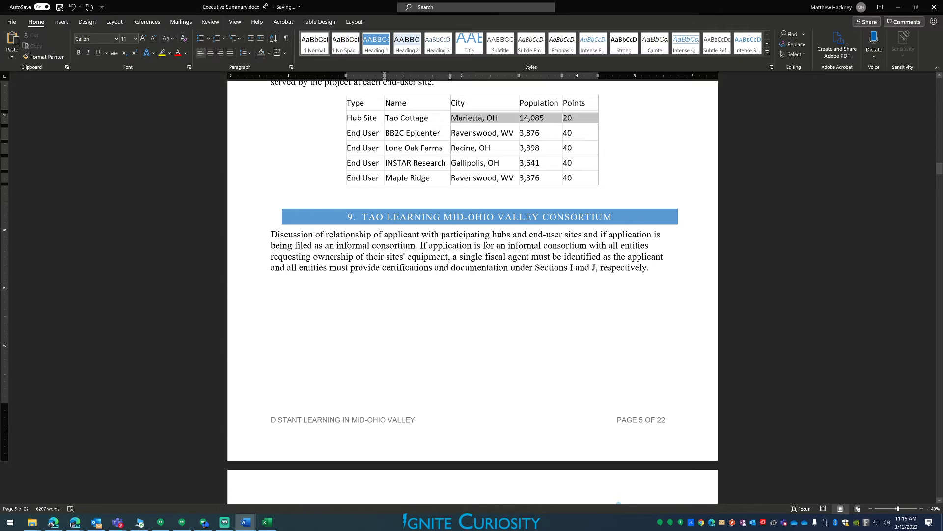
pyautogui.hotkey('ctrl', 'c')
pyautogui.click(454, 133)
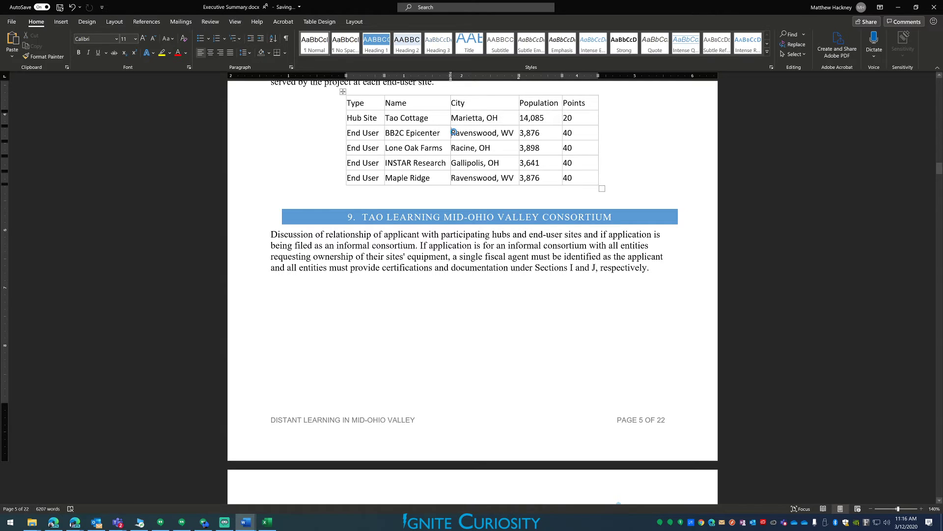
pyautogui.hotkey('ctrl', 'v')
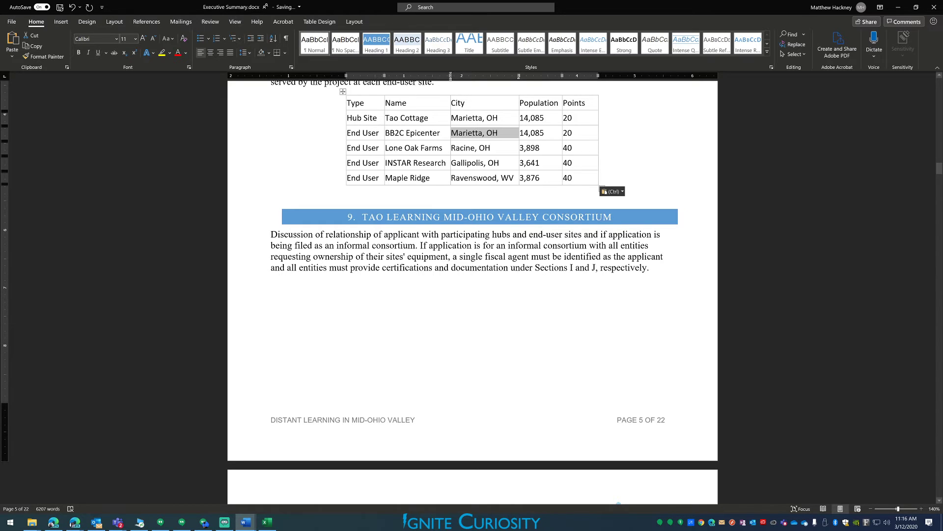
# - Try to copy the Ravenswood Senior site row from the Excel Rurality Worksheet into the INSTAR Research row of the Word table, then undo it
pyautogui.moveTo(428, 164)
pyautogui.mouseDown()
pyautogui.moveTo(417, 148)
pyautogui.moveTo(428, 164)
pyautogui.mouseUp()
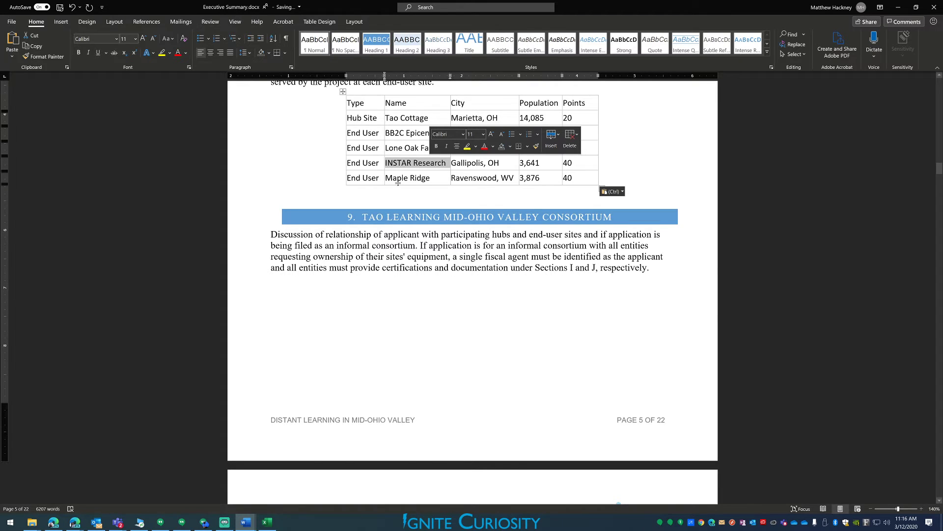
pyautogui.hotkey('alt', 'Tab')
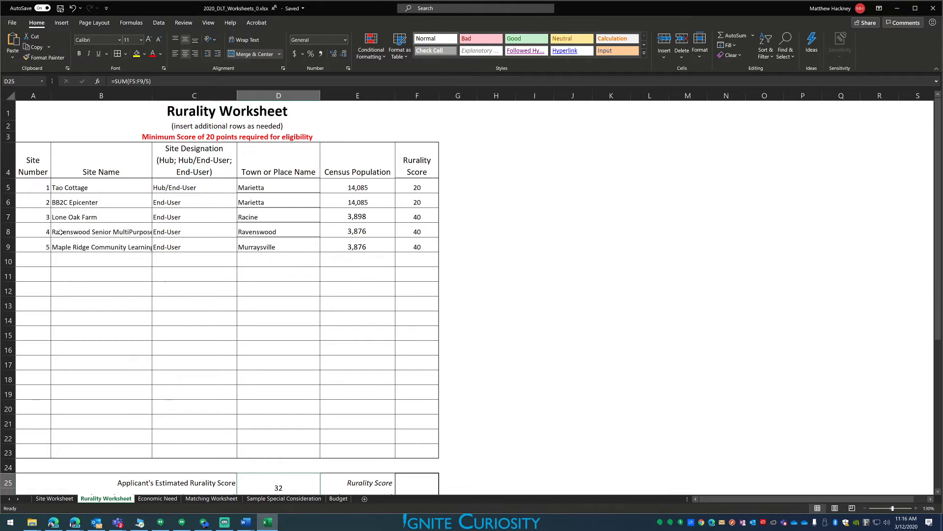
pyautogui.moveTo(60, 232); pyautogui.dragTo(418, 225)
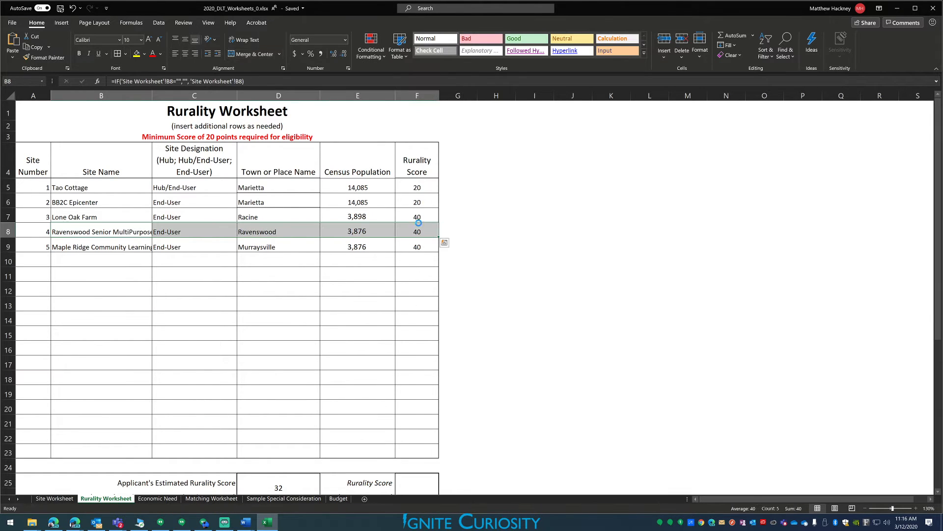
pyautogui.hotkey('ctrl', 'c')
pyautogui.hotkey('alt', 'Tab')
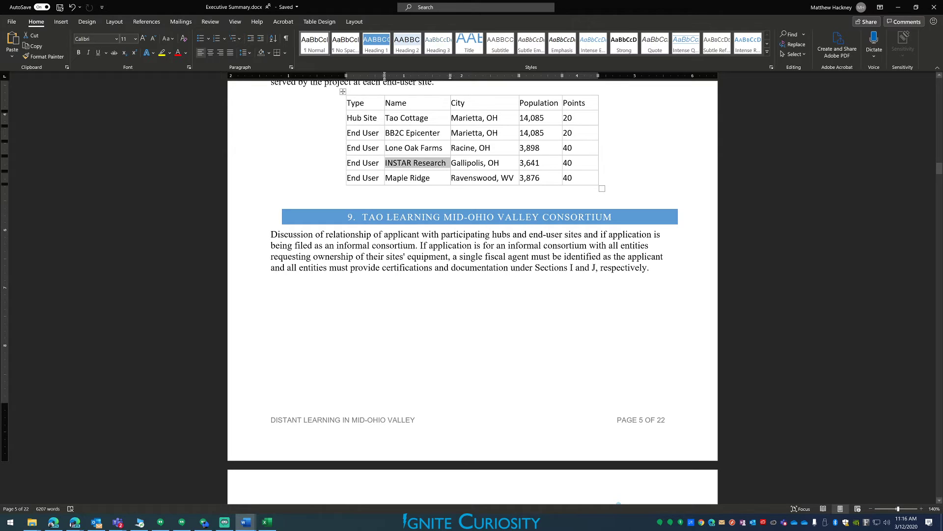
pyautogui.click(347, 163)
pyautogui.hotkey('ctrl', 'v')
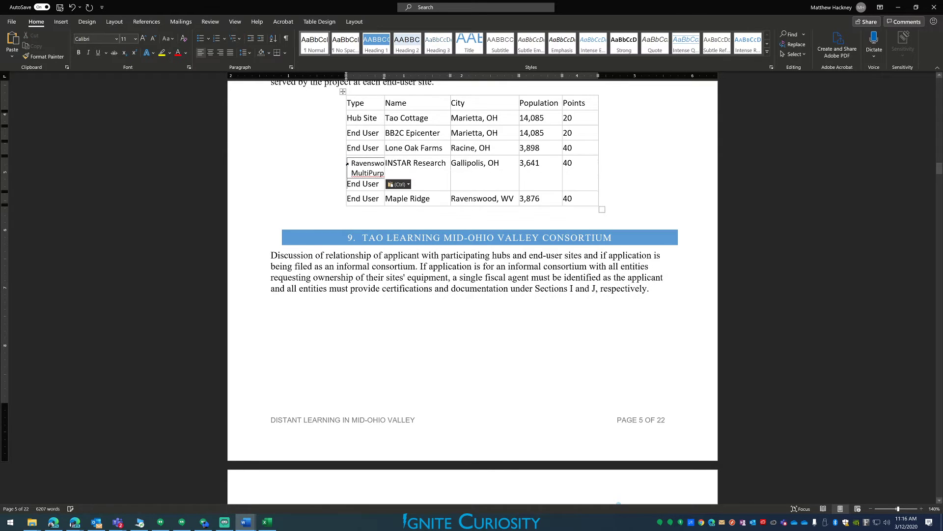
pyautogui.hotkey('ctrl', 'z')
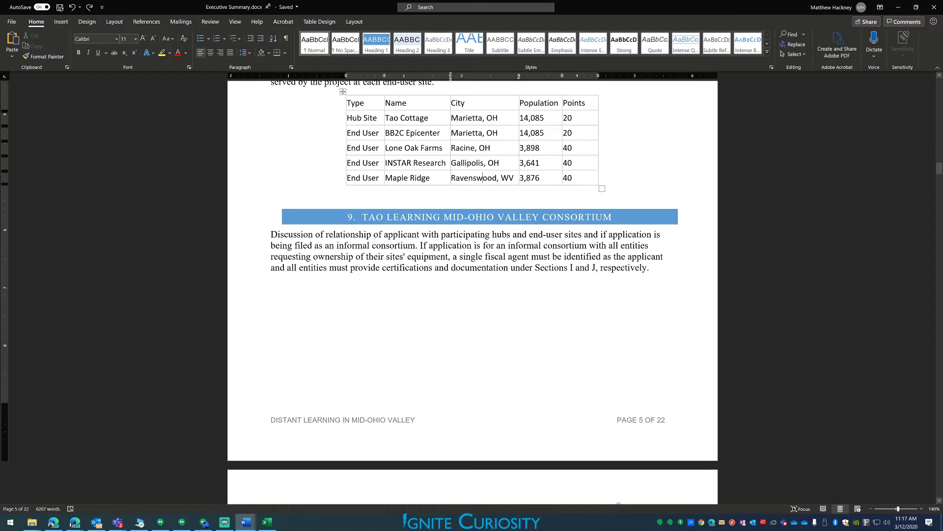
# - Change the city of the Maple Ridge site in the last row to Murraysville
pyautogui.doubleClick(482, 177)
pyautogui.write('Murras')
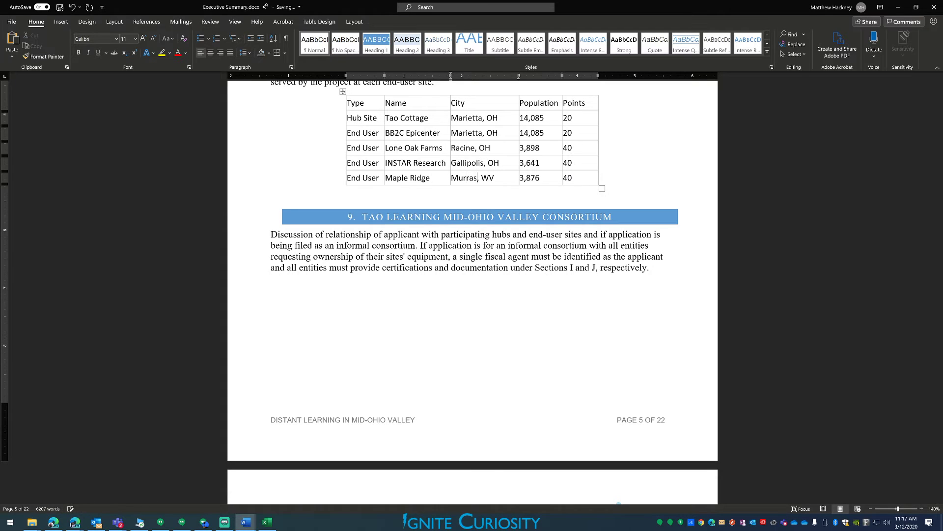
pyautogui.press('BackSpace')
pyautogui.write('ysville')
pyautogui.press('BackSpace')
pyautogui.doubleClick(474, 177)
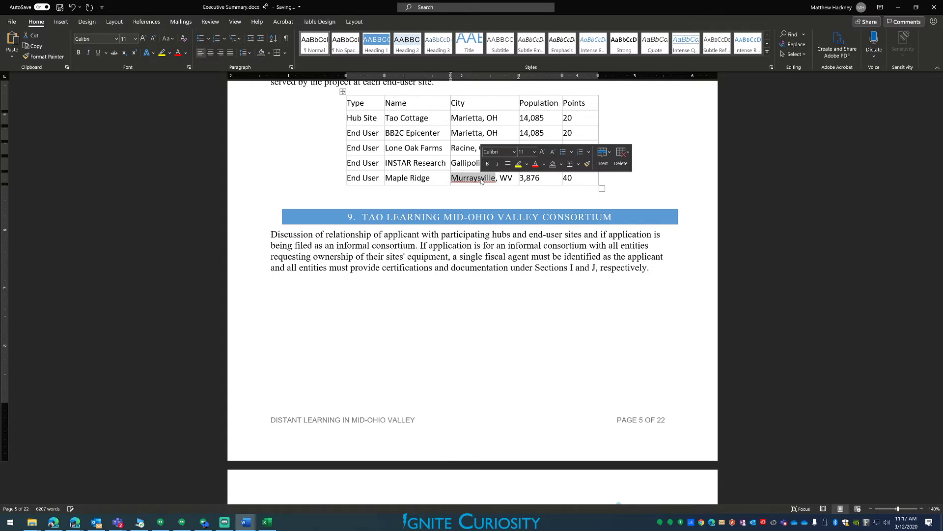
# - Change the INSTAR Research row's city to Ravenswood and its site name to Ravenswood Senior Multipurpose Center
pyautogui.click(476, 163)
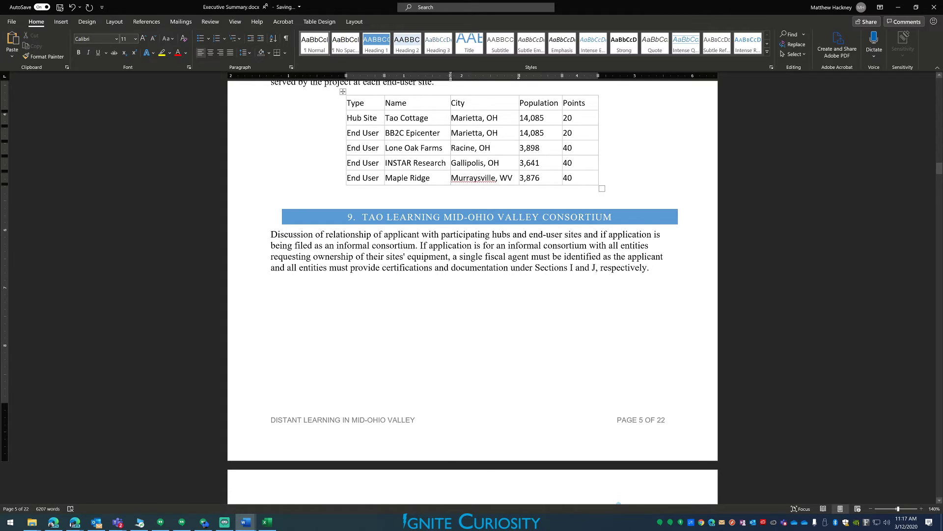
pyautogui.doubleClick(470, 157)
pyautogui.write('Ravenswood')
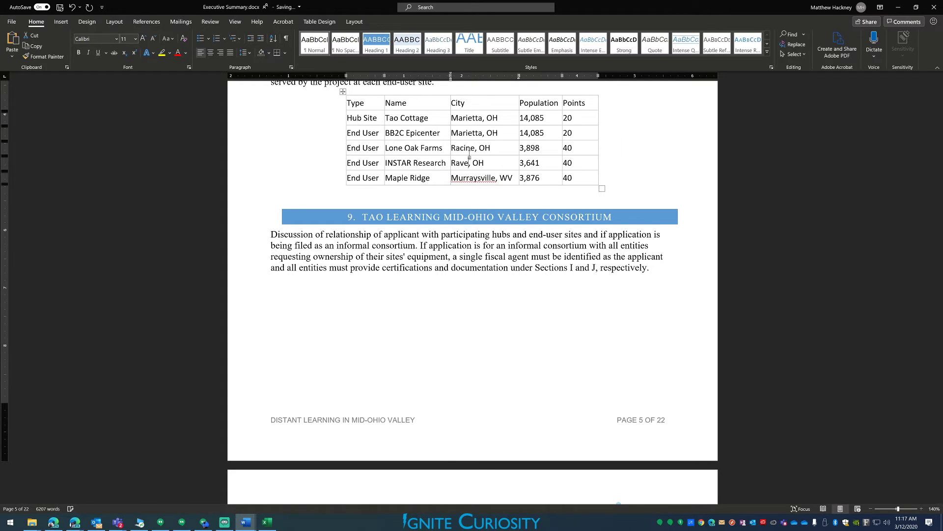
pyautogui.doubleClick(403, 162)
pyautogui.write('Ravenswood Senior')
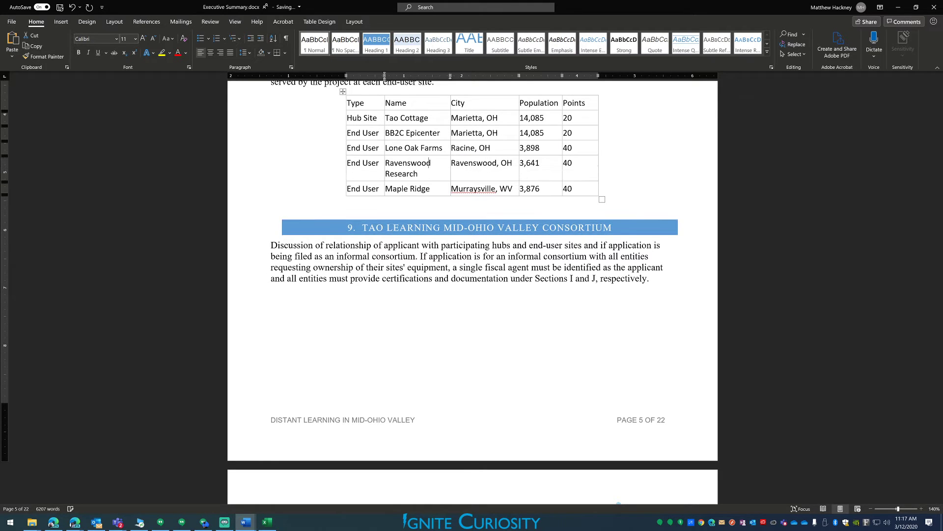
pyautogui.write(' Multipur')
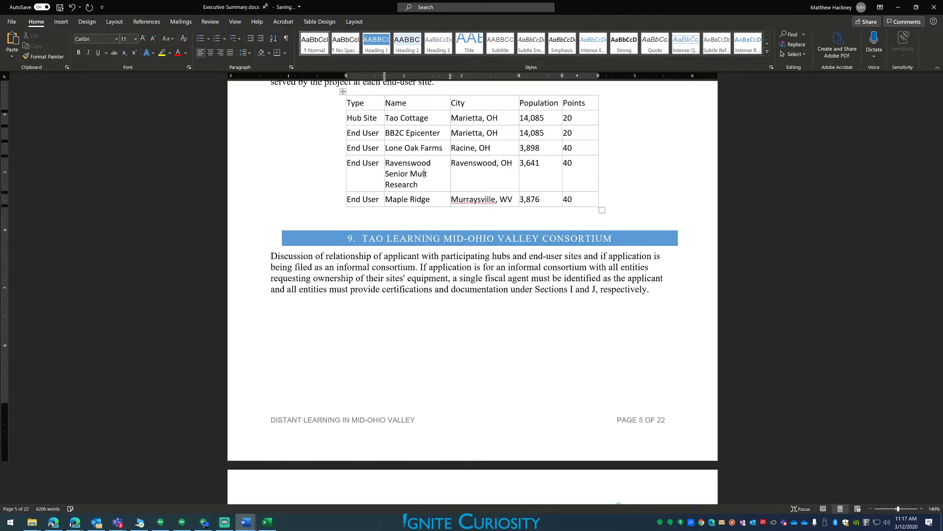
pyautogui.write('pose Center')
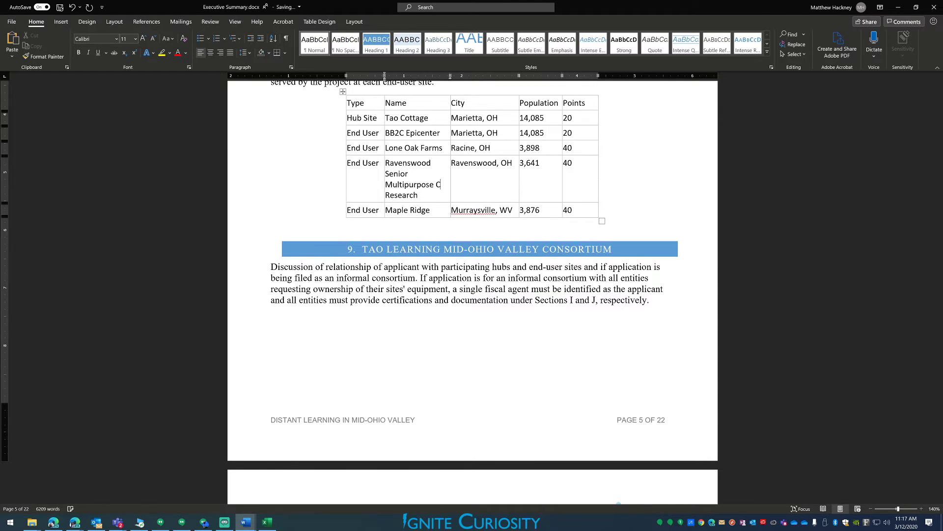
pyautogui.press('Delete')
pyautogui.press('Delete')
pyautogui.press('Delete')
pyautogui.press('Delete')
pyautogui.press('Delete')
pyautogui.press('Delete')
pyautogui.press('Delete')
pyautogui.press('Delete')
pyautogui.press('Delete')
# - Widen the table's Name and City columns and complete the last site's name as Maple Ridge Community Learning Center
pyautogui.moveTo(449, 100); pyautogui.dragTo(483, 101)
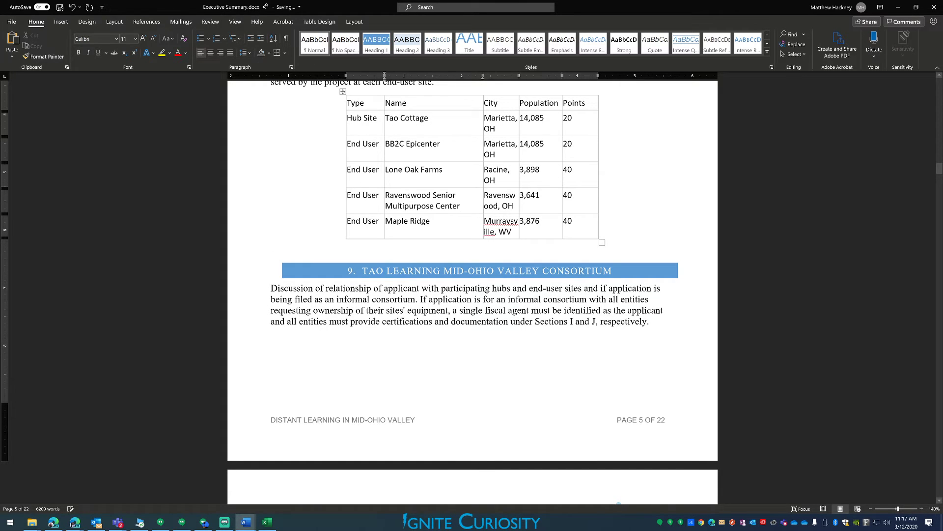
pyautogui.moveTo(598, 100); pyautogui.dragTo(671, 103)
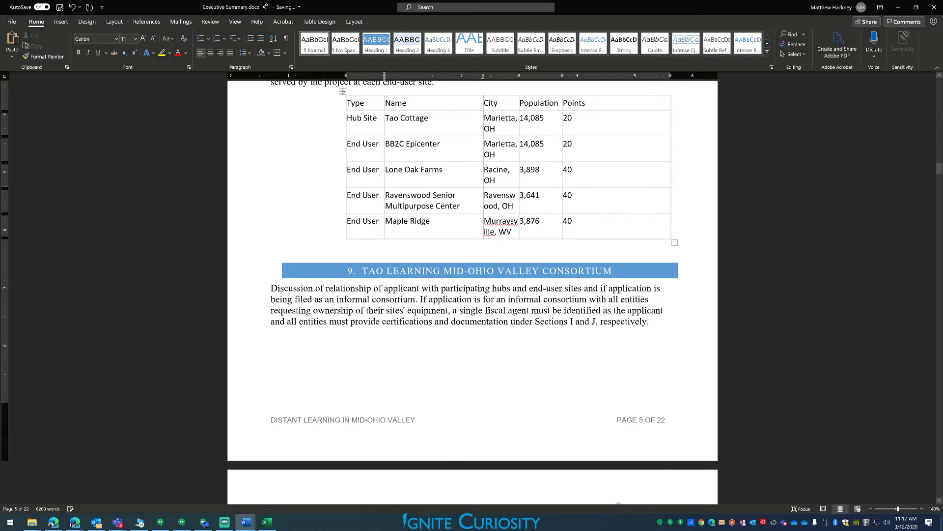
pyautogui.moveTo(518, 102); pyautogui.dragTo(613, 108)
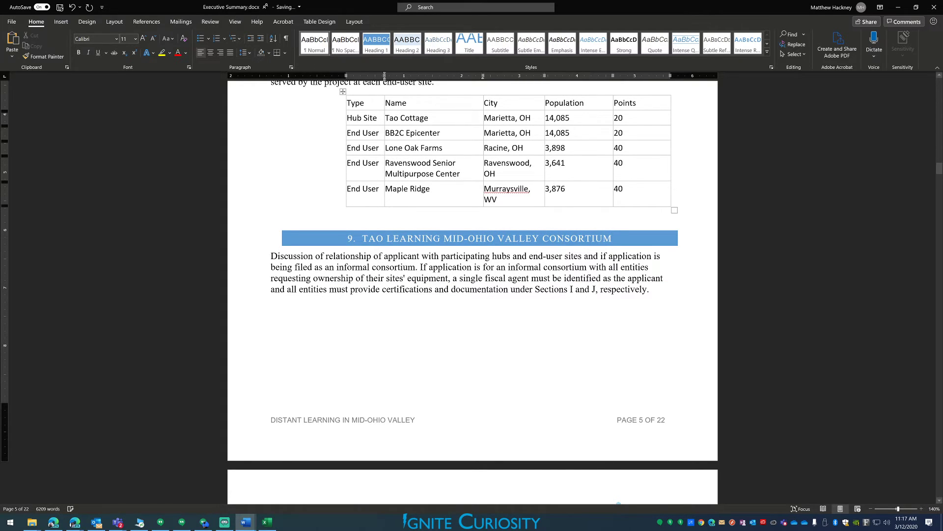
pyautogui.write('Commun')
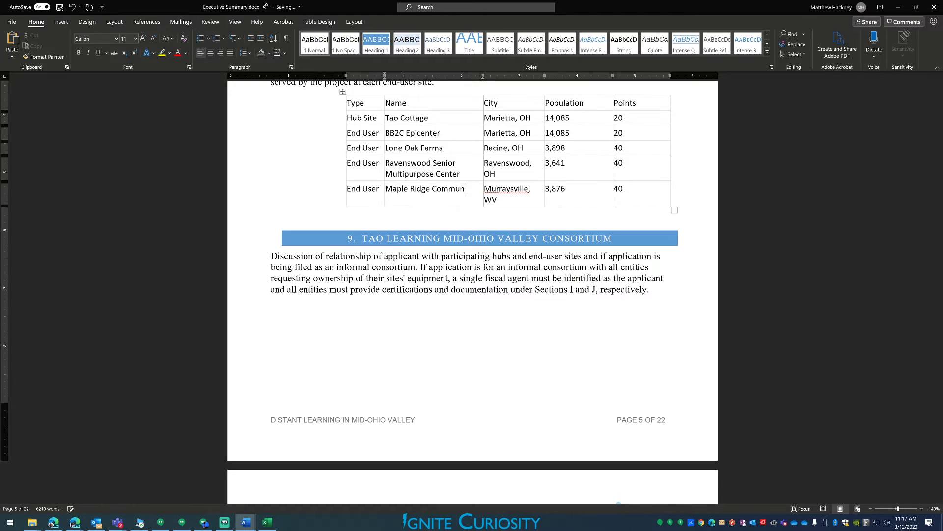
pyautogui.write('ity Learning Center')
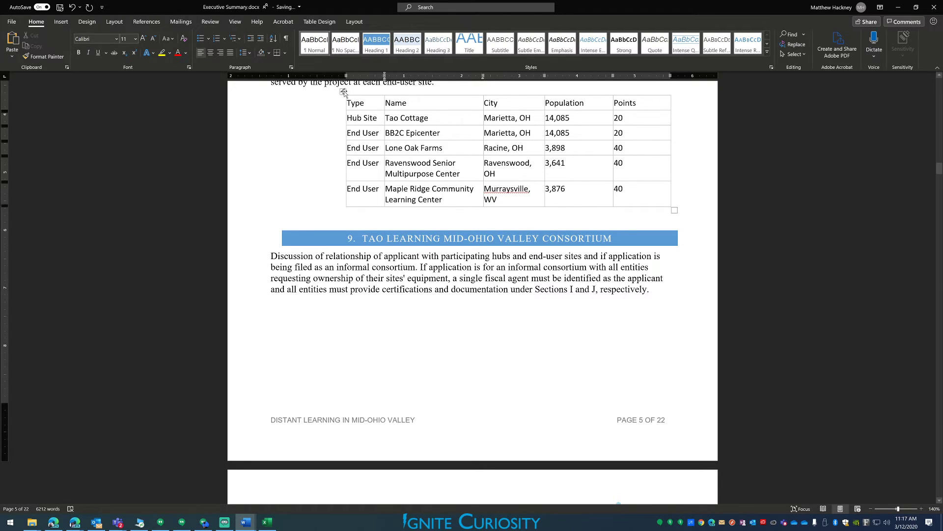
# - Align the sites table with the page's left margin and widen it so each site name and city fits on one line
pyautogui.moveTo(343, 92); pyautogui.dragTo(267, 93)
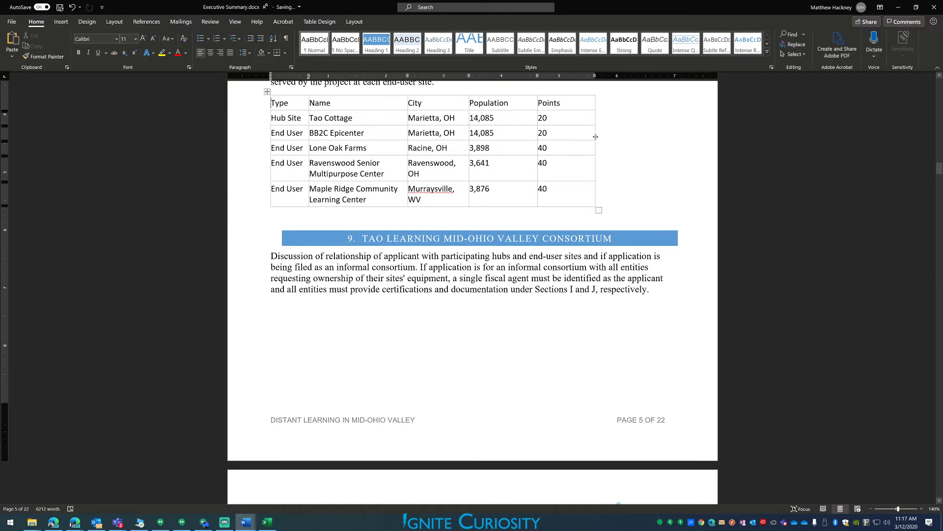
pyautogui.moveTo(597, 138); pyautogui.dragTo(667, 131)
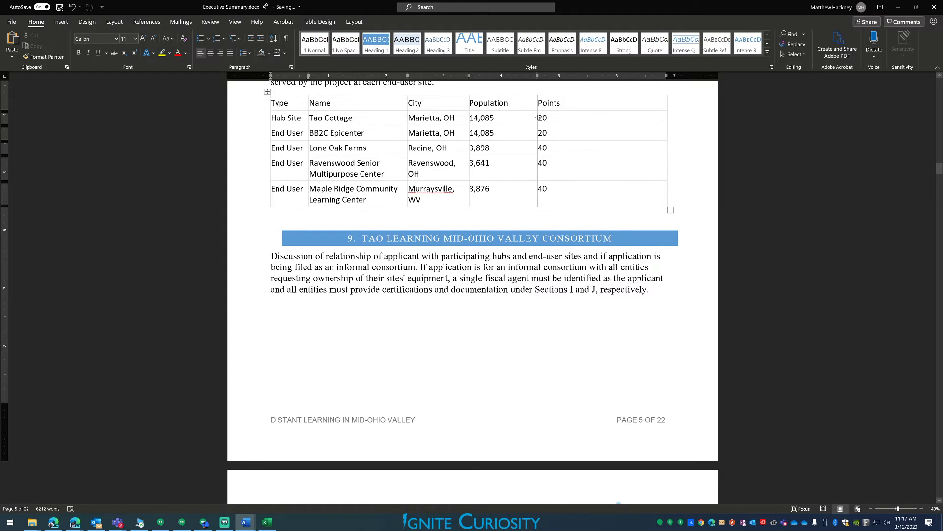
pyautogui.moveTo(537, 117); pyautogui.dragTo(621, 115)
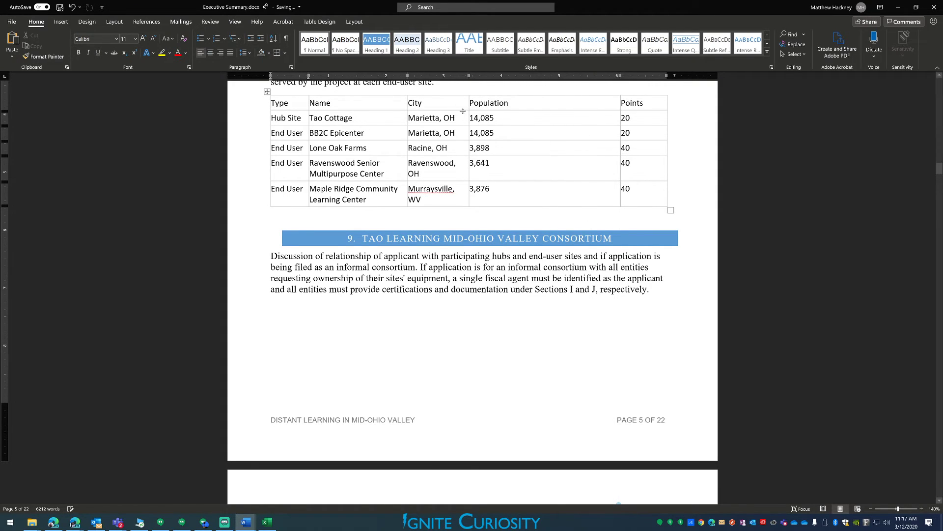
pyautogui.moveTo(469, 114); pyautogui.dragTo(570, 114)
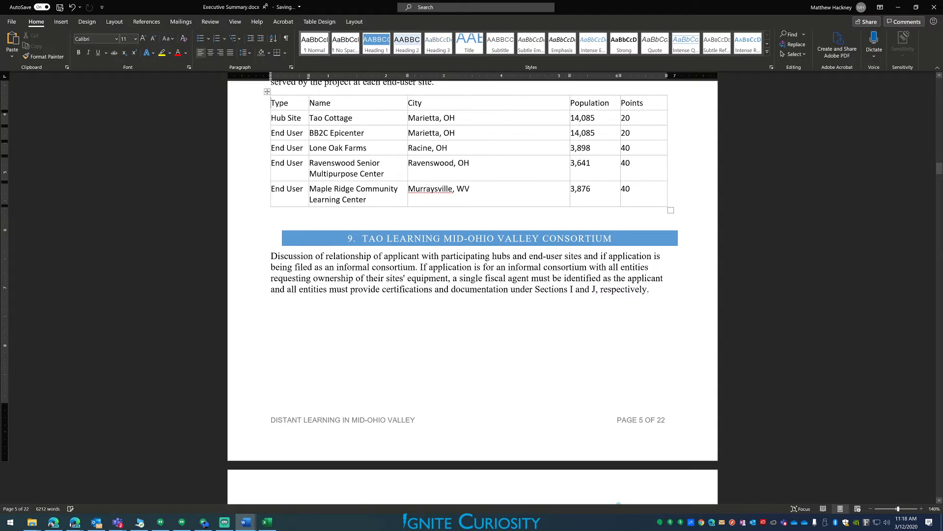
pyautogui.moveTo(407, 118); pyautogui.dragTo(464, 117)
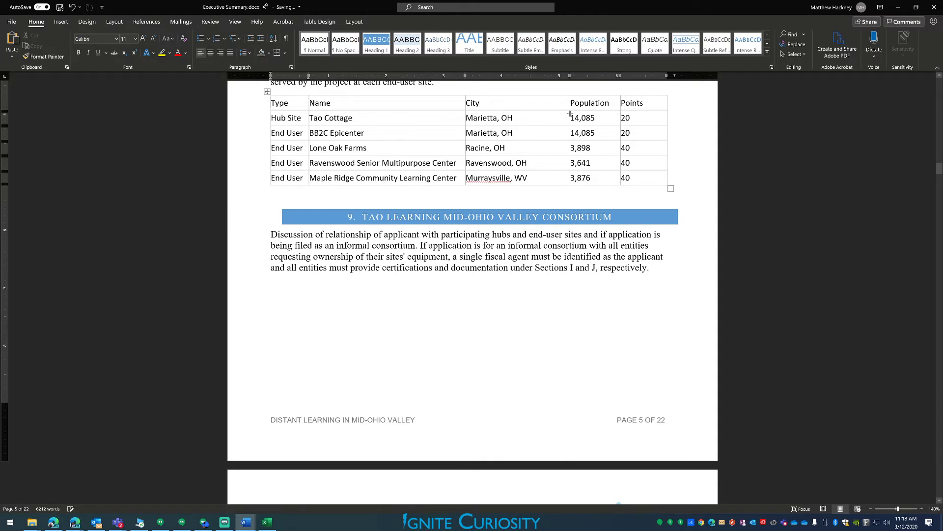
# - Narrow the City, Population and Points columns of the sites table to fit their contents
pyautogui.moveTo(569, 114); pyautogui.dragTo(541, 114)
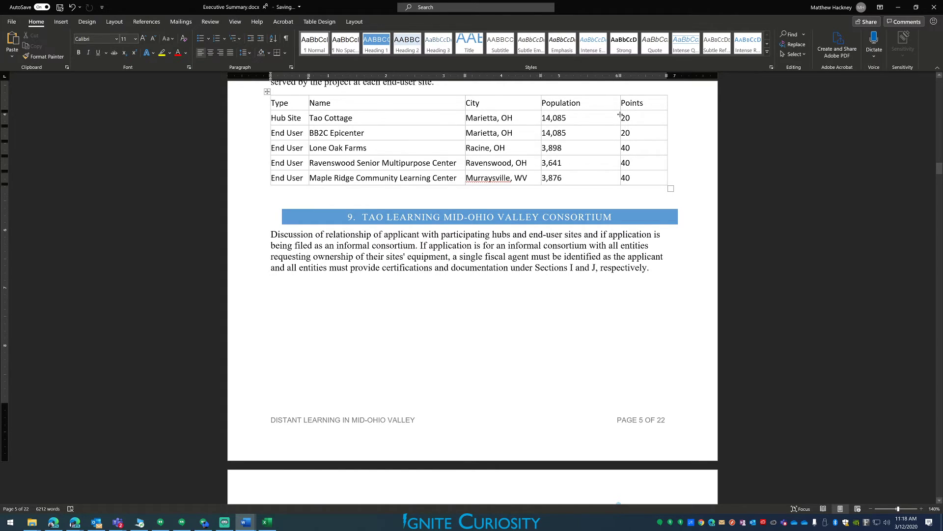
pyautogui.moveTo(621, 114); pyautogui.dragTo(584, 115)
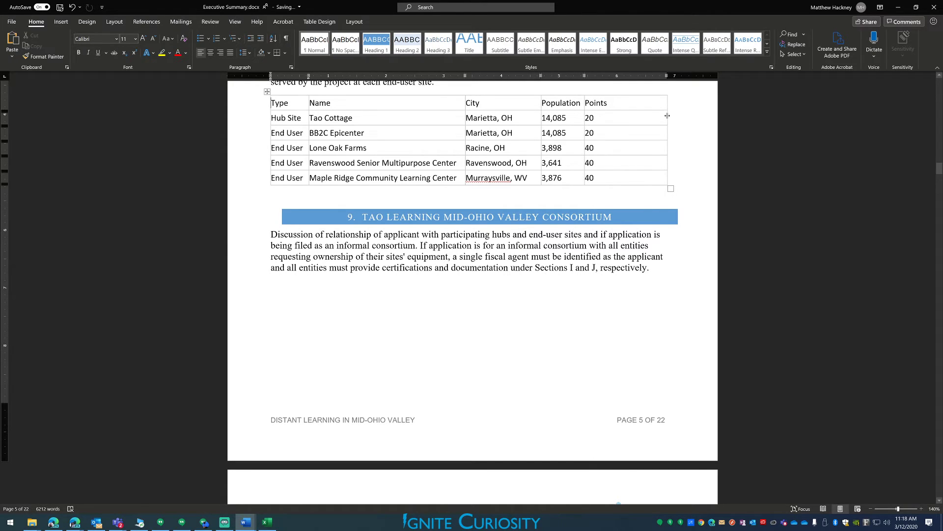
pyautogui.moveTo(667, 117); pyautogui.dragTo(613, 117)
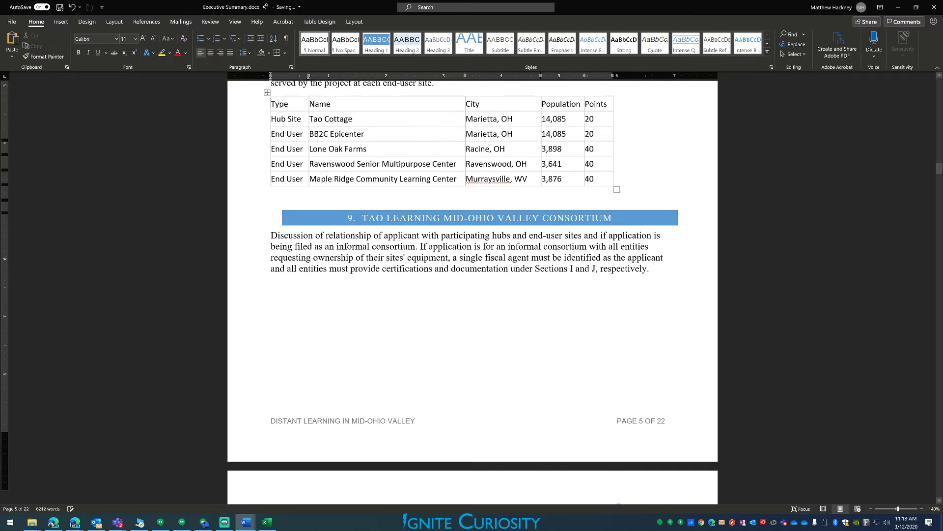
pyautogui.scroll(3, 226, 244)
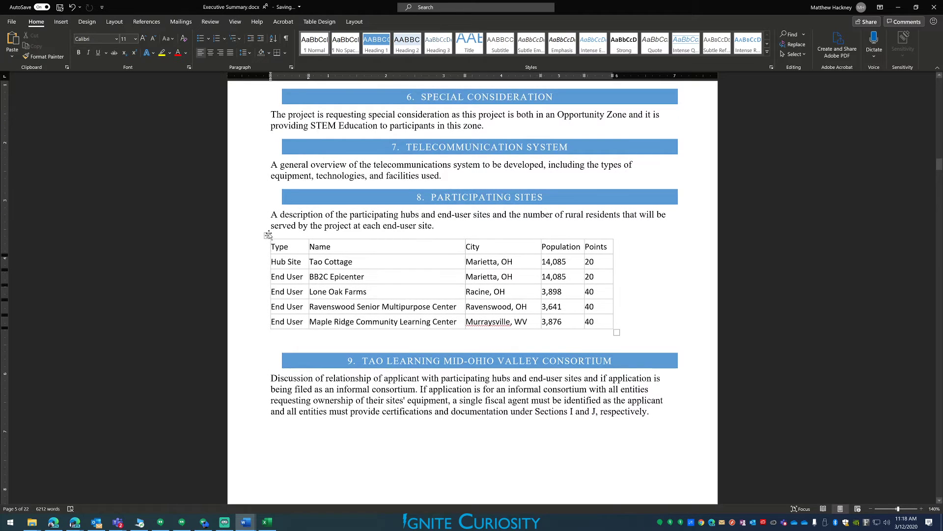
# - Move the participating sites table to the right so its outer edge roughly aligns with the end of the heading bars
pyautogui.moveTo(268, 235); pyautogui.dragTo(322, 235)
pyautogui.moveTo(331, 237); pyautogui.dragTo(328, 236)
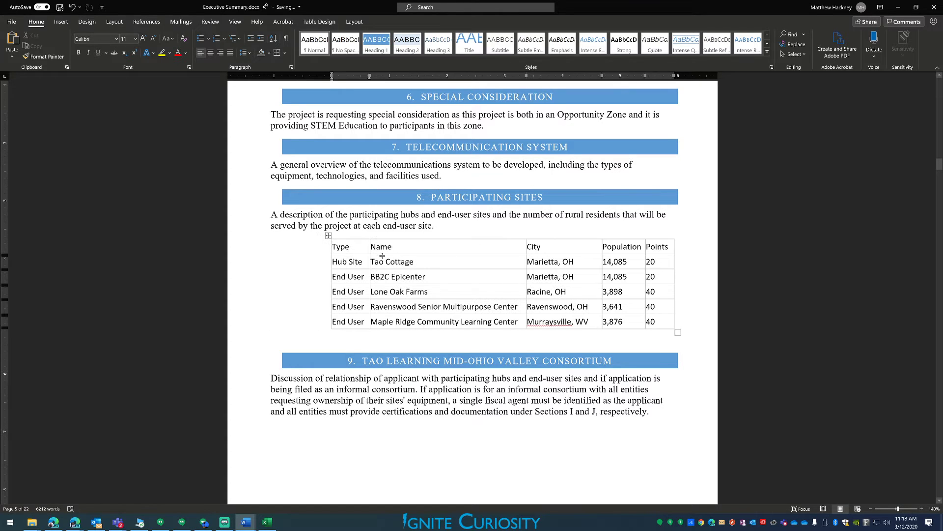
pyautogui.moveTo(371, 277); pyautogui.dragTo(426, 277)
pyautogui.click(405, 291)
pyautogui.press('Down')
pyautogui.press('Down')
# - Center the values in the Population and Points columns of the participating sites table, leaving out the header row
pyautogui.moveTo(607, 262); pyautogui.dragTo(610, 321)
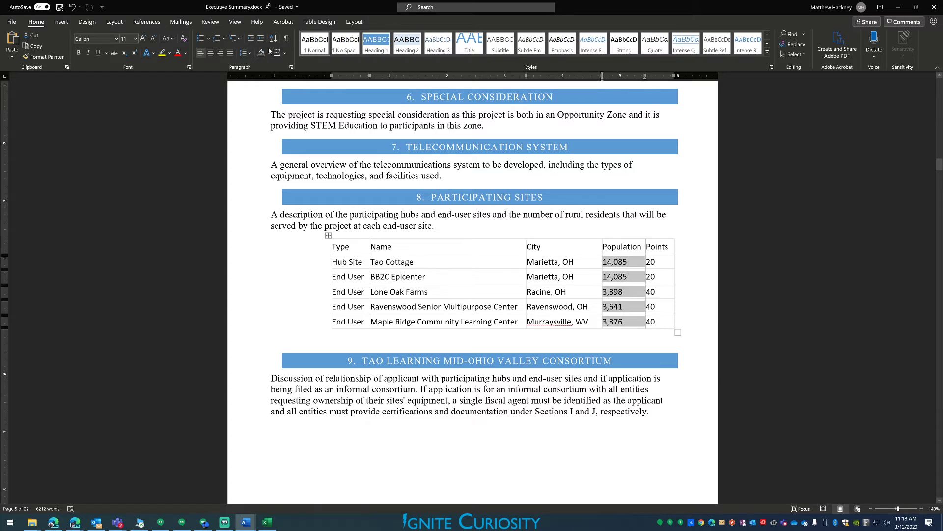
pyautogui.click(210, 53)
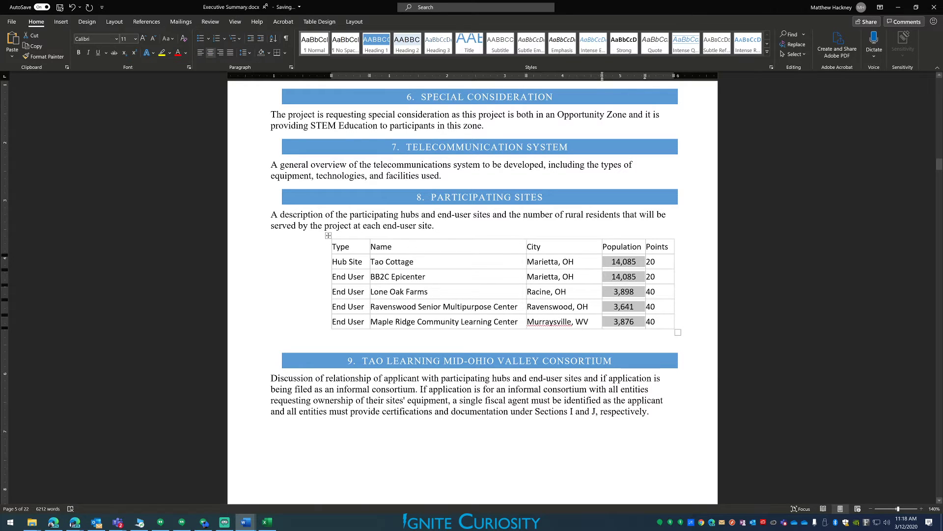
pyautogui.moveTo(651, 262); pyautogui.dragTo(651, 321)
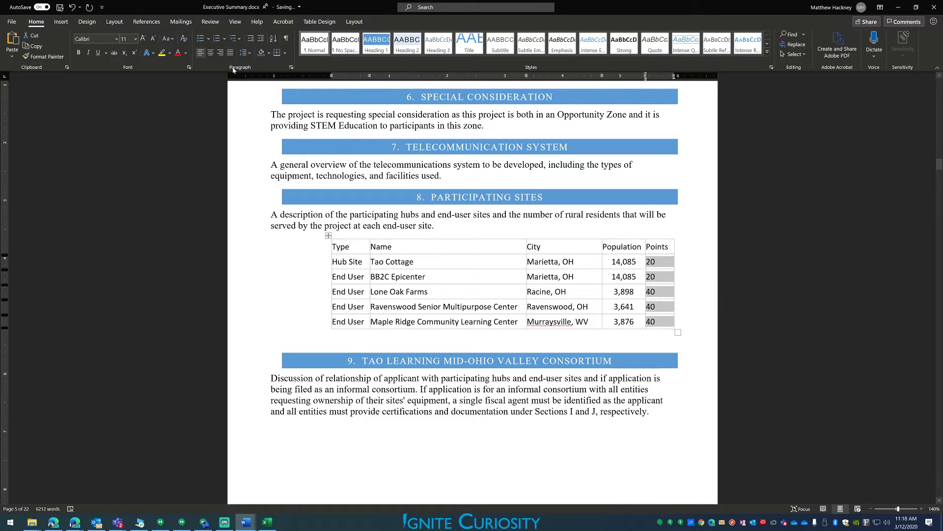
pyautogui.click(211, 53)
pyautogui.click(460, 275)
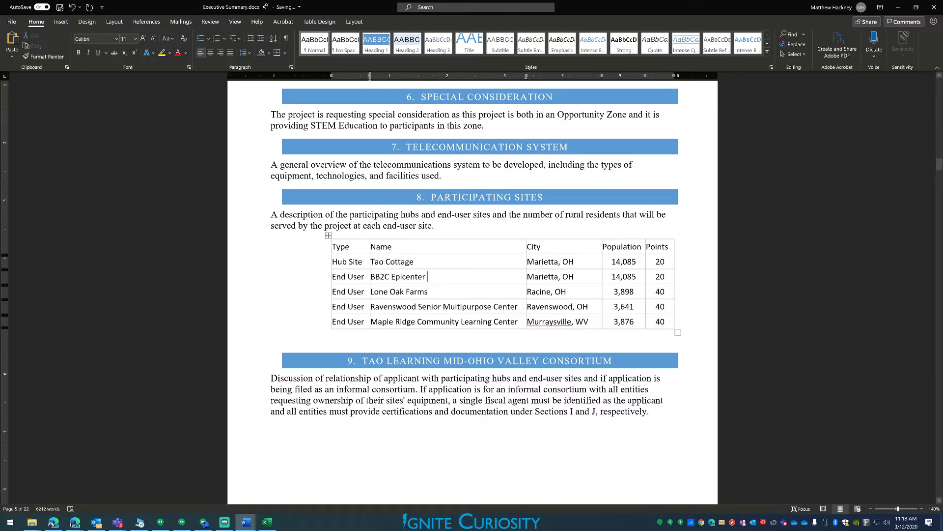
# - Review the site names, cities and population values in the participating sites table
pyautogui.click(433, 227)
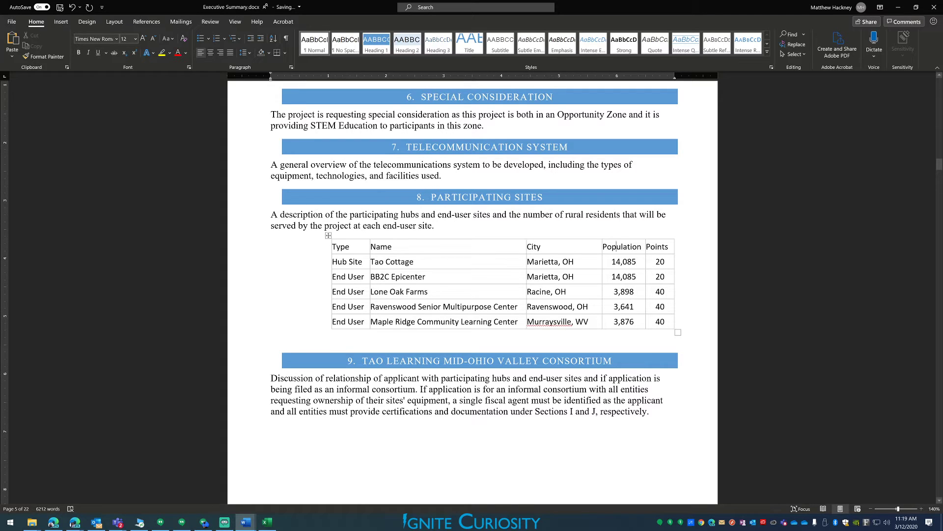
pyautogui.moveTo(617, 246); pyautogui.dragTo(623, 322)
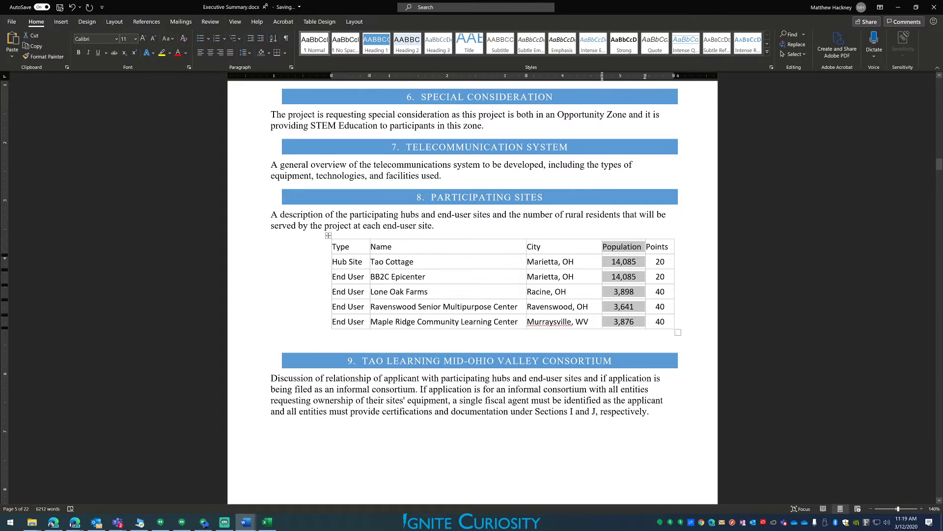
pyautogui.click(434, 225)
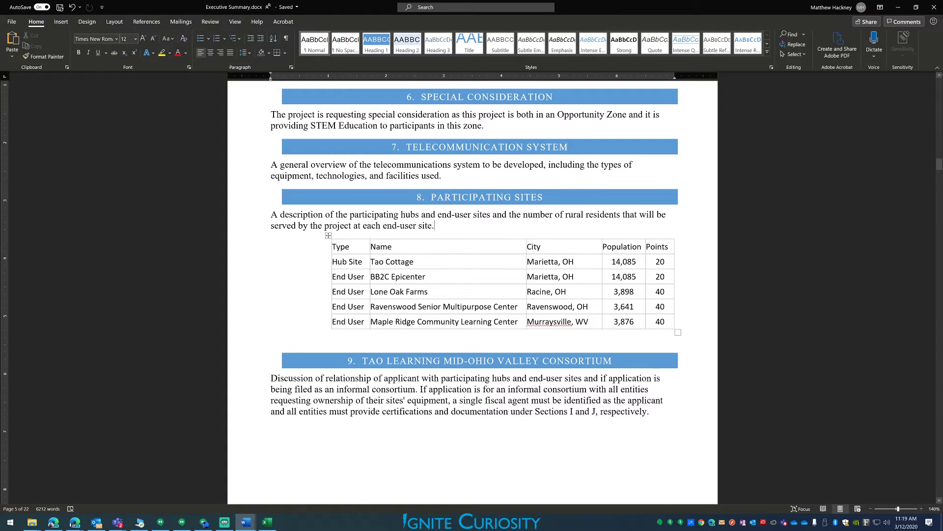
pyautogui.moveTo(372, 262); pyautogui.dragTo(393, 292)
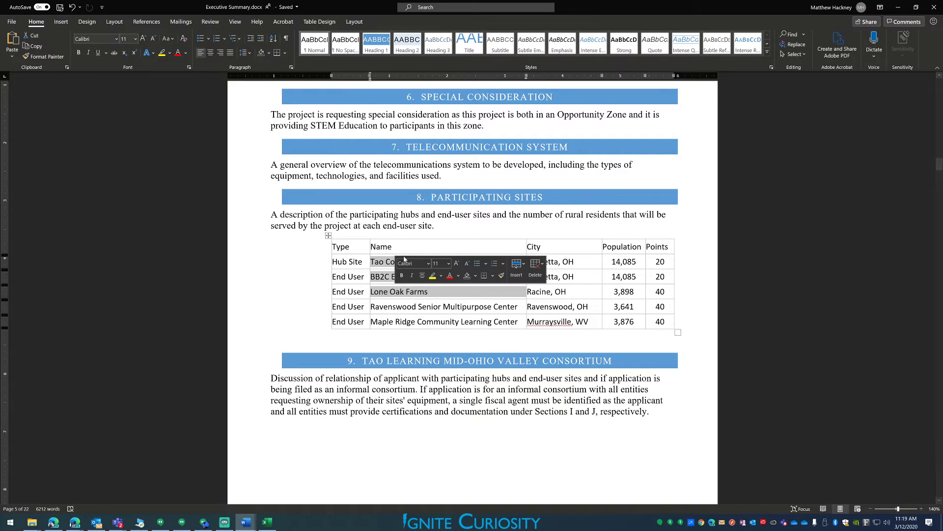
pyautogui.click(419, 225)
pyautogui.moveTo(371, 306); pyautogui.dragTo(521, 307)
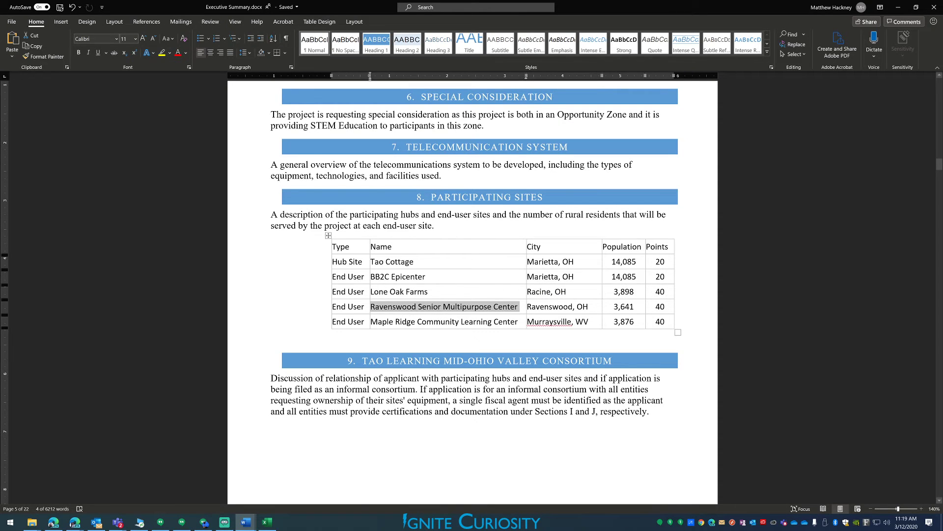
pyautogui.moveTo(372, 322); pyautogui.dragTo(519, 322)
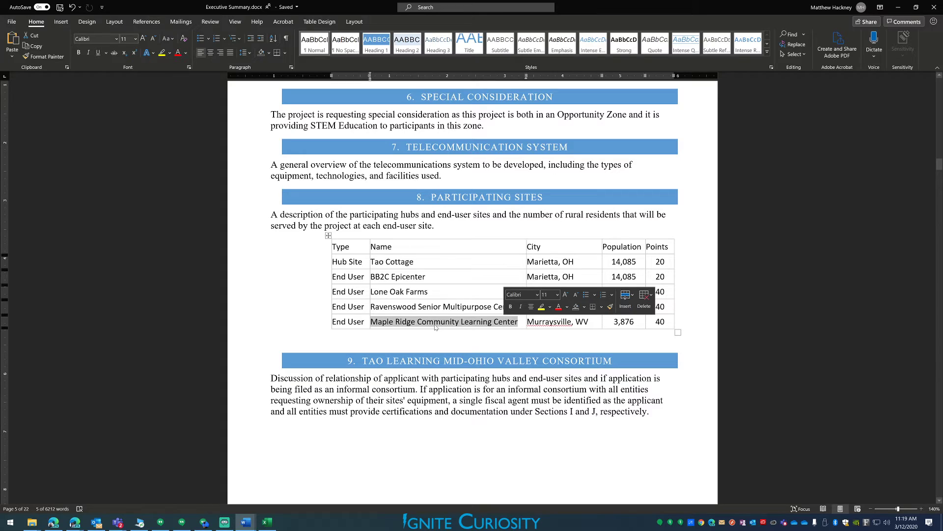
pyautogui.moveTo(538, 322); pyautogui.dragTo(634, 322)
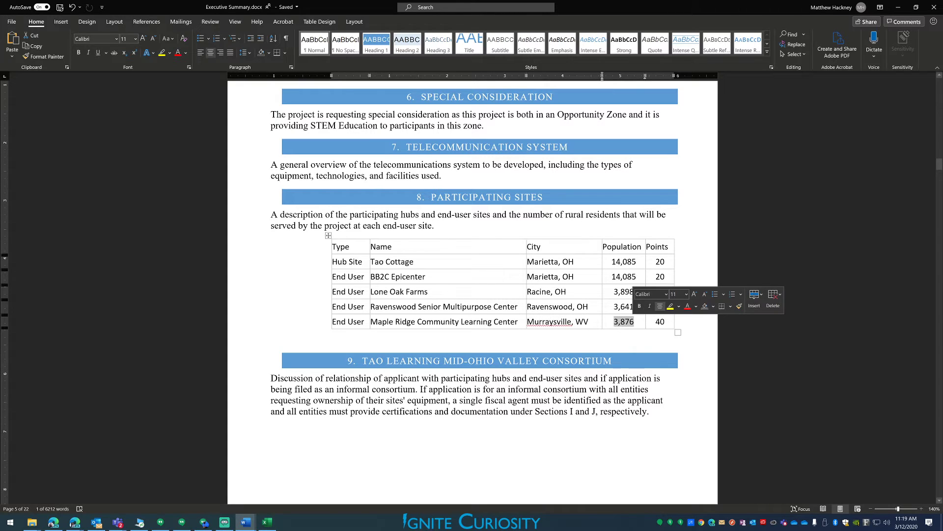
pyautogui.click(271, 339)
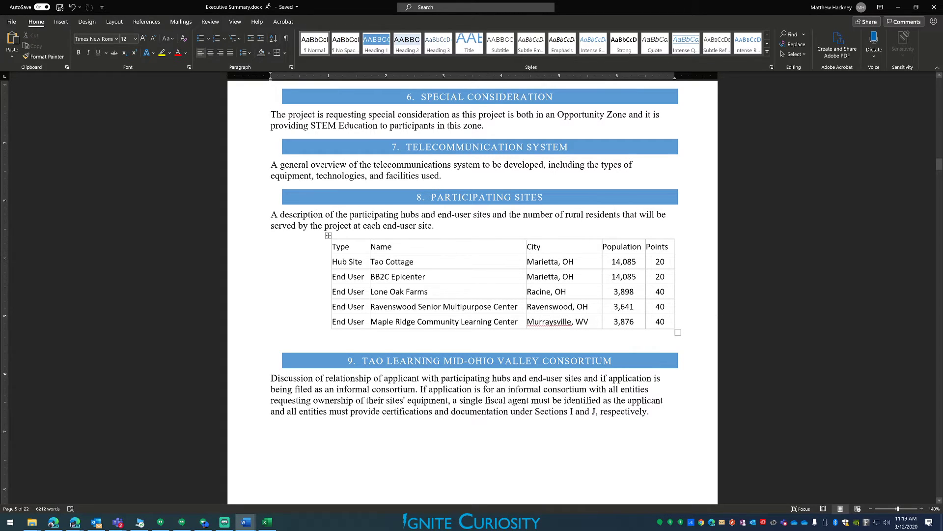
# - Switch to Excel and compare the Rurality Worksheet's census populations with those in the Word table
pyautogui.click(267, 521)
pyautogui.click(357, 217)
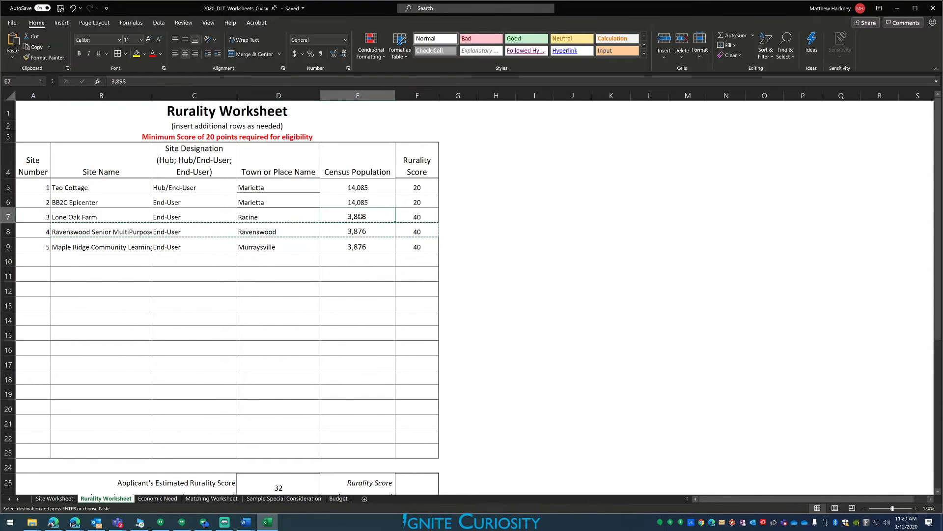
pyautogui.press('super+Tab')
pyautogui.press('Right')
pyautogui.press('Return')
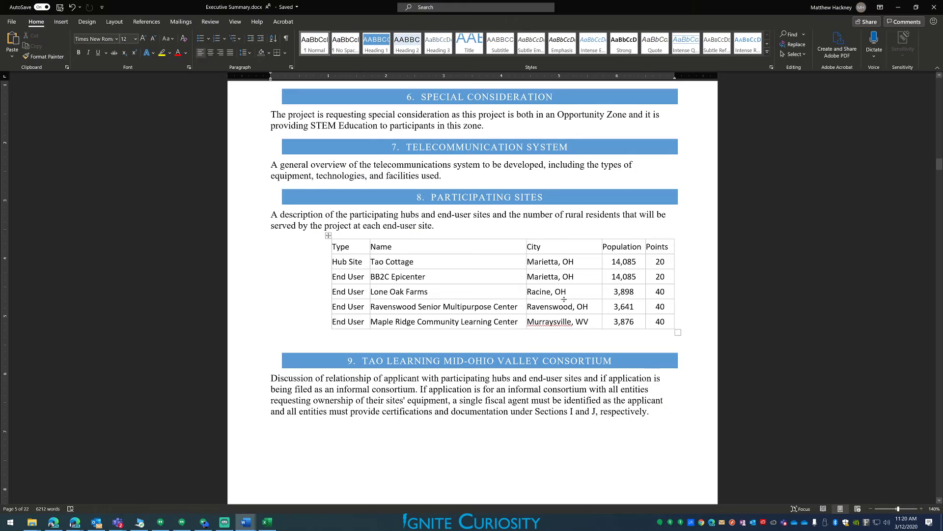
pyautogui.hotkey('alt', 'Tab')
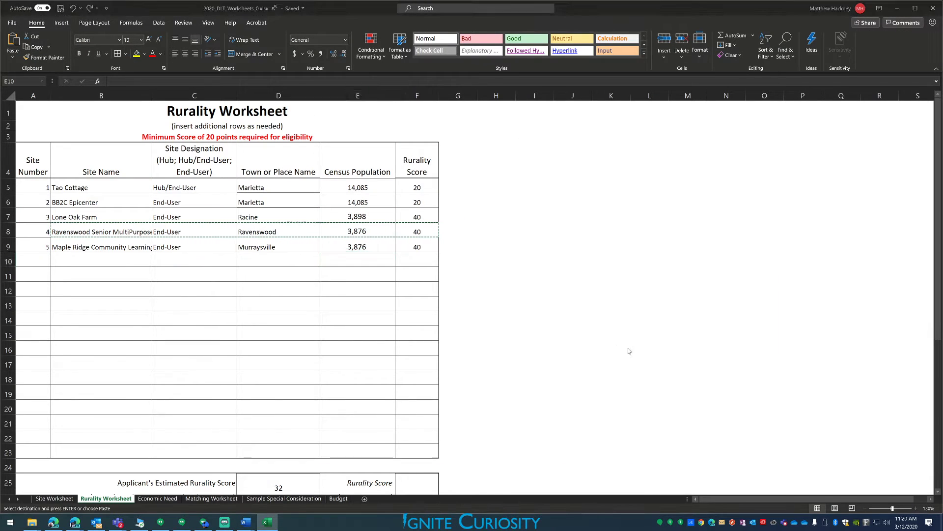
pyautogui.hotkey('alt', 'Tab')
# - Copy the Maple Ridge population value, 3,876, into the Population cell of the Ravenswood Senior Multipurpose Center row
pyautogui.tripleClick(627, 322)
pyautogui.hotkey('ctrl', 'c')
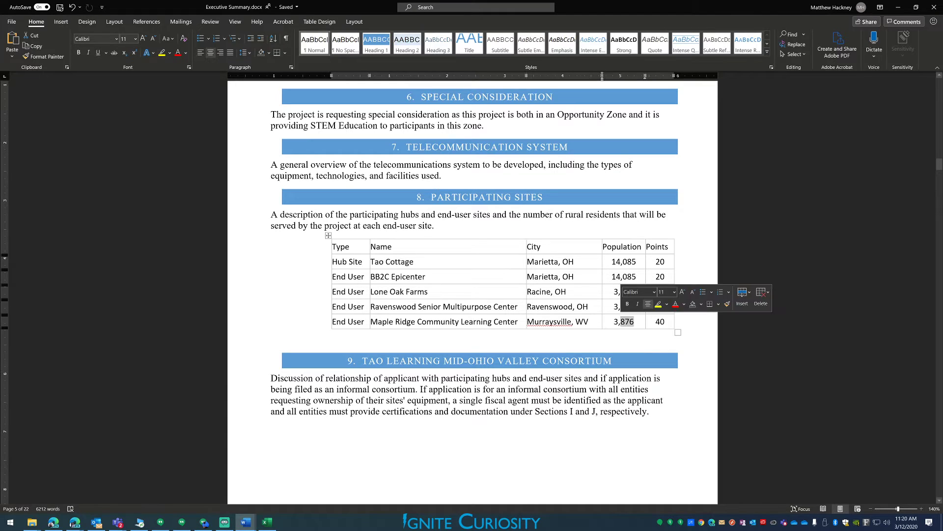
pyautogui.tripleClick(623, 305)
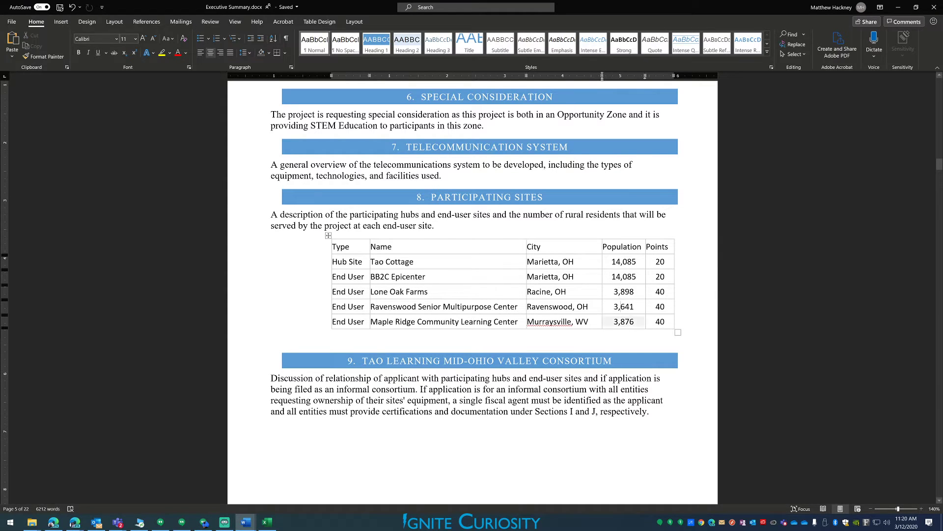
pyautogui.hotkey('ctrl', 'v')
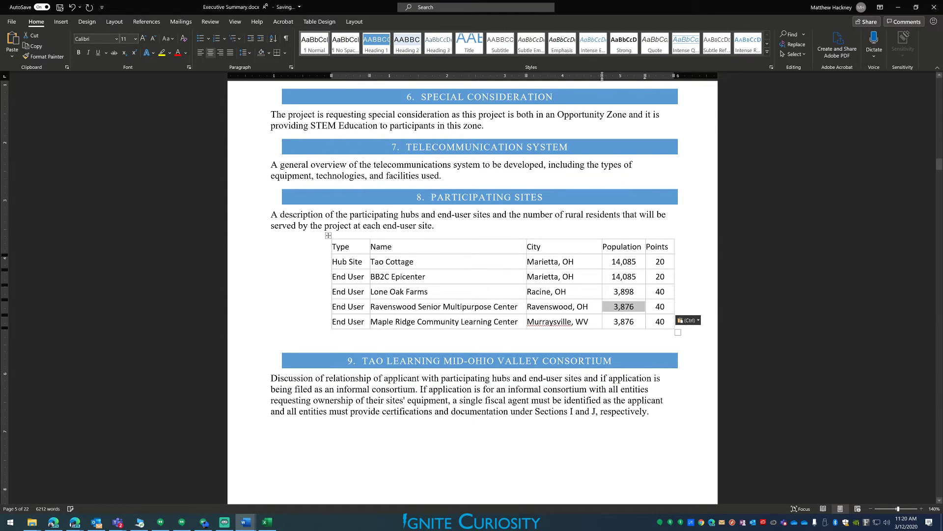
# - Widen the Population column slightly by moving its border with City, and center the Population header
pyautogui.click(595, 274)
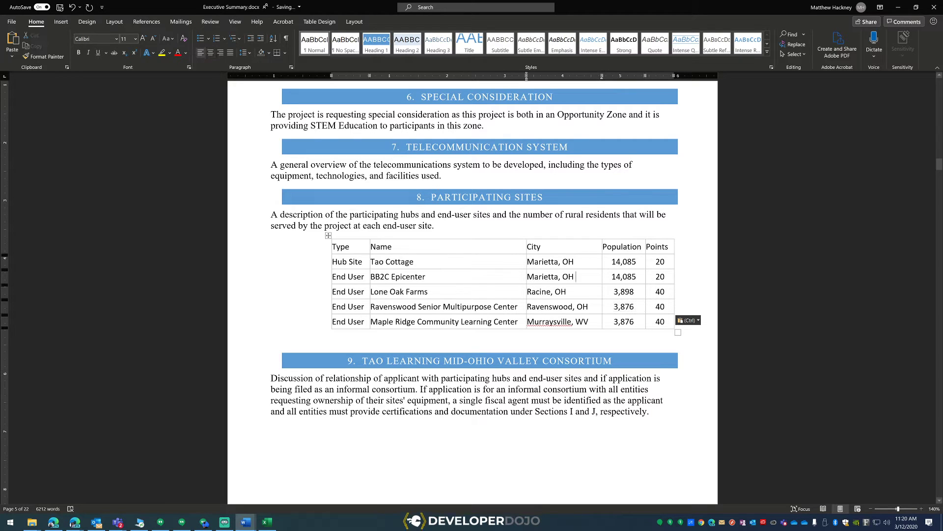
pyautogui.moveTo(602, 265); pyautogui.dragTo(594, 265)
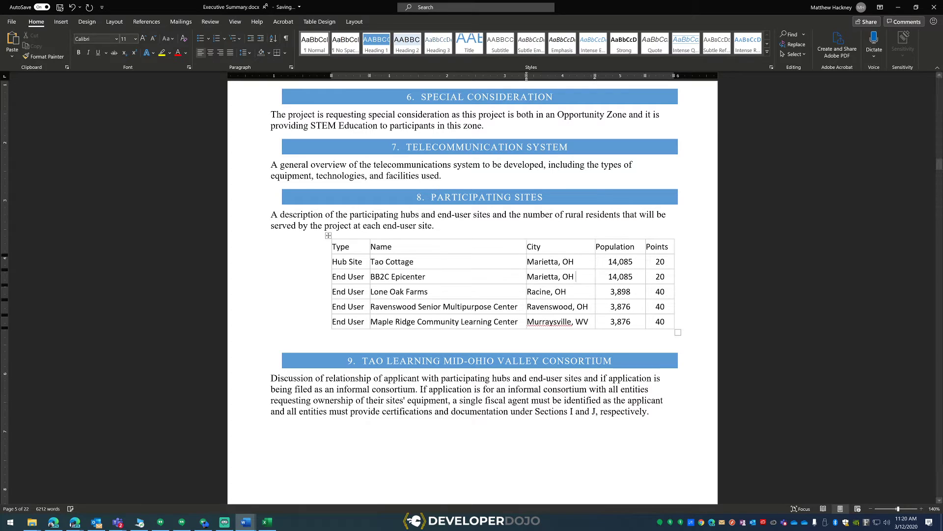
pyautogui.click(210, 53)
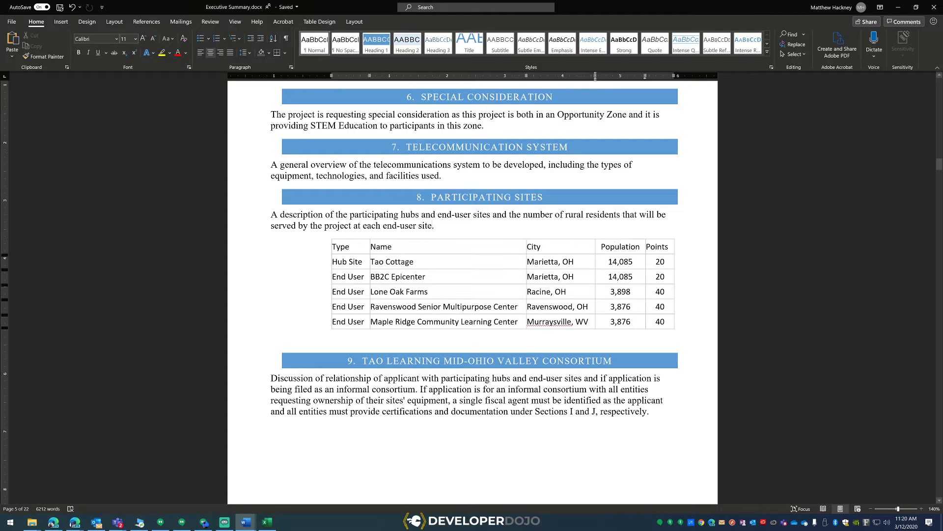
# - Examine the descriptions under Participating Sites, Telecommunication System and the consortium section, including the documentation requirement for Sections I and J
pyautogui.moveTo(432, 227); pyautogui.dragTo(280, 215)
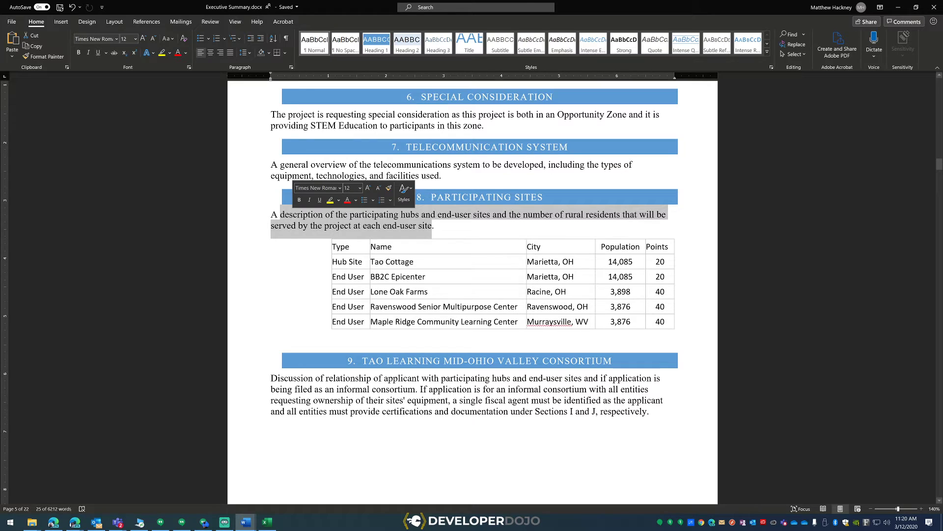
pyautogui.moveTo(440, 177); pyautogui.dragTo(280, 166)
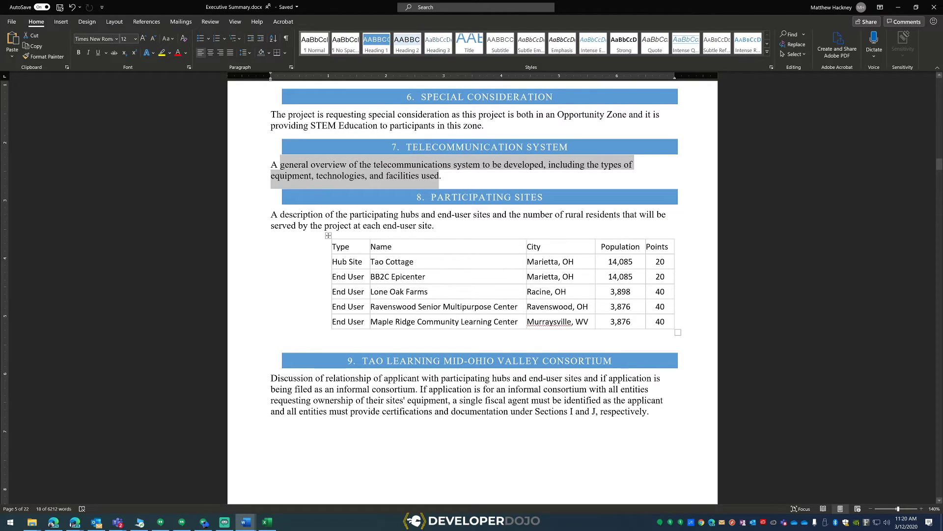
pyautogui.scroll(-3, 472, 245)
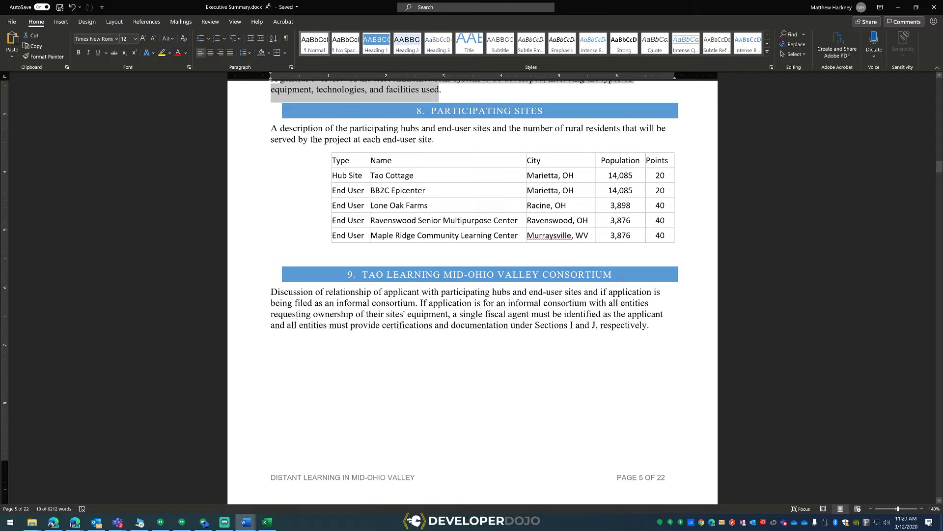
pyautogui.click(270, 415)
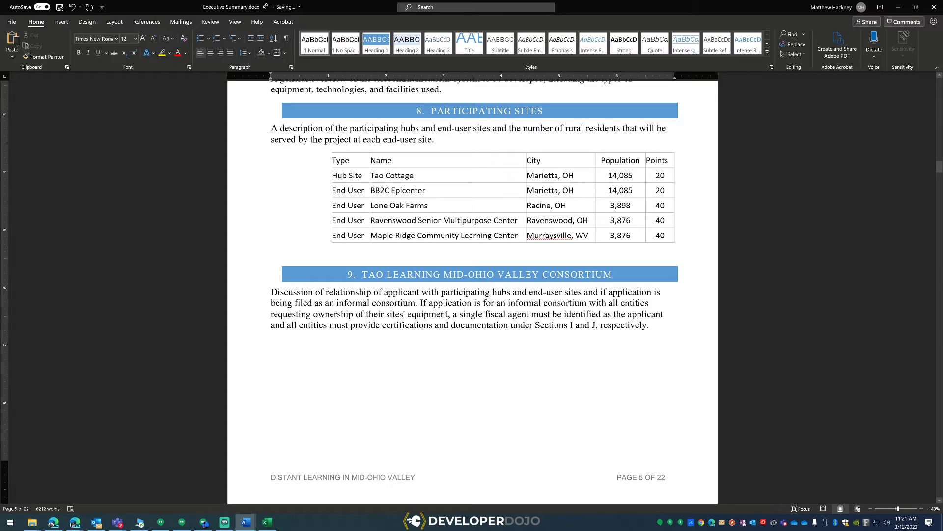
pyautogui.doubleClick(314, 326)
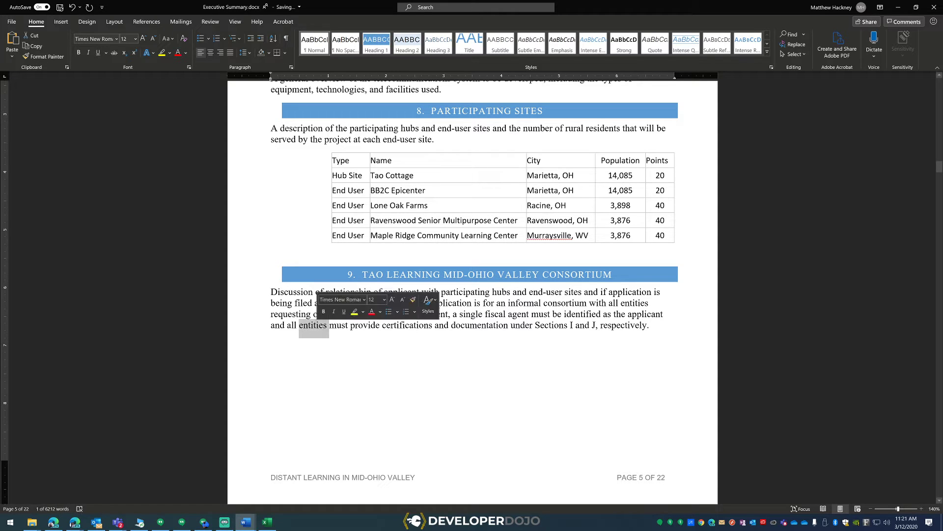
pyautogui.click(407, 325)
pyautogui.doubleClick(407, 325)
pyautogui.doubleClick(474, 327)
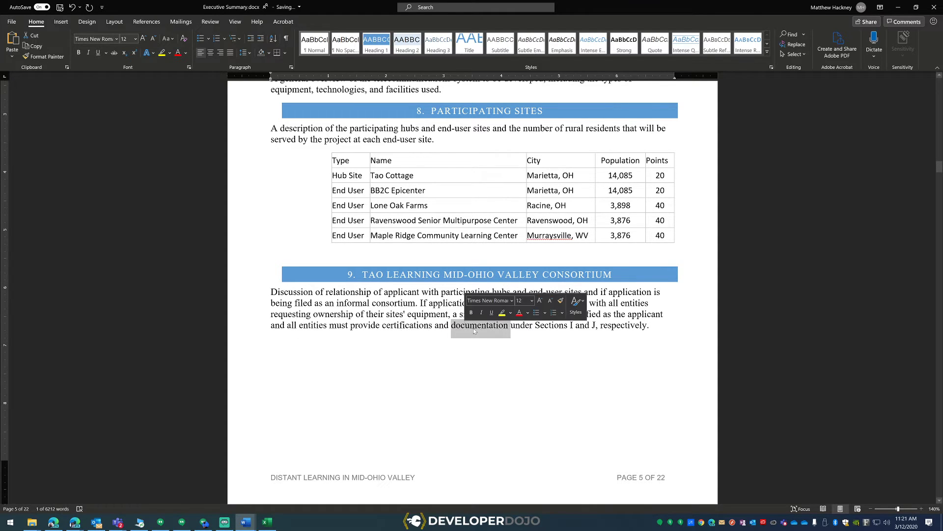
pyautogui.click(550, 325)
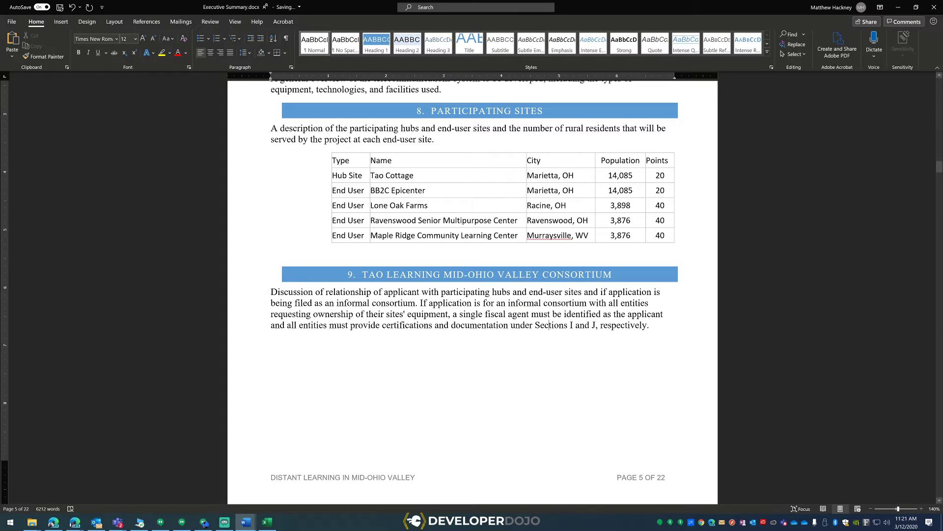
# - Switch to the DLT 2020 Application Guide in the browser and look up the list of required application sections on page 13
pyautogui.hotkey('alt', 'Tab')
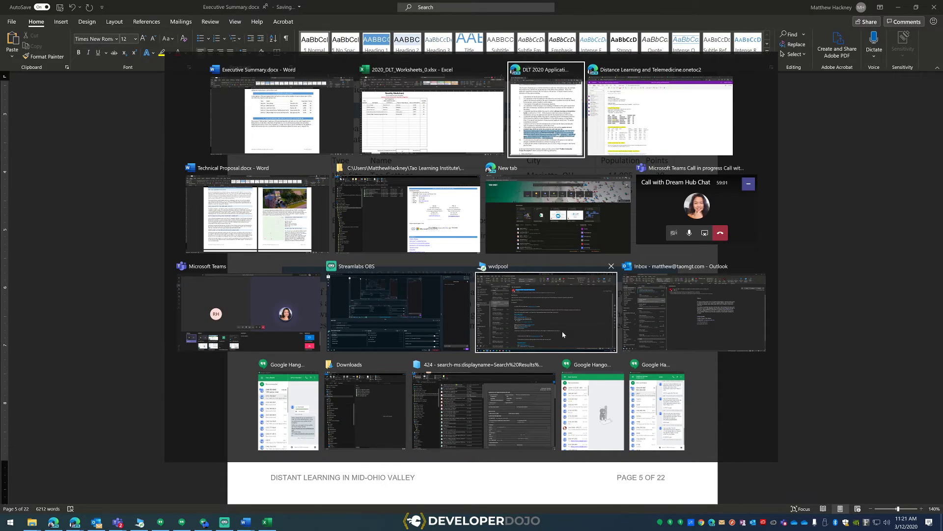
pyautogui.scroll(-5, 567, 310)
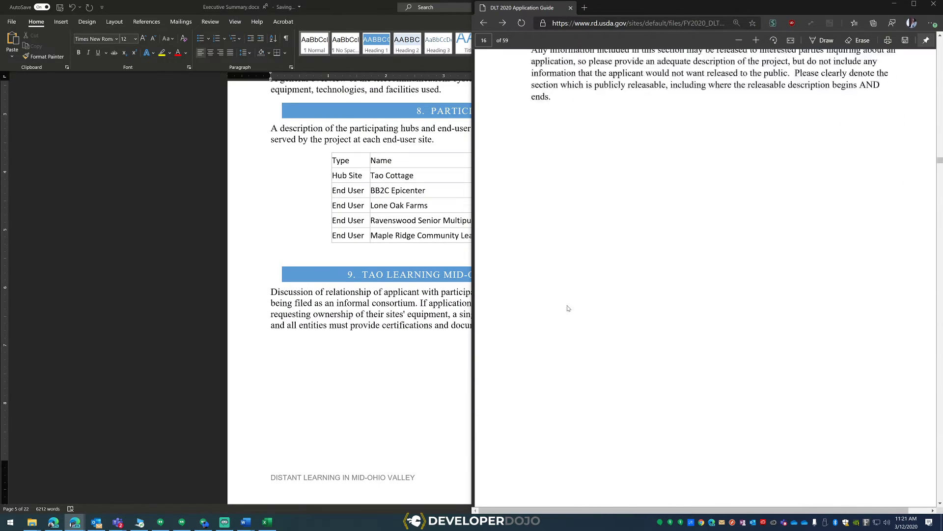
pyautogui.keyDown('ctrl'); pyautogui.scroll(-2, 613, 303); pyautogui.keyUp('ctrl')
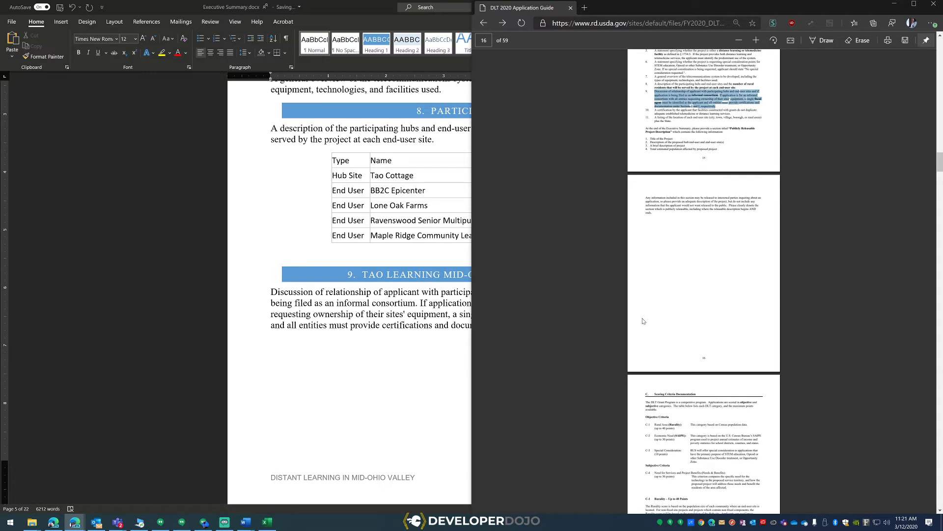
pyautogui.scroll(10, 765, 235)
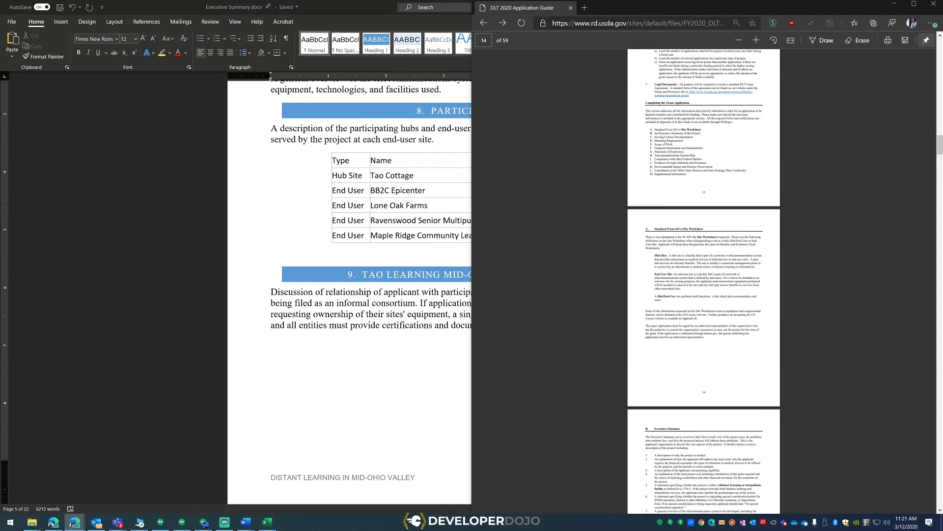
pyautogui.keyDown('ctrl'); pyautogui.scroll(2, 765, 235); pyautogui.keyUp('ctrl')
pyautogui.keyDown('ctrl'); pyautogui.scroll(3, 765, 235); pyautogui.keyUp('ctrl')
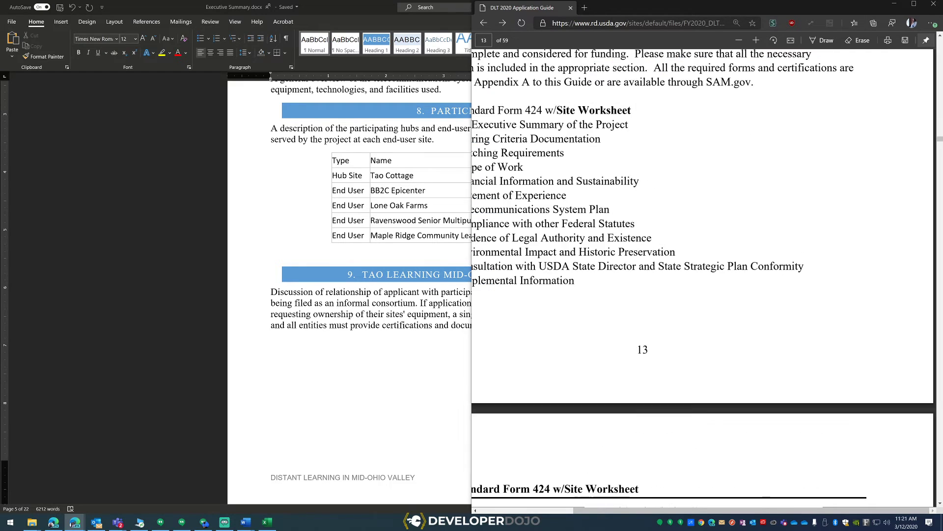
pyautogui.scroll(1, 765, 234)
pyautogui.scroll(-1, 629, 455)
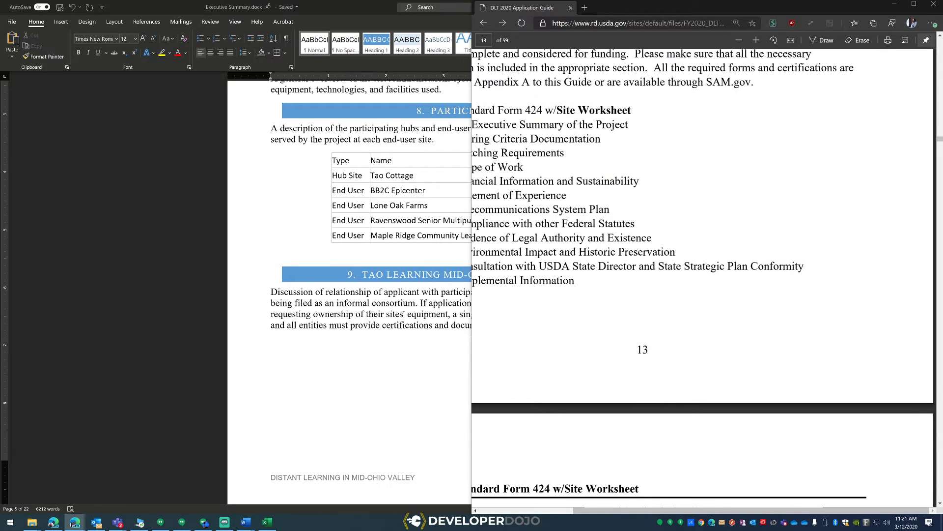
# - Examine items I, Compliance with other Federal Statutes, and J, Evidence of Legal Authority and Existence, in the guide's list of required sections
pyautogui.moveTo(634, 513); pyautogui.dragTo(583, 509)
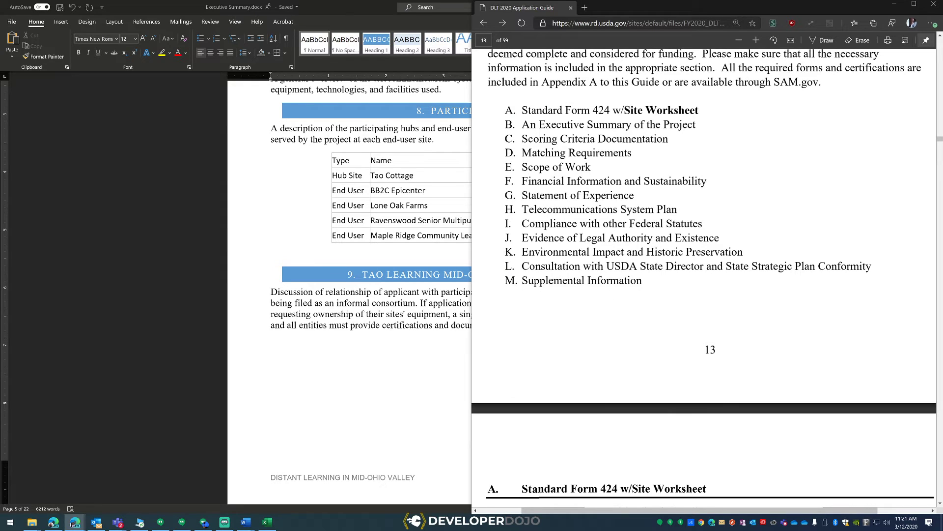
pyautogui.moveTo(720, 237); pyautogui.dragTo(522, 224)
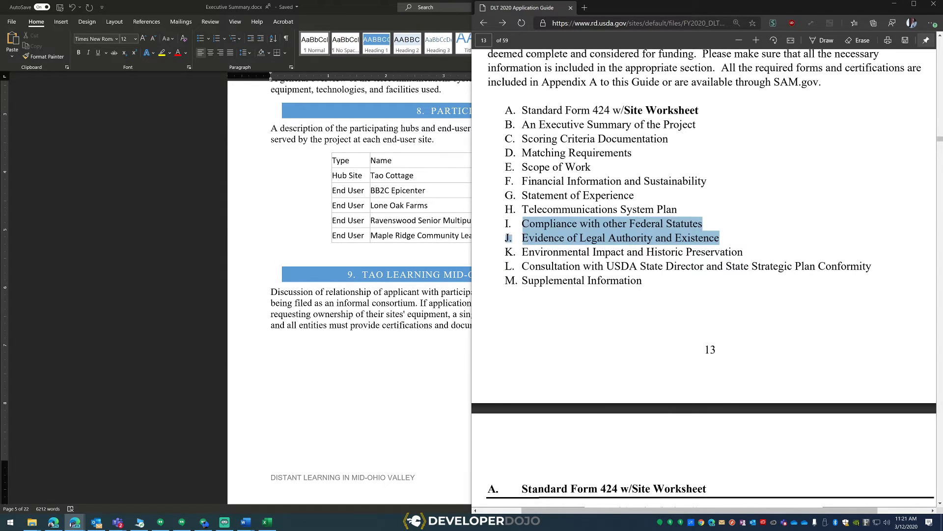
pyautogui.click(521, 224)
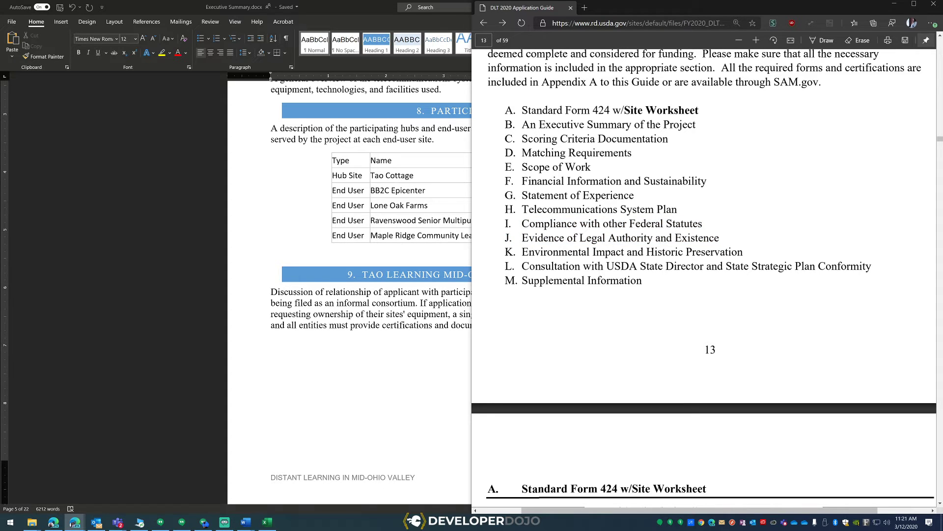
pyautogui.moveTo(720, 237); pyautogui.dragTo(507, 224)
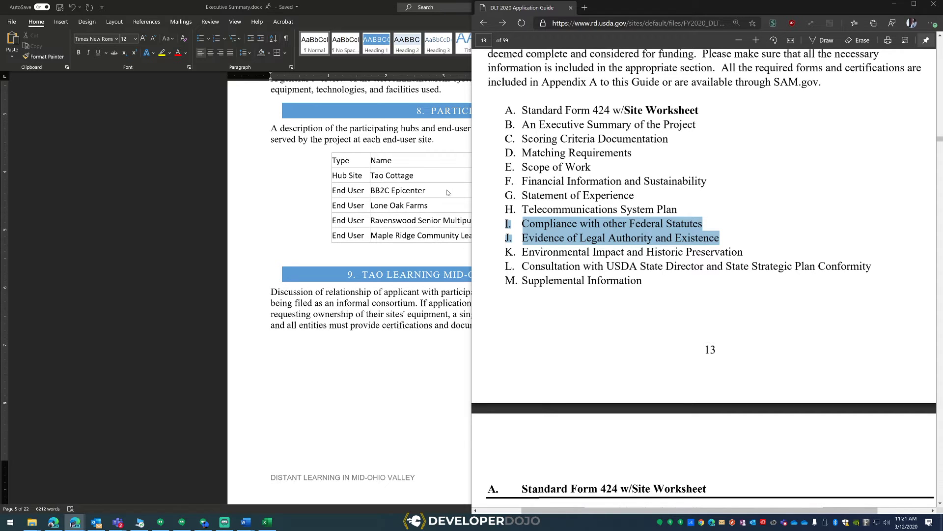
# - Back in Word, review the Maple Ridge Community Learning Center row and the Sections I and J requirement in the consortium description
pyautogui.hotkey('alt', 'Tab')
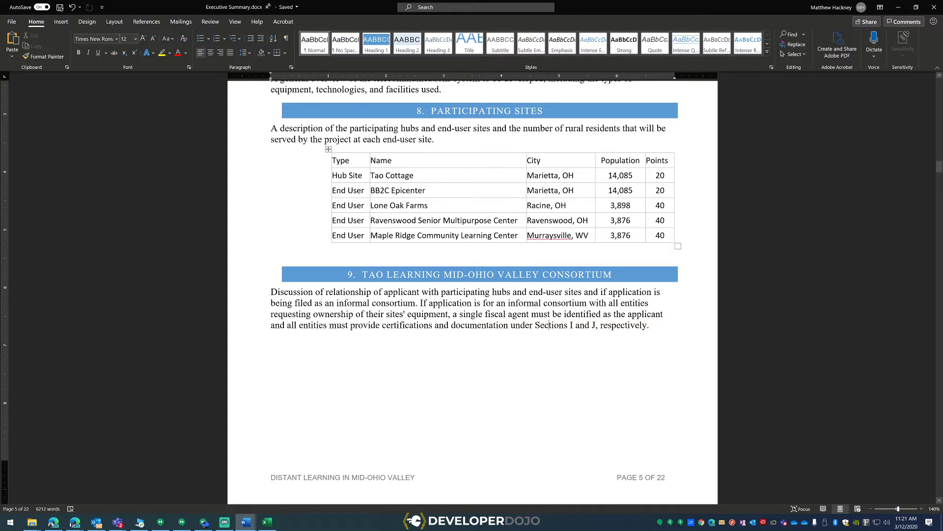
pyautogui.moveTo(371, 236); pyautogui.dragTo(493, 235)
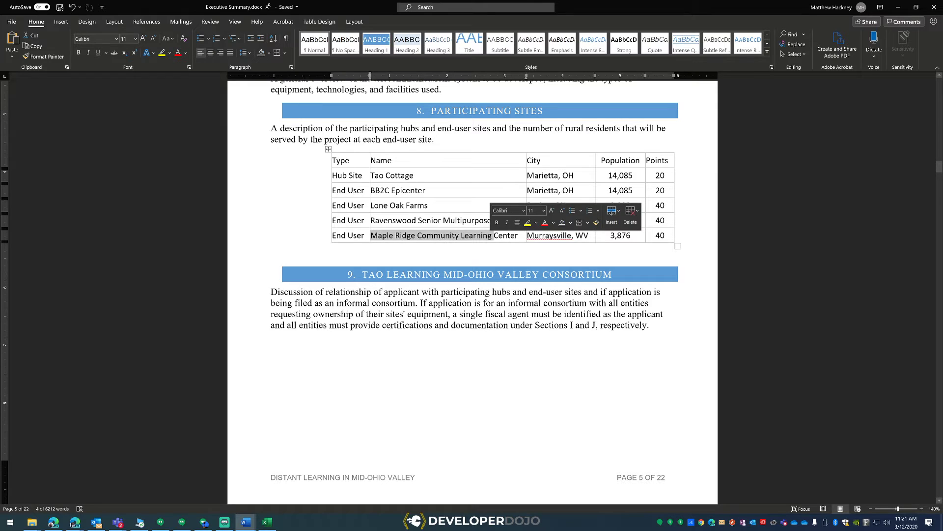
pyautogui.click(518, 236)
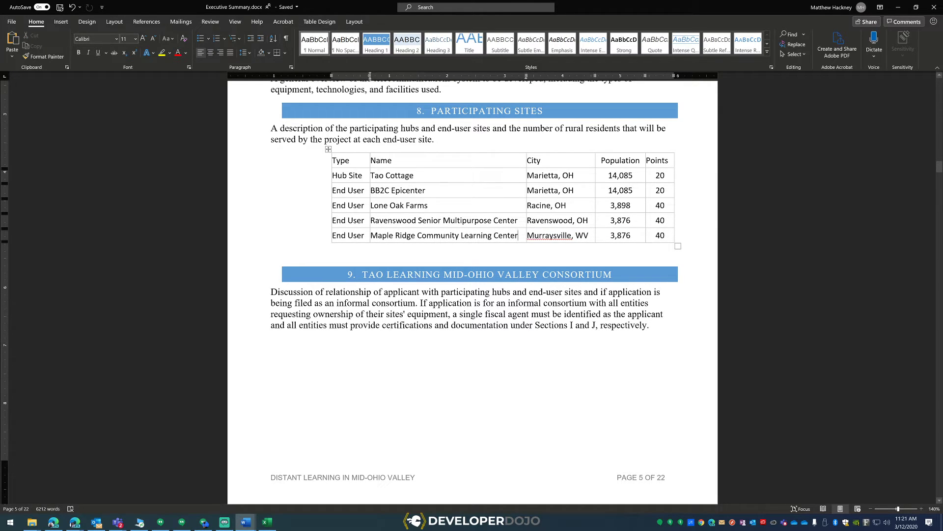
pyautogui.doubleClick(582, 235)
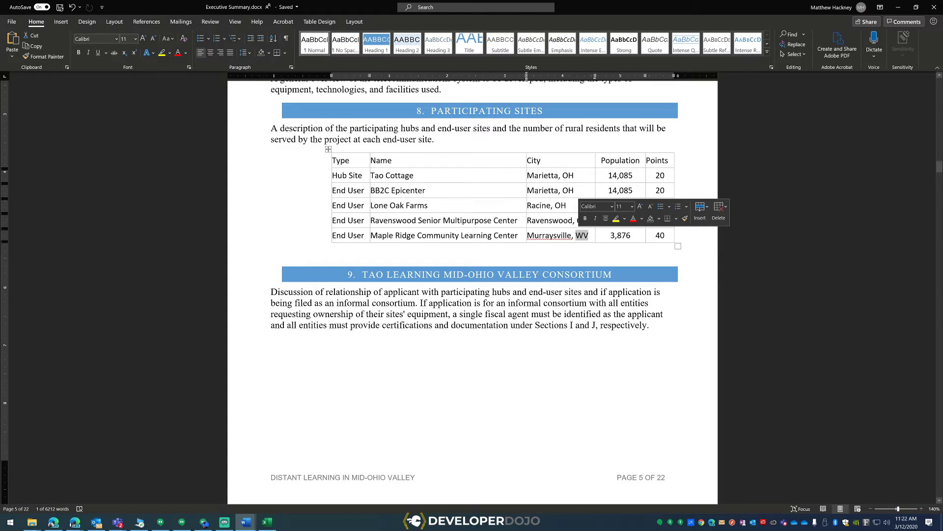
pyautogui.click(542, 235)
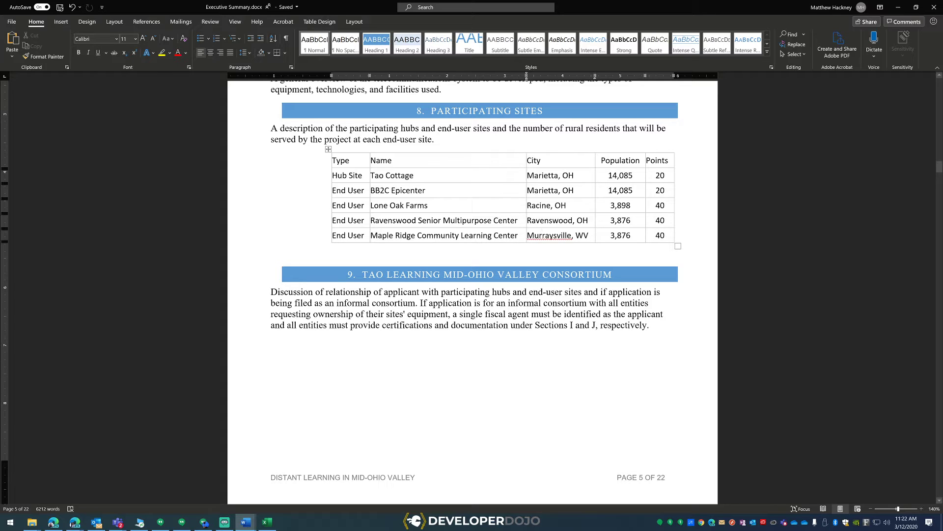
pyautogui.moveTo(536, 326); pyautogui.dragTo(596, 325)
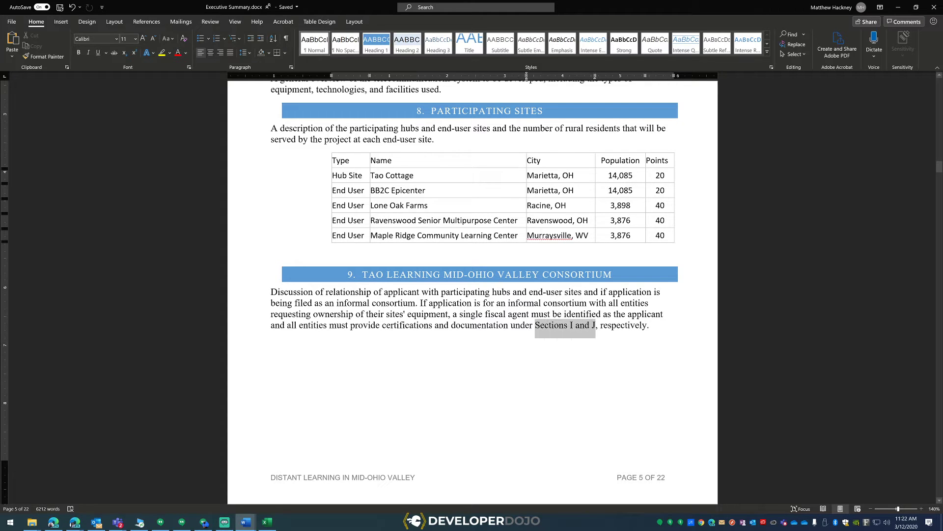
pyautogui.click(525, 325)
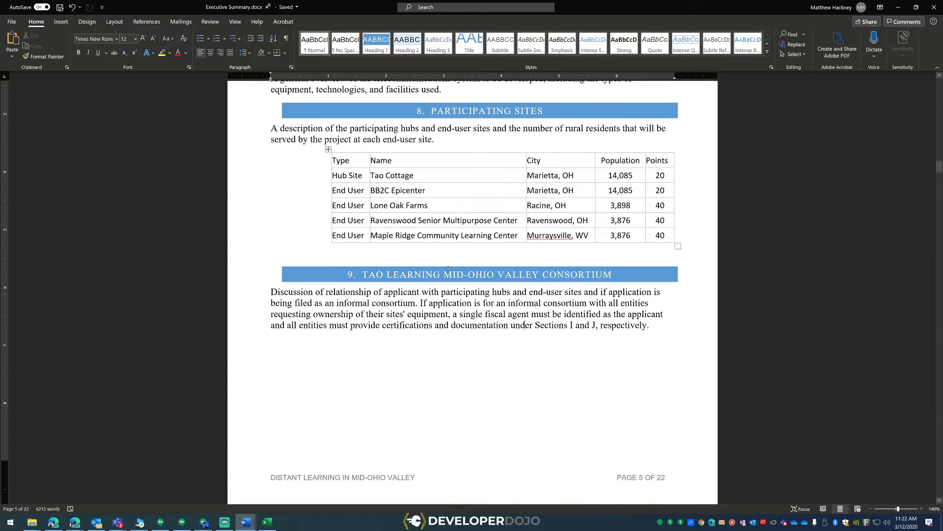
pyautogui.moveTo(535, 324); pyautogui.dragTo(596, 325)
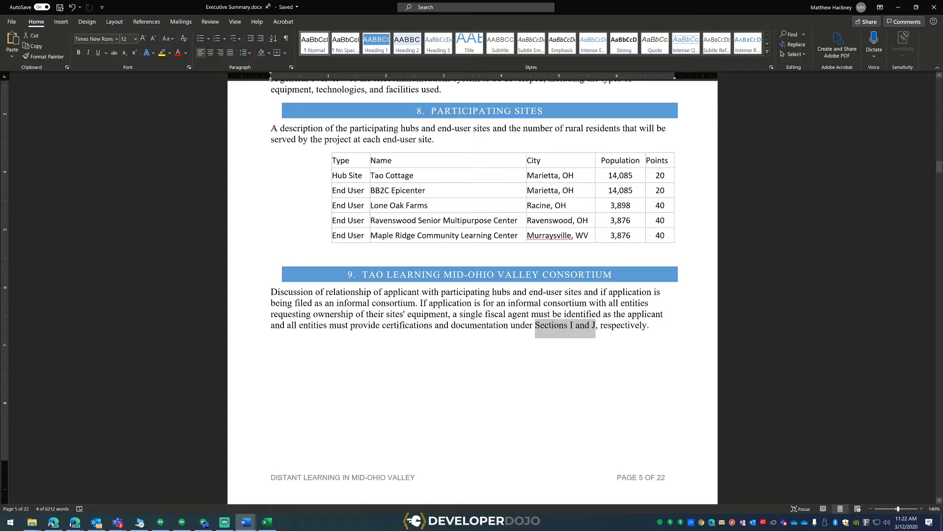
pyautogui.click(447, 314)
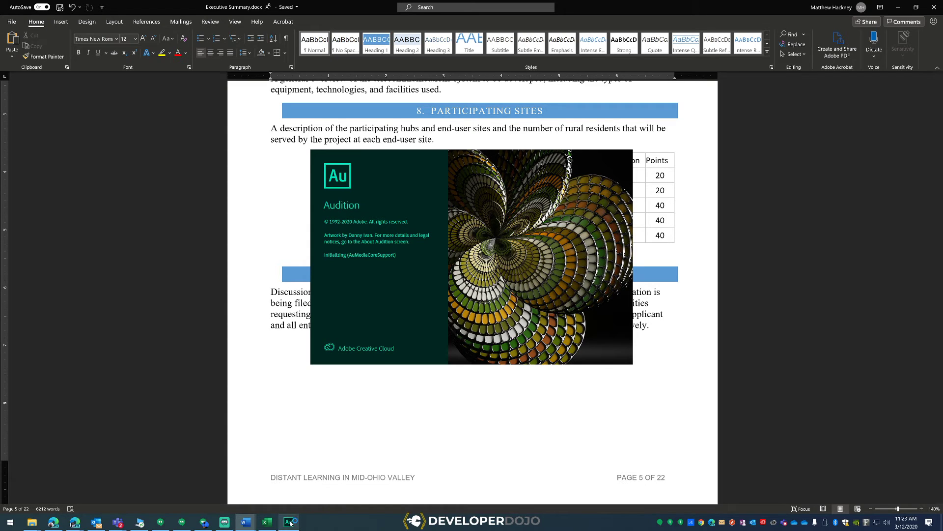
# - Duplicate the Tao Learning Mid-Ohio Valley Consortium heading and its description twice below section 9
pyautogui.moveTo(290, 522)
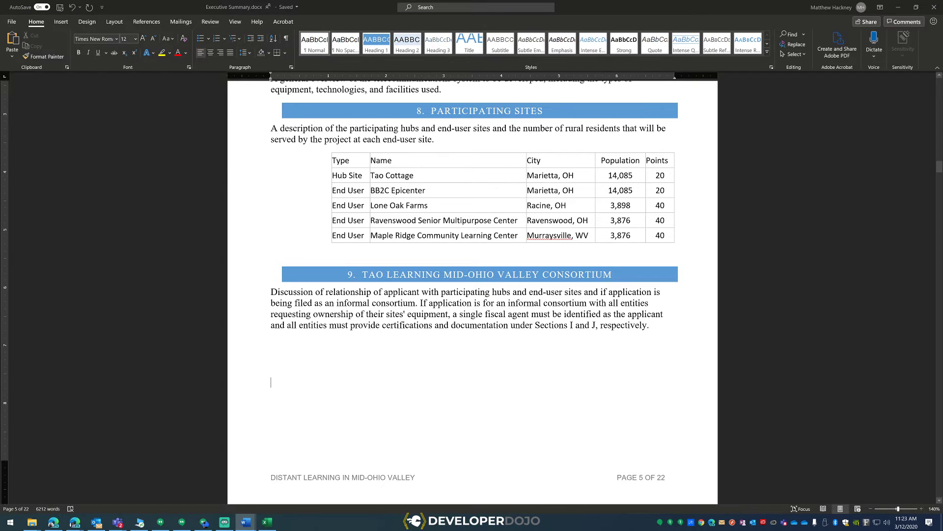
pyautogui.press('Return')
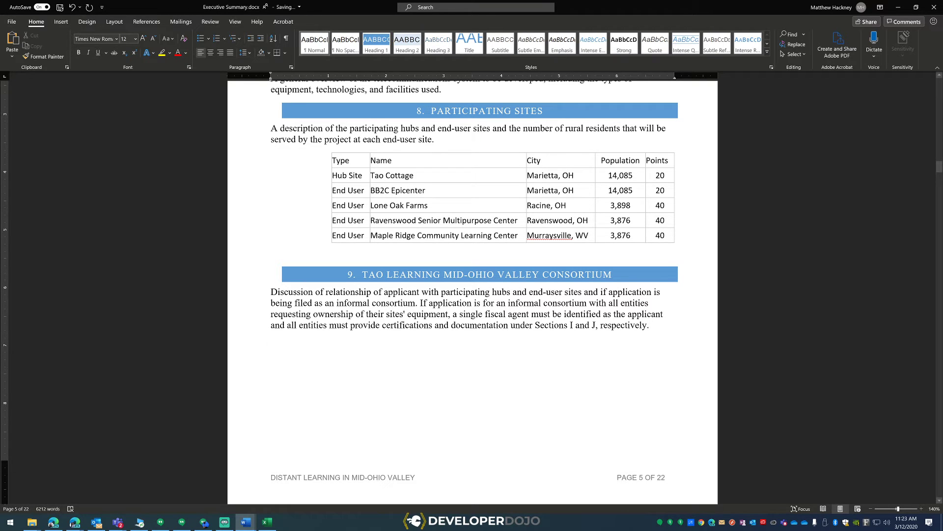
pyautogui.moveTo(276, 343); pyautogui.dragTo(351, 280)
pyautogui.hotkey('ctrl', 'c')
pyautogui.click(386, 325)
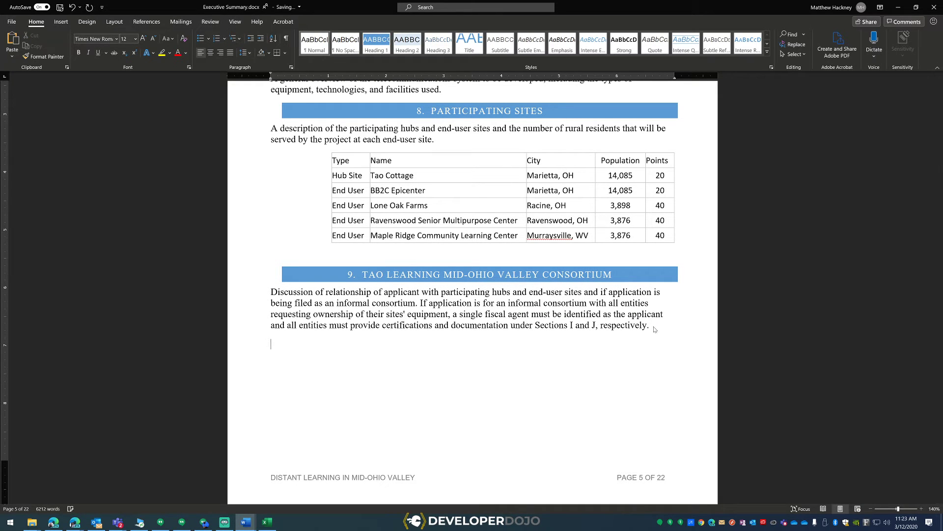
pyautogui.hotkey('ctrl', 'v')
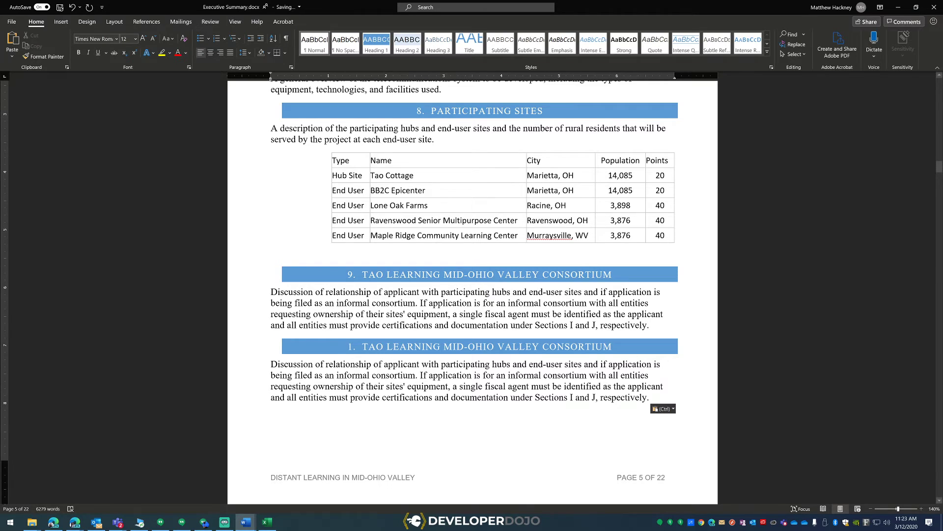
pyautogui.hotkey('ctrl', 'v')
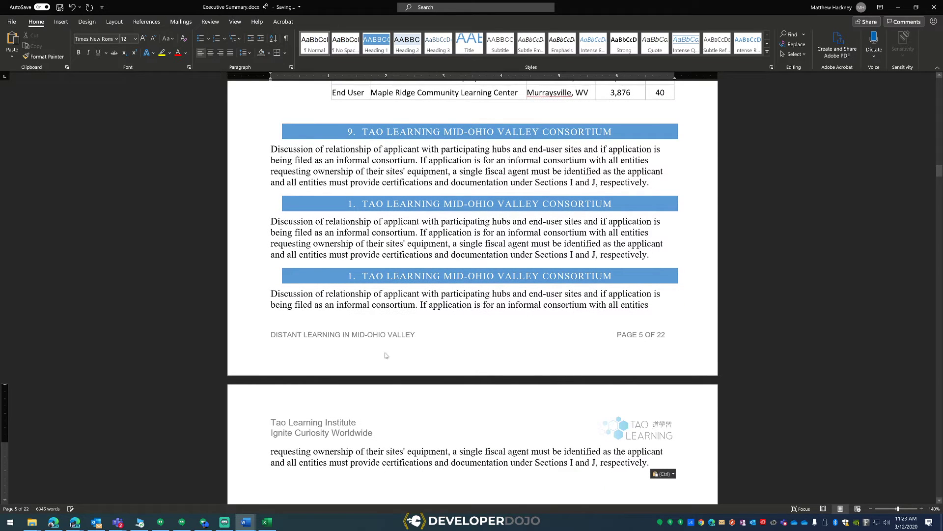
# - Switch to the DLT 2020 Application Guide and copy the text of item 10, the applicant's non-duplication certification, on page 15
pyautogui.hotkey('alt', 'Tab')
pyautogui.press('Tab')
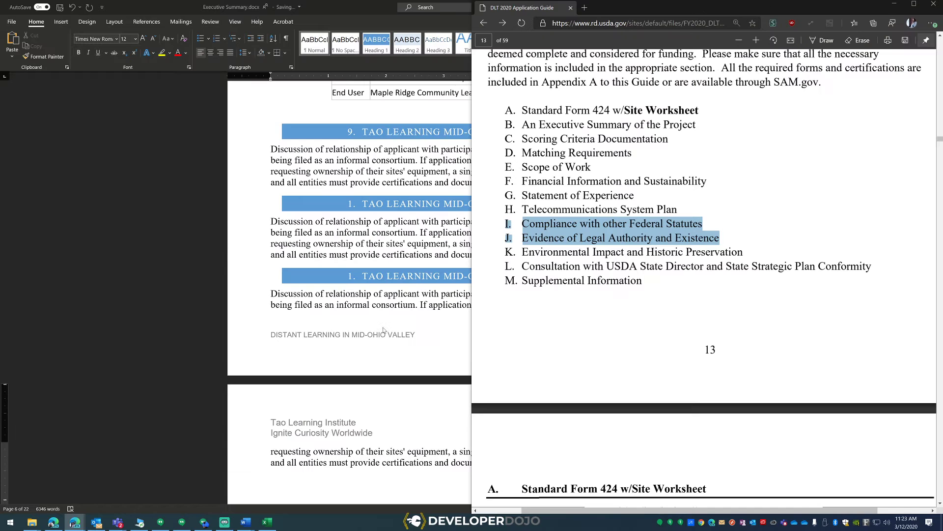
pyautogui.scroll(5, 497, 305)
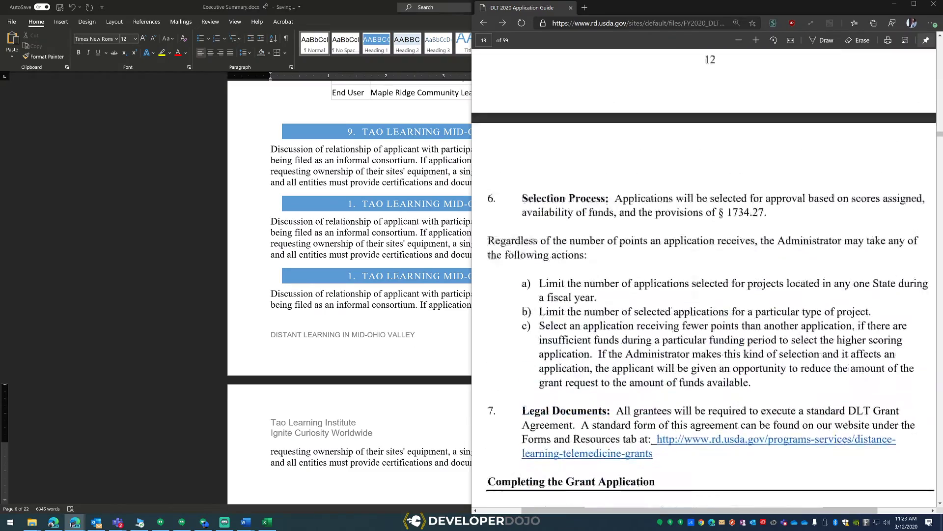
pyautogui.scroll(-15, 705, 279)
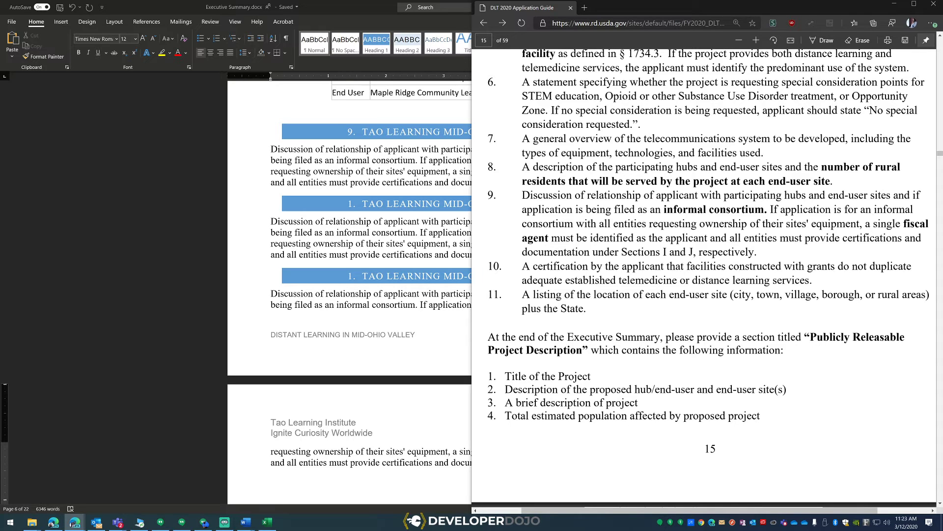
pyautogui.moveTo(813, 280); pyautogui.dragTo(522, 265)
pyautogui.hotkey('ctrl', 'c')
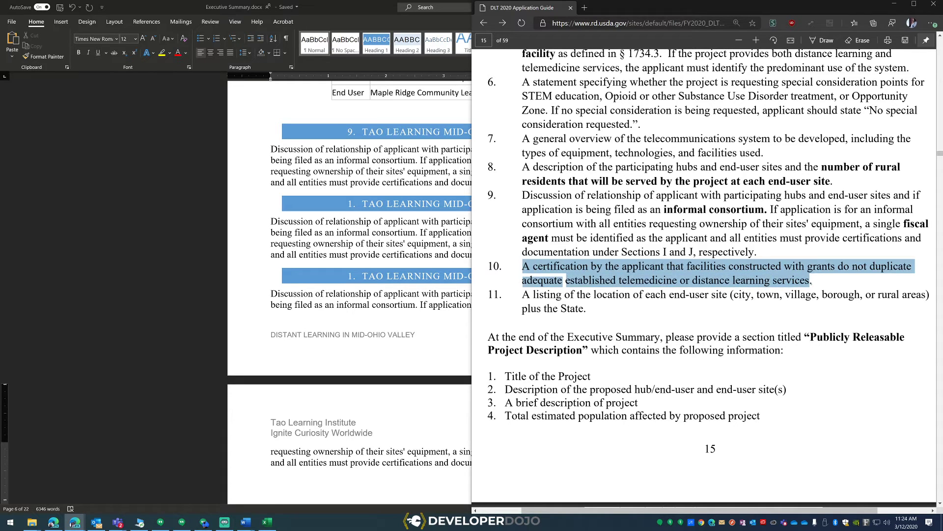
# - In Word, replace the first duplicate section's description after the word Discussion with the copied certification requirement, keeping only the text
pyautogui.click(348, 309)
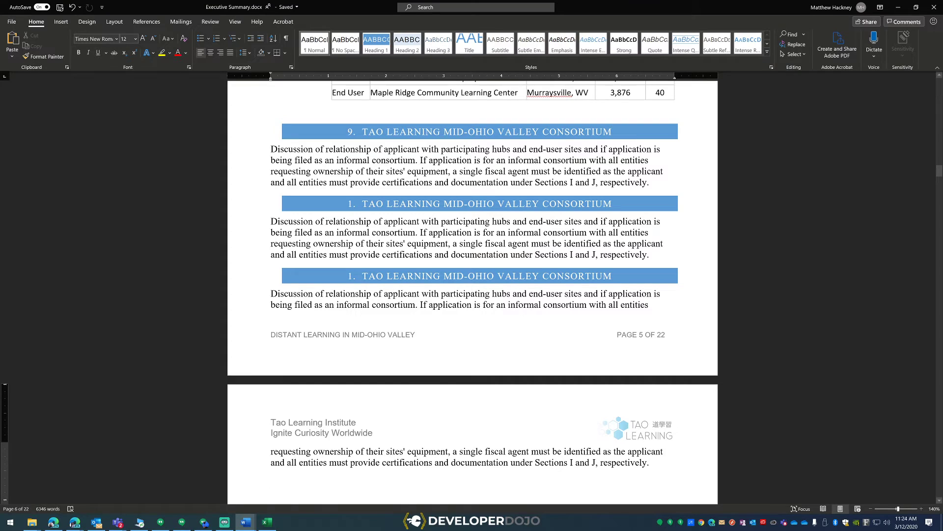
pyautogui.moveTo(326, 222); pyautogui.dragTo(649, 255)
pyautogui.moveTo(326, 221); pyautogui.dragTo(315, 221)
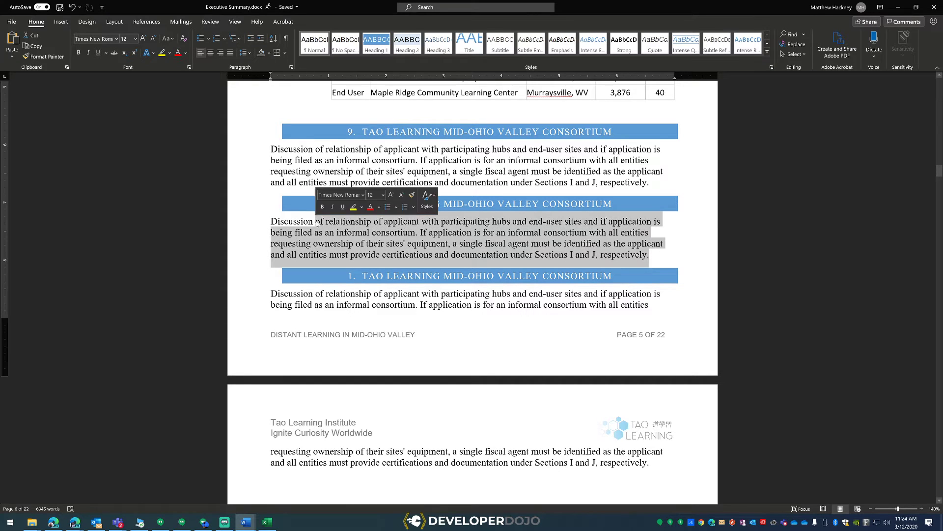
pyautogui.hotkey('ctrl', 'v')
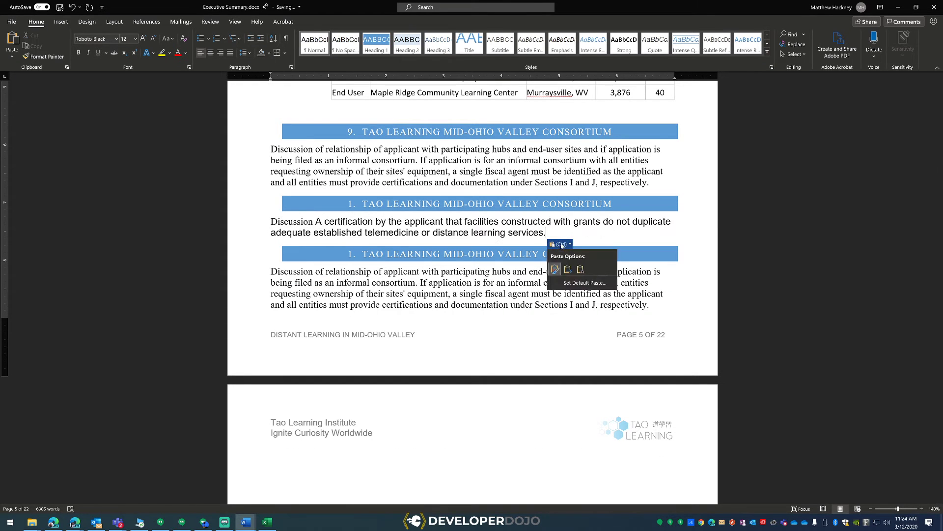
pyautogui.click(580, 269)
# - Delete the leftover word Discussion and the line break before "adequate" so the certification requirement forms one paragraph
pyautogui.doubleClick(304, 222)
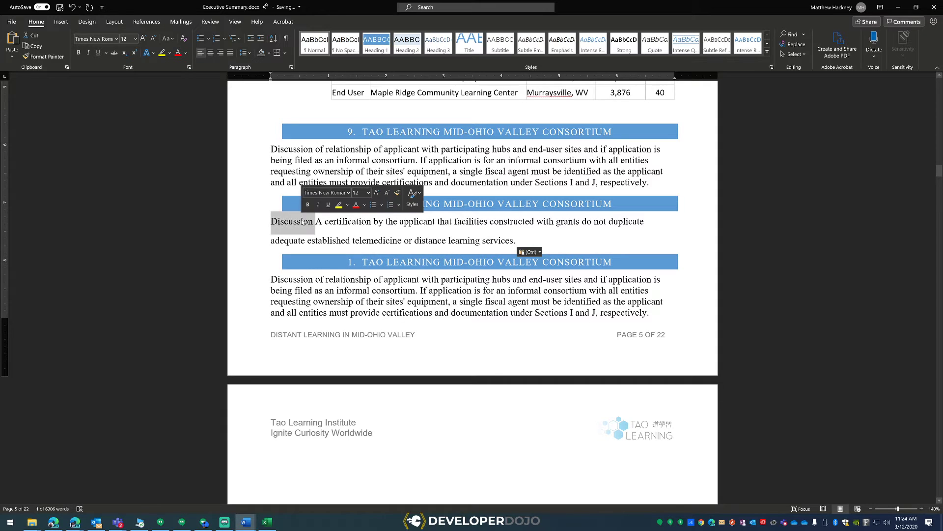
pyautogui.press('Delete')
pyautogui.click(264, 245)
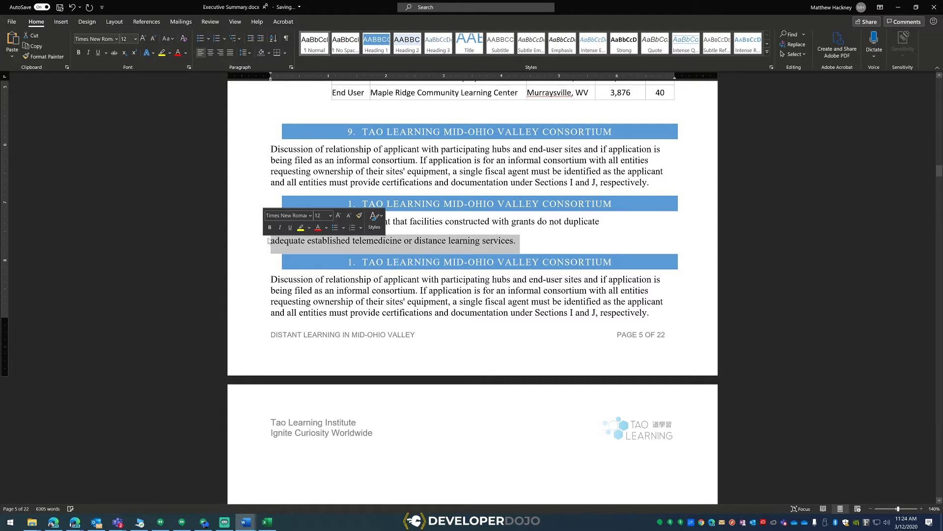
pyautogui.press('Left')
pyautogui.press('BackSpace')
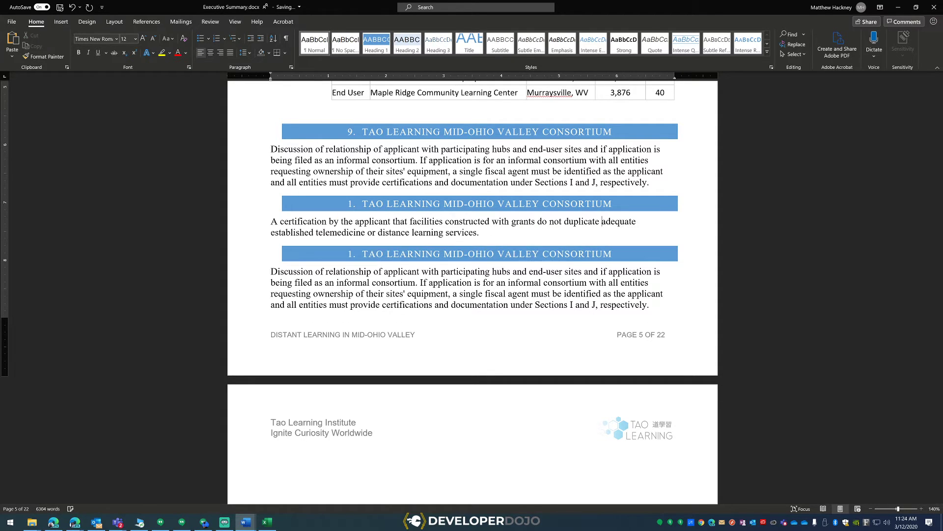
# - Switch to the application guide and copy the text of item 11, the listing of each end-user site's location plus the State
pyautogui.hotkey('alt', 'Tab')
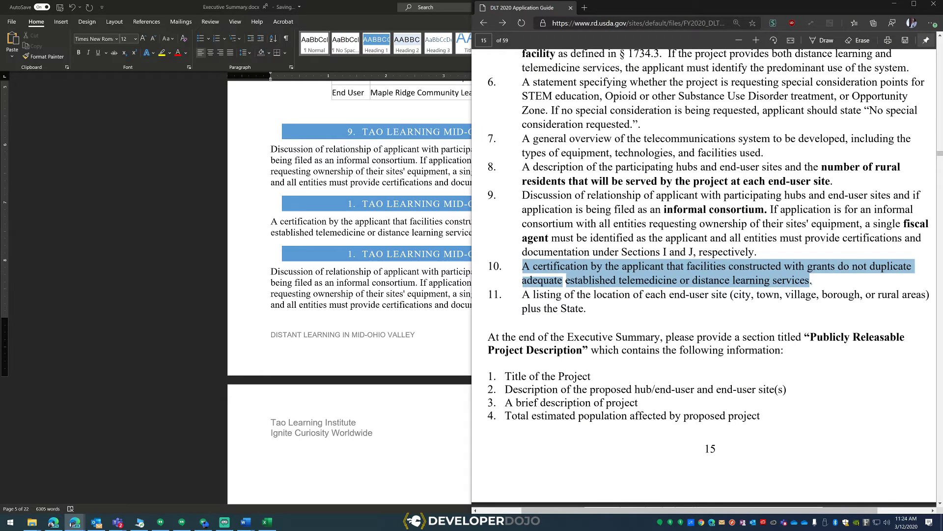
pyautogui.moveTo(523, 294); pyautogui.dragTo(587, 308)
pyautogui.hotkey('ctrl', 'c')
pyautogui.click(633, 321)
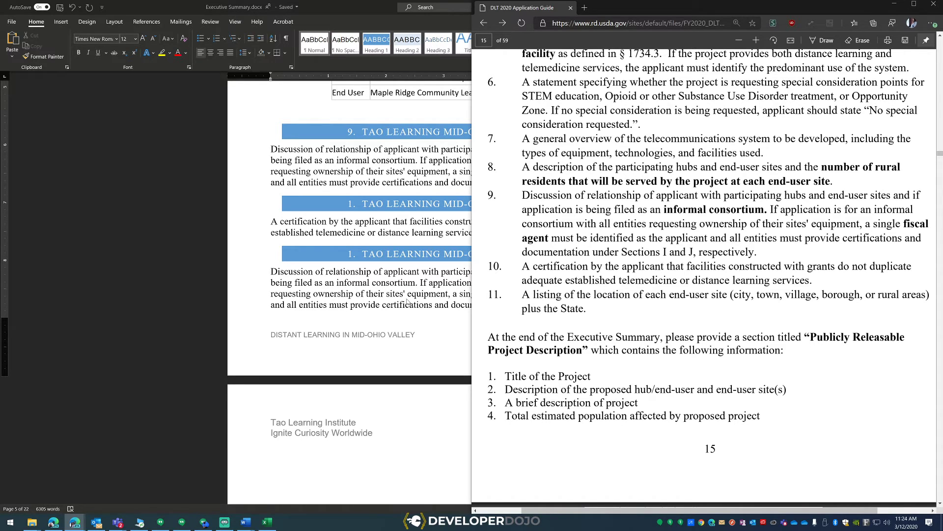
# - In Word, replace the second duplicate section's description with the copied end-user site location requirement, keeping only the text
pyautogui.press('super+Up')
pyautogui.scroll(4, 472, 290)
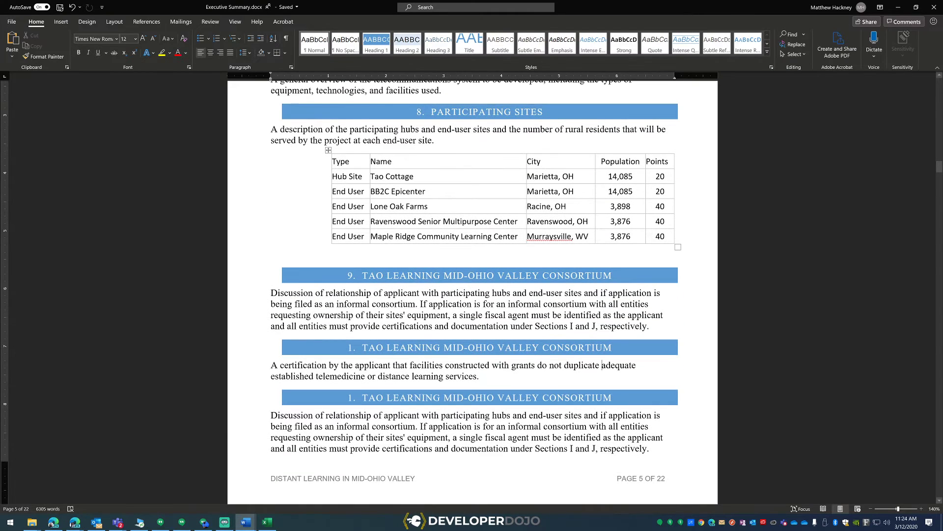
pyautogui.scroll(-2, 446, 275)
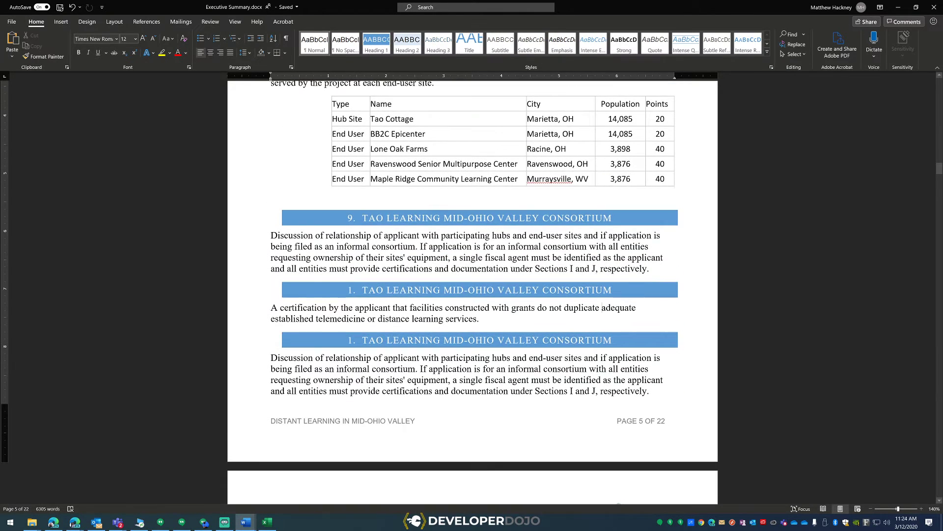
pyautogui.moveTo(654, 399); pyautogui.dragTo(297, 362)
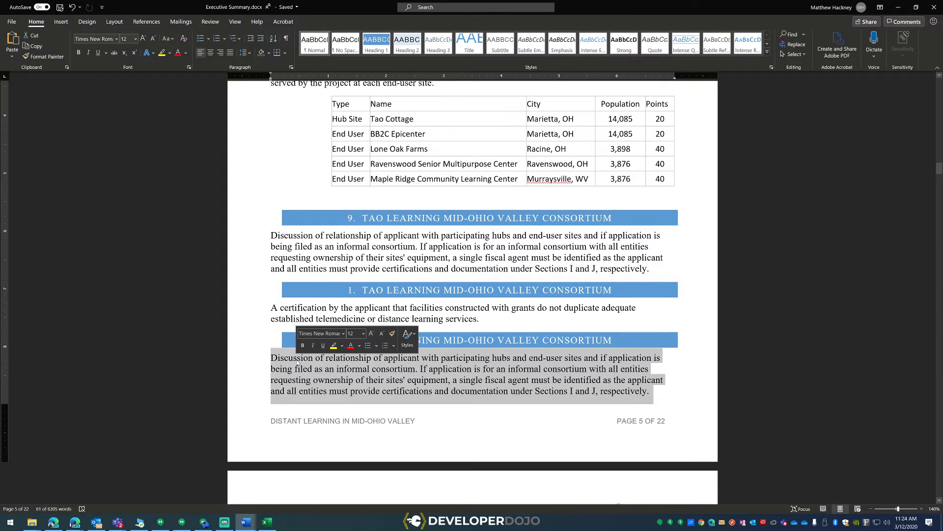
pyautogui.press('Delete')
pyautogui.hotkey('ctrl', 'v')
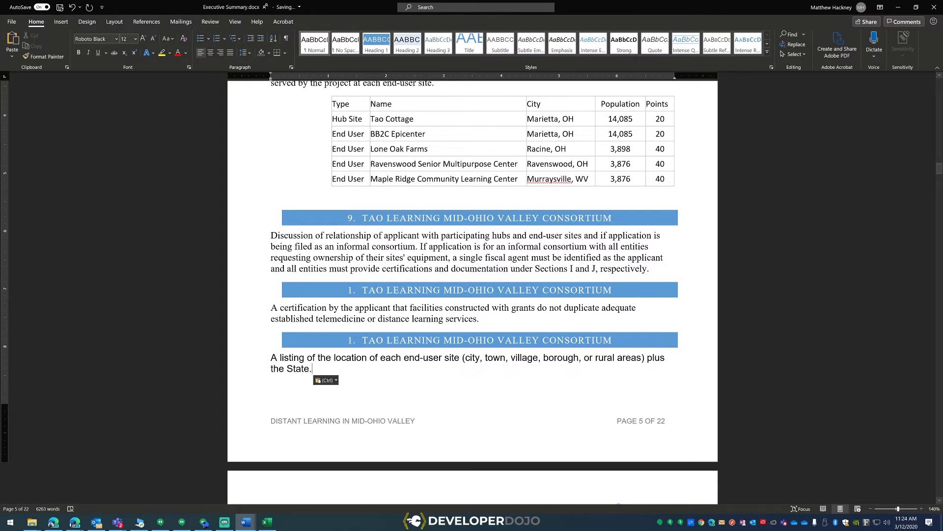
pyautogui.click(336, 381)
pyautogui.click(347, 405)
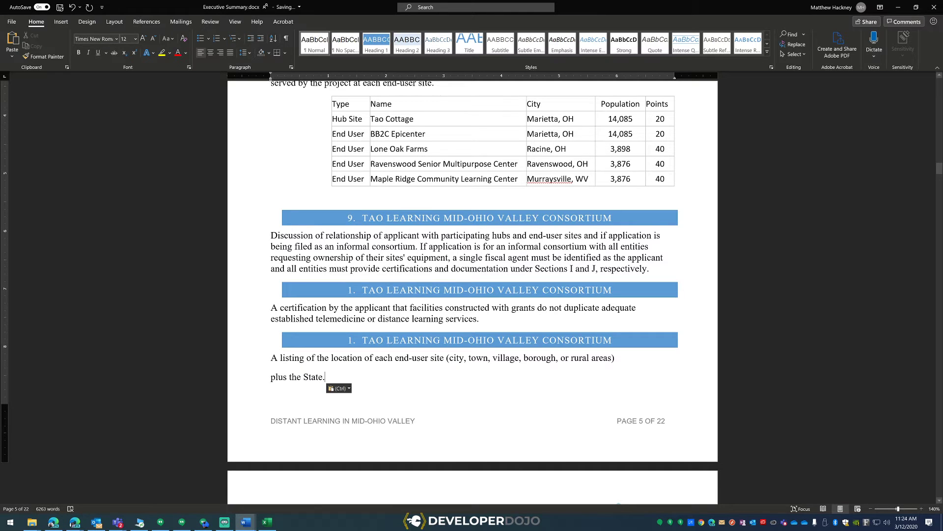
# - Remove the line break before "plus the State." so the end-user site location requirement reads as one line
pyautogui.press('BackSpace')
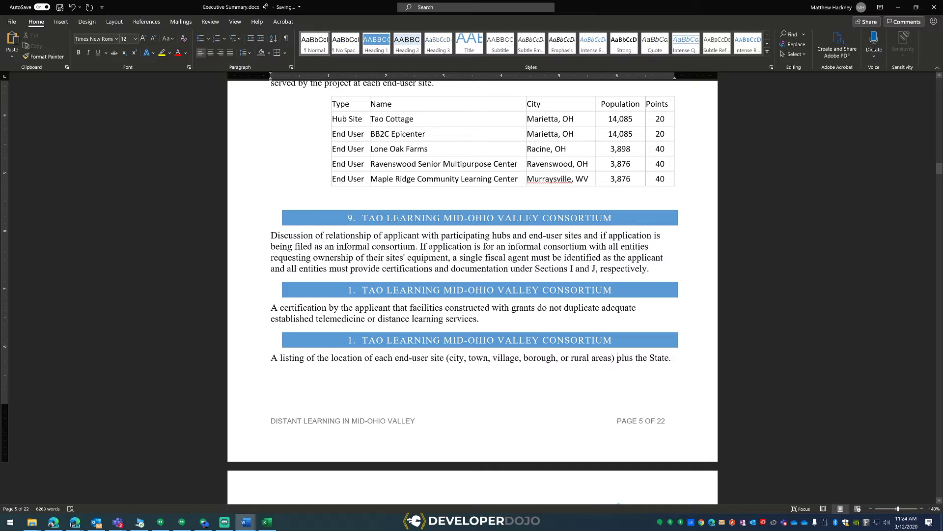
pyautogui.scroll(2, 250, 133)
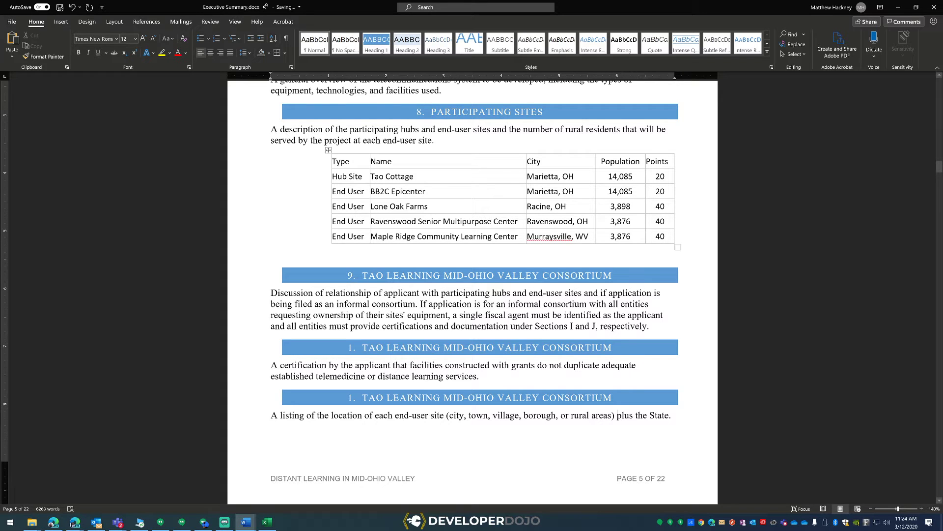
# - Check the application guide's item 11 and retitle the last section heading in Word as PARTICIPATING SITES LISTING
pyautogui.hotkey('alt', 'Tab')
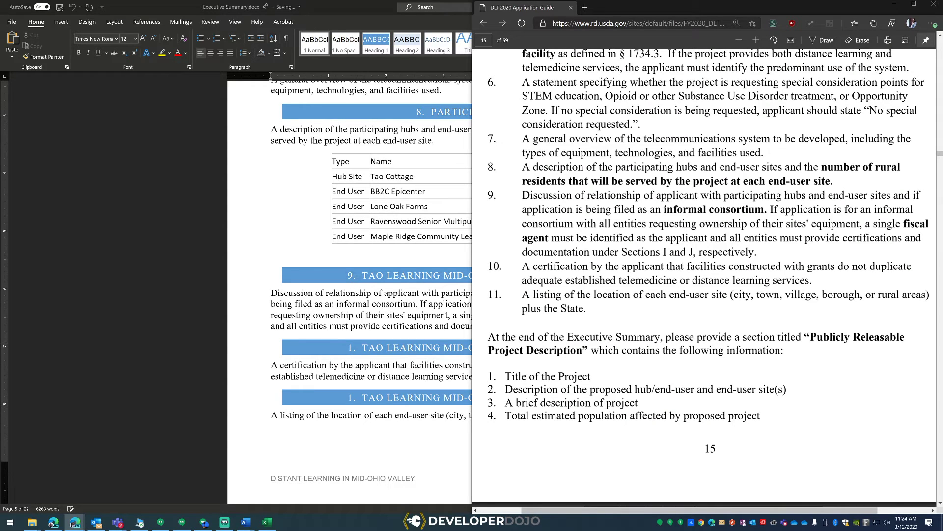
pyautogui.hotkey('alt', 'Tab')
pyautogui.doubleClick(373, 398)
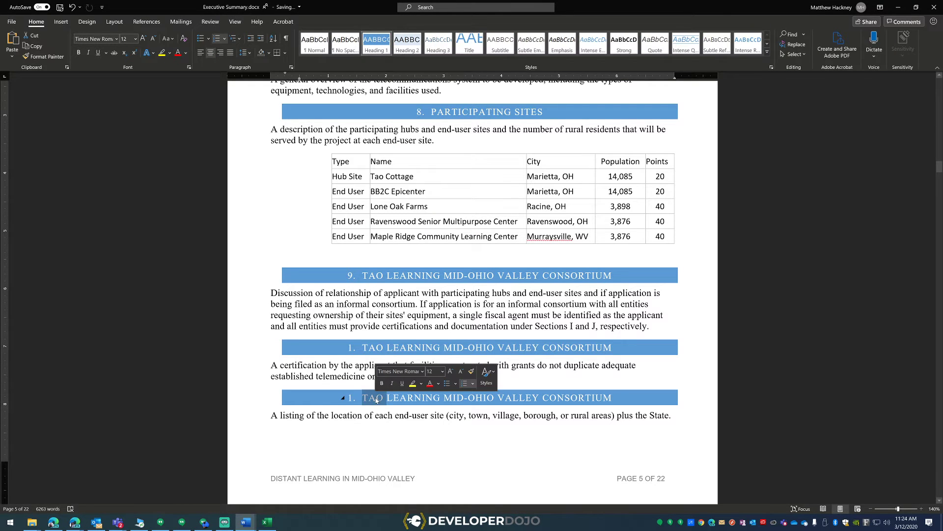
pyautogui.write('PARTICIP')
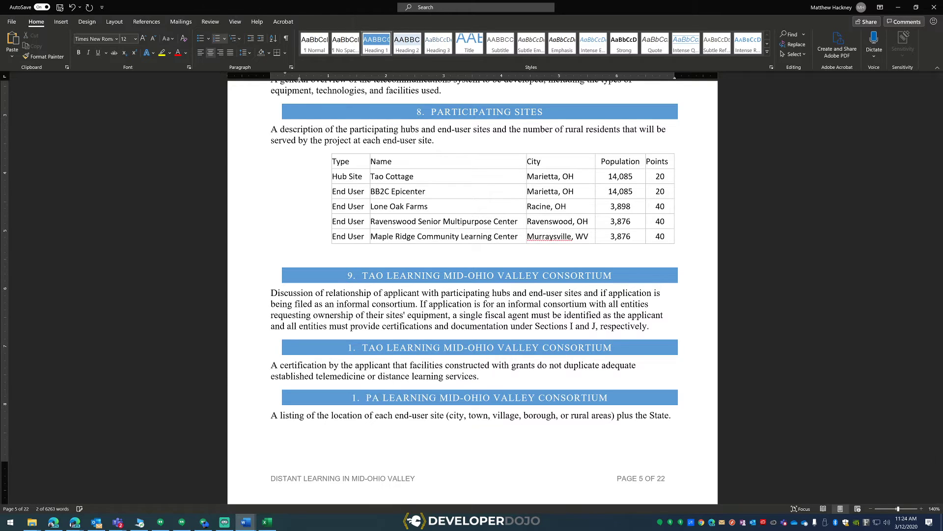
pyautogui.write('ATING SITES L')
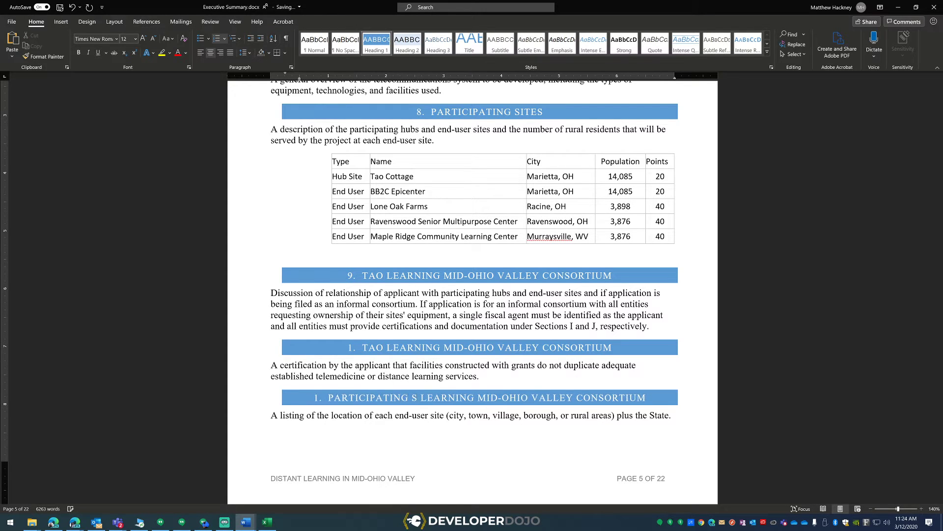
pyautogui.write('ISTING')
pyautogui.hotkey('ctrl', 'Delete')
pyautogui.hotkey('ctrl', 'Delete')
pyautogui.hotkey('ctrl', 'Delete')
pyautogui.hotkey('ctrl', 'Delete')
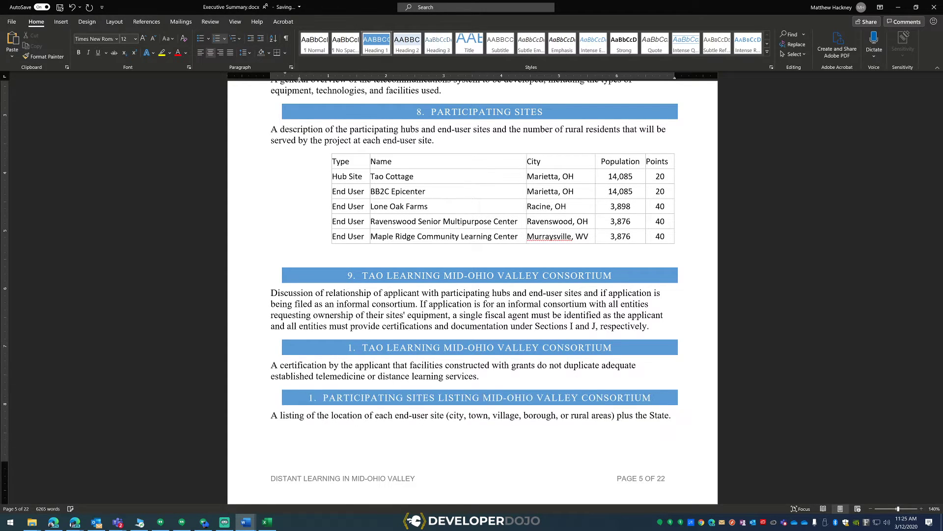
pyautogui.hotkey('ctrl', 'Delete')
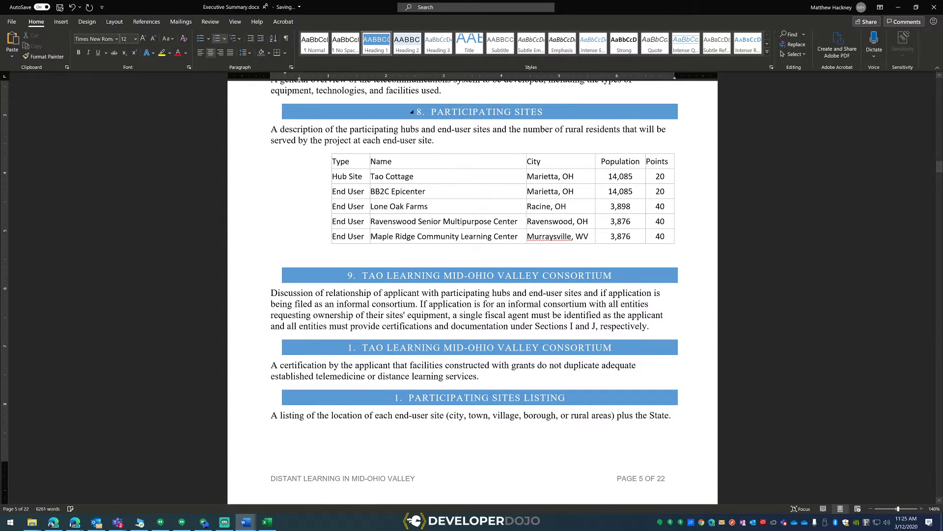
# - Extend the section 8 heading to read PARTICIPATING SITES DESCRIPTION
pyautogui.click(544, 112)
pyautogui.write('DESCRIPTI')
pyautogui.write('ON')
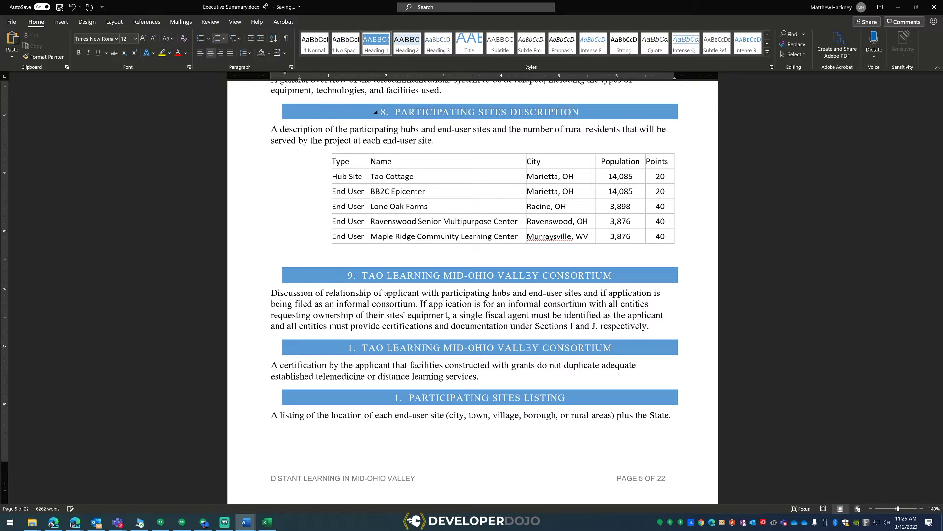
# - Compare the sections with the application guide and continue the numbering on the last two Word headings as 10 and 11
pyautogui.hotkey('alt', 'Tab')
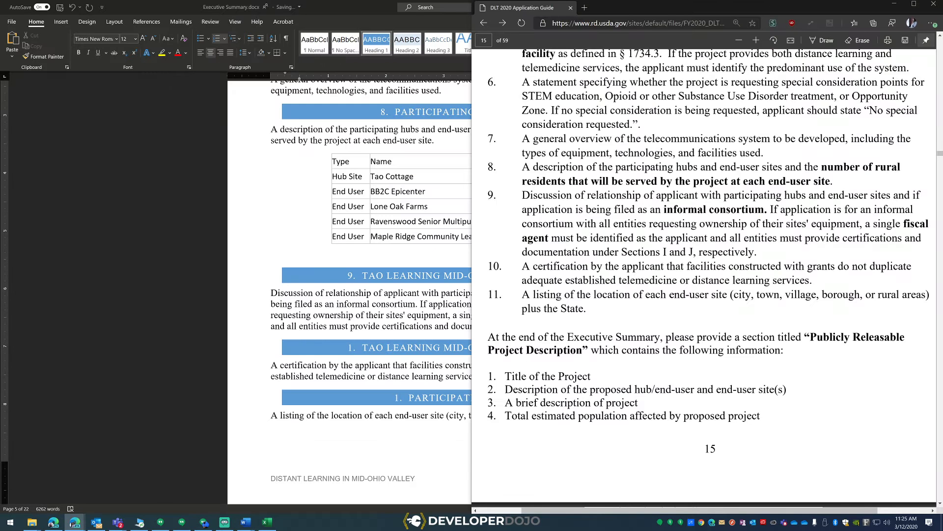
pyautogui.hotkey('alt', 'Tab')
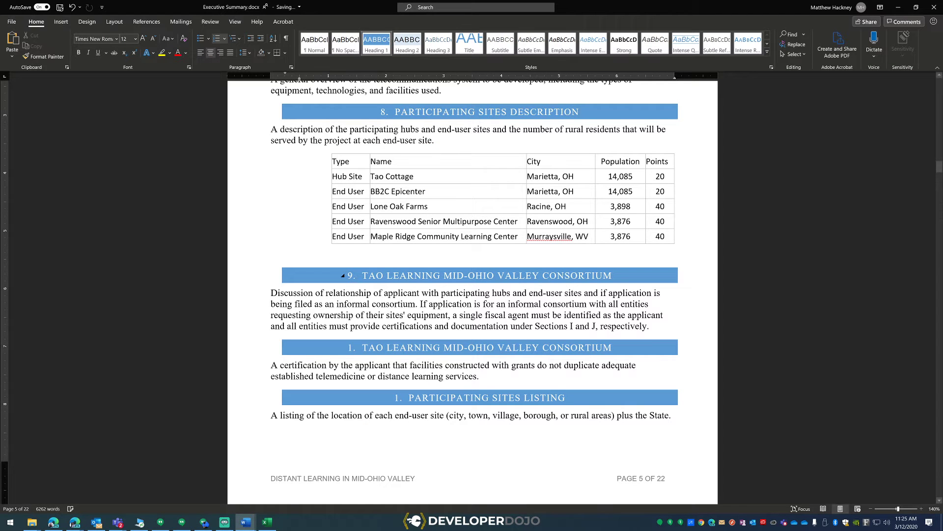
pyautogui.hotkey('alt', 'Tab')
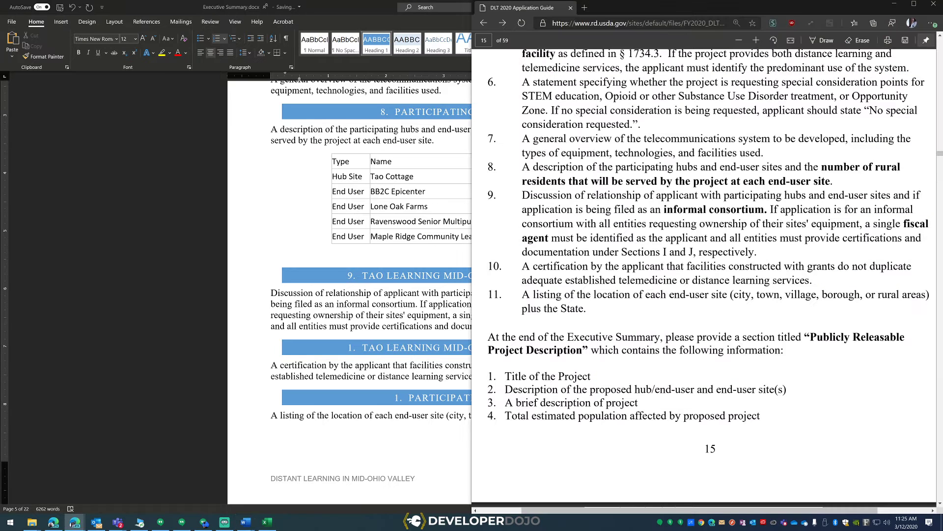
pyautogui.hotkey('alt', 'Tab')
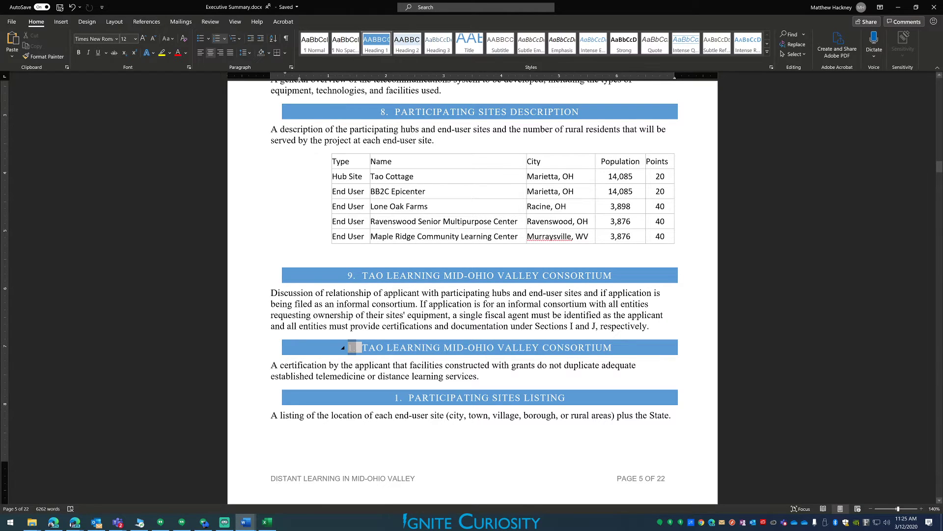
pyautogui.rightClick(353, 348)
pyautogui.click(400, 199)
pyautogui.rightClick(402, 399)
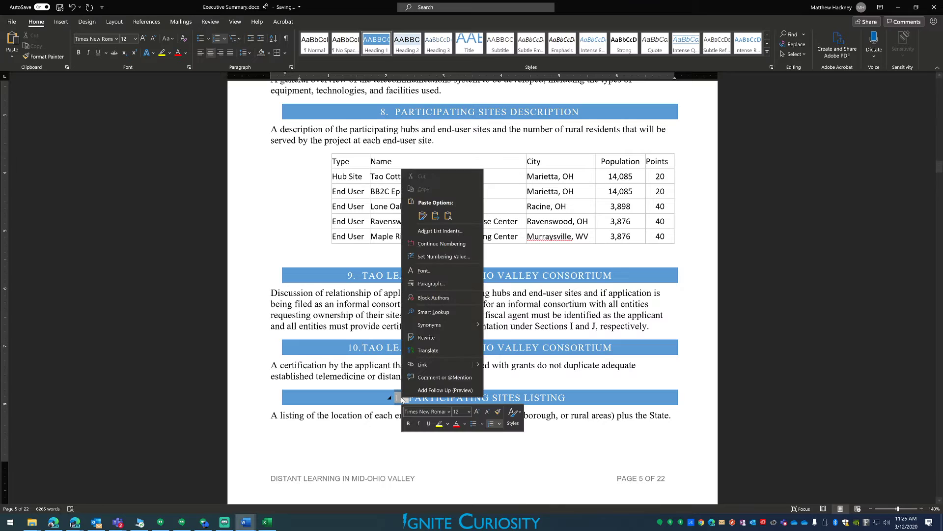
pyautogui.click(442, 244)
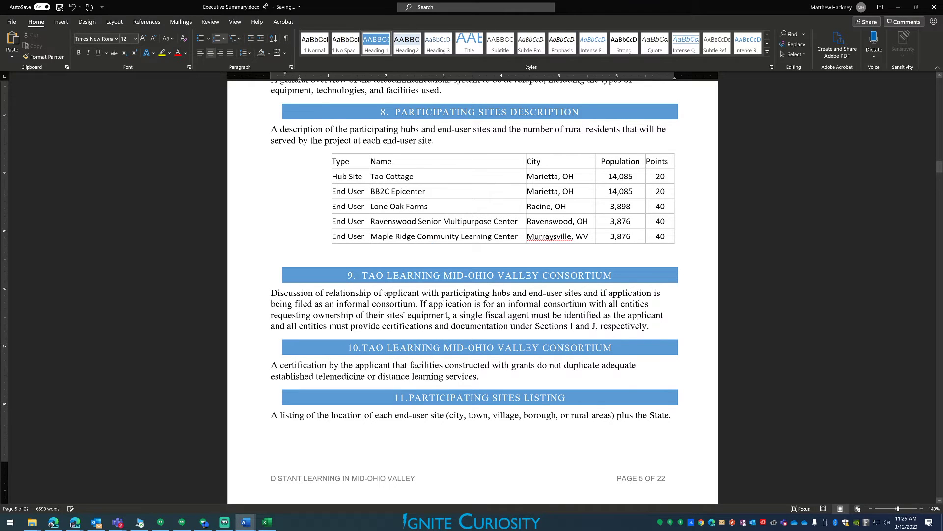
# - Move the sites table from section 8 to below the section 11 description and shift it left to center it on the page
pyautogui.scroll(5, 442, 295)
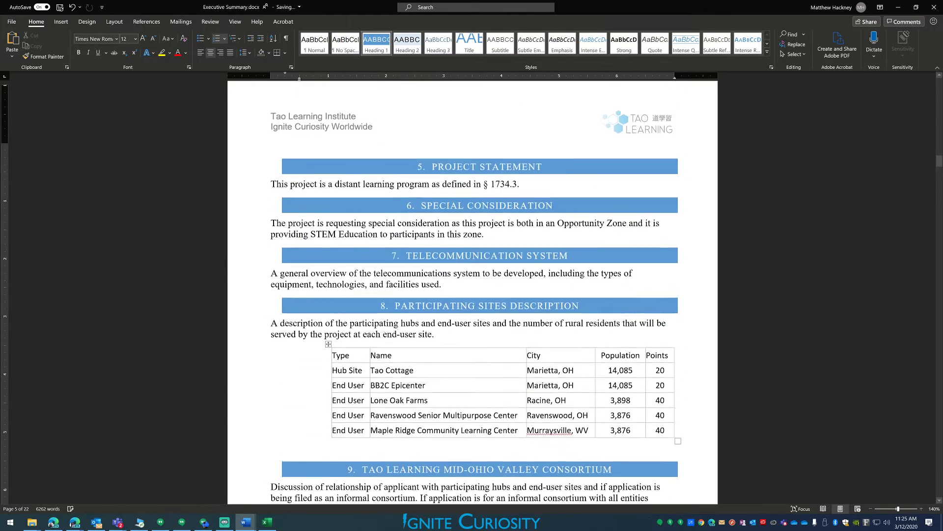
pyautogui.scroll(10, 472, 295)
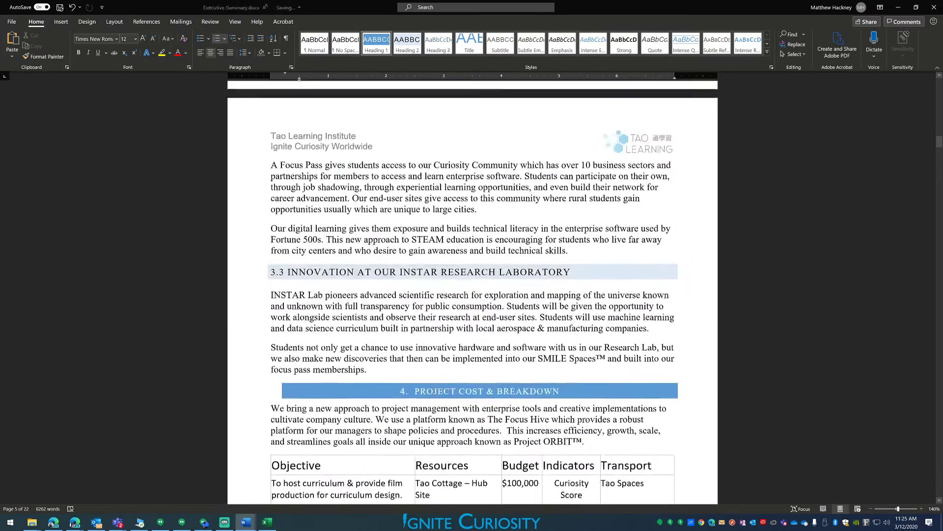
pyautogui.scroll(-15, 472, 295)
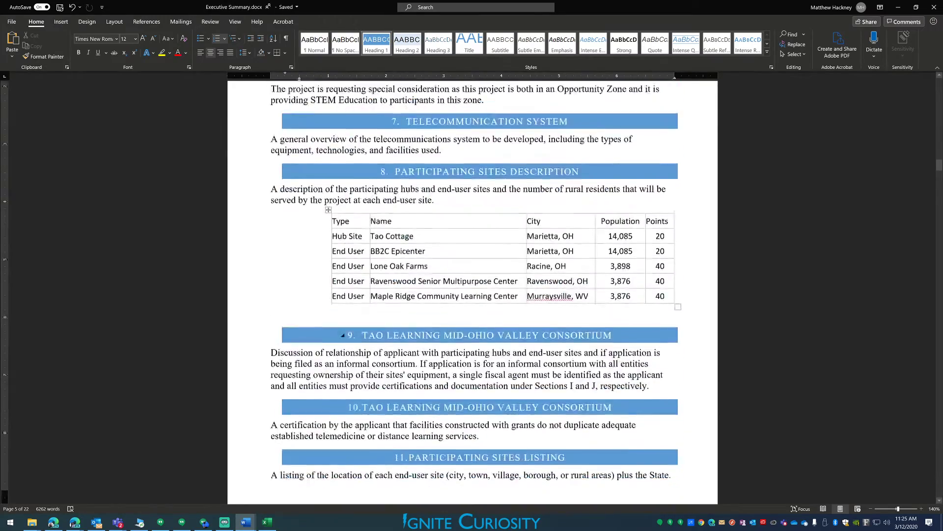
pyautogui.scroll(2, 472, 294)
pyautogui.click(329, 210)
pyautogui.hotkey('ctrl', 'c')
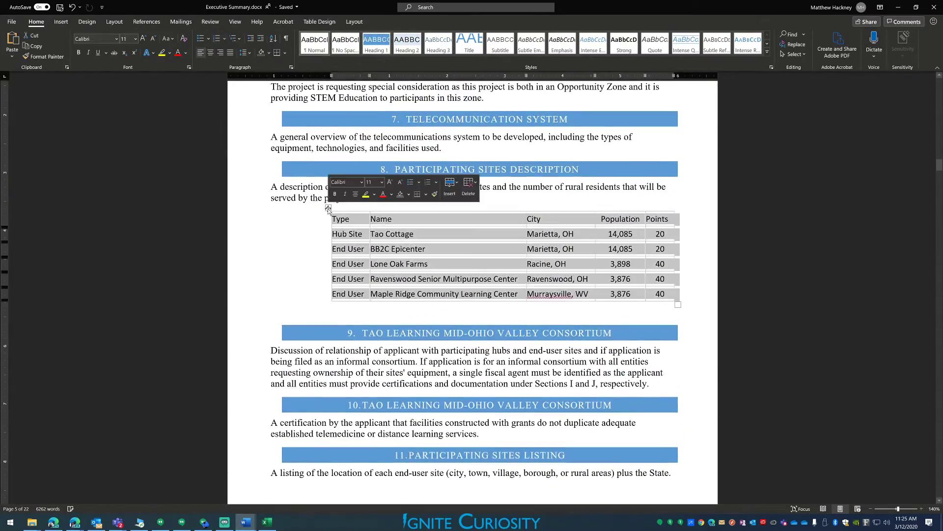
pyautogui.press('BackSpace')
pyautogui.scroll(-2, 328, 210)
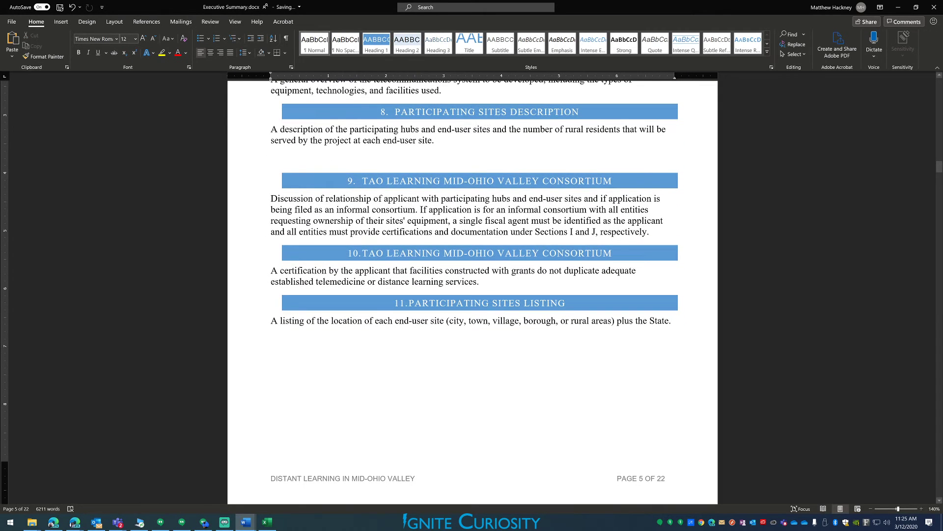
pyautogui.hotkey('ctrl', 'v')
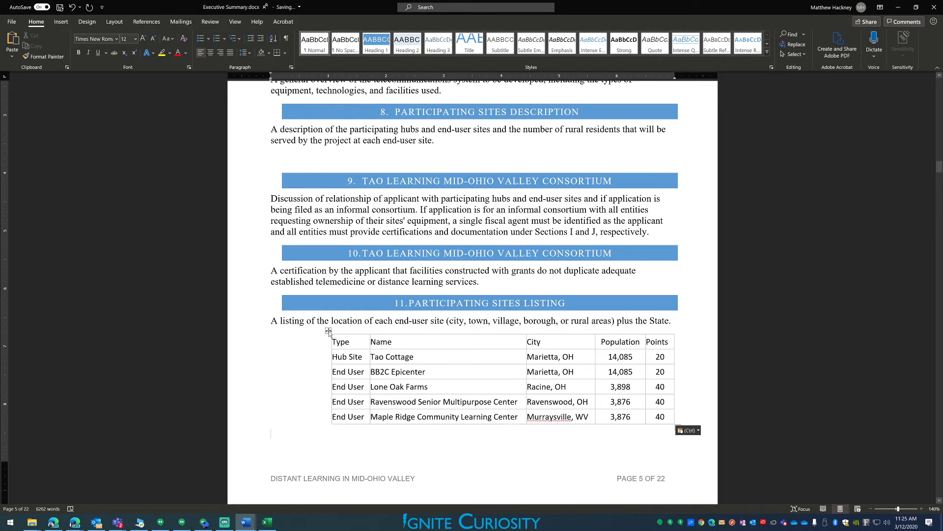
pyautogui.moveTo(329, 330); pyautogui.dragTo(298, 332)
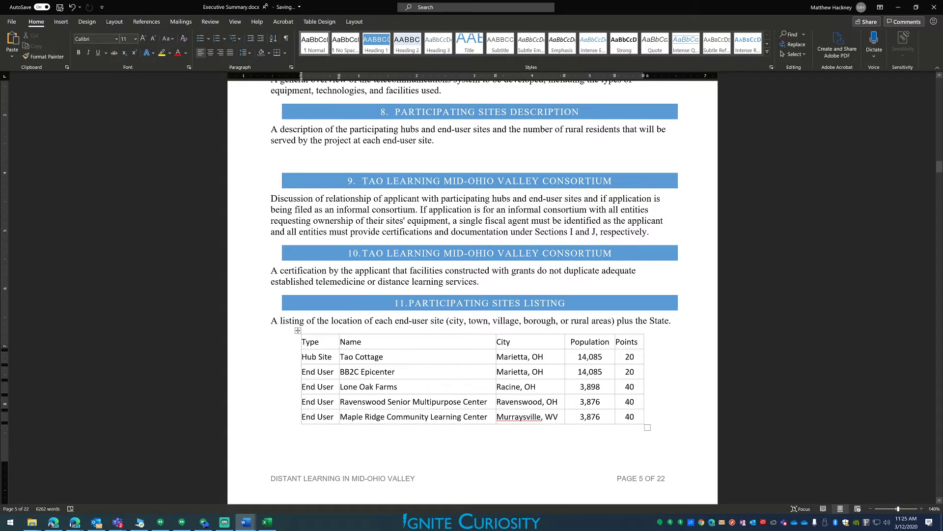
# - Try to add the hub site's street address on a second line beneath Tao Cottage in the section 11 table
pyautogui.click(363, 320)
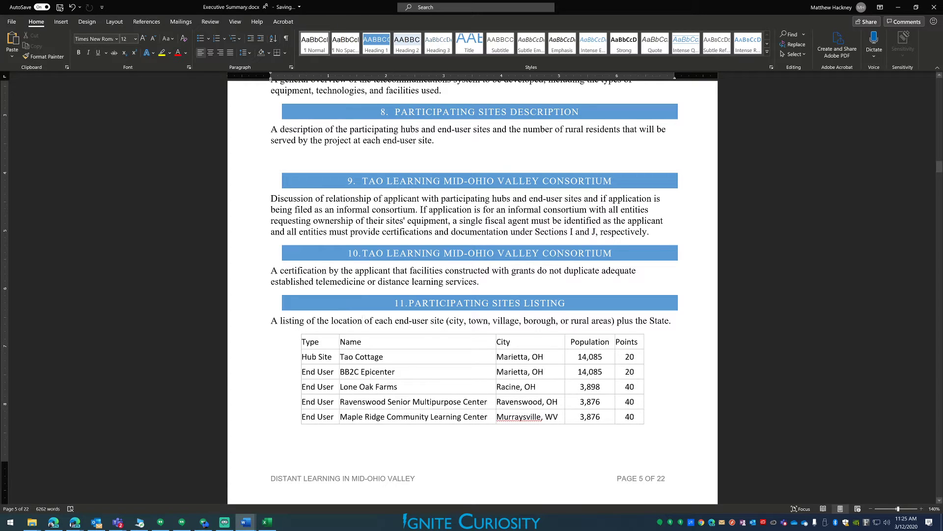
pyautogui.press('Down')
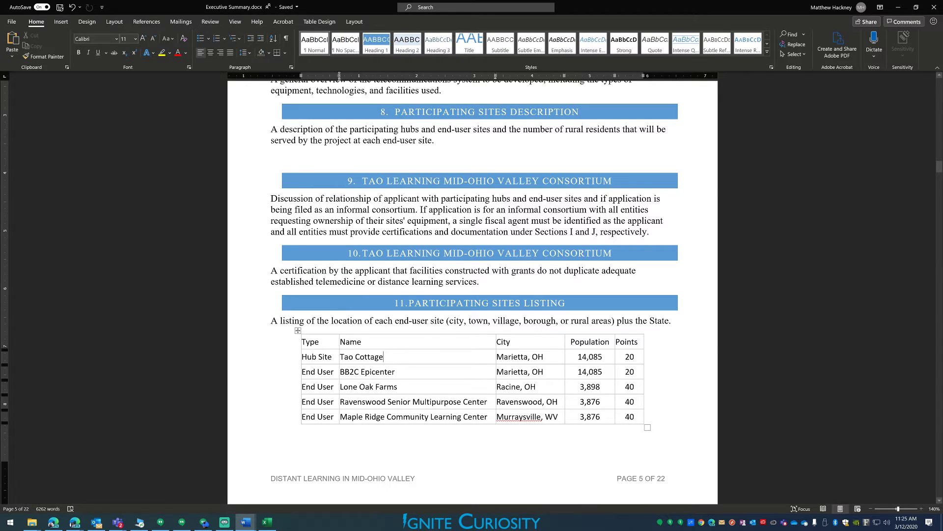
pyautogui.press('Return')
pyautogui.write('125 Fre')
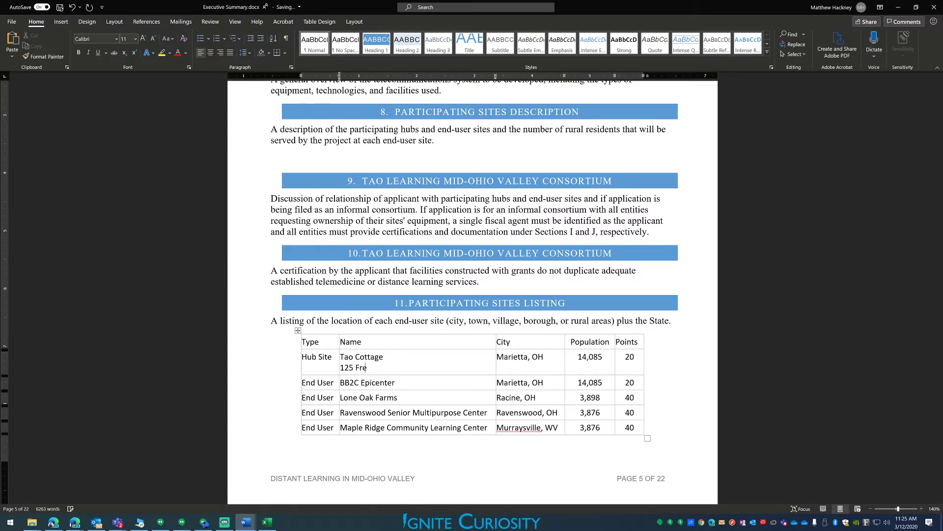
pyautogui.write('derick St')
# - Switch to the Excel workbook, copy the Street Address column with its header for all five sites from the Site Worksheet, and return to Word
pyautogui.click(267, 522)
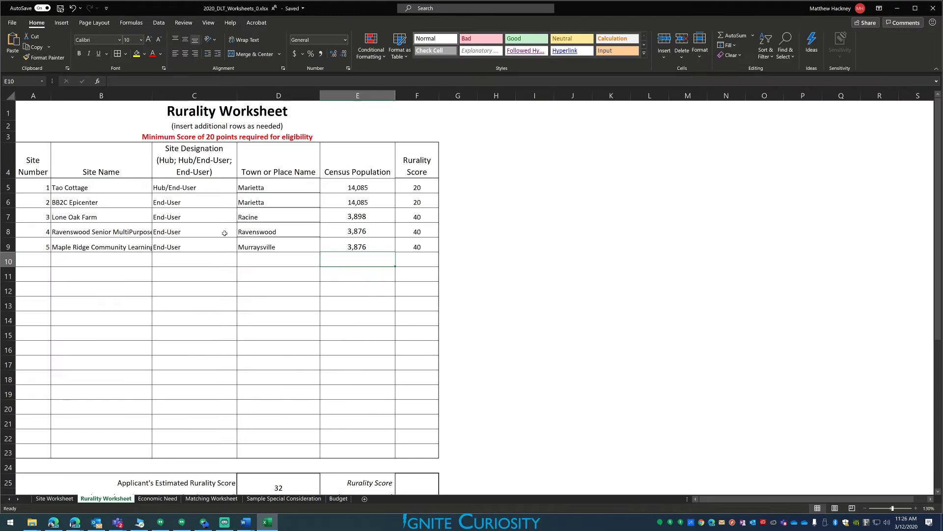
pyautogui.click(54, 498)
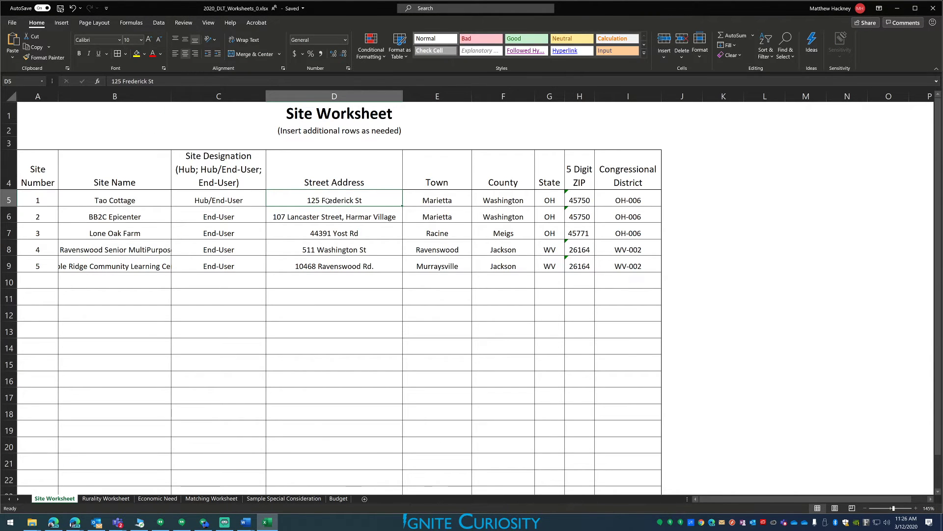
pyautogui.moveTo(327, 177); pyautogui.dragTo(327, 265)
pyautogui.hotkey('ctrl', 'c')
pyautogui.hotkey('alt', 'Tab')
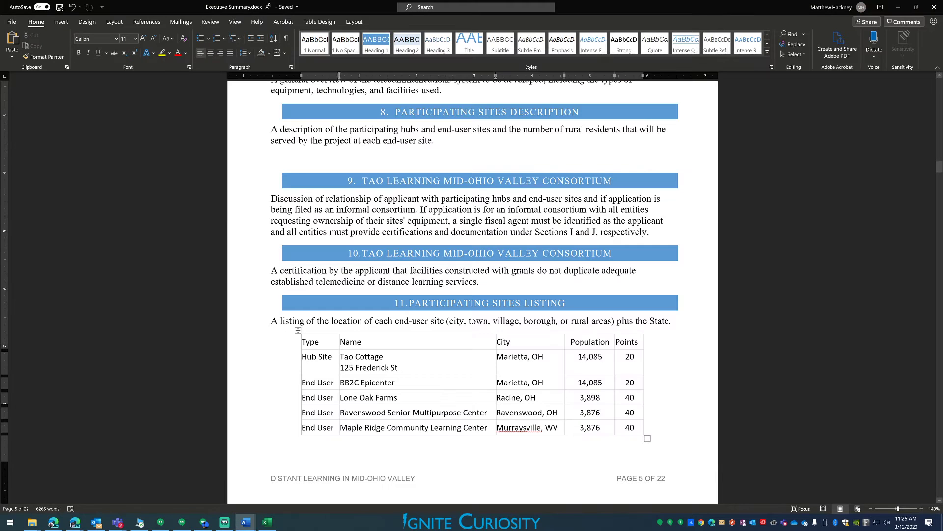
# - Undo the street address entered under Tao Cottage and insert a blank column between Name and City in the section 11 table
pyautogui.hotkey('ctrl', 'z')
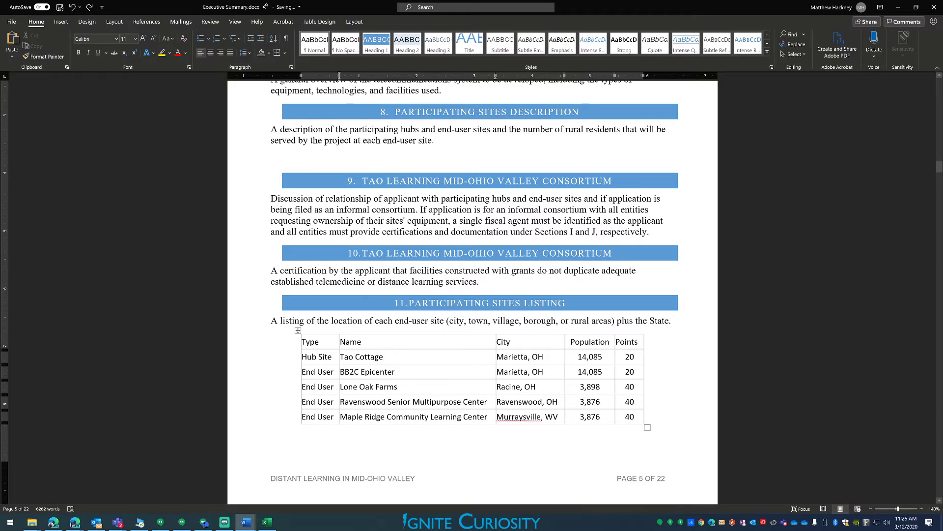
pyautogui.rightClick(481, 345)
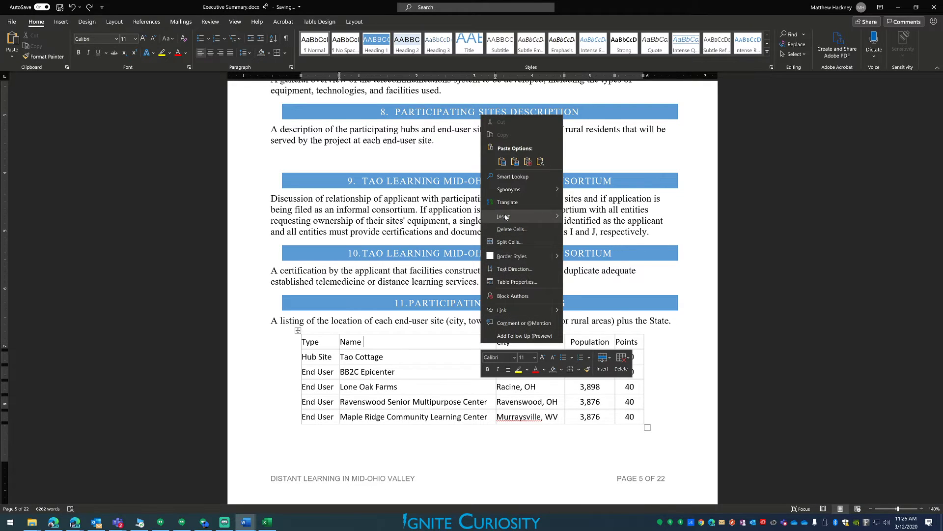
pyautogui.moveTo(528, 215)
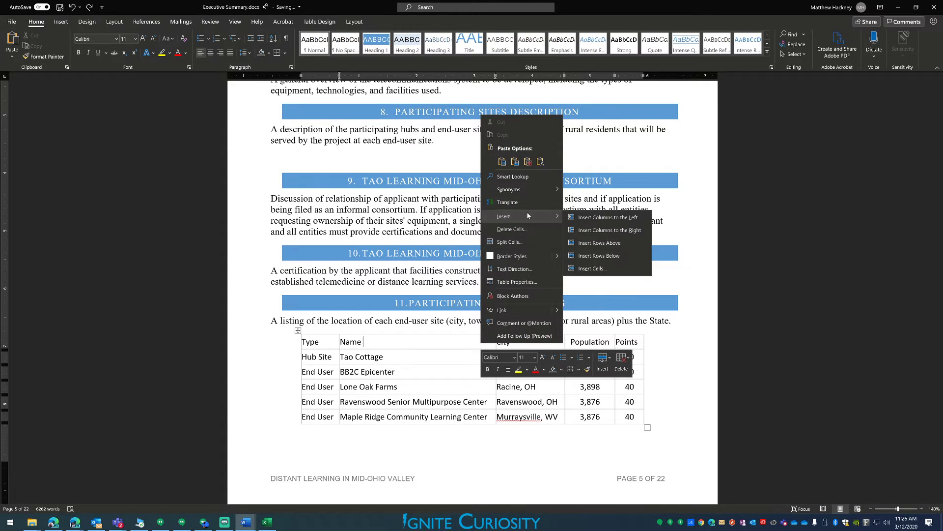
pyautogui.click(599, 231)
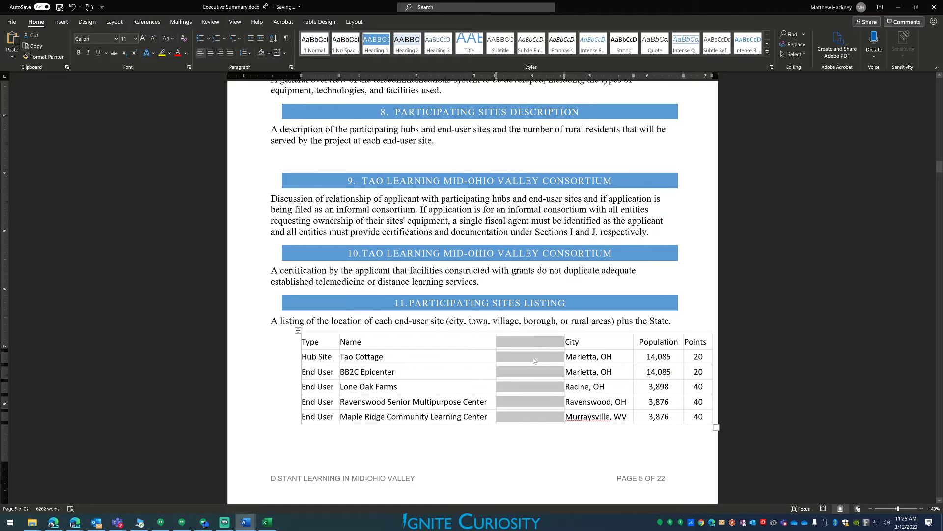
# - Try pasting the copied addresses into the blank column, undo the paste, and shift the table left to the text margin
pyautogui.hotkey('ctrl', 'v')
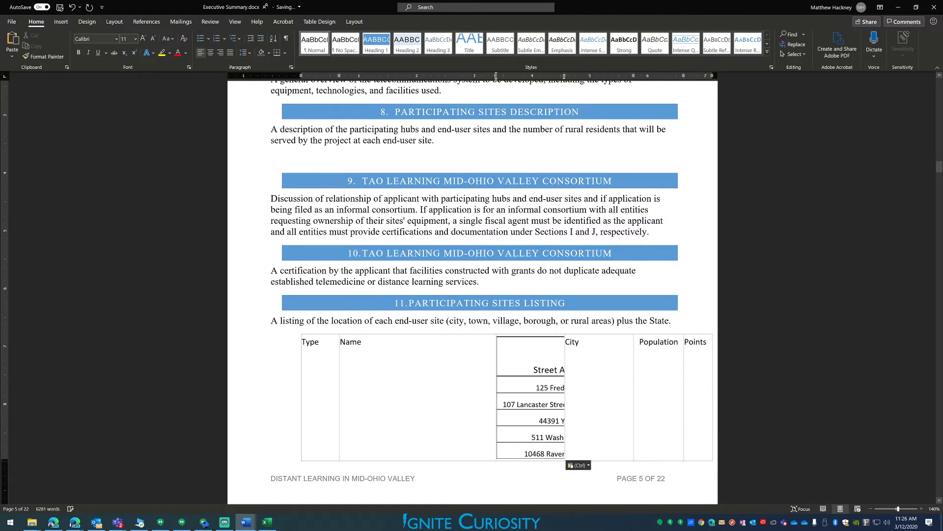
pyautogui.hotkey('ctrl', 'z')
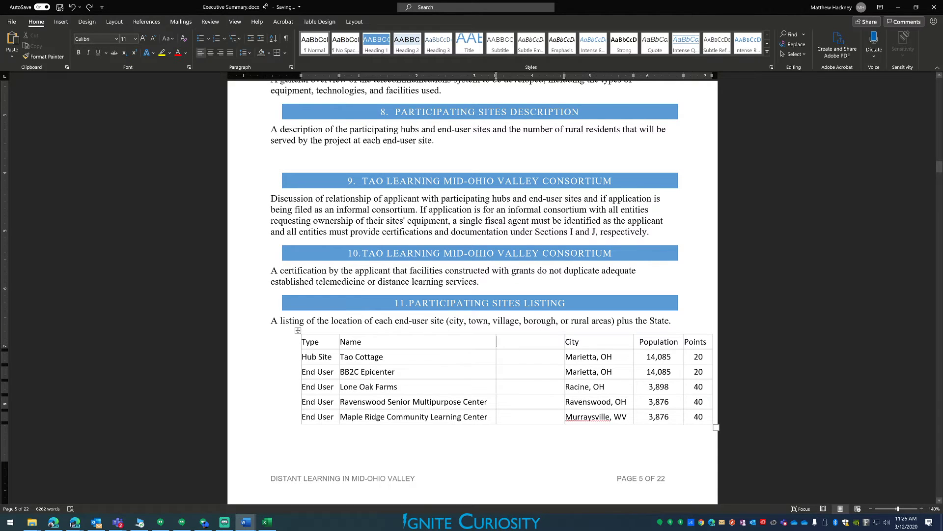
pyautogui.moveTo(298, 330); pyautogui.dragTo(269, 332)
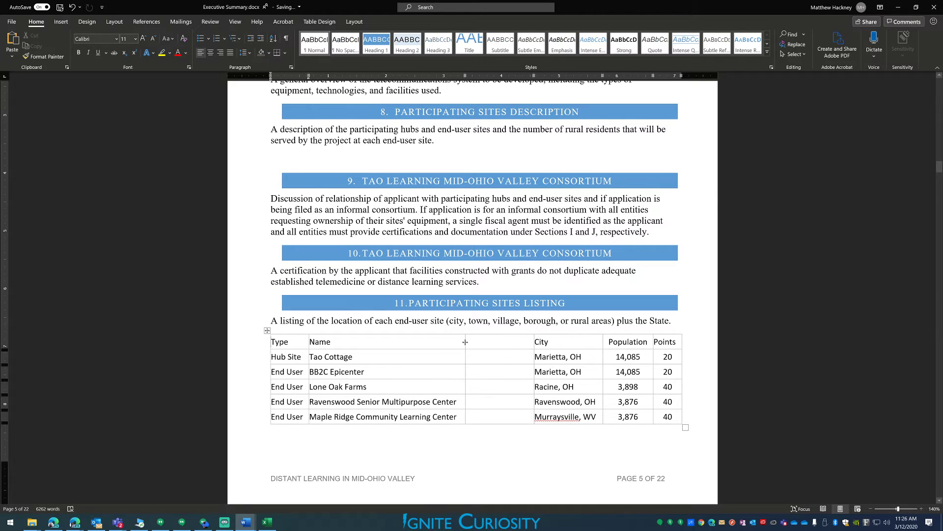
# - Title the blank column of the section 11 table "Site Address", centred, and enter the hub site's street address in the Tao Cottage row
pyautogui.moveTo(465, 342); pyautogui.dragTo(461, 343)
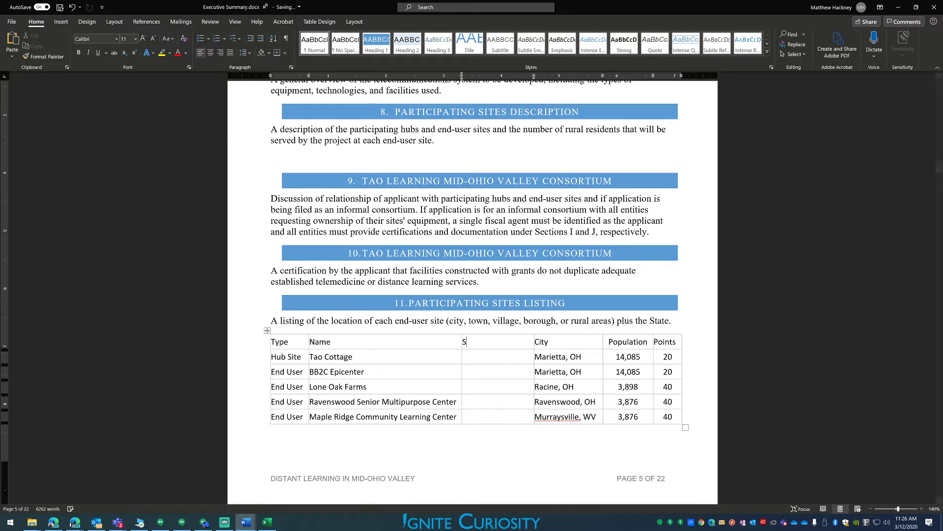
pyautogui.write('Site Address')
pyautogui.hotkey('ctrl', 'e')
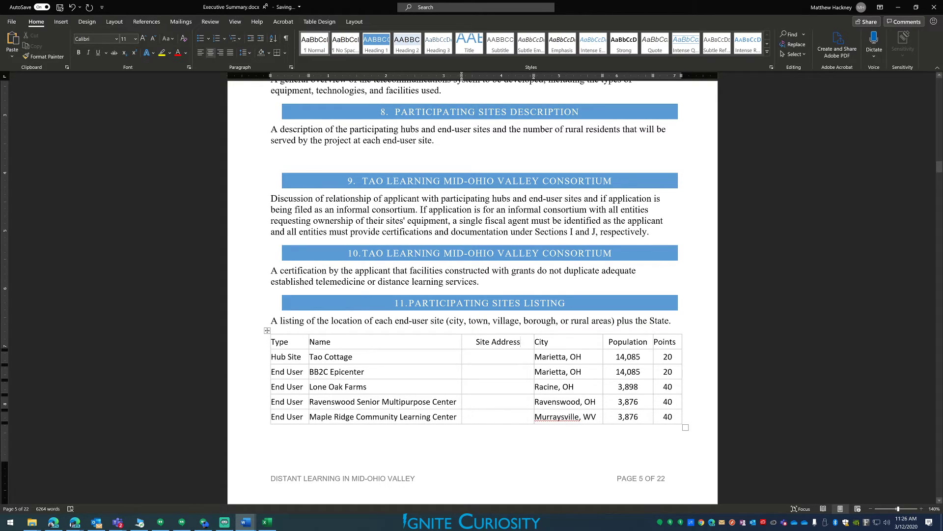
pyautogui.click(491, 356)
pyautogui.write('125 ')
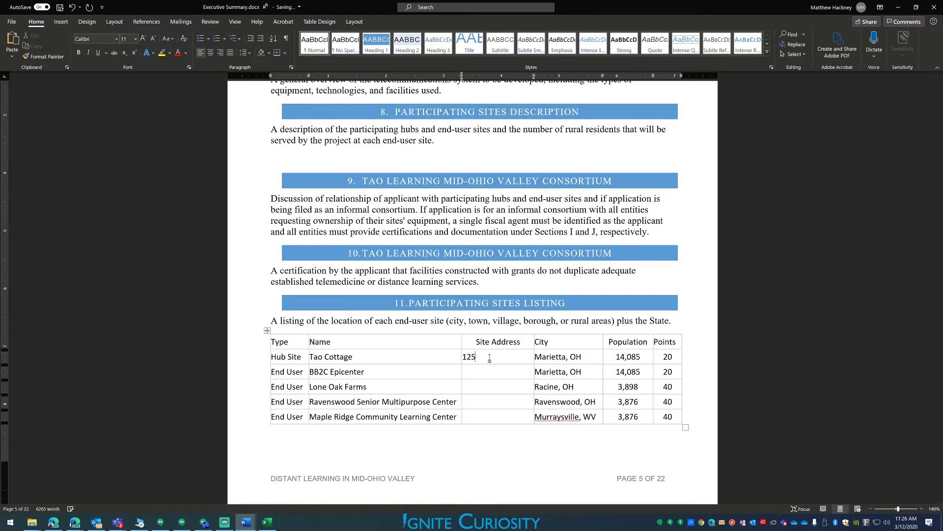
pyautogui.write('Frederick St')
# - Copy BB2C Epicenter's street address from the Excel Site Worksheet into its Site Address cell in Word, then return to the workbook
pyautogui.hotkey('alt', 'Tab')
pyautogui.click(353, 219)
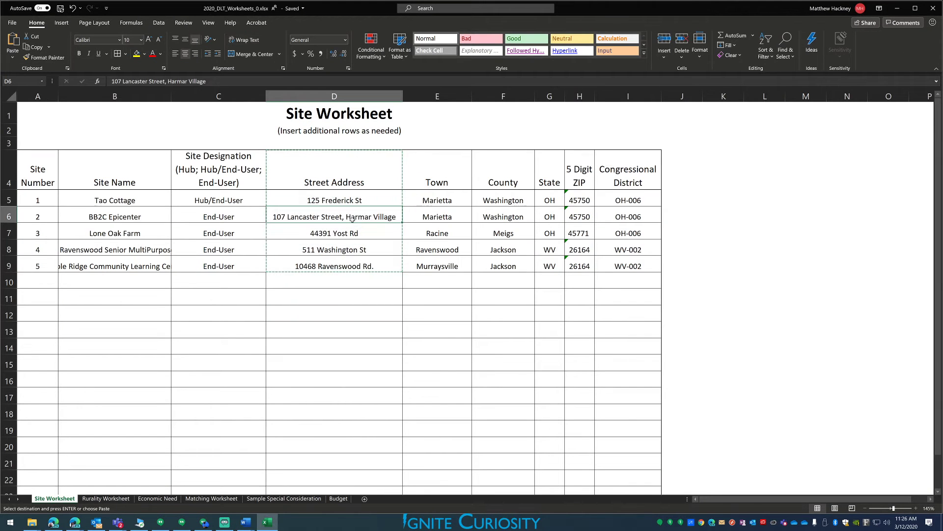
pyautogui.hotkey('alt', 'Tab')
pyautogui.click(487, 375)
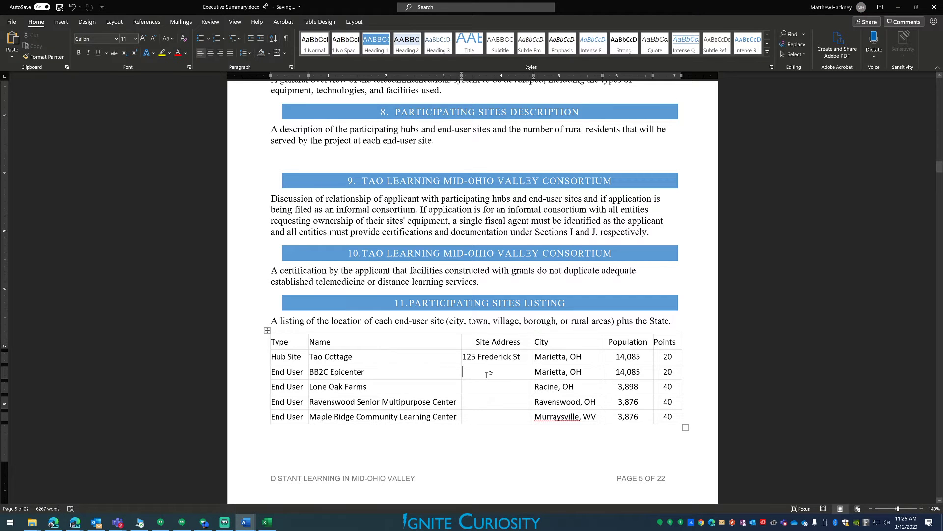
pyautogui.hotkey('ctrl', 'v')
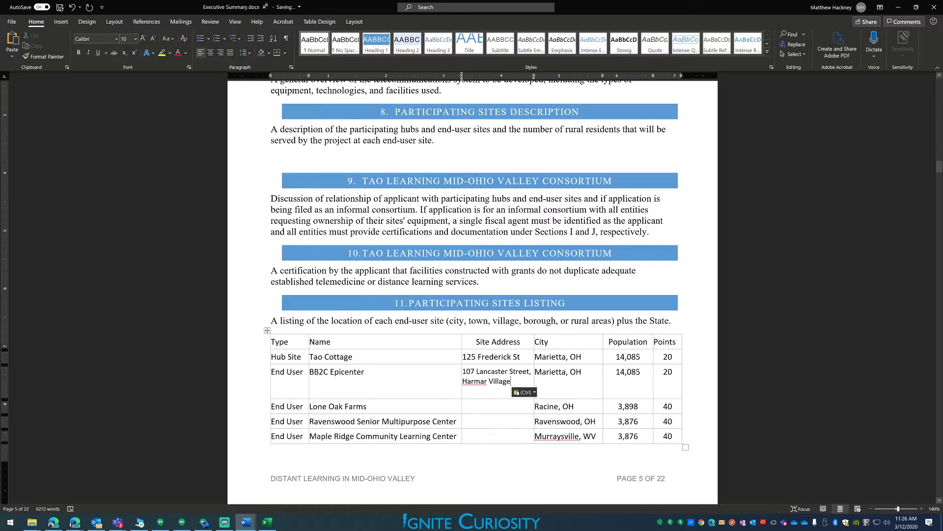
pyautogui.press('BackSpace')
pyautogui.hotkey('alt', 'Tab')
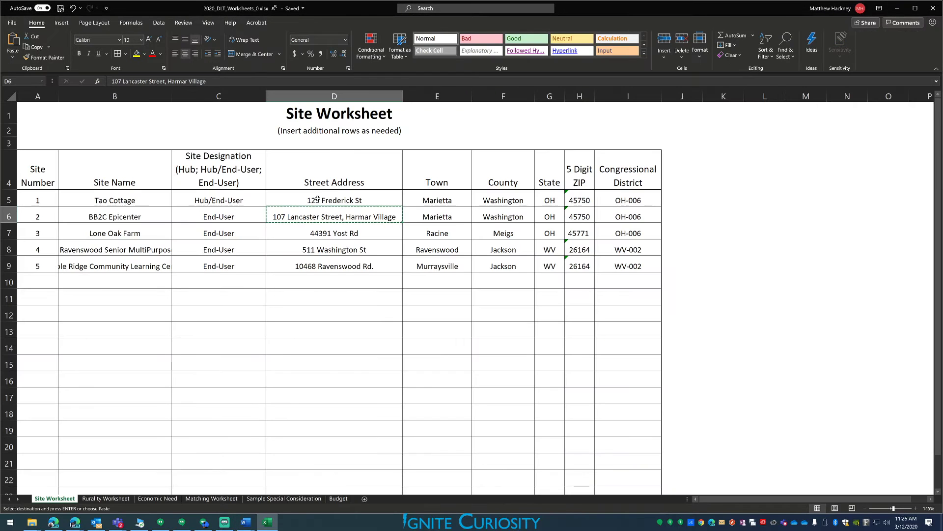
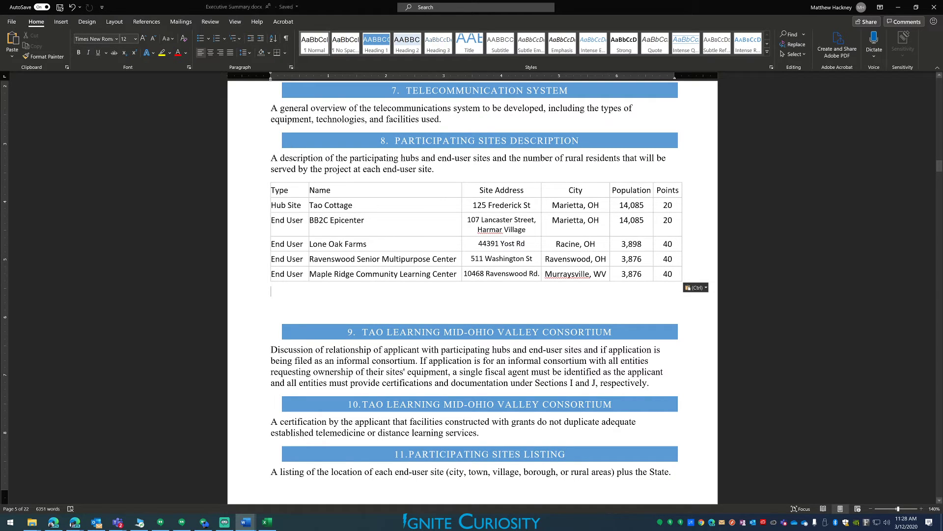
# - Try adding a line above the section 8 table that reads "Hub Site: Tao Cottage" followed by "14,085 Residents"
pyautogui.press('Return')
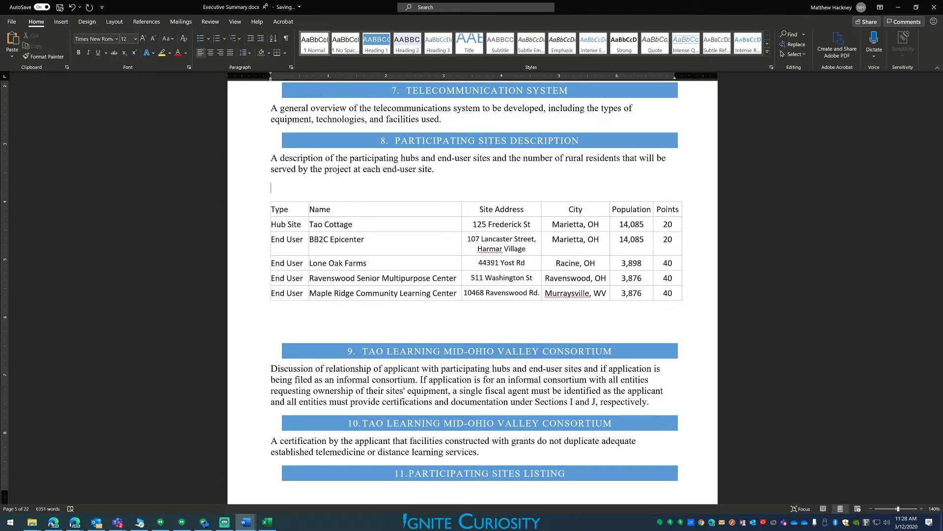
pyautogui.write('Hub Site: Tao Cottal')
pyautogui.press('BackSpace')
pyautogui.write('ge')
pyautogui.write('14,085')
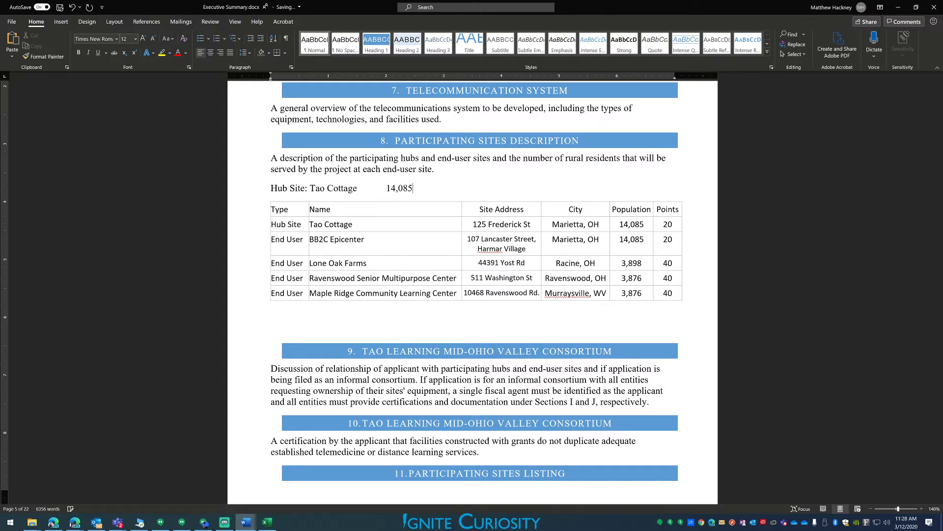
pyautogui.write(' Residents')
pyautogui.press('Return')
# - Try adding a second line reading "End User Site" and extend the first line's label to "Hub & End User Site"
pyautogui.write('End ')
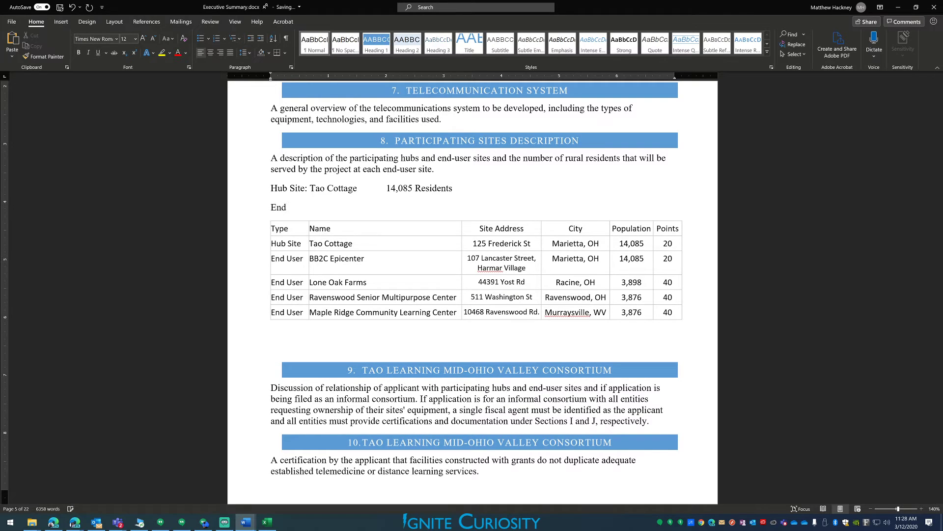
pyautogui.write('SC')
pyautogui.press('BackSpace')
pyautogui.press('BackSpace')
pyautogui.write('Site')
pyautogui.press('BackSpace')
pyautogui.press('BackSpace')
pyautogui.press('BackSpace')
pyautogui.press('BackSpace')
pyautogui.write('User')
pyautogui.click(306, 189)
pyautogui.write('& E')
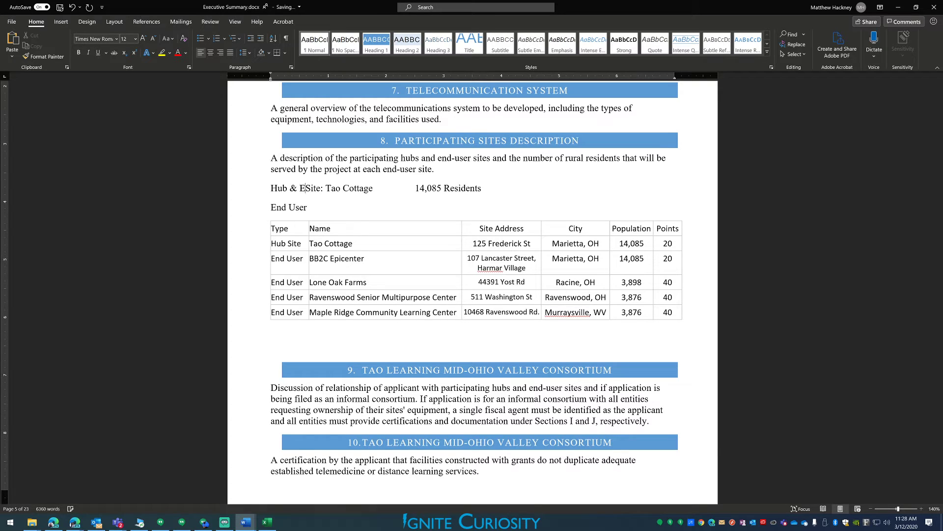
pyautogui.write('nd User ')
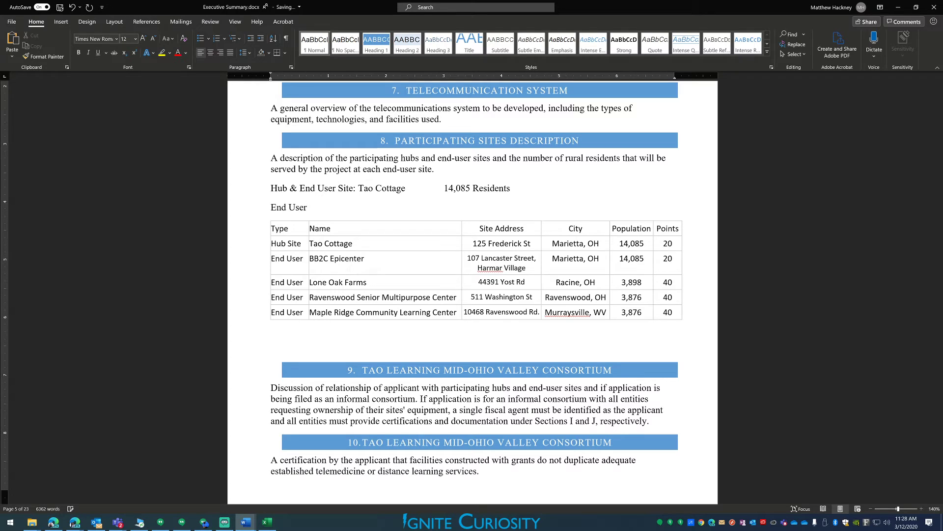
pyautogui.write('Site')
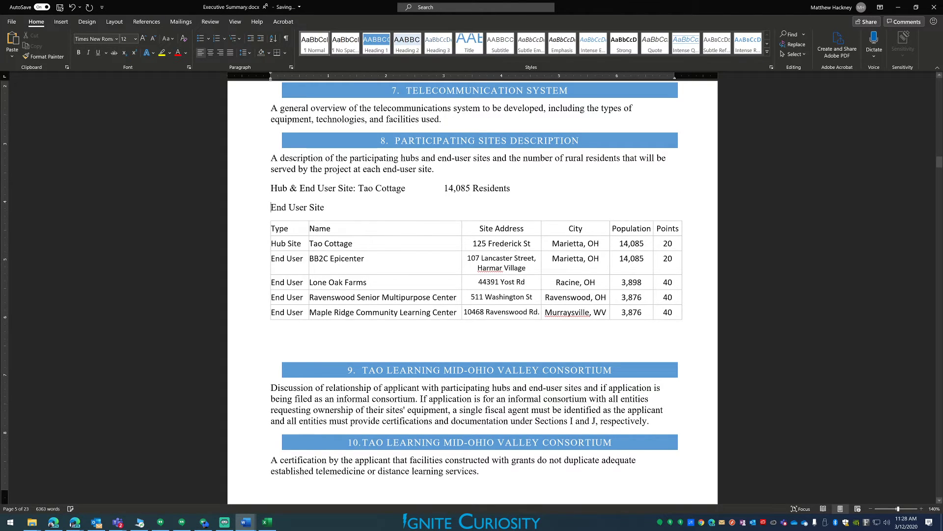
# - Close the gap between the two site lines, then delete both lines from above the section 8 table
pyautogui.press('BackSpace')
pyautogui.hotkey('ctrl', 'z')
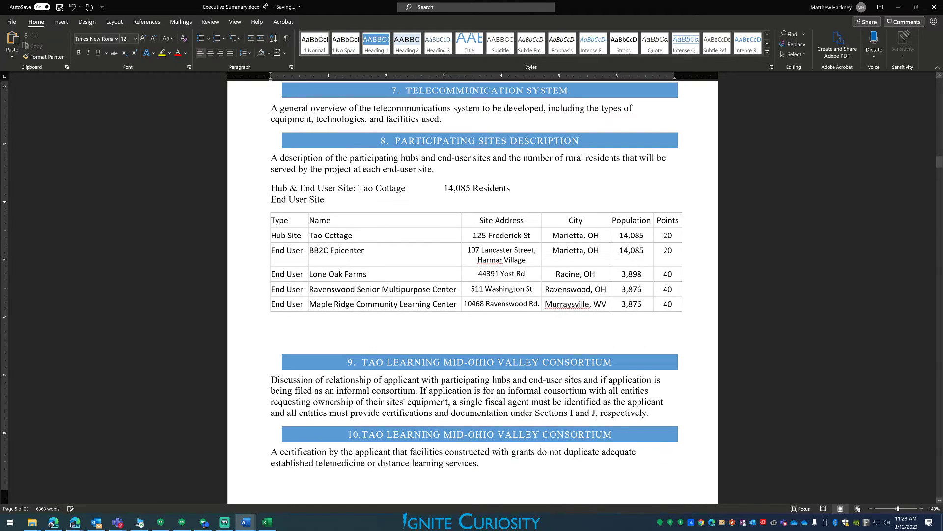
pyautogui.click(325, 199)
pyautogui.write(':')
pyautogui.moveTo(328, 199); pyautogui.dragTo(271, 188)
pyautogui.press('BackSpace')
pyautogui.press('BackSpace')
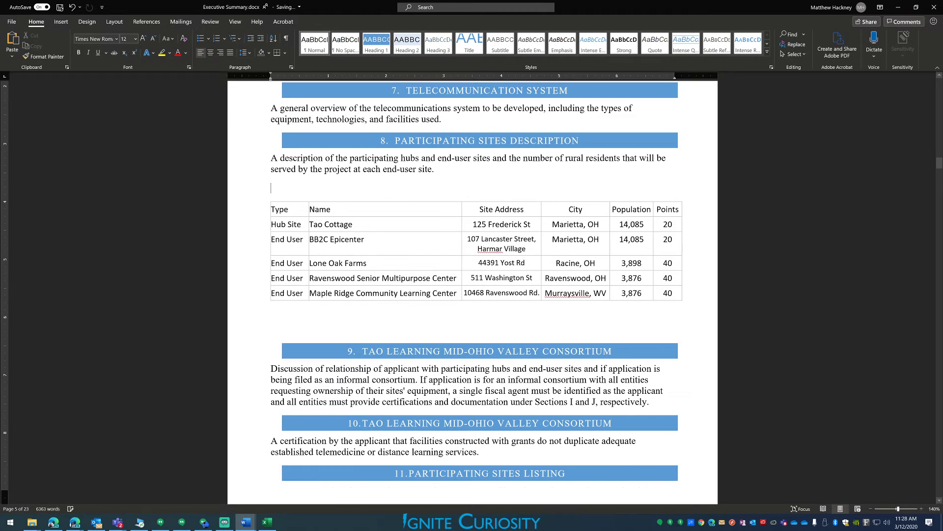
# - Remove all borders from the section 8 sites table and make its header row bold
pyautogui.moveTo(273, 189); pyautogui.dragTo(671, 275)
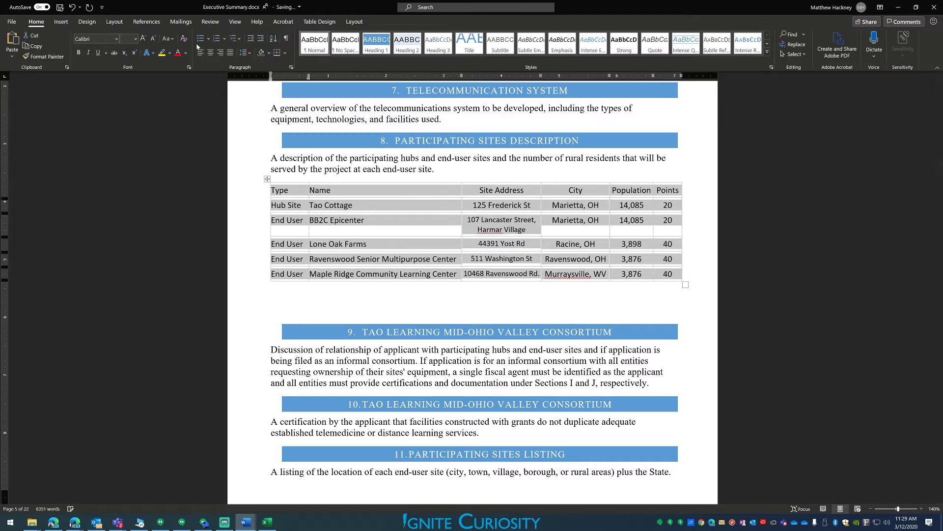
pyautogui.click(285, 53)
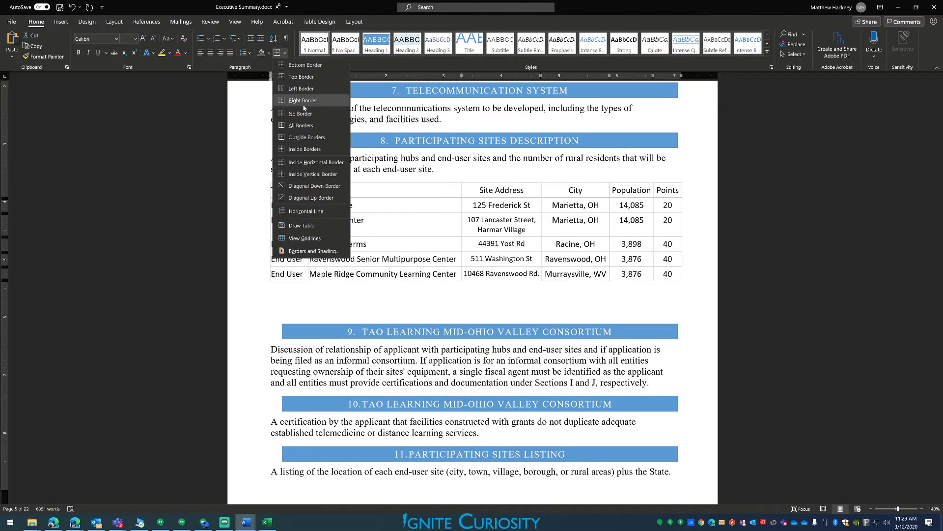
pyautogui.click(304, 113)
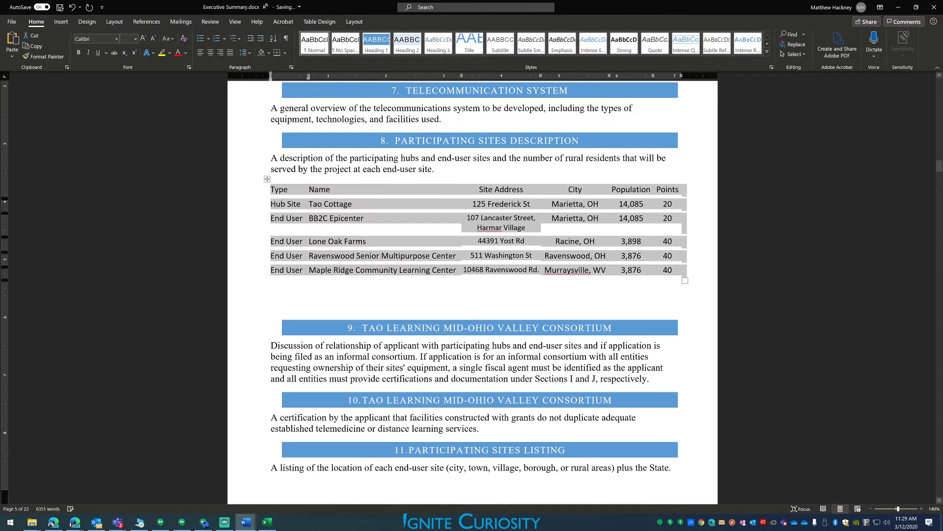
pyautogui.click(365, 218)
pyautogui.moveTo(271, 189); pyautogui.dragTo(681, 189)
pyautogui.hotkey('ctrl', 'b')
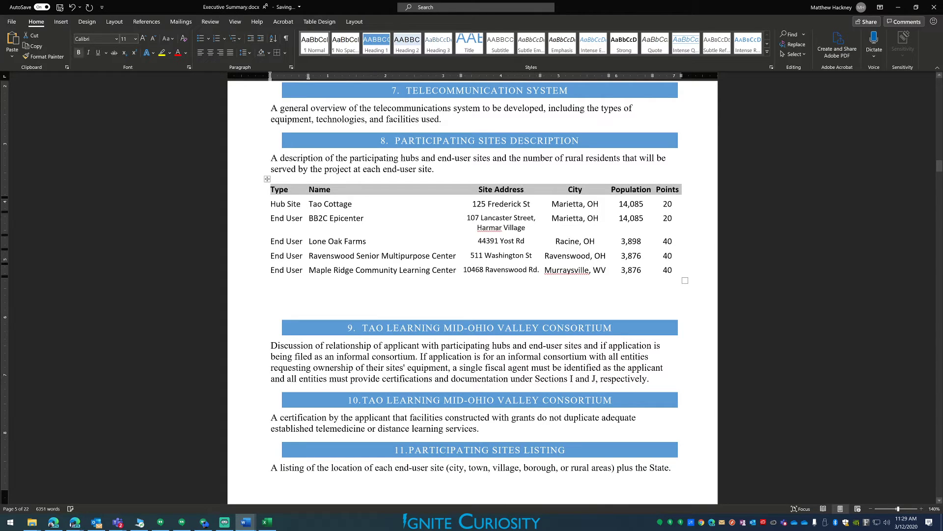
# - Delete the Site Address column from the section 8 table and shift the narrower table right to centre it on the page
pyautogui.click(552, 218)
pyautogui.moveTo(499, 189); pyautogui.dragTo(502, 270)
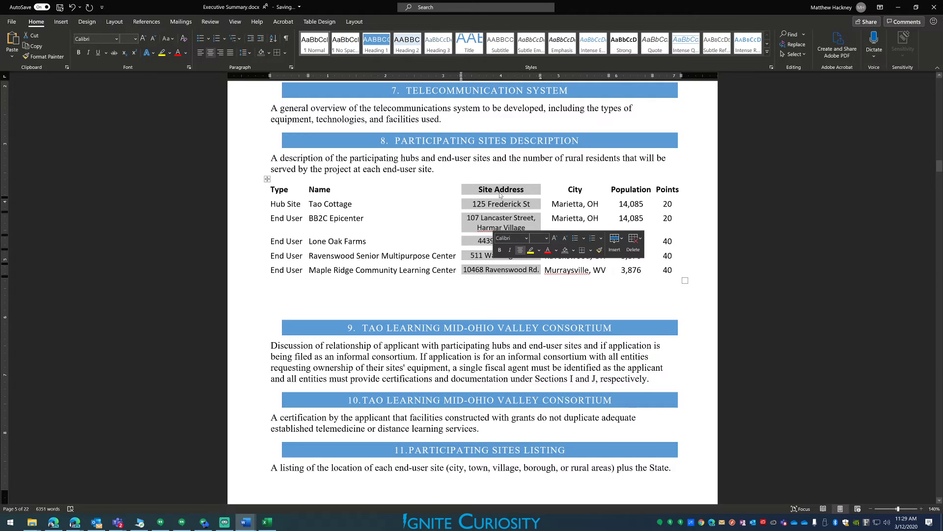
pyautogui.click(633, 242)
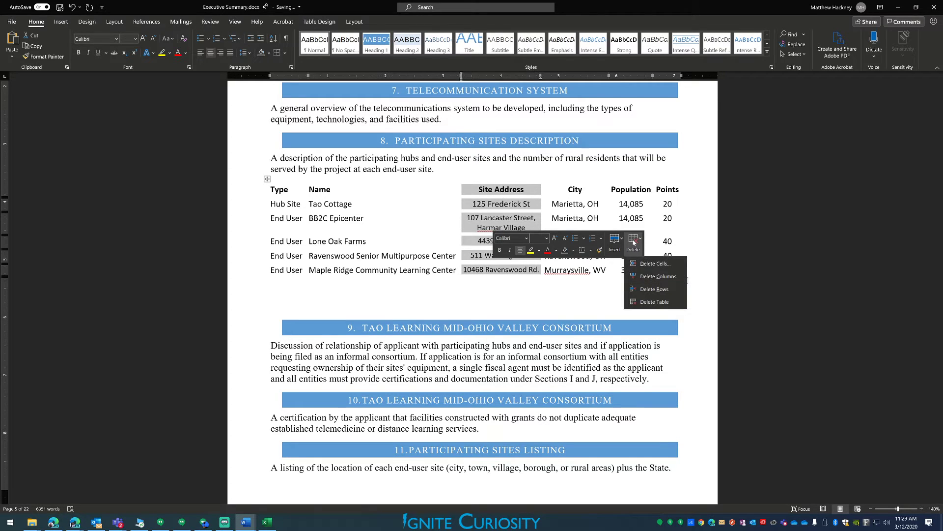
pyautogui.click(656, 276)
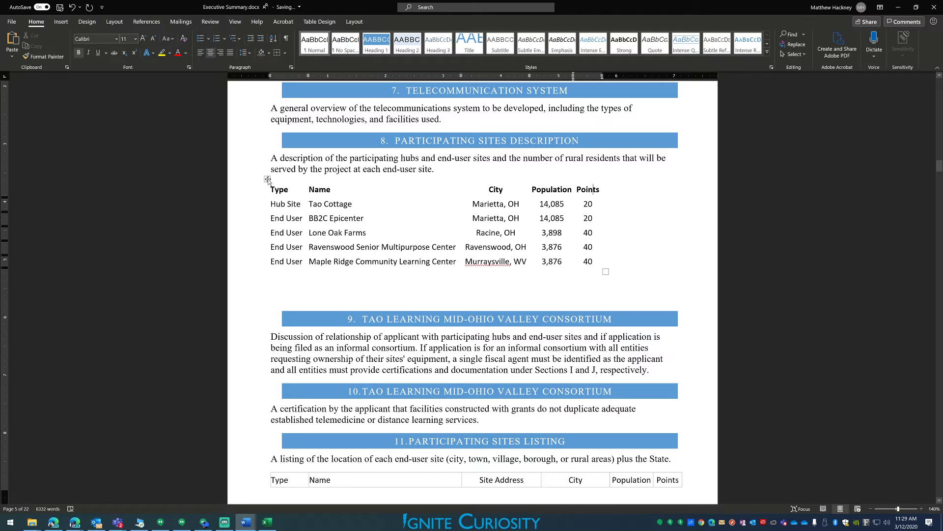
pyautogui.moveTo(267, 179); pyautogui.dragTo(304, 180)
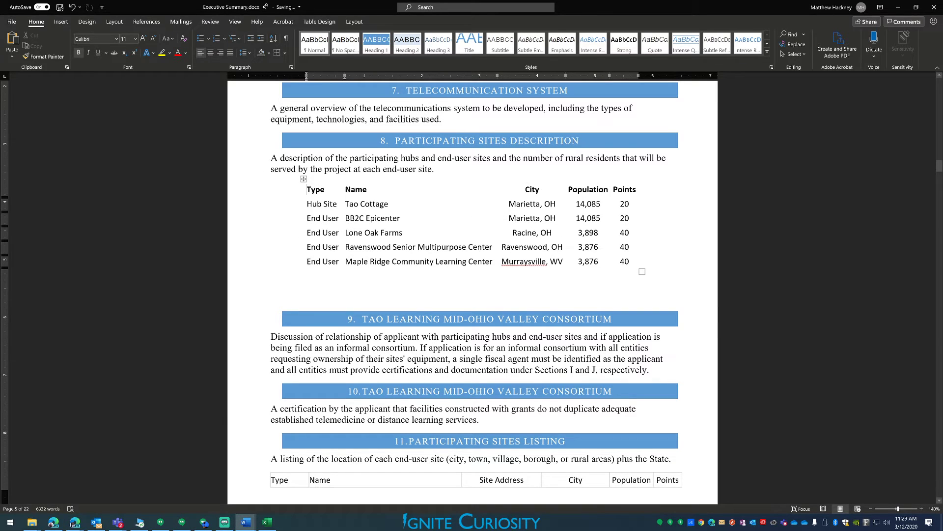
# - Review the rest of the summary and check the DLT 2020 Application Guide for the content required after item 11
pyautogui.scroll(-5, 473, 290)
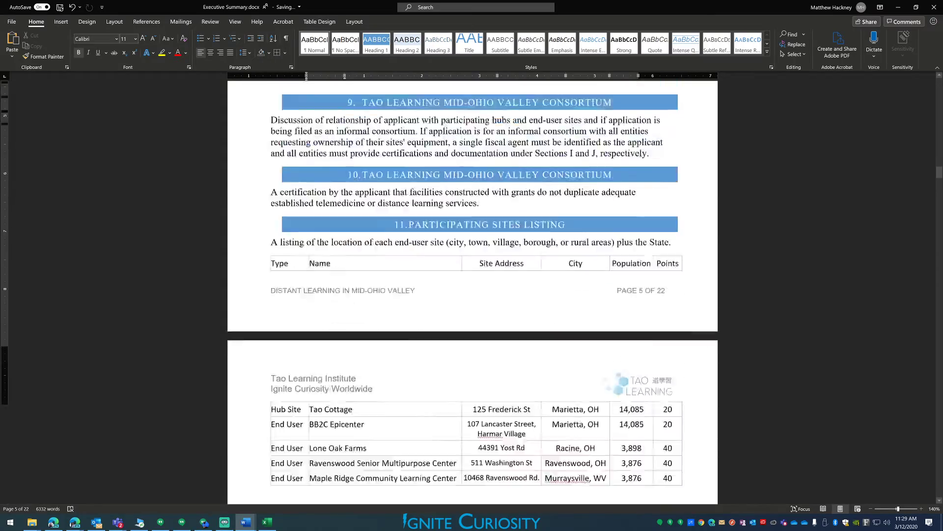
pyautogui.scroll(7, 473, 290)
pyautogui.scroll(-14, 473, 290)
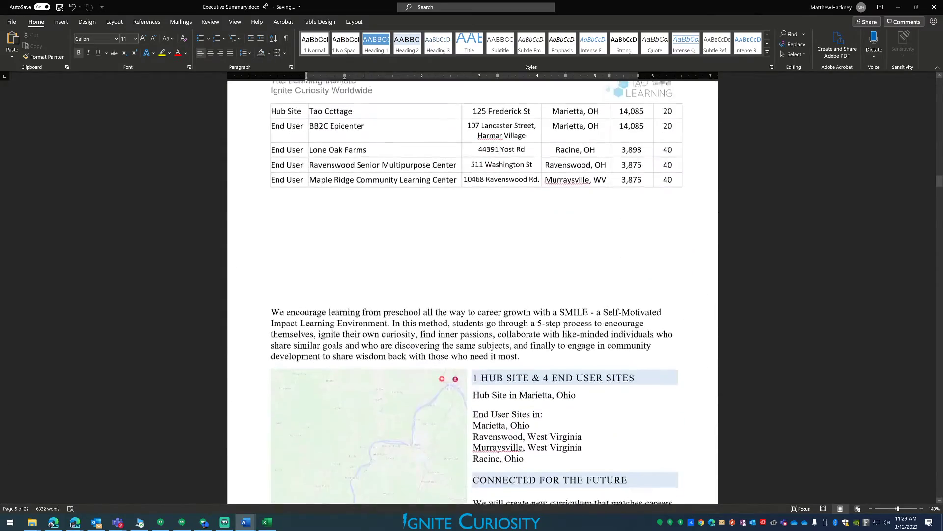
pyautogui.hotkey('alt', 'Tab')
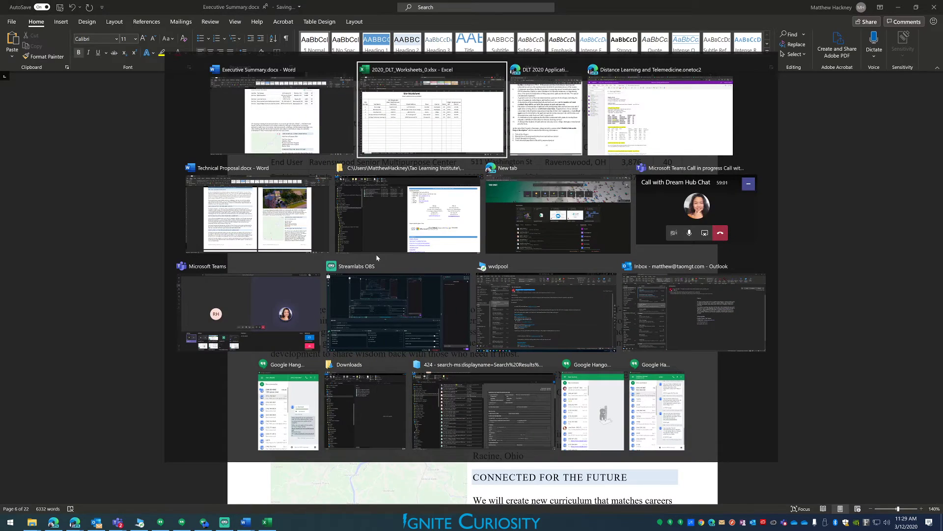
pyautogui.hotkey('alt', 'Tab')
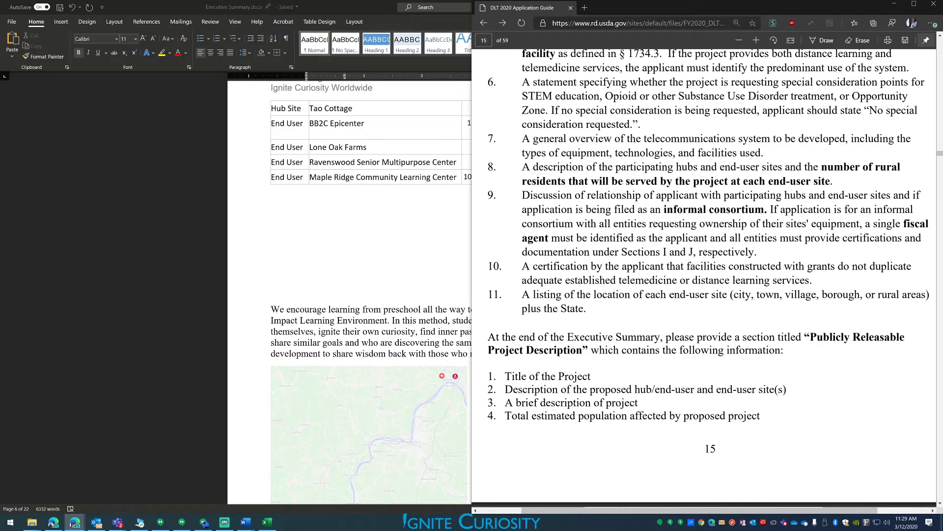
pyautogui.hotkey('alt', 'Tab')
# - Copy the section 10 heading with its certification paragraph and paste them on the blank line below the section 11 table
pyautogui.scroll(10, 472, 290)
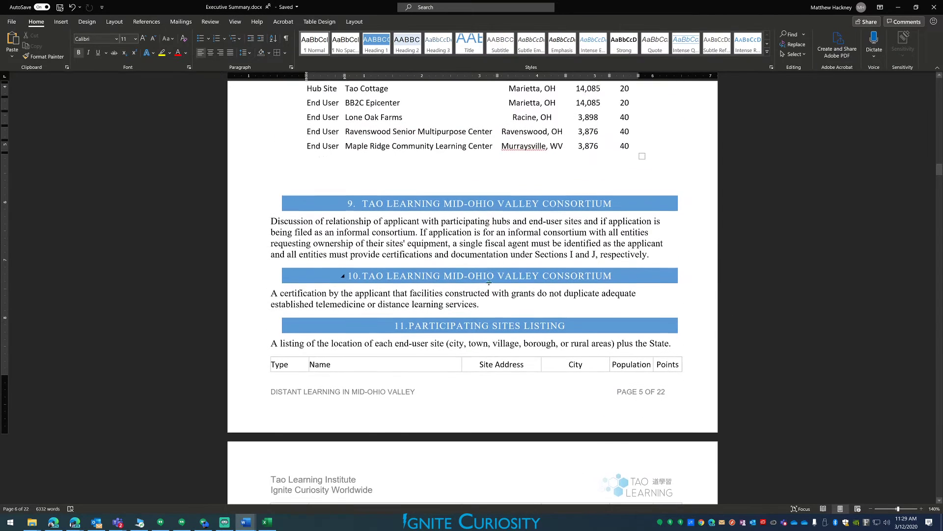
pyautogui.moveTo(364, 294); pyautogui.dragTo(350, 276)
pyautogui.hotkey('ctrl', 'c')
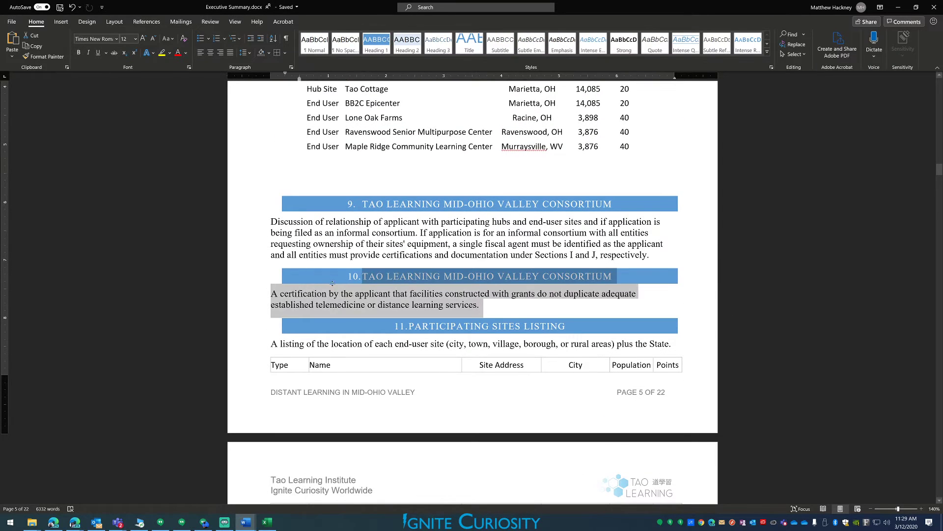
pyautogui.scroll(-7, 350, 276)
pyautogui.click(480, 268)
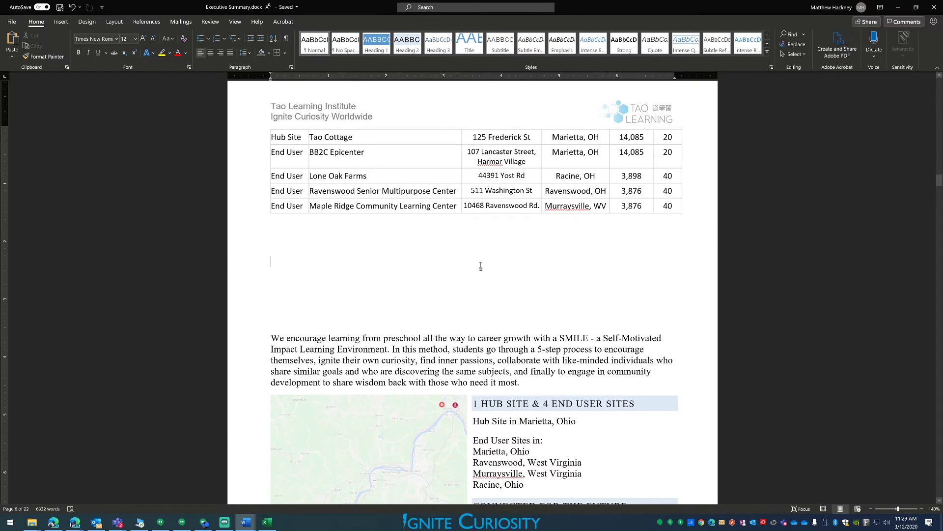
pyautogui.hotkey('ctrl', 'v')
# - Switch to the DLT 2020 Application Guide, copy the title "Publicly Releasable Project Description", and return to Word
pyautogui.click(75, 522)
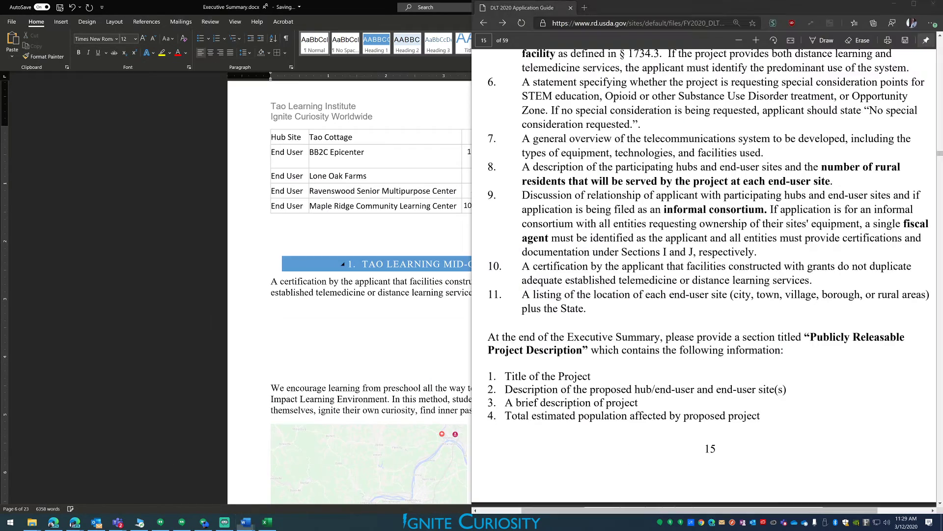
pyautogui.moveTo(811, 337); pyautogui.dragTo(583, 350)
pyautogui.hotkey('ctrl', 'c')
pyautogui.hotkey('alt', 'Tab')
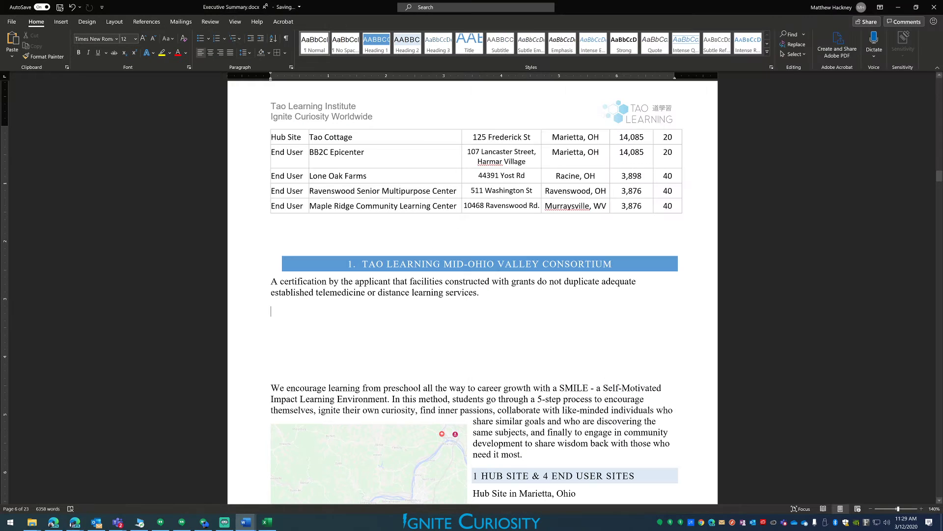
# - Try to replace the whole heading below the section 11 table with the copied title as plain text, and undo it
pyautogui.press('Up')
pyautogui.press('Up')
pyautogui.press('Up')
pyautogui.press('End')
pyautogui.hotkey('ctrl', 'shift', 'Left')
pyautogui.hotkey('ctrl', 'shift', 'Left')
pyautogui.hotkey('ctrl', 'shift', 'Left')
pyautogui.hotkey('ctrl', 'shift', 'Left')
pyautogui.hotkey('ctrl', 'shift', 'Left')
pyautogui.hotkey('ctrl', 'shift', 'Left')
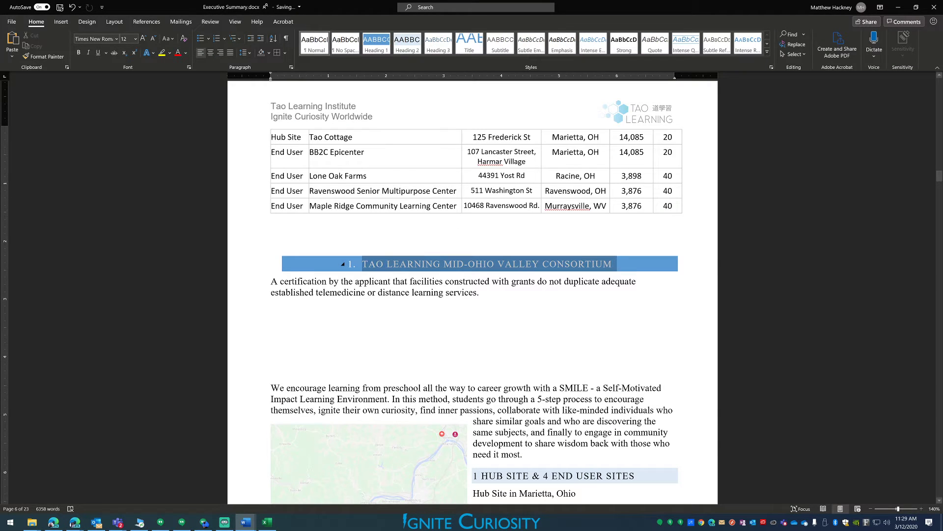
pyautogui.hotkey('ctrl', 'v')
pyautogui.press('ctrl')
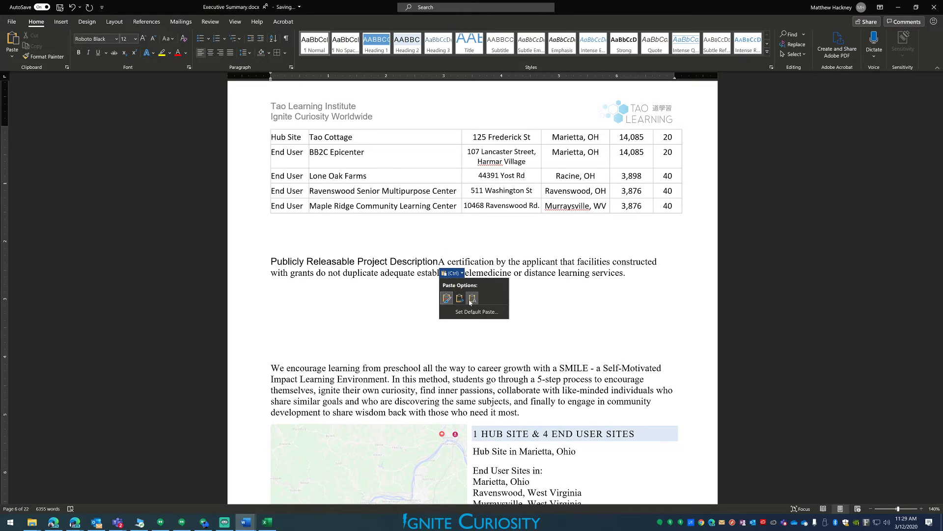
pyautogui.press('t')
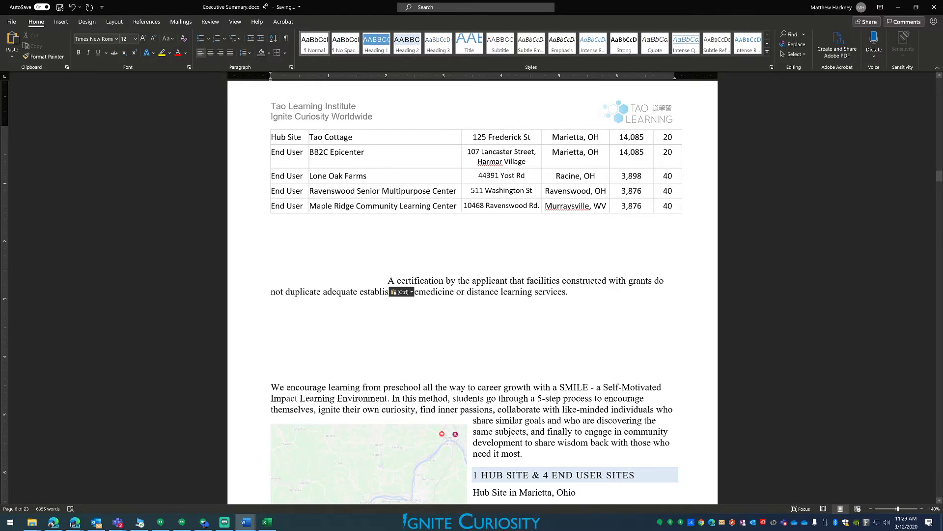
pyautogui.hotkey('ctrl', 'z')
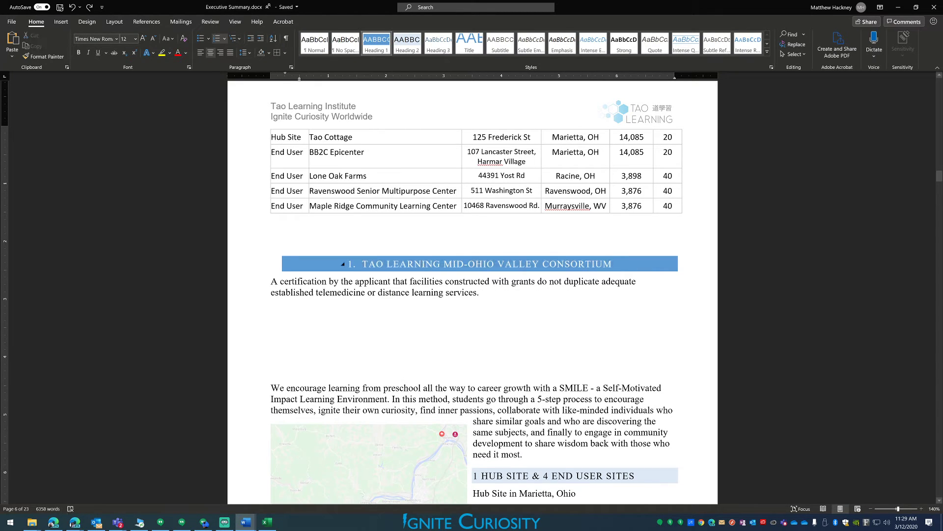
# - Cut the middle out of the heading so it reads "TAO SORTIUM", and undo the trial paste of the title into it
pyautogui.moveTo(387, 264); pyautogui.dragTo(577, 263)
pyautogui.press('Delete')
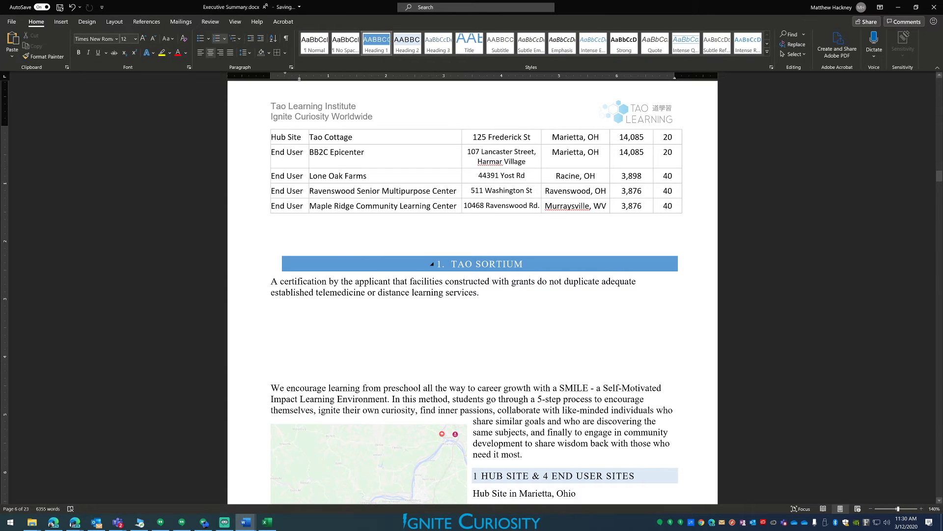
pyautogui.write('PUBLICLY RELEASABLE PROJECT DESCRIPTION')
pyautogui.press('Delete')
pyautogui.press('Delete')
pyautogui.press('Delete')
pyautogui.press('Delete')
pyautogui.press('Delete')
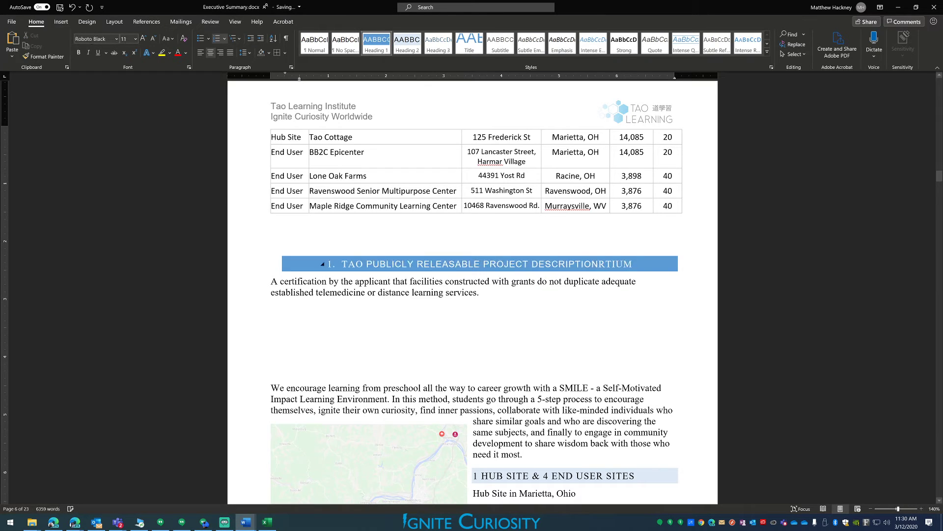
pyautogui.write('SORTI')
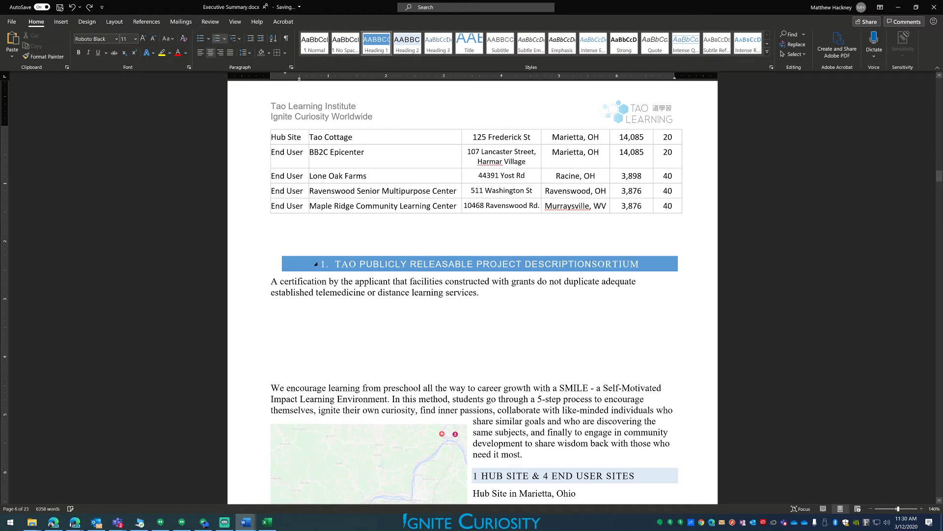
pyautogui.hotkey('ctrl', 'z')
pyautogui.hotkey('ctrl', 'z')
pyautogui.hotkey('ctrl', 'z')
# - Paste "Publicly Releasable Project Description" into the heading without its source formatting and delete the leftover "SORTIUM"
pyautogui.write('PUBLICLY RELEASABLE PROJECT DESCRIPTION')
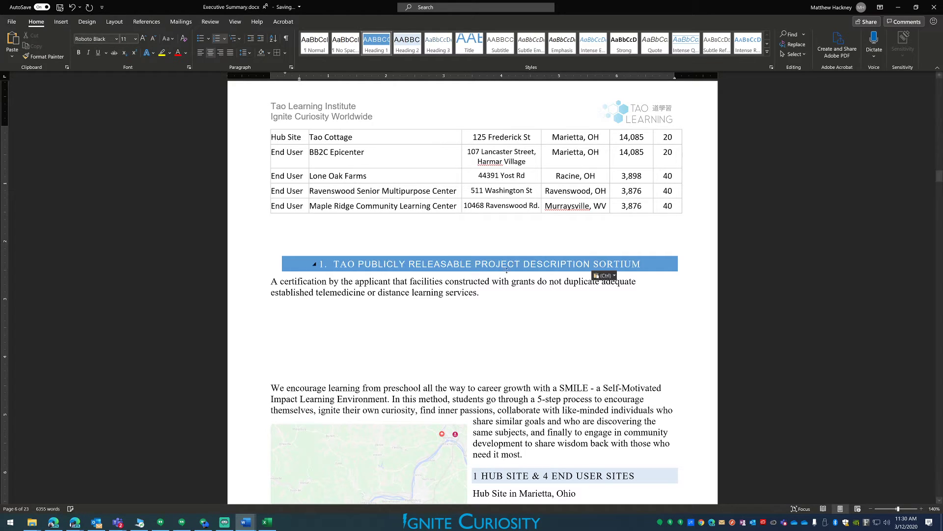
pyautogui.click(605, 275)
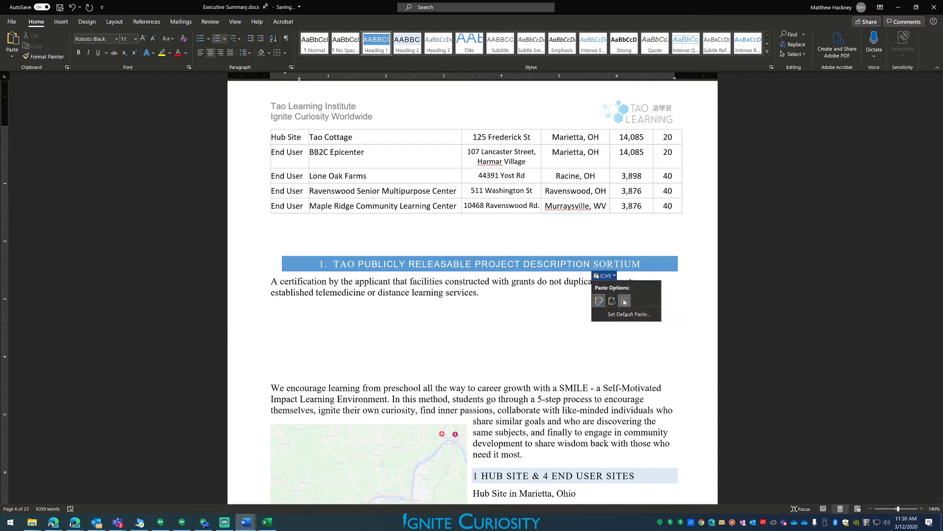
pyautogui.click(613, 299)
pyautogui.press('Delete')
pyautogui.press('Delete')
pyautogui.press('Delete')
pyautogui.press('Delete')
pyautogui.press('Delete')
pyautogui.press('Delete')
pyautogui.press('Delete')
pyautogui.press('Delete')
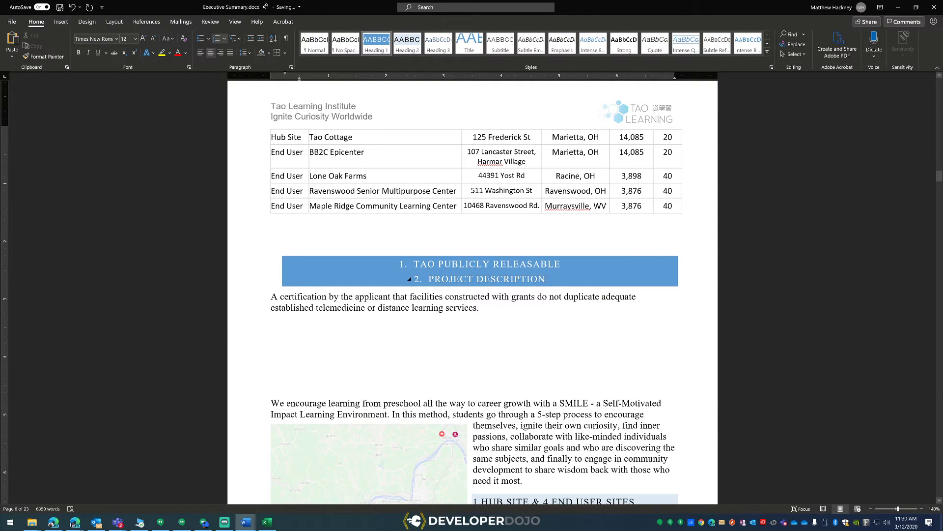
# - Join the split heading onto one line and delete the leftover word "TAO" before the title
pyautogui.press('BackSpace')
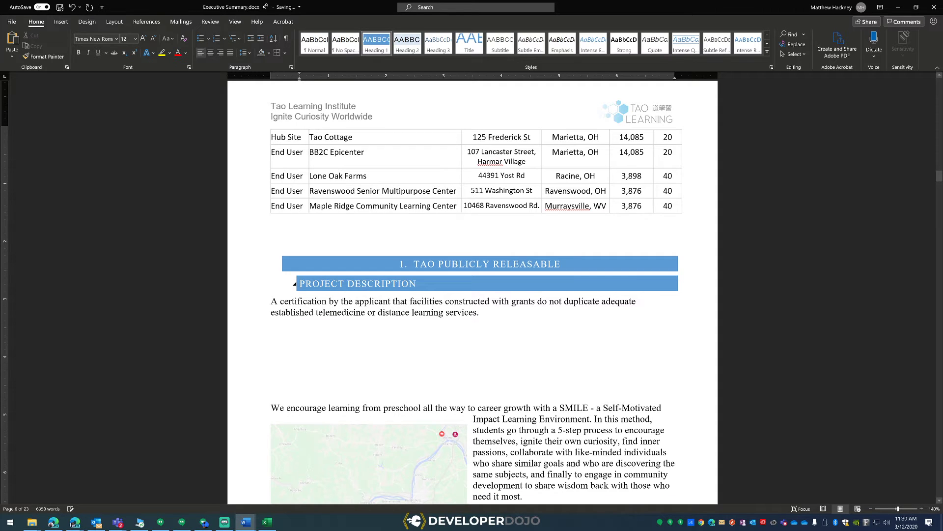
pyautogui.press('BackSpace')
pyautogui.press('BackSpace')
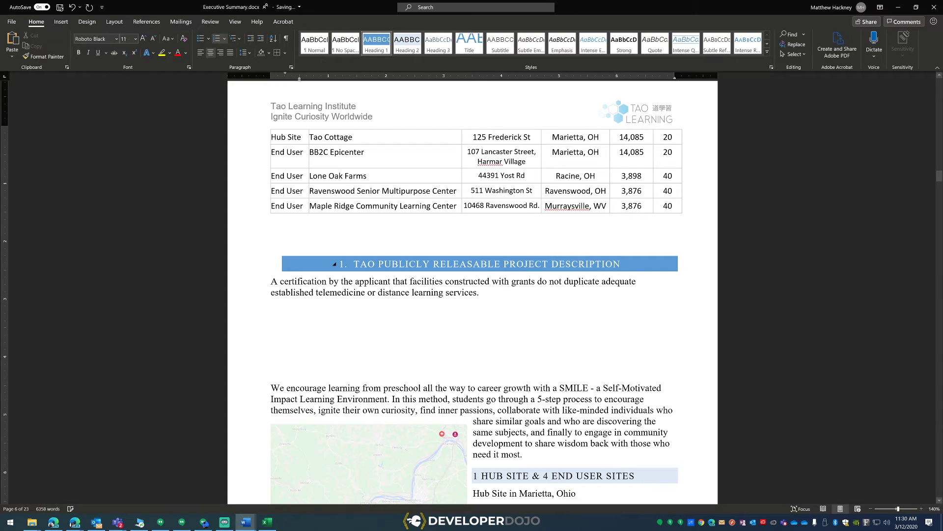
pyautogui.press('BackSpace')
pyautogui.press('BackSpace')
pyautogui.press('BackSpace')
pyautogui.press('BackSpace')
pyautogui.press('BackSpace')
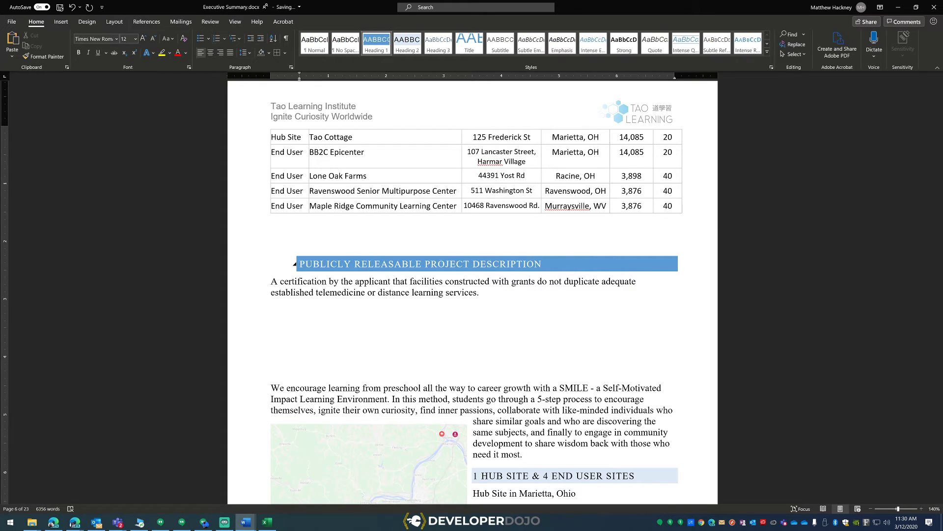
# - Restore the heading's centred layout and remove its automatic number
pyautogui.hotkey('ctrl', 'z')
pyautogui.hotkey('ctrl', 'e')
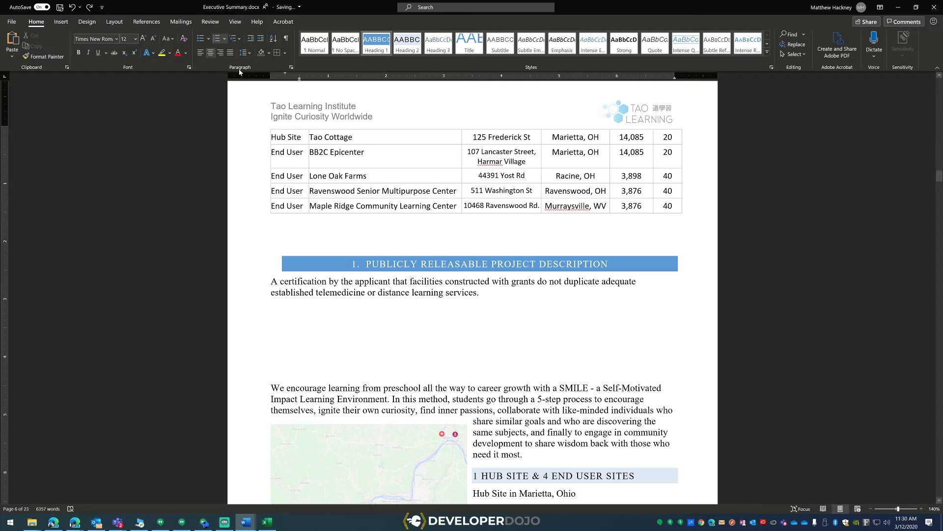
pyautogui.click(221, 43)
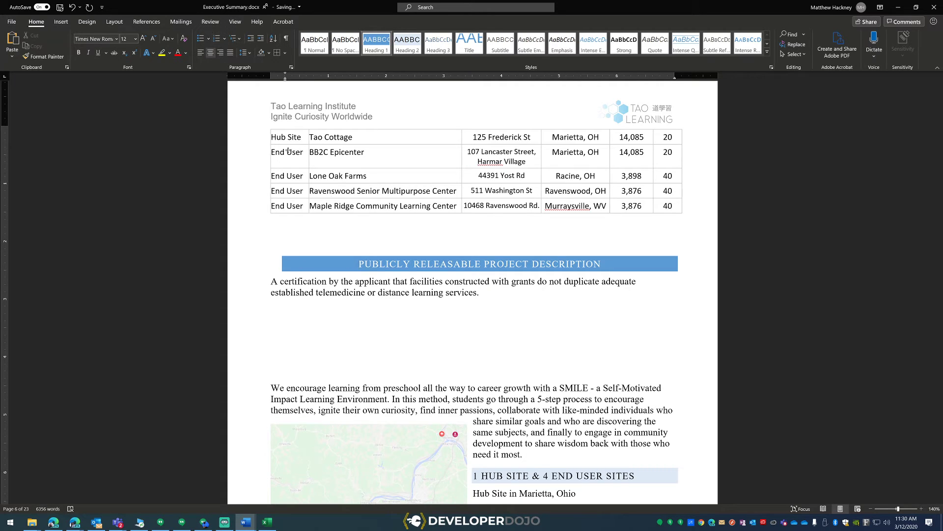
# - Switch to the DLT 2020 Application Guide and check the information required in the Publicly Releasable Project Description
pyautogui.click(479, 293)
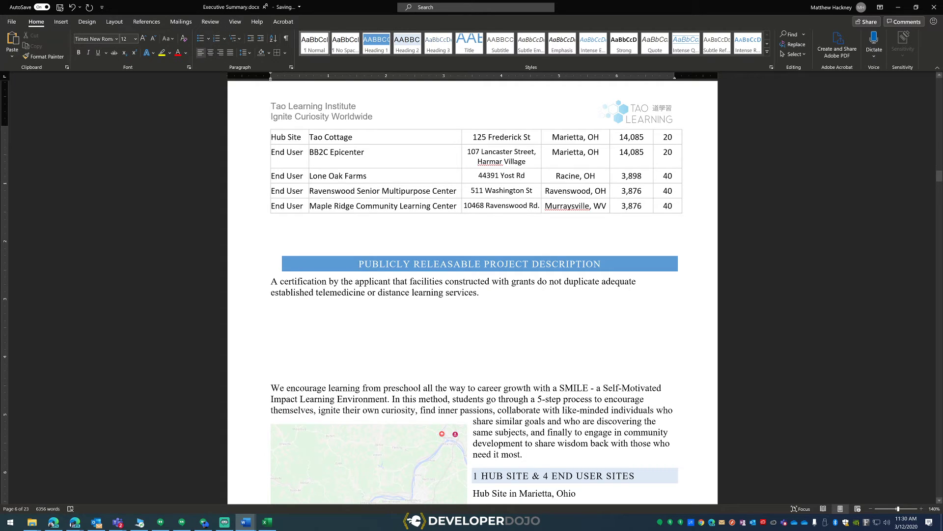
pyautogui.hotkey('alt', 'Tab')
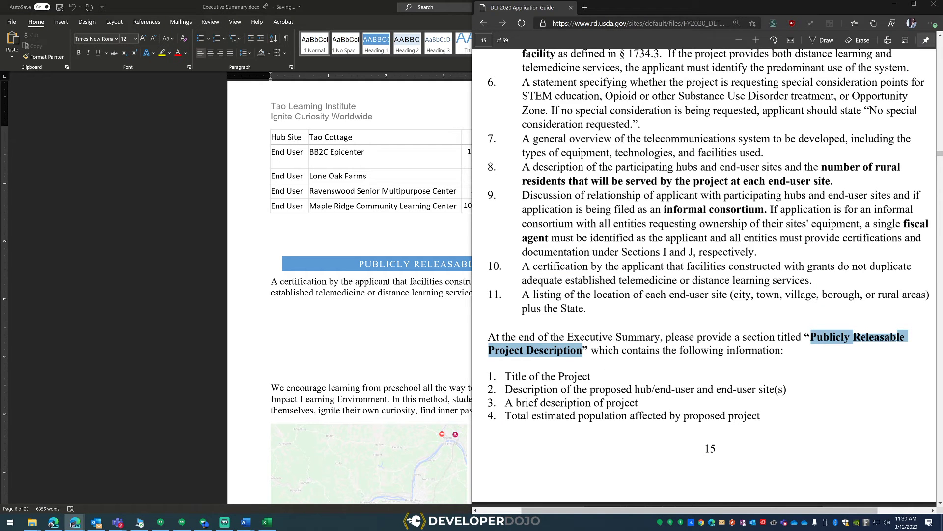
pyautogui.moveTo(765, 415); pyautogui.dragTo(747, 416)
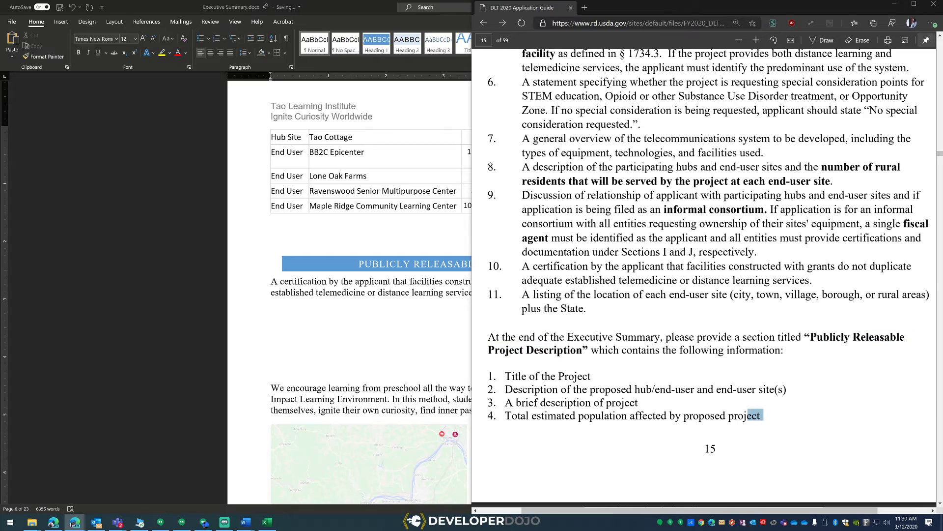
pyautogui.moveTo(506, 376); pyautogui.dragTo(764, 415)
pyautogui.click(543, 403)
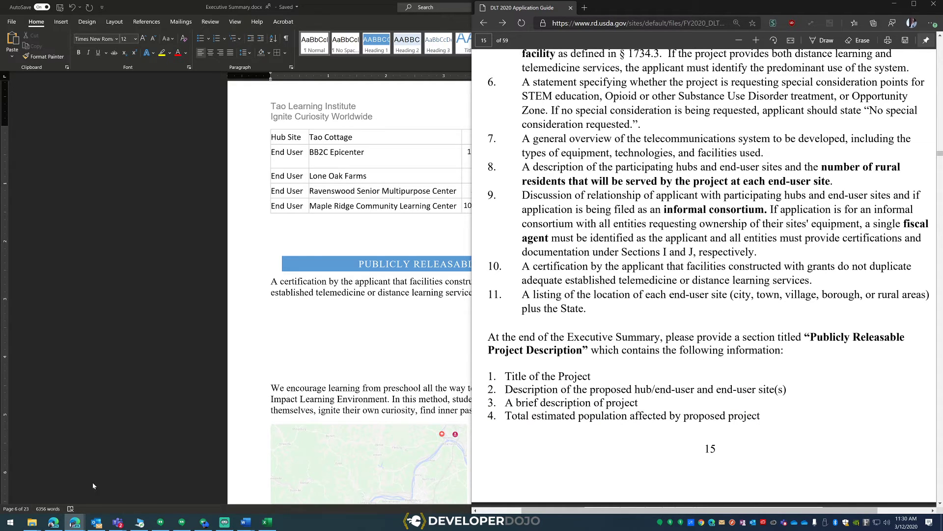
# - Switch to the browser, follow the Dynamics 365 request's requirements link to the USDA grants page, and open the 2019 award summary
pyautogui.click(72, 495)
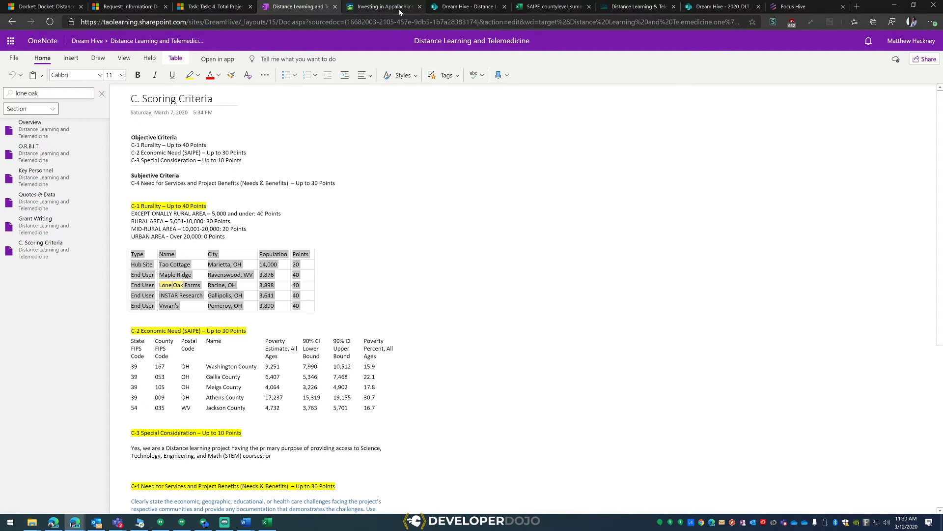
pyautogui.click(378, 8)
pyautogui.click(420, 7)
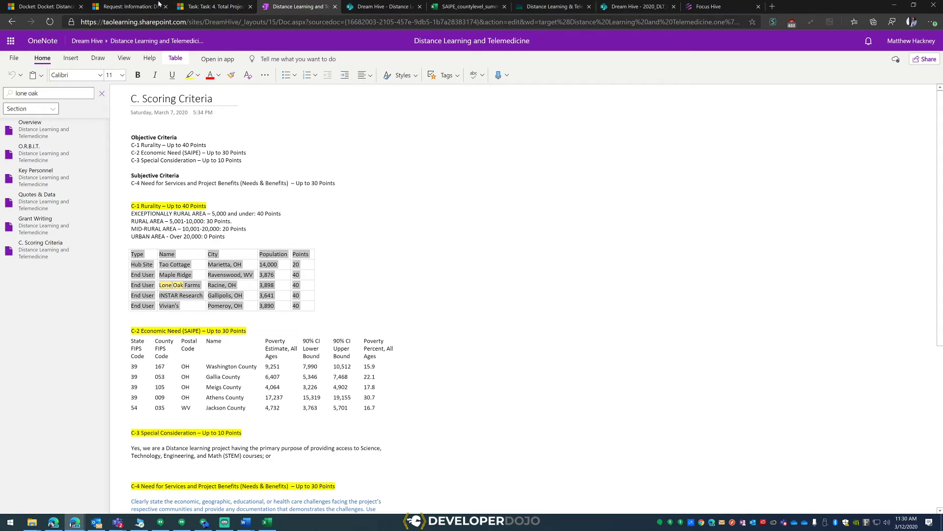
pyautogui.click(107, 9)
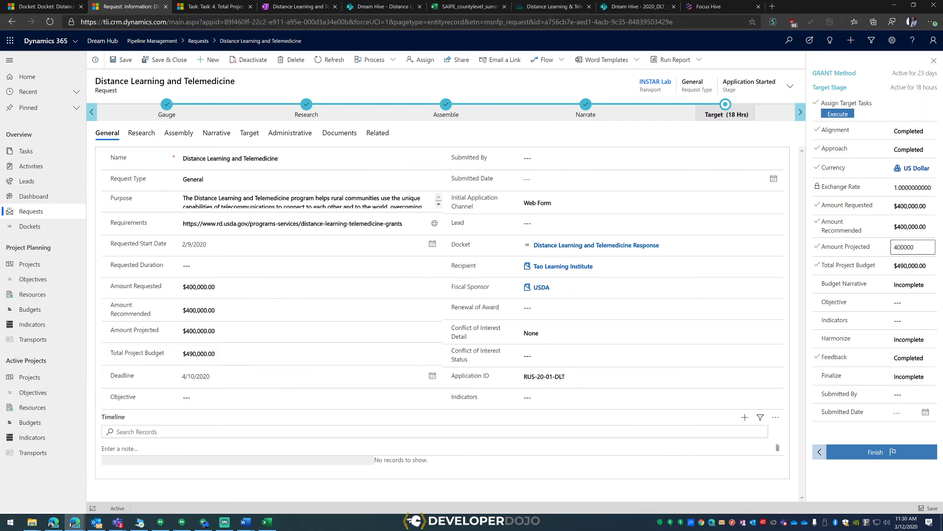
pyautogui.click(434, 224)
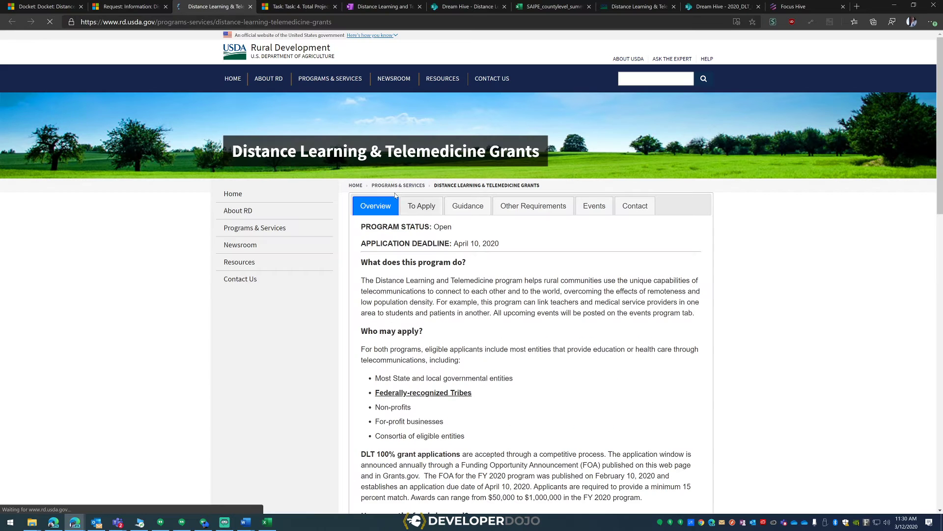
pyautogui.click(429, 205)
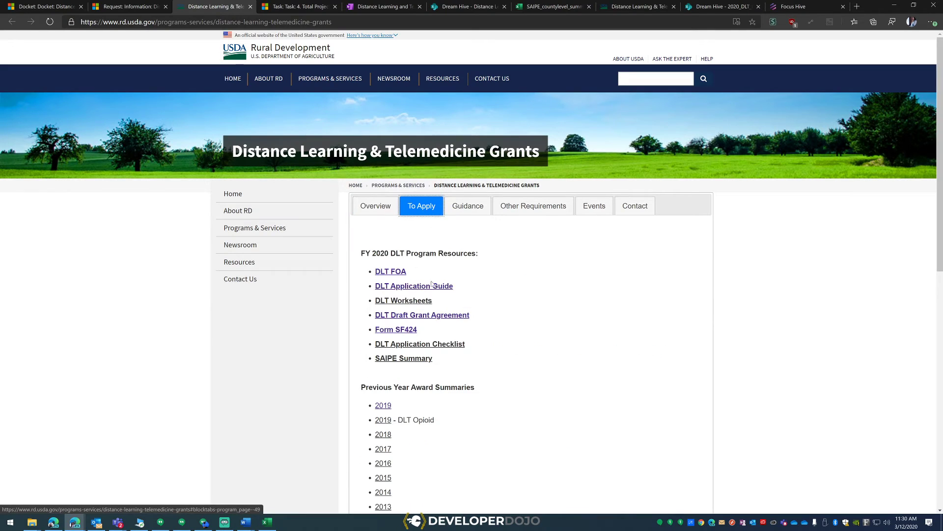
pyautogui.click(383, 406)
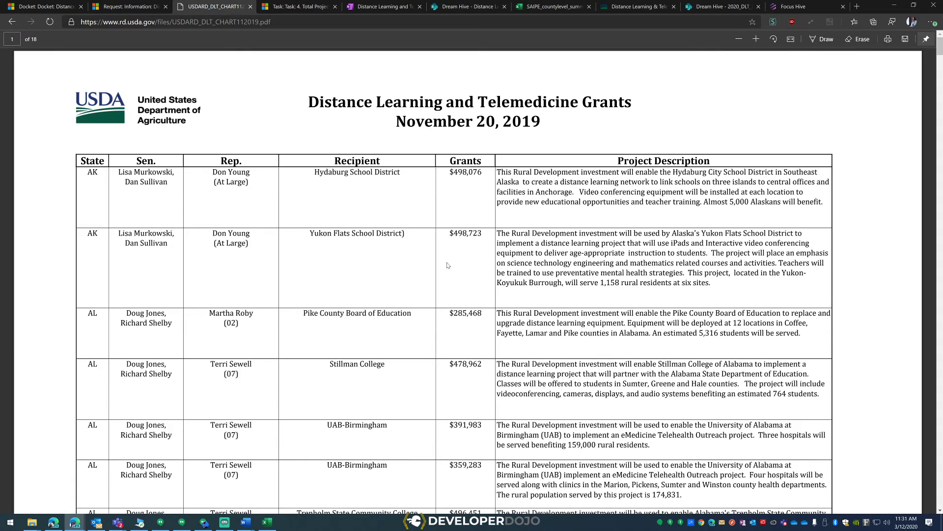
# - Examine the project descriptions of the Alaska and Alabama recipients in the 2019 award summary as writing examples
pyautogui.moveTo(497, 172); pyautogui.dragTo(823, 201)
pyautogui.moveTo(501, 233); pyautogui.dragTo(696, 283)
pyautogui.scroll(-1, 570, 284)
pyautogui.scroll(-3, 570, 284)
pyautogui.moveTo(511, 219); pyautogui.dragTo(745, 239)
pyautogui.click(745, 239)
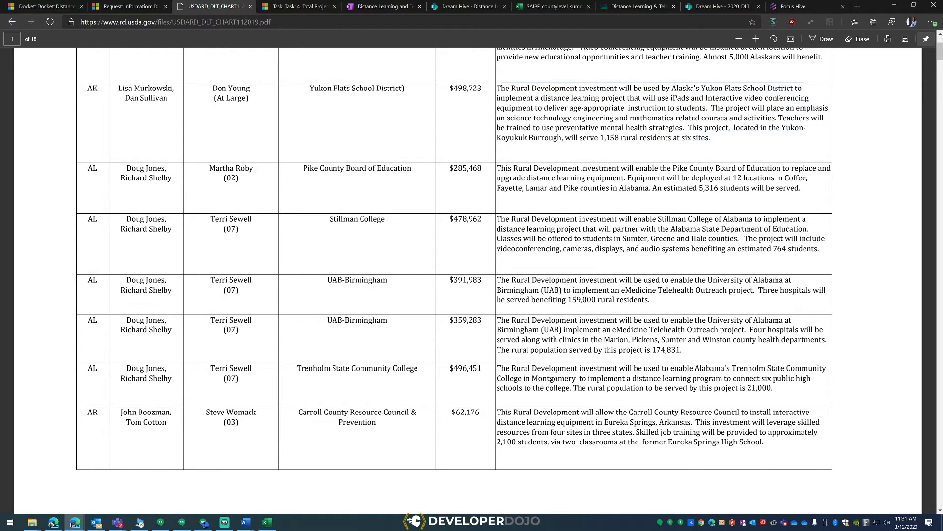
pyautogui.scroll(4, 408, 177)
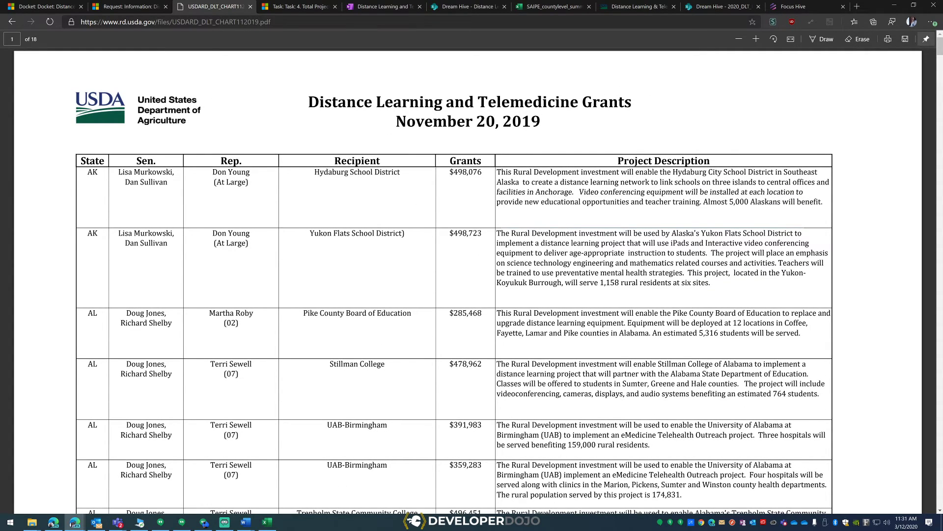
# - Copy the numbered list of required information from the DLT 2020 Application Guide and paste it below the certification paragraph in Word
pyautogui.hotkey('alt', 'Tab')
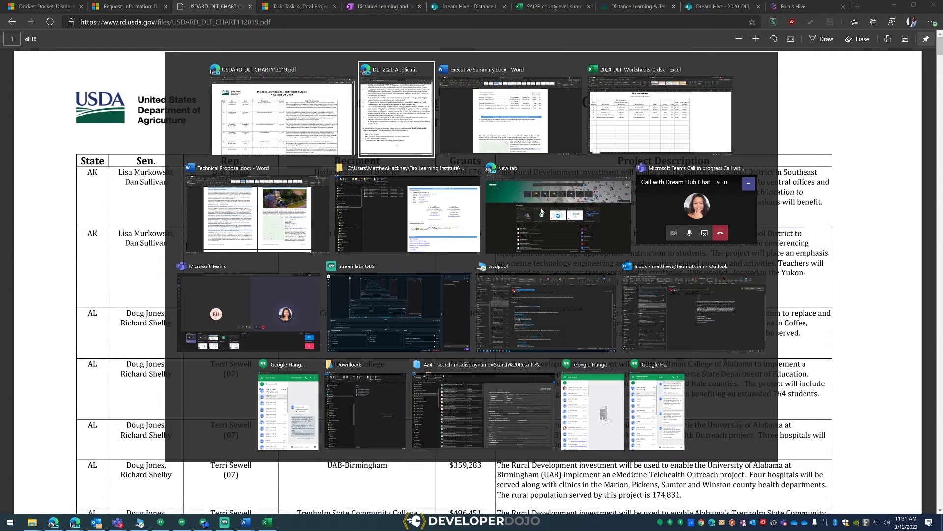
pyautogui.hotkey('alt', 'Tab')
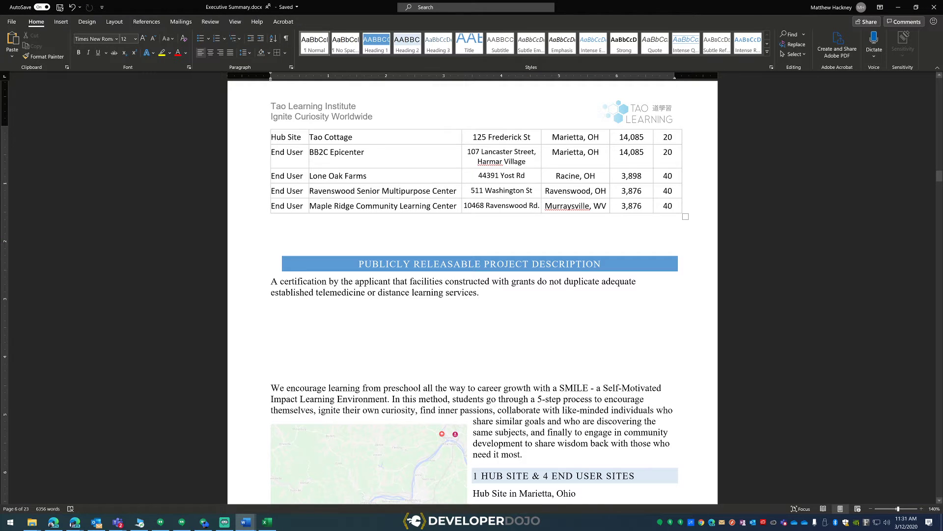
pyautogui.hotkey('alt', 'Tab')
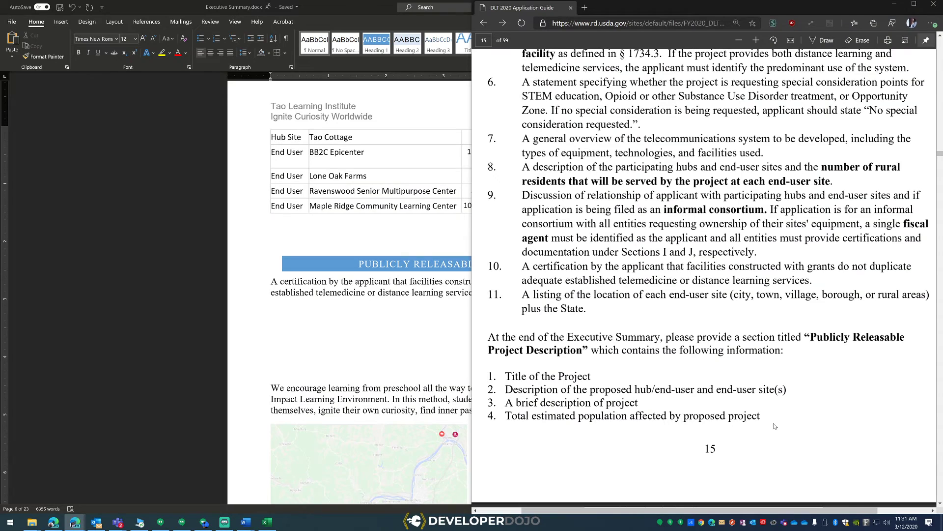
pyautogui.moveTo(764, 419); pyautogui.dragTo(489, 376)
pyautogui.hotkey('ctrl', 'c')
pyautogui.hotkey('alt', 'Tab')
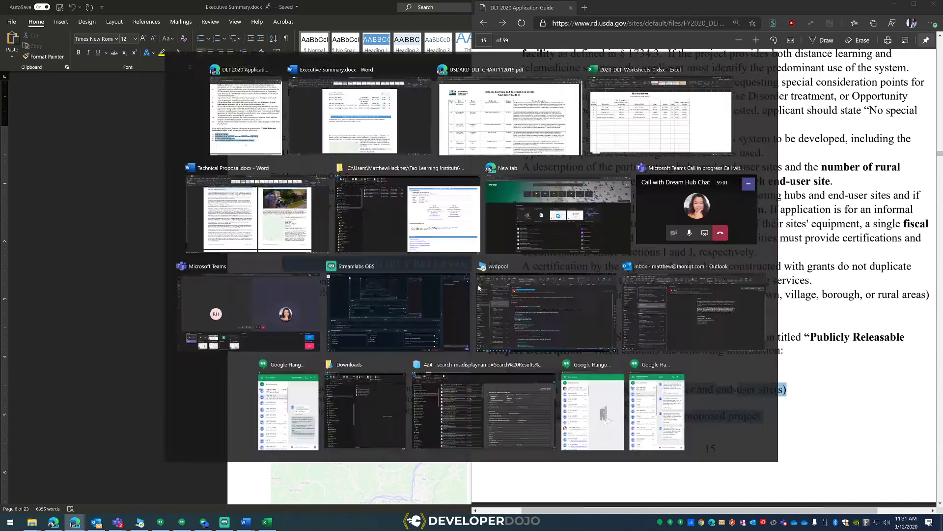
pyautogui.hotkey('ctrl', 'v')
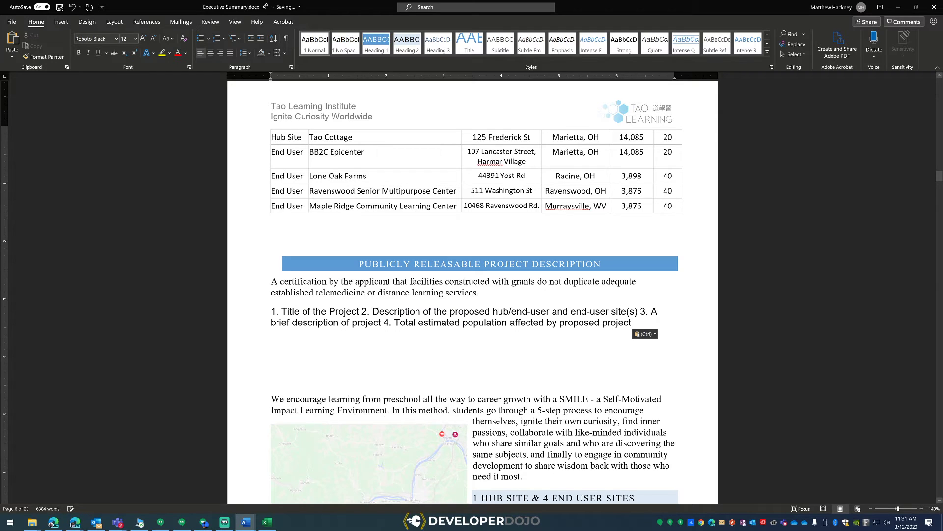
# - Split the pasted list so each of its four items starts a new line, and switch back to the DLT 2020 Application Guide
pyautogui.press('Return')
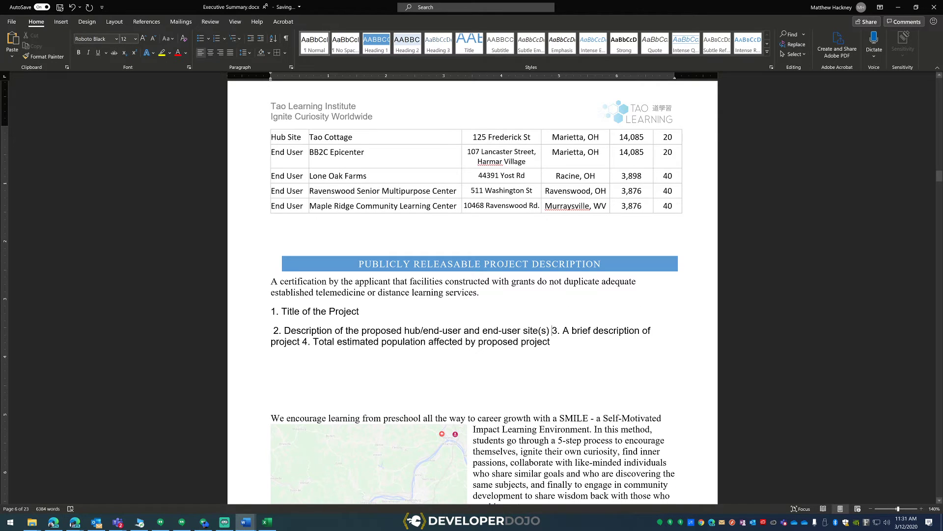
pyautogui.press('Return')
pyautogui.click(403, 349)
pyautogui.press('Return')
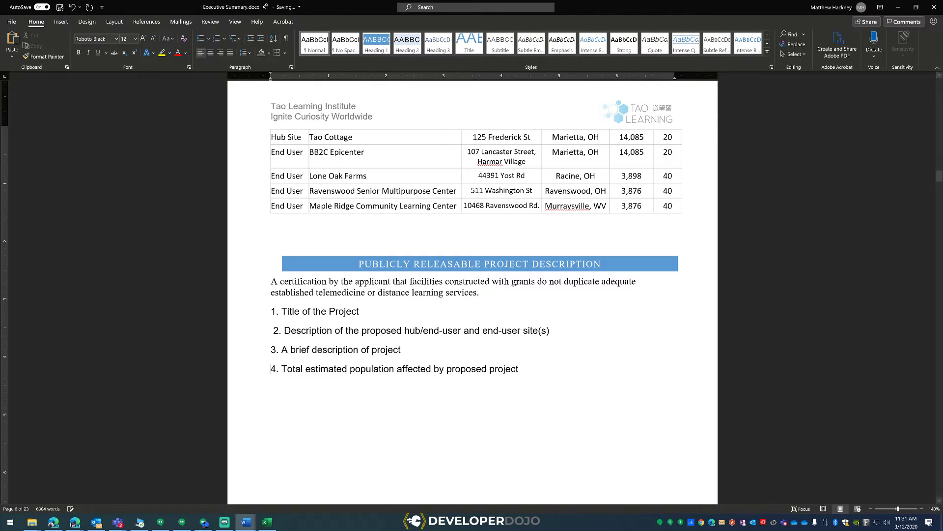
pyautogui.hotkey('alt', 'Tab')
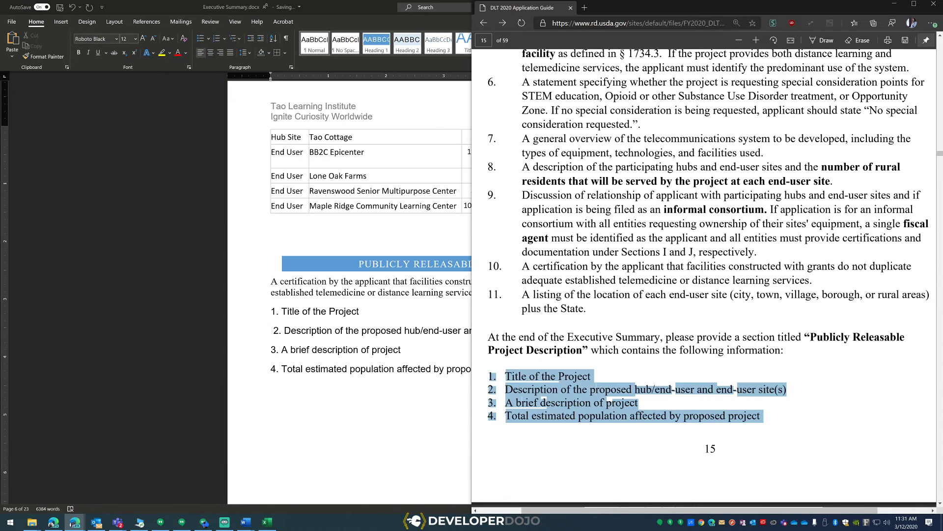
# - Read the Application Guide's note on releasing the project description's information to the public, and return to the section in Word
pyautogui.scroll(-8, 704, 246)
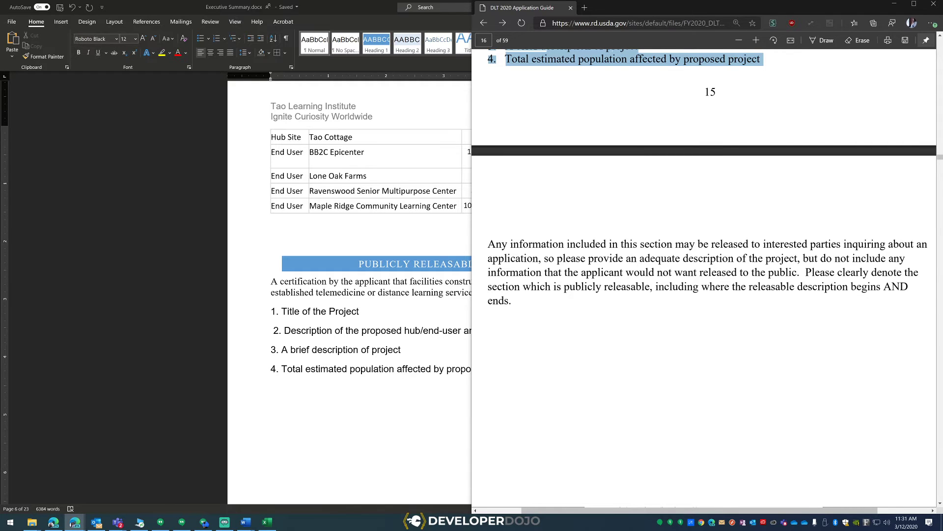
pyautogui.scroll(-10, 555, 299)
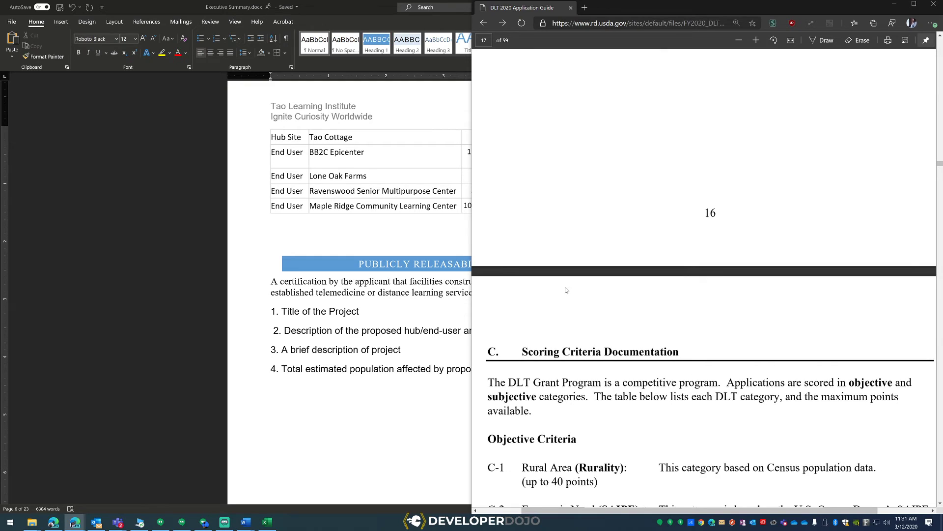
pyautogui.scroll(10, 566, 290)
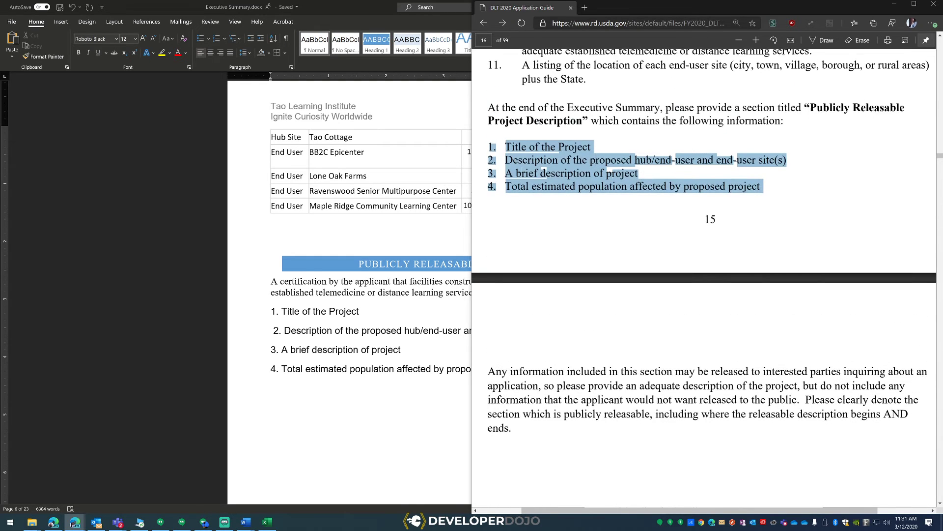
pyautogui.hotkey('alt', 'Tab')
pyautogui.scroll(-2, 472, 294)
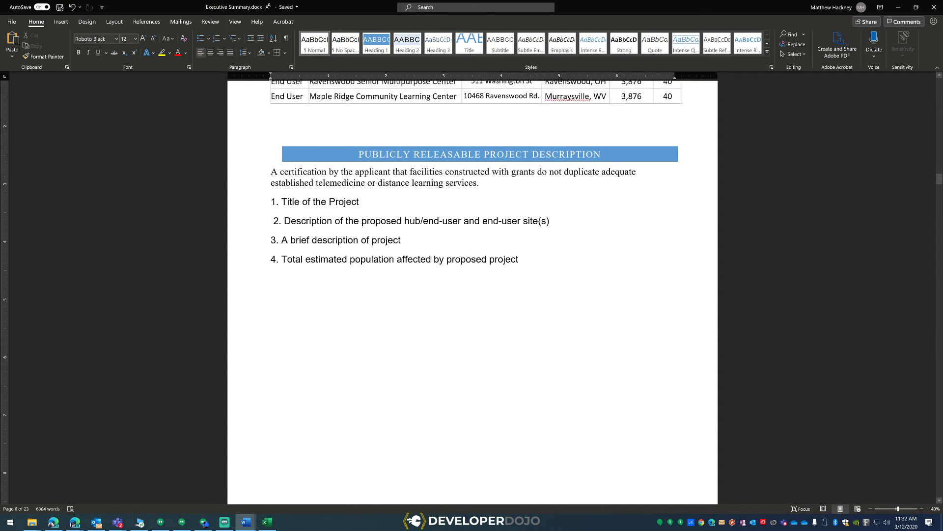
# - Switch to the Application Guide and examine its scoring criteria on Rurality, Economic Need and Special Consideration
pyautogui.hotkey('alt', 'Tab')
pyautogui.scroll(-10, 661, 295)
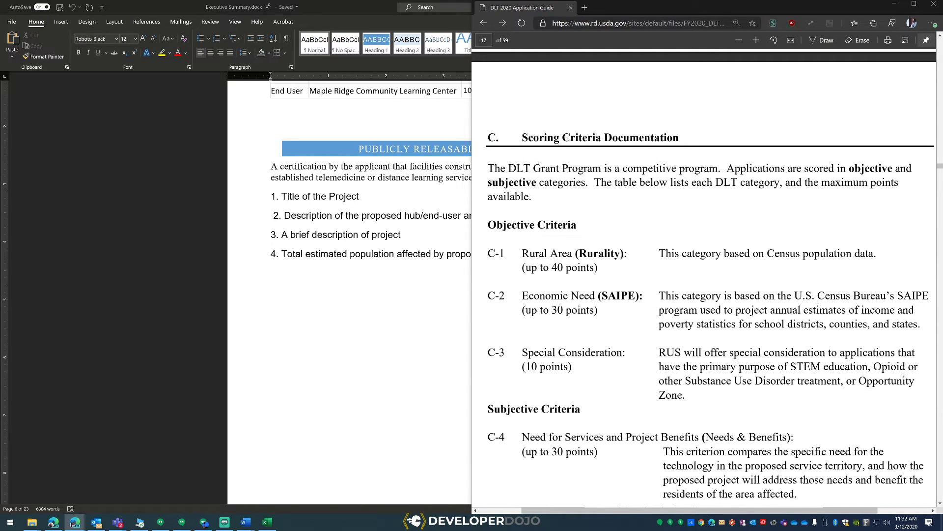
pyautogui.scroll(-6, 705, 274)
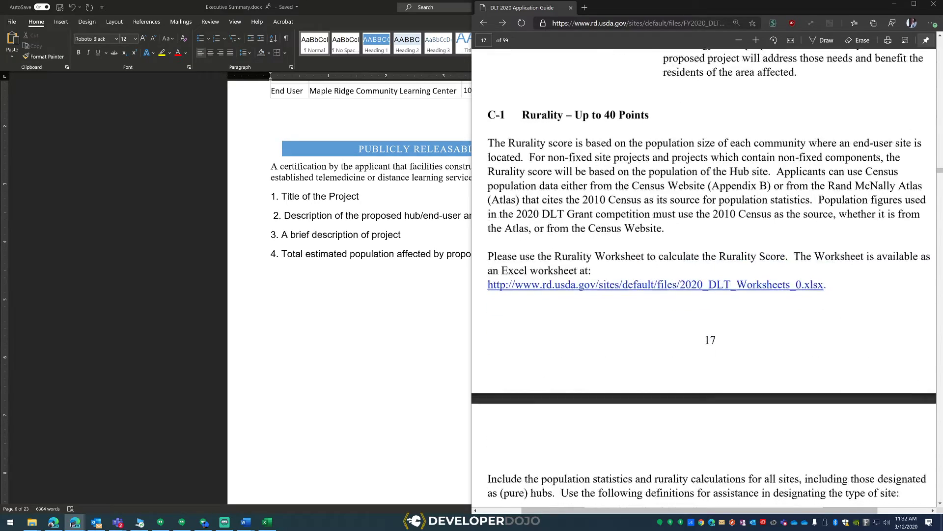
pyautogui.scroll(-10, 704, 273)
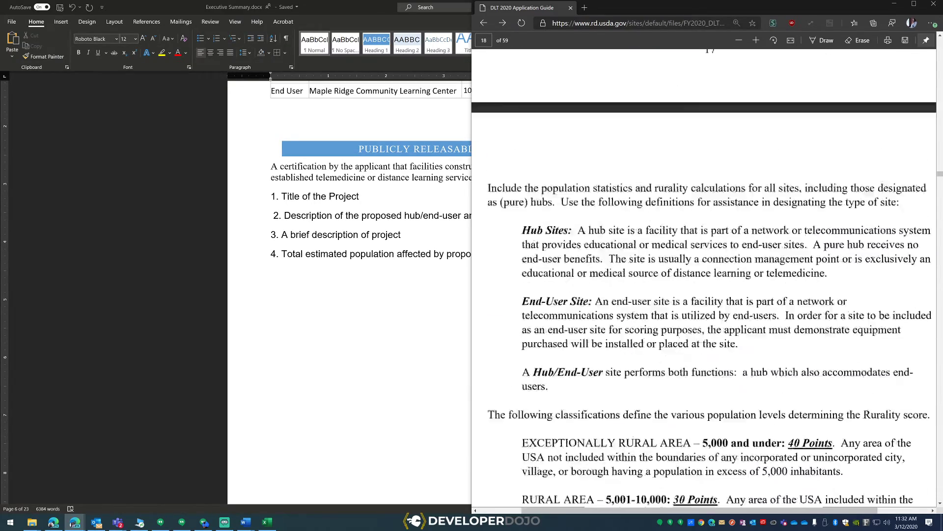
pyautogui.scroll(-10, 705, 273)
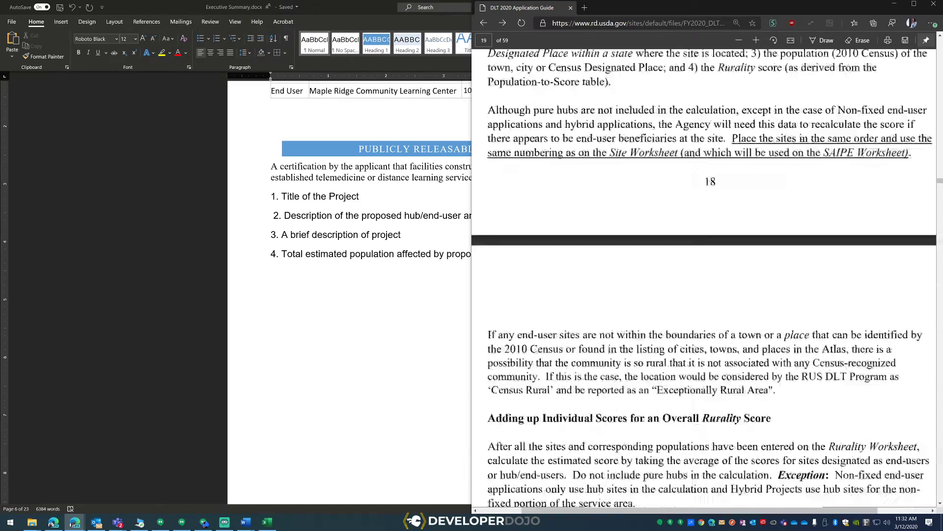
pyautogui.scroll(-10, 705, 273)
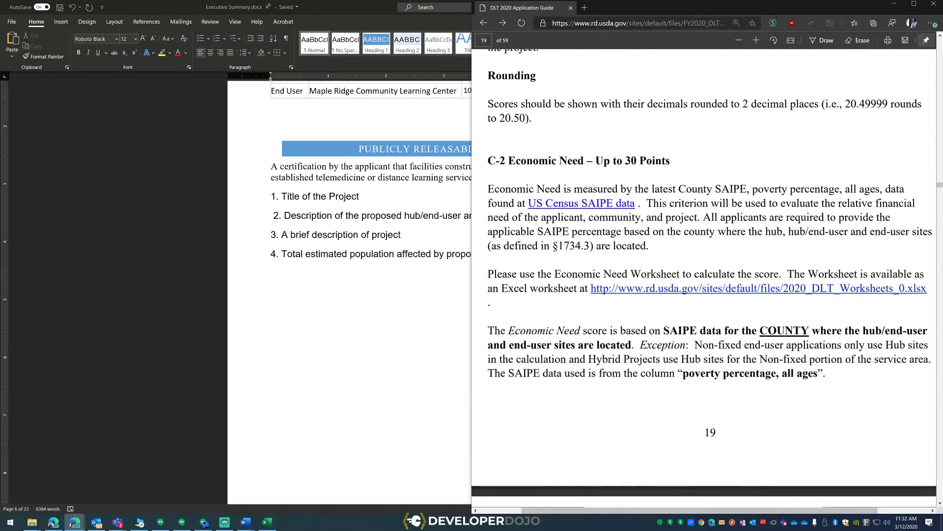
pyautogui.scroll(-8, 705, 273)
pyautogui.scroll(-10, 704, 273)
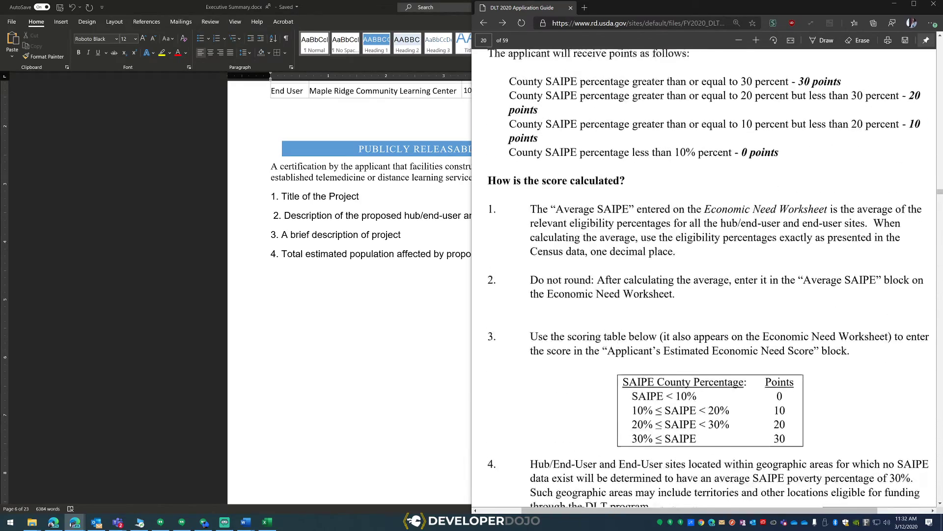
pyautogui.scroll(-3, 705, 273)
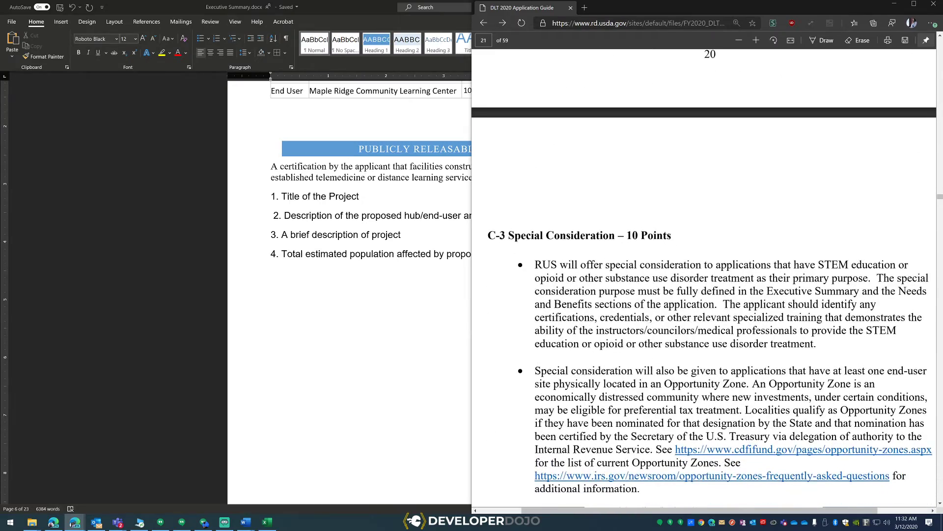
# - Examine the Application Guide's sections on Need for Service and Project Benefits, Matching Requirements and Scope of Work
pyautogui.keyDown('ctrl'); pyautogui.scroll(-3, 695, 226); pyautogui.keyUp('ctrl')
pyautogui.scroll(-15, 704, 273)
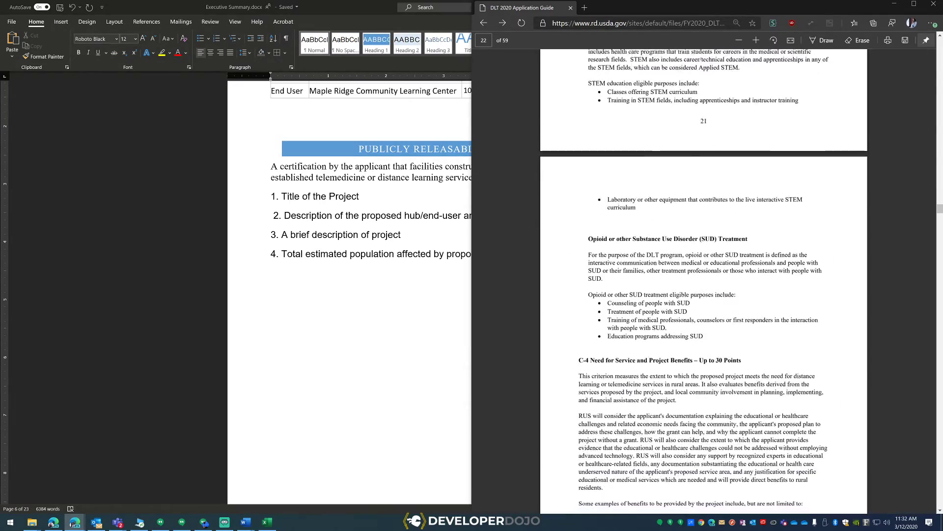
pyautogui.scroll(-20, 704, 273)
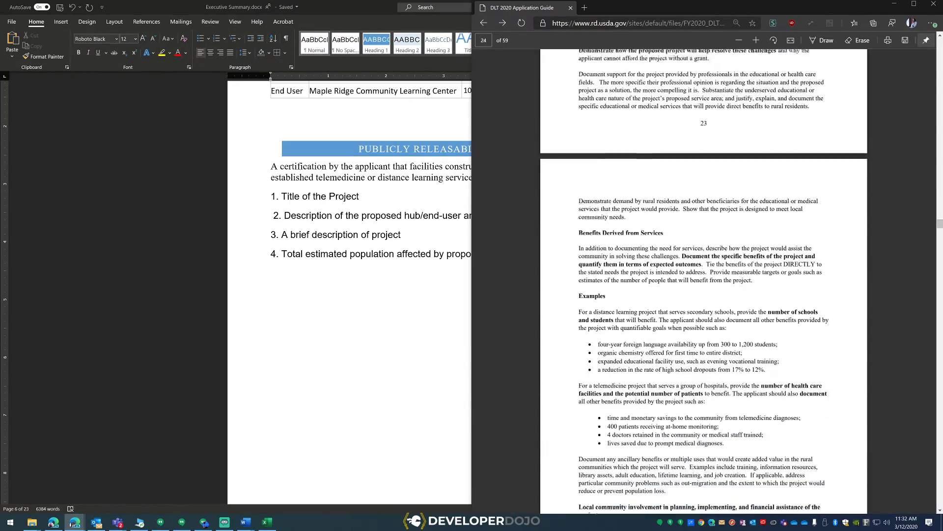
pyautogui.scroll(-15, 704, 278)
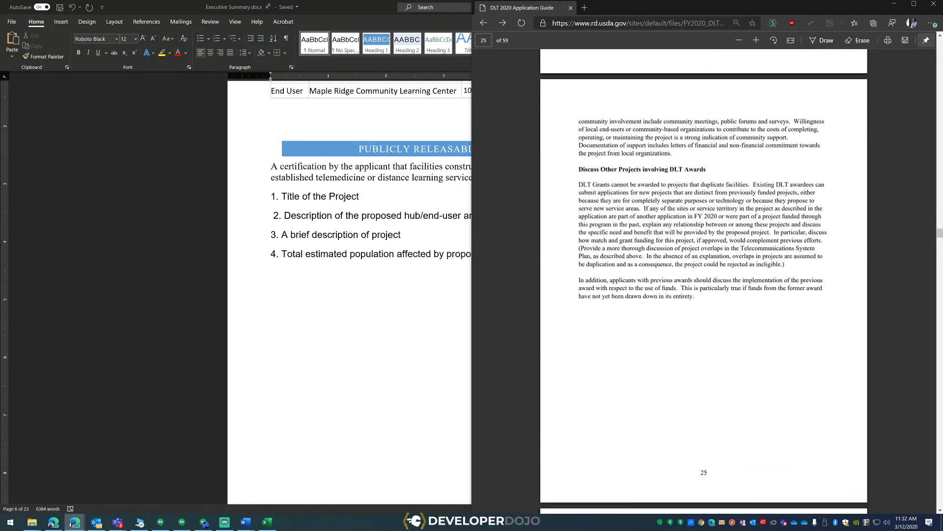
pyautogui.scroll(-2, 704, 294)
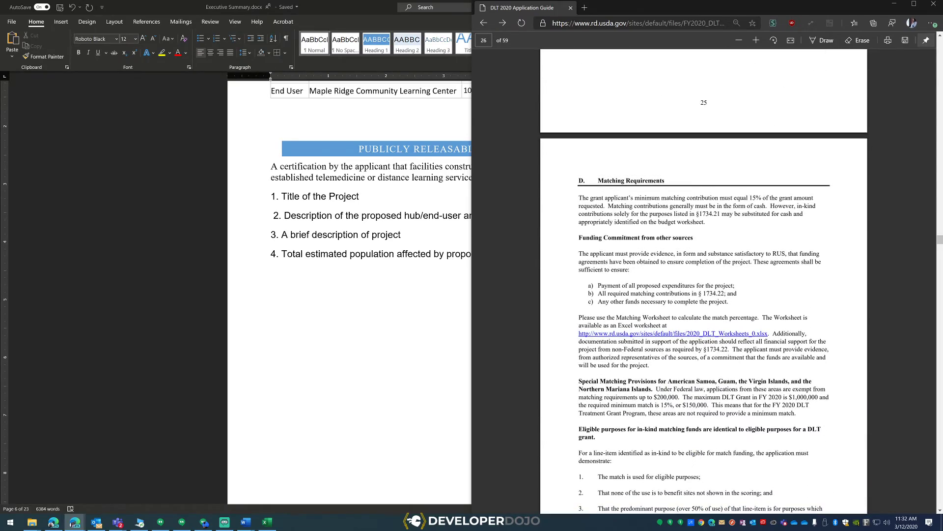
pyautogui.scroll(-10, 704, 281)
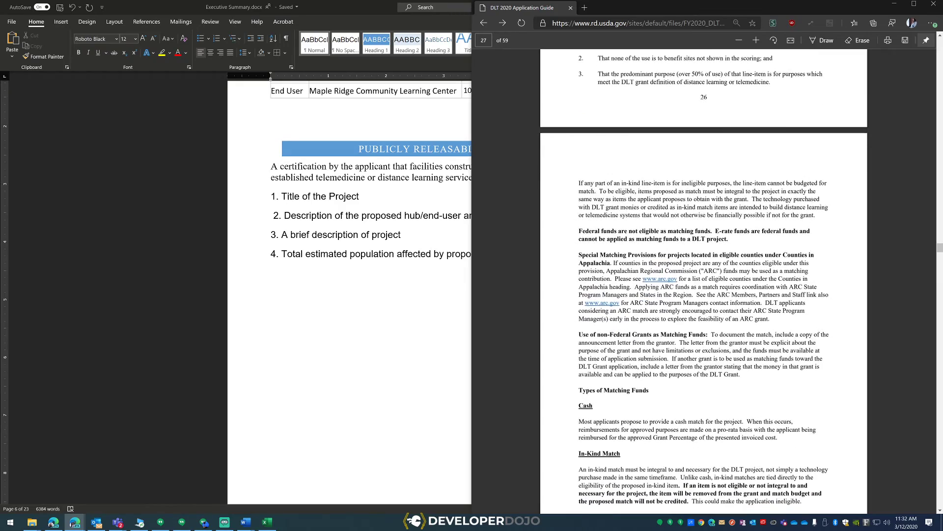
pyautogui.scroll(-12, 704, 280)
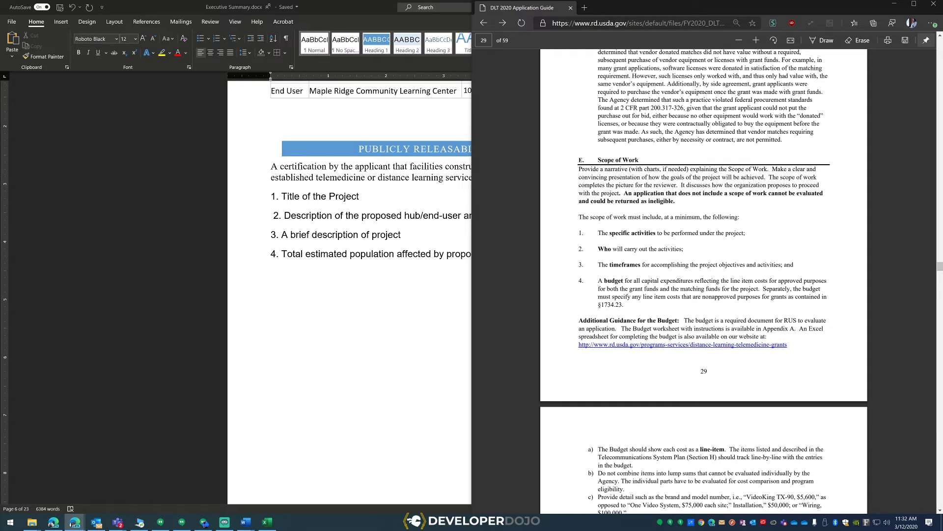
# - Switch back to Word and update the entire table of contents, not only its page numbers
pyautogui.press('super+Up')
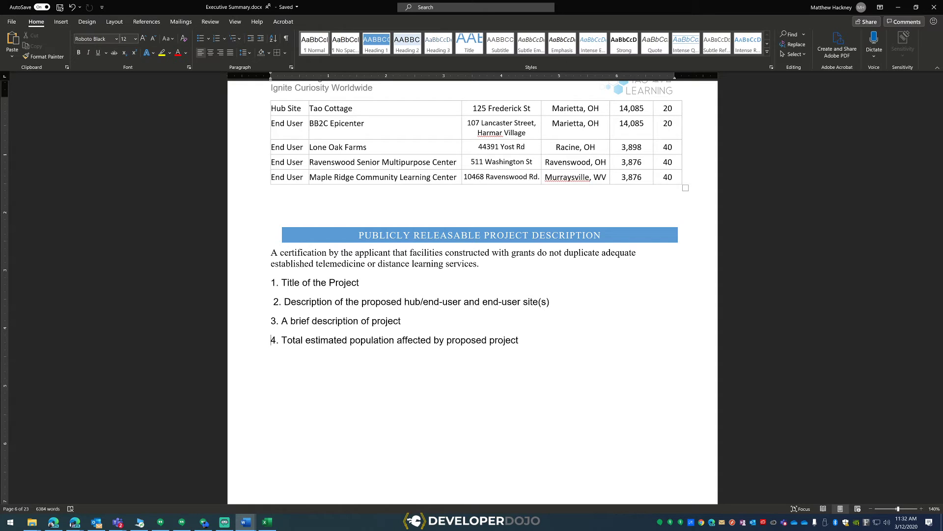
pyautogui.scroll(15, 549, 262)
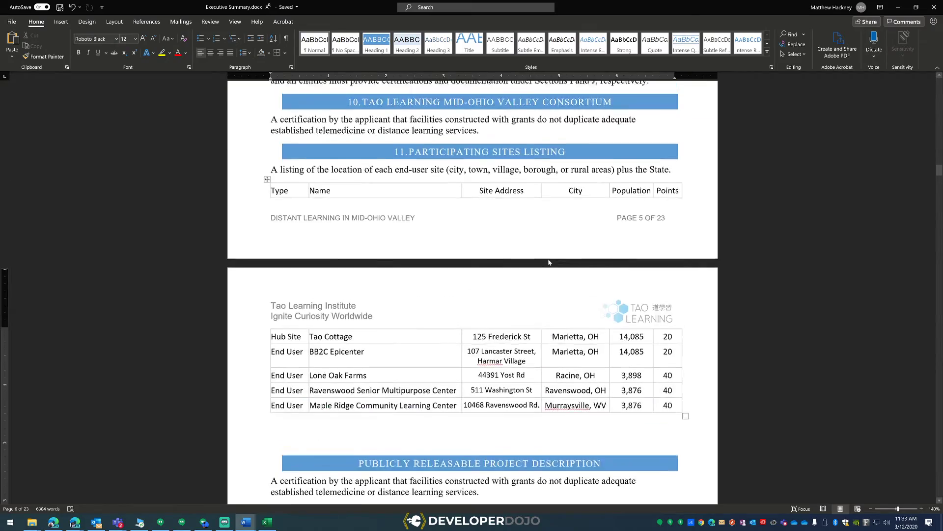
pyautogui.scroll(20, 549, 262)
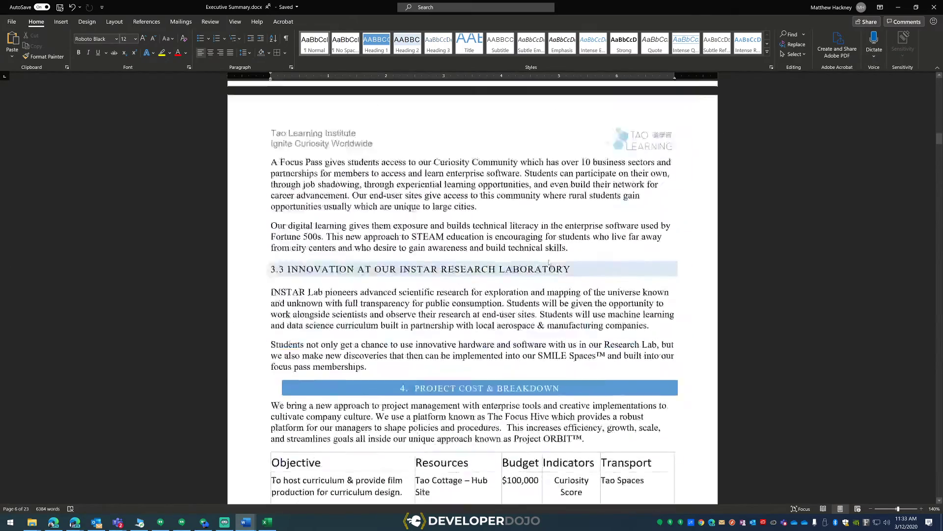
pyautogui.scroll(10, 548, 262)
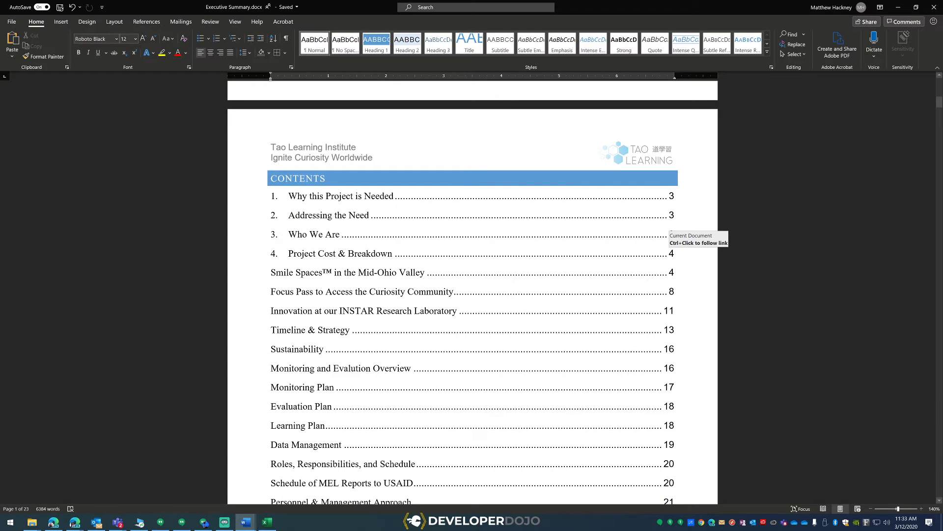
pyautogui.click(370, 253)
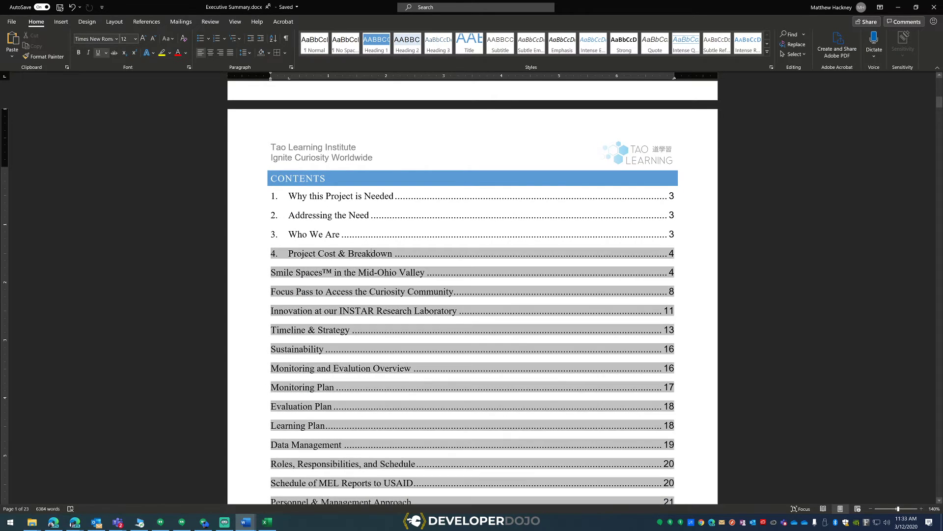
pyautogui.click(146, 22)
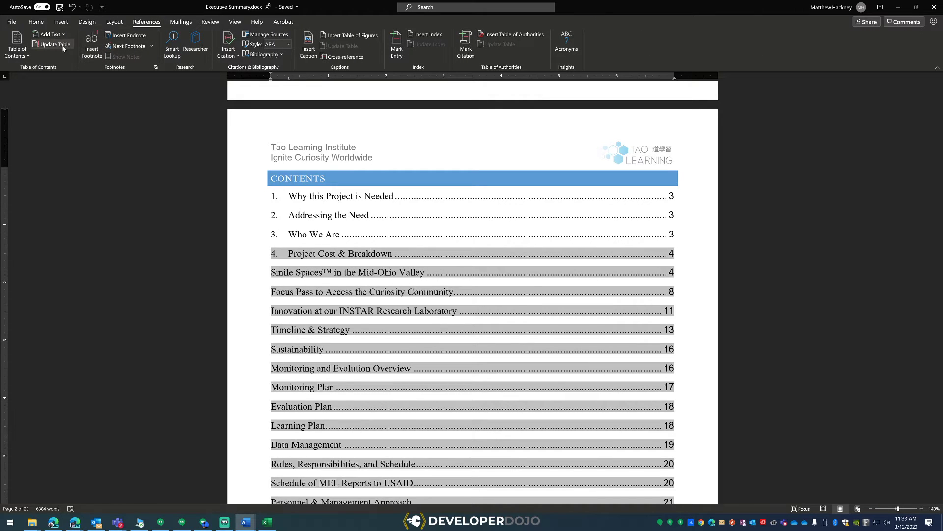
pyautogui.click(62, 47)
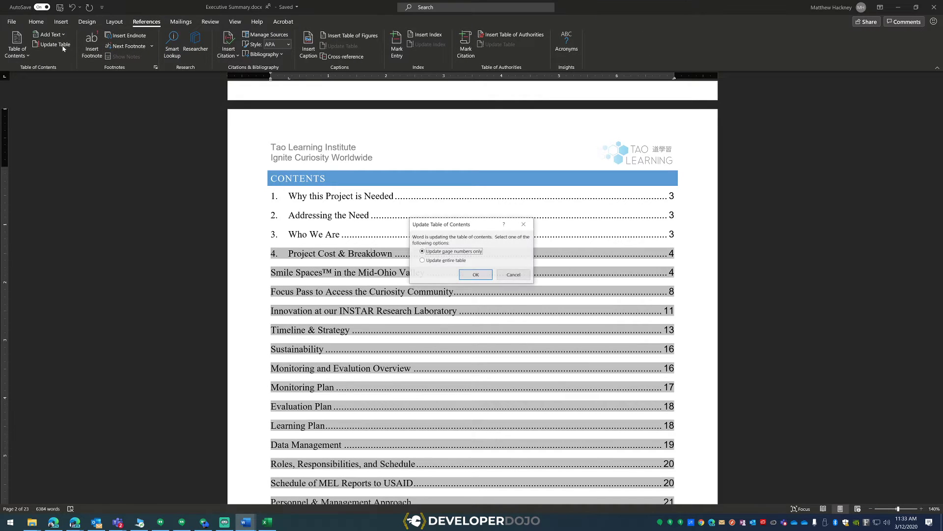
pyautogui.click(460, 261)
pyautogui.click(475, 274)
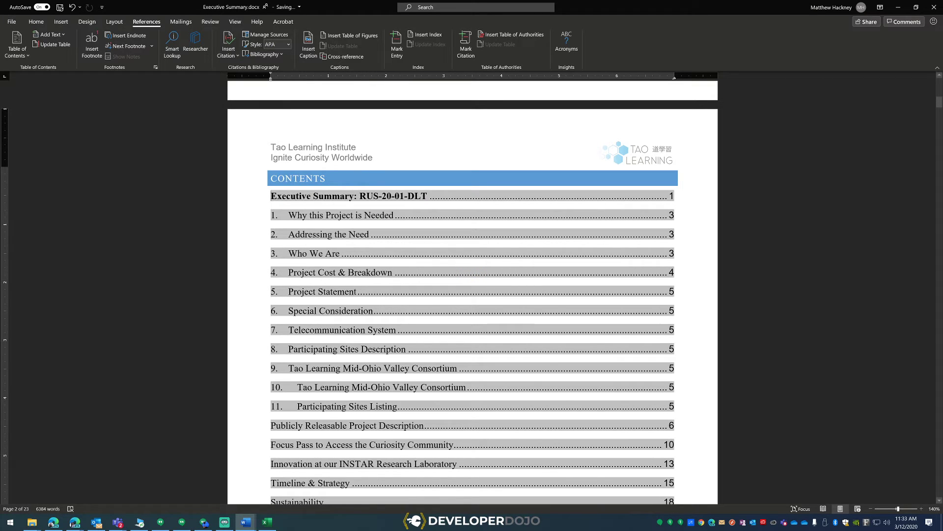
# - Delete the "Executive Summary: RUS-20-01-DLT" entry and its leftover blank line from the table of contents
pyautogui.tripleClick(322, 196)
pyautogui.press('Delete')
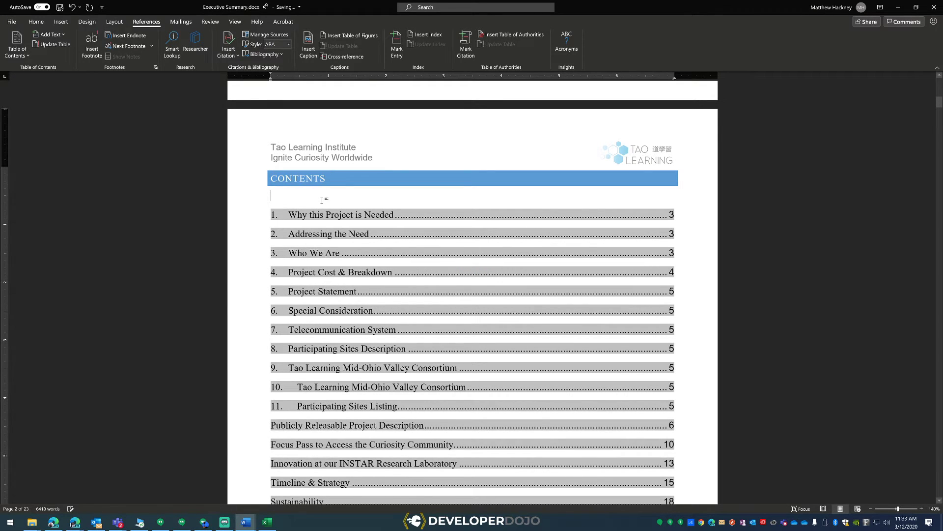
pyautogui.press('Delete')
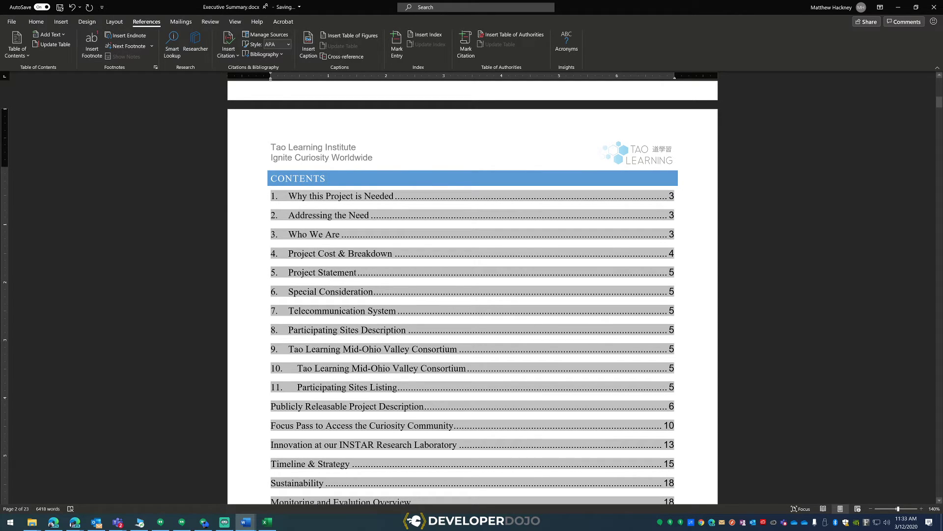
# - Review the updated table of contents from the numbered sections down to Personnel & Management Approach
pyautogui.scroll(3, 427, 155)
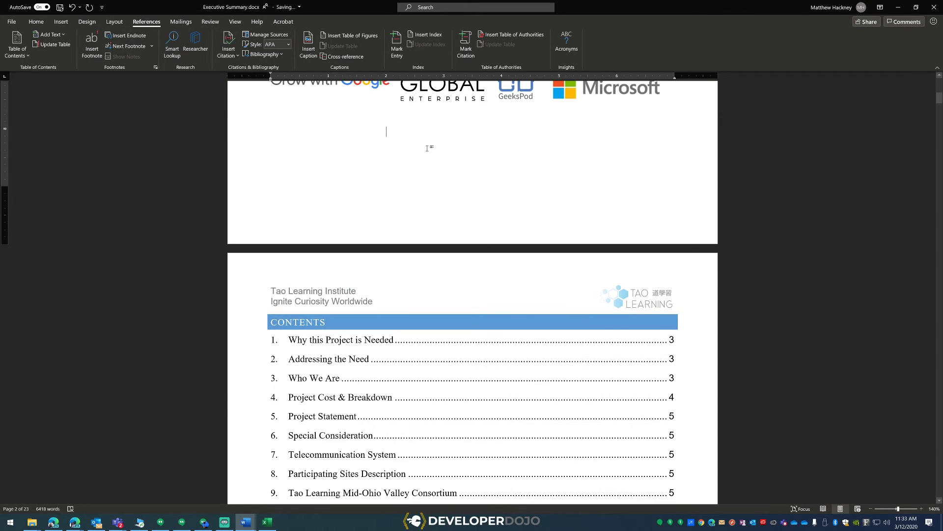
pyautogui.scroll(-2, 431, 157)
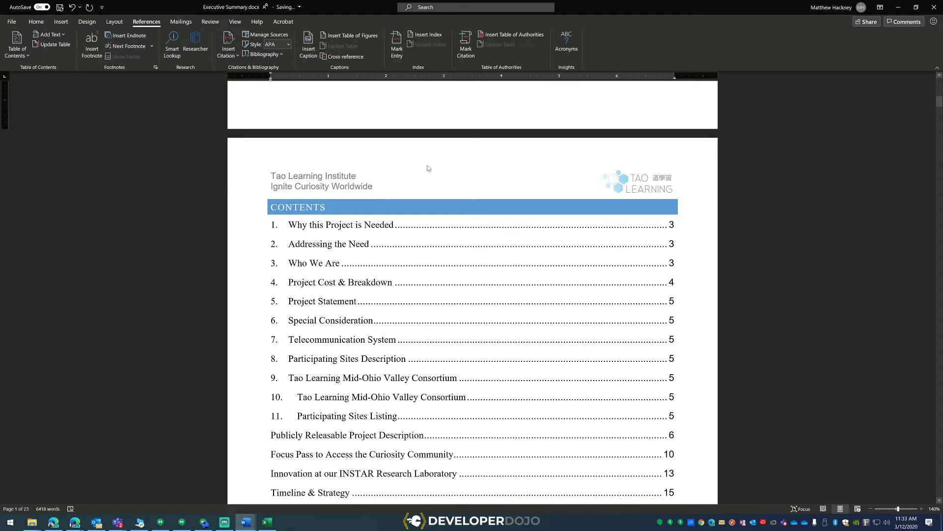
pyautogui.click(324, 396)
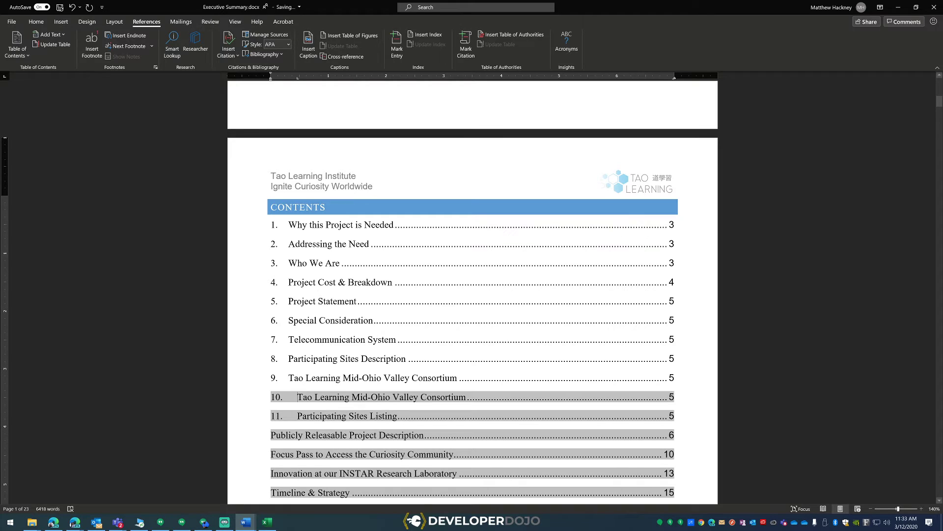
pyautogui.scroll(-2, 472, 295)
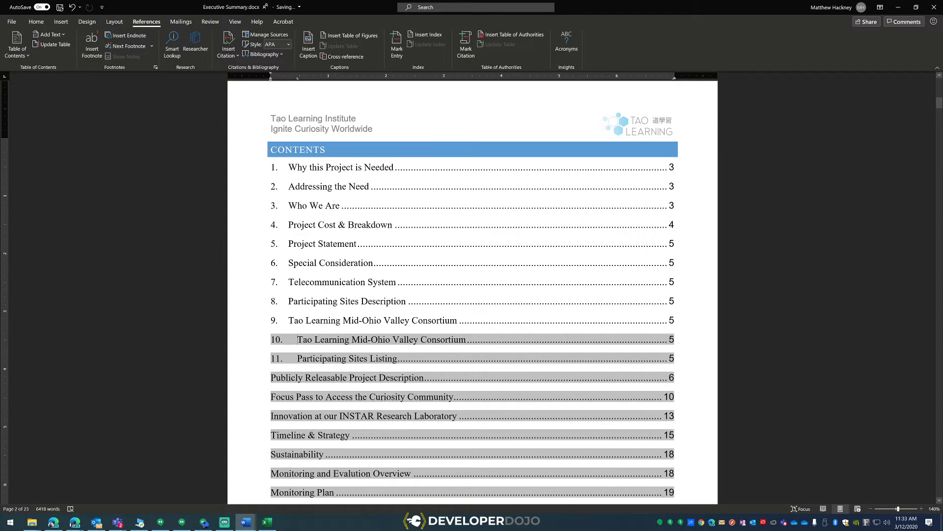
pyautogui.scroll(4, 434, 127)
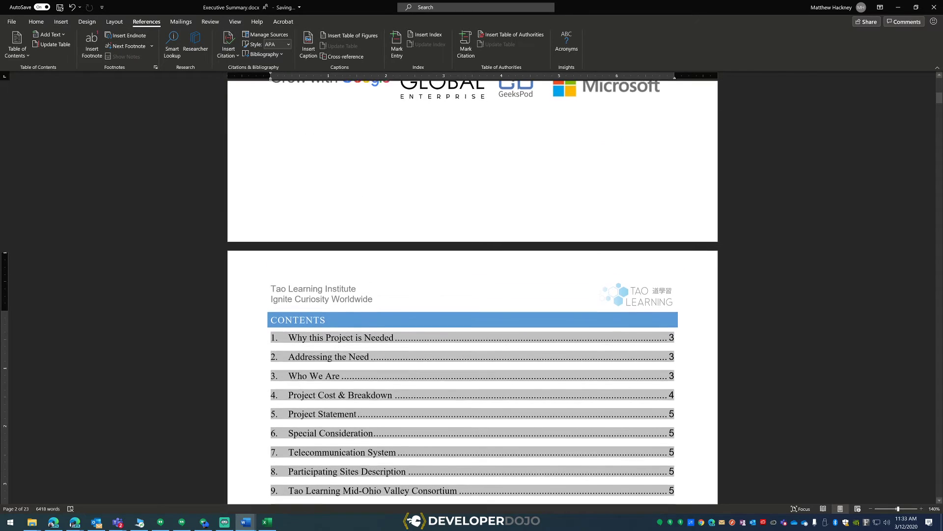
pyautogui.click(433, 122)
pyautogui.scroll(-6, 417, 186)
pyautogui.scroll(-5, 400, 172)
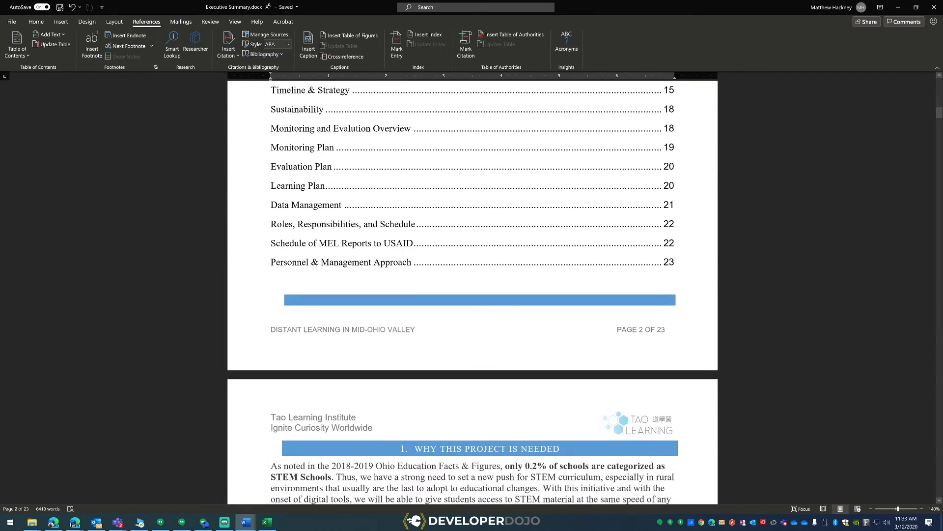
pyautogui.scroll(6, 472, 290)
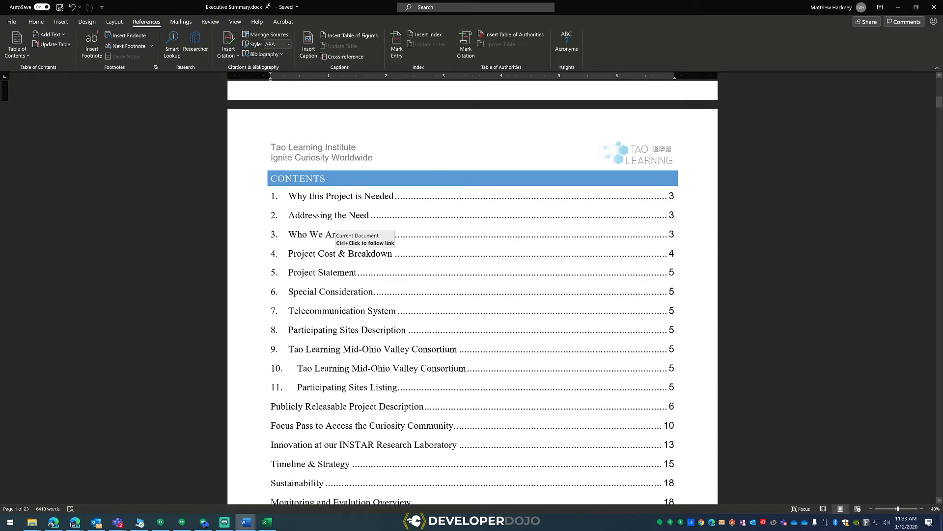
pyautogui.scroll(-3, 346, 236)
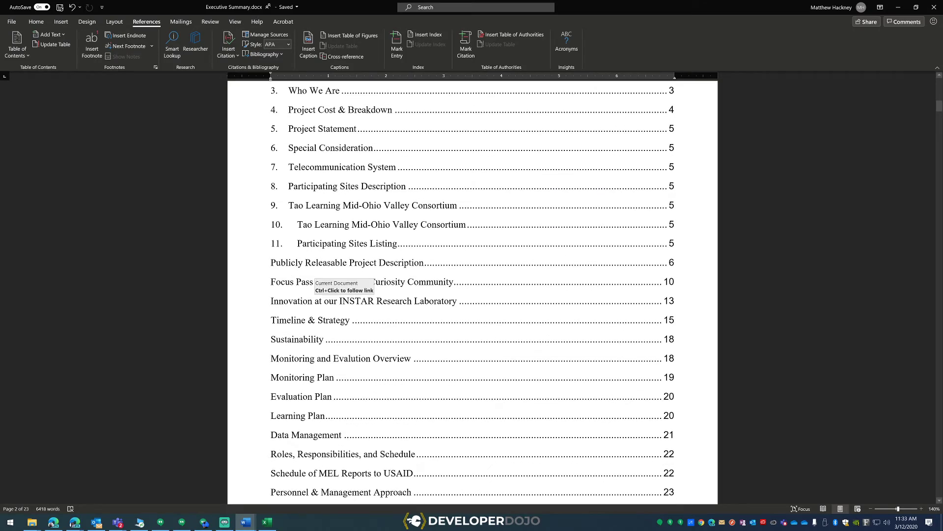
# - Review the section headings from the contact page and table of contents through to the Publicly Releasable Project Description
pyautogui.keyDown('ctrl'); pyautogui.scroll(-2, 315, 282); pyautogui.keyUp('ctrl')
pyautogui.scroll(-2, 315, 282)
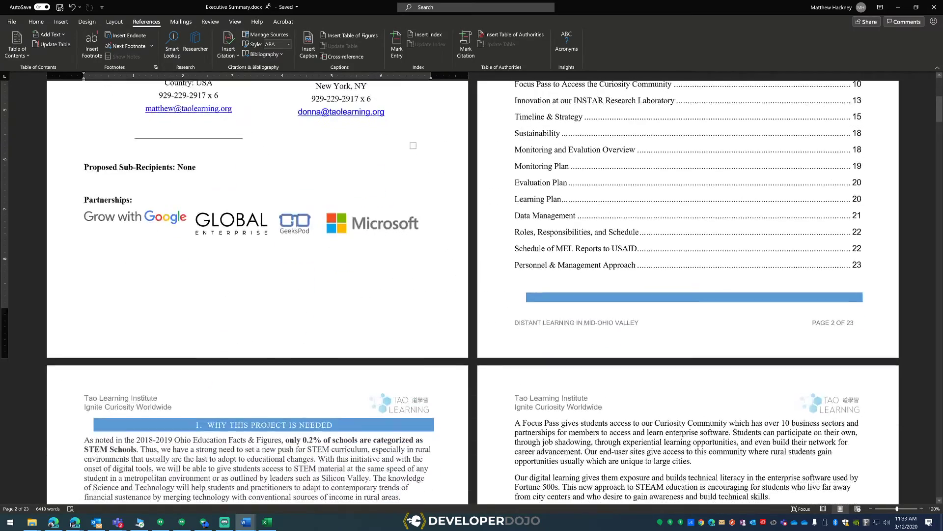
pyautogui.keyDown('ctrl'); pyautogui.scroll(-3, 315, 283); pyautogui.keyUp('ctrl')
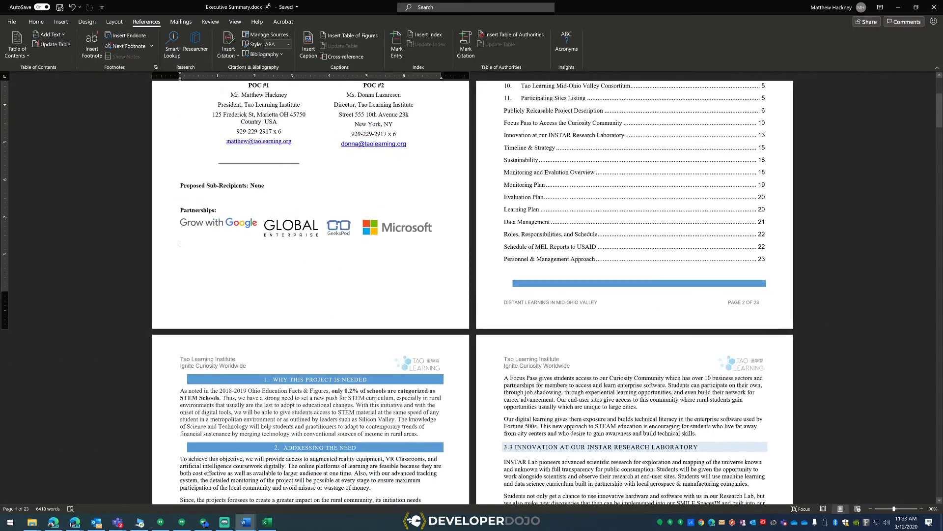
pyautogui.scroll(-5, 472, 292)
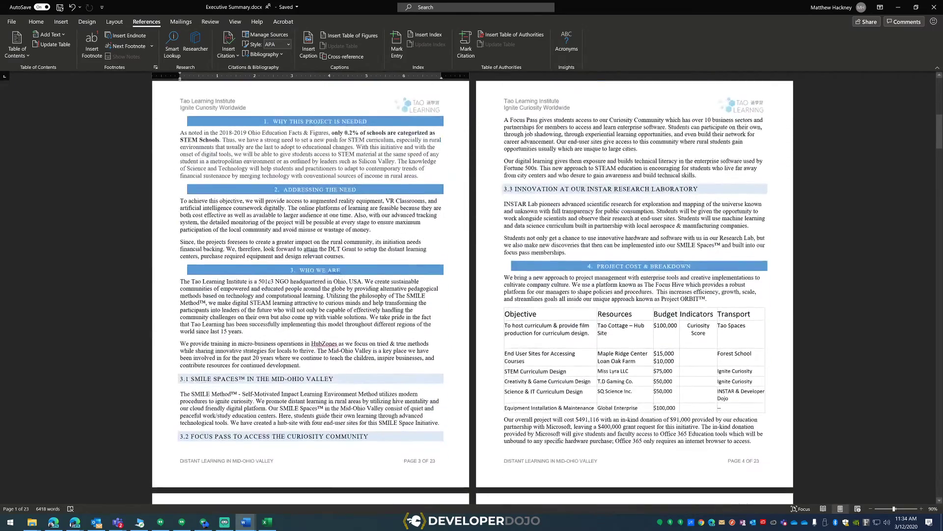
pyautogui.scroll(-1, 472, 291)
pyautogui.scroll(3, 472, 292)
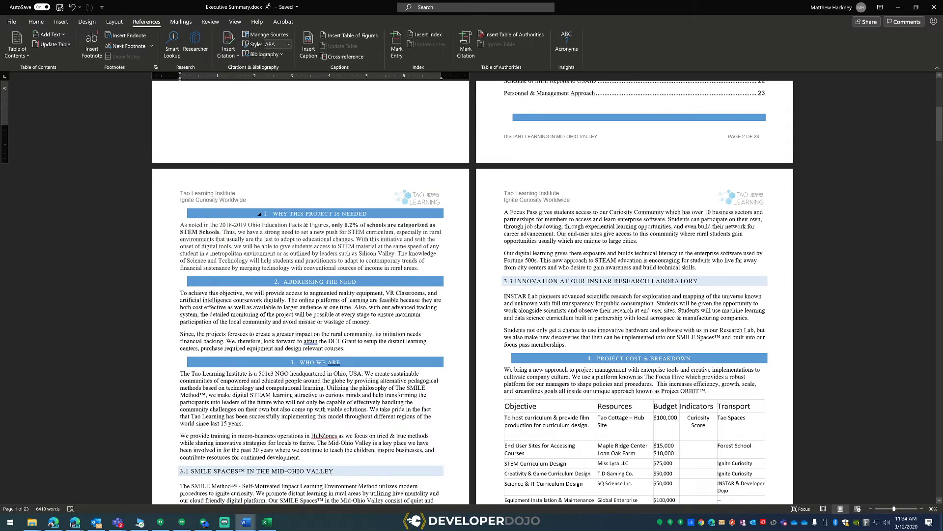
pyautogui.scroll(-3, 471, 292)
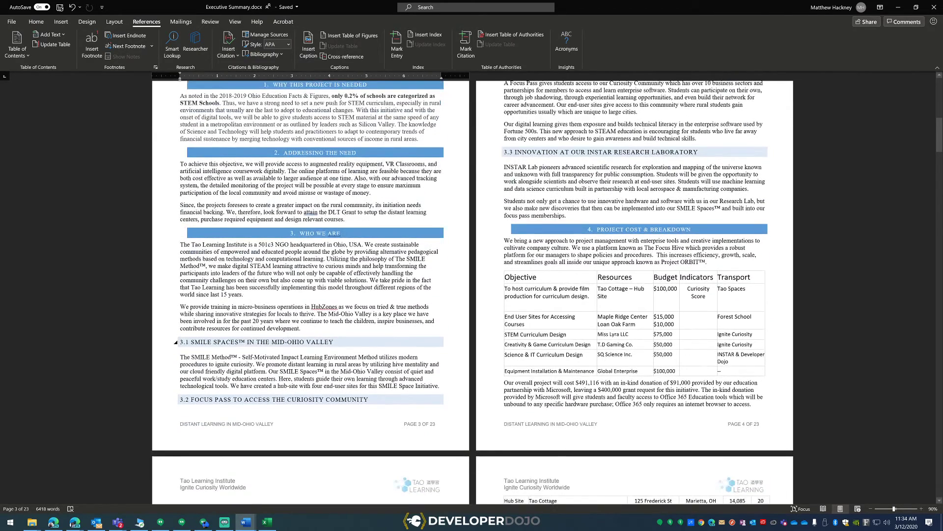
pyautogui.click(182, 342)
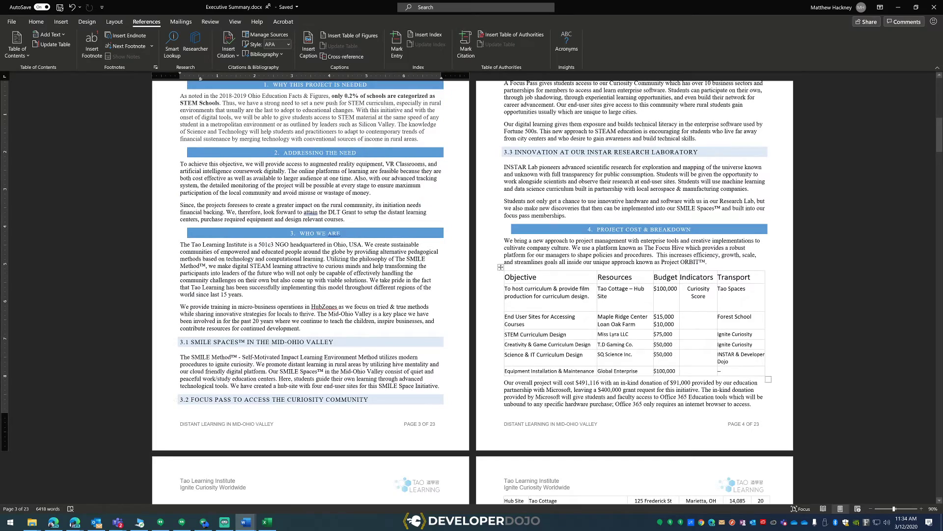
pyautogui.scroll(-6, 517, 463)
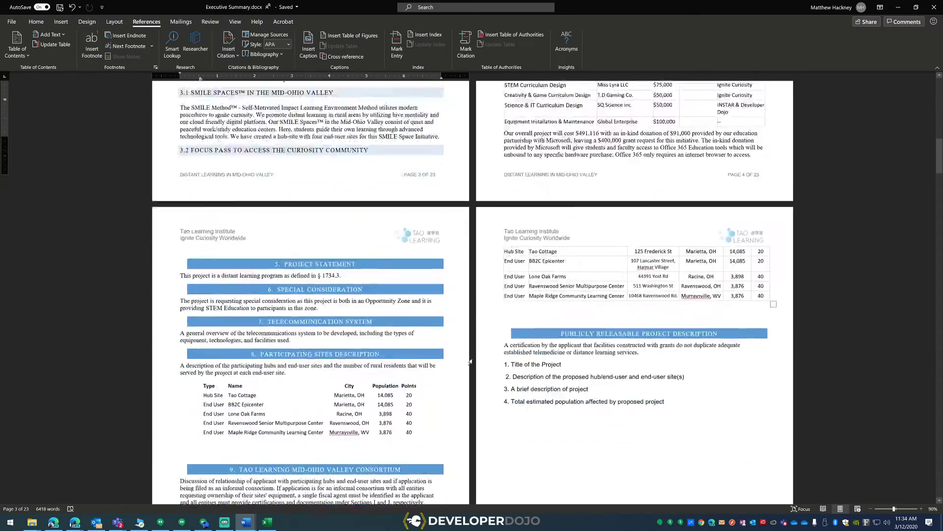
pyautogui.scroll(8, 472, 292)
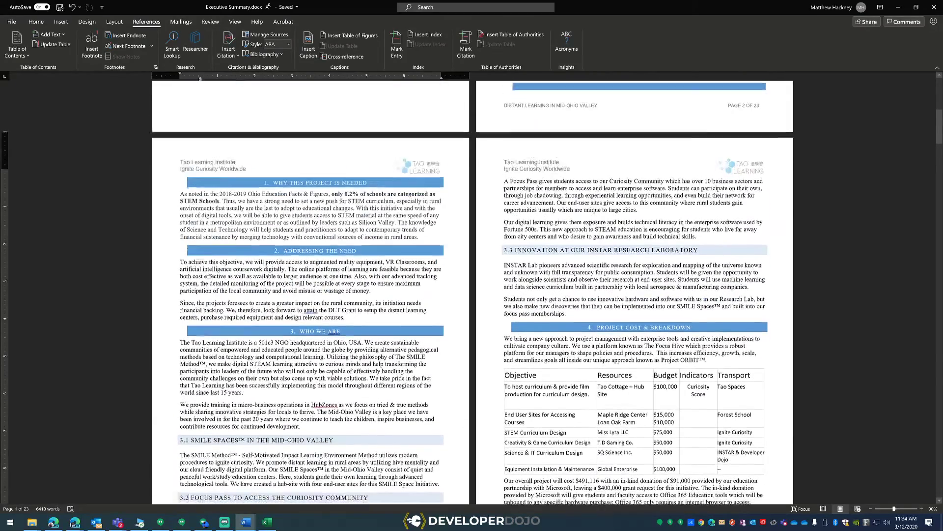
pyautogui.scroll(-1, 472, 295)
pyautogui.scroll(4, 313, 265)
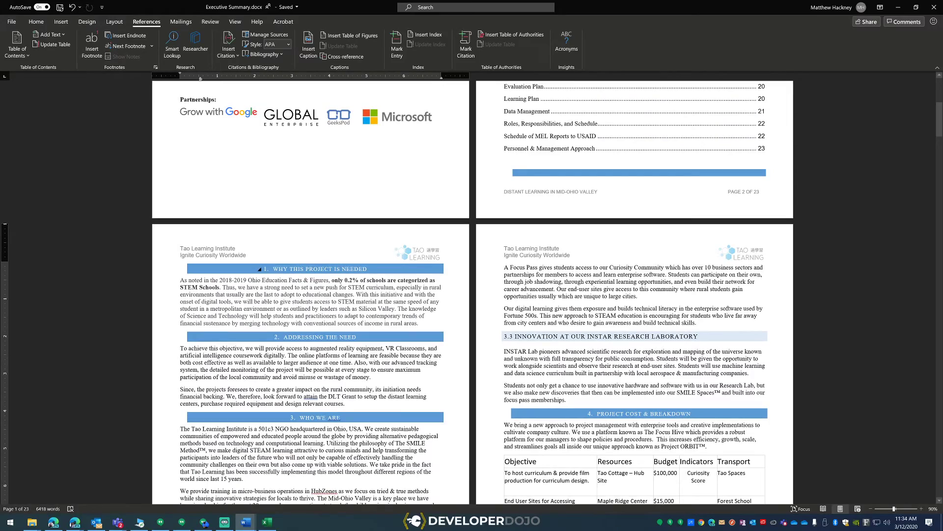
# - Switch to Technical Proposal.docx and check how its Executive Summary heading and subheadings are structured
pyautogui.moveTo(246, 522)
pyautogui.click(200, 481)
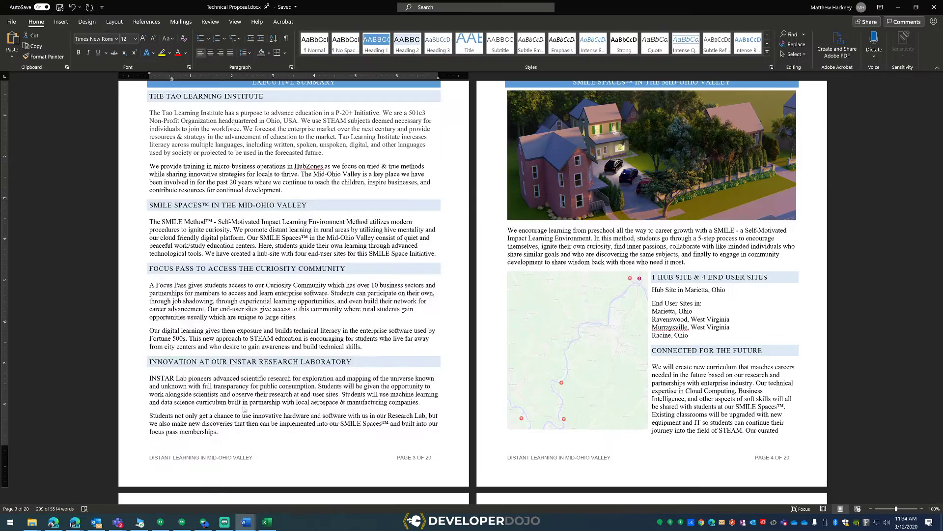
pyautogui.scroll(1, 414, 292)
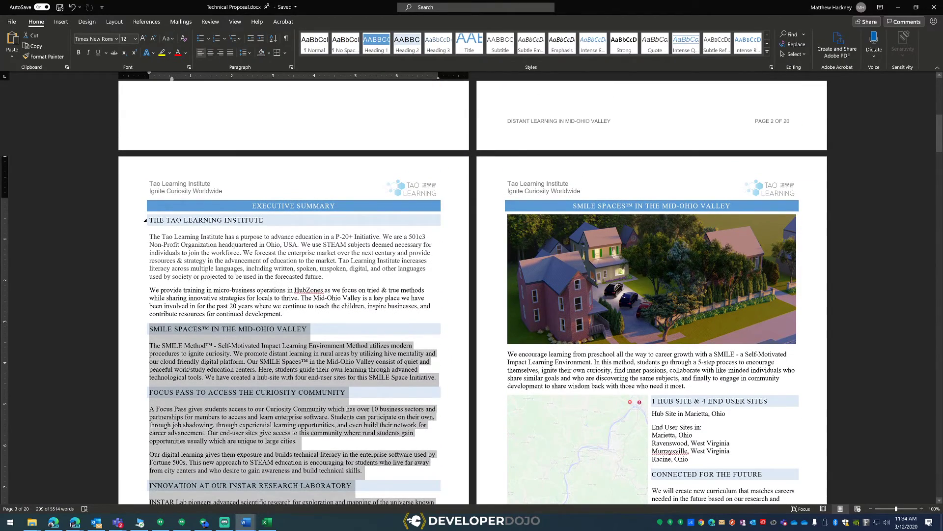
pyautogui.click(184, 220)
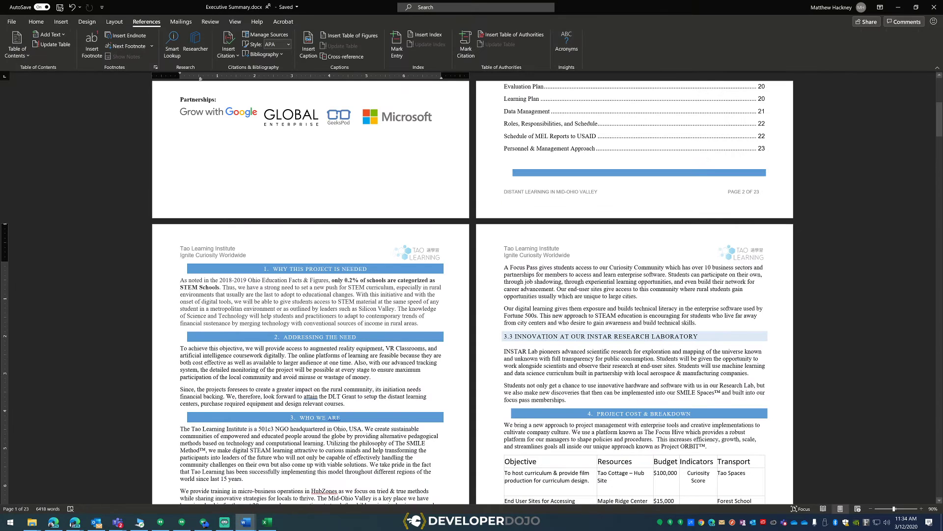
# - Back in Executive Summary.docx, try applying Heading 1 to the blank line below the table of contents
pyautogui.hotkey('ctrl', 'z')
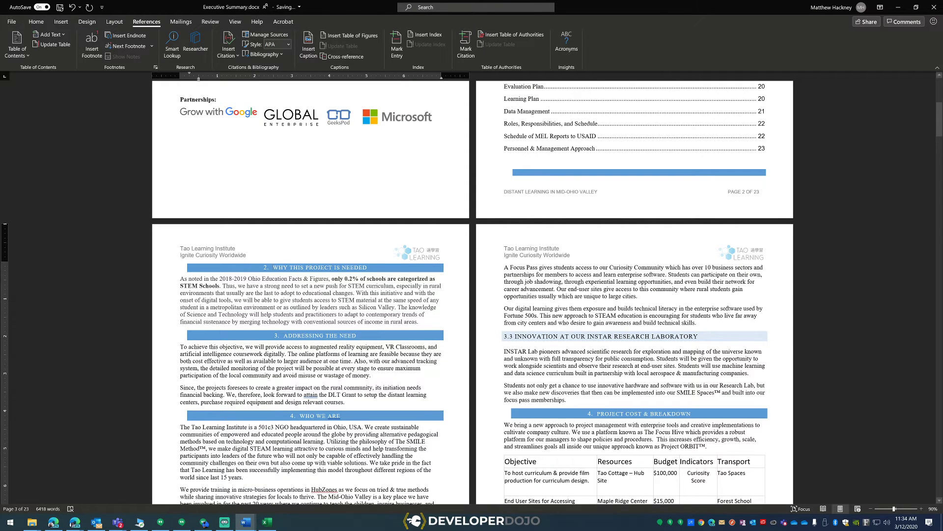
pyautogui.hotkey('ctrl', 'y')
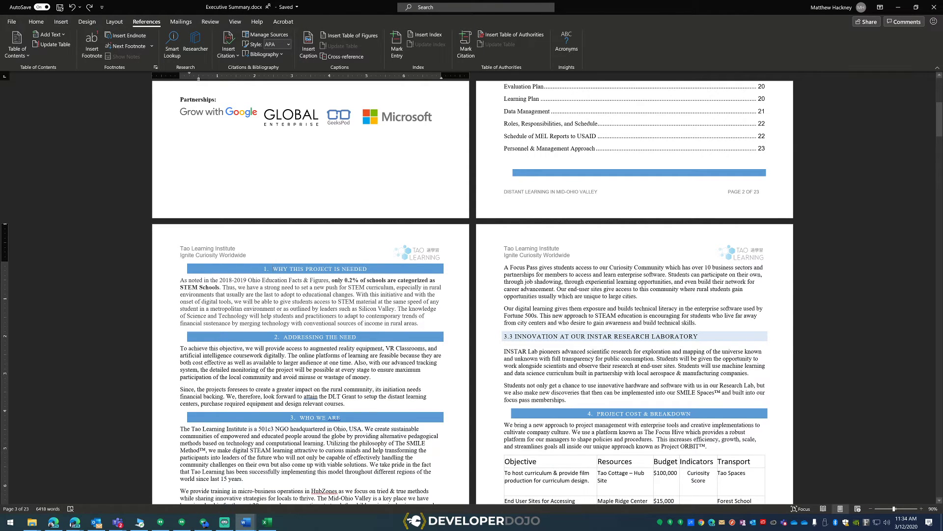
pyautogui.click(639, 148)
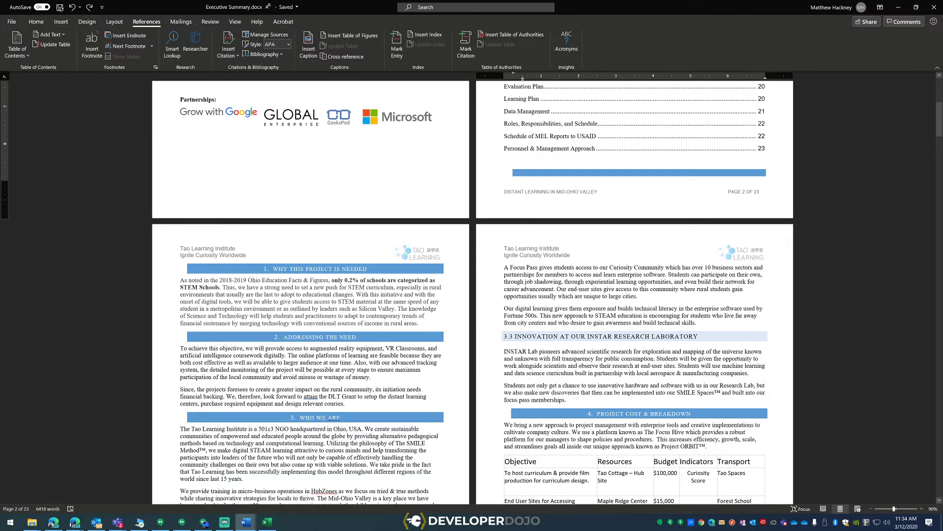
pyautogui.hotkey('ctrl', 'alt', '1')
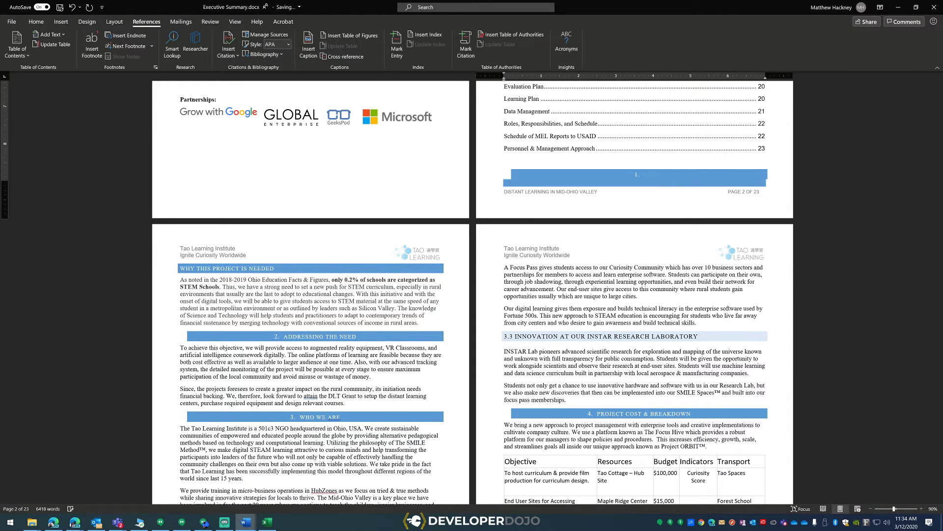
pyautogui.hotkey('ctrl', 'z')
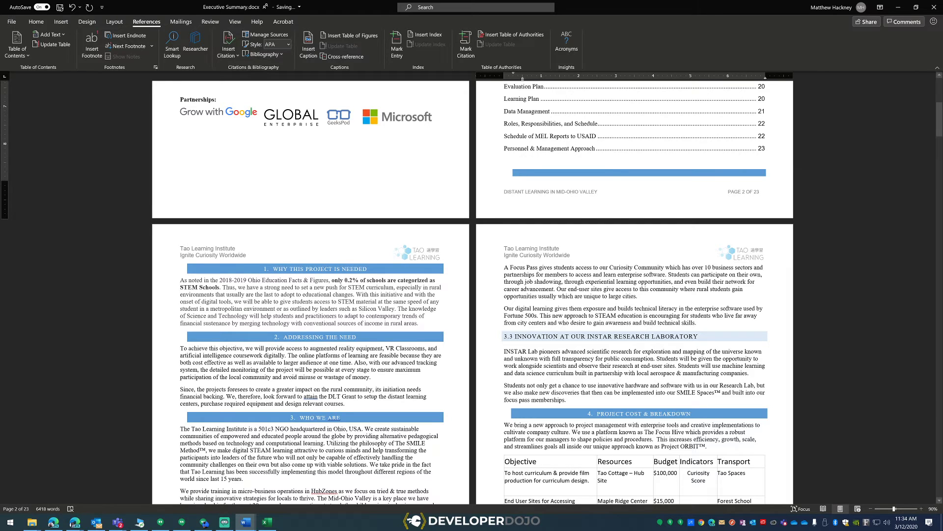
# - Add a blank line above the "Why This Project Is Needed" heading and try inserting "Executive Summary" on it
pyautogui.press('Return')
pyautogui.press('Return')
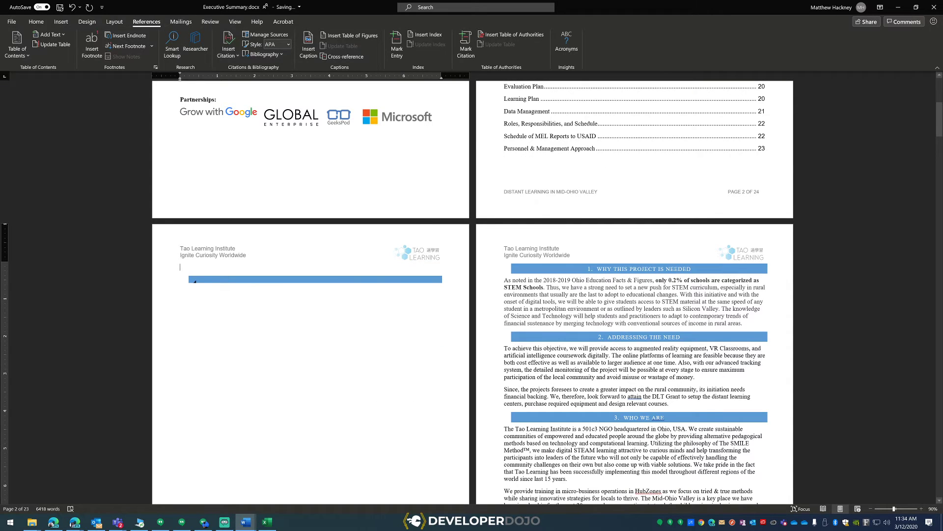
pyautogui.write('Executive Summary')
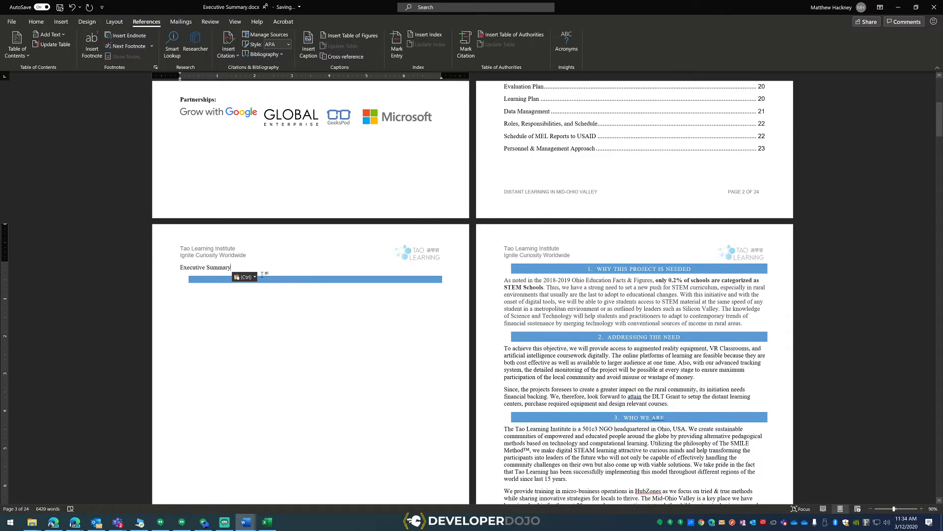
pyautogui.hotkey('ctrl', 'z')
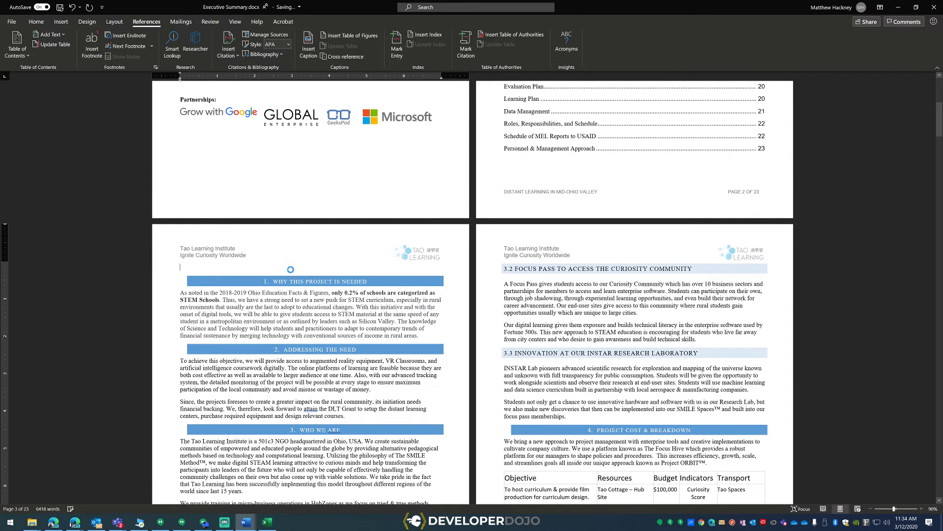
pyautogui.write('Executive Summary')
pyautogui.hotkey('ctrl', 'z')
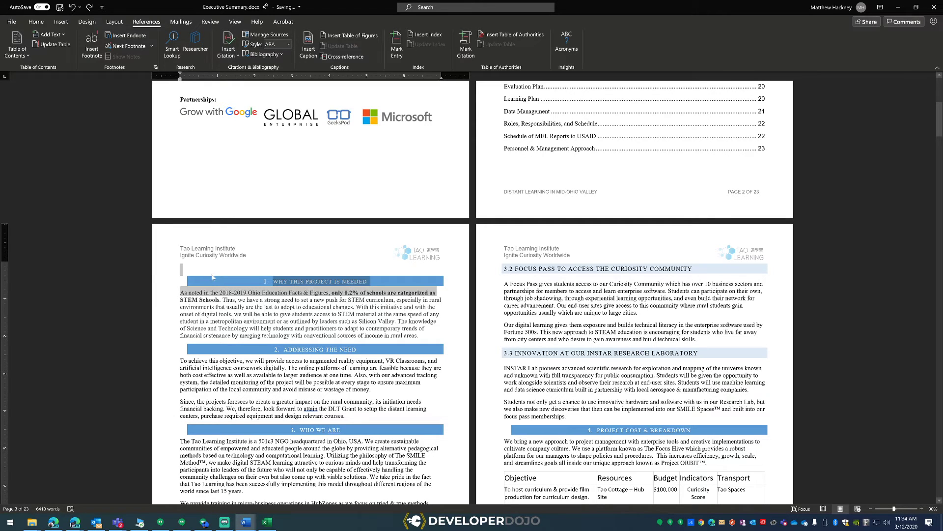
# - Duplicate the "Why This Project Is Needed" heading with its first text line above it, and turn the copy's heading into an unnumbered "Executive Summary"
pyautogui.write('WHY THIS PROJECT IS NEEDED As noted in the 2018-2019 Ohio Education Facts & Figures, only 0.2% of schools are categorized as')
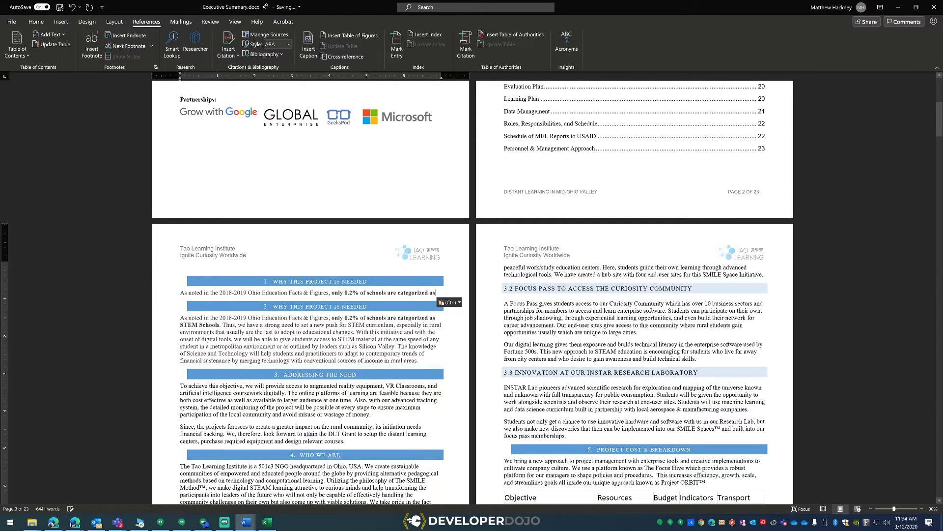
pyautogui.doubleClick(281, 281)
pyautogui.write('Exe')
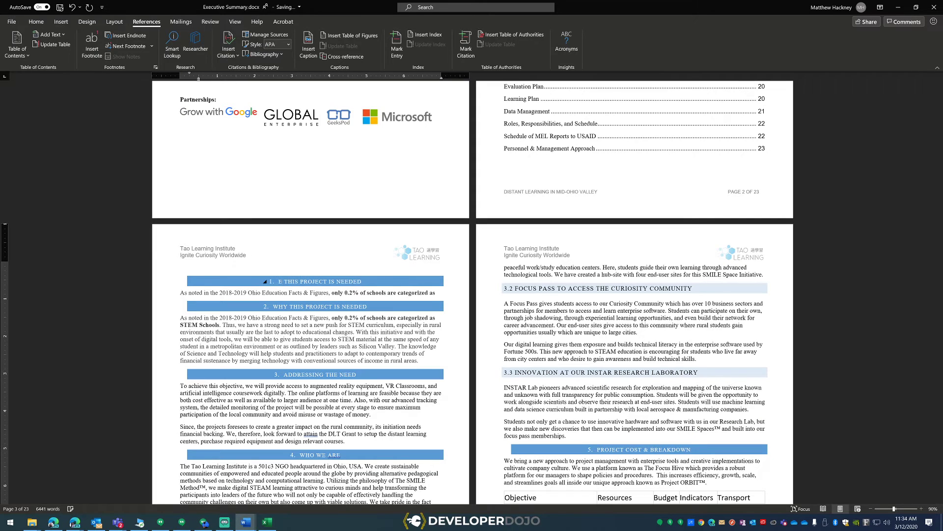
pyautogui.write('cutive Summary')
pyautogui.hotkey('ctrl', 'Delete')
pyautogui.hotkey('ctrl', 'Delete')
pyautogui.hotkey('ctrl', 'Delete')
pyautogui.hotkey('ctrl', 'Delete')
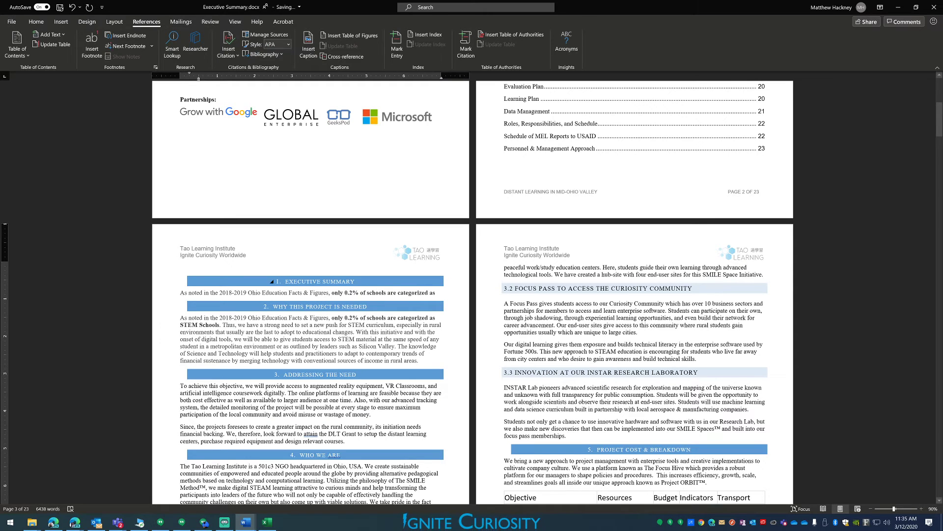
pyautogui.click(36, 22)
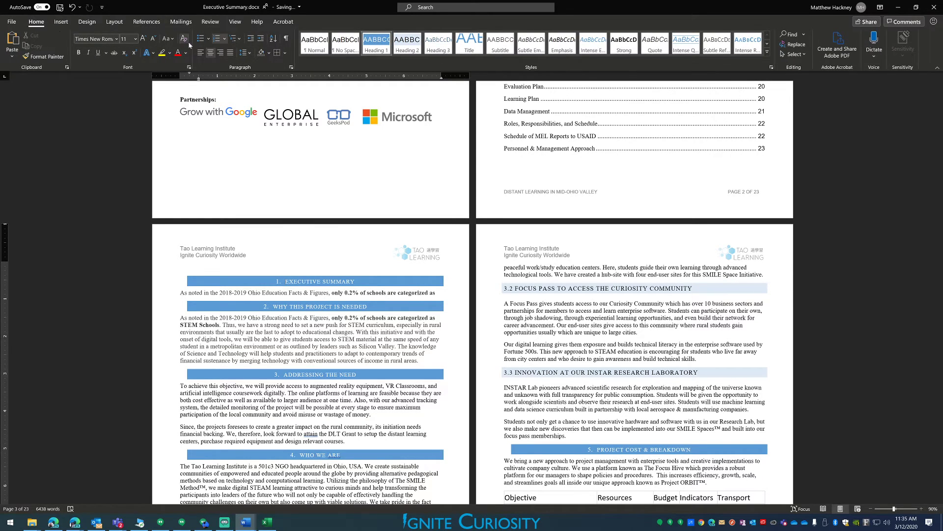
pyautogui.click(212, 40)
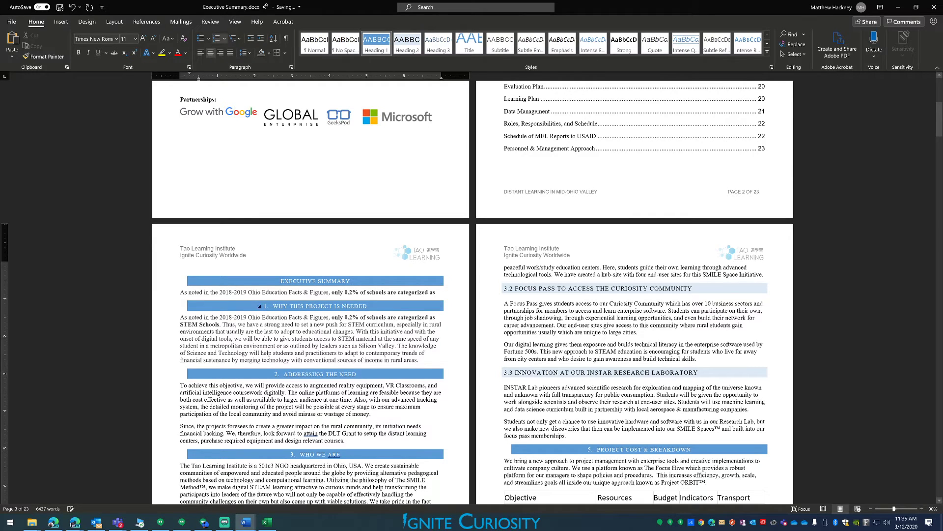
# - Apply the Heading 2 style to the "Why This Project Is Needed" and "Addressing the Need" headings
pyautogui.click(410, 44)
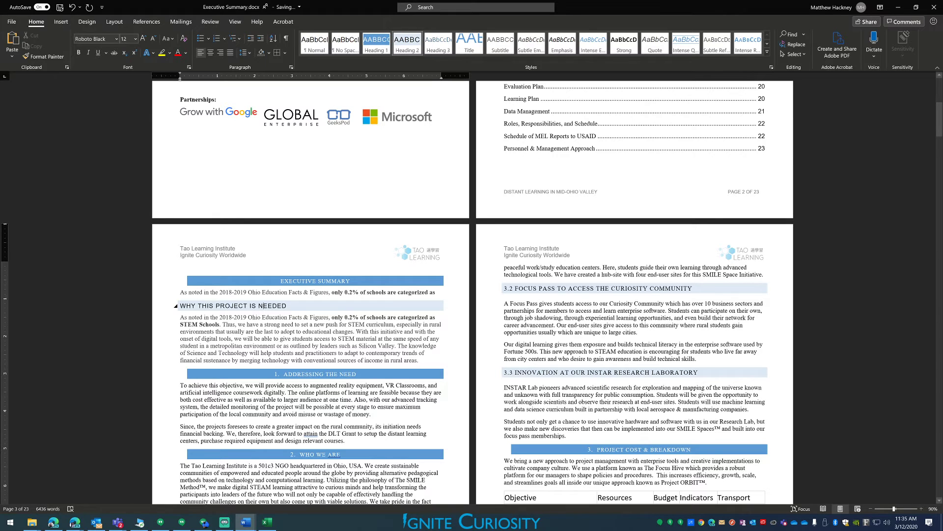
pyautogui.click(315, 374)
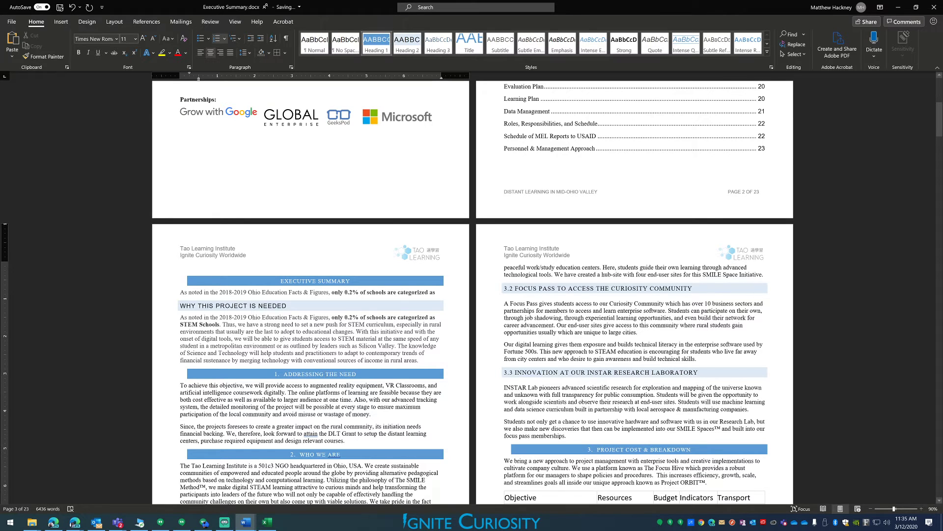
pyautogui.click(415, 45)
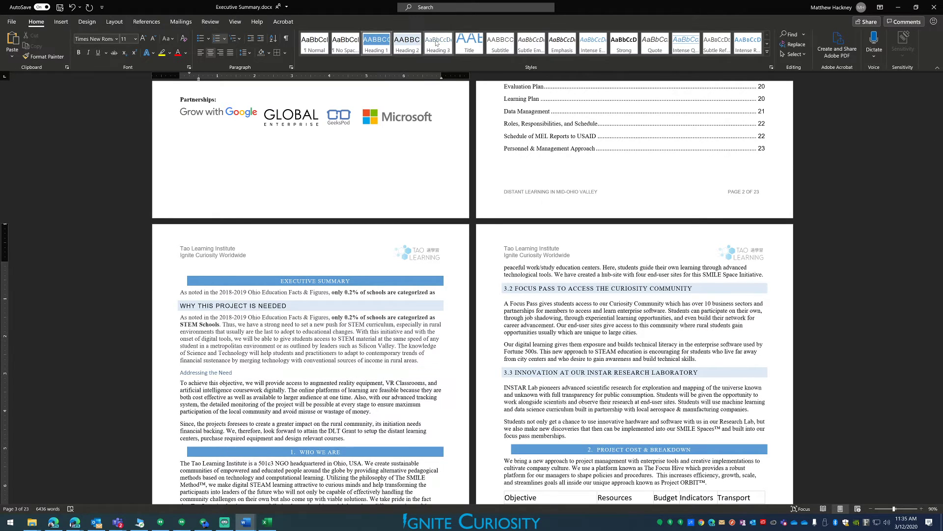
pyautogui.click(404, 48)
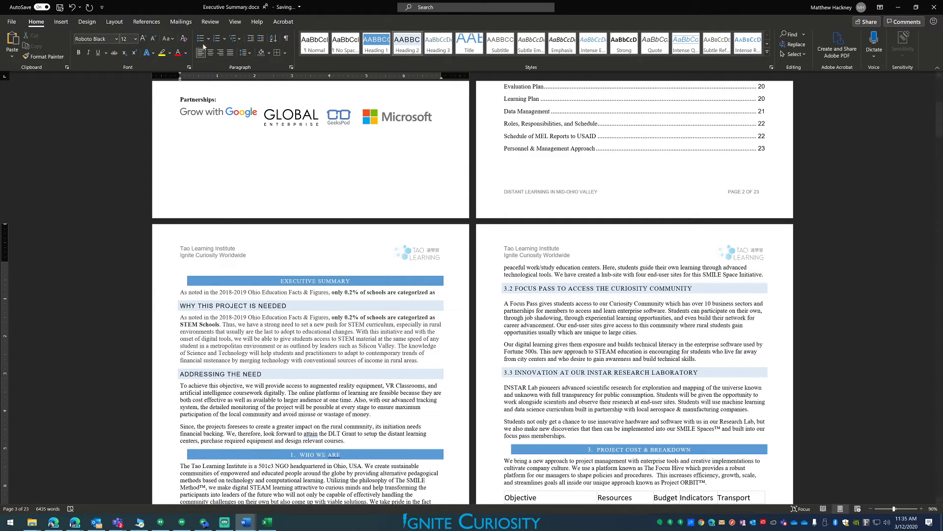
# - Number the "Why This Project Is Needed" and "Addressing the Need" headings 1 and 2
pyautogui.click(216, 41)
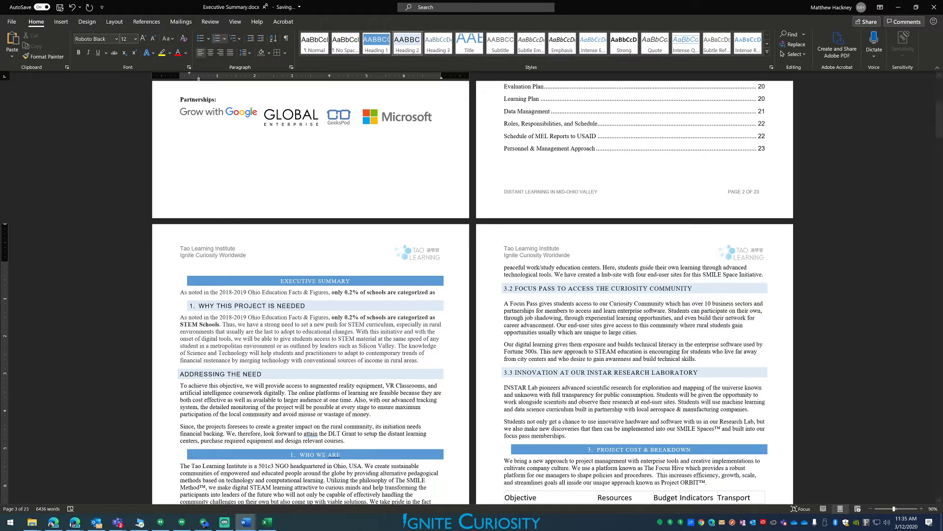
pyautogui.click(263, 374)
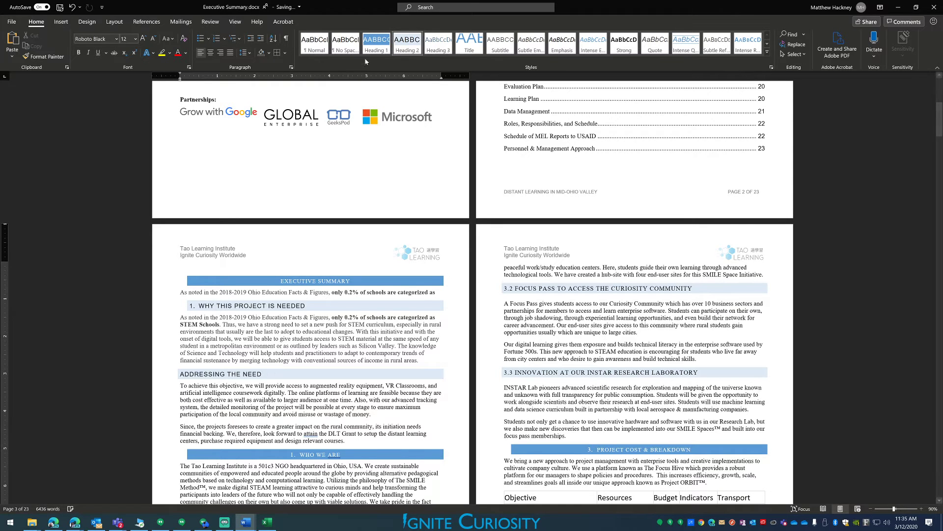
pyautogui.click(217, 38)
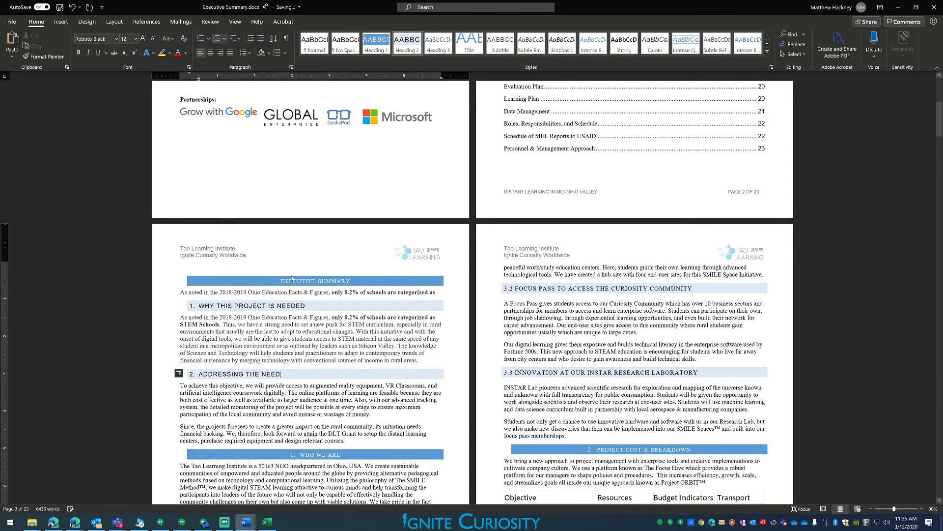
# - Change the "Who We Are" heading to the Heading 2 style
pyautogui.scroll(-3, 291, 278)
pyautogui.click(314, 381)
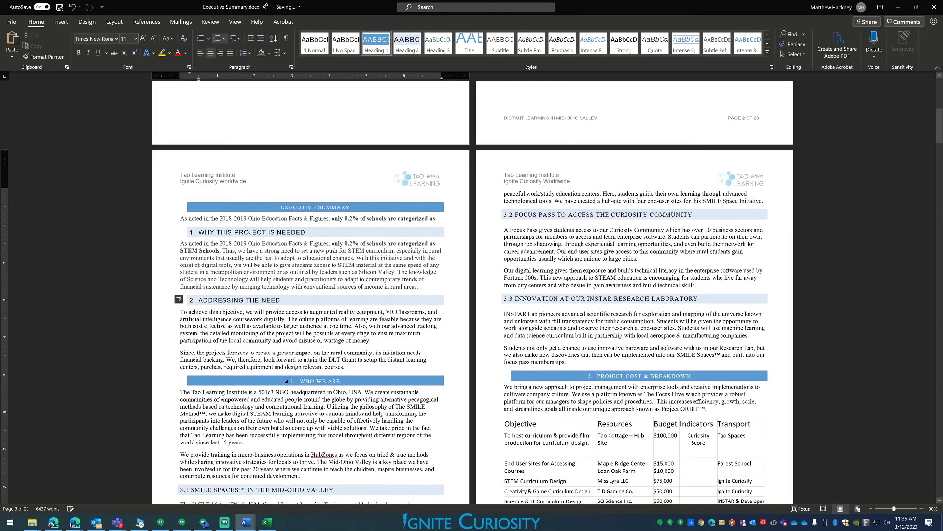
pyautogui.click(406, 44)
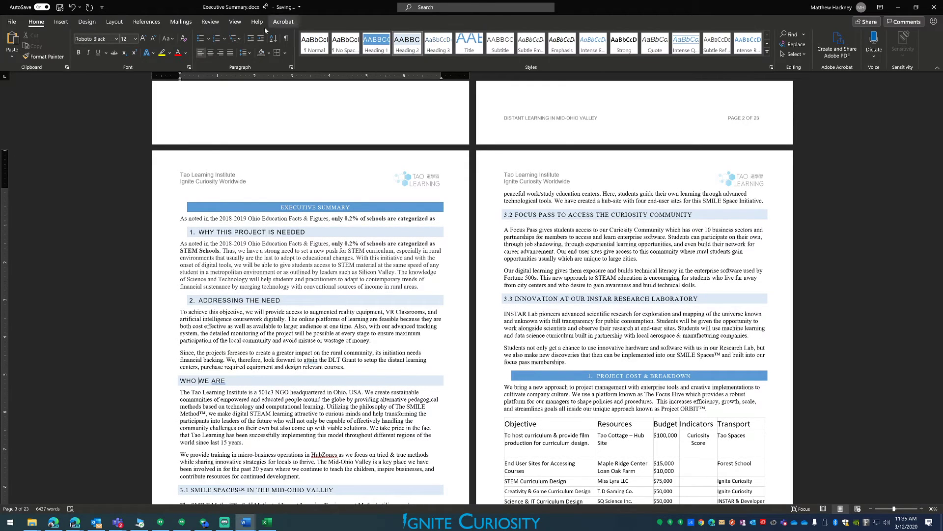
# - Number the "Who We Are" heading 3, continuing the subheading list
pyautogui.click(216, 38)
pyautogui.scroll(-3, 290, 295)
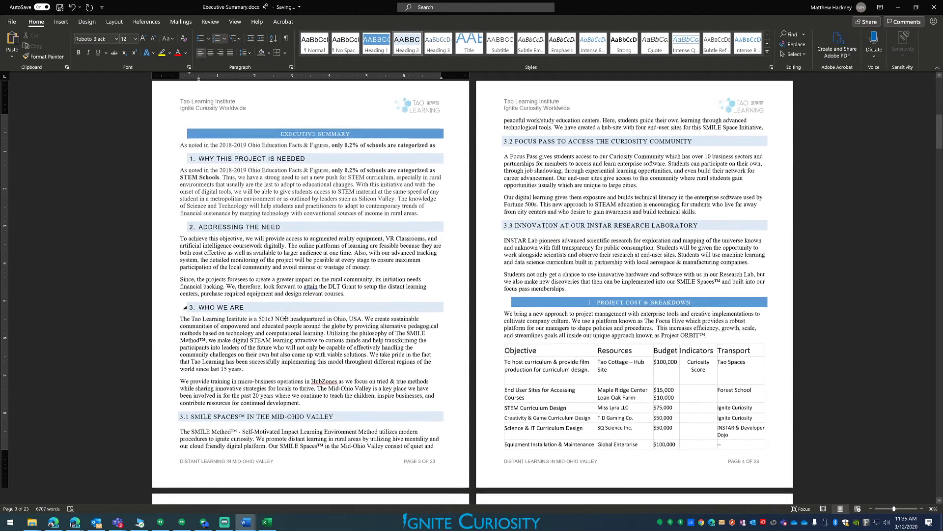
pyautogui.click(286, 318)
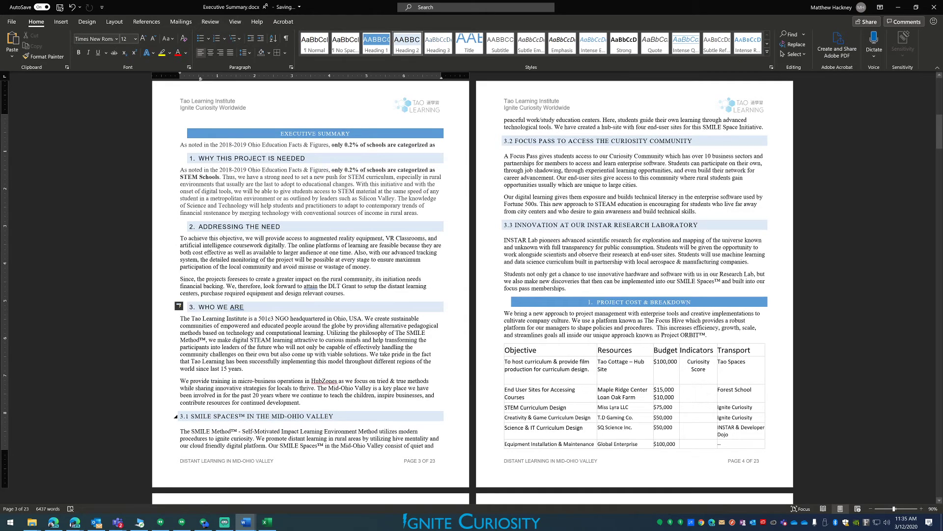
# - Change the "3.1 Smile Spaces™ in the Mid-Ohio Valley" heading to the Normal style and make it bold
pyautogui.click(436, 44)
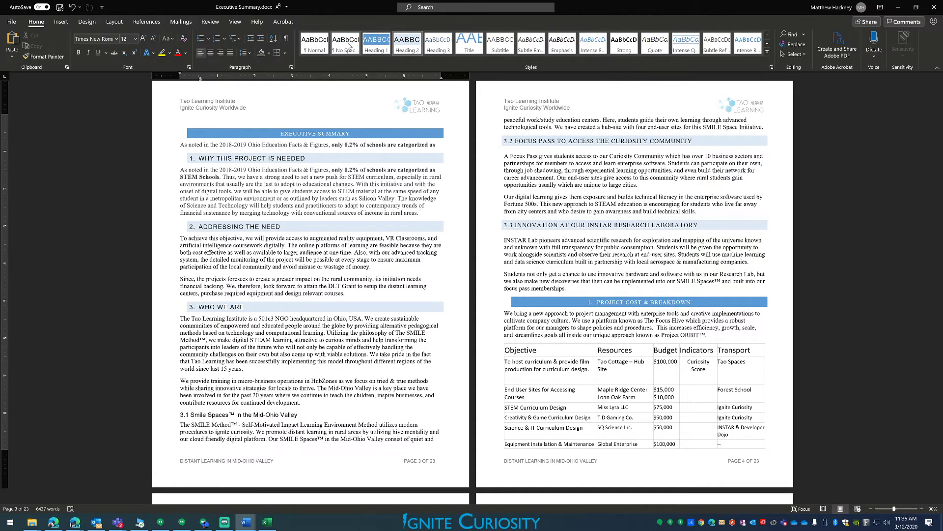
pyautogui.click(318, 45)
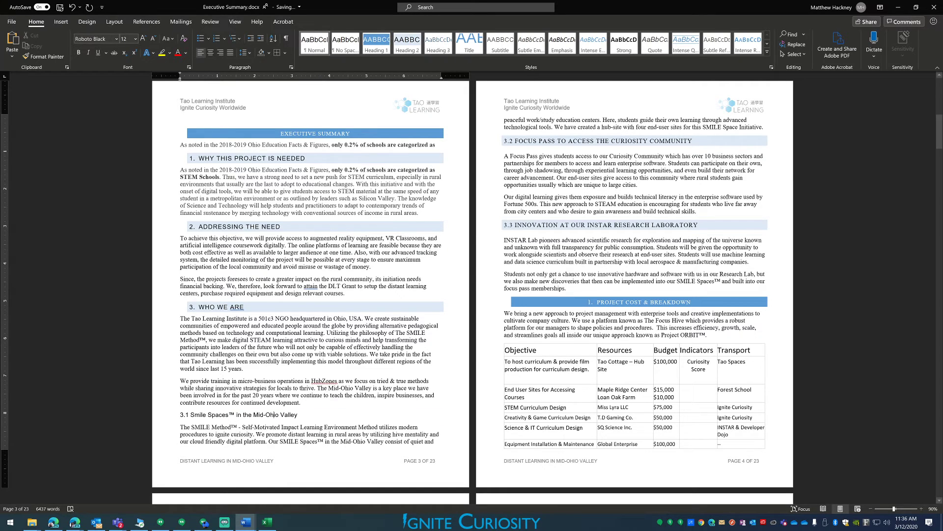
pyautogui.tripleClick(288, 415)
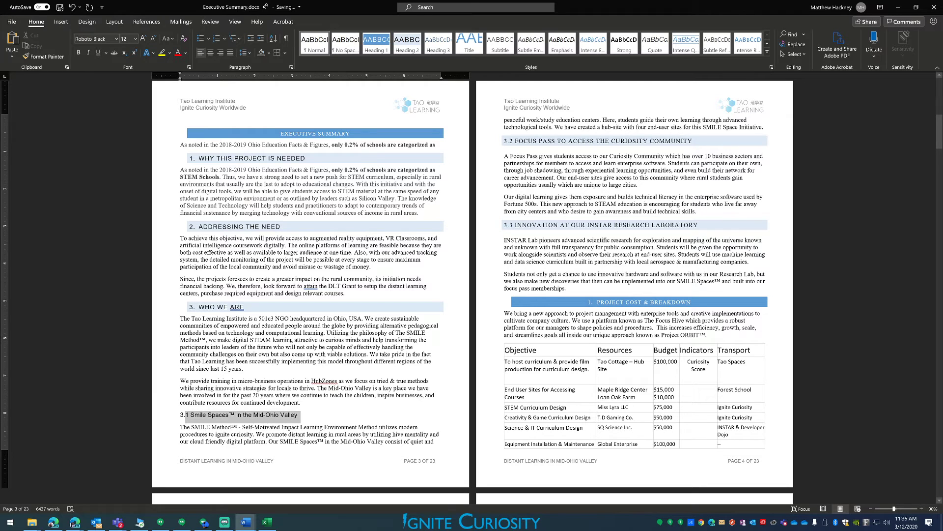
pyautogui.hotkey('ctrl', 'b')
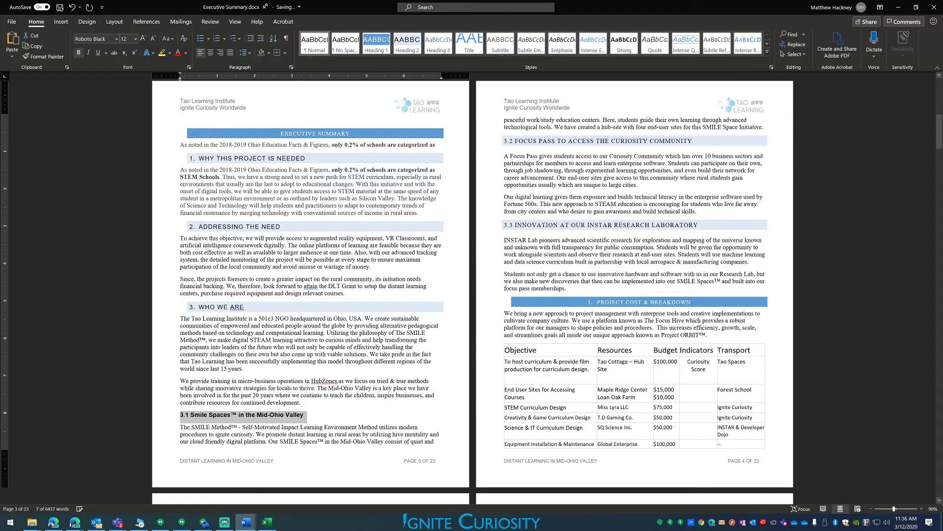
pyautogui.click(368, 380)
pyautogui.scroll(3, 472, 295)
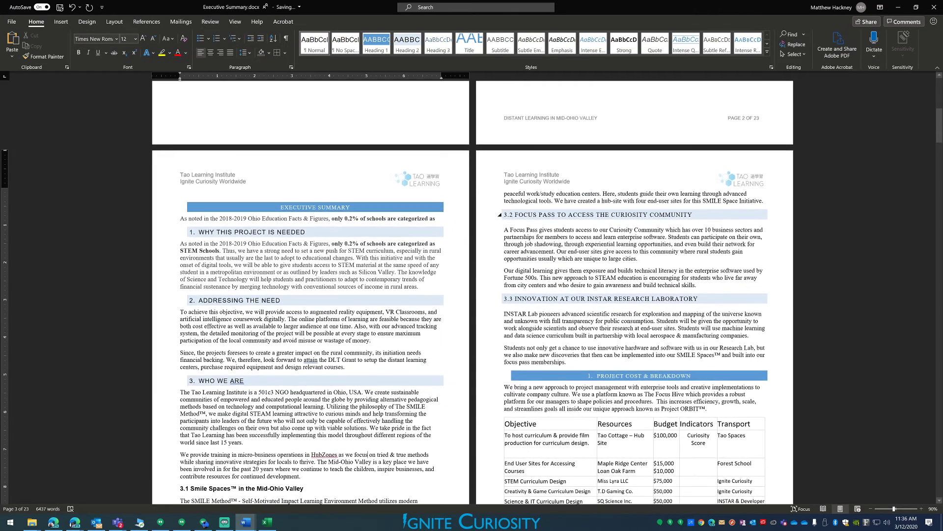
# - Change the "3.2 Focus Pass to Access the Curiosity Community" and "3.3 Innovation at our INSTAR Research Laboratory" headings to bold Normal text
pyautogui.click(664, 214)
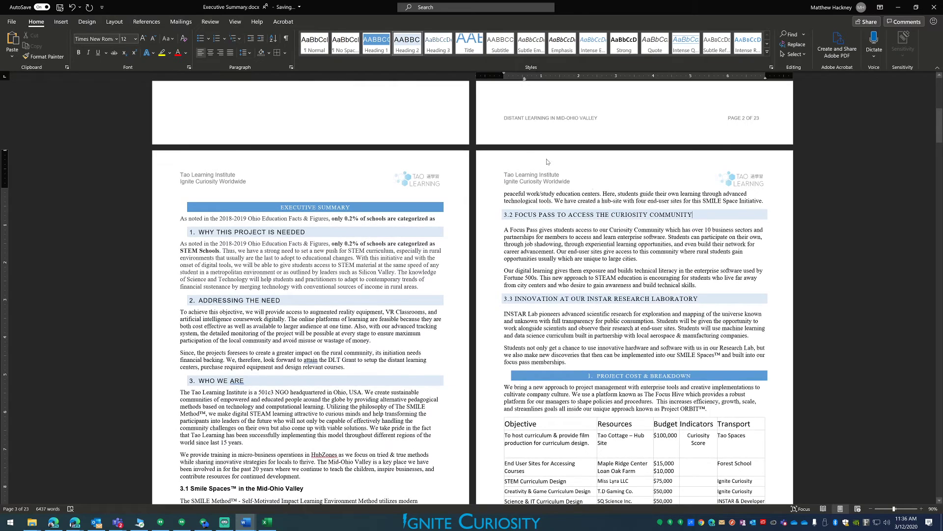
pyautogui.click(314, 43)
pyautogui.hotkey('shift', 'Home')
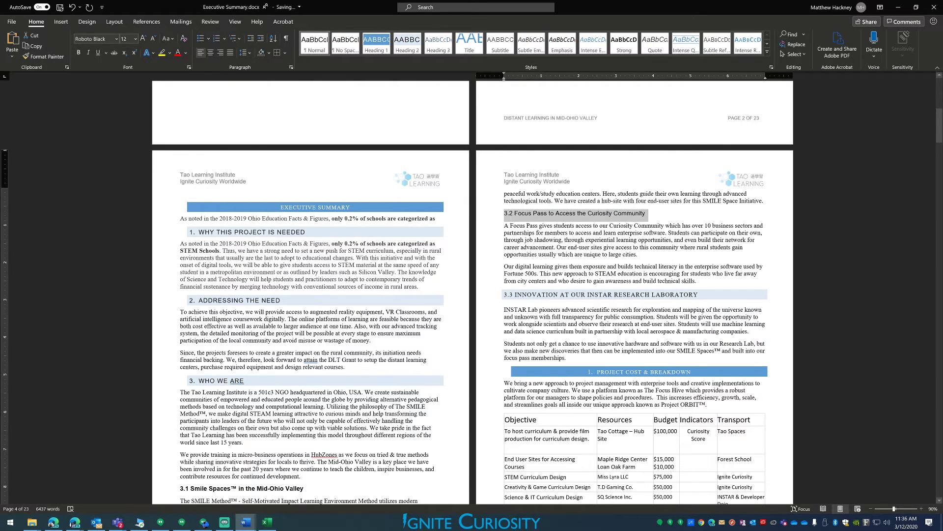
pyautogui.hotkey('ctrl', 'b')
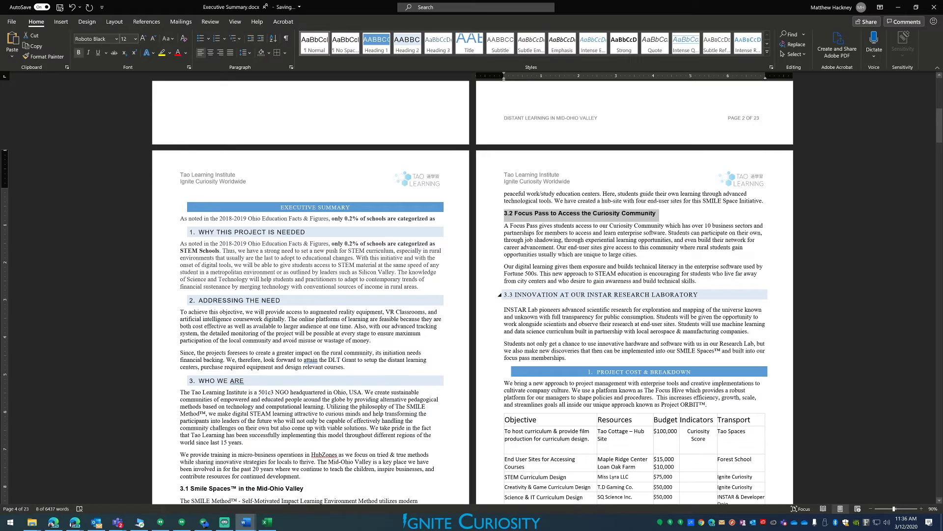
pyautogui.click(698, 294)
pyautogui.hotkey('ctrl', 'shift', 'n')
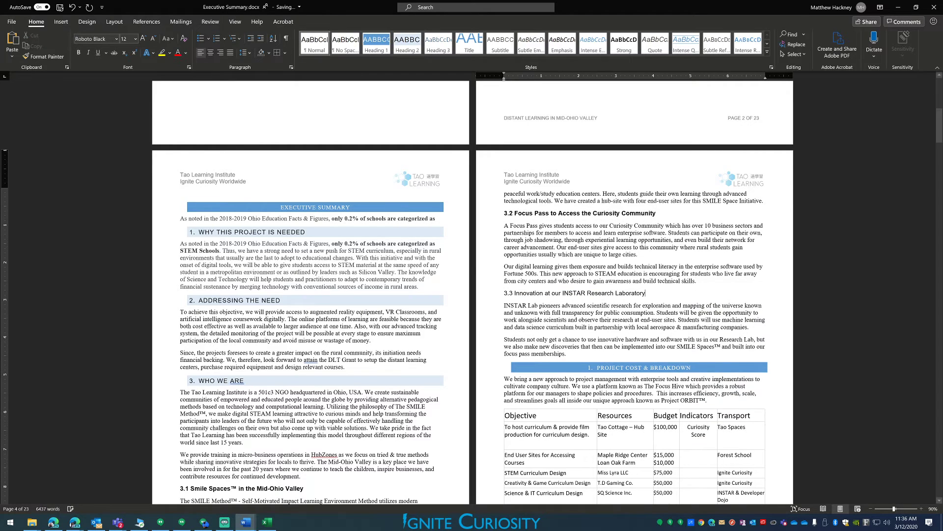
pyautogui.hotkey('shift', 'Home')
pyautogui.hotkey('ctrl', 'b')
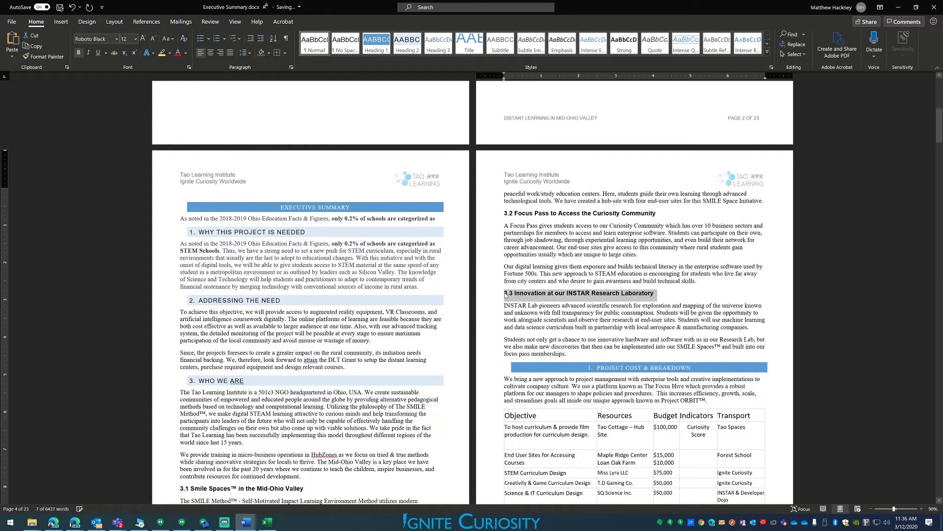
# - Delete the numbers 3.3, 3.2 and 3.1 from the bold Innovation, Focus Pass and Smile Spaces subheadings
pyautogui.click(513, 293)
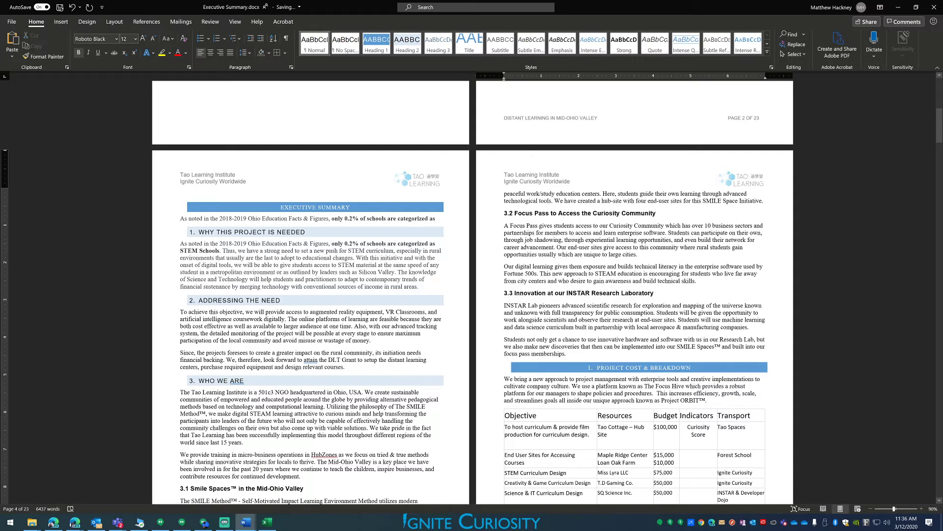
pyautogui.press('BackSpace')
pyautogui.press('BackSpace')
pyautogui.press('BackSpace')
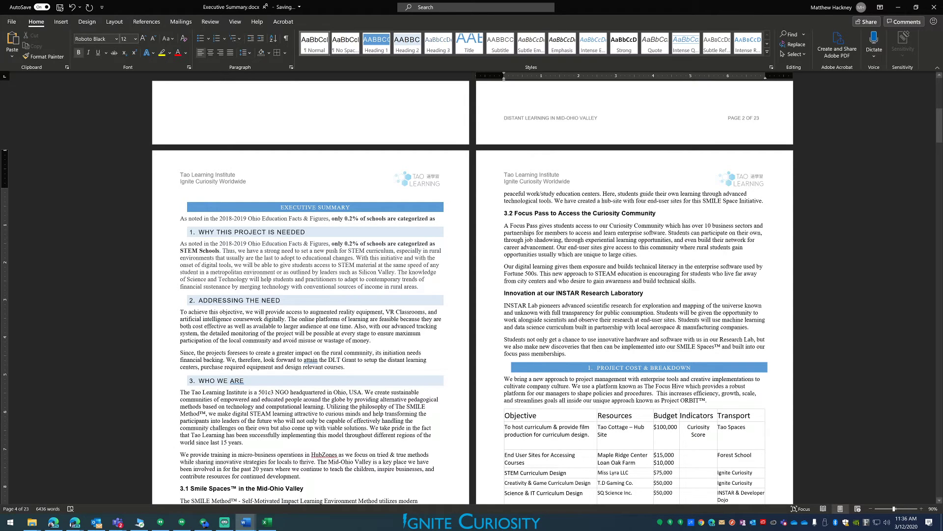
pyautogui.press('BackSpace')
pyautogui.press('BackSpace')
pyautogui.press('BackSpace')
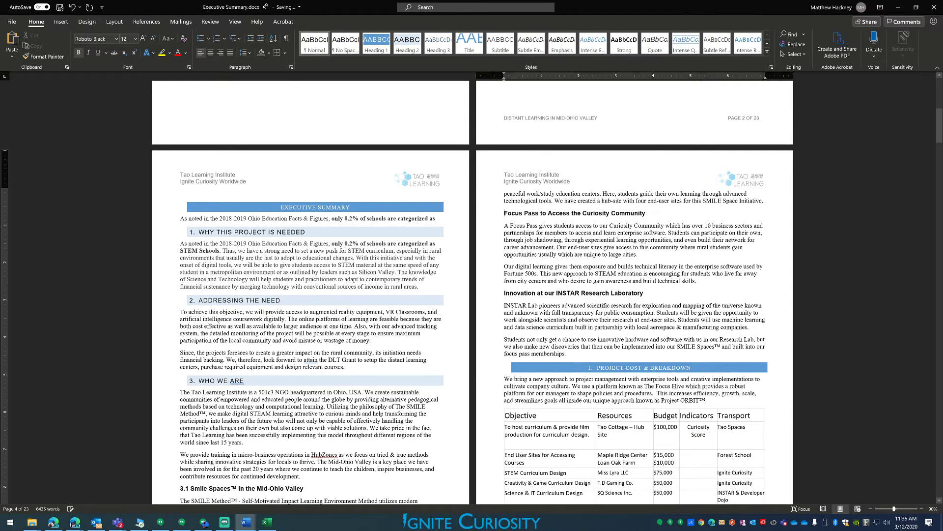
pyautogui.scroll(-3, 471, 292)
pyautogui.click(195, 377)
pyautogui.press('BackSpace')
pyautogui.press('BackSpace')
pyautogui.press('BackSpace')
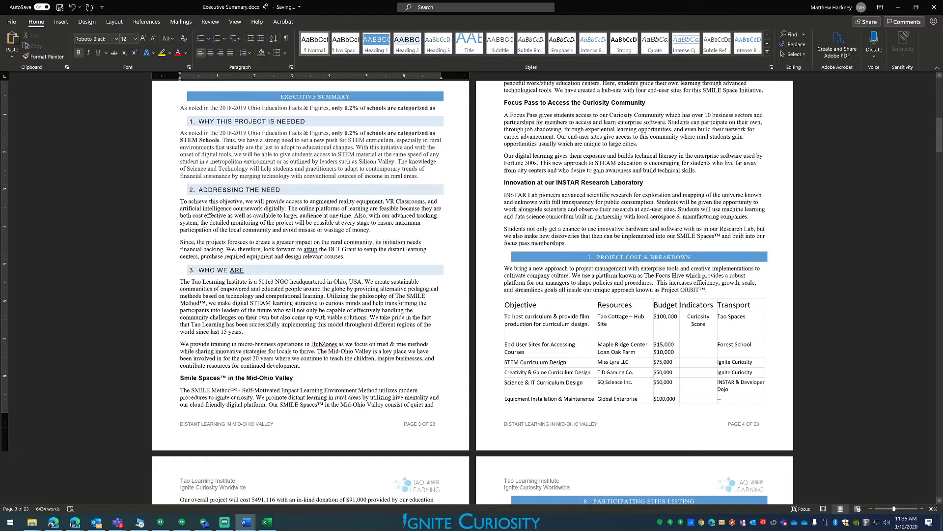
# - Apply the Heading 2 style to the "Project Cost & Breakdown" heading and number it 4
pyautogui.click(644, 257)
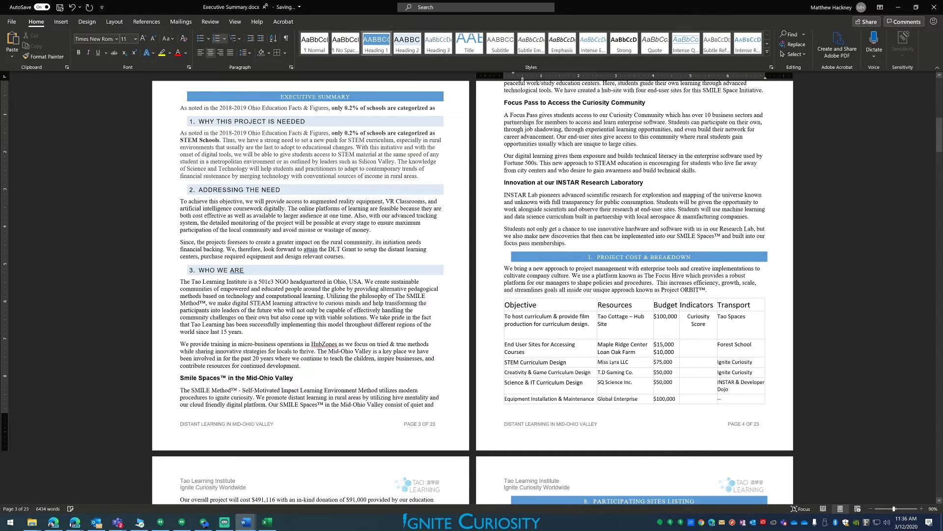
pyautogui.click(379, 44)
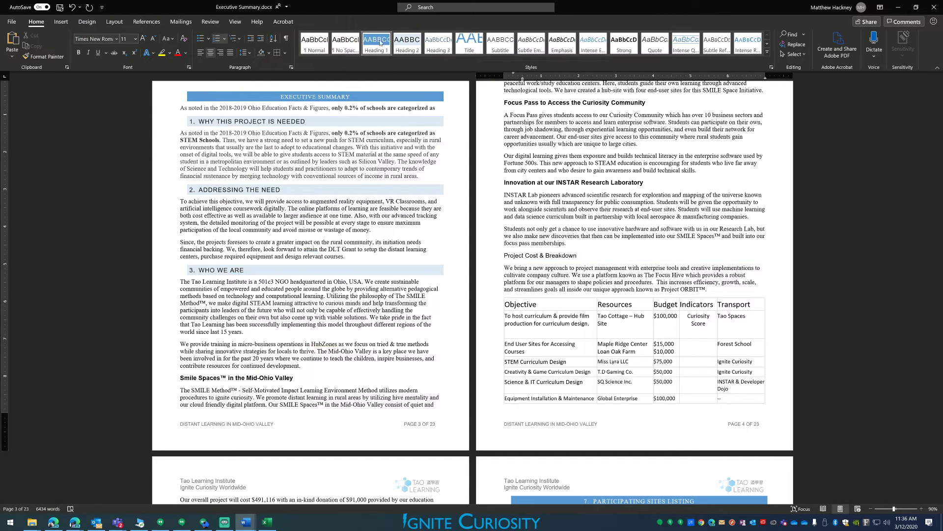
pyautogui.click(419, 47)
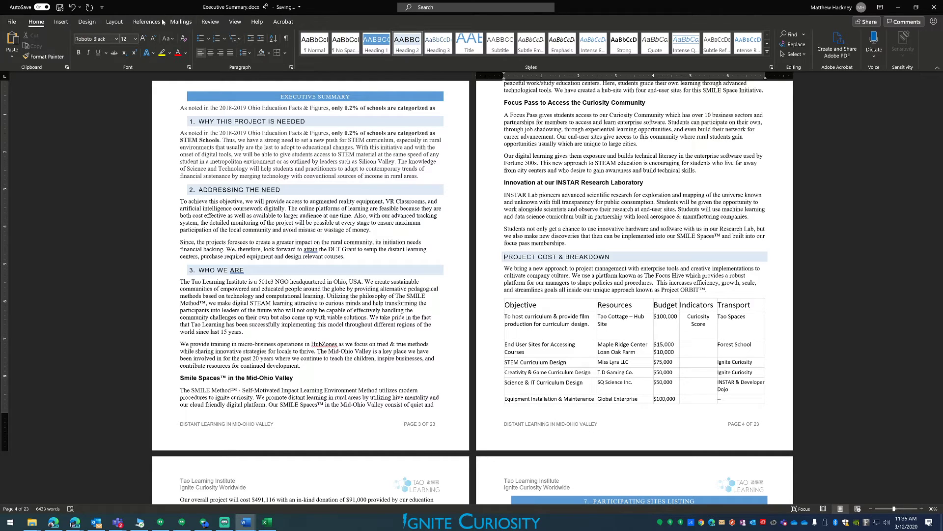
pyautogui.click(218, 41)
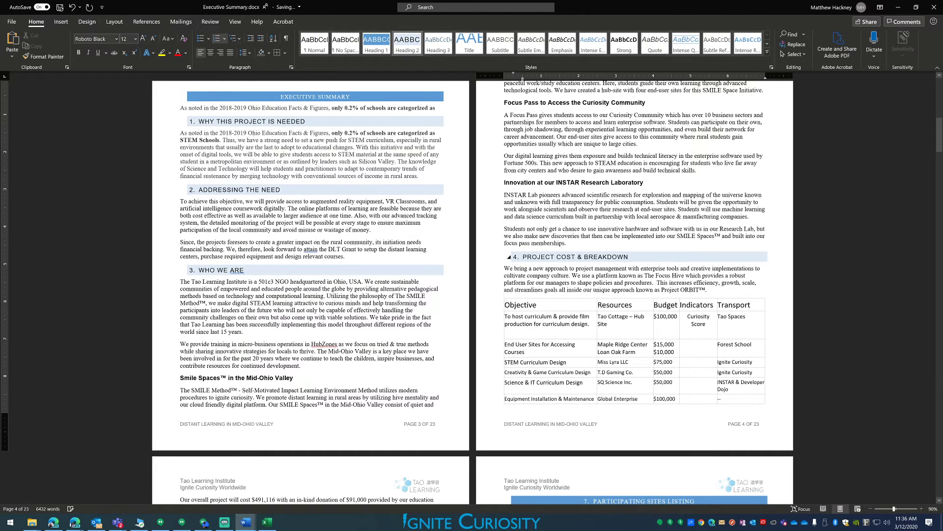
# - Apply the Heading 2 style to the "Project Statement" heading and number it 5
pyautogui.scroll(-5, 471, 295)
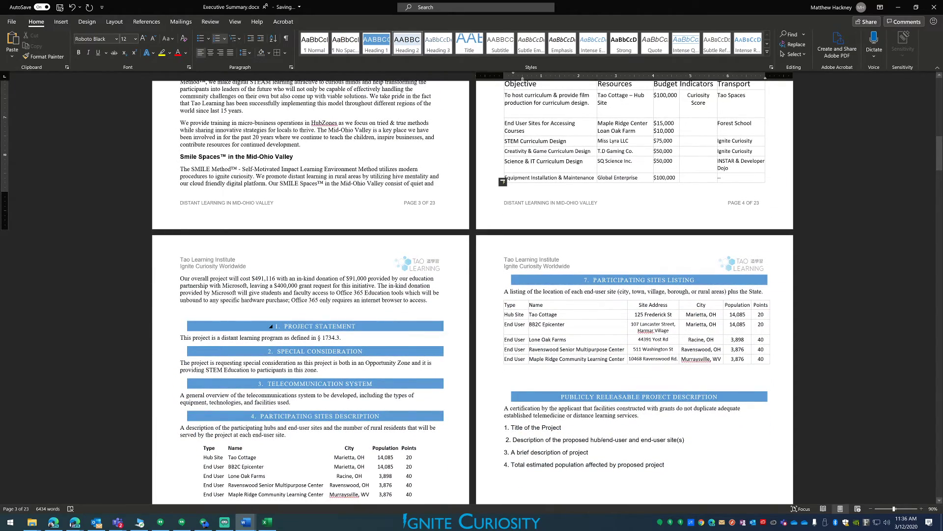
pyautogui.click(319, 325)
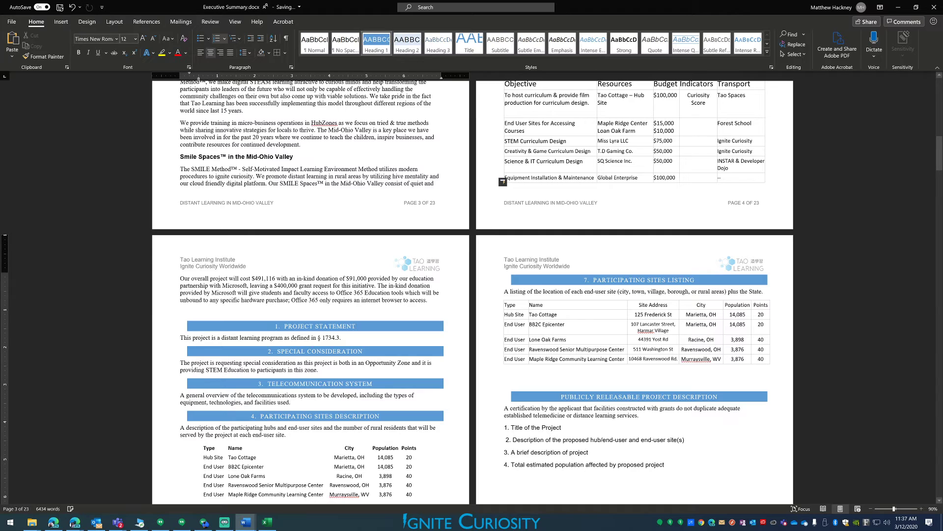
pyautogui.click(411, 44)
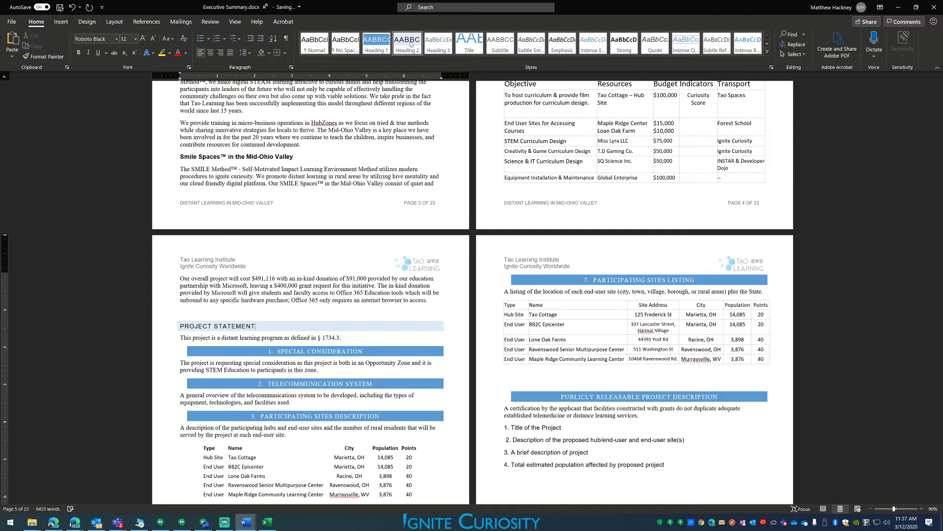
pyautogui.click(217, 38)
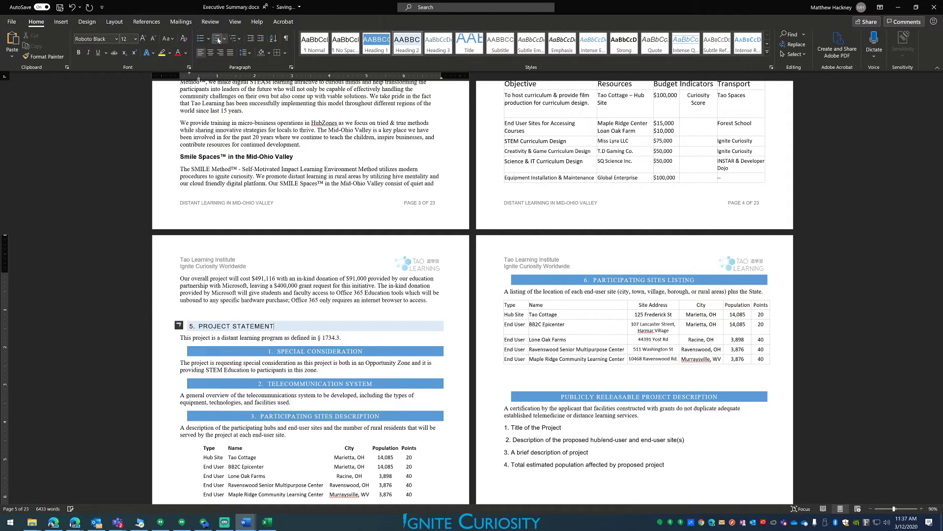
# - Apply the Heading 2 style to the "Special Consideration" heading and number it 6
pyautogui.press('Down')
pyautogui.press('Down')
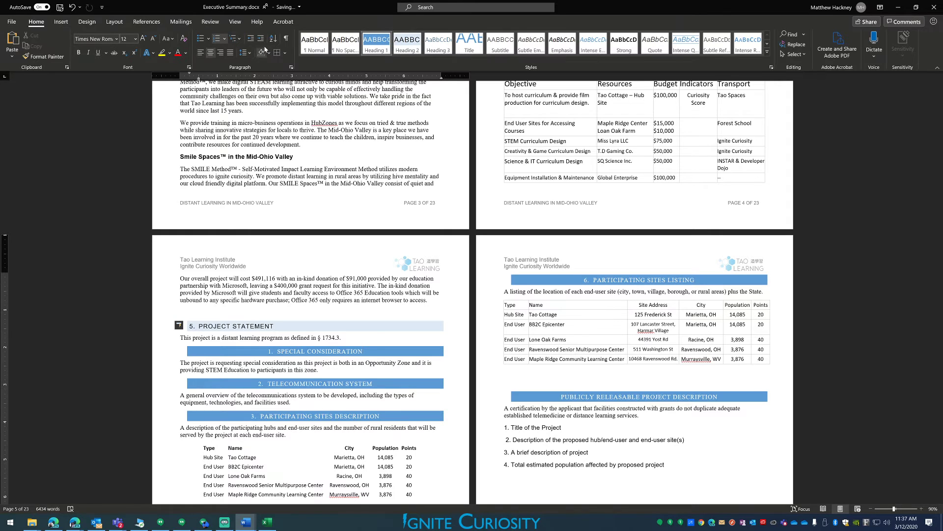
pyautogui.click(353, 44)
pyautogui.click(407, 44)
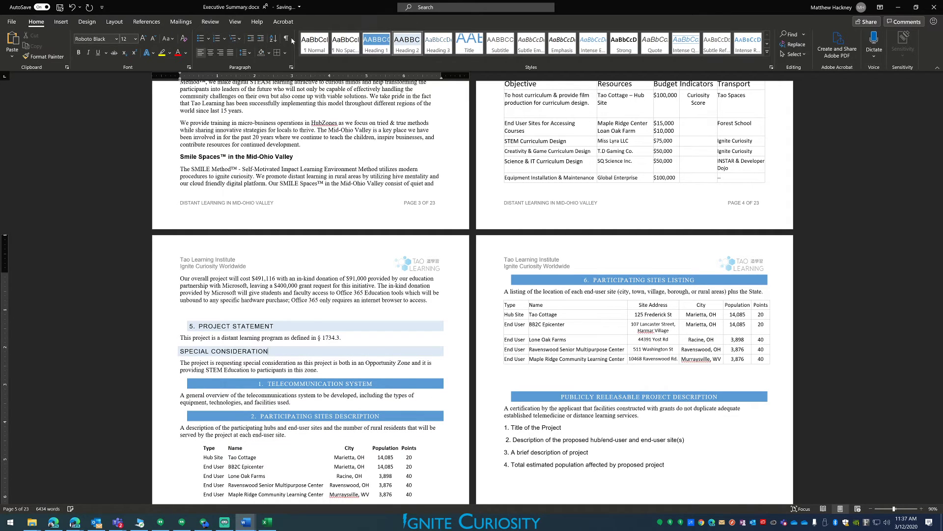
pyautogui.click(217, 40)
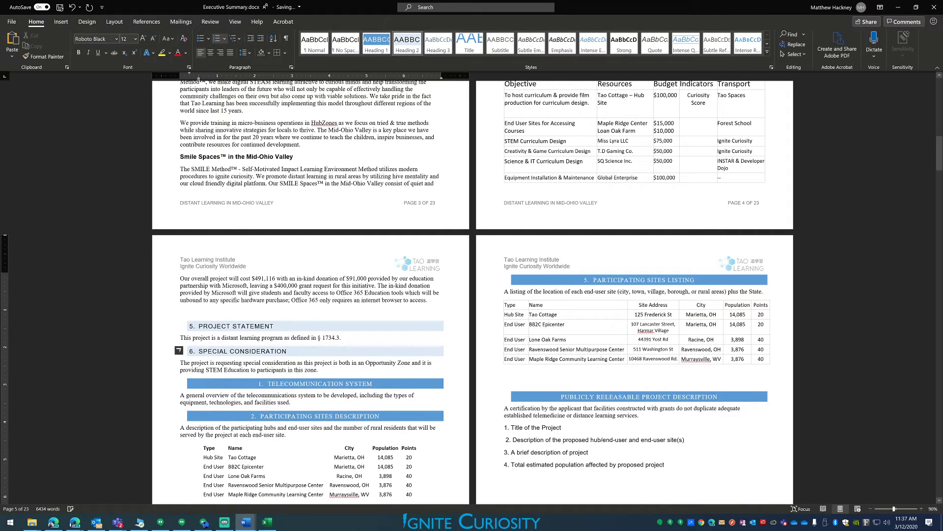
# - Apply the Heading 2 style to the "Telecommunication System" heading and number it 7
pyautogui.press('Down')
pyautogui.press('Down')
pyautogui.press('Down')
pyautogui.click(407, 43)
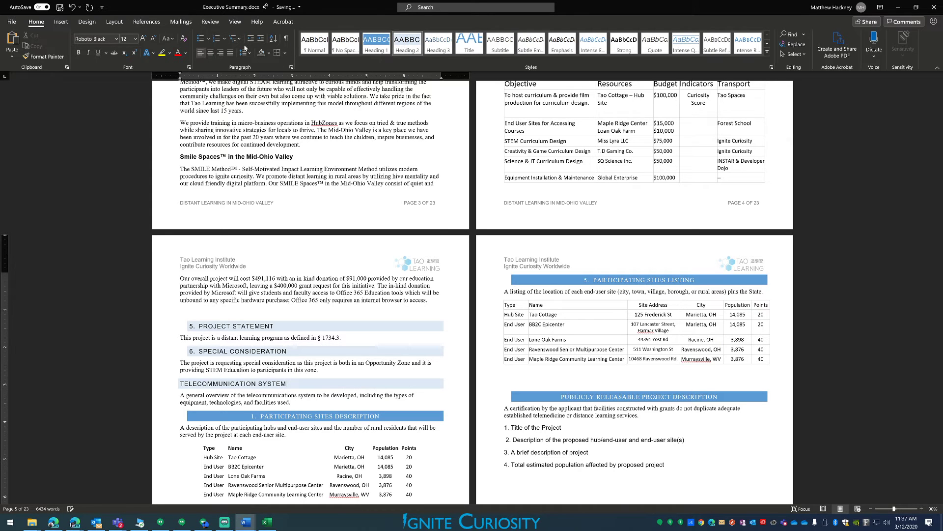
pyautogui.click(217, 40)
# - Apply Heading 2 to "Participating Sites Description" and the first "Tao Learning Mid-Ohio Valley Consortium" heading, numbering them 8 and 9
pyautogui.scroll(-1, 472, 292)
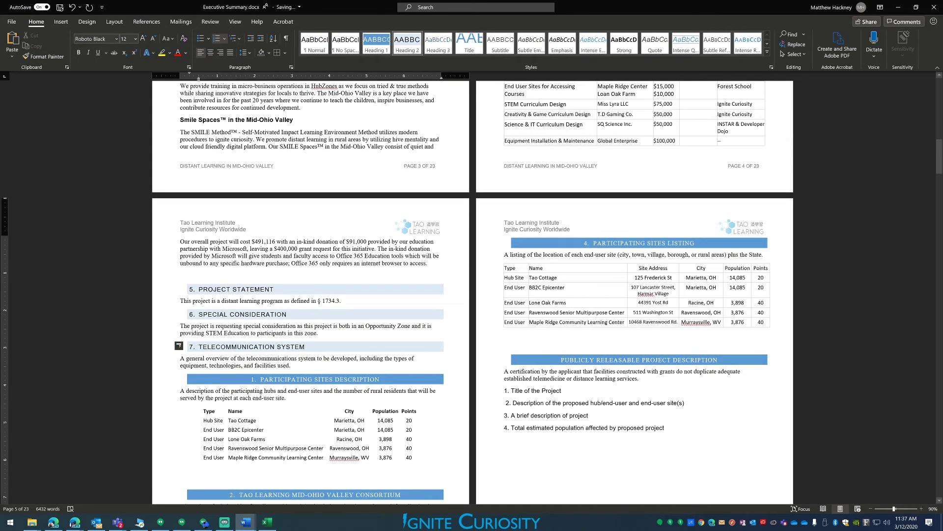
pyautogui.click(407, 43)
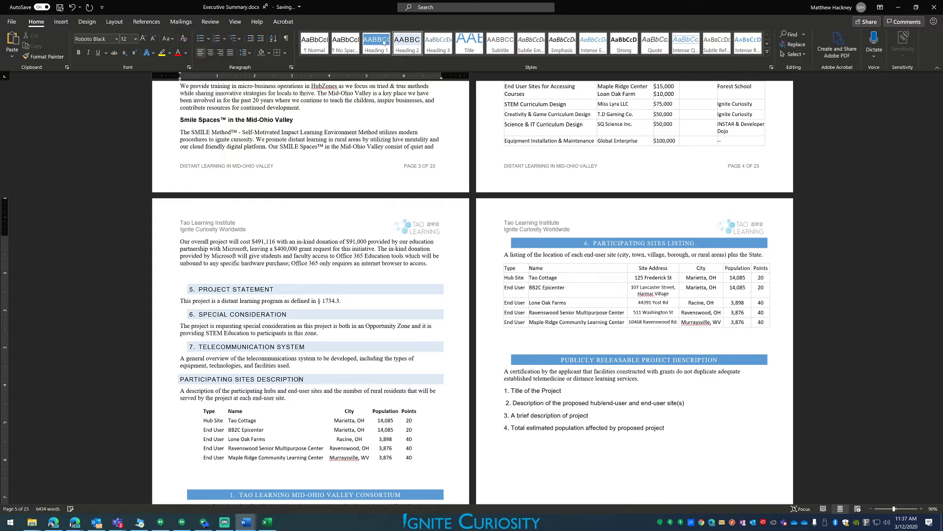
pyautogui.click(217, 40)
pyautogui.scroll(-3, 200, 275)
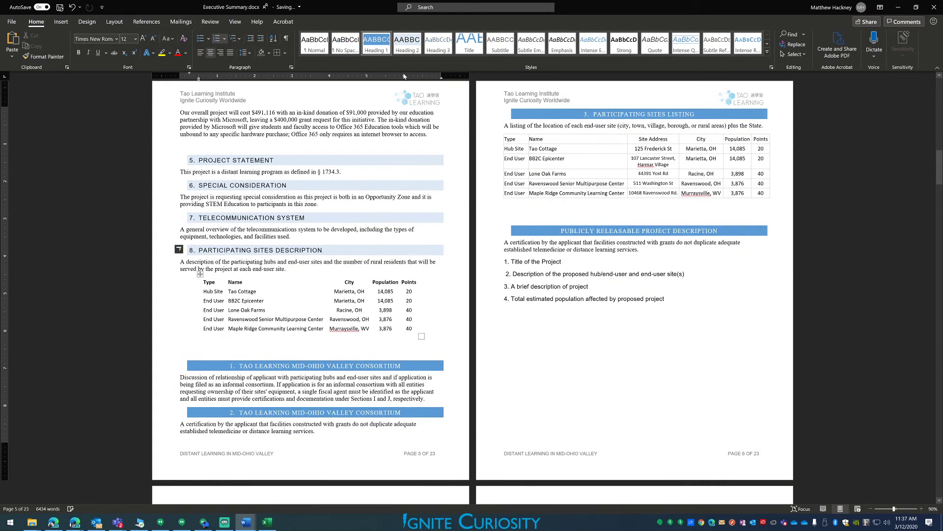
pyautogui.click(407, 44)
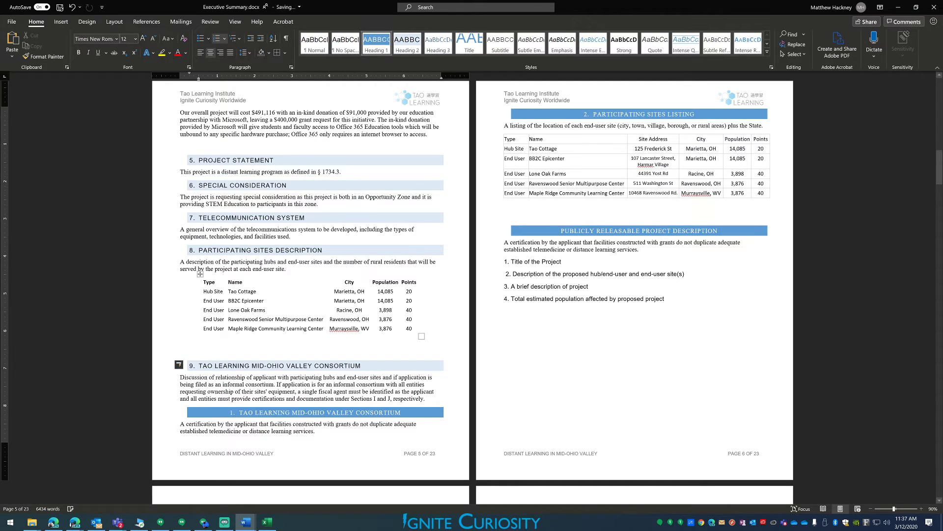
# - Apply the Heading 2 style to the second "Tao Learning Mid-Ohio Valley Consortium" heading and number it 10
pyautogui.click(407, 44)
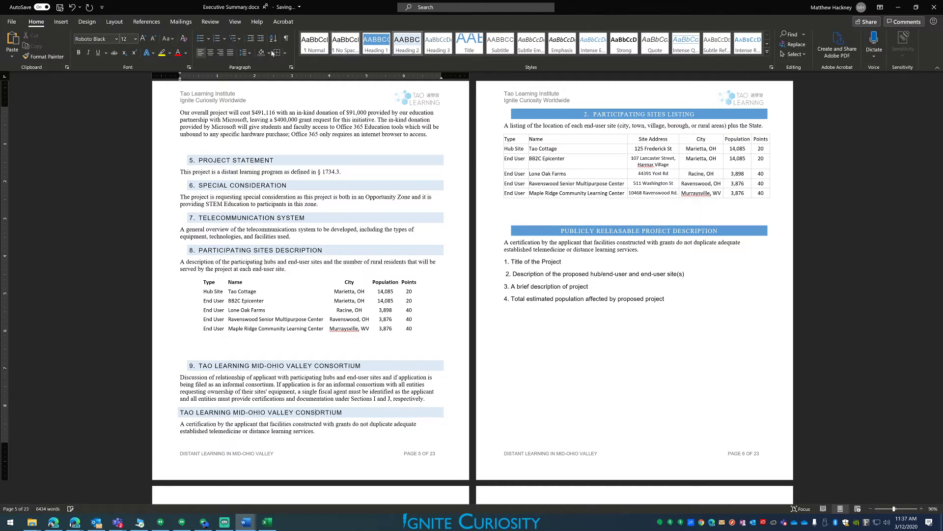
pyautogui.click(216, 38)
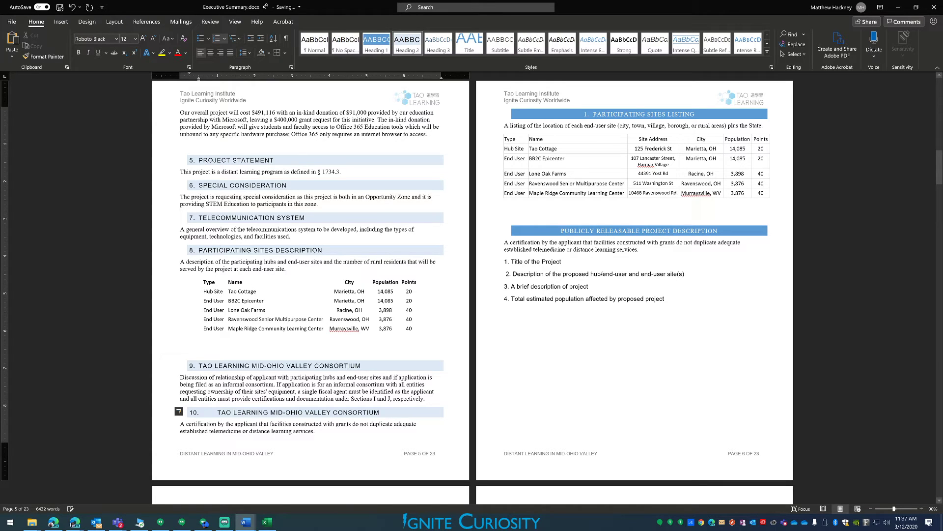
pyautogui.hotkey('ctrl', 'z')
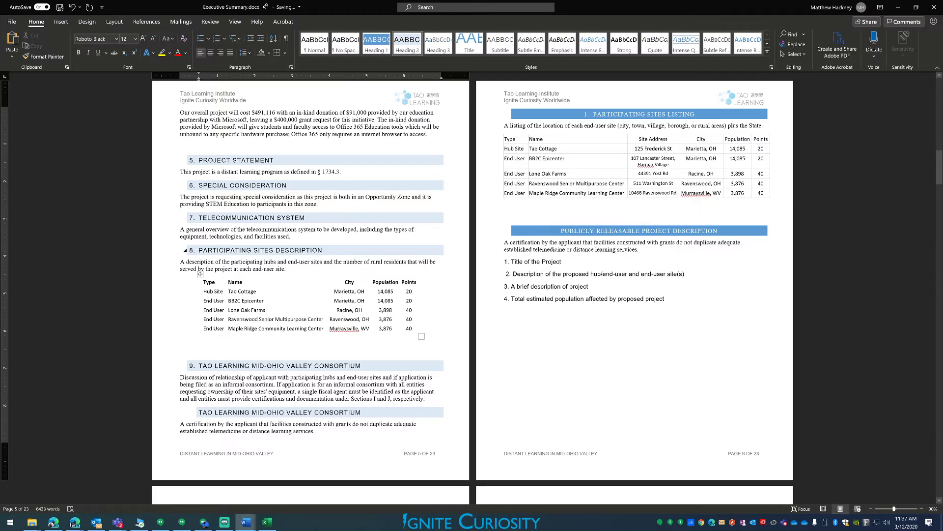
pyautogui.click(217, 41)
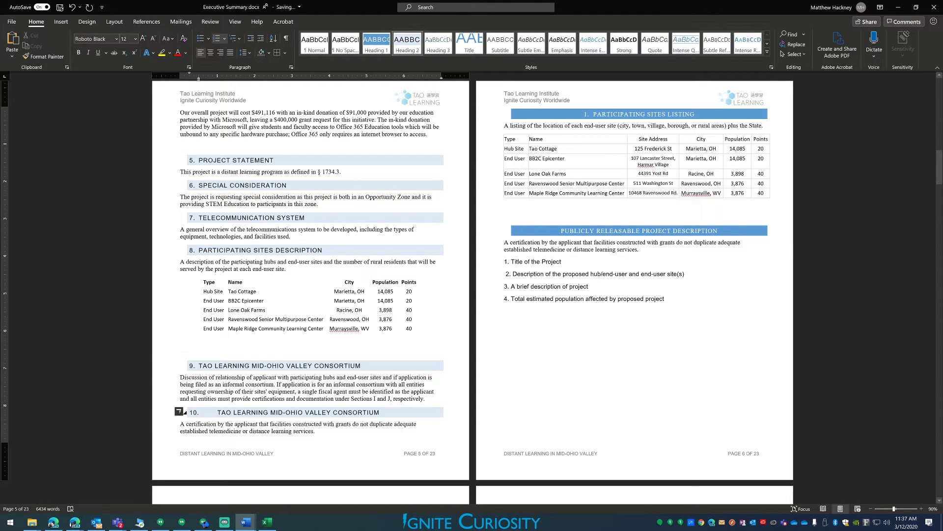
pyautogui.press('End')
pyautogui.hotkey('ctrl', 'z')
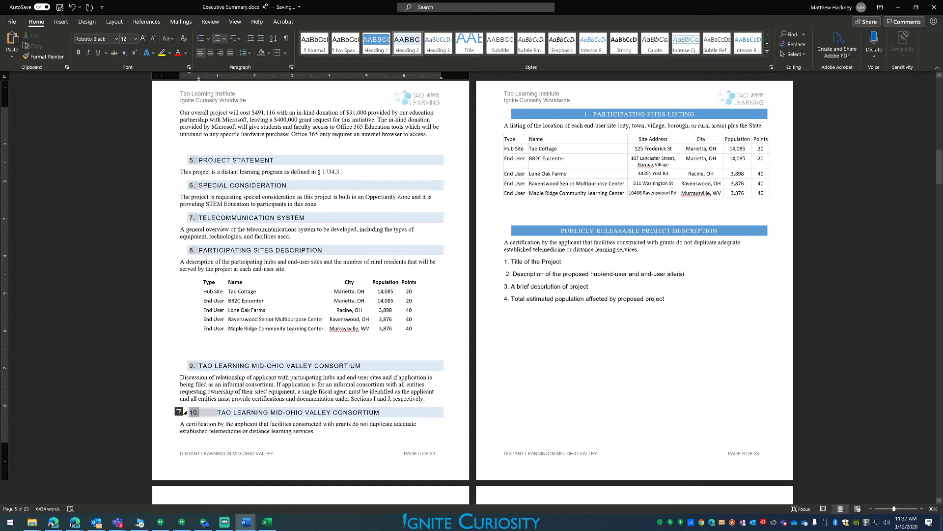
pyautogui.click(178, 412)
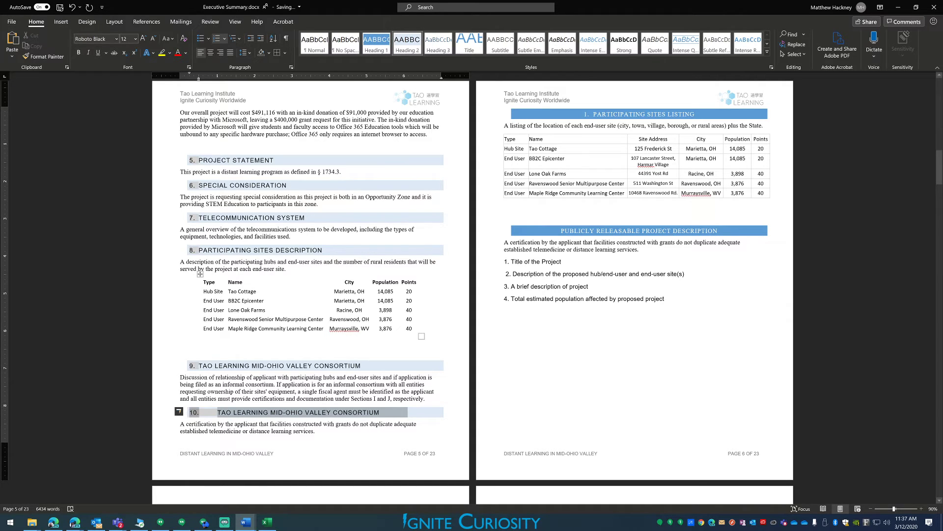
# - Apply the Heading 2 style to the "Participating Sites Listing" heading and number it 11
pyautogui.scroll(3, 578, 203)
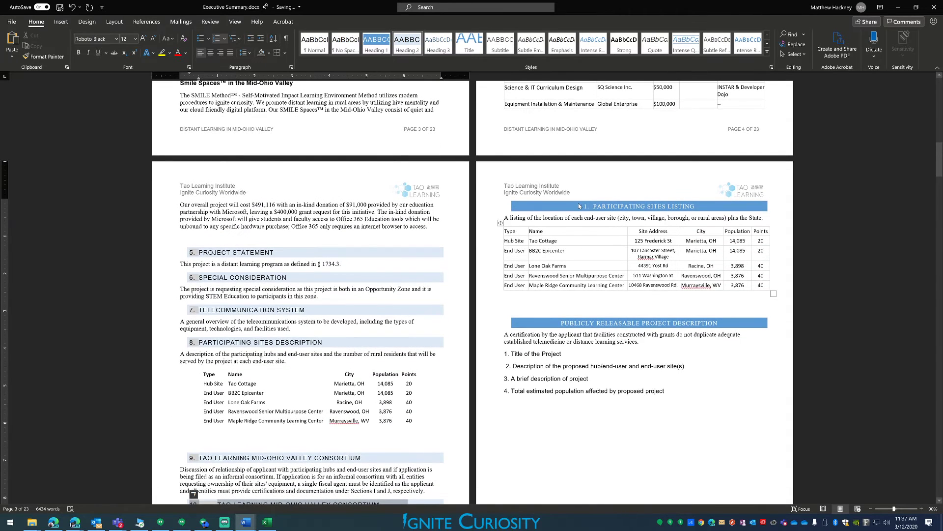
pyautogui.click(578, 205)
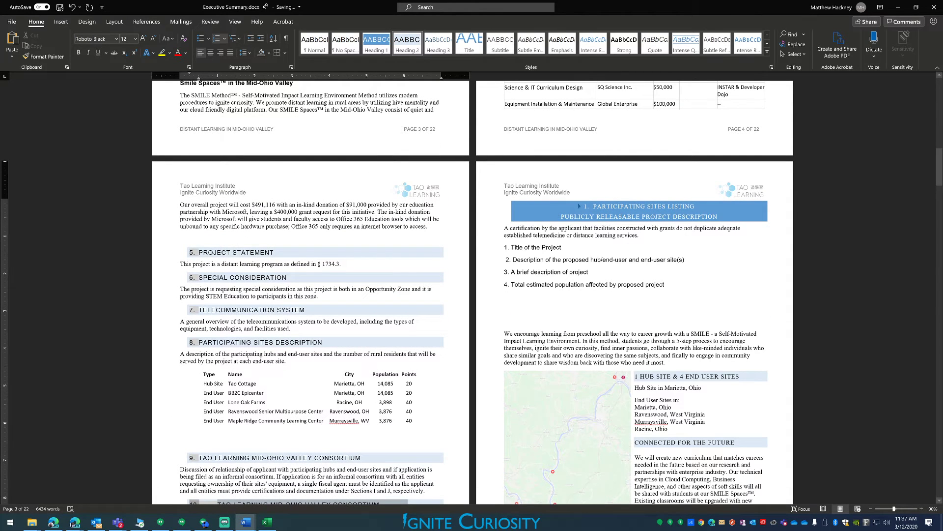
pyautogui.click(579, 206)
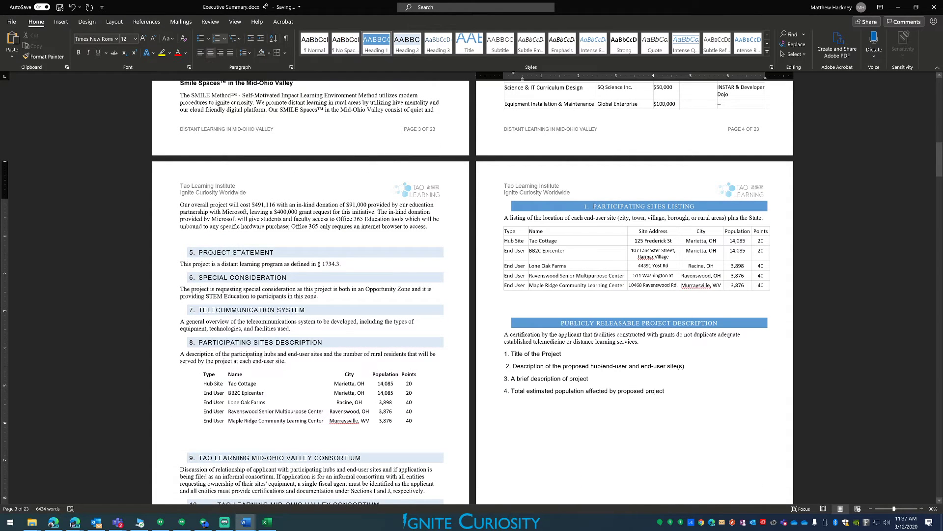
pyautogui.click(382, 45)
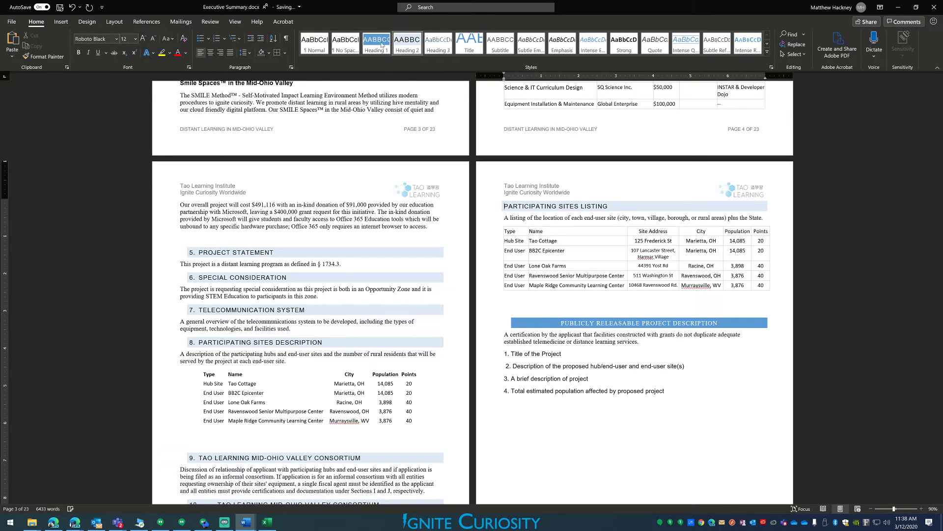
pyautogui.click(216, 38)
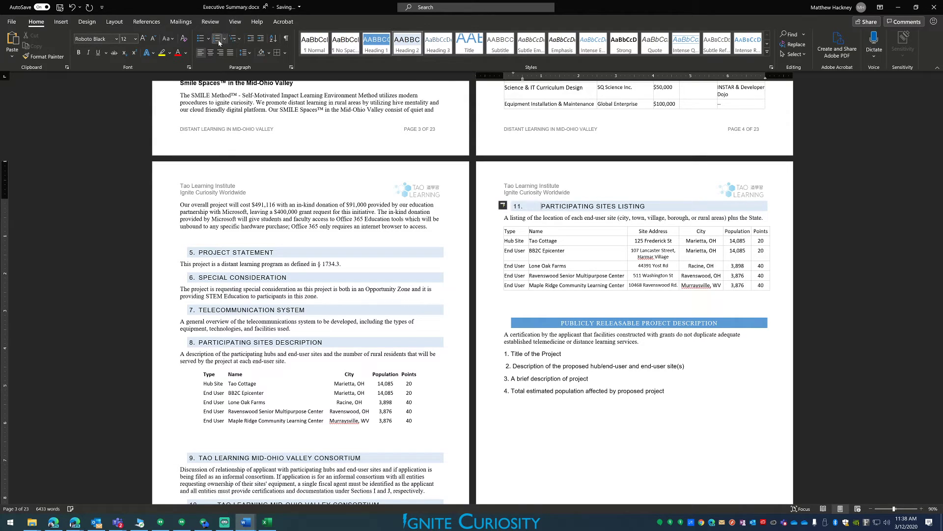
pyautogui.click(559, 323)
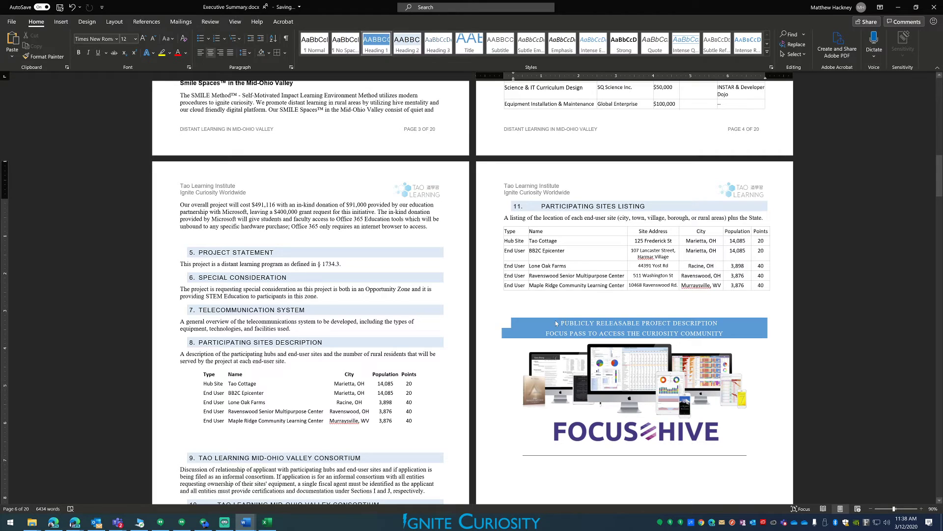
pyautogui.click(557, 323)
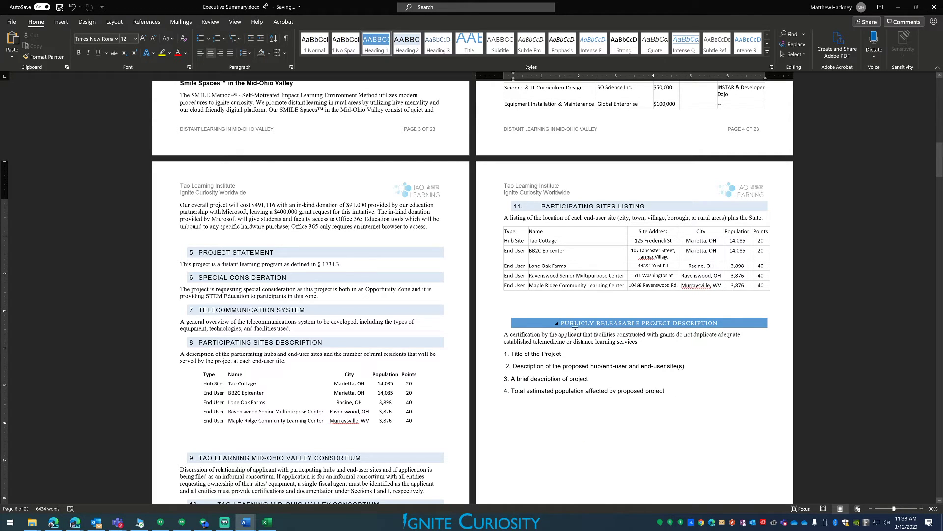
pyautogui.moveTo(570, 323); pyautogui.dragTo(674, 323)
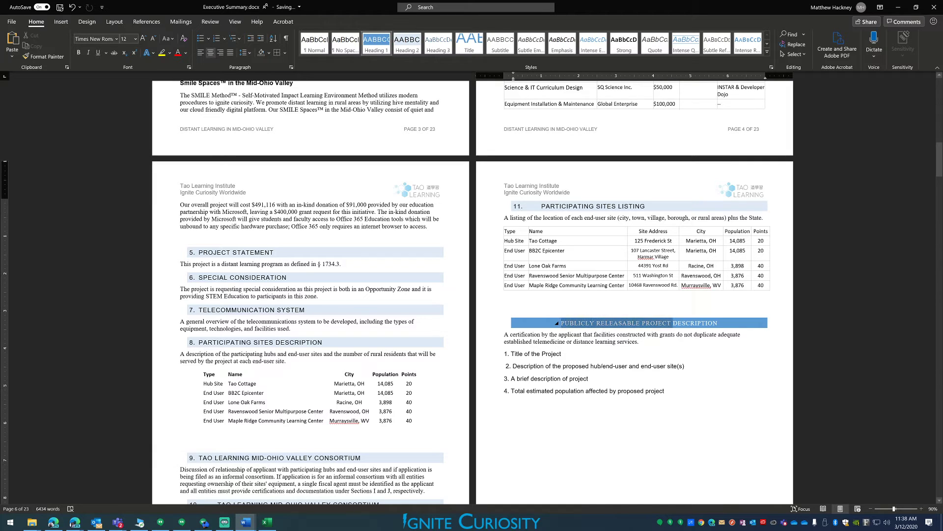
pyautogui.click(638, 341)
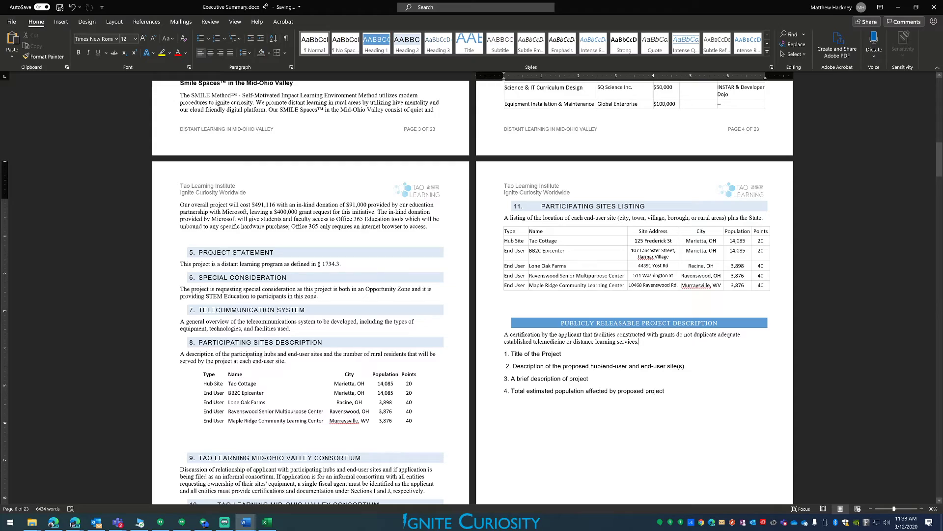
# - Review the numbered subheadings from the start of the Executive Summary to the "Publicly Releasable Project Description" heading
pyautogui.scroll(8, 473, 293)
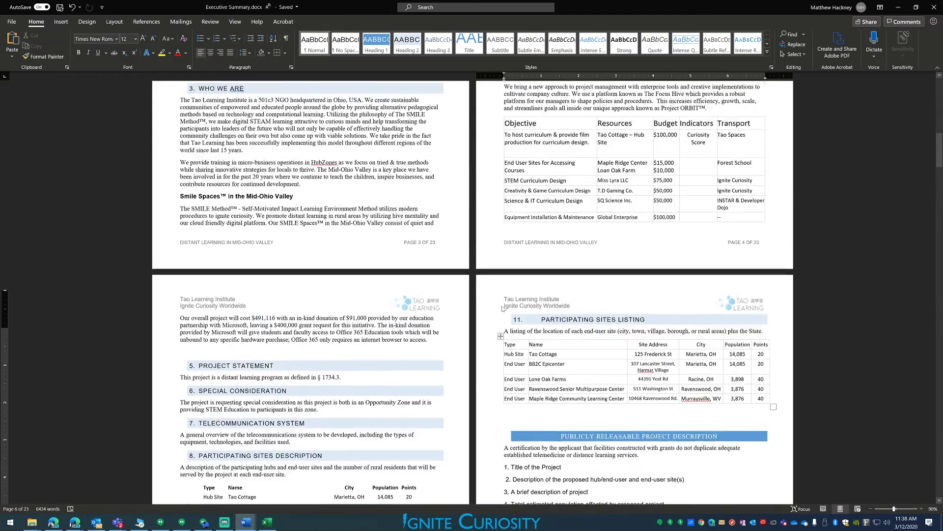
pyautogui.scroll(2, 490, 311)
pyautogui.scroll(-5, 490, 311)
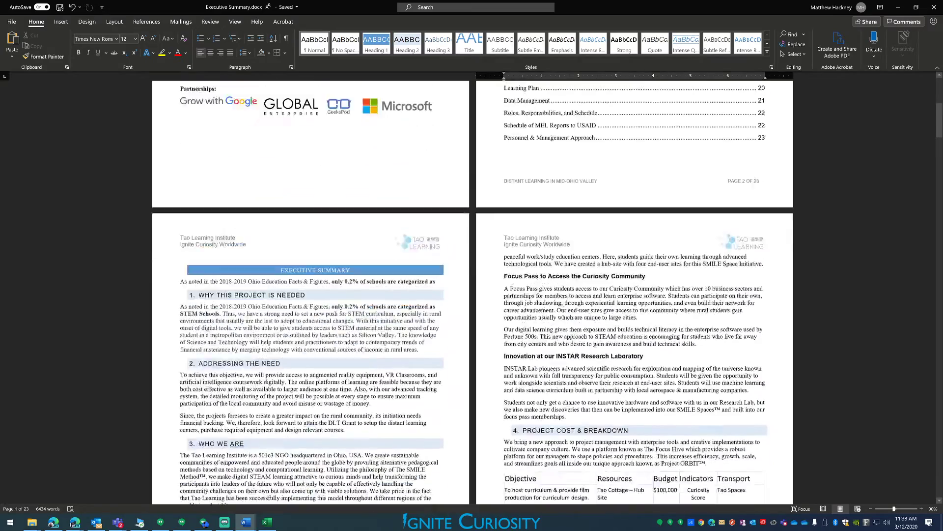
pyautogui.scroll(-3, 490, 311)
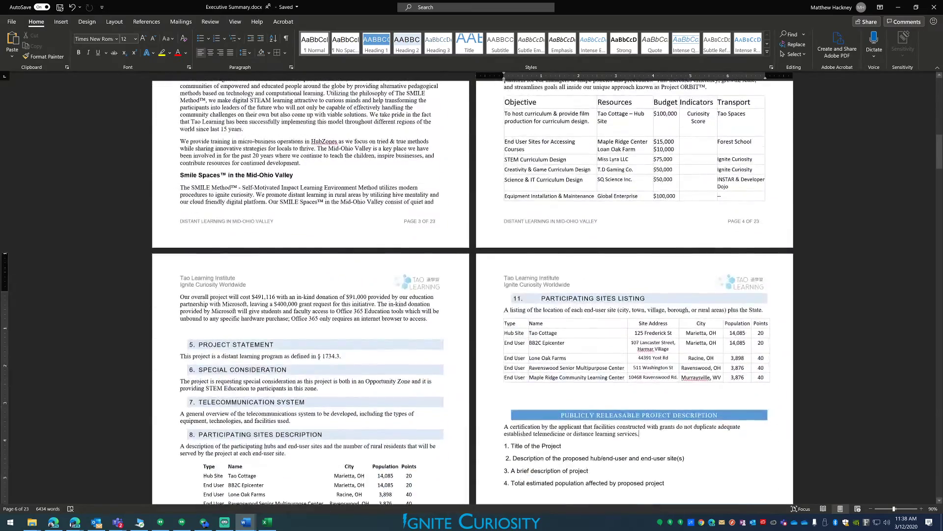
pyautogui.scroll(6, 491, 311)
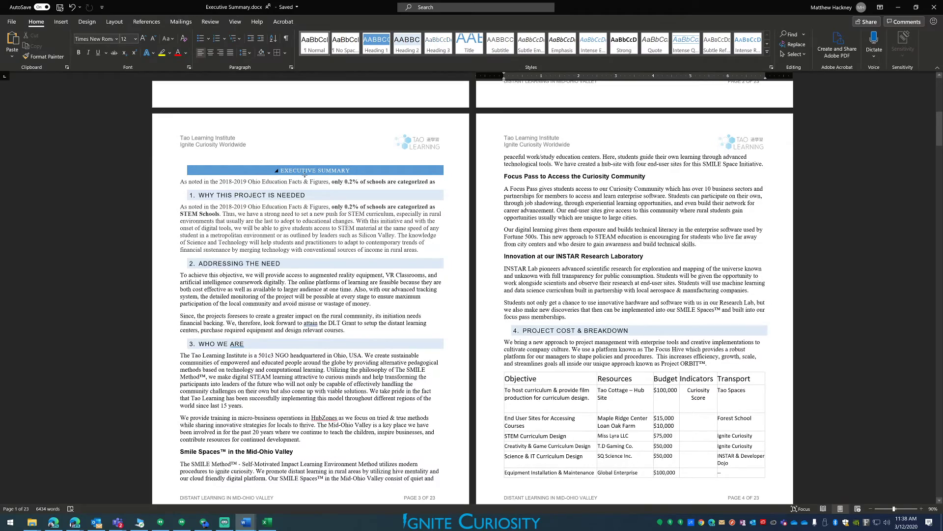
pyautogui.scroll(-9, 200, 339)
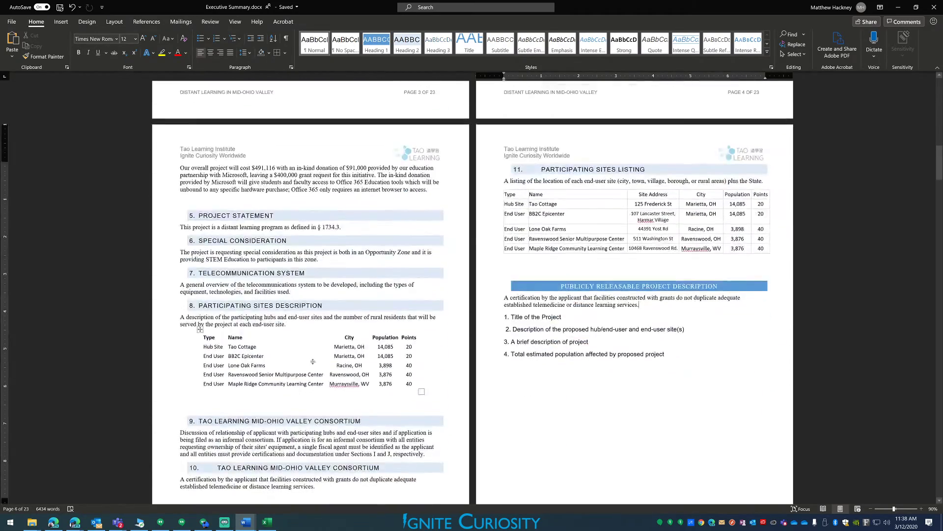
pyautogui.scroll(5, 200, 342)
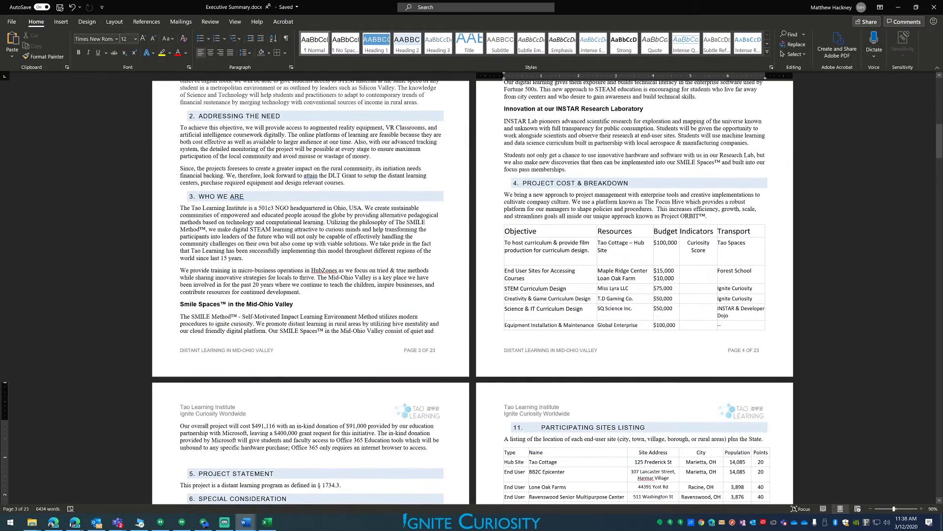
pyautogui.scroll(-4, 573, 280)
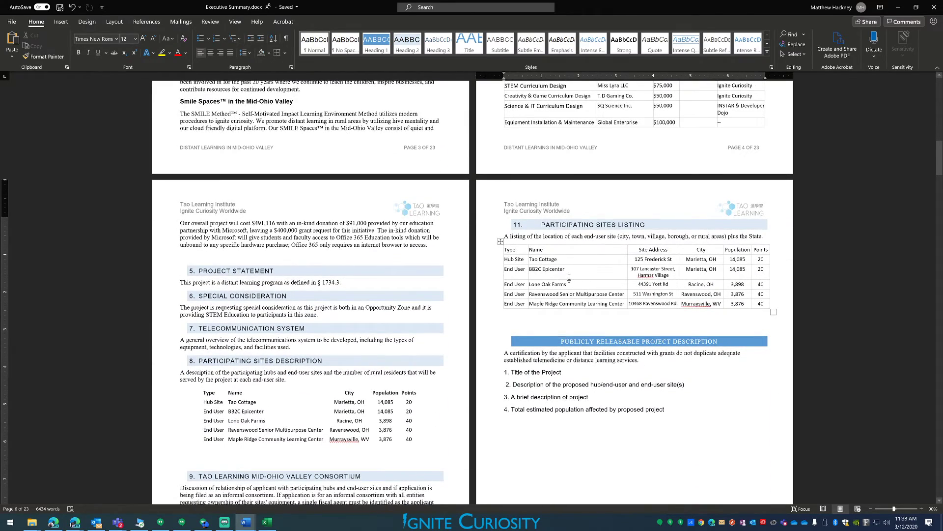
# - Remove the blank lines between the Participating Sites Description table and the "Tao Learning Mid-Ohio Valley Consortium" heading numbered 9
pyautogui.scroll(-3, 569, 278)
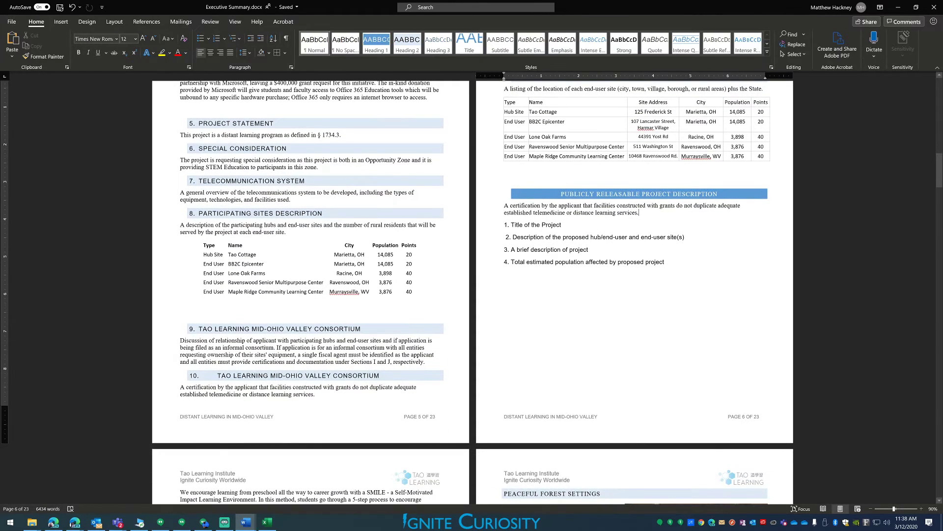
pyautogui.click(273, 310)
pyautogui.press('BackSpace')
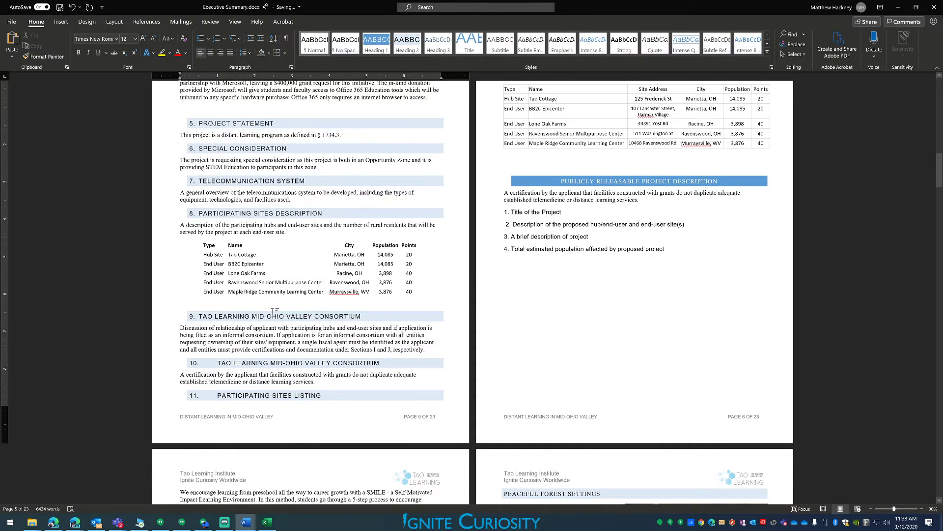
pyautogui.press('Delete')
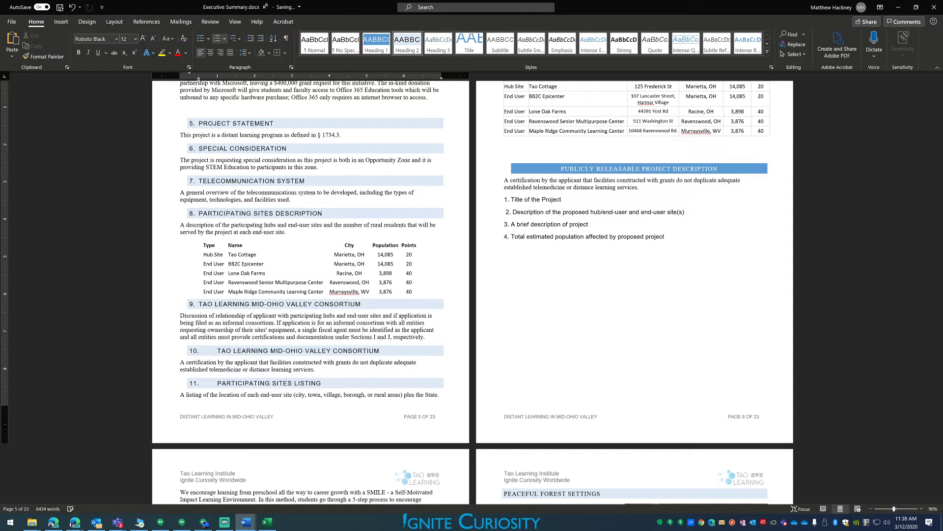
# - Remove the blank lines above the "Project Statement" heading and above the "Publicly Releasable Project Description" heading
pyautogui.scroll(3, 472, 292)
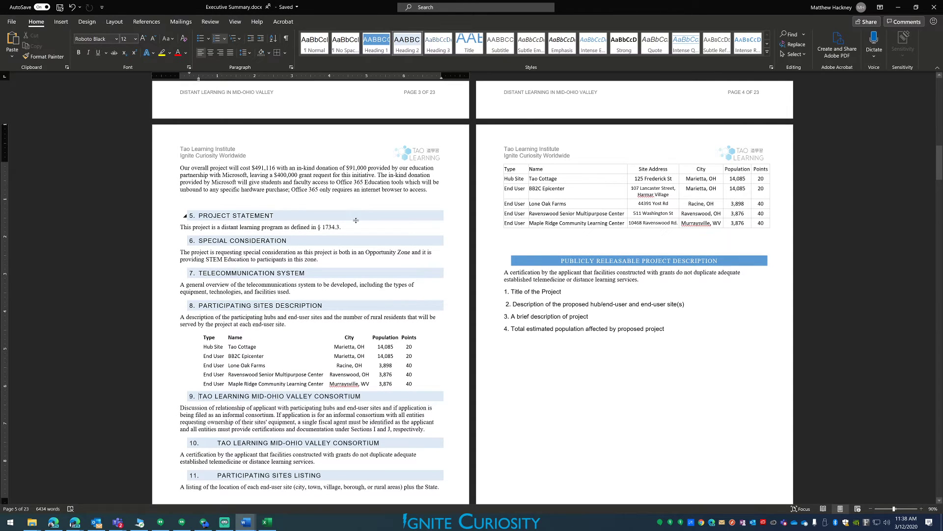
pyautogui.click(302, 201)
pyautogui.press('BackSpace')
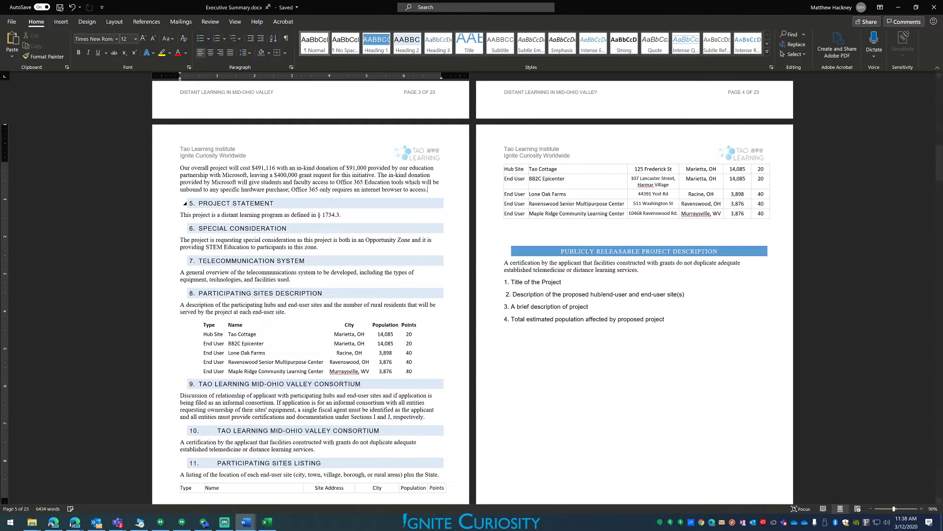
pyautogui.click(536, 229)
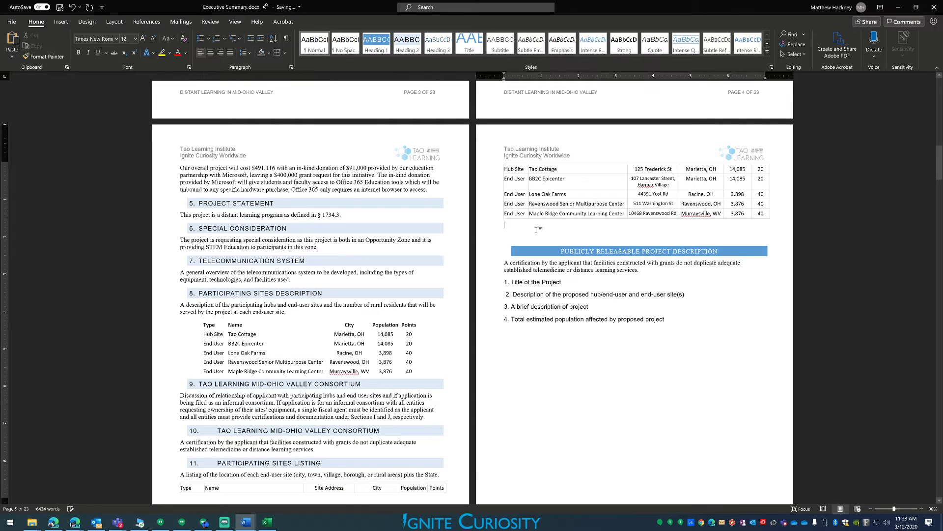
pyautogui.press('Delete')
pyautogui.press('Delete')
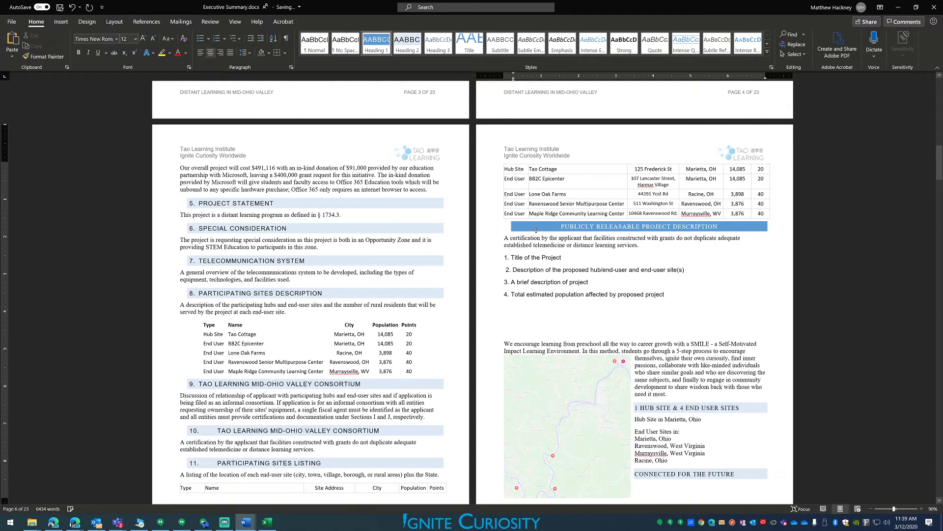
# - Switch to the Technical Proposal document and examine its Executive Summary and the SMILE Spaces sections through "Create More STEM Learning"
pyautogui.scroll(15, 495, 303)
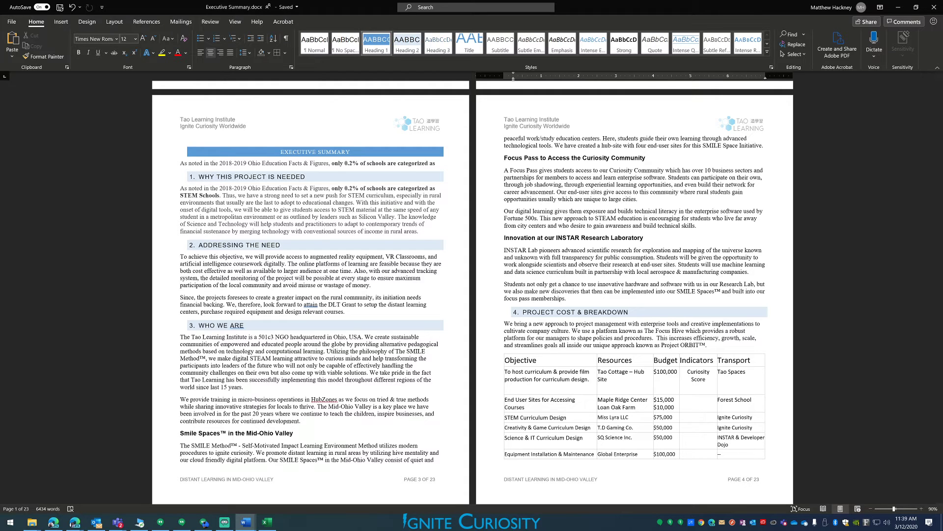
pyautogui.moveTo(246, 522)
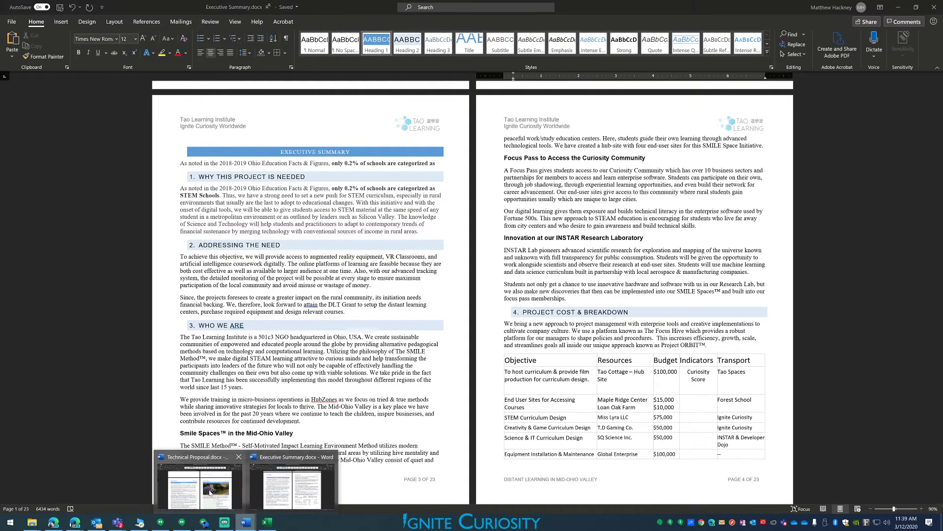
pyautogui.click(199, 479)
pyautogui.scroll(-3, 471, 290)
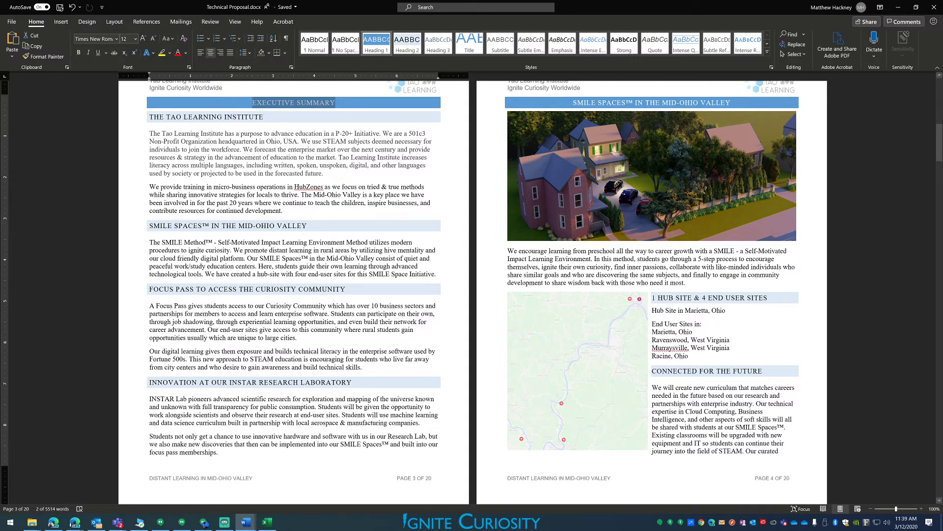
pyautogui.moveTo(201, 173); pyautogui.dragTo(335, 399)
pyautogui.click(623, 267)
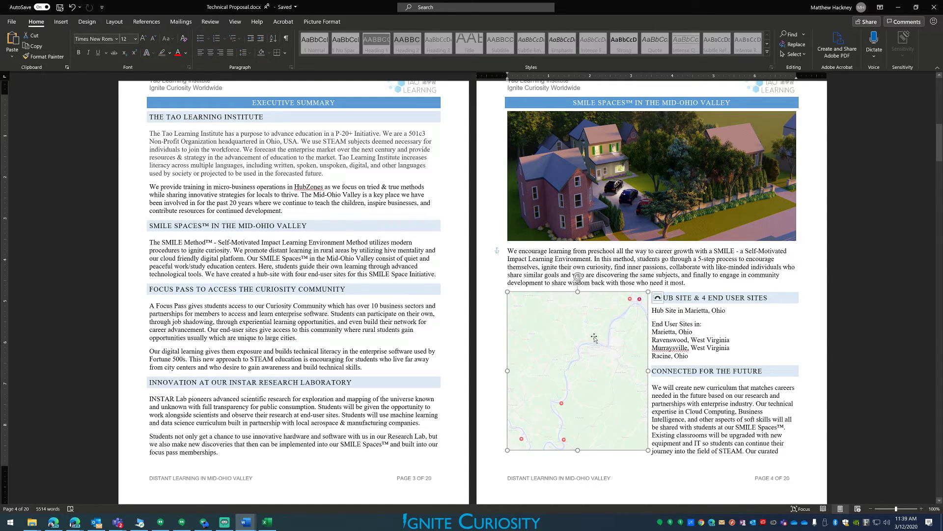
pyautogui.scroll(-10, 564, 267)
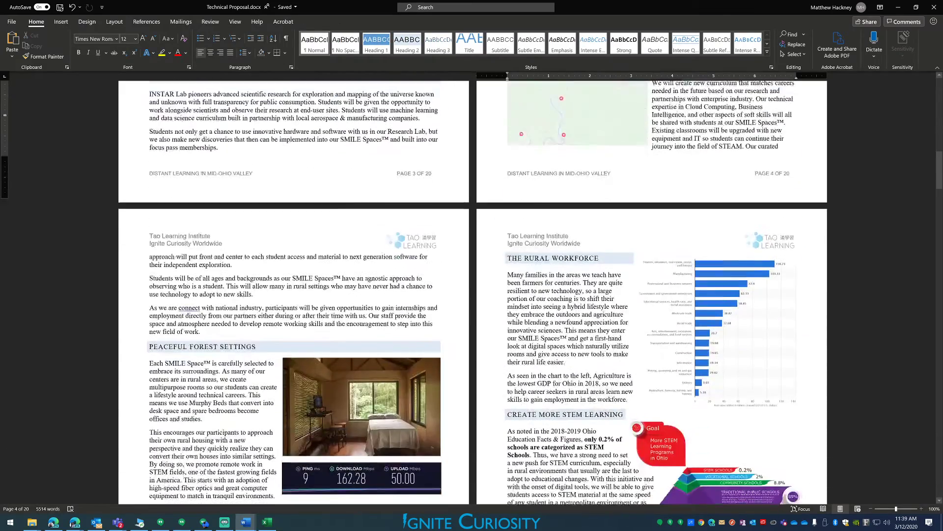
pyautogui.scroll(-5, 729, 325)
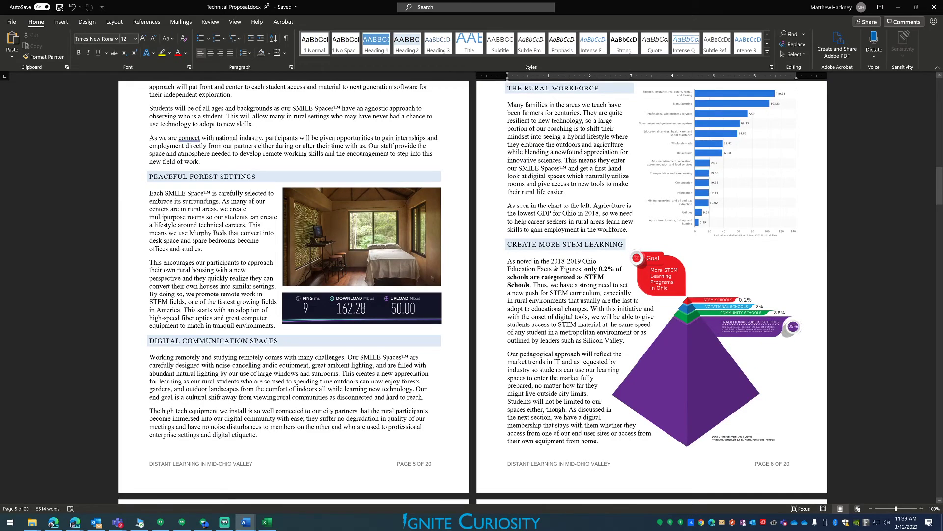
# - Switch back to the Executive Summary document and review its numbered sections from "Project Statement" through "Participating Sites Listing" and the pages that follow
pyautogui.hotkey('alt', 'Tab')
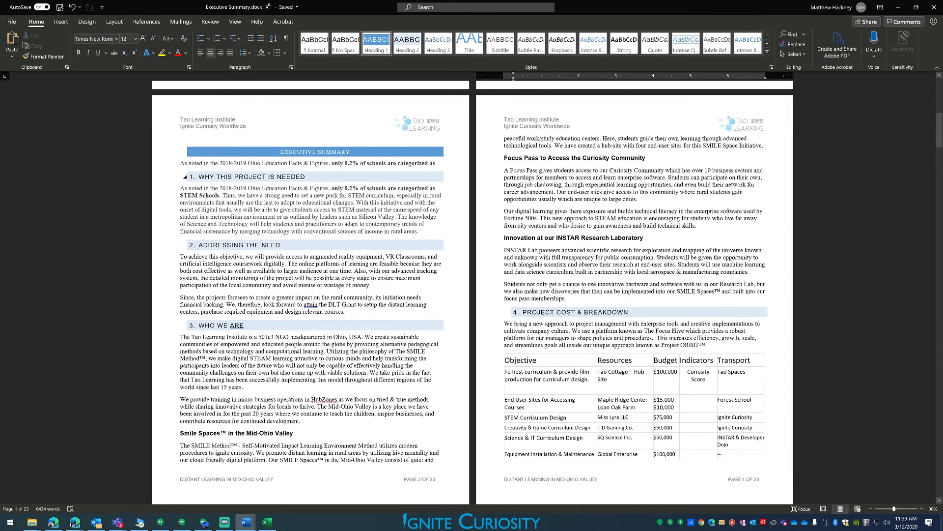
pyautogui.scroll(-9, 471, 291)
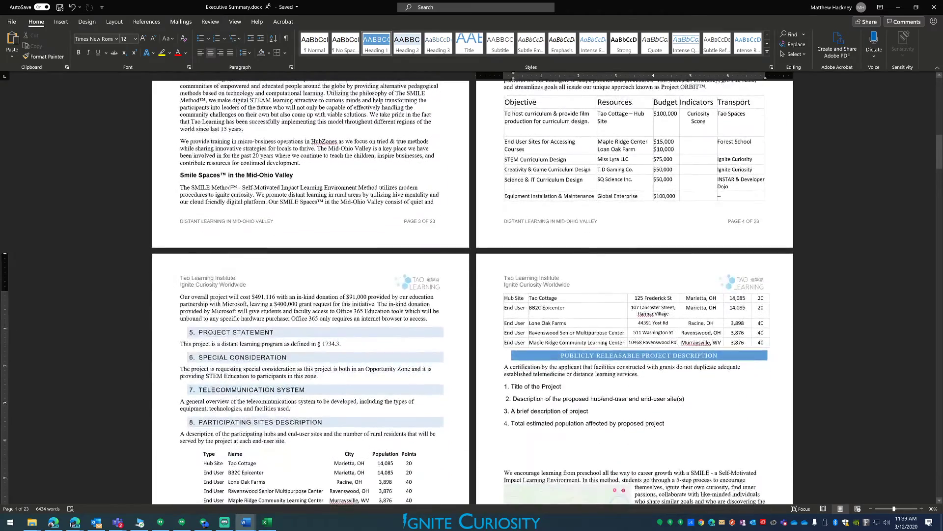
pyautogui.scroll(-1, 472, 292)
pyautogui.moveTo(192, 314); pyautogui.dragTo(287, 321)
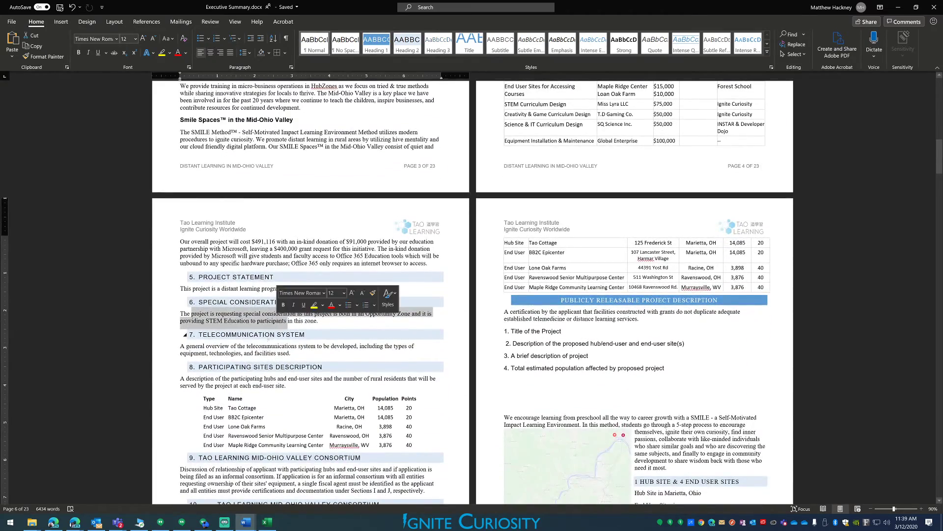
pyautogui.moveTo(210, 353); pyautogui.dragTo(279, 353)
pyautogui.click(290, 353)
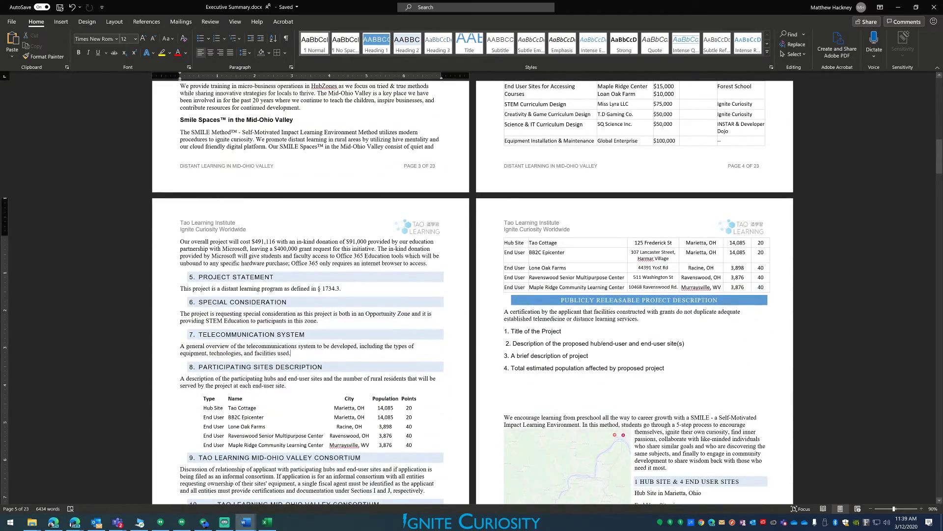
pyautogui.scroll(-3, 200, 298)
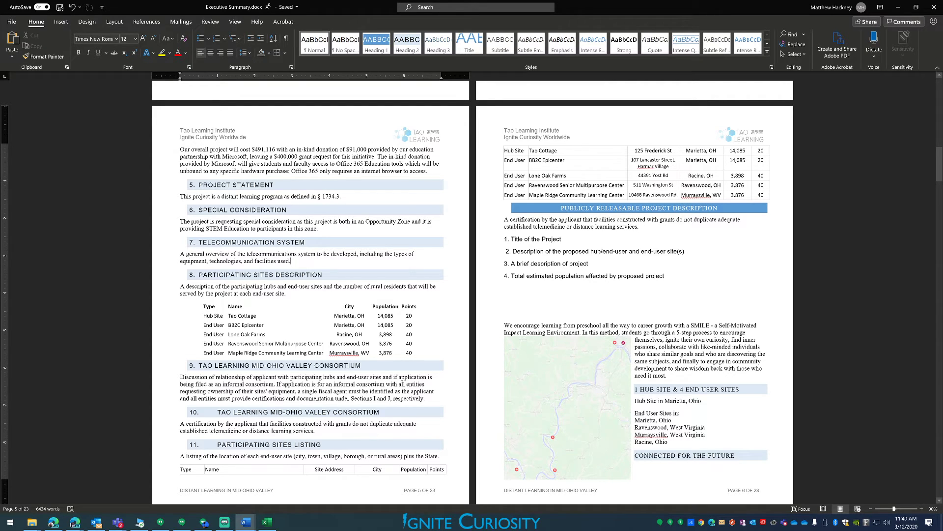
pyautogui.scroll(-9, 473, 292)
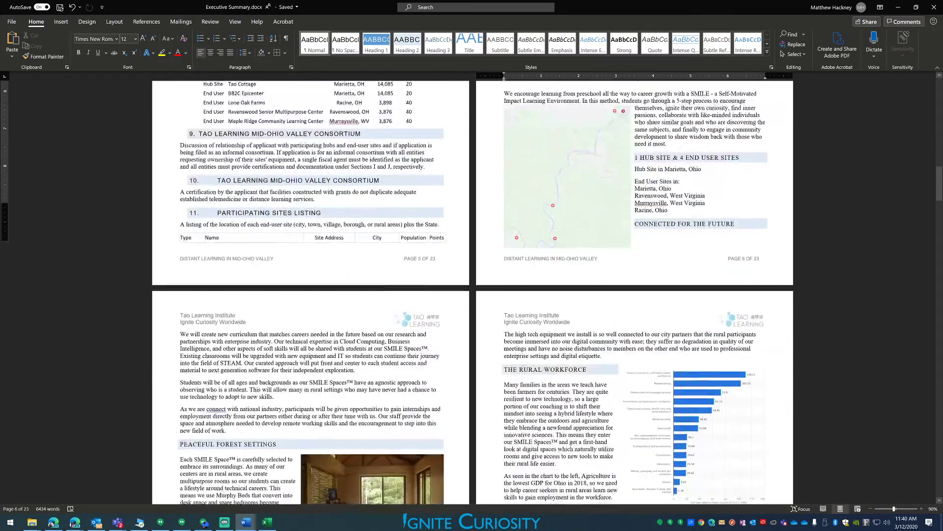
# - Undo the last edits between the Publicly Releasable Project Description list and the "We encourage learning from preschool" paragraph
pyautogui.hotkey('ctrl', 'z')
pyautogui.hotkey('ctrl', 'z')
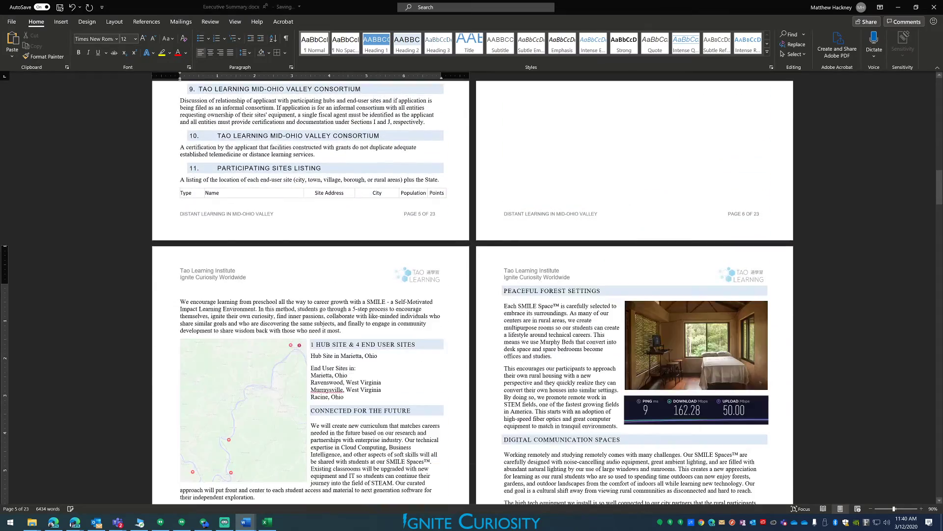
pyautogui.hotkey('ctrl', 'z')
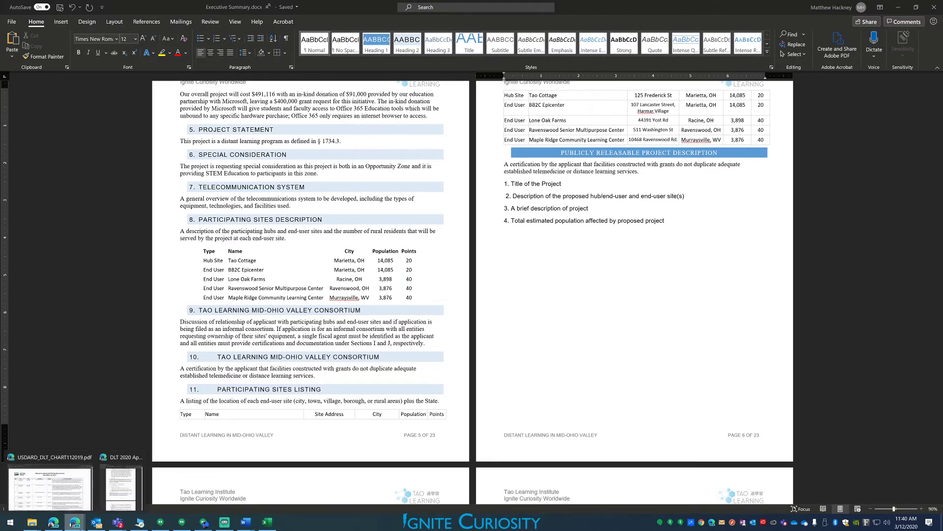
# - Switch to the DLT 2020 Application Guide and examine its list of required application sections and section B, Executive Summary
pyautogui.click(49, 482)
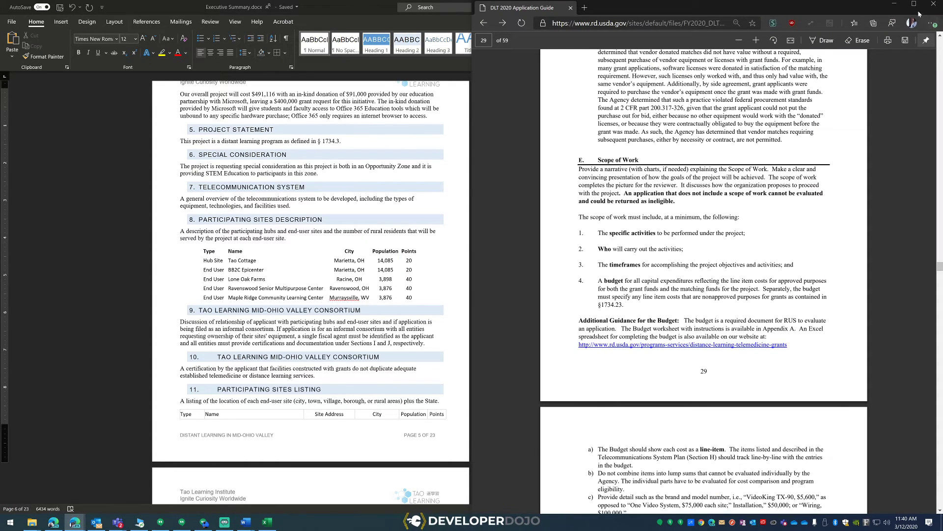
pyautogui.scroll(10, 703, 275)
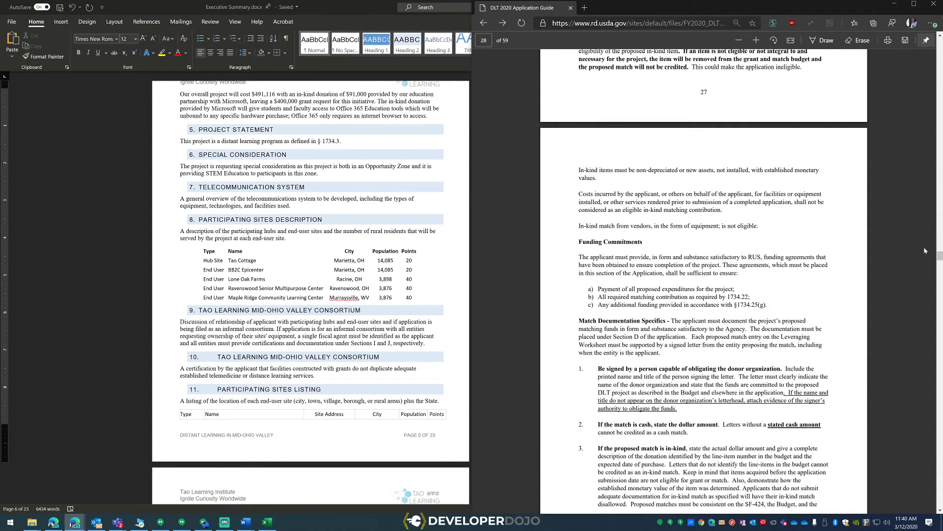
pyautogui.moveTo(940, 256); pyautogui.dragTo(939, 144)
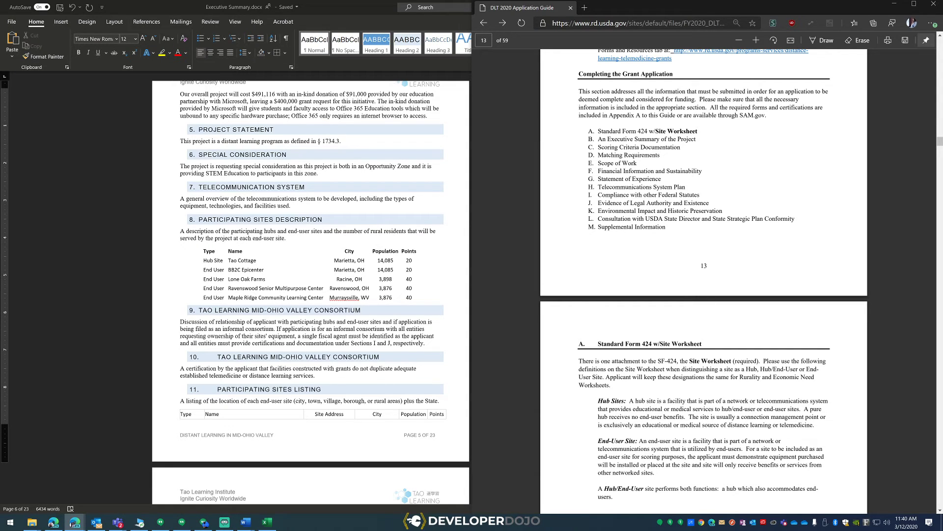
pyautogui.scroll(-10, 704, 281)
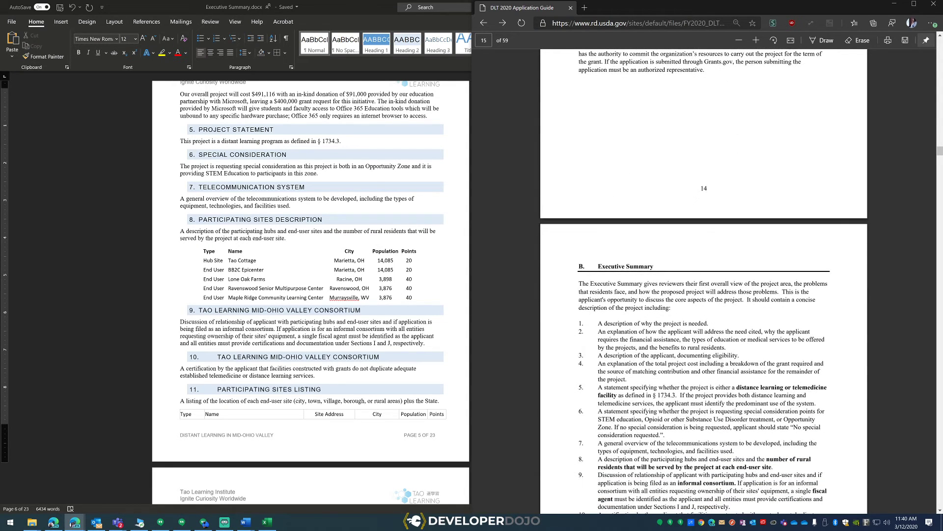
pyautogui.moveTo(696, 283); pyautogui.dragTo(746, 283)
pyautogui.press('Escape')
pyautogui.scroll(-15, 704, 278)
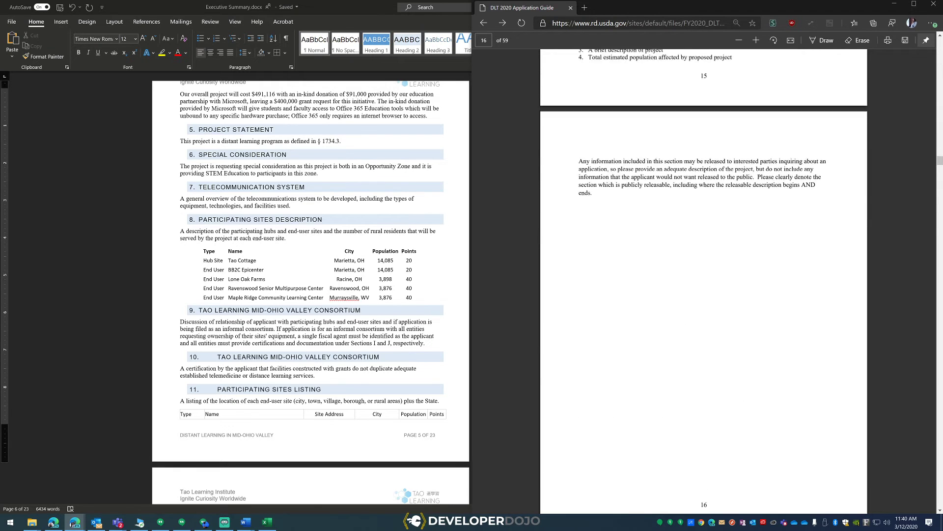
# - Examine the guide's section C, Scoring Criteria Documentation, covering C-1 Rurality, C-2 Economic Need and C-3 Special Consideration
pyautogui.scroll(-2, 703, 277)
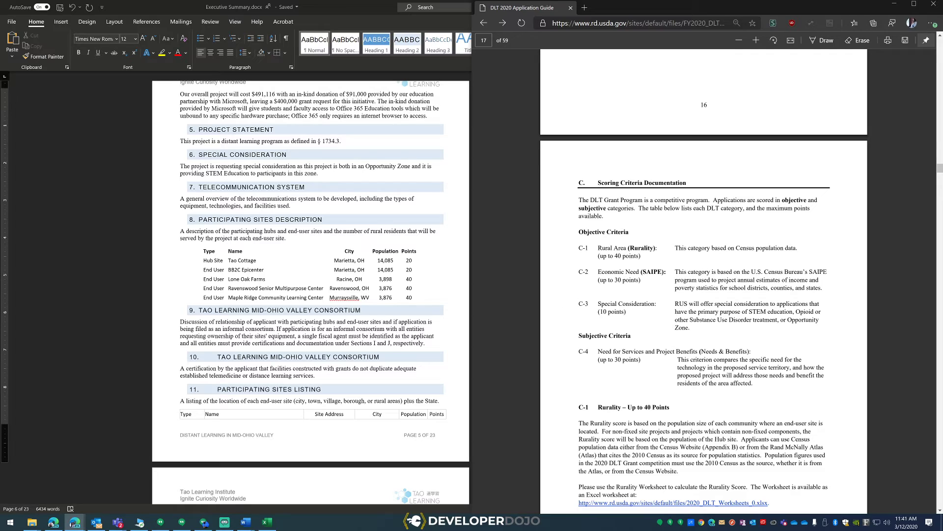
pyautogui.scroll(-6, 703, 282)
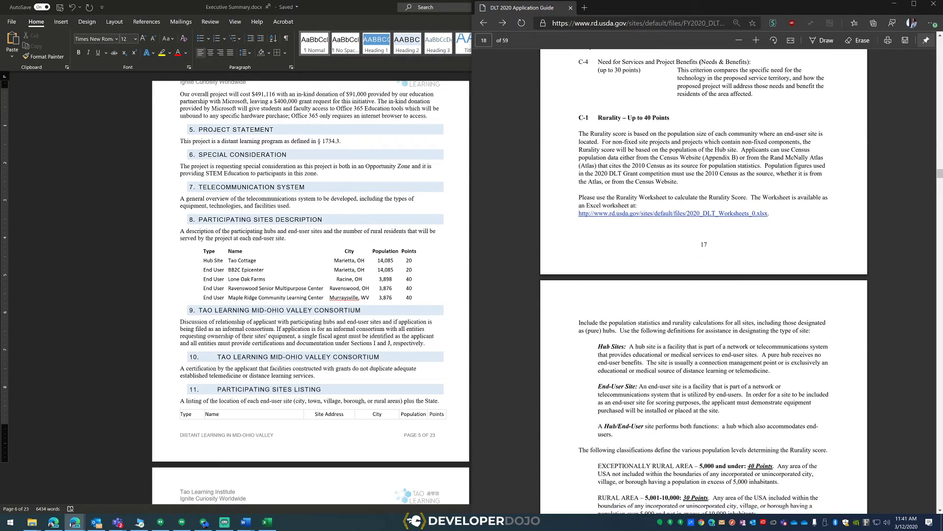
pyautogui.scroll(-3, 704, 283)
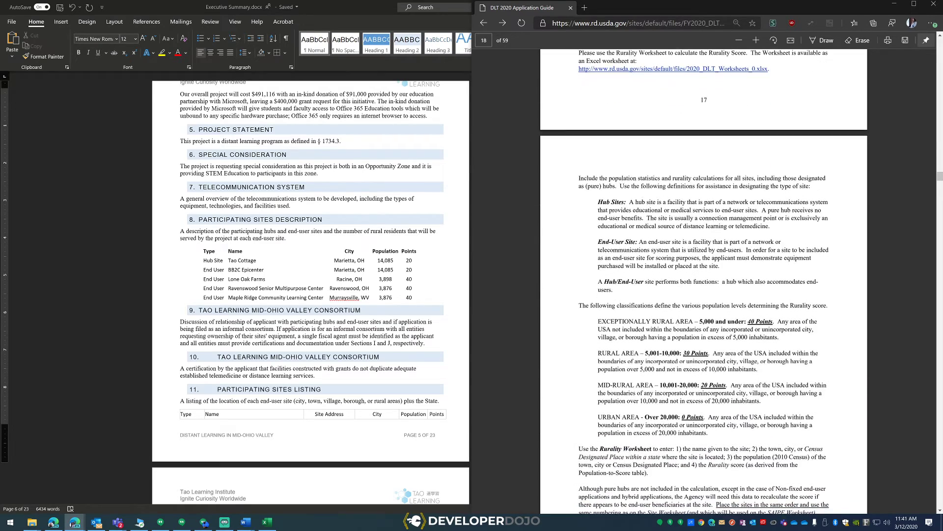
pyautogui.scroll(-3, 704, 283)
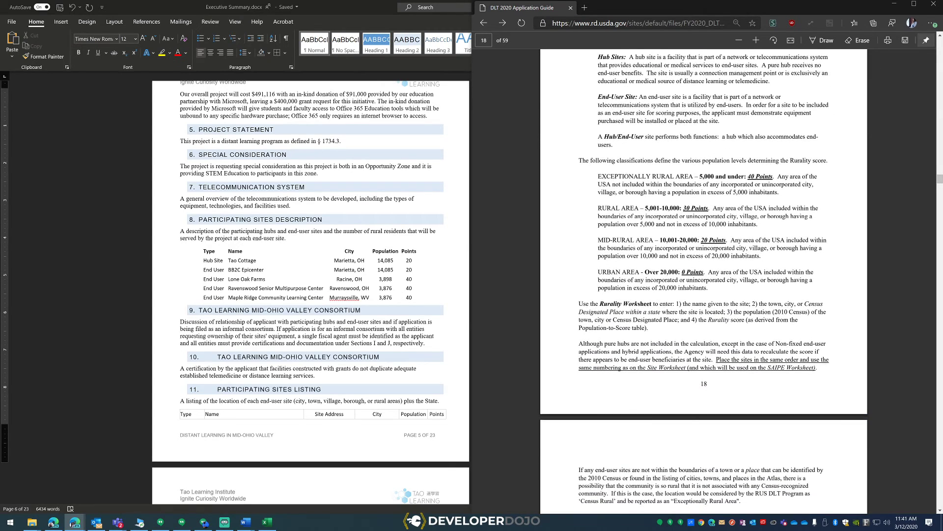
pyautogui.scroll(-2, 704, 283)
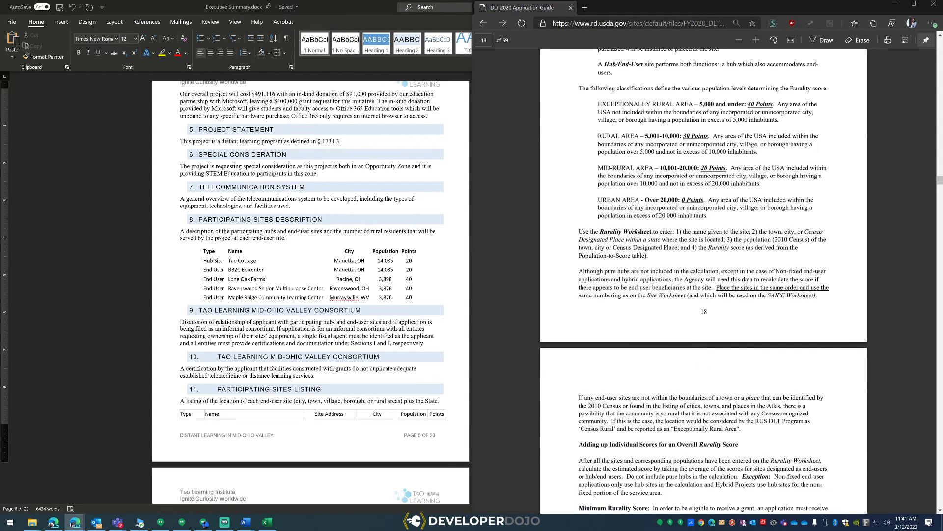
pyautogui.scroll(-4, 704, 283)
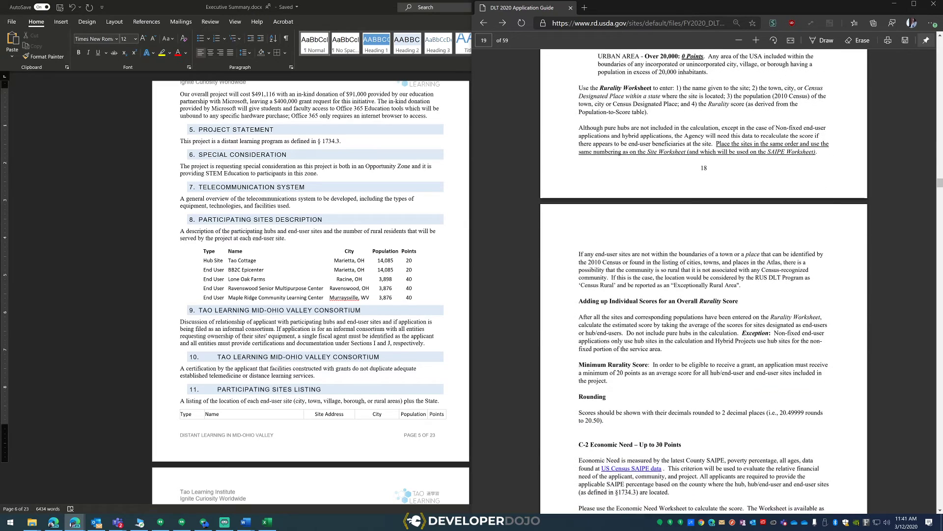
pyautogui.scroll(-1, 704, 283)
pyautogui.scroll(-2, 704, 282)
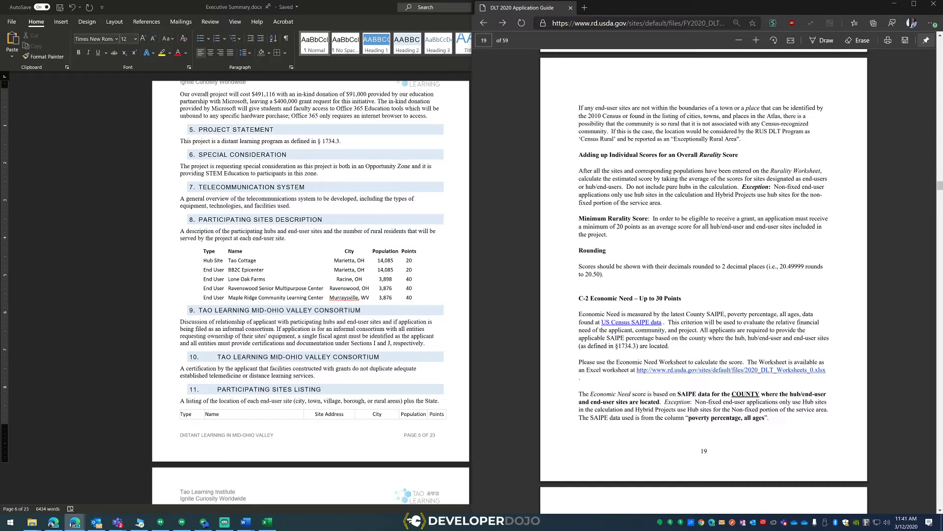
pyautogui.scroll(-8, 703, 282)
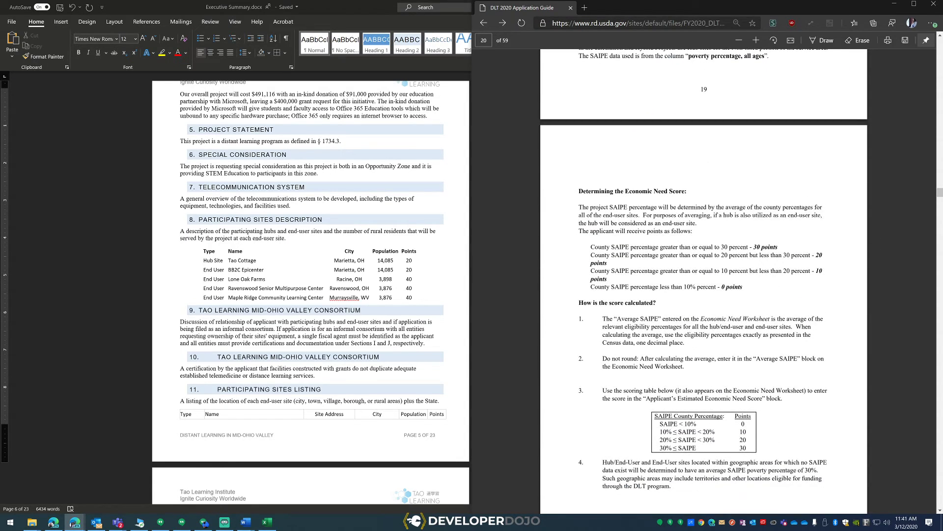
pyautogui.scroll(-9, 622, 256)
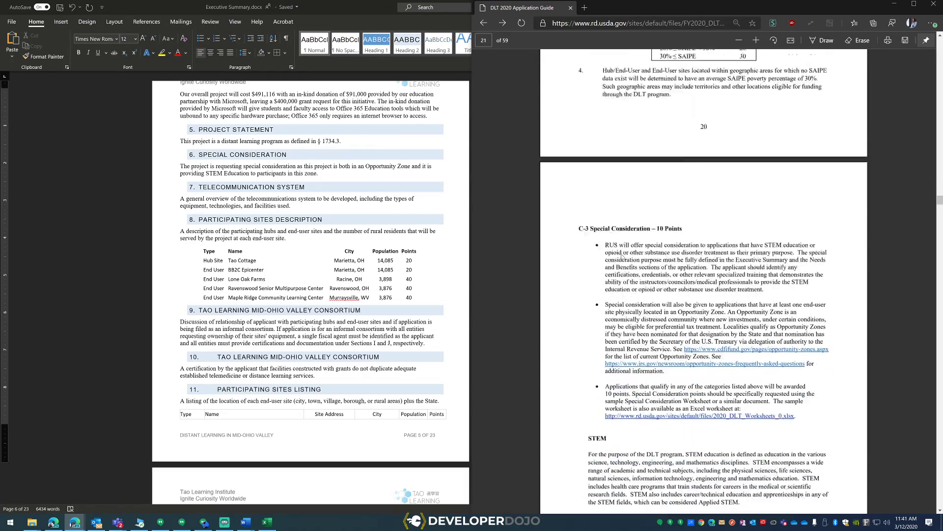
pyautogui.scroll(-1, 622, 256)
pyautogui.scroll(-5, 704, 281)
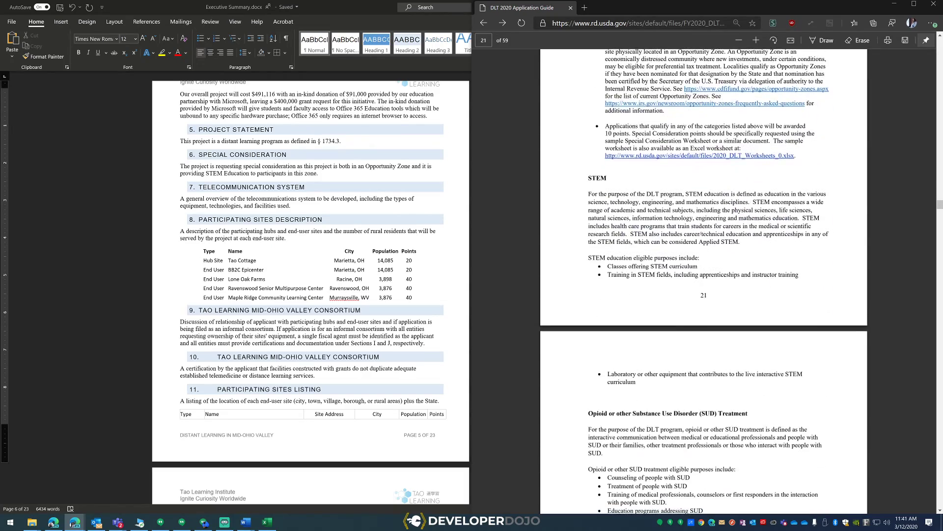
# - Examine the guide's C-4 Need for Service and Project Benefits criteria, including the Benefits Derived from Services examples for distance learning projects
pyautogui.scroll(-10, 703, 280)
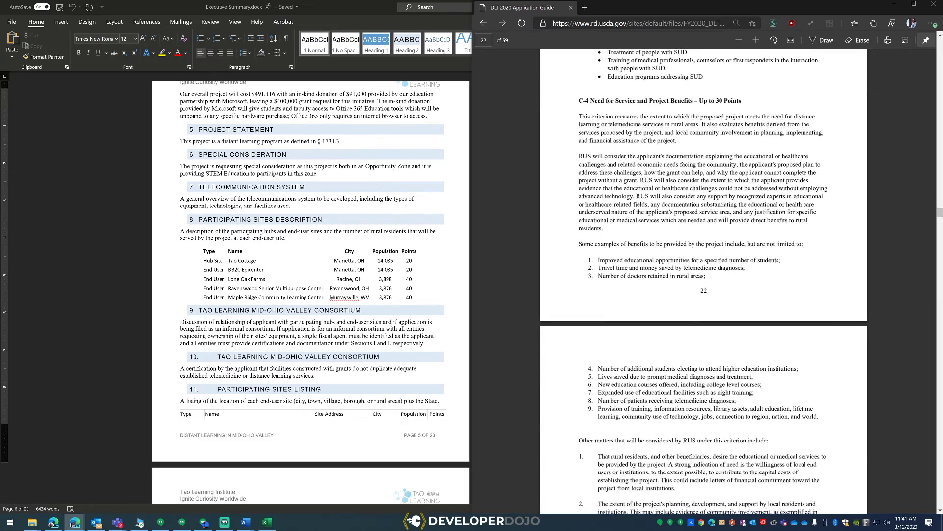
pyautogui.scroll(-5, 704, 280)
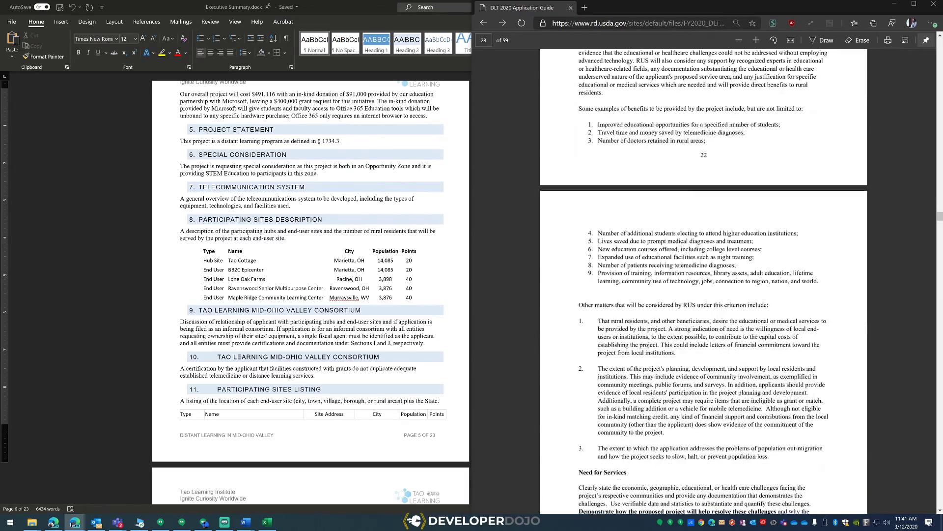
pyautogui.scroll(-6, 704, 280)
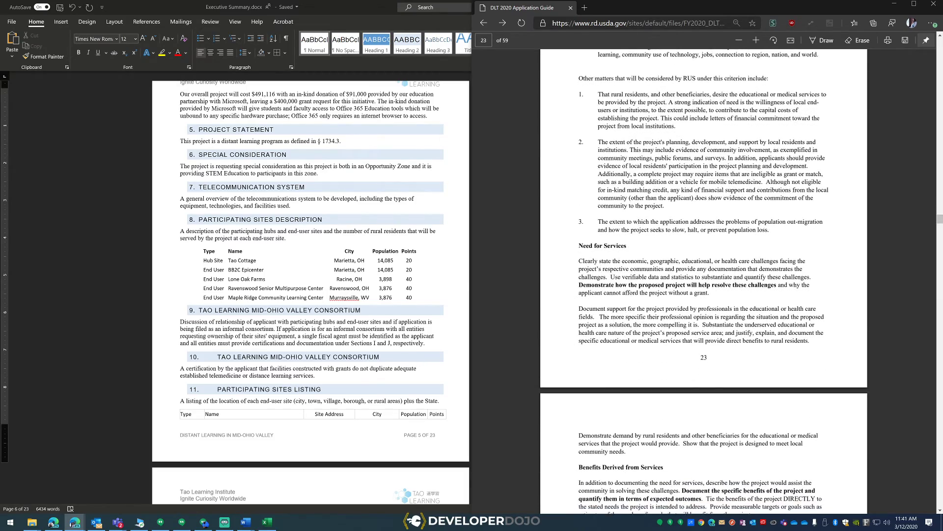
pyautogui.scroll(-7, 703, 280)
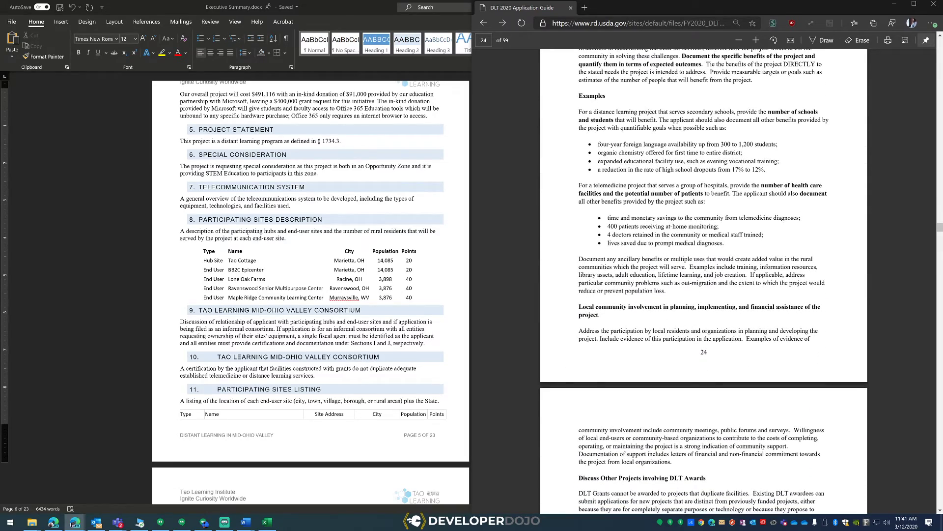
pyautogui.scroll(3, 704, 280)
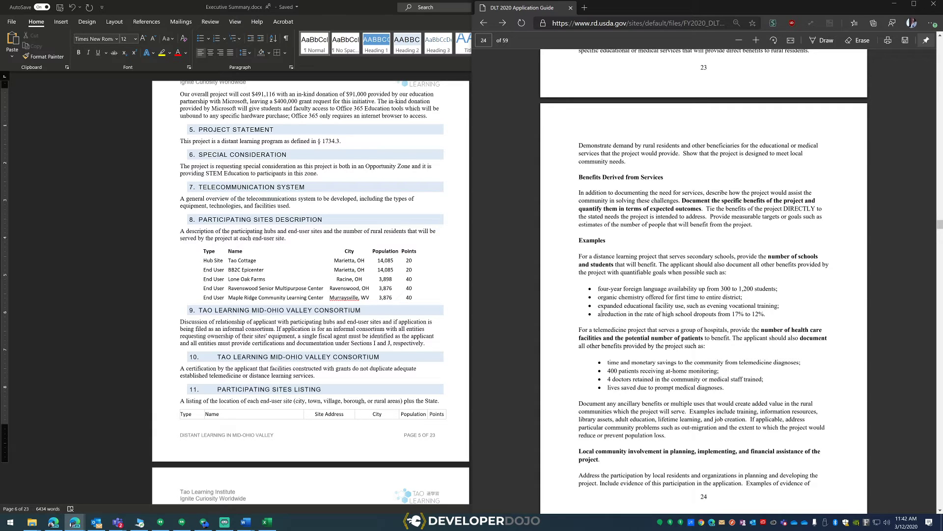
pyautogui.moveTo(601, 313); pyautogui.dragTo(691, 314)
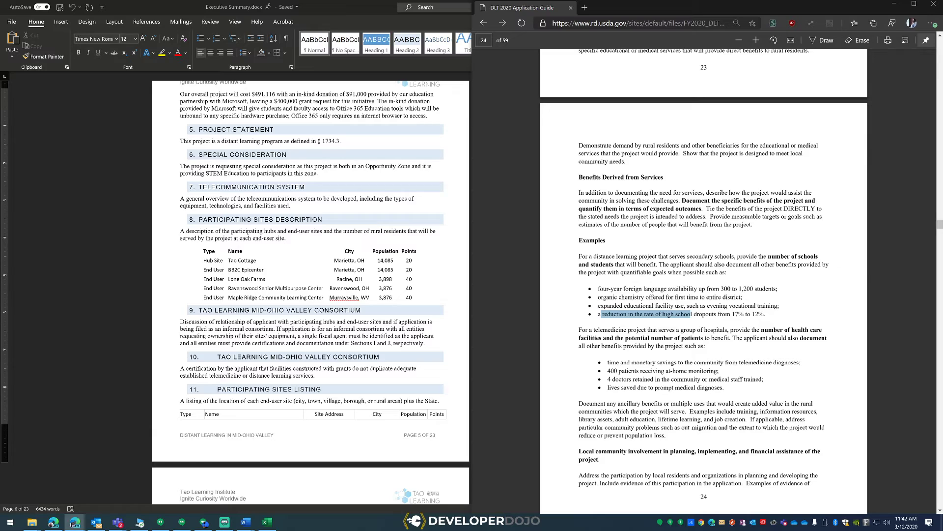
pyautogui.scroll(-3, 704, 293)
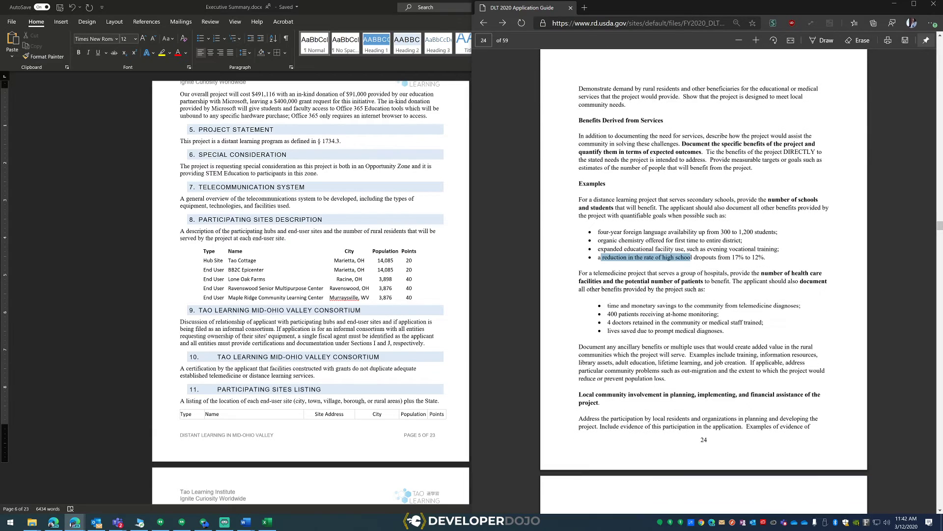
# - Go back through the scoring criteria to the guide's instructions on publicly releasable project information on pages 15 and 16
pyautogui.scroll(20, 704, 280)
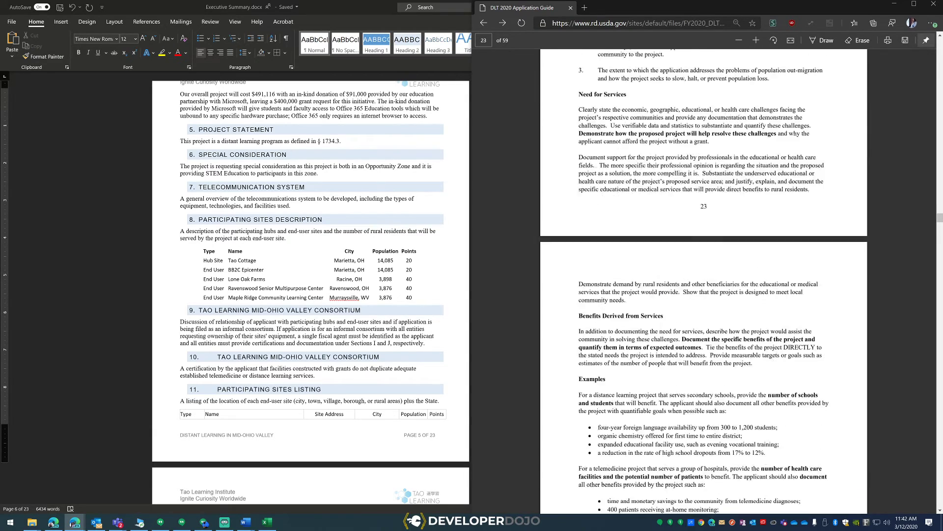
pyautogui.scroll(20, 703, 280)
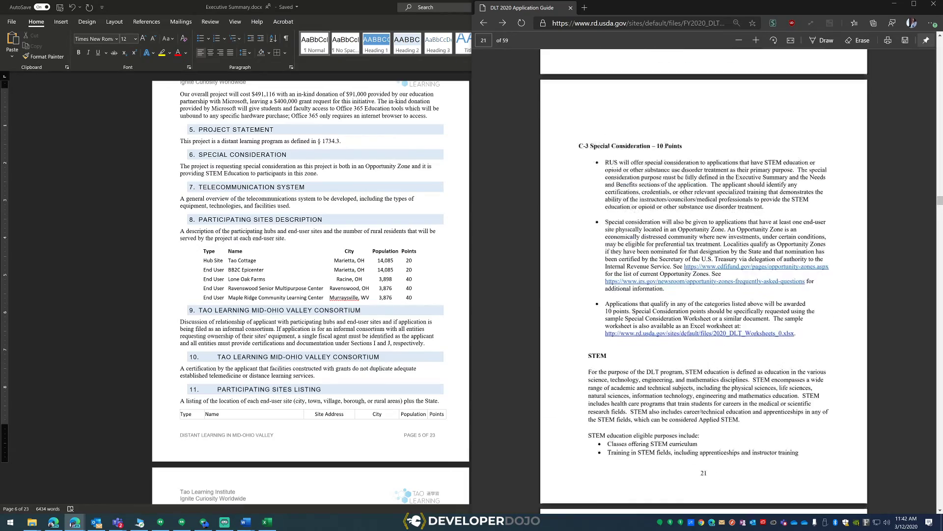
pyautogui.scroll(20, 704, 281)
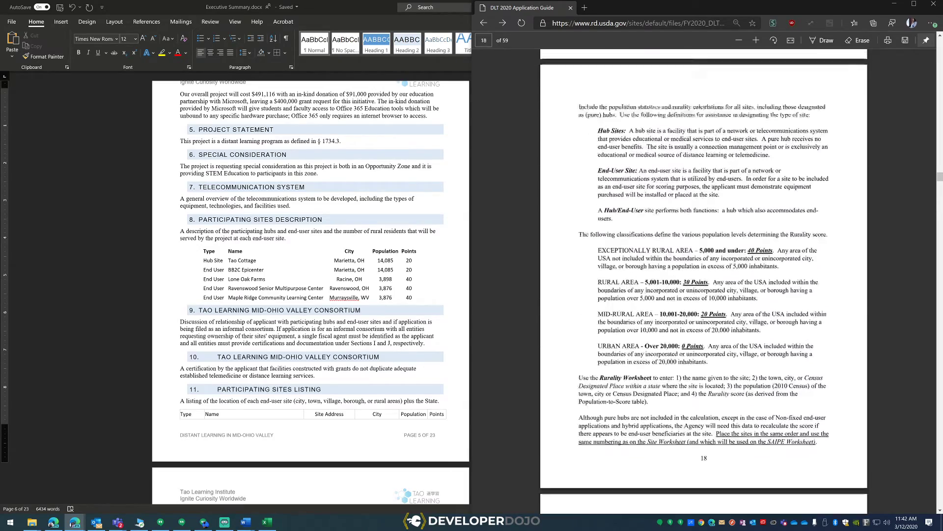
pyautogui.scroll(-2, 361, 262)
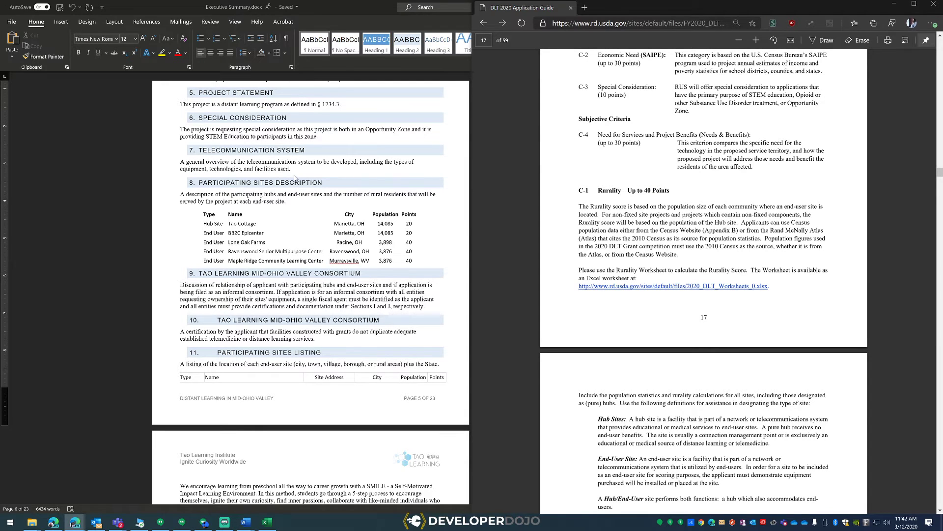
pyautogui.scroll(15, 607, 171)
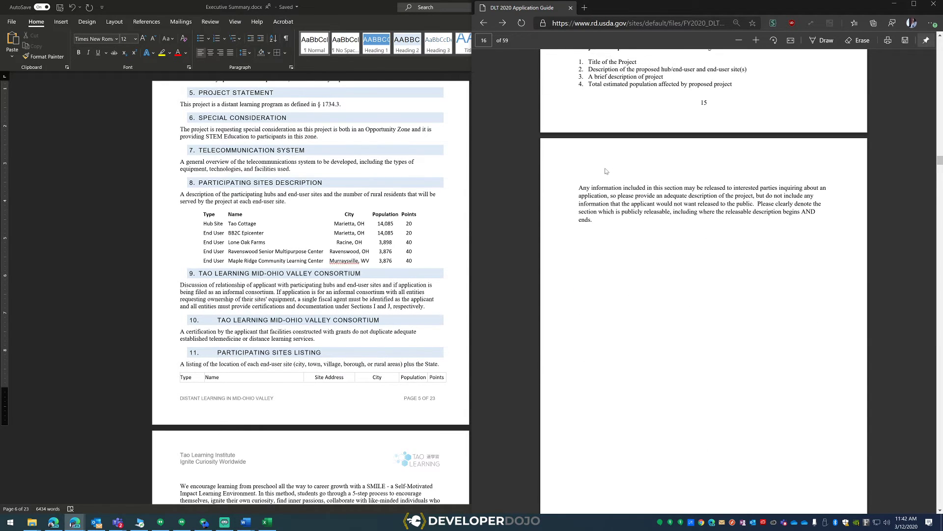
# - Find section C, Scoring Criteria Documentation, in the guide and compare it with the sections of the Executive Summary
pyautogui.scroll(-10, 607, 171)
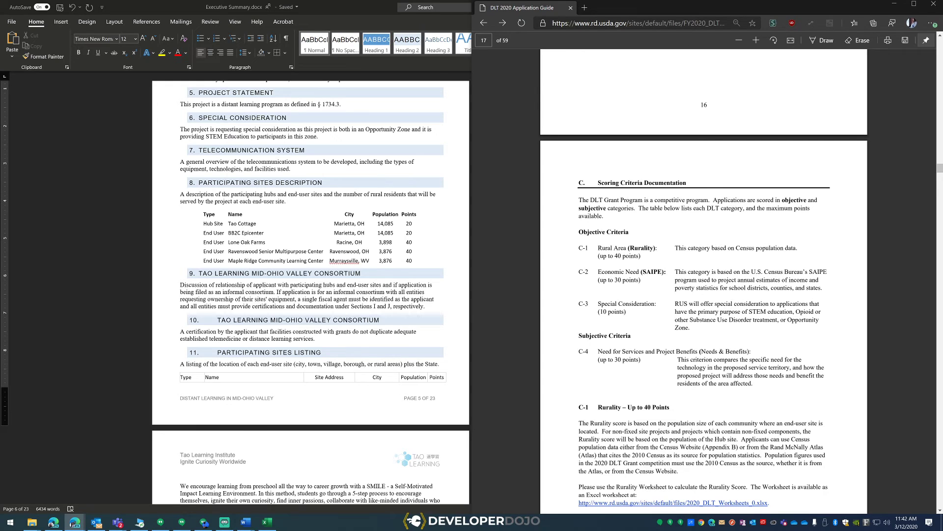
pyautogui.moveTo(597, 183); pyautogui.dragTo(687, 183)
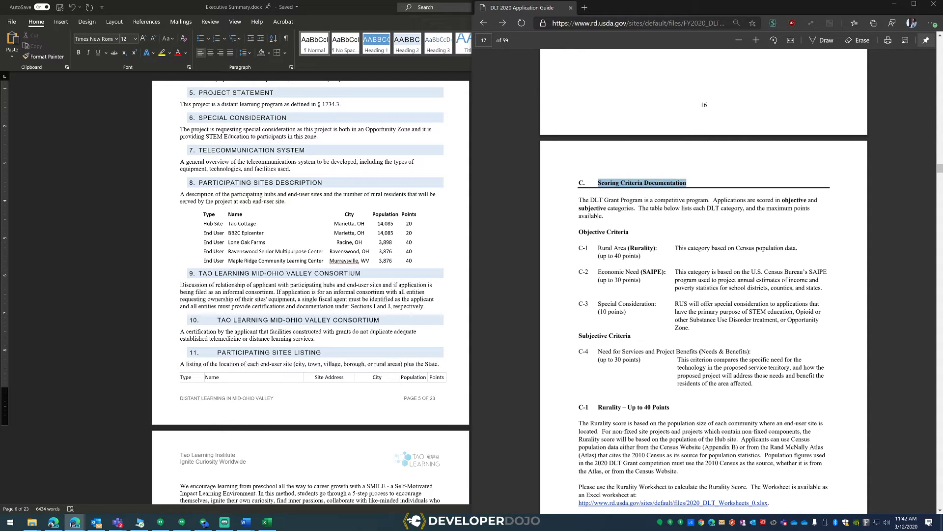
pyautogui.scroll(-20, 280, 315)
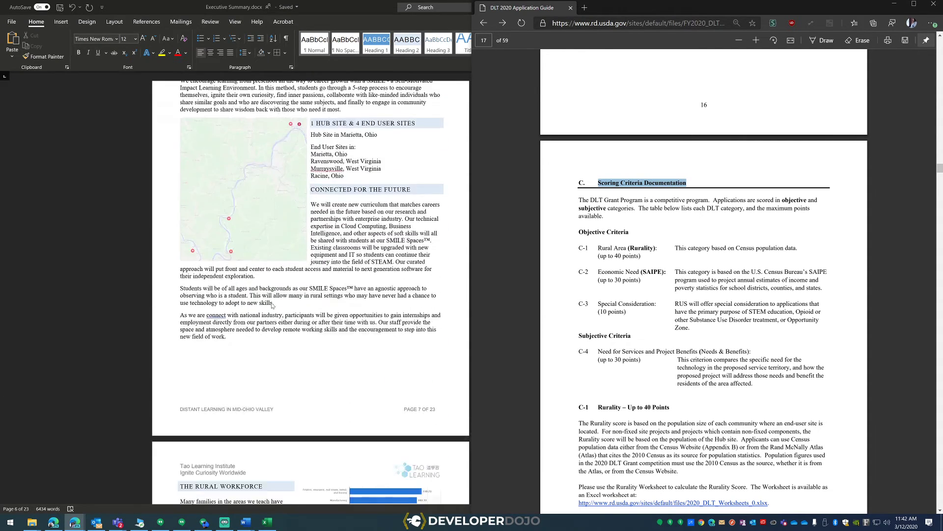
pyautogui.scroll(20, 271, 305)
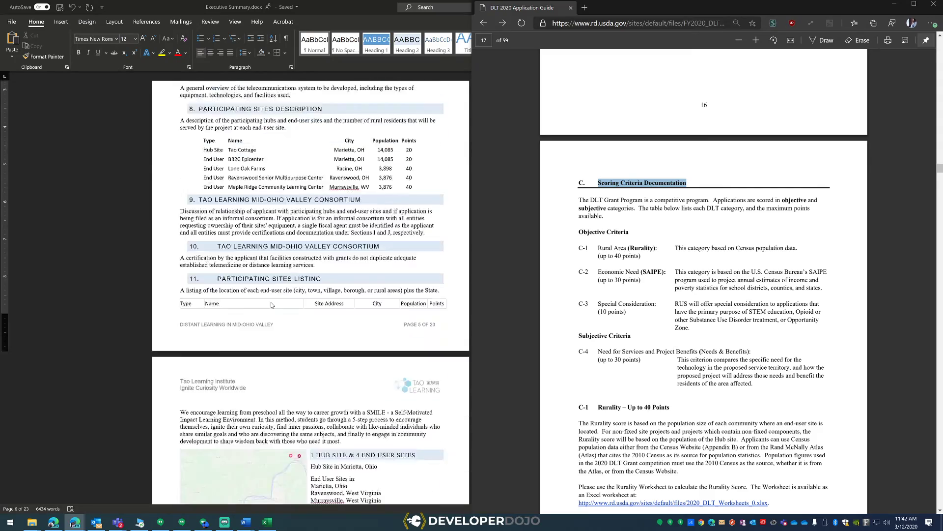
pyautogui.scroll(10, 271, 305)
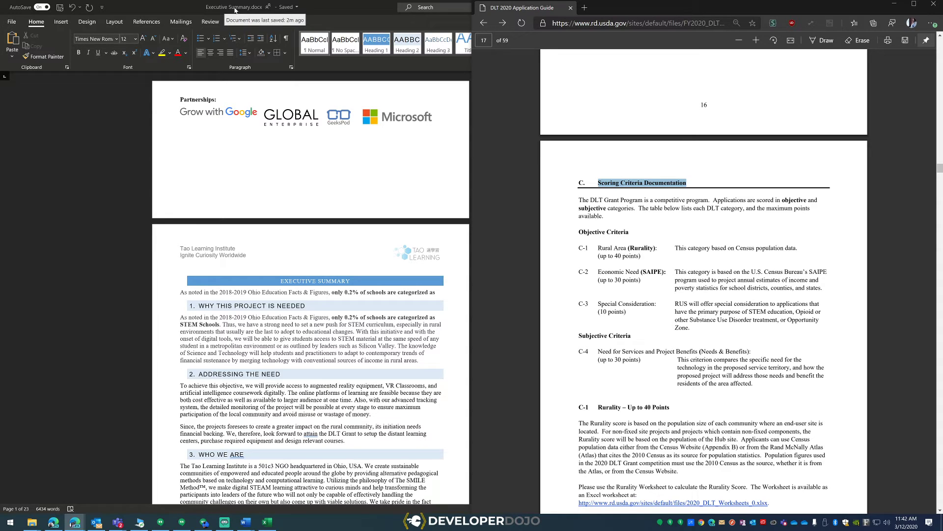
pyautogui.scroll(-10, 297, 330)
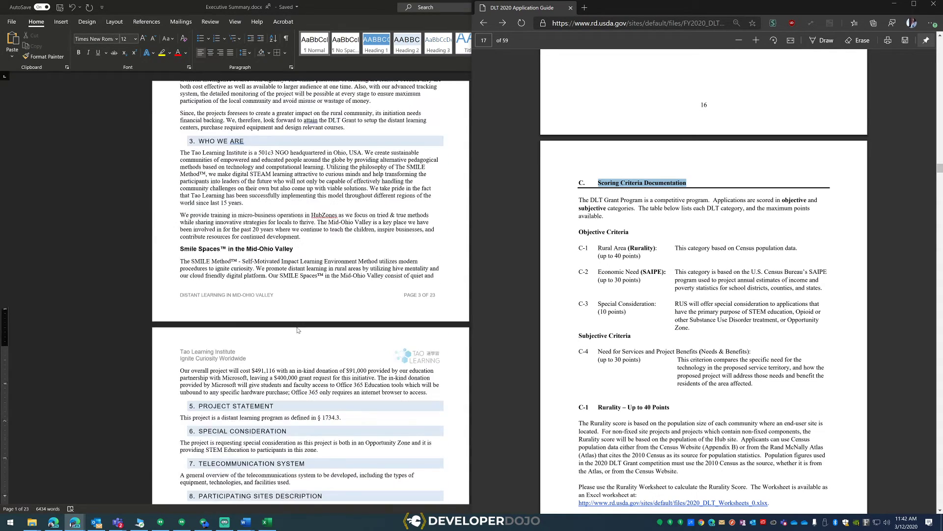
pyautogui.scroll(-2, 298, 330)
# - Check the Distance Learning and Telemedicine Response folder in File Explorer and return to the Executive Summary document in Word
pyautogui.moveTo(32, 522)
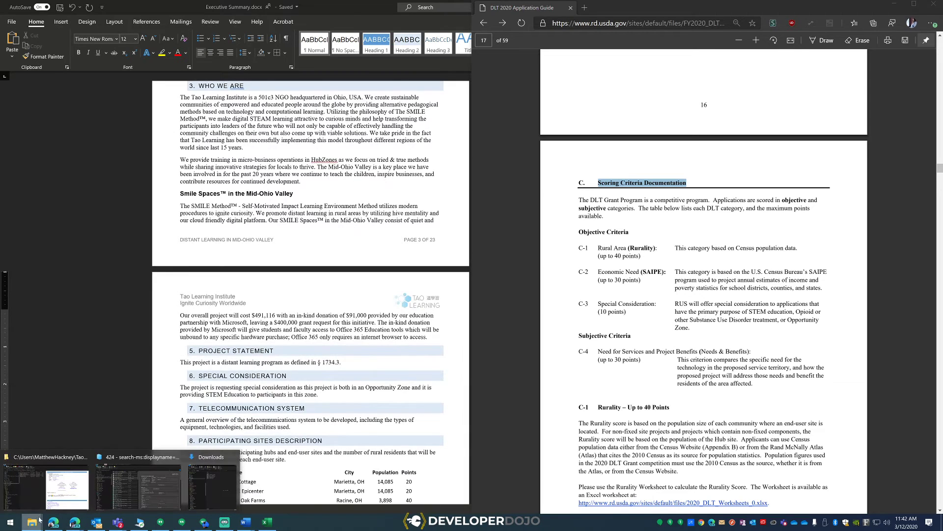
pyautogui.click(32, 494)
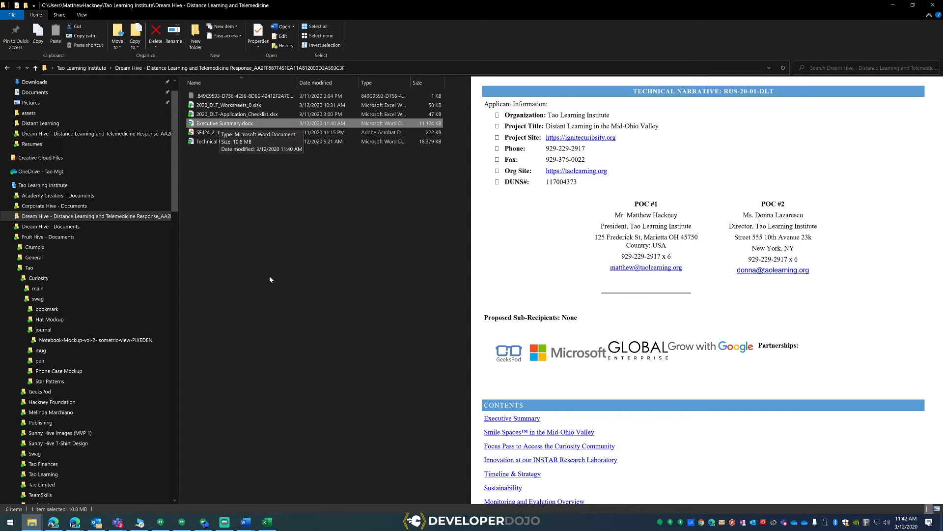
pyautogui.hotkey('alt', 'Tab')
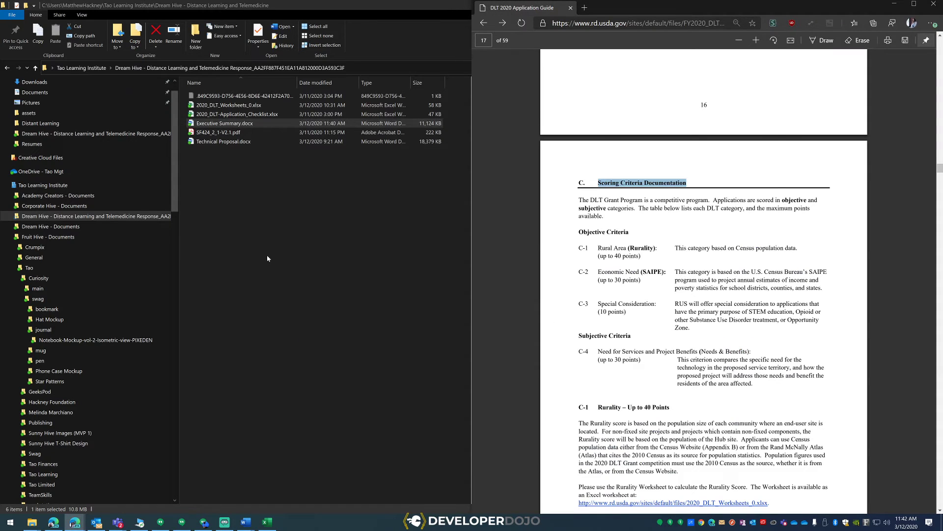
pyautogui.hotkey('alt', 'Tab')
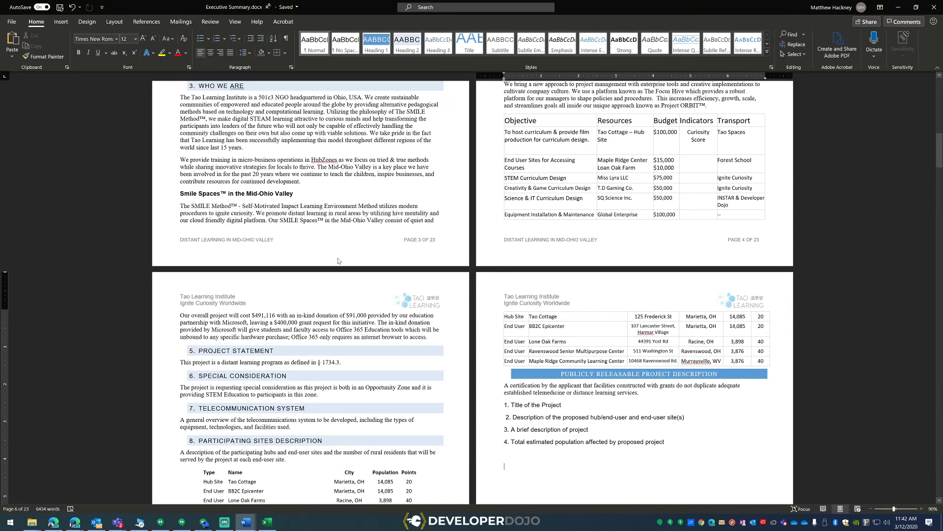
# - Copy the Publicly Releasable Project Description heading with its certification paragraph and paste it below item 4, Total estimated population affected by proposed project
pyautogui.scroll(-3, 544, 354)
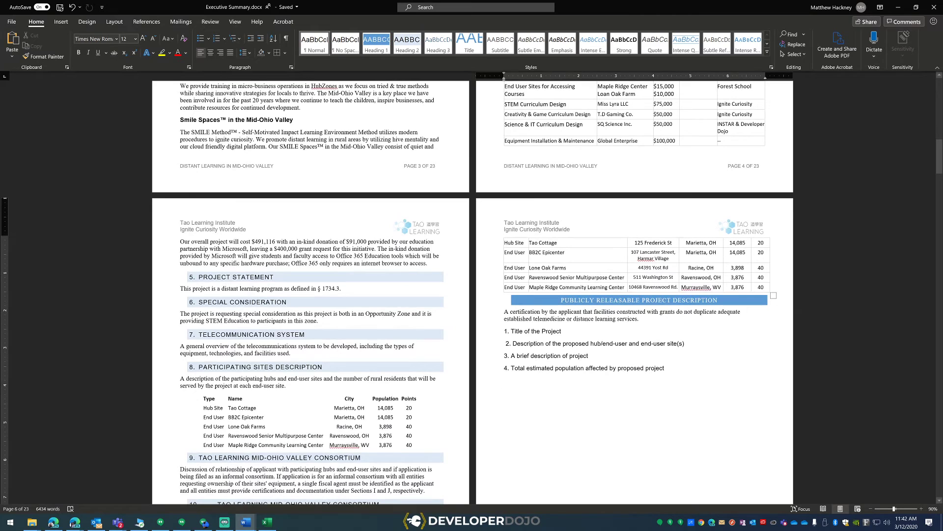
pyautogui.moveTo(511, 300); pyautogui.dragTo(638, 320)
pyautogui.hotkey('ctrl', 'c')
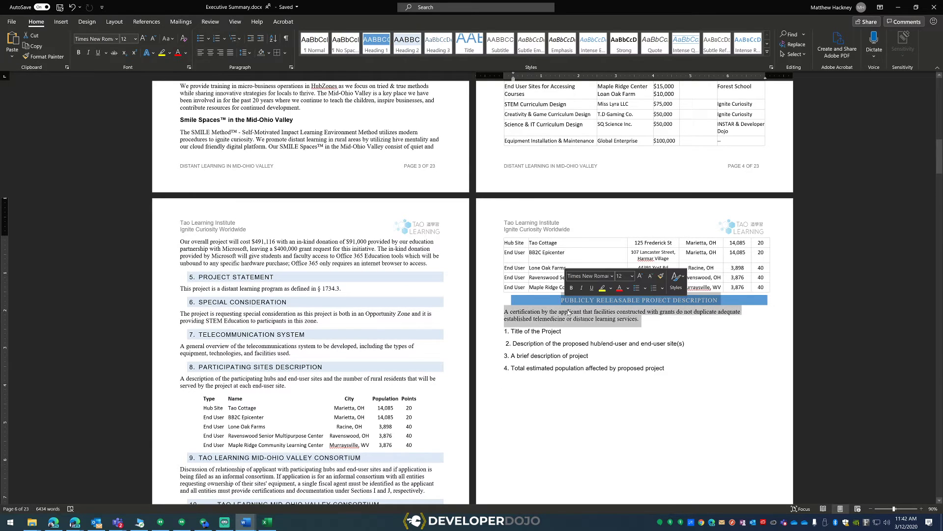
pyautogui.click(642, 381)
pyautogui.hotkey('ctrl', 'v')
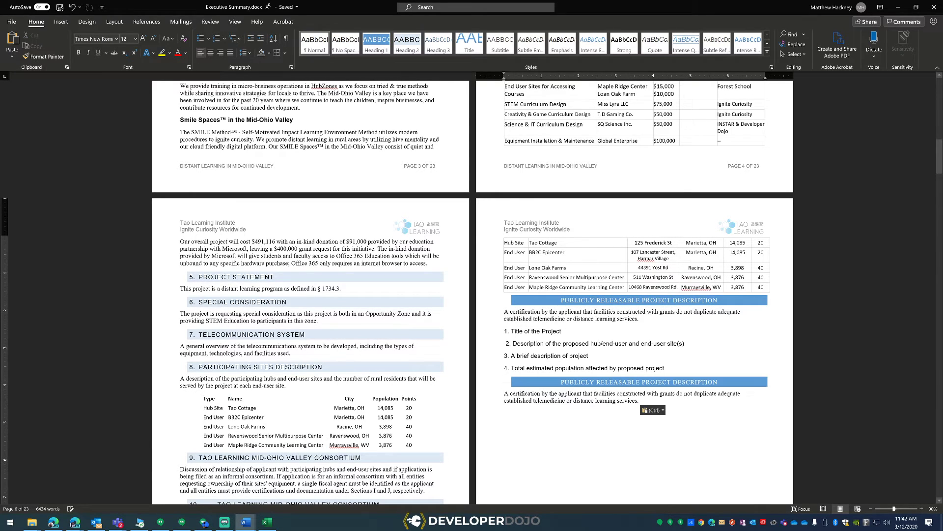
# - Rename the pasted copy of the heading to SCORING CRITERIA DOCUMENTATION
pyautogui.doubleClick(578, 381)
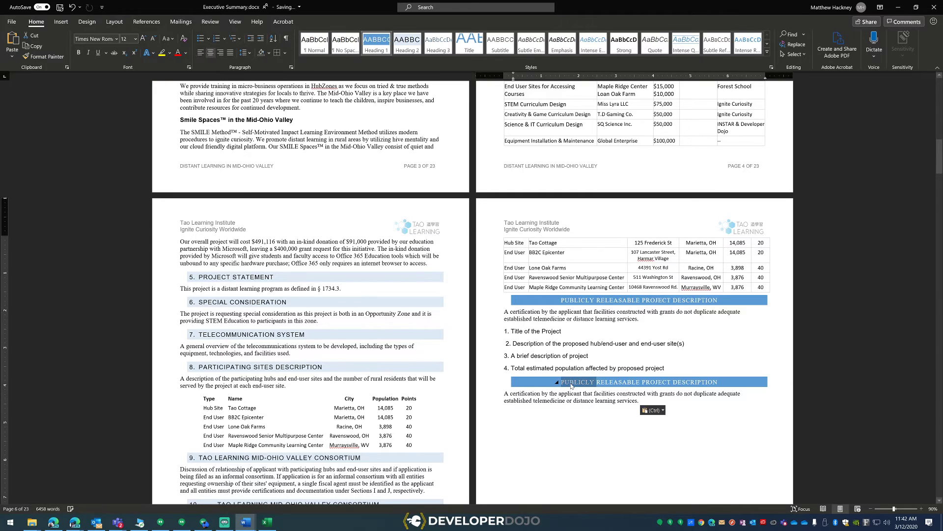
pyautogui.write('SCORING C')
pyautogui.write('RITERIA DOCU')
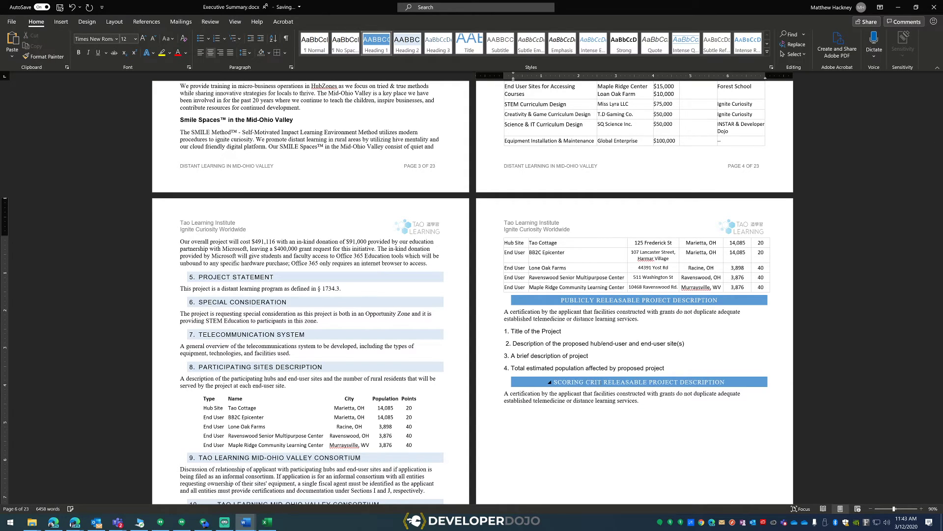
pyautogui.write('MENTATION')
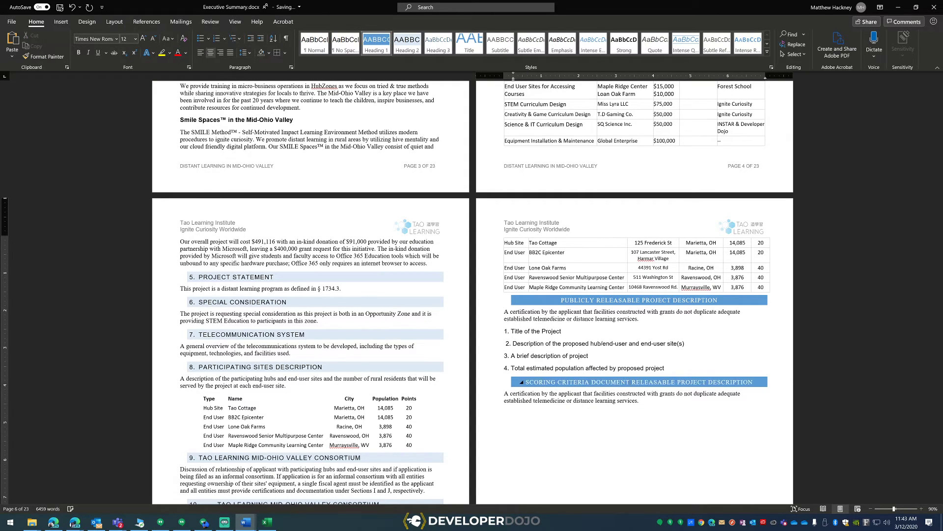
pyautogui.hotkey('shift', 'End')
pyautogui.press('Delete')
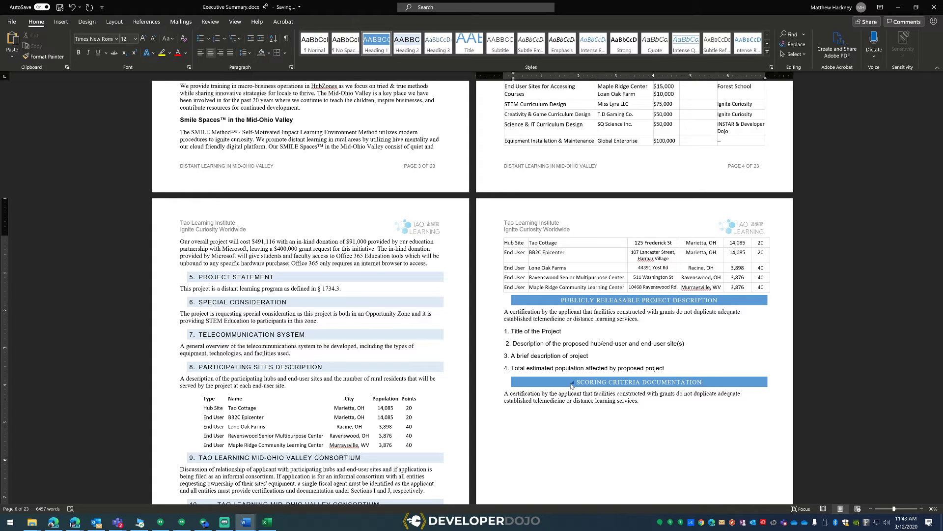
pyautogui.click(639, 401)
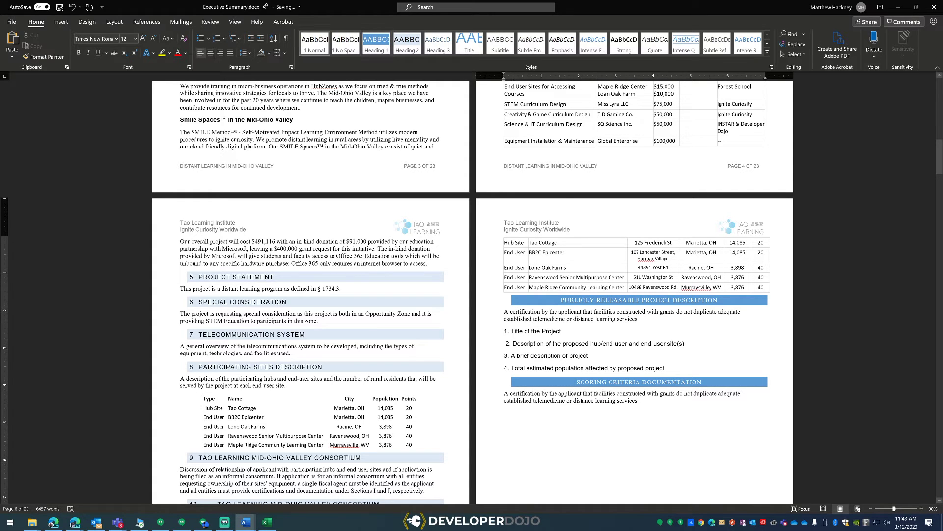
# - Add the section letter "C." in front of the Scoring Criteria Documentation heading
pyautogui.press('super+Tab')
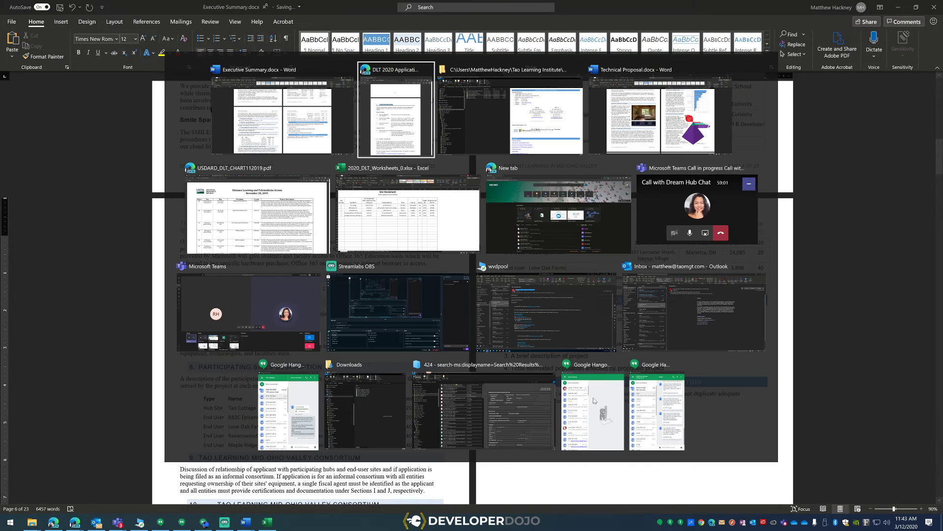
pyautogui.press('Escape')
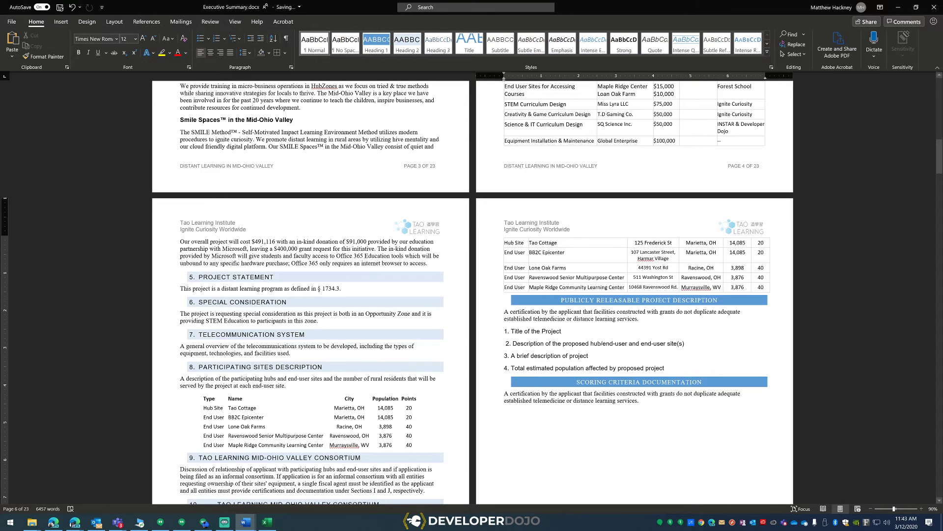
pyautogui.hotkey('ctrl', 'z')
pyautogui.hotkey('ctrl', 'z')
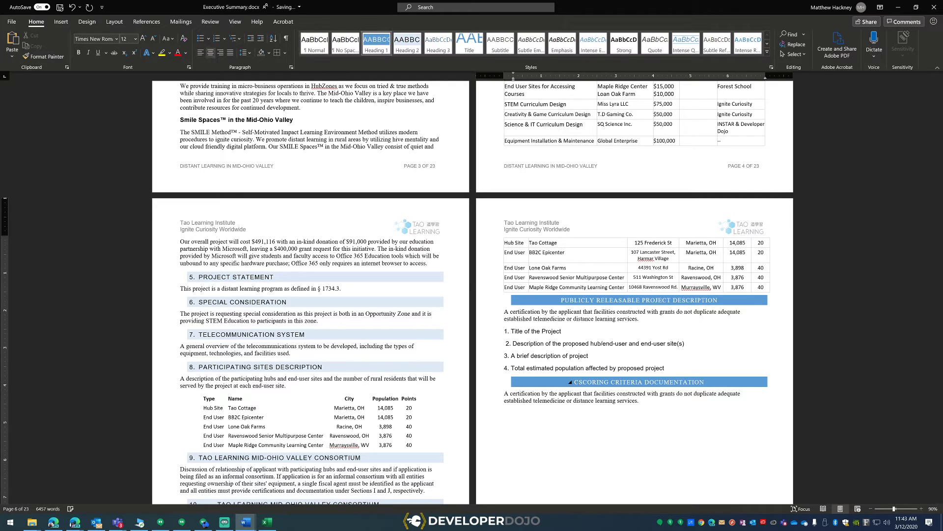
pyautogui.write('.')
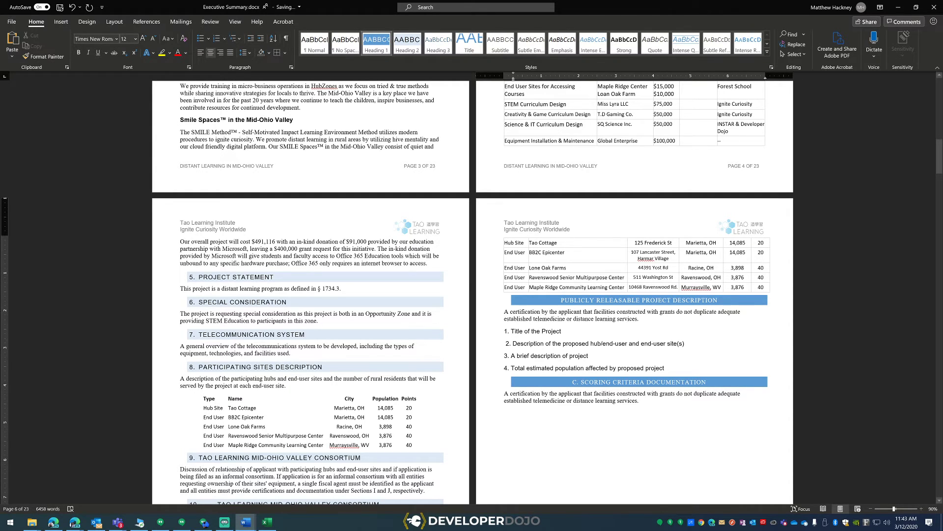
# - Add the section letter "B." in front of the Executive Summary heading on page 3
pyautogui.scroll(10, 471, 294)
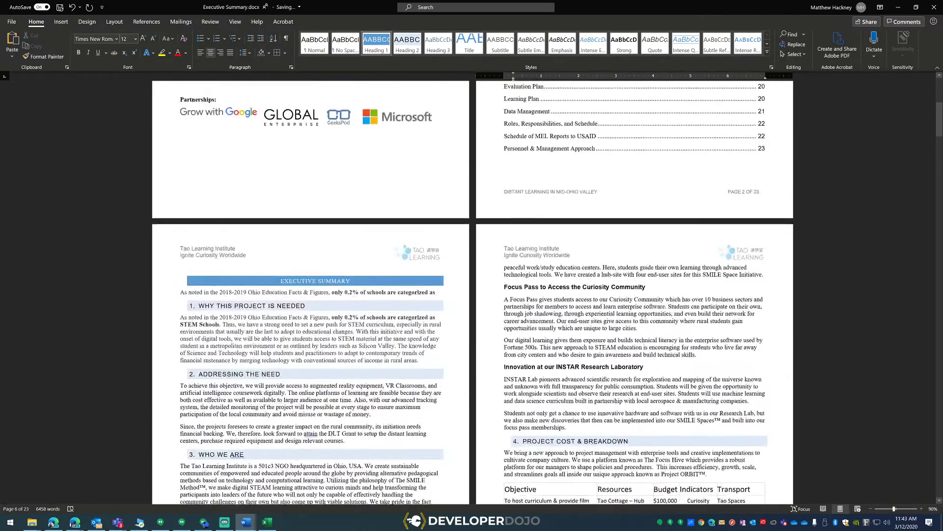
pyautogui.click(281, 281)
pyautogui.write('B.')
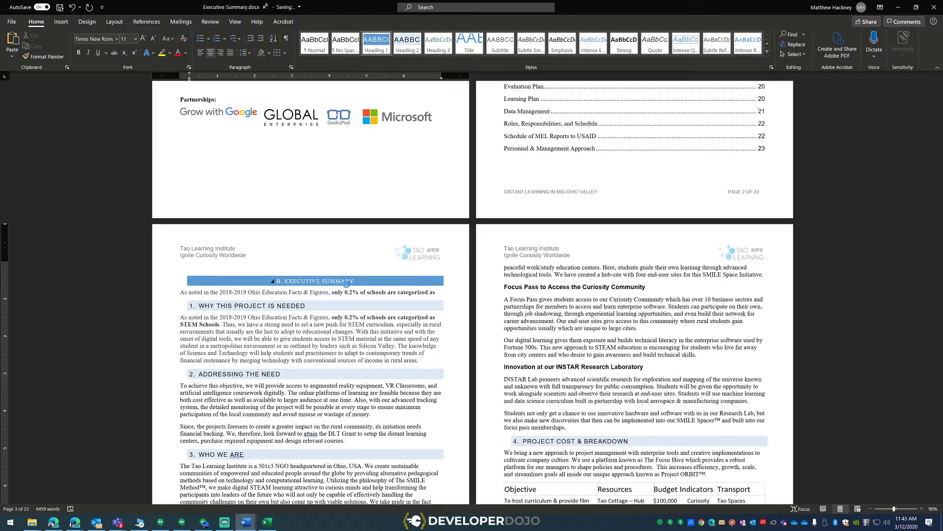
# - Review the table of contents and the section headings down to Scoring Criteria Documentation, and return to section C of the DLT 2020 Application Guide
pyautogui.scroll(5, 347, 284)
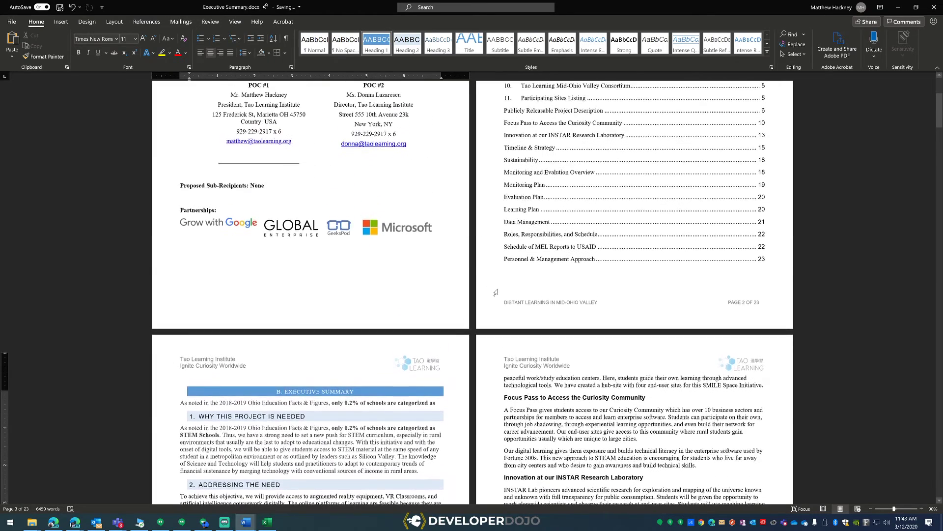
pyautogui.scroll(1, 397, 293)
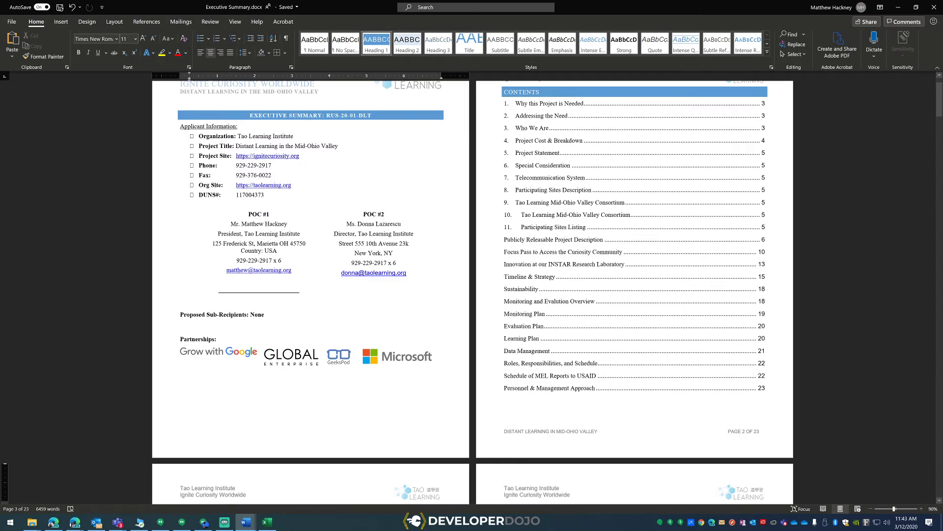
pyautogui.scroll(-10, 532, 359)
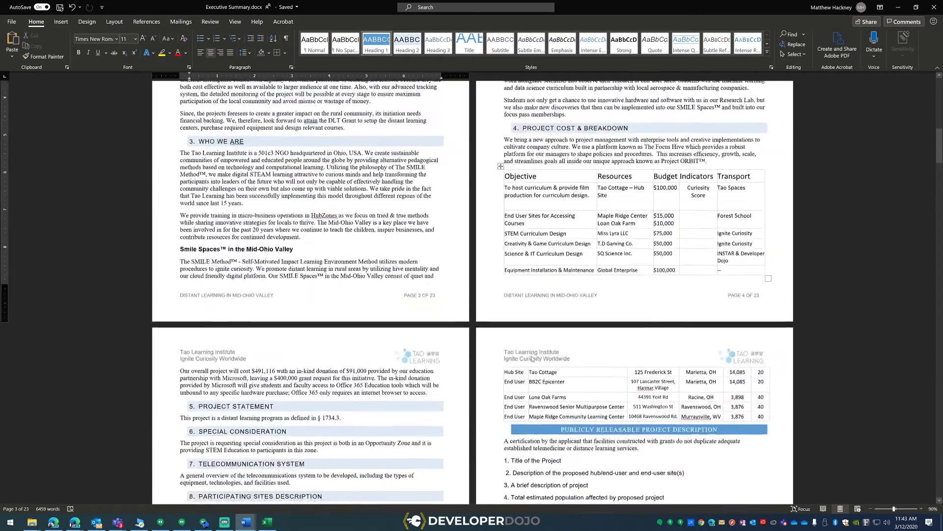
pyautogui.scroll(-5, 533, 358)
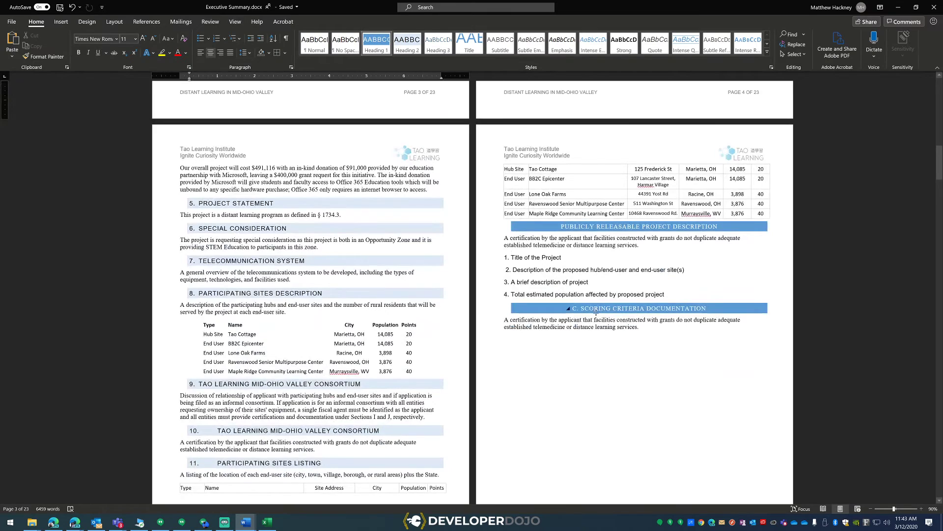
pyautogui.hotkey('alt', 'Tab')
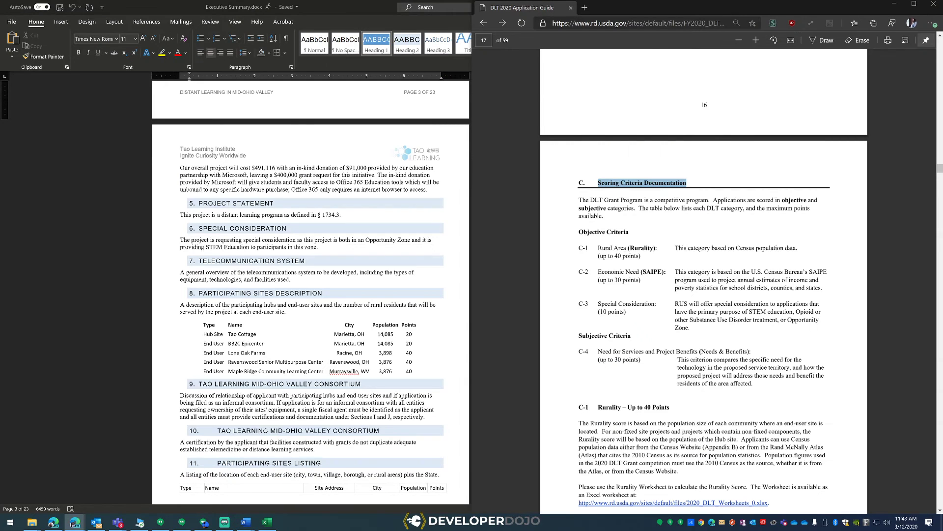
# - Review the guide's Scoring Criteria Documentation section and the Rurality Worksheet in the 2020_DLT_Worksheets_0 Excel workbook, including its score formula and notes
pyautogui.scroll(-6, 704, 293)
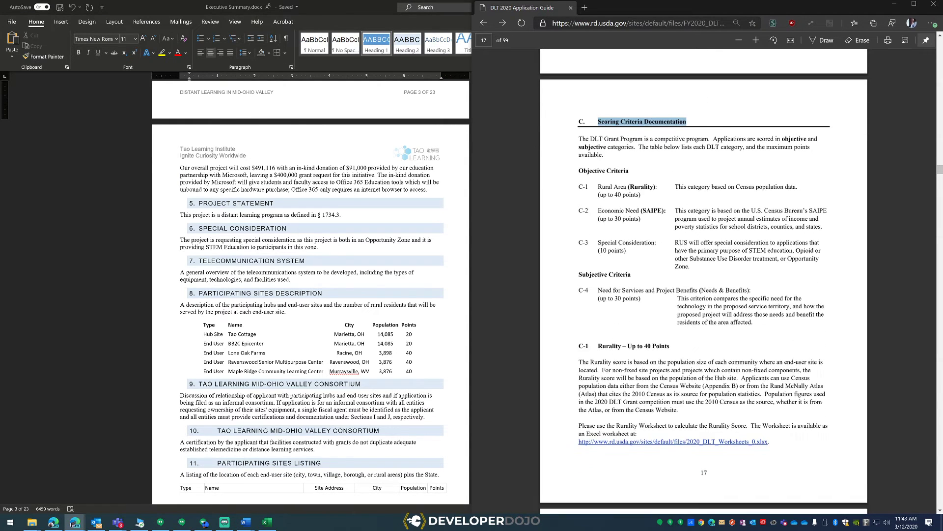
pyautogui.scroll(6, 703, 294)
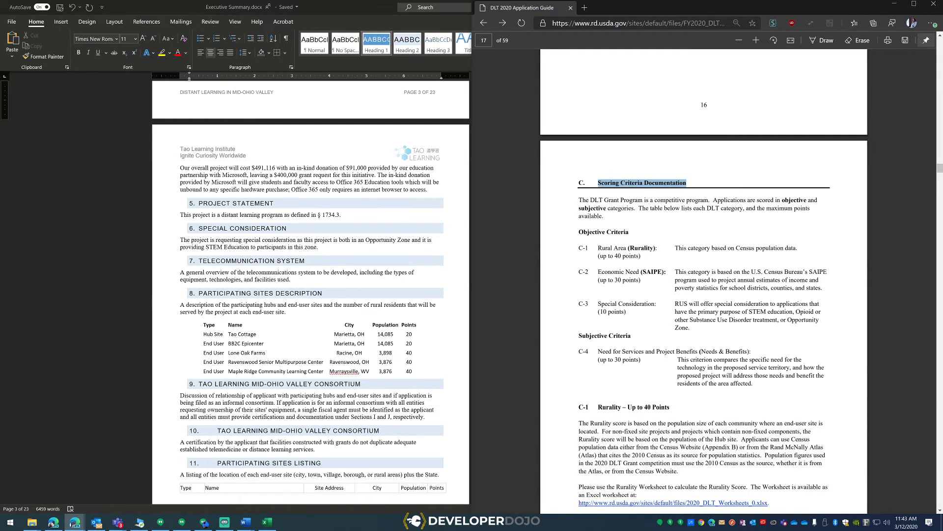
pyautogui.scroll(-2, 704, 283)
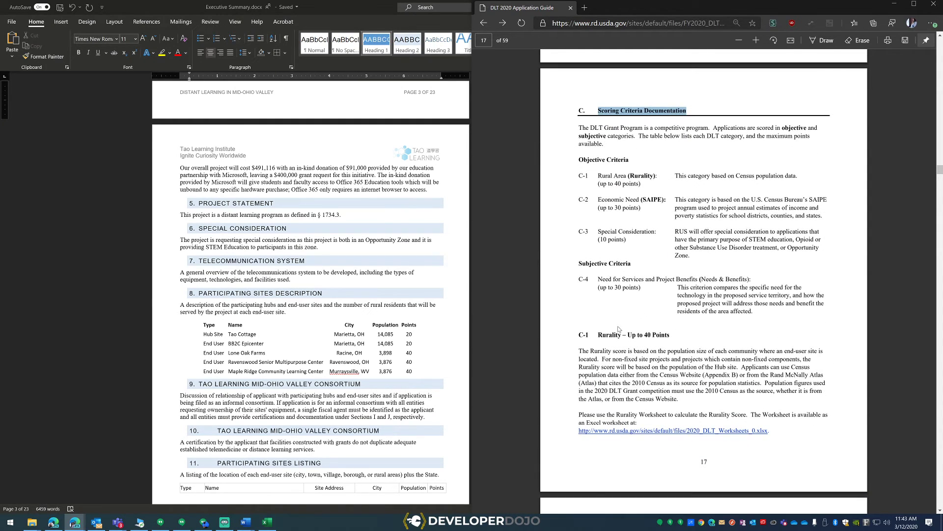
pyautogui.click(267, 522)
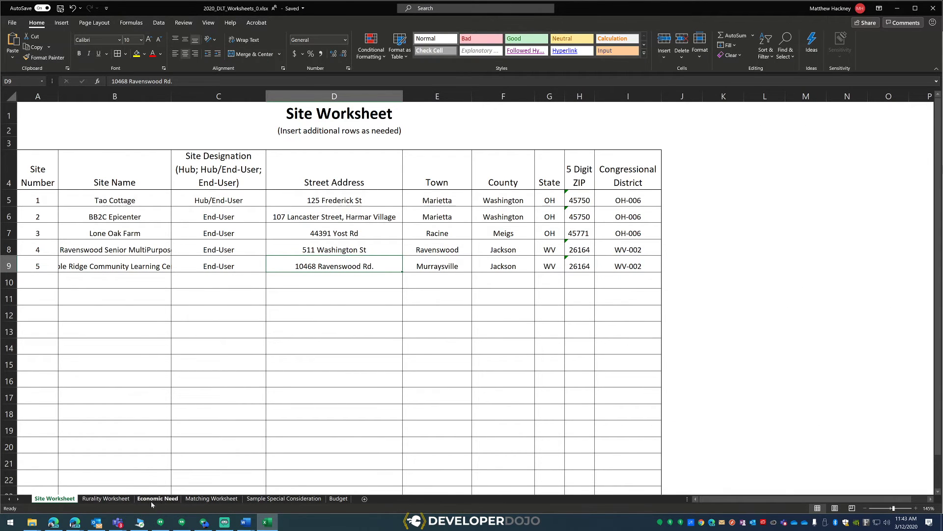
pyautogui.click(106, 498)
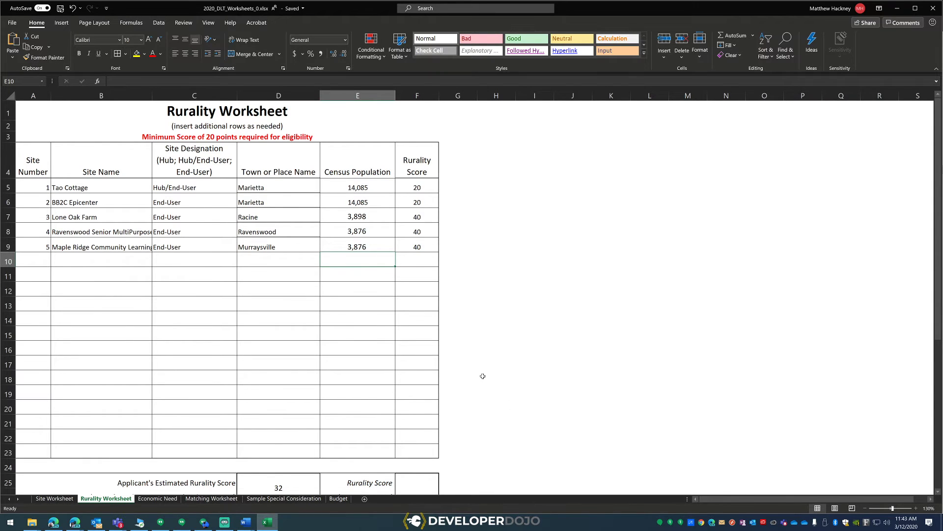
pyautogui.scroll(-3, 480, 375)
pyautogui.scroll(-1, 474, 369)
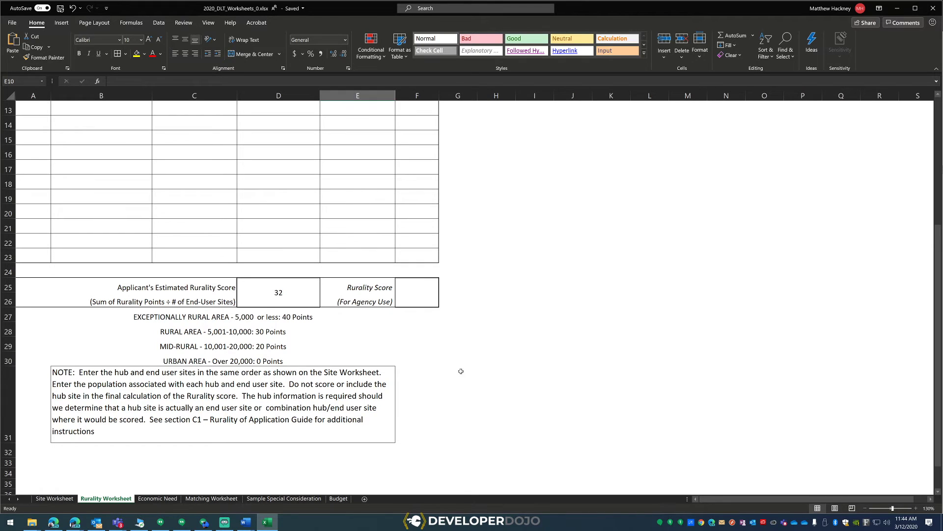
pyautogui.click(411, 290)
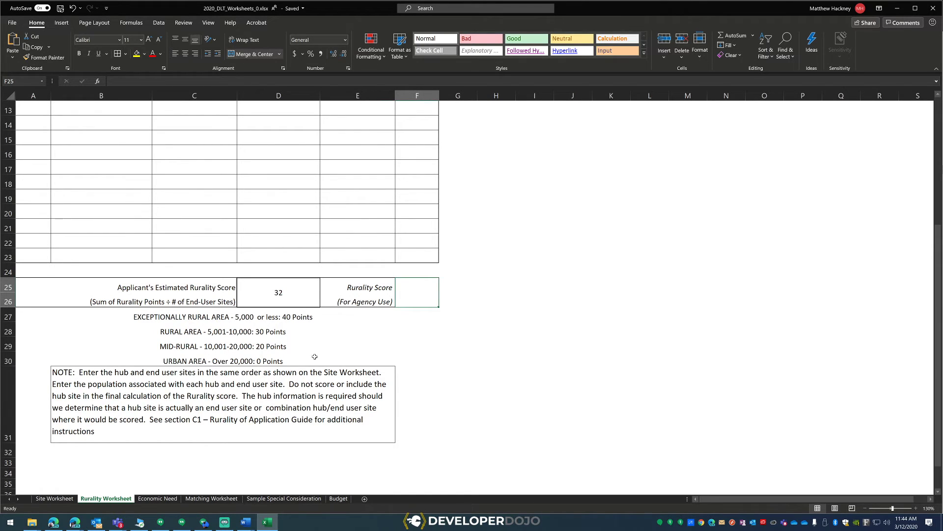
pyautogui.scroll(4, 415, 373)
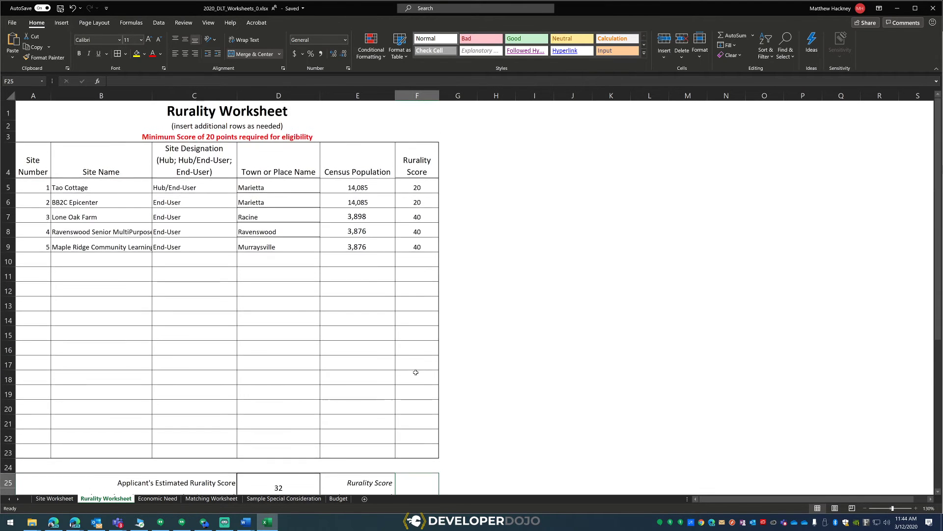
pyautogui.scroll(-2, 415, 373)
pyautogui.scroll(-2, 416, 372)
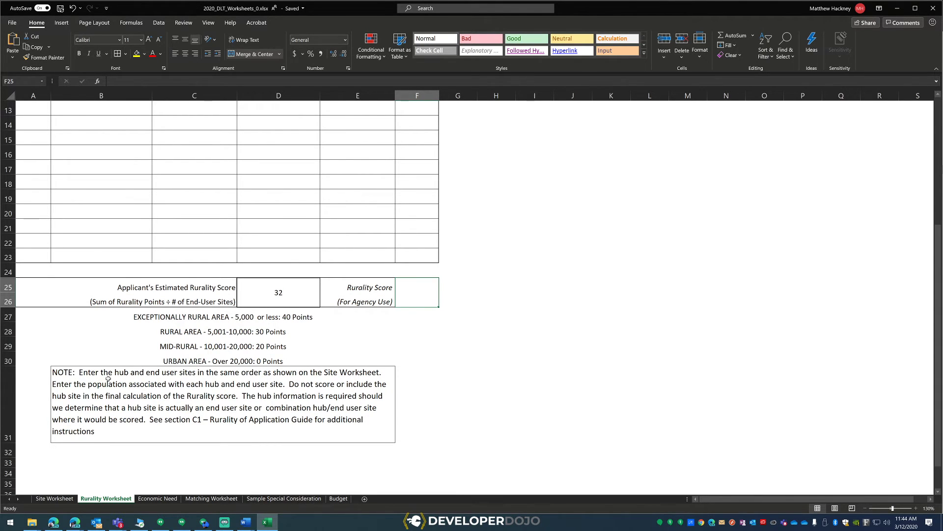
# - Delete the empty site rows 10 through 23 from the Rurality Worksheet
pyautogui.scroll(3, 110, 376)
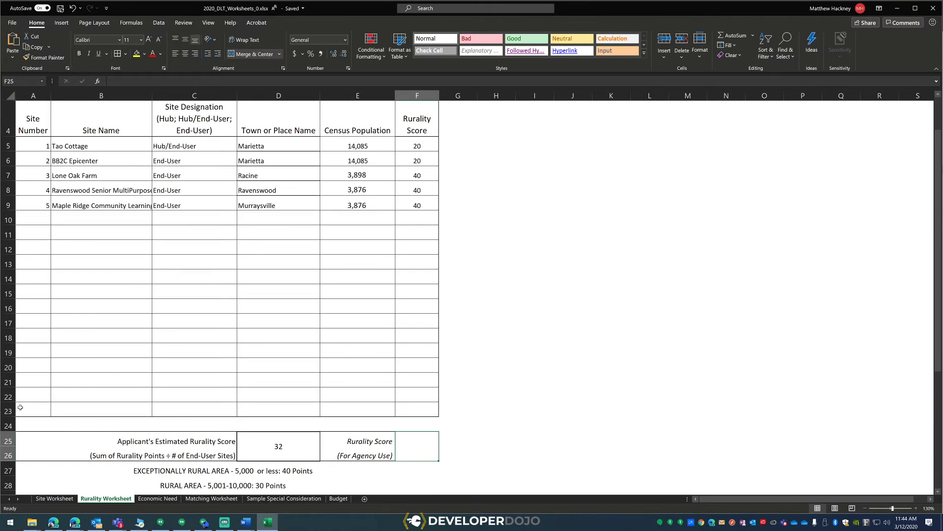
pyautogui.moveTo(7, 411); pyautogui.dragTo(6, 223)
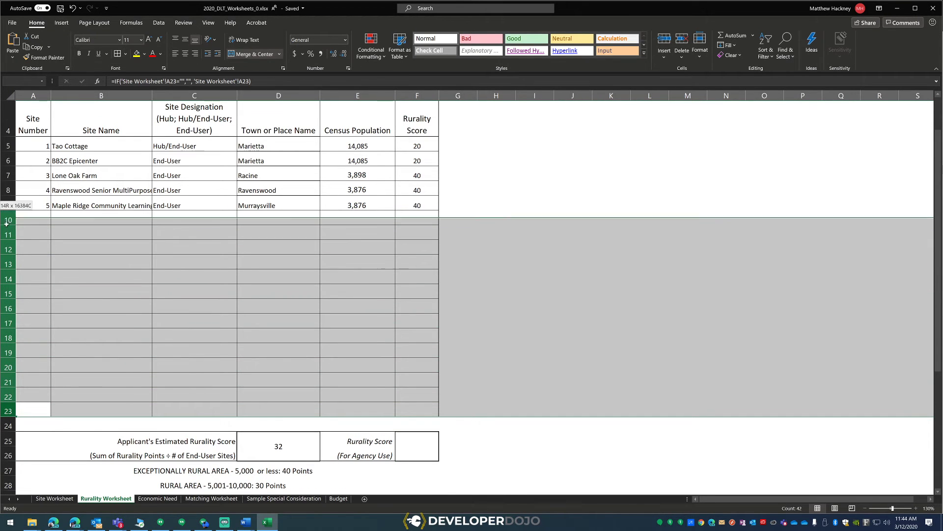
pyautogui.rightClick(6, 222)
pyautogui.click(36, 308)
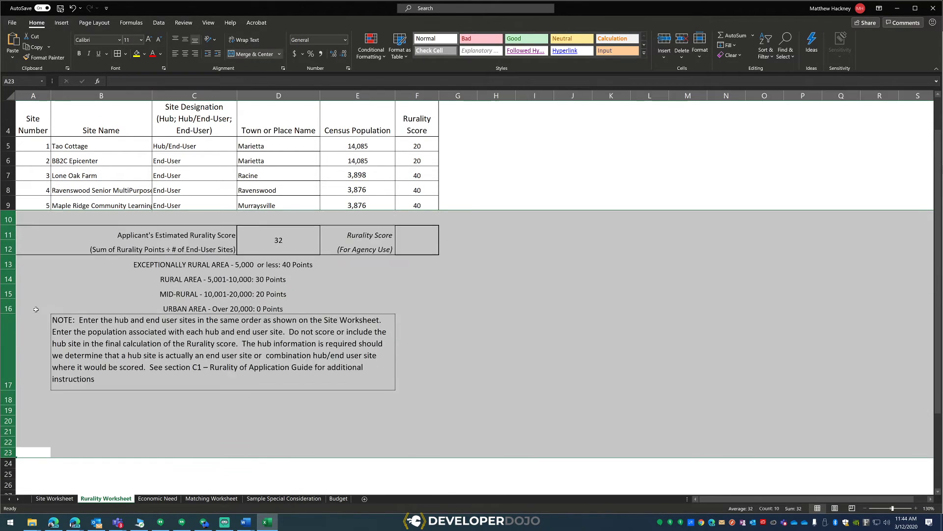
pyautogui.click(416, 278)
pyautogui.scroll(1, 431, 358)
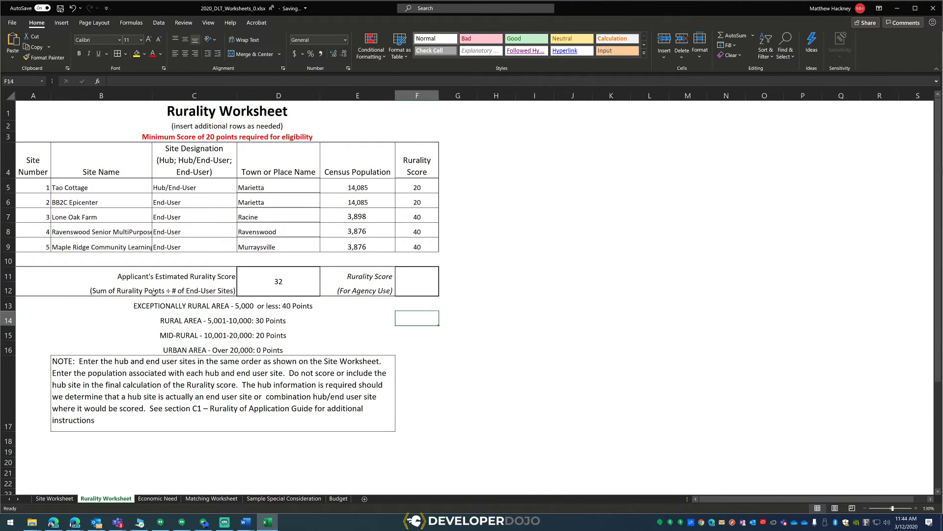
# - Delete the two subtitle rows about inserting additional rows and the minimum score of 20 points
pyautogui.moveTo(415, 286); pyautogui.dragTo(21, 148)
pyautogui.click(9, 126)
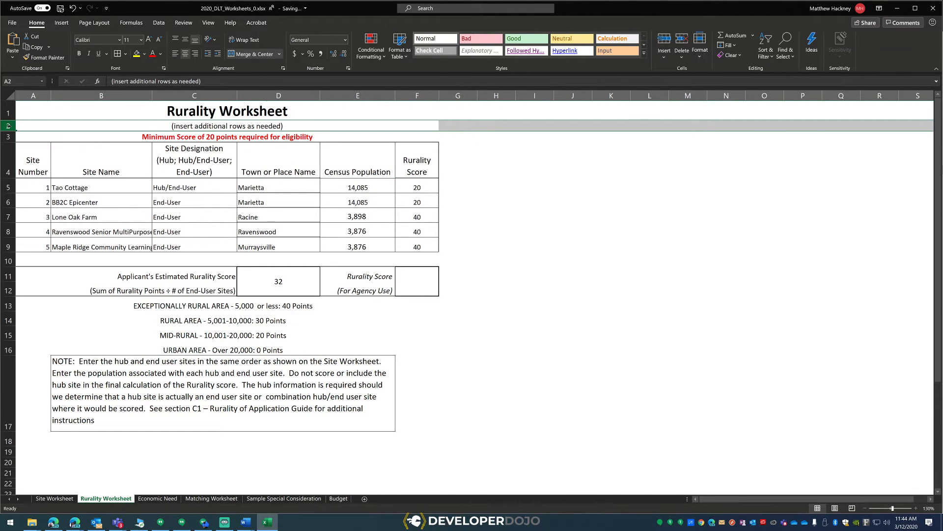
pyautogui.rightClick(8, 126)
pyautogui.click(29, 210)
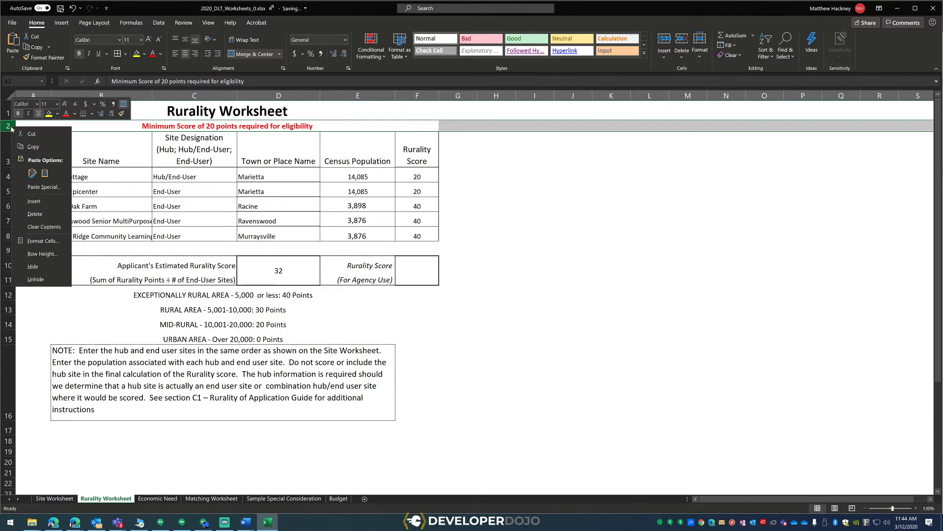
pyautogui.click(34, 214)
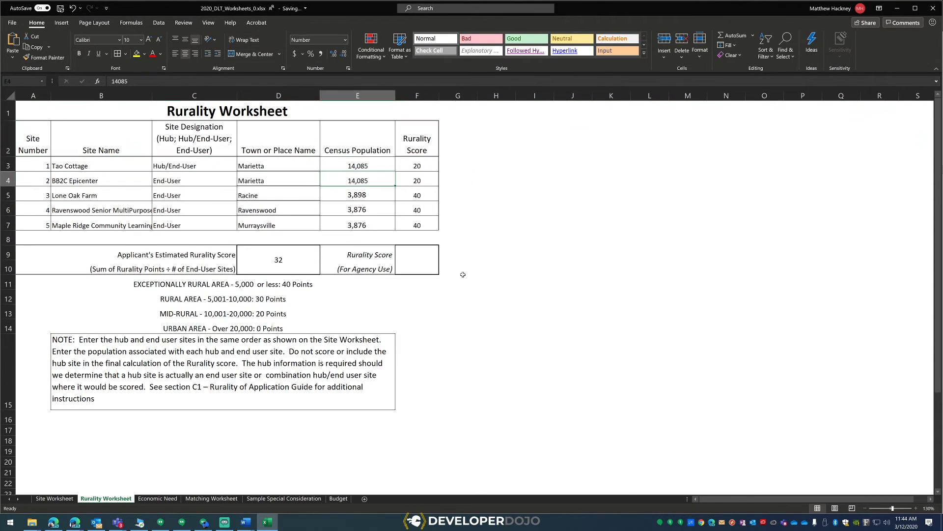
# - Copy the Rurality Worksheet range A1:F10 and paste it below the Scoring Criteria Documentation paragraph in the Executive Summary Word document
pyautogui.moveTo(425, 265); pyautogui.dragTo(25, 112)
pyautogui.hotkey('ctrl', 'c')
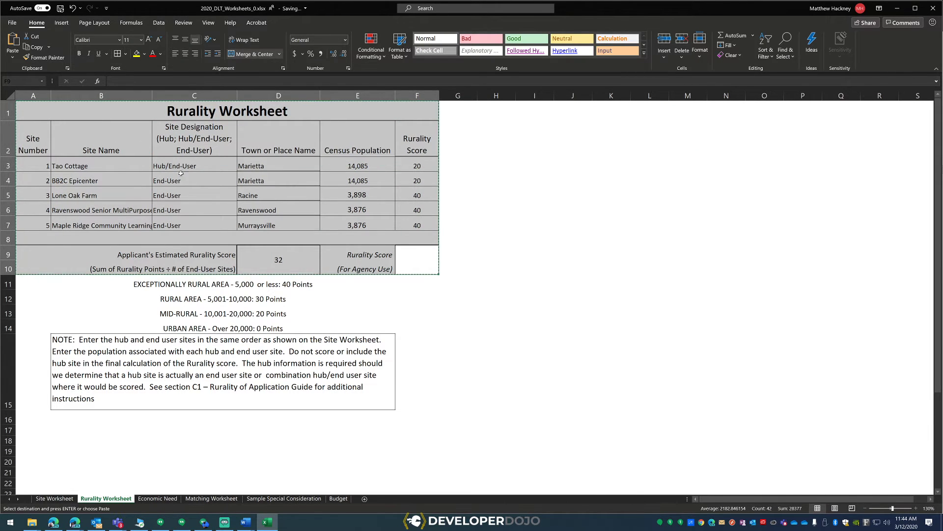
pyautogui.click(453, 331)
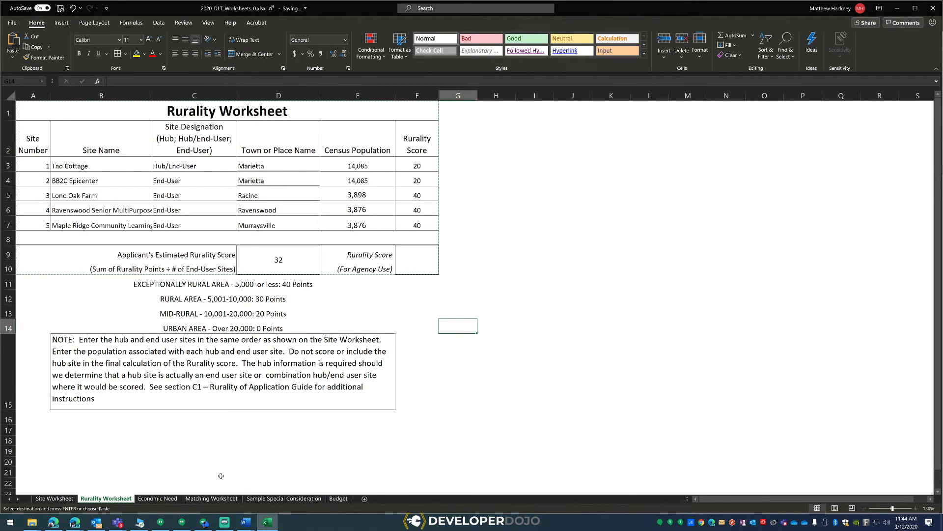
pyautogui.moveTo(248, 524)
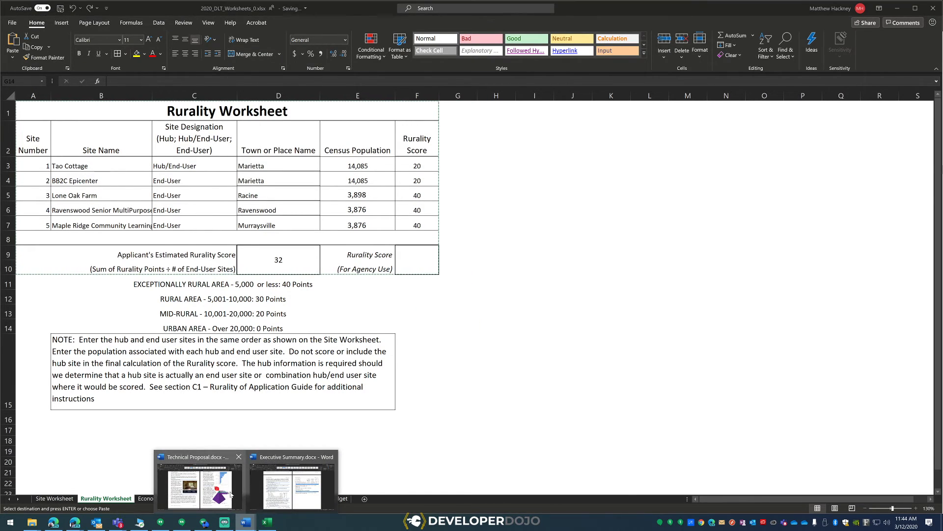
pyautogui.click(199, 484)
pyautogui.click(639, 326)
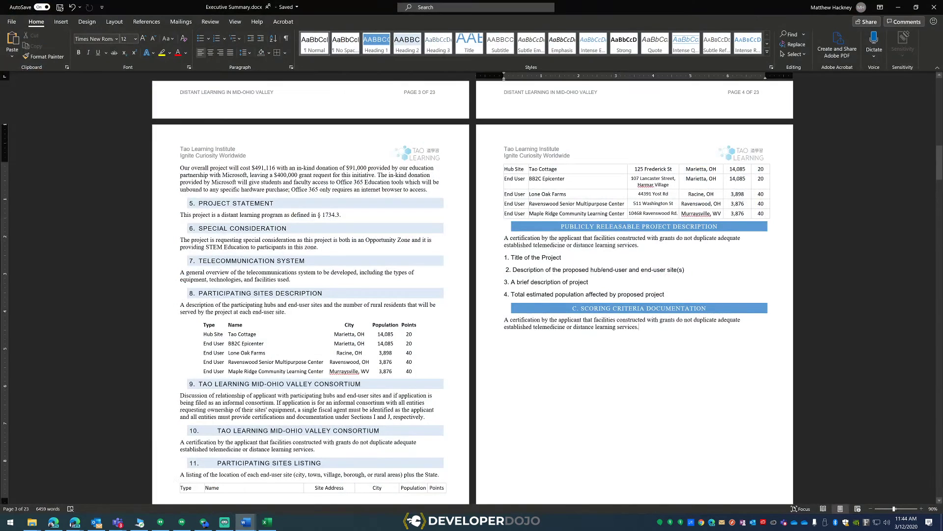
pyautogui.hotkey('ctrl', 'v')
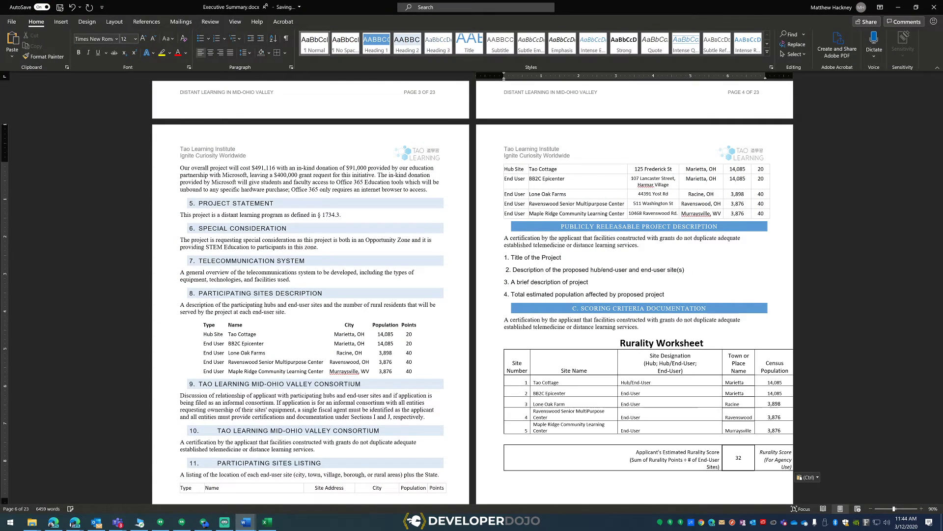
# - Narrow the Site Name, Site Designation and Town or Place Name columns of the pasted Rurality Worksheet table
pyautogui.click(661, 394)
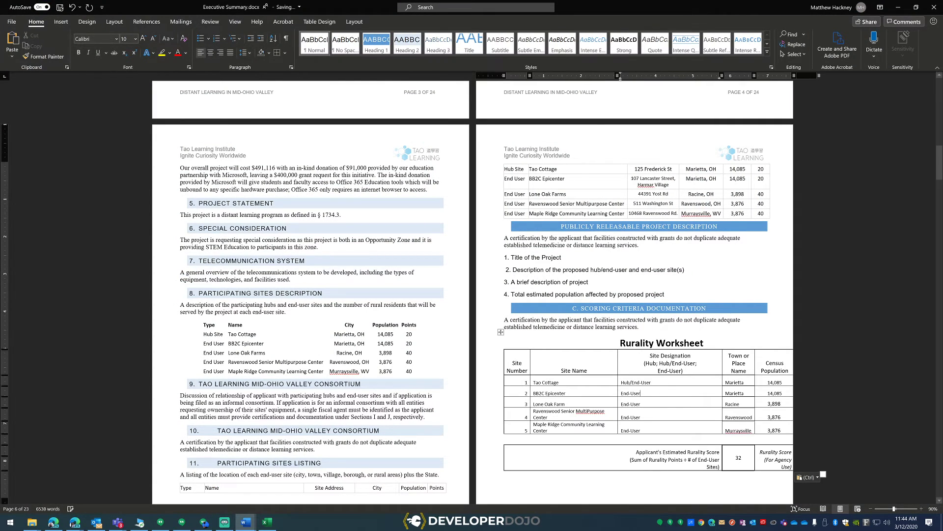
pyautogui.click(501, 333)
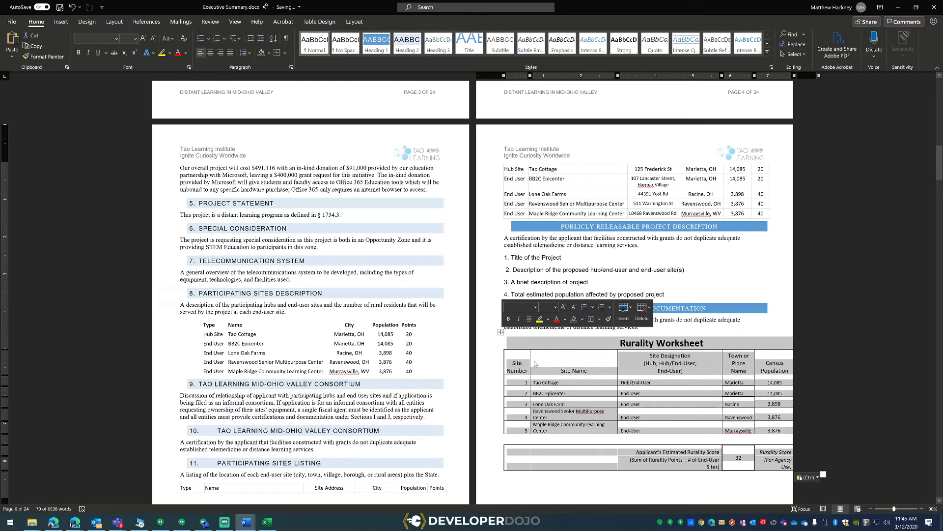
pyautogui.click(624, 358)
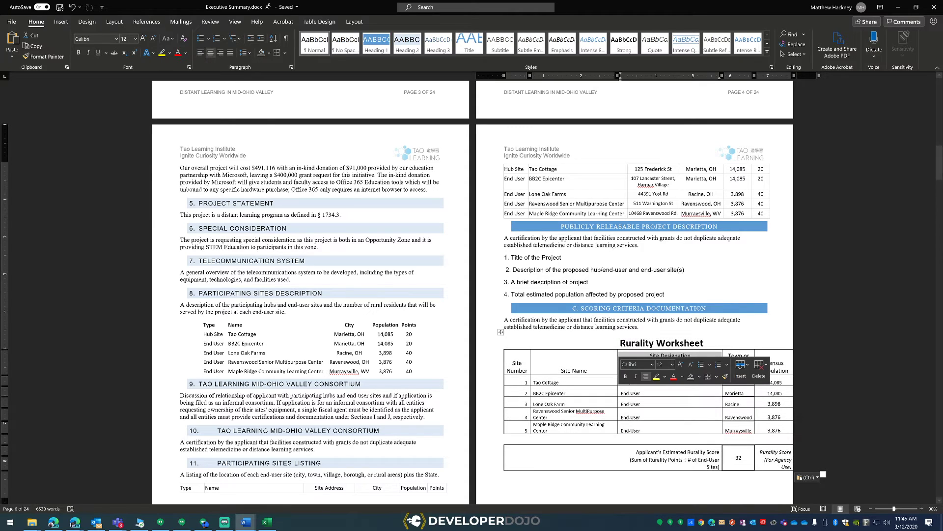
pyautogui.click(587, 370)
pyautogui.moveTo(618, 356); pyautogui.dragTo(609, 356)
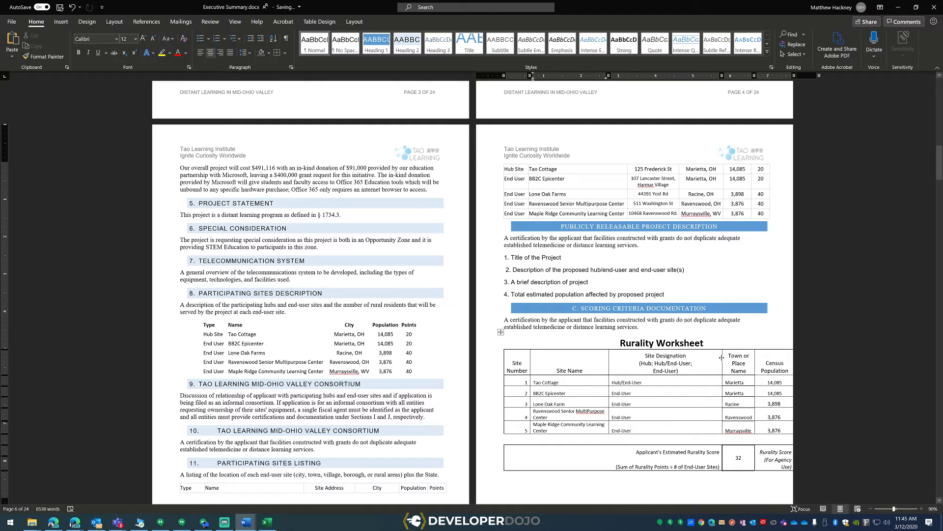
pyautogui.moveTo(721, 357); pyautogui.dragTo(653, 362)
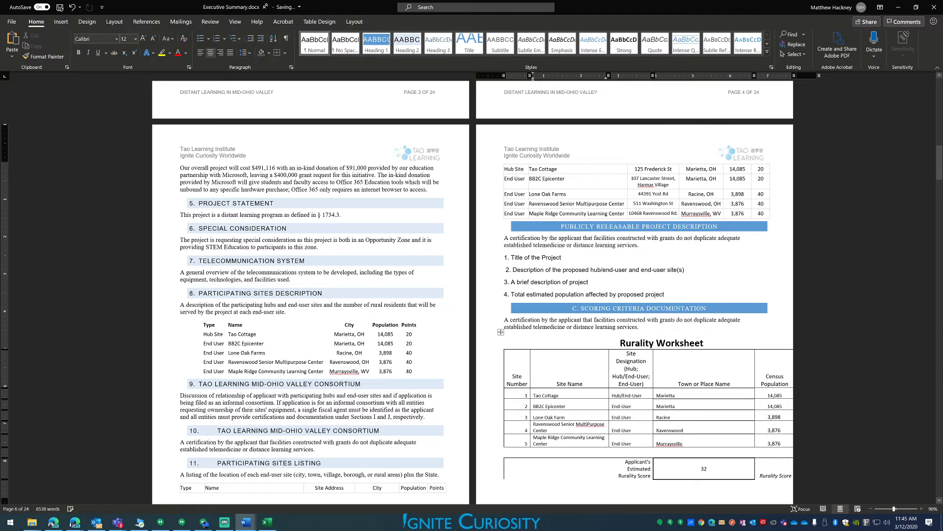
pyautogui.moveTo(754, 365); pyautogui.dragTo(693, 364)
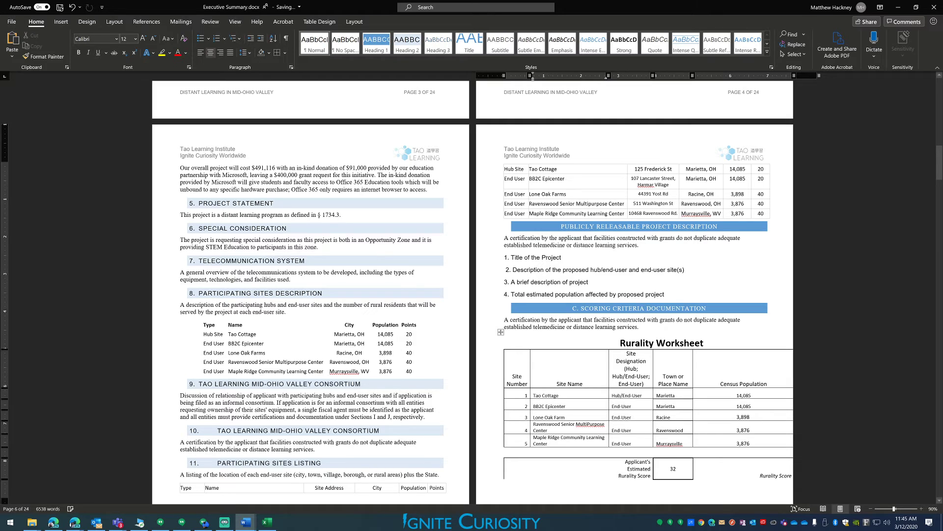
# - Move the Rurality Worksheet table out to the page's left edge and narrow its Census Population and Rurality Score columns
pyautogui.scroll(-4, 472, 290)
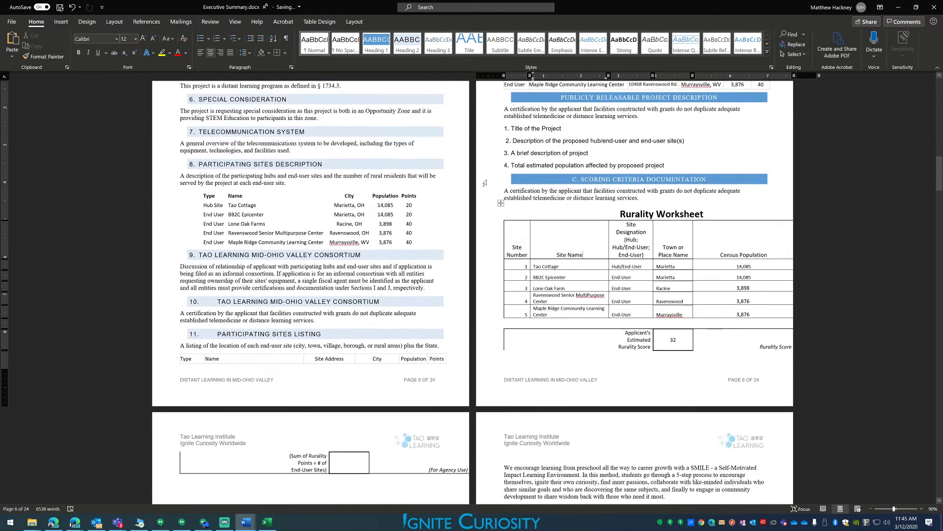
pyautogui.click(500, 203)
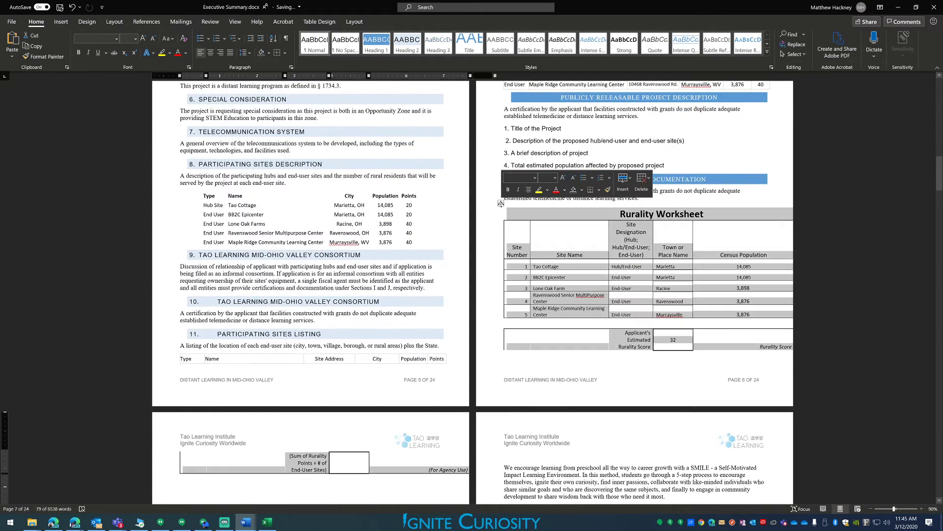
pyautogui.moveTo(500, 203); pyautogui.dragTo(466, 229)
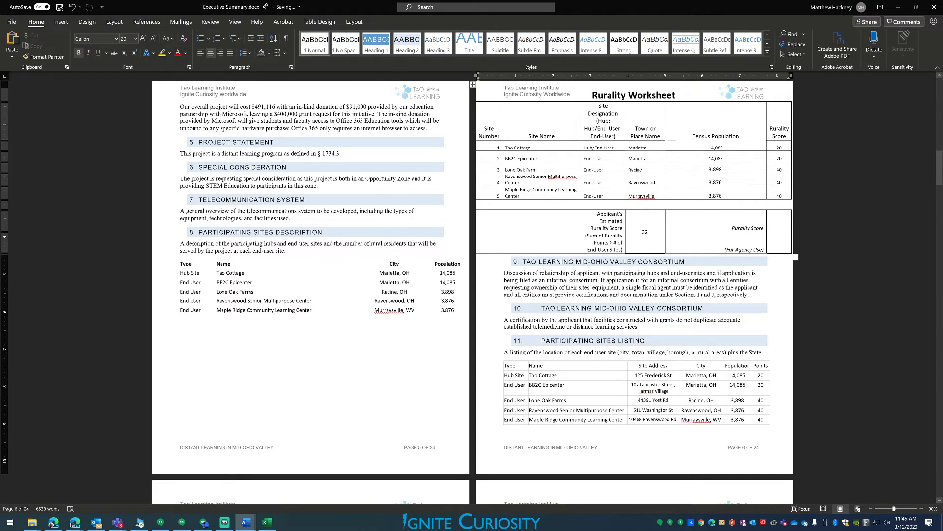
pyautogui.moveTo(766, 108); pyautogui.dragTo(706, 108)
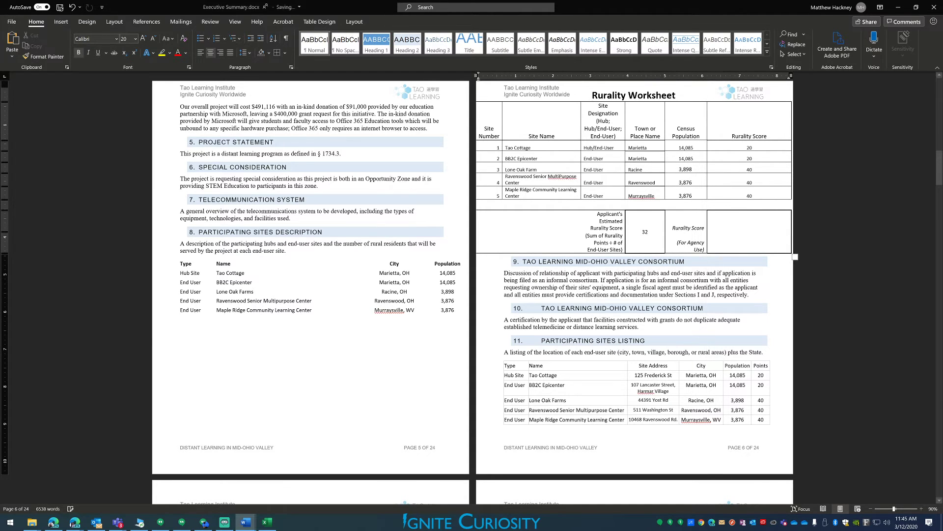
pyautogui.moveTo(790, 111); pyautogui.dragTo(733, 113)
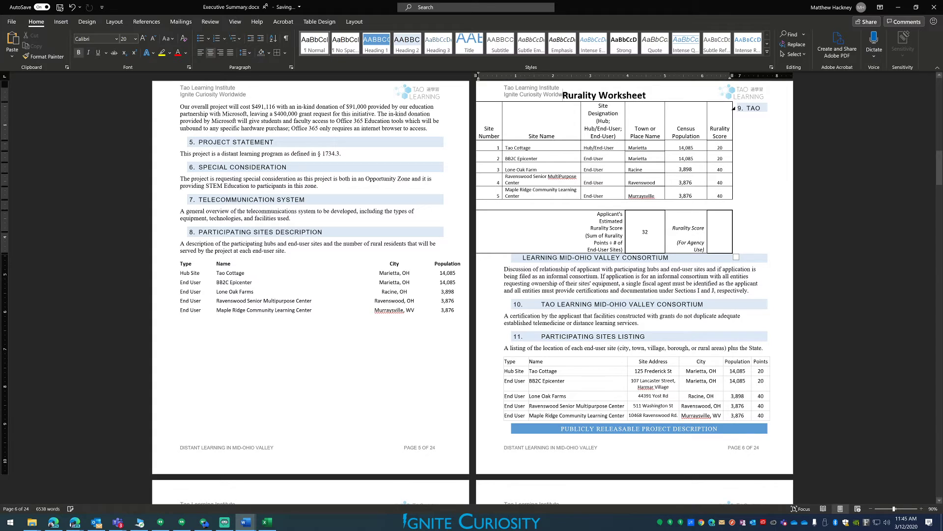
pyautogui.click(555, 136)
pyautogui.scroll(3, 470, 184)
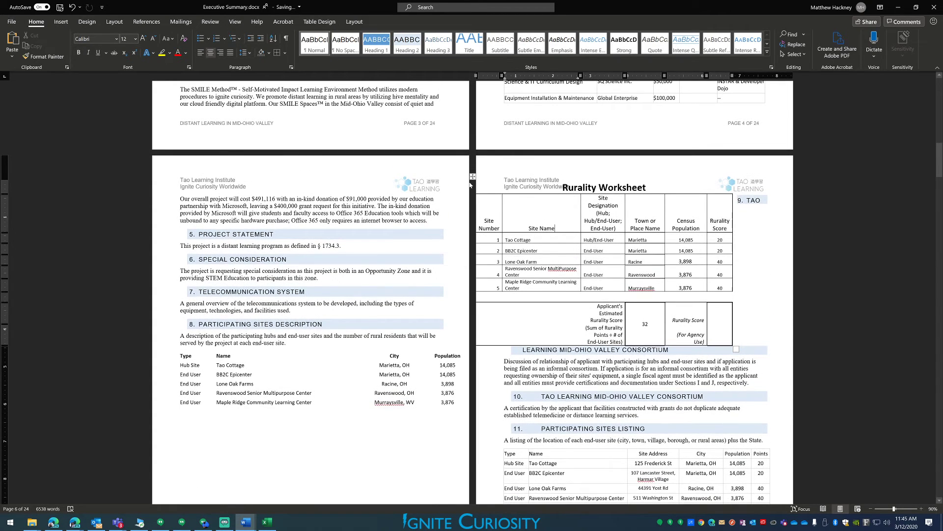
pyautogui.press('Left')
pyautogui.press('Left')
pyautogui.press('Left')
pyautogui.press('Left')
pyautogui.press('Left')
pyautogui.press('Left')
pyautogui.press('Left')
pyautogui.press('Left')
pyautogui.press('Left')
pyautogui.press('Left')
pyautogui.press('Left')
pyautogui.press('Left')
pyautogui.press('Left')
pyautogui.press('Left')
pyautogui.press('Left')
pyautogui.press('Left')
pyautogui.press('Left')
pyautogui.press('Up')
# - Try to shrink the whole Rurality Worksheet table proportionally, and undo the resize
pyautogui.click(550, 269)
pyautogui.moveTo(737, 347); pyautogui.dragTo(661, 266)
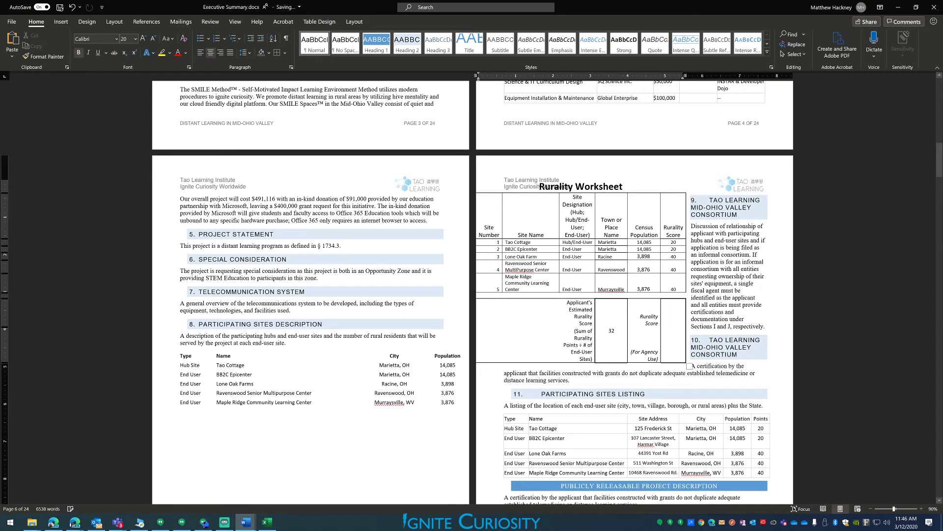
pyautogui.hotkey('ctrl', 'z')
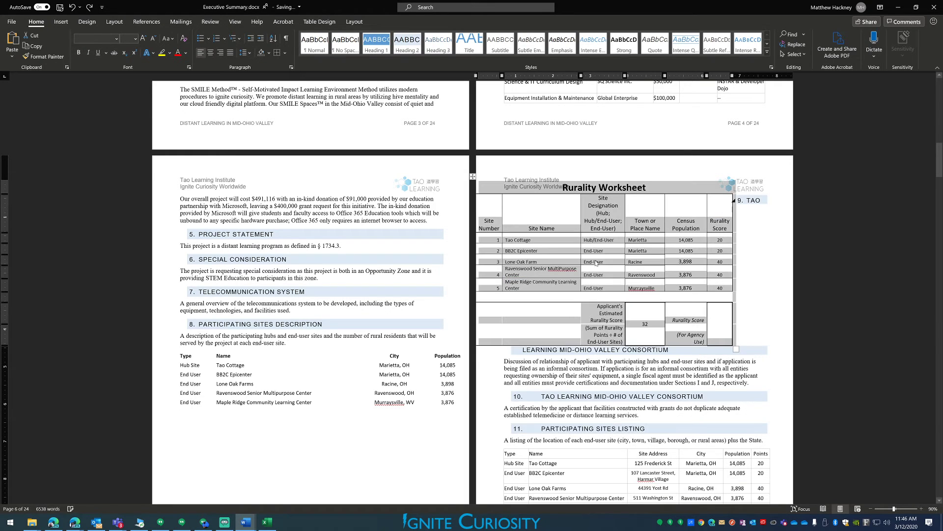
# - Reapply the proportional shrink to the Rurality Worksheet table and relocate it directly below the Scoring Criteria Documentation paragraph
pyautogui.click(529, 228)
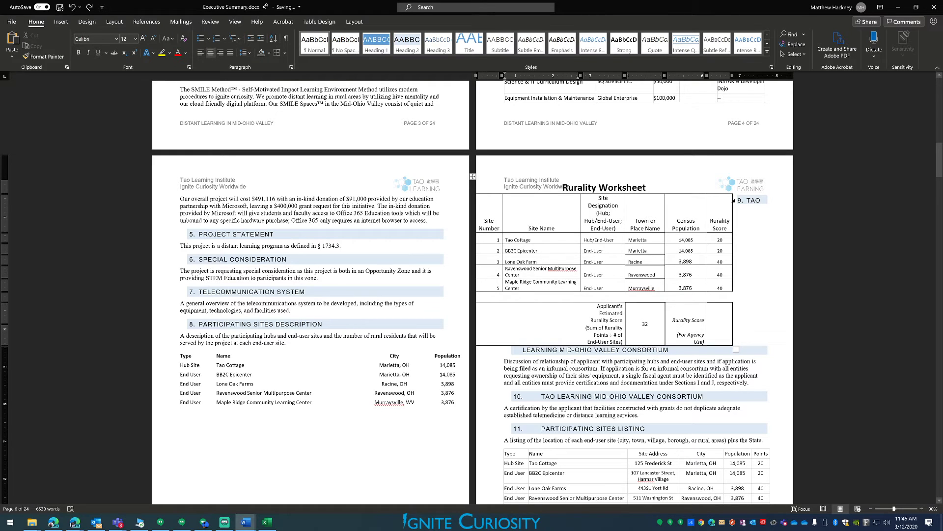
pyautogui.hotkey('ctrl', 'y')
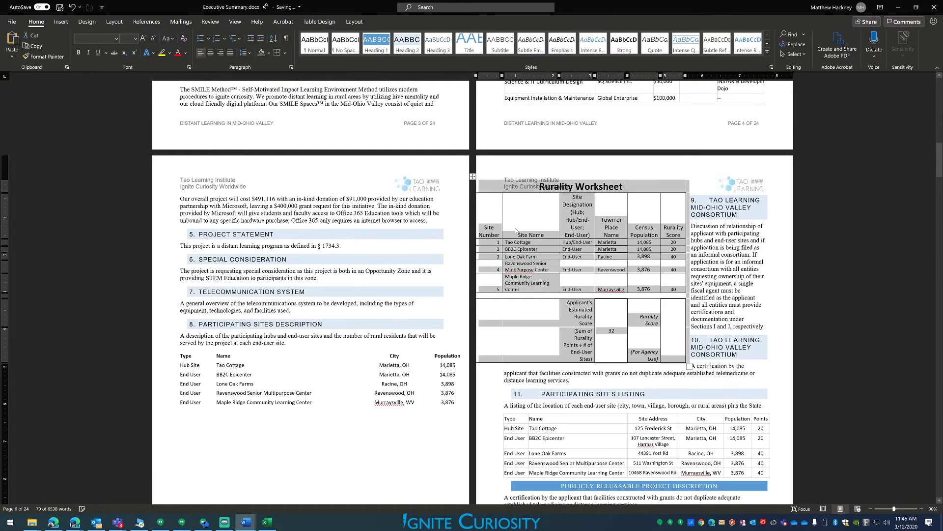
pyautogui.press('BackSpace')
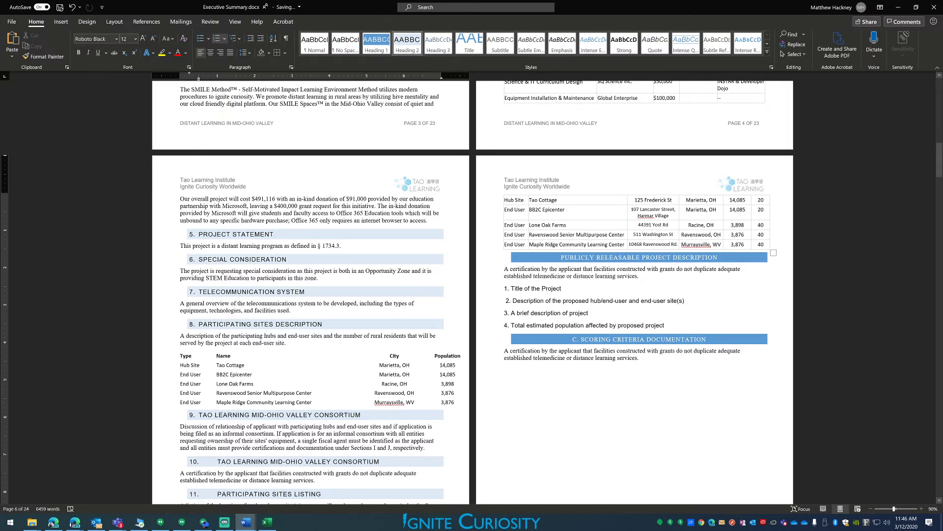
pyautogui.scroll(-3, 663, 363)
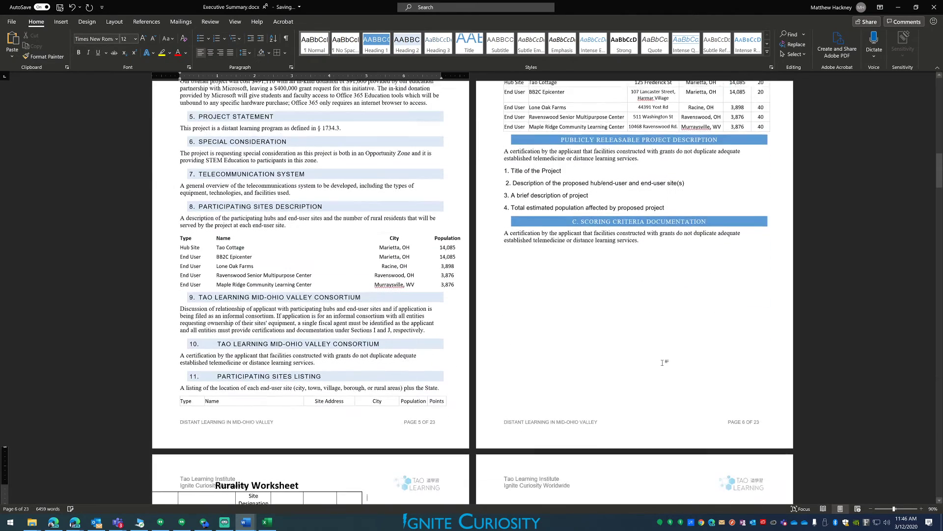
pyautogui.scroll(-4, 562, 355)
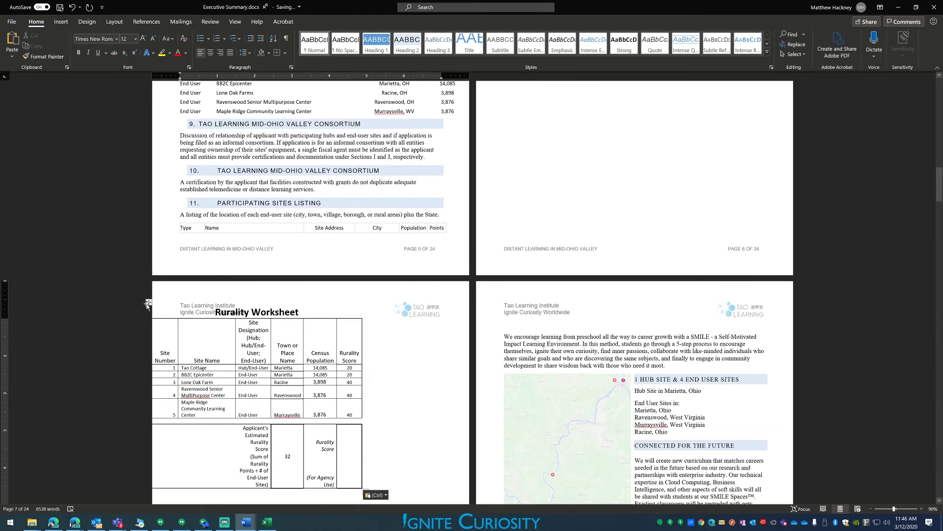
pyautogui.moveTo(148, 302); pyautogui.dragTo(526, 177)
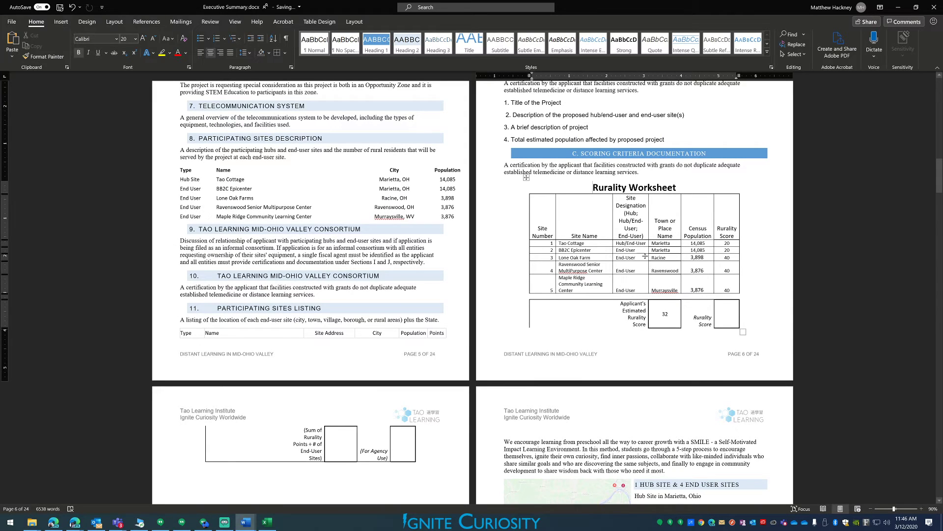
# - Try to shift the Rurality Worksheet table on page 6, and undo the move
pyautogui.moveTo(526, 177); pyautogui.dragTo(555, 196)
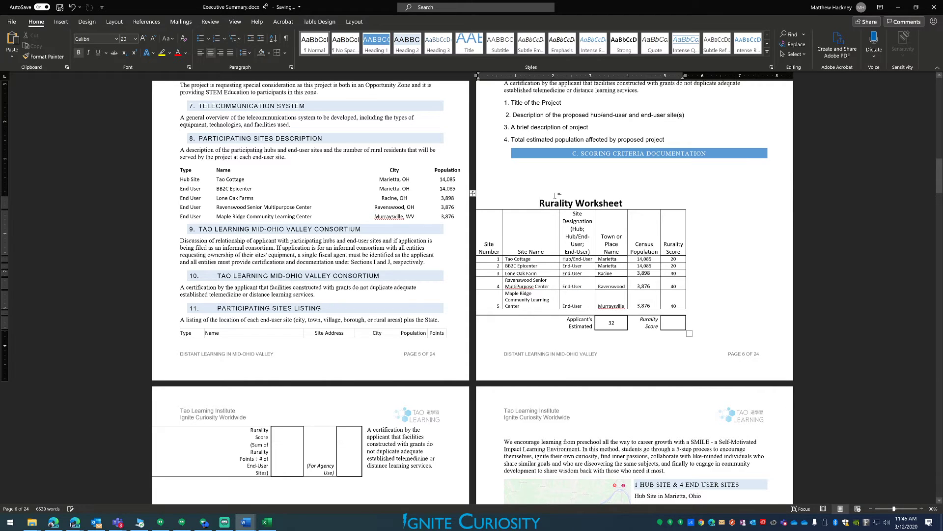
pyautogui.hotkey('ctrl', 'z')
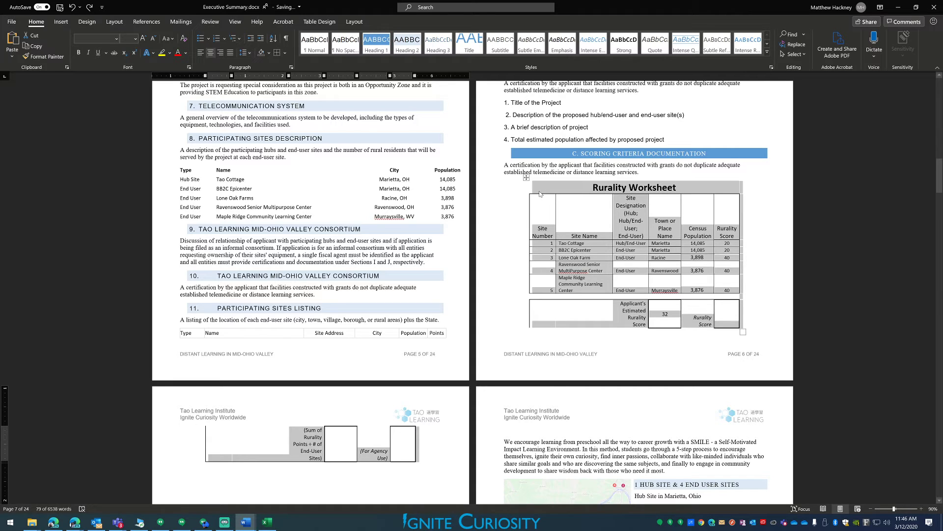
pyautogui.click(527, 178)
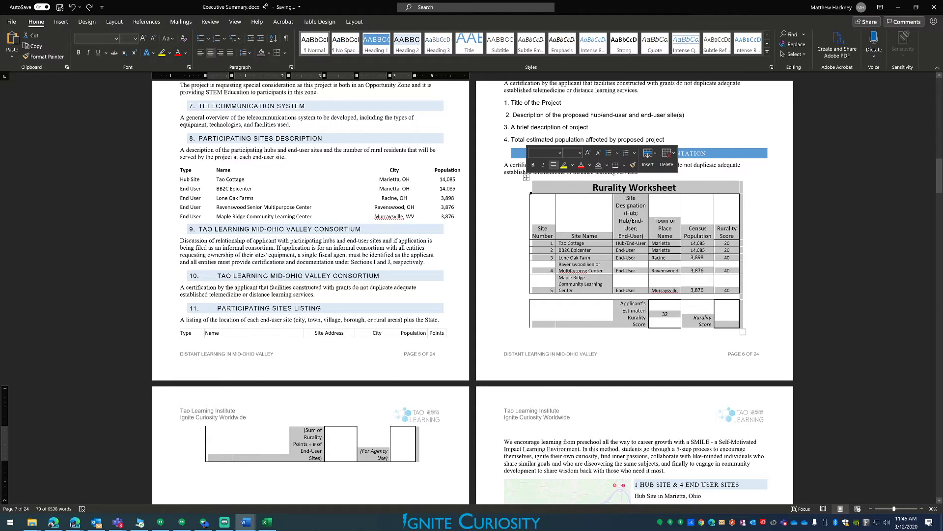
pyautogui.click(540, 231)
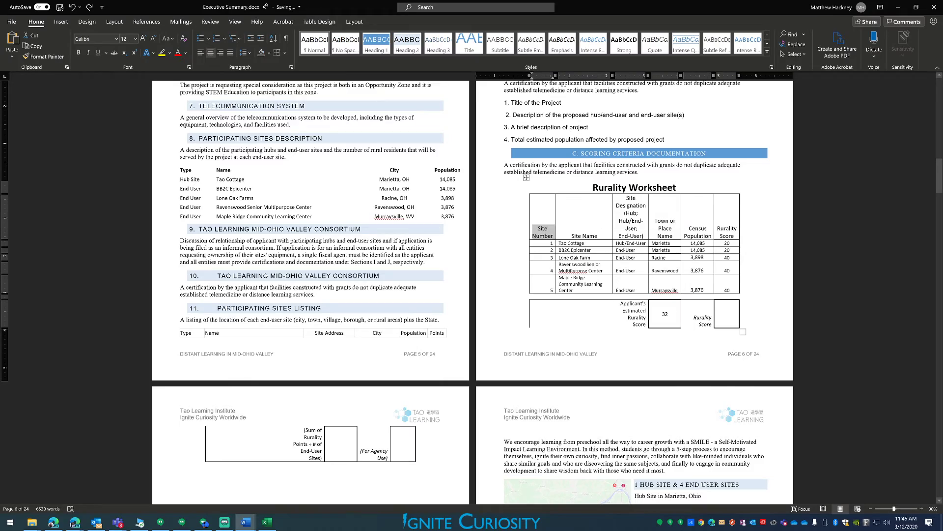
# - Move the Rurality Worksheet table to line up with the left margin of the body text
pyautogui.keyDown('ctrl'); pyautogui.scroll(5, 634, 246); pyautogui.keyUp('ctrl')
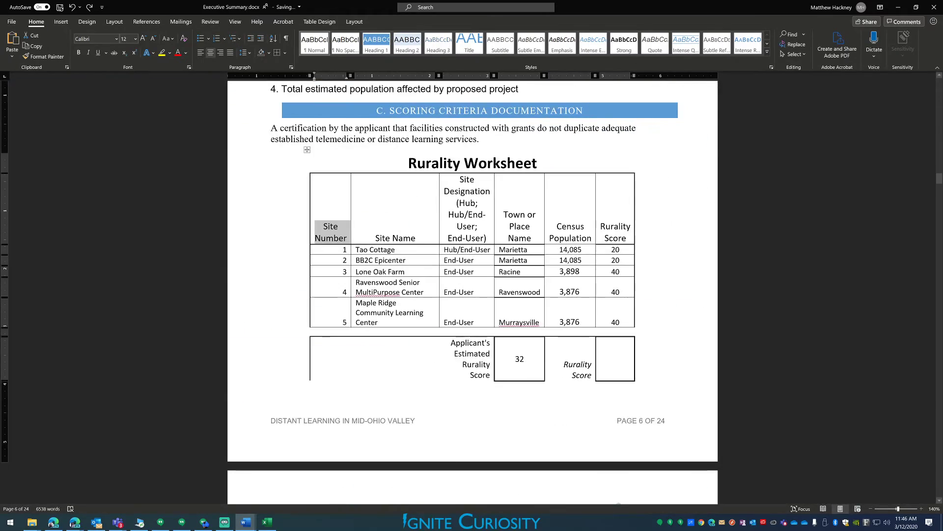
pyautogui.keyDown('ctrl'); pyautogui.scroll(2, 472, 290); pyautogui.keyUp('ctrl')
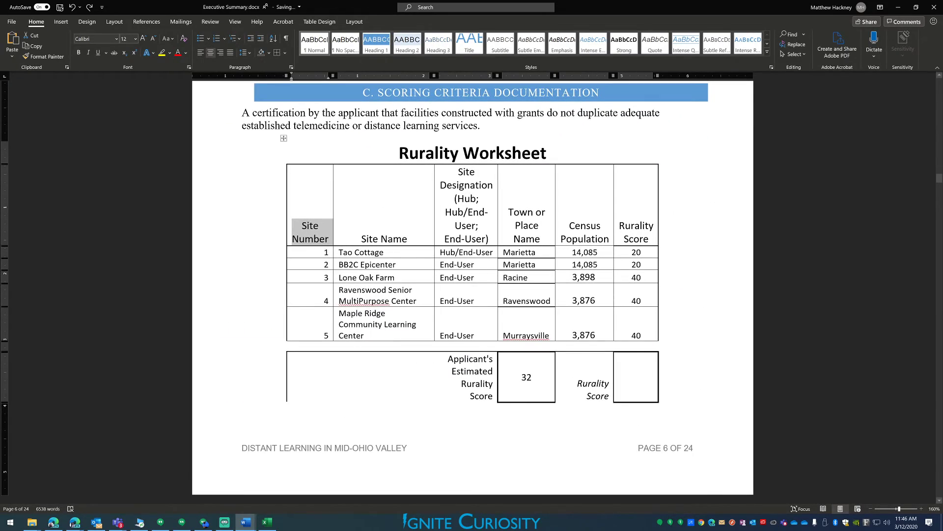
pyautogui.moveTo(283, 138); pyautogui.dragTo(239, 138)
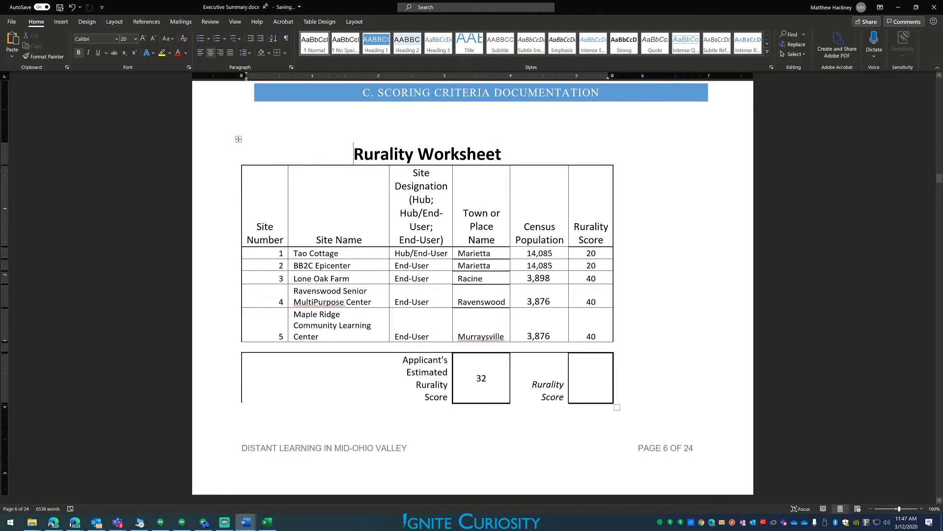
pyautogui.click(618, 406)
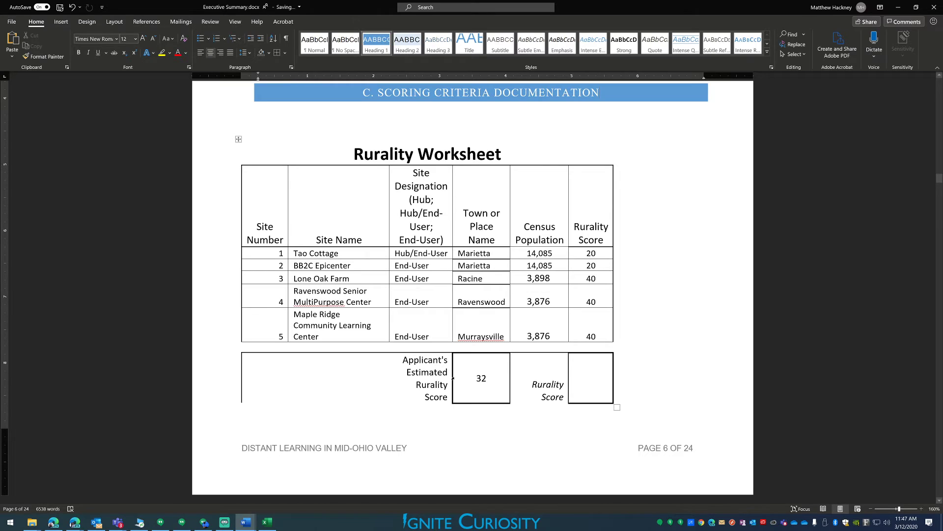
# - Merge the "Applicant's Estimated Rurality Score" cell with the empty cells beside it in the table's summary row
pyautogui.click(486, 378)
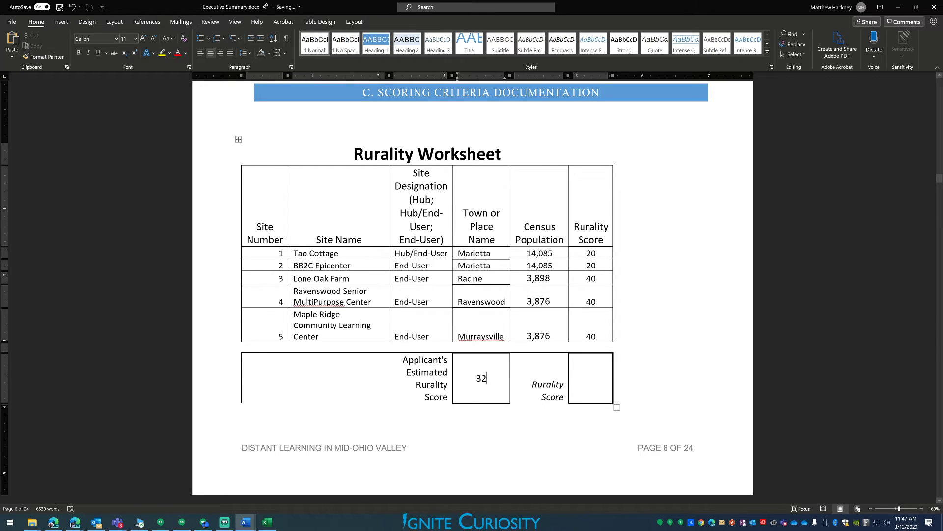
pyautogui.hotkey('shift', 'Tab')
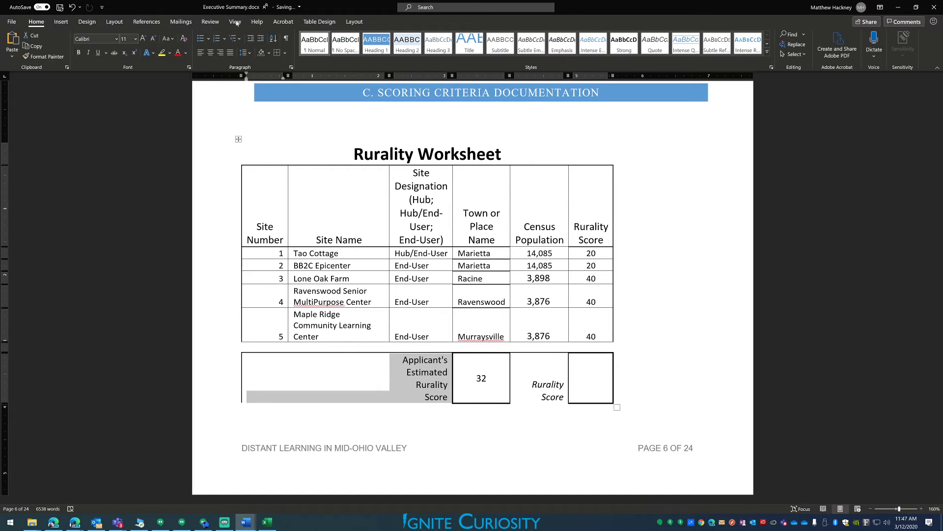
pyautogui.rightClick(395, 378)
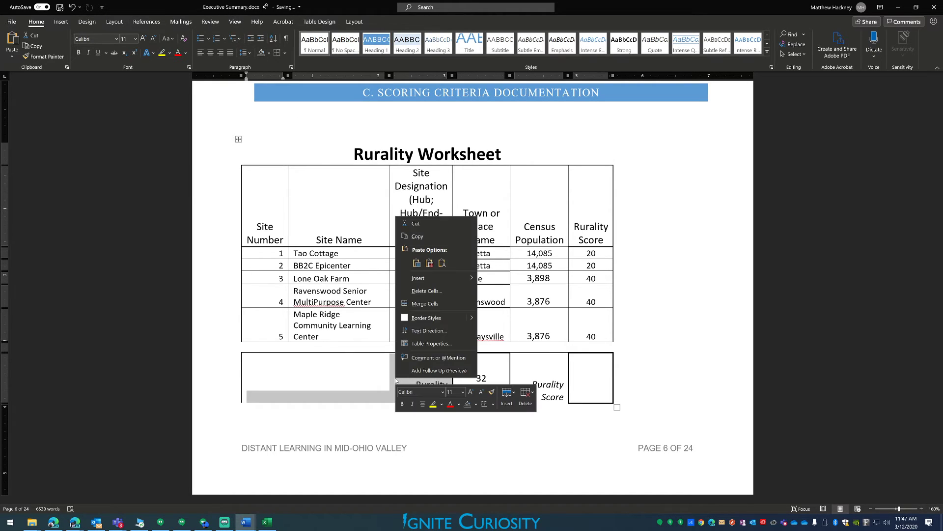
pyautogui.click(426, 304)
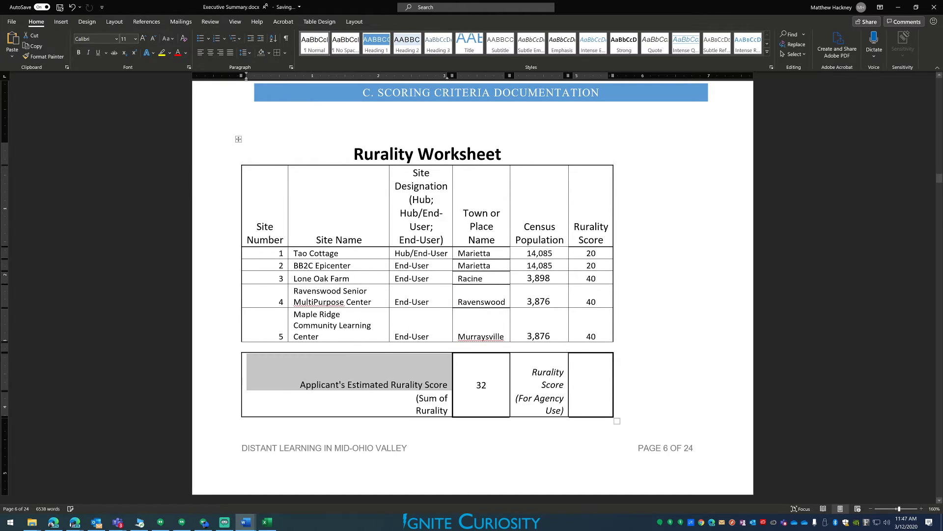
pyautogui.click(425, 384)
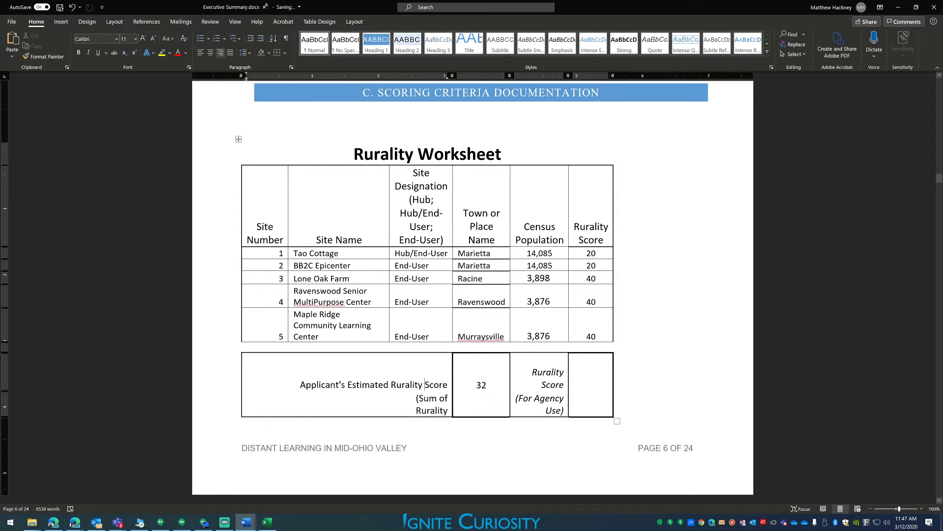
# - Merge the "(Sum of Rurality Points ÷ # of End-User Sites)" cell with the empty cells beside it
pyautogui.moveTo(448, 411); pyautogui.dragTo(259, 405)
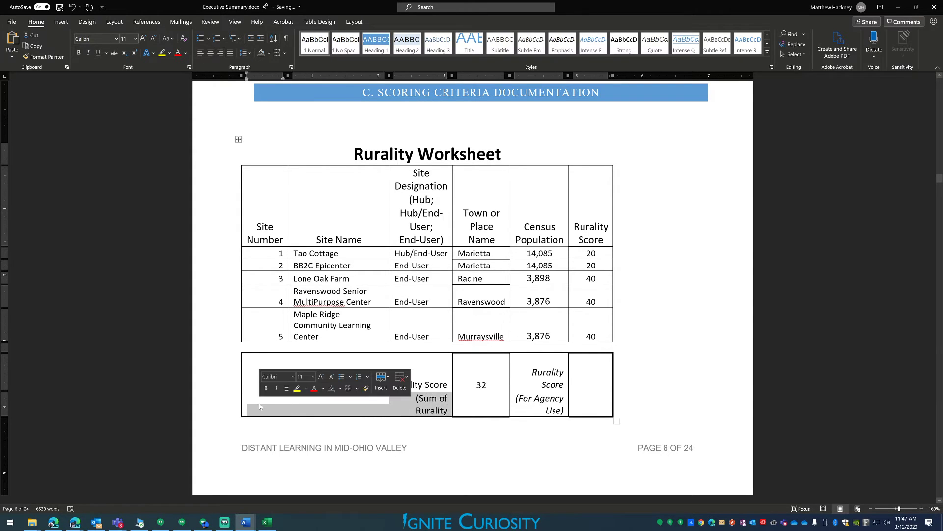
pyautogui.rightClick(385, 414)
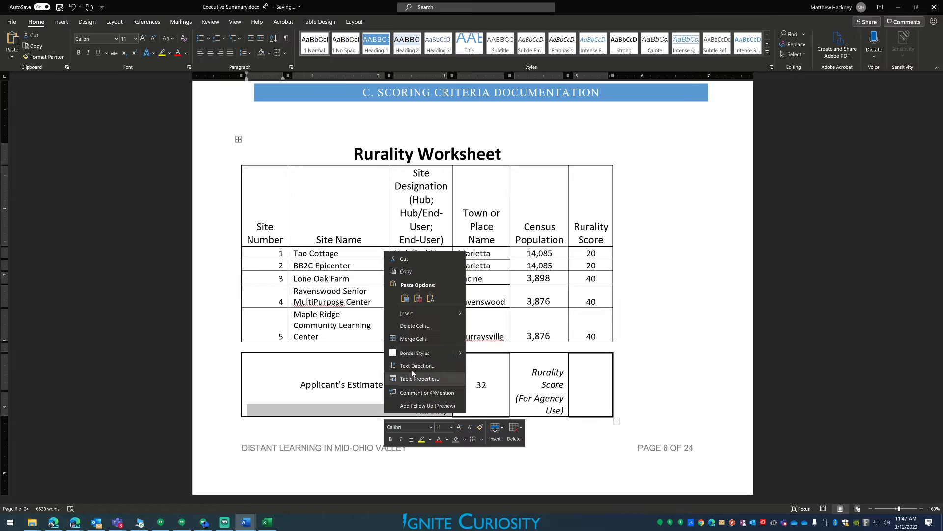
pyautogui.click(420, 342)
pyautogui.press('Delete')
pyautogui.press('BackSpace')
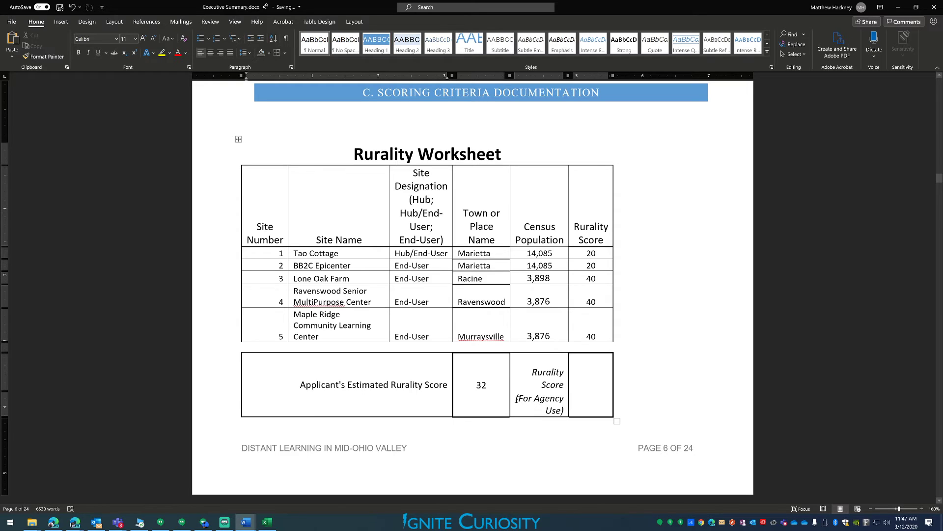
# - Shift the Rurality Worksheet table slightly up and to the right beneath the Scoring Criteria Documentation heading
pyautogui.moveTo(518, 398); pyautogui.dragTo(567, 407)
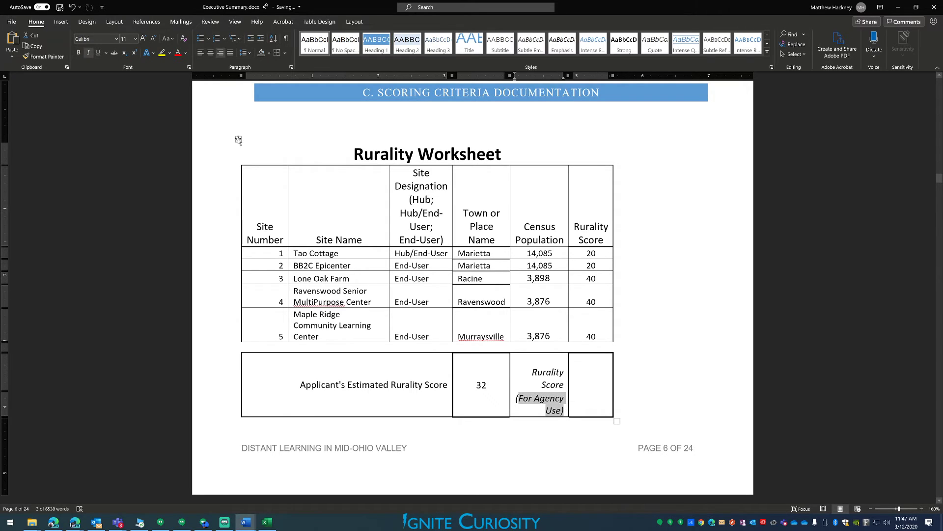
pyautogui.click(252, 133)
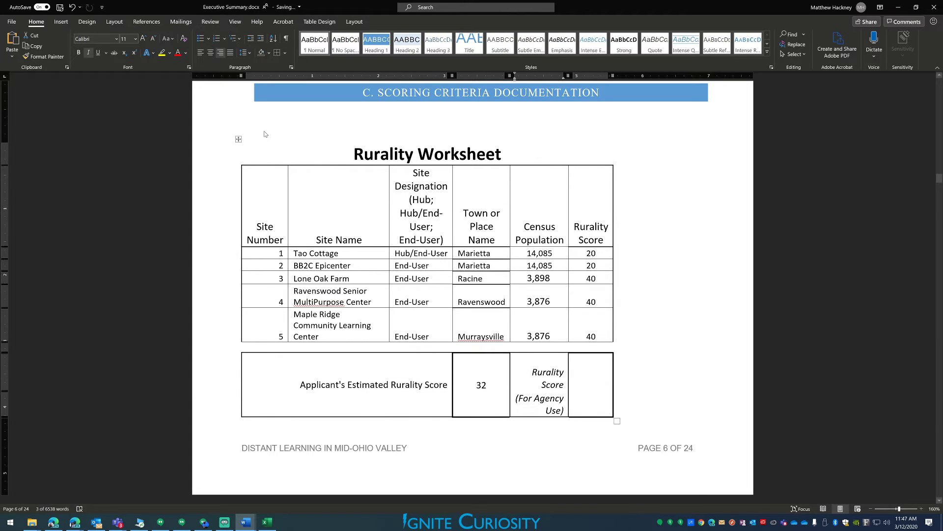
pyautogui.hotkey('ctrl', 'z')
# - Remove the blank line above "(Sum of Rurality Points ÷ # of End-User Sites)" and left-align both label lines in the summary box
pyautogui.click(273, 399)
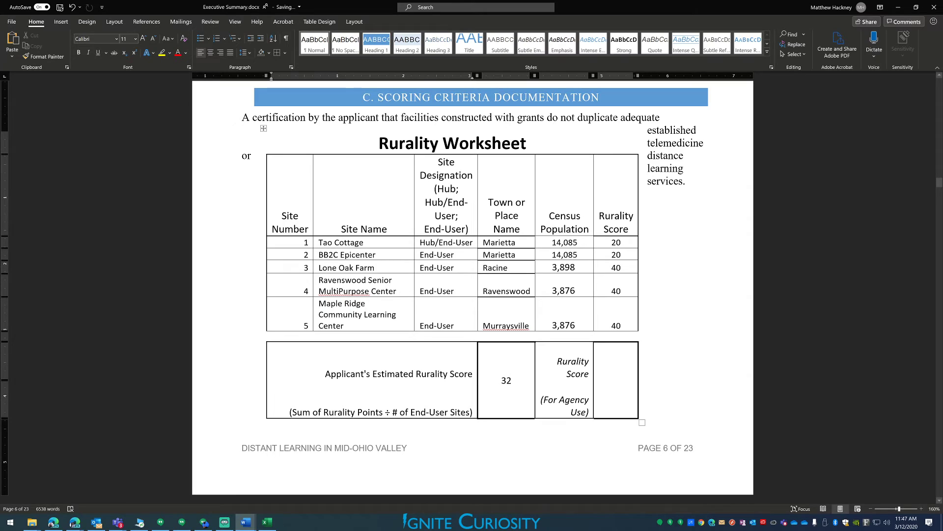
pyautogui.hotkey('ctrl', 'z')
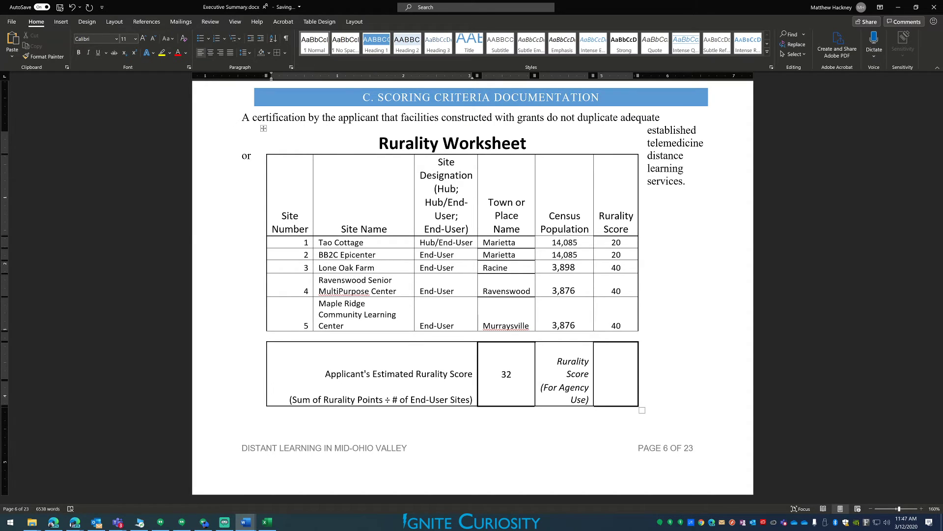
pyautogui.click(290, 400)
pyautogui.hotkey('ctrl', 'e')
pyautogui.hotkey('ctrl', 'l')
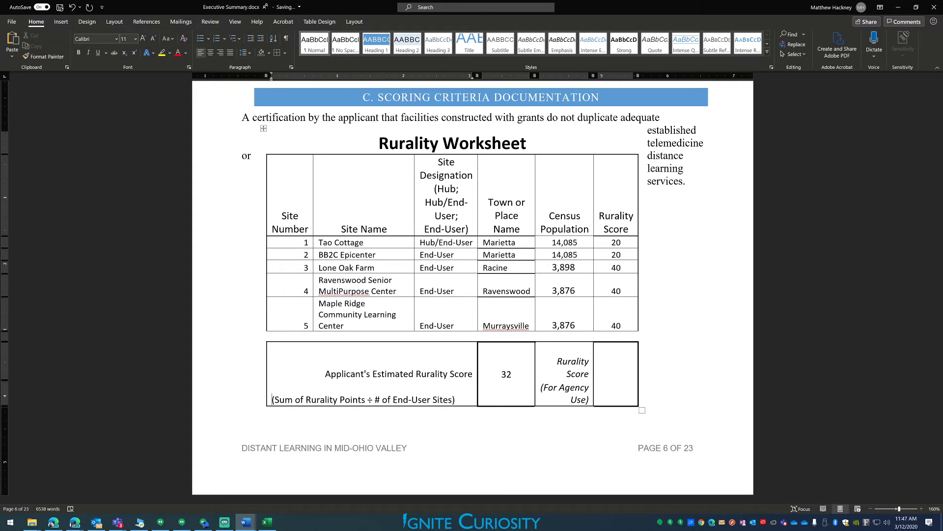
pyautogui.press('Tab')
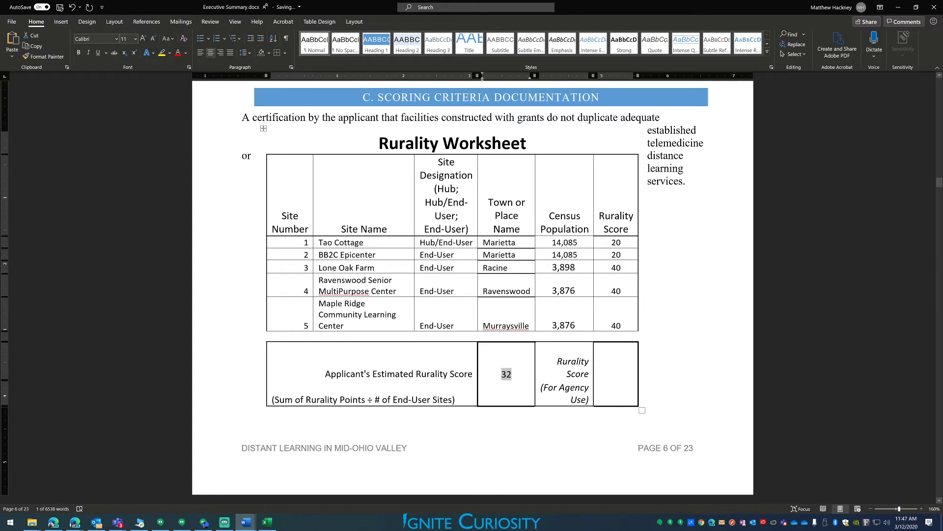
pyautogui.click(274, 373)
pyautogui.hotkey('ctrl', 'l')
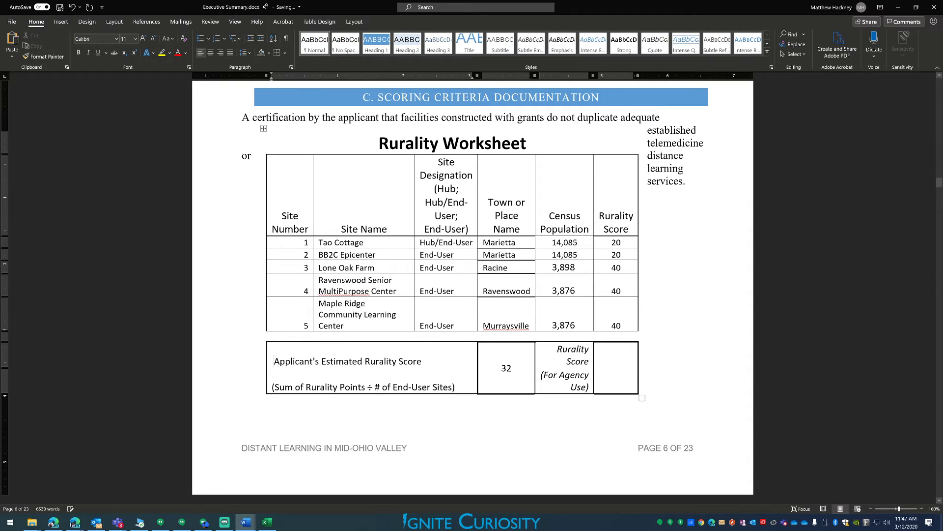
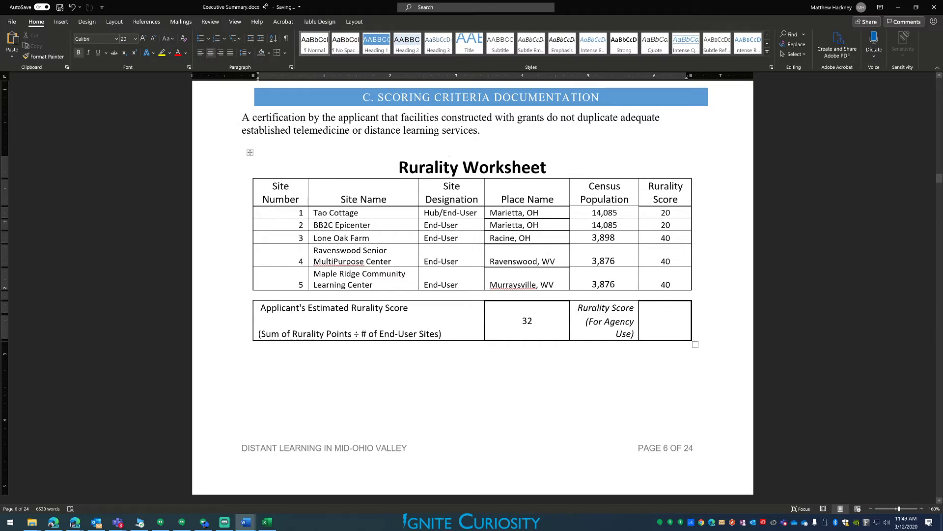
# - Switch to the DLT 2020 Application Guide and examine objective criteria C-1 Rural Area, C-2 Economic Need and C-3 Special Consideration
pyautogui.hotkey('alt', 'Tab')
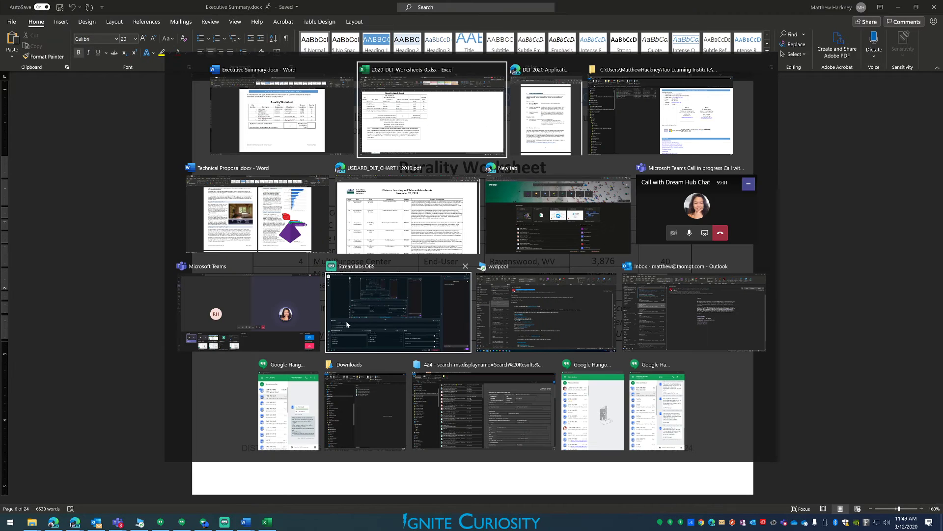
pyautogui.hotkey('alt', 'Tab')
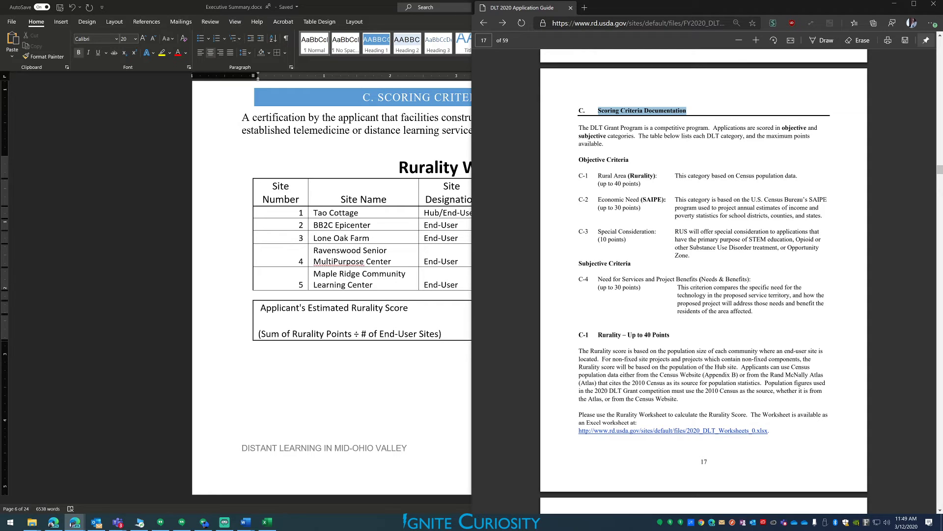
pyautogui.moveTo(598, 175); pyautogui.dragTo(612, 176)
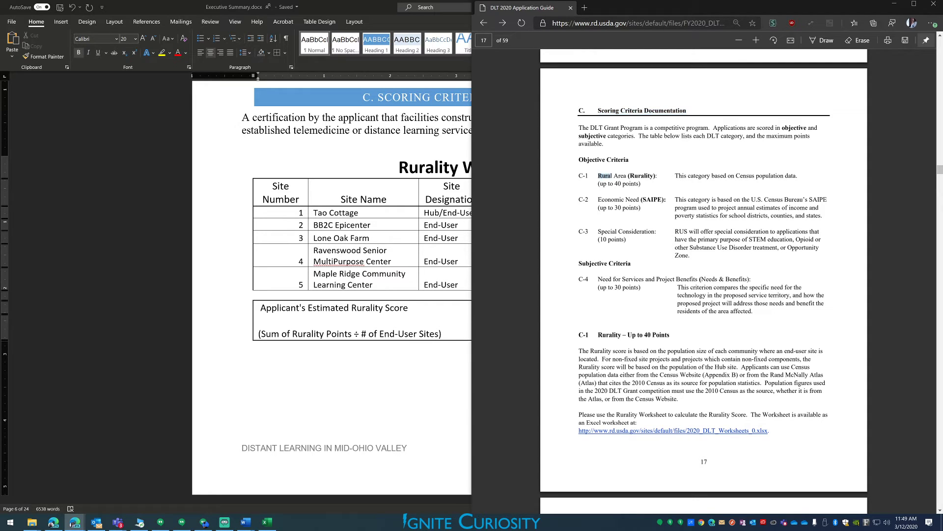
pyautogui.press('Escape')
pyautogui.moveTo(599, 175); pyautogui.dragTo(655, 175)
pyautogui.moveTo(599, 199); pyautogui.dragTo(684, 200)
pyautogui.moveTo(598, 231); pyautogui.dragTo(657, 232)
pyautogui.click(633, 254)
# - Return to the Executive Summary document and delete the certification paragraph under the Scoring Criteria Documentation heading
pyautogui.press('super+Up')
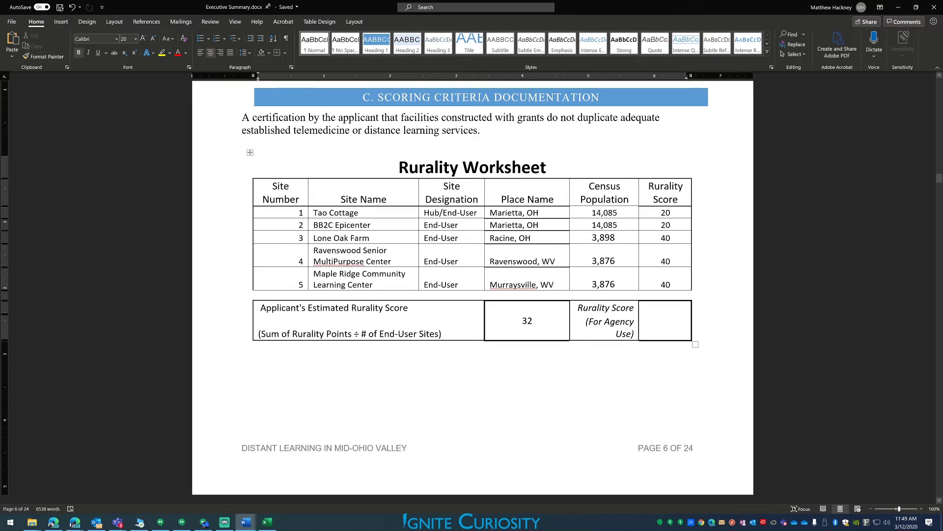
pyautogui.moveTo(480, 131); pyautogui.dragTo(252, 118)
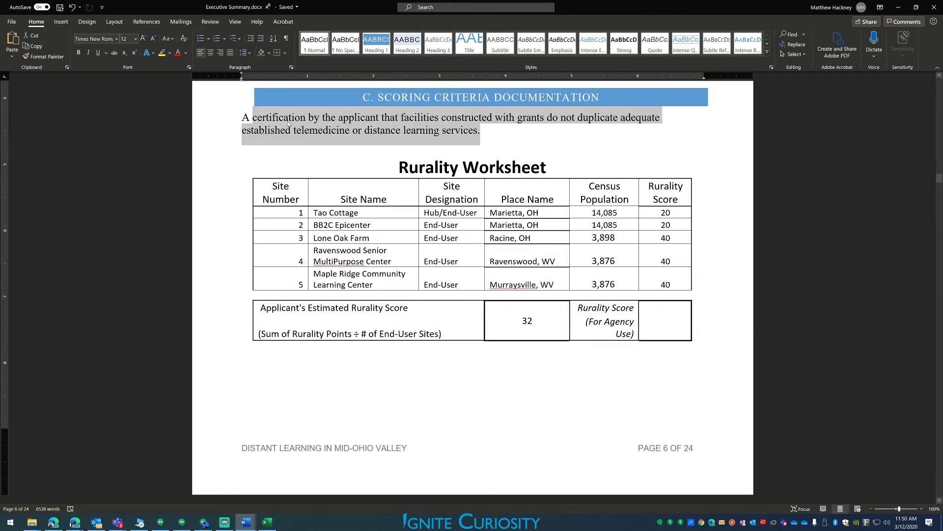
pyautogui.press('Delete')
pyautogui.press('BackSpace')
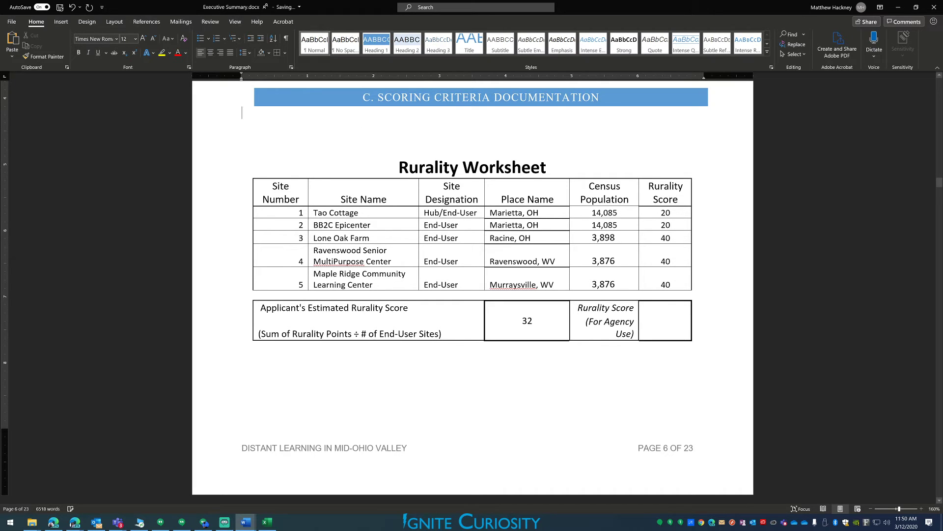
pyautogui.hotkey('ctrl', 'v')
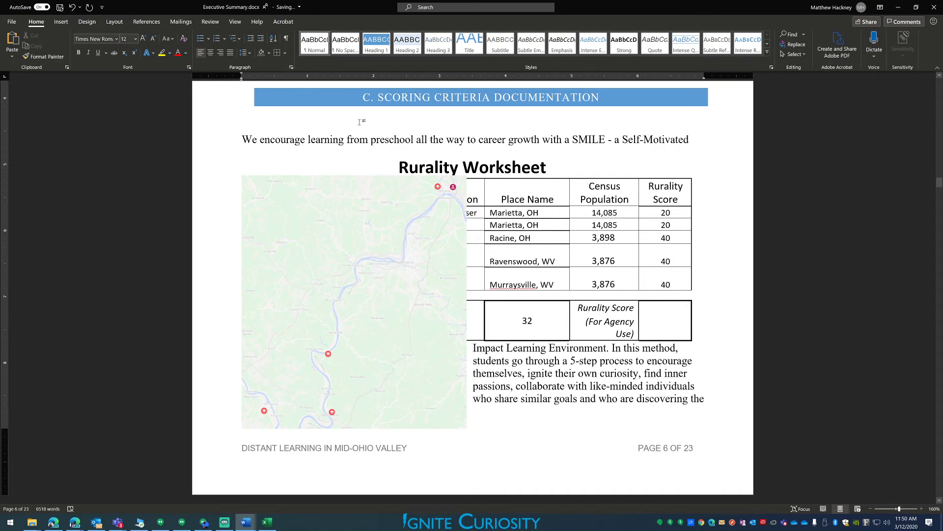
pyautogui.hotkey('ctrl', 'z')
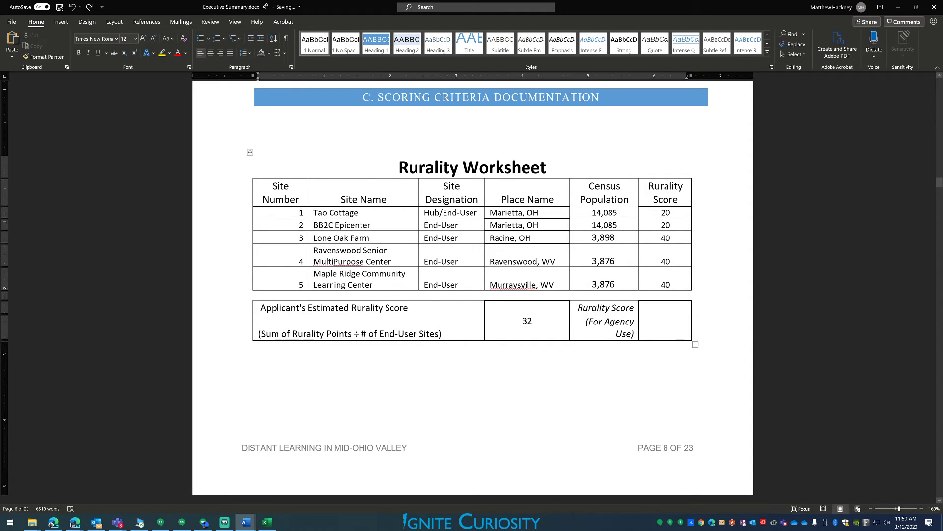
# - Move the Rurality Worksheet table up directly beneath the Scoring Criteria Documentation heading and line it up with the page's left text margin
pyautogui.click(250, 152)
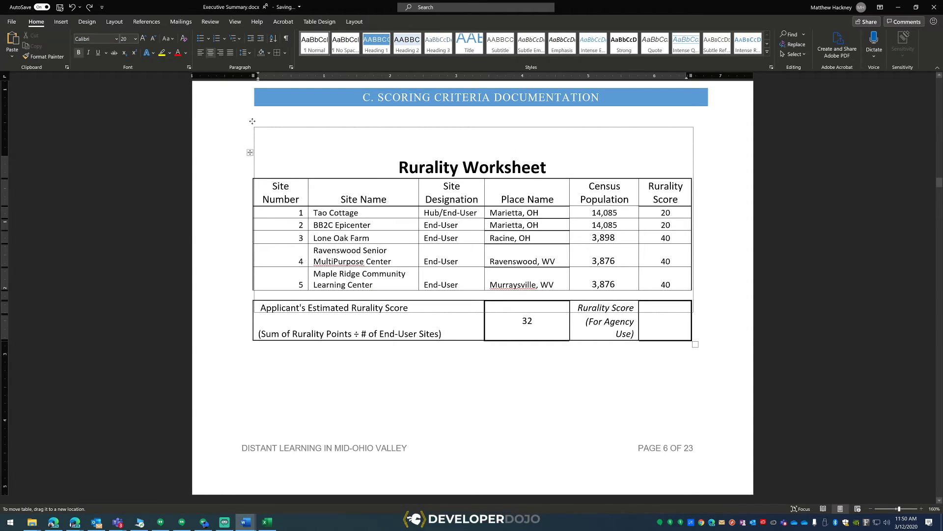
pyautogui.moveTo(251, 115); pyautogui.dragTo(236, 110)
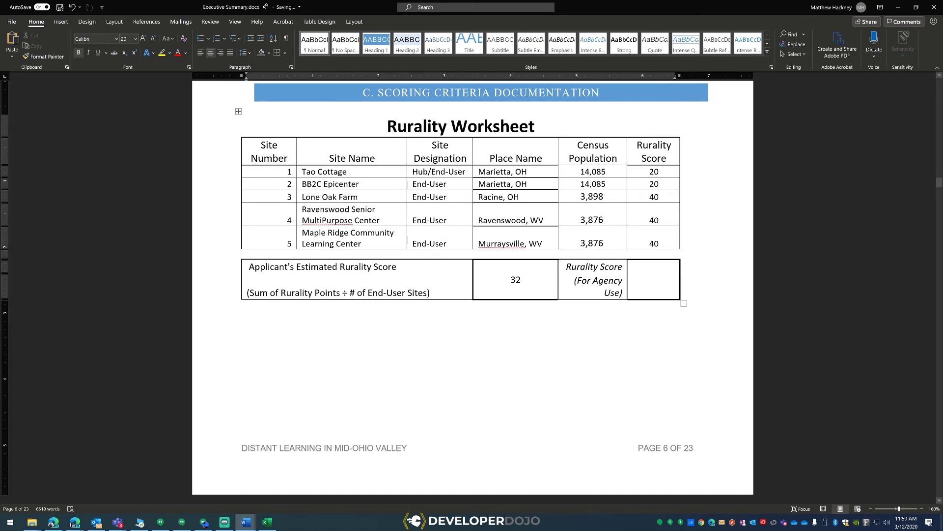
pyautogui.scroll(3, 471, 271)
pyautogui.scroll(-3, 471, 270)
pyautogui.scroll(3, 472, 270)
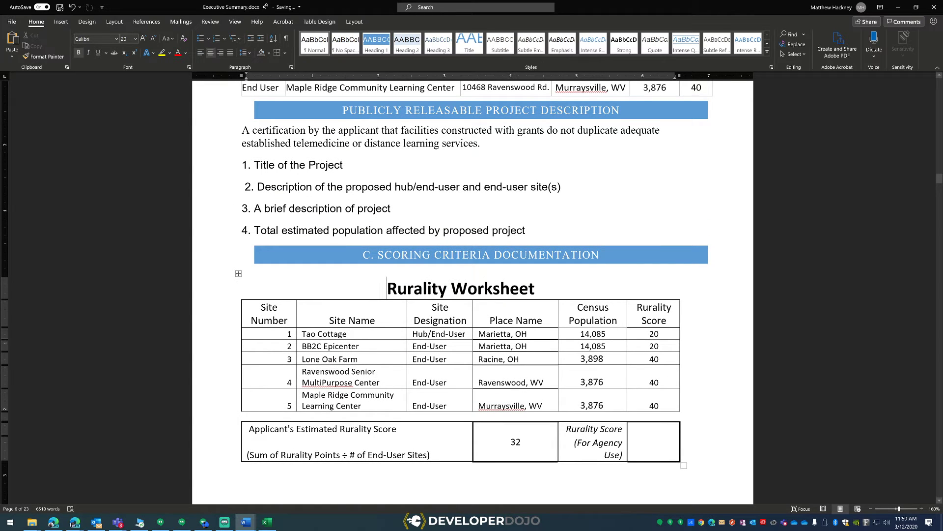
pyautogui.click(393, 208)
pyautogui.write('\\')
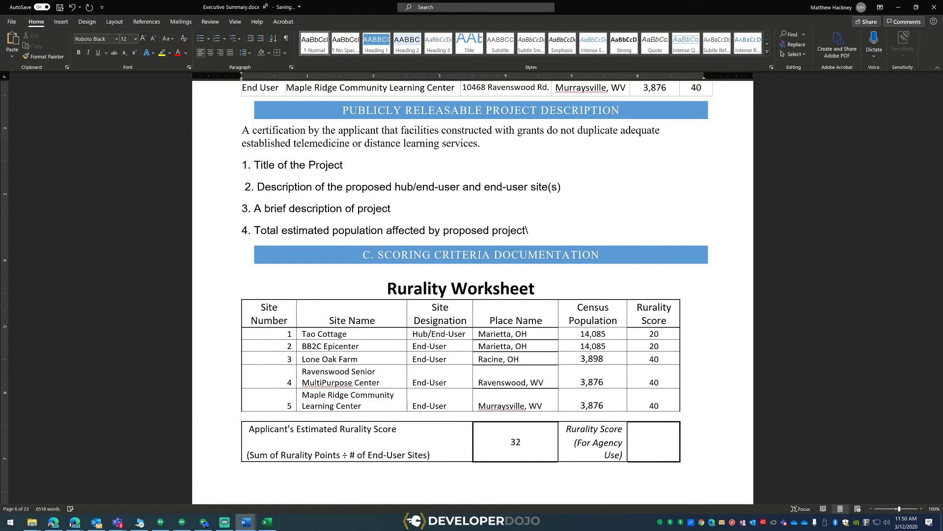
pyautogui.press('Return')
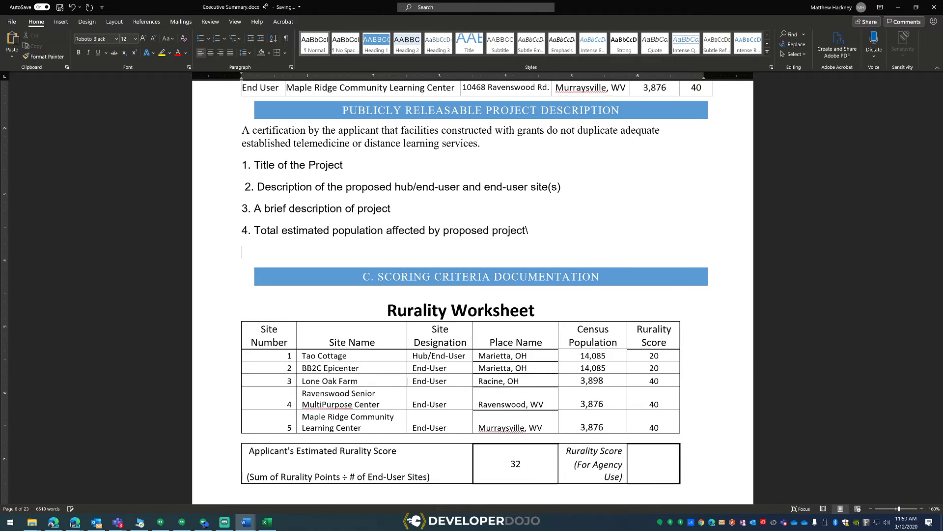
pyautogui.press('BackSpace')
pyautogui.press('BackSpace')
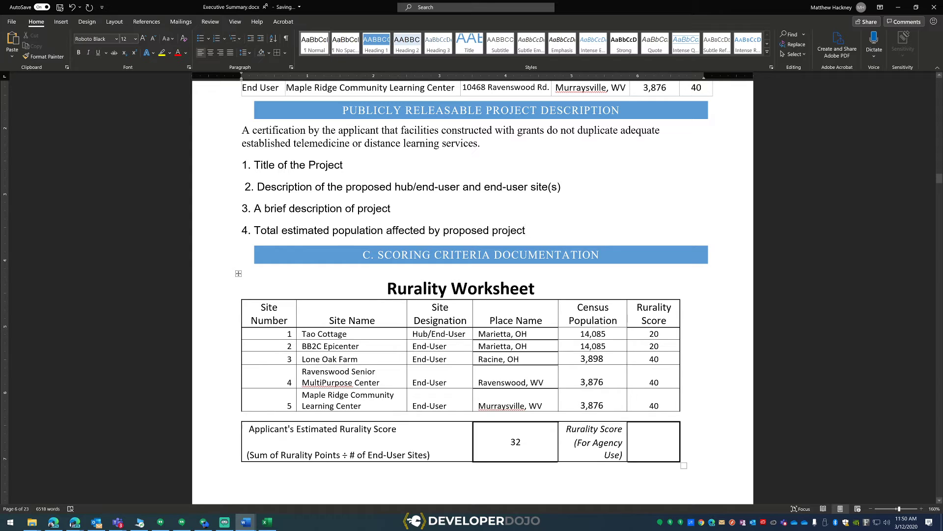
pyautogui.click(247, 279)
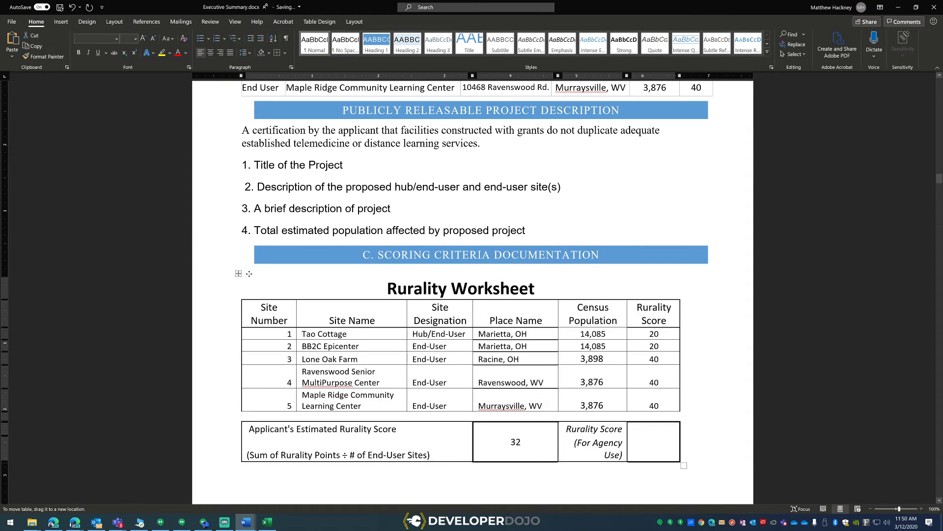
pyautogui.click(250, 274)
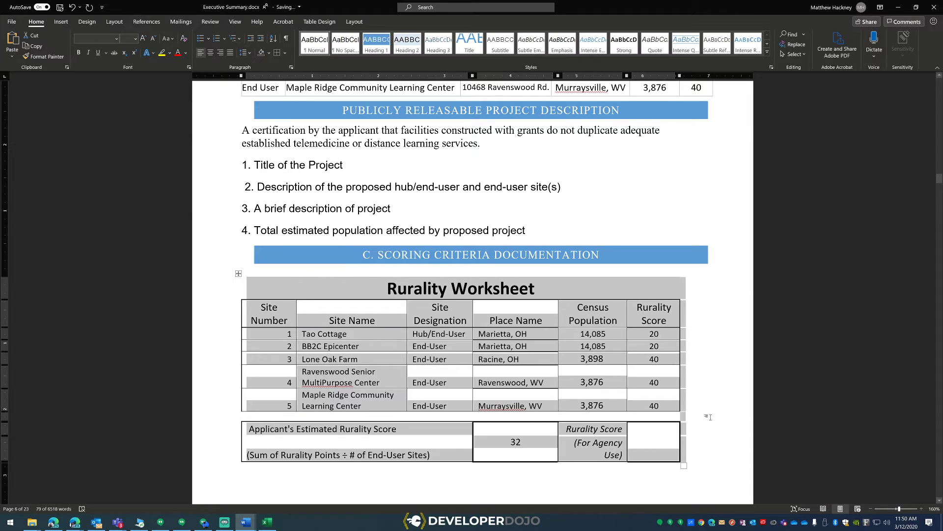
pyautogui.click(245, 273)
pyautogui.scroll(-3, 699, 332)
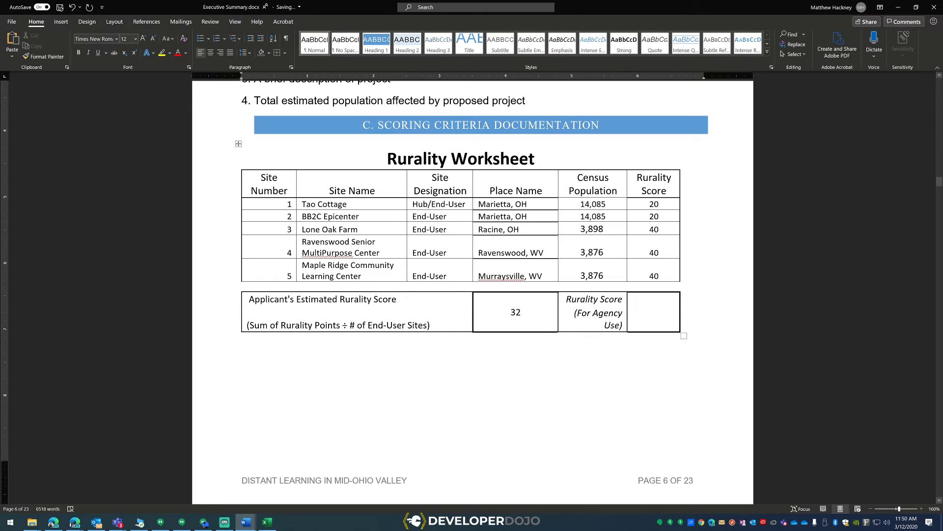
# - Switch to the DLT worksheets workbook and delete empty rows 9 to 17 from the Economic Need sheet
pyautogui.click(267, 522)
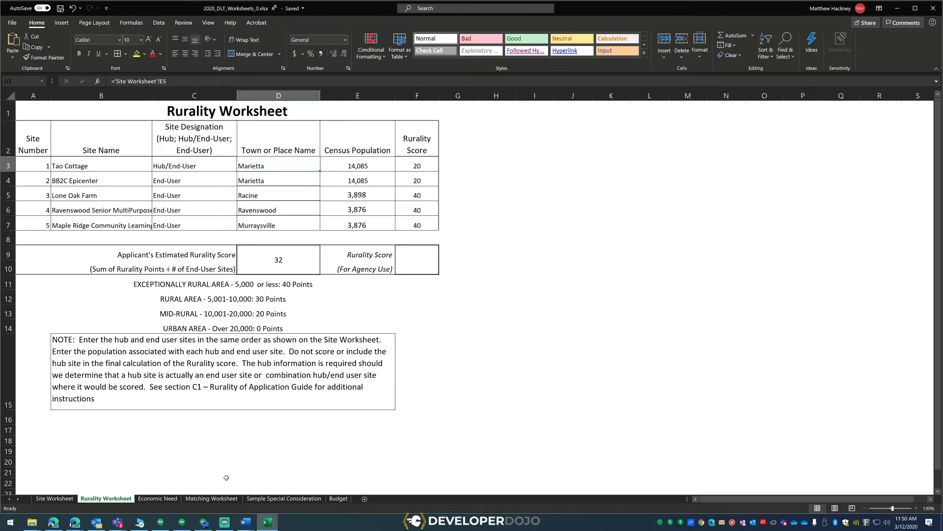
pyautogui.click(158, 499)
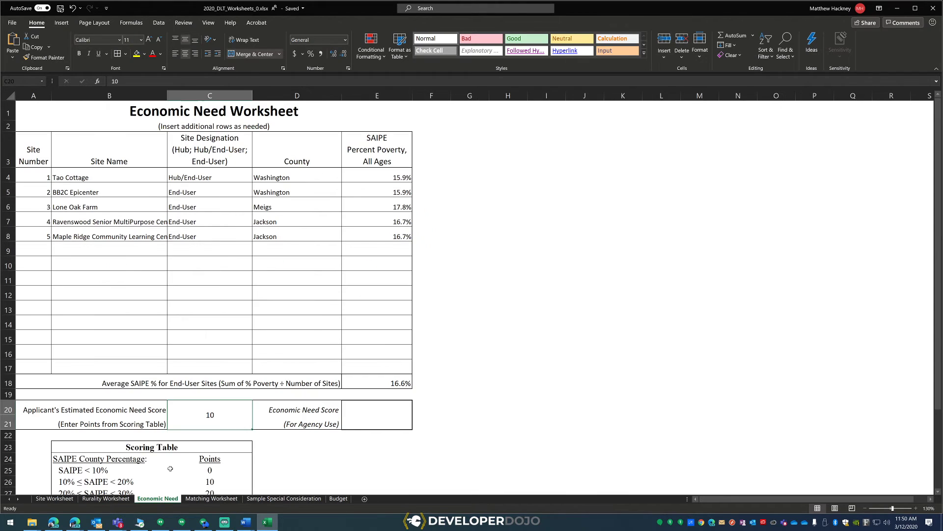
pyautogui.moveTo(9, 251); pyautogui.dragTo(4, 363)
pyautogui.rightClick(8, 367)
pyautogui.click(48, 295)
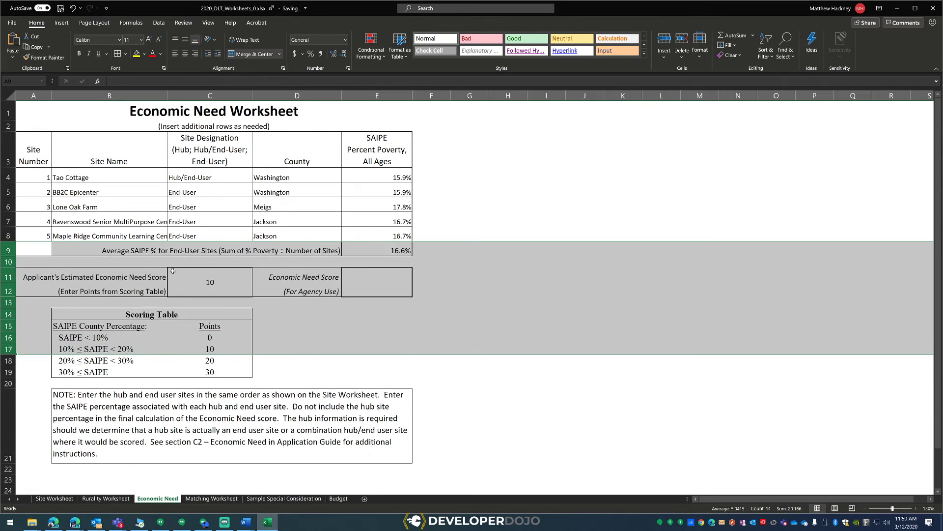
# - Delete row 2, "(Insert additional rows as needed)", from the Economic Need sheet
pyautogui.click(211, 276)
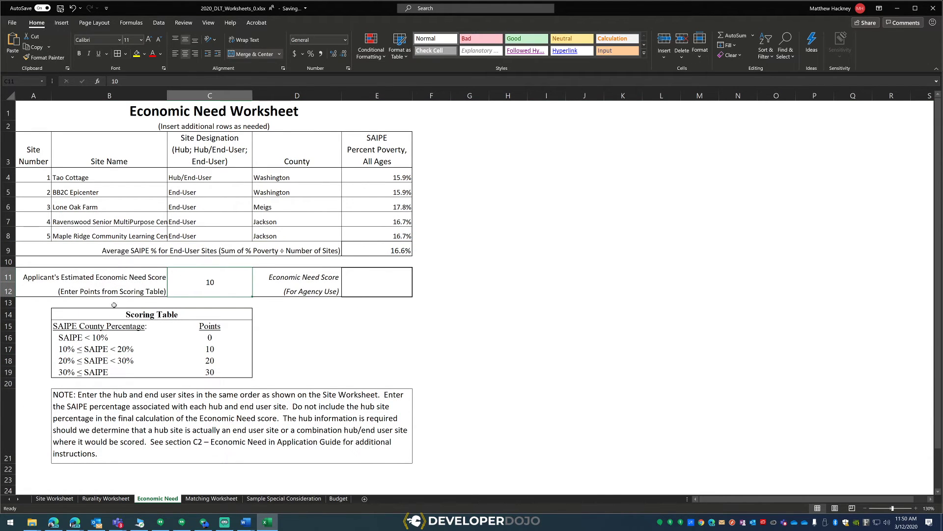
pyautogui.moveTo(394, 286); pyautogui.dragTo(63, 141)
pyautogui.rightClick(11, 126)
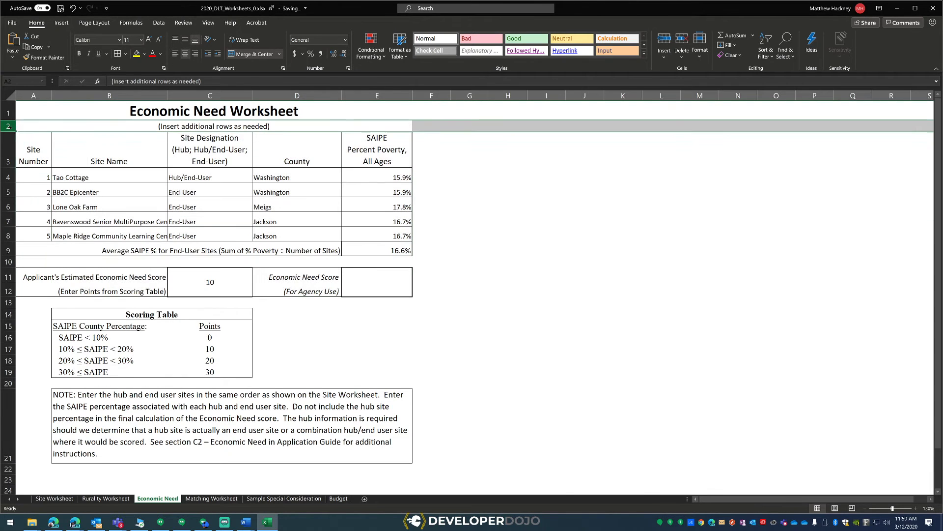
pyautogui.click(42, 216)
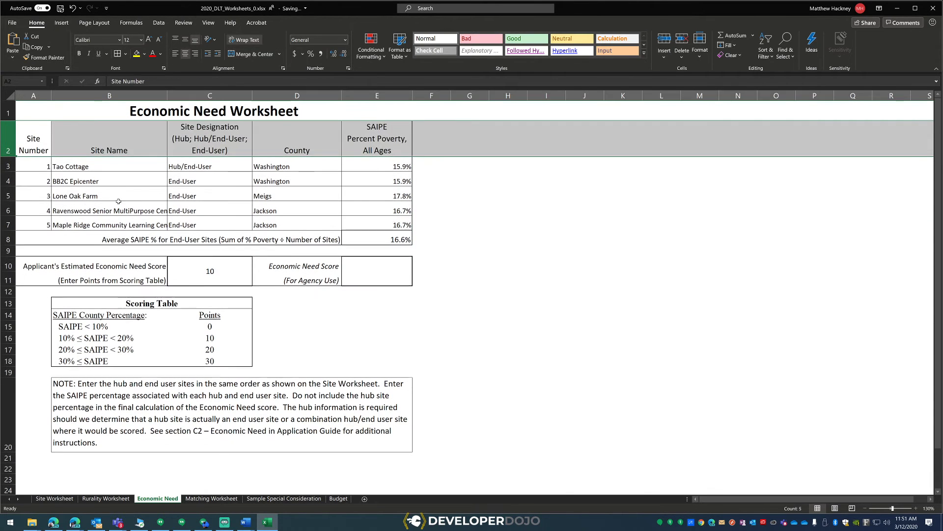
# - Copy the Economic Need table, cells A1:E11, and paste it into the Executive Summary on the page after the Rurality Worksheet
pyautogui.moveTo(376, 267); pyautogui.dragTo(31, 111)
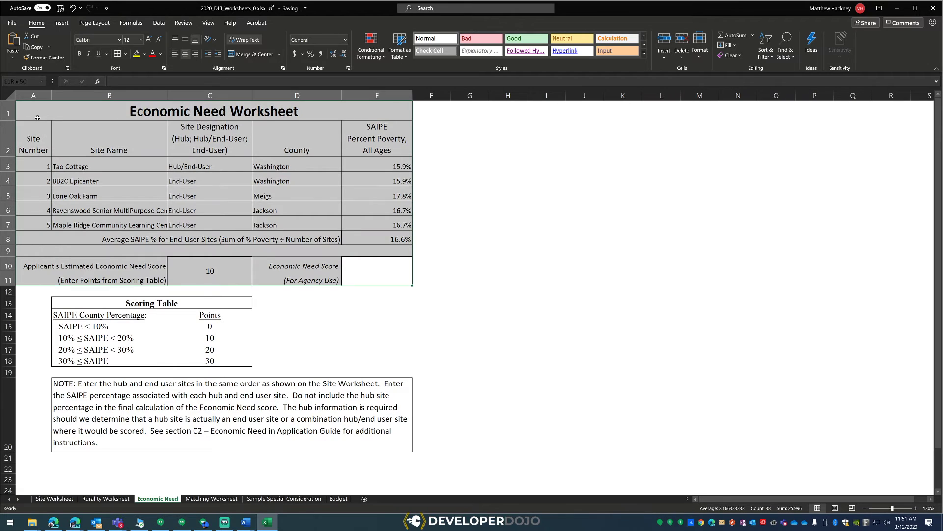
pyautogui.hotkey('ctrl', 'c')
pyautogui.hotkey('alt', 'Tab')
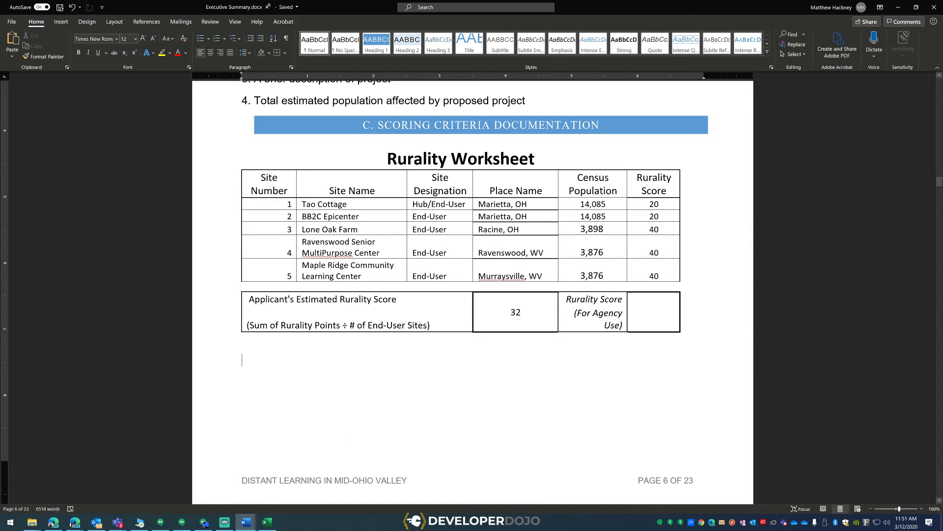
pyautogui.scroll(3, 472, 290)
pyautogui.scroll(-7, 472, 290)
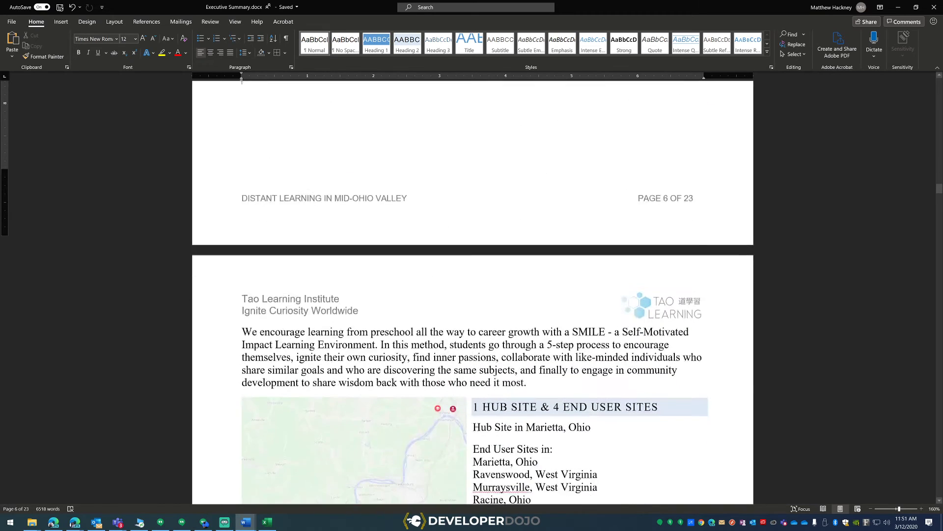
pyautogui.scroll(5, 328, 326)
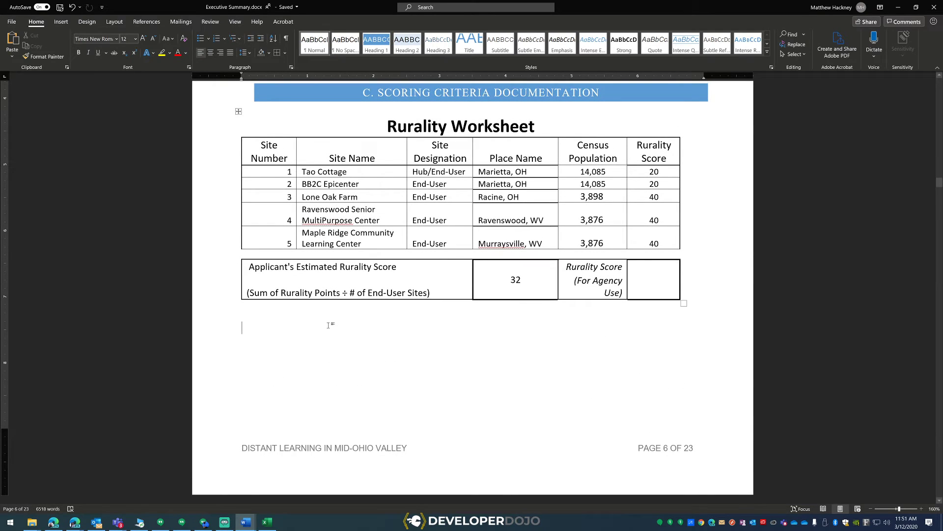
pyautogui.scroll(-6, 328, 325)
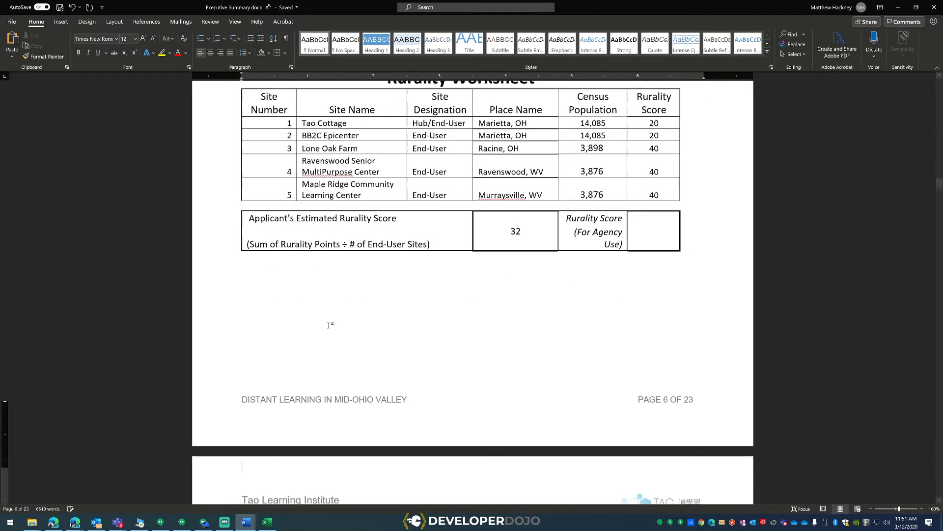
pyautogui.click(267, 291)
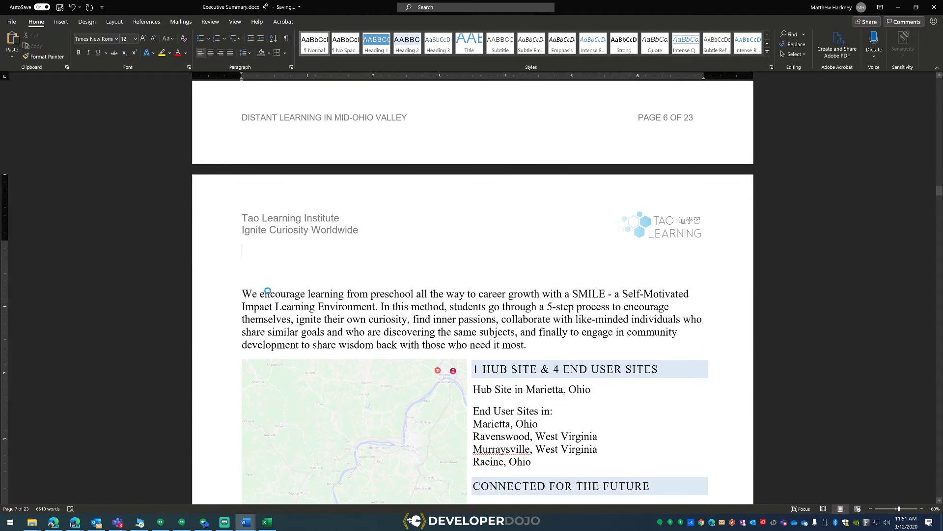
pyautogui.hotkey('ctrl', 'v')
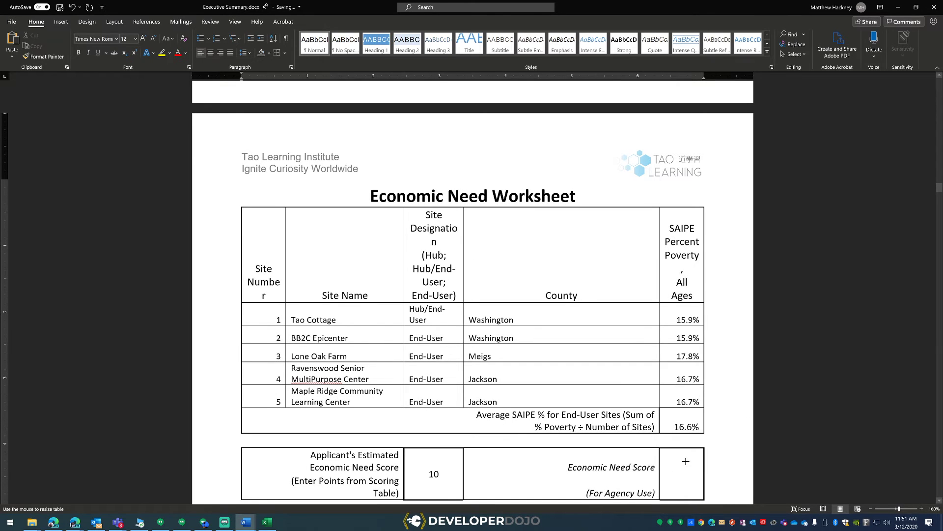
# - Widen the SAIPE Percent Poverty column and merge the "Average SAIPE % for End-User Sites" cell with the empty cells beside it
pyautogui.click(371, 195)
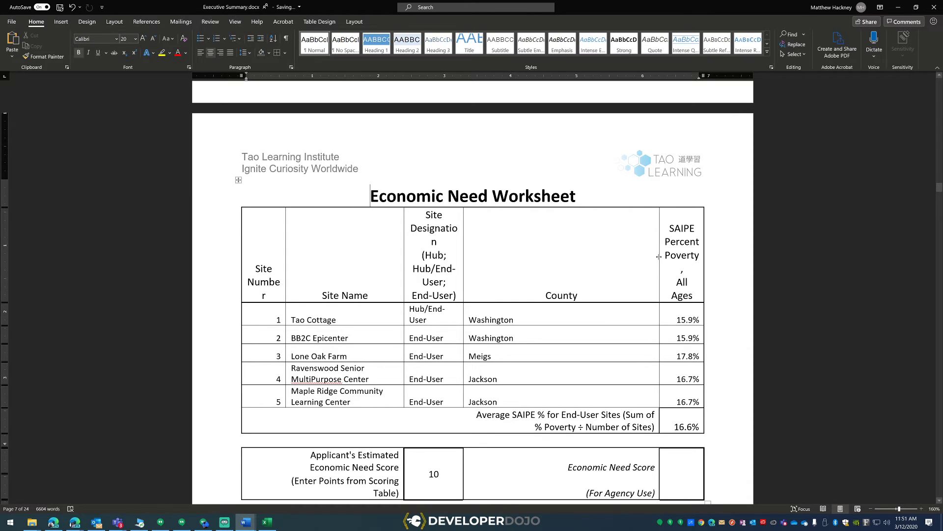
pyautogui.moveTo(660, 257); pyautogui.dragTo(626, 257)
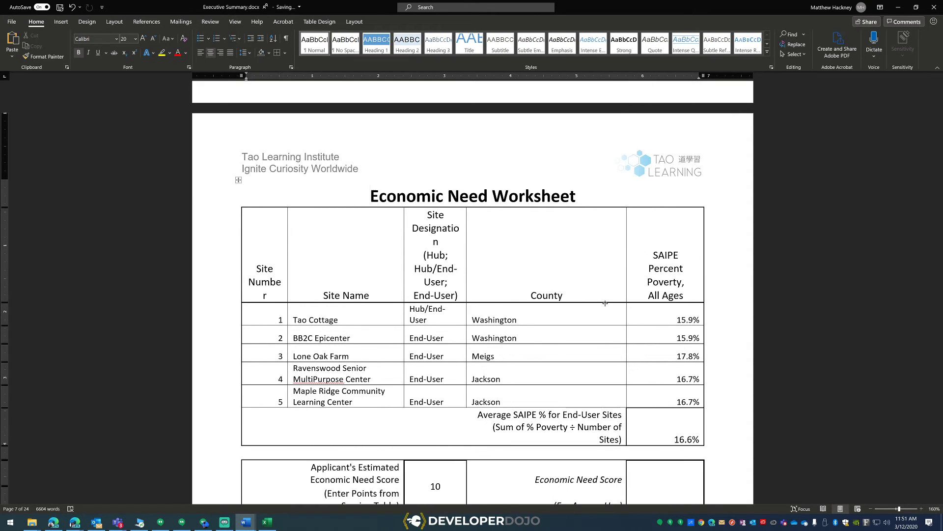
pyautogui.hotkey('shift', 'Up')
pyautogui.hotkey('shift', 'Up')
pyautogui.hotkey('shift', 'Up')
pyautogui.hotkey('shift', 'Left')
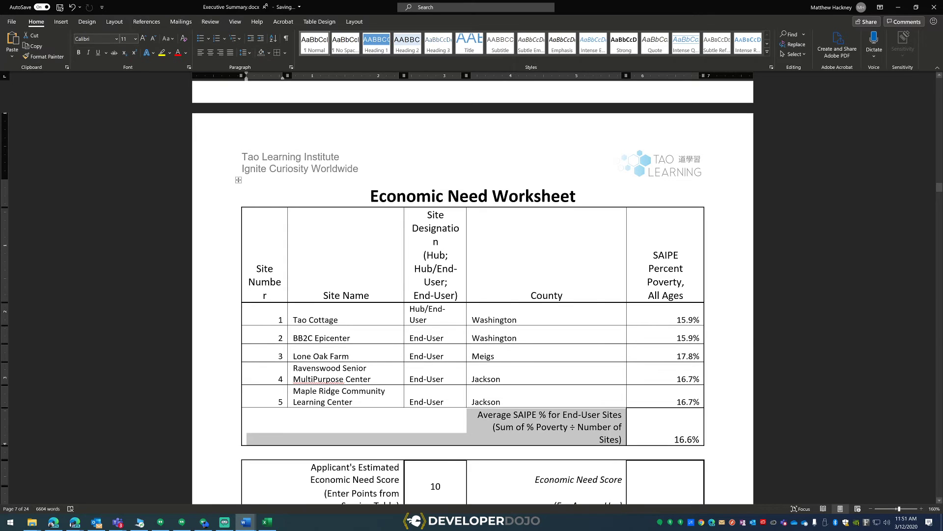
pyautogui.click(484, 414)
pyautogui.hotkey('shift', 'Left')
pyautogui.rightClick(526, 417)
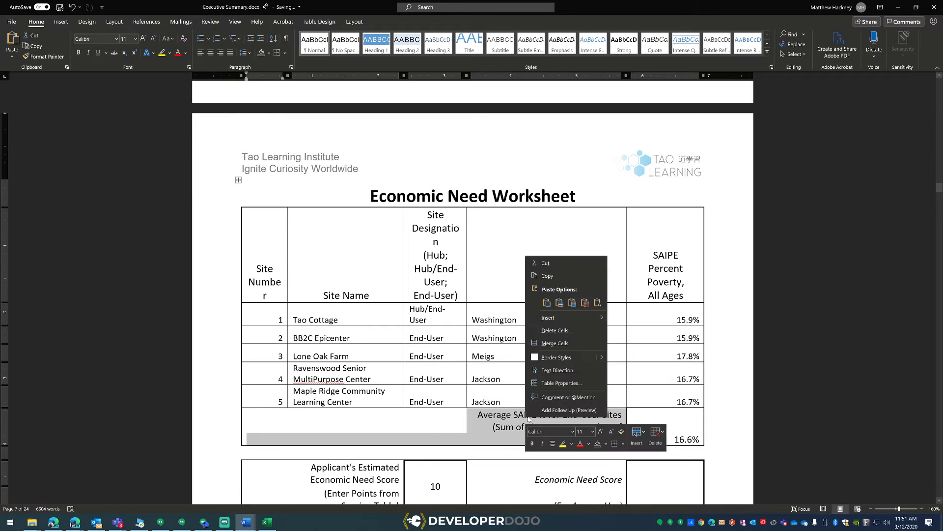
pyautogui.click(546, 358)
pyautogui.click(539, 428)
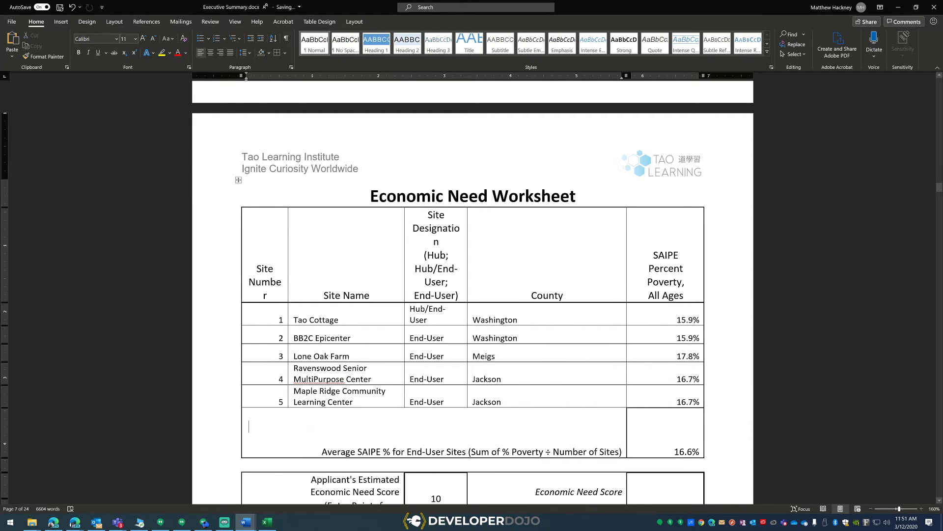
# - Remove "(Hub; Hub/End-User; End-User)" from the Site Designation column header of the Economic Need table
pyautogui.scroll(-3, 563, 345)
pyautogui.scroll(2, 563, 345)
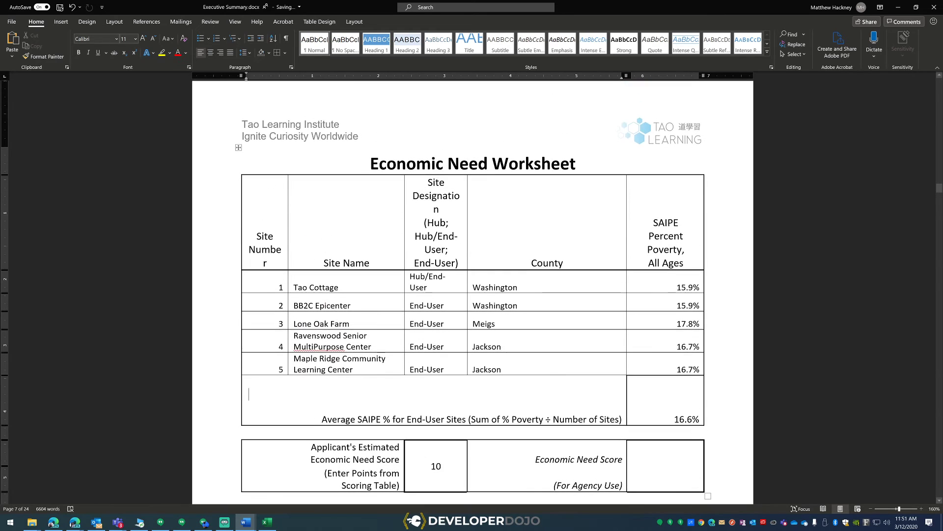
pyautogui.moveTo(458, 265); pyautogui.dragTo(425, 220)
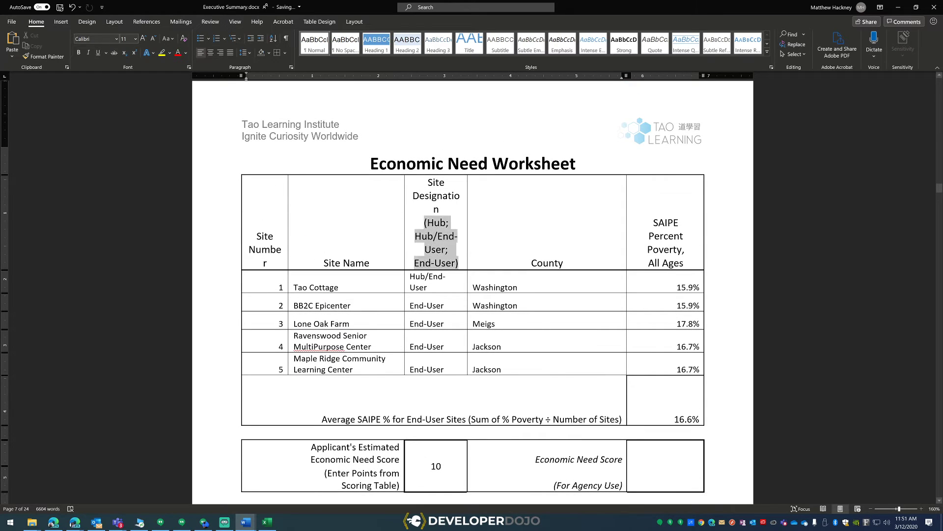
pyautogui.press('BackSpace')
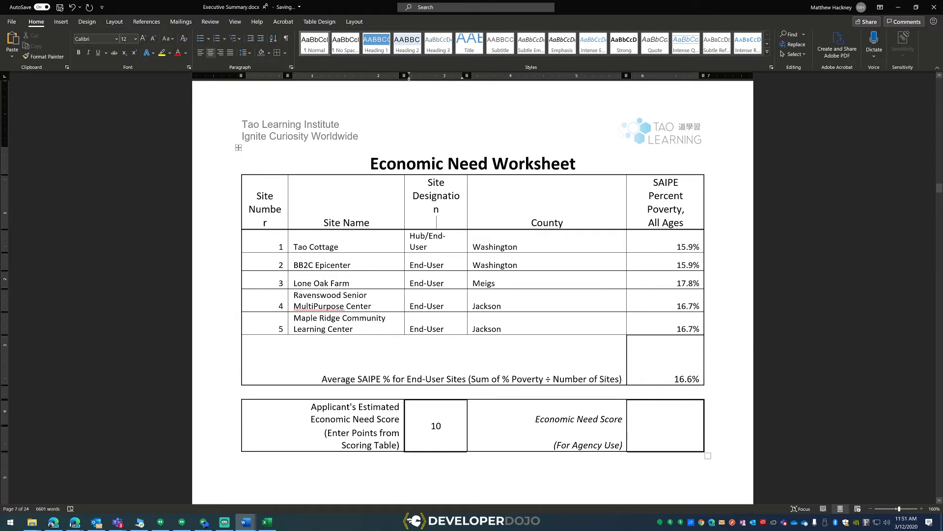
# - Remove the empty line from the Site Designation header of the Economic Need table and widen that column slightly
pyautogui.press('BackSpace')
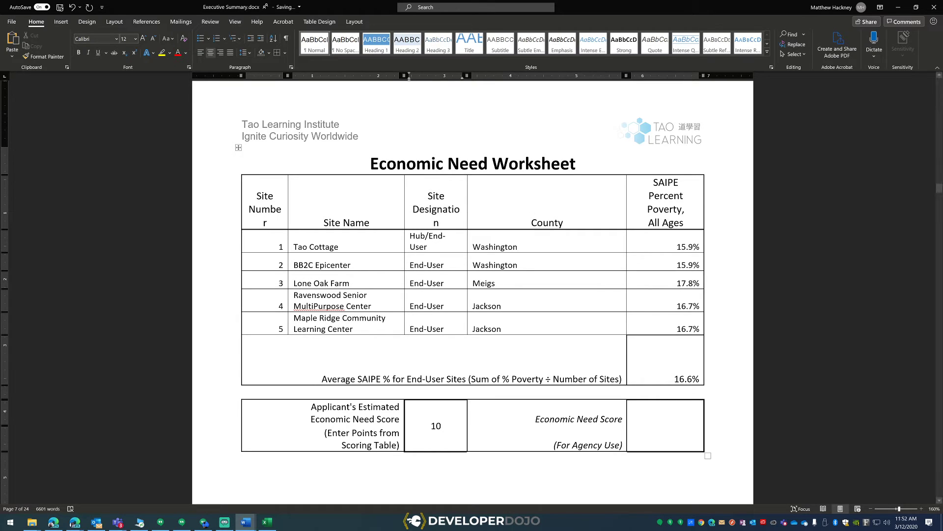
pyautogui.moveTo(467, 220); pyautogui.dragTo(472, 219)
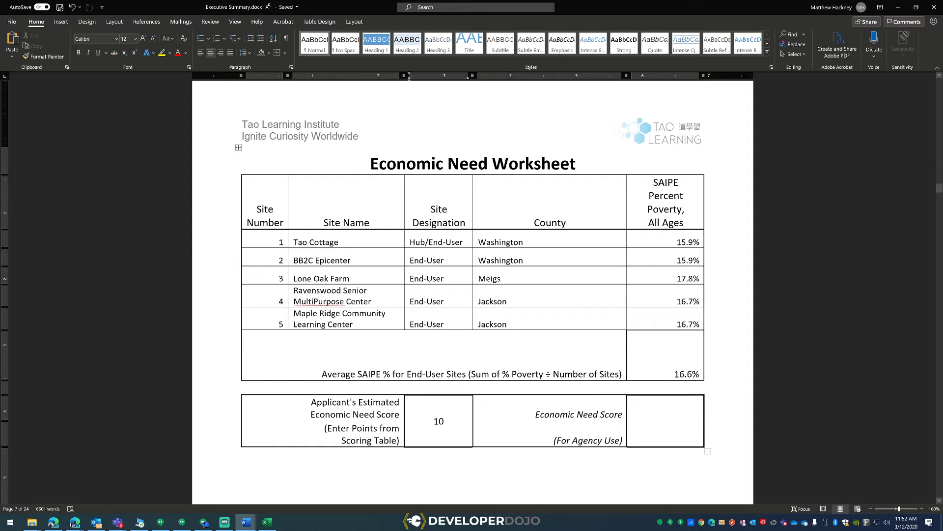
pyautogui.scroll(-3, 471, 290)
pyautogui.scroll(4, 472, 290)
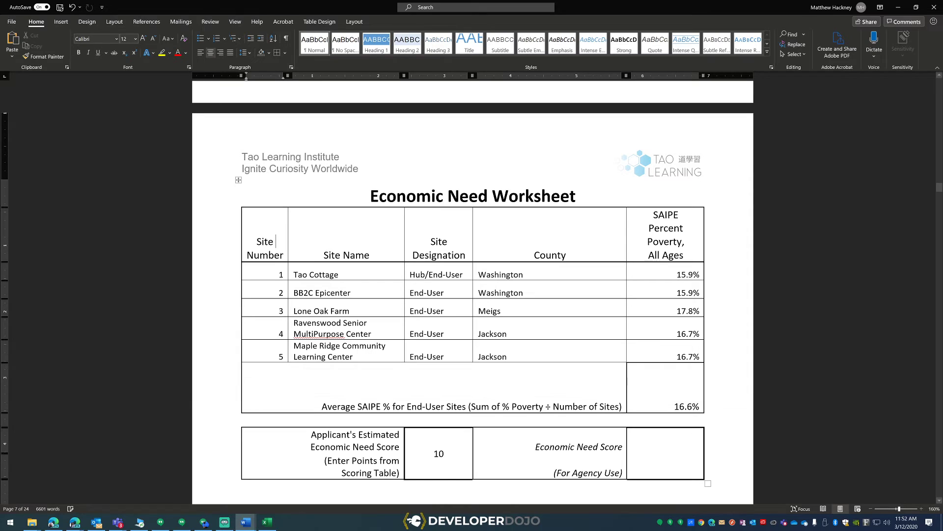
# - Delete the blank line above "Average SAIPE % for End-User Sites" in its merged cell and keep the text right-aligned
pyautogui.click(675, 406)
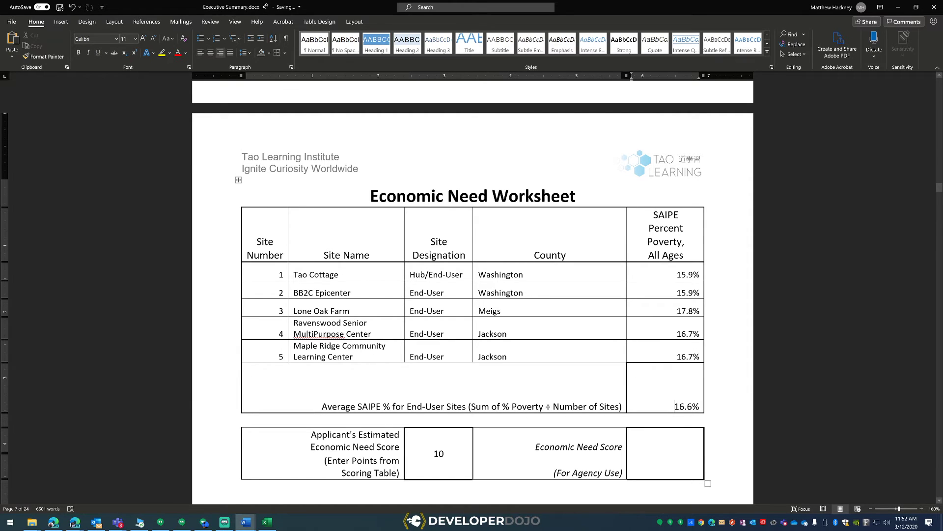
pyautogui.click(248, 381)
pyautogui.press('Delete')
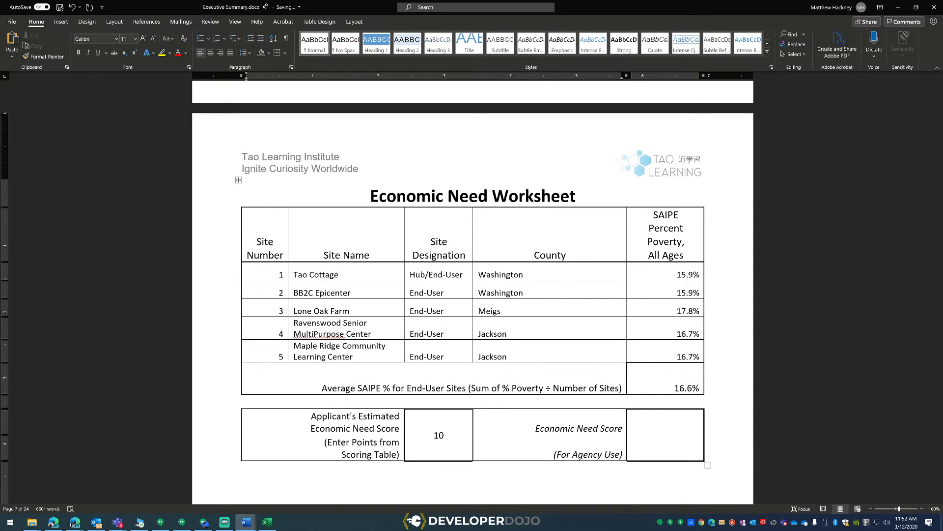
pyautogui.hotkey('ctrl', 'e')
pyautogui.hotkey('ctrl', 'l')
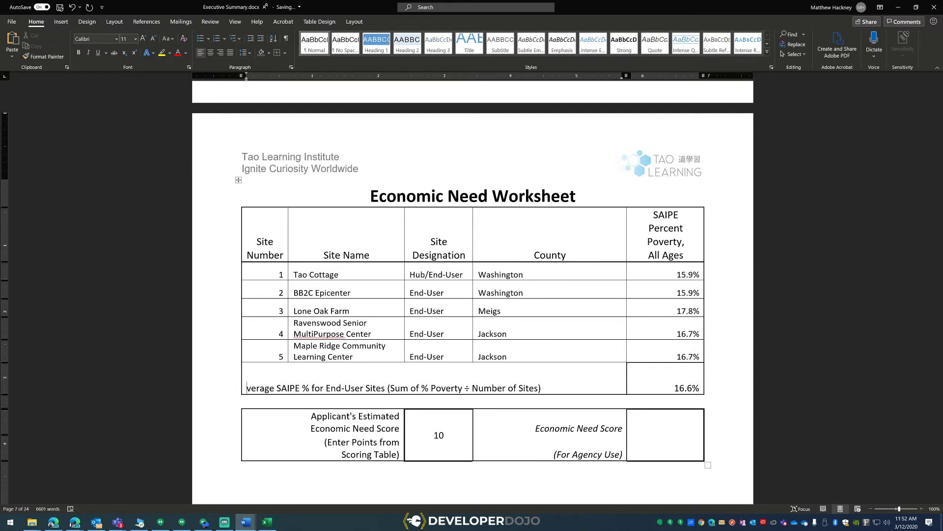
pyautogui.click(253, 388)
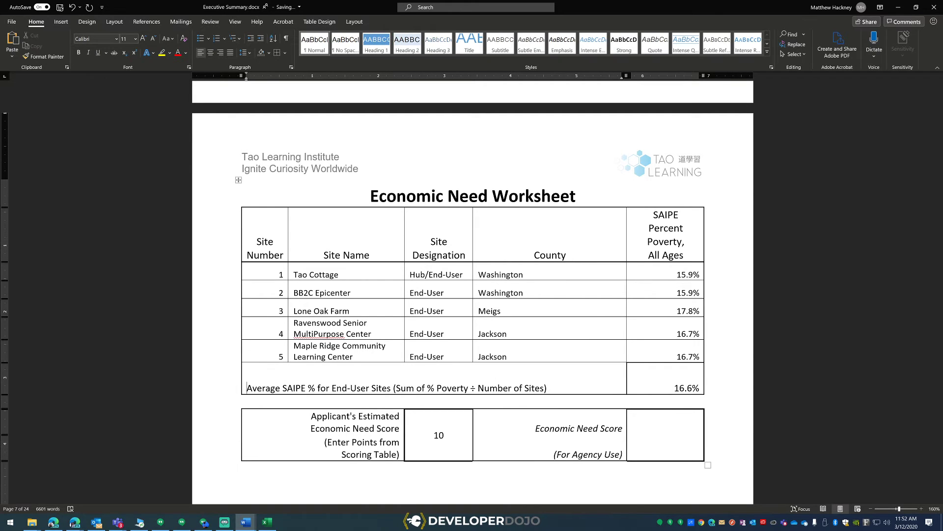
pyautogui.hotkey('ctrl', 'r')
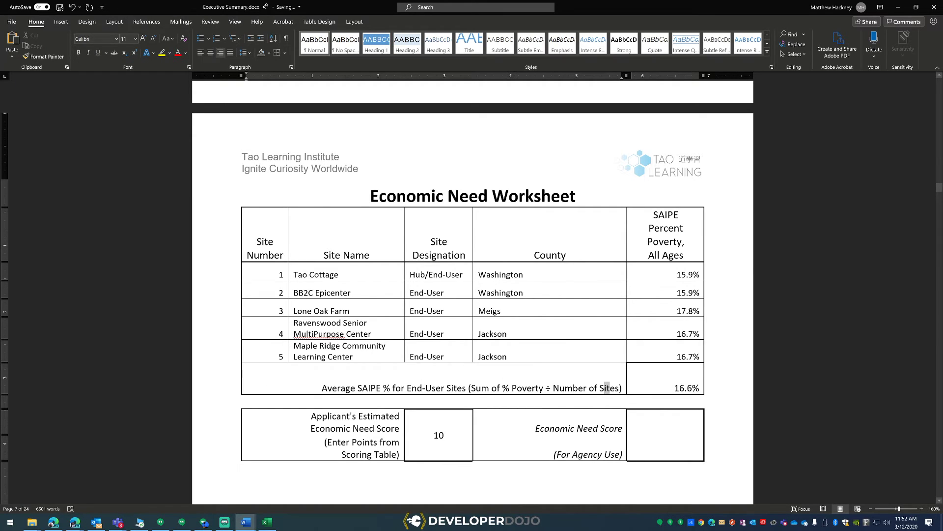
pyautogui.moveTo(607, 388); pyautogui.dragTo(322, 388)
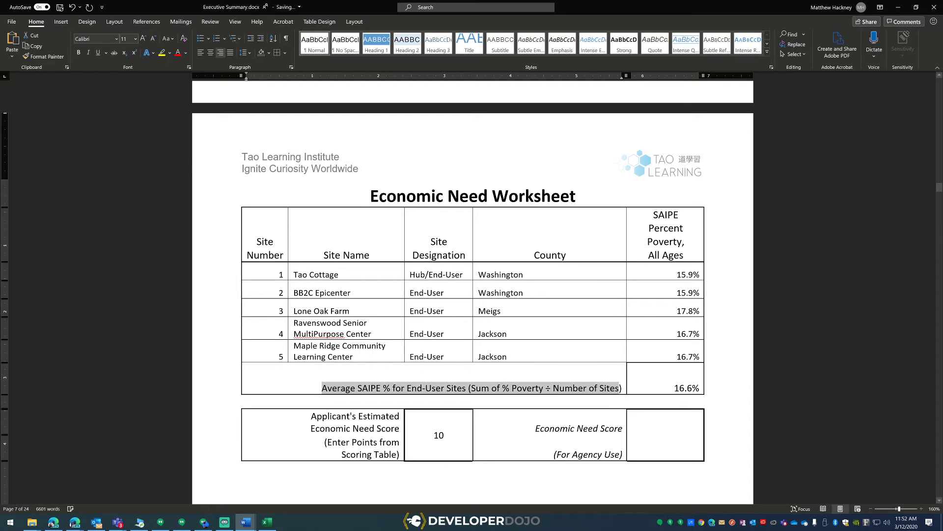
pyautogui.click(322, 387)
# - Insert a page break after the Economic Need table so the "We encourage learning" paragraph starts on a new page
pyautogui.scroll(-2, 611, 370)
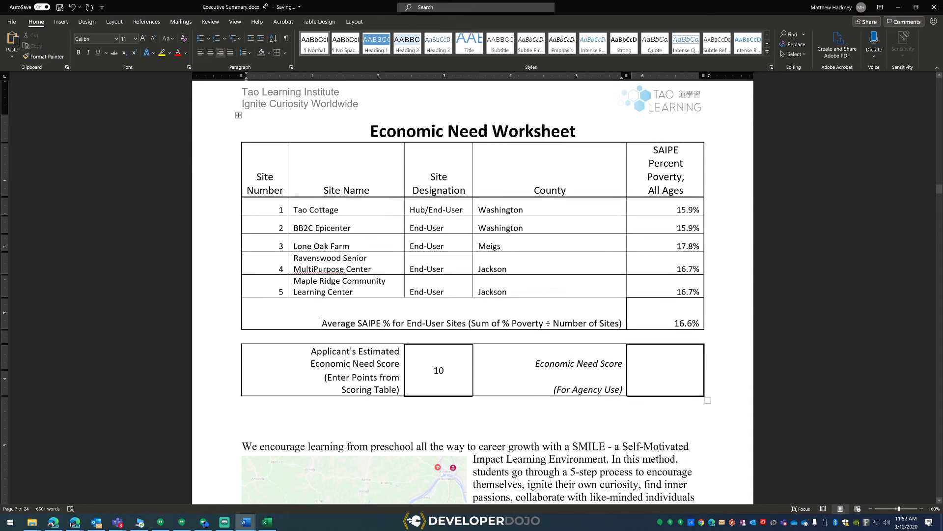
pyautogui.scroll(-2, 472, 292)
pyautogui.click(241, 388)
pyautogui.press('Return')
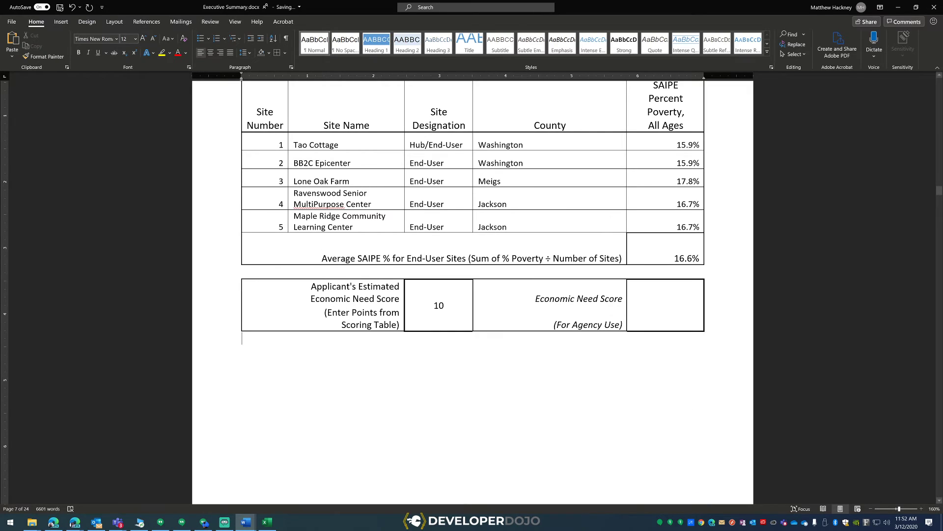
pyautogui.scroll(-6, 623, 490)
pyautogui.scroll(-2, 623, 490)
pyautogui.scroll(-2, 623, 490)
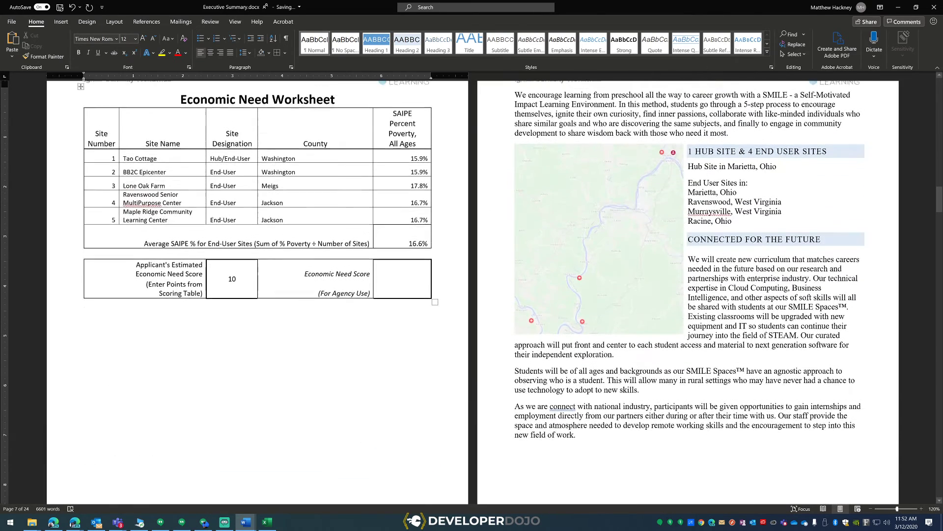
pyautogui.scroll(10, 354, 292)
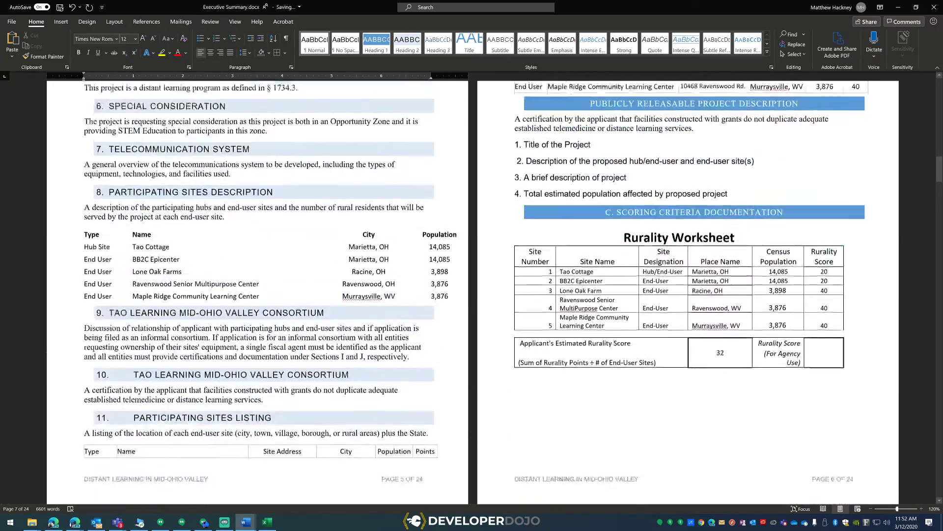
pyautogui.scroll(-10, 450, 292)
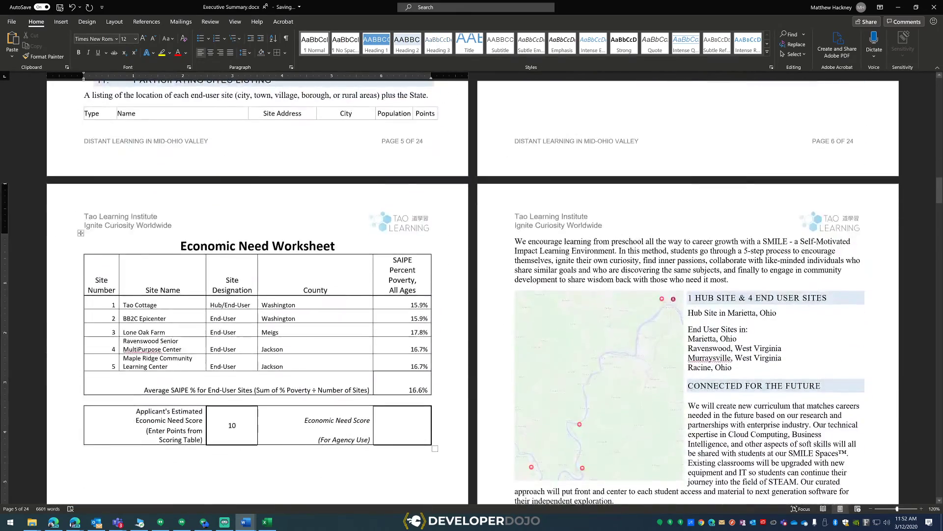
# - Check the C-3 Special Consideration entry in the DLT Application Guide and open the Sample Special Consideration sheet in Excel
pyautogui.hotkey('alt', 'Tab')
pyautogui.hotkey('alt', 'Tab')
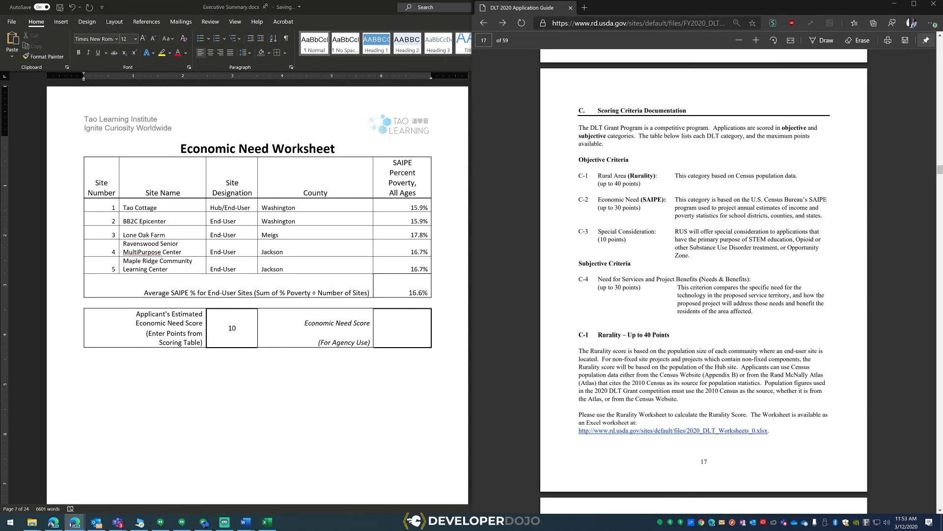
pyautogui.moveTo(598, 231); pyautogui.dragTo(624, 231)
pyautogui.click(268, 522)
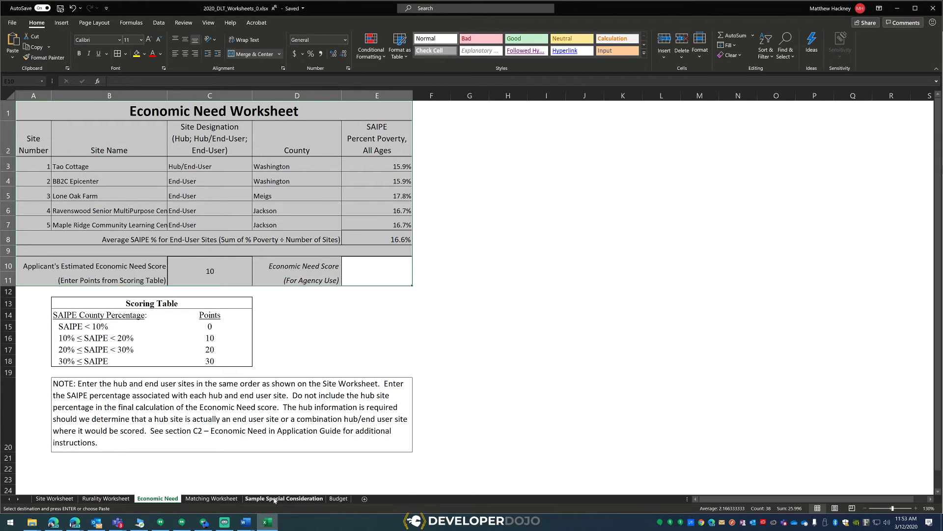
pyautogui.click(274, 498)
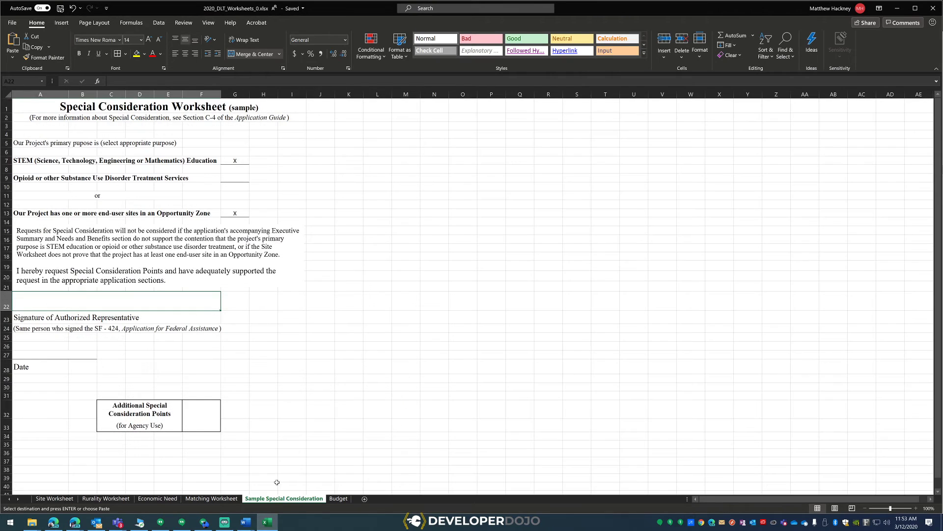
# - Copy the Special Consideration Worksheet, cells A1:I33
pyautogui.click(40, 369)
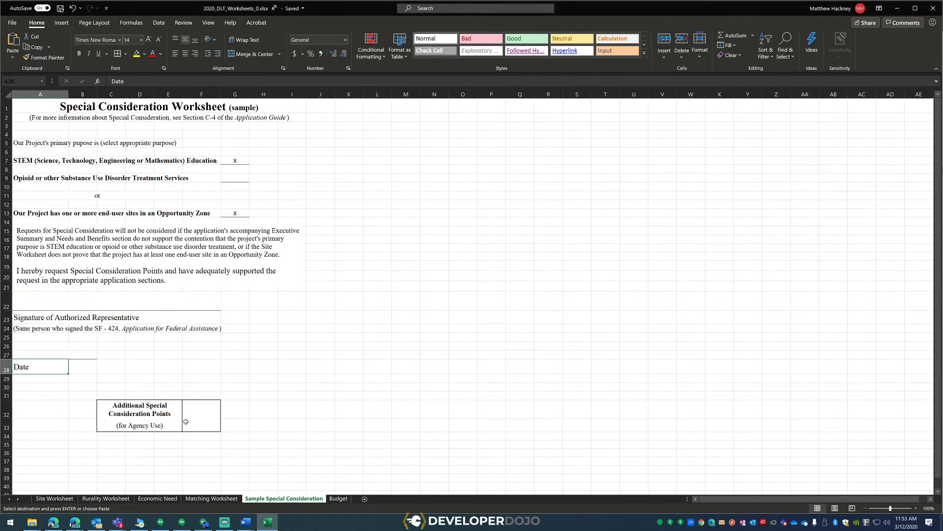
pyautogui.moveTo(19, 425); pyautogui.dragTo(278, 112)
pyautogui.hotkey('ctrl', 'c')
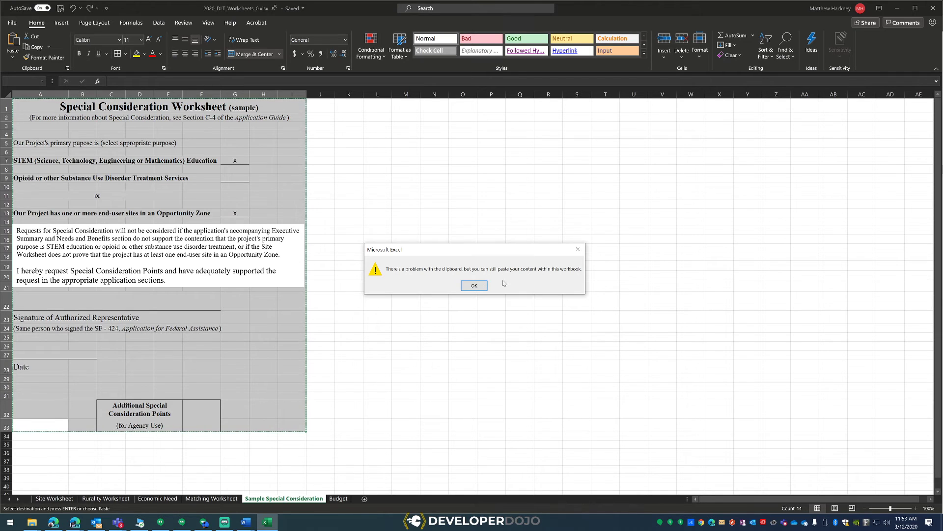
pyautogui.click(474, 286)
pyautogui.click(400, 294)
pyautogui.moveTo(34, 100); pyautogui.dragTo(107, 411)
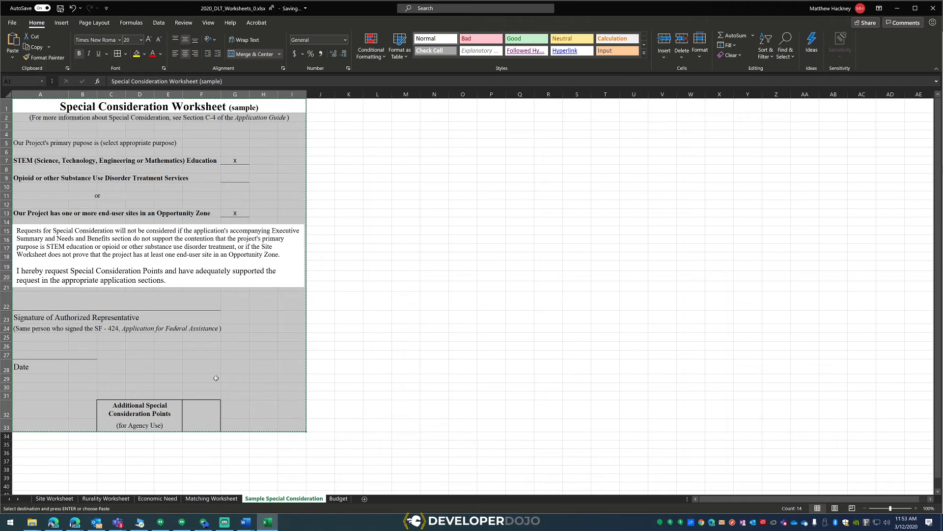
# - Switch to the Executive Summary in Word, paste the copied worksheet after the Economic Need table, and check how it fits the page
pyautogui.click(245, 522)
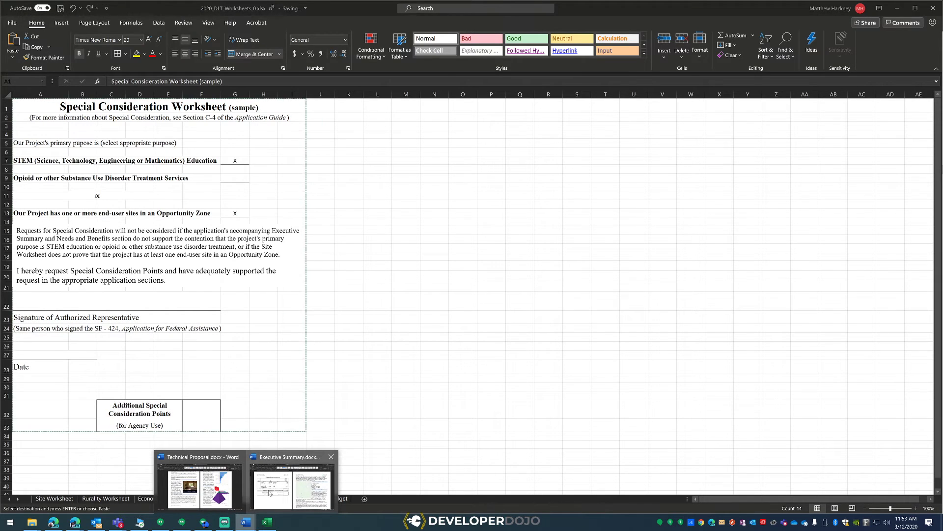
pyautogui.click(270, 492)
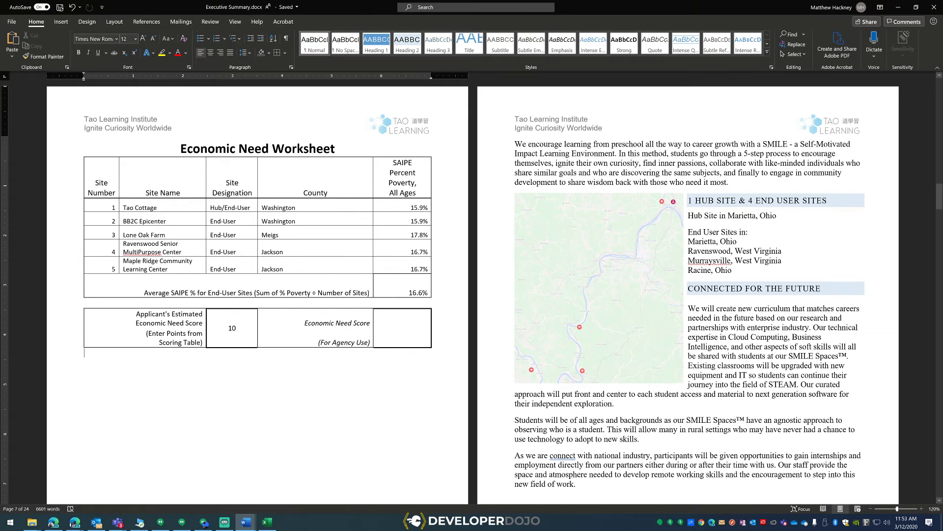
pyautogui.hotkey('ctrl', 'v')
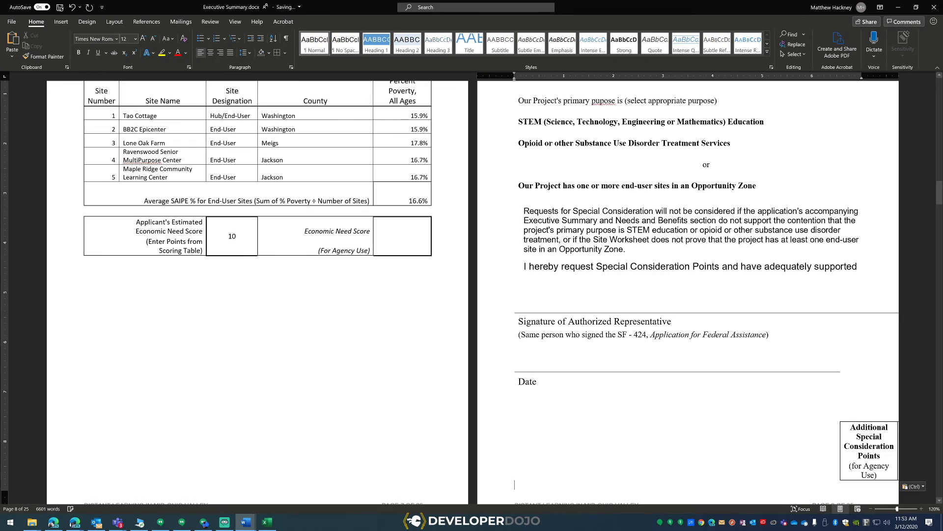
pyautogui.keyDown('ctrl'); pyautogui.scroll(-5, 662, 355); pyautogui.keyUp('ctrl')
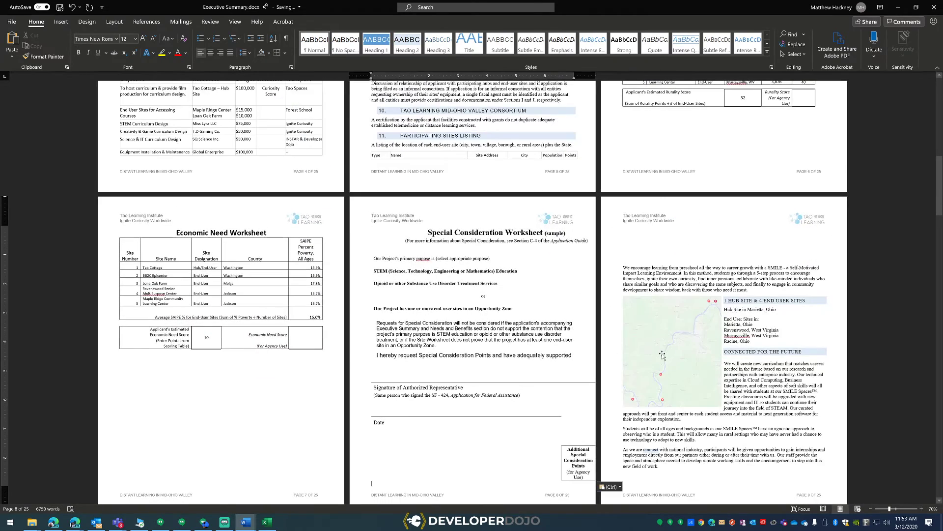
pyautogui.press('ctrl')
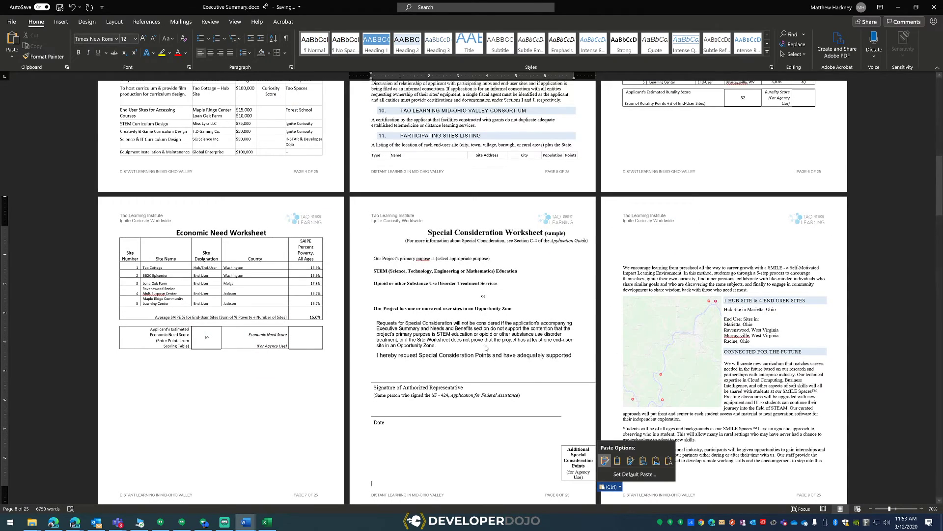
pyautogui.press('Escape')
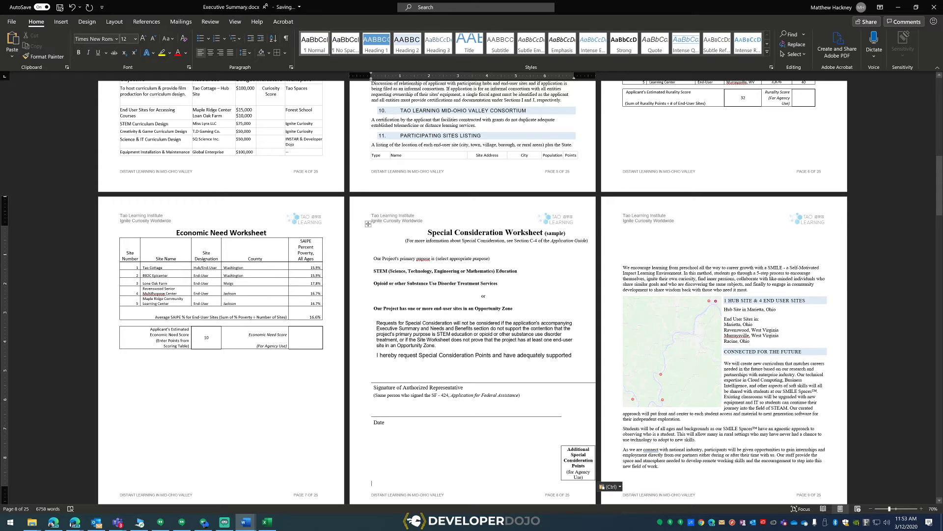
pyautogui.click(368, 224)
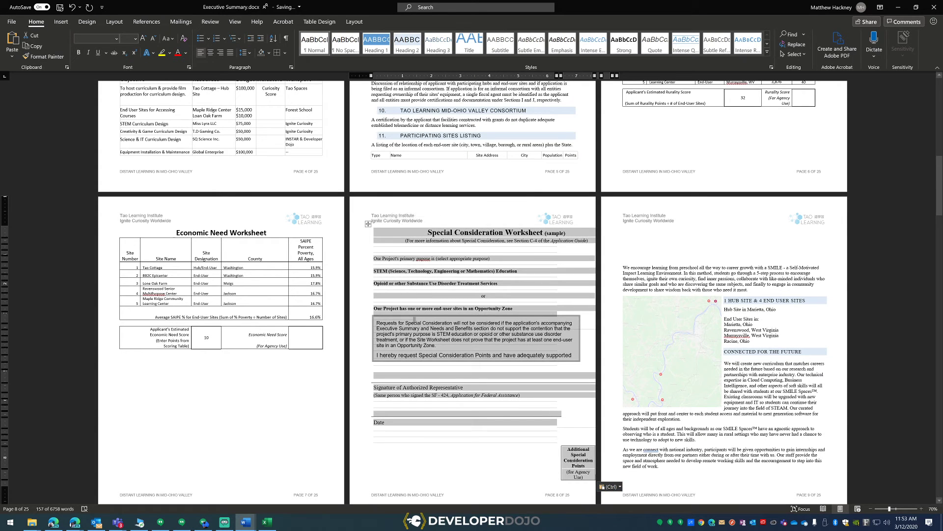
pyautogui.click(573, 413)
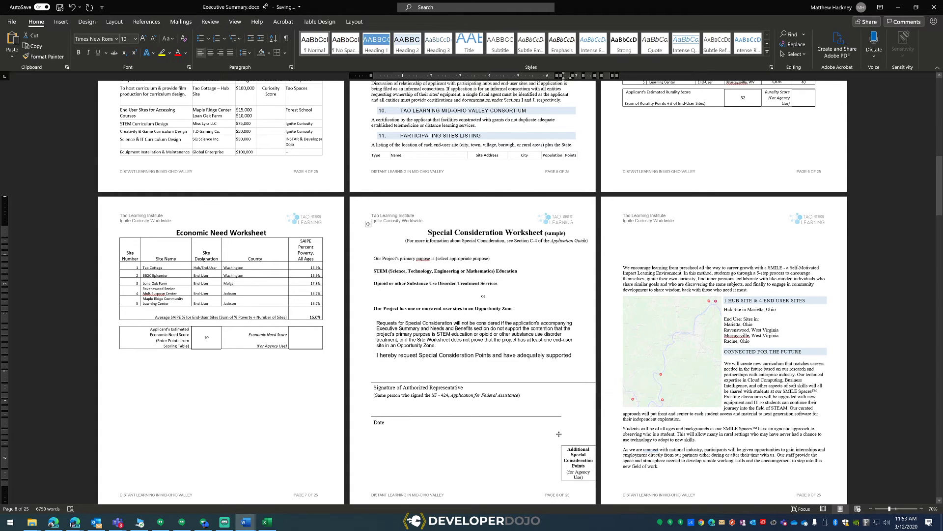
# - Return to Excel and copy cells A1:I33 of the Sample Special Consideration sheet again
pyautogui.hotkey('alt', 'Tab')
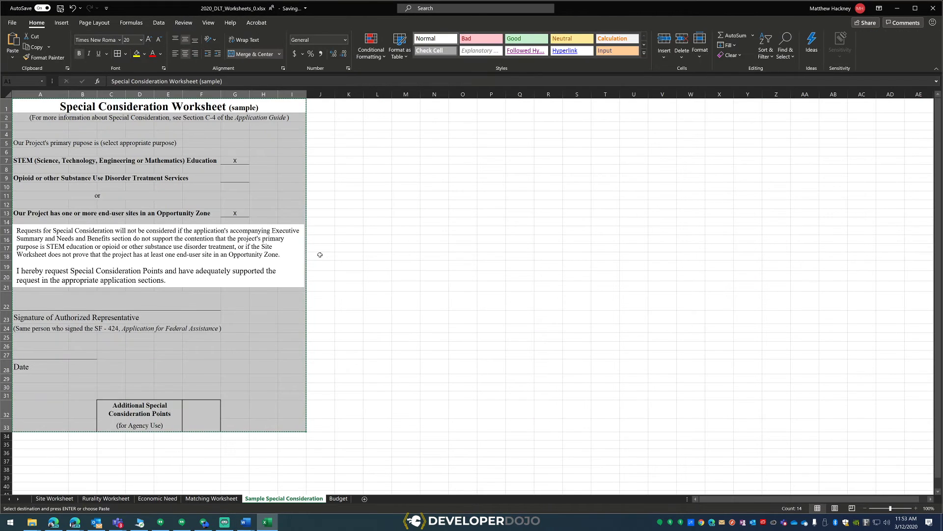
pyautogui.click(256, 246)
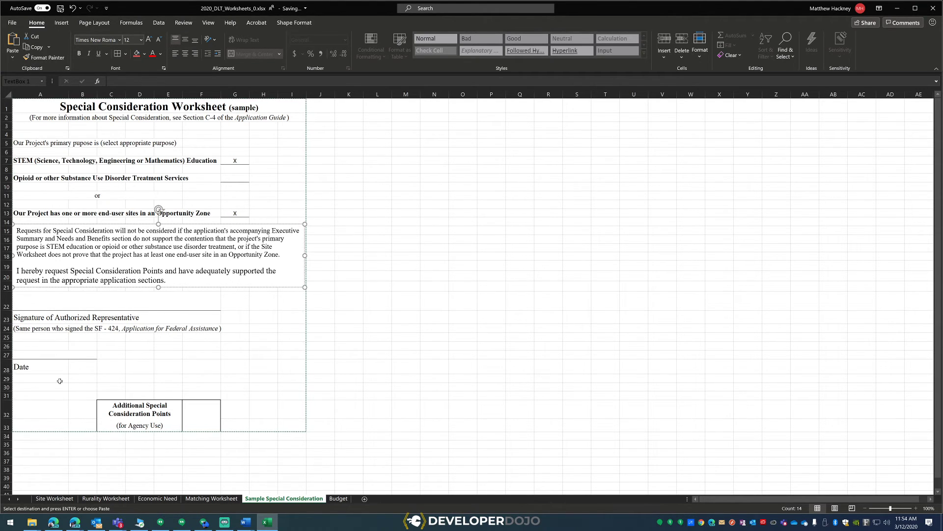
pyautogui.moveTo(292, 424); pyautogui.dragTo(33, 104)
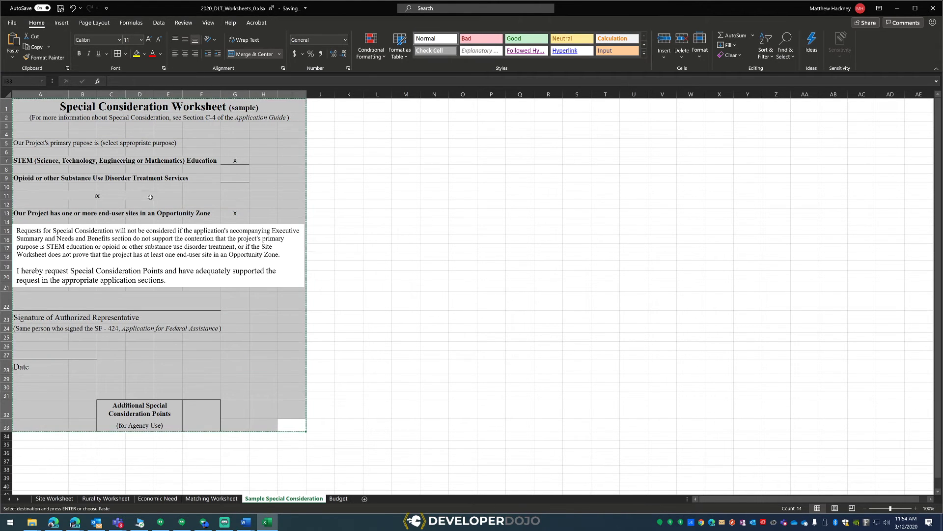
# - Paste the Special Consideration Worksheet on a new page after the Economic Need table in the Executive Summary and shift it left to fit
pyautogui.hotkey('alt', 'Tab')
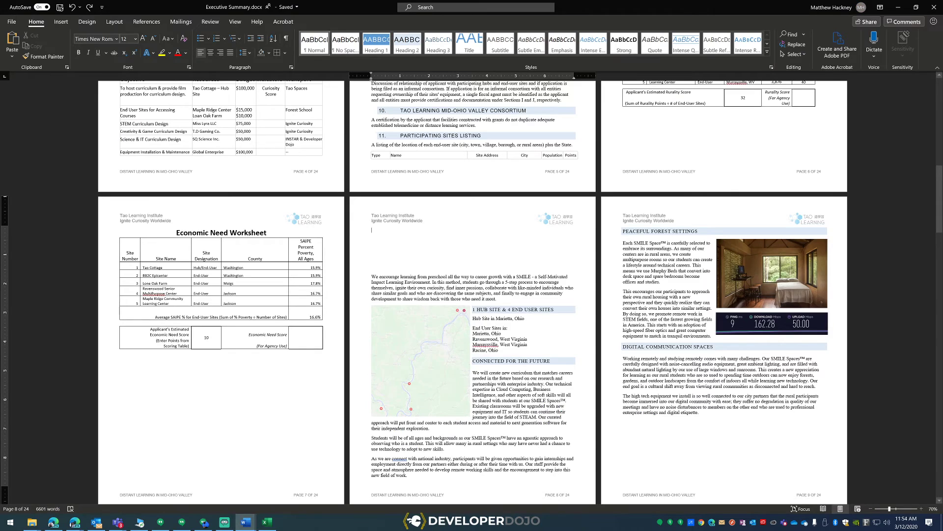
pyautogui.hotkey('ctrl', 'v')
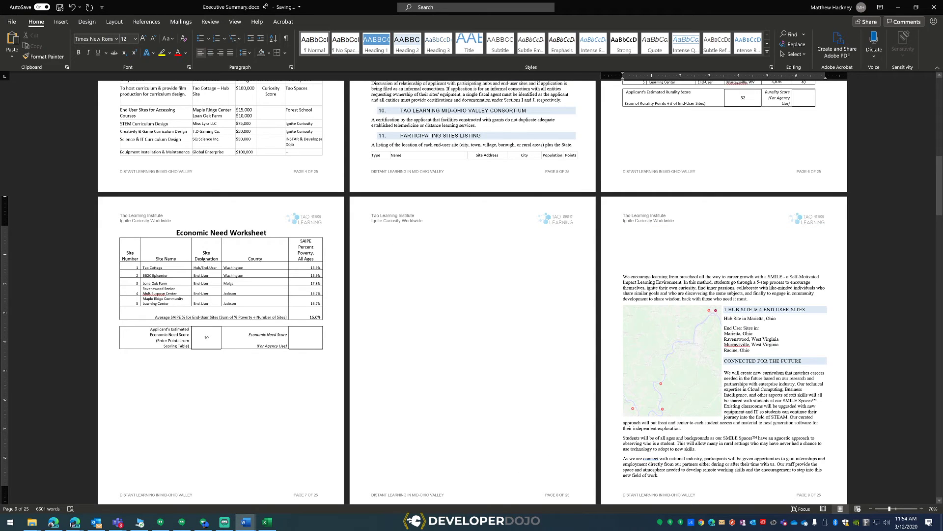
pyautogui.click(383, 237)
pyautogui.hotkey('ctrl', 'v')
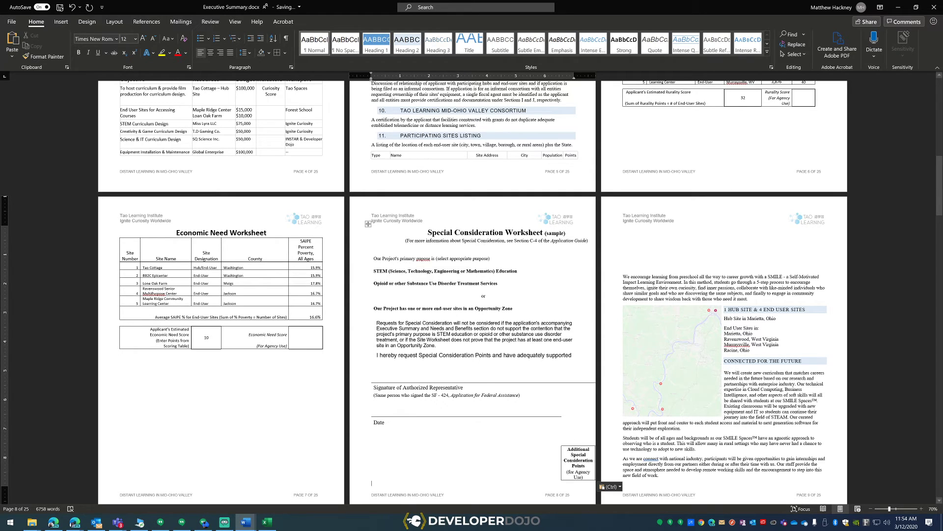
pyautogui.moveTo(368, 224); pyautogui.dragTo(421, 333)
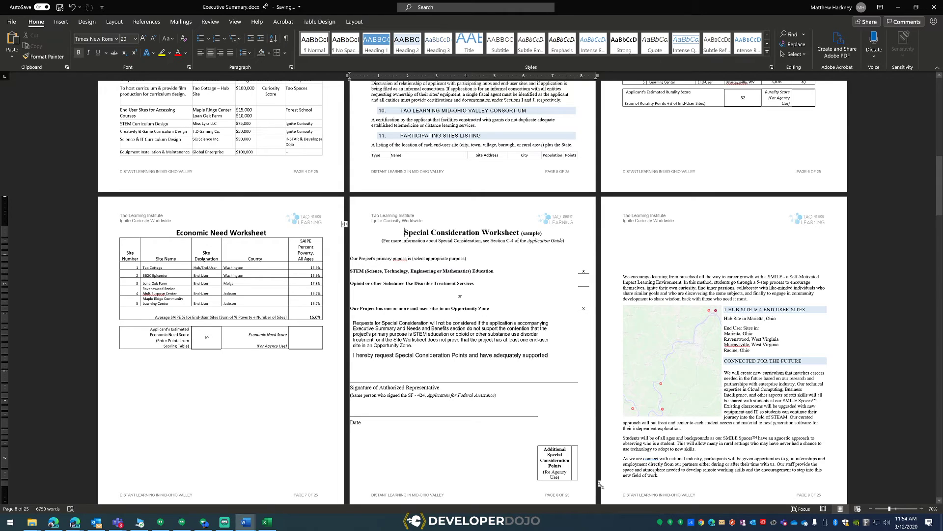
# - Narrow the Special Consideration Worksheet table and move it to line up with the page's left margin
pyautogui.moveTo(572, 475); pyautogui.dragTo(484, 442)
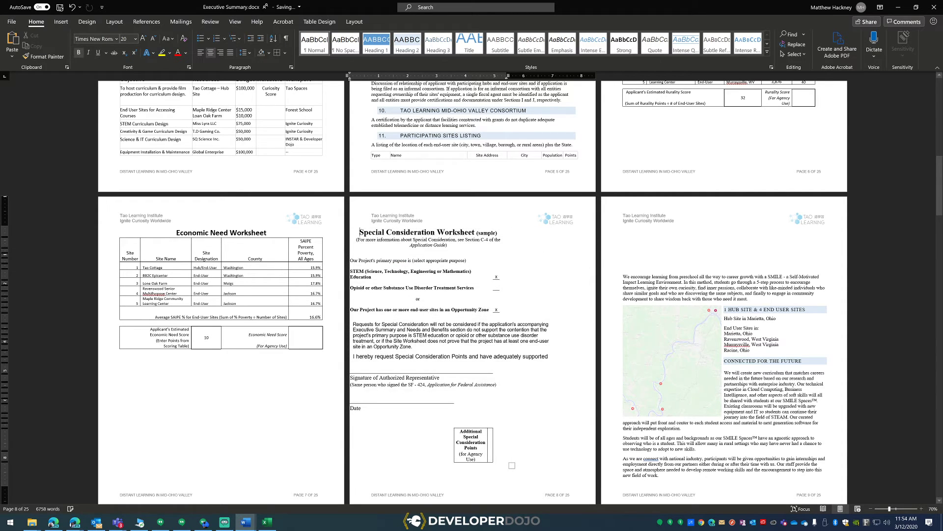
pyautogui.click(410, 244)
pyautogui.click(345, 224)
pyautogui.click(370, 240)
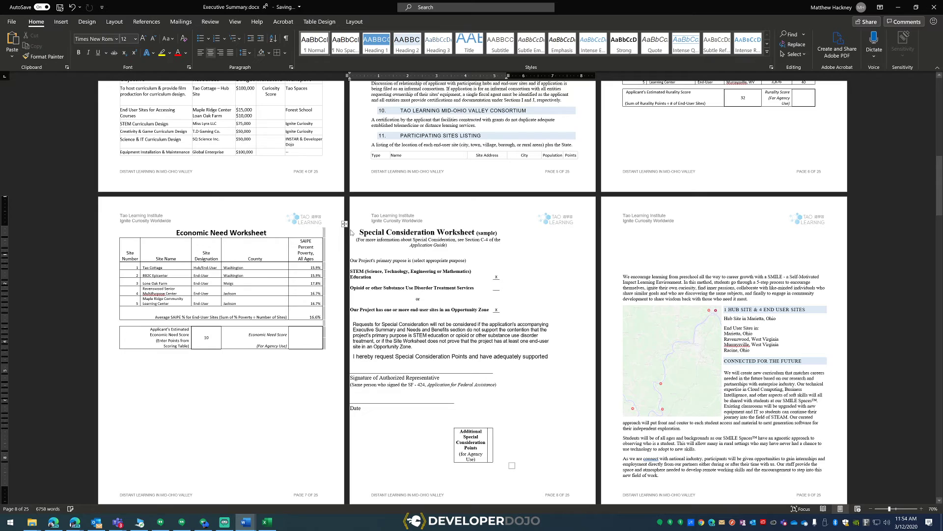
pyautogui.click(345, 224)
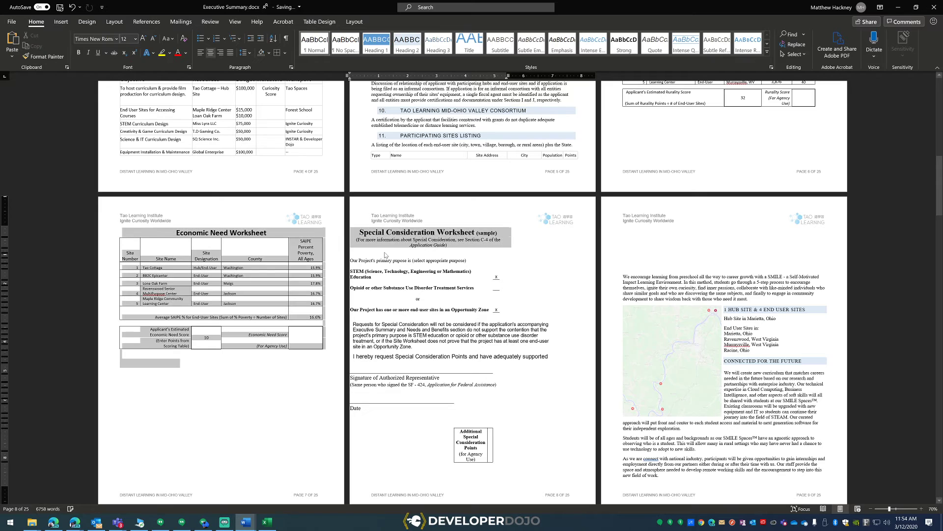
pyautogui.click(345, 224)
pyautogui.scroll(7, 345, 224)
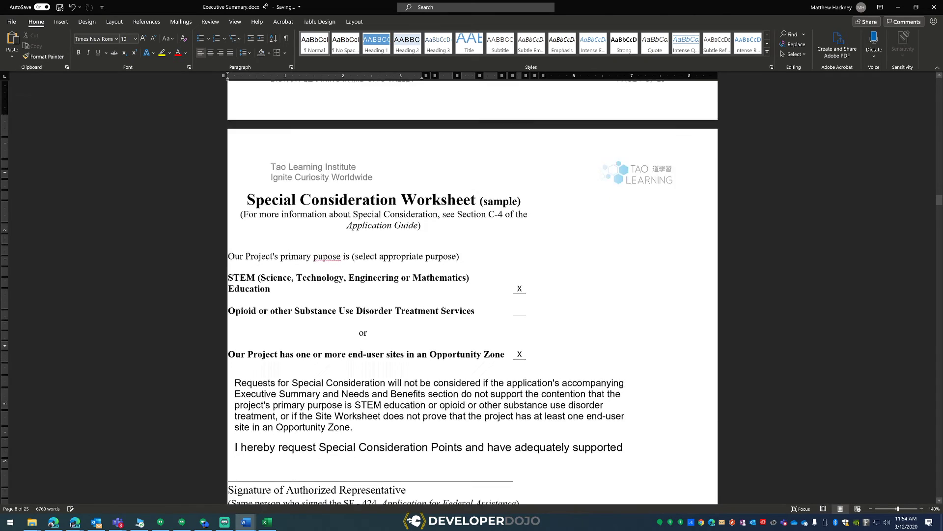
pyautogui.scroll(-4, 423, 294)
pyautogui.click(231, 253)
pyautogui.scroll(4, 423, 295)
pyautogui.moveTo(220, 172); pyautogui.dragTo(265, 176)
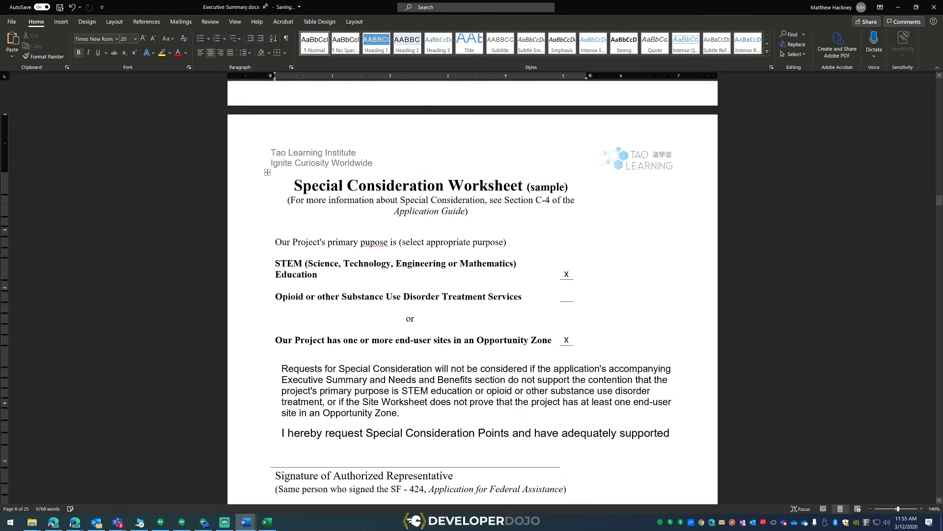
# - Shorten the worksheet title to "Special Consideration" and delete the Application Guide note beneath it
pyautogui.moveTo(531, 187); pyautogui.dragTo(568, 187)
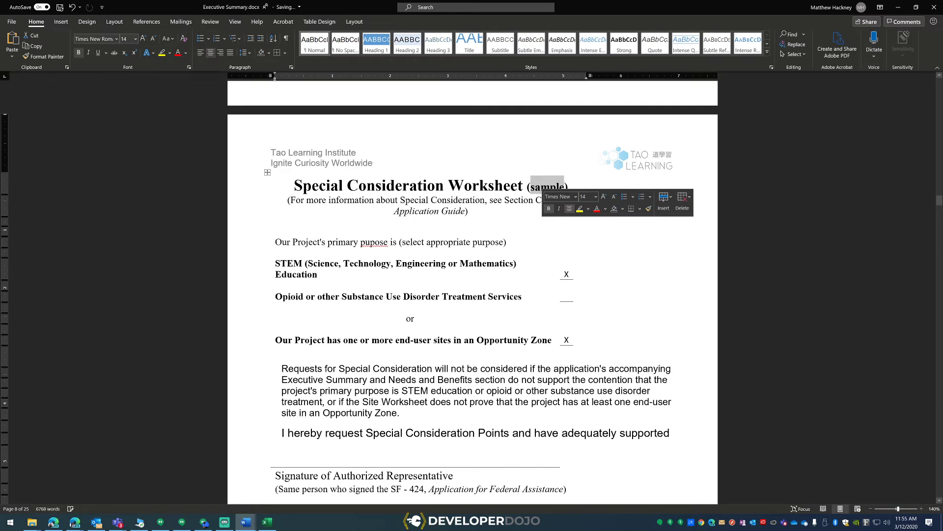
pyautogui.press('BackSpace')
pyautogui.press('BackSpace')
pyautogui.press('BackSpace')
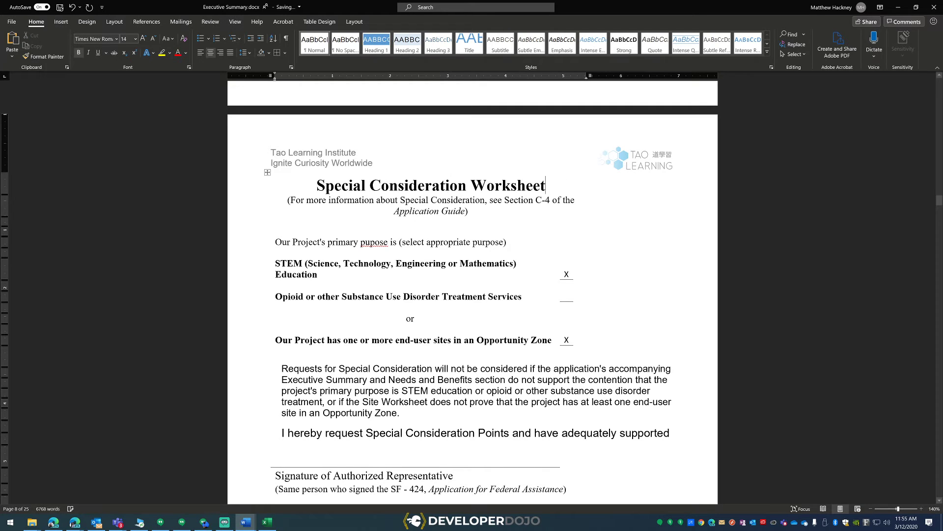
pyautogui.moveTo(291, 200); pyautogui.dragTo(468, 211)
pyautogui.press('BackSpace')
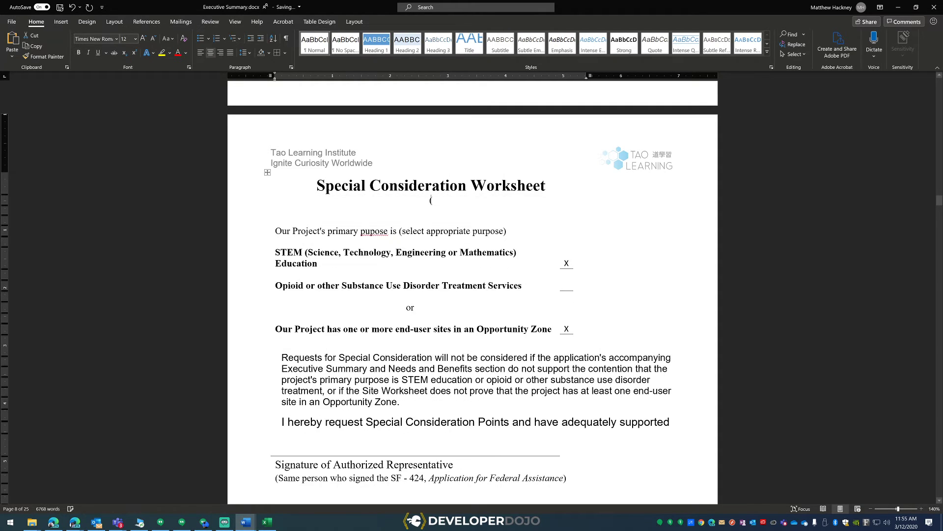
pyautogui.press('BackSpace')
pyautogui.doubleClick(496, 186)
pyautogui.press('BackSpace')
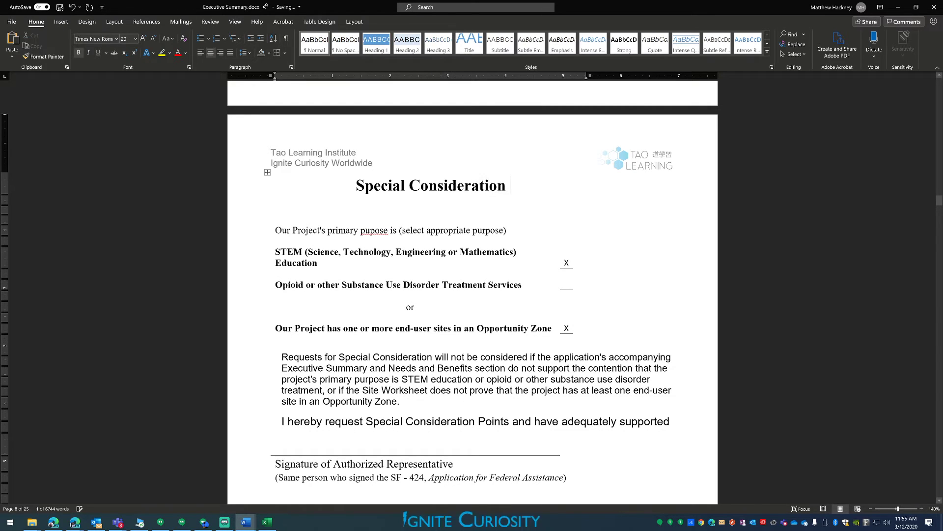
# - Remove the blank rows beneath the Special Consideration title and correct "pupose" to "purpose" in the first line
pyautogui.click(372, 210)
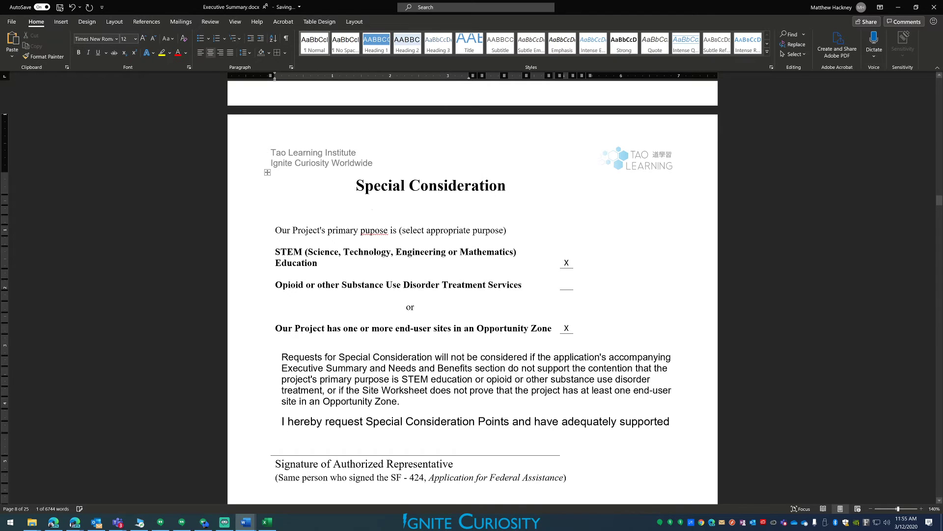
pyautogui.press('Down')
pyautogui.press('BackSpace')
pyautogui.click(395, 205)
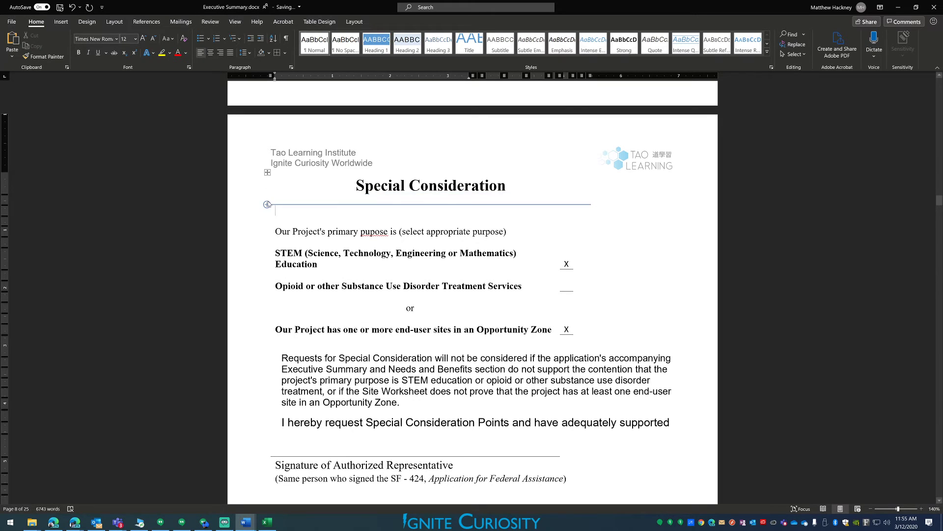
pyautogui.click(268, 203)
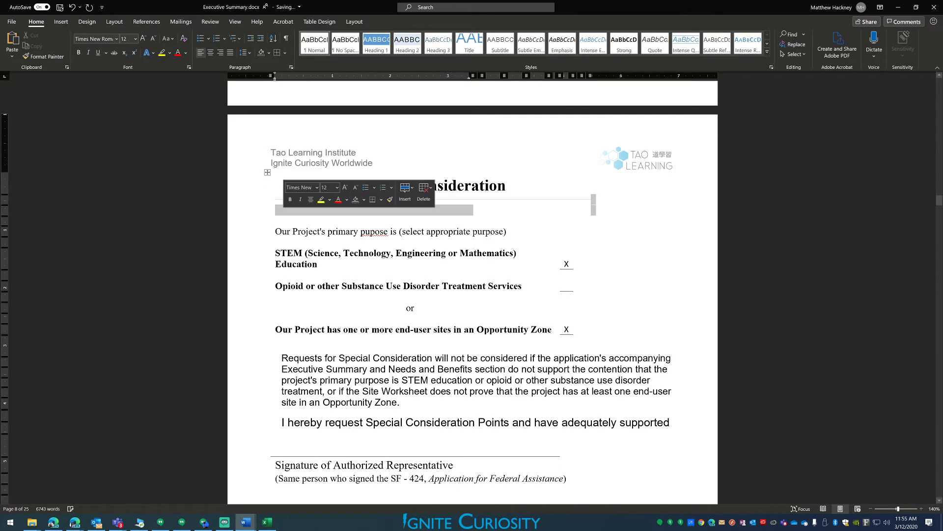
pyautogui.click(284, 217)
pyautogui.moveTo(245, 197); pyautogui.dragTo(270, 227)
pyautogui.click(415, 202)
pyautogui.click(440, 246)
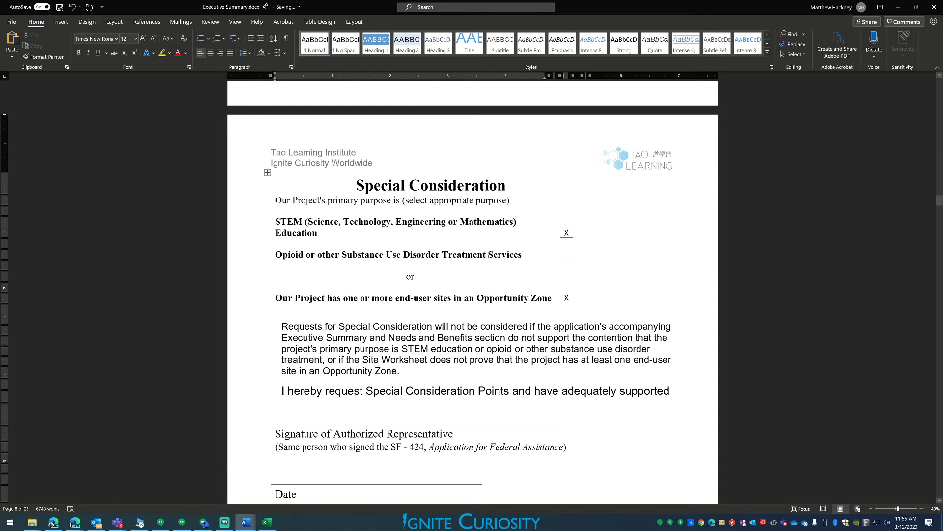
# - Switch to Excel, check the primary purpose line on the Sample Special Consideration sheet, and return to Word
pyautogui.hotkey('alt', 'Tab')
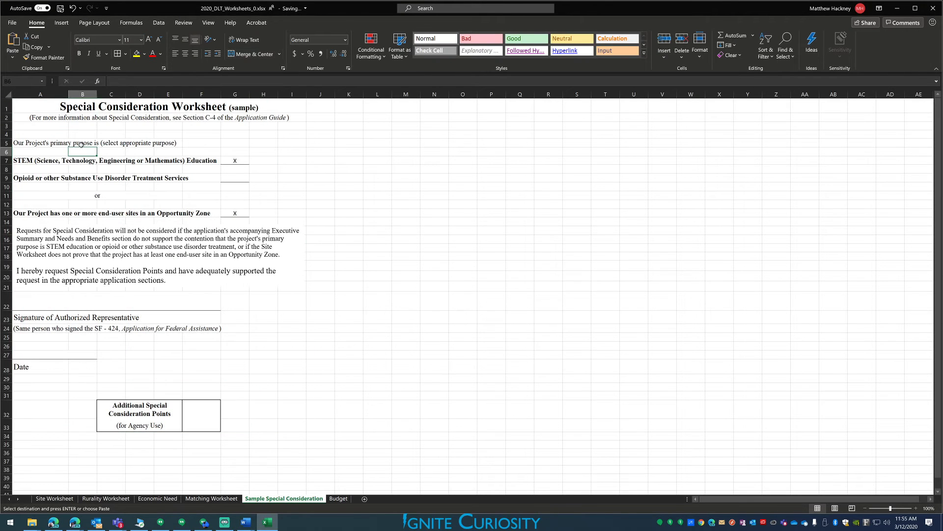
pyautogui.click(81, 143)
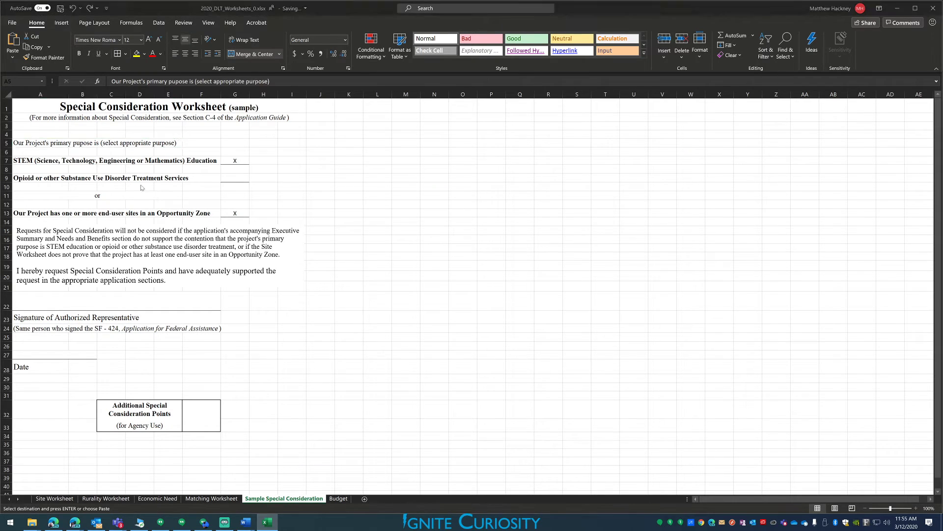
pyautogui.hotkey('alt', 'Tab')
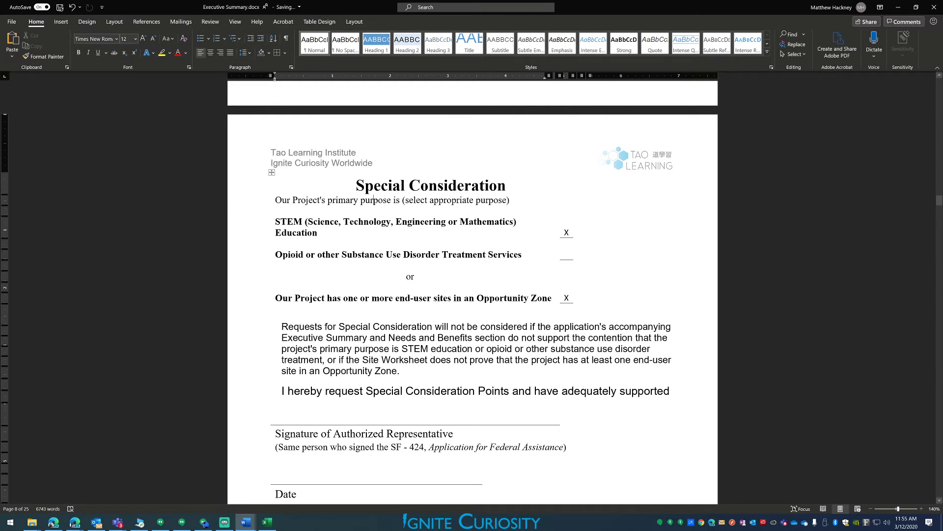
# - Delete "(select appropriate purpose)" and the paragraph beginning "Requests for Special Consideration will not be considered"
pyautogui.moveTo(402, 199); pyautogui.dragTo(510, 200)
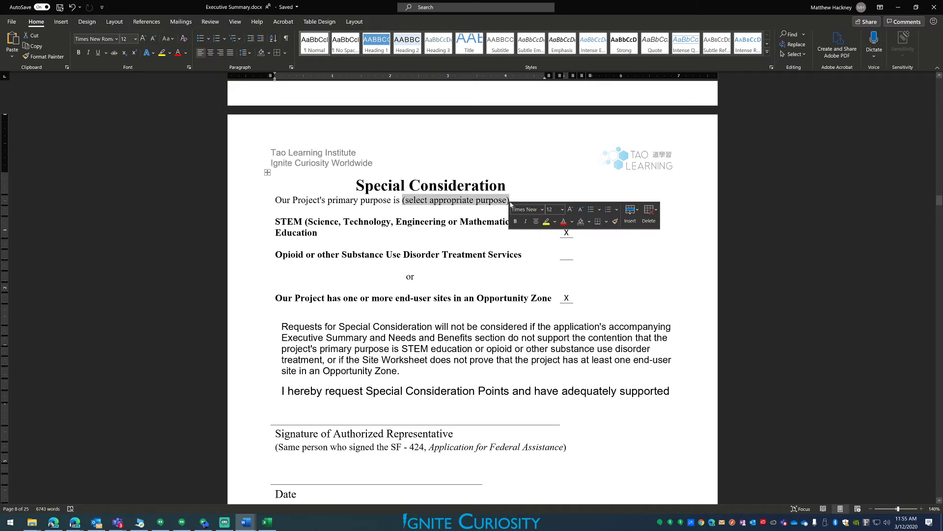
pyautogui.press('Delete')
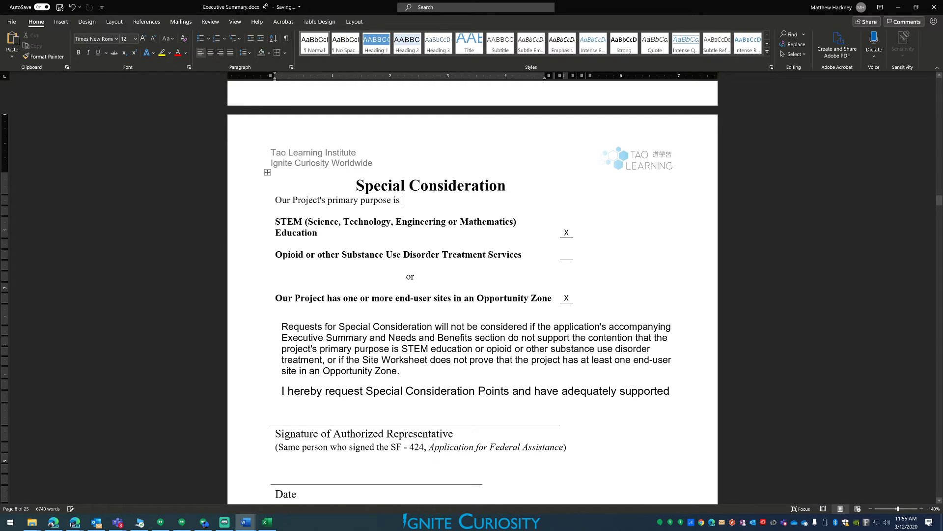
pyautogui.moveTo(275, 255); pyautogui.dragTo(540, 254)
pyautogui.click(426, 254)
pyautogui.moveTo(282, 326); pyautogui.dragTo(403, 368)
pyautogui.press('Delete')
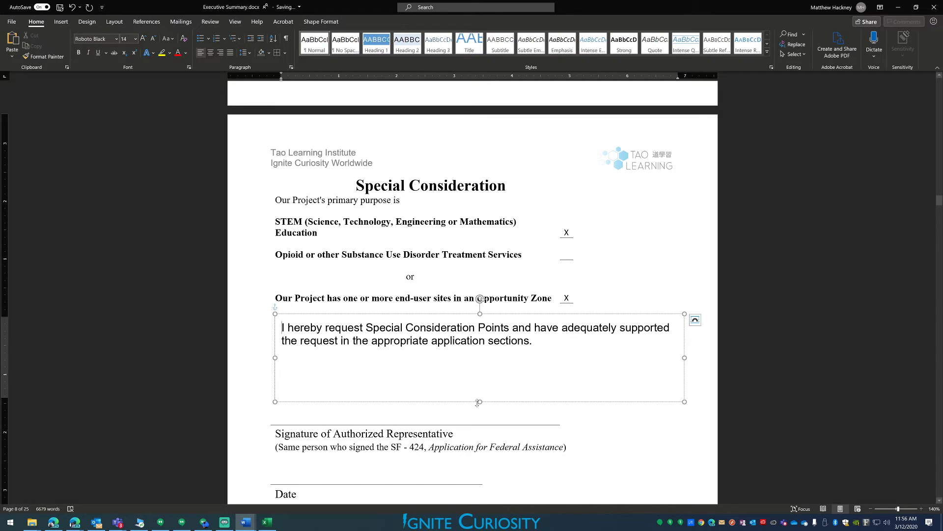
# - Shrink the text box to fit its request statement and remove the extra blank rows above the signature line
pyautogui.moveTo(480, 401); pyautogui.dragTo(480, 356)
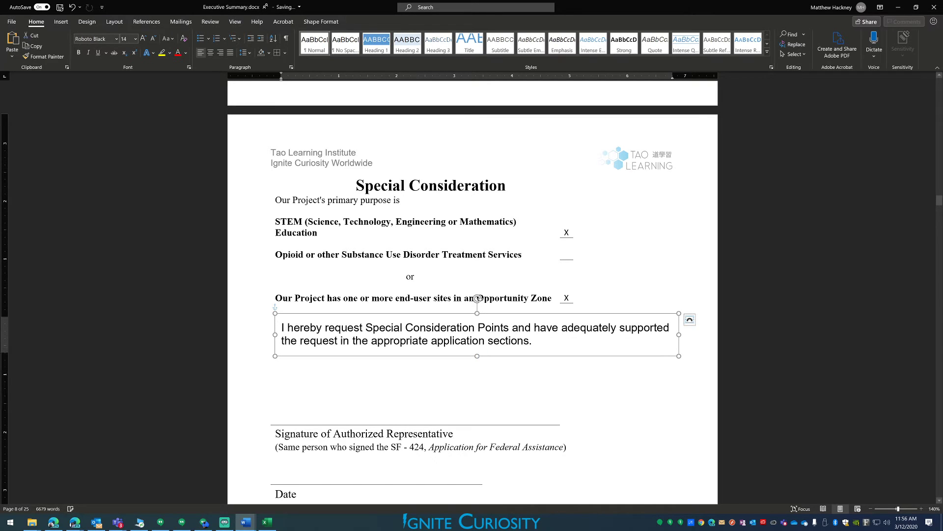
pyautogui.press('Escape')
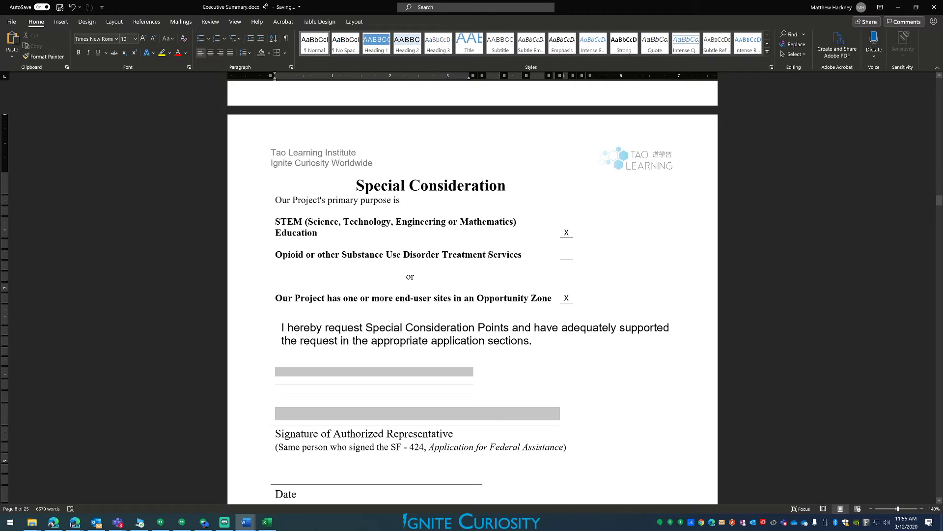
pyautogui.click(374, 371)
pyautogui.click(460, 370)
pyautogui.click(487, 415)
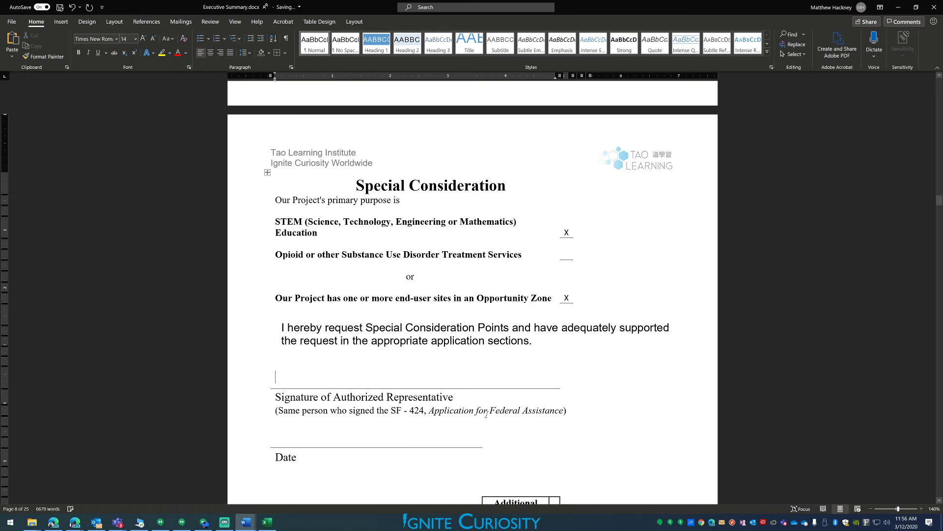
# - Try to widen the Additional Special Consideration Points box on both sides
pyautogui.scroll(-3, 471, 295)
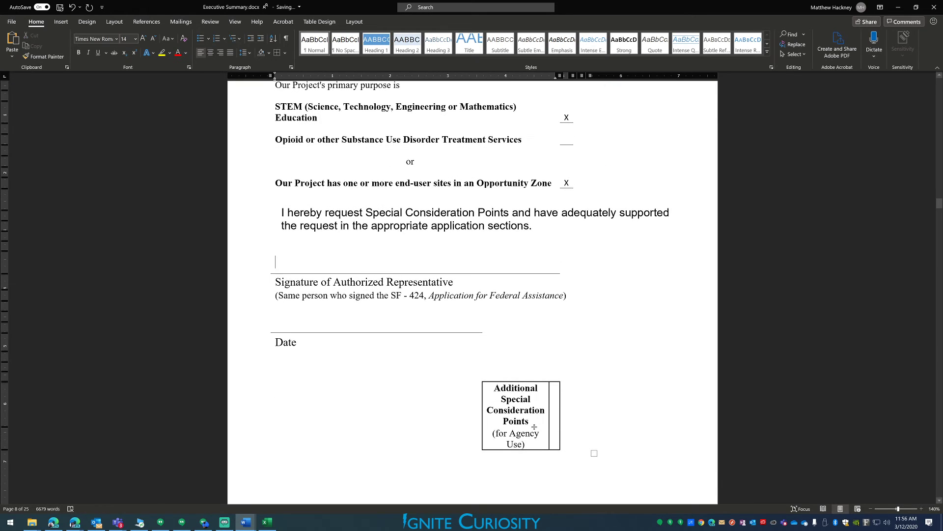
pyautogui.click(560, 410)
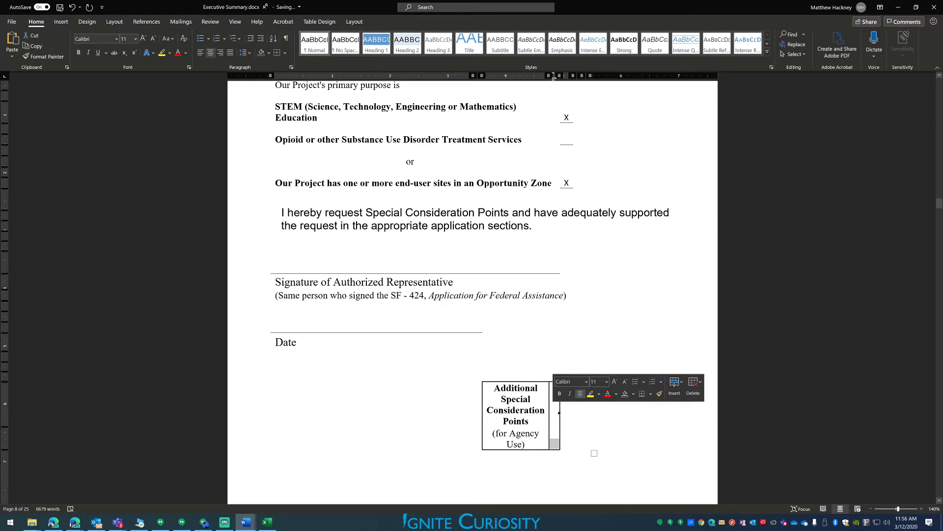
pyautogui.moveTo(560, 415); pyautogui.dragTo(567, 414)
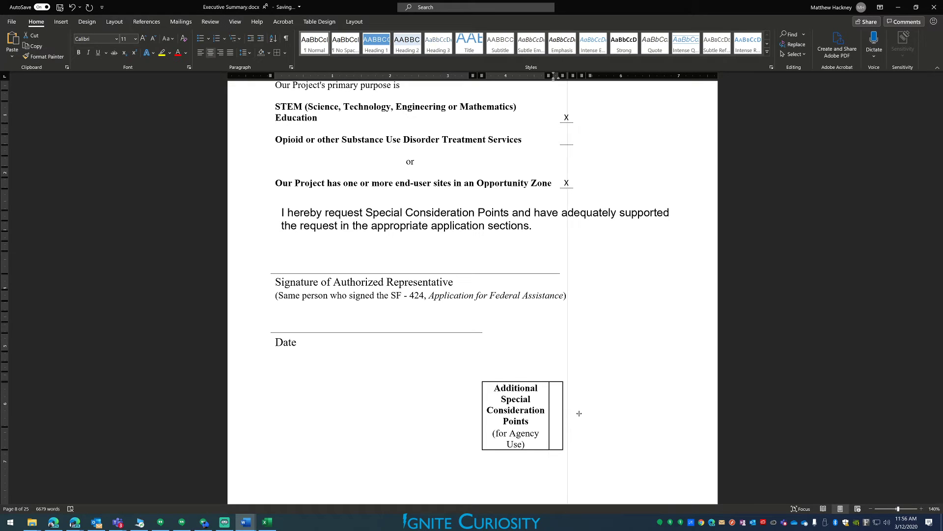
pyautogui.click(612, 410)
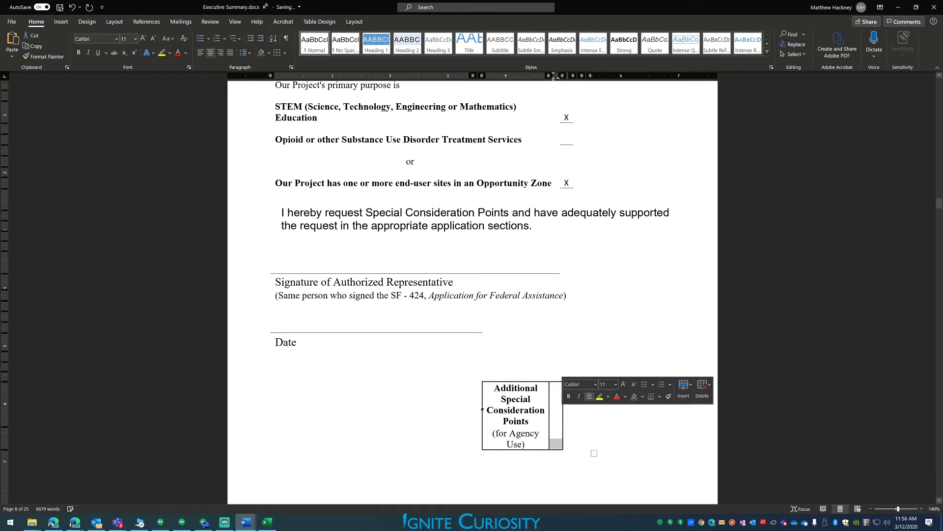
pyautogui.moveTo(481, 409); pyautogui.dragTo(442, 406)
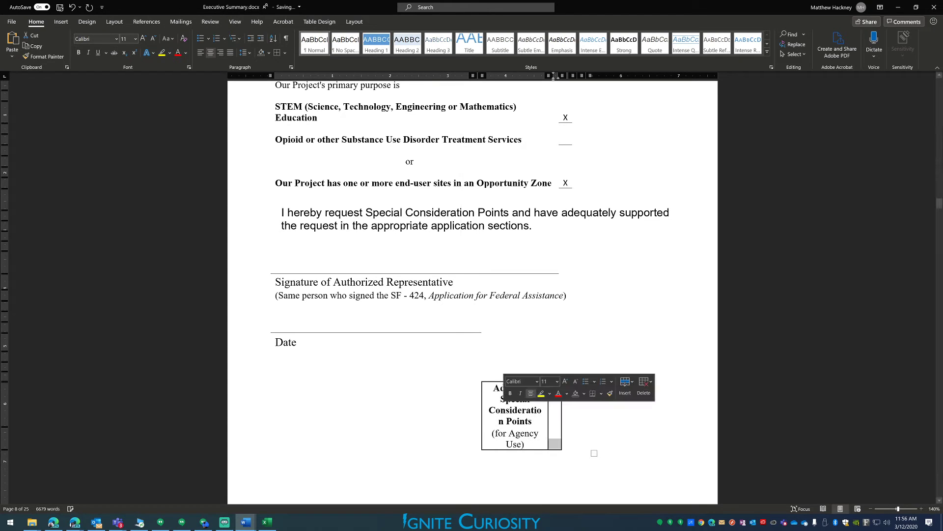
pyautogui.click(532, 421)
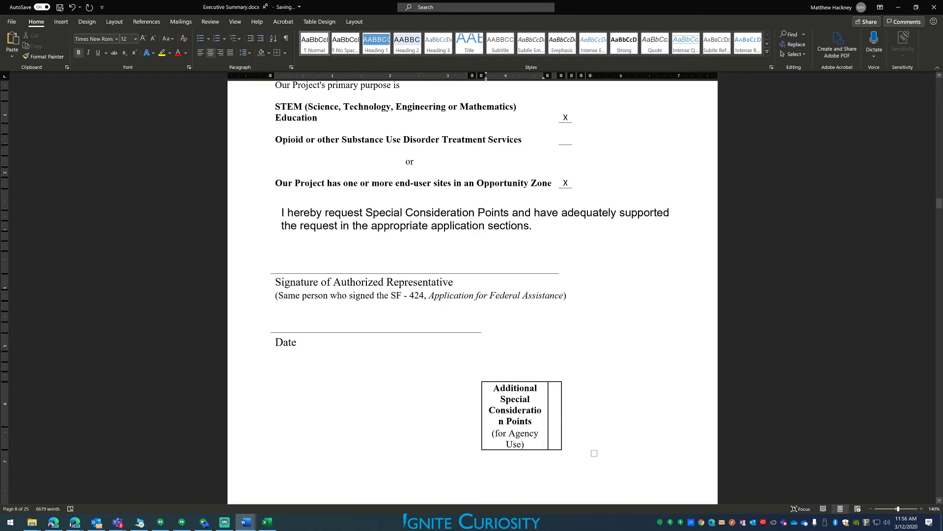
# - Copy the Additional Special Consideration Points box from the Excel sheet and return to the Word document
pyautogui.hotkey('alt', 'Tab')
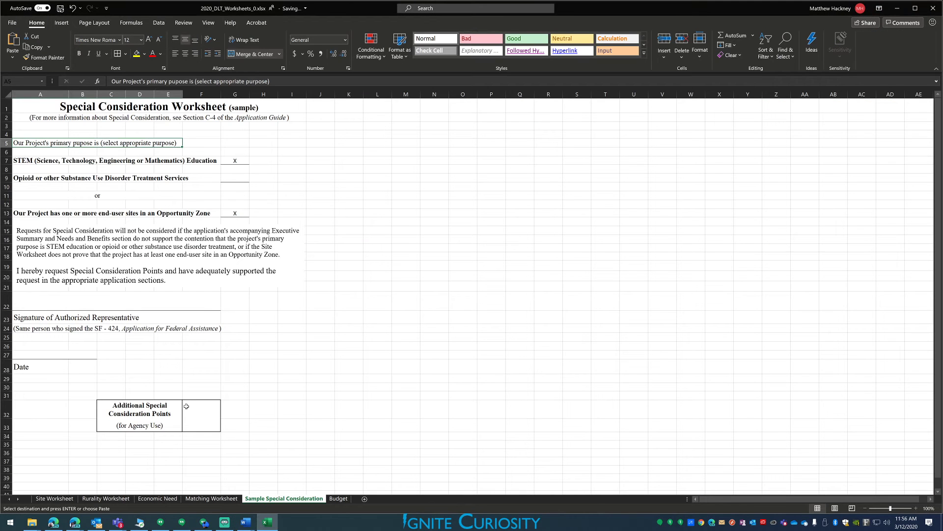
pyautogui.moveTo(186, 406); pyautogui.dragTo(180, 406)
pyautogui.hotkey('ctrl', 'c')
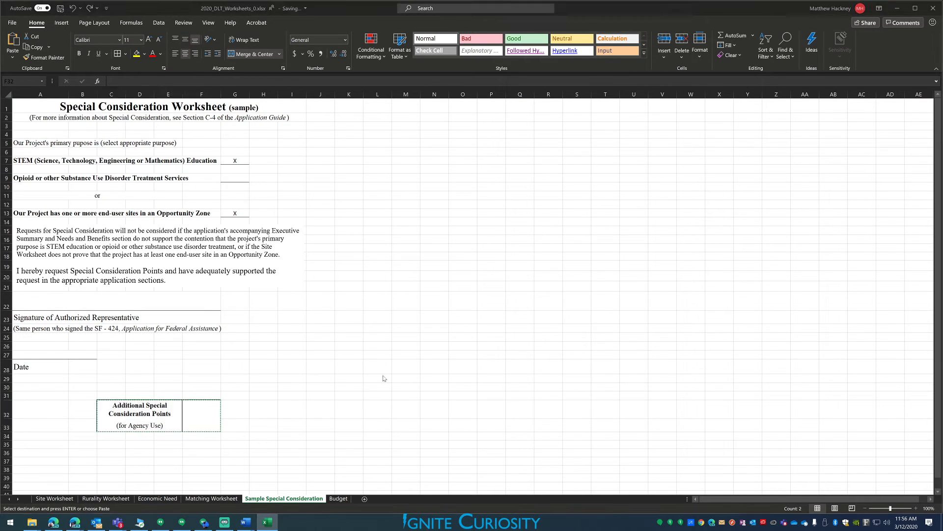
pyautogui.hotkey('alt', 'Tab')
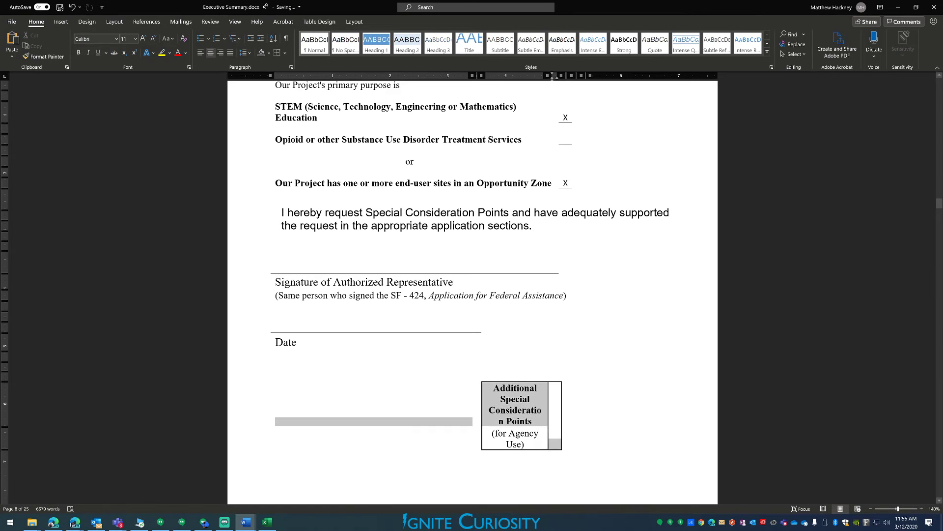
# - Delete the Additional Special Consideration Points box and the blank cells below the Date line, shifting cells left
pyautogui.hotkey('ctrl', 'z')
pyautogui.hotkey('ctrl', 'z')
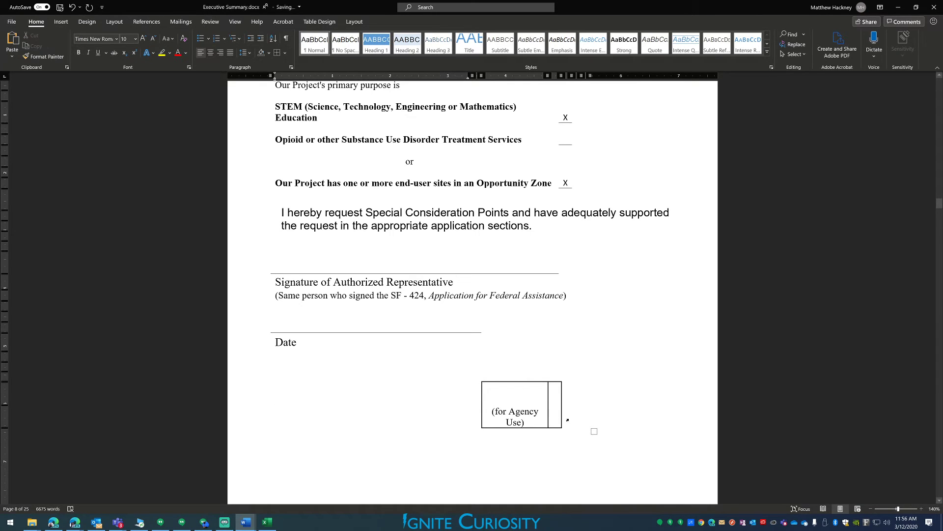
pyautogui.moveTo(572, 424); pyautogui.dragTo(544, 396)
pyautogui.press('BackSpace')
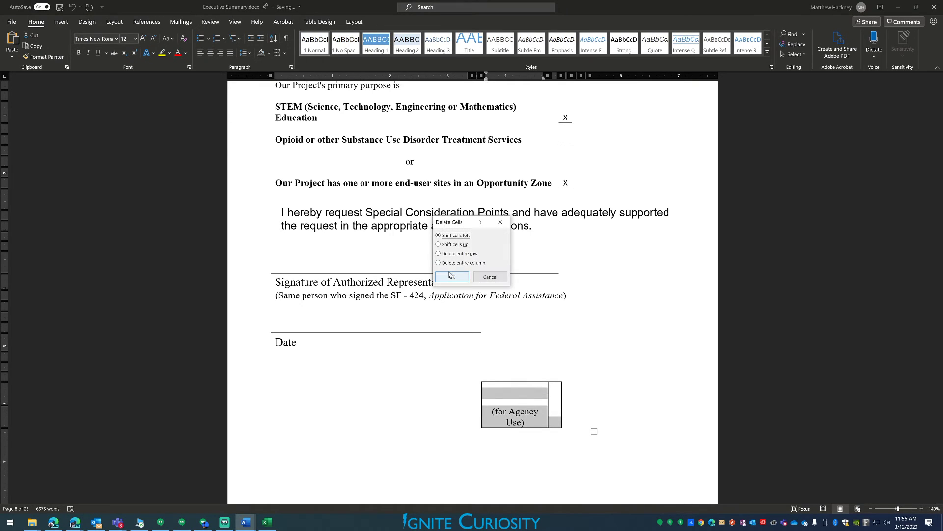
pyautogui.click(451, 276)
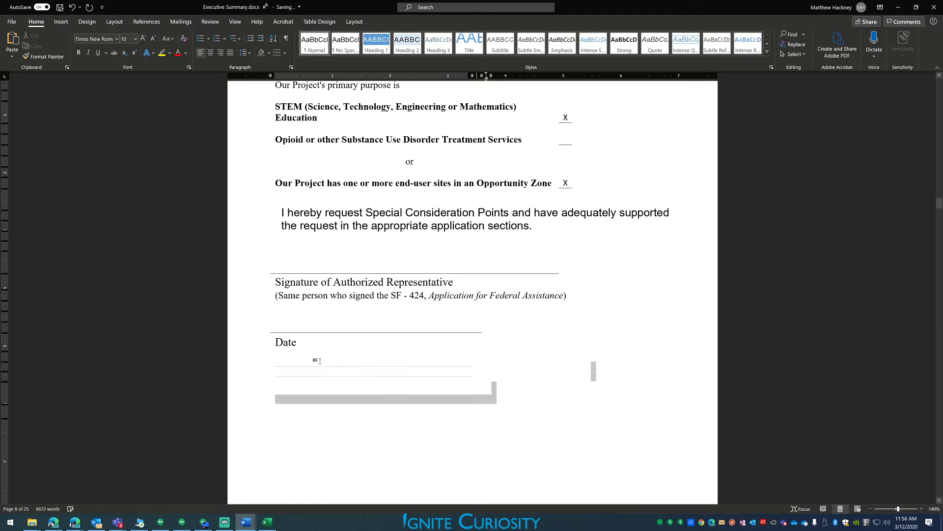
pyautogui.tripleClick(321, 362)
pyautogui.press('BackSpace')
pyautogui.click(448, 276)
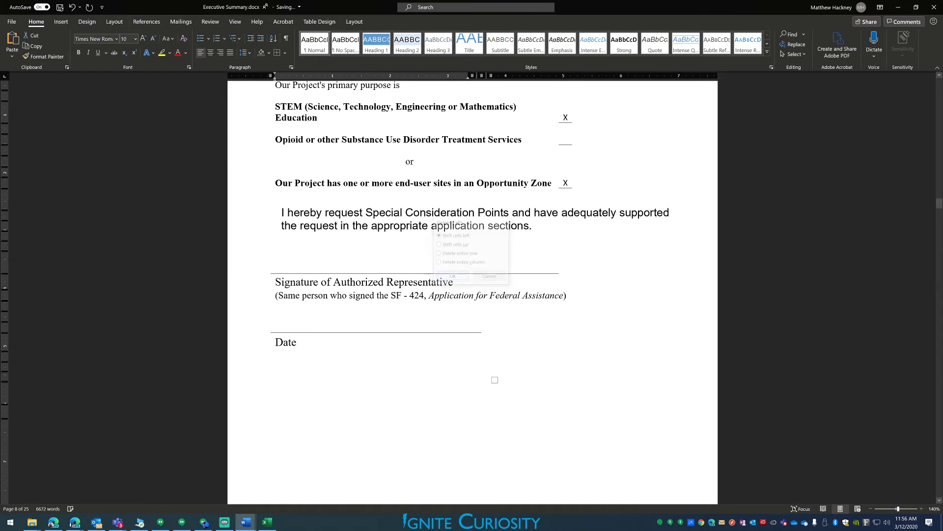
# - Delete the leftover blank rows below the Date line and paste the Additional Special Consideration Points box there
pyautogui.tripleClick(340, 372)
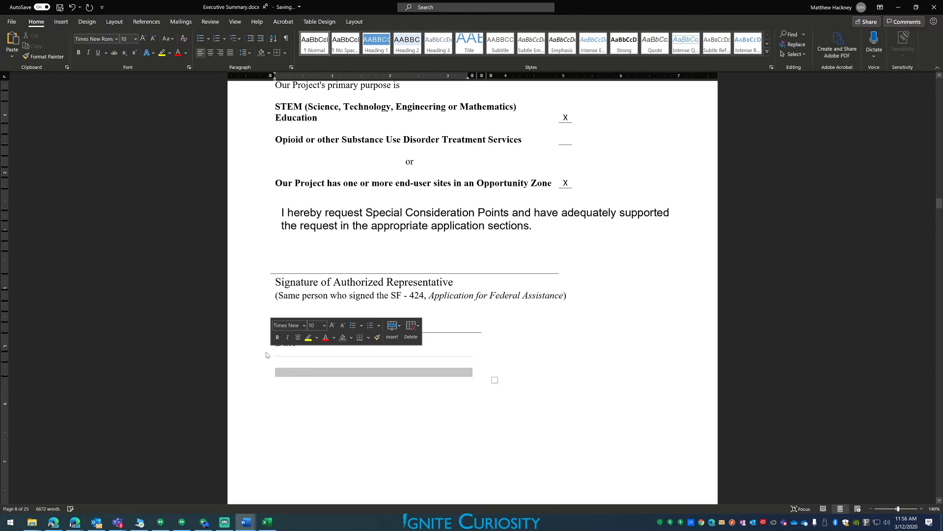
pyautogui.click(412, 330)
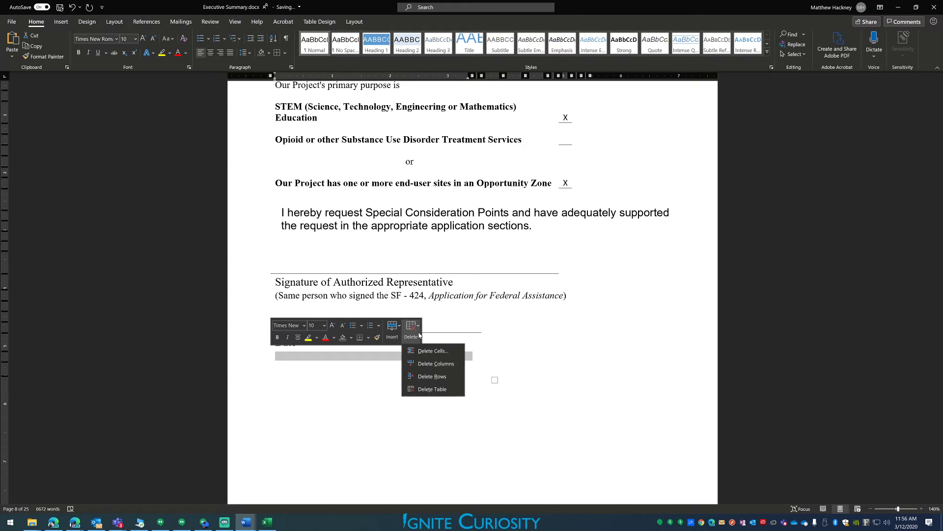
pyautogui.click(435, 377)
pyautogui.hotkey('ctrl', 'v')
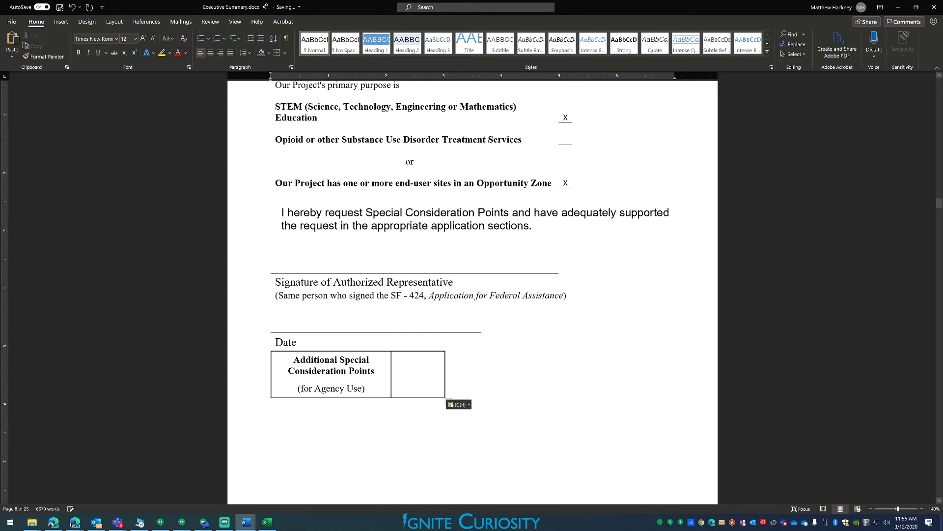
# - Add two blank lines after Date to separate it from the Additional Special Consideration Points box
pyautogui.click(269, 365)
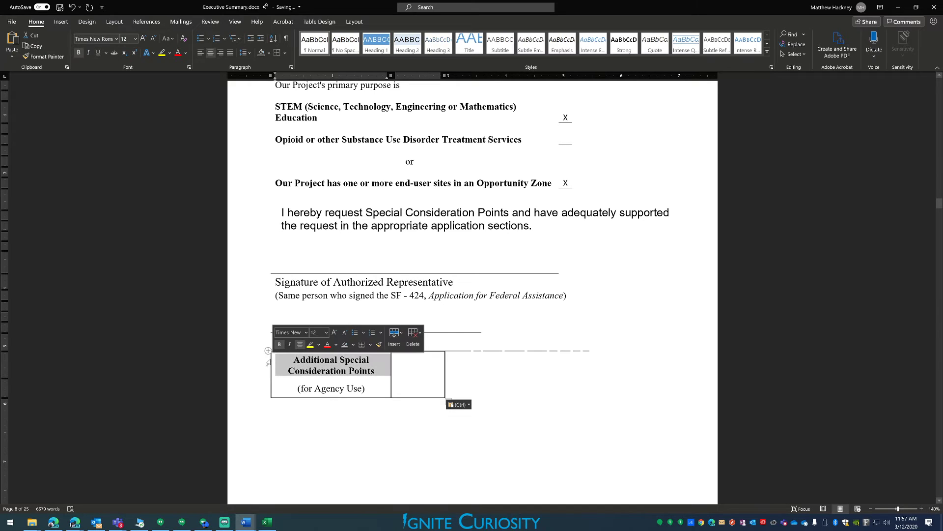
pyautogui.click(305, 370)
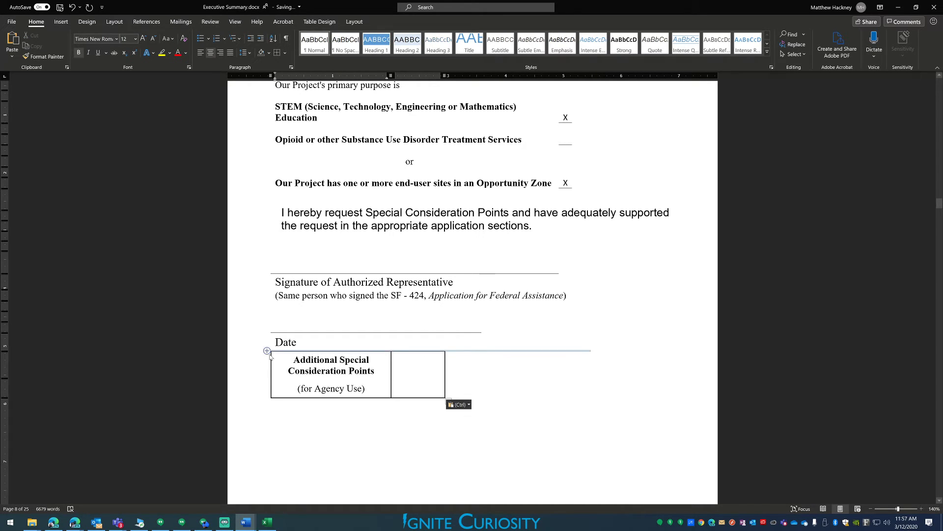
pyautogui.click(298, 342)
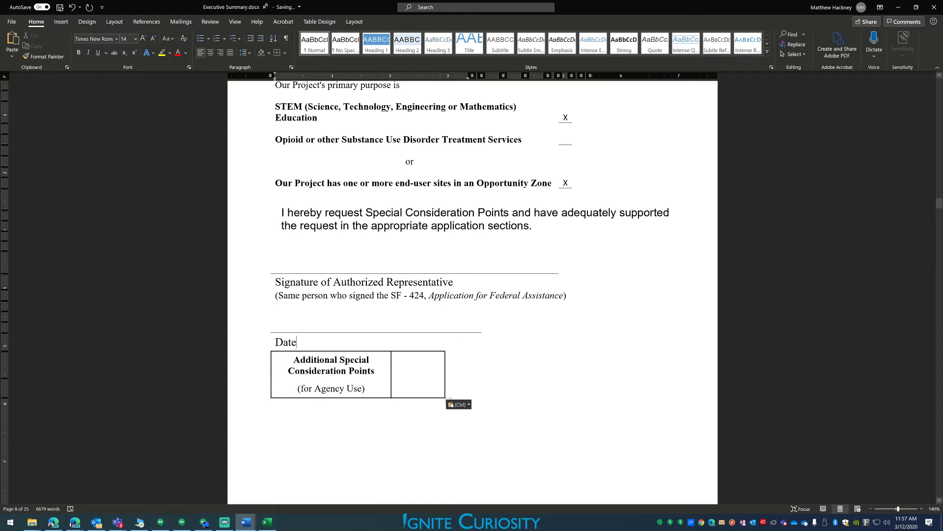
pyautogui.press('Return')
pyautogui.press('Return')
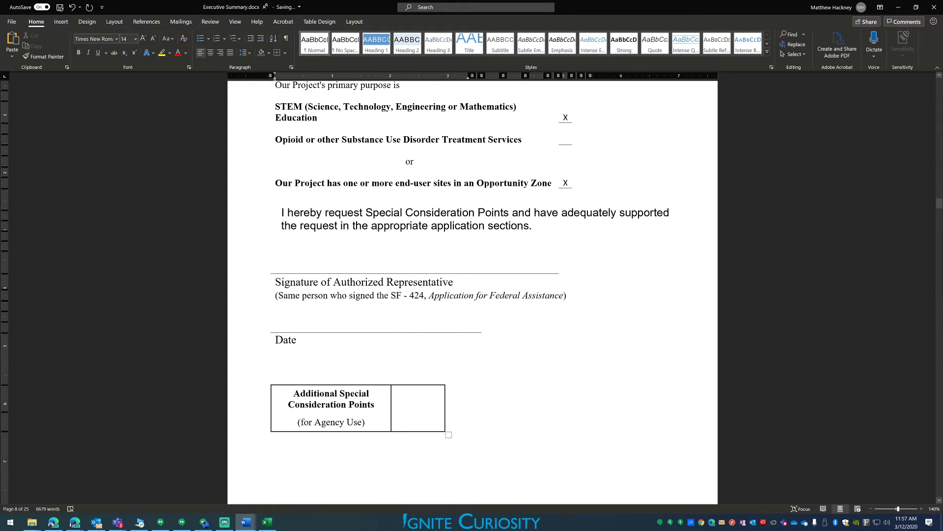
# - Try right alignment on the Additional Special Consideration Points label and return it to centered
pyautogui.click(268, 396)
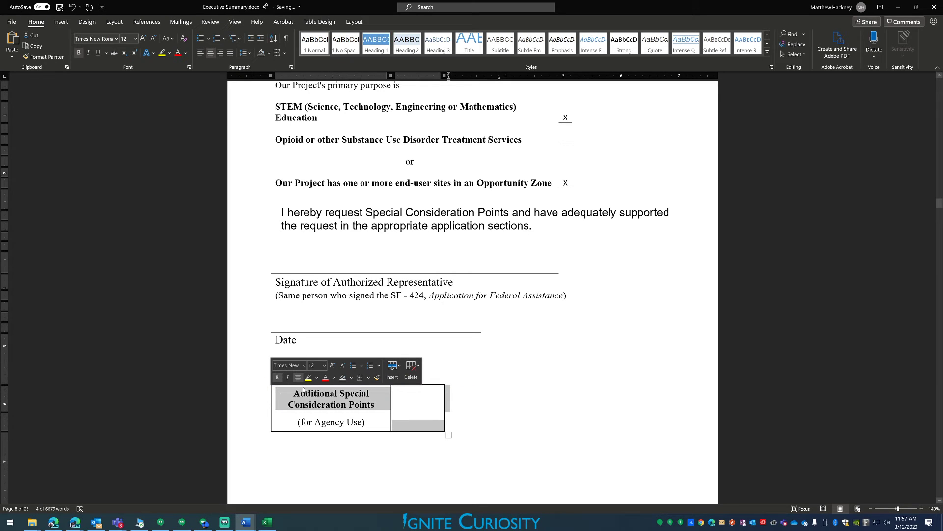
pyautogui.click(221, 53)
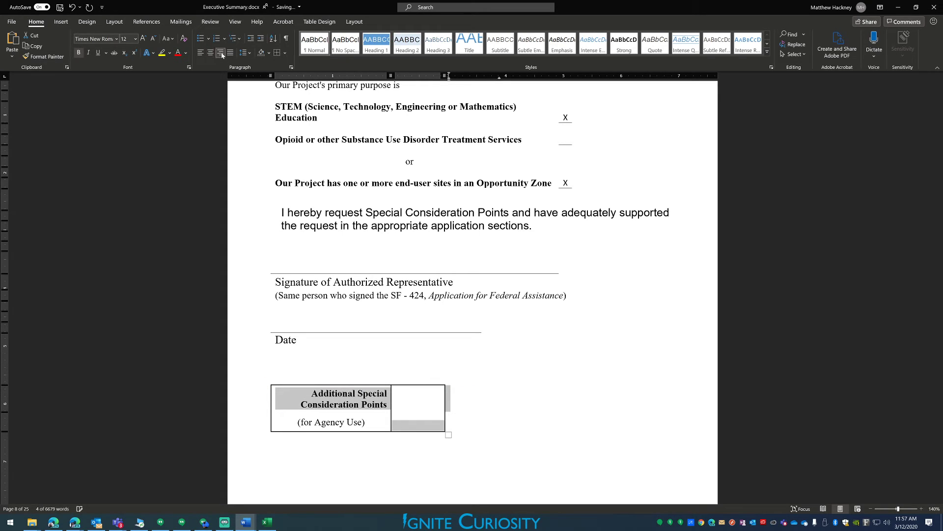
pyautogui.click(210, 53)
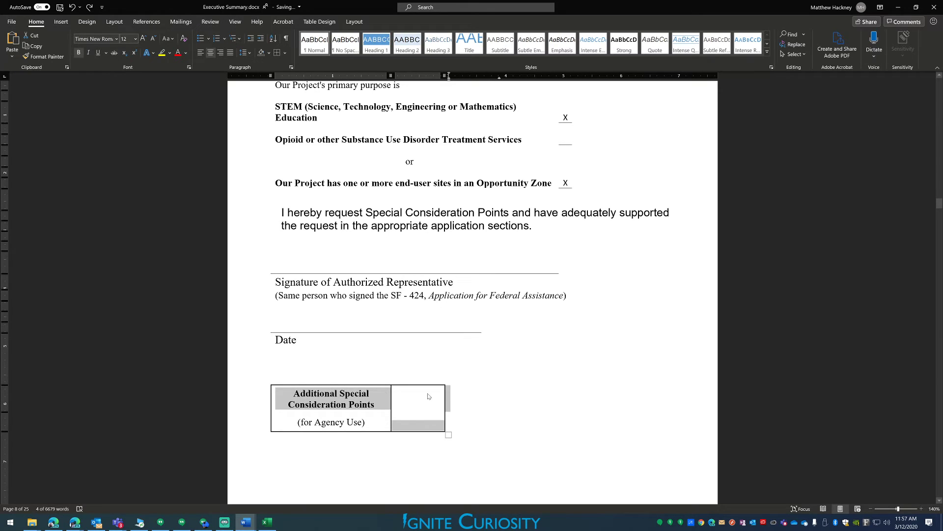
pyautogui.click(462, 396)
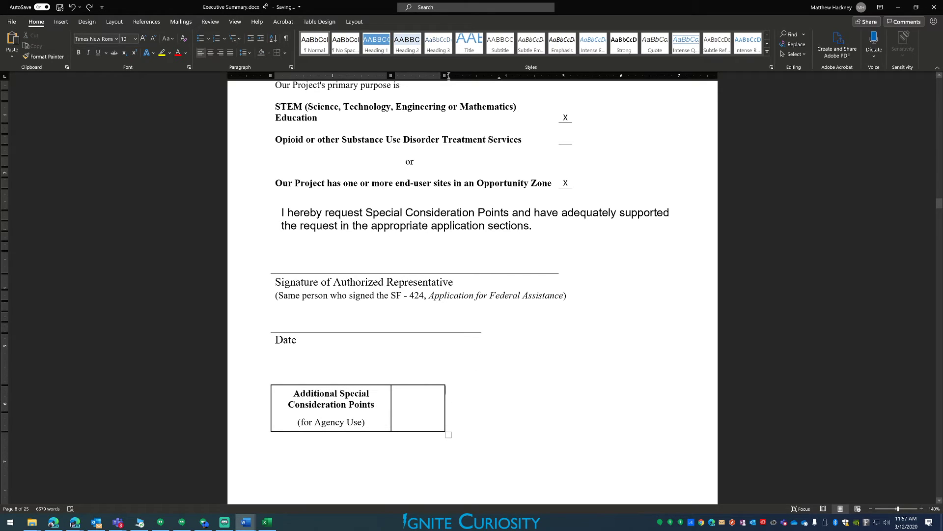
pyautogui.scroll(5, 472, 295)
pyautogui.scroll(-2, 473, 295)
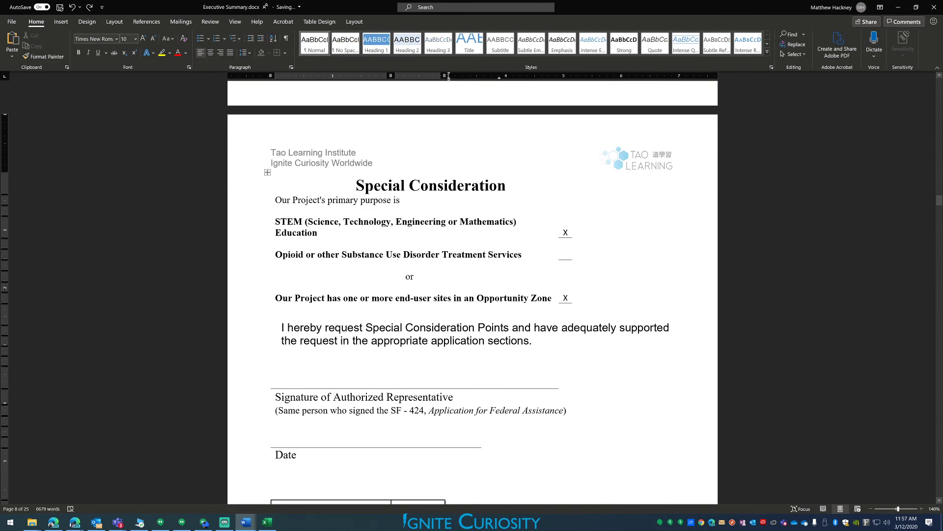
pyautogui.click(328, 315)
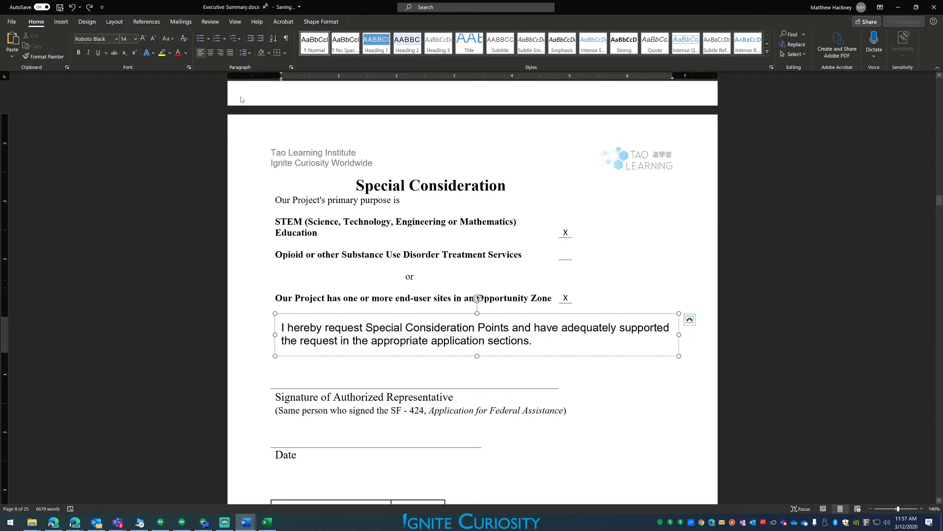
pyautogui.click(276, 210)
pyautogui.click(419, 204)
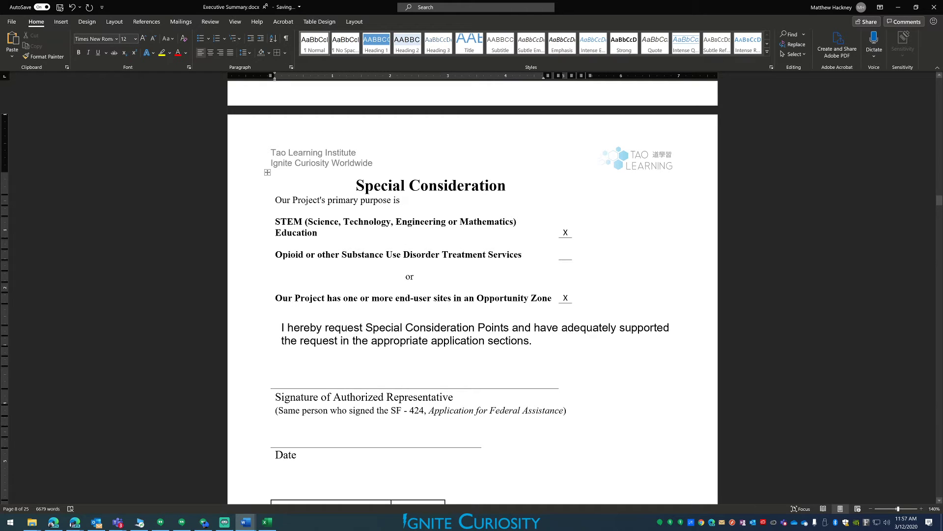
pyautogui.scroll(-3, 472, 290)
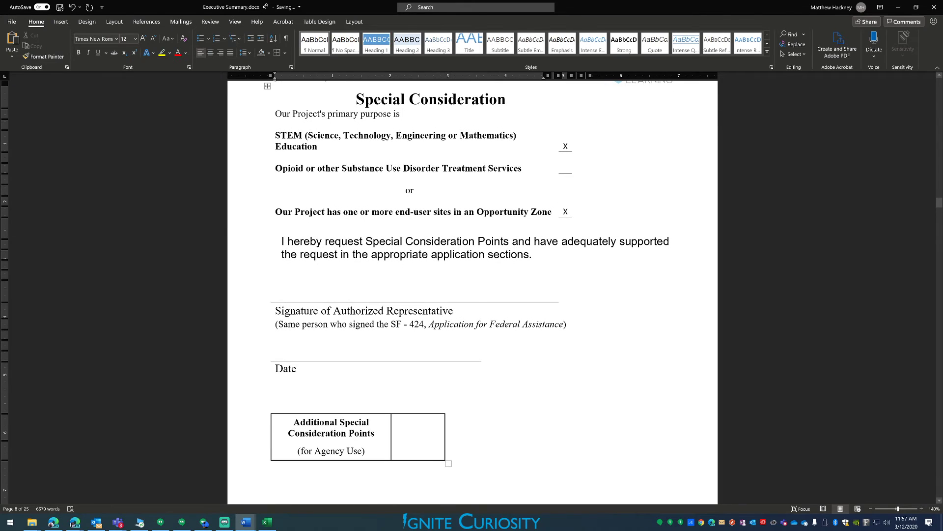
# - Delete the "Same person who signed the SF - 424" note under the signature line, shifting cells left
pyautogui.moveTo(275, 324); pyautogui.dragTo(573, 324)
pyautogui.press('BackSpace')
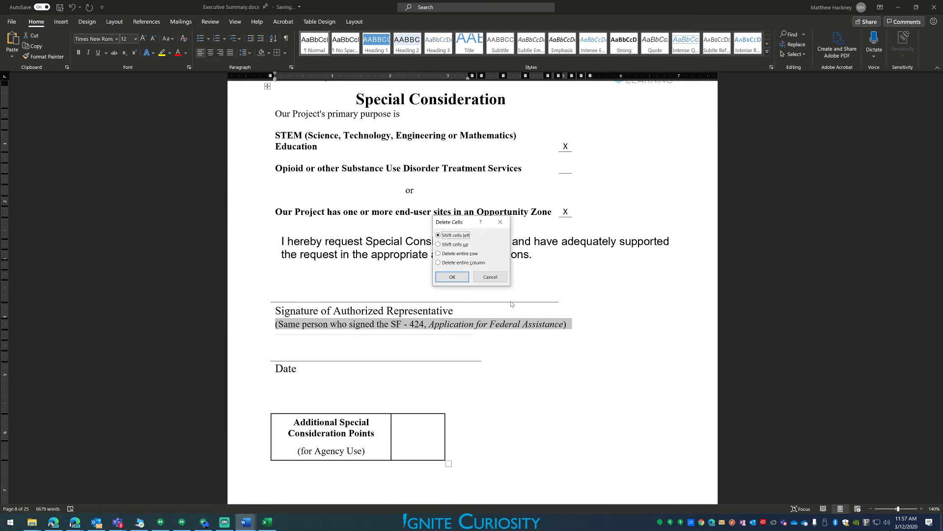
pyautogui.click(465, 280)
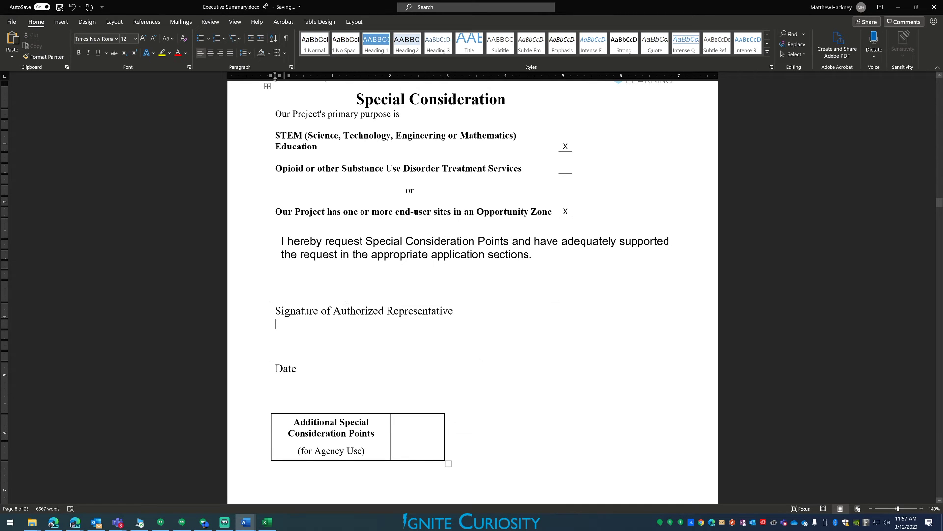
pyautogui.doubleClick(298, 322)
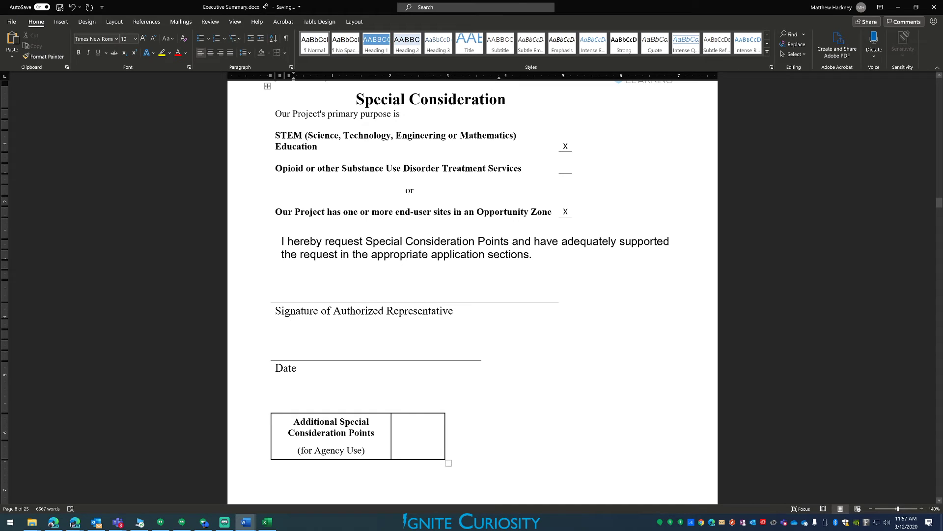
# - Insert a blank line between the Special Consideration heading and "Our Project's primary purpose is"
pyautogui.click(275, 113)
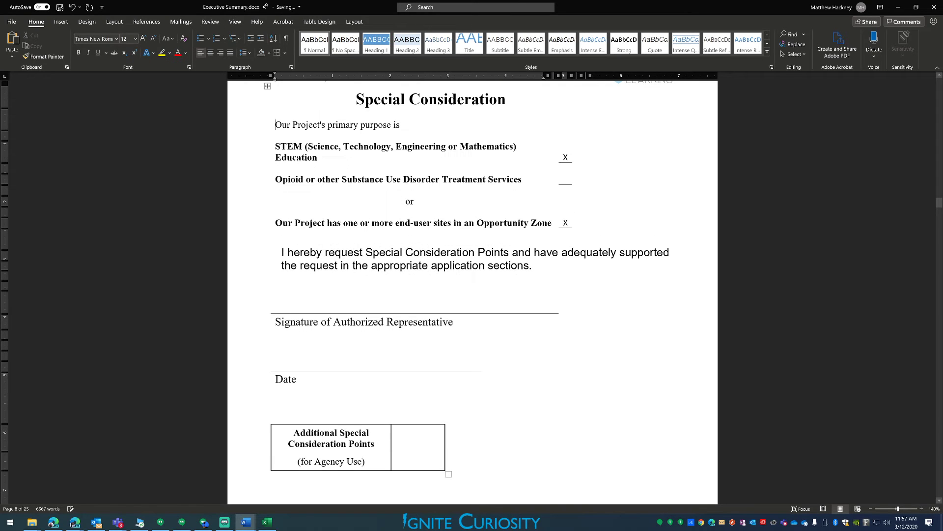
pyautogui.scroll(3, 441, 159)
pyautogui.scroll(-3, 441, 160)
# - Narrow the text box holding the Special Consideration Points request statement from its outer edge
pyautogui.click(678, 259)
pyautogui.moveTo(678, 259); pyautogui.dragTo(604, 261)
pyautogui.scroll(2, 467, 246)
# - Shift the whole Special Consideration table slightly to the right so it sits more centered on the page
pyautogui.click(329, 233)
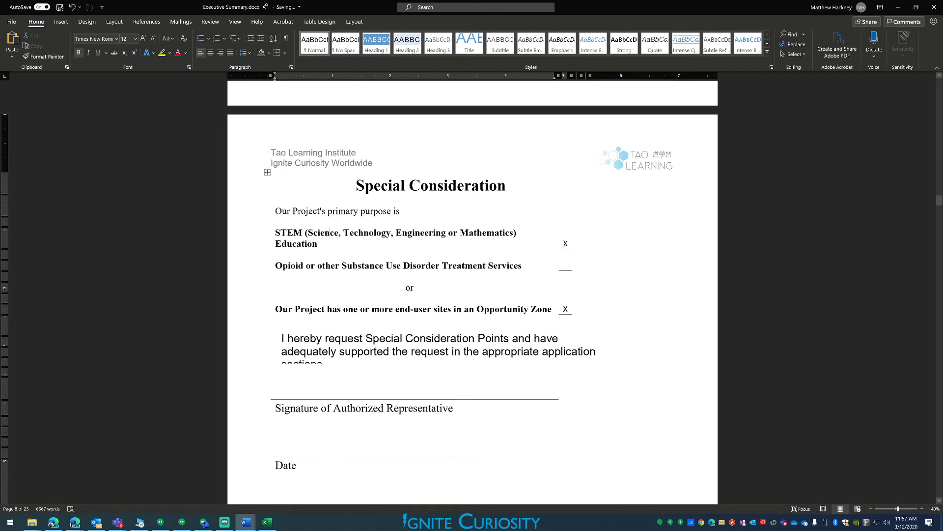
pyautogui.moveTo(268, 172); pyautogui.dragTo(293, 173)
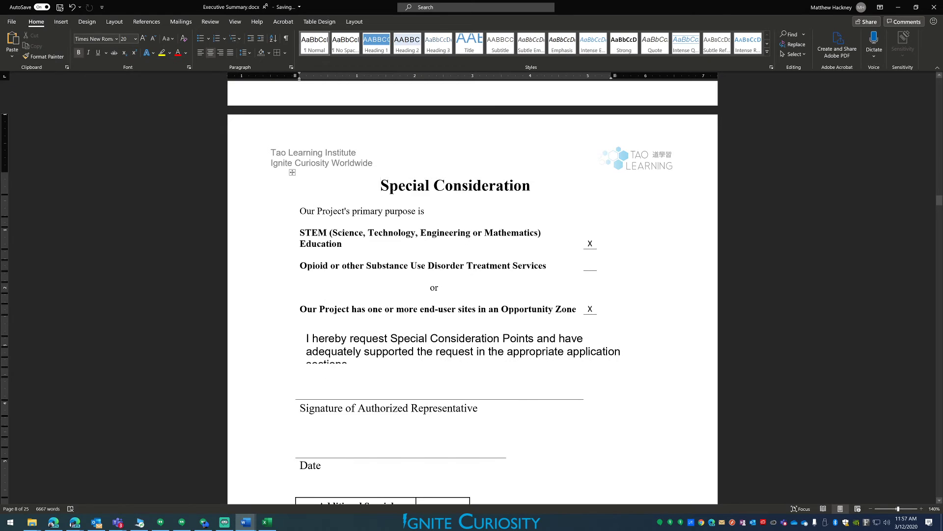
pyautogui.scroll(-4, 481, 215)
pyautogui.keyDown('ctrl'); pyautogui.scroll(-3, 482, 215); pyautogui.keyUp('ctrl')
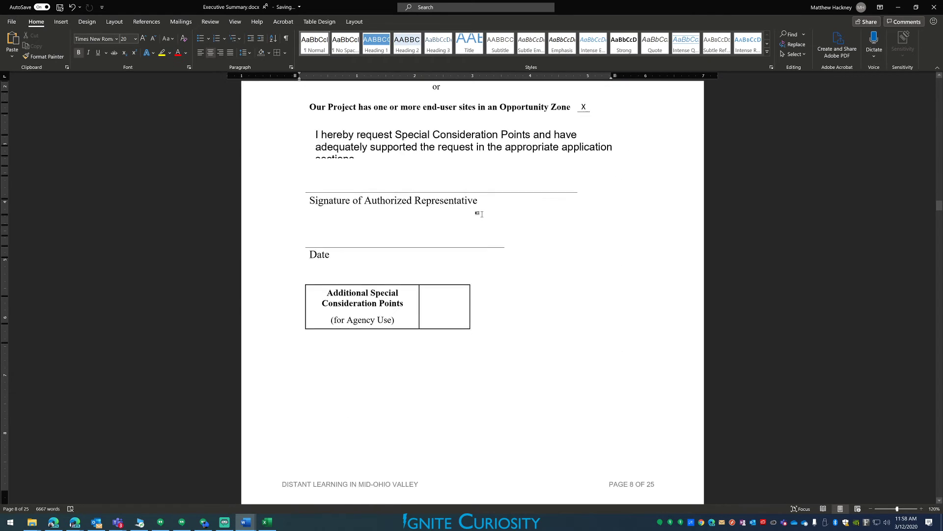
pyautogui.scroll(3, 480, 216)
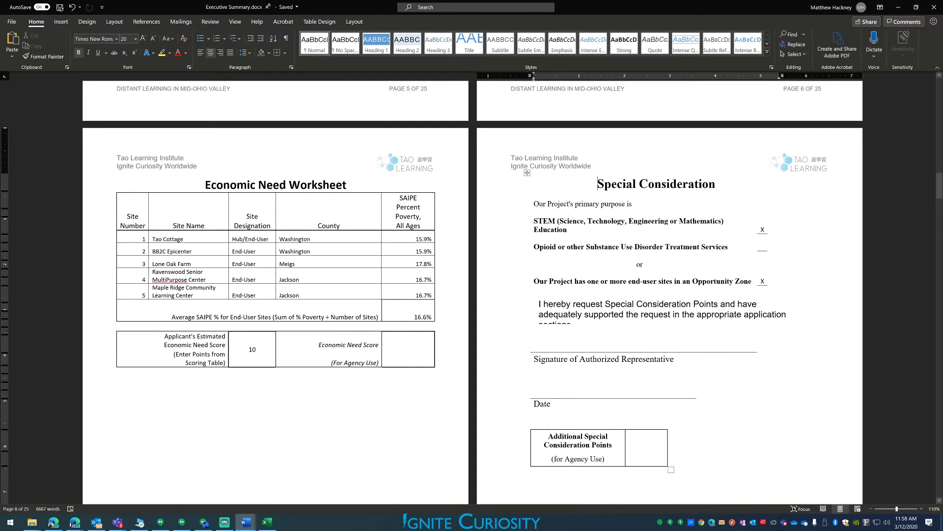
# - Extend the request statement text box downward to fit all three lines of its text
pyautogui.click(634, 325)
pyautogui.moveTo(663, 324); pyautogui.dragTo(663, 333)
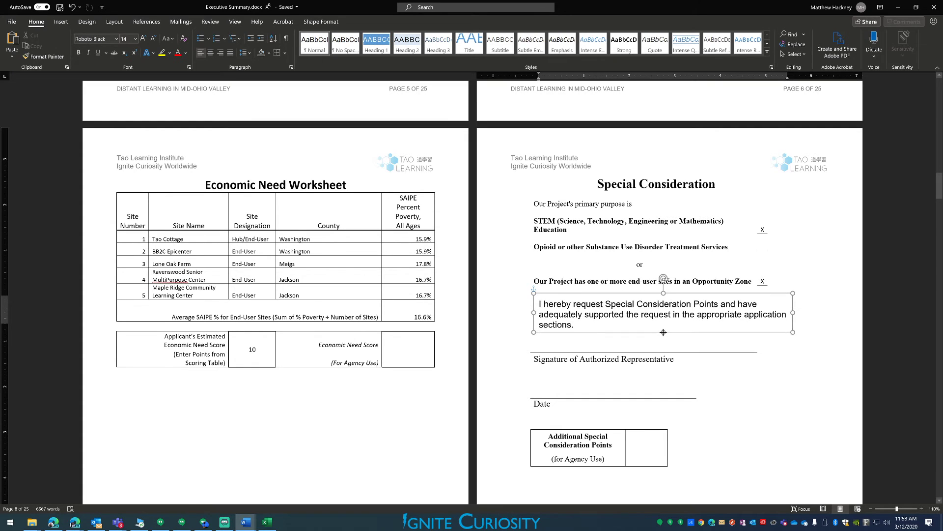
pyautogui.click(663, 340)
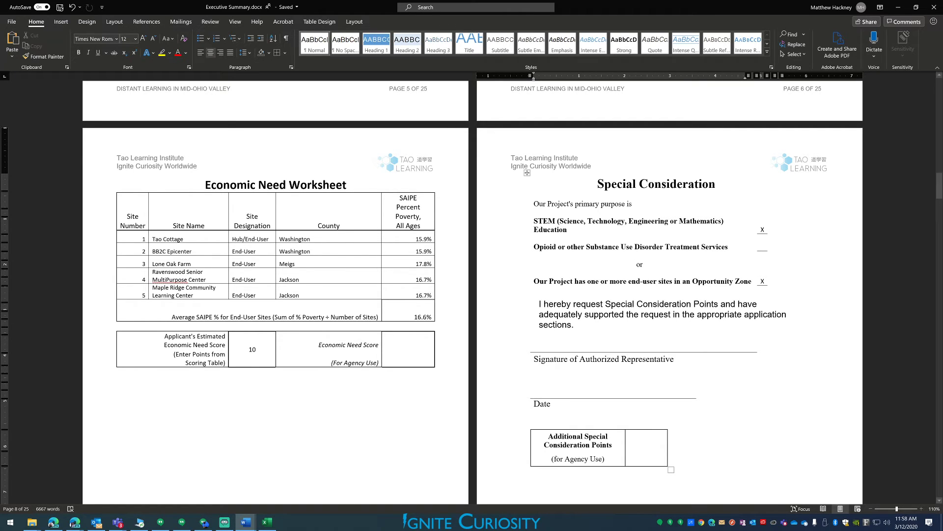
pyautogui.scroll(3, 625, 251)
pyautogui.scroll(5, 625, 251)
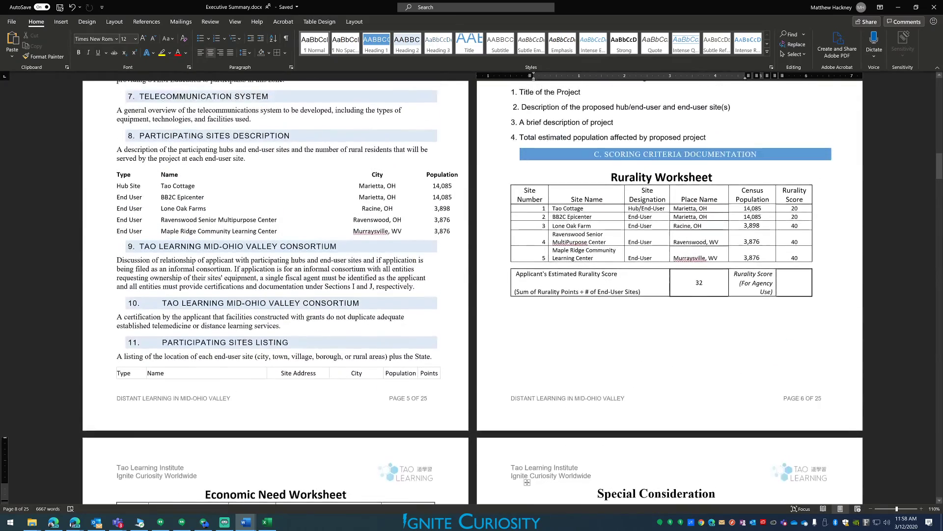
pyautogui.scroll(-10, 624, 254)
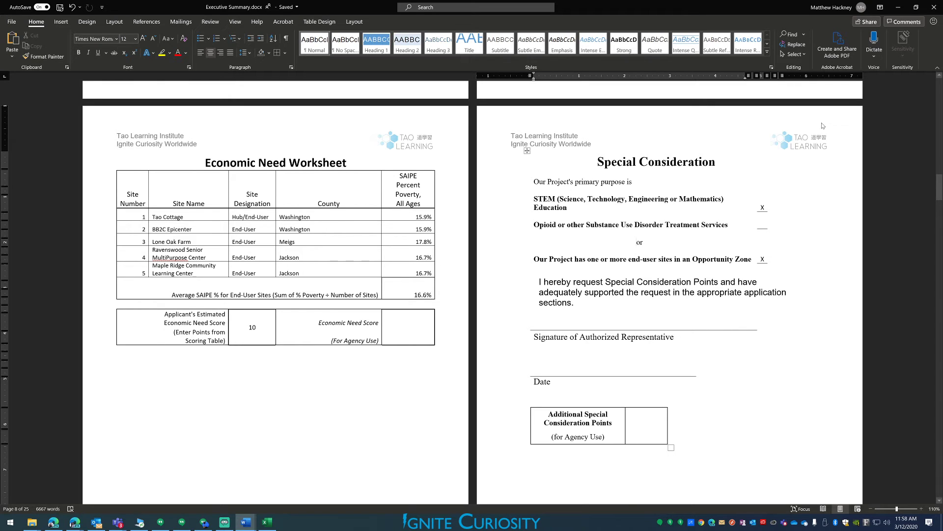
pyautogui.moveTo(586, 5)
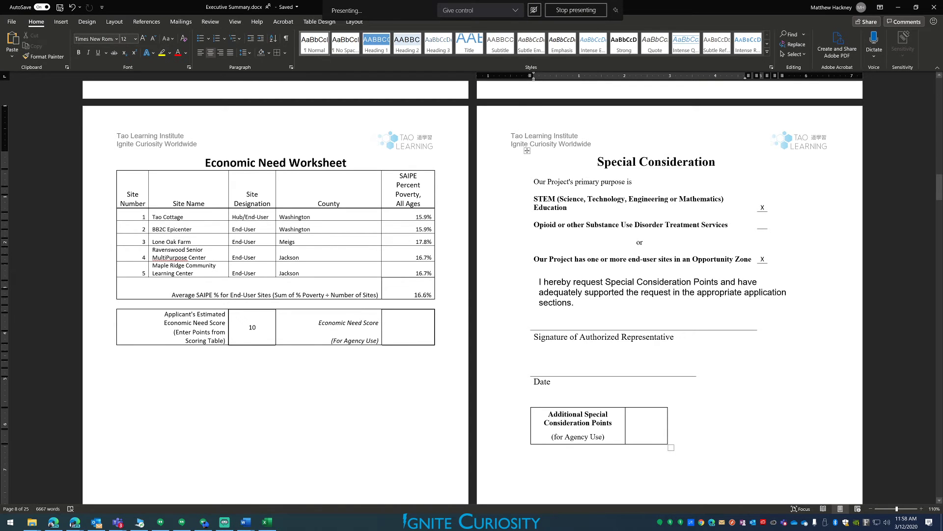
# - Insert a page break below the Additional Special Consideration Points box
pyautogui.scroll(-3, 472, 295)
pyautogui.click(602, 340)
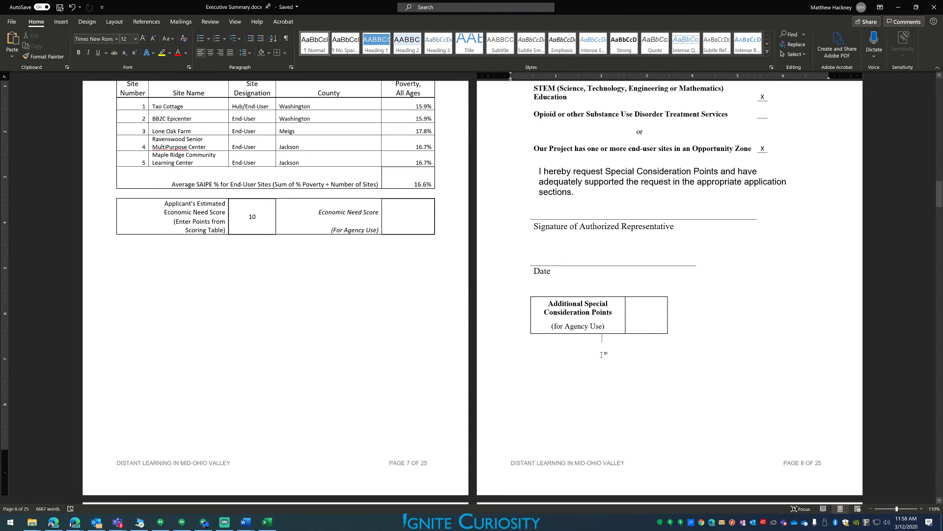
pyautogui.hotkey('ctrl', 'Return')
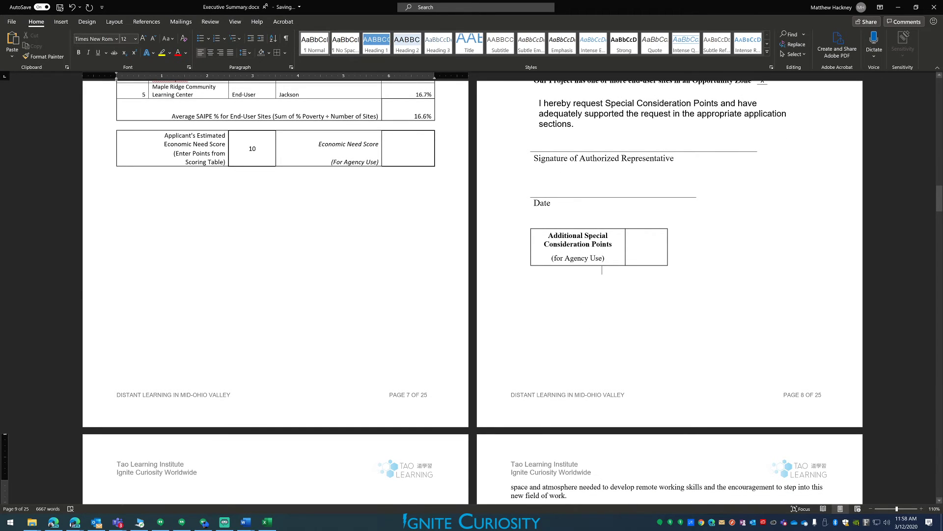
pyautogui.scroll(-3, 540, 212)
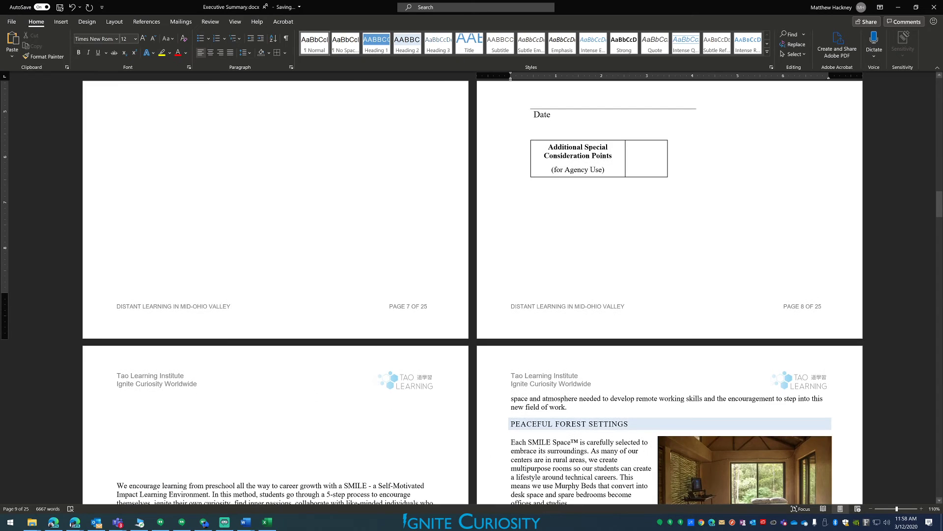
pyautogui.click(540, 212)
# - Switch to the DLT 2020 Application Guide and read the Subjective Criteria entry C-4, Need for Services and Project Benefits
pyautogui.hotkey('alt', 'Tab')
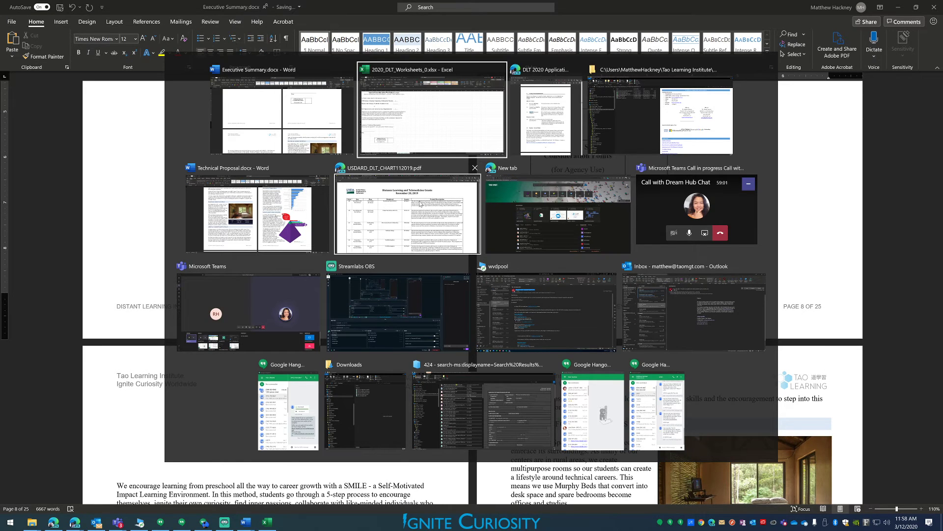
pyautogui.click(538, 123)
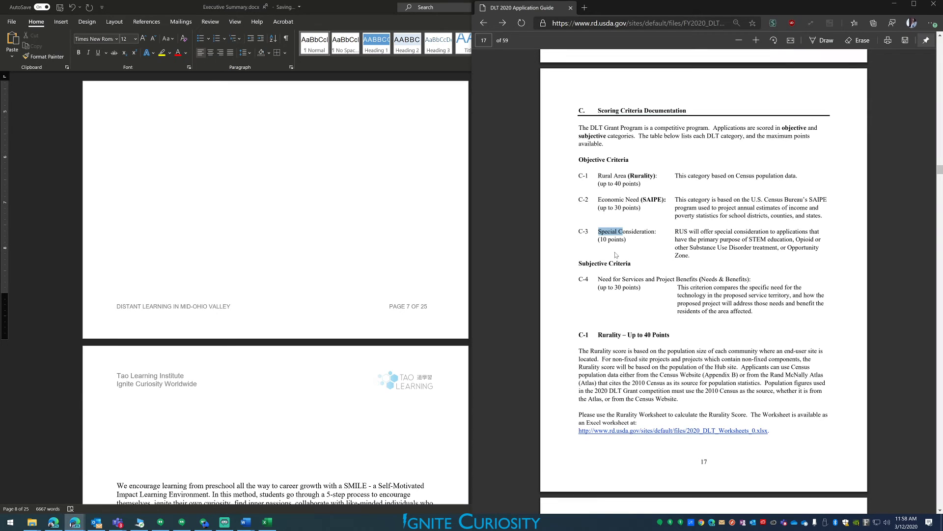
pyautogui.moveTo(631, 264); pyautogui.dragTo(583, 264)
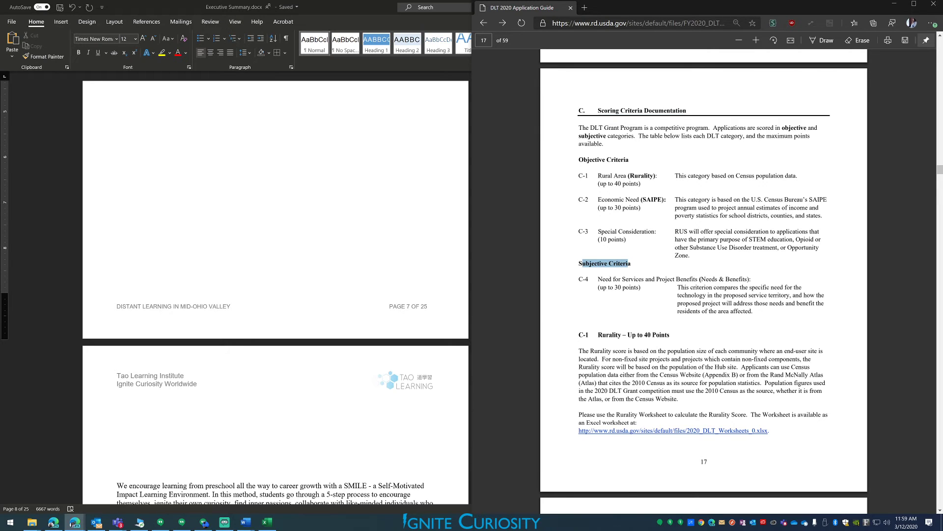
pyautogui.moveTo(606, 278); pyautogui.dragTo(684, 279)
pyautogui.click(708, 279)
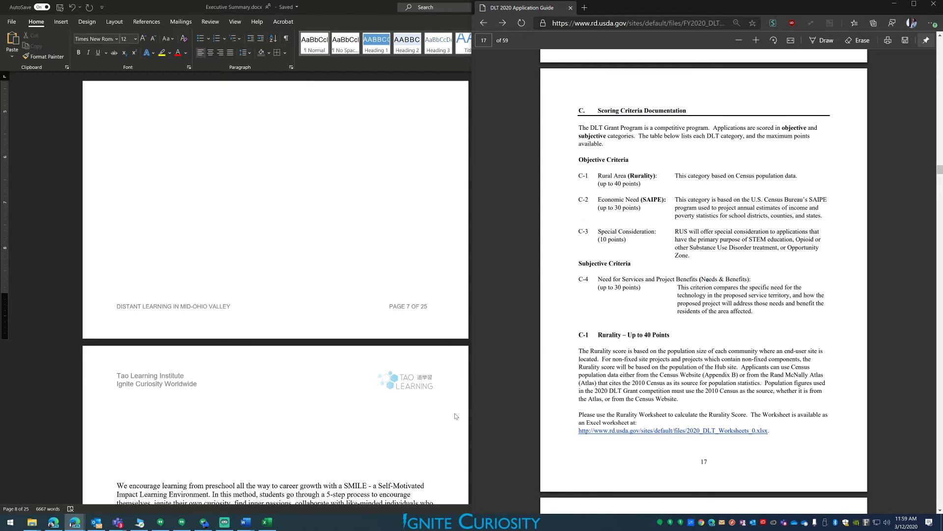
# - Preview 2020_DLT-Application_Checklist.xlsx in File Explorer and read through its sections down to the C-4 Need for Services and Benefits entry
pyautogui.click(267, 521)
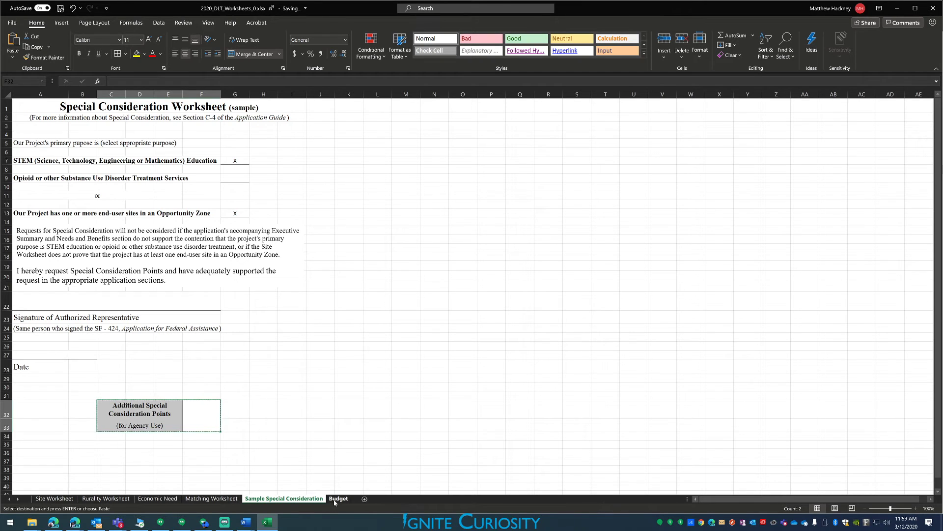
pyautogui.click(201, 437)
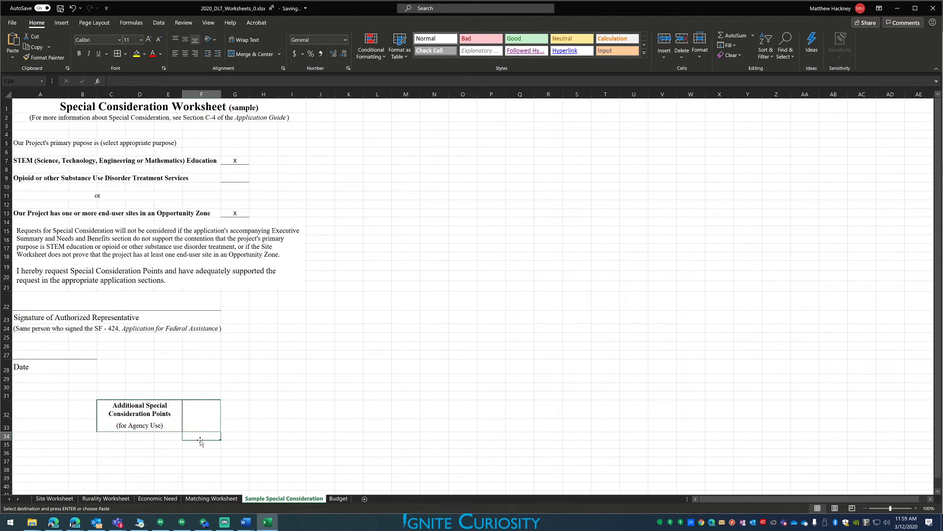
pyautogui.click(32, 522)
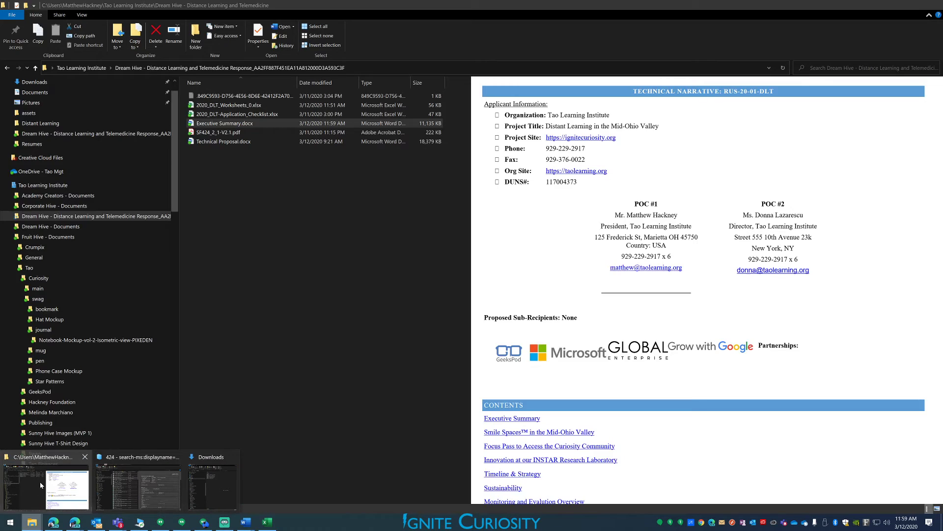
pyautogui.click(39, 482)
pyautogui.press('Up')
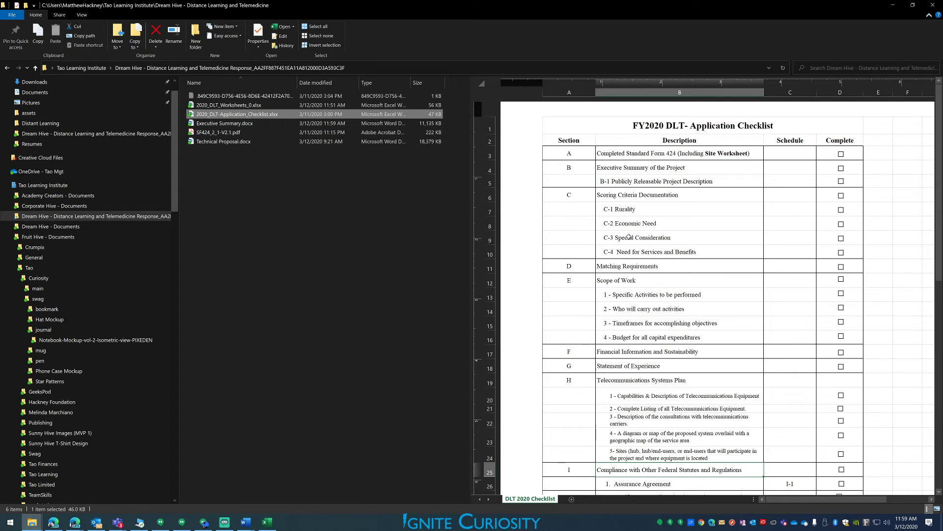
pyautogui.scroll(-4, 634, 292)
pyautogui.scroll(-3, 634, 292)
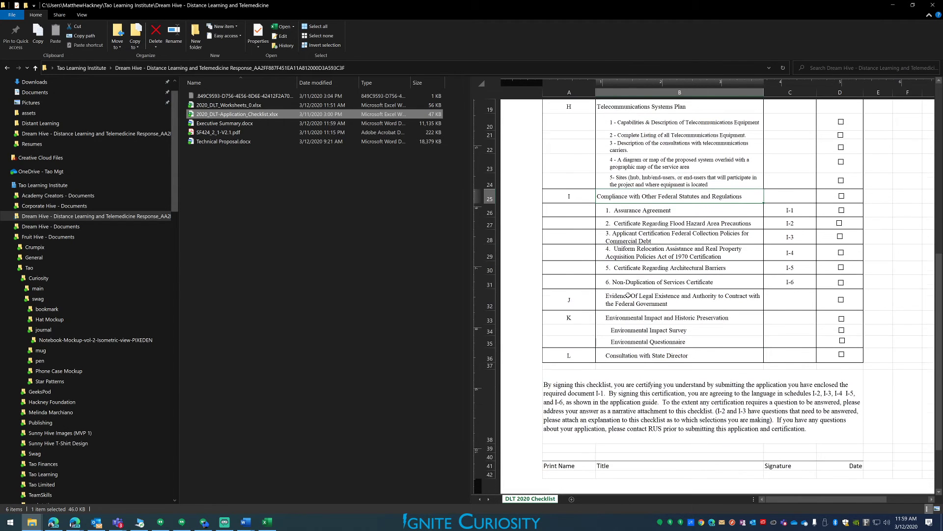
pyautogui.scroll(6, 648, 308)
pyautogui.scroll(2, 648, 308)
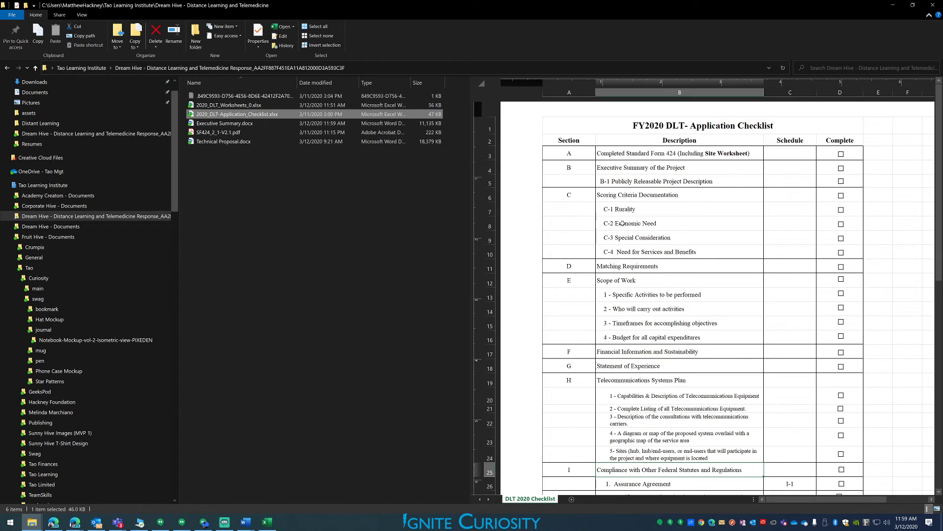
pyautogui.click(631, 250)
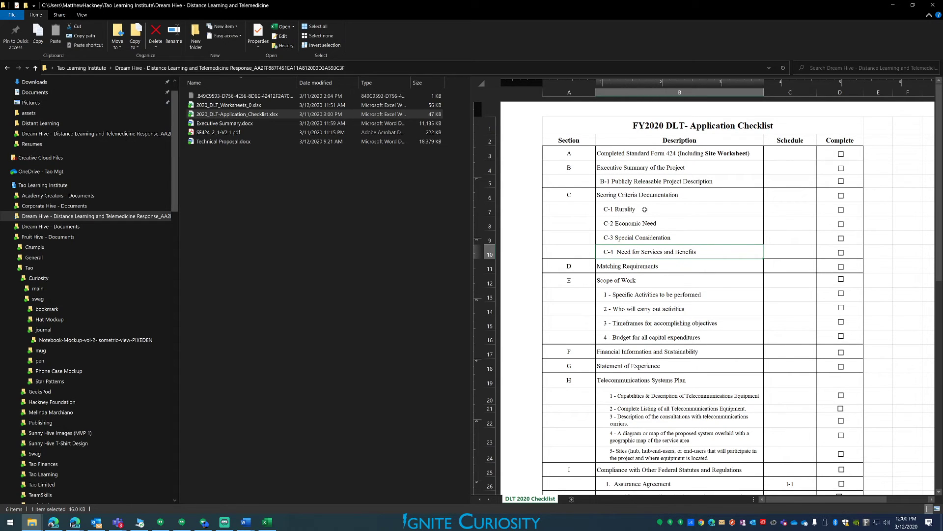
# - Return to the DLT 2020 Application Guide and search it for "Needs & Benefit"
pyautogui.hotkey('alt', 'Tab')
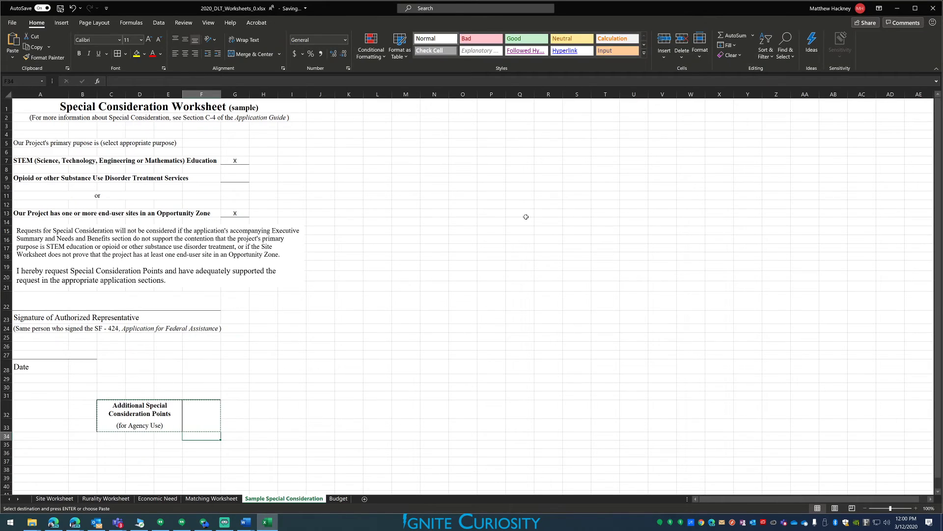
pyautogui.hotkey('alt', 'Tab')
pyautogui.hotkey('alt', 'Tab')
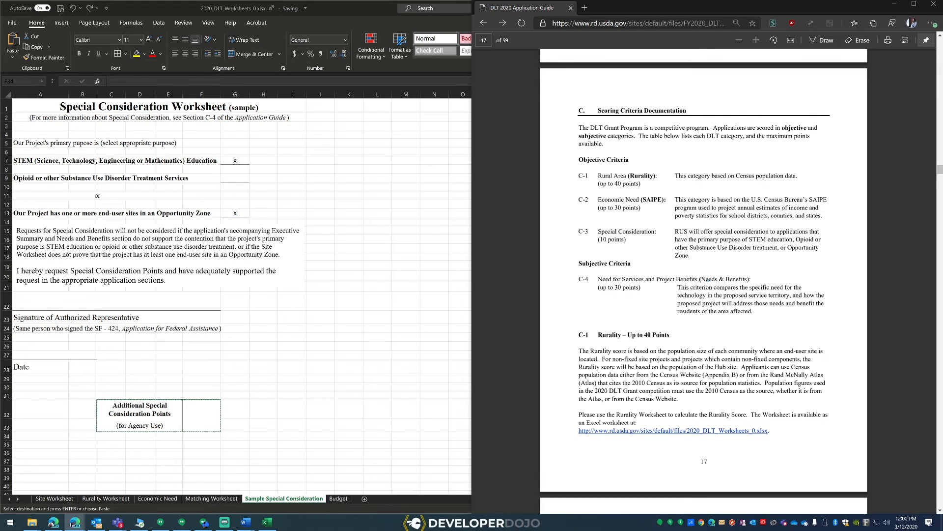
pyautogui.moveTo(700, 279)
pyautogui.mouseDown()
pyautogui.moveTo(749, 280)
pyautogui.moveTo(700, 280)
pyautogui.mouseUp()
pyautogui.click(749, 280)
pyautogui.hotkey('ctrl', 'c')
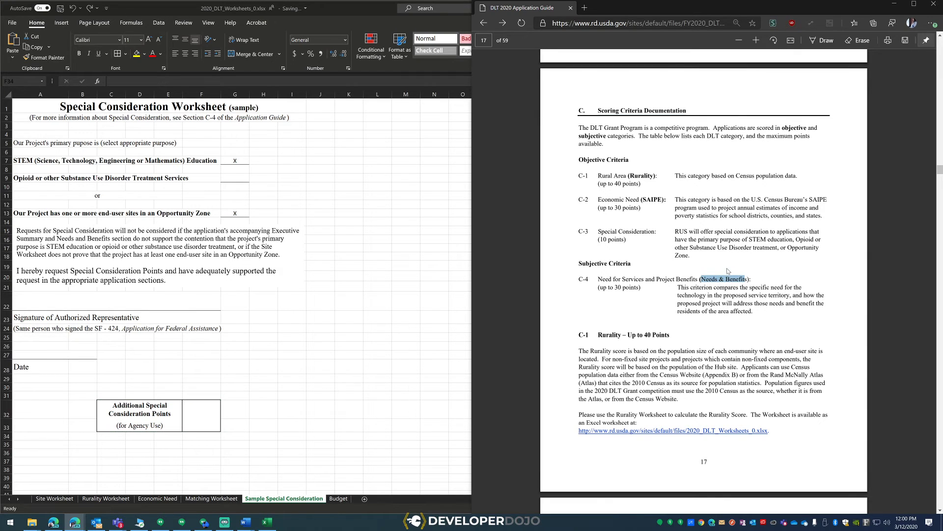
pyautogui.hotkey('ctrl', 'f')
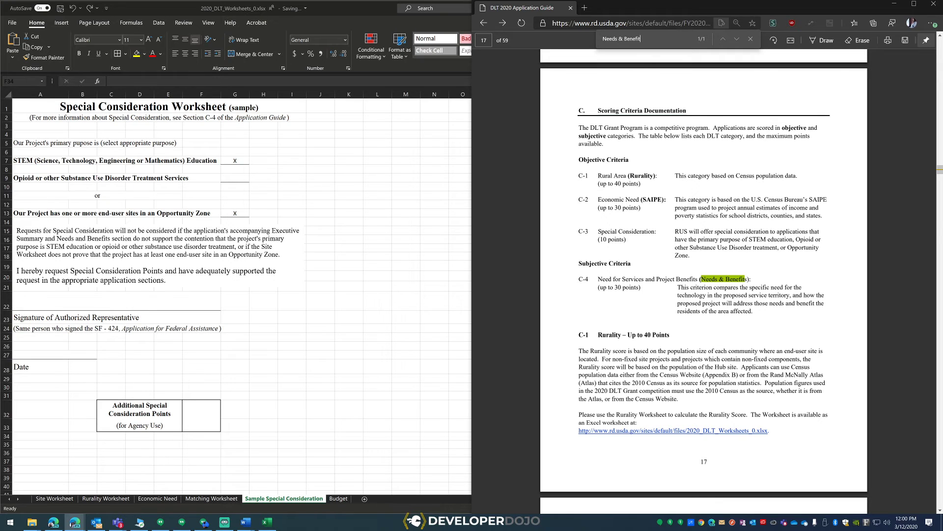
pyautogui.moveTo(598, 278); pyautogui.dragTo(755, 311)
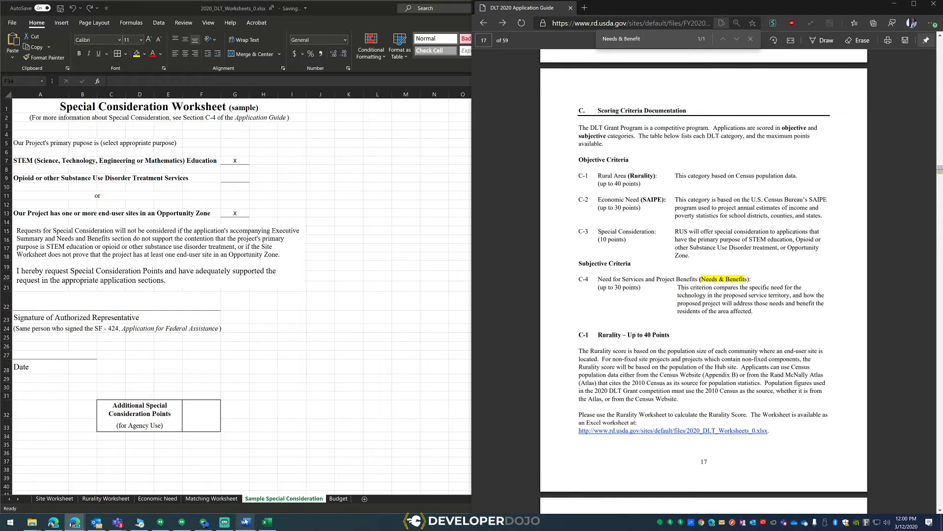
# - Switch to Technical Proposal.docx and select The Rural Workforce and Create More STEM Learning sections with their graphics for copying
pyautogui.moveTo(246, 521)
pyautogui.click(223, 480)
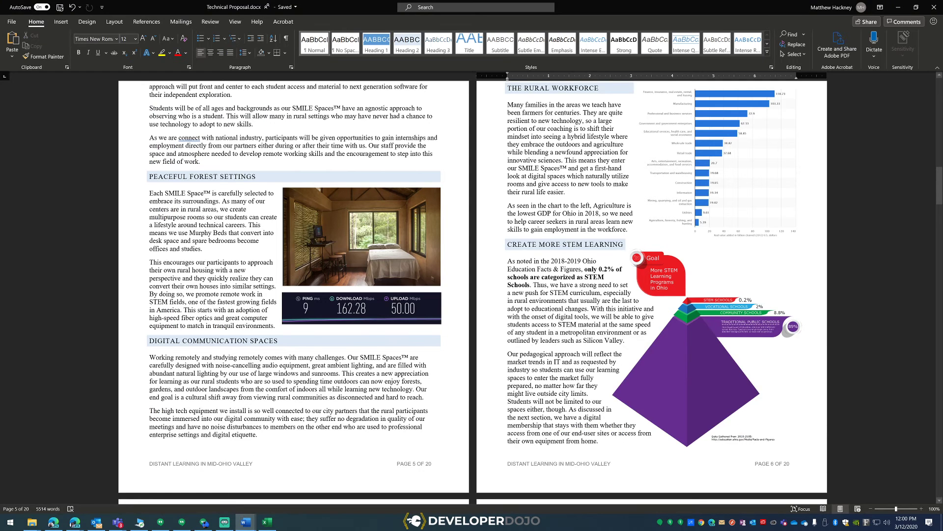
pyautogui.scroll(2, 473, 291)
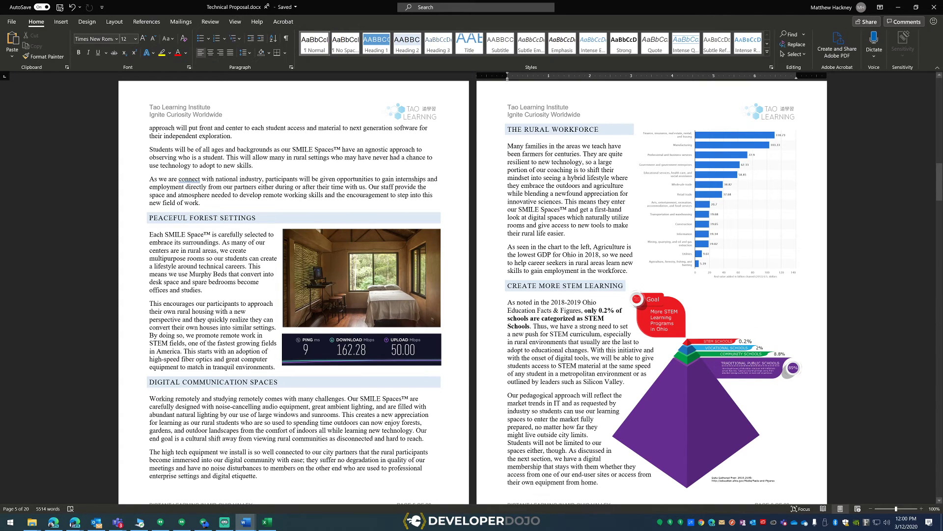
pyautogui.scroll(-1, 473, 291)
pyautogui.hotkey('ctrl', 'shift', 'Up')
pyautogui.hotkey('ctrl', 'shift', 'Up')
pyautogui.hotkey('ctrl', 'shift', 'Up')
pyautogui.hotkey('ctrl', 'shift', 'Up')
pyautogui.hotkey('ctrl', 'shift', 'Up')
pyautogui.hotkey('ctrl', 'shift', 'Up')
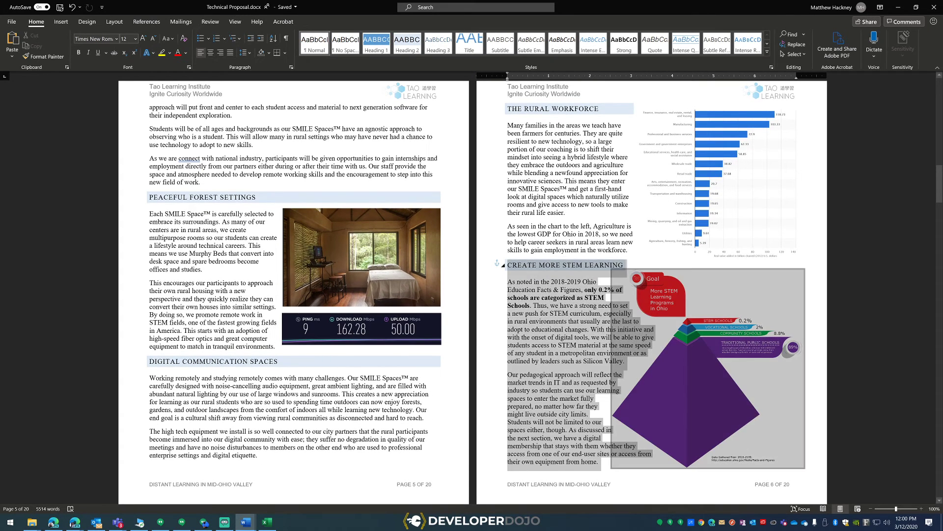
pyautogui.hotkey('ctrl', 'shift', 'Up')
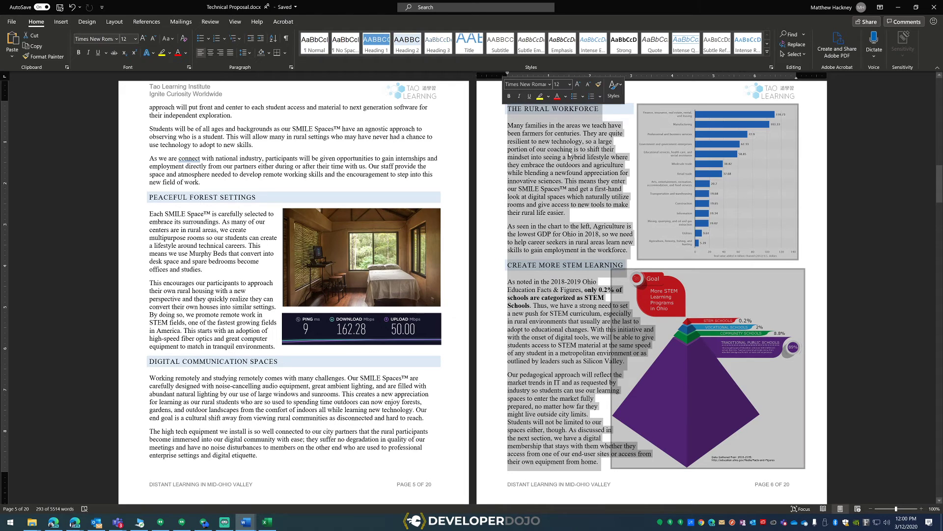
# - Paste the two sections into Executive Summary.docx on a new page after the Additional Special Consideration Points box, removing the blank page before them
pyautogui.click(246, 522)
pyautogui.click(275, 487)
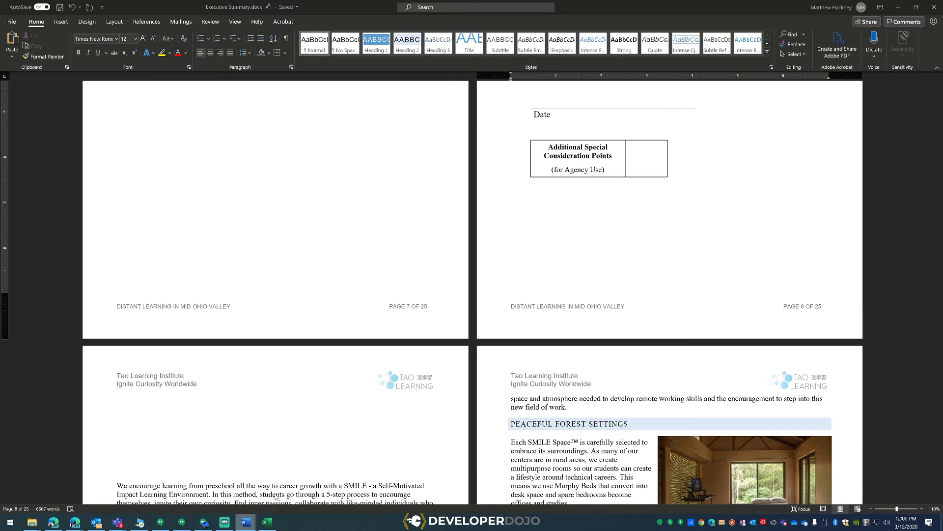
pyautogui.scroll(3, 505, 311)
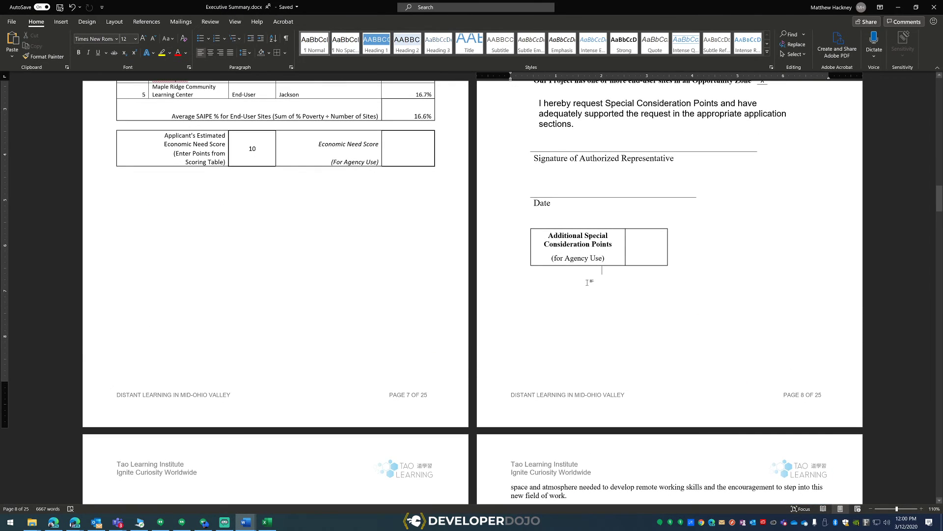
pyautogui.hotkey('ctrl', 'v')
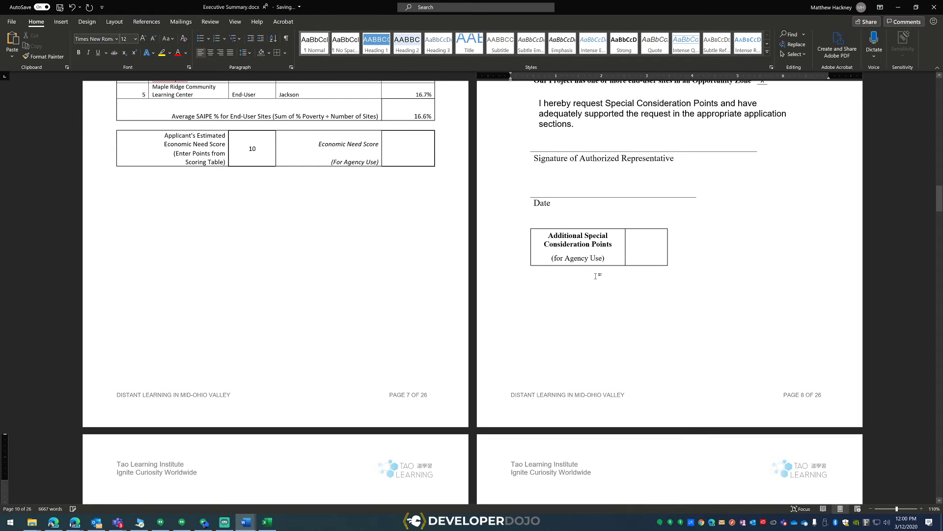
pyautogui.scroll(-3, 213, 280)
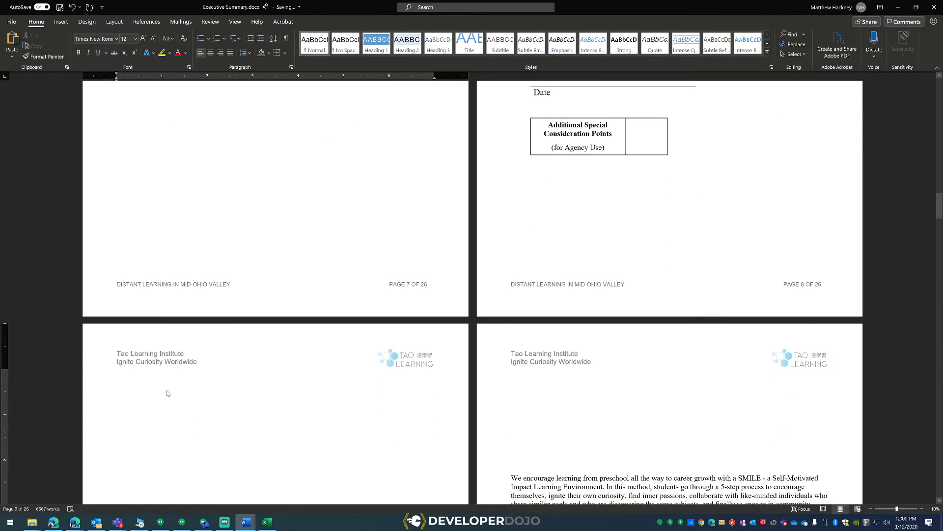
pyautogui.scroll(6, 501, 232)
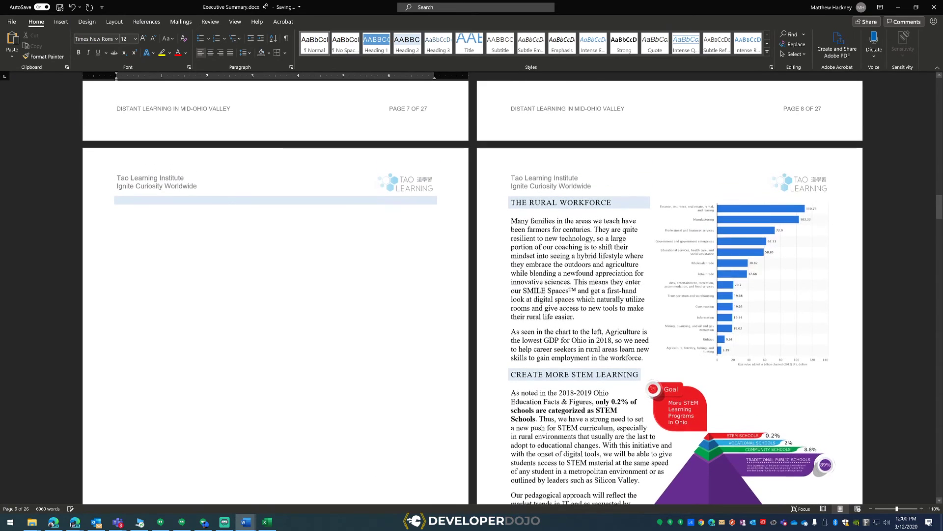
pyautogui.click(510, 203)
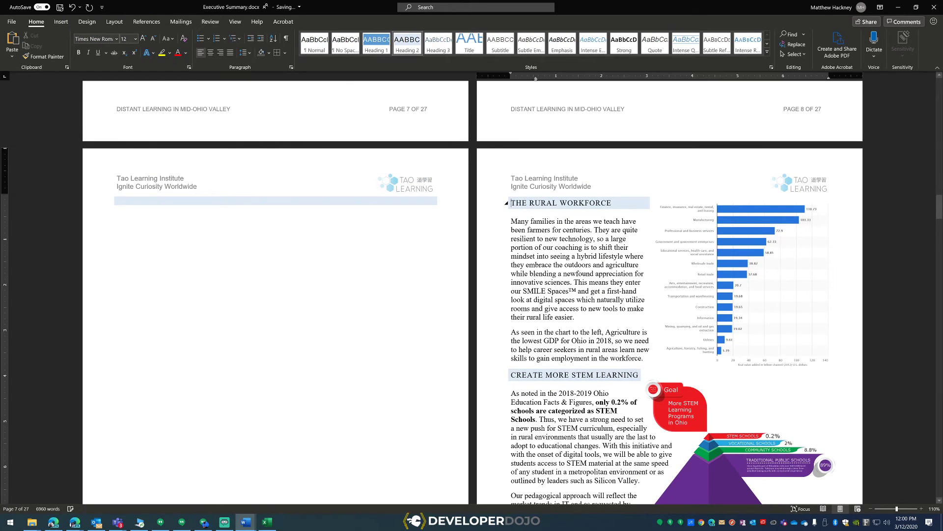
pyautogui.press('BackSpace')
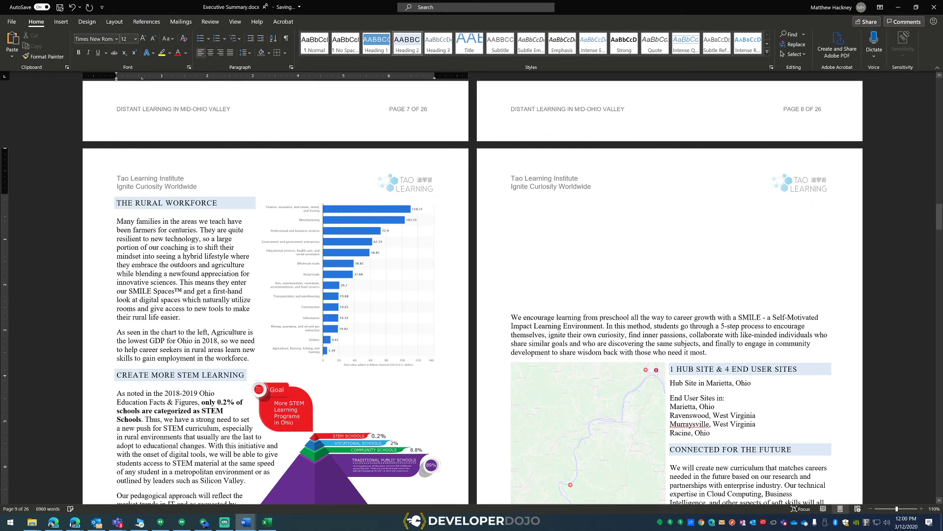
# - Try adding an empty line above The Rural Workforce heading, and undo it
pyautogui.scroll(5, 571, 213)
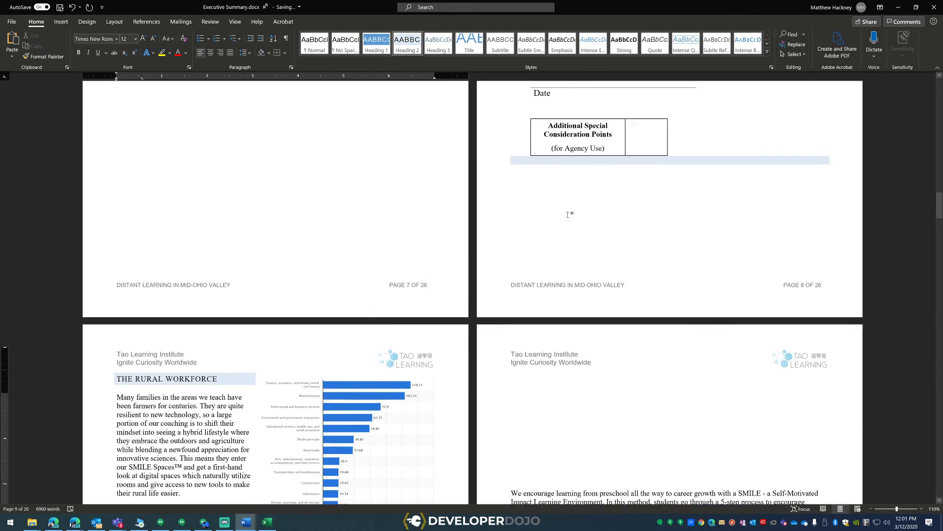
pyautogui.scroll(-2, 560, 224)
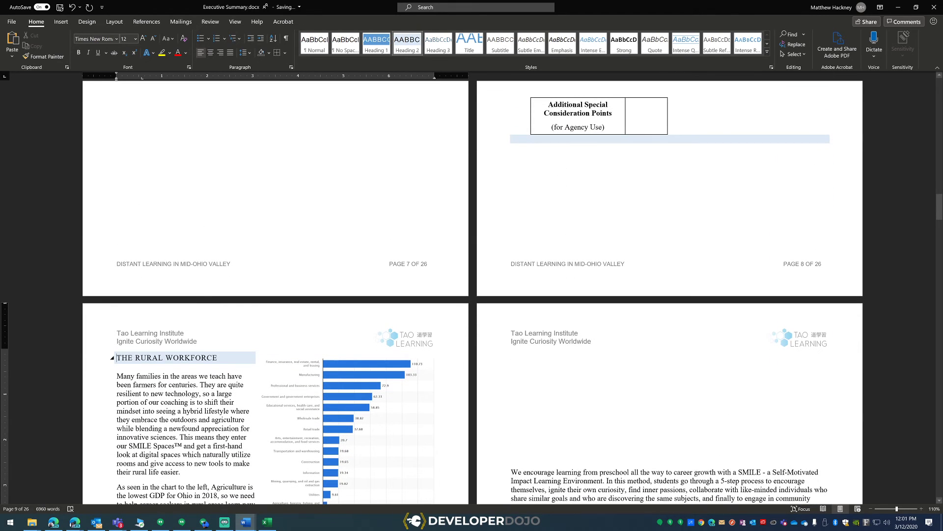
pyautogui.press('Return')
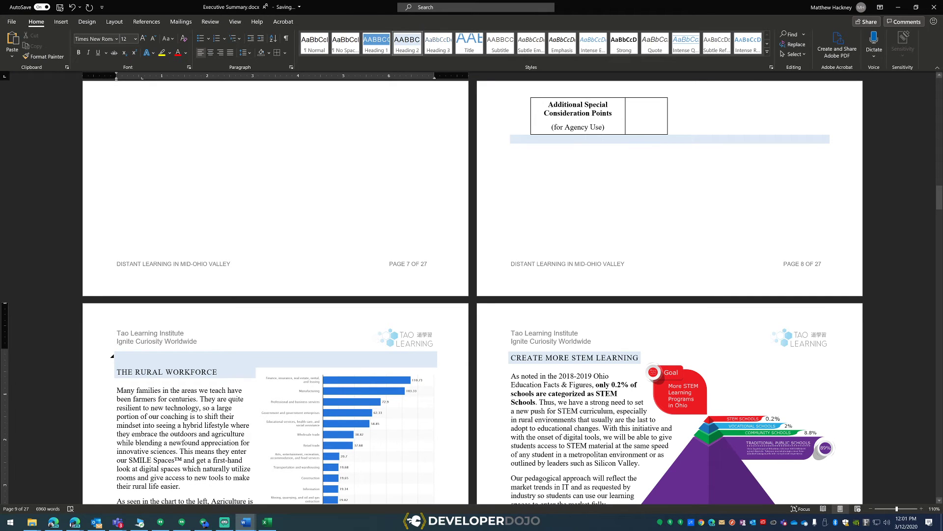
pyautogui.hotkey('ctrl', 'z')
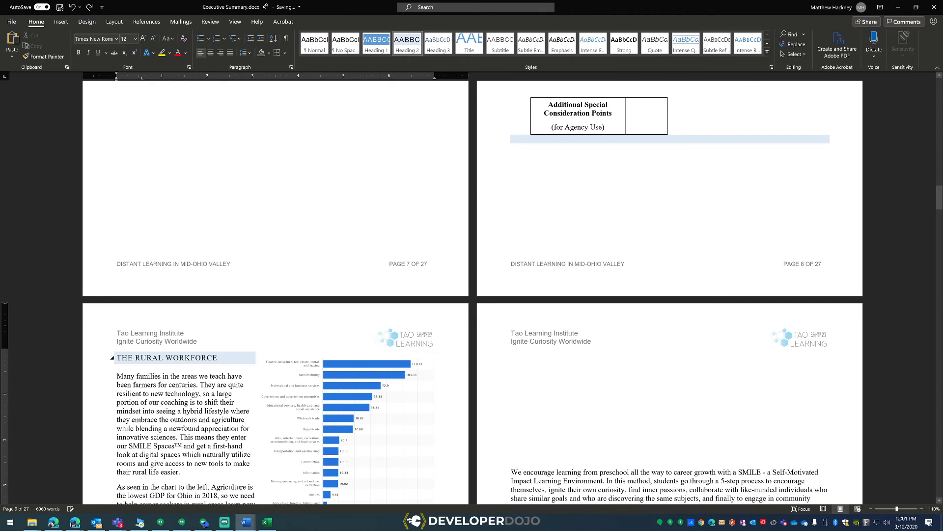
# - Try applying the Normal style to the empty heading line below the Additional Special Consideration Points box, and undo it
pyautogui.click(558, 171)
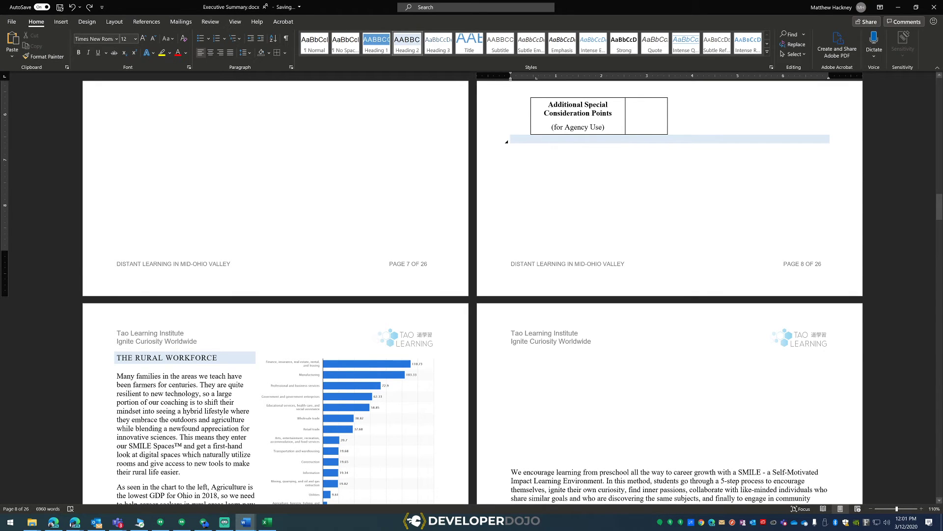
pyautogui.click(314, 43)
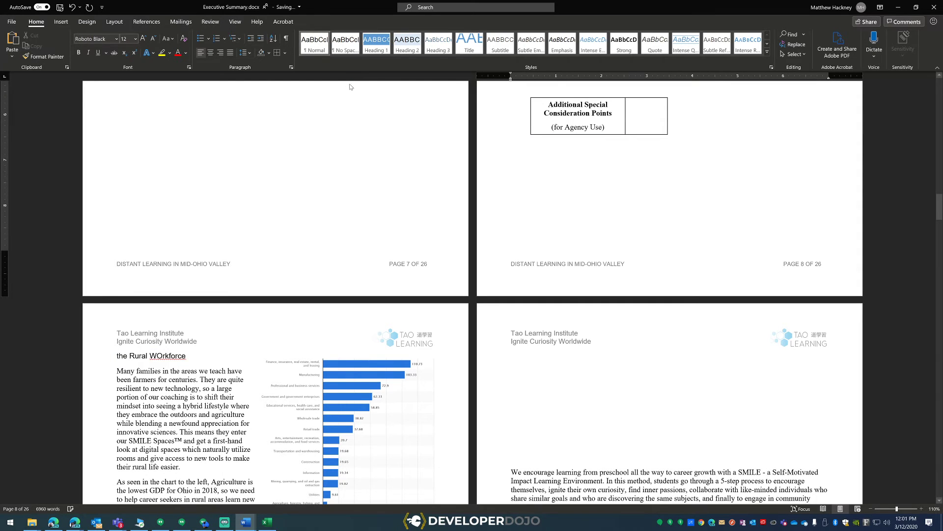
pyautogui.hotkey('ctrl', 'z')
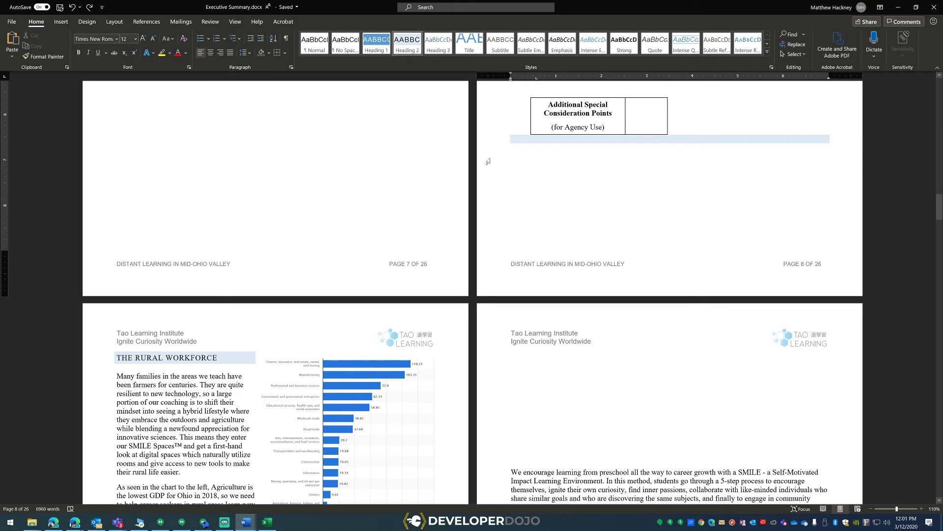
# - Review Executive Summary.docx from the cover page and contents through the Special Consideration worksheet, checking the section headings and their order
pyautogui.scroll(3, 522, 153)
pyautogui.scroll(3, 516, 150)
pyautogui.scroll(15, 414, 244)
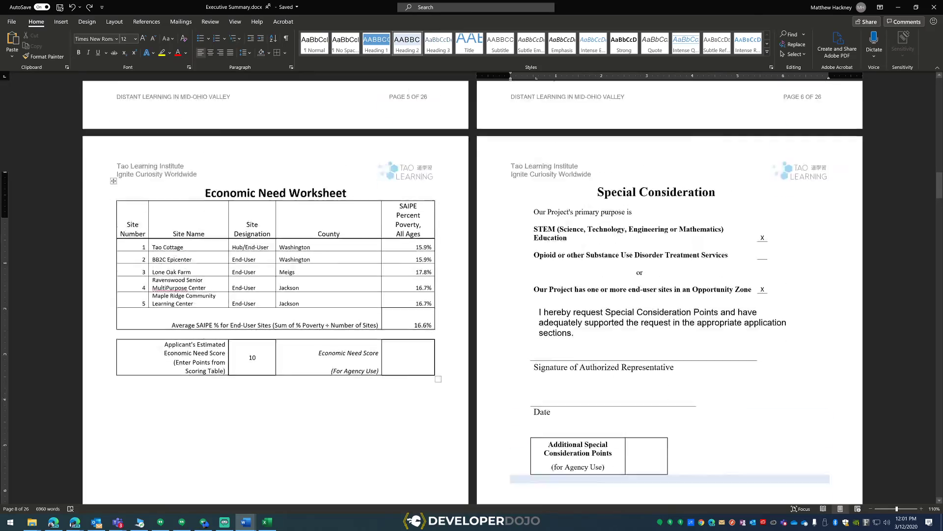
pyautogui.scroll(20, 415, 244)
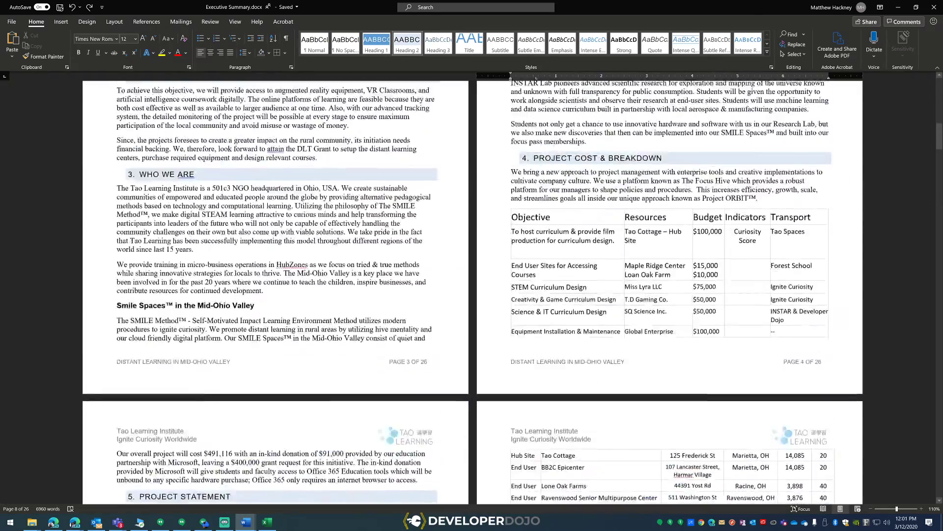
pyautogui.scroll(3, 414, 244)
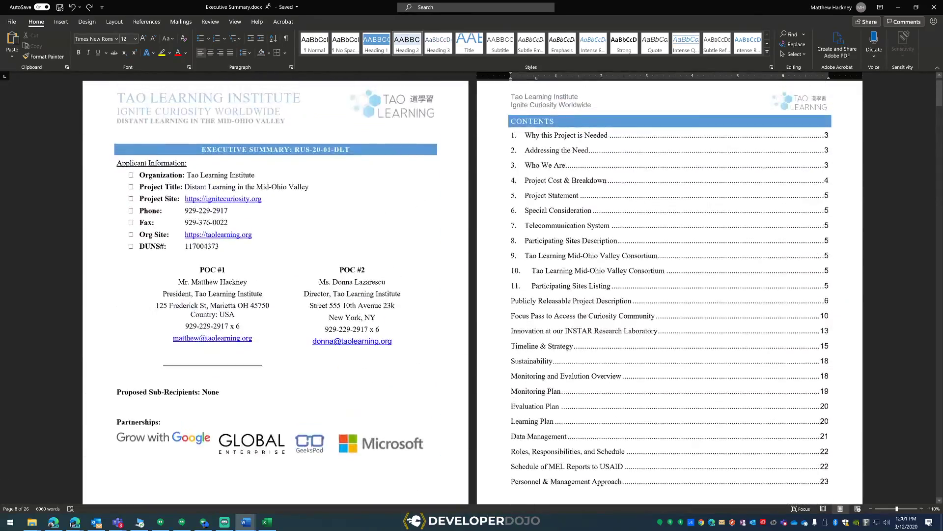
pyautogui.scroll(-12, 414, 245)
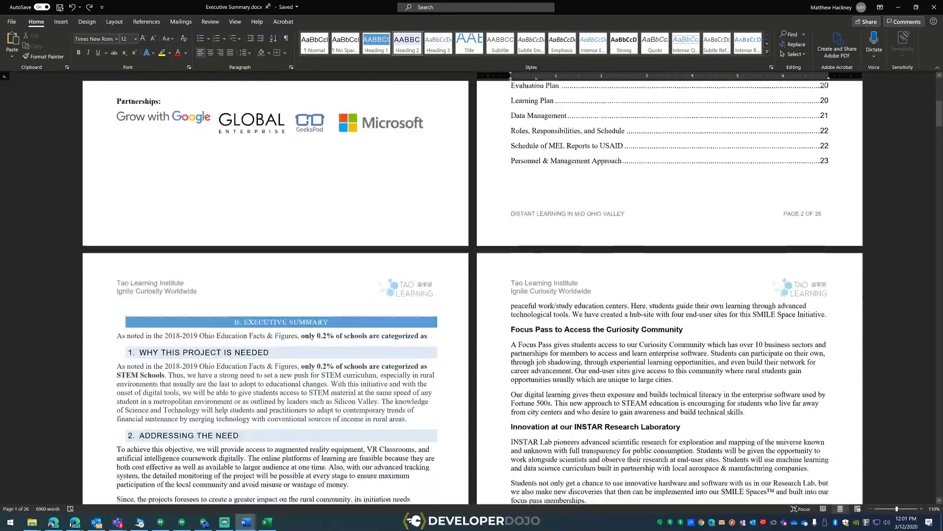
pyautogui.scroll(-12, 473, 293)
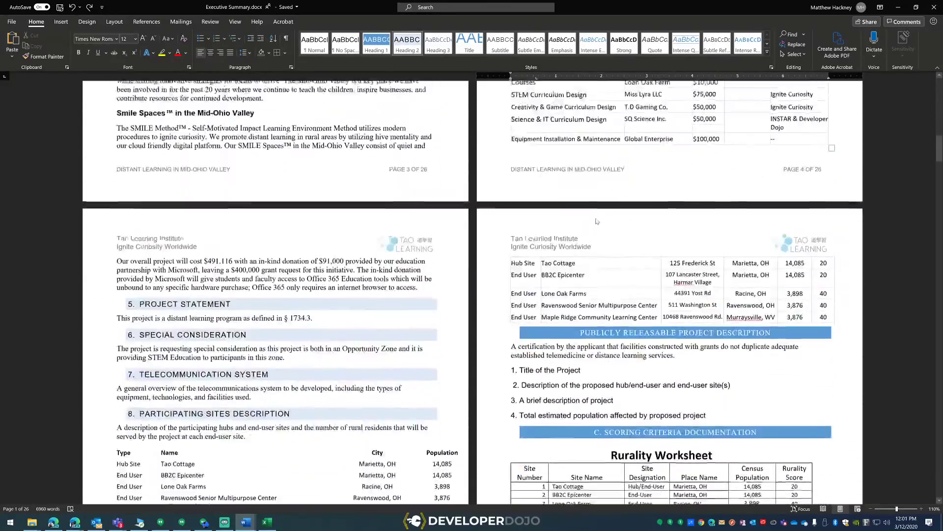
pyautogui.scroll(-3, 473, 292)
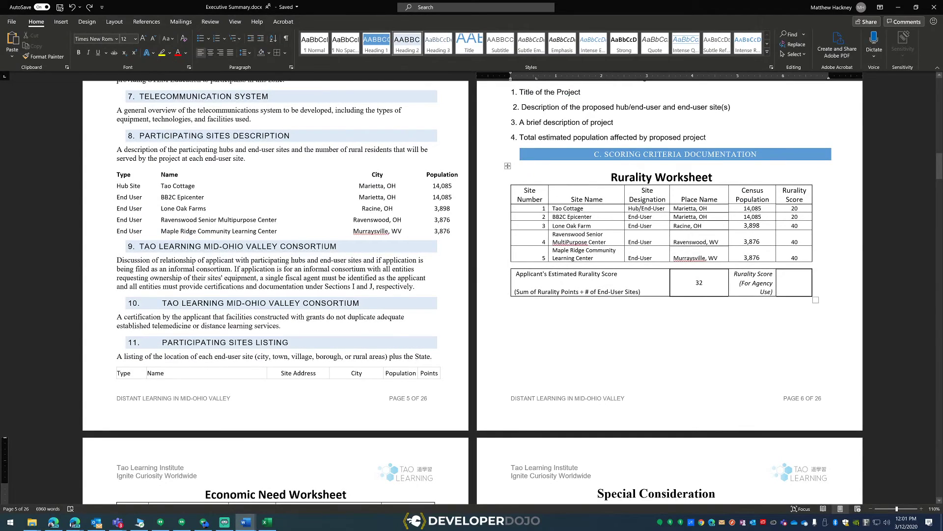
pyautogui.scroll(-9, 474, 293)
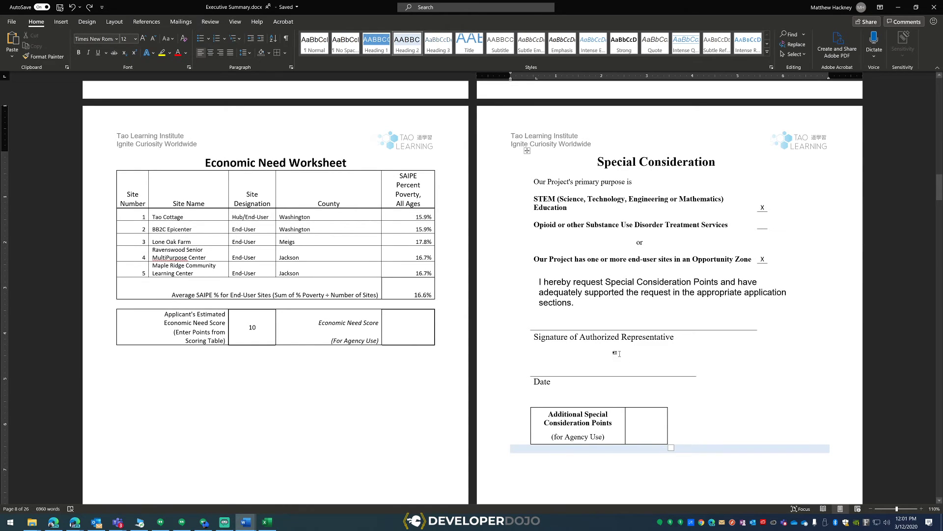
pyautogui.scroll(5, 482, 281)
pyautogui.scroll(4, 481, 281)
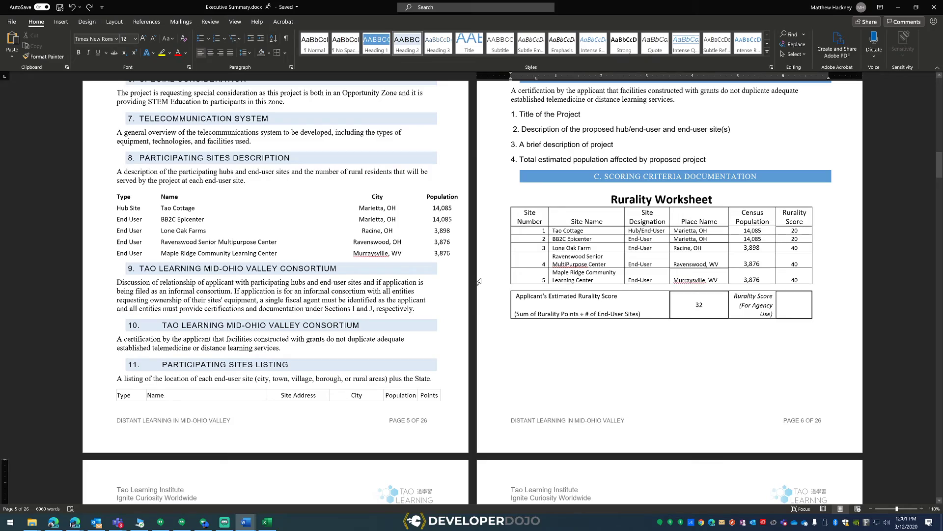
pyautogui.scroll(6, 479, 281)
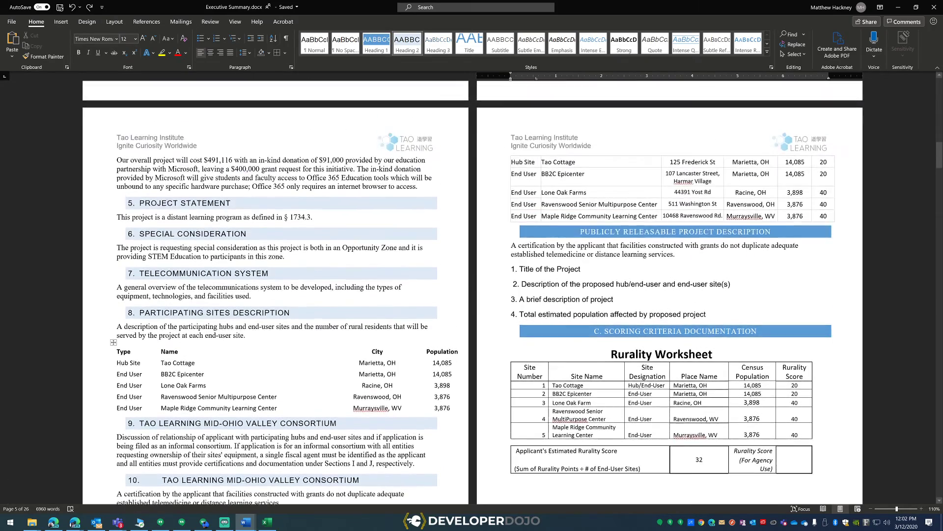
pyautogui.scroll(8, 479, 281)
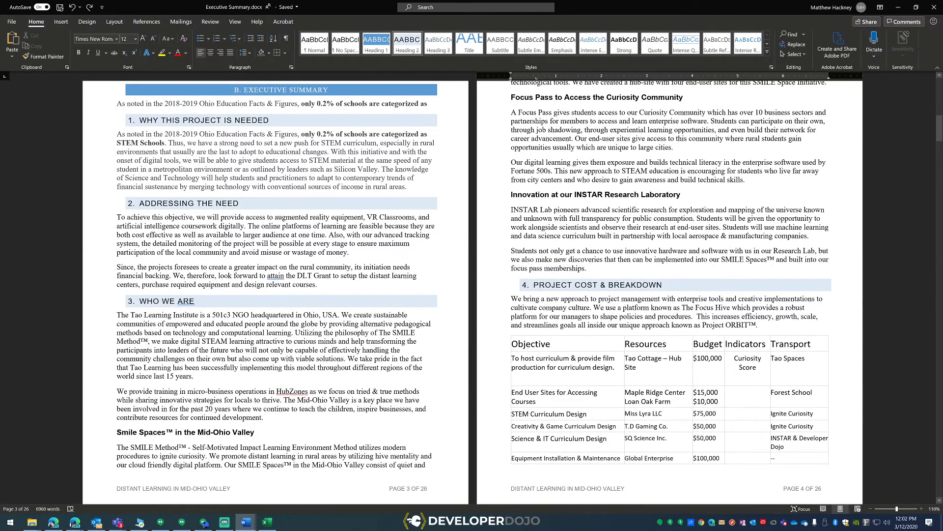
pyautogui.scroll(-1, 474, 285)
pyautogui.moveTo(939, 121); pyautogui.dragTo(935, 201)
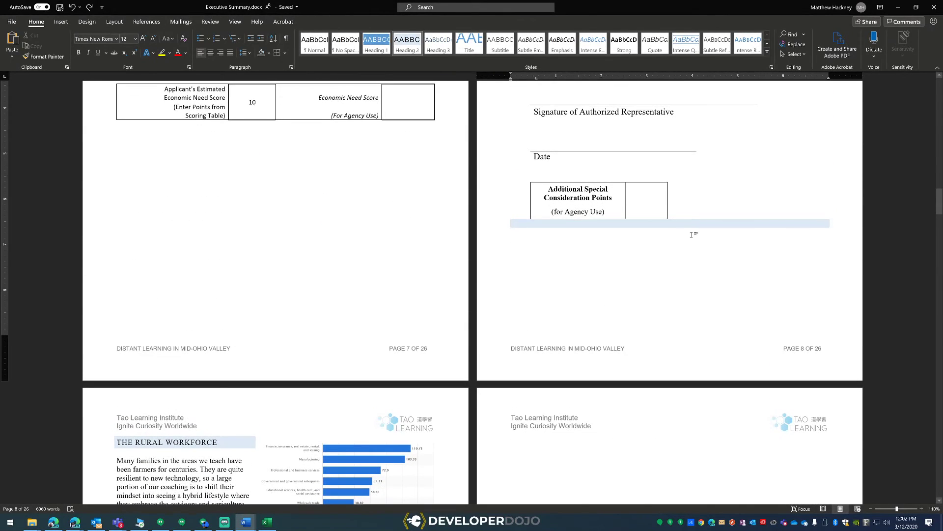
# - Clear the shaded empty heading line below the Additional Special Consideration Points box and add an unshaded empty line above The Rural Workforce on page 9
pyautogui.click(740, 212)
pyautogui.press('Left')
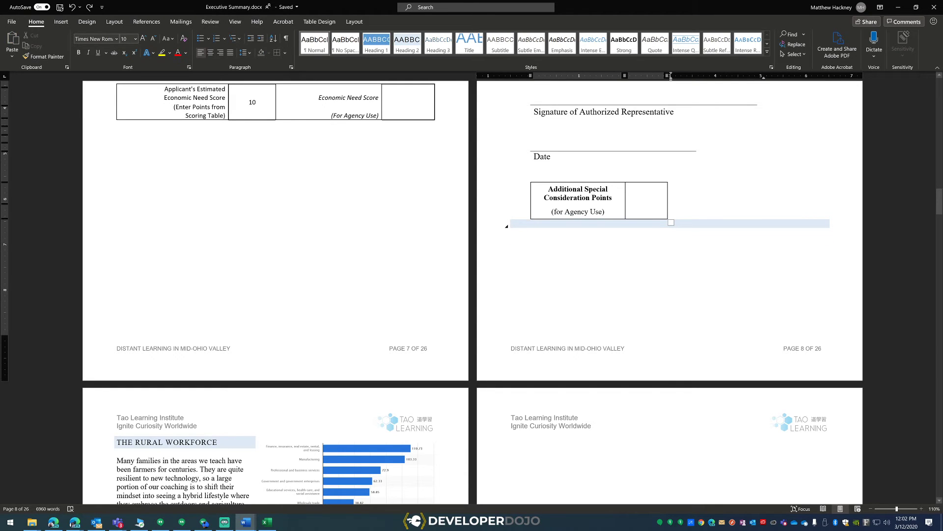
pyautogui.click(507, 226)
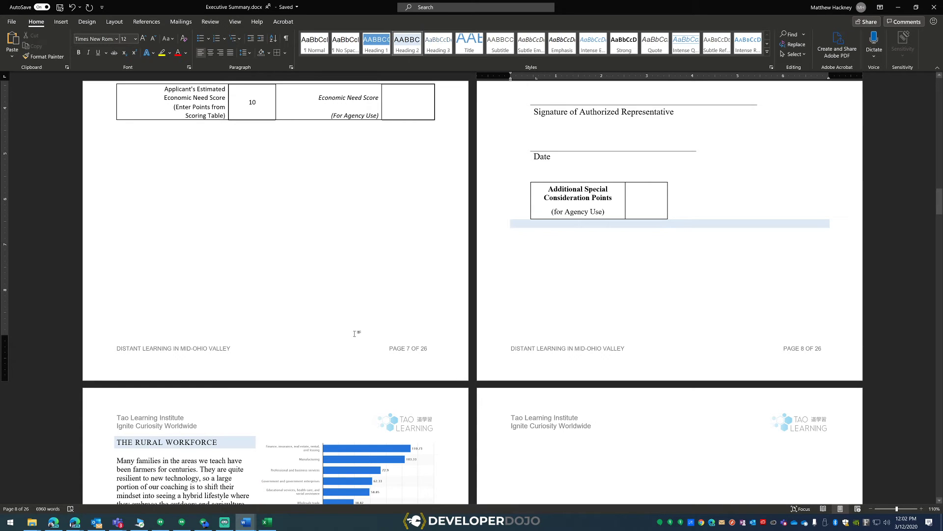
pyautogui.click(117, 442)
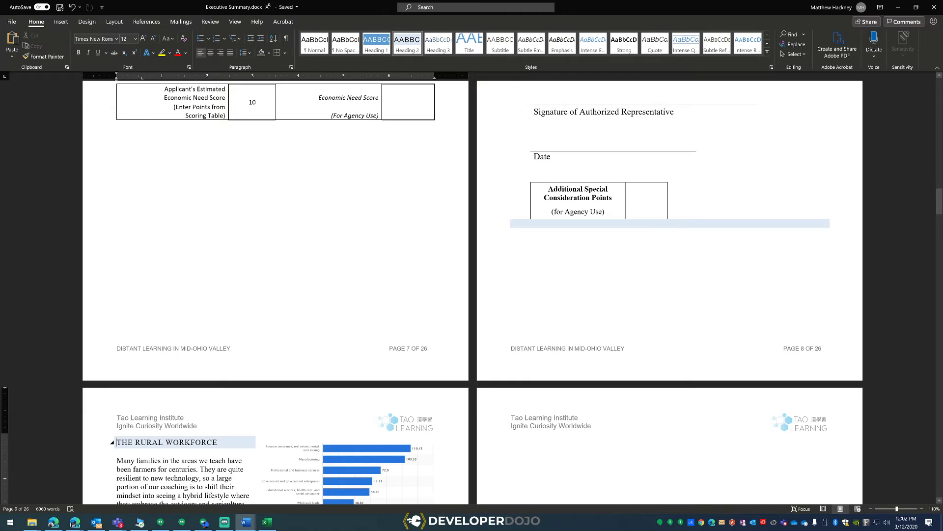
pyautogui.hotkey('ctrl', 'Return')
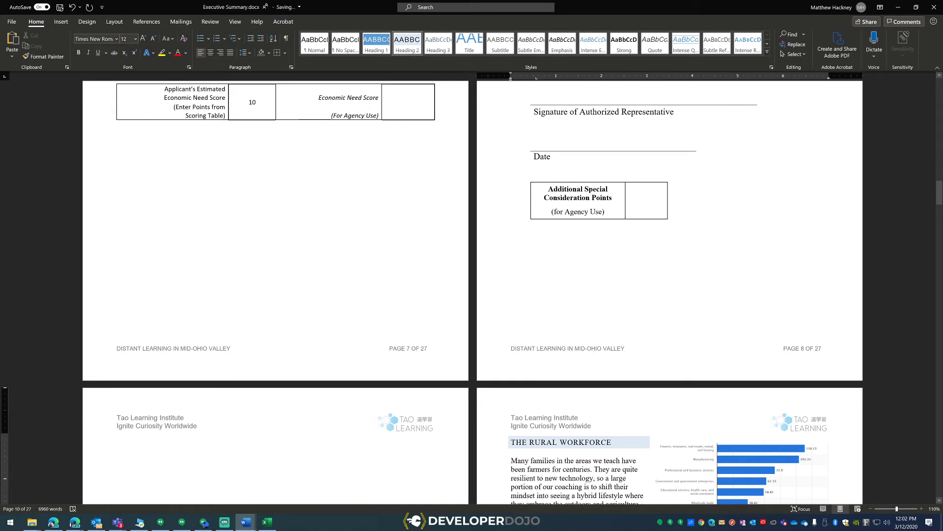
pyautogui.click(602, 223)
pyautogui.press('Delete')
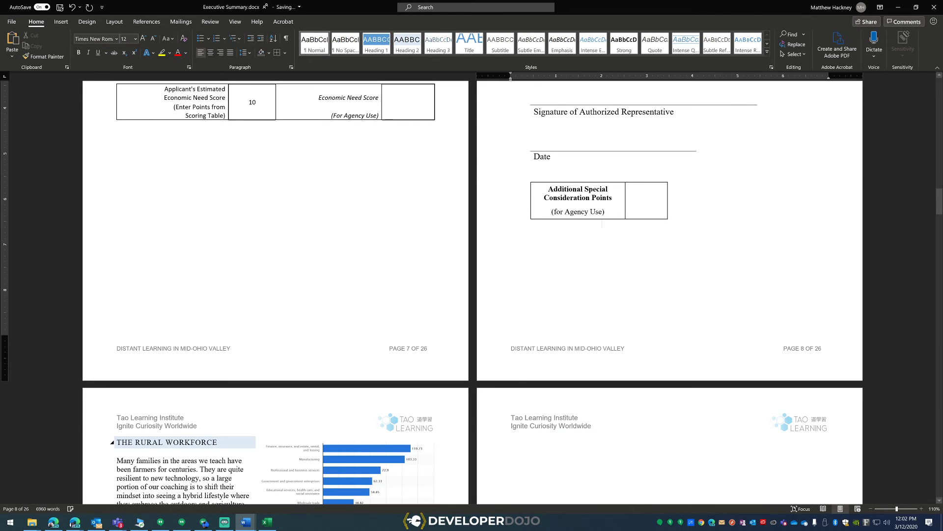
pyautogui.press('Return')
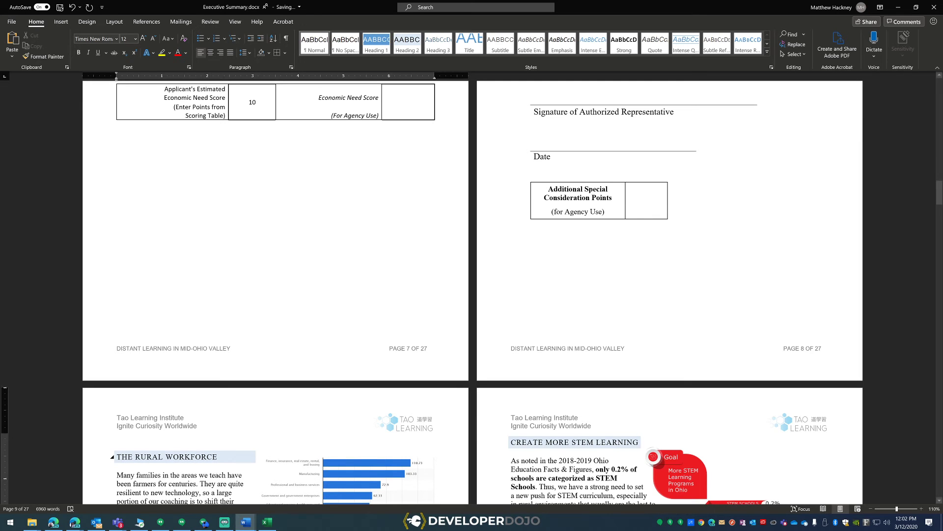
# - Switch to the DLT 2020 Application Guide and select the C-4 title "Need for Services and Project Benefits (Needs & Benefits):" for copying
pyautogui.hotkey('alt', 'Tab')
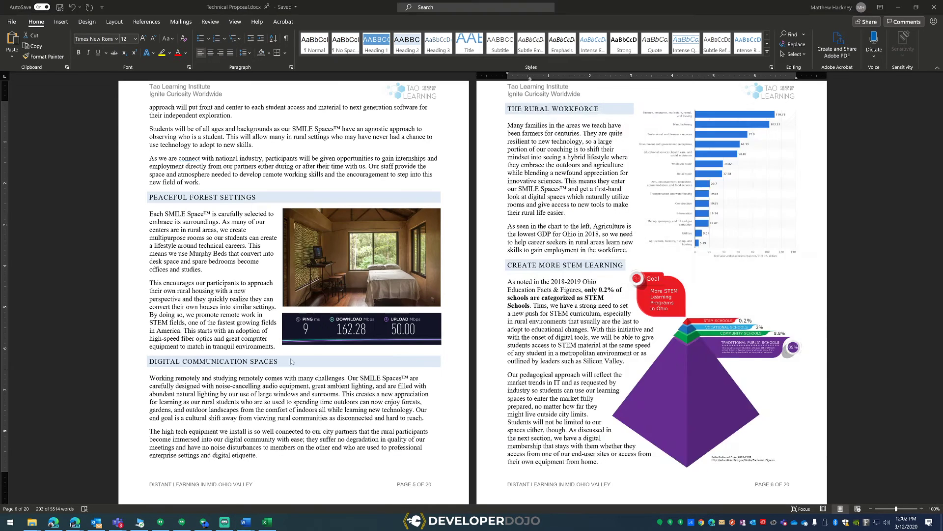
pyautogui.click(536, 281)
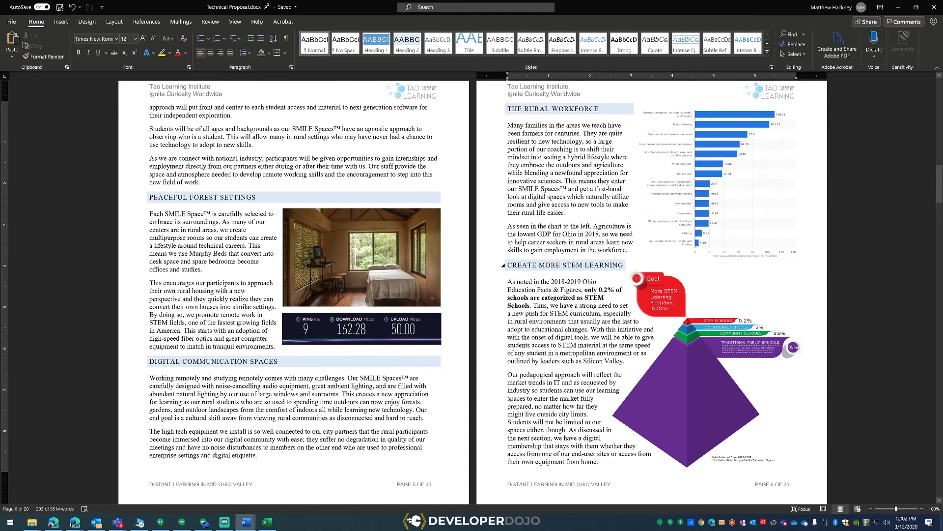
pyautogui.scroll(10, 537, 259)
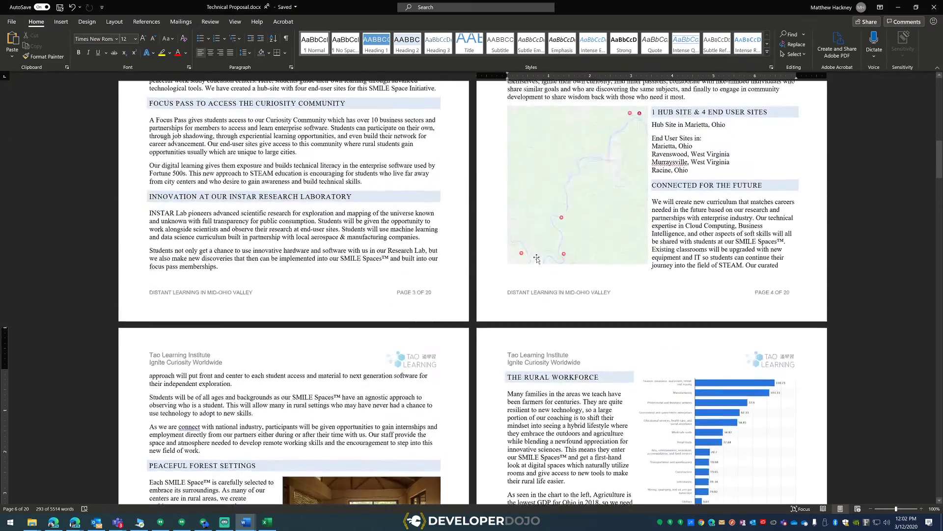
pyautogui.scroll(-5, 537, 258)
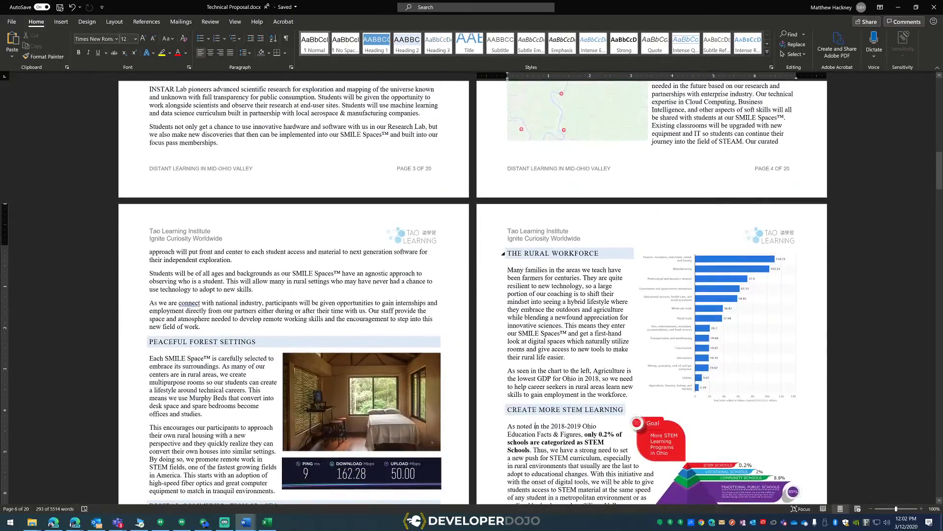
pyautogui.hotkey('alt', 'Tab')
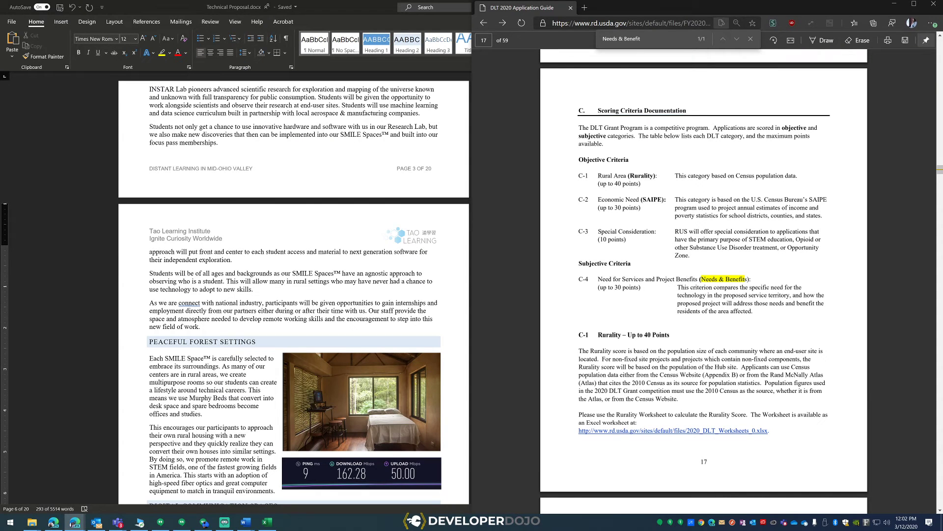
pyautogui.moveTo(598, 279); pyautogui.dragTo(750, 279)
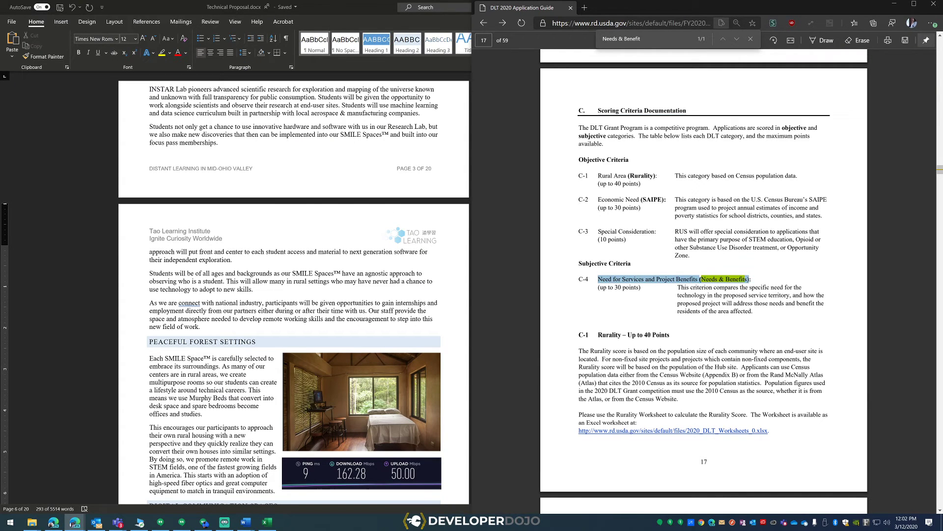
# - In Executive Summary.docx, add the Heading 1 line "C-4 Need for Services and Project Benefits (Needs & Benefits):" above The Rural Workforce
pyautogui.hotkey('alt', 'Tab')
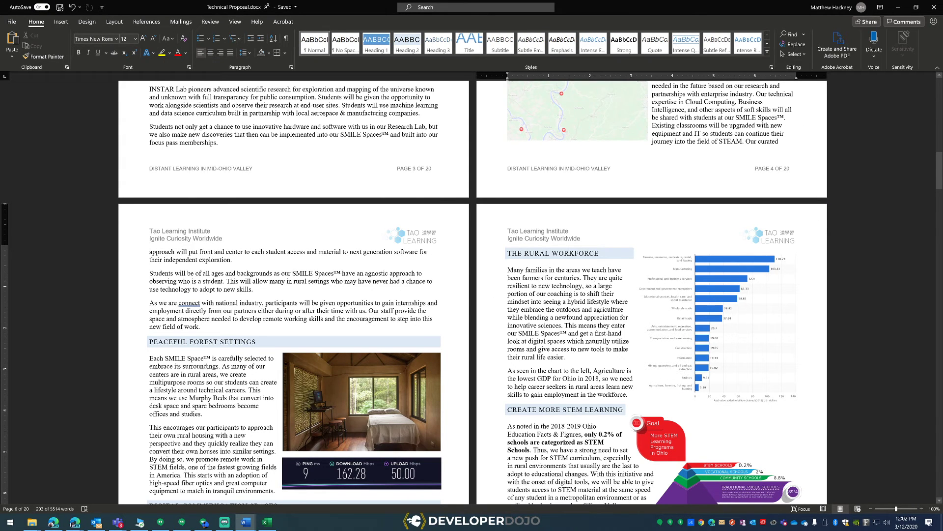
pyautogui.hotkey('alt', 'Tab')
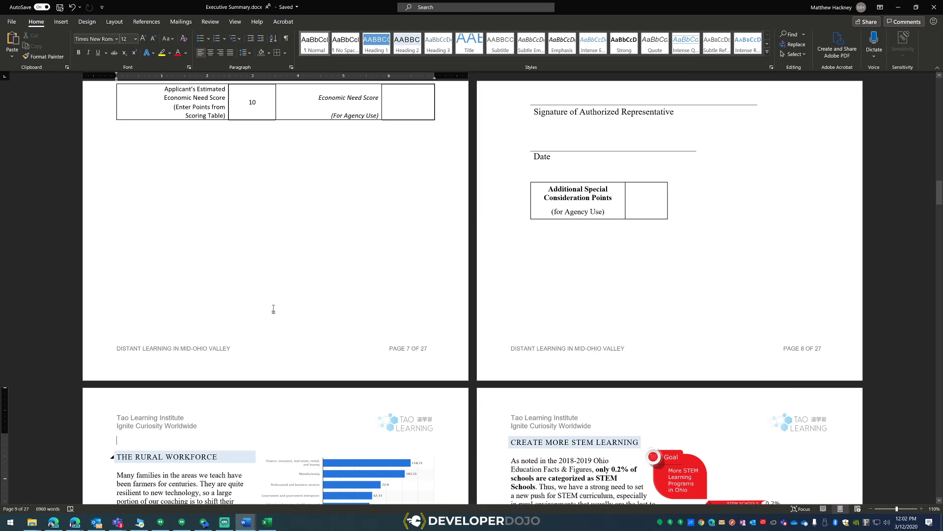
pyautogui.write('Need for Services and Project Benefits (Needs & Benefits):')
pyautogui.hotkey('ctrl', 'alt', '1')
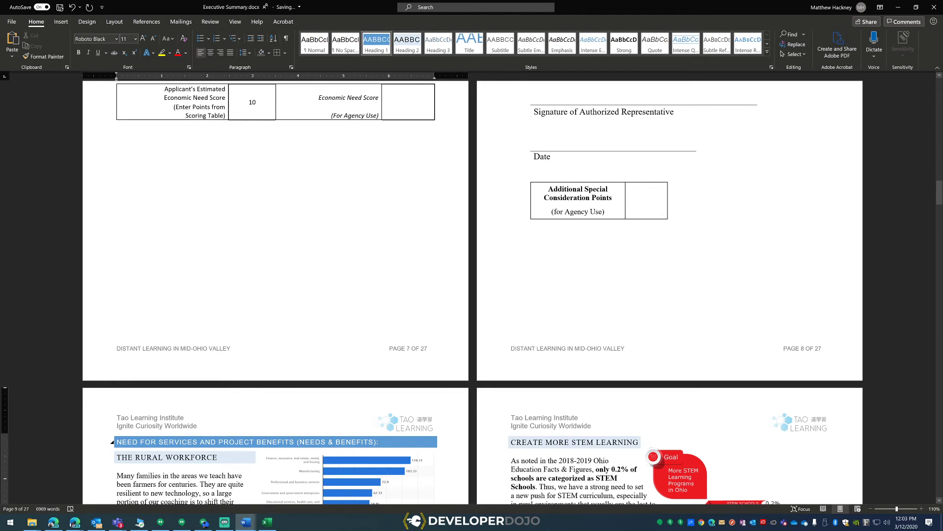
pyautogui.write('C-4')
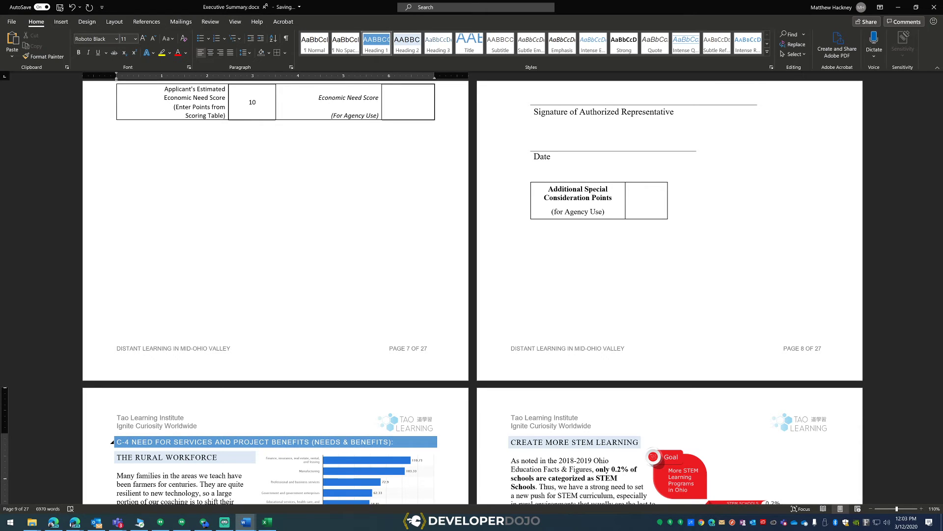
# - Try pulling the Create More STEM Learning section onto The Rural Workforce page and moving its pyramid graphic down, and undo it
pyautogui.scroll(-3, 472, 291)
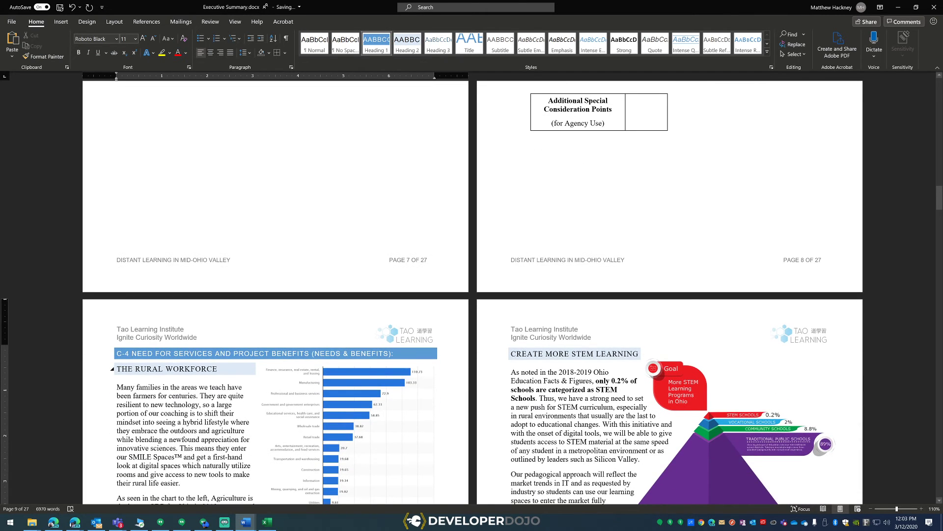
pyautogui.scroll(-2, 472, 292)
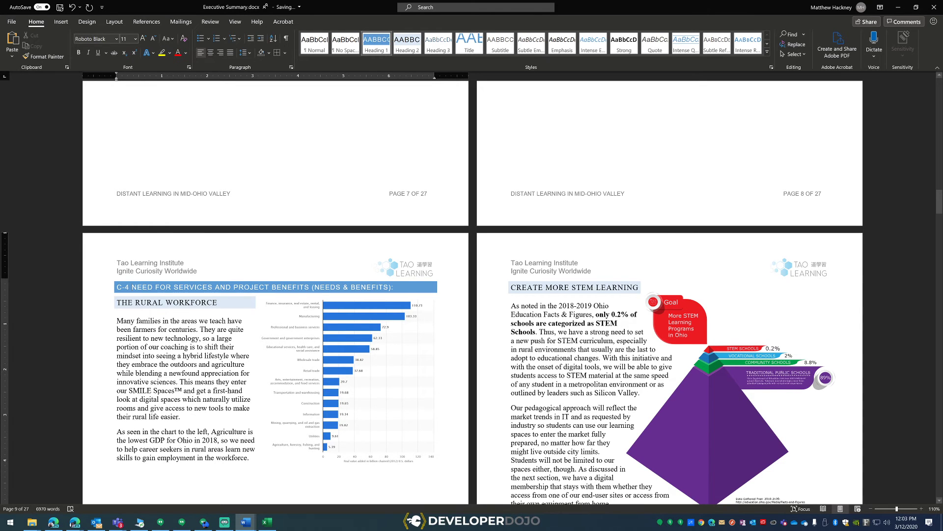
pyautogui.scroll(-5, 471, 292)
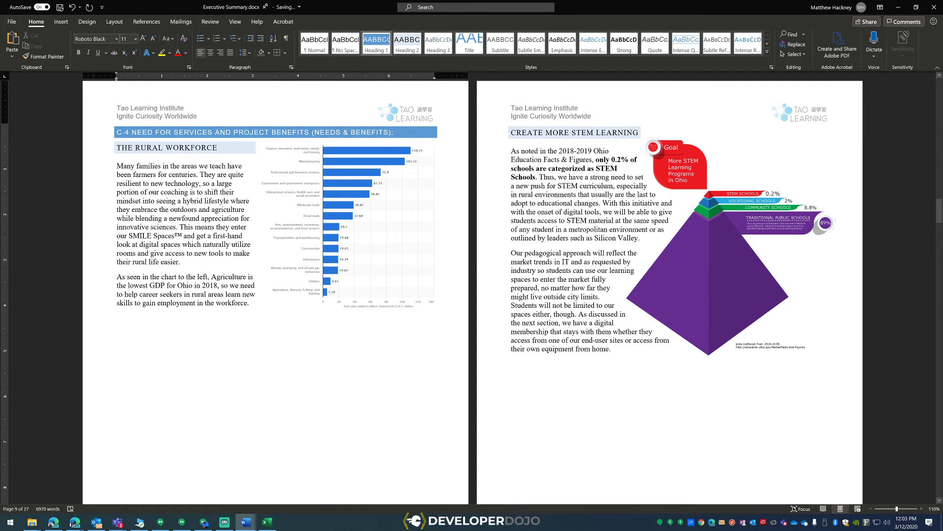
pyautogui.click(323, 334)
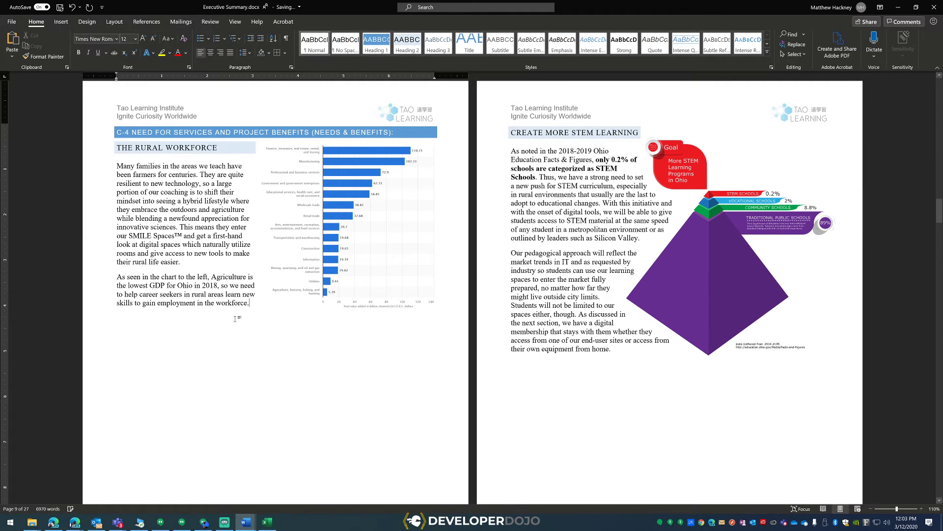
pyautogui.press('Delete')
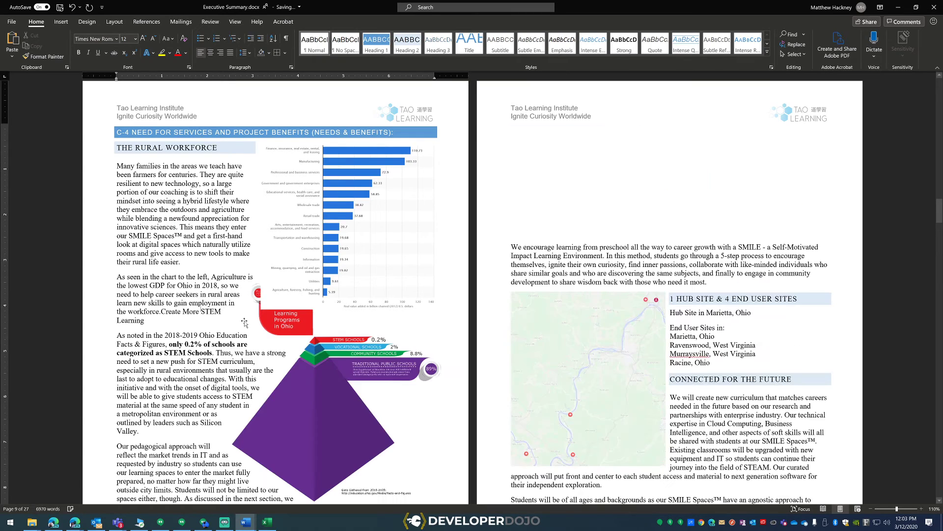
pyautogui.scroll(-3, 245, 323)
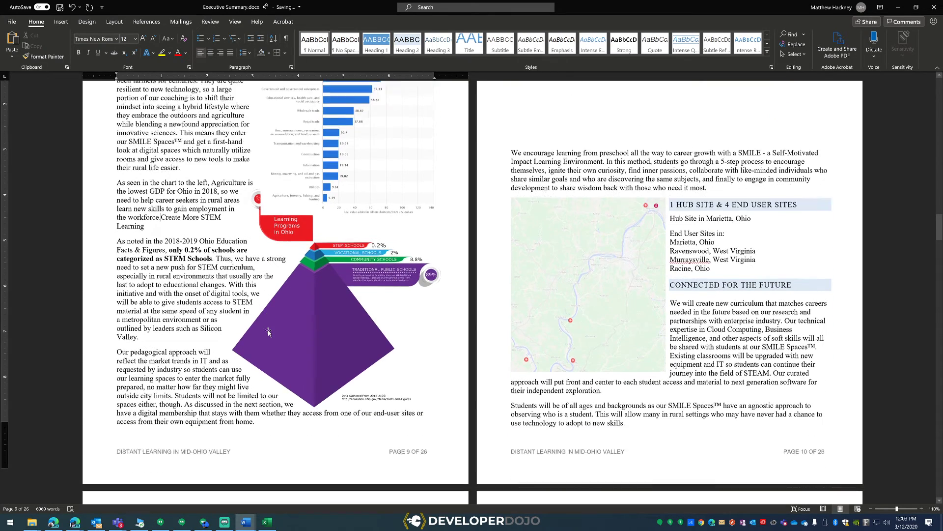
pyautogui.moveTo(307, 312); pyautogui.dragTo(308, 343)
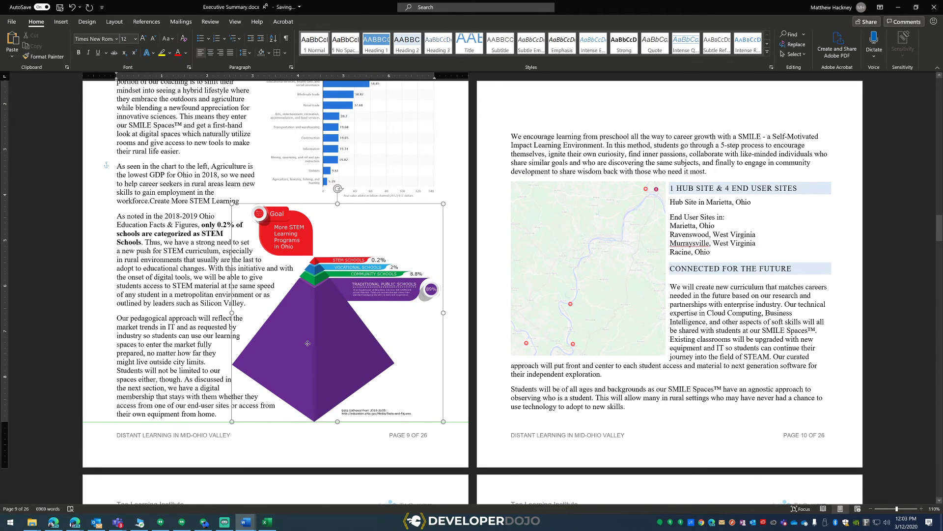
pyautogui.hotkey('ctrl', 'z')
pyautogui.hotkey('ctrl', 'z')
pyautogui.scroll(5, 395, 300)
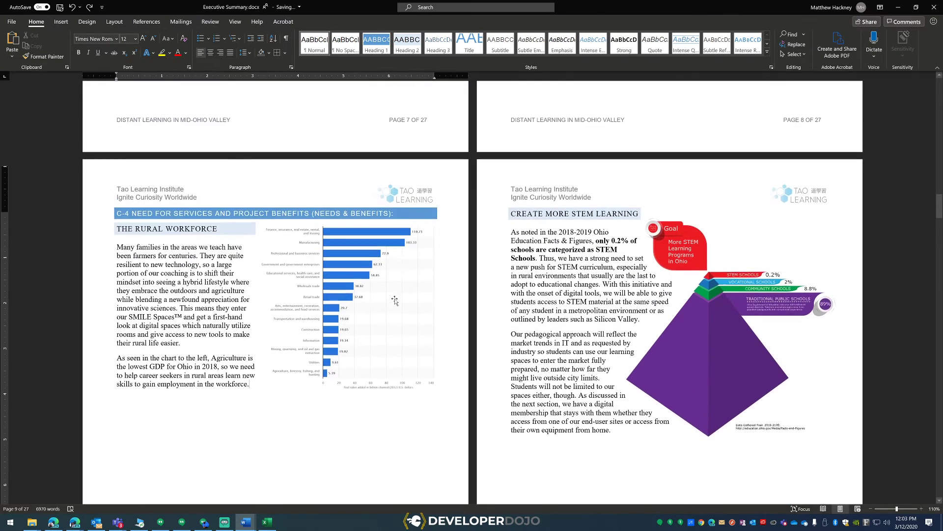
pyautogui.moveTo(131, 220); pyautogui.dragTo(272, 221)
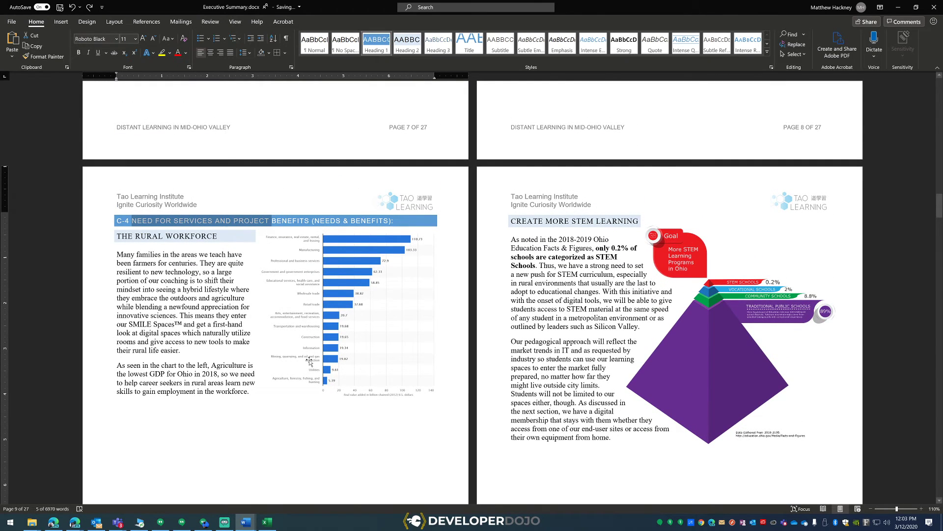
pyautogui.click(227, 333)
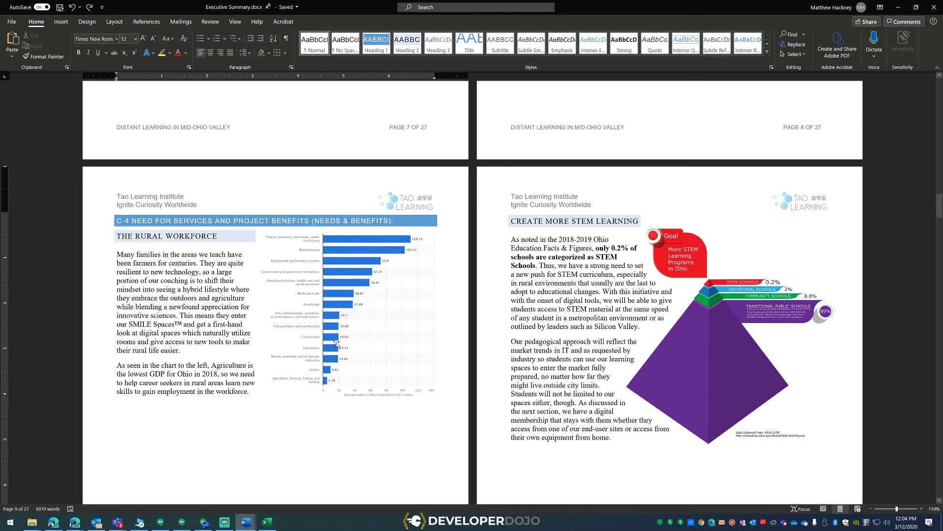
# - Move the STEM pyramid graphic down so the Create More STEM Learning text flows onto The Rural Workforce page, and shrink the graphic
pyautogui.scroll(-4, 337, 343)
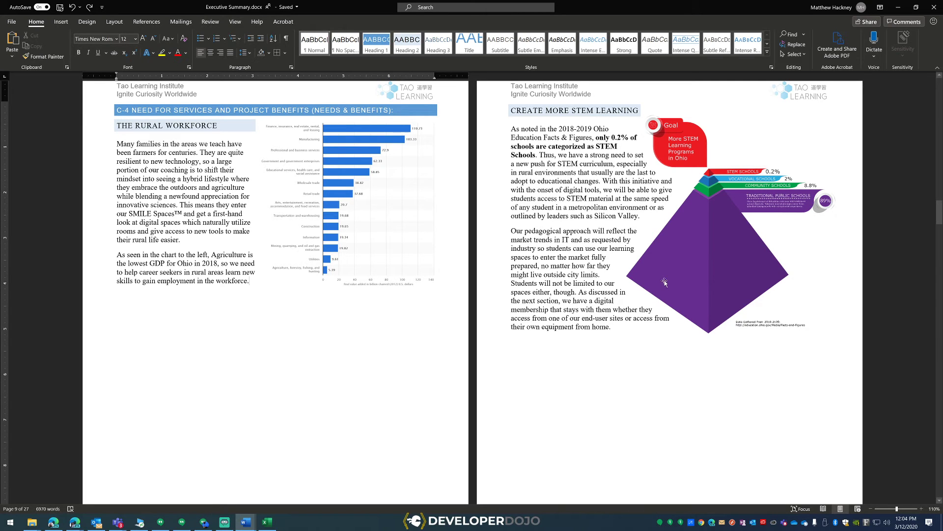
pyautogui.moveTo(665, 278); pyautogui.dragTo(663, 398)
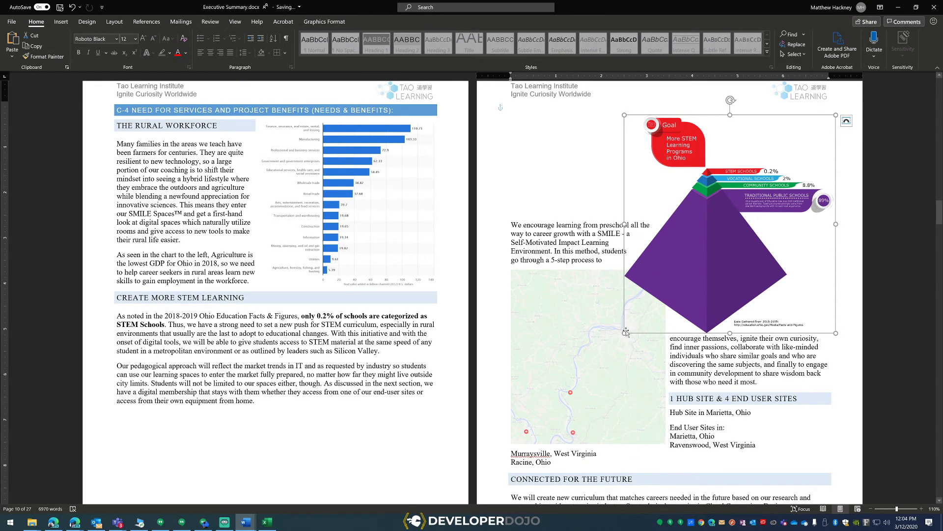
pyautogui.moveTo(624, 333); pyautogui.dragTo(644, 314)
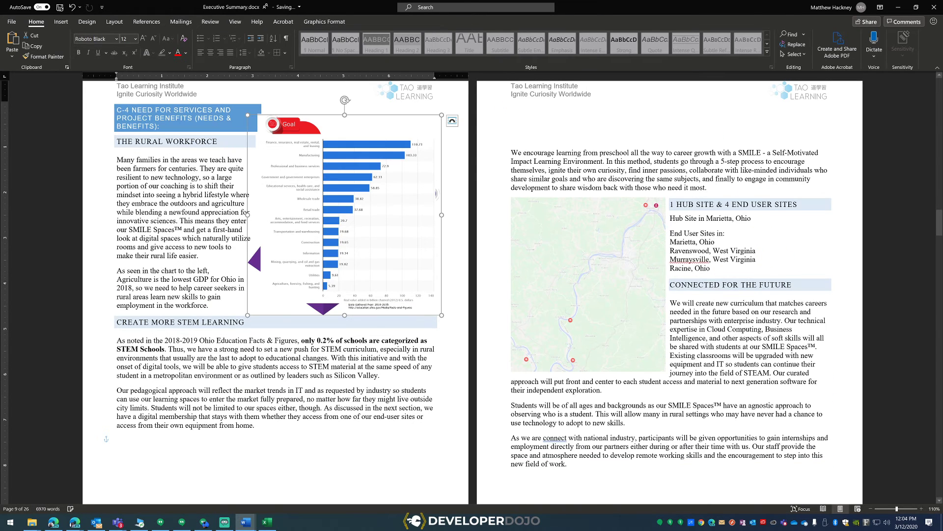
# - Position the pyramid graphic on page 9 beside the Create More STEM Learning paragraphs, below the industry bar chart
pyautogui.moveTo(327, 307); pyautogui.dragTo(314, 388)
pyautogui.scroll(-1, 314, 388)
pyautogui.scroll(-2, 313, 388)
pyautogui.moveTo(314, 340); pyautogui.dragTo(313, 368)
pyautogui.scroll(6, 313, 368)
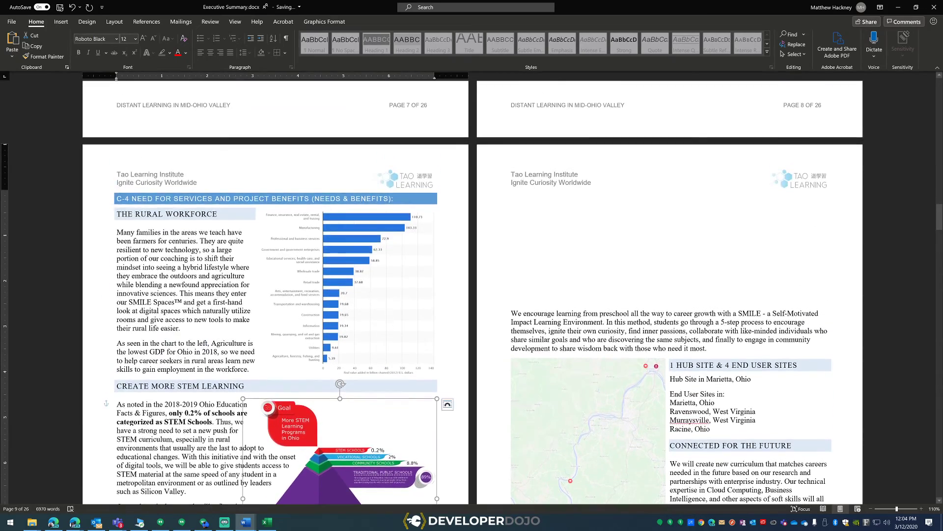
pyautogui.click(313, 385)
pyautogui.scroll(-6, 313, 386)
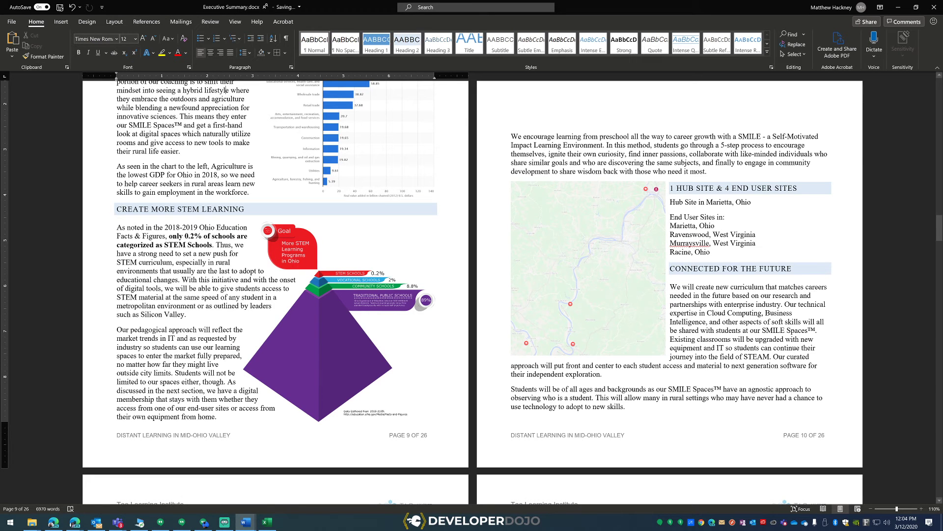
# - Switch to the DLT 2020 Application Guide and skim the C-1 Rurality and C-2 Economic Need scoring criteria
pyautogui.scroll(5, 472, 290)
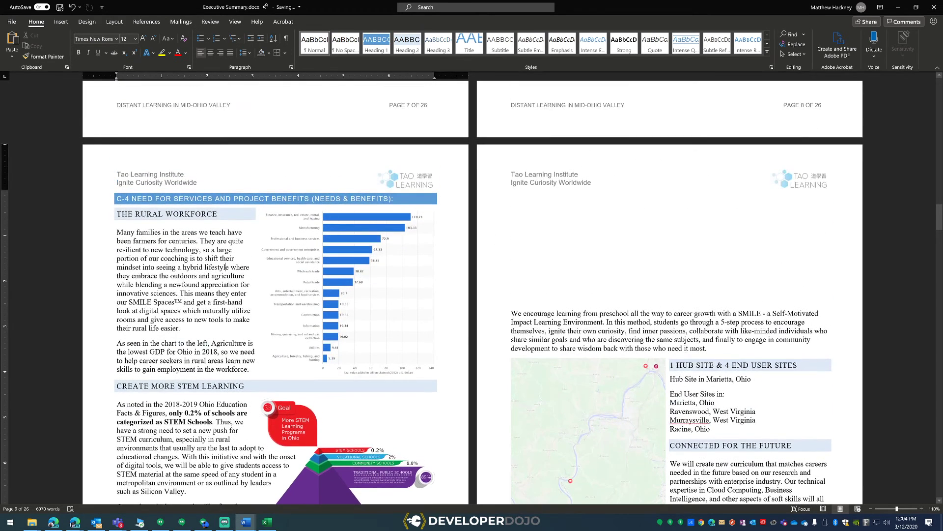
pyautogui.click(511, 269)
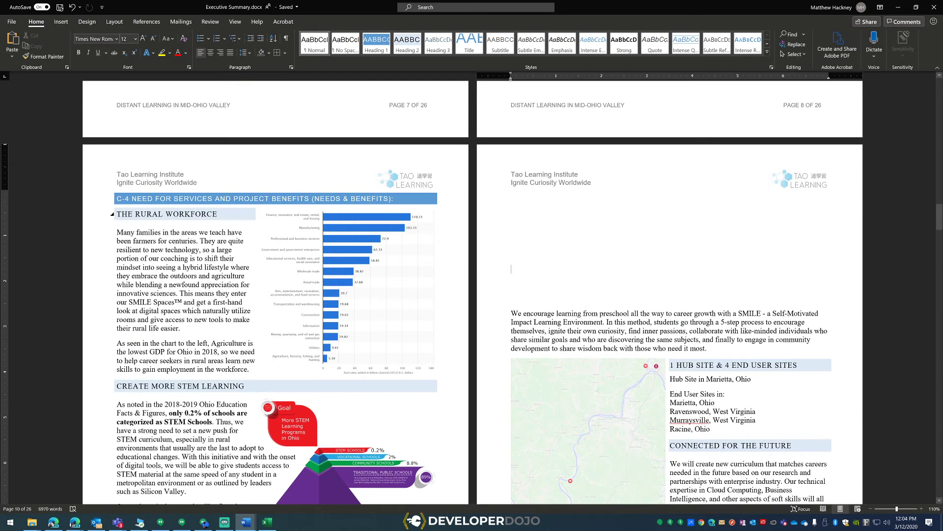
pyautogui.scroll(9, 472, 290)
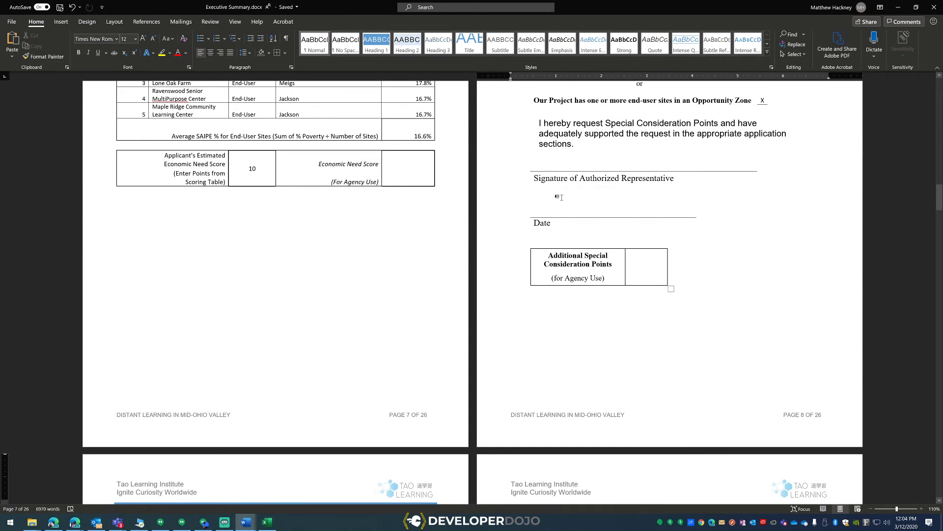
pyautogui.hotkey('alt', 'Tab')
pyautogui.hotkey('alt', 'Tab')
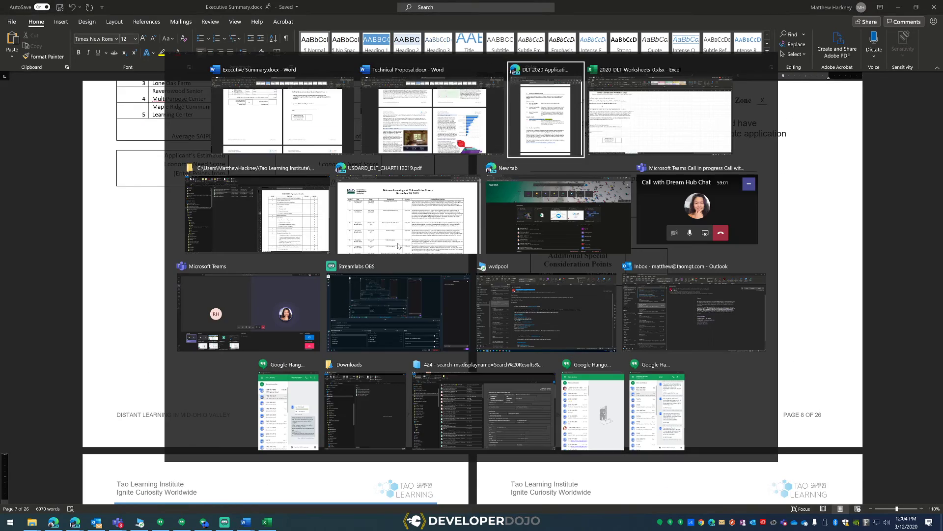
pyautogui.scroll(-3, 632, 318)
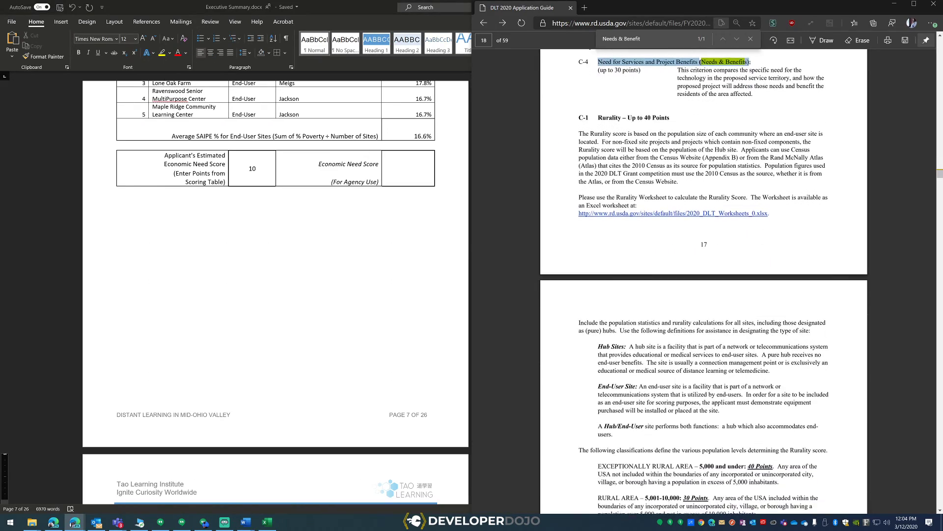
pyautogui.scroll(-7, 618, 183)
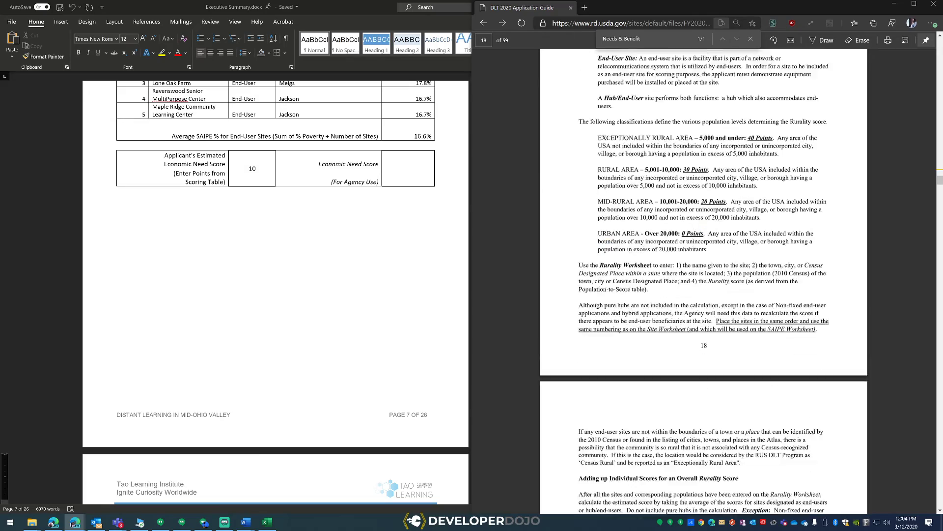
pyautogui.scroll(-10, 618, 183)
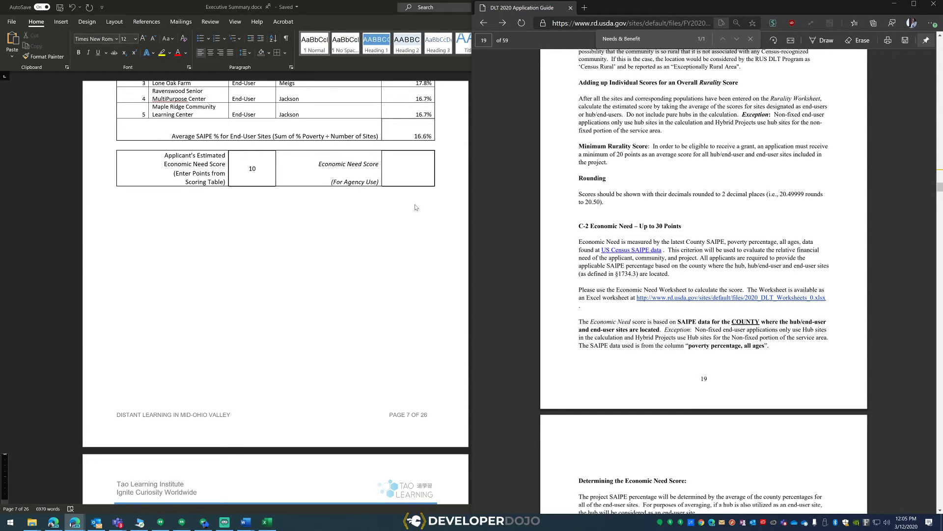
# - Check the site listings and Economic Need Worksheet in Executive Summary.docx against the guide's C-1 Rurality requirements
pyautogui.scroll(3, 417, 207)
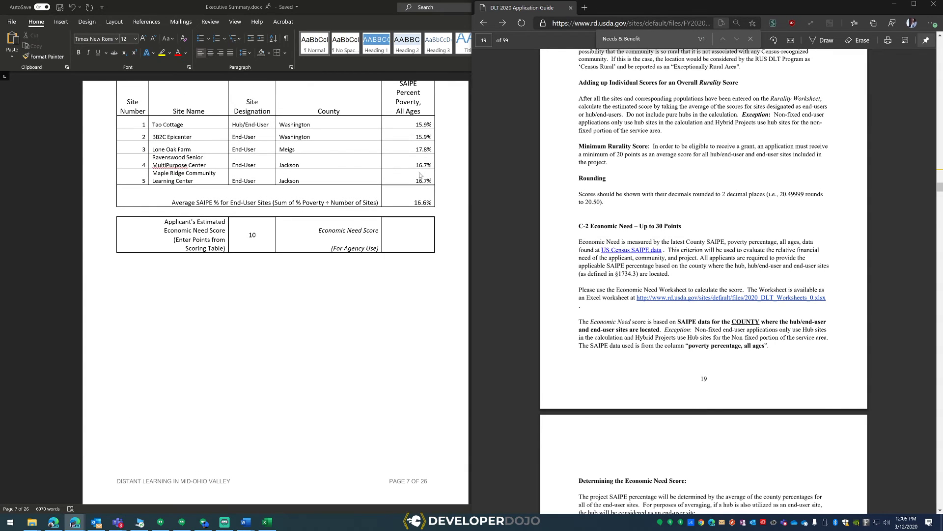
pyautogui.scroll(15, 422, 171)
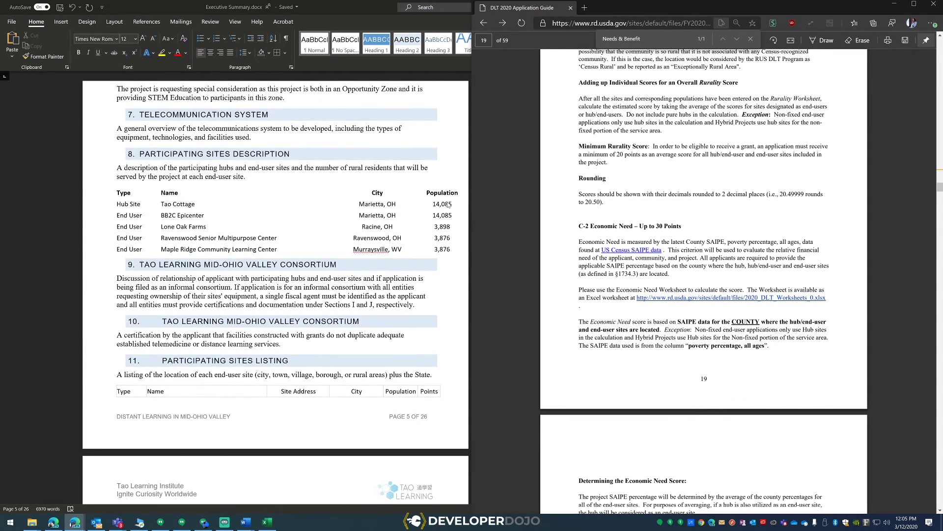
pyautogui.scroll(15, 638, 210)
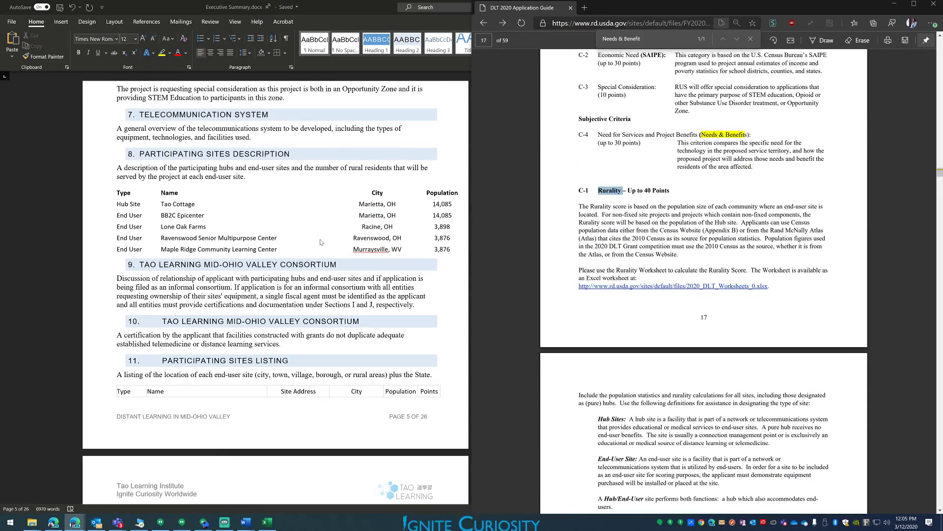
pyautogui.scroll(-1, 317, 250)
pyautogui.scroll(-3, 316, 251)
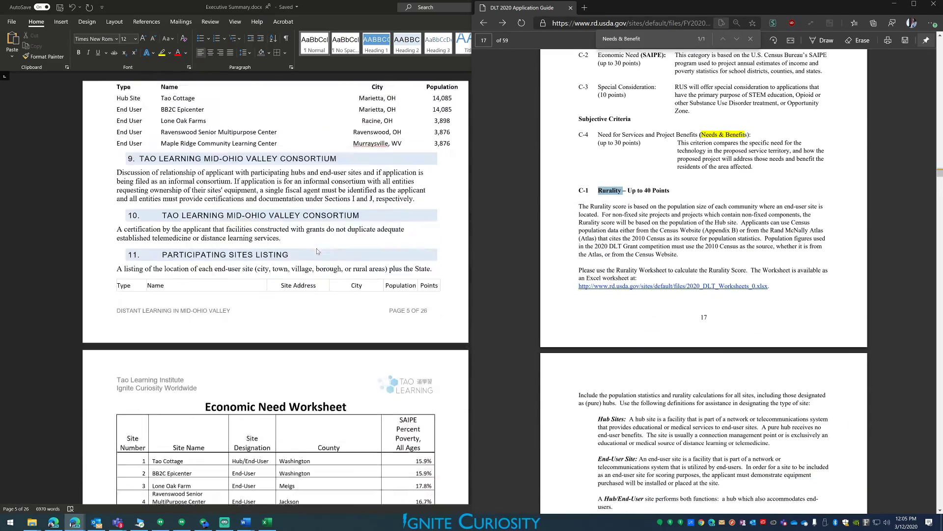
pyautogui.scroll(6, 317, 250)
pyautogui.scroll(-10, 316, 251)
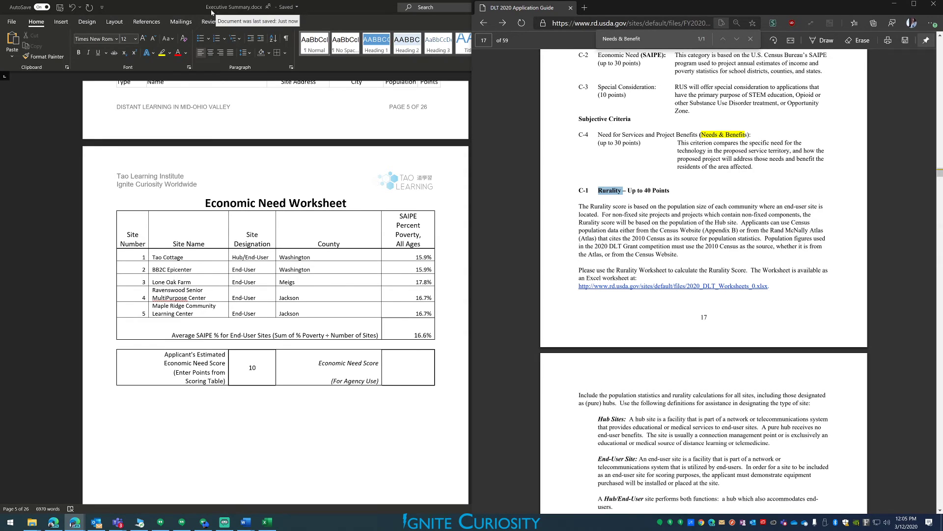
# - Place Executive Summary.docx and the DLT 2020 Application Guide side by side, showing the document's C. Scoring Criteria Documentation section
pyautogui.doubleClick(188, 8)
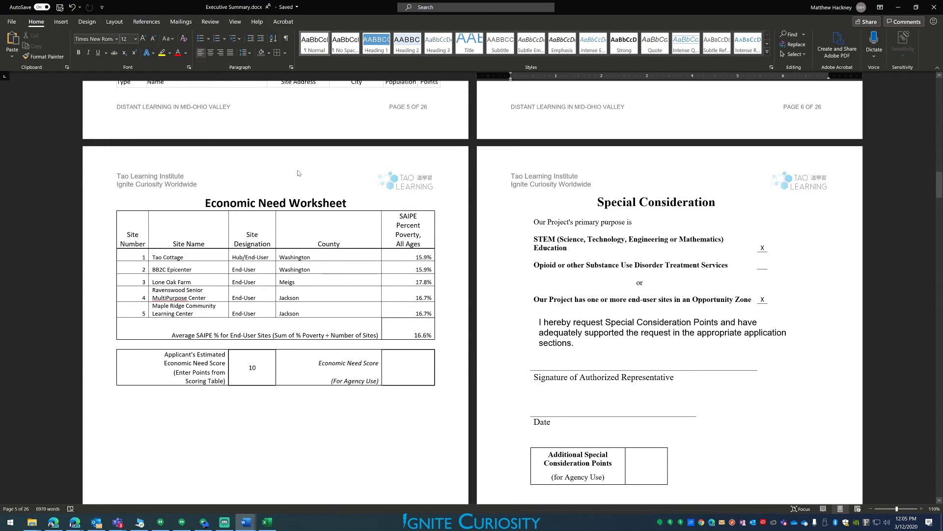
pyautogui.press('super+Left')
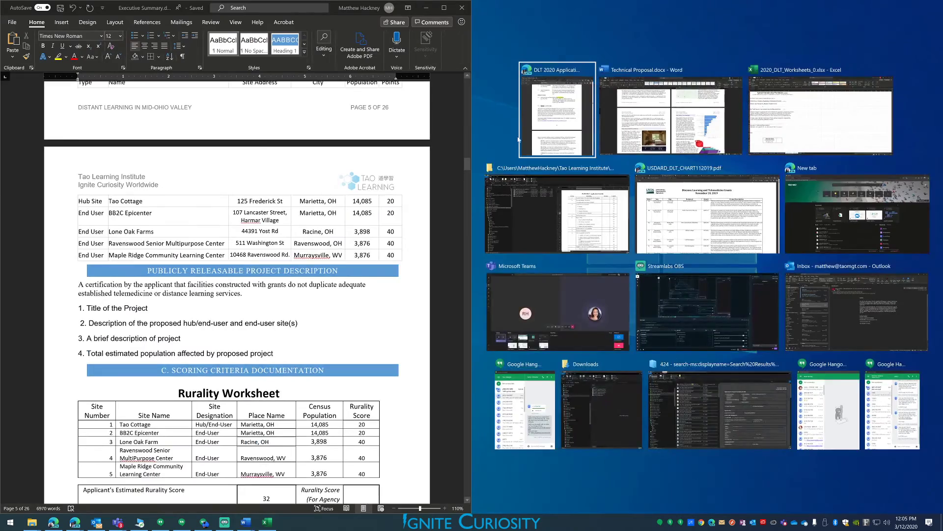
pyautogui.click(554, 111)
pyautogui.scroll(8, 366, 264)
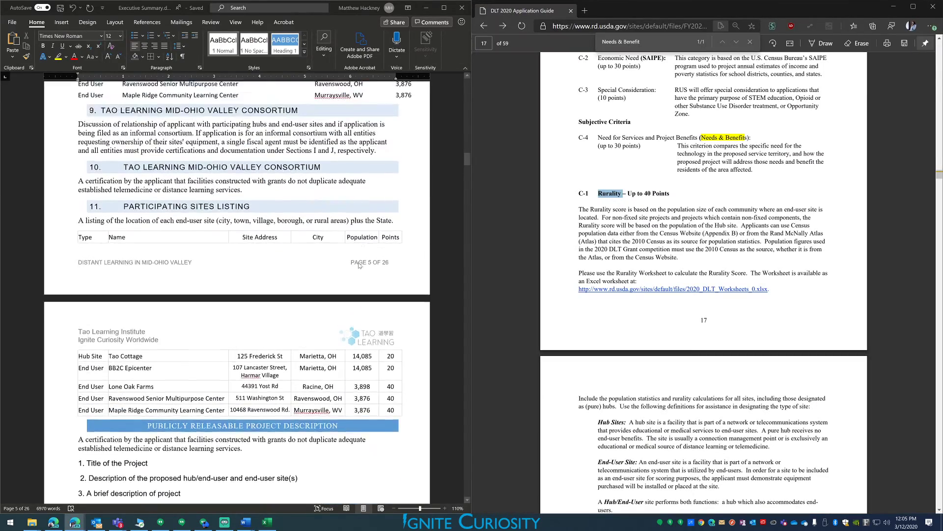
pyautogui.scroll(-10, 358, 264)
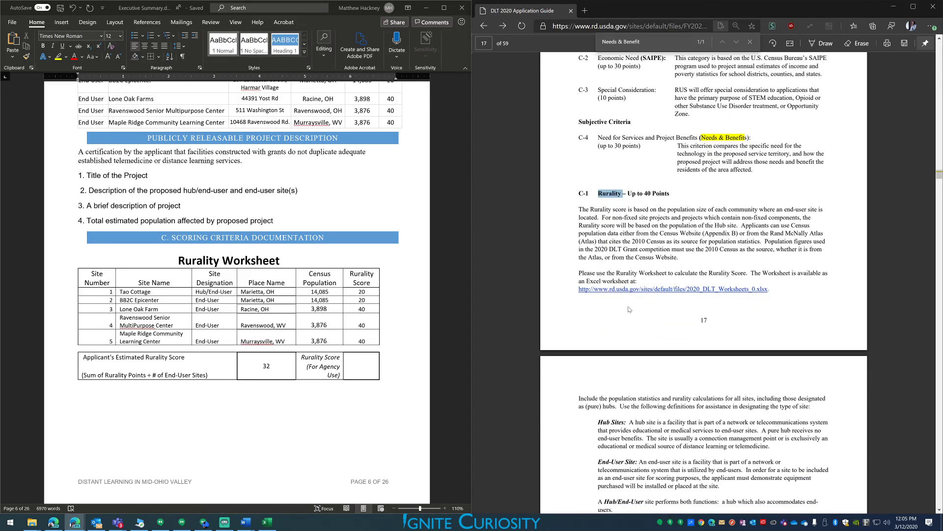
# - Read the guide's Rurality score and C-2 Economic Need rules, including how the SAIPE-based score is calculated
pyautogui.scroll(-5, 632, 306)
pyautogui.scroll(-7, 704, 283)
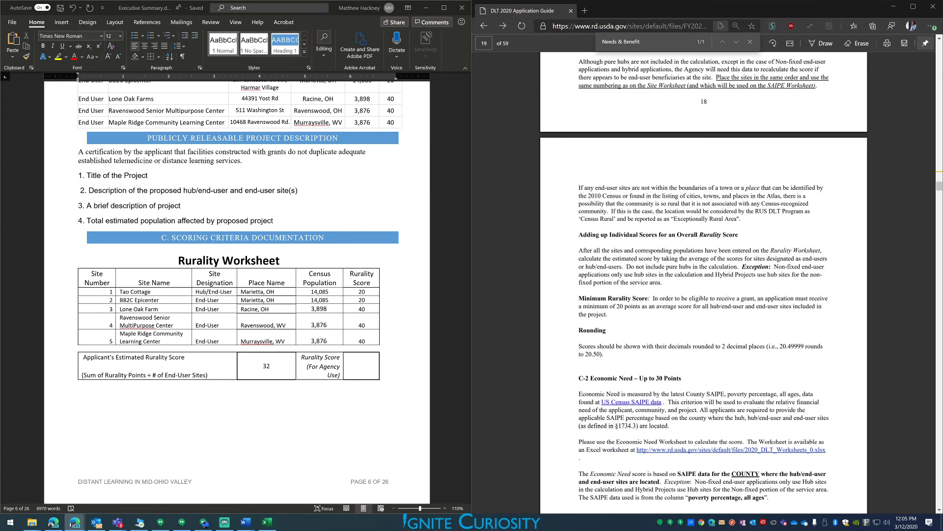
pyautogui.scroll(-3, 704, 280)
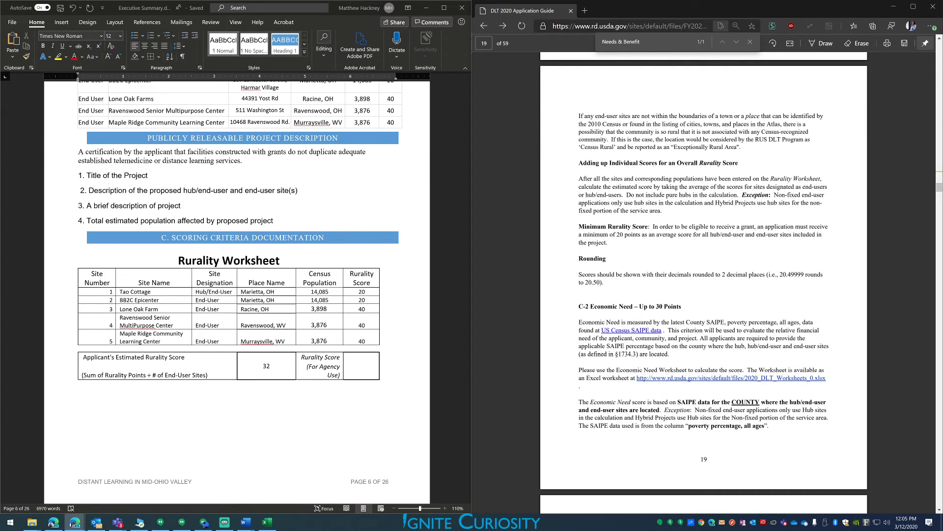
pyautogui.scroll(-6, 703, 282)
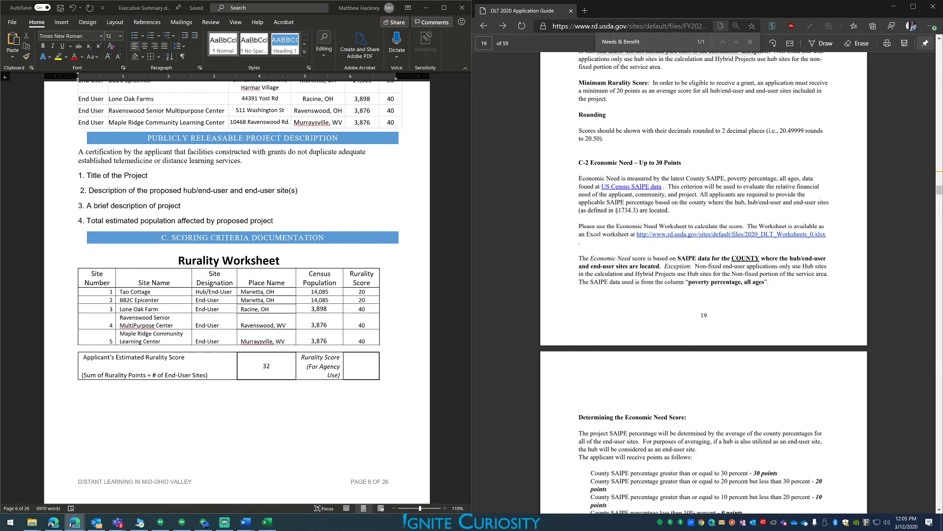
pyautogui.moveTo(731, 258); pyautogui.dragTo(760, 258)
pyautogui.scroll(-5, 730, 257)
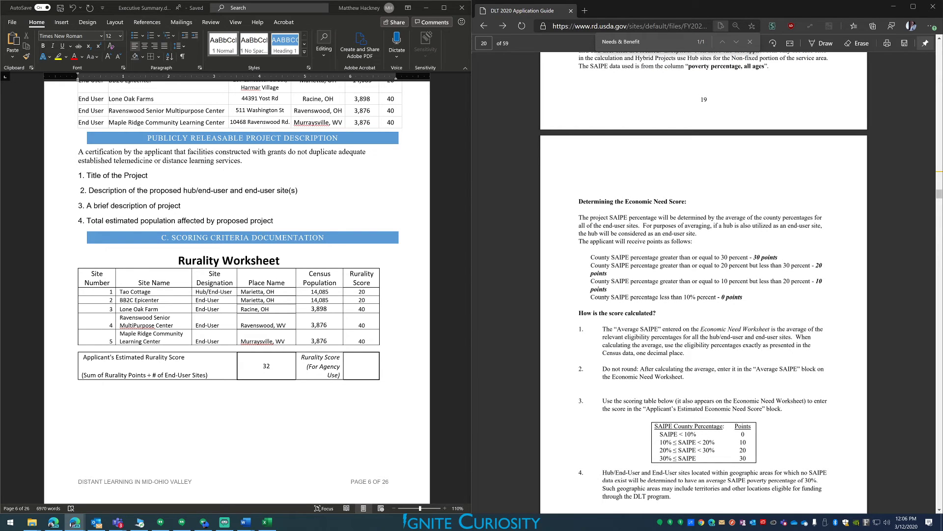
pyautogui.scroll(-2, 704, 283)
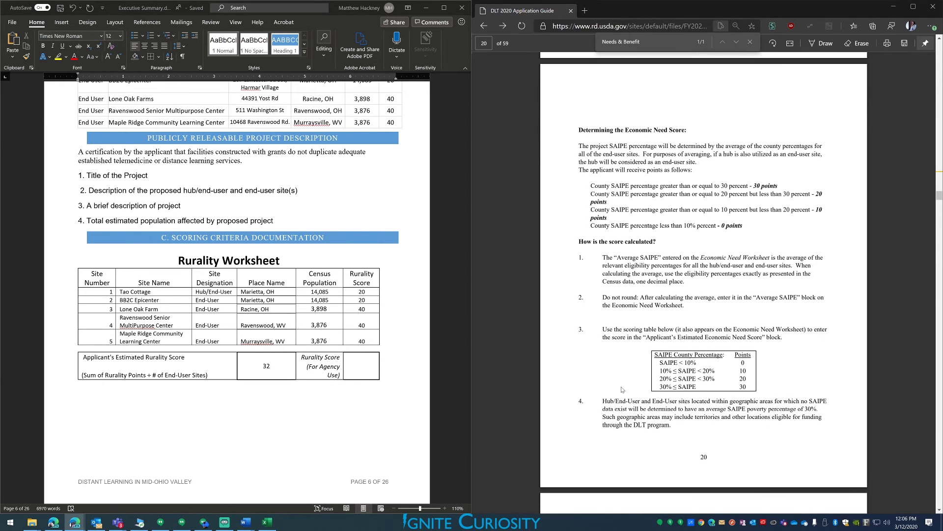
# - Read the guide's C-3 Special Consideration and C-4 Need for Service and Project Benefits sections, including the example benefits and other matters considered
pyautogui.scroll(-7, 704, 283)
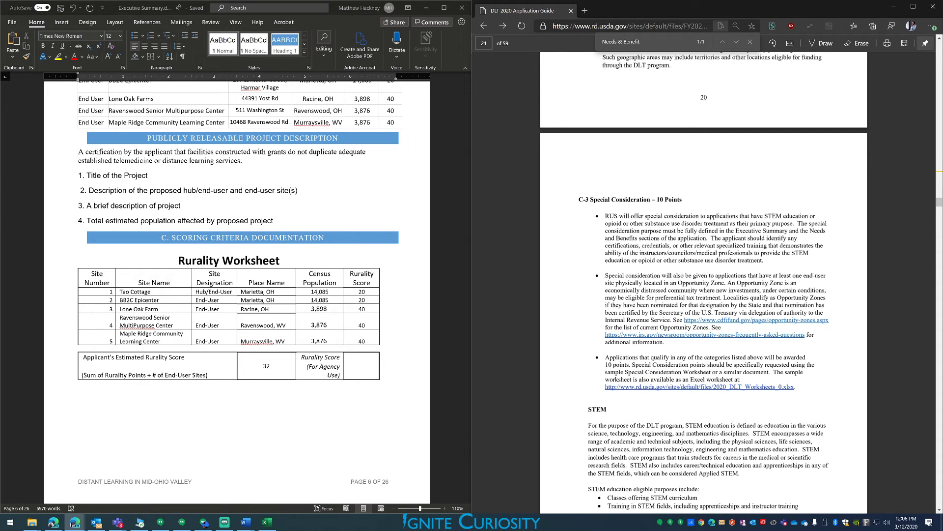
pyautogui.scroll(-3, 631, 241)
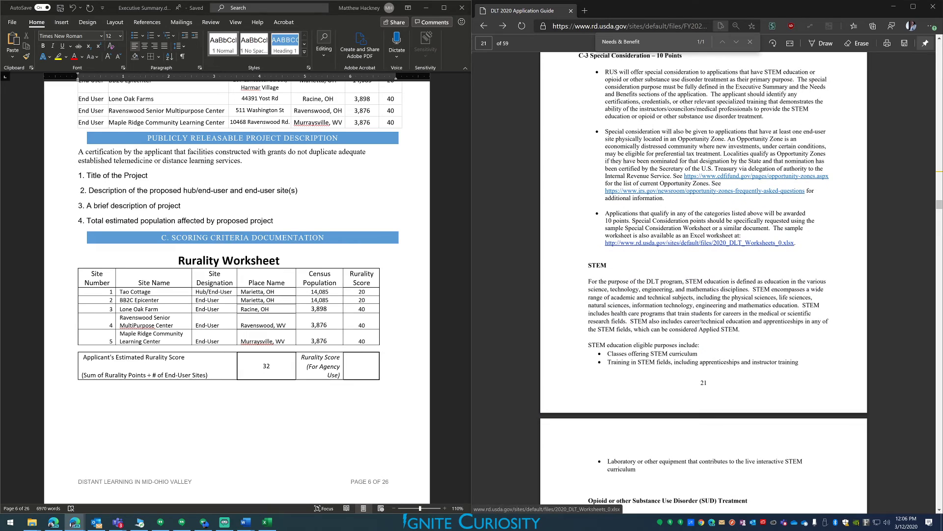
pyautogui.scroll(-6, 704, 283)
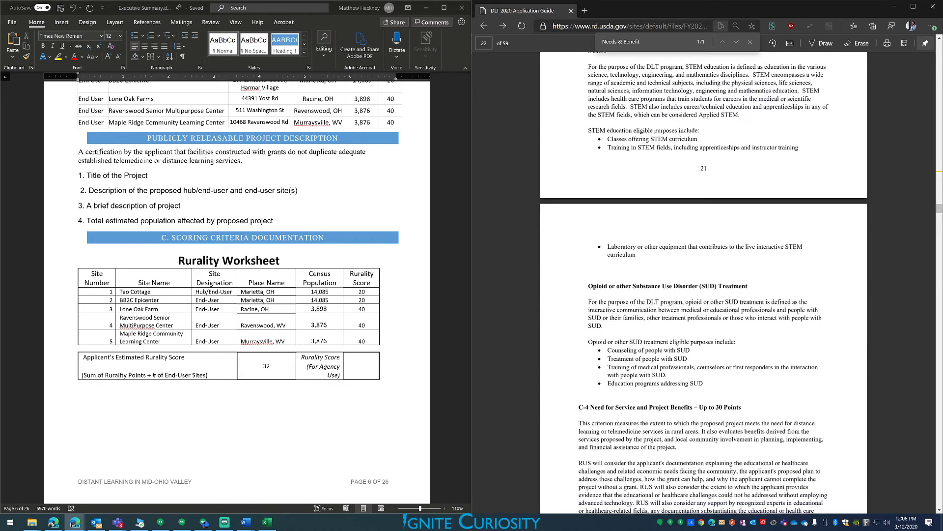
pyautogui.scroll(-3, 703, 282)
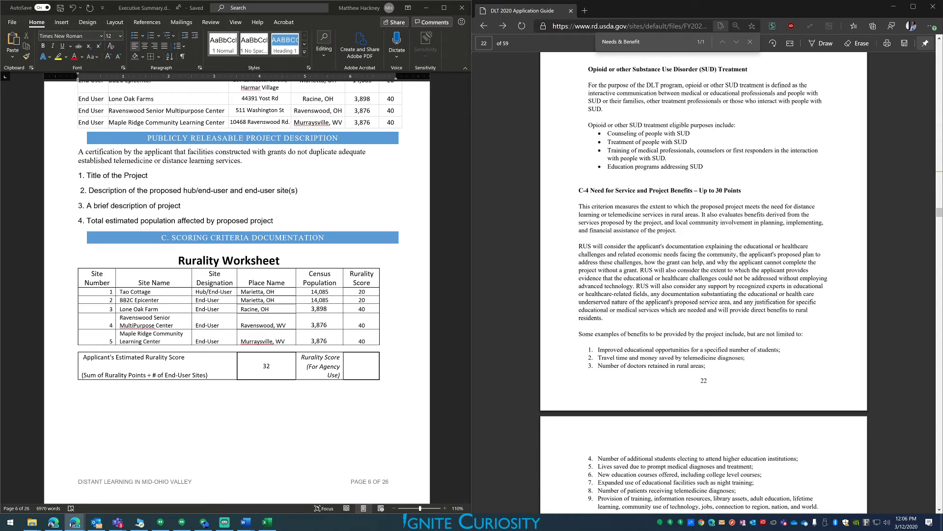
pyautogui.scroll(-3, 704, 280)
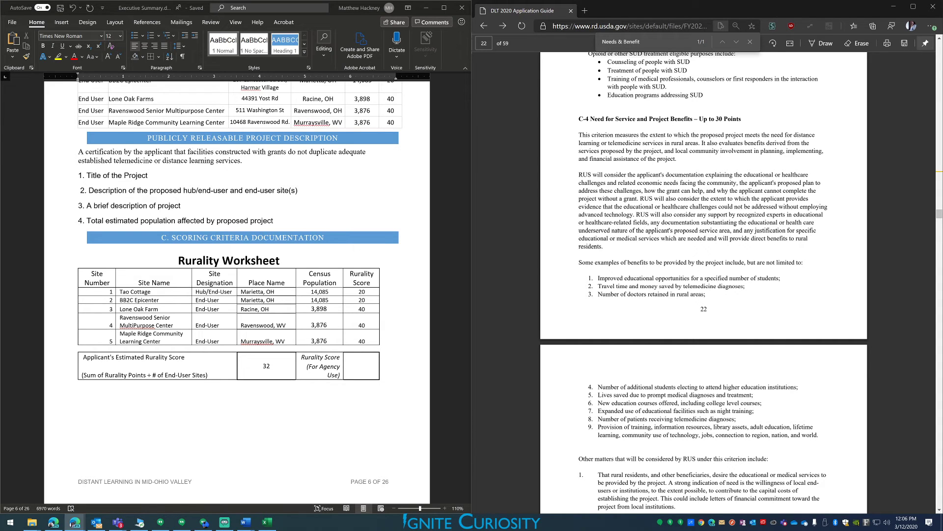
pyautogui.scroll(-4, 704, 283)
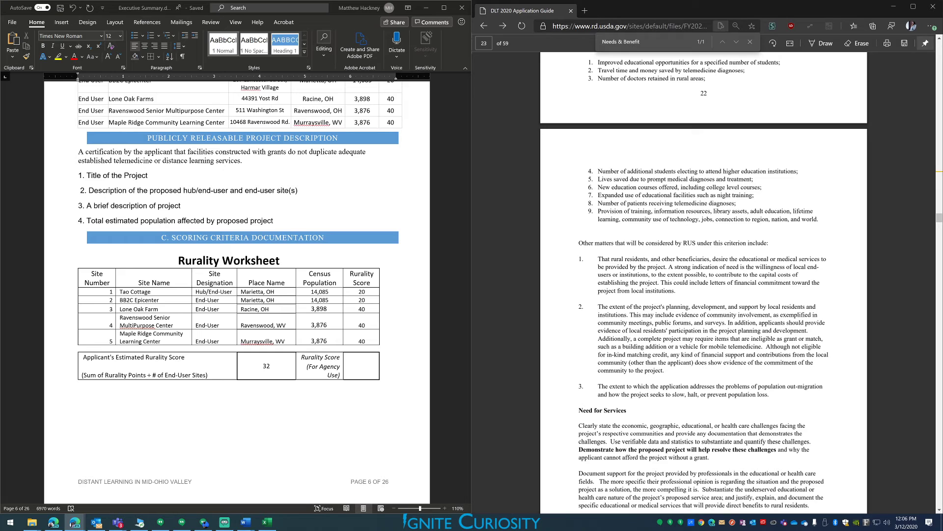
pyautogui.moveTo(678, 187); pyautogui.dragTo(644, 187)
pyautogui.moveTo(752, 195); pyautogui.dragTo(710, 195)
pyautogui.scroll(-3, 703, 276)
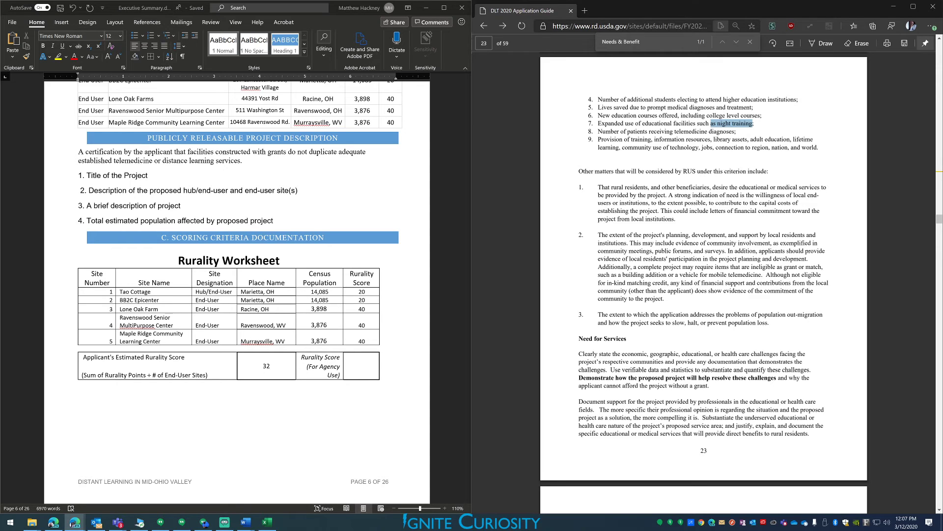
# - Read the guide's Need for Services and Benefits Derived from Services guidance, and review the summary, workforce and Focus Pass pages in Technical Proposal.docx
pyautogui.scroll(-5, 704, 282)
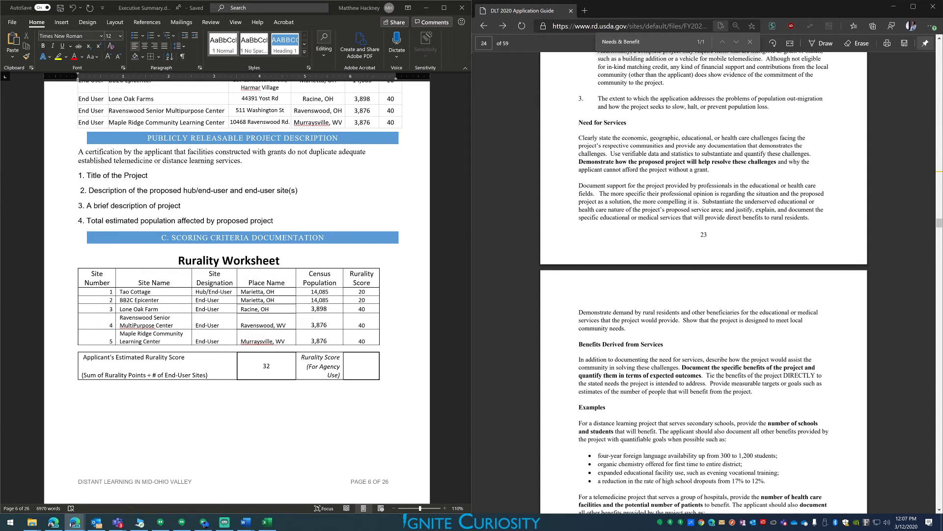
pyautogui.scroll(-5, 648, 238)
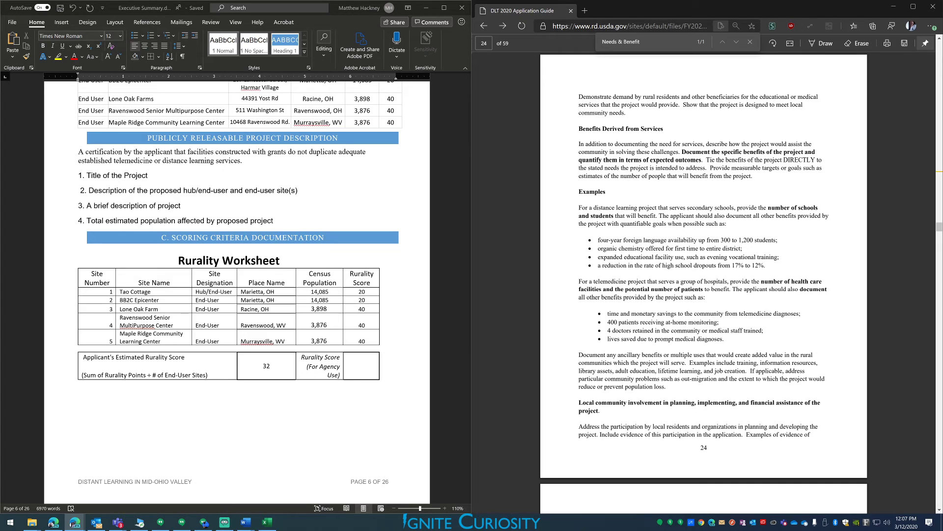
pyautogui.click(240, 506)
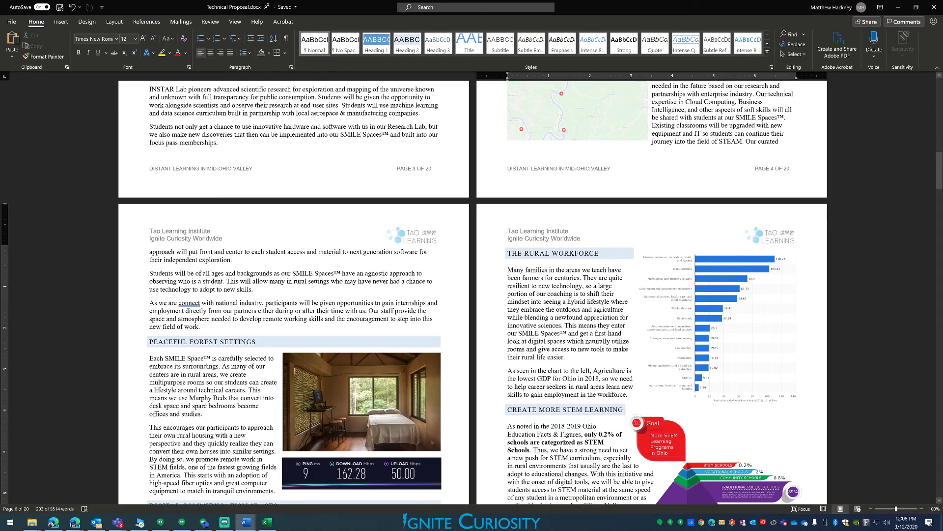
pyautogui.scroll(10, 473, 292)
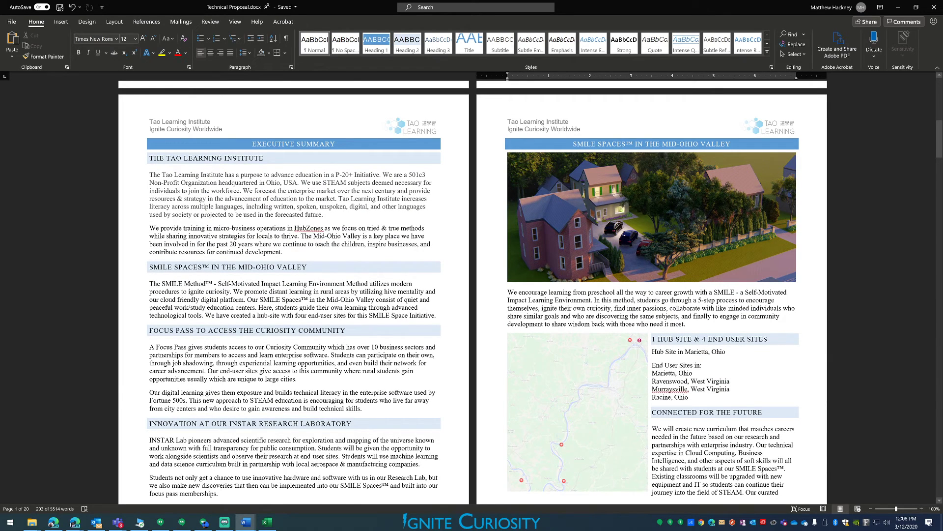
pyautogui.scroll(-5, 472, 292)
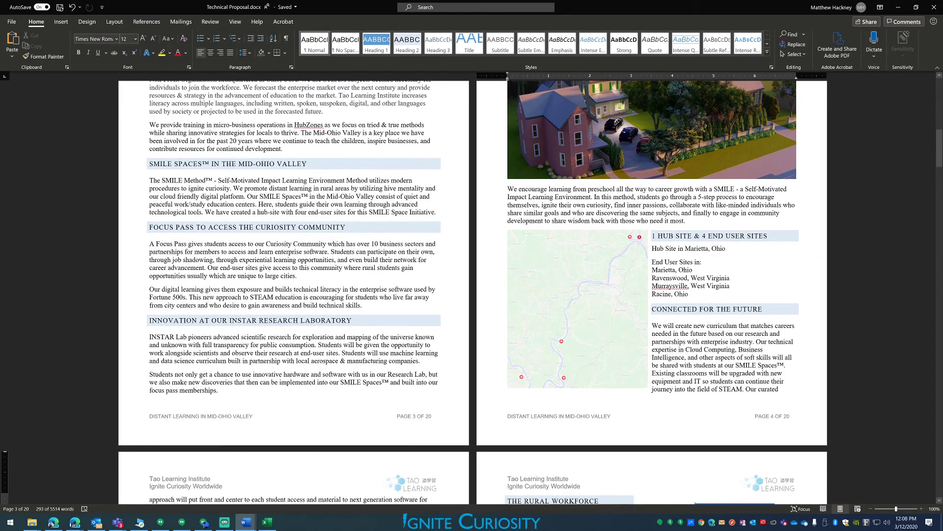
pyautogui.scroll(-5, 472, 292)
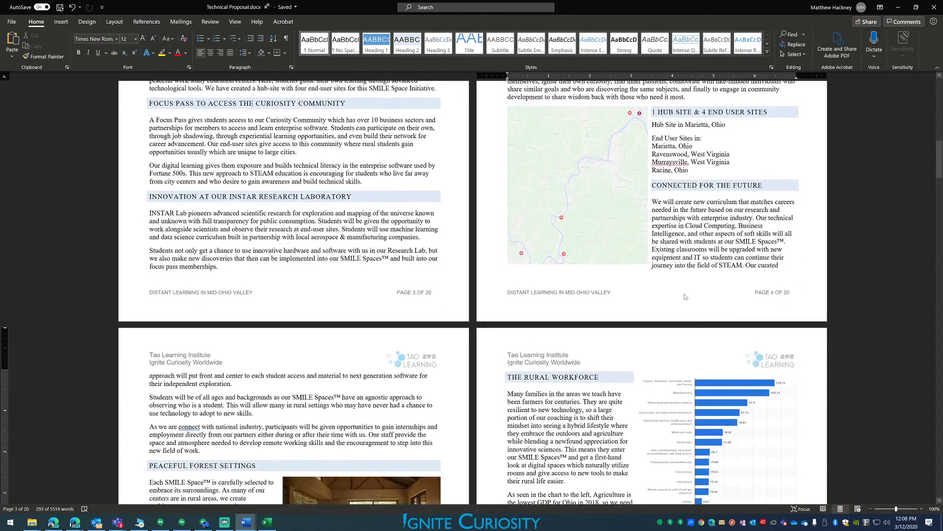
pyautogui.scroll(-20, 677, 190)
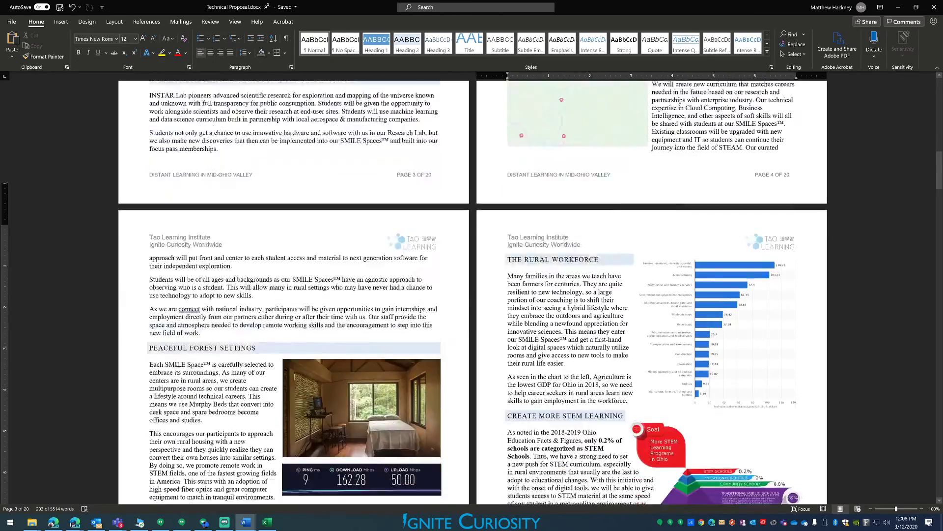
pyautogui.scroll(-10, 434, 303)
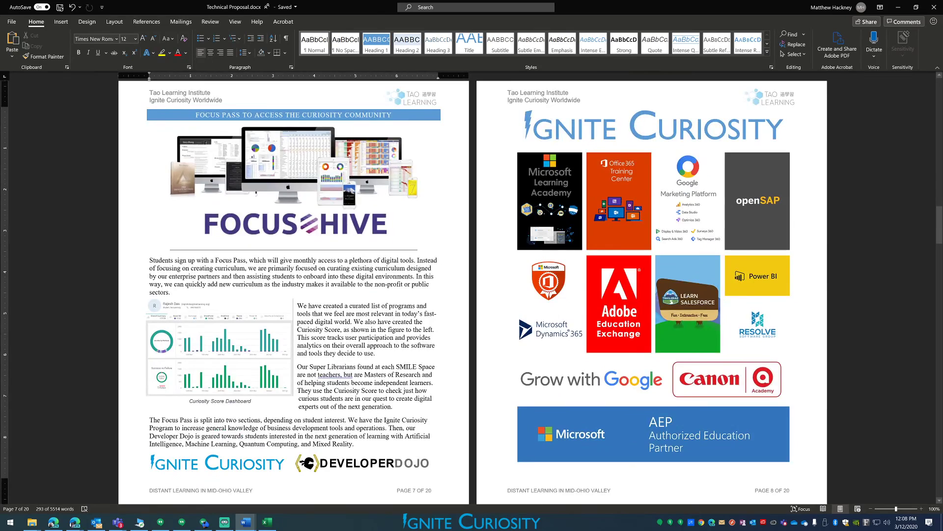
# - Read on in the DLT 2020 Application Guide through community involvement and other DLT awards to the D. Matching Requirements heading
pyautogui.hotkey('alt', 'Tab')
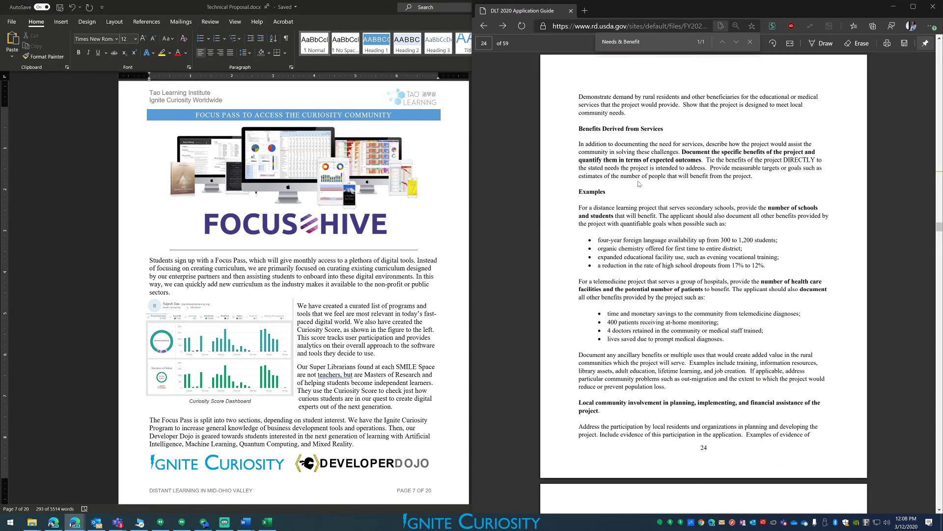
pyautogui.scroll(-6, 639, 183)
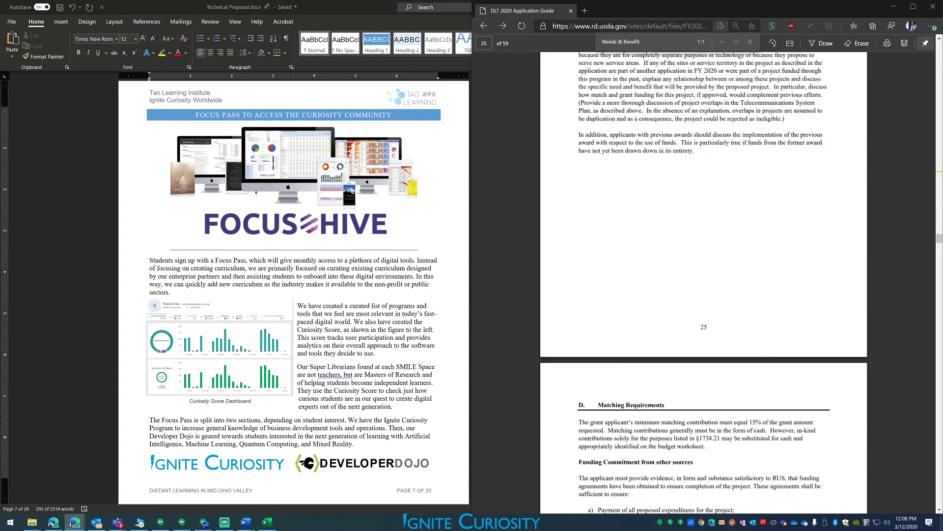
pyautogui.scroll(3, 704, 283)
pyautogui.scroll(-2, 704, 283)
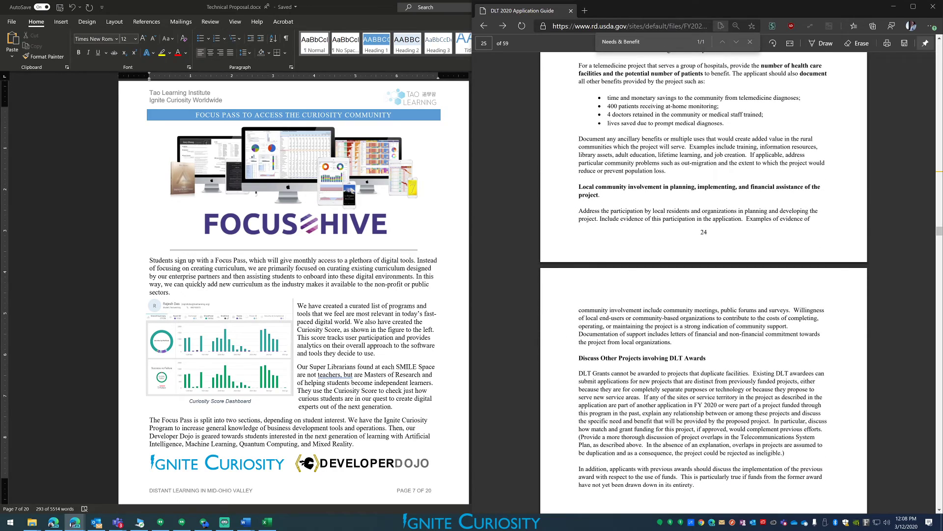
pyautogui.scroll(-9, 704, 283)
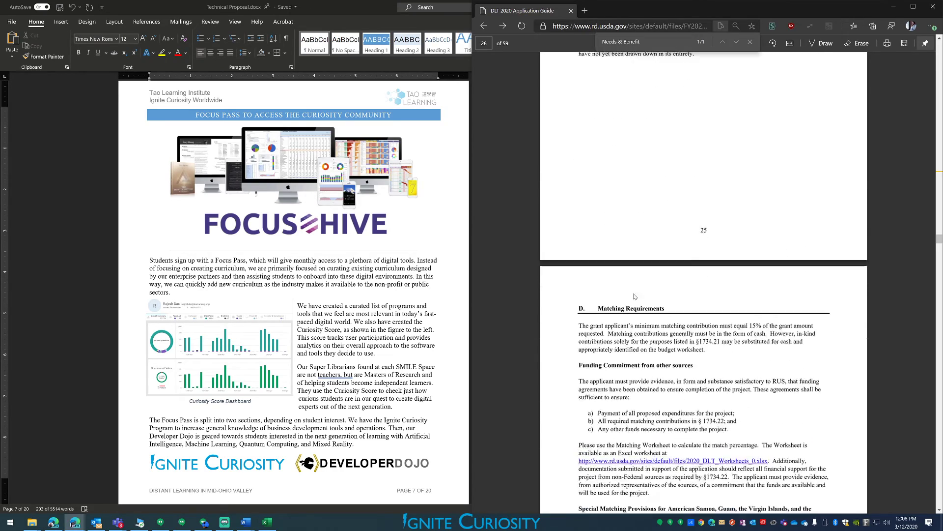
pyautogui.moveTo(604, 308); pyautogui.dragTo(661, 308)
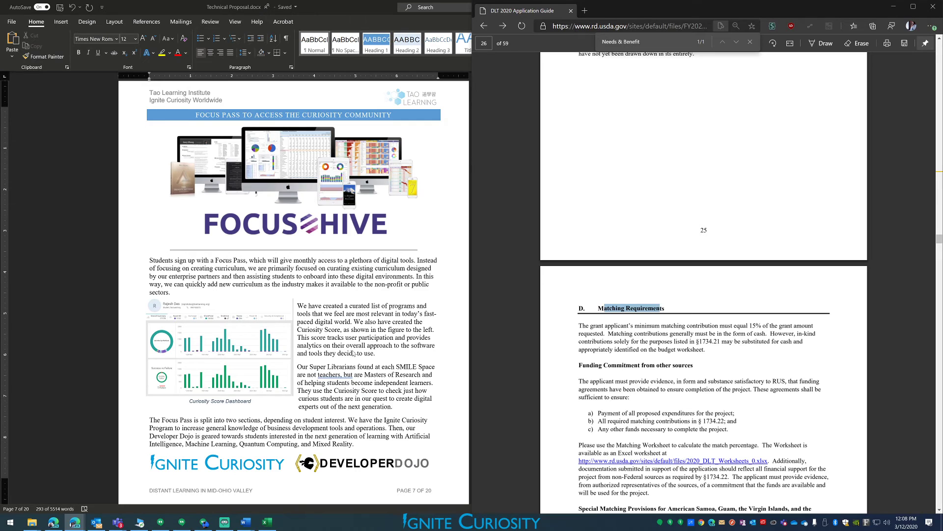
# - In Executive Summary.docx, copy the C-4 Need for Services and Project Benefits heading to the start of the page after the STEM pyramid
pyautogui.hotkey('alt', 'Tab')
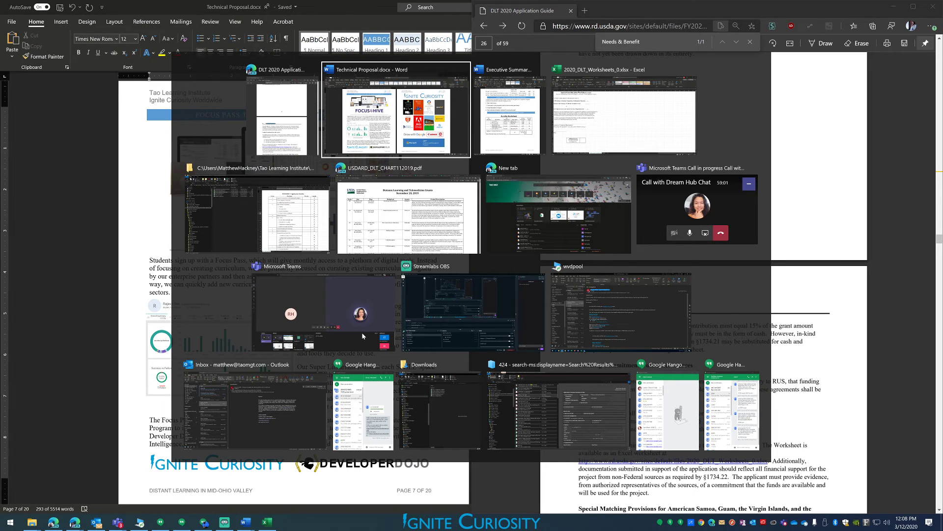
pyautogui.hotkey('alt', 'Tab')
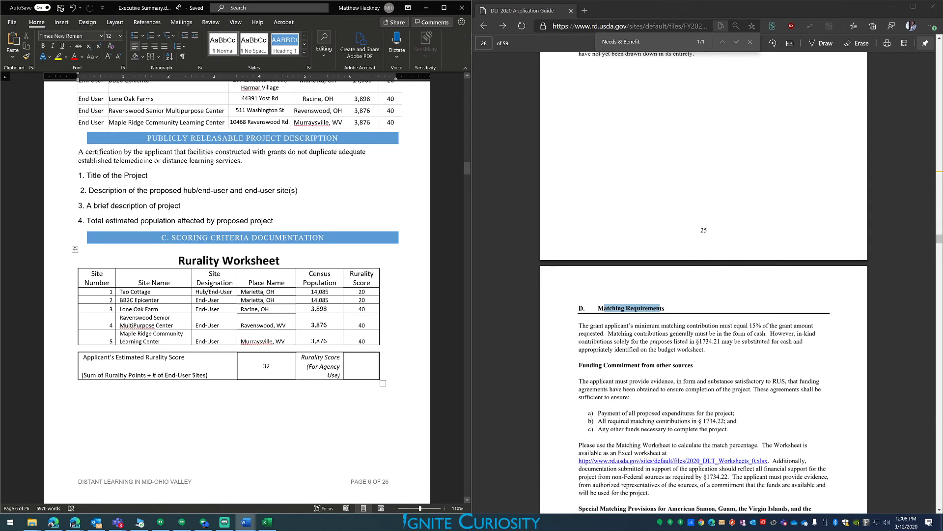
pyautogui.scroll(-20, 210, 305)
pyautogui.scroll(-20, 211, 306)
pyautogui.scroll(-8, 211, 306)
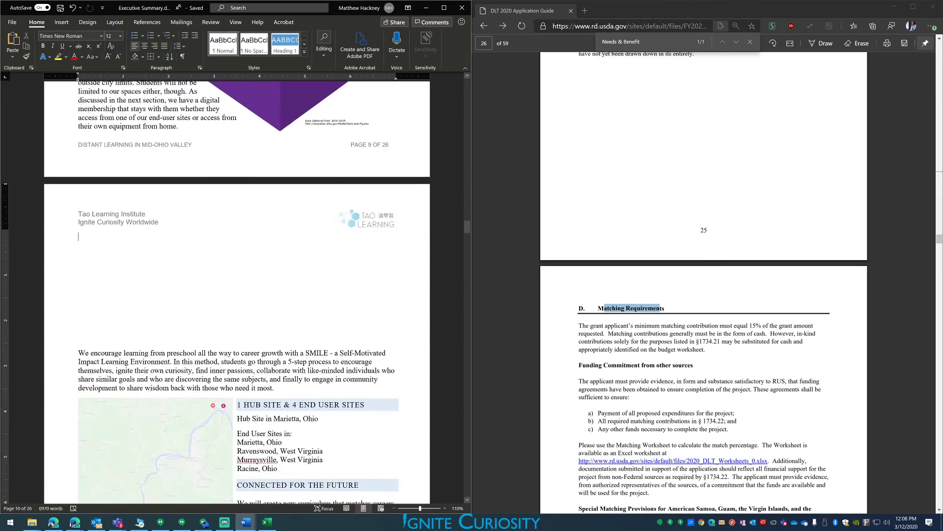
pyautogui.scroll(20, 181, 293)
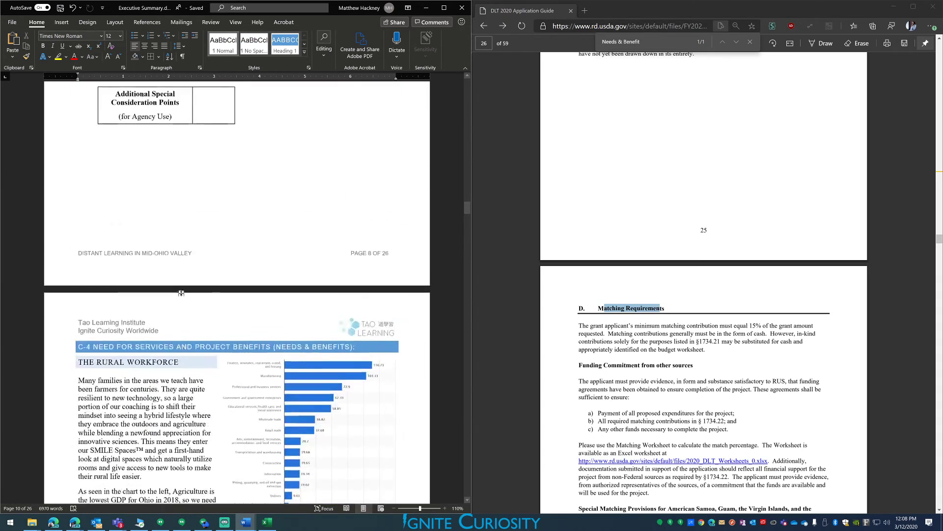
pyautogui.scroll(-1, 180, 293)
pyautogui.moveTo(78, 307); pyautogui.dragTo(361, 309)
pyautogui.scroll(-14, 361, 309)
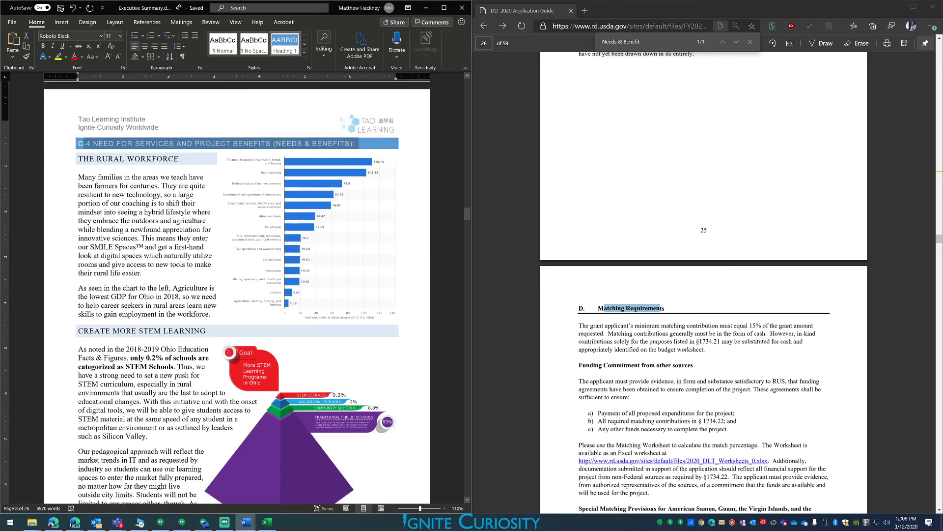
pyautogui.click(137, 368)
pyautogui.write('-4 NEED FOR SERVICES AND PROJECT BENEFITS (NEEDS & BENEFITS):')
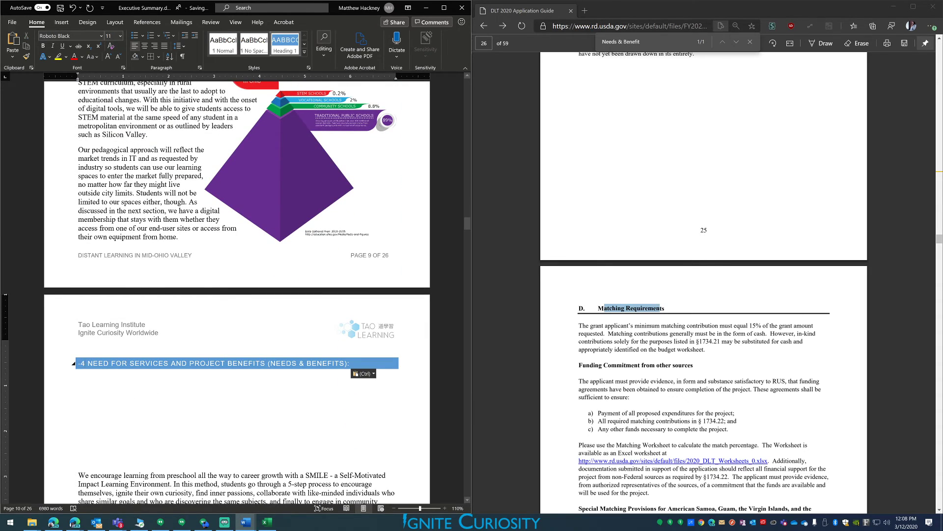
# - Replace the copied heading's text with "D. Matching Requirements"
pyautogui.press('Home')
pyautogui.press('Delete')
pyautogui.press('Delete')
pyautogui.write('D. Matching Requirements')
pyautogui.hotkey('ctrl', 'Delete')
pyautogui.hotkey('ctrl', 'Delete')
pyautogui.hotkey('ctrl', 'Delete')
pyautogui.hotkey('ctrl', 'Delete')
pyautogui.hotkey('ctrl', 'Delete')
pyautogui.hotkey('ctrl', 'Delete')
pyautogui.hotkey('ctrl', 'Delete')
pyautogui.hotkey('ctrl', 'Delete')
pyautogui.hotkey('ctrl', 'Delete')
pyautogui.hotkey('ctrl', 'Delete')
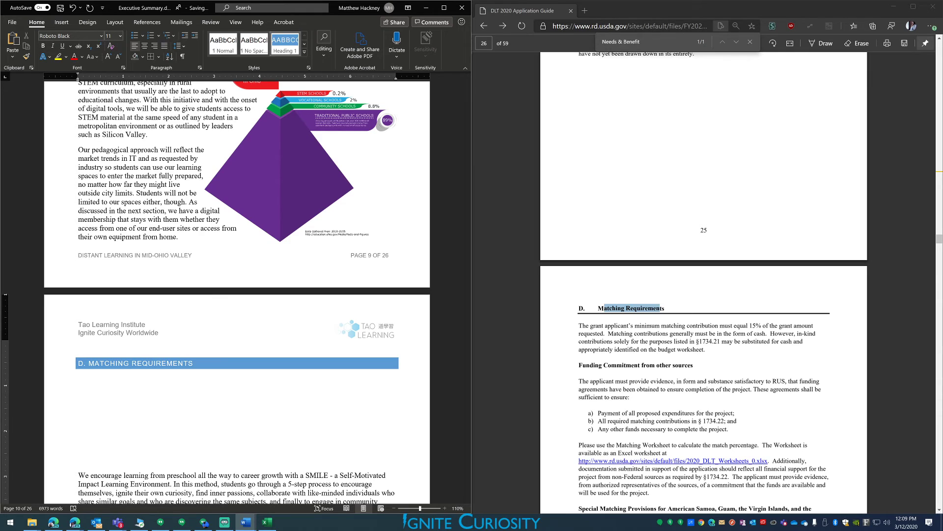
# - Open 2020_DLT_Worksheets_0.xlsx beside the guide and read the matching contribution, funding commitment and in-kind eligibility rules
pyautogui.click(268, 521)
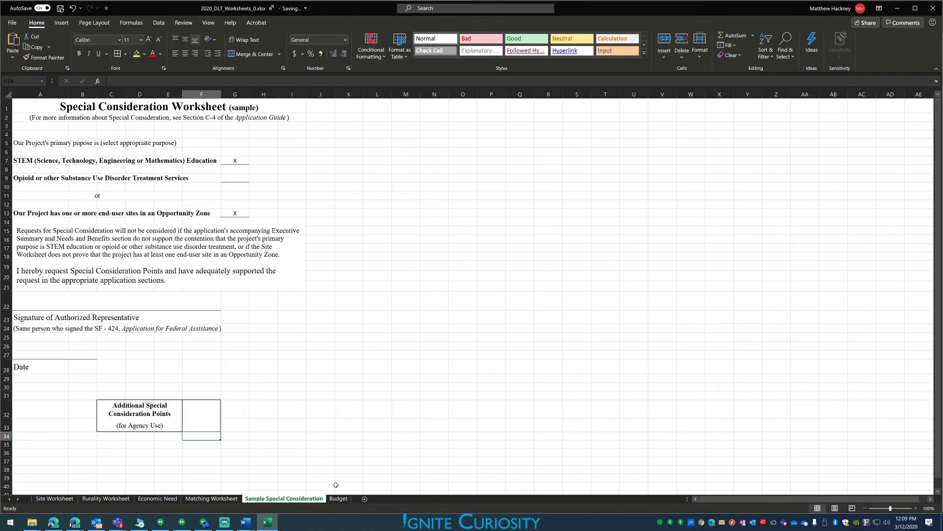
pyautogui.hotkey('alt', 'Tab')
pyautogui.hotkey('alt', 'Tab')
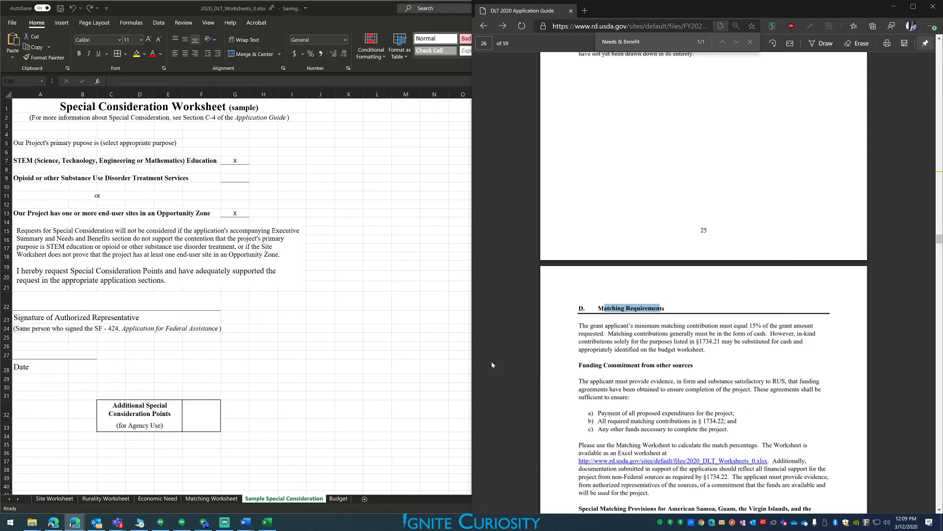
pyautogui.scroll(-5, 703, 292)
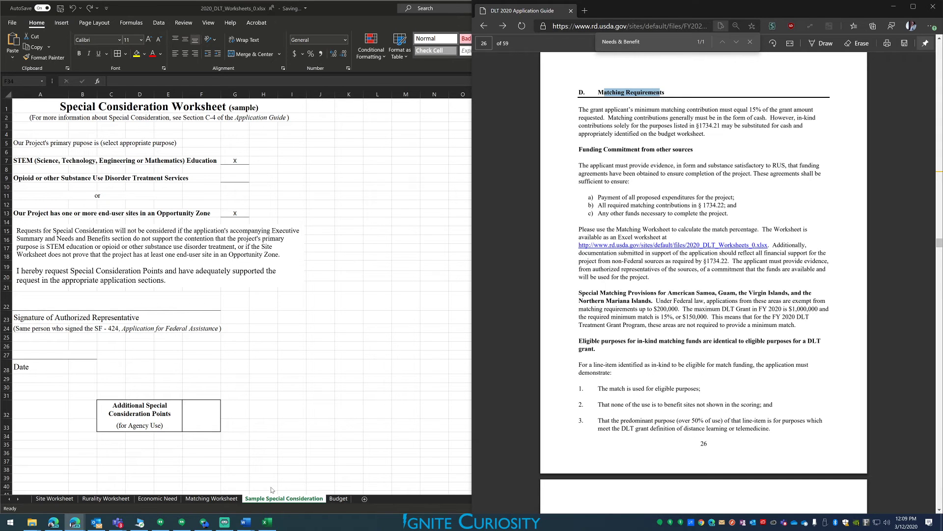
# - Under the D. Matching Requirements heading in Executive Summary.docx, begin the text with "Microsoft will be providing an in-kind donation of"
pyautogui.hotkey('alt', 'Tab')
pyautogui.hotkey('alt', 'Tab')
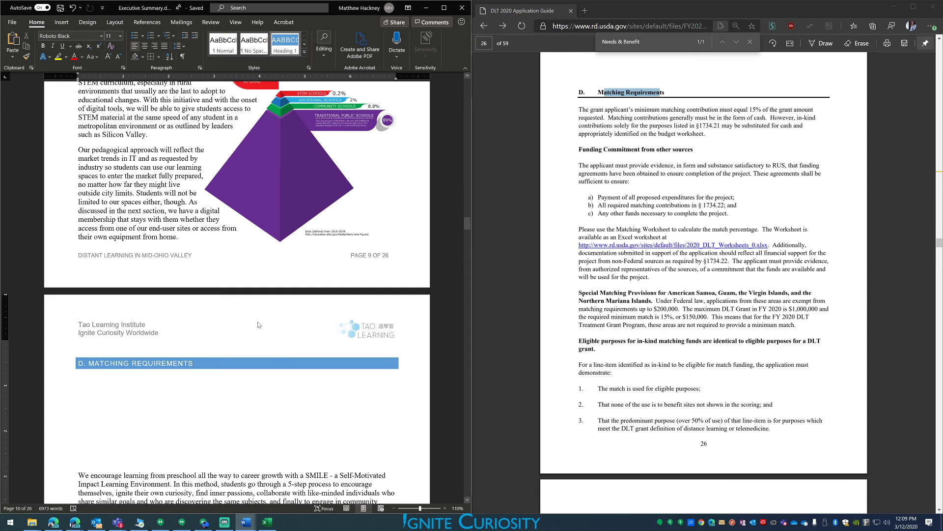
pyautogui.click(192, 378)
pyautogui.write('Microsoft Educ')
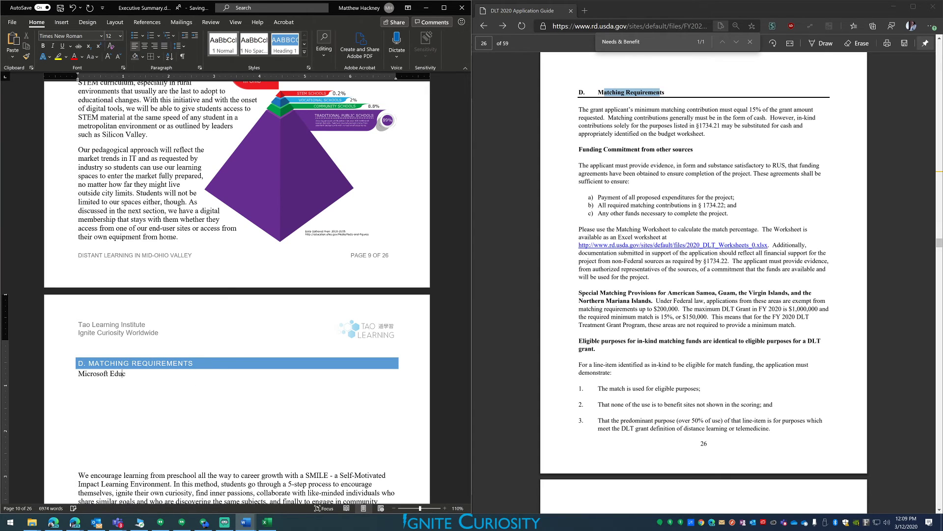
pyautogui.press('BackSpace')
pyautogui.press('BackSpace')
pyautogui.press('BackSpace')
pyautogui.press('BackSpace')
pyautogui.write('will be providing an in-kind donation of')
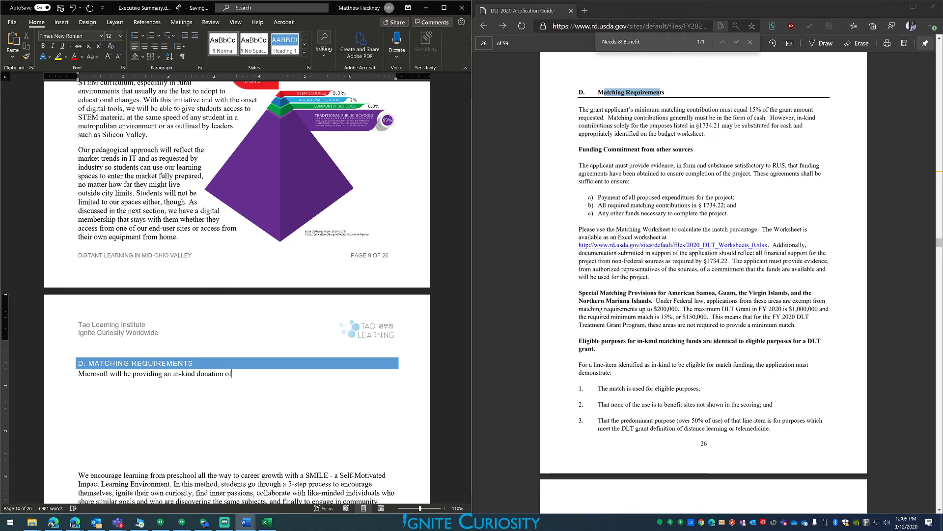
# - Finish the donation sentence with "Office 365, Azure Subscription, and Dynamics 365 for the uses in this project."
pyautogui.write('  Office 365, Azure SA')
pyautogui.press('BackSpace')
pyautogui.write('ubscription, and Dynamics 365')
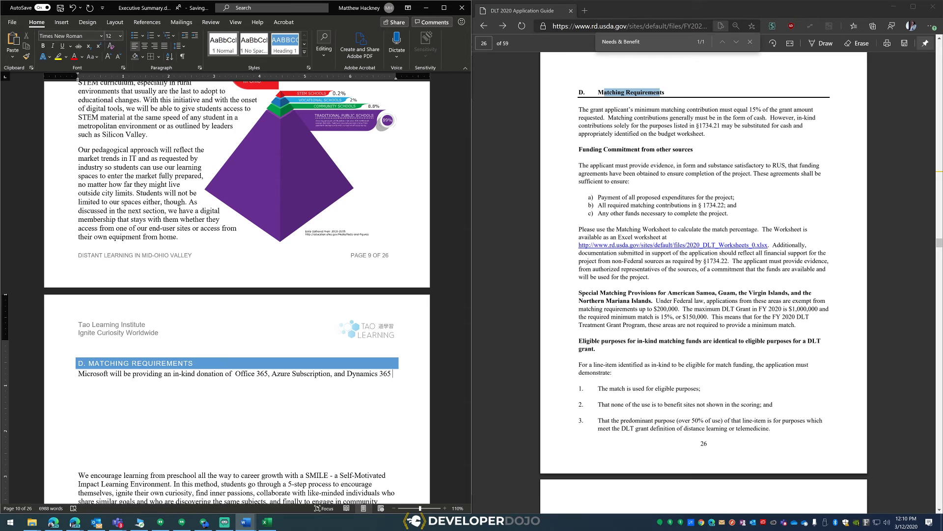
pyautogui.write('for the uses in ou')
pyautogui.write('r')
pyautogui.press('BackSpace')
pyautogui.press('BackSpace')
pyautogui.write('this project.')
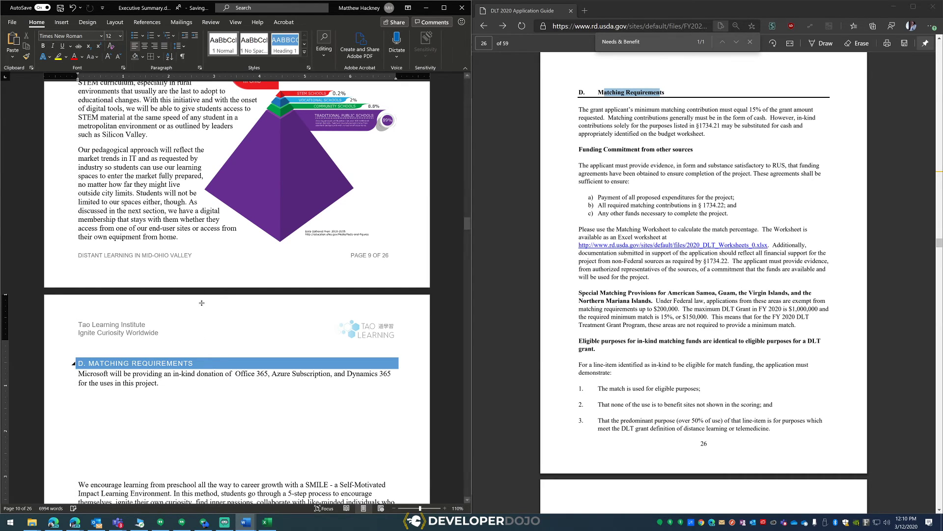
# - Copy the proposed in-kind match of $91,708.00 from the Budget sheet and insert it as plain text after "in-kind donation of" in Executive Summary.docx
pyautogui.scroll(9, 220, 247)
pyautogui.scroll(4, 220, 247)
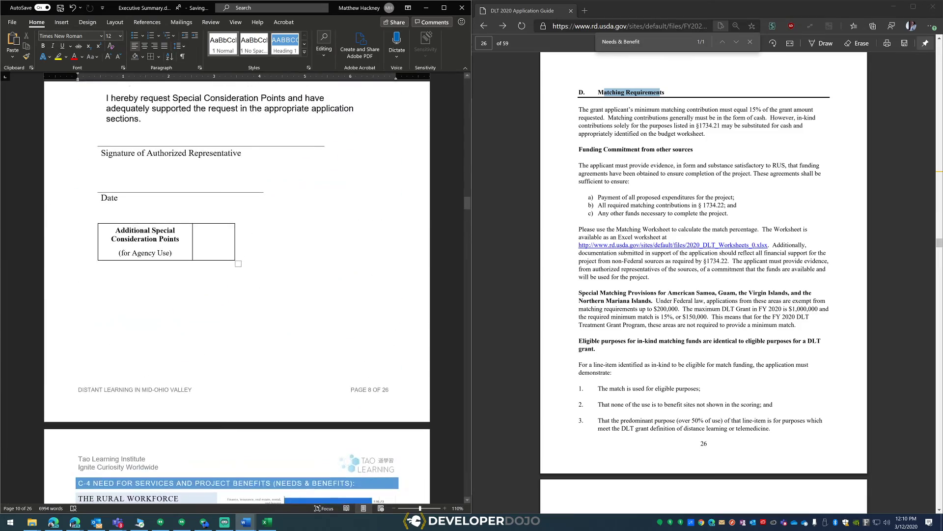
pyautogui.scroll(-13, 237, 293)
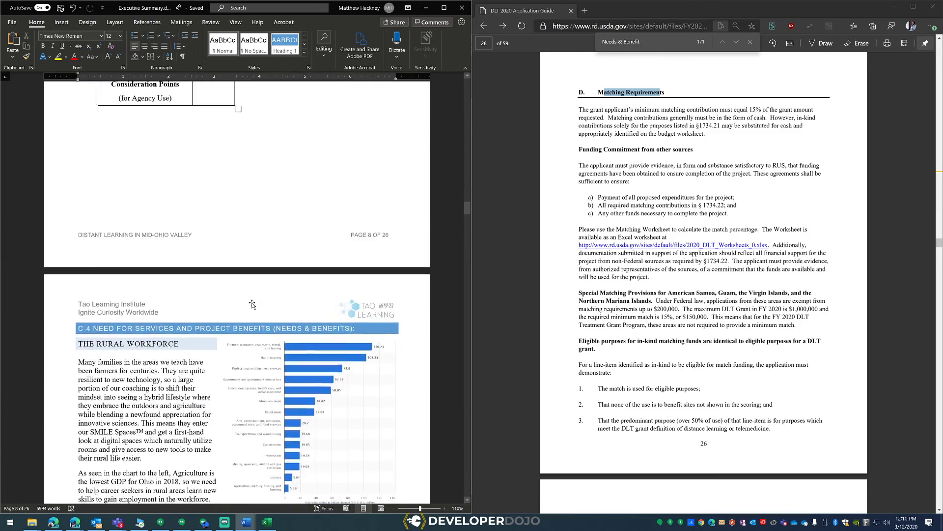
pyautogui.click(266, 522)
pyautogui.click(339, 499)
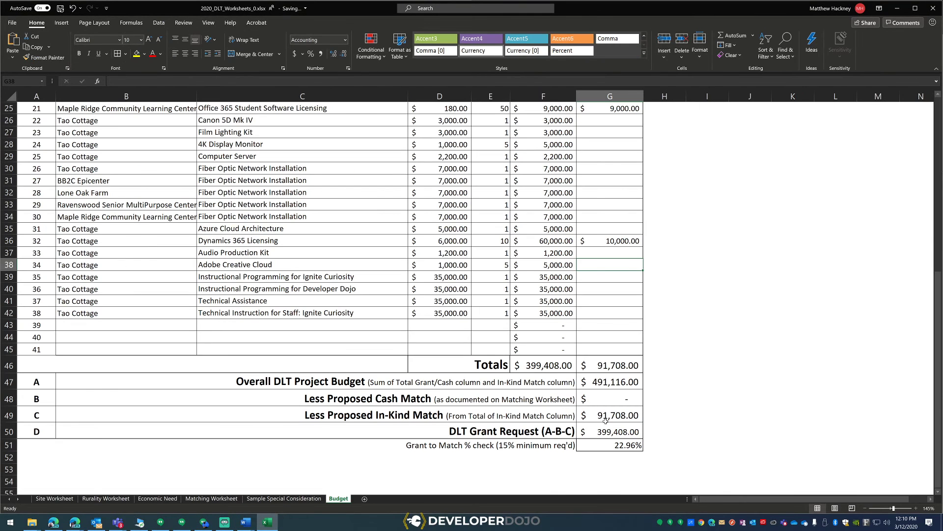
pyautogui.hotkey('ctrl', 'c')
pyautogui.hotkey('alt', 'Tab')
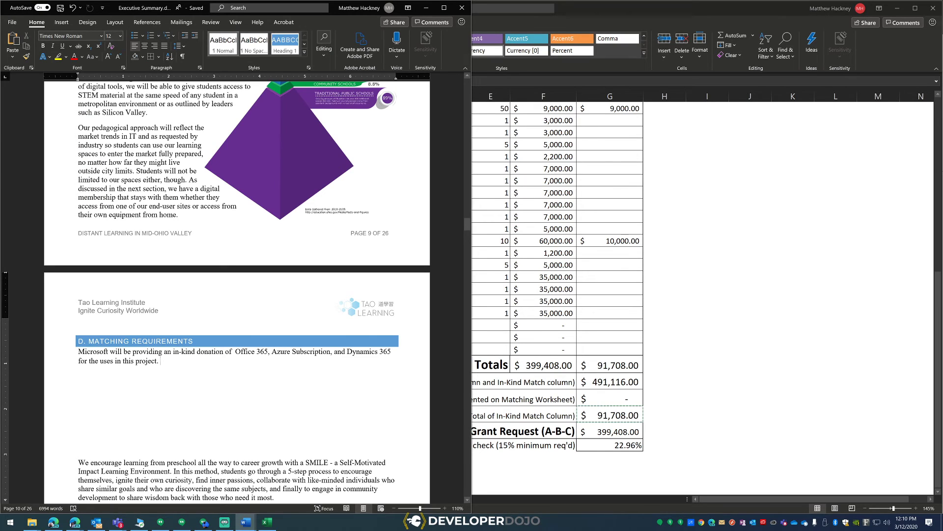
pyautogui.hotkey('ctrl', 'v')
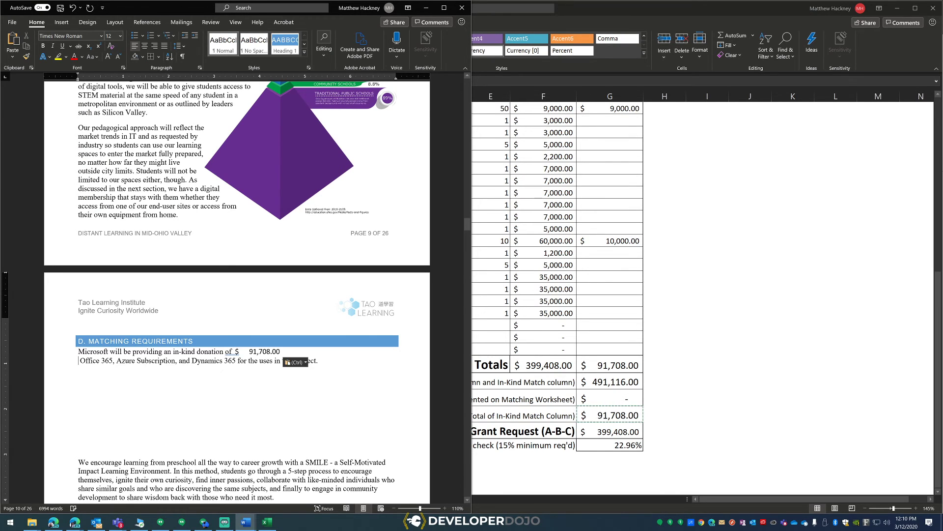
pyautogui.click(295, 363)
pyautogui.click(353, 388)
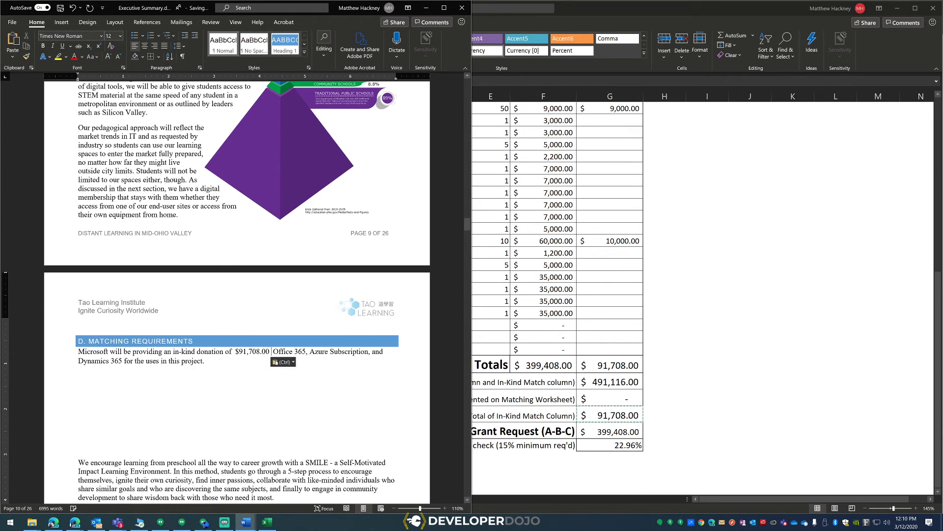
# - Replace "of" before the $91,708.00 amount with "valued at"
pyautogui.press('BackSpace')
pyautogui.press('BackSpace')
pyautogui.write('valued at')
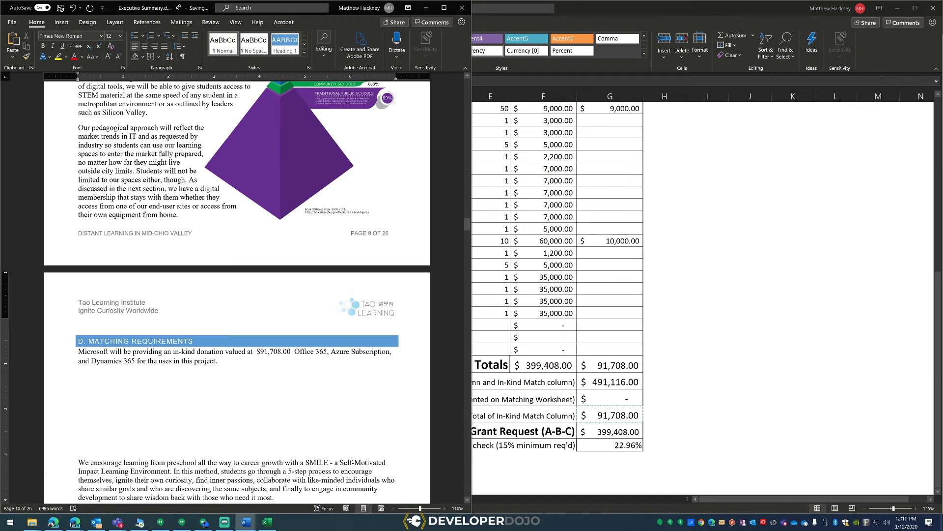
# - Insert "with use of" between the $91,708.00 amount and "Office 365" in the donation sentence
pyautogui.write('with use of')
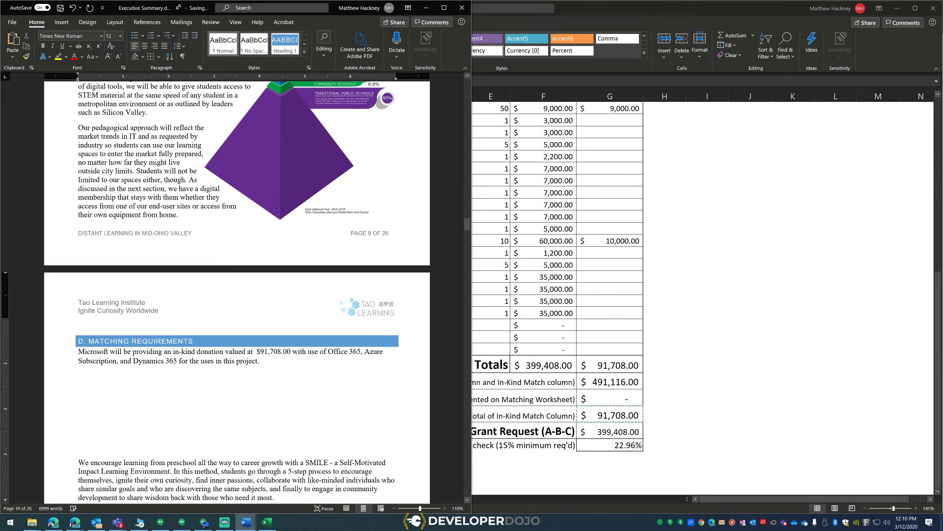
# - Read the DLT 2020 Application Guide's Matching Requirements pages, including the in-kind match rules and the match documentation specifics
pyautogui.hotkey('alt', 'Tab')
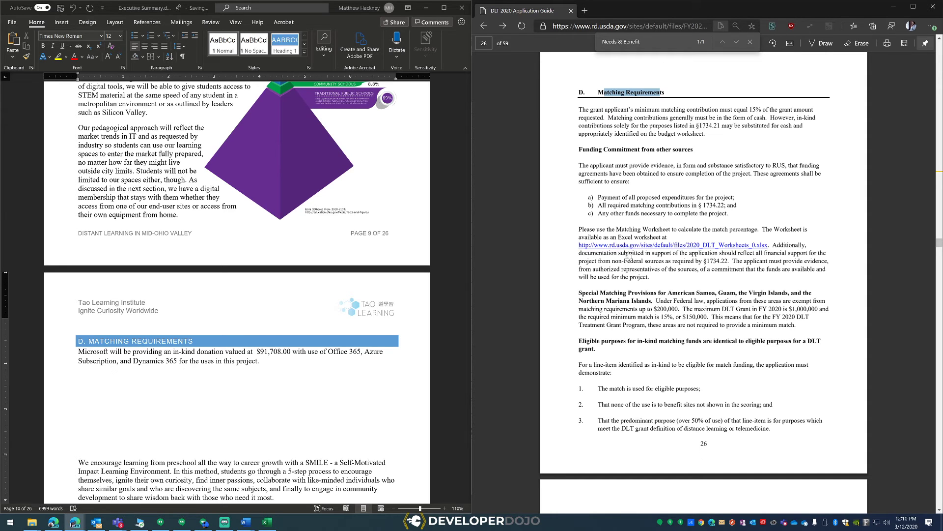
pyautogui.scroll(-5, 704, 290)
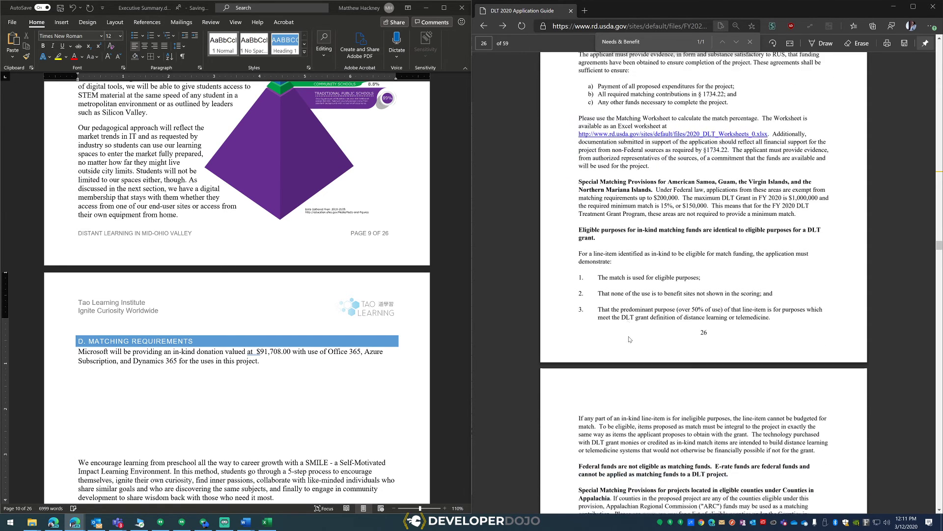
pyautogui.scroll(-3, 704, 290)
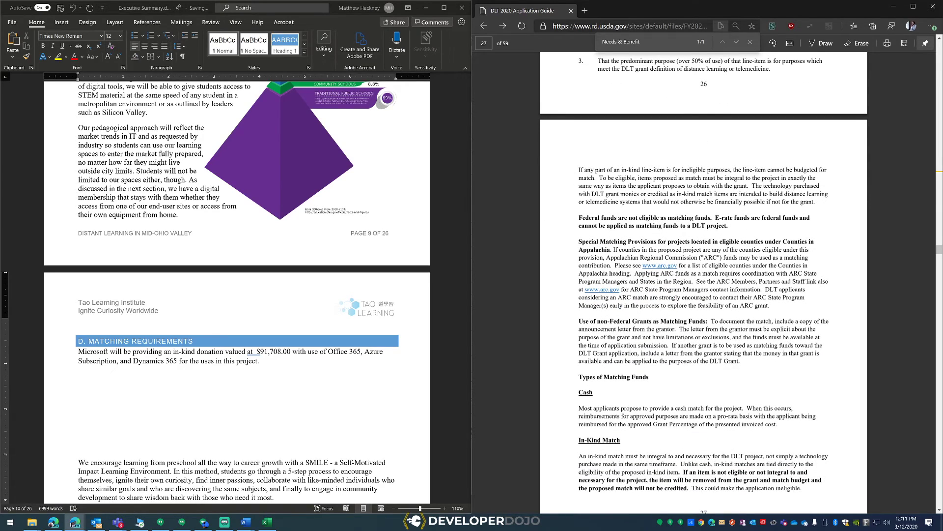
pyautogui.scroll(-3, 703, 291)
pyautogui.scroll(-2, 704, 290)
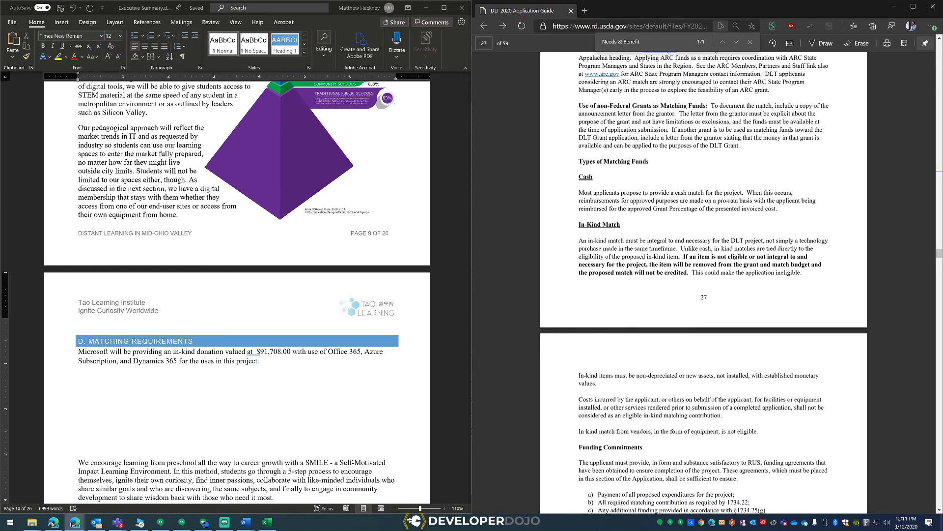
pyautogui.scroll(-5, 704, 291)
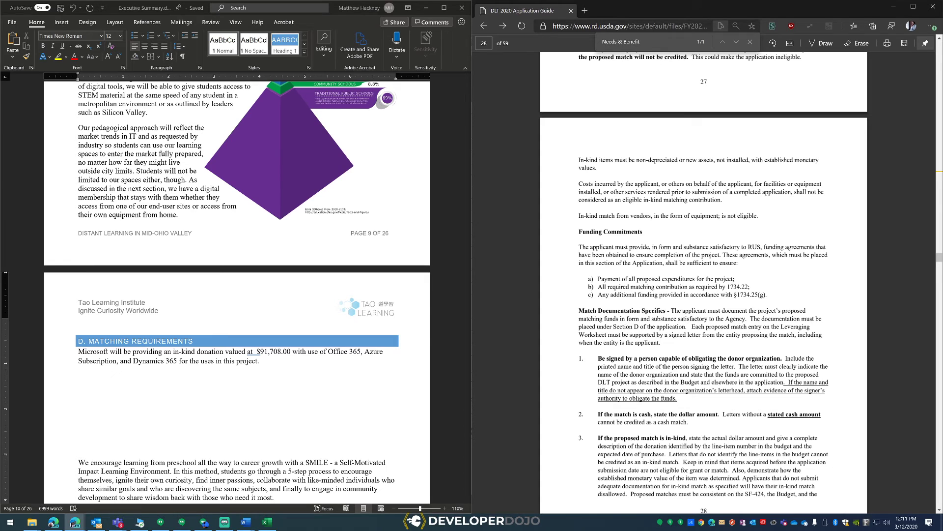
pyautogui.scroll(-3, 703, 282)
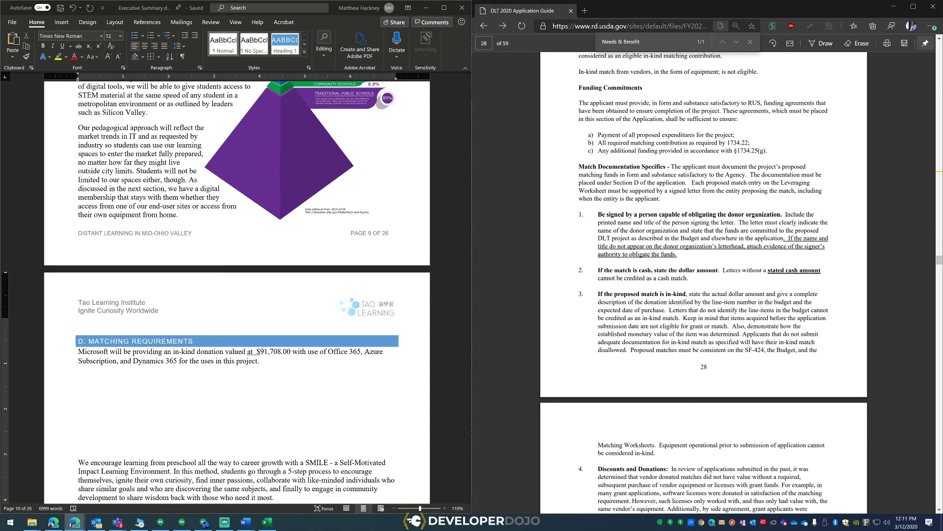
# - Copy the Office 365 faculty and student licensing rows, Site Name through Grant and Cash Match funds, from the Budget sheet into Executive Summary.docx below the donation sentence
pyautogui.click(267, 522)
pyautogui.scroll(5, 290, 310)
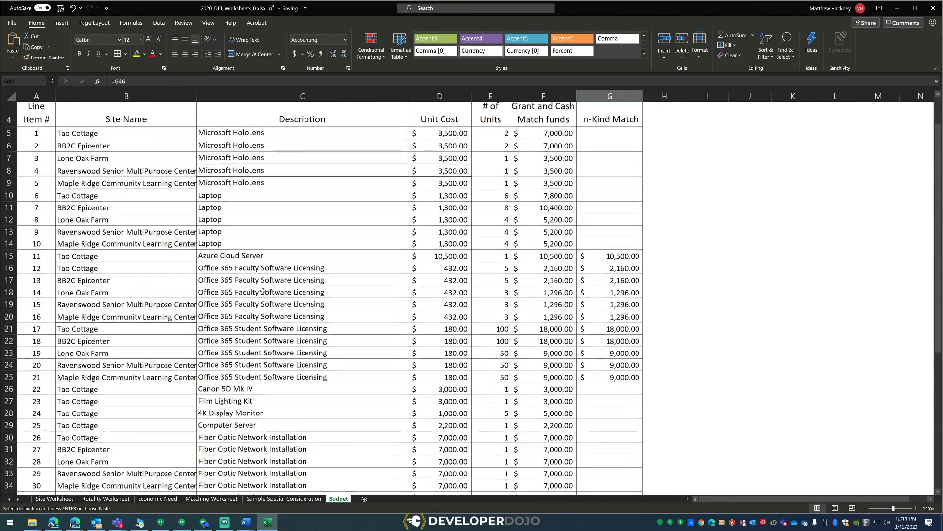
pyautogui.click(105, 276)
pyautogui.moveTo(104, 275)
pyautogui.mouseDown()
pyautogui.moveTo(373, 300)
pyautogui.moveTo(545, 335)
pyautogui.moveTo(604, 364)
pyautogui.moveTo(604, 384)
pyautogui.moveTo(550, 384)
pyautogui.mouseUp()
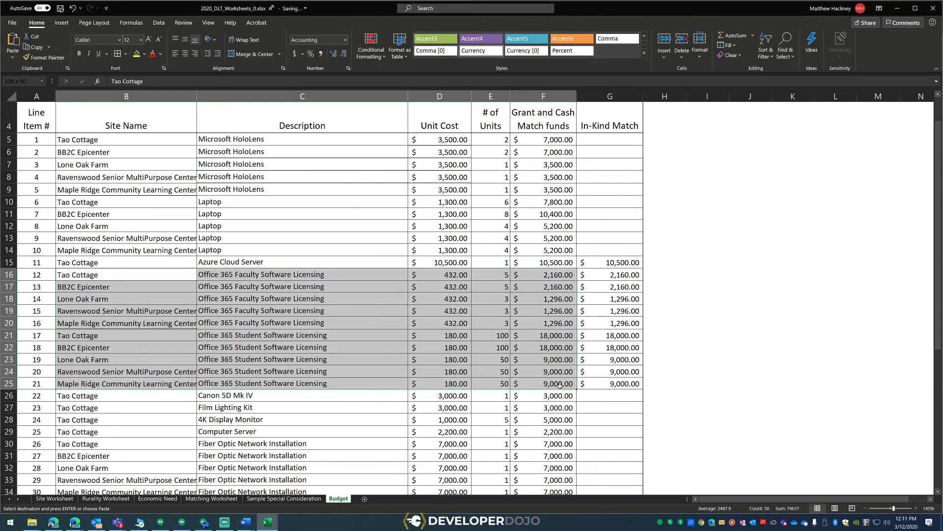
pyautogui.hotkey('ctrl', 'c')
pyautogui.hotkey('alt', 'Tab')
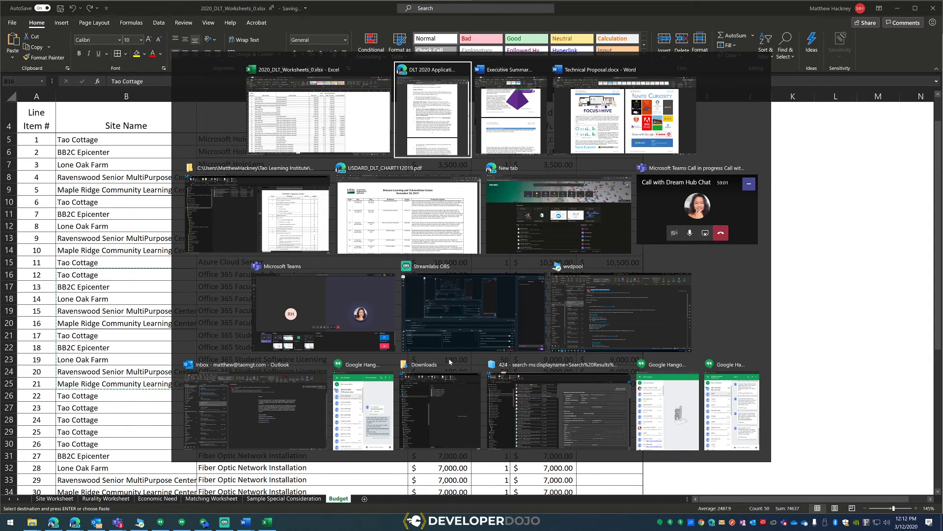
pyautogui.hotkey('alt', 'Tab')
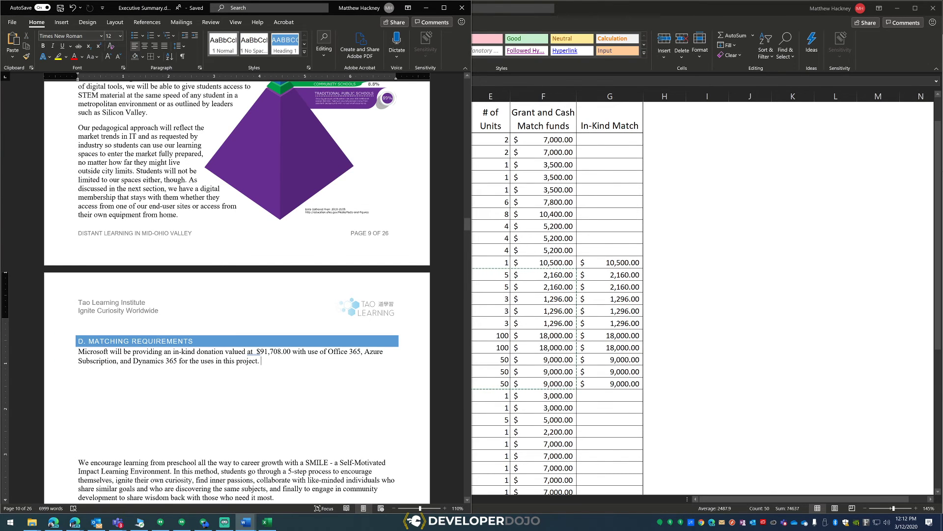
pyautogui.hotkey('ctrl', 'v')
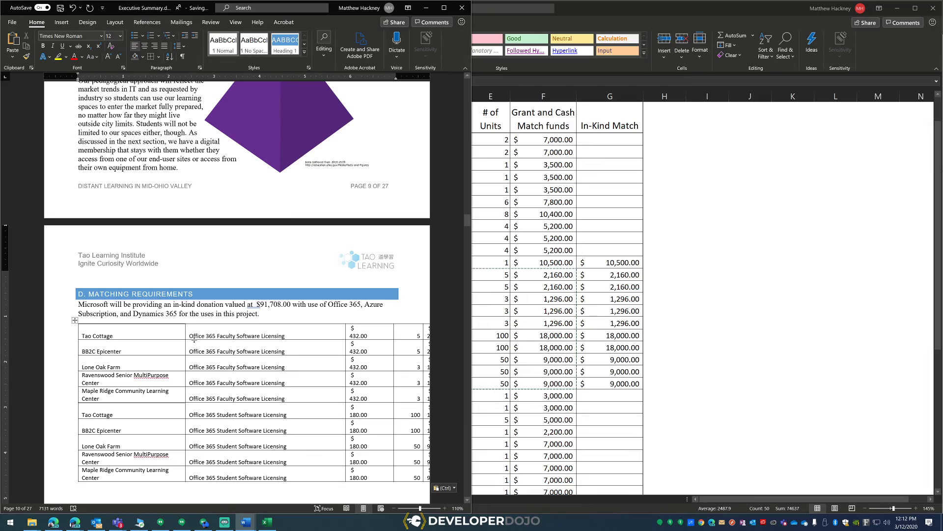
# - Maximize the Executive Summary.docx window and shrink the pasted licensing table to fit within the page margins
pyautogui.scroll(-2, 236, 290)
pyautogui.scroll(10, 236, 290)
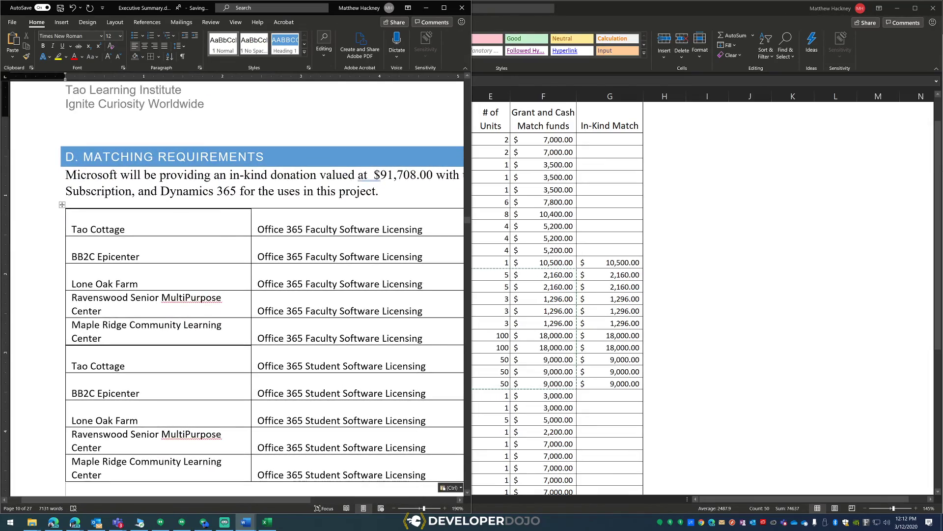
pyautogui.scroll(-4, 235, 290)
pyautogui.scroll(-4, 362, 414)
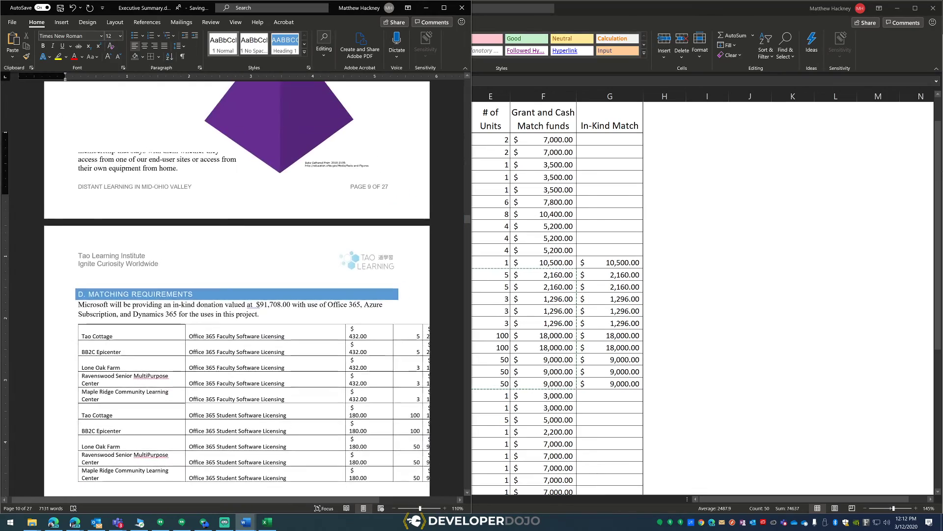
pyautogui.click(361, 415)
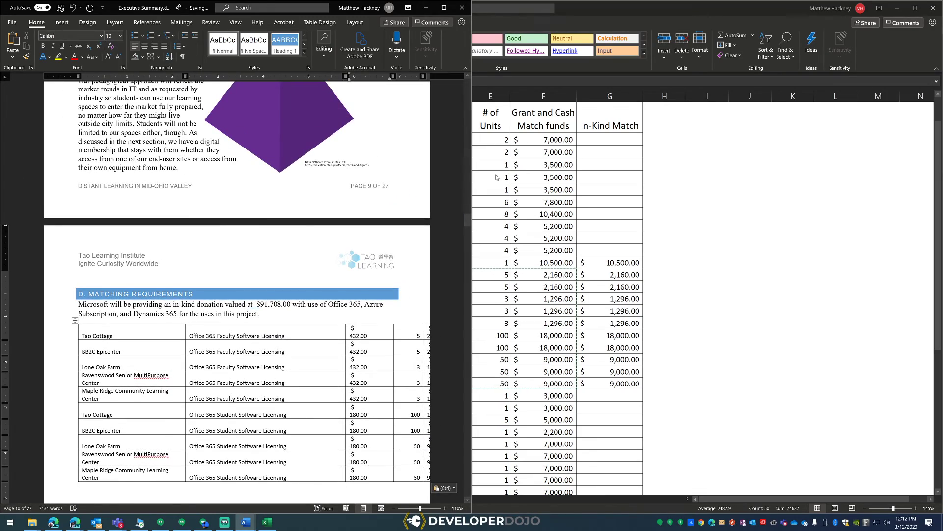
pyautogui.click(444, 8)
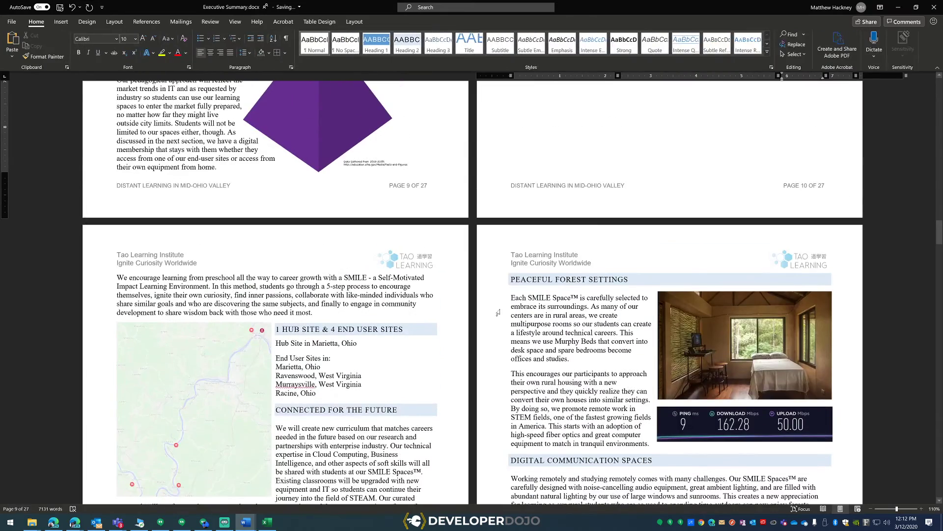
pyautogui.scroll(6, 499, 335)
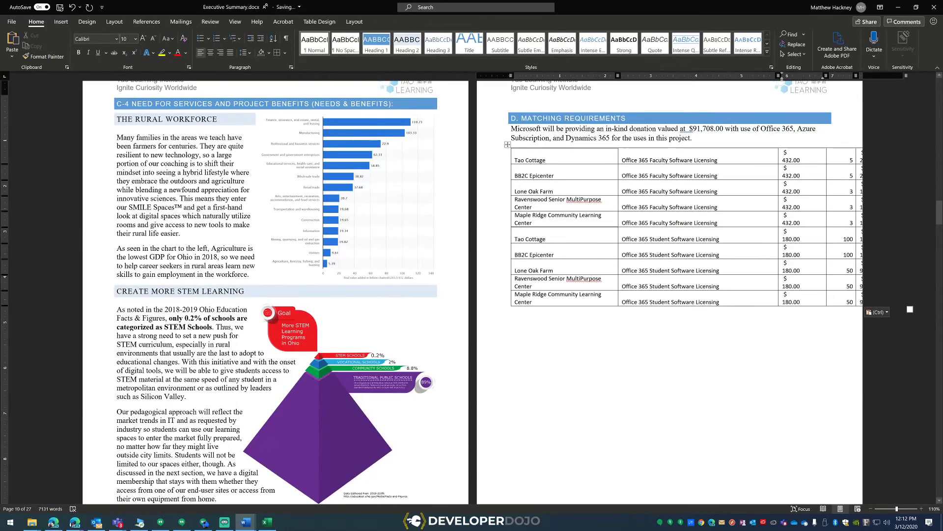
pyautogui.moveTo(910, 310); pyautogui.dragTo(831, 308)
# - Copy the Budget sheet's column headings, Site Name through Grant and Cash Match funds, into the top of the licensing table and make them bold
pyautogui.hotkey('alt', 'Tab')
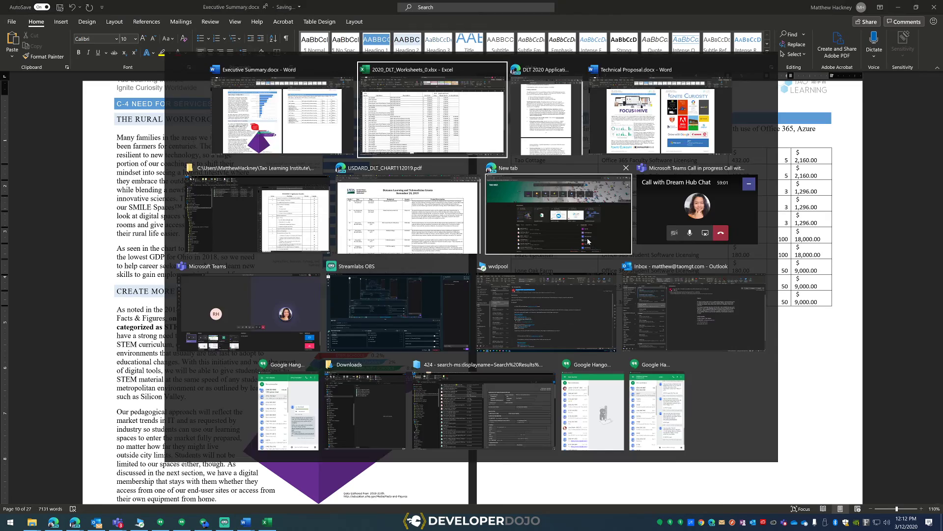
pyautogui.moveTo(126, 176); pyautogui.dragTo(582, 187)
pyautogui.hotkey('alt', 'Tab')
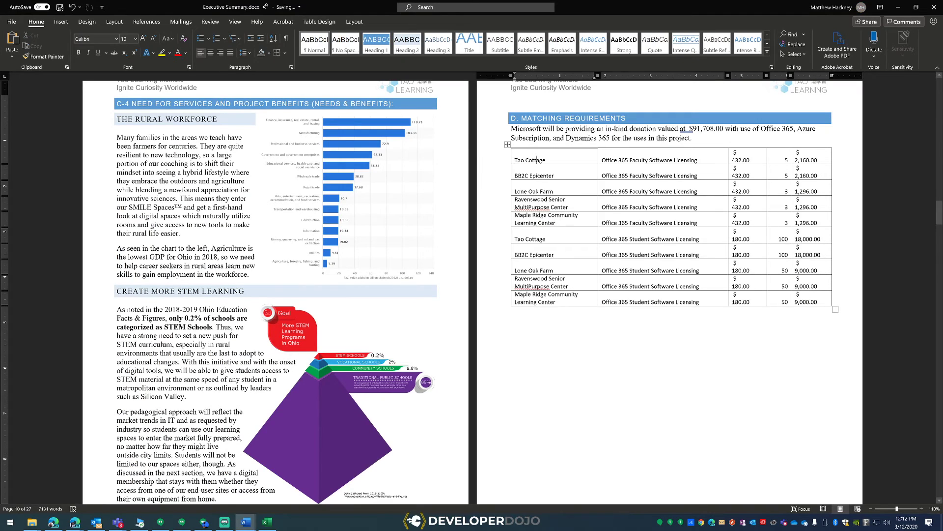
pyautogui.rightClick(536, 158)
pyautogui.press('Escape')
pyautogui.moveTo(536, 160)
pyautogui.mouseDown()
pyautogui.moveTo(540, 177)
pyautogui.moveTo(537, 159)
pyautogui.mouseUp()
pyautogui.click(519, 138)
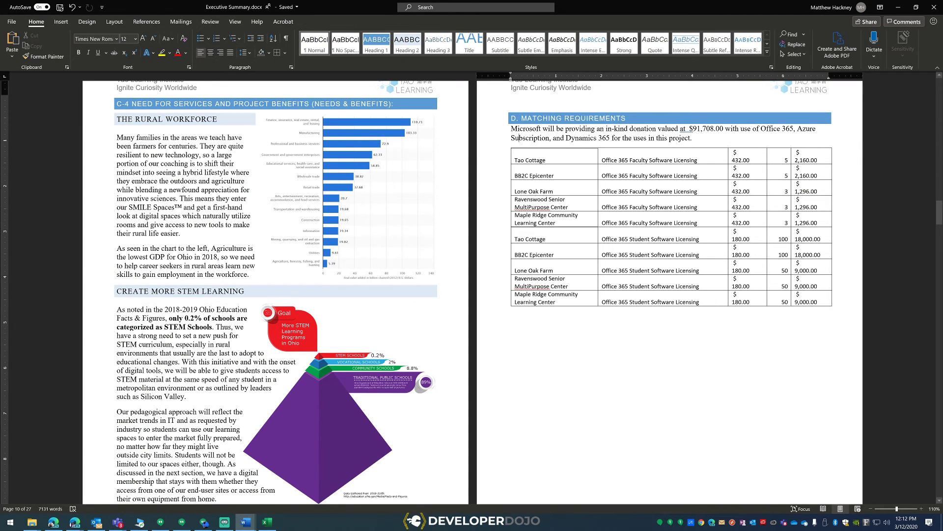
pyautogui.hotkey('ctrl', 'z')
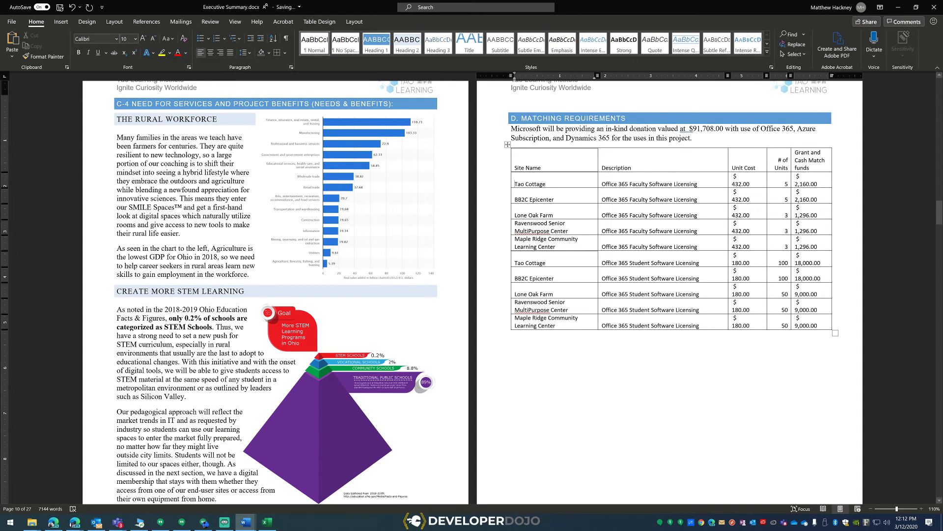
pyautogui.moveTo(516, 168); pyautogui.dragTo(799, 165)
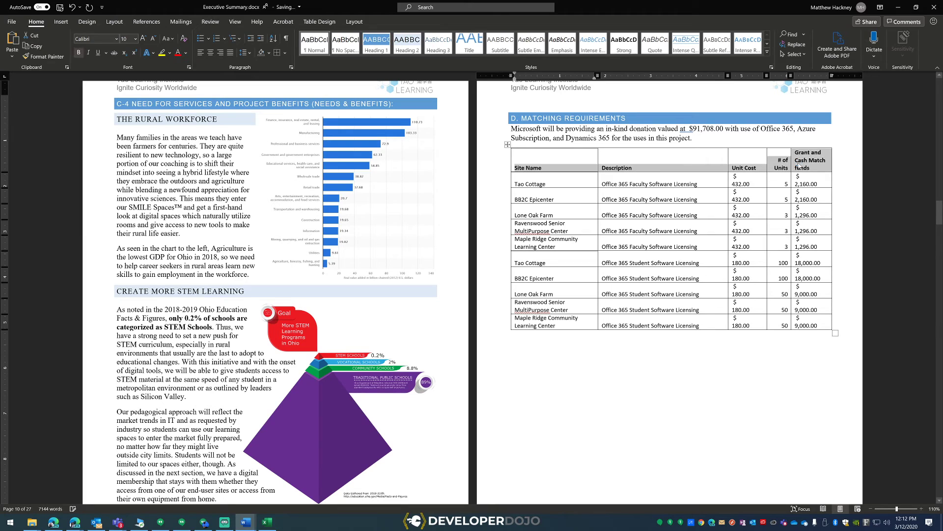
pyautogui.click(799, 165)
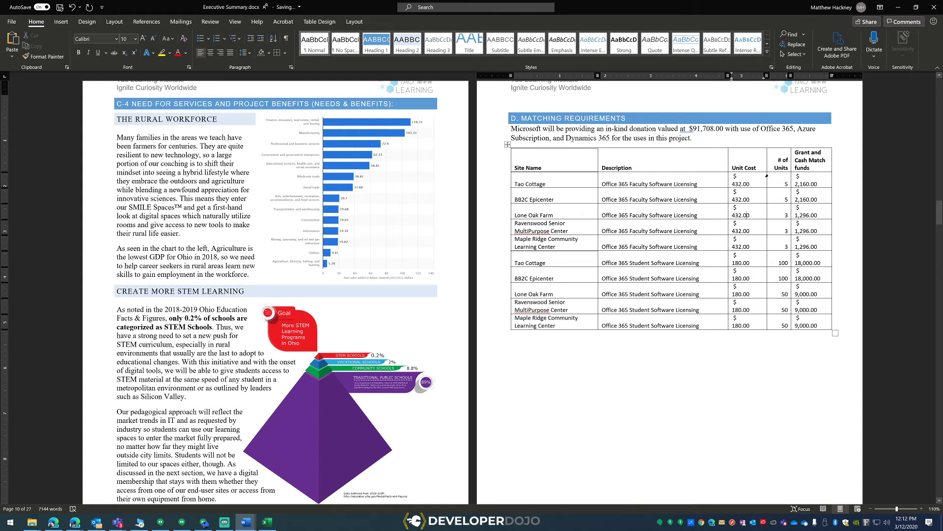
# - Widen the Unit Cost column slightly and close the gap after the dollar sign in the Tao Cottage and BB2C Epicenter faculty rows, giving $432.00
pyautogui.moveTo(767, 176); pyautogui.dragTo(770, 176)
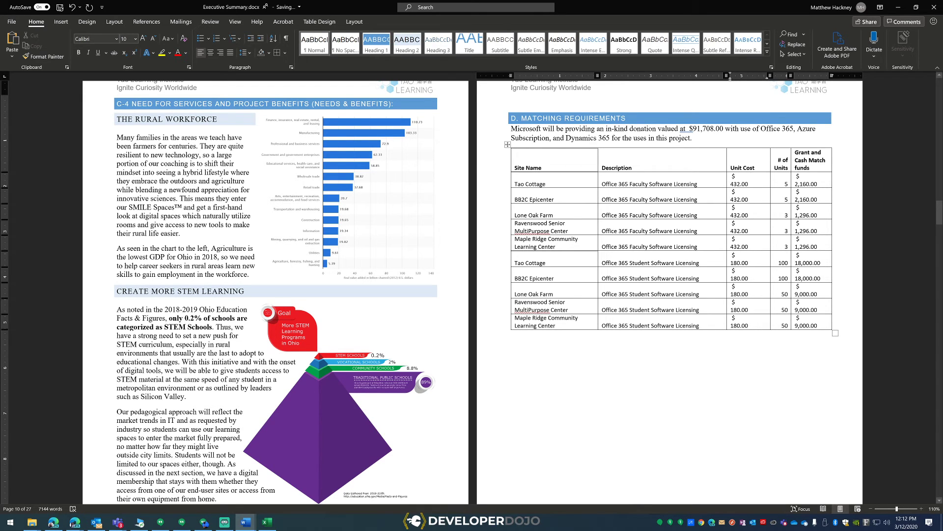
pyautogui.press('Delete')
pyautogui.doubleClick(737, 184)
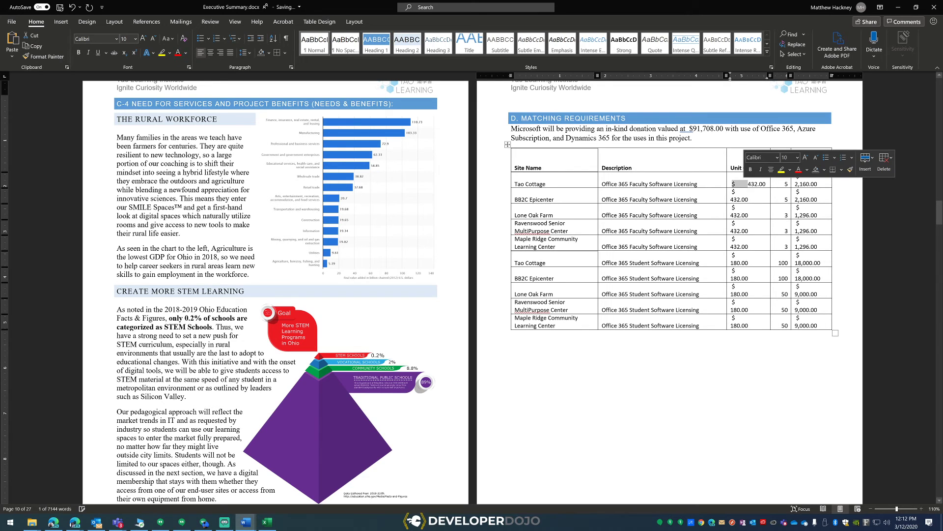
pyautogui.click(735, 184)
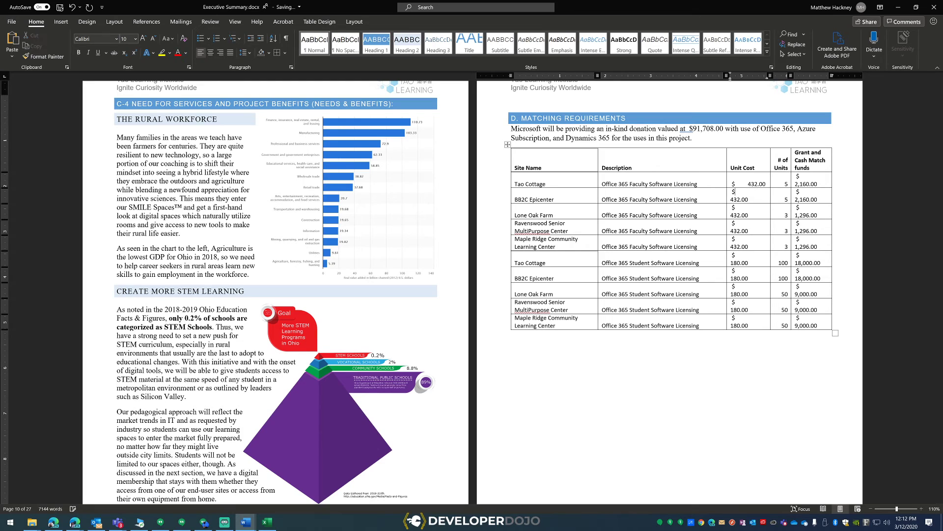
pyautogui.press('Delete')
pyautogui.press('Delete')
pyautogui.press('Delete')
pyautogui.press('Delete')
pyautogui.press('Delete')
pyautogui.press('Delete')
pyautogui.press('Delete')
pyautogui.press('Delete')
pyautogui.press('Delete')
pyautogui.press('Delete')
pyautogui.press('Delete')
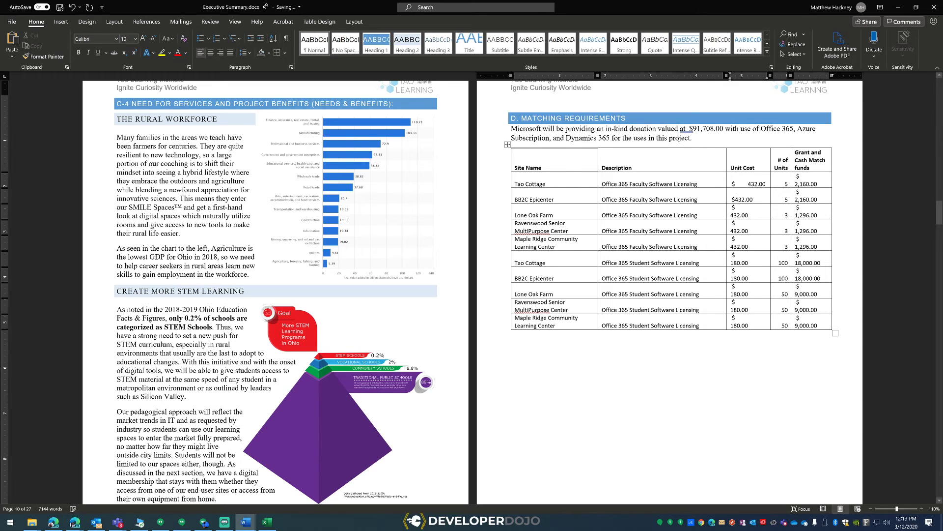
pyautogui.press('Up')
pyautogui.hotkey('ctrl', 'shift', 'Right')
pyautogui.press('Delete')
# - Close the gap after the dollar sign in the Unit Cost of the remaining three faculty licensing rows, giving $432.00 on one line
pyautogui.press('Down')
pyautogui.press('Down')
pyautogui.hotkey('ctrl', 'shift', 'Right')
pyautogui.press('Delete')
pyautogui.press('Delete')
pyautogui.press('Down')
pyautogui.hotkey('ctrl', 'shift', 'Right')
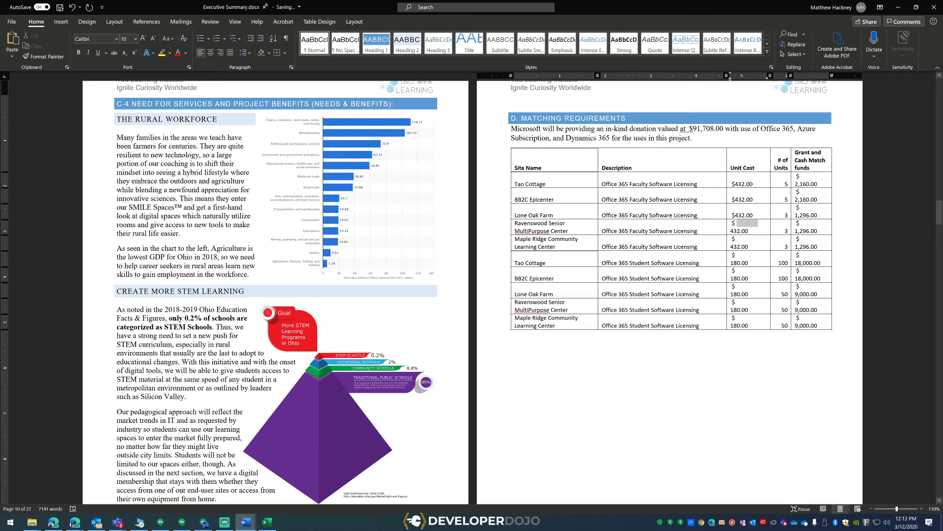
pyautogui.press('Delete')
pyautogui.press('Down')
pyautogui.hotkey('ctrl', 'shift', 'Right')
pyautogui.press('Delete')
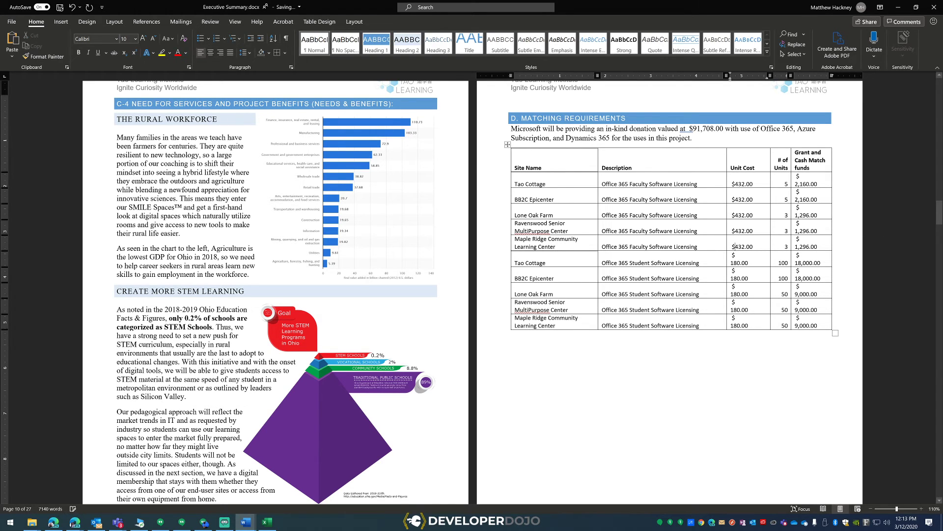
# - Close the gap after the dollar sign in the Unit Cost of all five student licensing rows, putting $180.00 on one line
pyautogui.press('Down')
pyautogui.hotkey('ctrl', 'shift', 'Right')
pyautogui.press('Delete')
pyautogui.press('Down')
pyautogui.hotkey('ctrl', 'shift', 'Right')
pyautogui.press('Delete')
pyautogui.press('Down')
pyautogui.hotkey('ctrl', 'shift', 'Right')
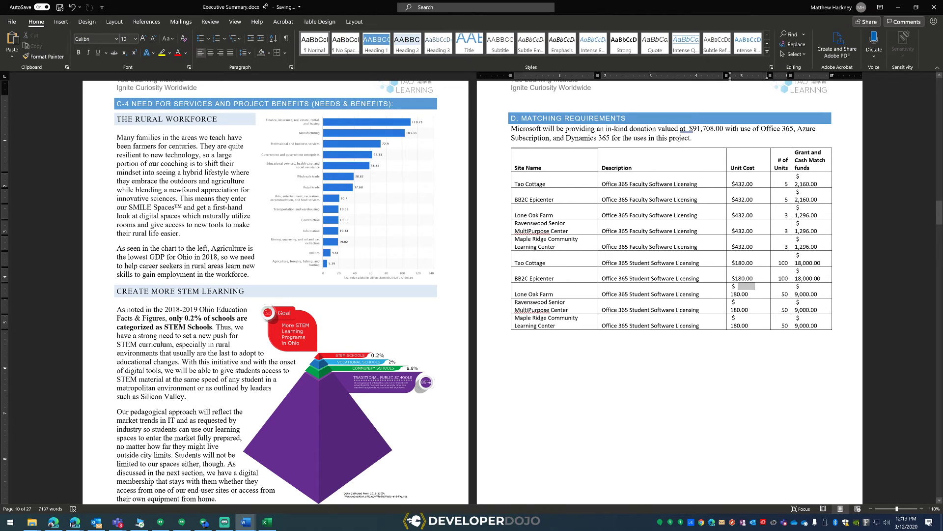
pyautogui.press('Delete')
pyautogui.press('Down')
pyautogui.hotkey('ctrl', 'shift', 'Right')
pyautogui.press('Delete')
pyautogui.press('Down')
pyautogui.hotkey('ctrl', 'shift', 'Right')
pyautogui.press('Delete')
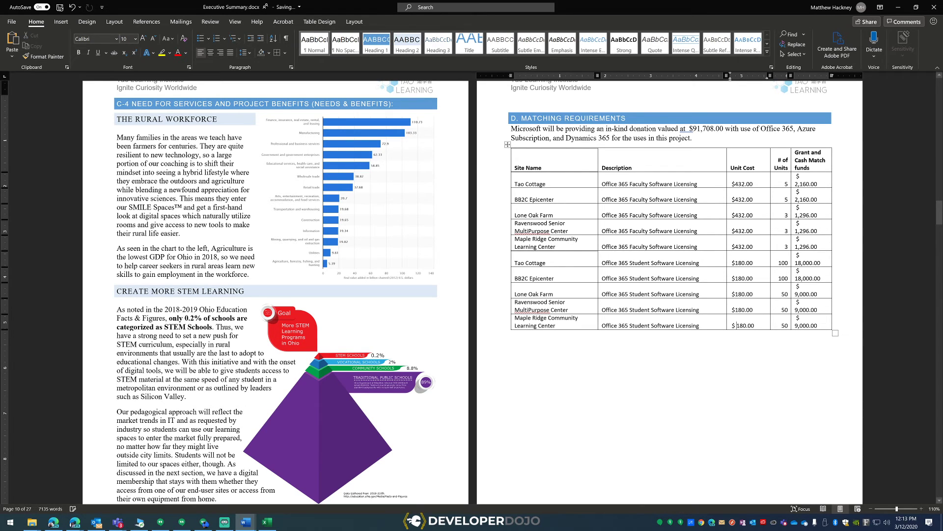
# - Center the # of Units values for all ten site rows in the matching requirements table
pyautogui.moveTo(783, 183); pyautogui.dragTo(784, 326)
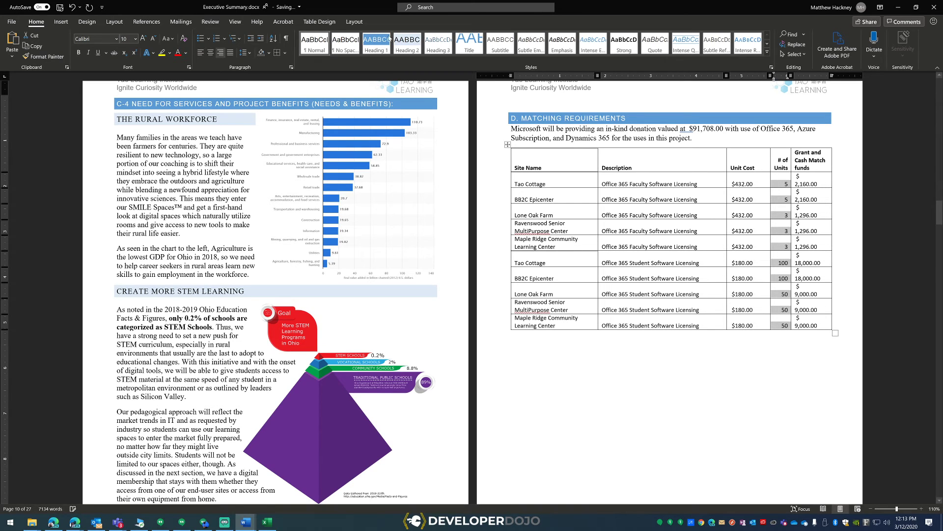
pyautogui.click(210, 52)
pyautogui.moveTo(598, 242); pyautogui.dragTo(599, 243)
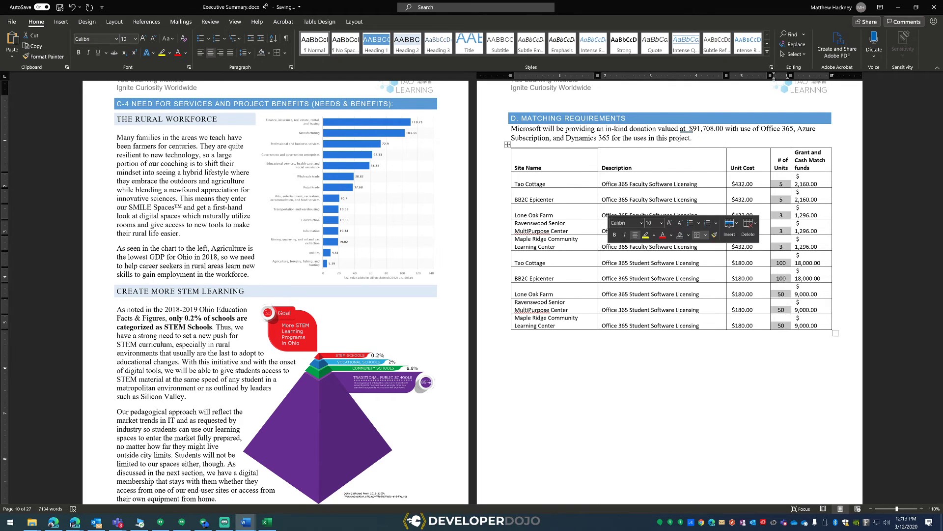
pyautogui.click(781, 278)
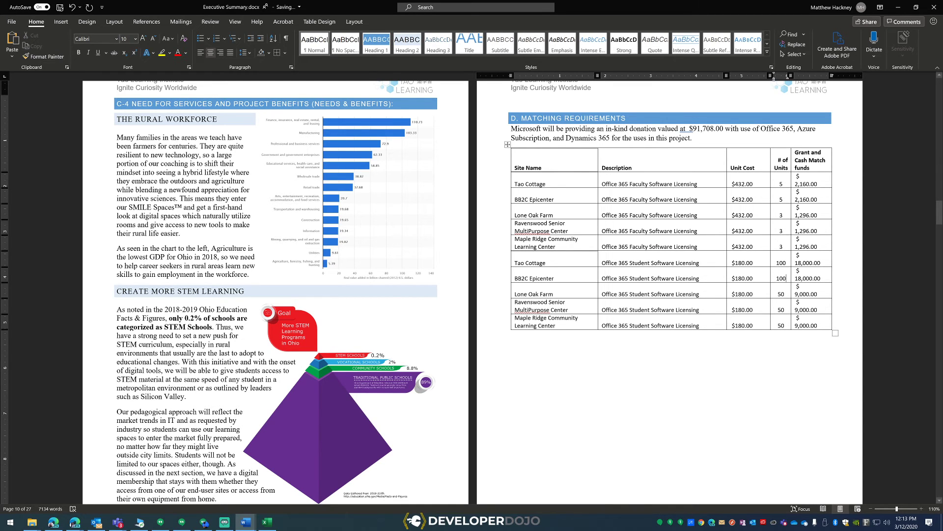
# - Remove the extra spaces after the dollar sign in the Ravenswood and Maple Ridge faculty licensing fund amounts
pyautogui.click(801, 231)
pyautogui.press('BackSpace')
pyautogui.press('BackSpace')
pyautogui.click(797, 246)
pyautogui.press('BackSpace')
pyautogui.press('BackSpace')
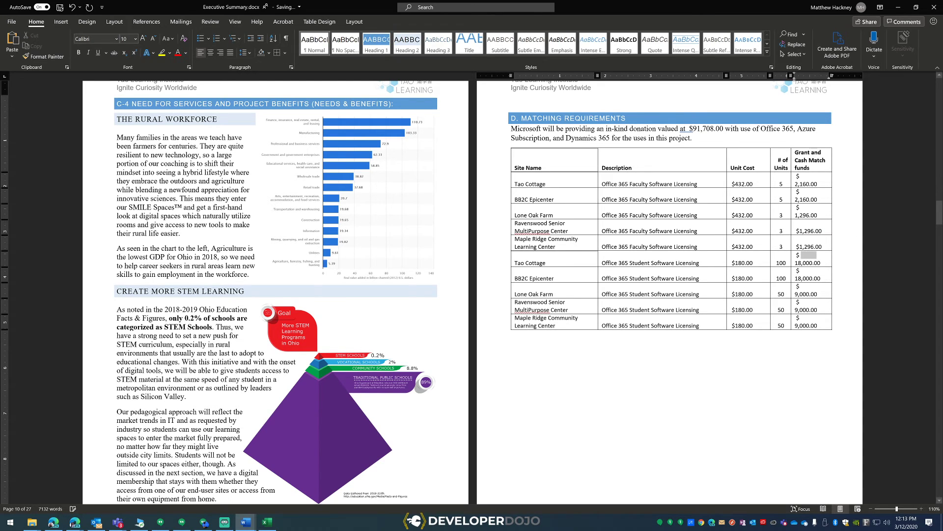
# - Remove the extra spaces after the dollar sign in the fund amounts of all five student licensing rows
pyautogui.click(796, 262)
pyautogui.press('BackSpace')
pyautogui.press('BackSpace')
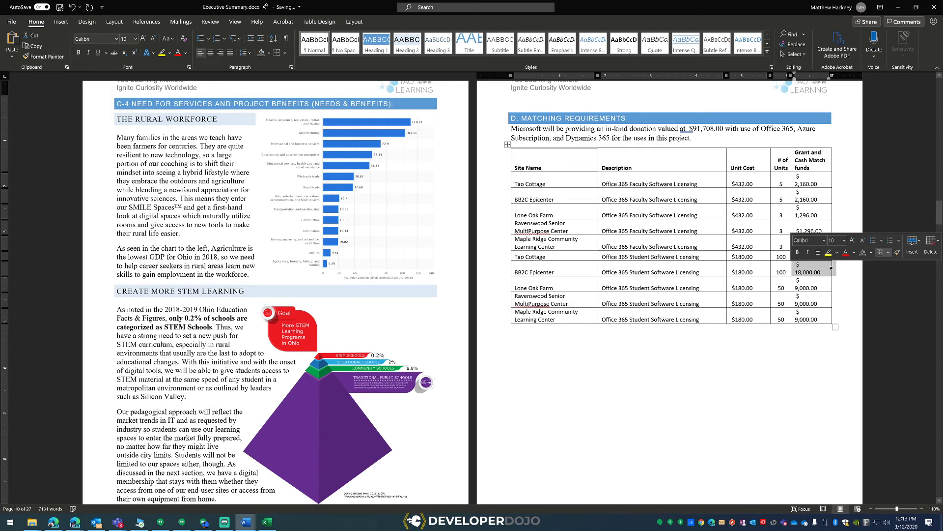
pyautogui.moveTo(801, 264); pyautogui.dragTo(818, 299)
pyautogui.press('BackSpace')
pyautogui.press('BackSpace')
pyautogui.press('BackSpace')
pyautogui.press('BackSpace')
pyautogui.press('BackSpace')
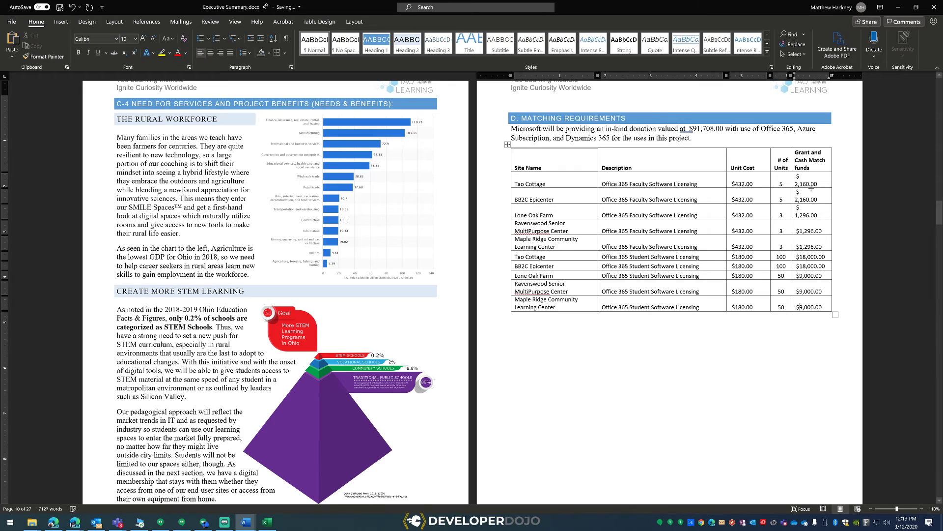
# - Remove the extra spaces after the dollar sign in the Tao Cottage, BB2C Epicenter and Lone Oak Farm faculty licensing fund amounts
pyautogui.moveTo(801, 176); pyautogui.dragTo(818, 196)
pyautogui.press('BackSpace')
pyautogui.press('BackSpace')
pyautogui.press('BackSpace')
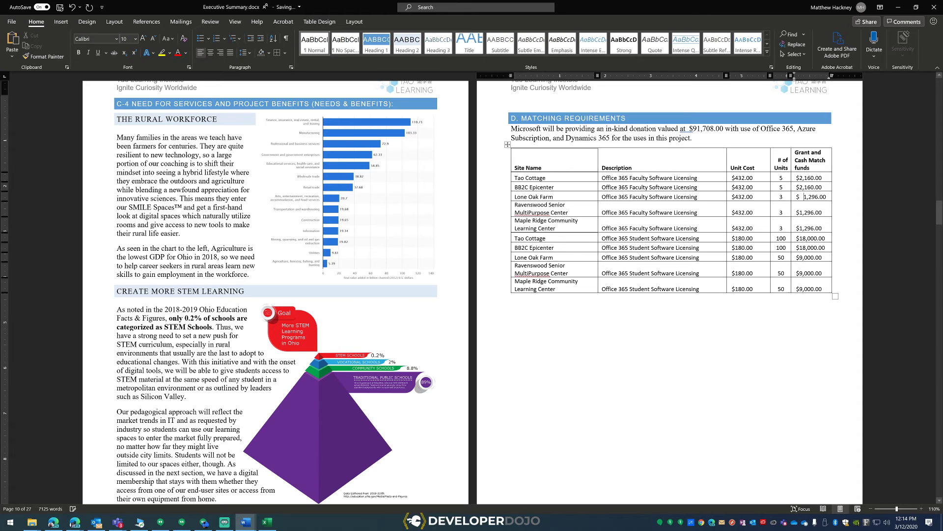
pyautogui.press('BackSpace')
# - Widen the Site Name column and narrow the Unit Cost column so every site name fits on one line
pyautogui.moveTo(598, 195); pyautogui.dragTo(622, 194)
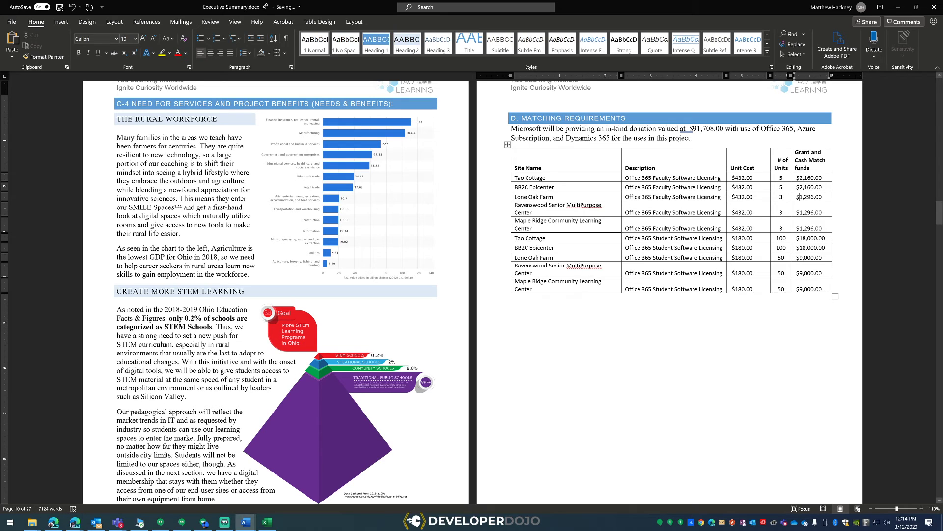
pyautogui.moveTo(726, 161); pyautogui.dragTo(738, 161)
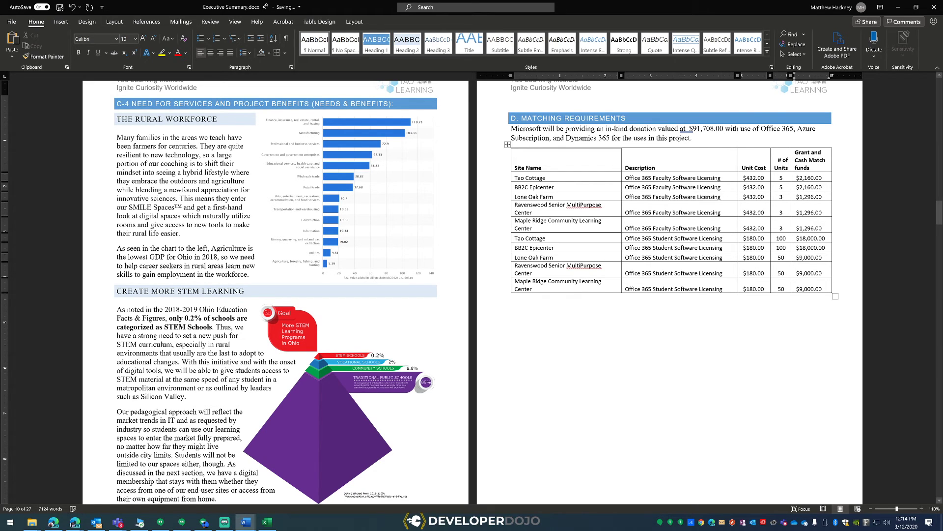
pyautogui.moveTo(622, 159); pyautogui.dragTo(629, 159)
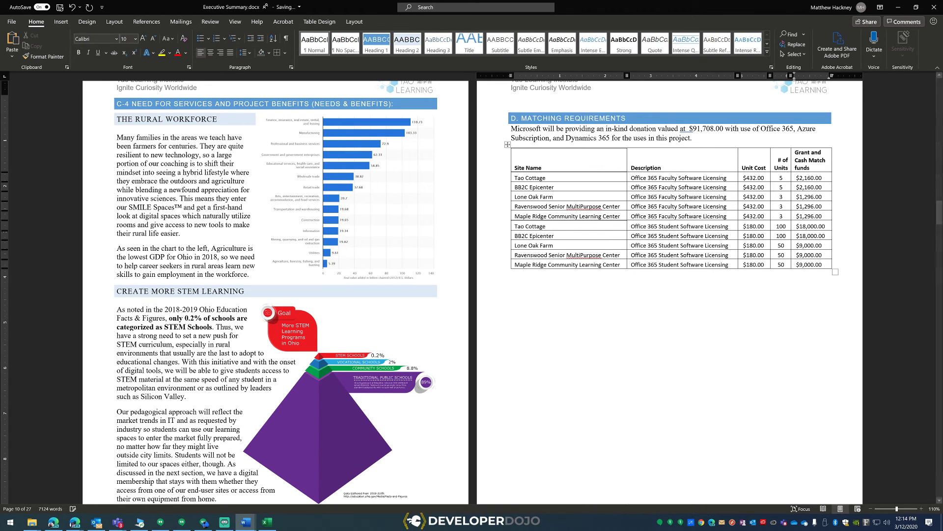
# - Copy the Tao Cottage Dynamics 365 Licensing row from Excel's Budget sheet and try to paste it into the Word table
pyautogui.click(267, 522)
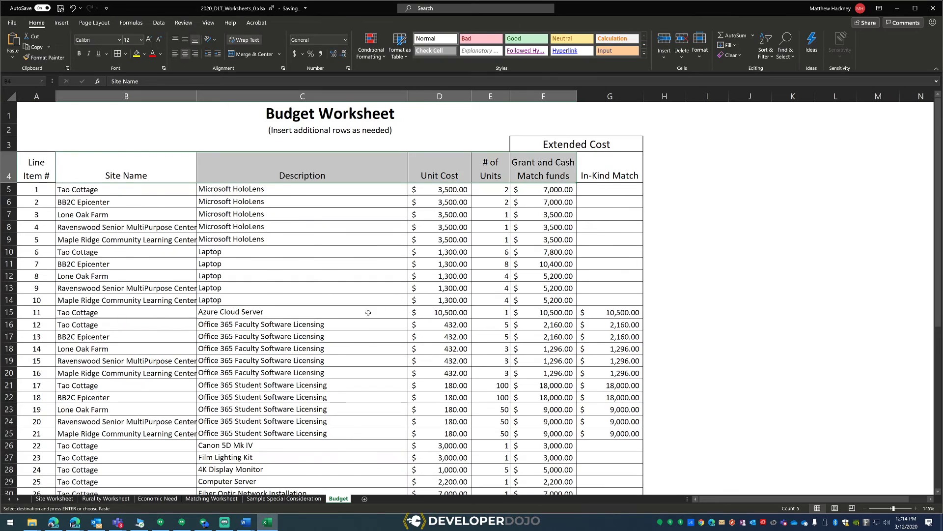
pyautogui.scroll(-4, 368, 313)
pyautogui.moveTo(590, 383); pyautogui.dragTo(98, 387)
pyautogui.hotkey('ctrl', 'c')
pyautogui.hotkey('alt', 'Tab')
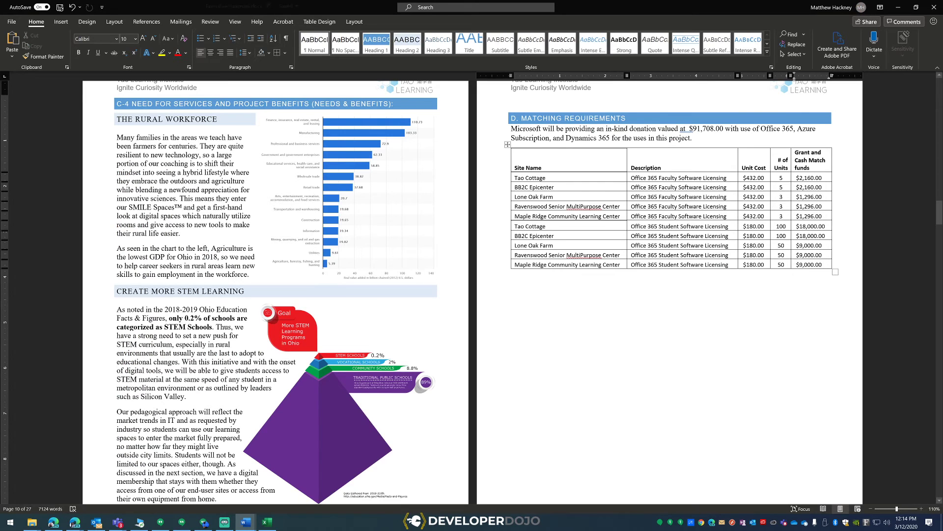
pyautogui.hotkey('ctrl', 'v')
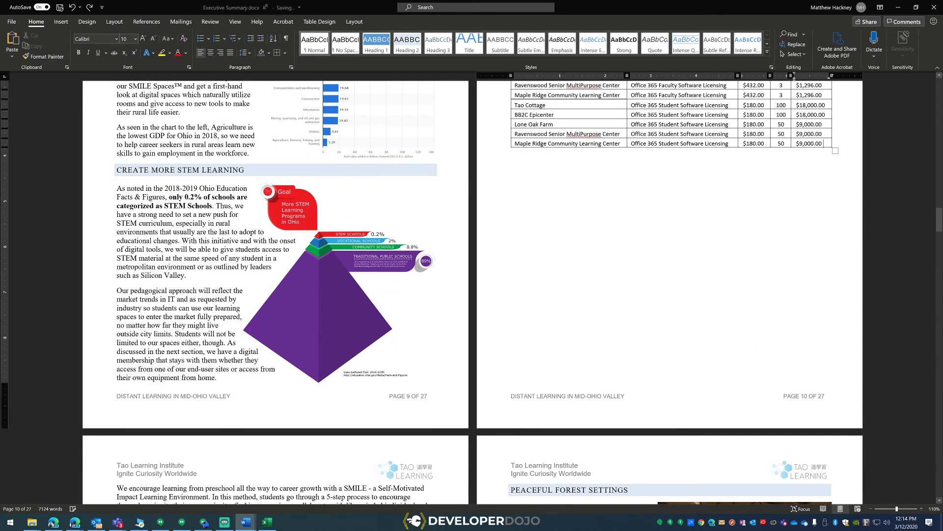
pyautogui.scroll(3, 472, 290)
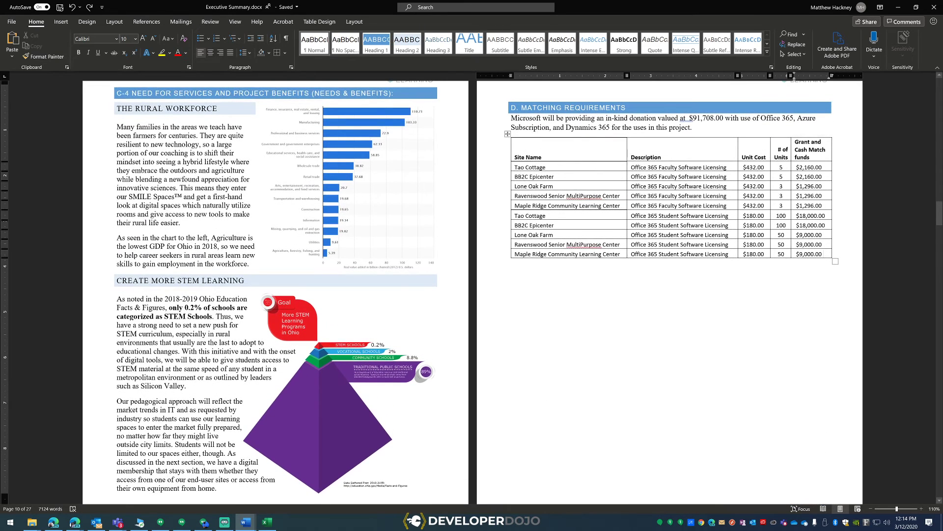
pyautogui.click(518, 167)
pyautogui.rightClick(827, 255)
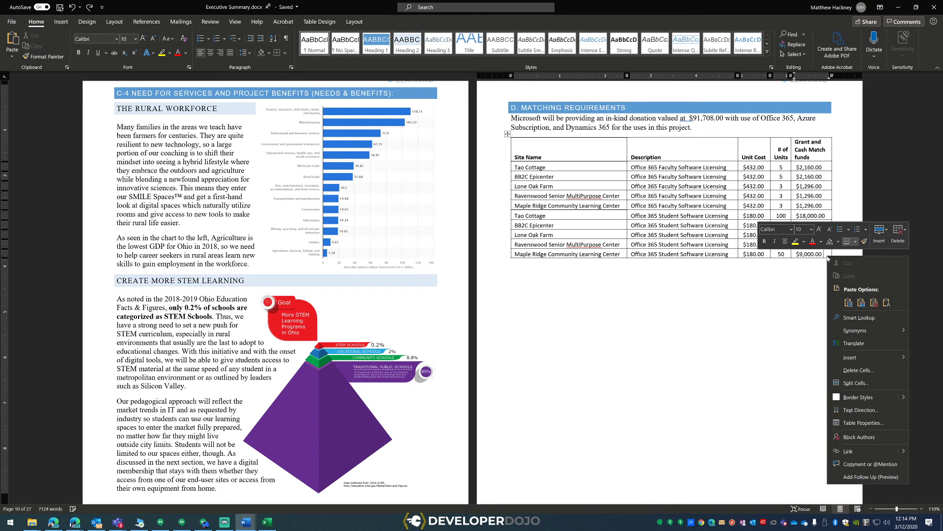
pyautogui.click(879, 234)
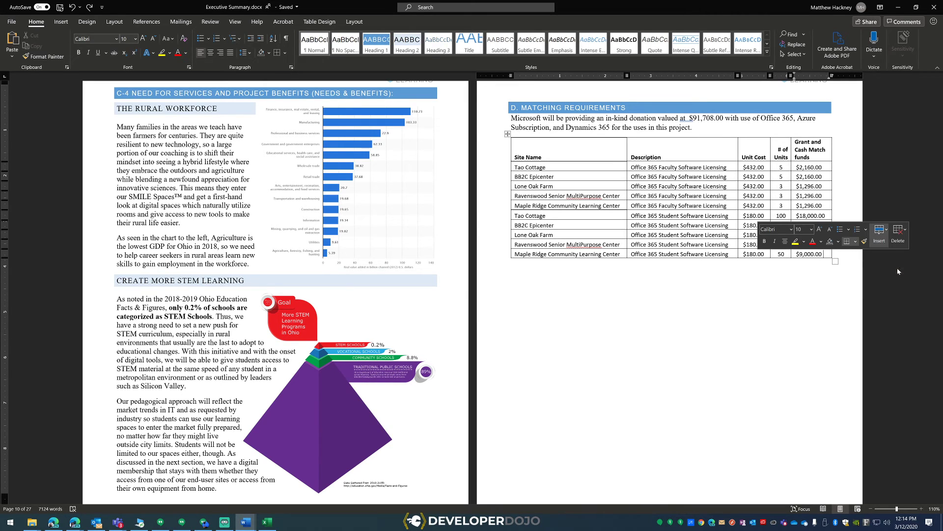
pyautogui.click(897, 267)
pyautogui.click(532, 254)
pyautogui.hotkey('ctrl', 'z')
# - Insert an empty row below the last Maple Ridge Community Learning Center row of the table
pyautogui.rightClick(543, 254)
pyautogui.click(664, 231)
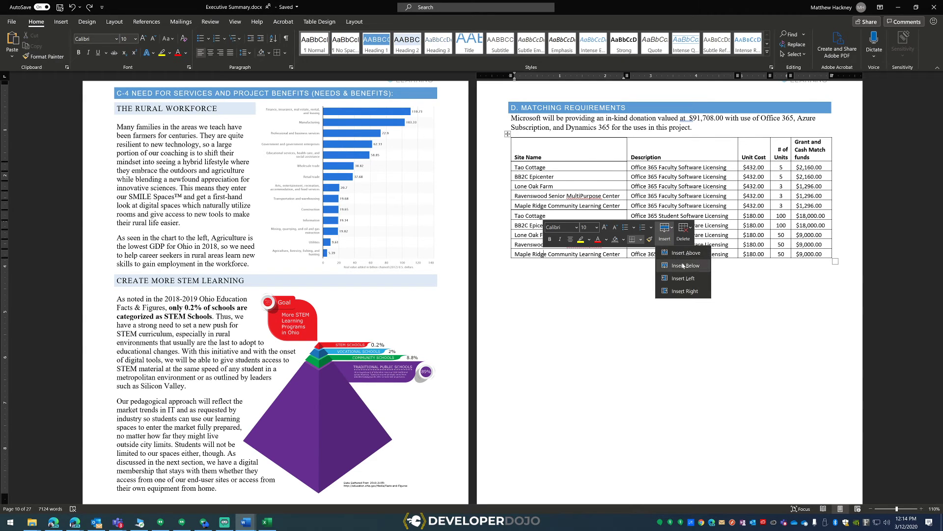
pyautogui.click(684, 266)
pyautogui.click(655, 254)
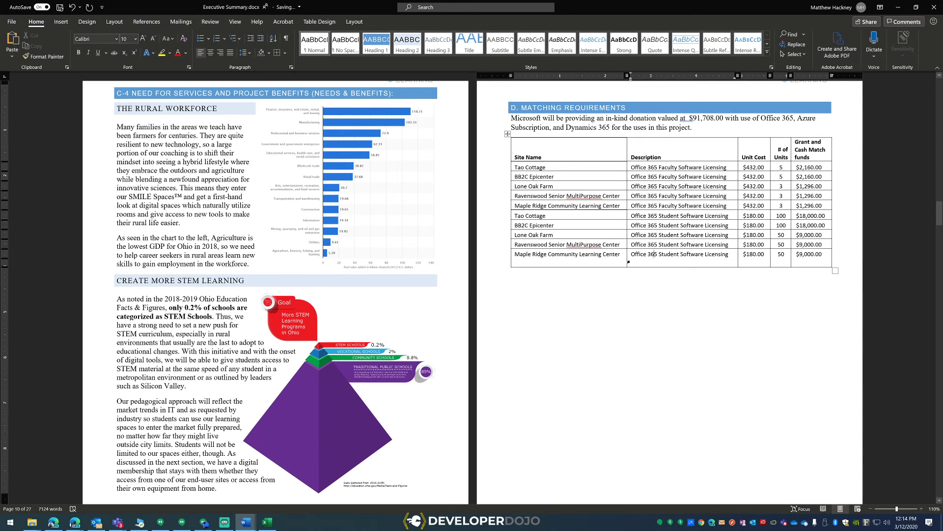
# - Try to paste the copied Dynamics 365 Licensing row into the new empty table row
pyautogui.moveTo(521, 254); pyautogui.dragTo(565, 263)
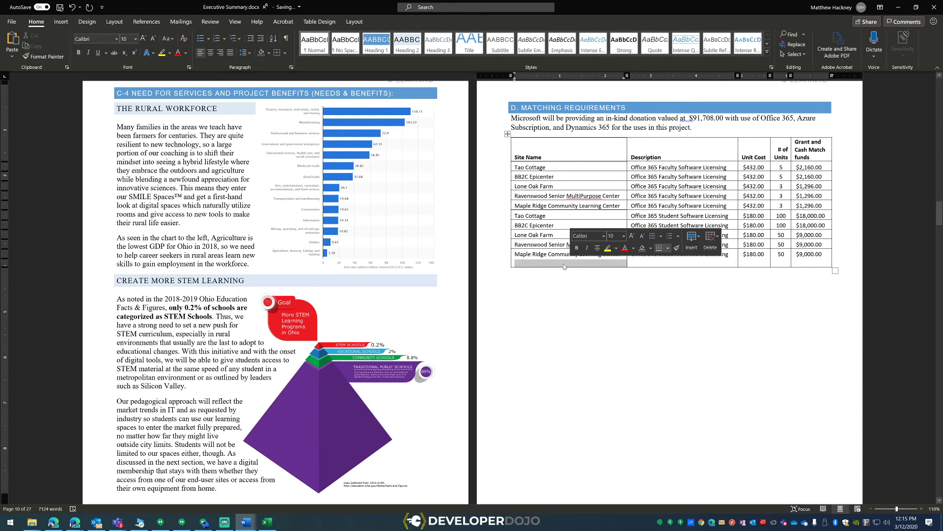
pyautogui.click(540, 263)
pyautogui.scroll(-2, 497, 167)
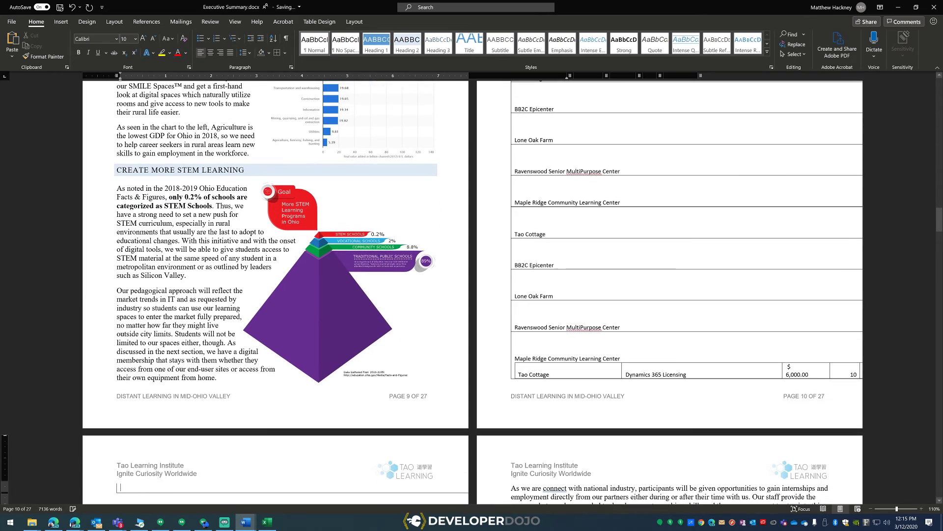
pyautogui.scroll(2, 565, 216)
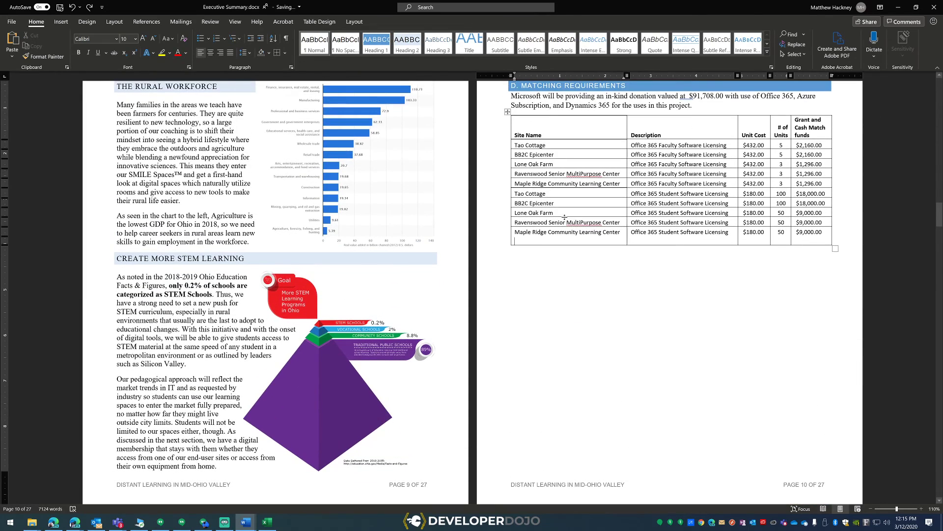
# - Enter Tao Cottage as the new row's site name and copy Dynamics 365 Licensing from the Excel budget as its description
pyautogui.write('Tao Cottage')
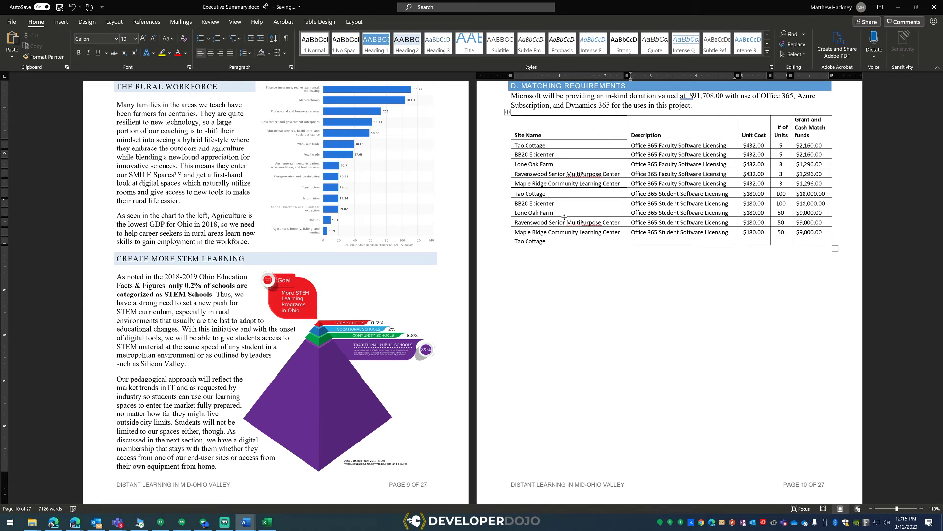
pyautogui.hotkey('alt', 'Tab')
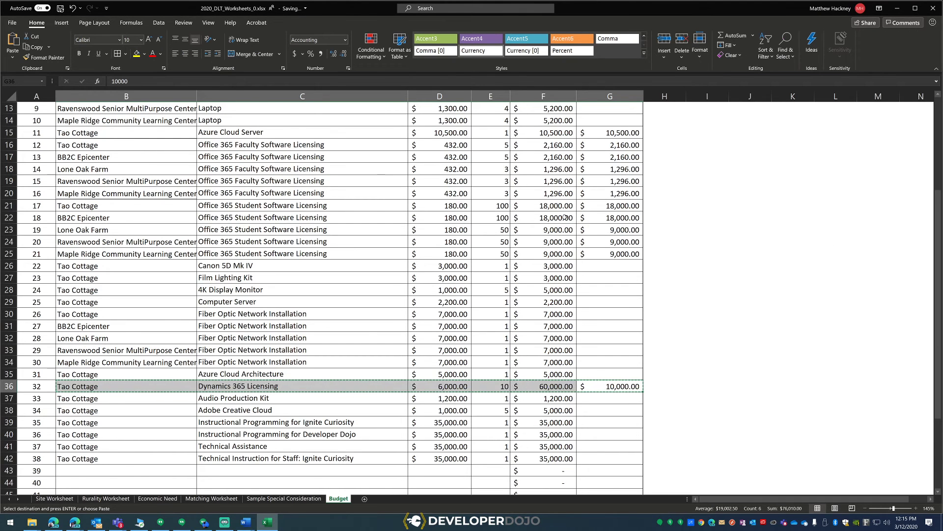
pyautogui.click(375, 387)
pyautogui.hotkey('ctrl', 'c')
pyautogui.hotkey('alt', 'Tab')
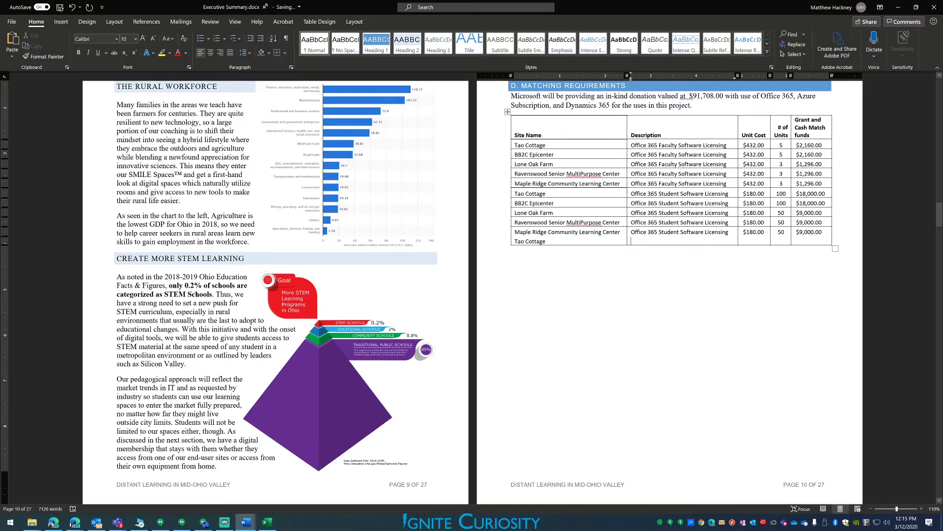
pyautogui.click(662, 244)
pyautogui.hotkey('ctrl', 'v')
pyautogui.hotkey('ctrl', 't')
# - Copy the $6,000.00 unit cost from the Excel budget into the Dynamics 365 row and remove its extra spacing
pyautogui.hotkey('alt', 'Tab')
pyautogui.hotkey('alt', 'Tab')
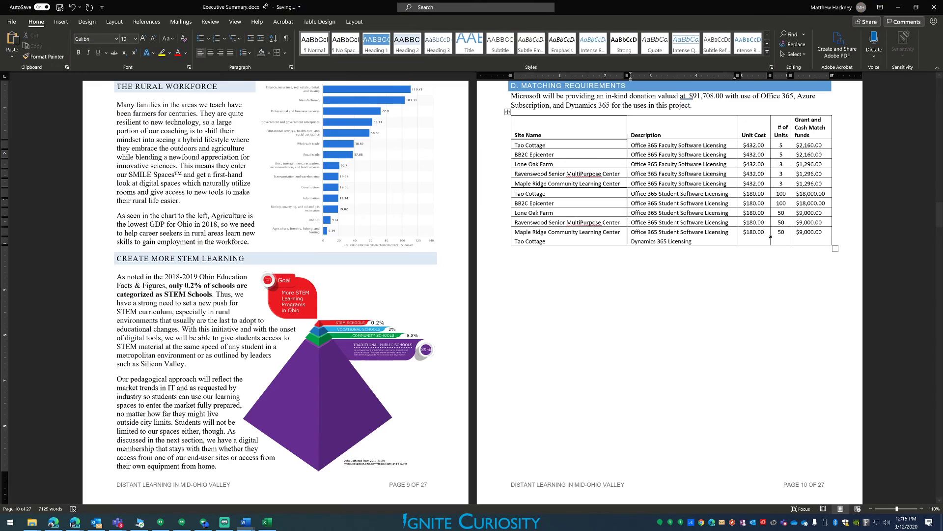
pyautogui.hotkey('ctrl', 'v')
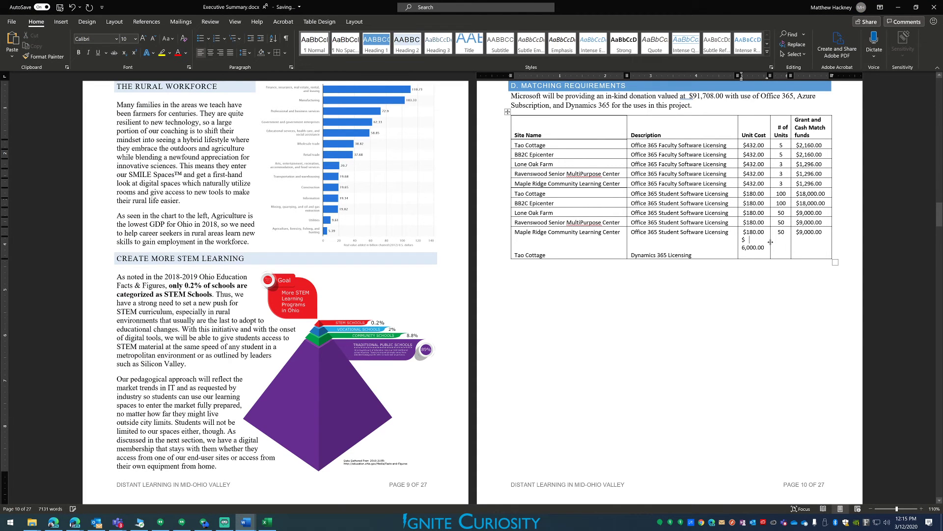
pyautogui.press('BackSpace')
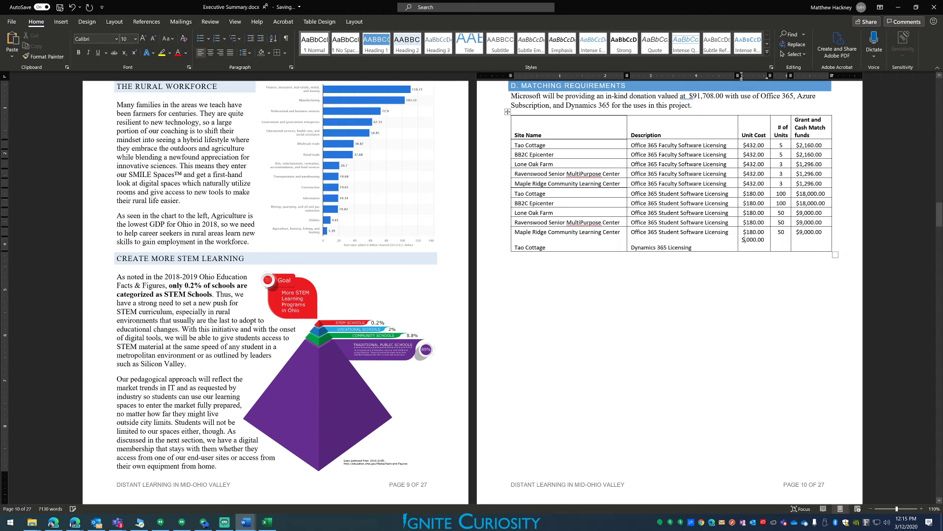
pyautogui.write('6')
pyautogui.press('BackSpace')
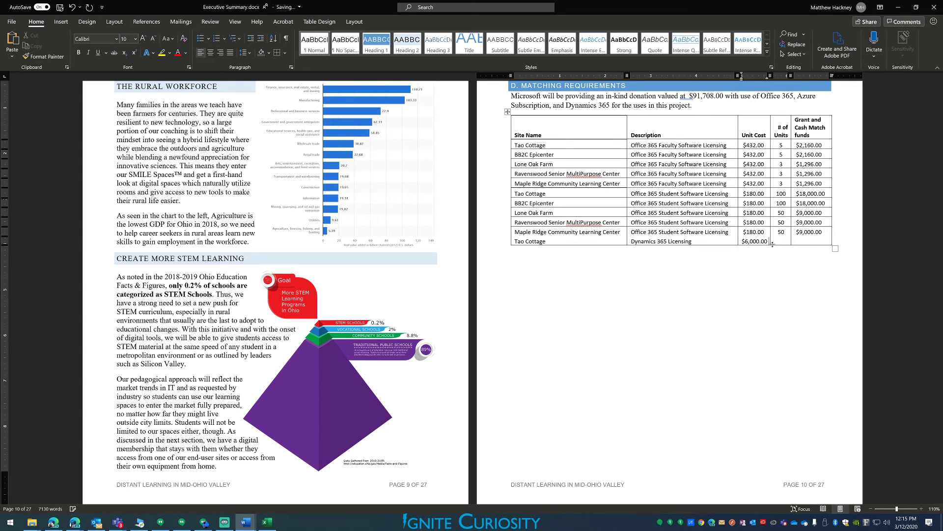
# - Enter 10 units and $60,000.00 in grant and cash match funds for the Dynamics 365 Licensing row
pyautogui.press('Tab')
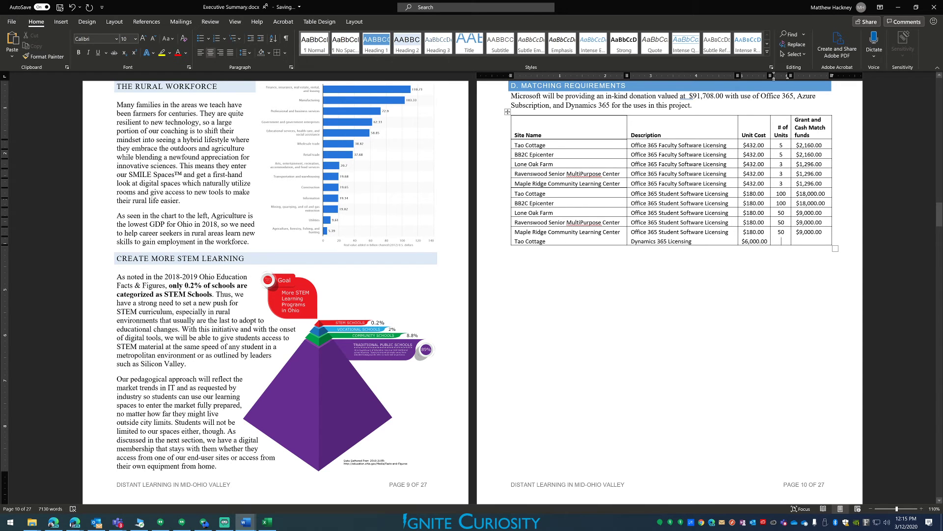
pyautogui.hotkey('alt', 'Tab')
pyautogui.hotkey('alt', 'Tab')
pyautogui.write('10')
pyautogui.hotkey('alt', 'Tab')
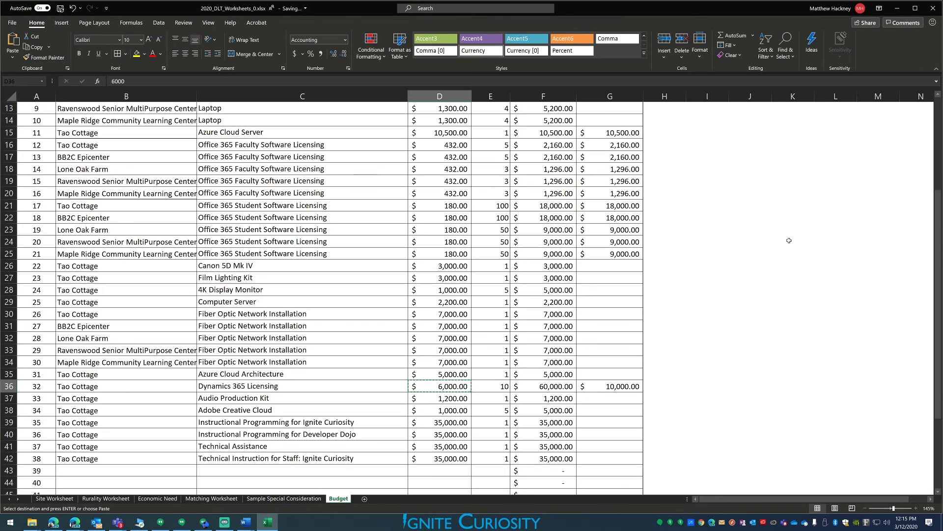
pyautogui.hotkey('alt', 'Tab')
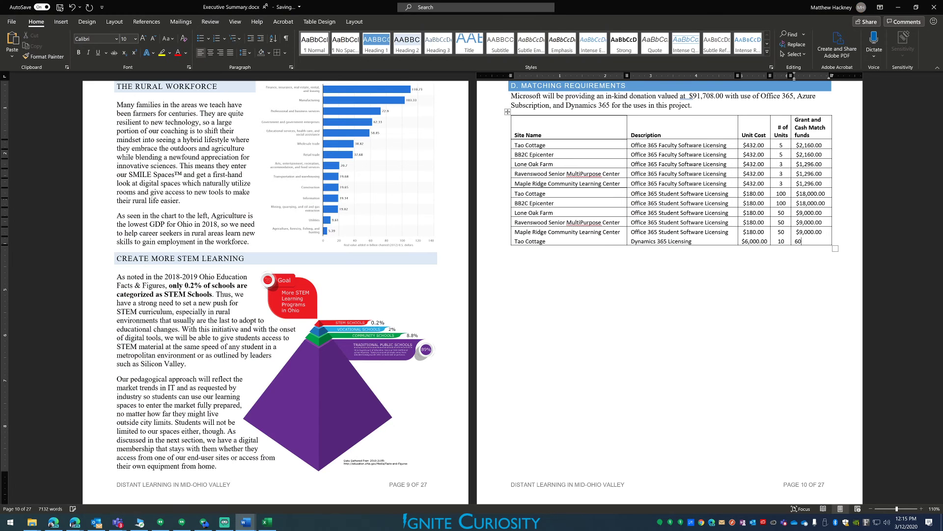
pyautogui.write('$60,000.00')
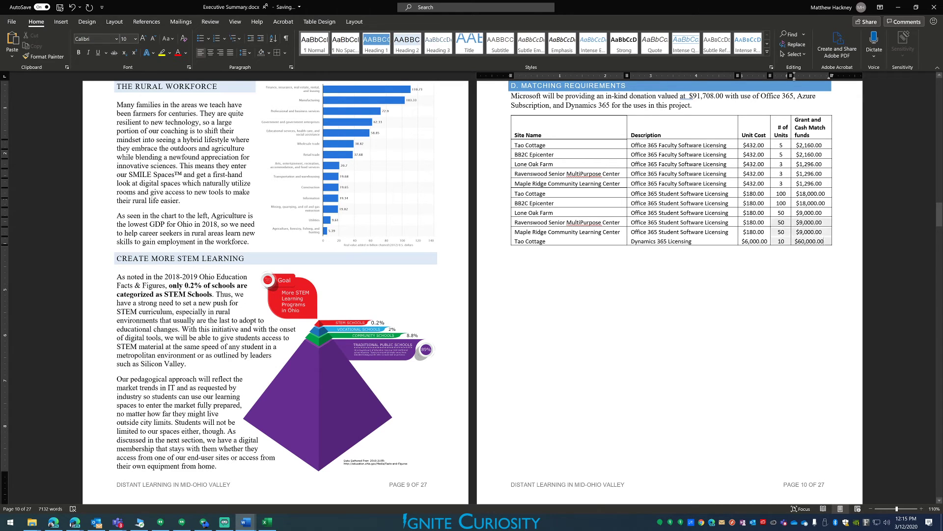
# - Apply all borders to every site row below the table's header
pyautogui.hotkey('shift', 'Up')
pyautogui.hotkey('shift', 'Up')
pyautogui.hotkey('shift', 'Up')
pyautogui.hotkey('shift', 'Up')
pyautogui.hotkey('shift', 'Up')
pyautogui.hotkey('shift', 'Up')
pyautogui.hotkey('shift', 'Up')
pyautogui.hotkey('shift', 'Up')
pyautogui.hotkey('shift', 'Up')
pyautogui.hotkey('shift', 'Up')
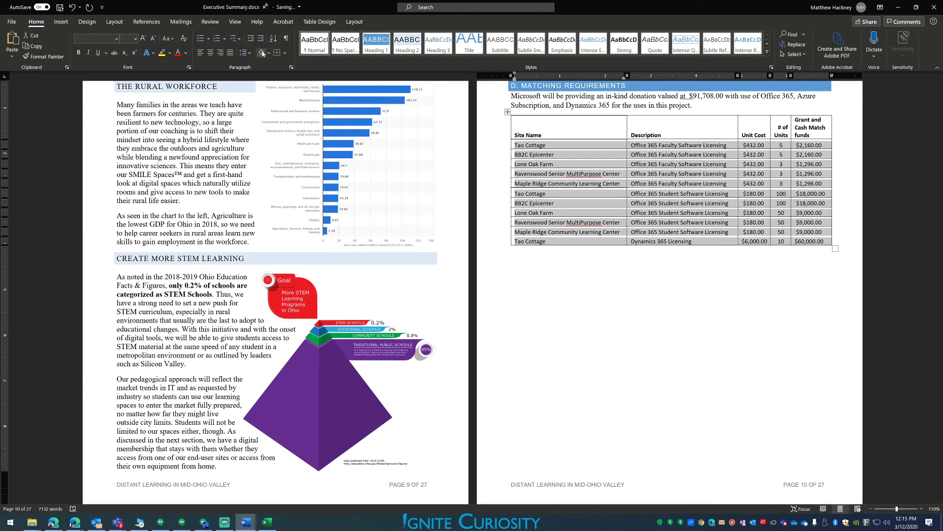
pyautogui.click(284, 53)
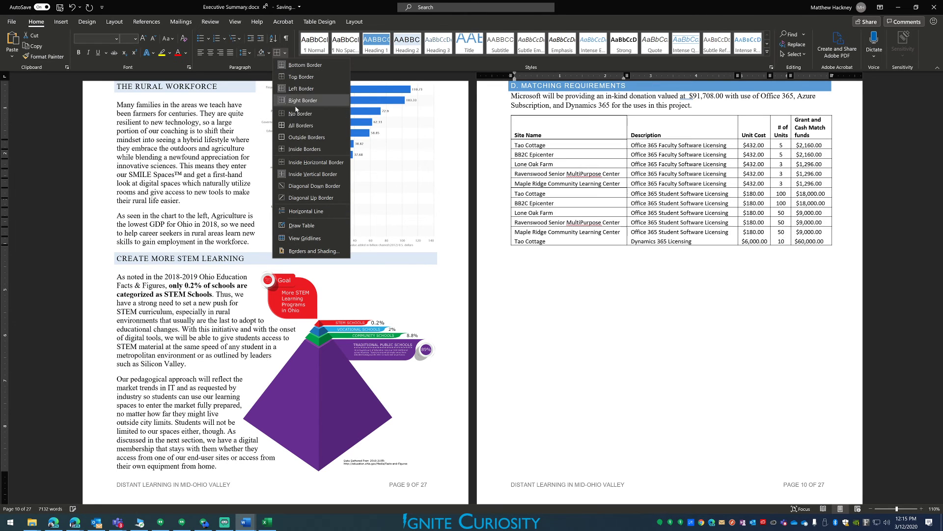
pyautogui.click(299, 125)
pyautogui.click(657, 276)
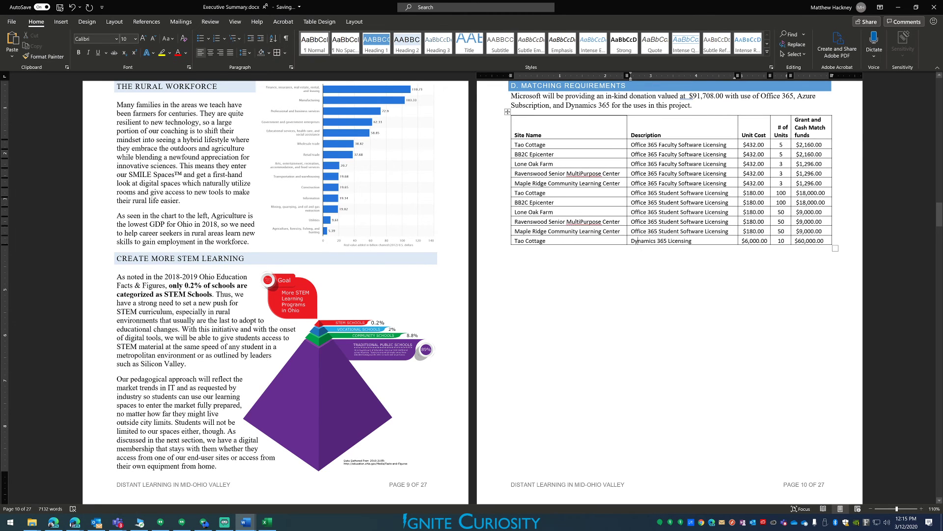
# - Rename the last column's header in the Matching Requirements table as In-Kind Donation
pyautogui.scroll(2, 656, 276)
pyautogui.scroll(1, 657, 276)
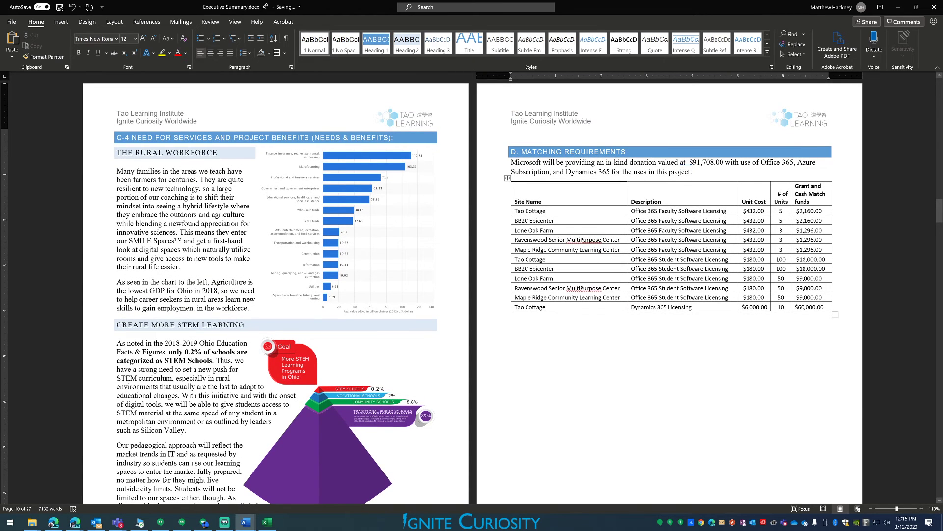
pyautogui.moveTo(810, 201); pyautogui.dragTo(795, 187)
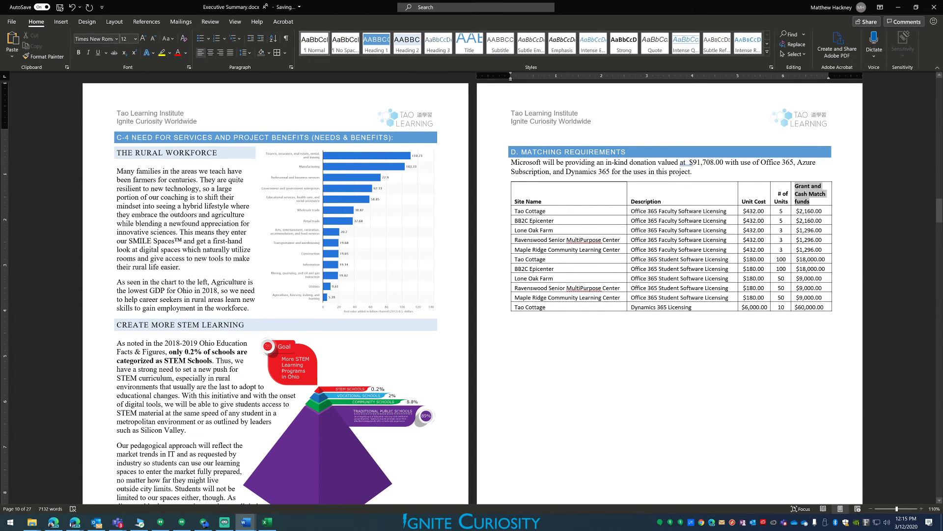
pyautogui.press('Delete')
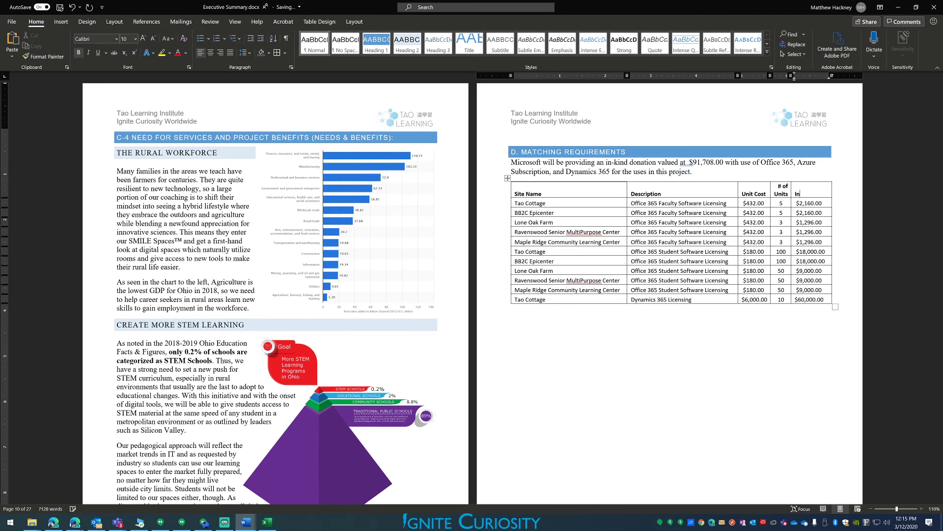
pyautogui.write('In-Kn')
pyautogui.press('BackSpace')
pyautogui.write('ind Donation')
# - Center the In-Kind Donation column and remove the extra space before $91,708.00 in the paragraph above the table
pyautogui.moveTo(810, 192); pyautogui.dragTo(811, 299)
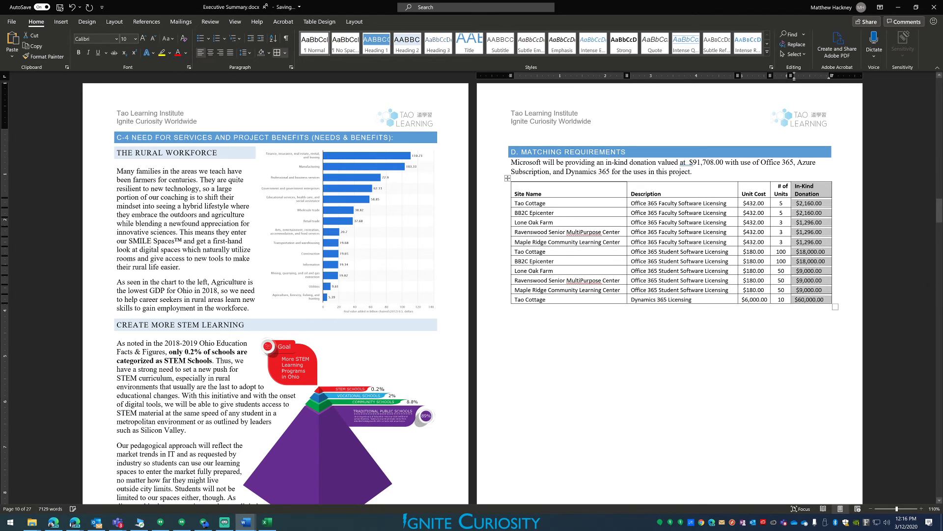
pyautogui.click(210, 53)
pyautogui.click(726, 222)
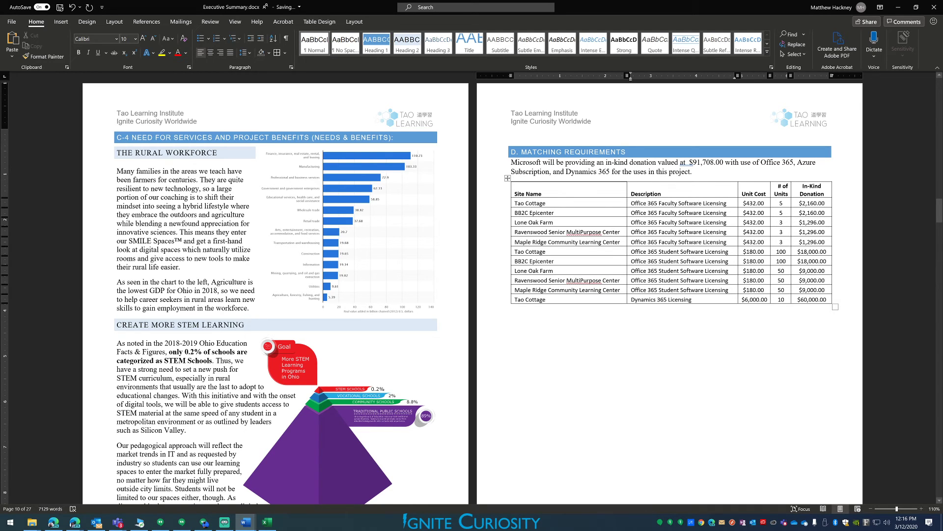
pyautogui.click(684, 163)
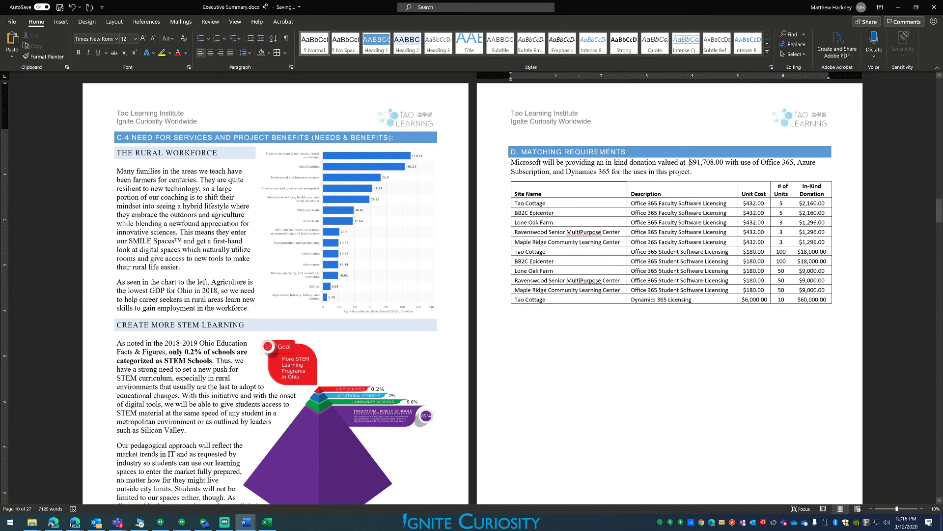
# - Copy all the In-Kind Donation amounts into column A of a new Excel workbook and widen the column to fit
pyautogui.moveTo(812, 203); pyautogui.dragTo(806, 298)
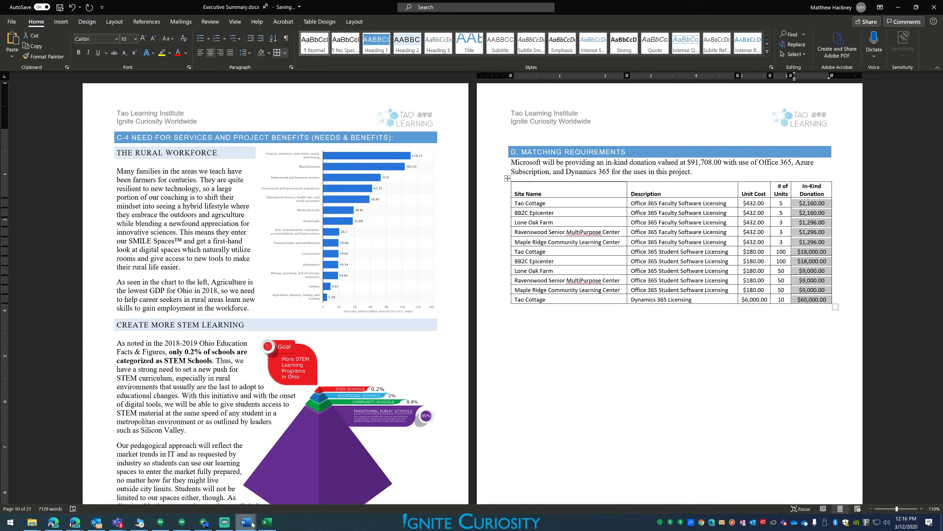
pyautogui.click(274, 521)
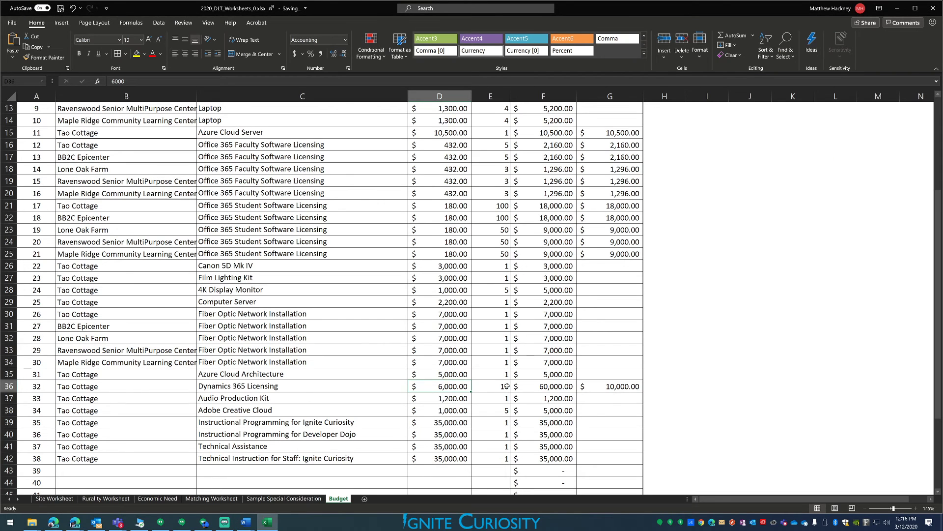
pyautogui.hotkey('ctrl', 'n')
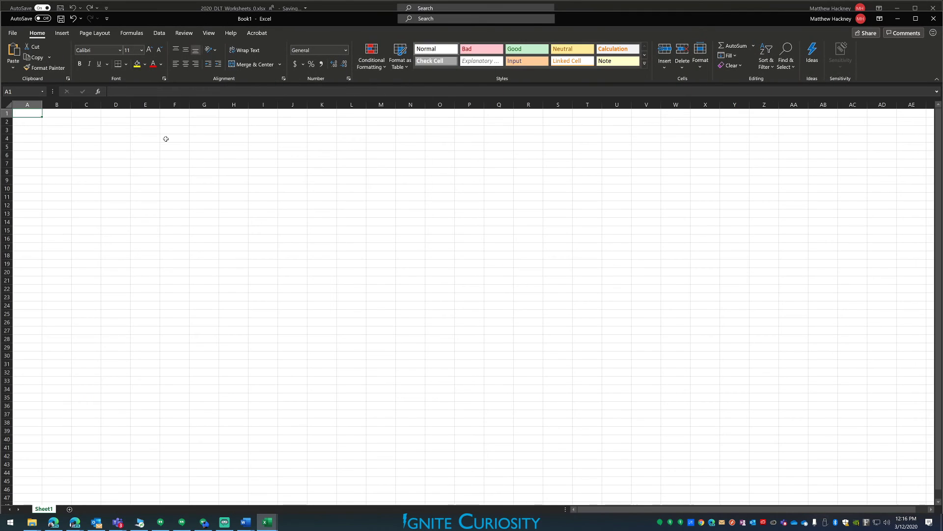
pyautogui.hotkey('ctrl', 'v')
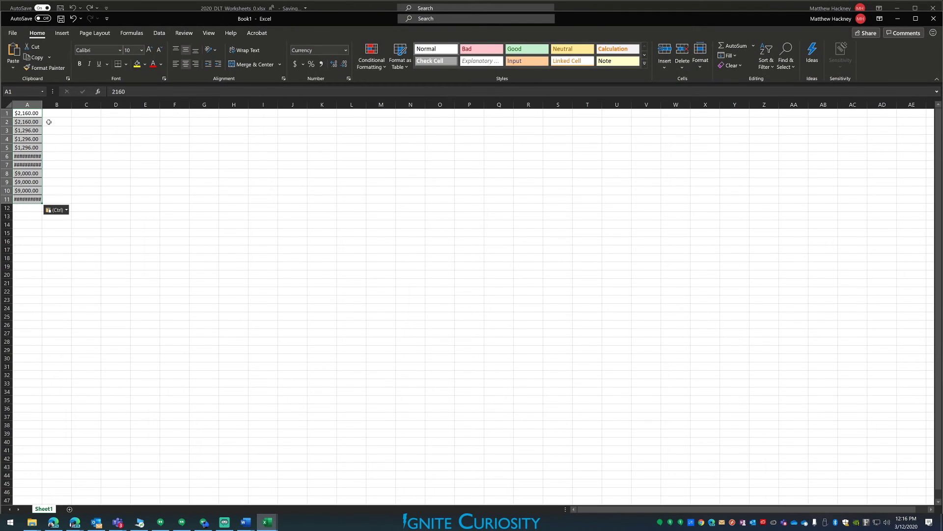
pyautogui.doubleClick(43, 106)
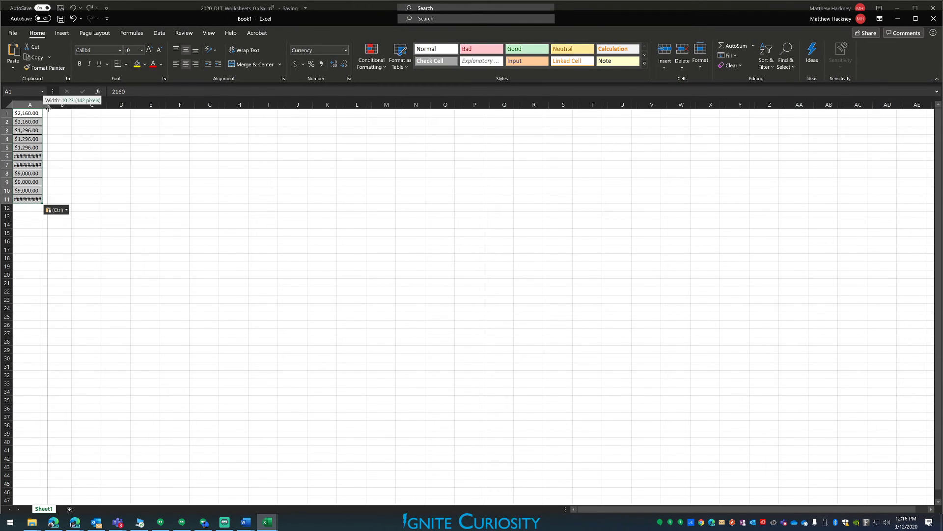
# - Total the pasted amounts in cell C11 with a SUM formula over A1:A11
pyautogui.click(83, 197)
pyautogui.write('=sum(')
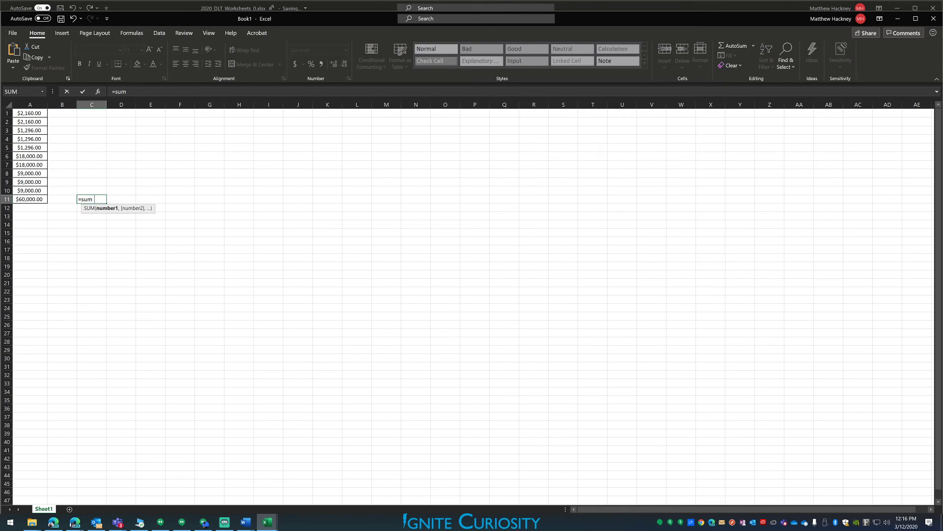
pyautogui.moveTo(28, 196); pyautogui.dragTo(35, 113)
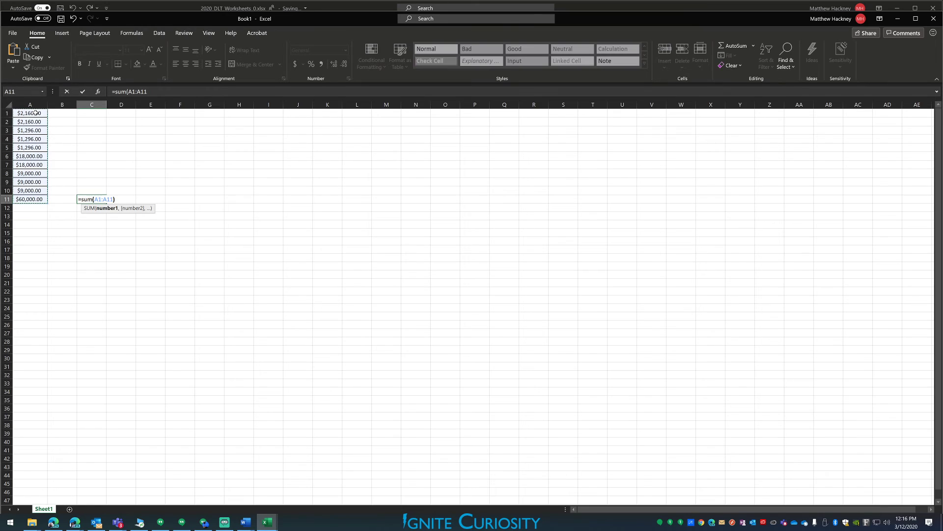
pyautogui.press('Return')
pyautogui.click(104, 200)
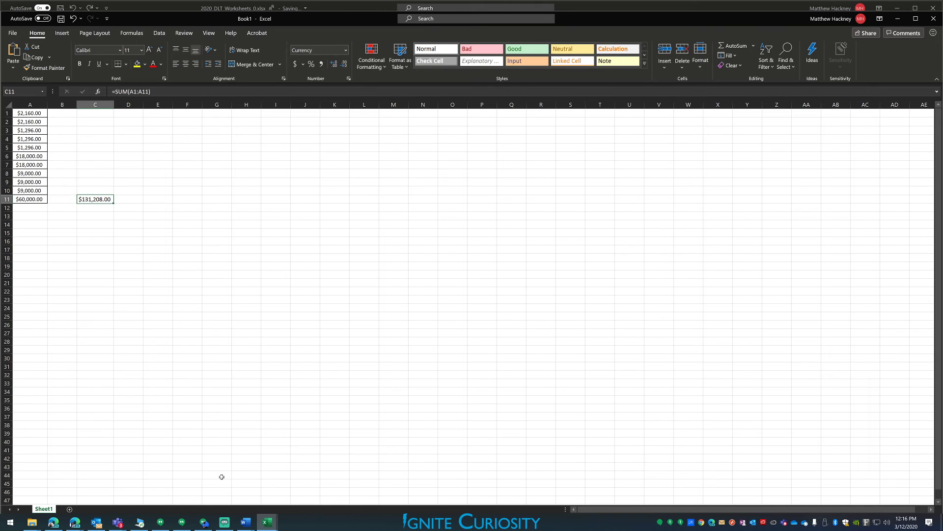
# - Check the Dynamics 365 Licensing match amount in the budget worksheet and set cell A11 of the new workbook to 10000
pyautogui.hotkey('alt', 'Tab')
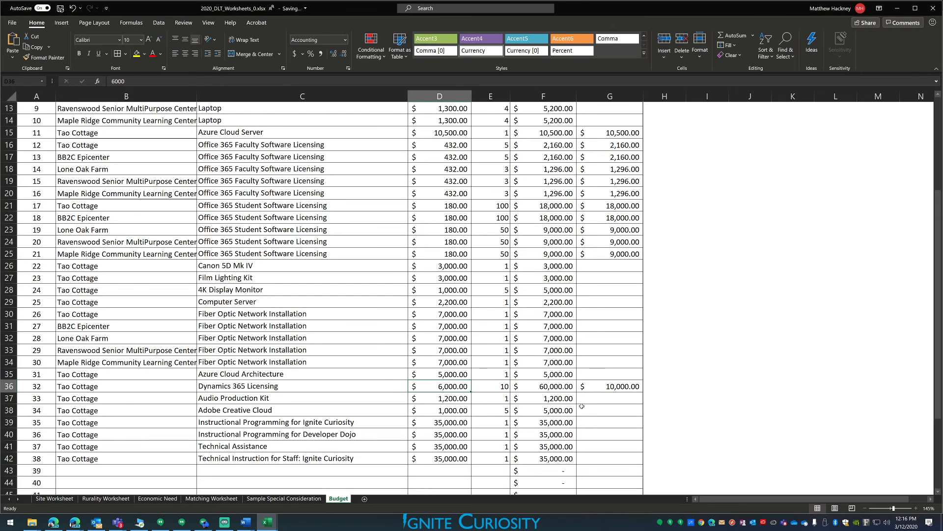
pyautogui.click(608, 386)
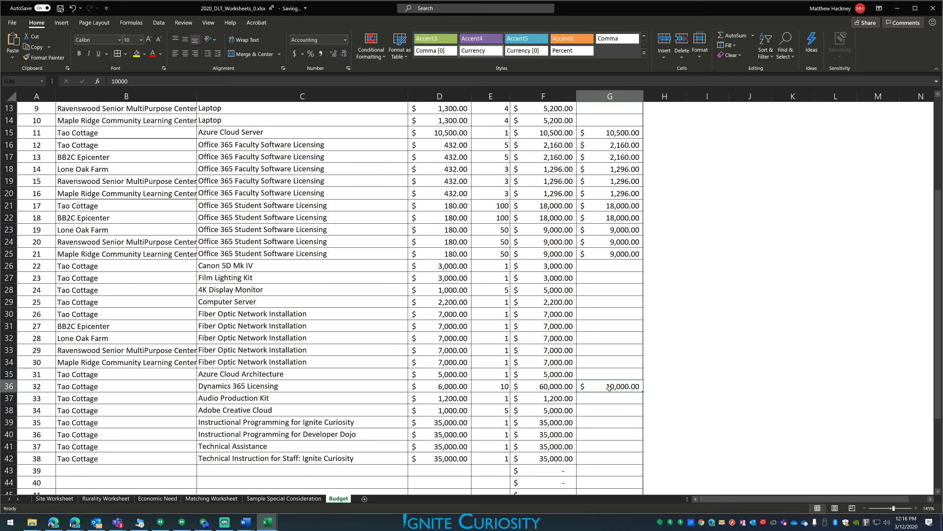
pyautogui.click(546, 389)
pyautogui.hotkey('ctrl', 'c')
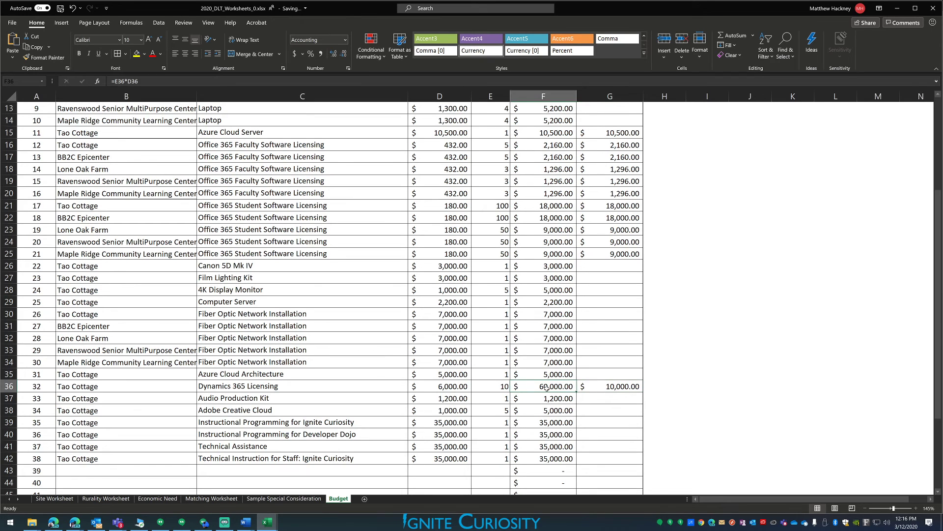
pyautogui.click(609, 387)
pyautogui.hotkey('ctrl', 'v')
pyautogui.hotkey('alt', 'Tab')
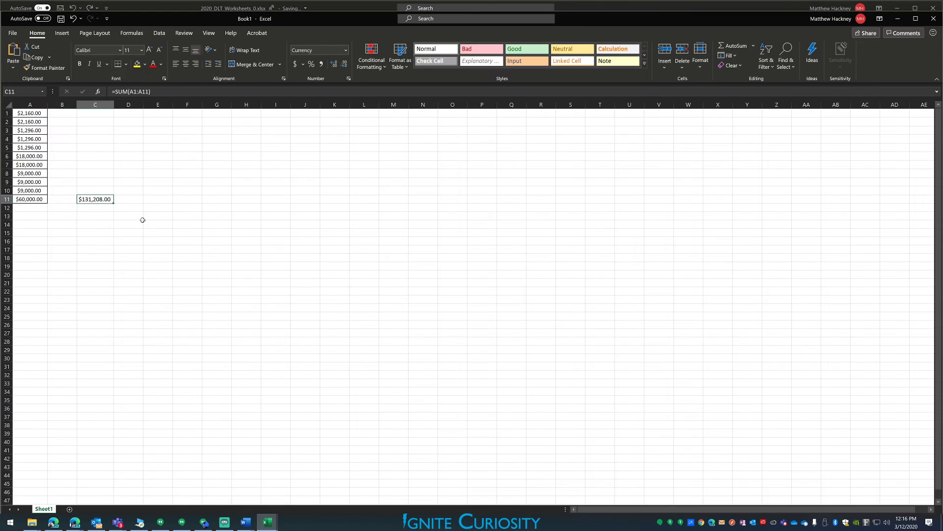
pyautogui.click(27, 200)
pyautogui.write('10000')
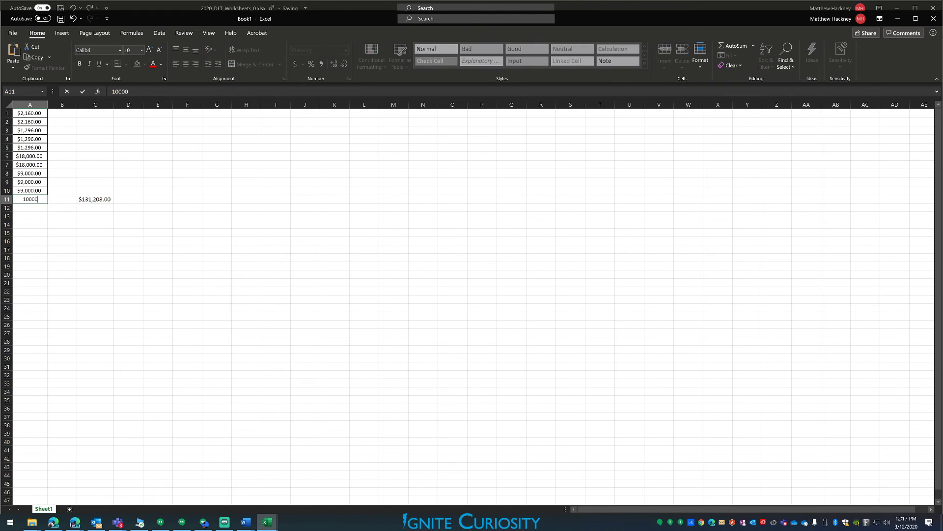
pyautogui.press('Return')
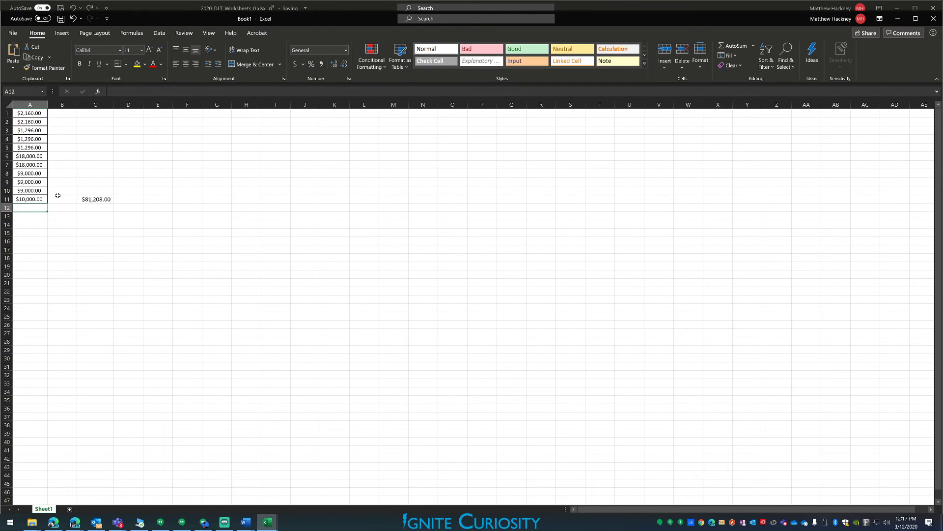
# - Check the Azure Cloud Server's match amount in the budget, and set the Dynamics 365 row's In-Kind Donation in Word to $10,000.00
pyautogui.hotkey('alt', 'Tab')
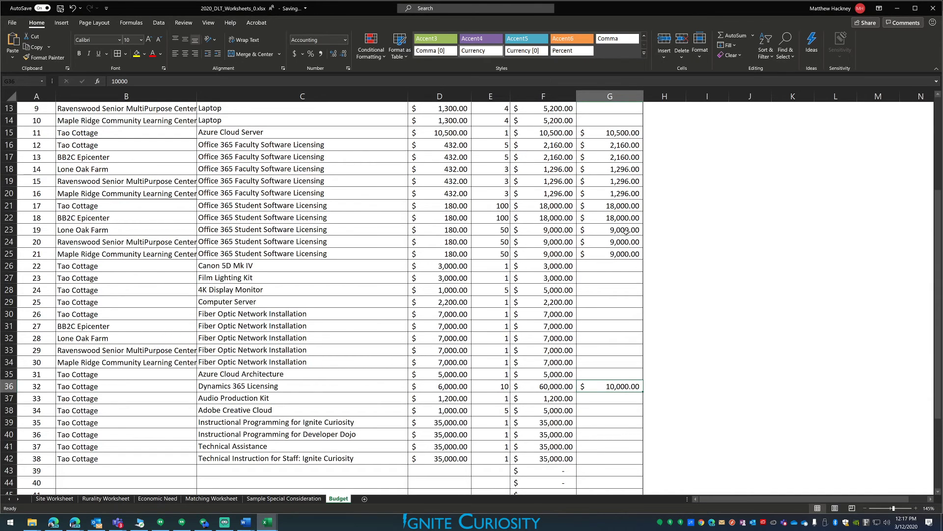
pyautogui.scroll(1, 621, 254)
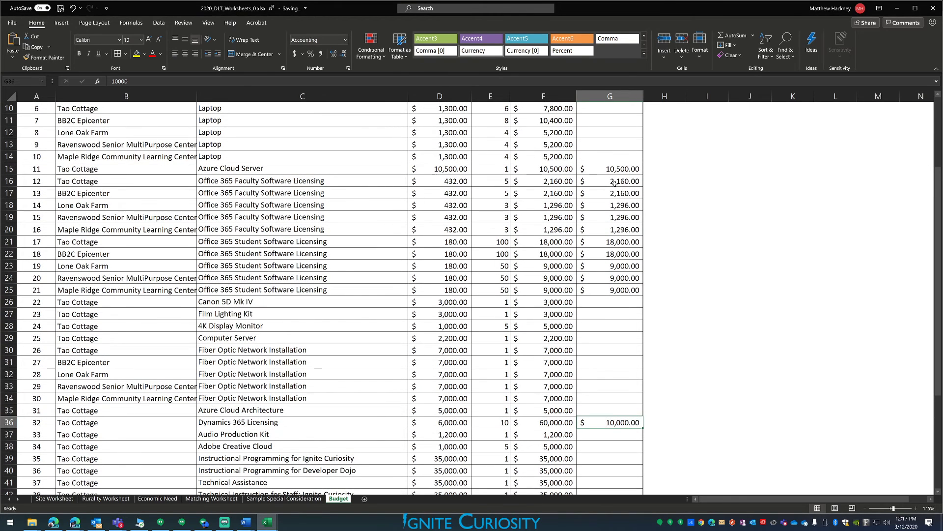
pyautogui.click(616, 169)
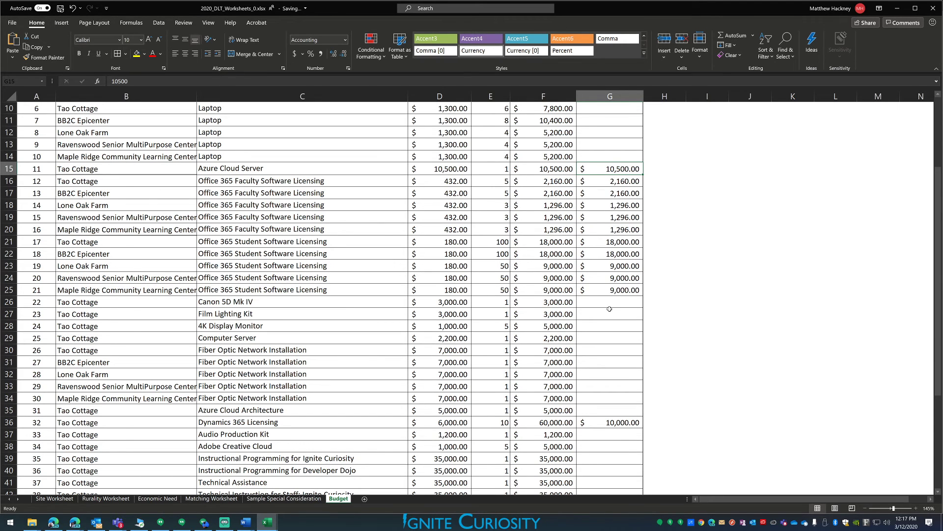
pyautogui.hotkey('alt', 'Tab')
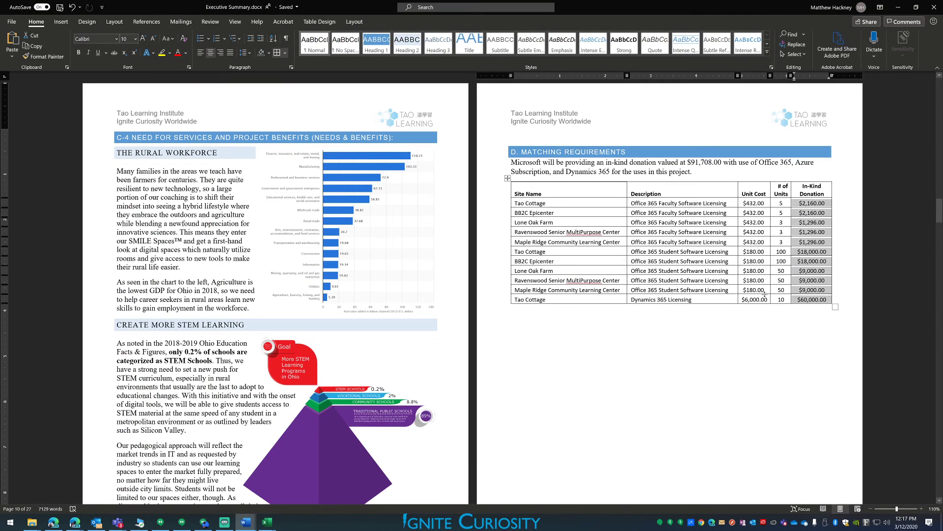
pyautogui.click(749, 299)
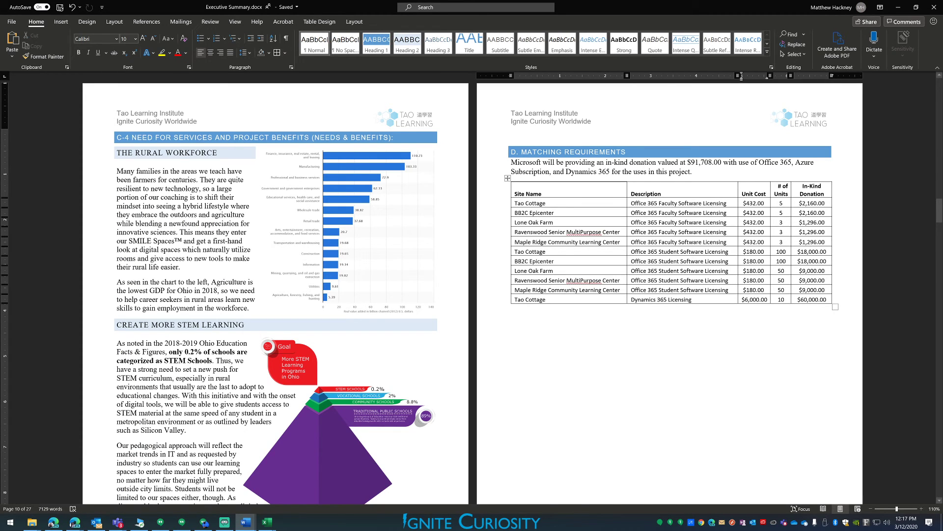
pyautogui.doubleClick(804, 300)
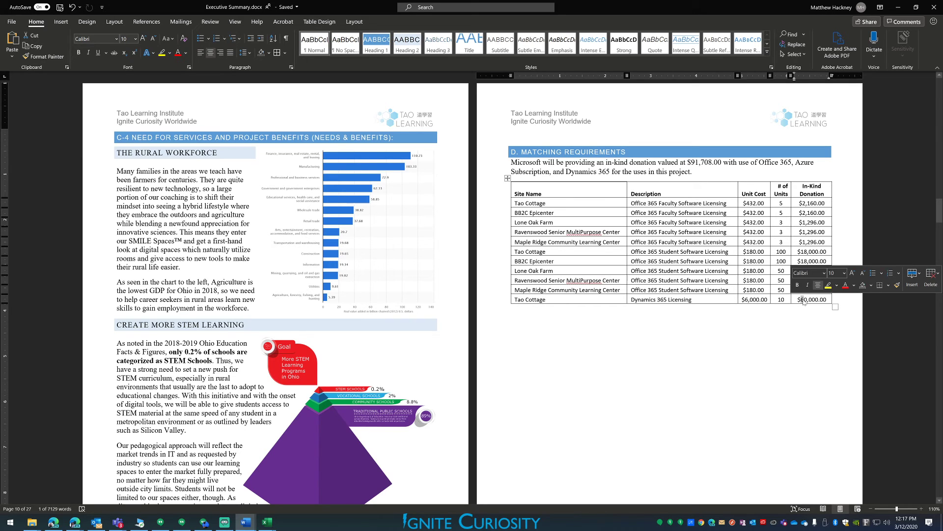
pyautogui.write('10,000.00')
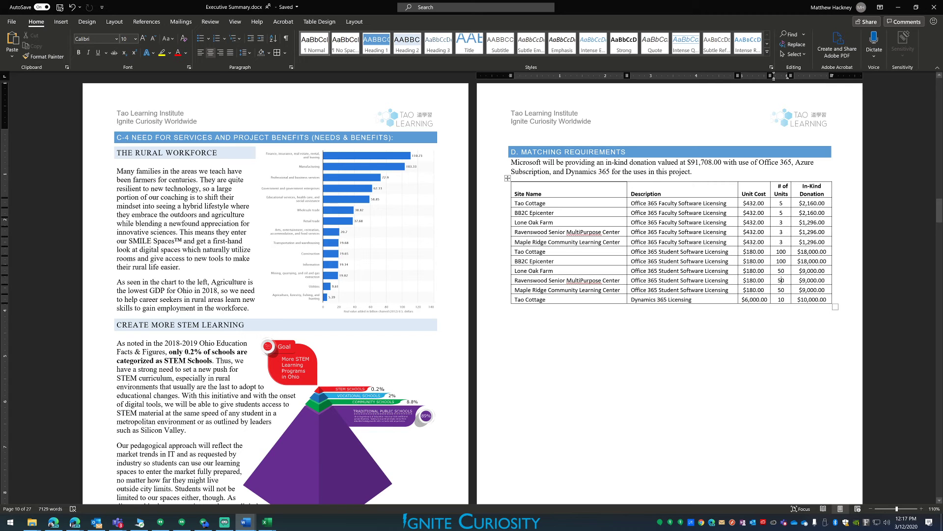
pyautogui.doubleClick(809, 203)
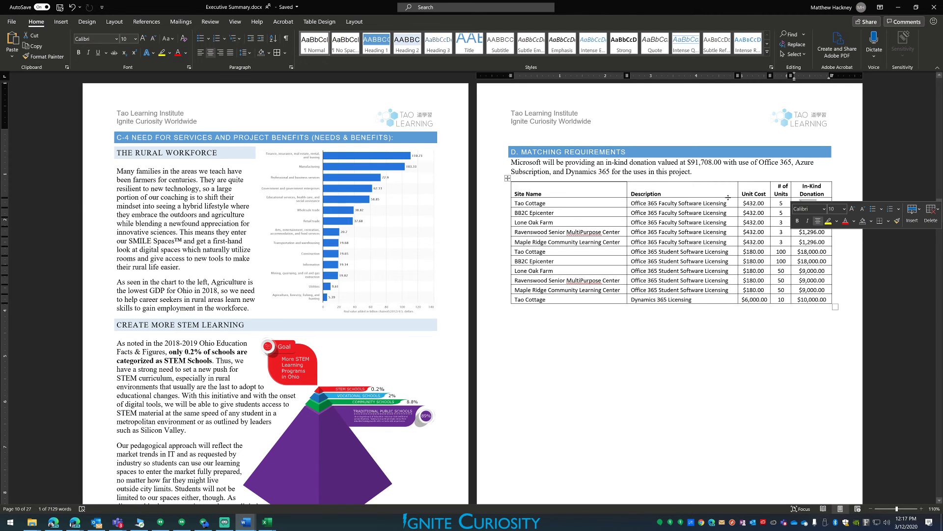
pyautogui.click(689, 203)
pyautogui.hotkey('alt', 'Tab')
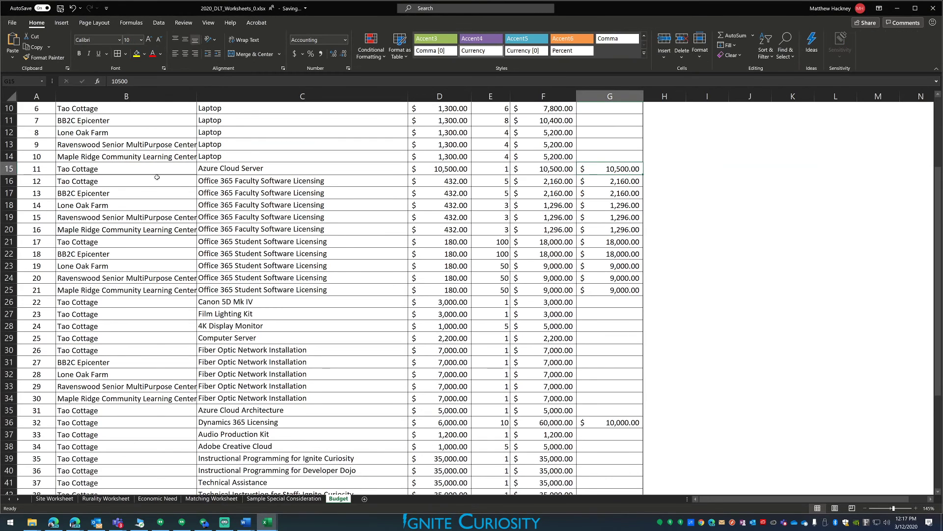
pyautogui.moveTo(150, 171); pyautogui.dragTo(616, 169)
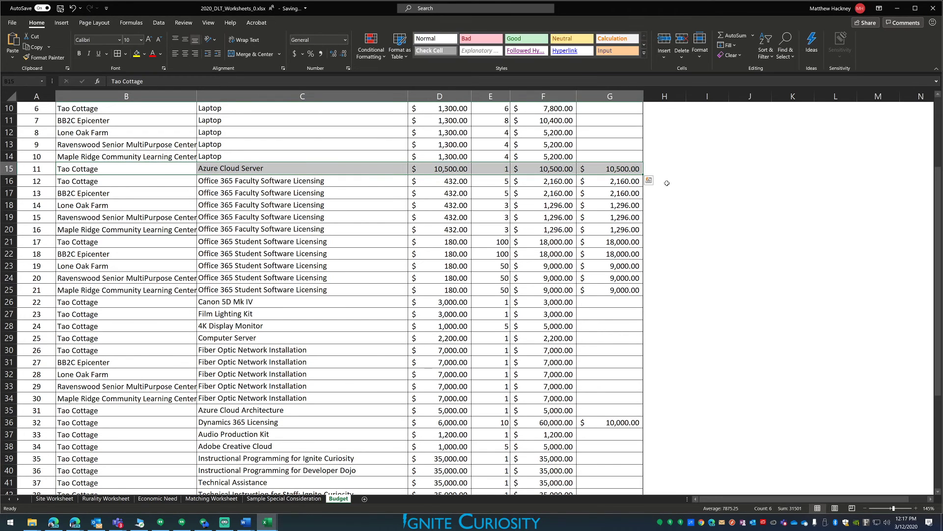
pyautogui.hotkey('alt', 'Tab')
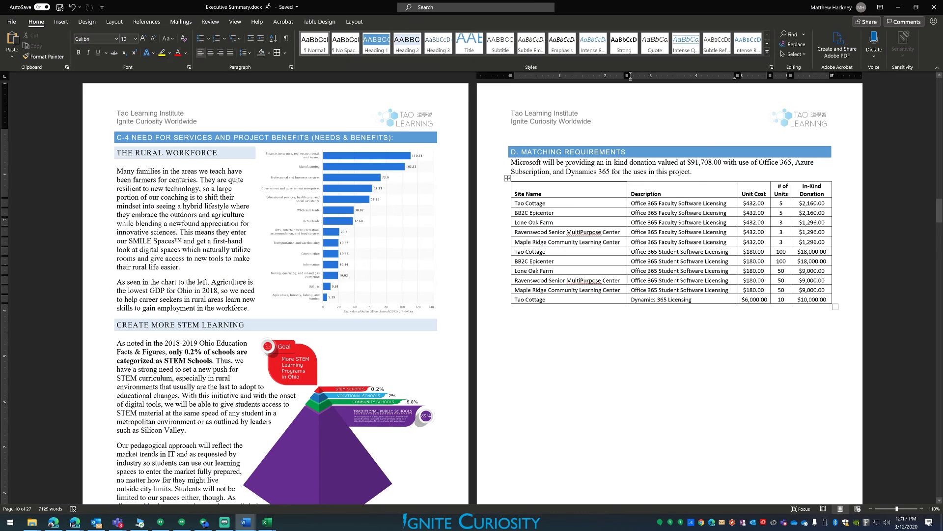
pyautogui.hotkey('alt', 'Tab')
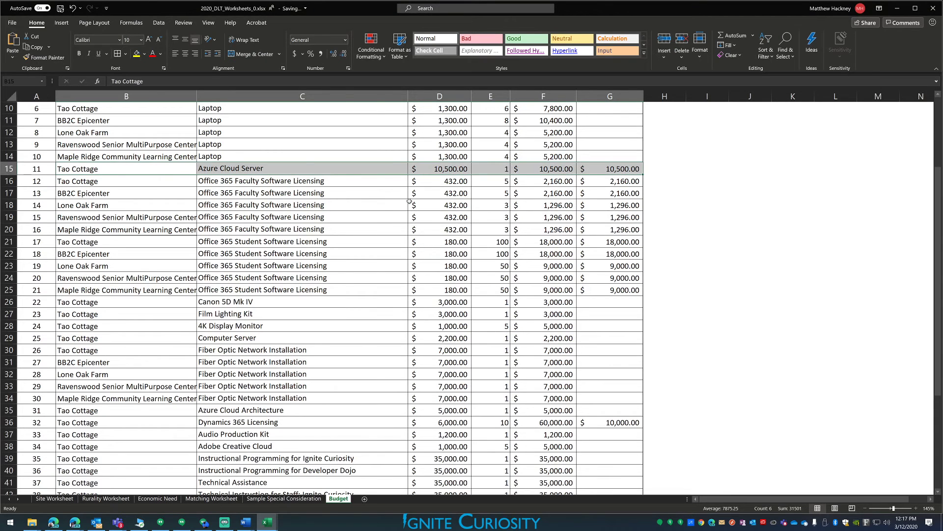
# - Copy the Azure Cloud Server's match amount from G15 of the budget and insert it as a new first row in the new workbook
pyautogui.hotkey('ctrl', 'c')
pyautogui.click(597, 169)
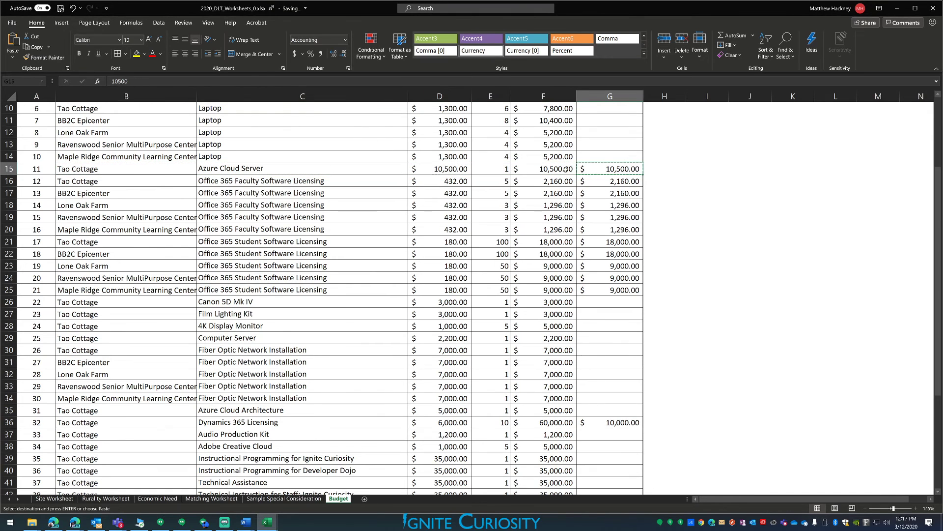
pyautogui.hotkey('alt', 'Tab')
pyautogui.hotkey('alt', 'Tab')
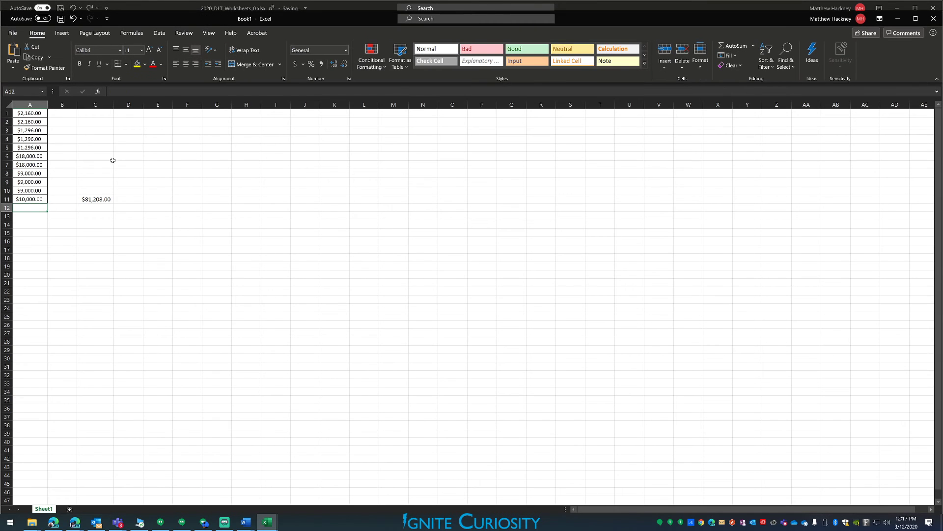
pyautogui.rightClick(3, 113)
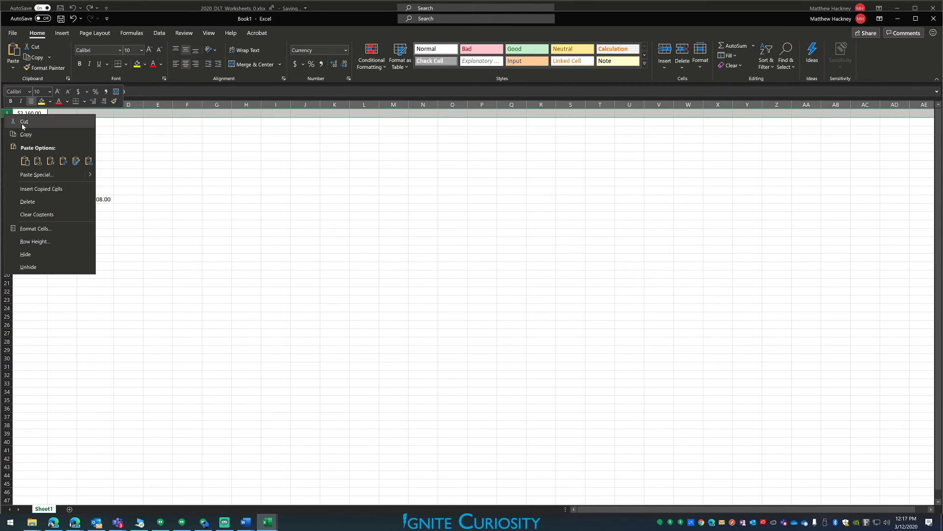
pyautogui.click(41, 190)
pyautogui.click(72, 157)
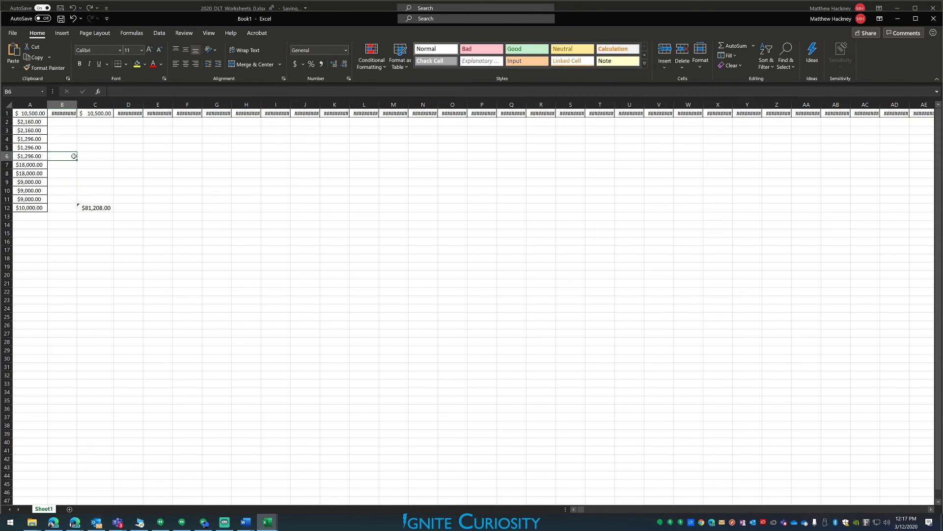
# - Clear the duplicated amounts from B1:AB1 of the new workbook, keeping the amount in A1
pyautogui.moveTo(68, 115); pyautogui.dragTo(828, 117)
pyautogui.press('Delete')
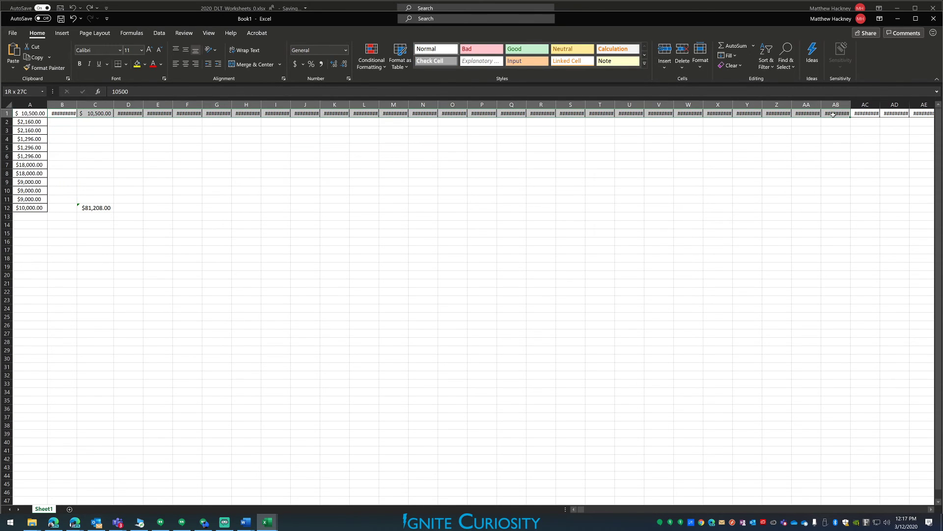
pyautogui.click(70, 147)
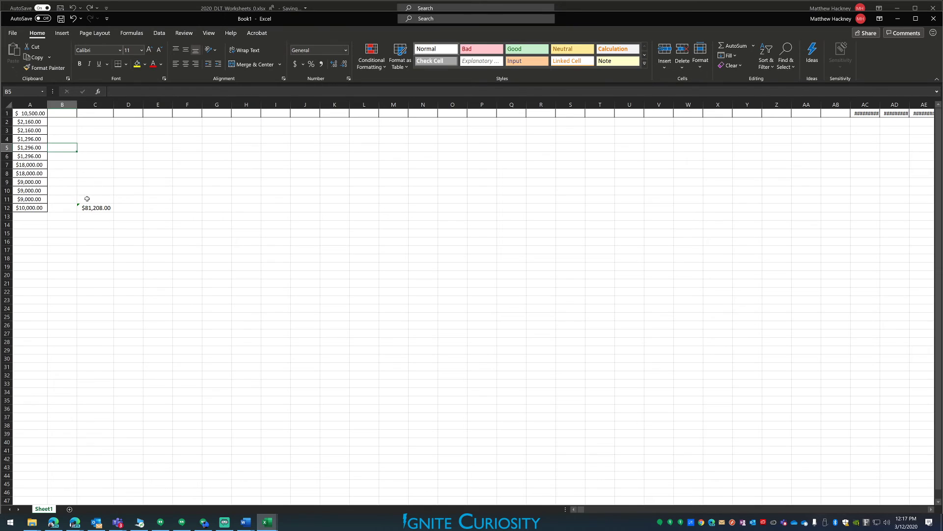
# - Extend the SUM formula in cell C12 so that it covers A1:A12
pyautogui.click(96, 214)
pyautogui.click(95, 207)
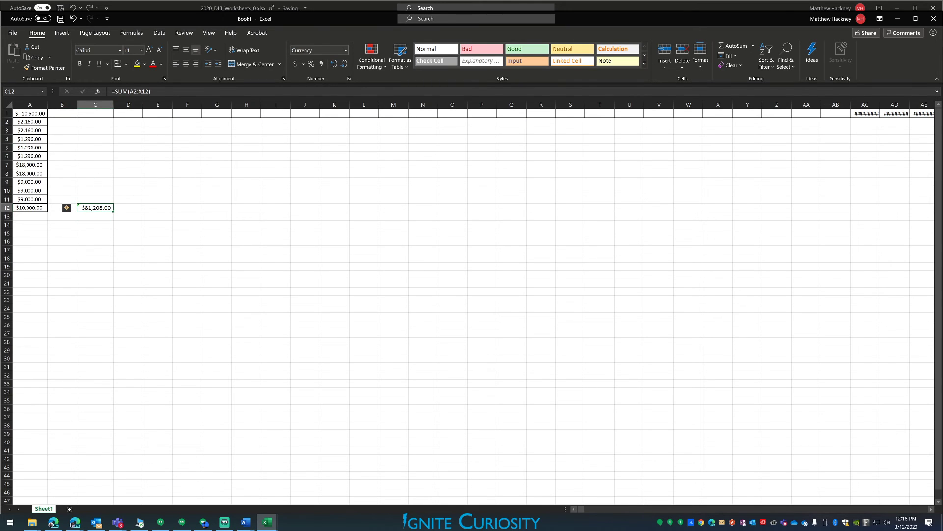
pyautogui.doubleClick(133, 91)
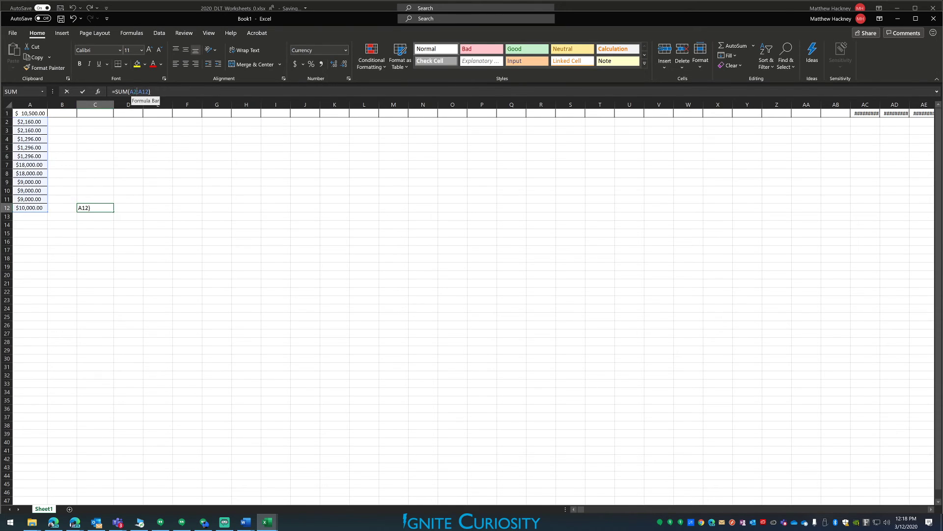
pyautogui.write('A1')
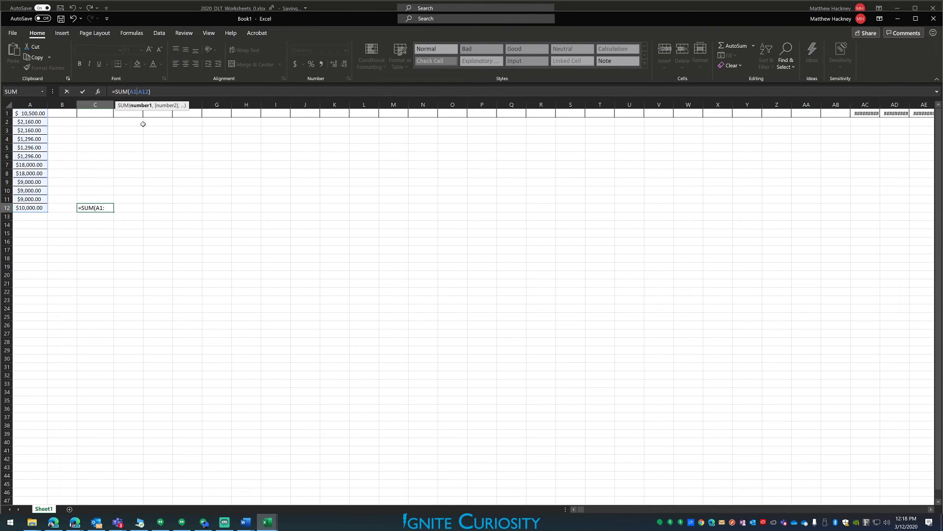
pyautogui.press('Return')
pyautogui.click(138, 190)
pyautogui.click(102, 206)
# - Switch to the Executive Summary in Word and insert an empty row directly below the Matching Requirements table's header
pyautogui.hotkey('alt', 'Tab')
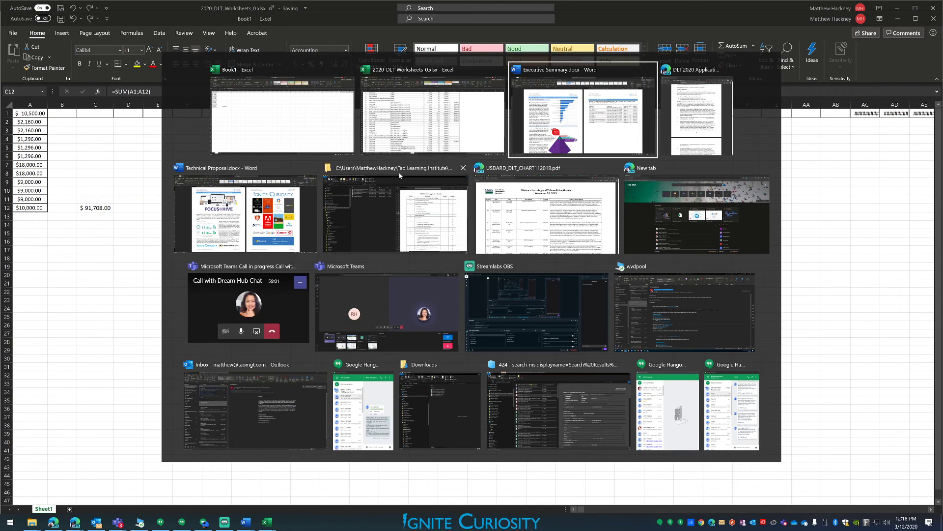
pyautogui.click(583, 116)
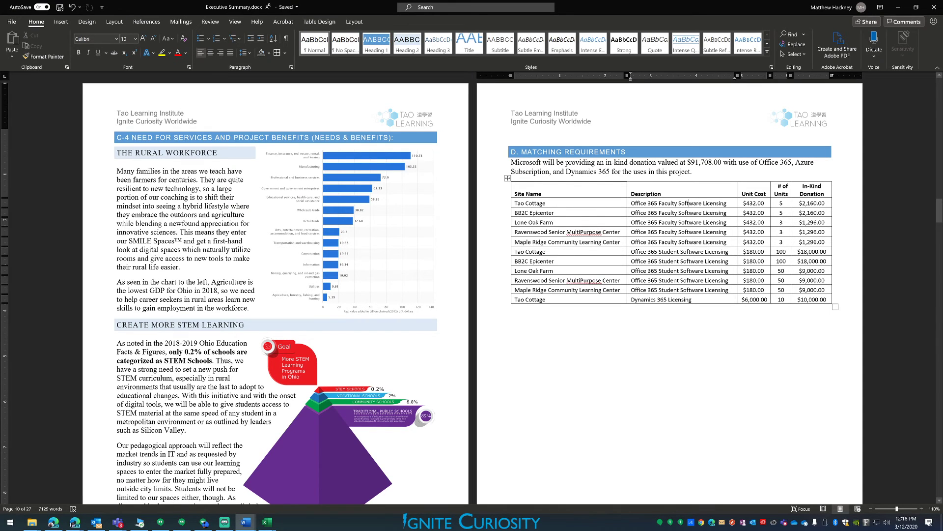
pyautogui.rightClick(515, 201)
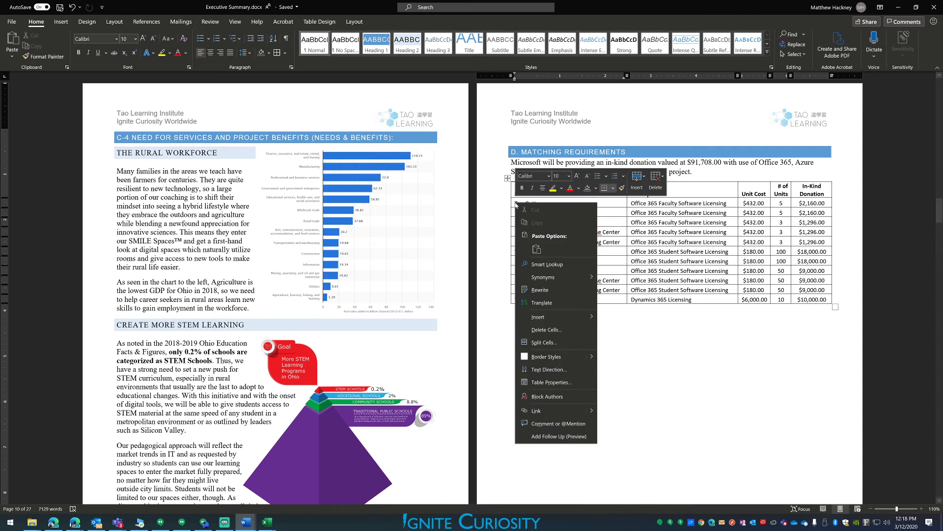
pyautogui.click(637, 181)
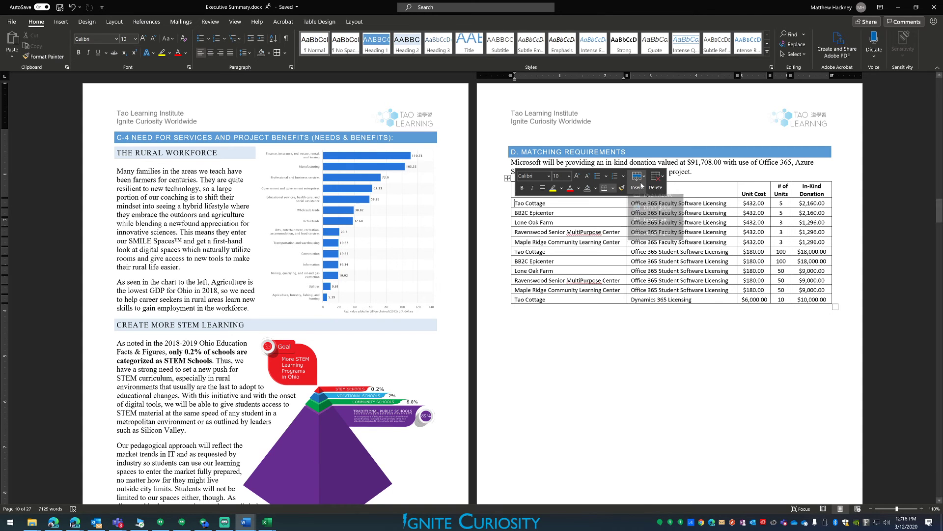
pyautogui.click(658, 201)
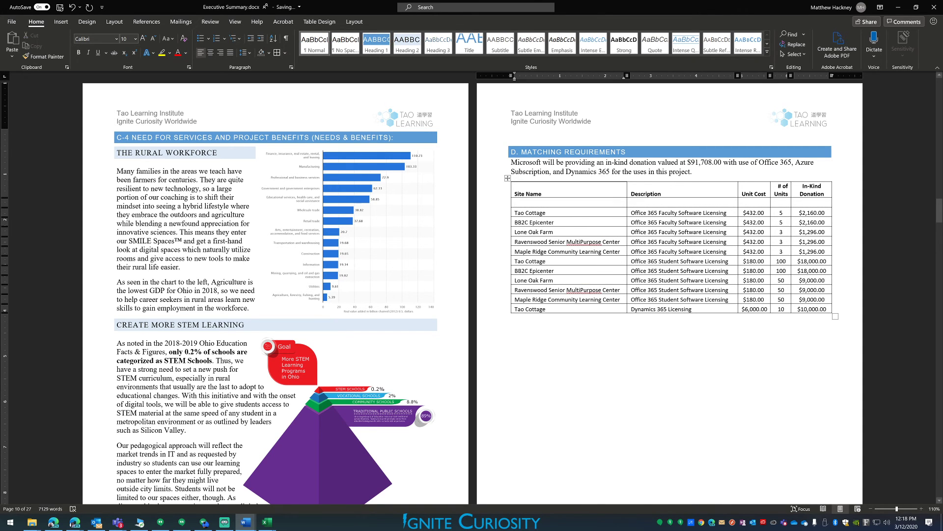
# - Copy the Azure Cloud Server's site name, Tao Cottage, from the Excel budget into the new Word row and remove the extra line break
pyautogui.hotkey('alt', 'Tab')
pyautogui.hotkey('alt', 'Tab')
pyautogui.hotkey('alt', 'Tab')
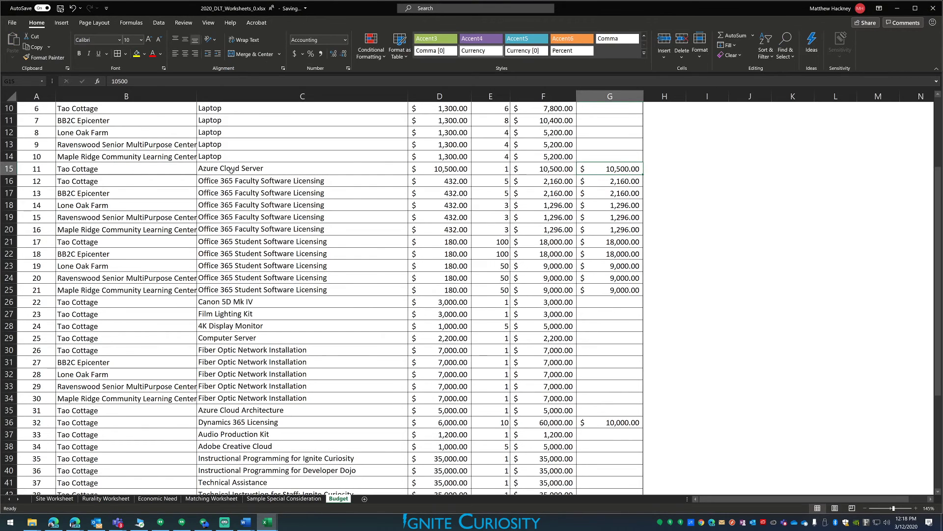
pyautogui.moveTo(231, 169); pyautogui.dragTo(167, 170)
pyautogui.hotkey('ctrl', 'c')
pyautogui.hotkey('alt', 'Tab')
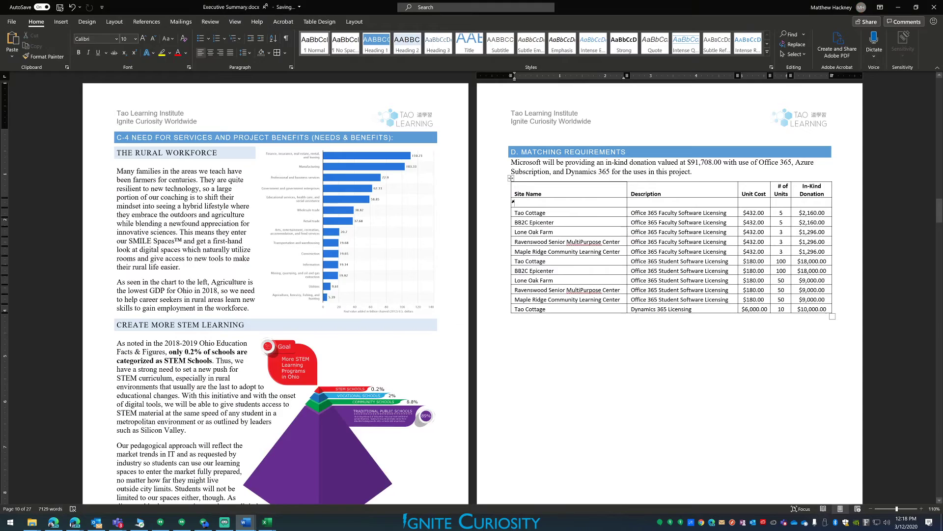
pyautogui.click(546, 206)
pyautogui.hotkey('ctrl', 'v')
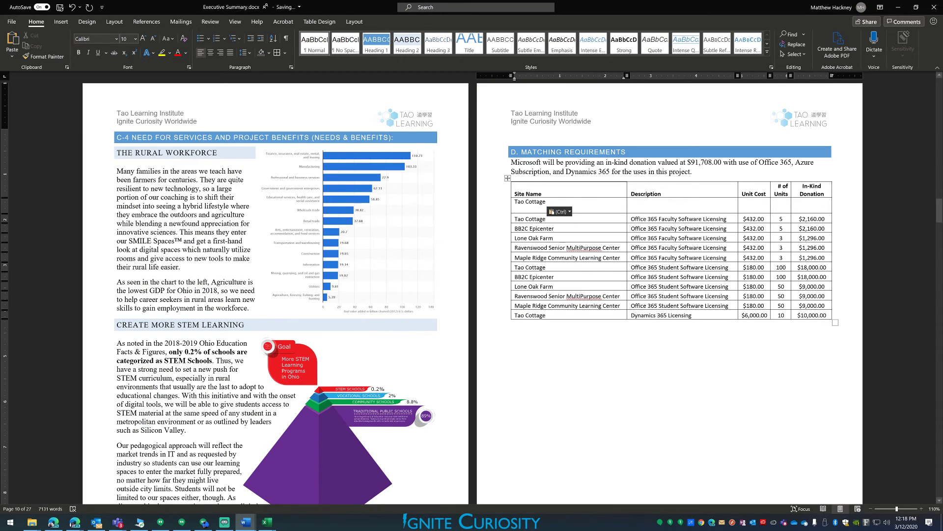
pyautogui.press('BackSpace')
# - Copy the description Azure Cloud Server from the budget into the new row's Description cell, without an extra line break
pyautogui.hotkey('alt', 'Tab')
pyautogui.click(246, 171)
pyautogui.hotkey('alt', 'Tab')
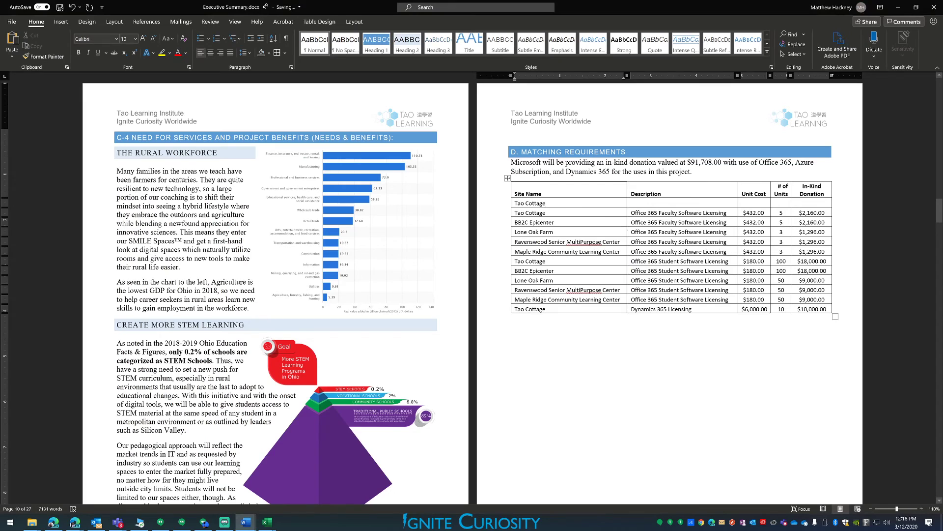
pyautogui.hotkey('ctrl', 'v')
pyautogui.press('BackSpace')
# - Copy the Azure Cloud Server's unit cost from the budget into the Word row and clean it up to read $10,500.00
pyautogui.hotkey('alt', 'Tab')
pyautogui.press('Right')
pyautogui.hotkey('ctrl', 'c')
pyautogui.hotkey('alt', 'Tab')
pyautogui.hotkey('ctrl', 'v')
pyautogui.press('BackSpace')
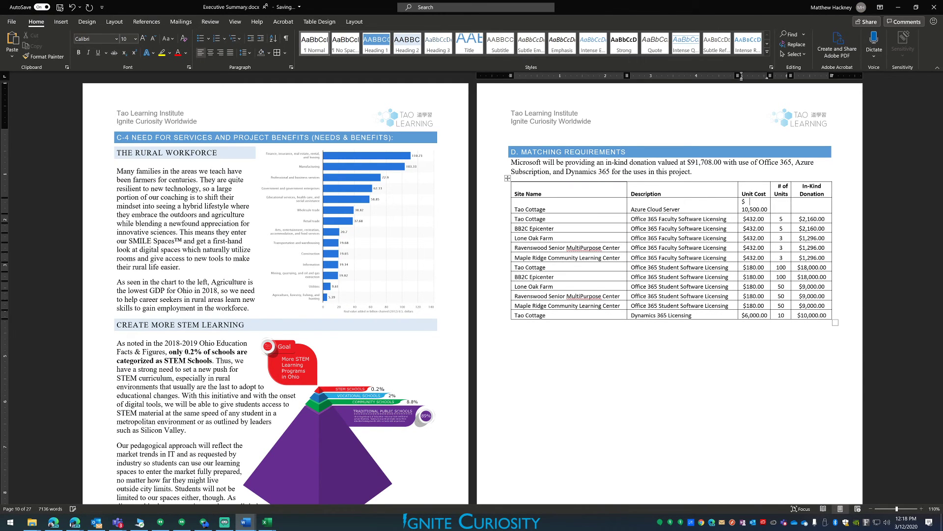
pyautogui.press('Delete')
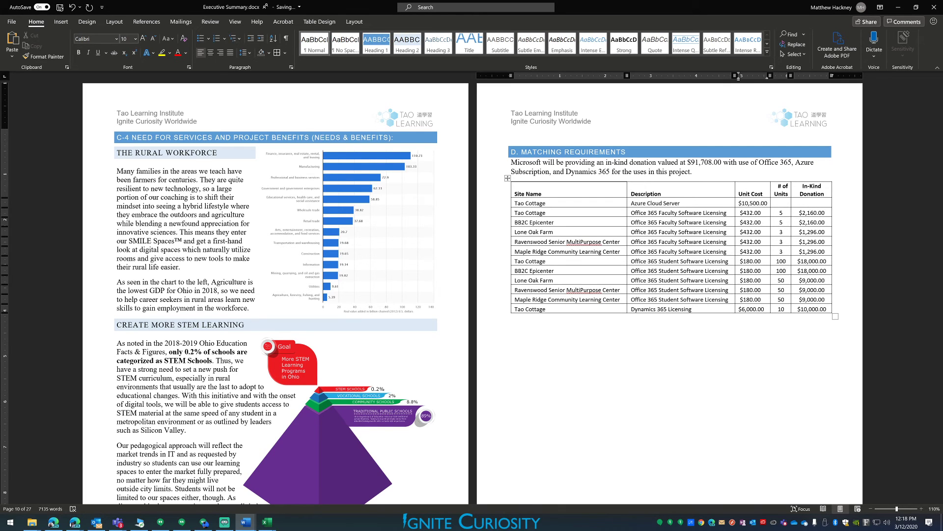
# - Set the Azure Cloud Server row's number of units to 1 and copy its $10,500.00 unit cost into the In-Kind Donation cell
pyautogui.press('Tab')
pyautogui.write('1')
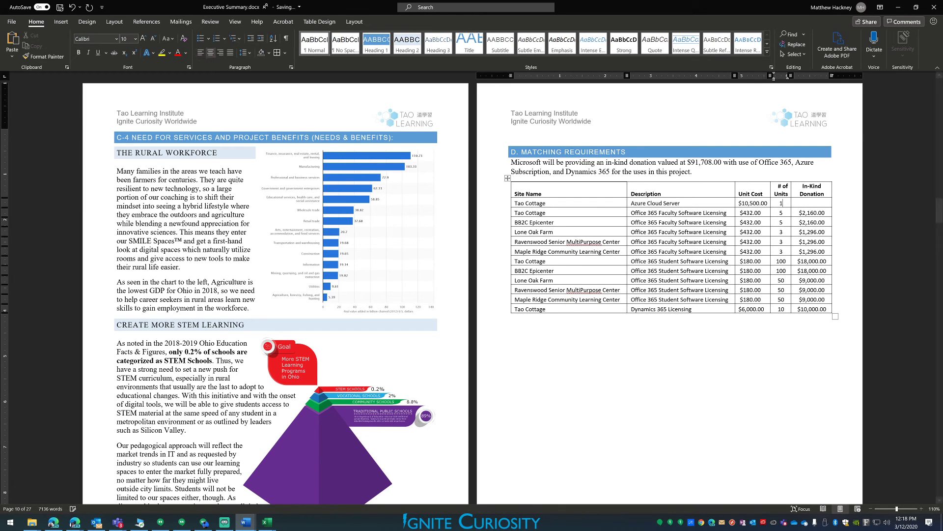
pyautogui.moveTo(634, 203); pyautogui.dragTo(752, 203)
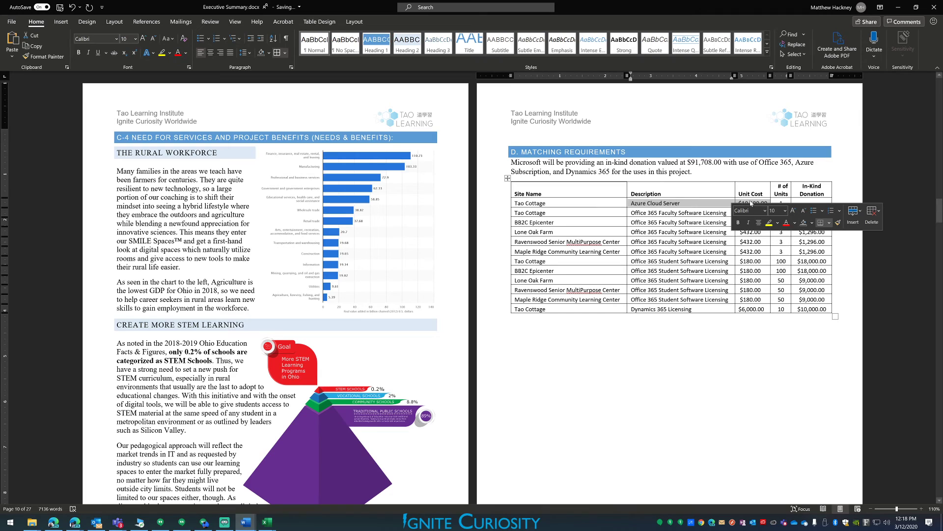
pyautogui.click(750, 203)
pyautogui.press('Home')
pyautogui.hotkey('shift', 'End')
pyautogui.hotkey('ctrl', 'c')
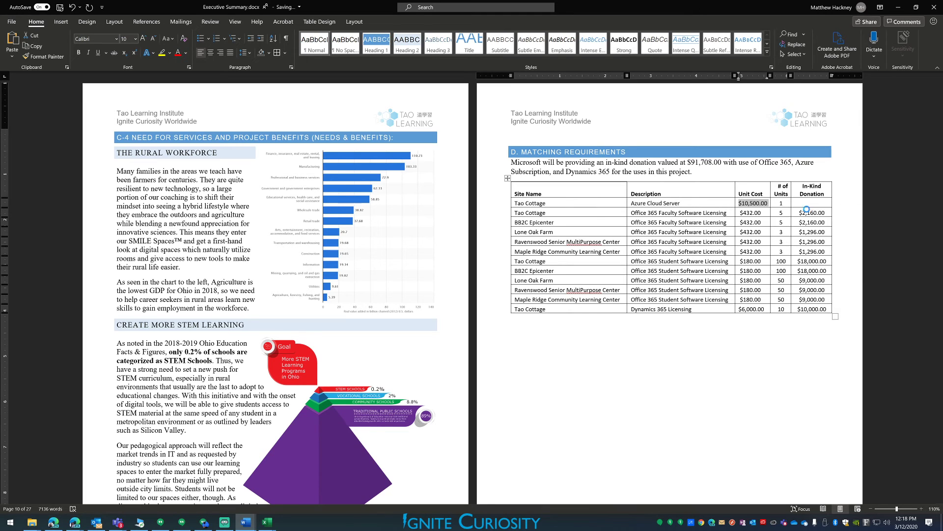
pyautogui.press('Tab')
pyautogui.press('Tab')
pyautogui.hotkey('ctrl', 'v')
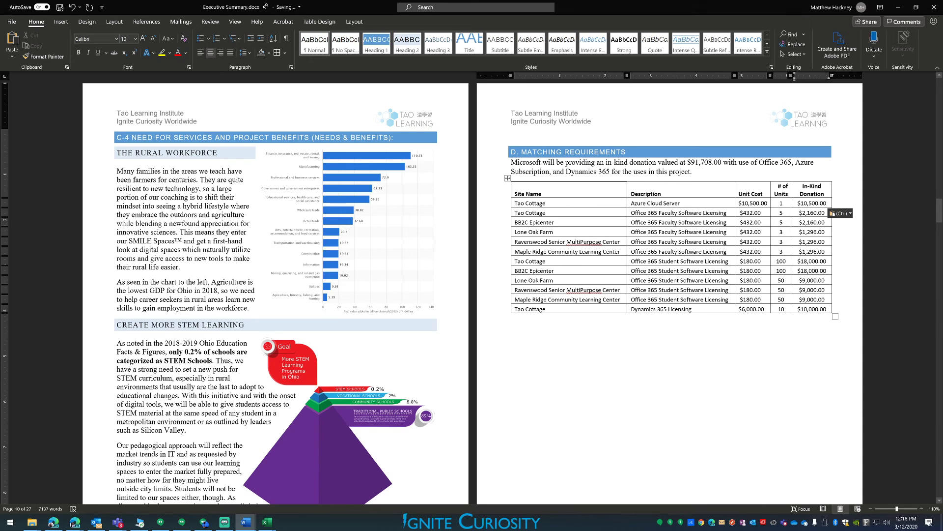
# - Add a row below the Dynamics 365 Licensing row and merge its first four cells
pyautogui.rightClick(827, 311)
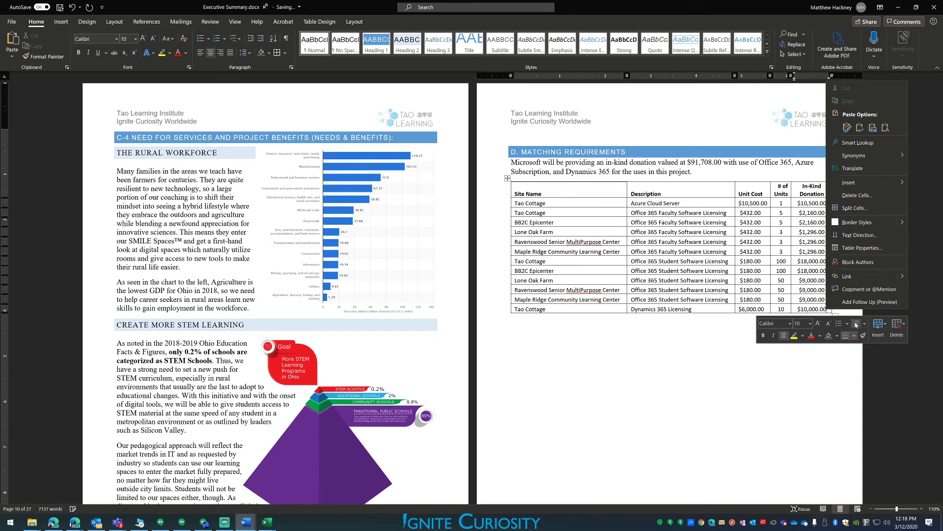
pyautogui.click(878, 327)
pyautogui.click(899, 362)
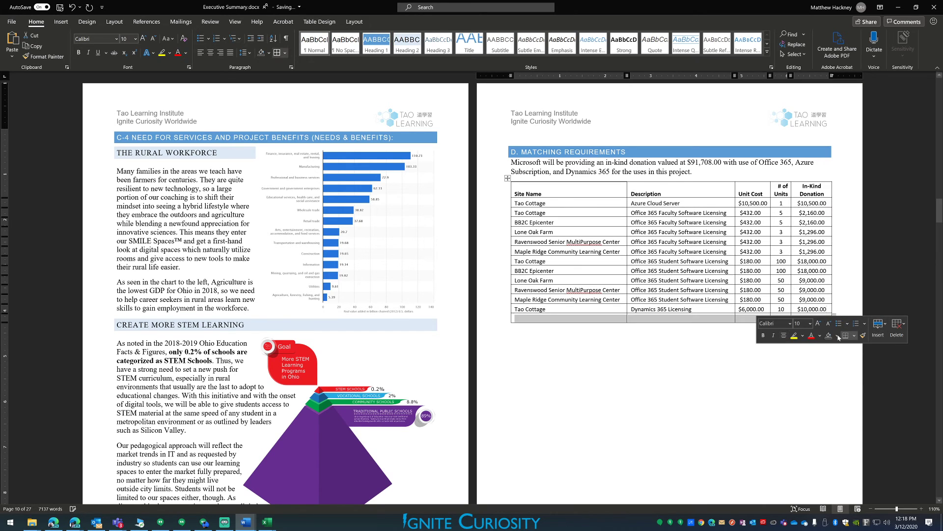
pyautogui.click(750, 321)
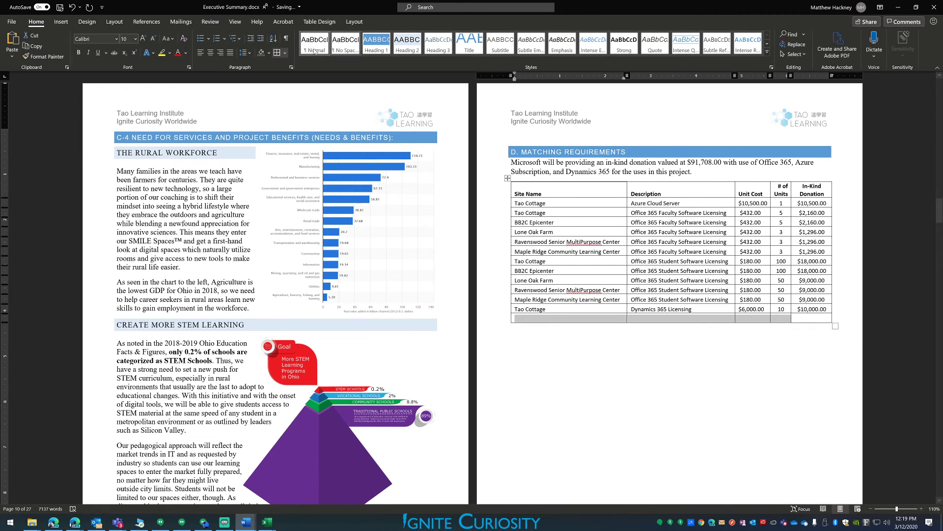
pyautogui.rightClick(649, 318)
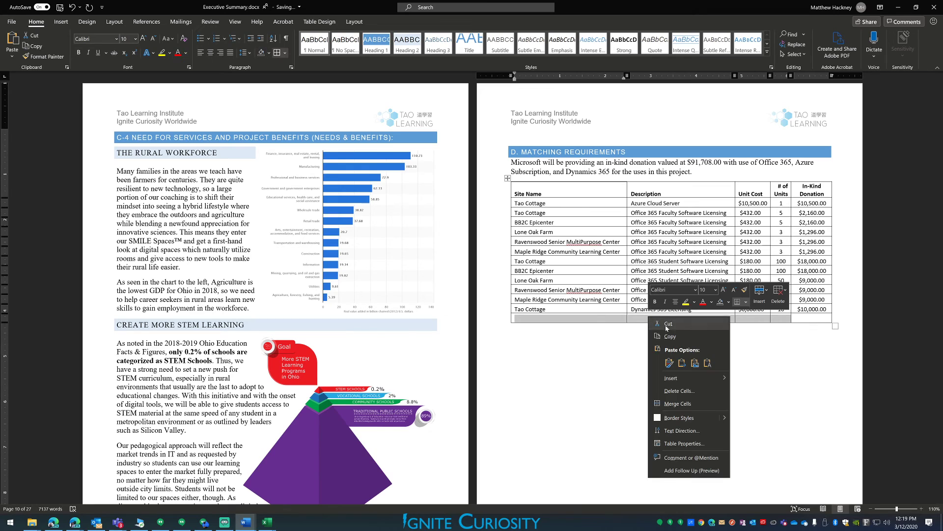
pyautogui.click(684, 404)
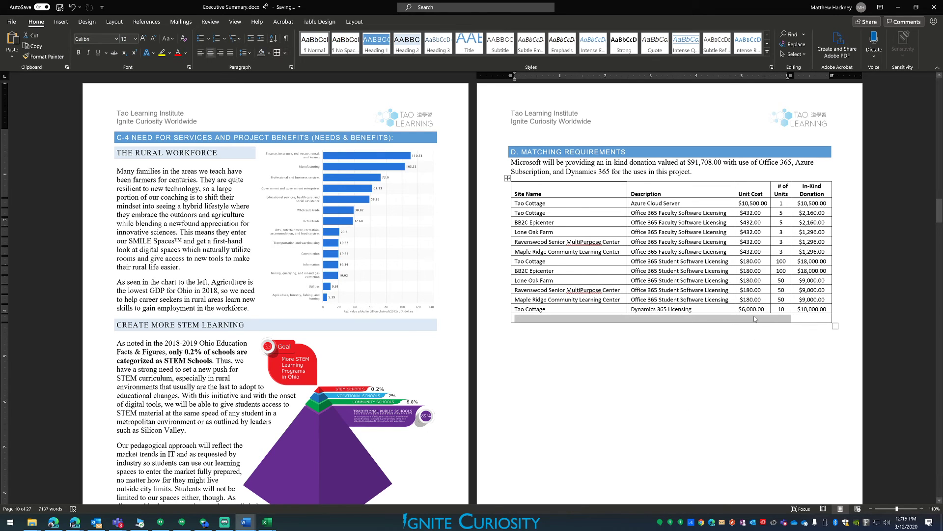
# - Label the merged cell of the last table row "Total Donation:"
pyautogui.click(754, 320)
pyautogui.write('To')
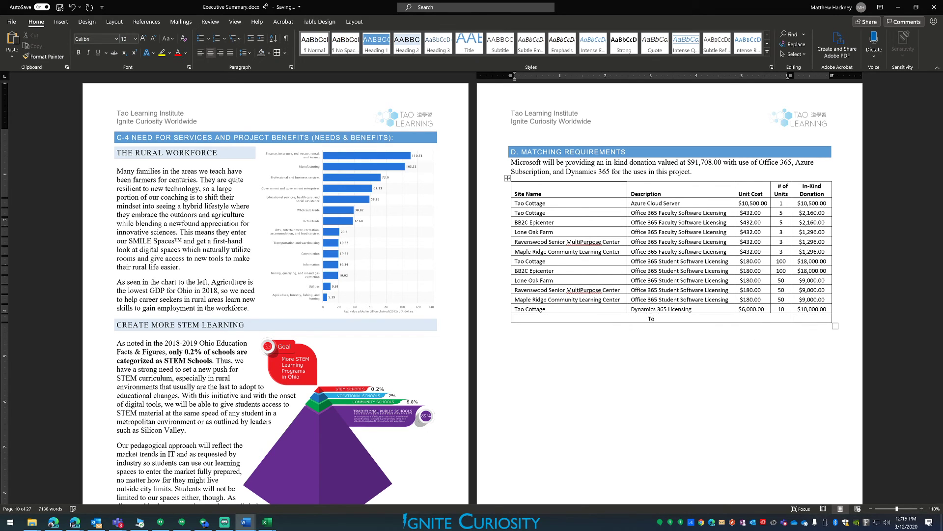
pyautogui.write('tal Tonation:')
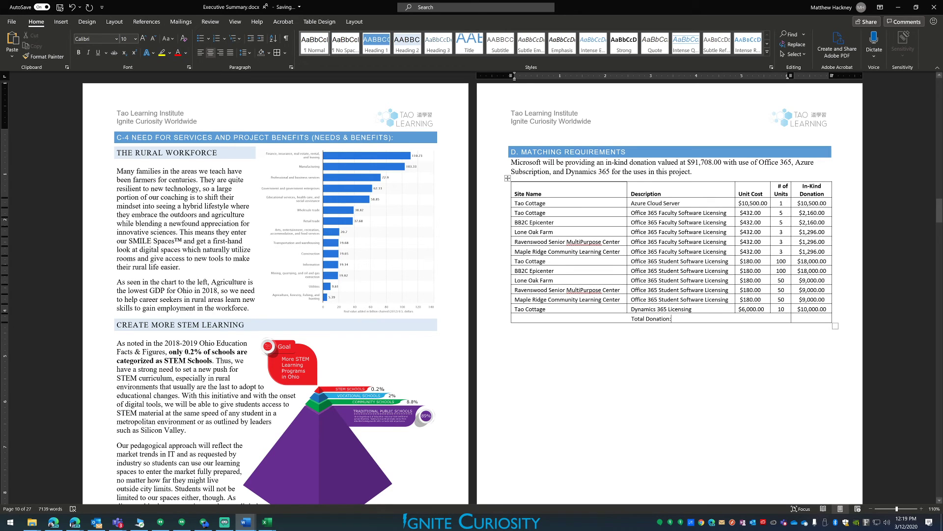
# - Copy the $91,708.00 donation value from the introductory paragraph into the total row's In-Kind Donation cell
pyautogui.moveTo(723, 162); pyautogui.dragTo(687, 162)
pyautogui.hotkey('ctrl', 'c')
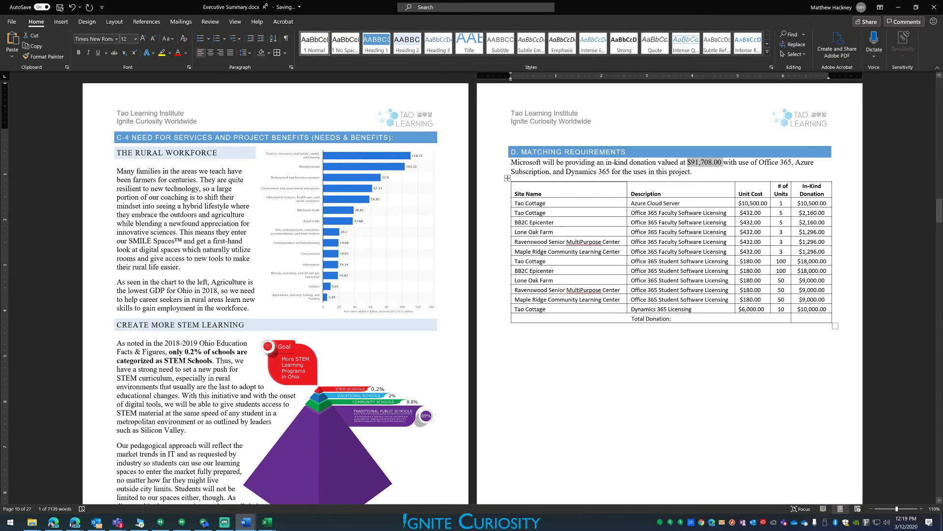
pyautogui.click(811, 318)
pyautogui.hotkey('ctrl', 'v')
# - Right-align the "Total Donation:" label and make the whole total row bold
pyautogui.click(631, 318)
pyautogui.click(221, 52)
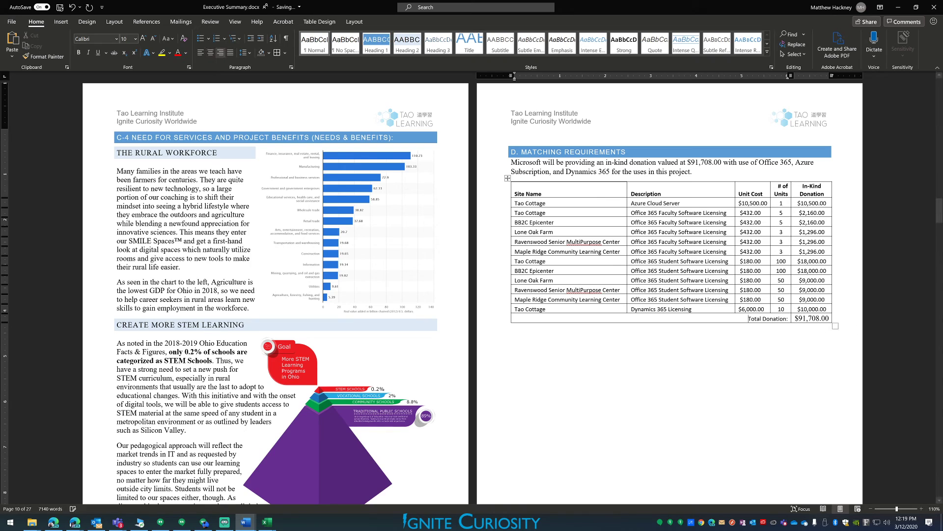
pyautogui.moveTo(752, 319); pyautogui.dragTo(516, 319)
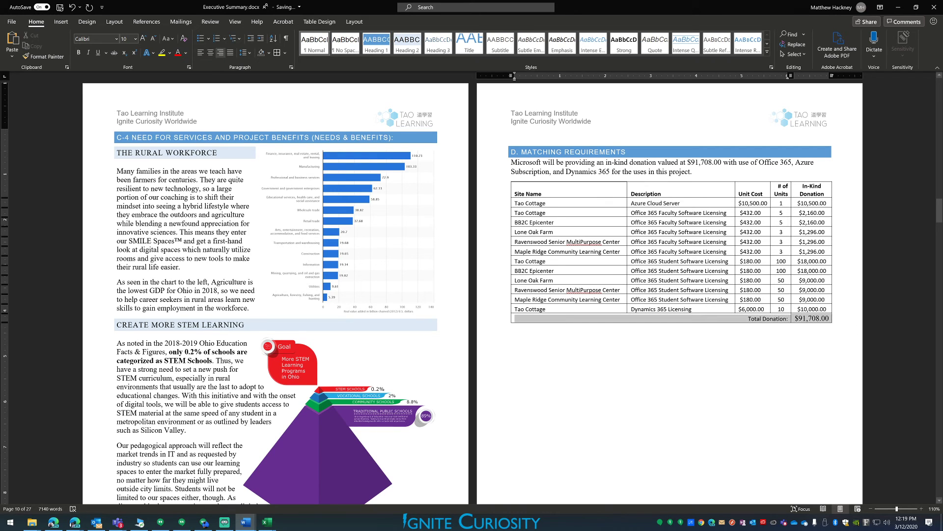
pyautogui.hotkey('ctrl', 'b')
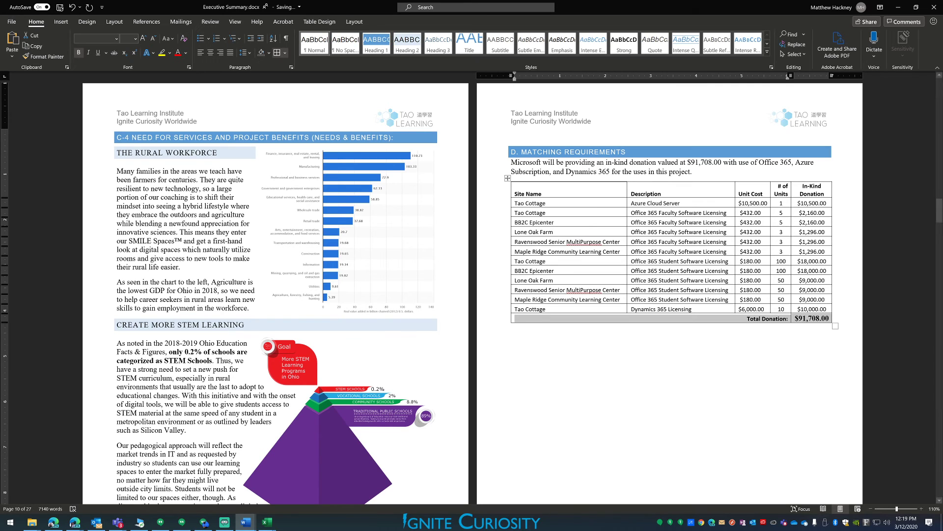
# - Apply the formatting of the table's description cells to the whole Total Donation row
pyautogui.moveTo(680, 289); pyautogui.dragTo(679, 300)
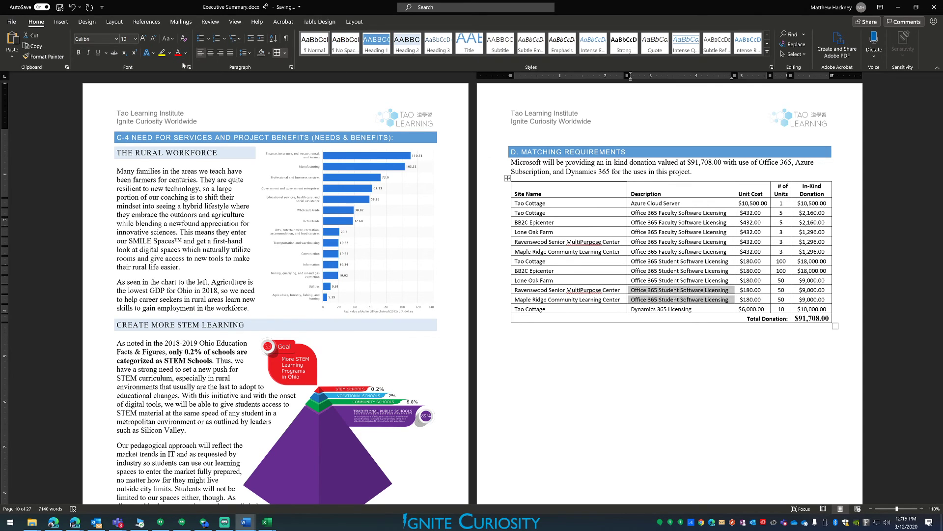
pyautogui.click(44, 57)
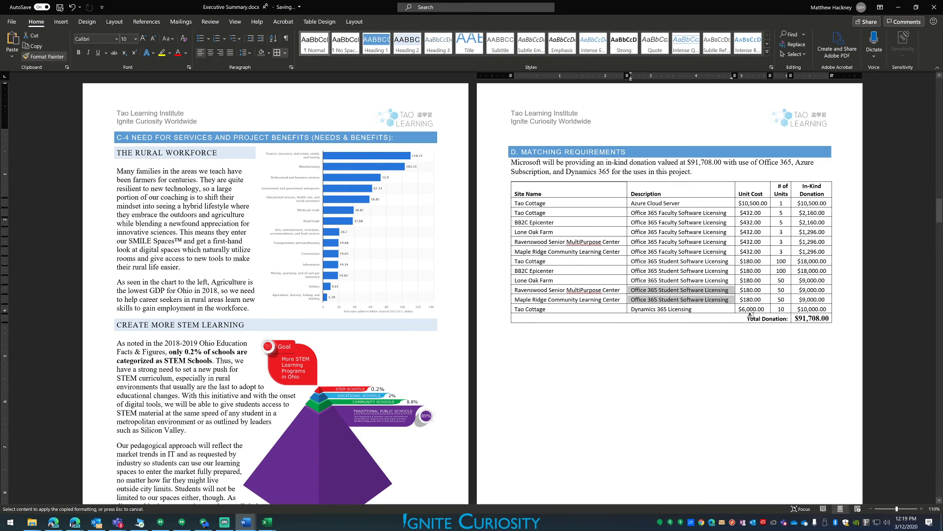
pyautogui.moveTo(746, 318); pyautogui.dragTo(810, 319)
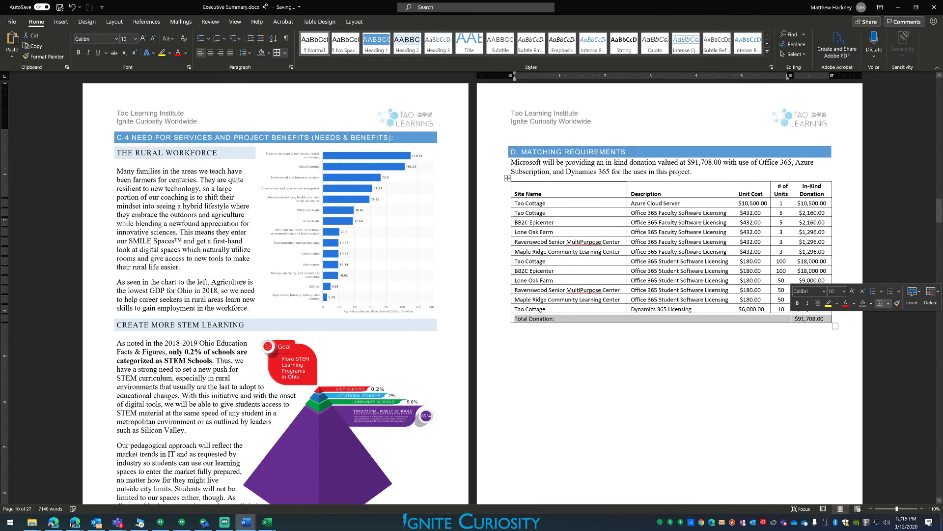
# - Right-align the "Total Donation:" label again and make the label and its amount bold
pyautogui.click(739, 320)
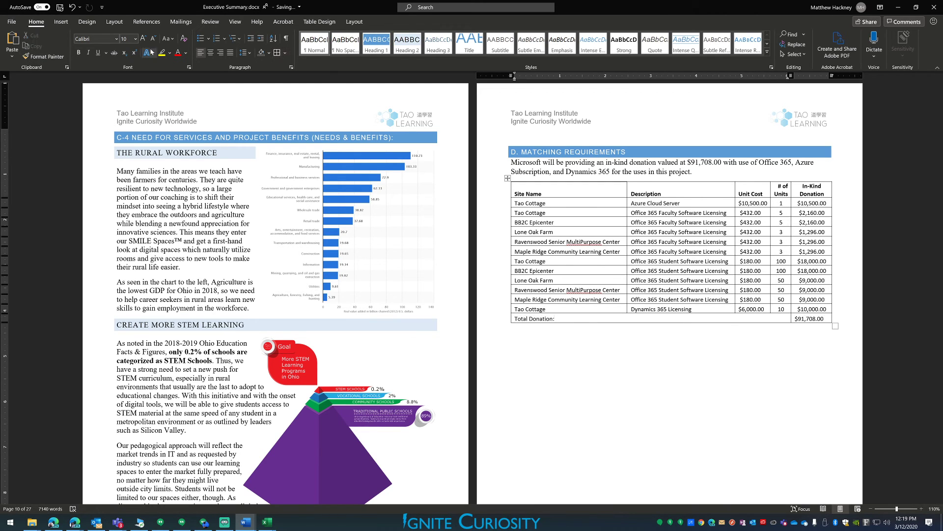
pyautogui.click(221, 52)
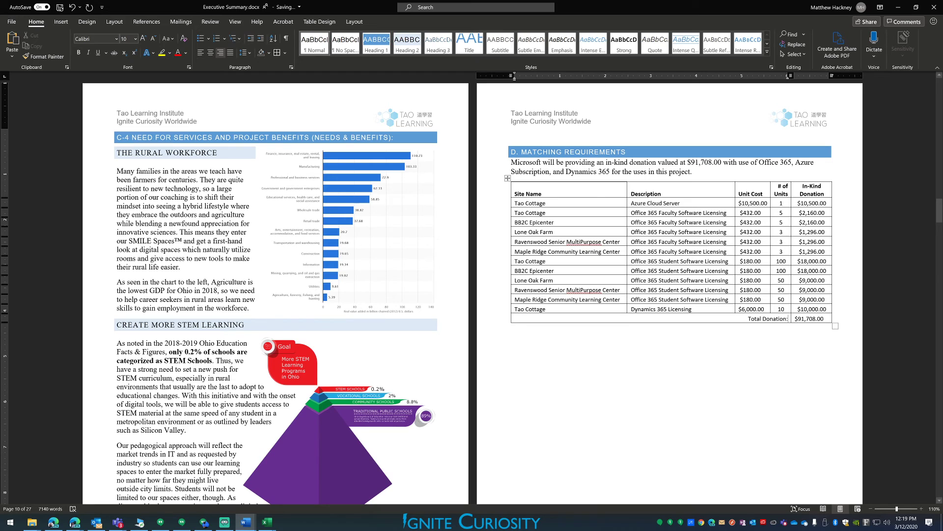
pyautogui.moveTo(786, 318); pyautogui.dragTo(516, 318)
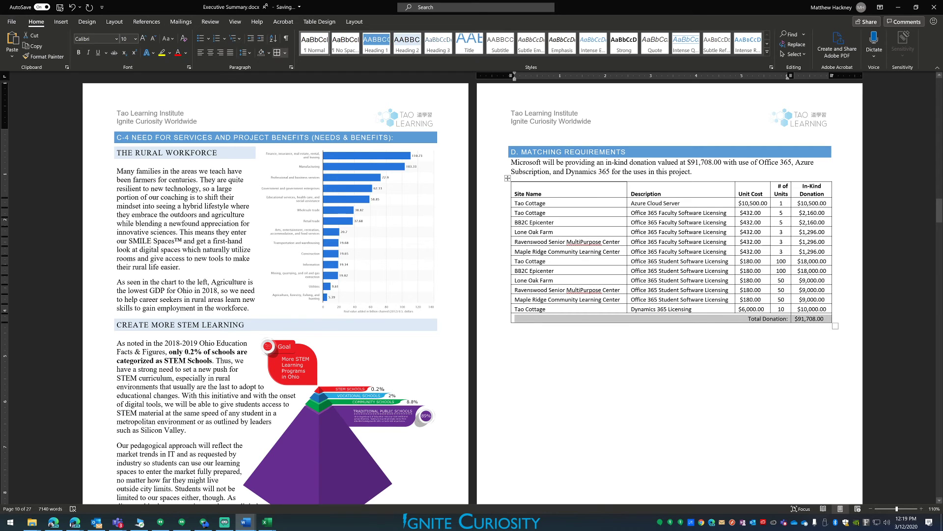
pyautogui.click(78, 54)
pyautogui.click(642, 412)
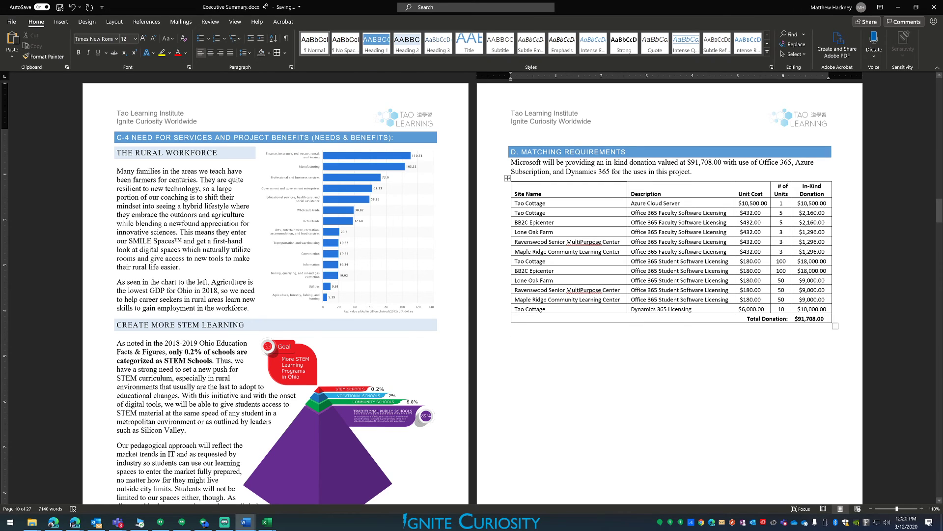
# - Switch to the DLT 2020 Application Guide and review the matching documentation rules, continuing to the Scope of Work section
pyautogui.hotkey('alt', 'Tab')
pyautogui.hotkey('alt', 'Tab')
pyautogui.hotkey('alt', 'Tab')
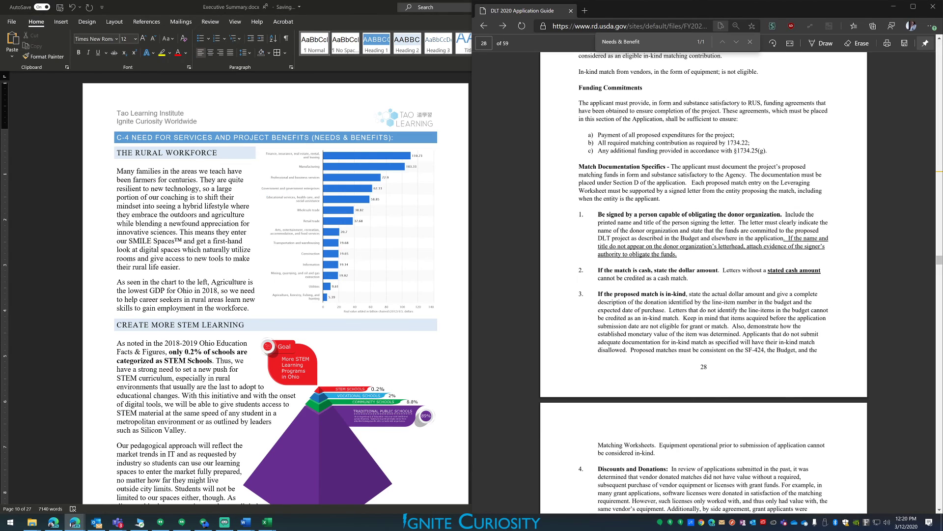
pyautogui.scroll(10, 704, 281)
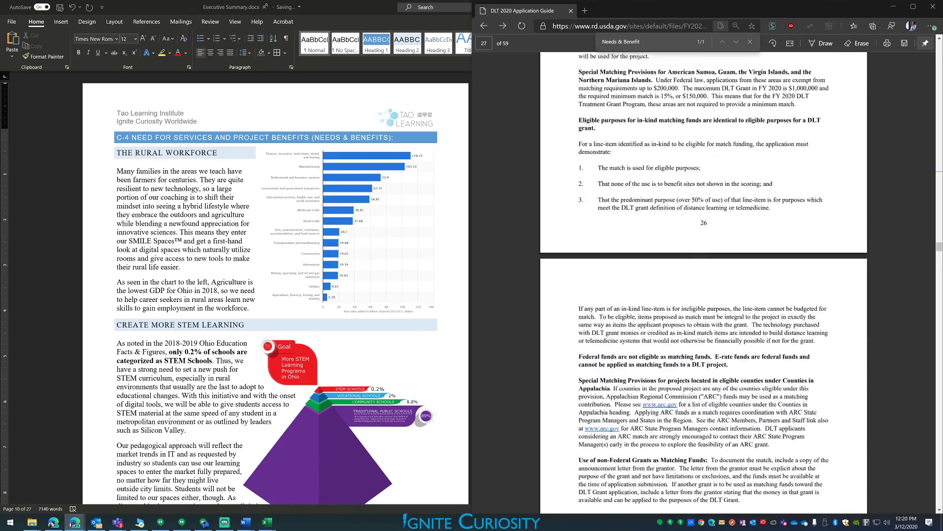
pyautogui.scroll(-10, 703, 281)
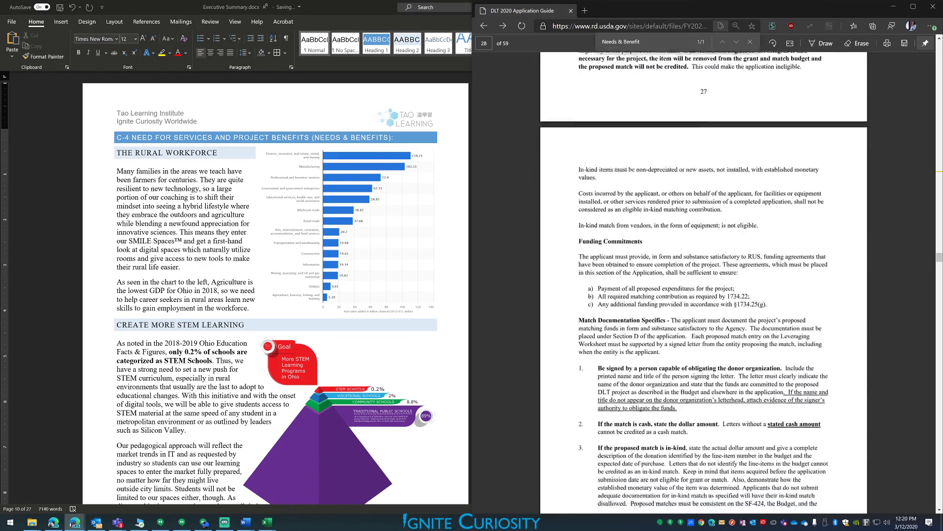
pyautogui.scroll(-5, 704, 282)
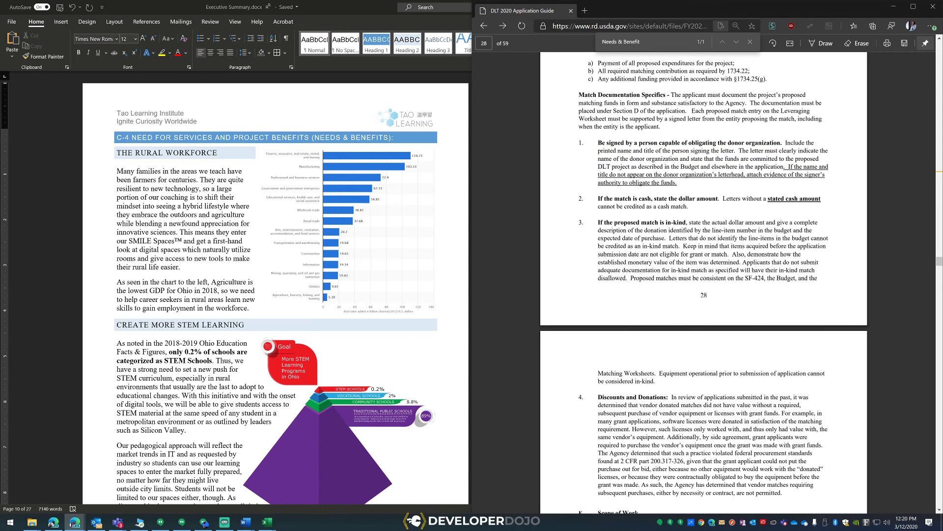
pyautogui.scroll(-12, 704, 282)
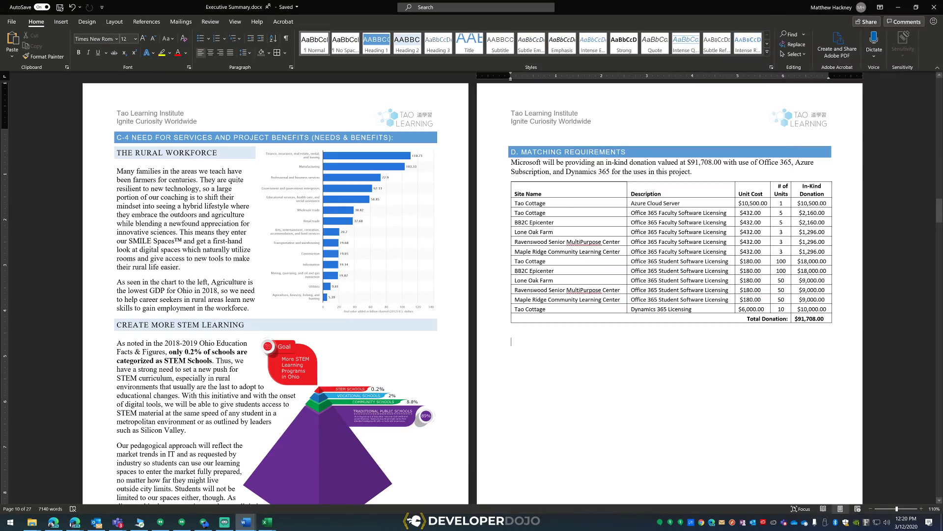
# - Copy the "D. Matching Requirements" heading and its introductory paragraph to the empty line below the donation table in the Executive Summary
pyautogui.moveTo(697, 172); pyautogui.dragTo(511, 152)
pyautogui.hotkey('ctrl', 'c')
pyautogui.click(621, 332)
pyautogui.hotkey('ctrl', 'v')
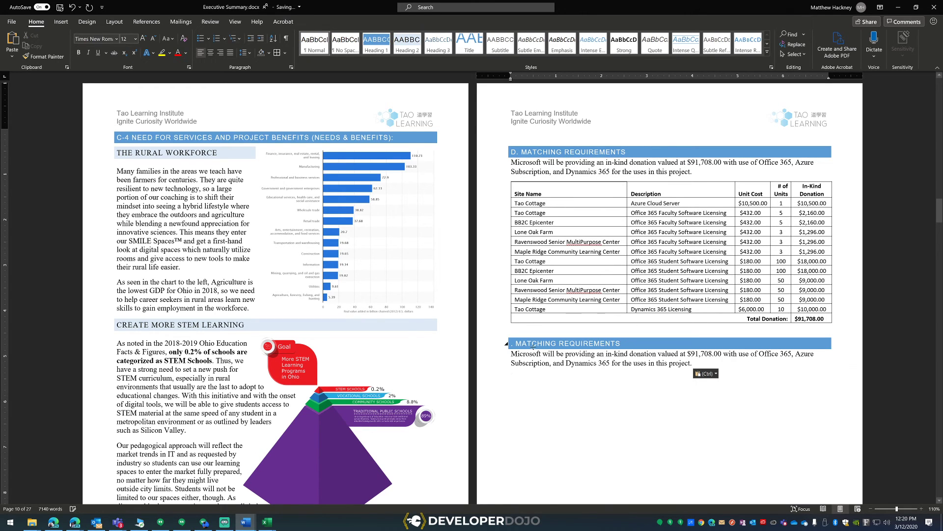
# - Retitle the copied heading below the donation table as "E. SCOPE OF WORK"
pyautogui.click(556, 347)
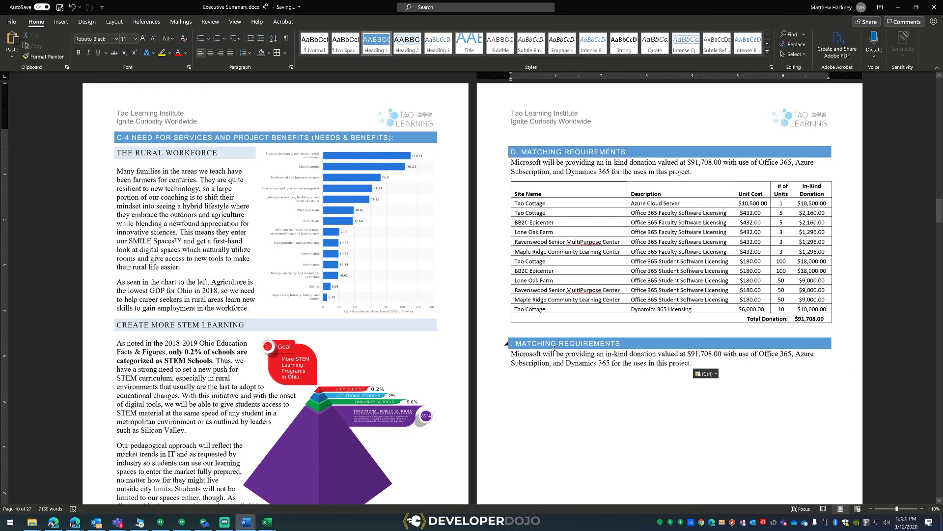
pyautogui.write('E. S')
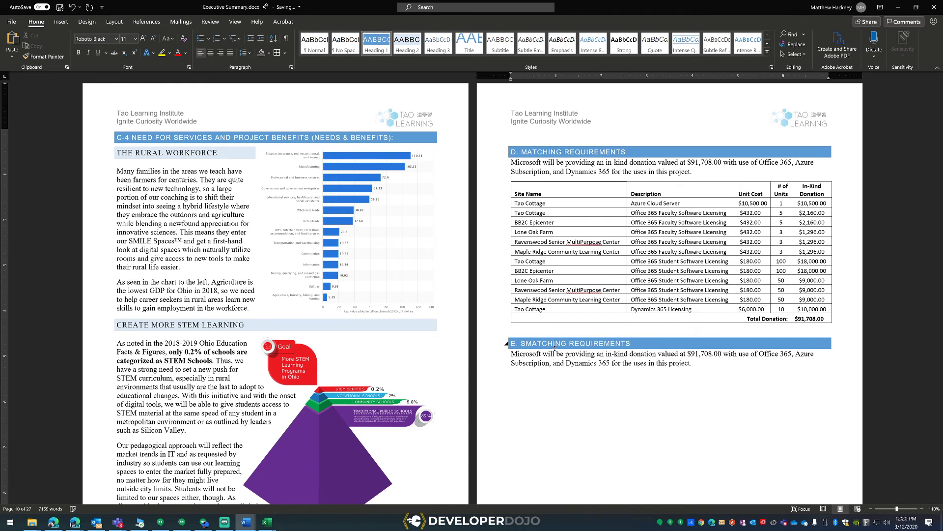
pyautogui.write('COPE OF')
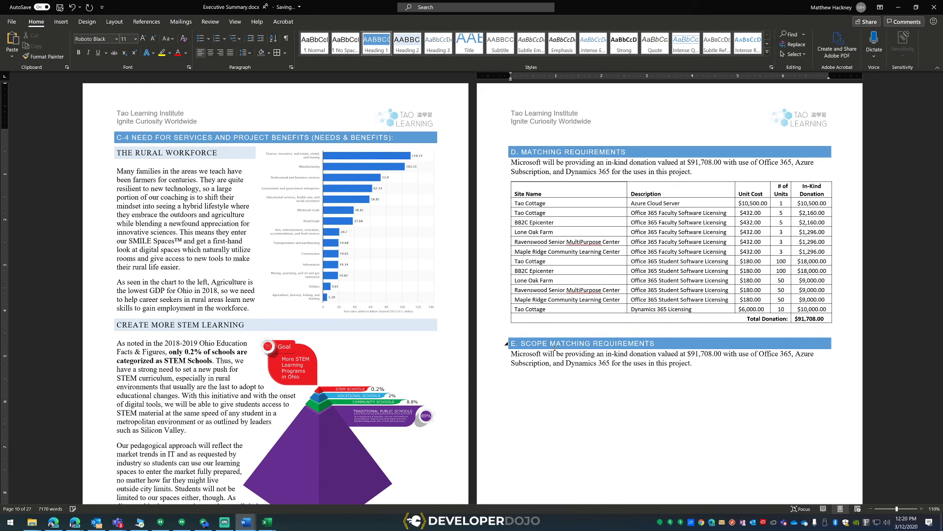
pyautogui.press('Delete')
pyautogui.press('Delete')
pyautogui.press('Delete')
pyautogui.press('Delete')
pyautogui.press('Delete')
pyautogui.press('Delete')
pyautogui.press('Delete')
pyautogui.press('Delete')
pyautogui.press('Delete')
pyautogui.press('Delete')
pyautogui.press('Delete')
pyautogui.press('Delete')
pyautogui.press('Delete')
pyautogui.press('Delete')
pyautogui.press('Delete')
pyautogui.press('Delete')
pyautogui.press('Delete')
pyautogui.press('Delete')
pyautogui.press('Delete')
pyautogui.press('Delete')
pyautogui.write('WORK')
# - Review the Scope of Work requirements in the DLT 2020 Application Guide, and return to the Executive Summary document
pyautogui.hotkey('alt', 'Tab')
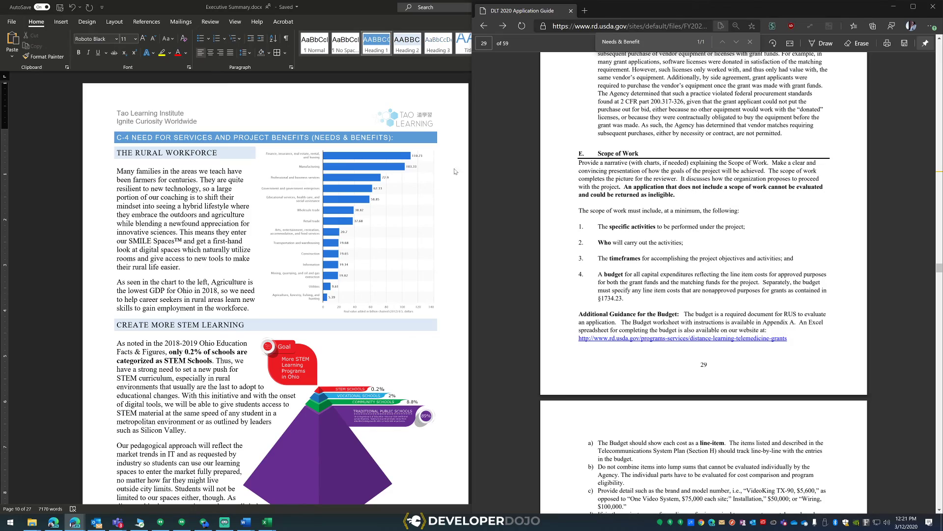
pyautogui.press('super+Up')
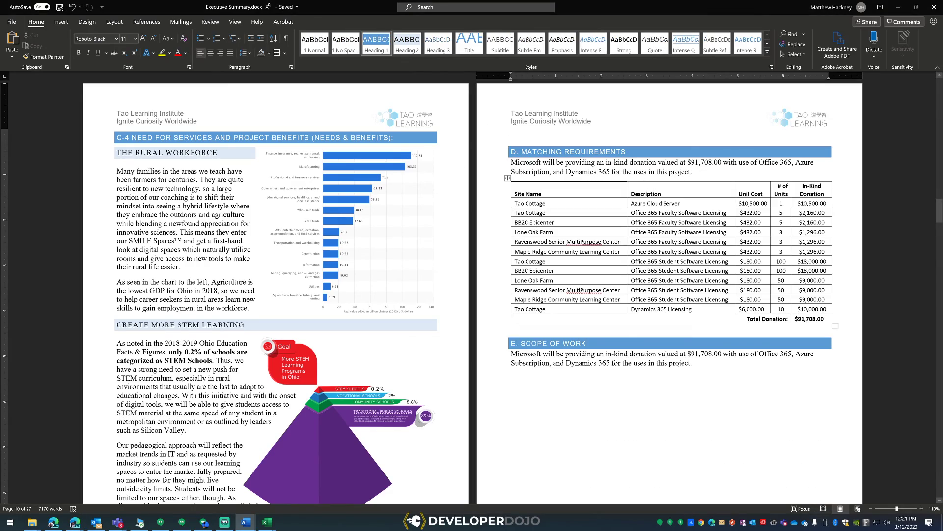
# - Copy the whole objectives table from the "Project Cost & Breakdown" section to below the Scope of Work paragraph
pyautogui.scroll(10, 396, 106)
pyautogui.scroll(20, 473, 290)
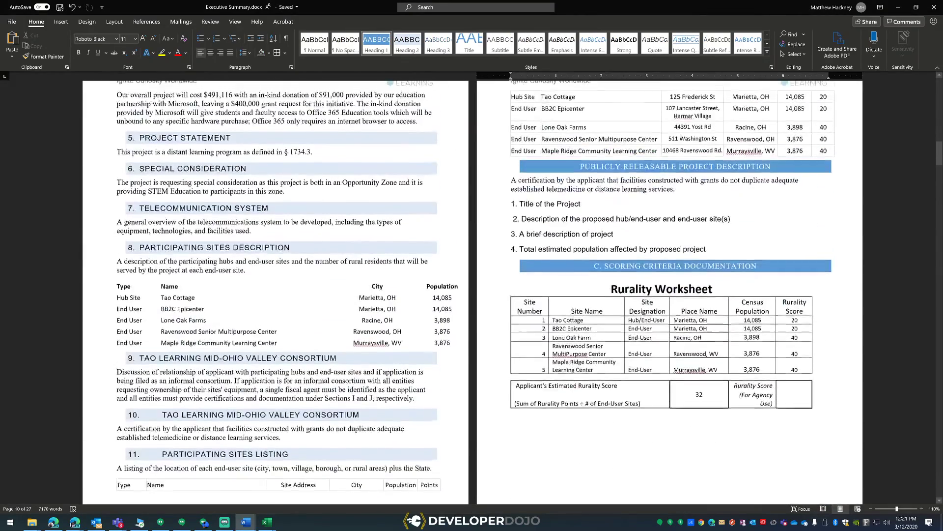
pyautogui.scroll(2, 473, 290)
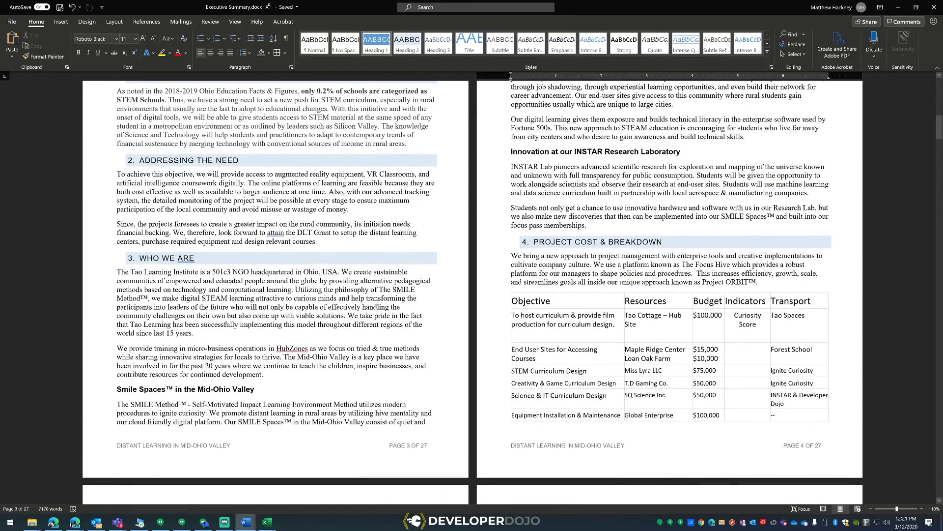
pyautogui.moveTo(710, 315); pyautogui.dragTo(708, 416)
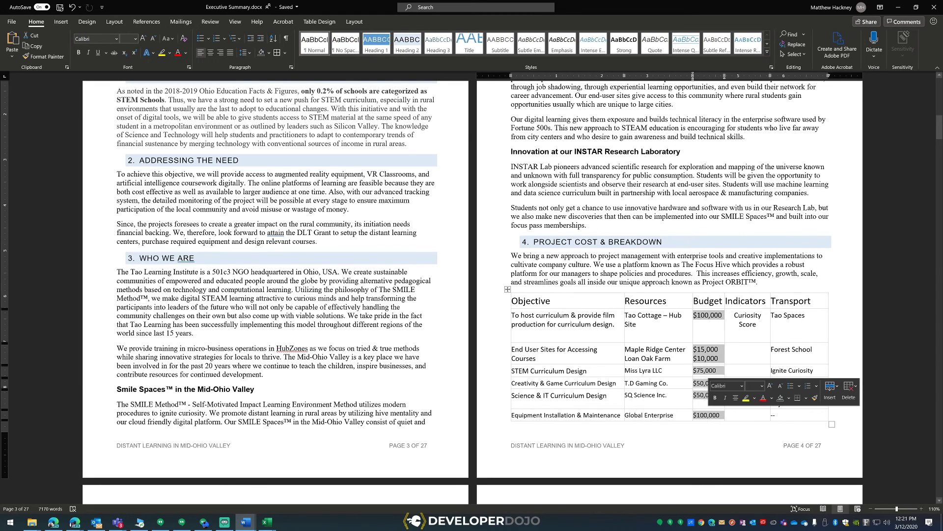
pyautogui.click(705, 315)
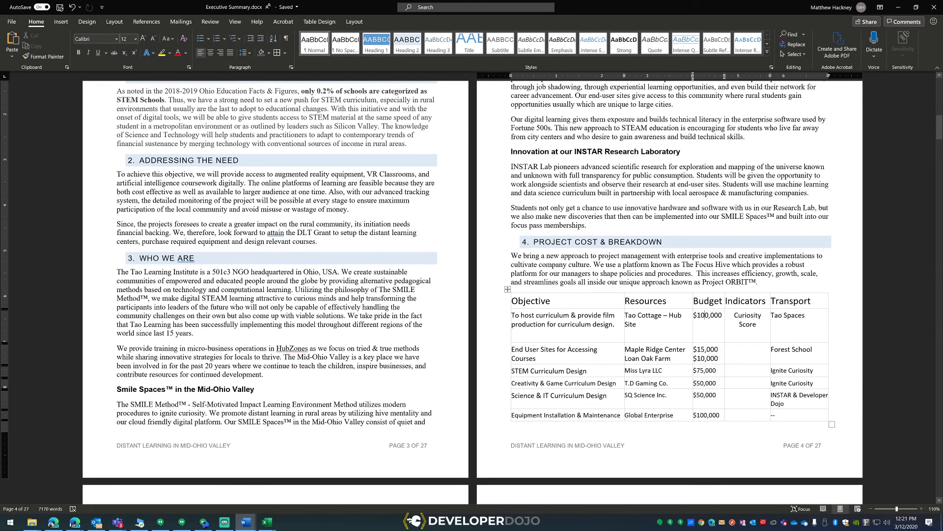
pyautogui.click(507, 289)
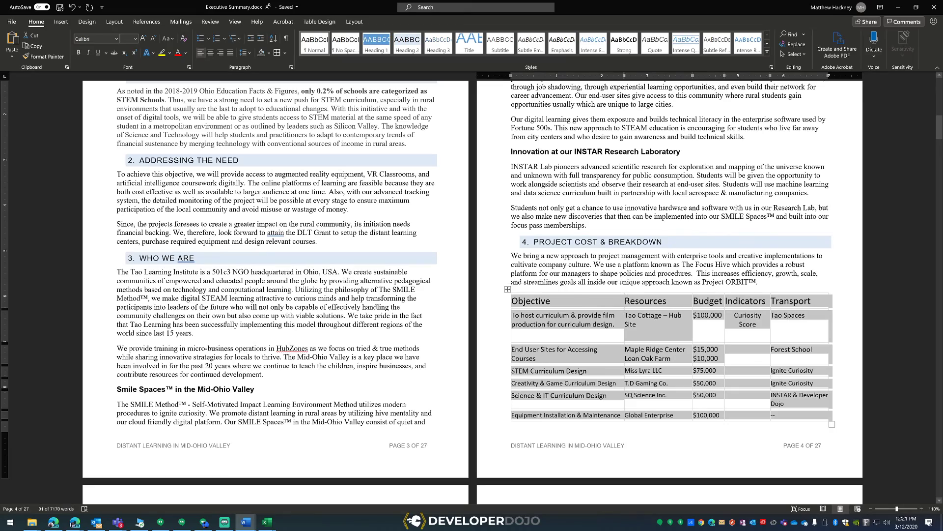
pyautogui.scroll(-3, 902, 151)
pyautogui.moveTo(938, 132); pyautogui.dragTo(938, 224)
pyautogui.click(682, 157)
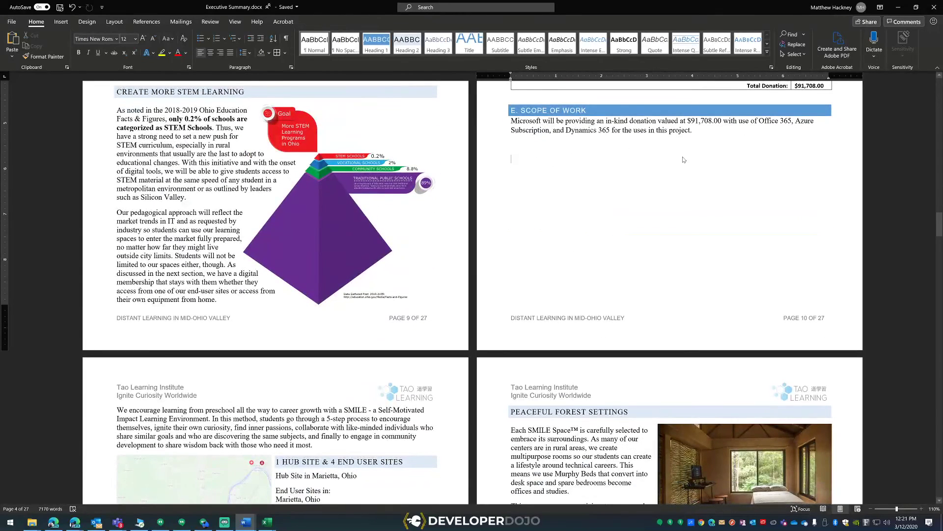
pyautogui.hotkey('ctrl', 'v')
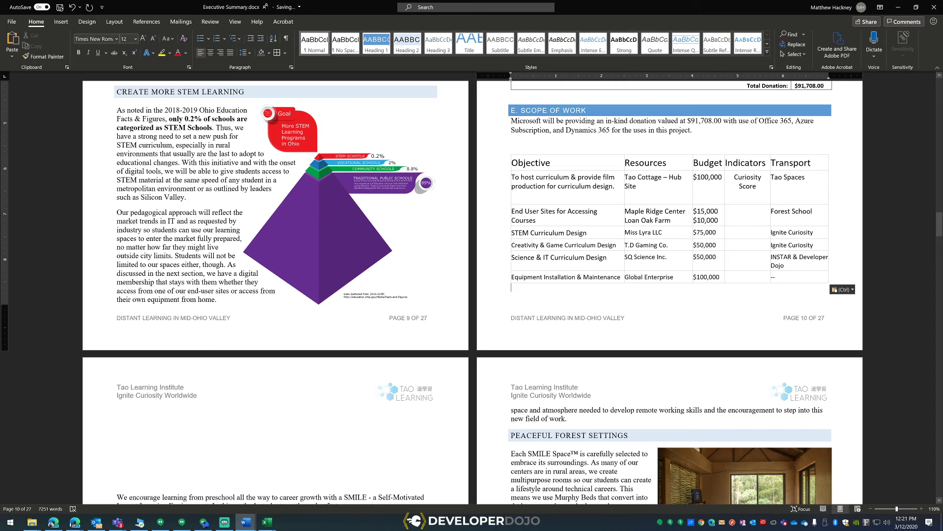
# - Replace the Scope of Work paragraph with "We use an Agile methodology using Project ORBIT™ to accurately develop and track our projects."
pyautogui.hotkey('ctrl', 'shift', 'Up')
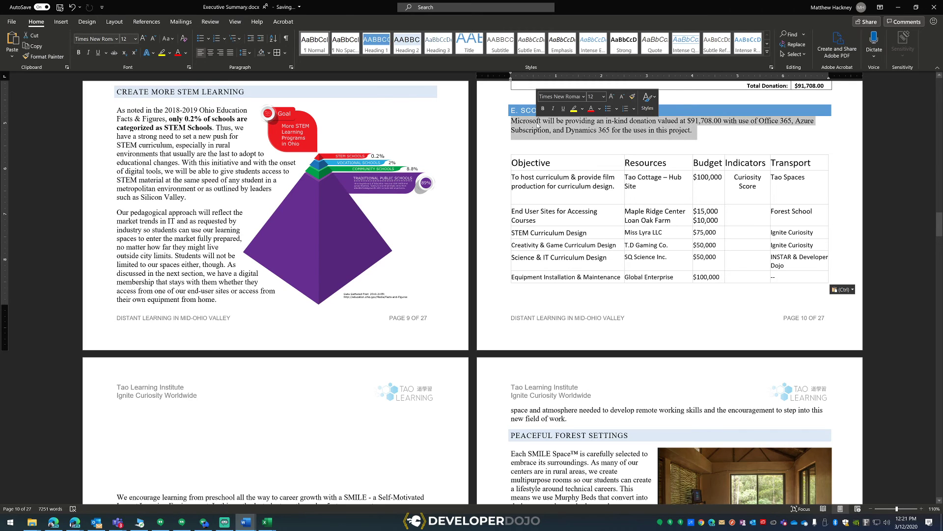
pyautogui.write('We use a')
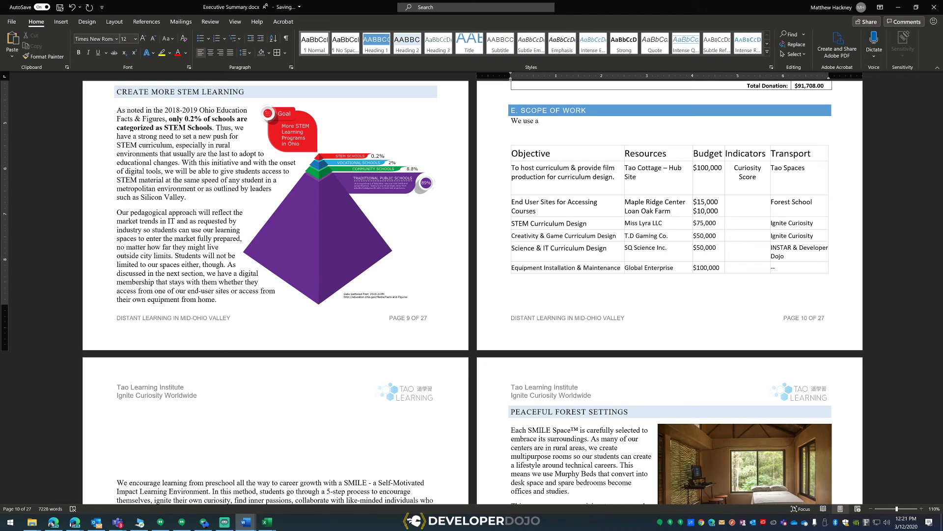
pyautogui.write('n Agile methodo')
pyautogui.write('logy using ')
pyautogui.write('Project ORB')
pyautogui.write('IT(tm)')
pyautogui.write(' to accuratly')
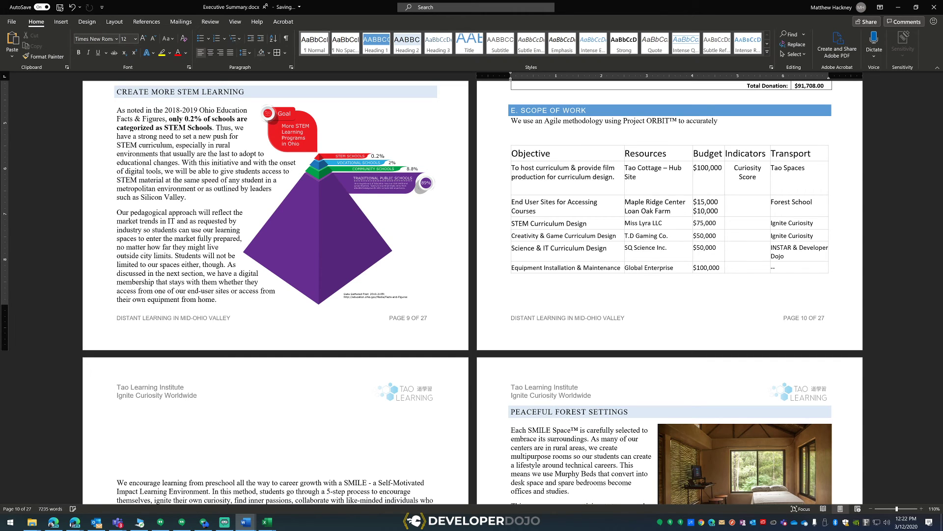
pyautogui.write(' develop and track our progects. The included table g')
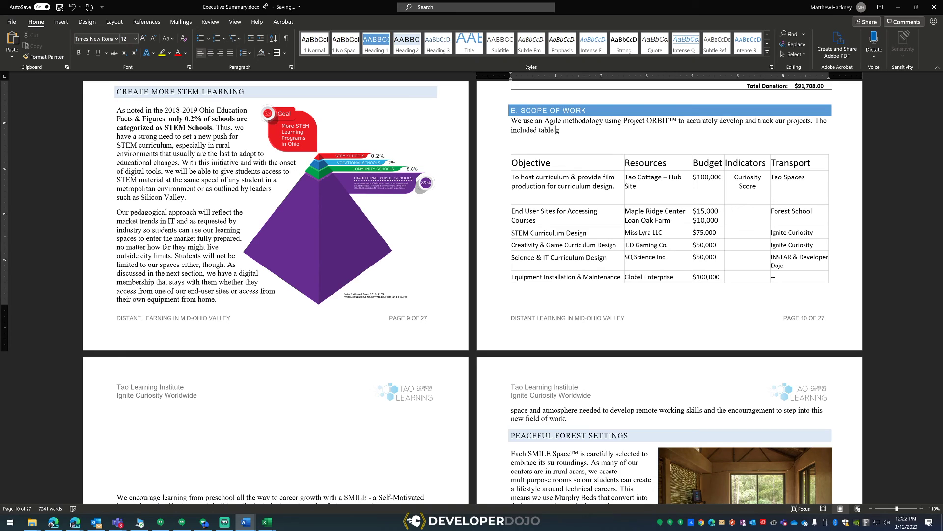
# - Finish the paragraph with "The included table gives an overview of the project with information following to break down who and wear each objective will take place."
pyautogui.write('ives an overview of the project with inf')
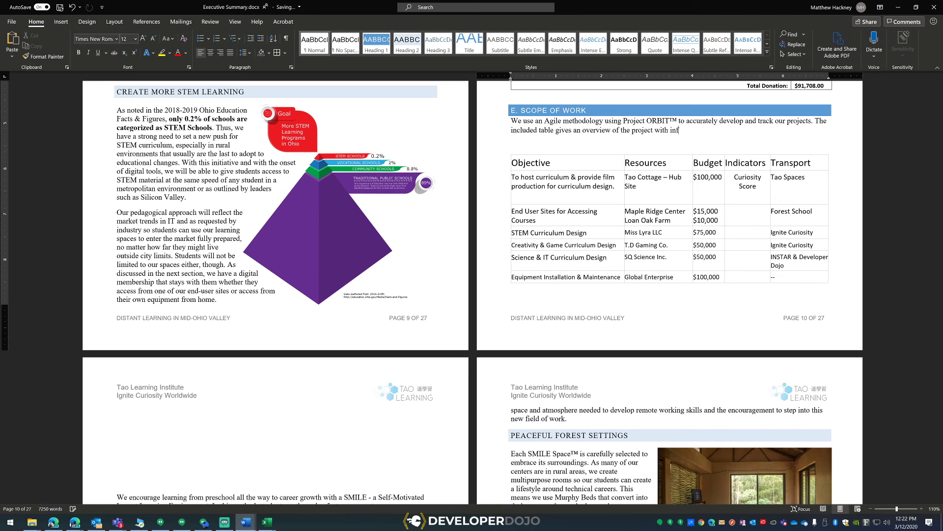
pyautogui.write('ormation following to break down who and')
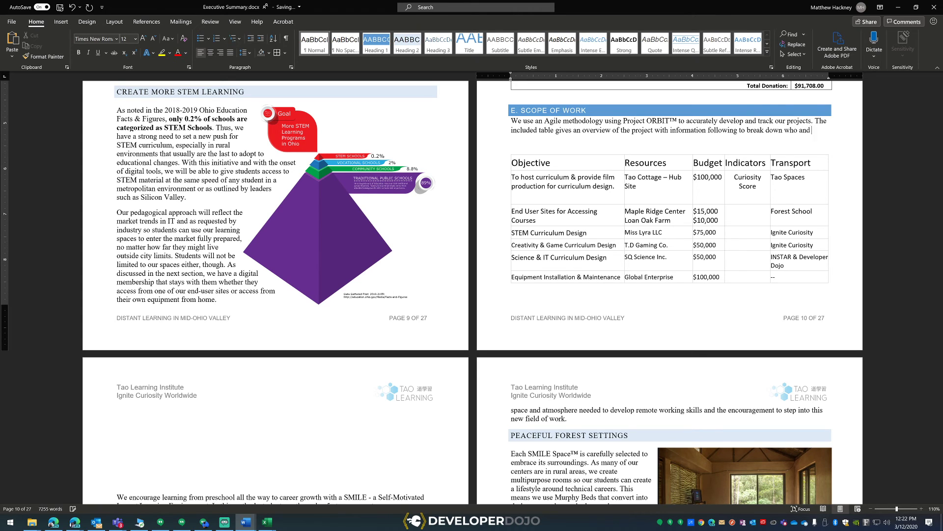
pyautogui.write(' wear each project')
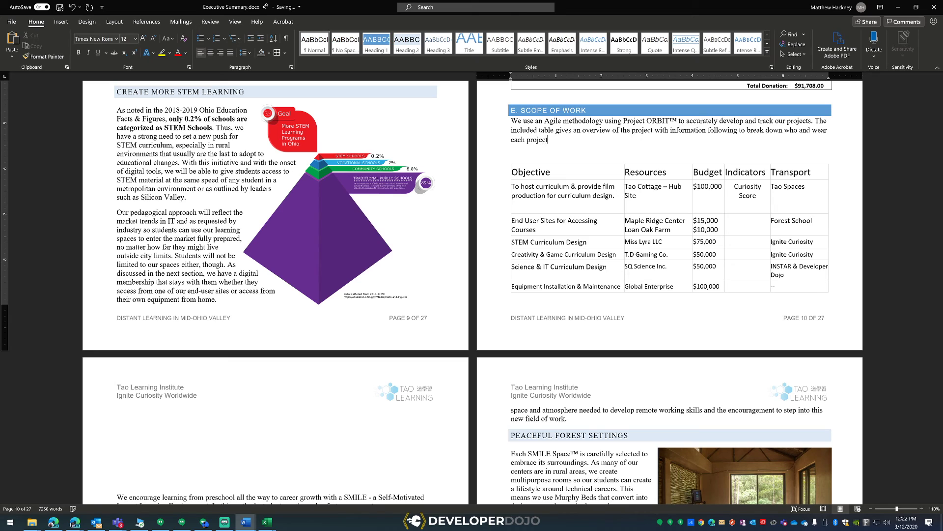
pyautogui.write(' will take place.')
pyautogui.hotkey('ctrl', 'BackSpace')
pyautogui.write('objective')
pyautogui.press('Delete')
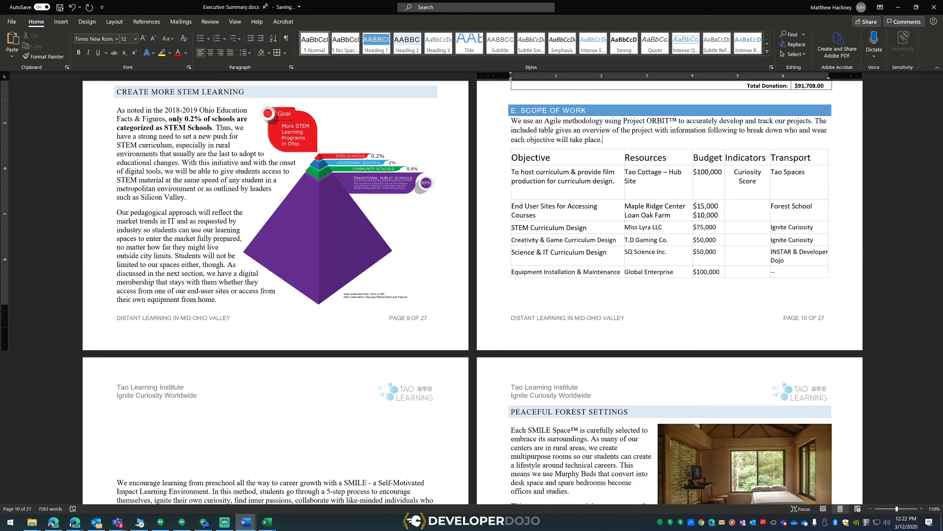
# - Insert blank lines on page 11 above the paragraph starting "We encourage learning from preschool"
pyautogui.scroll(-4, 242, 313)
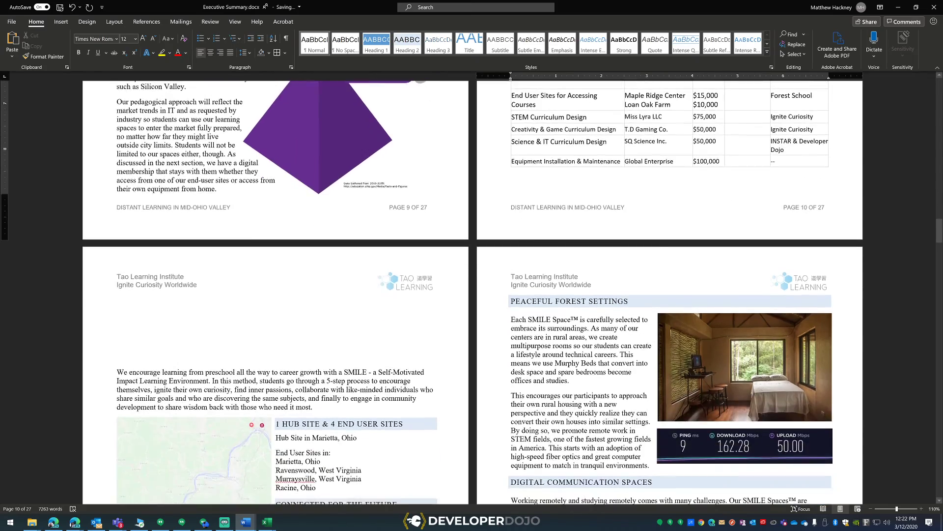
pyautogui.press('Return')
pyautogui.press('Return')
pyautogui.press('Return')
pyautogui.press('Return')
pyautogui.press('Return')
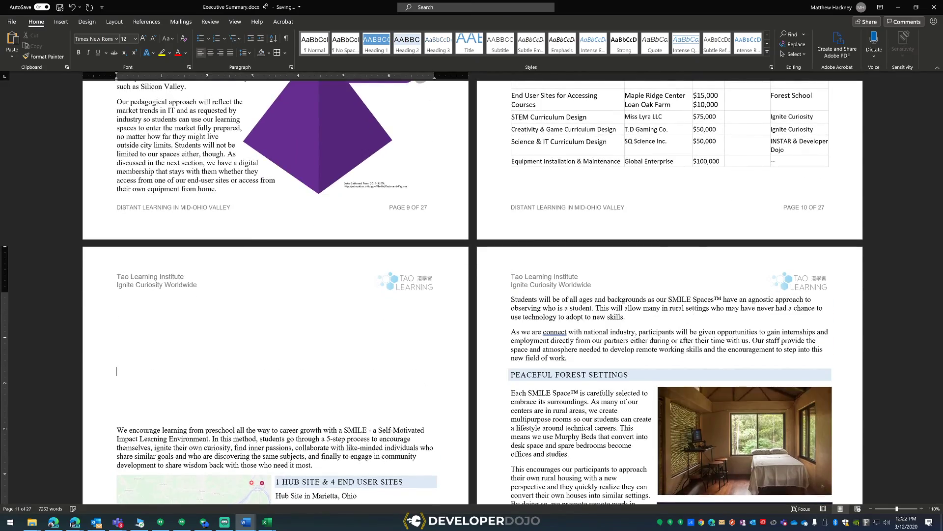
# - Try to remove the Timeline Overview and 5 Cs of Education pages from before the Sustainability section
pyautogui.scroll(-6, 241, 313)
pyautogui.scroll(-12, 435, 289)
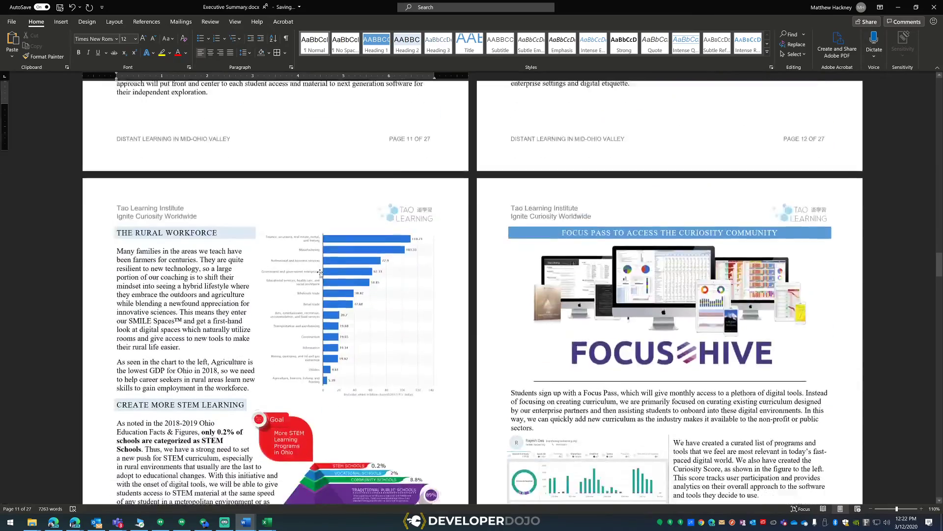
pyautogui.scroll(-12, 435, 289)
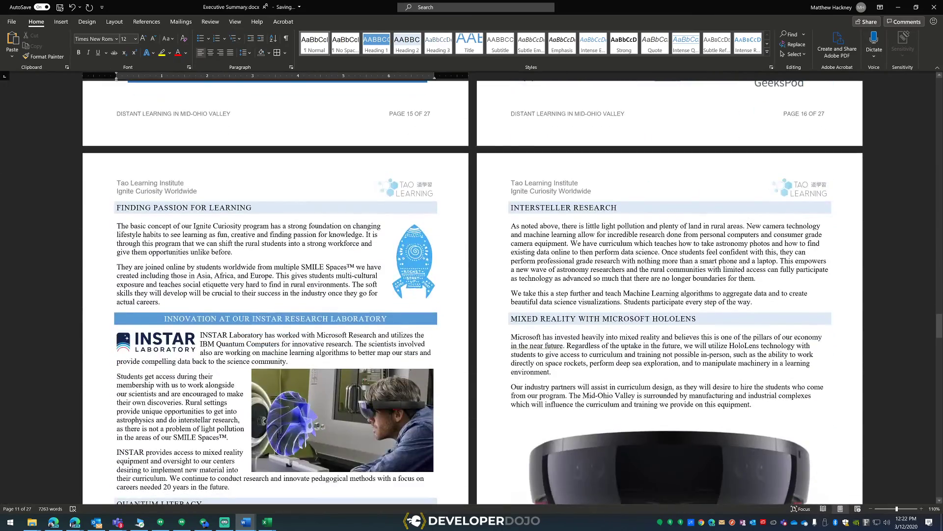
pyautogui.scroll(-12, 473, 292)
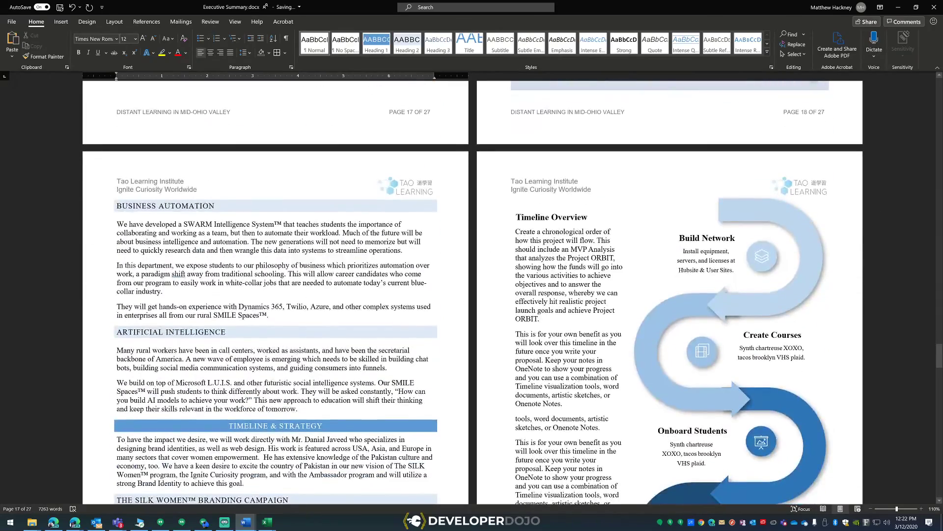
pyautogui.scroll(-5, 503, 236)
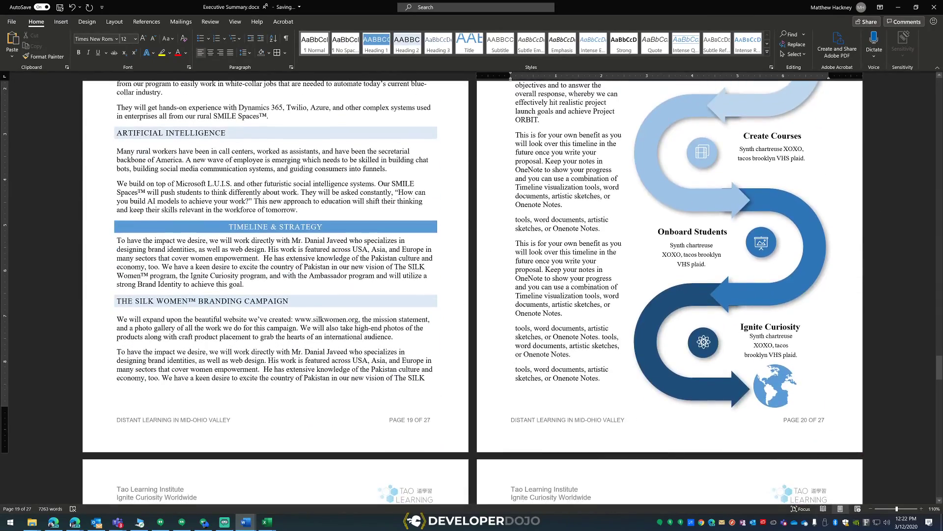
pyautogui.scroll(-10, 473, 293)
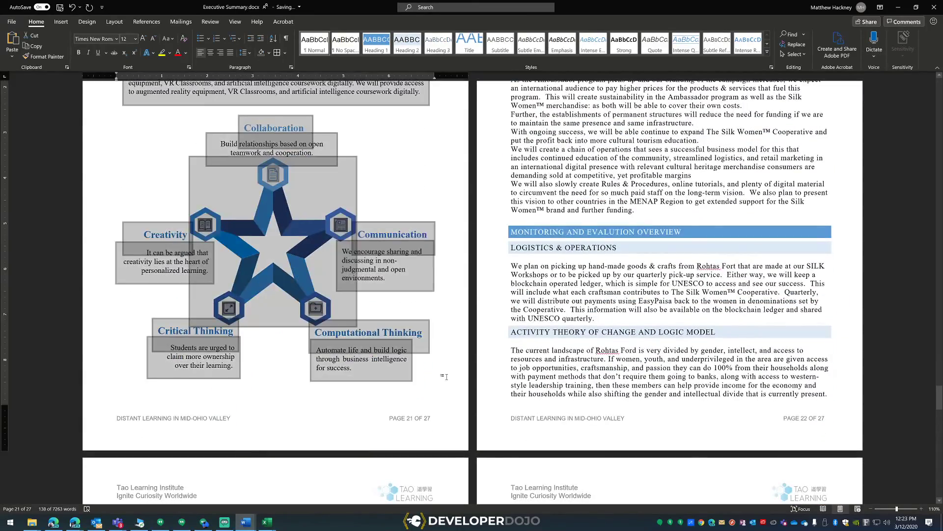
pyautogui.scroll(10, 508, 290)
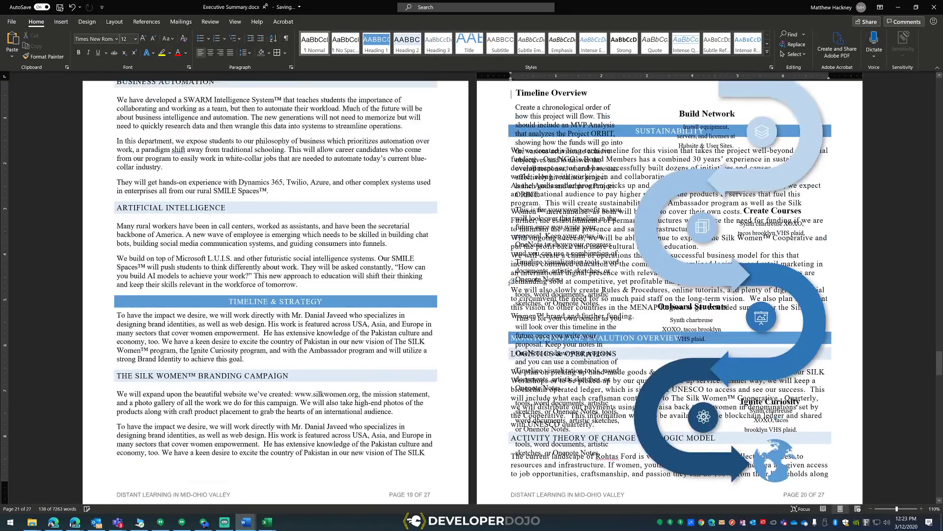
pyautogui.press('Delete')
pyautogui.scroll(3, 627, 162)
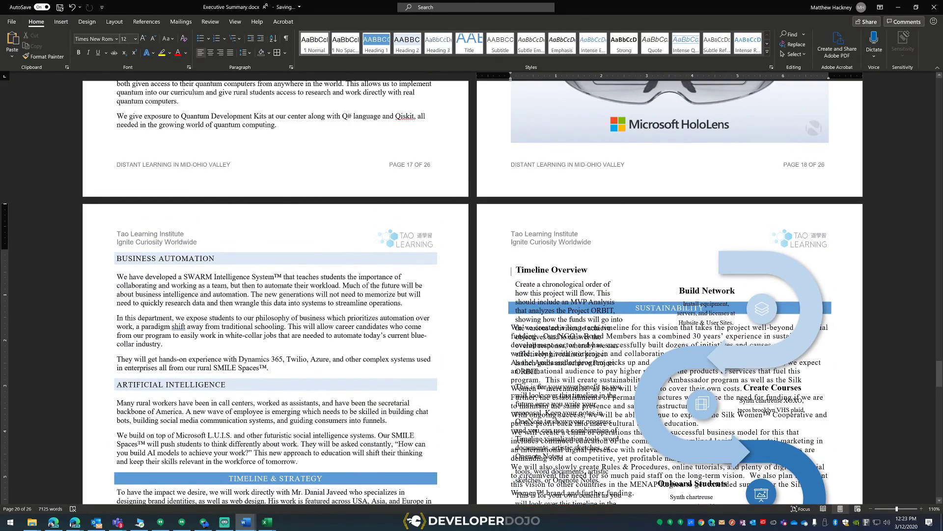
pyautogui.hotkey('ctrl', 'z')
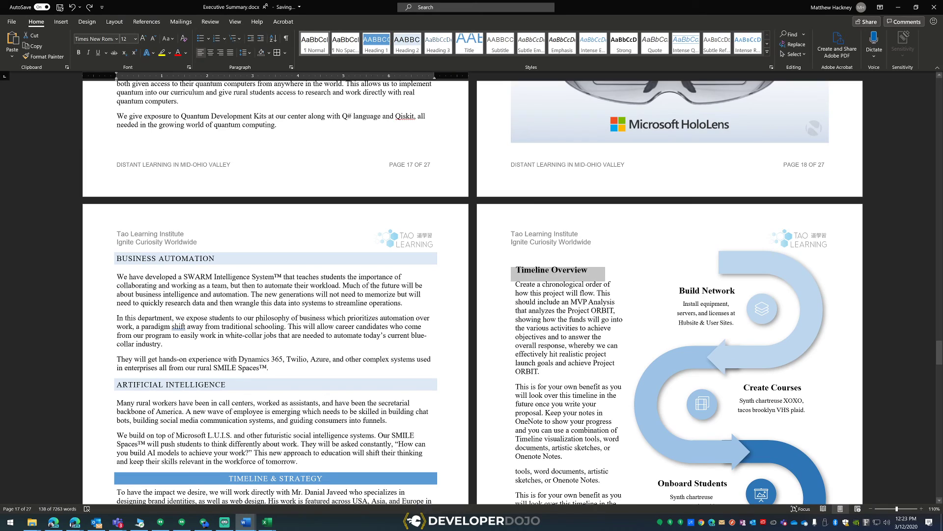
# - Cut the Timeline Overview and 5 Cs of Education pages, starting right after the Silk Women branding campaign text on page 19
pyautogui.click(560, 292)
pyautogui.scroll(-1, 472, 292)
pyautogui.scroll(-6, 472, 292)
pyautogui.click(426, 298)
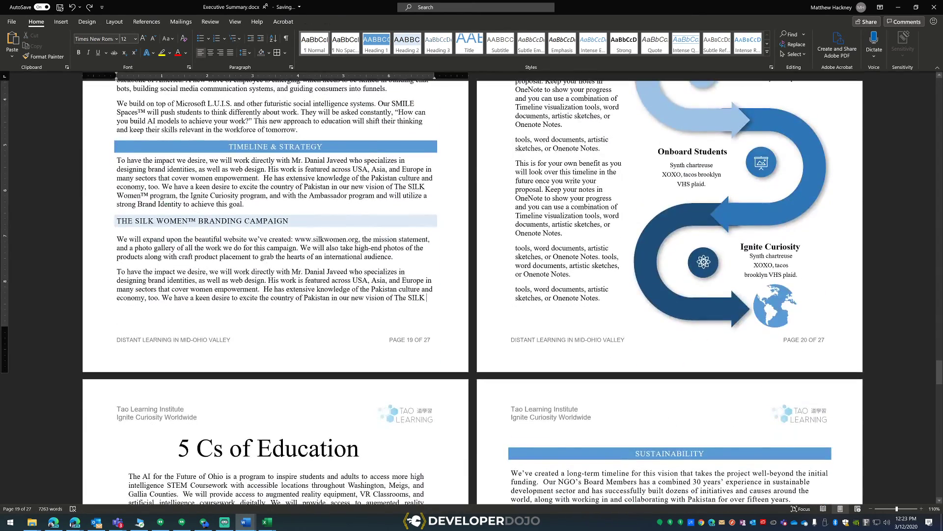
pyautogui.scroll(-12, 472, 292)
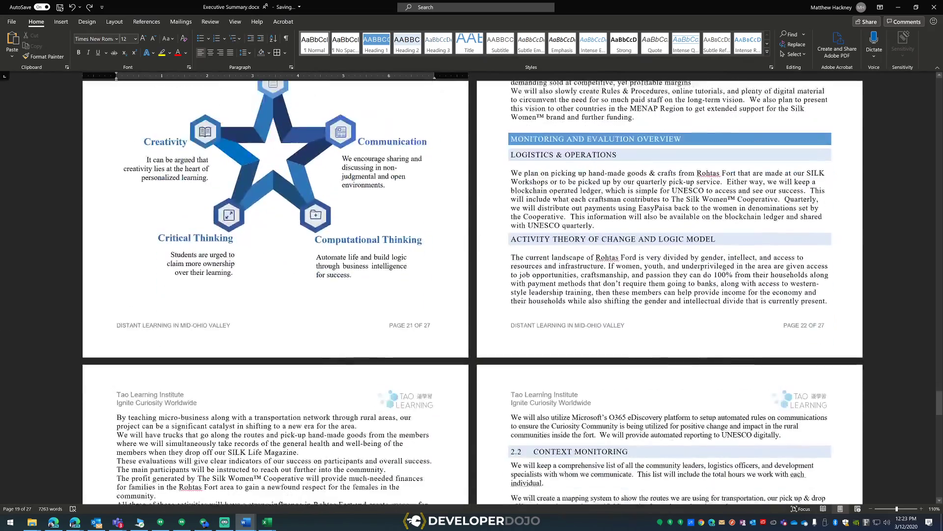
pyautogui.keyDown('shift'); pyautogui.click(444, 287); pyautogui.keyUp('shift')
pyautogui.press('Delete')
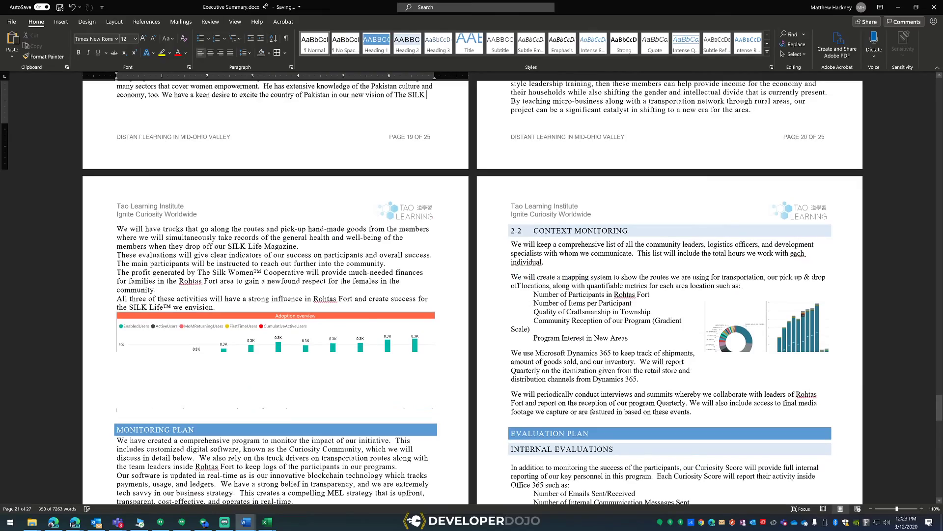
# - Paste the cut timeline and 5 Cs pages at the start of page 11, after the Scope of Work table
pyautogui.scroll(12, 472, 292)
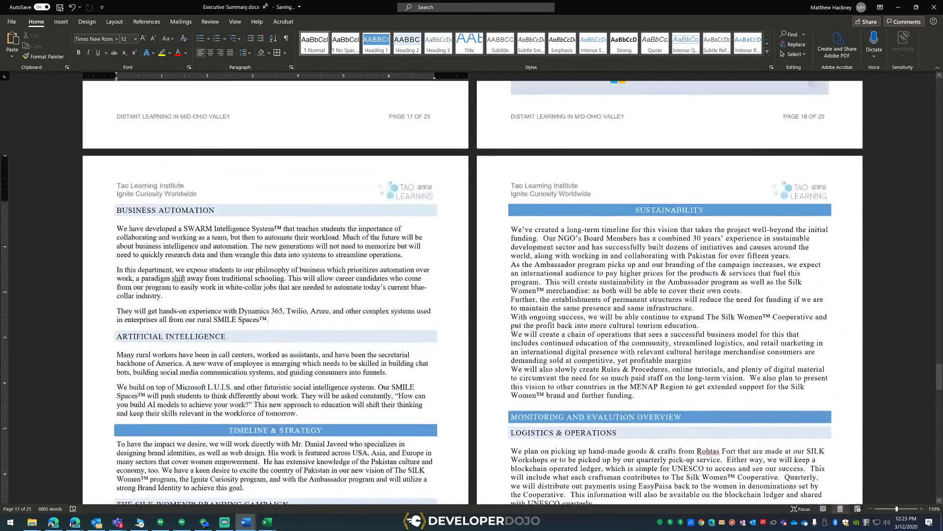
pyautogui.moveTo(939, 376); pyautogui.dragTo(939, 234)
pyautogui.scroll(-5, 337, 331)
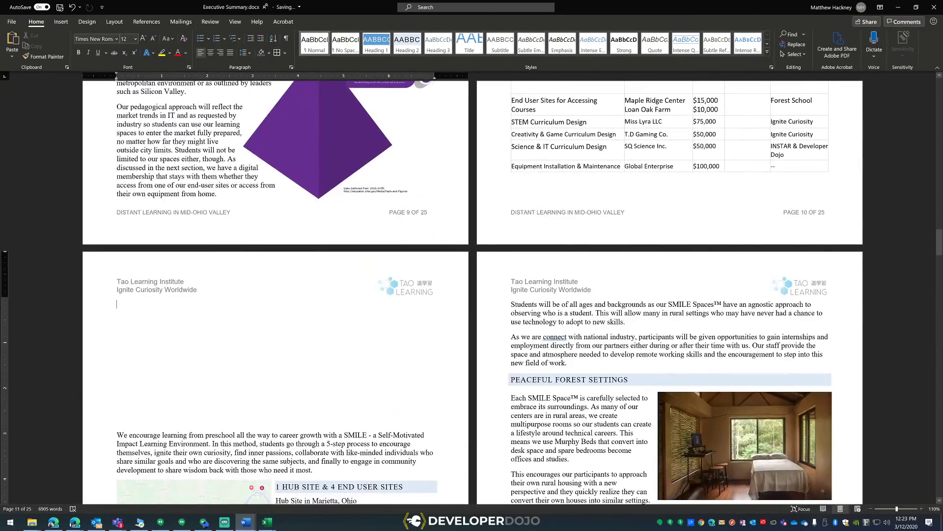
pyautogui.hotkey('ctrl', 'v')
# - Remove the blank page ahead of the pasted content so the Timeline Overview sits on page 11
pyautogui.scroll(-10, 189, 291)
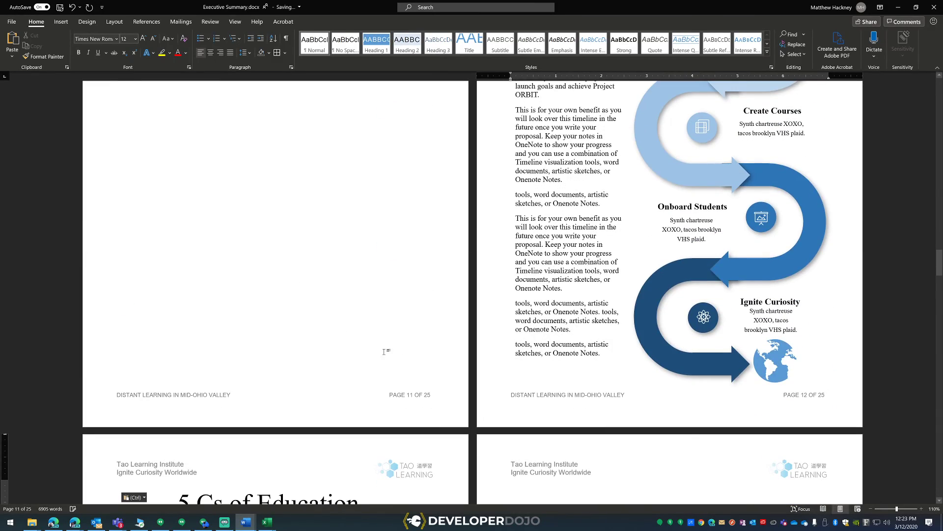
pyautogui.scroll(6, 440, 365)
pyautogui.scroll(4, 392, 384)
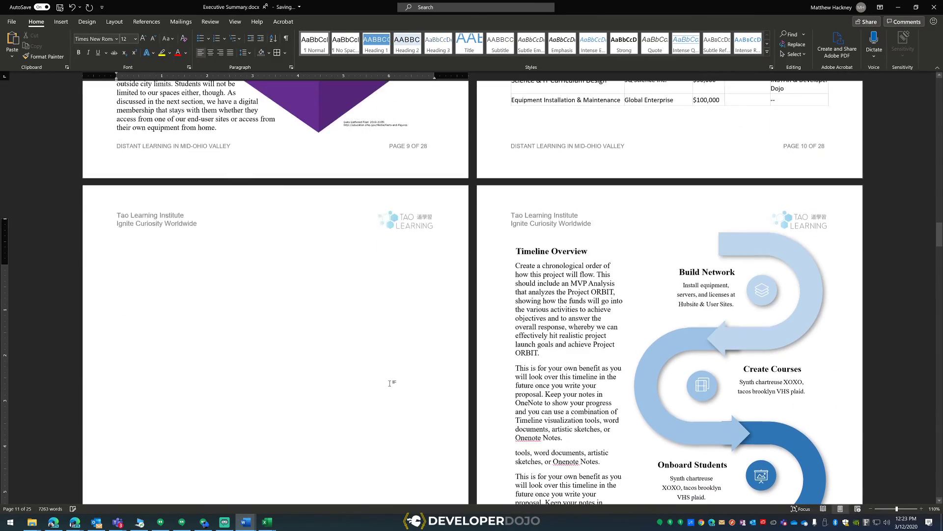
pyautogui.scroll(-7, 403, 391)
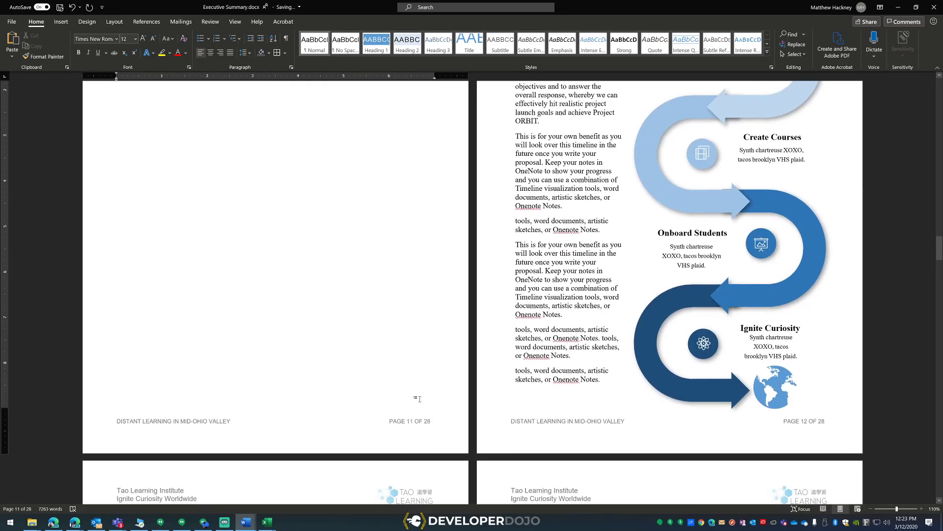
pyautogui.scroll(9, 417, 398)
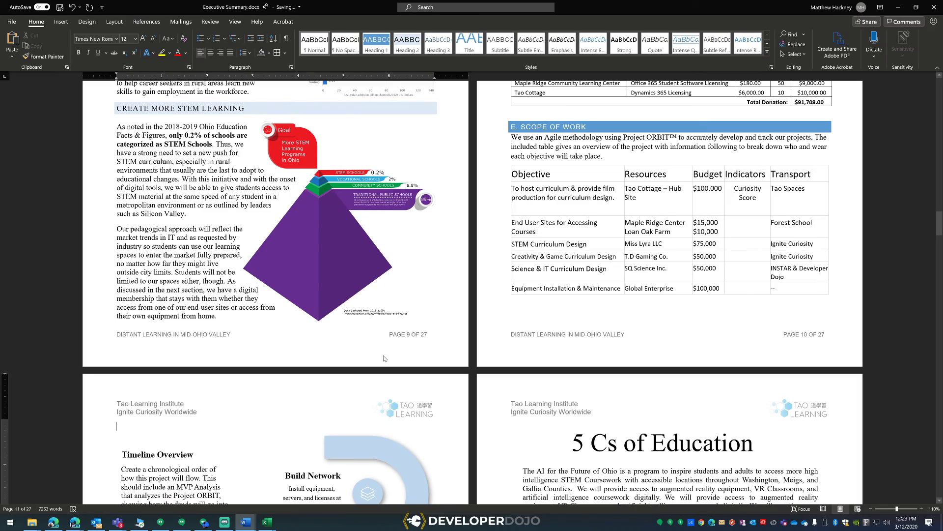
# - Review the layout of the Scope of Work table, Timeline Overview and 5 Cs of Education across pages 10 to 12
pyautogui.scroll(-5, 384, 359)
pyautogui.scroll(-5, 377, 347)
pyautogui.scroll(7, 378, 347)
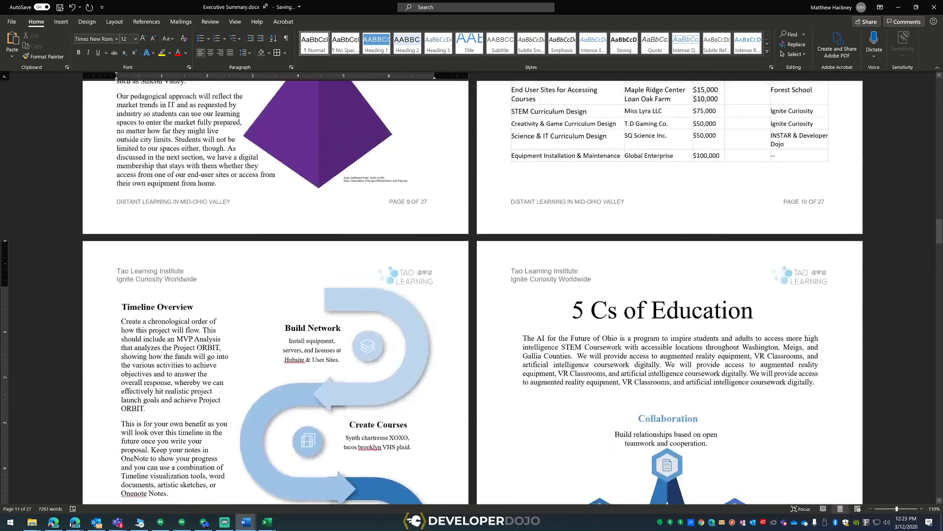
pyautogui.scroll(4, 472, 293)
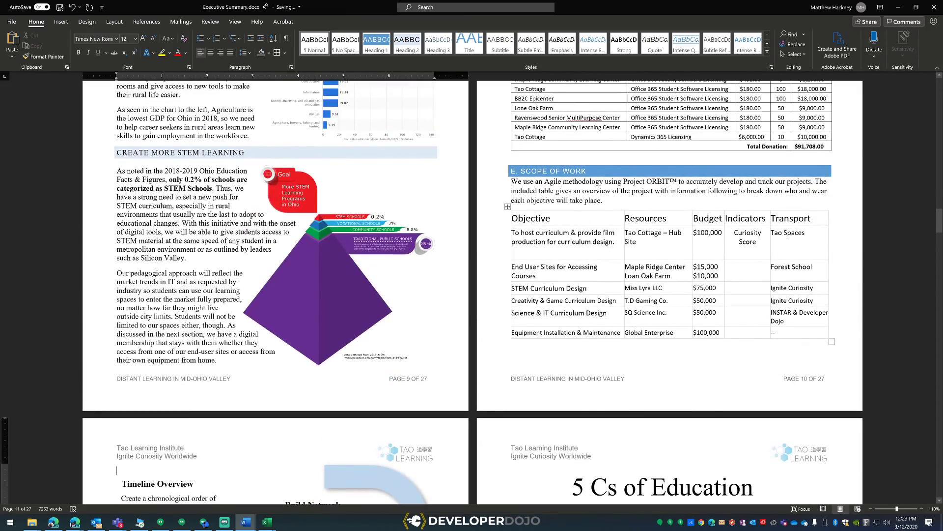
pyautogui.scroll(-4, 472, 293)
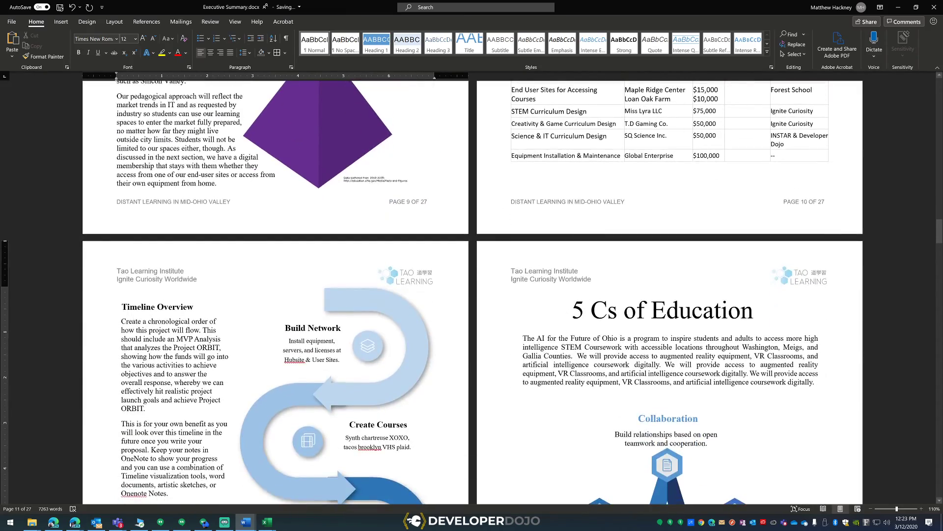
pyautogui.scroll(-3, 472, 293)
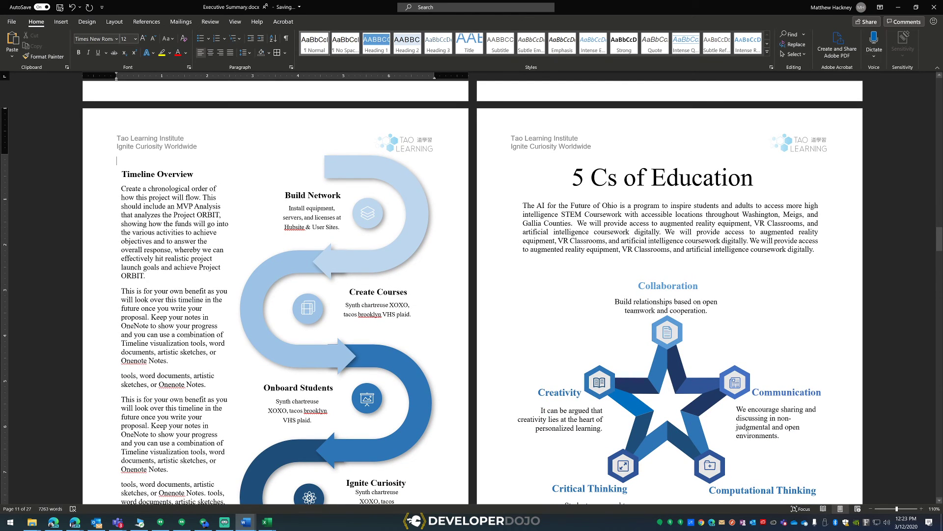
pyautogui.scroll(-2, 643, 325)
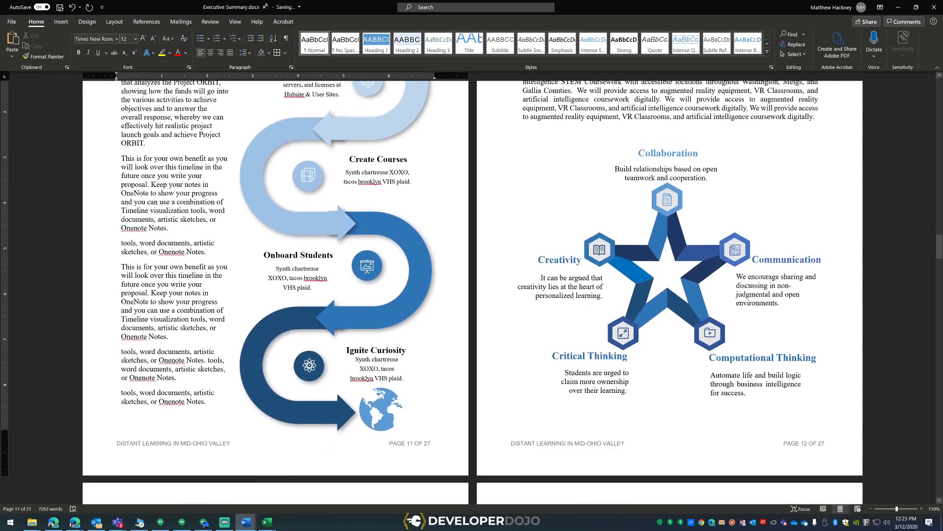
pyautogui.scroll(6, 642, 325)
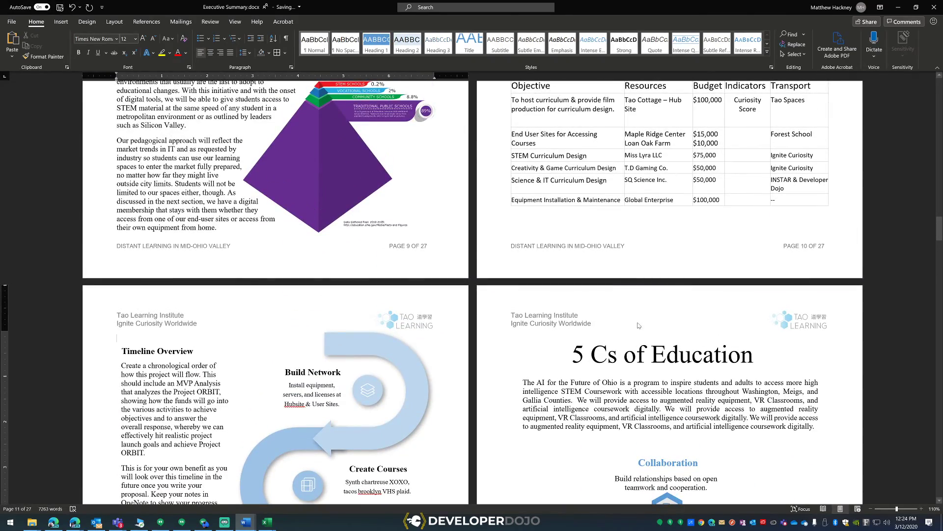
pyautogui.scroll(3, 637, 326)
# - Switch to the DLT 2020 Application Guide and read the minimum Scope of Work requirements and budget line-item rules
pyautogui.hotkey('alt', 'Tab')
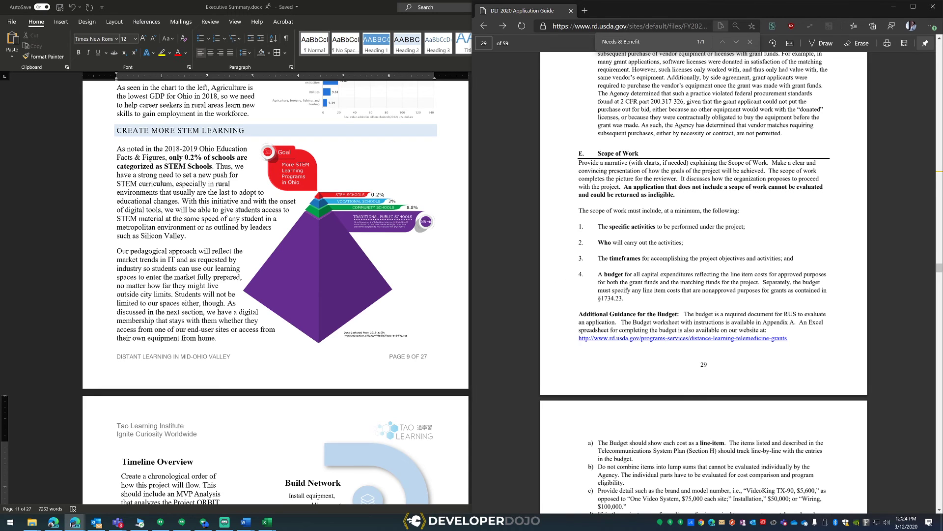
pyautogui.scroll(-5, 338, 388)
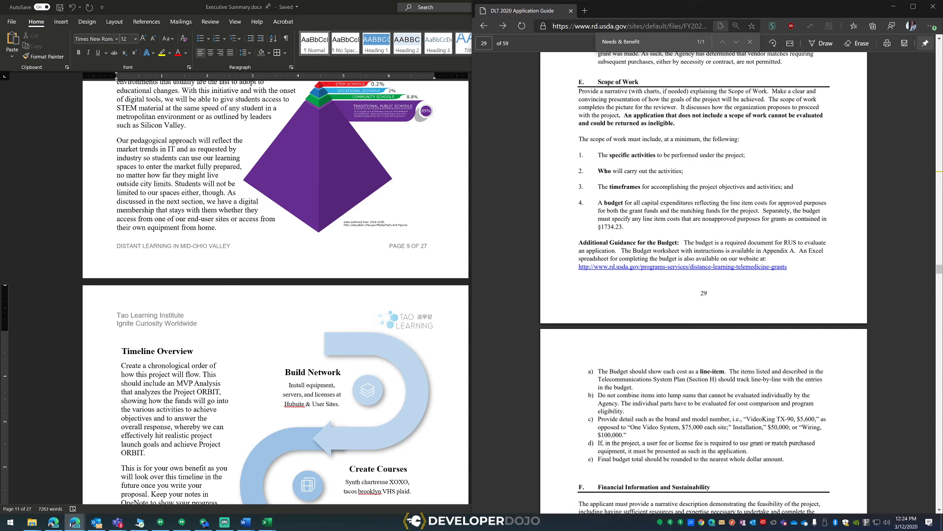
pyautogui.scroll(3, 704, 283)
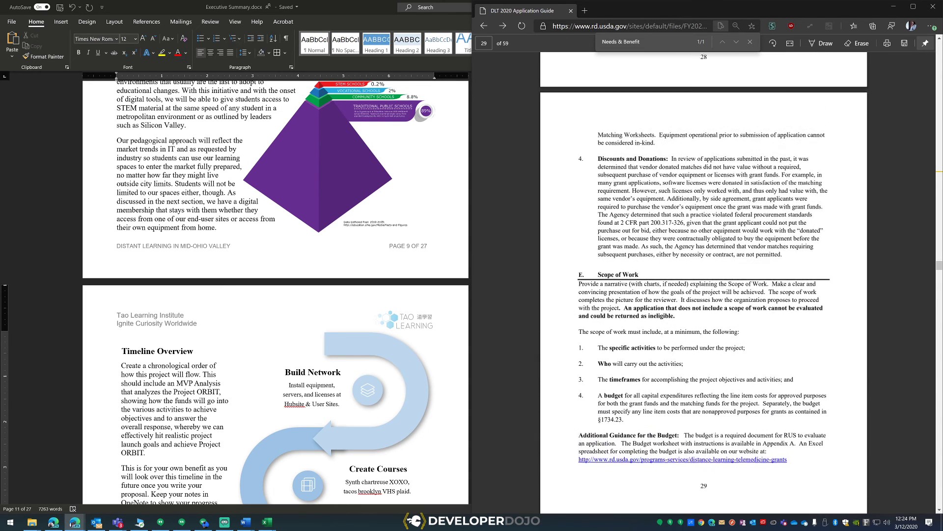
pyautogui.scroll(-2, 704, 283)
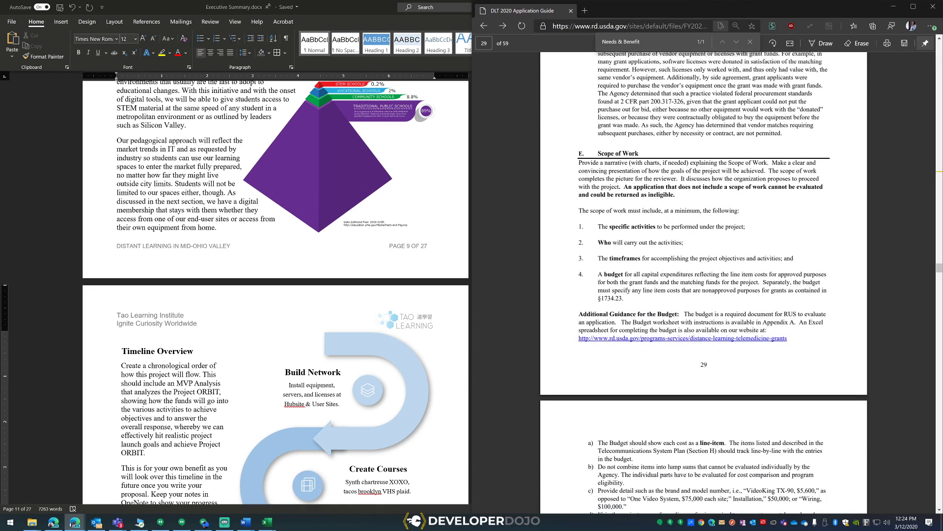
pyautogui.scroll(-3, 639, 204)
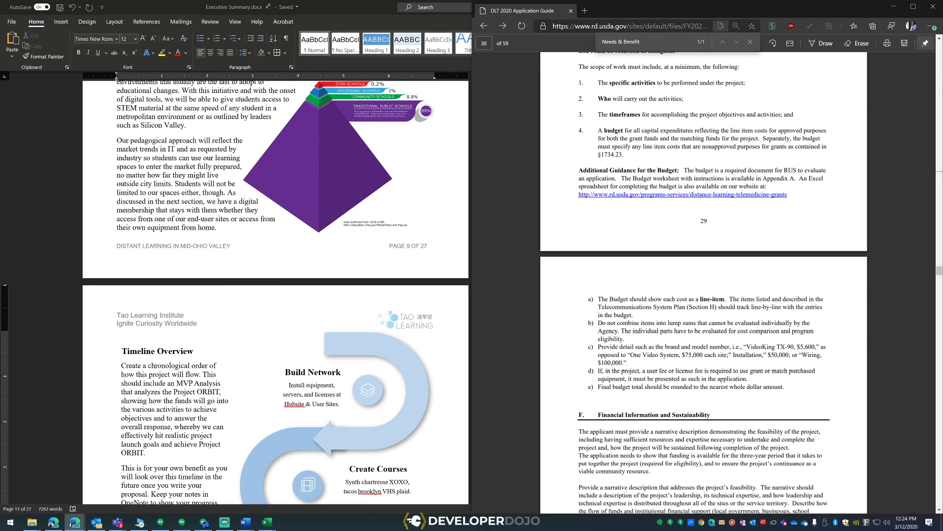
pyautogui.scroll(5, 703, 283)
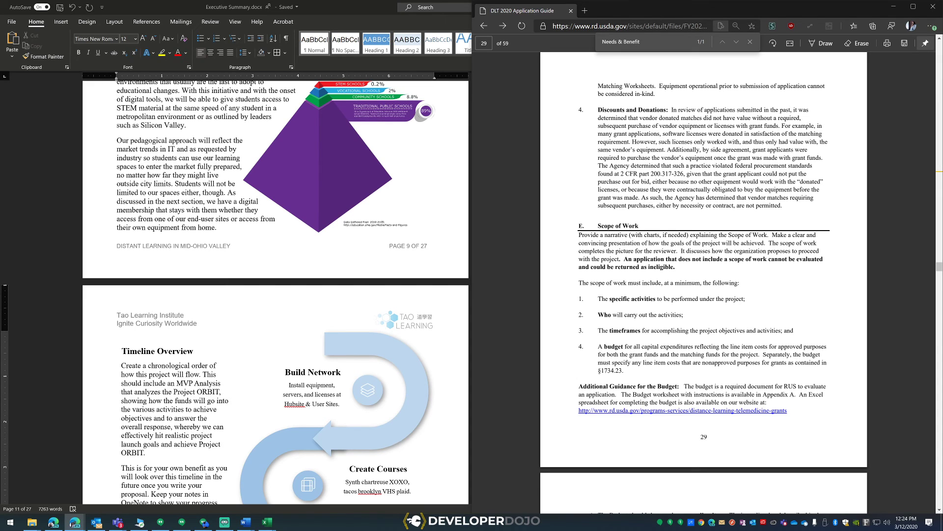
# - Reread the guide's budget requirement and Additional Guidance for the Budget, continuing into Financial Information and Sustainability
pyautogui.moveTo(622, 370); pyautogui.dragTo(606, 347)
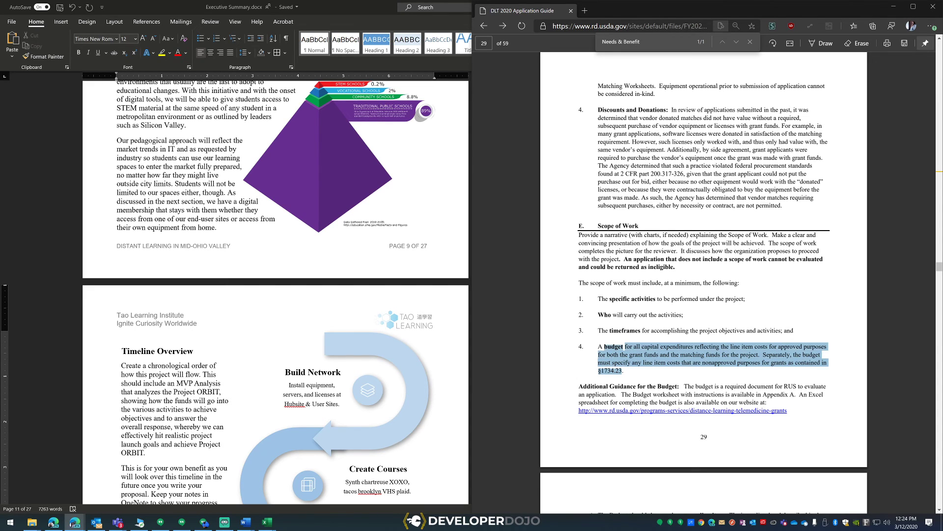
pyautogui.click(605, 347)
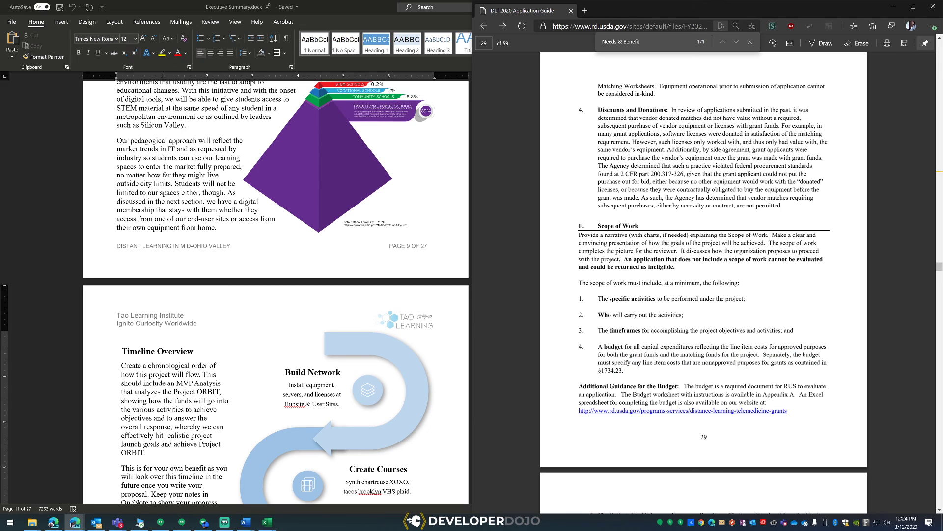
pyautogui.moveTo(641, 181); pyautogui.dragTo(679, 386)
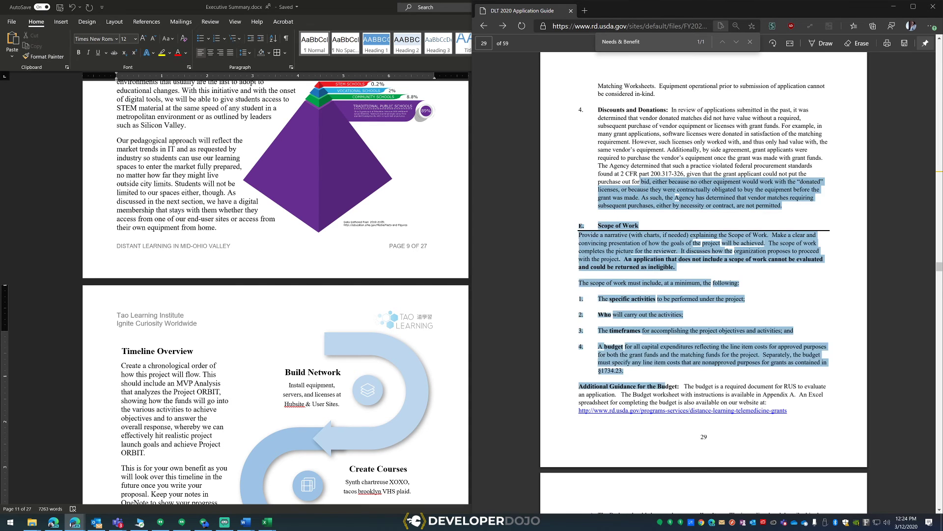
pyautogui.click(677, 197)
pyautogui.scroll(-3, 704, 285)
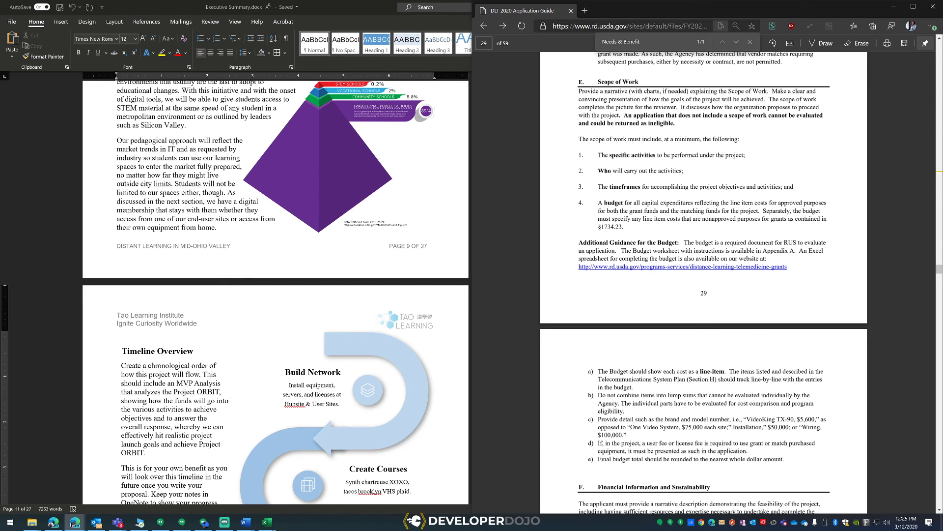
pyautogui.moveTo(603, 243); pyautogui.dragTo(666, 243)
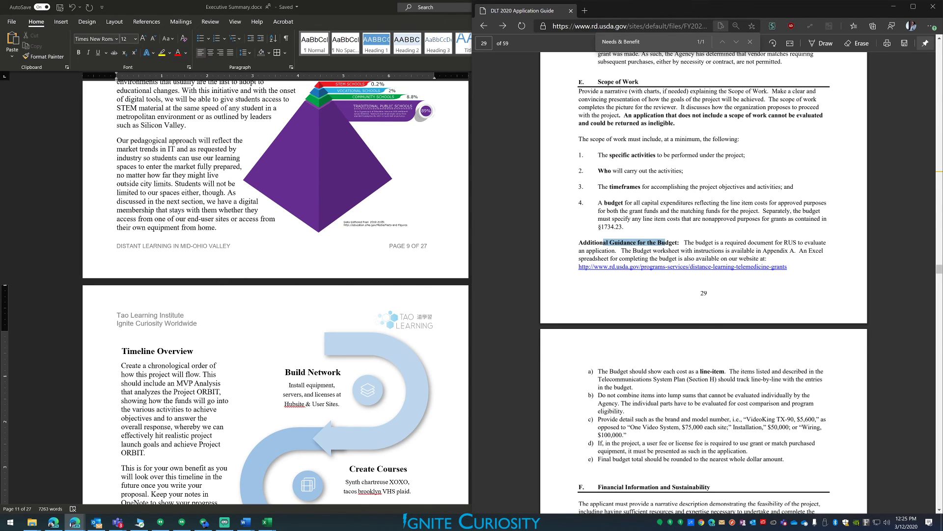
pyautogui.scroll(-5, 706, 254)
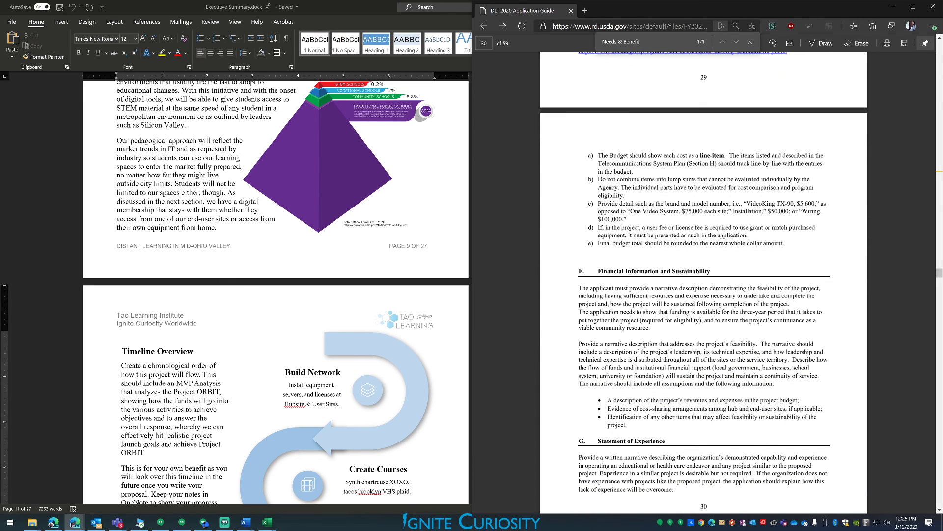
# - Compare the Fiber Optic Network Installation line items in 2020_DLT_Worksheets_0.xlsx with the application guide's cost-detail rule for the budget
pyautogui.moveTo(731, 211); pyautogui.dragTo(786, 211)
pyautogui.press('Escape')
pyautogui.click(267, 522)
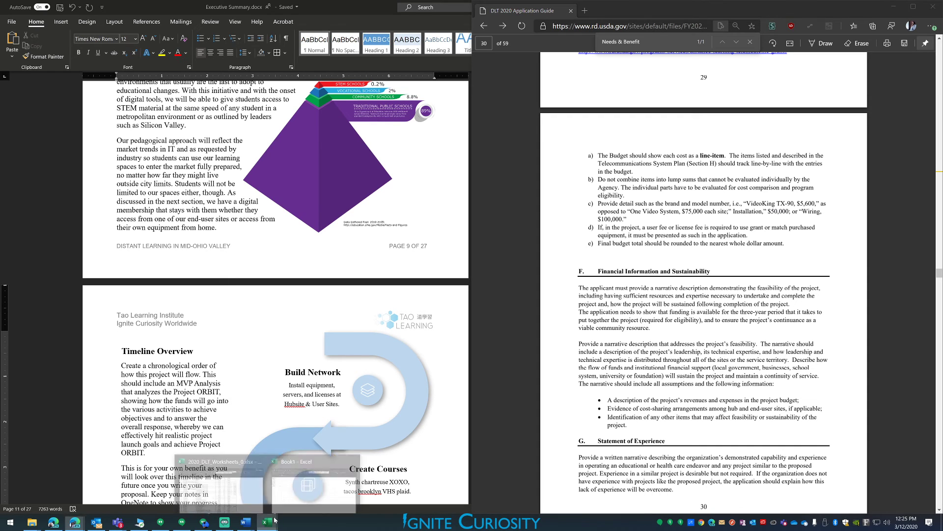
pyautogui.click(221, 486)
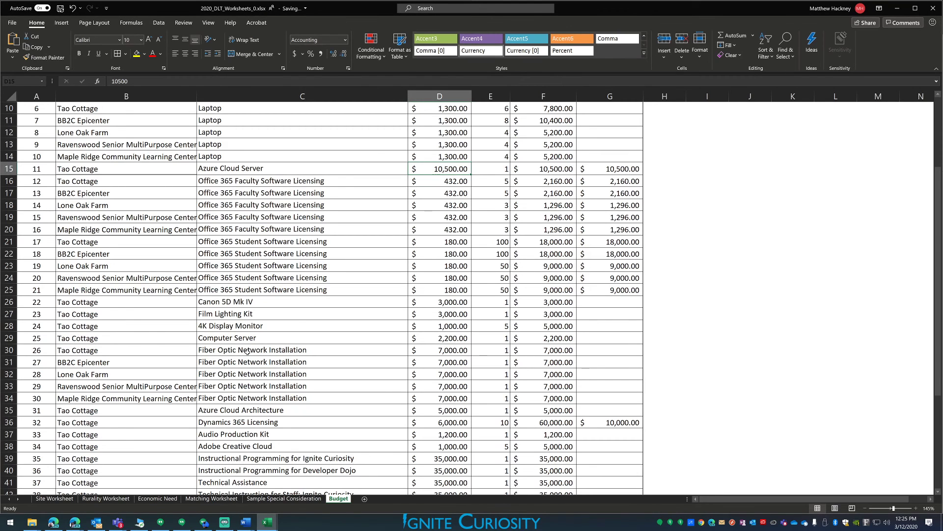
pyautogui.click(351, 353)
pyautogui.click(433, 354)
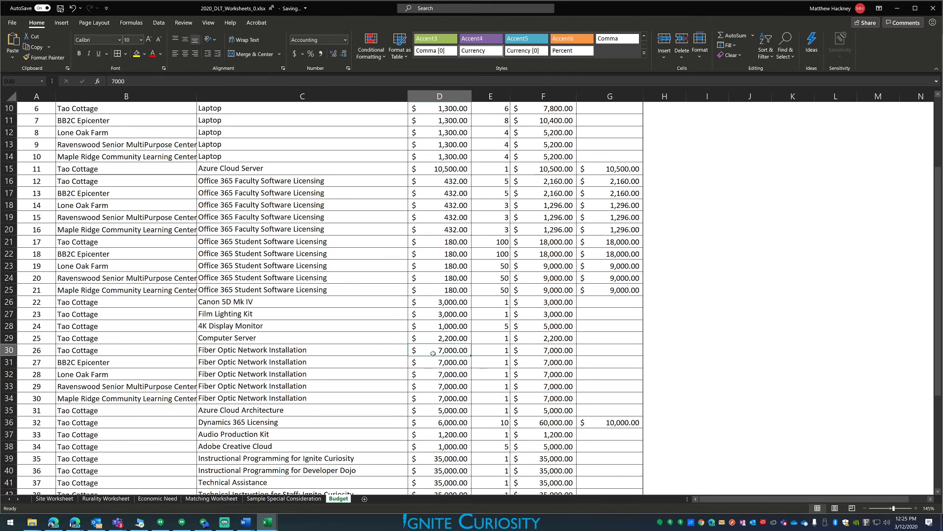
pyautogui.hotkey('alt', 'Tab')
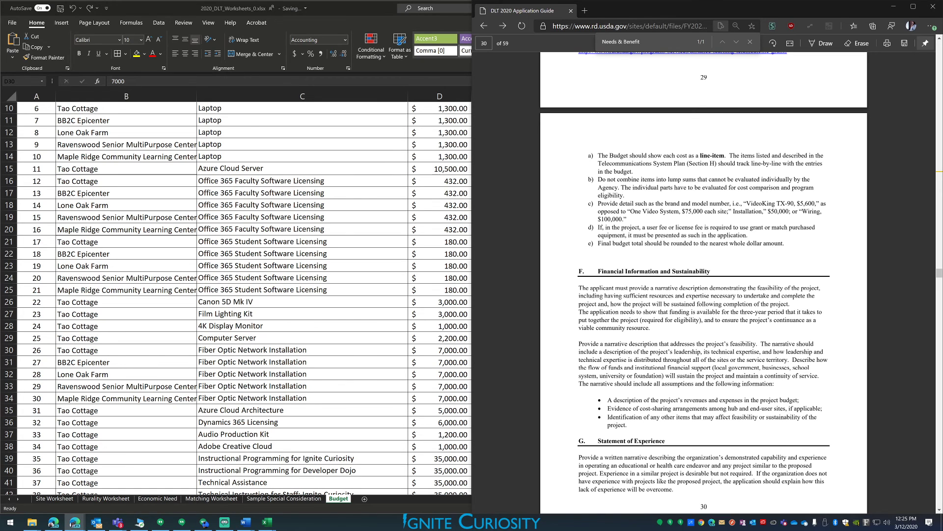
pyautogui.moveTo(686, 211); pyautogui.dragTo(692, 212)
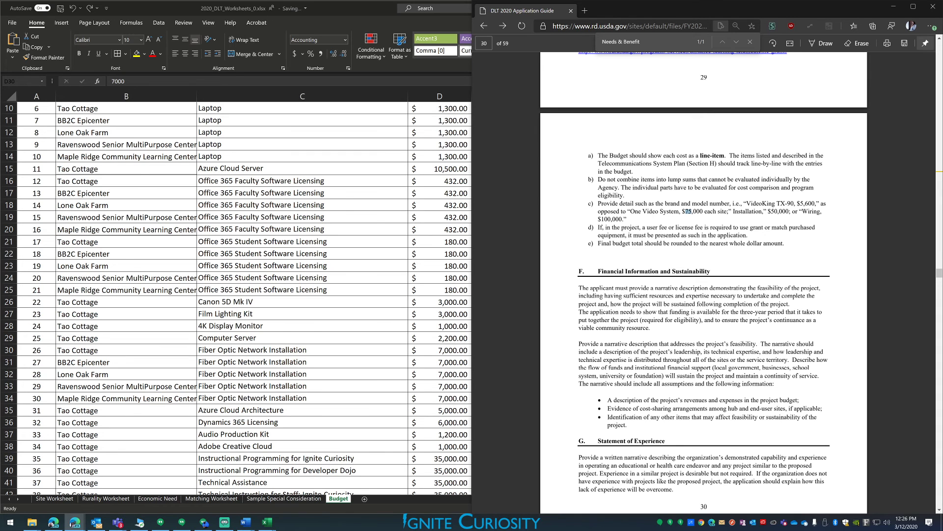
# - Copy the entire Budget Worksheet from its title through the Grant to Match % check row
pyautogui.press('super+Up')
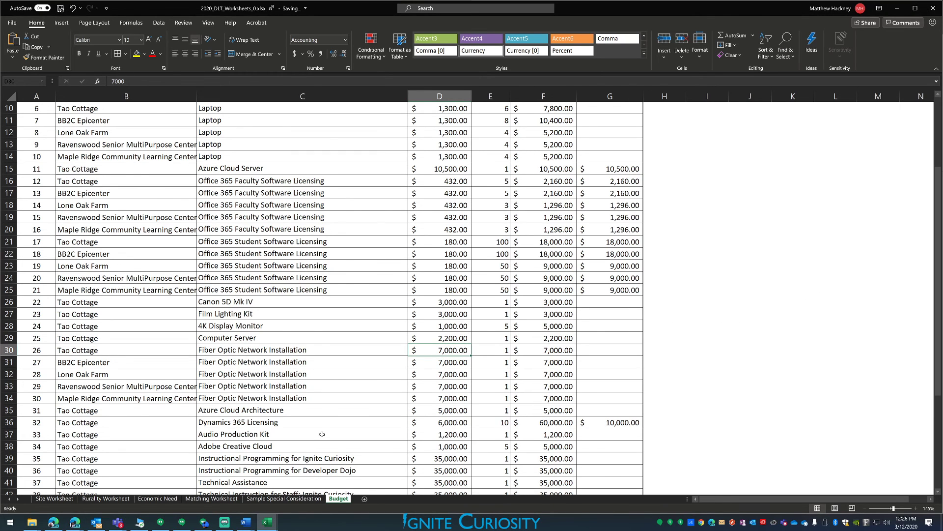
pyautogui.scroll(-2, 340, 350)
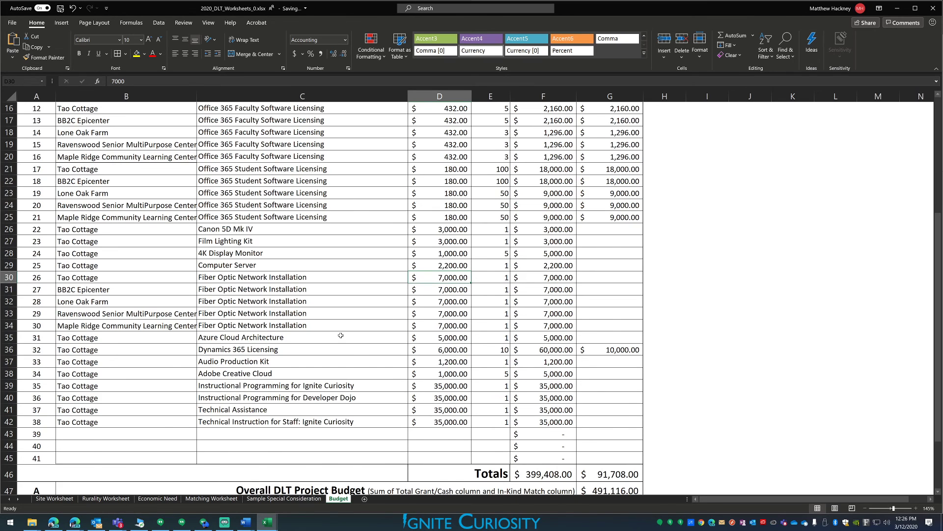
pyautogui.scroll(5, 341, 335)
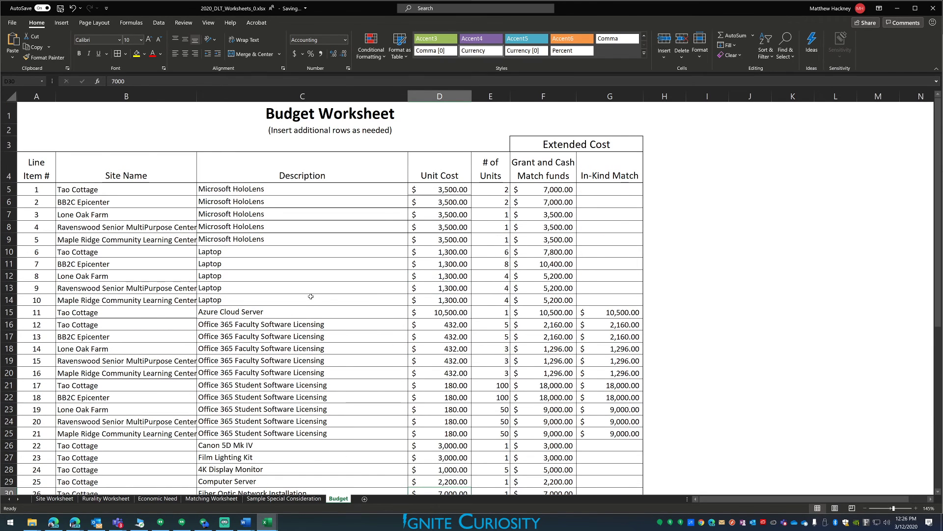
pyautogui.scroll(-9, 310, 296)
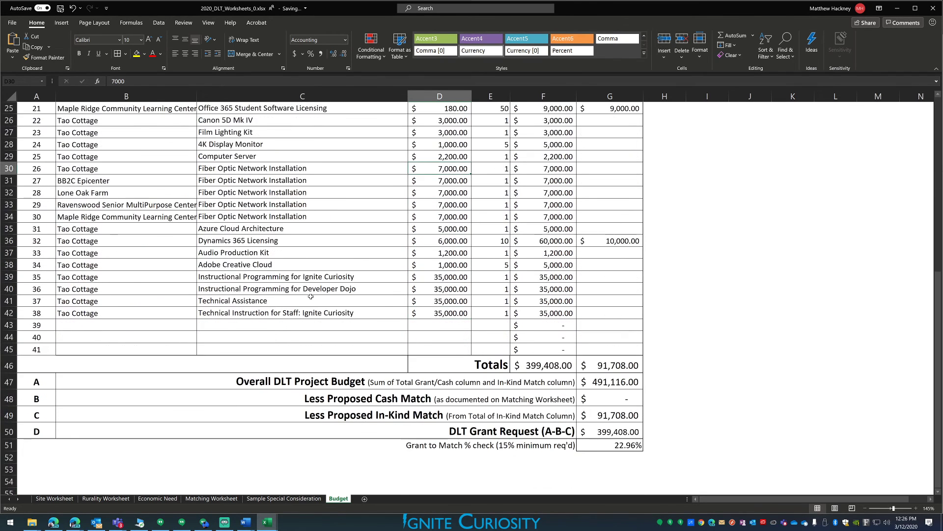
pyautogui.moveTo(617, 409); pyautogui.dragTo(69, 138)
pyautogui.hotkey('ctrl', 'c')
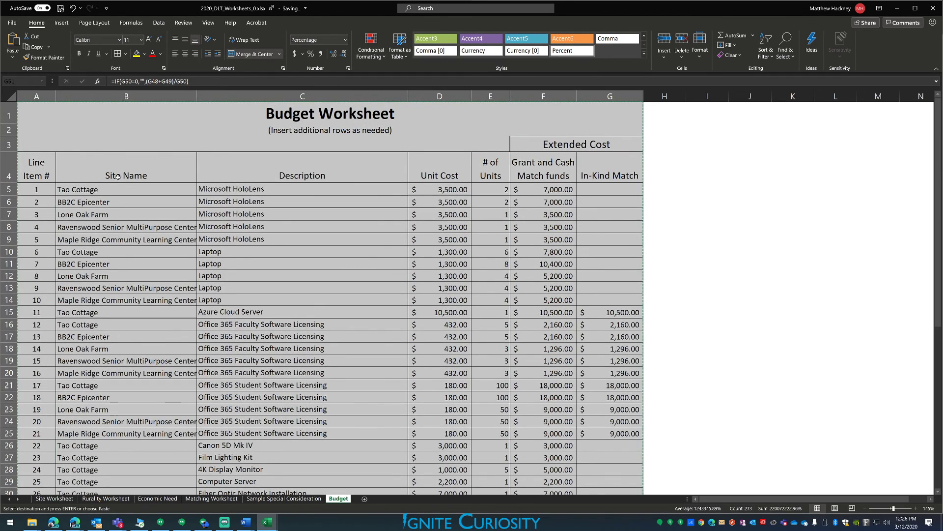
pyautogui.scroll(-8, 221, 297)
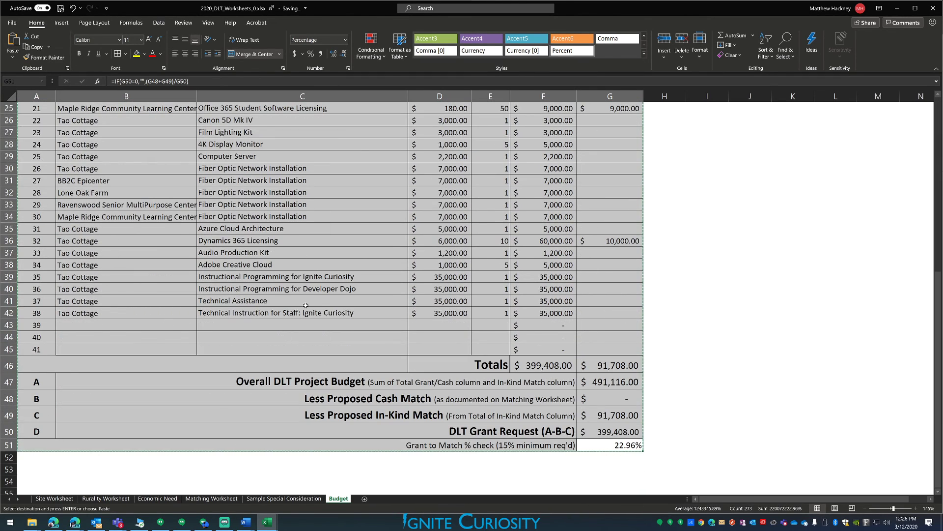
pyautogui.scroll(8, 319, 305)
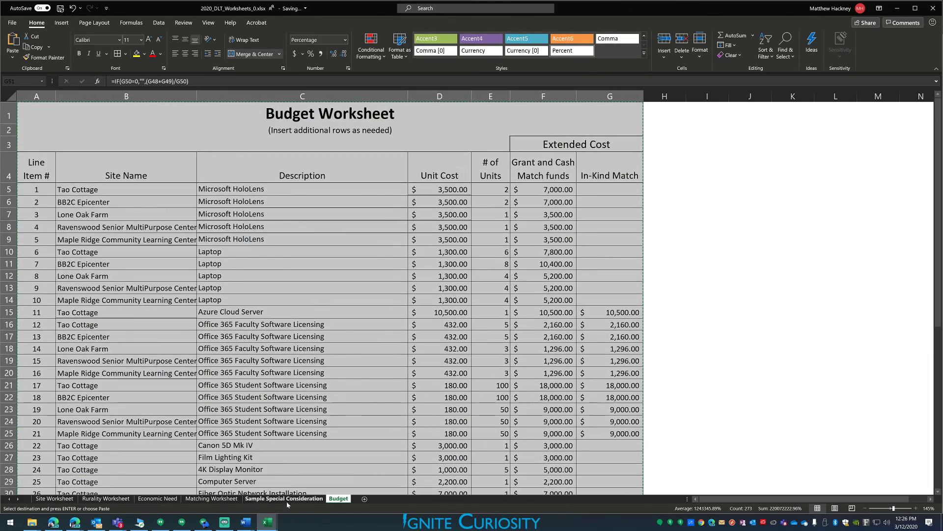
# - Switch to Executive Summary.docx, insert a page break after the 5 Cs of Education page, and paste the Budget Worksheet on the new page
pyautogui.click(246, 522)
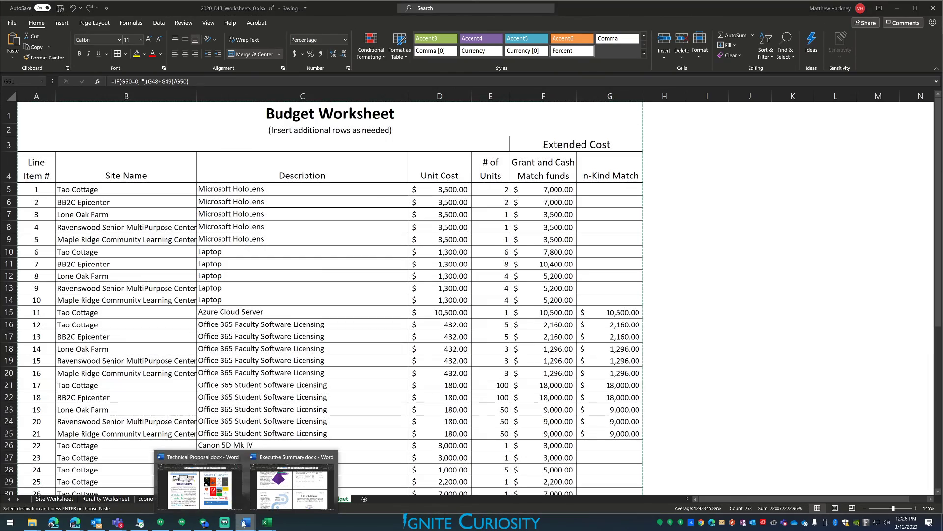
pyautogui.click(260, 491)
pyautogui.scroll(-12, 471, 293)
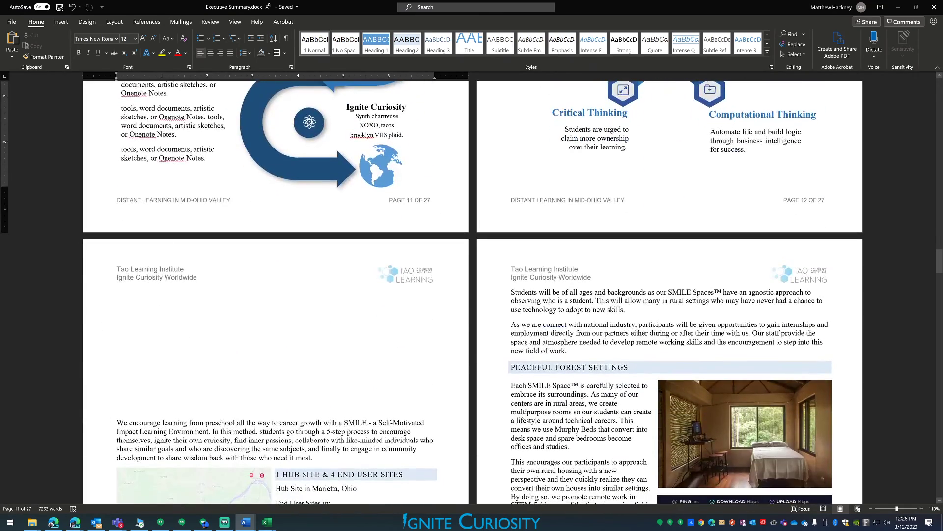
pyautogui.click(159, 312)
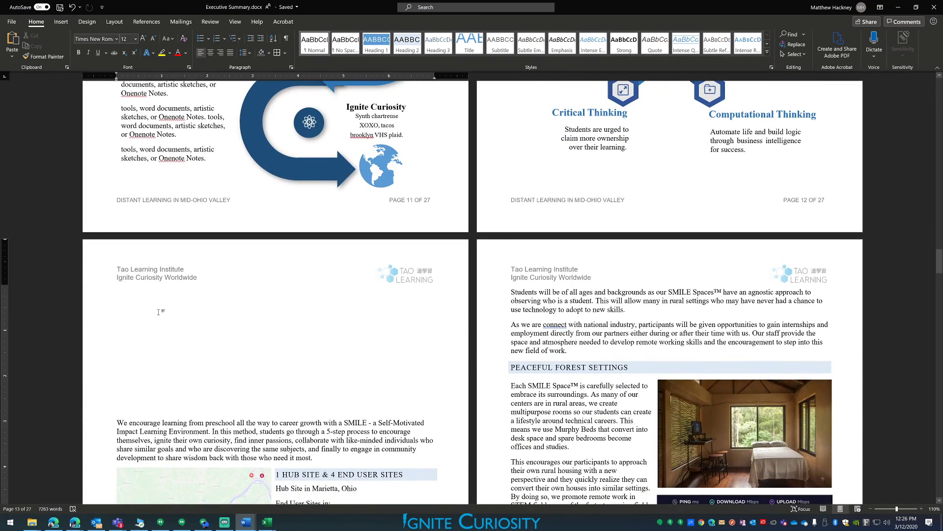
pyautogui.hotkey('ctrl', 'Return')
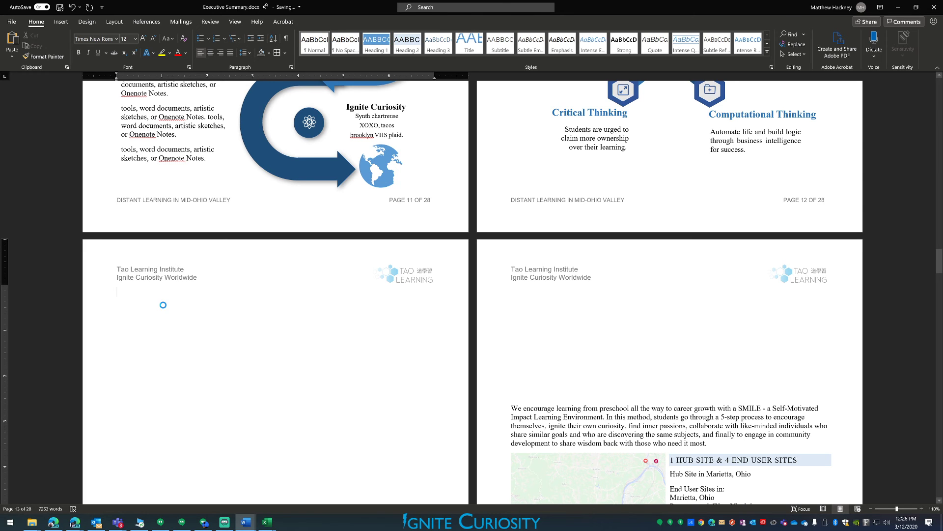
pyautogui.hotkey('ctrl', 'v')
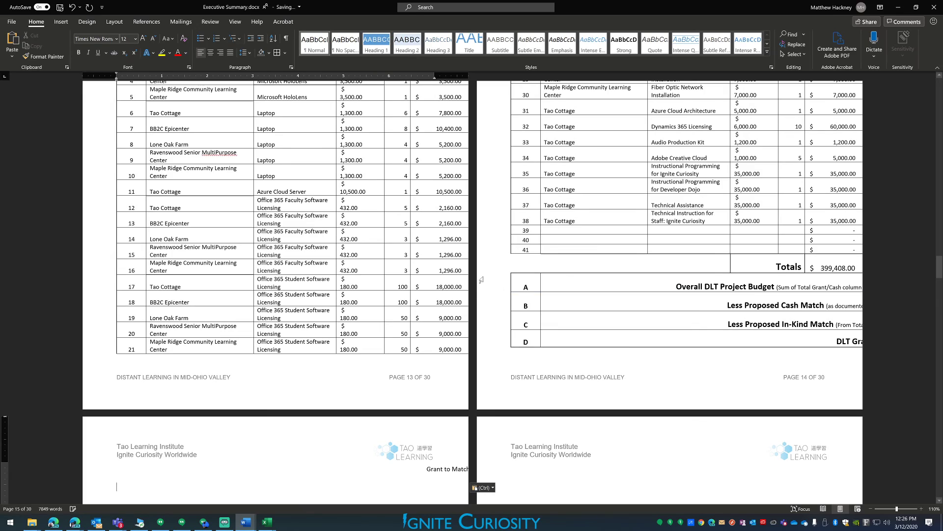
# - Examine how the pasted Budget Worksheet table fits across pages 13 to 15, from the totals back up to its header
pyautogui.scroll(7, 472, 289)
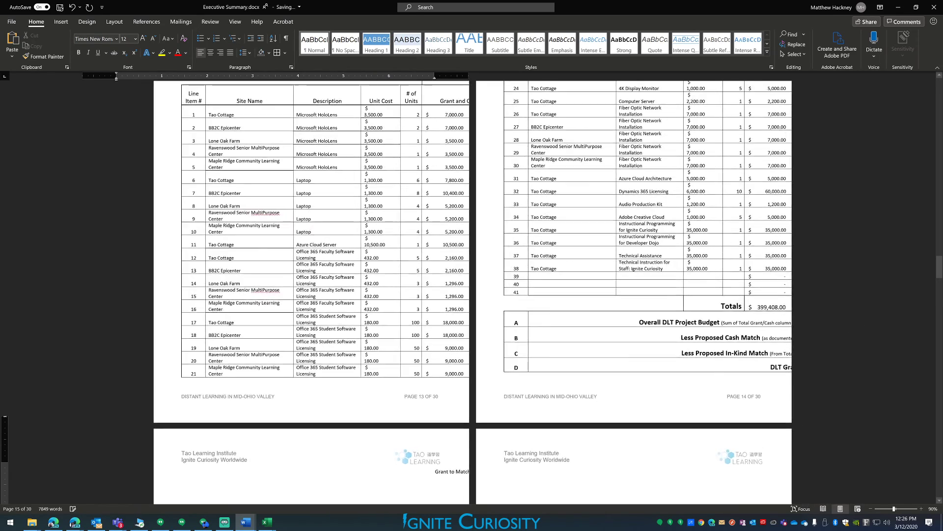
pyautogui.scroll(1, 486, 270)
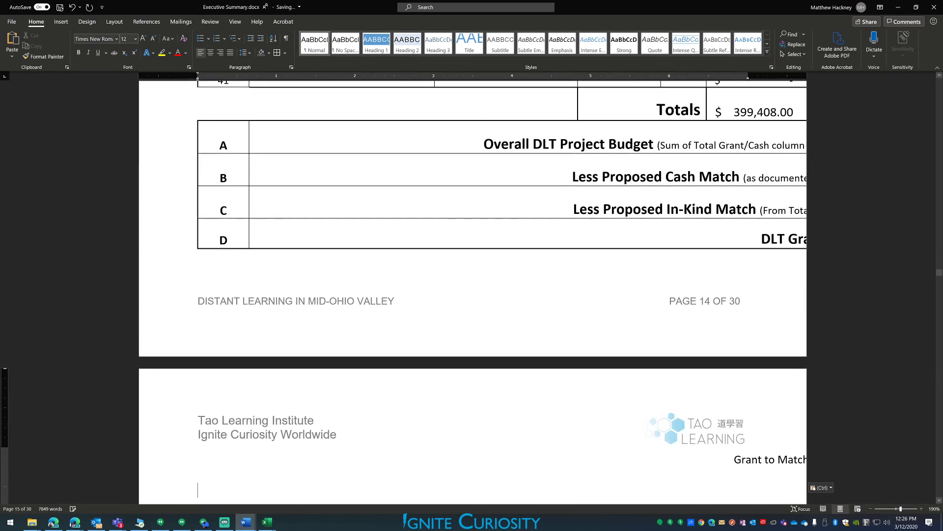
pyautogui.scroll(-3, 492, 271)
pyautogui.scroll(5, 504, 274)
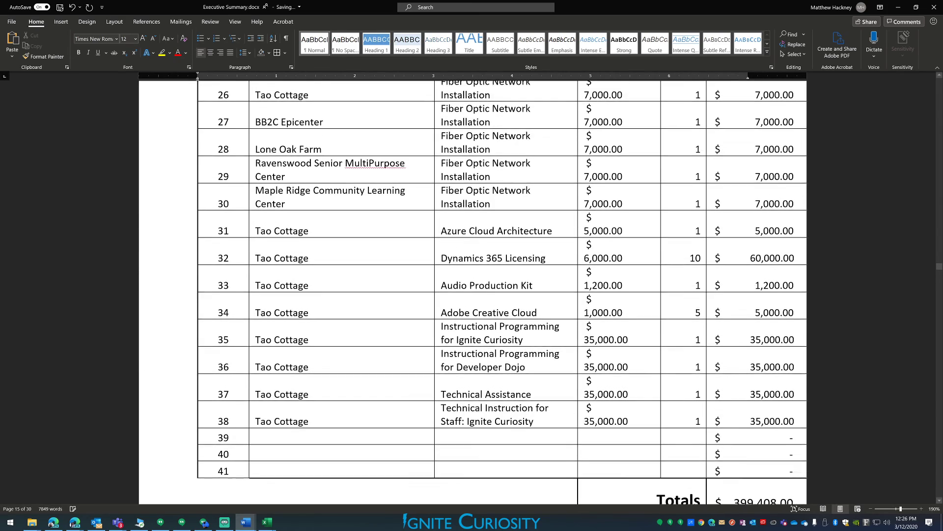
pyautogui.scroll(-1, 504, 274)
pyautogui.scroll(-2, 503, 274)
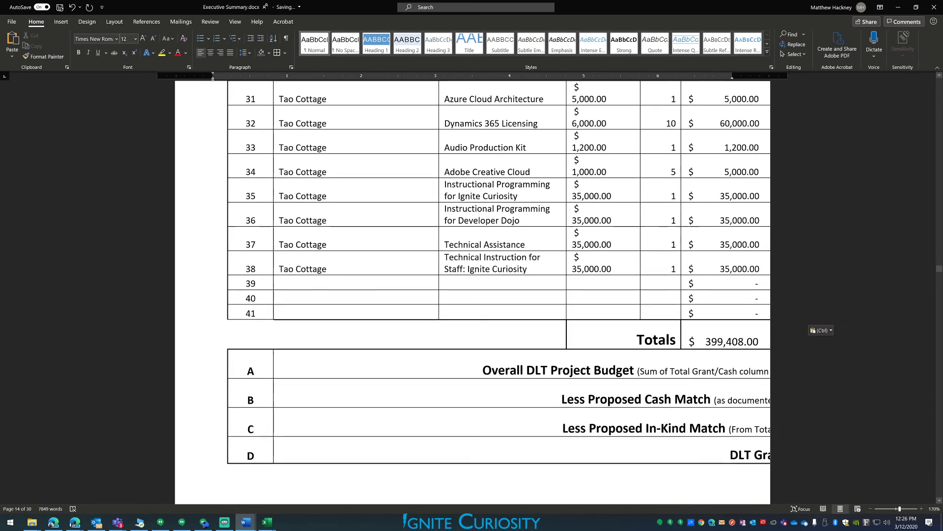
pyautogui.click(445, 271)
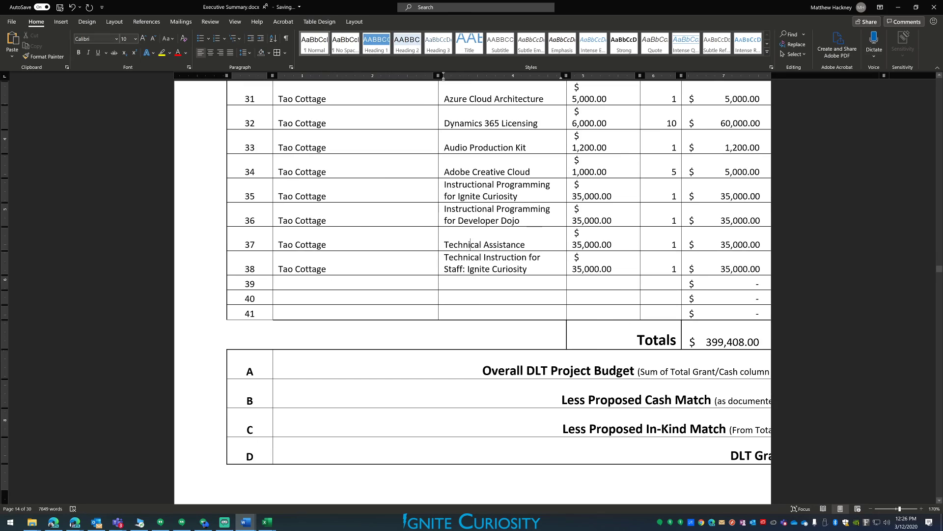
pyautogui.scroll(7, 445, 270)
pyautogui.scroll(10, 445, 270)
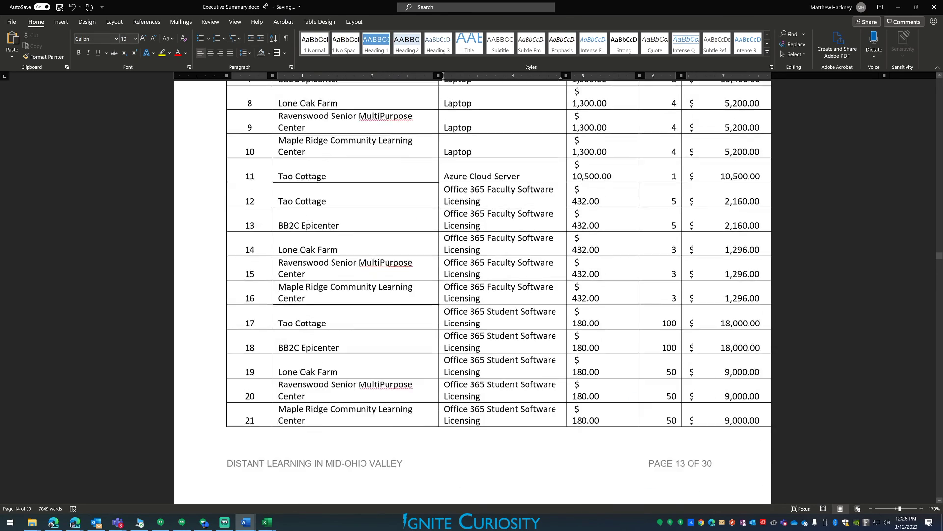
pyautogui.click(265, 173)
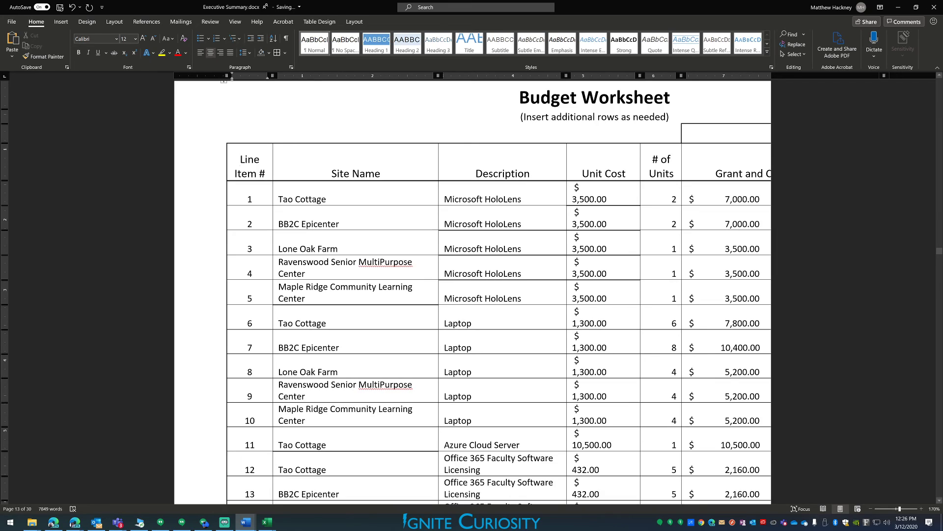
pyautogui.scroll(3, 223, 148)
# - Select the whole budget table, undo its paste on page 13, and restore it
pyautogui.click(224, 149)
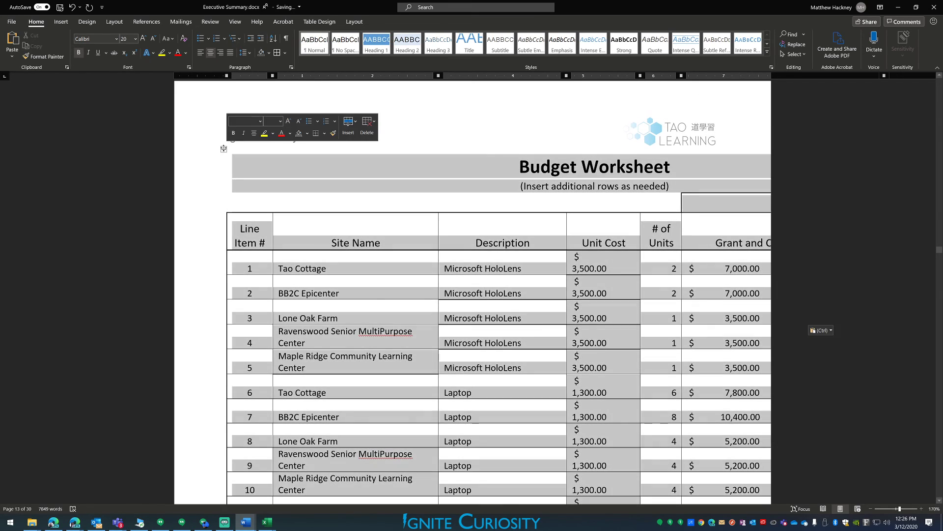
pyautogui.scroll(-20, 740, 281)
pyautogui.scroll(-3, 786, 433)
pyautogui.scroll(-4, 845, 223)
pyautogui.hotkey('ctrl', 'v')
pyautogui.scroll(10, 669, 243)
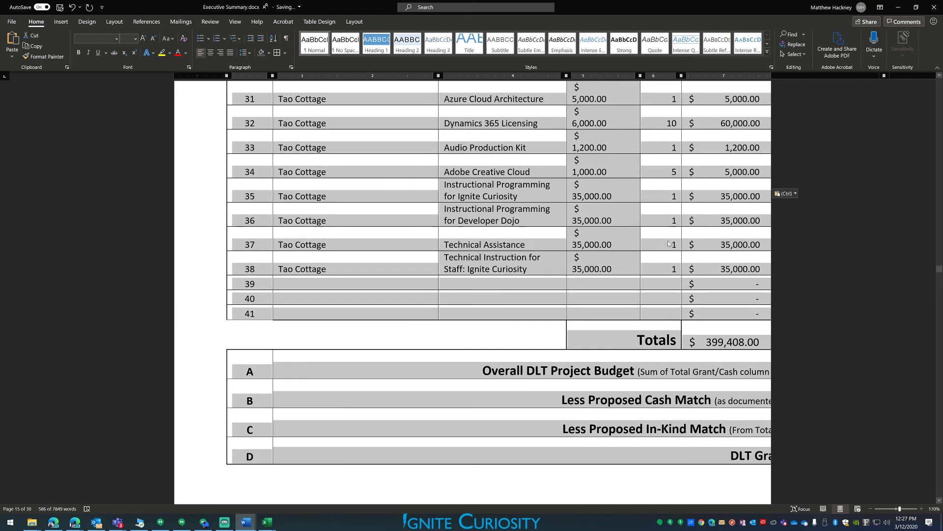
pyautogui.click(669, 243)
pyautogui.hotkey('ctrl', 'z')
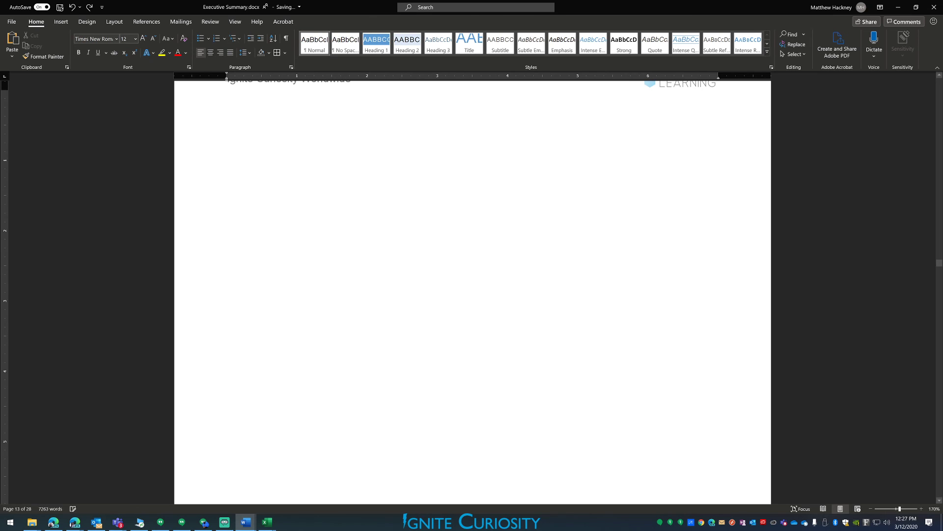
pyautogui.scroll(10, 491, 250)
pyautogui.scroll(-7, 491, 251)
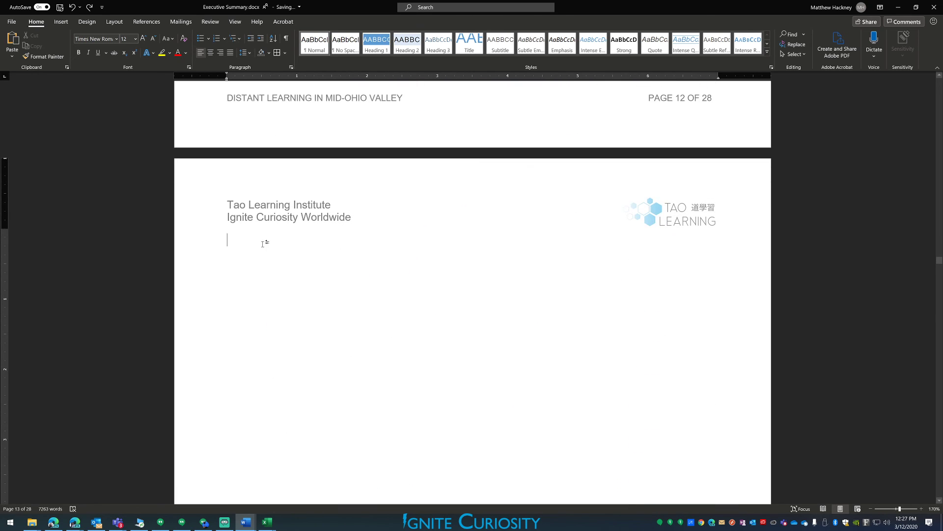
pyautogui.hotkey('ctrl', 'y')
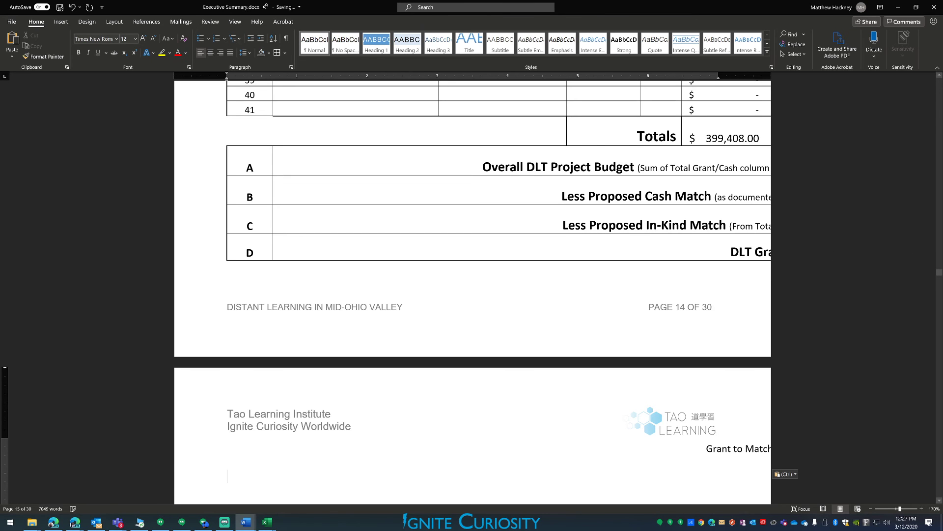
# - Display the document one page at a time and fit the budget table's columns, including In-Kind Match, within the page
pyautogui.scroll(-10, 592, 411)
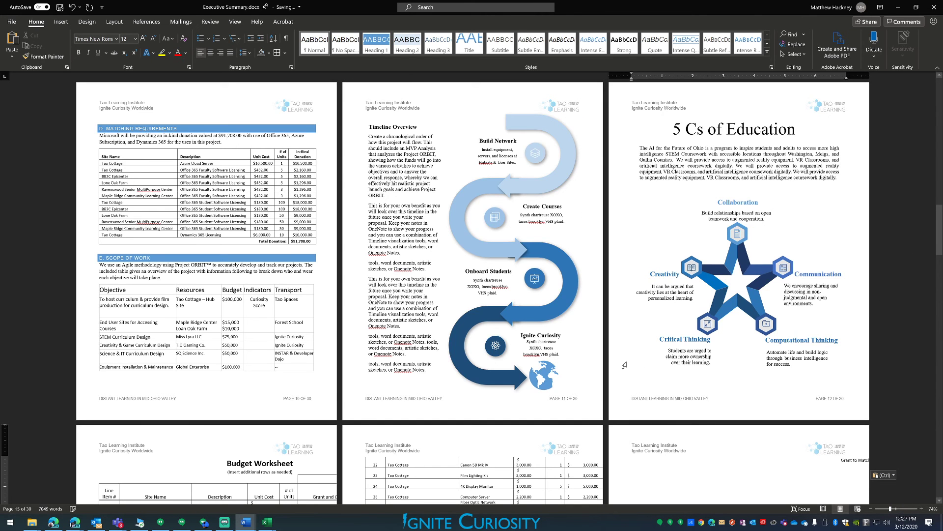
pyautogui.click(235, 23)
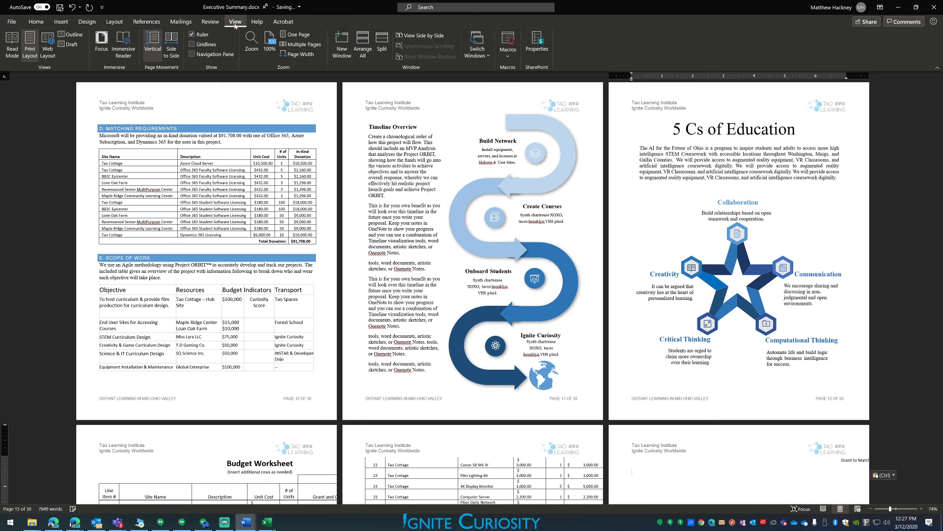
pyautogui.click(302, 37)
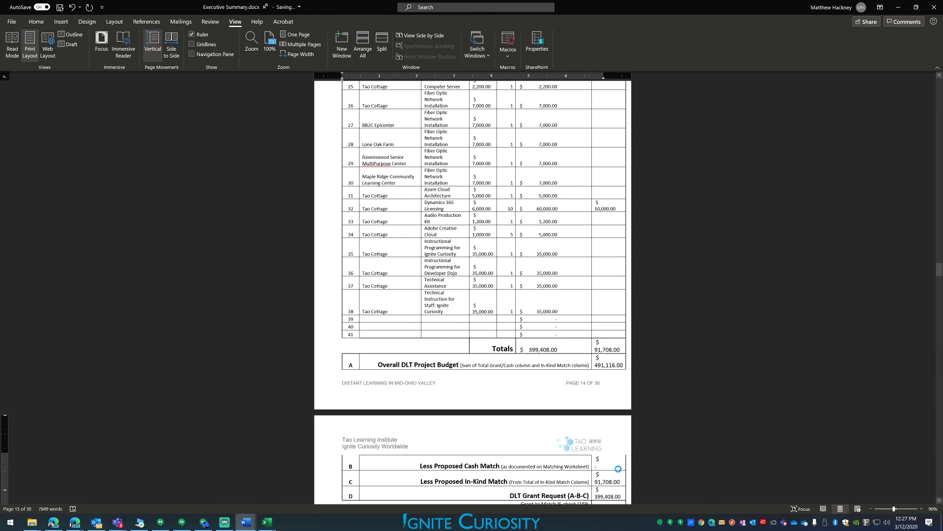
pyautogui.scroll(15, 653, 400)
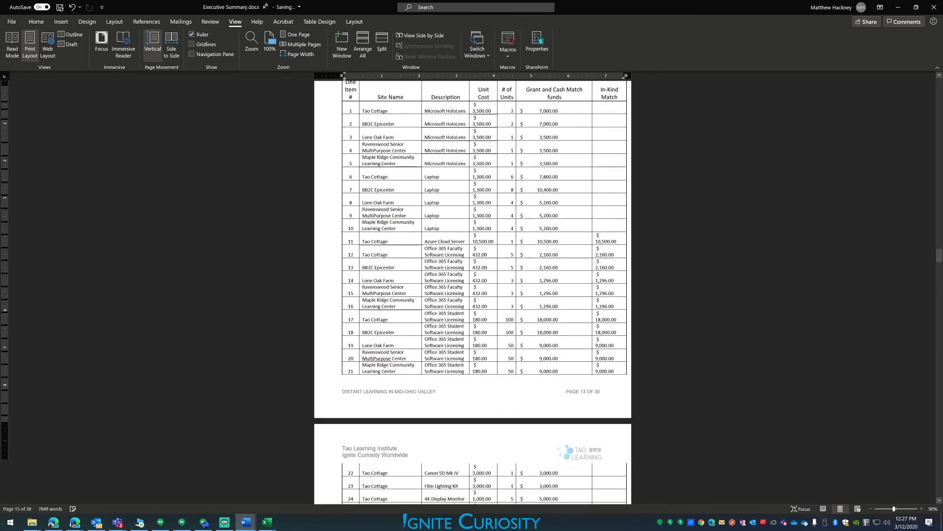
pyautogui.scroll(2, 473, 290)
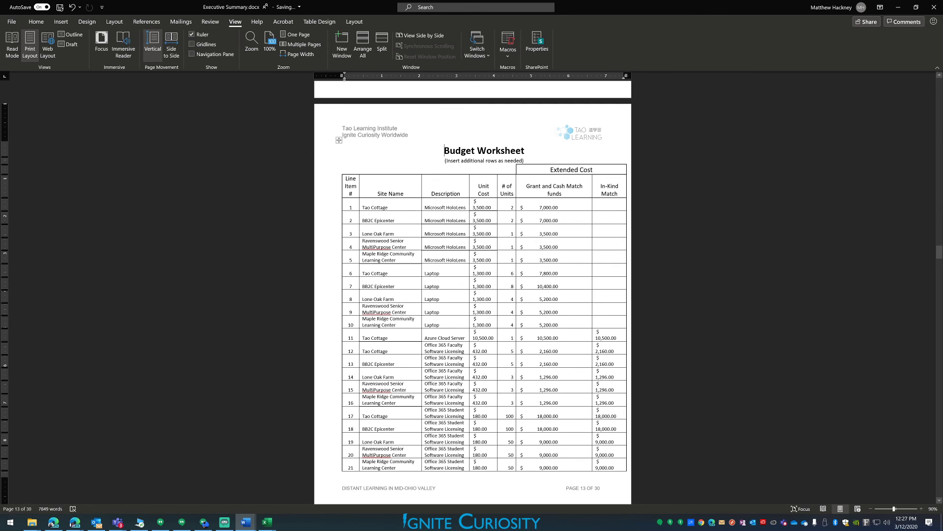
pyautogui.scroll(-15, 494, 304)
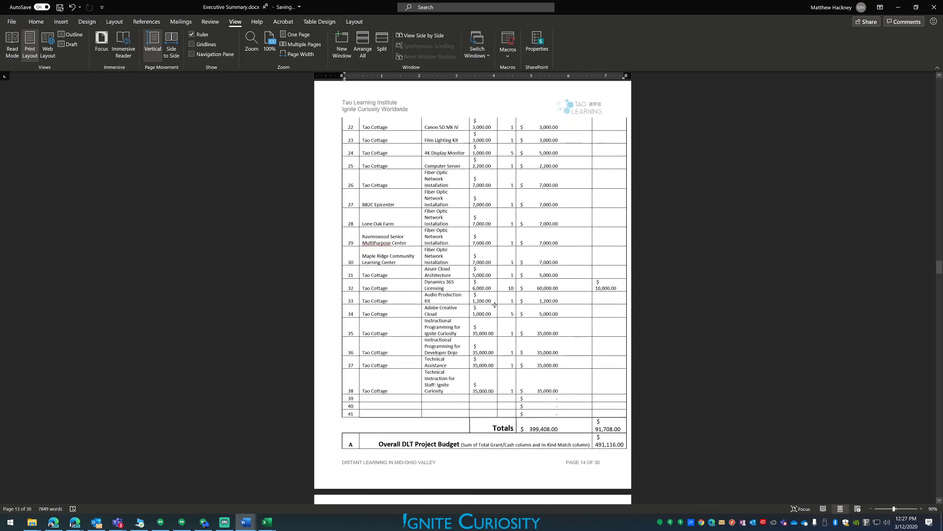
# - Review the resized budget table from the grant request rows on page 15 back to its header on page 13
pyautogui.scroll(-5, 495, 305)
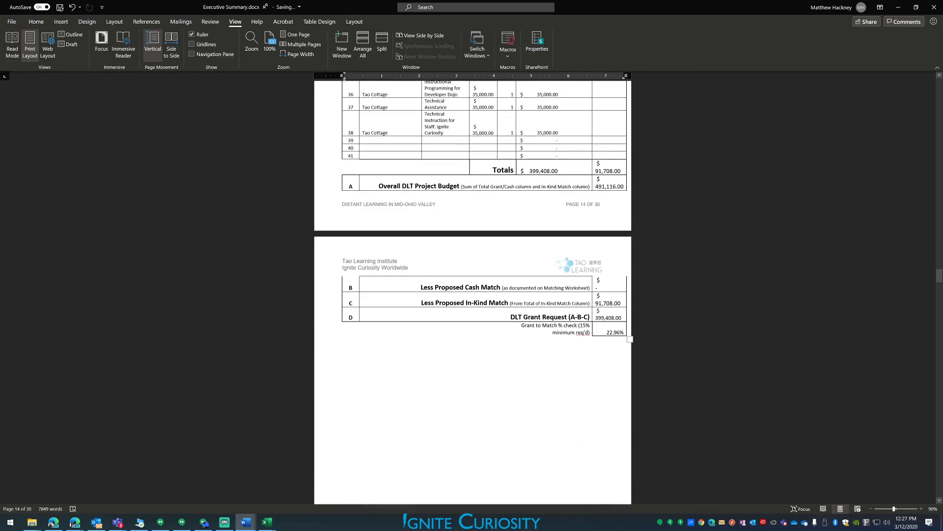
pyautogui.scroll(8, 473, 290)
pyautogui.scroll(5, 473, 289)
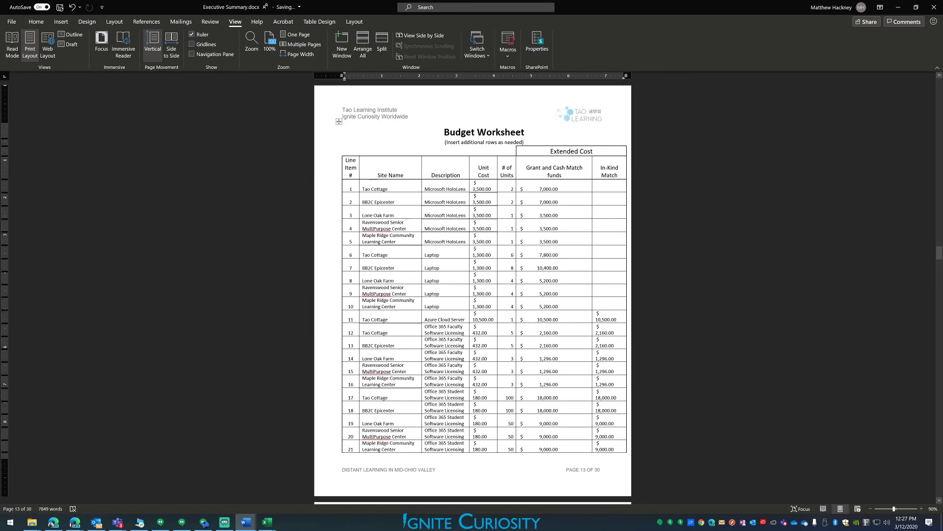
# - Switch to 2020_DLT_Worksheets_0.xlsx and check the Budget sheet's line items, including the fiber optic installation and instructional programming costs
pyautogui.moveTo(267, 521)
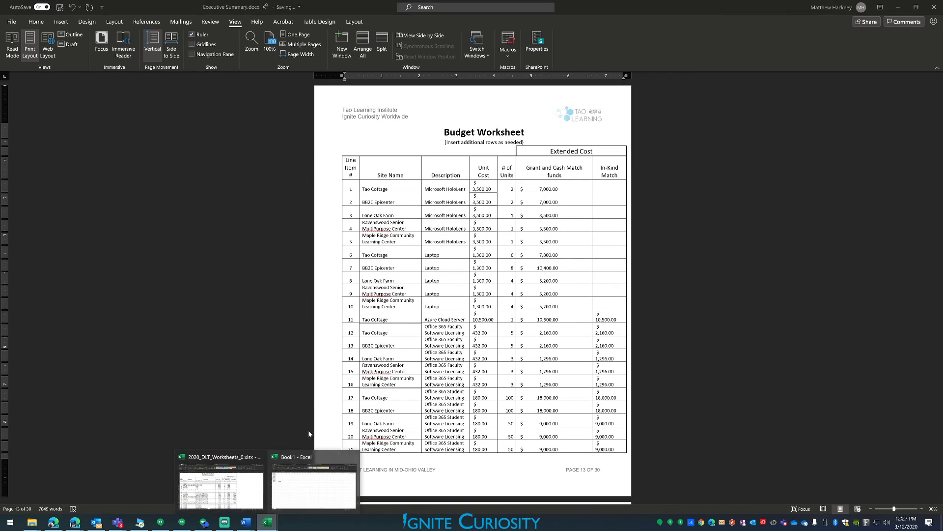
pyautogui.click(221, 479)
pyautogui.click(344, 300)
pyautogui.scroll(-7, 294, 295)
pyautogui.scroll(1, 269, 290)
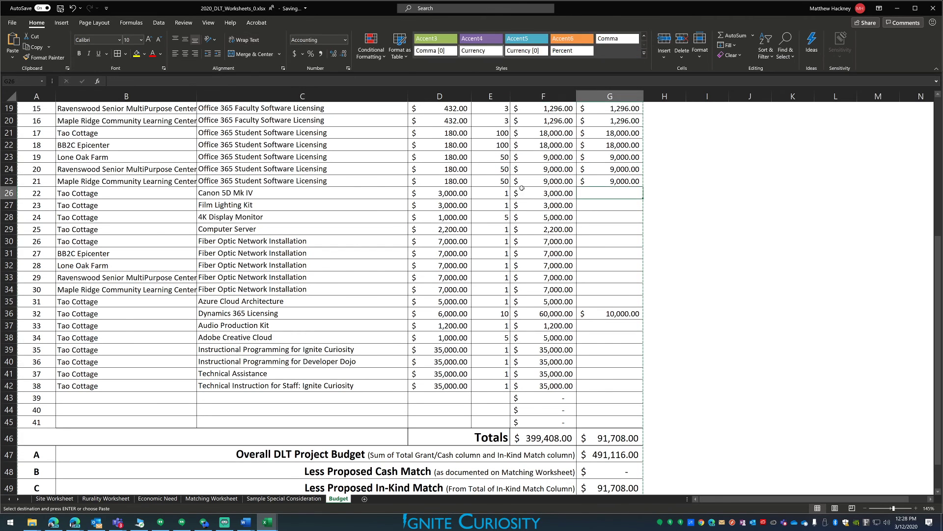
pyautogui.click(506, 220)
pyautogui.click(527, 217)
pyautogui.click(531, 241)
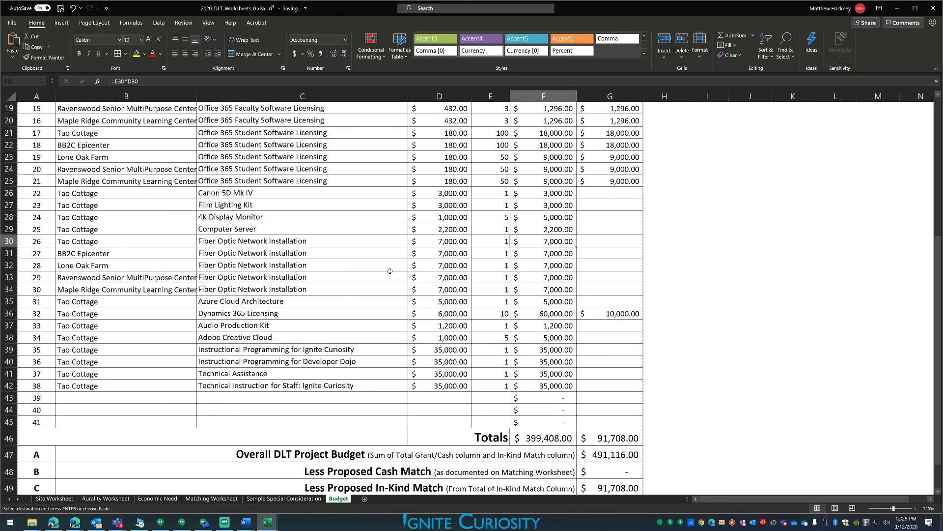
pyautogui.moveTo(47, 279); pyautogui.dragTo(548, 279)
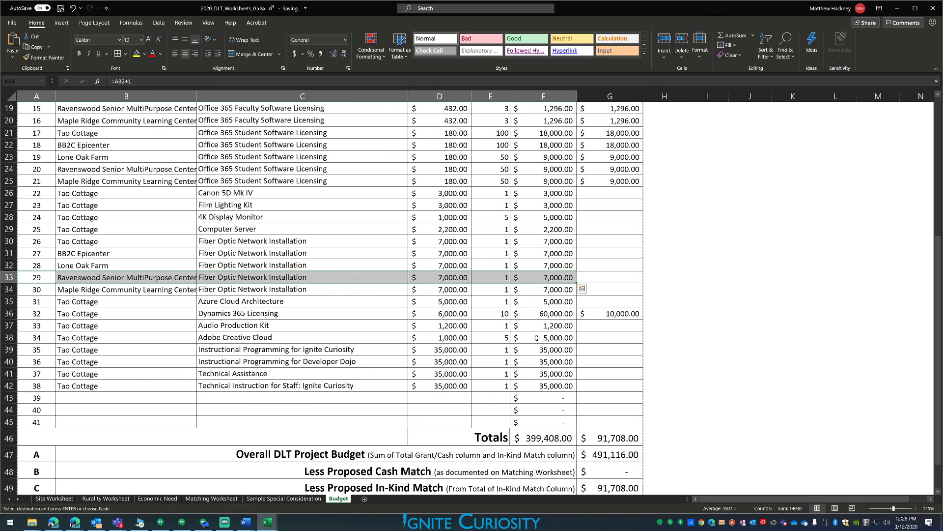
pyautogui.click(540, 362)
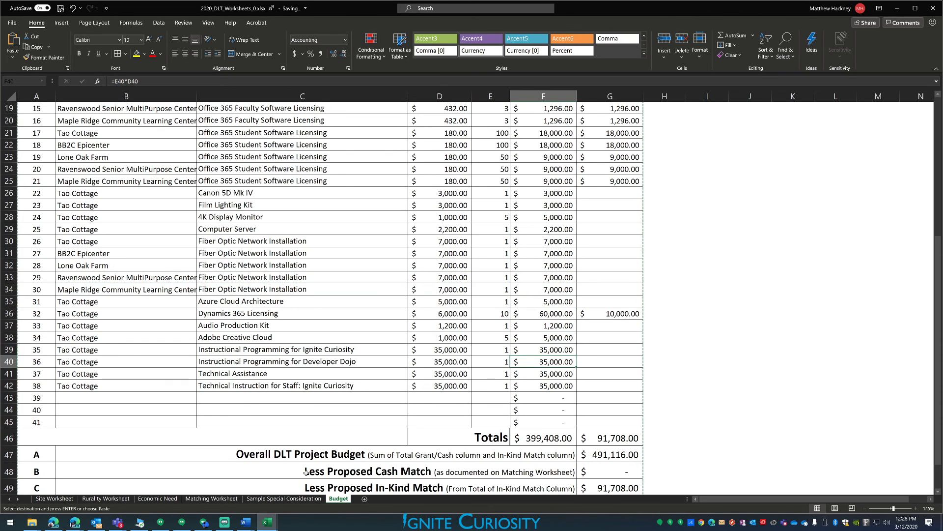
pyautogui.moveTo(274, 522)
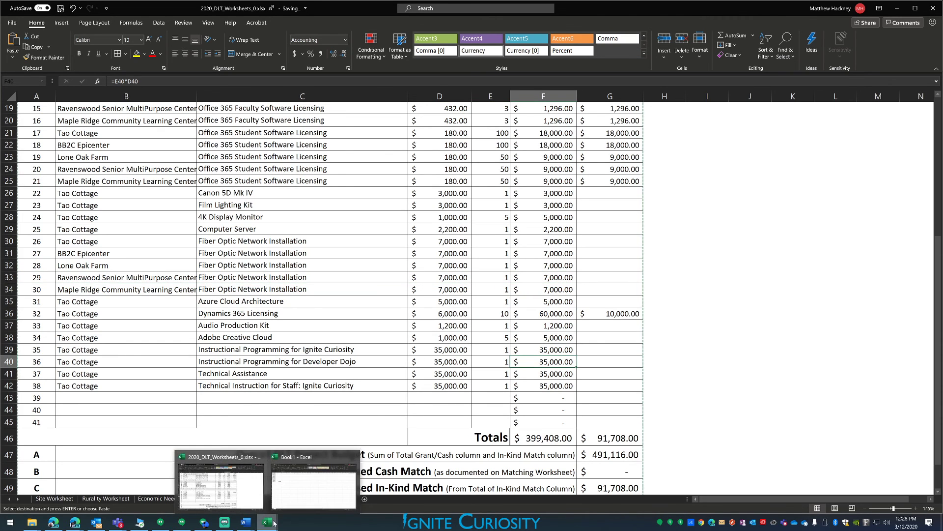
pyautogui.click(250, 496)
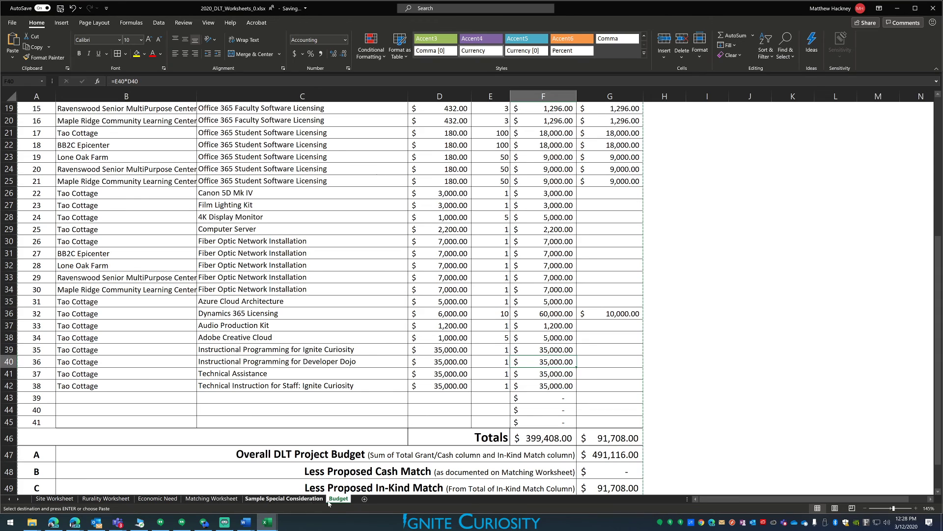
# - Switch to the DLT 2020 Application Guide and read the Scope of Work requirements and budget guidance on pages 29 and 30
pyautogui.moveTo(246, 521)
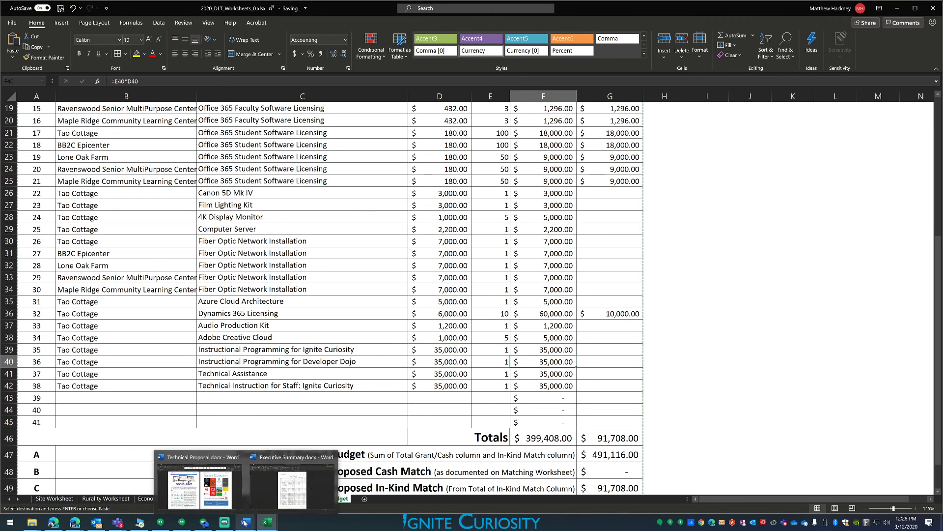
pyautogui.click(264, 500)
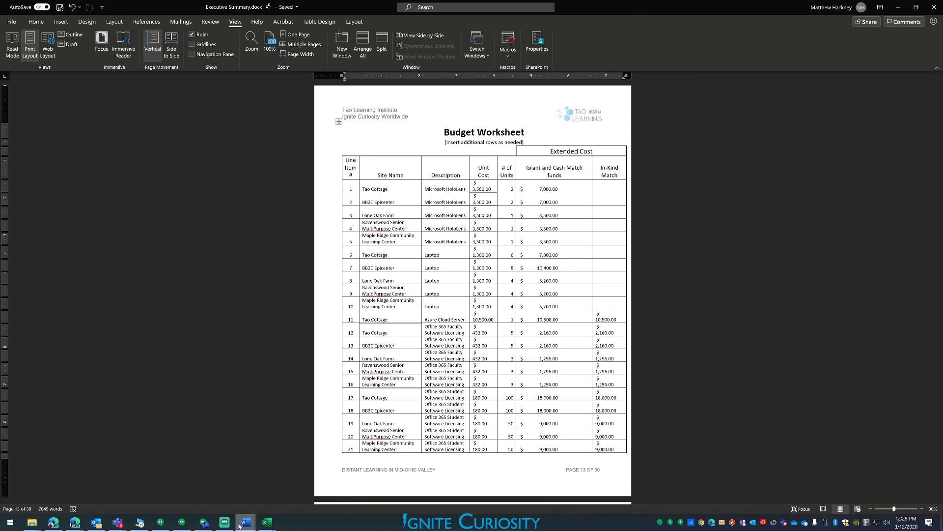
pyautogui.moveTo(73, 524)
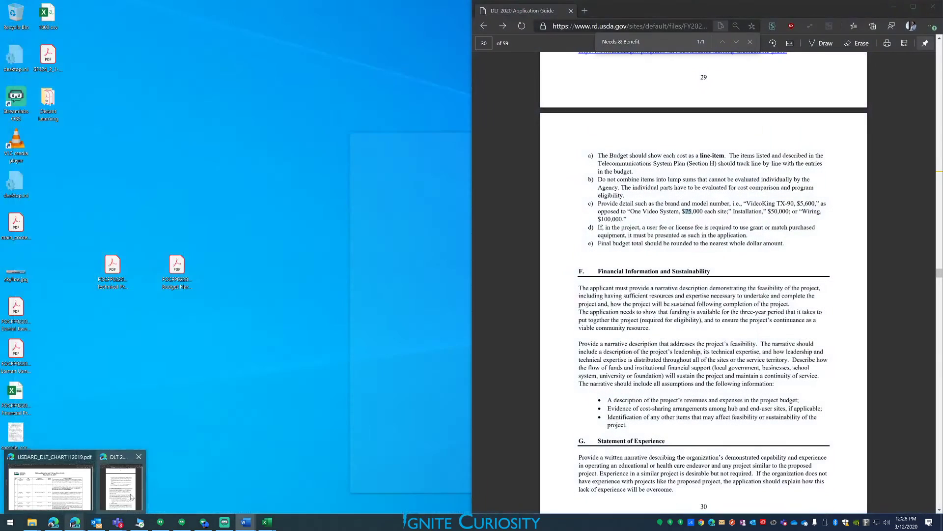
pyautogui.click(129, 486)
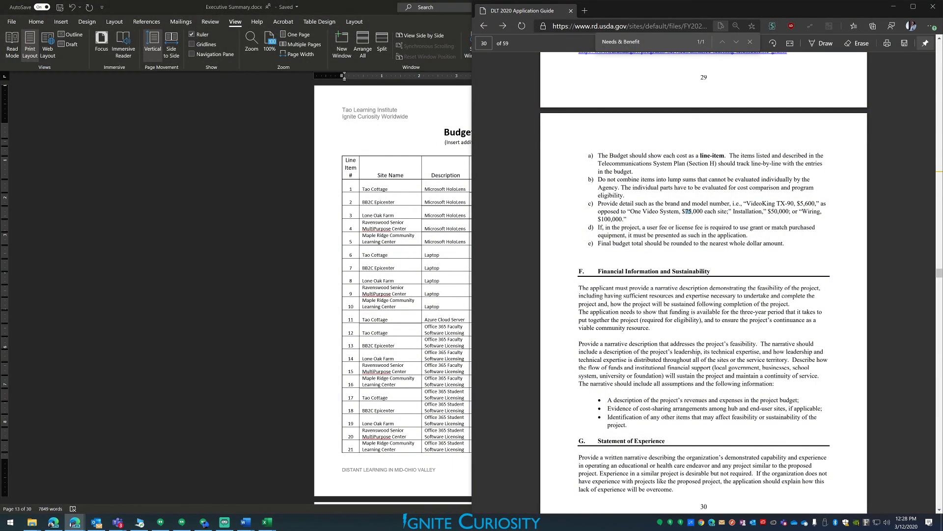
pyautogui.scroll(8, 704, 283)
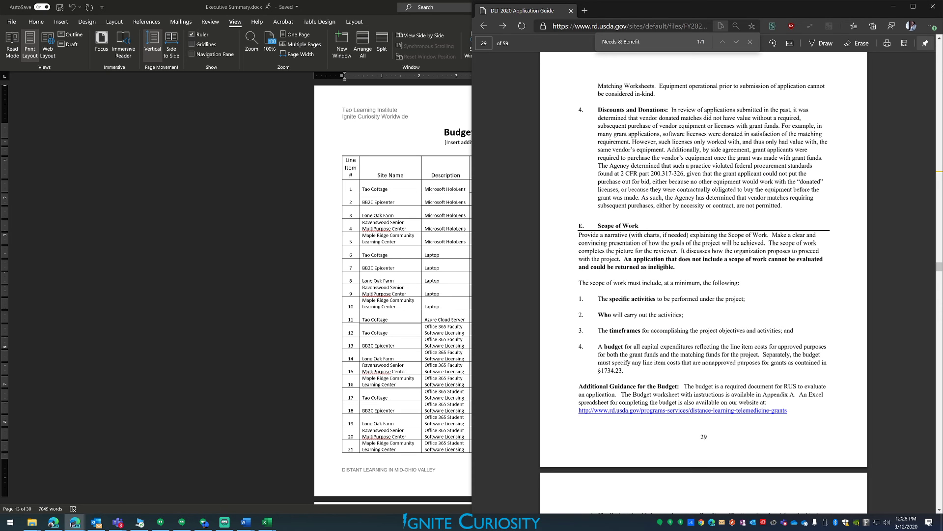
pyautogui.scroll(-8, 688, 140)
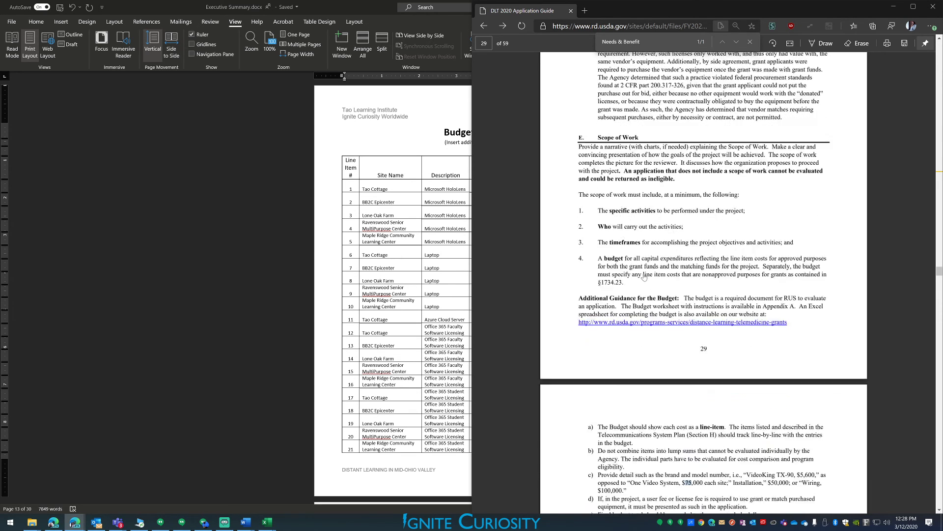
pyautogui.scroll(4, 704, 285)
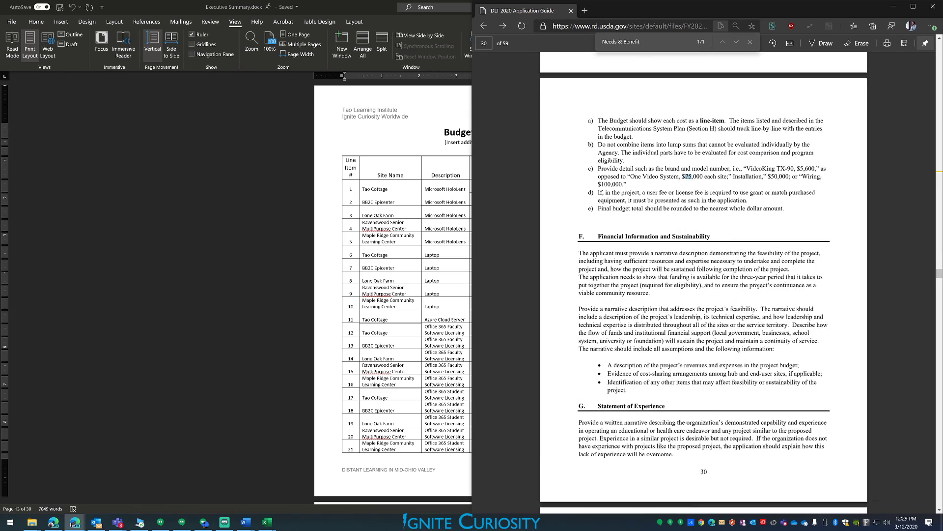
pyautogui.scroll(1, 704, 285)
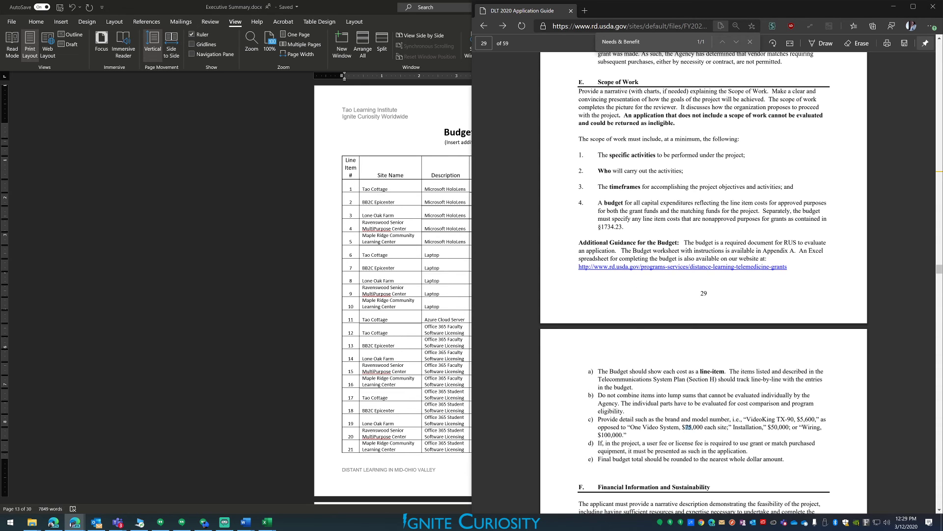
pyautogui.scroll(-2, 704, 283)
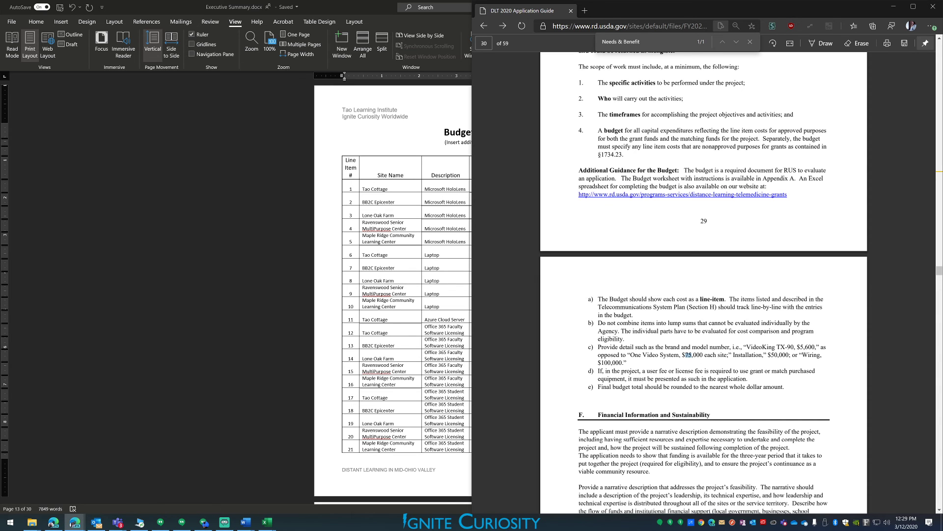
pyautogui.scroll(1, 704, 283)
pyautogui.scroll(1, 704, 283)
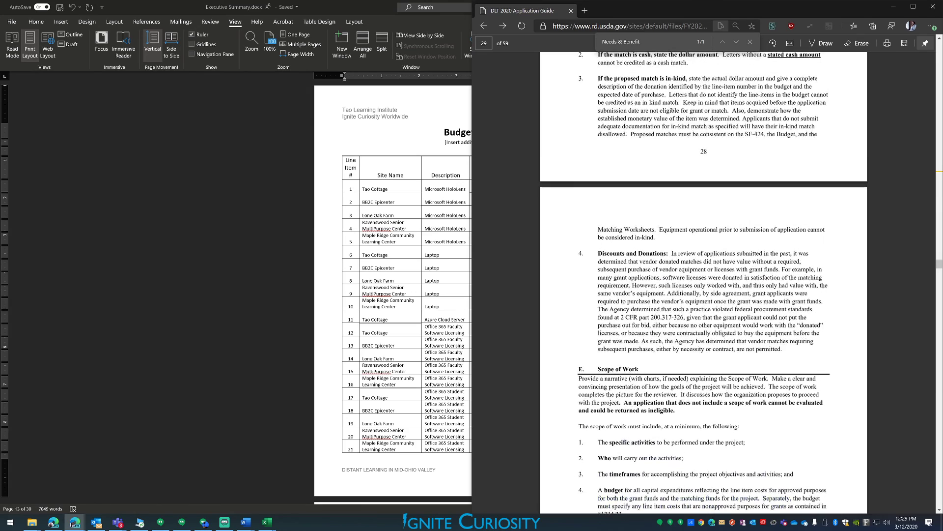
# - Read the guide's Match Documentation Specifics and Discounts and Donations rules on pages 28 and 29
pyautogui.scroll(3, 704, 283)
pyautogui.scroll(2, 661, 312)
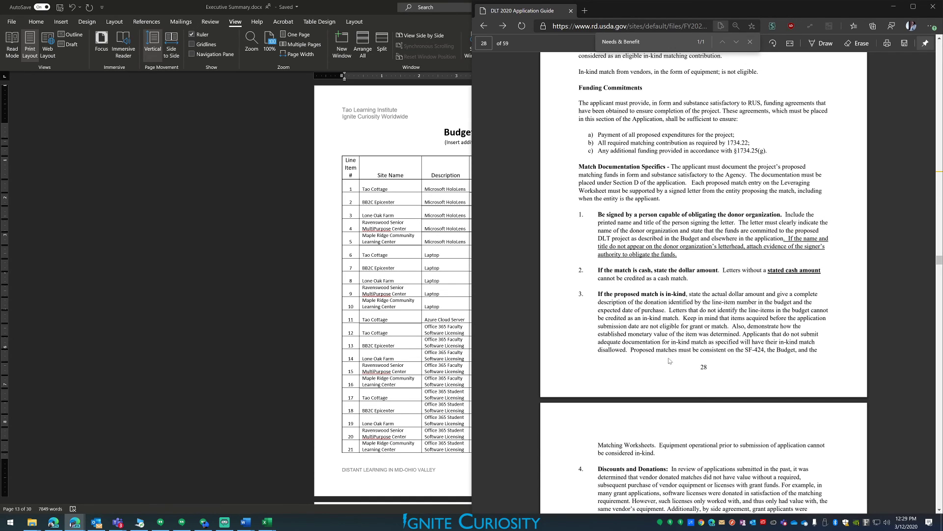
pyautogui.scroll(-4, 669, 361)
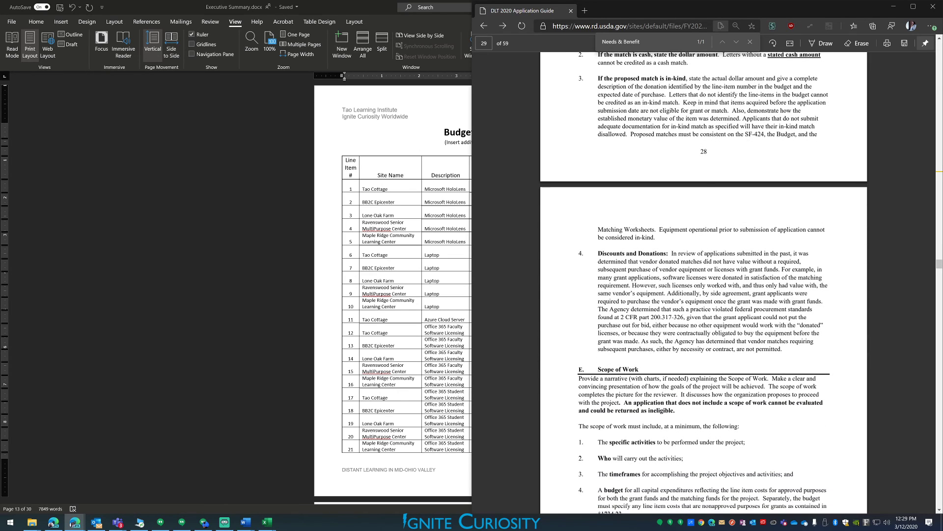
pyautogui.scroll(-3, 704, 275)
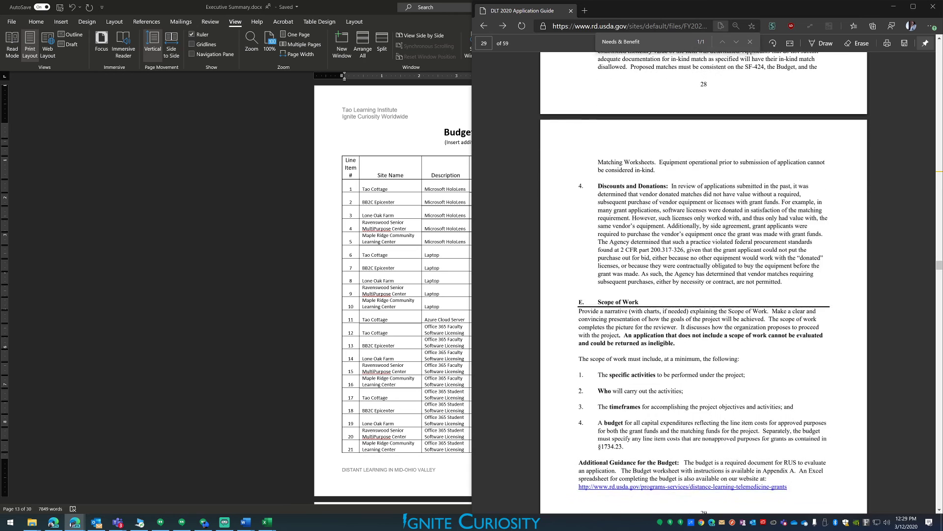
# - Compare the Budget Worksheet in Executive Summary.docx with the guide's Scope of Work section
pyautogui.click(452, 266)
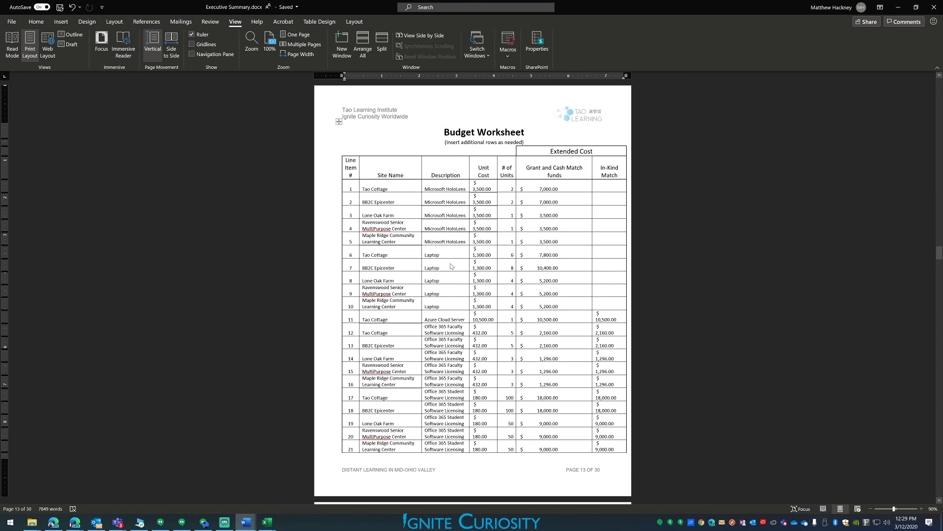
pyautogui.press('alt')
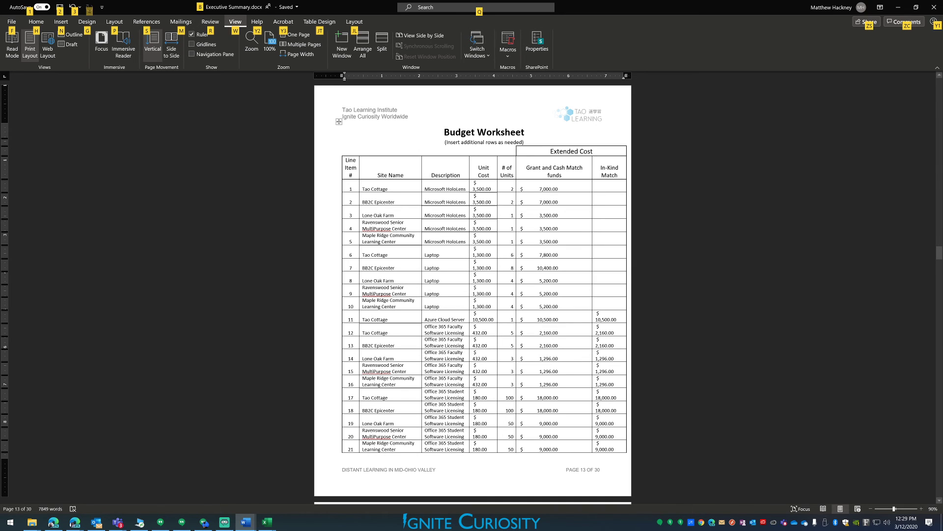
pyautogui.hotkey('alt', 'Tab')
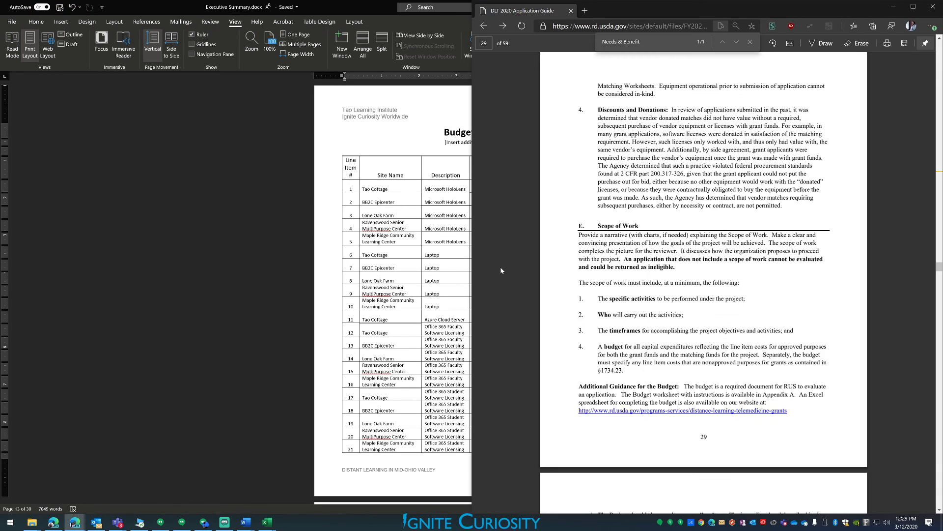
pyautogui.hotkey('alt', 'Tab')
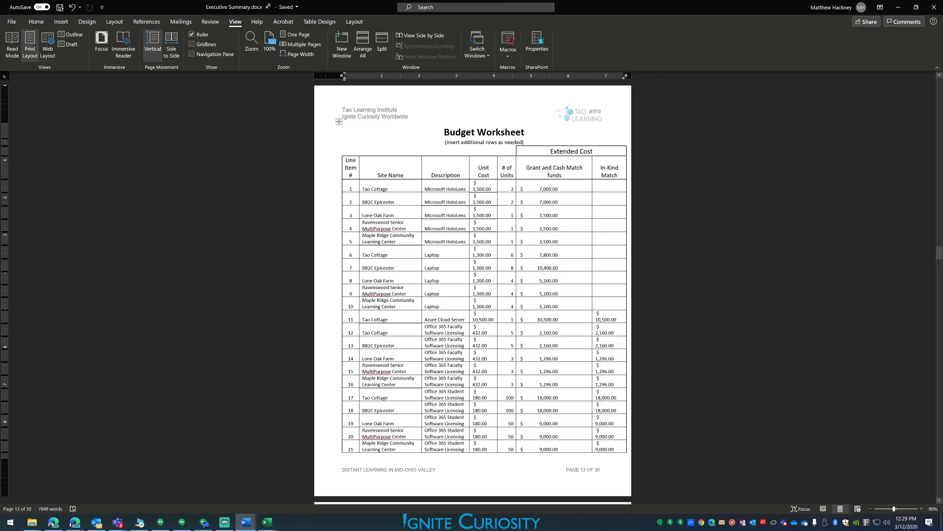
# - Return to the Application Guide and read on from Funding Commitments through the Telecommunications System Plan to Compliance with other Federal Statutes
pyautogui.hotkey('alt', 'Tab')
pyautogui.scroll(8, 703, 283)
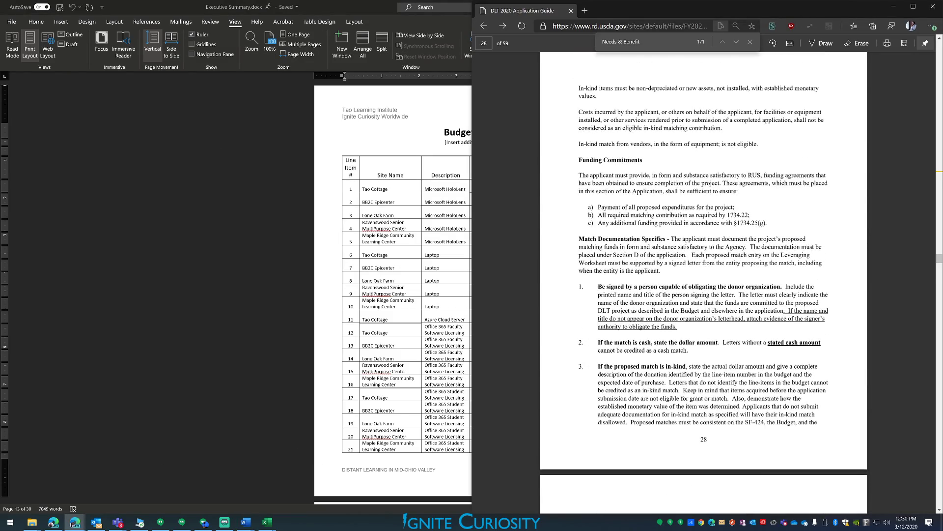
pyautogui.scroll(-20, 704, 283)
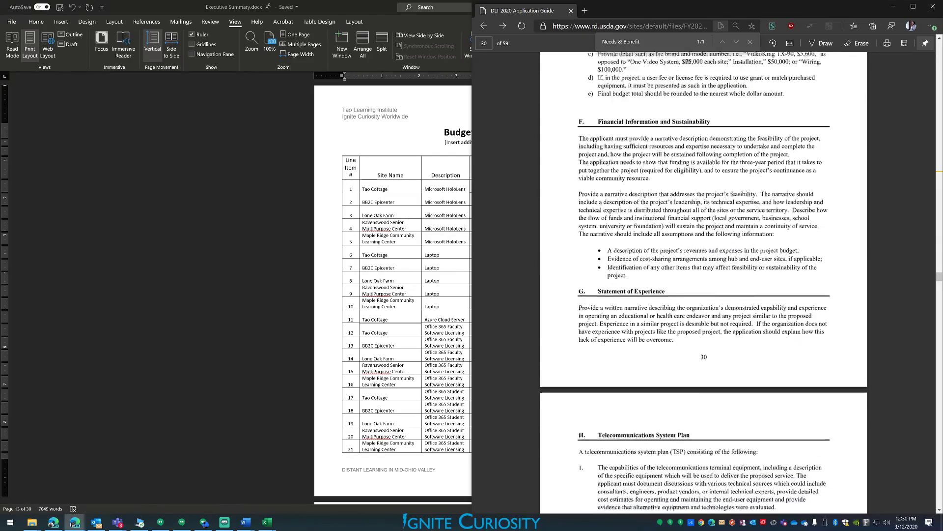
pyautogui.scroll(-5, 704, 282)
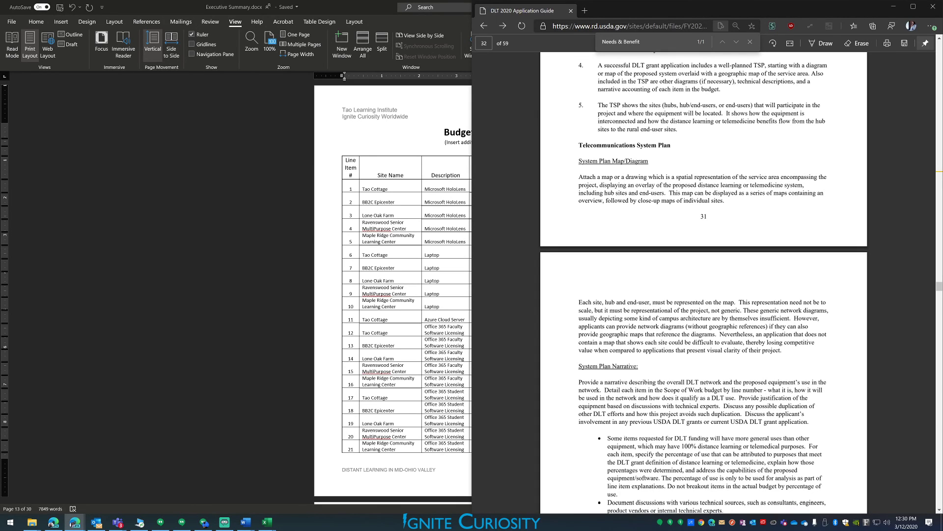
pyautogui.scroll(-6, 703, 295)
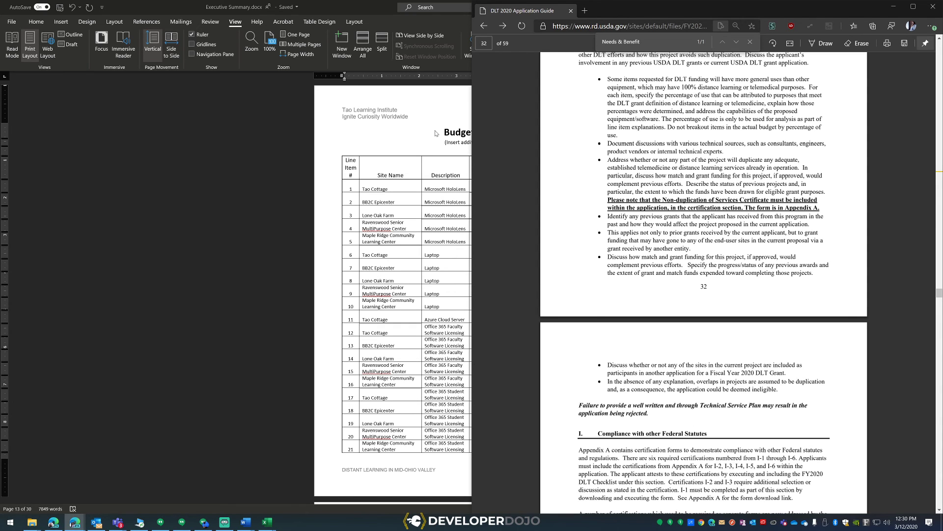
# - Return to Executive Summary.docx and review the budget table's line items, totals and match rows across pages 13 to 15
pyautogui.press('super+Up')
pyautogui.scroll(-12, 472, 290)
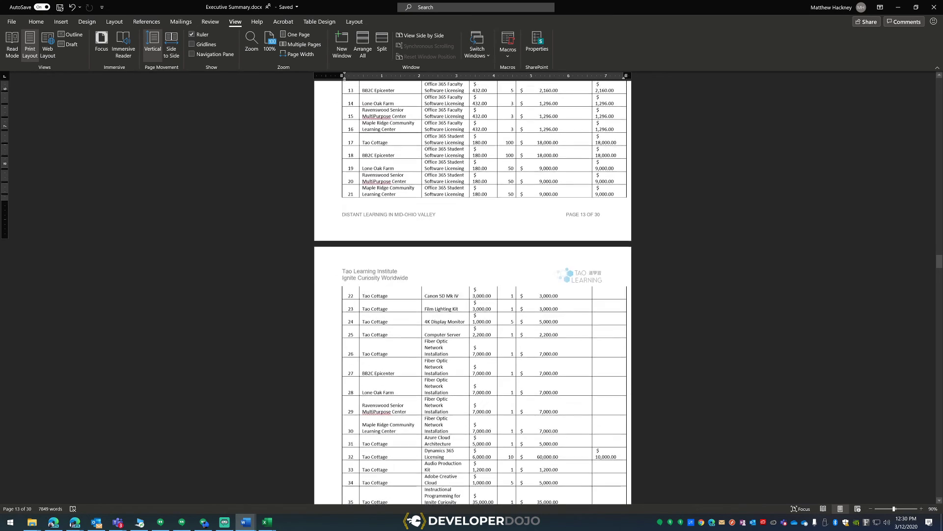
pyautogui.scroll(-3, 479, 250)
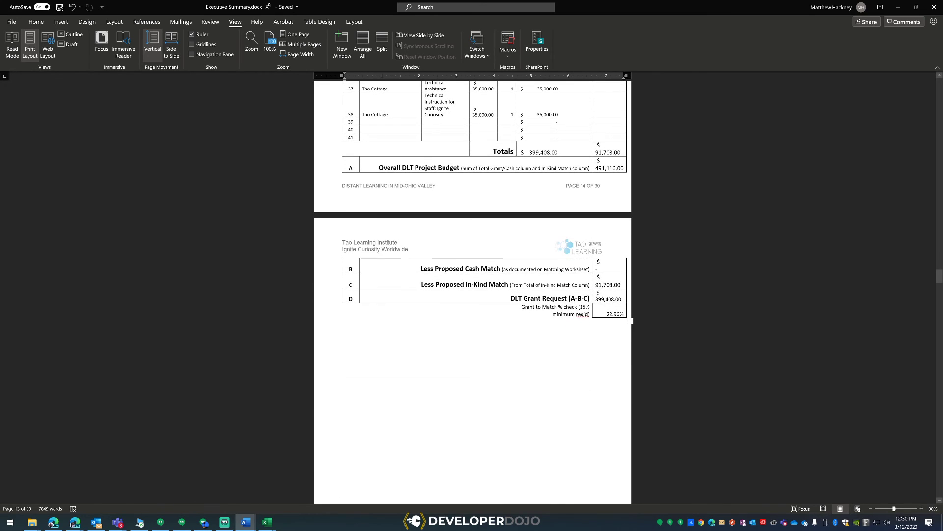
pyautogui.scroll(6, 479, 251)
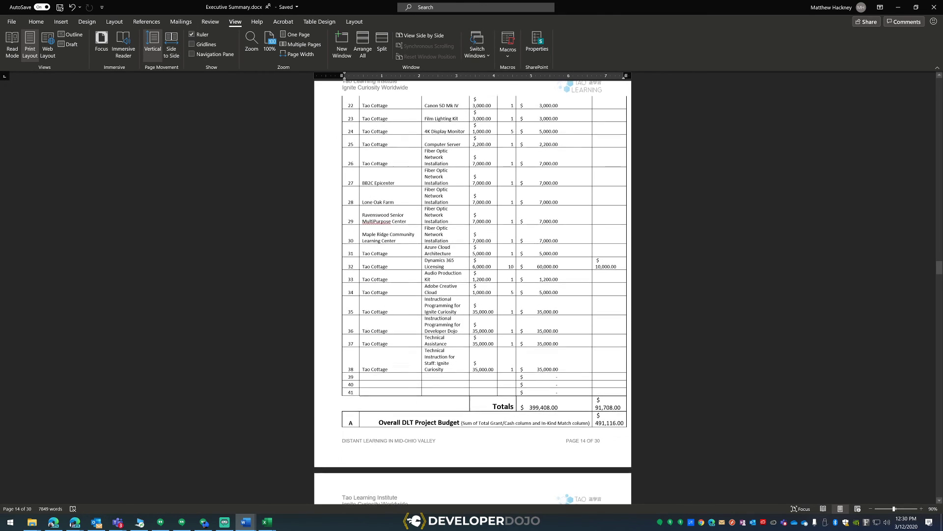
pyautogui.scroll(2, 565, 228)
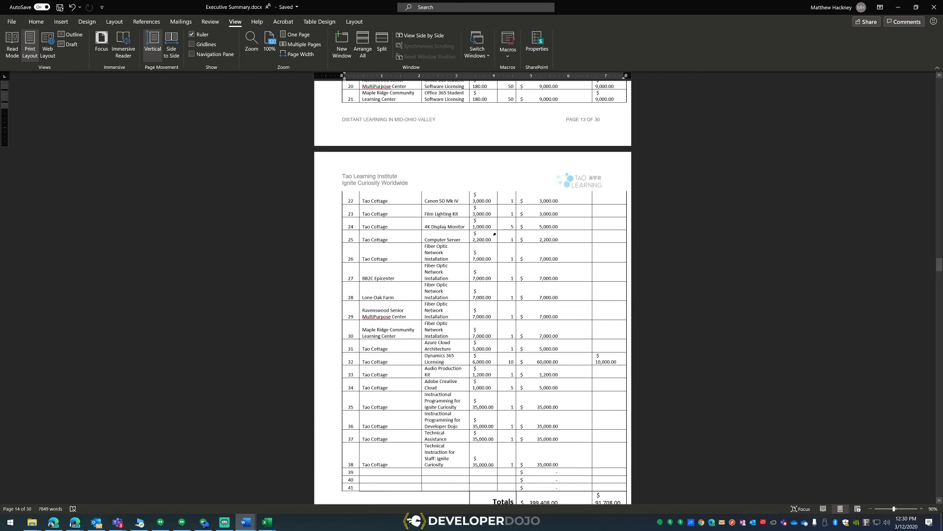
pyautogui.scroll(-8, 463, 372)
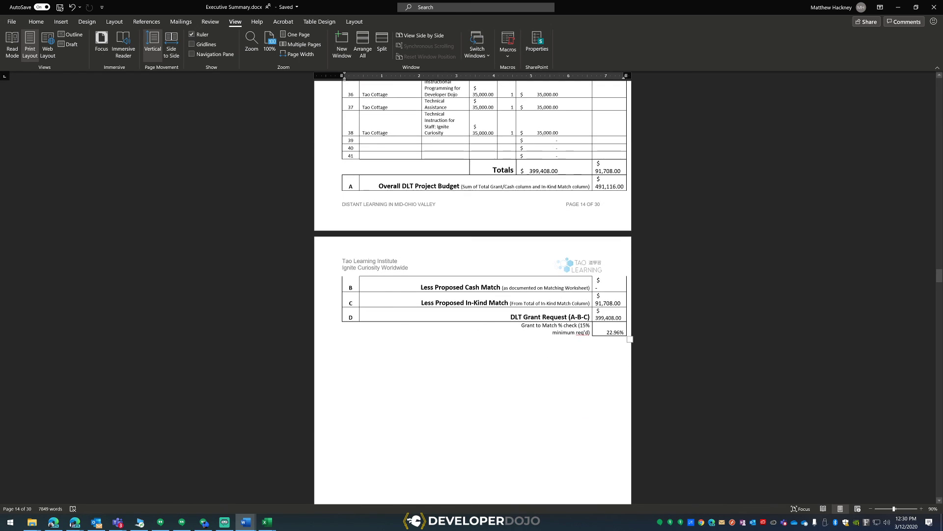
# - Switch to the DLT 2020 Application Guide and find the section that follows the Scope of Work budget guidance
pyautogui.click(463, 372)
pyautogui.hotkey('ctrl', 'z')
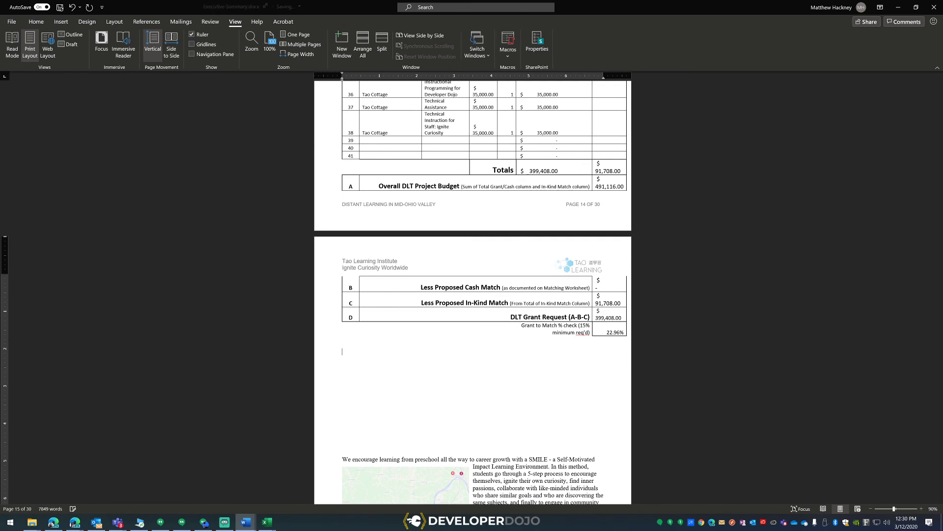
pyautogui.hotkey('alt', 'Tab')
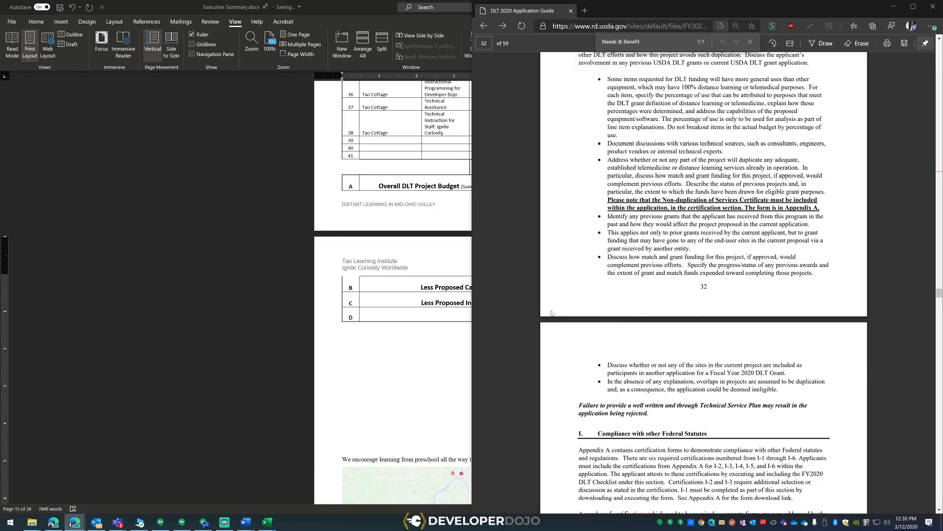
pyautogui.scroll(2, 530, 321)
pyautogui.scroll(7, 704, 283)
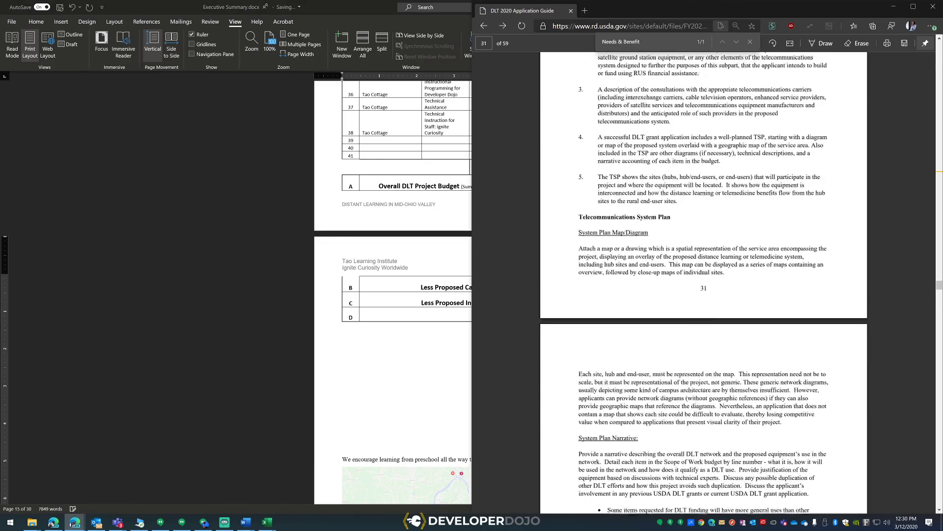
pyautogui.scroll(10, 641, 370)
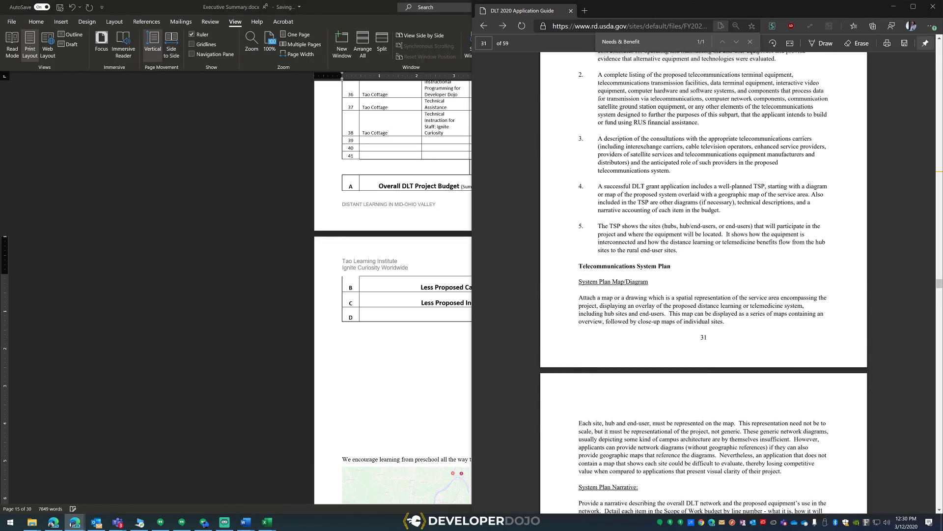
pyautogui.scroll(3, 640, 370)
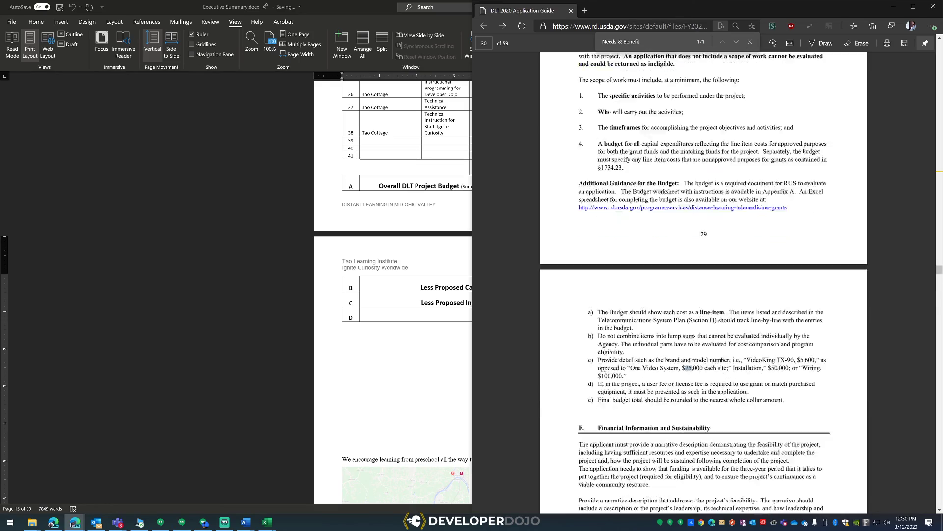
pyautogui.scroll(8, 641, 370)
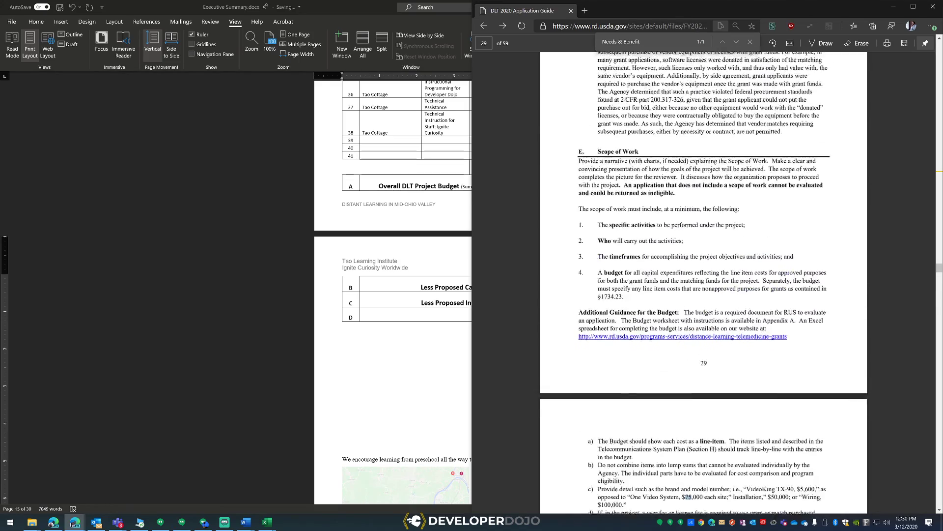
pyautogui.scroll(-8, 640, 370)
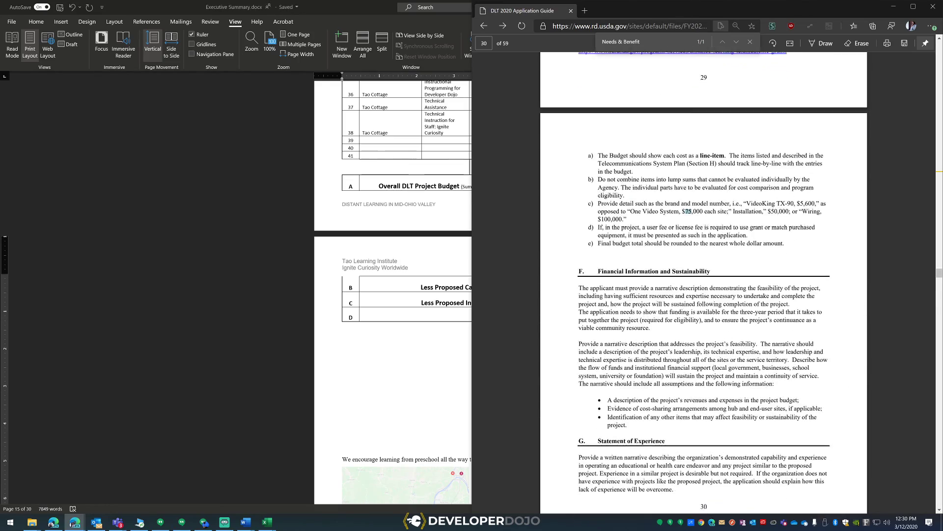
# - Copy the guide's heading "Financial Information and Sustainability" into Executive Summary.docx below the budget table on page 15
pyautogui.moveTo(598, 271)
pyautogui.mouseDown()
pyautogui.moveTo(659, 271)
pyautogui.moveTo(598, 272)
pyautogui.mouseUp()
pyautogui.hotkey('ctrl', 'c')
pyautogui.click(721, 273)
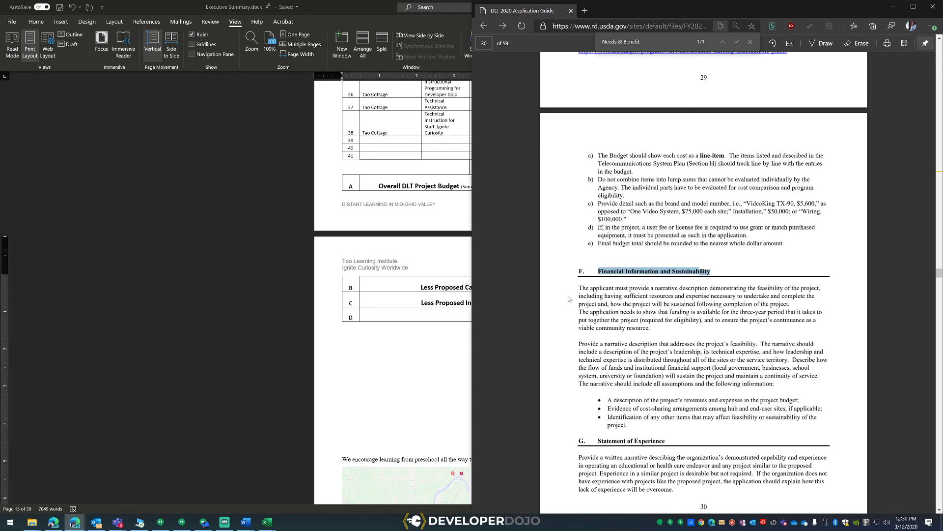
pyautogui.click(402, 351)
pyautogui.hotkey('ctrl', 'v')
# - Replace the plain heading below the budget table with a copy of the styled "E. Scope of Work" heading and the start of its paragraph
pyautogui.scroll(15, 473, 290)
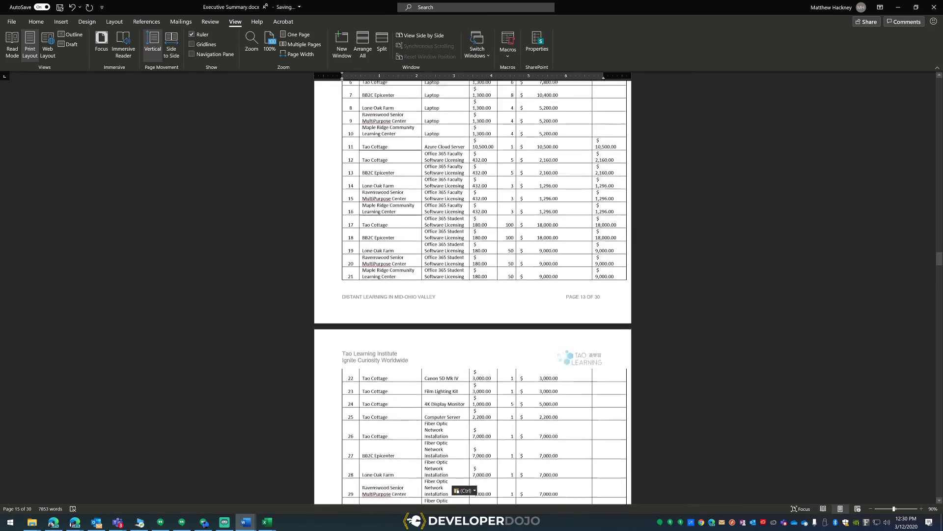
pyautogui.scroll(15, 472, 289)
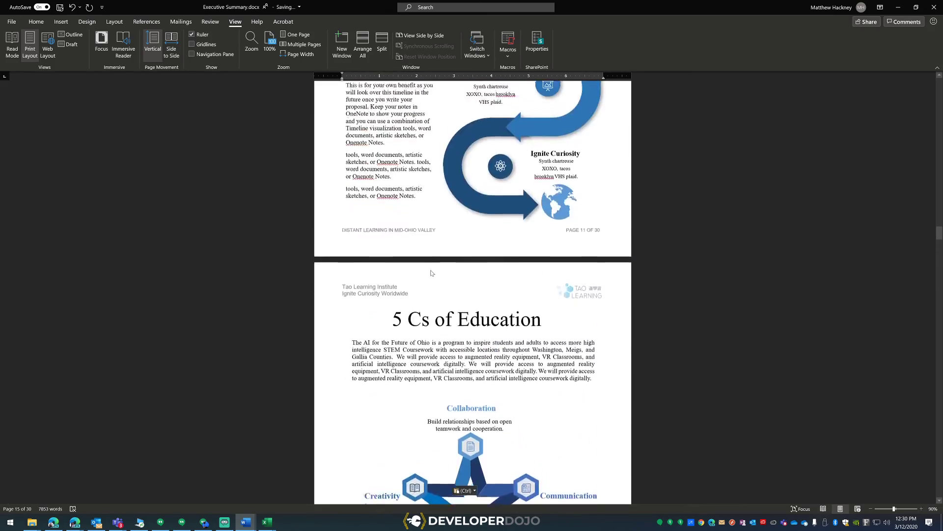
pyautogui.scroll(15, 472, 290)
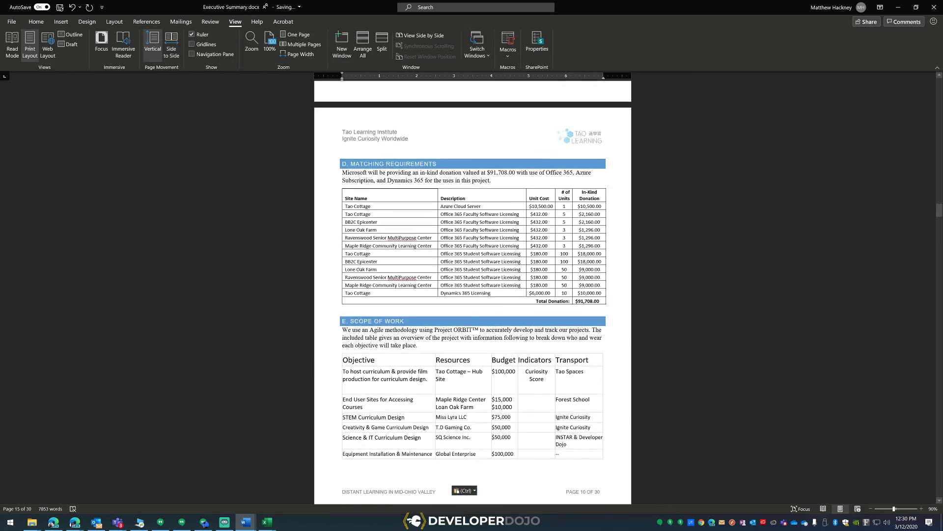
pyautogui.moveTo(342, 321); pyautogui.dragTo(385, 329)
pyautogui.hotkey('ctrl', 'c')
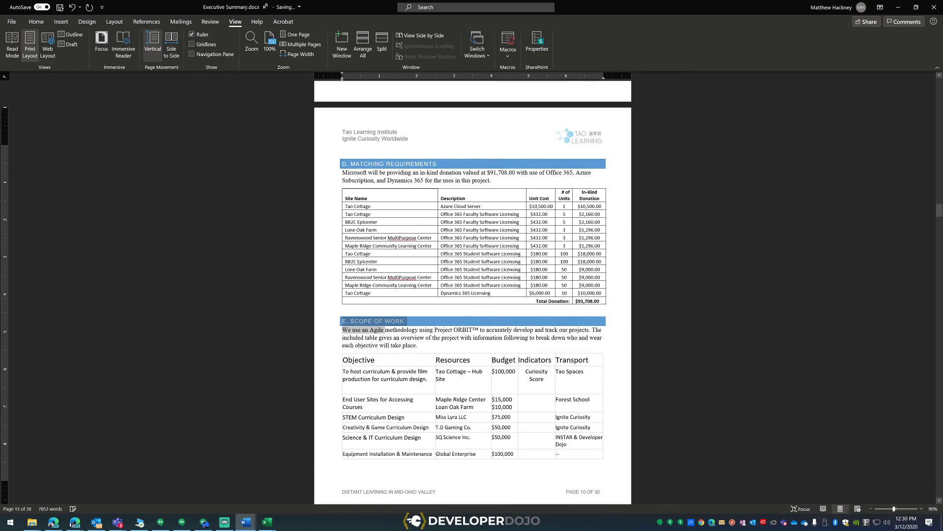
pyautogui.moveTo(939, 210); pyautogui.dragTo(939, 281)
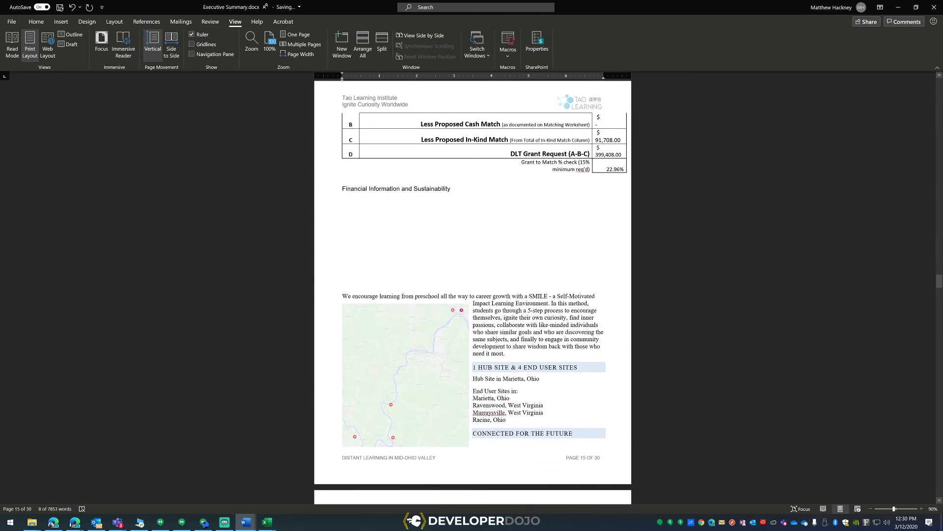
pyautogui.moveTo(451, 189); pyautogui.dragTo(342, 189)
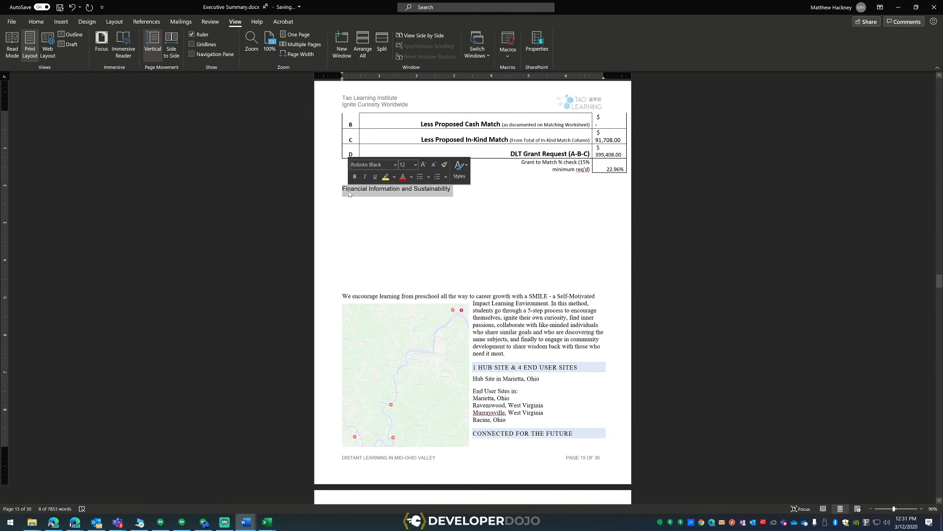
pyautogui.hotkey('ctrl', 'v')
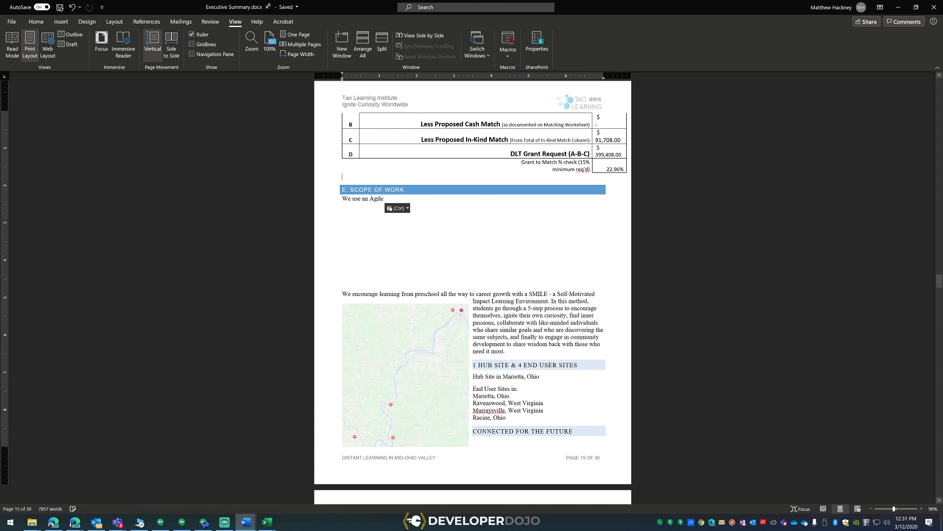
pyautogui.hotkey('ctrl', 'z')
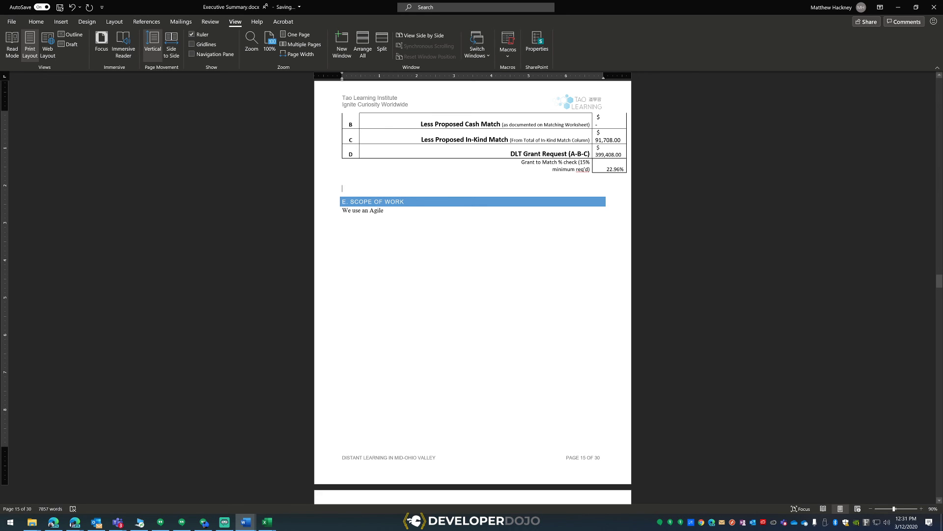
pyautogui.scroll(1, 472, 290)
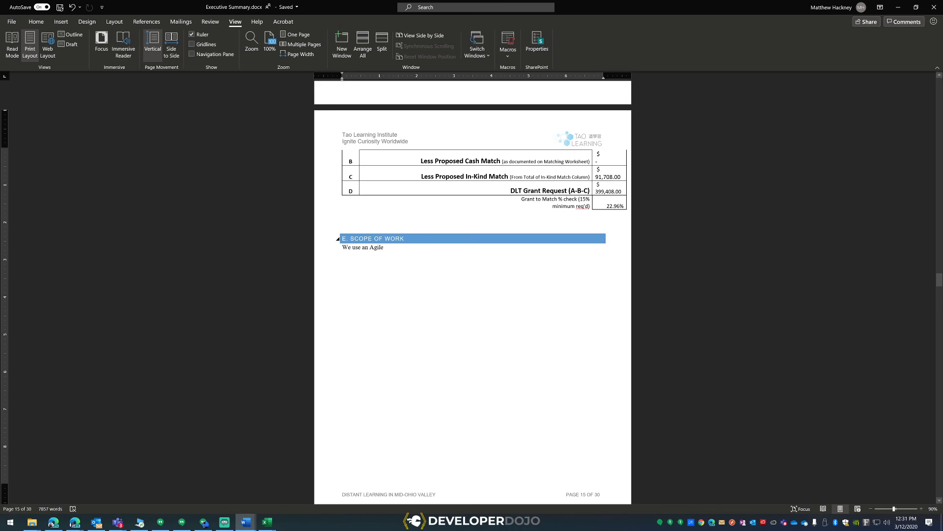
# - Change the copied heading on page 15 to "F. FINANCIAL INFORMATION AND SUSTAINABILITY", checking the wording against the Application Guide
pyautogui.hotkey('alt', 'Tab')
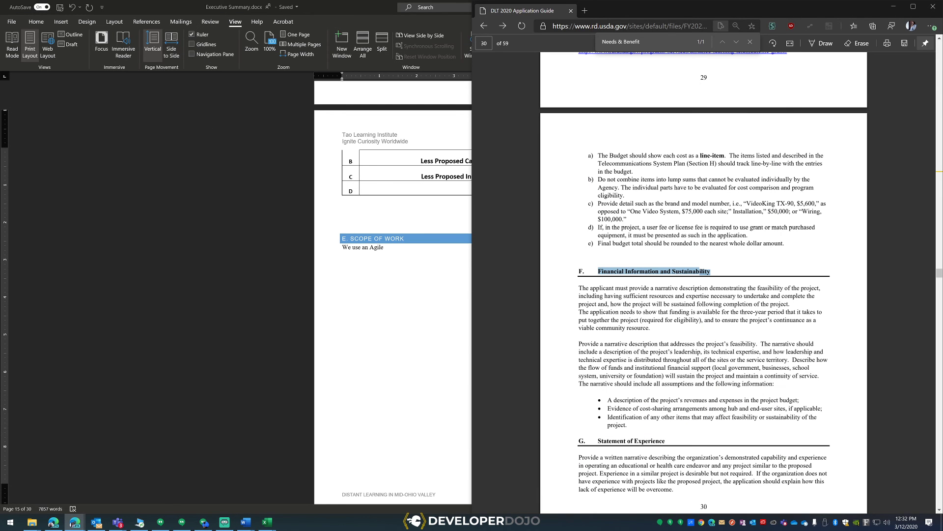
pyautogui.hotkey('alt', 'Tab')
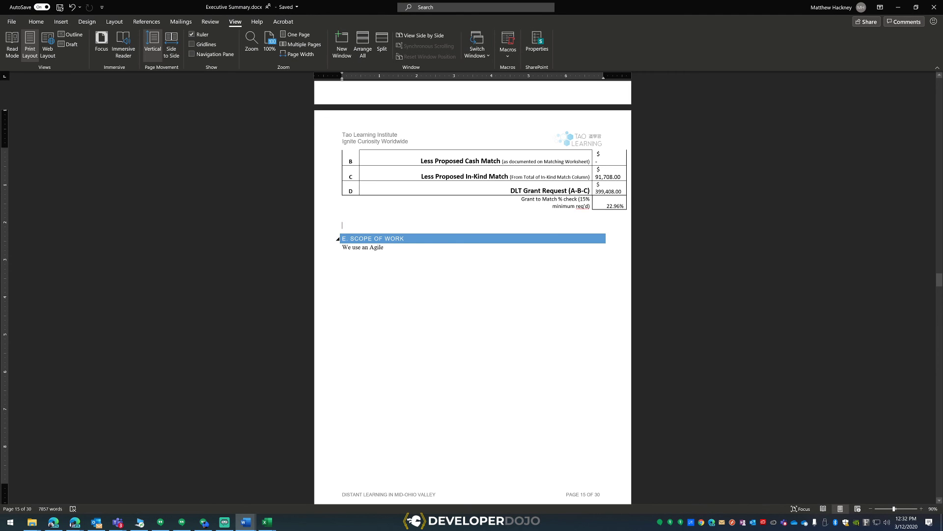
pyautogui.hotkey('ctrl', 'z')
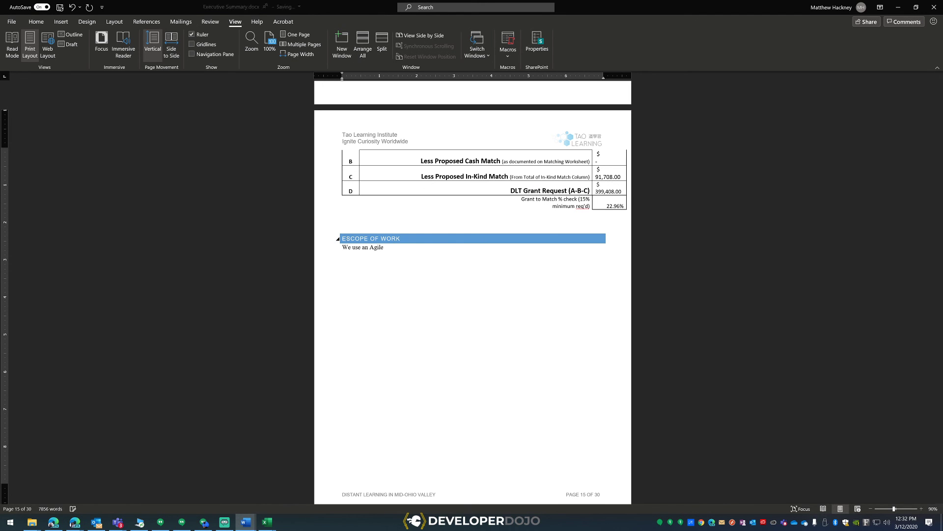
pyautogui.write('FINANCIAL IN')
pyautogui.write('FORMATION')
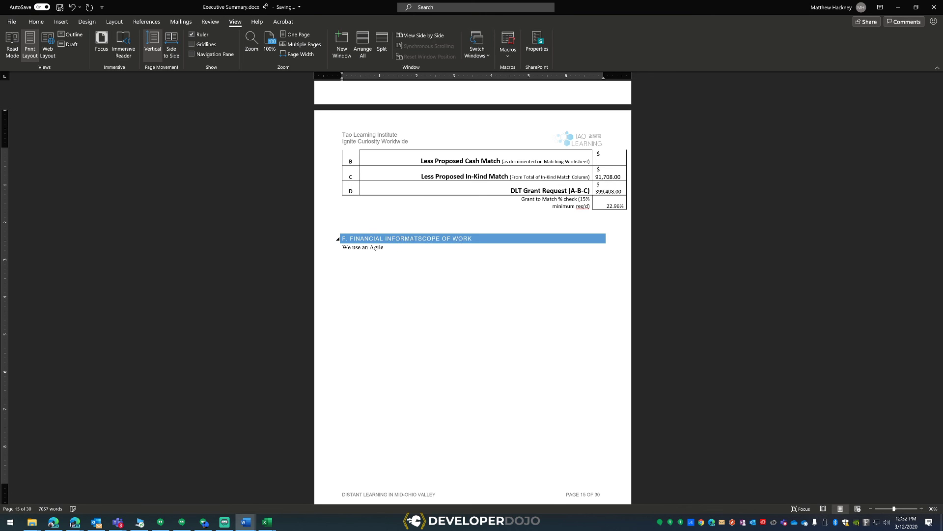
pyautogui.hotkey('alt', 'Tab')
pyautogui.hotkey('alt', 'Tab')
pyautogui.write('AND SUSTAINABILITY')
pyautogui.press('Delete')
pyautogui.press('Delete')
pyautogui.press('Delete')
pyautogui.press('Delete')
pyautogui.press('Delete')
pyautogui.press('Delete')
pyautogui.press('Delete')
pyautogui.press('Delete')
pyautogui.press('Delete')
pyautogui.press('Delete')
pyautogui.press('Delete')
pyautogui.press('Delete')
pyautogui.press('Delete')
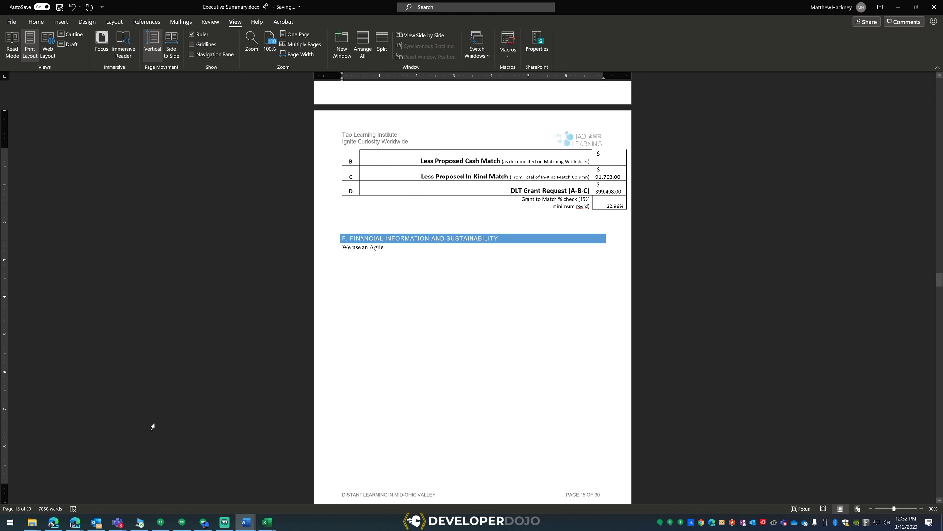
# - Return to the Application Guide and read section F's requirements, marking the funding phrase "three-year period"
pyautogui.moveTo(31, 522)
pyautogui.click(39, 499)
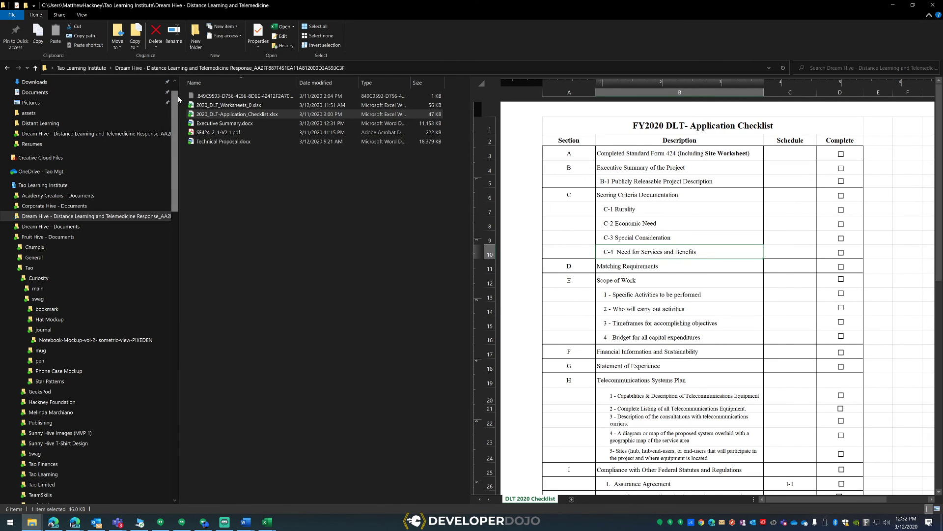
pyautogui.hotkey('alt', 'Tab')
pyautogui.hotkey('alt', 'Tab')
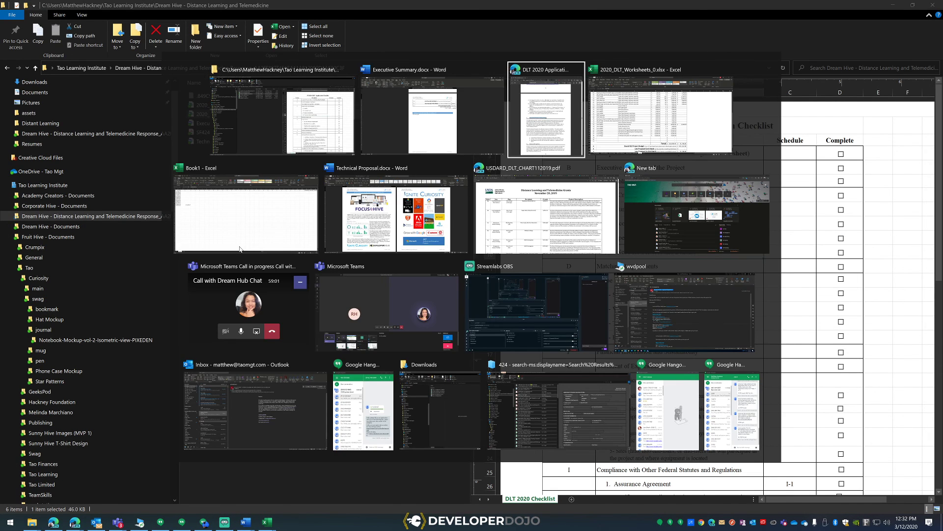
pyautogui.scroll(-3, 704, 276)
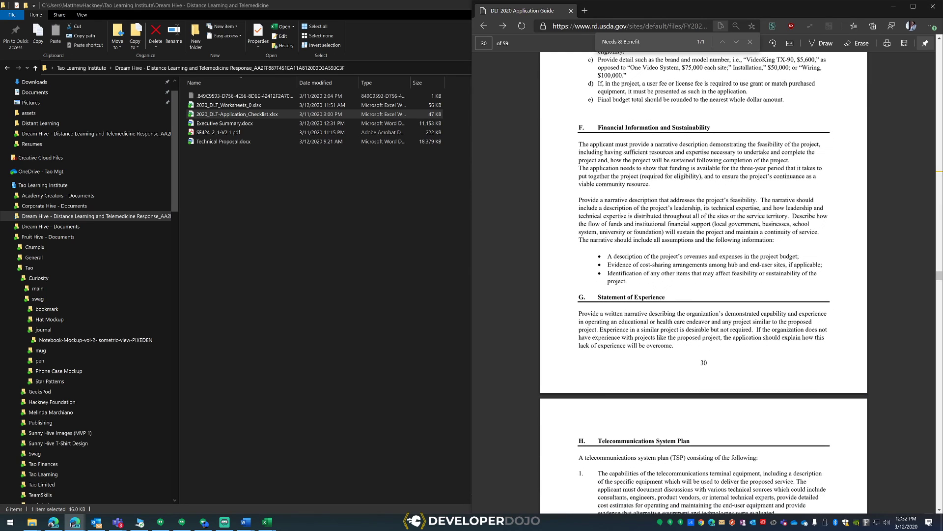
pyautogui.doubleClick(666, 144)
pyautogui.moveTo(786, 168); pyautogui.dragTo(739, 168)
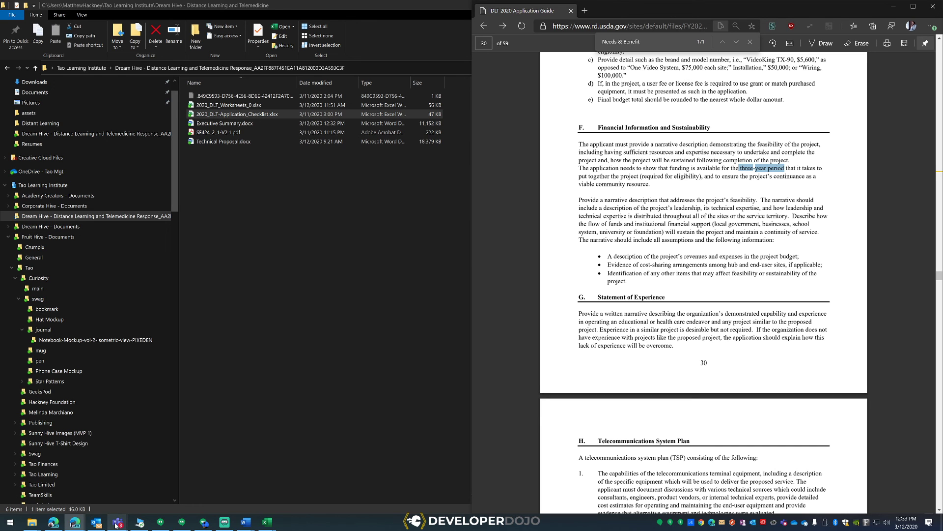
# - Switch to the Distance Learning and Telemedicine notebook in OneNote, close its search results and open the Budget page
pyautogui.moveTo(78, 525)
pyautogui.click(50, 487)
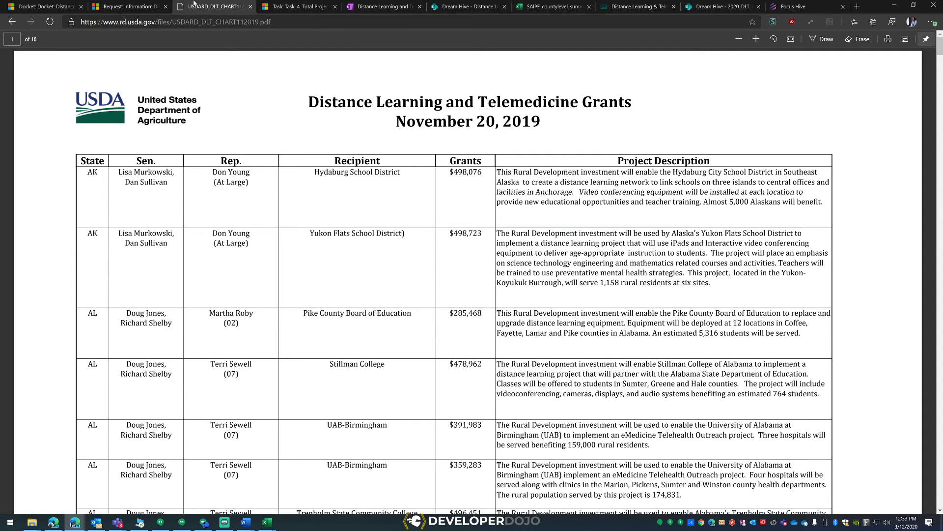
pyautogui.click(384, 7)
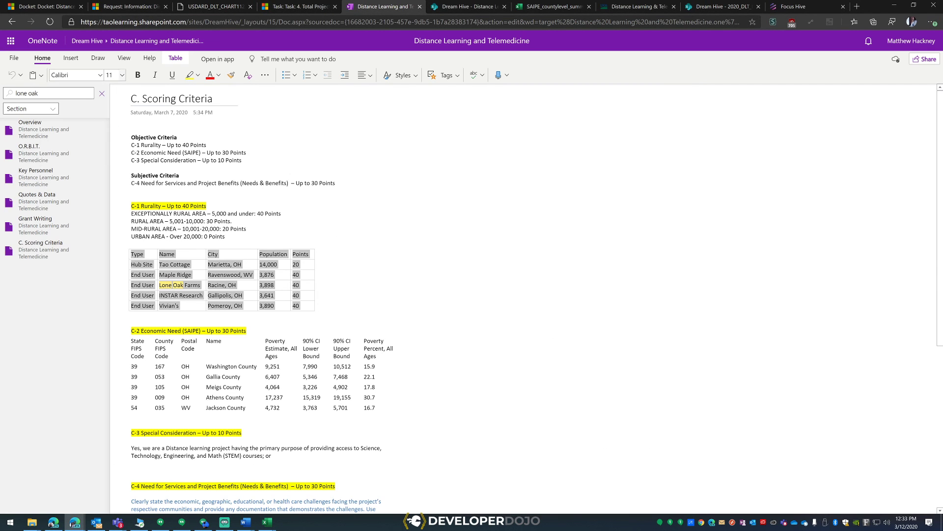
pyautogui.click(103, 94)
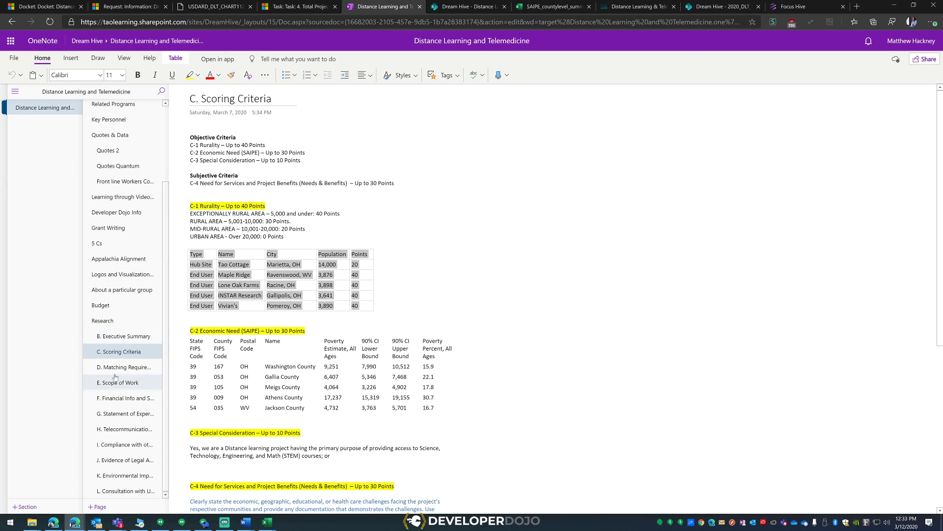
pyautogui.click(118, 306)
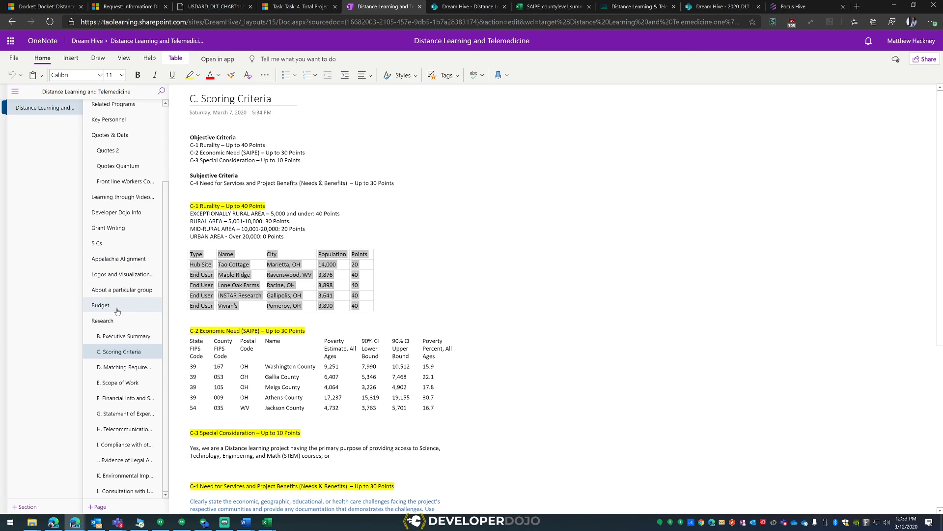
# - Open the 5-Year Timeline page in the notebook and review its notes on fees, fundraising and partnerships
pyautogui.scroll(4, 120, 166)
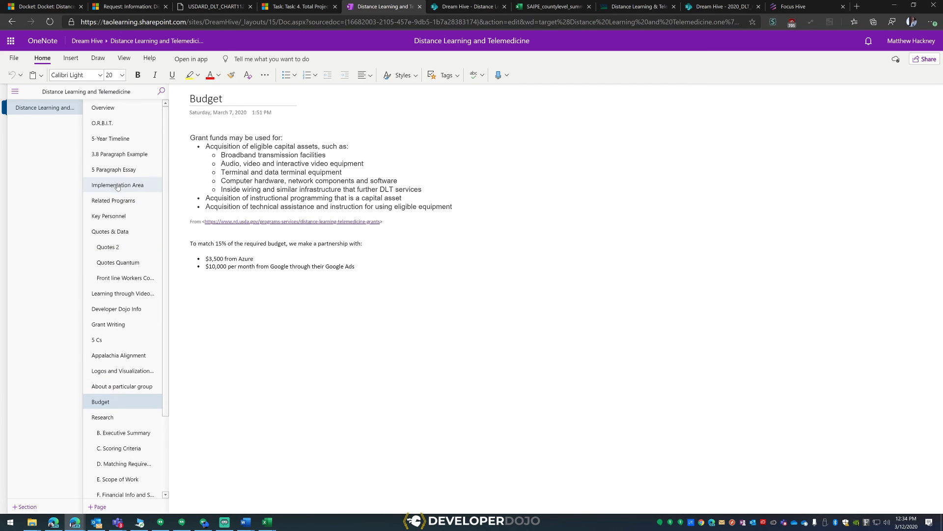
pyautogui.click(112, 141)
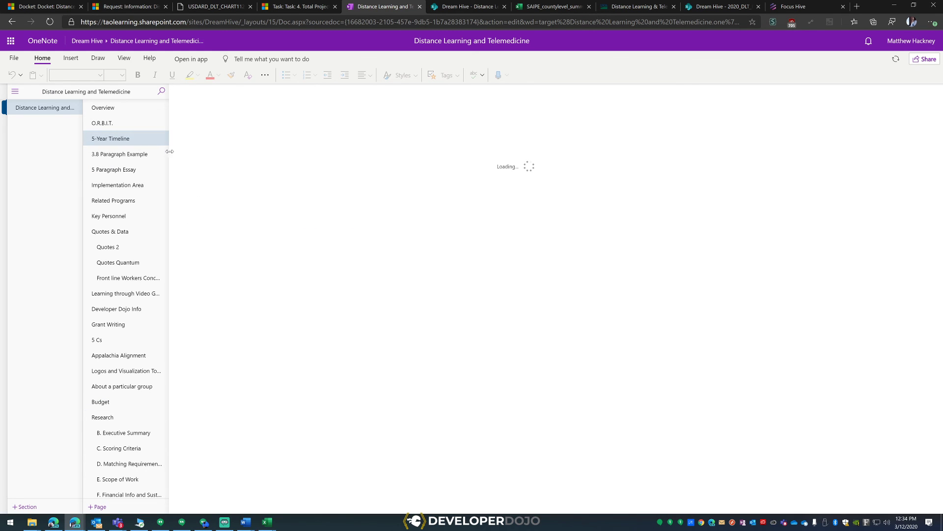
pyautogui.scroll(-2, 207, 236)
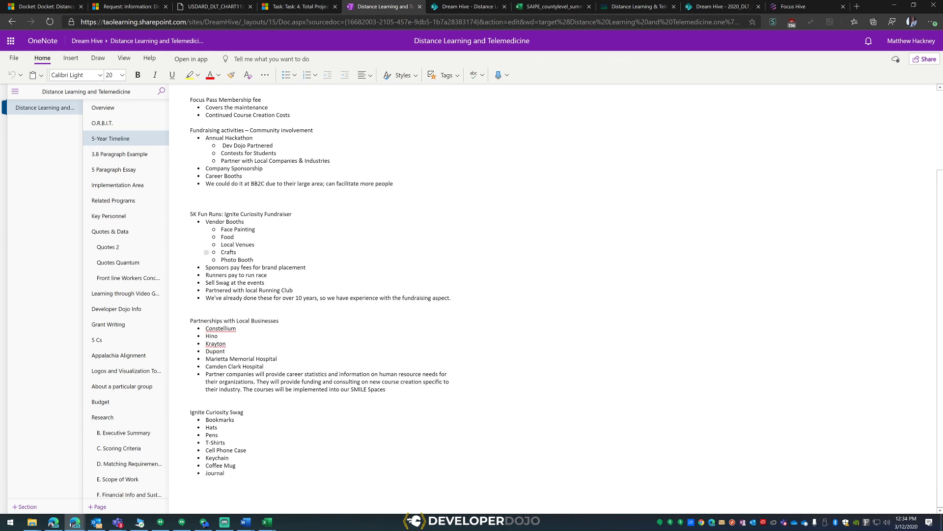
pyautogui.scroll(2, 192, 459)
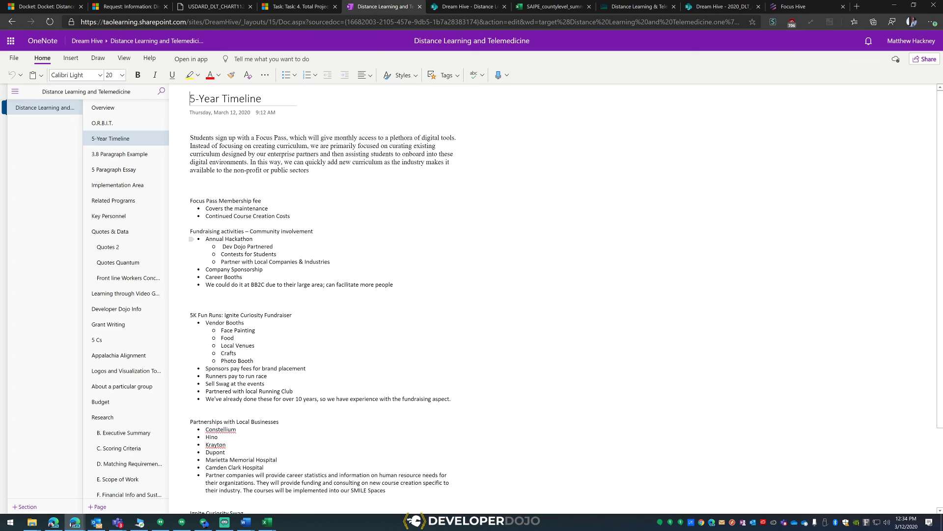
# - Switch to the Executive Summary in Word and arrange it side by side with the DLT 2020 Application Guide
pyautogui.hotkey('alt', 'Tab')
pyautogui.hotkey('alt', 'Tab')
pyautogui.hotkey('alt', 'Tab')
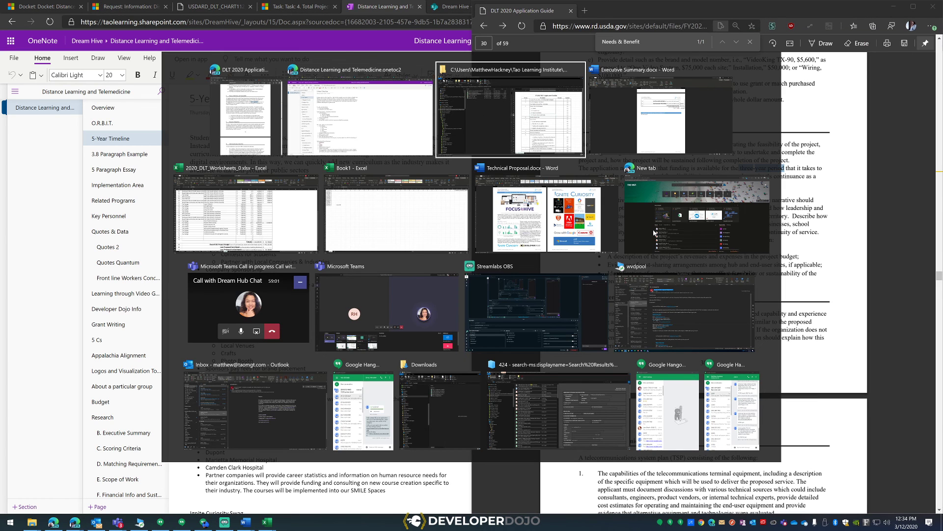
pyautogui.hotkey('alt', 'shift', 'Tab')
pyautogui.hotkey('alt', 'Tab')
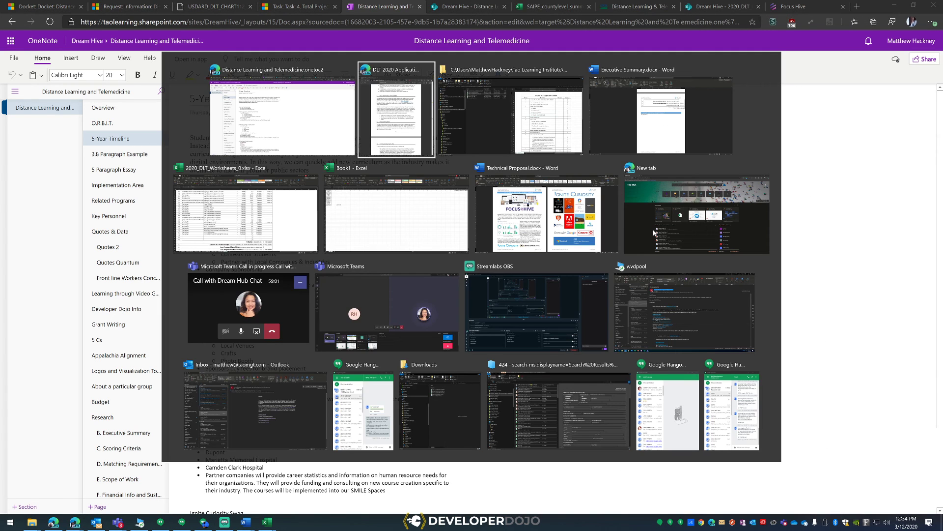
pyautogui.hotkey('alt', 'Tab')
pyautogui.hotkey('alt', 'Tab')
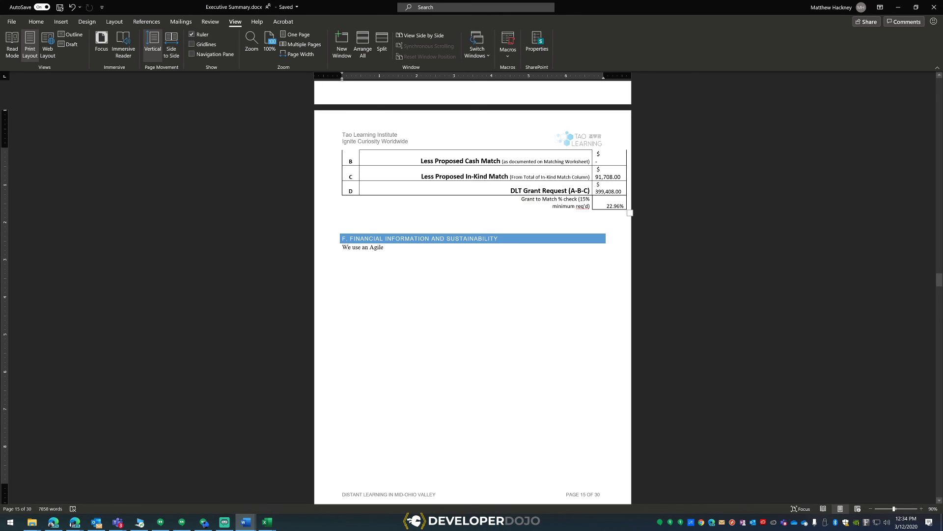
pyautogui.press('super+Left')
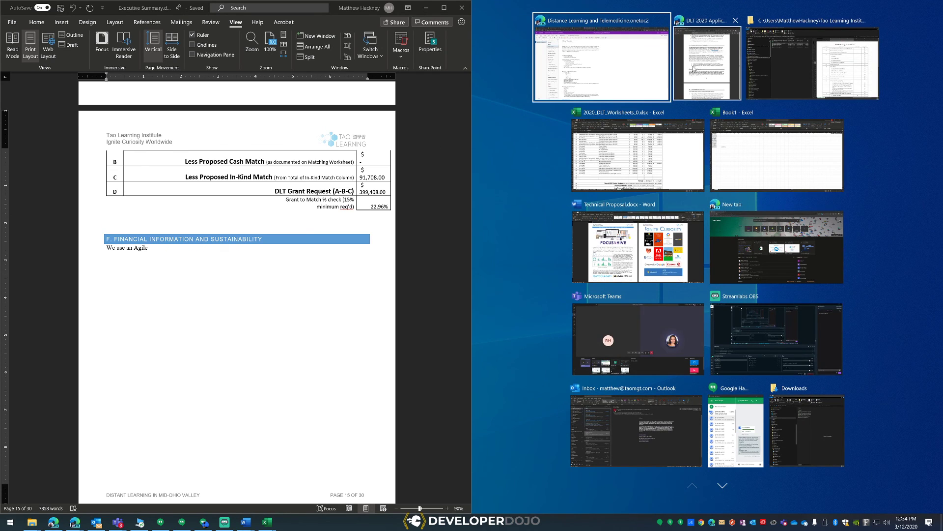
pyautogui.click(707, 64)
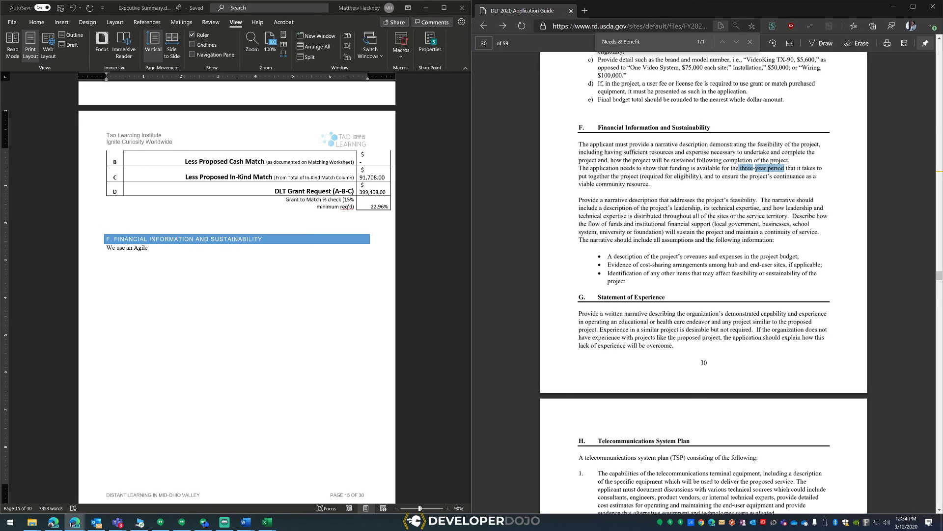
# - Replace the "We use an Agile" text under heading F with the guide's full section F requirements, pasted as text only
pyautogui.moveTo(579, 144); pyautogui.dragTo(627, 281)
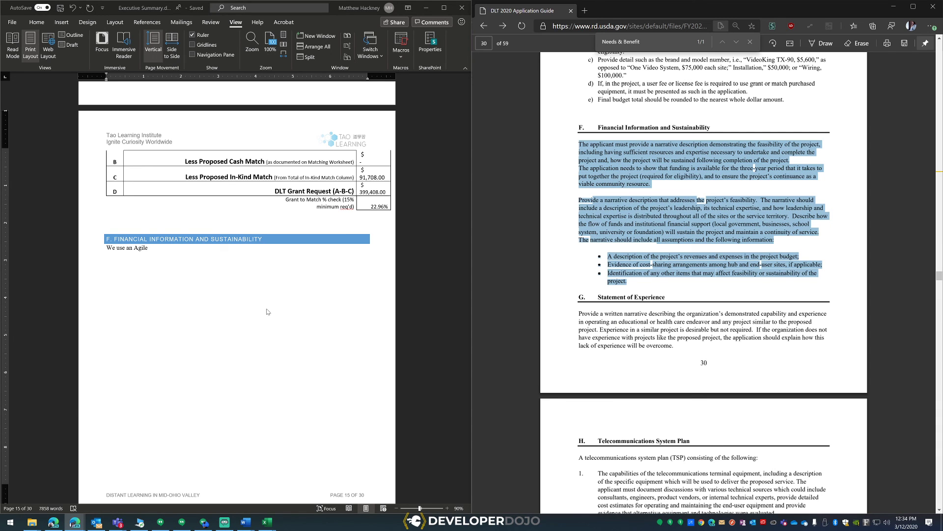
pyautogui.scroll(-3, 268, 312)
pyautogui.scroll(2, 268, 312)
pyautogui.click(111, 229)
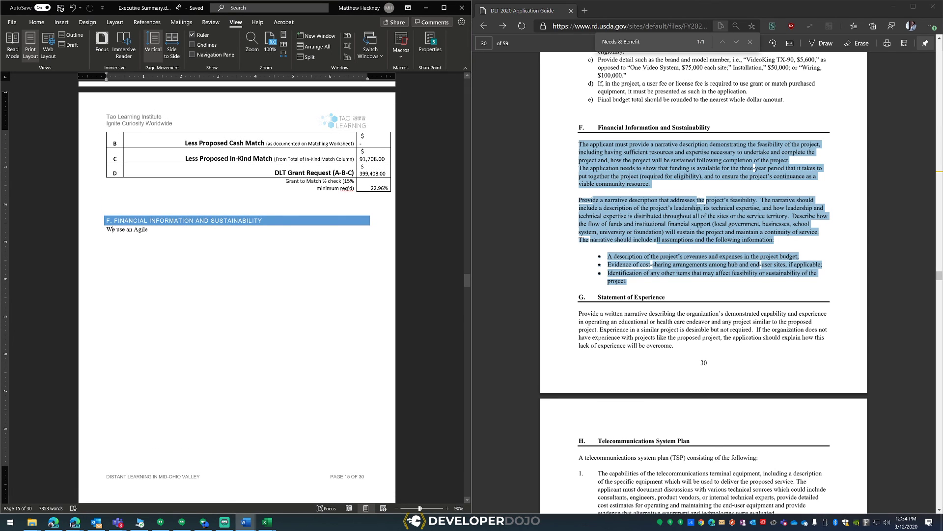
pyautogui.doubleClick(141, 229)
pyautogui.press('BackSpace')
pyautogui.press('BackSpace')
pyautogui.press('BackSpace')
pyautogui.press('BackSpace')
pyautogui.press('BackSpace')
pyautogui.press('BackSpace')
pyautogui.press('BackSpace')
pyautogui.press('BackSpace')
pyautogui.press('BackSpace')
pyautogui.press('BackSpace')
pyautogui.press('BackSpace')
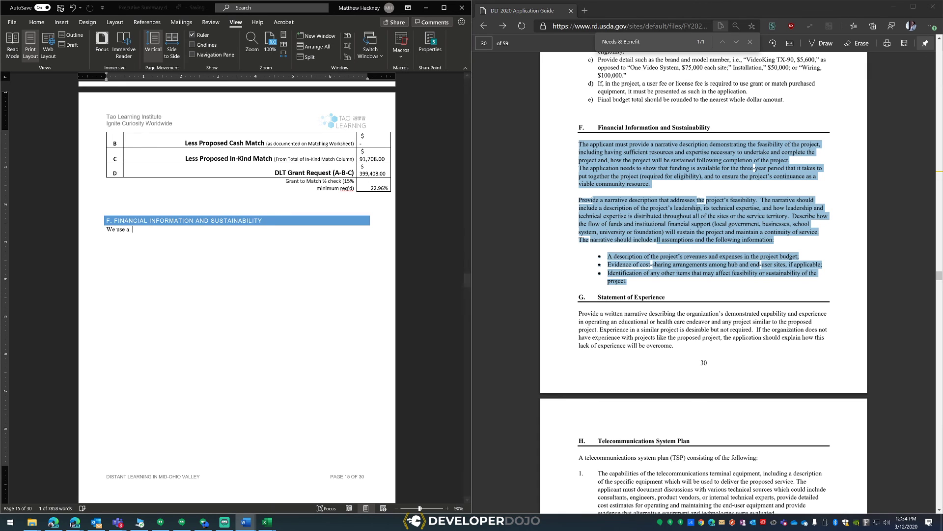
pyautogui.write('The applicant must provide a narrative description demonstrating the feasibility of the project, including having sufficient resources and expertise necessary to undertake and complete the project and, how the project will be sustained following completion of the project. The application needs to show that funding is available for the three-year period that it takes to put together the project (required for eligibility), and to ensure the project’s continuance as a viable community resource. Provide a narrative description that addresses the project’s feasibility. The narrative should include a description of the project’s leadership, its technical expertise, and how leadership and technical expertise is distributed throughout all of the sites or the service territory. Describe how the flow of funds and institutional financial support (local government, businesses, school system, university or foundation) will sustain the project and maintain a continuity of service. The narrative should include all assumptions and the following information: • A description of the project’s revenues and expenses in the project budget; • Evidence of cost-sharing arrangements among hub and end-user sites, if applicable; • Identification of any other items that may affect feasibility or sustainability of the project.')
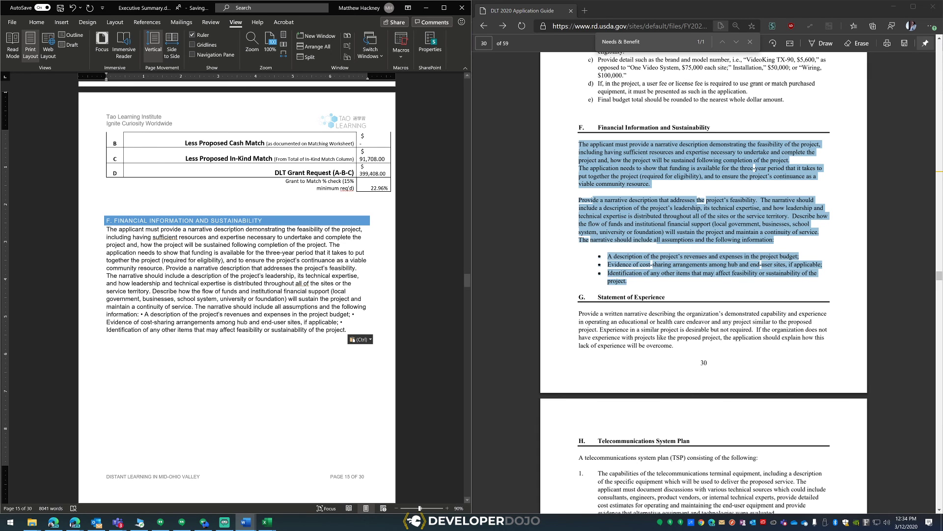
pyautogui.click(362, 340)
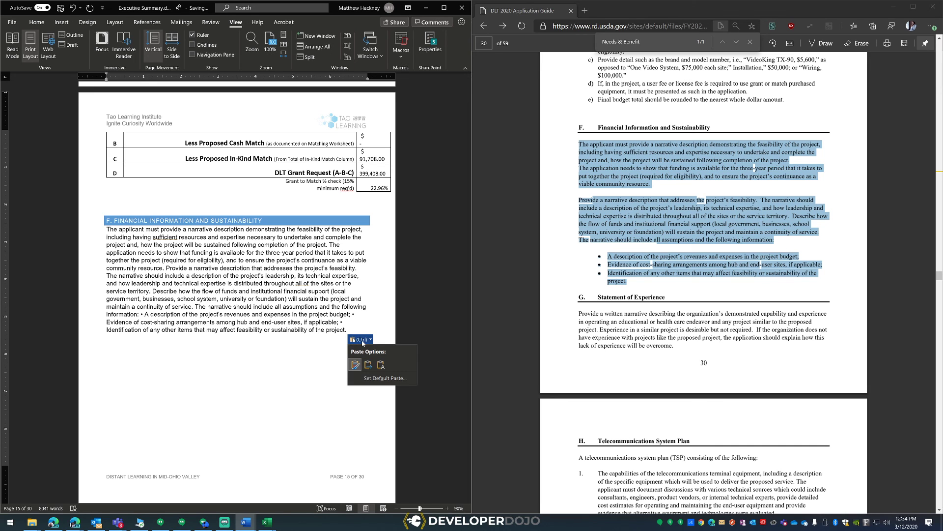
pyautogui.click(385, 366)
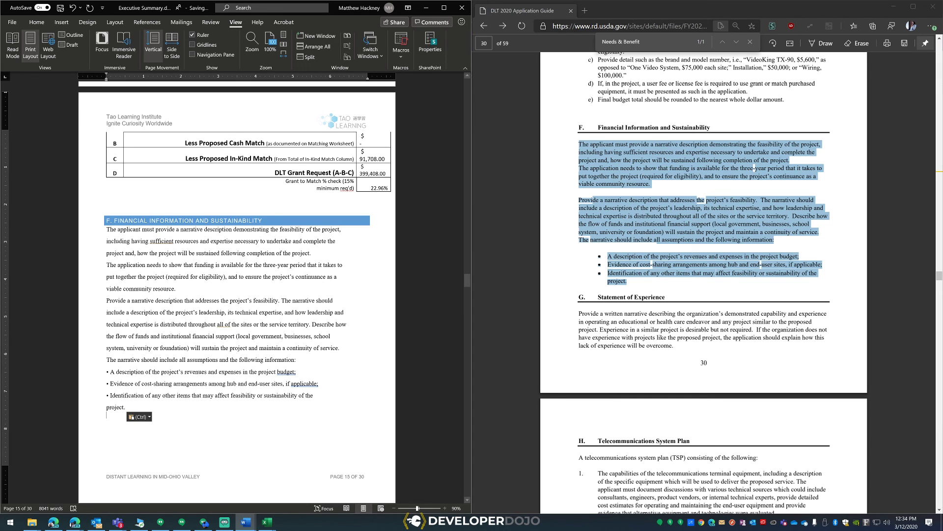
# - Paste a copy of the styled section F heading and the start of its paragraph below the section F requirements
pyautogui.press('Return')
pyautogui.moveTo(107, 220); pyautogui.dragTo(203, 230)
pyautogui.hotkey('ctrl', 'c')
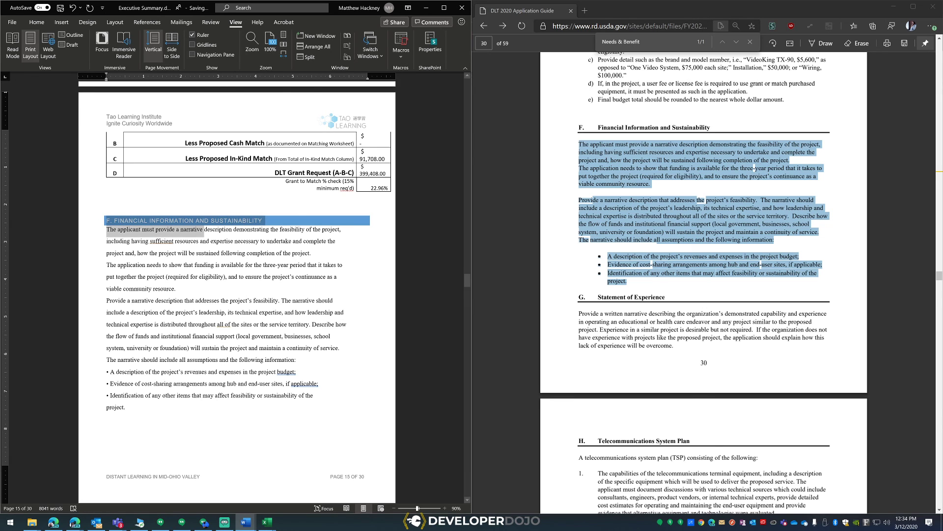
pyautogui.click(132, 410)
pyautogui.hotkey('ctrl', 'v')
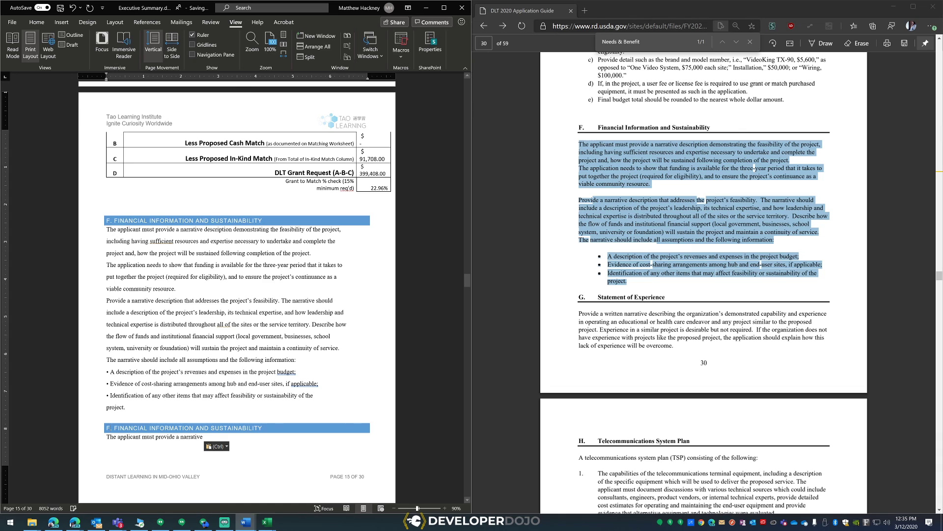
# - Change the copied heading to "G. STATEMENT OF EXPERIENCE"
pyautogui.press('Up')
pyautogui.press('Home')
pyautogui.press('Delete')
pyautogui.write('G')
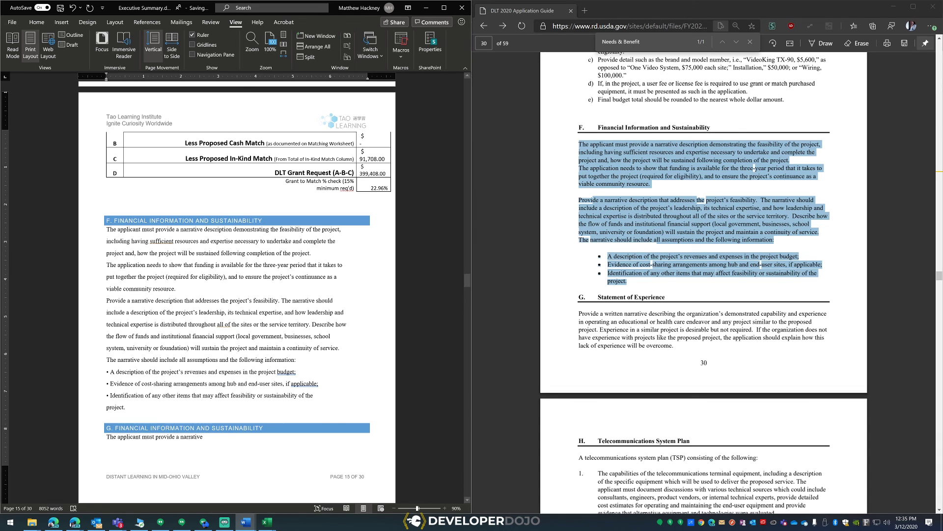
pyautogui.doubleClick(133, 427)
pyautogui.write('STATEMEN')
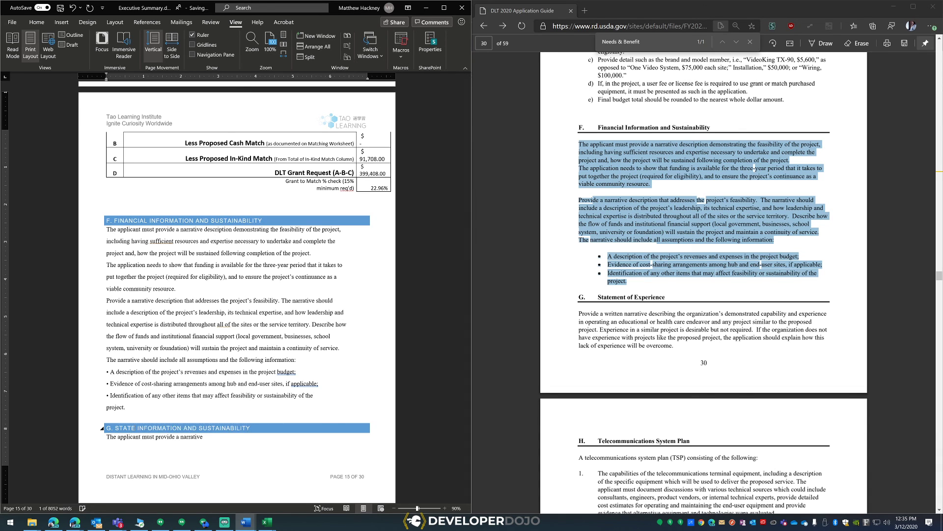
pyautogui.write('T OF EXPERIENEC')
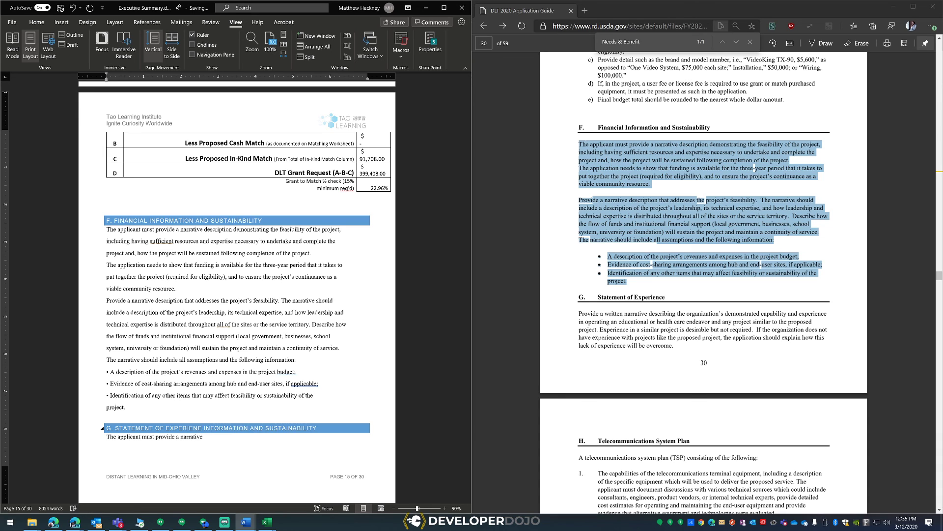
pyautogui.hotkey('shift', 'End')
pyautogui.press('Delete')
pyautogui.press('BackSpace')
pyautogui.press('BackSpace')
pyautogui.write('CE')
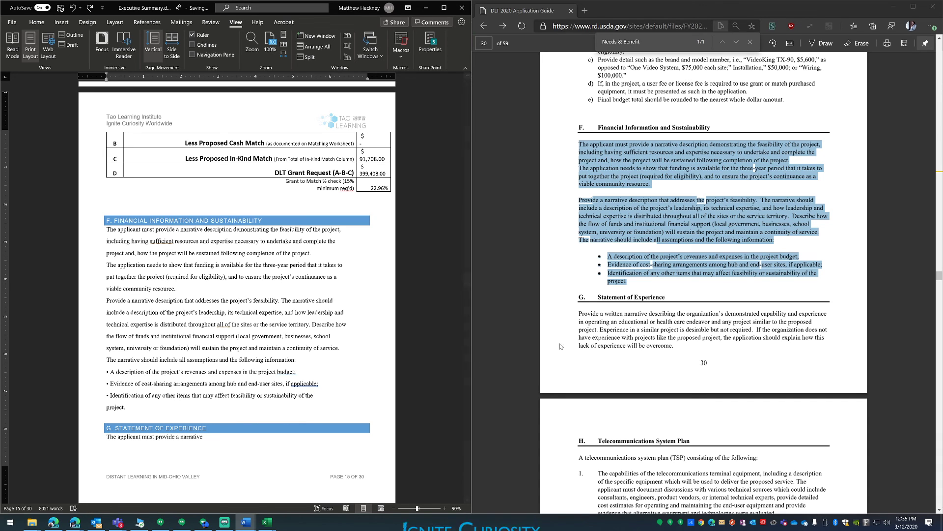
# - Replace the leftover paragraph text under heading G with the Application Guide's Statement of Experience requirements
pyautogui.moveTo(579, 313); pyautogui.dragTo(676, 346)
pyautogui.hotkey('ctrl', 'c')
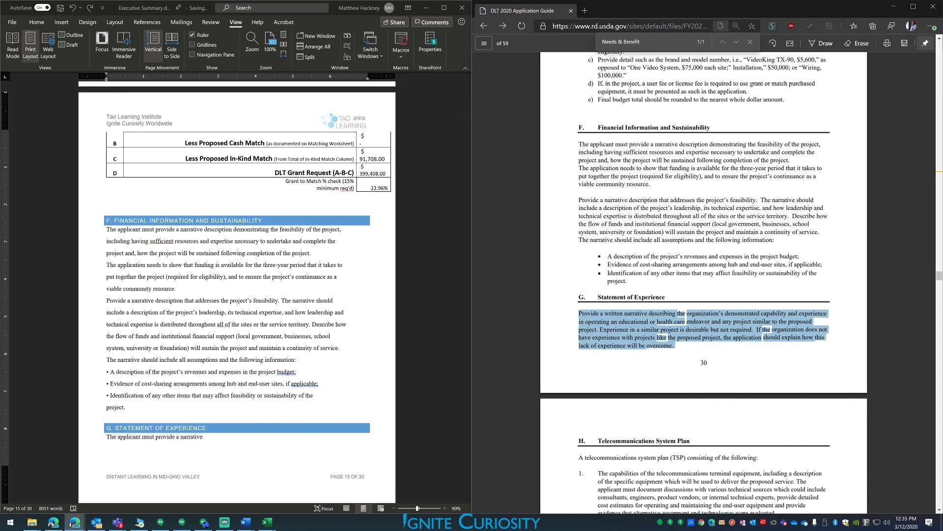
pyautogui.doubleClick(194, 440)
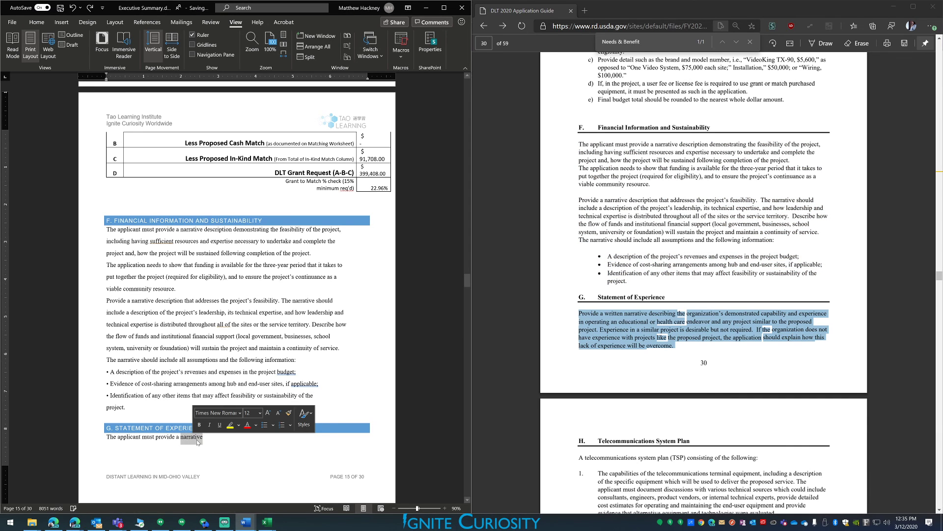
pyautogui.press('BackSpace')
pyautogui.press('BackSpace')
pyautogui.press('BackSpace')
pyautogui.press('BackSpace')
pyautogui.press('BackSpace')
pyautogui.press('BackSpace')
pyautogui.press('BackSpace')
pyautogui.press('BackSpace')
pyautogui.press('BackSpace')
pyautogui.press('BackSpace')
pyautogui.press('BackSpace')
pyautogui.press('BackSpace')
pyautogui.press('BackSpace')
pyautogui.press('BackSpace')
pyautogui.press('BackSpace')
pyautogui.press('BackSpace')
pyautogui.press('BackSpace')
pyautogui.press('BackSpace')
pyautogui.press('BackSpace')
pyautogui.press('BackSpace')
pyautogui.press('BackSpace')
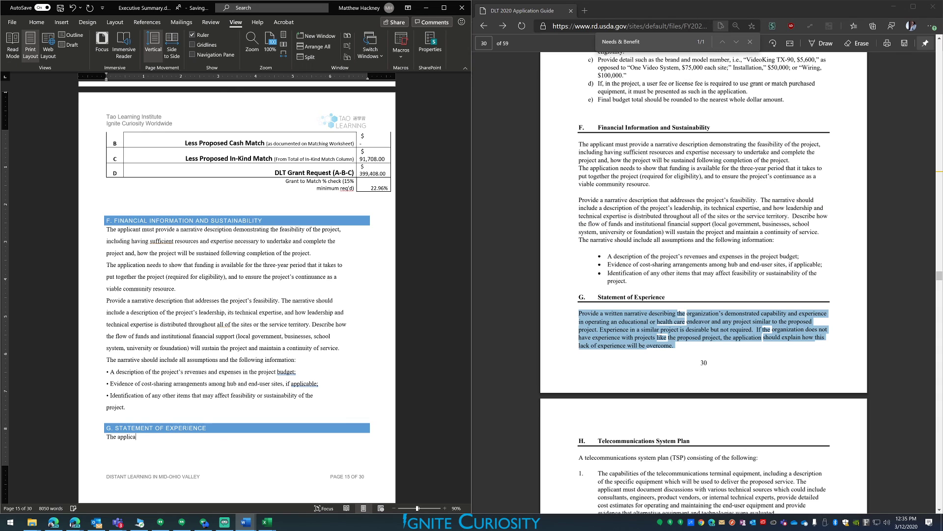
pyautogui.press('BackSpace')
pyautogui.press('BackSpace')
pyautogui.press('BackSpace')
pyautogui.hotkey('ctrl', 'v')
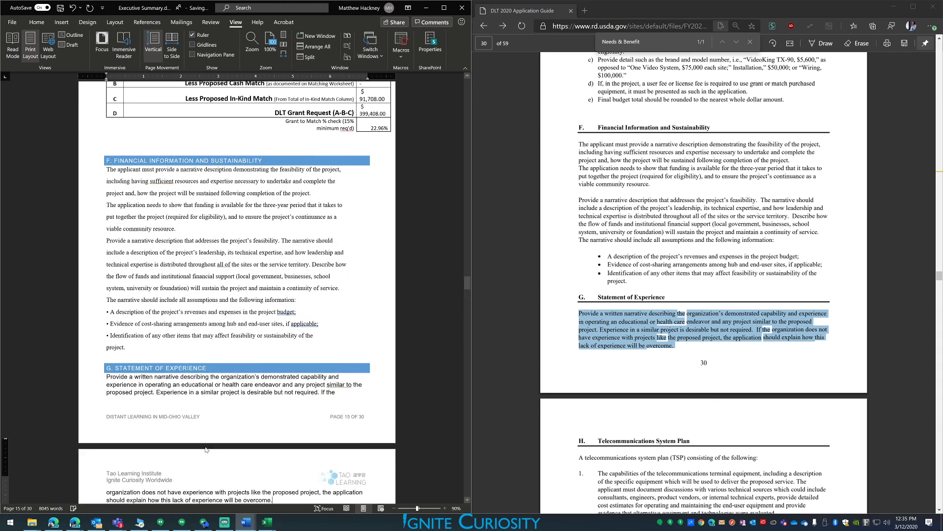
# - Paste a copy of the styled "G. STATEMENT OF EXPERIENCE" heading and "Provide a written" below the section G requirements
pyautogui.press('Return')
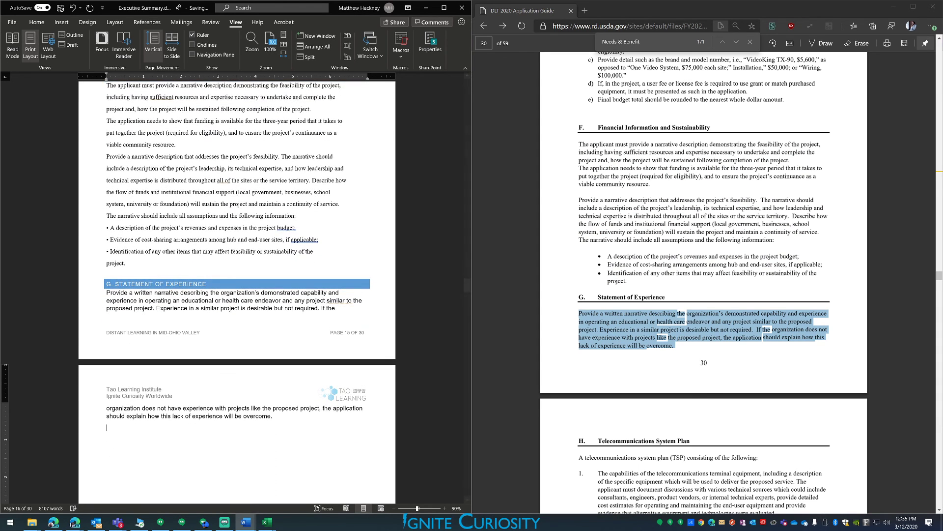
pyautogui.scroll(-2, 703, 246)
pyautogui.scroll(-3, 704, 283)
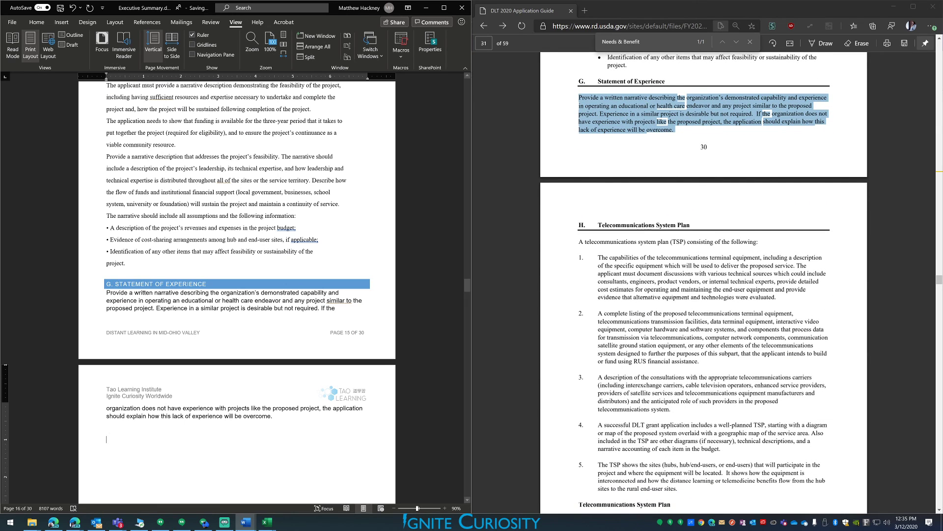
pyautogui.moveTo(154, 293); pyautogui.dragTo(107, 283)
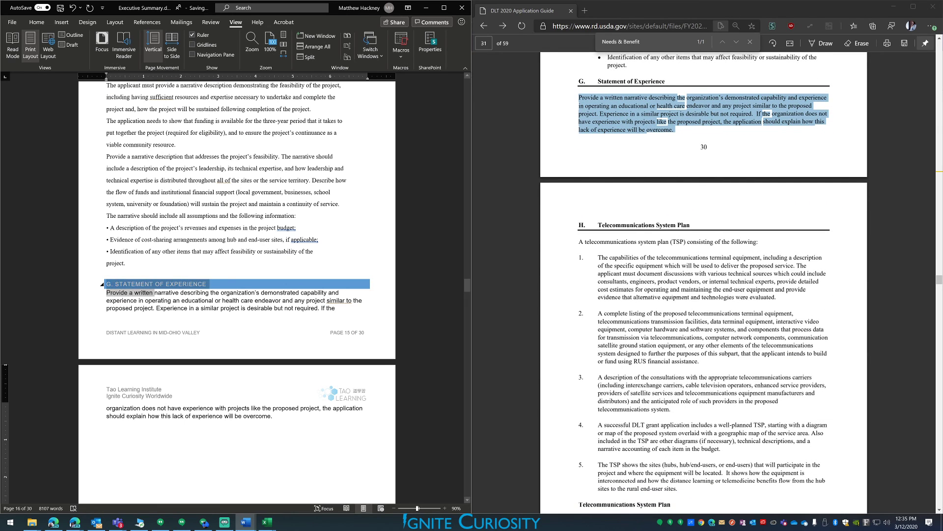
pyautogui.hotkey('ctrl', 'c')
pyautogui.click(284, 424)
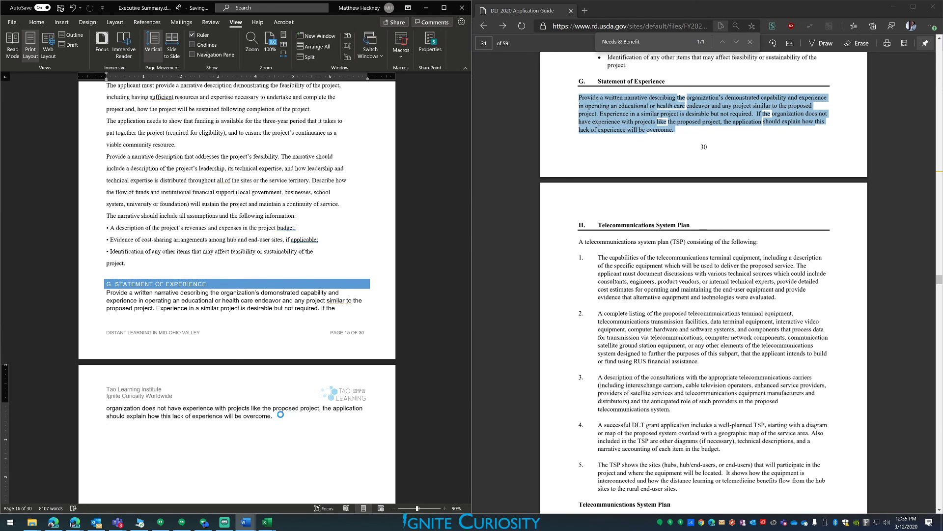
pyautogui.hotkey('ctrl', 'v')
pyautogui.press('Return')
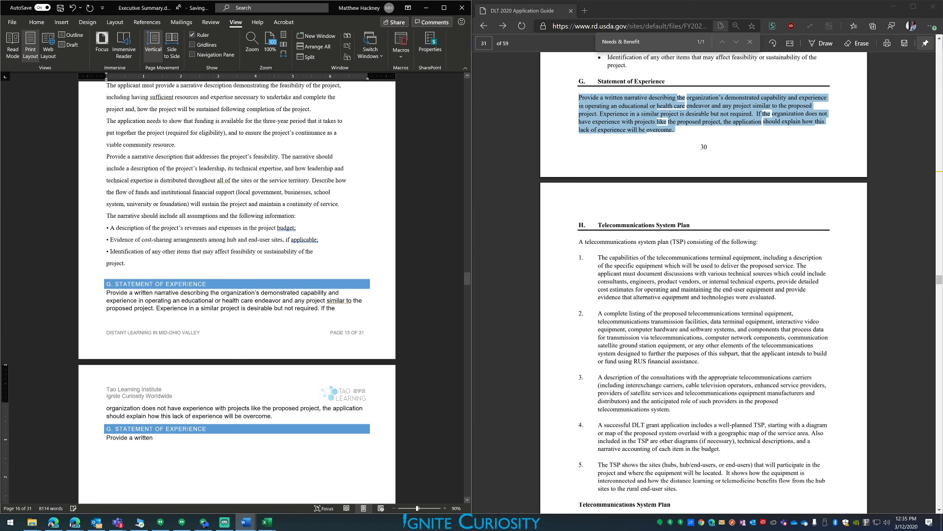
# - Add three more copies of the section G heading block on page 16 for the guide's remaining sections
pyautogui.scroll(-10, 704, 281)
pyautogui.scroll(-9, 703, 282)
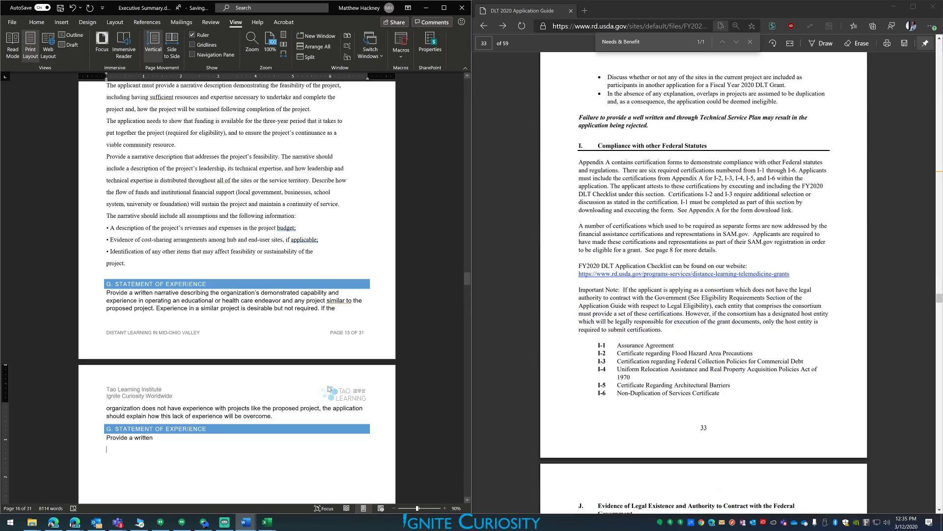
pyautogui.hotkey('ctrl', 'v')
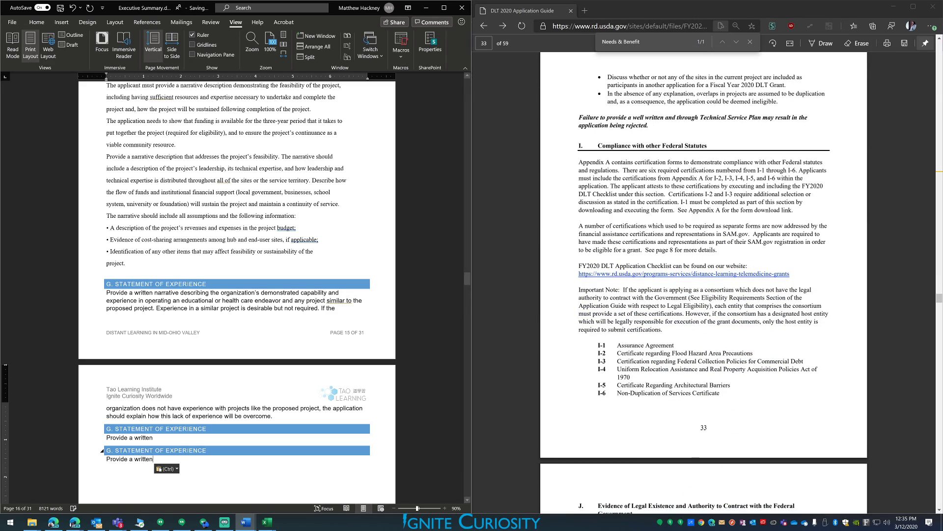
pyautogui.hotkey('ctrl', 'v')
pyautogui.hotkey('ctrl', 'v')
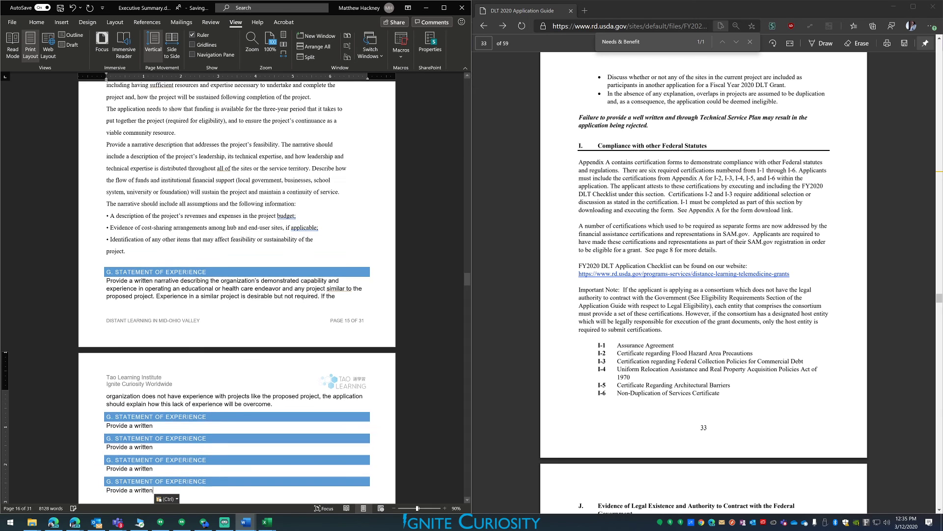
# - Change the first copied section G heading on page 16 to "H. TELECOMMUNICATIONS SYSTEM PLAN", matching the Application Guide
pyautogui.click(216, 419)
pyautogui.press('Home')
pyautogui.press('Delete')
pyautogui.write('H')
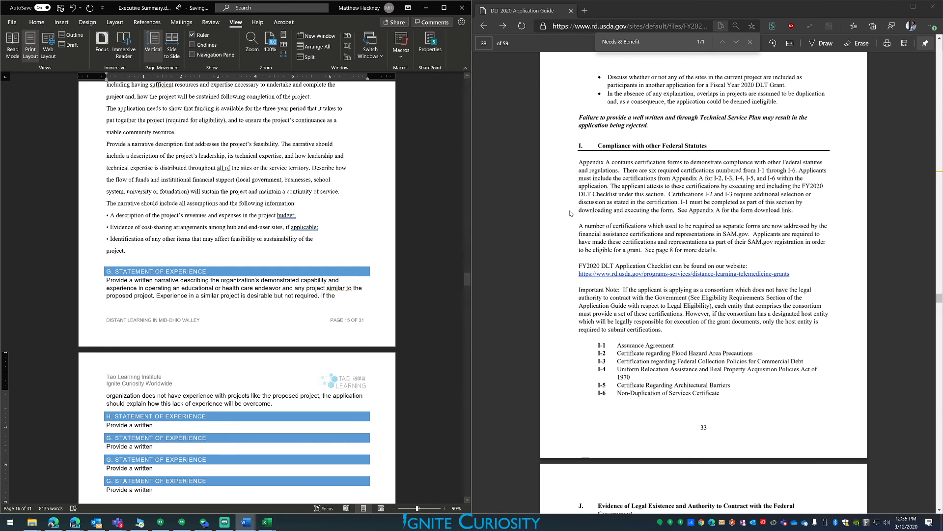
pyautogui.scroll(15, 568, 214)
pyautogui.scroll(4, 703, 283)
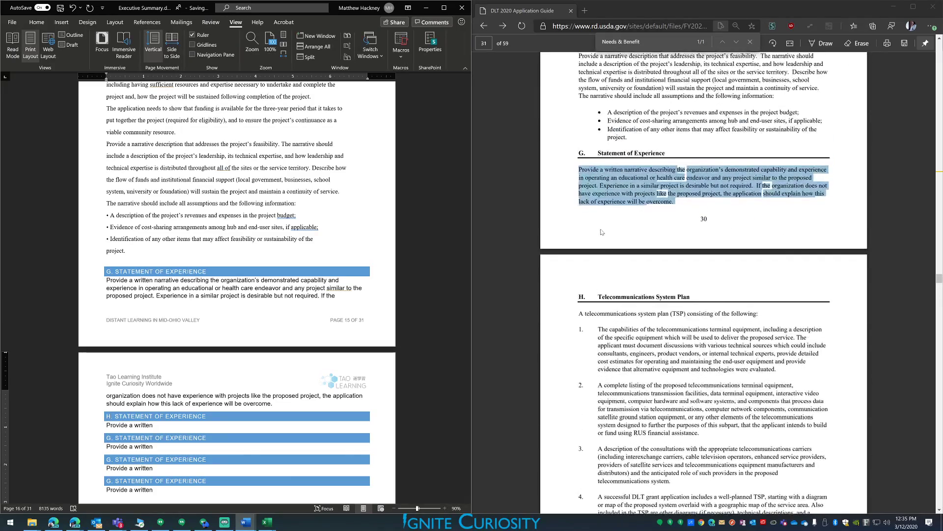
pyautogui.doubleClick(134, 416)
pyautogui.write('TELEC')
pyautogui.write('OMMUNICATIONS ')
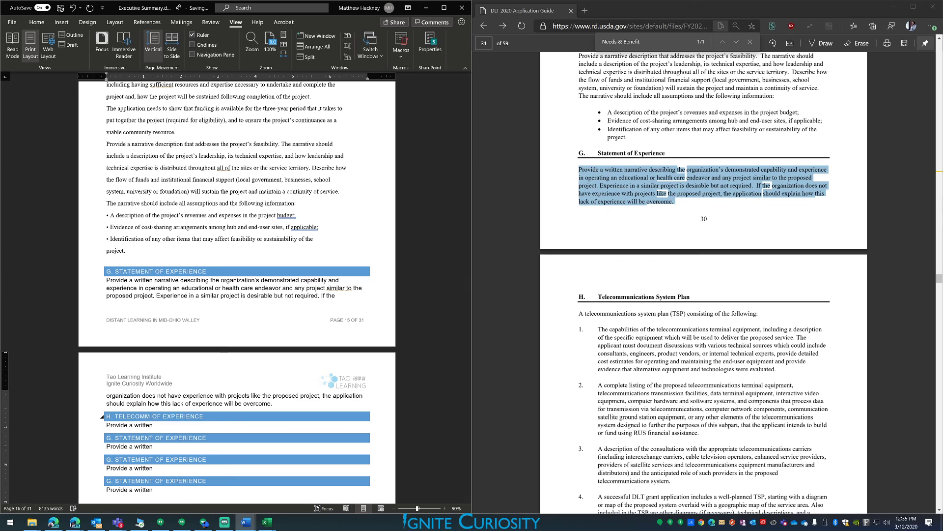
pyautogui.write('SYSTEM PLAN')
pyautogui.hotkey('shift', 'End')
pyautogui.press('Delete')
# - Find section I in the Application Guide and change the next copied heading to "I. COMPLIANCE WITH OTHER FEDERAL STATUTES"
pyautogui.scroll(-10, 704, 295)
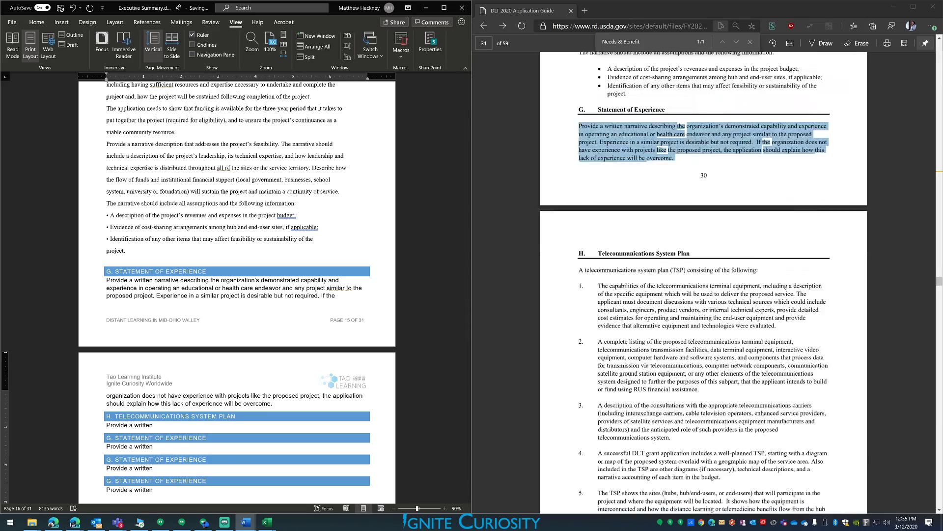
pyautogui.scroll(3, 704, 283)
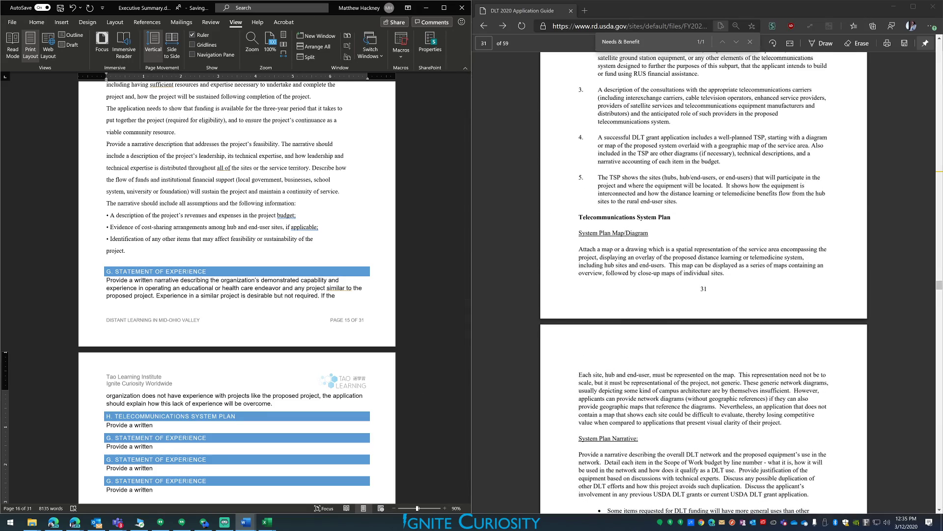
pyautogui.scroll(-12, 704, 283)
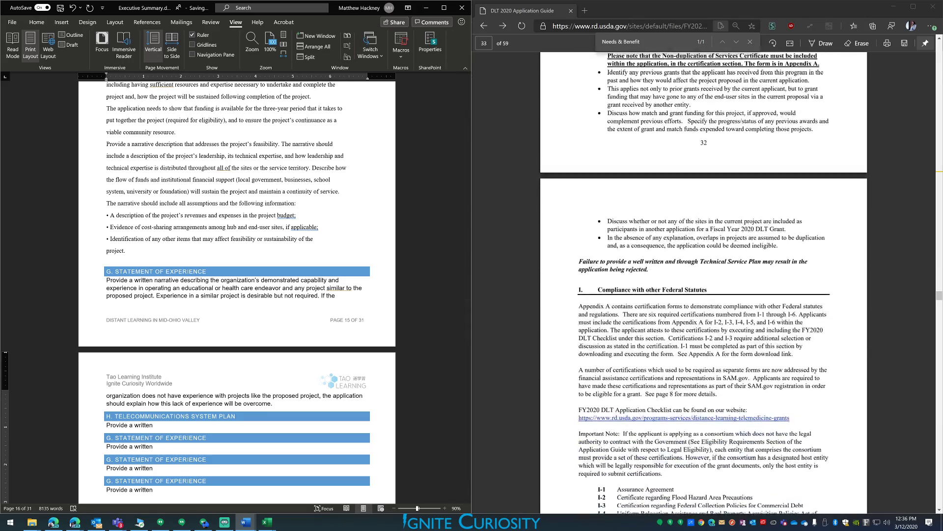
pyautogui.click(600, 290)
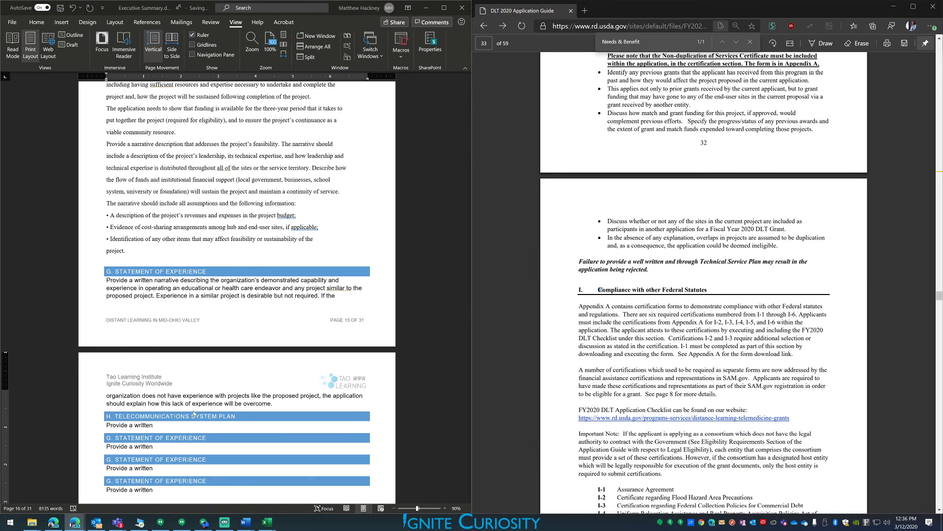
pyautogui.doubleClick(145, 438)
pyautogui.write('Compli')
pyautogui.write('nce')
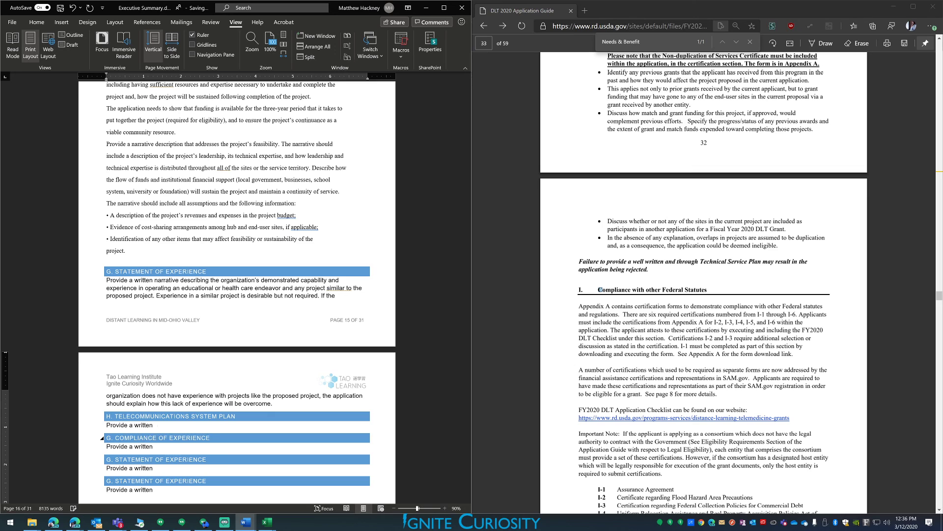
pyautogui.write(' with other Federal Statu')
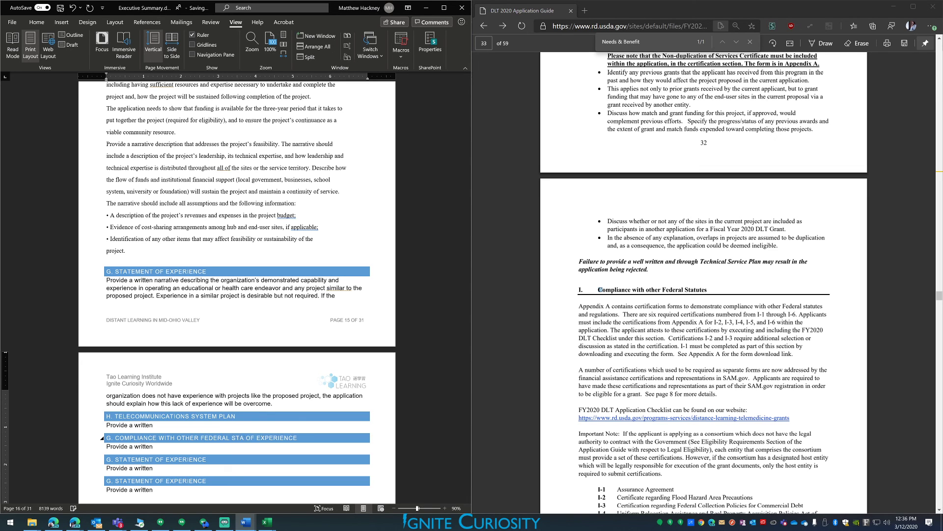
pyautogui.write('tes')
pyautogui.hotkey('shift', 'End')
pyautogui.press('Delete')
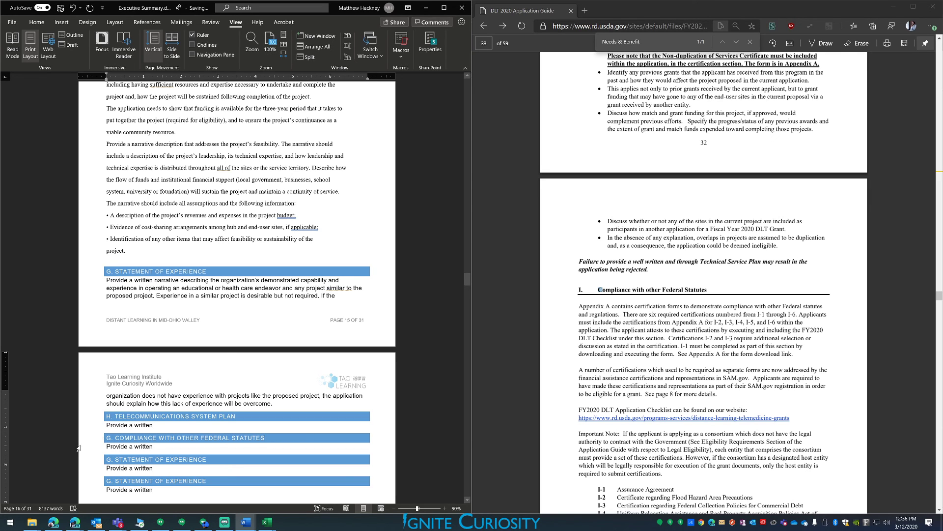
pyautogui.press('Home')
pyautogui.press('Delete')
pyautogui.write('I')
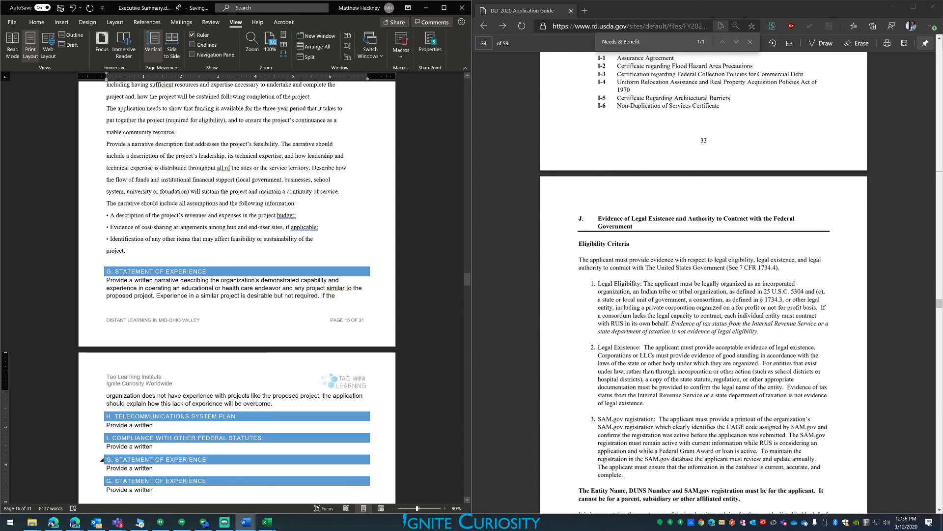
# - Change the third copied heading to "J. EVIDENCE OF LEGAL EXISTENCE & ATHORITY TO CONTRACT", based on the guide's section J title
pyautogui.press('Home')
pyautogui.press('Delete')
pyautogui.write('J')
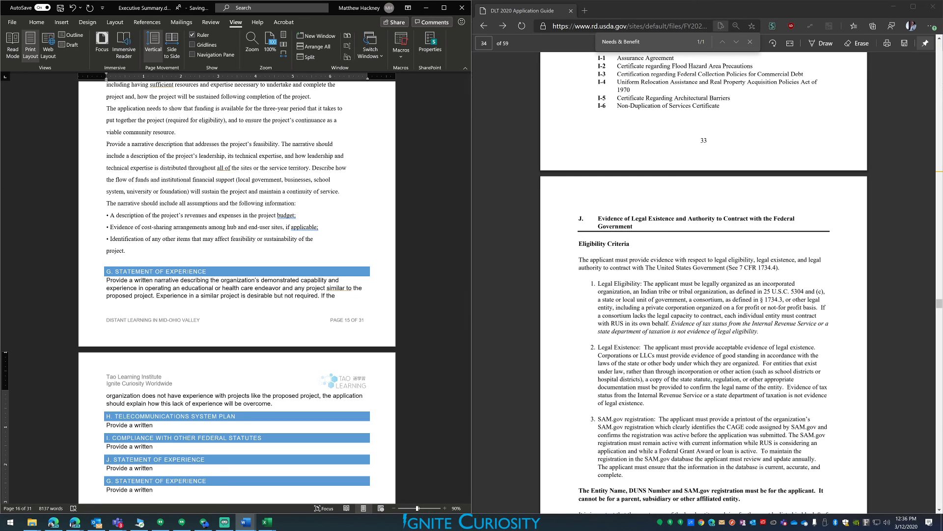
pyautogui.moveTo(675, 218); pyautogui.dragTo(598, 218)
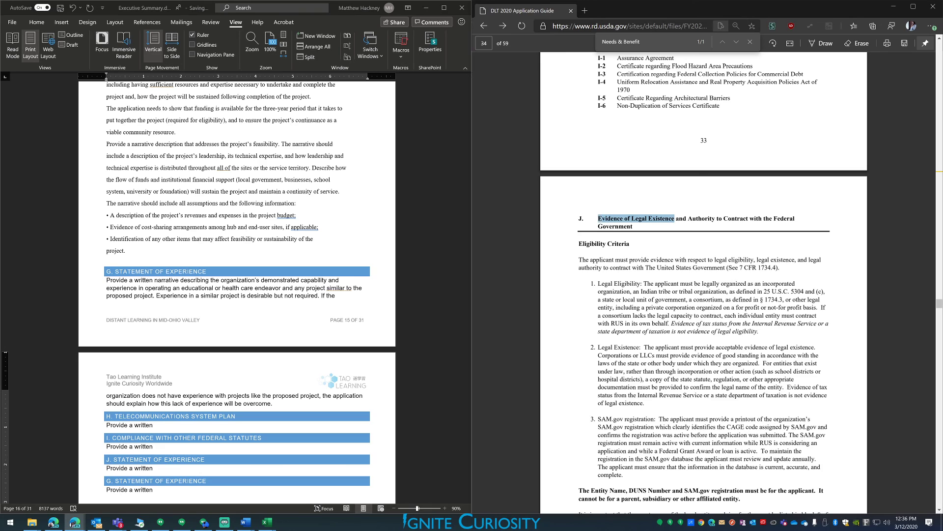
pyautogui.click(138, 439)
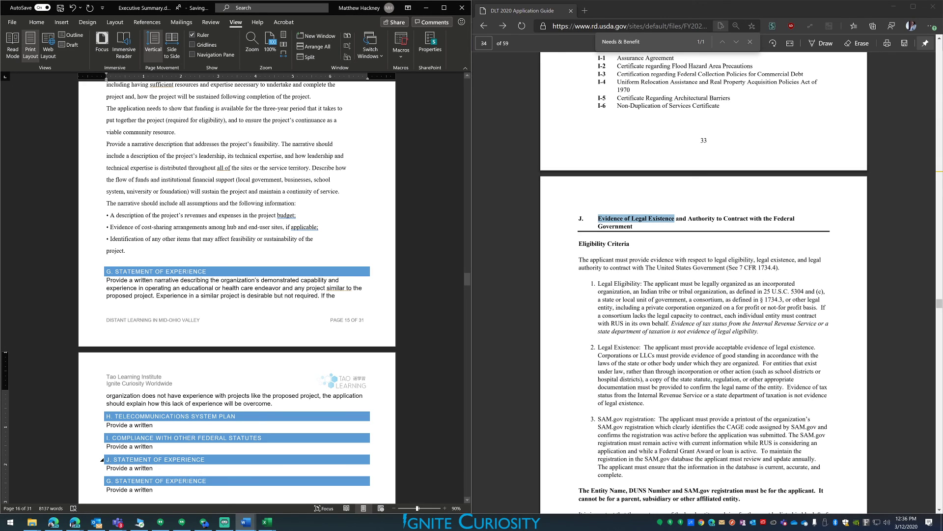
pyautogui.doubleClick(133, 459)
pyautogui.write('EVIDENCE OF LEGAL EXISTENCE')
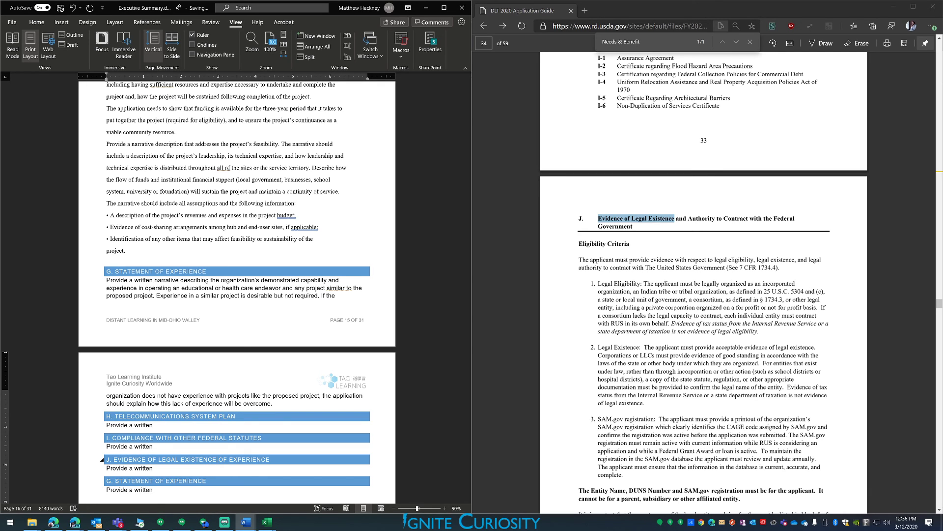
pyautogui.write(' & ATHORITY TO CONTRACT')
pyautogui.press('Delete')
pyautogui.press('Delete')
pyautogui.press('Delete')
pyautogui.press('Delete')
pyautogui.press('Delete')
pyautogui.press('Delete')
pyautogui.press('Delete')
pyautogui.press('Delete')
pyautogui.press('Delete')
pyautogui.press('Delete')
pyautogui.press('Delete')
pyautogui.press('Delete')
pyautogui.press('Delete')
pyautogui.press('Delete')
# - Find section K in the Application Guide and change the last copied heading to "K. ENVIRONMENTAL IMPACT AND HISTORIC PRESERVATION"
pyautogui.scroll(-5, 704, 282)
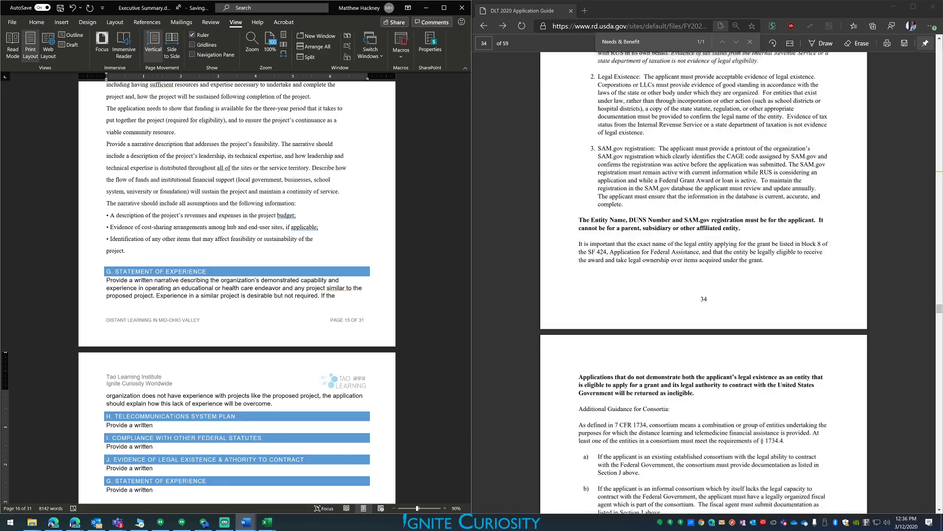
pyautogui.scroll(-6, 704, 283)
pyautogui.scroll(11, 704, 283)
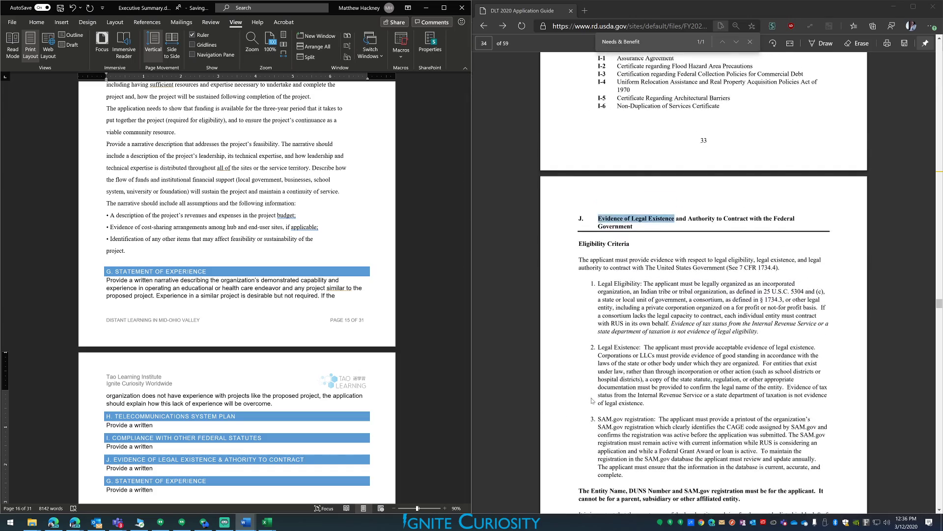
pyautogui.scroll(-3, 704, 282)
pyautogui.scroll(-9, 703, 283)
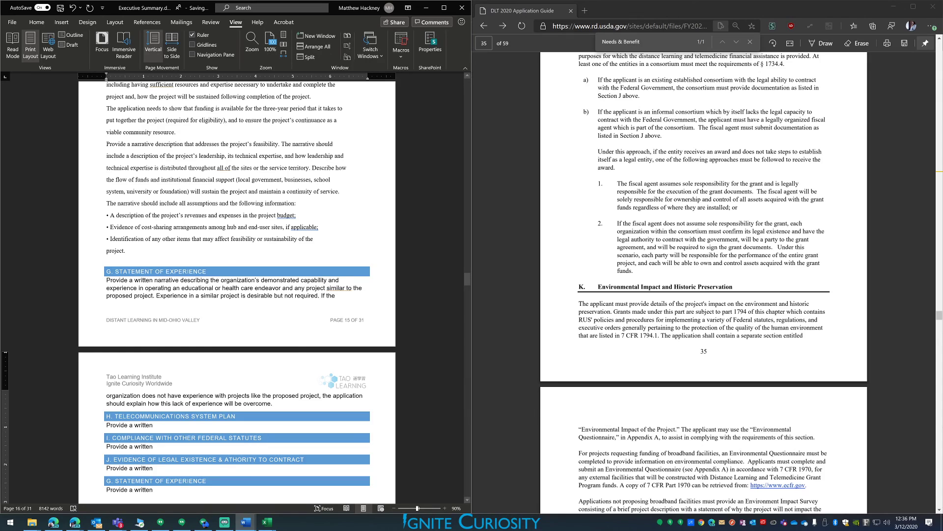
pyautogui.press('BackSpace')
pyautogui.write('K')
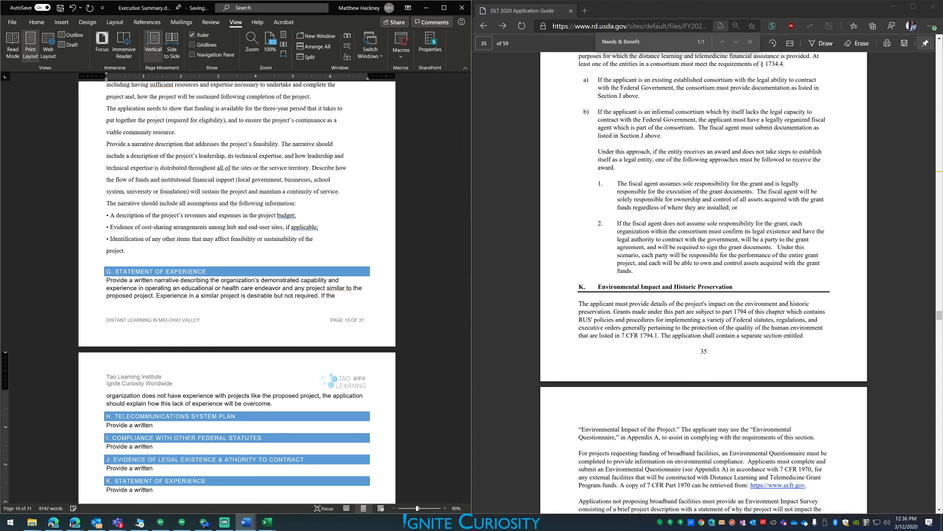
pyautogui.doubleClick(134, 481)
pyautogui.write('ENVIRONMENTAL IMPACT')
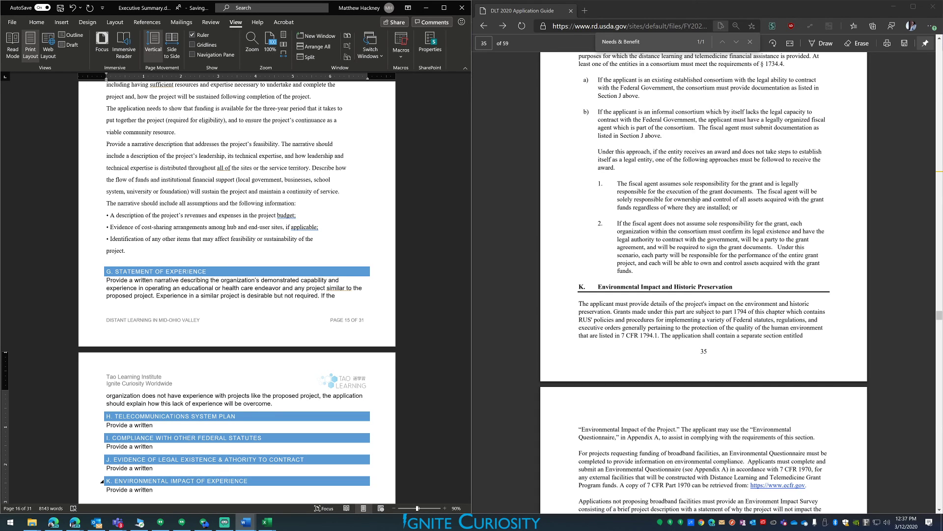
pyautogui.write(' AND HISTORIT')
pyautogui.press('BackSpace')
pyautogui.write('C PRESERVATION')
pyautogui.press('Delete')
pyautogui.press('Delete')
pyautogui.press('Delete')
pyautogui.press('Delete')
pyautogui.press('Delete')
pyautogui.press('Delete')
pyautogui.press('Delete')
pyautogui.press('Delete')
pyautogui.press('Delete')
pyautogui.press('Delete')
pyautogui.press('Delete')
pyautogui.press('Delete')
pyautogui.press('Delete')
pyautogui.press('Delete')
# - Paste a copy of the section K heading and its "Provide a written" line below section K
pyautogui.scroll(-2, 237, 290)
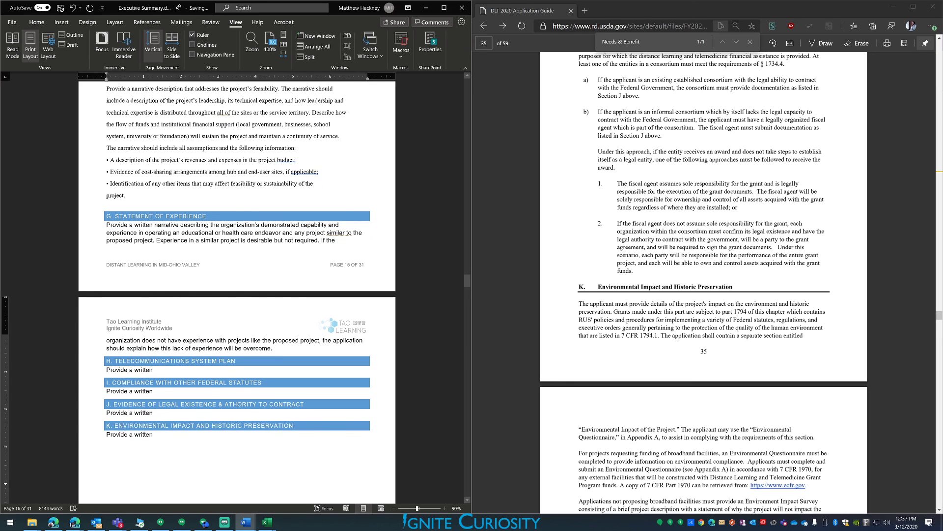
pyautogui.click(154, 435)
pyautogui.write('K. ENVIRONMENTAL IMPACT AND HISTORIC PRESERVATION Provide a written')
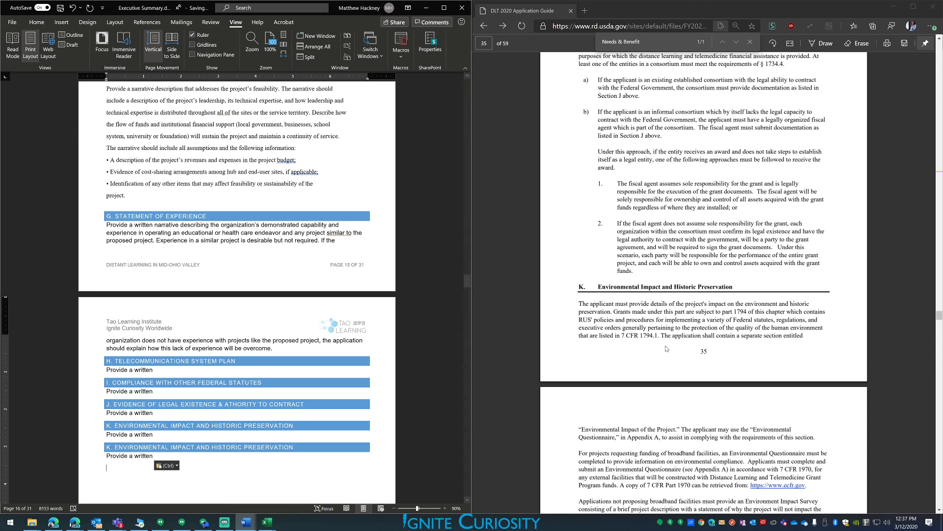
# - Find section L in the Application Guide and change the duplicate section K heading to "L. CONSULTATION WITH USDA DIRECTOR"
pyautogui.scroll(-7, 627, 356)
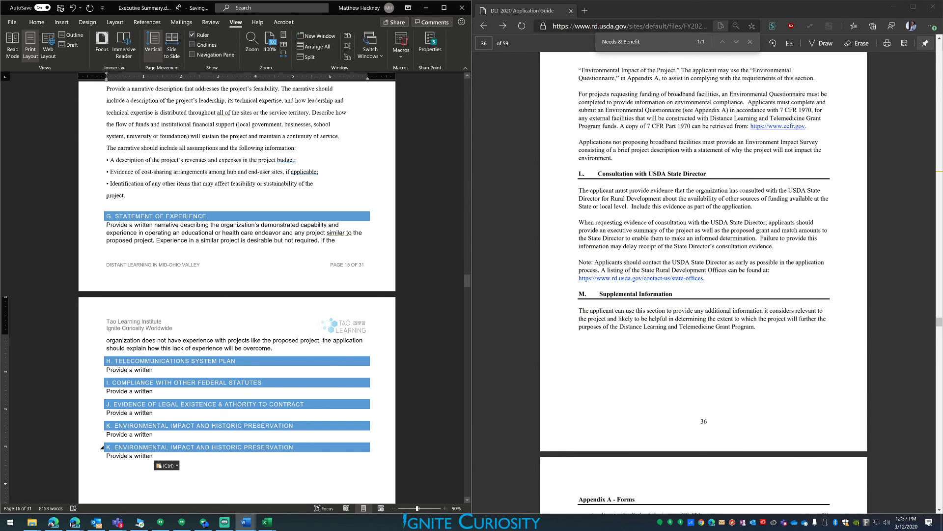
pyautogui.click(111, 447)
pyautogui.press('BackSpace')
pyautogui.write('L')
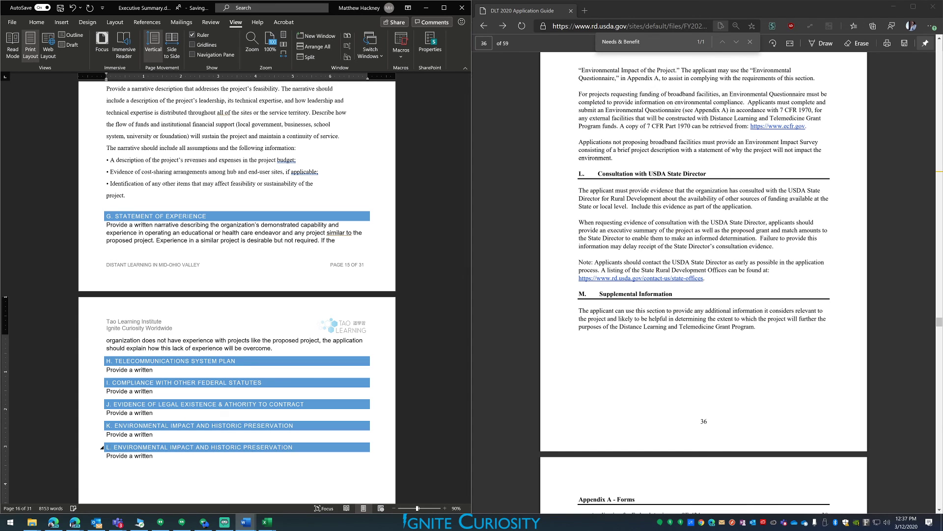
pyautogui.doubleClick(142, 446)
pyautogui.write('CONSULTATION WIT')
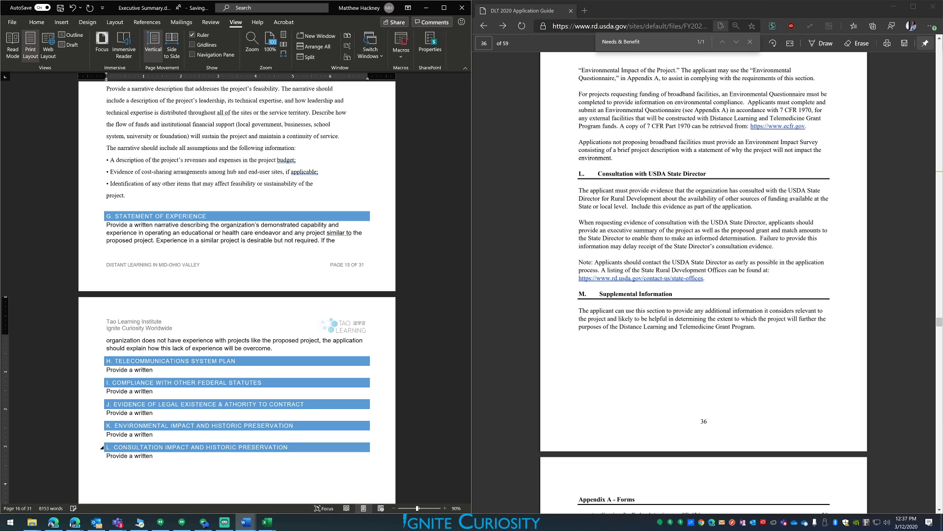
pyautogui.write('H USDA DIRECT')
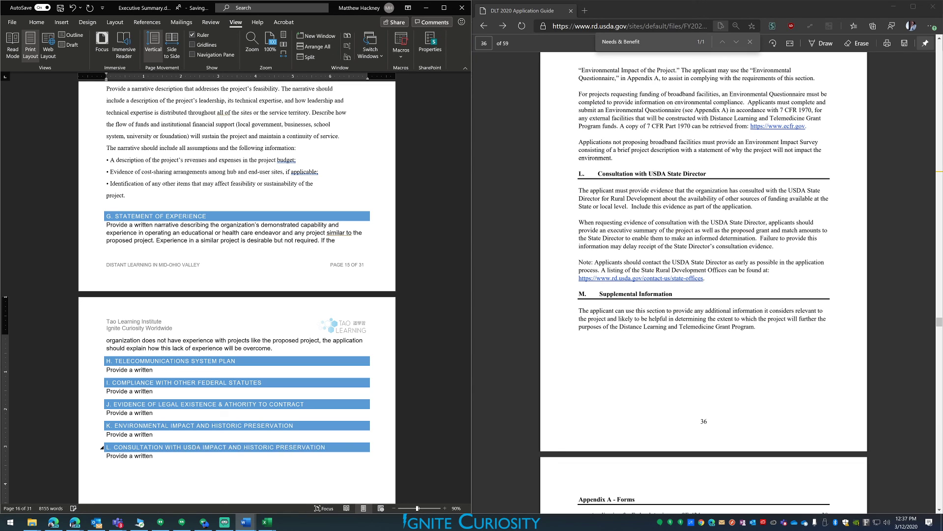
pyautogui.write('OR')
pyautogui.press('Delete')
pyautogui.press('Delete')
pyautogui.press('Delete')
pyautogui.press('Delete')
pyautogui.press('Delete')
pyautogui.press('Delete')
pyautogui.press('Delete')
pyautogui.press('Delete')
pyautogui.press('Delete')
pyautogui.press('Delete')
pyautogui.press('Delete')
pyautogui.press('Delete')
pyautogui.press('Delete')
pyautogui.press('Delete')
pyautogui.press('Delete')
pyautogui.press('Delete')
pyautogui.press('Delete')
pyautogui.press('Delete')
pyautogui.press('Delete')
pyautogui.press('Delete')
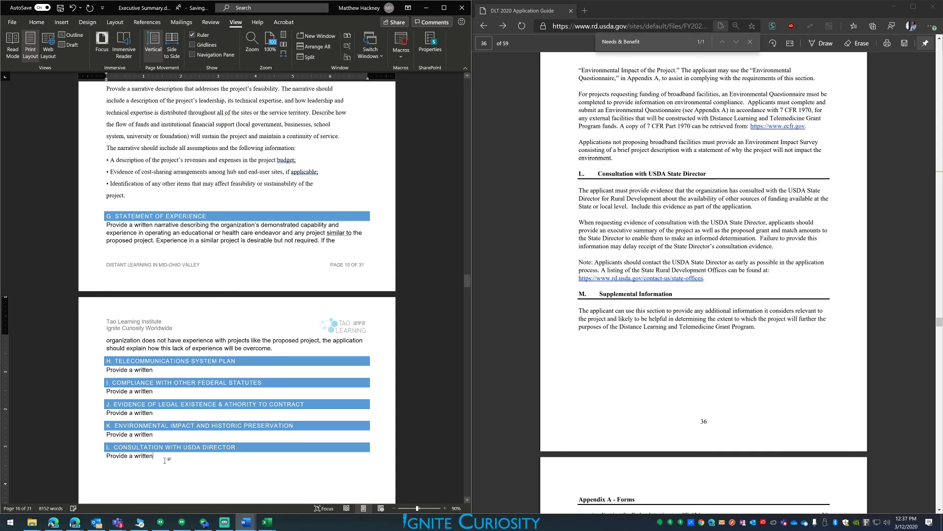
# - Paste another copy of the section K heading and its "Provide a written" line below section L
pyautogui.write('K. ENVIRONMENTAL IMPACT AND HISTORIC PRESERVATION Provide a written')
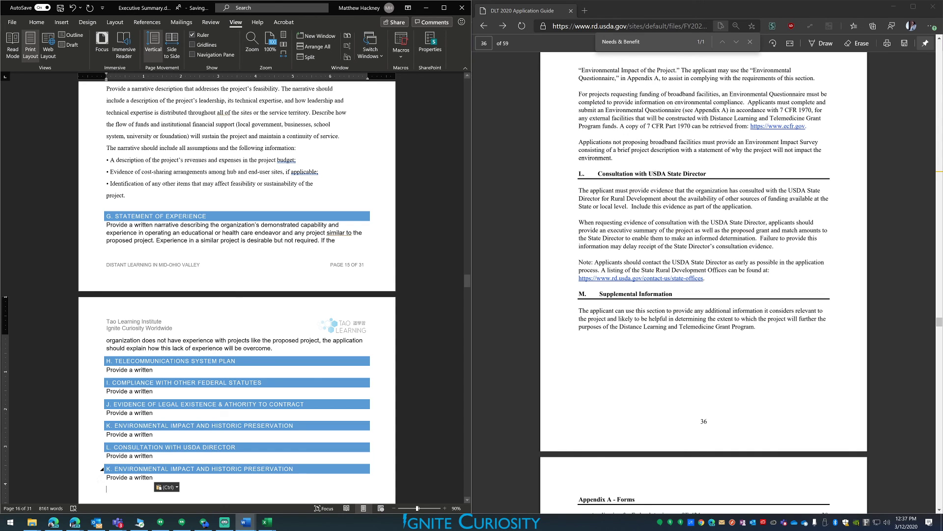
pyautogui.click(154, 455)
pyautogui.press('Delete')
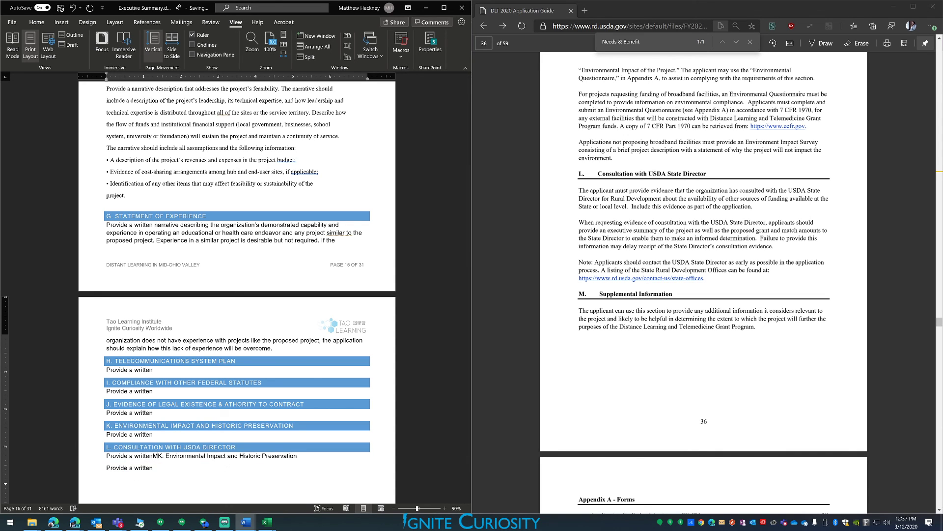
pyautogui.doubleClick(143, 447)
pyautogui.write('S')
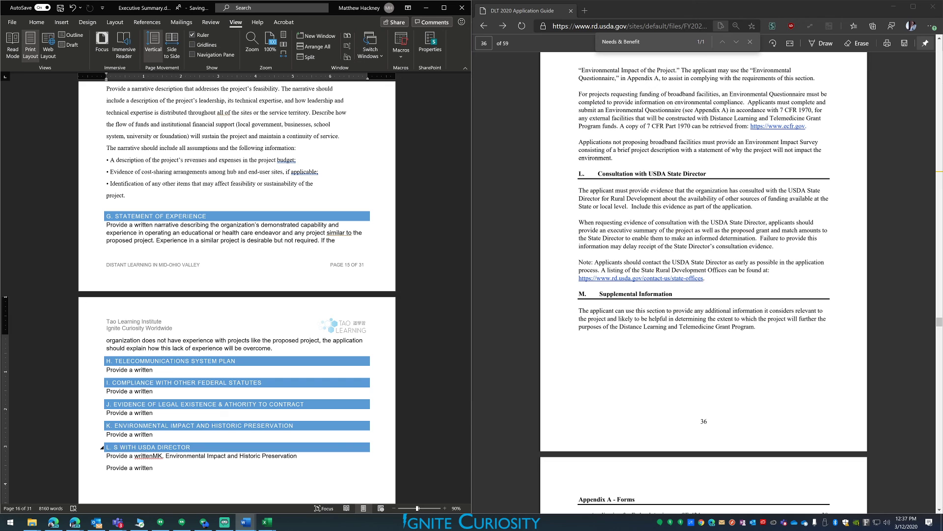
pyautogui.hotkey('ctrl', 'z')
pyautogui.scroll(-3, 157, 430)
pyautogui.scroll(1, 237, 292)
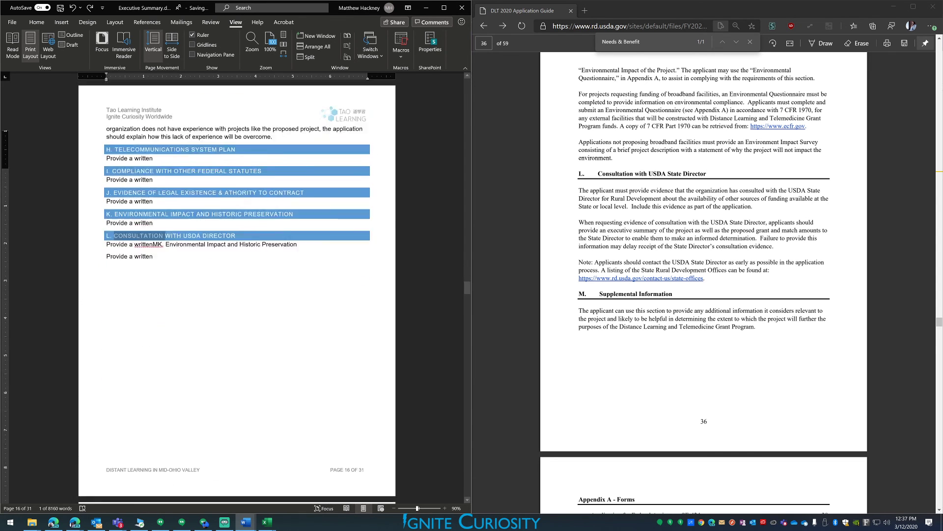
# - Change the pasted heading below section L to "M. SUPPLEMENTAL INFORMATION"
pyautogui.click(153, 338)
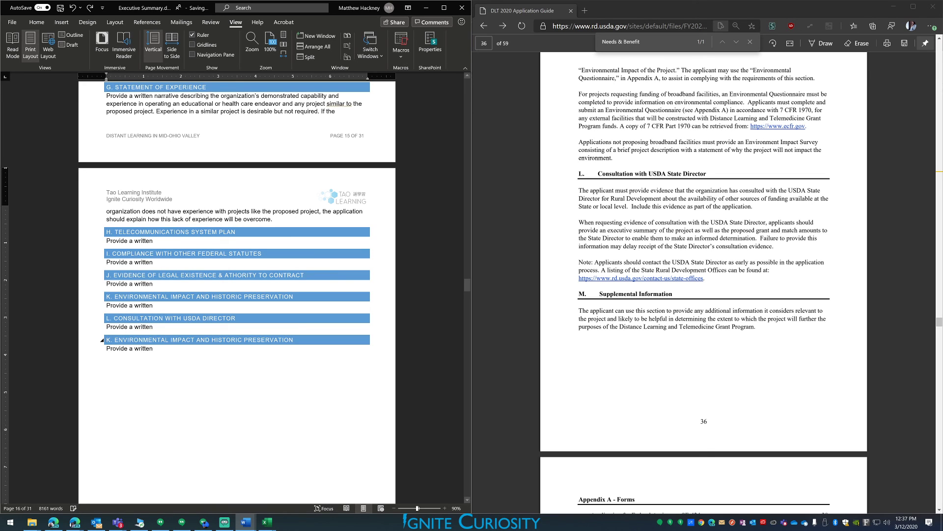
pyautogui.press('BackSpace')
pyautogui.write('M')
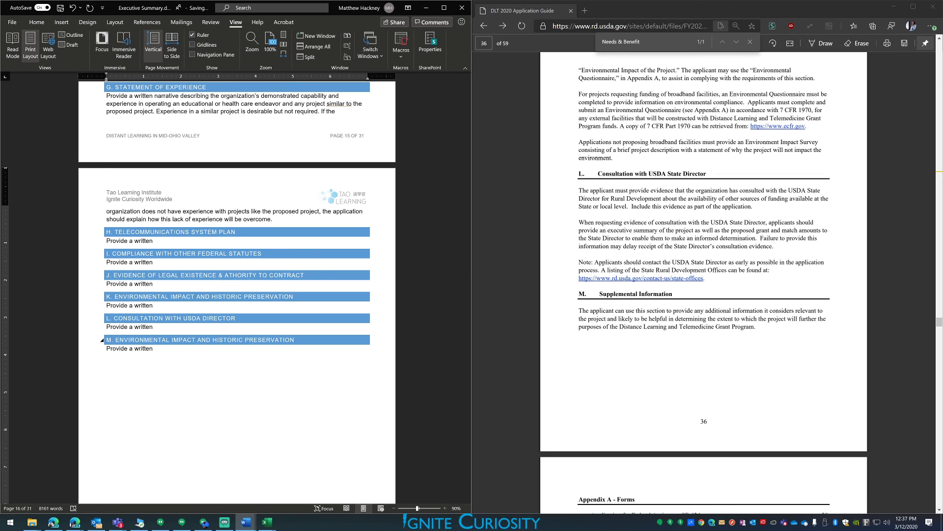
pyautogui.doubleClick(137, 339)
pyautogui.write('SUPPLEMENTAL INFORMATION')
pyautogui.press('Delete')
pyautogui.press('Delete')
pyautogui.press('Delete')
pyautogui.press('Delete')
pyautogui.press('Delete')
pyautogui.press('Delete')
pyautogui.press('Delete')
pyautogui.press('Delete')
pyautogui.press('Delete')
pyautogui.press('Delete')
pyautogui.press('Delete')
pyautogui.press('Delete')
pyautogui.press('Delete')
pyautogui.press('Delete')
pyautogui.press('Delete')
pyautogui.press('Delete')
pyautogui.press('Delete')
pyautogui.press('Delete')
pyautogui.press('Delete')
pyautogui.press('Delete')
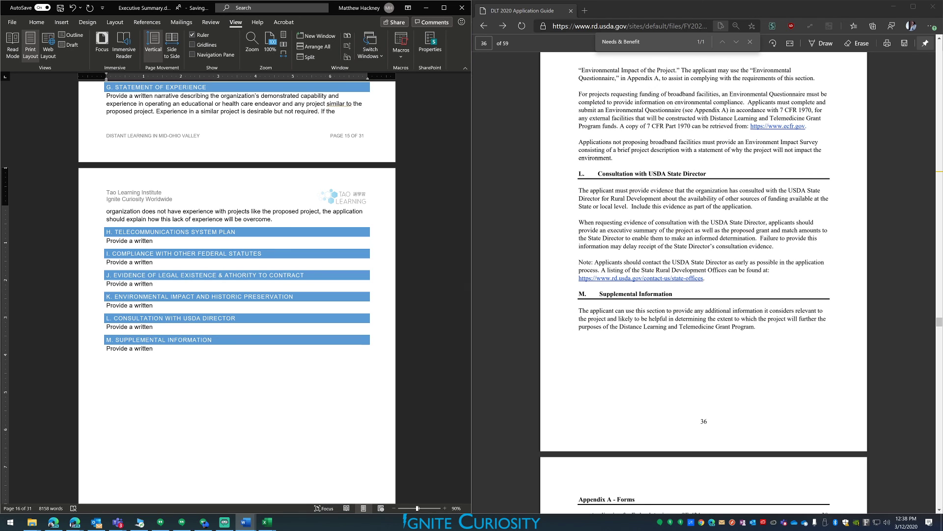
# - Replace the "Provide a written" line under section M with the Application Guide's Supplemental Information paragraph
pyautogui.moveTo(579, 311); pyautogui.dragTo(756, 327)
pyautogui.hotkey('ctrl', 'c')
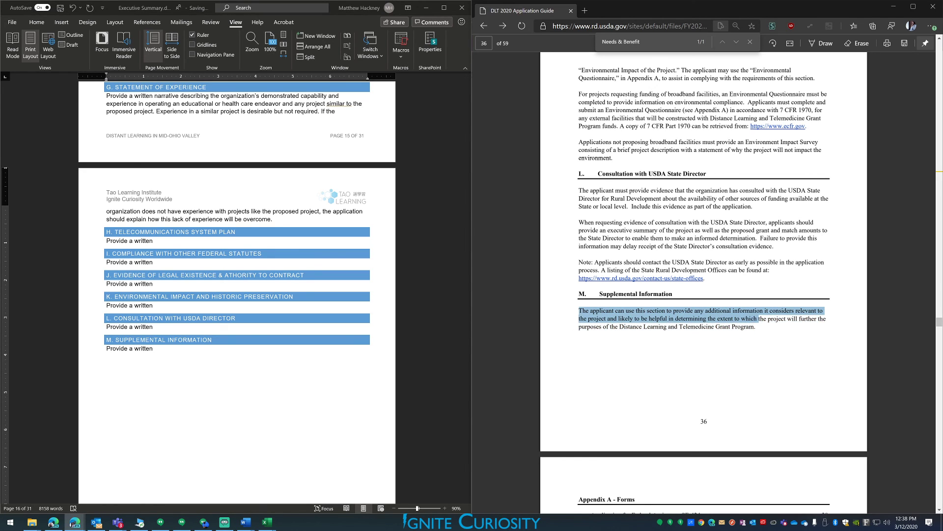
pyautogui.click(150, 349)
pyautogui.doubleClick(145, 348)
pyautogui.press('BackSpace')
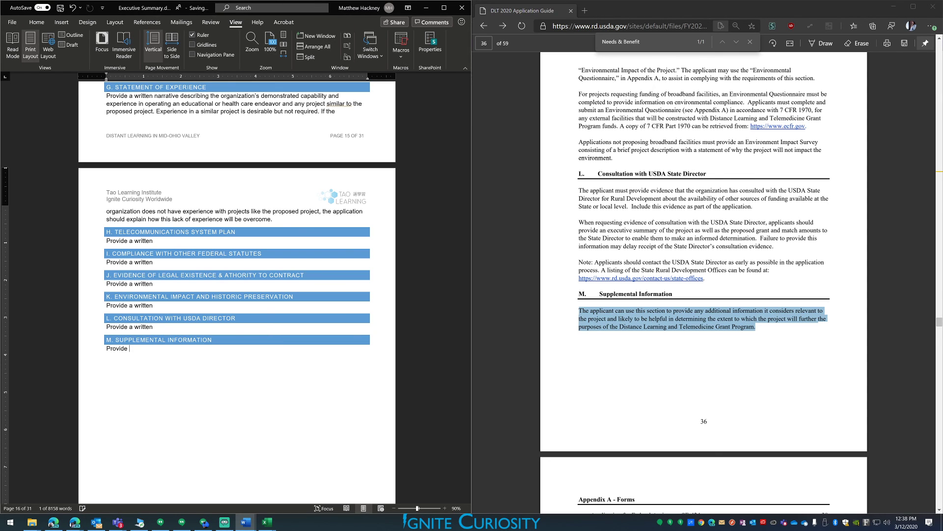
pyautogui.press('BackSpace')
pyautogui.press('BackSpace')
pyautogui.press('BackSpace')
pyautogui.press('BackSpace')
pyautogui.hotkey('ctrl', 'v')
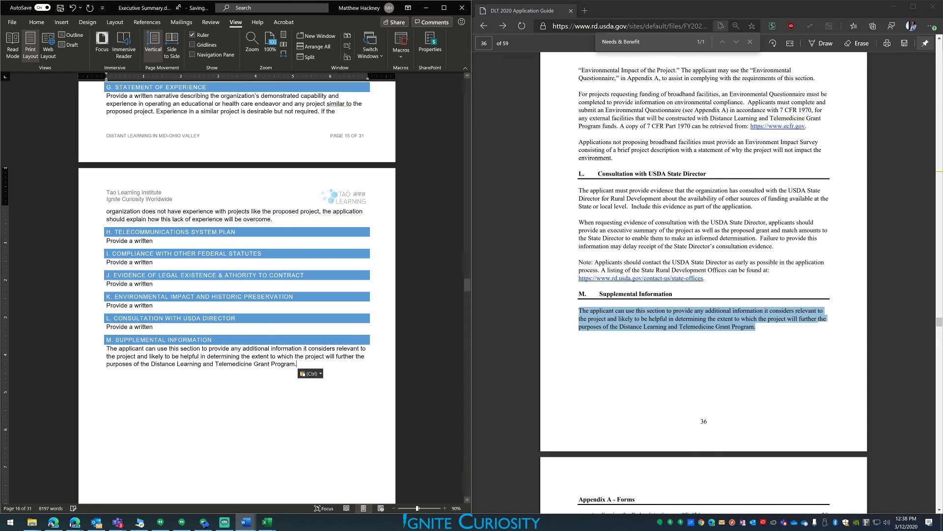
# - Replace the "Provide a written" line under section L with the first two paragraphs of the guide's Consultation with USDA State Director section
pyautogui.moveTo(579, 191); pyautogui.dragTo(774, 246)
pyautogui.hotkey('ctrl', 'c')
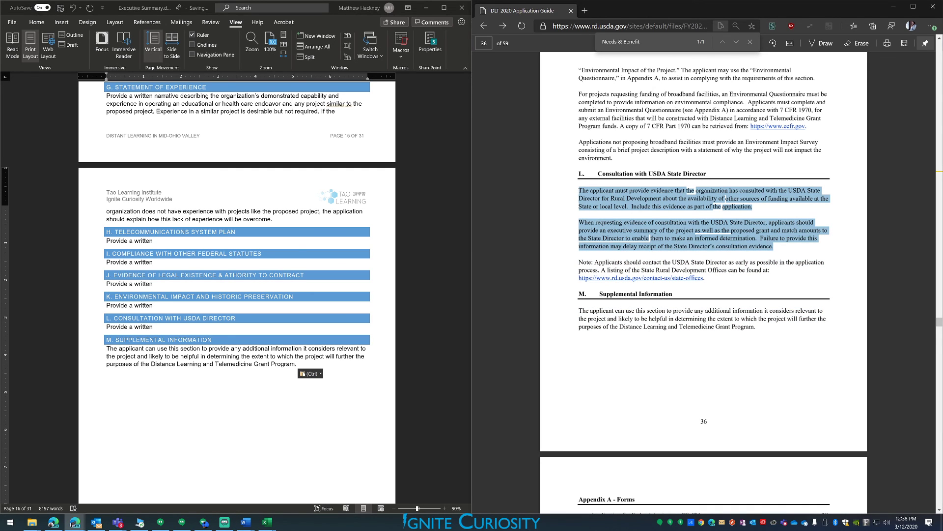
pyautogui.click(148, 327)
pyautogui.doubleClick(148, 328)
pyautogui.press('BackSpace')
pyautogui.press('BackSpace')
pyautogui.press('BackSpace')
pyautogui.press('BackSpace')
pyautogui.press('BackSpace')
pyautogui.press('BackSpace')
pyautogui.press('BackSpace')
pyautogui.press('BackSpace')
pyautogui.press('BackSpace')
pyautogui.press('BackSpace')
pyautogui.press('BackSpace')
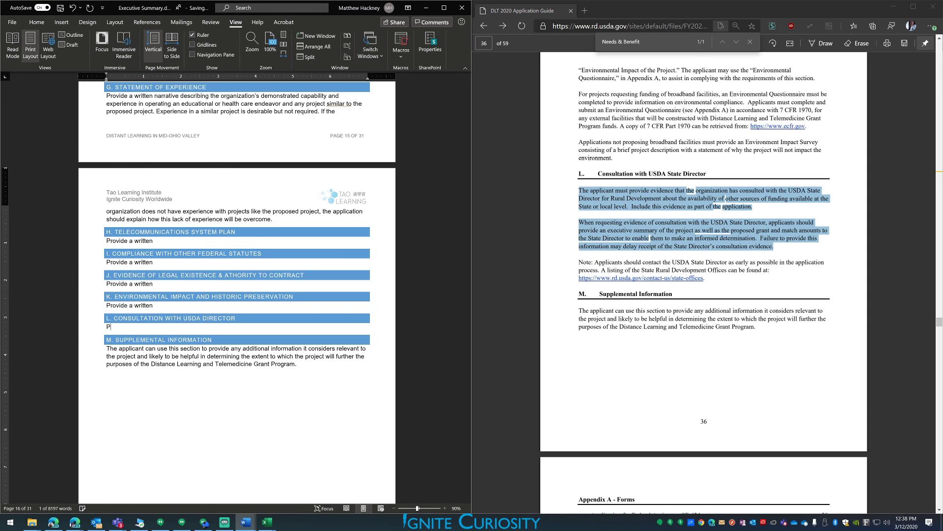
pyautogui.hotkey('ctrl', 'v')
# - Replace the placeholder line under section K with the guide's first Environmental Impact and Historic Preservation paragraph, ending at "the requirements of this section."
pyautogui.scroll(4, 704, 283)
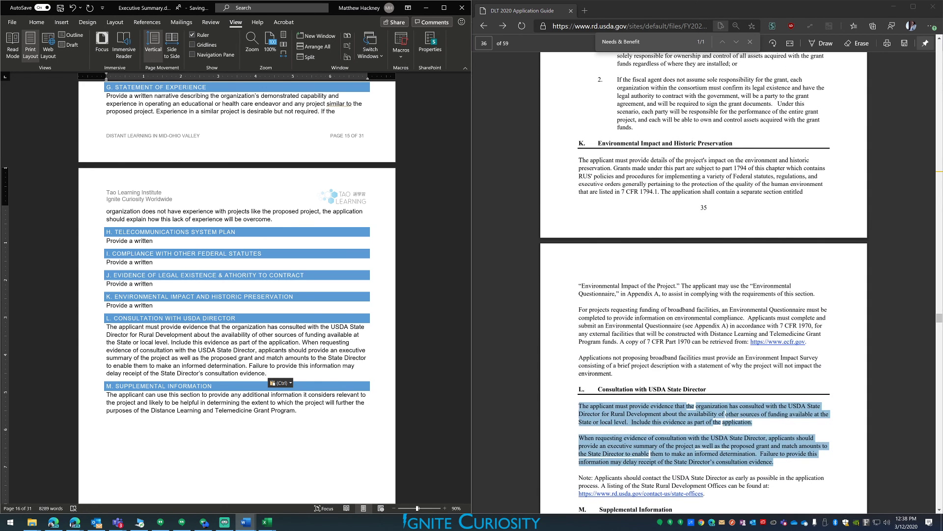
pyautogui.moveTo(579, 161); pyautogui.dragTo(815, 293)
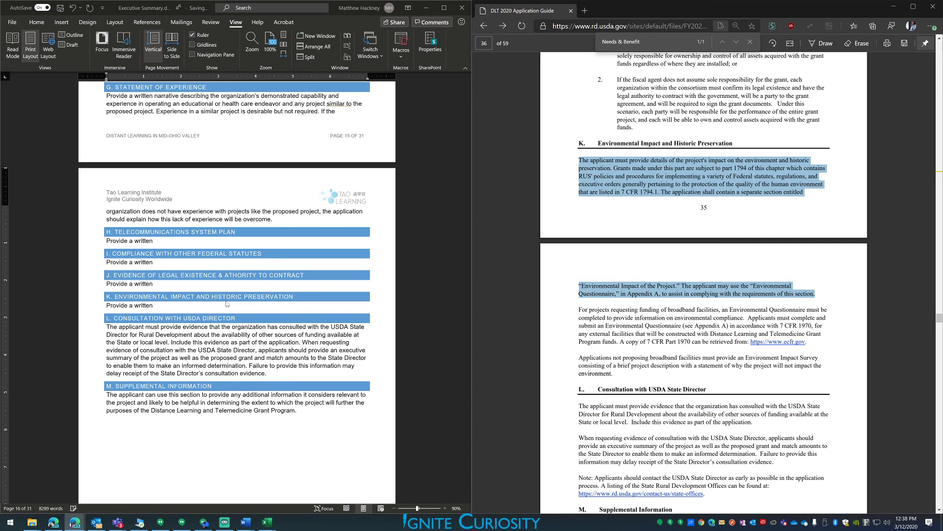
pyautogui.doubleClick(144, 306)
pyautogui.press('BackSpace')
pyautogui.press('BackSpace')
pyautogui.press('BackSpace')
pyautogui.press('BackSpace')
pyautogui.press('BackSpace')
pyautogui.press('BackSpace')
pyautogui.press('BackSpace')
pyautogui.press('BackSpace')
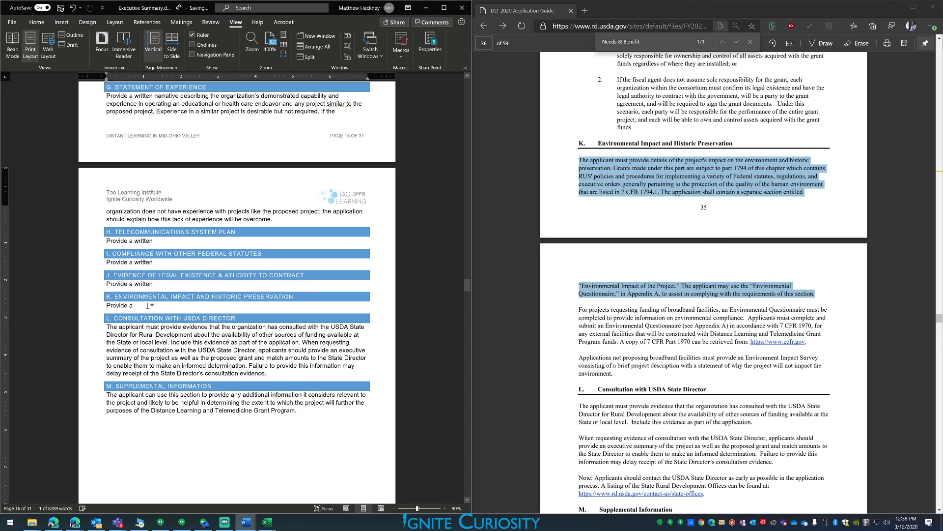
pyautogui.press('BackSpace')
pyautogui.write('The applicant must provide details of the project\'s impact on the environment and historic preservation. Grants made under this part are subject to part 1794 of this chapter which contains RUS\' policies and procedures for implementing a variety of Federal statutes, regulations, and executive orders generally pertaining to the protection of the quality of the human environment that are listed in 7 CFR 1794.1. The application shall contain a separate section entitled 36 "Environmental Impact of the Project." The applicant may use the "Environmental Questionnaire," in Appendix A, to assist in complying with the requirements of this section.')
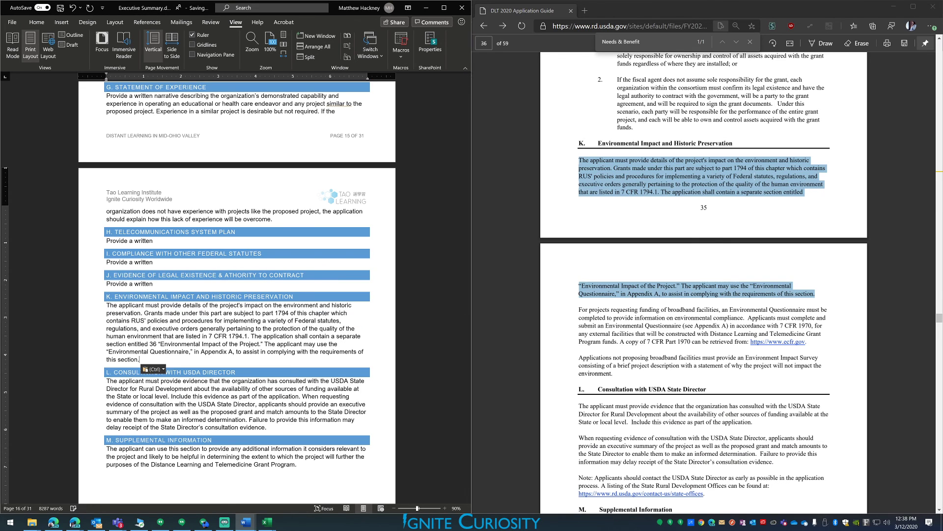
# - Replace the placeholder line under section J with the opening Eligibility Criteria paragraph from the guide's section J and add a blank line below it
pyautogui.scroll(3, 704, 280)
pyautogui.scroll(10, 704, 280)
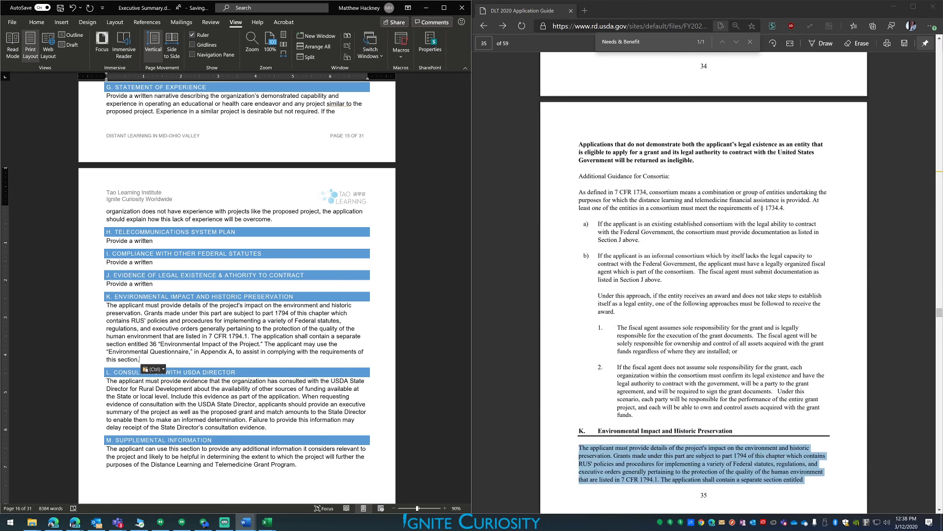
pyautogui.scroll(2, 703, 280)
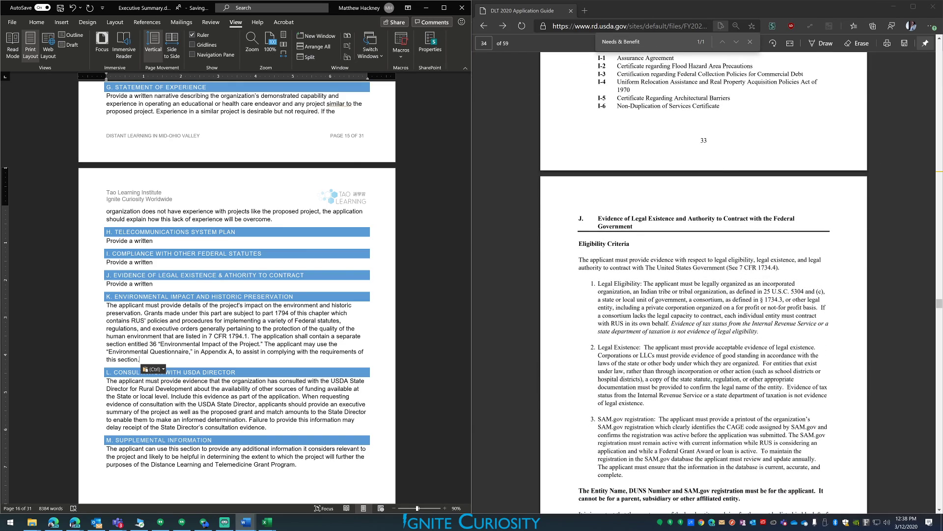
pyautogui.moveTo(579, 260); pyautogui.dragTo(779, 268)
pyautogui.hotkey('ctrl', 'c')
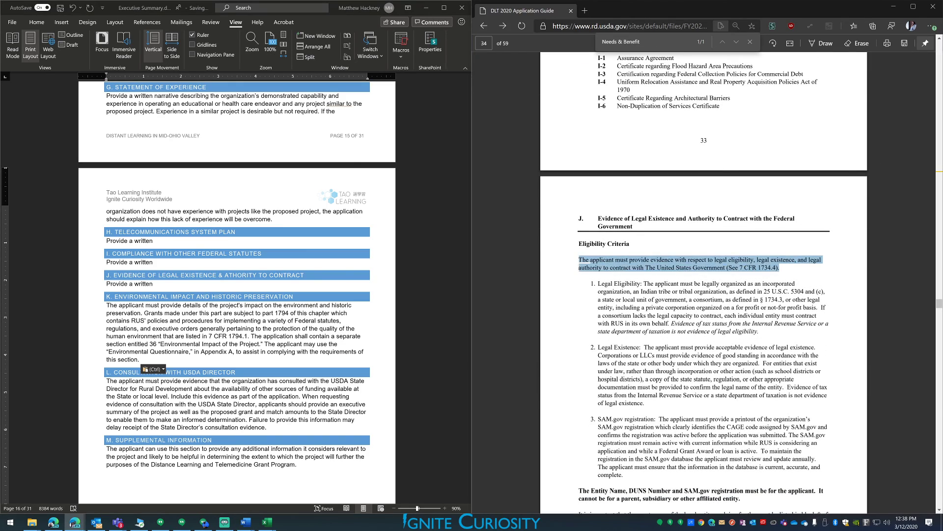
pyautogui.click(120, 286)
pyautogui.doubleClick(120, 286)
pyautogui.hotkey('ctrl', 'v')
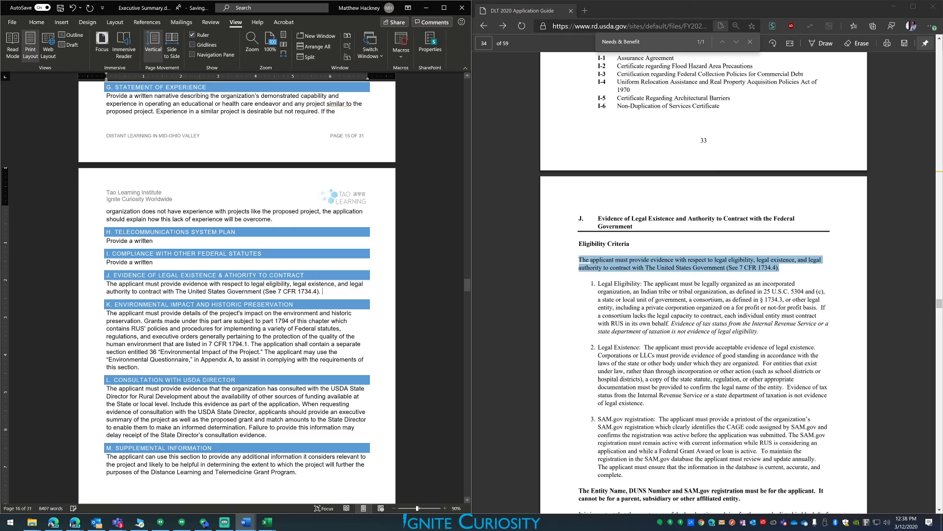
pyautogui.press('Return')
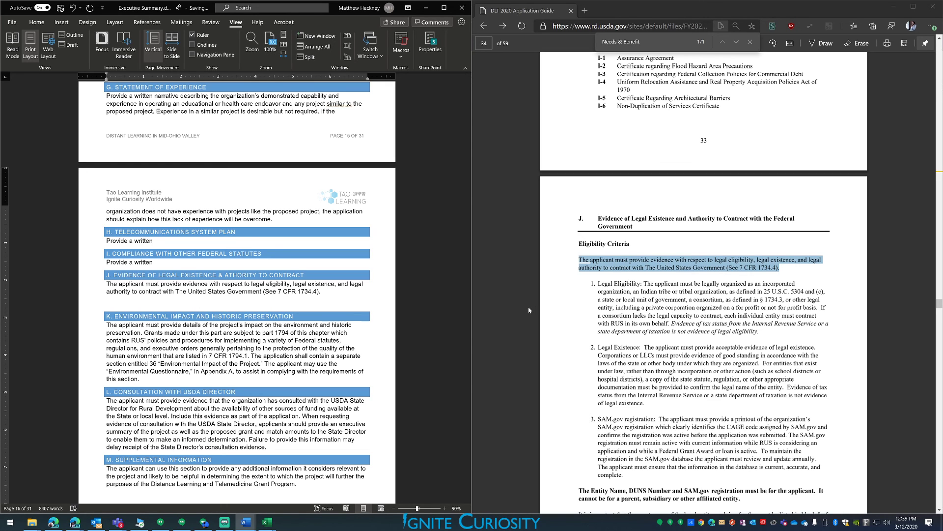
# - Replace the placeholder line under section I with the guide's "Appendix A contains certification forms" paragraph, up to "completed as part of this section by"
pyautogui.scroll(6, 585, 285)
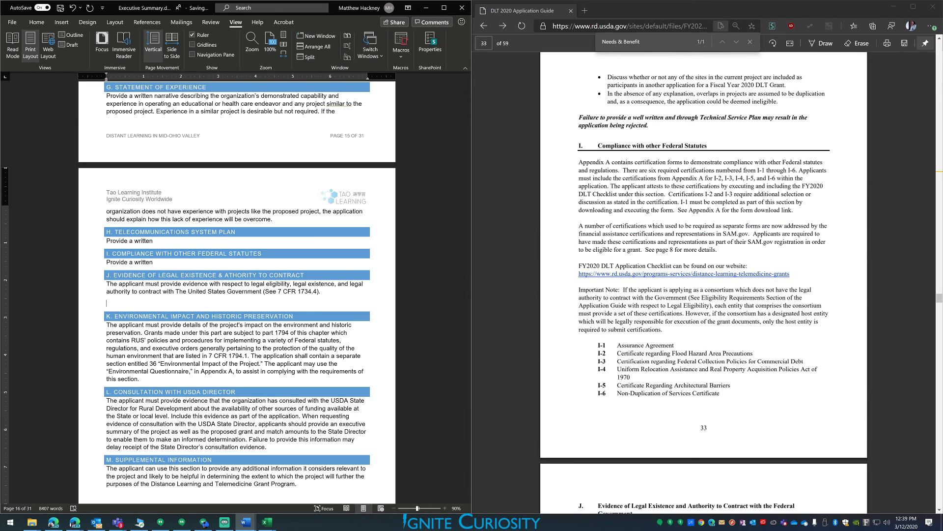
pyautogui.moveTo(803, 202); pyautogui.dragTo(579, 162)
pyautogui.hotkey('ctrl', 'c')
pyautogui.click(150, 266)
pyautogui.doubleClick(150, 266)
pyautogui.press('BackSpace')
pyautogui.press('BackSpace')
pyautogui.press('BackSpace')
pyautogui.press('BackSpace')
pyautogui.press('BackSpace')
pyautogui.press('BackSpace')
pyautogui.press('BackSpace')
pyautogui.press('BackSpace')
pyautogui.press('BackSpace')
pyautogui.press('BackSpace')
pyautogui.press('BackSpace')
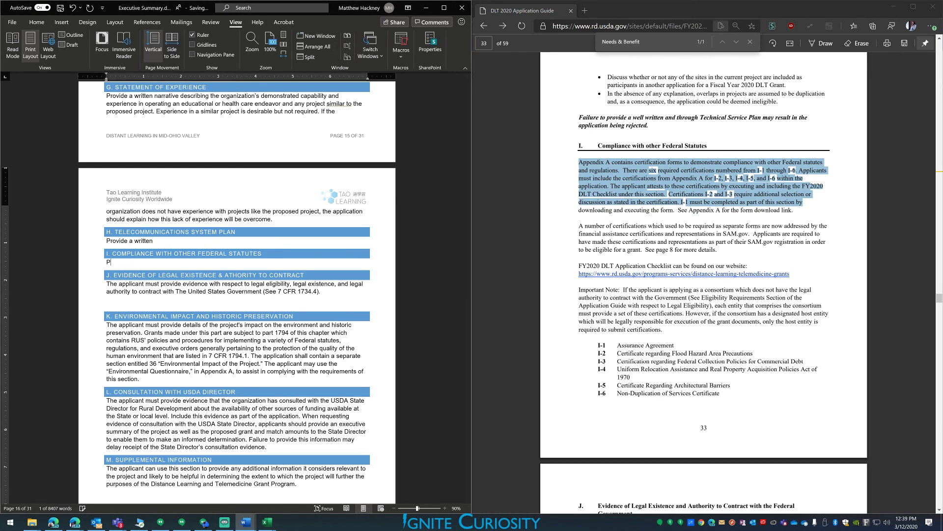
pyautogui.hotkey('ctrl', 'v')
# - Examine the Telecommunications System Plan requirements in section H of the Application Guide, including the map/diagram and narrative instructions
pyautogui.scroll(6, 573, 198)
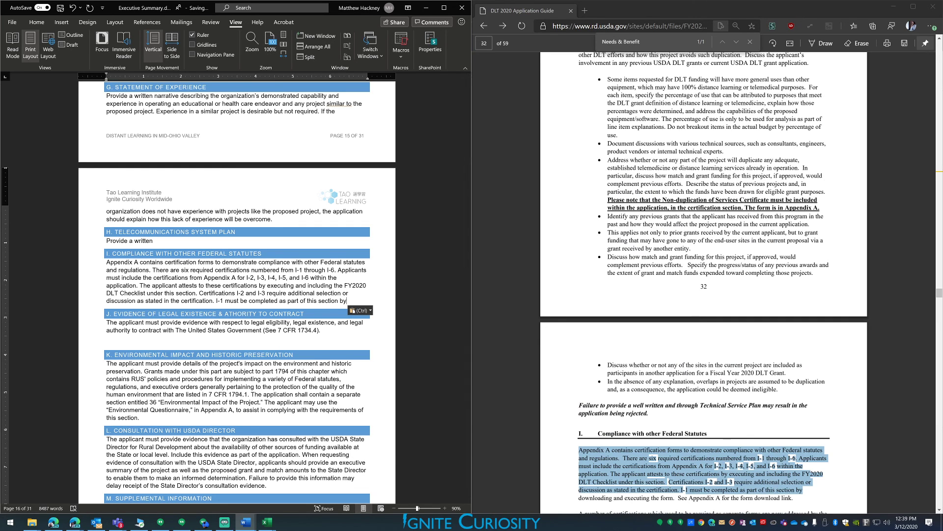
pyautogui.scroll(3, 579, 238)
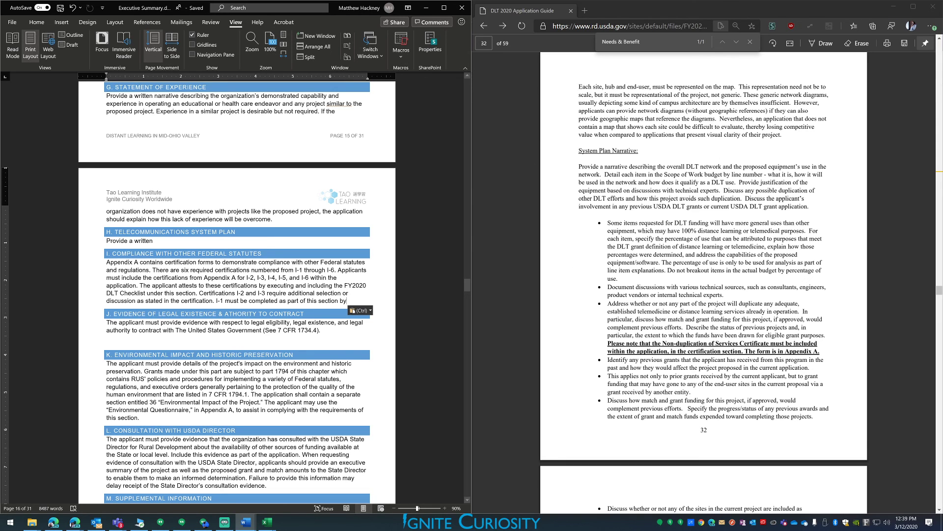
pyautogui.scroll(10, 704, 282)
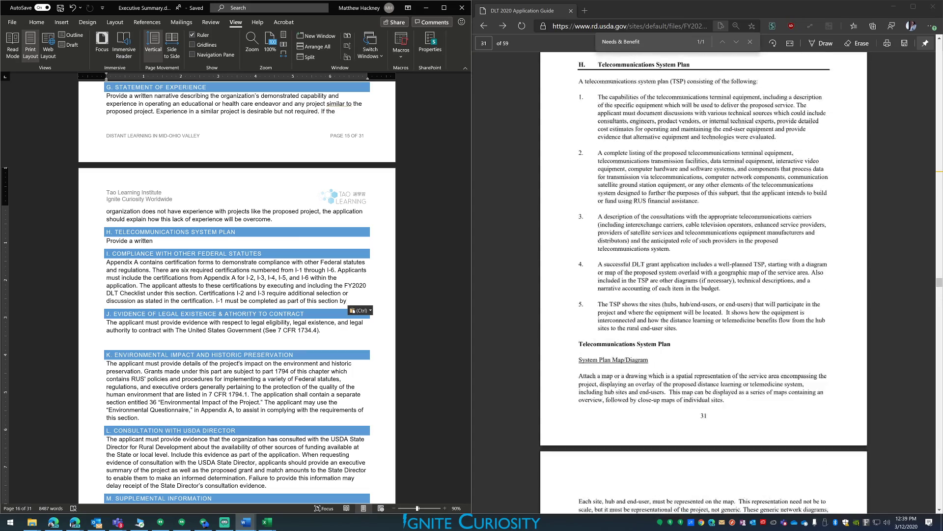
pyautogui.scroll(3, 704, 282)
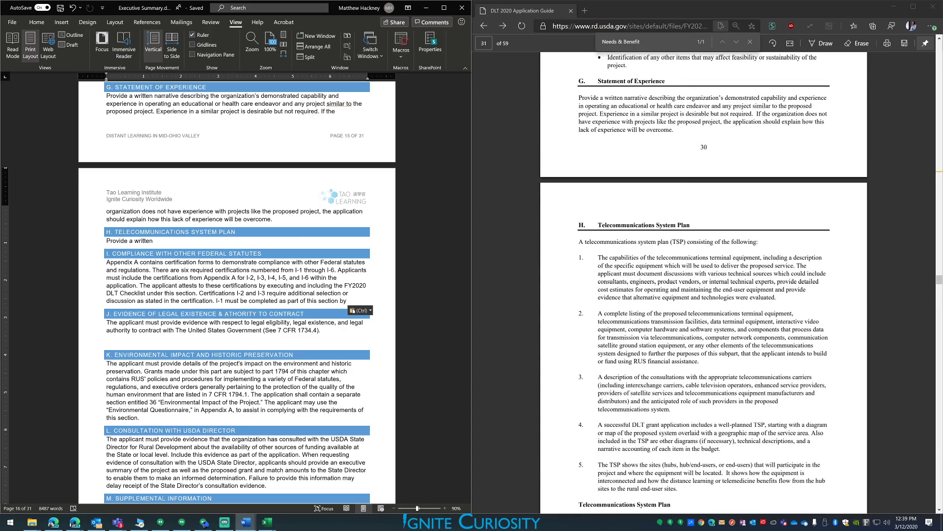
pyautogui.scroll(-3, 703, 282)
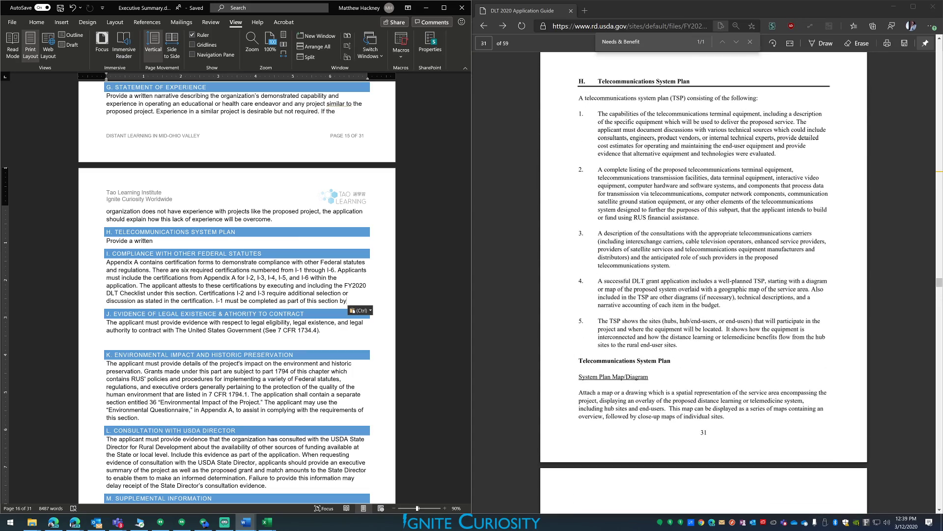
pyautogui.scroll(-5, 703, 282)
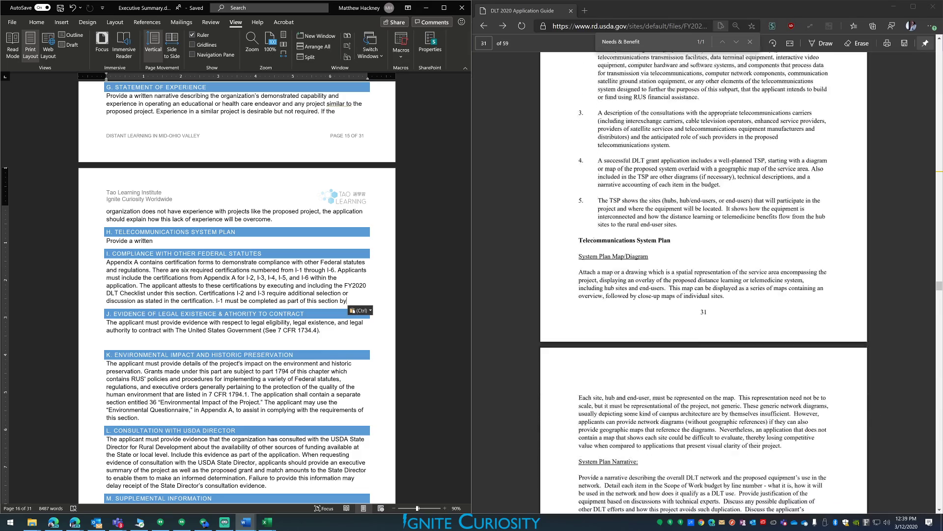
pyautogui.scroll(-5, 582, 320)
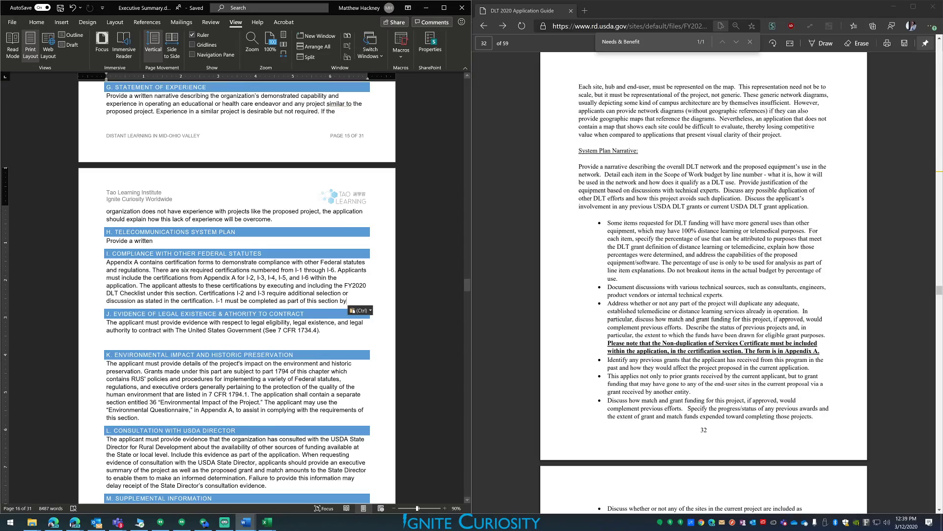
# - Look over the line-item budget table in the Executive Summary document and return to its first page
pyautogui.scroll(3, 466, 306)
pyautogui.scroll(15, 299, 339)
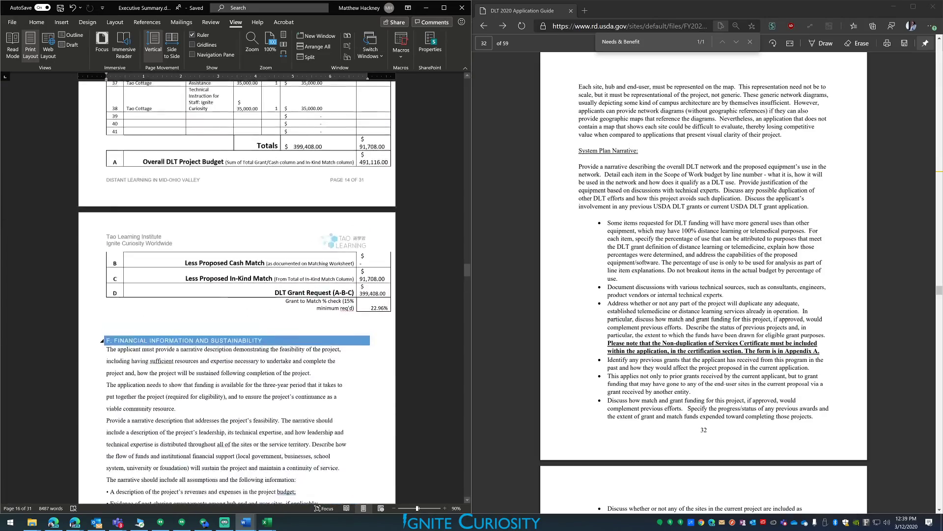
pyautogui.scroll(15, 298, 339)
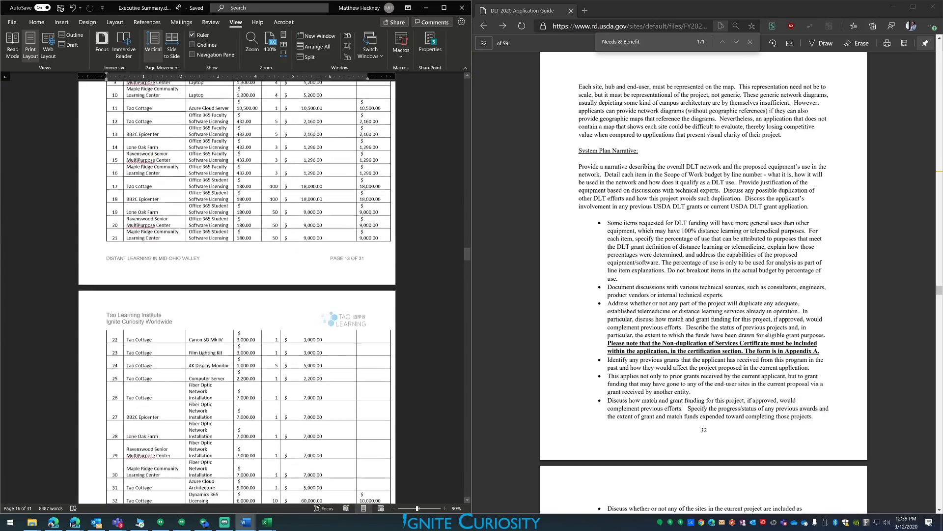
pyautogui.scroll(-10, 294, 337)
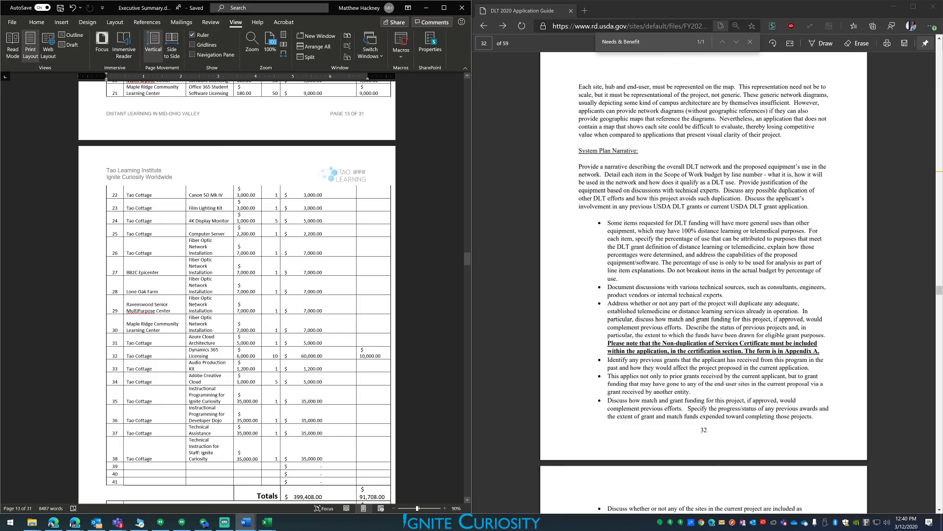
pyautogui.moveTo(468, 259); pyautogui.dragTo(467, 85)
# - Switch to the Distance Learning and Telemedicine notebook in OneNote and view its research pages B, C, D and E
pyautogui.moveTo(75, 522)
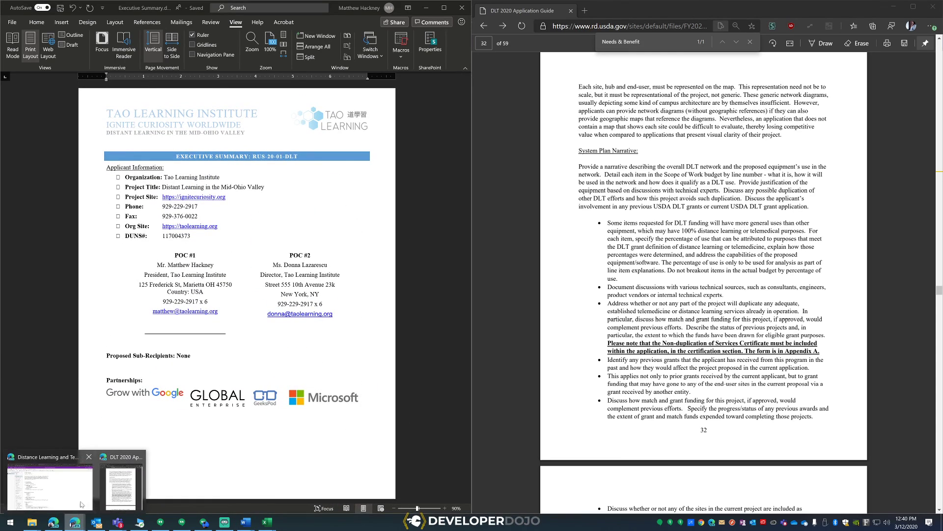
pyautogui.click(66, 495)
pyautogui.scroll(-3, 131, 373)
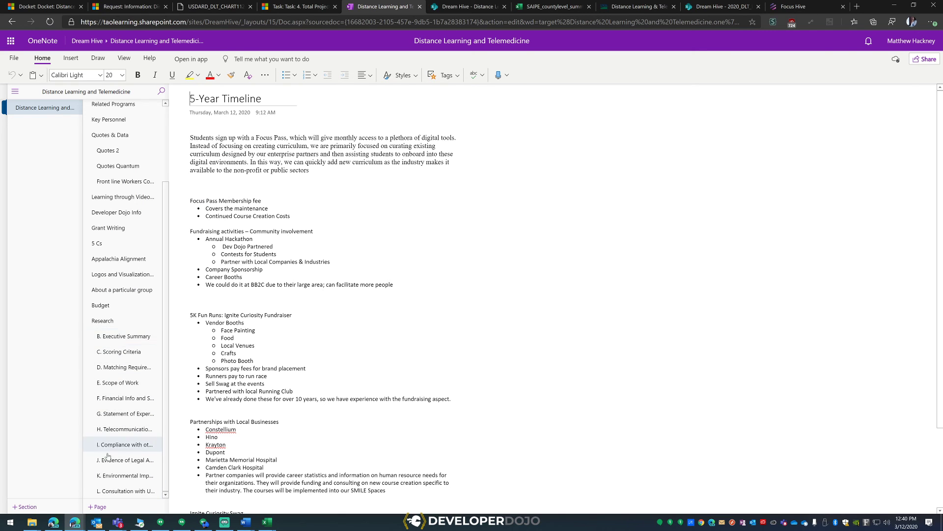
pyautogui.click(116, 336)
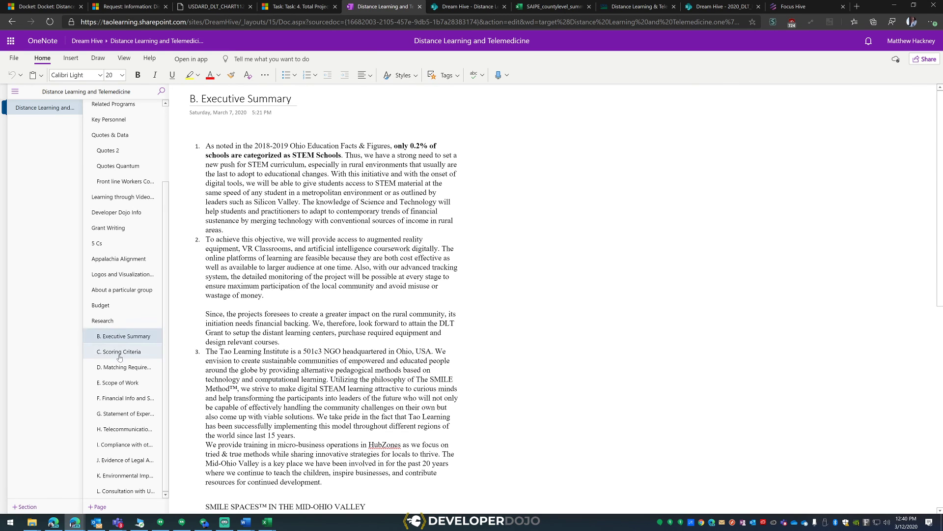
pyautogui.click(118, 352)
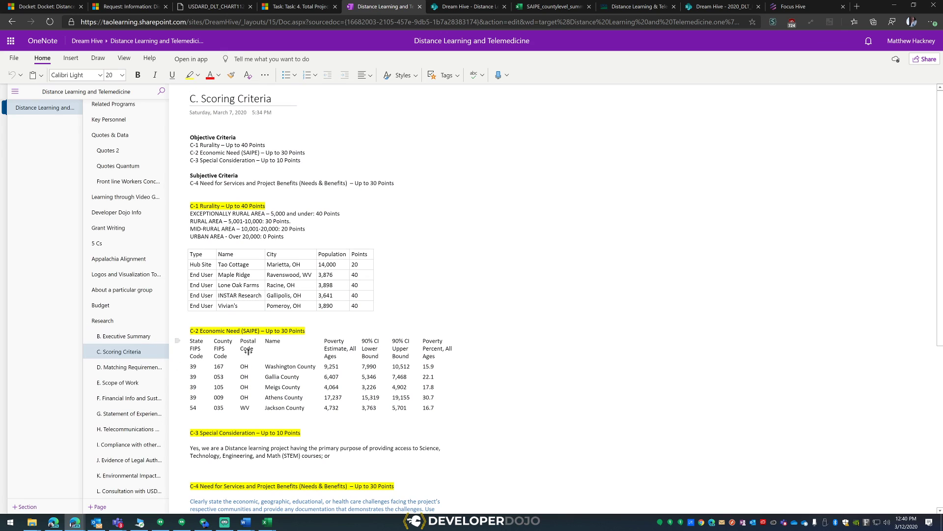
pyautogui.click(133, 368)
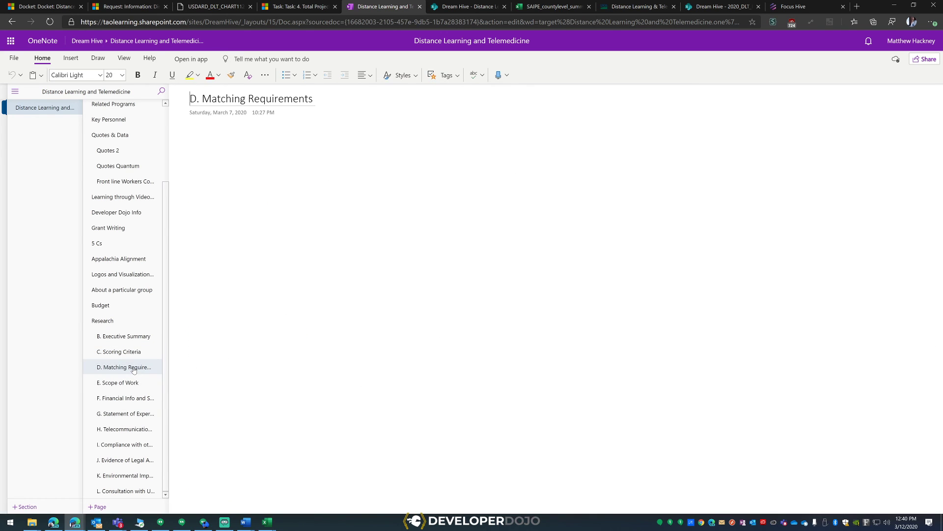
pyautogui.click(130, 381)
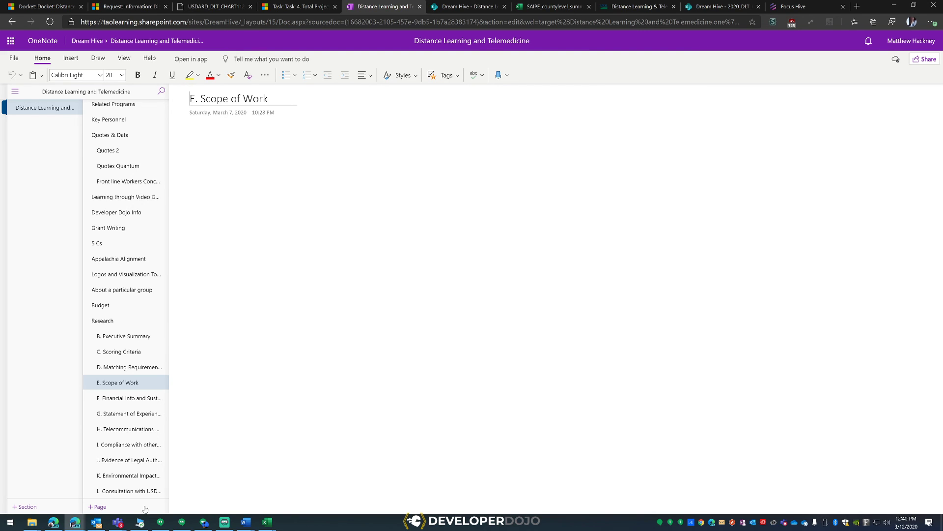
# - Switch to the Microsoft Teams call window and end the call with Dream Hub Chat
pyautogui.moveTo(117, 522)
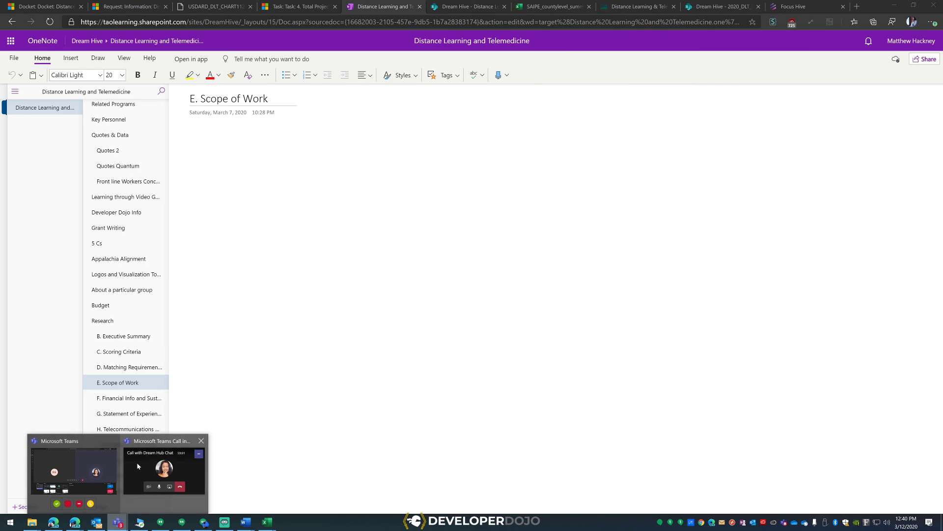
pyautogui.click(164, 469)
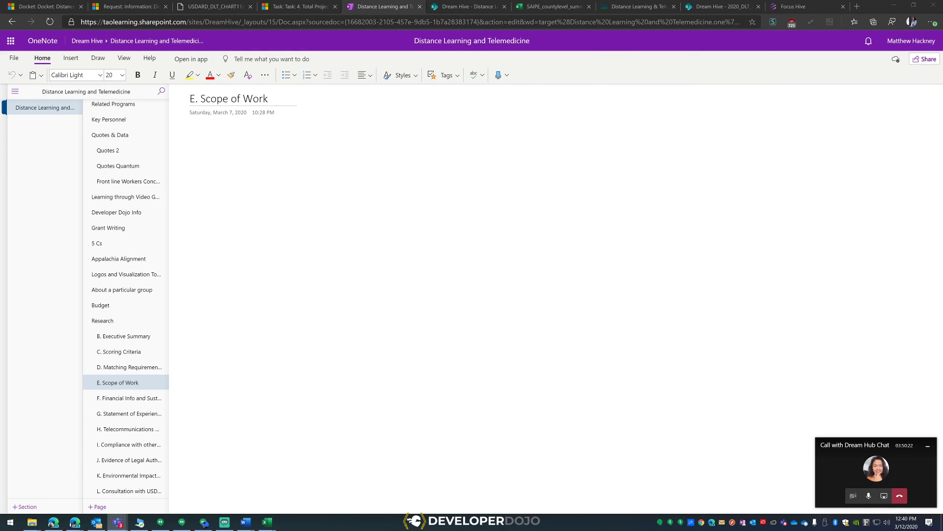
pyautogui.click(899, 496)
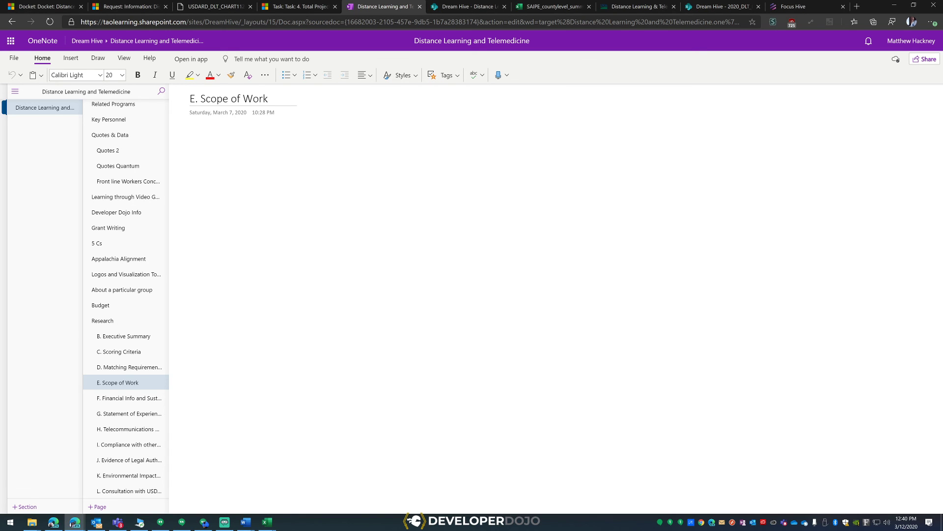